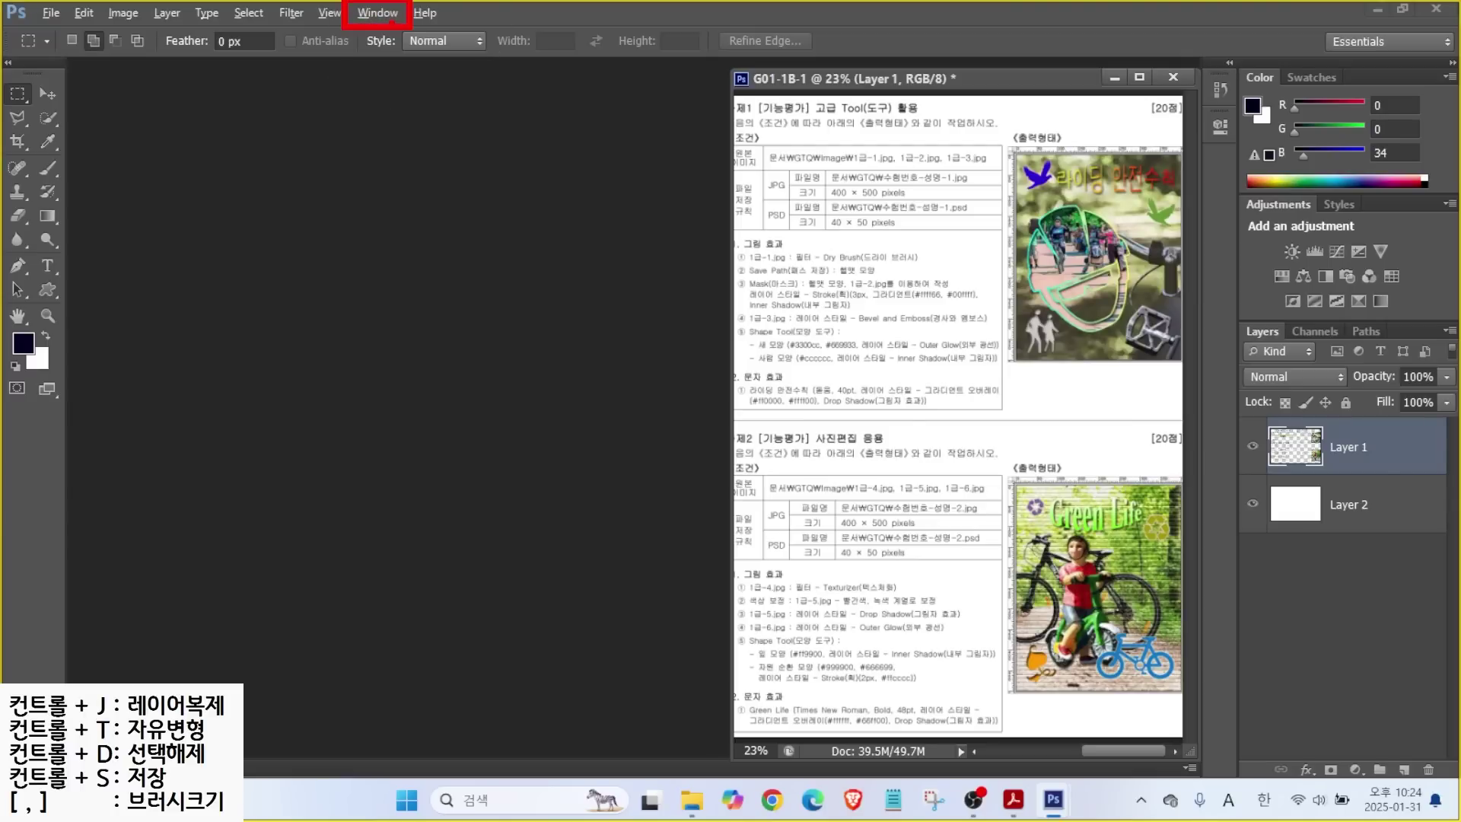
Reset the panels with Window > Workspace > Reset Essentials.
{"action": "left_click", "coordinate": [377, 14]}
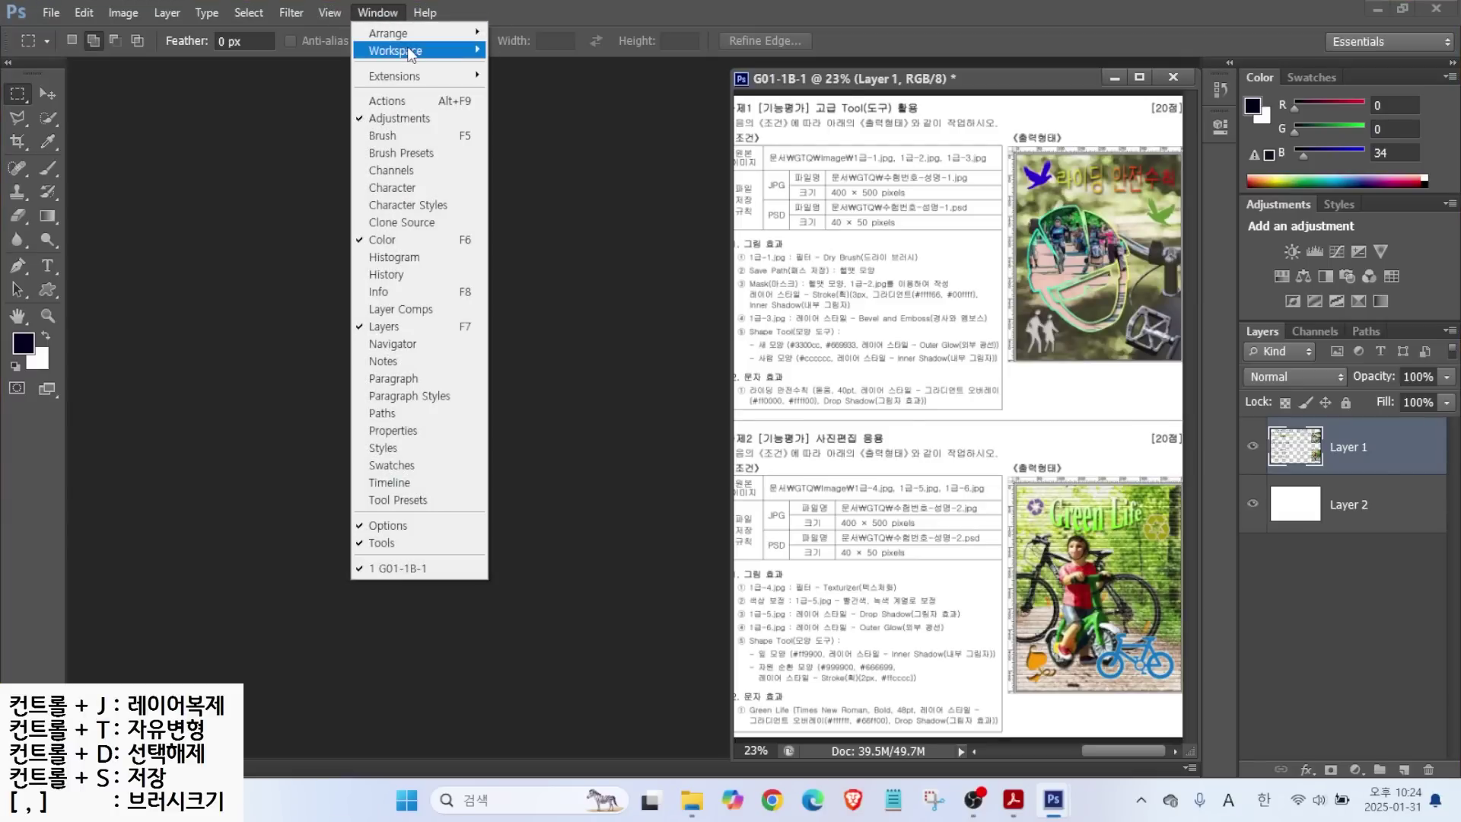
{"action": "mouse_move", "coordinate": [411, 52]}
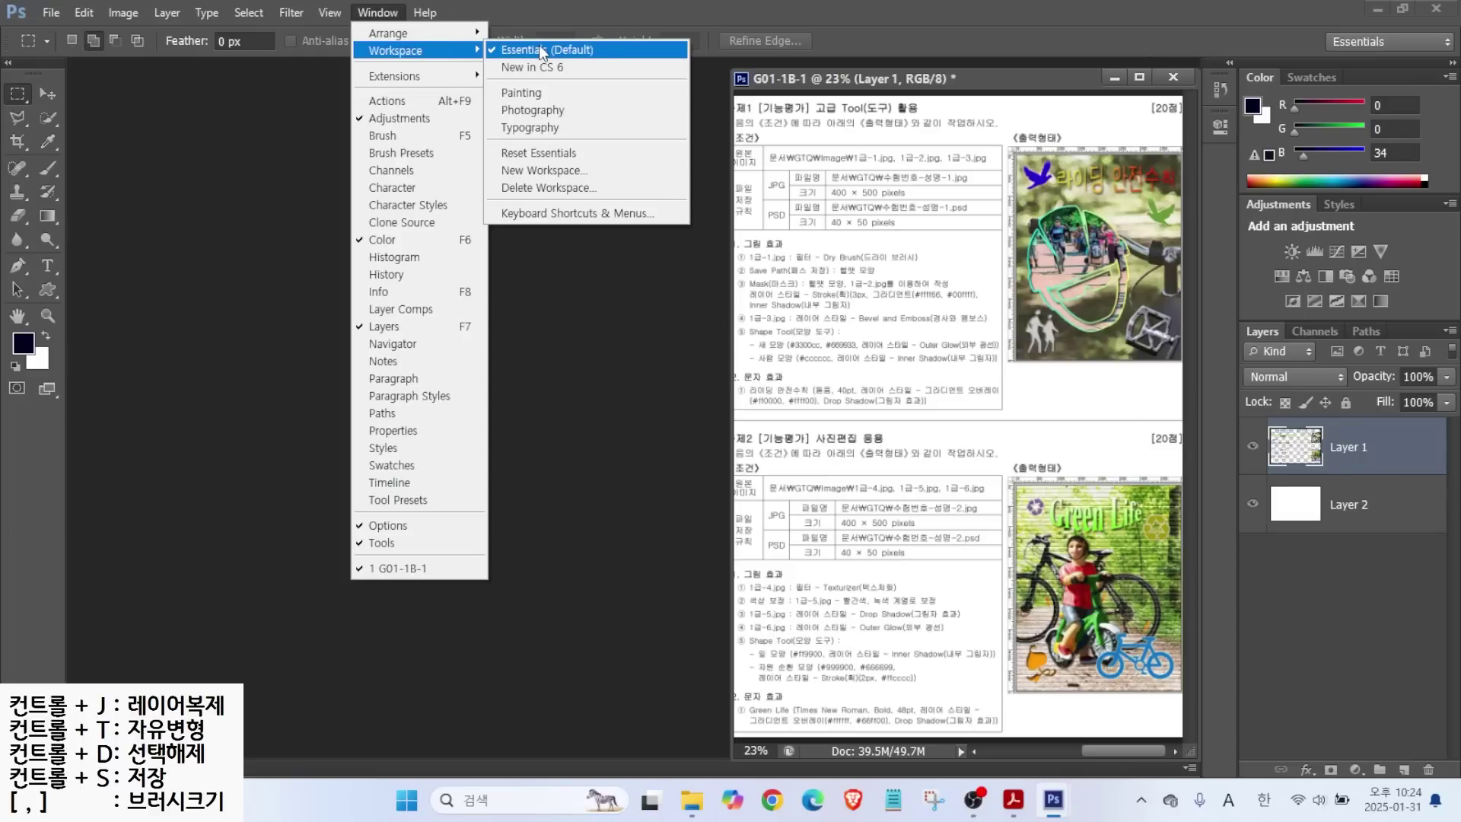
{"action": "left_click", "coordinate": [539, 155]}
{"action": "left_click", "coordinate": [48, 117]}
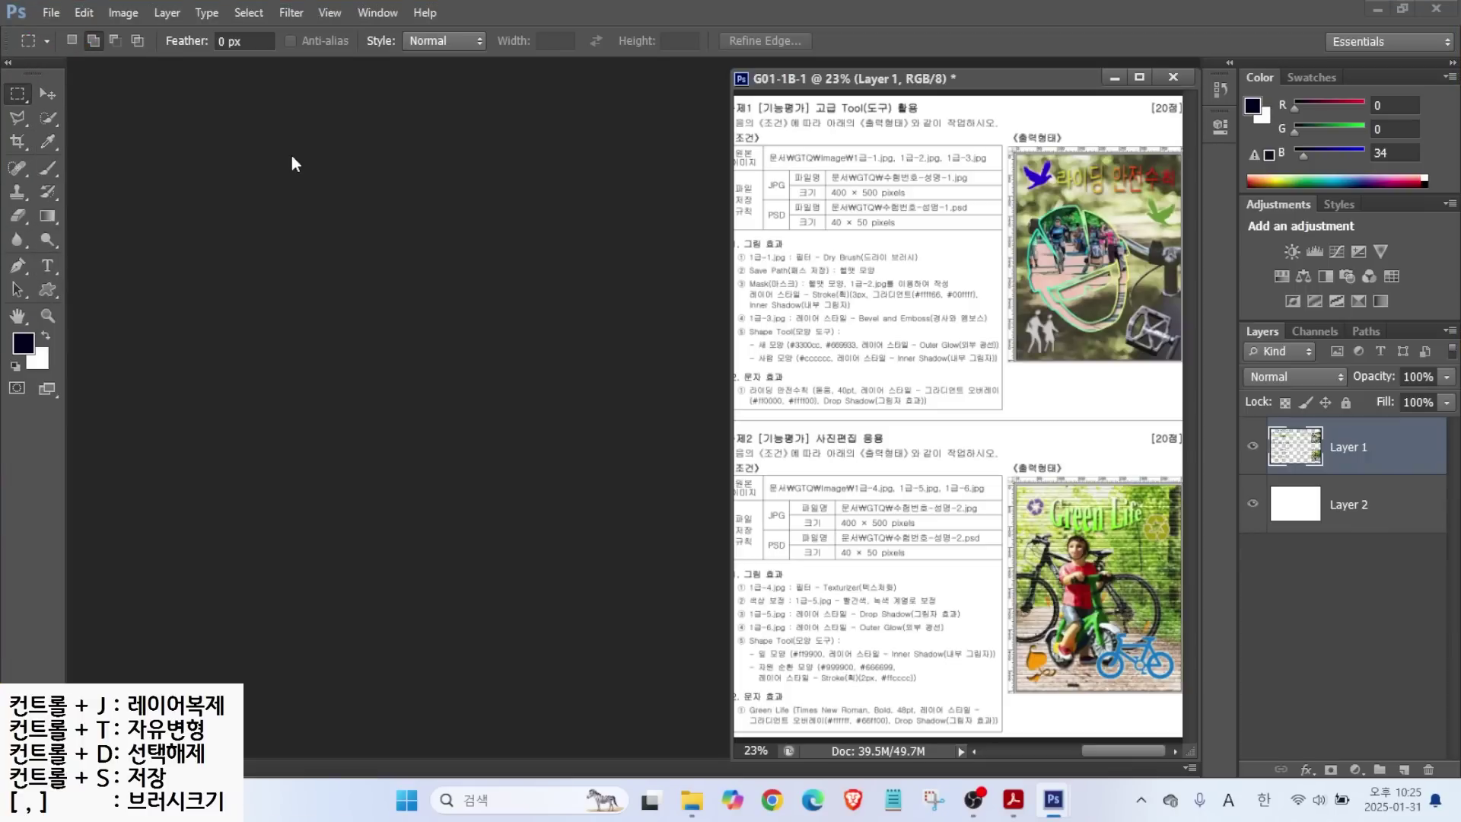
Open the Preferences dialog at the Performance page from the Edit menu.
{"action": "key", "text": "ctrl+alt+g"}
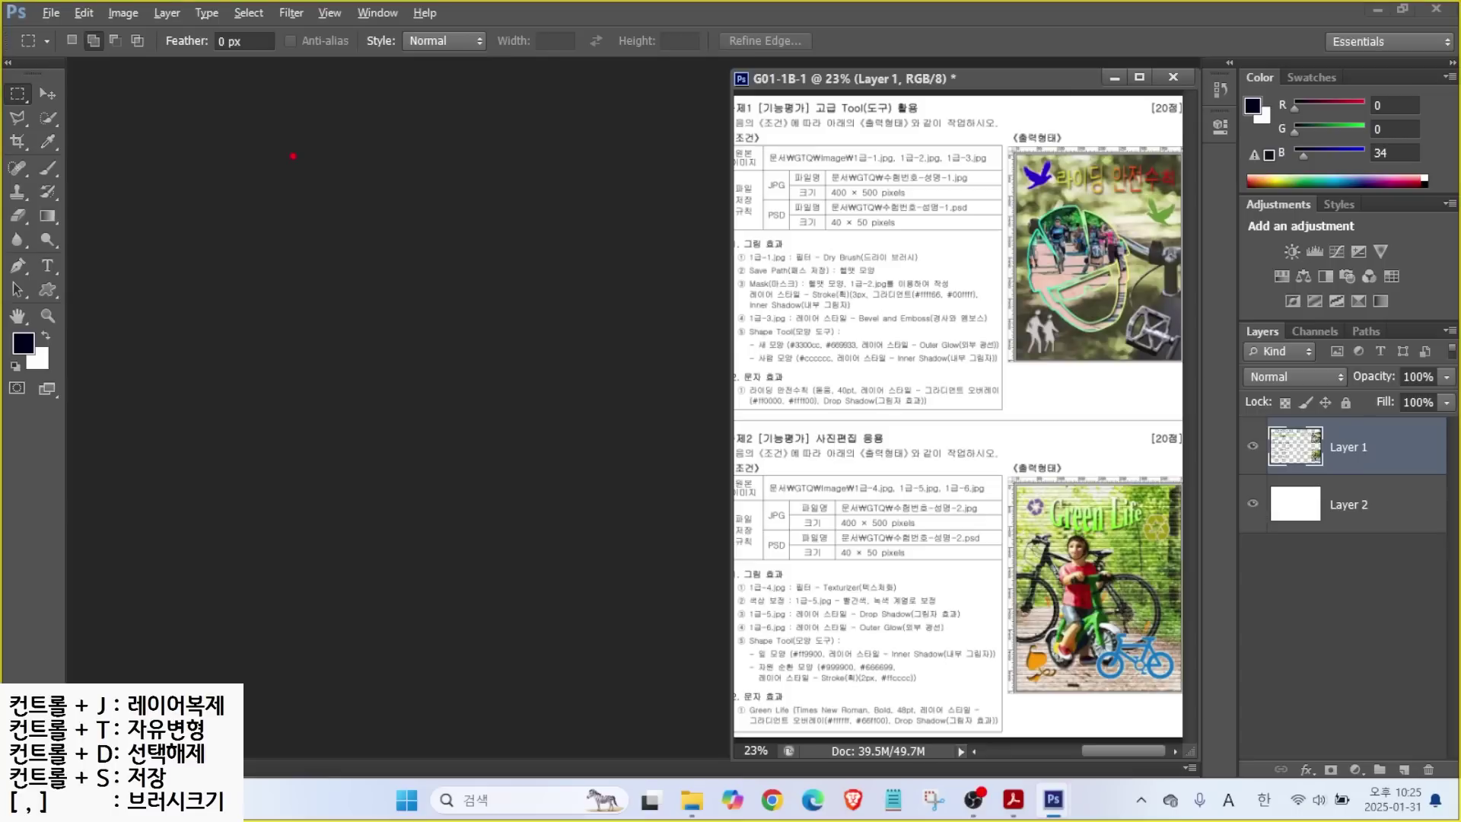
{"action": "left_click_drag", "start_coordinate": [58, 2], "coordinate": [111, 28]}
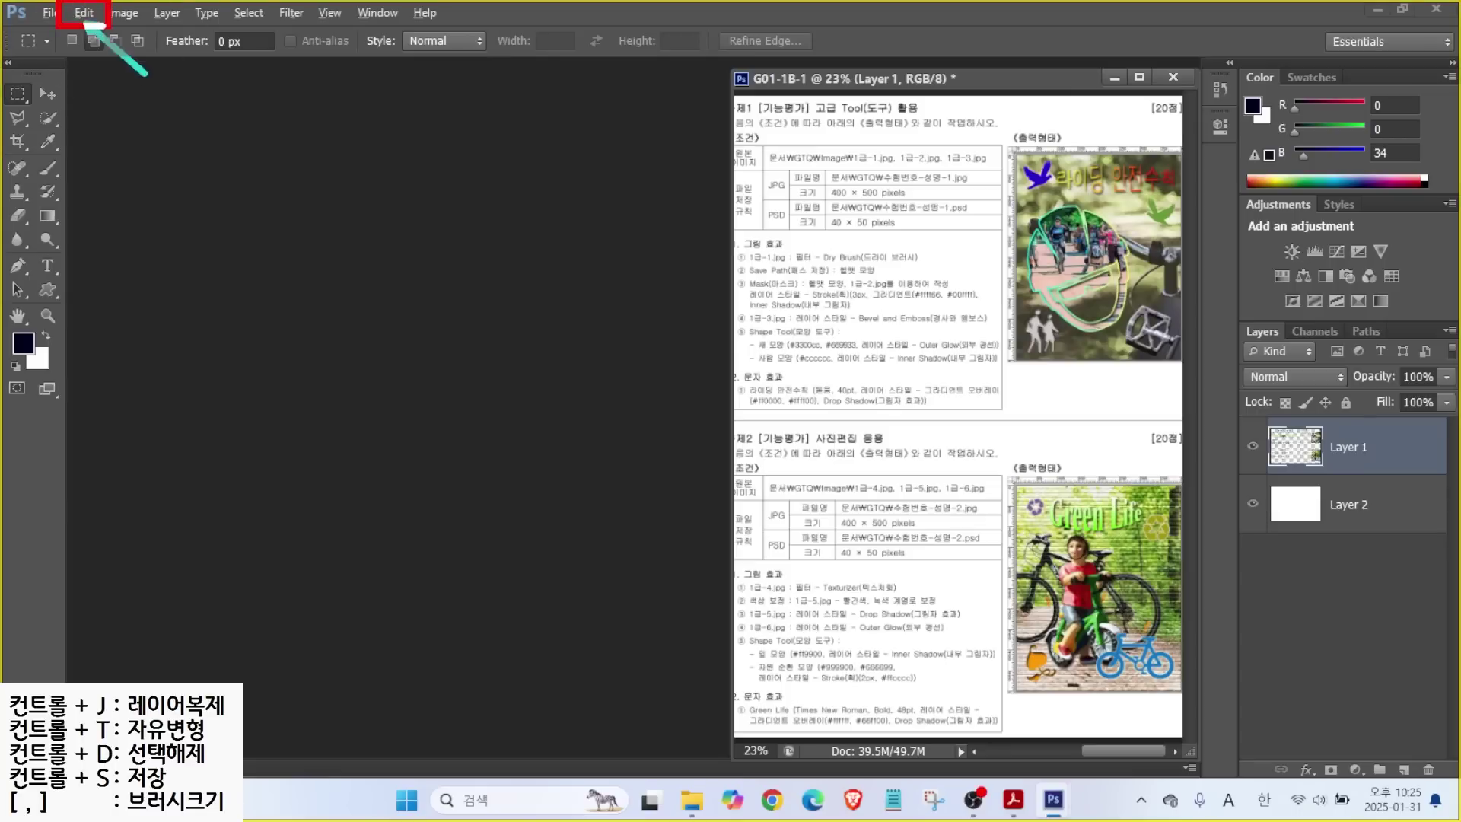
{"action": "key", "text": "ctrl+alt+g"}
{"action": "left_click", "coordinate": [93, 12]}
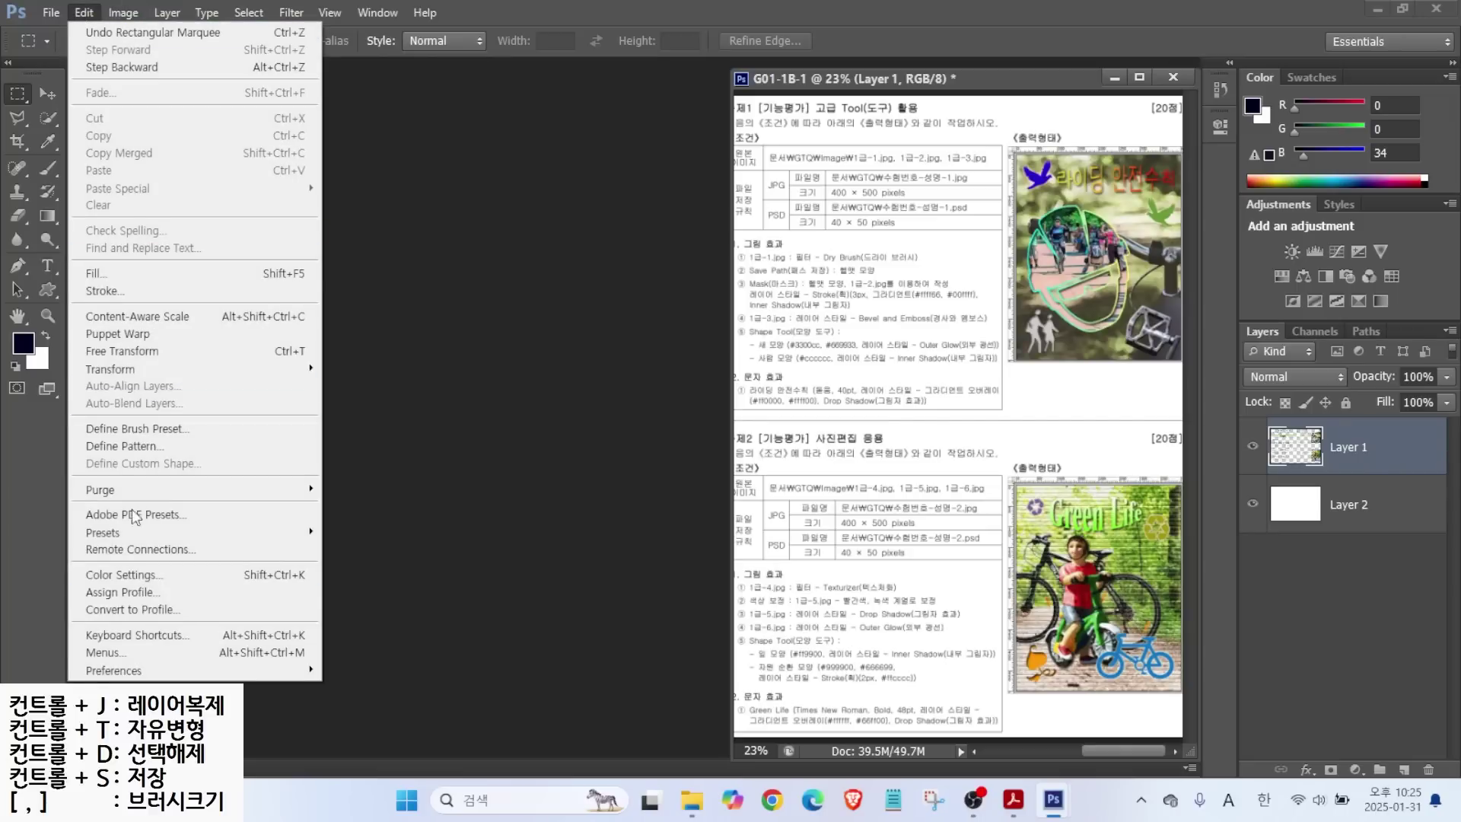
{"action": "mouse_move", "coordinate": [147, 672]}
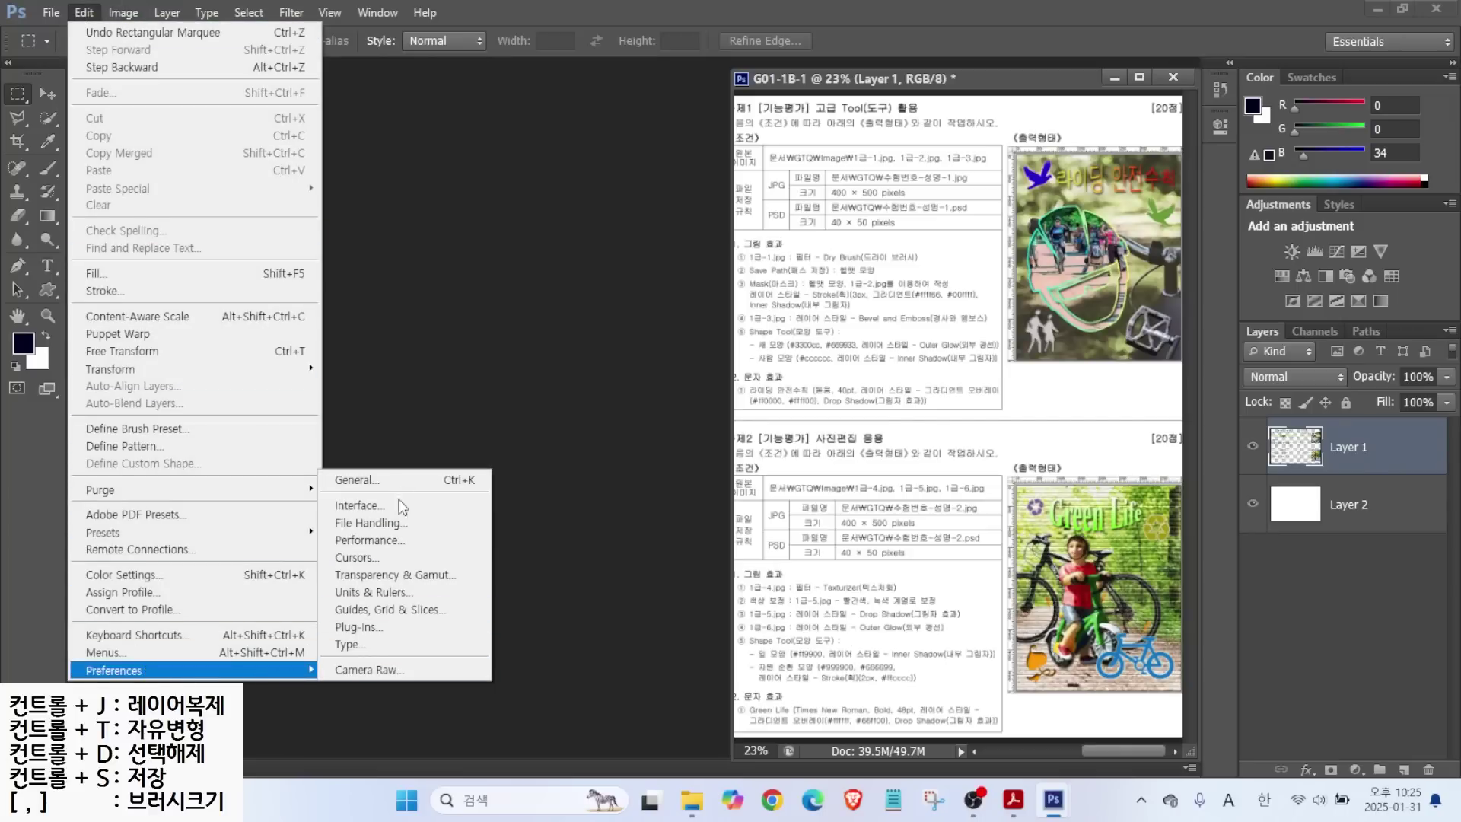
{"action": "left_click", "coordinate": [363, 541]}
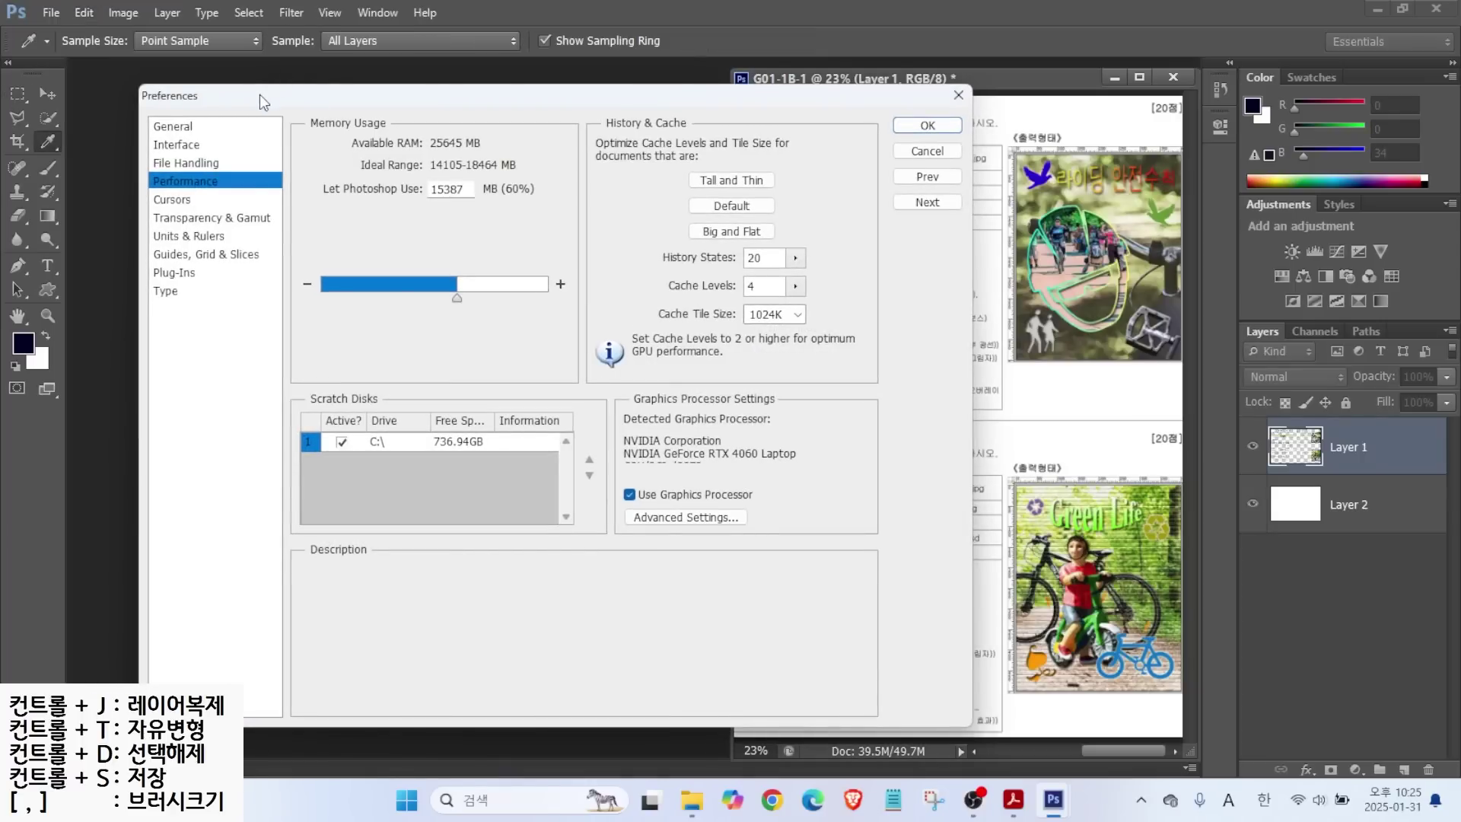
Browse the General, Interface, File Handling and Performance pages, ending on Interface.
{"action": "left_click", "coordinate": [178, 128]}
{"action": "left_click", "coordinate": [176, 145]}
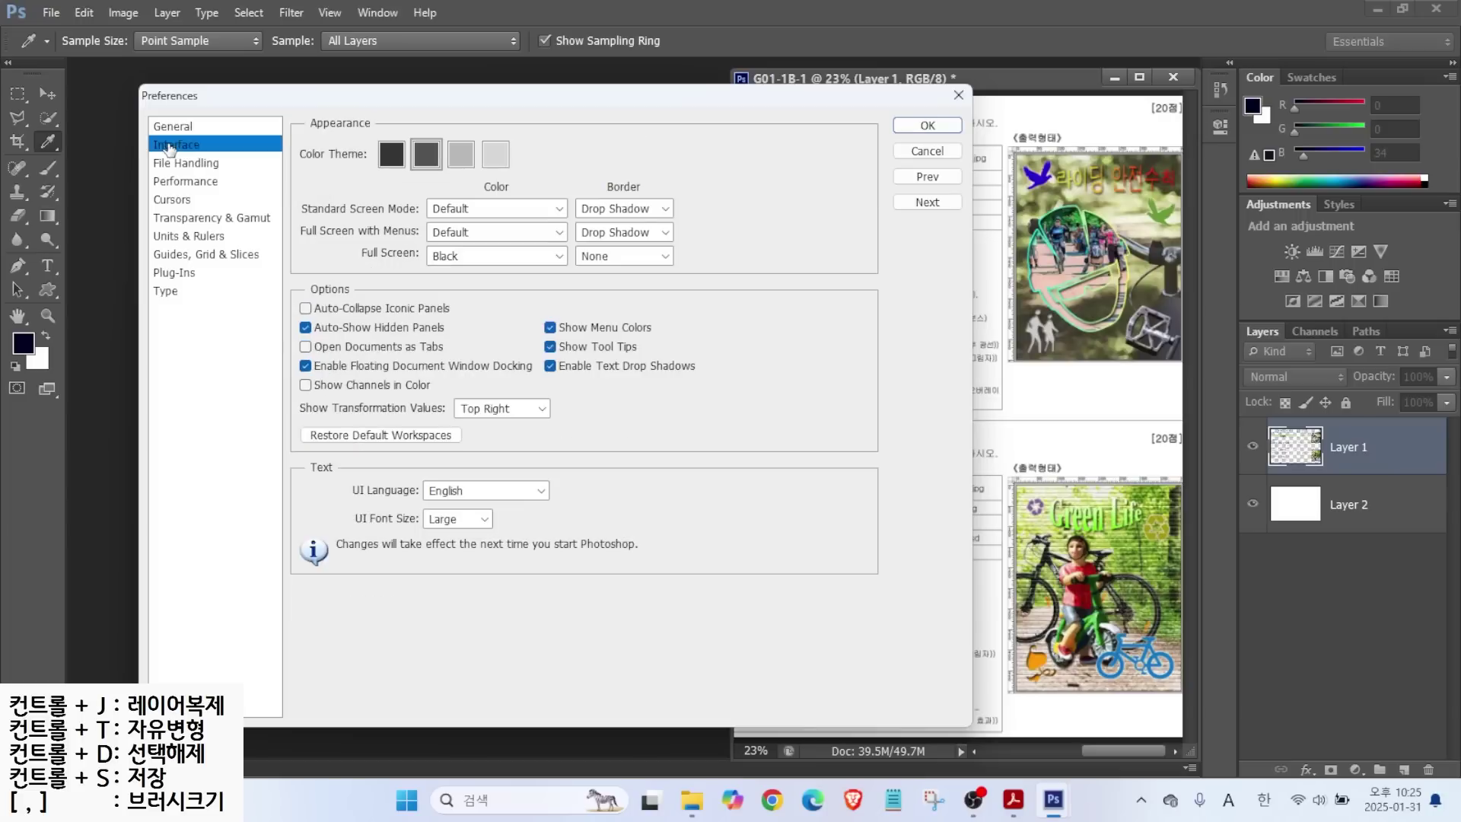
{"action": "left_click", "coordinate": [179, 164]}
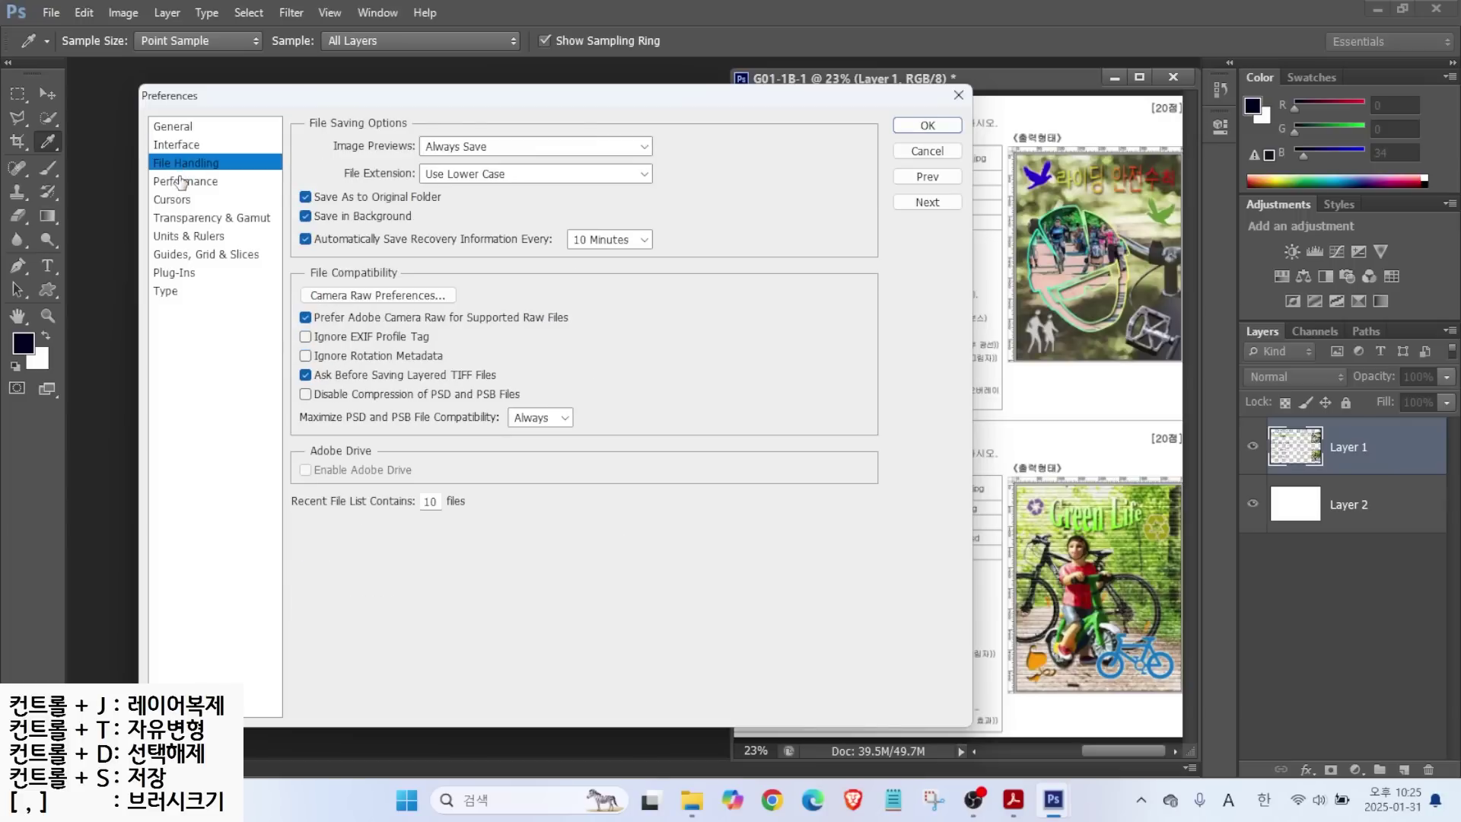
{"action": "left_click", "coordinate": [181, 182]}
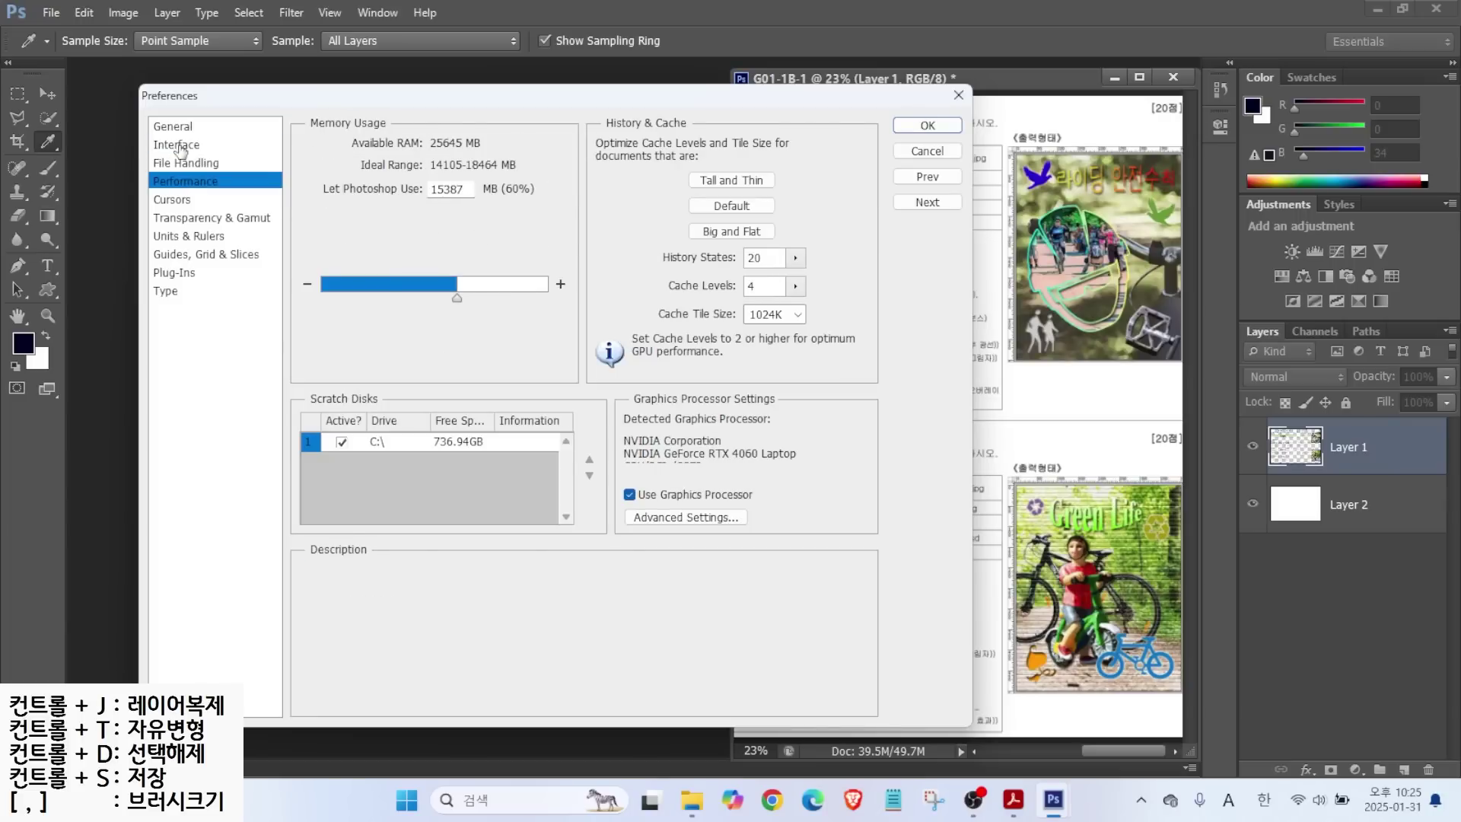
{"action": "left_click", "coordinate": [179, 146]}
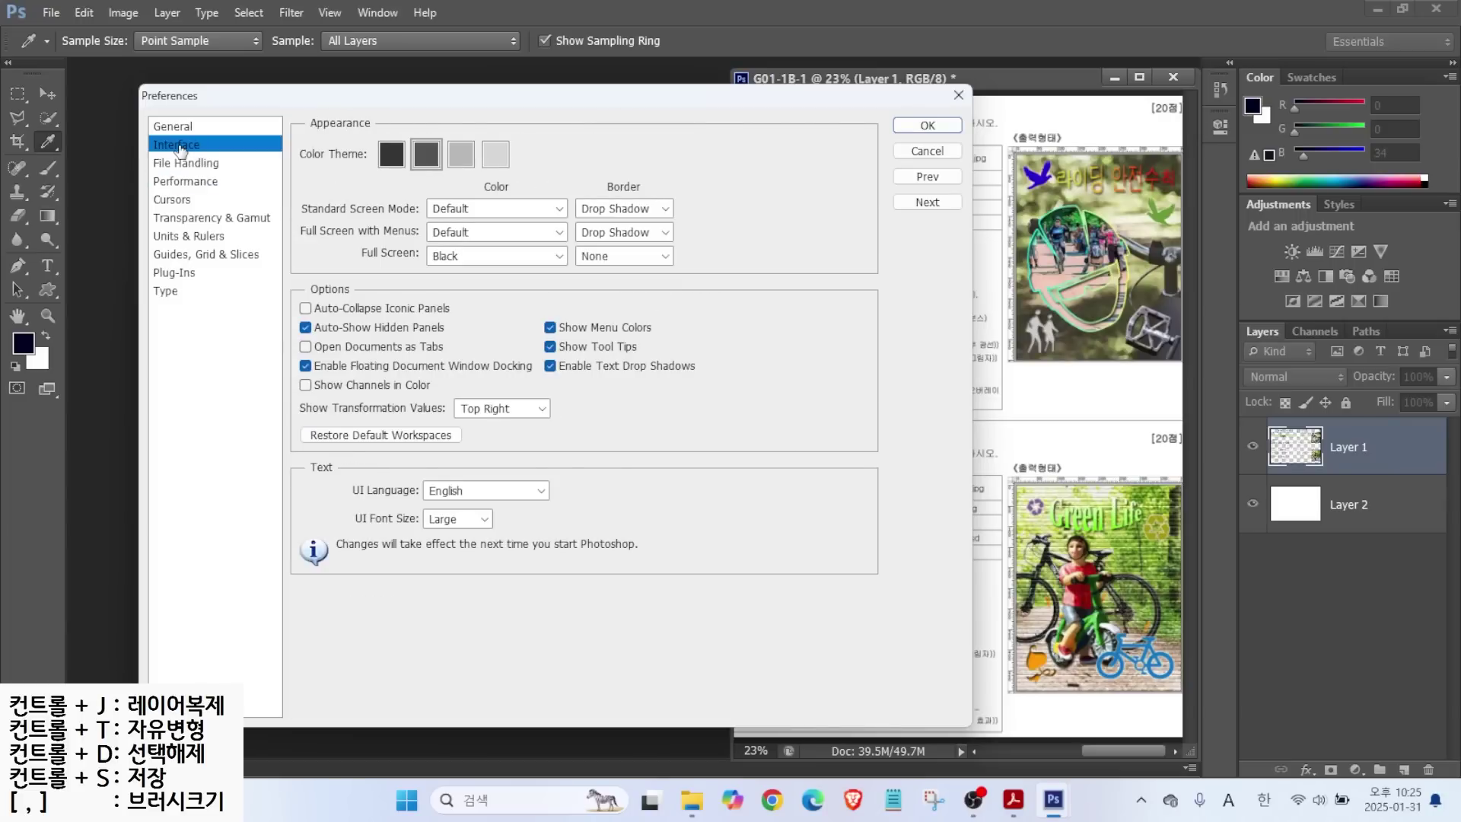
{"action": "key", "text": "alt"}
{"action": "left_click_drag", "start_coordinate": [345, 129], "coordinate": [555, 188]}
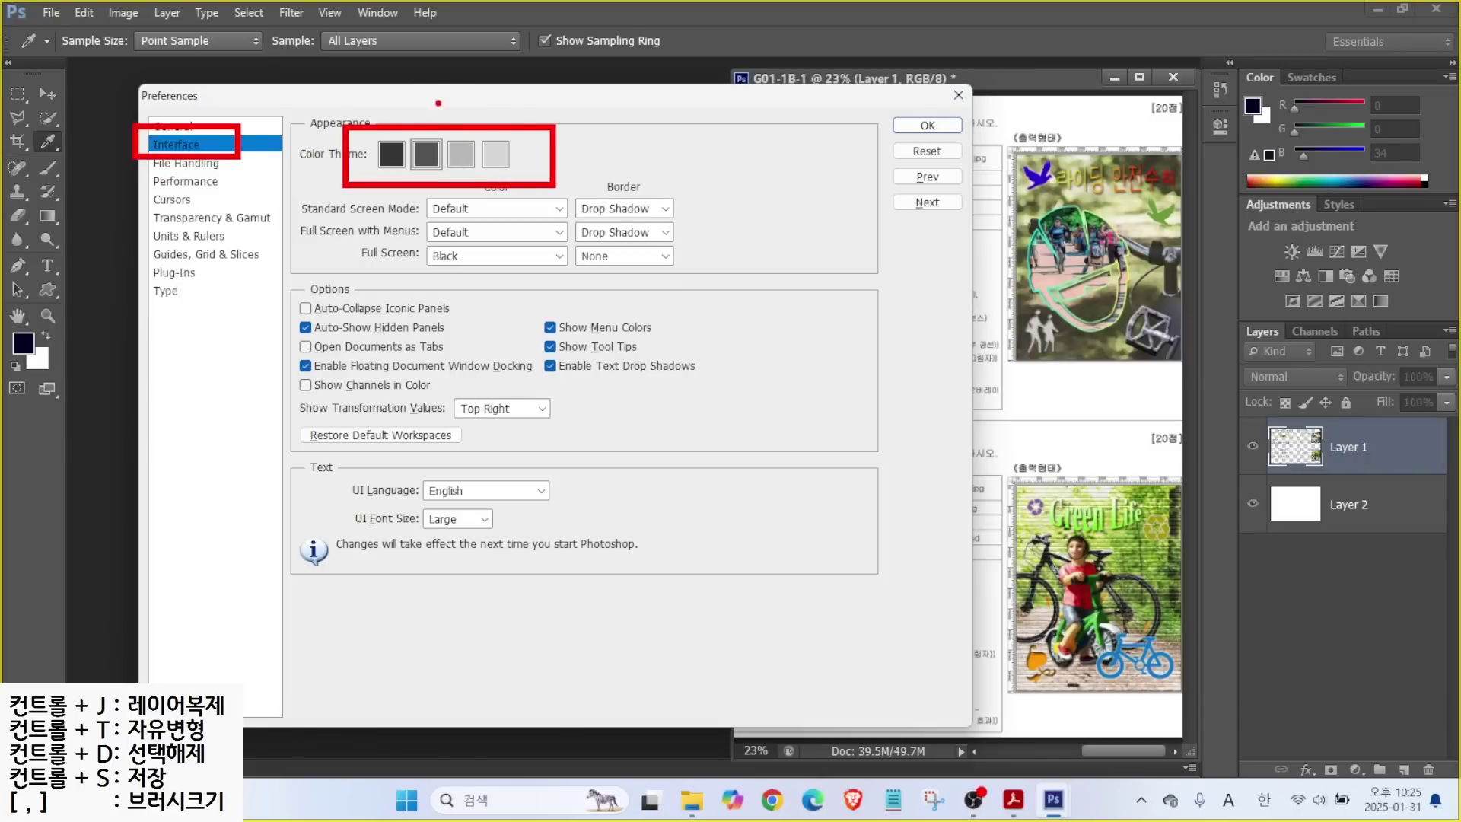
{"action": "left_click_drag", "start_coordinate": [417, 137], "coordinate": [383, 92]}
{"action": "mouse_move", "coordinate": [1201, 60]}
{"action": "left_mouse_down"}
{"action": "mouse_move", "coordinate": [961, 383]}
{"action": "mouse_move", "coordinate": [735, 751]}
{"action": "left_mouse_up"}
{"action": "mouse_move", "coordinate": [81, 237]}
{"action": "left_mouse_down"}
{"action": "mouse_move", "coordinate": [342, 670]}
{"action": "mouse_move", "coordinate": [649, 725]}
{"action": "left_mouse_up"}
{"action": "mouse_move", "coordinate": [283, 335]}
{"action": "left_mouse_down"}
{"action": "mouse_move", "coordinate": [413, 365]}
{"action": "mouse_move", "coordinate": [471, 360]}
{"action": "left_mouse_up"}
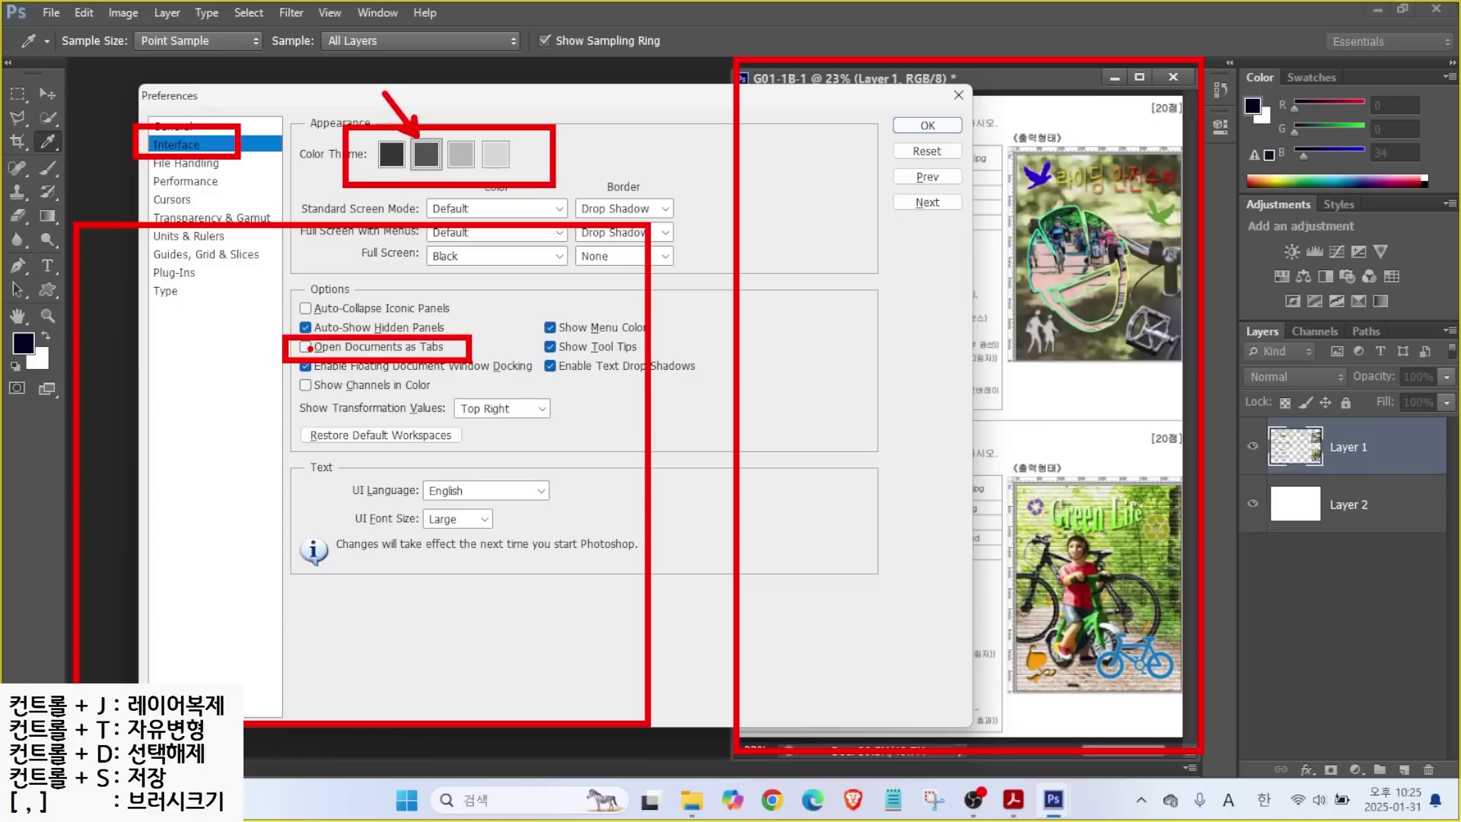
{"action": "key", "text": "Escape"}
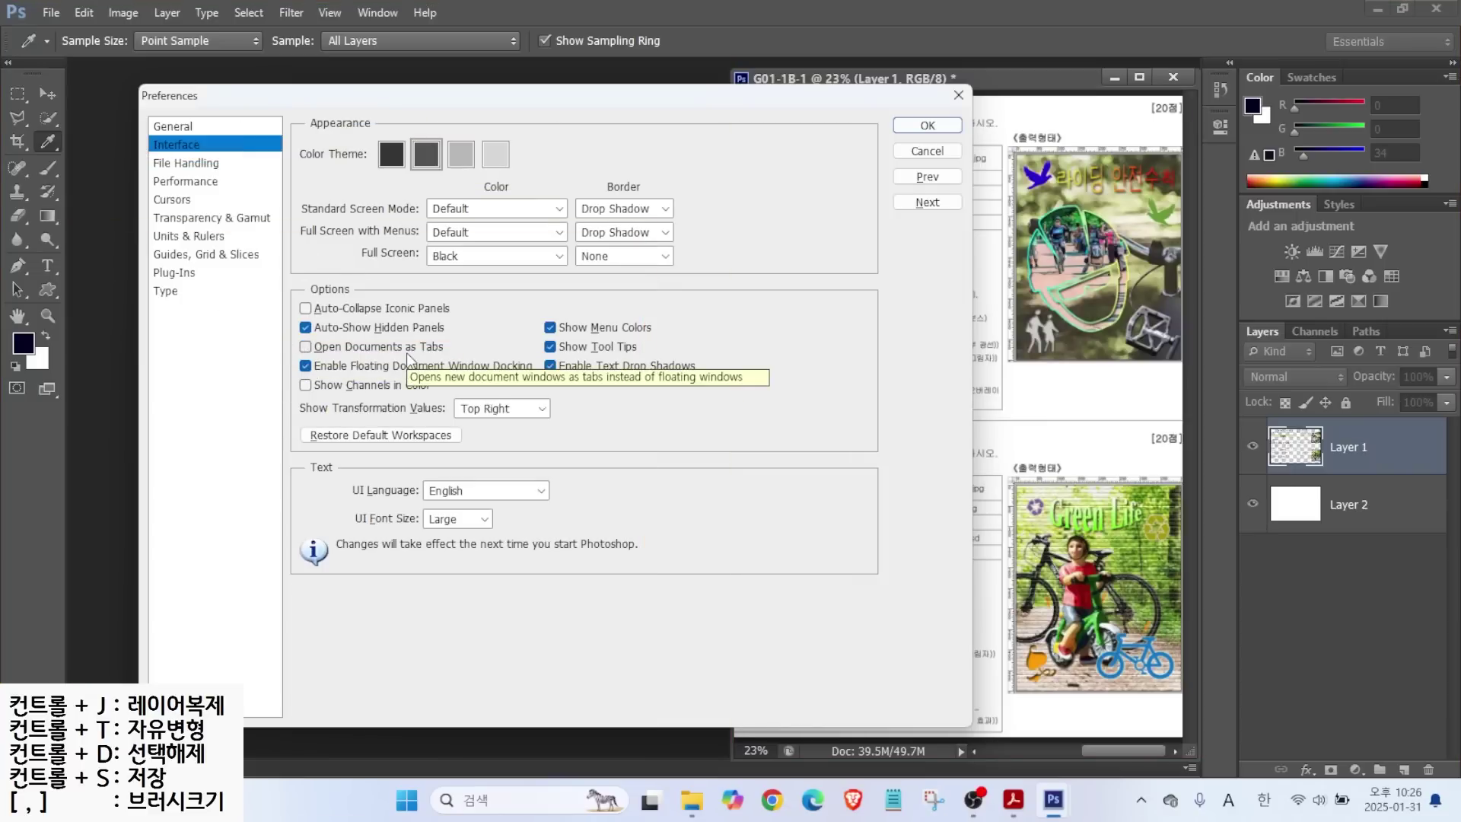
Look over the Cursors page, then switch to Units & Rulers with rulers in Pixels.
{"action": "left_click", "coordinate": [172, 200]}
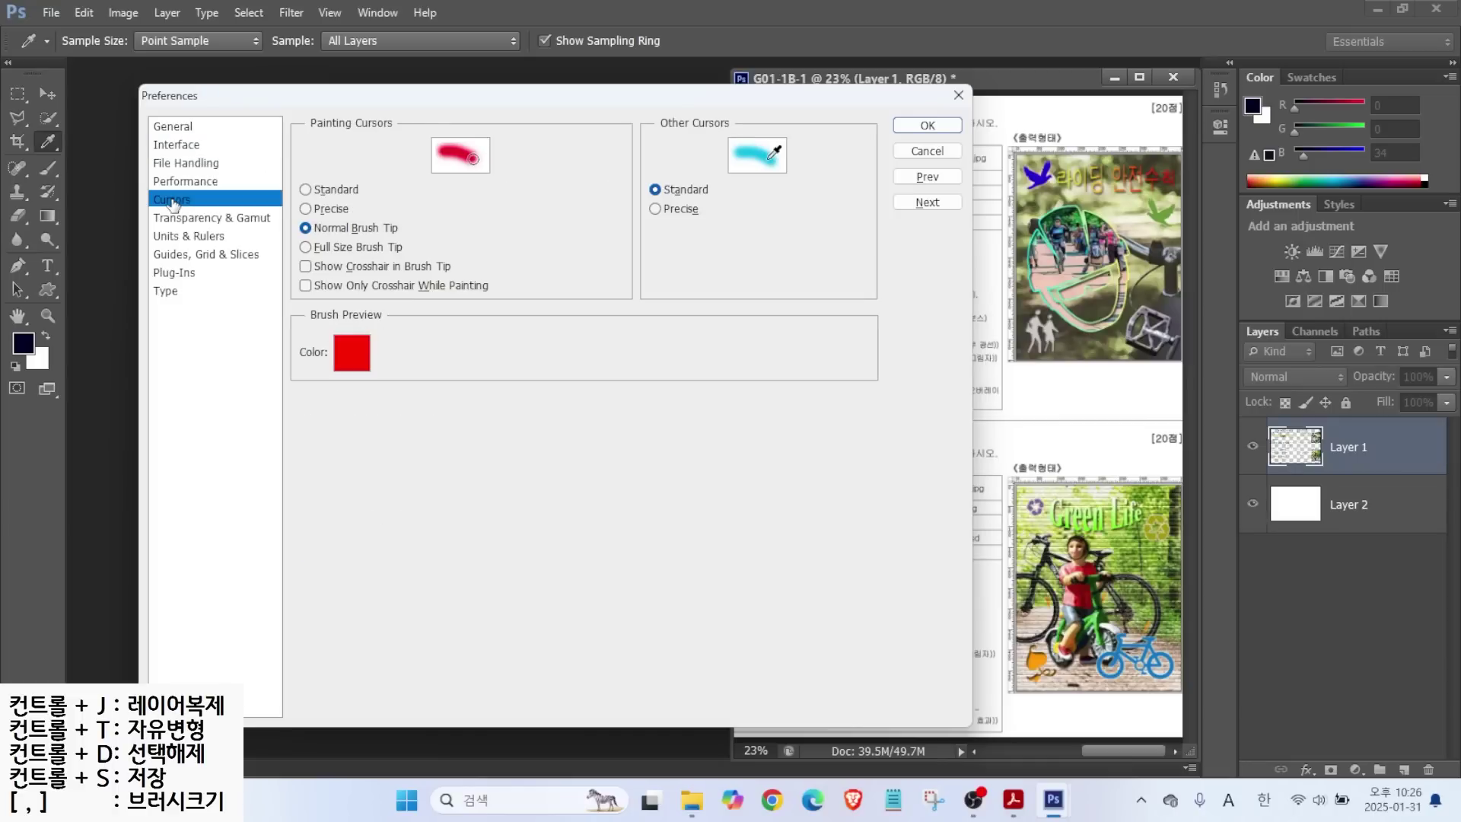
{"action": "key", "text": "alt"}
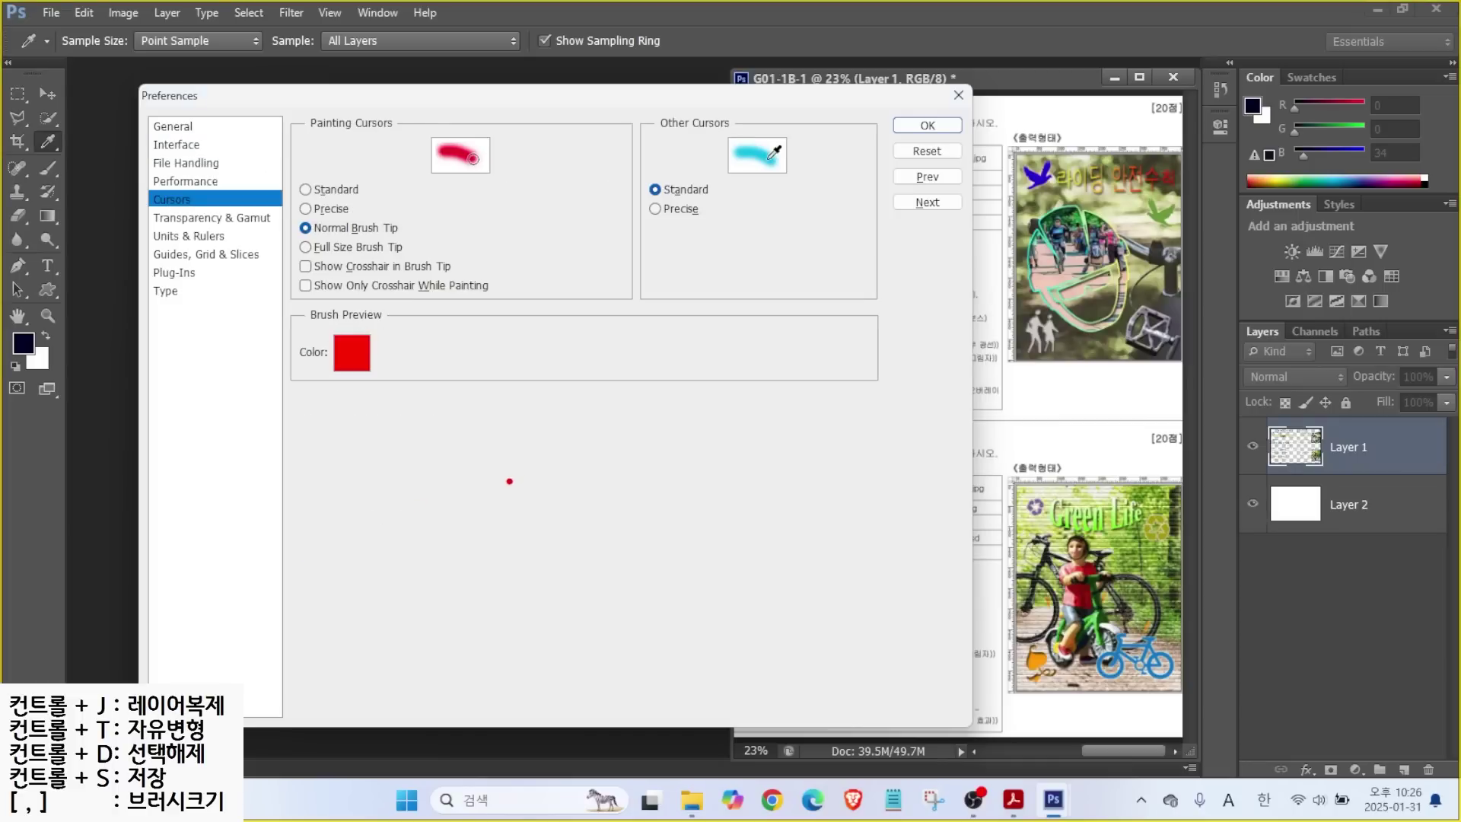
{"action": "left_click_drag", "start_coordinate": [463, 321], "coordinate": [709, 608]}
{"action": "left_click_drag", "start_coordinate": [720, 534], "coordinate": [801, 615]}
{"action": "left_click_drag", "start_coordinate": [287, 214], "coordinate": [417, 241]}
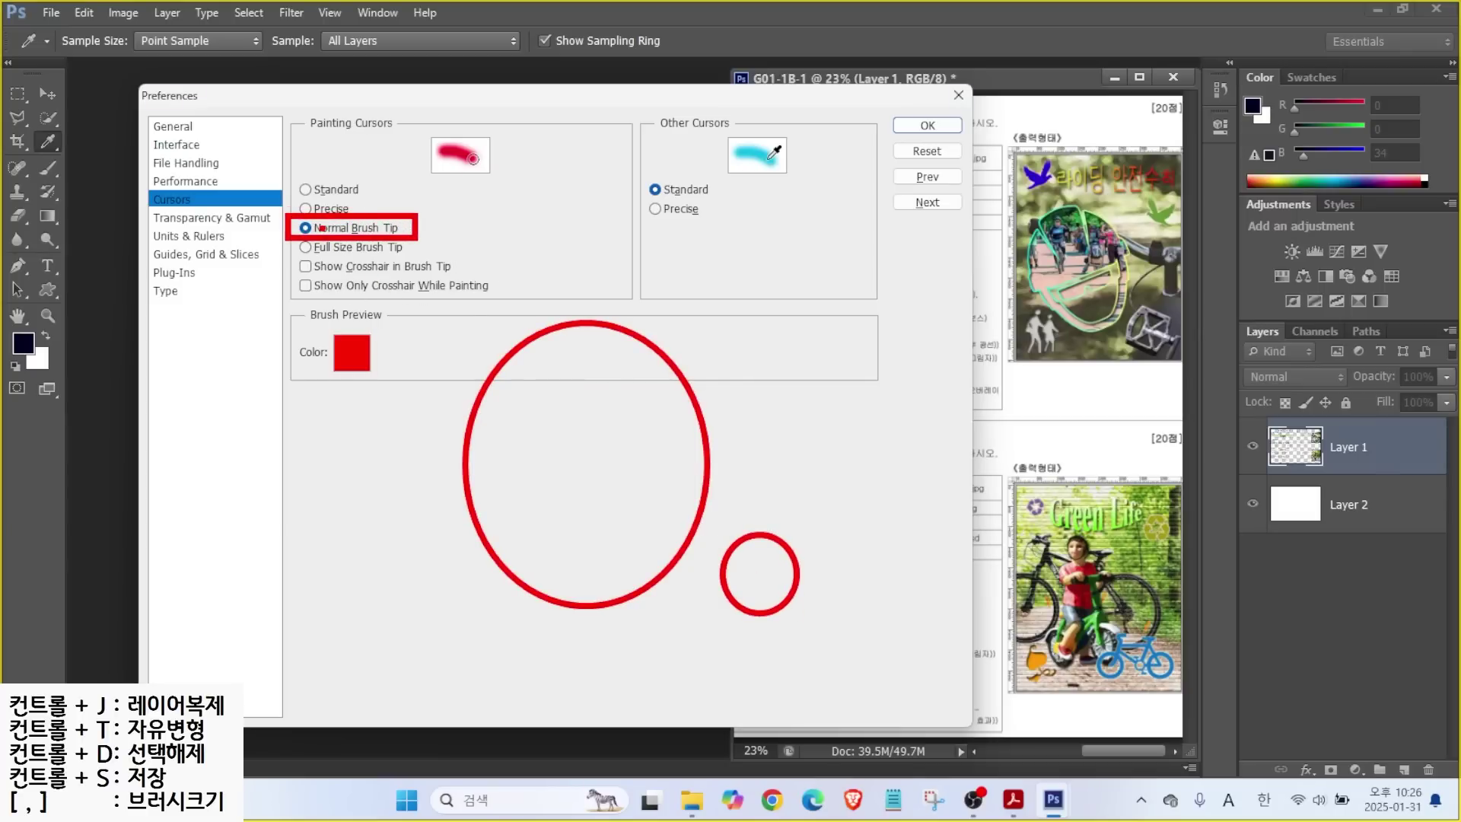
{"action": "key", "text": "Escape"}
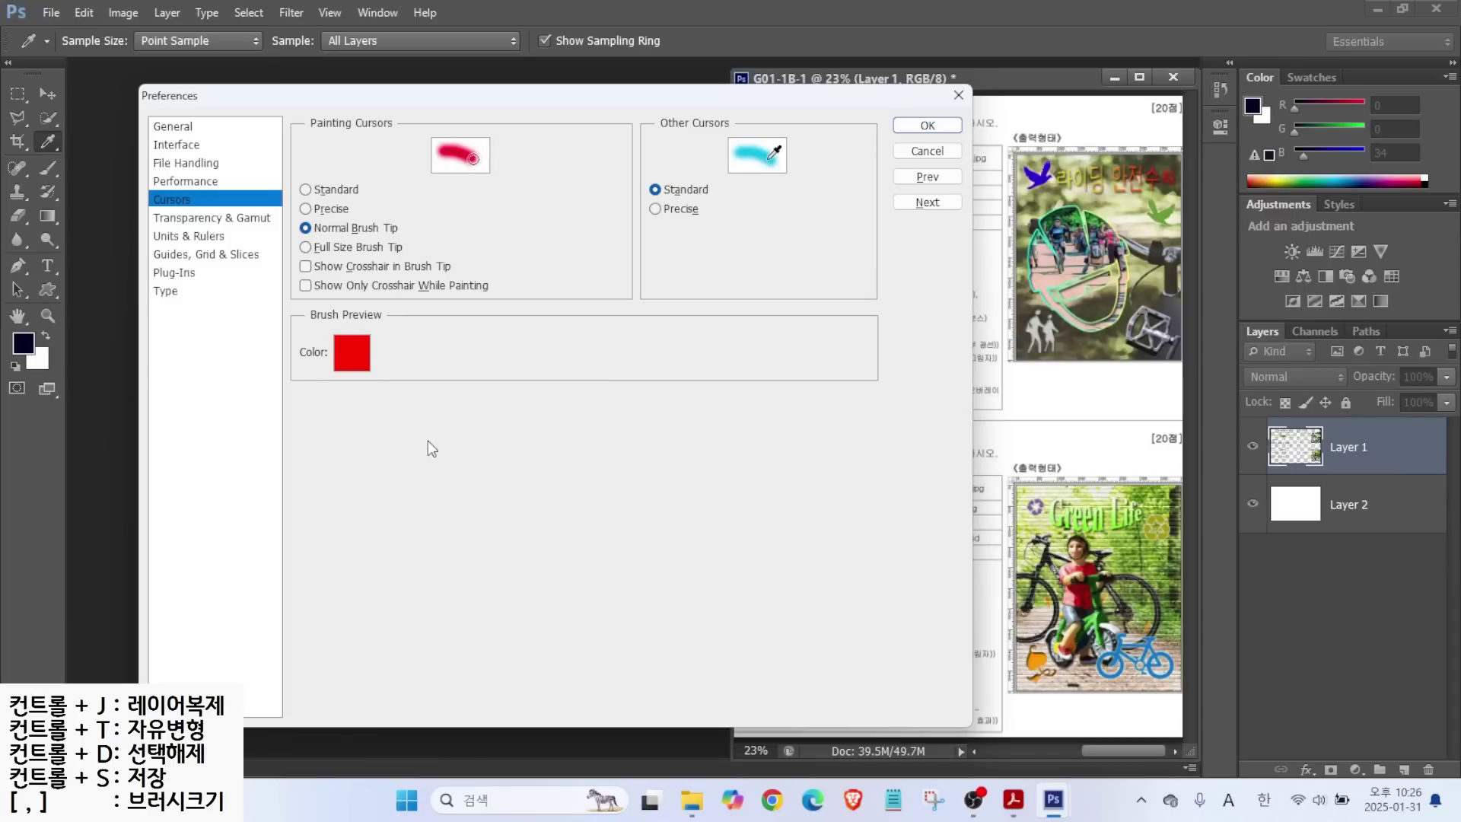
{"action": "left_click", "coordinate": [186, 238]}
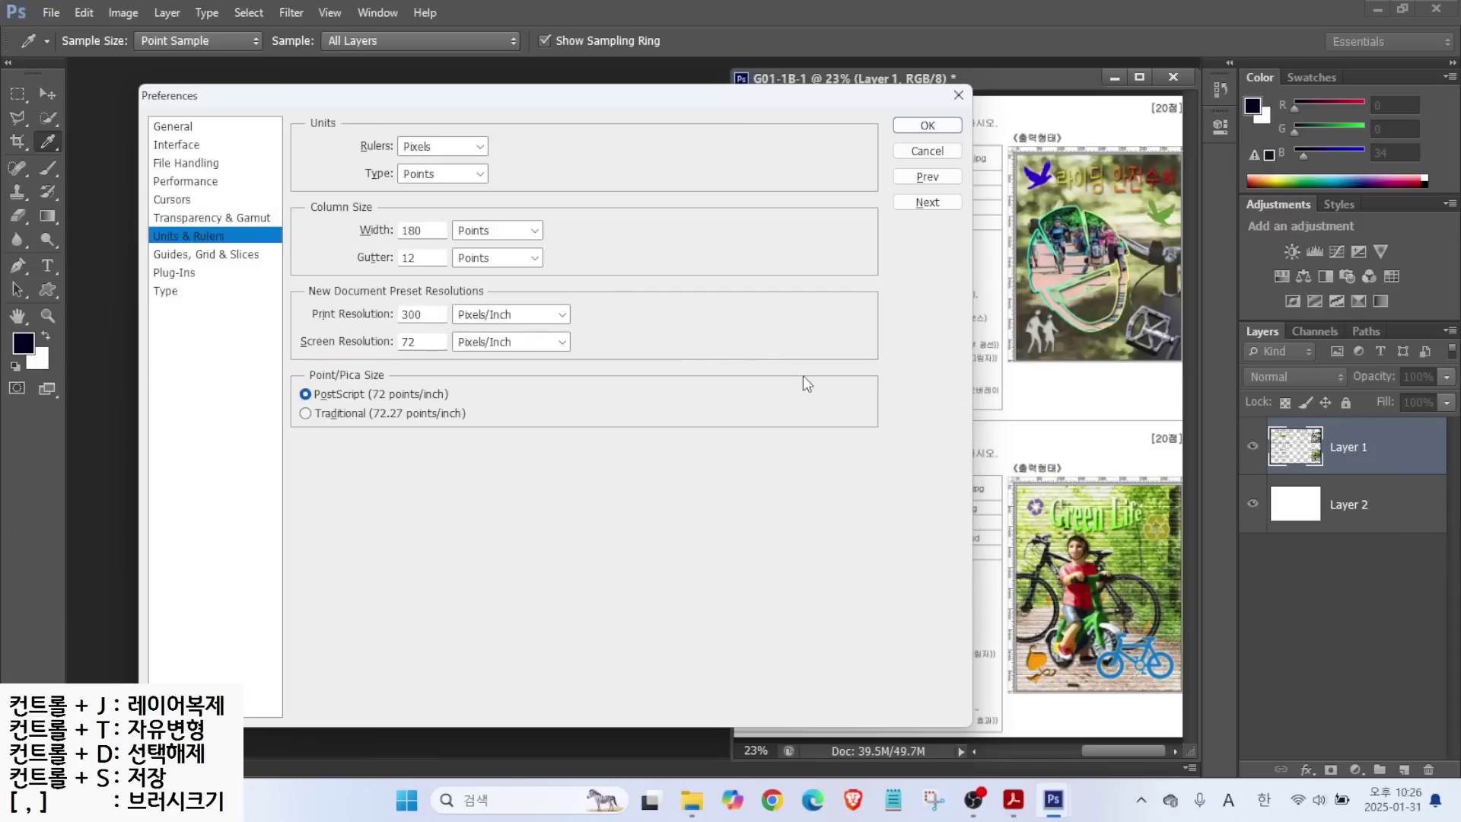
Step down to the Guides, Grid & Slices page, where guides are Light Red lines.
{"action": "key", "text": "alt"}
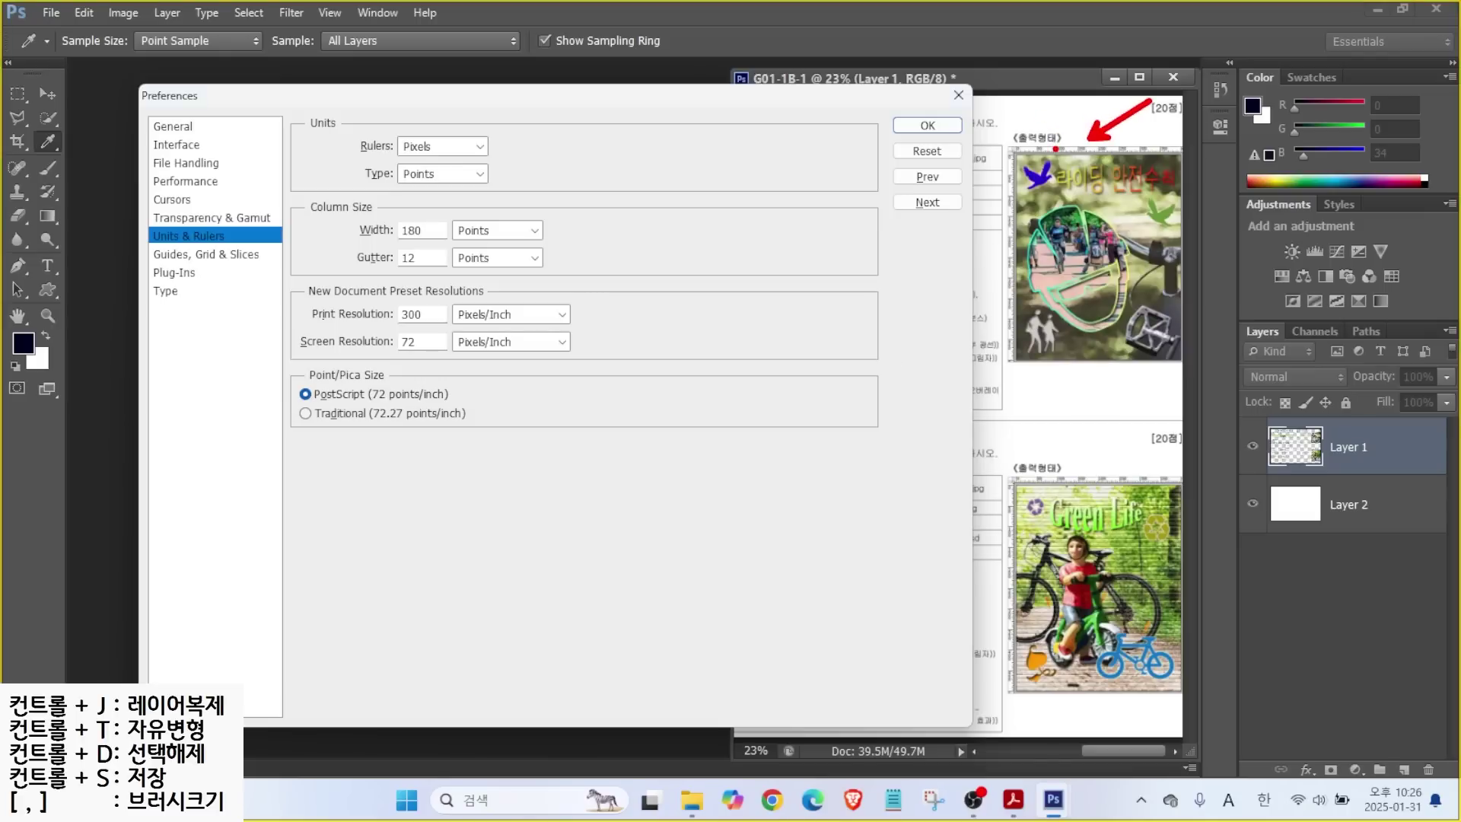
{"action": "left_click_drag", "start_coordinate": [427, 139], "coordinate": [478, 105]}
{"action": "mouse_move", "coordinate": [389, 132]}
{"action": "left_mouse_down"}
{"action": "mouse_move", "coordinate": [466, 161]}
{"action": "mouse_move", "coordinate": [451, 189]}
{"action": "mouse_move", "coordinate": [502, 232]}
{"action": "left_mouse_up"}
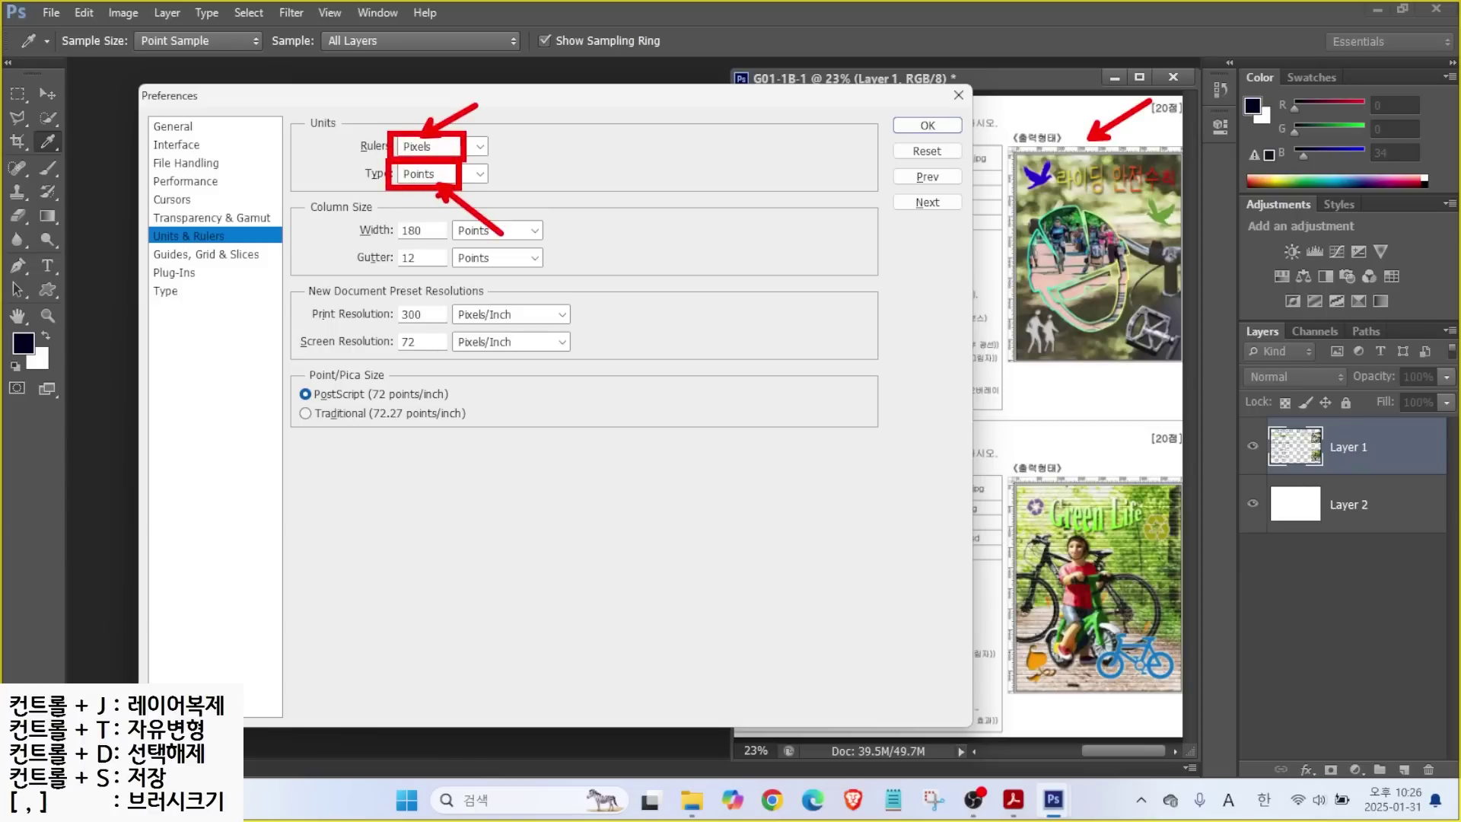
{"action": "key", "text": "Escape"}
{"action": "key", "text": "Down"}
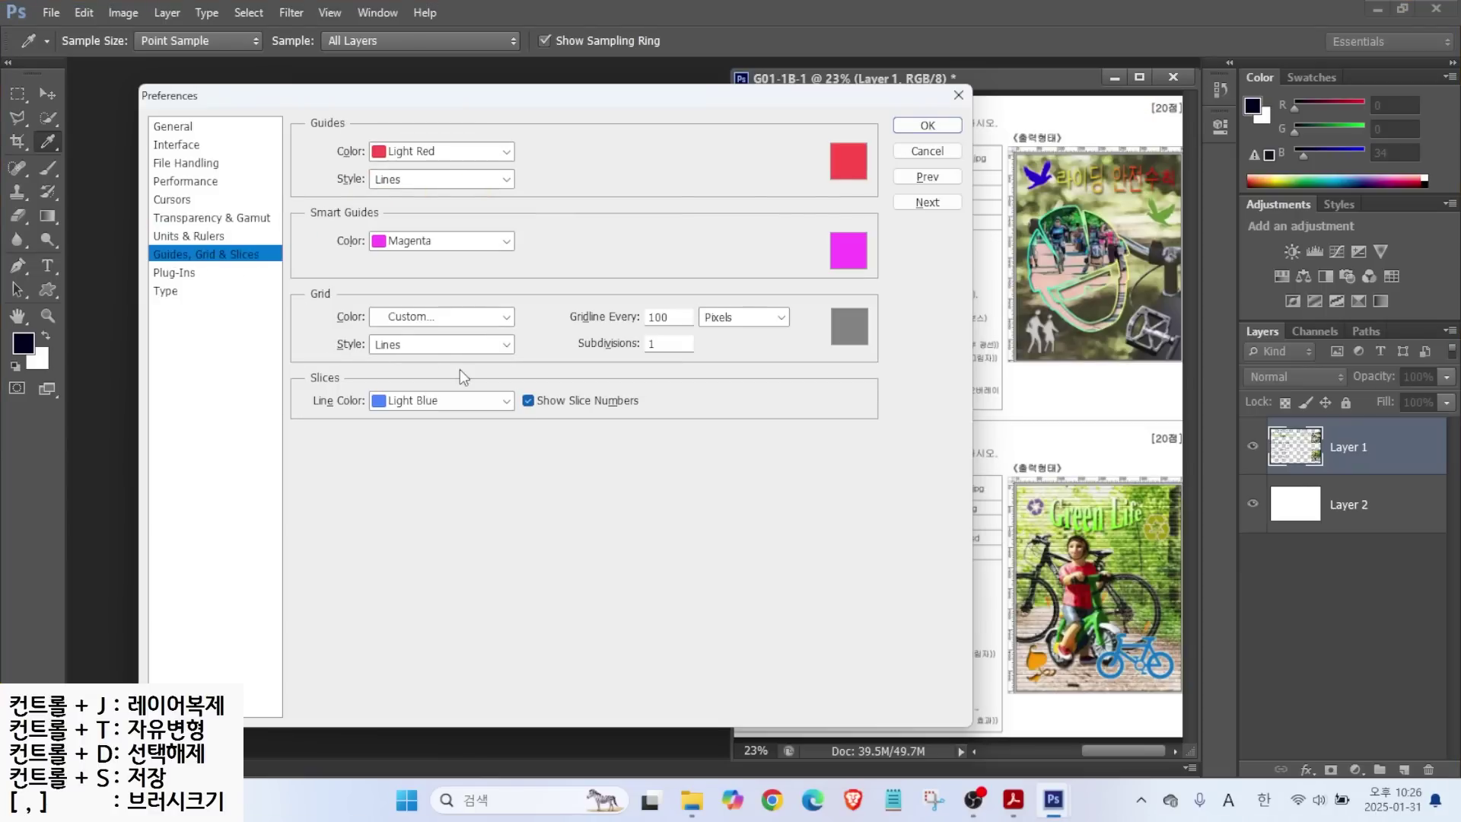
{"action": "key", "text": "alt"}
{"action": "left_click_drag", "start_coordinate": [987, 210], "coordinate": [1204, 210]}
{"action": "left_click_drag", "start_coordinate": [1128, 131], "coordinate": [1127, 411]}
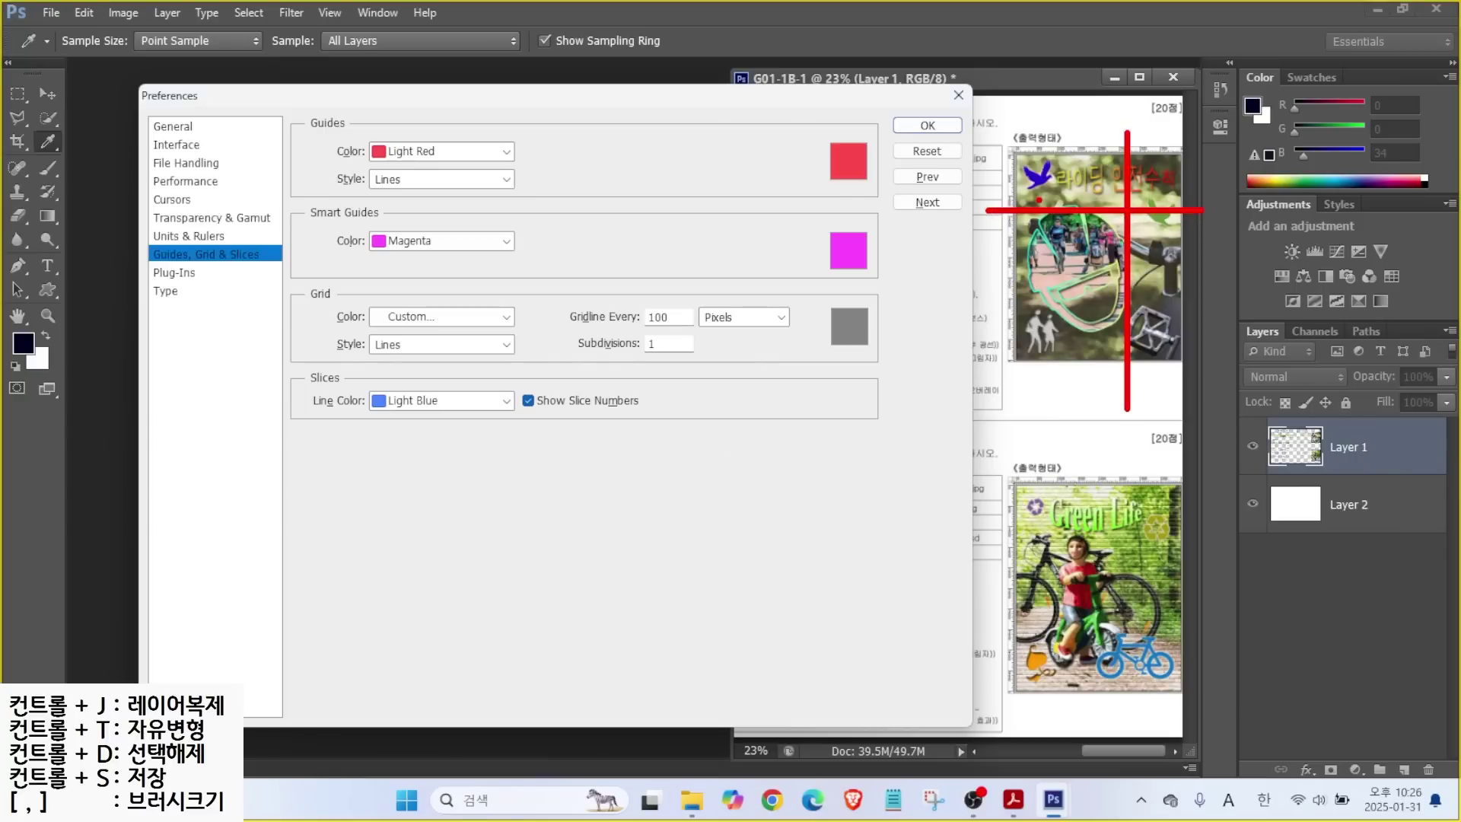
{"action": "left_click_drag", "start_coordinate": [409, 133], "coordinate": [480, 78]}
{"action": "key", "text": "Escape"}
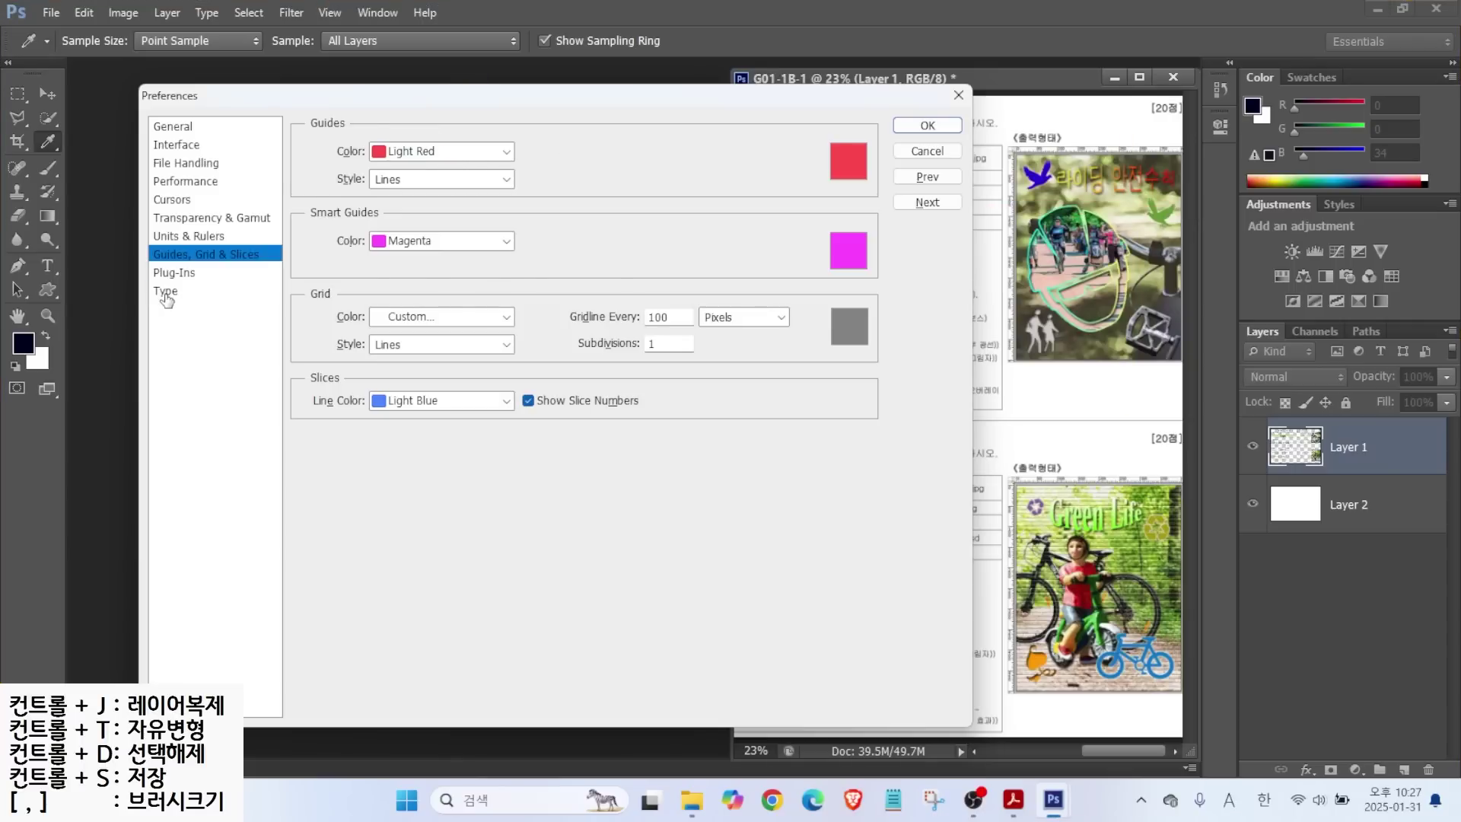
Look over the Type preferences page.
{"action": "left_click", "coordinate": [166, 293]}
{"action": "key", "text": "alt"}
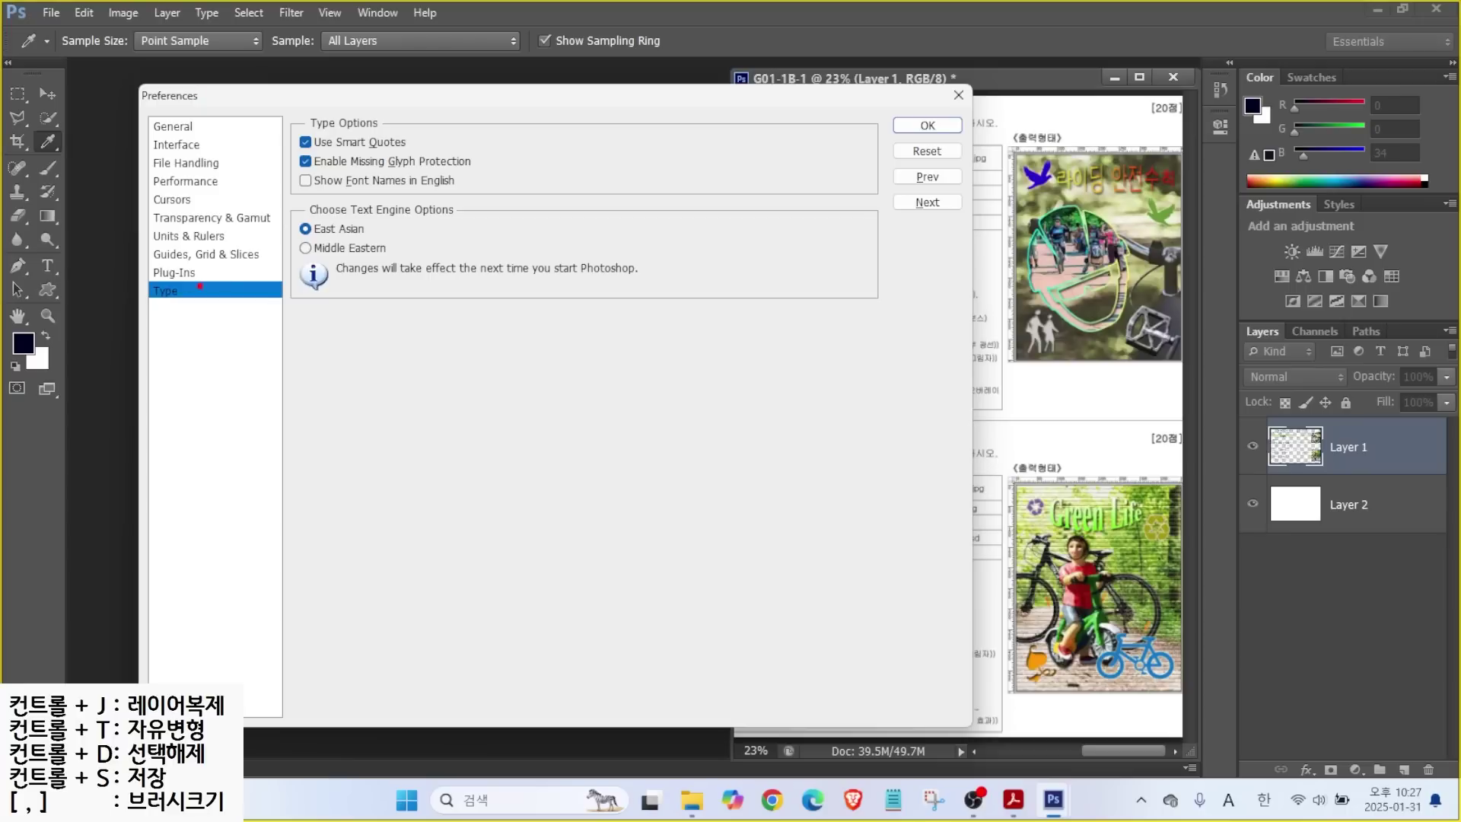
{"action": "left_click_drag", "start_coordinate": [288, 169], "coordinate": [493, 197]}
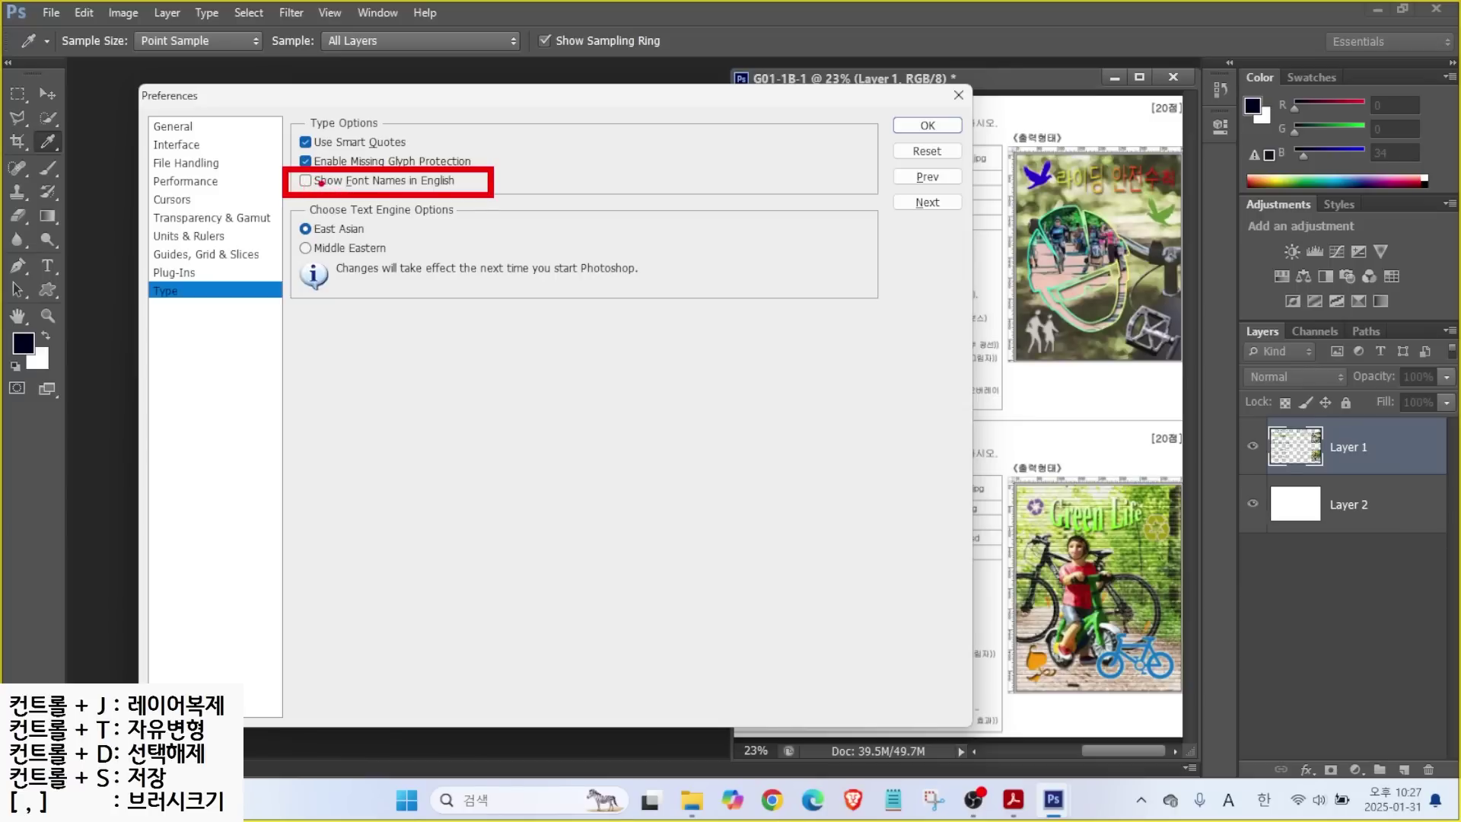
Close Preferences and return to the G01-1B-1 exam document.
{"action": "key", "text": "Return"}
{"action": "key", "text": "m"}
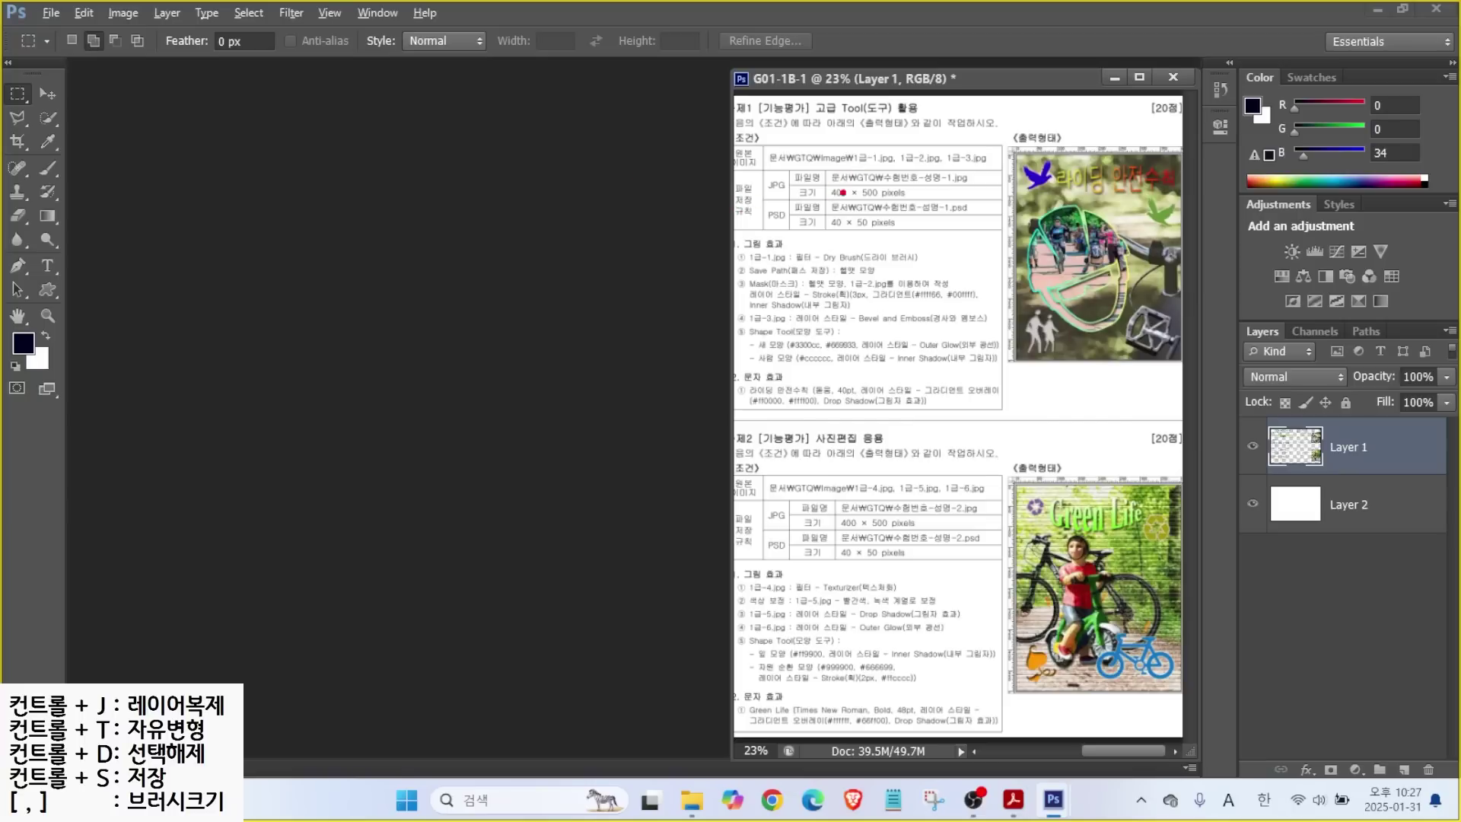
{"action": "left_click_drag", "start_coordinate": [859, 164], "coordinate": [982, 187]}
{"action": "left_click_drag", "start_coordinate": [817, 177], "coordinate": [902, 202]}
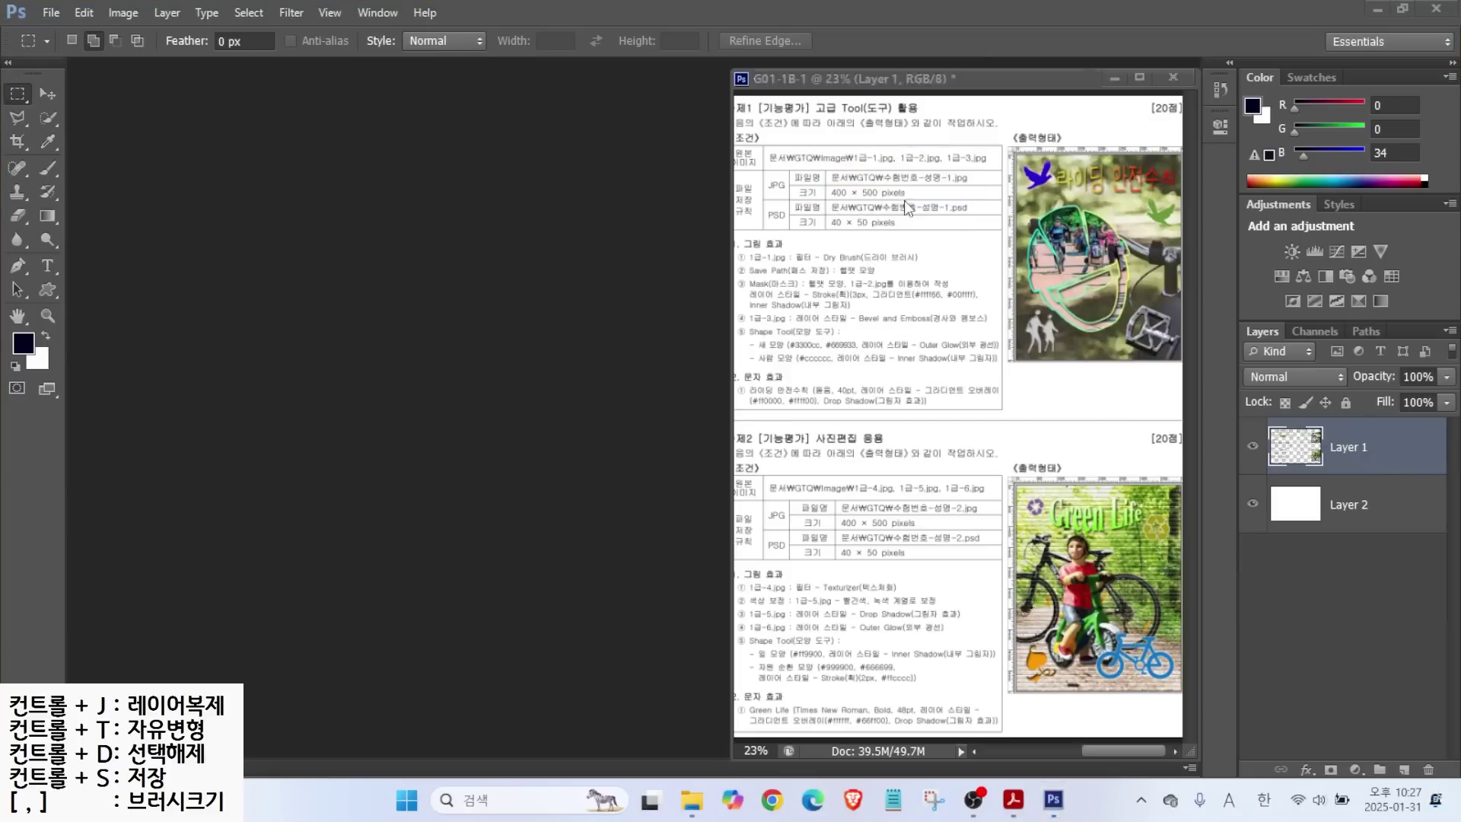
{"action": "left_click", "coordinate": [51, 13]}
Start a new document named with the exam number and the examinee's name.
{"action": "left_click", "coordinate": [50, 34]}
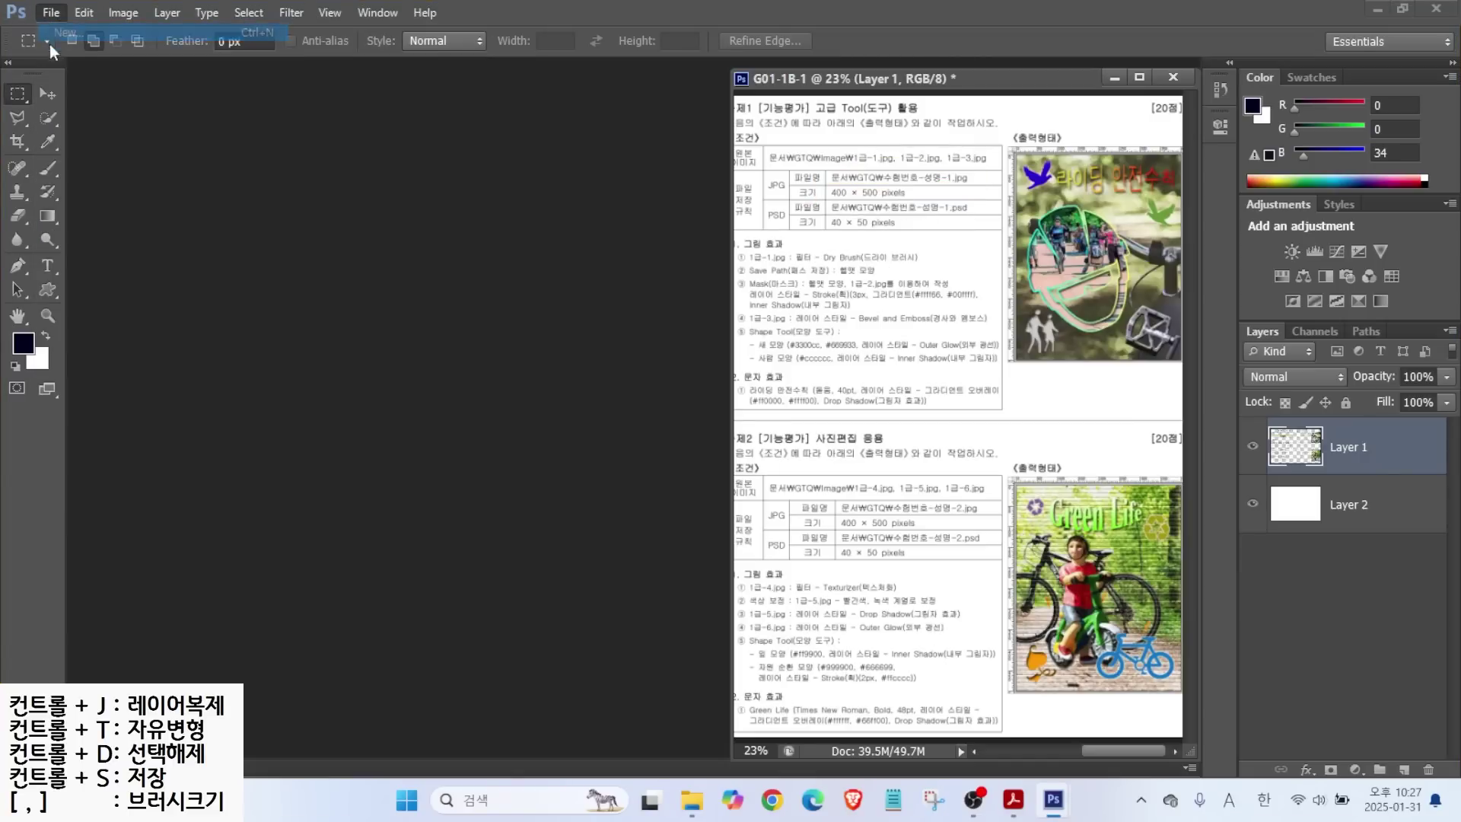
{"action": "type", "text": "123"}
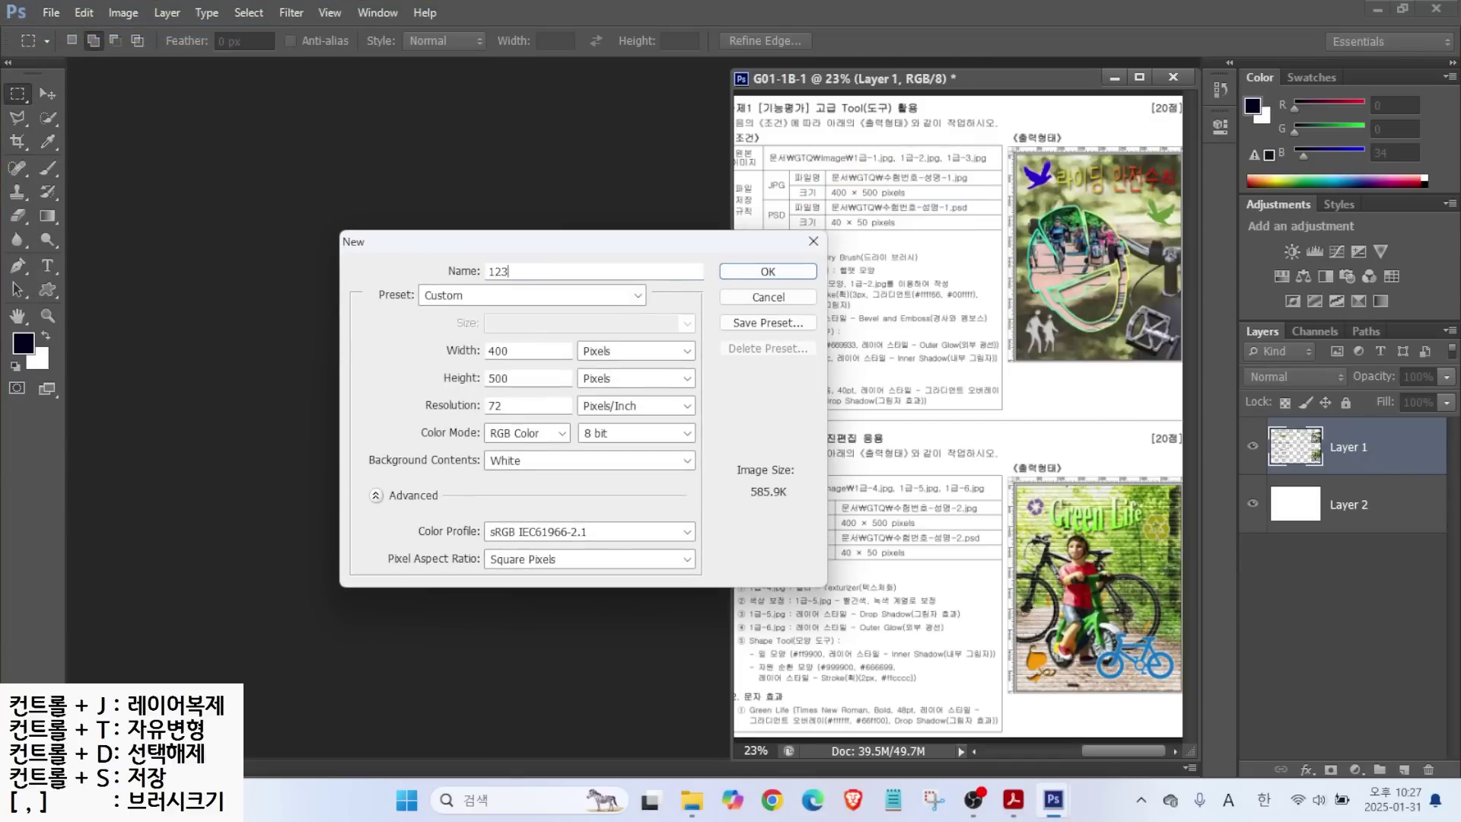
{"action": "type", "text": "4-"}
{"action": "key", "text": "Hangul"}
Set it to 400 × 500 pixels, 72 ppi, RGB Color 8 bit, White background.
{"action": "key", "text": "alt"}
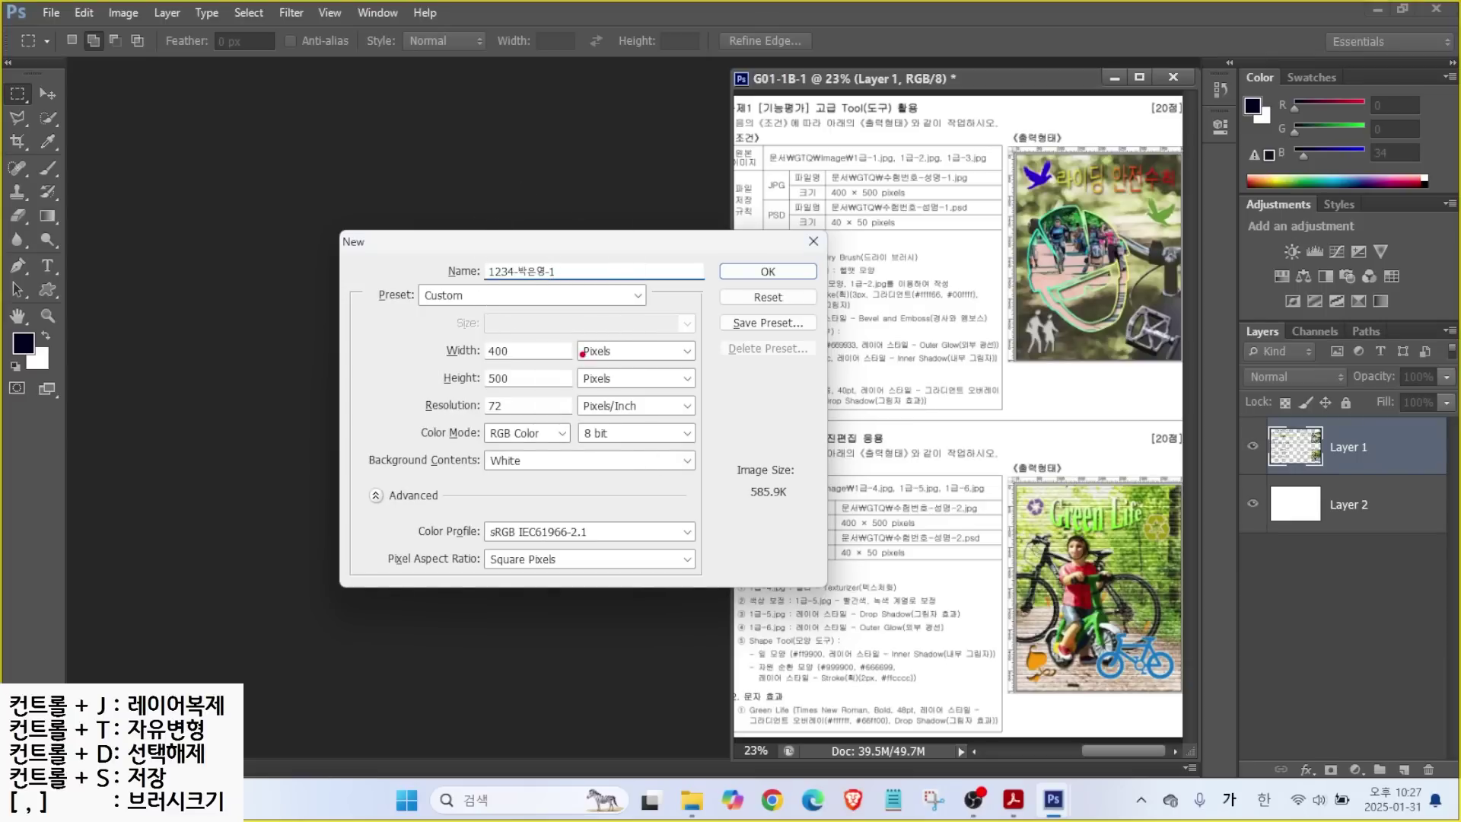
{"action": "mouse_move", "coordinate": [566, 333]}
{"action": "left_mouse_down"}
{"action": "mouse_move", "coordinate": [636, 363]}
{"action": "mouse_move", "coordinate": [672, 259]}
{"action": "left_mouse_up"}
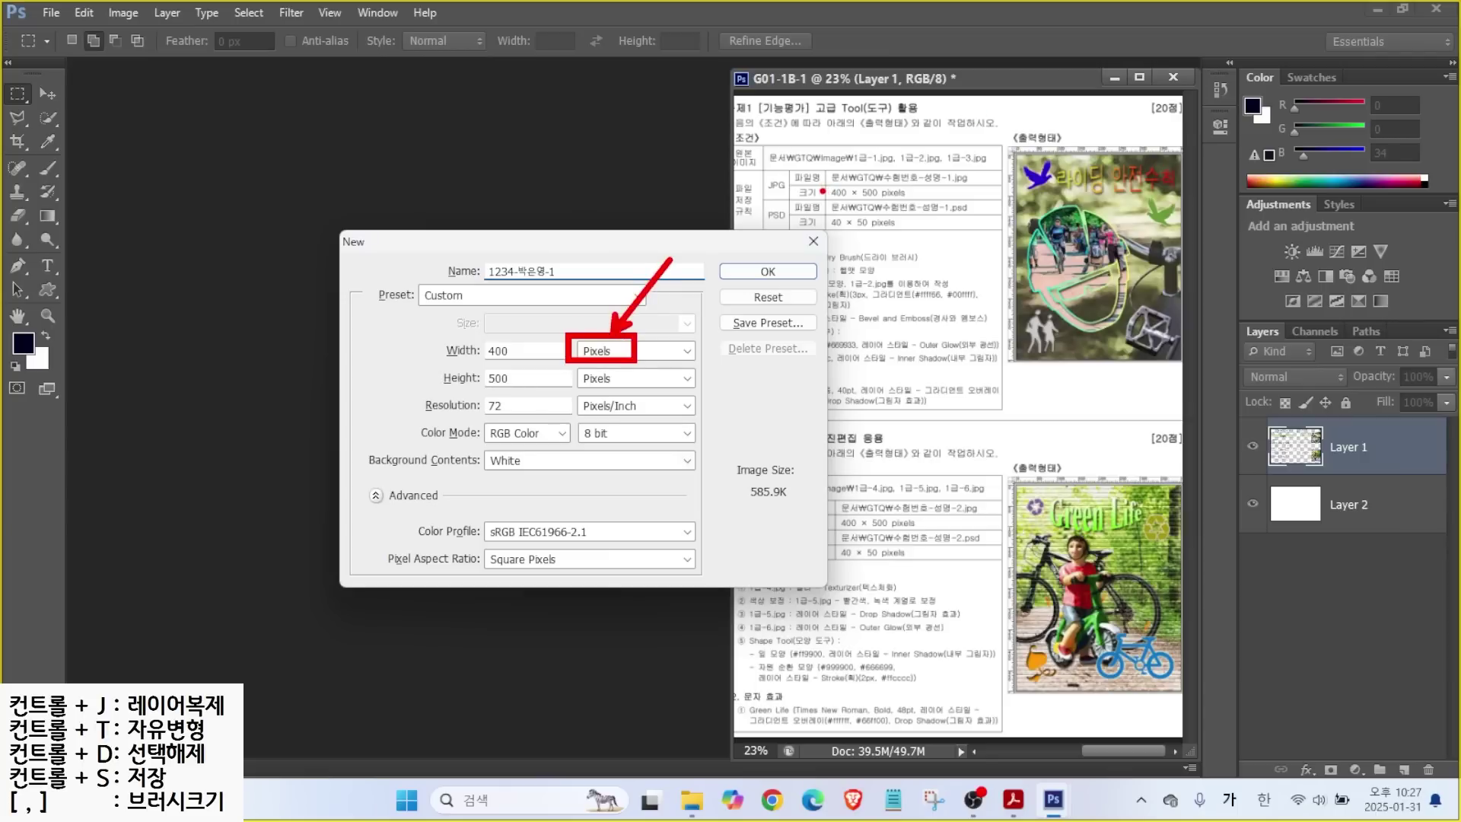
{"action": "mouse_move", "coordinate": [823, 187]}
{"action": "left_mouse_down"}
{"action": "mouse_move", "coordinate": [811, 158]}
{"action": "mouse_move", "coordinate": [853, 178]}
{"action": "mouse_move", "coordinate": [841, 155]}
{"action": "left_mouse_up"}
{"action": "left_click_drag", "start_coordinate": [484, 346], "coordinate": [441, 315]}
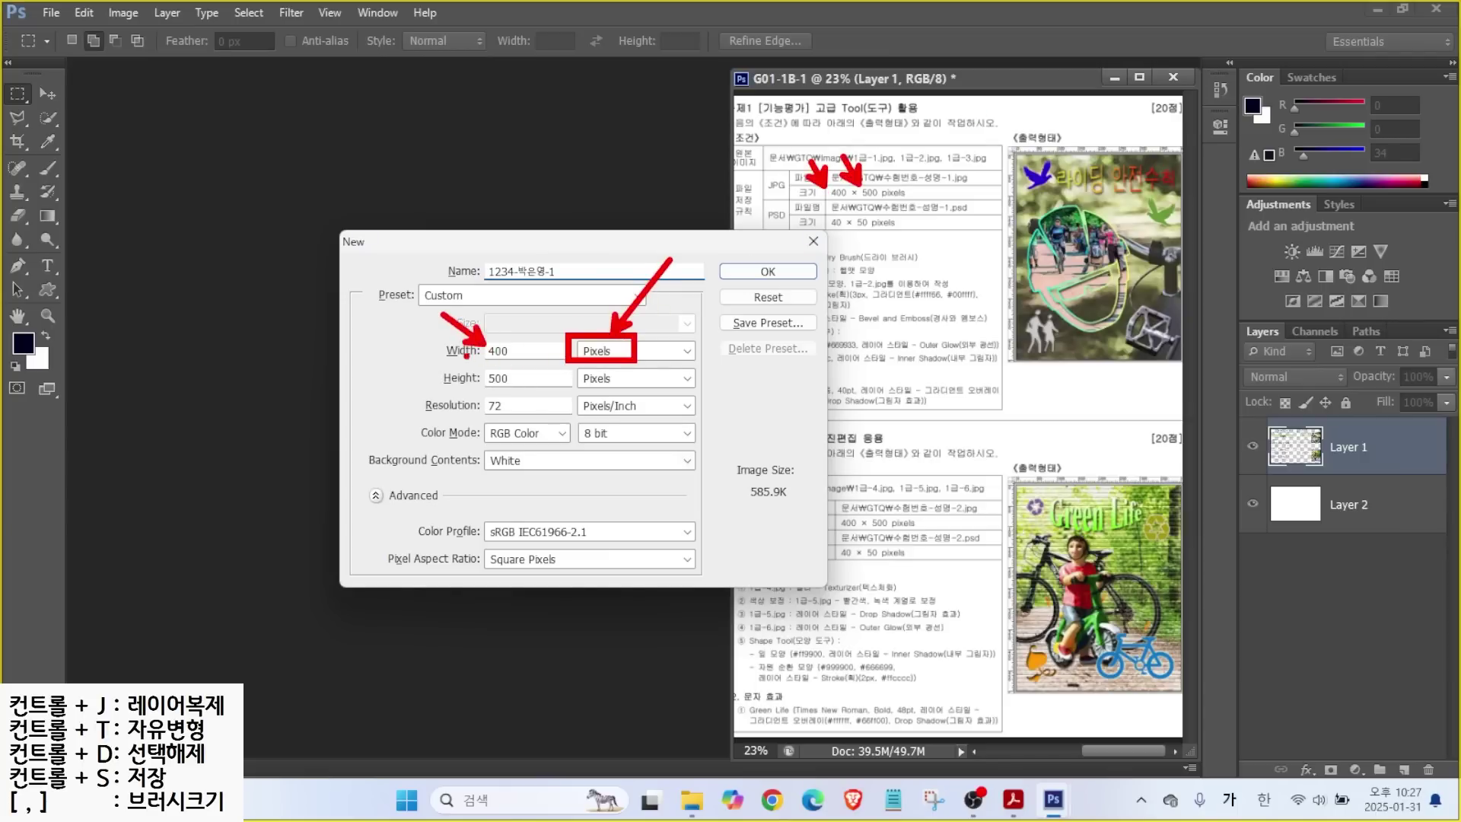
{"action": "mouse_move", "coordinate": [478, 374]}
{"action": "left_mouse_down"}
{"action": "mouse_move", "coordinate": [454, 352]}
{"action": "mouse_move", "coordinate": [535, 417]}
{"action": "left_mouse_up"}
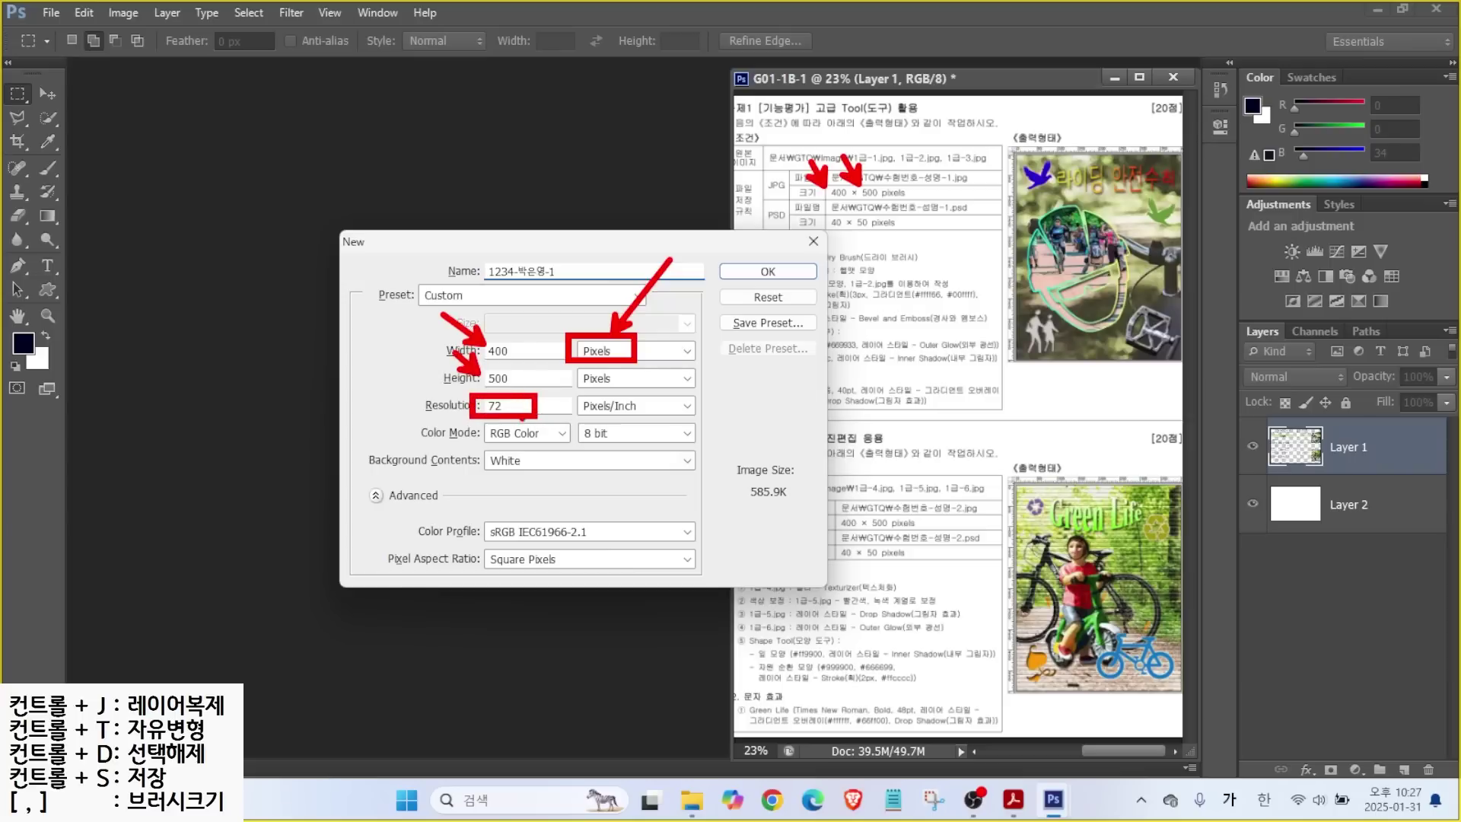
{"action": "mouse_move", "coordinate": [471, 420]}
{"action": "left_mouse_down"}
{"action": "mouse_move", "coordinate": [552, 447]}
{"action": "mouse_move", "coordinate": [651, 444]}
{"action": "left_mouse_up"}
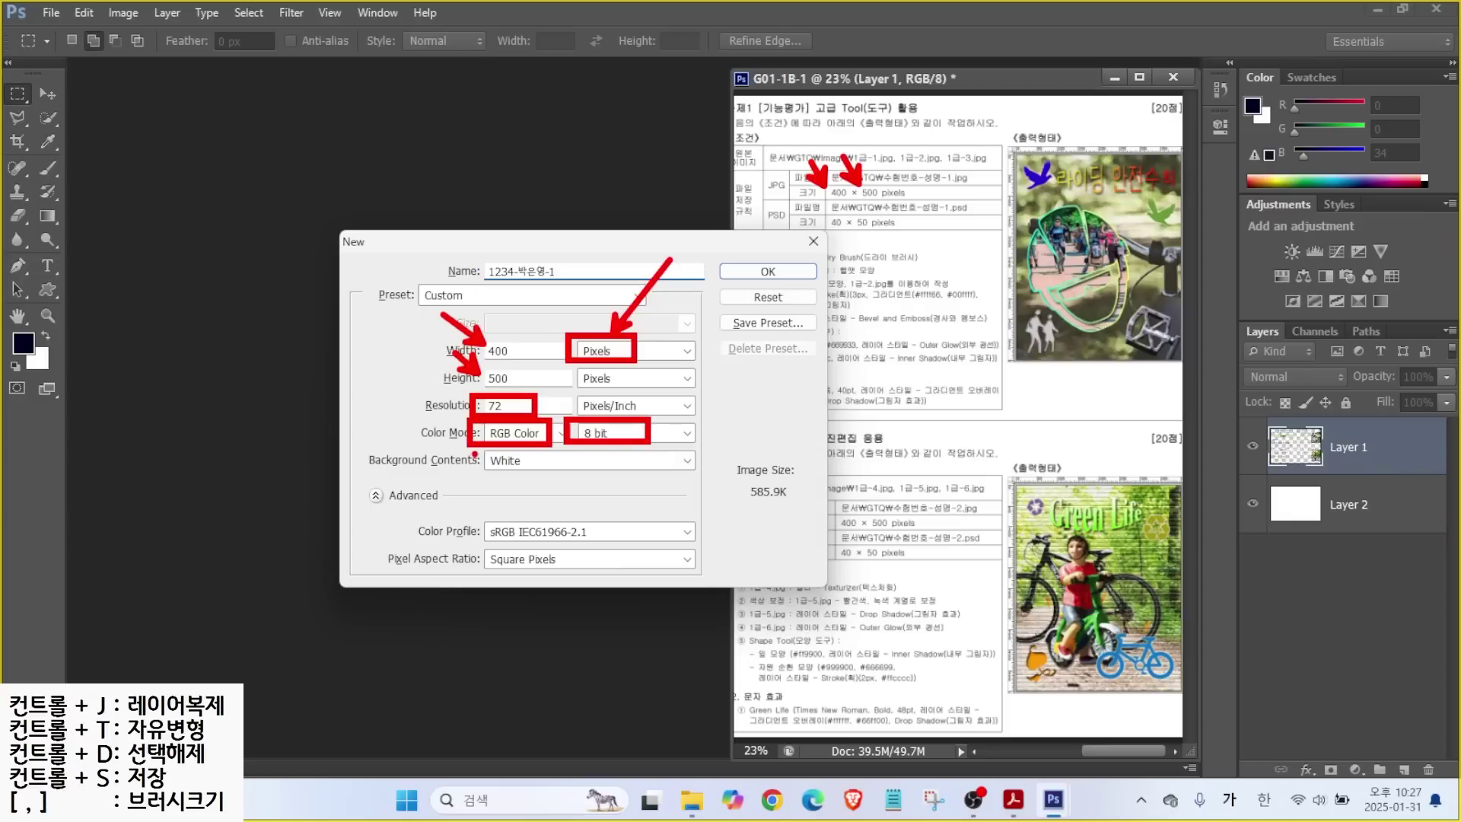
{"action": "mouse_move", "coordinate": [472, 449]}
{"action": "left_mouse_down"}
{"action": "mouse_move", "coordinate": [518, 450]}
{"action": "mouse_move", "coordinate": [542, 475]}
{"action": "mouse_move", "coordinate": [523, 479]}
{"action": "left_mouse_up"}
{"action": "left_click_drag", "start_coordinate": [788, 255], "coordinate": [761, 281]}
{"action": "left_click_drag", "start_coordinate": [829, 243], "coordinate": [783, 281]}
{"action": "key", "text": "Escape"}
Create the 400 × 500 pixel blank document.
{"action": "left_click", "coordinate": [768, 272]}
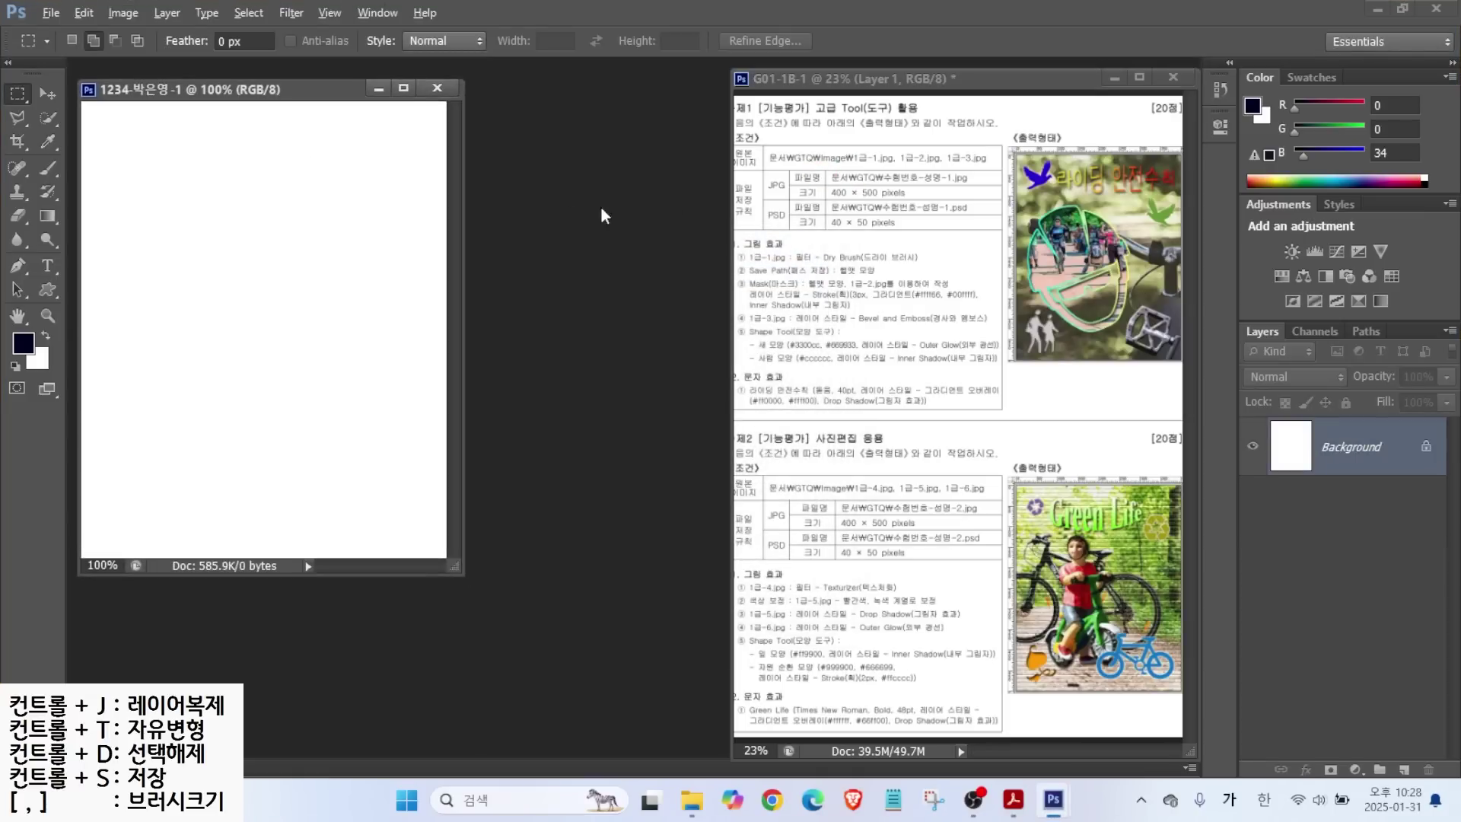
{"action": "left_click_drag", "start_coordinate": [949, 137], "coordinate": [1001, 173]}
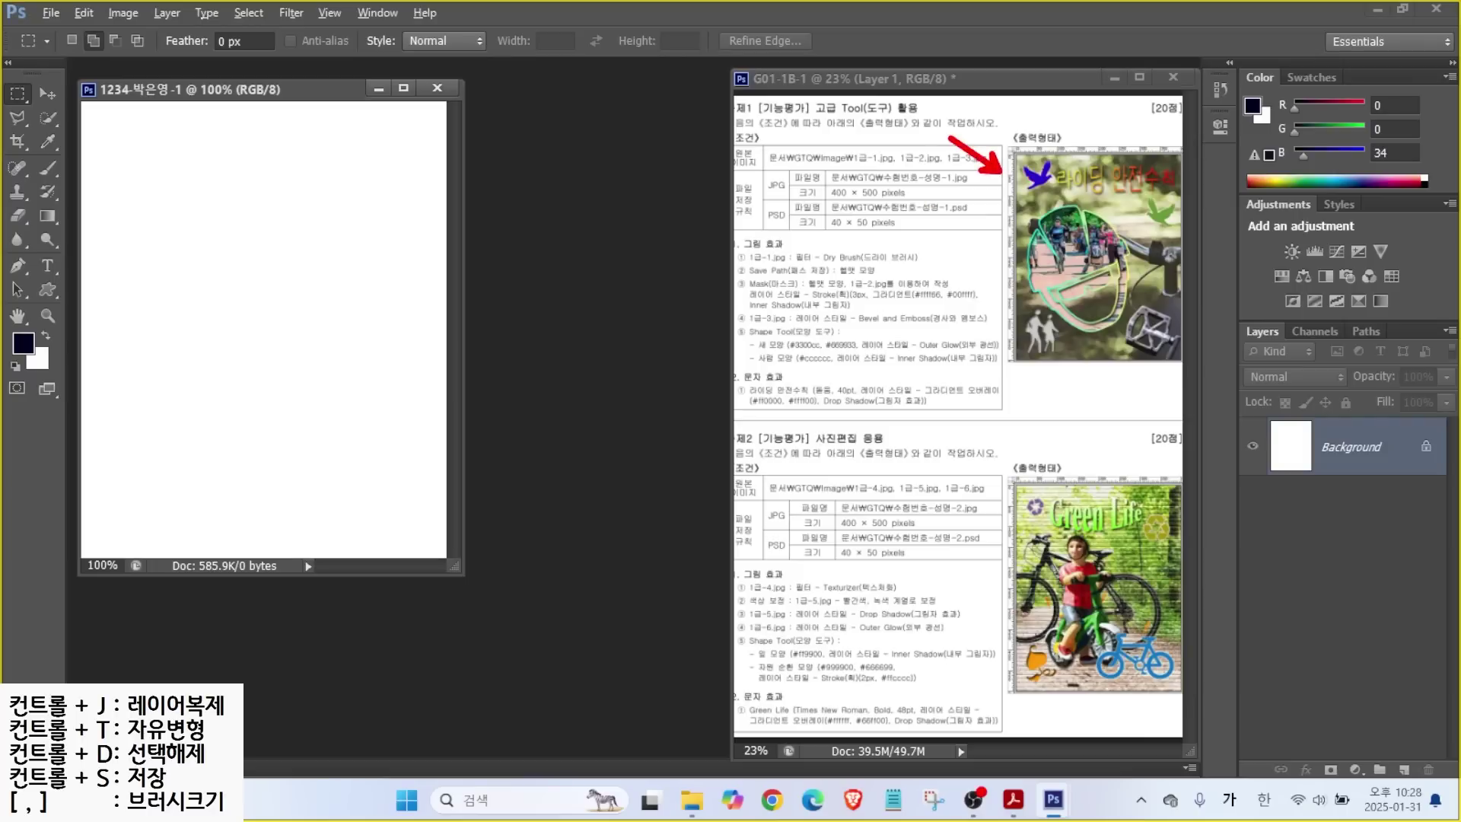
{"action": "mouse_move", "coordinate": [309, 3]}
{"action": "left_mouse_down"}
{"action": "mouse_move", "coordinate": [353, 26]}
{"action": "mouse_move", "coordinate": [378, 79]}
{"action": "left_mouse_up"}
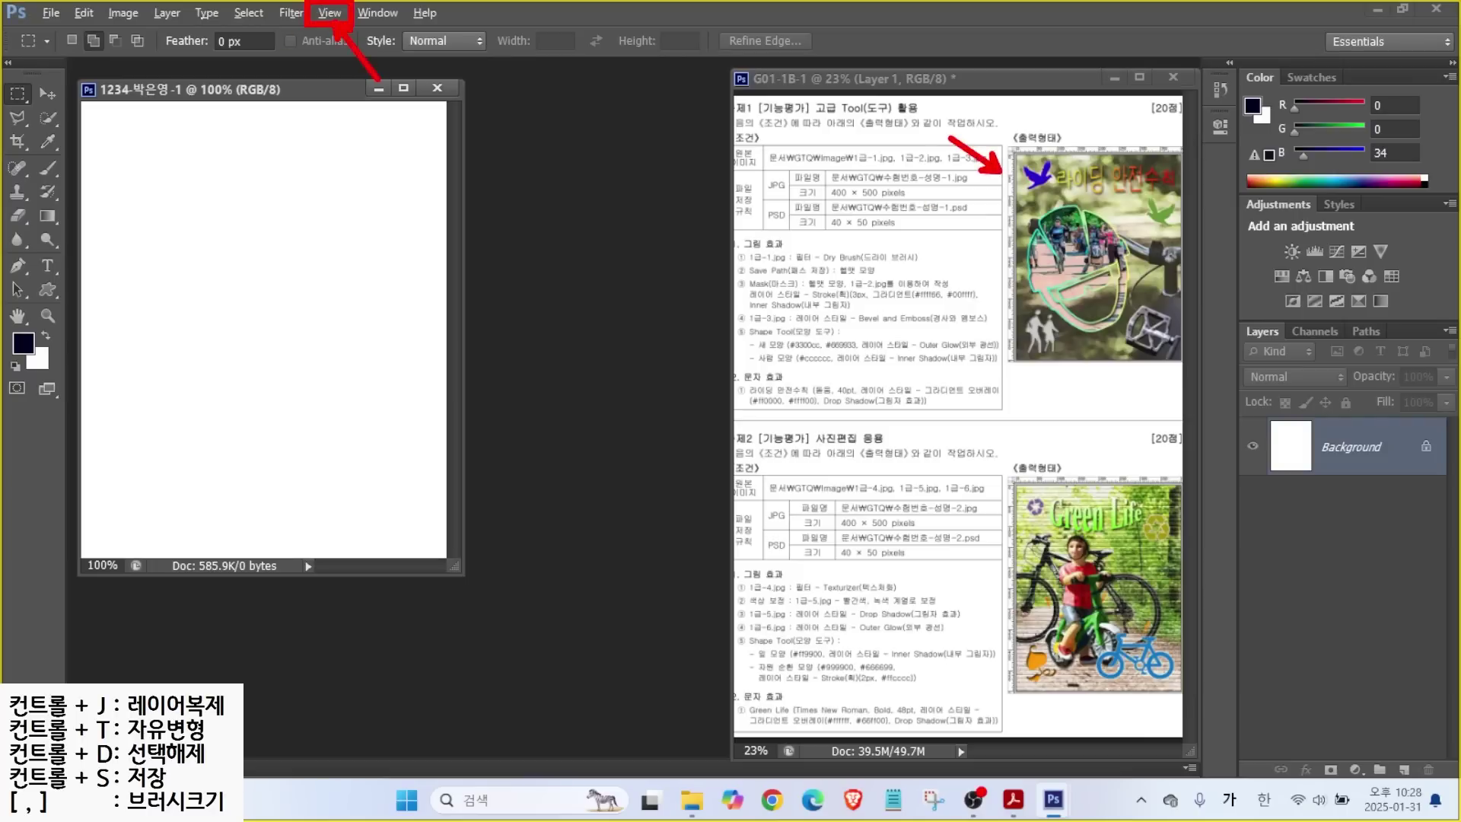
Show rulers via View > Rulers and fit the blank document on screen.
{"action": "left_click", "coordinate": [325, 12]}
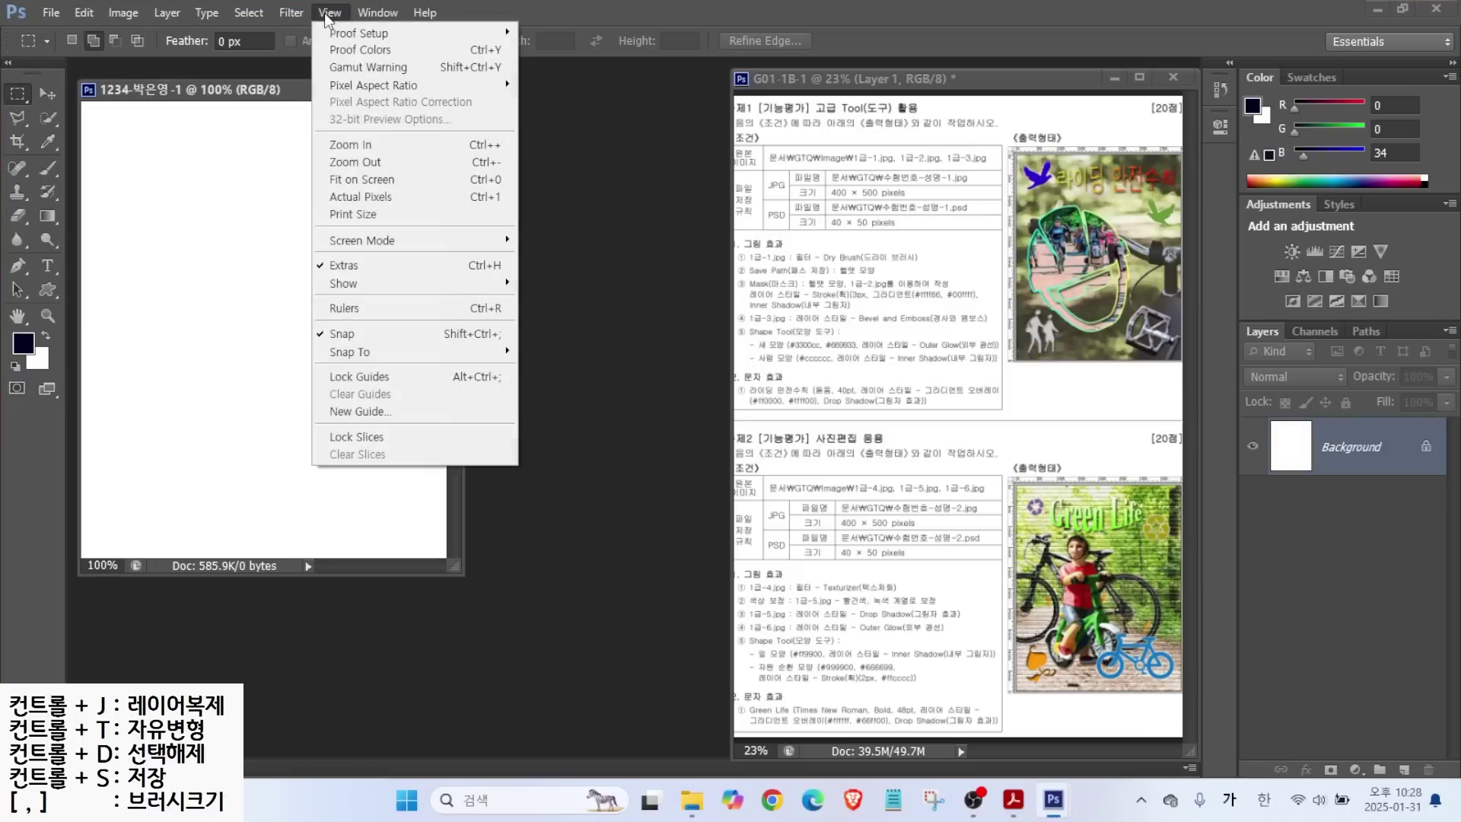
{"action": "left_click", "coordinate": [357, 311]}
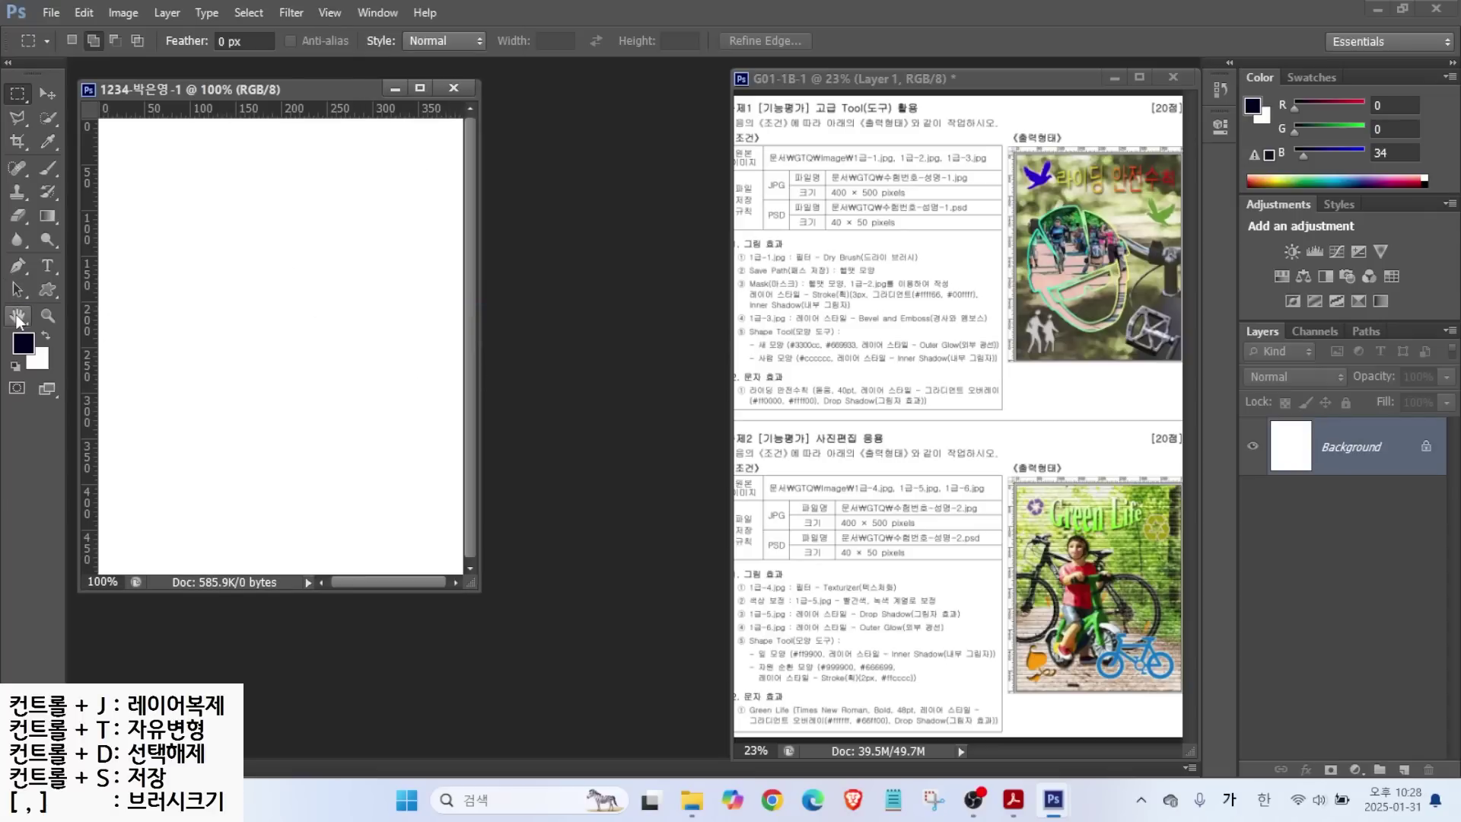
{"action": "double_click", "coordinate": [17, 316]}
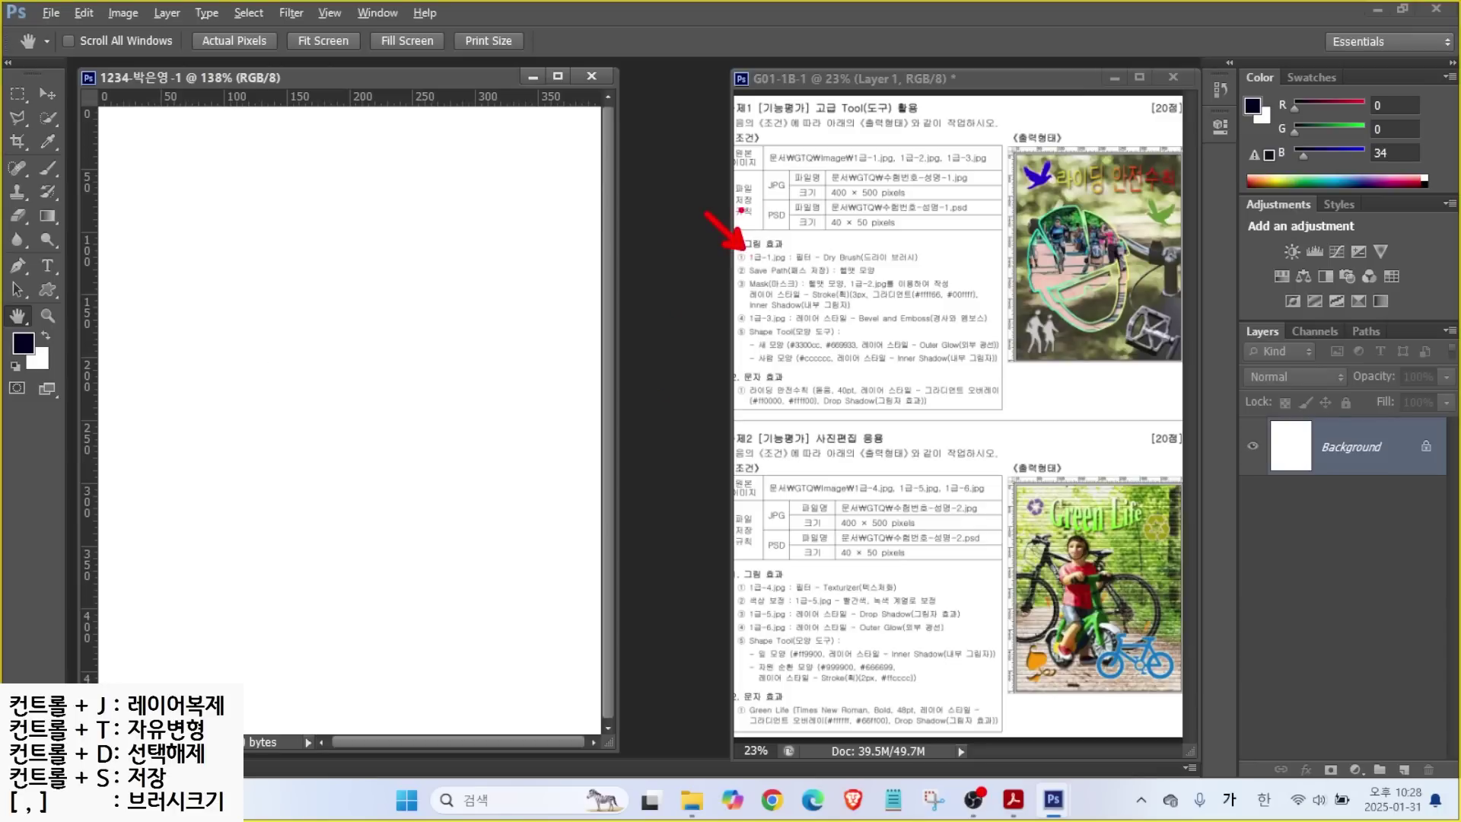
{"action": "left_click", "coordinate": [48, 15]}
Open 1급-1.jpg from Documents > GTQ > images and move its window right.
{"action": "left_click", "coordinate": [68, 47]}
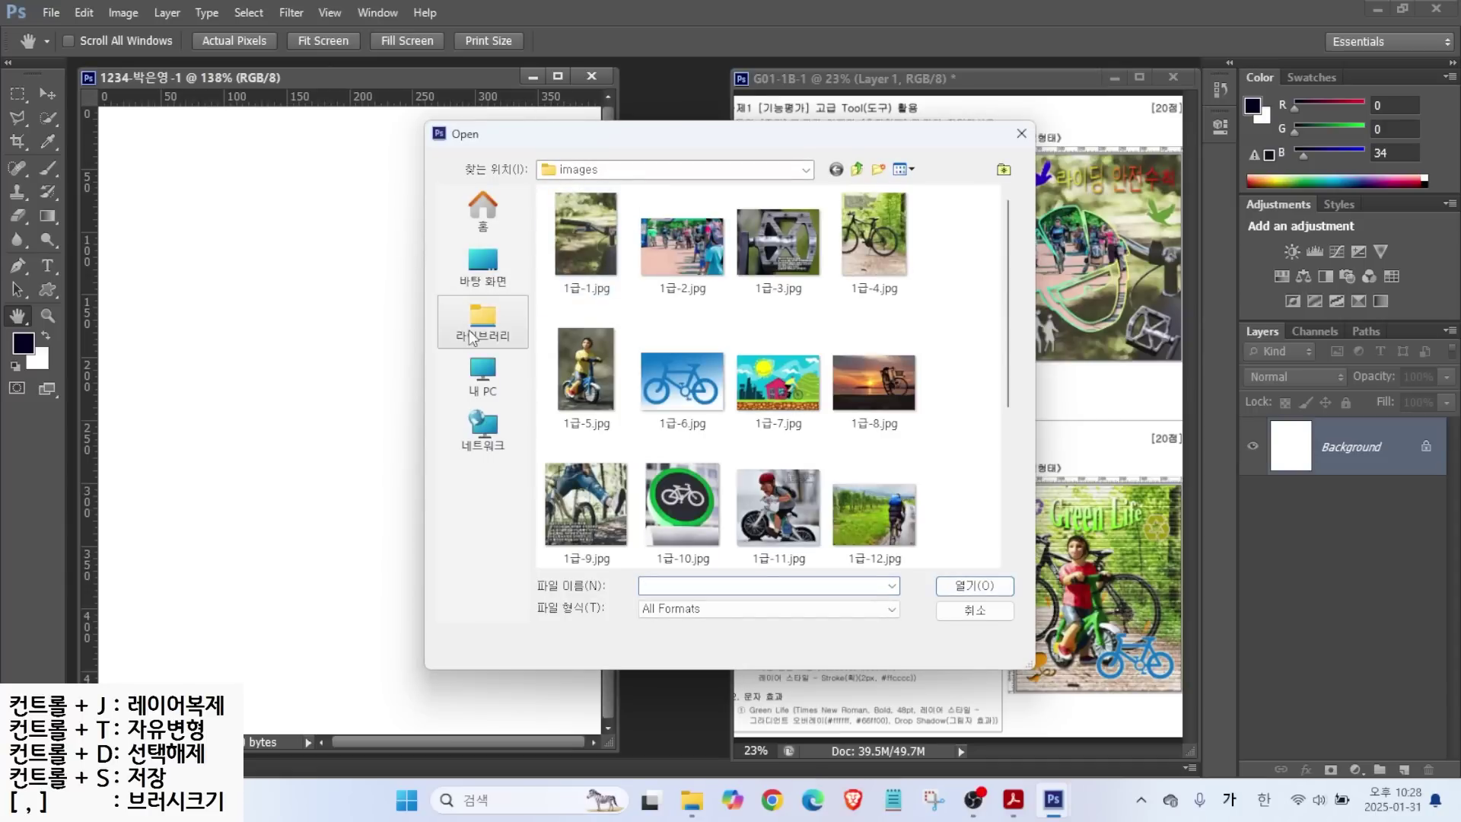
{"action": "left_click", "coordinate": [474, 335]}
{"action": "double_click", "coordinate": [601, 230]}
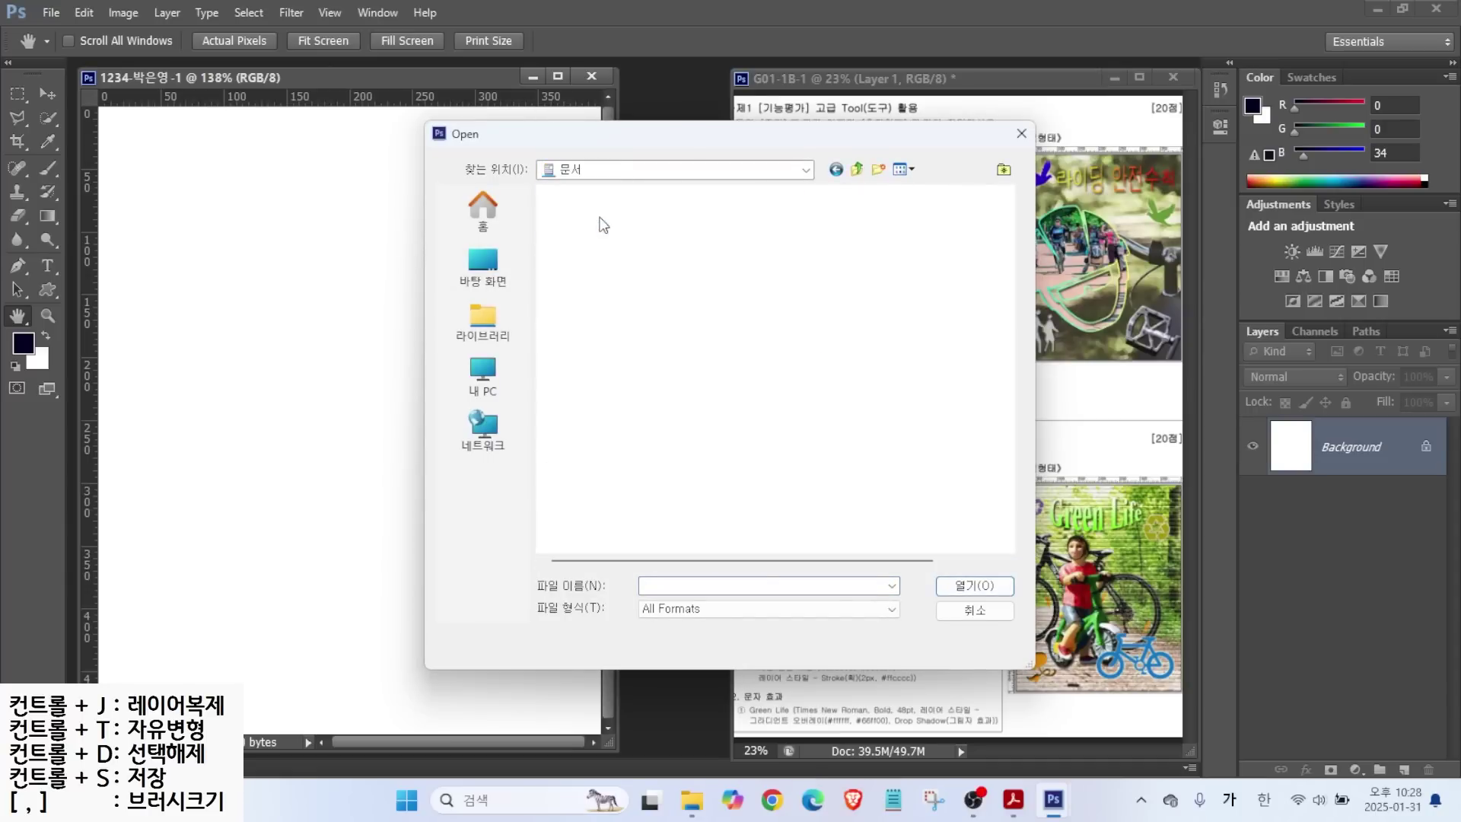
{"action": "double_click", "coordinate": [571, 241]}
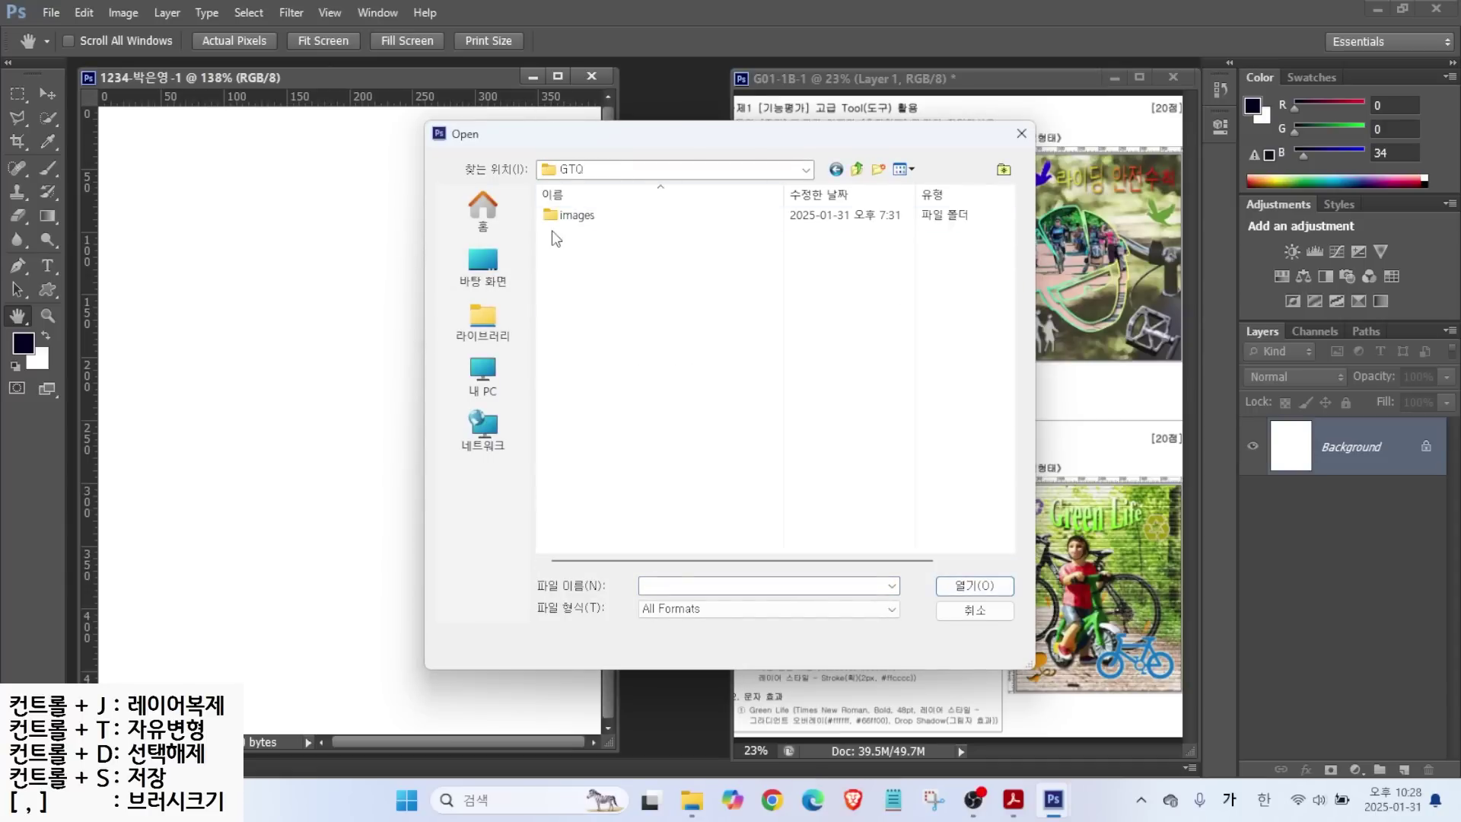
{"action": "left_click", "coordinate": [571, 216]}
{"action": "double_click", "coordinate": [571, 216]}
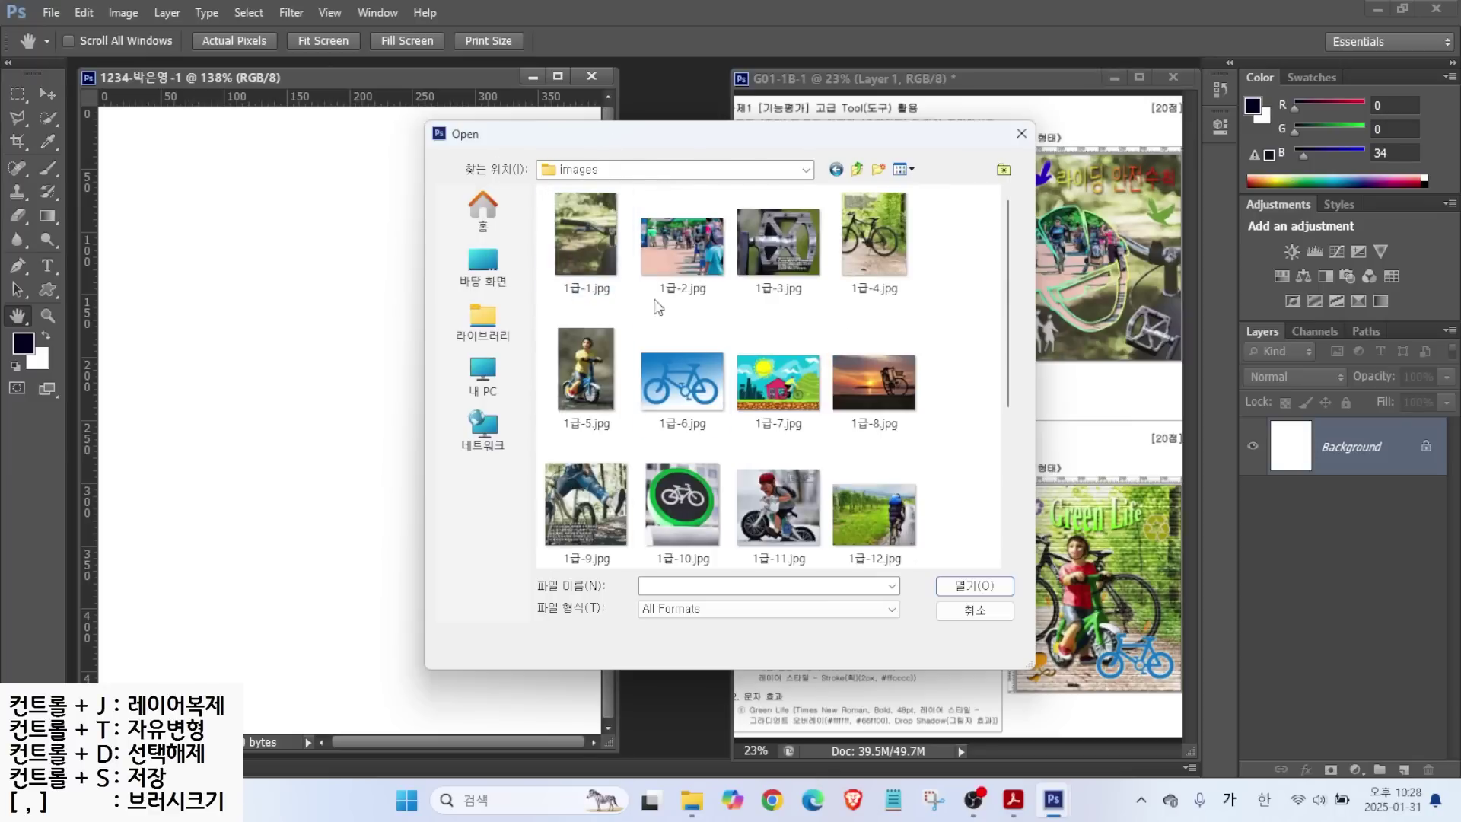
{"action": "left_click", "coordinate": [592, 252]}
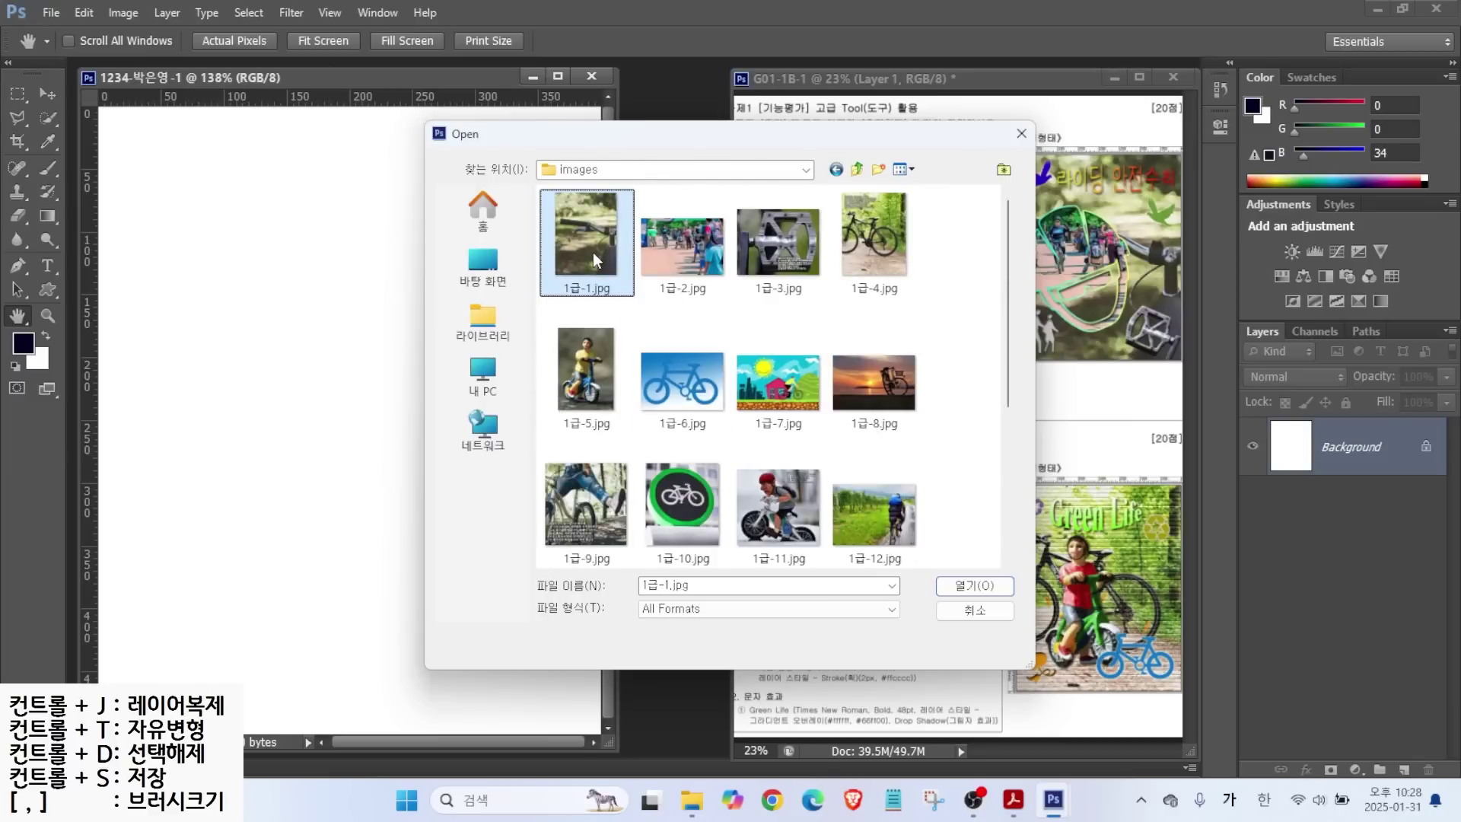
{"action": "left_click", "coordinate": [957, 589]}
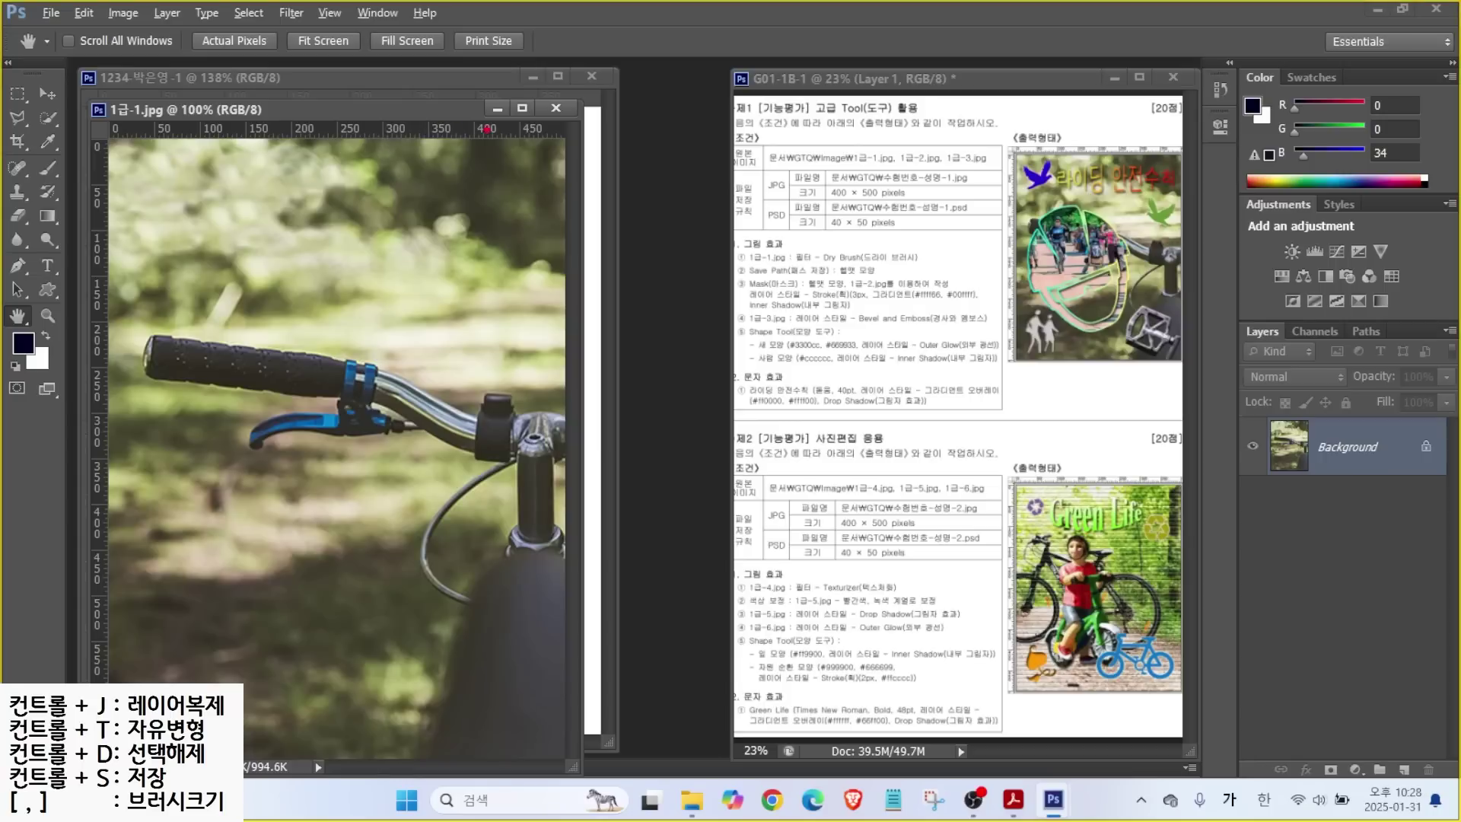
{"action": "mouse_move", "coordinate": [564, 146]}
{"action": "left_mouse_down"}
{"action": "mouse_move", "coordinate": [506, 114]}
{"action": "mouse_move", "coordinate": [566, 128]}
{"action": "mouse_move", "coordinate": [639, 90]}
{"action": "left_mouse_up"}
{"action": "key", "text": "Escape"}
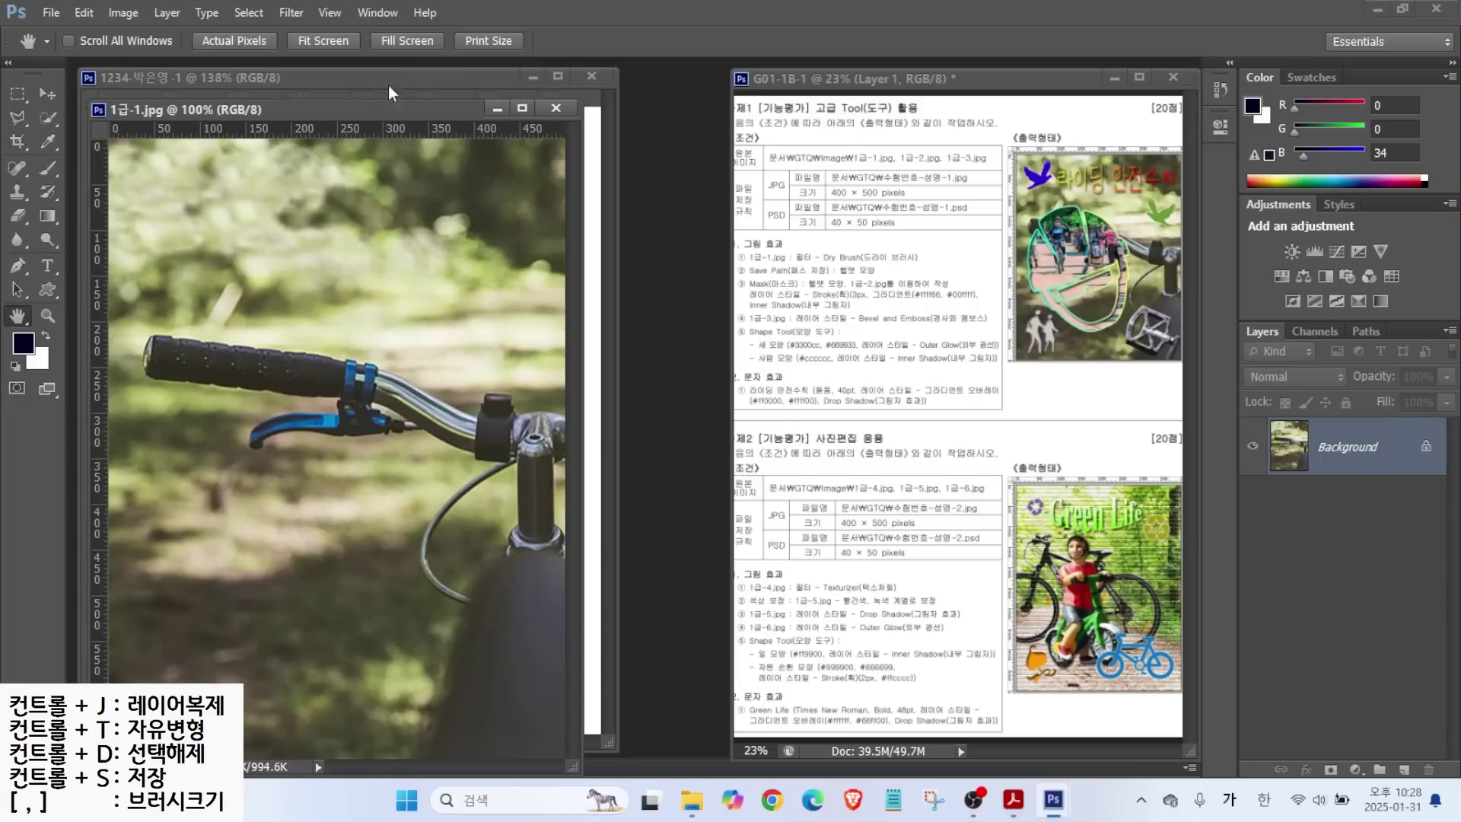
{"action": "left_click_drag", "start_coordinate": [380, 112], "coordinate": [561, 114]}
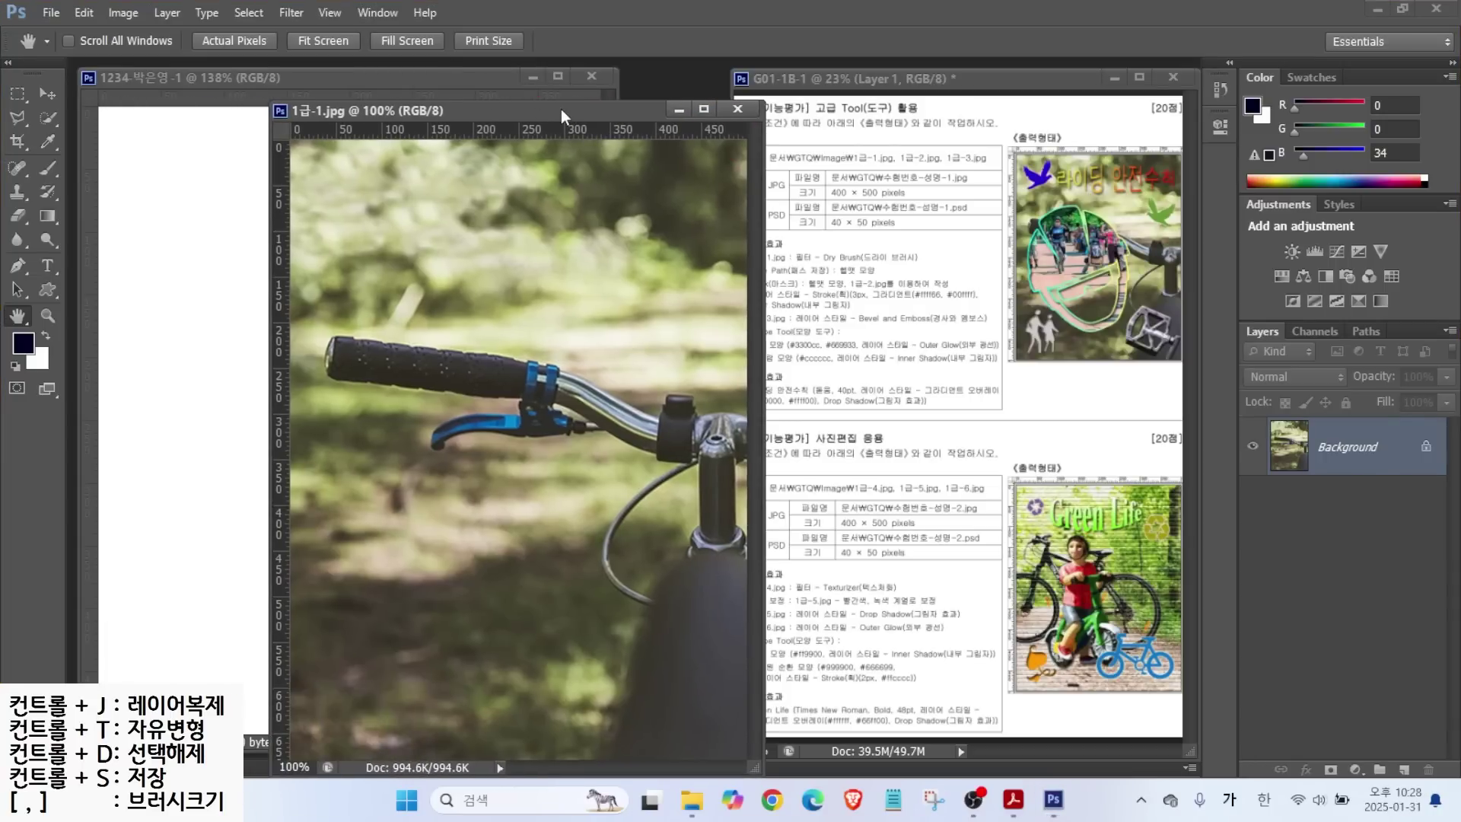
In Image Size, enter a width of 400 pixels with Constrain Proportions on (height 543).
{"action": "left_click", "coordinate": [118, 14]}
{"action": "left_click", "coordinate": [150, 143]}
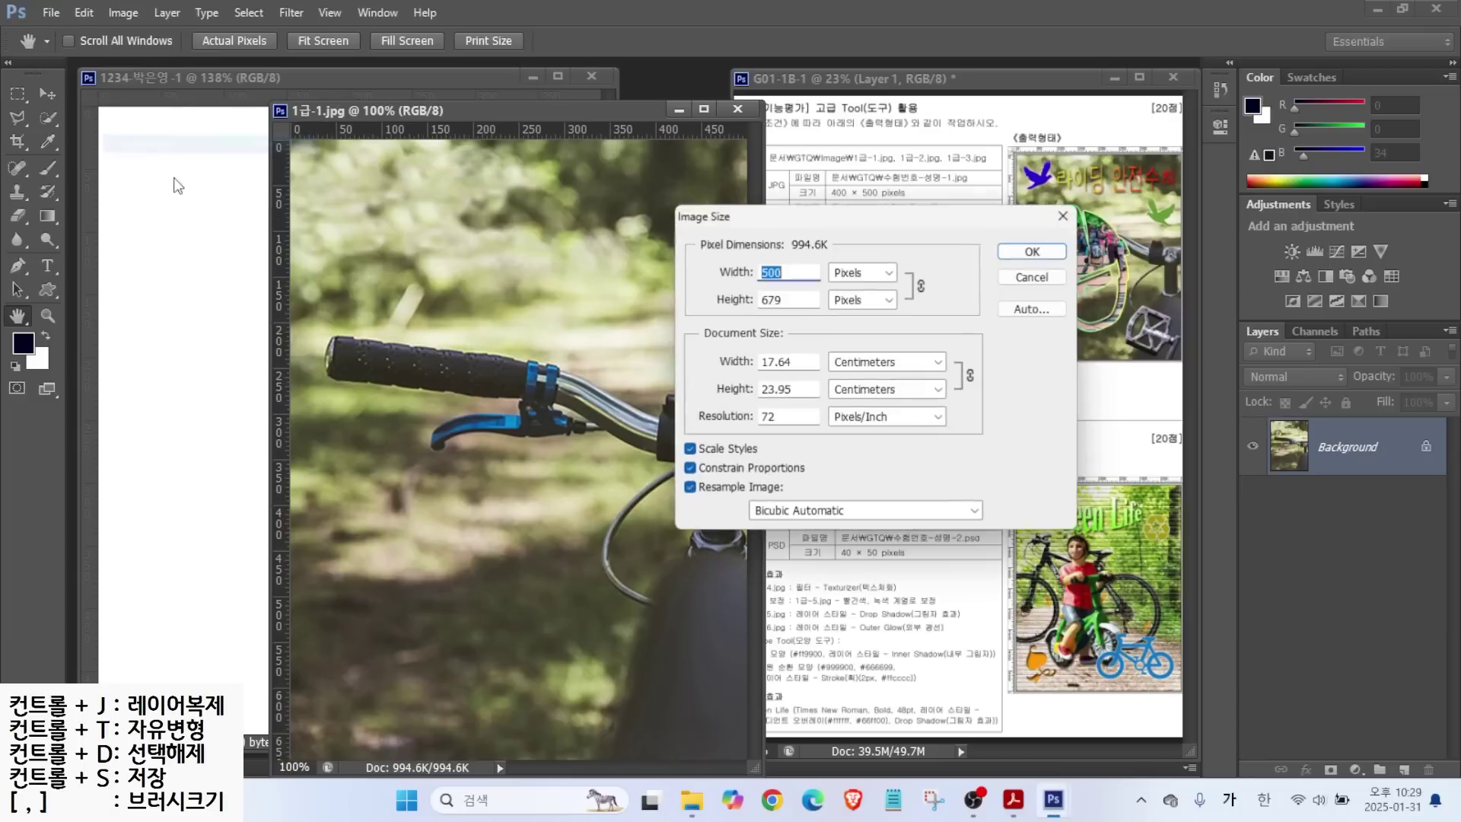
{"action": "type", "text": "400"}
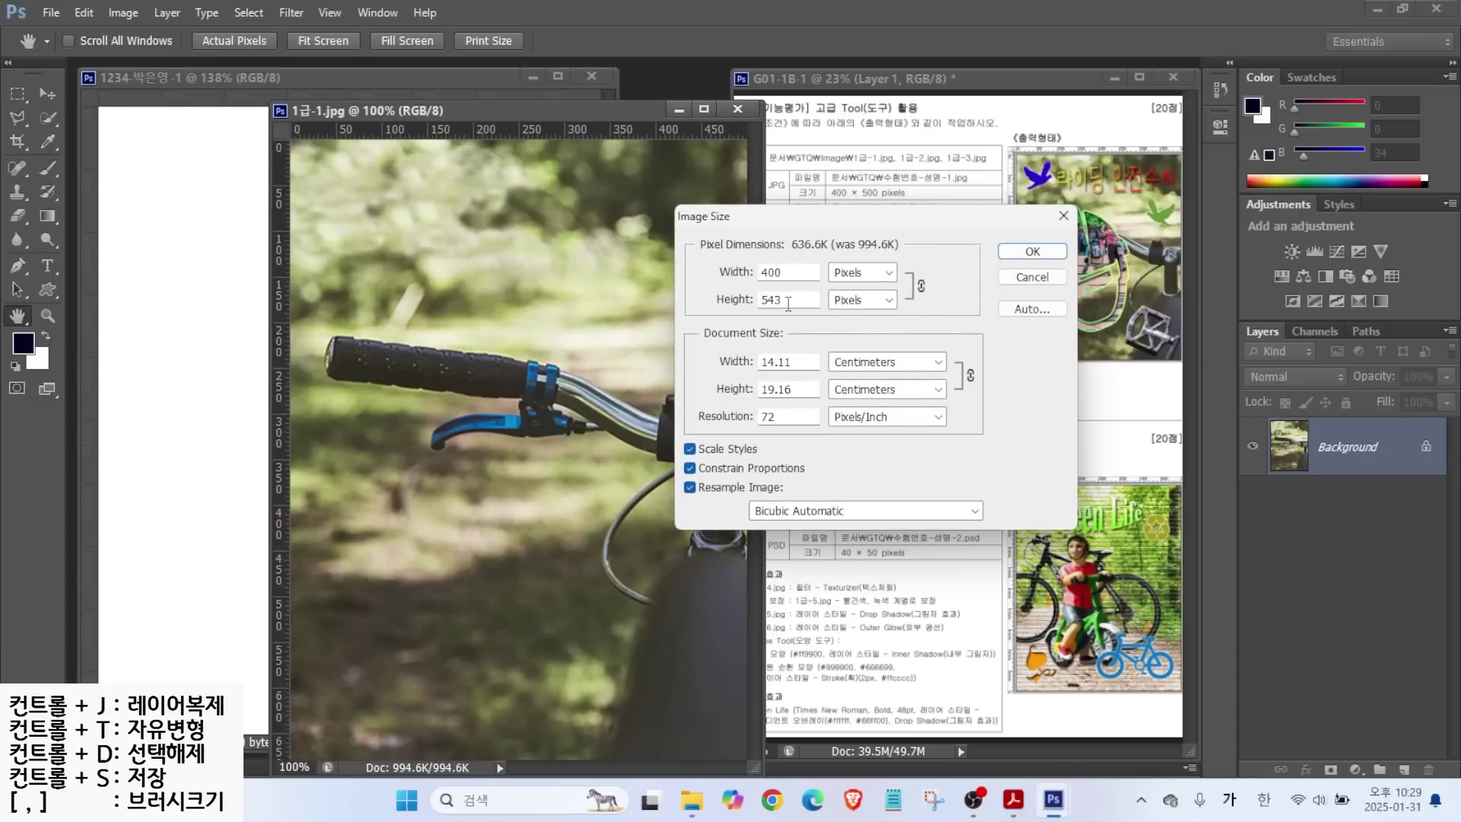
{"action": "key", "text": "alt"}
{"action": "mouse_move", "coordinate": [925, 292]}
{"action": "left_mouse_down"}
{"action": "mouse_move", "coordinate": [901, 297]}
{"action": "mouse_move", "coordinate": [935, 271]}
{"action": "left_mouse_up"}
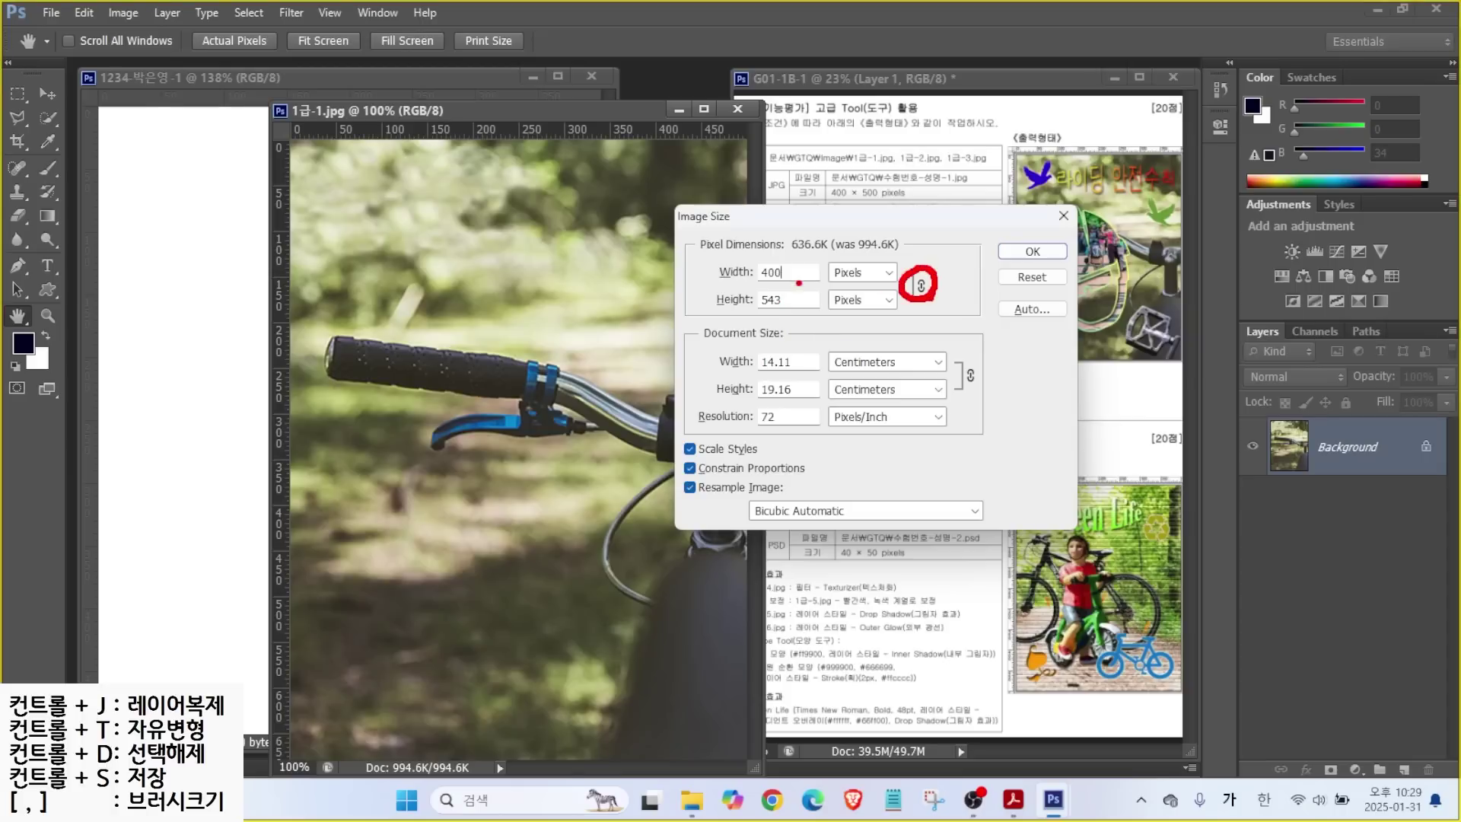
{"action": "mouse_move", "coordinate": [707, 216]}
{"action": "left_mouse_down"}
{"action": "mouse_move", "coordinate": [753, 261]}
{"action": "mouse_move", "coordinate": [687, 348]}
{"action": "left_mouse_up"}
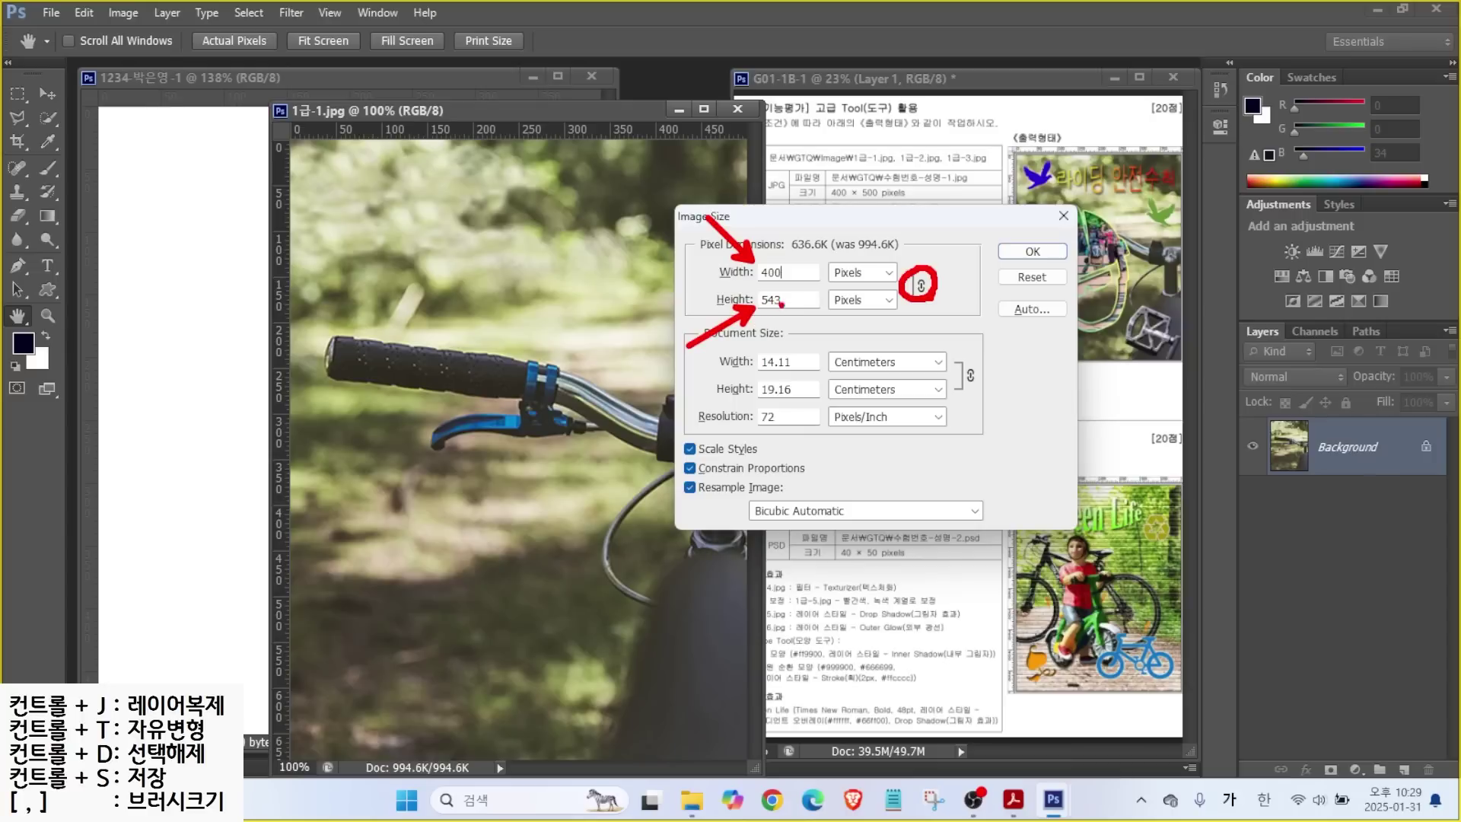
{"action": "key", "text": "Escape"}
{"action": "double_click", "coordinate": [776, 299]}
{"action": "type", "text": "500"}
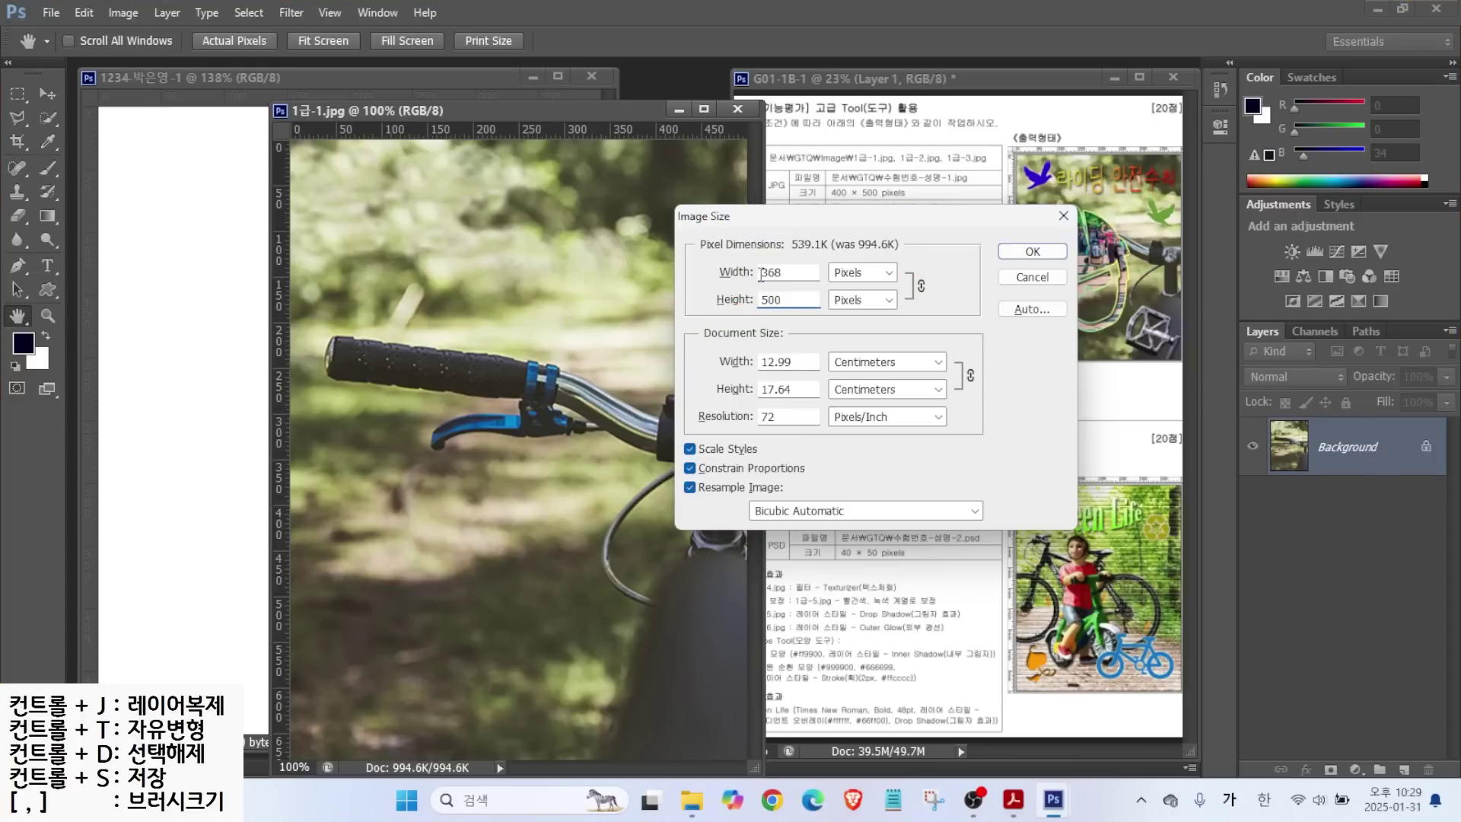
{"action": "double_click", "coordinate": [790, 272]}
{"action": "type", "text": "400"}
Apply the resize and drag the bike photo into the new document as a layer.
{"action": "left_click", "coordinate": [1030, 252]}
{"action": "left_click_drag", "start_coordinate": [438, 115], "coordinate": [569, 182]}
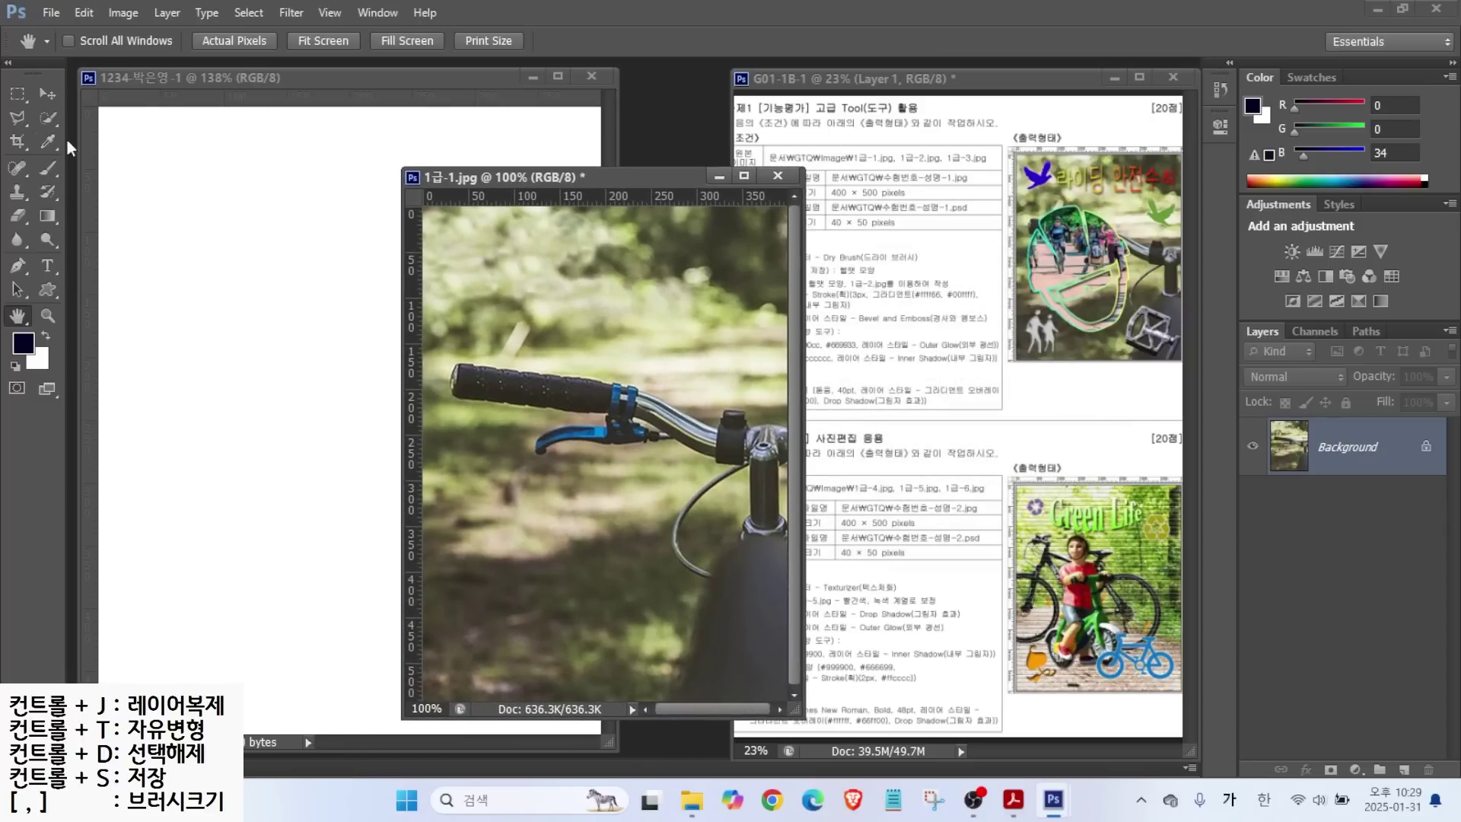
{"action": "left_click", "coordinate": [46, 92]}
{"action": "left_click_drag", "start_coordinate": [487, 308], "coordinate": [309, 253]}
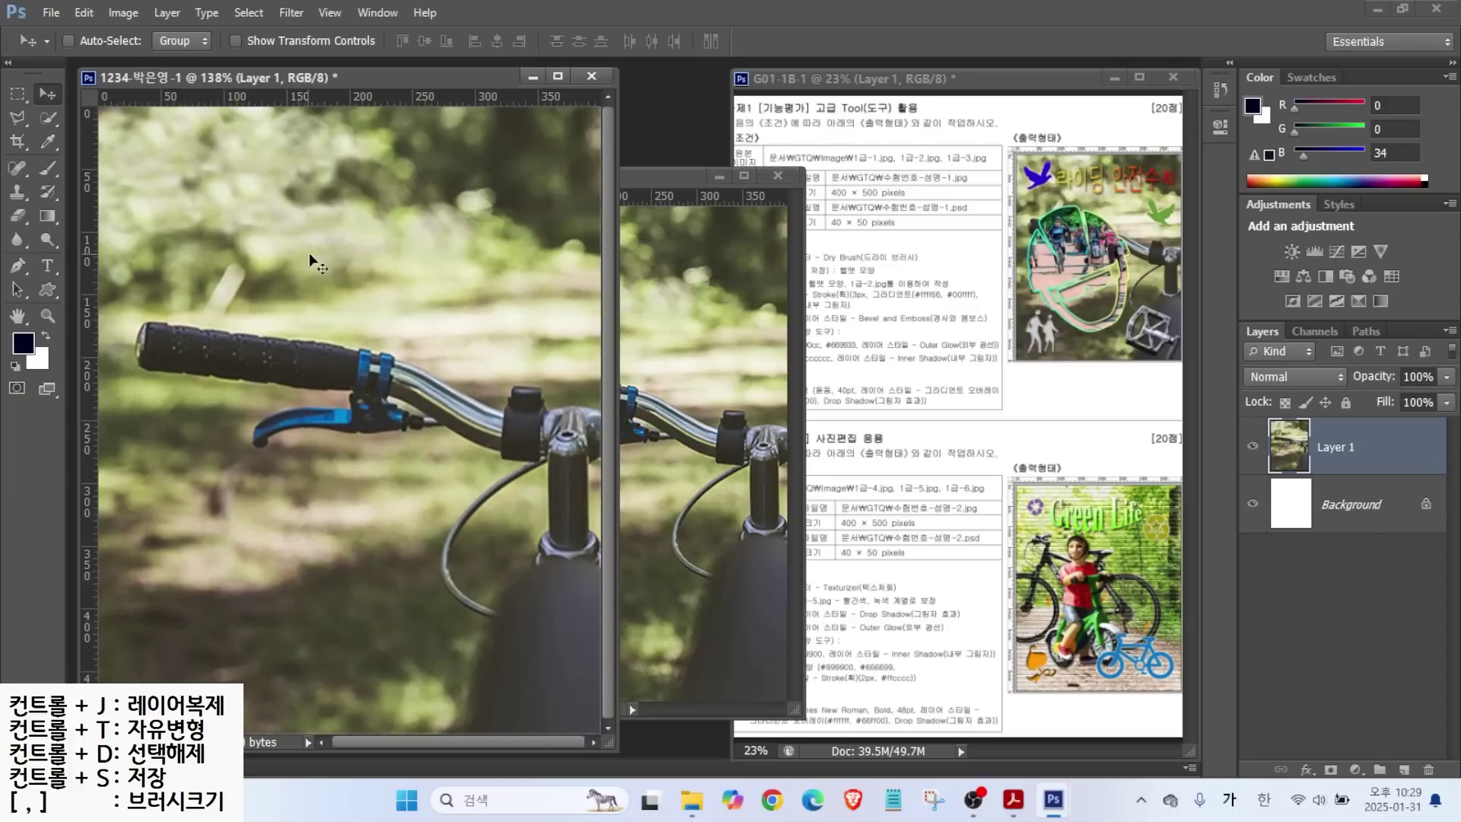
{"action": "left_click_drag", "start_coordinate": [368, 300], "coordinate": [372, 211]}
Close the original 1급-1.jpg without saving changes.
{"action": "left_click", "coordinate": [778, 173]}
{"action": "left_click", "coordinate": [778, 175]}
{"action": "left_click", "coordinate": [775, 302]}
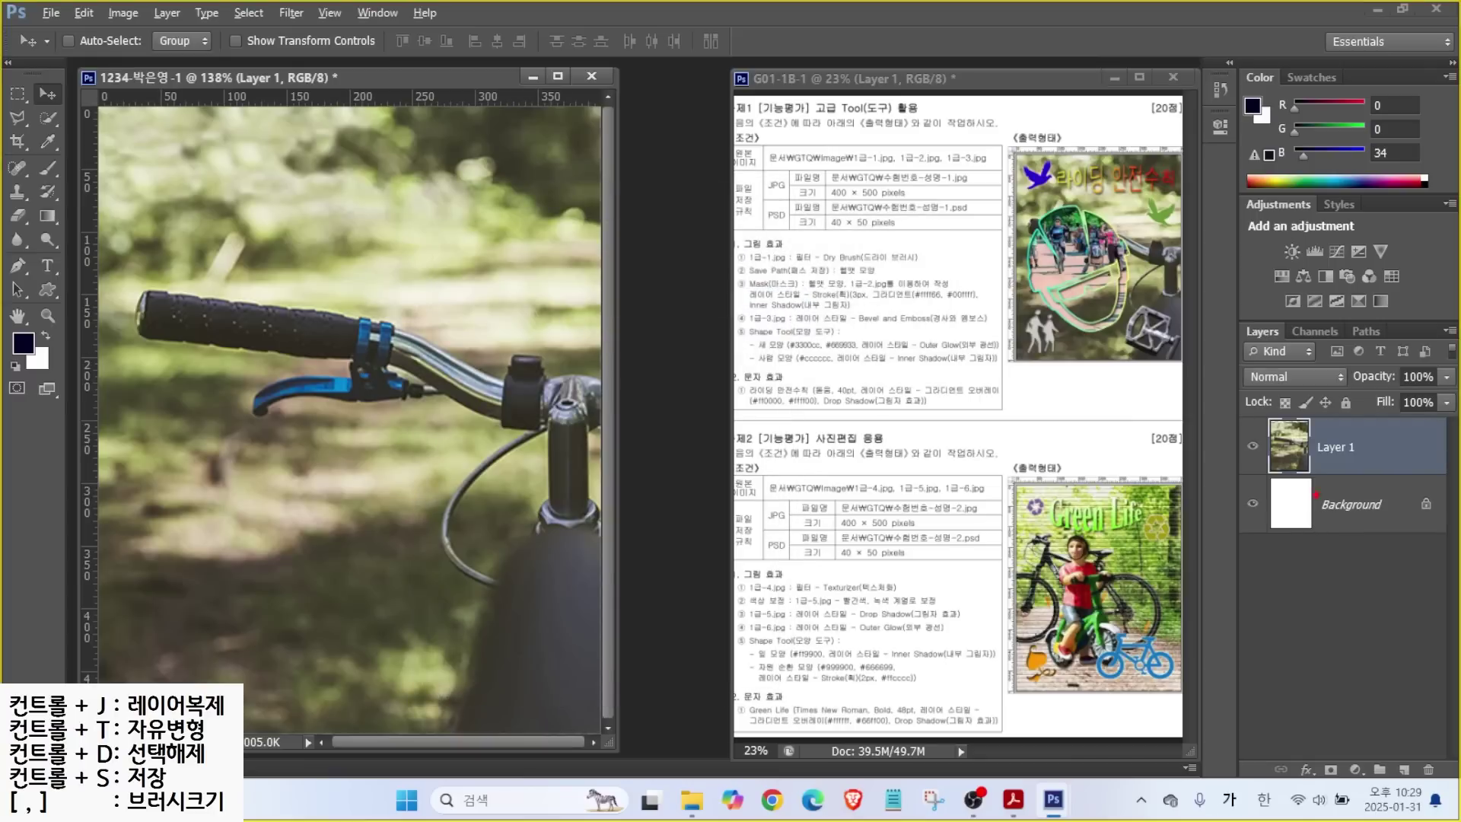
Rename Layer 1 to 1-1 and nudge the photo down about 8 px.
{"action": "left_click_drag", "start_coordinate": [1236, 414], "coordinate": [1386, 472]}
{"action": "left_click_drag", "start_coordinate": [1398, 350], "coordinate": [1333, 433]}
{"action": "key", "text": "Escape"}
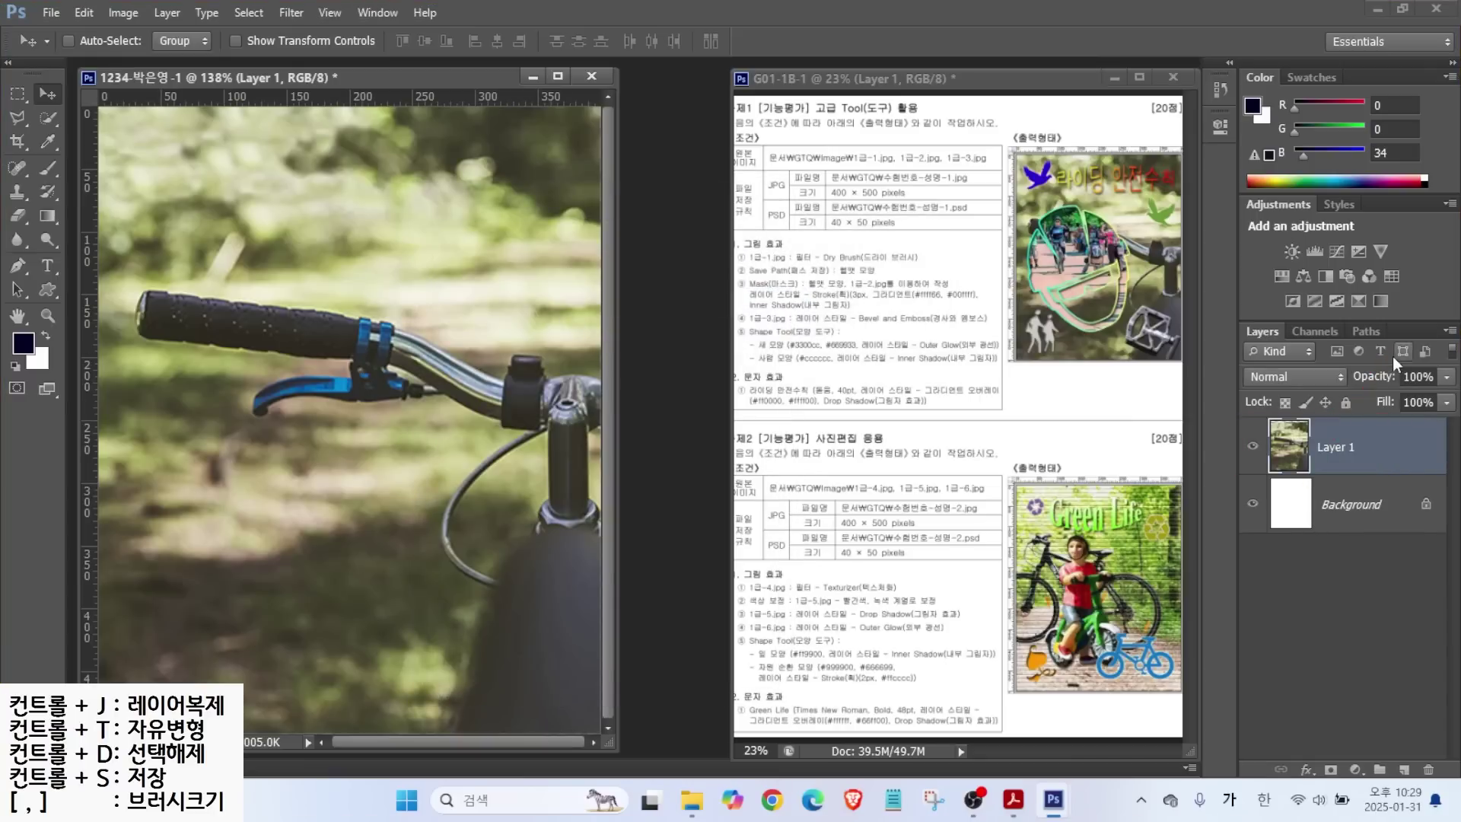
{"action": "double_click", "coordinate": [1334, 448]}
{"action": "type", "text": "1-1"}
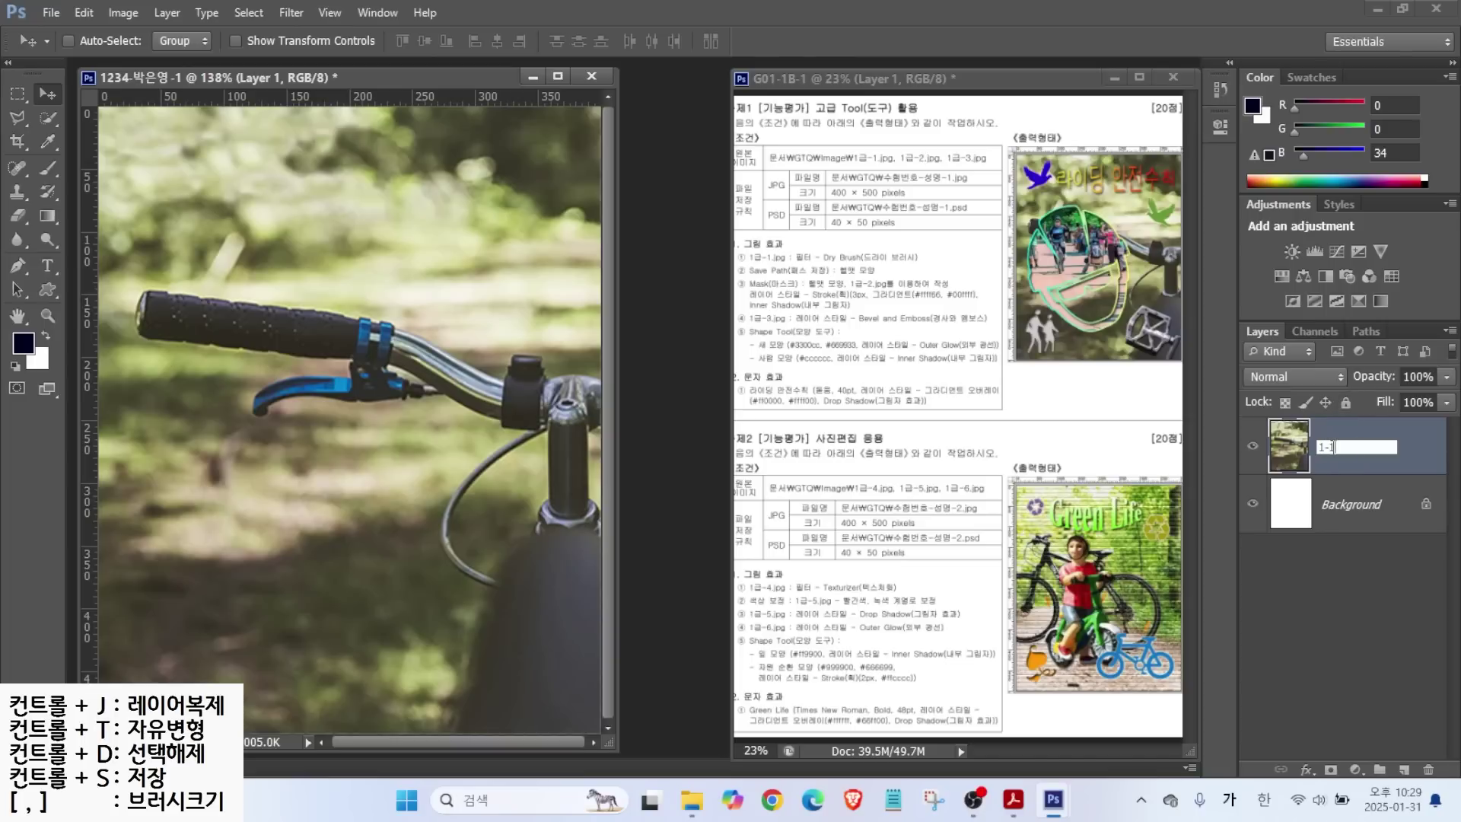
{"action": "key", "text": "Return"}
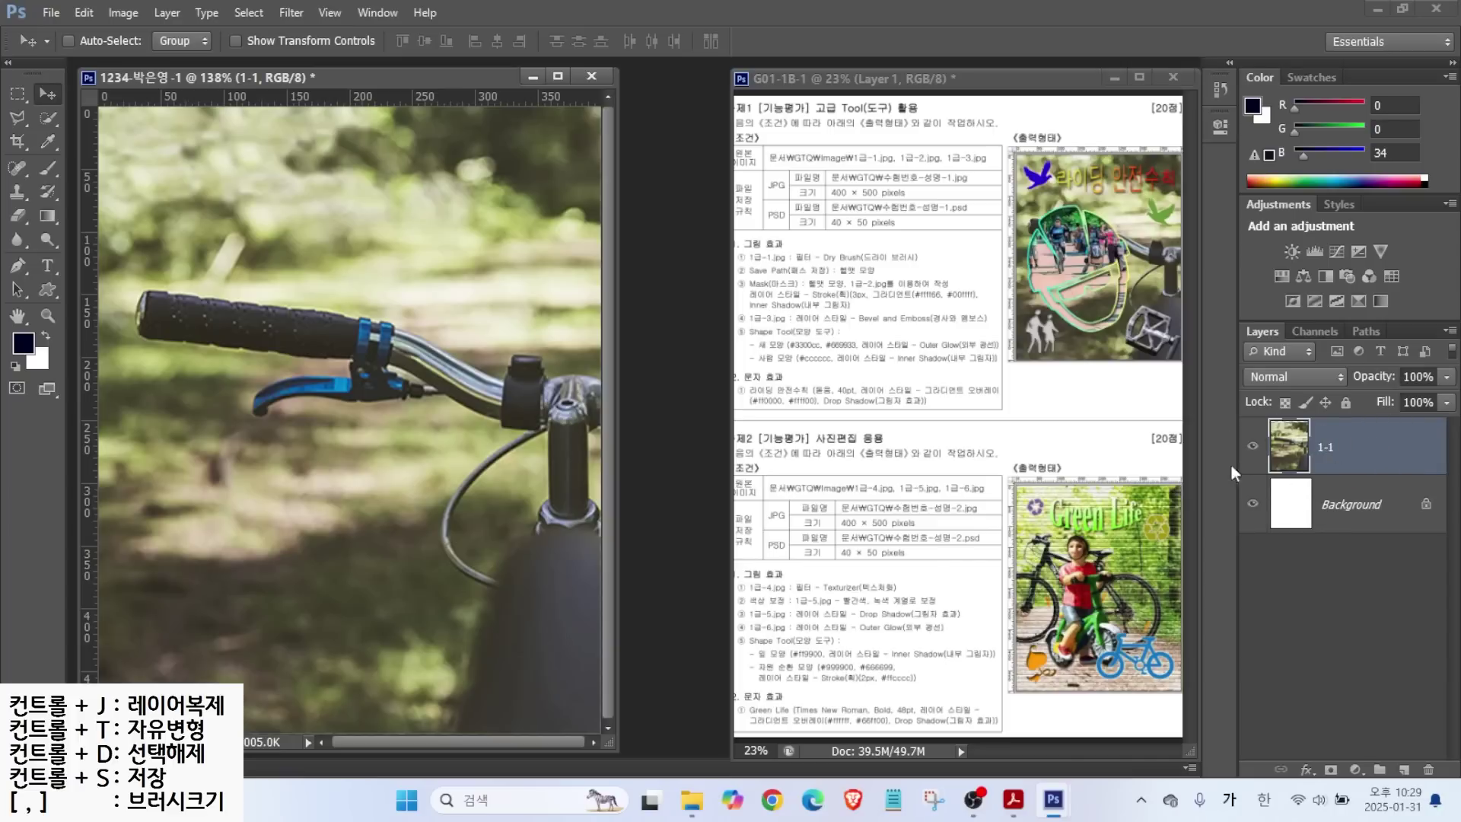
{"action": "left_click_drag", "start_coordinate": [202, 328], "coordinate": [202, 336]}
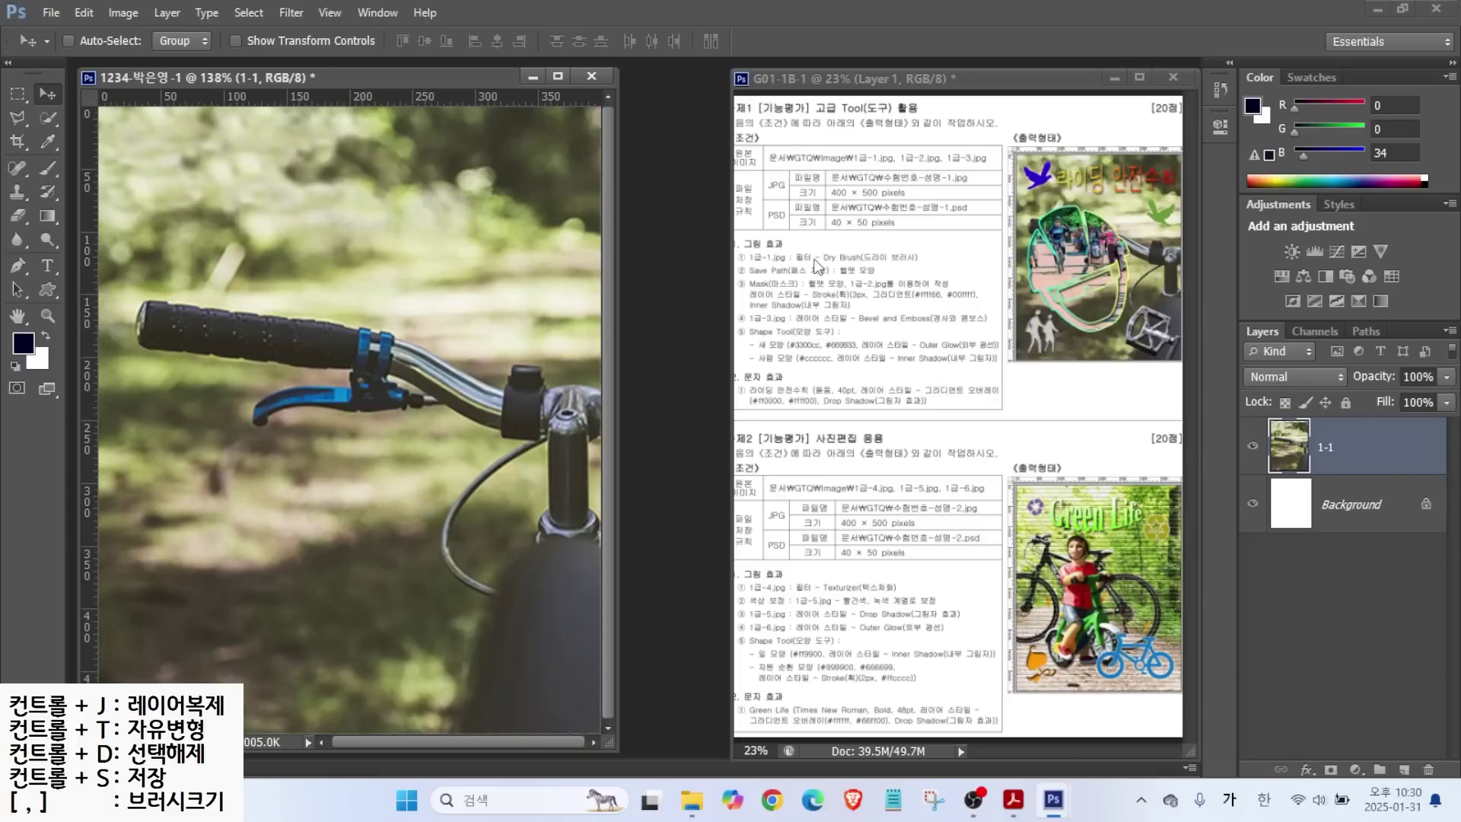
{"action": "key", "text": "ctrl"}
Apply the Artistic Dry Brush filter at defaults (size 2, detail 8, texture 1) to Layer 1-1.
{"action": "left_click", "coordinate": [289, 13]}
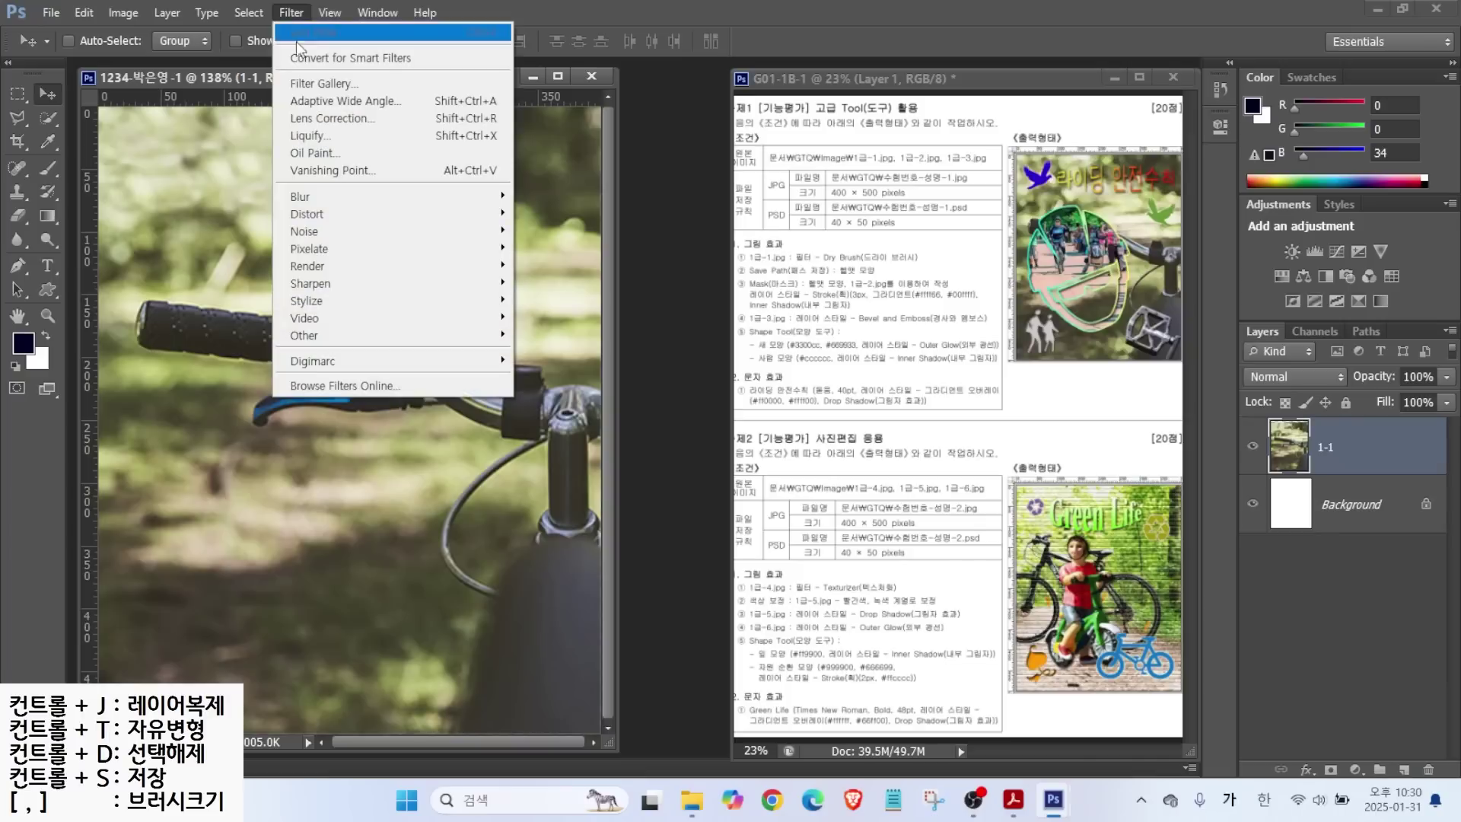
{"action": "left_click", "coordinate": [319, 90]}
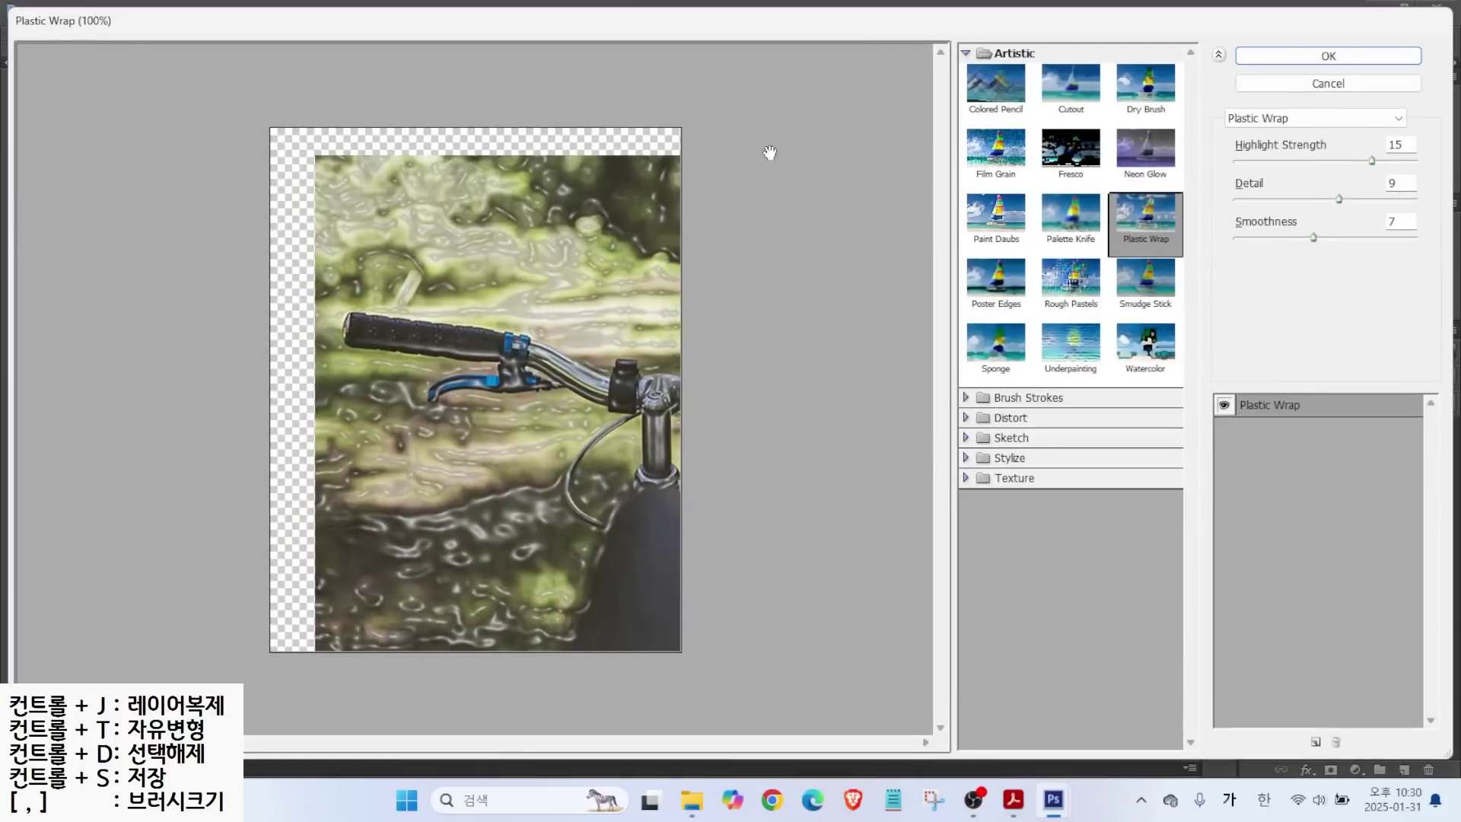
{"action": "left_click", "coordinate": [1145, 95]}
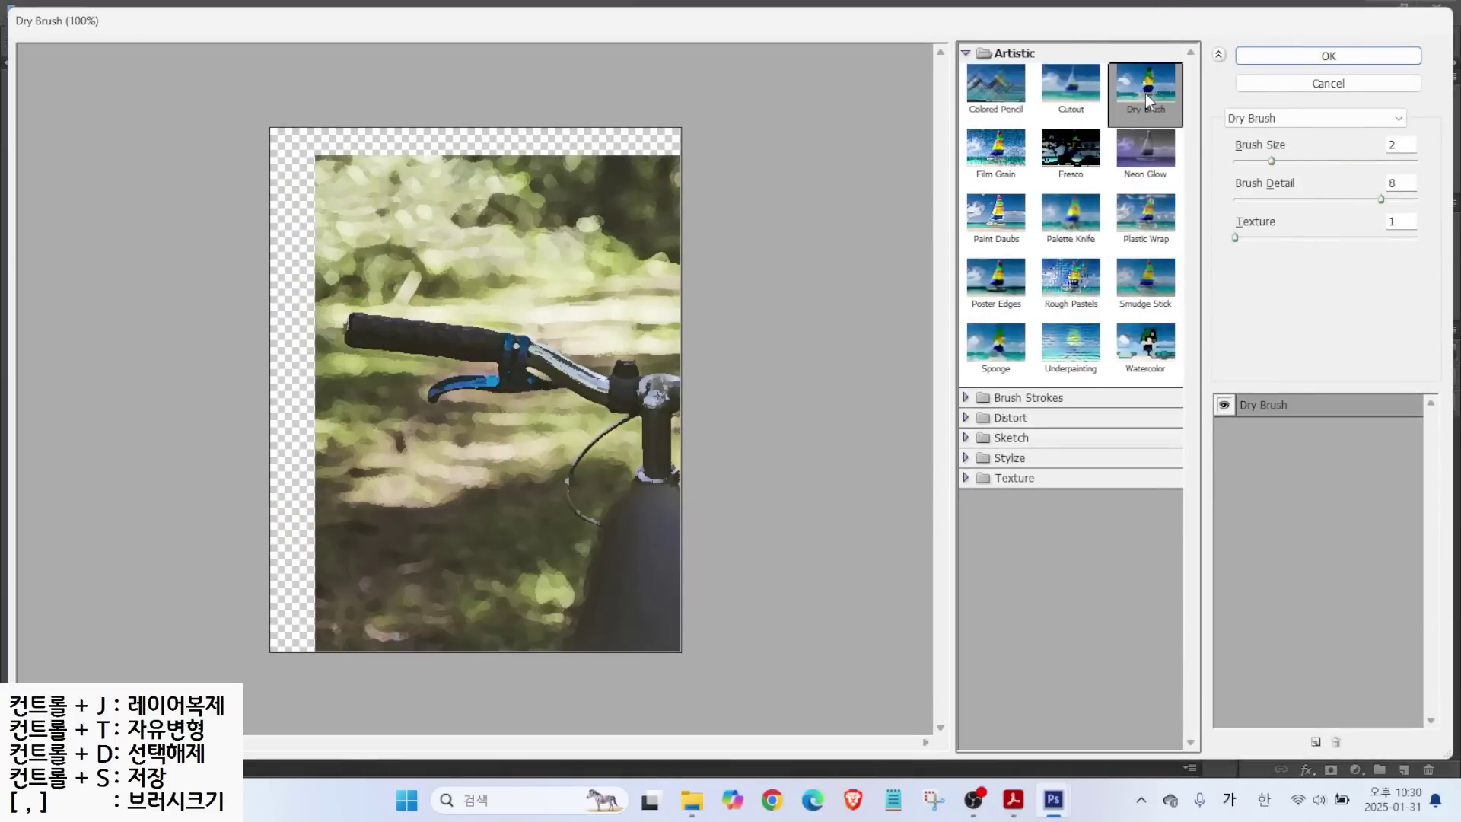
{"action": "left_click_drag", "start_coordinate": [1203, 98], "coordinate": [1358, 140]}
{"action": "left_click_drag", "start_coordinate": [1348, 197], "coordinate": [1301, 134]}
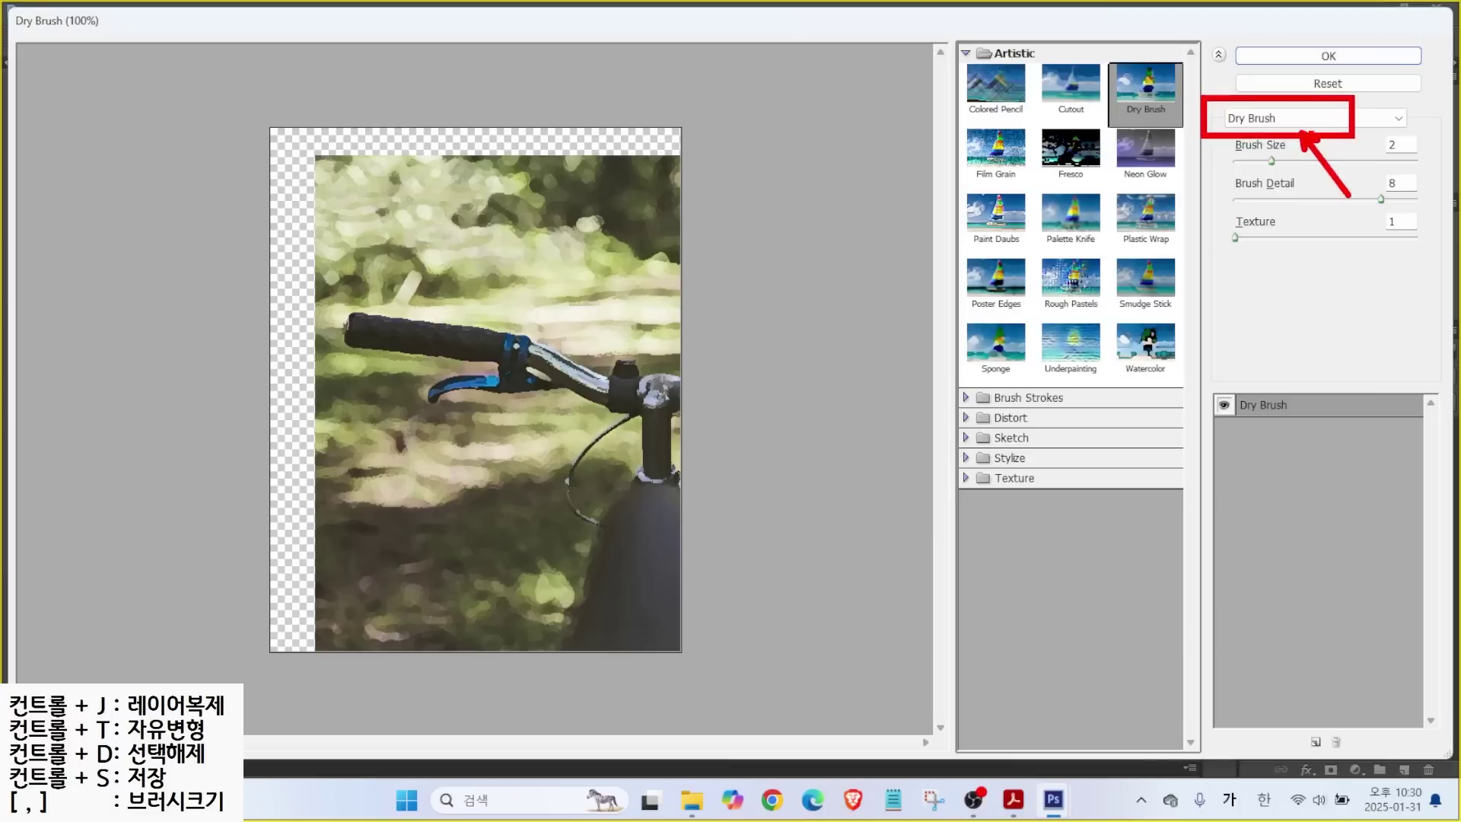
{"action": "key", "text": "Escape"}
{"action": "left_click", "coordinate": [1272, 122]}
{"action": "scroll", "coordinate": [1246, 257], "scroll_direction": "up", "scroll_amount": 4}
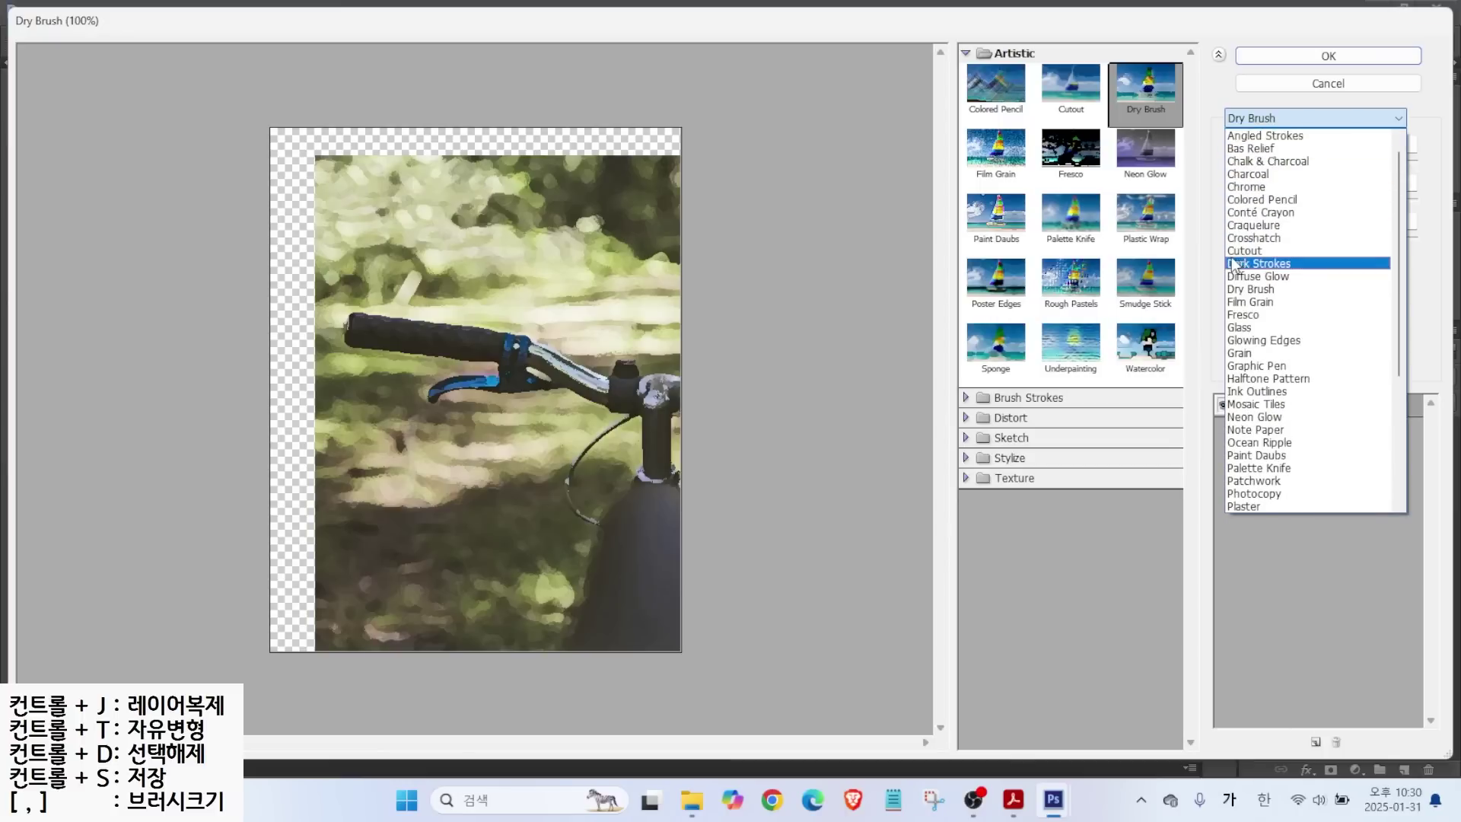
{"action": "left_click", "coordinate": [1254, 290]}
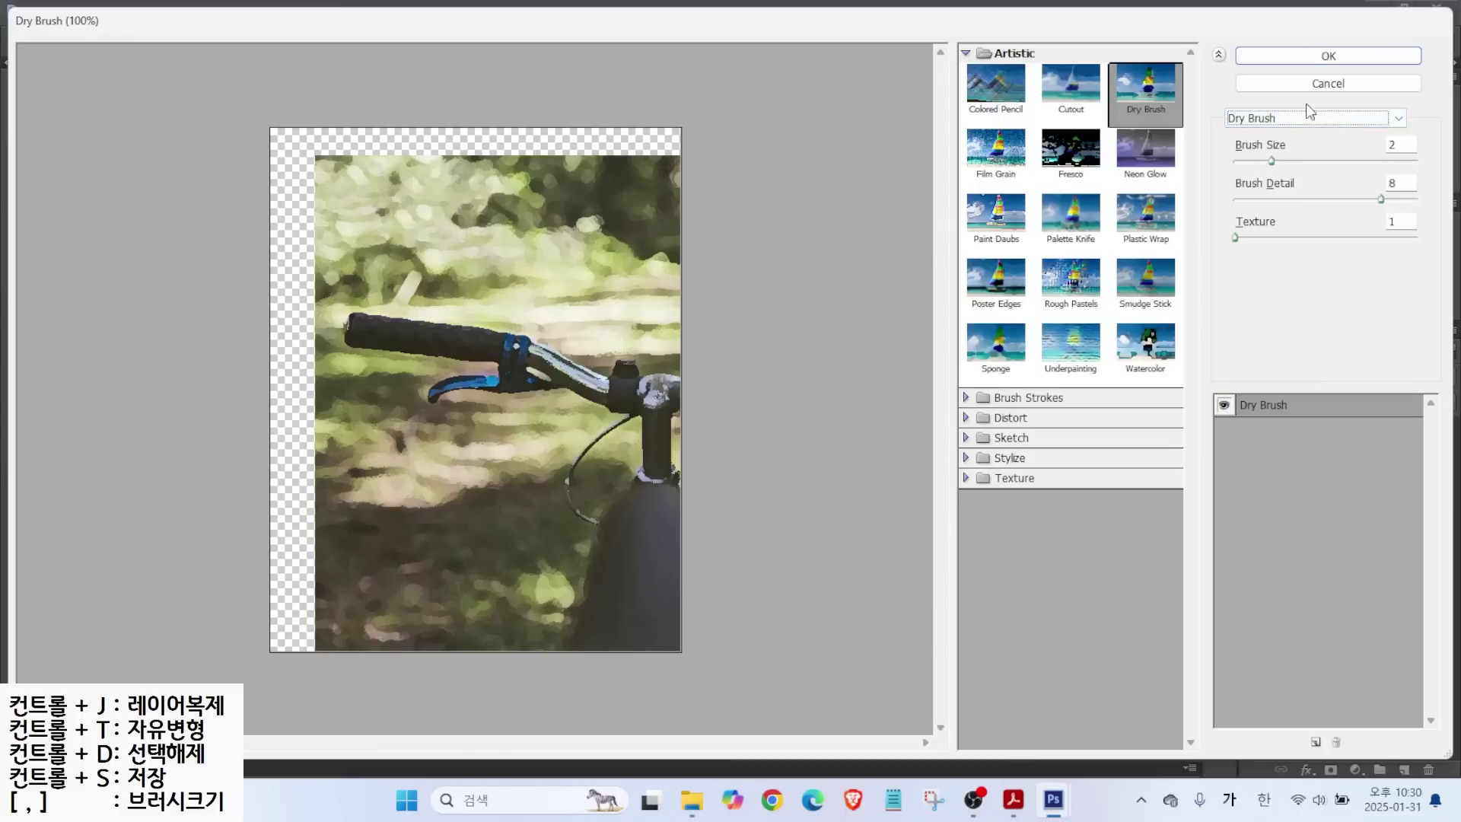
{"action": "left_click", "coordinate": [1328, 55]}
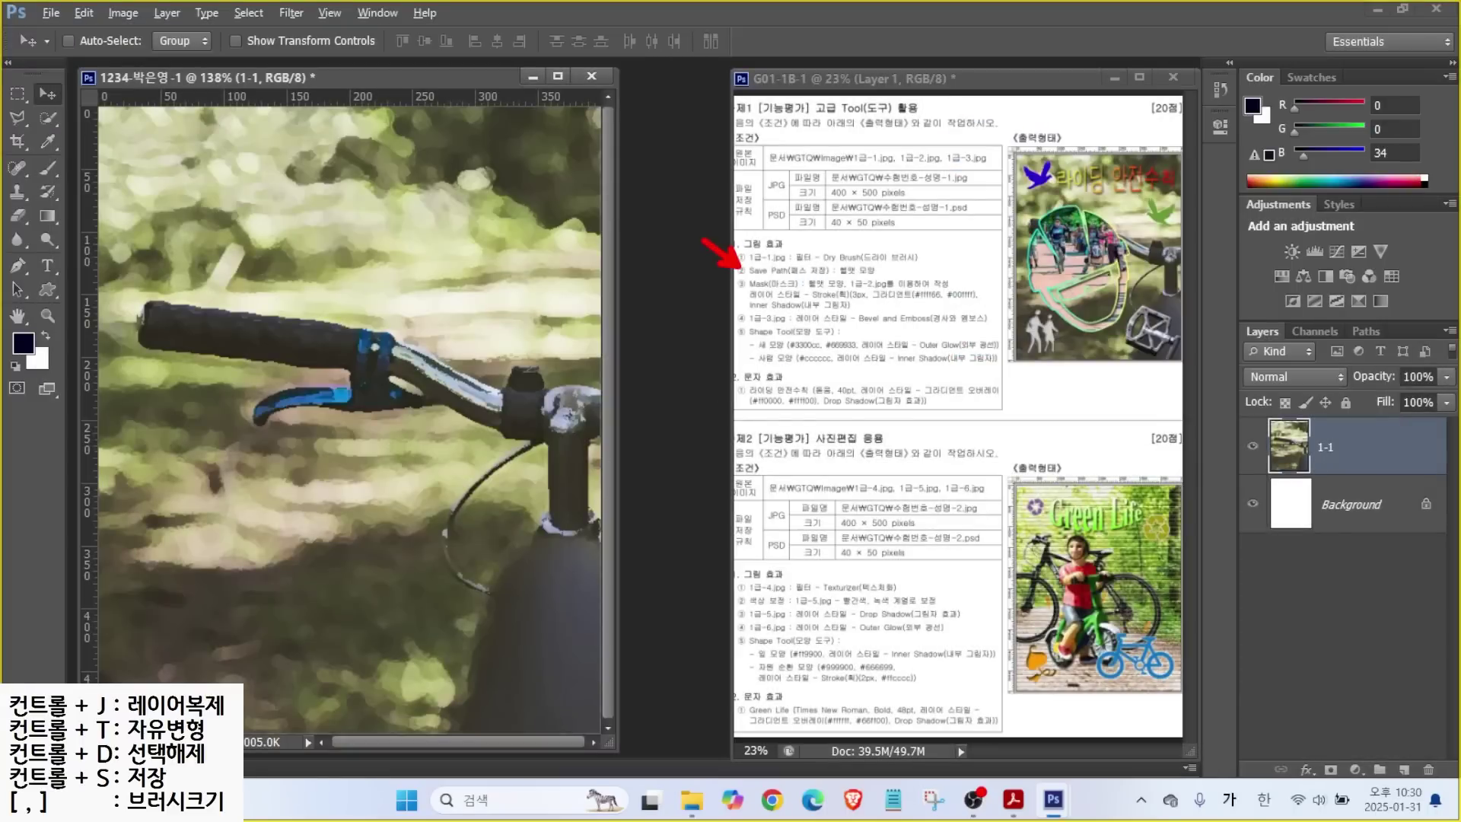
Pull a vertical guide from the left ruler to about 281 px.
{"action": "left_click_drag", "start_coordinate": [807, 280], "coordinate": [895, 279]}
{"action": "mouse_move", "coordinate": [1123, 339]}
{"action": "left_mouse_down"}
{"action": "mouse_move", "coordinate": [1041, 345]}
{"action": "mouse_move", "coordinate": [998, 242]}
{"action": "mouse_move", "coordinate": [1062, 207]}
{"action": "mouse_move", "coordinate": [1128, 225]}
{"action": "mouse_move", "coordinate": [1147, 313]}
{"action": "mouse_move", "coordinate": [1113, 352]}
{"action": "left_mouse_up"}
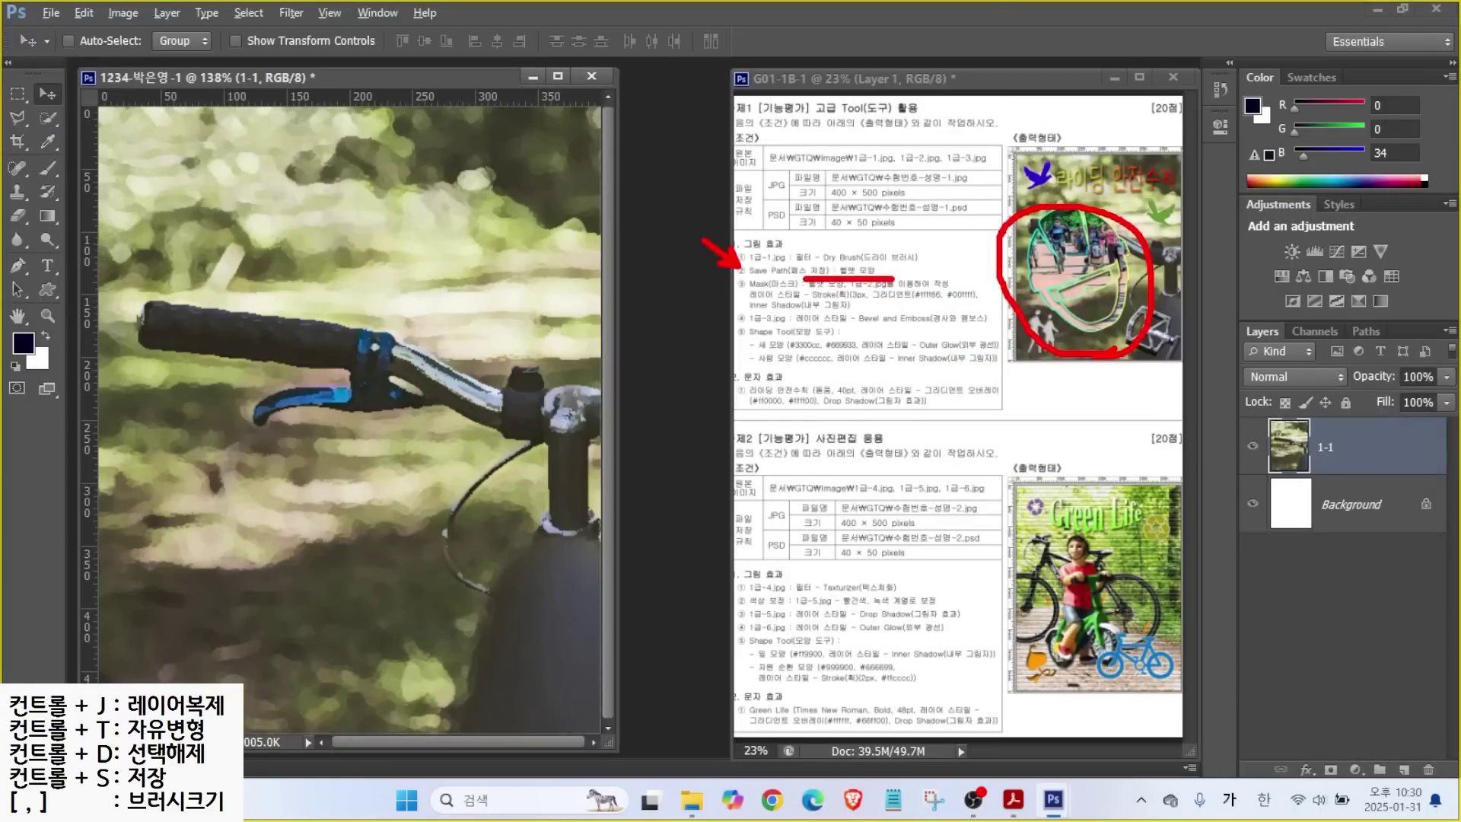
{"action": "key", "text": "Escape"}
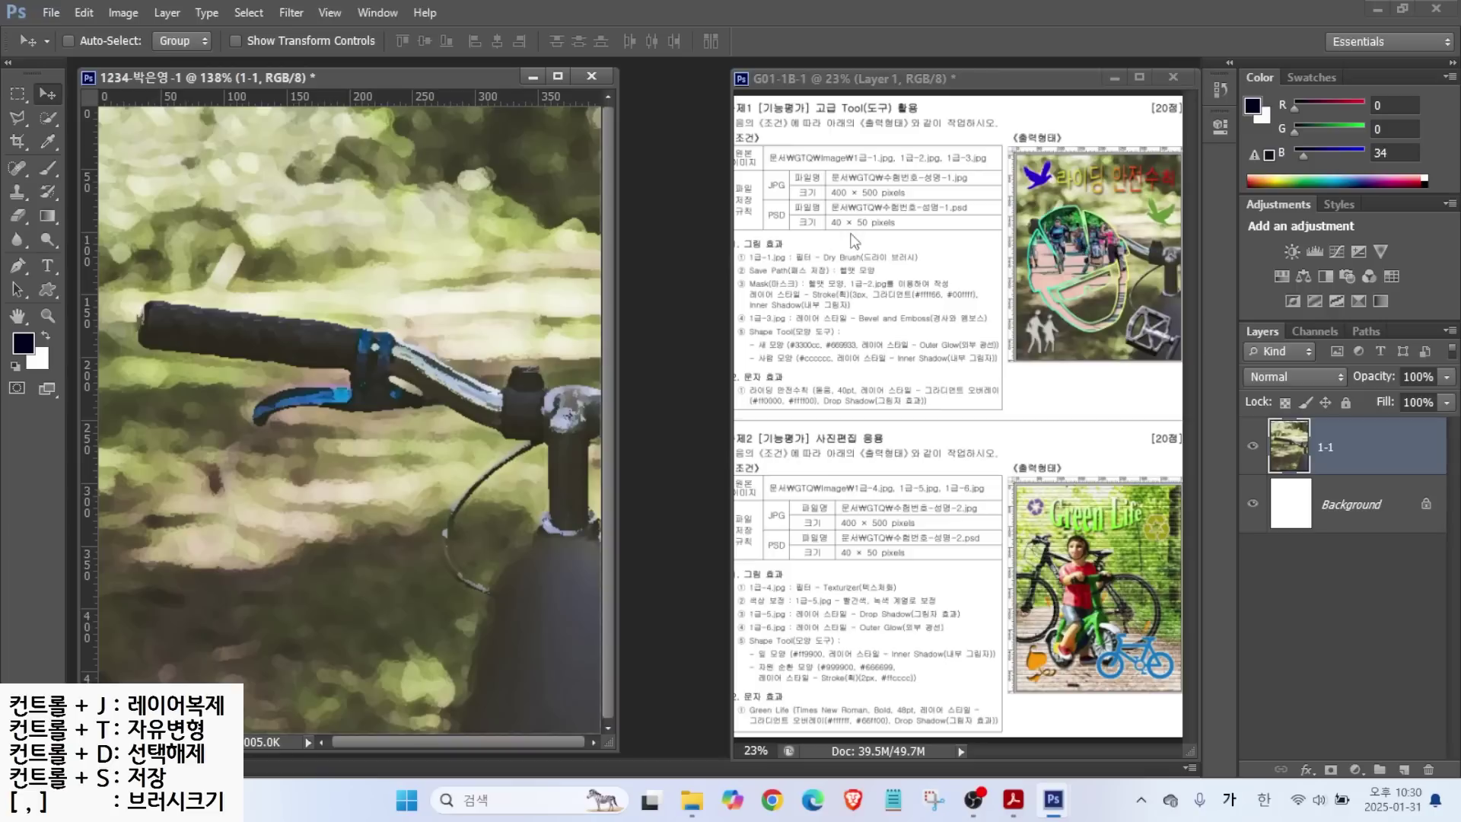
{"action": "left_click_drag", "start_coordinate": [92, 213], "coordinate": [450, 252]}
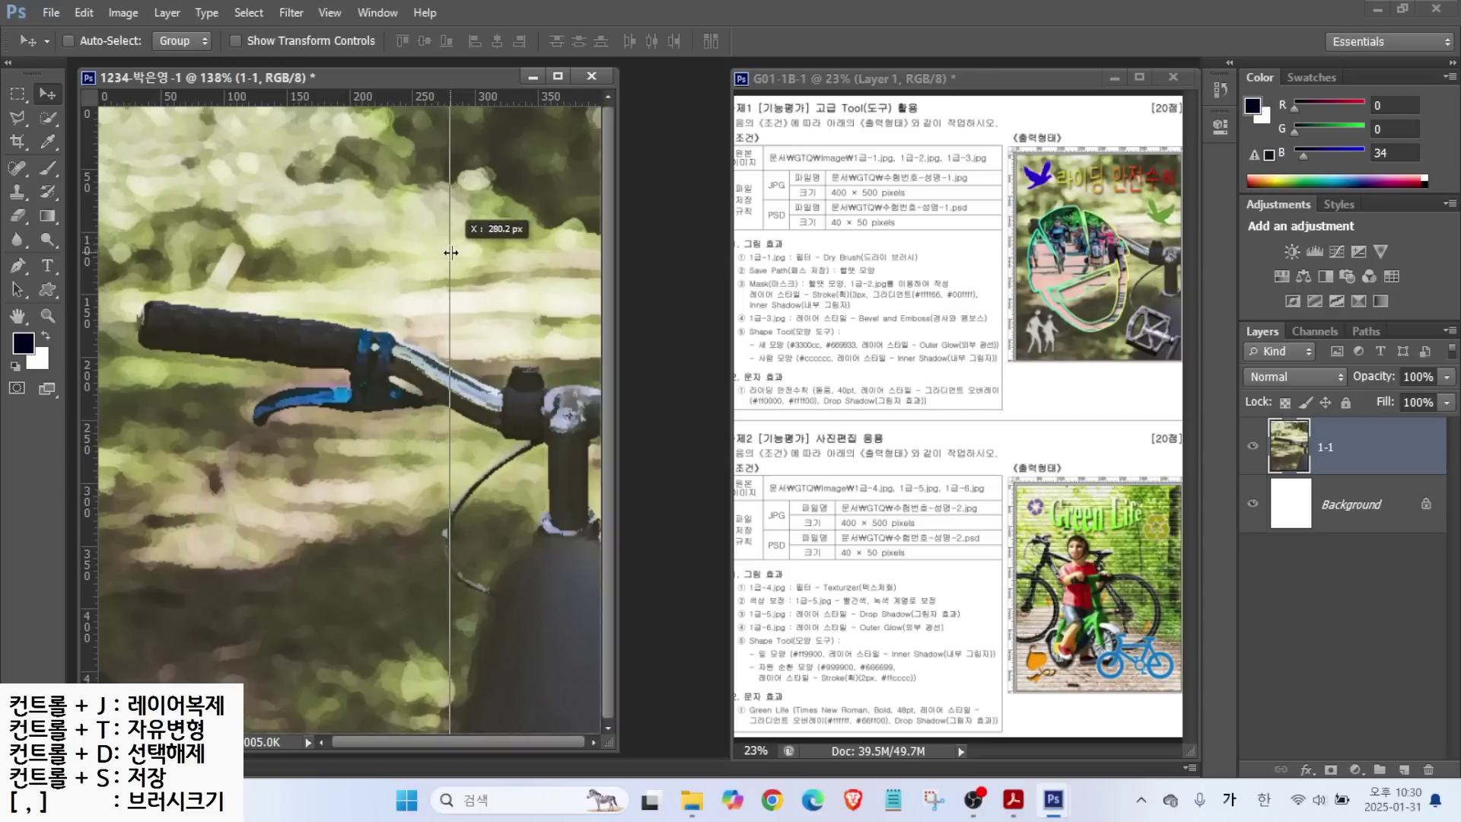
{"action": "left_click_drag", "start_coordinate": [450, 252], "coordinate": [441, 252]}
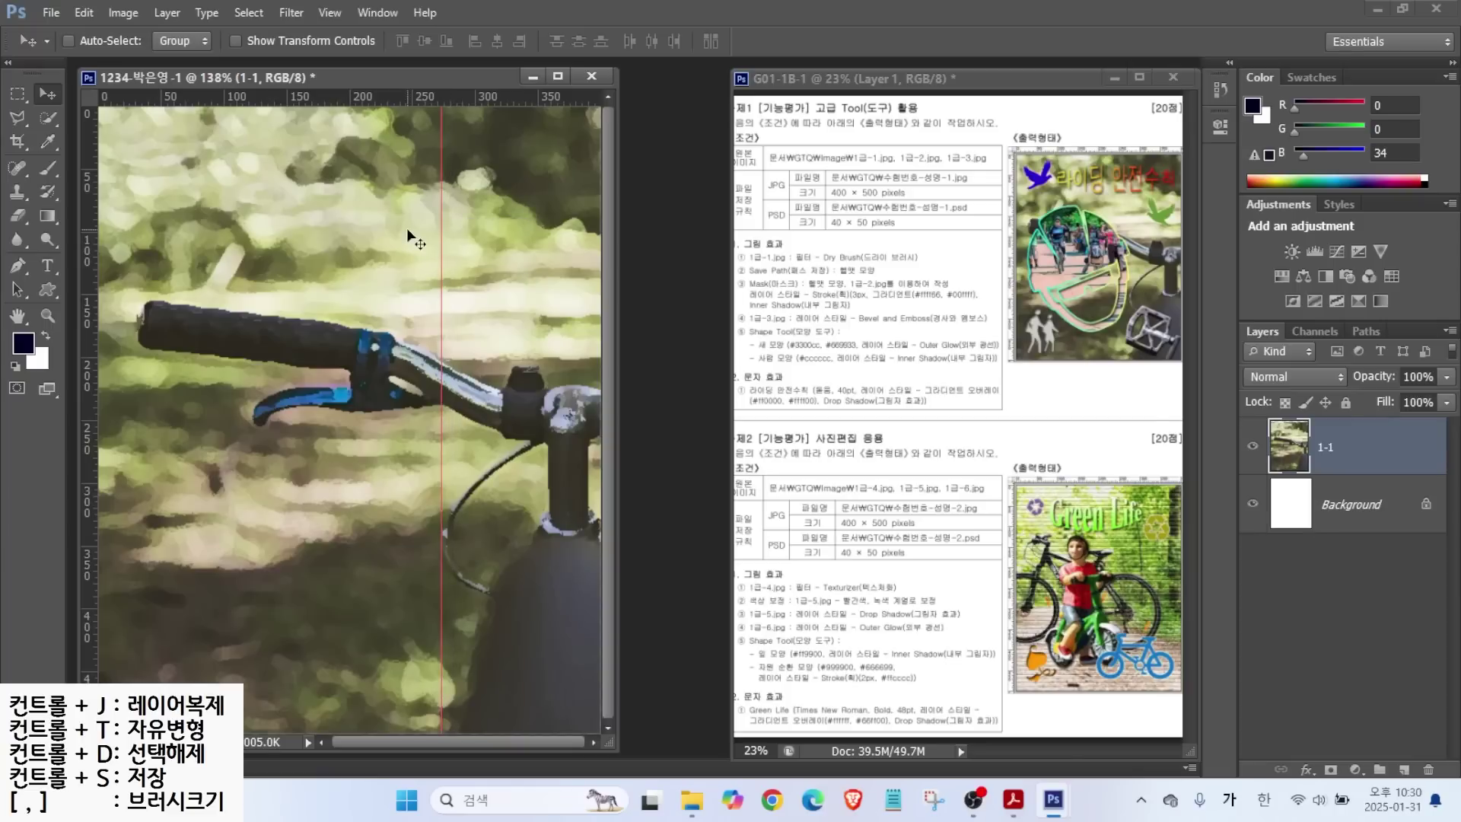
Add horizontal guides at about 124 px and near the canvas bottom, then hide layer 1-1.
{"action": "left_click", "coordinate": [259, 102]}
{"action": "left_click_drag", "start_coordinate": [260, 102], "coordinate": [245, 262]}
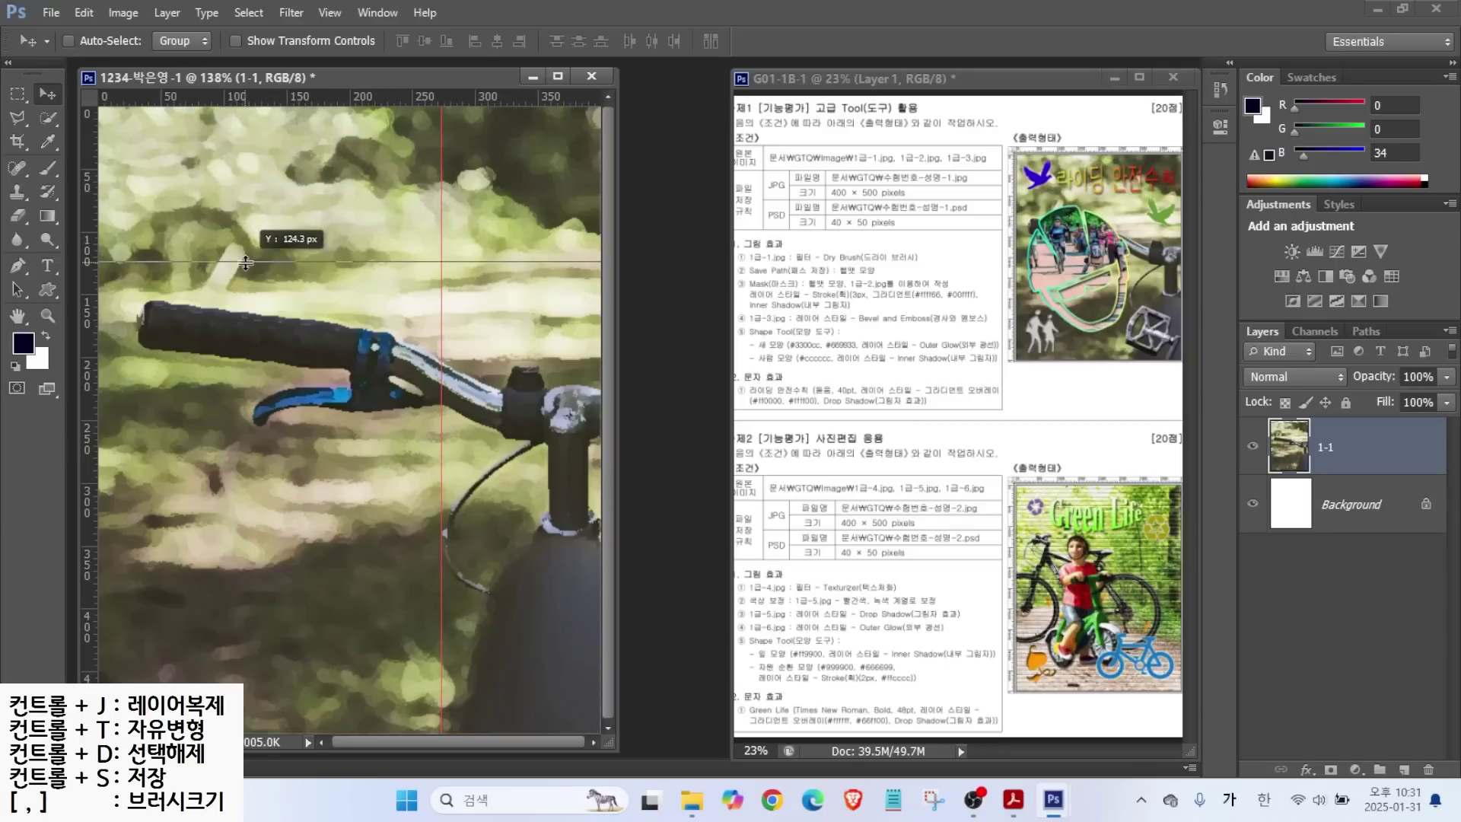
{"action": "left_click_drag", "start_coordinate": [245, 263], "coordinate": [245, 256]}
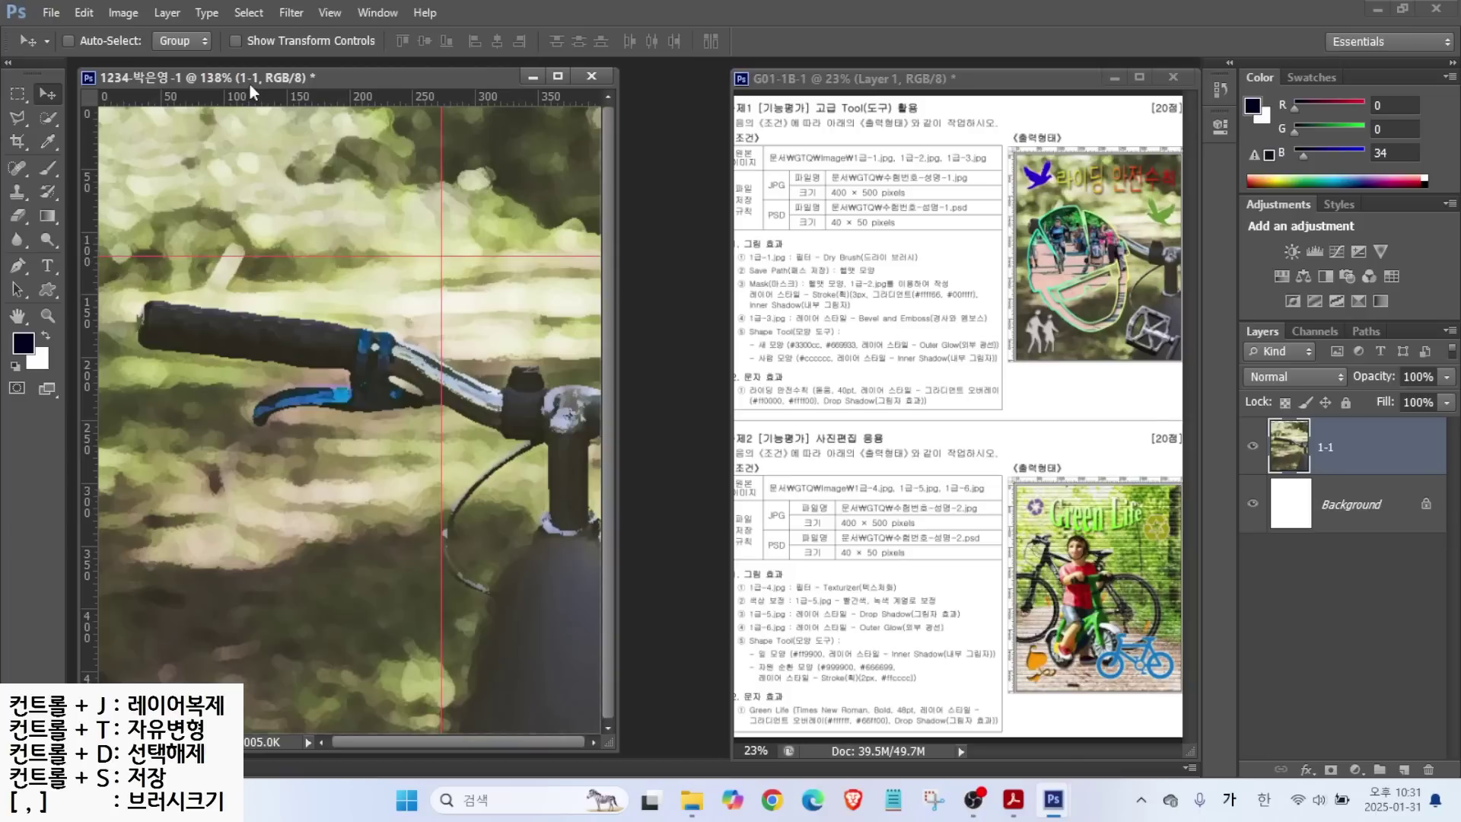
{"action": "left_click_drag", "start_coordinate": [253, 103], "coordinate": [252, 638]}
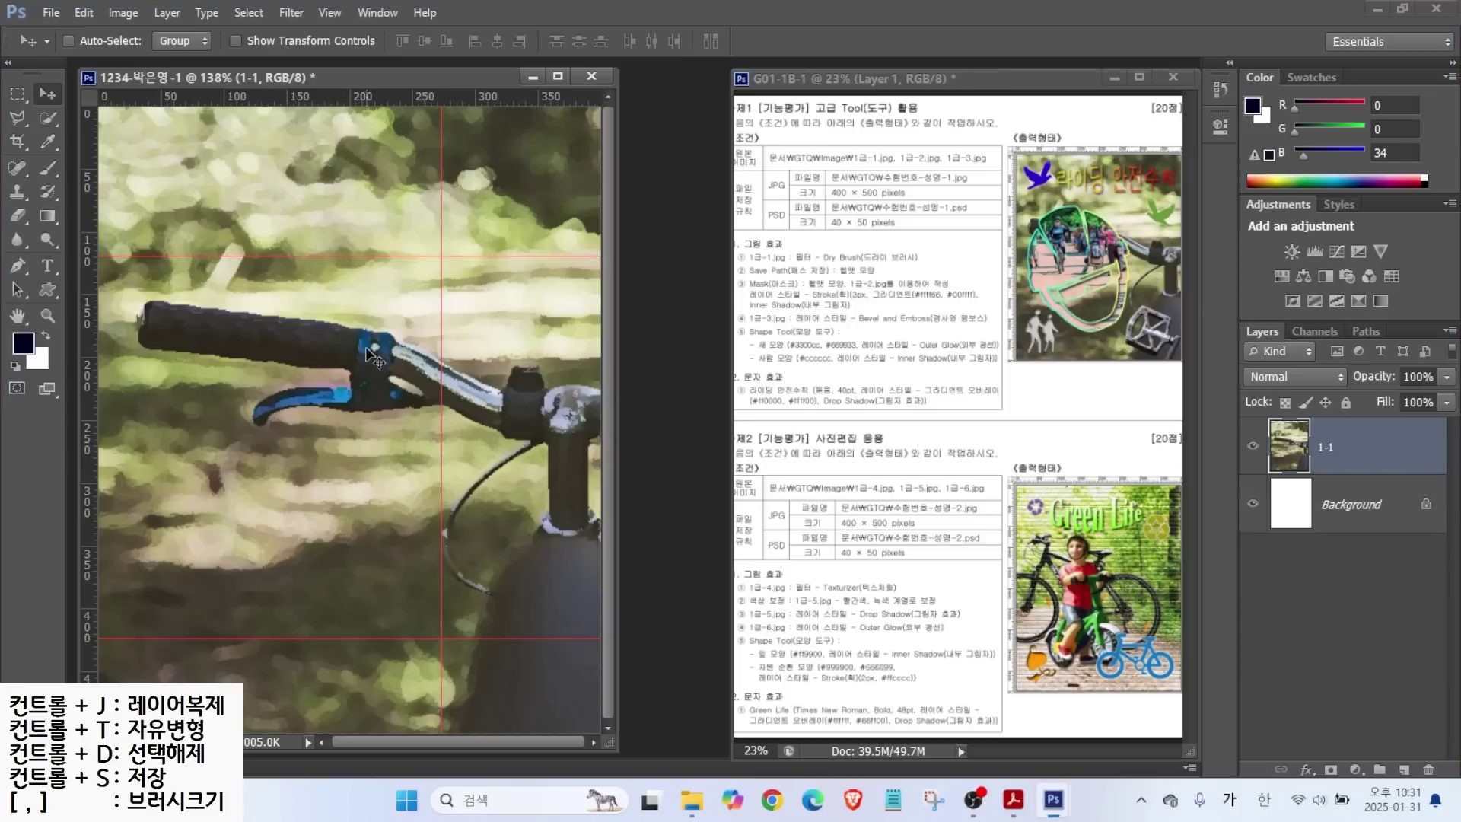
{"action": "left_click", "coordinate": [1288, 473]}
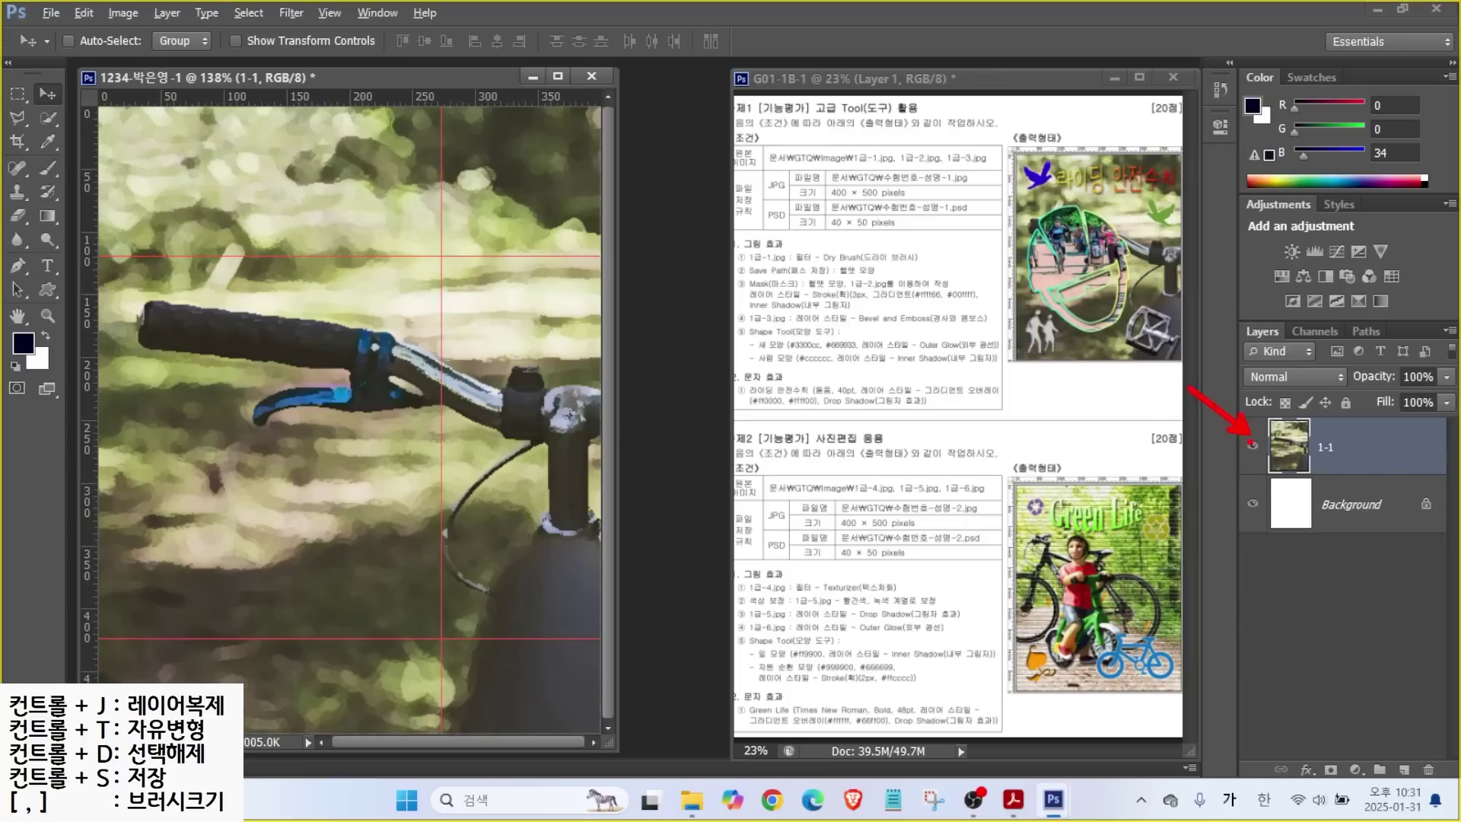
{"action": "left_click", "coordinate": [1252, 447]}
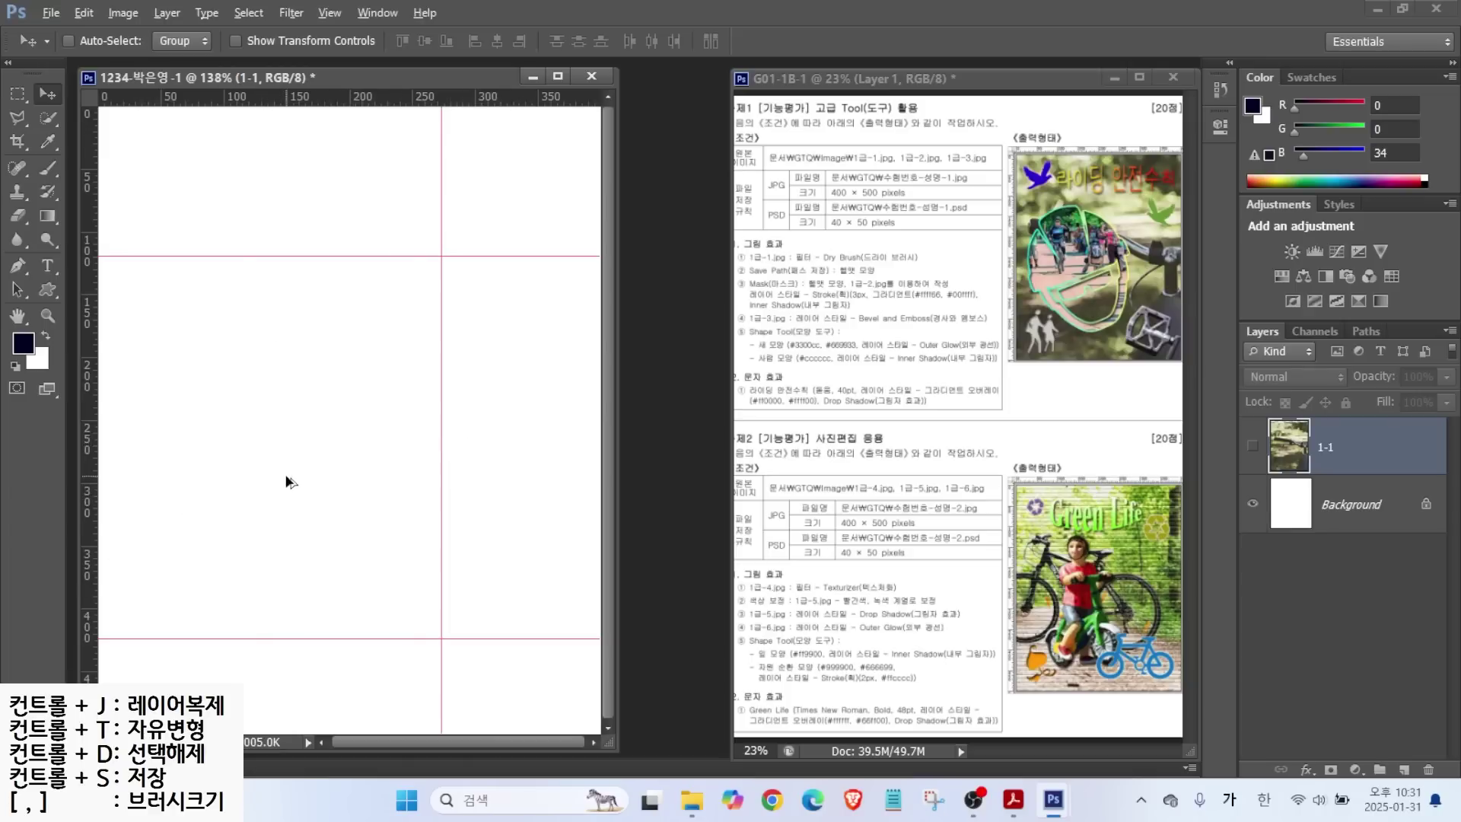
Select the Pen tool and sketch the helmet's form on the reference picture.
{"action": "scroll", "coordinate": [287, 481], "scroll_direction": "up", "scroll_amount": 1}
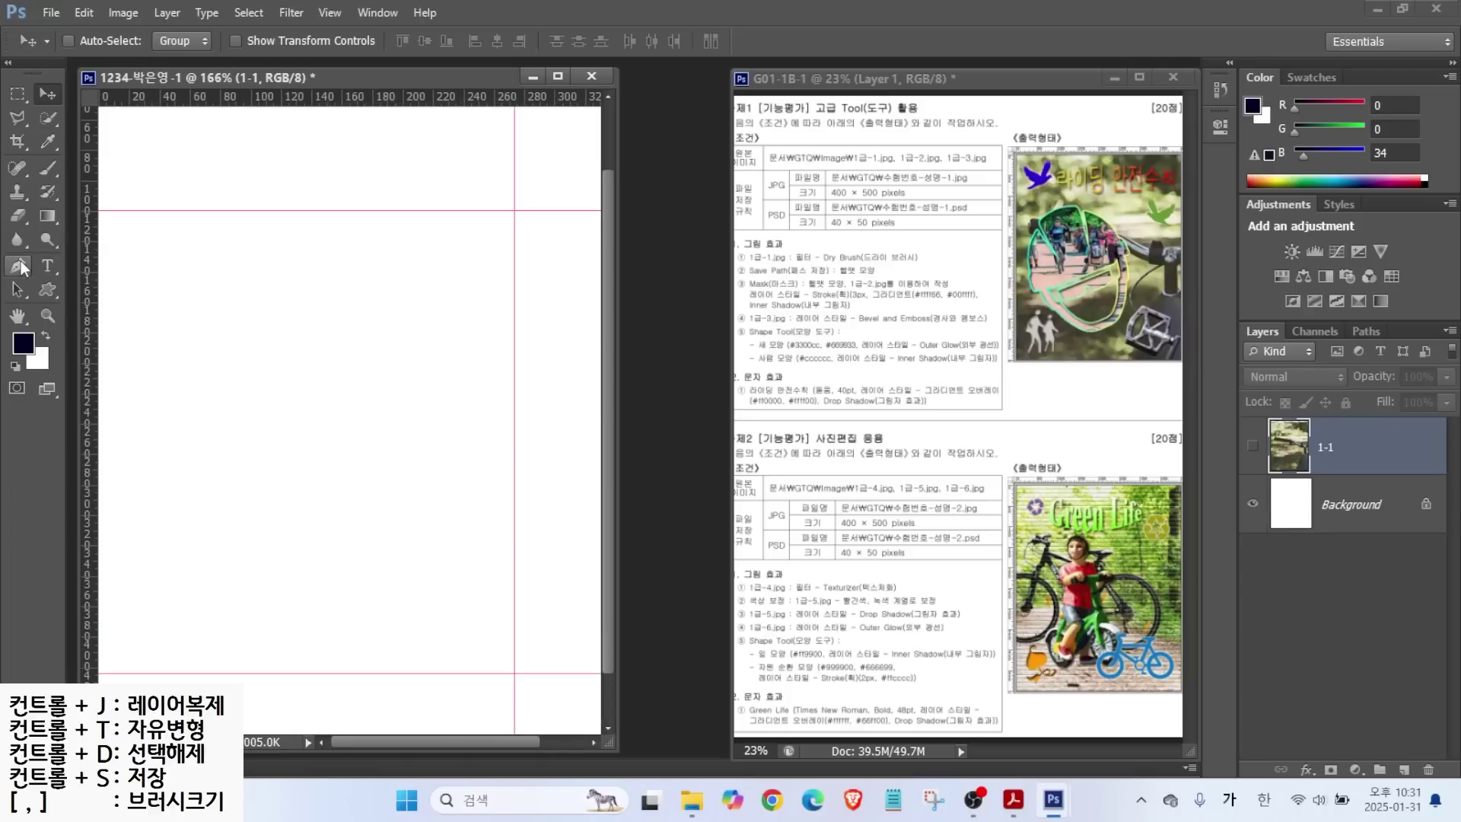
{"action": "left_click", "coordinate": [19, 265]}
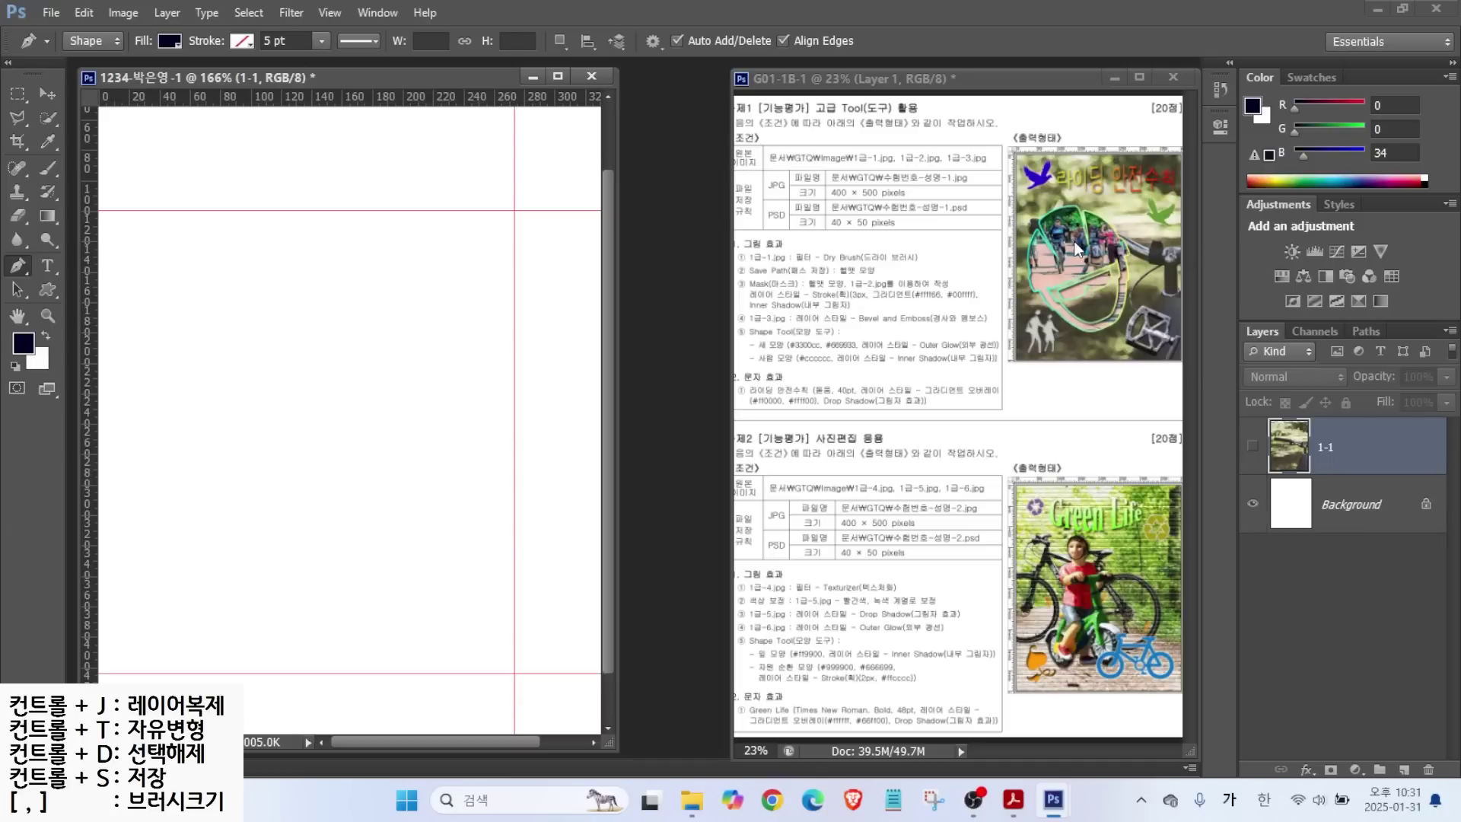
{"action": "key", "text": "ctrl+2"}
{"action": "left_click_drag", "start_coordinate": [1050, 190], "coordinate": [1112, 348]}
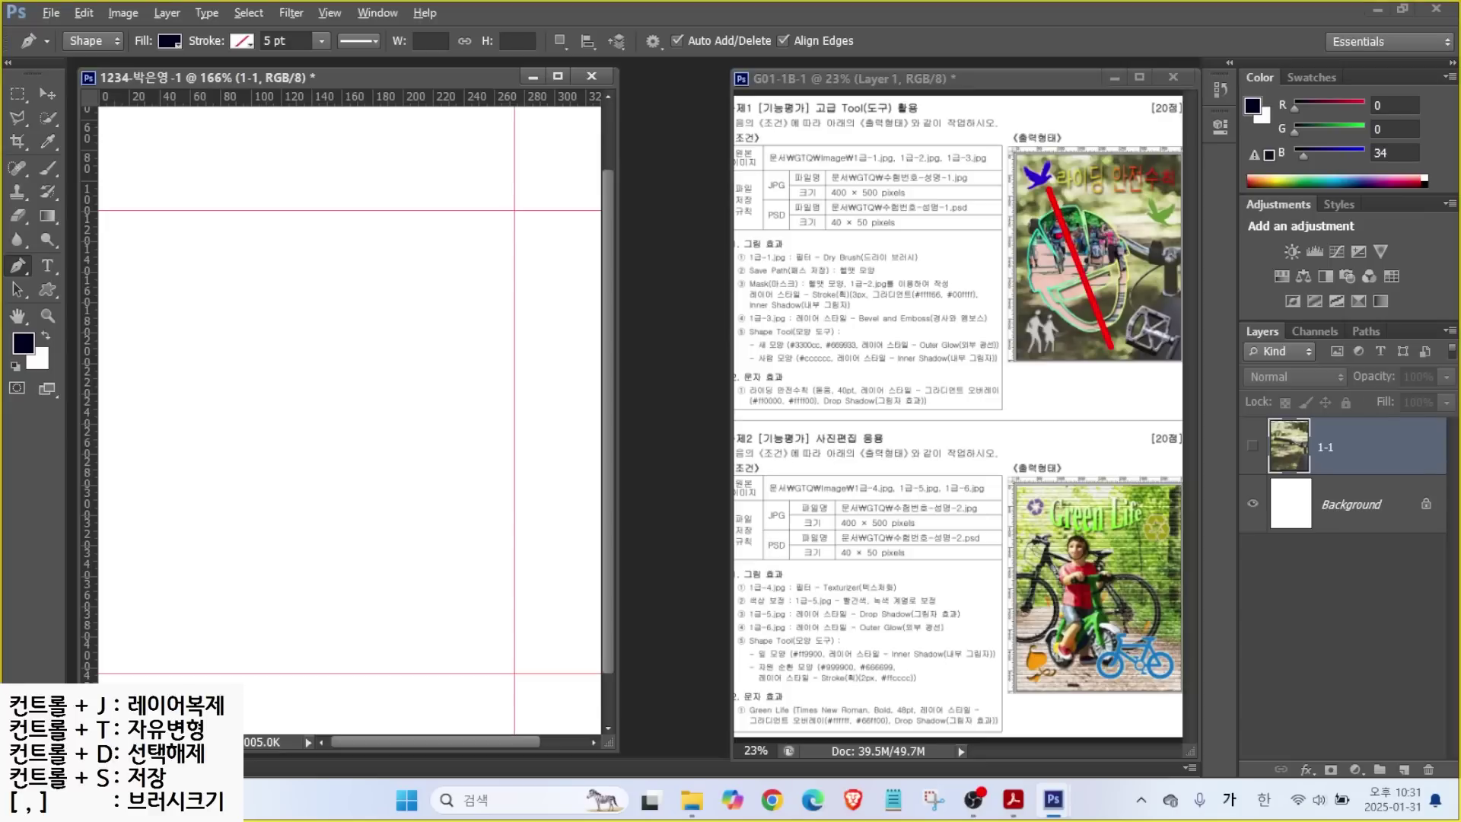
{"action": "left_click_drag", "start_coordinate": [1020, 228], "coordinate": [1062, 181]}
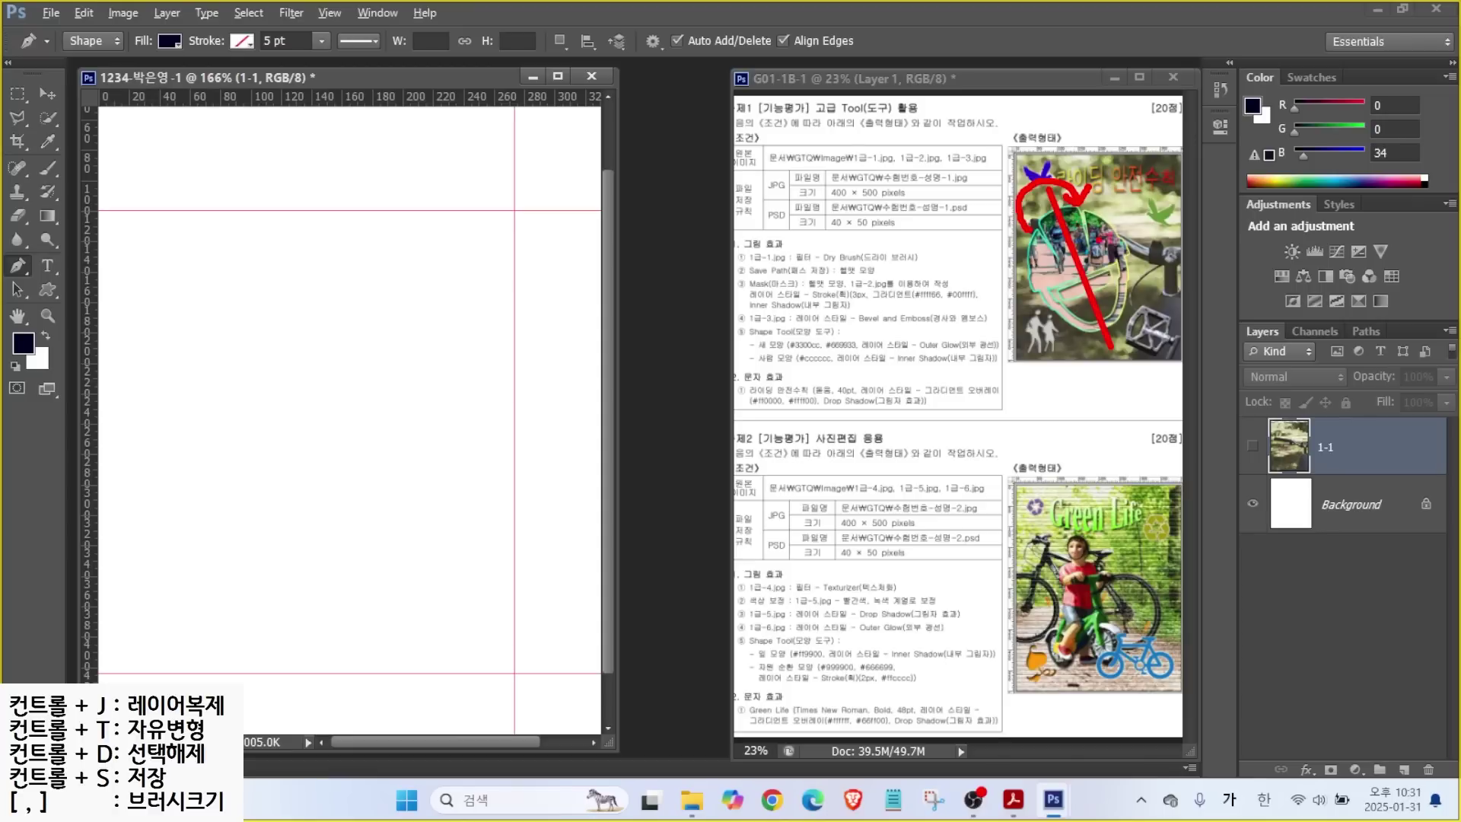
{"action": "key", "text": "Escape"}
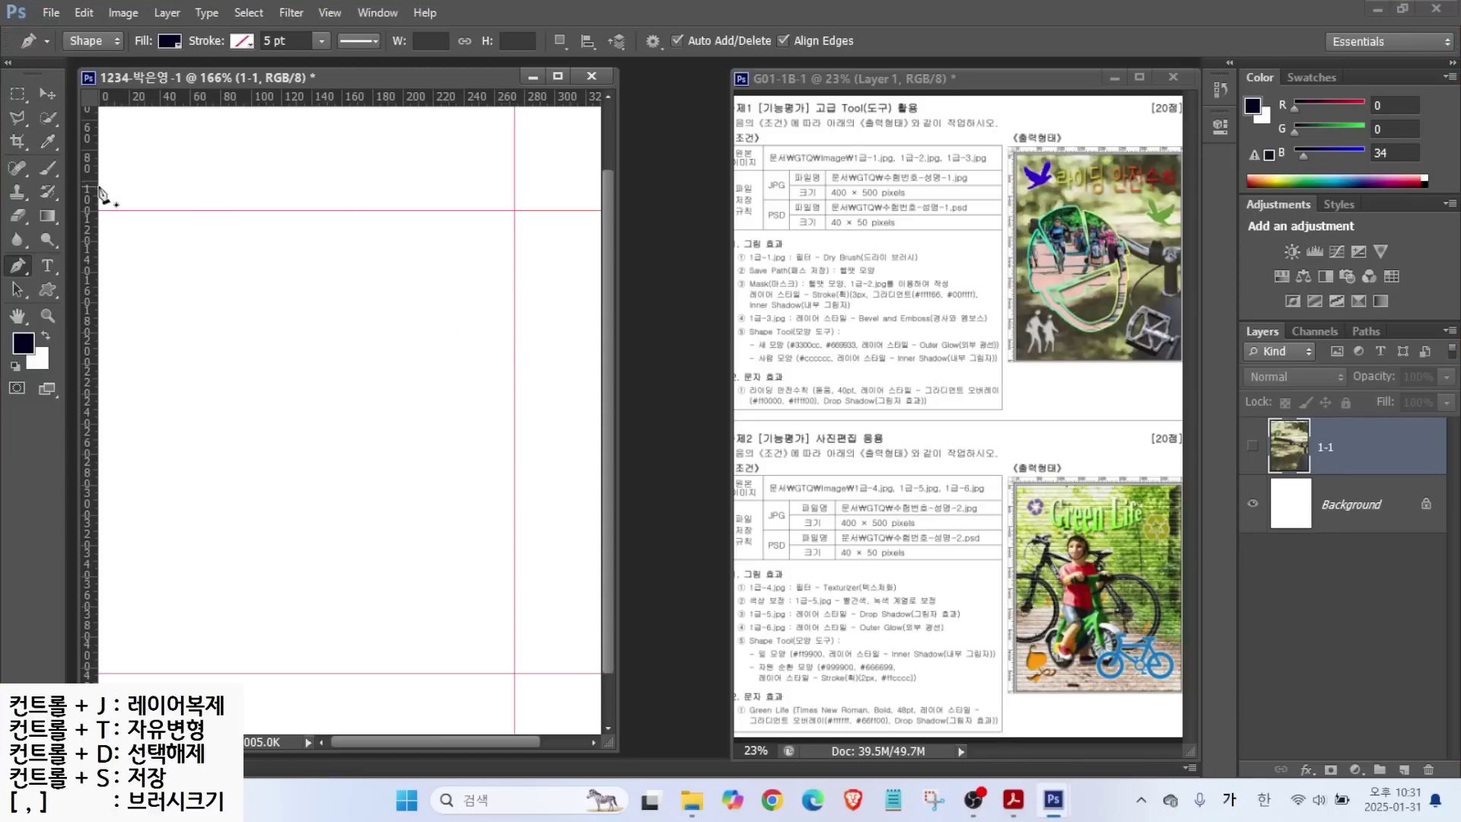
Add a vertical guide left of centre and mark the Pen's Shape mode and fill settings.
{"action": "left_click_drag", "start_coordinate": [93, 187], "coordinate": [313, 194]}
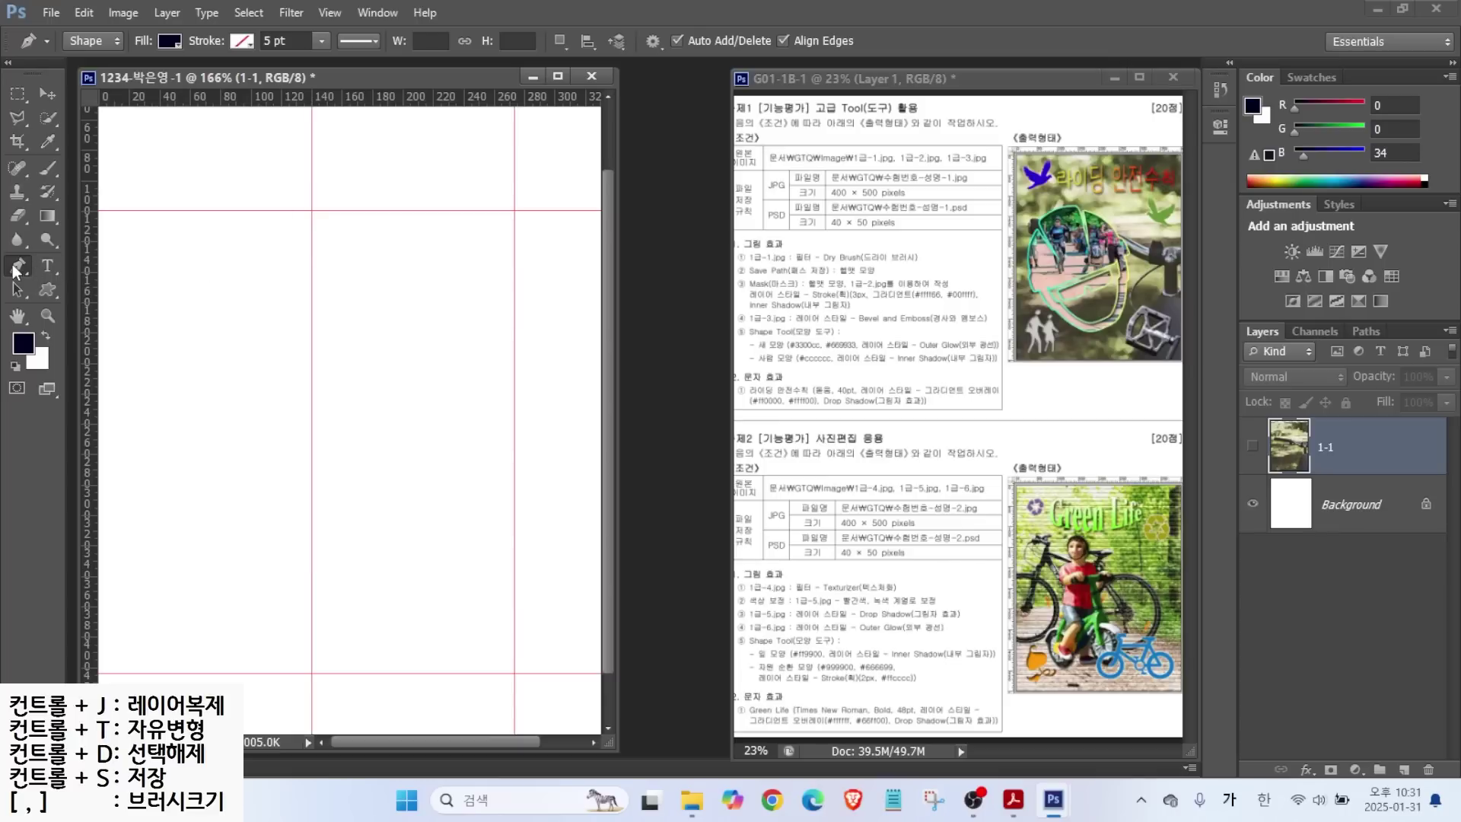
{"action": "key", "text": "ctrl+2"}
{"action": "mouse_move", "coordinate": [40, 15]}
{"action": "left_mouse_down"}
{"action": "mouse_move", "coordinate": [308, 74]}
{"action": "mouse_move", "coordinate": [829, 74]}
{"action": "left_mouse_up"}
{"action": "left_click_drag", "start_coordinate": [63, 49], "coordinate": [118, 46]}
{"action": "left_click_drag", "start_coordinate": [178, 142], "coordinate": [109, 49]}
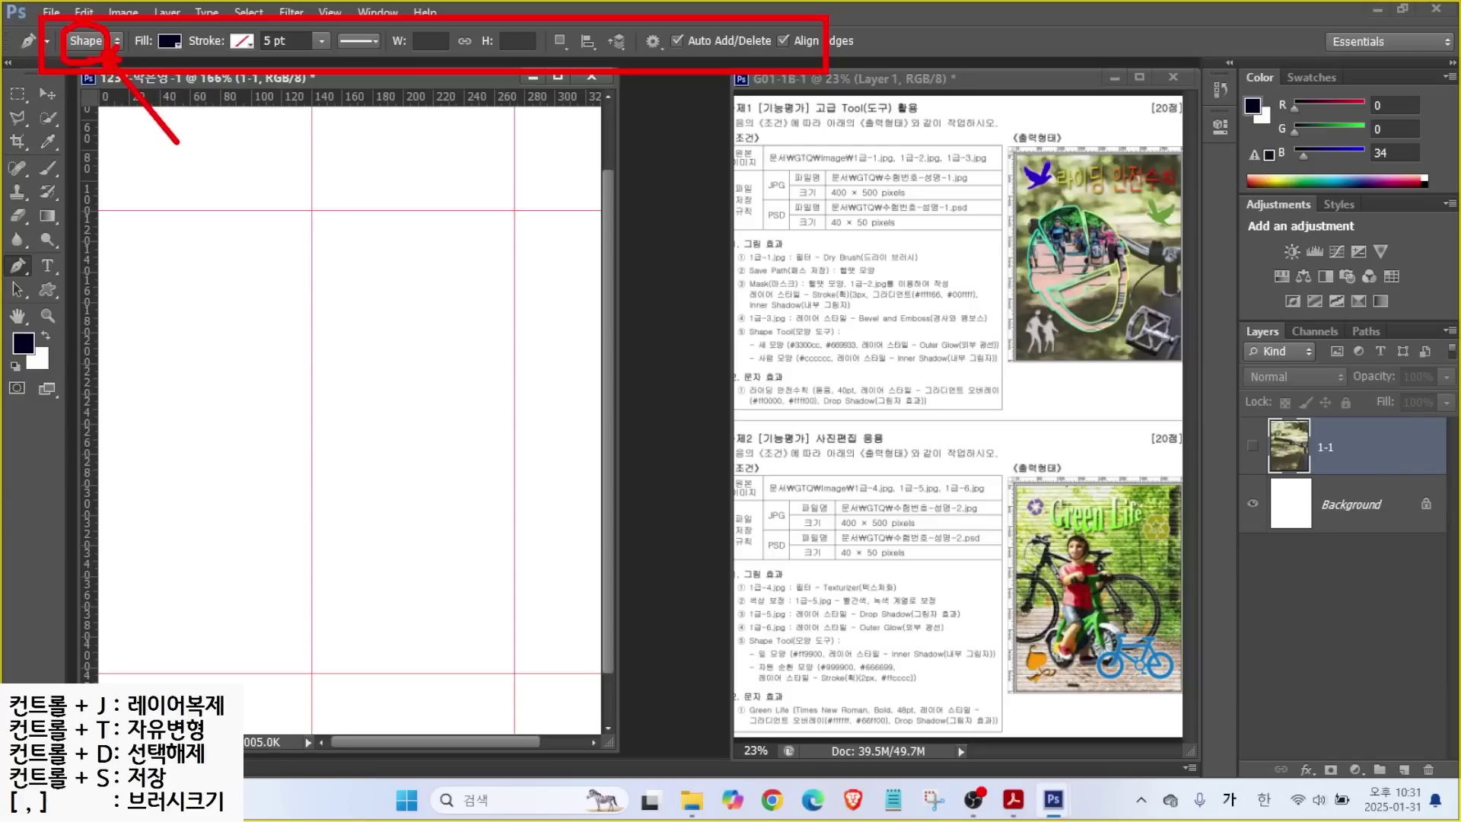
{"action": "left_click_drag", "start_coordinate": [200, 58], "coordinate": [245, 118]}
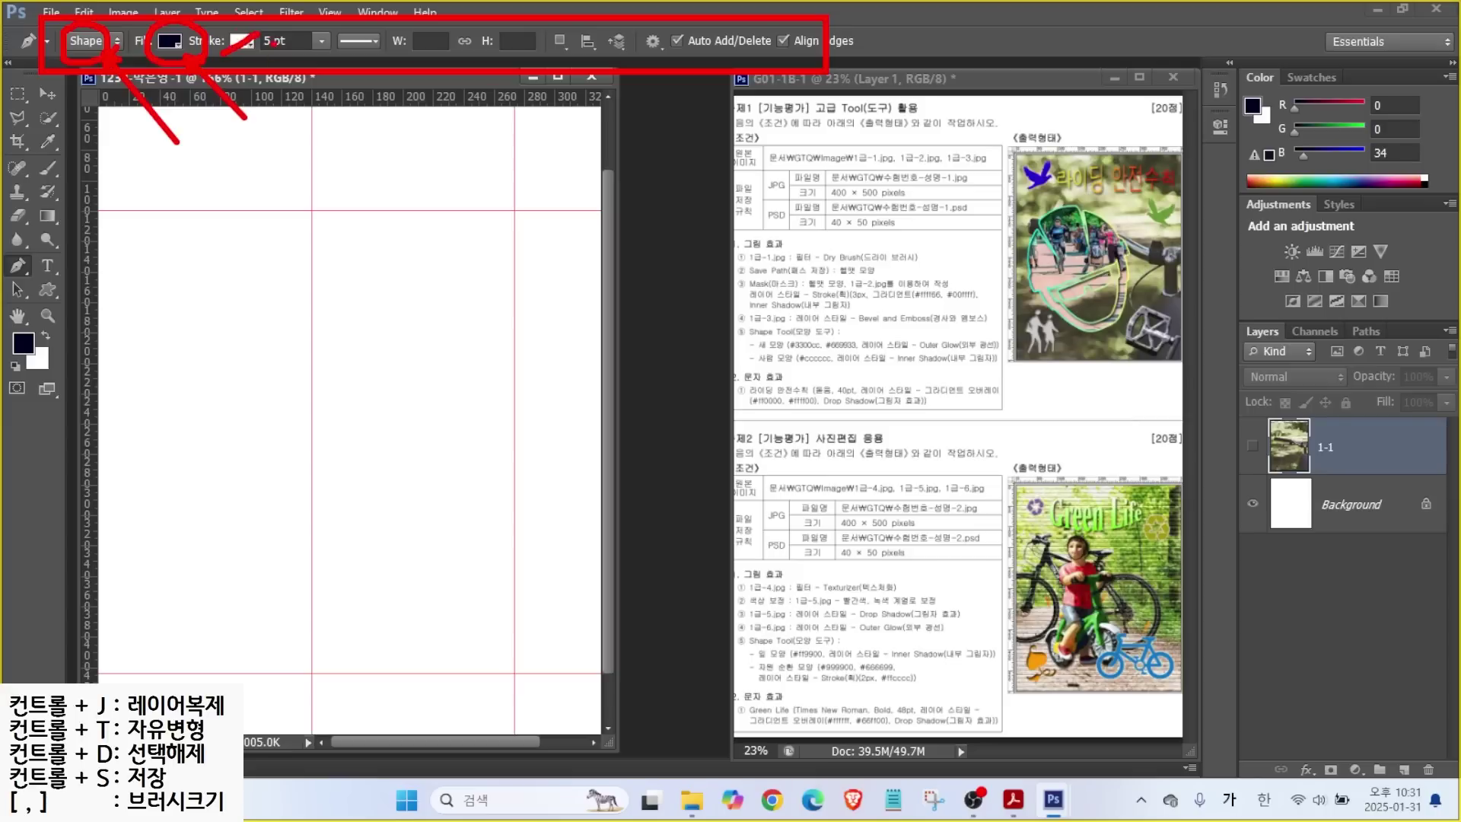
{"action": "key", "text": "Escape"}
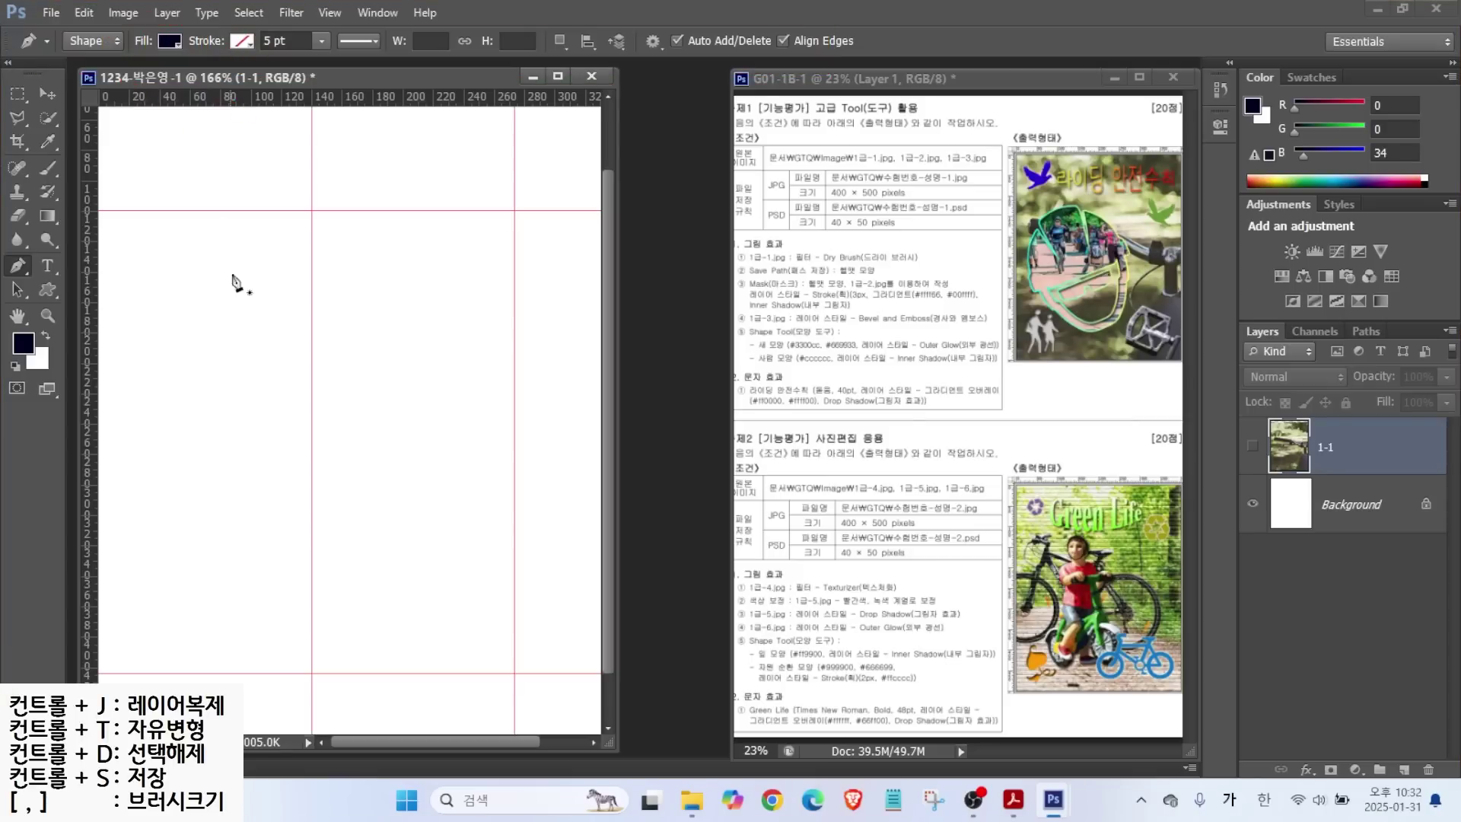
Sketch the planned helmet outline and its drawing direction on the canvas.
{"action": "key", "text": "ctrl+2"}
{"action": "mouse_move", "coordinate": [311, 251]}
{"action": "left_mouse_down"}
{"action": "mouse_move", "coordinate": [238, 305]}
{"action": "mouse_move", "coordinate": [239, 429]}
{"action": "mouse_move", "coordinate": [267, 515]}
{"action": "mouse_move", "coordinate": [327, 498]}
{"action": "left_mouse_up"}
{"action": "mouse_move", "coordinate": [270, 237]}
{"action": "left_mouse_down"}
{"action": "mouse_move", "coordinate": [295, 180]}
{"action": "mouse_move", "coordinate": [364, 245]}
{"action": "mouse_move", "coordinate": [393, 237]}
{"action": "mouse_move", "coordinate": [349, 523]}
{"action": "left_mouse_up"}
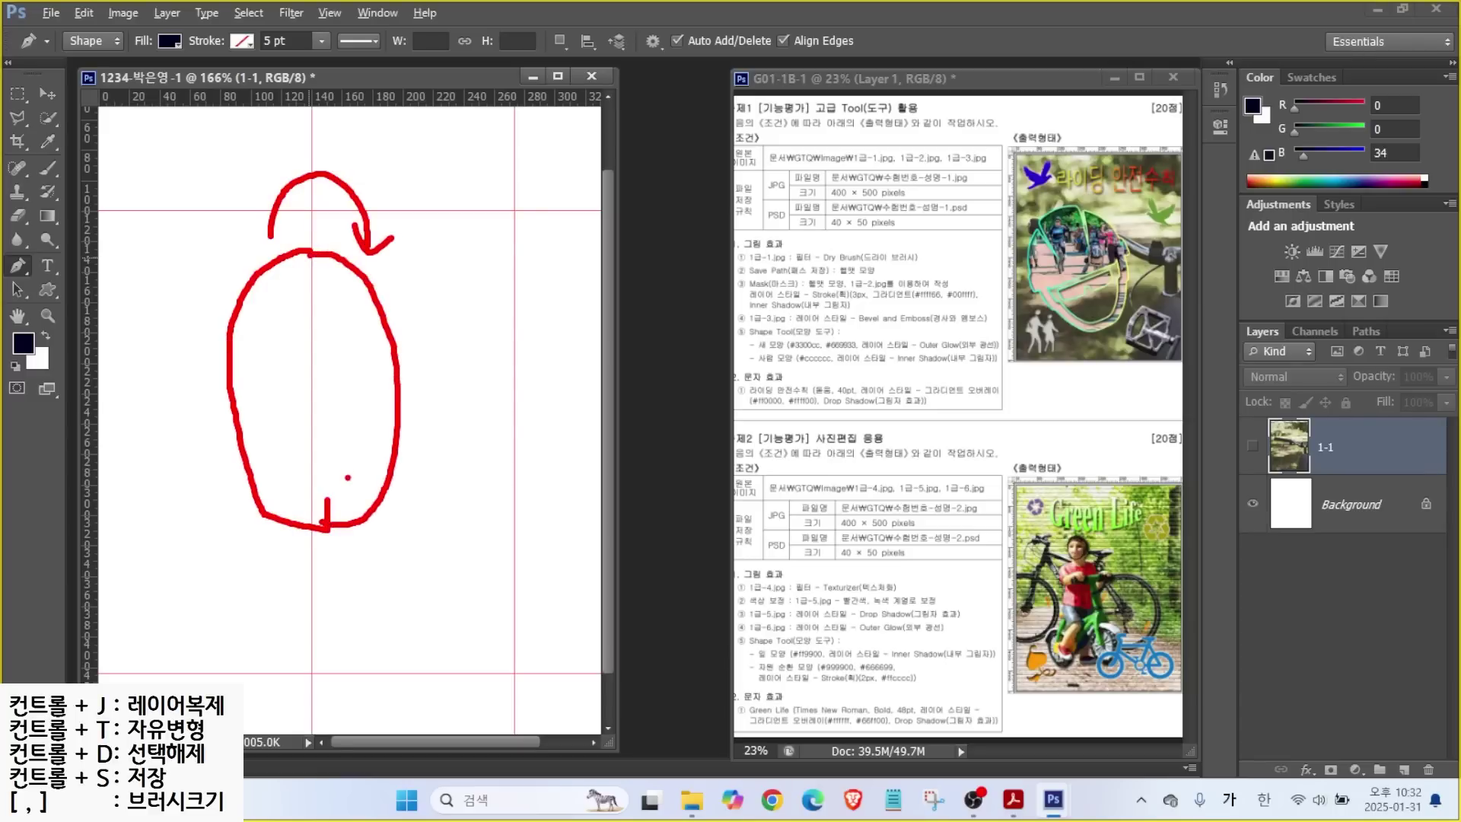
{"action": "key", "text": "Escape"}
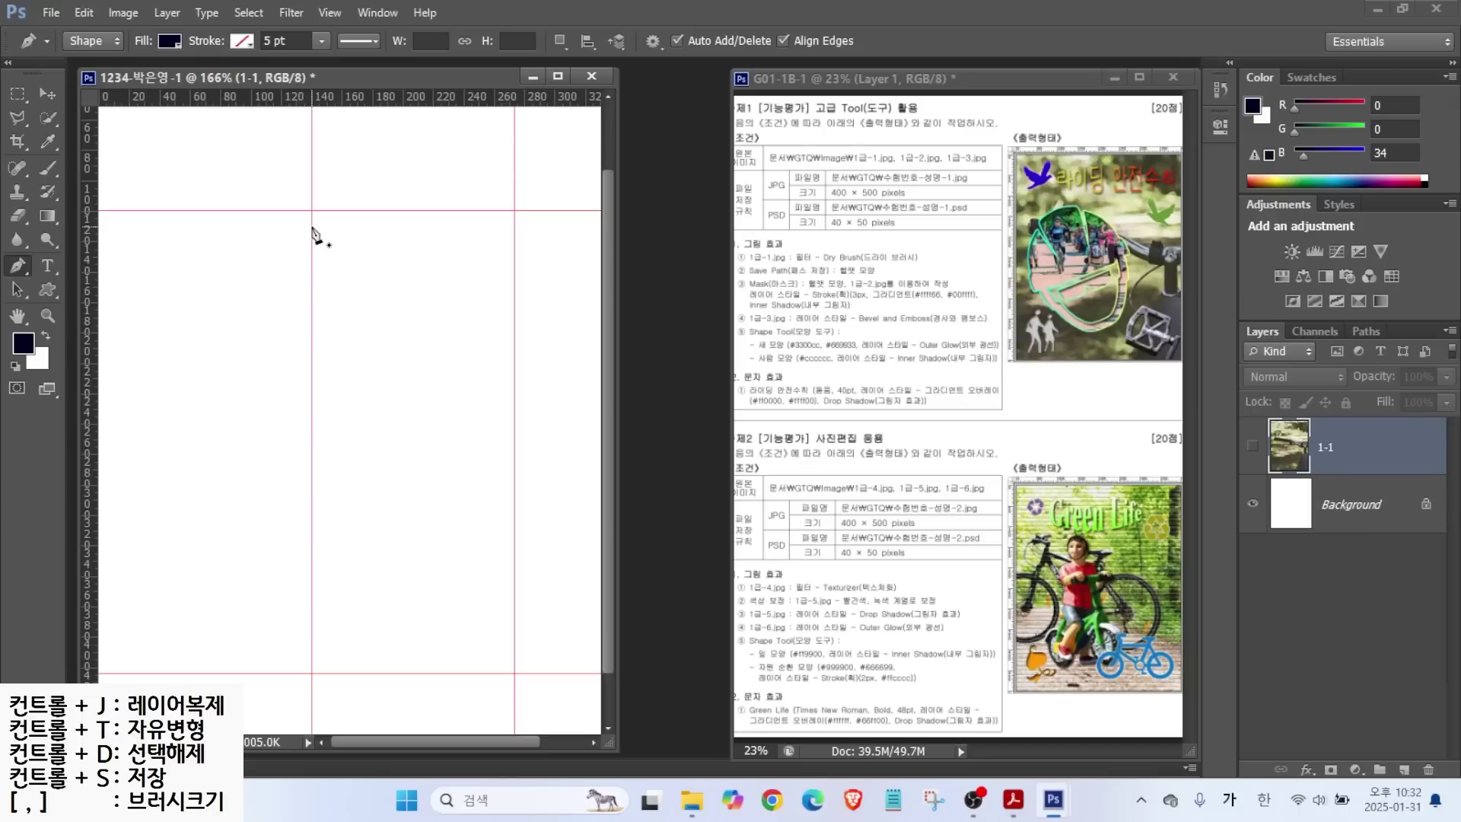
Trace the helmet dome's curves down the left side toward the chin strap.
{"action": "left_click", "coordinate": [313, 227]}
{"action": "mouse_move", "coordinate": [252, 243]}
{"action": "left_mouse_down"}
{"action": "mouse_move", "coordinate": [233, 258]}
{"action": "mouse_move", "coordinate": [261, 253]}
{"action": "mouse_move", "coordinate": [237, 263]}
{"action": "left_mouse_up"}
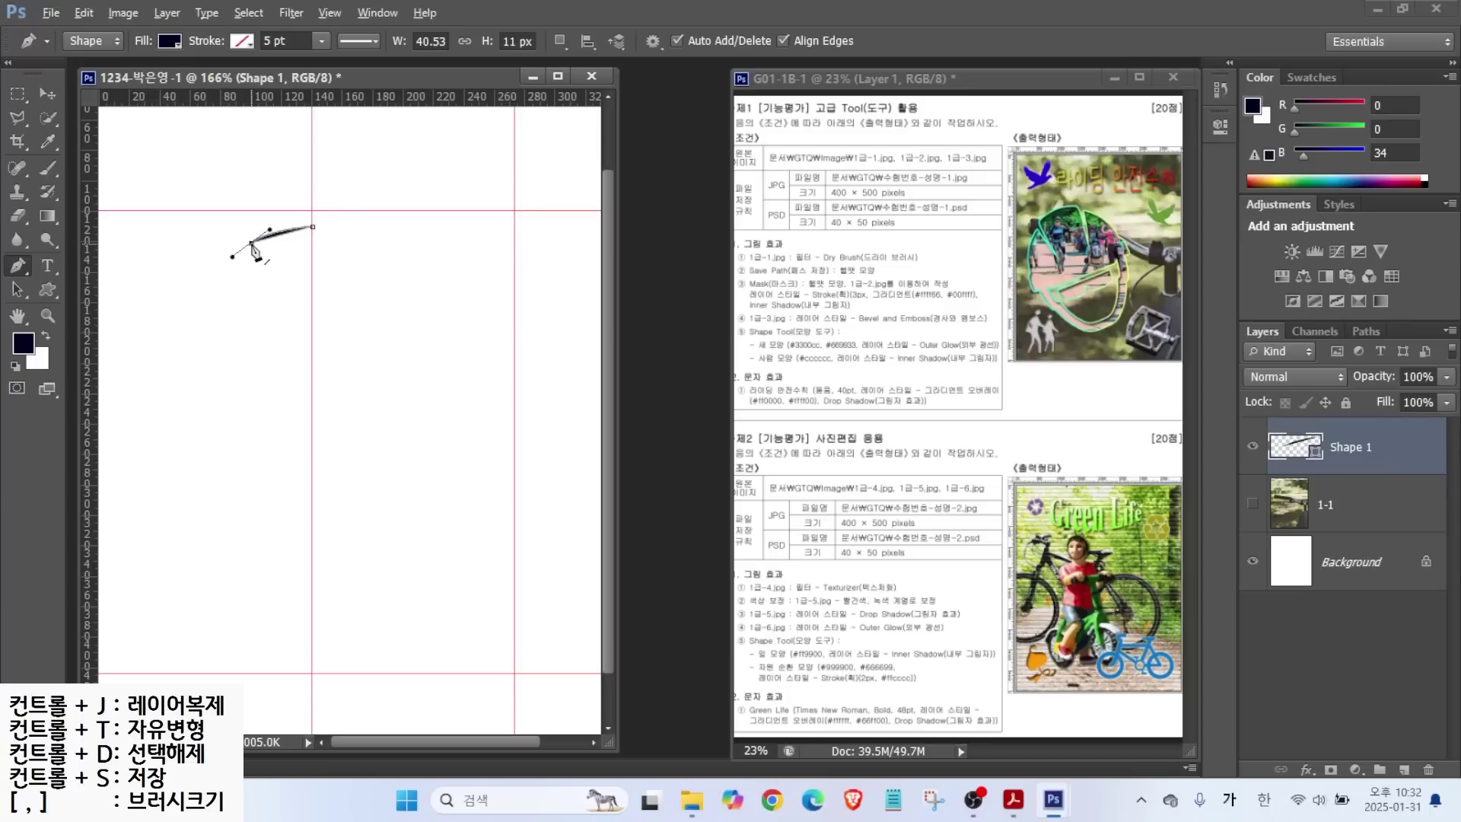
{"action": "left_click", "coordinate": [252, 243], "text": "alt"}
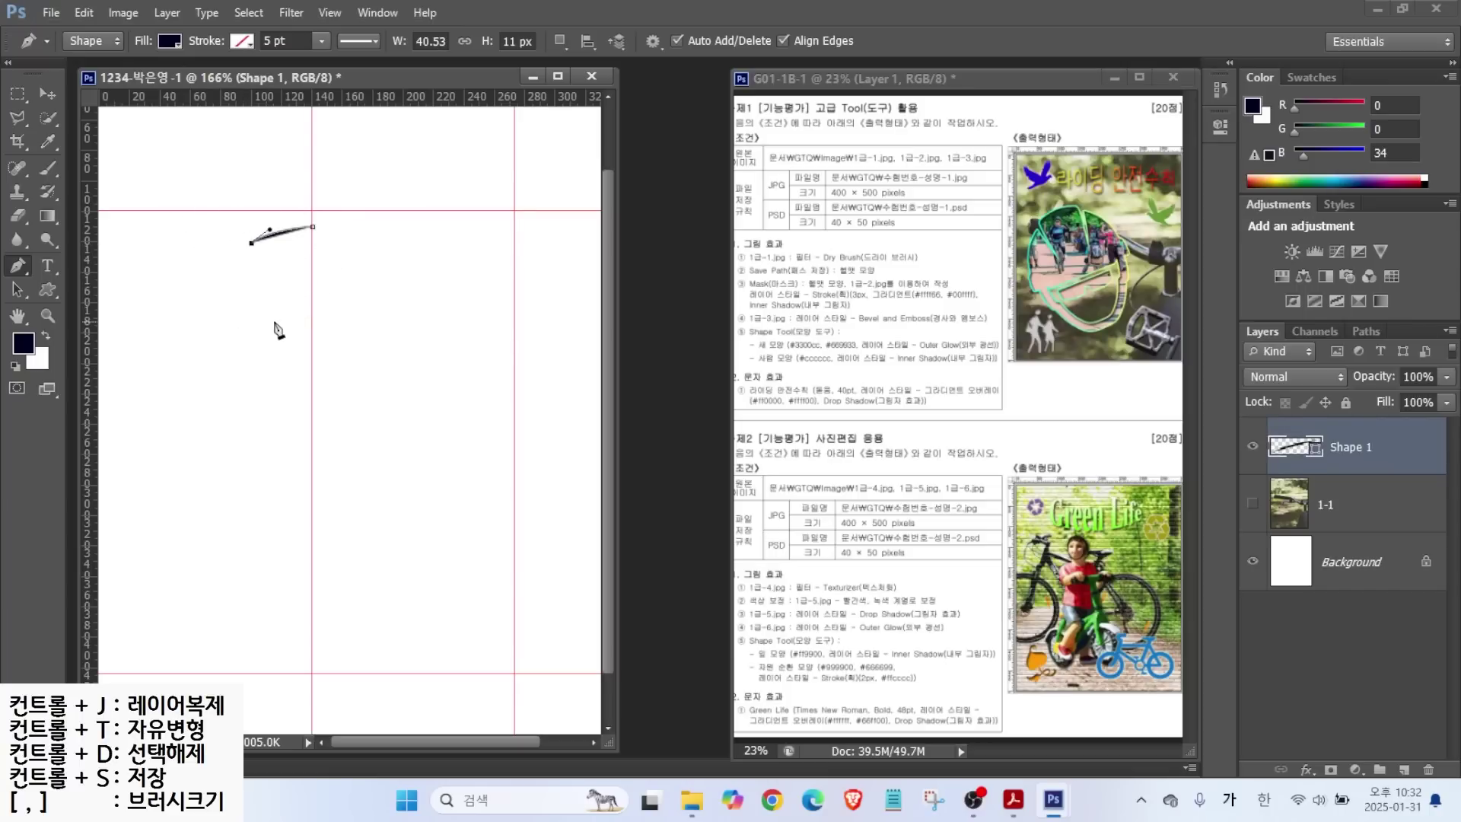
{"action": "left_click_drag", "start_coordinate": [276, 334], "coordinate": [289, 357]}
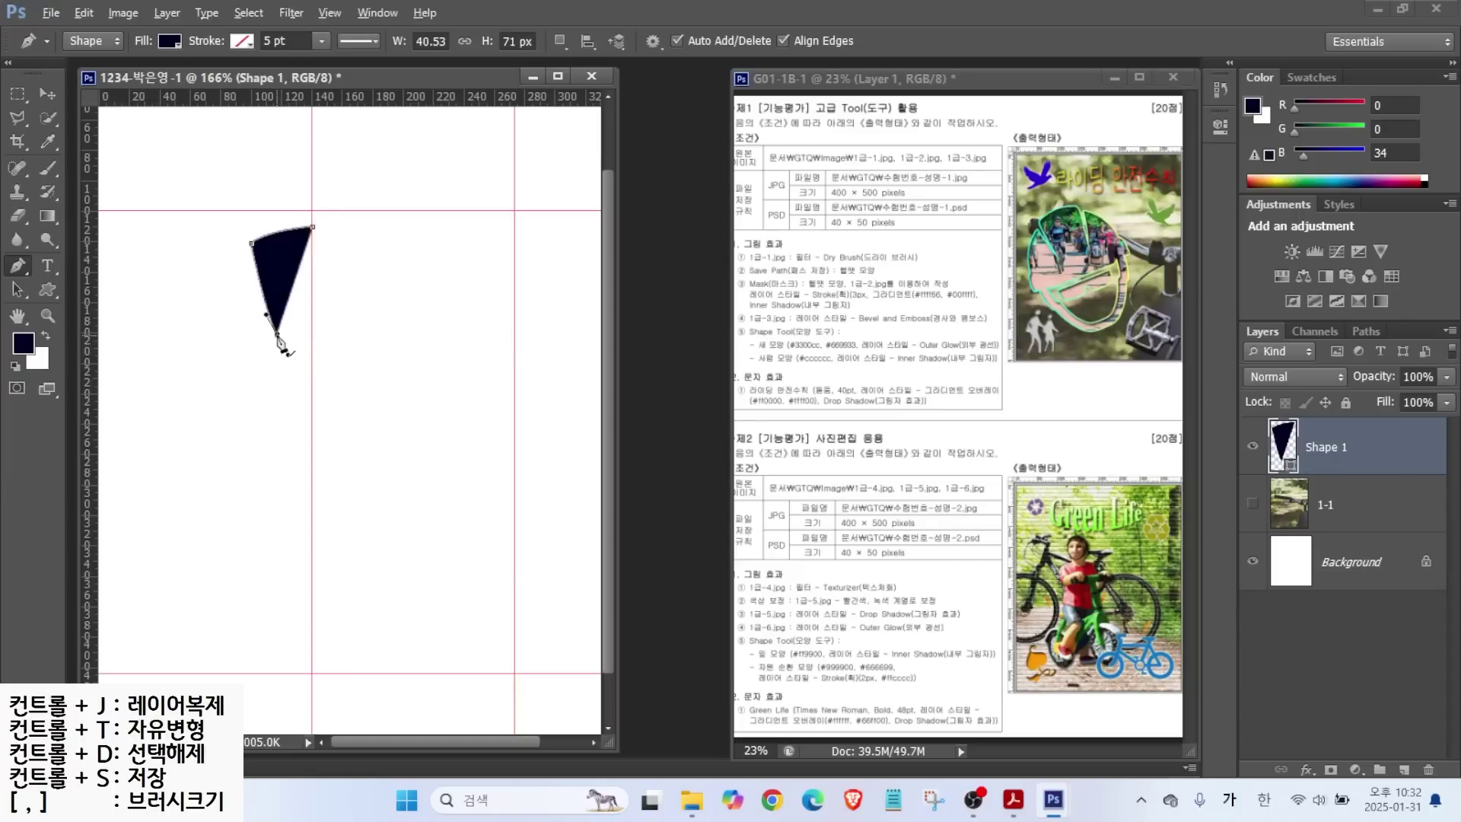
{"action": "left_click", "coordinate": [248, 255]}
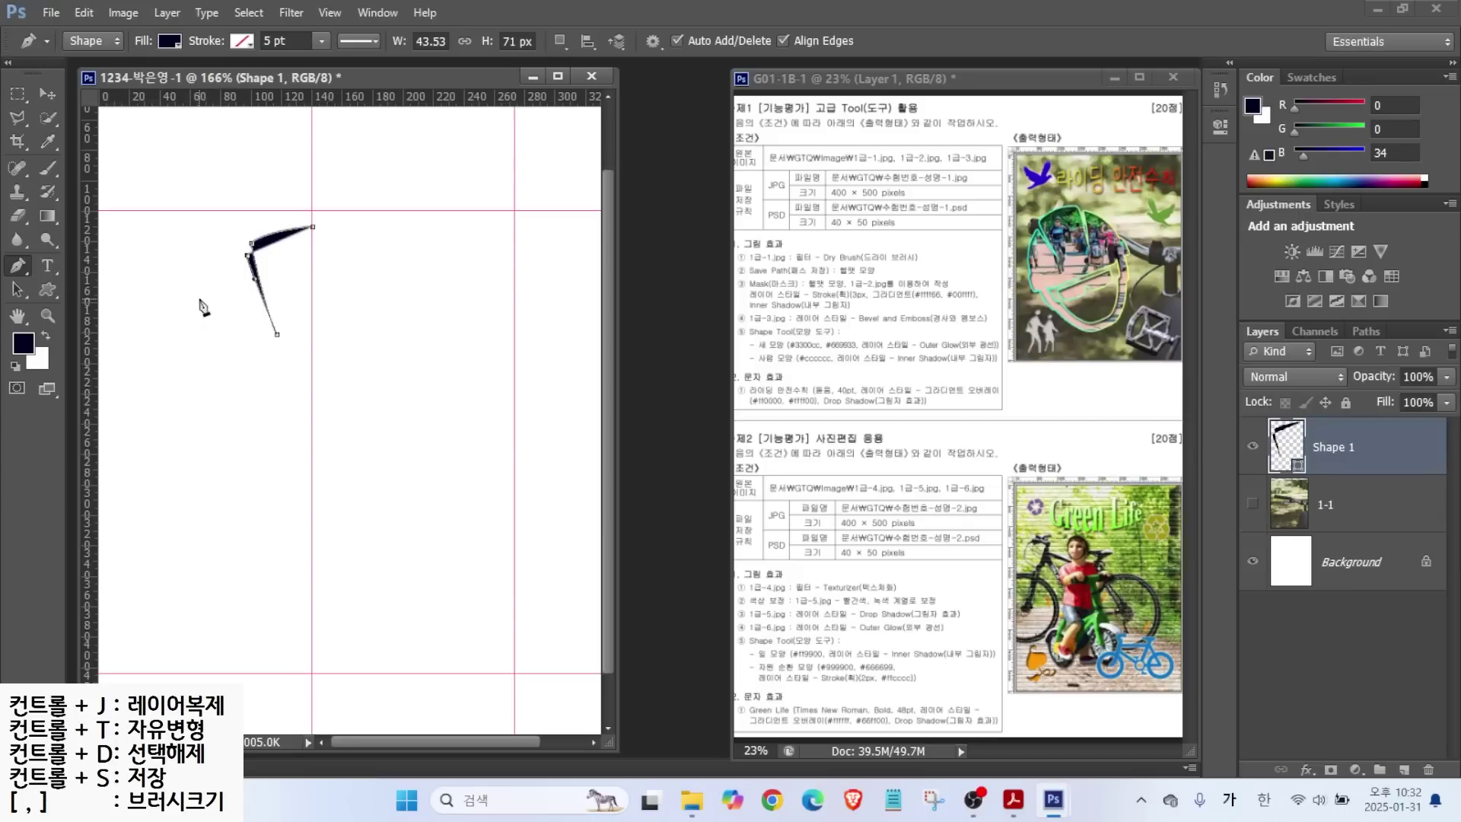
{"action": "left_click_drag", "start_coordinate": [206, 334], "coordinate": [196, 371]}
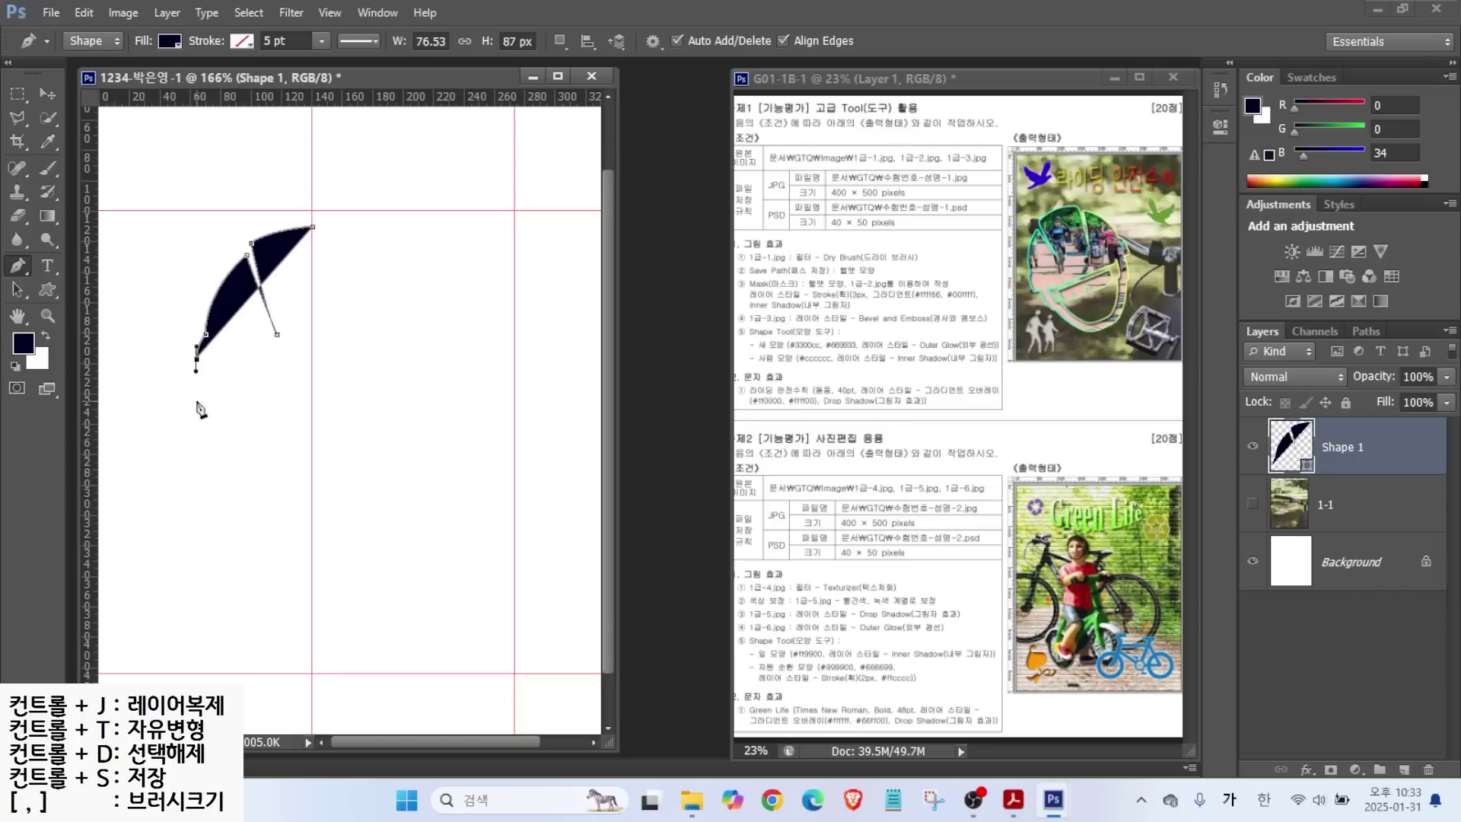
{"action": "left_click", "coordinate": [196, 402]}
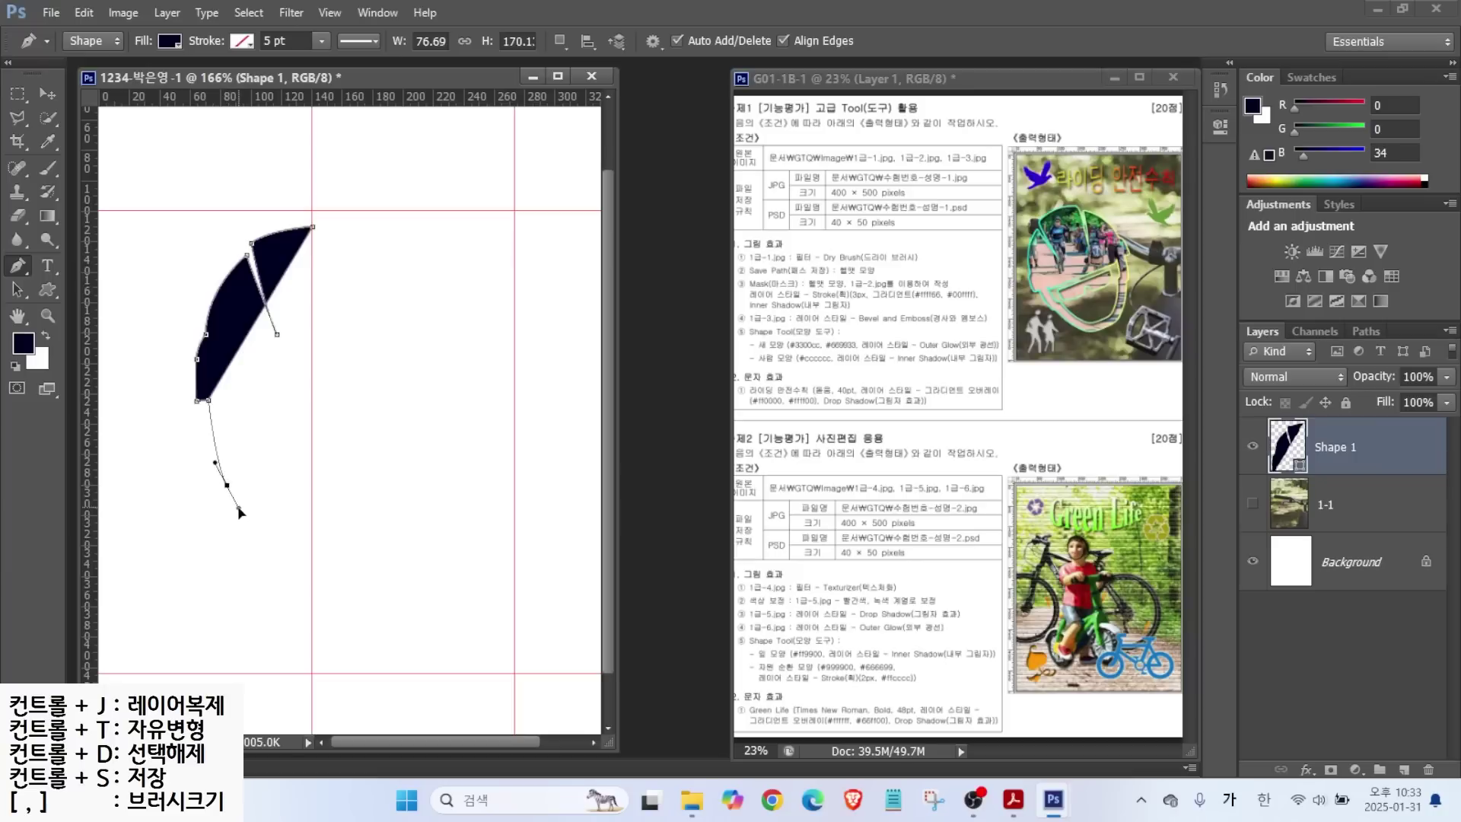
{"action": "left_click_drag", "start_coordinate": [226, 484], "coordinate": [235, 488]}
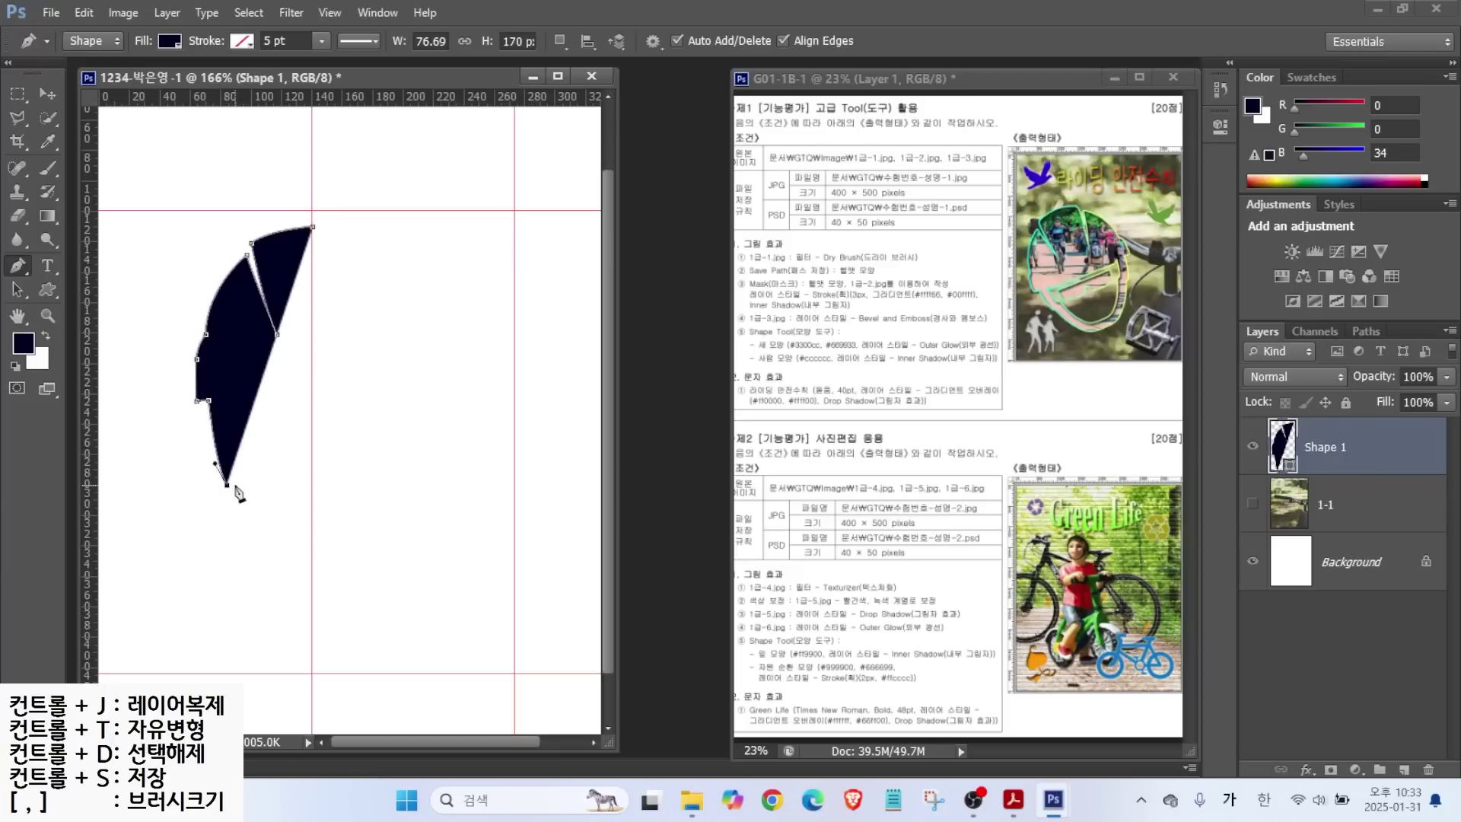
Draw the chin strap's curved edges and square brim, closing the half-helmet shape.
{"action": "left_click_drag", "start_coordinate": [273, 576], "coordinate": [312, 570]}
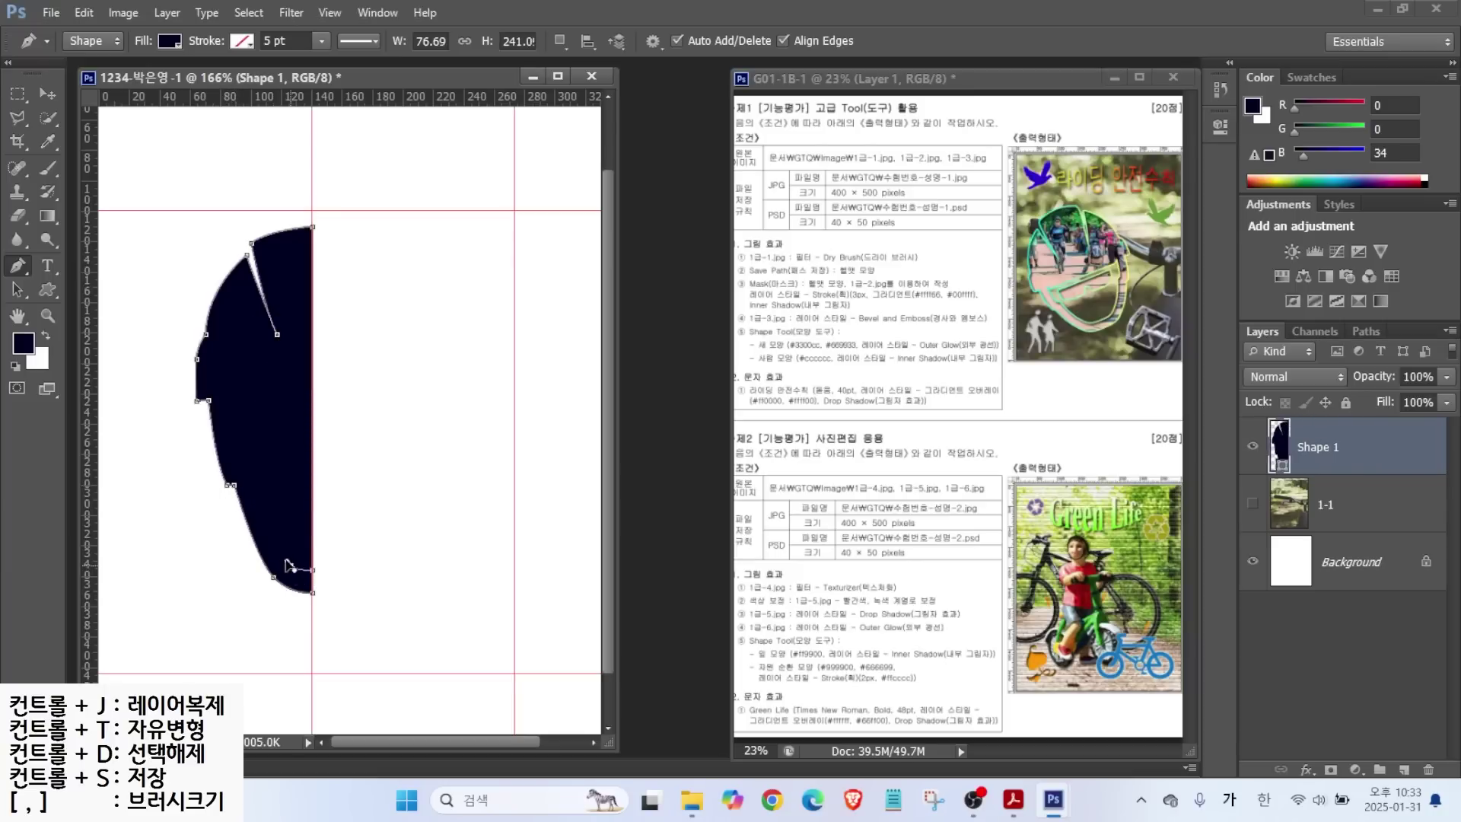
{"action": "left_click", "coordinate": [290, 565]}
{"action": "left_click_drag", "start_coordinate": [254, 474], "coordinate": [249, 448]}
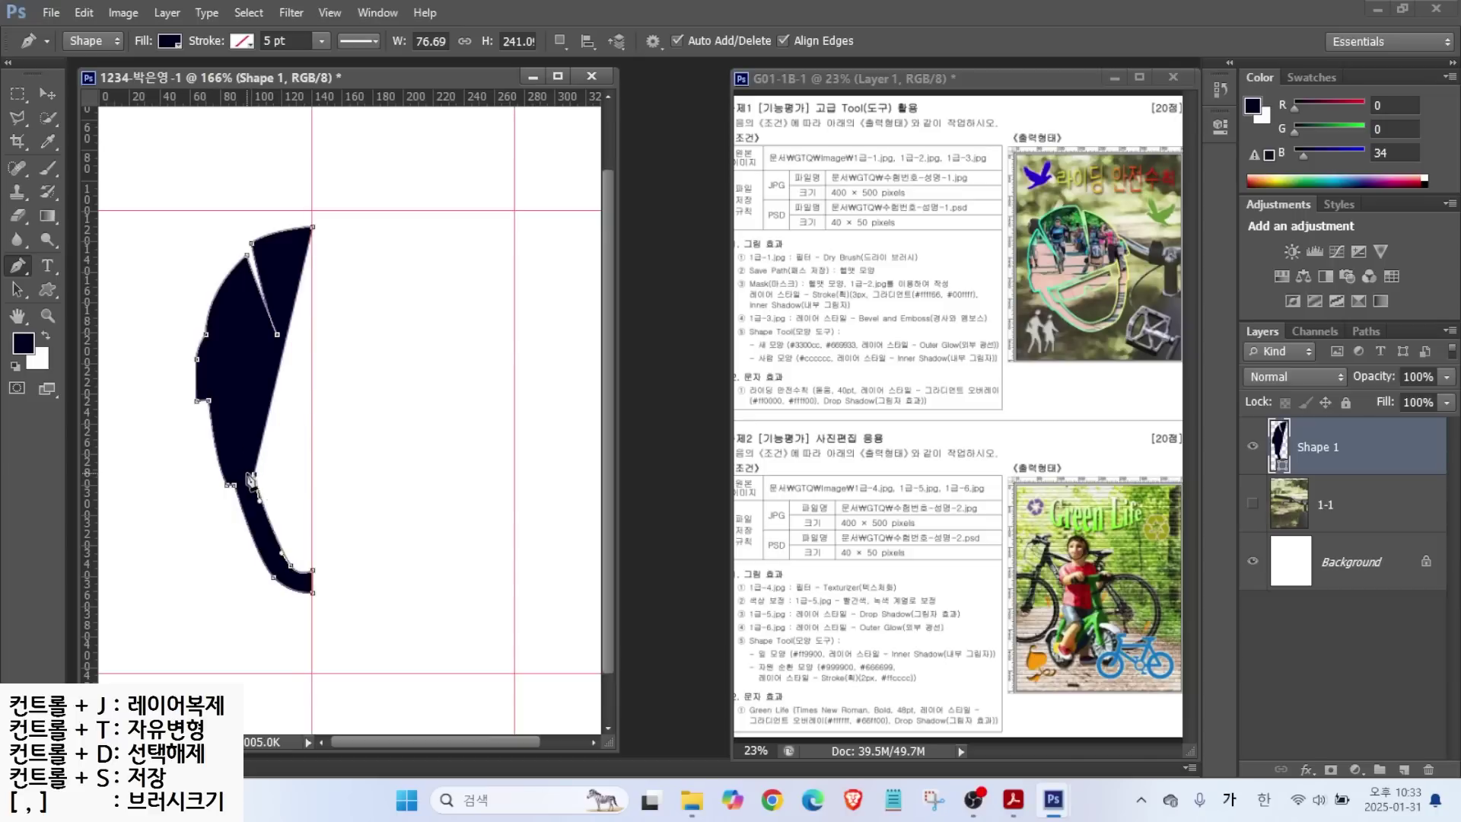
{"action": "left_click", "coordinate": [255, 475]}
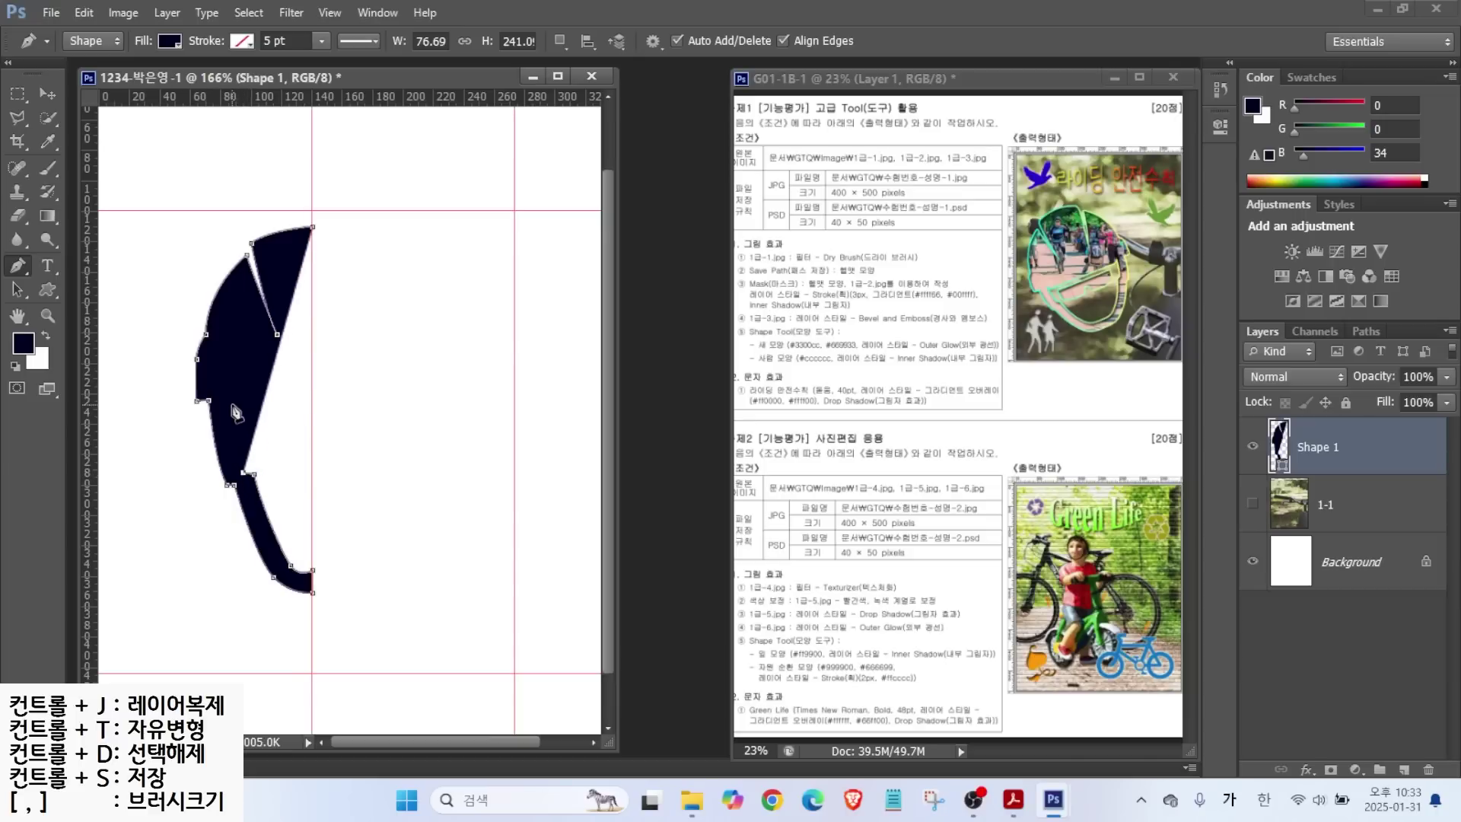
{"action": "left_click_drag", "start_coordinate": [230, 403], "coordinate": [228, 386]}
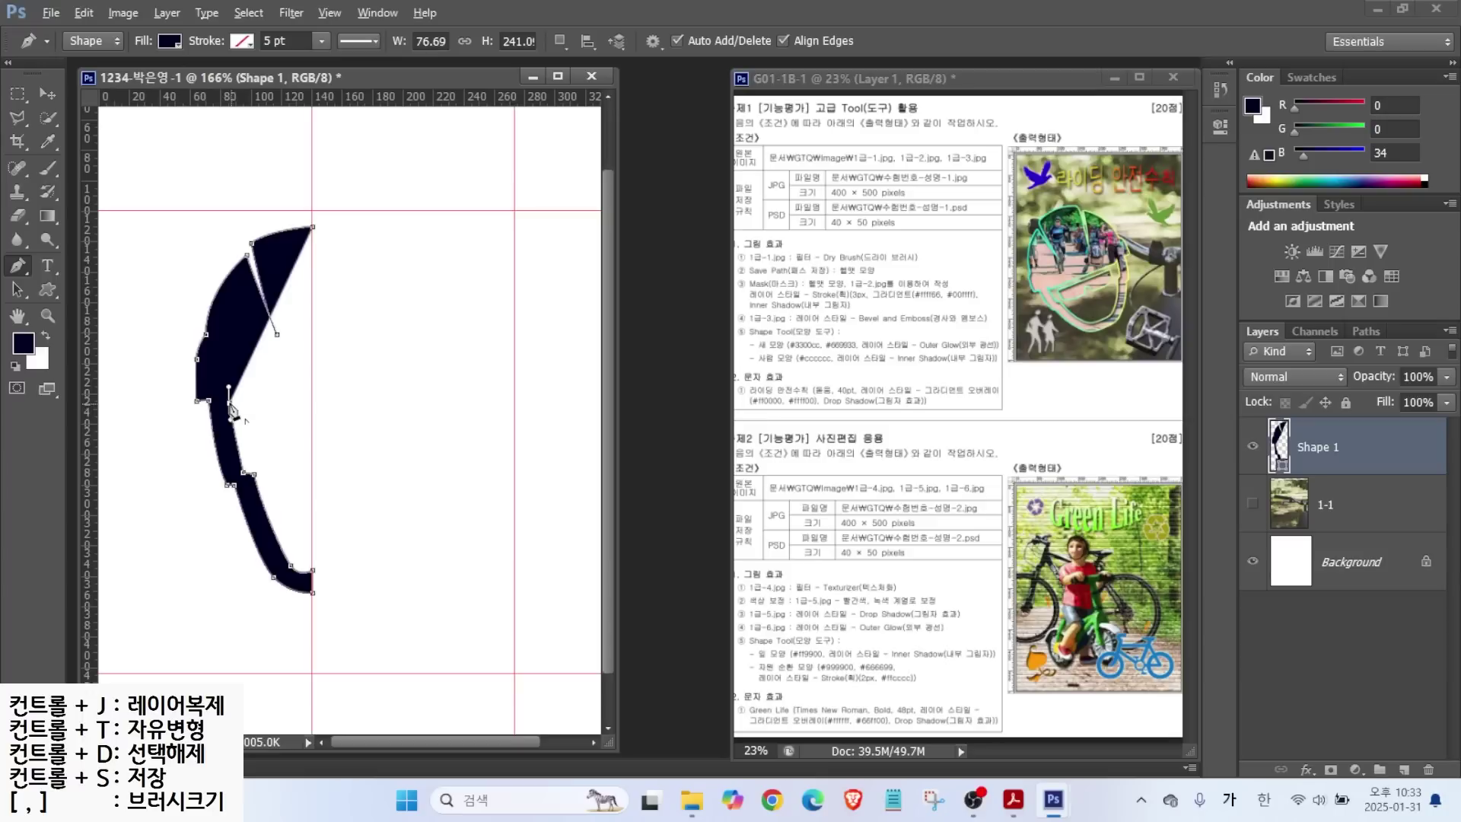
{"action": "left_click", "coordinate": [236, 409]}
{"action": "left_click", "coordinate": [313, 410]}
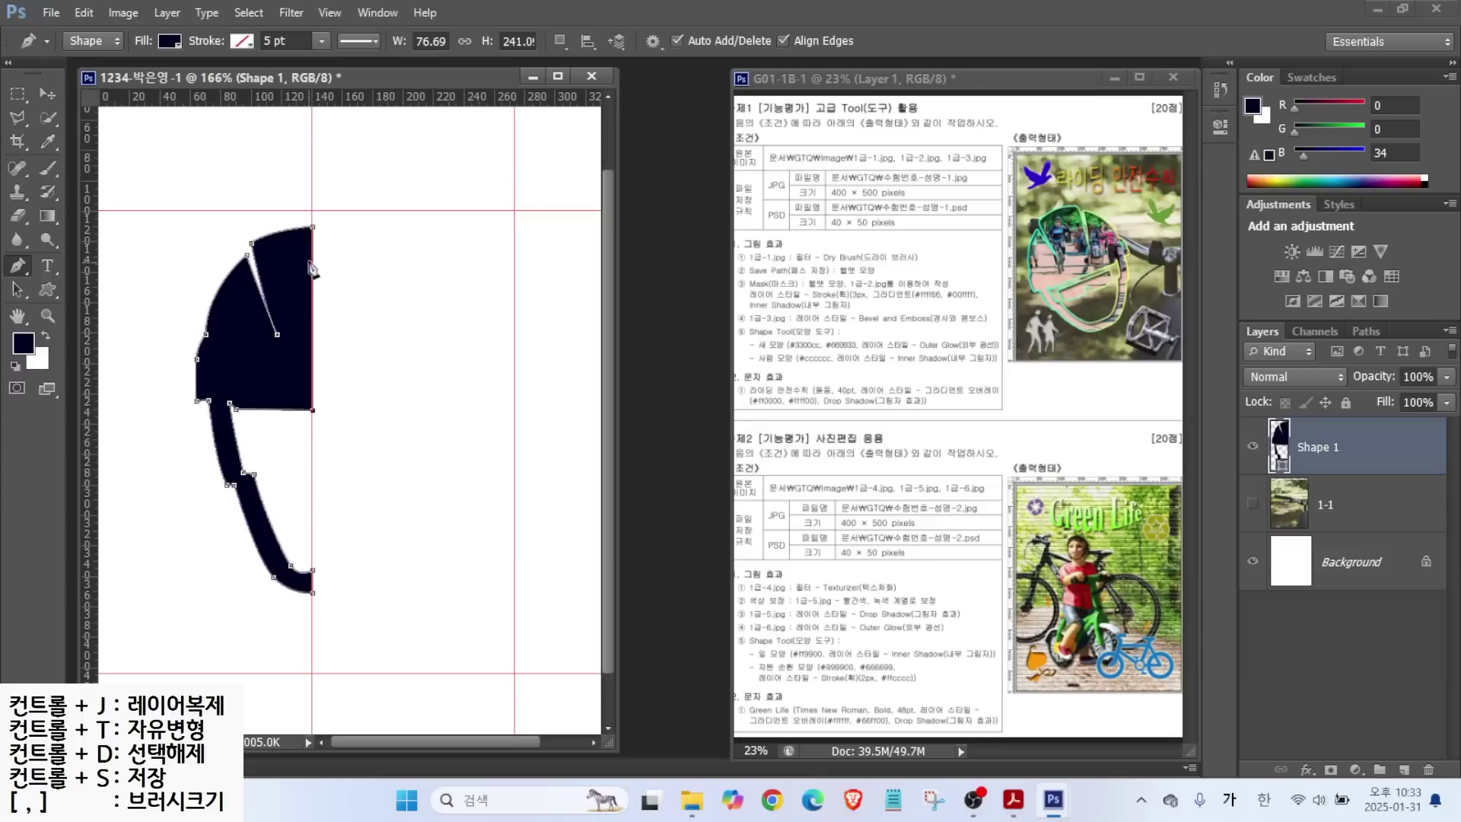
{"action": "left_click", "coordinate": [314, 226]}
{"action": "left_click", "coordinate": [18, 290]}
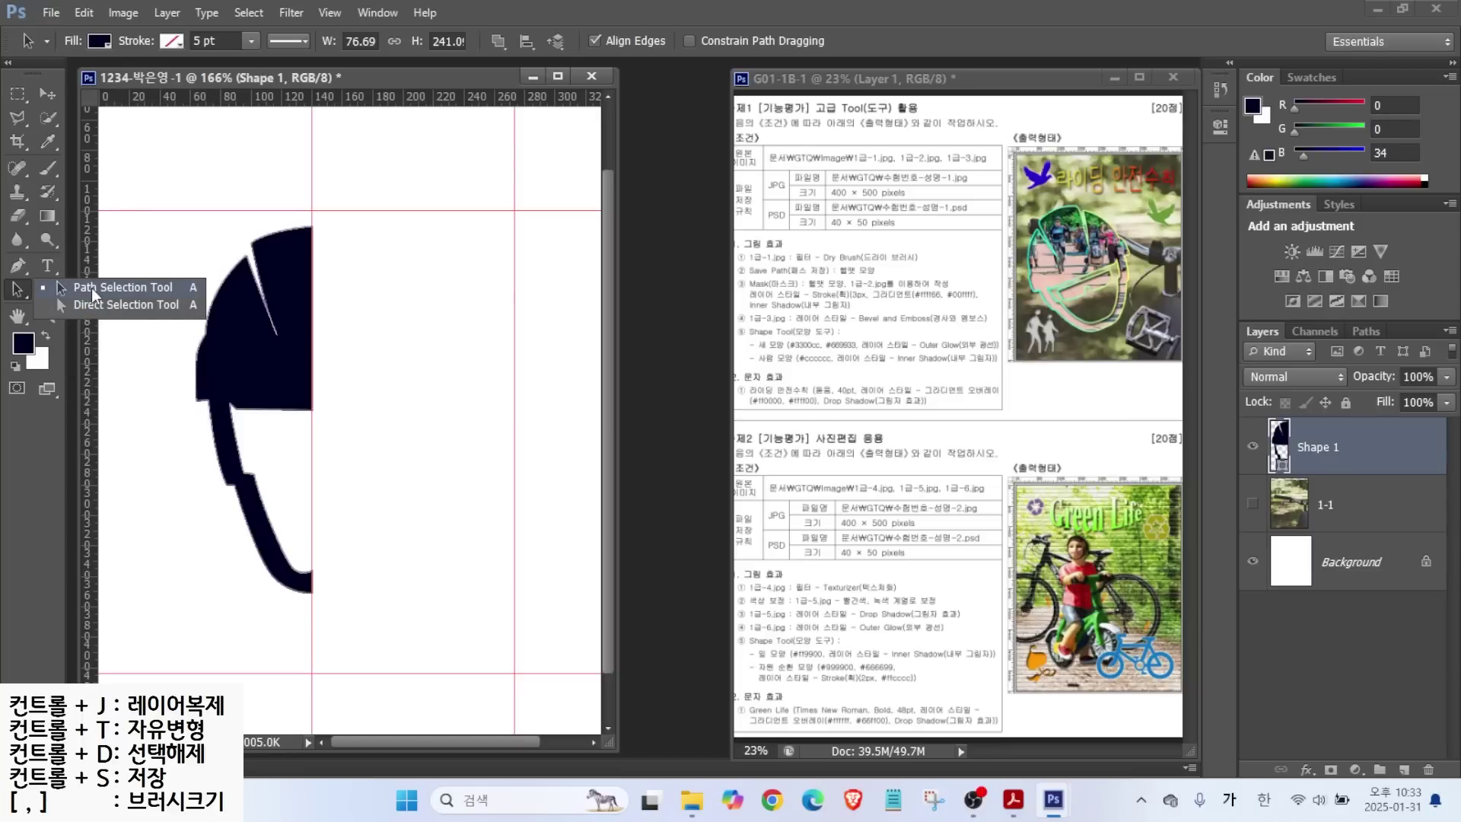
Free-transform the helmet path, stretching it left to about 116% width.
{"action": "left_click", "coordinate": [91, 287]}
{"action": "left_click", "coordinate": [102, 288]}
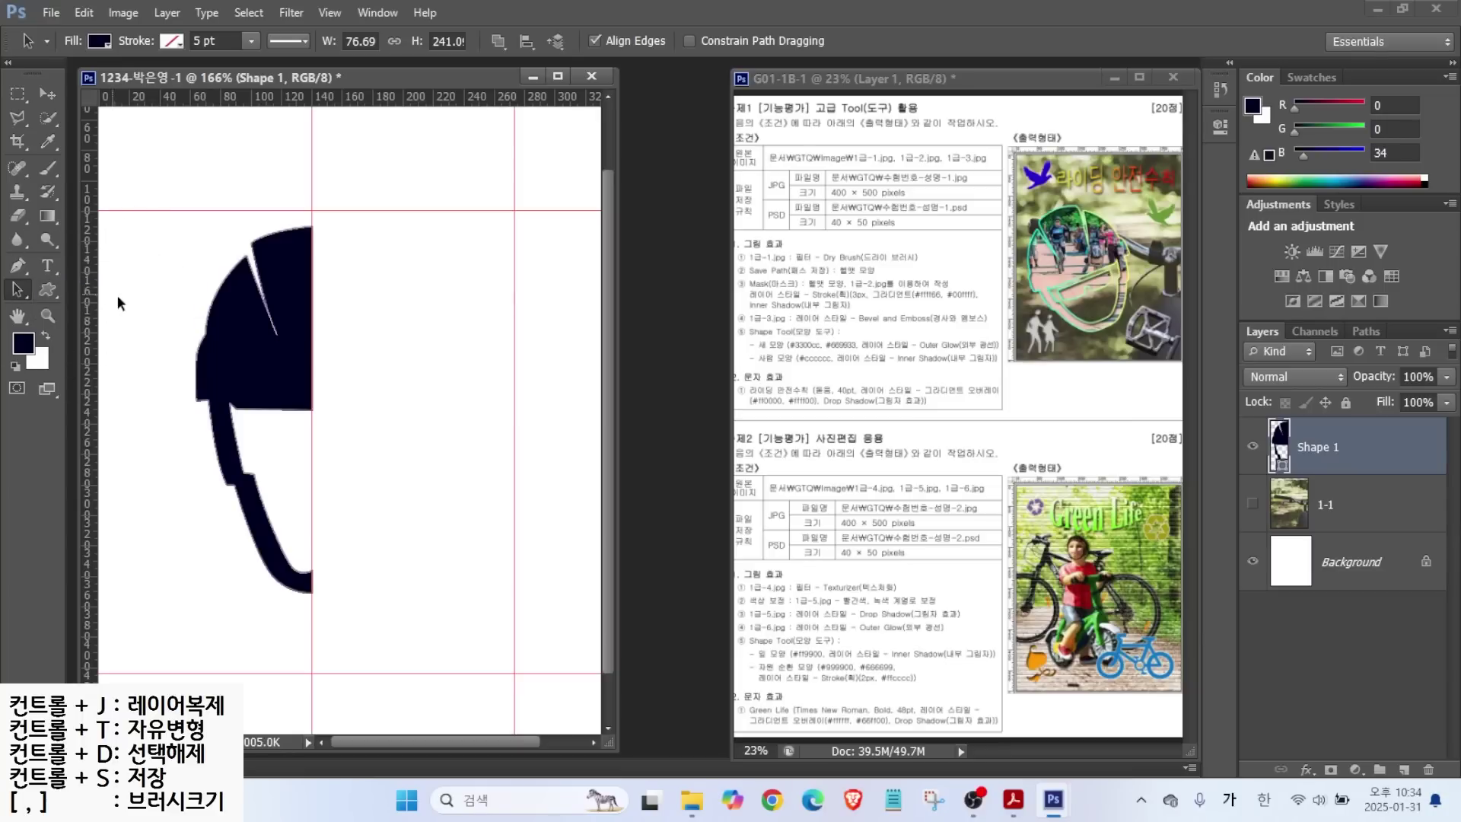
{"action": "left_click", "coordinate": [226, 303]}
{"action": "left_click", "coordinate": [84, 13]}
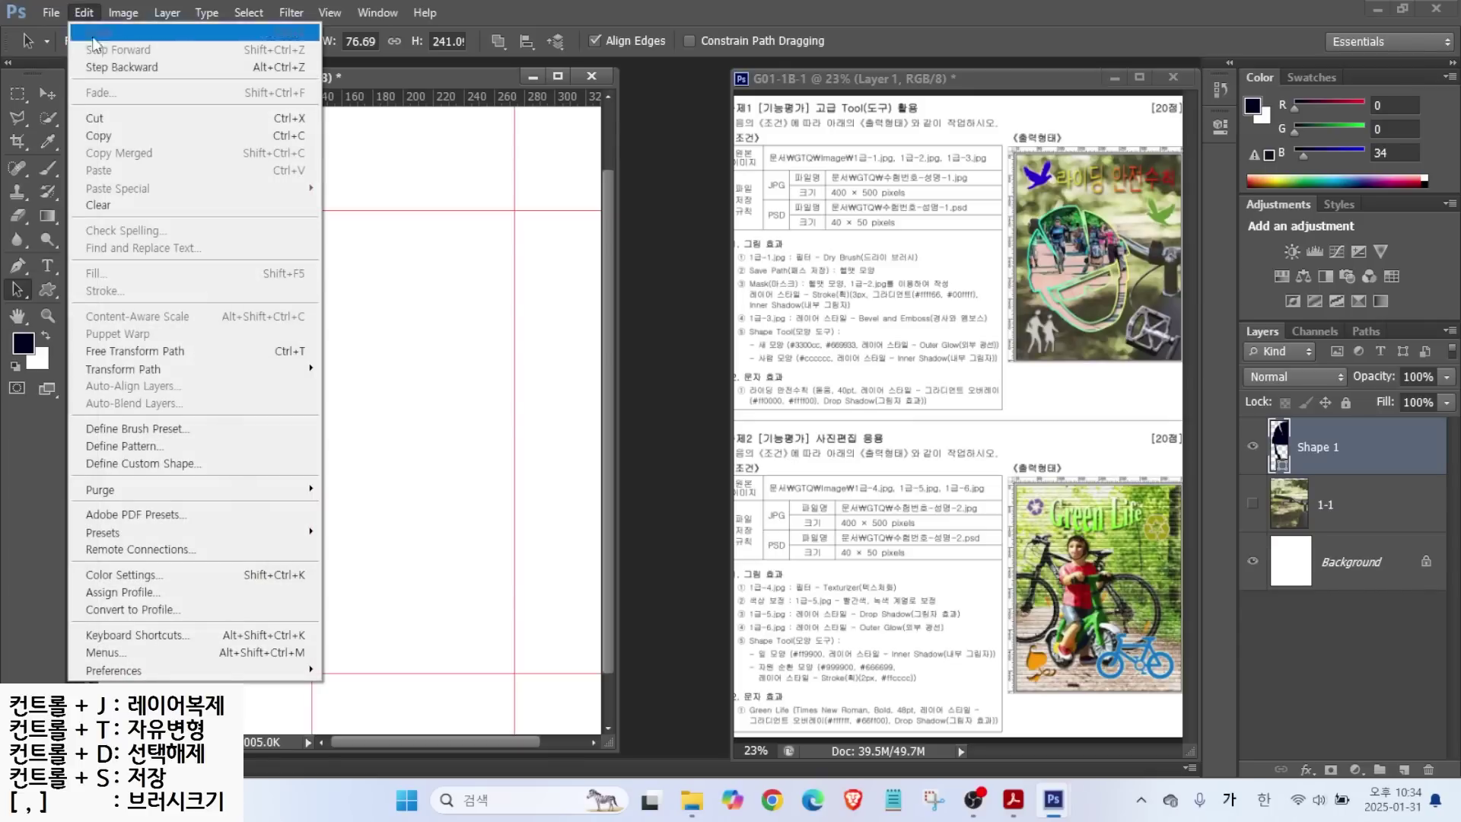
{"action": "left_click", "coordinate": [121, 353]}
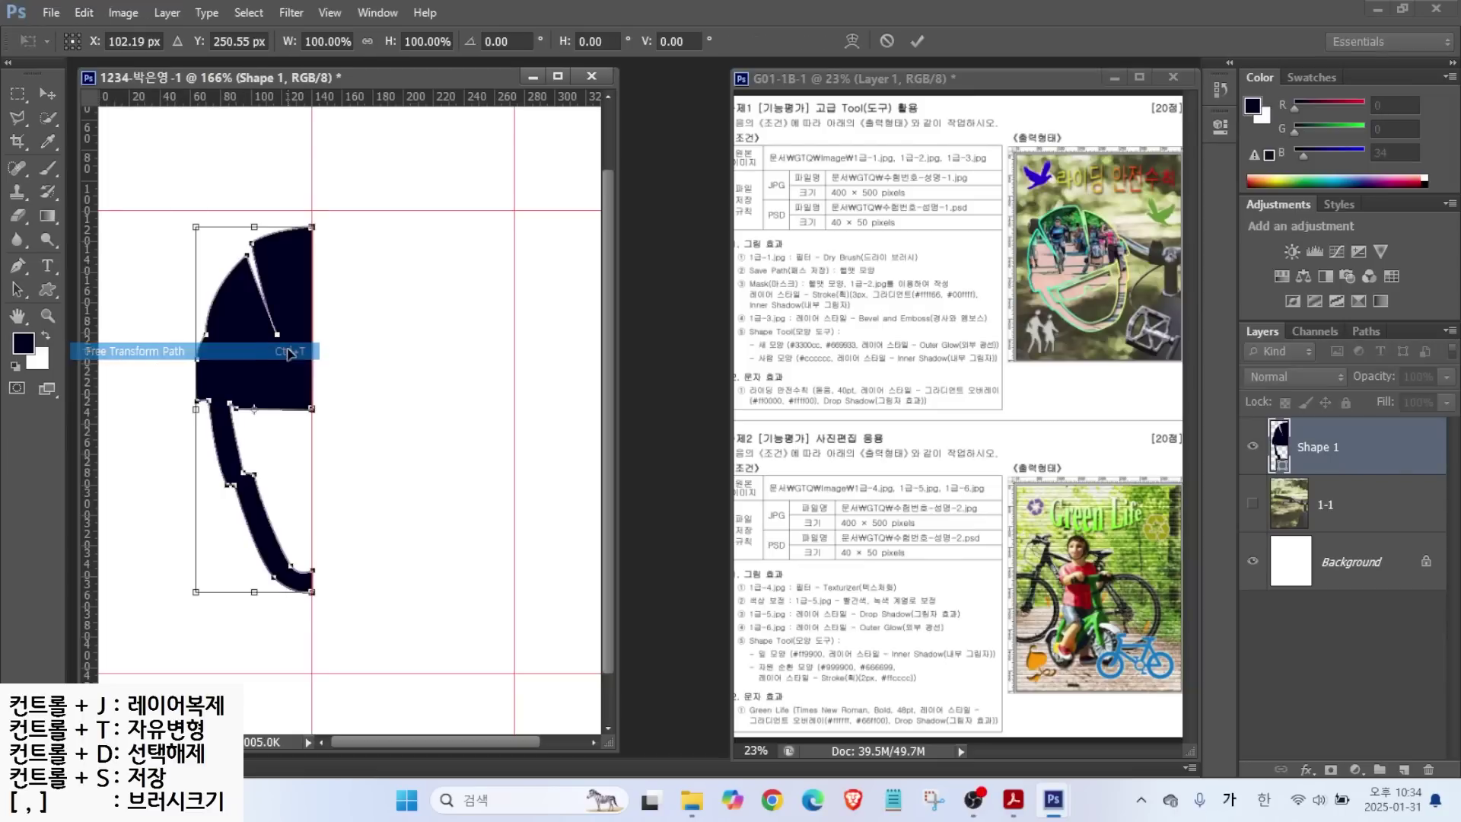
{"action": "left_click_drag", "start_coordinate": [186, 406], "coordinate": [171, 406]}
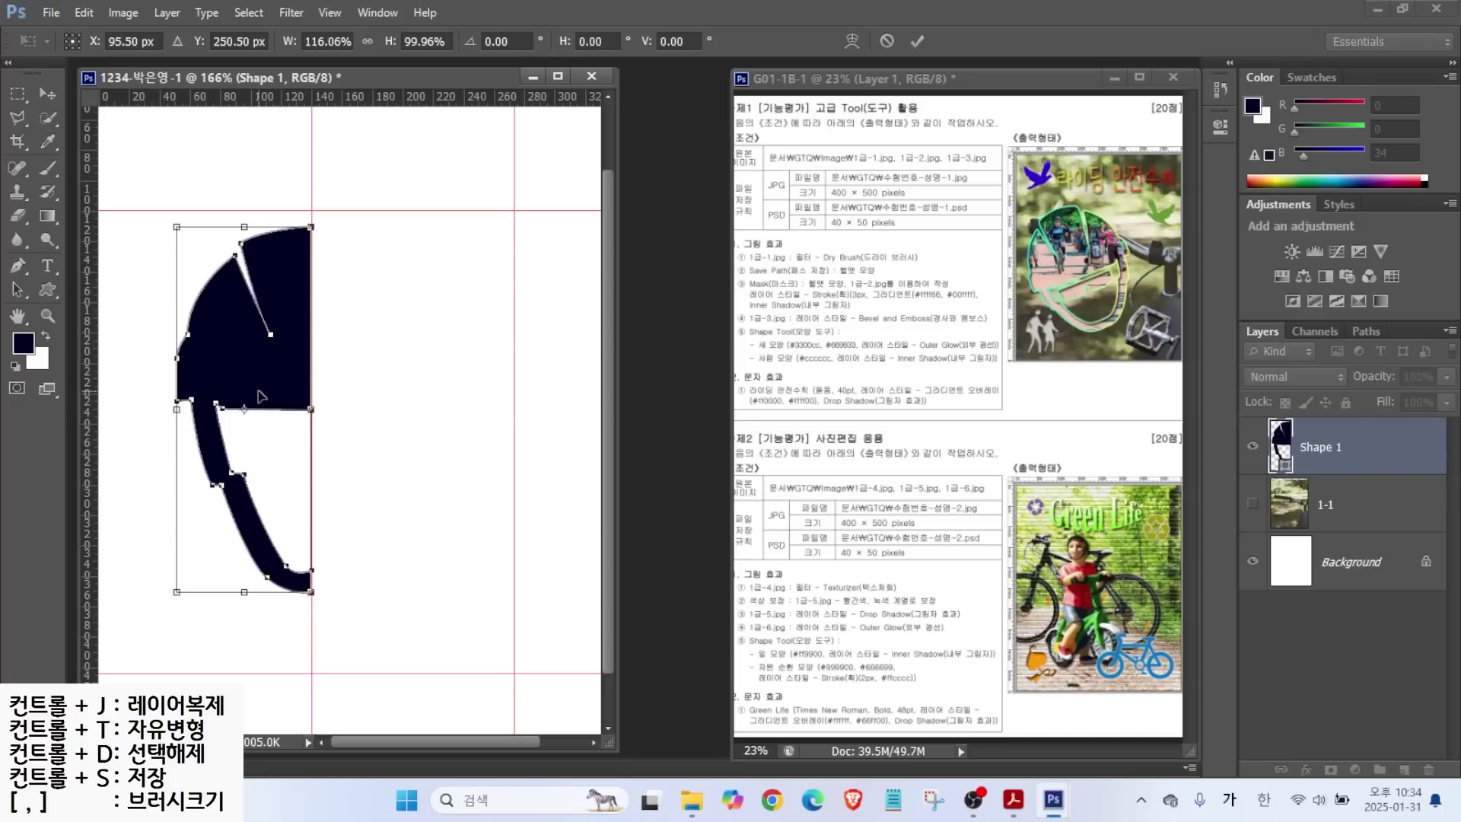
{"action": "key", "text": "Return"}
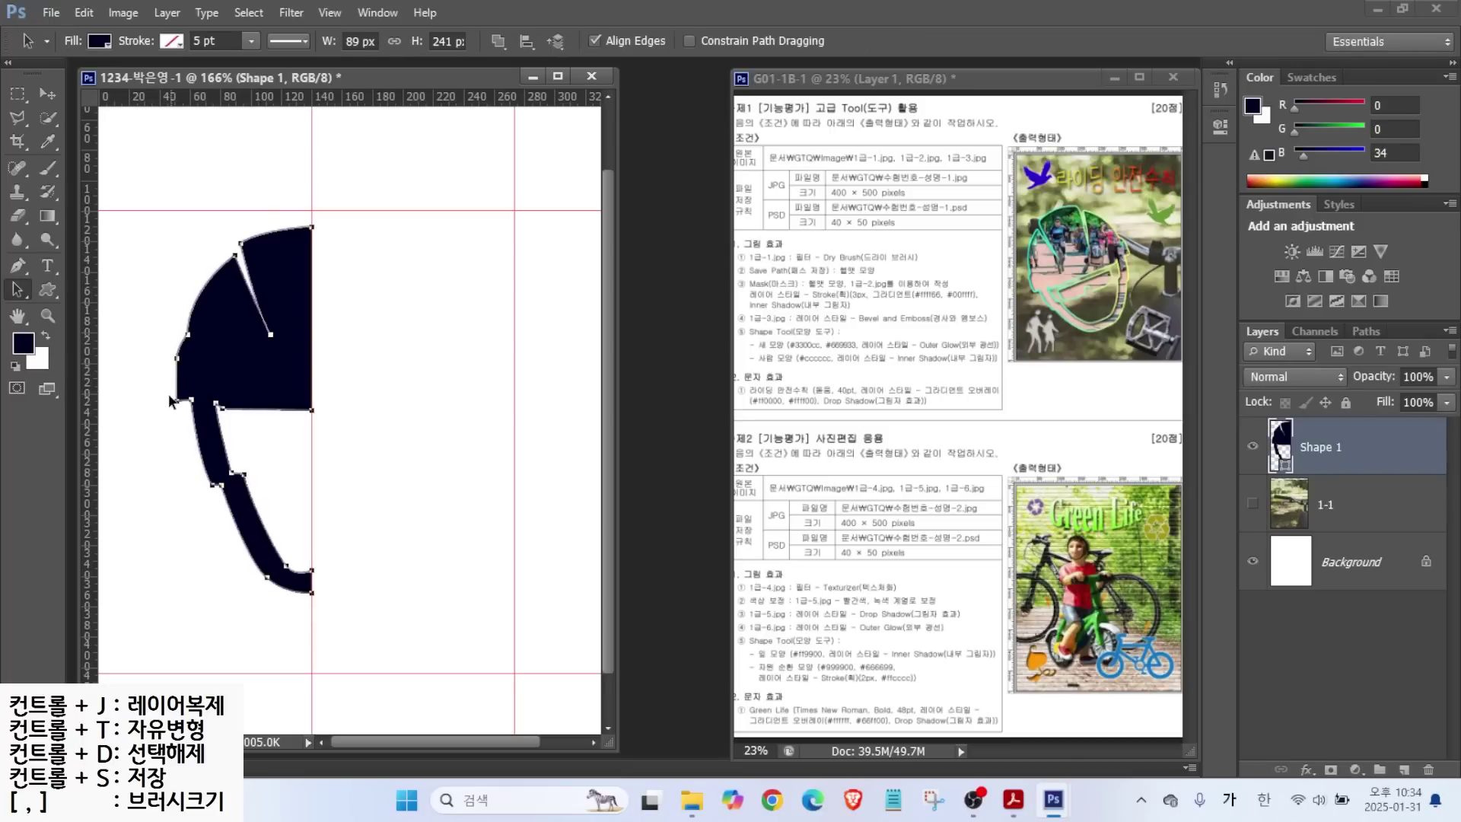
Adjust the strap's inner-edge and lower-right anchors into smooth curves.
{"action": "right_click", "coordinate": [19, 293]}
{"action": "left_click", "coordinate": [85, 311]}
{"action": "left_click_drag", "start_coordinate": [263, 457], "coordinate": [246, 488]}
{"action": "left_click", "coordinate": [243, 474]}
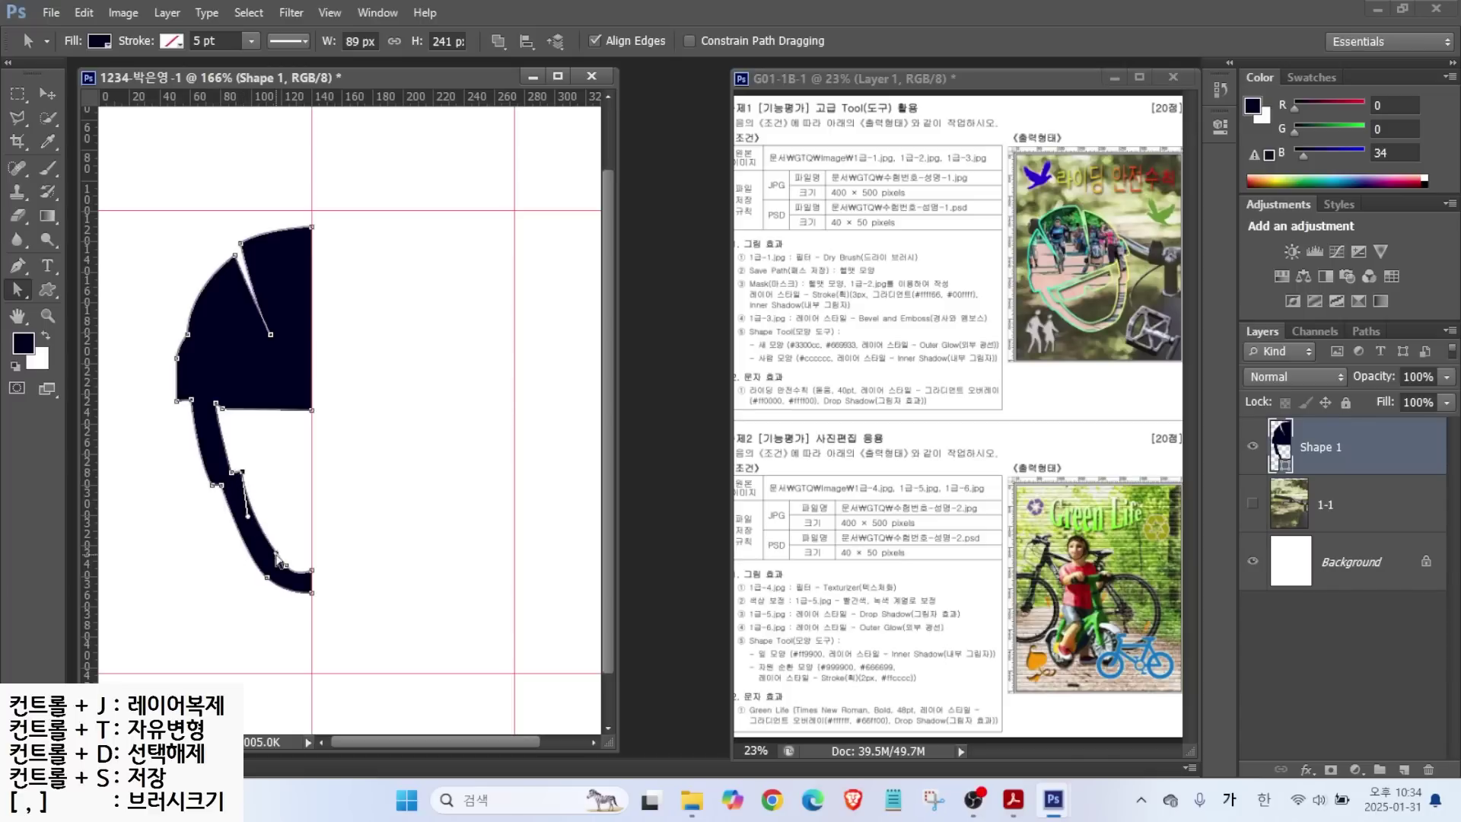
{"action": "left_click", "coordinate": [271, 558]}
{"action": "left_click", "coordinate": [312, 572]}
{"action": "left_click", "coordinate": [280, 436]}
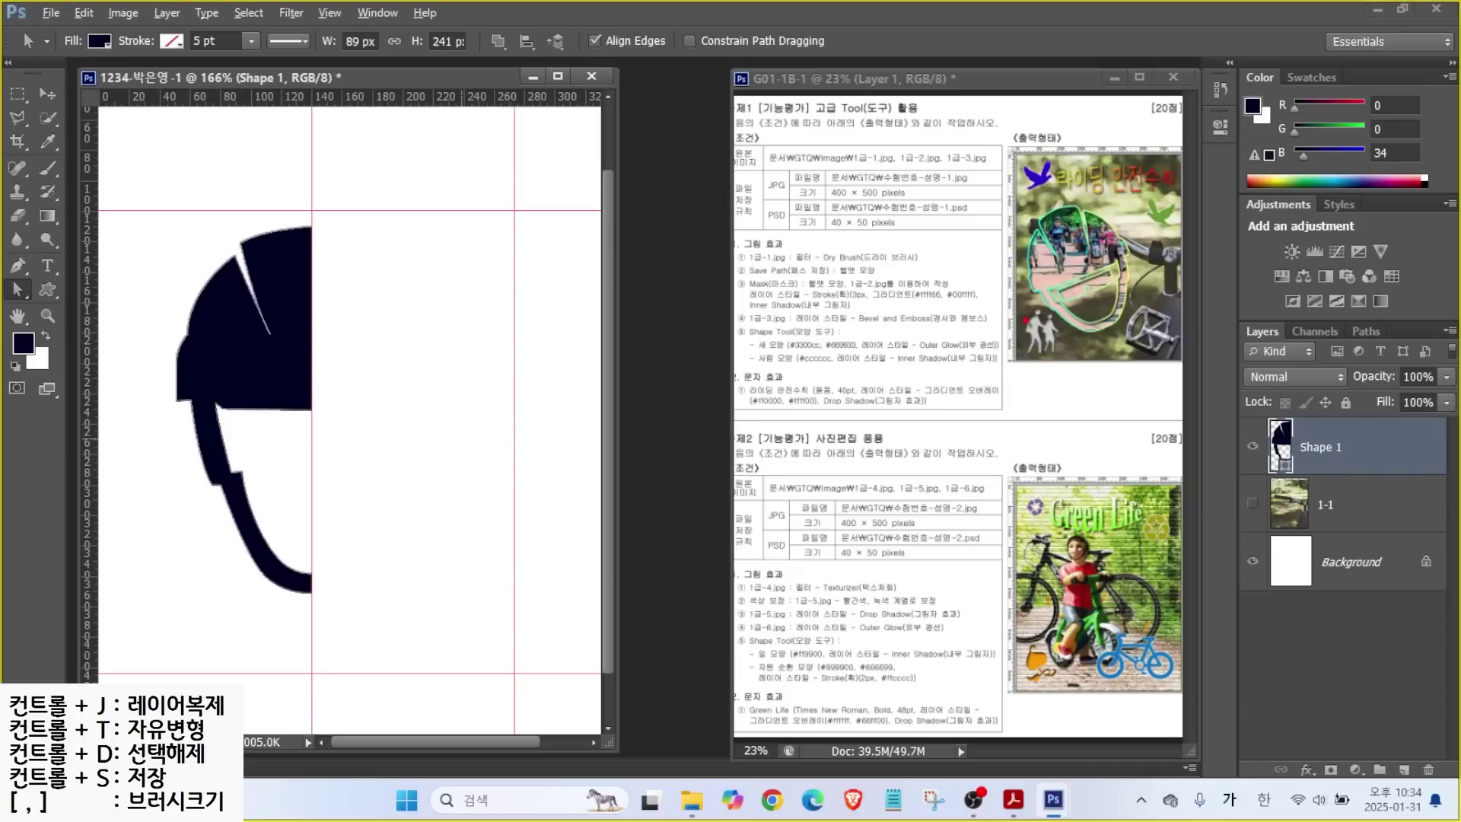
Switch back to the Pen tool for drawing shapes.
{"action": "left_click_drag", "start_coordinate": [1062, 295], "coordinate": [967, 293]}
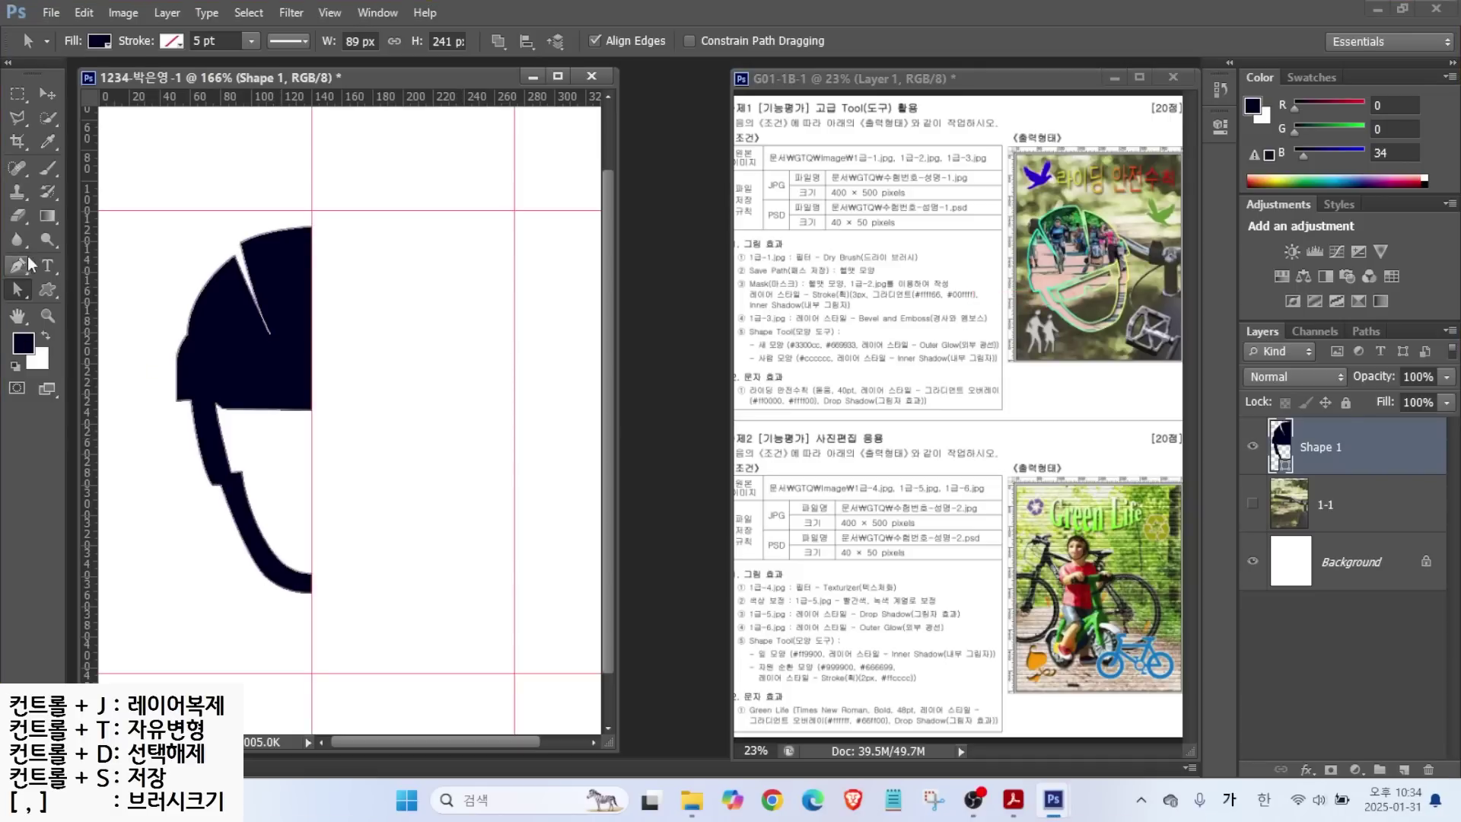
{"action": "left_click", "coordinate": [17, 266]}
{"action": "key", "text": "ctrl+2"}
{"action": "left_click_drag", "start_coordinate": [554, 29], "coordinate": [495, 2]}
{"action": "mouse_move", "coordinate": [583, 61]}
{"action": "left_mouse_down"}
{"action": "mouse_move", "coordinate": [529, 43]}
{"action": "mouse_move", "coordinate": [566, 22]}
{"action": "left_mouse_up"}
{"action": "left_click_drag", "start_coordinate": [1258, 449], "coordinate": [1177, 398]}
{"action": "key", "text": "Escape"}
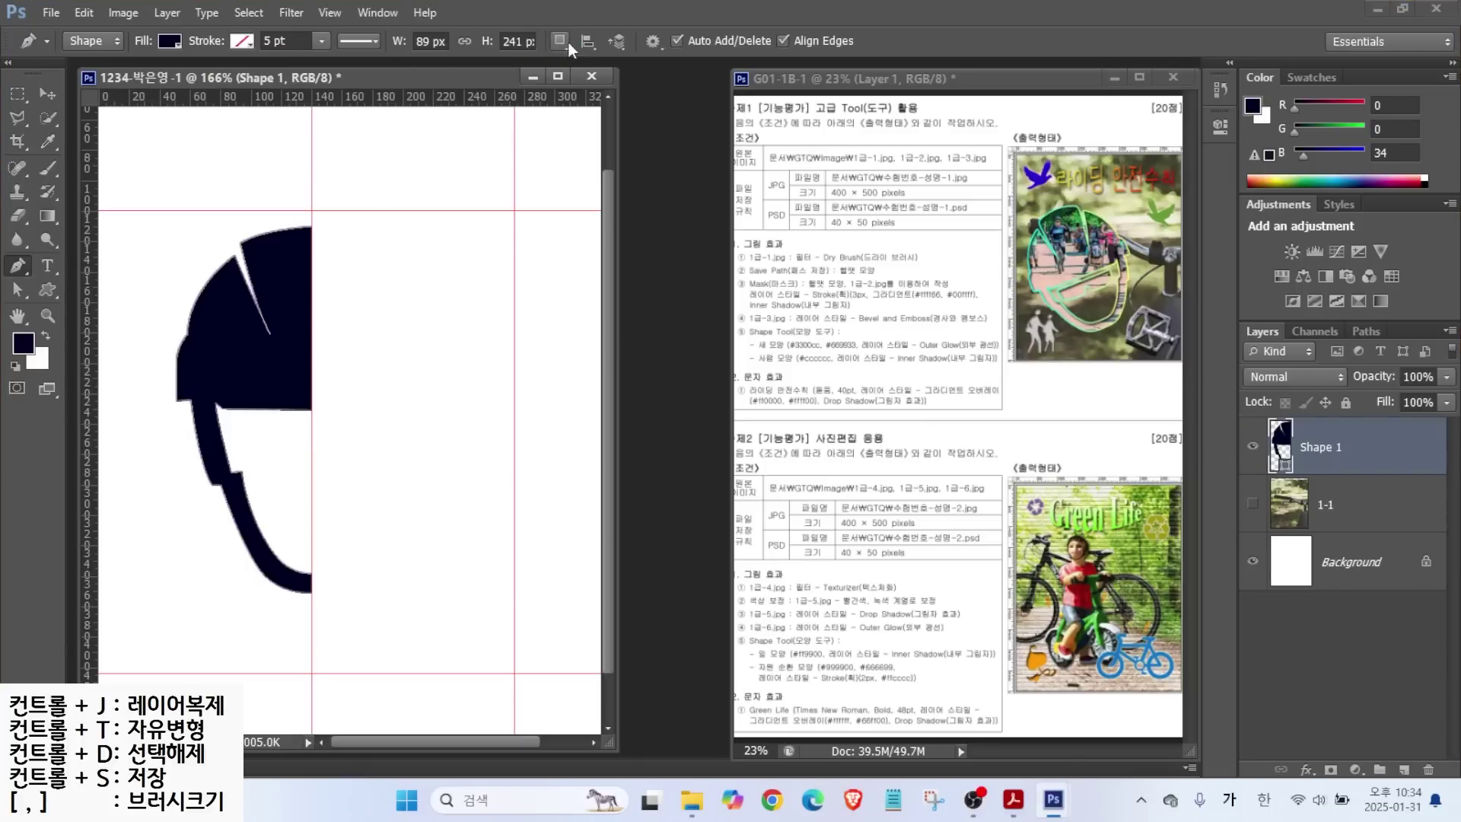
Set Path Operations to Combine Shapes and draw the rounded visor piece beside the centre guide.
{"action": "left_click", "coordinate": [560, 42]}
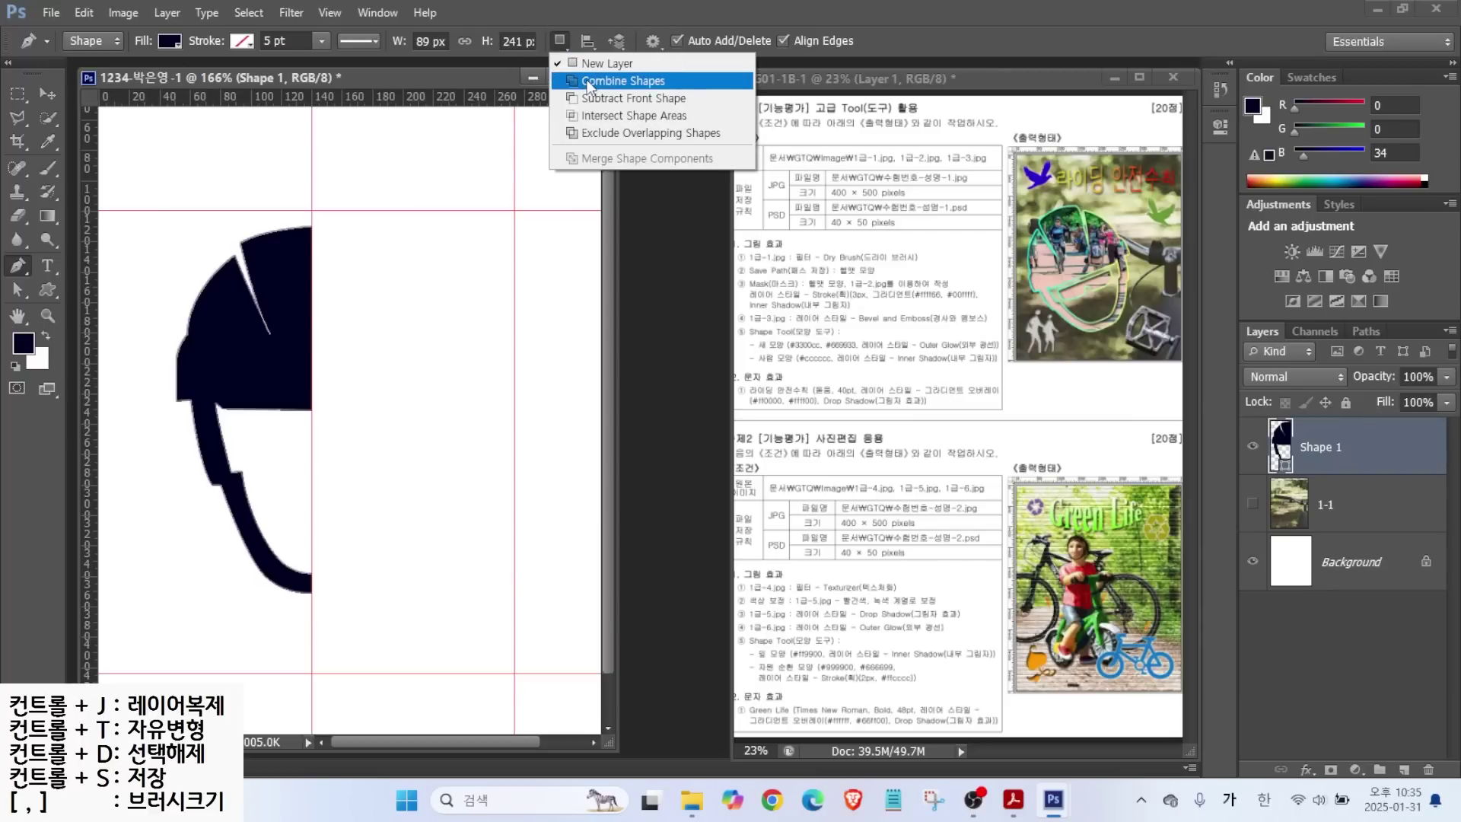
{"action": "left_click", "coordinate": [589, 82]}
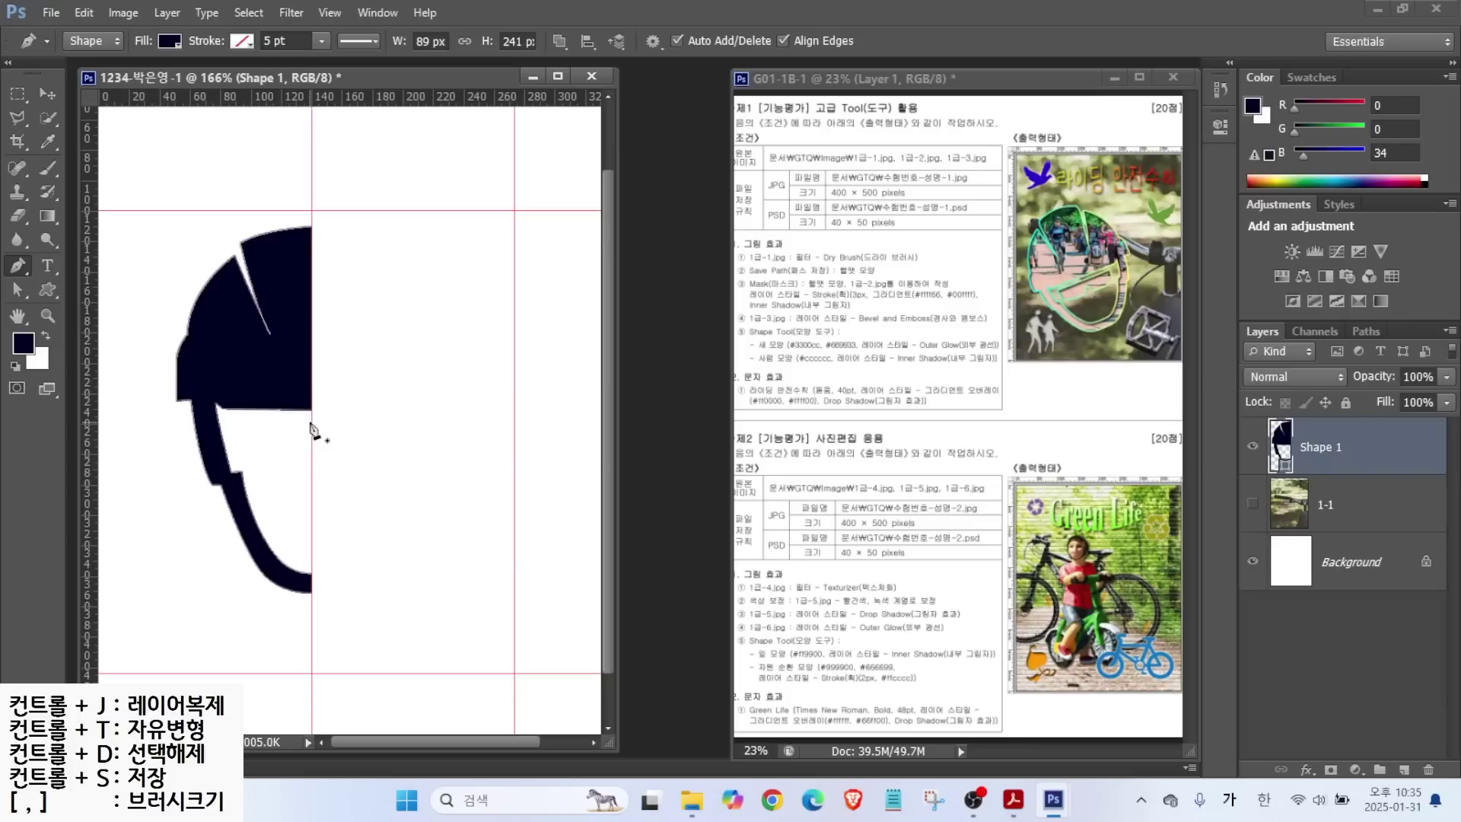
{"action": "left_click", "coordinate": [312, 417]}
{"action": "left_click", "coordinate": [233, 417]}
{"action": "left_click", "coordinate": [236, 458]}
{"action": "left_click_drag", "start_coordinate": [244, 463], "coordinate": [303, 455]}
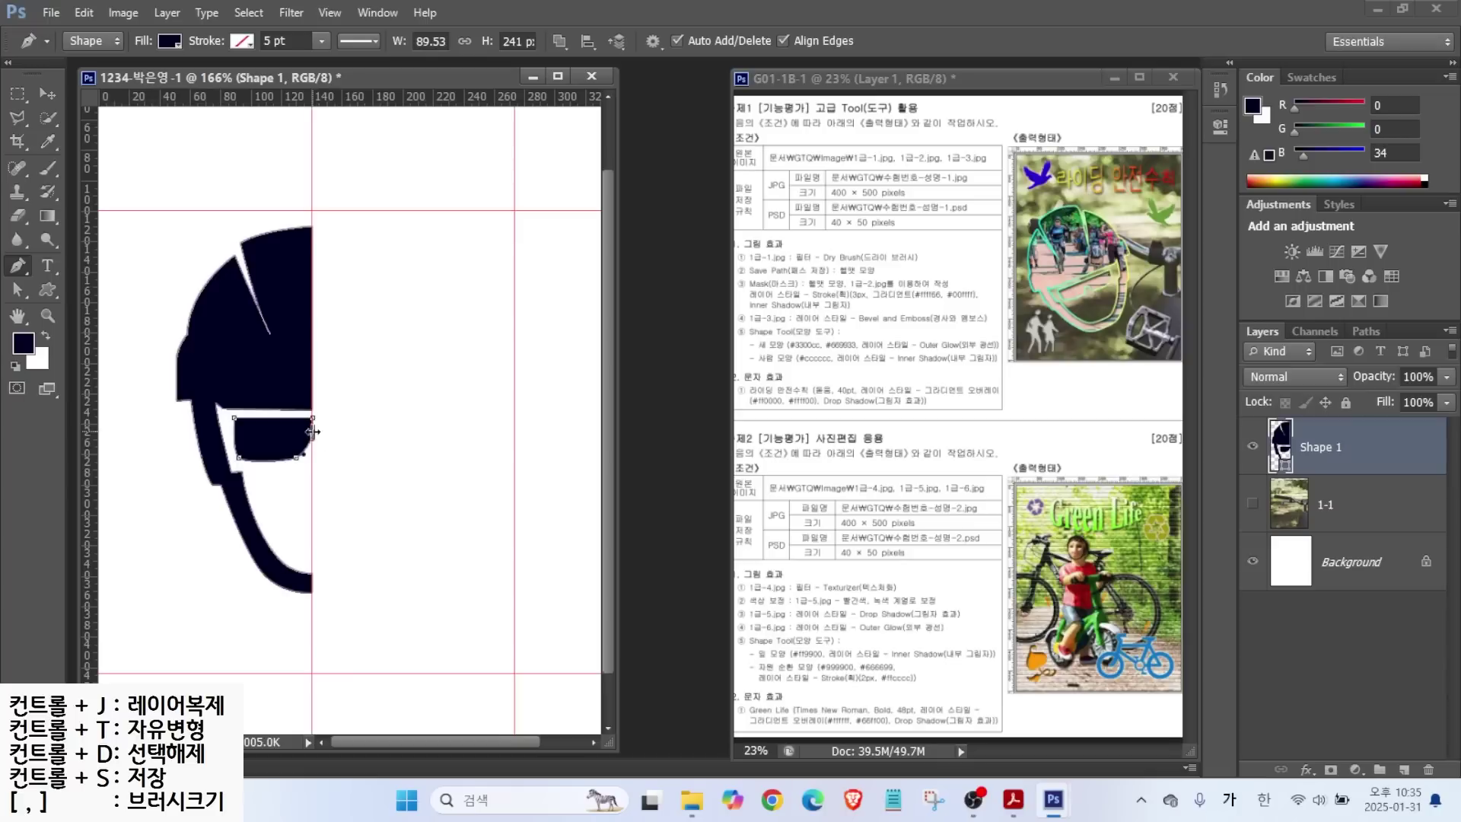
Toggle the helmet shape layer's visibility to check it, leaving it shown.
{"action": "scroll", "coordinate": [313, 436], "scroll_direction": "up", "scroll_amount": 2}
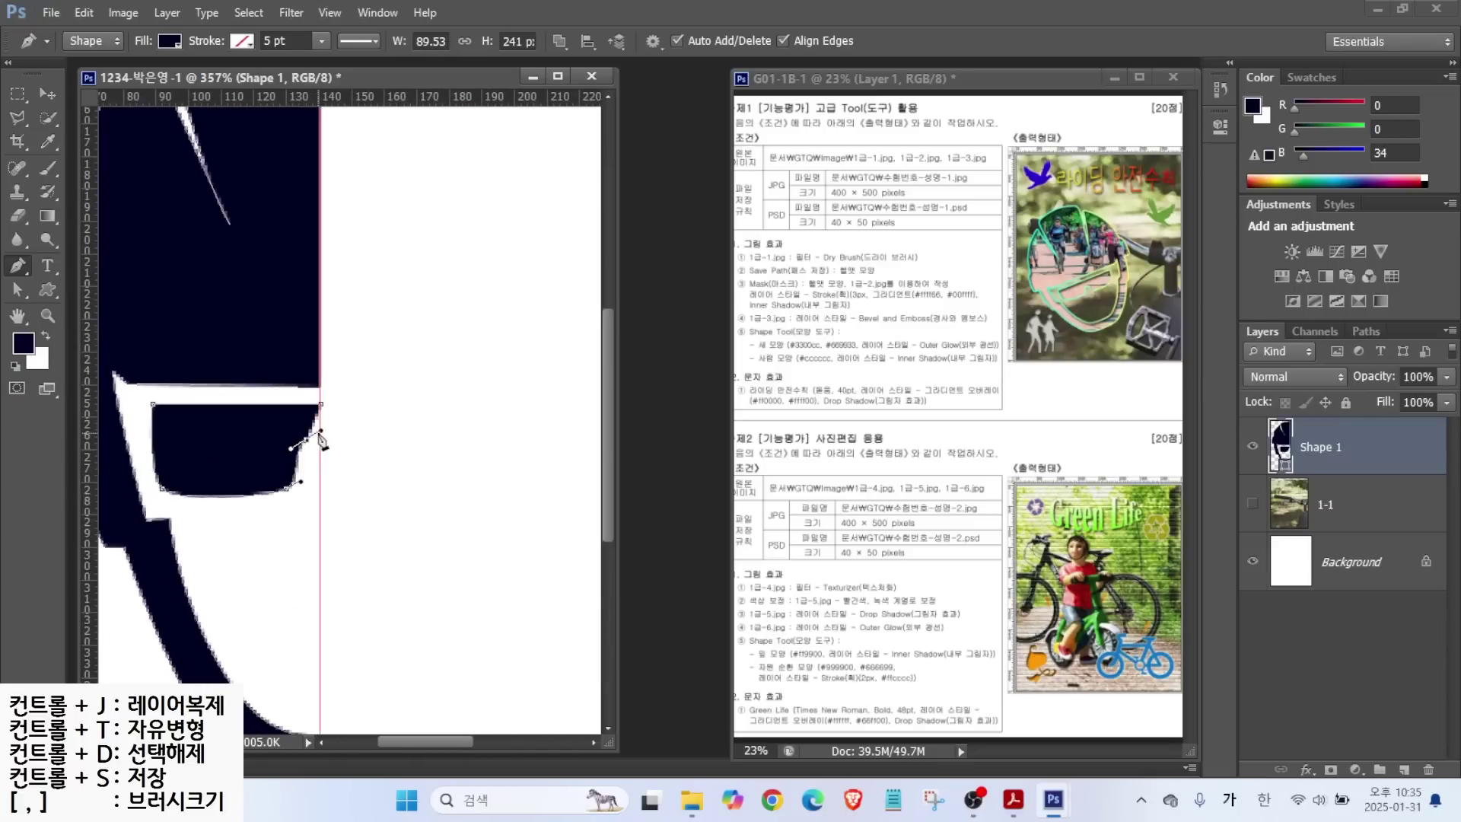
{"action": "scroll", "coordinate": [328, 434], "scroll_direction": "down", "scroll_amount": 2}
{"action": "scroll", "coordinate": [330, 438], "scroll_direction": "down", "scroll_amount": 1}
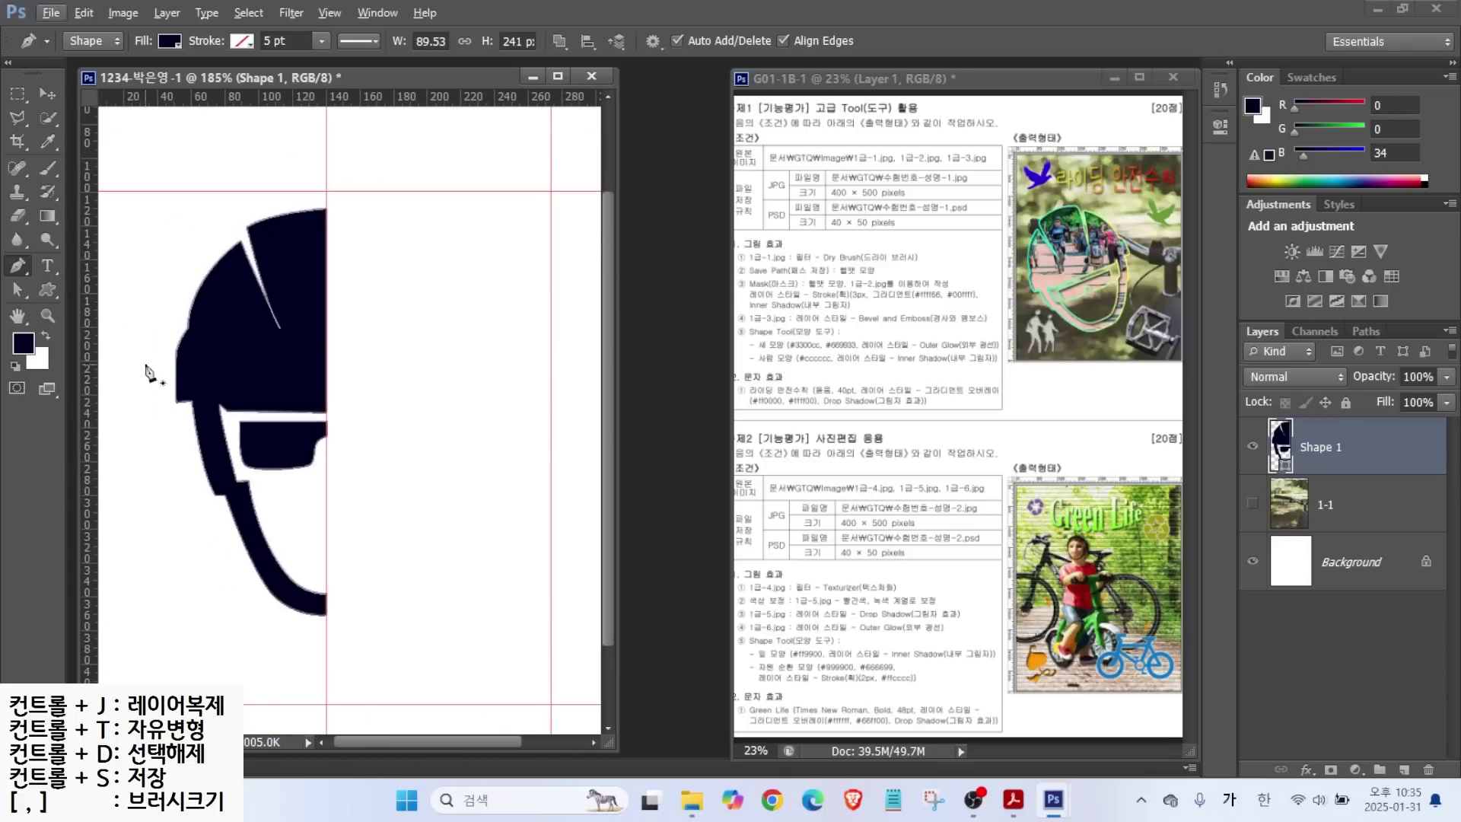
{"action": "left_click", "coordinate": [1253, 449]}
{"action": "left_click", "coordinate": [1253, 449]}
{"action": "left_click", "coordinate": [1253, 449]}
{"action": "left_click", "coordinate": [1253, 449]}
{"action": "left_click", "coordinate": [1253, 449]}
{"action": "left_click", "coordinate": [1253, 448]}
{"action": "left_click_drag", "start_coordinate": [17, 290], "coordinate": [60, 287]}
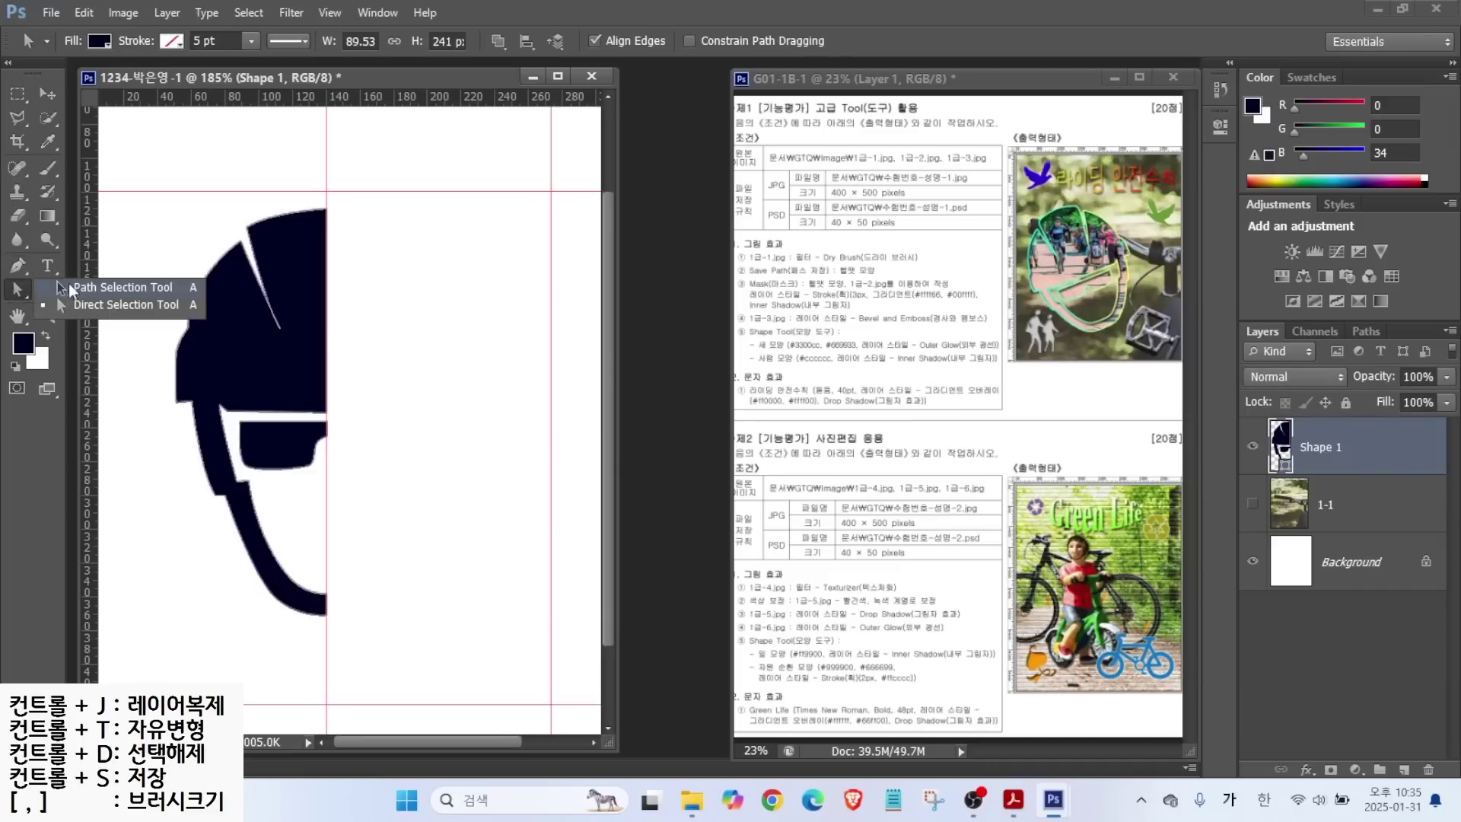
Try moving the selected shape in Free Transform, then undo and cancel the transform.
{"action": "left_click", "coordinate": [114, 305]}
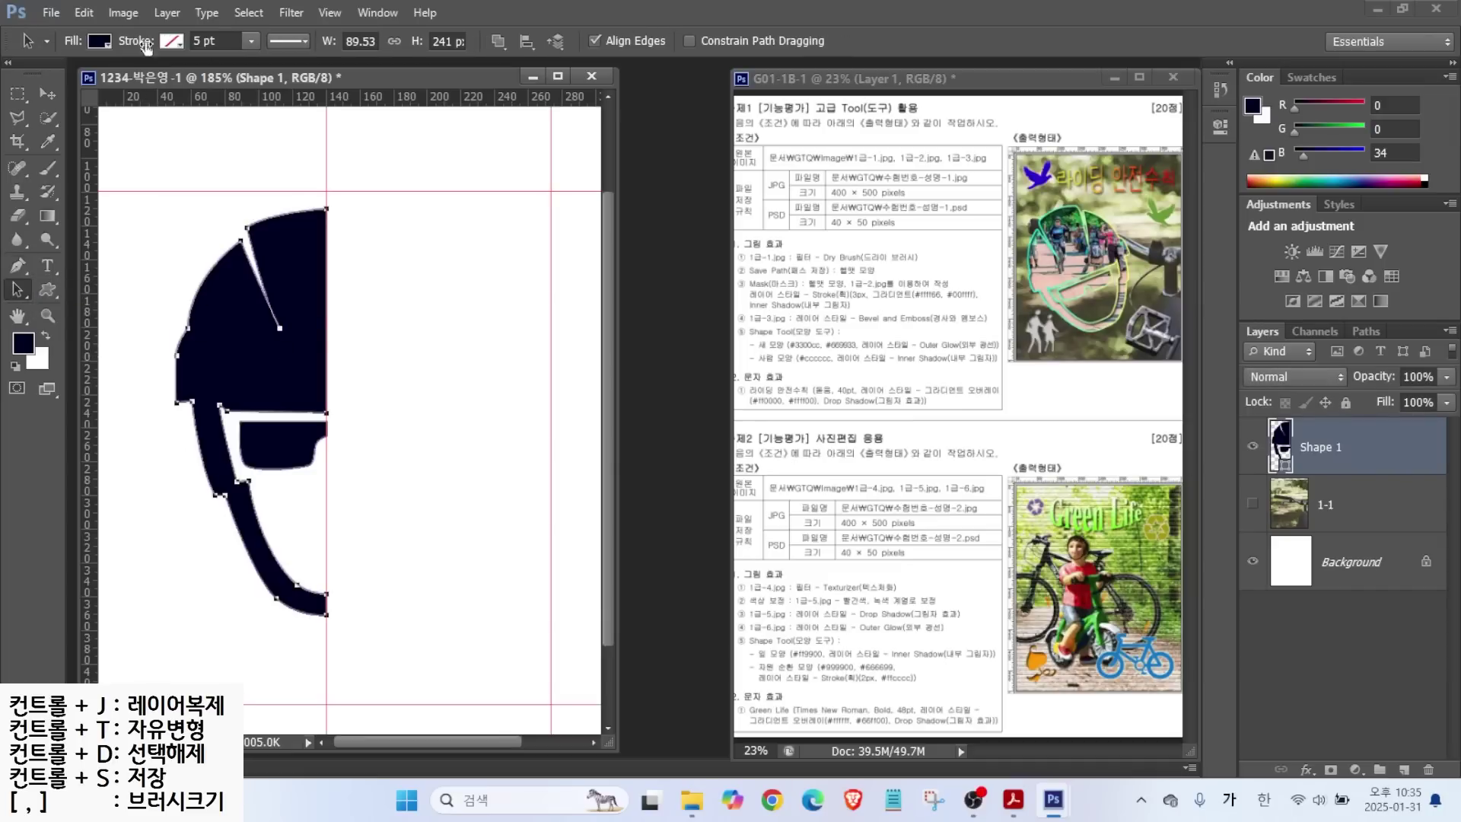
{"action": "left_click", "coordinate": [256, 444]}
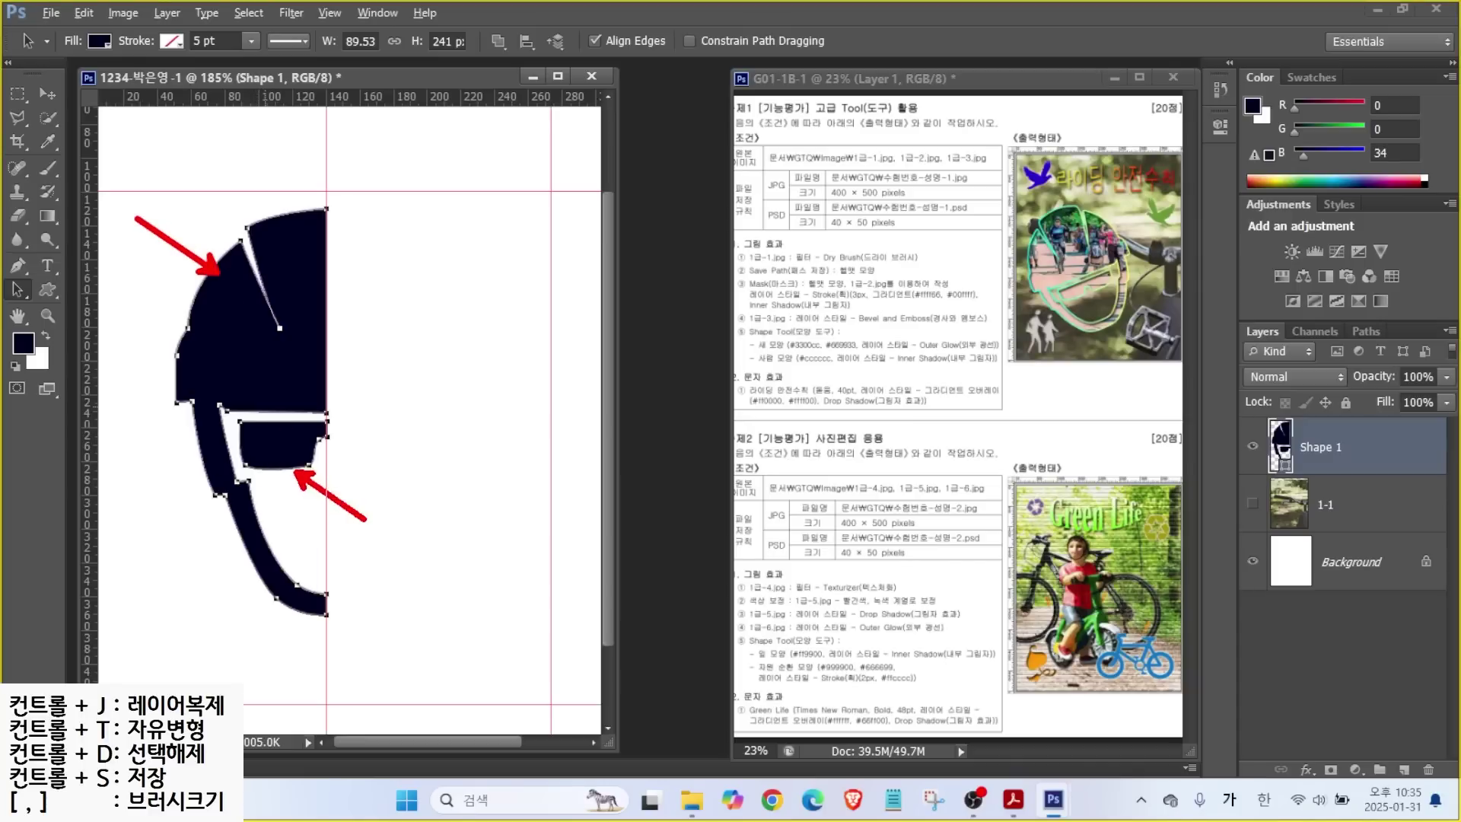
{"action": "left_click", "coordinate": [86, 13]}
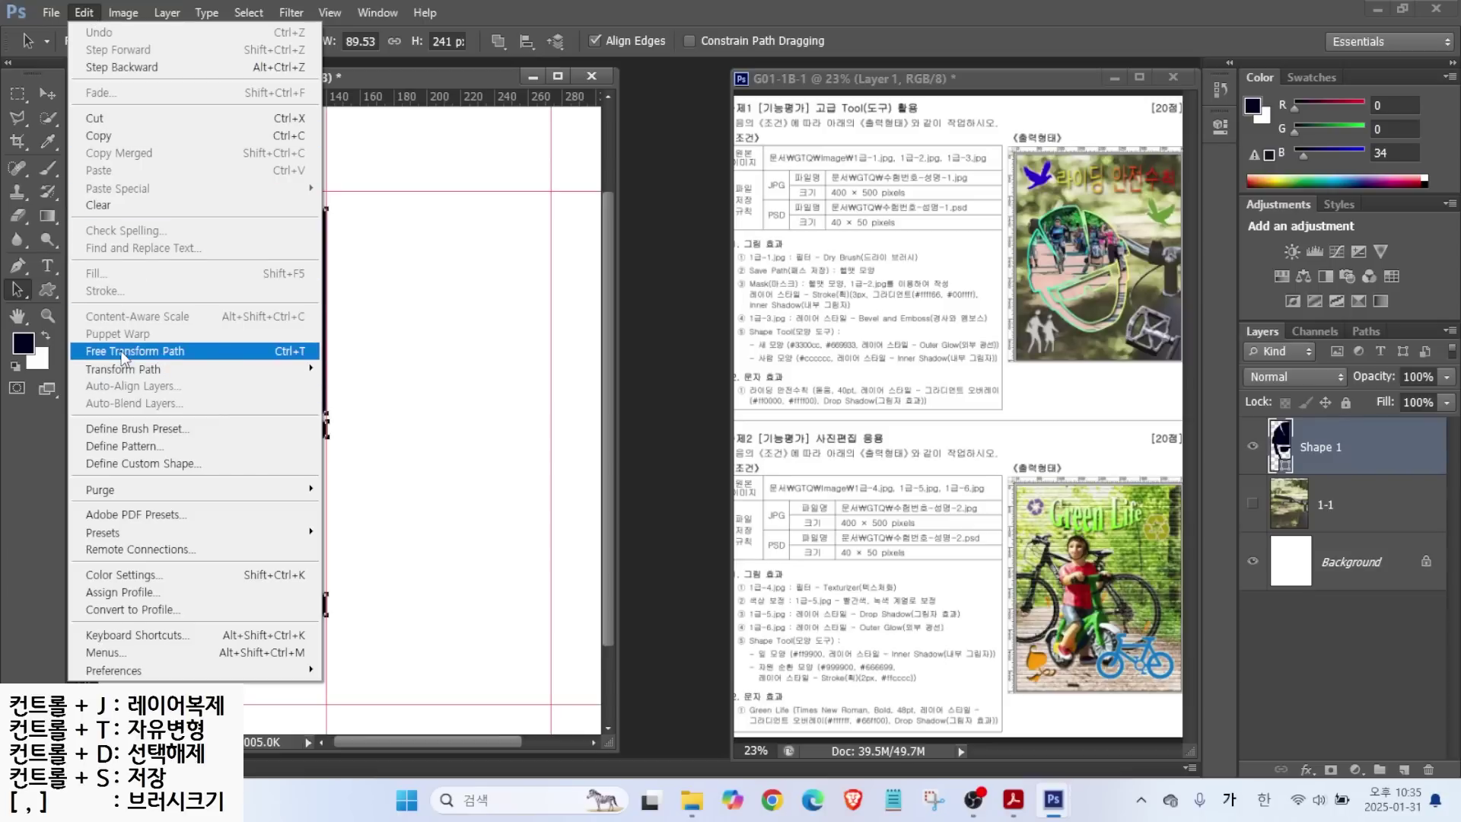
{"action": "left_click", "coordinate": [121, 353]}
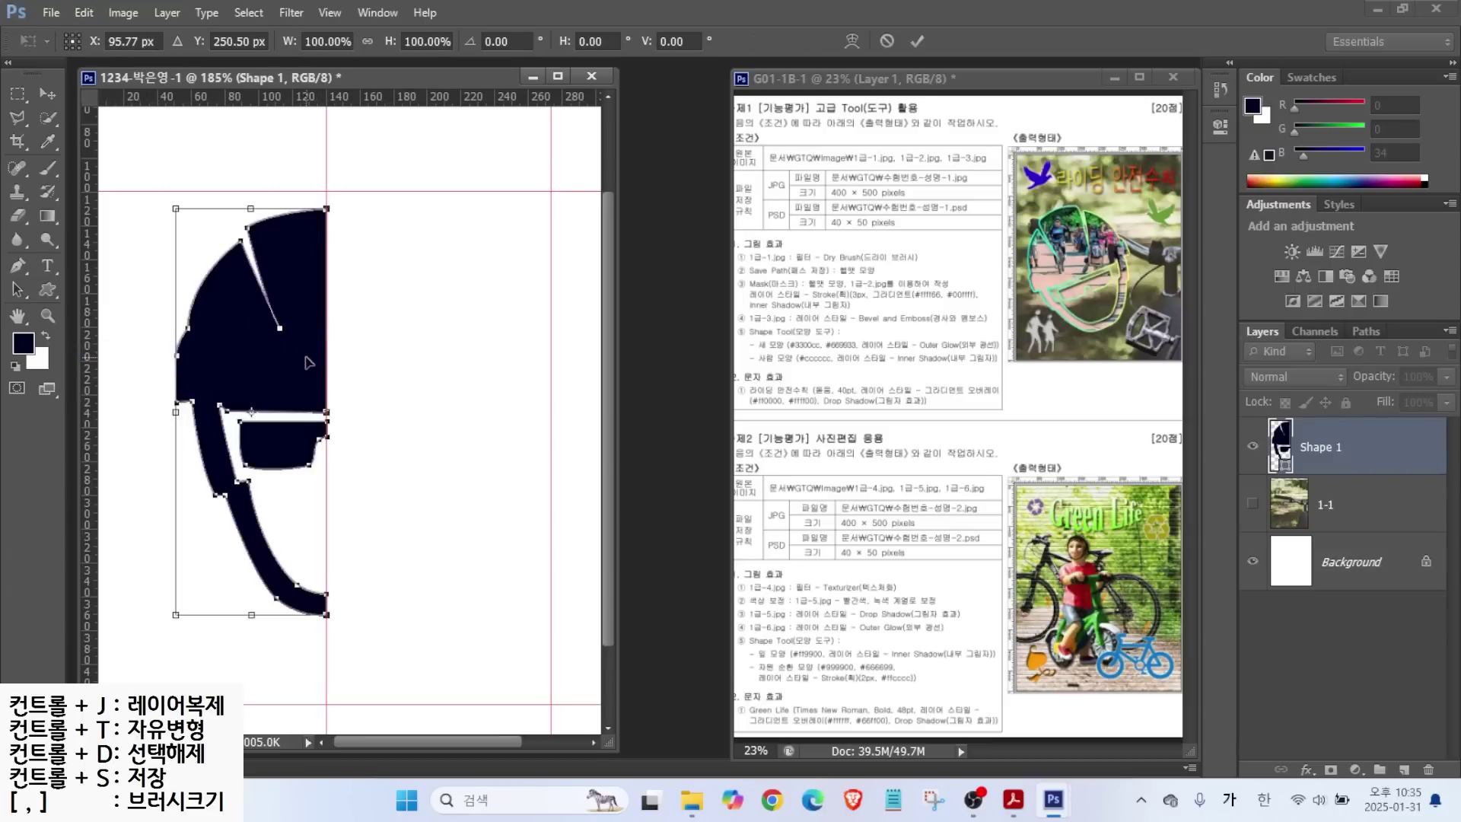
{"action": "left_click_drag", "start_coordinate": [247, 350], "coordinate": [276, 359]}
{"action": "key", "text": "ctrl+z"}
{"action": "key", "text": "alt+space"}
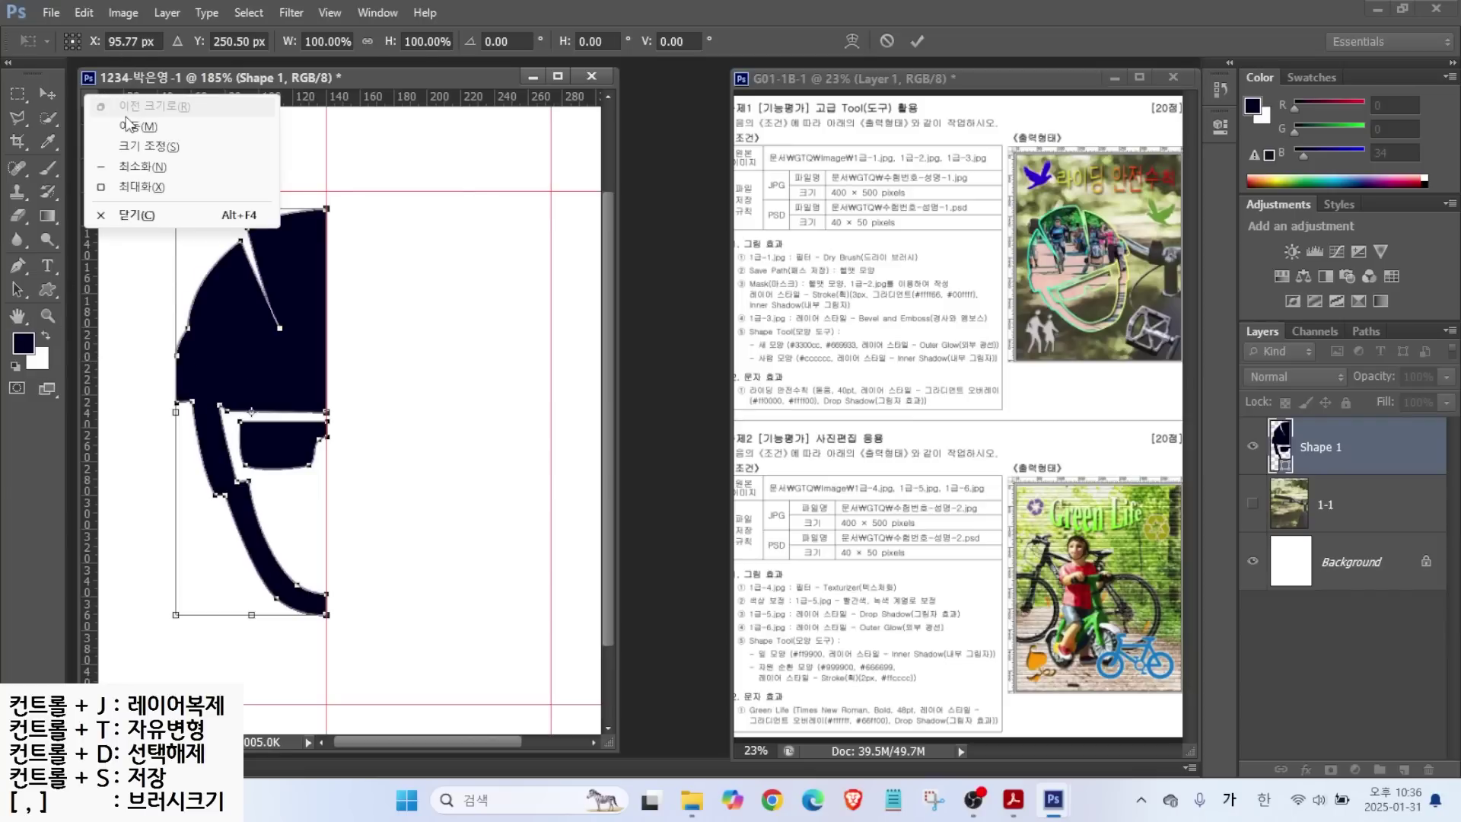
{"action": "key", "text": "Escape"}
{"action": "key", "text": "Escape"}
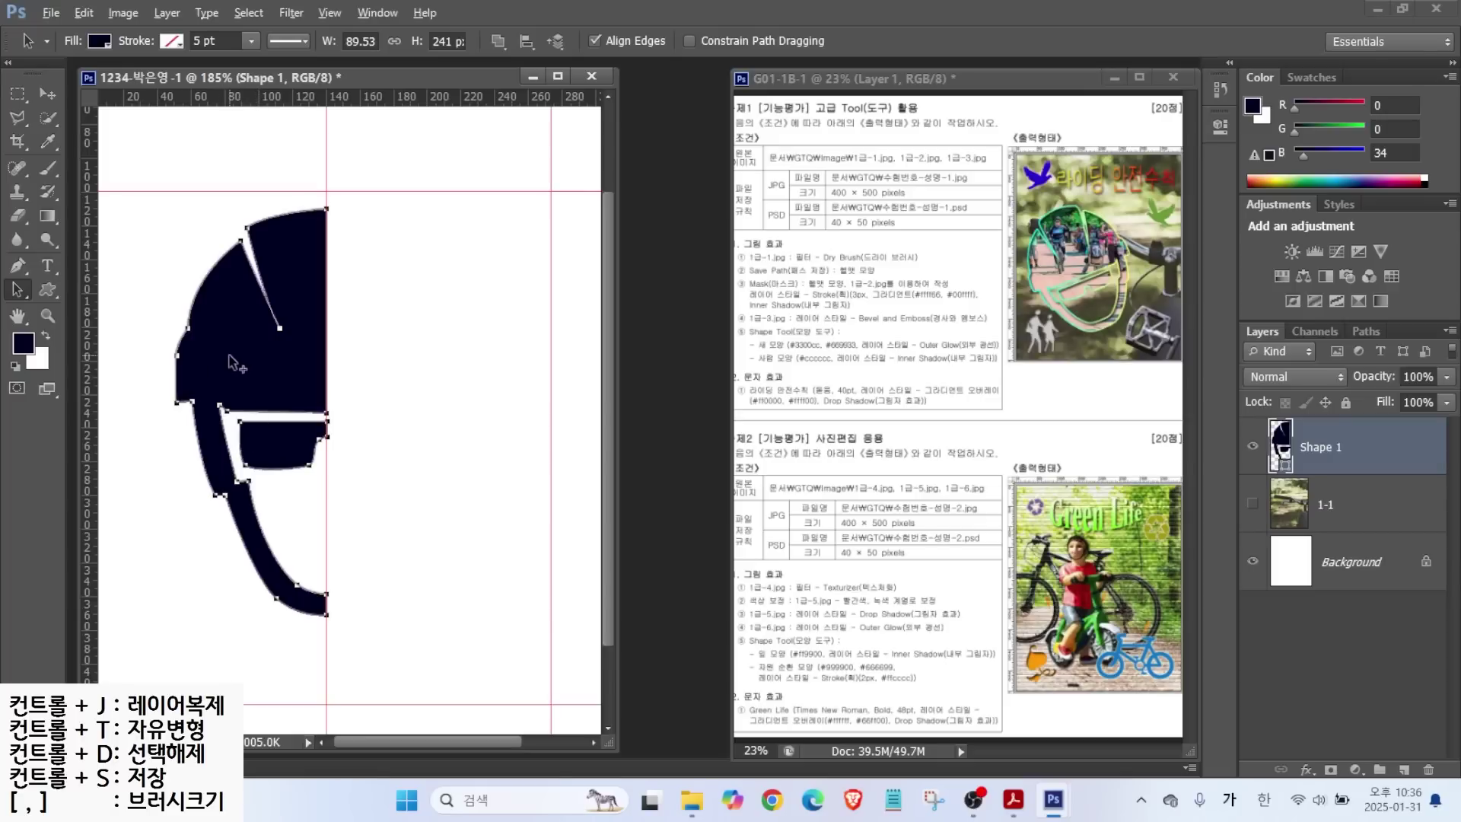
{"action": "key", "text": "alt"}
Alt-drag a copy of the half helmet, flip it horizontally and butt it against the centre guide.
{"action": "left_click_drag", "start_coordinate": [278, 371], "coordinate": [447, 376]}
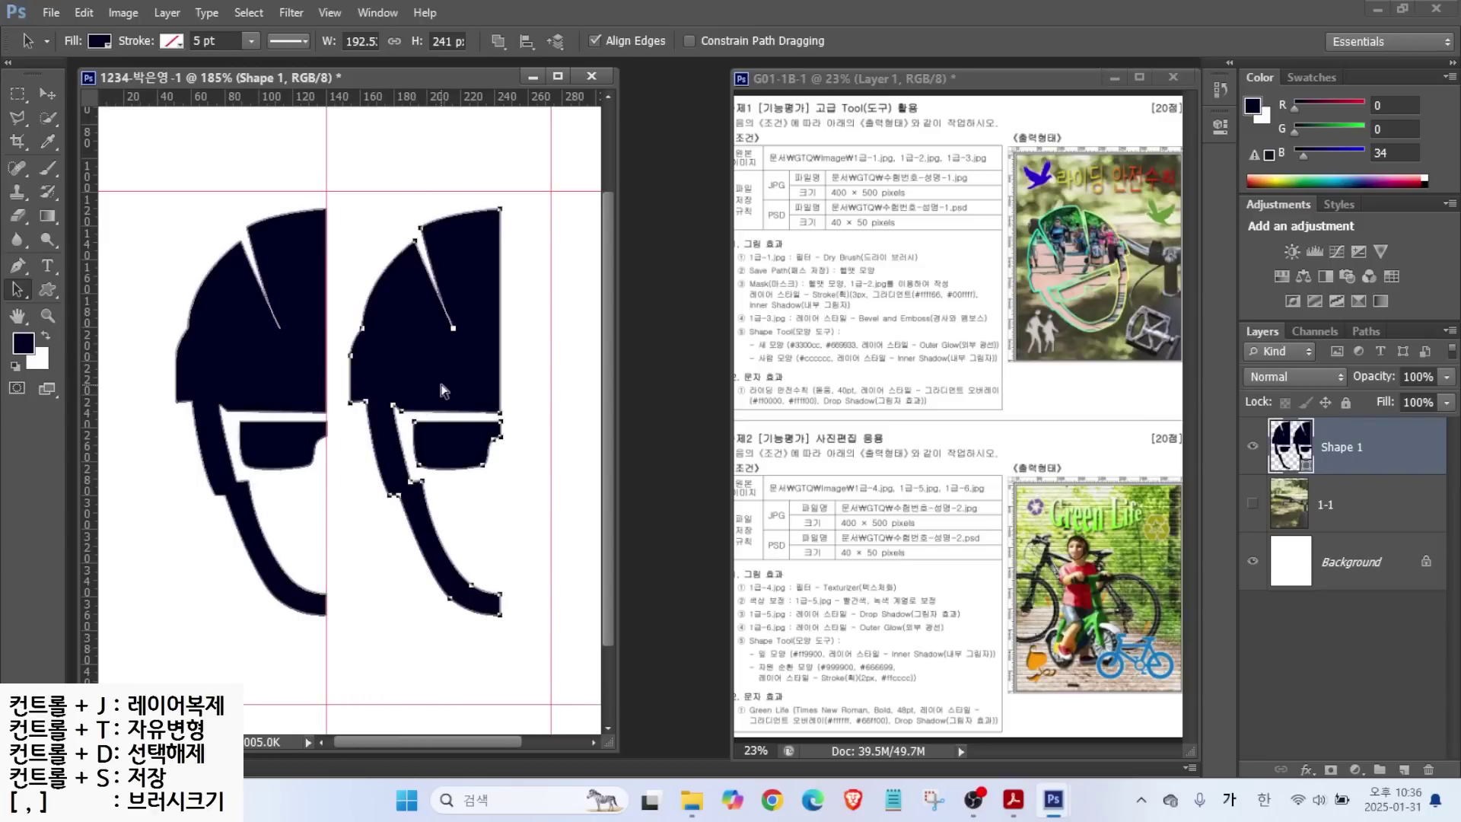
{"action": "key", "text": "ctrl+t"}
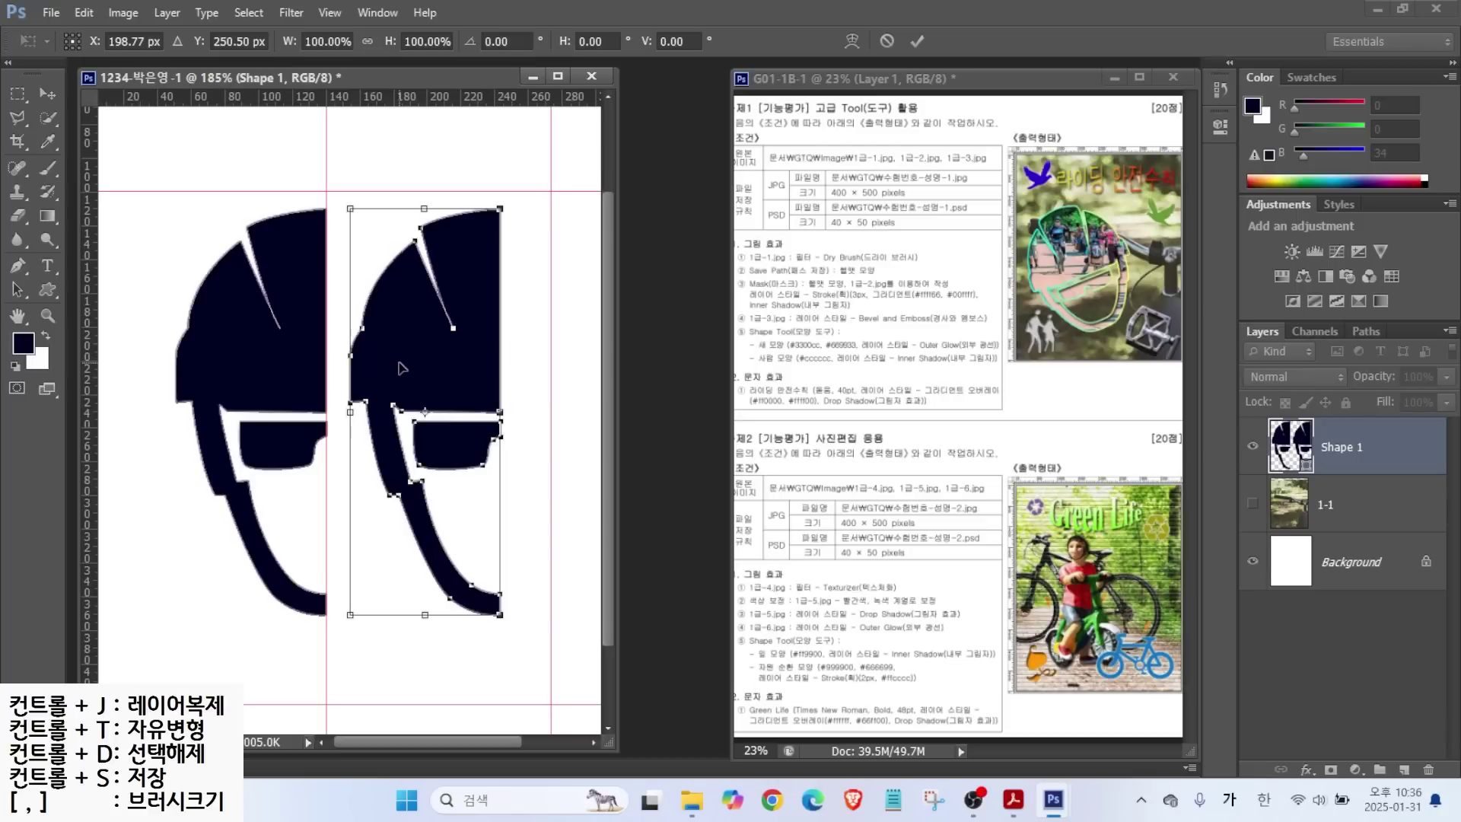
{"action": "right_click", "coordinate": [416, 356]}
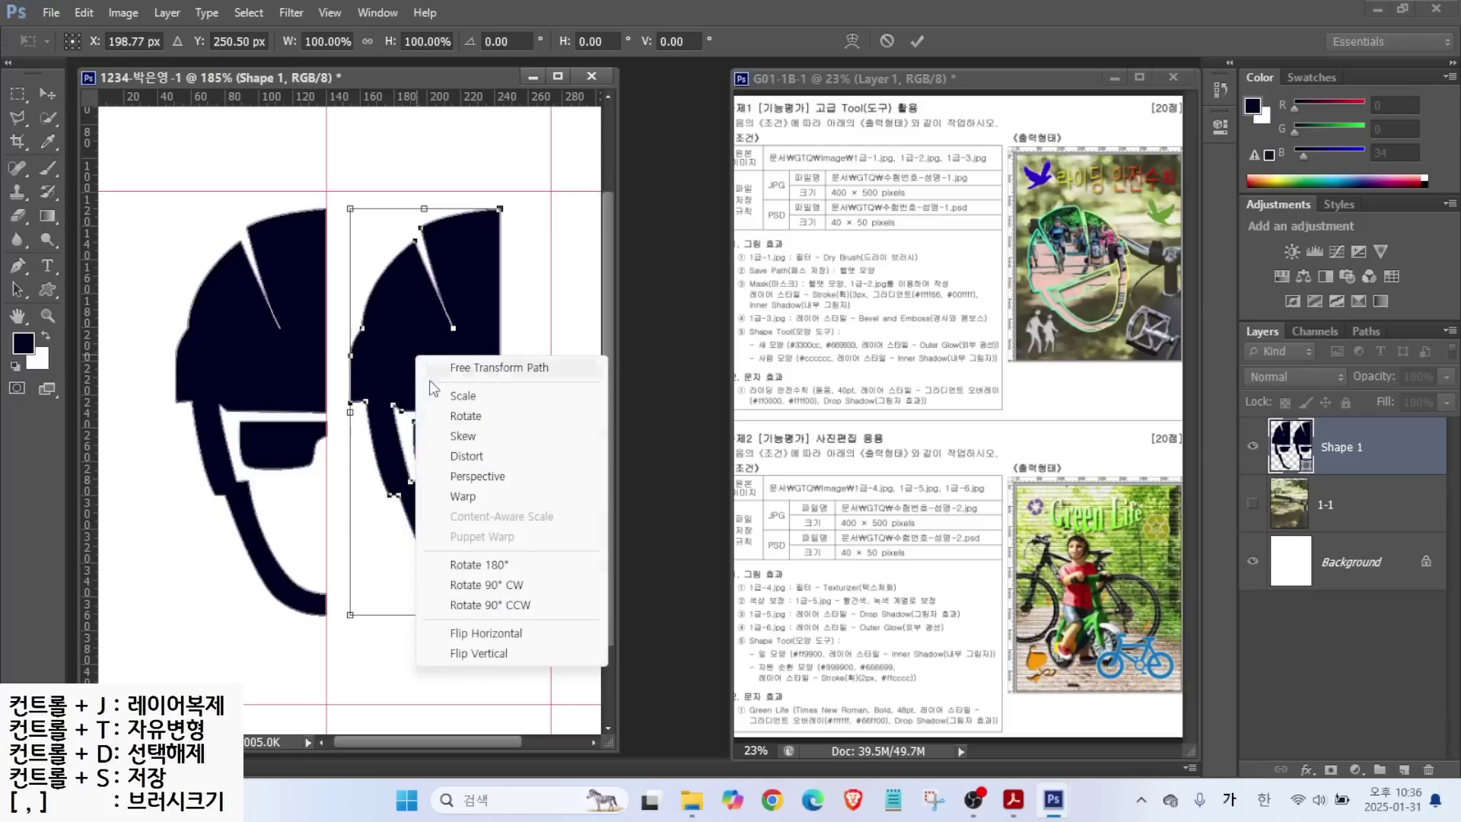
{"action": "left_click", "coordinate": [475, 638]}
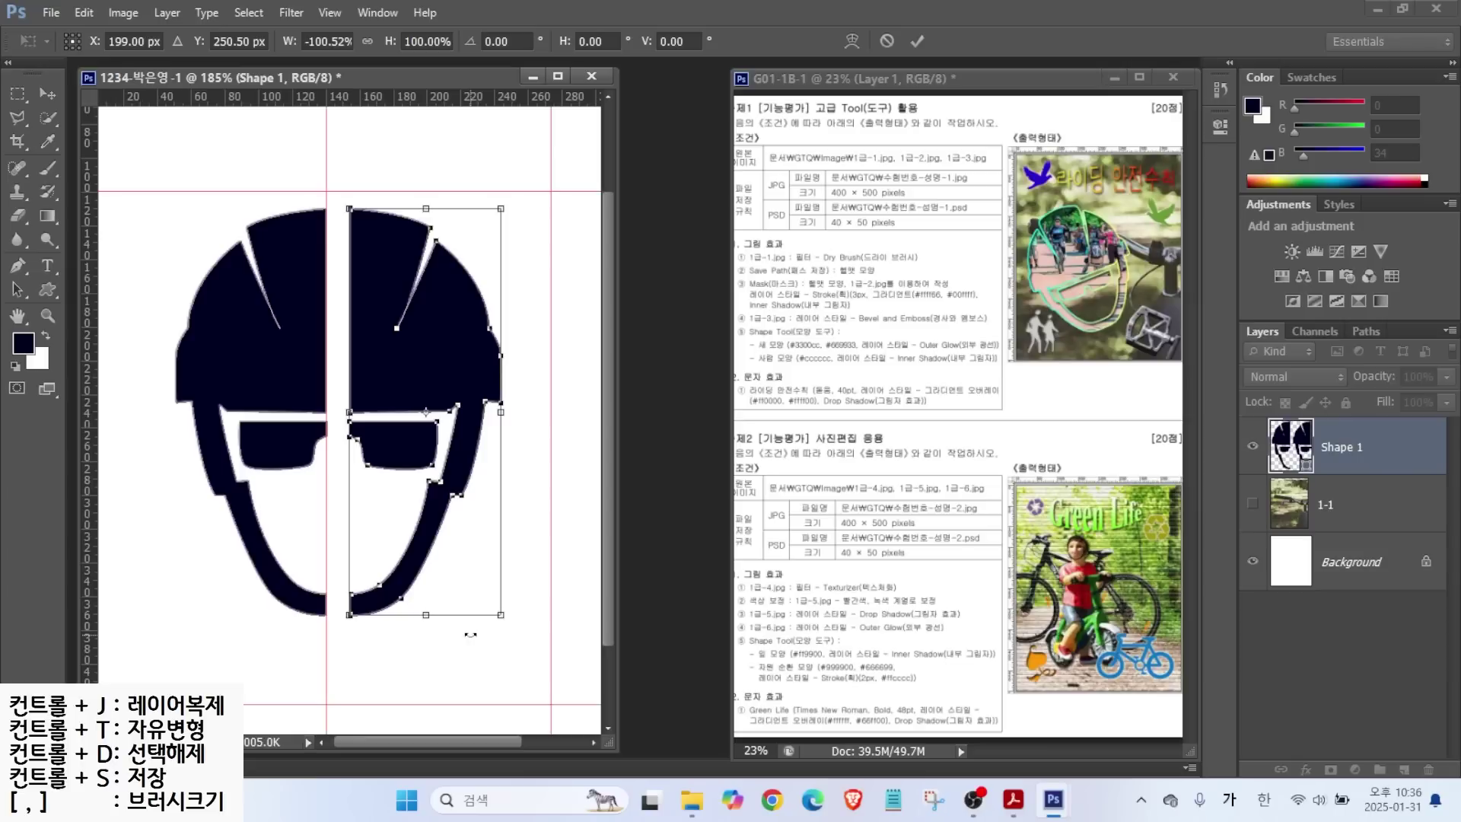
{"action": "key", "text": "Left"}
{"action": "key", "text": "Left"}
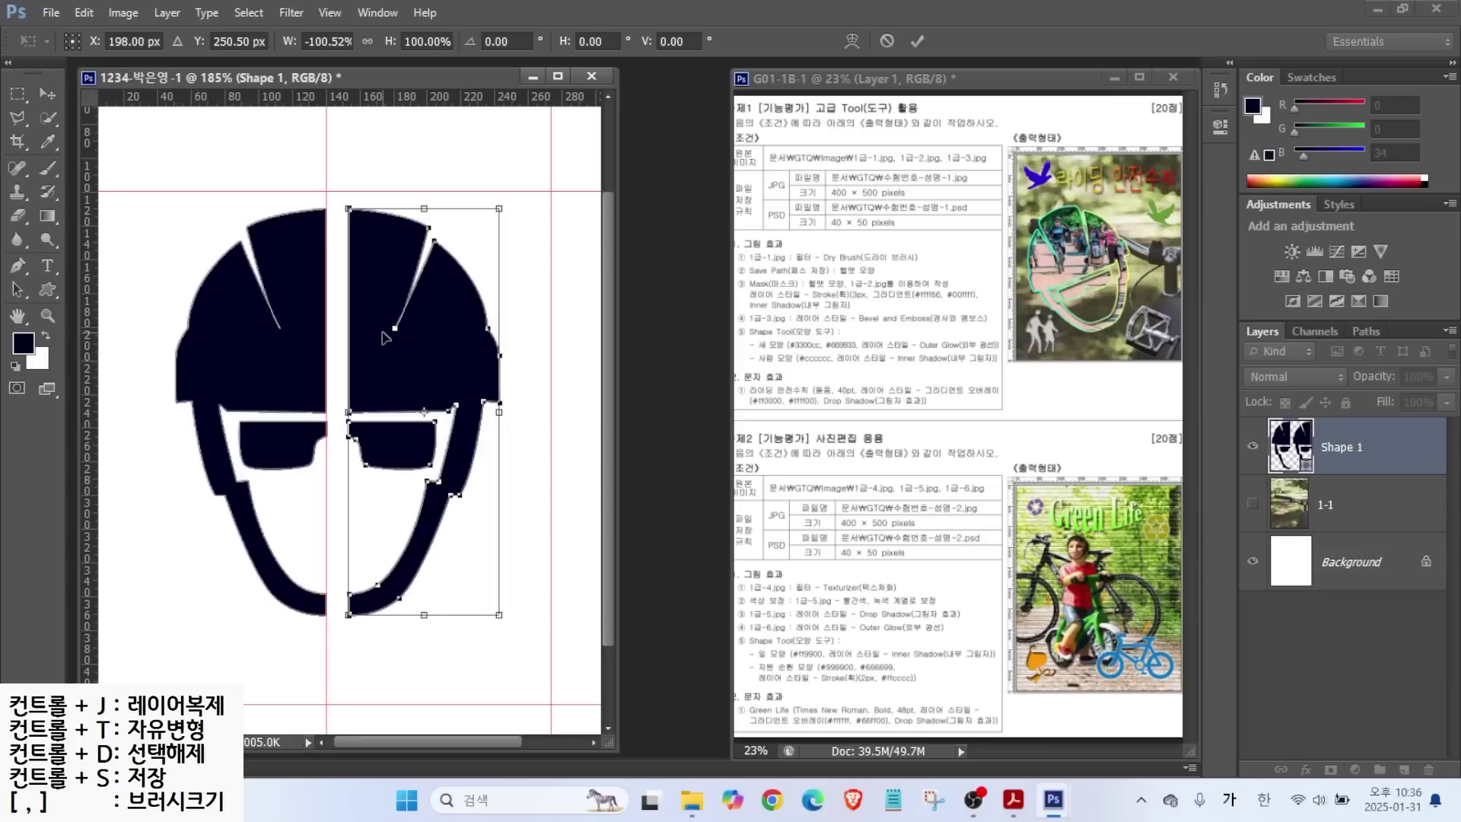
{"action": "left_click_drag", "start_coordinate": [372, 343], "coordinate": [356, 348]}
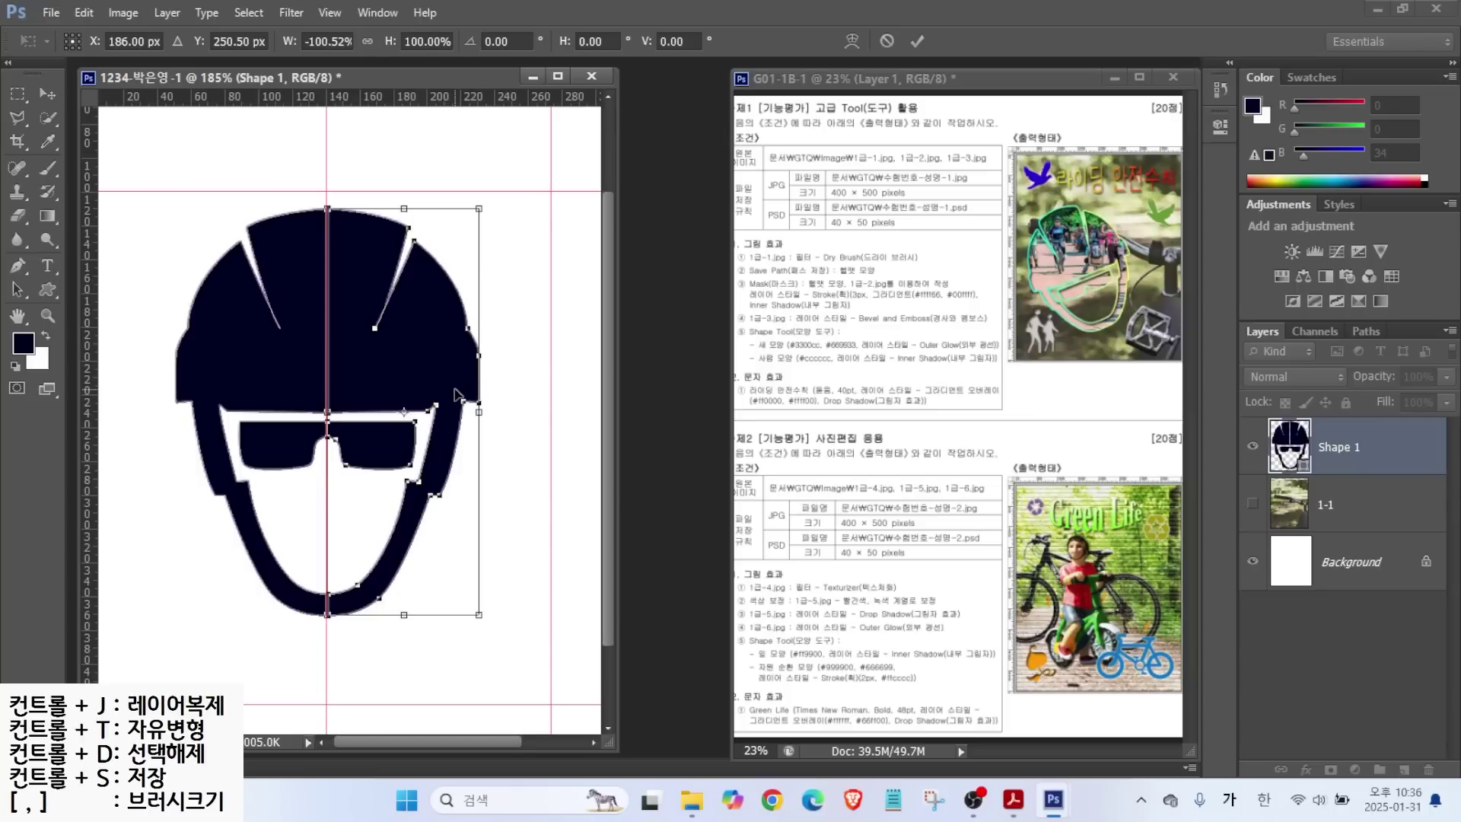
{"action": "key", "text": "Return"}
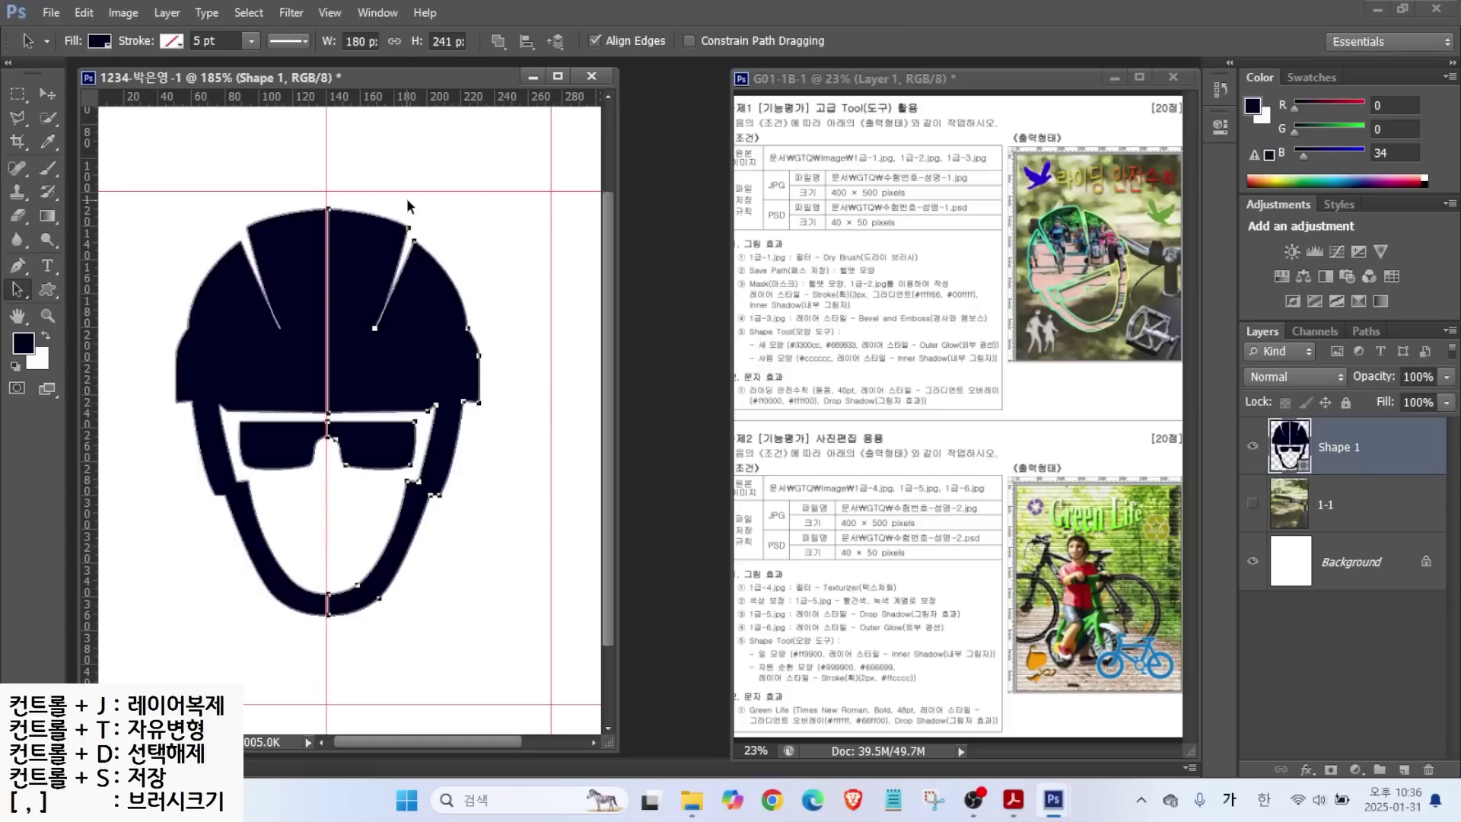
Try pulling the top seam edge toward the guide with Direct Selection, undoing the overshoot.
{"action": "scroll", "coordinate": [336, 220], "scroll_direction": "up", "scroll_amount": 8}
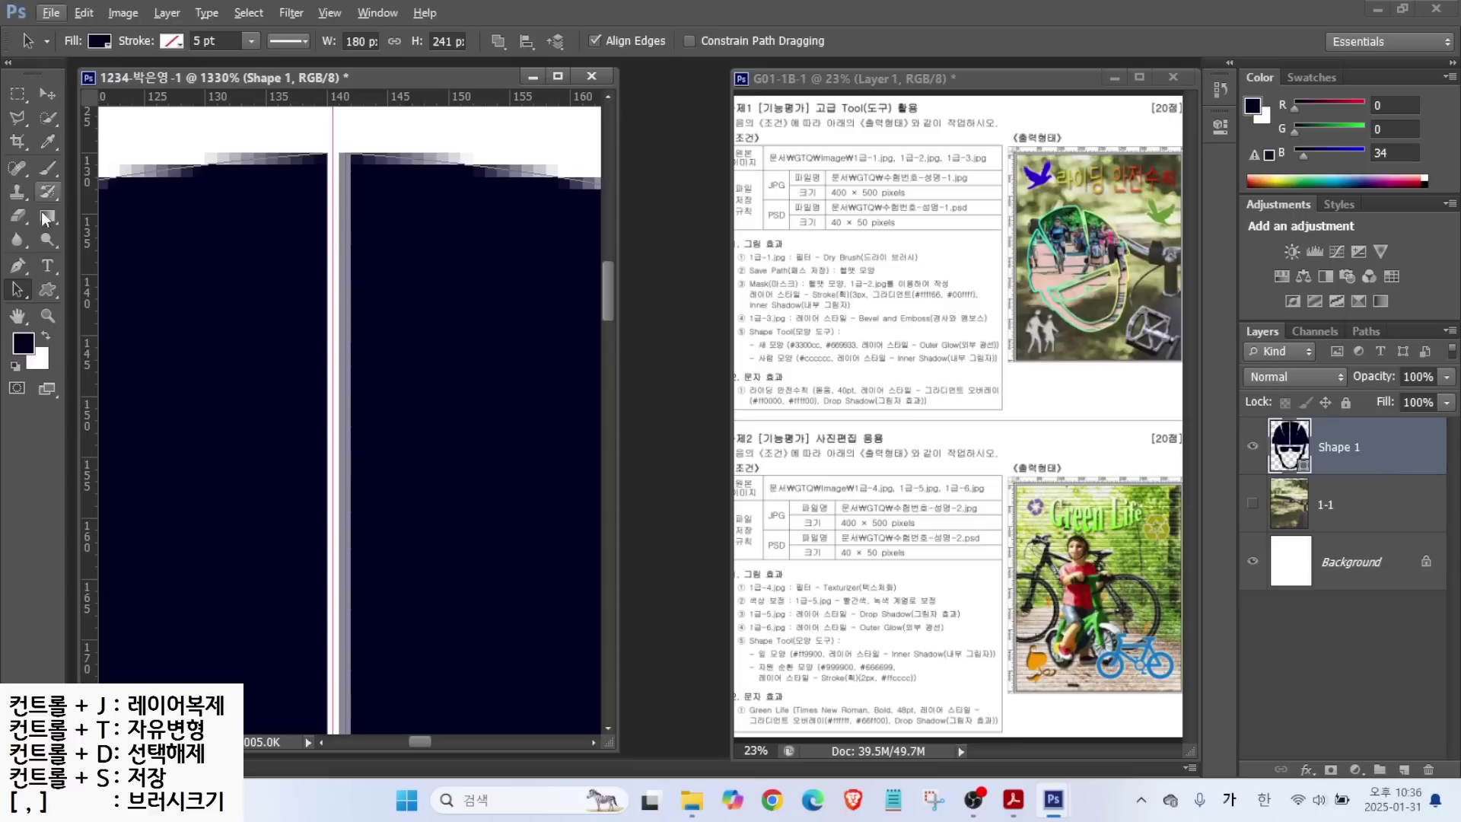
{"action": "right_click", "coordinate": [17, 291]}
{"action": "left_click", "coordinate": [67, 304]}
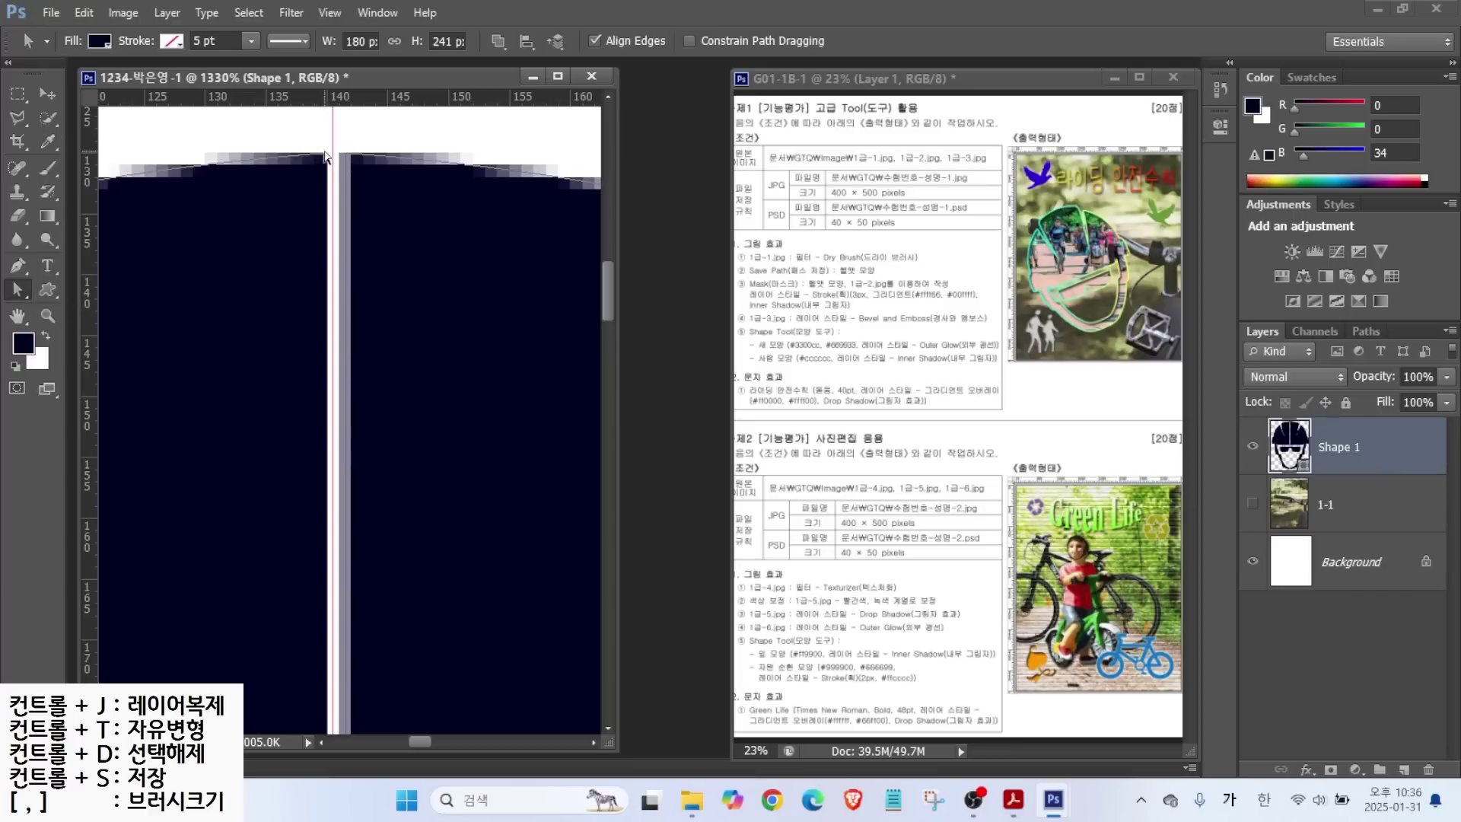
{"action": "left_click_drag", "start_coordinate": [327, 158], "coordinate": [338, 155]}
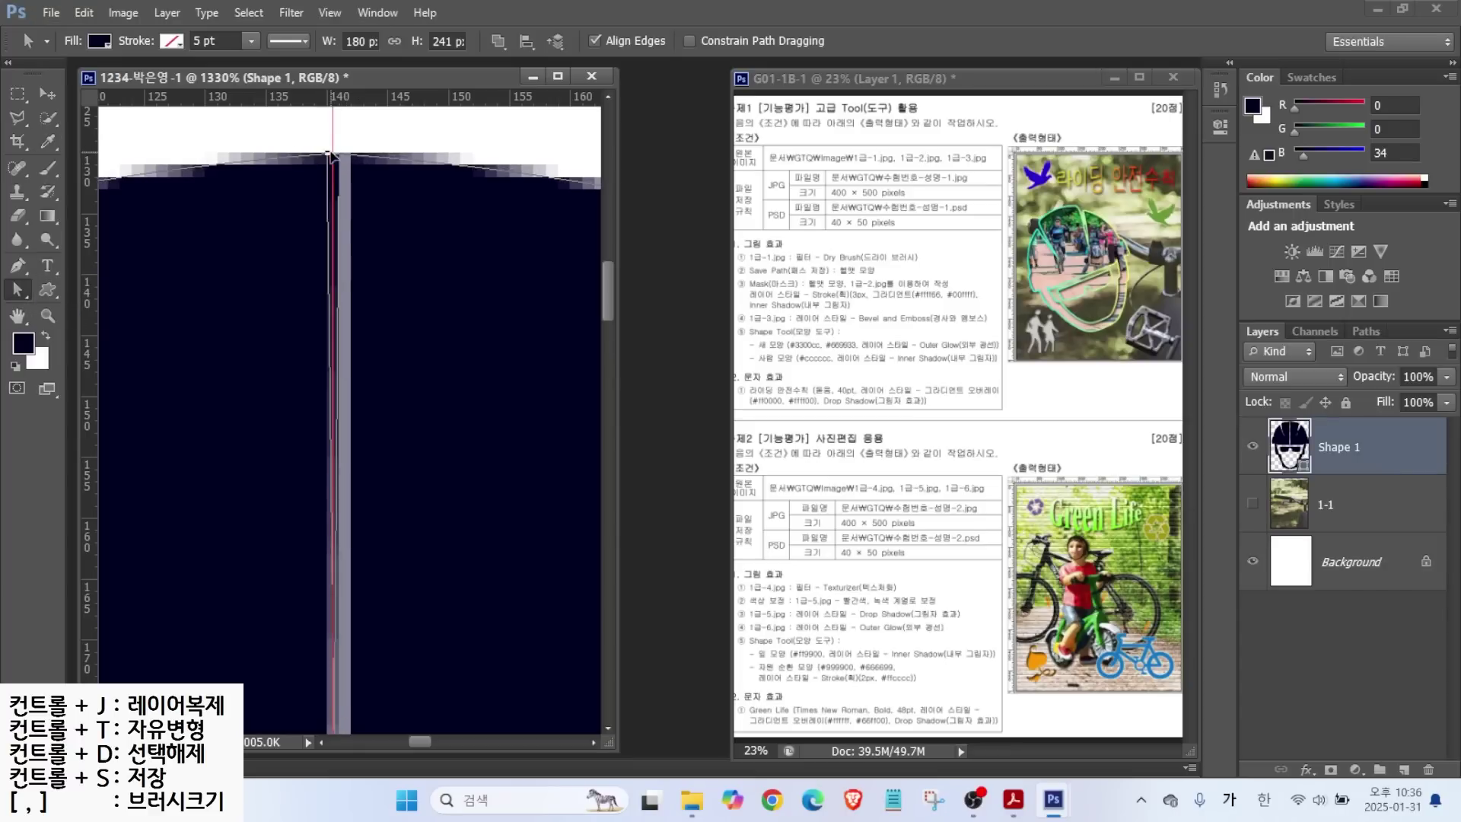
{"action": "key", "text": "ctrl+z"}
Straighten the slanted lower seam segment vertically onto the centre guide.
{"action": "scroll", "coordinate": [375, 457], "scroll_direction": "down", "scroll_amount": 3}
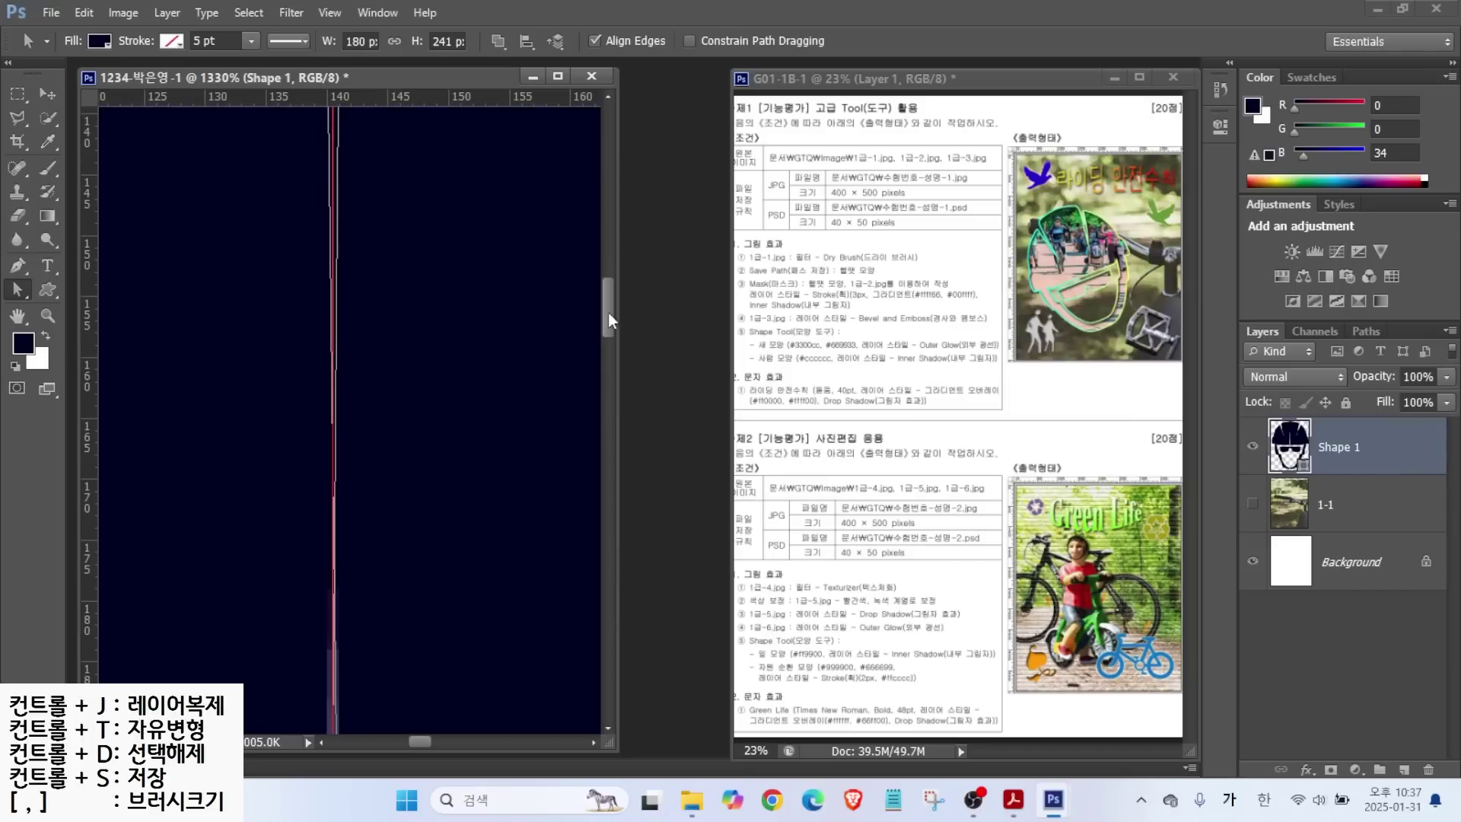
{"action": "scroll", "coordinate": [532, 422], "scroll_direction": "down", "scroll_amount": 3}
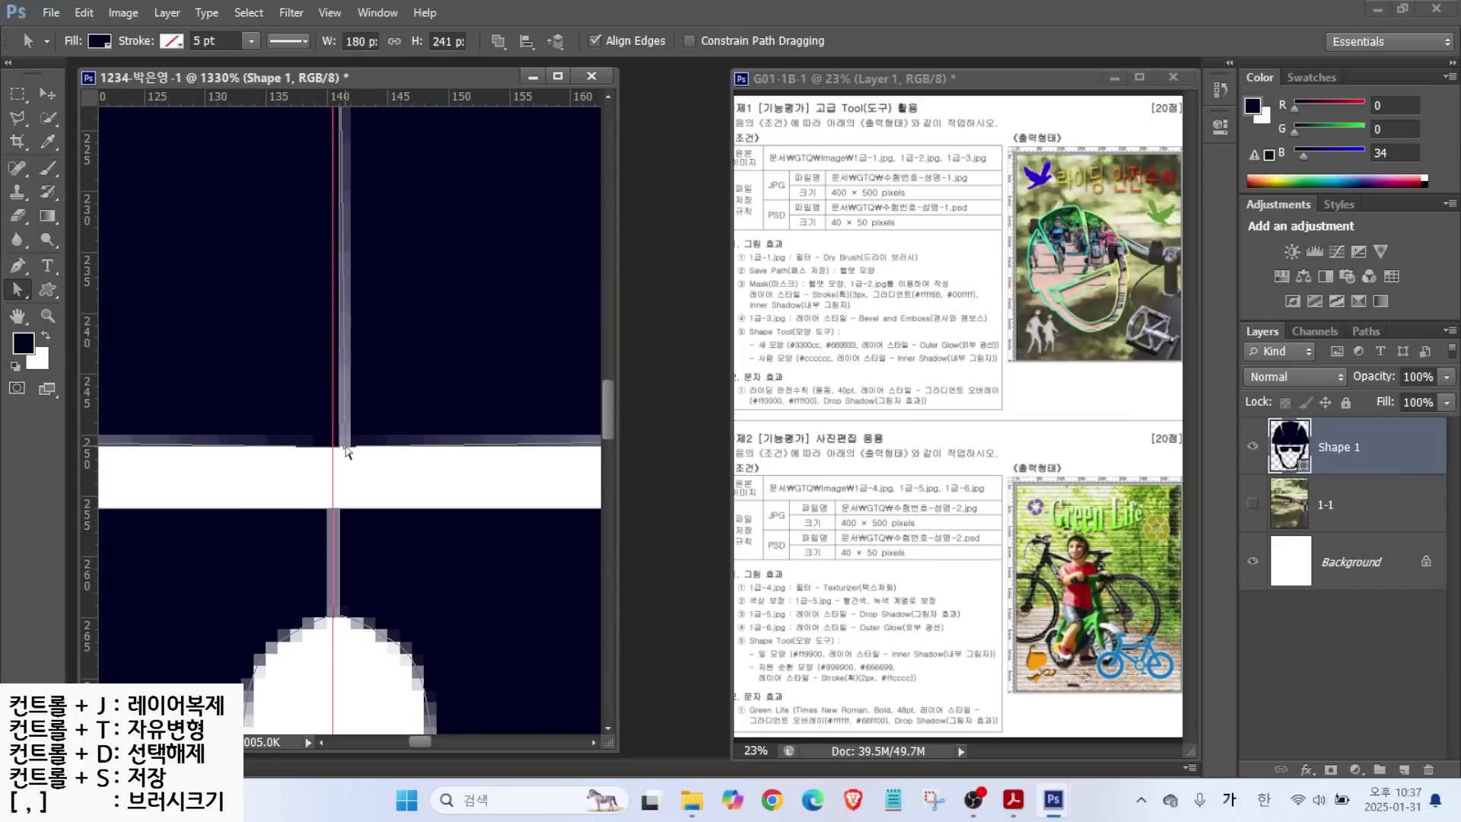
{"action": "scroll", "coordinate": [457, 502], "scroll_direction": "down", "scroll_amount": 2}
{"action": "left_click_drag", "start_coordinate": [607, 449], "coordinate": [609, 546]}
{"action": "left_click", "coordinate": [341, 495]}
{"action": "left_click_drag", "start_coordinate": [327, 648], "coordinate": [354, 644]}
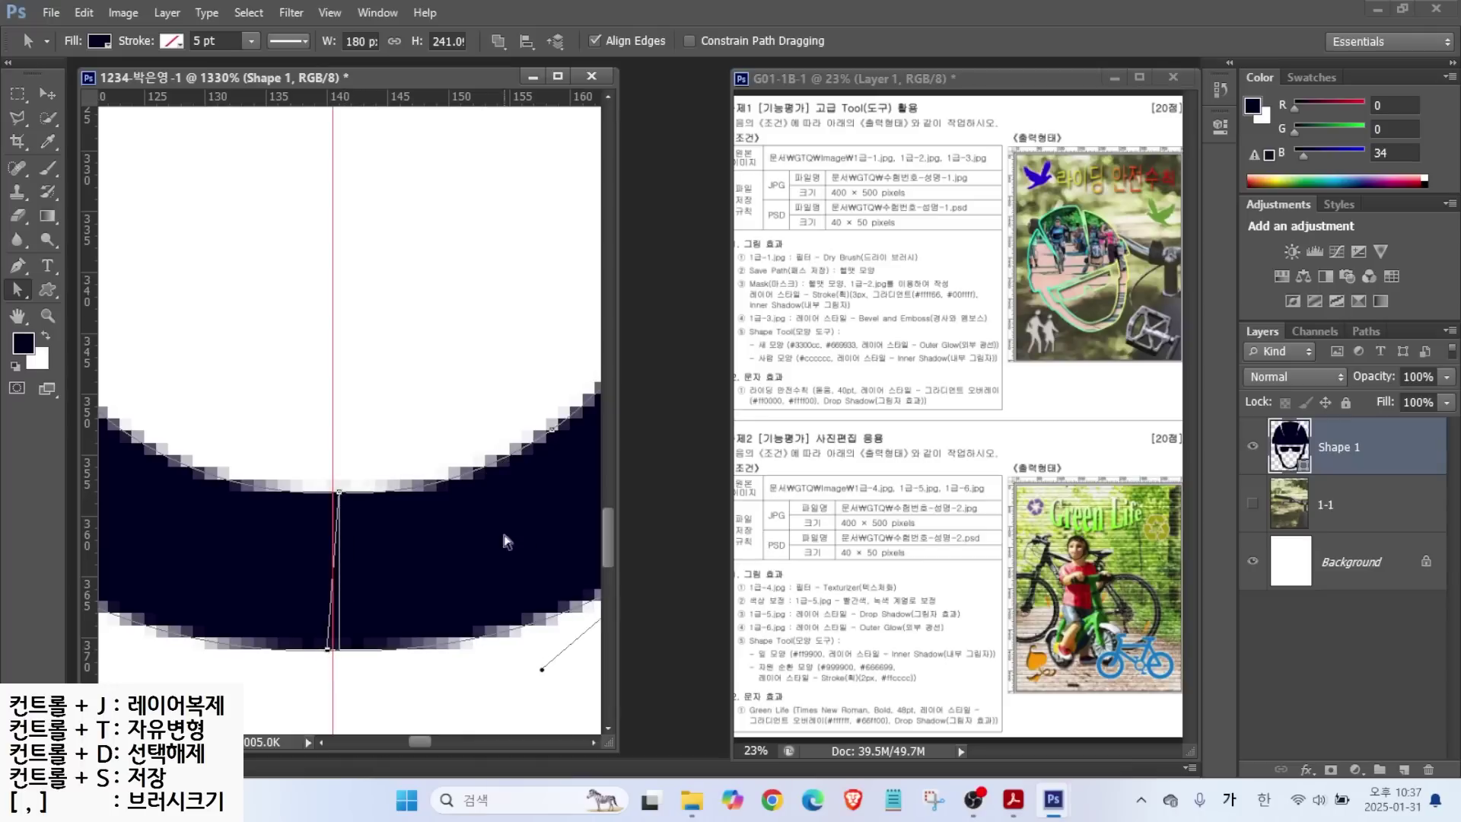
{"action": "scroll", "coordinate": [348, 320], "scroll_direction": "down", "scroll_amount": 5}
{"action": "scroll", "coordinate": [347, 319], "scroll_direction": "down", "scroll_amount": 1}
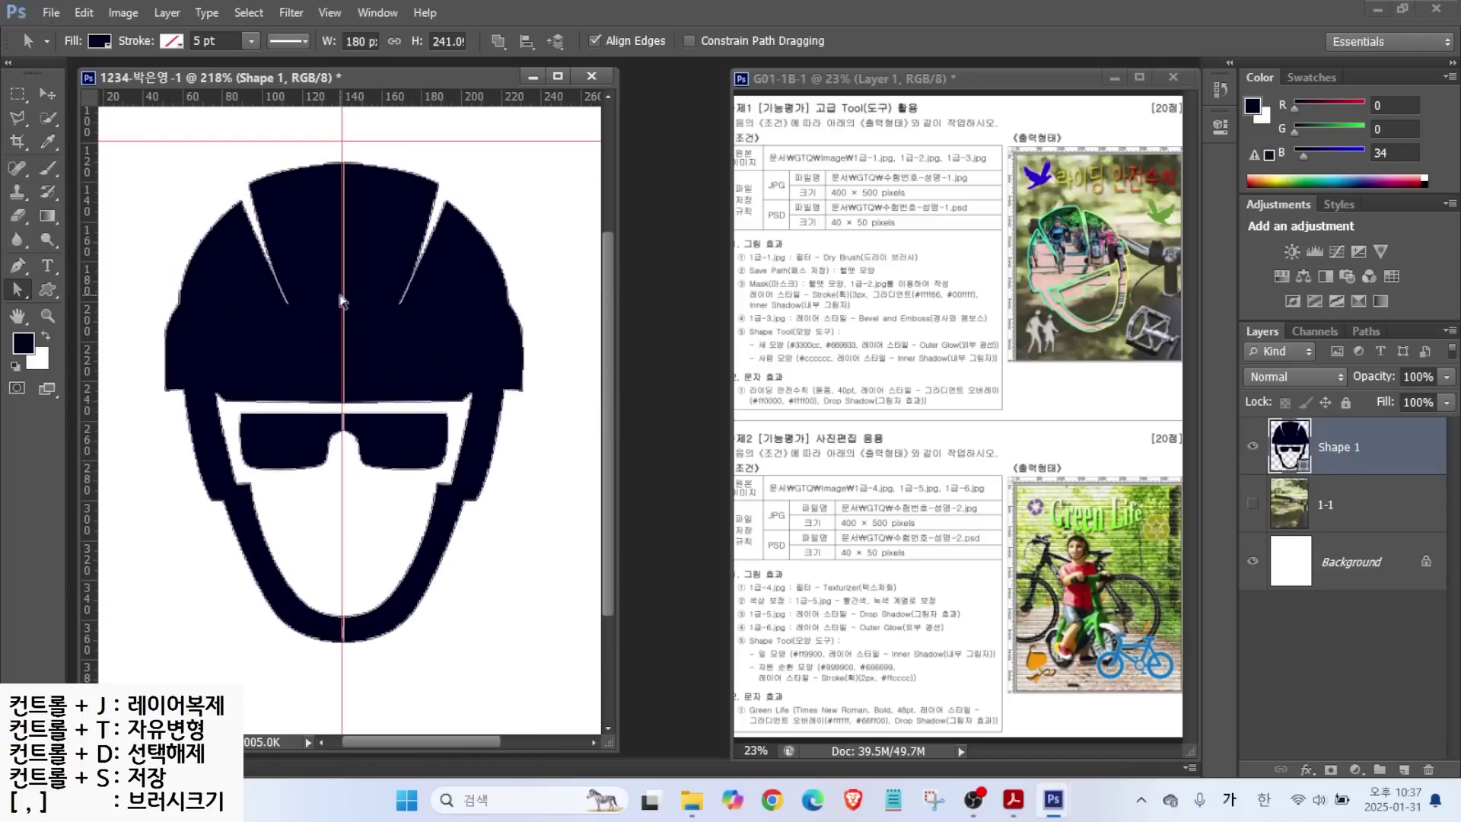
Widen the helmet by dragging both side handles outward.
{"action": "key", "text": "ctrl+t"}
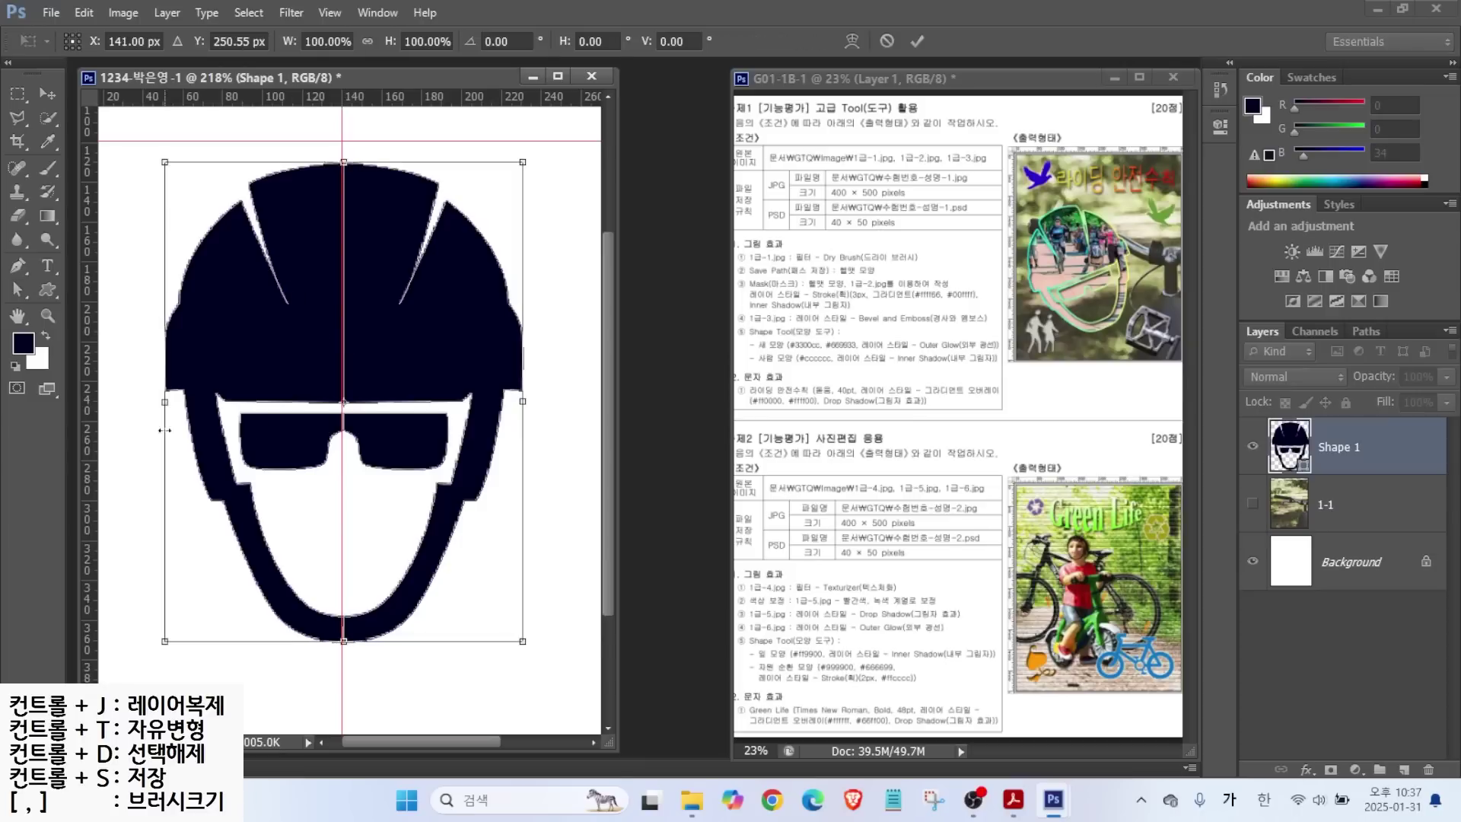
{"action": "left_click_drag", "start_coordinate": [165, 401], "coordinate": [139, 401]}
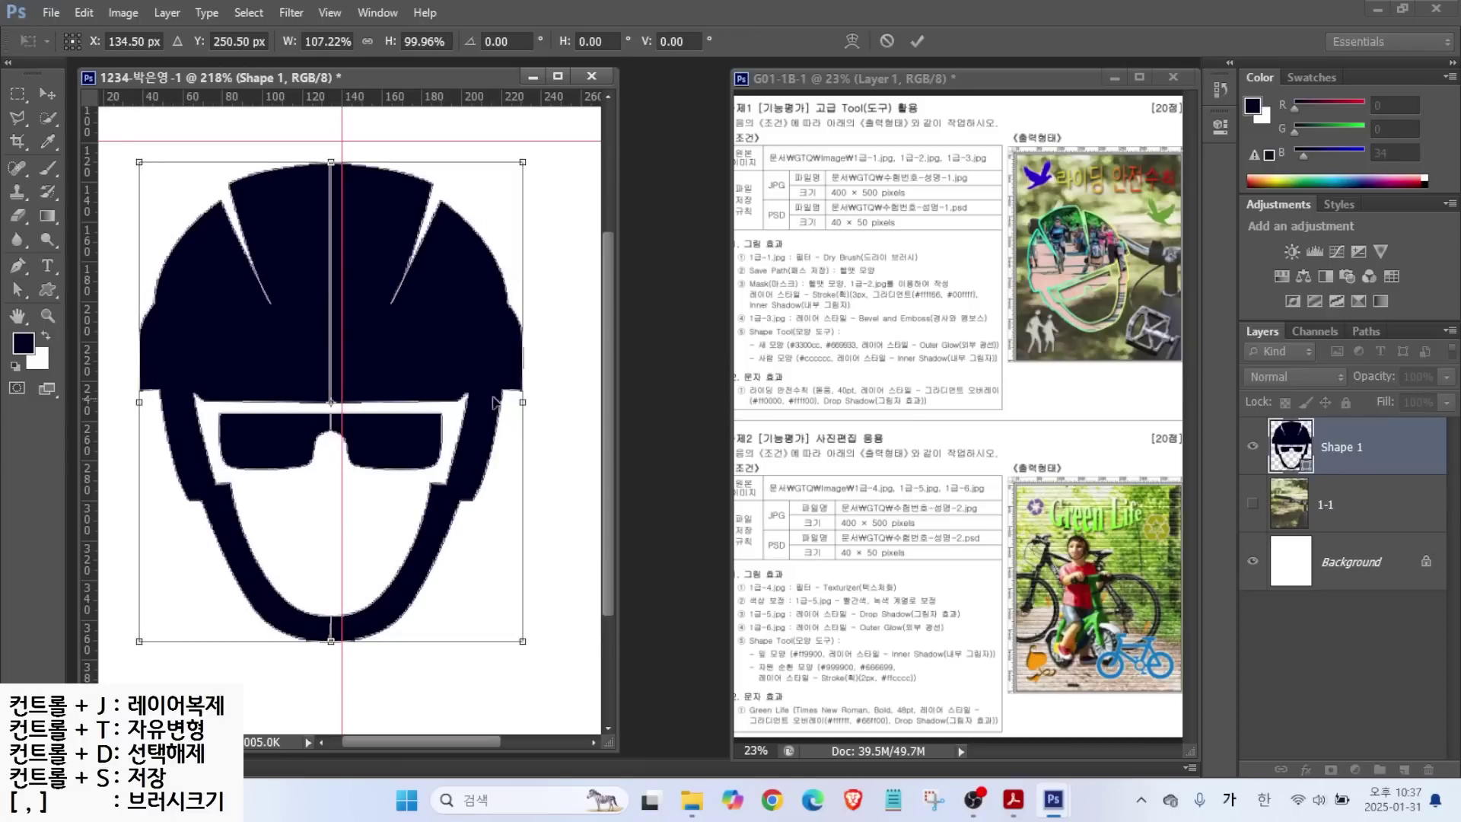
{"action": "left_click_drag", "start_coordinate": [524, 404], "coordinate": [548, 402]}
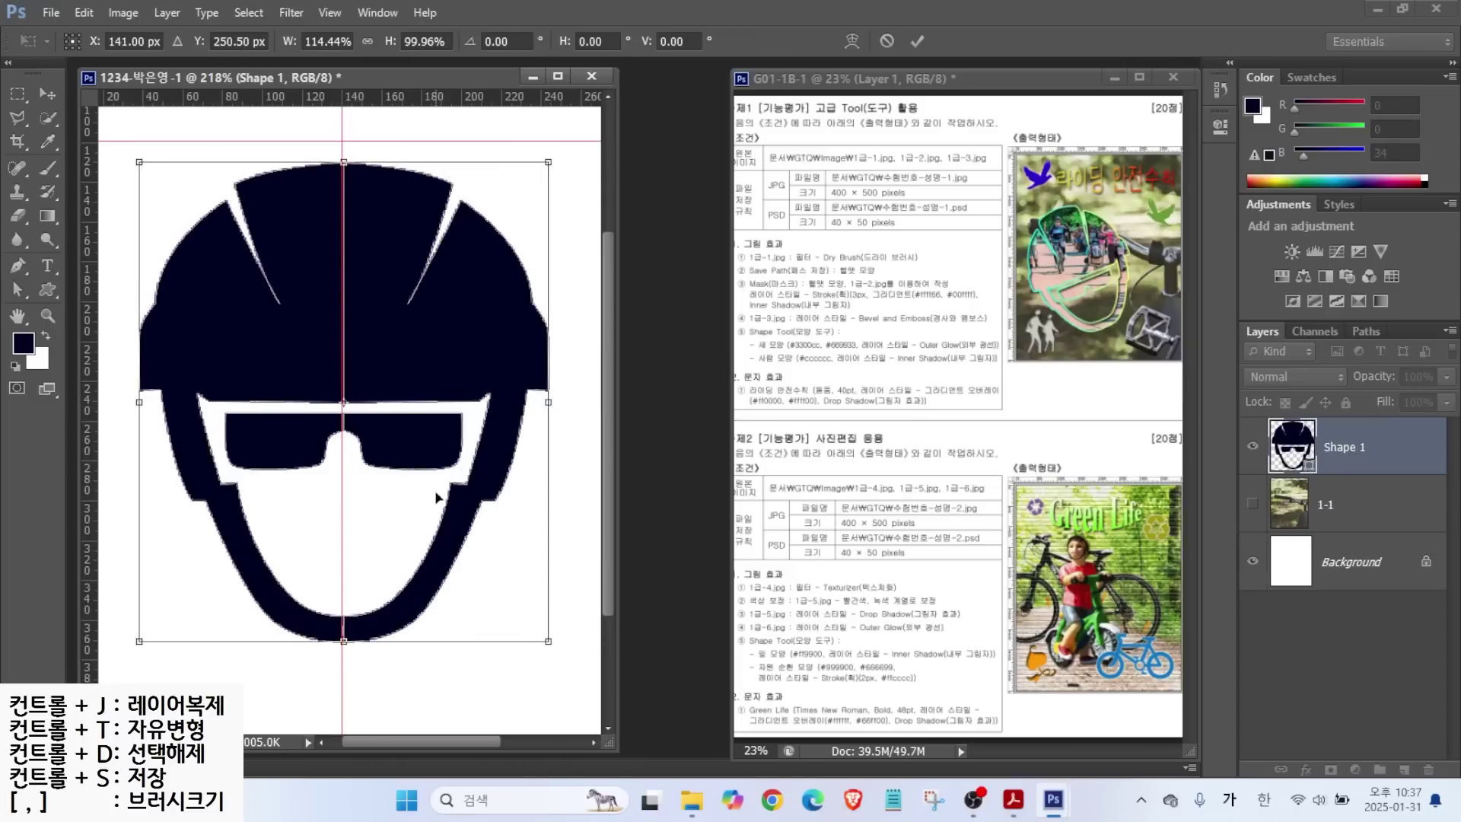
{"action": "scroll", "coordinate": [133, 454], "scroll_direction": "down", "scroll_amount": 3}
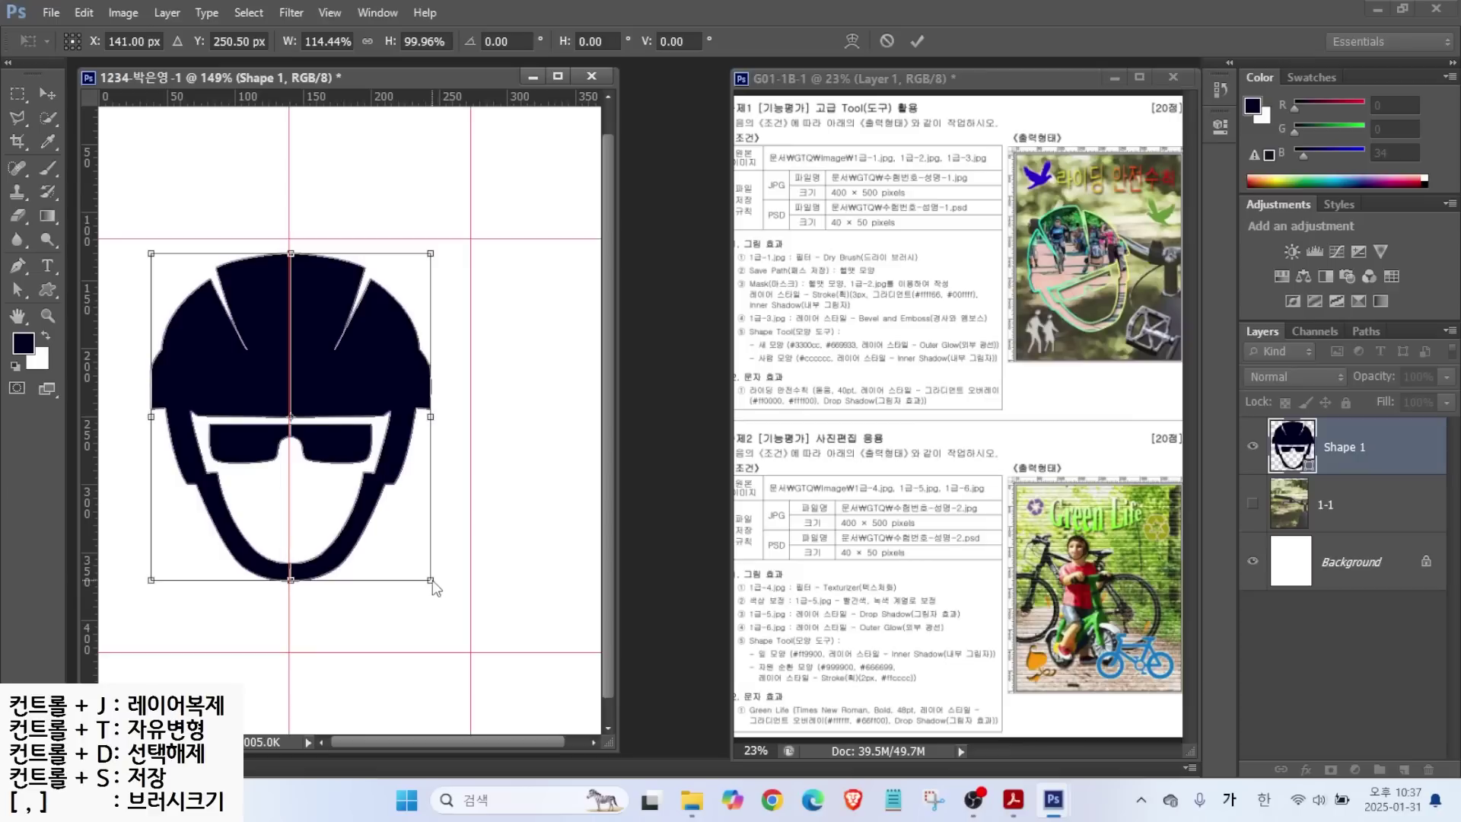
{"action": "key", "text": "Return"}
Rotate the helmet about −16° and enlarge it to roughly 125% (256.6 × 299.8 px).
{"action": "key", "text": "ctrl+t"}
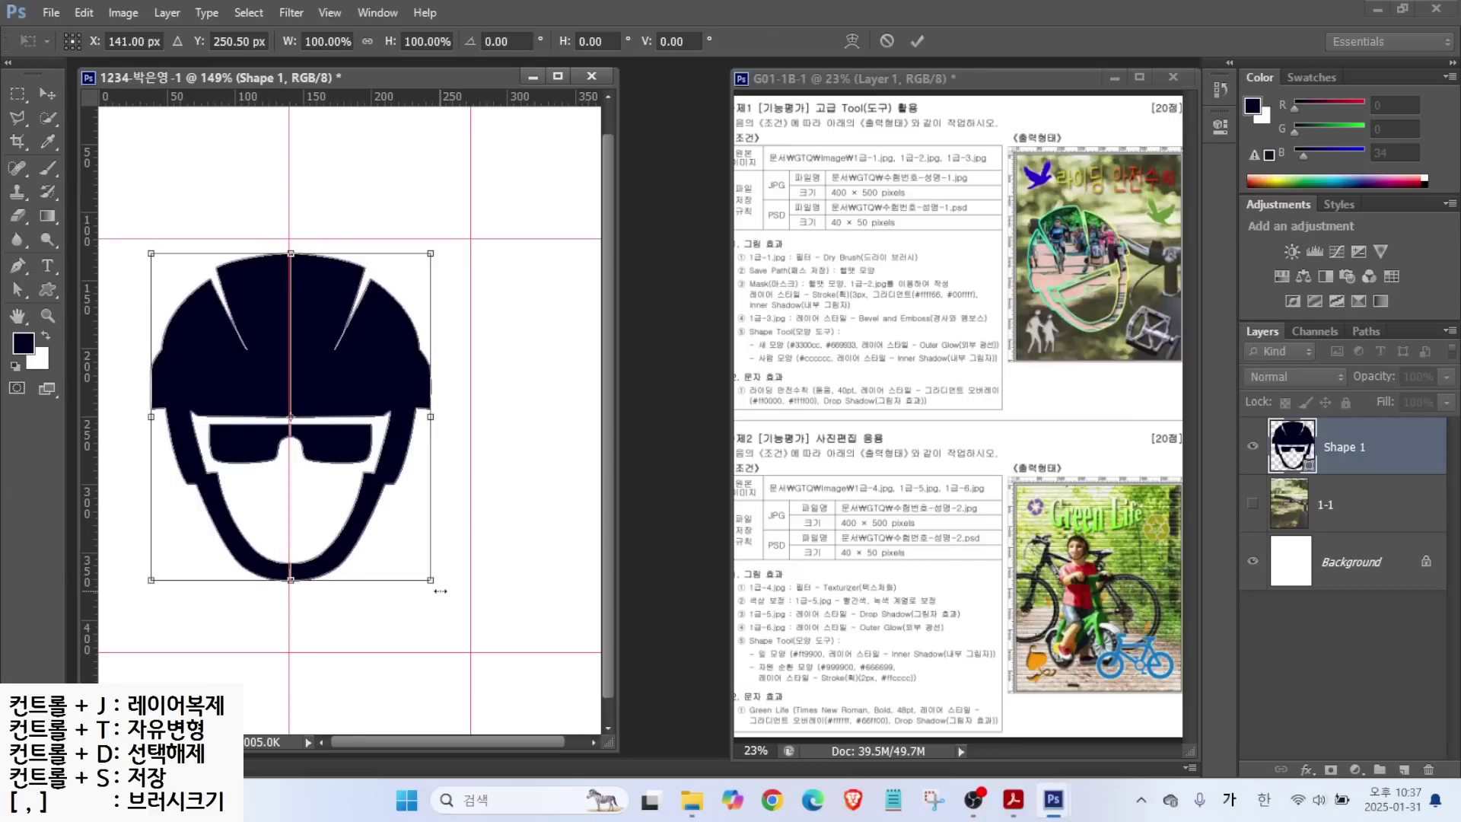
{"action": "left_click_drag", "start_coordinate": [449, 586], "coordinate": [505, 508]}
{"action": "left_click_drag", "start_coordinate": [194, 620], "coordinate": [210, 674]}
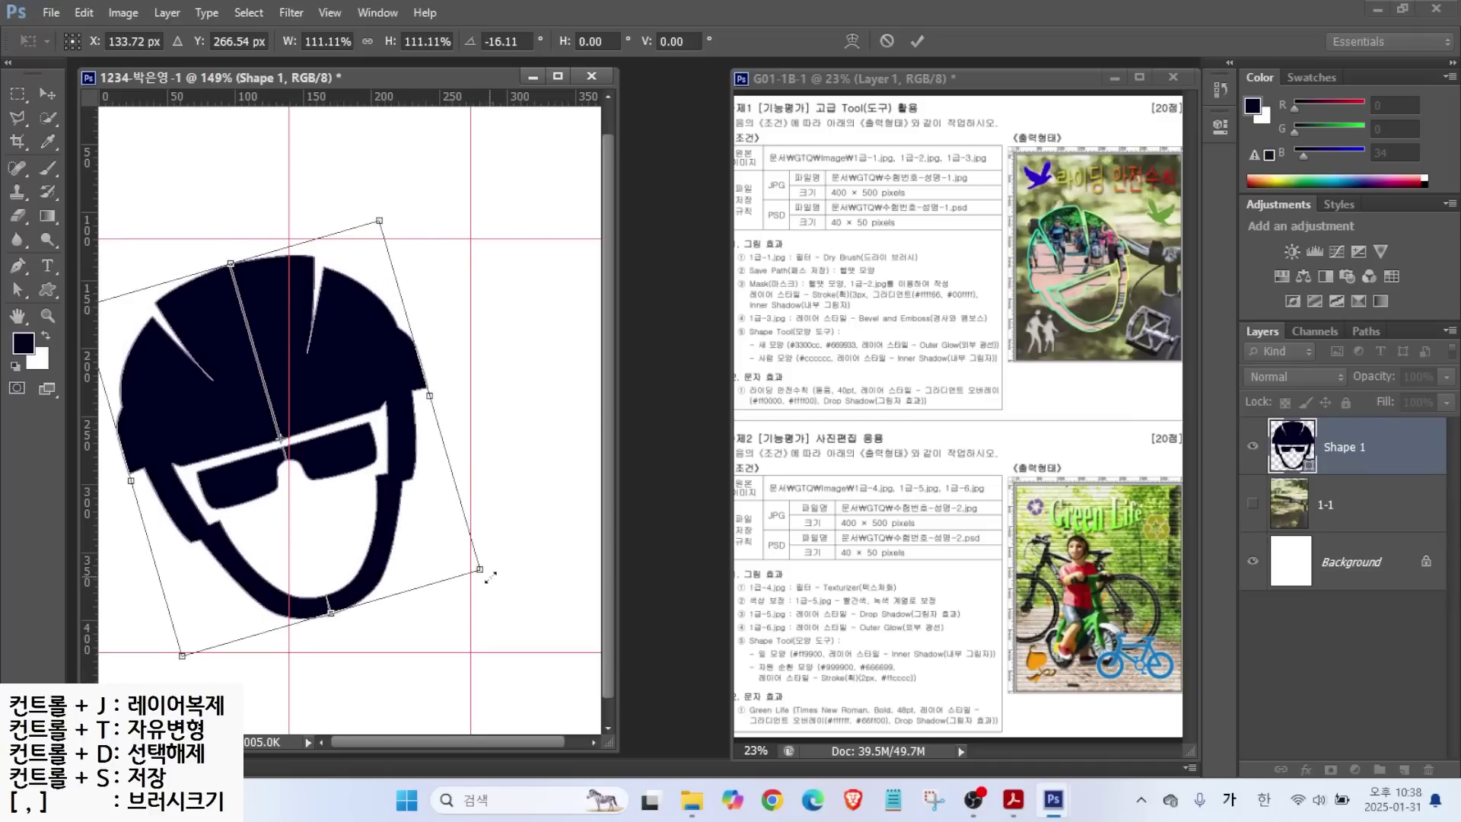
{"action": "left_click_drag", "start_coordinate": [486, 576], "coordinate": [526, 606]}
{"action": "key", "text": "Return"}
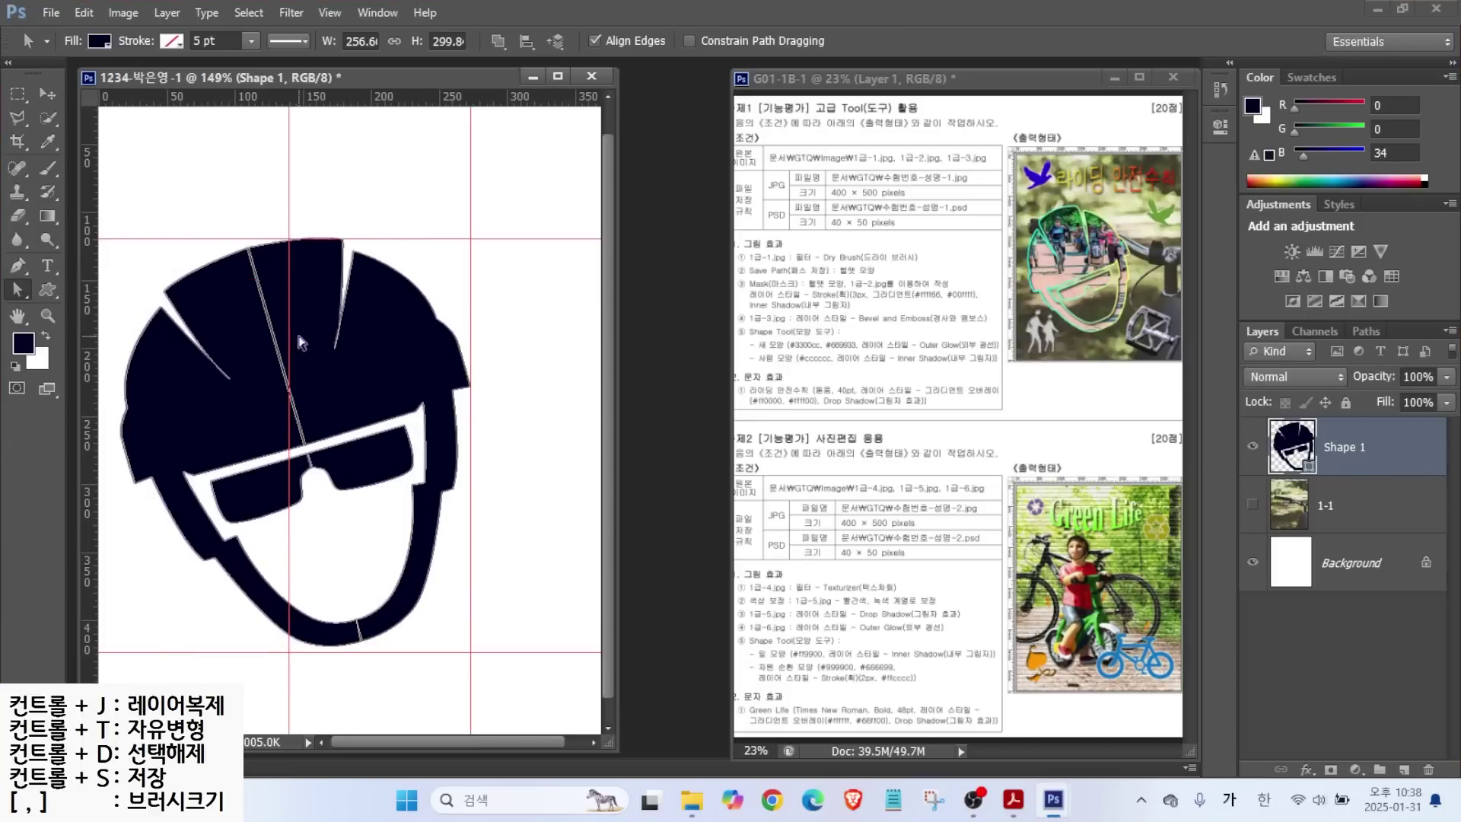
Merge the helmet's path components into a single shape.
{"action": "left_click", "coordinate": [17, 266]}
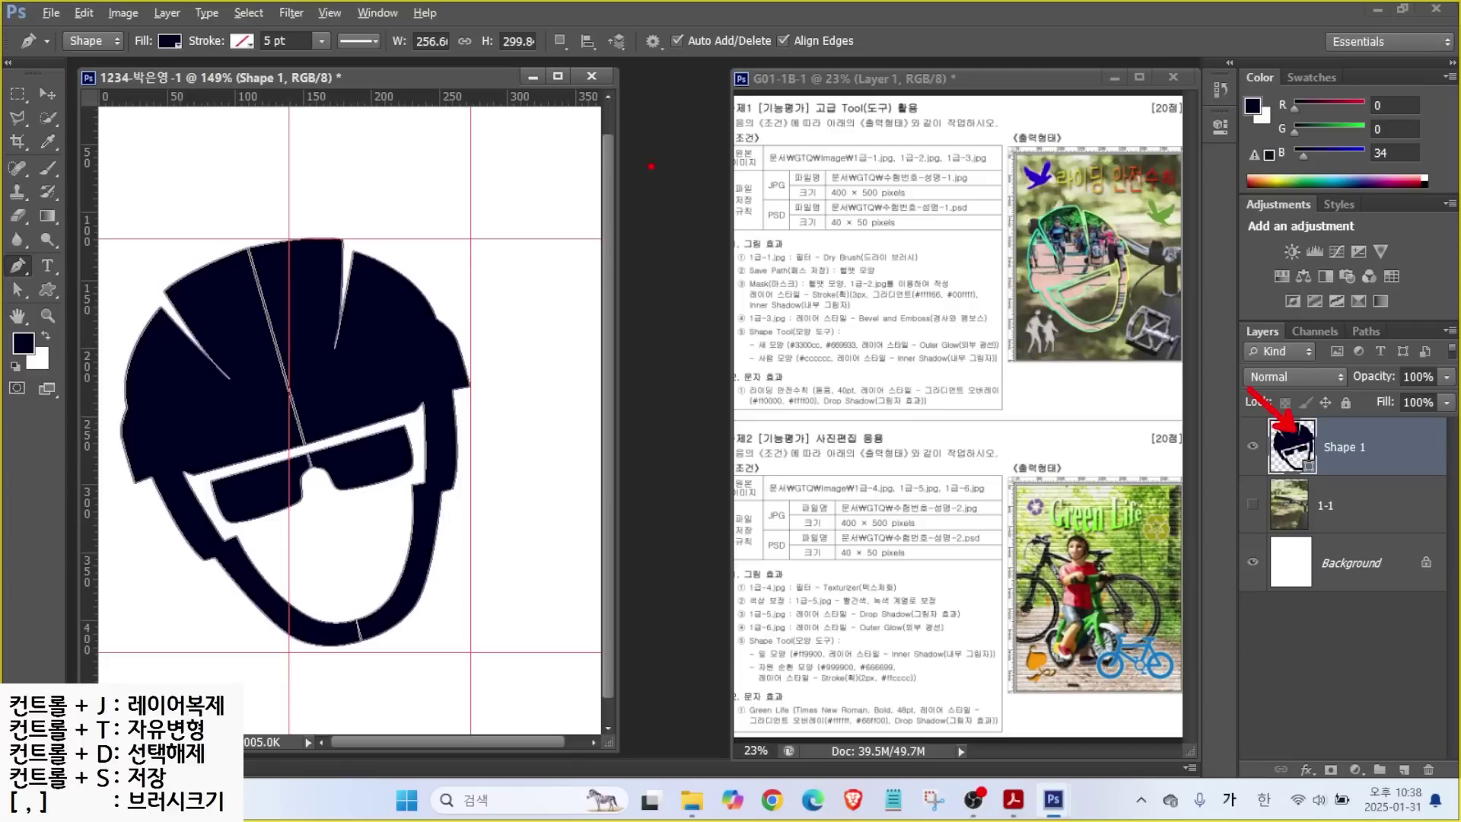
{"action": "left_click_drag", "start_coordinate": [538, 27], "coordinate": [576, 52]}
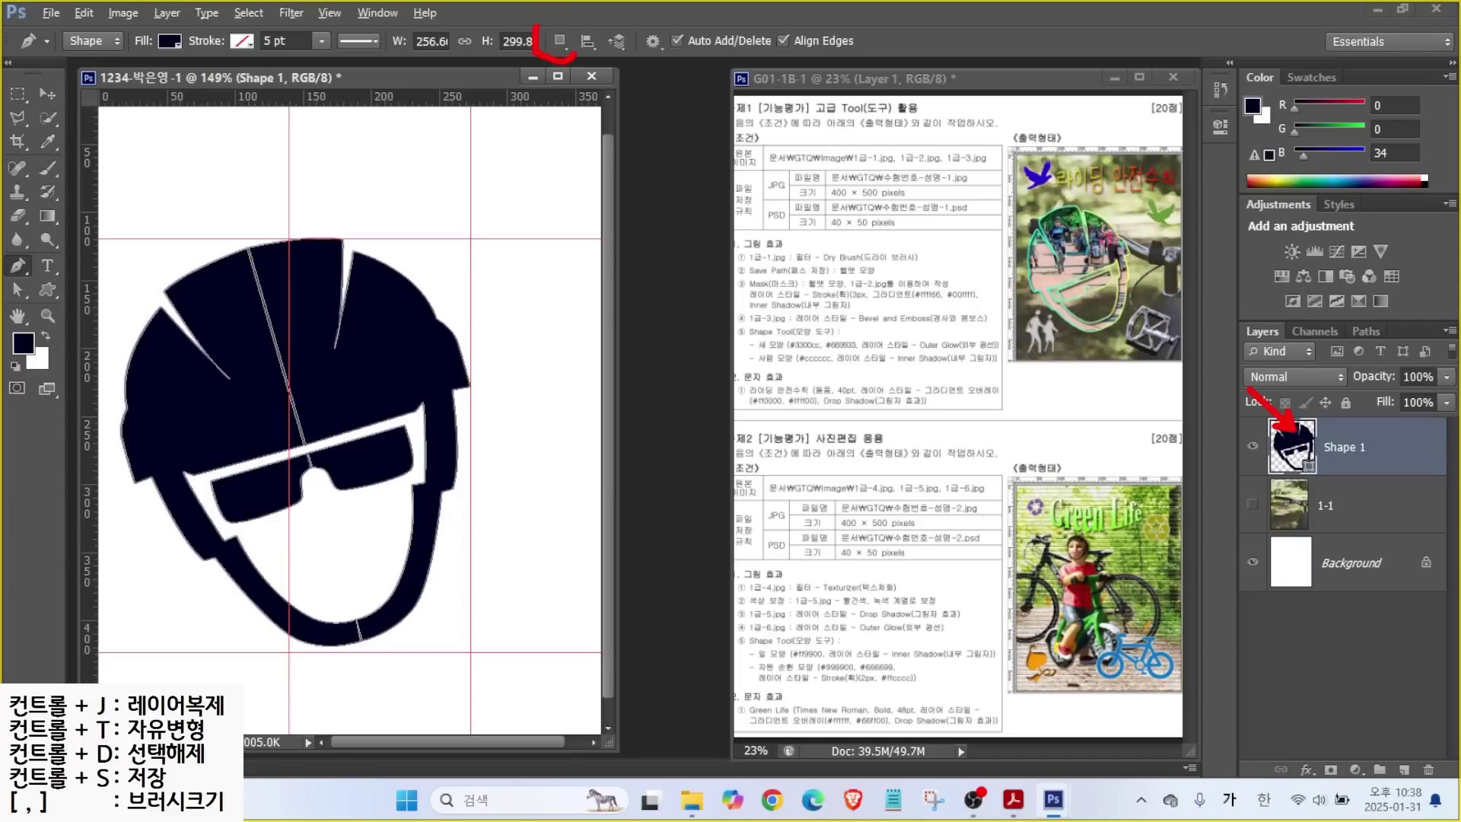
{"action": "left_click", "coordinate": [558, 42]}
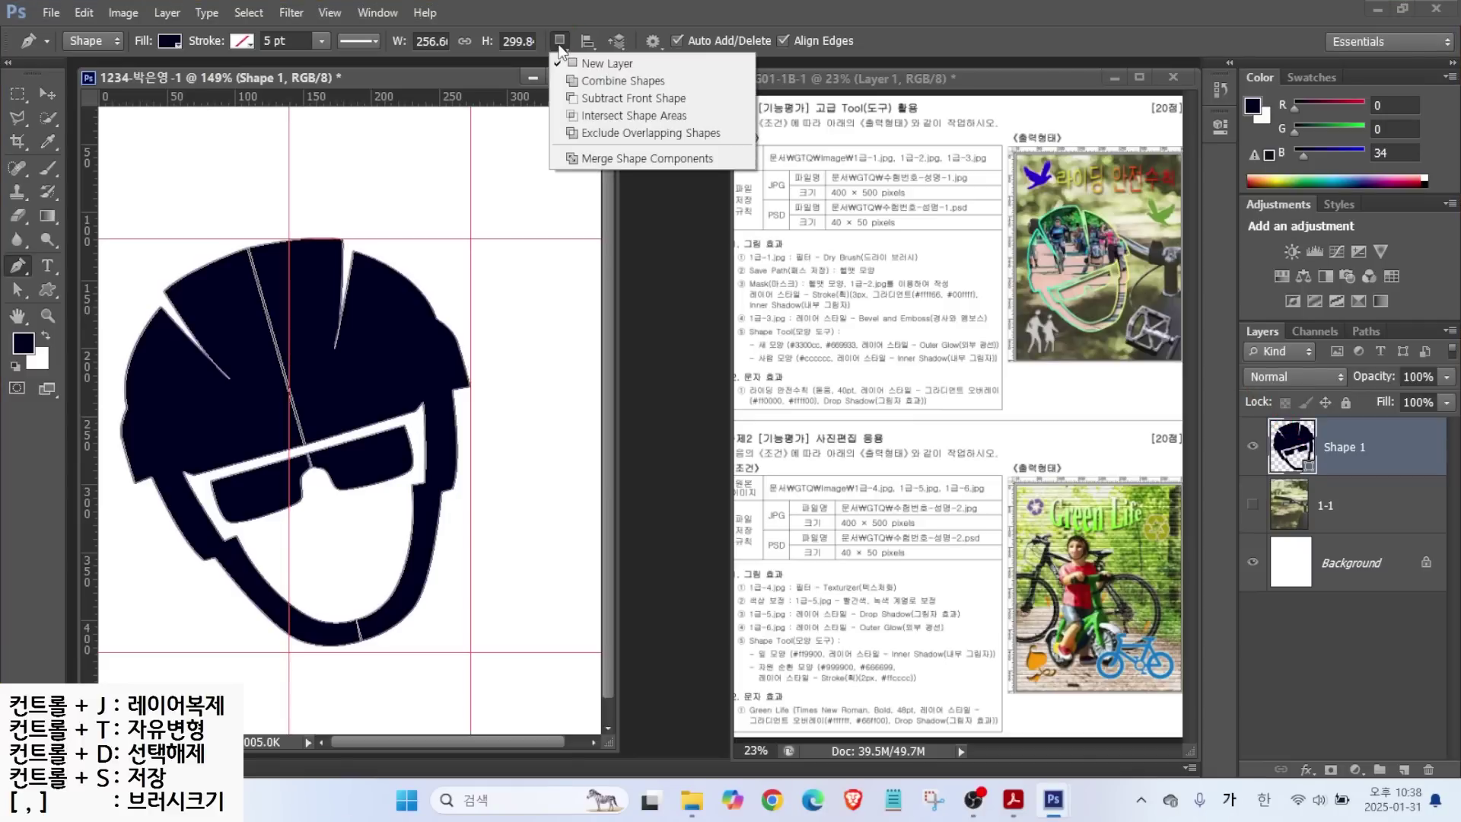
{"action": "left_click", "coordinate": [599, 160]}
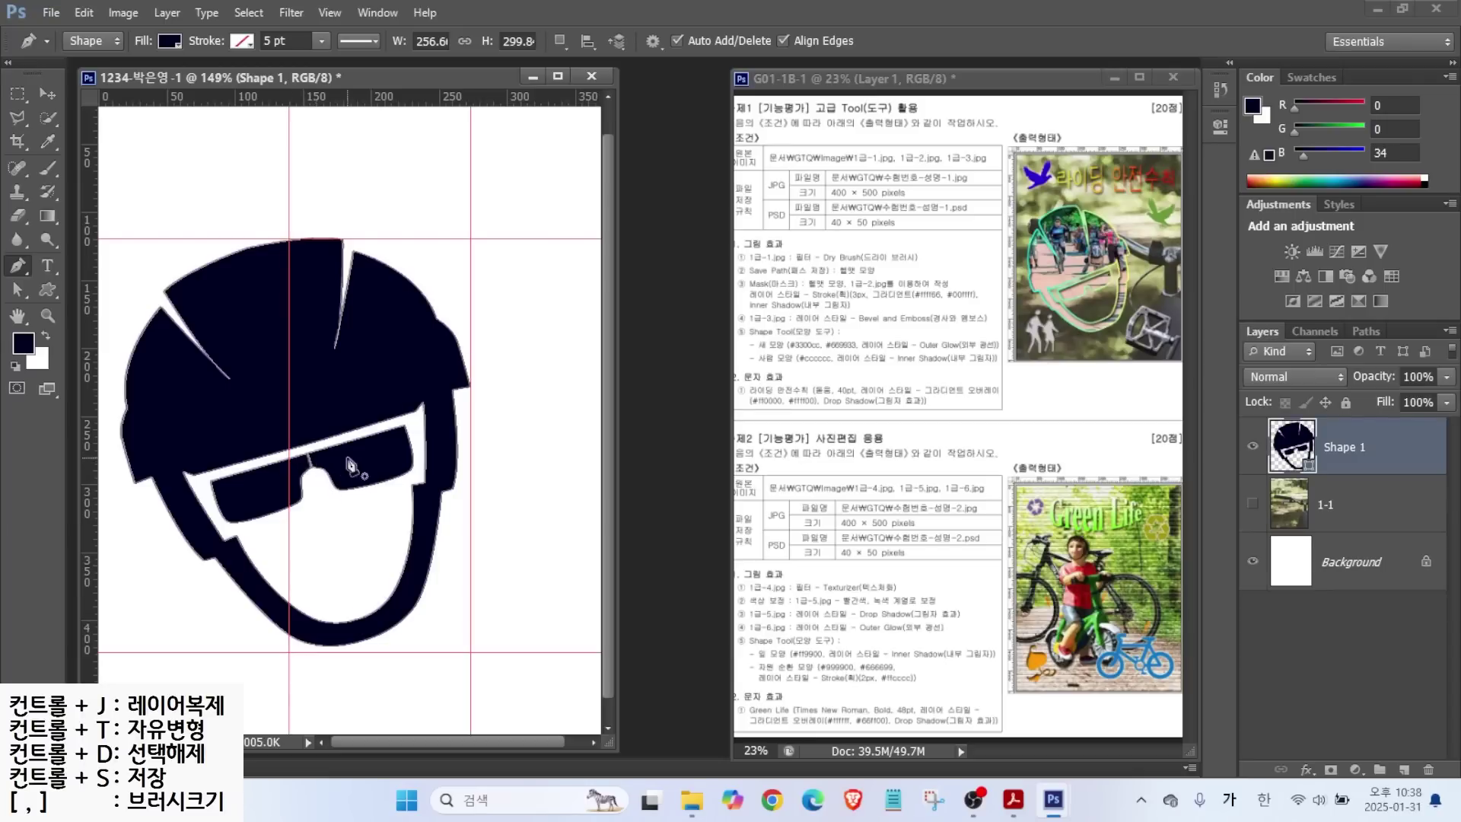
Select and adjust the anchor points on the glasses bridge with Direct Selection.
{"action": "scroll", "coordinate": [335, 472], "scroll_direction": "up", "scroll_amount": 6}
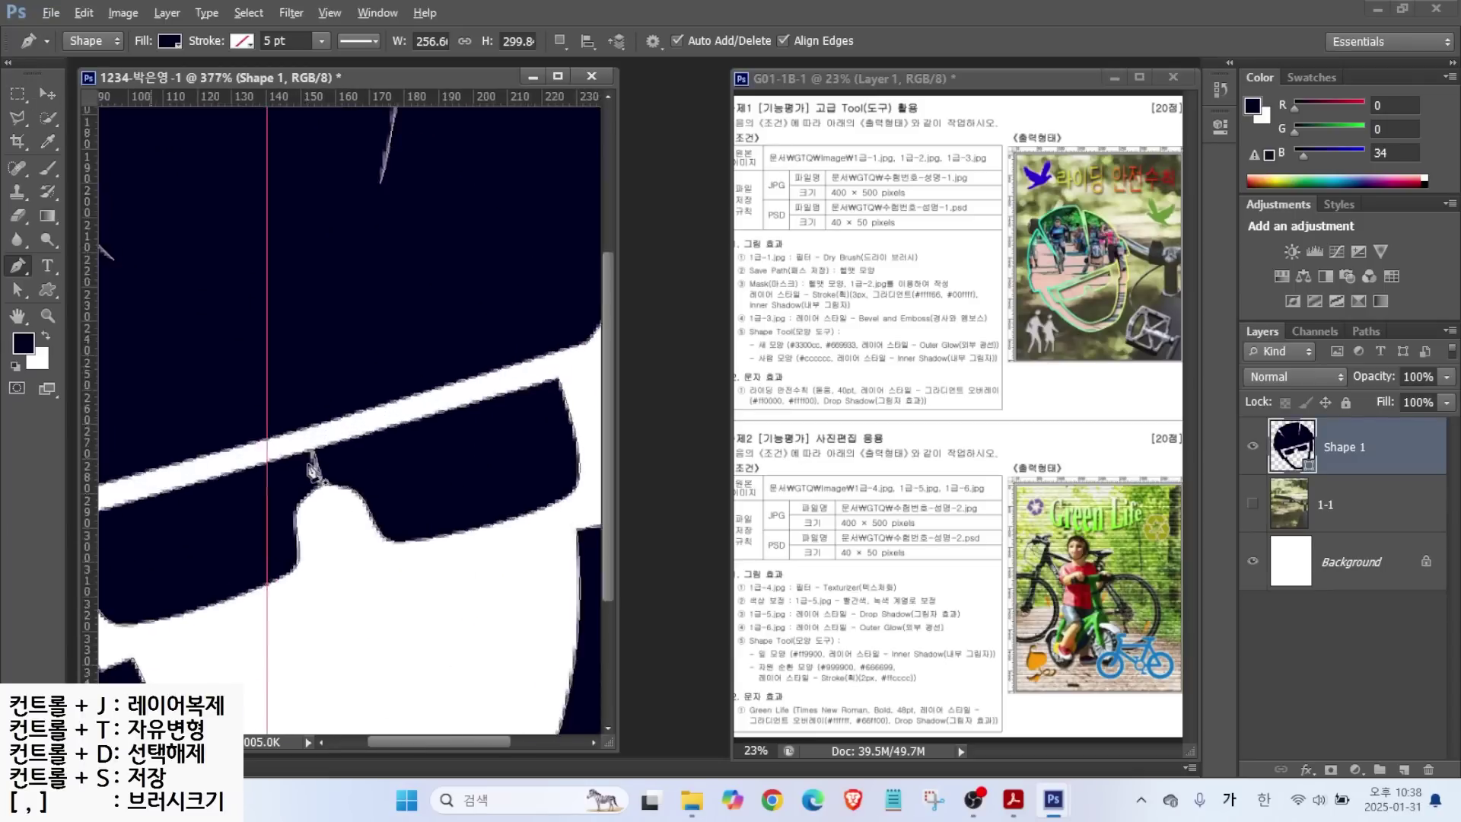
{"action": "left_click_drag", "start_coordinate": [17, 289], "coordinate": [84, 300]}
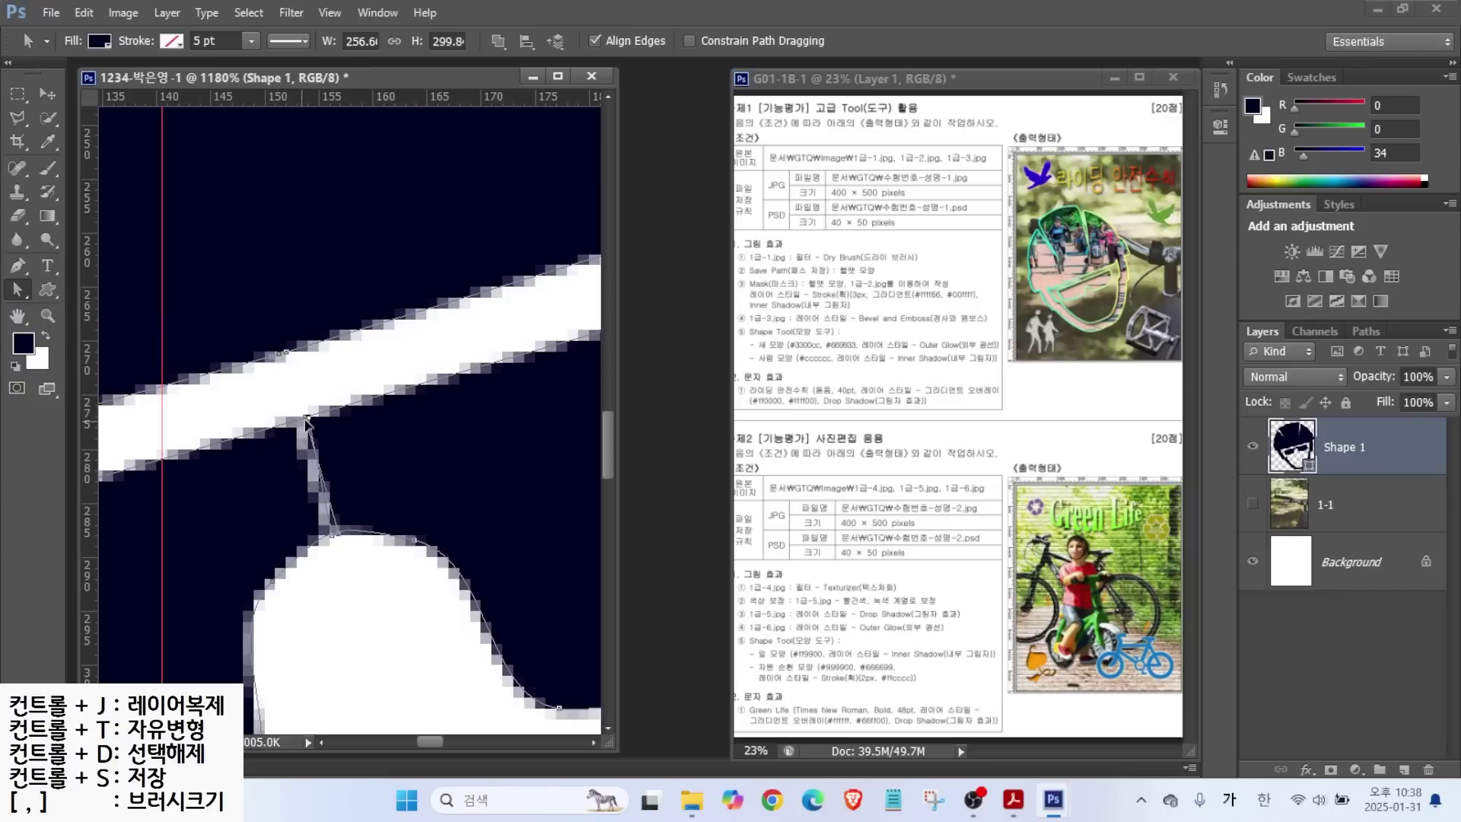
{"action": "left_click", "coordinate": [314, 421]}
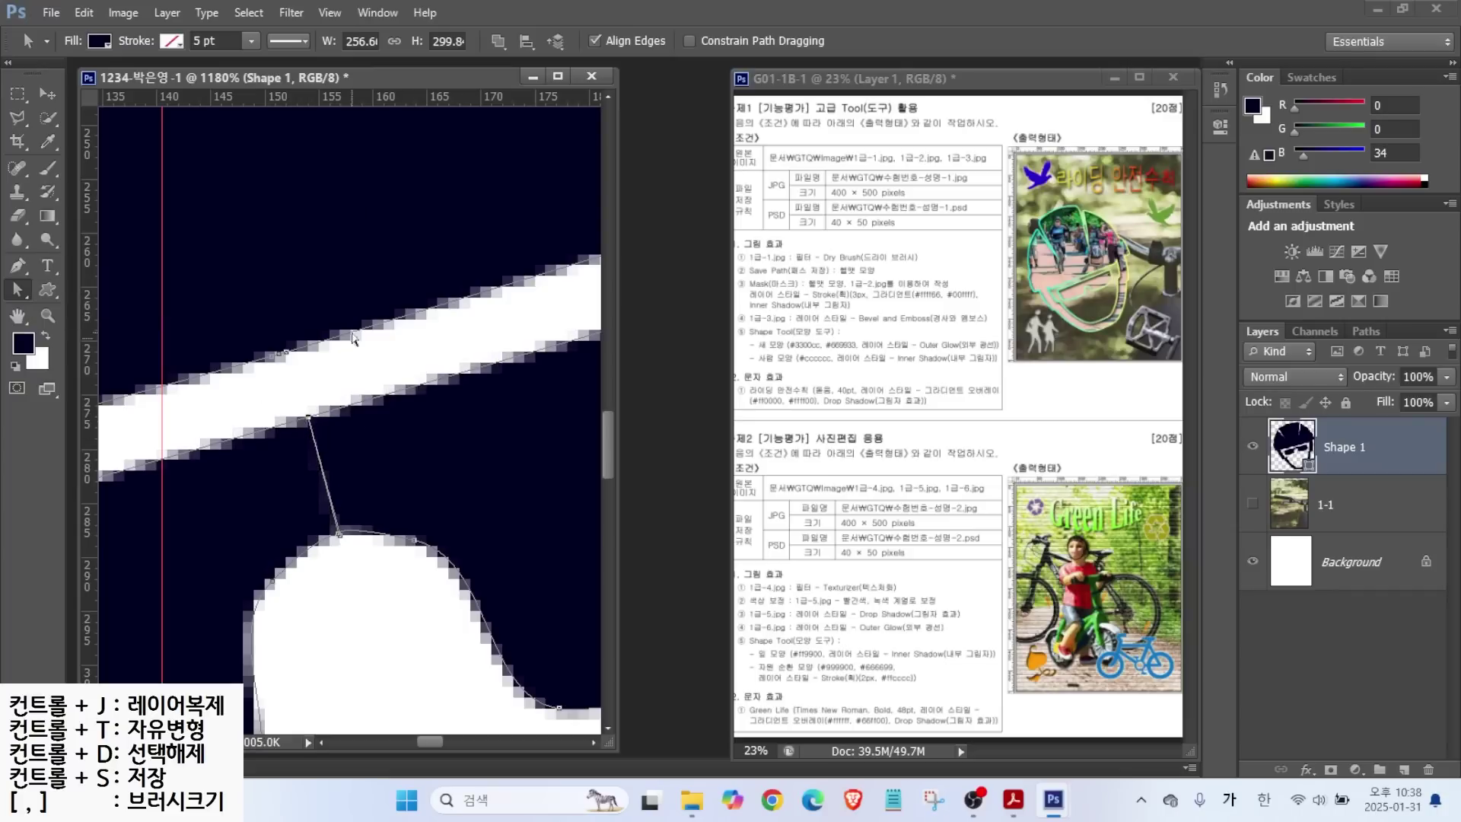
{"action": "left_click", "coordinate": [498, 40]}
{"action": "left_click", "coordinate": [533, 69]}
{"action": "key", "text": "p"}
Fit the whole helmet image on screen with the Hand tool.
{"action": "left_click", "coordinate": [559, 40]}
{"action": "left_click", "coordinate": [17, 314]}
{"action": "double_click", "coordinate": [17, 314]}
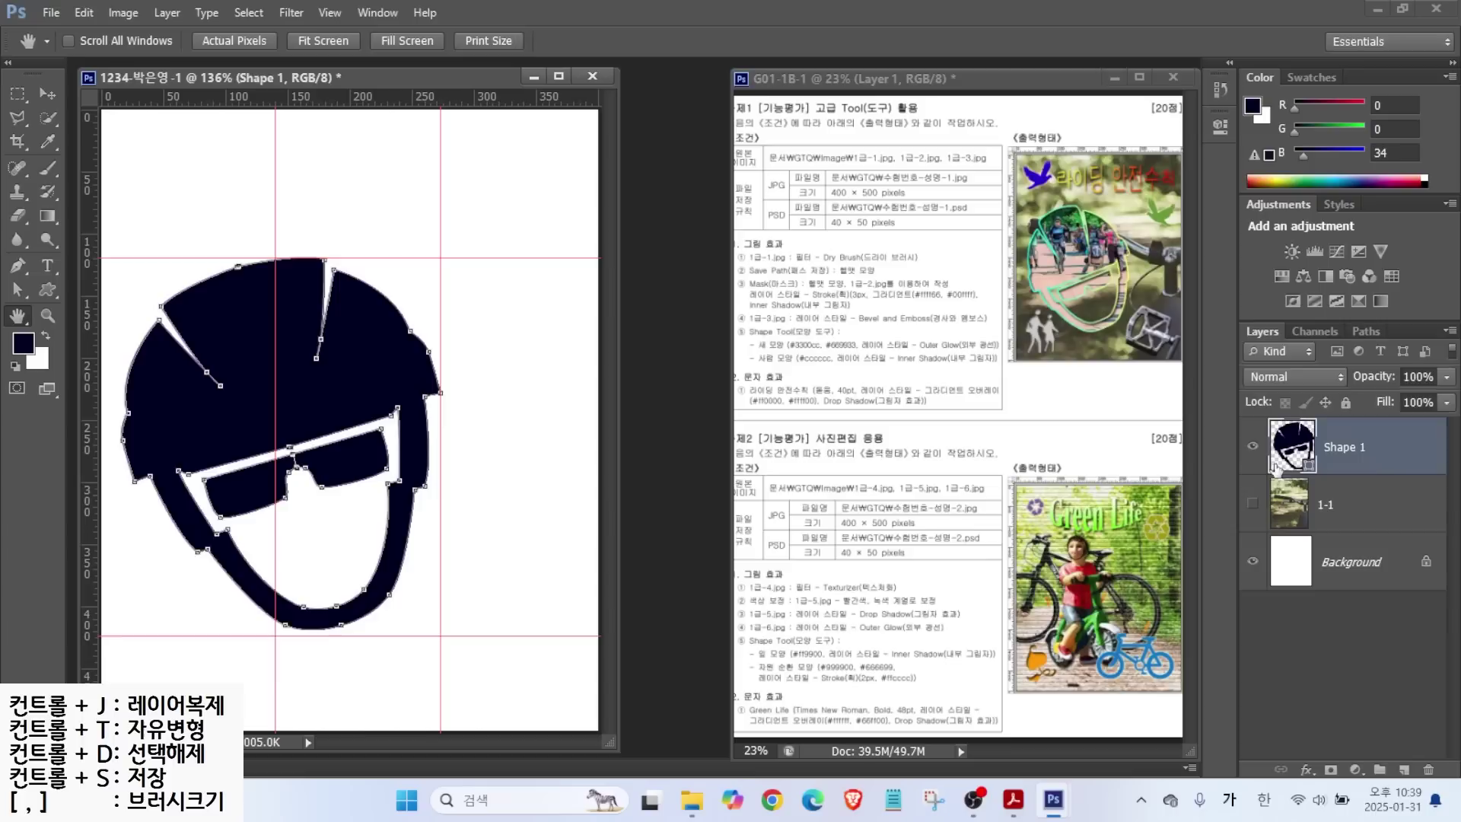
Select the Shape 1 helmet layer and show its path in the Paths panel.
{"action": "left_click", "coordinate": [1348, 481]}
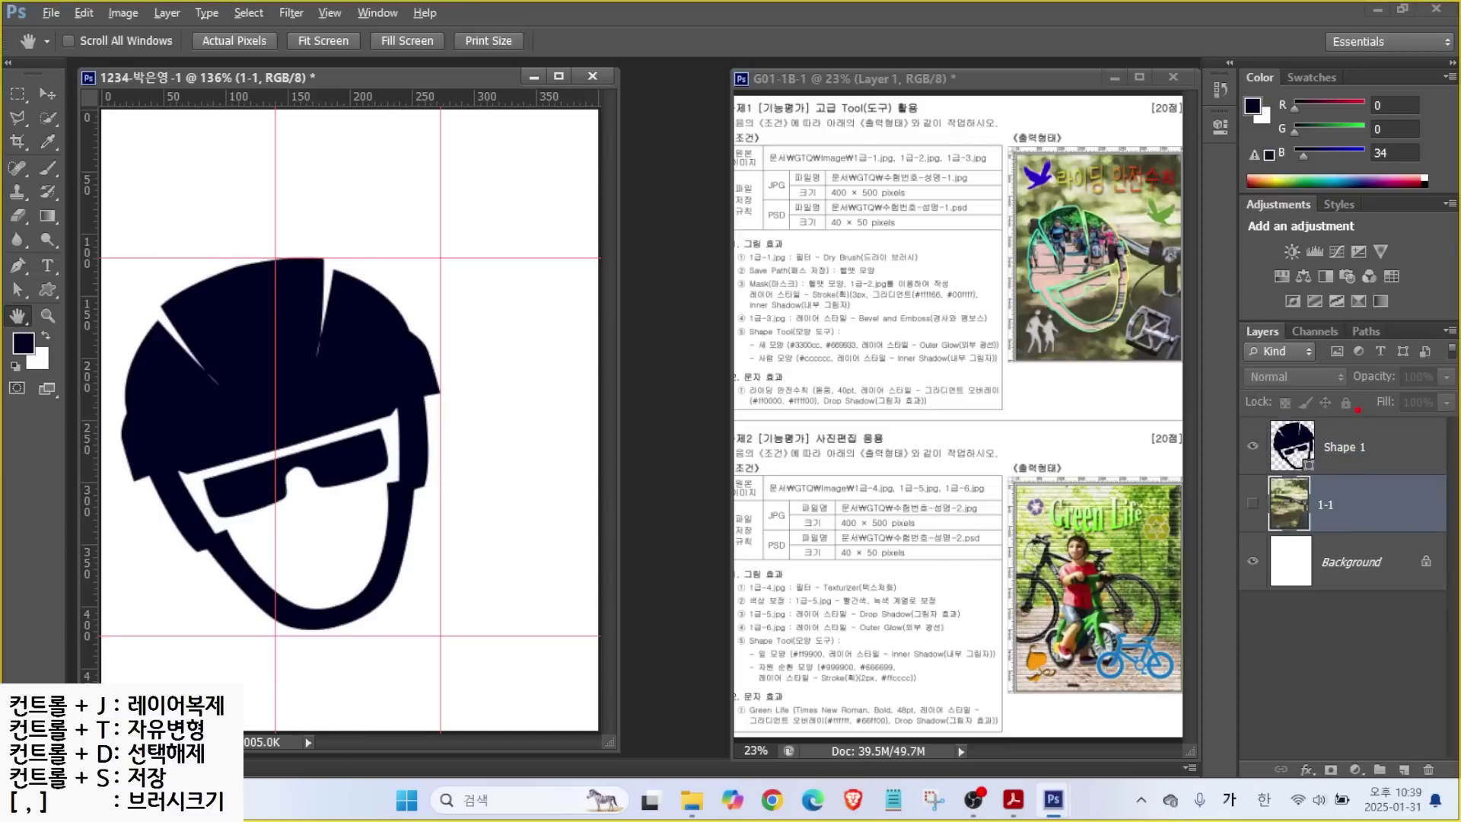
{"action": "mouse_move", "coordinate": [1285, 345]}
{"action": "left_mouse_down"}
{"action": "mouse_move", "coordinate": [1249, 301]}
{"action": "mouse_move", "coordinate": [1295, 342]}
{"action": "mouse_move", "coordinate": [1298, 283]}
{"action": "mouse_move", "coordinate": [1367, 313]}
{"action": "left_mouse_up"}
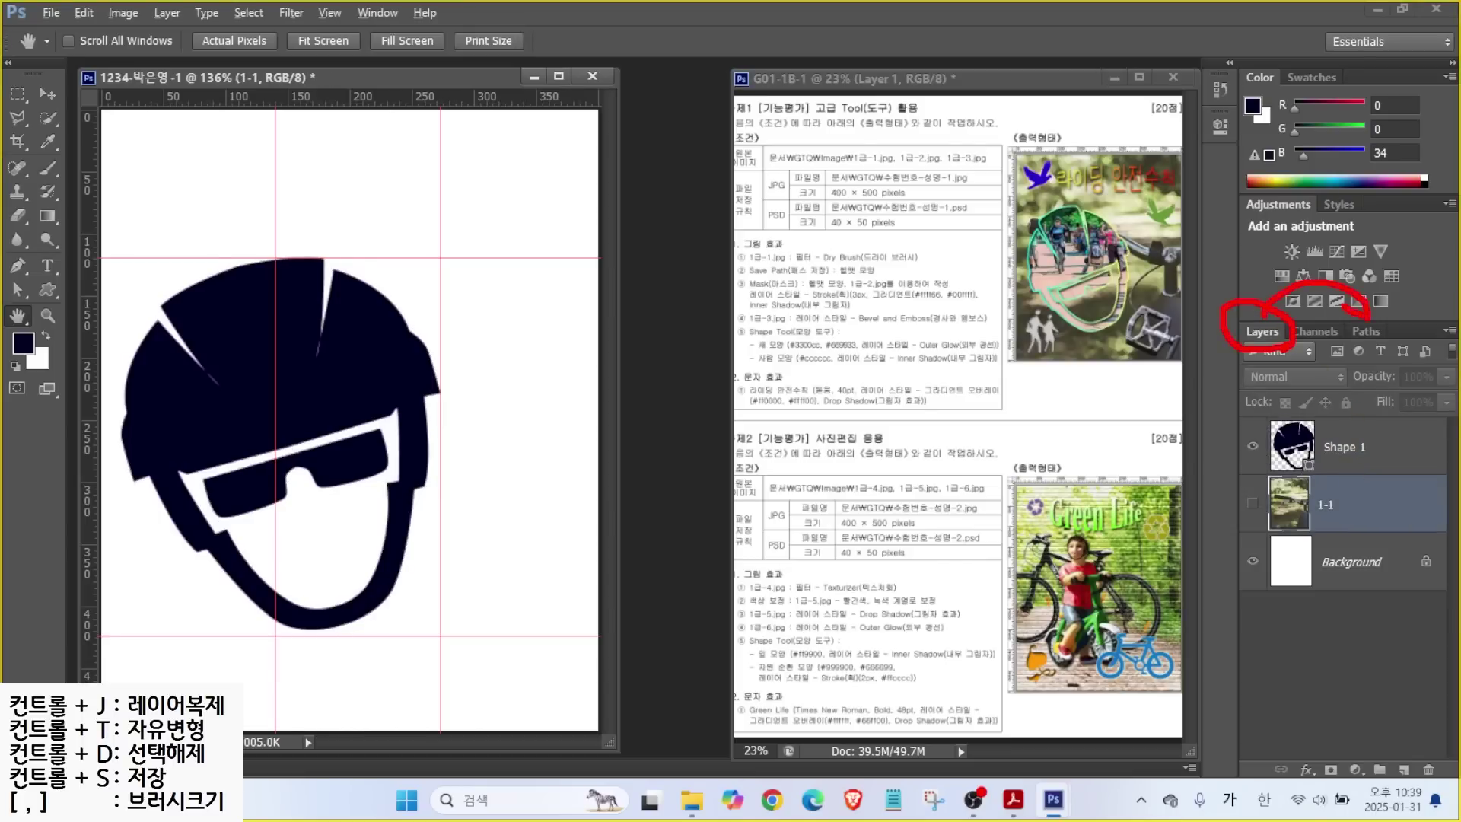
{"action": "left_click", "coordinate": [1362, 448]}
{"action": "left_click", "coordinate": [1363, 329]}
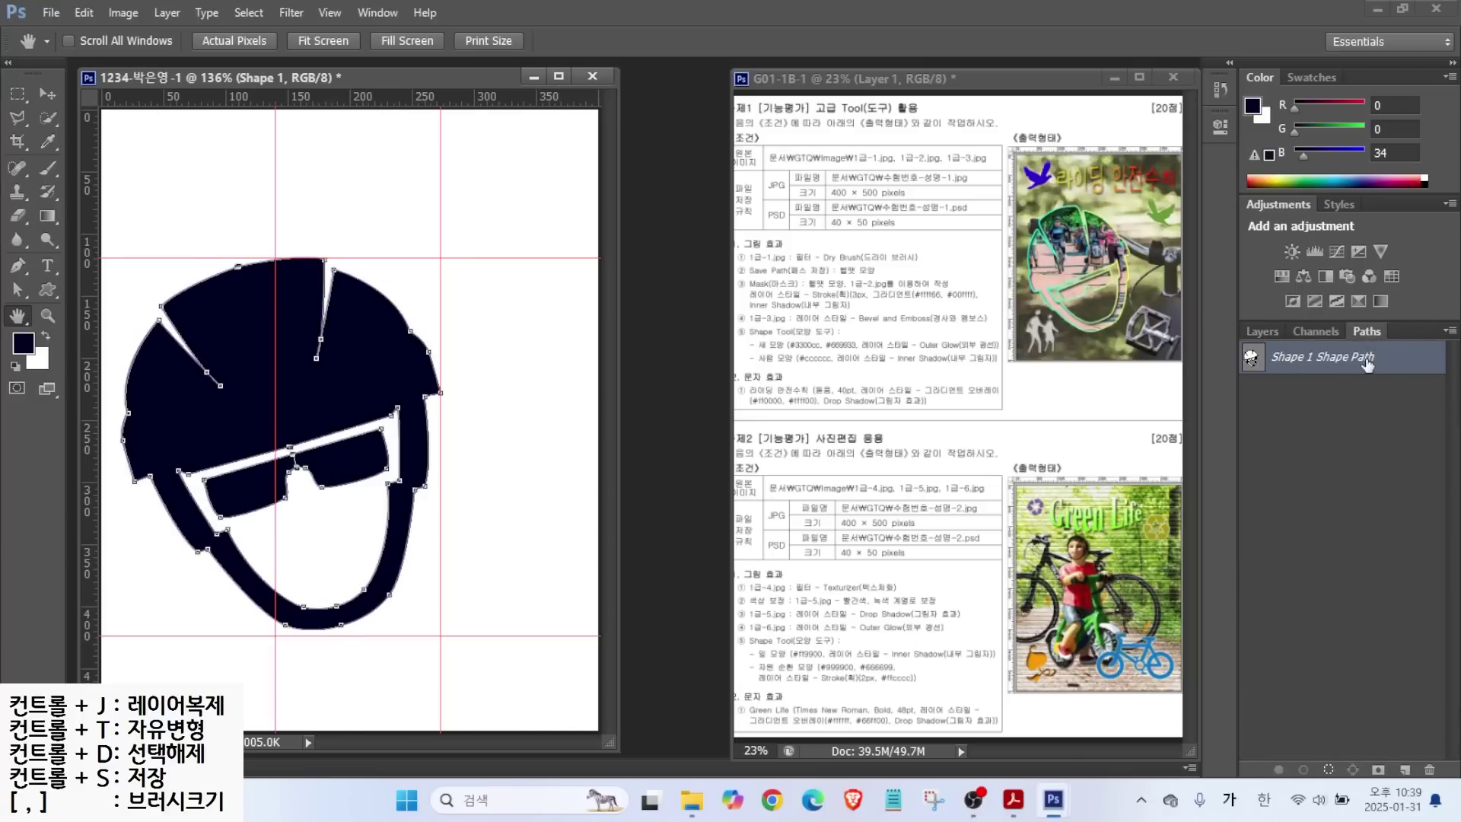
{"action": "double_click", "coordinate": [1400, 361]}
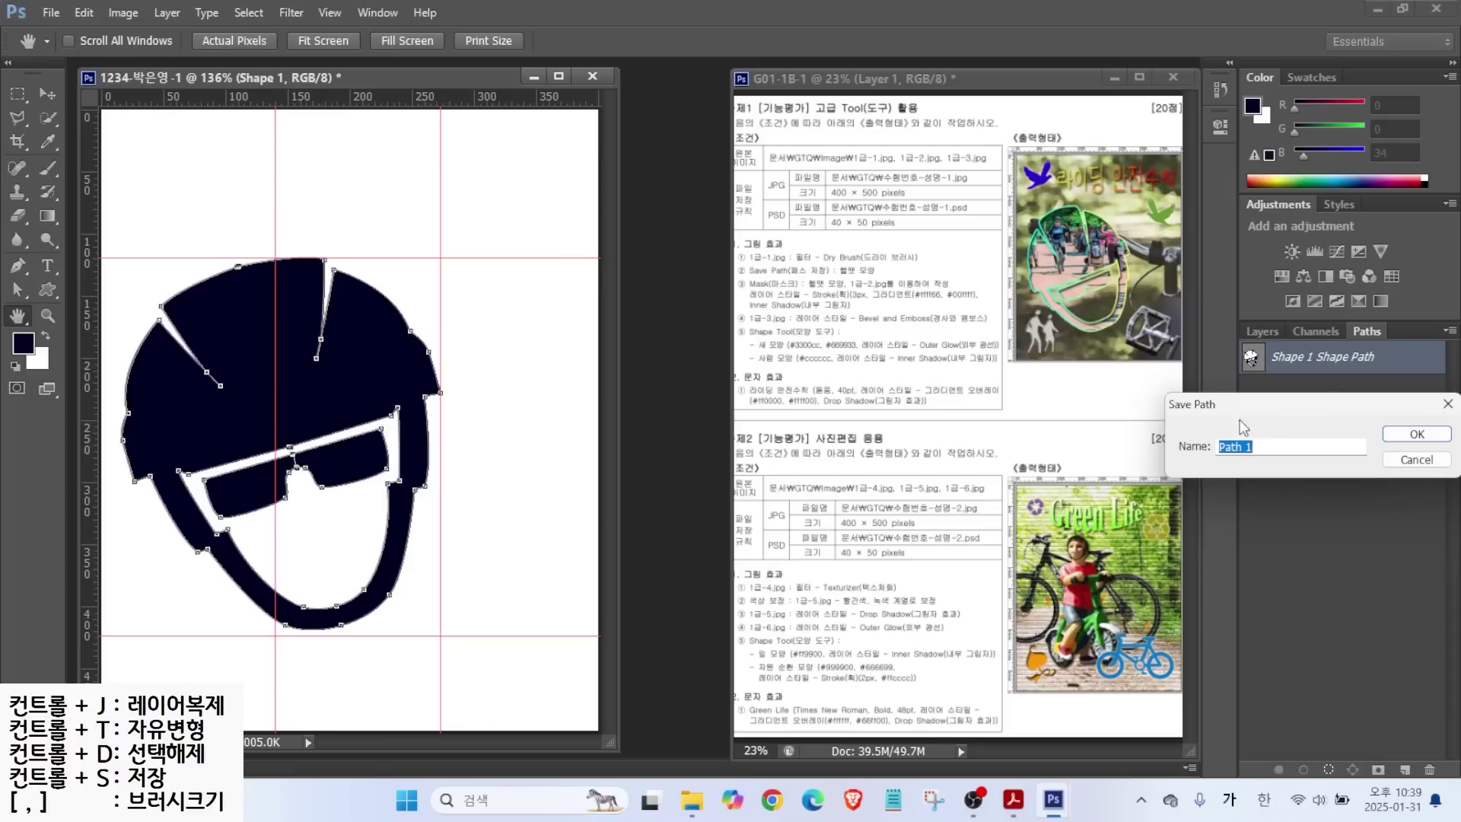
{"action": "left_click", "coordinate": [1447, 403]}
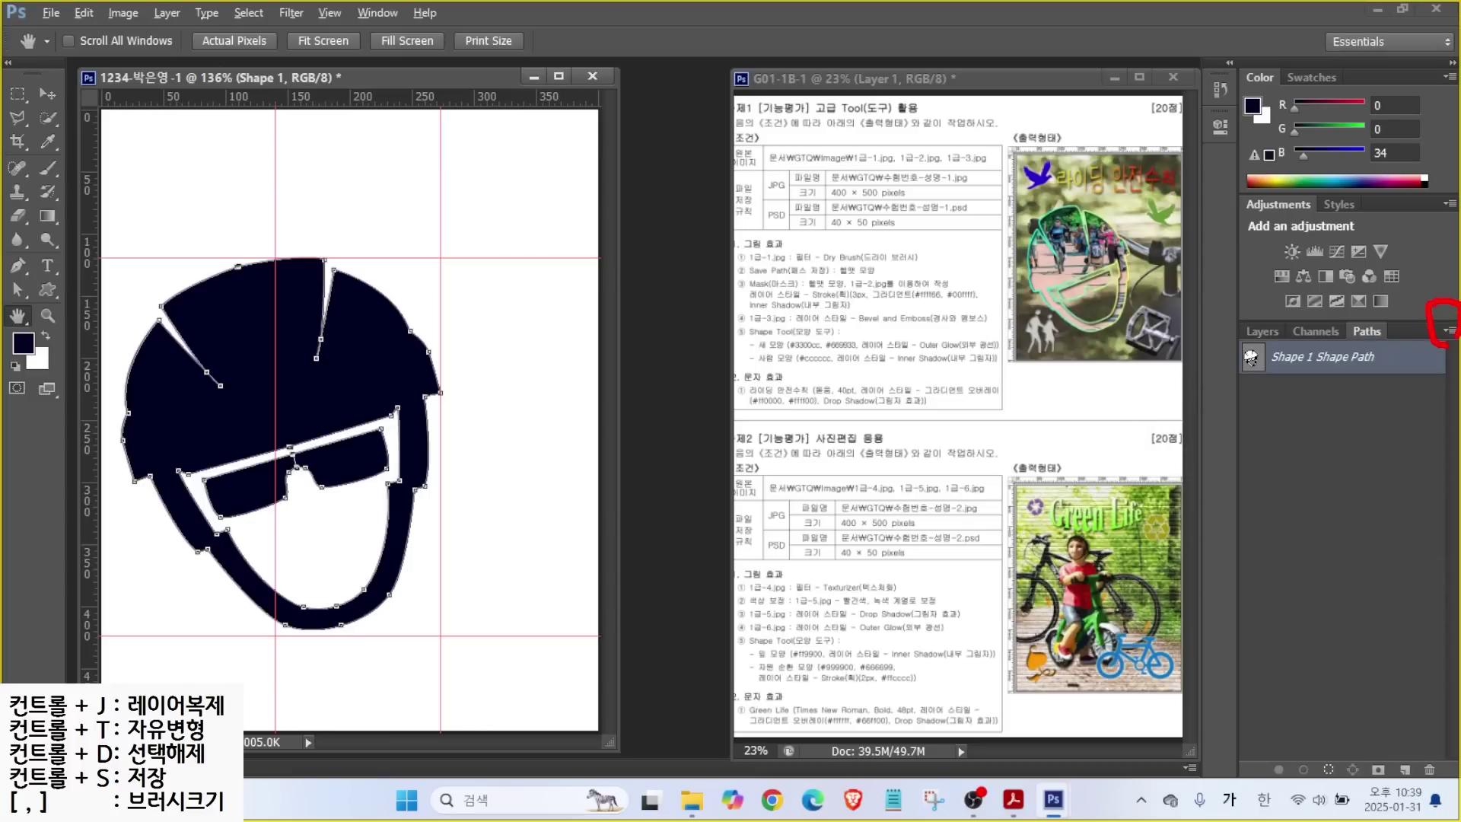
Save the helmet's shape path as 헬멧 모양 from the Paths panel menu.
{"action": "left_click", "coordinate": [1449, 331]}
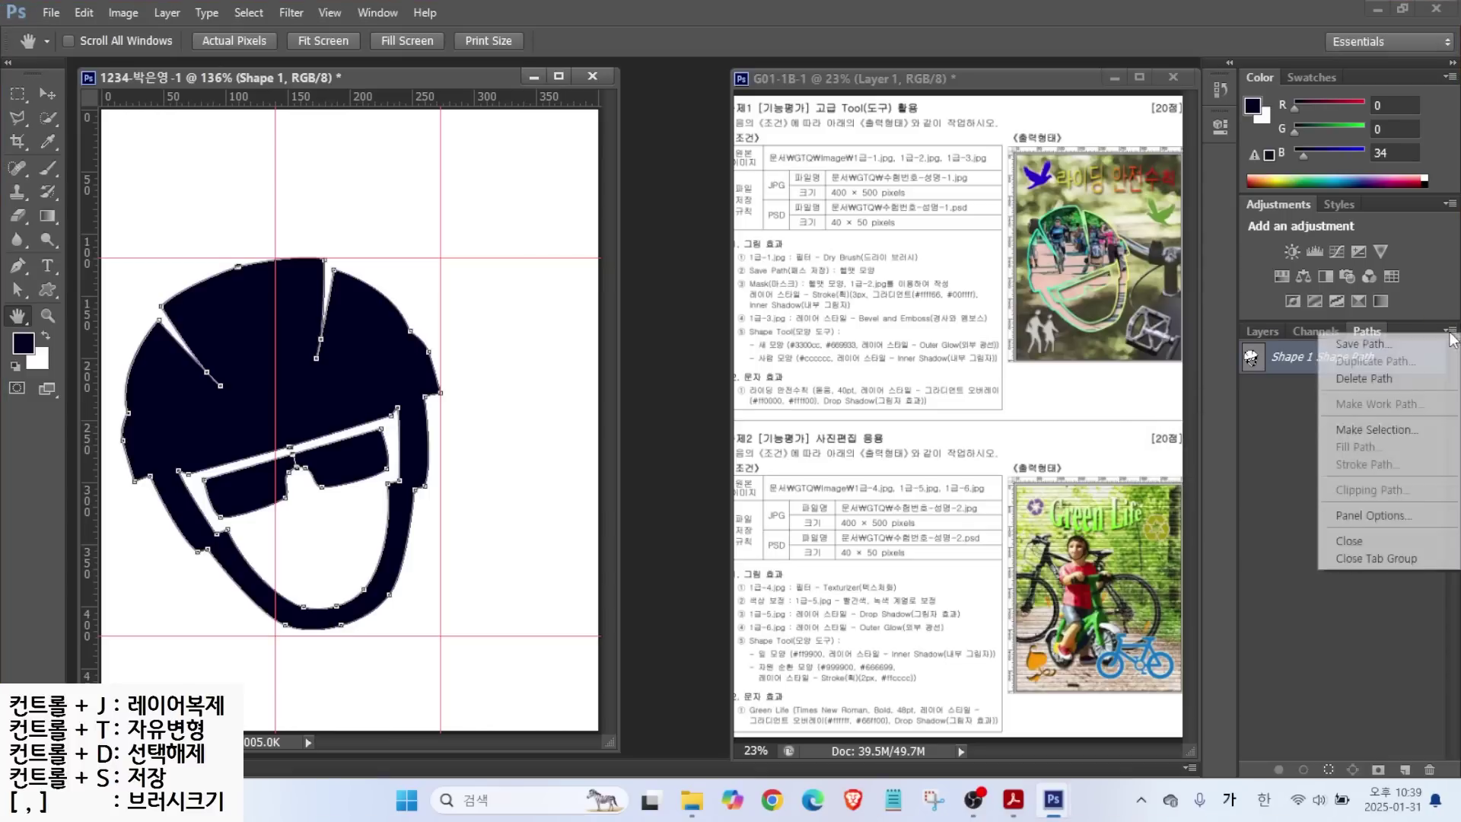
{"action": "left_click", "coordinate": [1362, 344]}
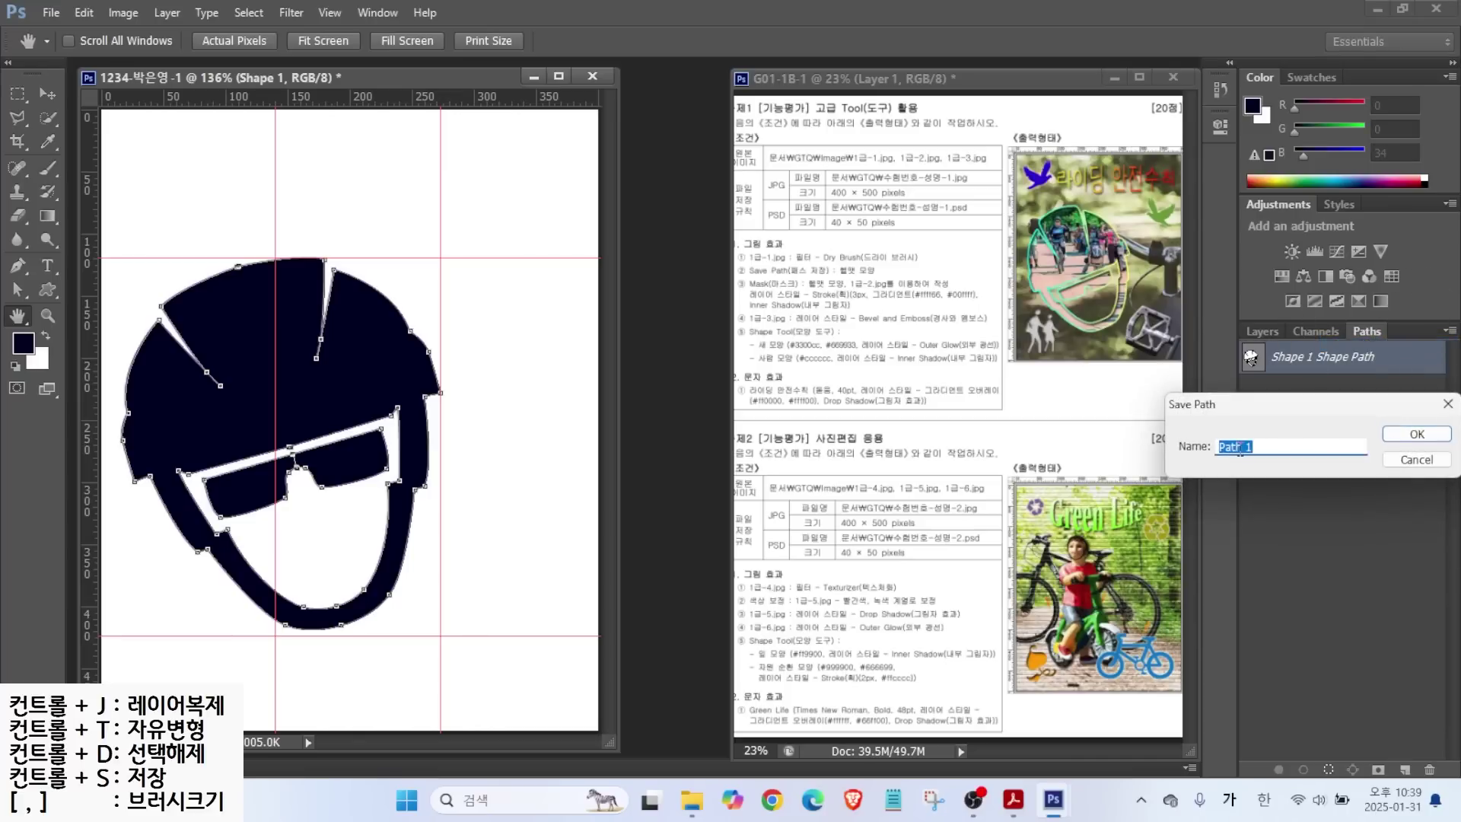
{"action": "type", "text": "ㅎ멧 모야ㅇ"}
{"action": "key", "text": "Return"}
Select the saved 헬멧 모양 path to display its outline on the helmet.
{"action": "left_click", "coordinate": [1347, 478]}
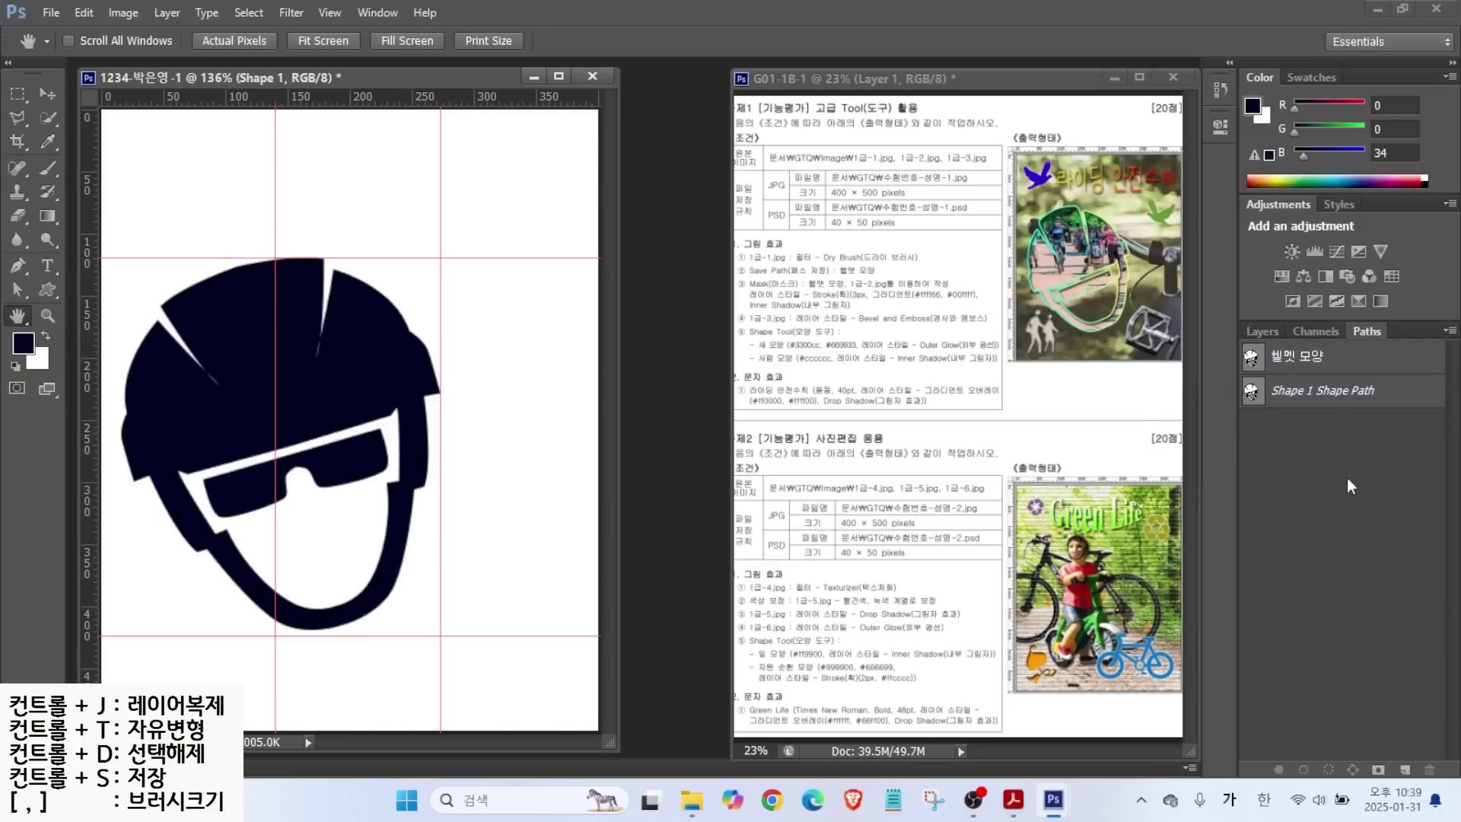
{"action": "left_click", "coordinate": [1324, 396]}
{"action": "left_click", "coordinate": [1337, 356]}
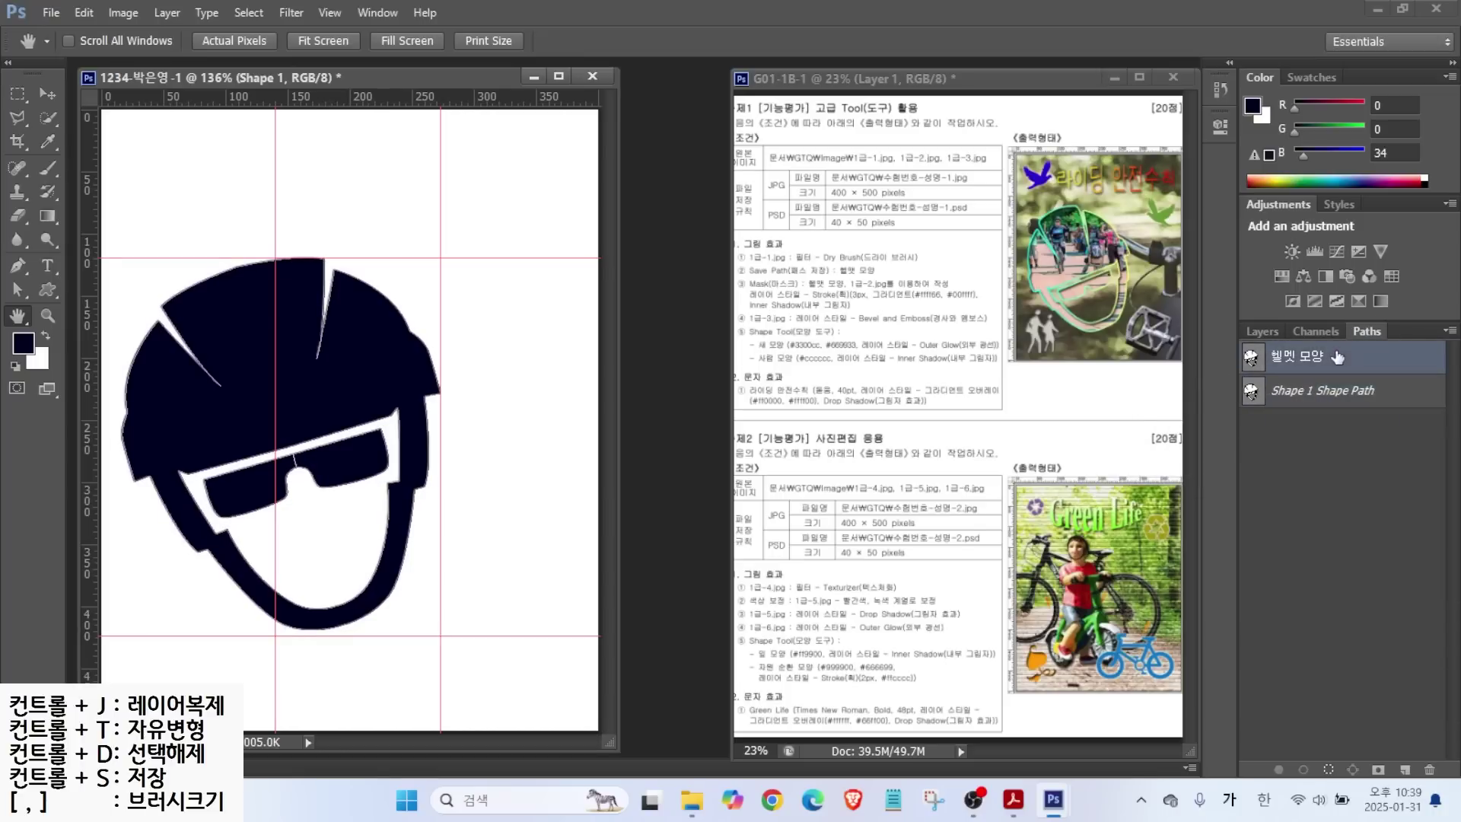
{"action": "left_click", "coordinate": [1320, 444]}
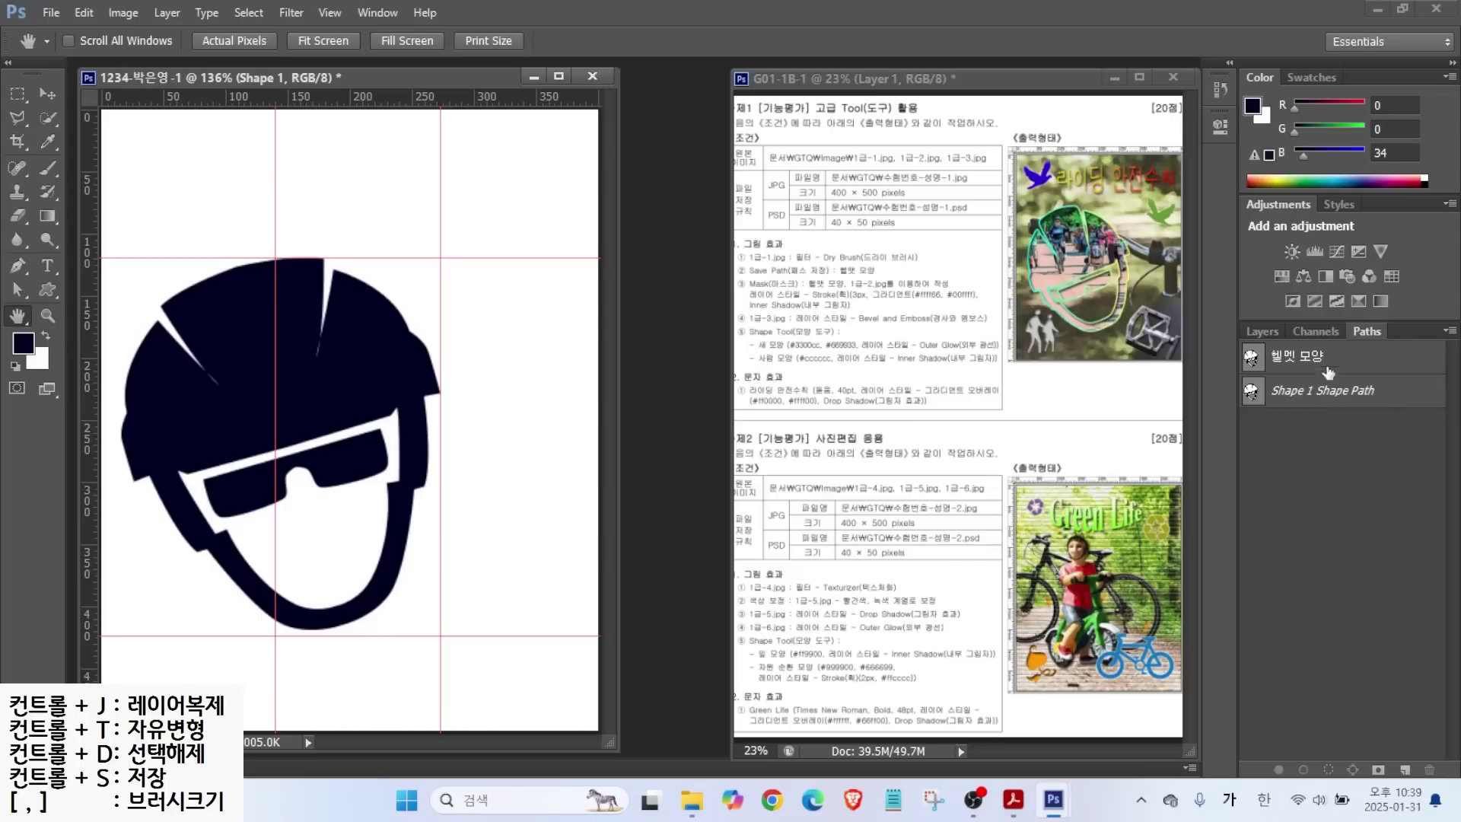
{"action": "left_click", "coordinate": [1310, 358]}
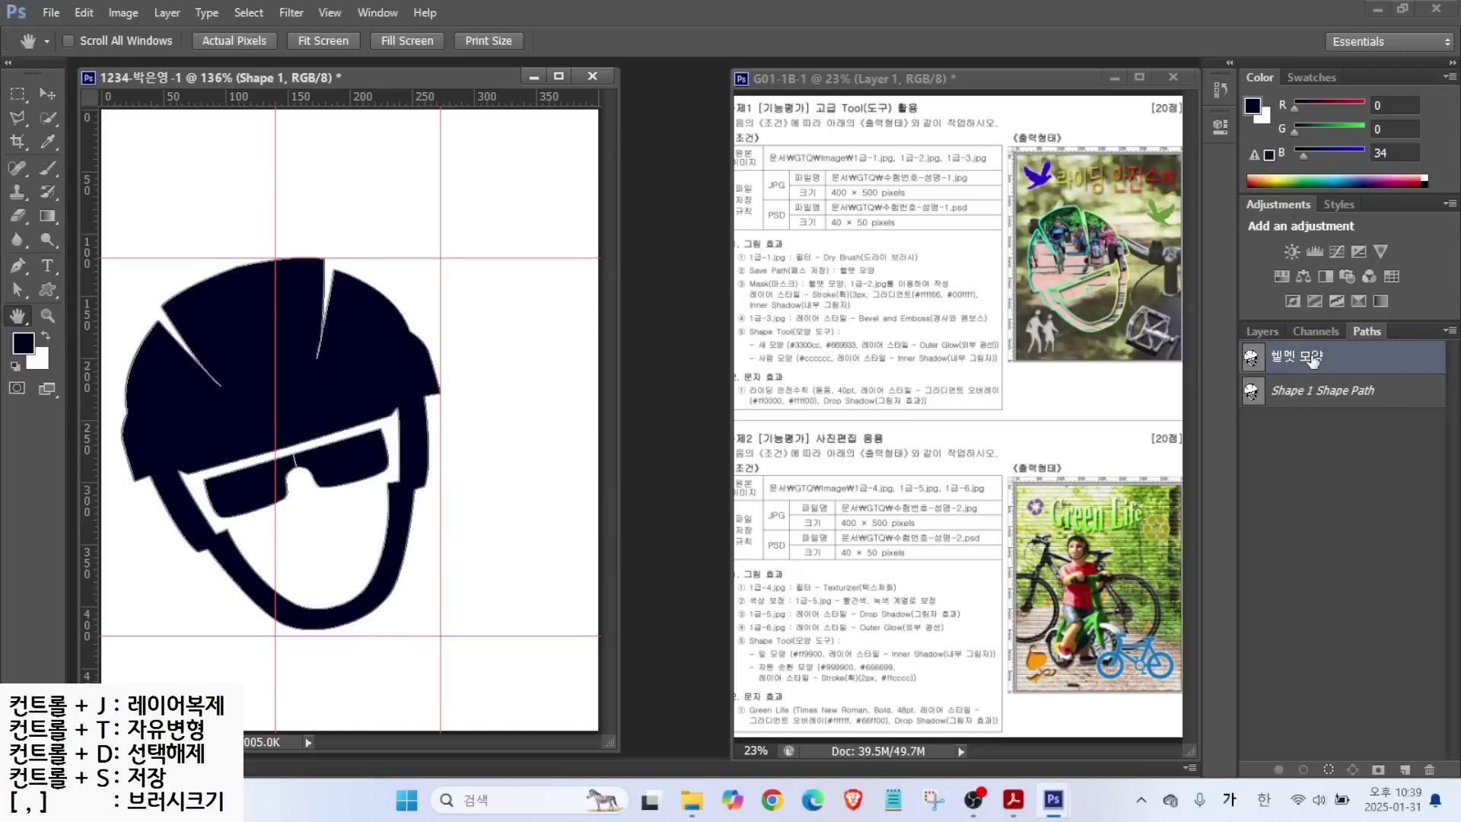
{"action": "left_click_drag", "start_coordinate": [1328, 451], "coordinate": [1349, 485]}
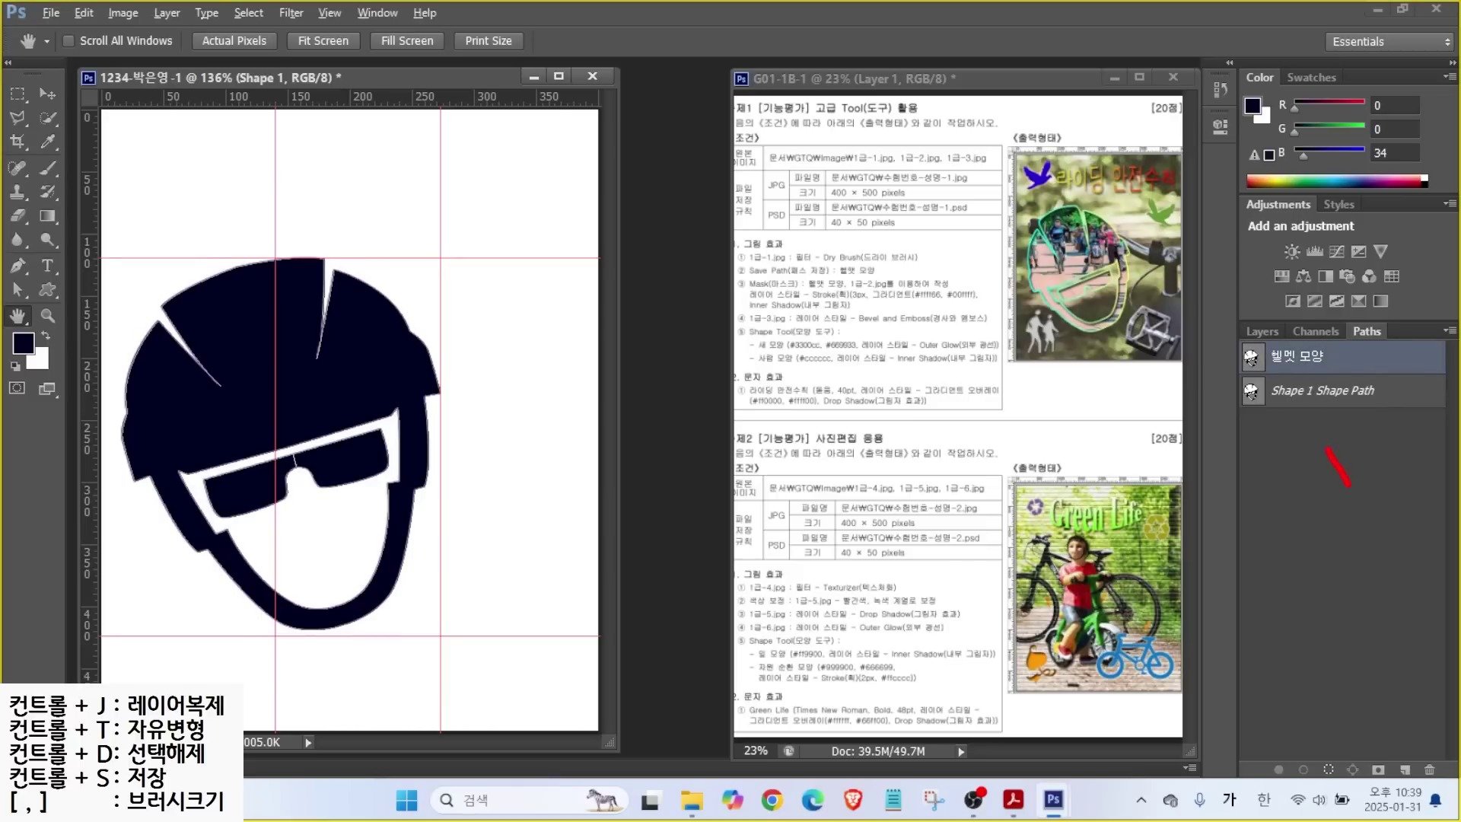
Deselect the path outline and turn on visibility of layer 1-1 in the Layers panel.
{"action": "key", "text": "Escape"}
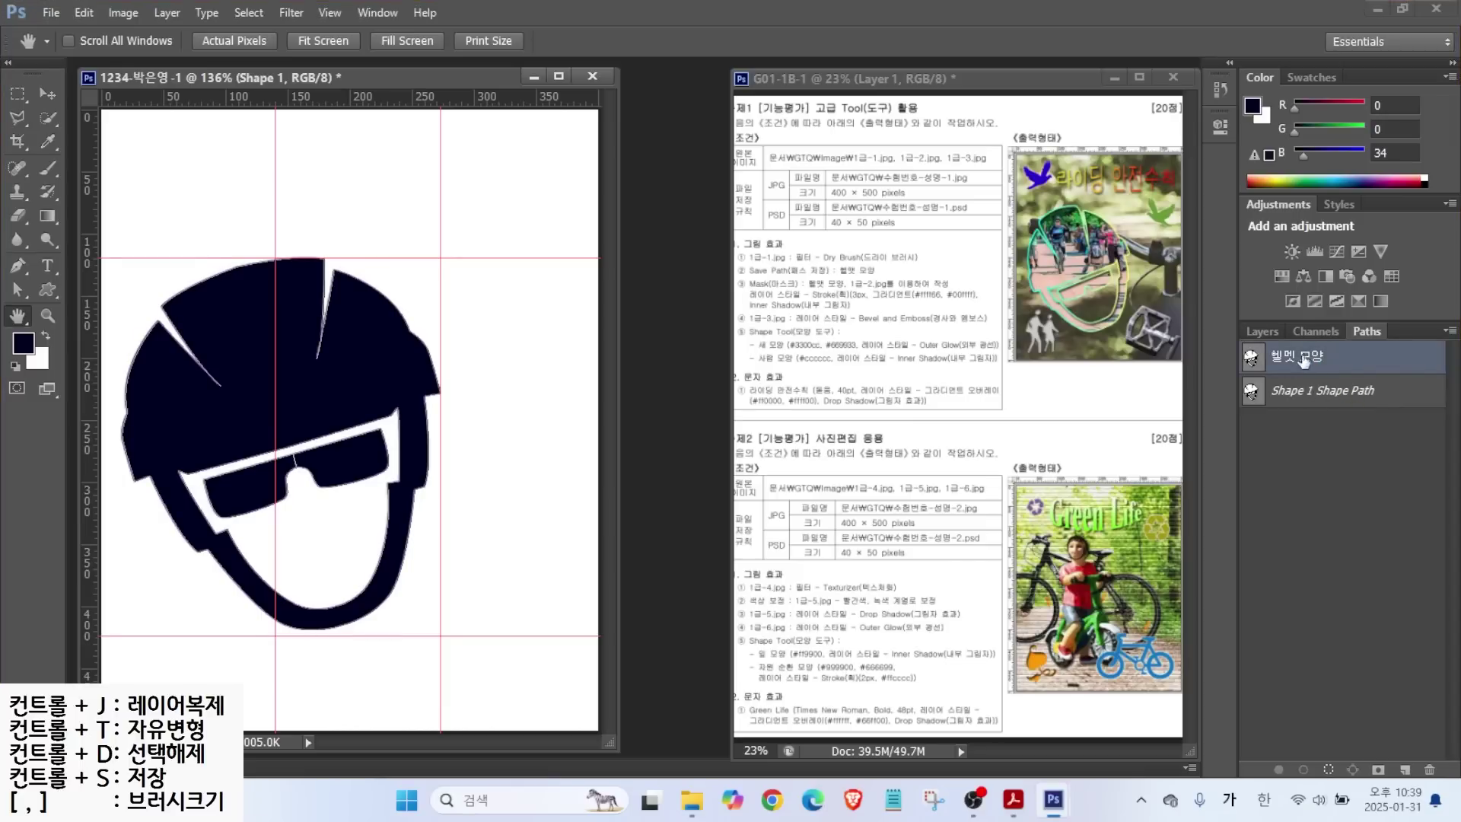
{"action": "left_click", "coordinate": [1313, 442]}
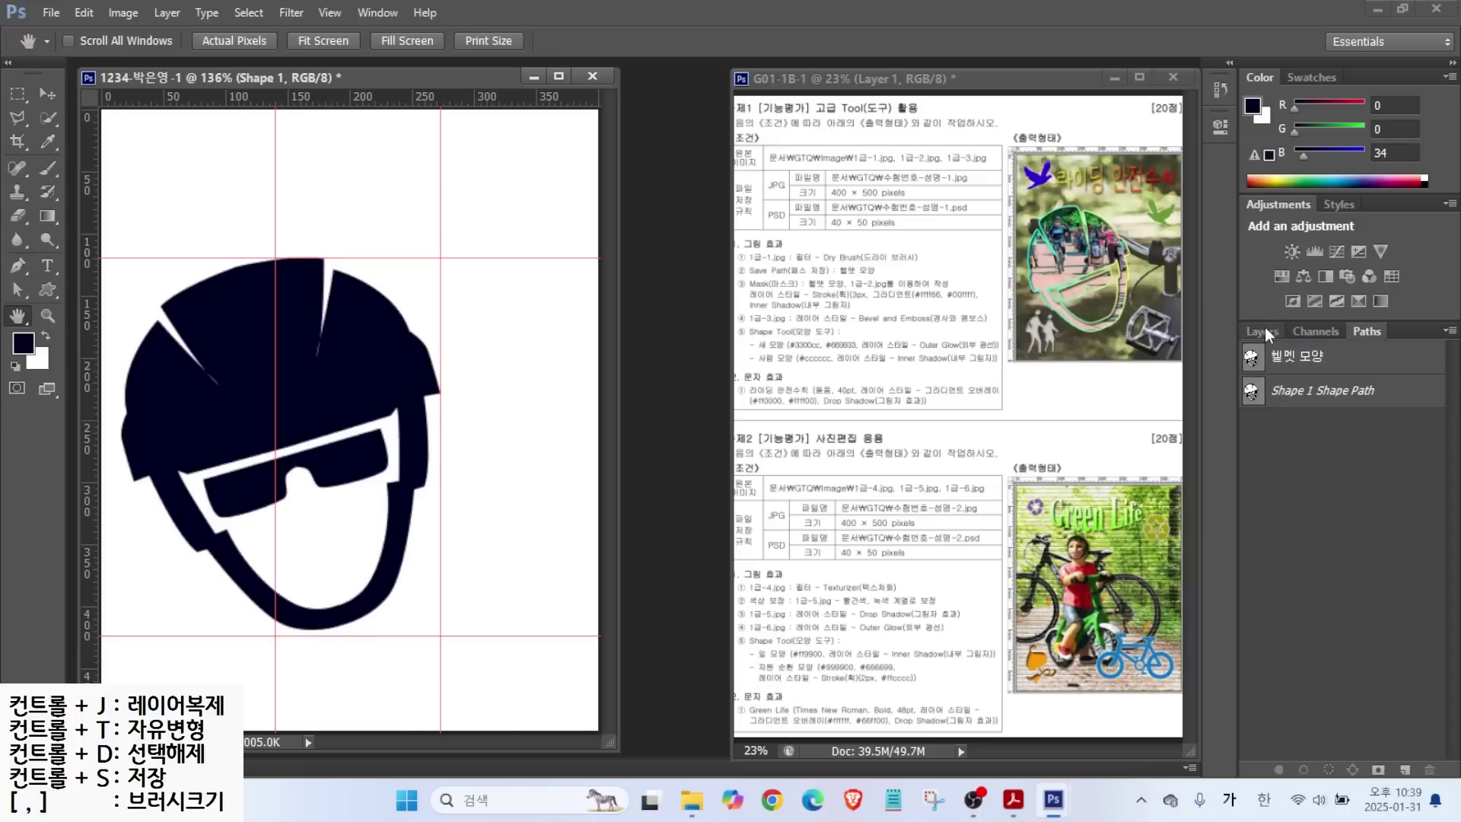
{"action": "left_click", "coordinate": [1262, 331]}
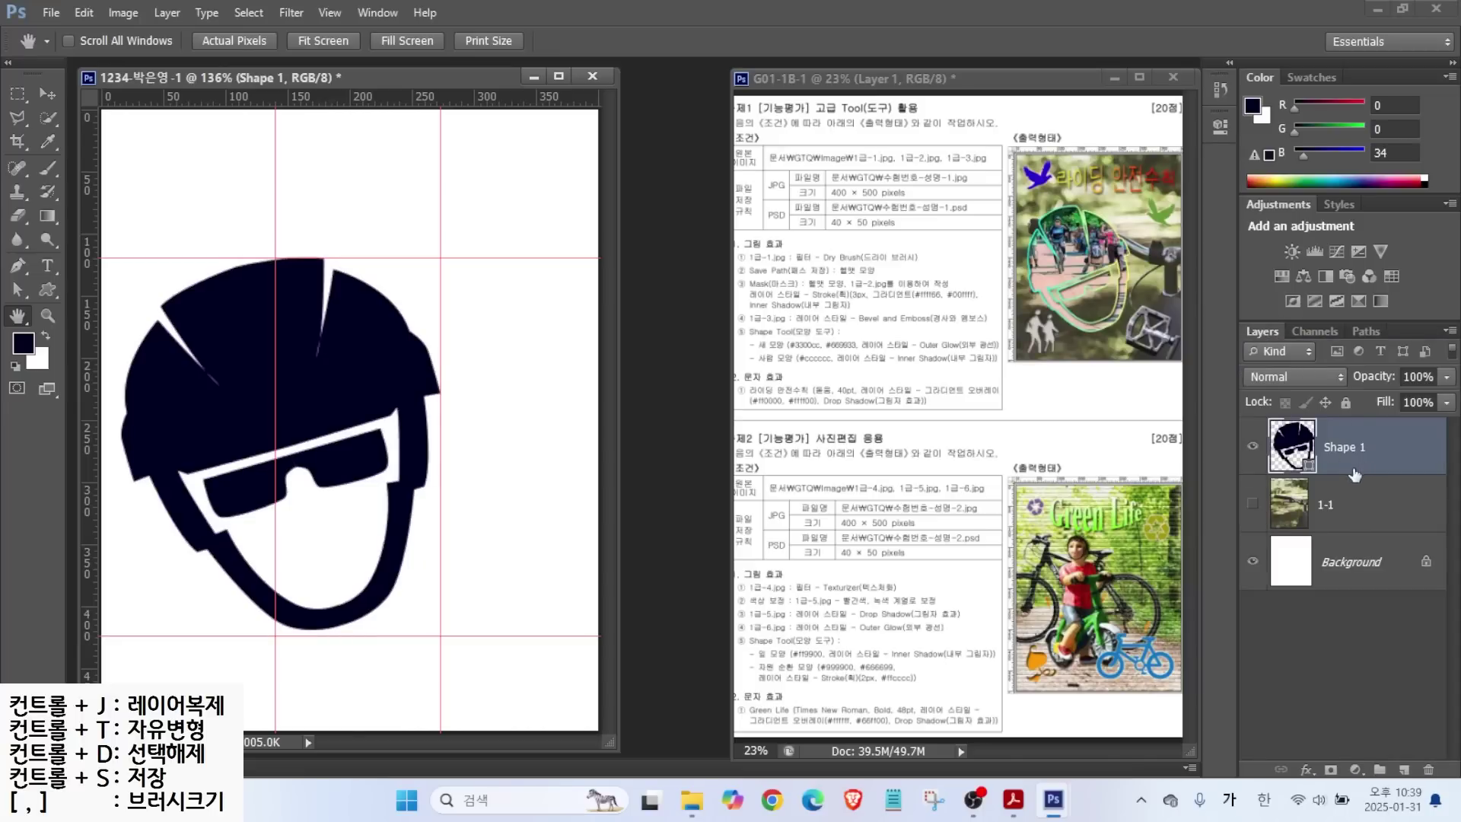
{"action": "left_click", "coordinate": [1253, 508]}
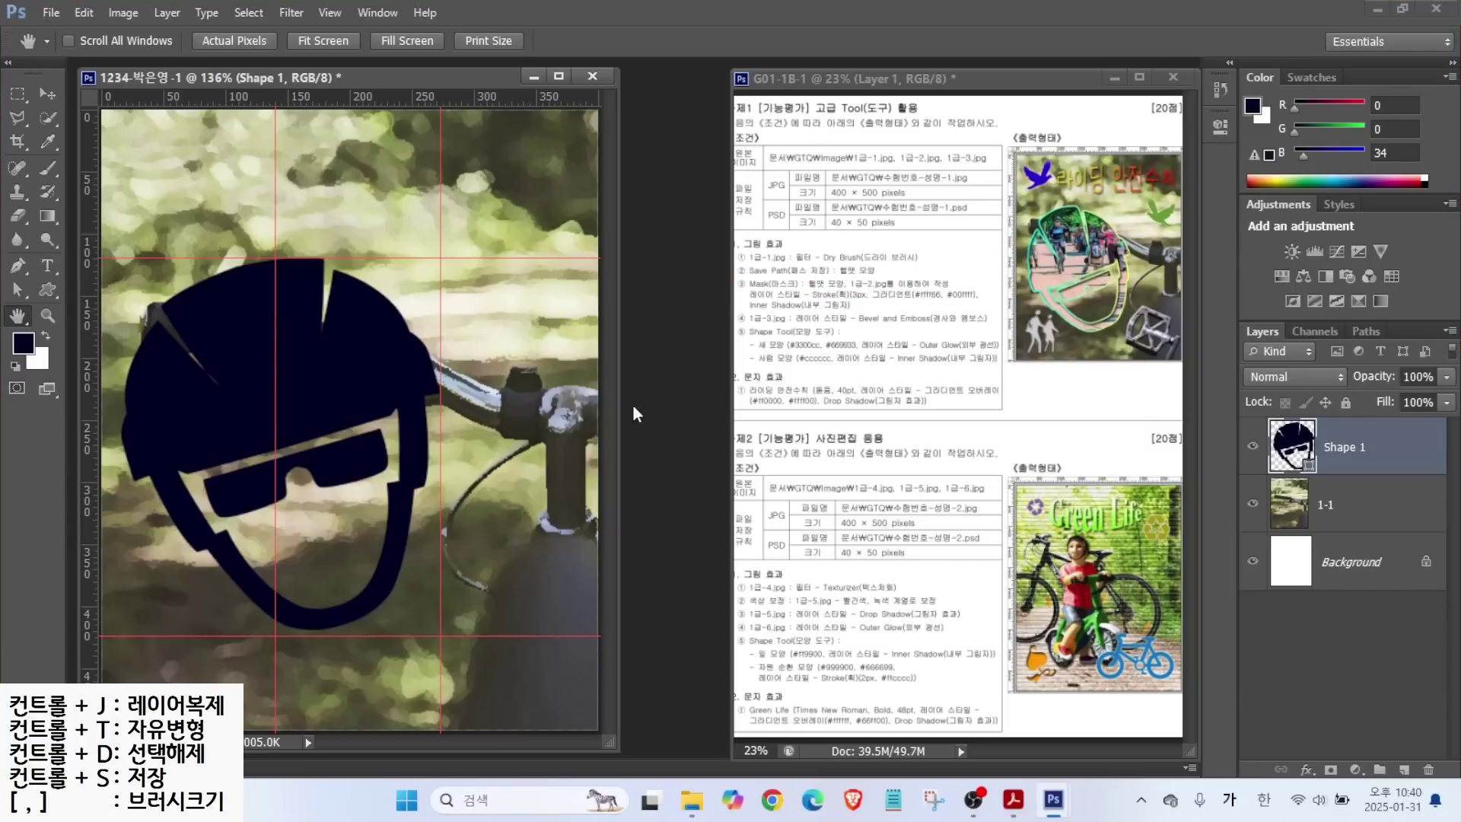
Open the 1급-2.jpg race photo and position its window.
{"action": "left_click", "coordinate": [51, 12]}
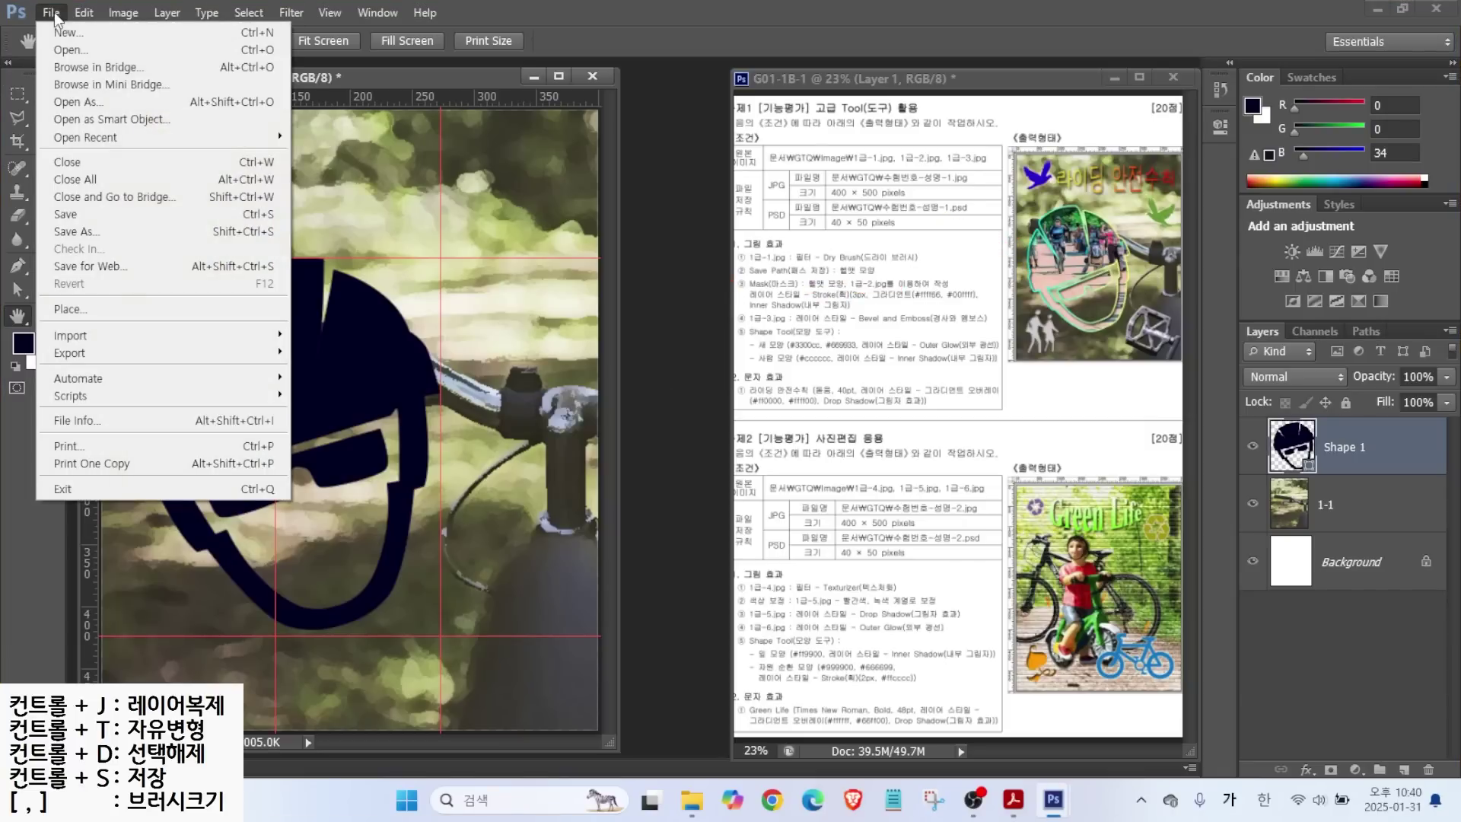
{"action": "left_click", "coordinate": [61, 43]}
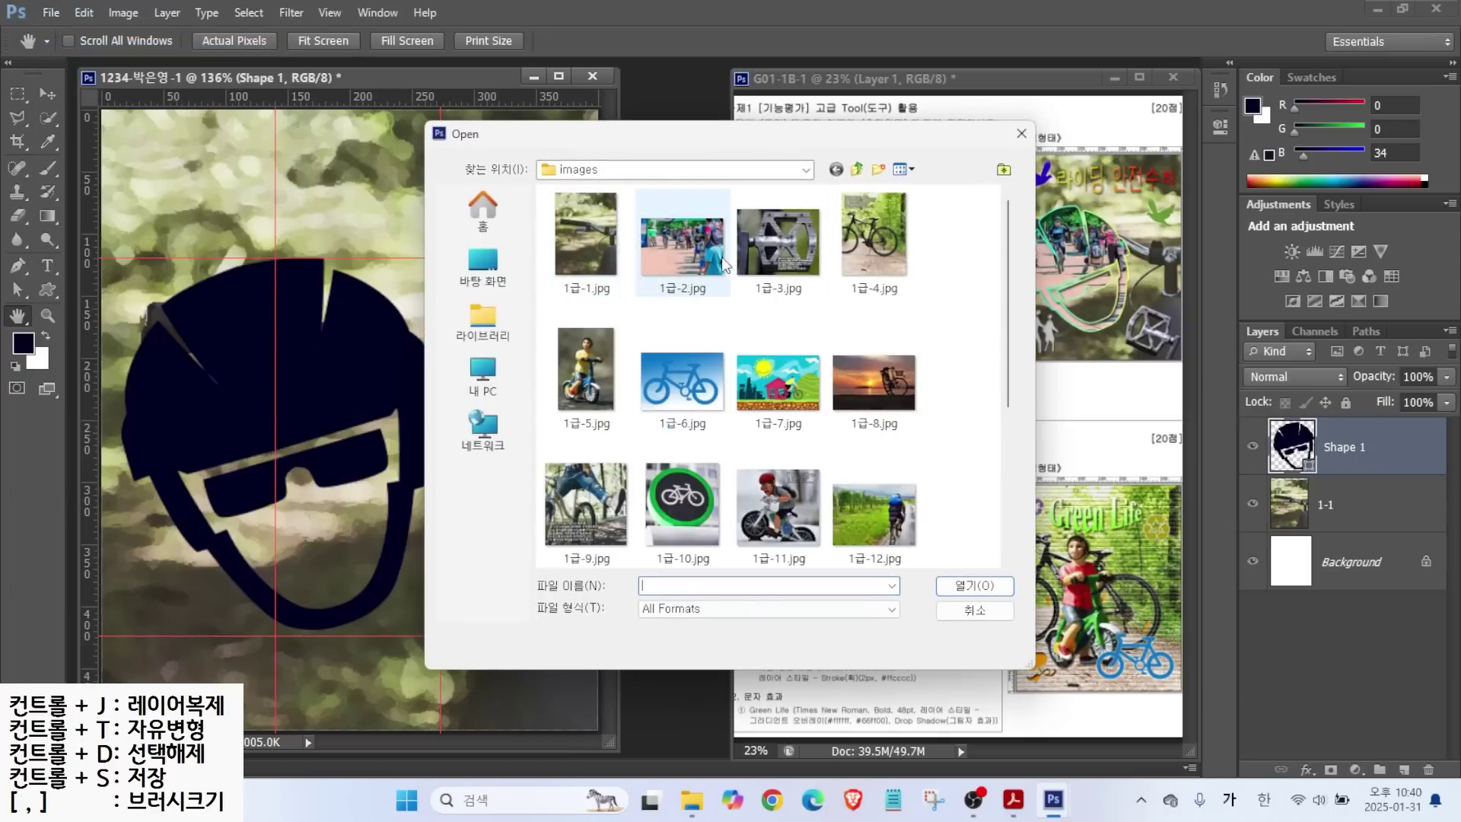
{"action": "left_click", "coordinate": [670, 261]}
{"action": "left_click", "coordinate": [973, 584]}
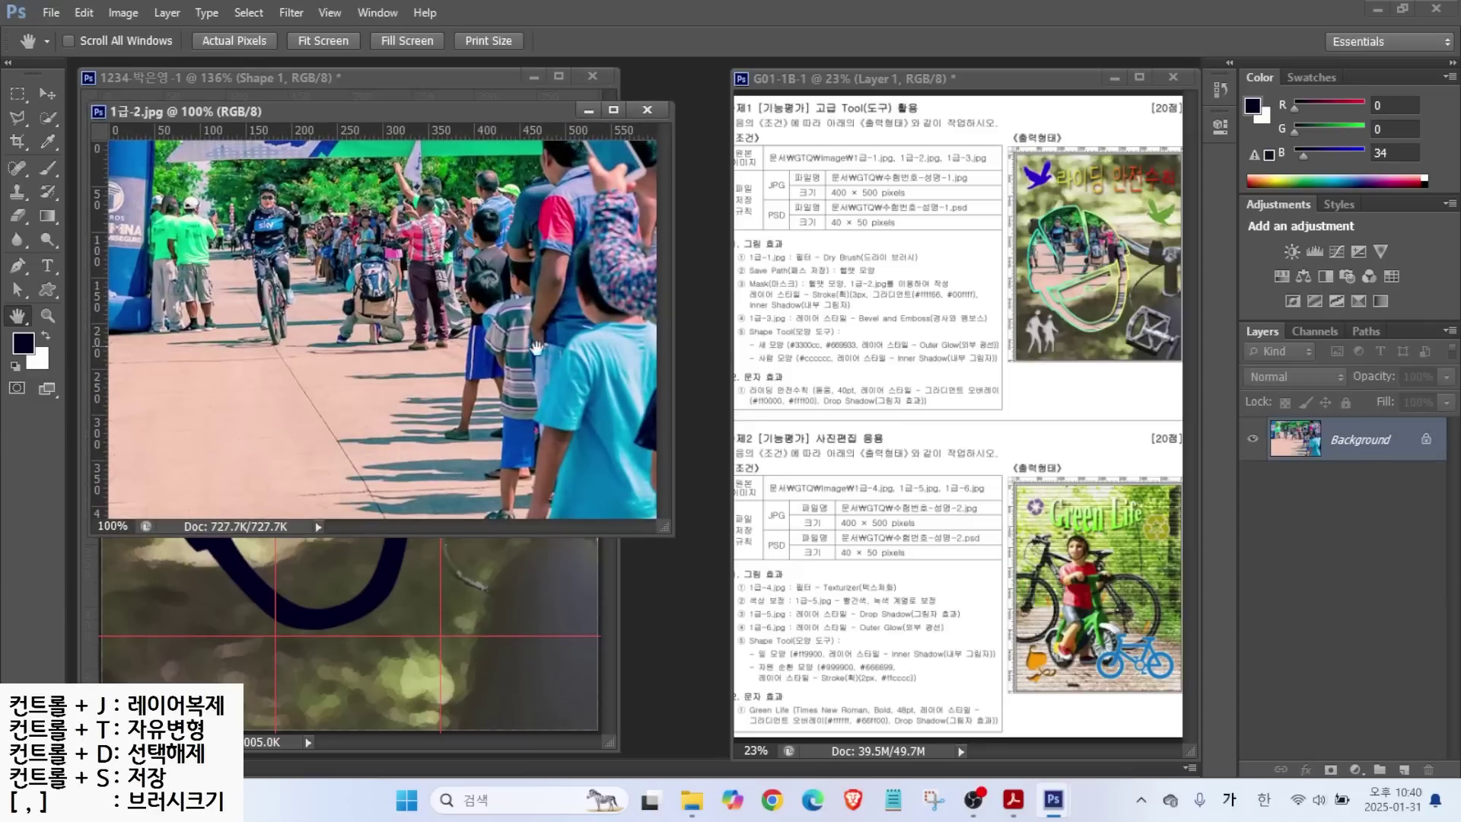
{"action": "left_click_drag", "start_coordinate": [338, 107], "coordinate": [610, 308]}
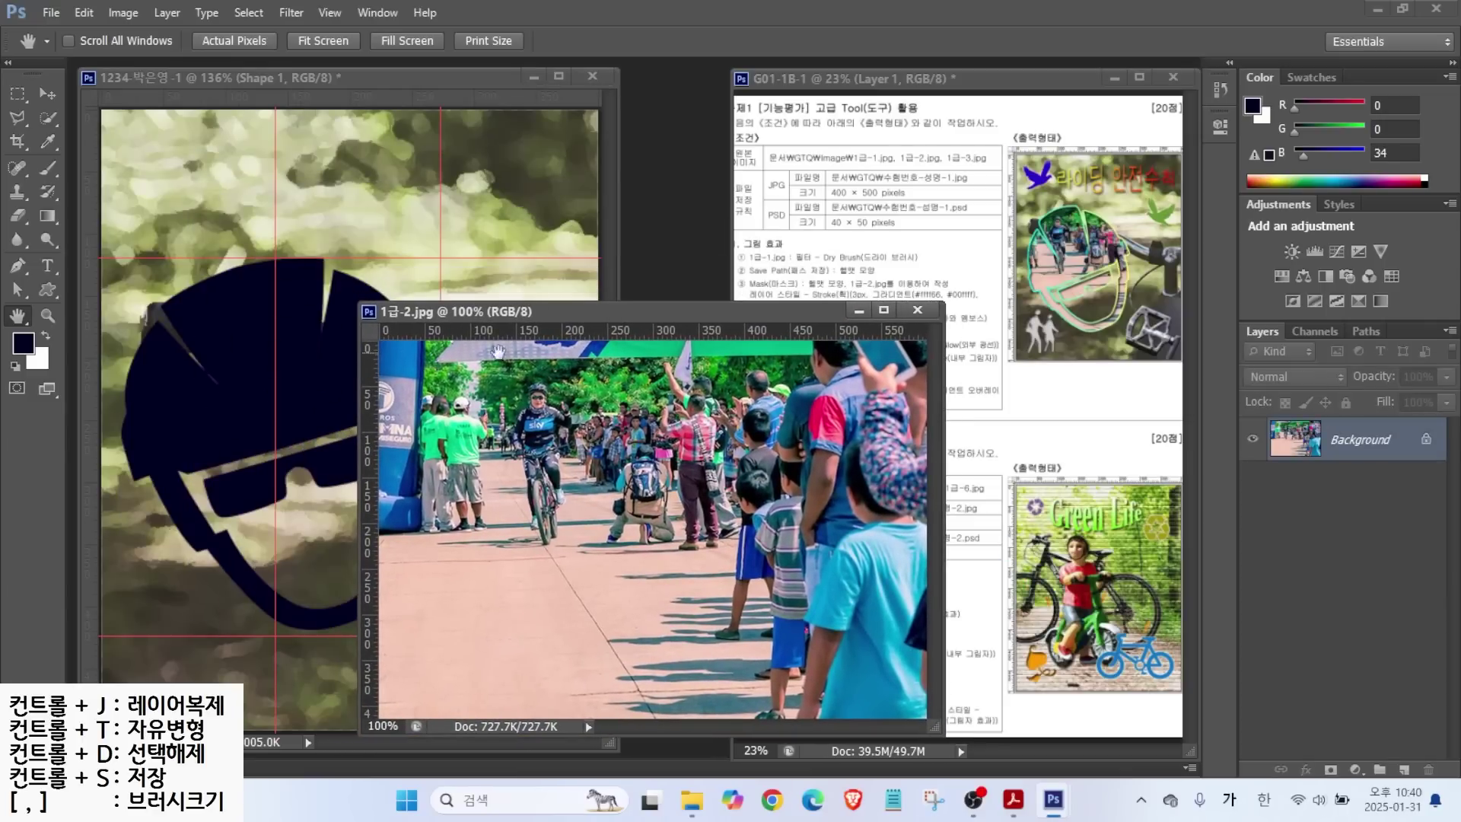
{"action": "left_click_drag", "start_coordinate": [581, 313], "coordinate": [614, 289]}
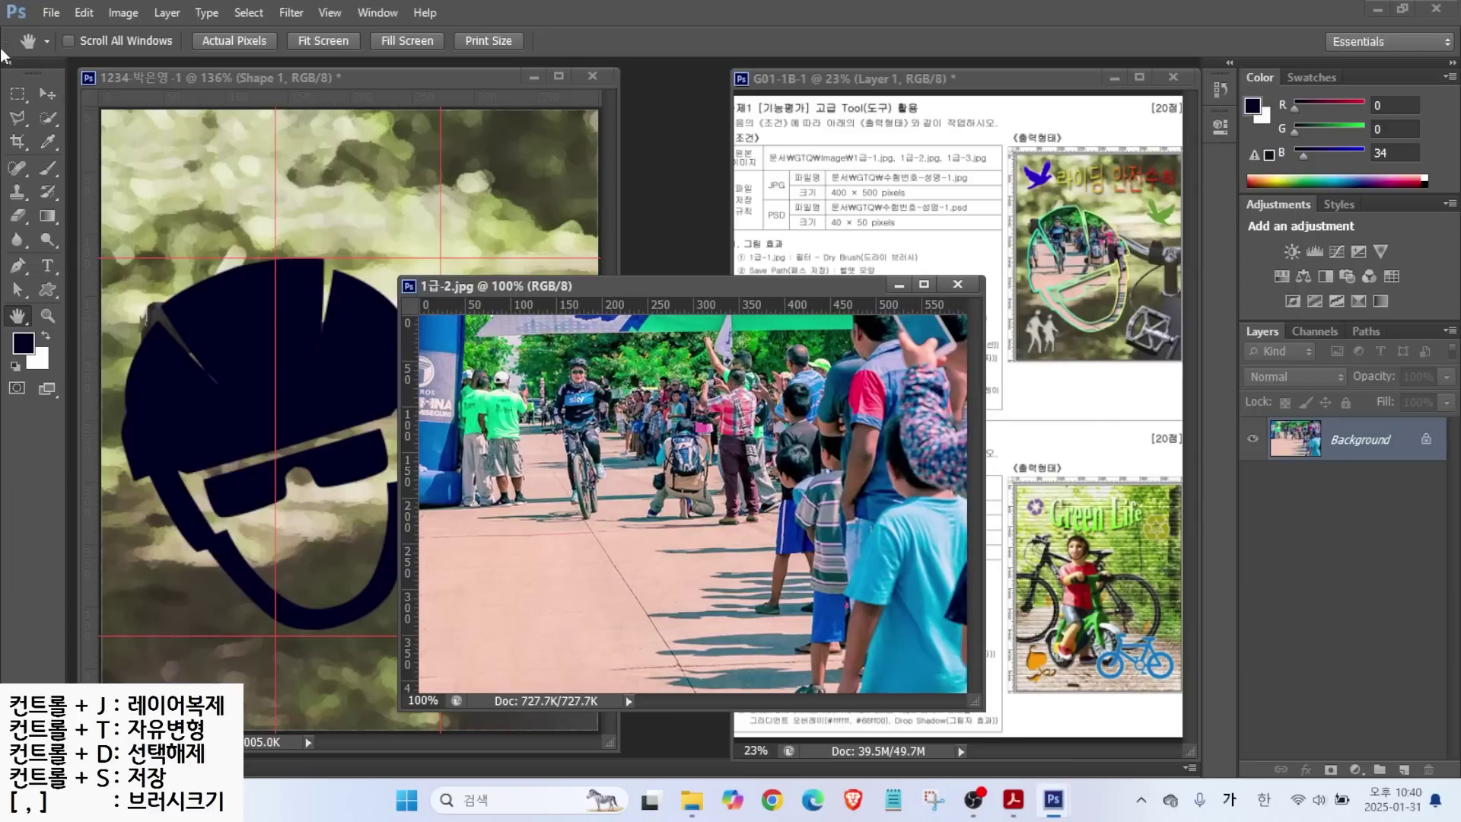
Drag the race photo into the helmet document with the Move tool and close the source.
{"action": "left_click", "coordinate": [48, 93]}
{"action": "left_click_drag", "start_coordinate": [708, 439], "coordinate": [289, 388]}
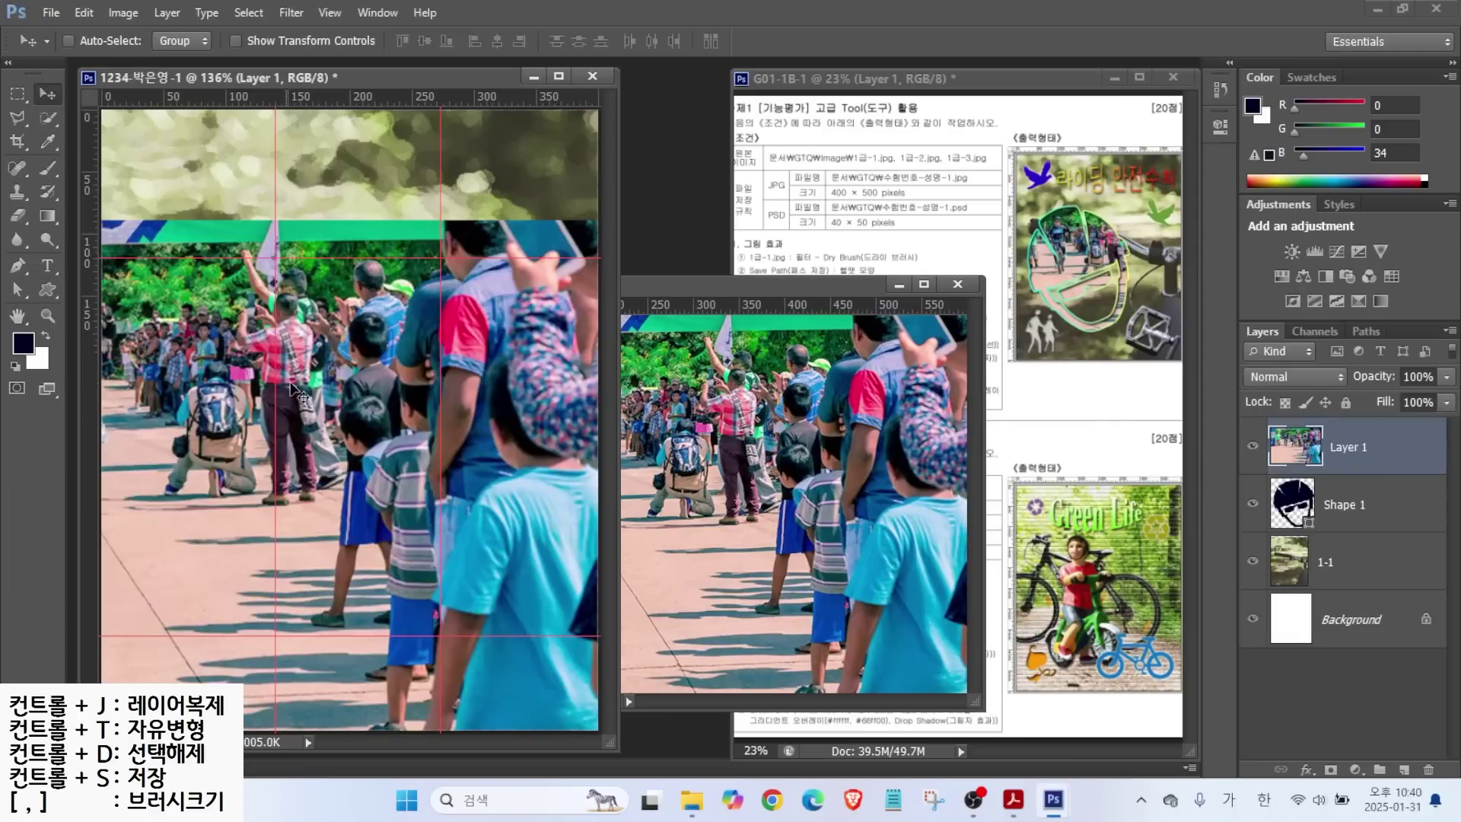
{"action": "left_click", "coordinate": [959, 283]}
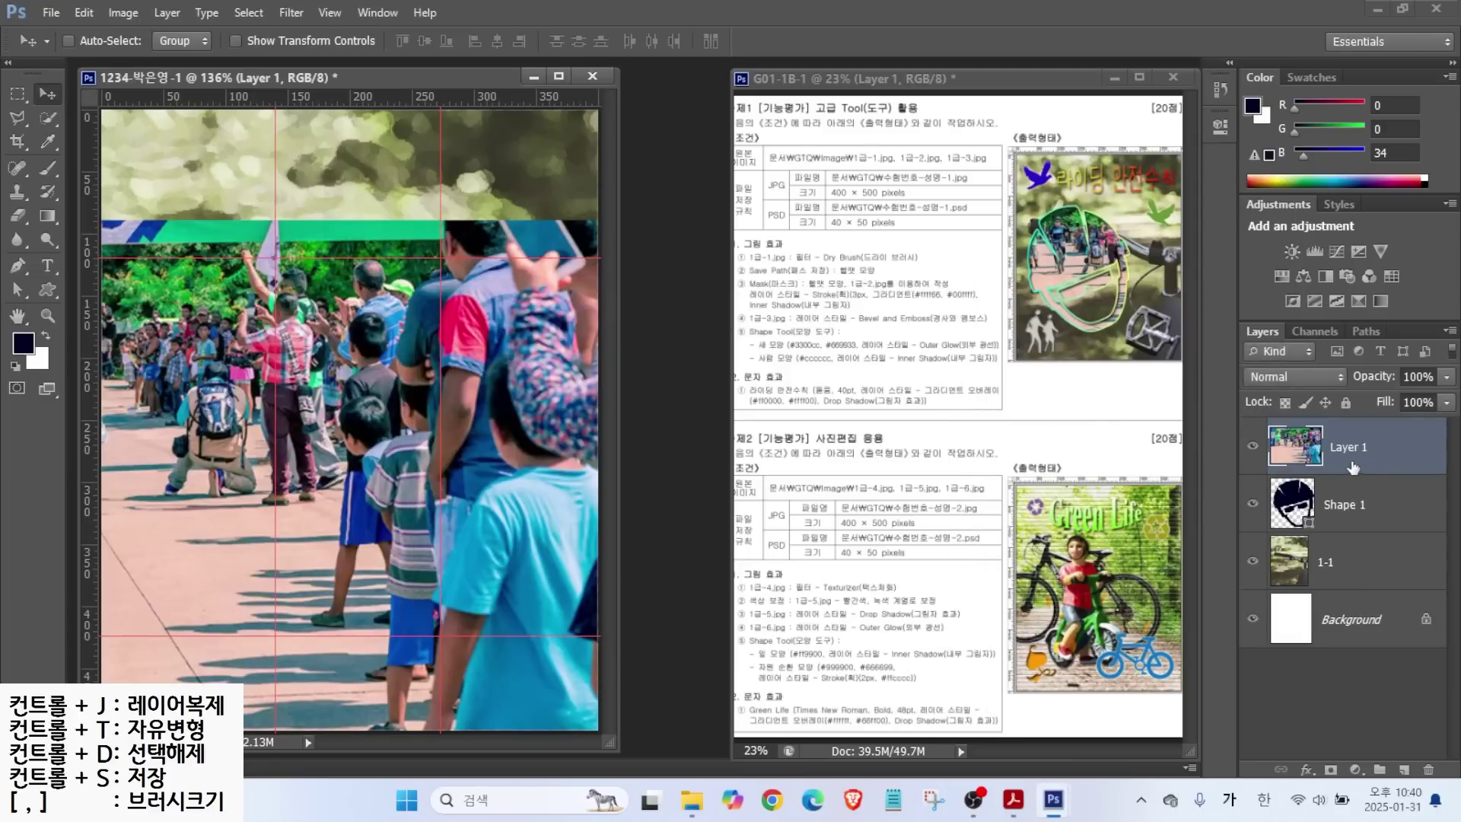
Rename the new layer to 1-2 and shift the photo to the right.
{"action": "double_click", "coordinate": [1343, 446]}
{"action": "type", "text": "1-"}
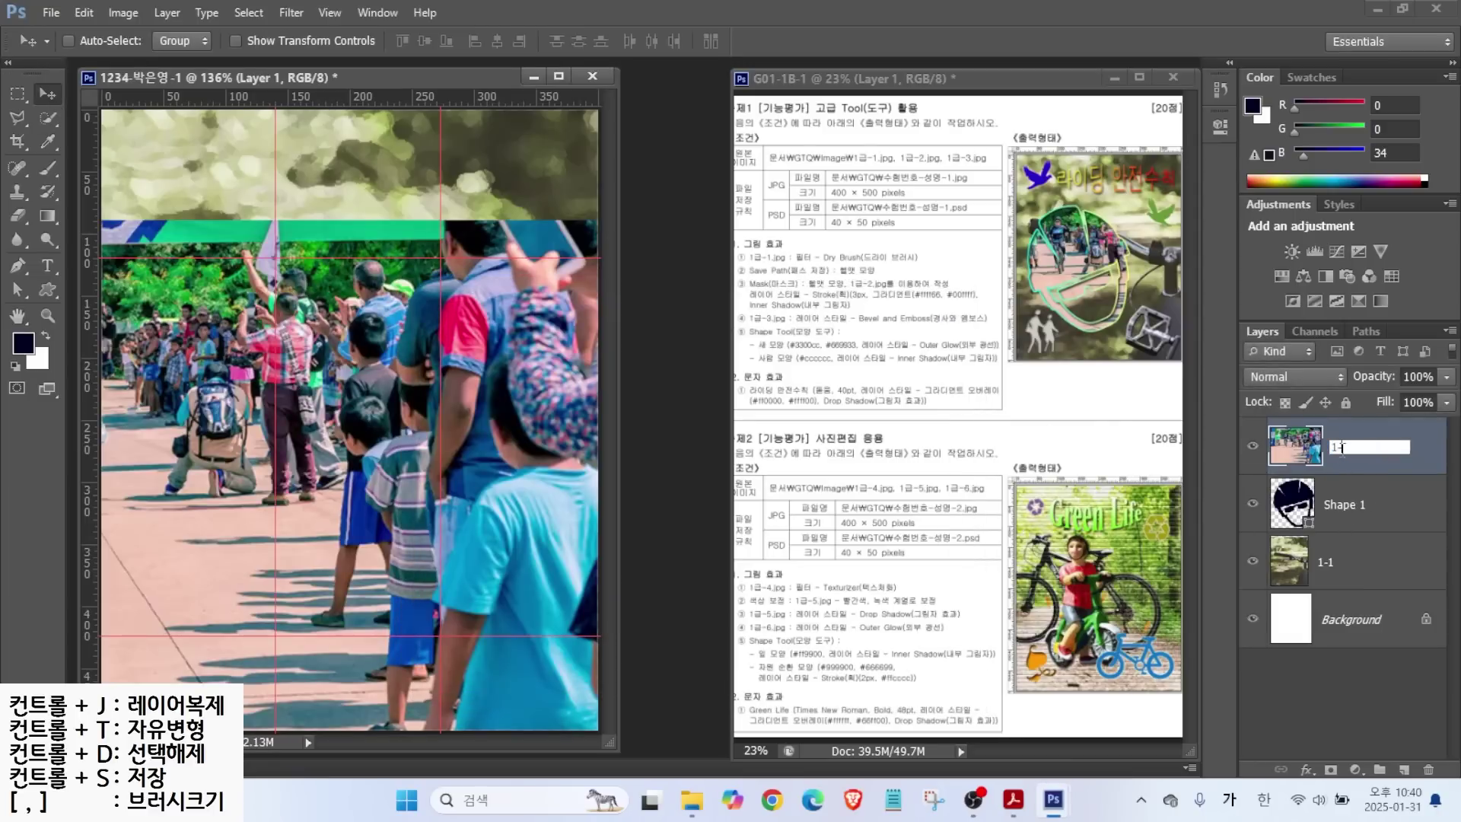
{"action": "type", "text": "2"}
{"action": "key", "text": "Return"}
{"action": "left_click_drag", "start_coordinate": [266, 381], "coordinate": [340, 389]}
{"action": "left_click_drag", "start_coordinate": [312, 383], "coordinate": [313, 384]}
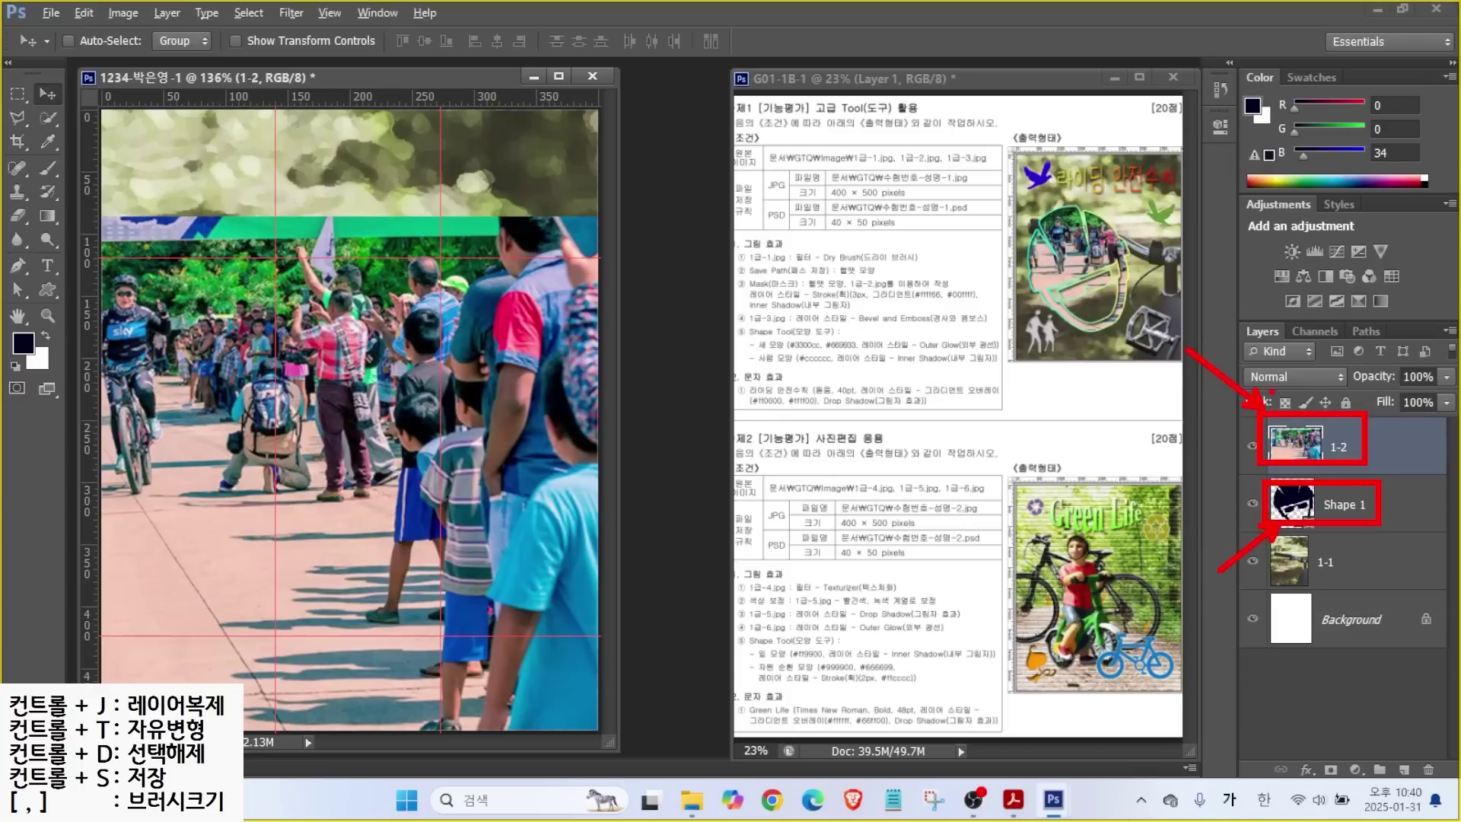
Clip layer 1-2 into the helmet shape, slide it right, and start Free Transform.
{"action": "left_click", "coordinate": [1379, 451]}
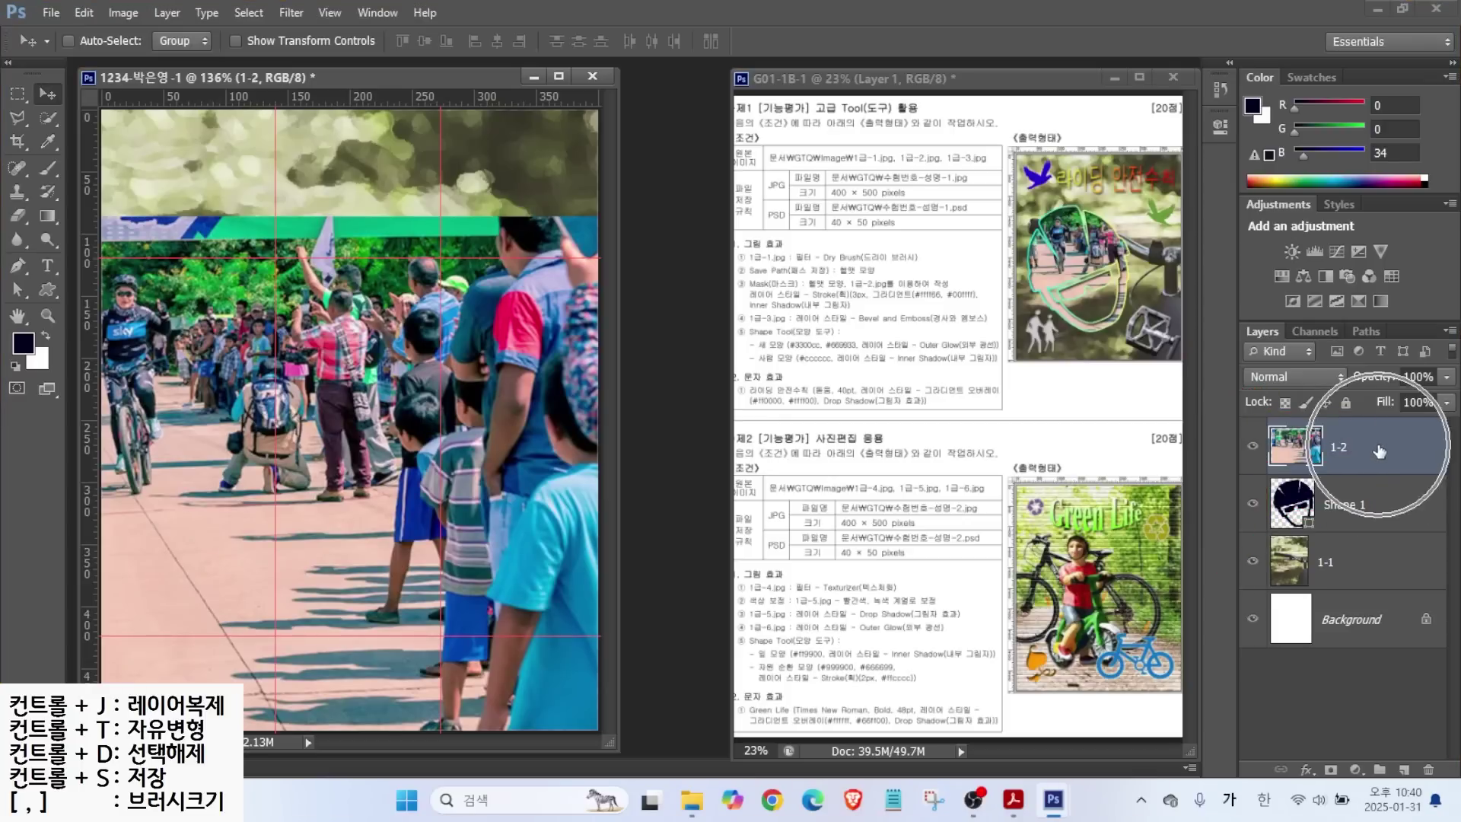
{"action": "left_click", "coordinate": [1379, 450]}
{"action": "right_click", "coordinate": [1379, 450]}
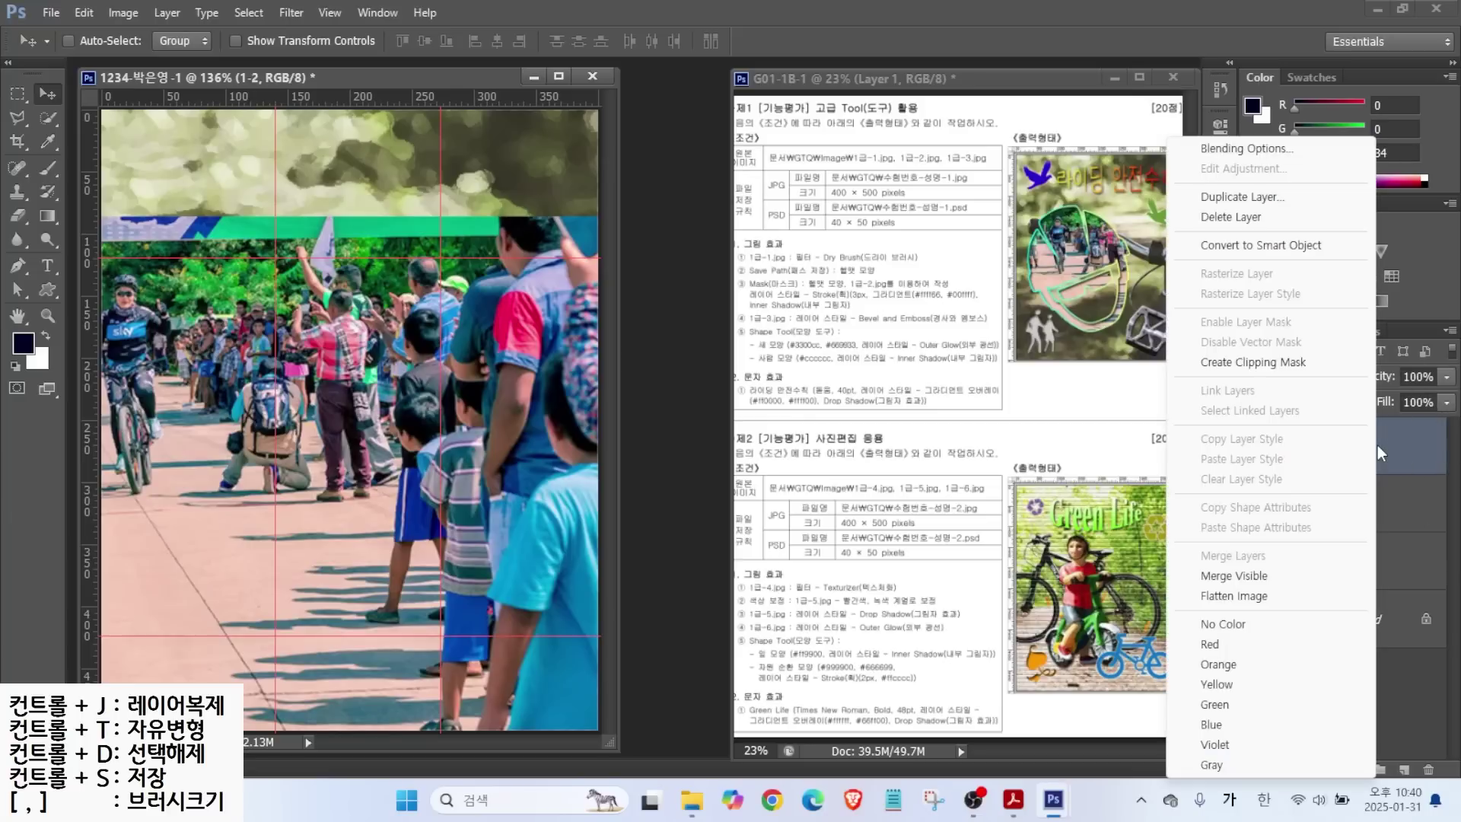
{"action": "left_click", "coordinate": [1248, 363]}
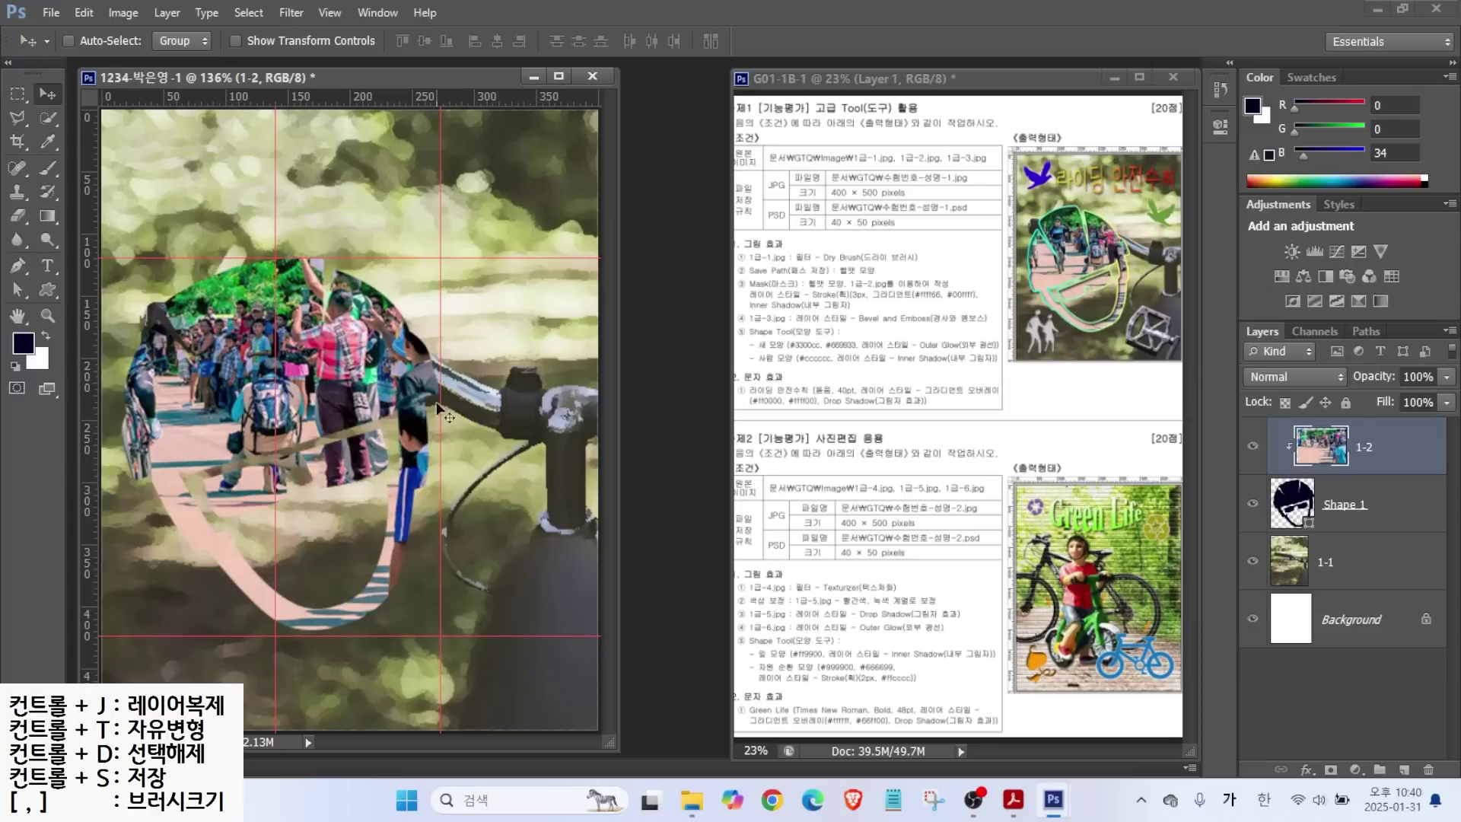
{"action": "left_click_drag", "start_coordinate": [308, 393], "coordinate": [345, 392]}
{"action": "key", "text": "alt"}
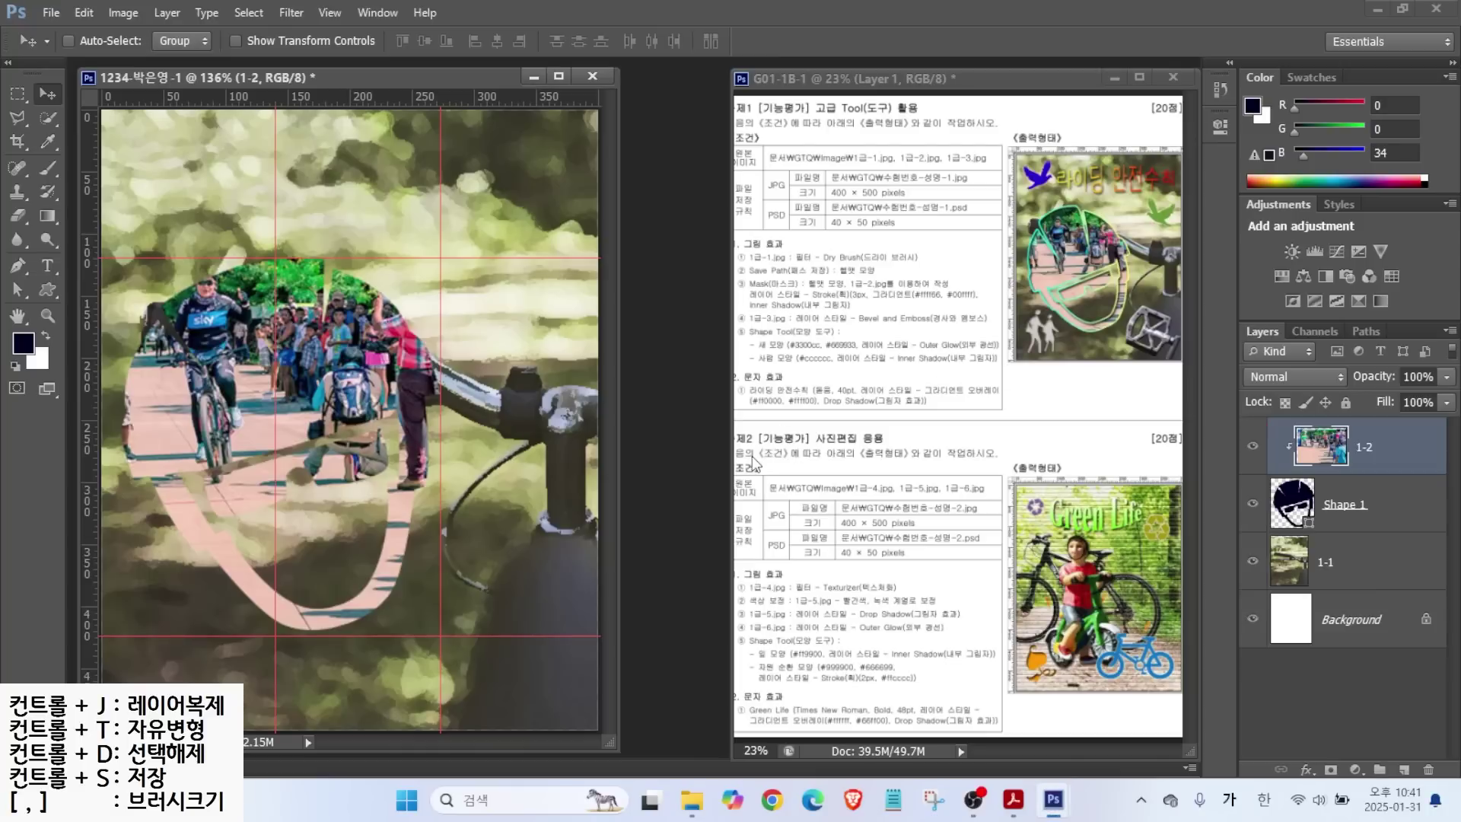
{"action": "key", "text": "ctrl+t"}
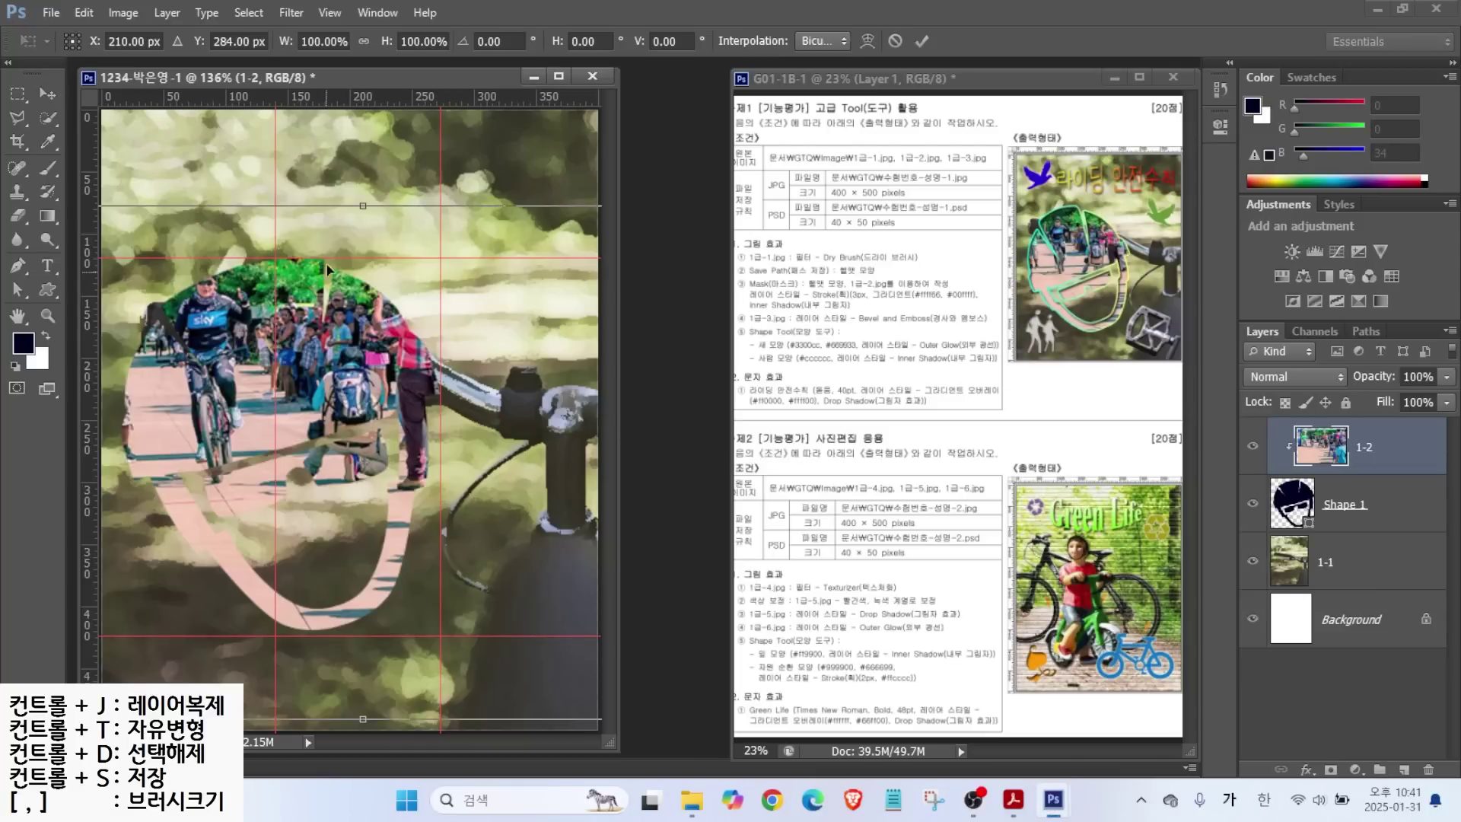
Scale the race photo down to about 73%, move the riders inside the helmet, and commit.
{"action": "mouse_move", "coordinate": [381, 194]}
{"action": "left_mouse_down"}
{"action": "mouse_move", "coordinate": [363, 226]}
{"action": "mouse_move", "coordinate": [353, 178]}
{"action": "mouse_move", "coordinate": [411, 237]}
{"action": "left_mouse_up"}
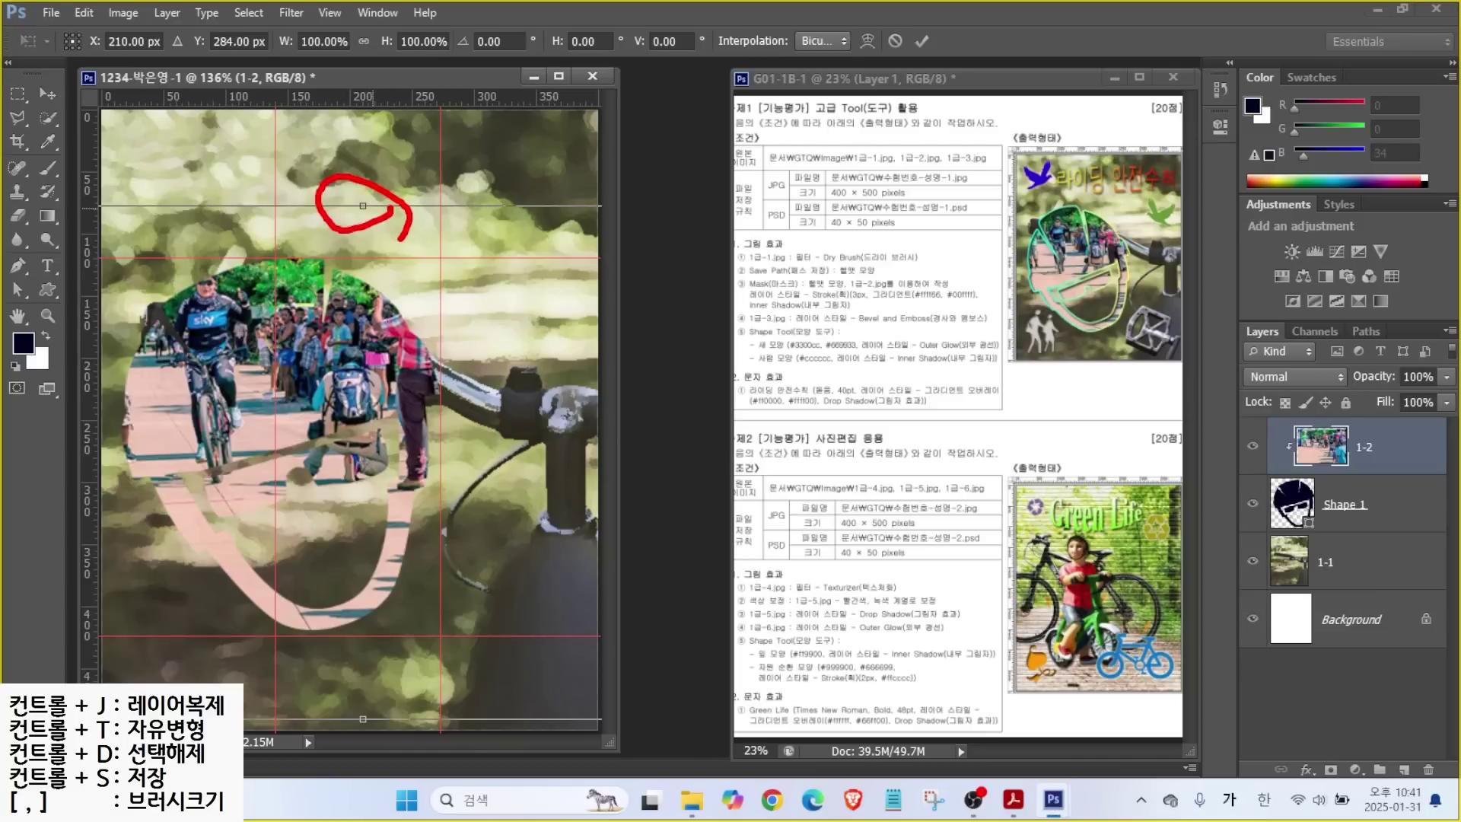
{"action": "left_click_drag", "start_coordinate": [304, 339], "coordinate": [397, 348]}
{"action": "left_click_drag", "start_coordinate": [103, 219], "coordinate": [328, 333]}
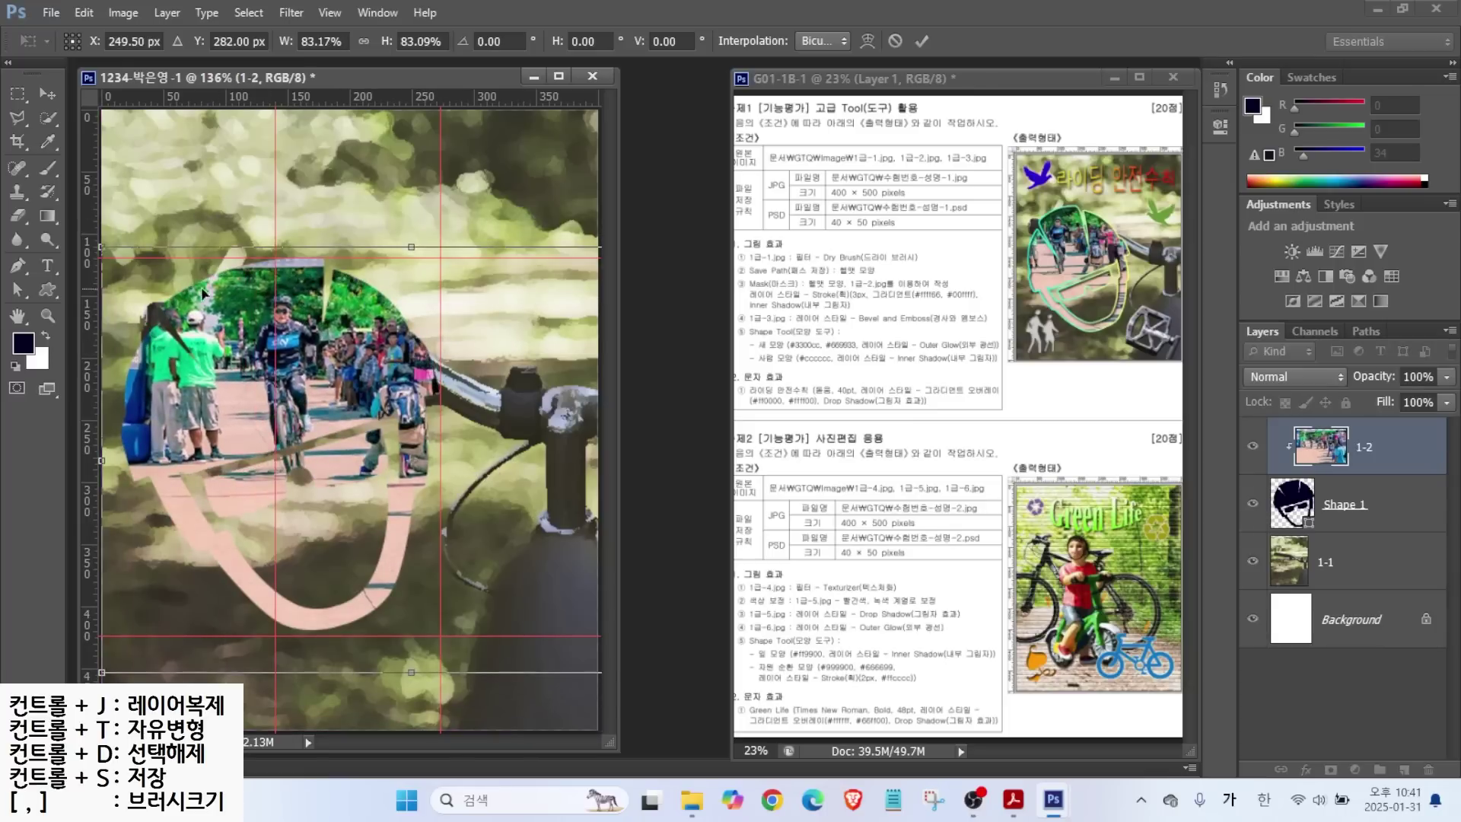
{"action": "left_click_drag", "start_coordinate": [251, 307], "coordinate": [294, 320]}
{"action": "left_click_drag", "start_coordinate": [148, 261], "coordinate": [85, 261]}
{"action": "left_click_drag", "start_coordinate": [285, 364], "coordinate": [260, 365]}
{"action": "key", "text": "Return"}
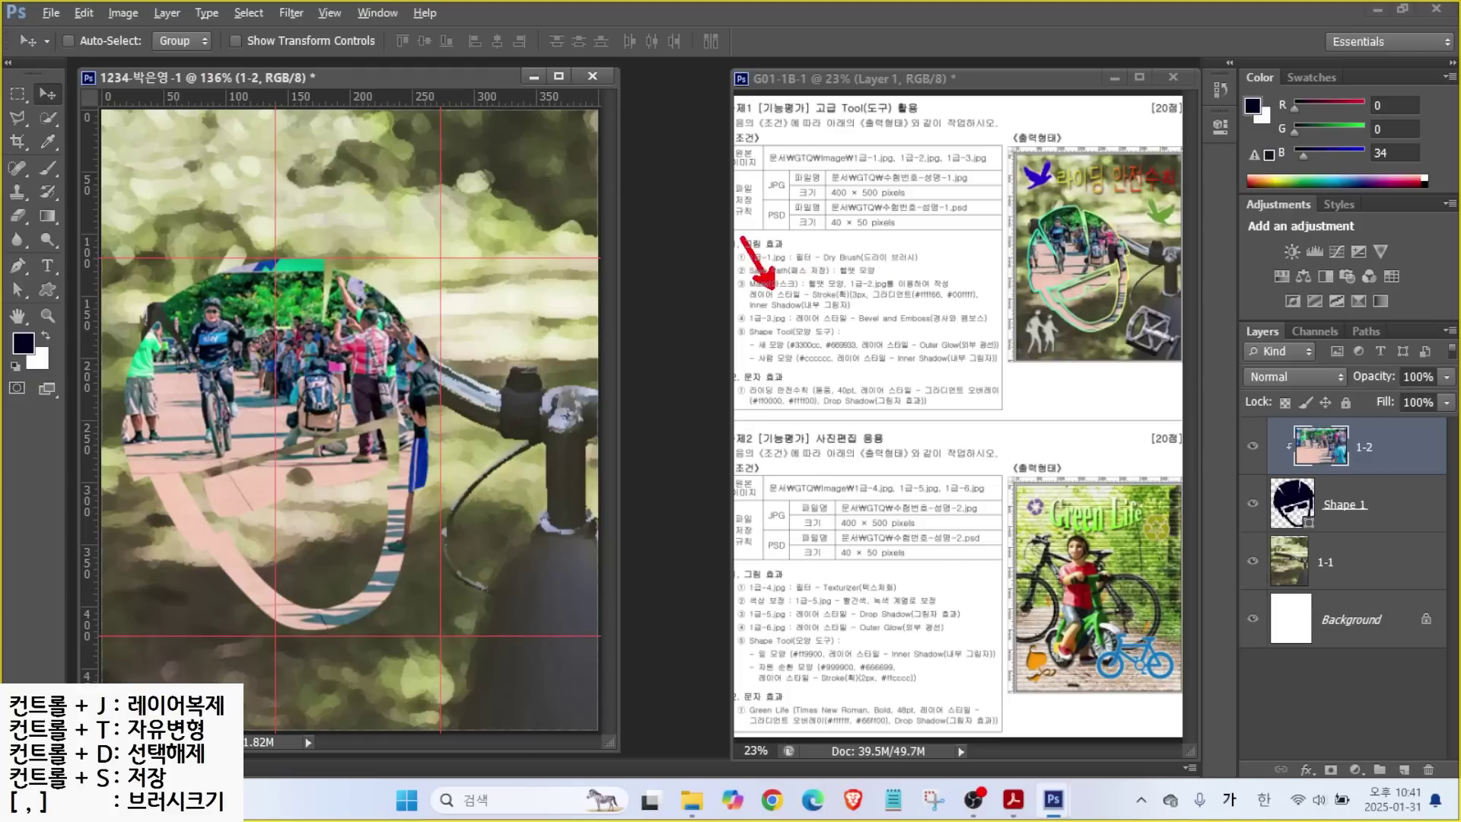
Select the Shape 1 helmet layer and open the fx layer effects menu.
{"action": "left_click_drag", "start_coordinate": [811, 304], "coordinate": [990, 302]}
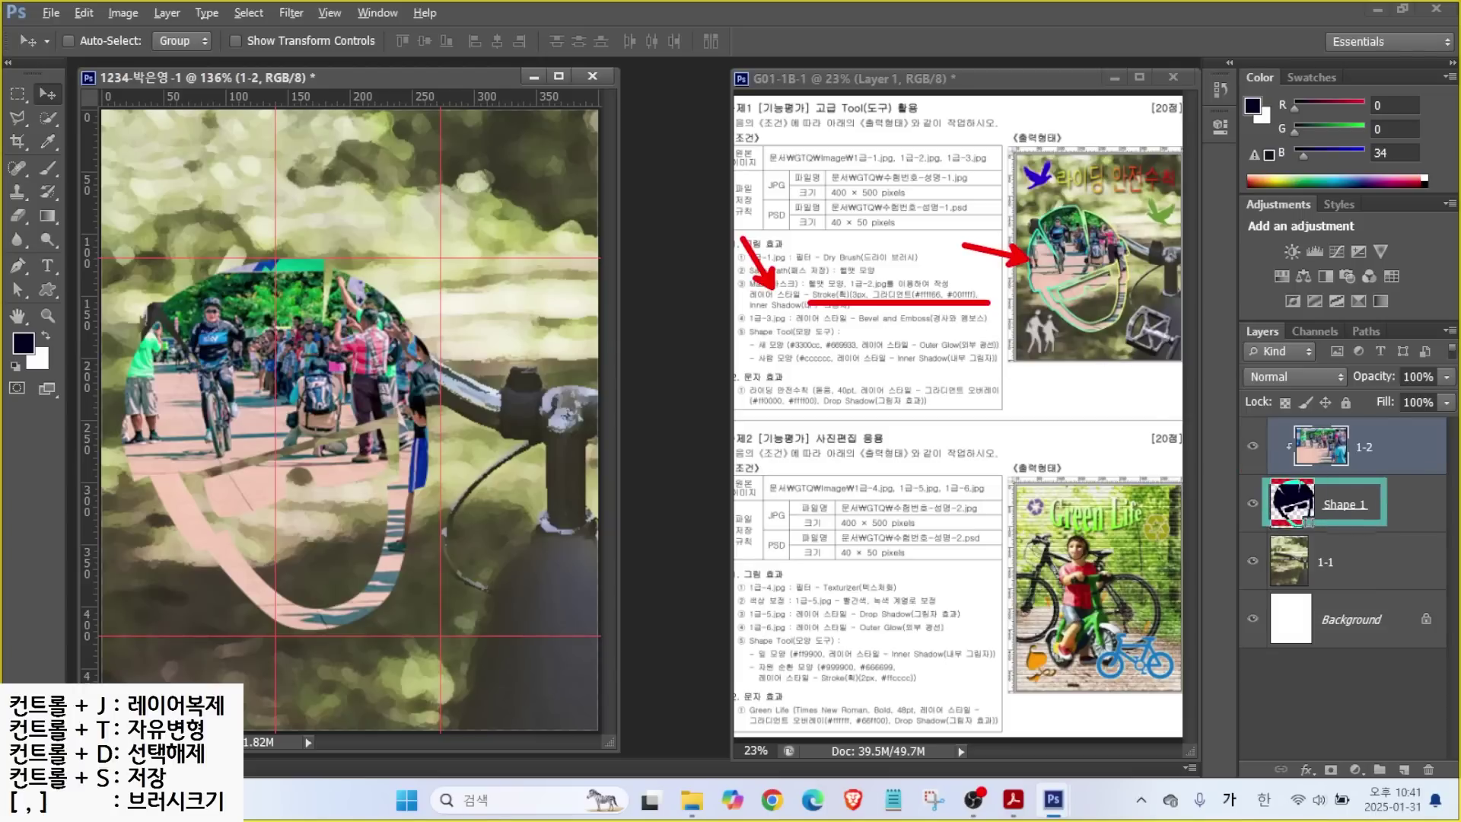
{"action": "left_click", "coordinate": [1345, 507]}
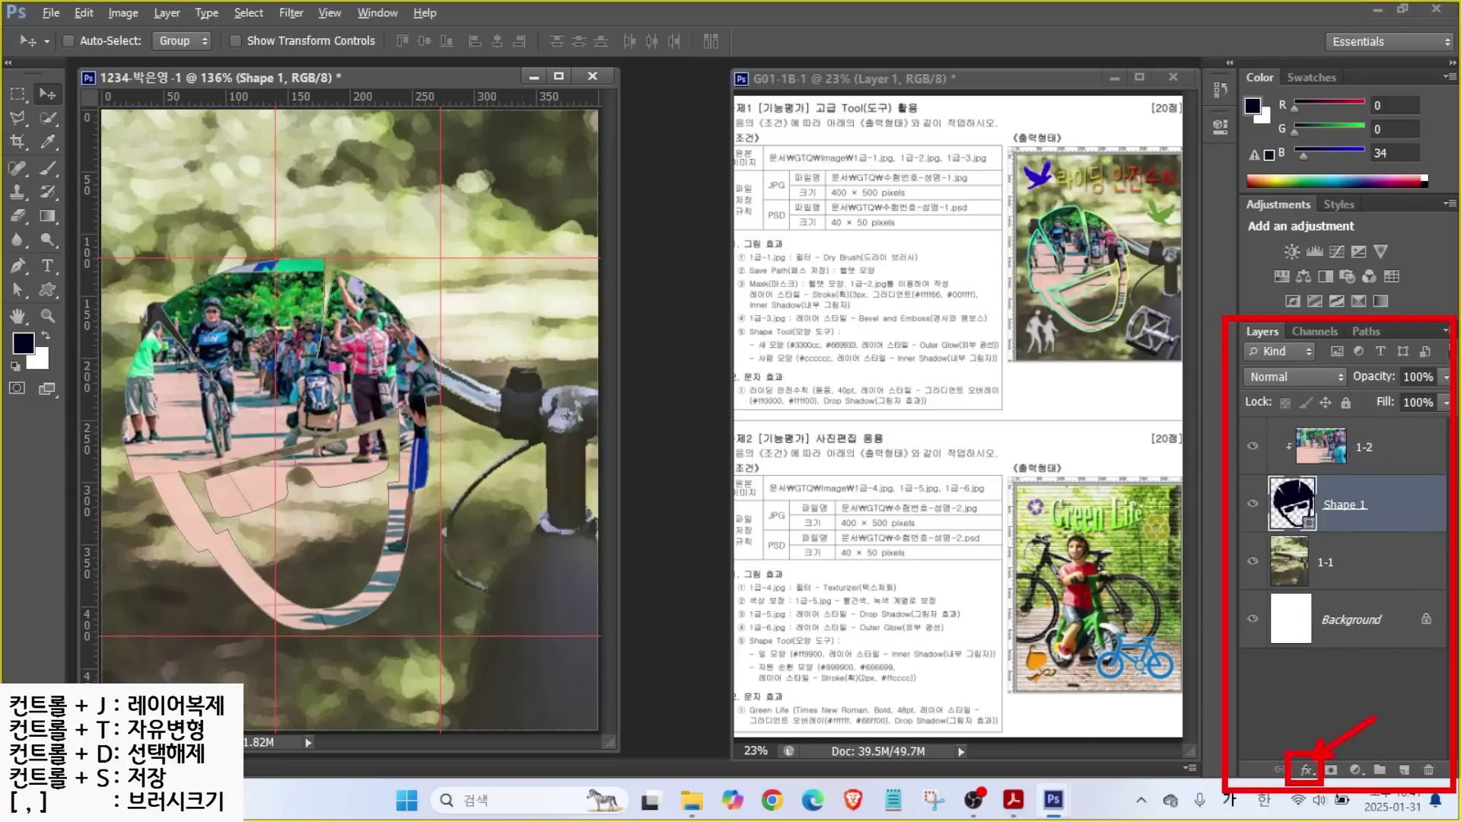
{"action": "left_click", "coordinate": [1307, 770]}
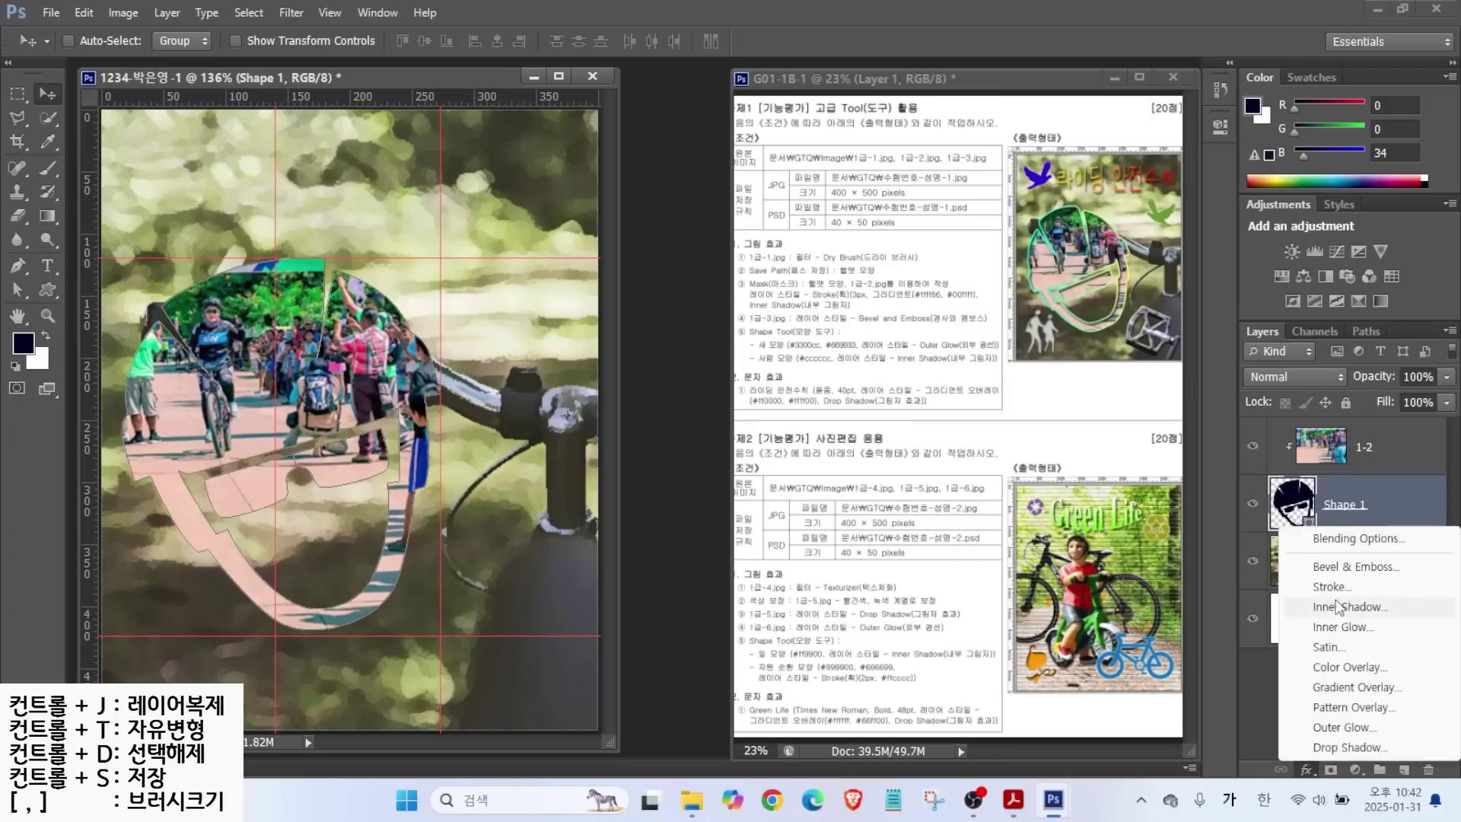
Add a Stroke effect to Shape 1 with its fill type set to Gradient.
{"action": "left_click", "coordinate": [1328, 587]}
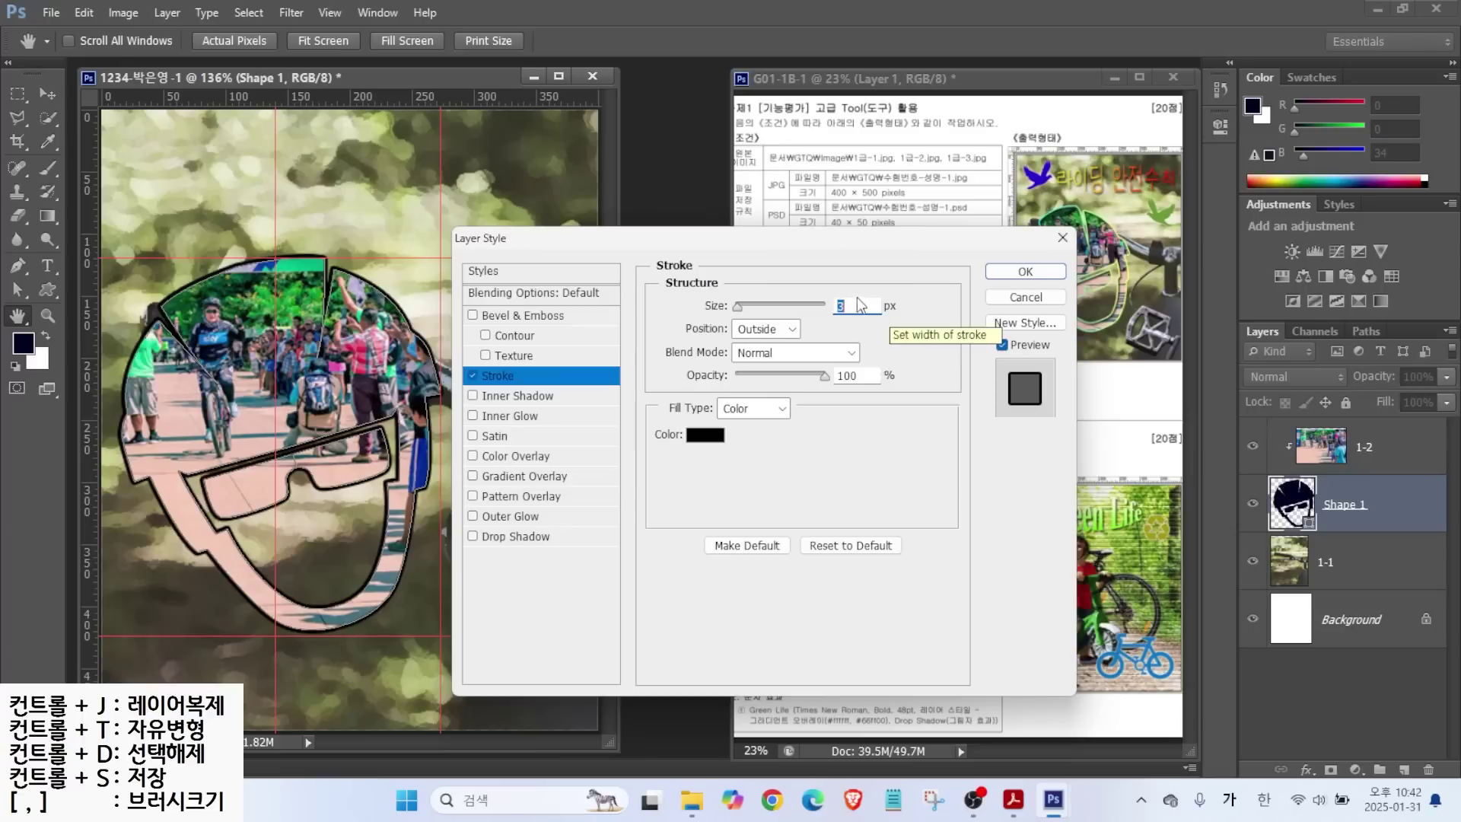
{"action": "left_click", "coordinate": [746, 410]}
{"action": "left_click", "coordinate": [746, 410]}
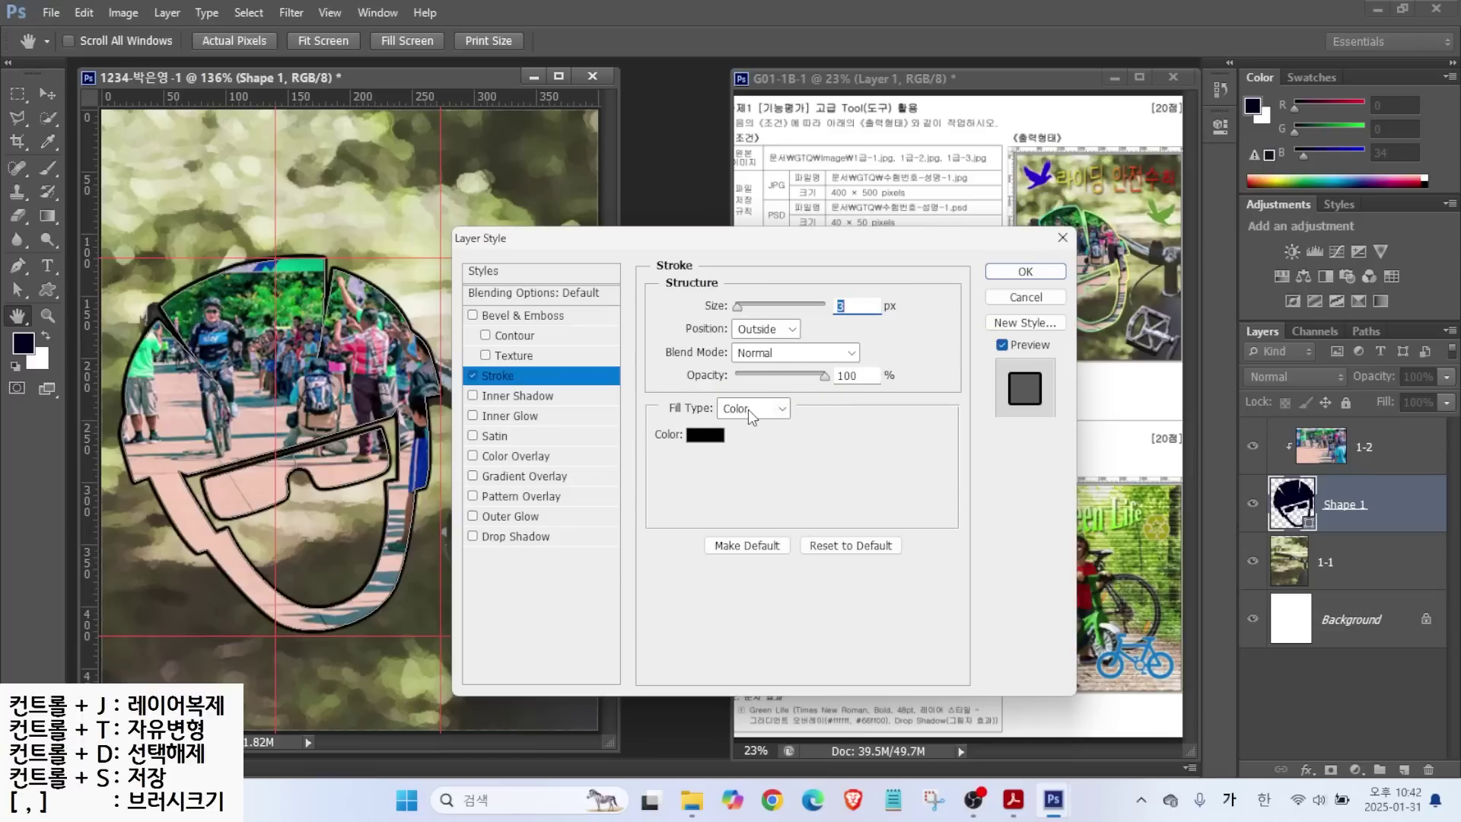
{"action": "left_click", "coordinate": [747, 409]}
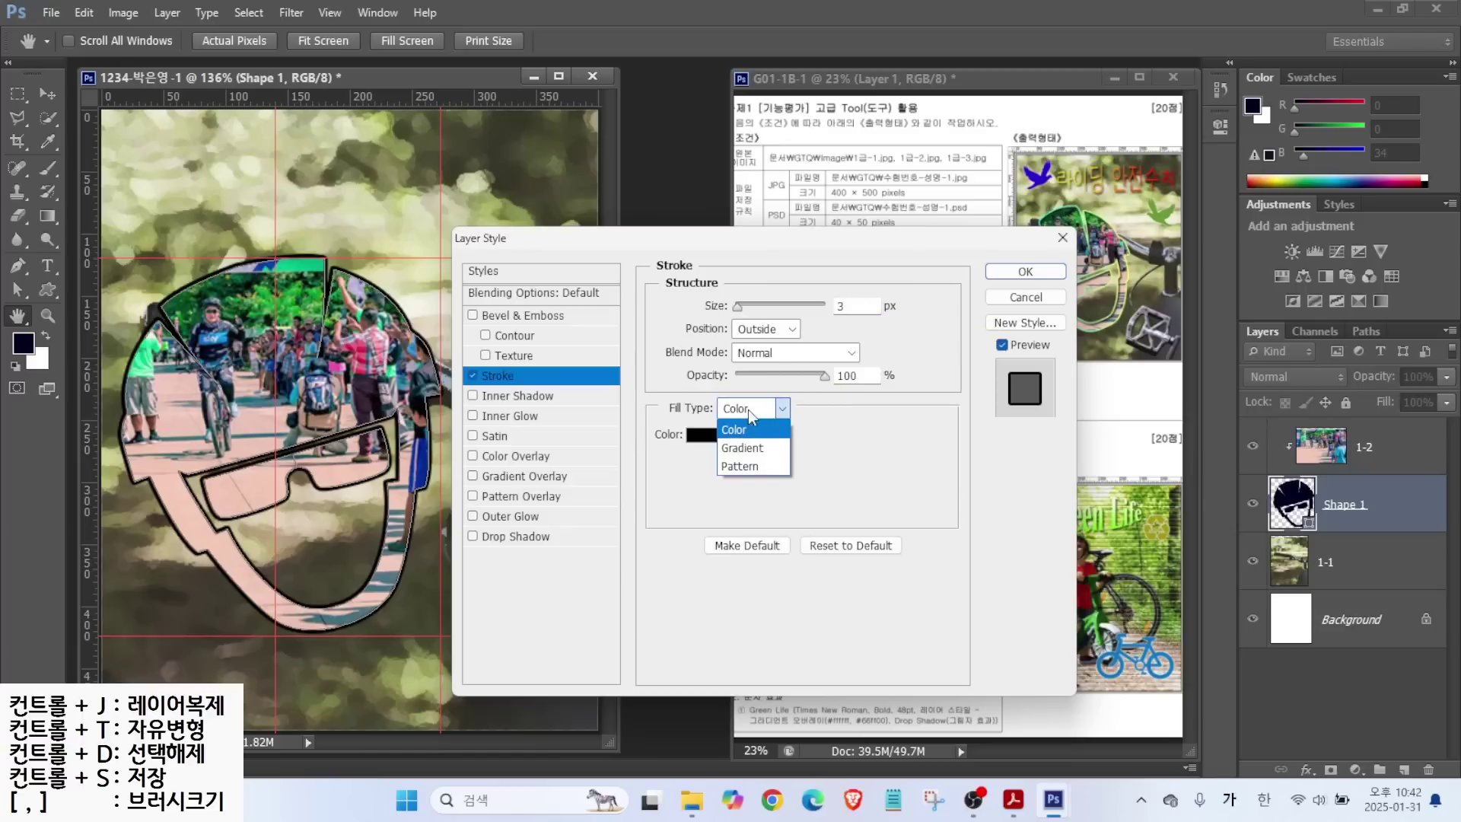
{"action": "left_click", "coordinate": [751, 449]}
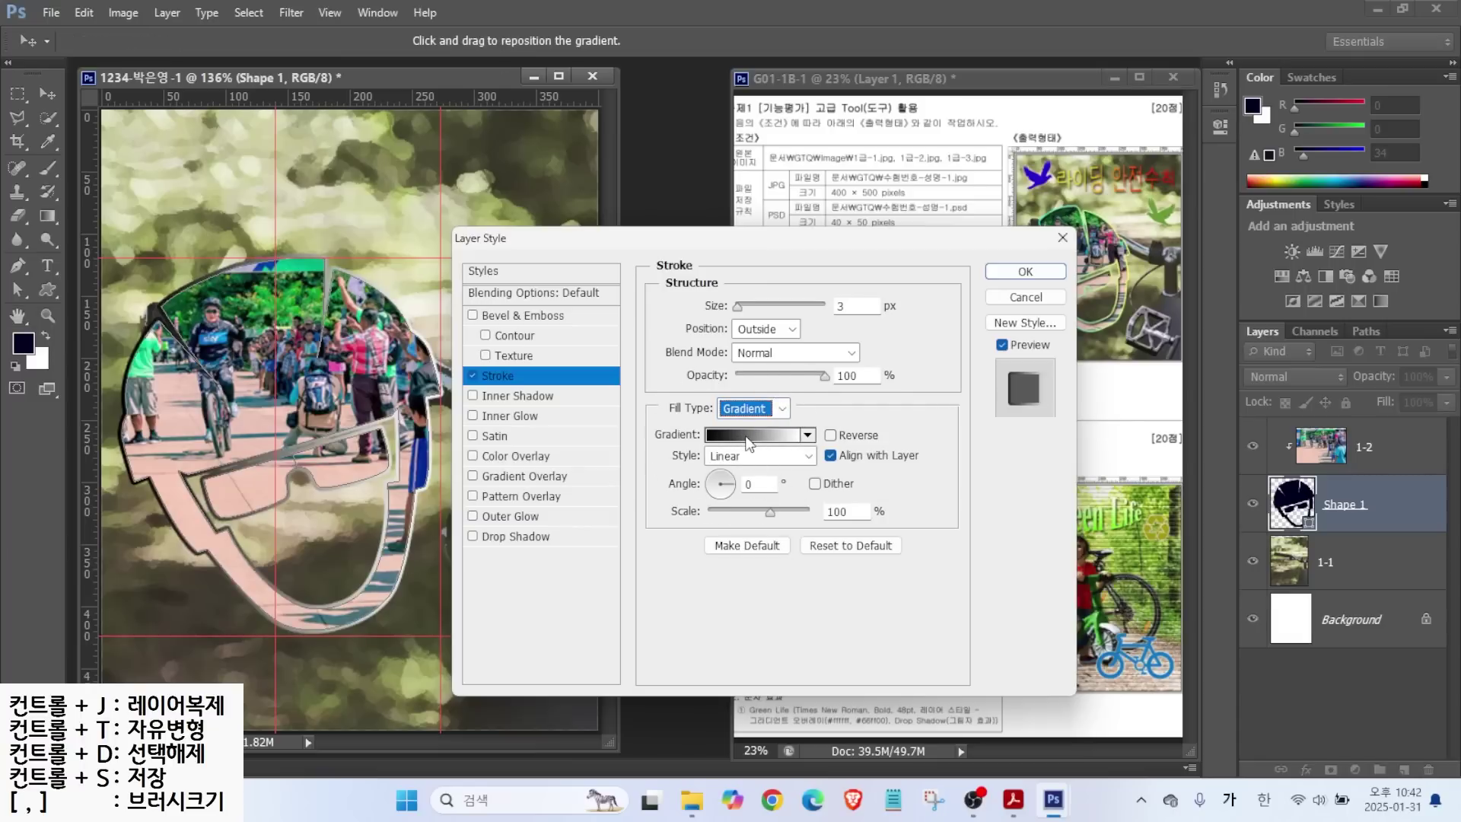
{"action": "left_click", "coordinate": [749, 438]}
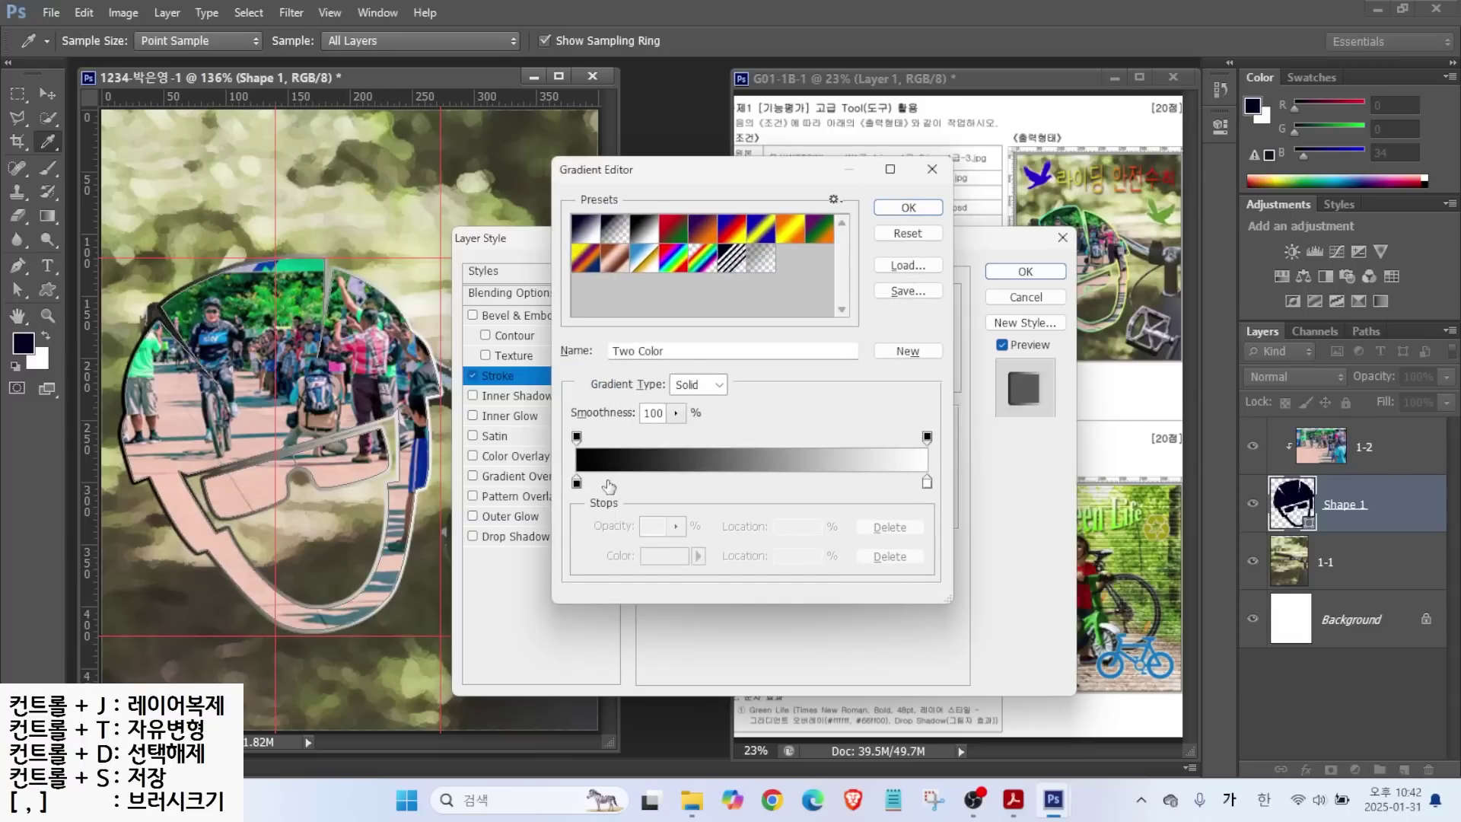
Set the gradient's start stop colour to yellow #ffff66.
{"action": "mouse_move", "coordinate": [602, 501]}
{"action": "left_mouse_down"}
{"action": "mouse_move", "coordinate": [565, 489]}
{"action": "mouse_move", "coordinate": [600, 491]}
{"action": "left_mouse_up"}
{"action": "mouse_move", "coordinate": [937, 508]}
{"action": "left_mouse_down"}
{"action": "mouse_move", "coordinate": [921, 465]}
{"action": "mouse_move", "coordinate": [941, 505]}
{"action": "left_mouse_up"}
{"action": "key", "text": "Escape"}
{"action": "double_click", "coordinate": [577, 485]}
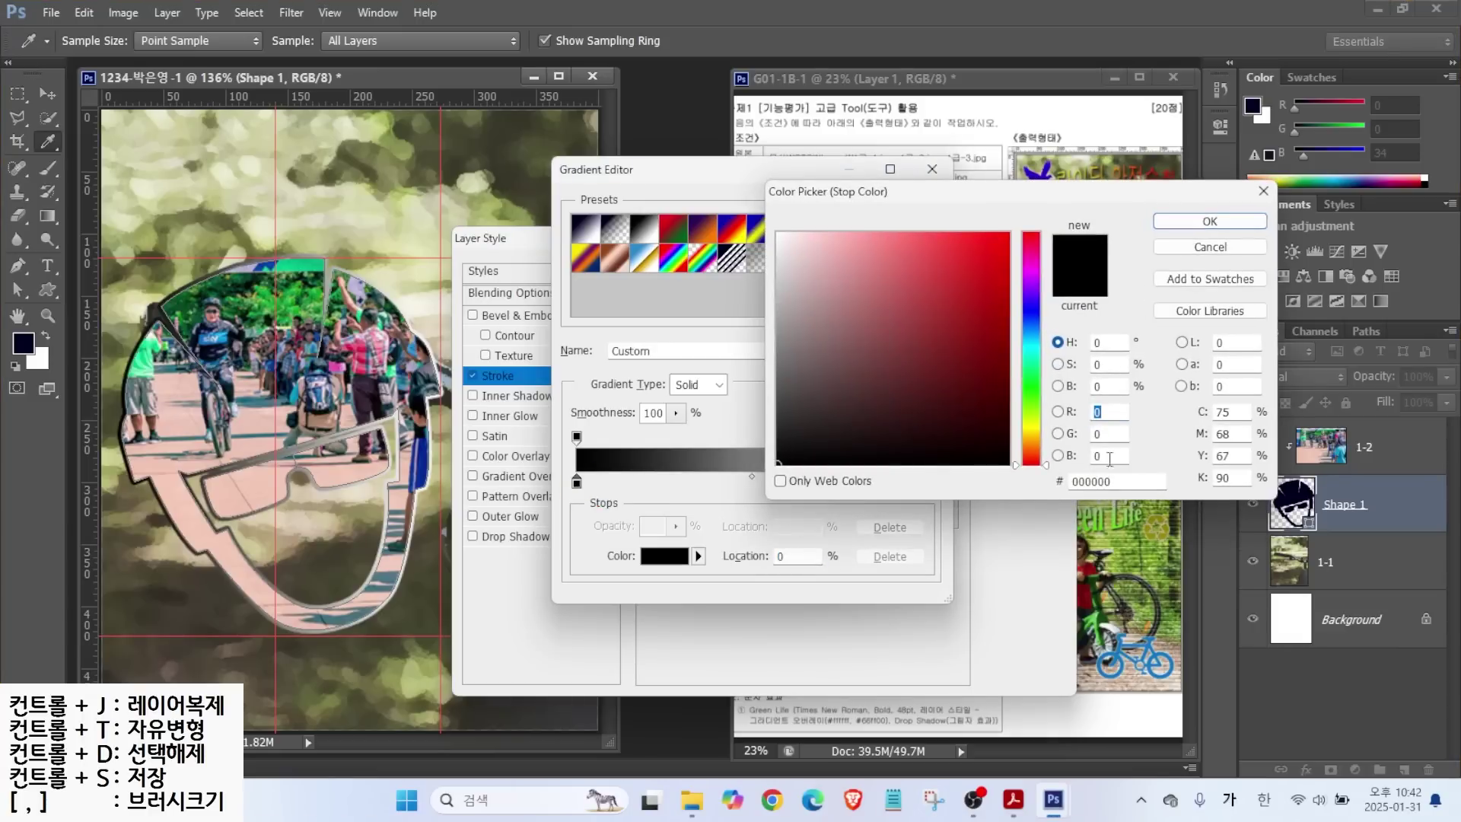
{"action": "left_click", "coordinate": [1123, 484]}
{"action": "key", "text": "Hangul"}
{"action": "type", "text": "f"}
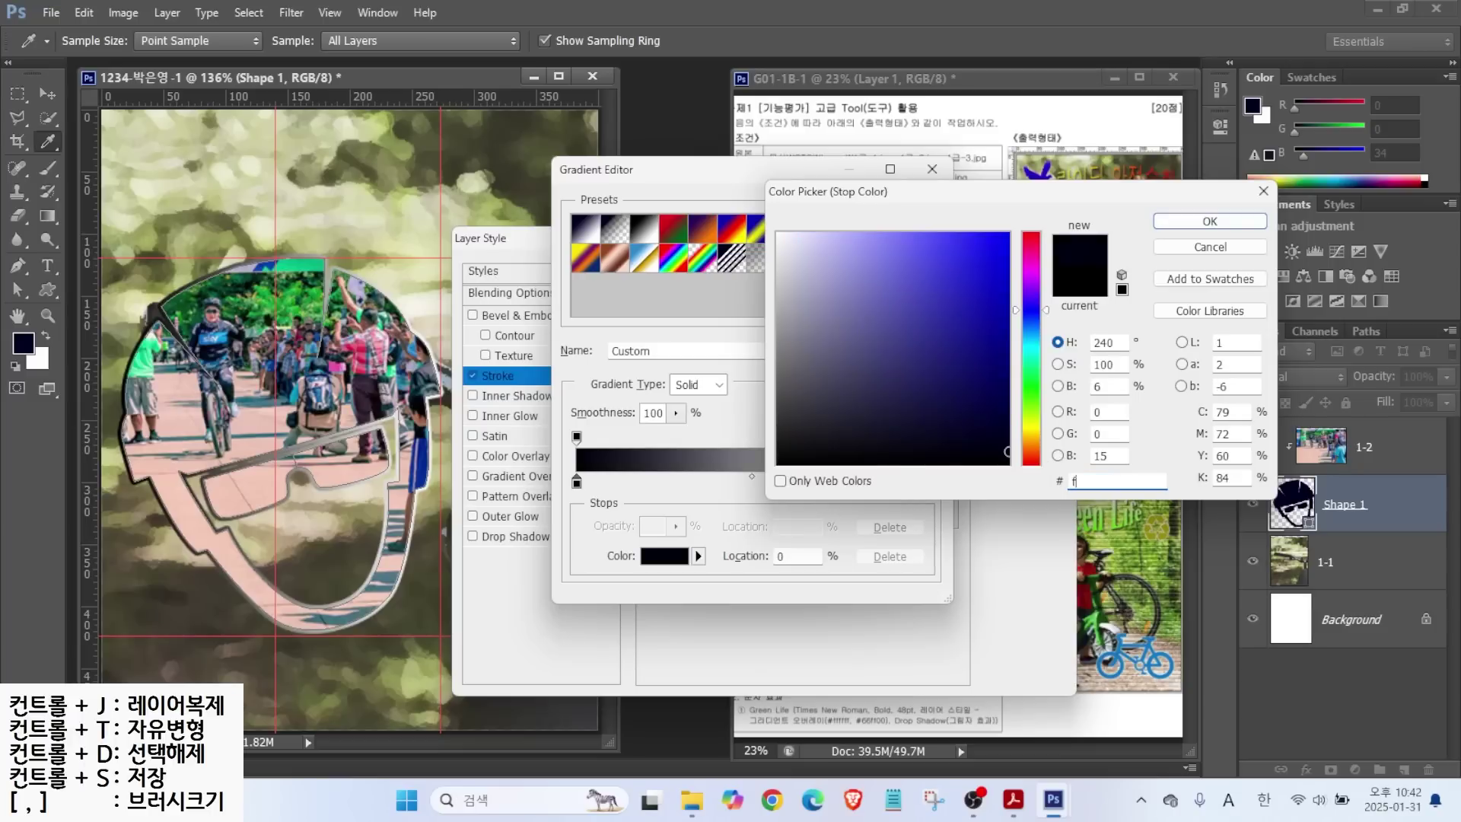
{"action": "type", "text": "f6"}
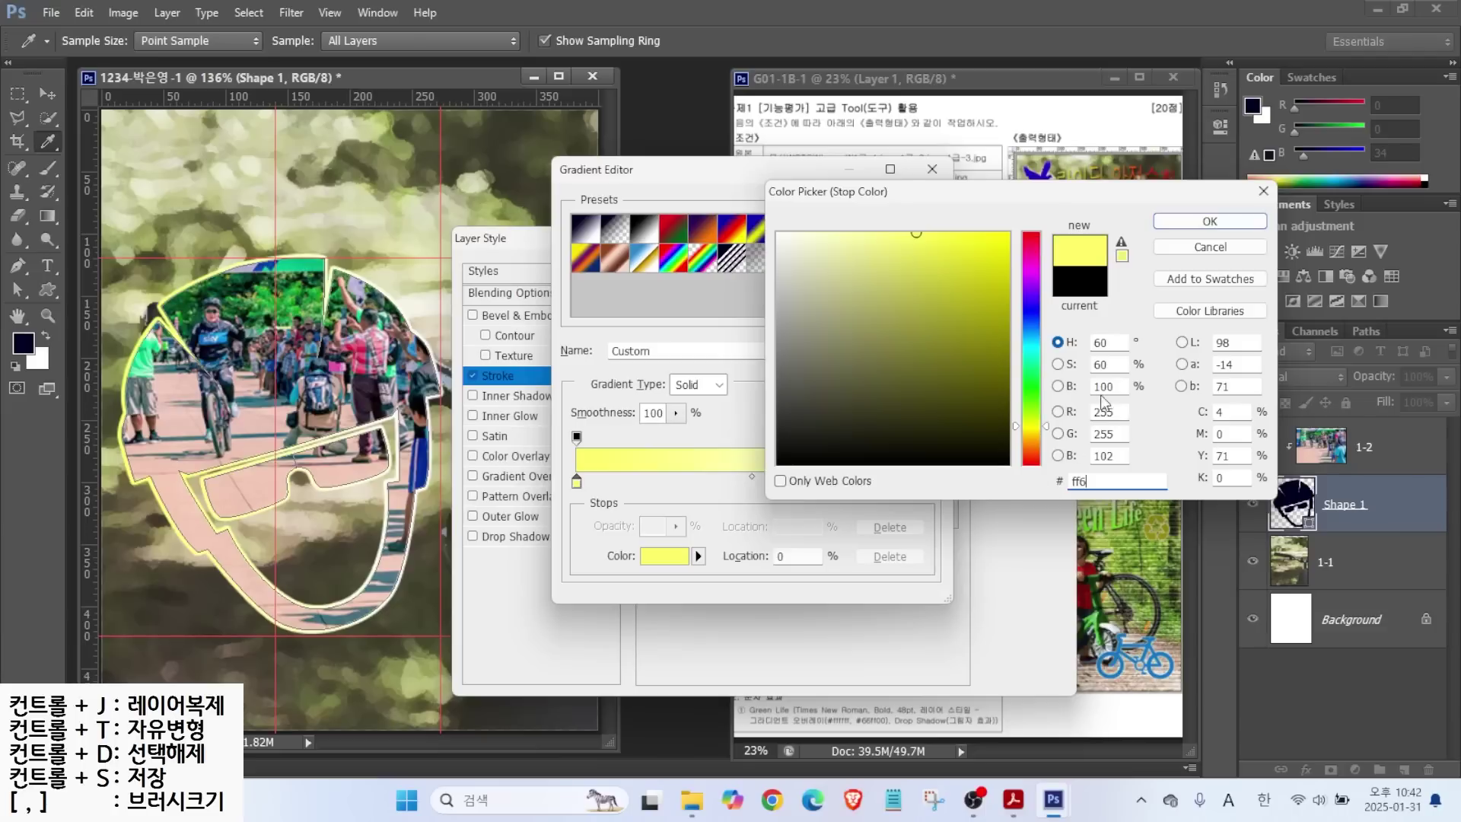
{"action": "left_click", "coordinate": [1171, 221]}
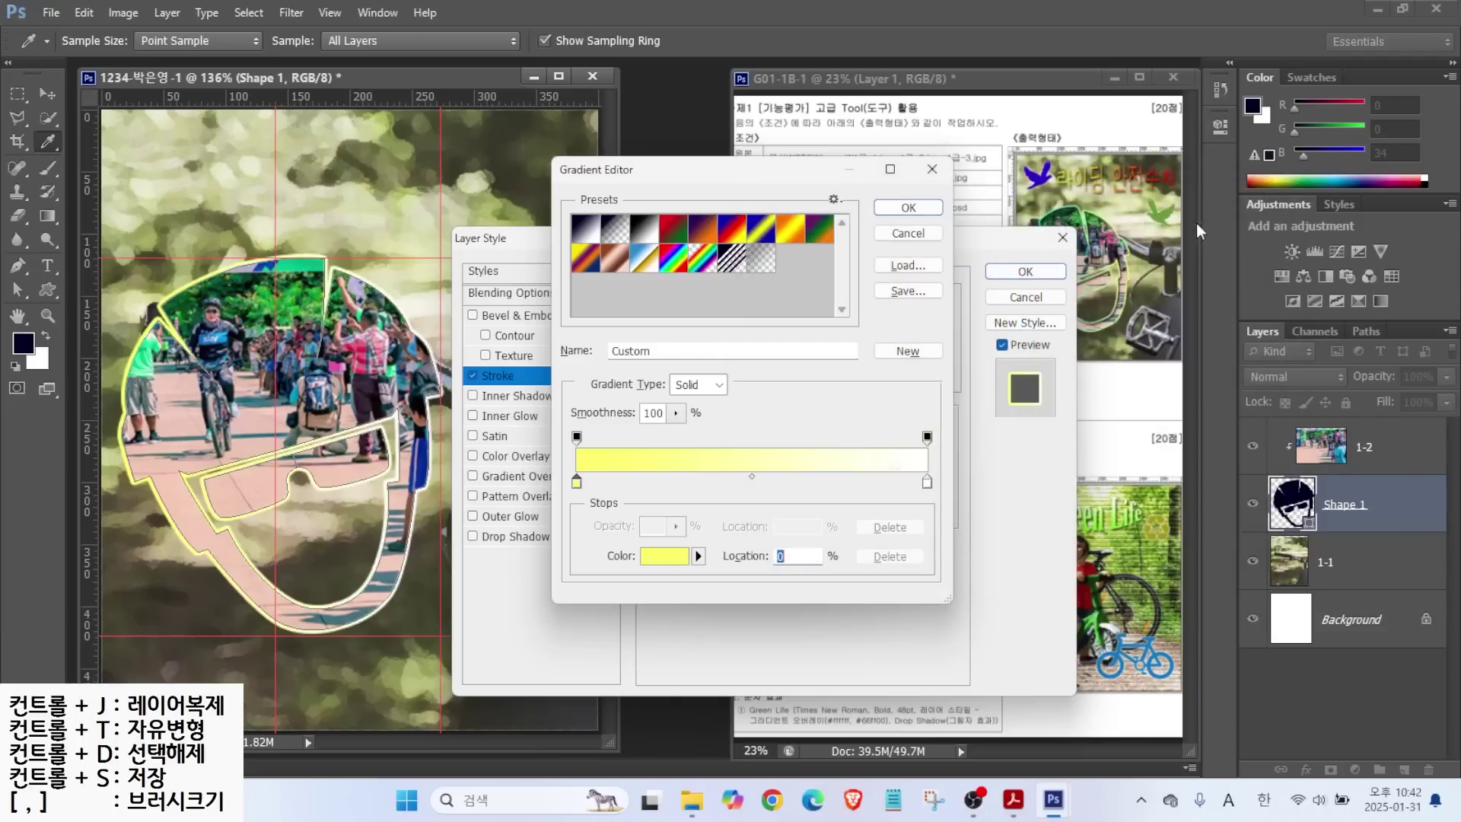
Set the end stop to cyan #00ffff and accept the yellow-to-cyan gradient.
{"action": "double_click", "coordinate": [927, 483]}
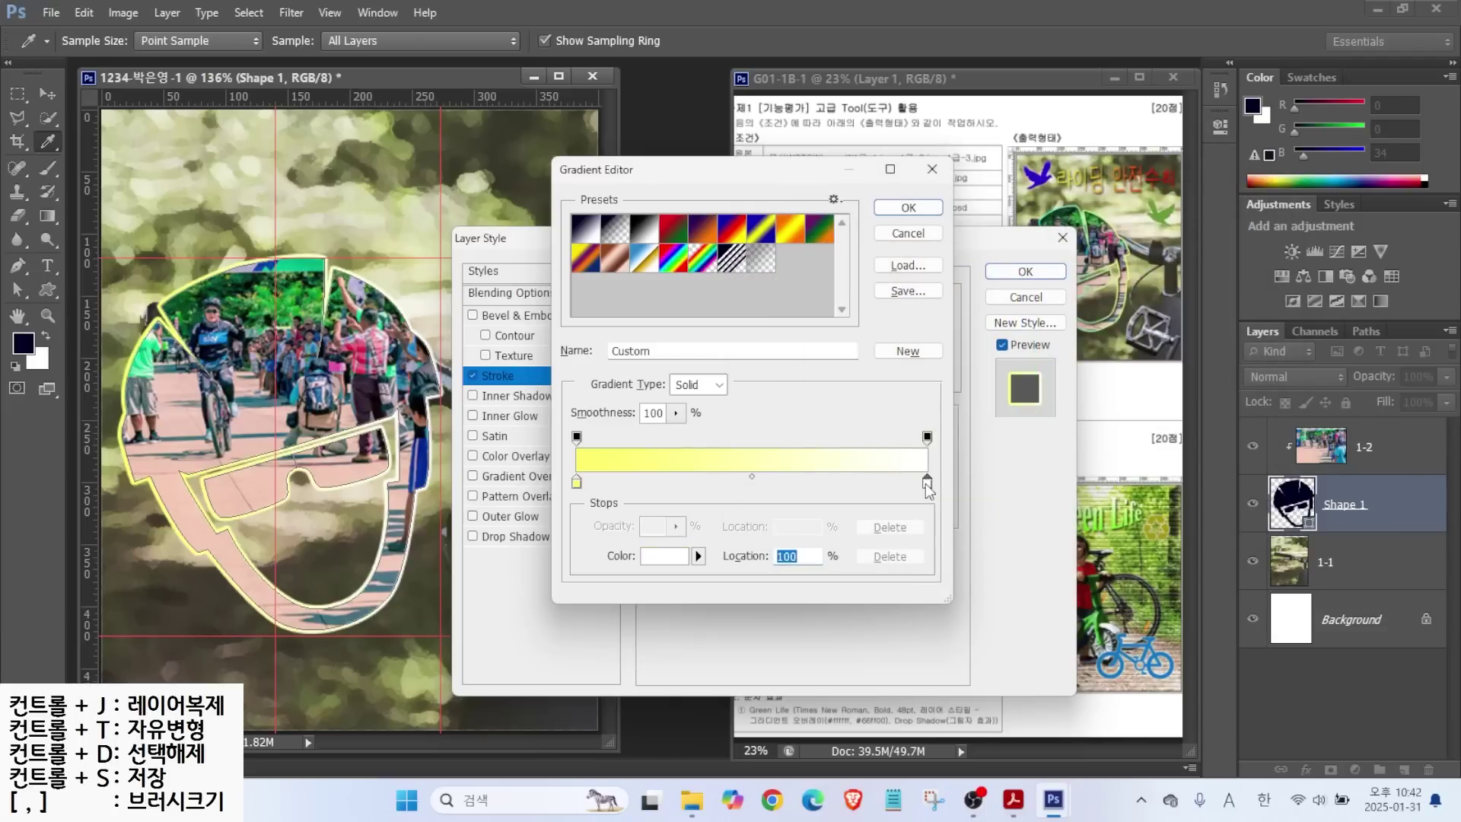
{"action": "left_click", "coordinate": [1112, 482]}
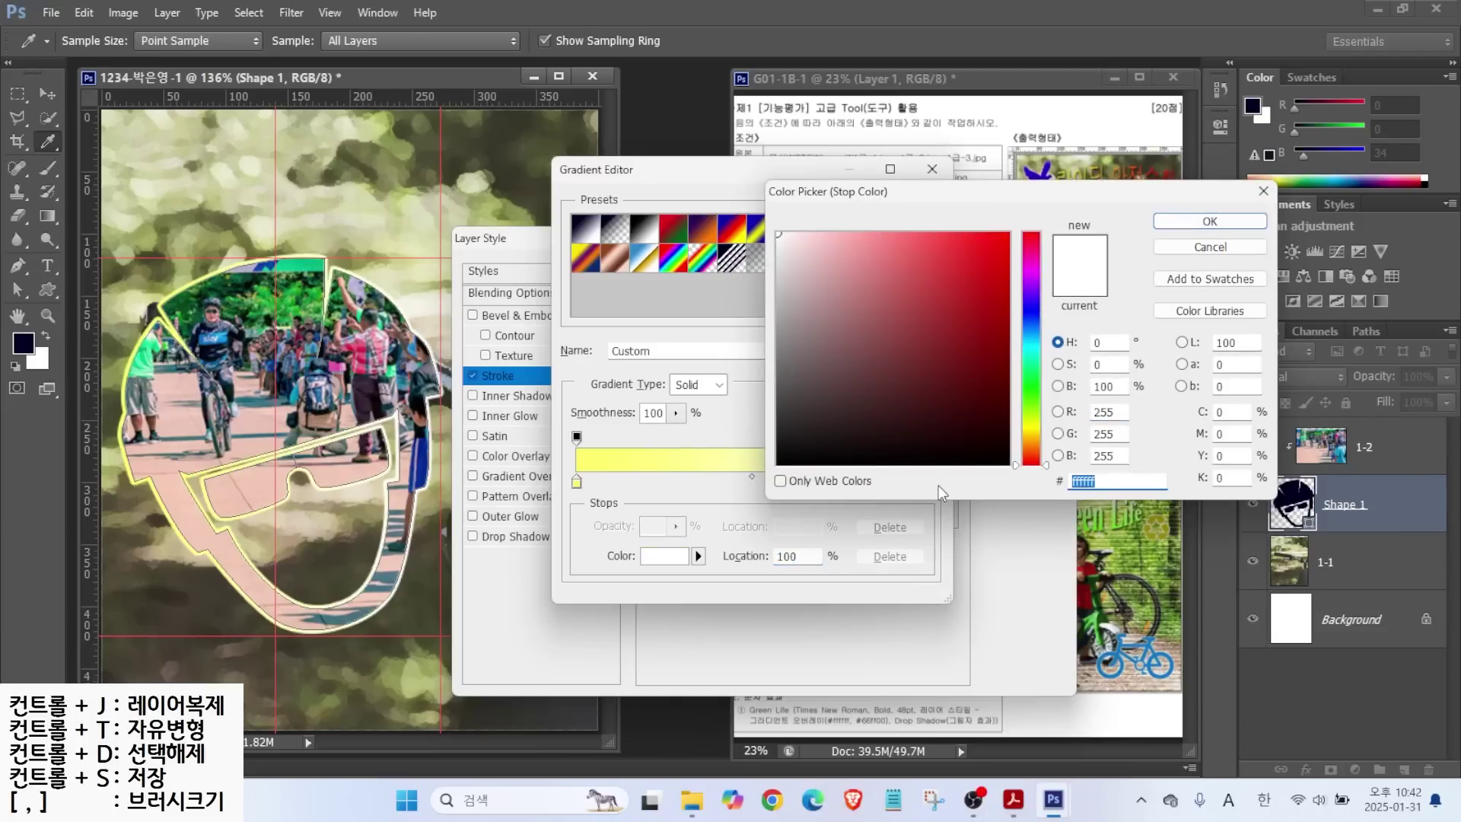
{"action": "type", "text": "f"}
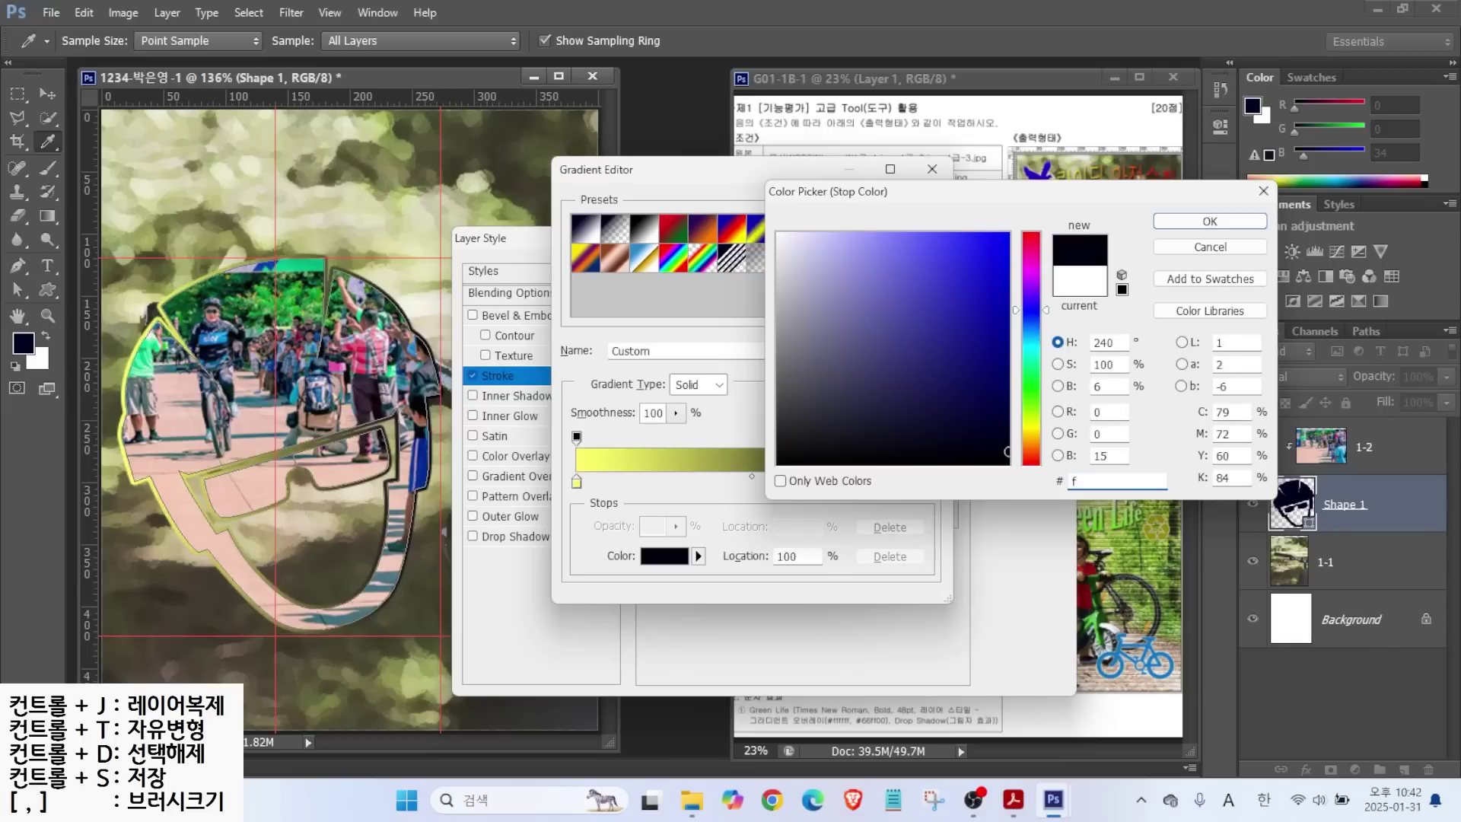
{"action": "key", "text": "BackSpace"}
{"action": "type", "text": "0ff"}
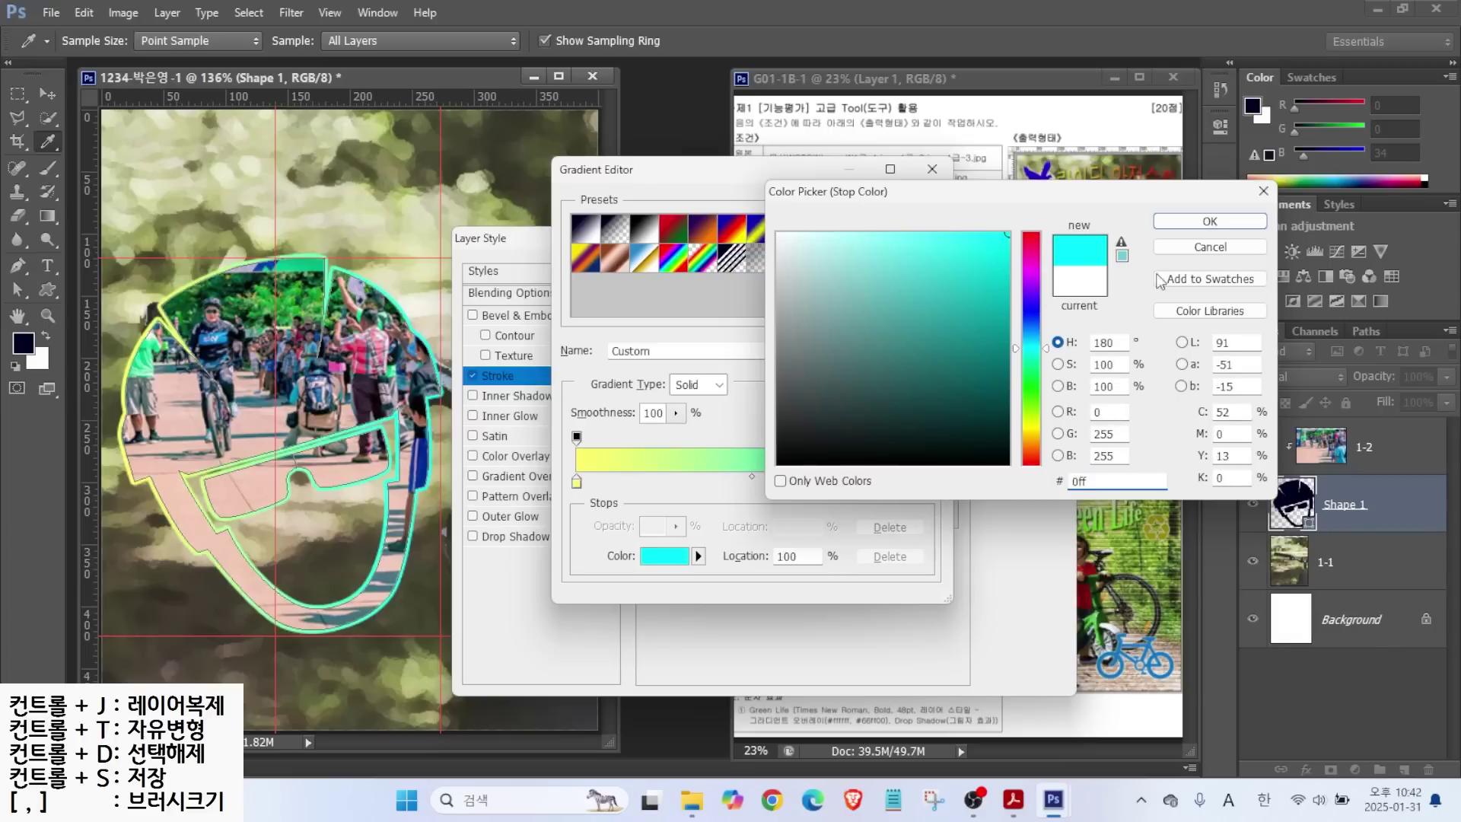
{"action": "left_click", "coordinate": [1210, 220]}
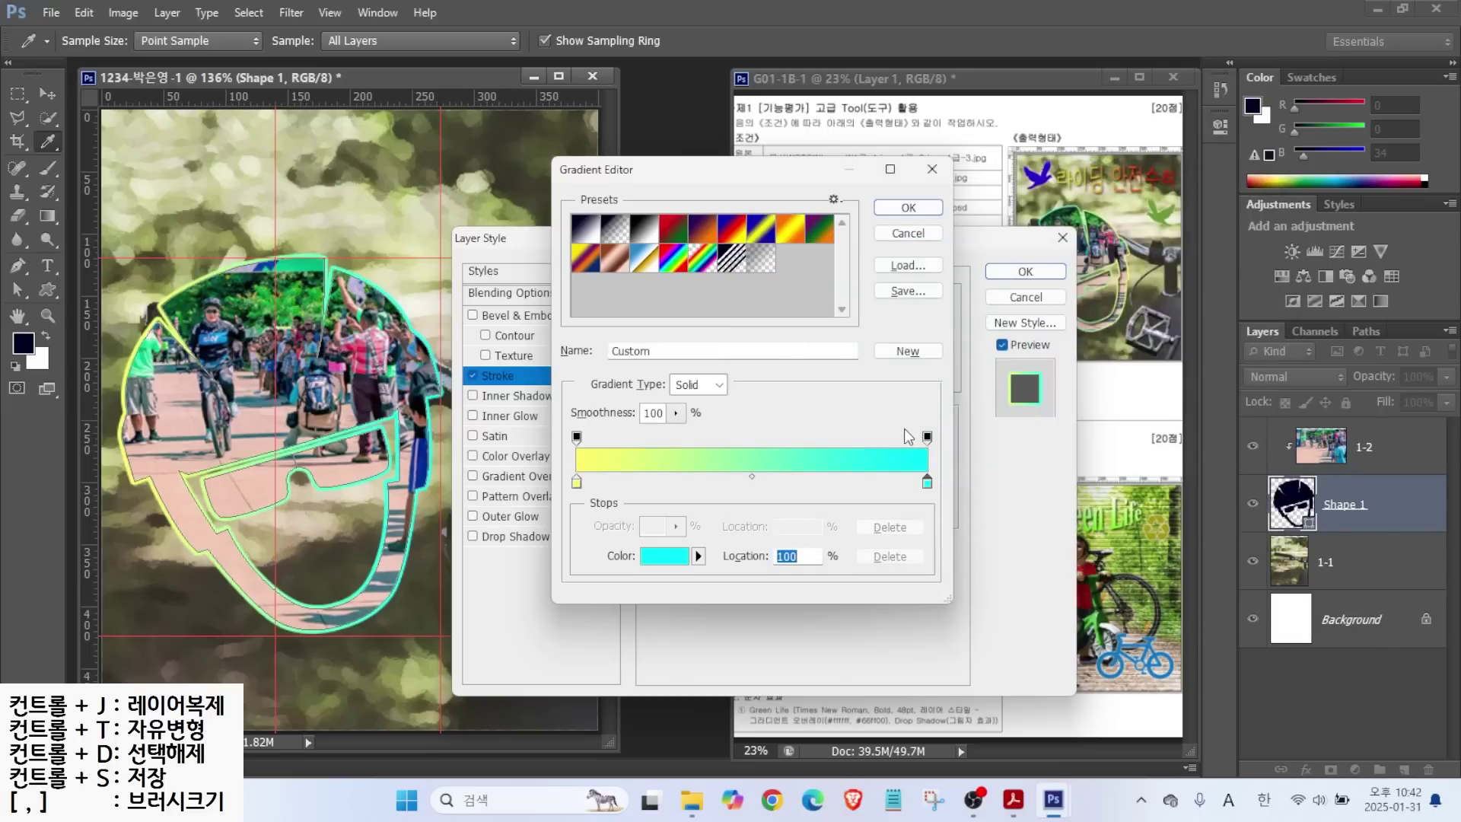
{"action": "left_click", "coordinate": [898, 210]}
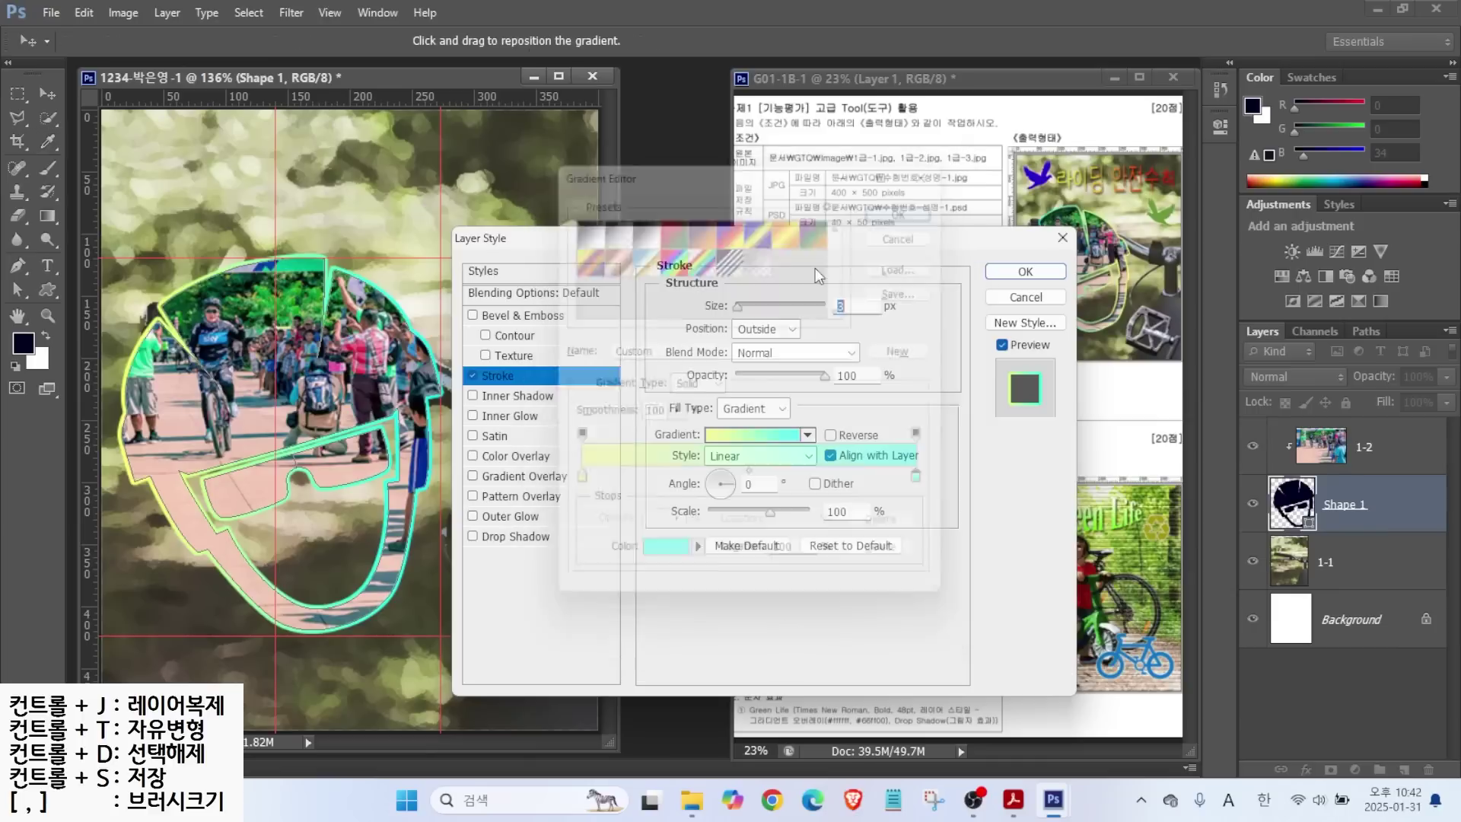
{"action": "key", "text": "alt"}
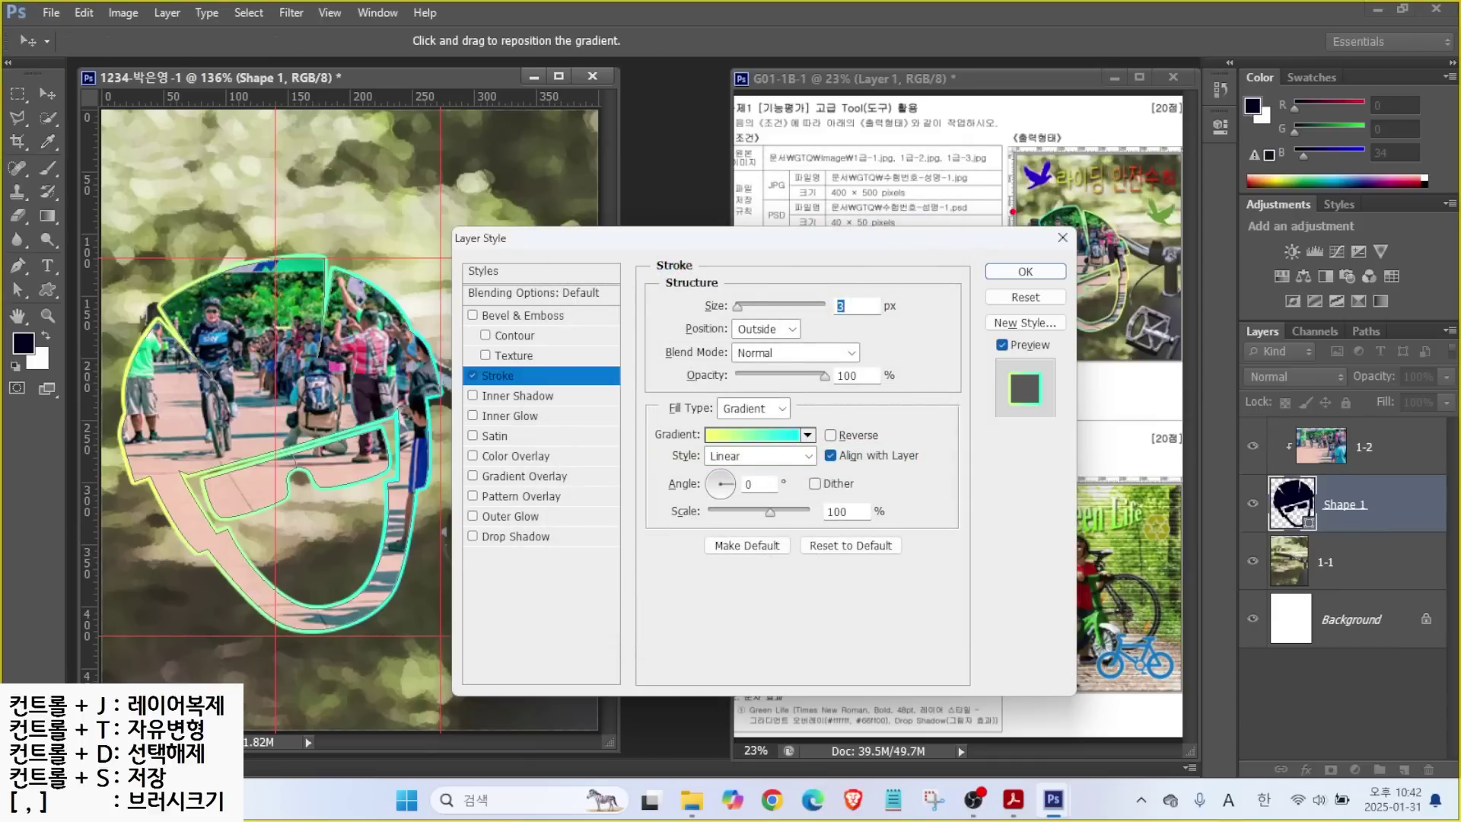
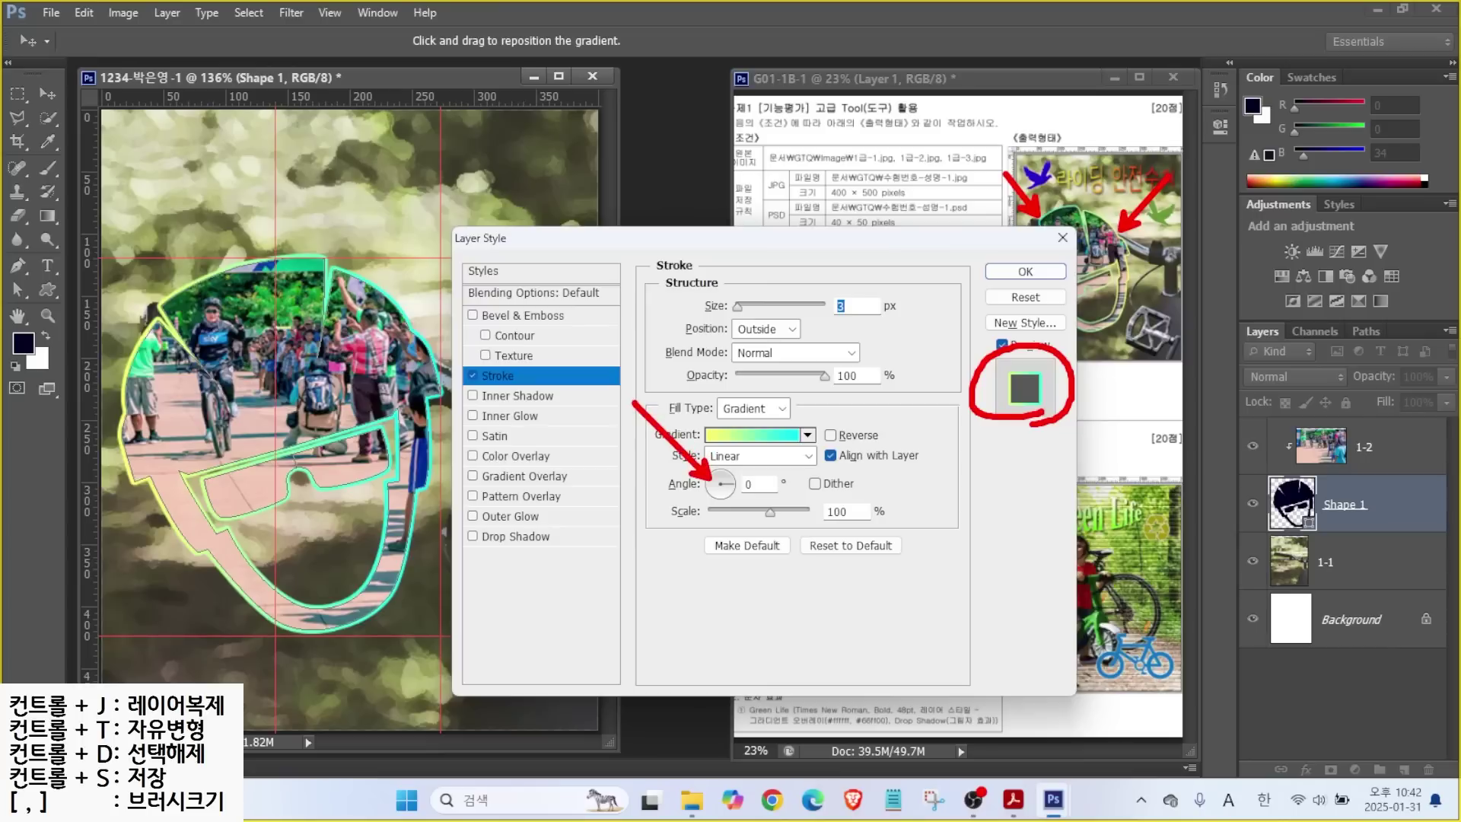
Angle Shape 1's gradient stroke at -175° and add an Inner Shadow effect.
{"action": "left_click_drag", "start_coordinate": [729, 489], "coordinate": [704, 485]}
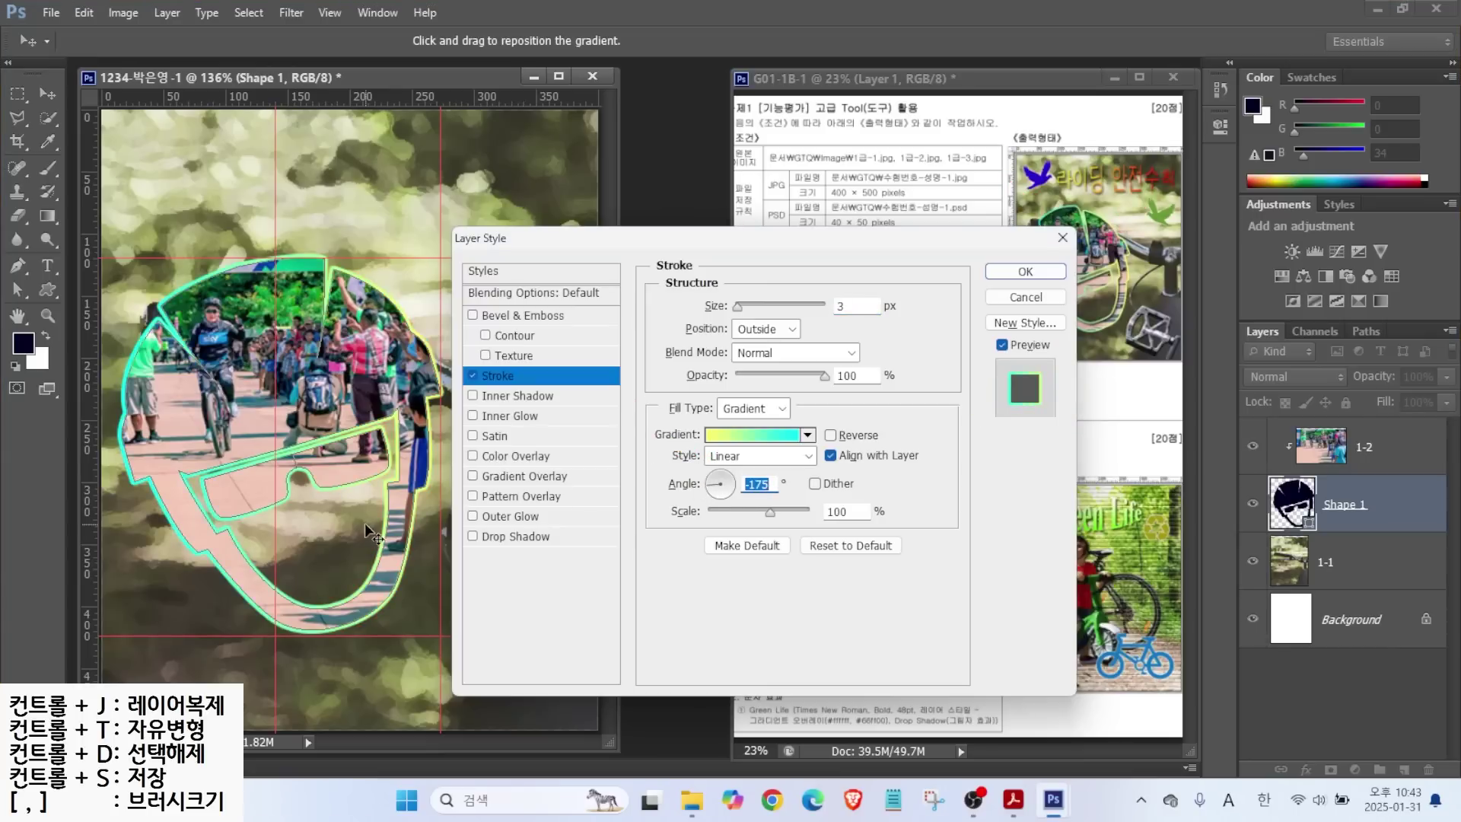
{"action": "key", "text": "alt"}
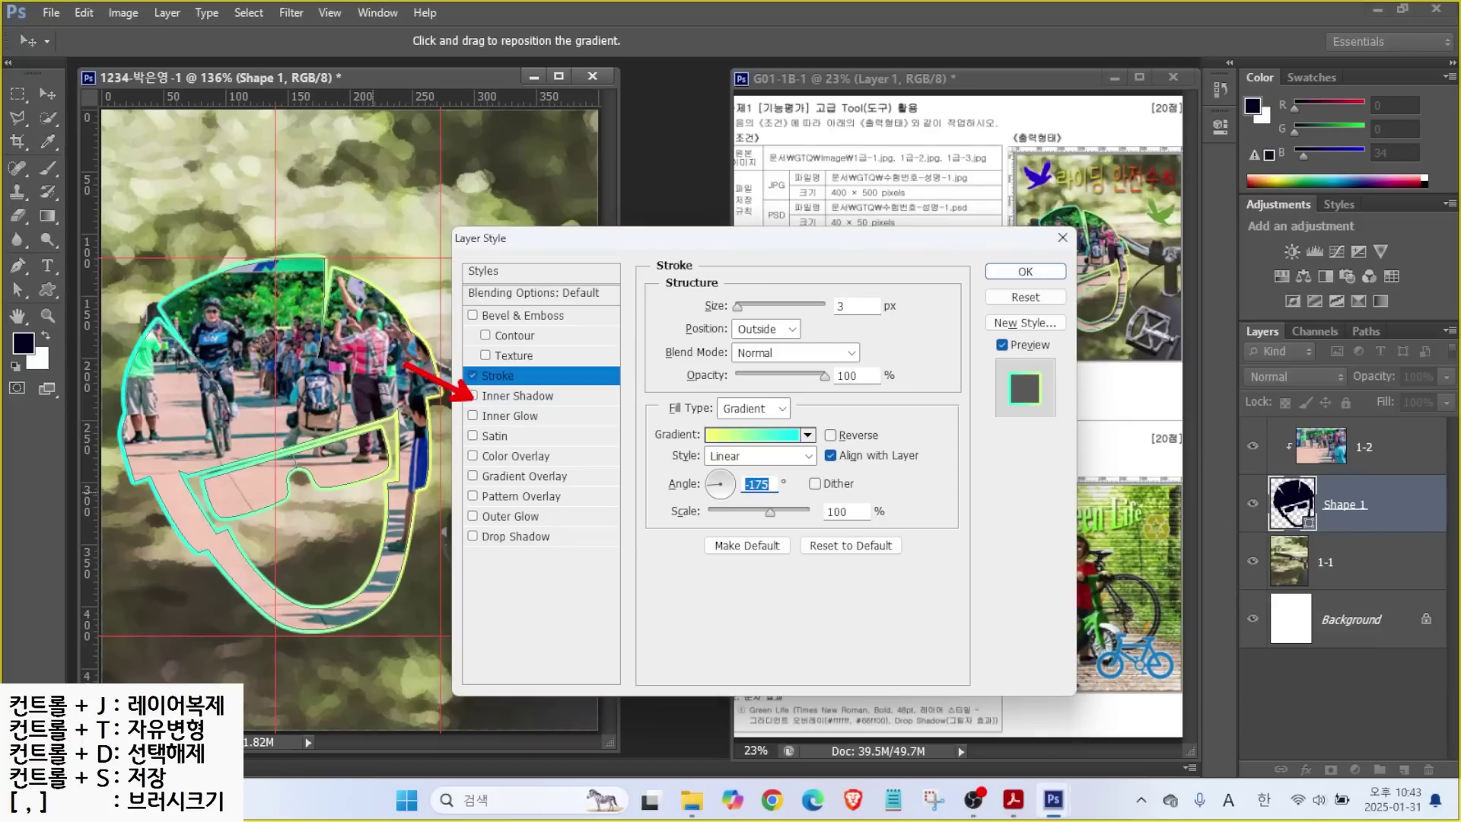
{"action": "left_click", "coordinate": [472, 396]}
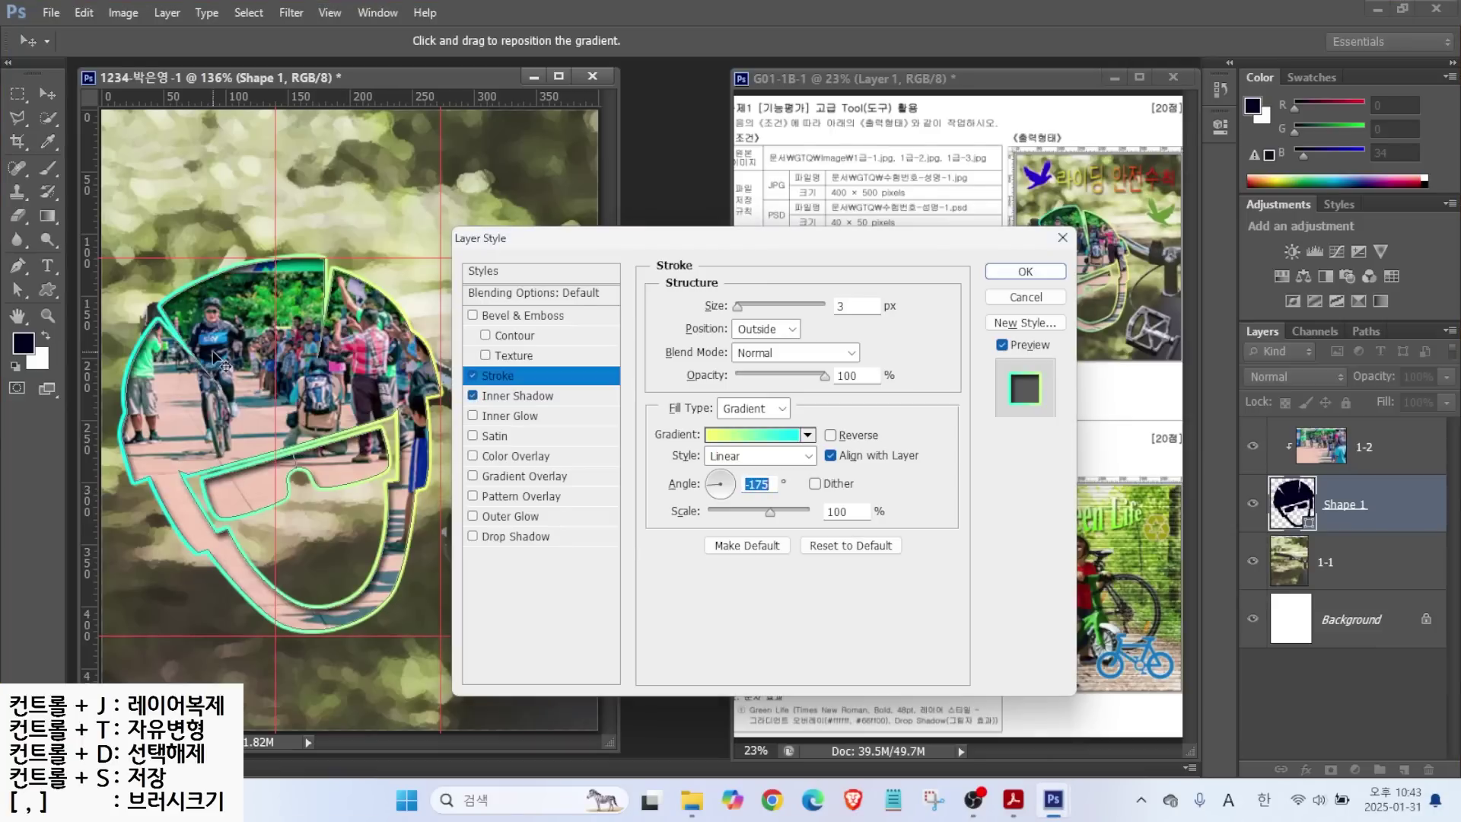
{"action": "left_click", "coordinate": [519, 395]}
{"action": "left_click", "coordinate": [1025, 272]}
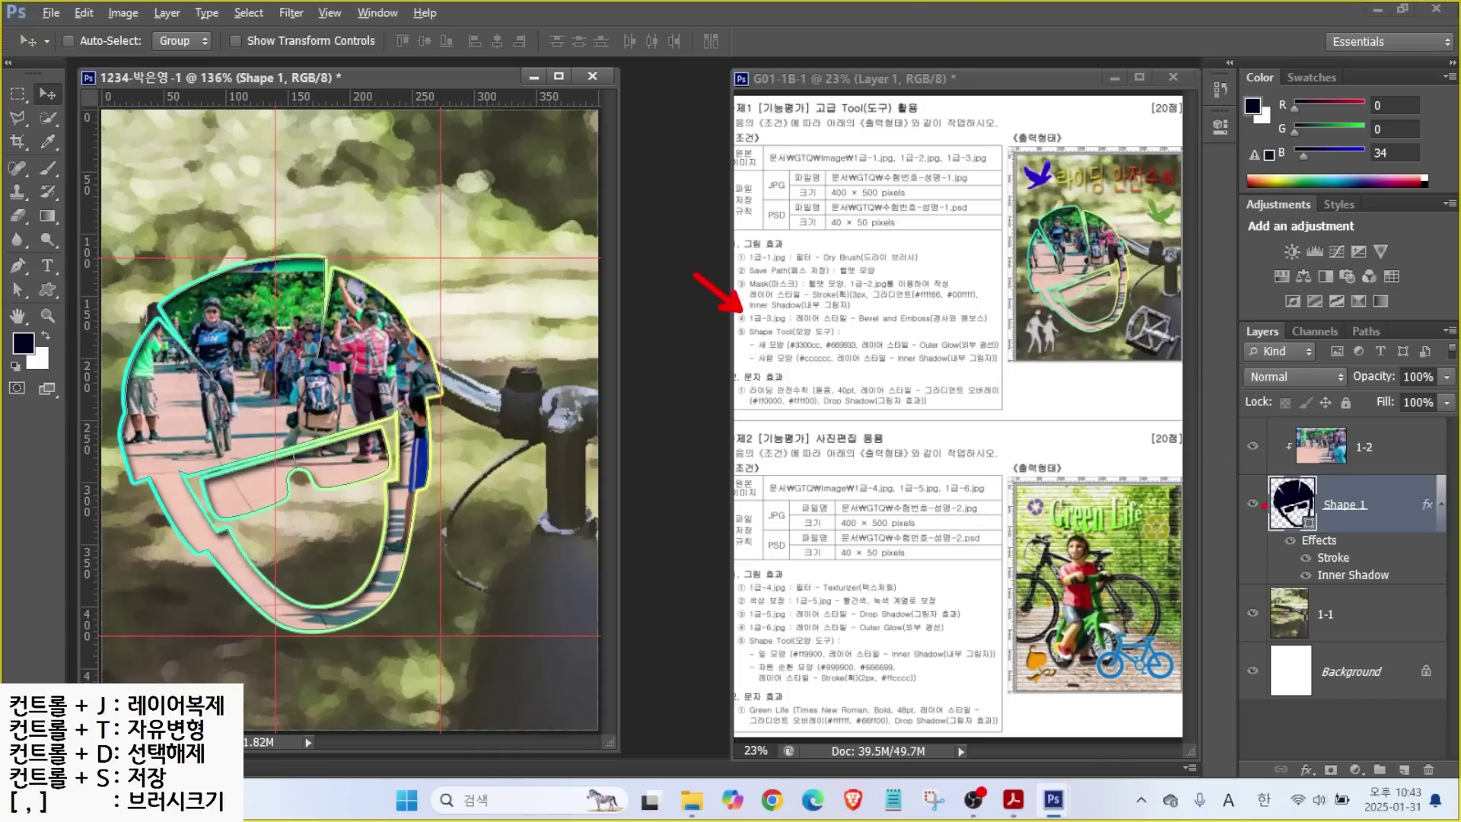
Make layer 1-2 active and open 1급-3.jpg from the images folder.
{"action": "left_click_drag", "start_coordinate": [1250, 422], "coordinate": [1432, 462]}
{"action": "mouse_move", "coordinate": [1196, 428]}
{"action": "left_mouse_down"}
{"action": "mouse_move", "coordinate": [1247, 369]}
{"action": "mouse_move", "coordinate": [1294, 378]}
{"action": "left_mouse_up"}
{"action": "left_click_drag", "start_coordinate": [1219, 326], "coordinate": [1241, 301]}
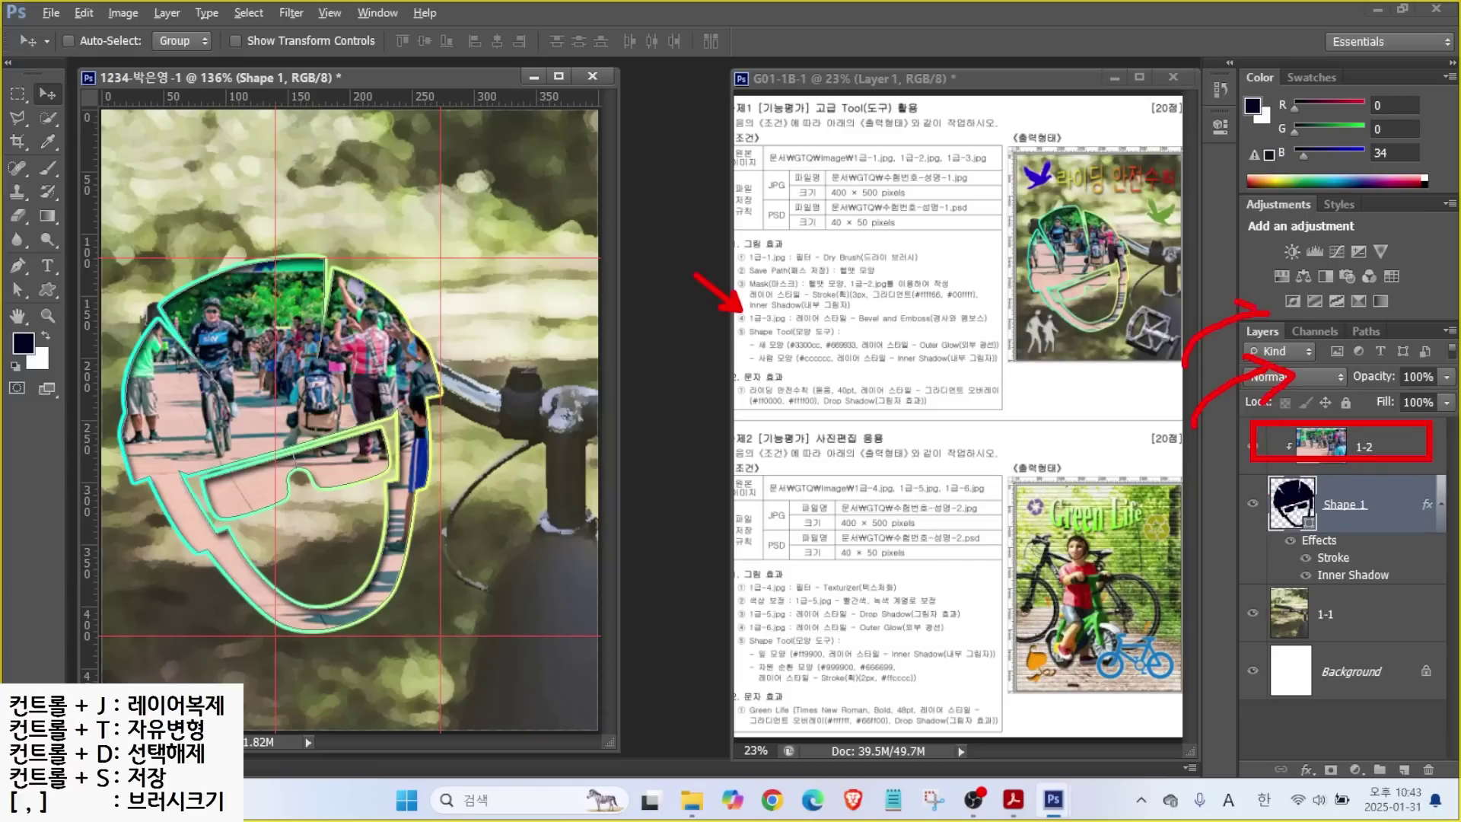
{"action": "key", "text": "Escape"}
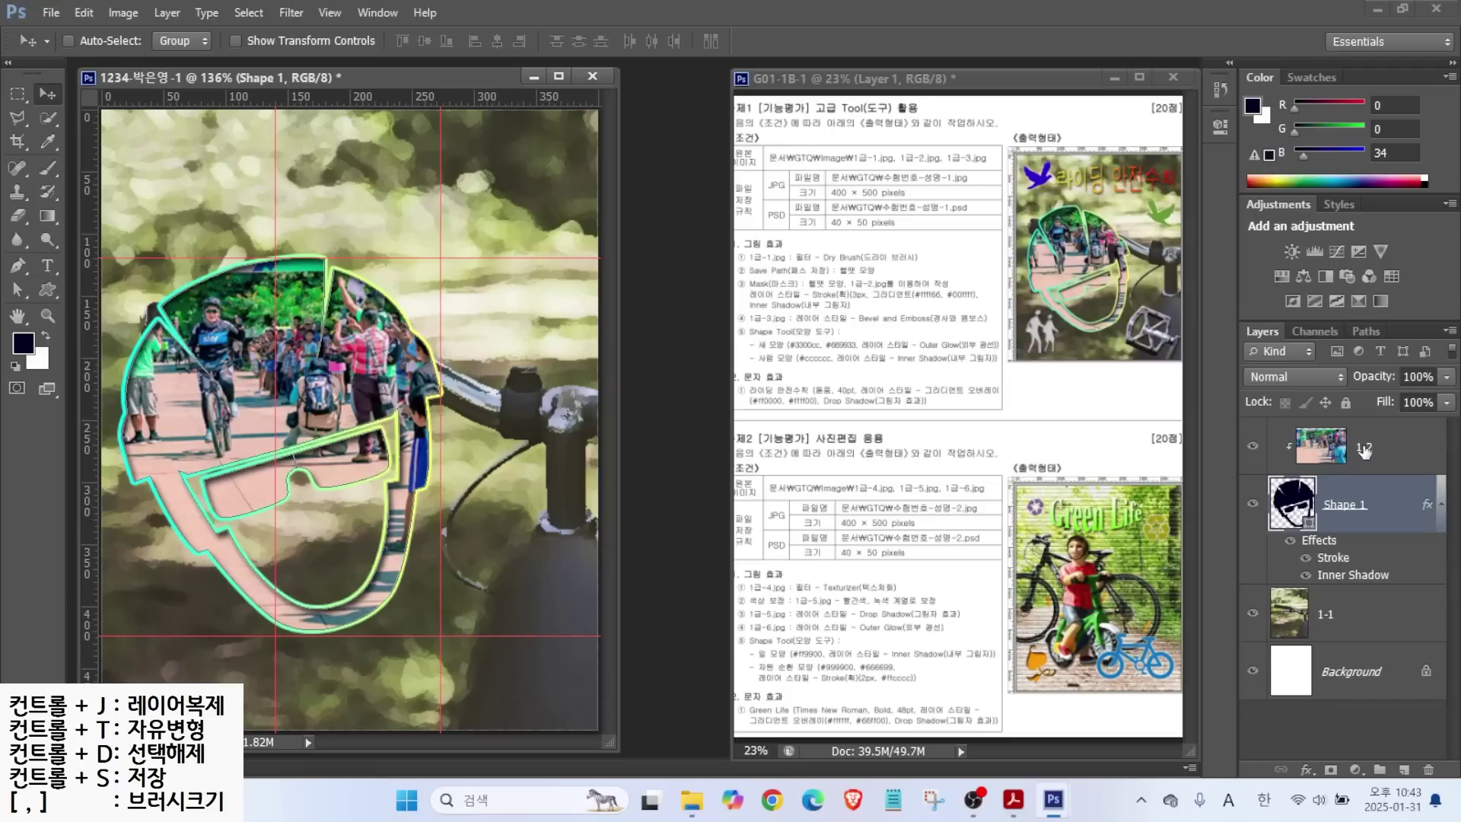
{"action": "left_click", "coordinate": [1364, 451]}
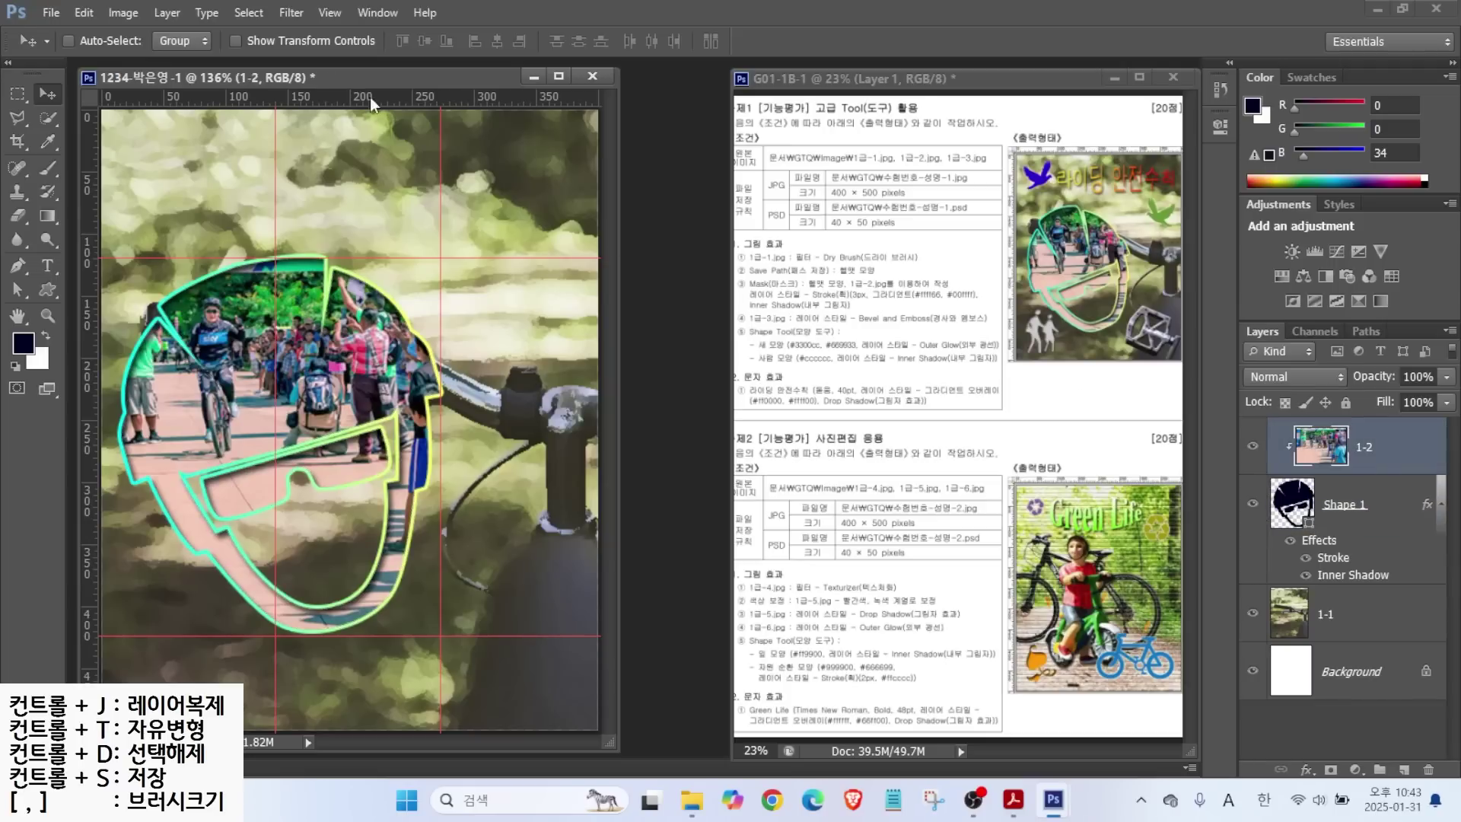
{"action": "left_click", "coordinate": [50, 13]}
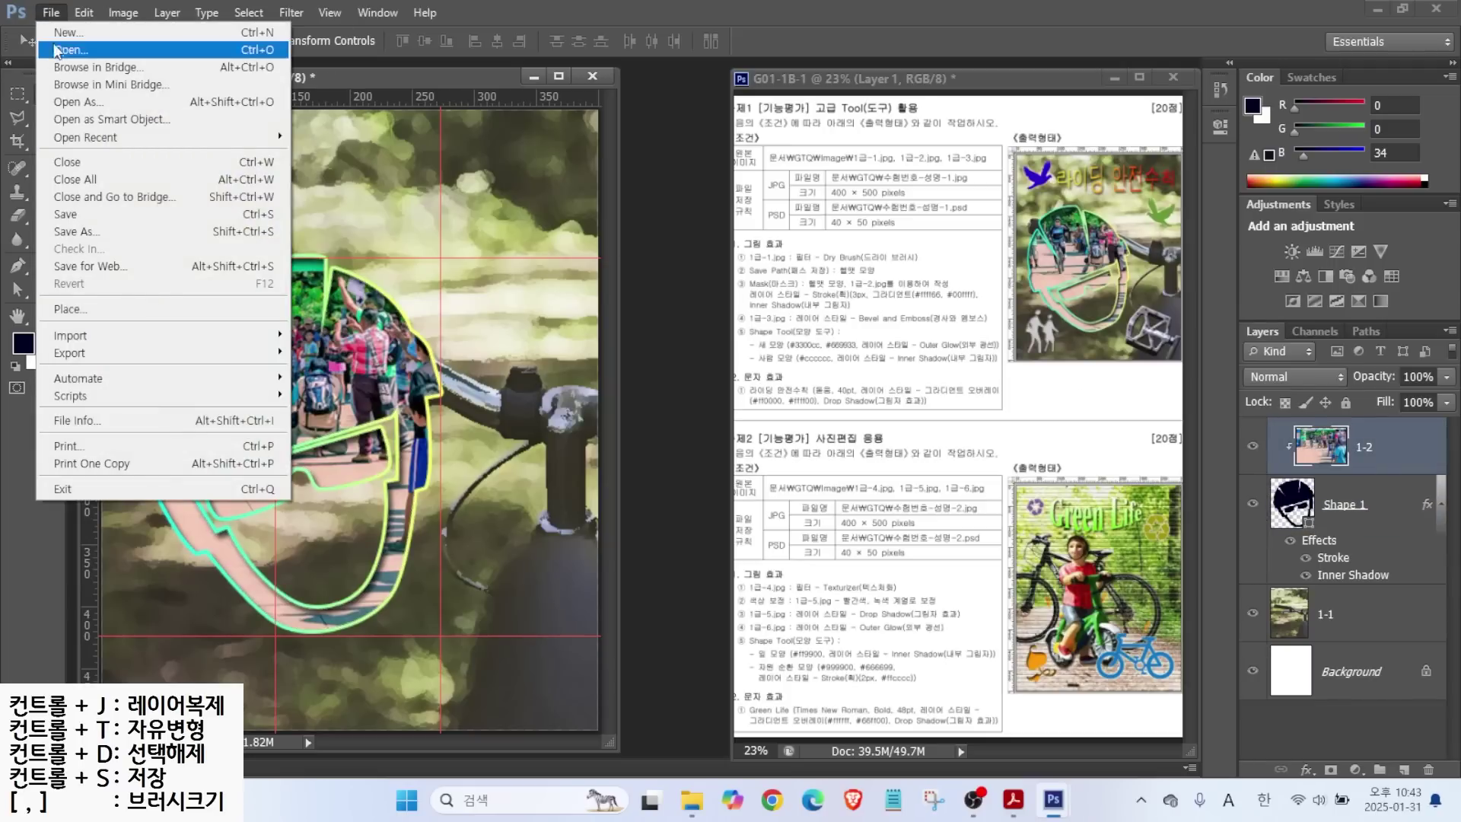
{"action": "left_click", "coordinate": [61, 44]}
{"action": "left_click", "coordinate": [778, 241]}
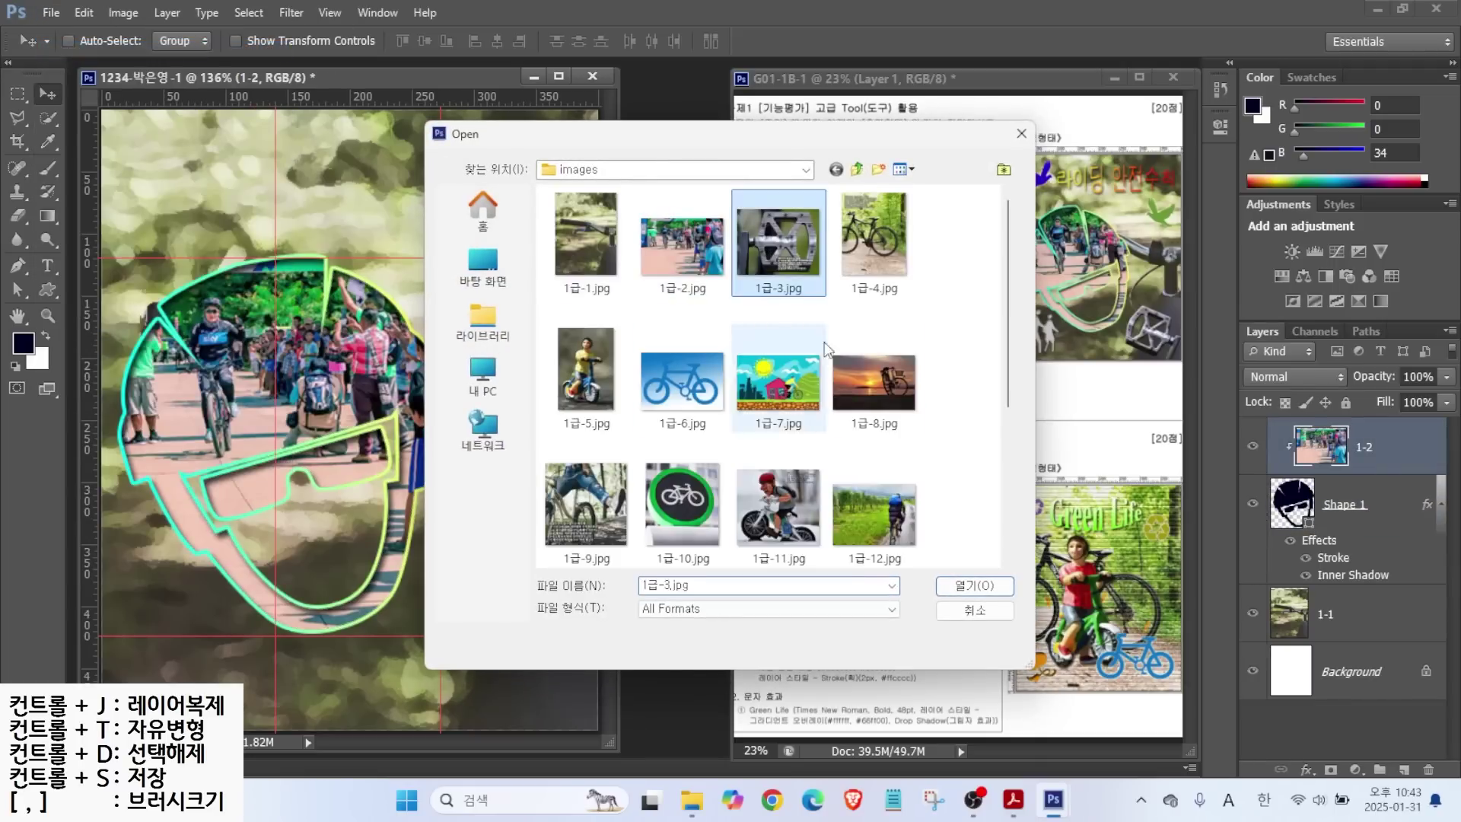
{"action": "left_click", "coordinate": [959, 587]}
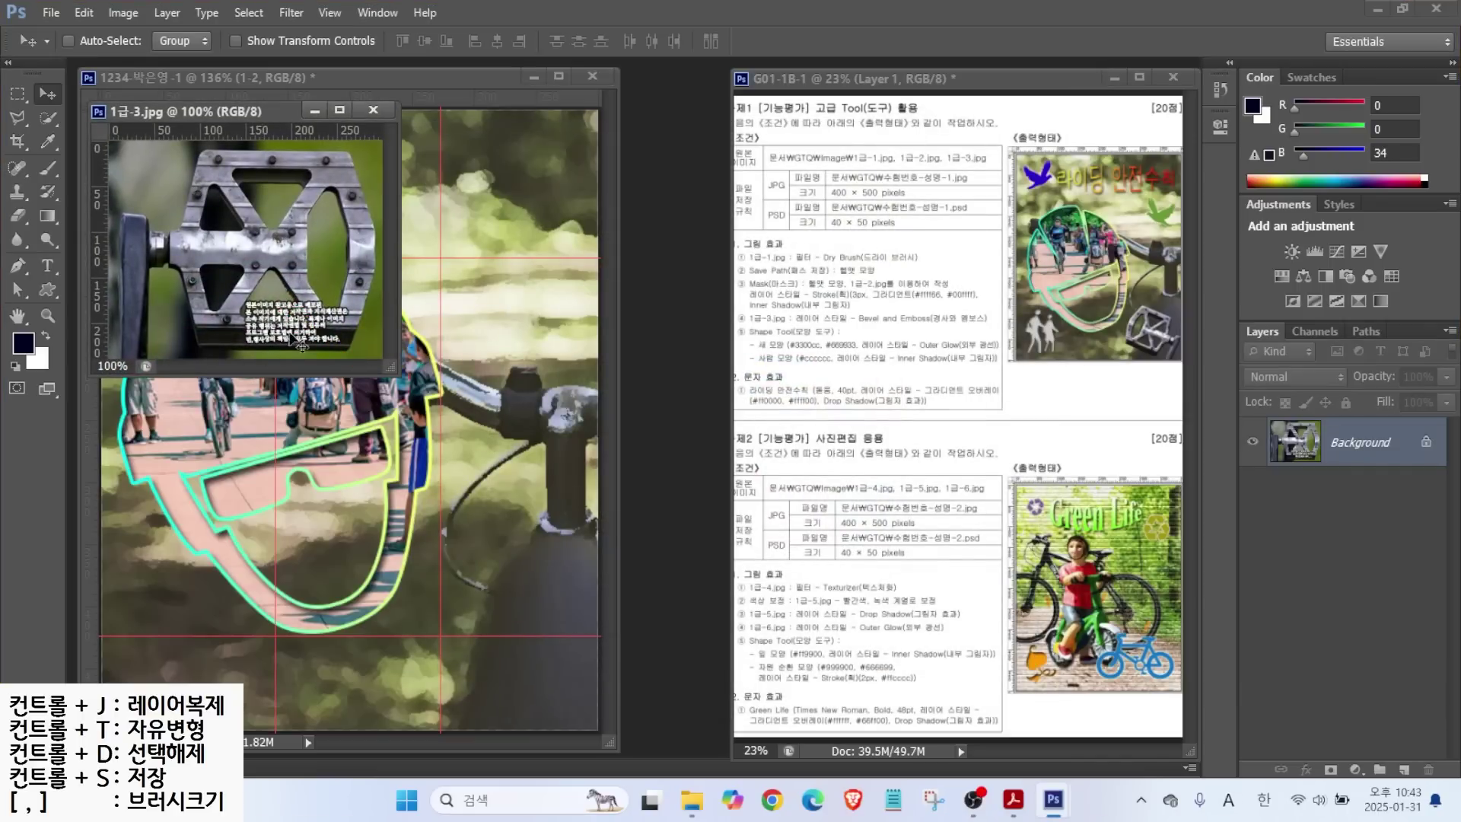
Paint a rough Quick Selection over the pedal.
{"action": "key", "text": "ctrl"}
{"action": "left_click", "coordinate": [49, 117]}
{"action": "key", "text": "bracketleft"}
{"action": "key", "text": "bracketleft"}
{"action": "key", "text": "bracketleft"}
{"action": "key", "text": "bracketleft"}
{"action": "key", "text": "bracketleft"}
{"action": "key", "text": "bracketleft"}
{"action": "key", "text": "bracketleft"}
{"action": "key", "text": "bracketleft"}
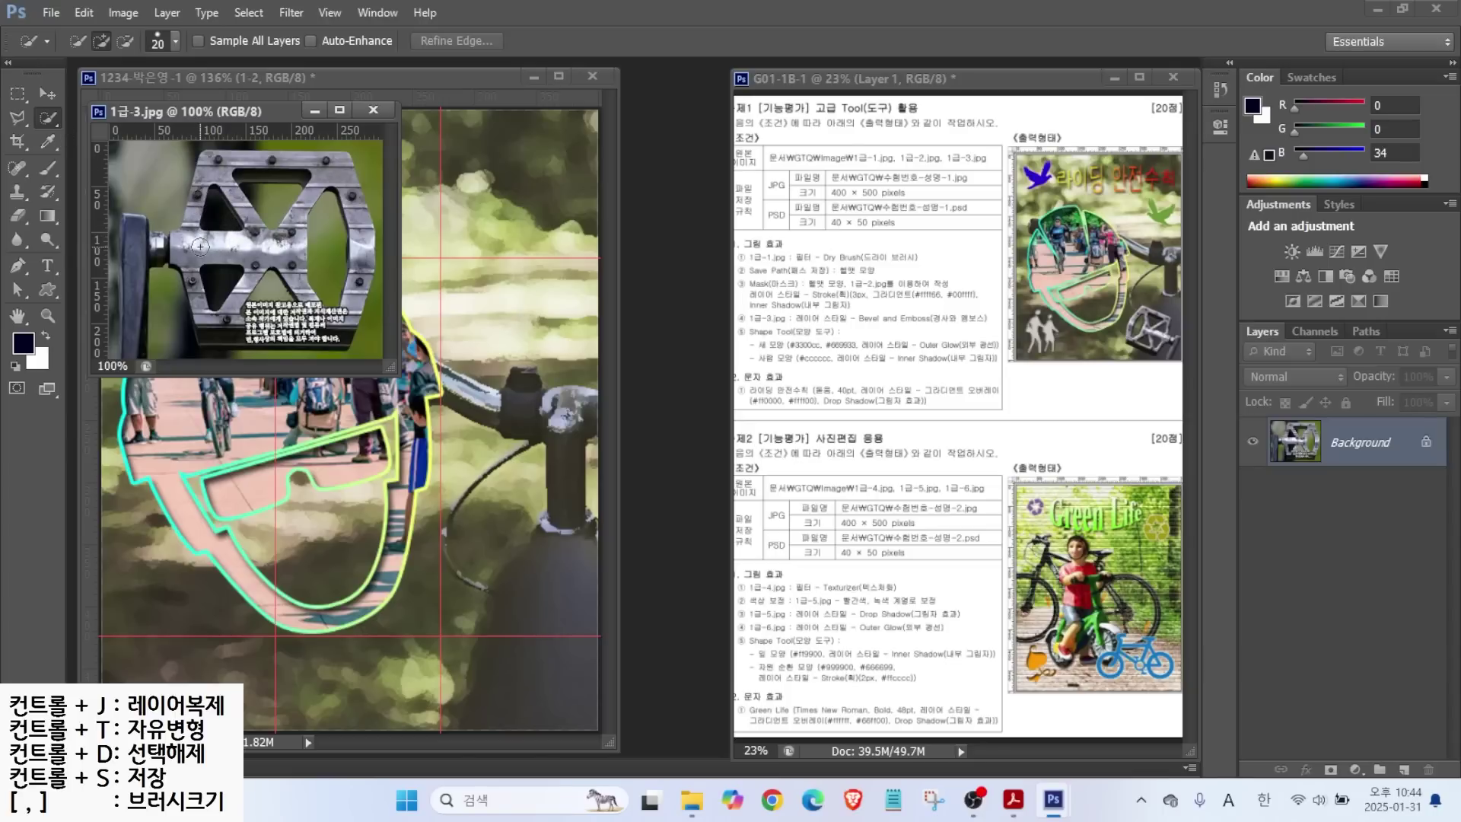
{"action": "mouse_move", "coordinate": [102, 54]}
{"action": "left_mouse_down"}
{"action": "mouse_move", "coordinate": [86, 90]}
{"action": "mouse_move", "coordinate": [177, 118]}
{"action": "left_mouse_up"}
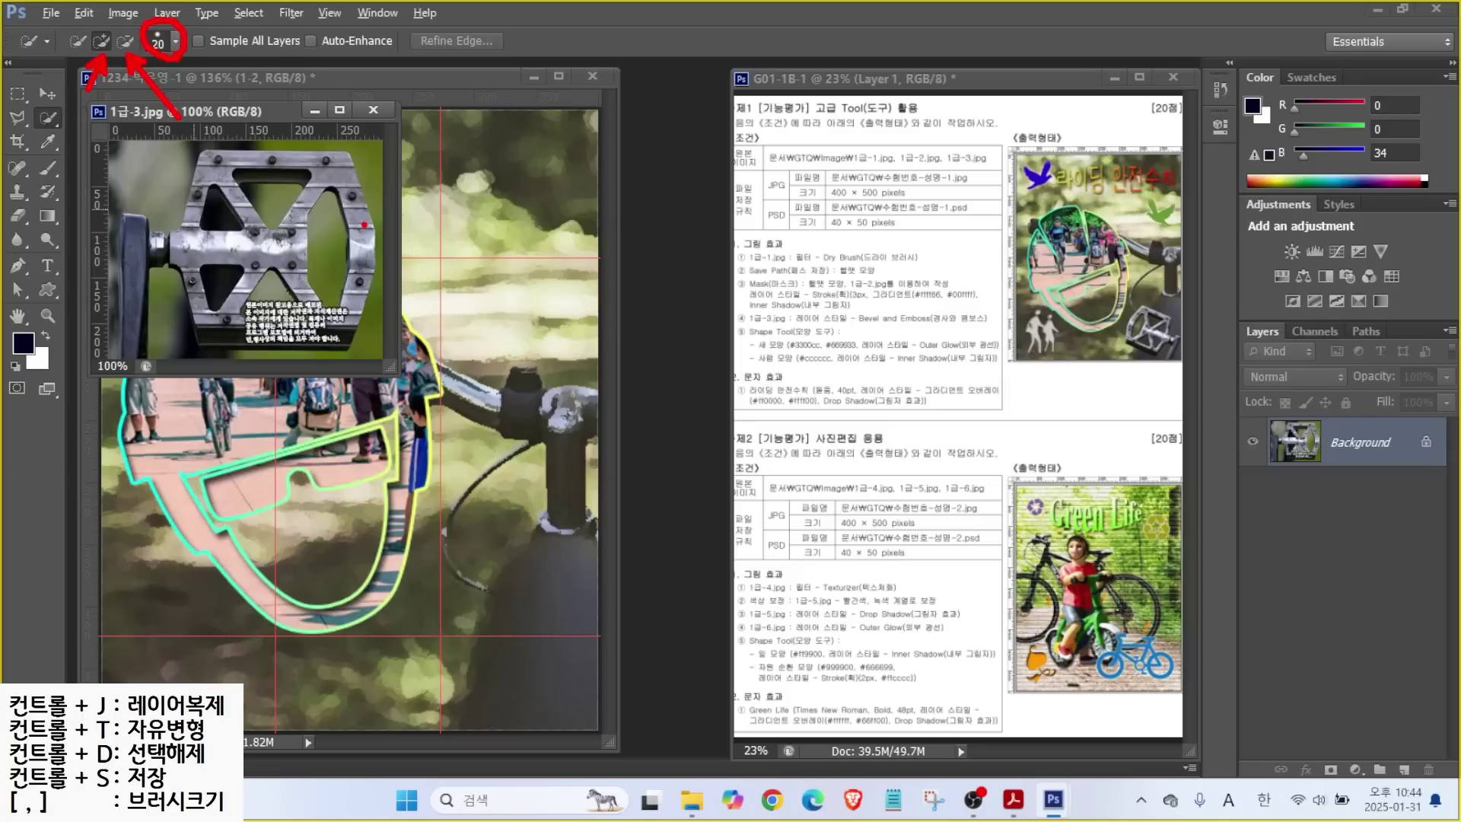
{"action": "mouse_move", "coordinate": [299, 187]}
{"action": "left_mouse_down"}
{"action": "mouse_move", "coordinate": [260, 187]}
{"action": "mouse_move", "coordinate": [271, 260]}
{"action": "mouse_move", "coordinate": [320, 265]}
{"action": "left_mouse_up"}
{"action": "left_click_drag", "start_coordinate": [365, 167], "coordinate": [319, 298]}
{"action": "key", "text": "Escape"}
With a size 9 brush, add the pedal's right edge, spindle and caption block, trimming the caption with Polygonal Lasso.
{"action": "key", "text": "bracketleft"}
{"action": "key", "text": "bracketleft"}
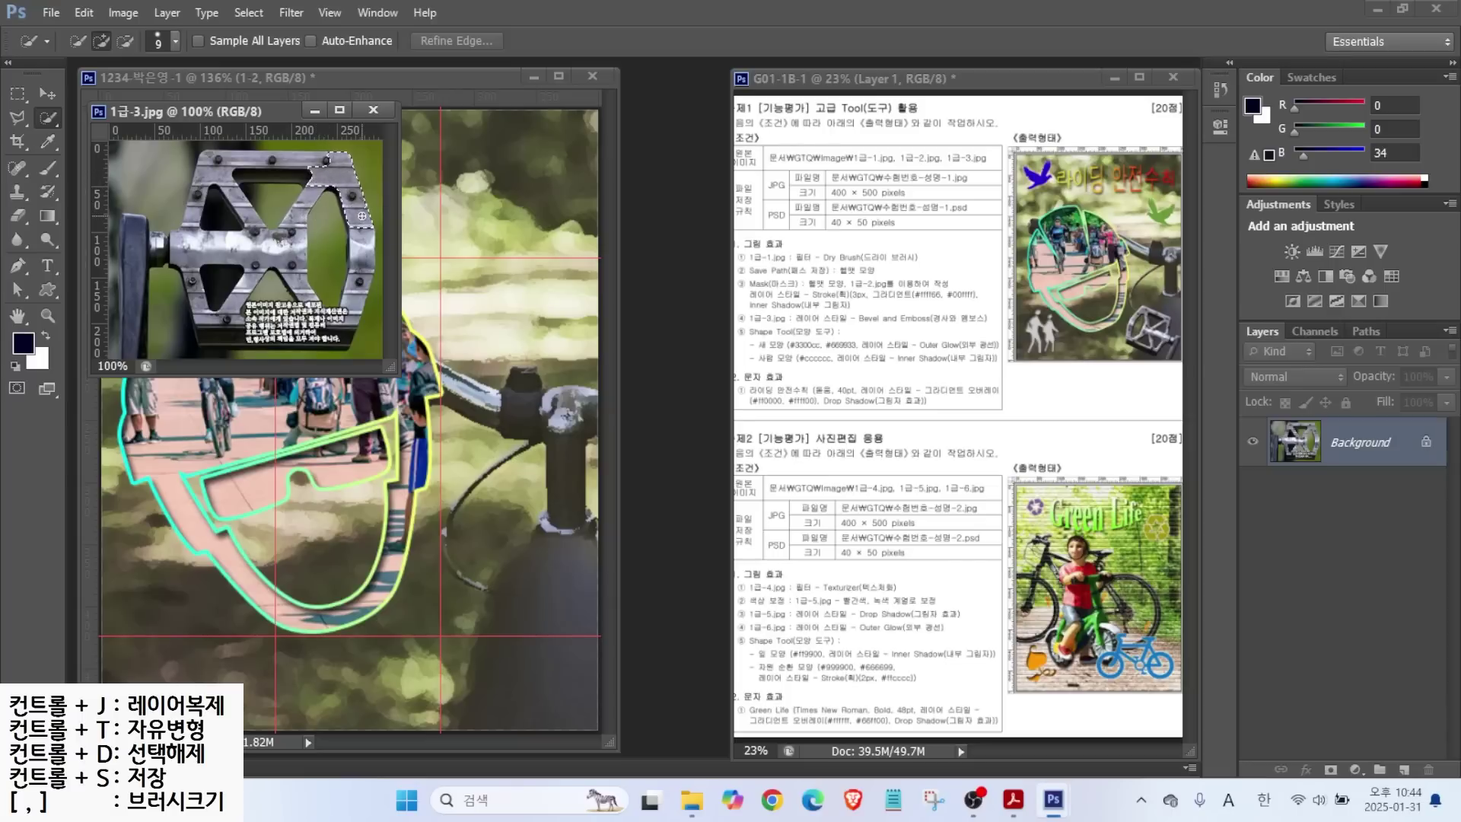
{"action": "left_click_drag", "start_coordinate": [364, 245], "coordinate": [360, 230]}
{"action": "mouse_move", "coordinate": [214, 170]}
{"action": "left_mouse_down"}
{"action": "mouse_move", "coordinate": [182, 246]}
{"action": "mouse_move", "coordinate": [141, 240]}
{"action": "left_mouse_up"}
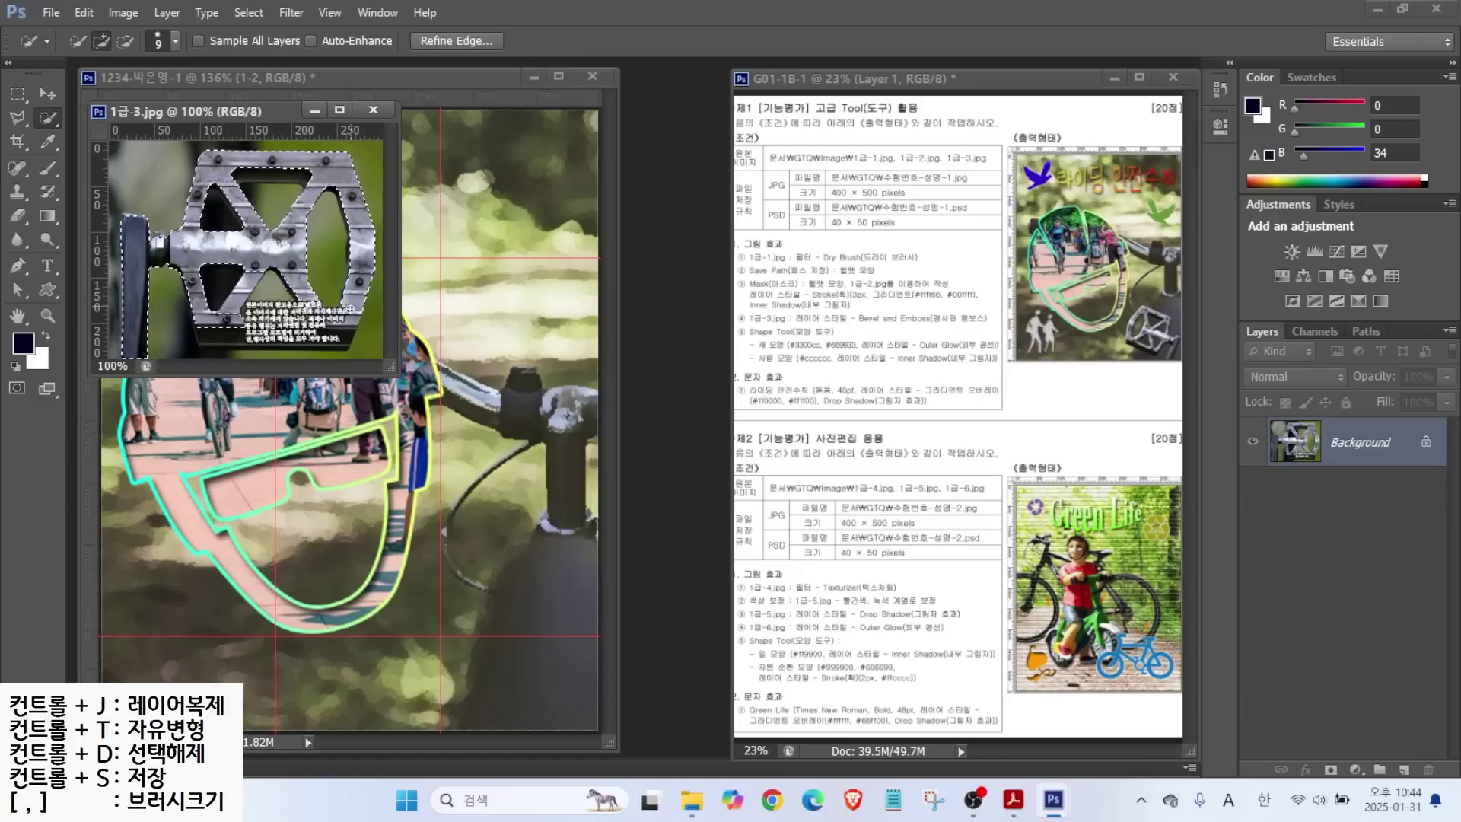
{"action": "left_click_drag", "start_coordinate": [301, 319], "coordinate": [306, 342]}
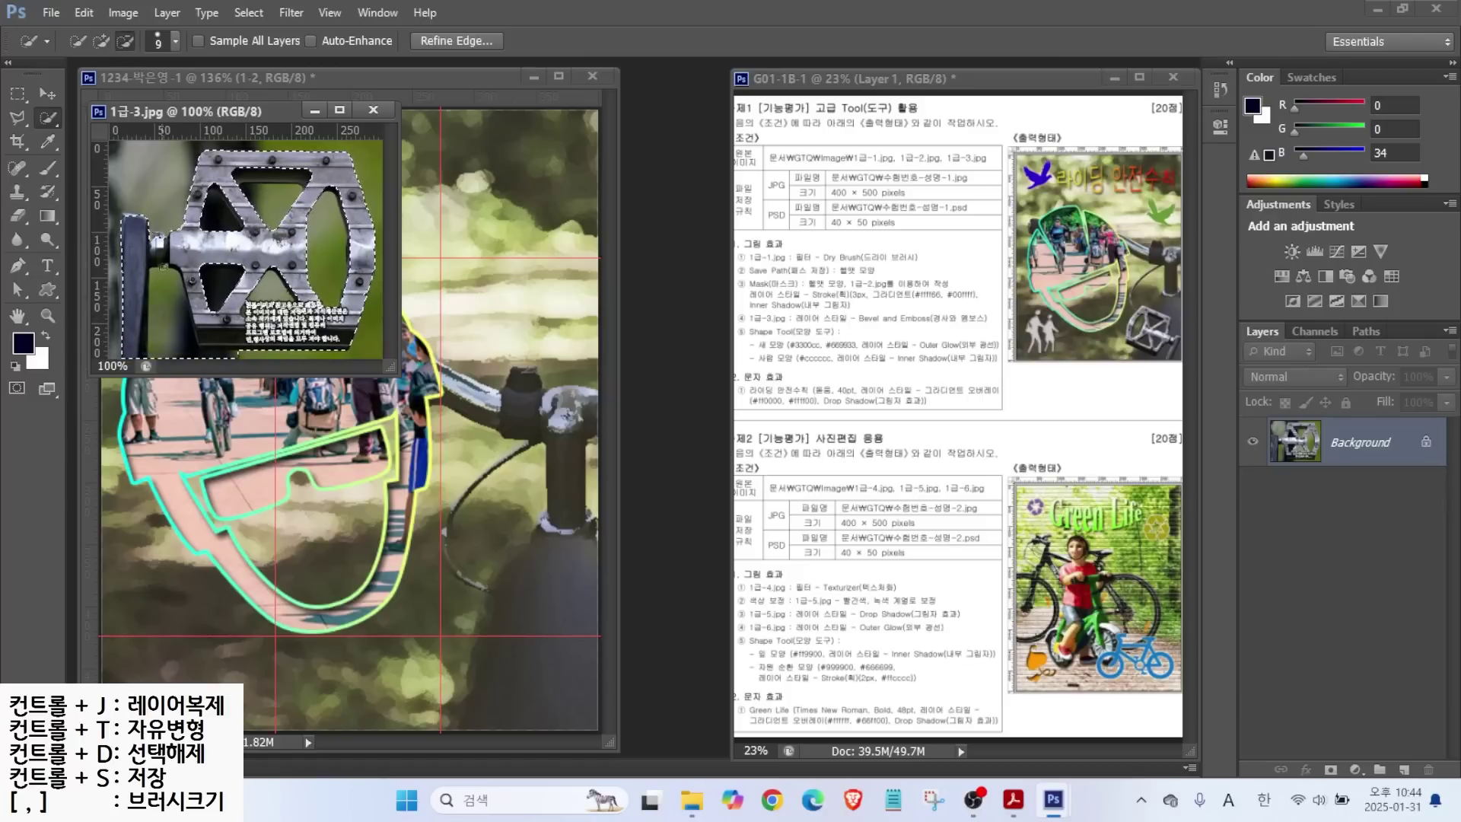
{"action": "key", "text": "alt"}
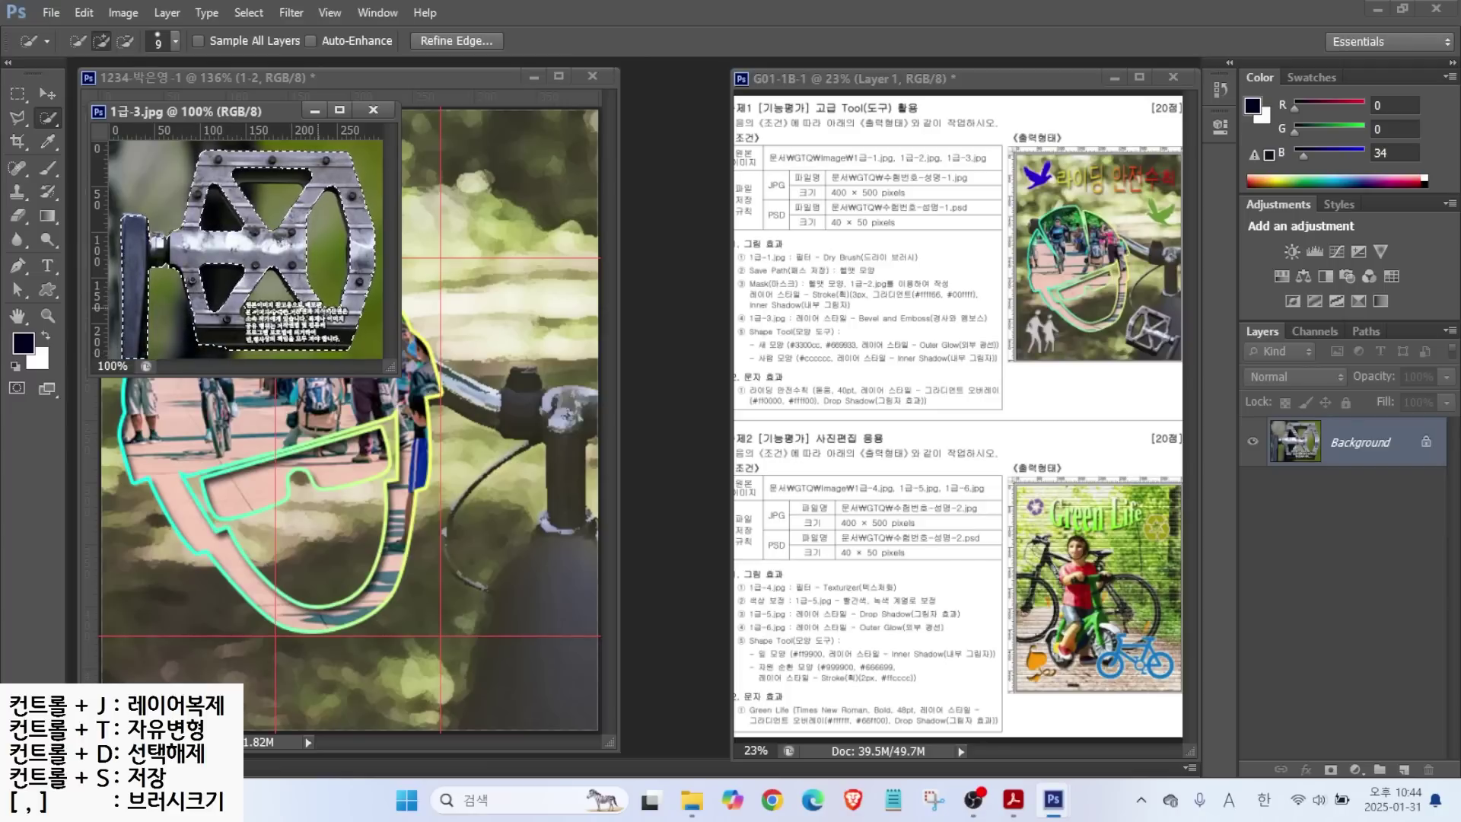
{"action": "key", "text": "l"}
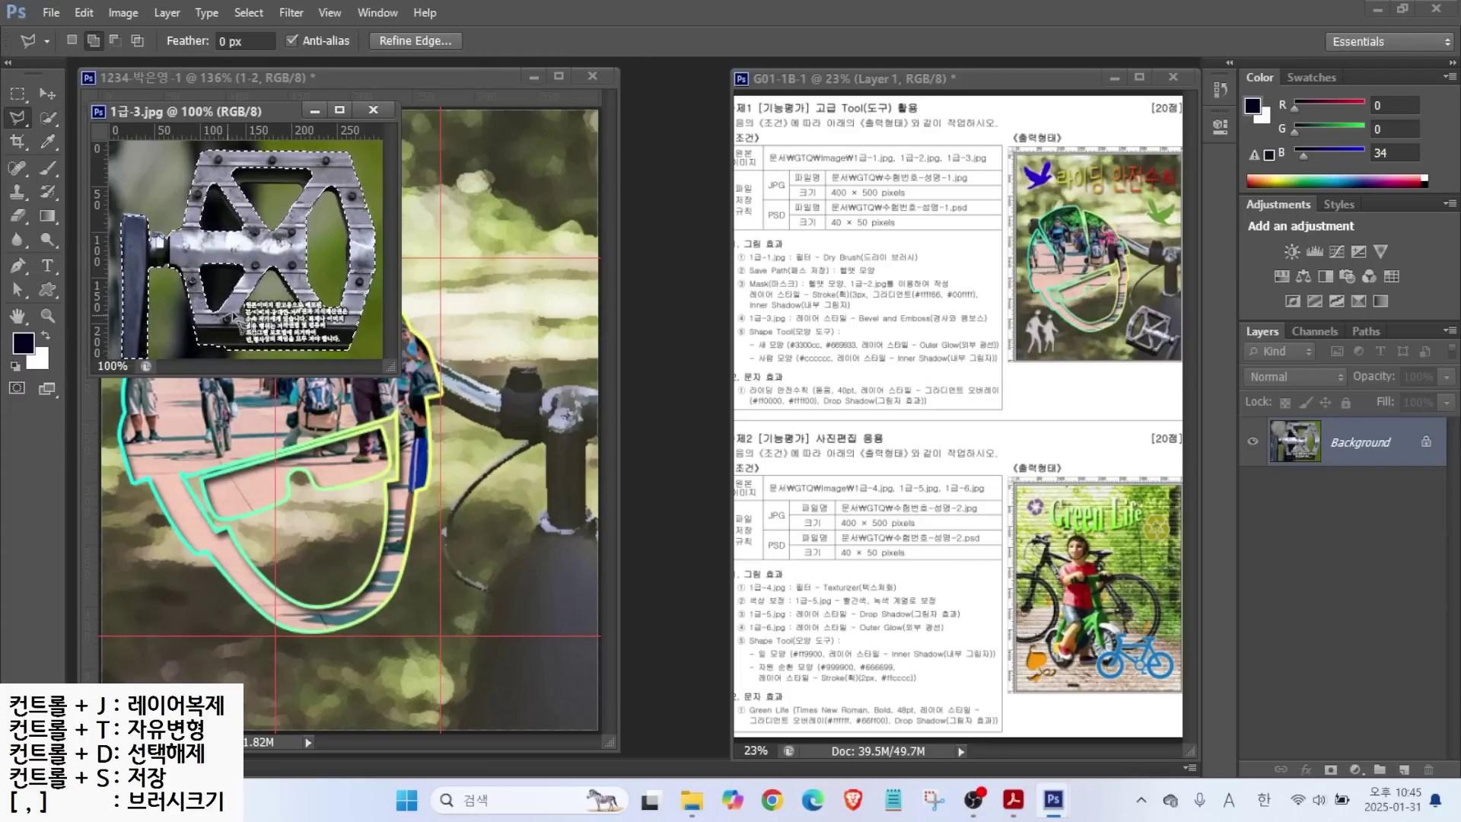
{"action": "left_click", "coordinate": [229, 337]}
{"action": "key", "text": "w"}
{"action": "left_click_drag", "start_coordinate": [229, 112], "coordinate": [657, 209]}
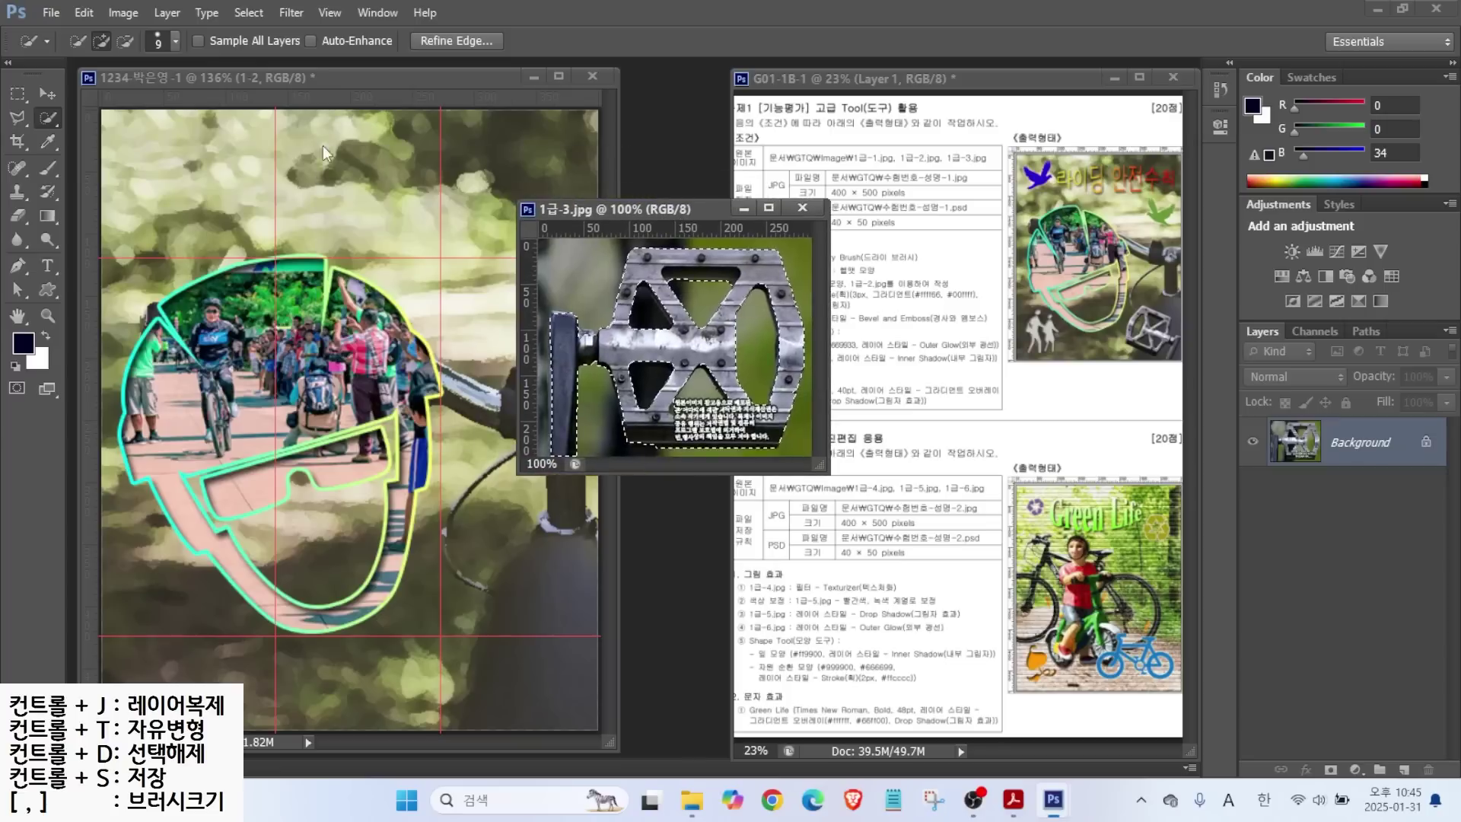
Drag the selected pedal into the 1234 composite and name the new layer 1-3.
{"action": "key", "text": "v"}
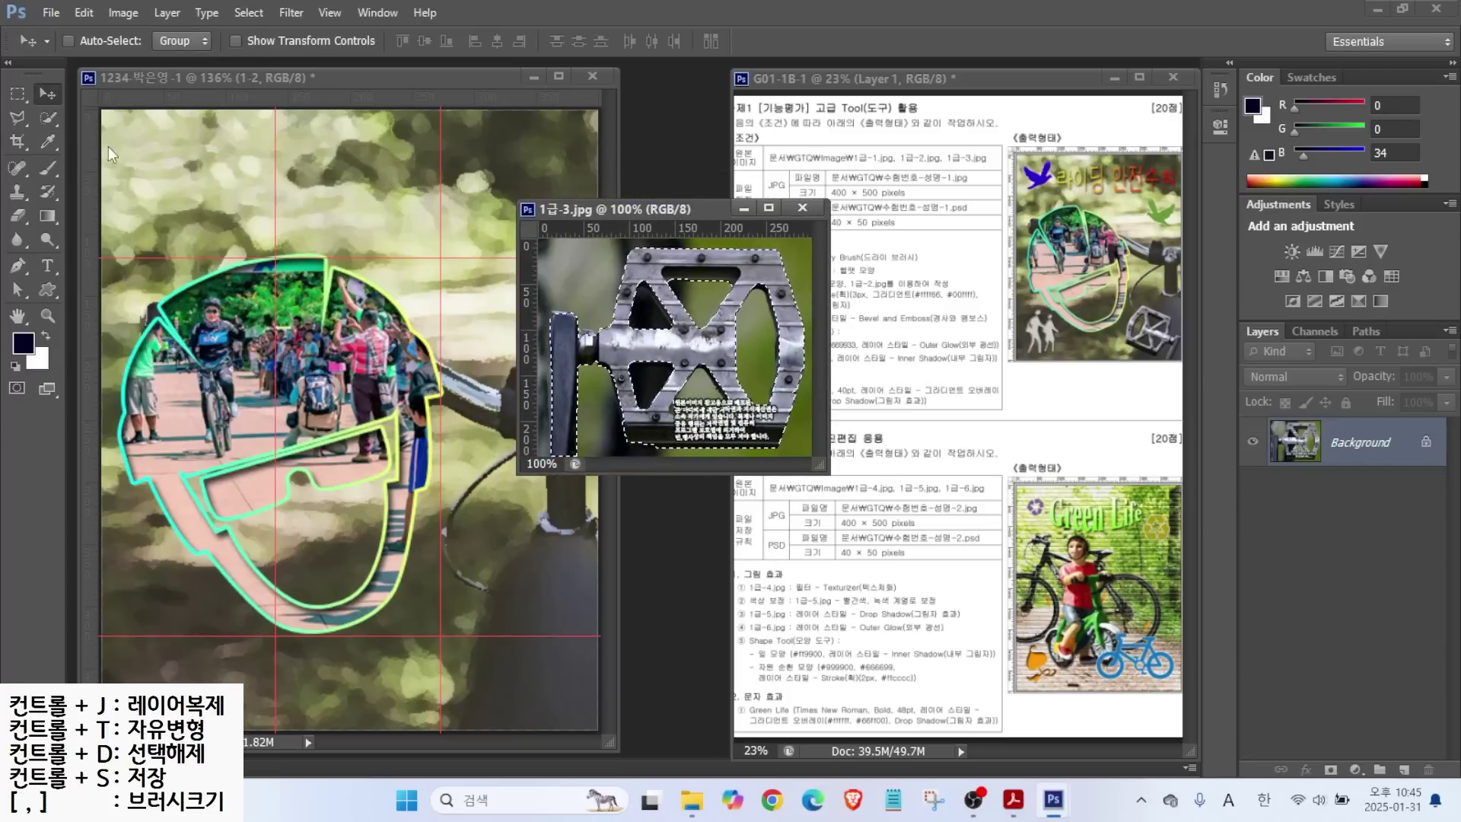
{"action": "left_click", "coordinate": [48, 116]}
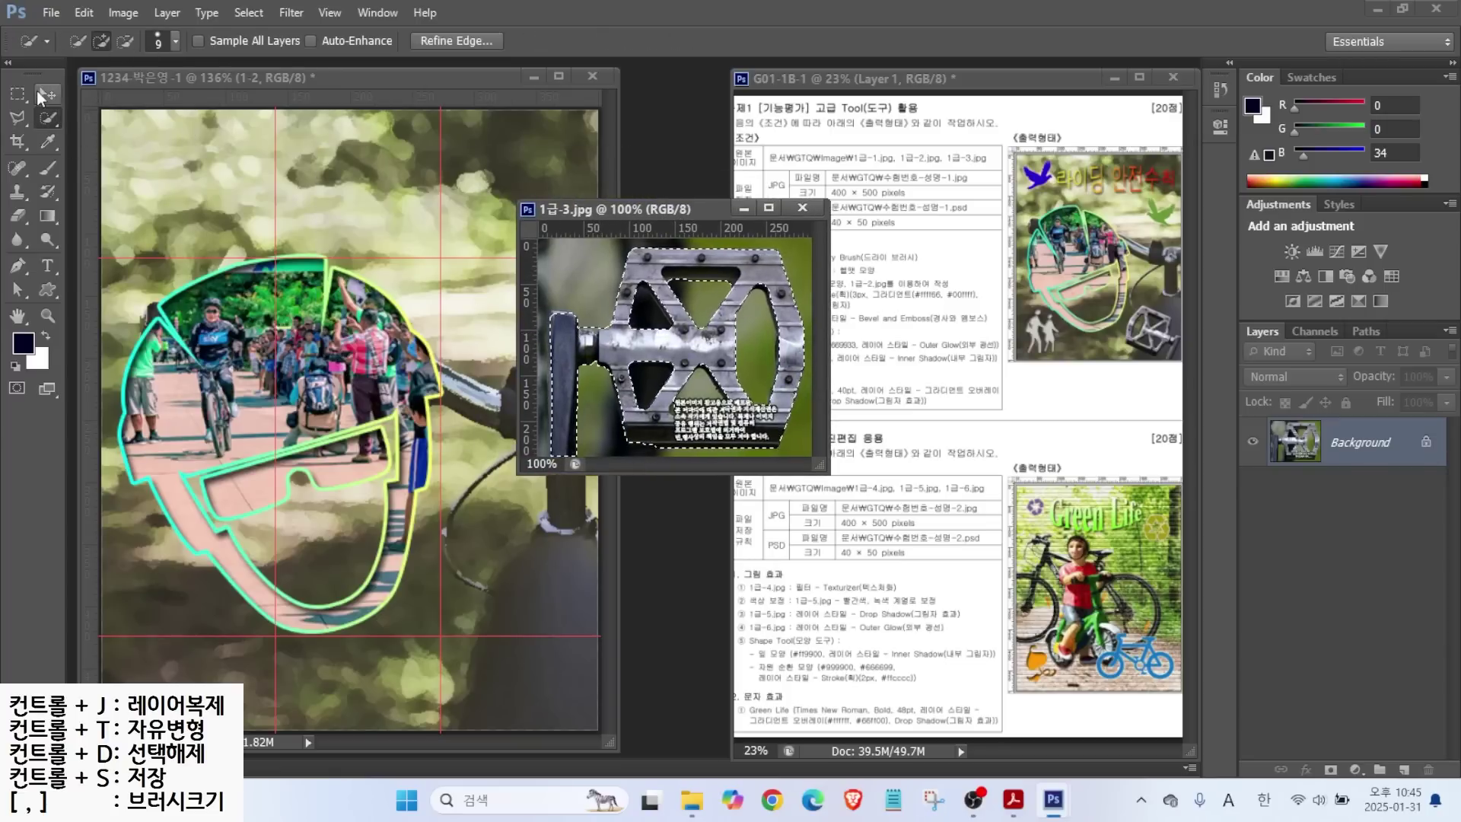
{"action": "key", "text": "v"}
{"action": "left_click_drag", "start_coordinate": [678, 347], "coordinate": [362, 390]}
{"action": "double_click", "coordinate": [1343, 449]}
{"action": "type", "text": "1-3"}
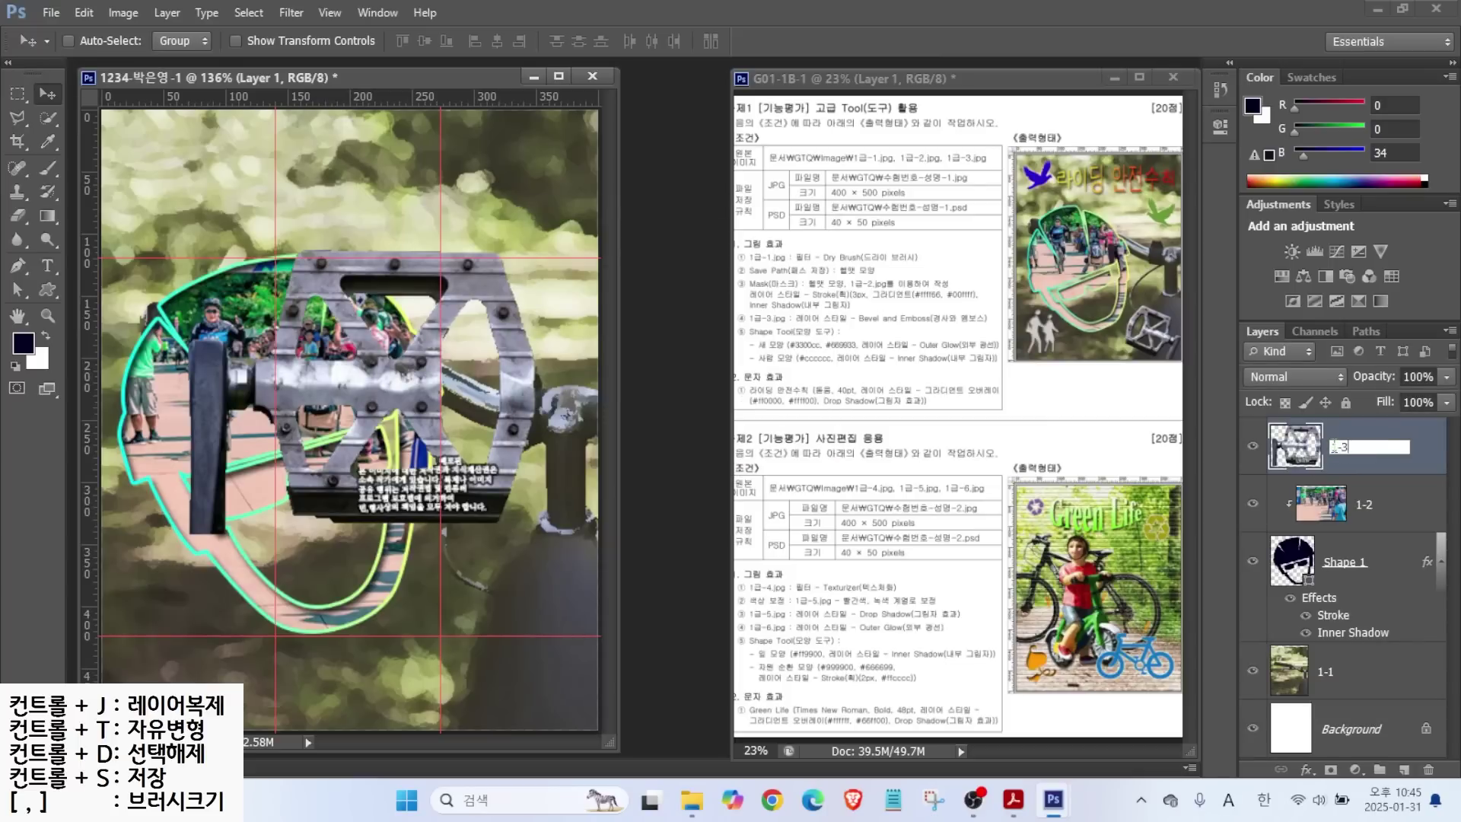
{"action": "key", "text": "Return"}
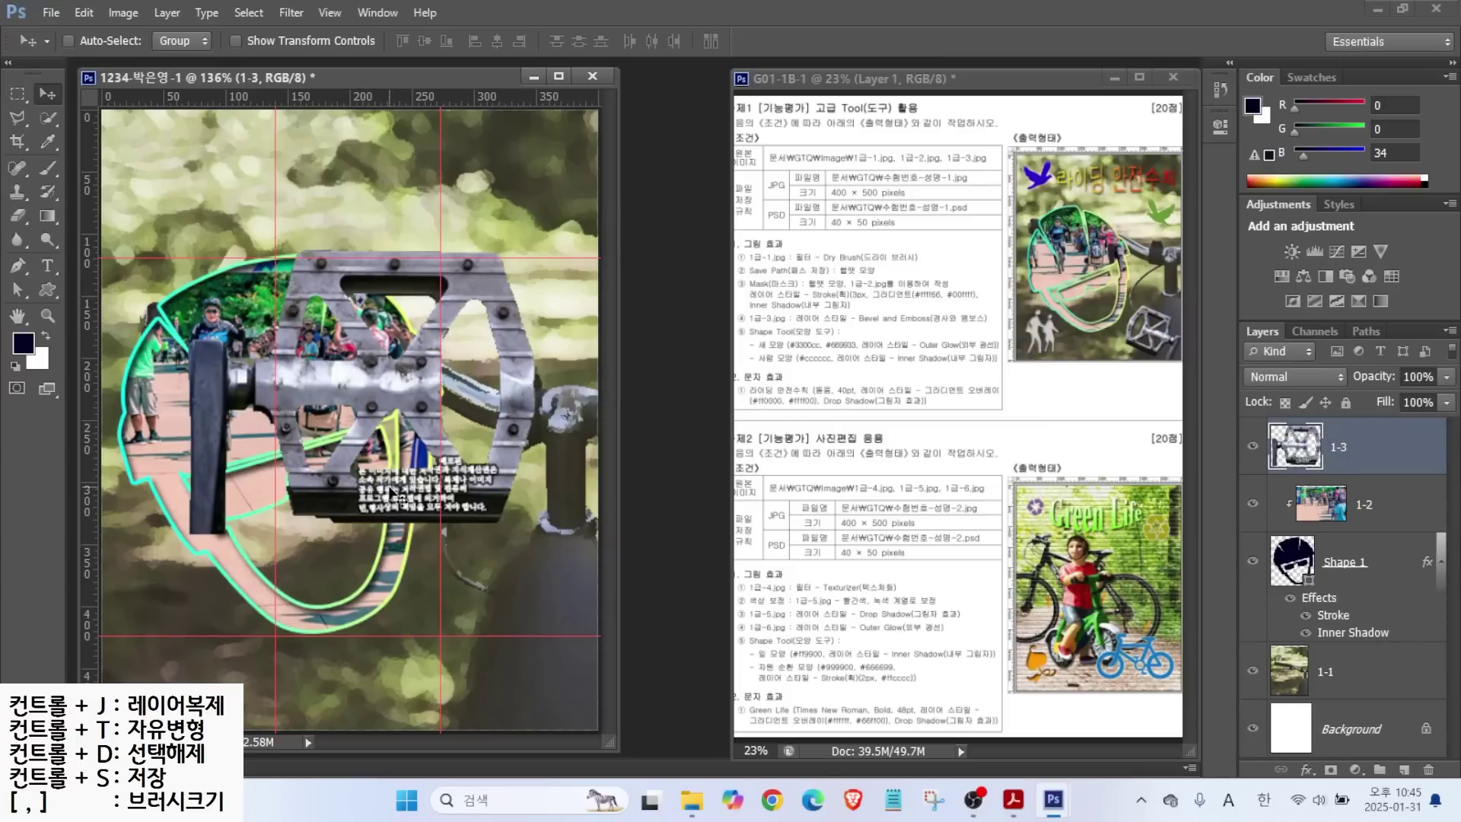
Scale the pedal to about 49%, flip it horizontally, rotate it about 12° and place it bottom right.
{"action": "key", "text": "ctrl+t"}
{"action": "left_click_drag", "start_coordinate": [534, 249], "coordinate": [420, 384]}
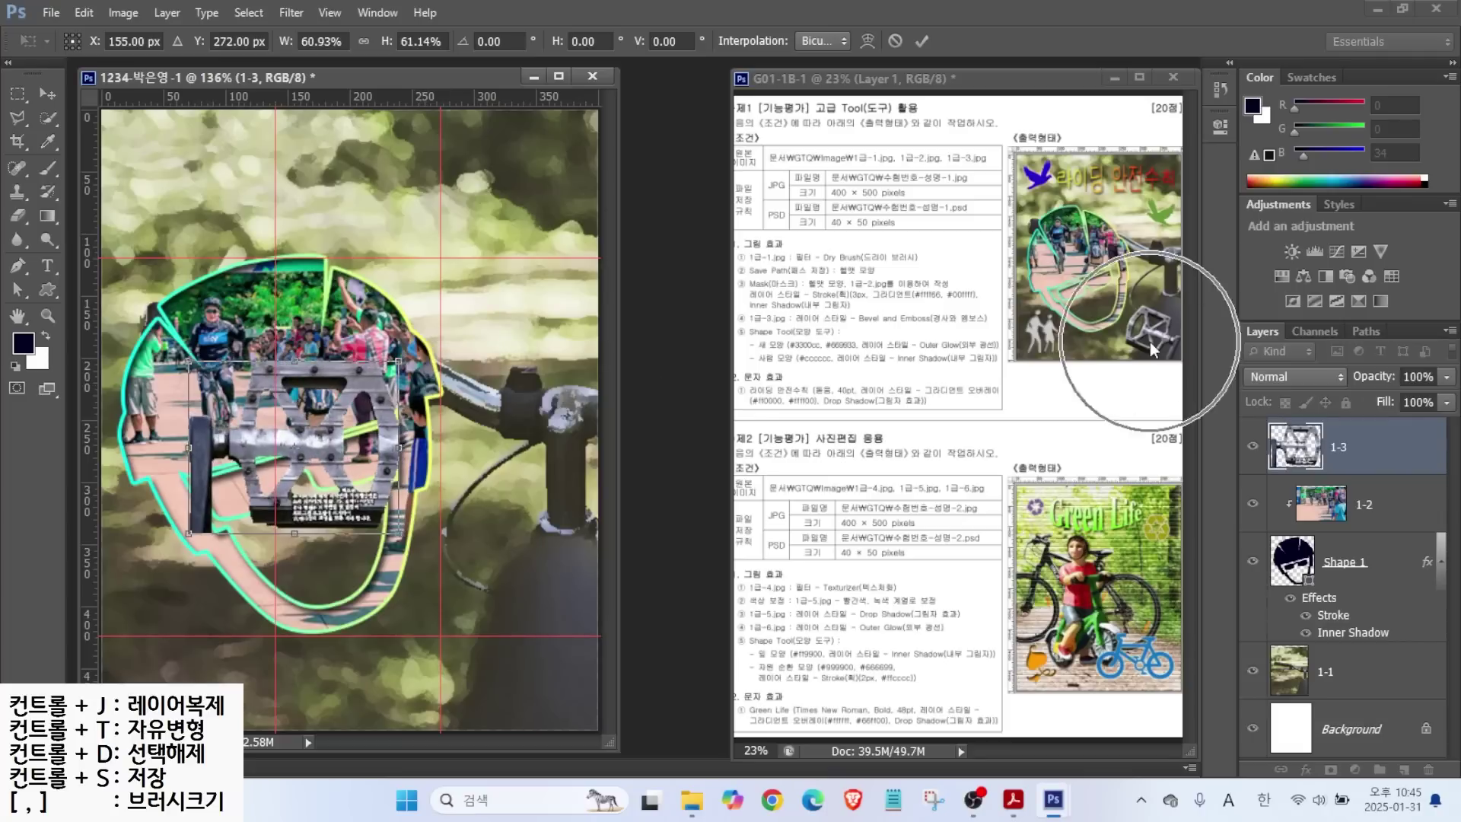
{"action": "right_click", "coordinate": [318, 466]}
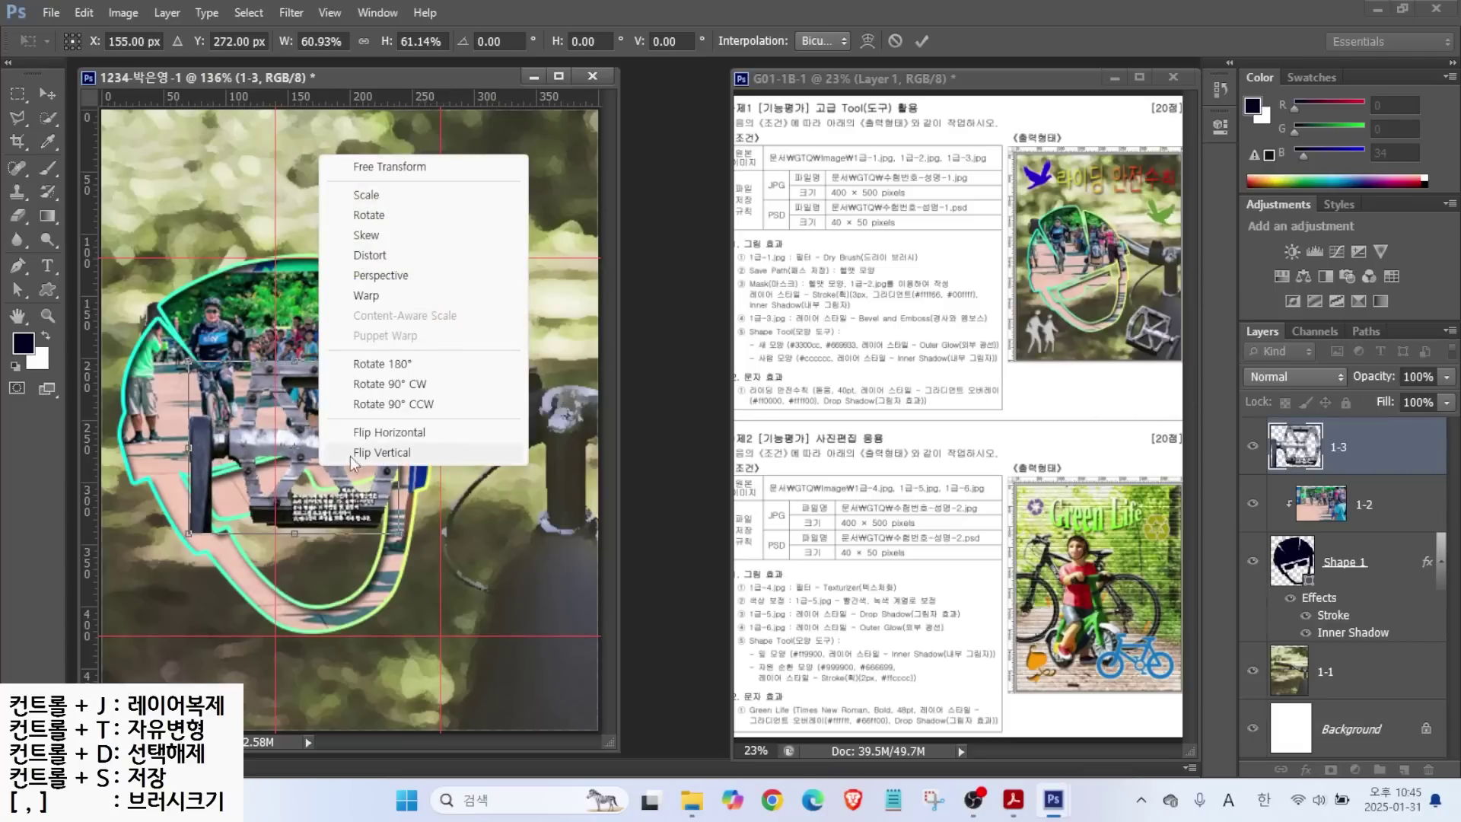
{"action": "left_click", "coordinate": [374, 435]}
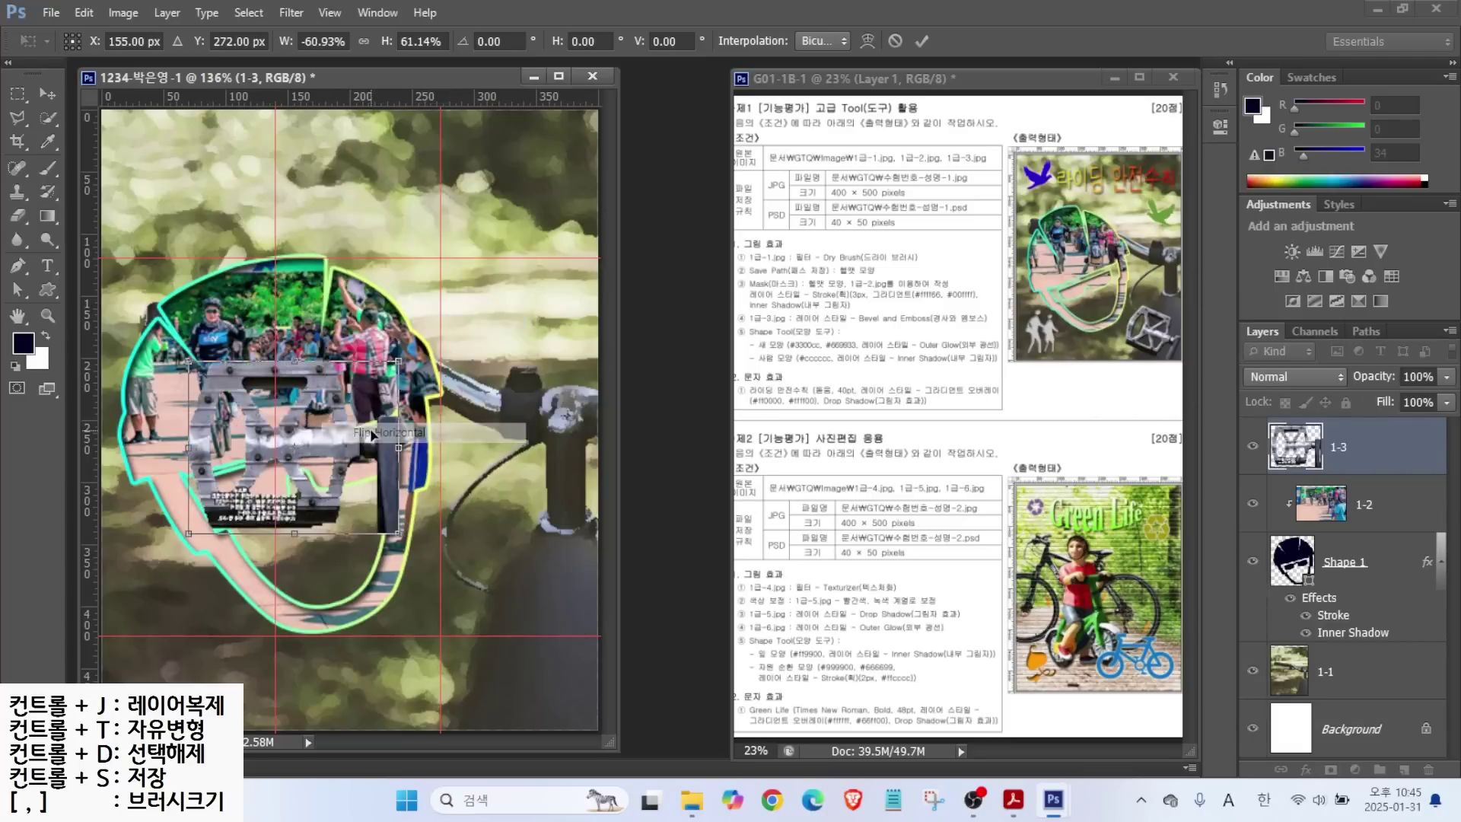
{"action": "left_click_drag", "start_coordinate": [298, 460], "coordinate": [525, 644]}
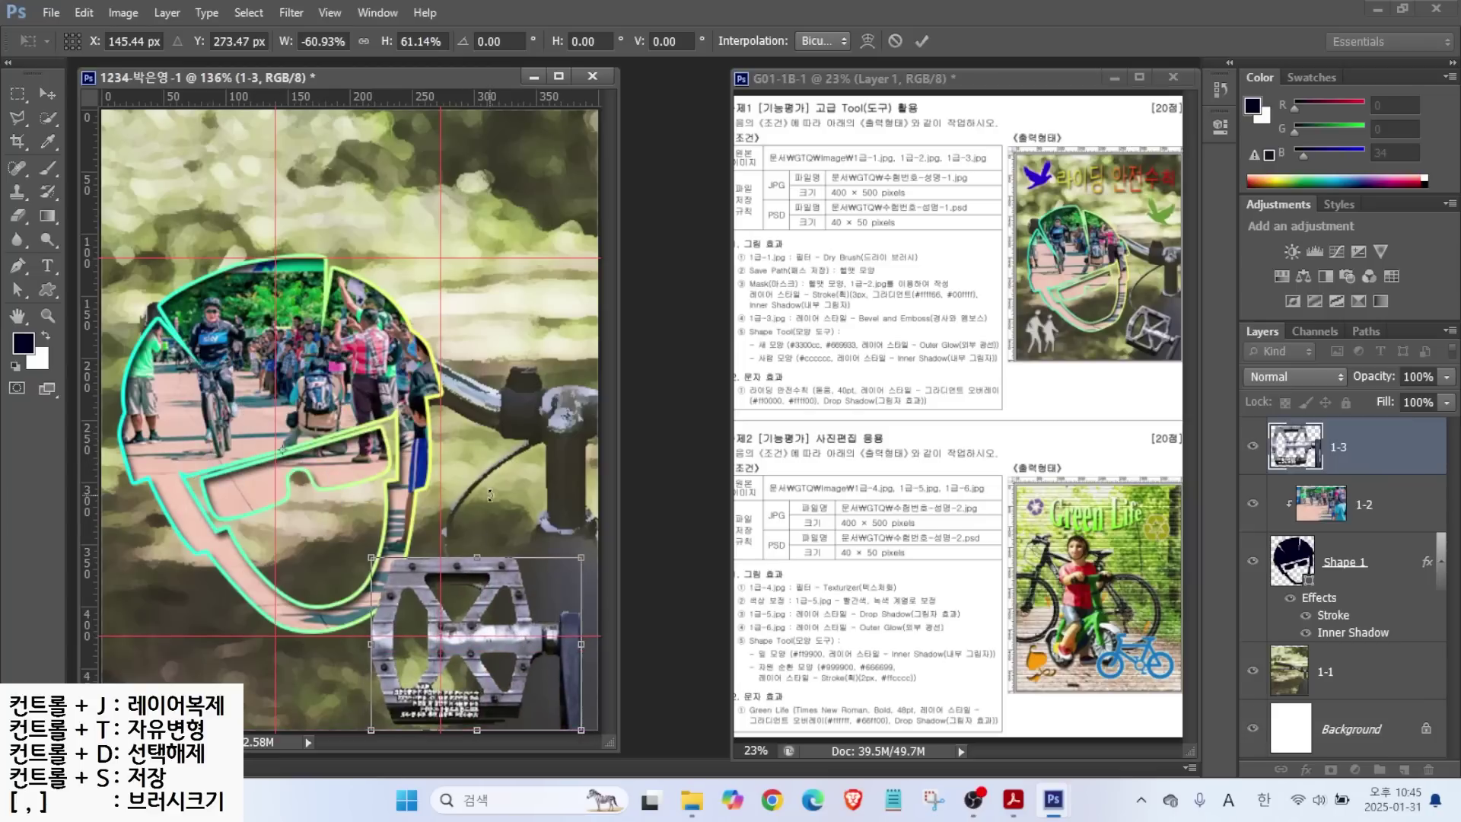
{"action": "left_click_drag", "start_coordinate": [504, 533], "coordinate": [415, 608]}
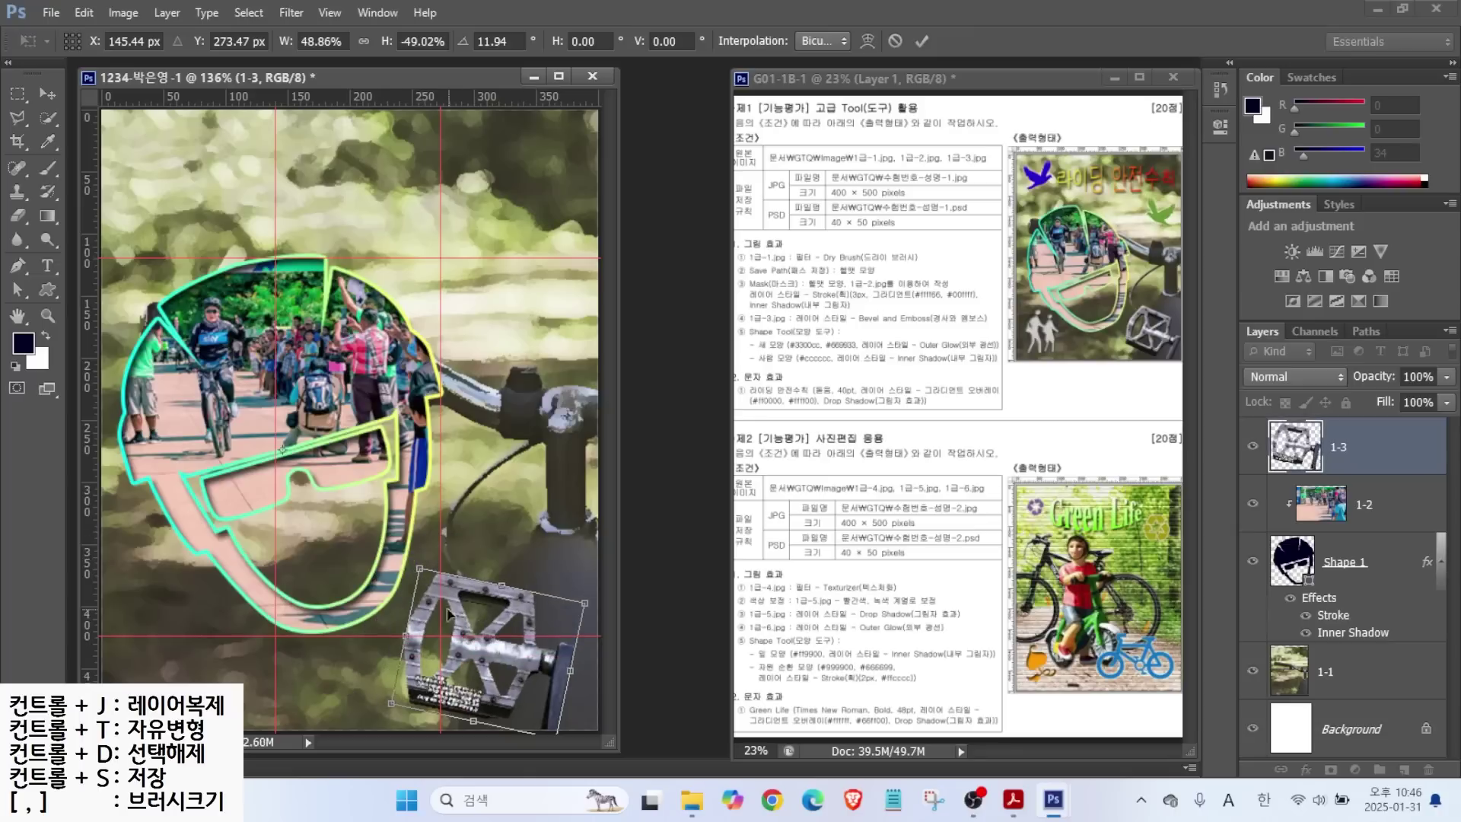
{"action": "left_click_drag", "start_coordinate": [532, 656], "coordinate": [553, 656]}
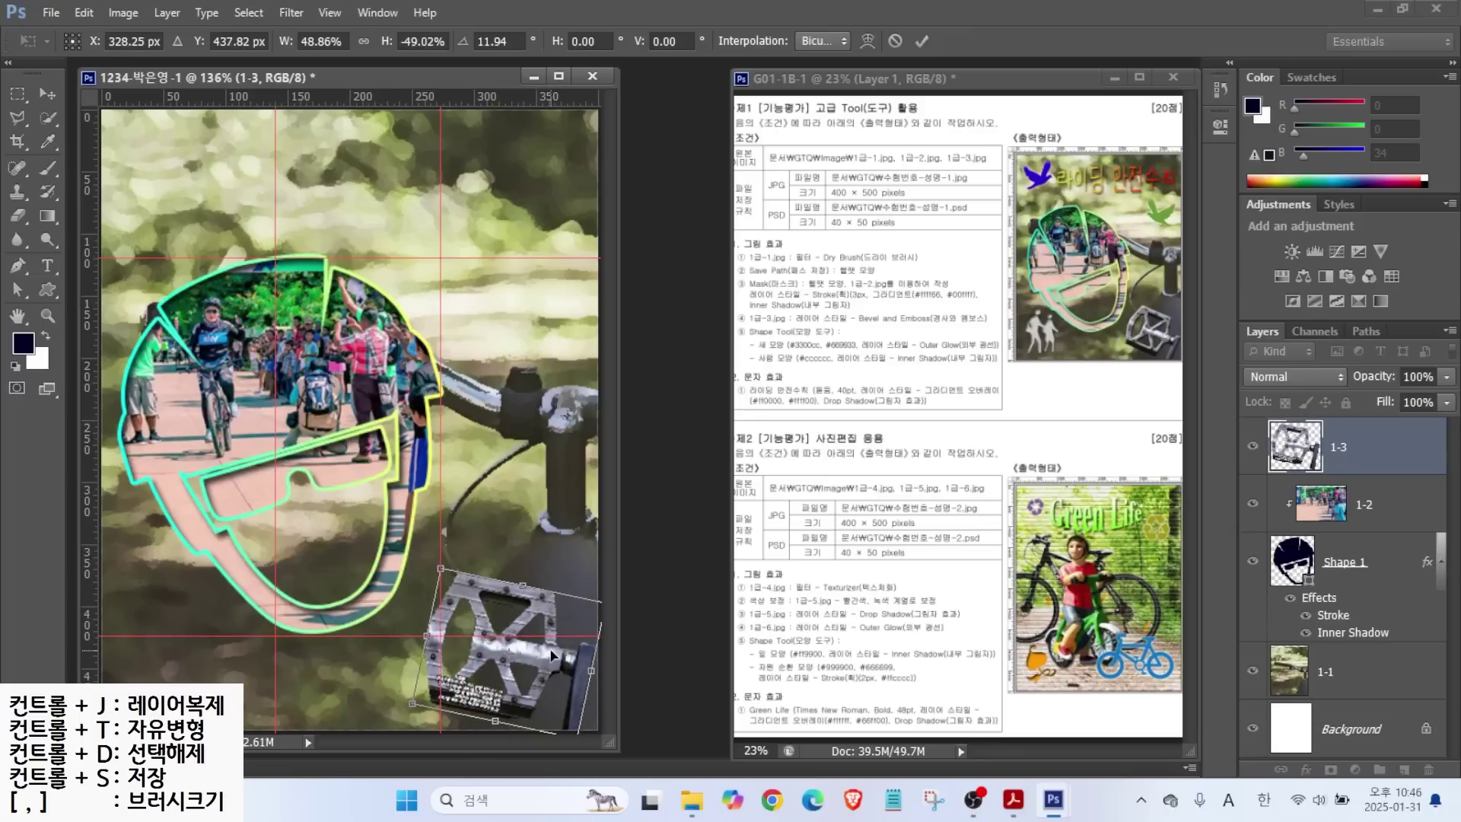
{"action": "key", "text": "Return"}
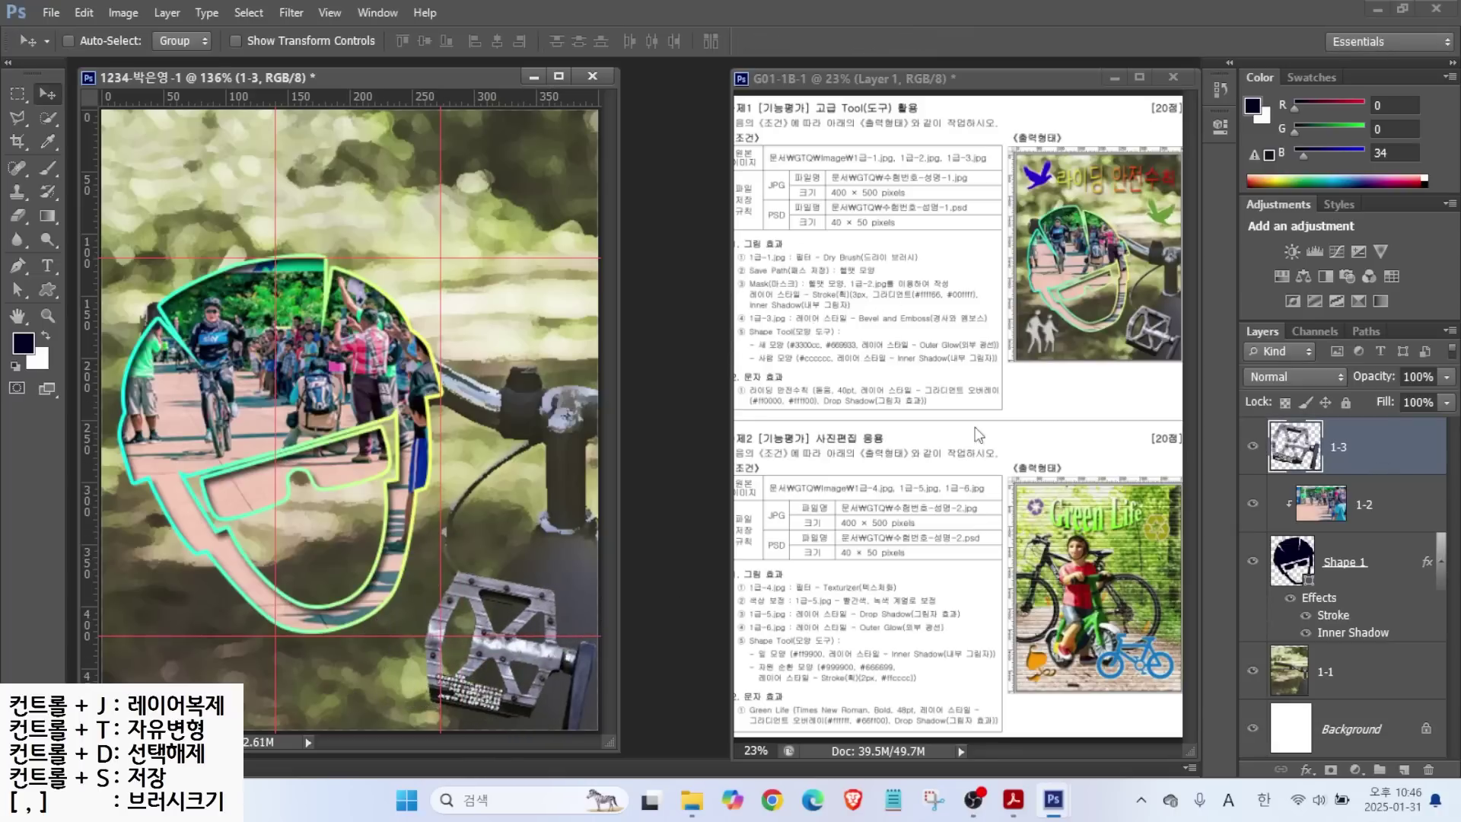
Give pedal layer 1-3 a Bevel & Emboss effect (Inner Bevel, Smooth, 5 px), then pick the Custom Shape tool.
{"action": "left_click", "coordinate": [1306, 770]}
{"action": "left_click", "coordinate": [1324, 573]}
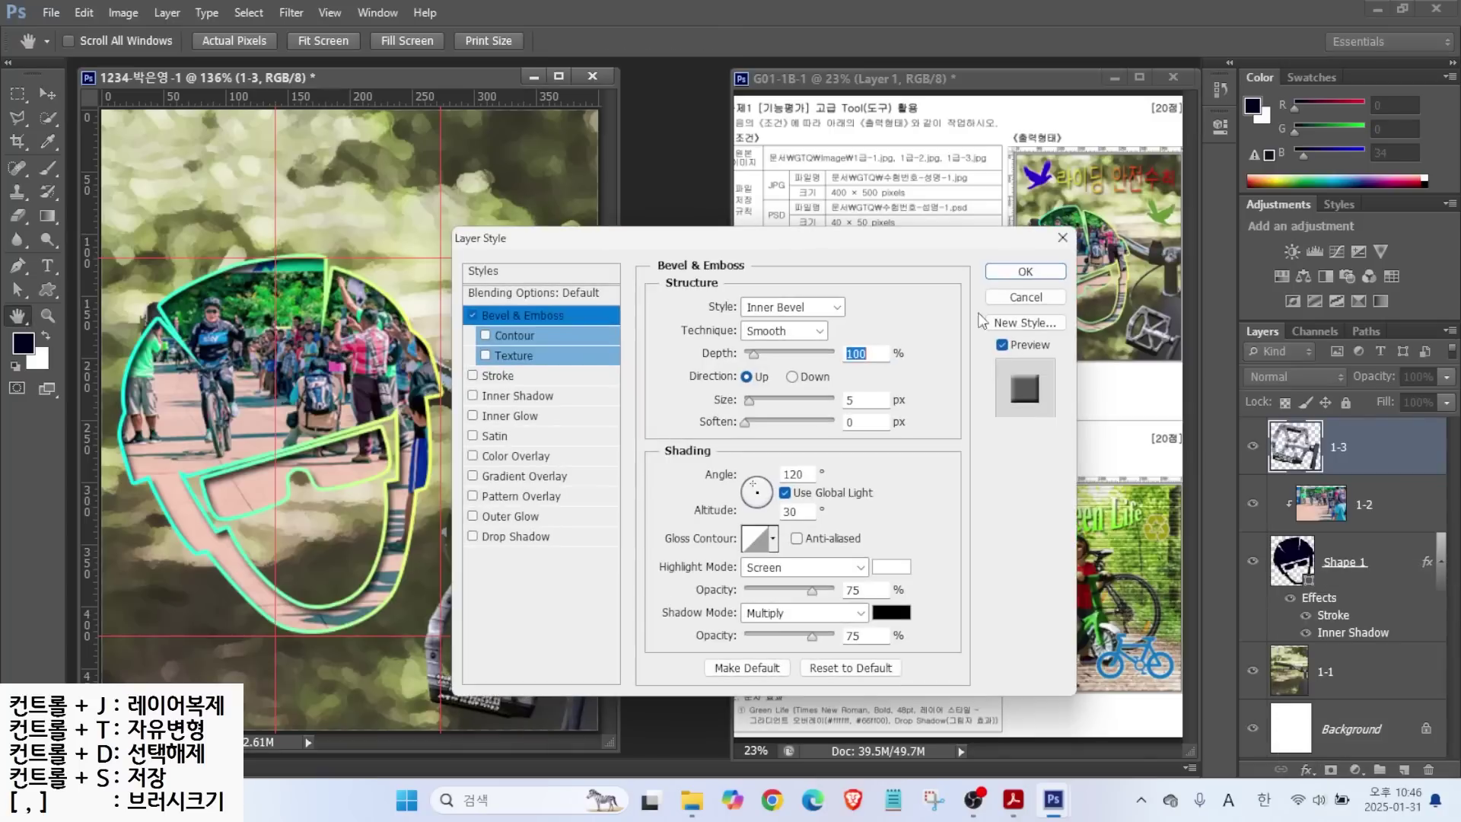
{"action": "left_click", "coordinate": [1027, 275]}
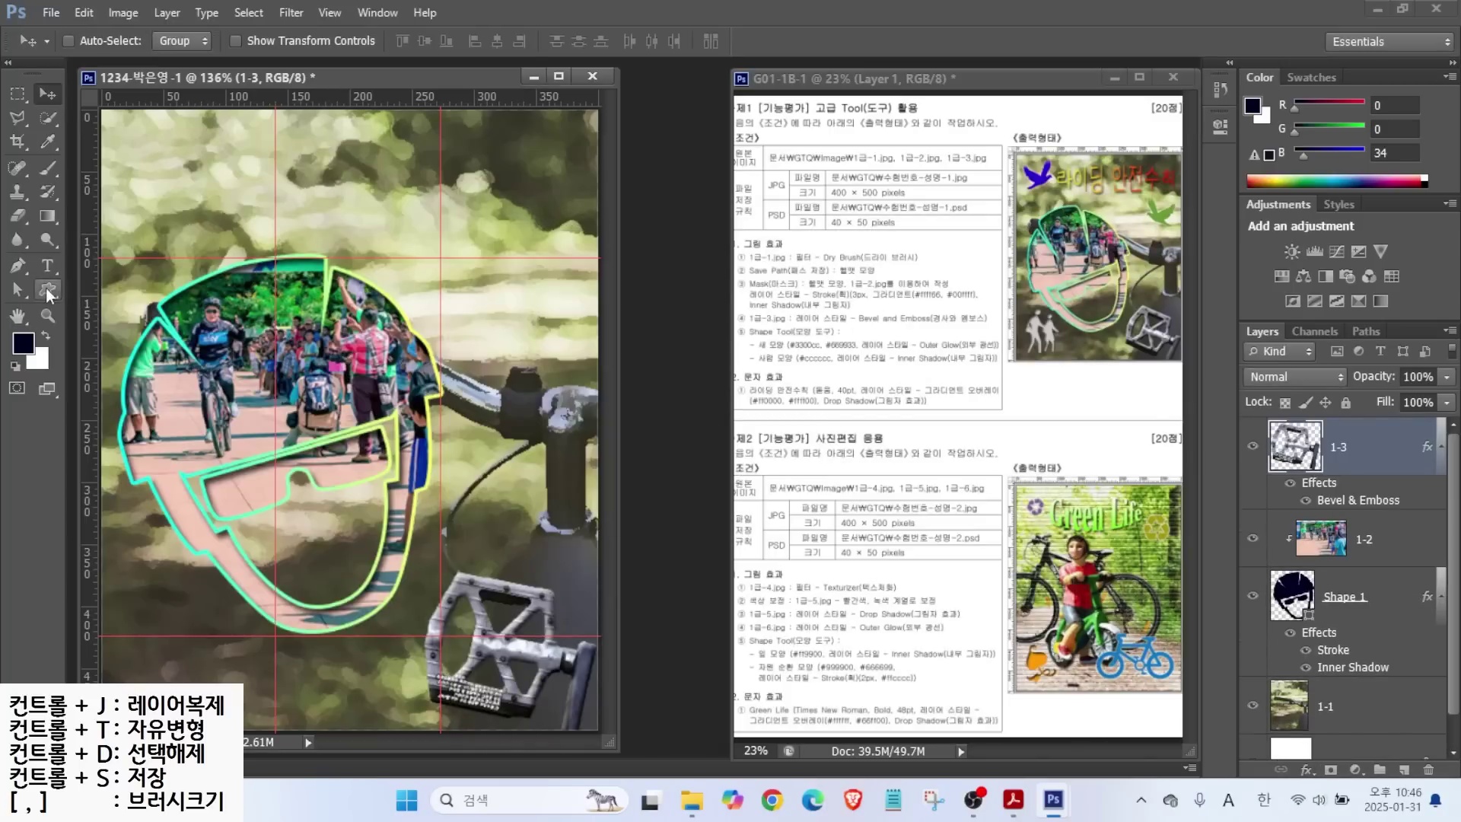
{"action": "left_click", "coordinate": [47, 293]}
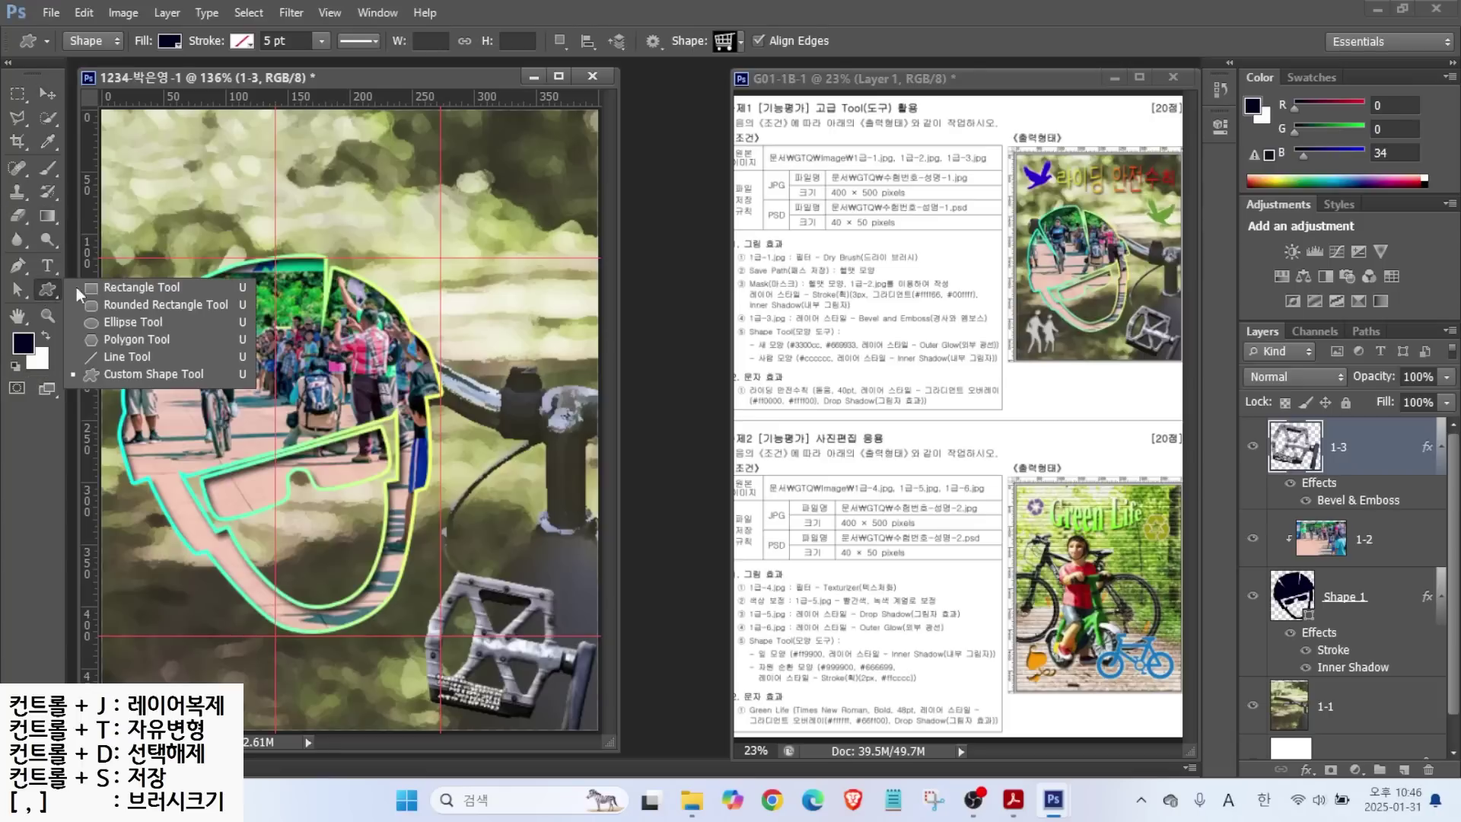
Set the custom shape fill to yellow with no stroke.
{"action": "left_click", "coordinate": [143, 377]}
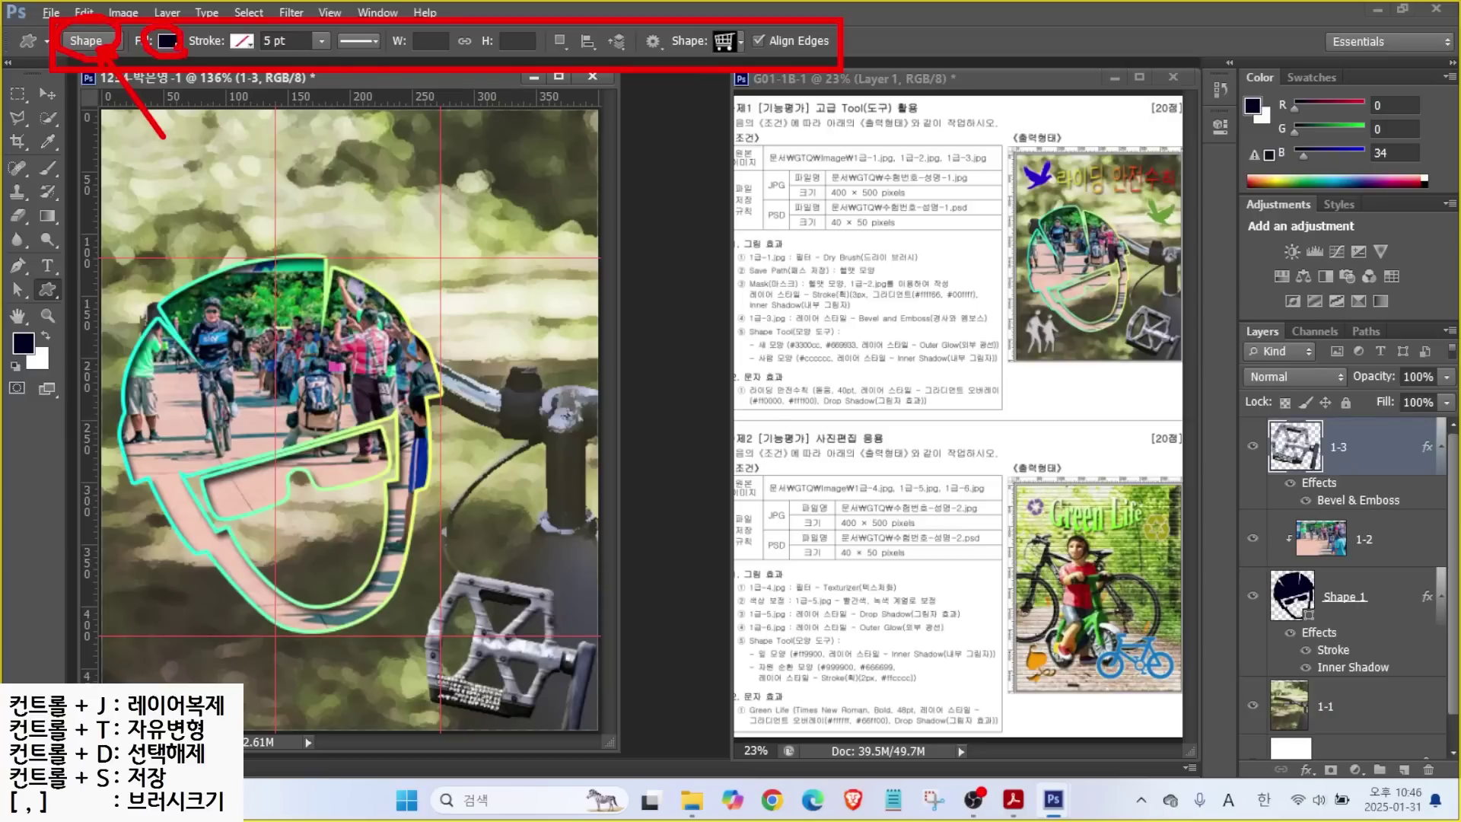
{"action": "left_click", "coordinate": [171, 42]}
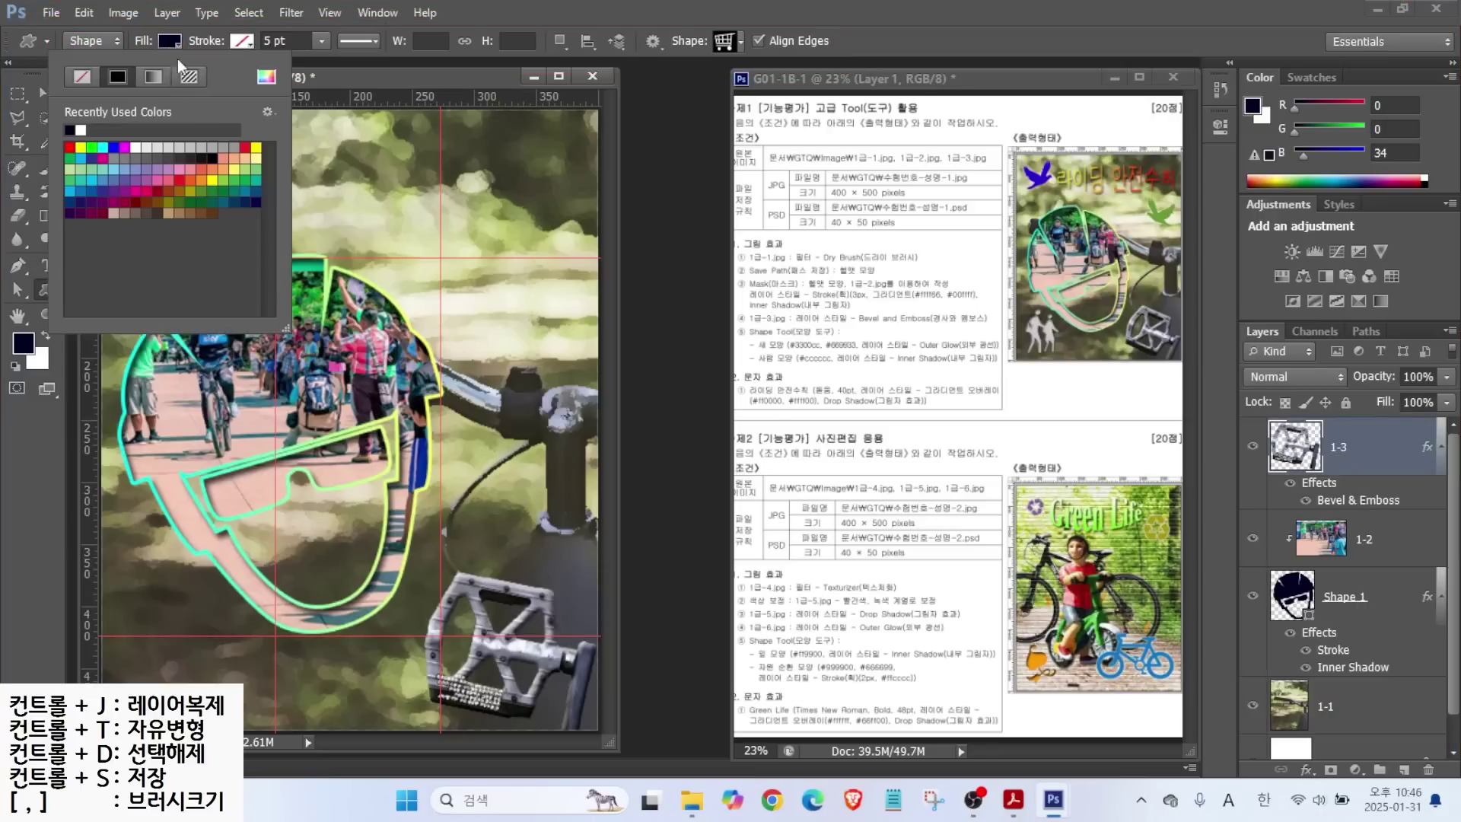
{"action": "left_click", "coordinate": [255, 147]}
{"action": "left_click", "coordinate": [244, 40]}
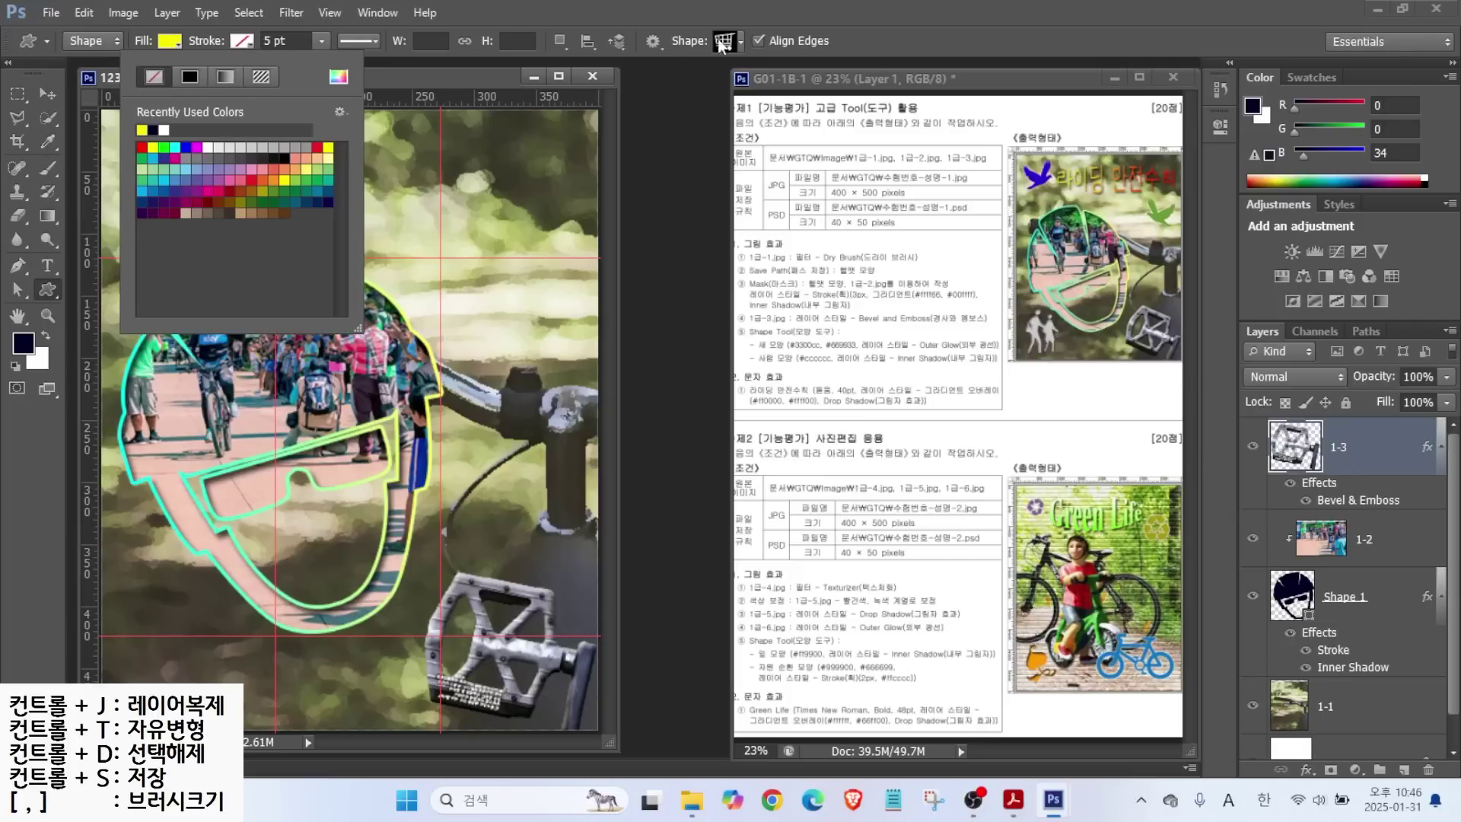
Load the All shape set into the Shape picker and choose the dove.
{"action": "left_click", "coordinate": [722, 42]}
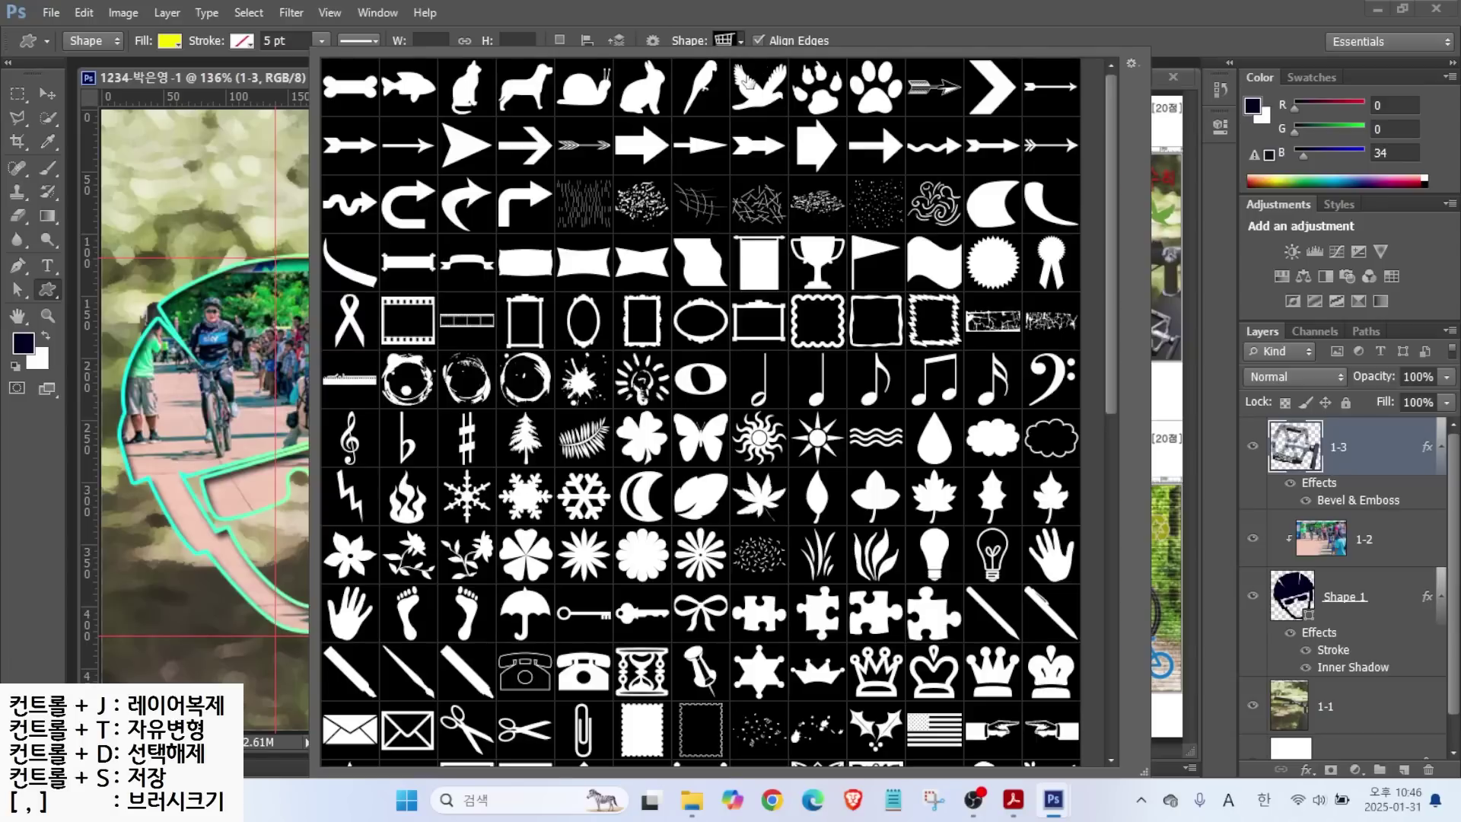
{"action": "left_click", "coordinate": [741, 39]}
{"action": "left_click", "coordinate": [738, 37]}
{"action": "left_click", "coordinate": [1132, 64]}
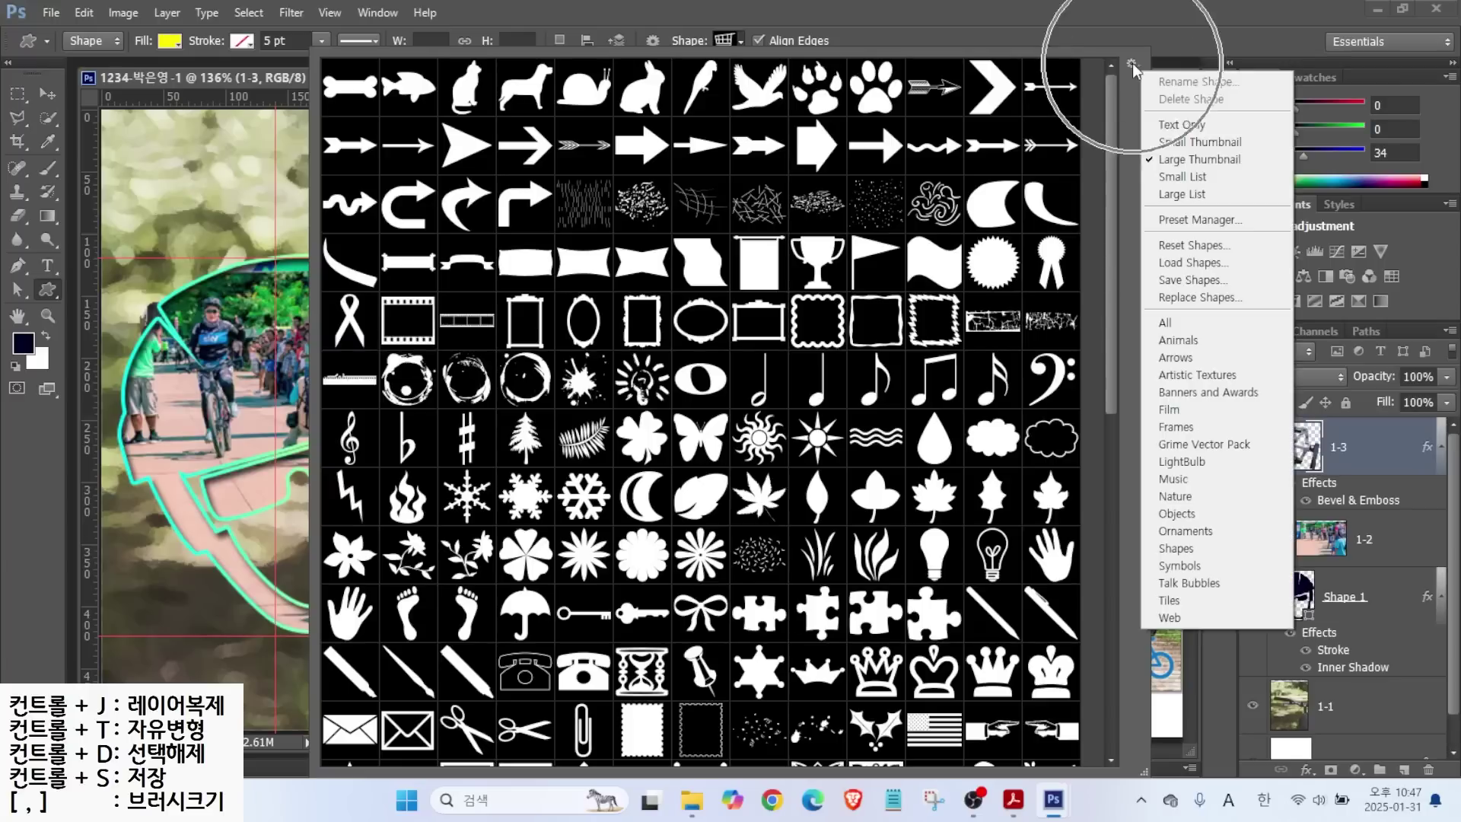
{"action": "left_click", "coordinate": [1181, 327]}
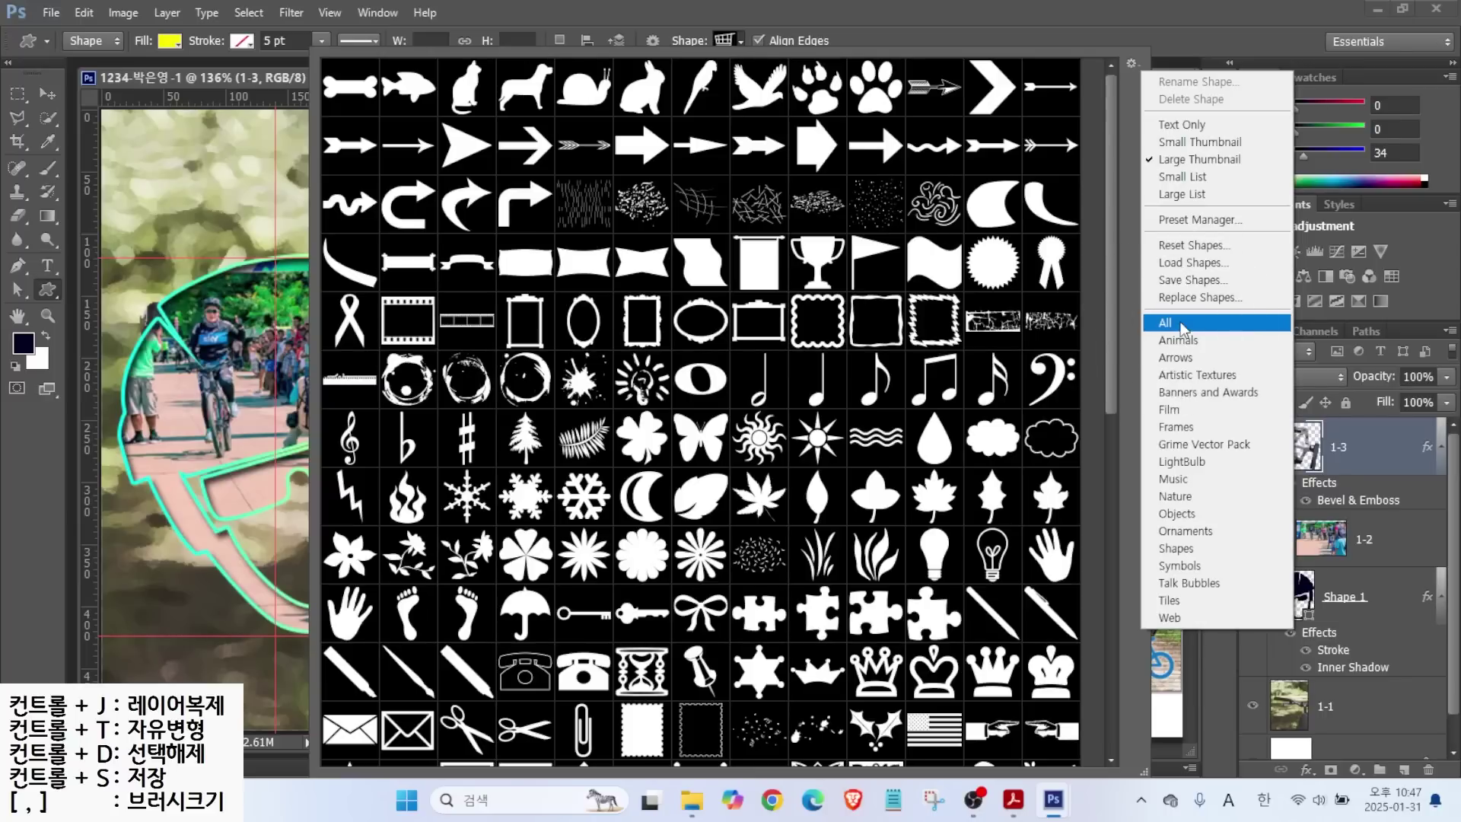
{"action": "left_click", "coordinate": [1181, 327]}
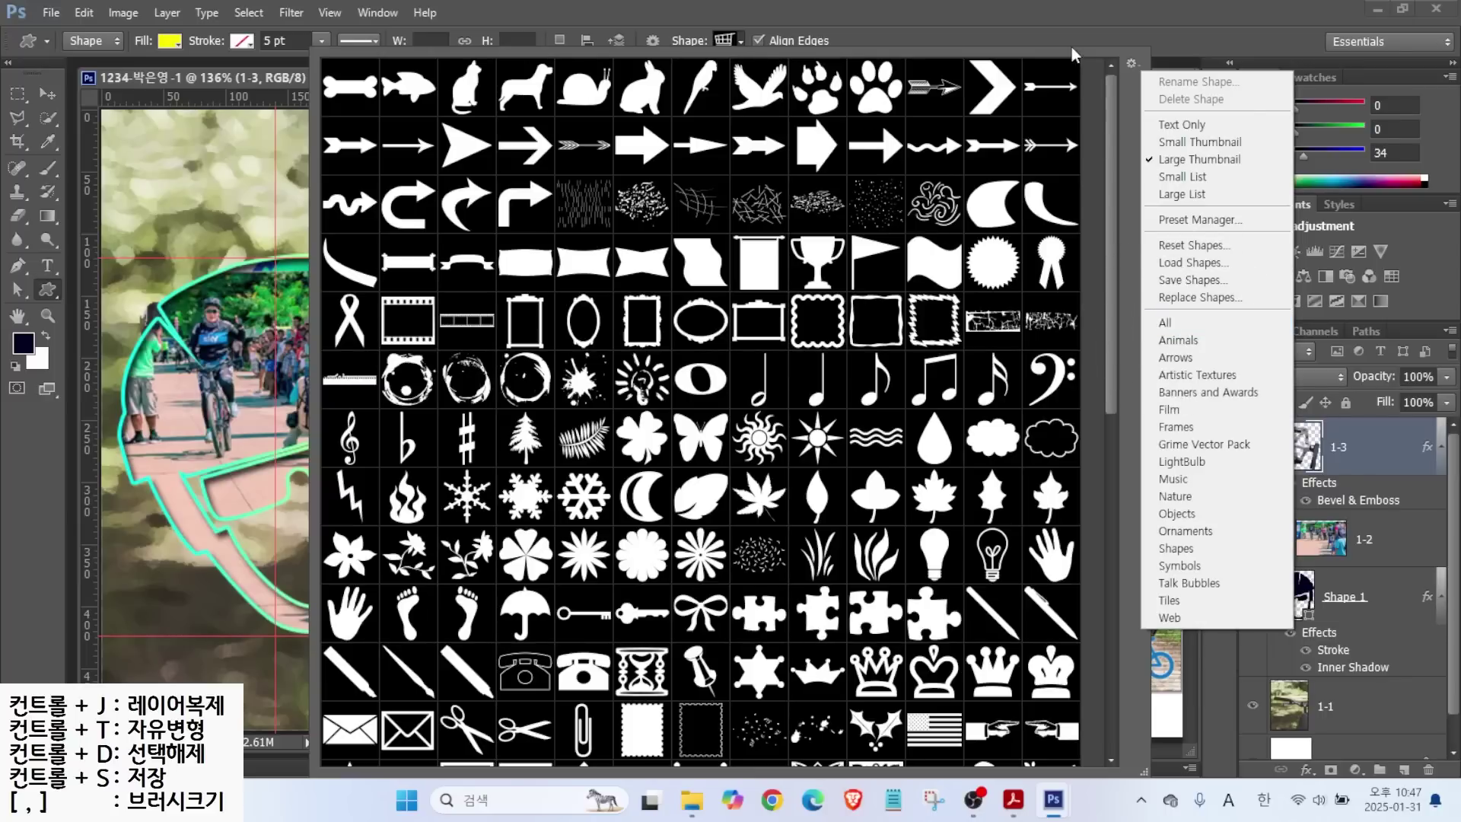
{"action": "double_click", "coordinate": [757, 87]}
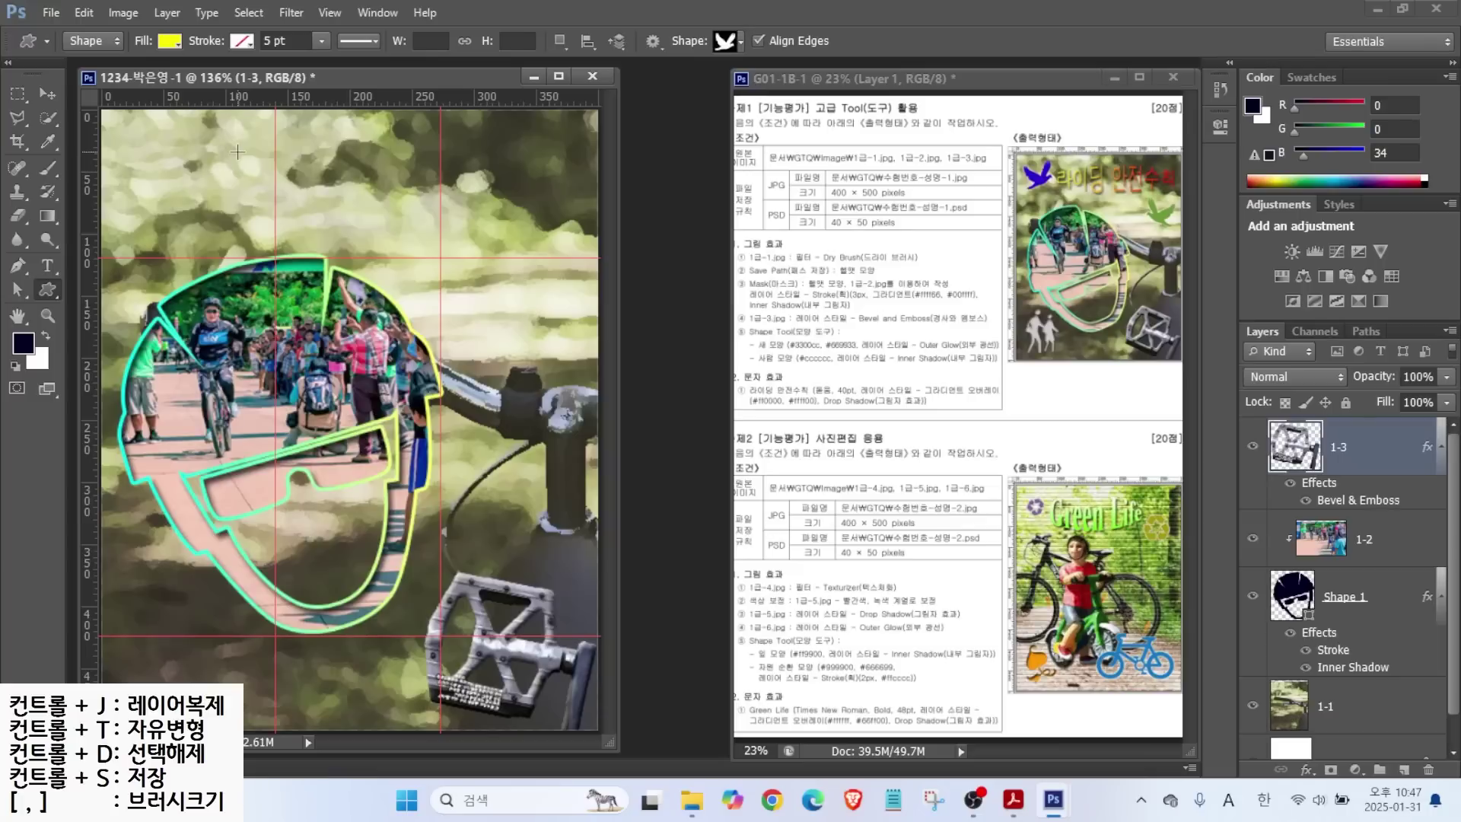
Draw the dove at the upper left and tilt it counter-clockwise.
{"action": "left_click_drag", "start_coordinate": [160, 142], "coordinate": [228, 213]}
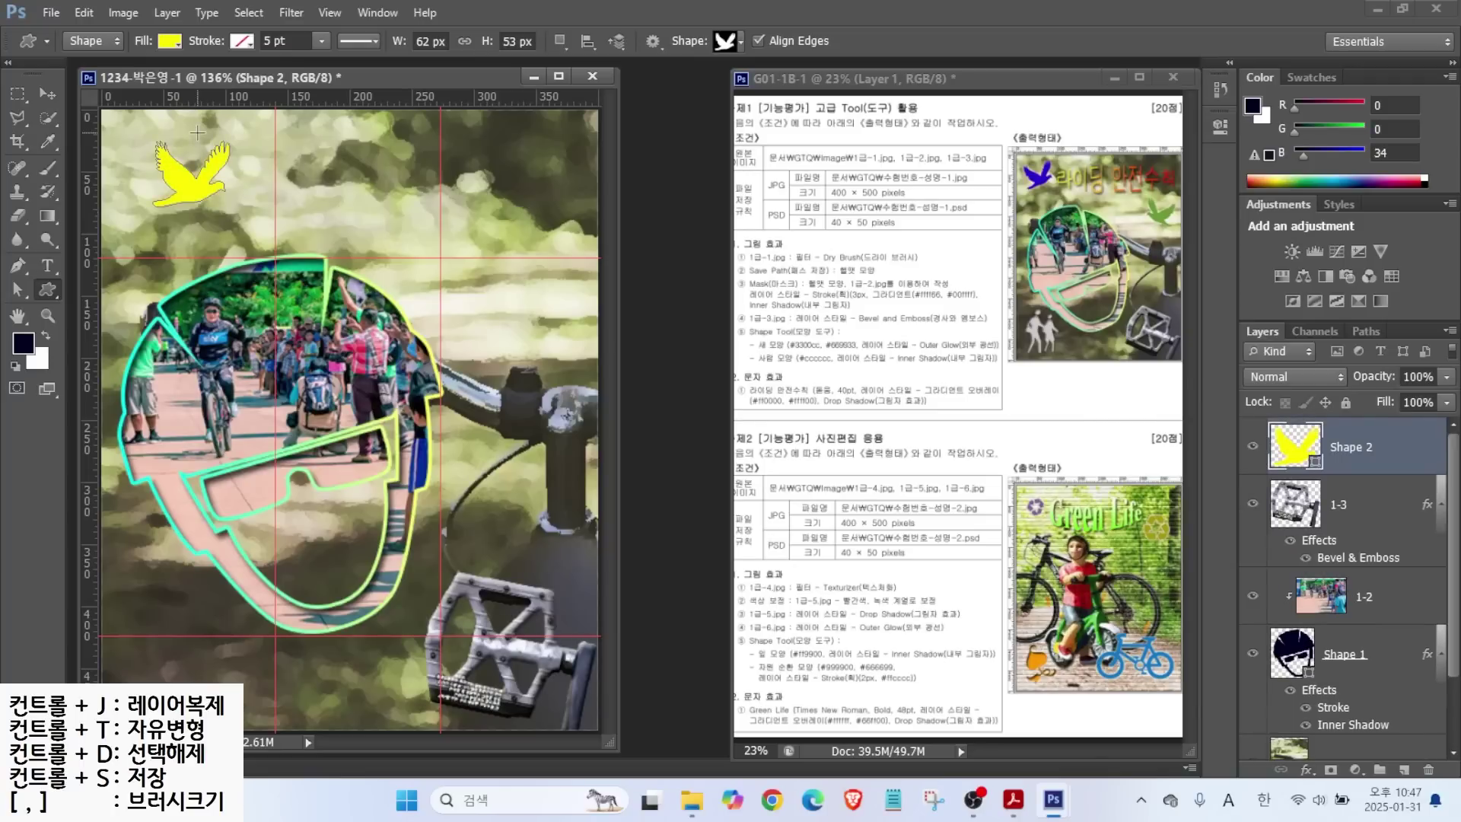
{"action": "key", "text": "ctrl+t"}
{"action": "left_click_drag", "start_coordinate": [247, 216], "coordinate": [195, 186]}
{"action": "key", "text": "Return"}
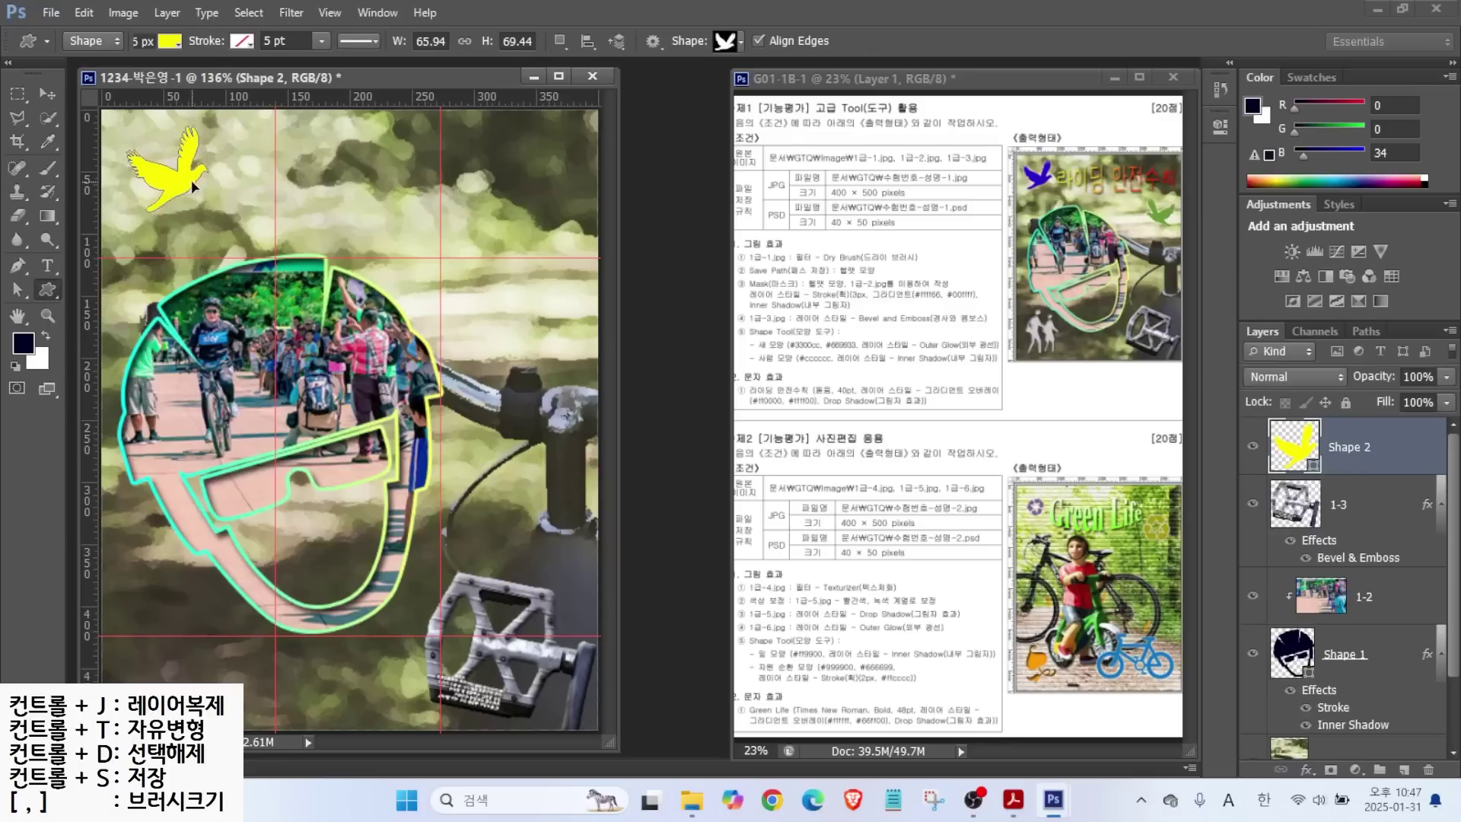
Recolour the dove's fill to blue #3300cc.
{"action": "left_click", "coordinate": [1295, 446]}
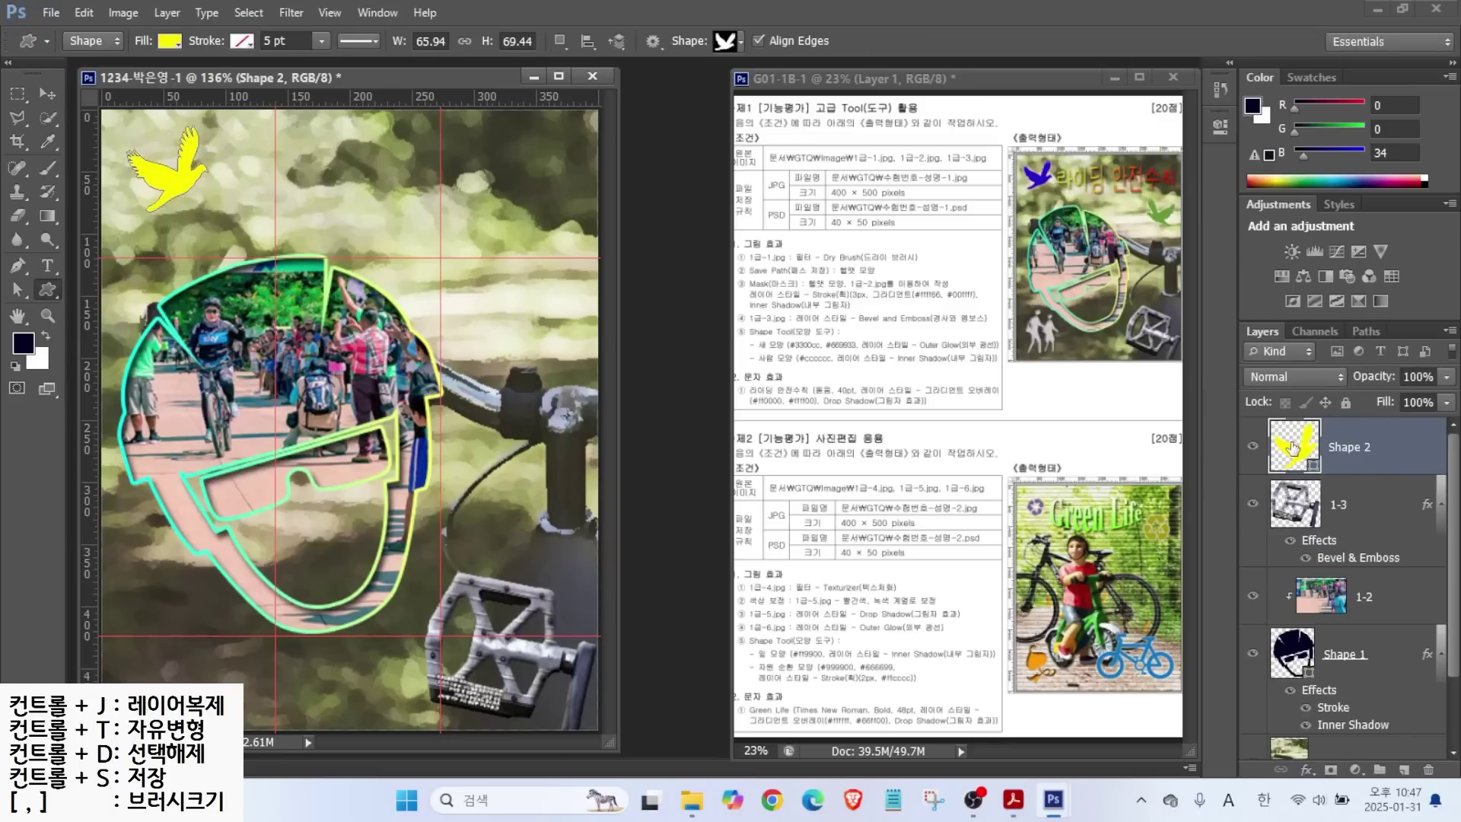
{"action": "double_click", "coordinate": [1293, 447]}
{"action": "left_click_drag", "start_coordinate": [919, 213], "coordinate": [912, 426]}
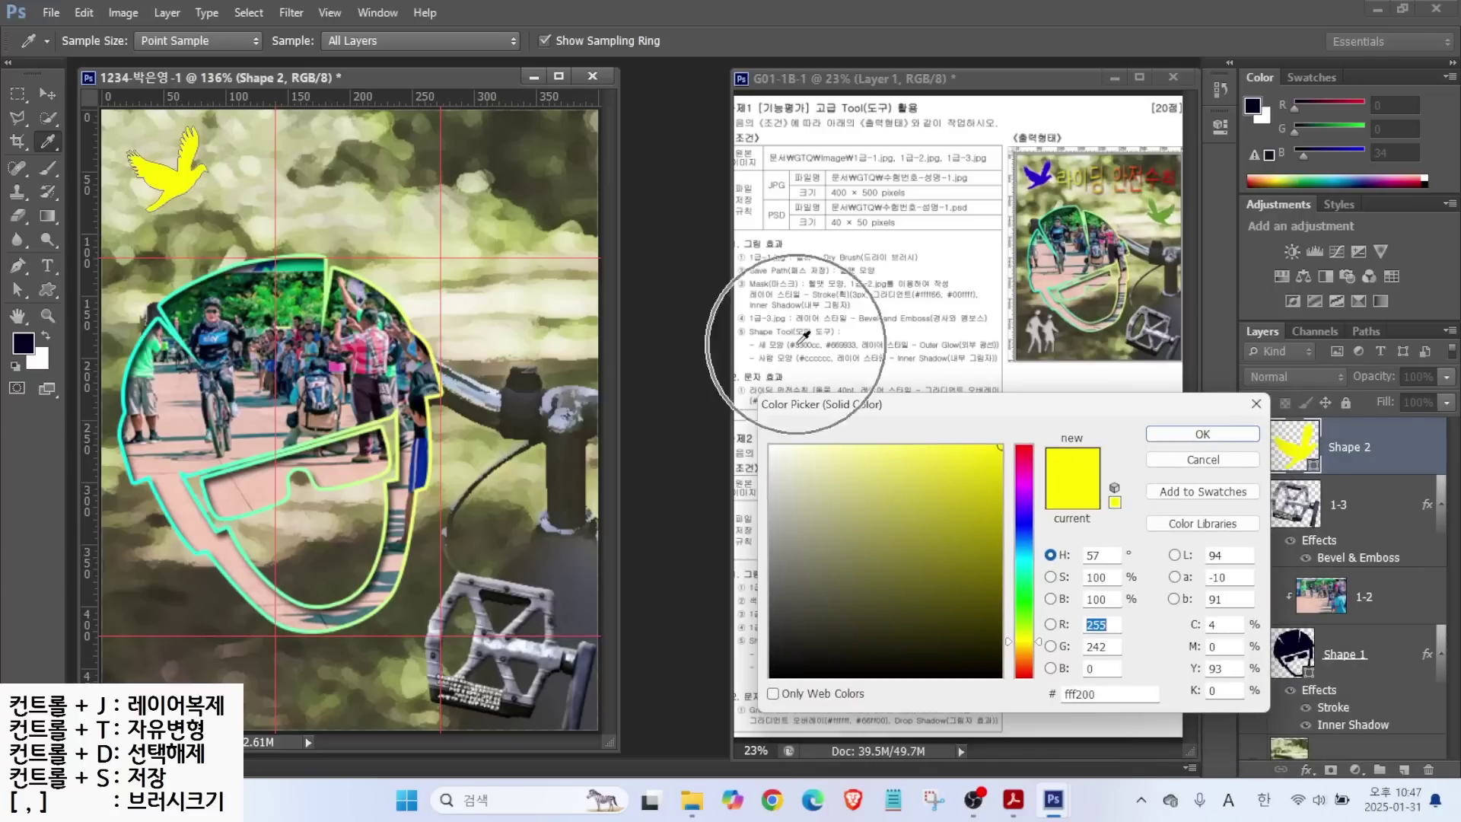
{"action": "left_click", "coordinate": [1099, 694]}
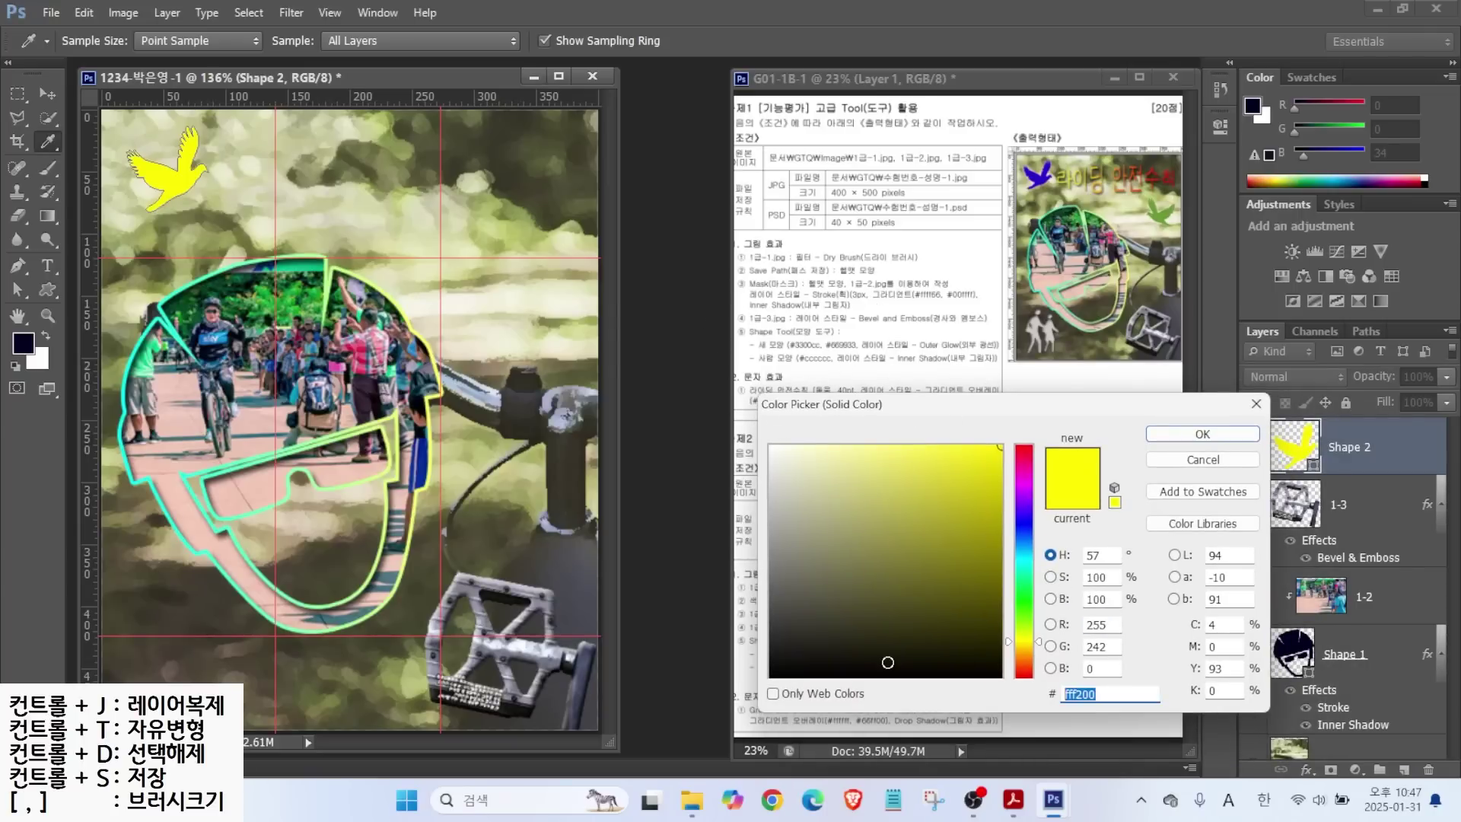
{"action": "type", "text": "30c"}
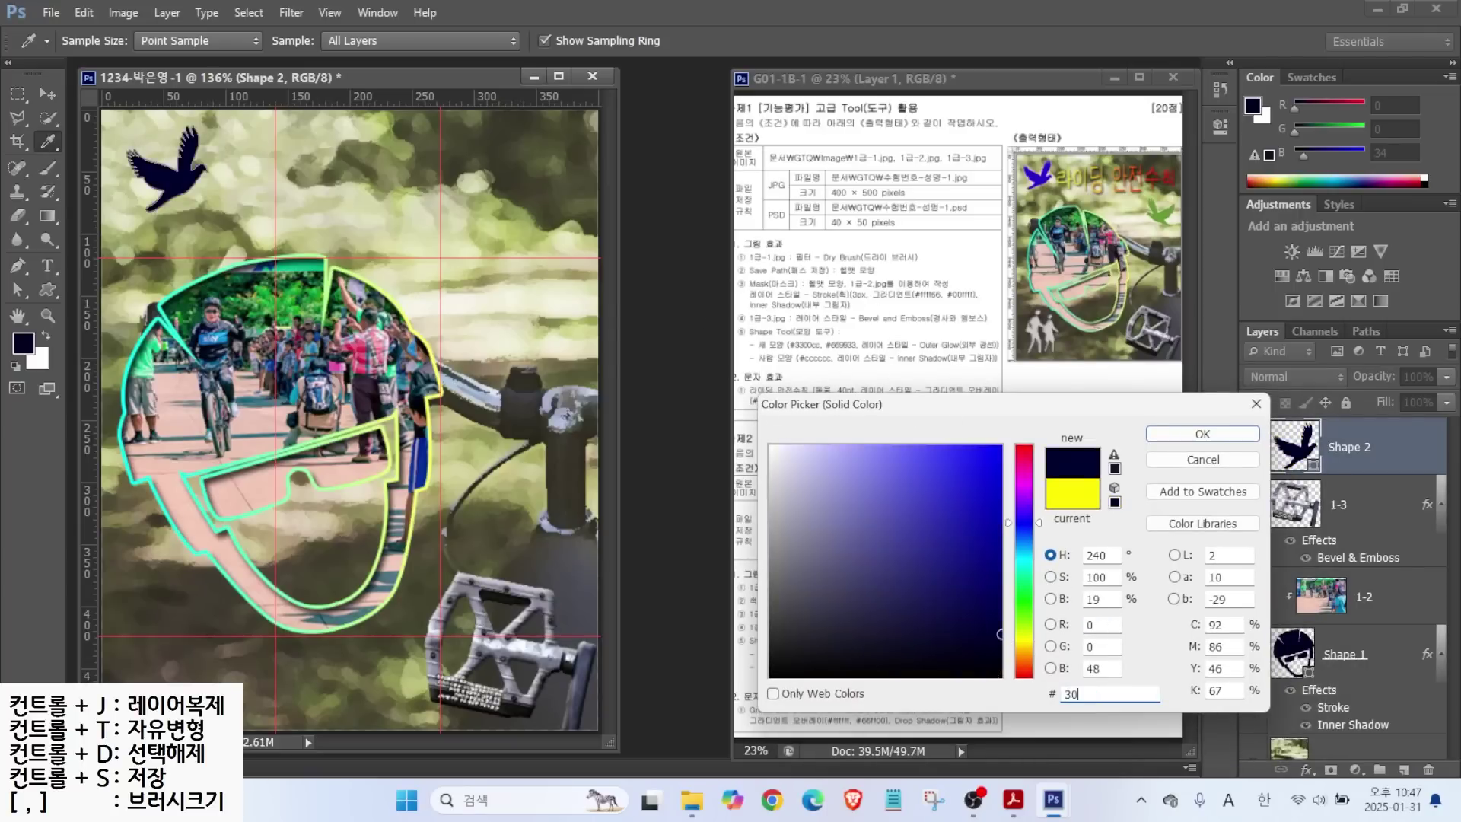
{"action": "key", "text": "Return"}
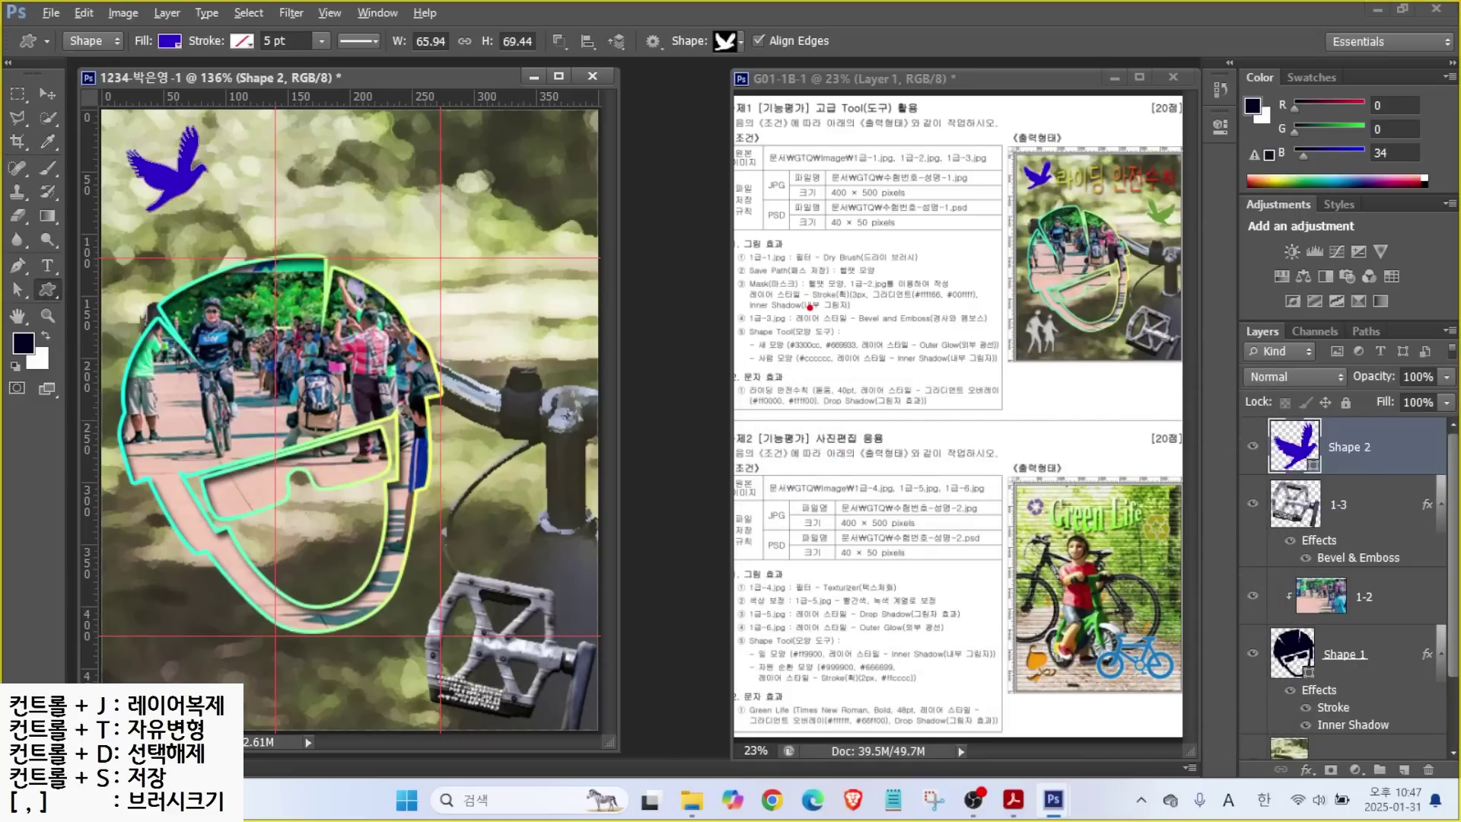
{"action": "left_click_drag", "start_coordinate": [813, 336], "coordinate": [791, 282]}
{"action": "left_click_drag", "start_coordinate": [842, 341], "coordinate": [902, 296]}
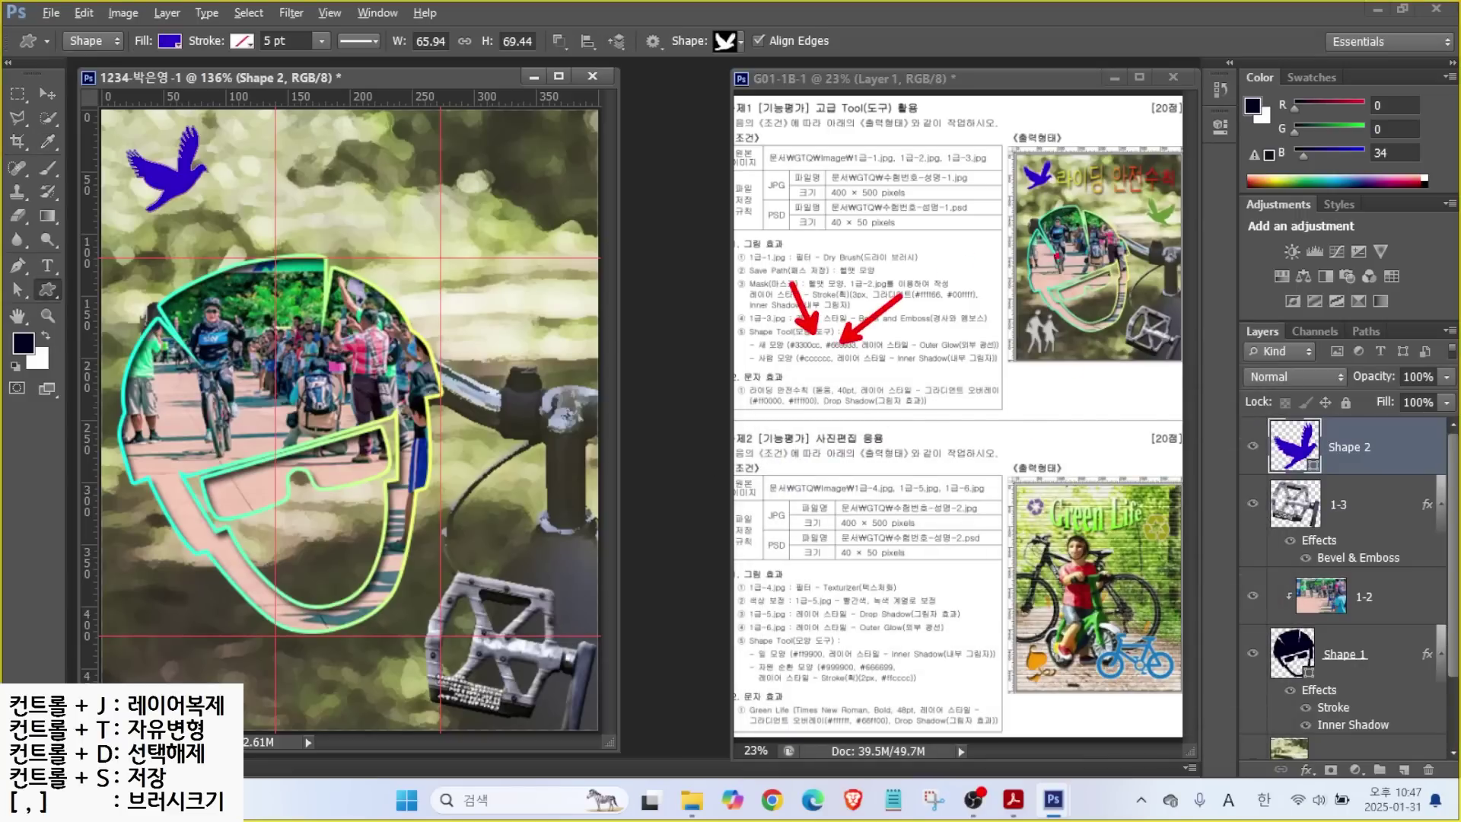
{"action": "mouse_move", "coordinate": [1196, 238]}
{"action": "left_mouse_down"}
{"action": "mouse_move", "coordinate": [1133, 232]}
{"action": "mouse_move", "coordinate": [1150, 198]}
{"action": "left_mouse_up"}
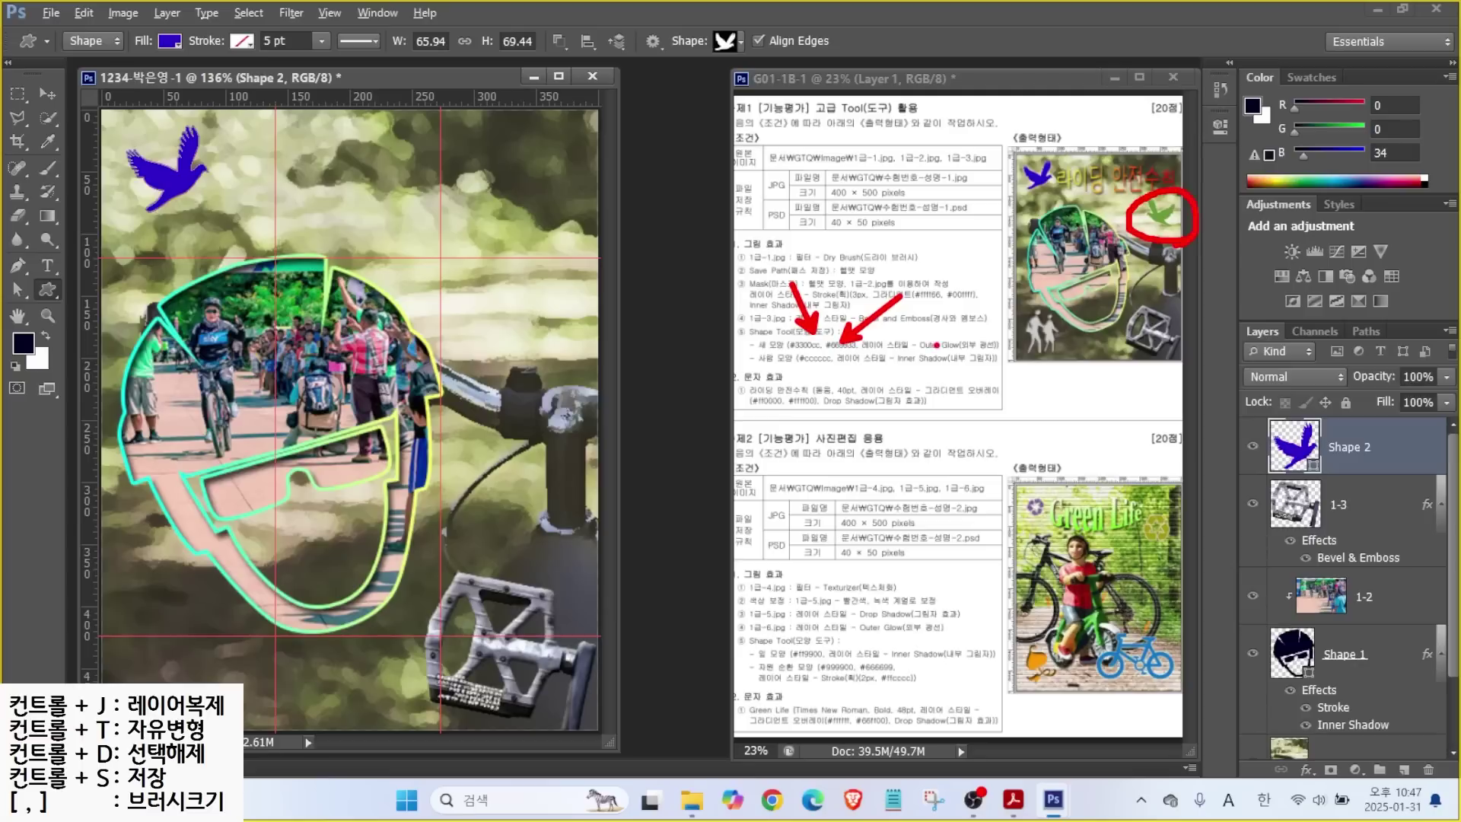
{"action": "left_click_drag", "start_coordinate": [918, 358], "coordinate": [1015, 353]}
{"action": "key", "text": "Escape"}
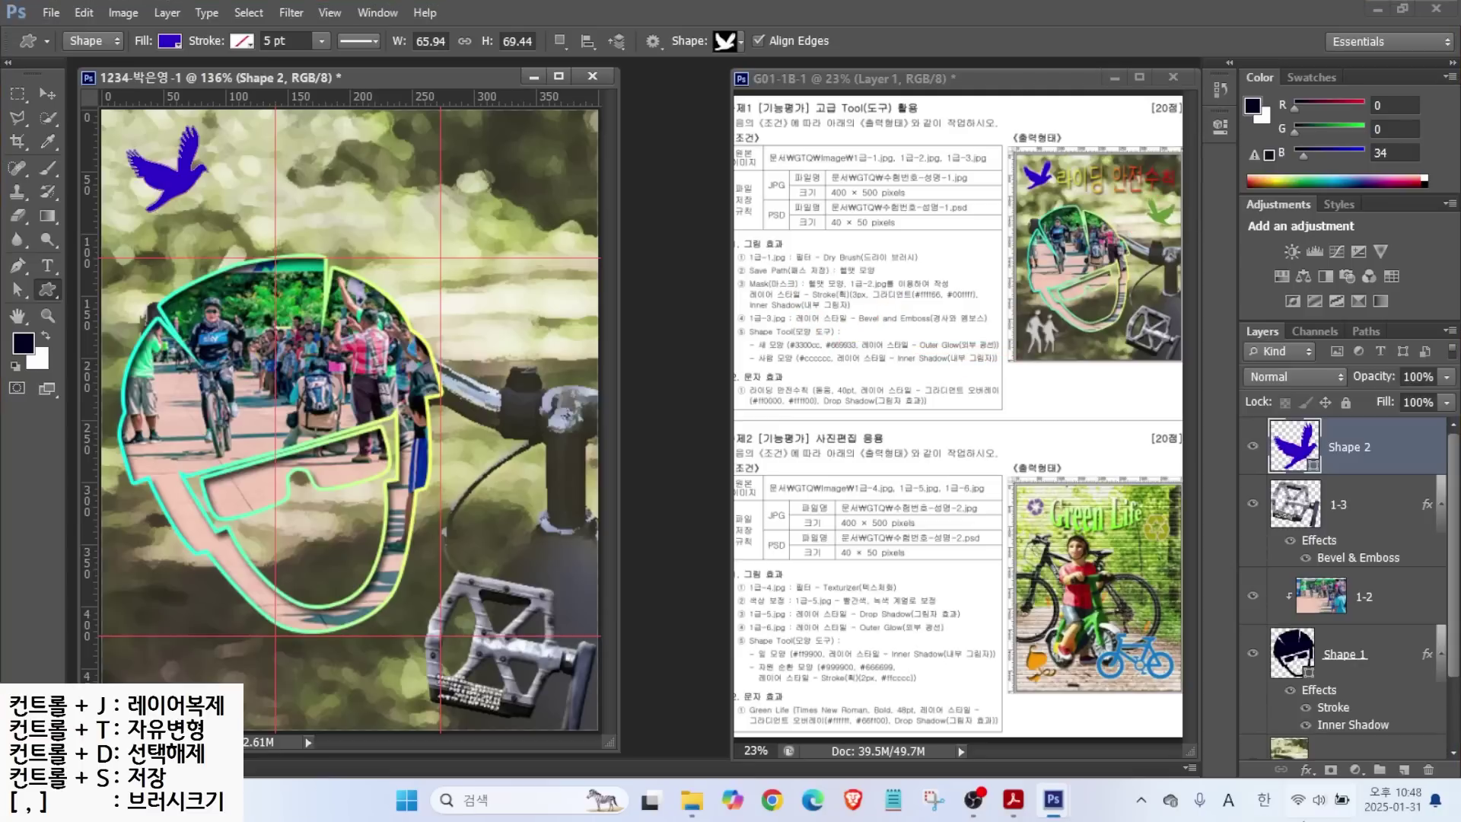
Add an Outer Glow to the dove, tilt it slightly clockwise and duplicate the layer.
{"action": "left_click", "coordinate": [1306, 769]}
{"action": "left_click", "coordinate": [1326, 735]}
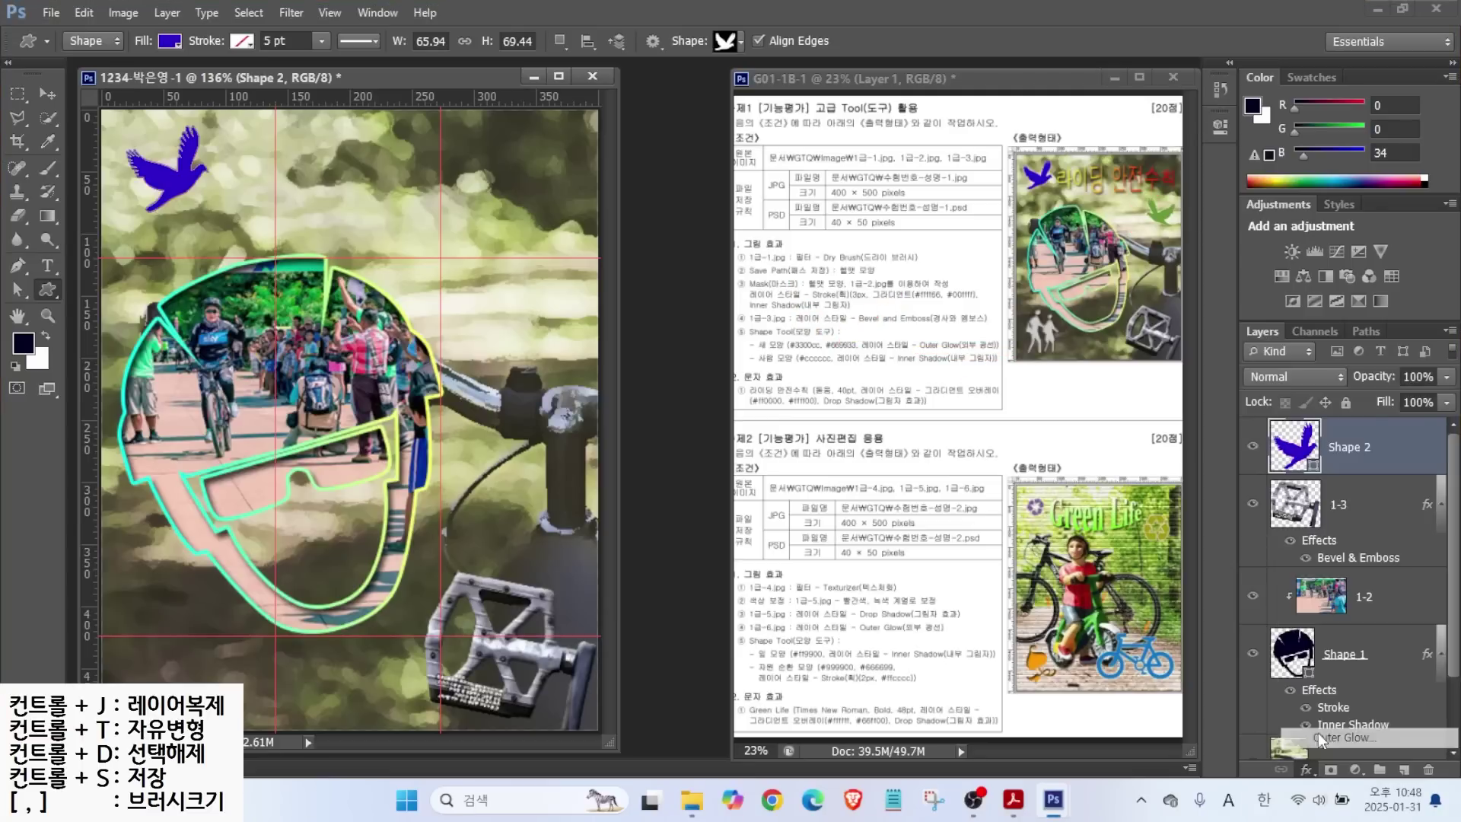
{"action": "left_click", "coordinate": [1025, 271]}
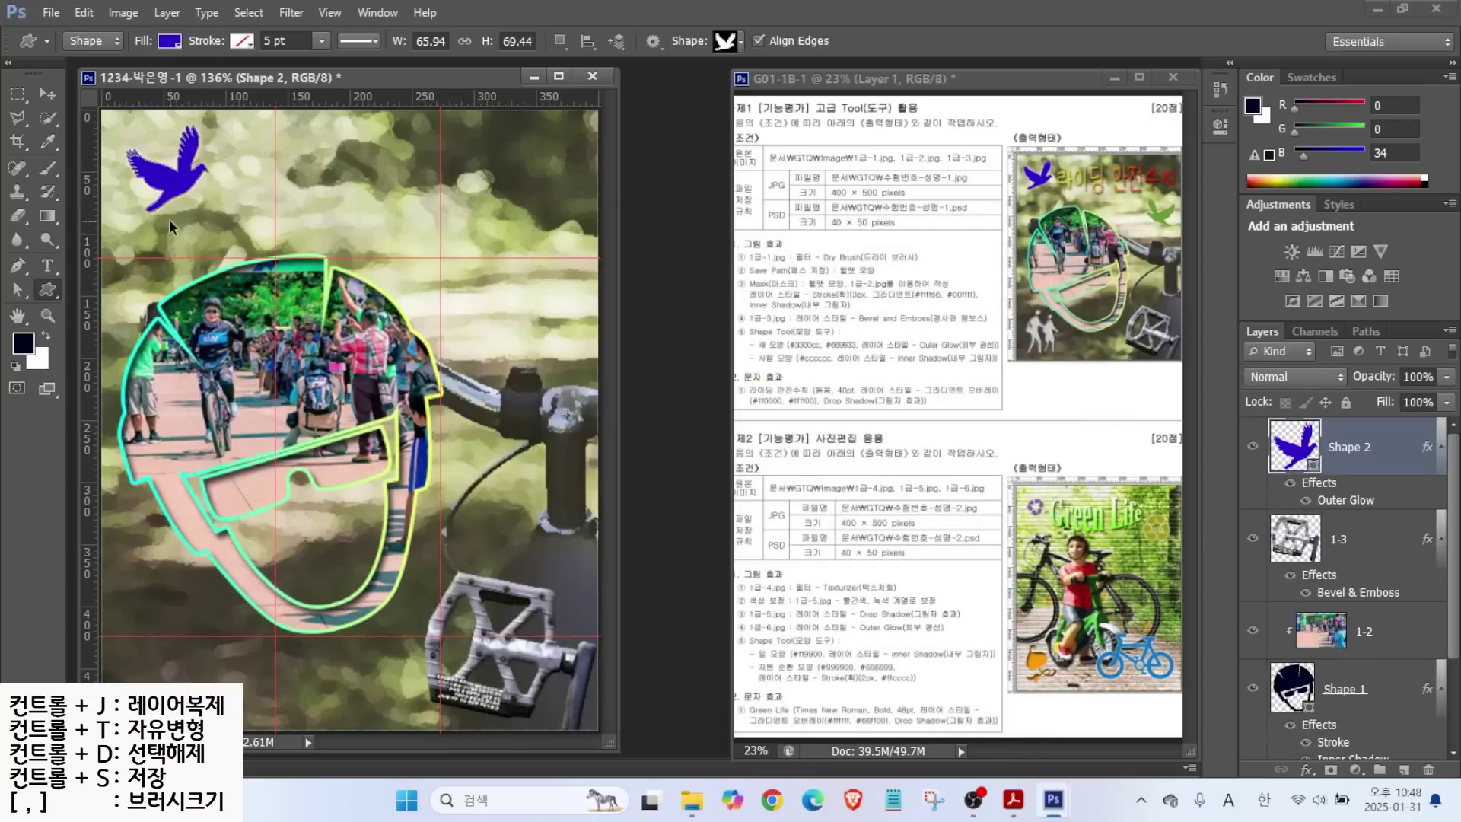
{"action": "key", "text": "ctrl+t"}
{"action": "left_click_drag", "start_coordinate": [242, 213], "coordinate": [225, 225]}
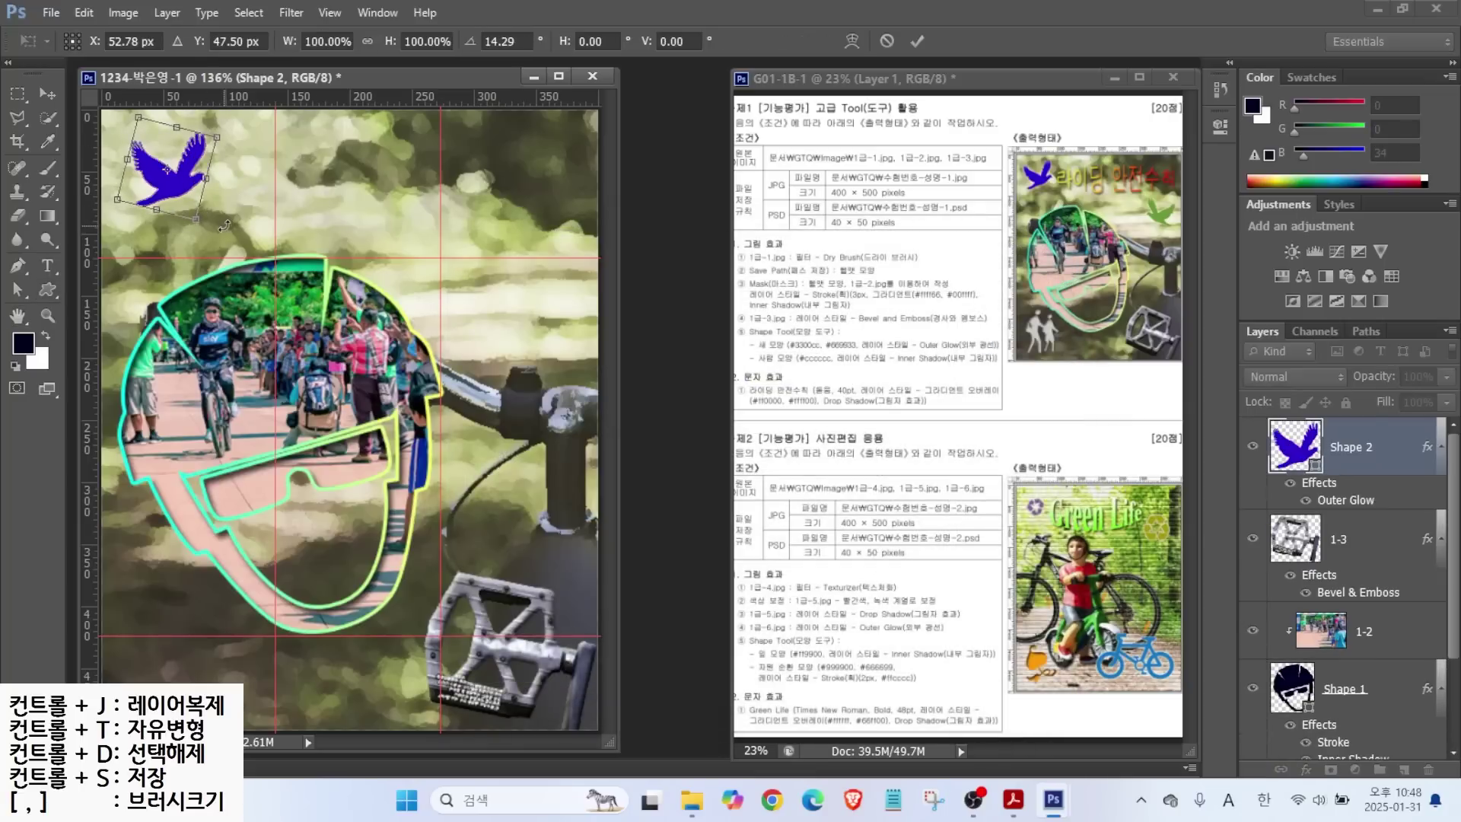
{"action": "key", "text": "Return"}
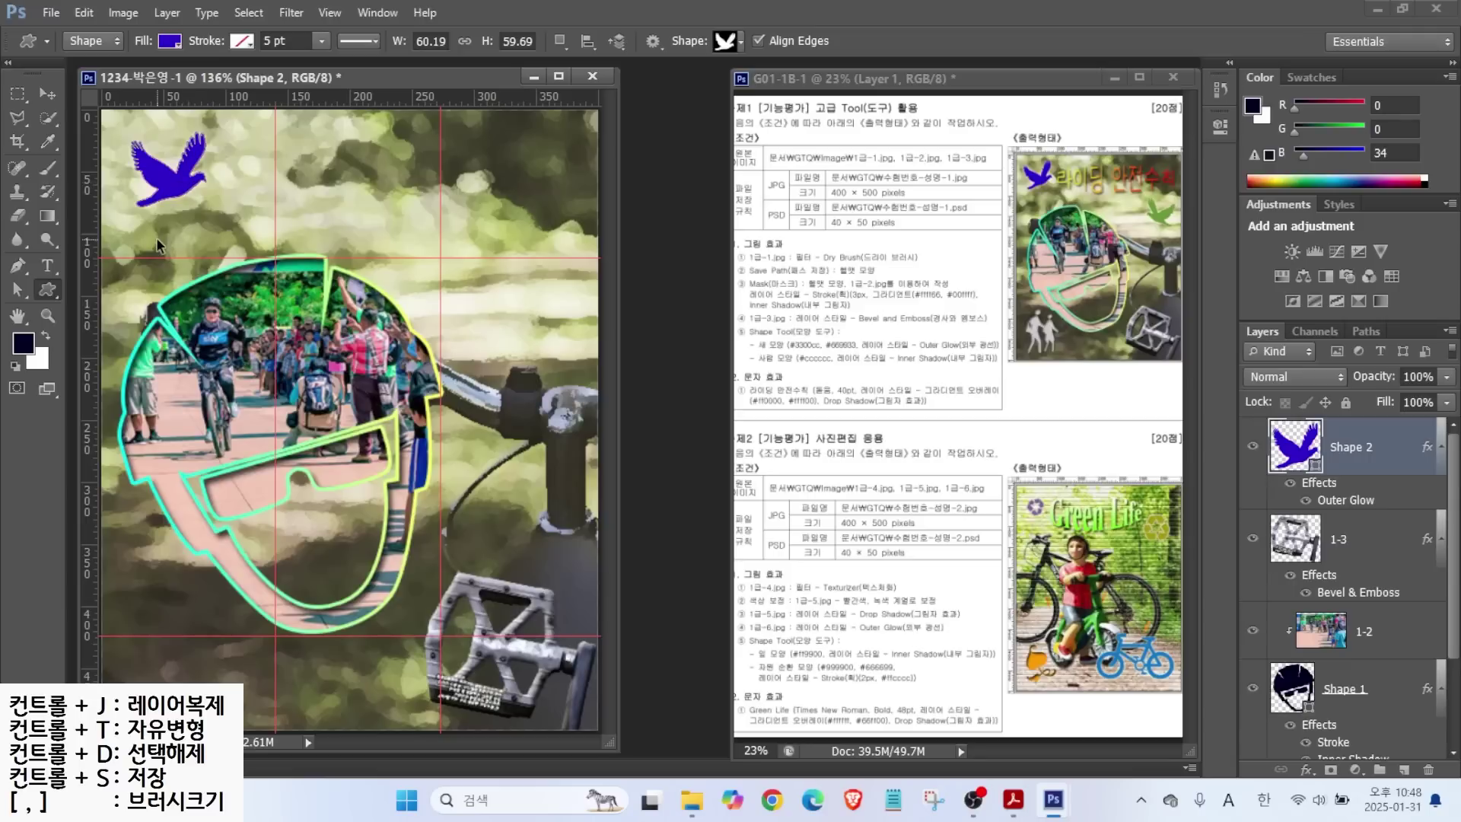
{"action": "key", "text": "ctrl+j"}
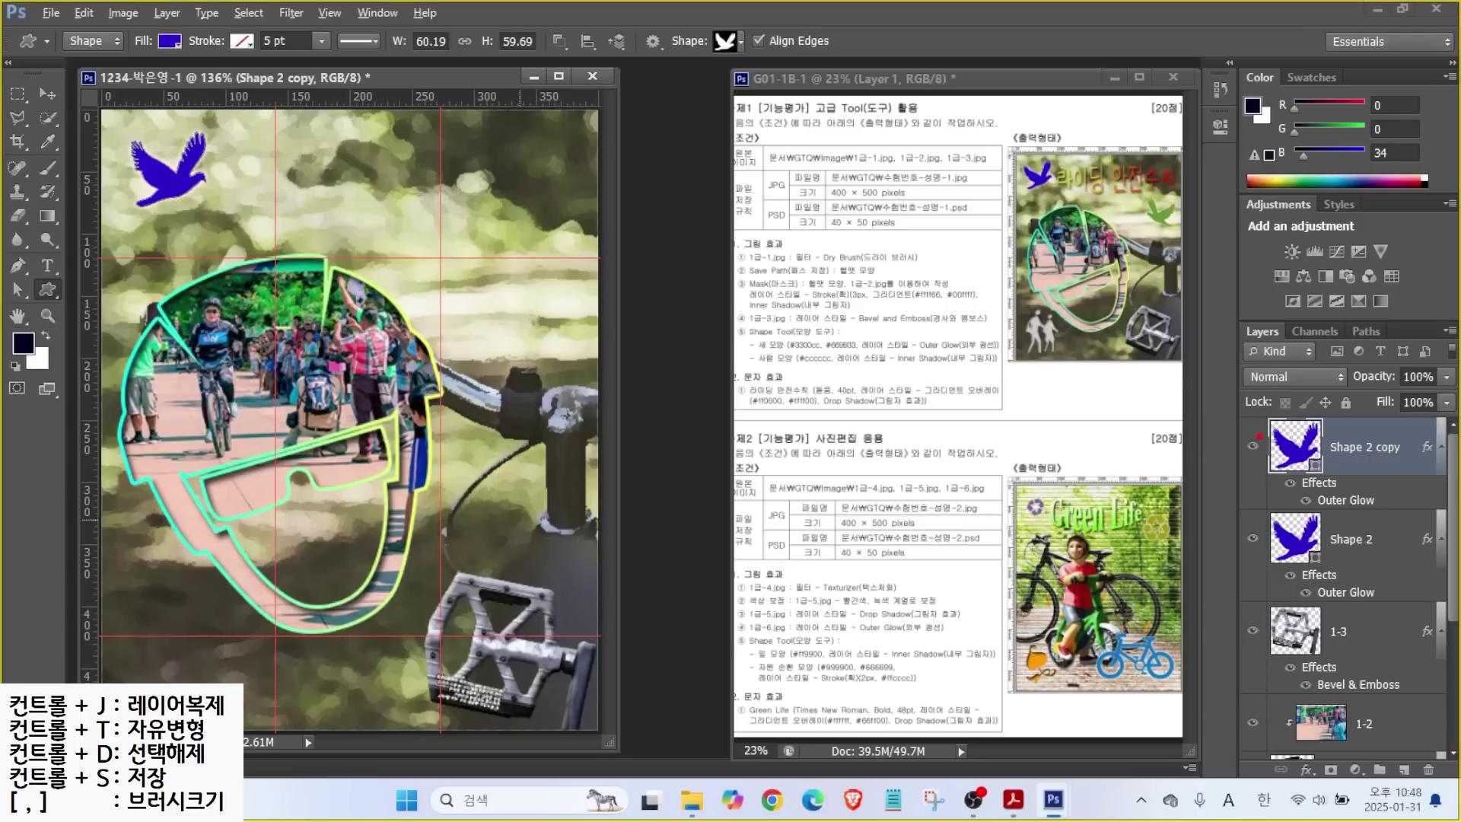
Move the copied dove to the upper right, flip it horizontally, shrink it slightly and tilt it clockwise.
{"action": "left_click", "coordinate": [43, 93]}
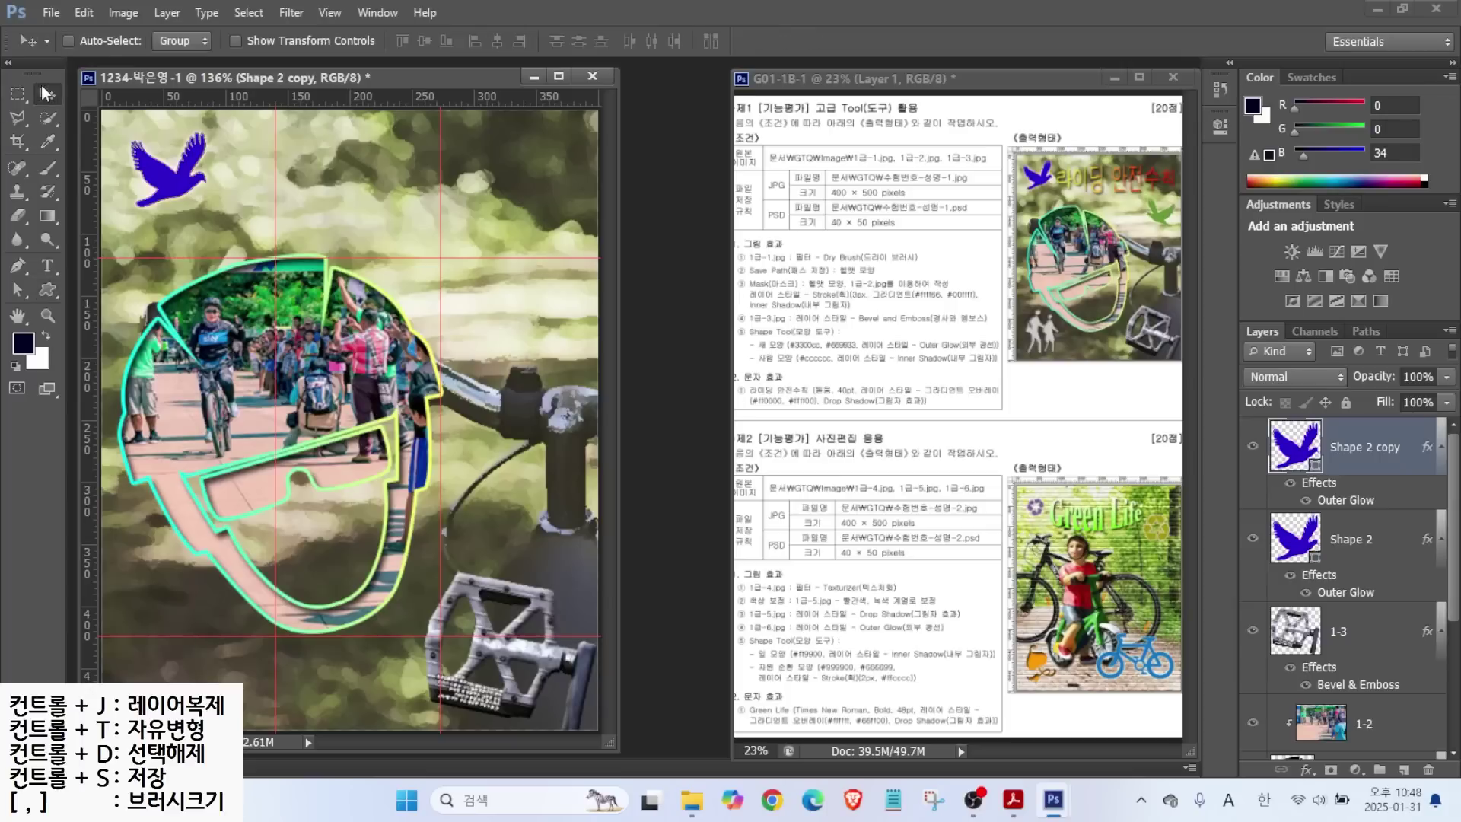
{"action": "left_click_drag", "start_coordinate": [172, 159], "coordinate": [506, 253]}
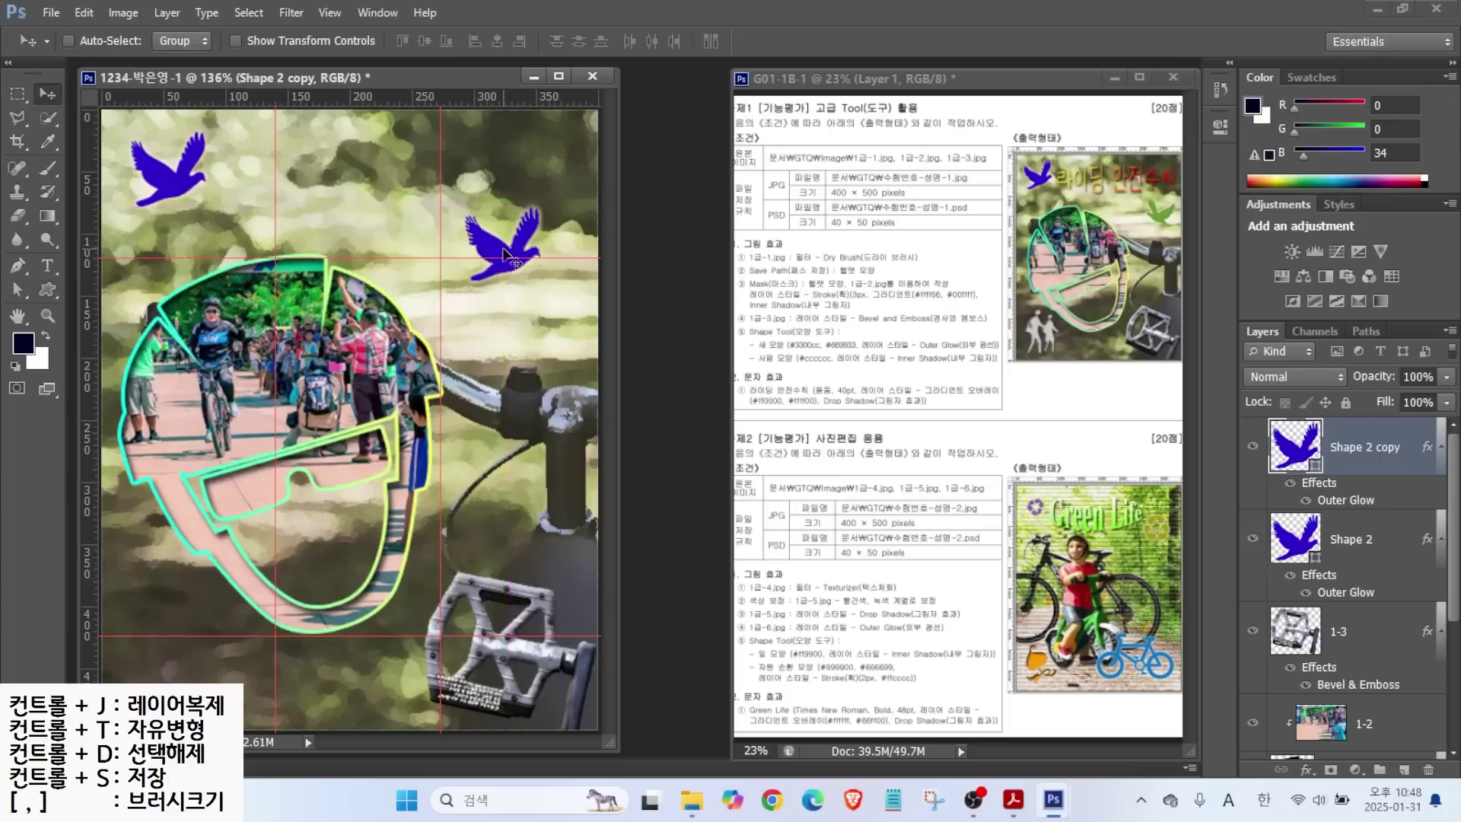
{"action": "key", "text": "ctrl+t"}
{"action": "left_click_drag", "start_coordinate": [549, 195], "coordinate": [538, 187]}
{"action": "key", "text": "ctrl+z"}
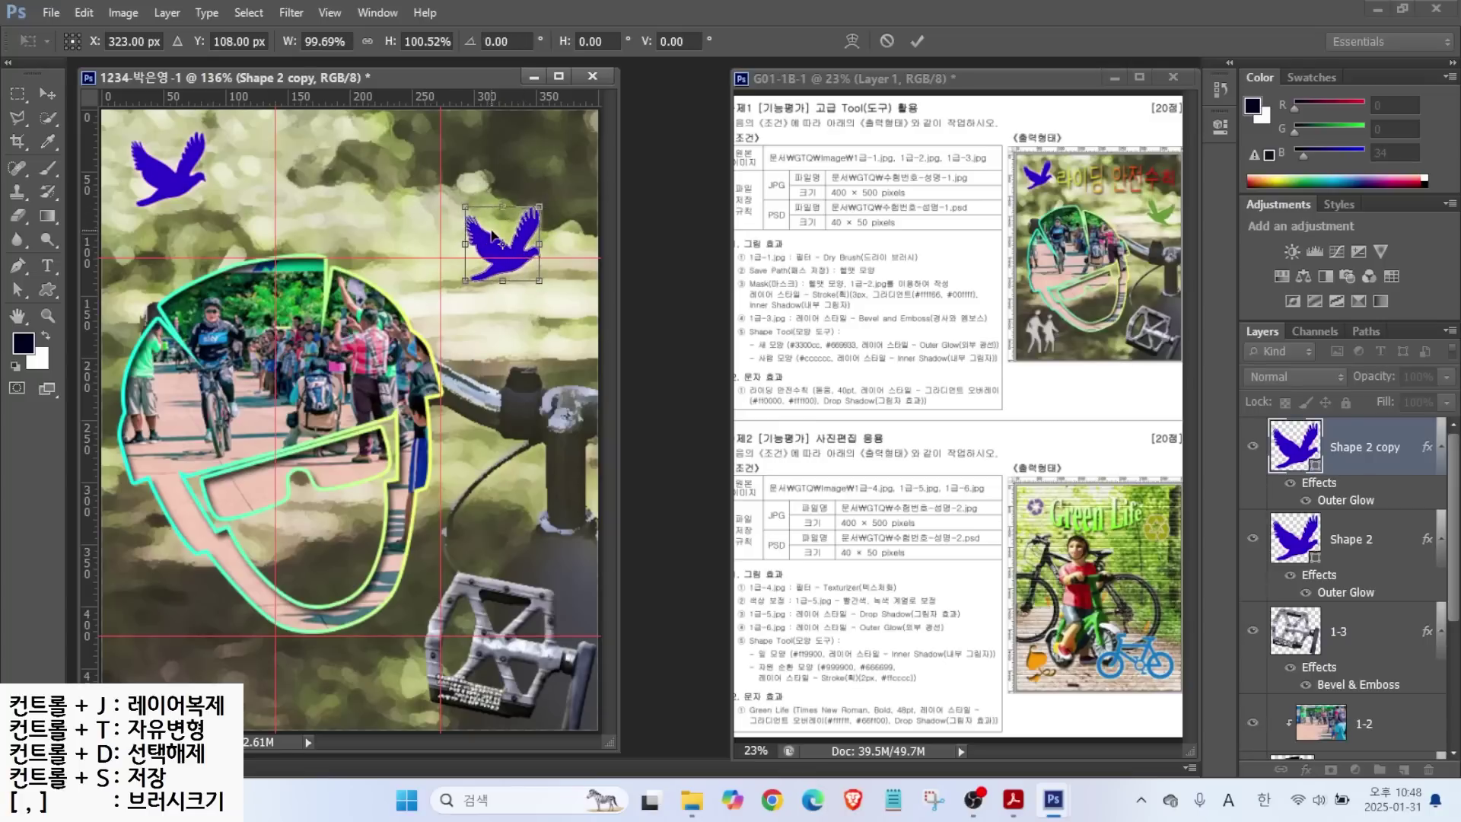
{"action": "right_click", "coordinate": [525, 235]}
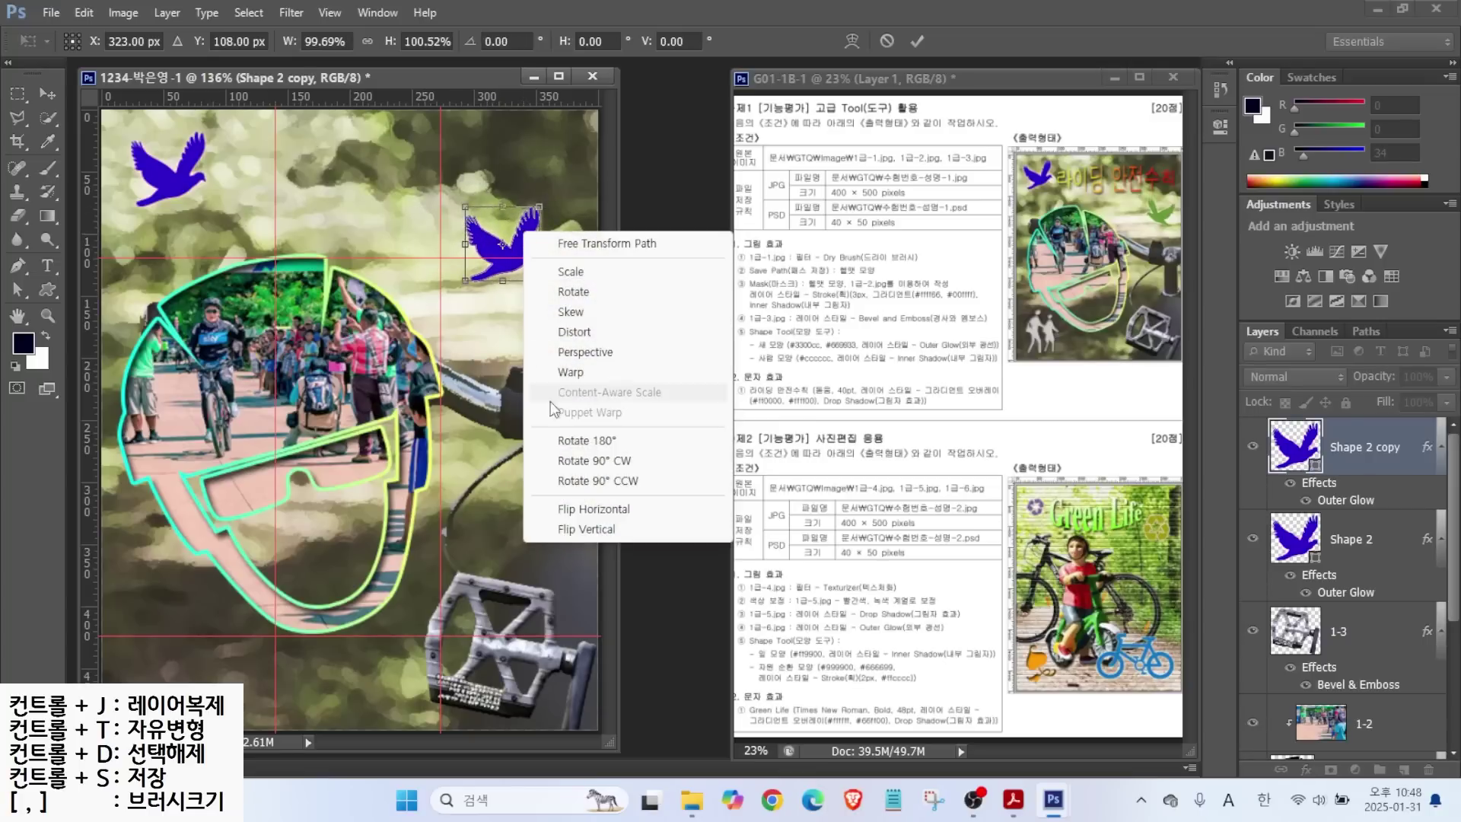
{"action": "left_click", "coordinate": [580, 510]}
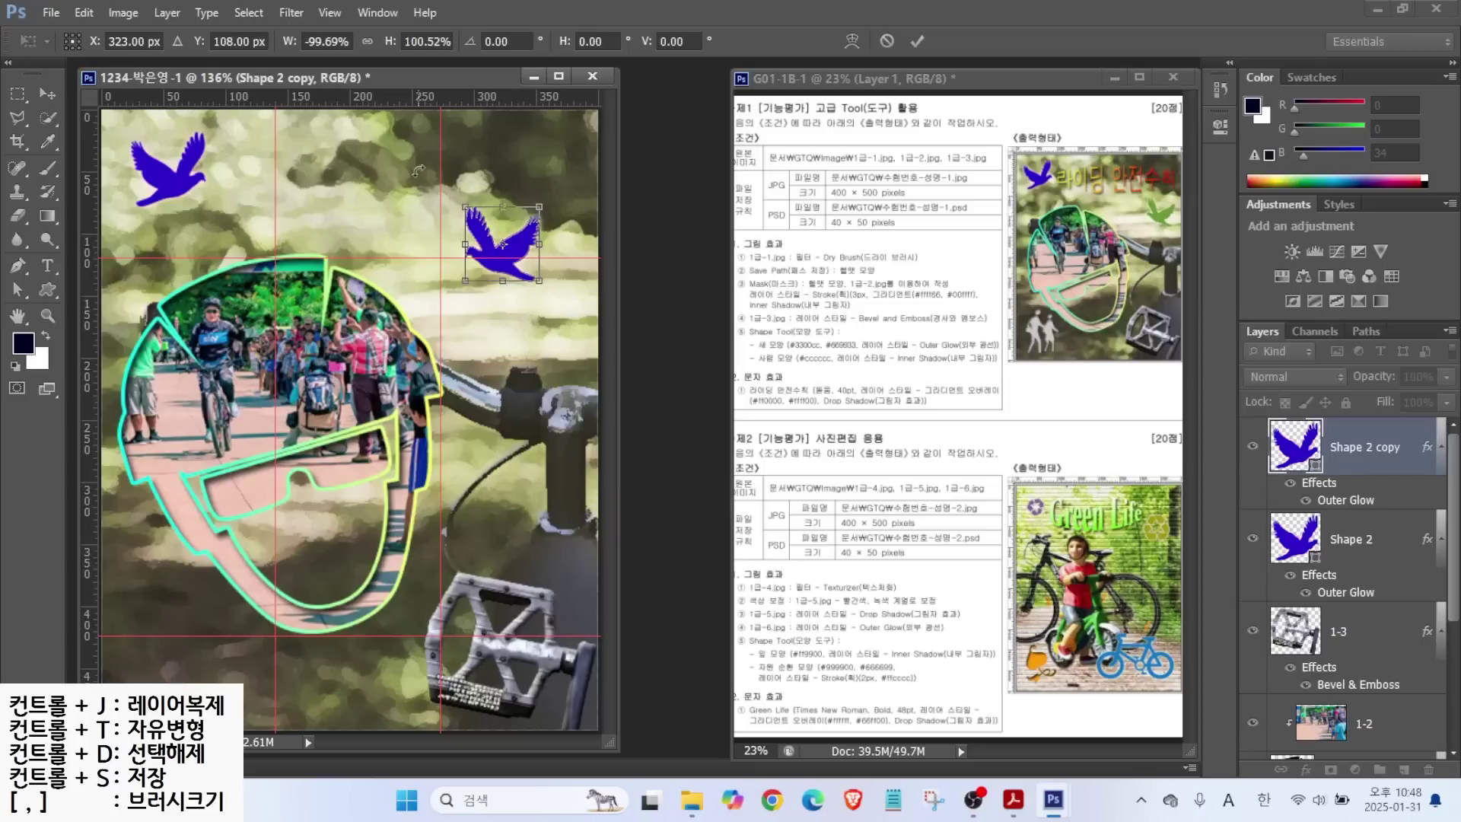
{"action": "left_click_drag", "start_coordinate": [465, 206], "coordinate": [471, 212]}
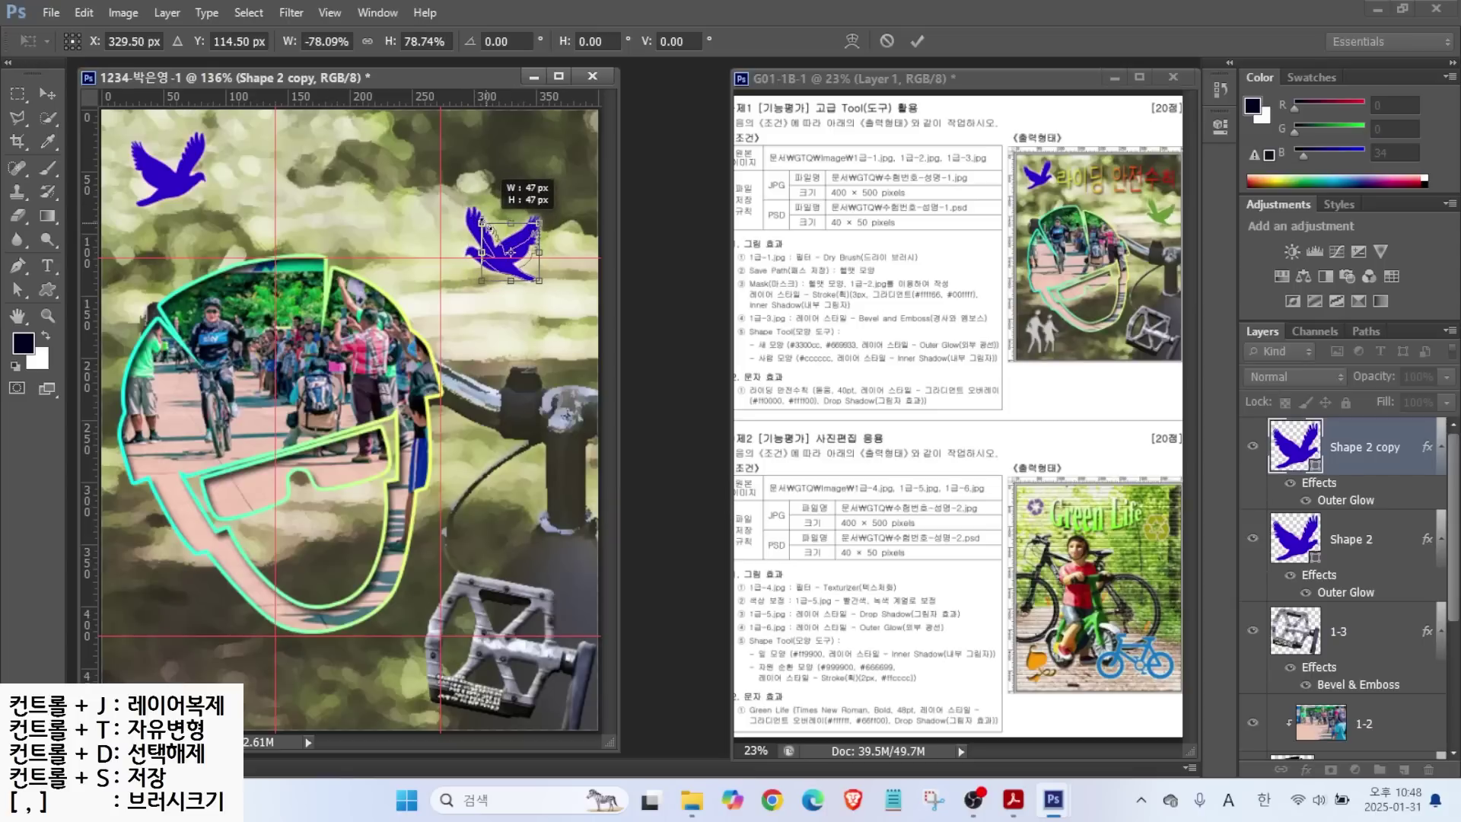
{"action": "left_click_drag", "start_coordinate": [554, 190], "coordinate": [564, 200]}
{"action": "left_click_drag", "start_coordinate": [526, 247], "coordinate": [564, 279]}
{"action": "key", "text": "Return"}
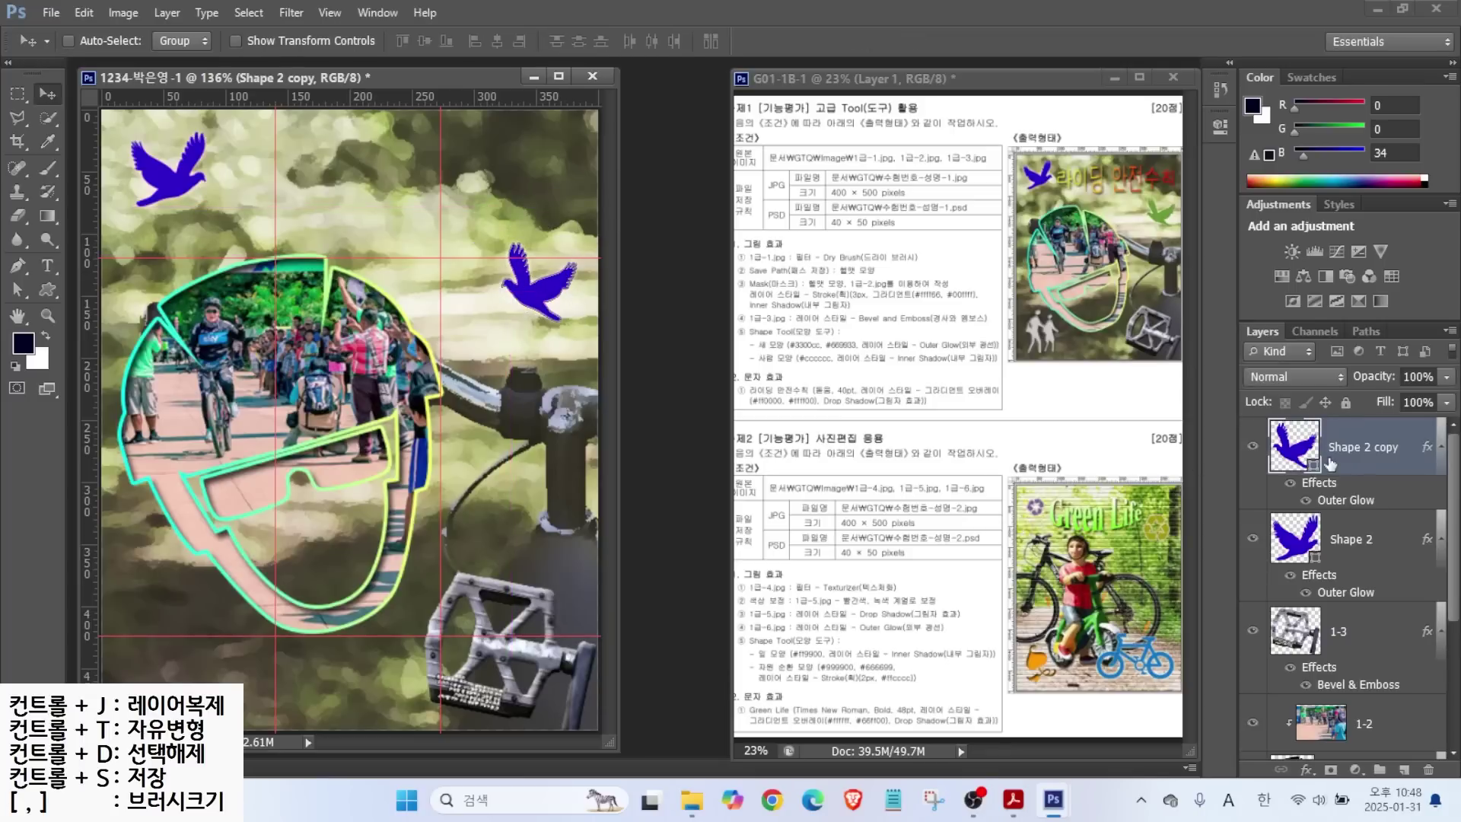
Change the Shape 2 copy fill to green #669933.
{"action": "double_click", "coordinate": [1294, 445]}
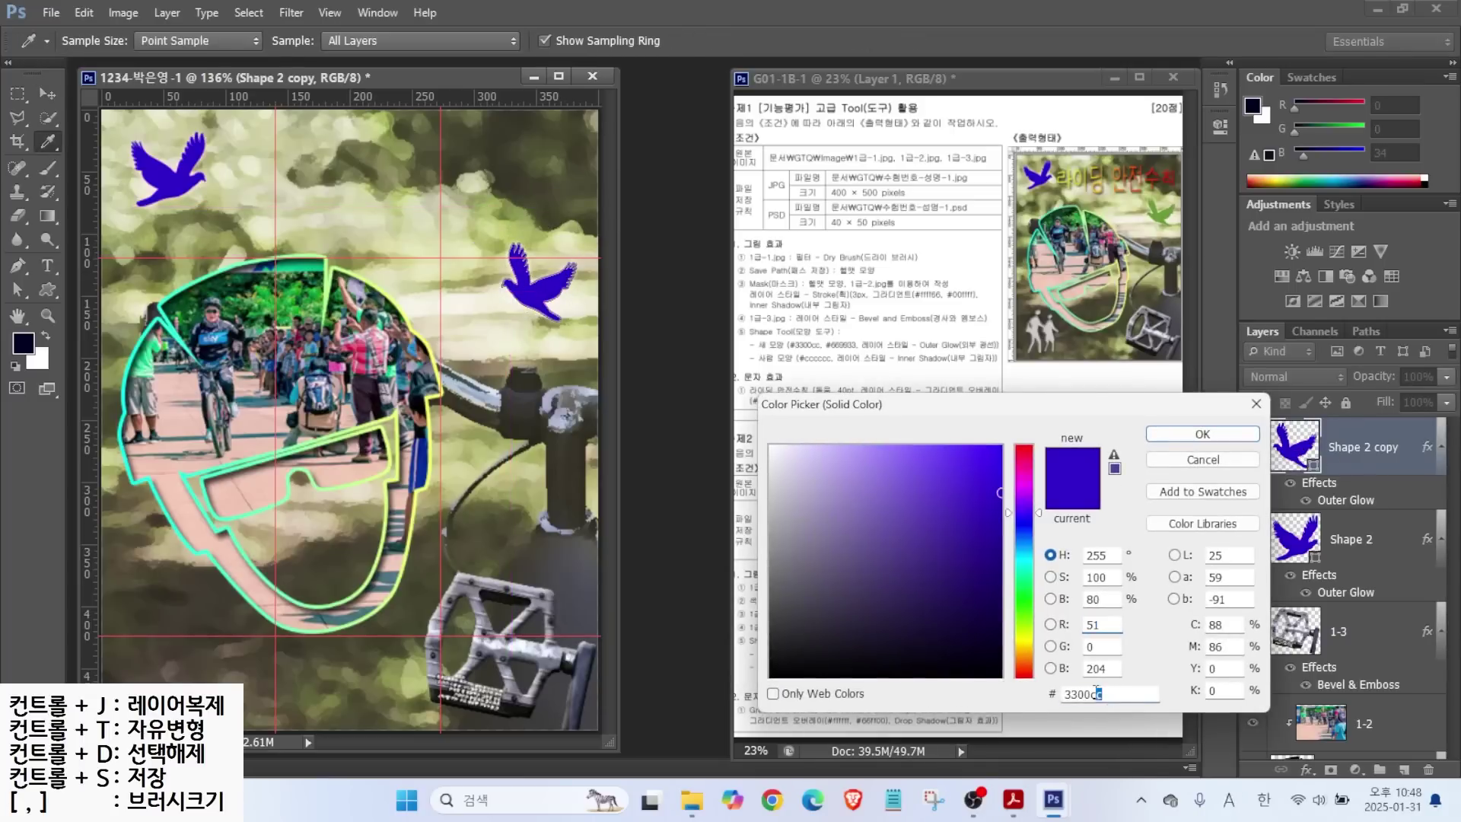
{"action": "type", "text": "0ff"}
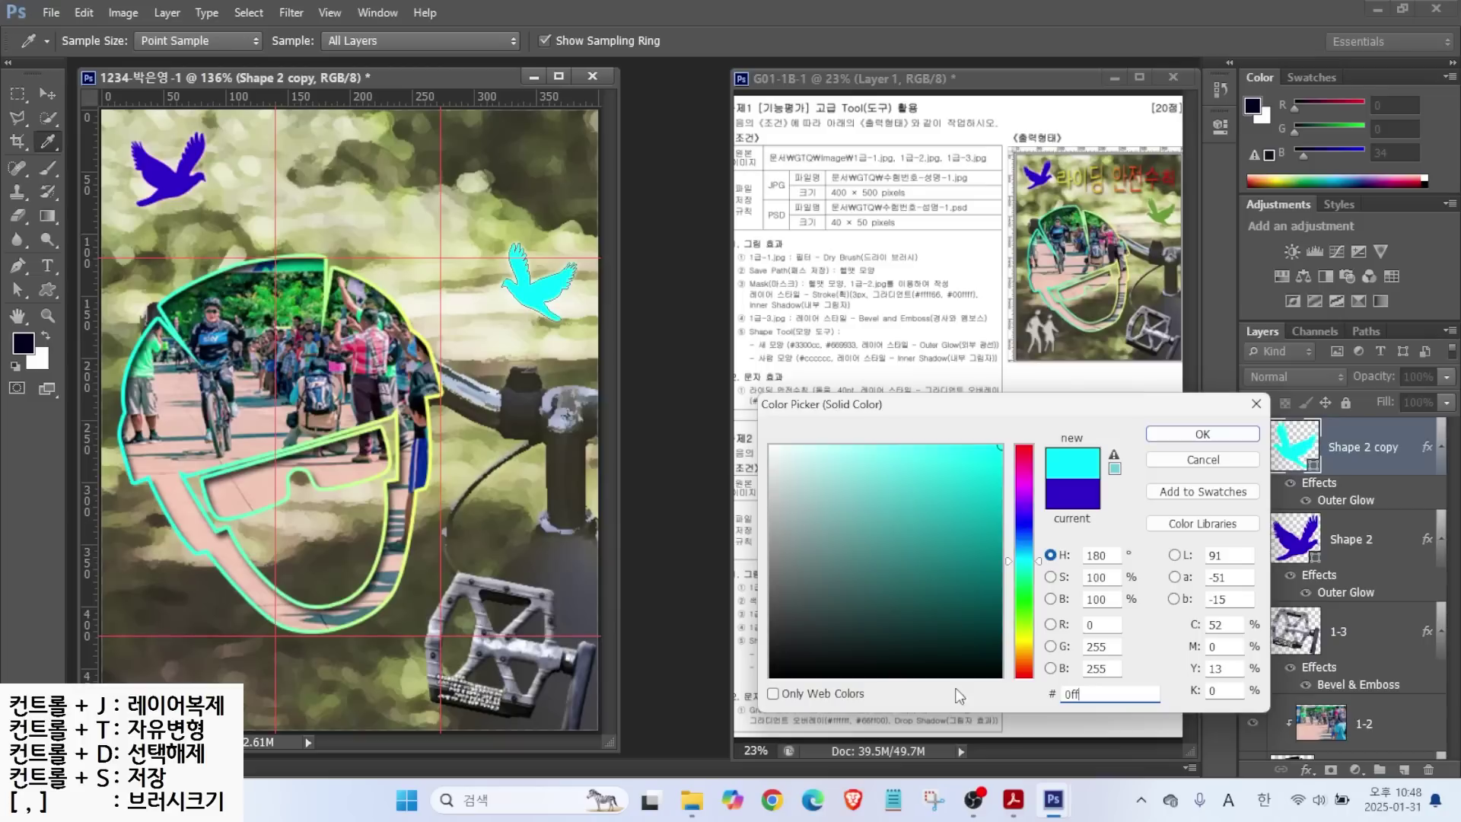
{"action": "type", "text": "669933"}
{"action": "key", "text": "Return"}
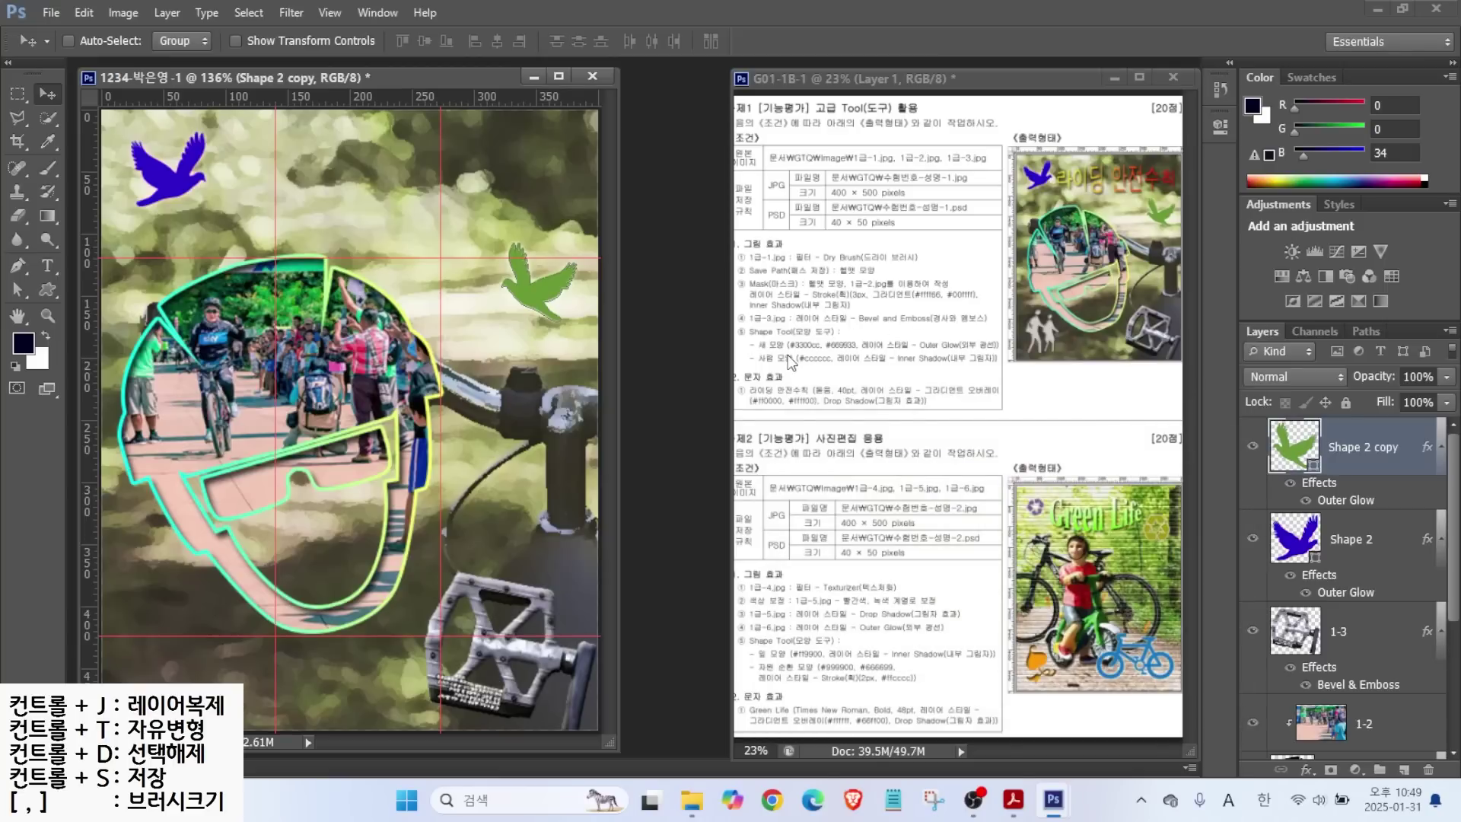
Draw the walking-people custom shape at the bottom left and flip it horizontally.
{"action": "left_click", "coordinate": [49, 293]}
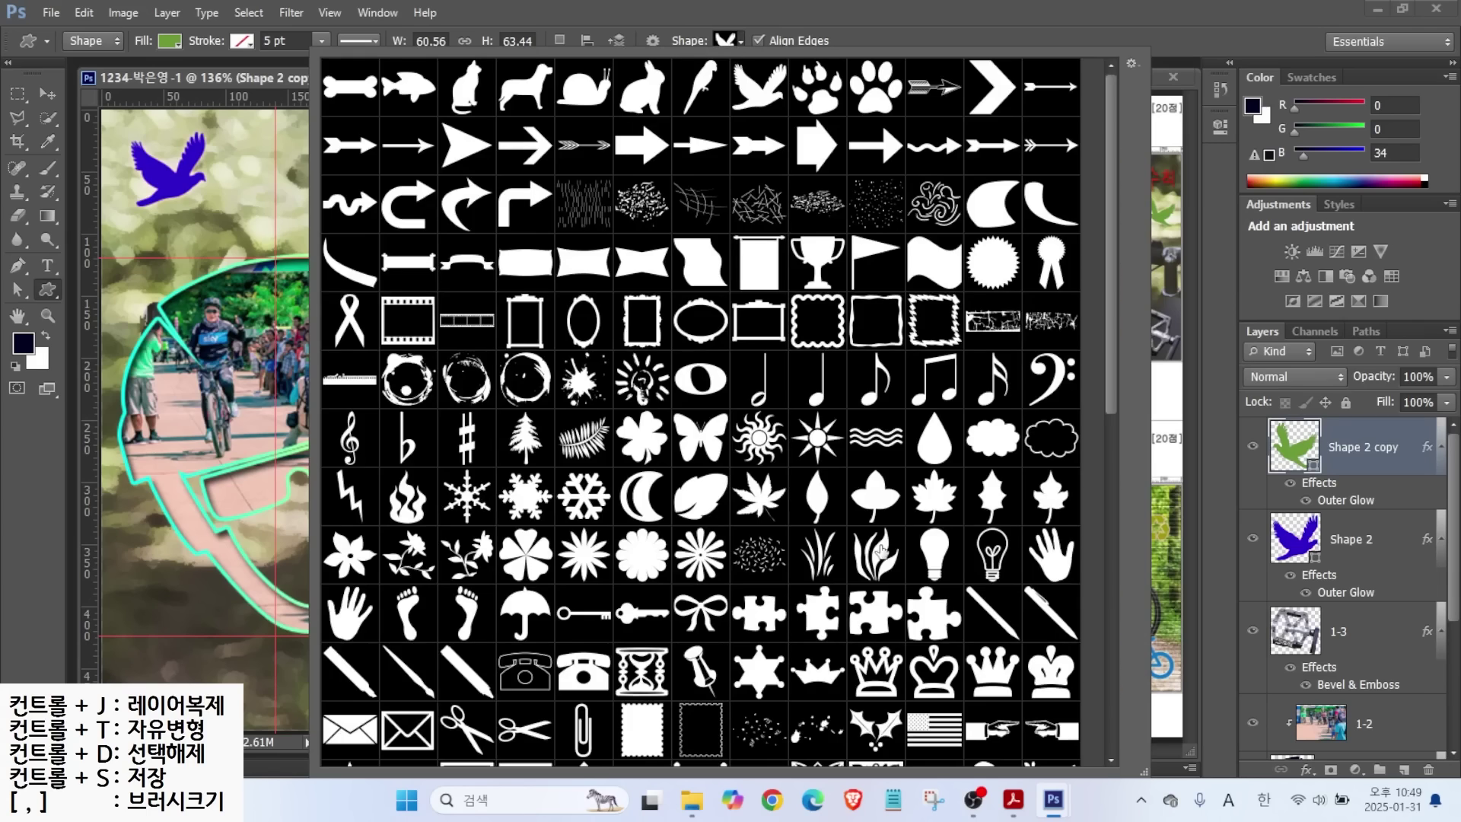
{"action": "left_click_drag", "start_coordinate": [1107, 367], "coordinate": [1121, 586]}
{"action": "double_click", "coordinate": [757, 489]}
{"action": "left_click_drag", "start_coordinate": [134, 585], "coordinate": [237, 658]}
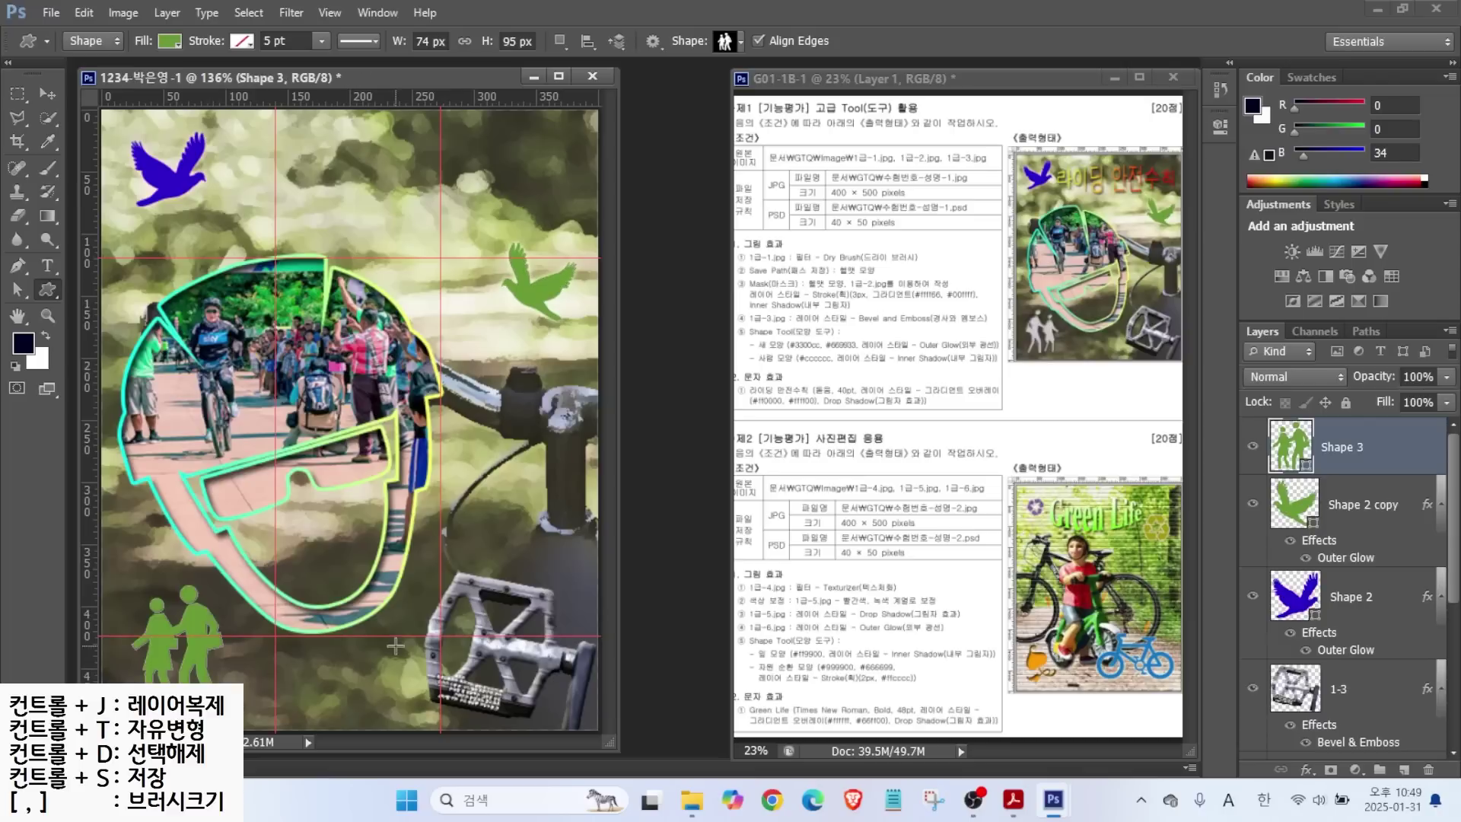
{"action": "key", "text": "ctrl+t"}
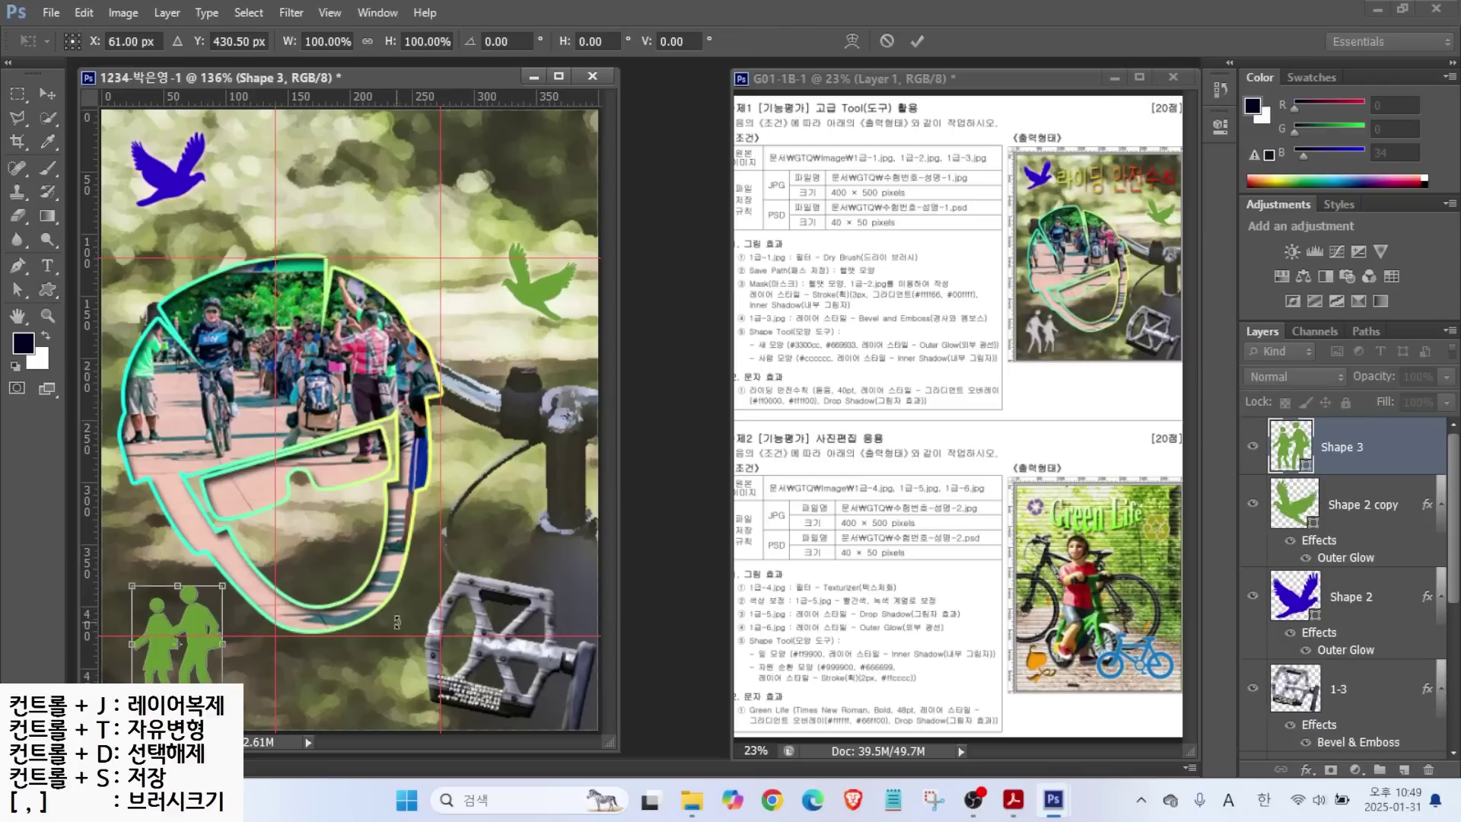
{"action": "right_click", "coordinate": [197, 612]}
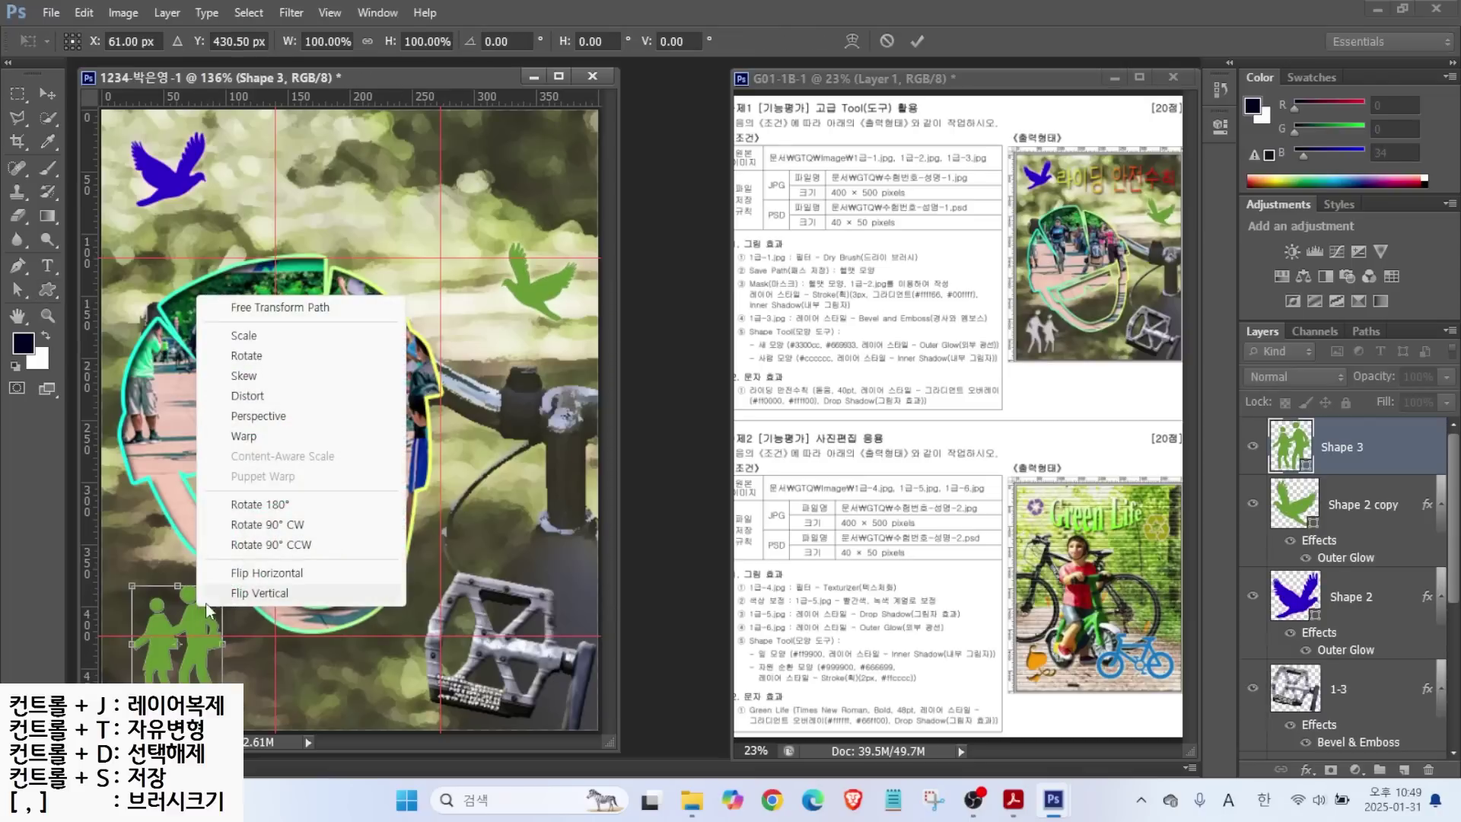
{"action": "left_click", "coordinate": [239, 574]}
{"action": "key", "text": "Return"}
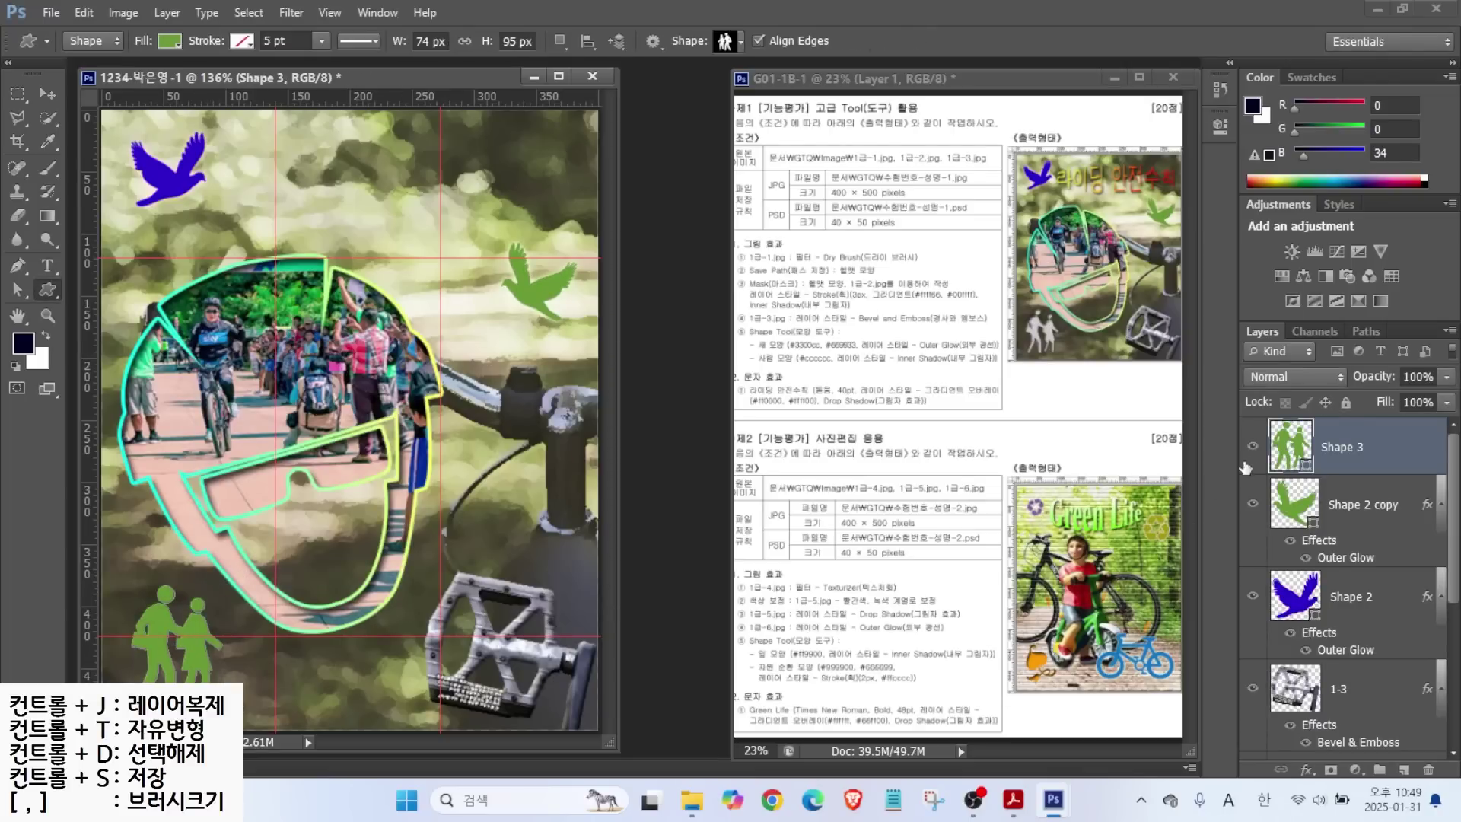
Fill the figure with light grey #cccccc and add an Inner Shadow effect.
{"action": "double_click", "coordinate": [1279, 453]}
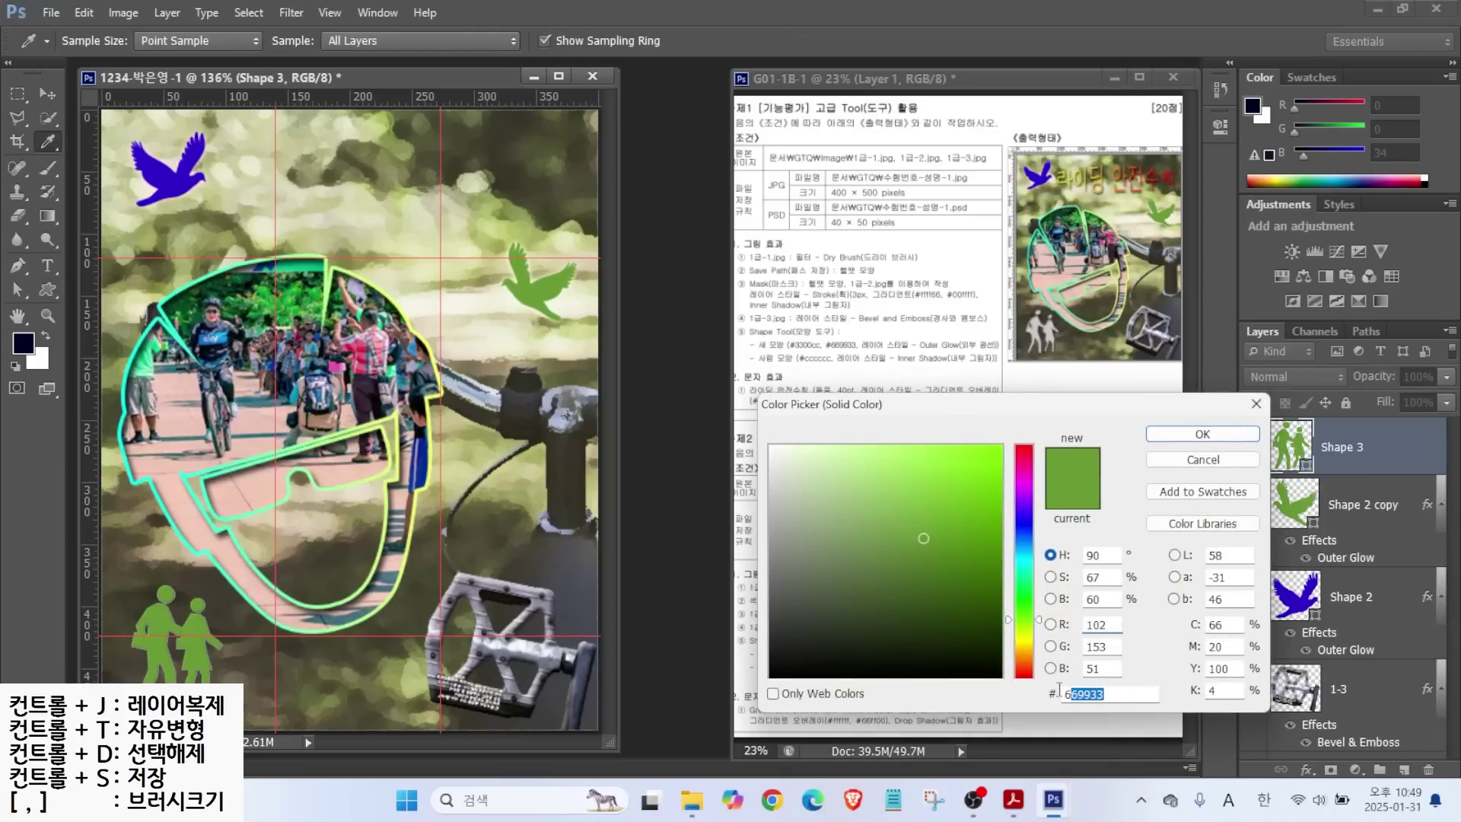
{"action": "type", "text": "cccccc"}
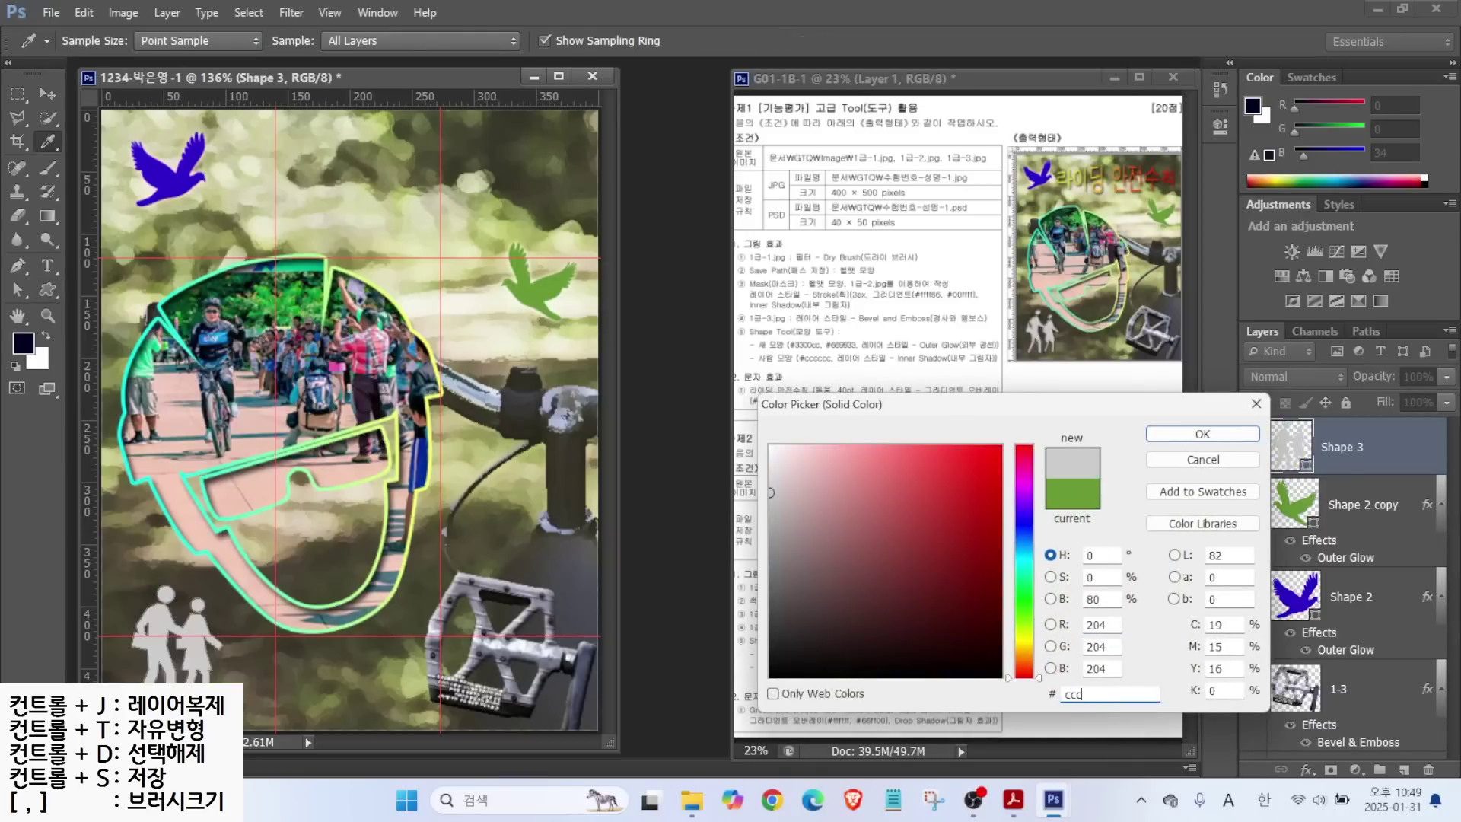
{"action": "key", "text": "Return"}
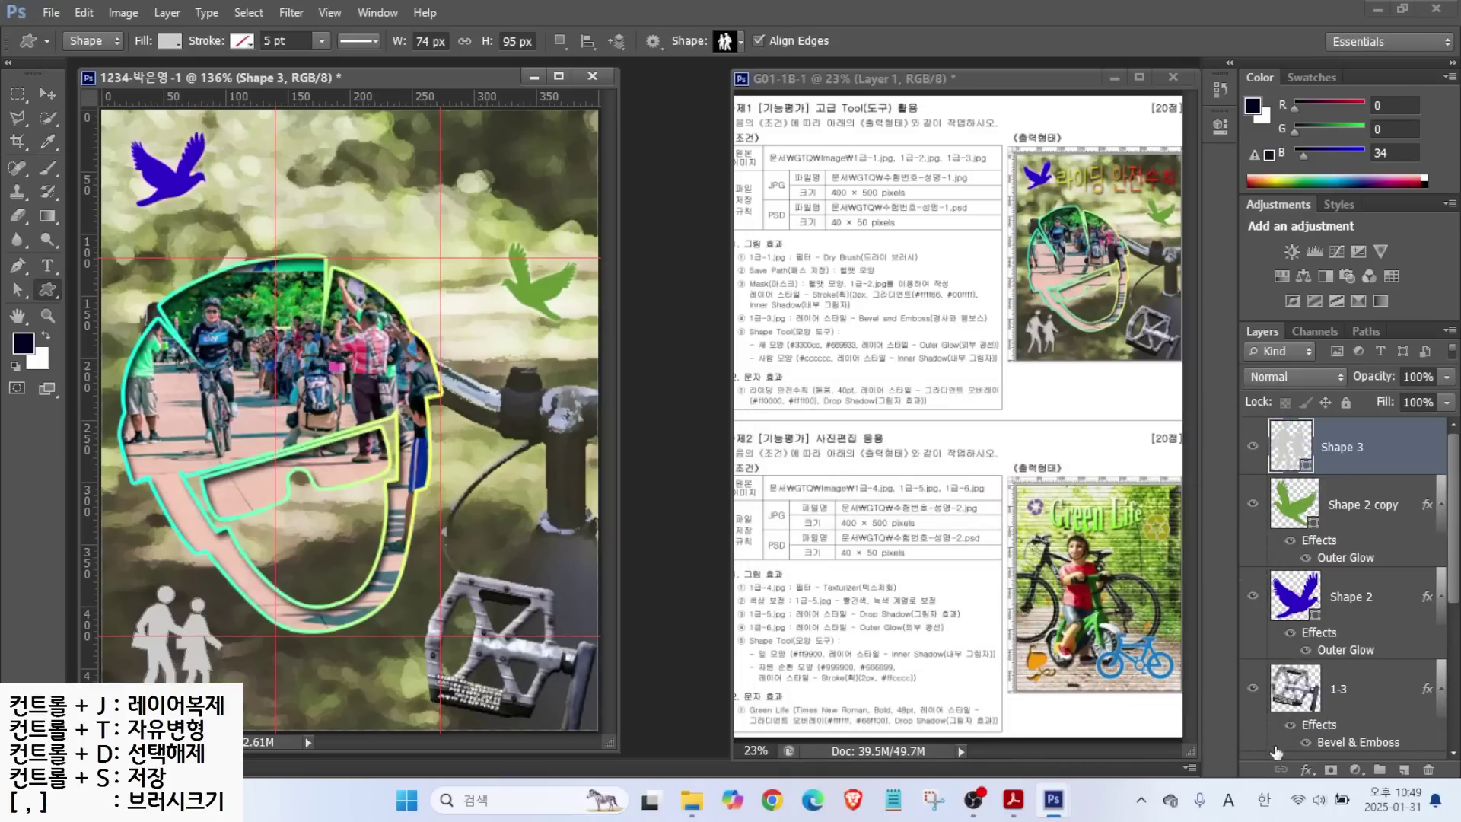
{"action": "left_click", "coordinate": [1307, 769]}
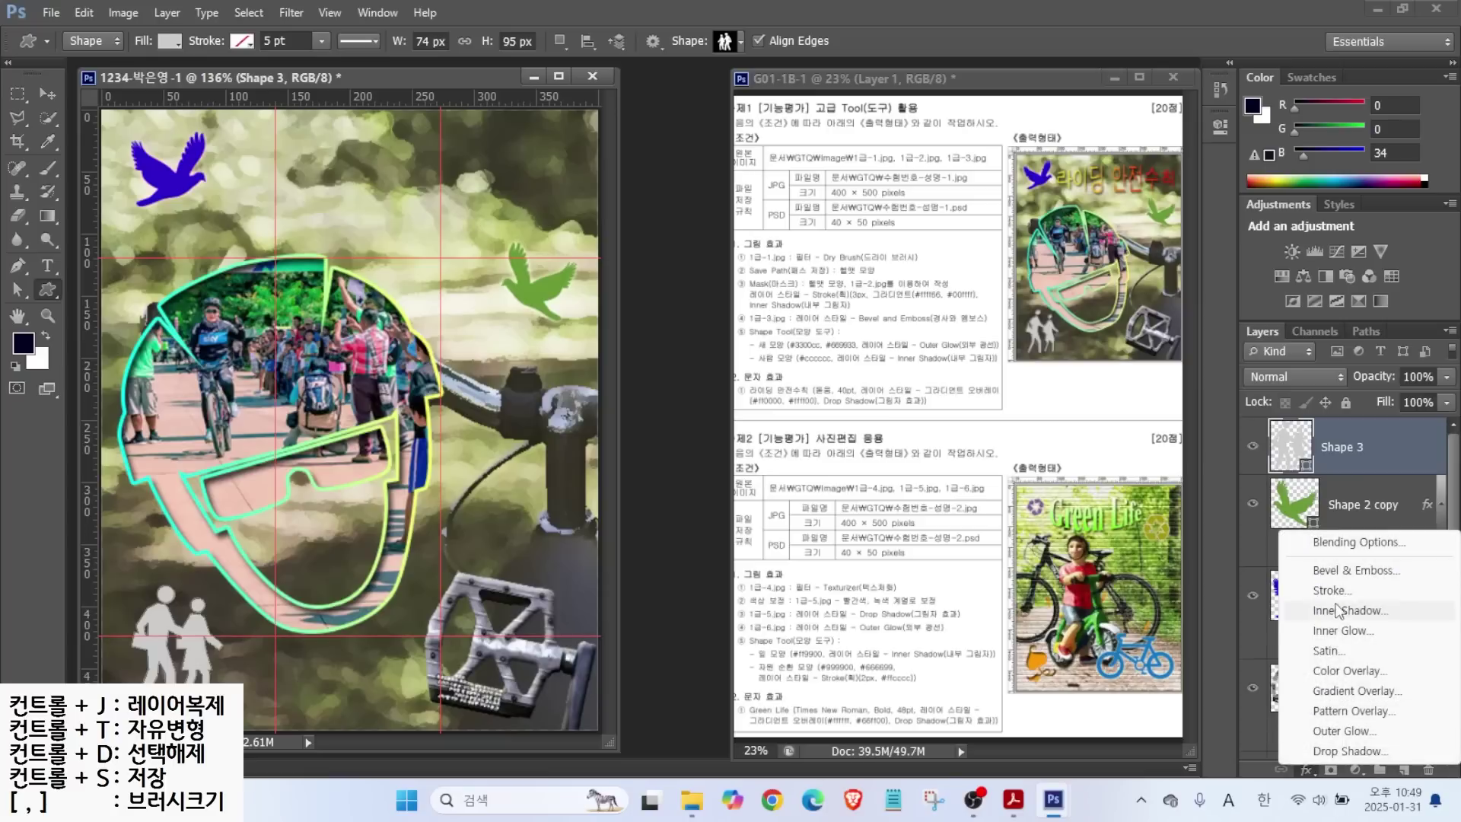
{"action": "left_click", "coordinate": [1339, 612]}
{"action": "left_click", "coordinate": [1035, 276]}
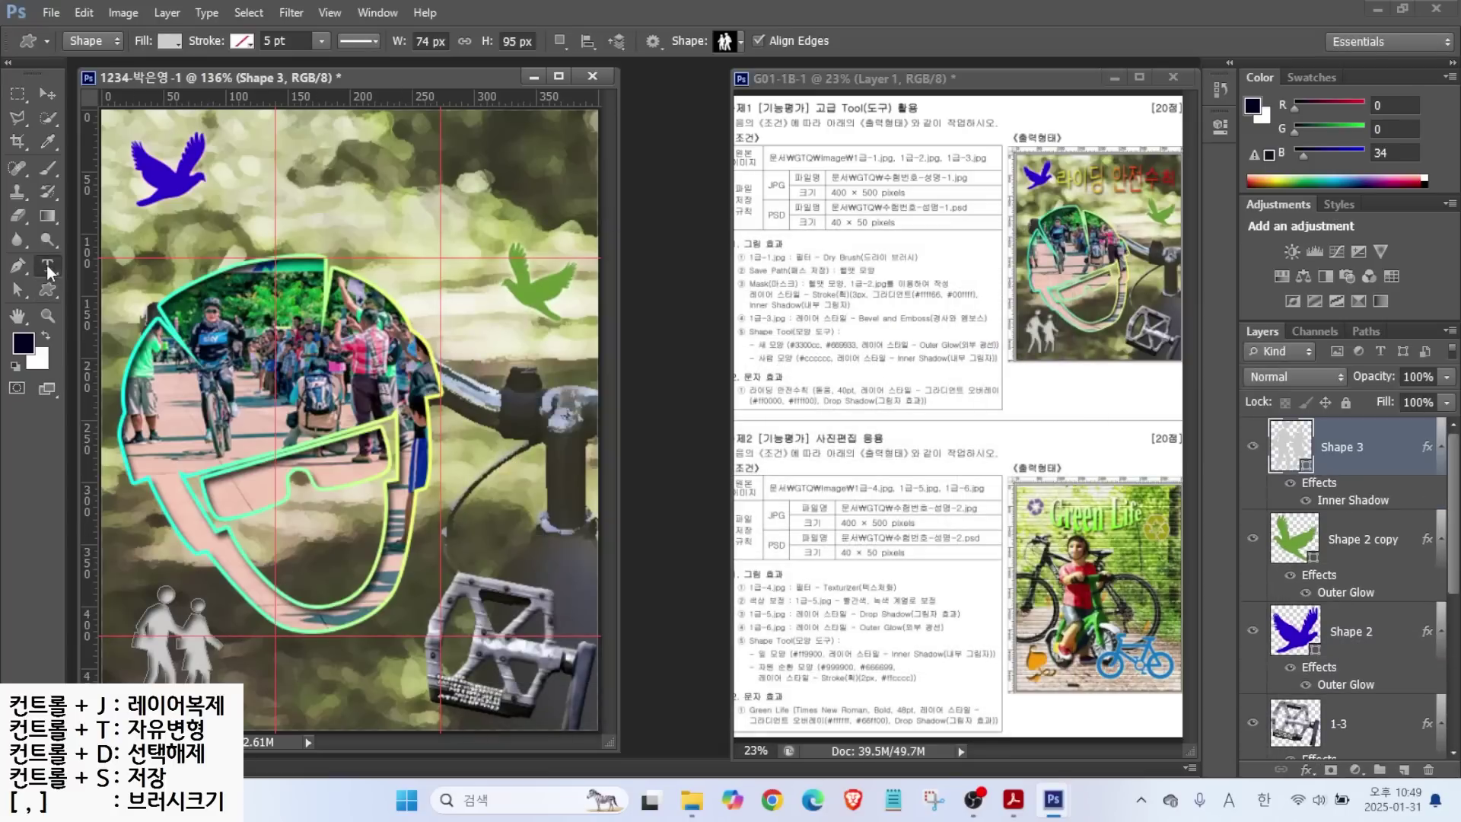
Type the title 라이딩 안전수칙 near the top of the poster.
{"action": "left_click", "coordinate": [48, 268]}
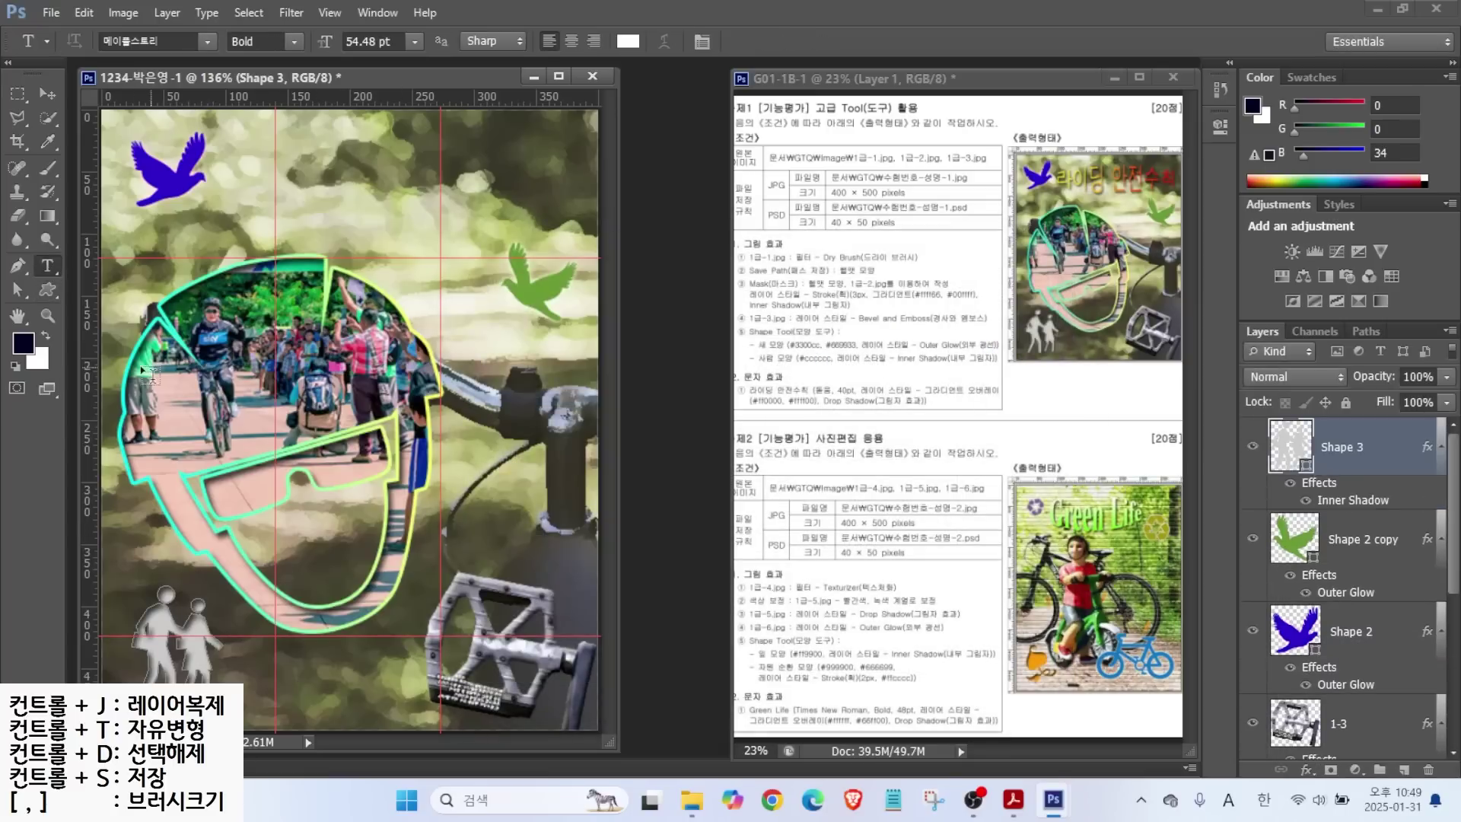
{"action": "left_click", "coordinate": [242, 203]}
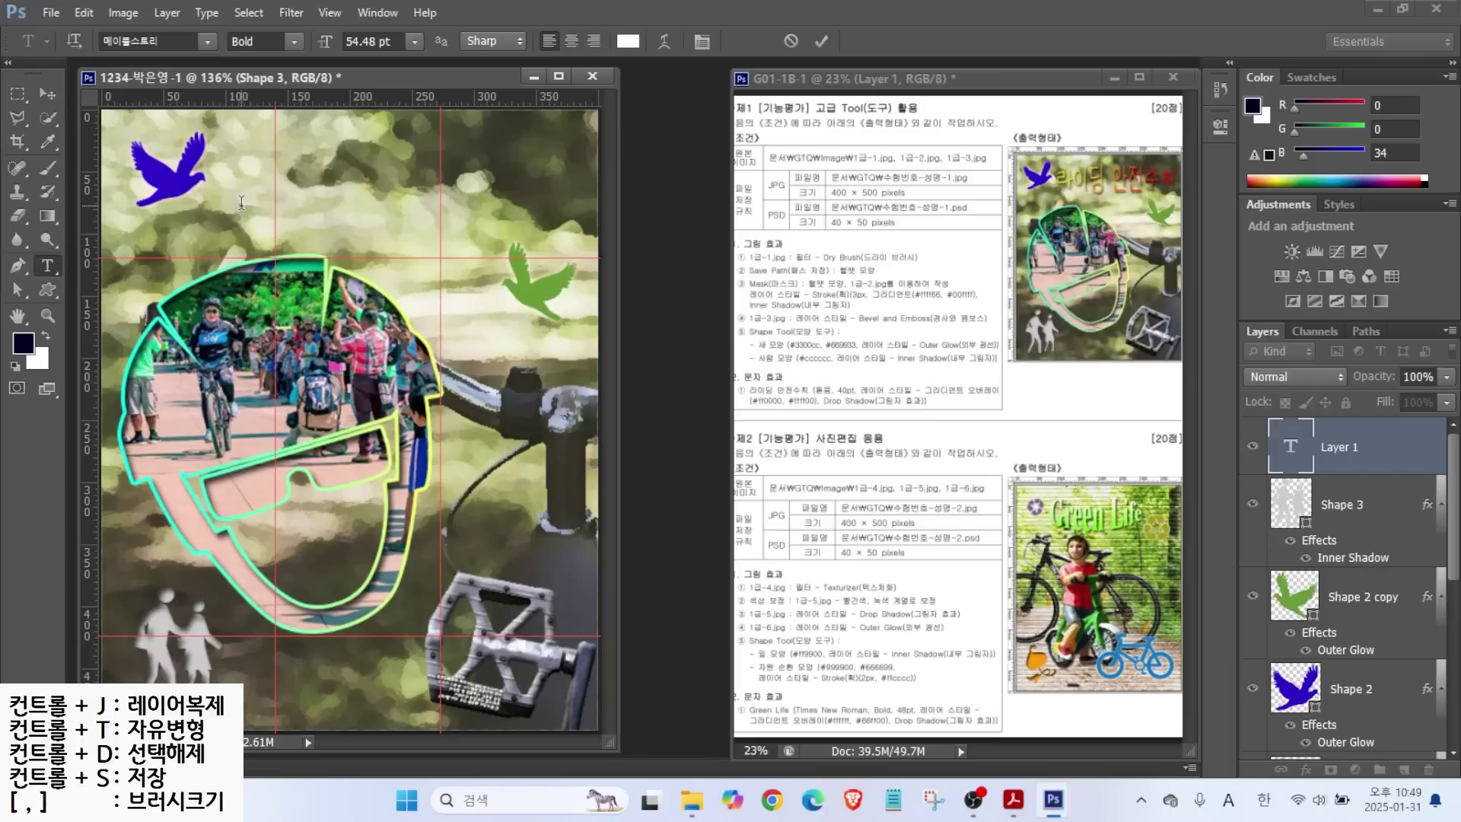
{"action": "type", "text": "라이딩"}
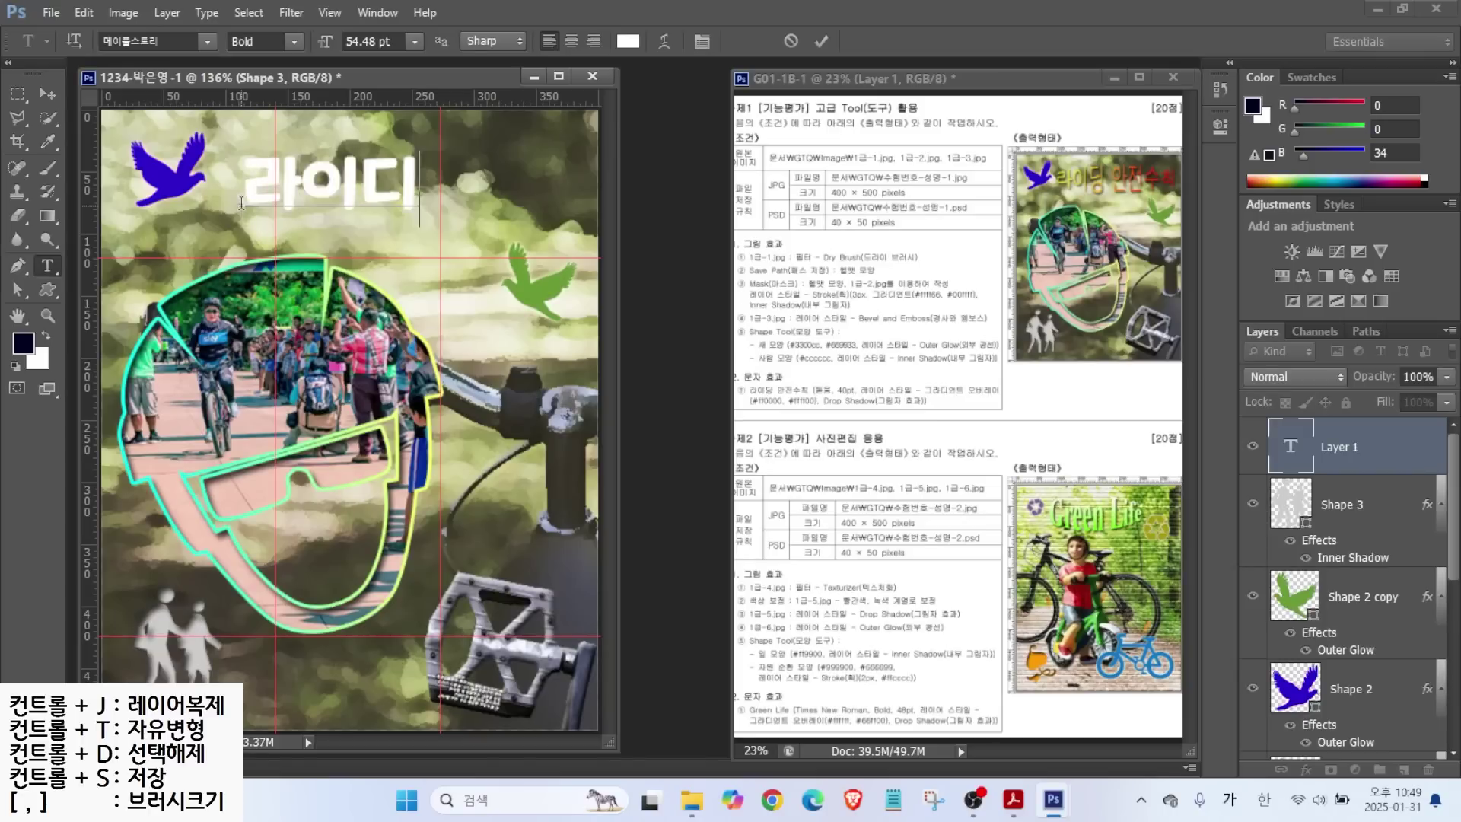
{"action": "type", "text": " 안전수"}
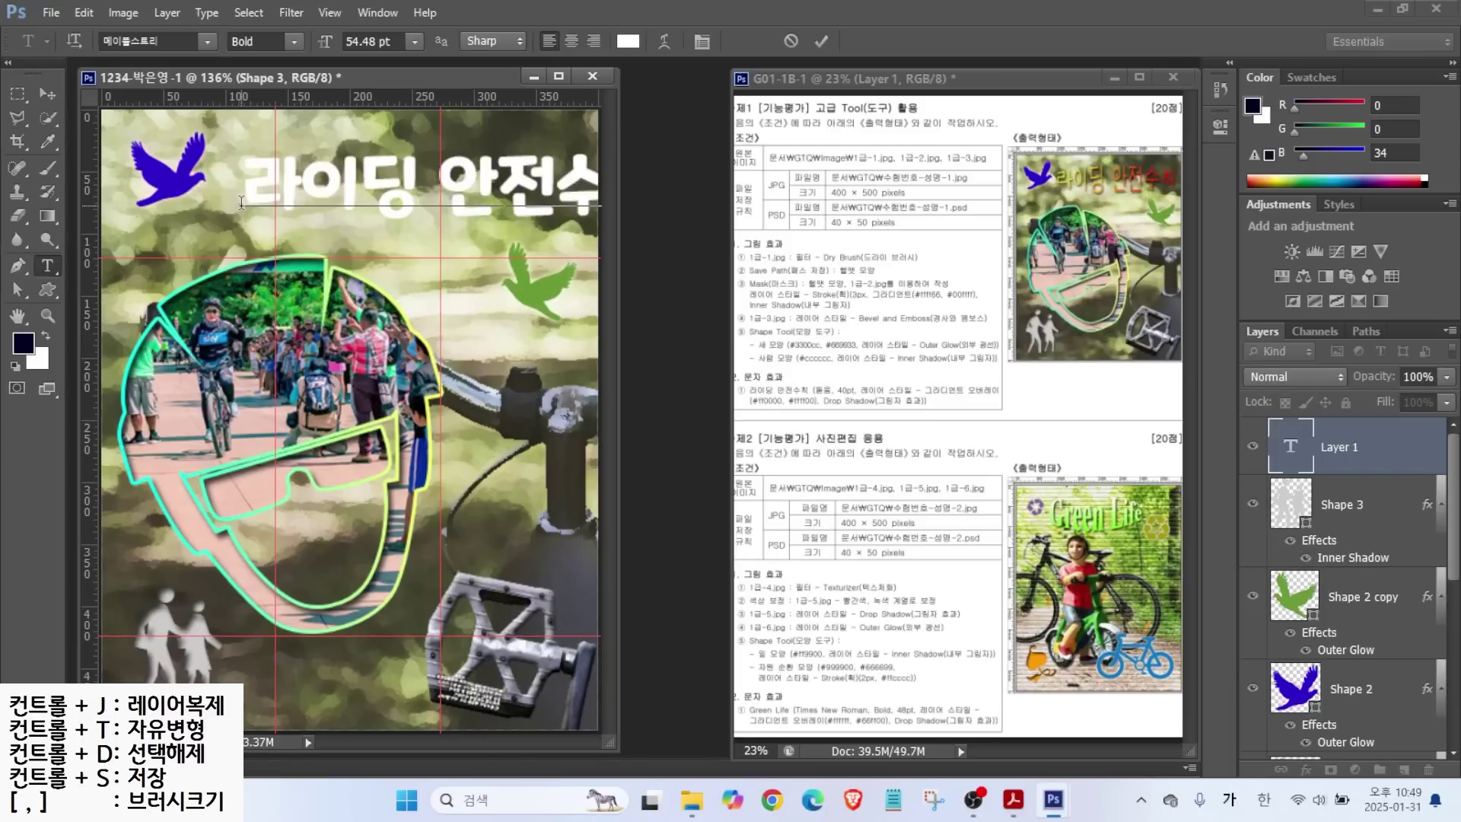
{"action": "key", "text": "ctrl+Return"}
Set the title's font to 돋움 at 40 pt.
{"action": "left_click", "coordinate": [206, 42]}
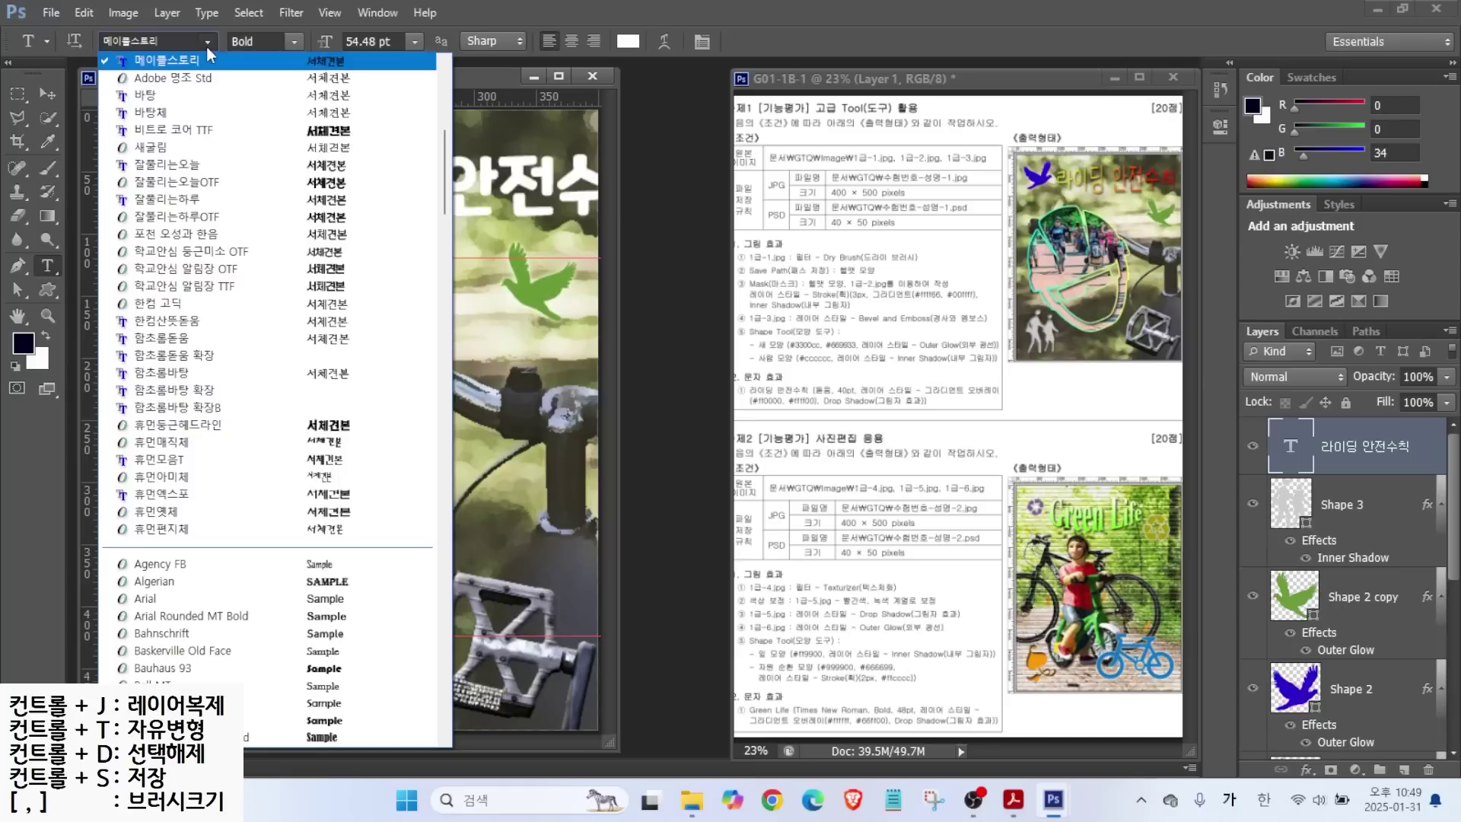
{"action": "scroll", "coordinate": [169, 122], "scroll_direction": "up", "scroll_amount": 2}
{"action": "left_click", "coordinate": [169, 122]}
{"action": "key", "text": "Tab"}
{"action": "type", "text": "40"}
{"action": "key", "text": "Return"}
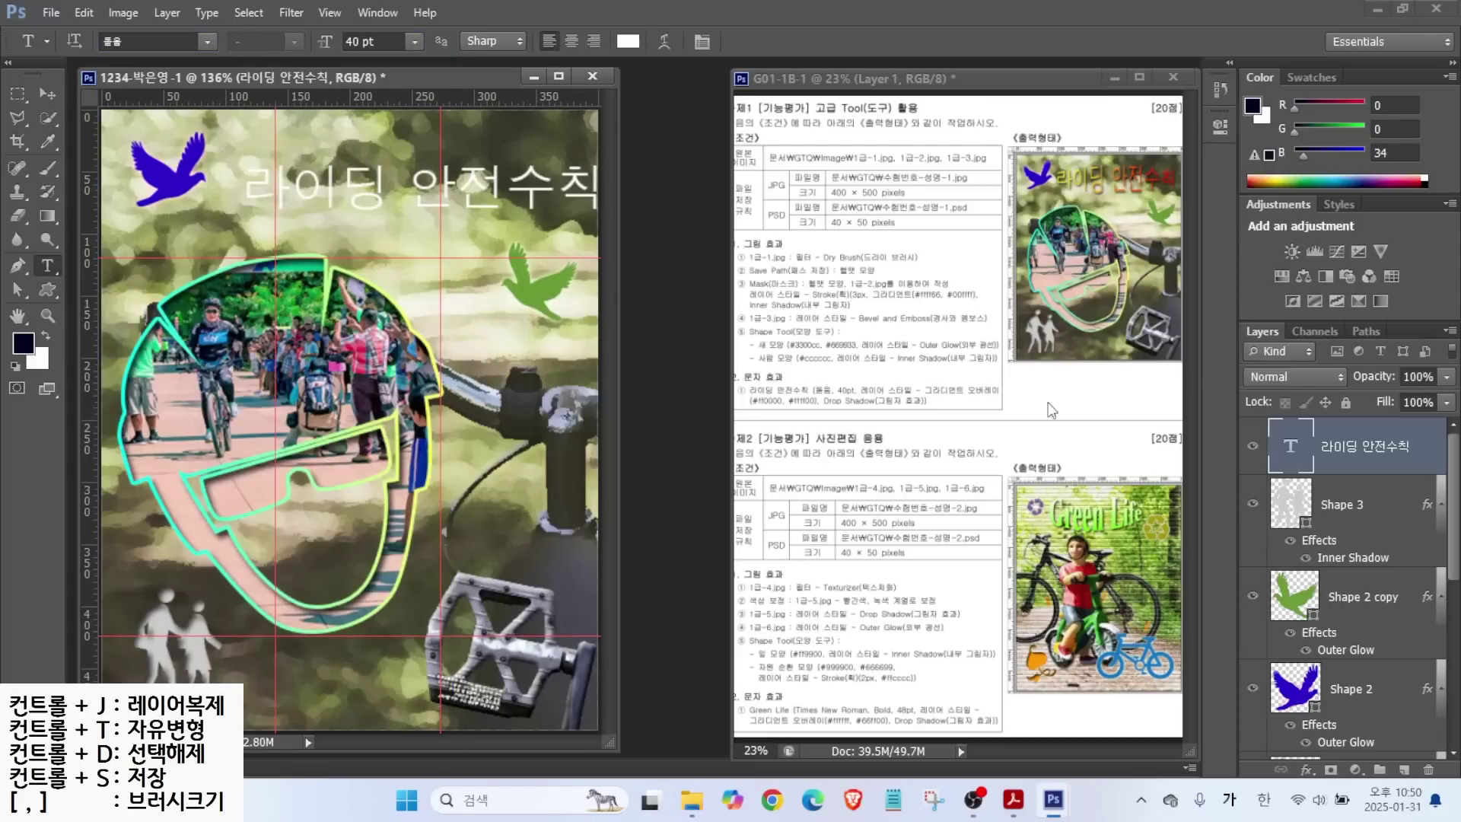
Add a Gradient Overlay to the title running from ff0000 red to ff0 yellow.
{"action": "left_click", "coordinate": [1307, 769]}
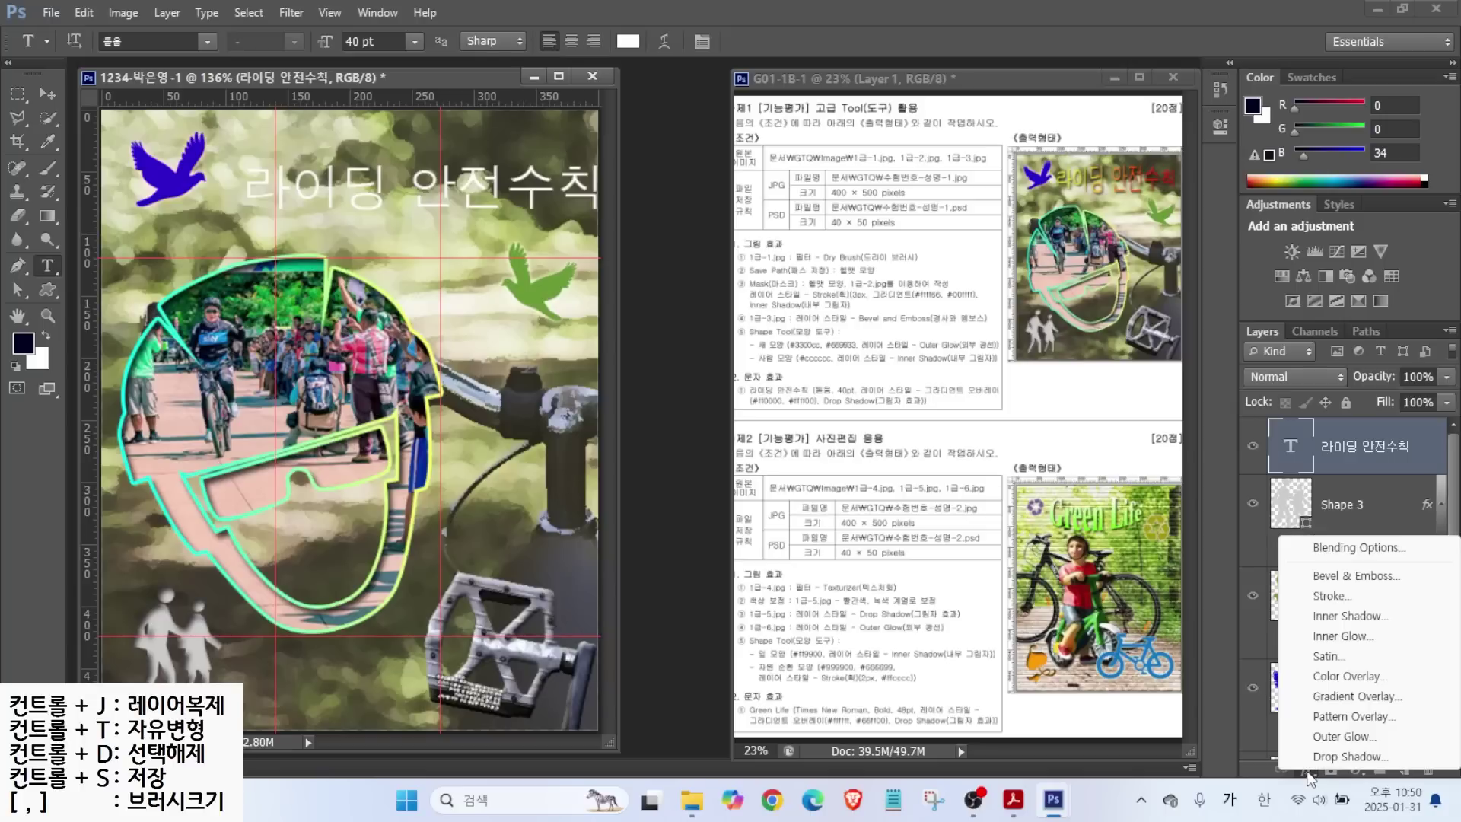
{"action": "left_click", "coordinate": [1333, 696]}
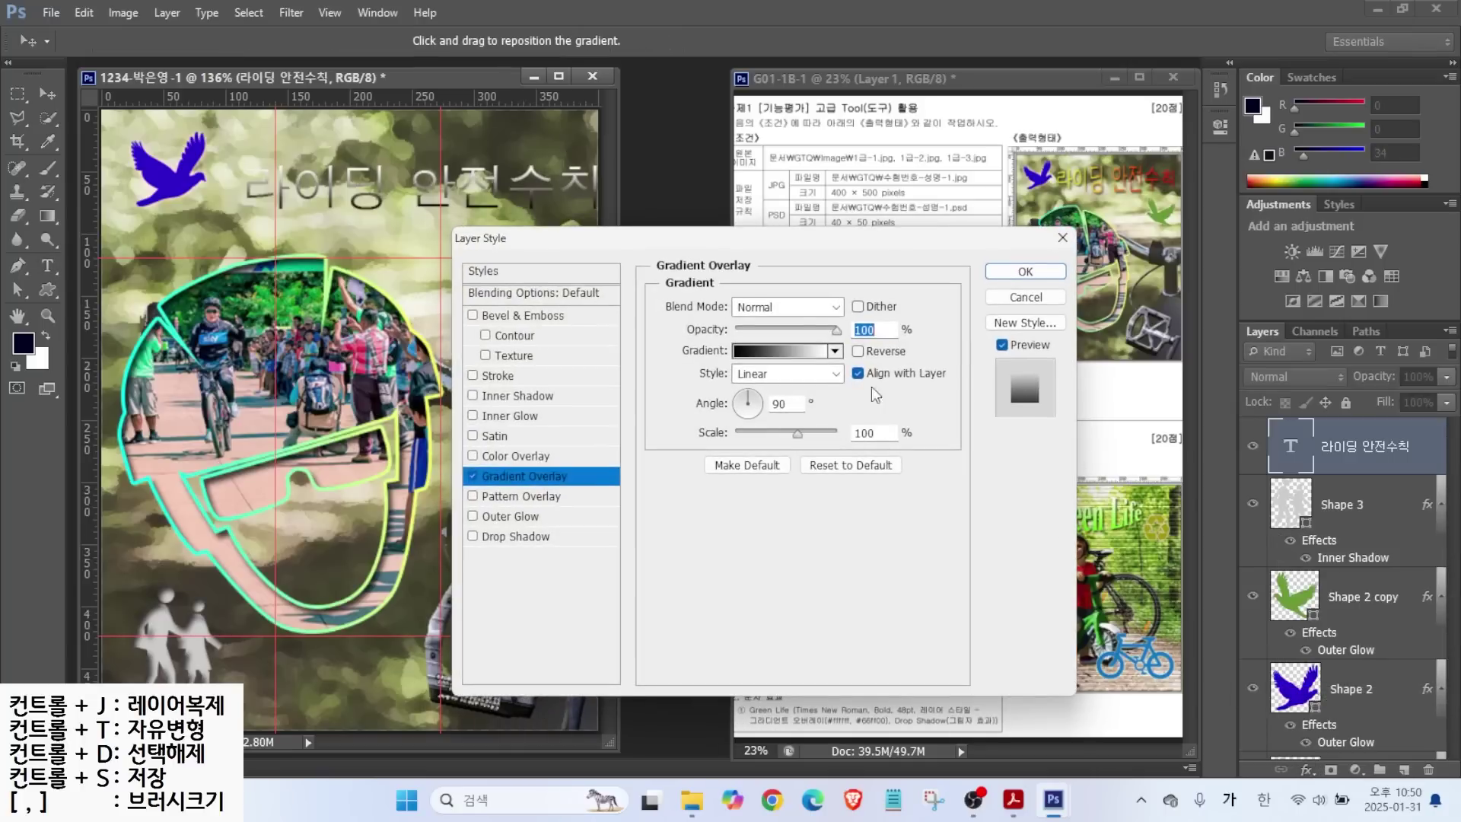
{"action": "left_click", "coordinate": [779, 353]}
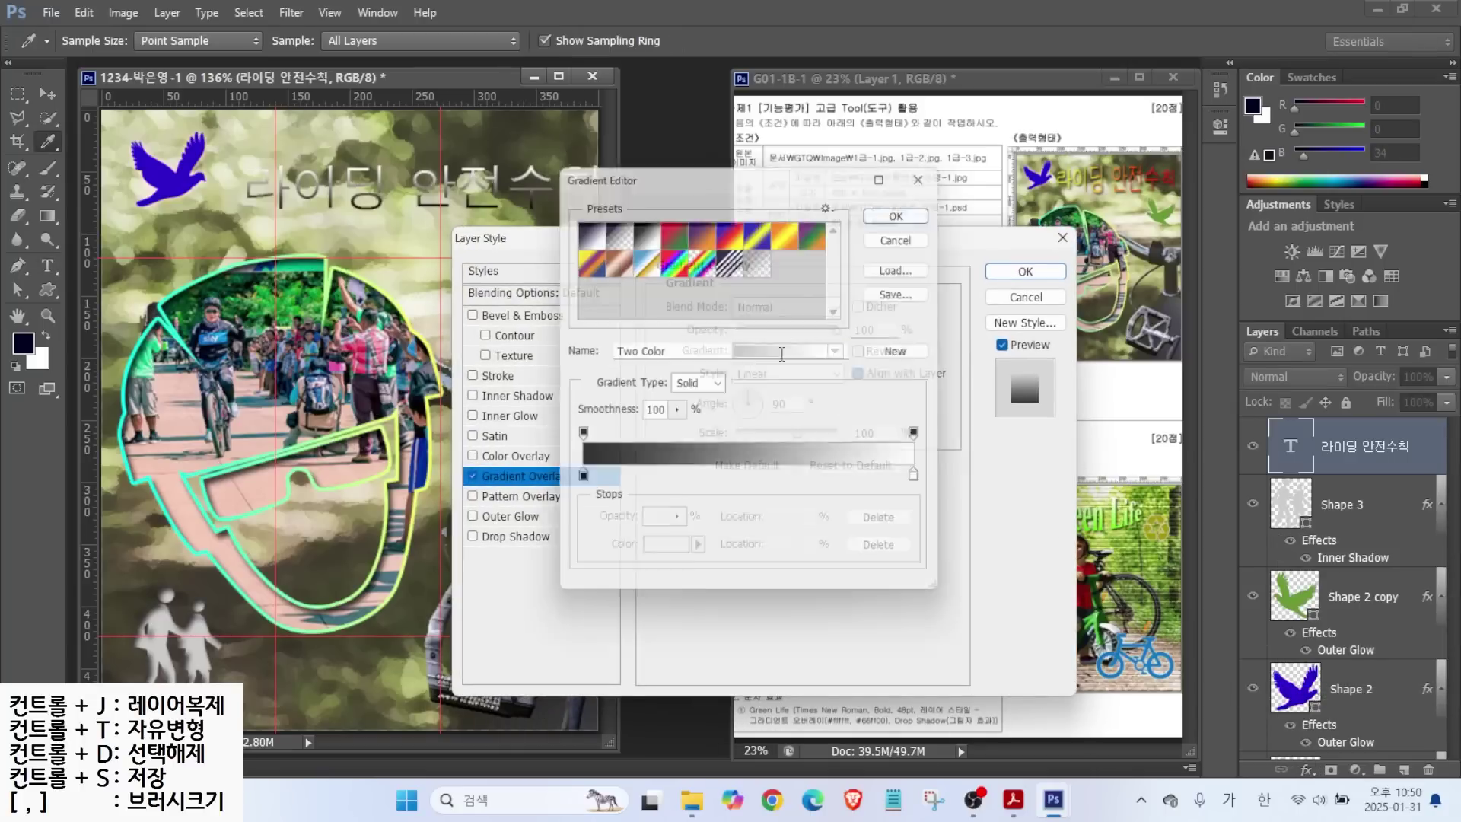
{"action": "mouse_move", "coordinate": [605, 494]}
{"action": "left_mouse_down"}
{"action": "mouse_move", "coordinate": [567, 473]}
{"action": "mouse_move", "coordinate": [605, 493]}
{"action": "left_mouse_up"}
{"action": "double_click", "coordinate": [576, 482]}
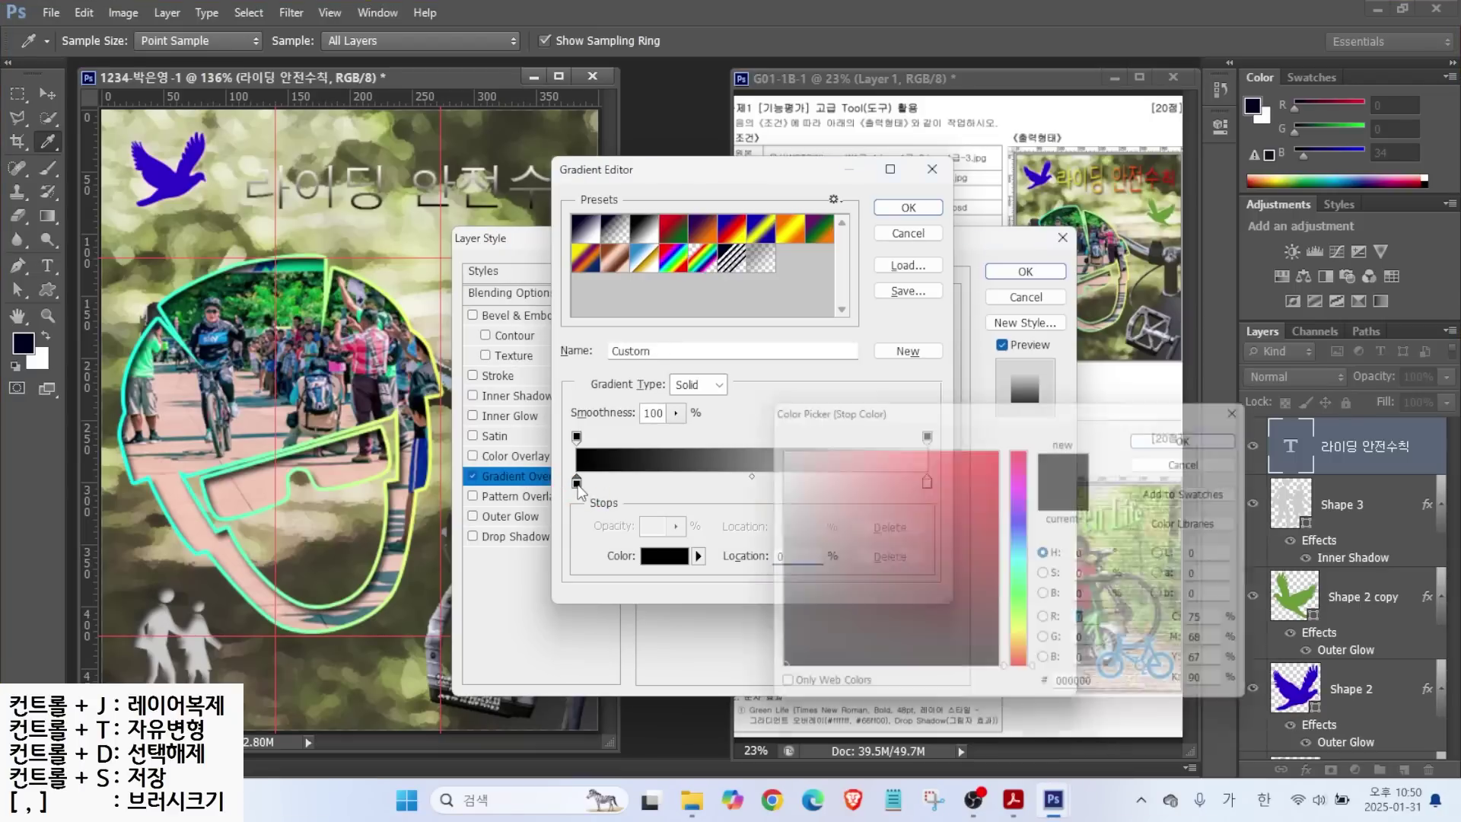
{"action": "type", "text": "ff0000"}
{"action": "key", "text": "Return"}
{"action": "double_click", "coordinate": [927, 482]}
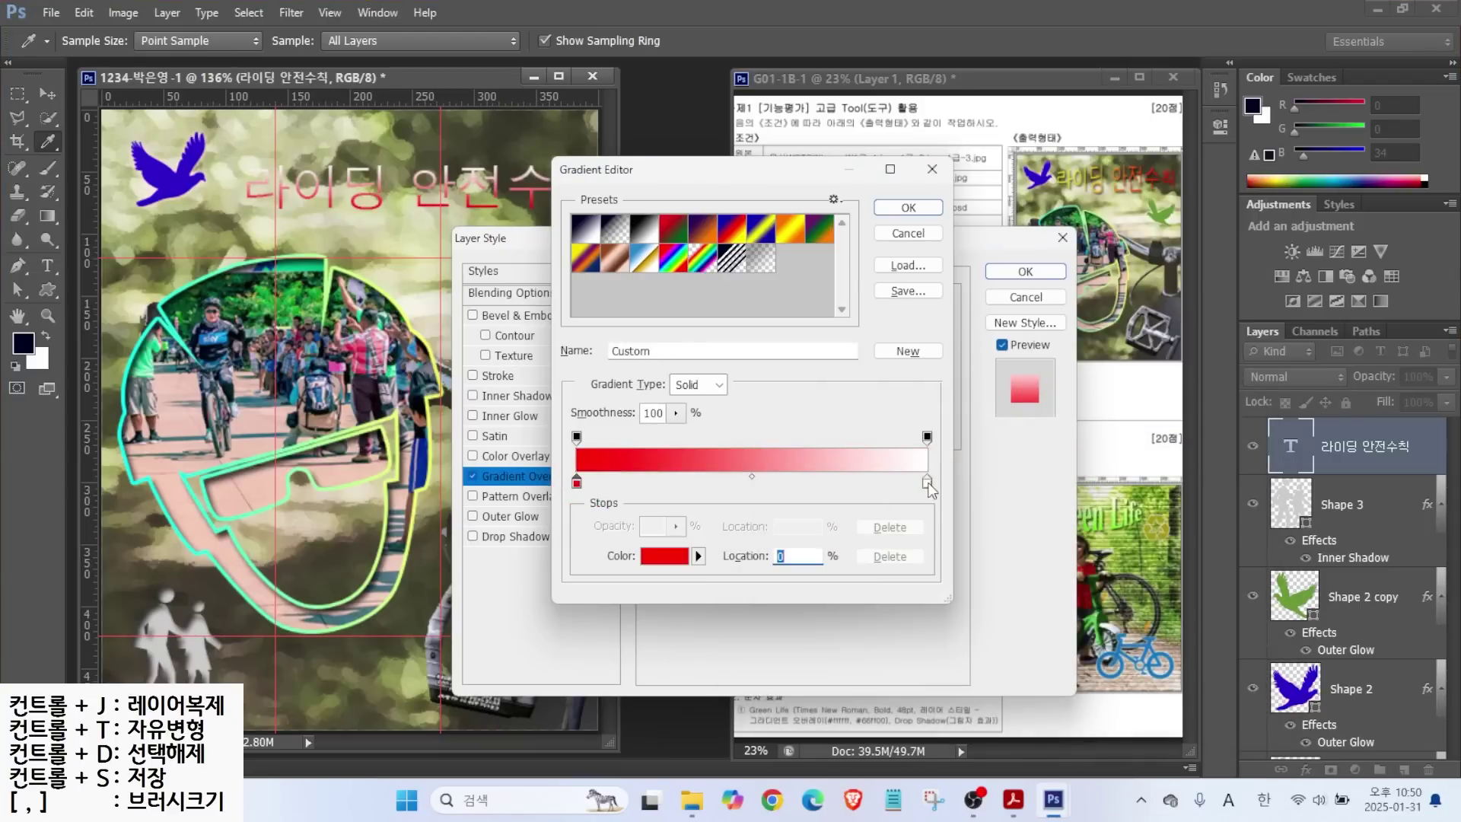
{"action": "type", "text": "ff0"}
{"action": "key", "text": "Return"}
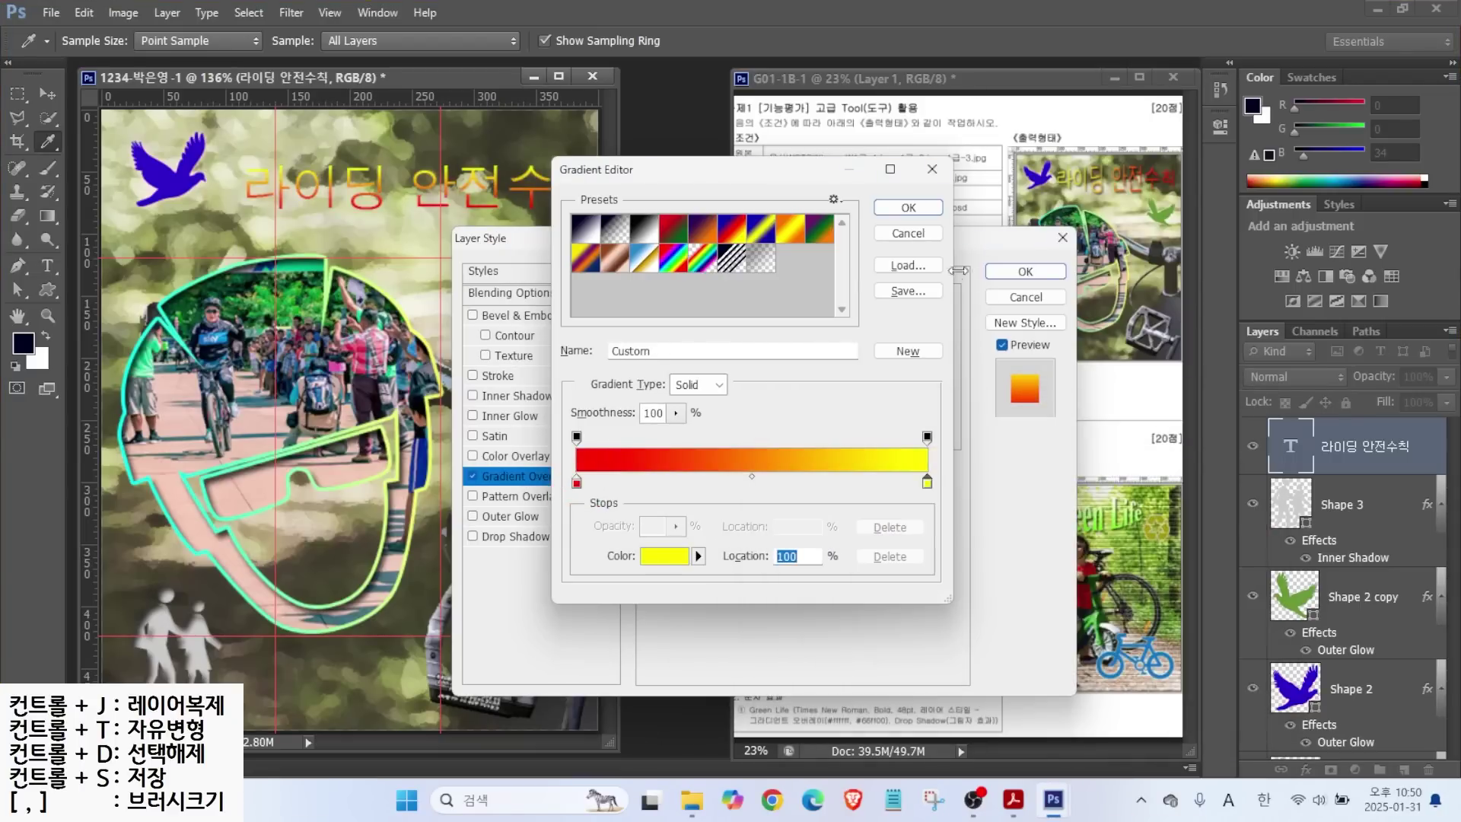
{"action": "left_click", "coordinate": [909, 207]}
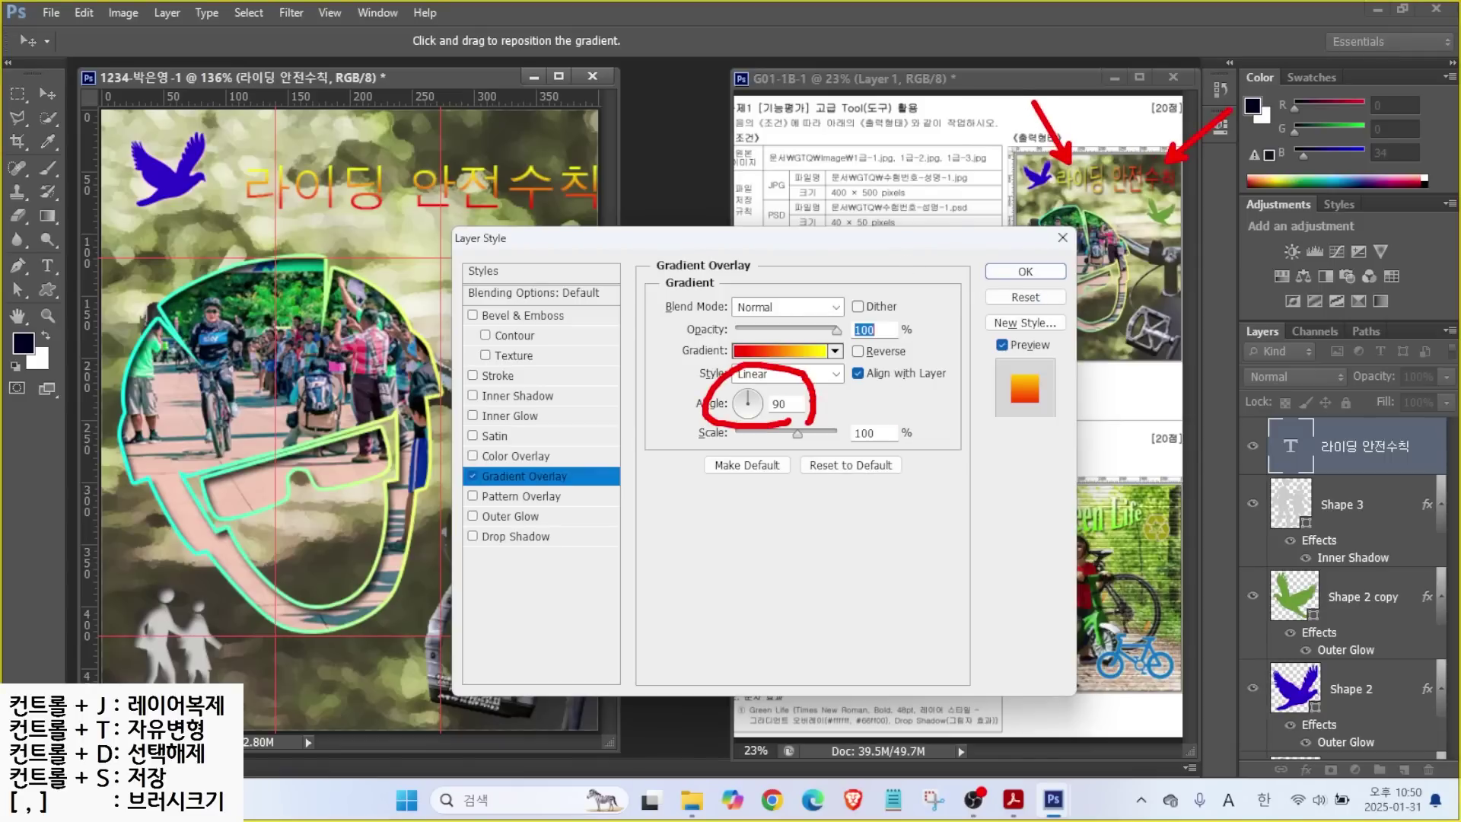
Set the gradient angle to 180°, add a Drop Shadow, and apply the layer styles.
{"action": "left_click", "coordinate": [754, 393]}
{"action": "left_click_drag", "start_coordinate": [758, 399], "coordinate": [741, 409]}
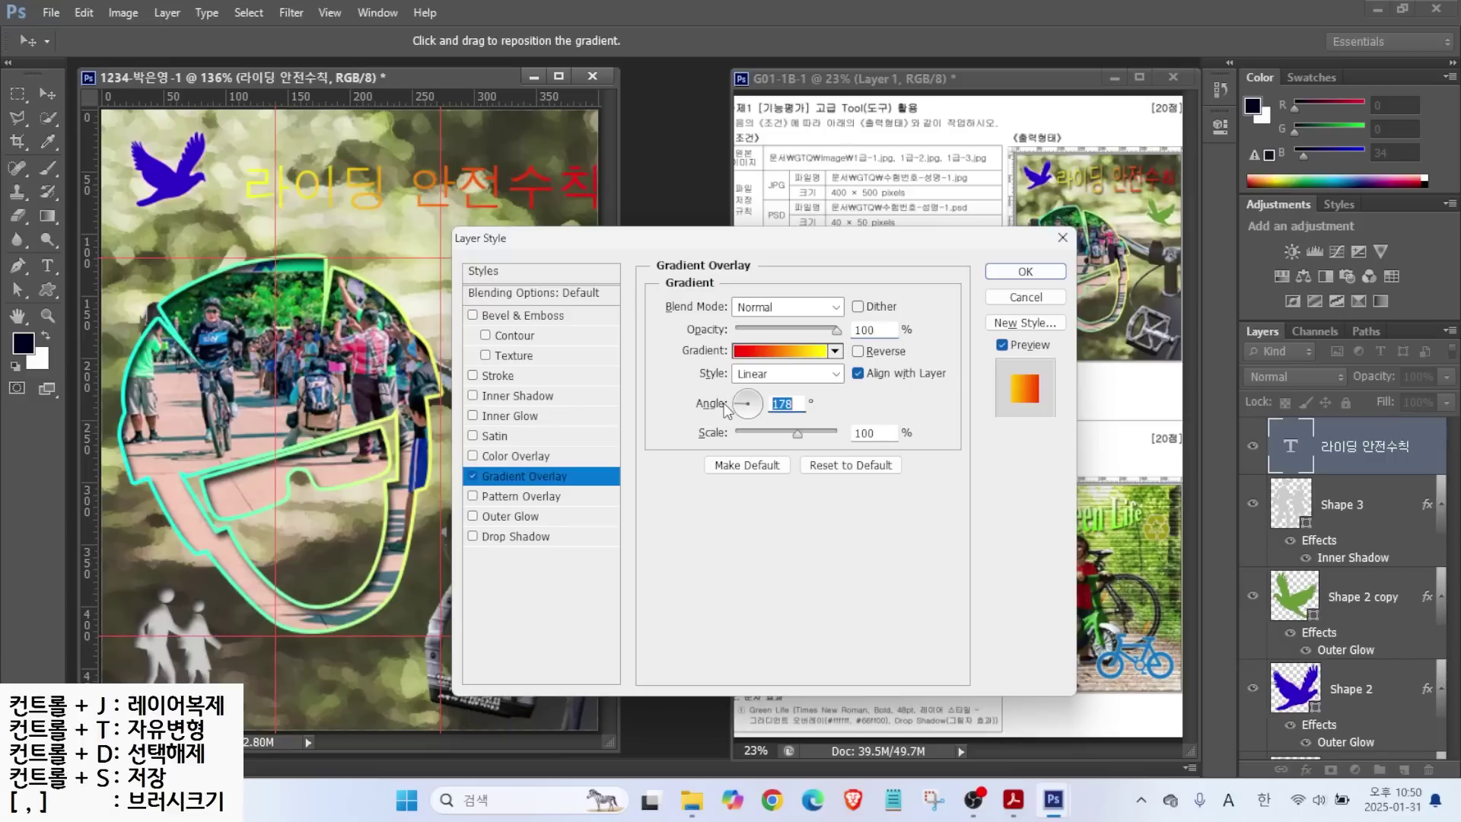
{"action": "left_click", "coordinate": [479, 538]}
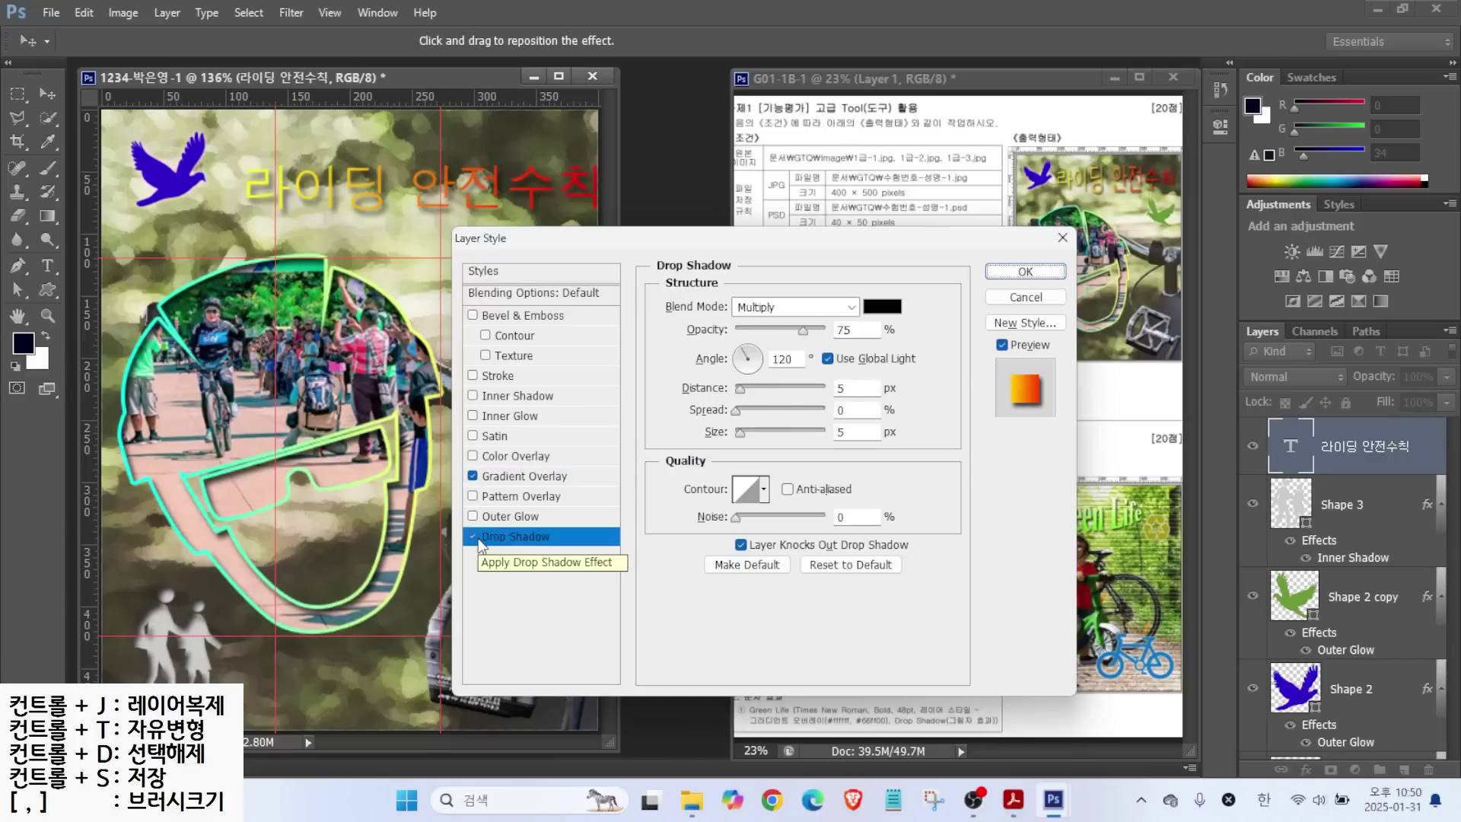
{"action": "left_click", "coordinate": [1025, 272]}
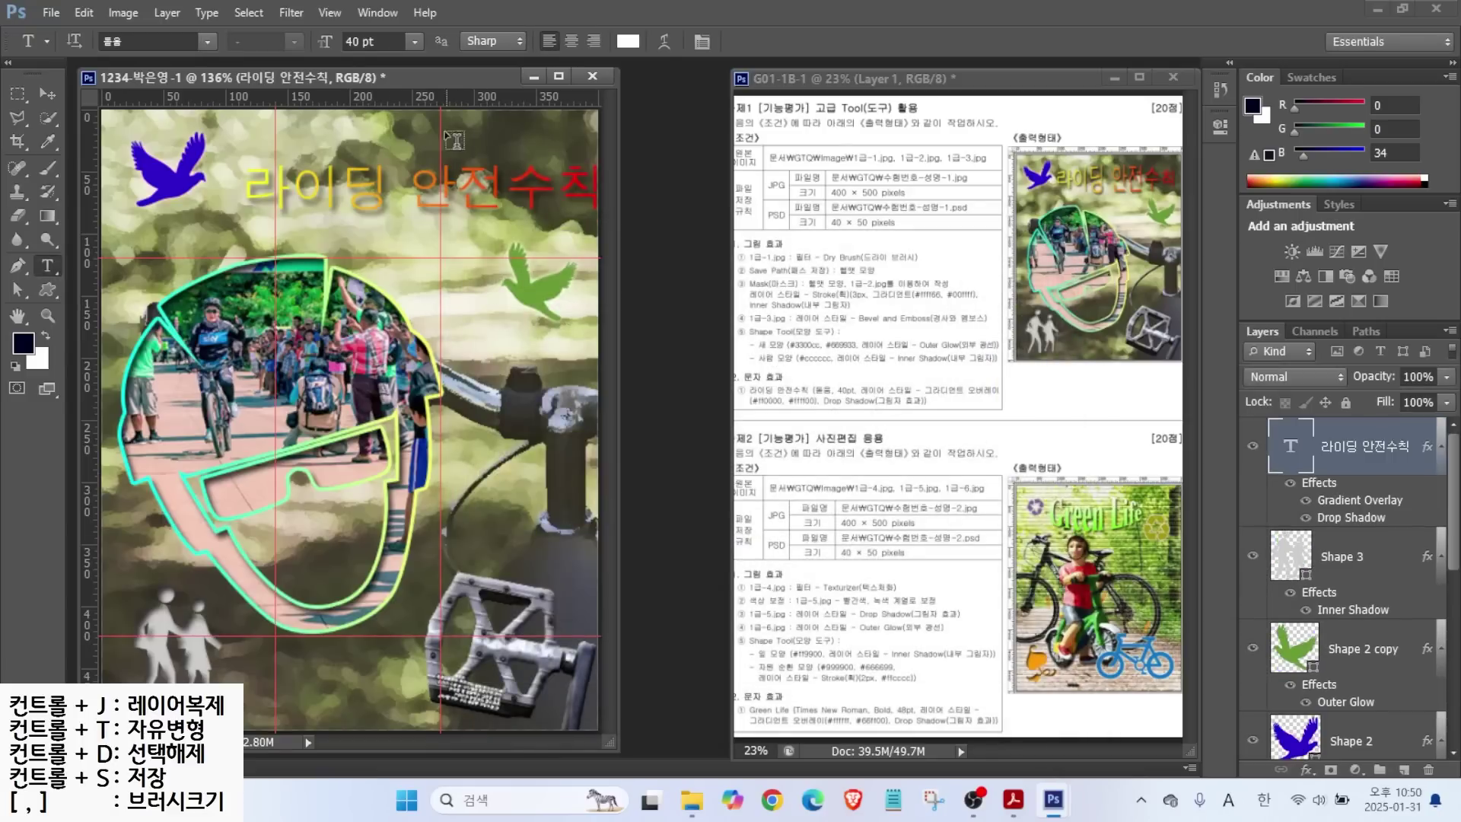
Make several drags across the canvas, panels and options bar.
{"action": "mouse_move", "coordinate": [1047, 173]}
{"action": "left_mouse_down"}
{"action": "mouse_move", "coordinate": [1102, 159]}
{"action": "mouse_move", "coordinate": [1068, 200]}
{"action": "left_mouse_up"}
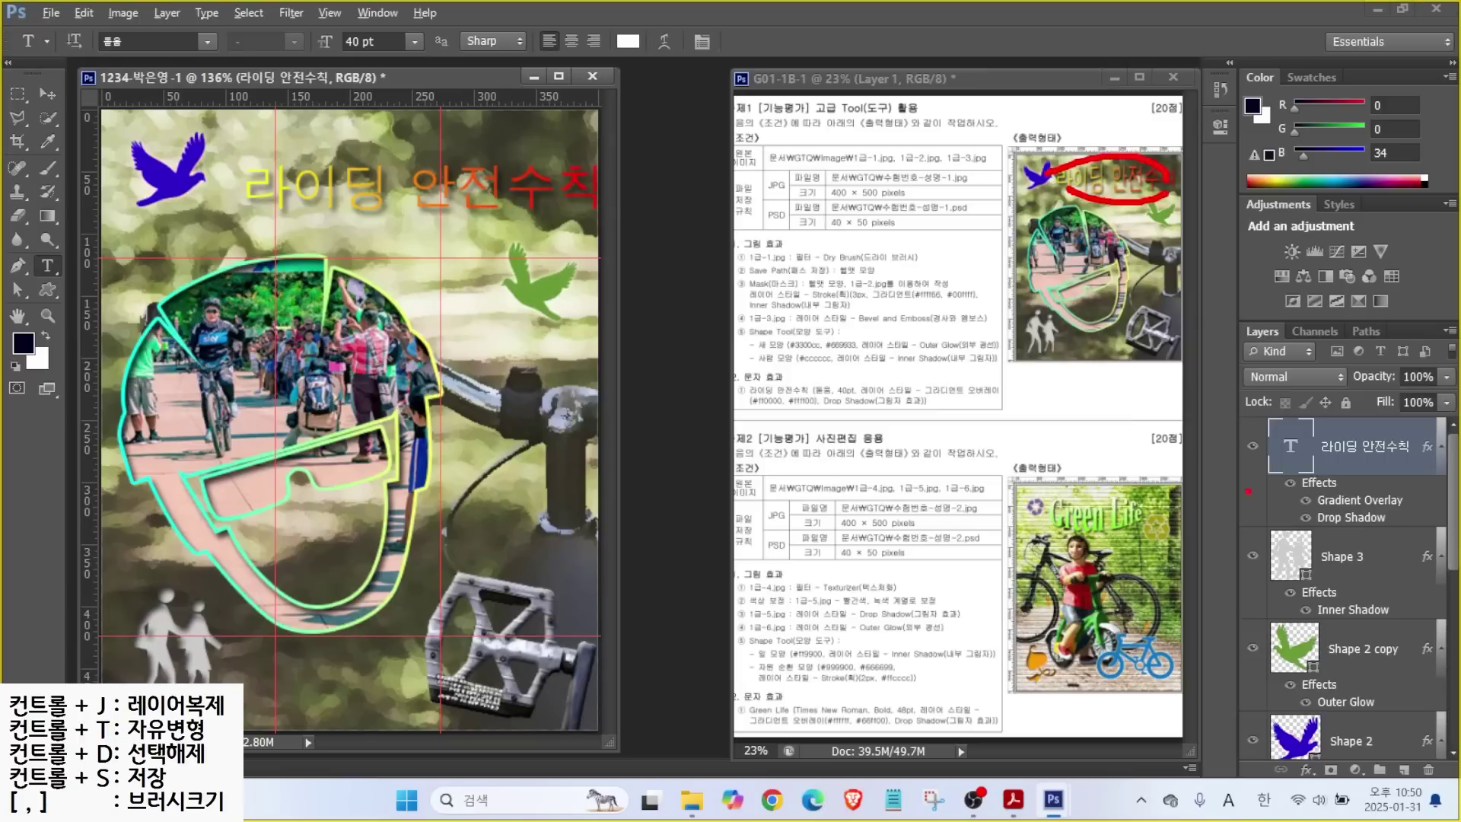
{"action": "left_click_drag", "start_coordinate": [1249, 417], "coordinate": [1430, 487]}
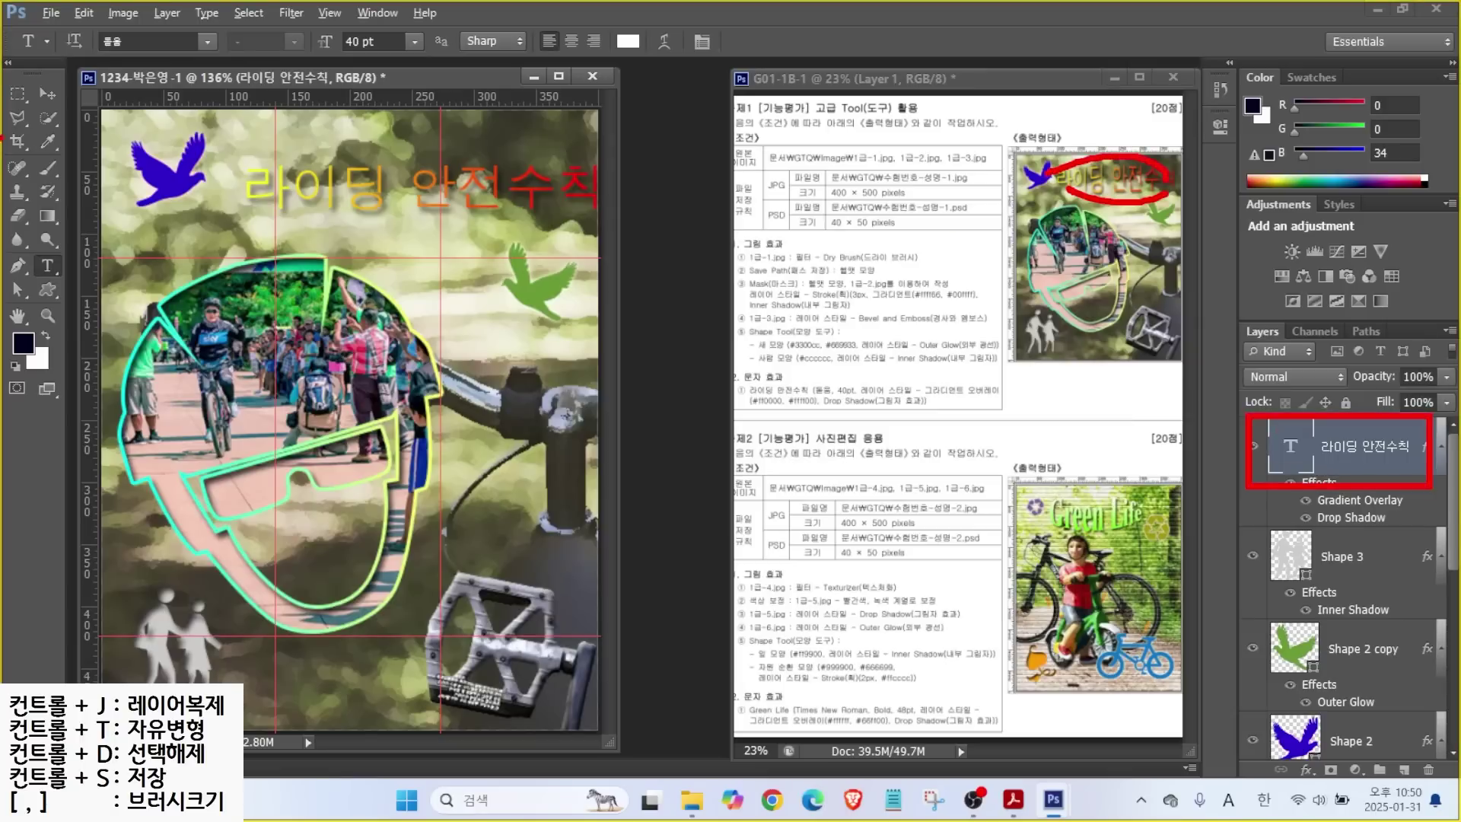
{"action": "left_click_drag", "start_coordinate": [33, 249], "coordinate": [99, 283]}
{"action": "left_click_drag", "start_coordinate": [53, 17], "coordinate": [797, 59]}
{"action": "left_click_drag", "start_coordinate": [120, 108], "coordinate": [156, 55]}
{"action": "left_click_drag", "start_coordinate": [341, 109], "coordinate": [379, 59]}
{"action": "left_click_drag", "start_coordinate": [527, 86], "coordinate": [550, 48]}
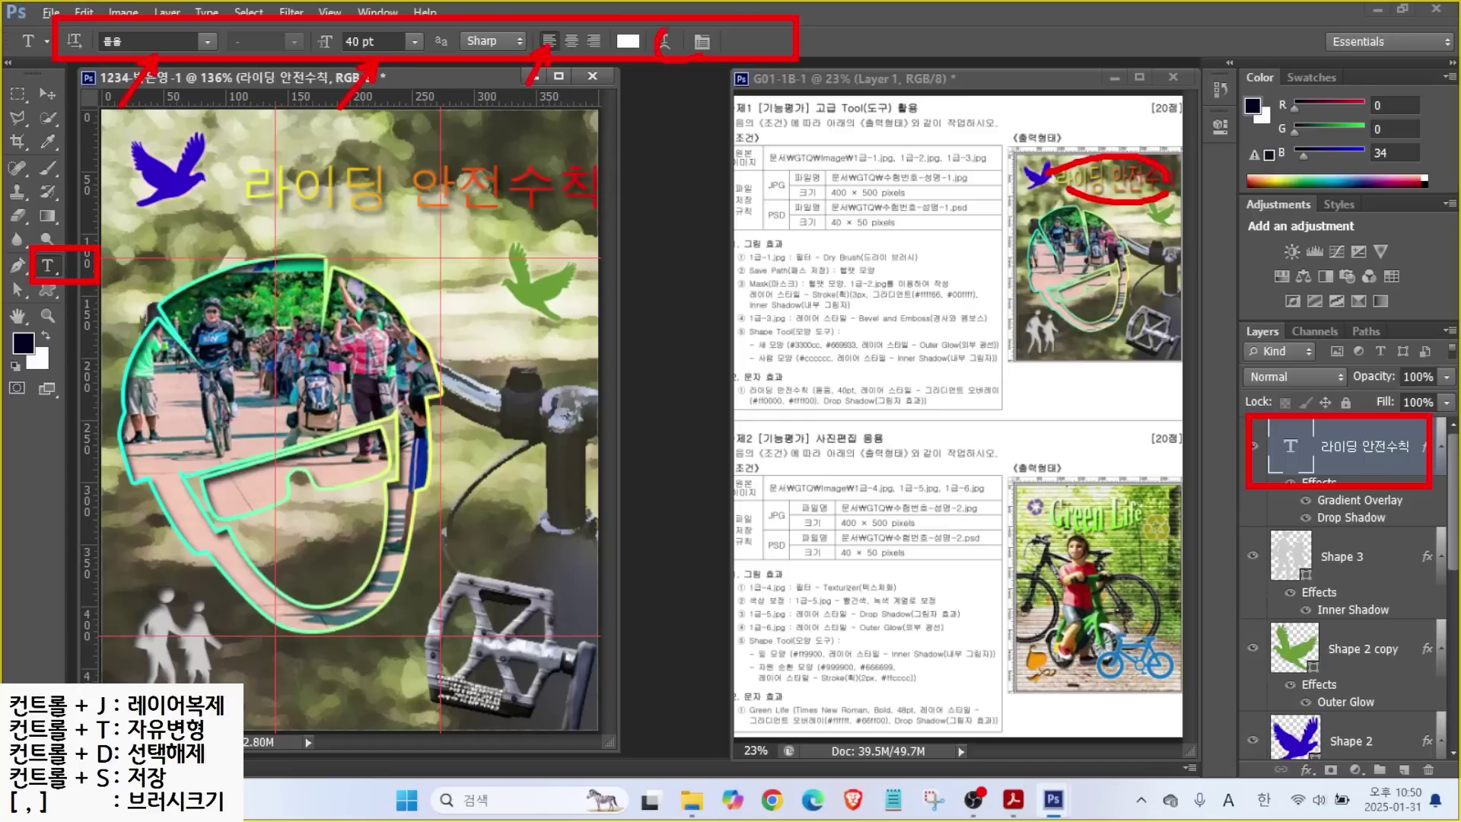
Shift the 라이딩 안전수칙 title slightly left and up, then reopen it for text editing.
{"action": "key", "text": "Escape"}
{"action": "left_click", "coordinate": [47, 94]}
{"action": "left_click_drag", "start_coordinate": [357, 190], "coordinate": [333, 186]}
{"action": "left_click", "coordinate": [48, 264]}
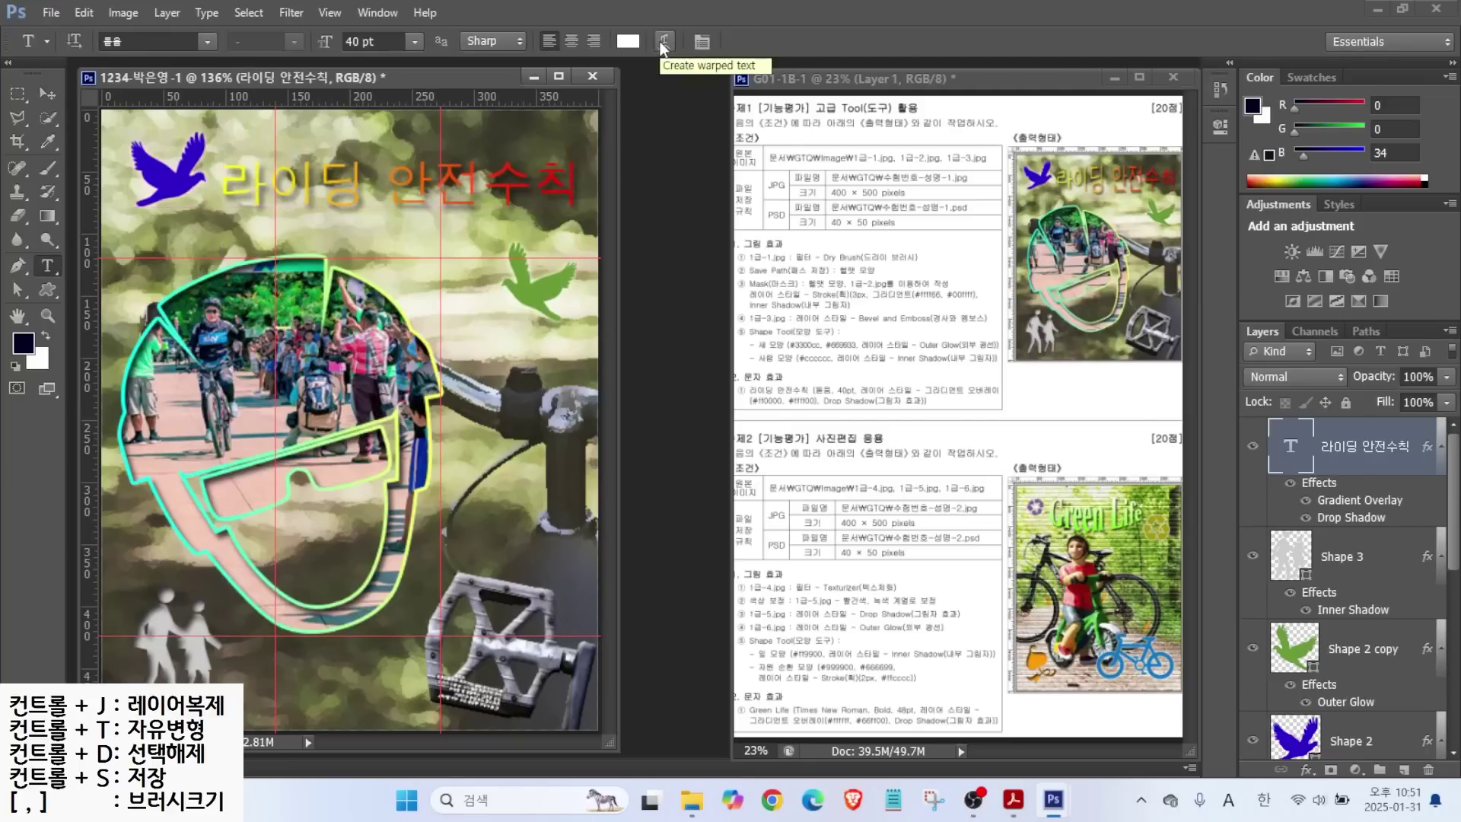
{"action": "left_click", "coordinate": [392, 182]}
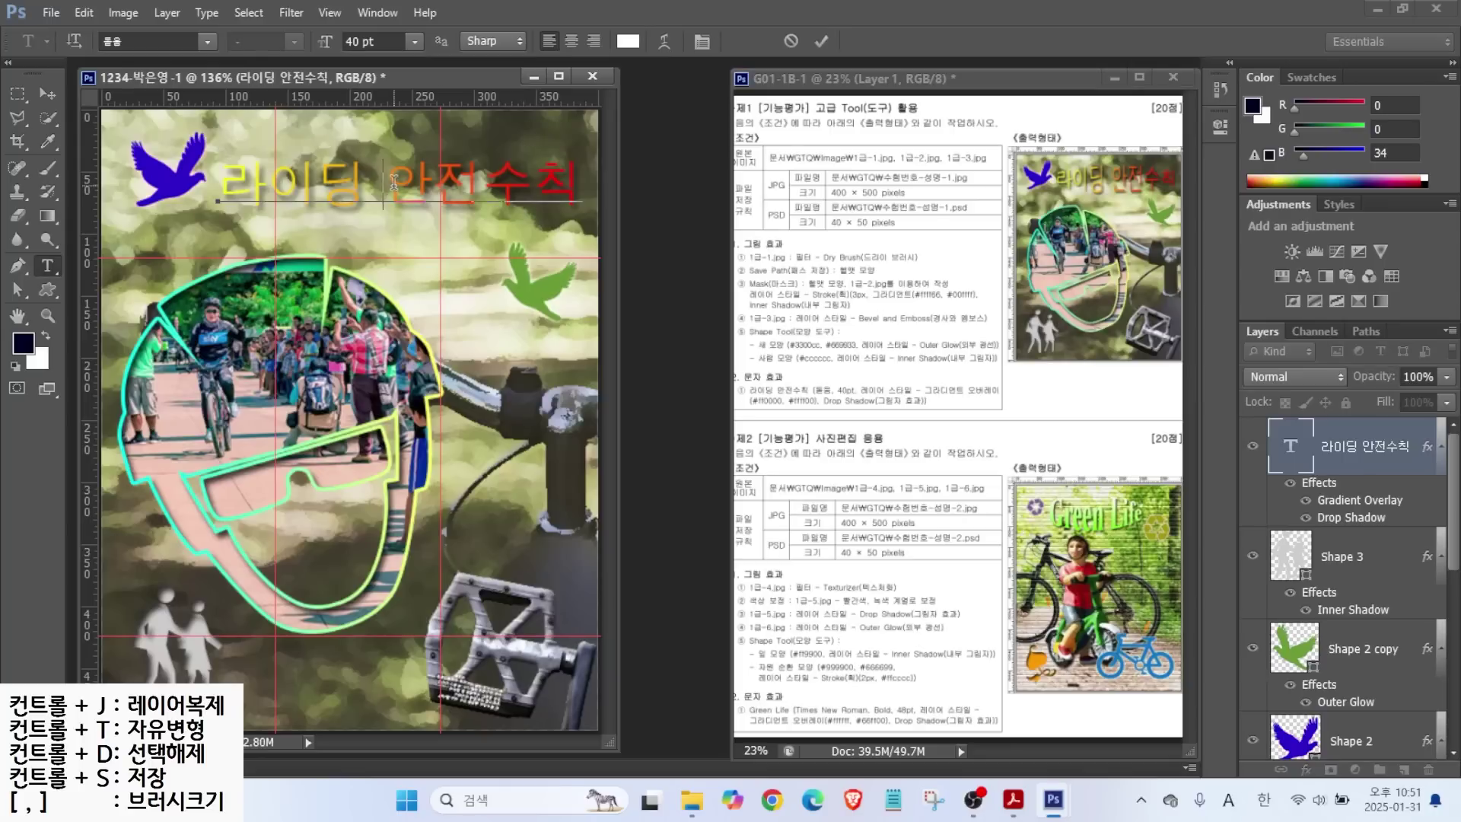
Warp the title with the Bulge style at +10 bend and commit the text.
{"action": "left_click", "coordinate": [665, 41]}
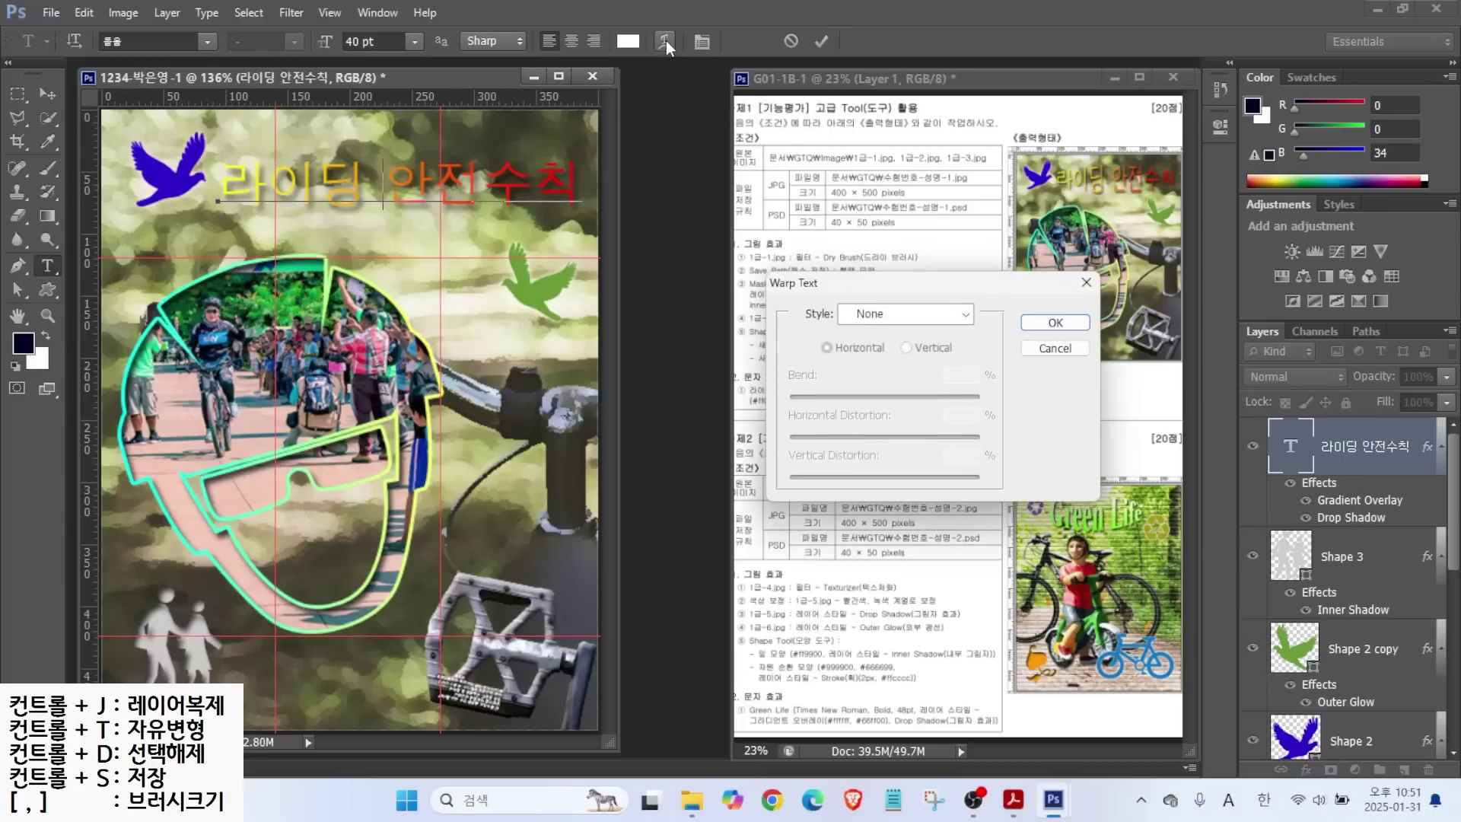
{"action": "left_click", "coordinate": [897, 312]}
{"action": "left_click", "coordinate": [890, 449]}
{"action": "left_click_drag", "start_coordinate": [936, 394], "coordinate": [893, 394]}
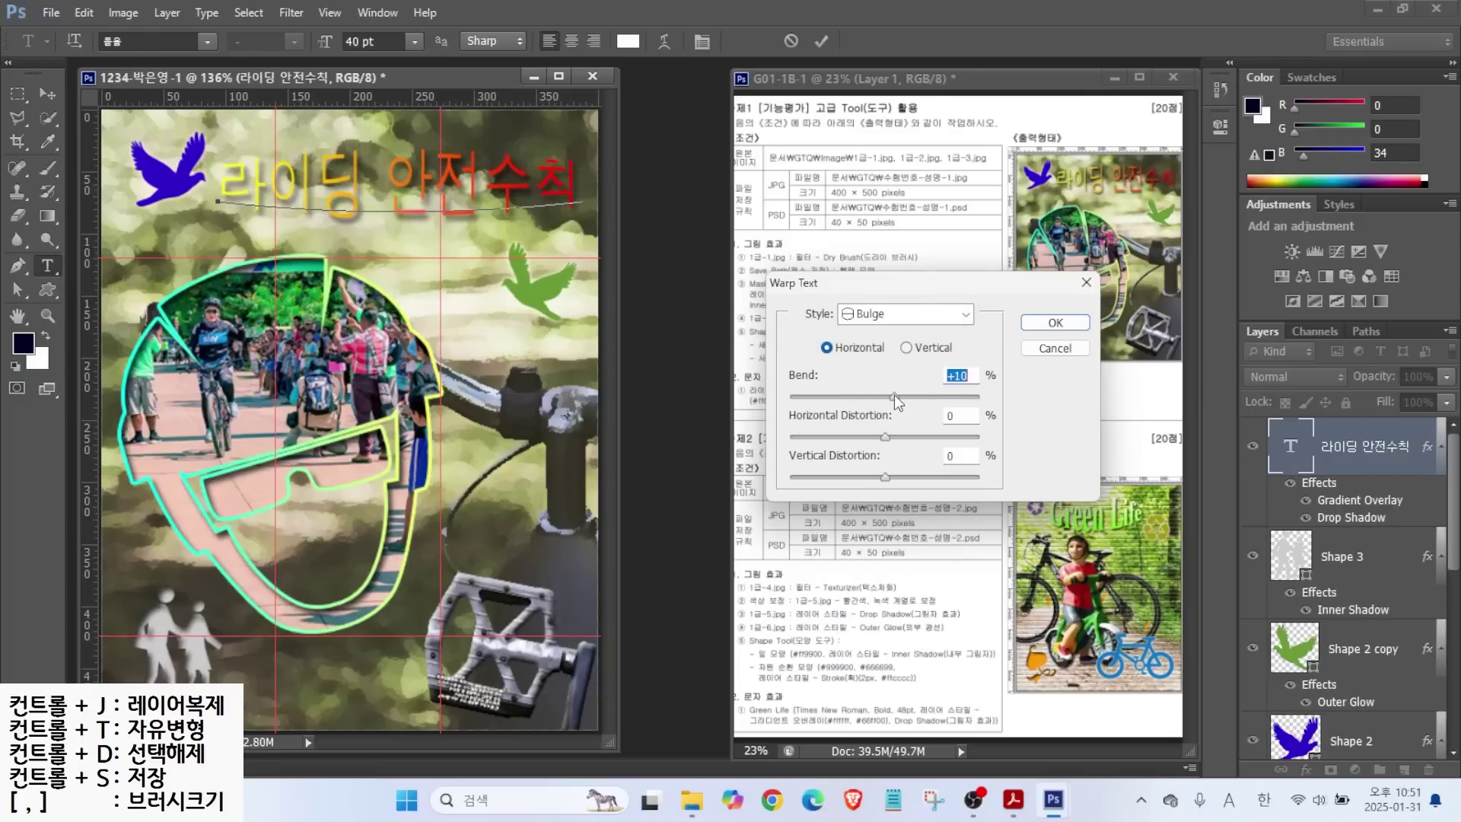
{"action": "left_click", "coordinate": [1054, 324]}
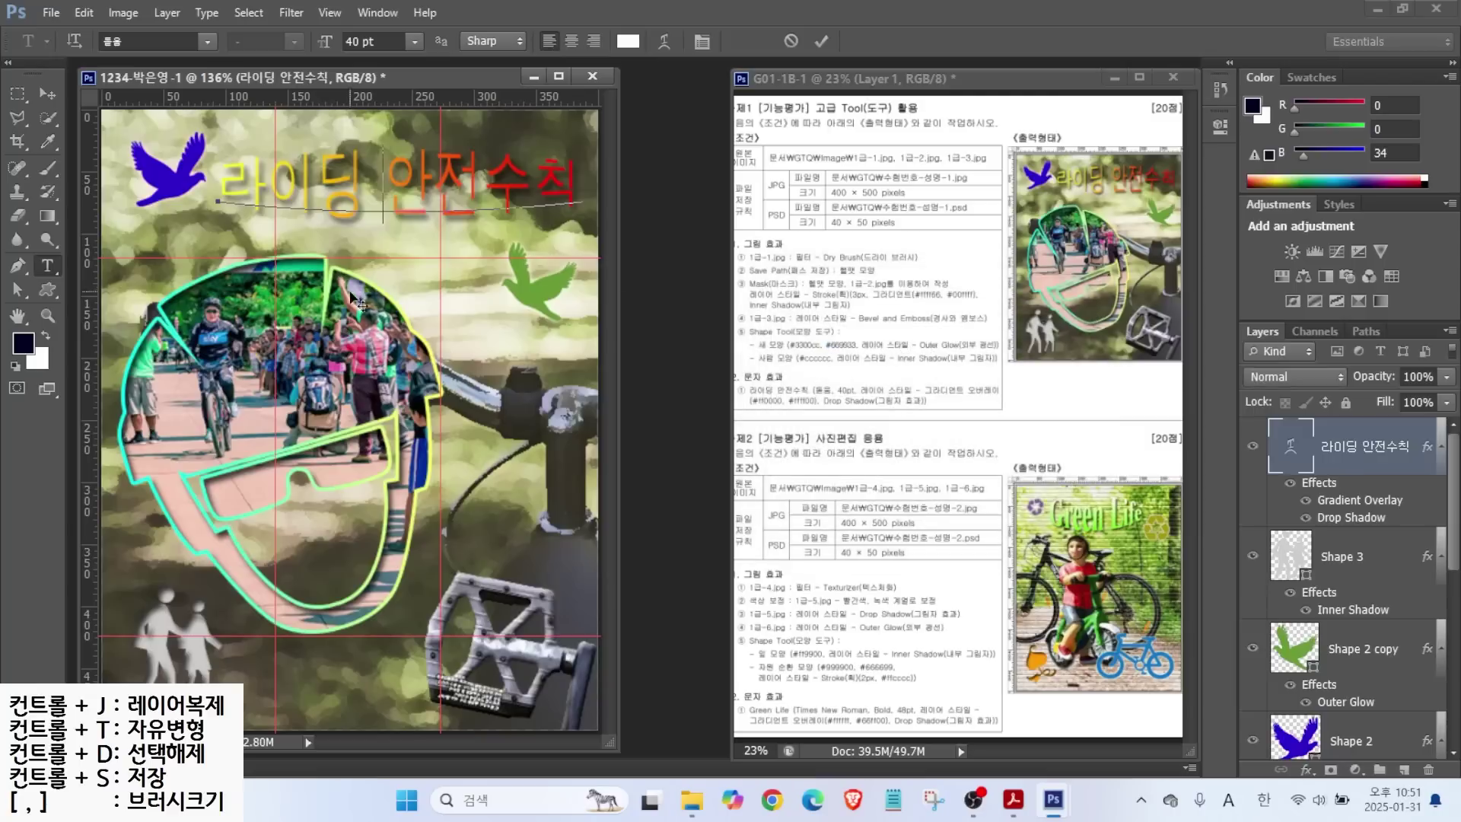
{"action": "left_click", "coordinate": [813, 35]}
Nudge the title down slightly, then select and drag the Shape 2 copy layer.
{"action": "key", "text": "v"}
{"action": "left_click_drag", "start_coordinate": [319, 183], "coordinate": [318, 185]}
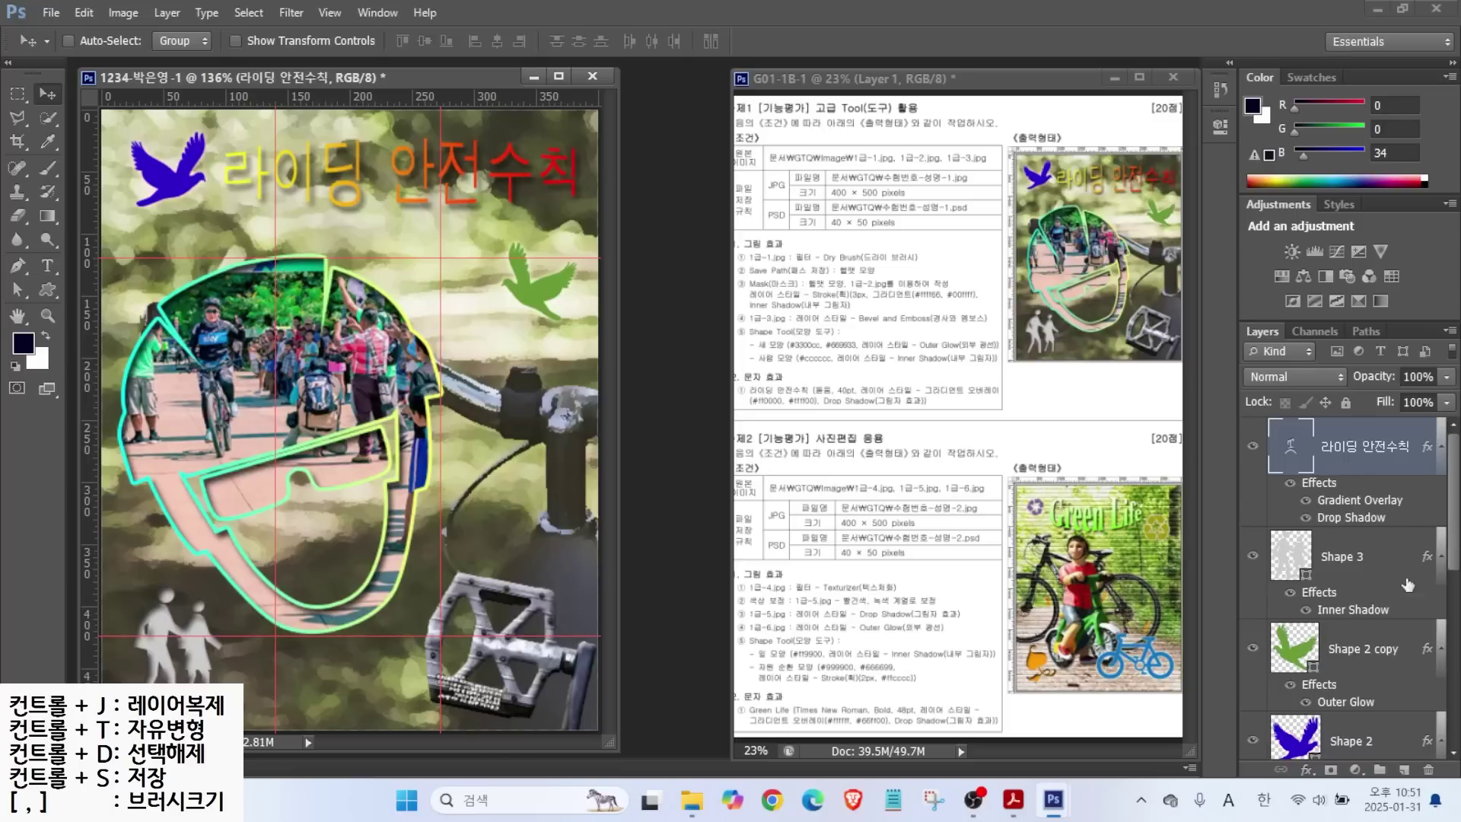
{"action": "left_click", "coordinate": [1315, 641]}
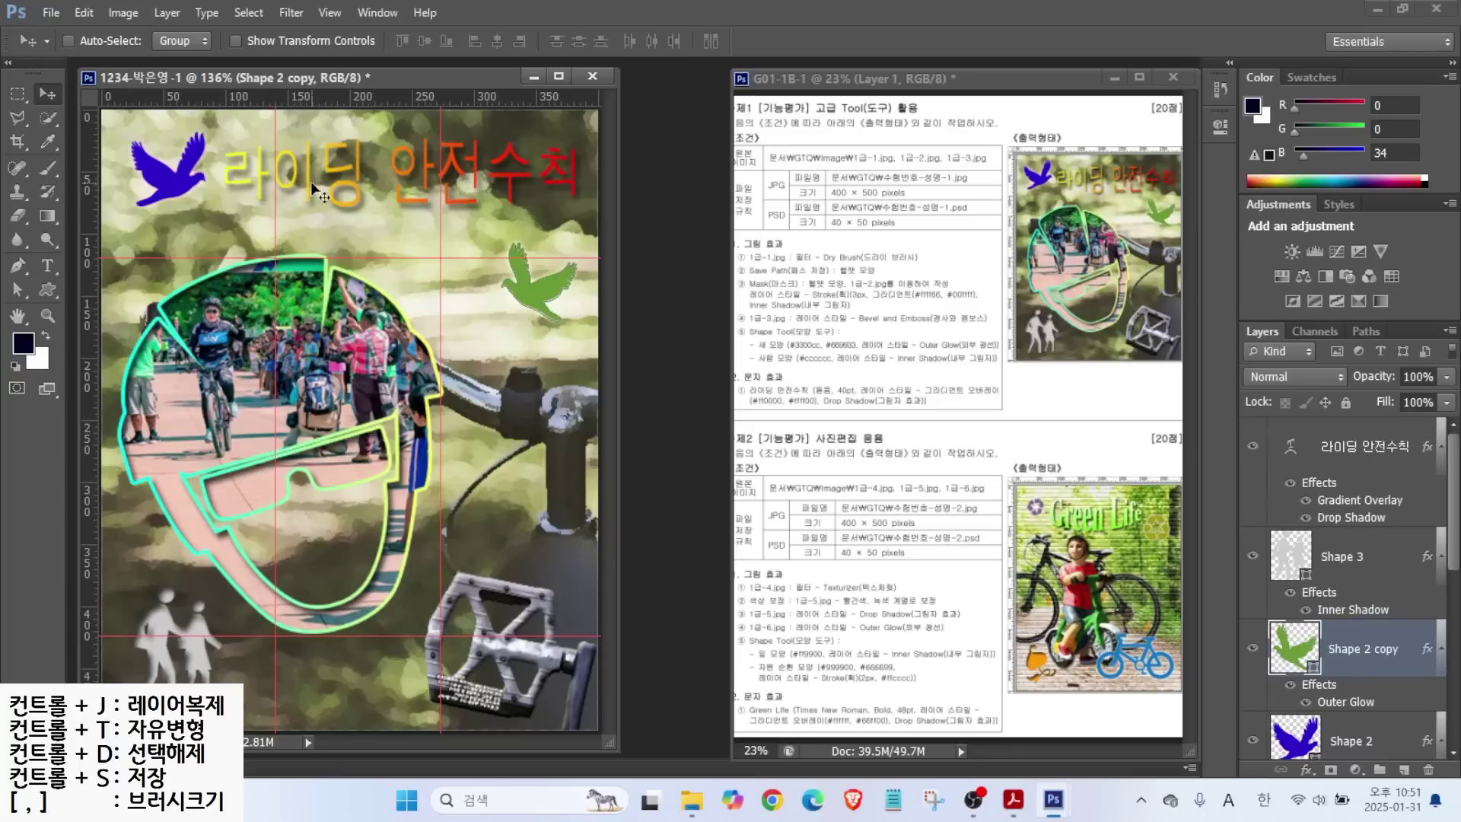
{"action": "left_click_drag", "start_coordinate": [439, 340], "coordinate": [510, 302]}
Clear all guides and scale the walking-people Shape 3 up to about 117%.
{"action": "left_click", "coordinate": [330, 13]}
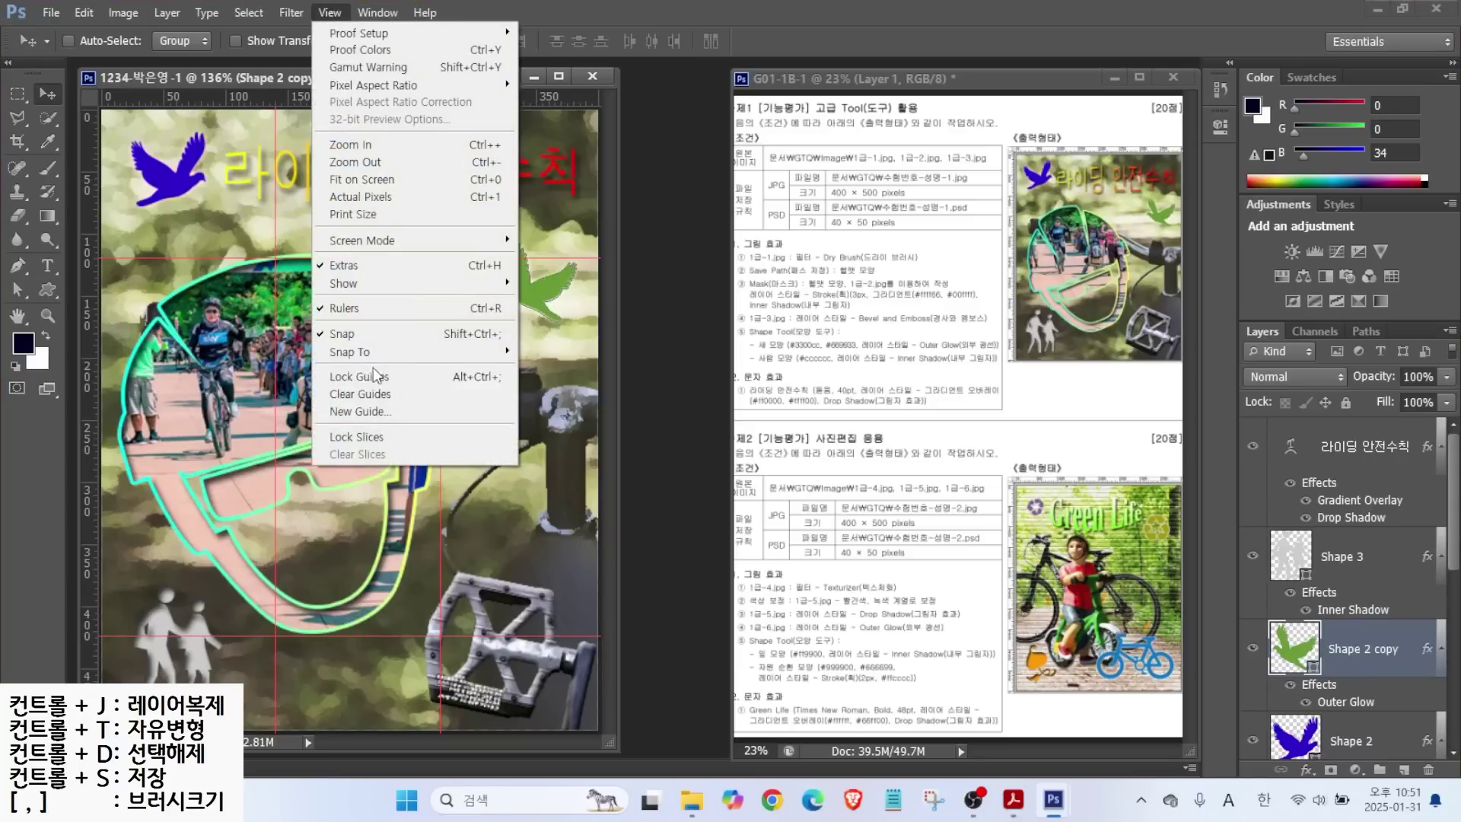
{"action": "left_click", "coordinate": [378, 397]}
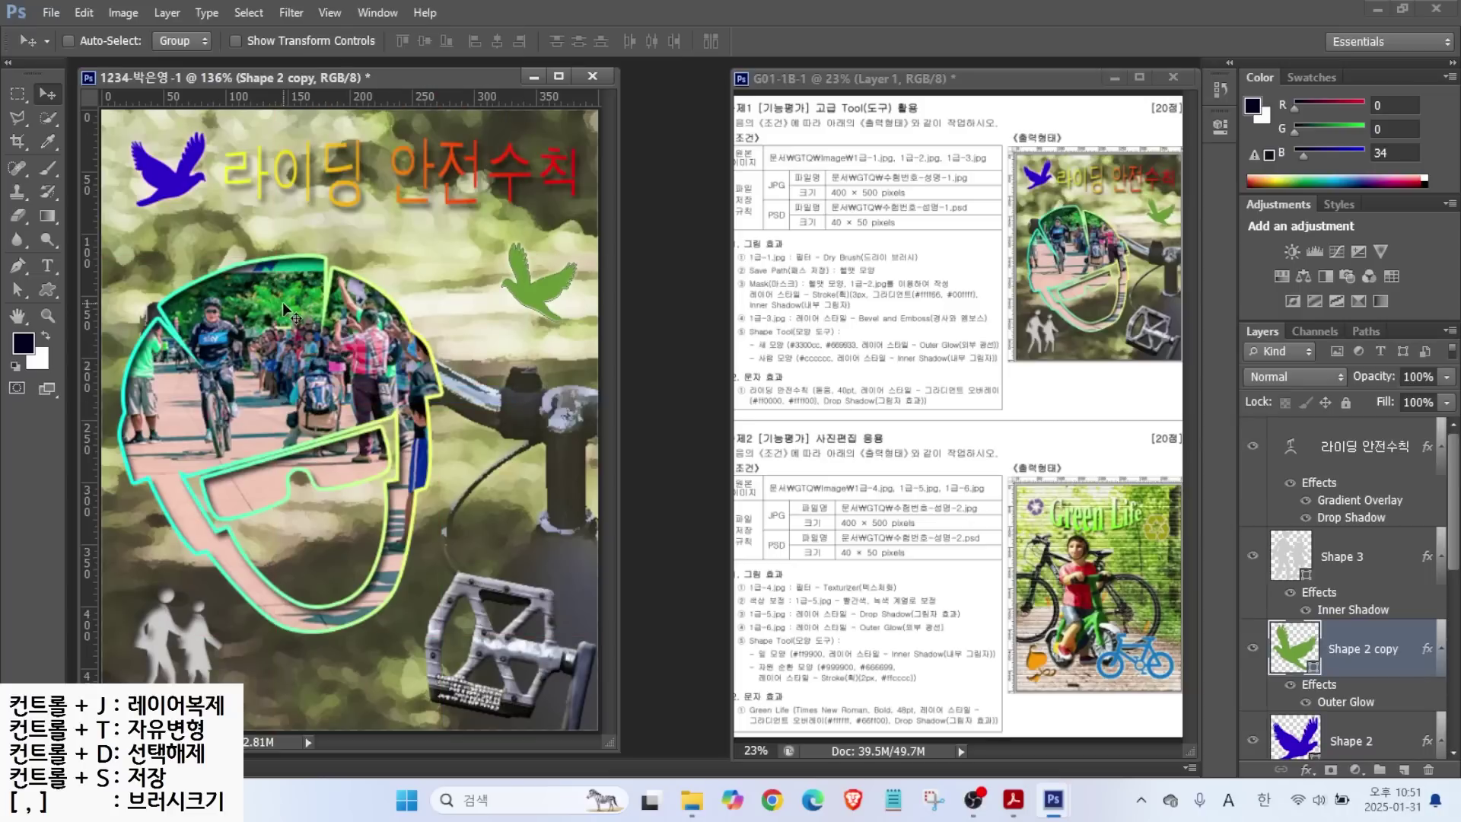
{"action": "left_click", "coordinate": [182, 621], "text": "ctrl"}
{"action": "key", "text": "ctrl+t"}
{"action": "mouse_move", "coordinate": [222, 586]}
{"action": "left_mouse_down"}
{"action": "mouse_move", "coordinate": [242, 572]}
{"action": "mouse_move", "coordinate": [230, 579]}
{"action": "left_mouse_up"}
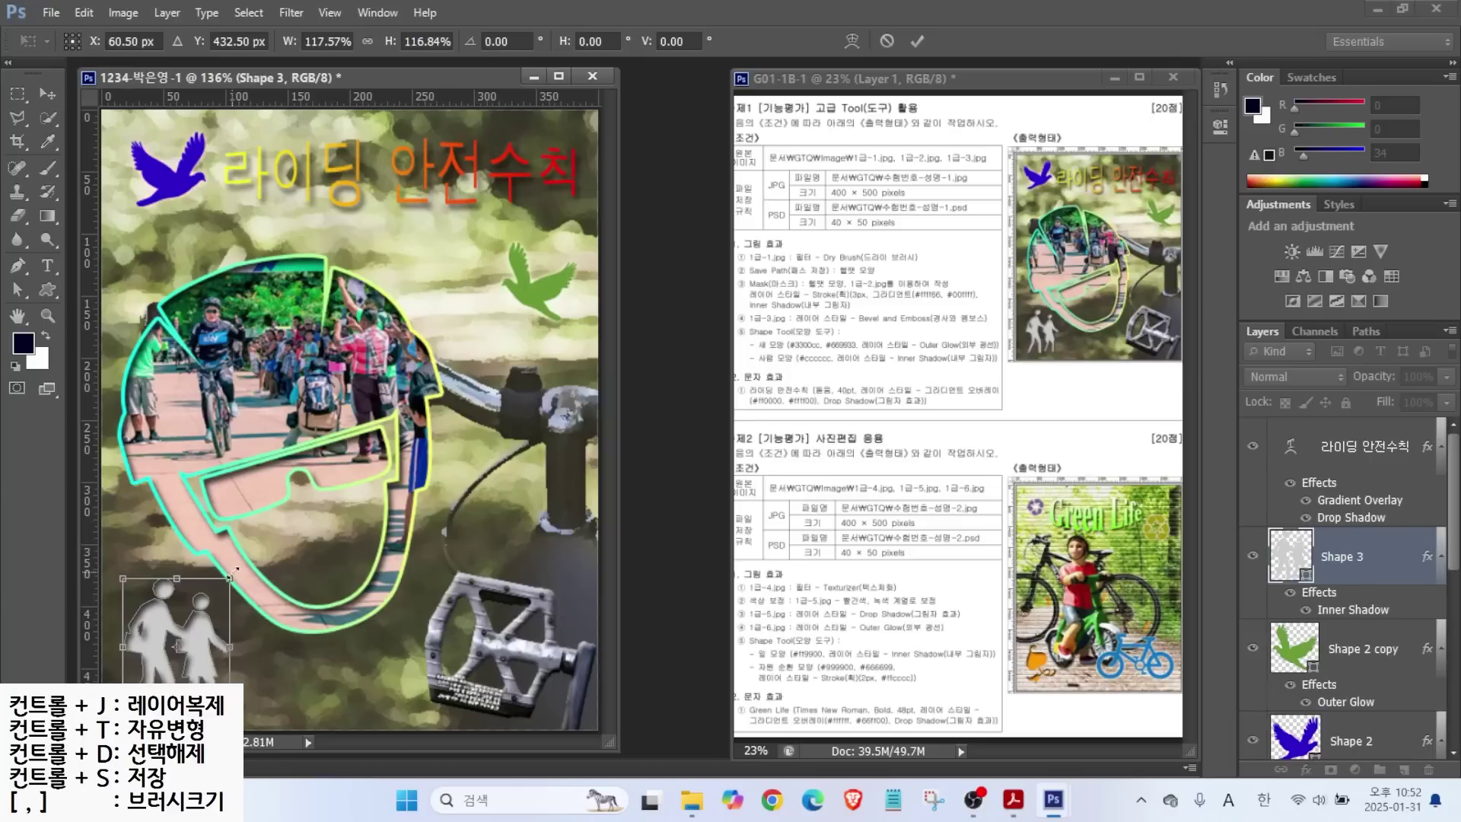
{"action": "key", "text": "Return"}
Save a JPEG copy of the composite in the GTQ folder at quality 10.
{"action": "left_click", "coordinate": [50, 13]}
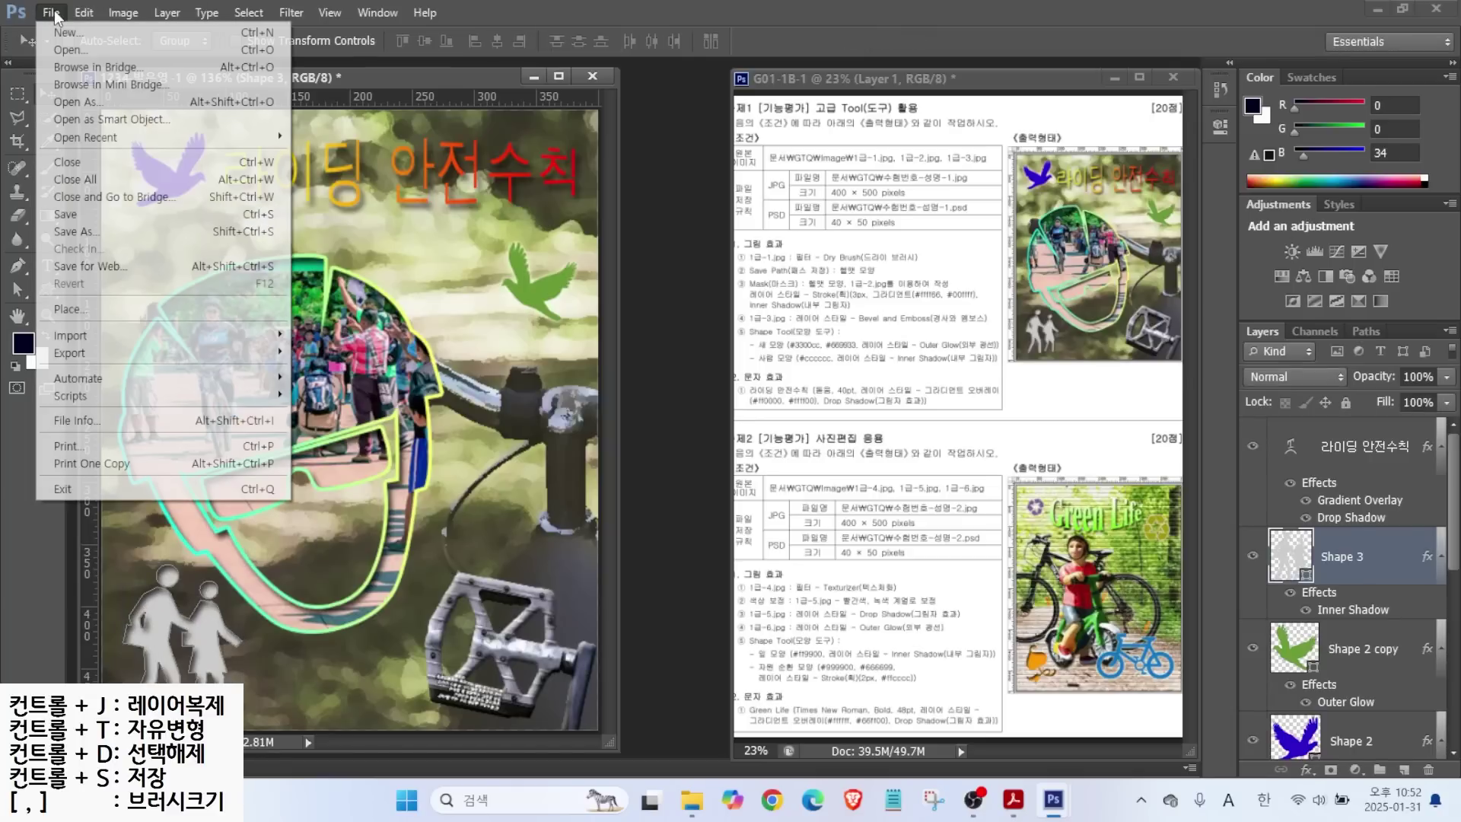
{"action": "left_click", "coordinate": [71, 215]}
{"action": "left_click", "coordinate": [851, 163]}
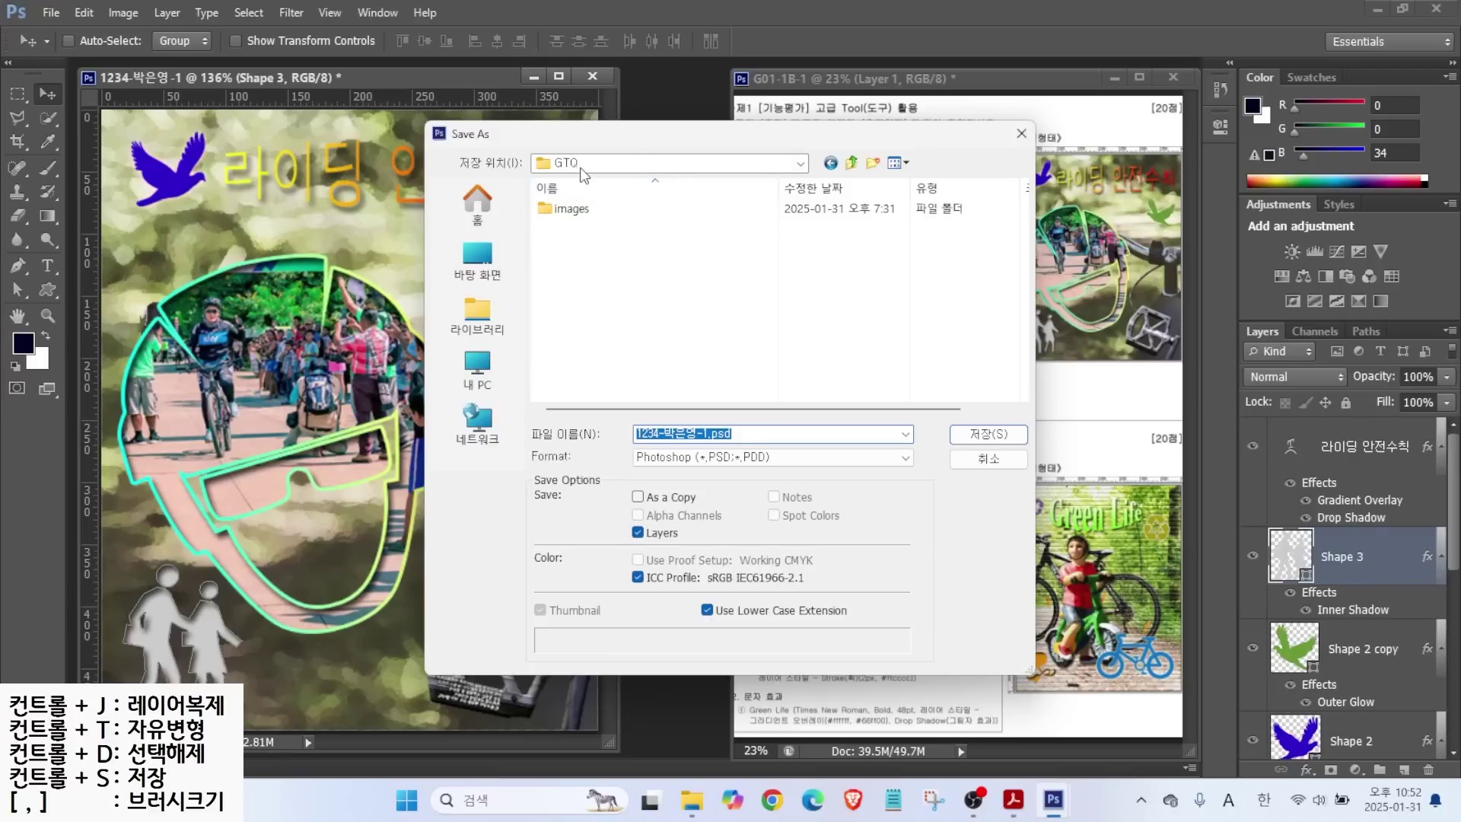
{"action": "left_click", "coordinate": [676, 459]}
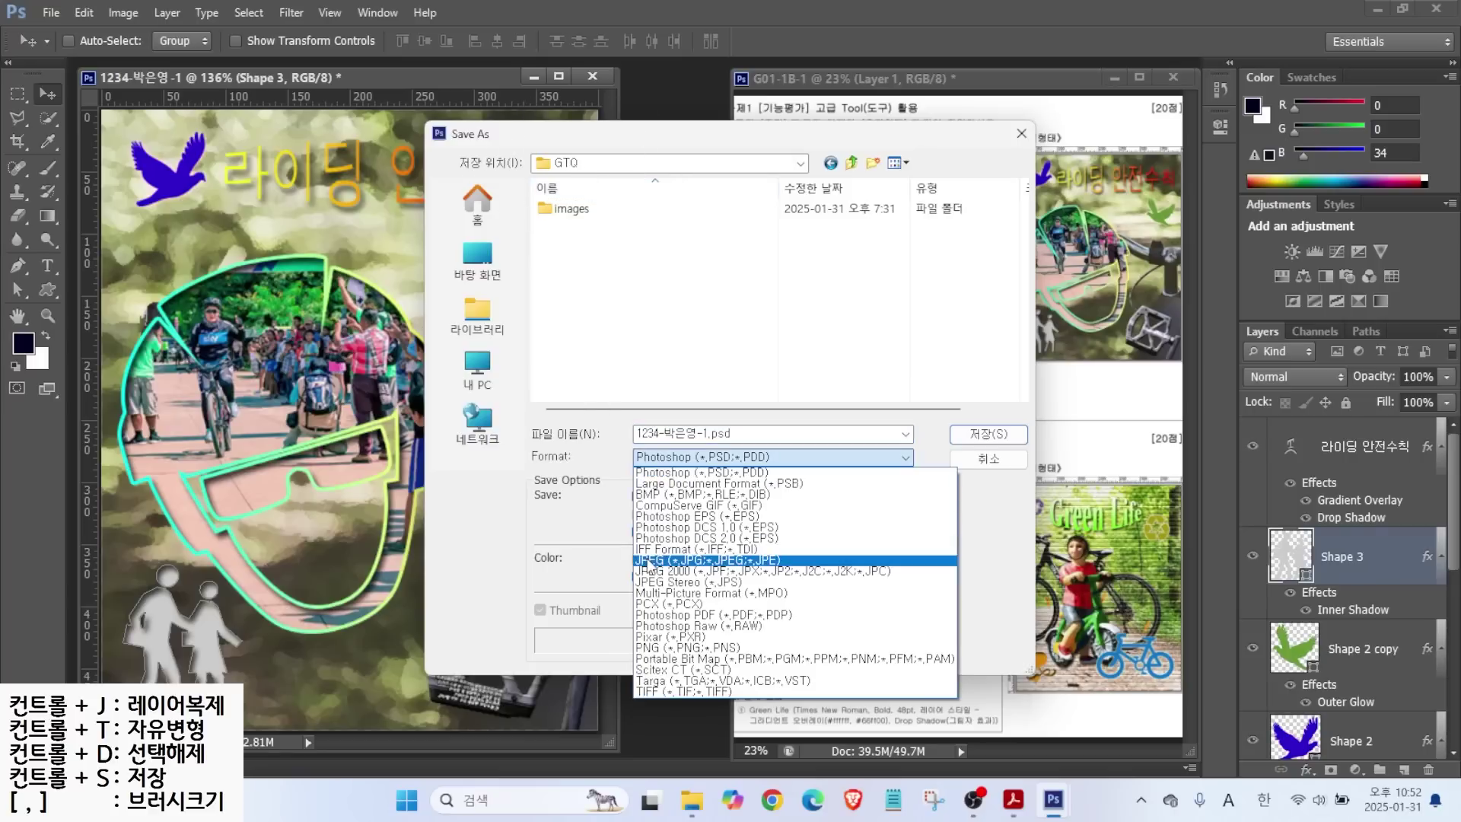
{"action": "left_click", "coordinate": [649, 560]}
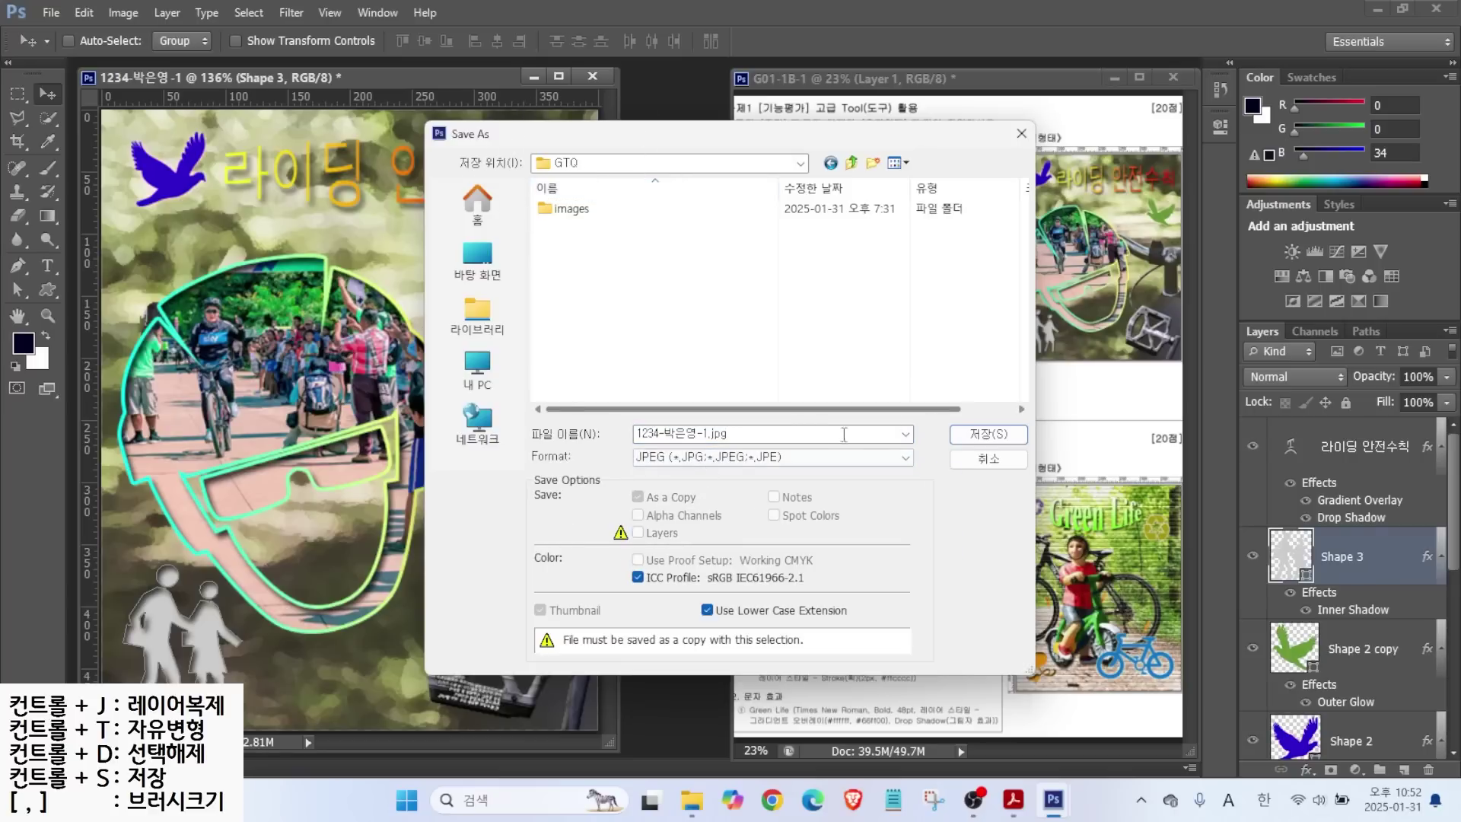
{"action": "left_click", "coordinate": [982, 437]}
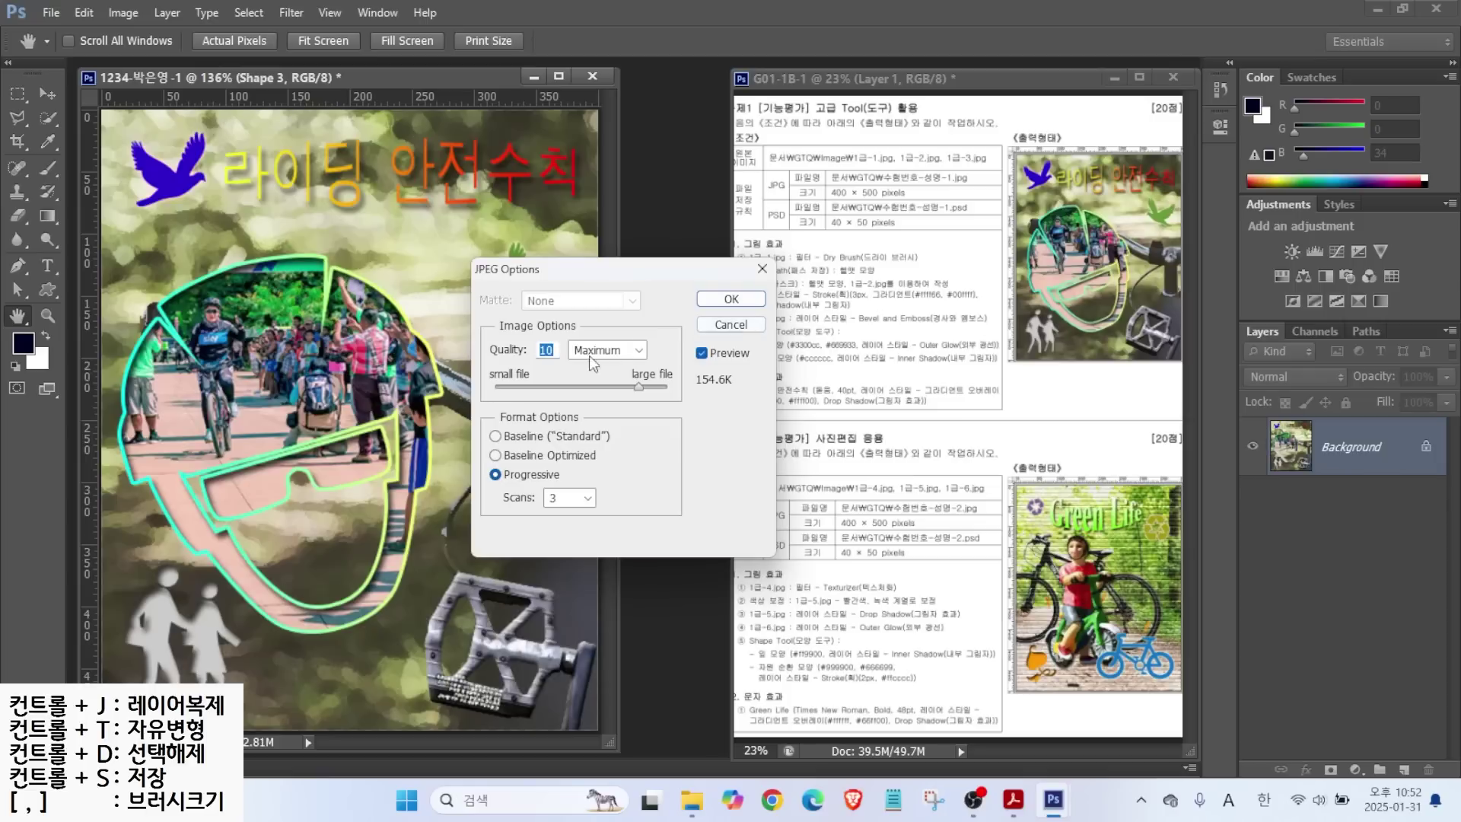
{"action": "left_click", "coordinate": [731, 300]}
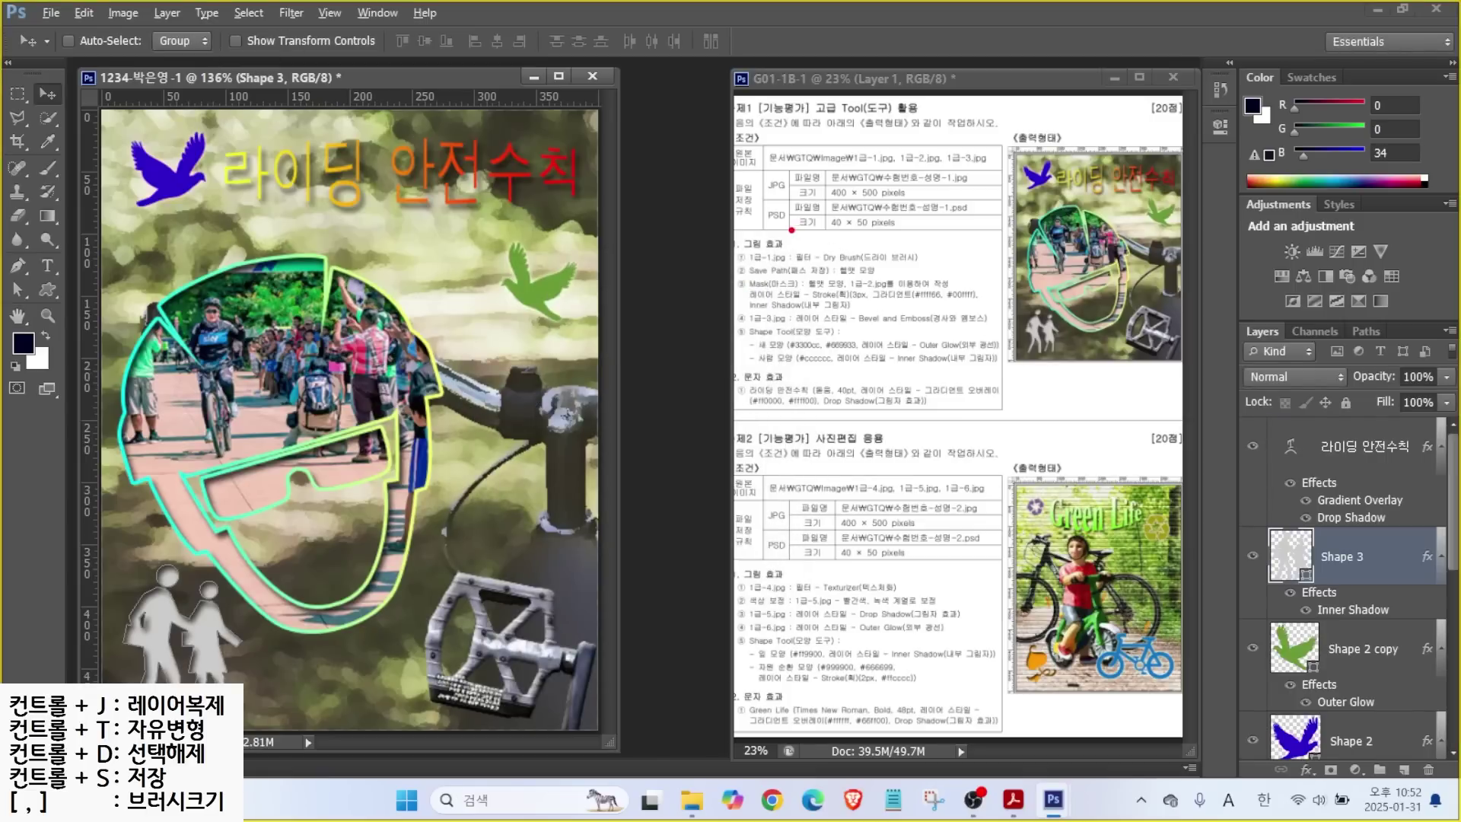
{"action": "left_click_drag", "start_coordinate": [854, 230], "coordinate": [913, 274]}
{"action": "key", "text": "Escape"}
Resize the image to 40×50 pixels.
{"action": "left_click", "coordinate": [121, 13]}
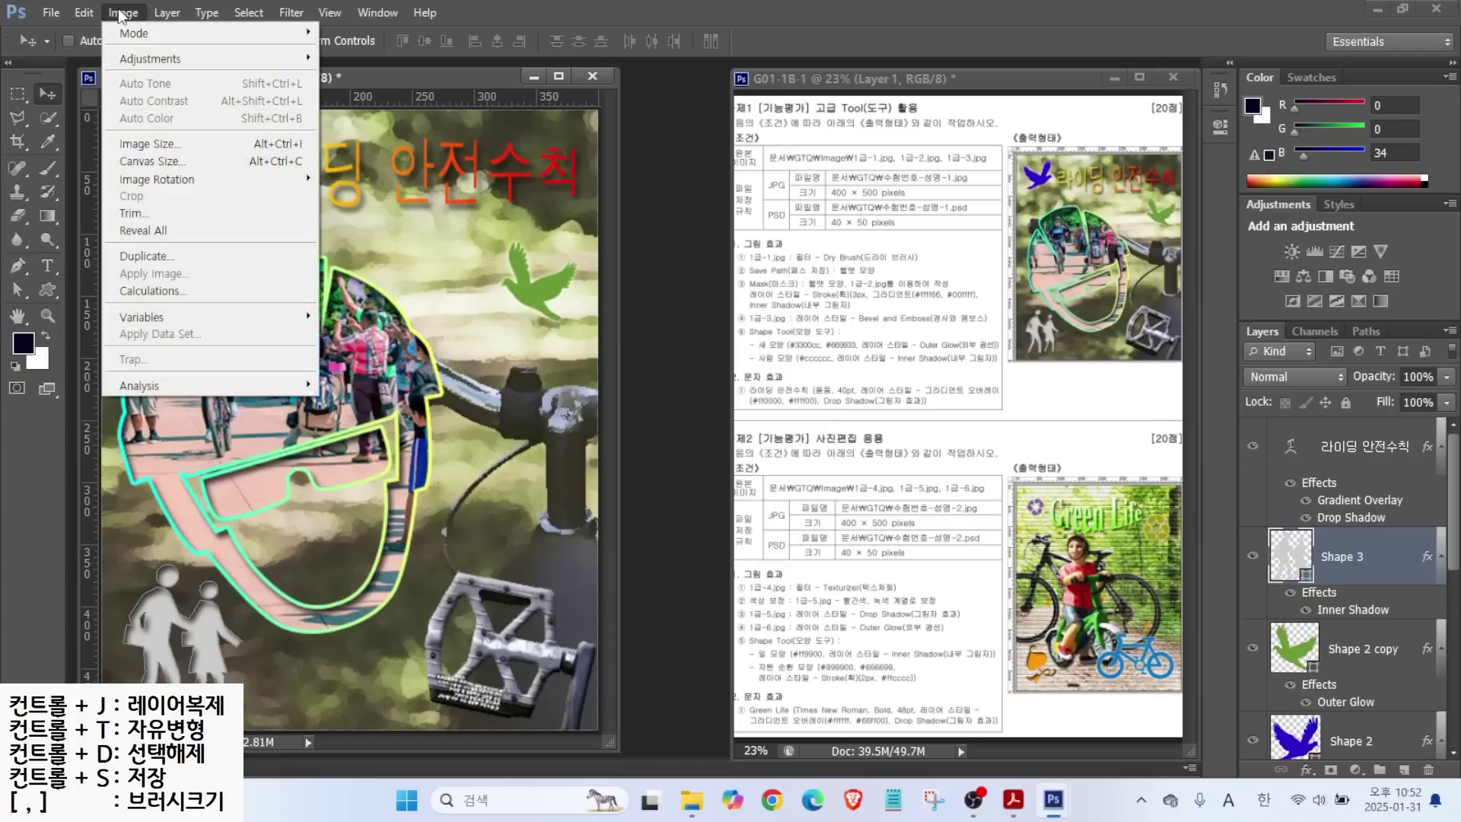
{"action": "left_click", "coordinate": [152, 144]}
{"action": "type", "text": "40"}
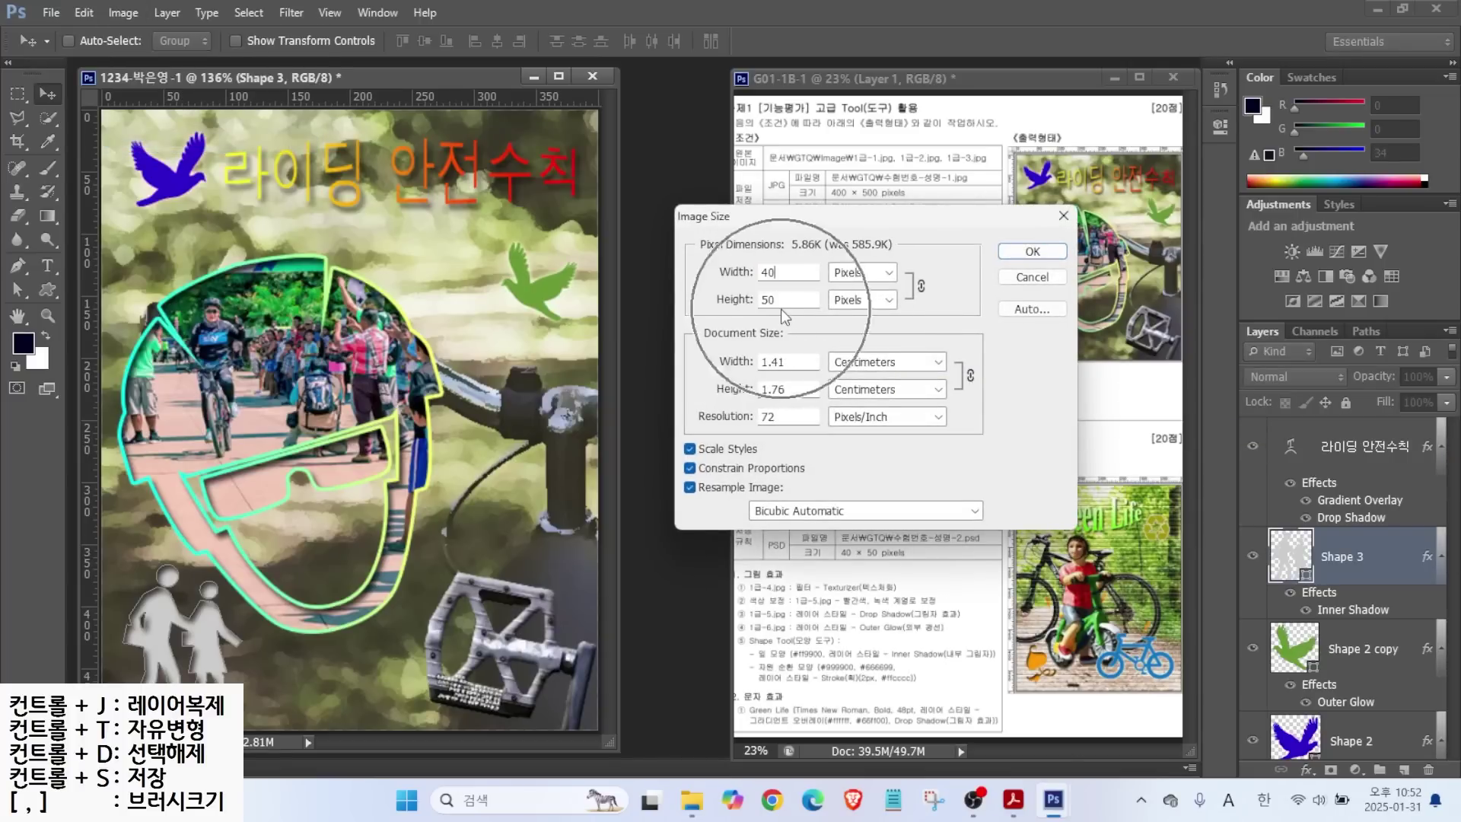
{"action": "key", "text": "alt"}
{"action": "mouse_move", "coordinate": [958, 306]}
{"action": "left_mouse_down"}
{"action": "mouse_move", "coordinate": [895, 309]}
{"action": "mouse_move", "coordinate": [915, 253]}
{"action": "mouse_move", "coordinate": [945, 309]}
{"action": "left_mouse_up"}
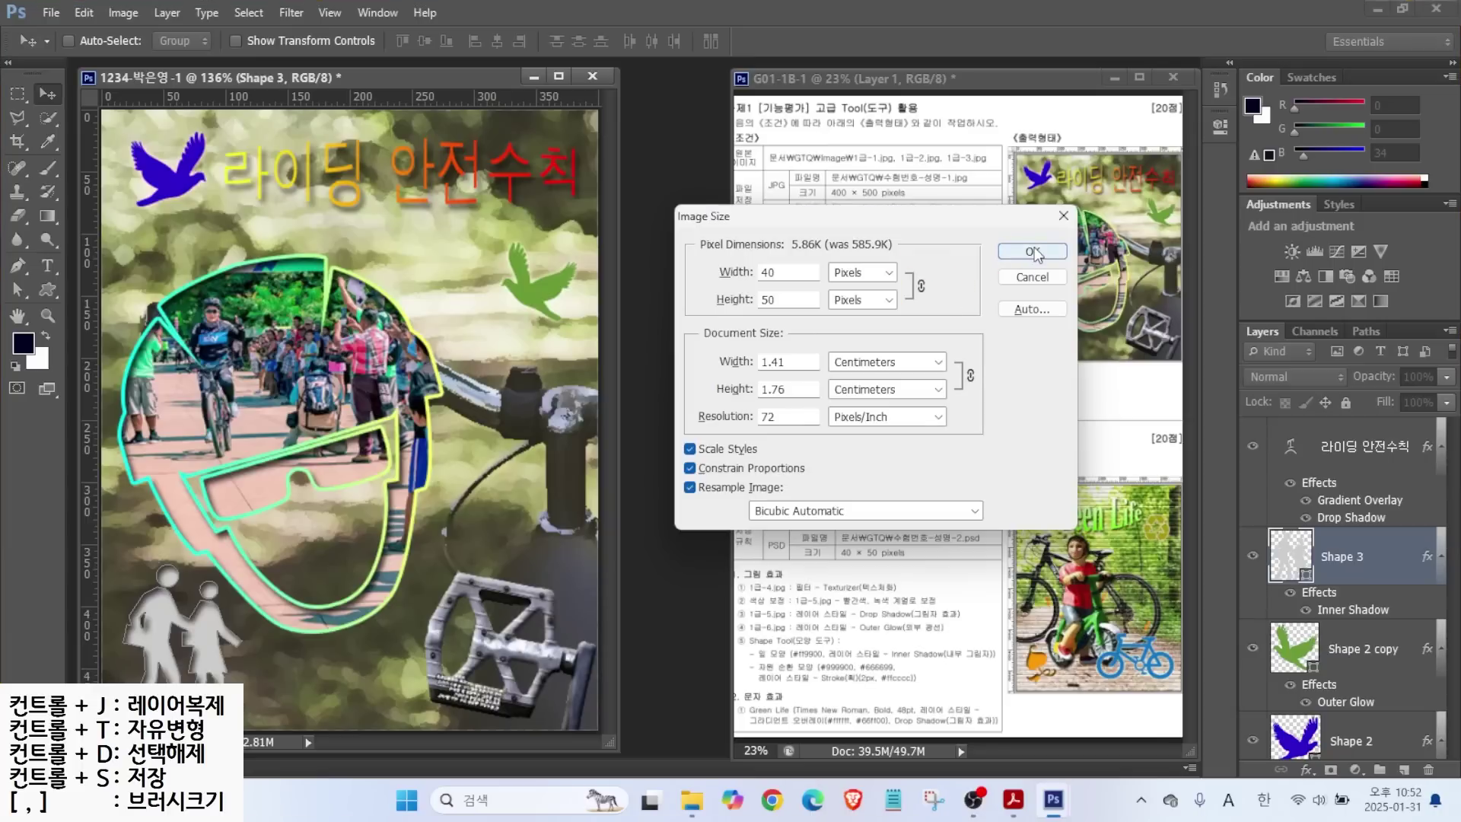
{"action": "left_click", "coordinate": [1032, 251]}
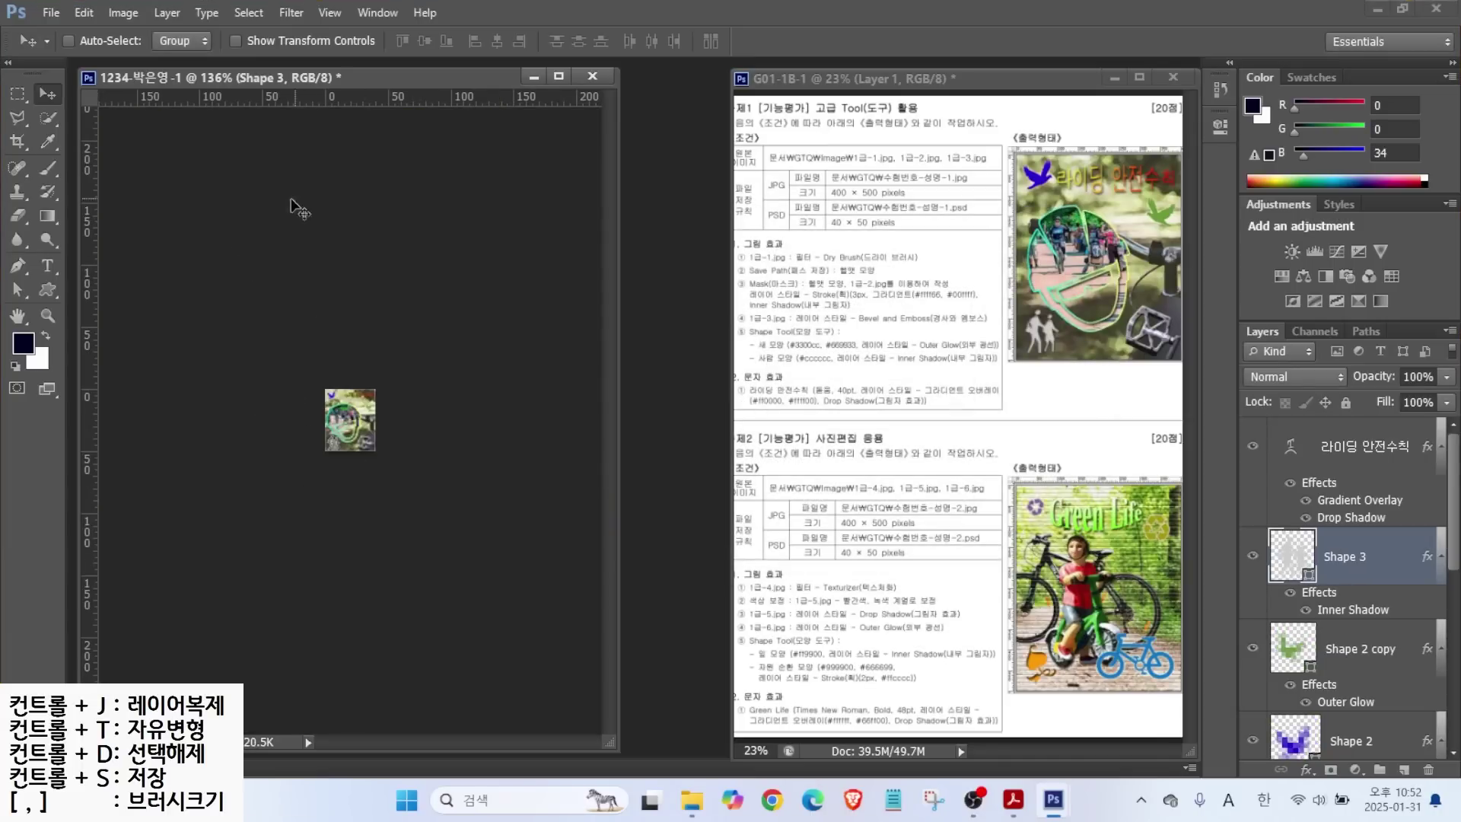
Save the small version as a PSD and close the document.
{"action": "left_click", "coordinate": [44, 15]}
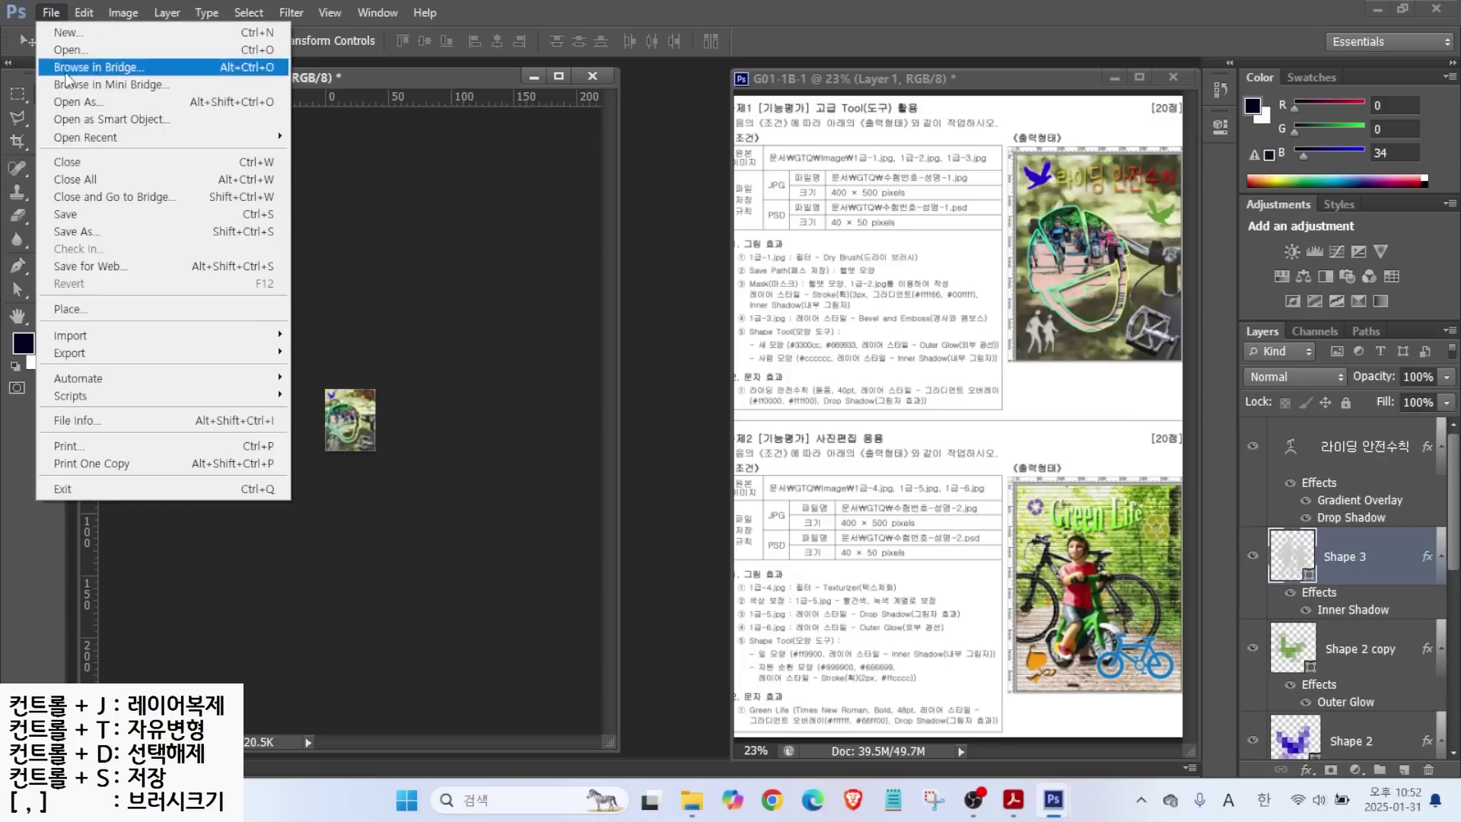
{"action": "left_click", "coordinate": [62, 224]}
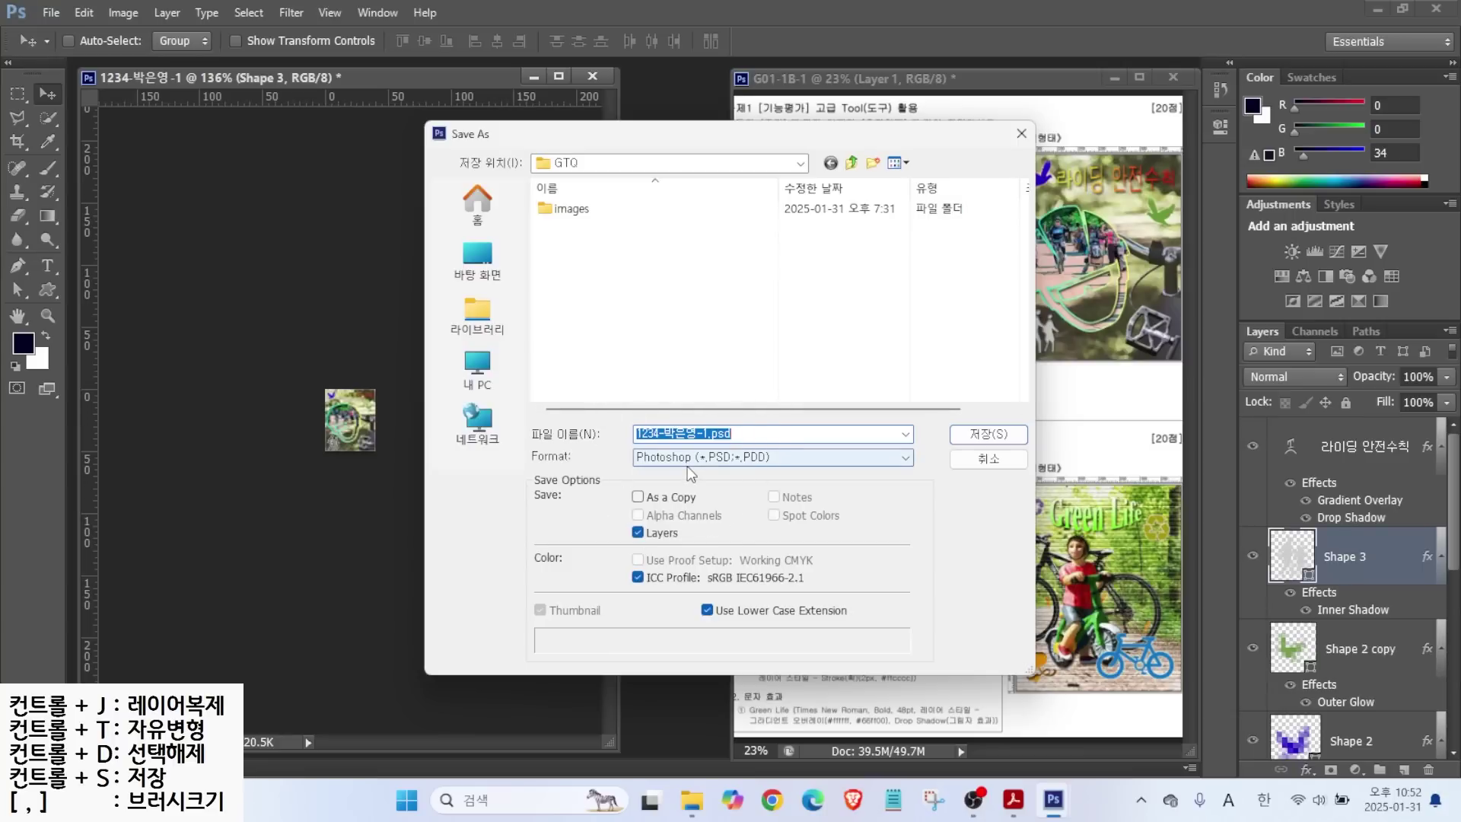
{"action": "left_click", "coordinate": [963, 433]}
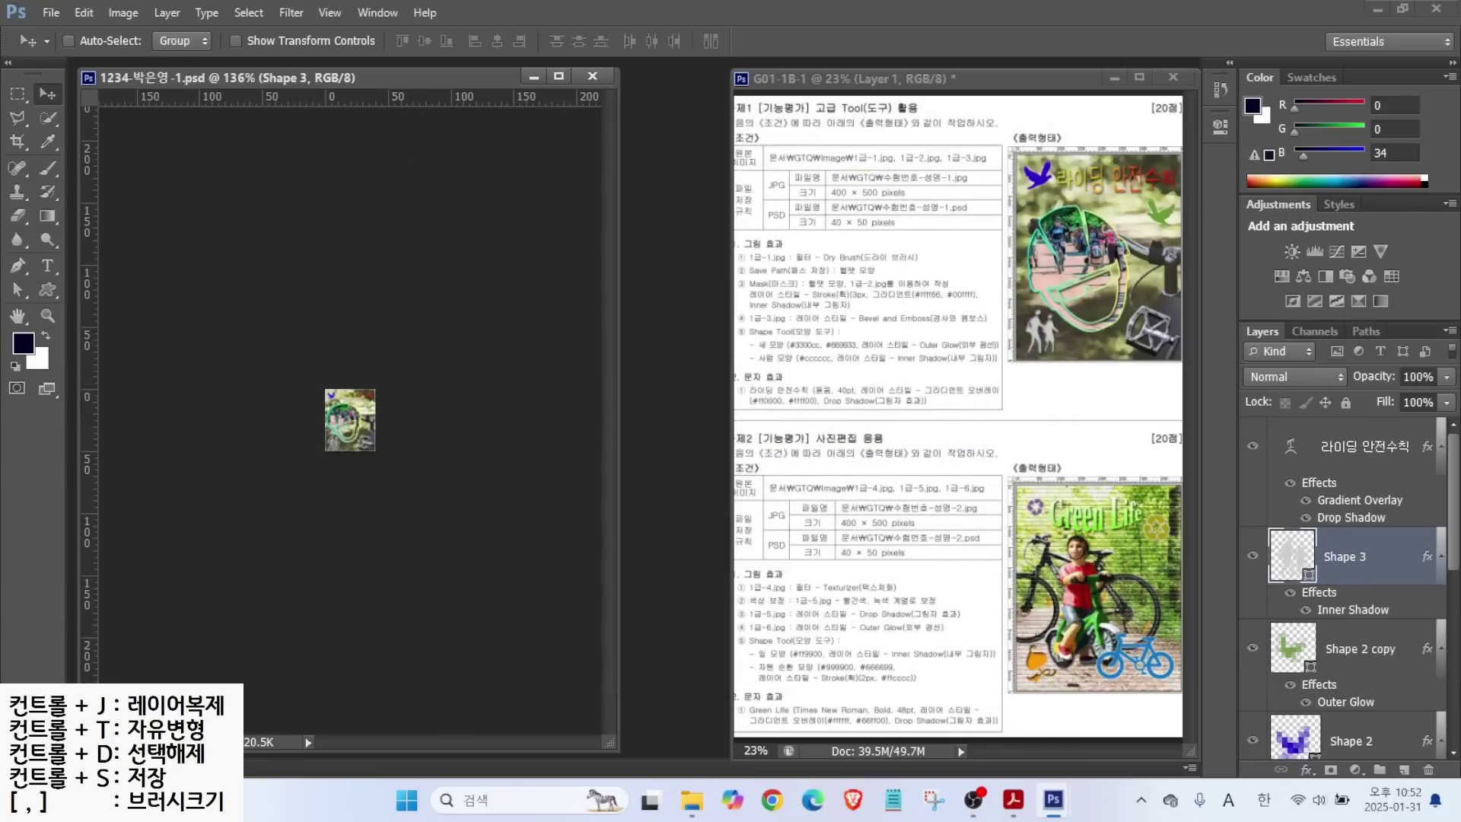
{"action": "key", "text": "ctrl+w"}
{"action": "left_click_drag", "start_coordinate": [855, 510], "coordinate": [814, 455]}
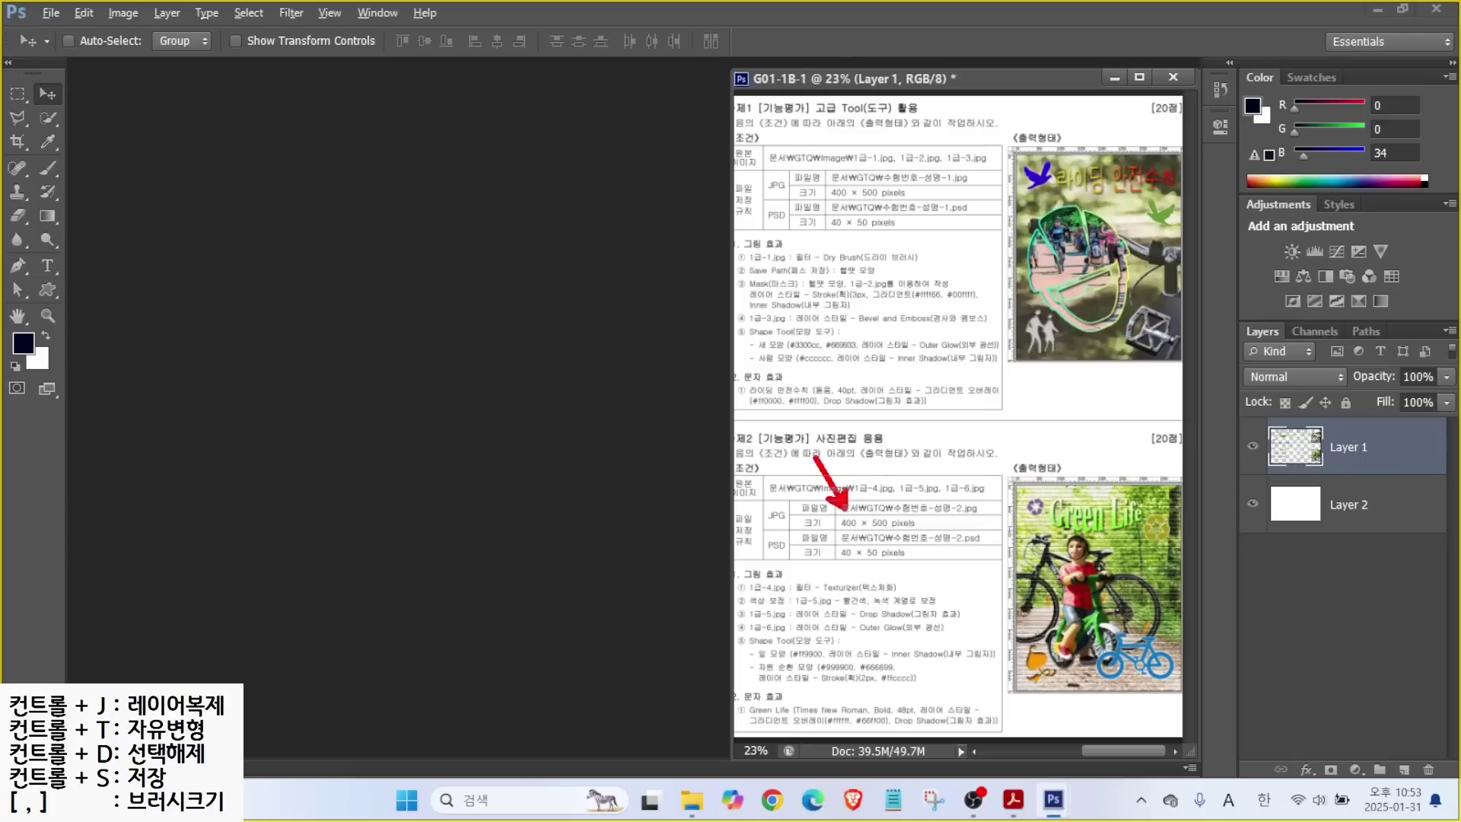
Create a new 400×500 px, 72 ppi RGB document with a white background.
{"action": "left_click_drag", "start_coordinate": [839, 533], "coordinate": [944, 534]}
{"action": "key", "text": "Escape"}
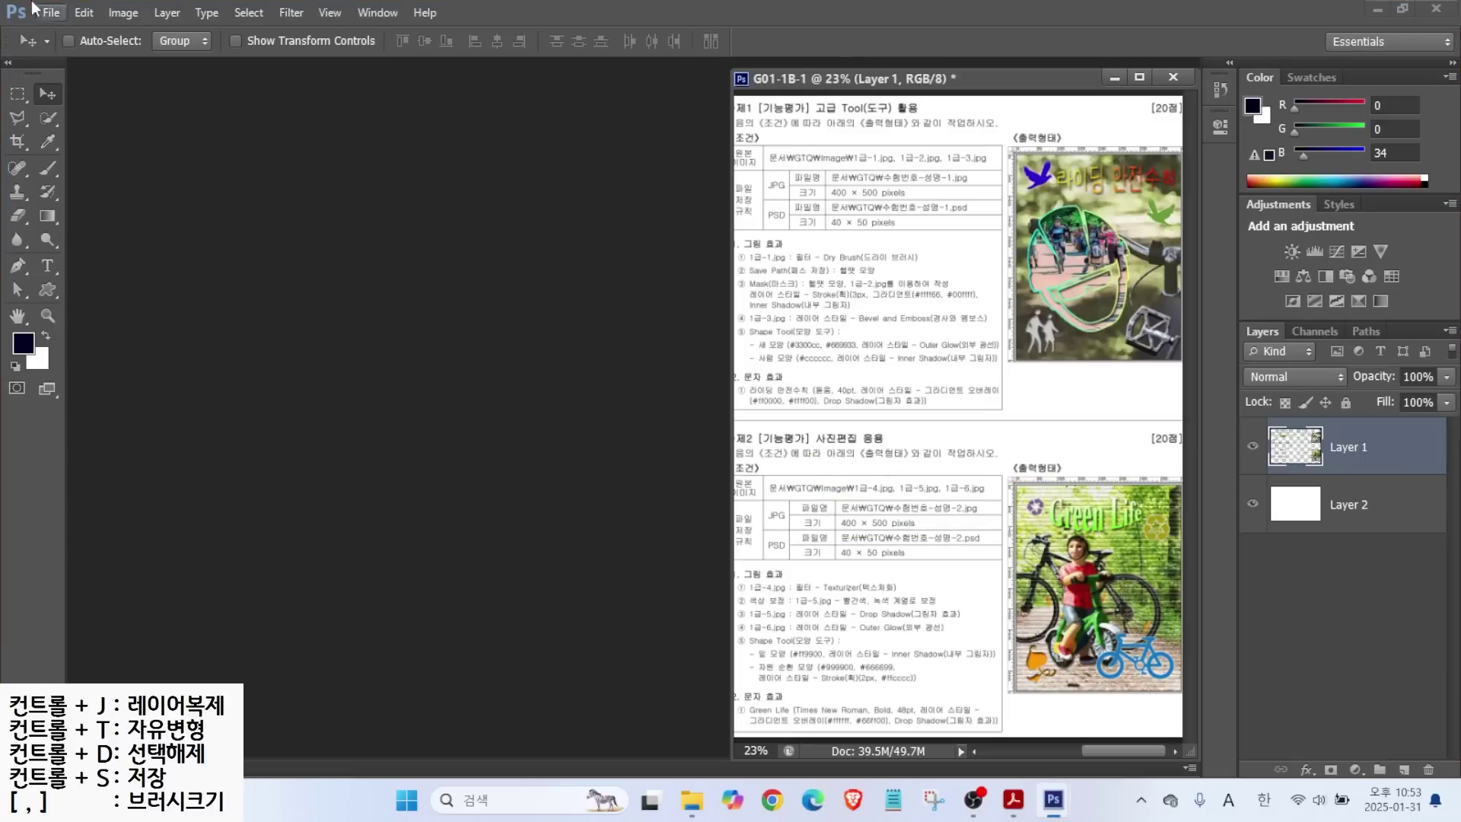
{"action": "left_click", "coordinate": [58, 19]}
{"action": "left_click", "coordinate": [70, 33]}
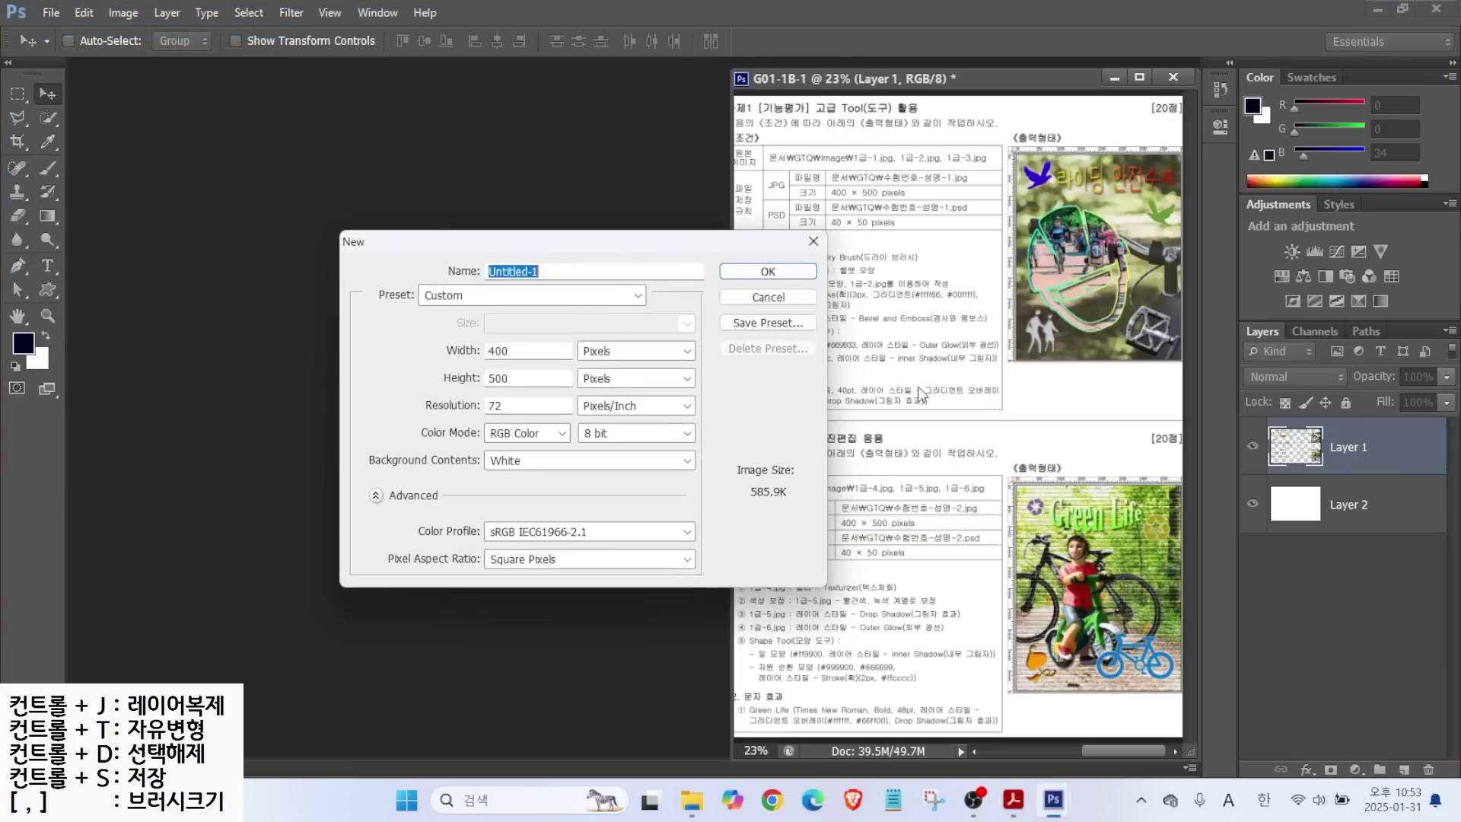
{"action": "key", "text": "ctrl"}
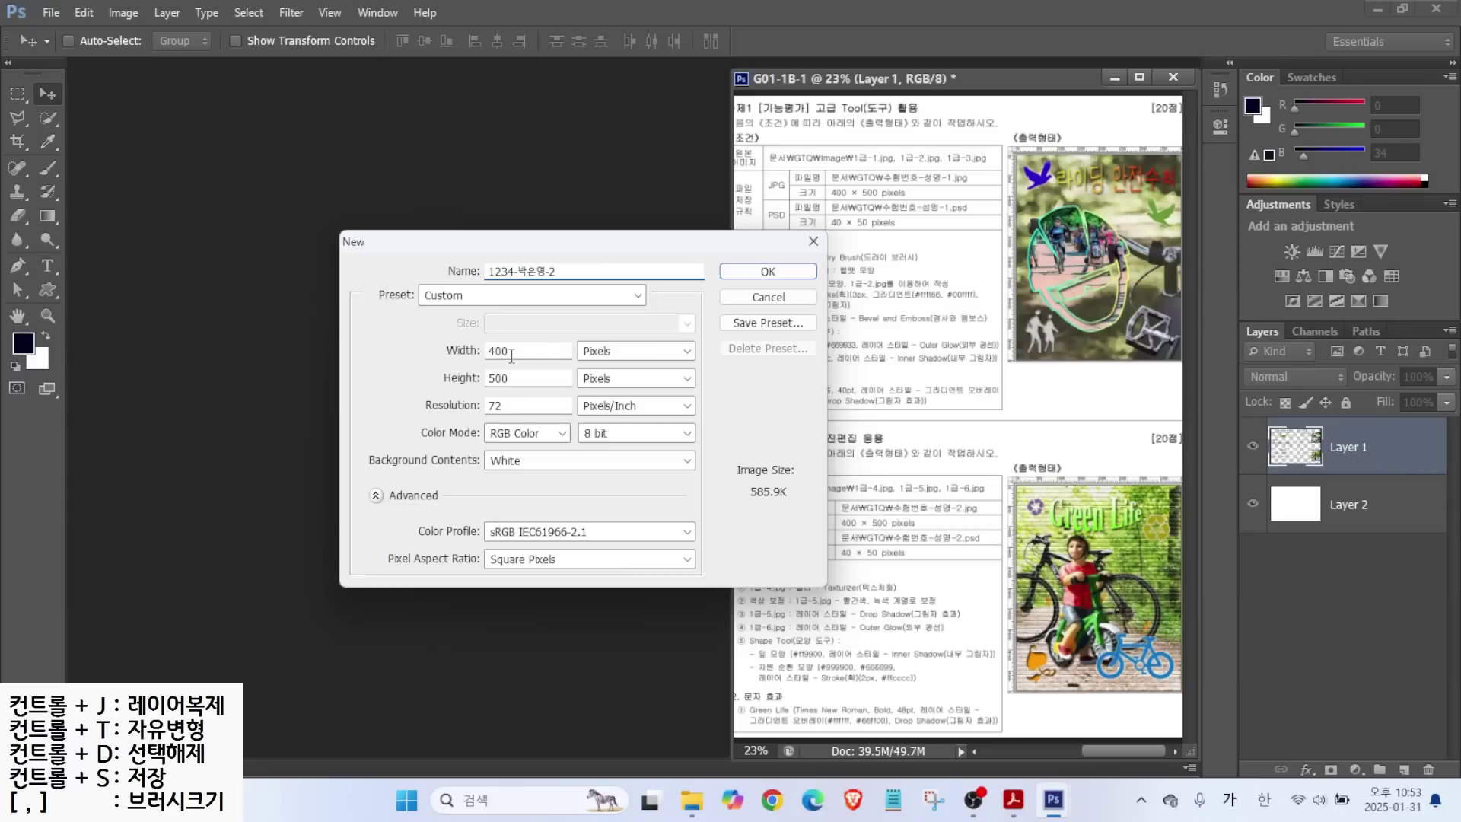
{"action": "key", "text": "alt"}
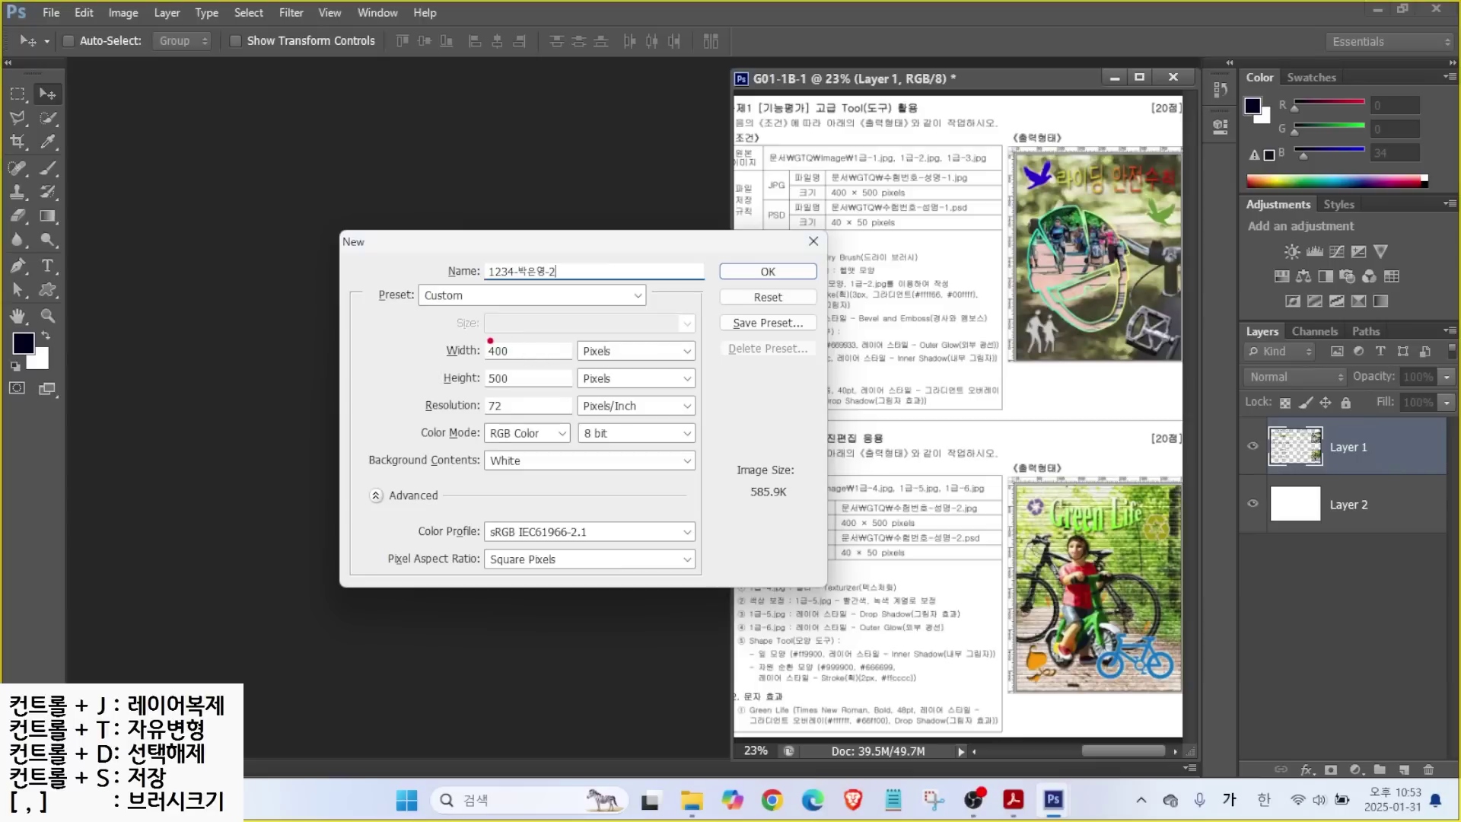
{"action": "mouse_move", "coordinate": [430, 335]}
{"action": "left_mouse_down"}
{"action": "mouse_move", "coordinate": [524, 417]}
{"action": "mouse_move", "coordinate": [423, 408]}
{"action": "left_mouse_up"}
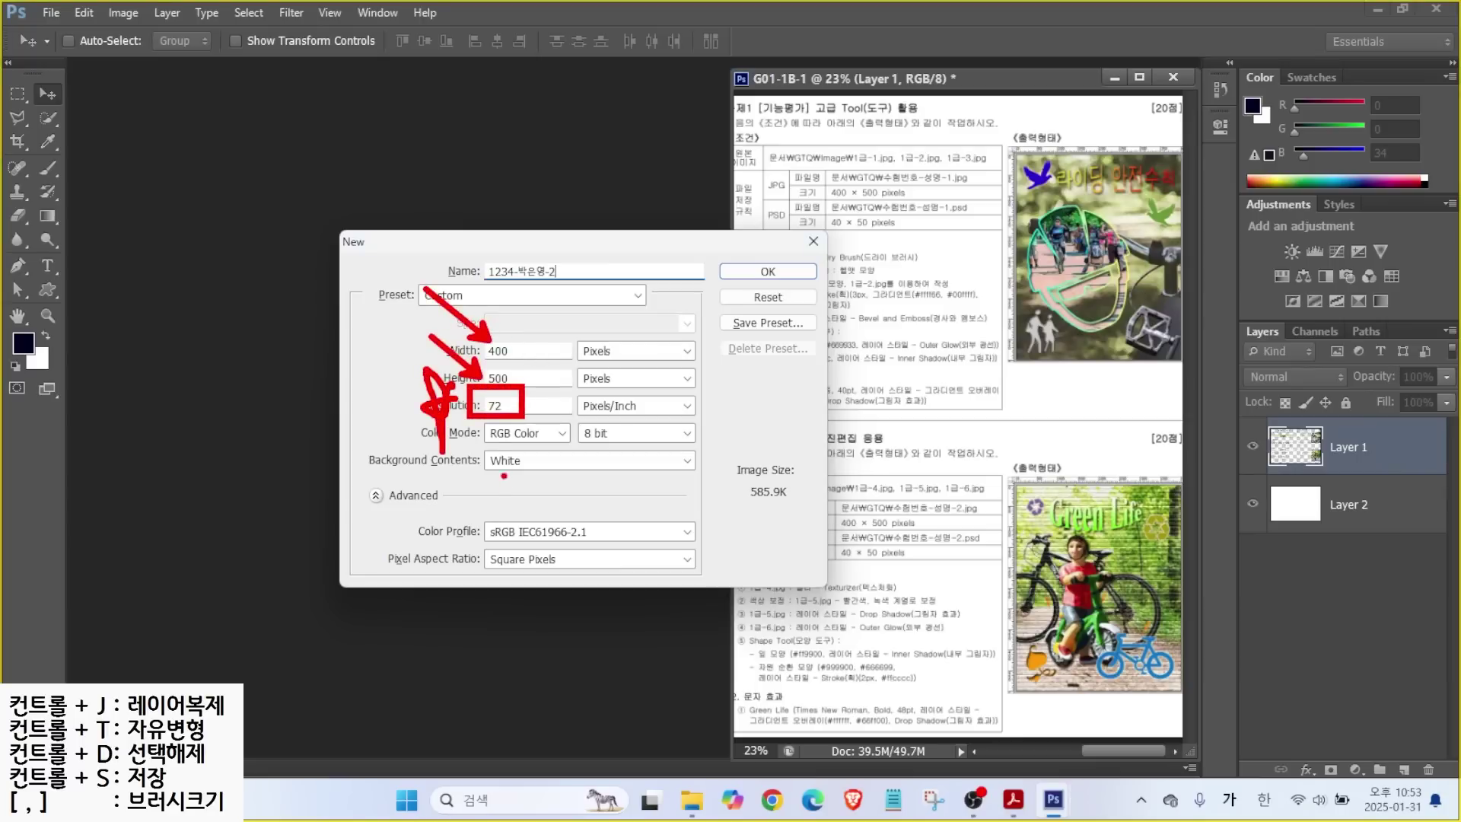
{"action": "mouse_move", "coordinate": [470, 445]}
{"action": "left_mouse_down"}
{"action": "mouse_move", "coordinate": [538, 446]}
{"action": "mouse_move", "coordinate": [556, 490]}
{"action": "left_mouse_up"}
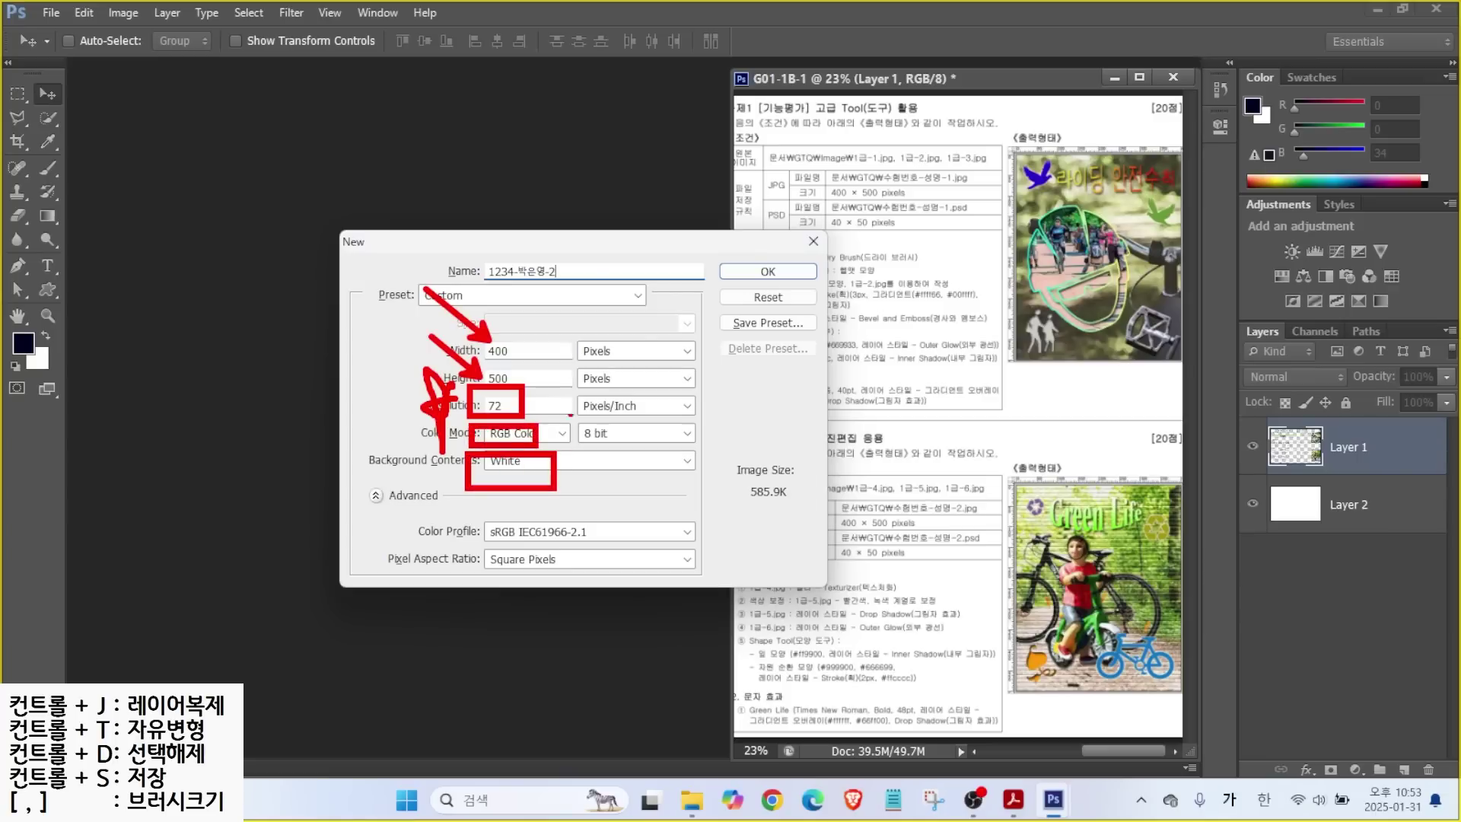
{"action": "left_click_drag", "start_coordinate": [571, 329], "coordinate": [630, 357]}
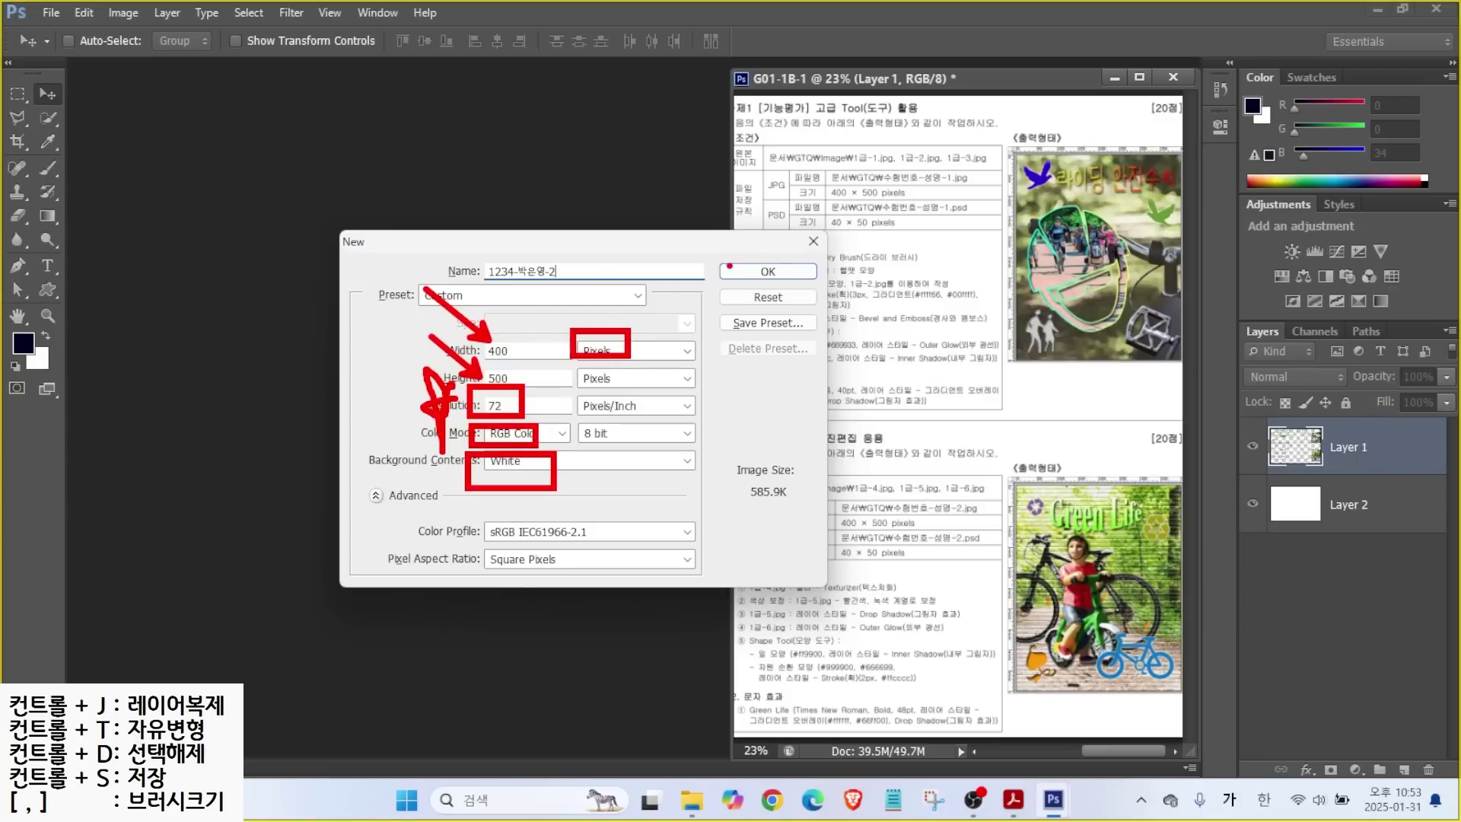
{"action": "left_click", "coordinate": [768, 271]}
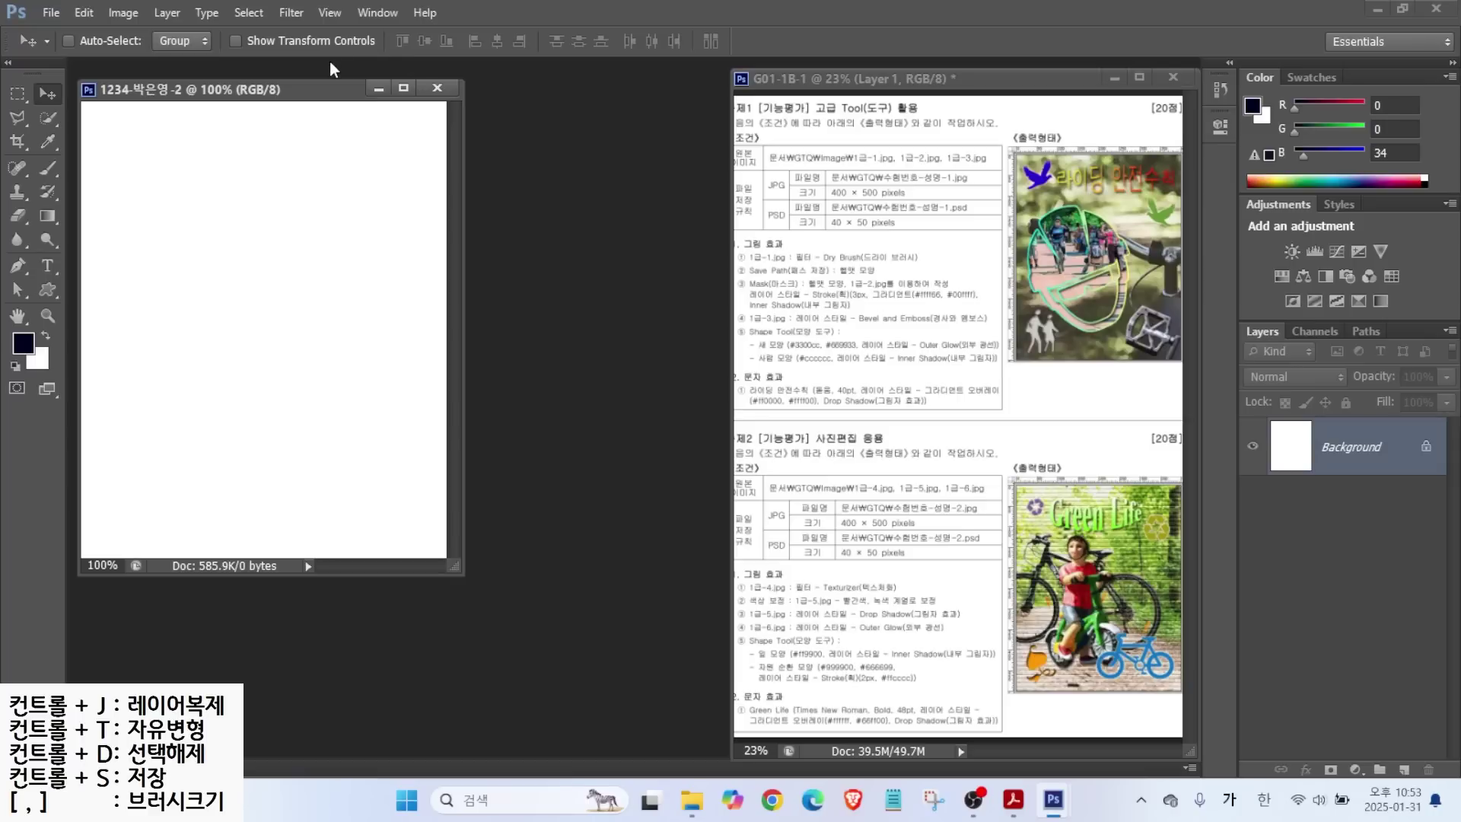
Turn on rulers, fit the blank 400×500 document on screen, and bring up the Open dialog.
{"action": "key", "text": "ctrl+r"}
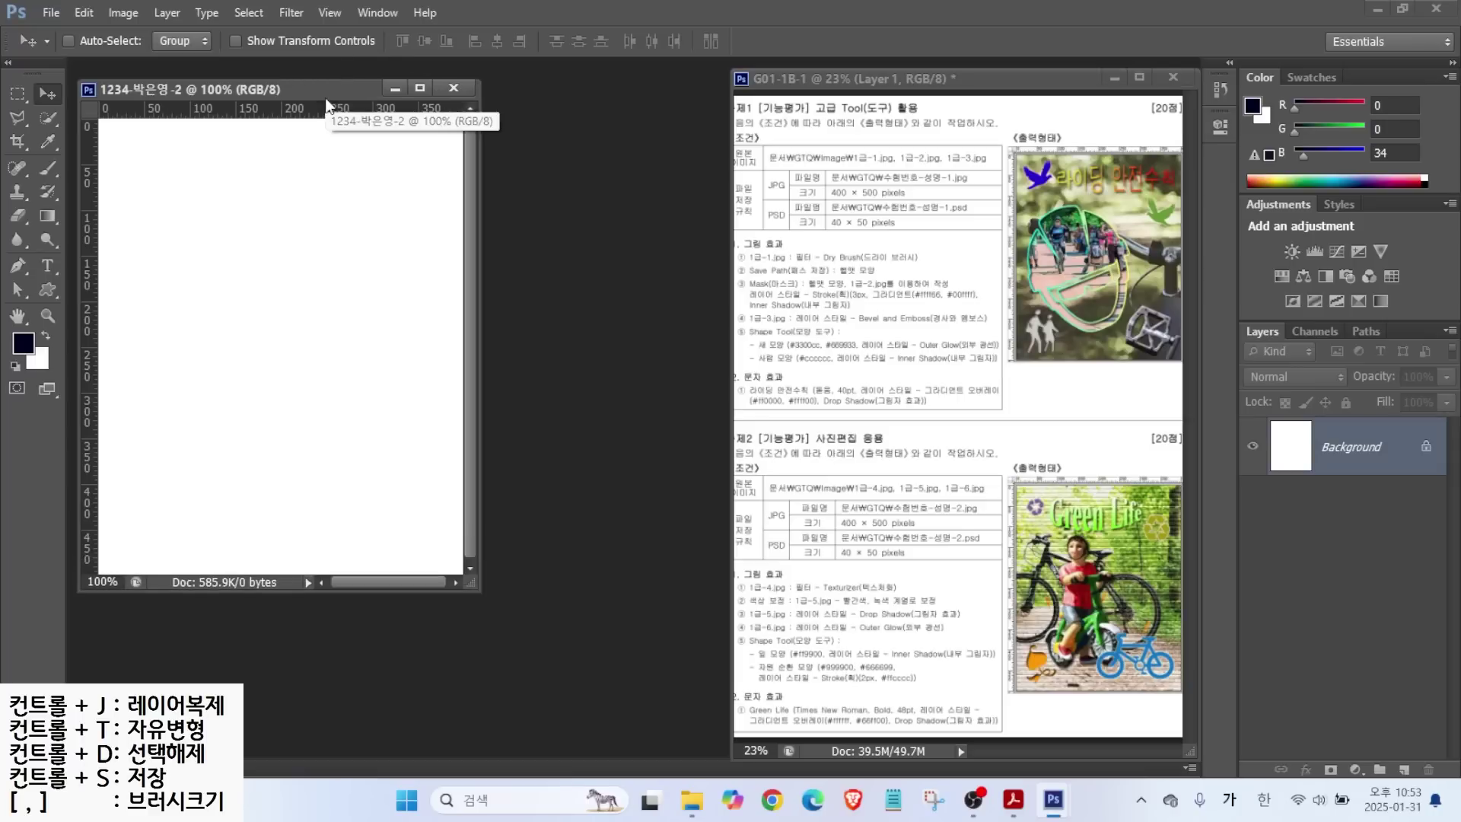
{"action": "left_click_drag", "start_coordinate": [198, 89], "coordinate": [199, 80]}
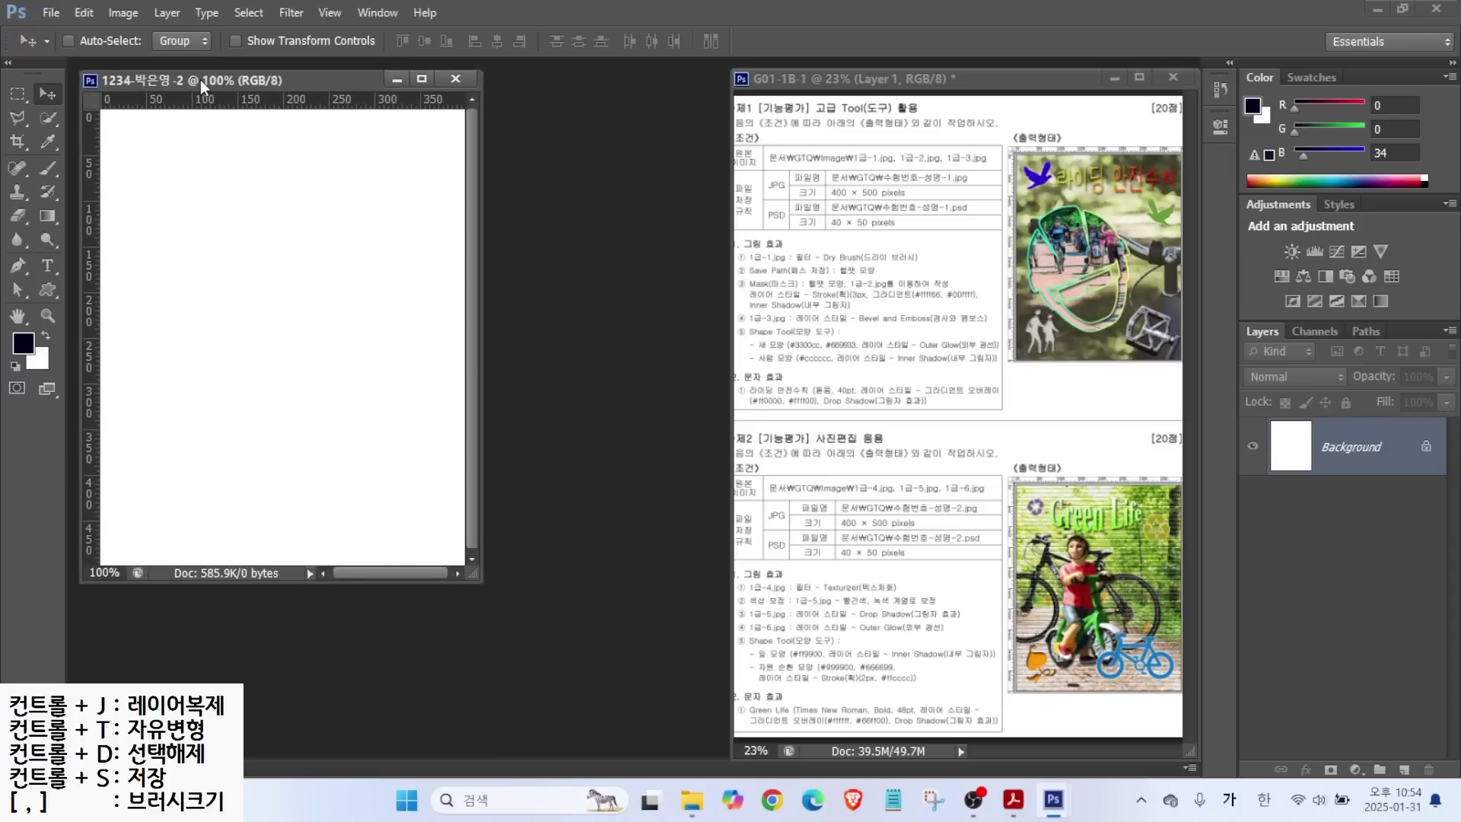
{"action": "double_click", "coordinate": [19, 317]}
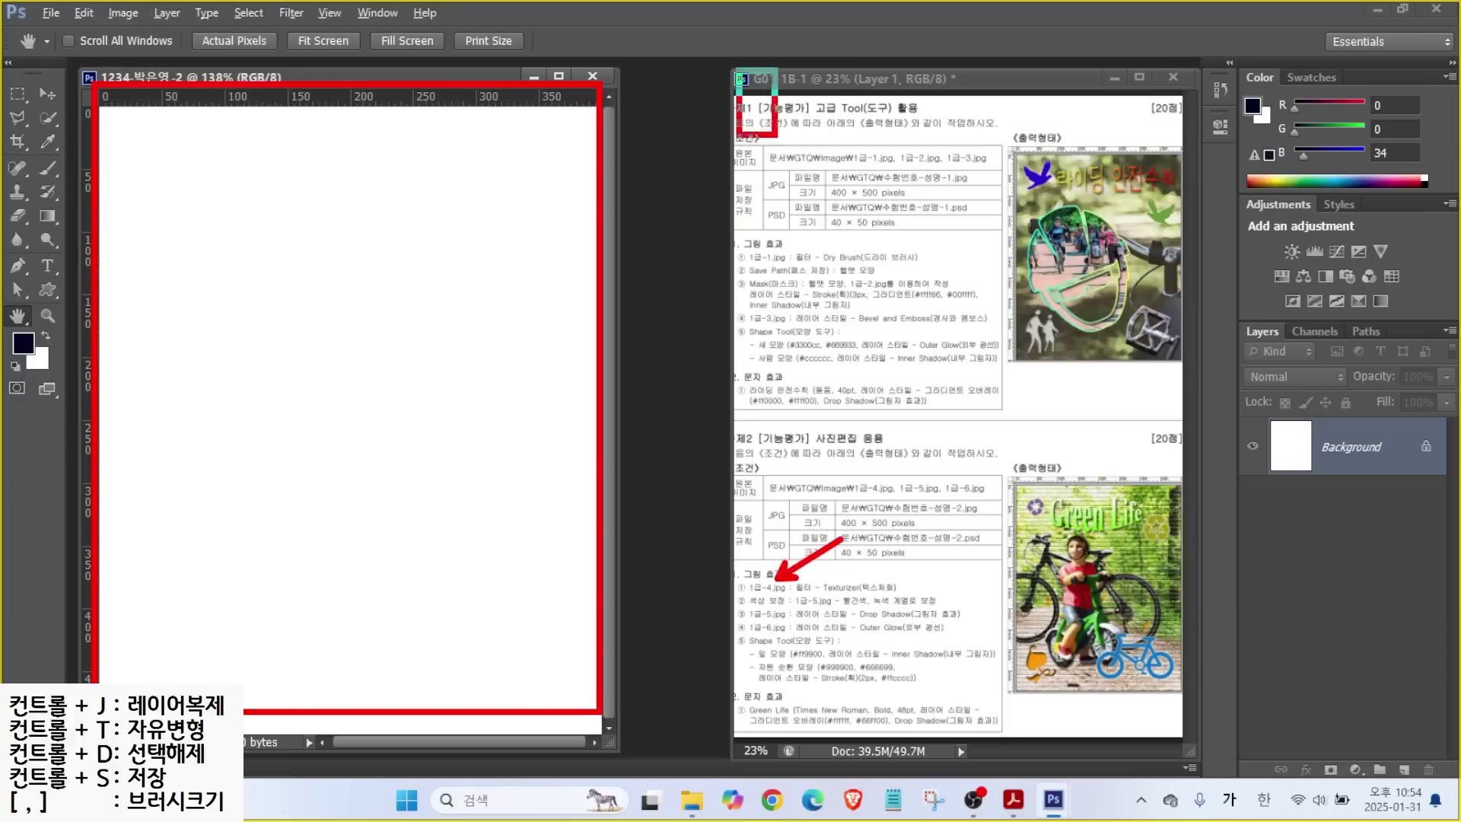
{"action": "mouse_move", "coordinate": [689, 179]}
{"action": "left_mouse_down"}
{"action": "mouse_move", "coordinate": [680, 265]}
{"action": "mouse_move", "coordinate": [650, 352]}
{"action": "mouse_move", "coordinate": [662, 392]}
{"action": "left_mouse_up"}
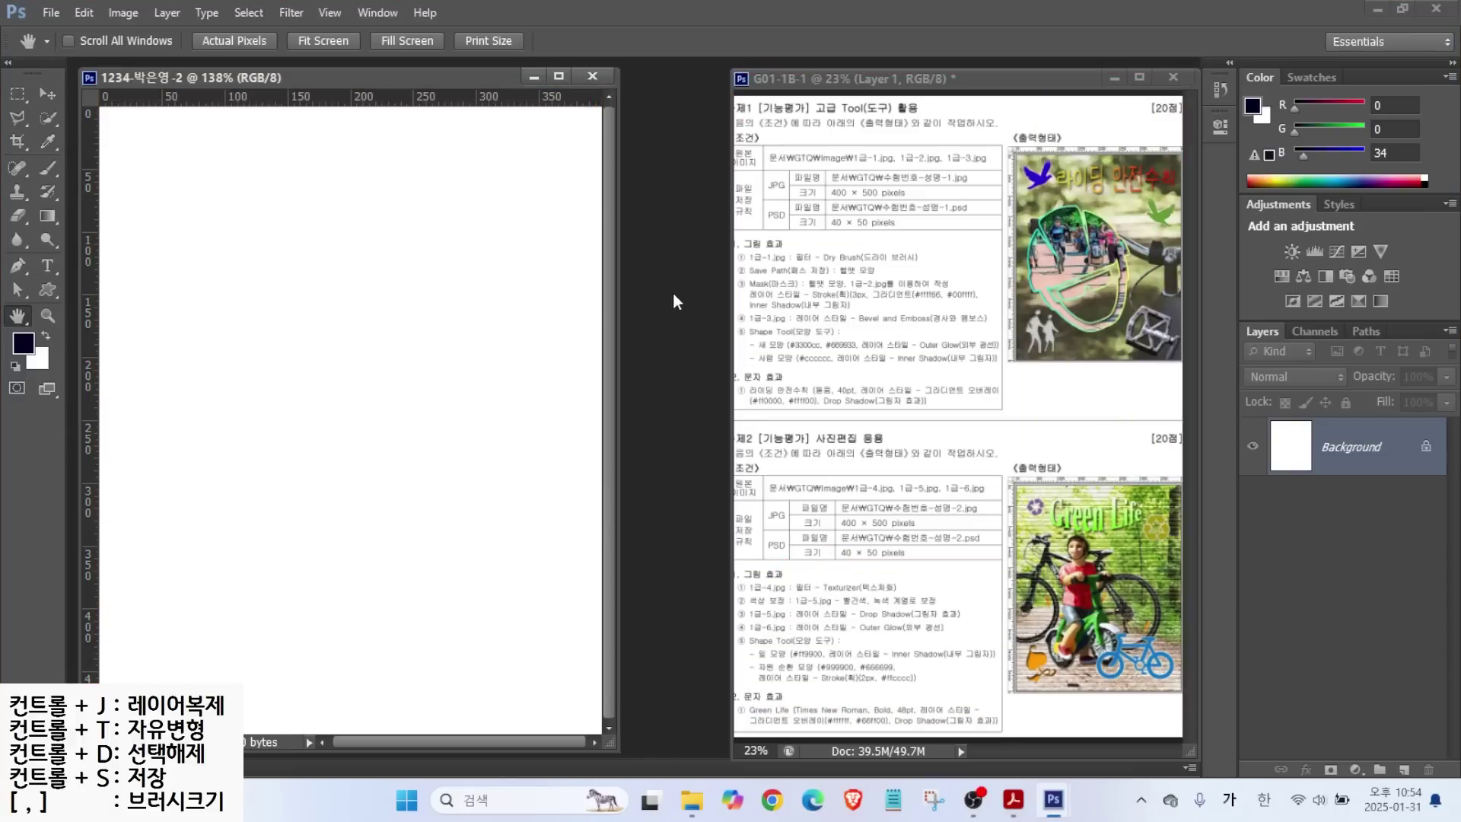
{"action": "key", "text": "ctrl+o"}
Open the bike photo 1급-4.jpg from the images folder.
{"action": "double_click", "coordinate": [573, 248]}
{"action": "left_click", "coordinate": [866, 240]}
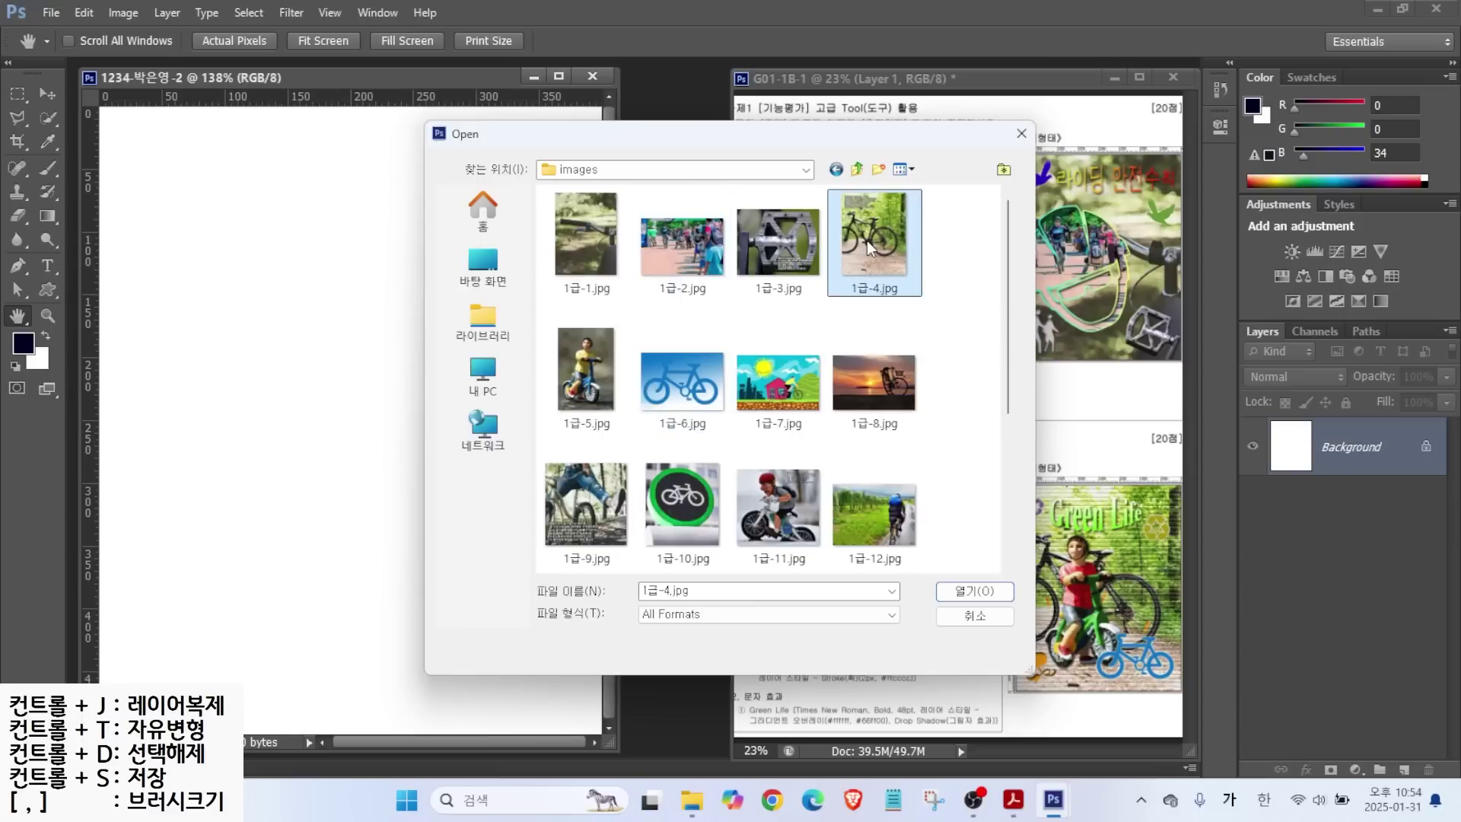
{"action": "left_click", "coordinate": [972, 591]}
{"action": "left_click_drag", "start_coordinate": [410, 122], "coordinate": [605, 157]}
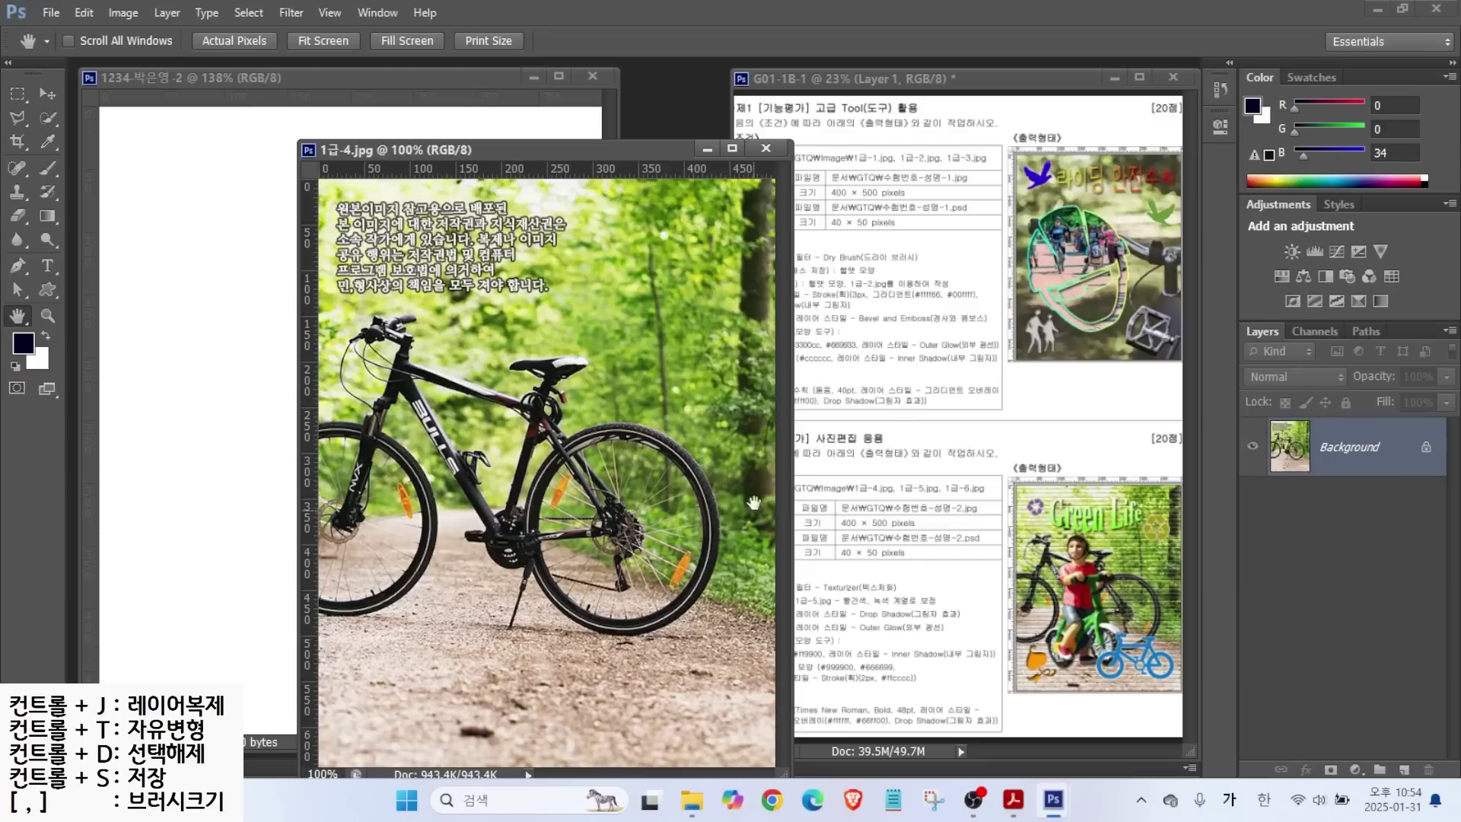
Resize the photo to 400 px wide, drag it into the new composite, and close the source.
{"action": "left_click", "coordinate": [123, 12]}
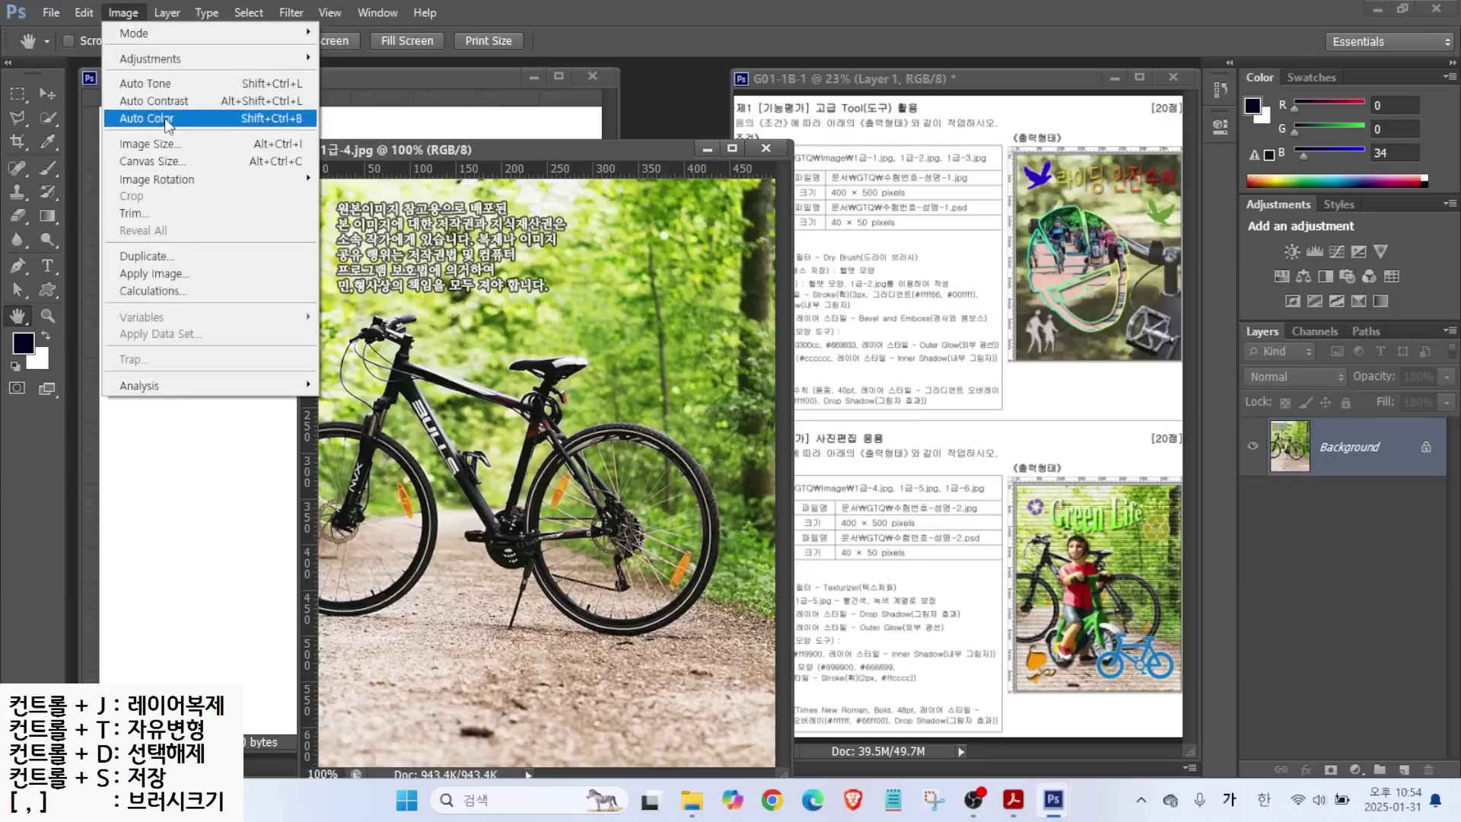
{"action": "left_click", "coordinate": [152, 145]}
{"action": "type", "text": "400"}
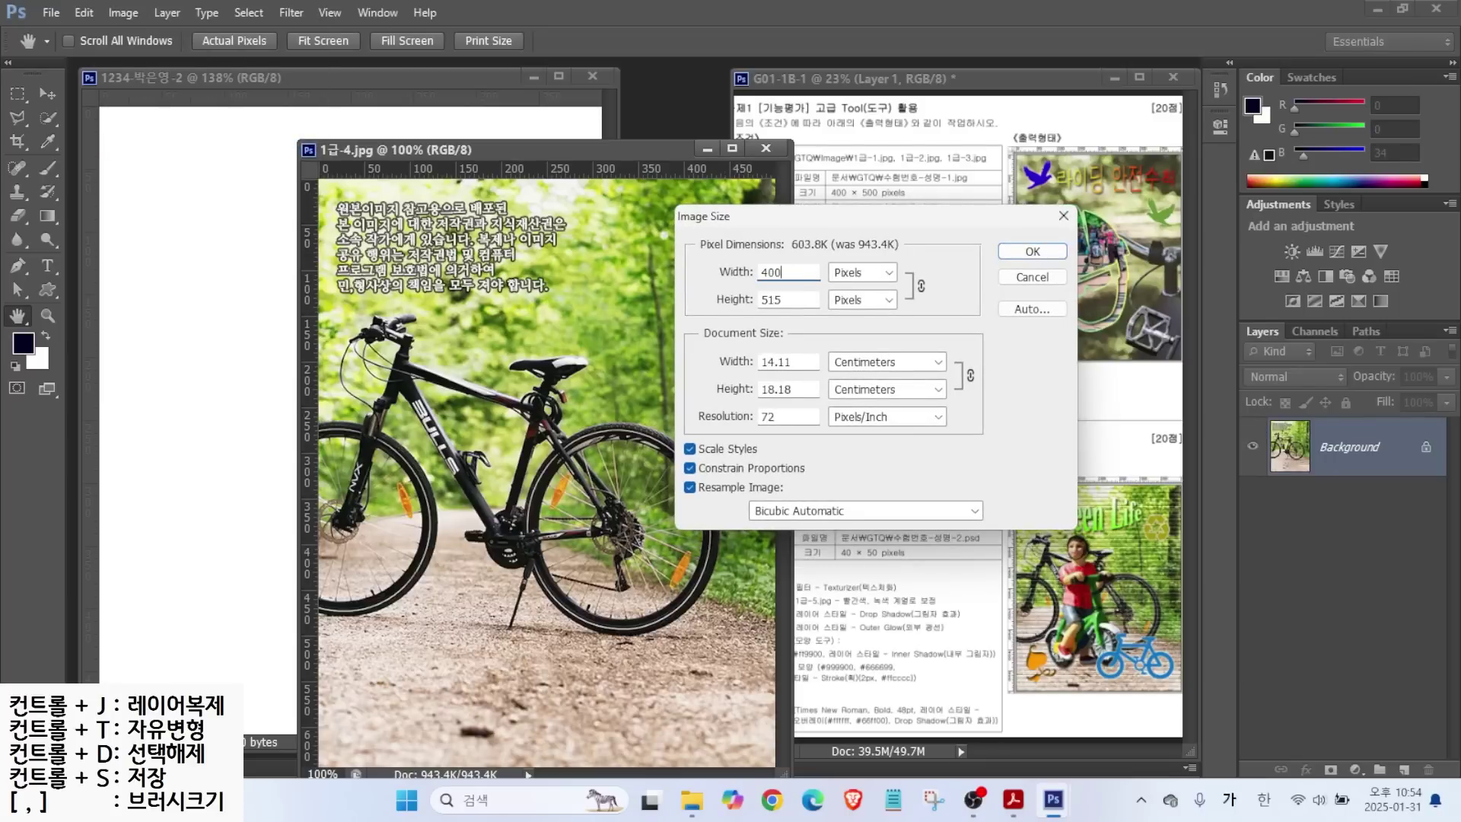
{"action": "key", "text": "Return"}
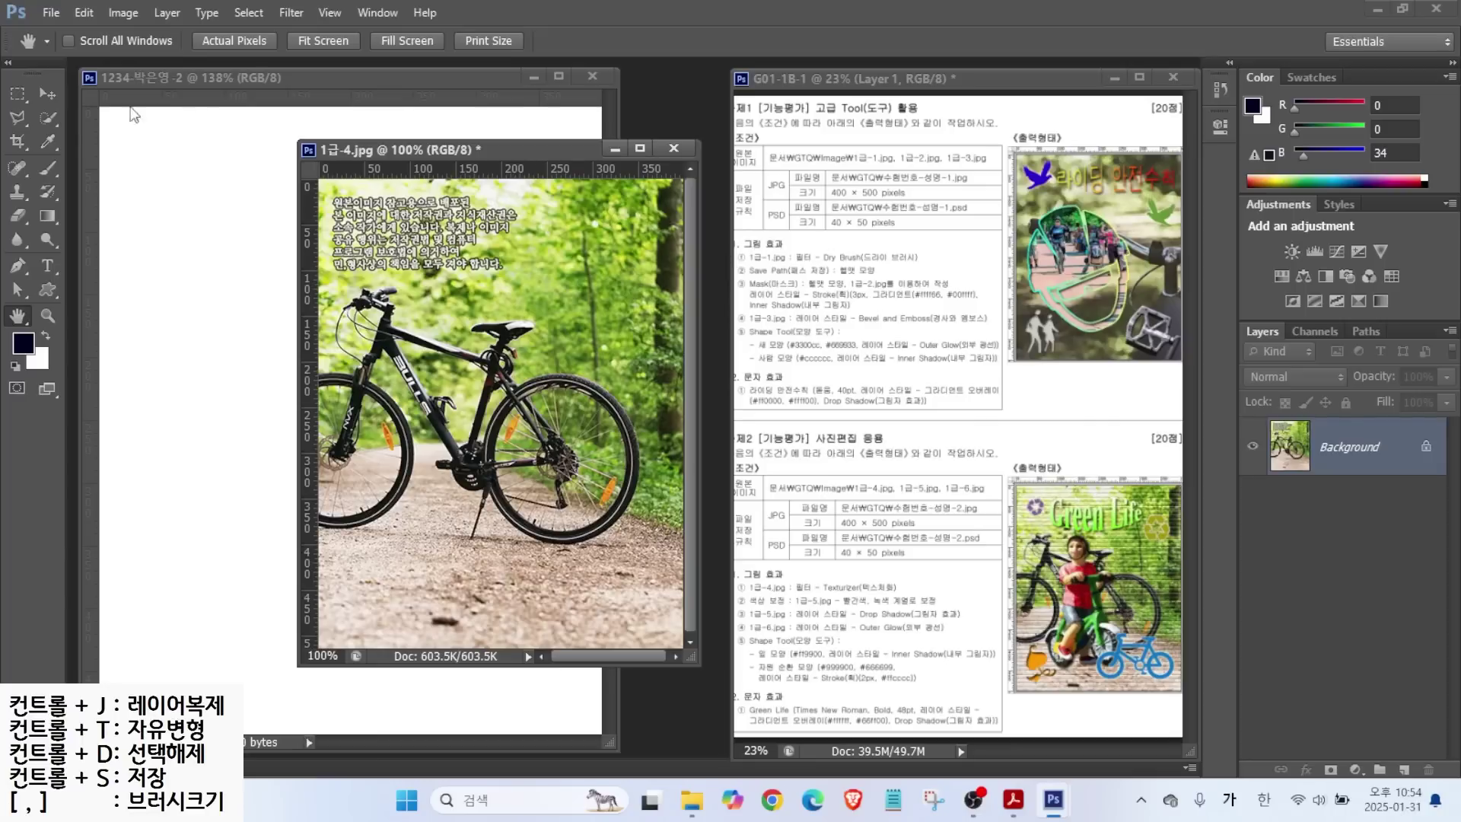
{"action": "left_click", "coordinate": [46, 93]}
{"action": "left_click_drag", "start_coordinate": [336, 295], "coordinate": [266, 277]}
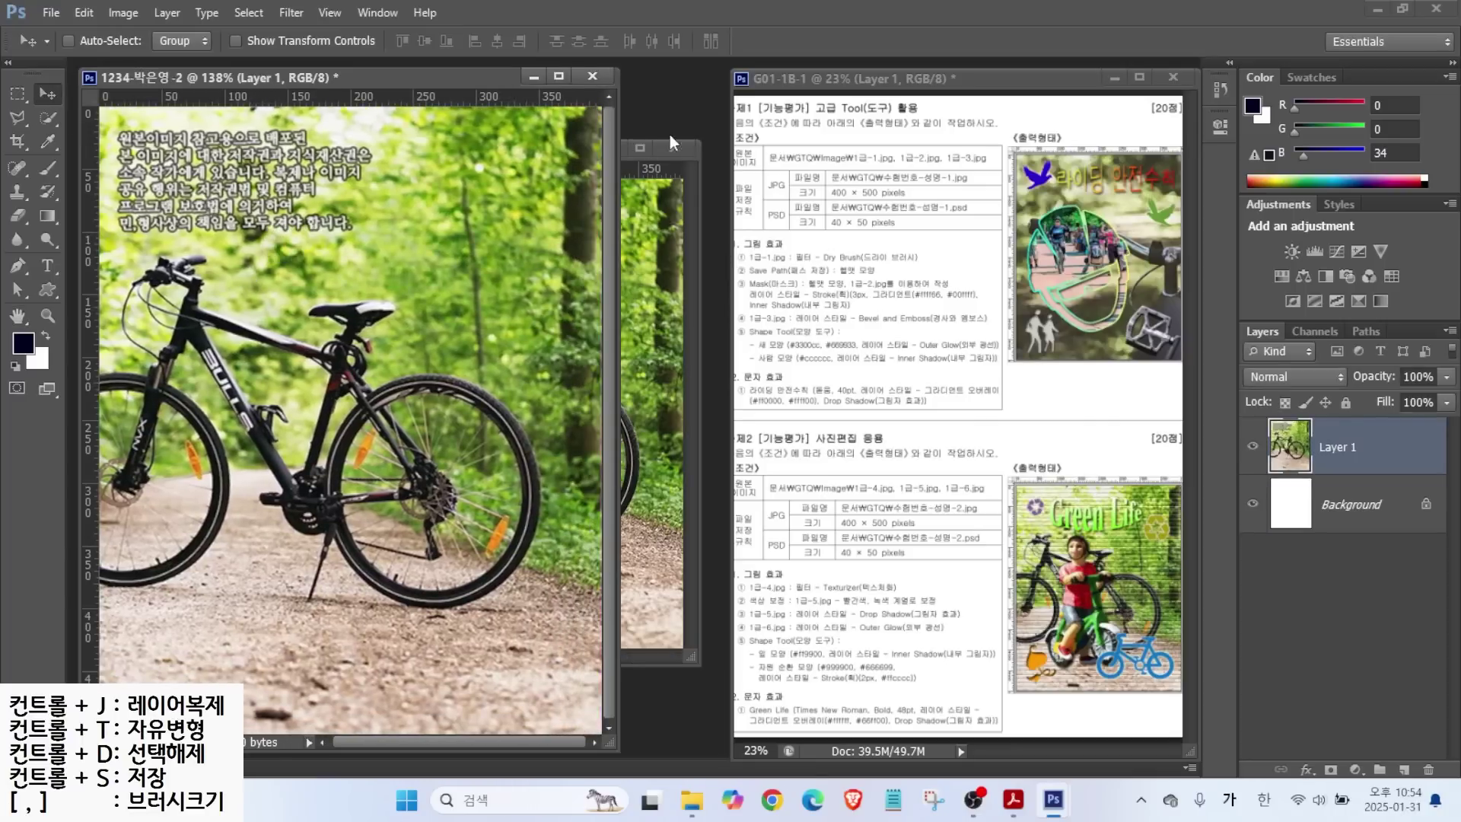
{"action": "left_click", "coordinate": [668, 144]}
Close the source photo without saving and rename Layer 1 to 1-4.
{"action": "left_click", "coordinate": [784, 295]}
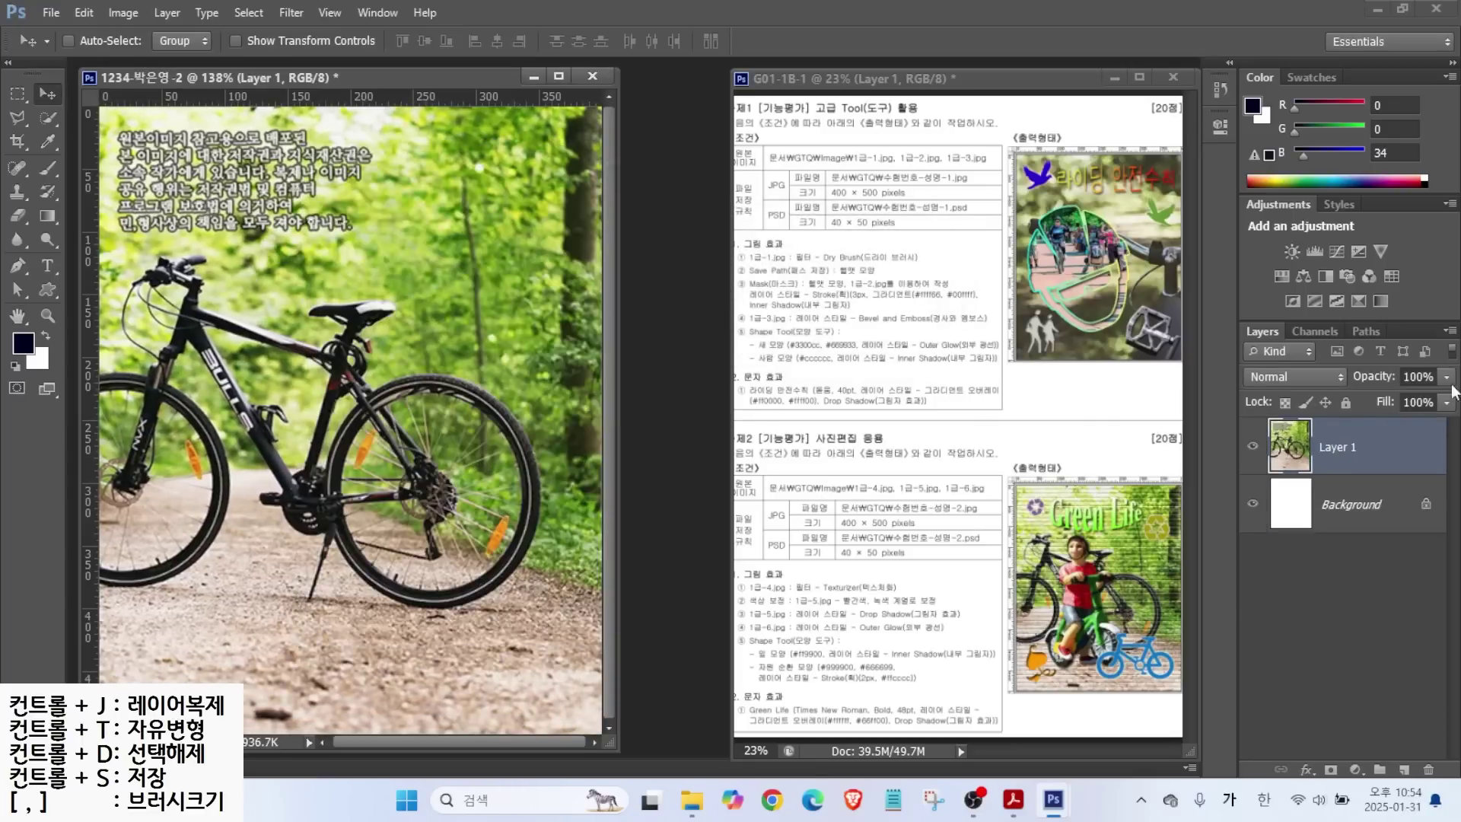
{"action": "double_click", "coordinate": [1339, 449]}
{"action": "type", "text": "1-4"}
{"action": "key", "text": "Return"}
{"action": "left_click", "coordinate": [820, 607]}
Apply the Texturizer filter with the Brick texture to the bike layer.
{"action": "left_click", "coordinate": [291, 13]}
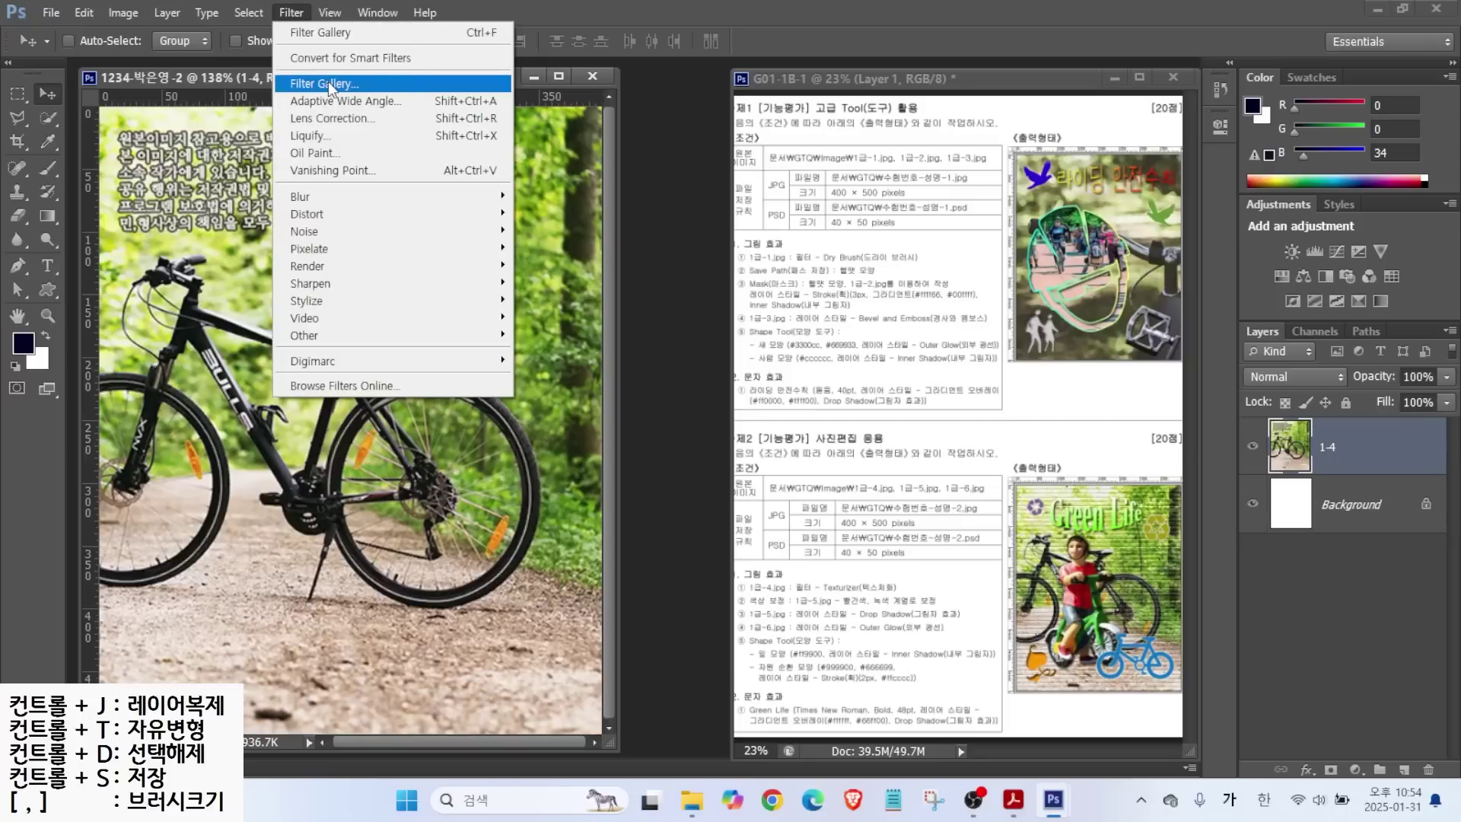
{"action": "left_click", "coordinate": [316, 34]}
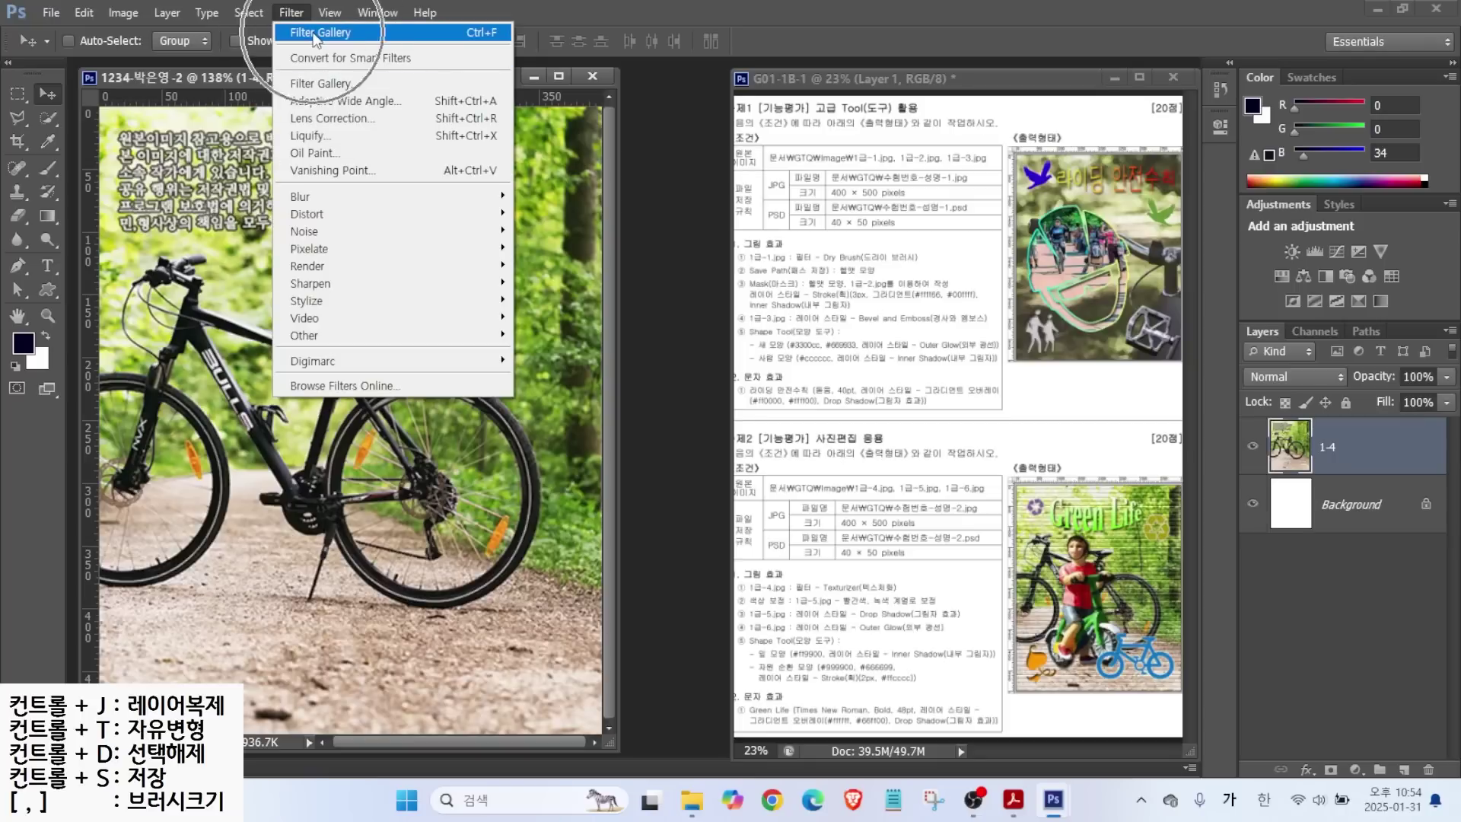
{"action": "left_click", "coordinate": [323, 86]}
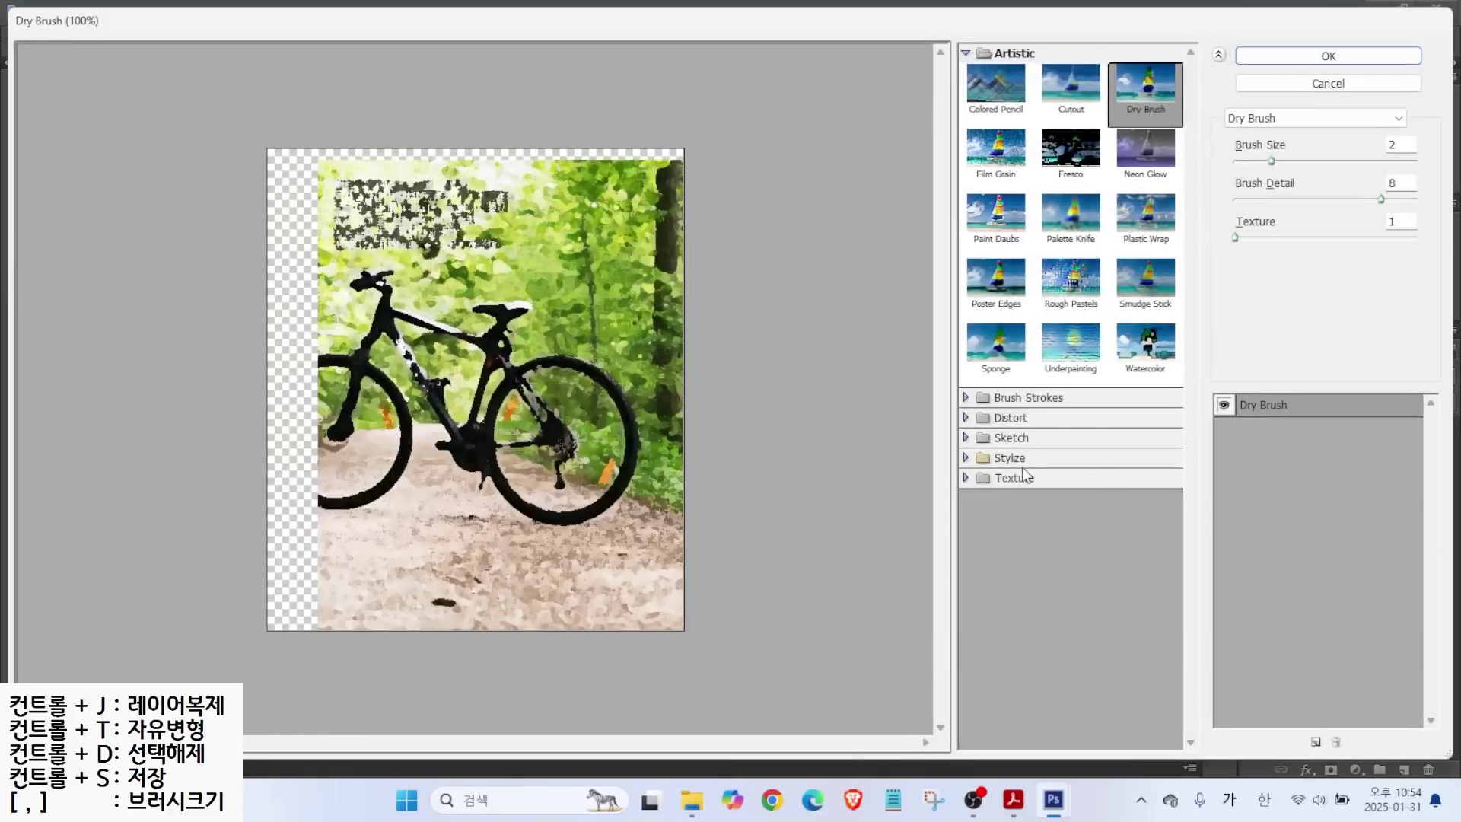
{"action": "left_click", "coordinate": [1018, 478]}
{"action": "left_click", "coordinate": [1134, 570]}
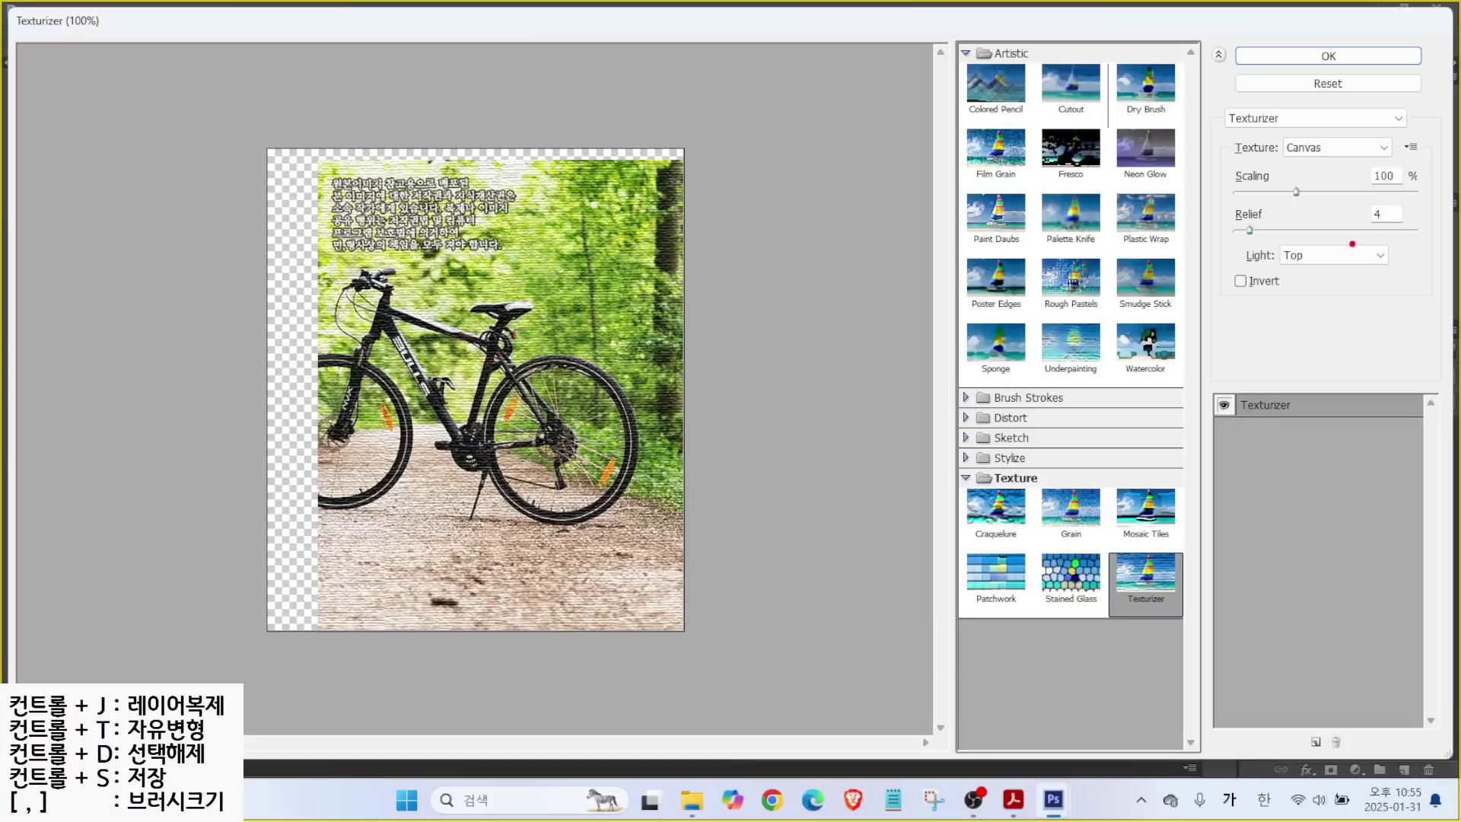
{"action": "mouse_move", "coordinate": [1254, 135]}
{"action": "left_mouse_down"}
{"action": "mouse_move", "coordinate": [1395, 172]}
{"action": "mouse_move", "coordinate": [1413, 240]}
{"action": "left_mouse_up"}
{"action": "key", "text": "Escape"}
{"action": "left_click", "coordinate": [1319, 153]}
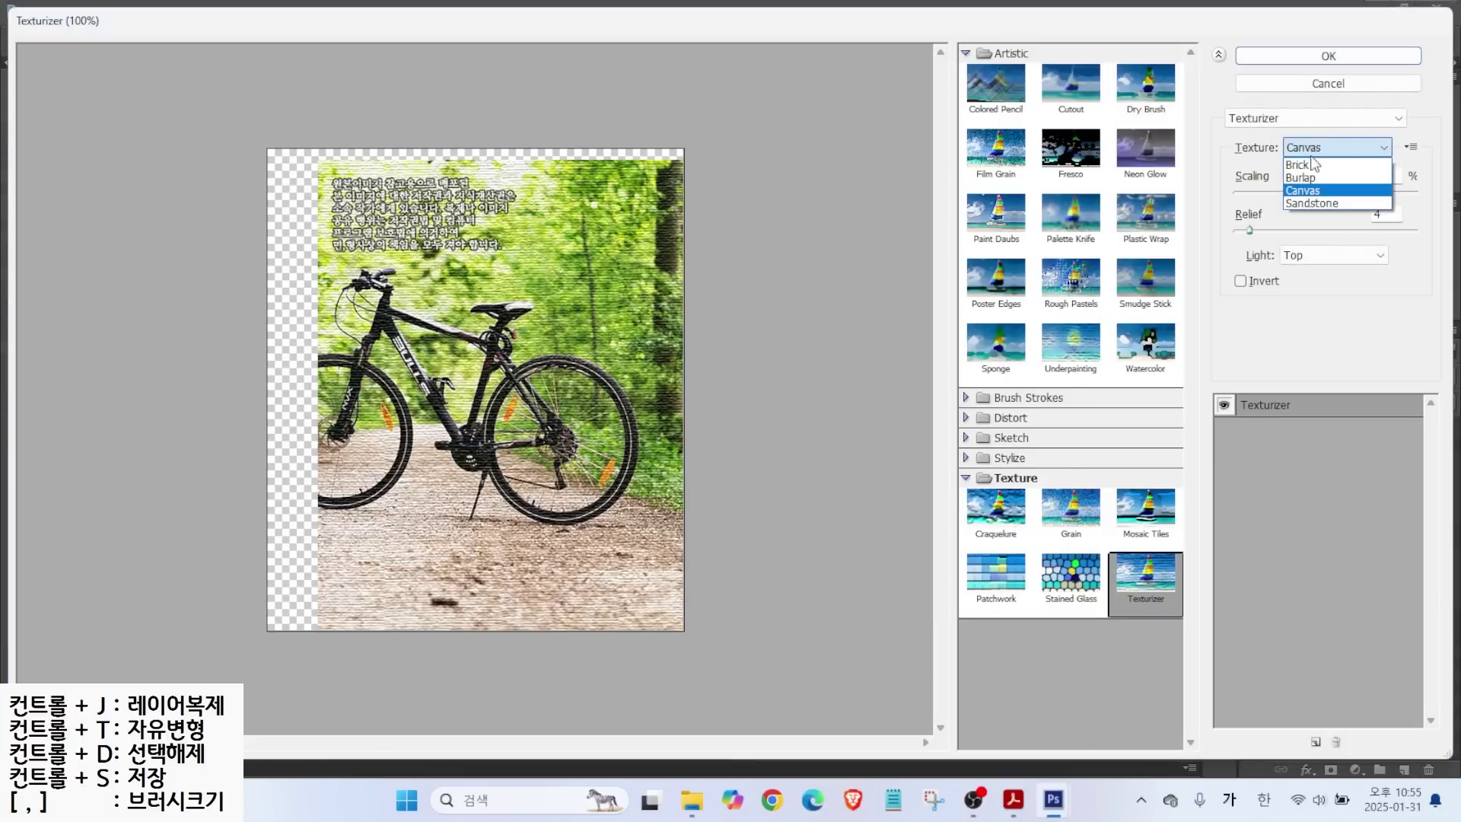
{"action": "left_click", "coordinate": [1315, 166]}
{"action": "key", "text": "ctrl"}
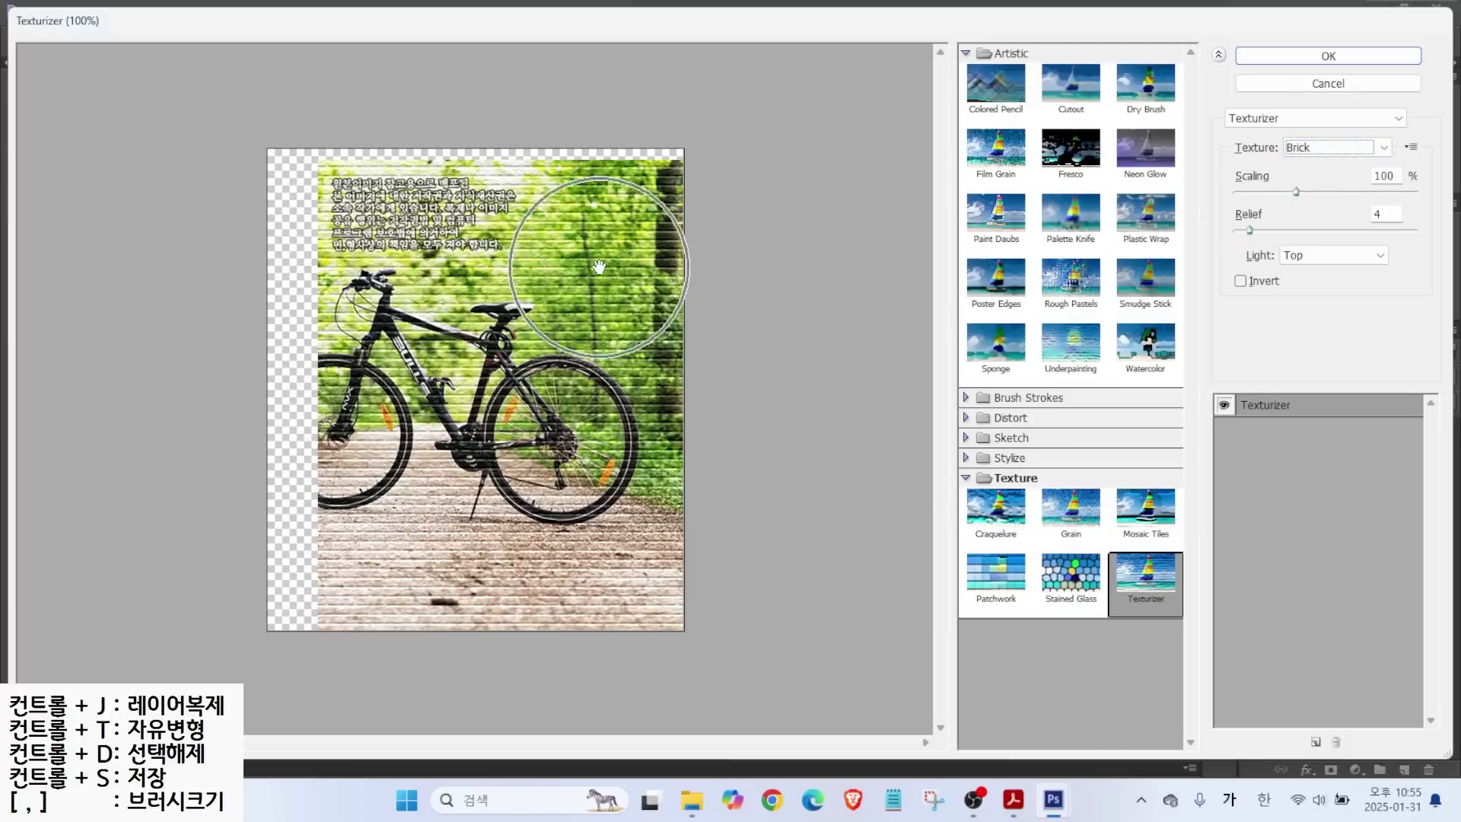
{"action": "left_click", "coordinate": [1314, 56]}
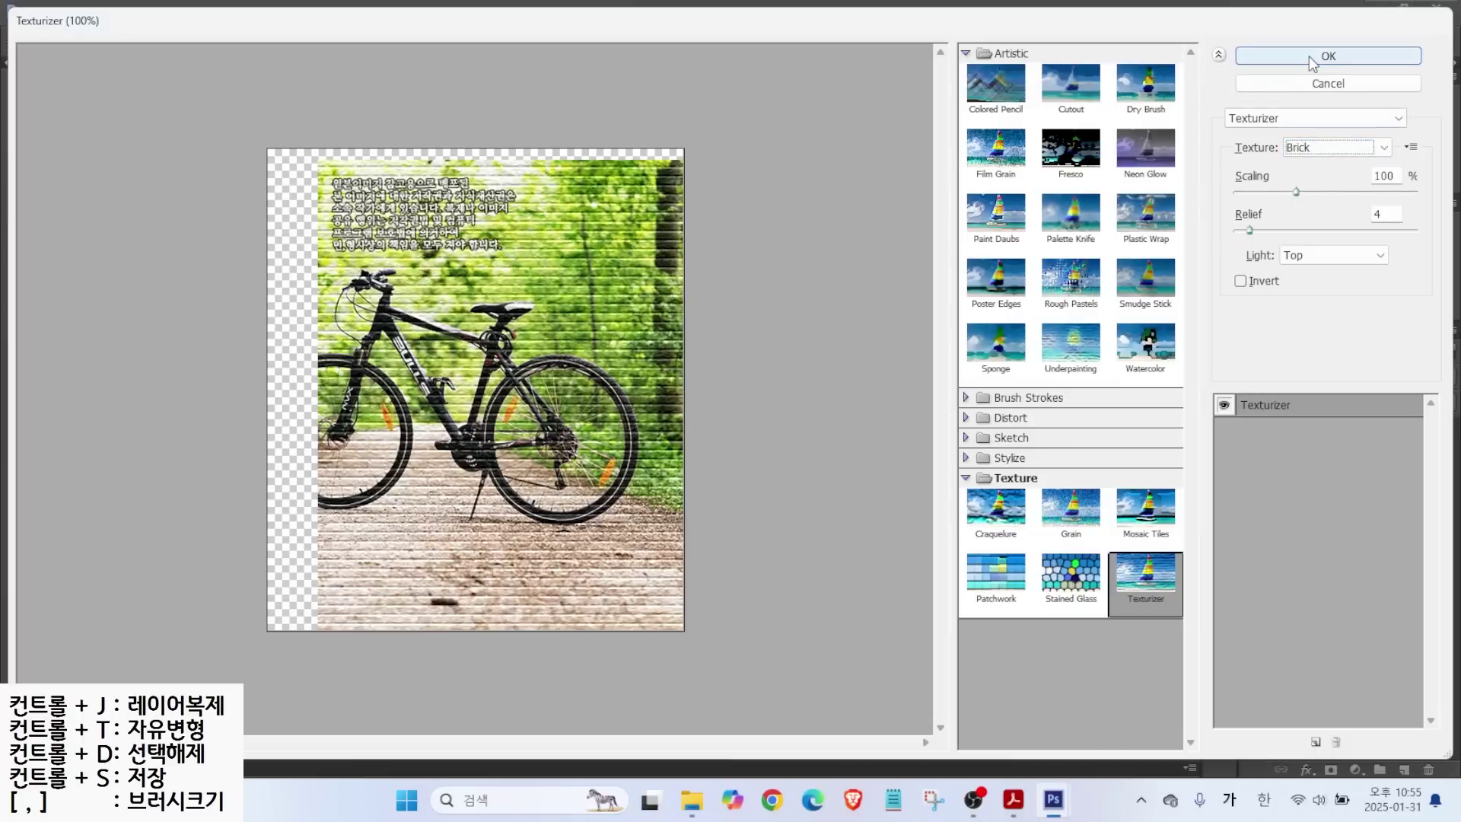
{"action": "key", "text": "ctrl"}
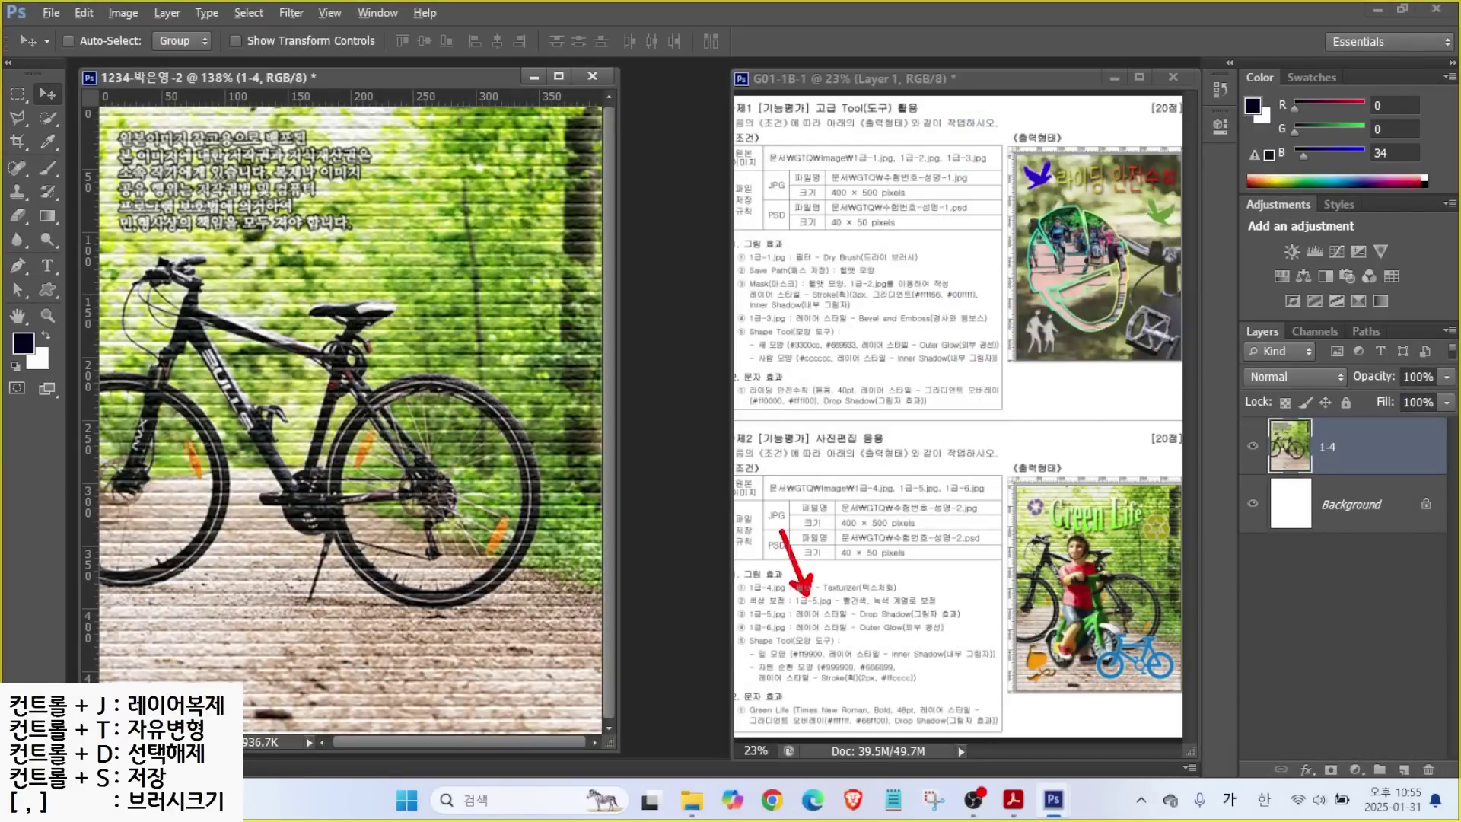
Open 1급-5.jpg and place its window over the composite.
{"action": "key", "text": "ctrl+o"}
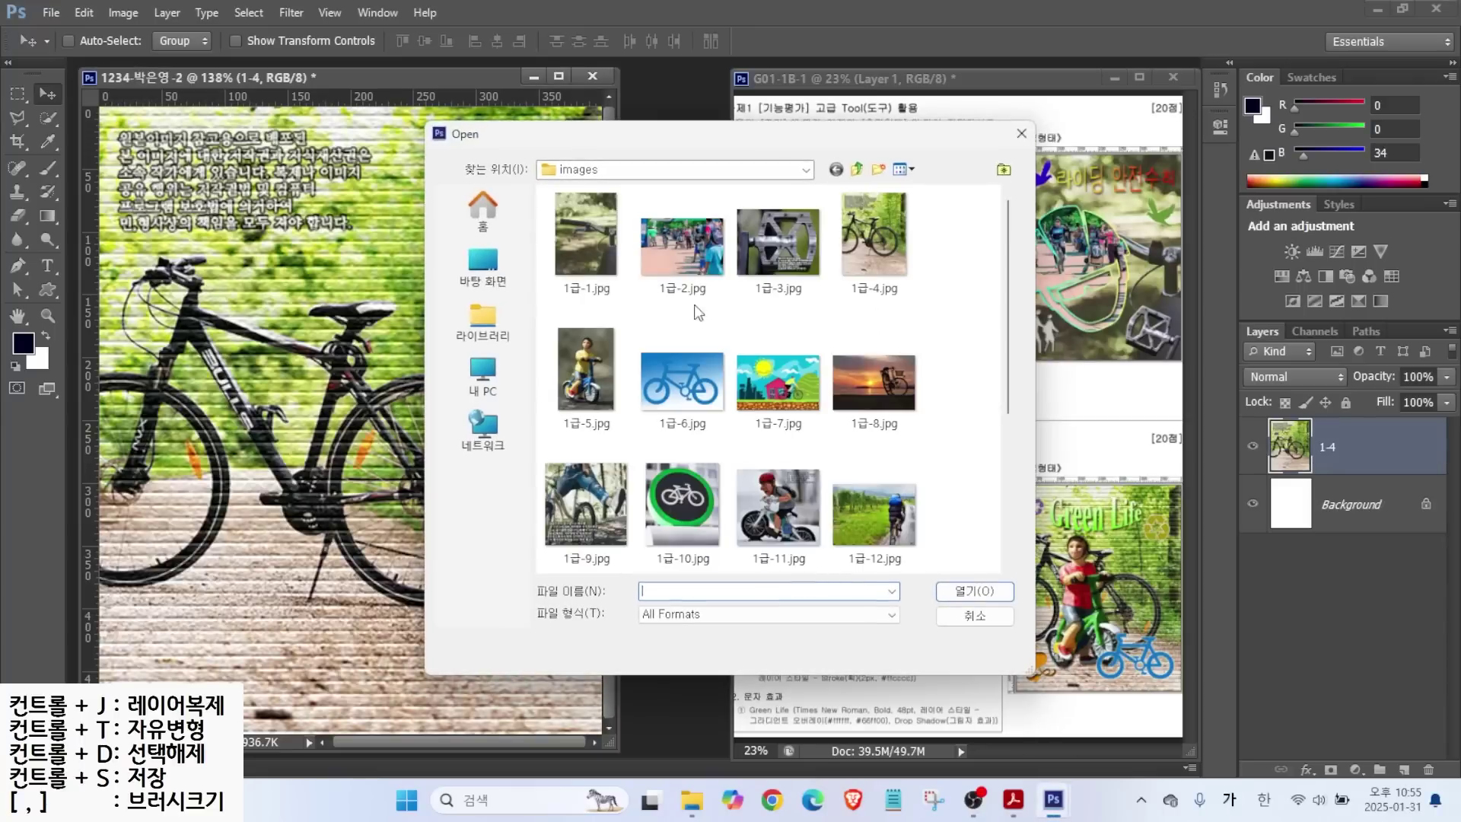
{"action": "left_click", "coordinate": [586, 369]}
{"action": "left_click", "coordinate": [967, 596]}
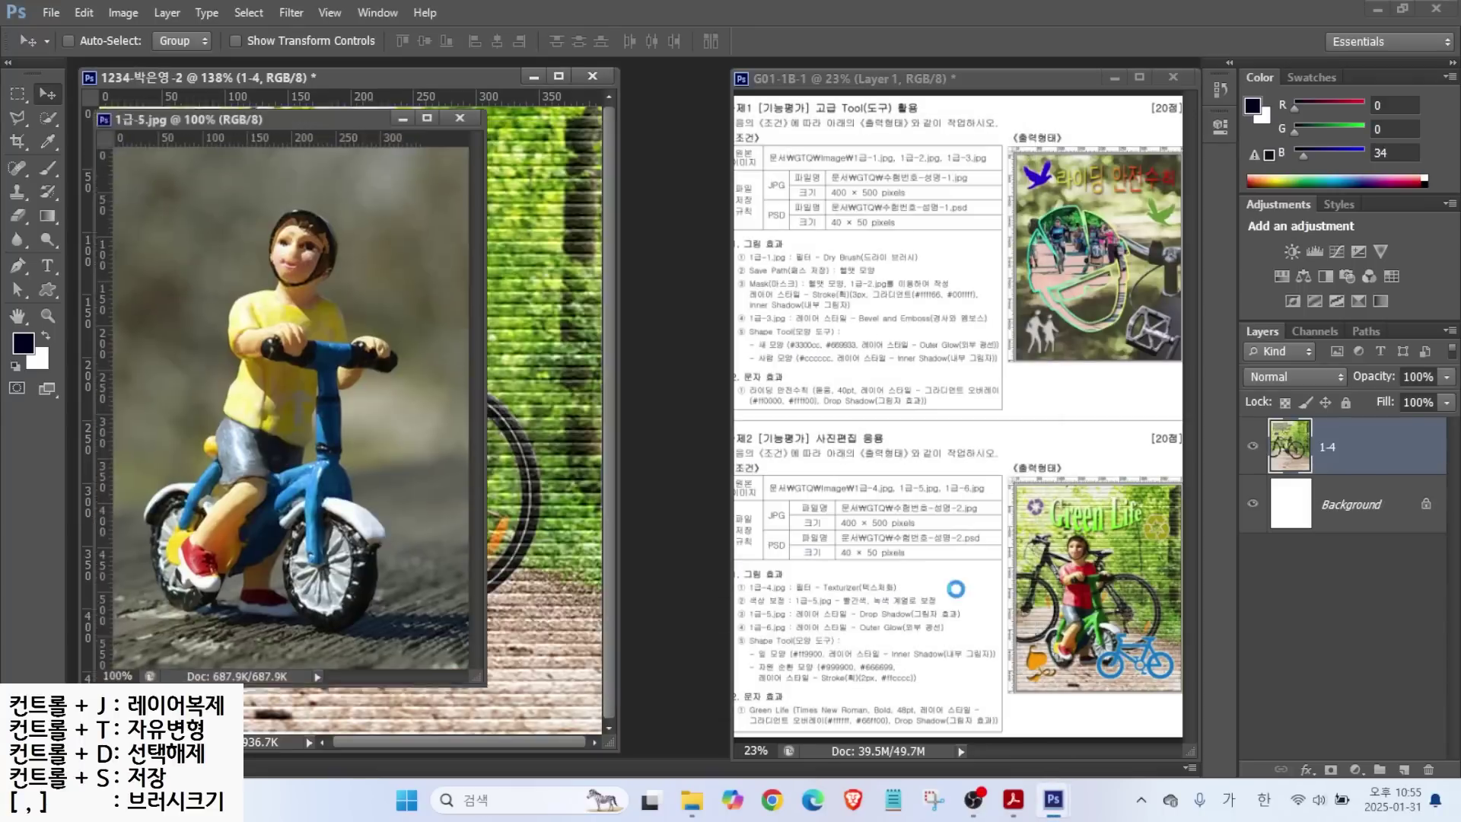
{"action": "mouse_move", "coordinate": [271, 115]}
{"action": "left_mouse_down"}
{"action": "mouse_move", "coordinate": [546, 160]}
{"action": "mouse_move", "coordinate": [578, 139]}
{"action": "left_mouse_up"}
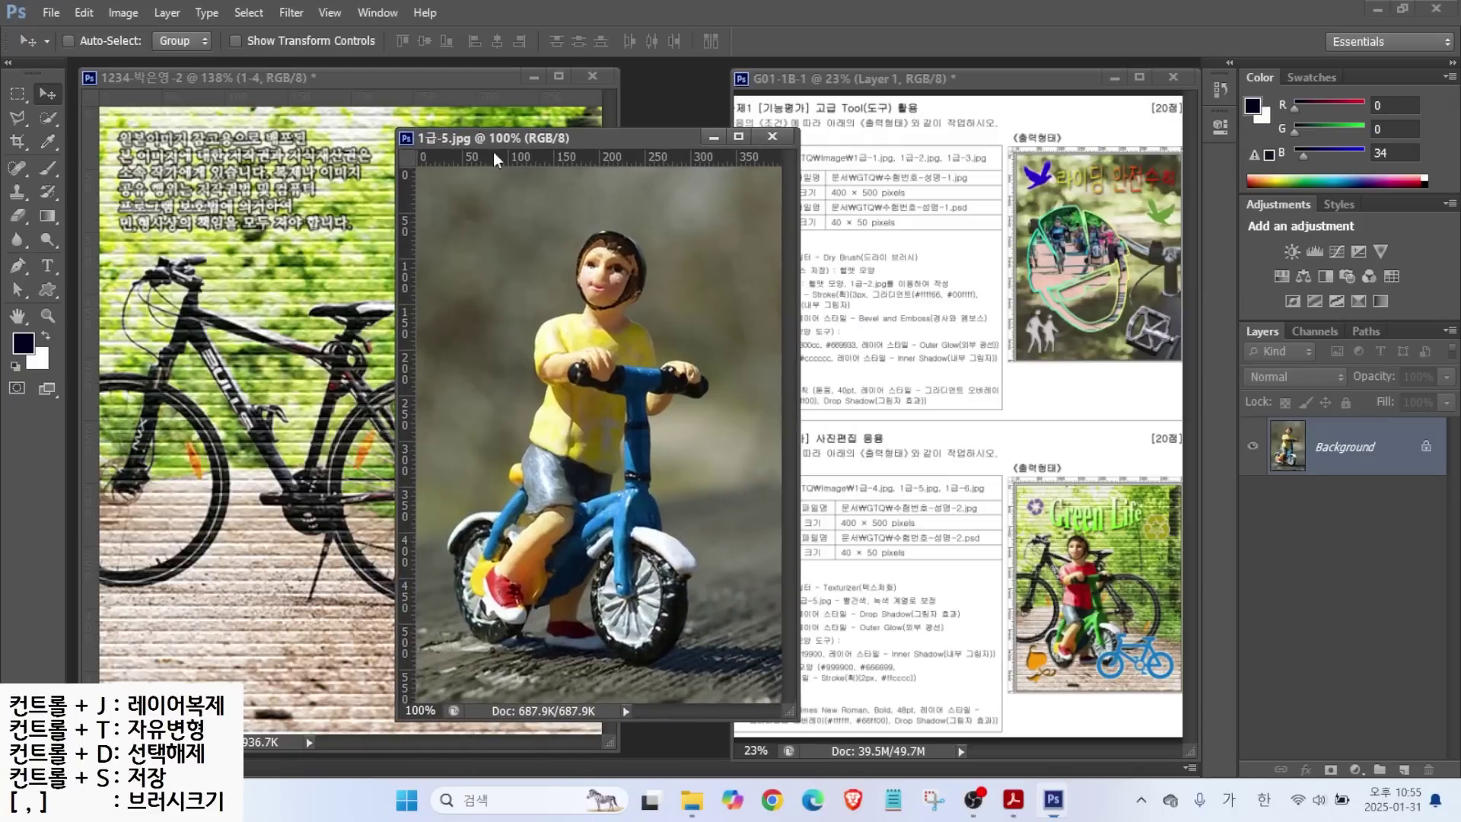
Quick-select the boy's head, helmet and bicycle, enlarging the brush with ].
{"action": "left_click", "coordinate": [50, 119]}
{"action": "mouse_move", "coordinate": [609, 258]}
{"action": "left_mouse_down"}
{"action": "mouse_move", "coordinate": [613, 396]}
{"action": "mouse_move", "coordinate": [632, 405]}
{"action": "mouse_move", "coordinate": [621, 354]}
{"action": "mouse_move", "coordinate": [696, 385]}
{"action": "left_mouse_up"}
{"action": "key", "text": "alt"}
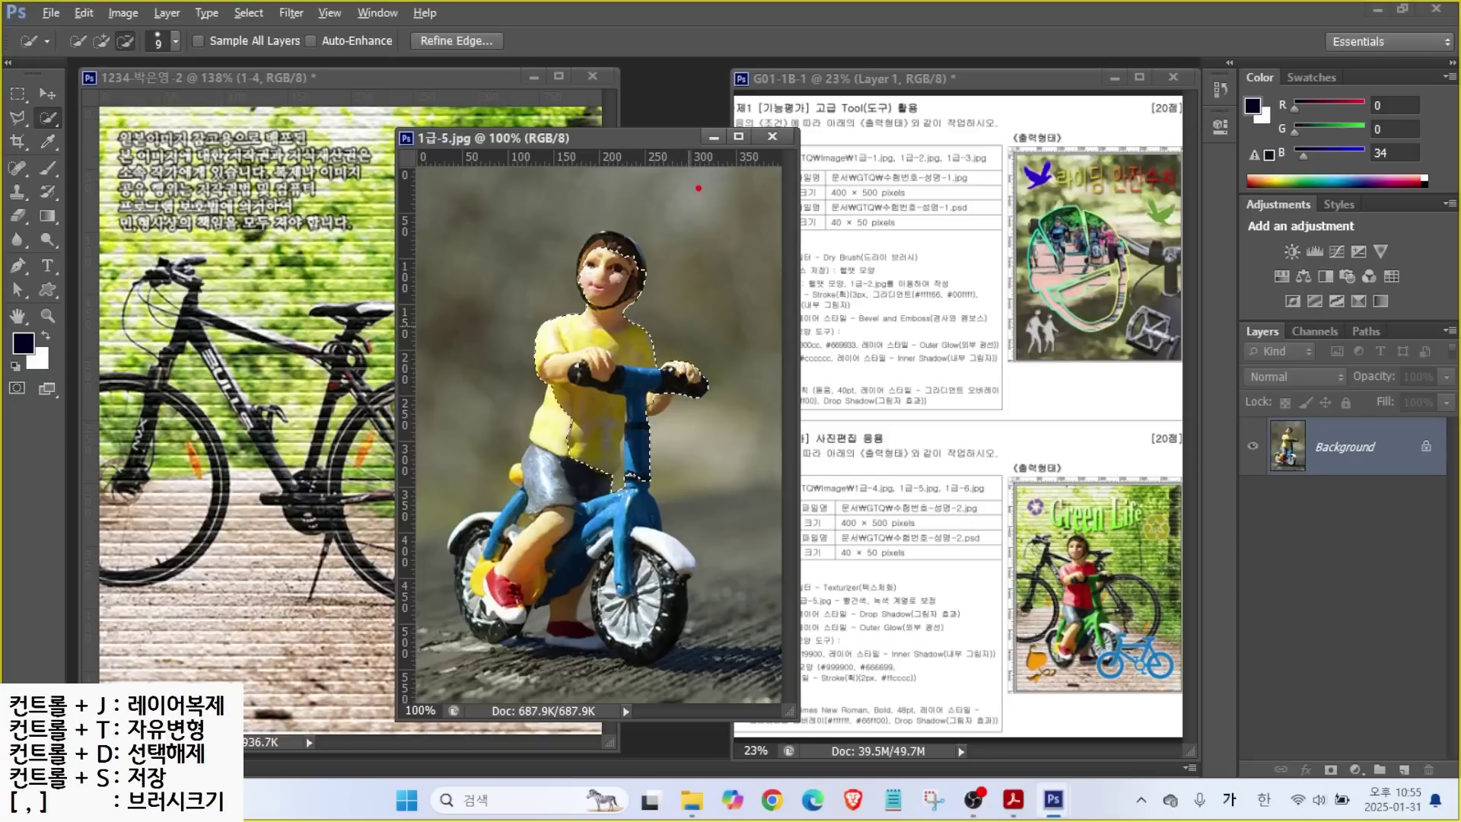
{"action": "mouse_move", "coordinate": [671, 210]}
{"action": "left_mouse_down"}
{"action": "mouse_move", "coordinate": [678, 248]}
{"action": "mouse_move", "coordinate": [710, 250]}
{"action": "left_mouse_up"}
{"action": "mouse_move", "coordinate": [757, 172]}
{"action": "left_mouse_down"}
{"action": "mouse_move", "coordinate": [735, 287]}
{"action": "mouse_move", "coordinate": [827, 217]}
{"action": "mouse_move", "coordinate": [793, 246]}
{"action": "left_mouse_up"}
{"action": "left_click", "coordinate": [770, 253]}
{"action": "key", "text": "Escape"}
{"action": "key", "text": "bracketright"}
{"action": "key", "text": "bracketright"}
{"action": "key", "text": "bracketright"}
{"action": "key", "text": "bracketright"}
{"action": "mouse_move", "coordinate": [611, 251]}
{"action": "left_mouse_down"}
{"action": "mouse_move", "coordinate": [621, 585]}
{"action": "mouse_move", "coordinate": [645, 624]}
{"action": "mouse_move", "coordinate": [609, 647]}
{"action": "mouse_move", "coordinate": [487, 578]}
{"action": "mouse_move", "coordinate": [657, 540]}
{"action": "mouse_move", "coordinate": [677, 563]}
{"action": "mouse_move", "coordinate": [608, 647]}
{"action": "mouse_move", "coordinate": [533, 650]}
{"action": "mouse_move", "coordinate": [571, 597]}
{"action": "left_mouse_up"}
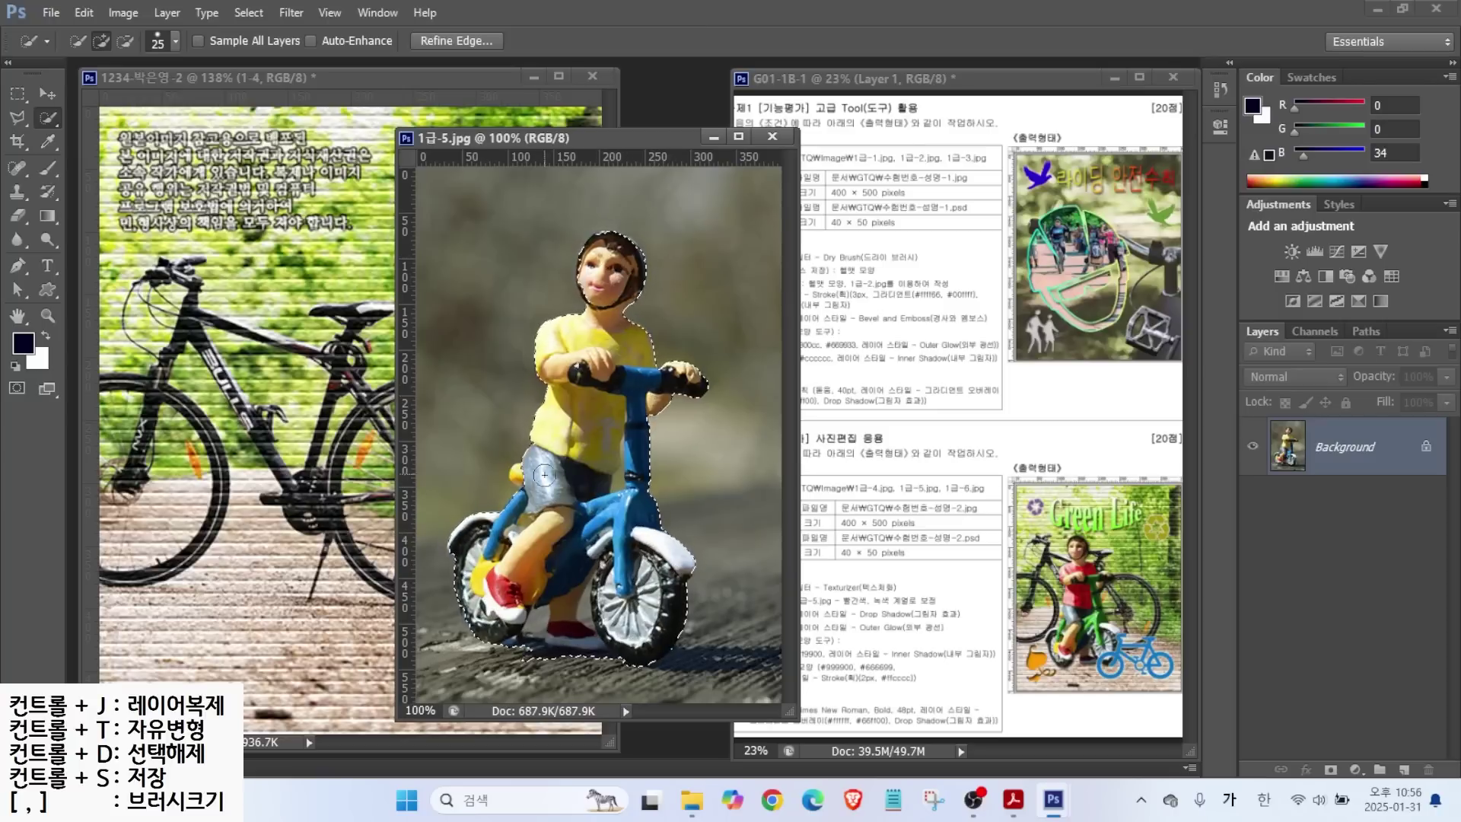
Subtract the ground under the wheels with Quick Selection and Lasso, then drag the boy into the composite.
{"action": "left_click", "coordinate": [126, 40]}
{"action": "key", "text": "bracketleft"}
{"action": "key", "text": "bracketleft"}
{"action": "key", "text": "bracketleft"}
{"action": "key", "text": "bracketleft"}
{"action": "key", "text": "bracketleft"}
{"action": "key", "text": "bracketleft"}
{"action": "key", "text": "bracketleft"}
{"action": "key", "text": "bracketleft"}
{"action": "key", "text": "bracketleft"}
{"action": "mouse_move", "coordinate": [533, 616]}
{"action": "left_mouse_down"}
{"action": "mouse_move", "coordinate": [526, 664]}
{"action": "mouse_move", "coordinate": [582, 601]}
{"action": "mouse_move", "coordinate": [588, 658]}
{"action": "left_mouse_up"}
{"action": "key", "text": "l"}
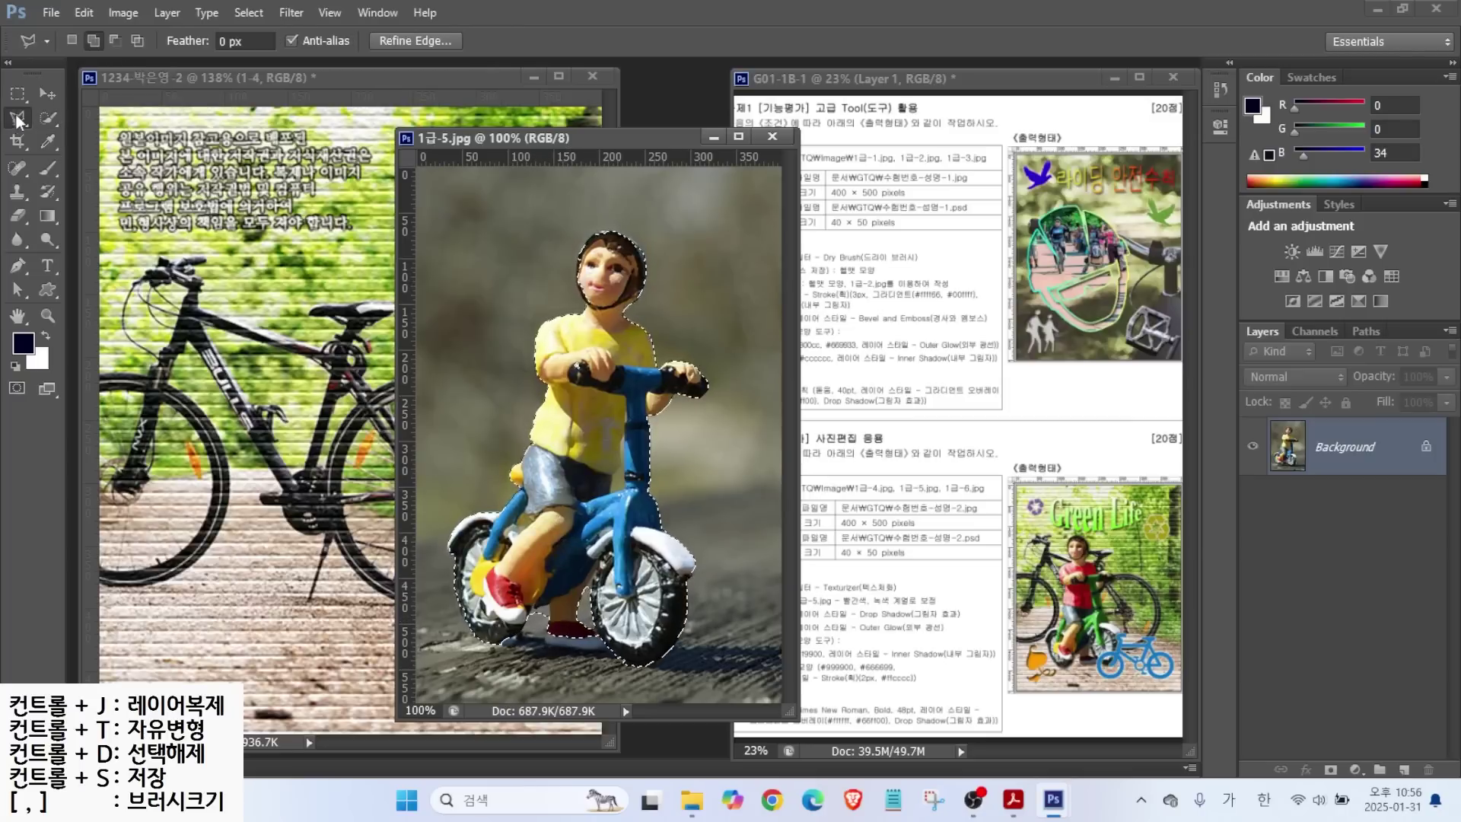
{"action": "mouse_move", "coordinate": [516, 628]}
{"action": "left_mouse_down"}
{"action": "mouse_move", "coordinate": [567, 609]}
{"action": "mouse_move", "coordinate": [536, 601]}
{"action": "mouse_move", "coordinate": [525, 647]}
{"action": "mouse_move", "coordinate": [506, 656]}
{"action": "mouse_move", "coordinate": [586, 601]}
{"action": "mouse_move", "coordinate": [555, 645]}
{"action": "mouse_move", "coordinate": [564, 662]}
{"action": "mouse_move", "coordinate": [624, 668]}
{"action": "mouse_move", "coordinate": [667, 650]}
{"action": "left_mouse_up"}
{"action": "key", "text": "alt"}
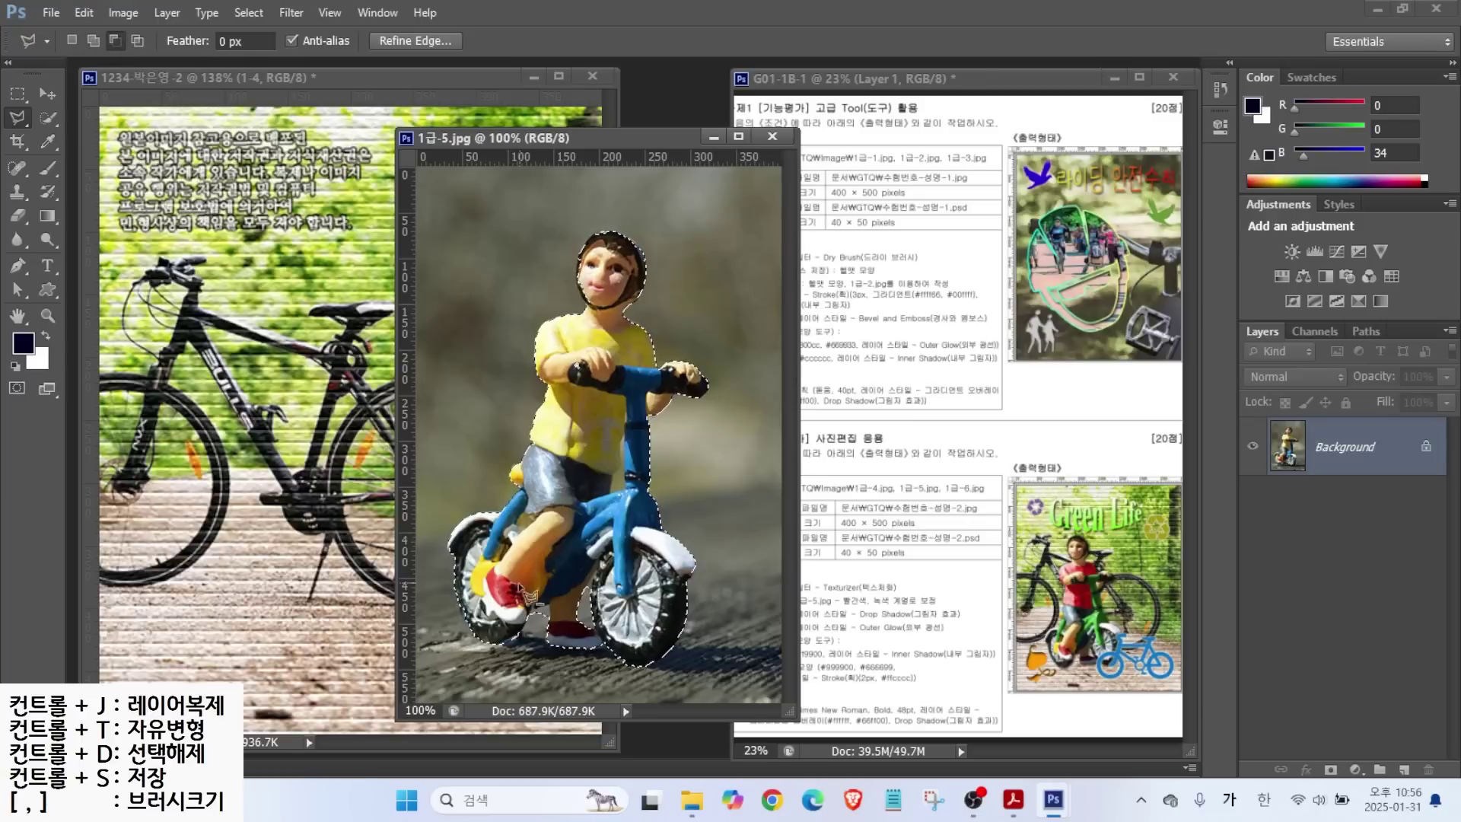
{"action": "mouse_move", "coordinate": [554, 617]}
{"action": "left_mouse_down"}
{"action": "mouse_move", "coordinate": [586, 639]}
{"action": "mouse_move", "coordinate": [552, 622]}
{"action": "left_mouse_up"}
{"action": "left_click", "coordinate": [47, 93]}
{"action": "left_click", "coordinate": [47, 117]}
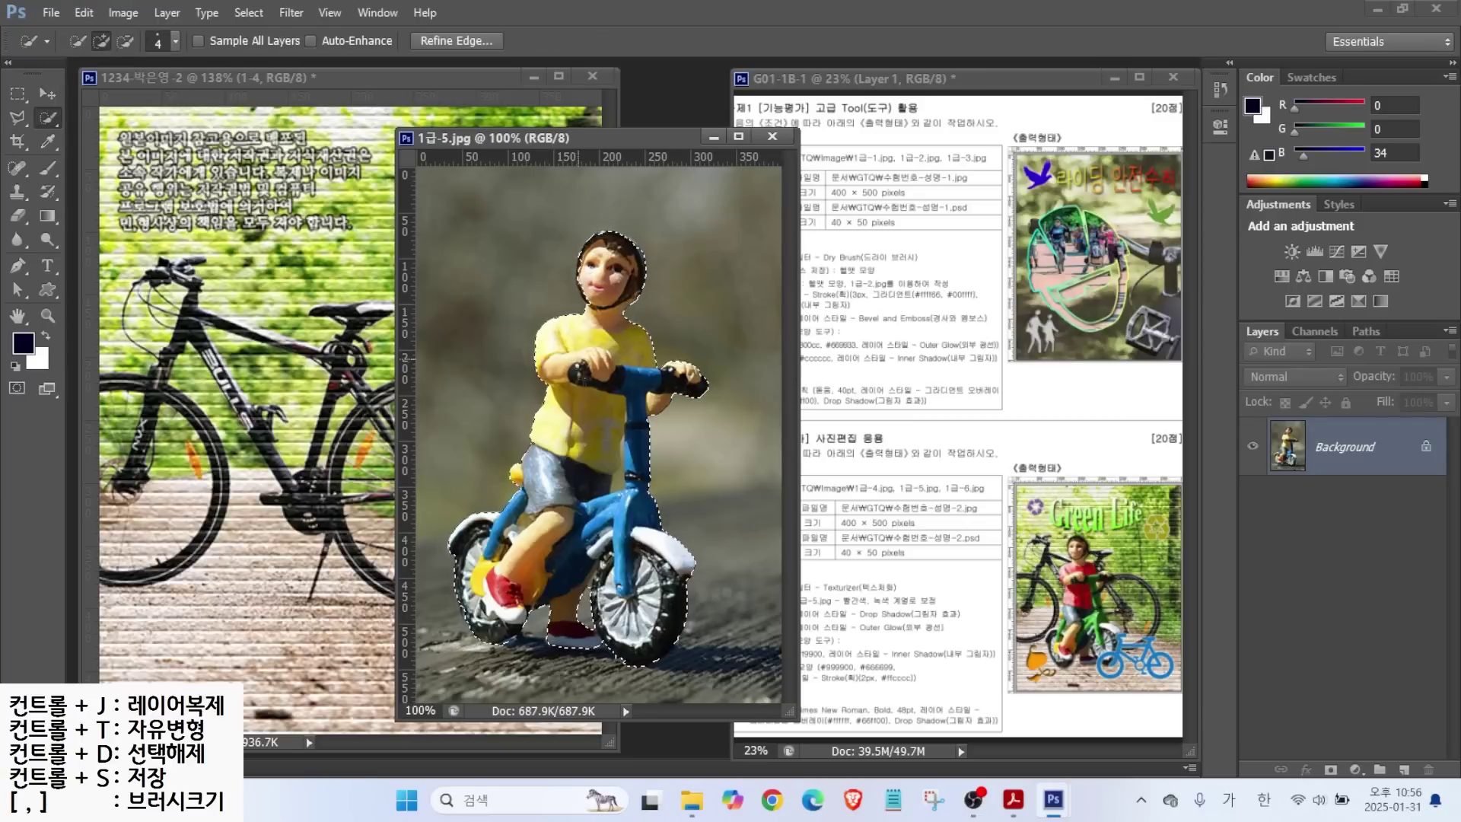
{"action": "key", "text": "v"}
{"action": "left_click_drag", "start_coordinate": [578, 456], "coordinate": [282, 456]}
Rename the boy layer 1-5, then scale it down and reposition it.
{"action": "double_click", "coordinate": [1329, 447]}
{"action": "type", "text": "1-5"}
{"action": "key", "text": "Return"}
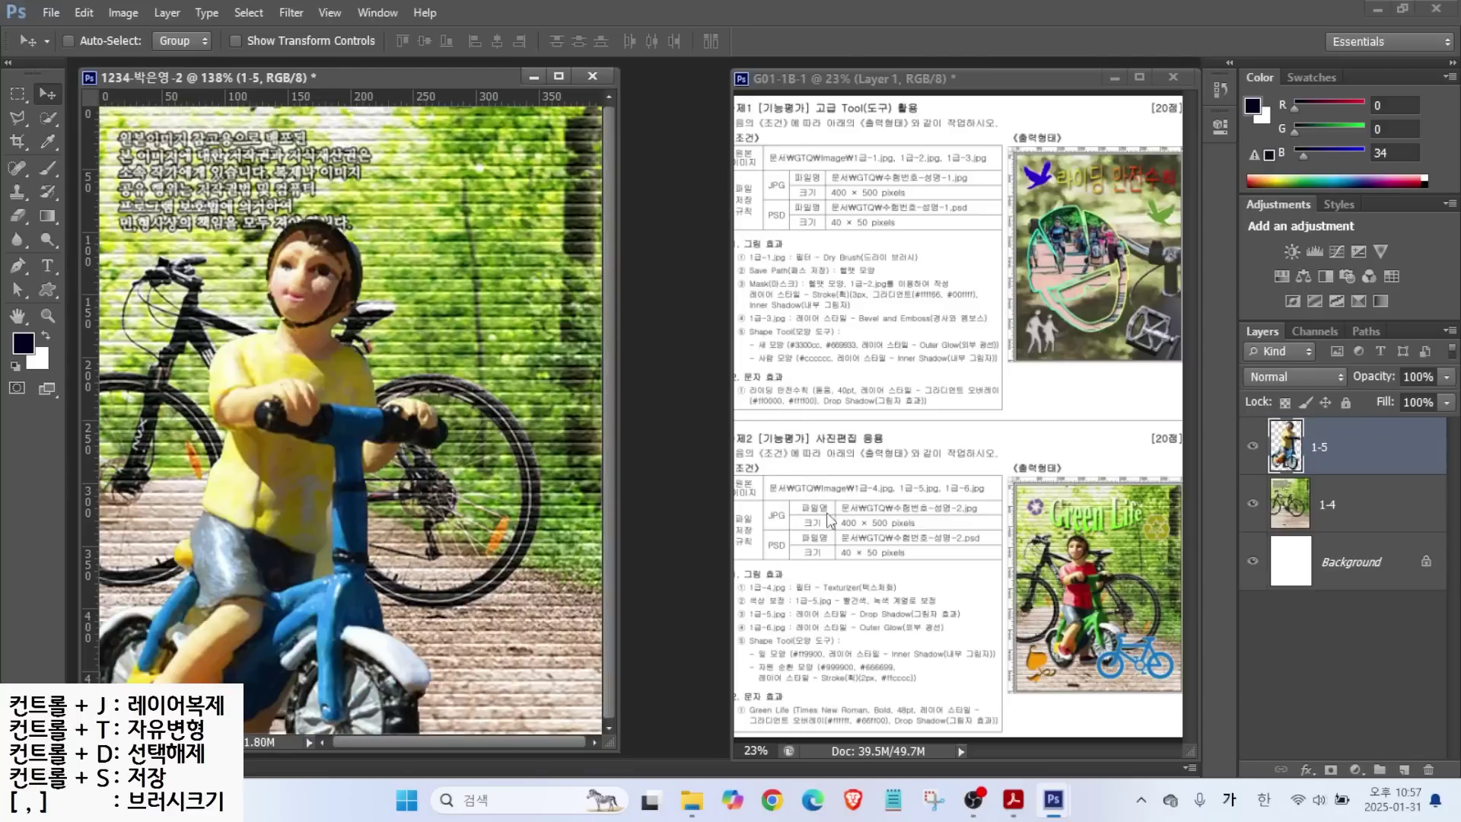
{"action": "key", "text": "ctrl+t"}
{"action": "left_click_drag", "start_coordinate": [448, 215], "coordinate": [343, 417]}
{"action": "left_click_drag", "start_coordinate": [259, 567], "coordinate": [329, 445]}
{"action": "left_click_drag", "start_coordinate": [416, 277], "coordinate": [440, 239]}
{"action": "key", "text": "Return"}
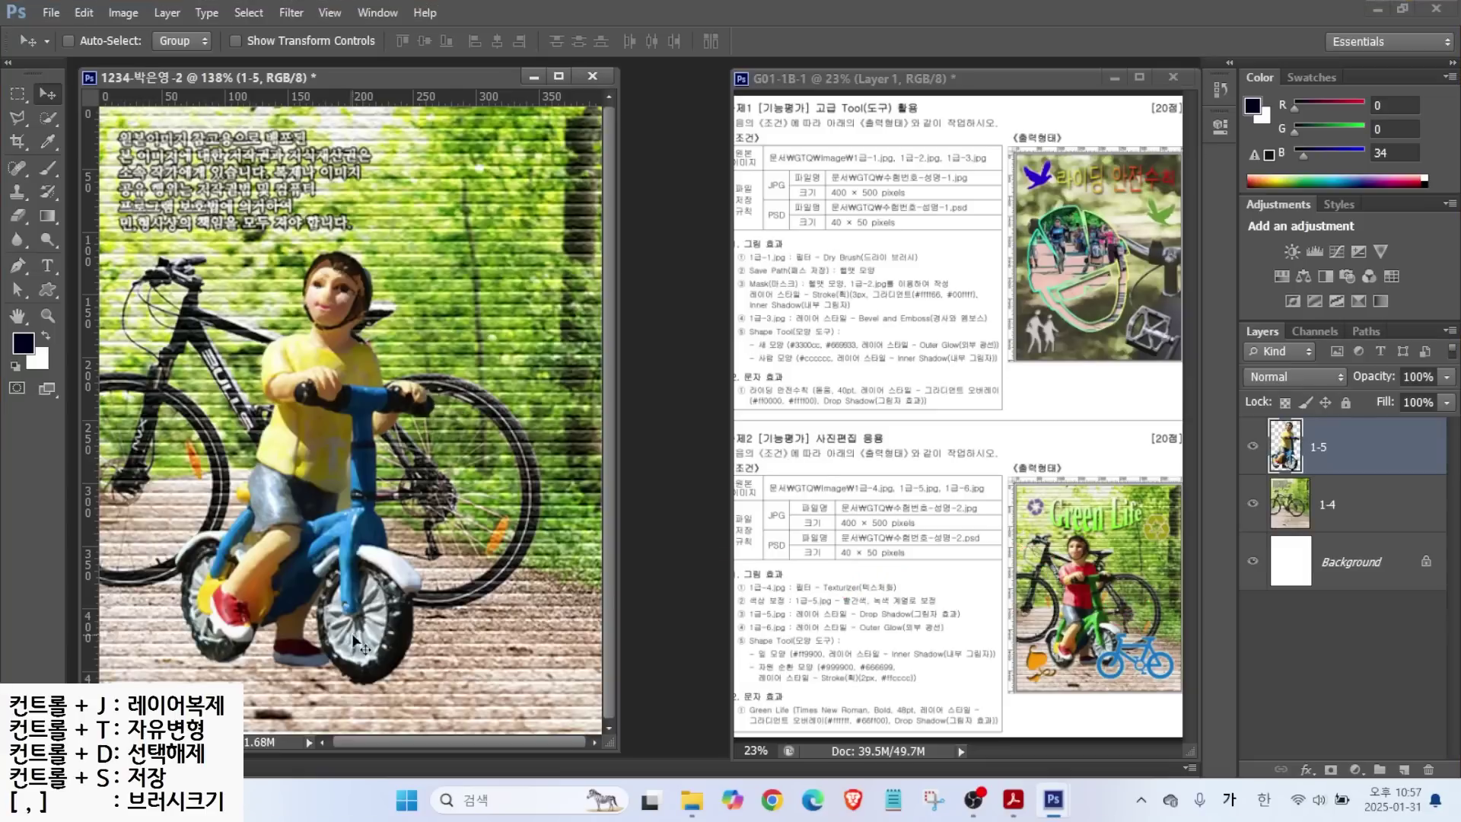
Rotate the boy about 12° counter-clockwise and shift it slightly left.
{"action": "key", "text": "ctrl+t"}
{"action": "left_click_drag", "start_coordinate": [455, 229], "coordinate": [422, 196]}
{"action": "left_click_drag", "start_coordinate": [309, 423], "coordinate": [282, 423]}
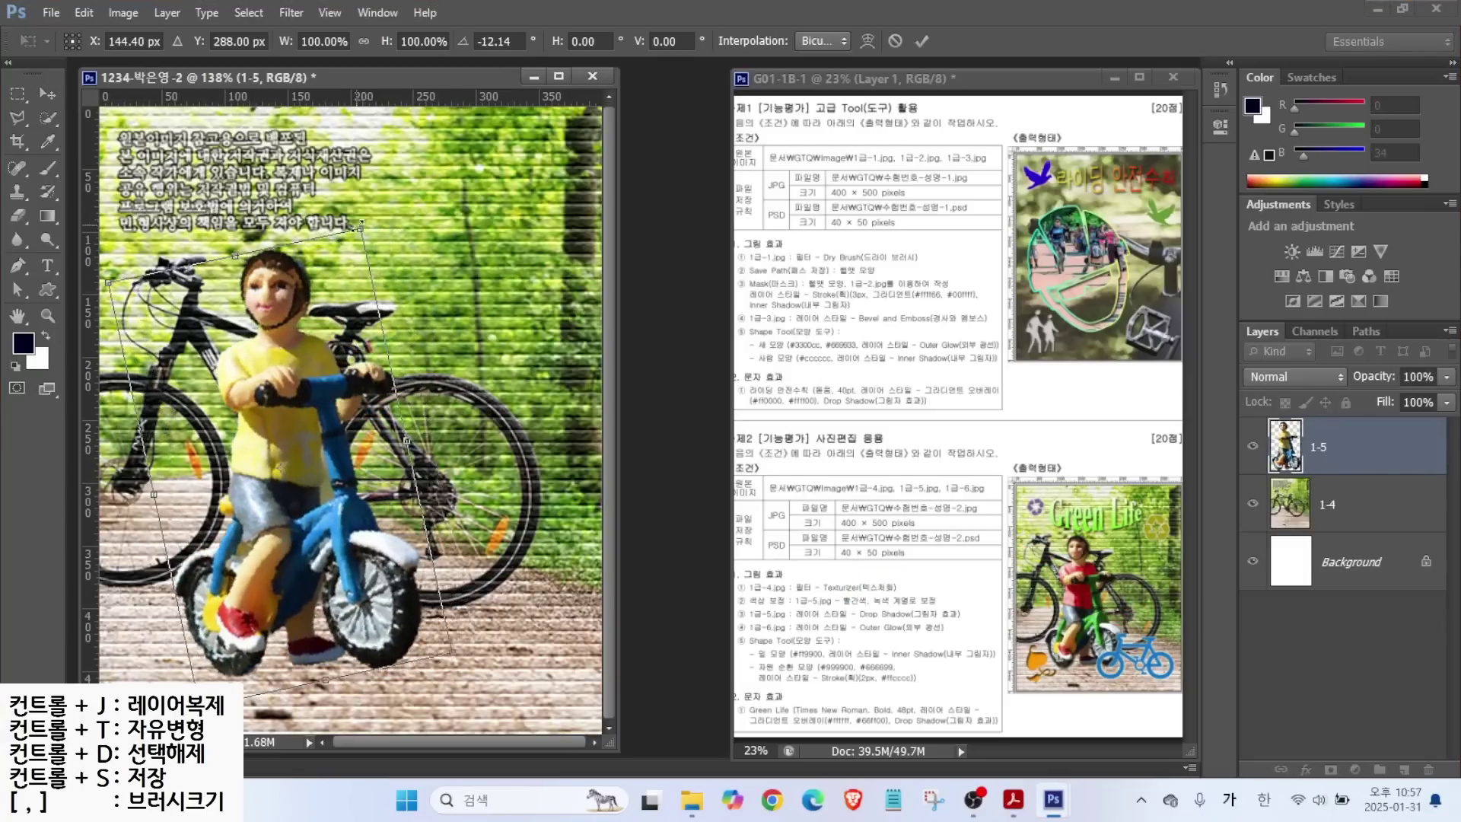
{"action": "left_click_drag", "start_coordinate": [362, 228], "coordinate": [373, 226]}
{"action": "key", "text": "Return"}
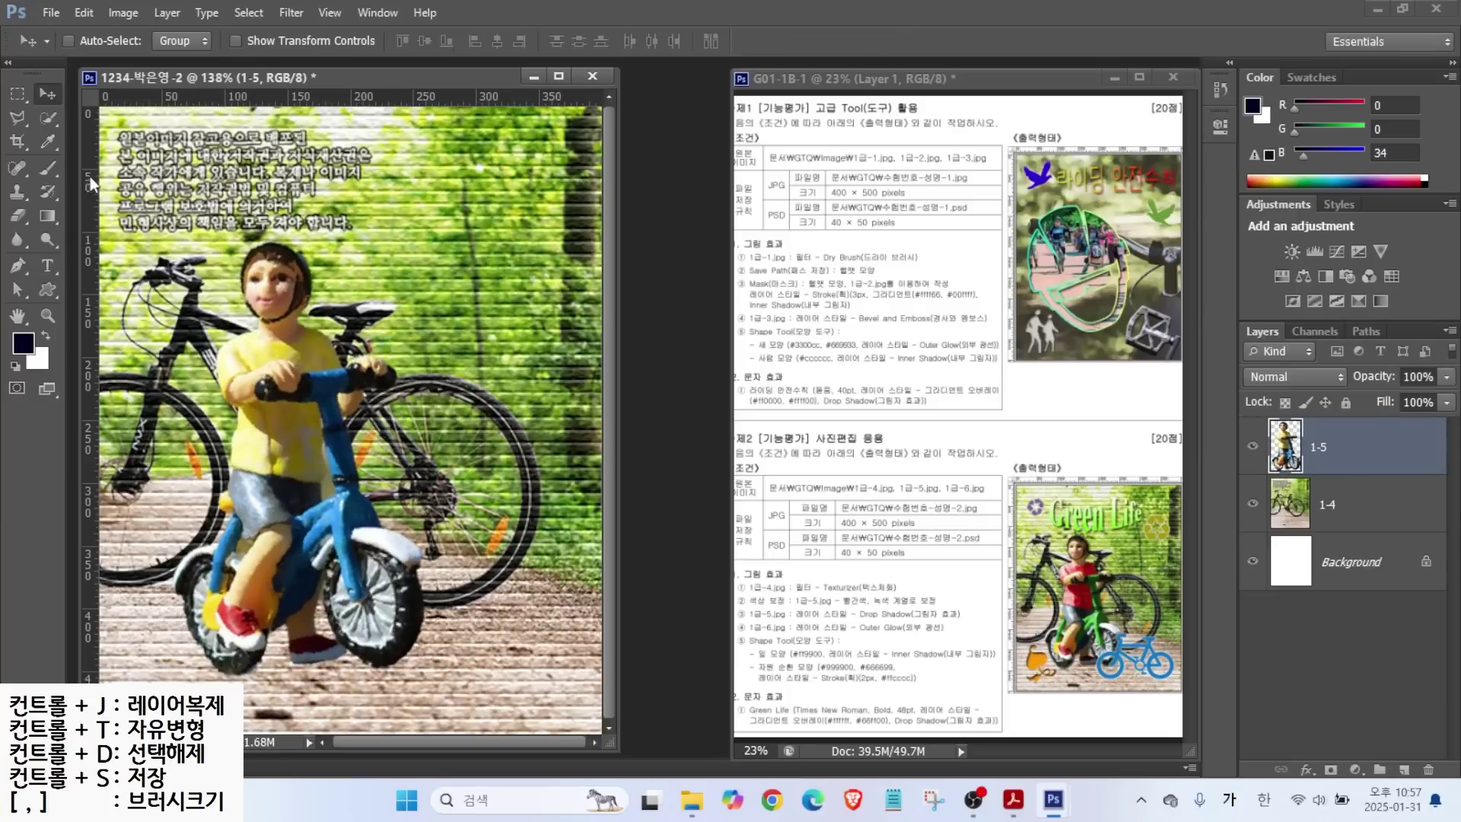
{"action": "left_click", "coordinate": [48, 117]}
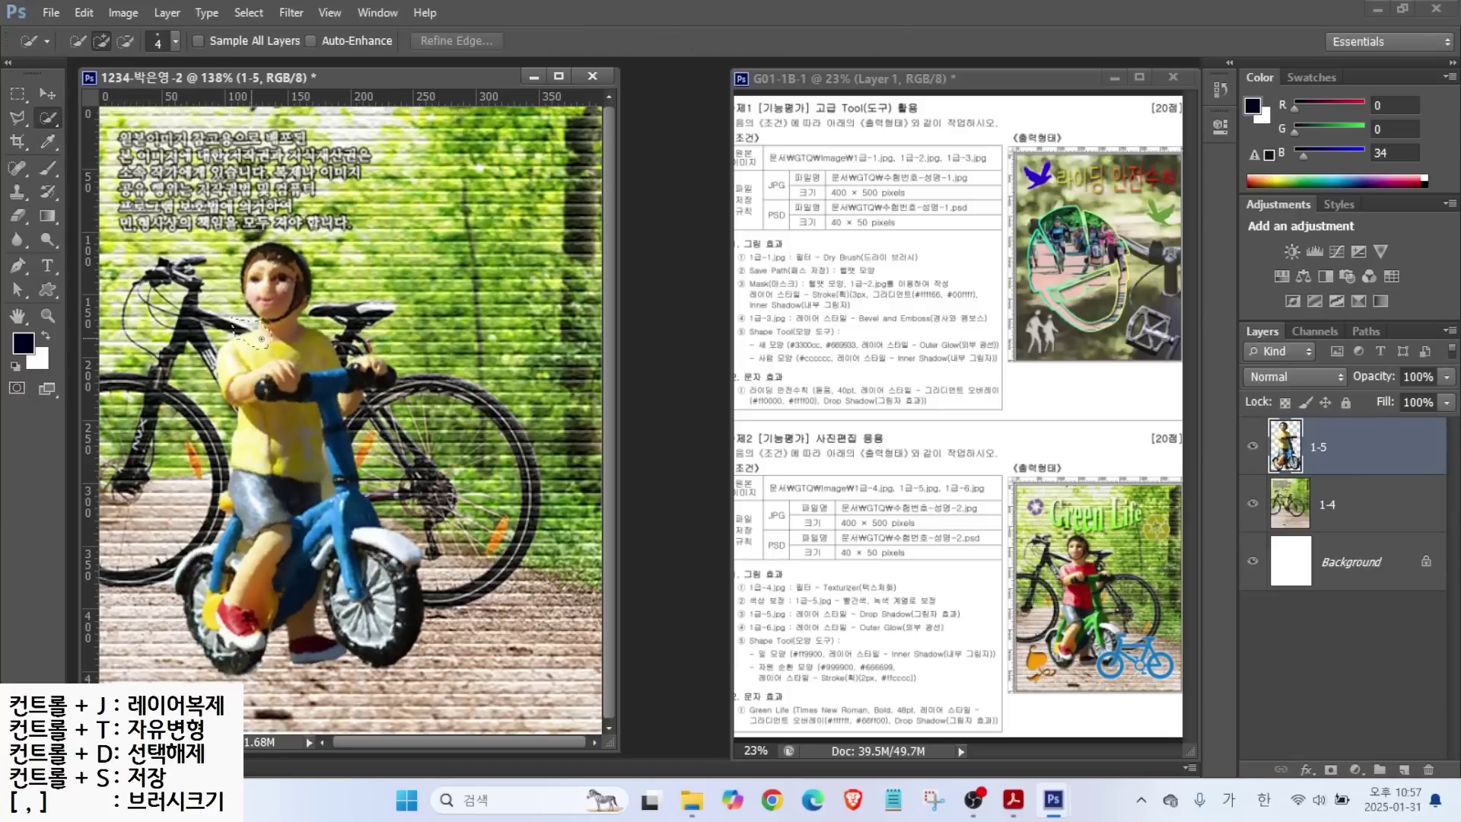
Select the boy's yellow shirt with Quick Selection.
{"action": "left_click_drag", "start_coordinate": [315, 347], "coordinate": [264, 348]}
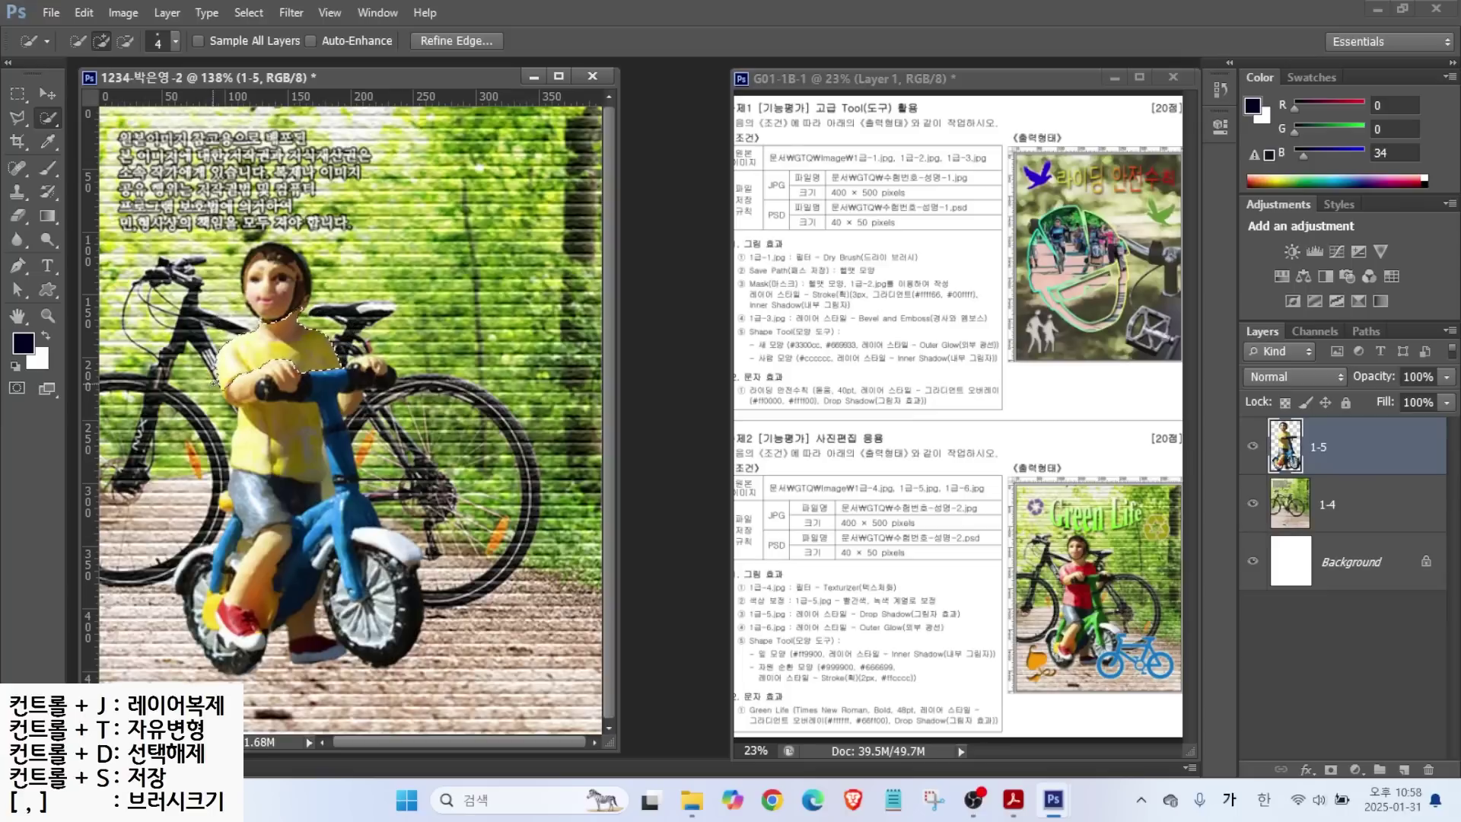
{"action": "key", "text": "alt"}
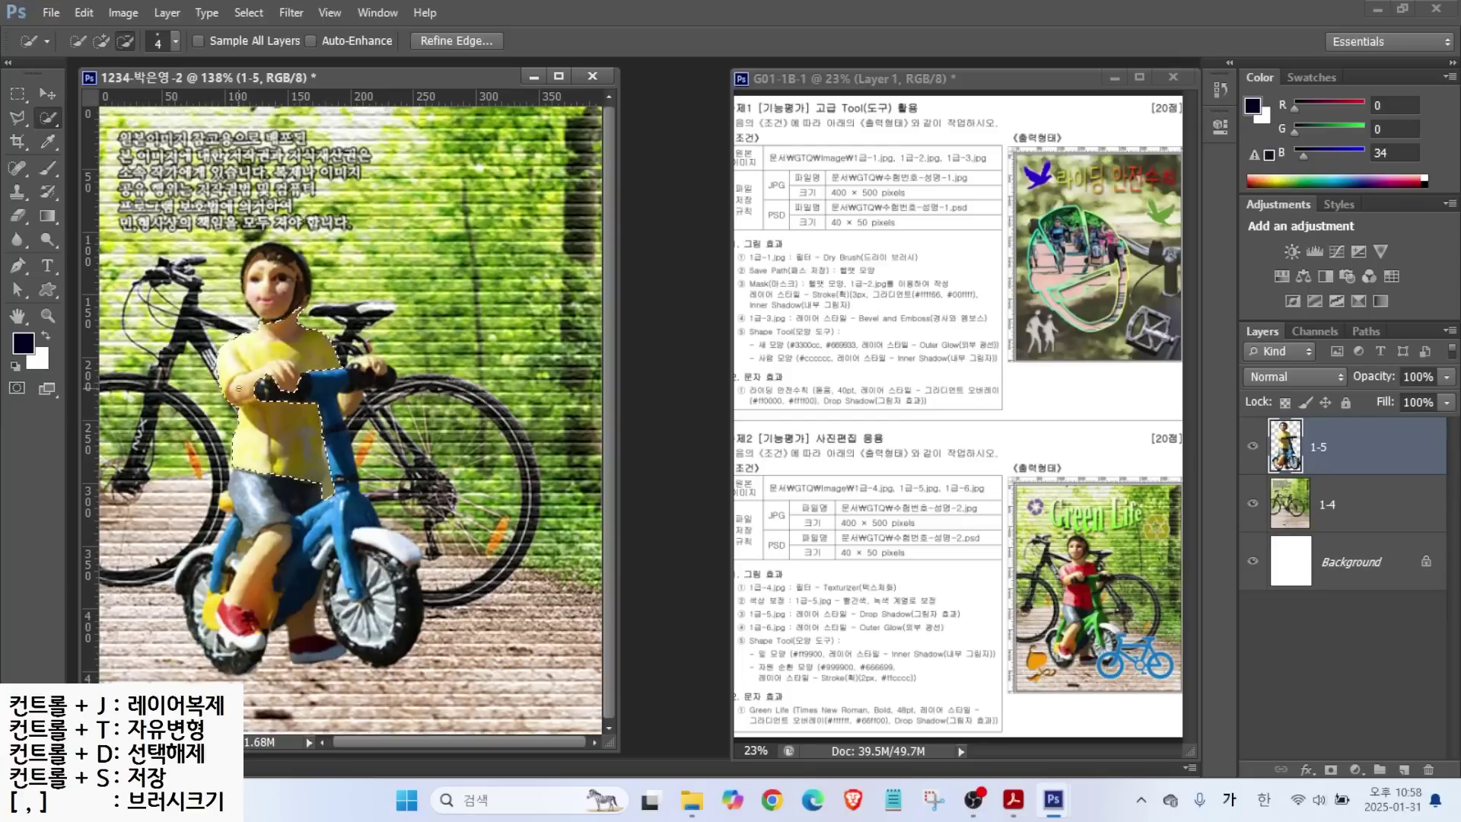
{"action": "key", "text": "l"}
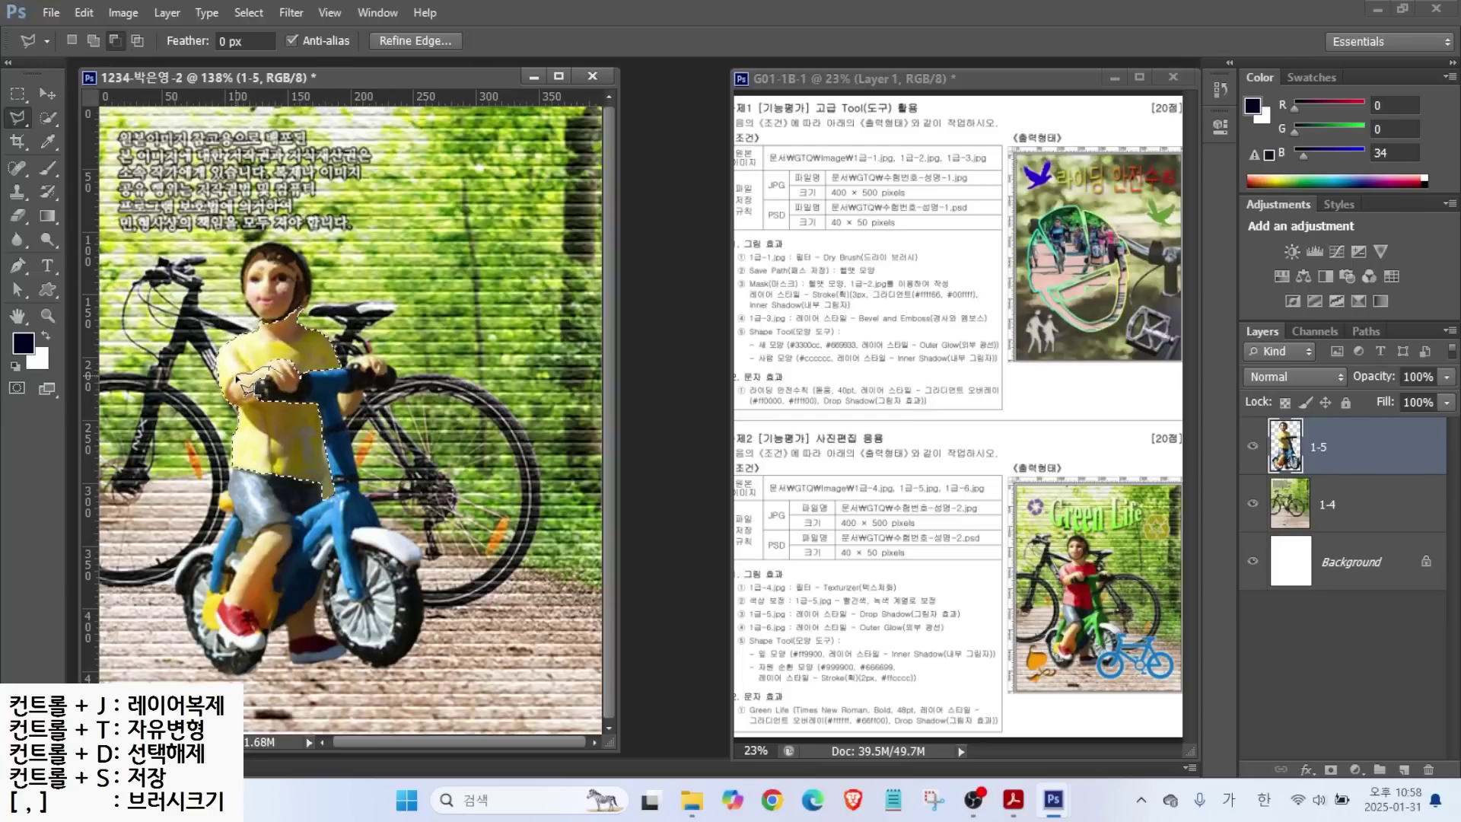
{"action": "key", "text": "w"}
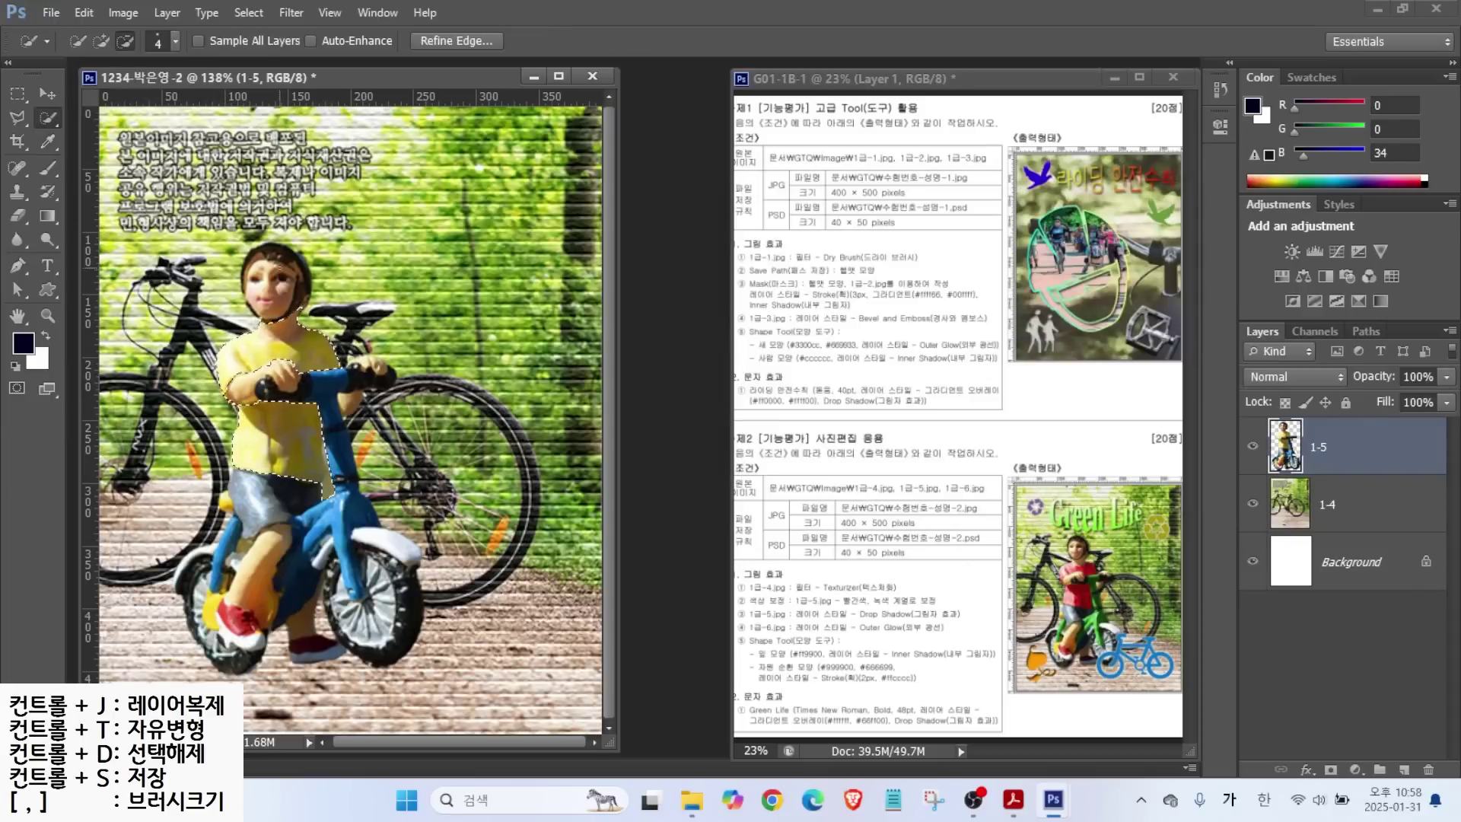
{"action": "left_click", "coordinate": [18, 119]}
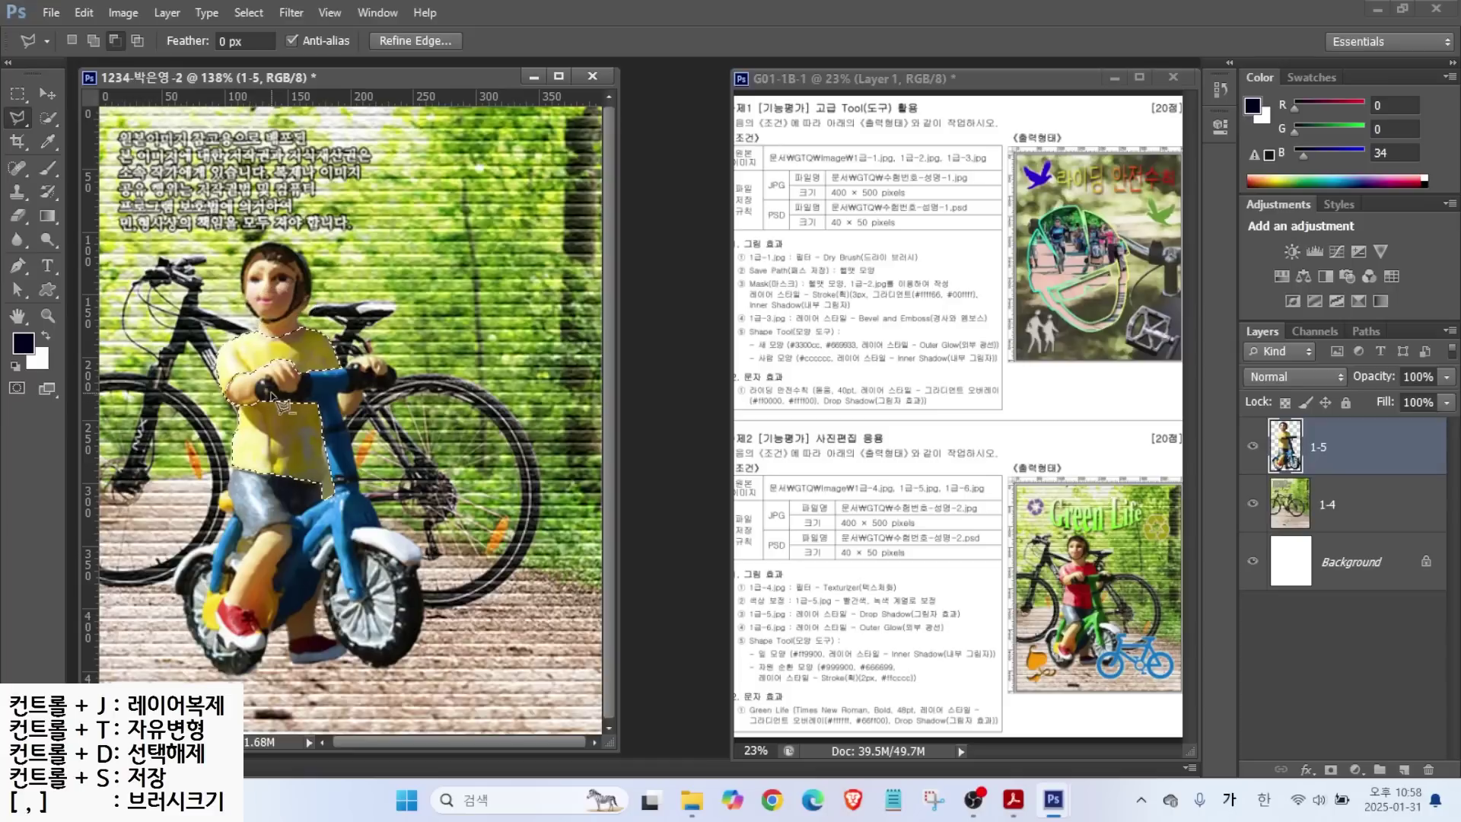
Apply Hue/Saturation to the shirt: Hue -59, Saturation +36, Lightness -13, then deselect.
{"action": "left_click", "coordinate": [126, 15]}
{"action": "mouse_move", "coordinate": [145, 61]}
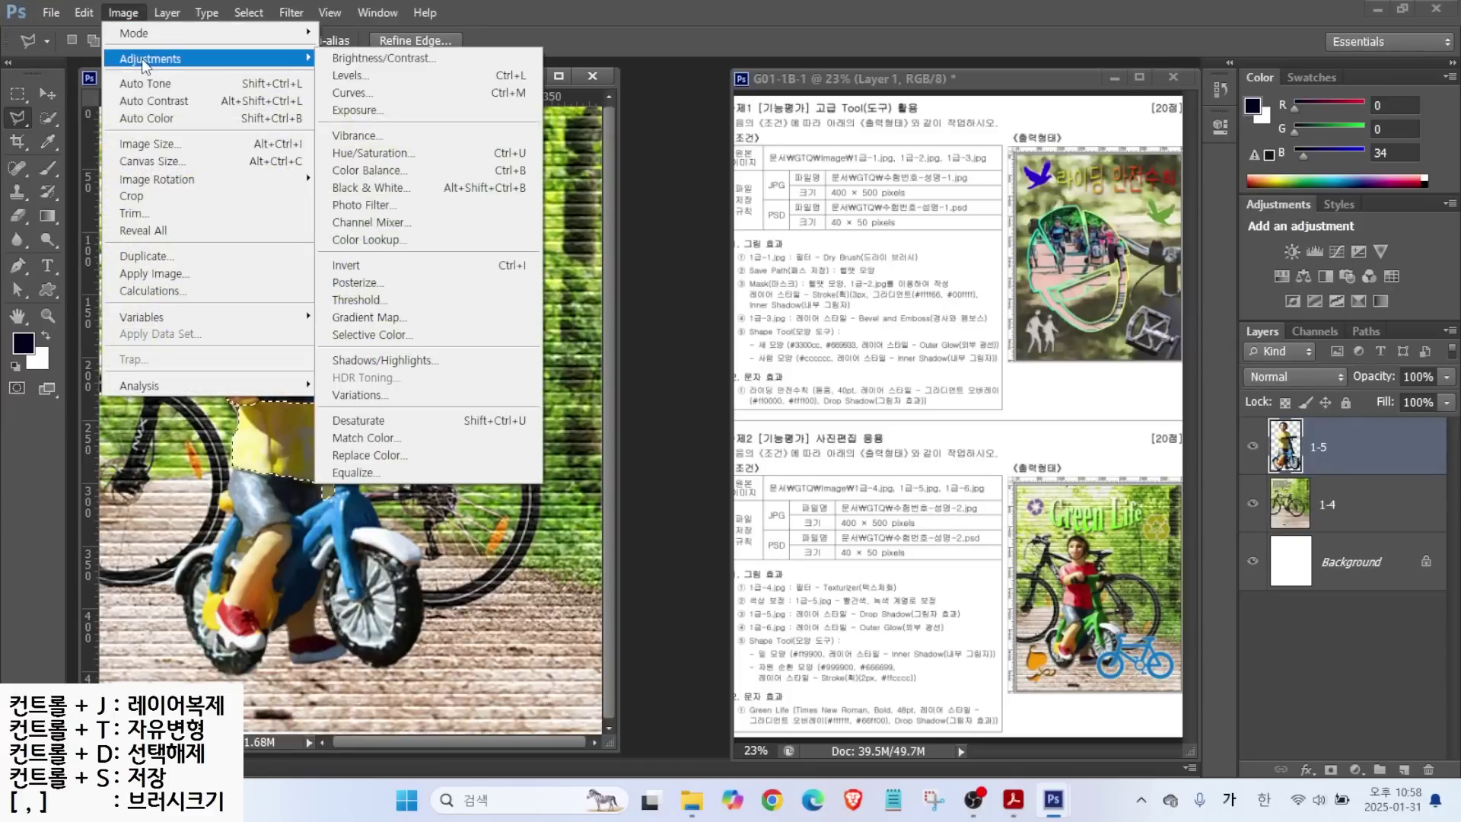
{"action": "left_click", "coordinate": [364, 153]}
{"action": "left_click_drag", "start_coordinate": [829, 185], "coordinate": [606, 157]}
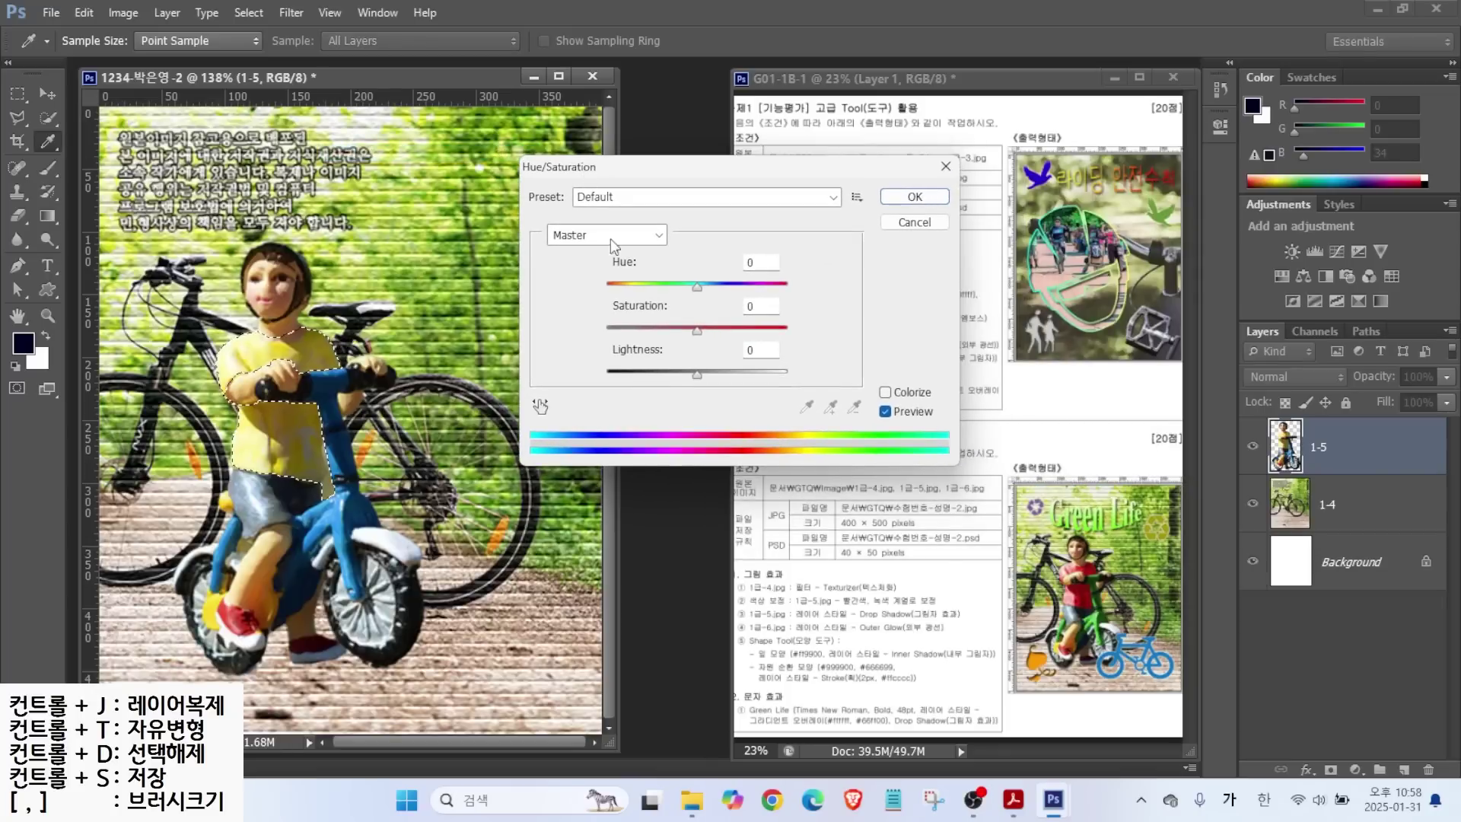
{"action": "left_click_drag", "start_coordinate": [698, 293], "coordinate": [651, 293]}
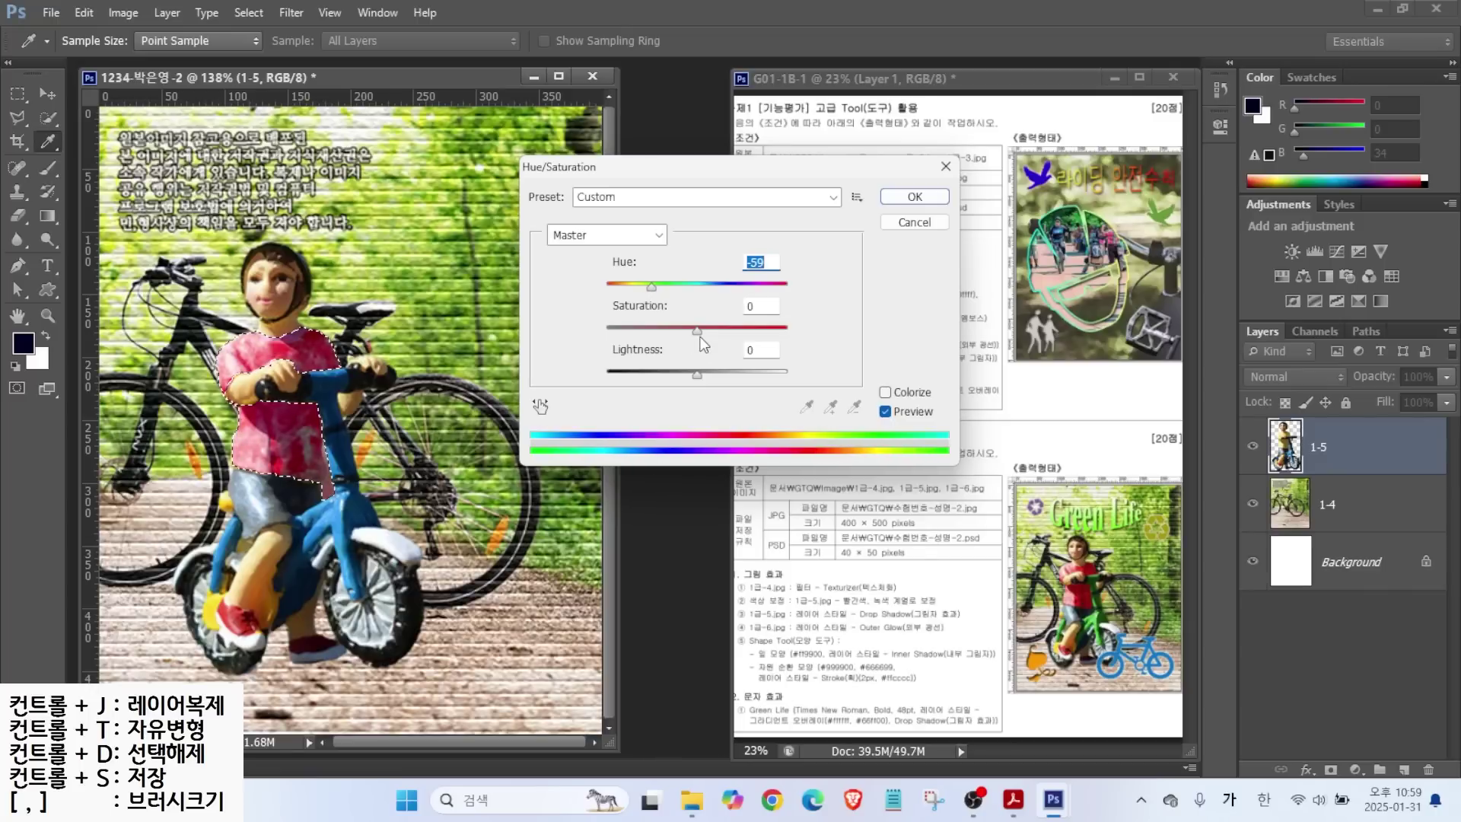
{"action": "left_click_drag", "start_coordinate": [699, 332], "coordinate": [729, 328]}
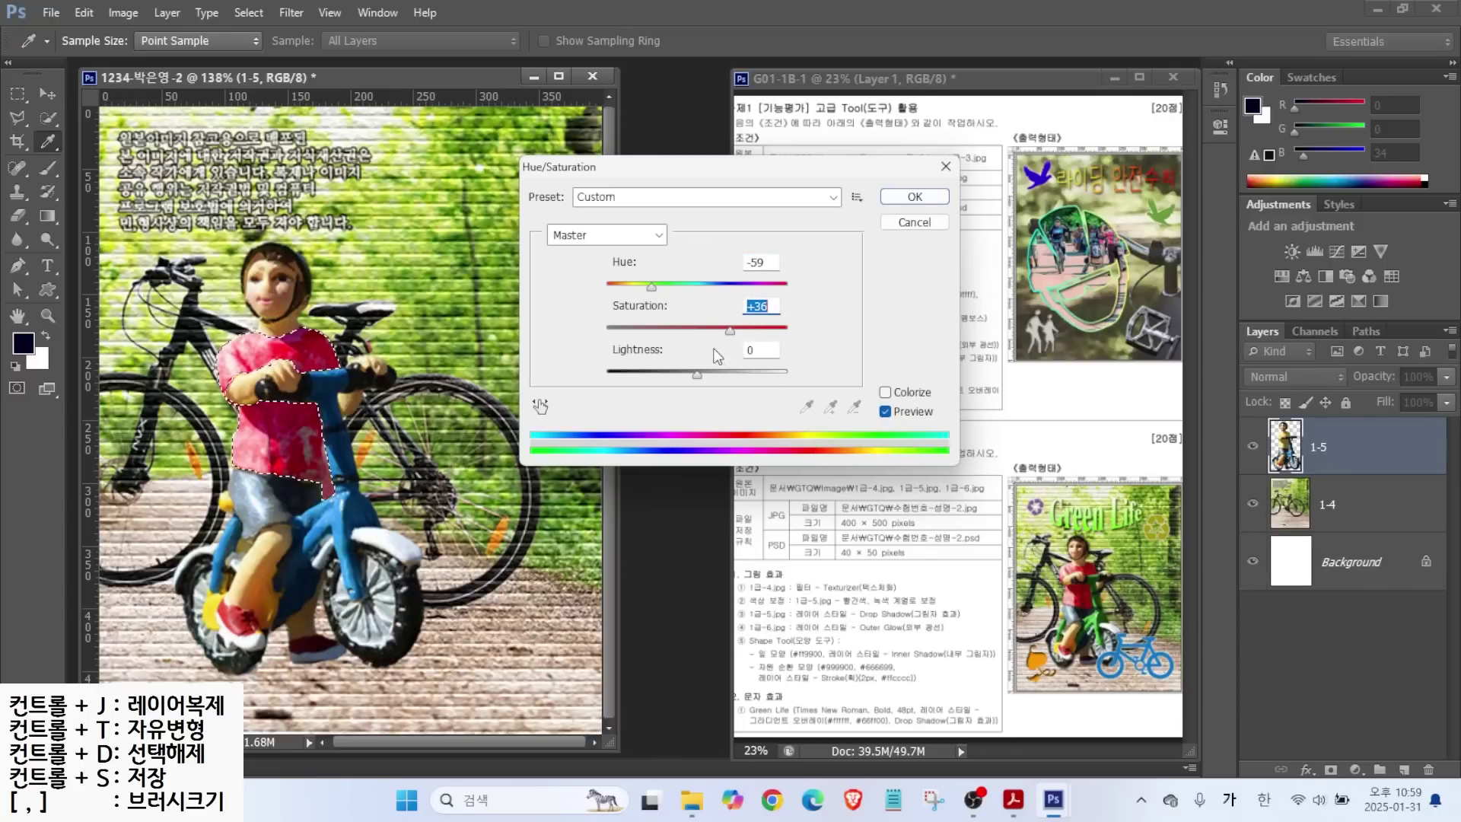
{"action": "left_click_drag", "start_coordinate": [698, 376], "coordinate": [685, 371]}
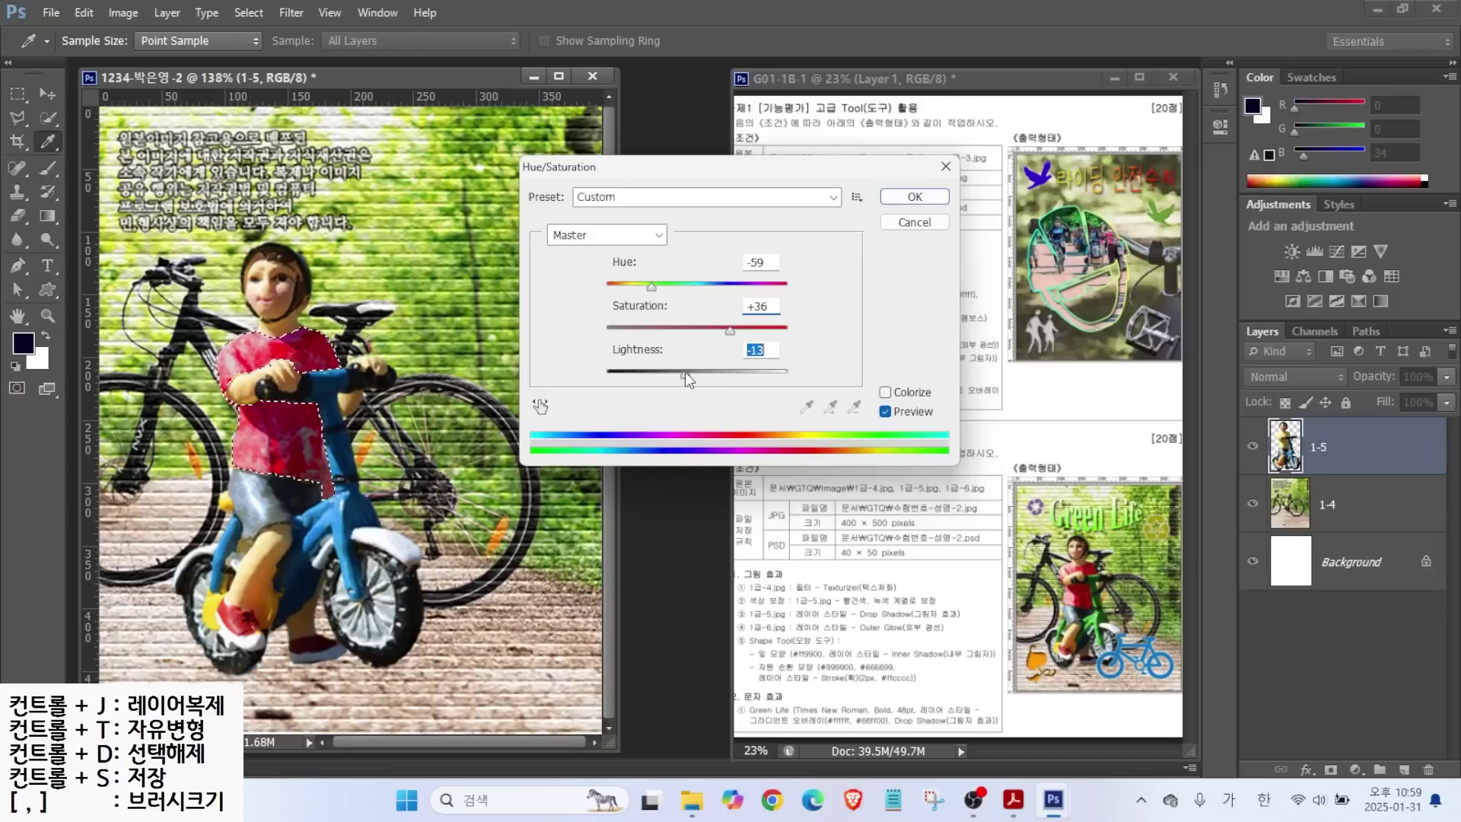
{"action": "left_click", "coordinate": [915, 197]}
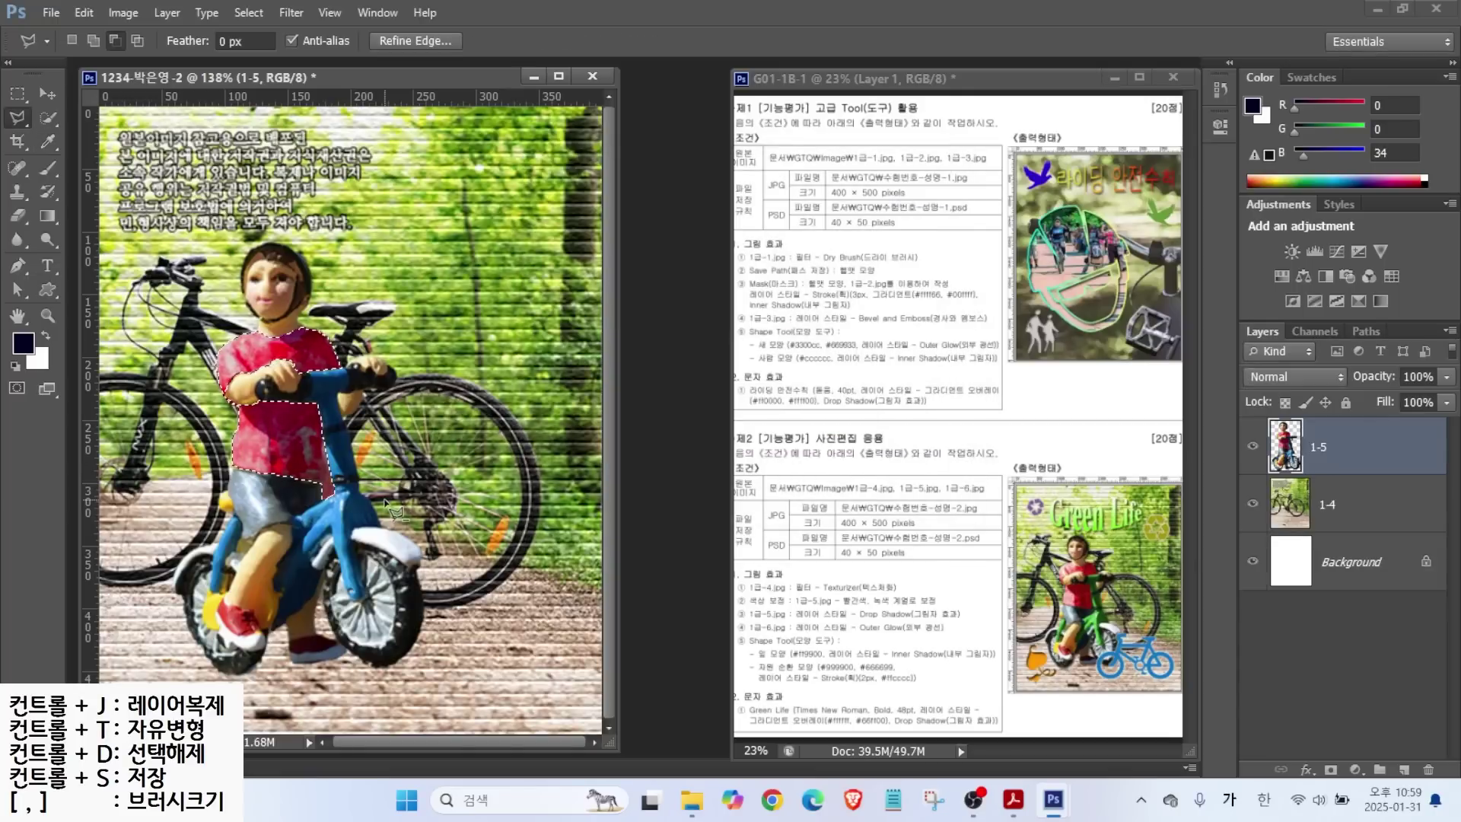
{"action": "key", "text": "ctrl+d"}
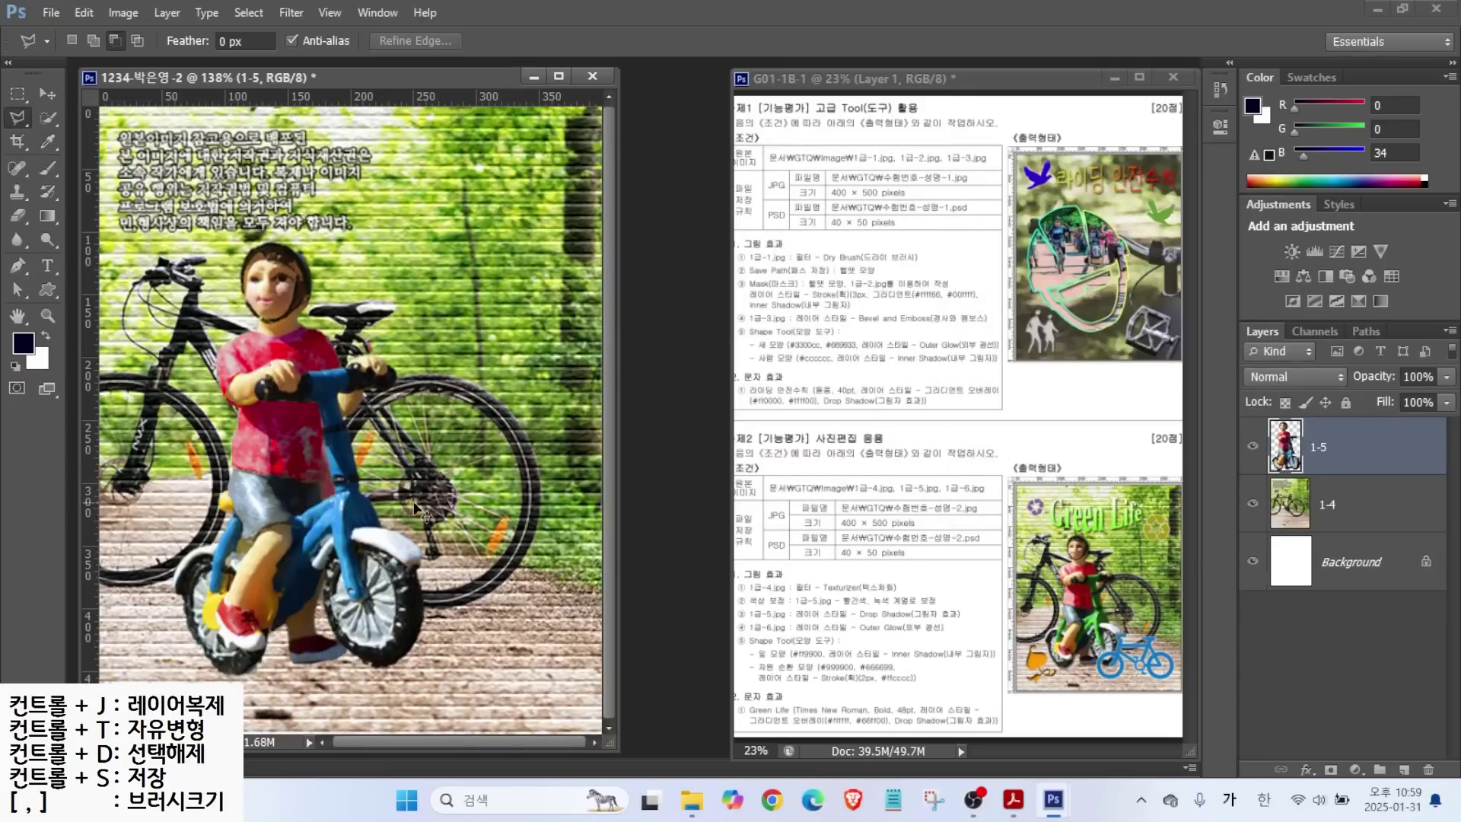
Select the blue bicycle frame using Quick Selection and Polygonal Lasso.
{"action": "left_click", "coordinate": [47, 118]}
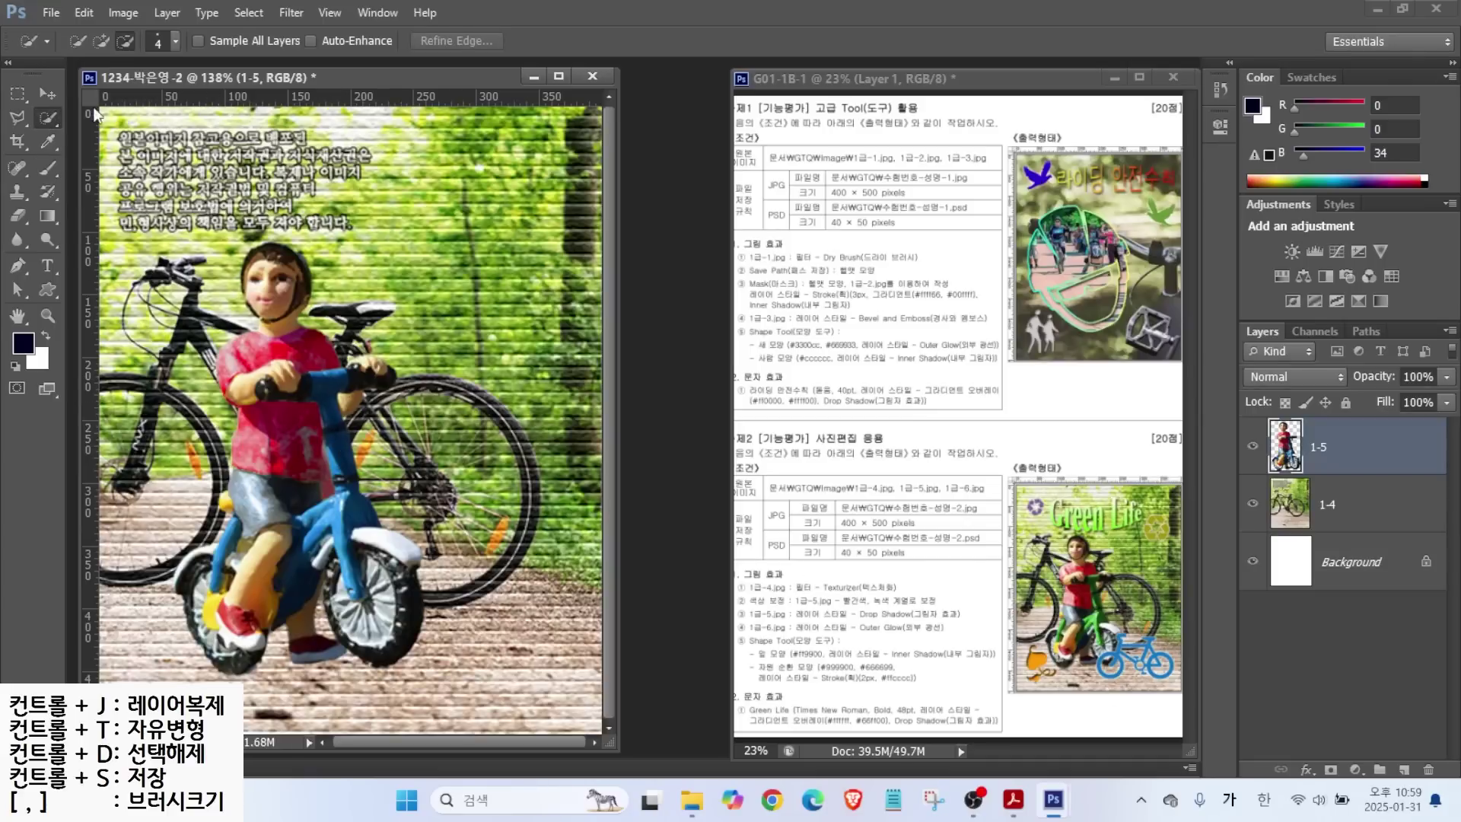
{"action": "mouse_move", "coordinate": [327, 378]}
{"action": "left_mouse_down"}
{"action": "mouse_move", "coordinate": [349, 506]}
{"action": "mouse_move", "coordinate": [330, 510]}
{"action": "mouse_move", "coordinate": [352, 571]}
{"action": "mouse_move", "coordinate": [235, 523]}
{"action": "mouse_move", "coordinate": [221, 589]}
{"action": "left_mouse_up"}
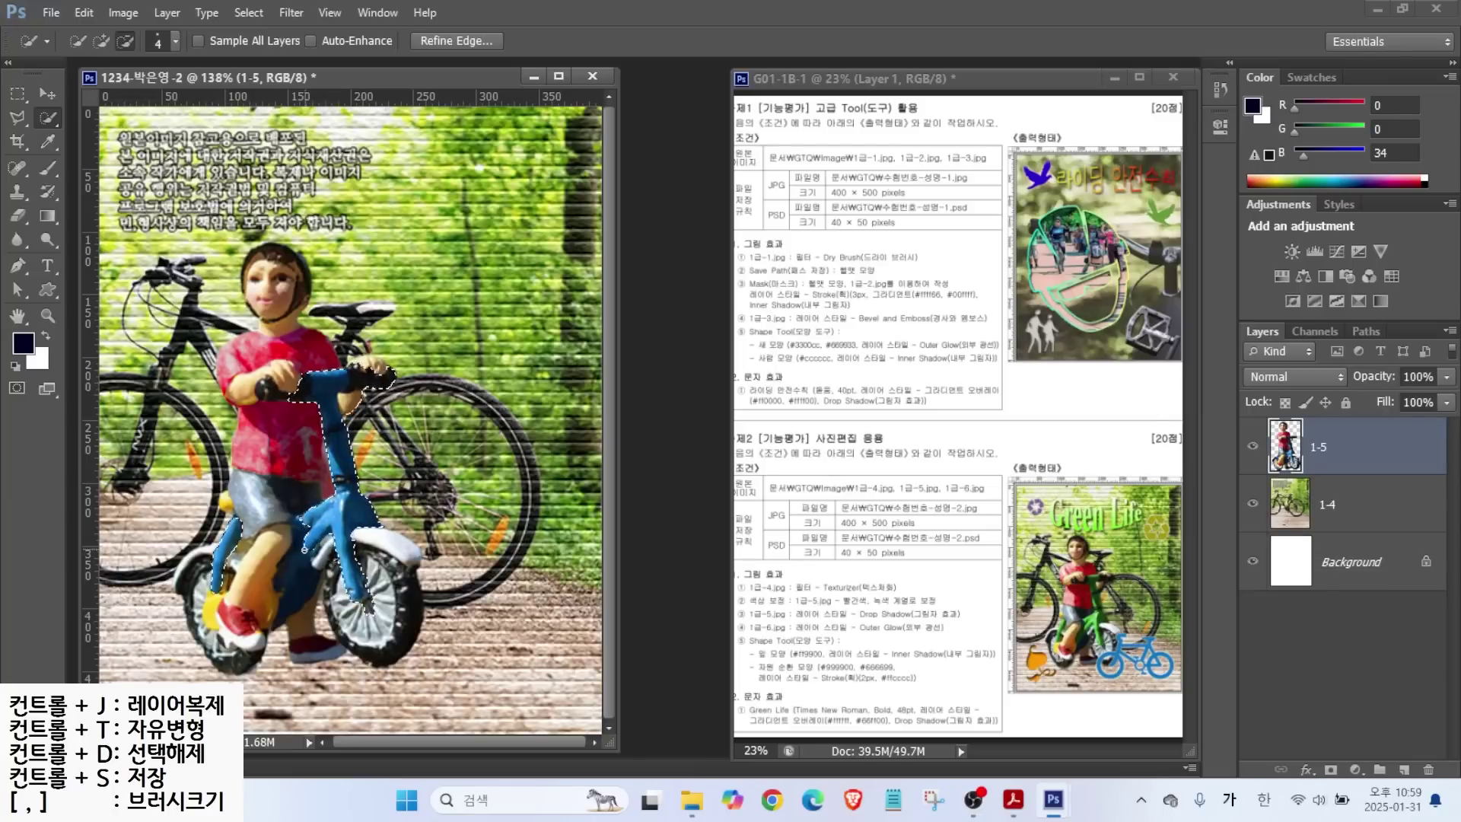
{"action": "key", "text": "l"}
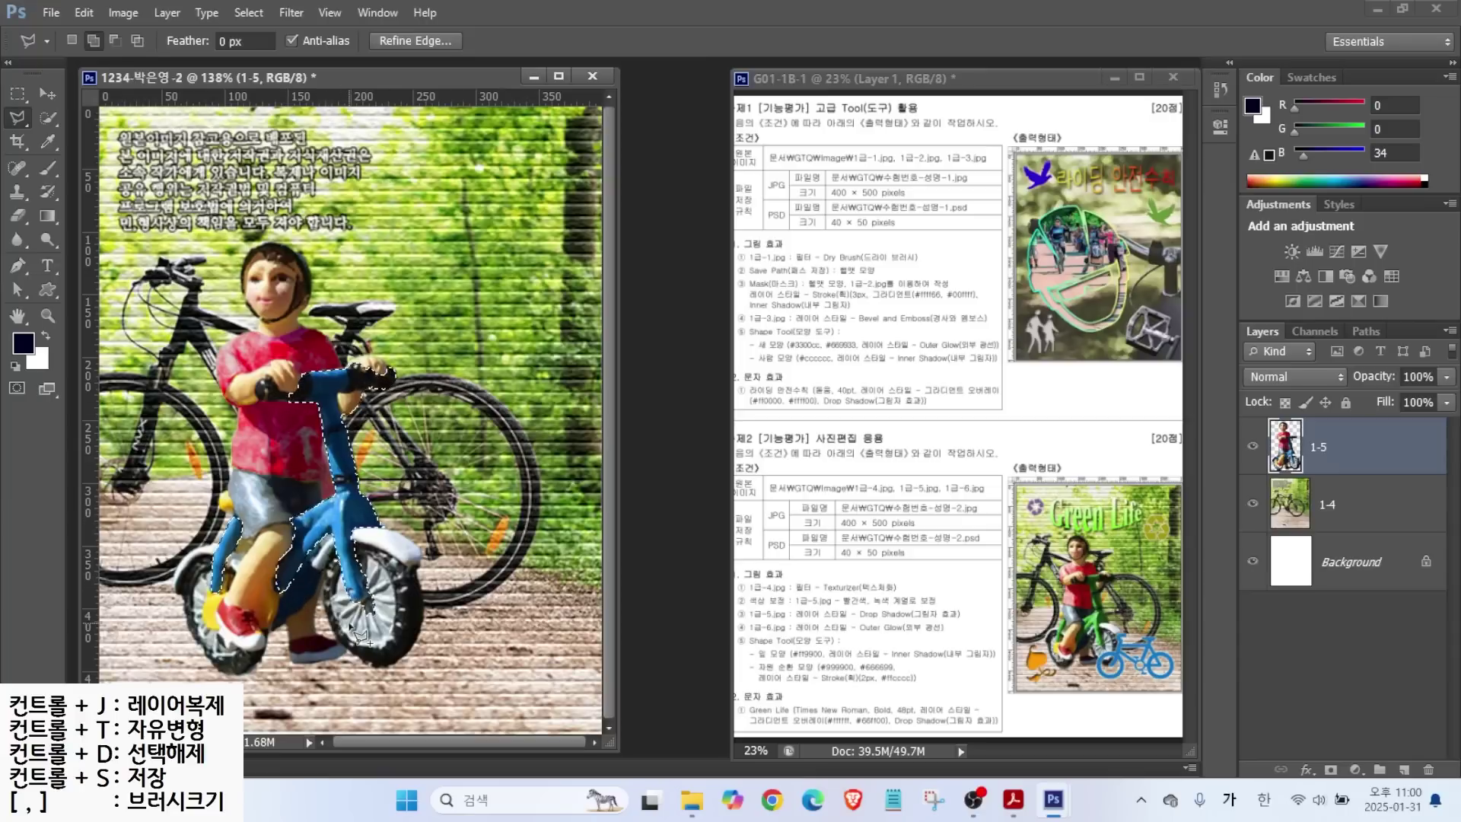
{"action": "key", "text": "alt"}
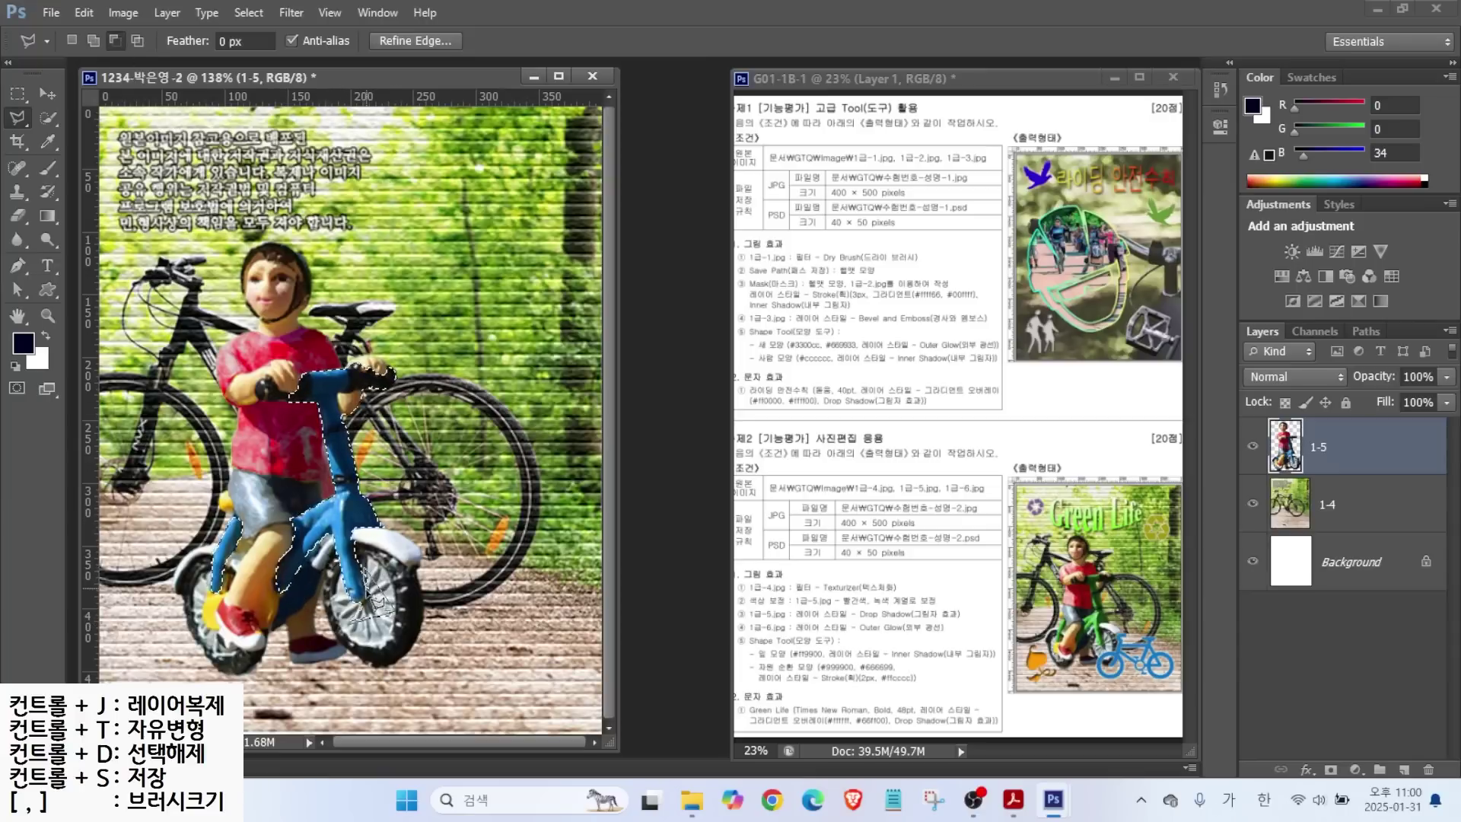
{"action": "key", "text": "w"}
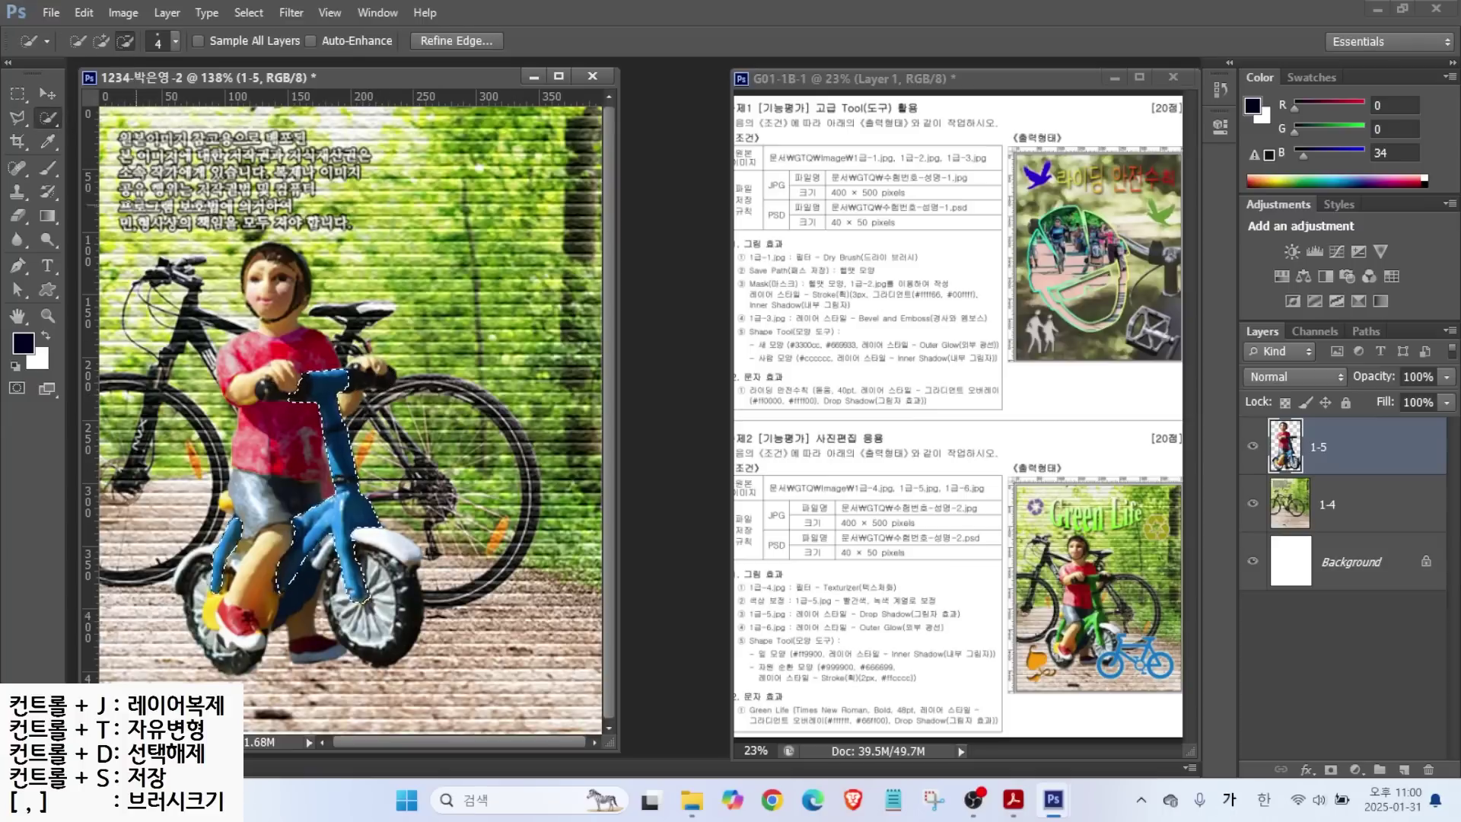
{"action": "key", "text": "l"}
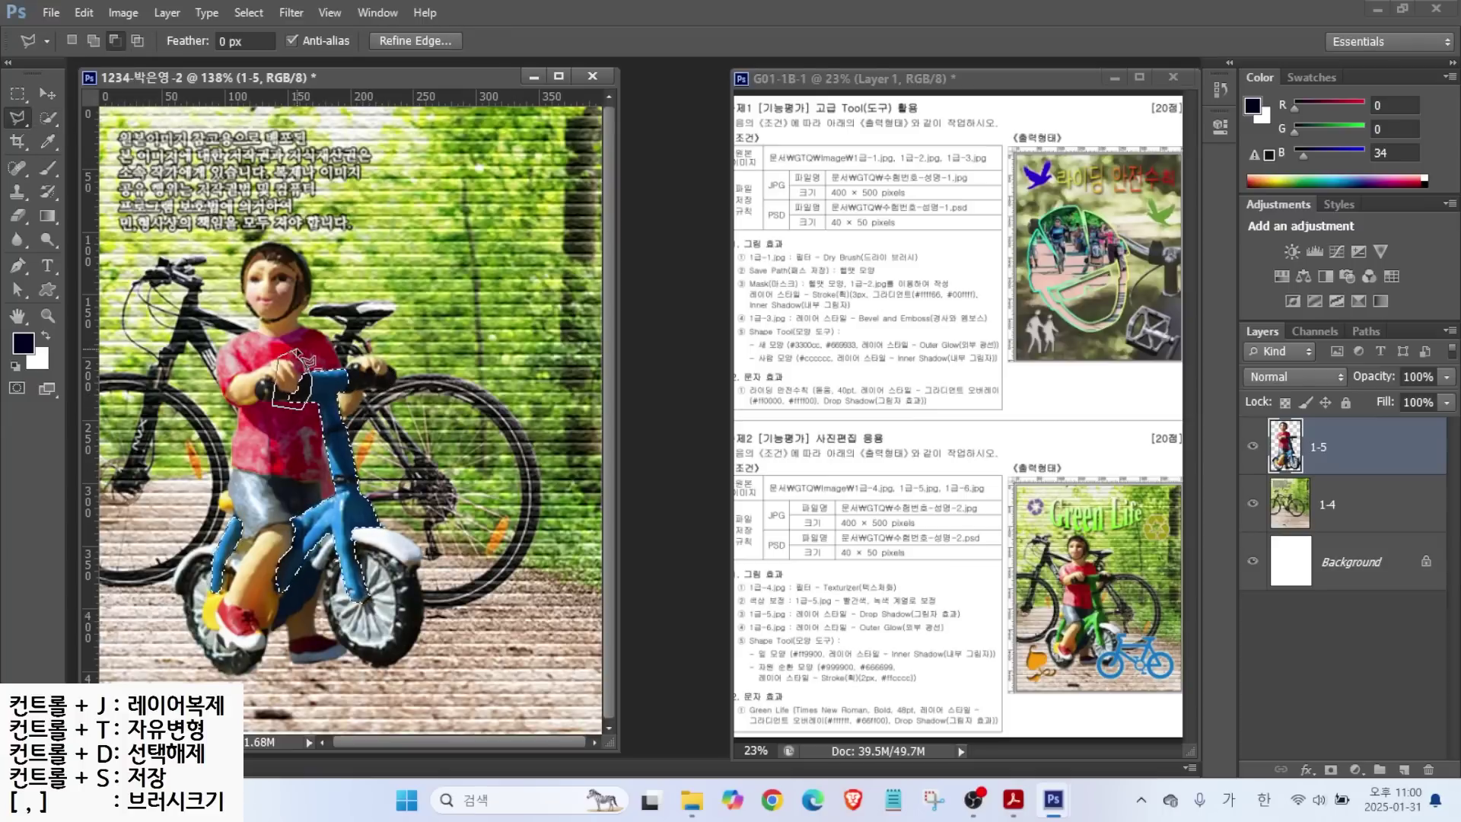
{"action": "left_click", "coordinate": [291, 357]}
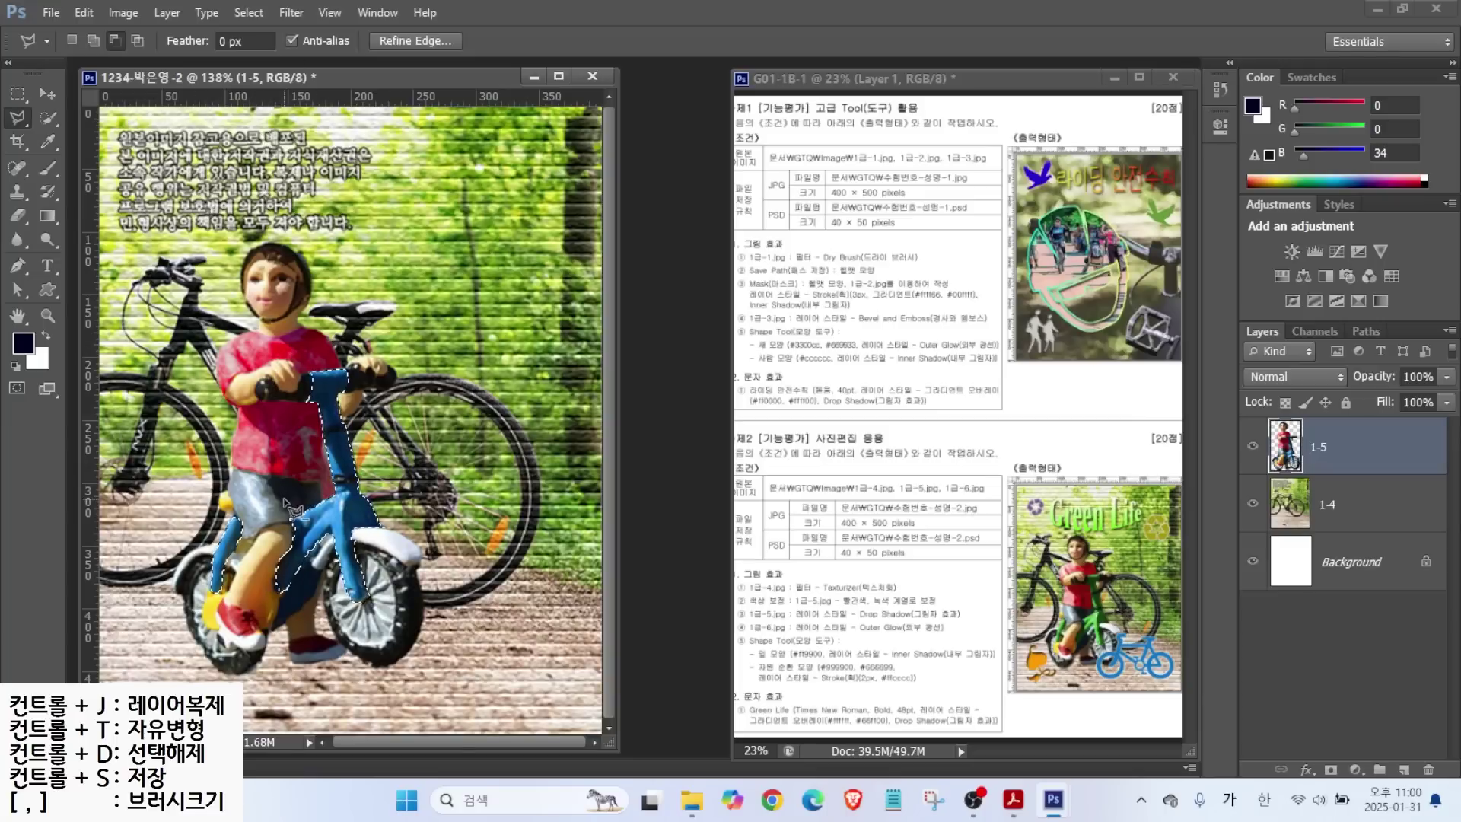
Apply Hue/Saturation to the bike: Hue -96, Saturation +24, Lightness -15, then deselect.
{"action": "left_click", "coordinate": [122, 13]}
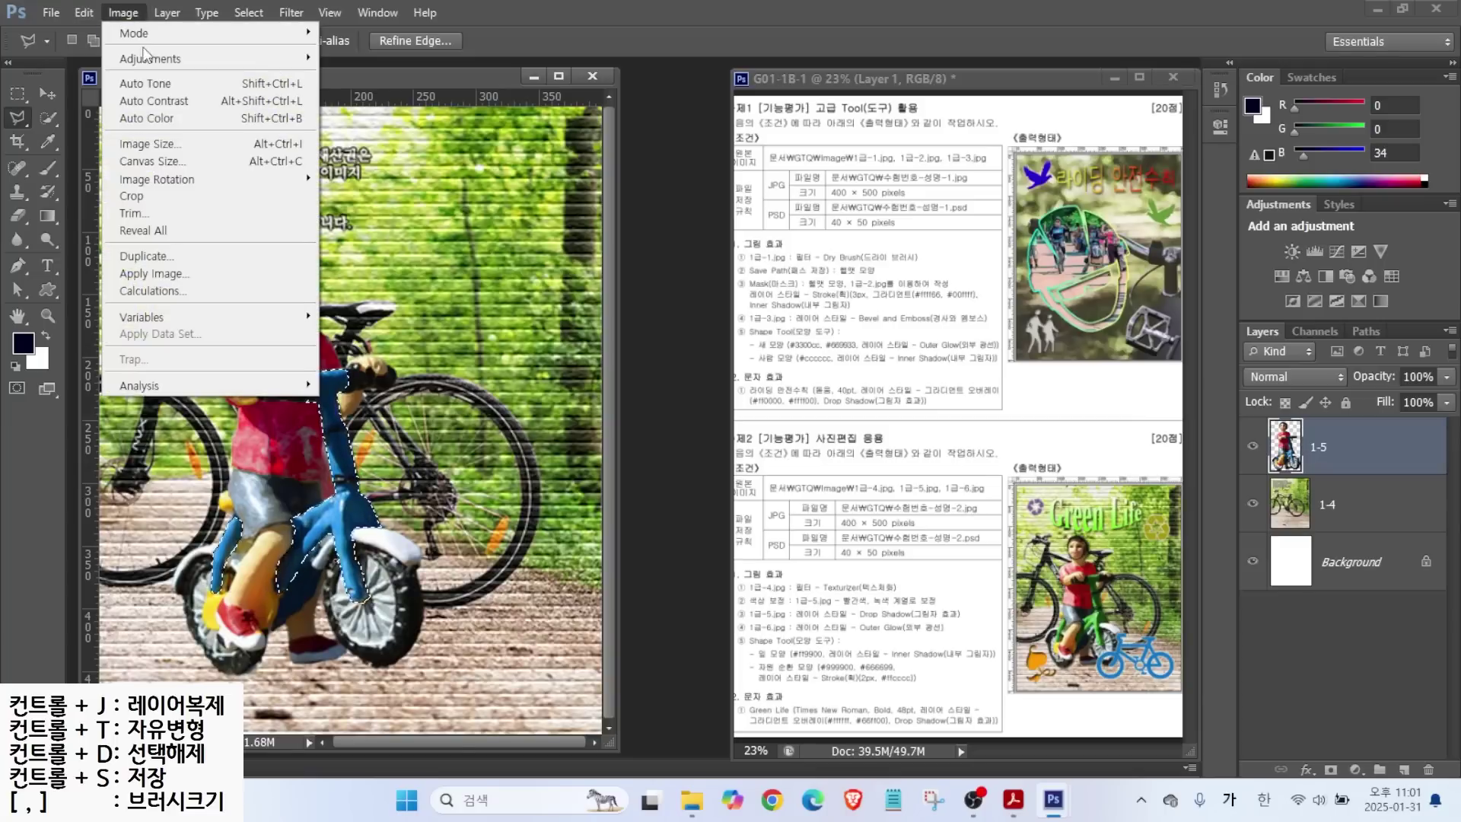
{"action": "mouse_move", "coordinate": [146, 57]}
{"action": "left_click", "coordinate": [368, 152]}
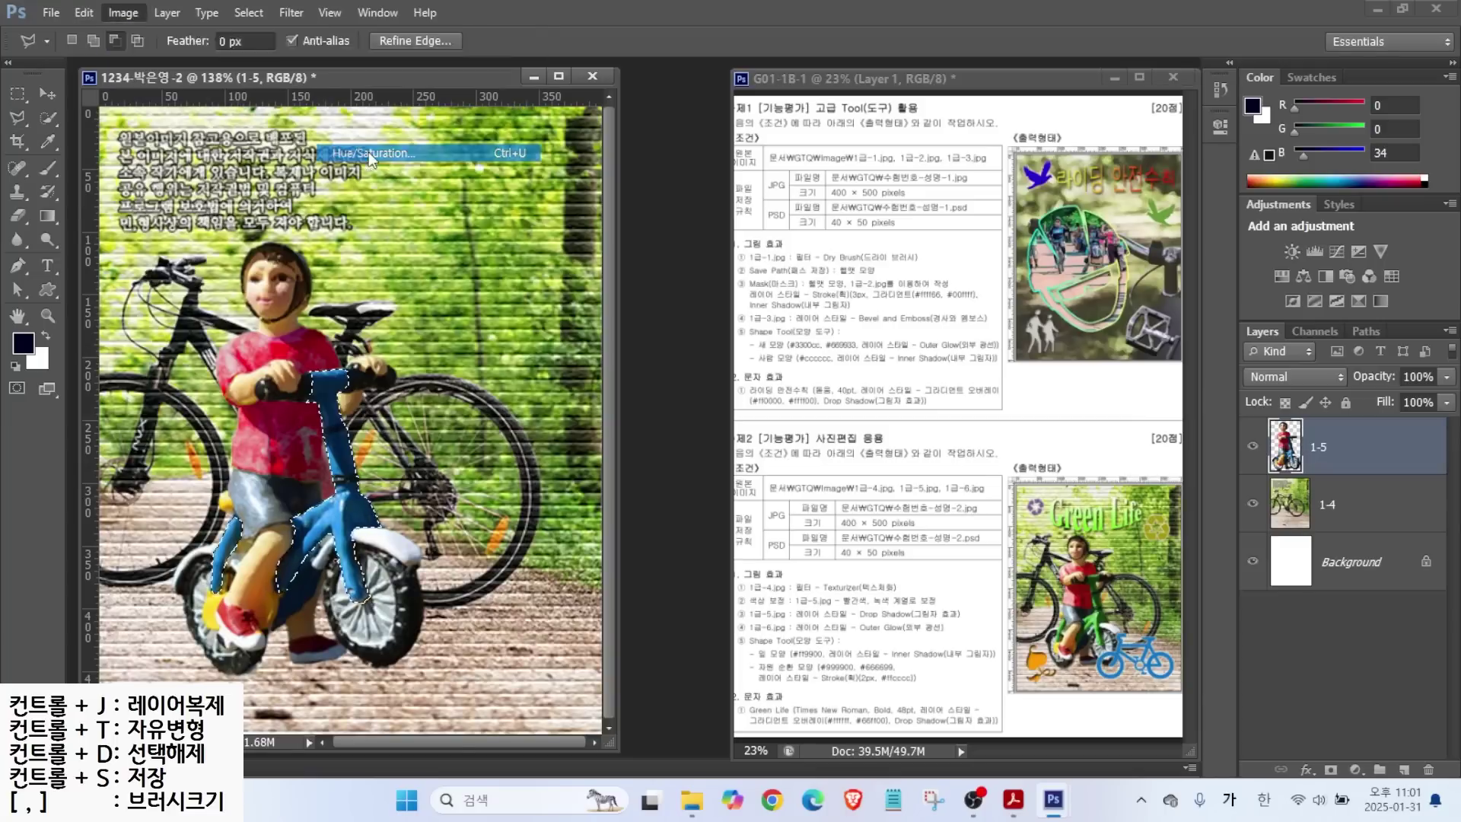
{"action": "left_click_drag", "start_coordinate": [697, 287], "coordinate": [637, 282]}
{"action": "mouse_move", "coordinate": [697, 330]}
{"action": "left_mouse_down"}
{"action": "mouse_move", "coordinate": [715, 334]}
{"action": "mouse_move", "coordinate": [715, 371]}
{"action": "mouse_move", "coordinate": [685, 370]}
{"action": "left_mouse_up"}
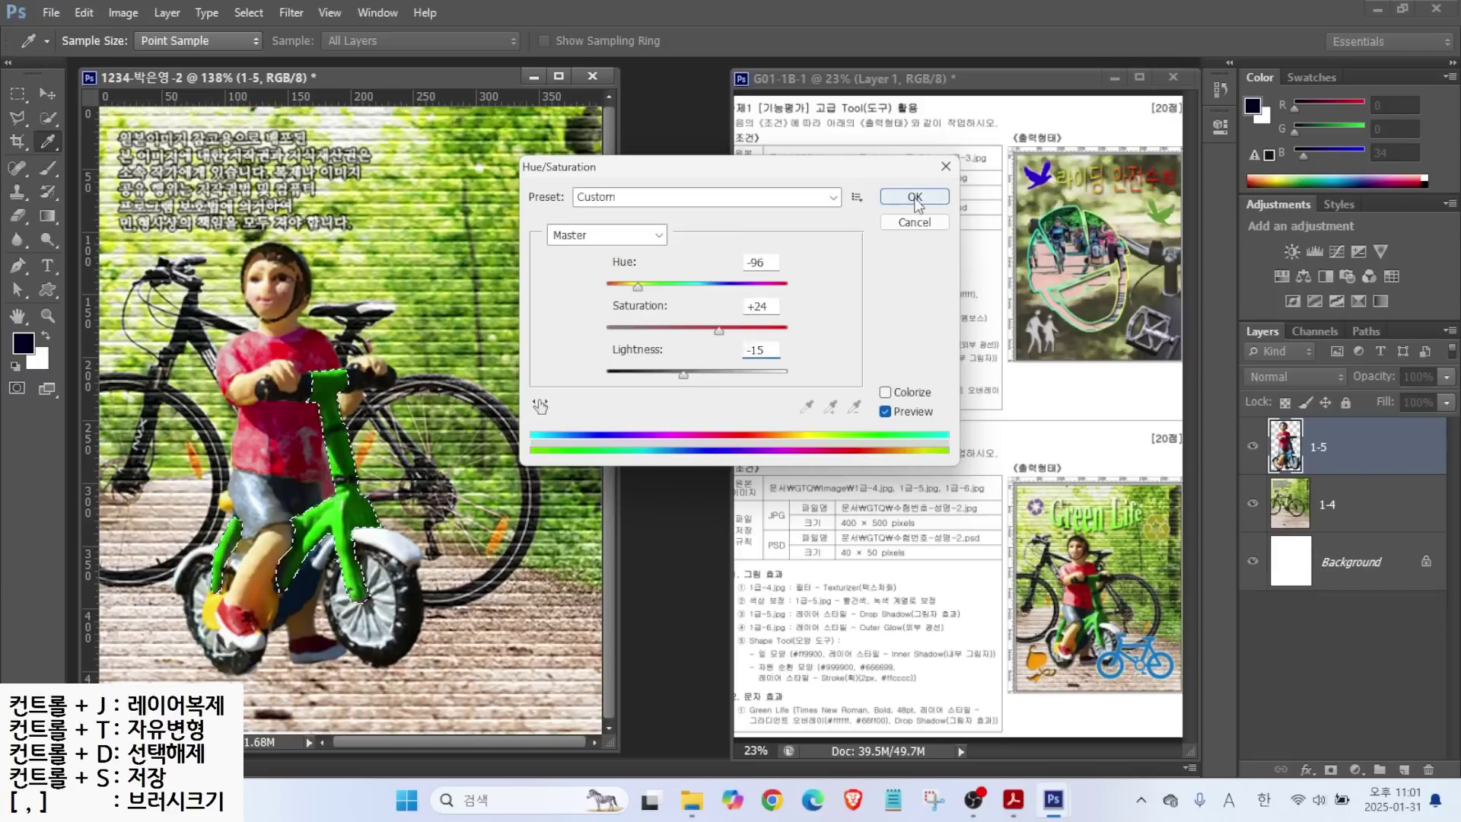
{"action": "left_click", "coordinate": [914, 196]}
{"action": "key", "text": "ctrl+d"}
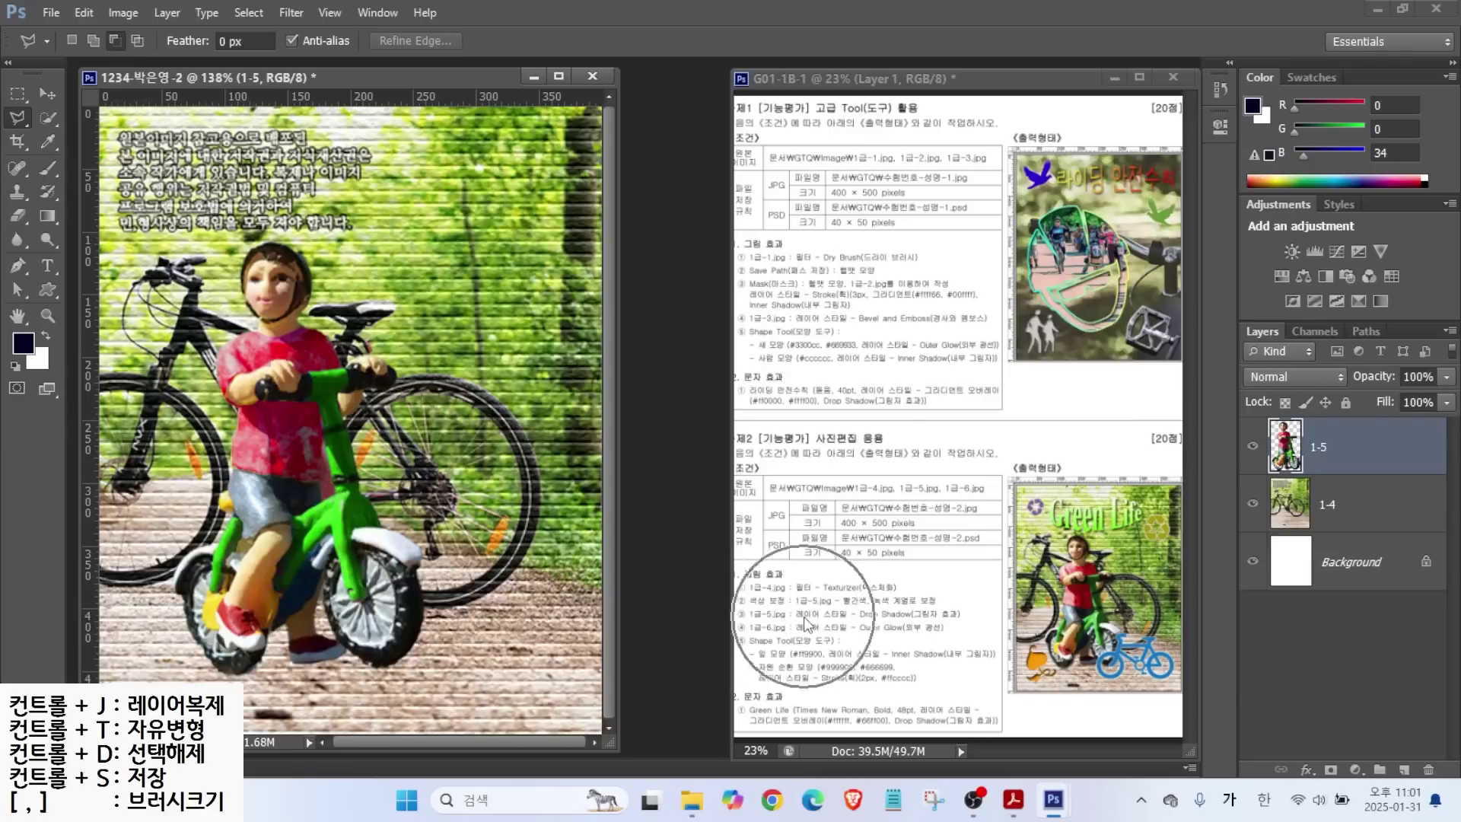
Add a Drop Shadow with default settings to layer 1-5.
{"action": "mouse_move", "coordinate": [829, 622]}
{"action": "left_mouse_down"}
{"action": "mouse_move", "coordinate": [808, 624]}
{"action": "mouse_move", "coordinate": [925, 625]}
{"action": "left_mouse_up"}
{"action": "mouse_move", "coordinate": [1343, 481]}
{"action": "left_mouse_down"}
{"action": "mouse_move", "coordinate": [1279, 457]}
{"action": "mouse_move", "coordinate": [1336, 431]}
{"action": "mouse_move", "coordinate": [1354, 470]}
{"action": "left_mouse_up"}
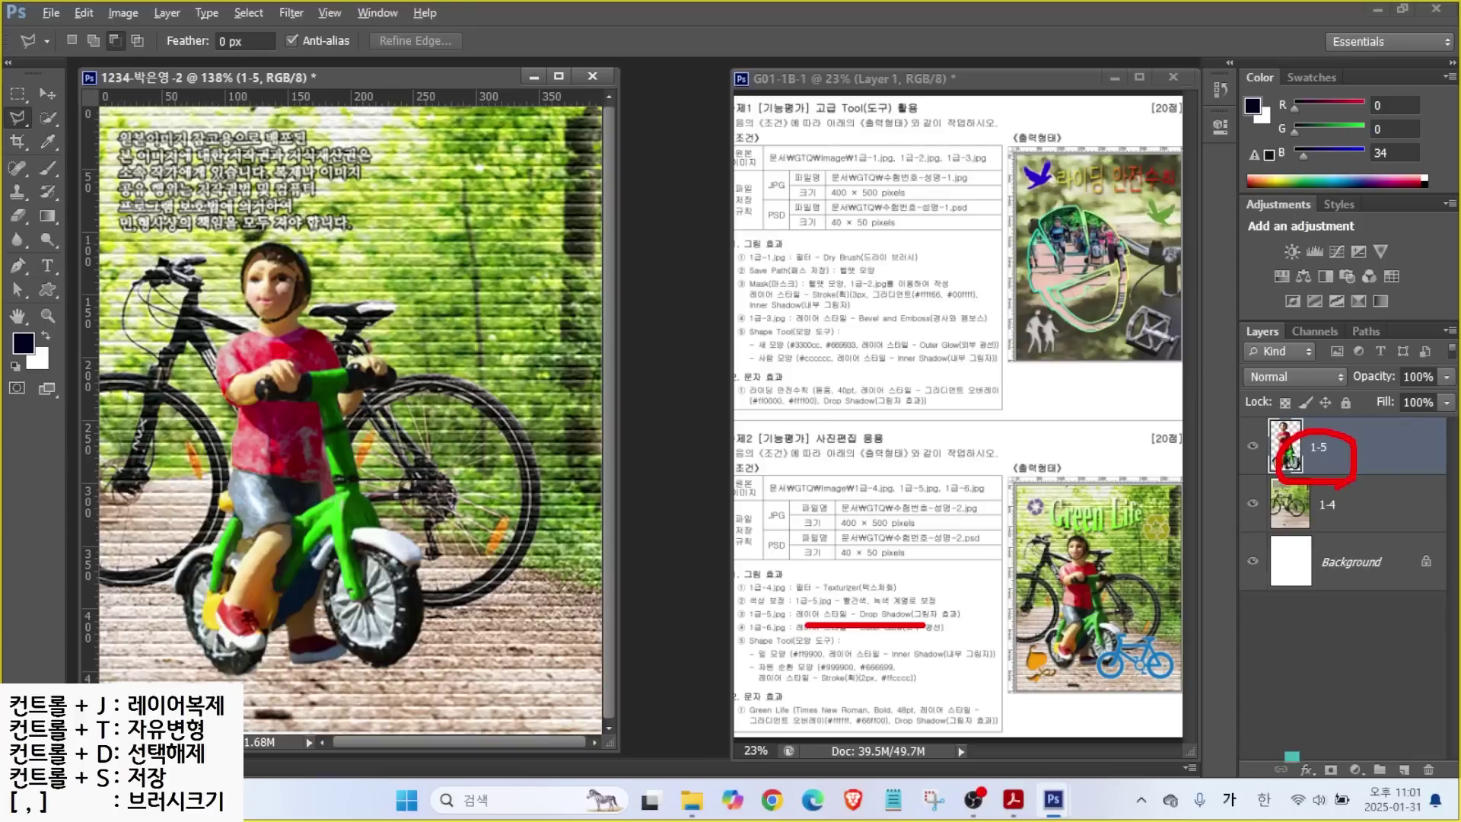
{"action": "left_click", "coordinate": [1307, 770]}
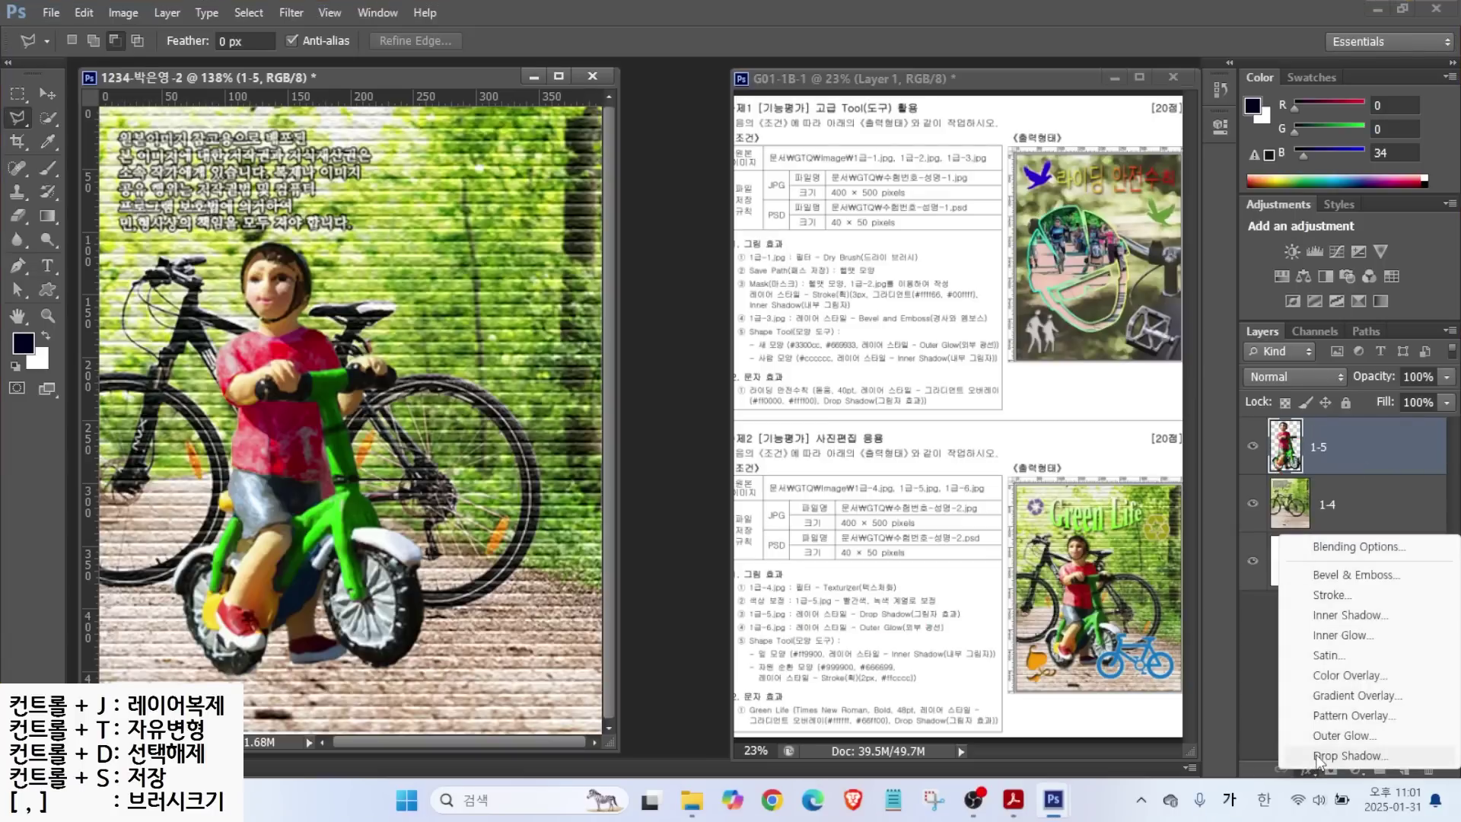
{"action": "left_click", "coordinate": [1320, 755]}
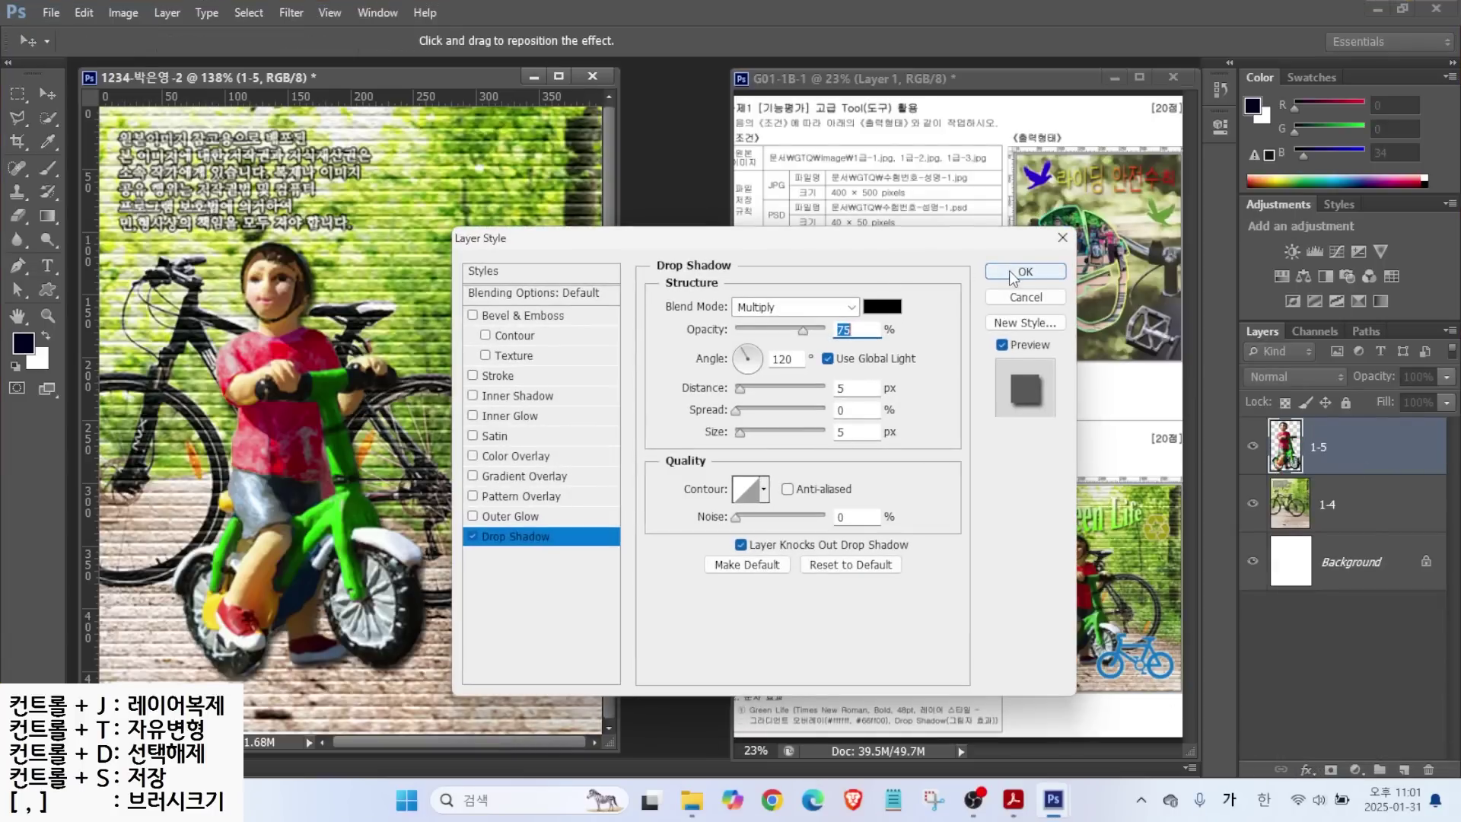
{"action": "left_click", "coordinate": [1023, 272]}
{"action": "key", "text": "l"}
Choose the blue bicycle image 1급-6.jpg to open.
{"action": "left_click_drag", "start_coordinate": [836, 578], "coordinate": [821, 571]}
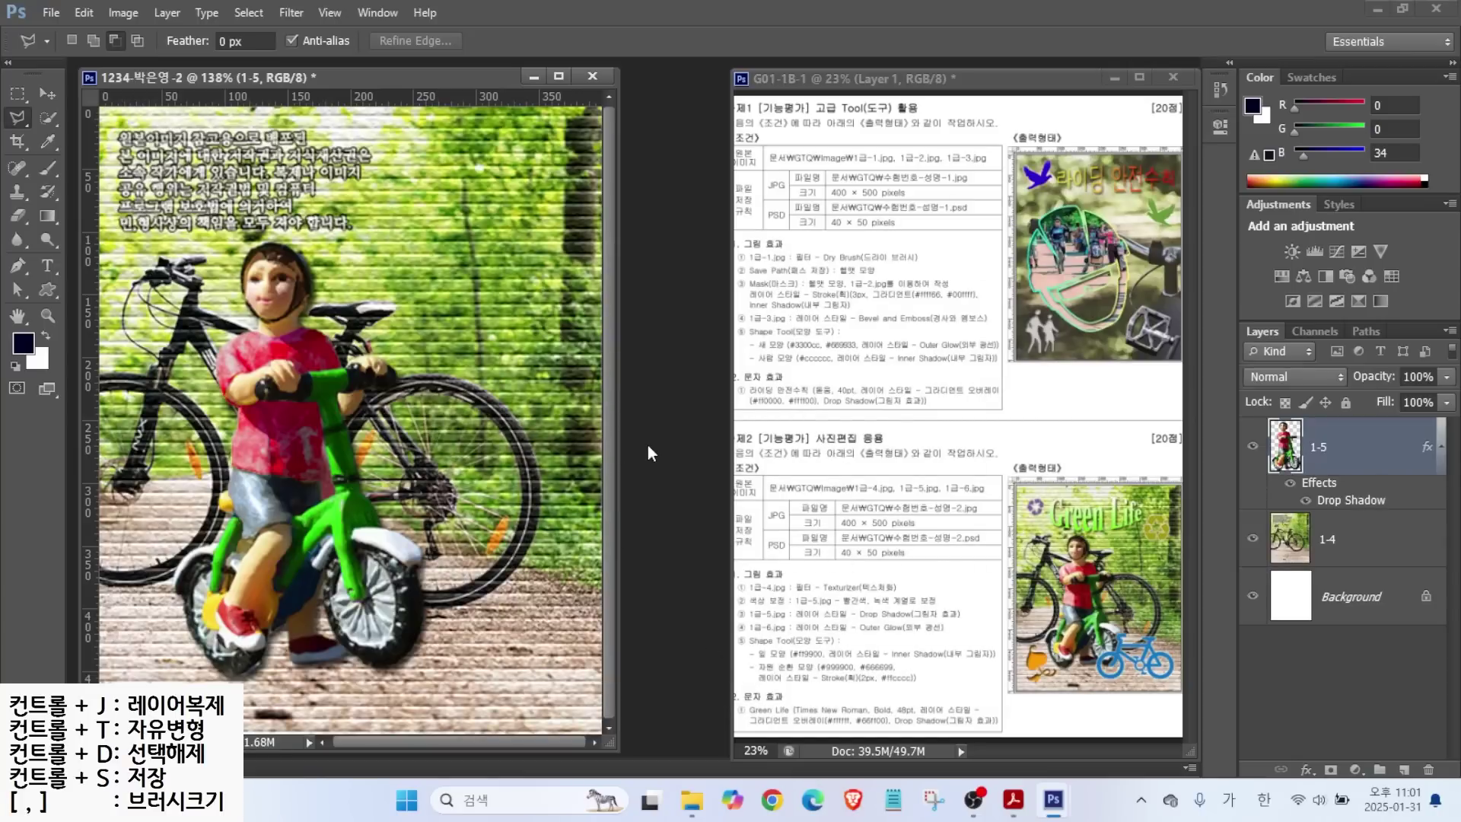
{"action": "key", "text": "ctrl+o"}
{"action": "left_click", "coordinate": [692, 375]}
Open 1급-6.jpg and Magic Wand the bicycle, subtracting the sky.
{"action": "key", "text": "Return"}
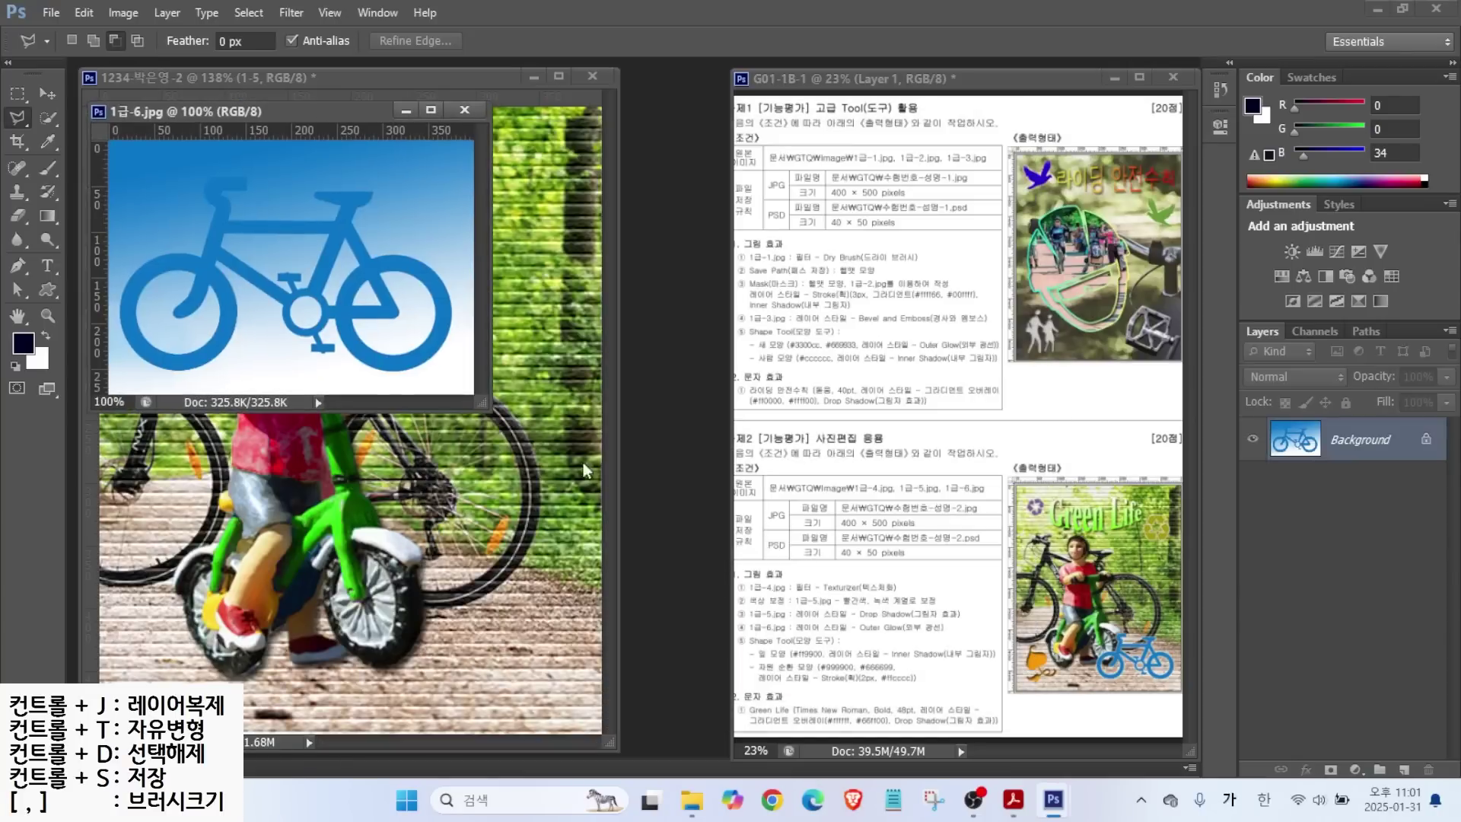
{"action": "left_click", "coordinate": [53, 116]}
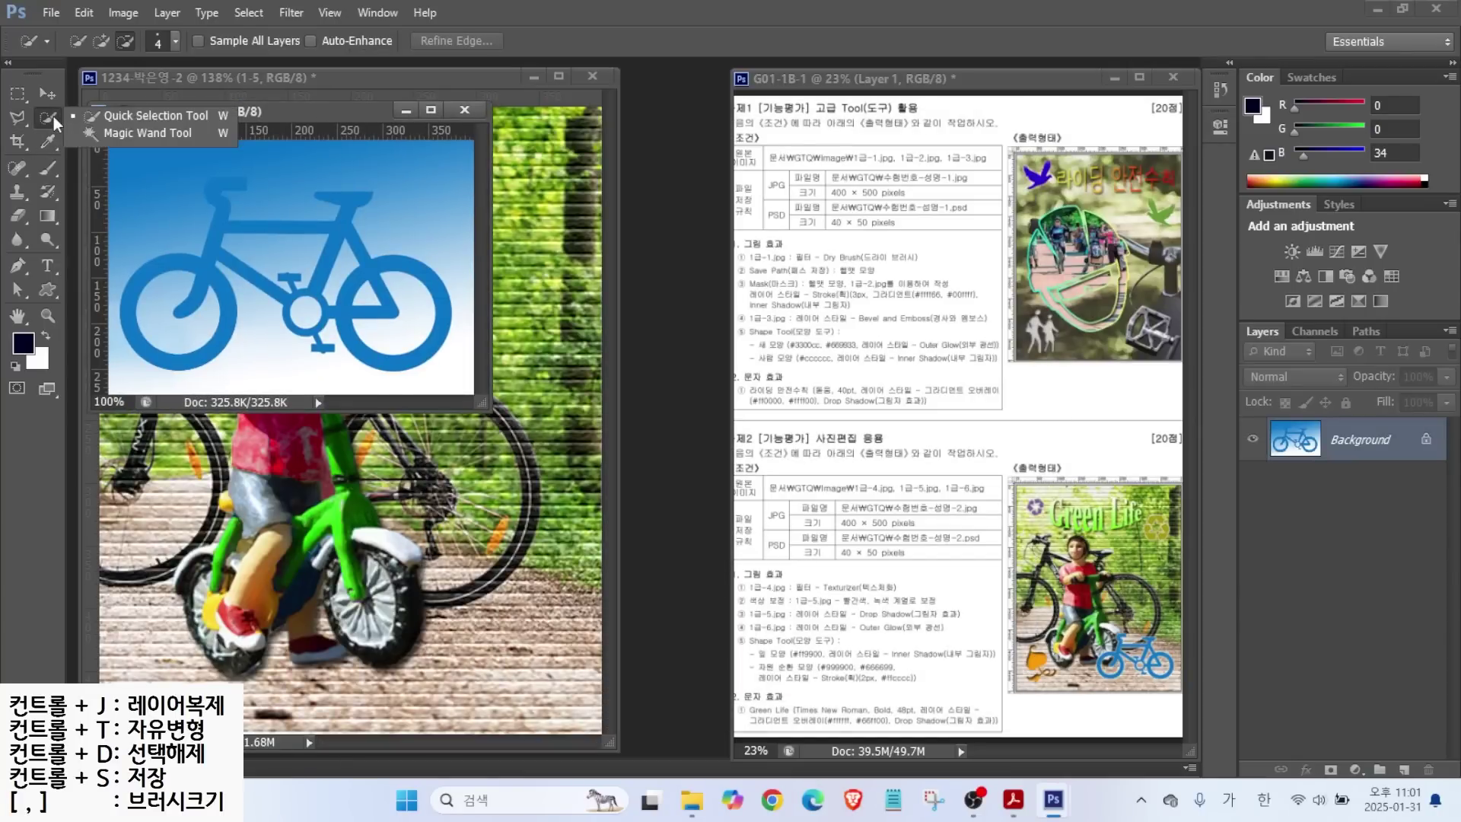
{"action": "left_click", "coordinate": [135, 132]}
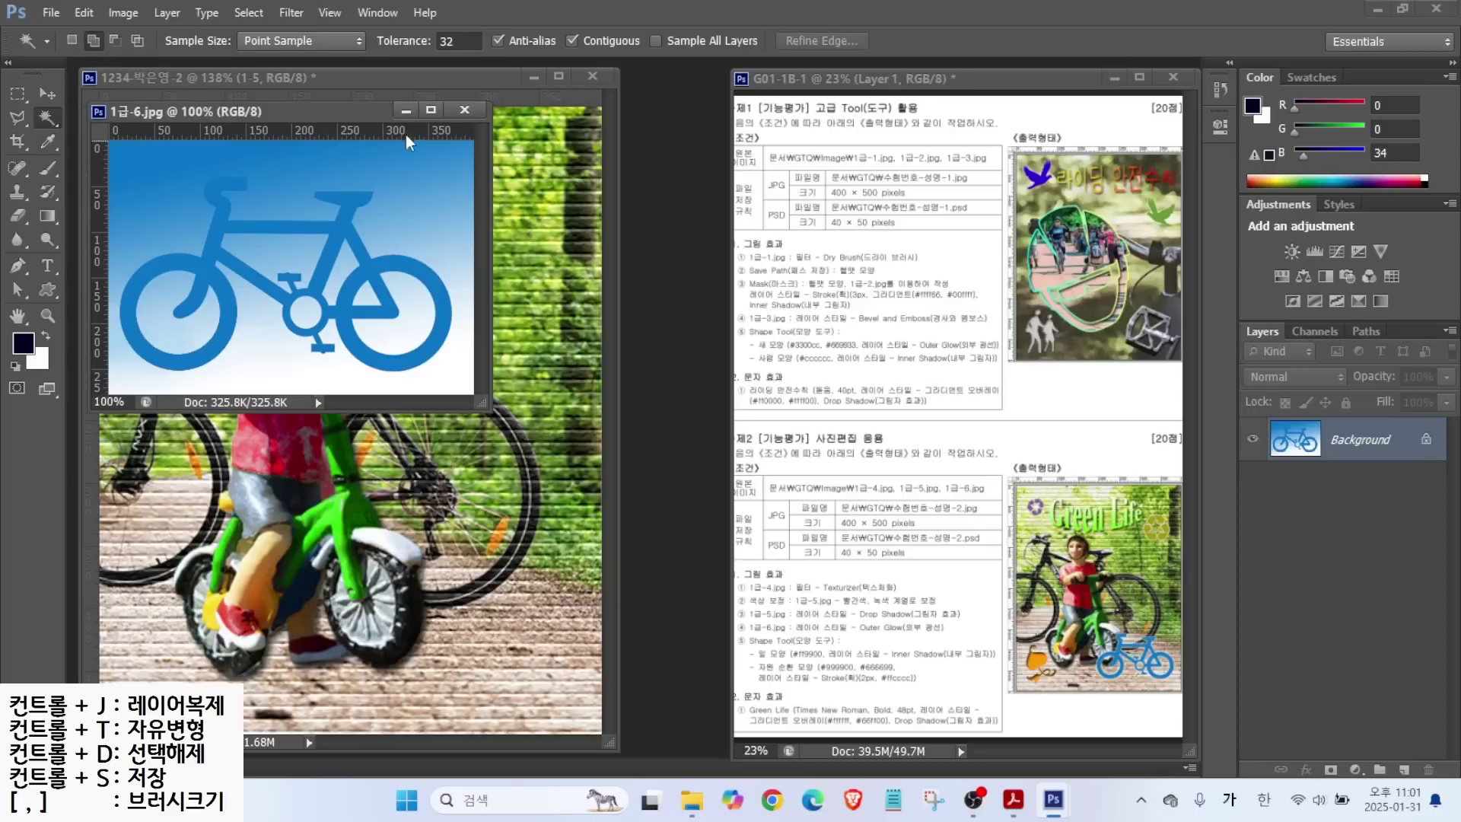
{"action": "left_click", "coordinate": [210, 272]}
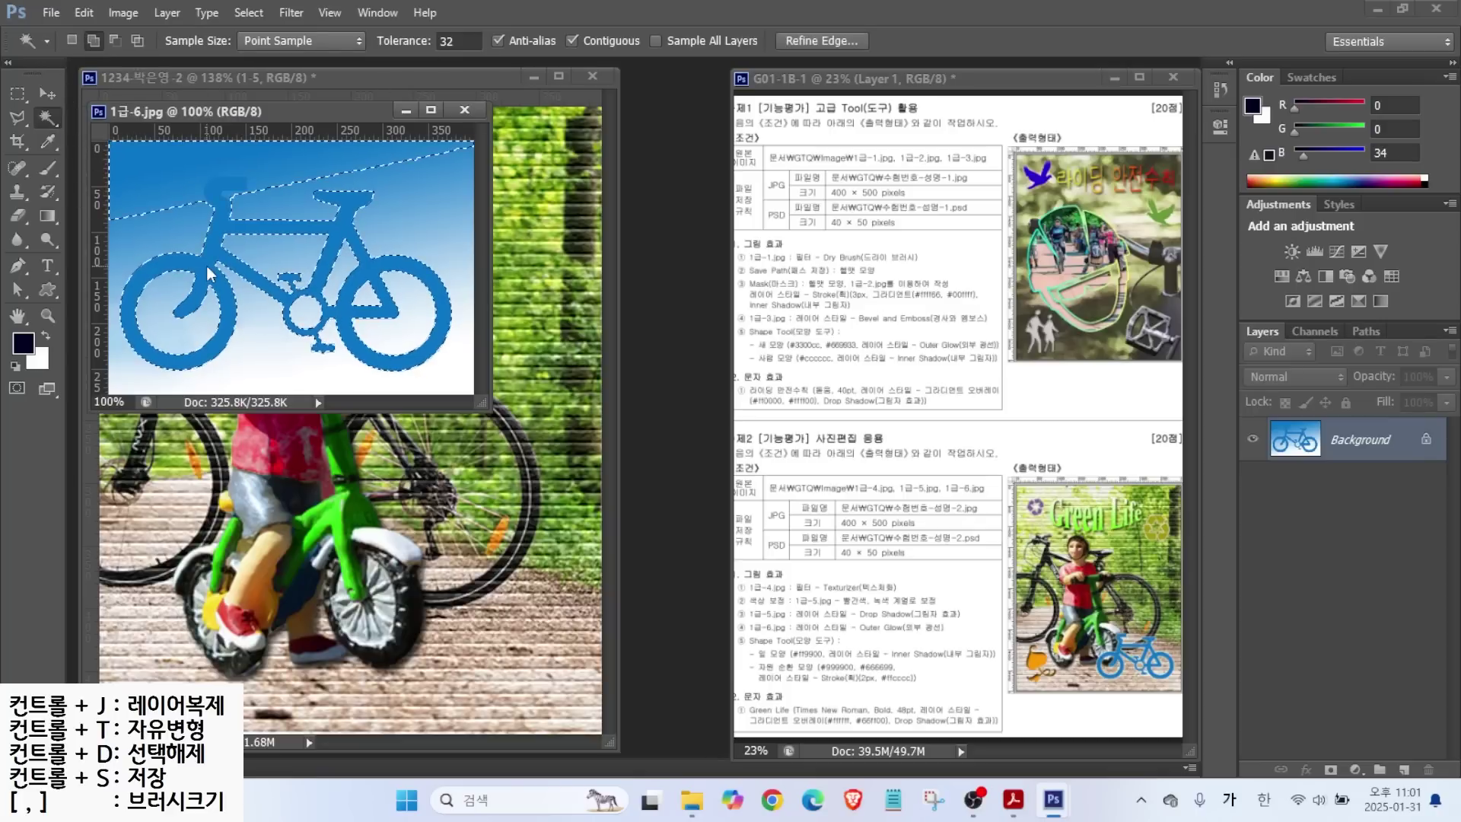
{"action": "key", "text": "alt"}
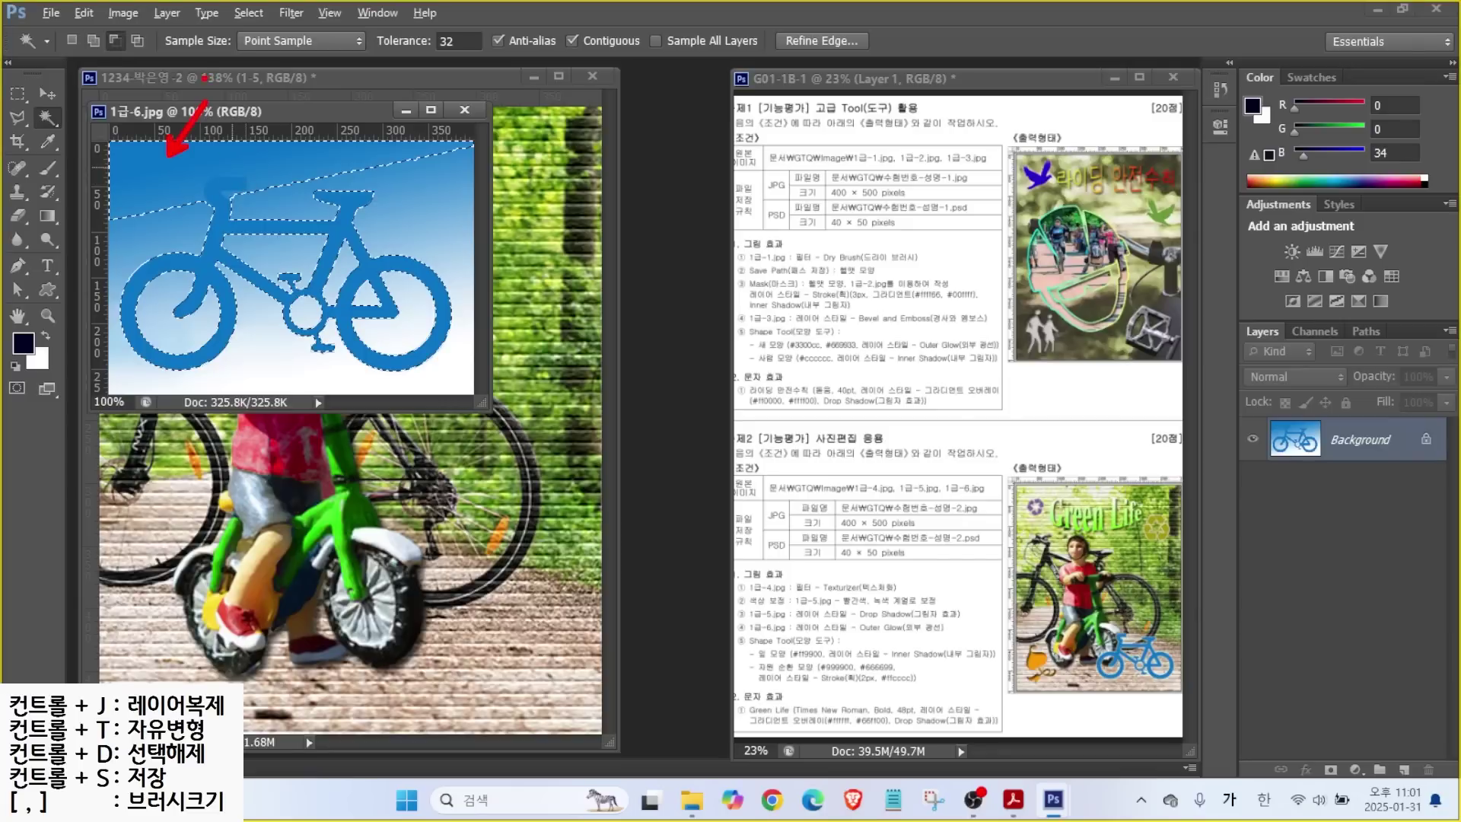
{"action": "left_click", "coordinate": [174, 150], "text": "alt"}
Deselect and reselect the bicycle with Magic Wand at Tolerance 10.
{"action": "key", "text": "ctrl+d"}
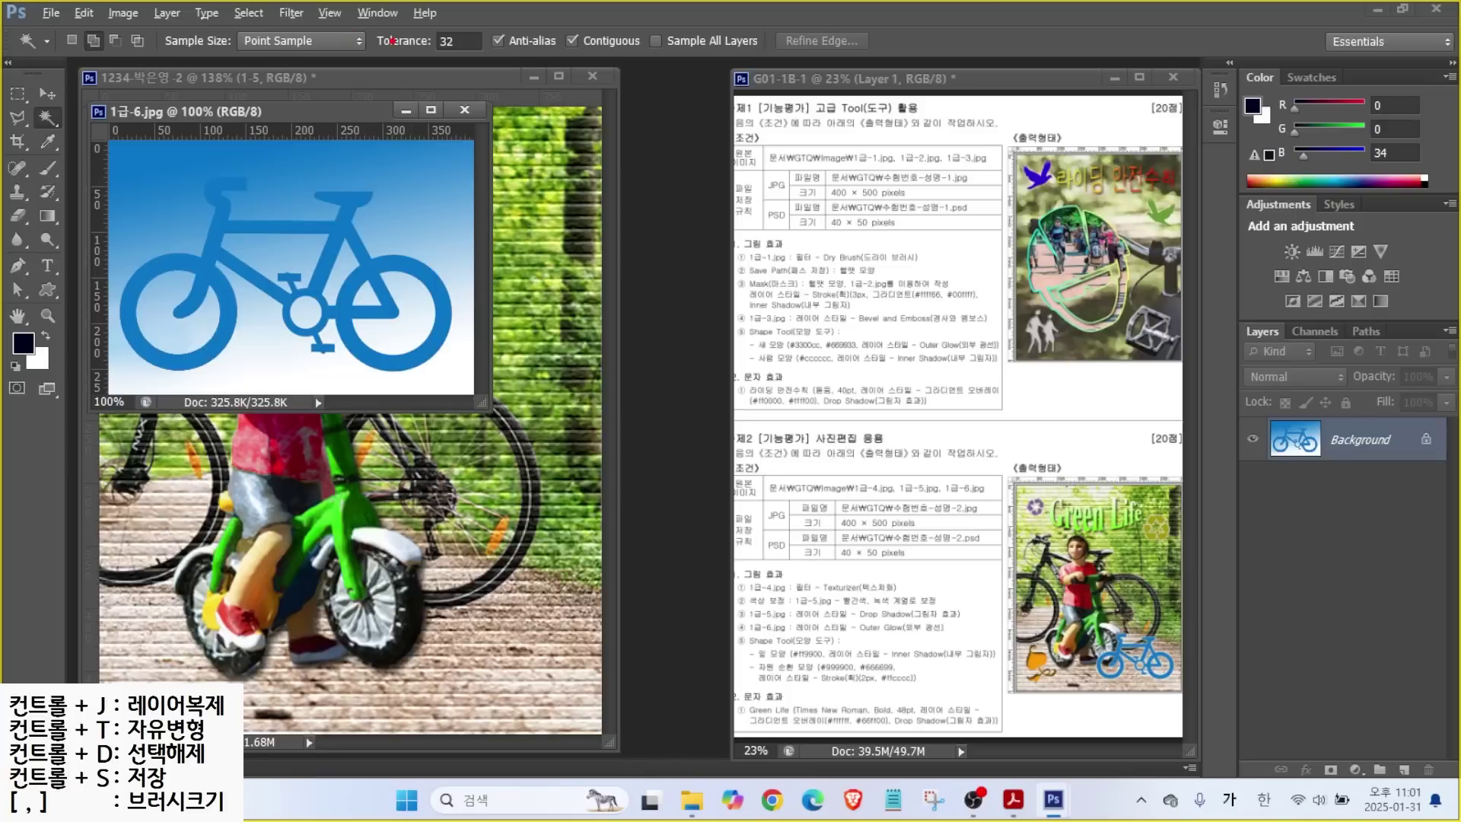
{"action": "mouse_move", "coordinate": [477, 47]}
{"action": "left_mouse_down"}
{"action": "mouse_move", "coordinate": [404, 52]}
{"action": "mouse_move", "coordinate": [423, 13]}
{"action": "mouse_move", "coordinate": [478, 13]}
{"action": "left_mouse_up"}
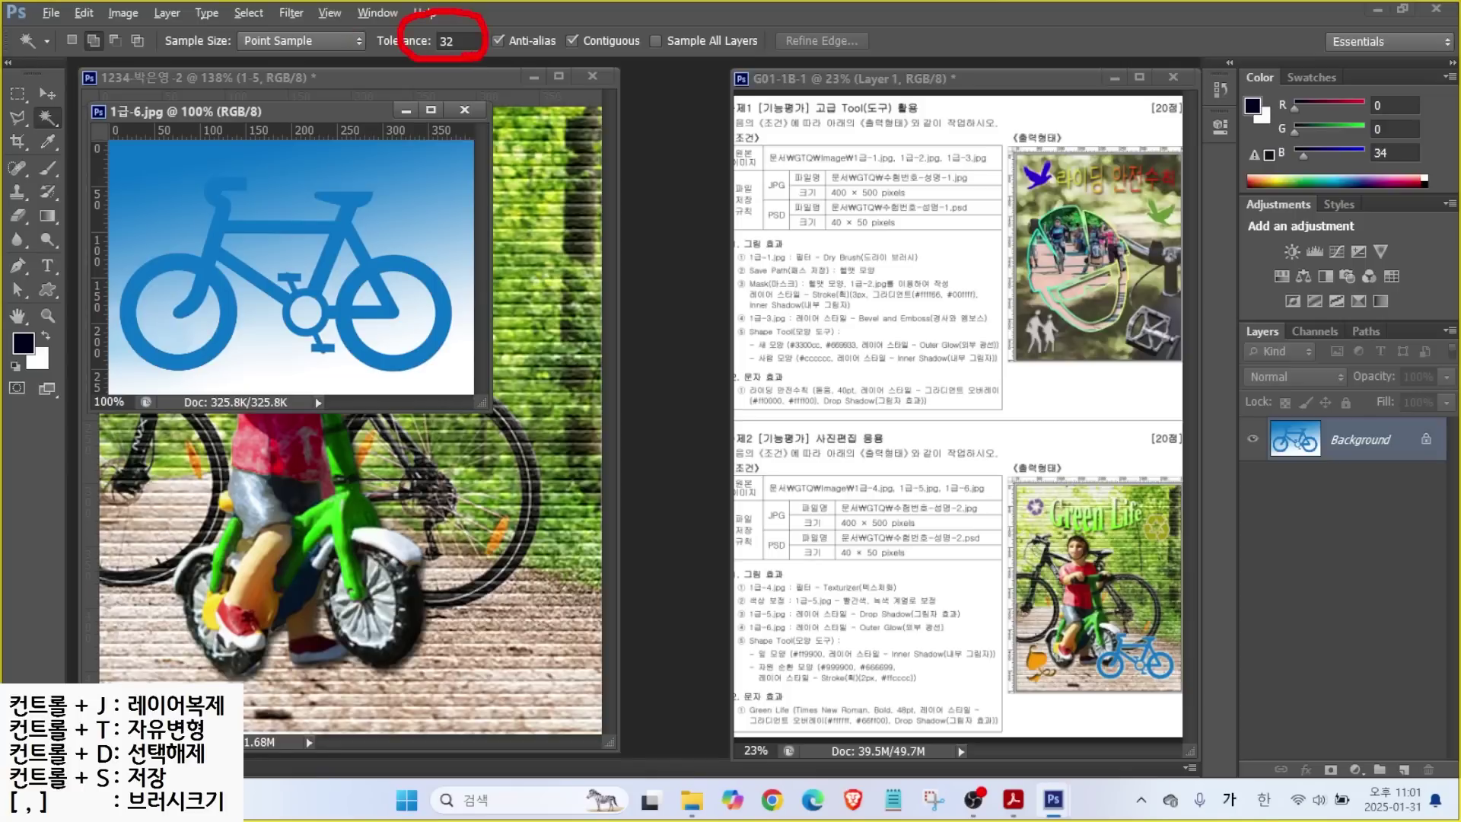
{"action": "key", "text": "Escape"}
{"action": "left_click", "coordinate": [459, 41]}
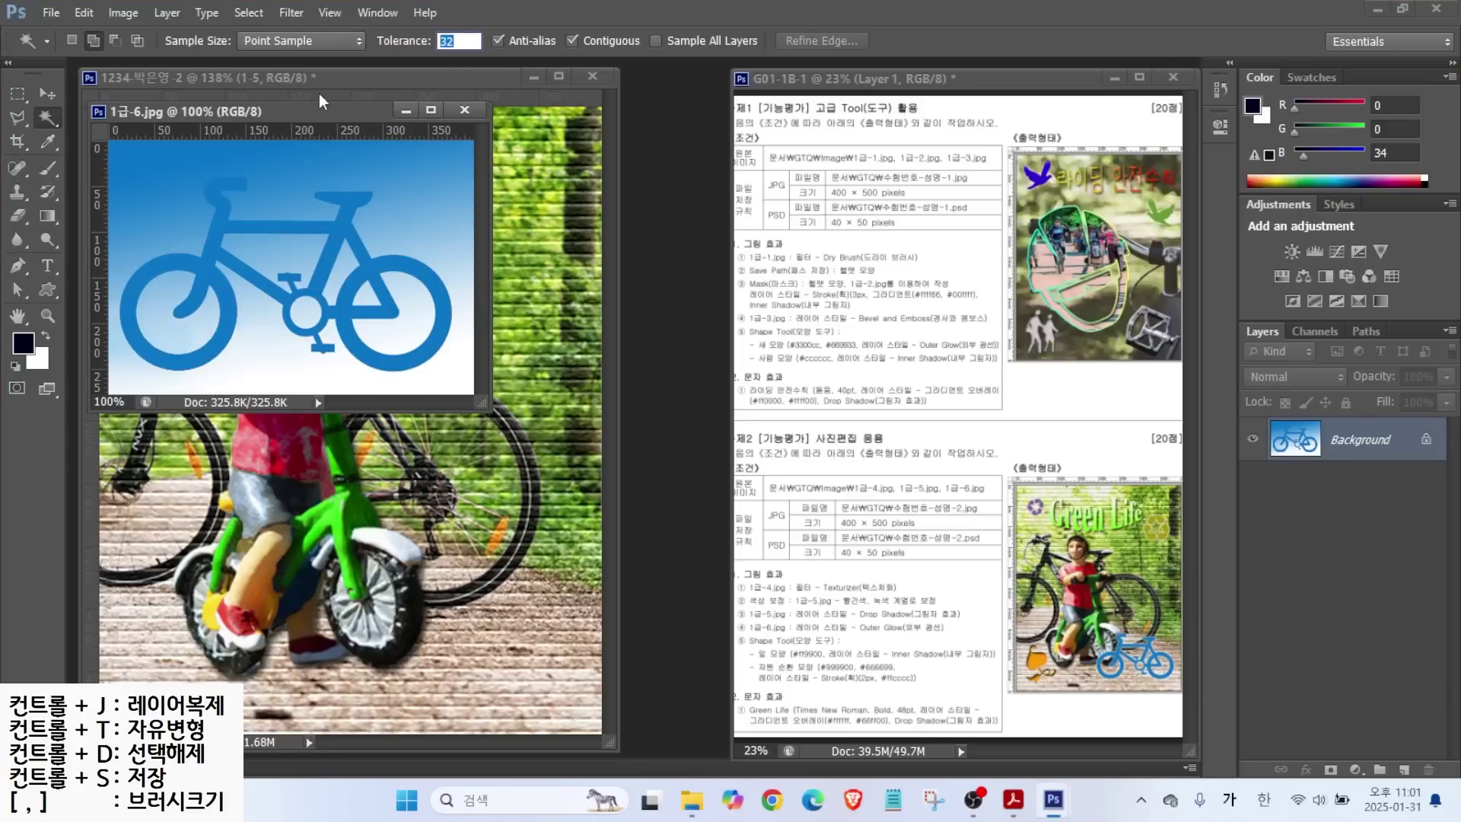
{"action": "key", "text": "Return"}
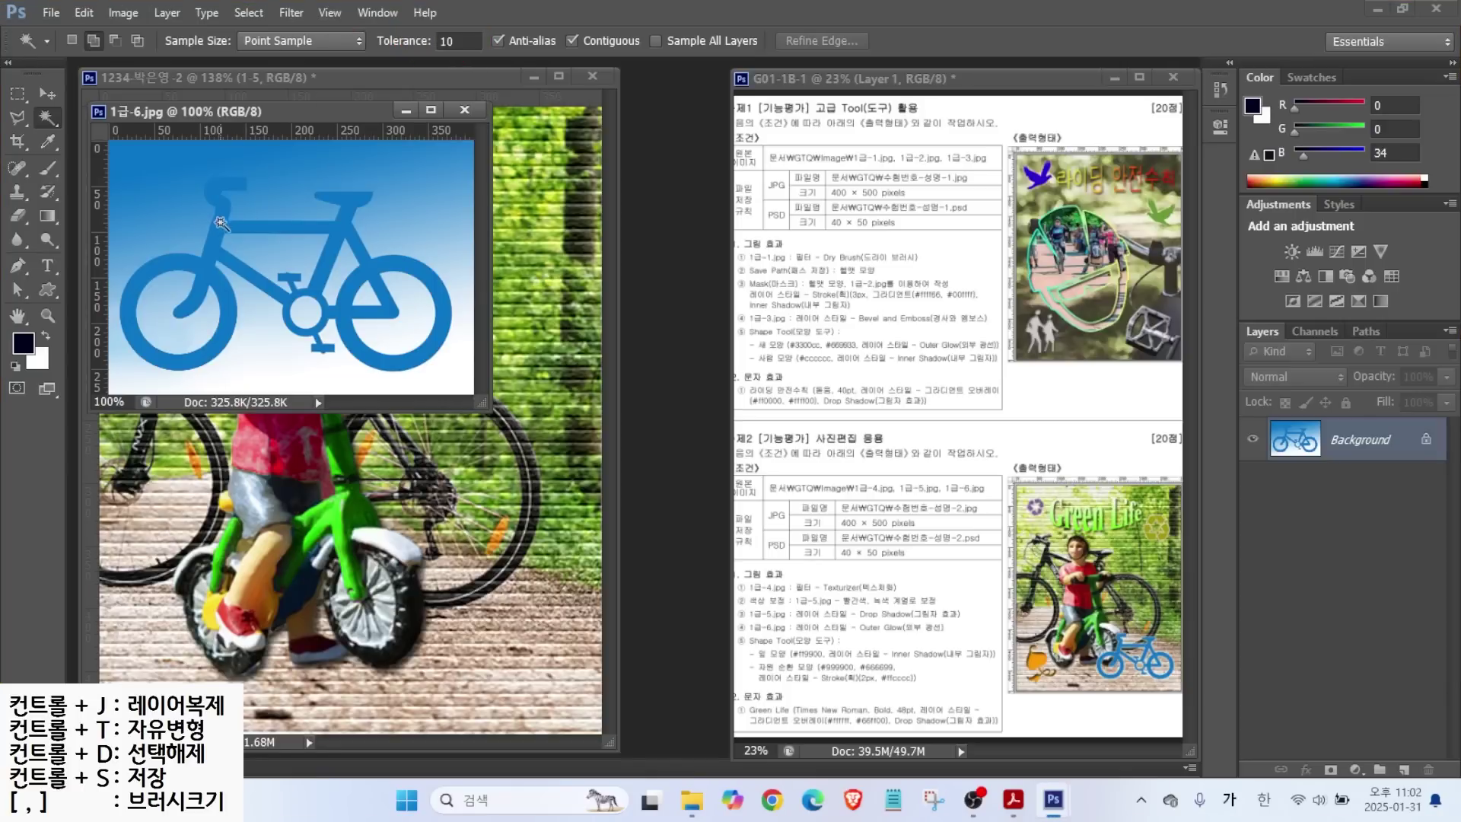
{"action": "left_click", "coordinate": [208, 271]}
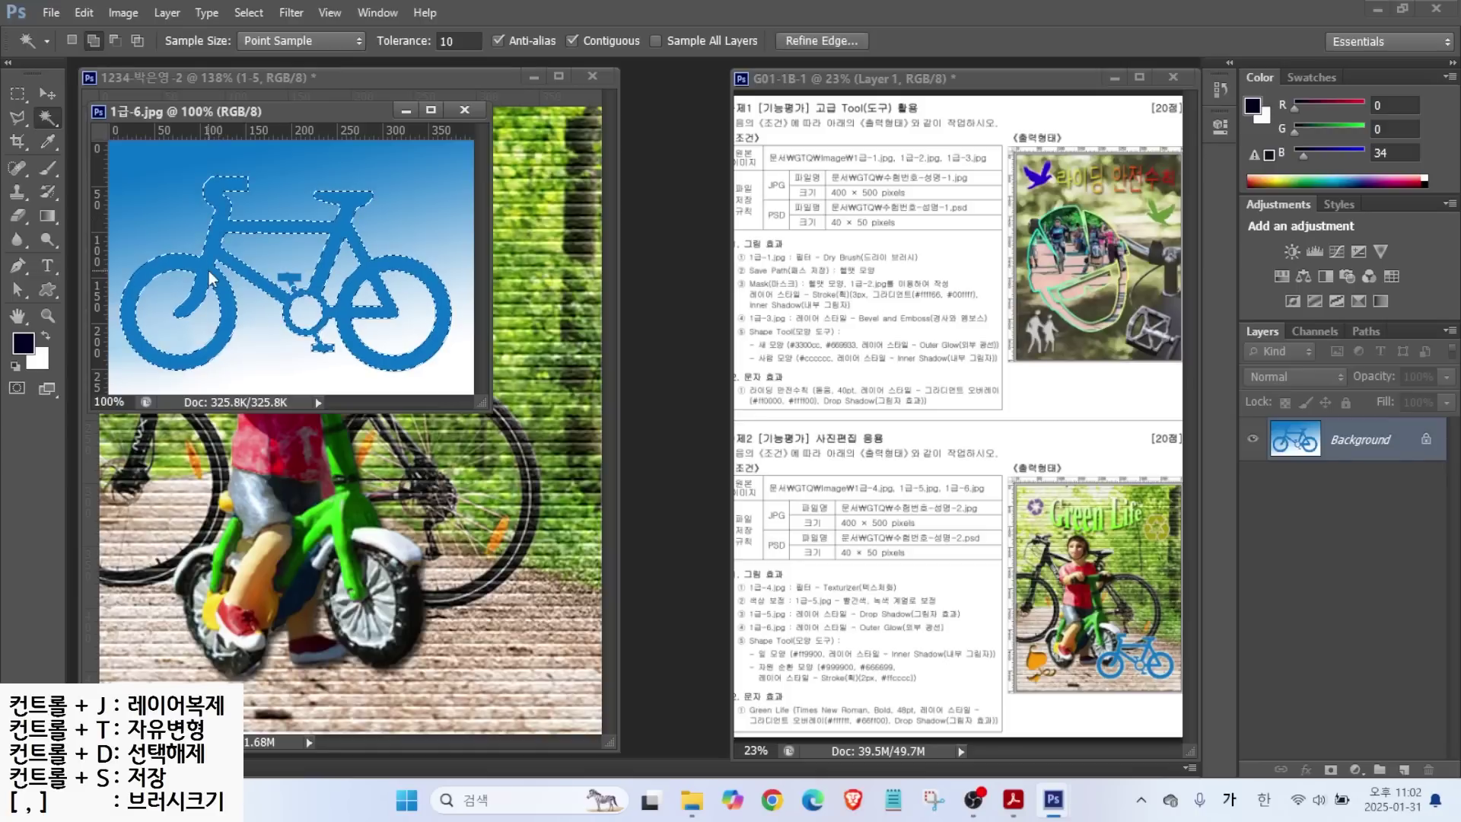
{"action": "scroll", "coordinate": [292, 276], "scroll_direction": "up", "scroll_amount": 6}
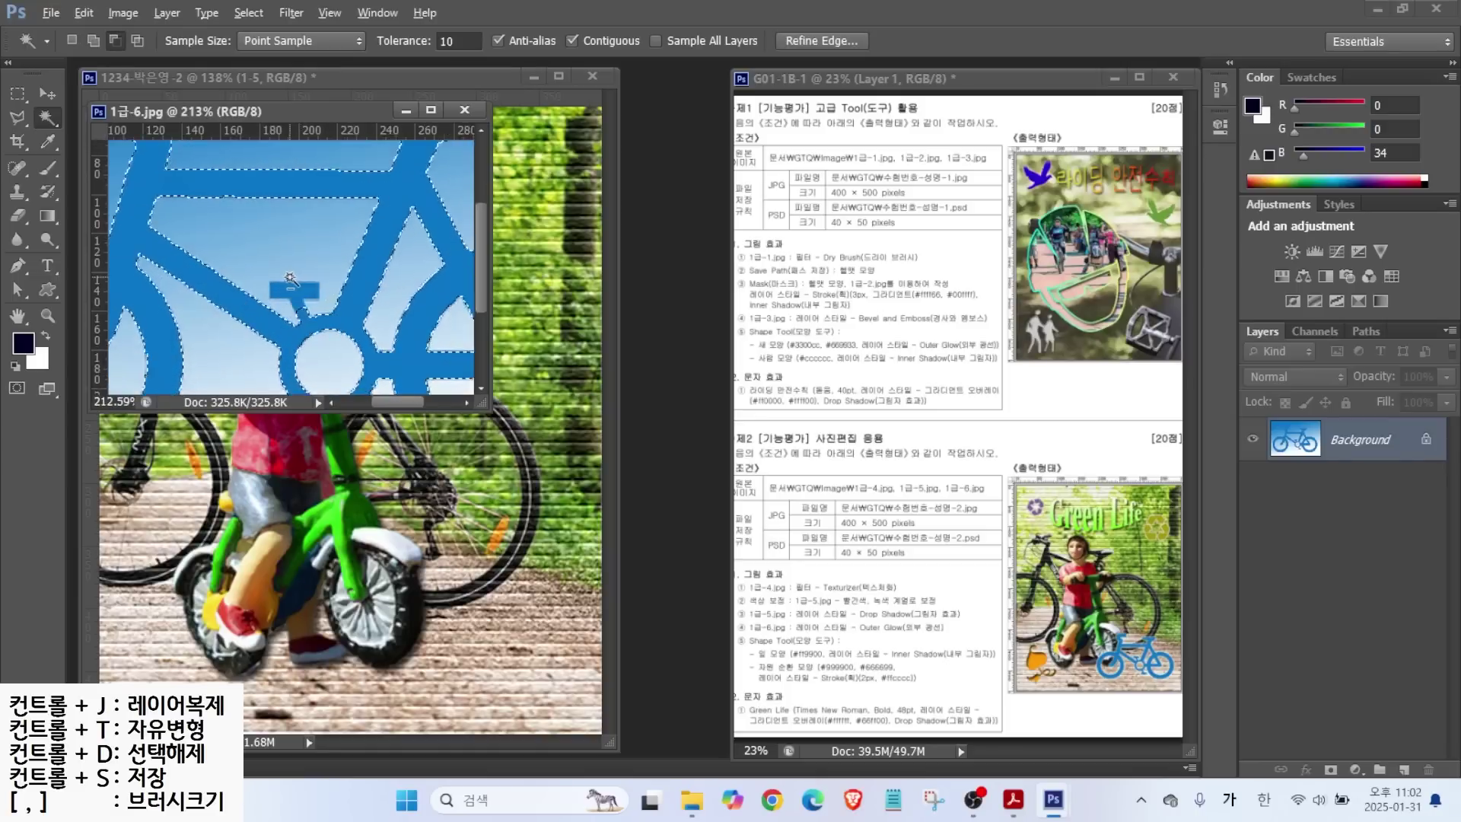
{"action": "scroll", "coordinate": [302, 274], "scroll_direction": "down", "scroll_amount": 6}
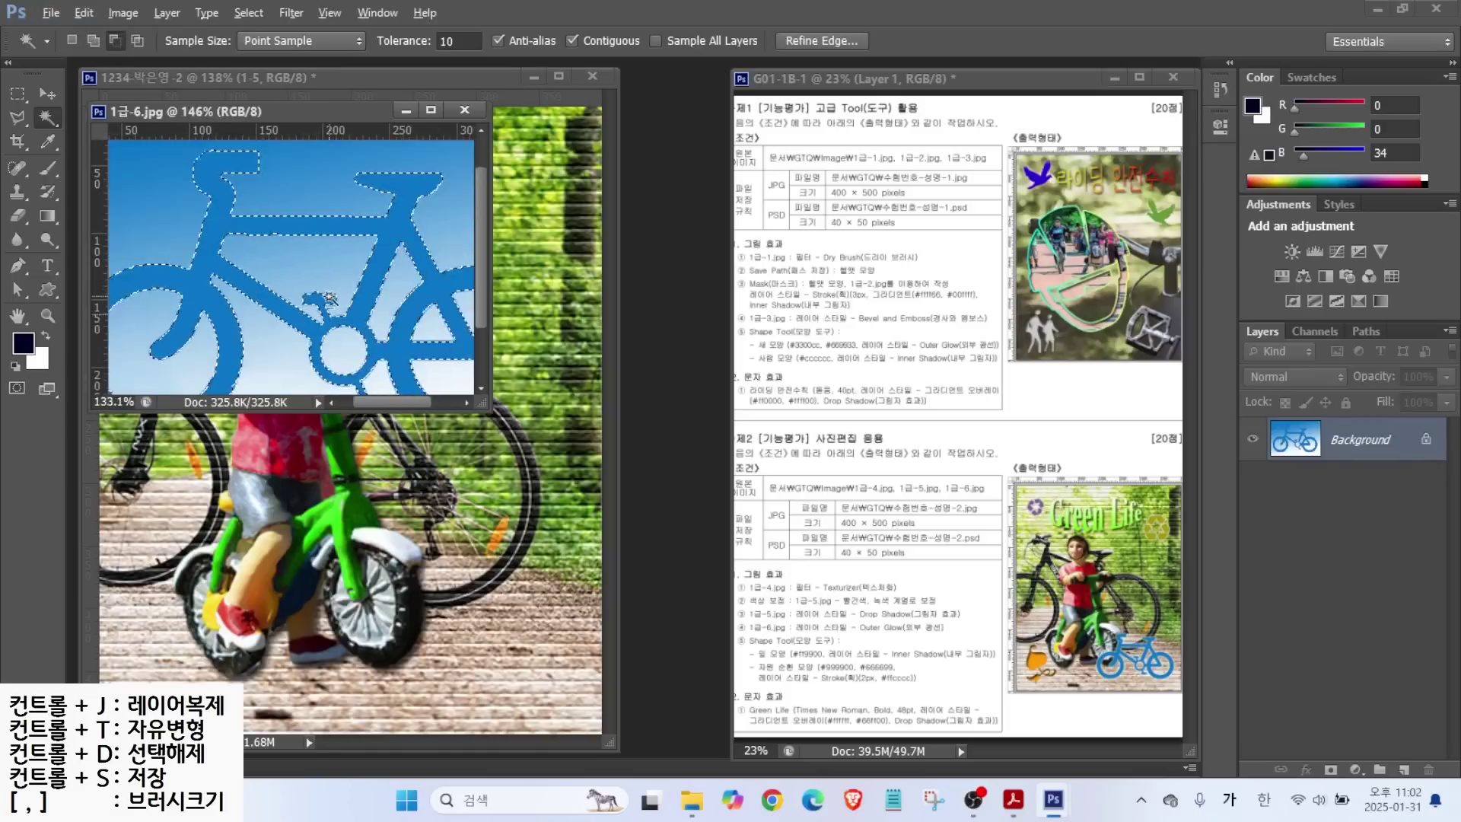
Drag the bicycle into the composite and name the layer 1-6.
{"action": "left_click", "coordinate": [46, 95]}
{"action": "left_click_drag", "start_coordinate": [293, 277], "coordinate": [465, 365]}
{"action": "double_click", "coordinate": [1344, 446]}
{"action": "type", "text": "1-6"}
{"action": "key", "text": "Return"}
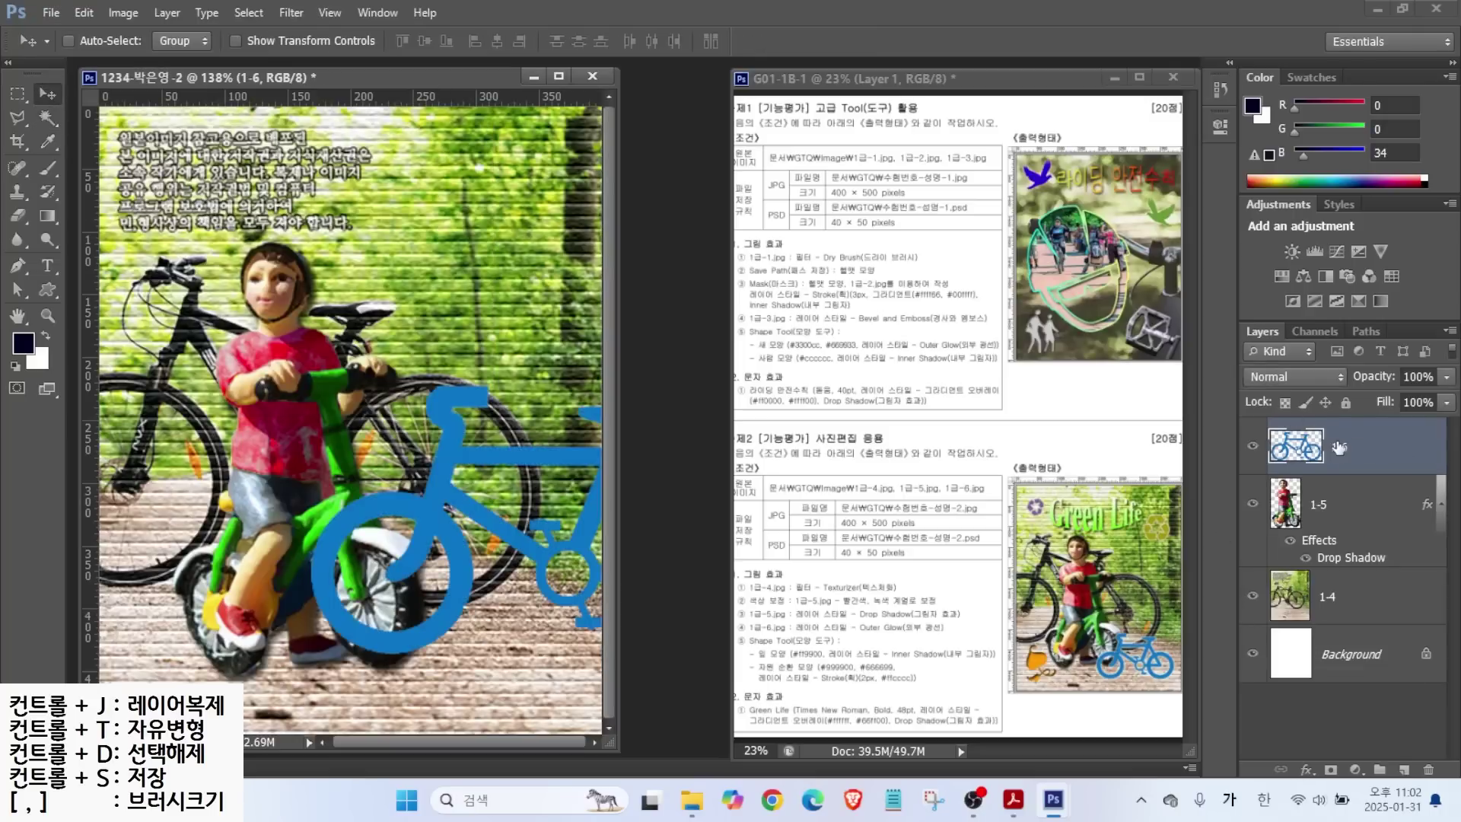
Scale the bicycle to about 54% and place it at the bottom right.
{"action": "key", "text": "ctrl+t"}
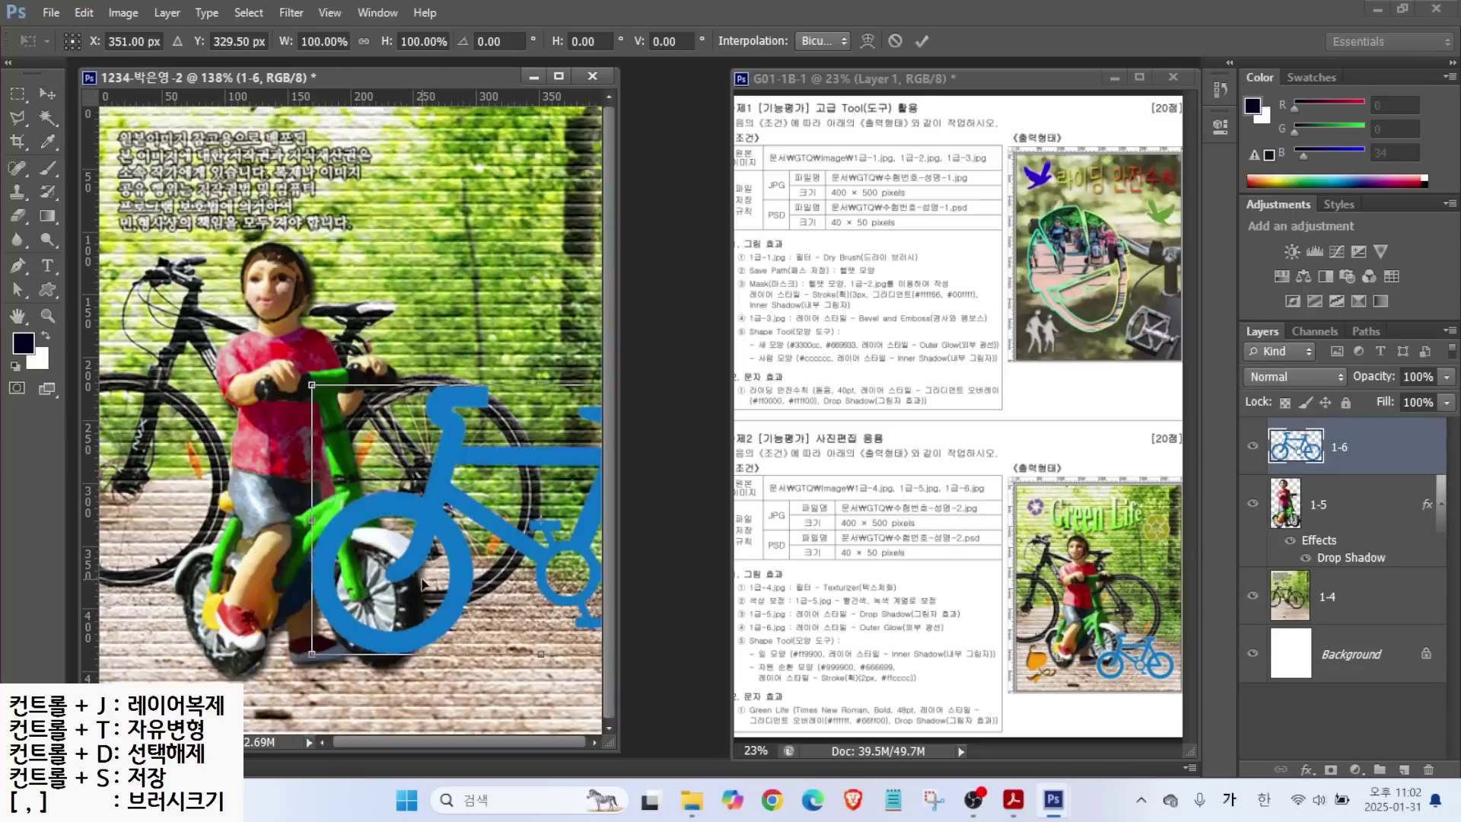
{"action": "left_click_drag", "start_coordinate": [312, 382], "coordinate": [500, 504]}
{"action": "left_click_drag", "start_coordinate": [508, 608], "coordinate": [344, 628]}
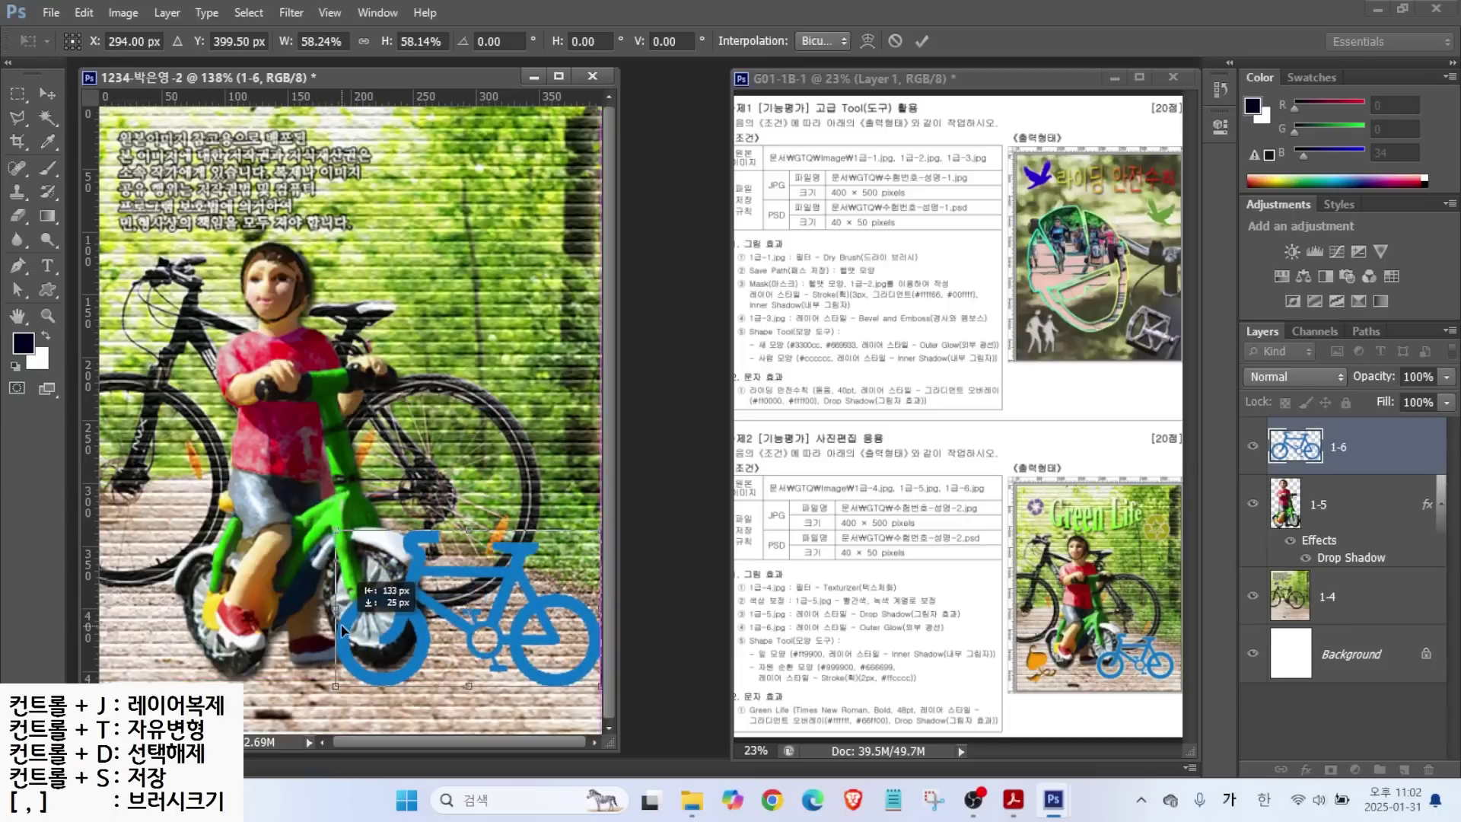
{"action": "left_click_drag", "start_coordinate": [328, 532], "coordinate": [354, 542]}
{"action": "left_click_drag", "start_coordinate": [426, 624], "coordinate": [408, 641]}
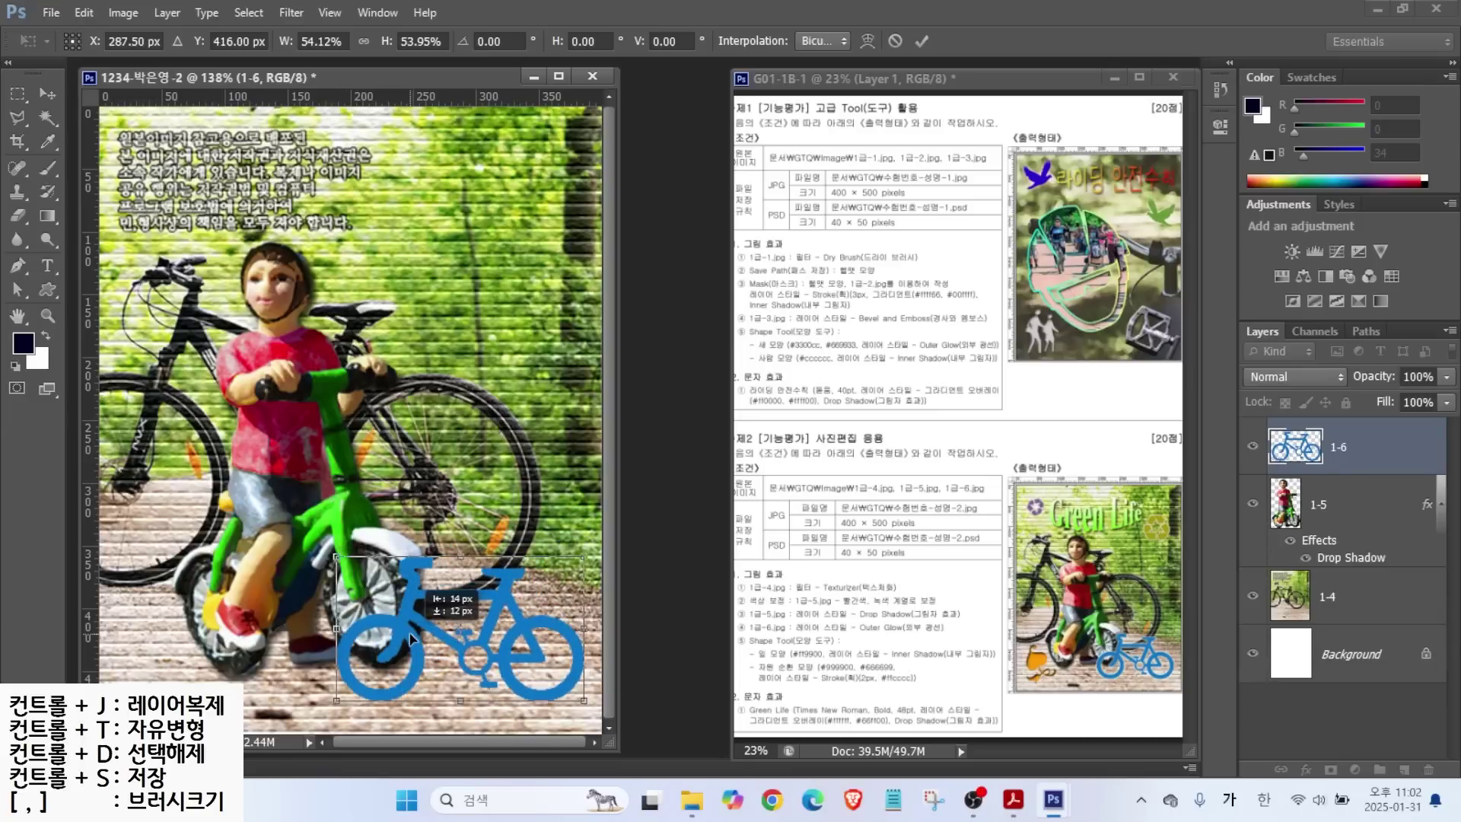
{"action": "key", "text": "Return"}
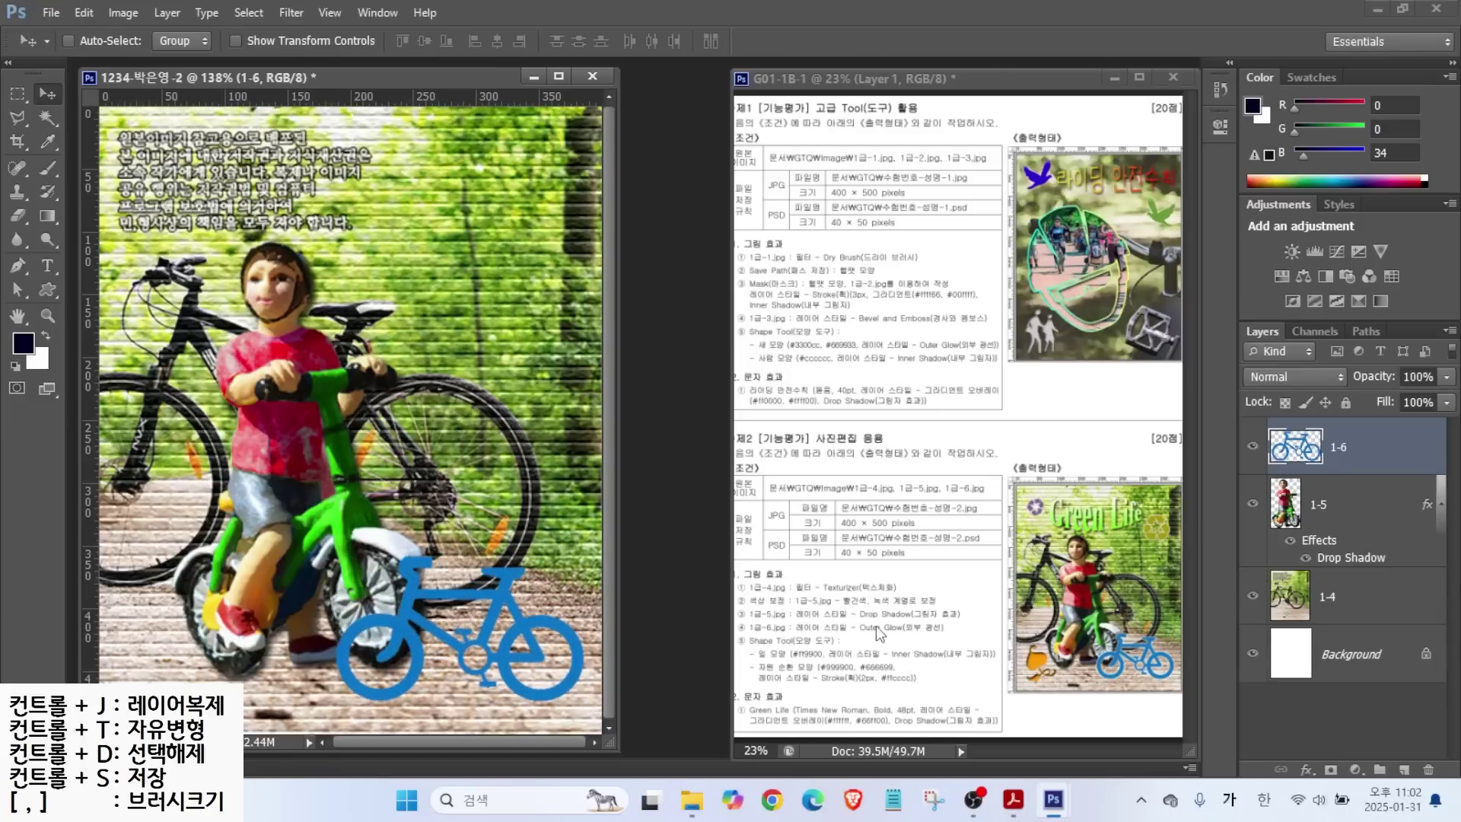
Add an Outer Glow effect to layer 1-6.
{"action": "left_click", "coordinate": [1299, 770]}
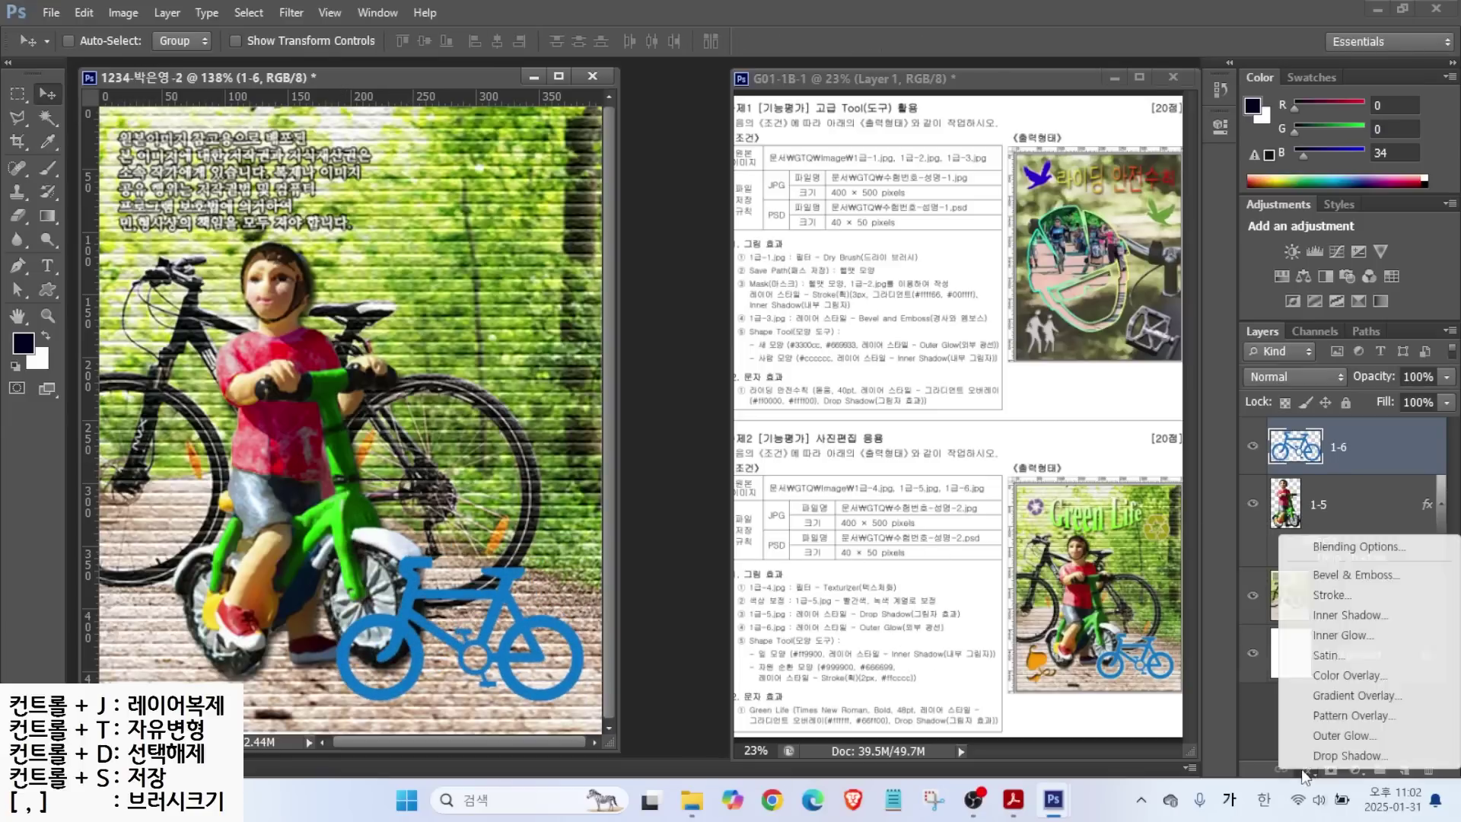
{"action": "left_click", "coordinate": [1327, 735]}
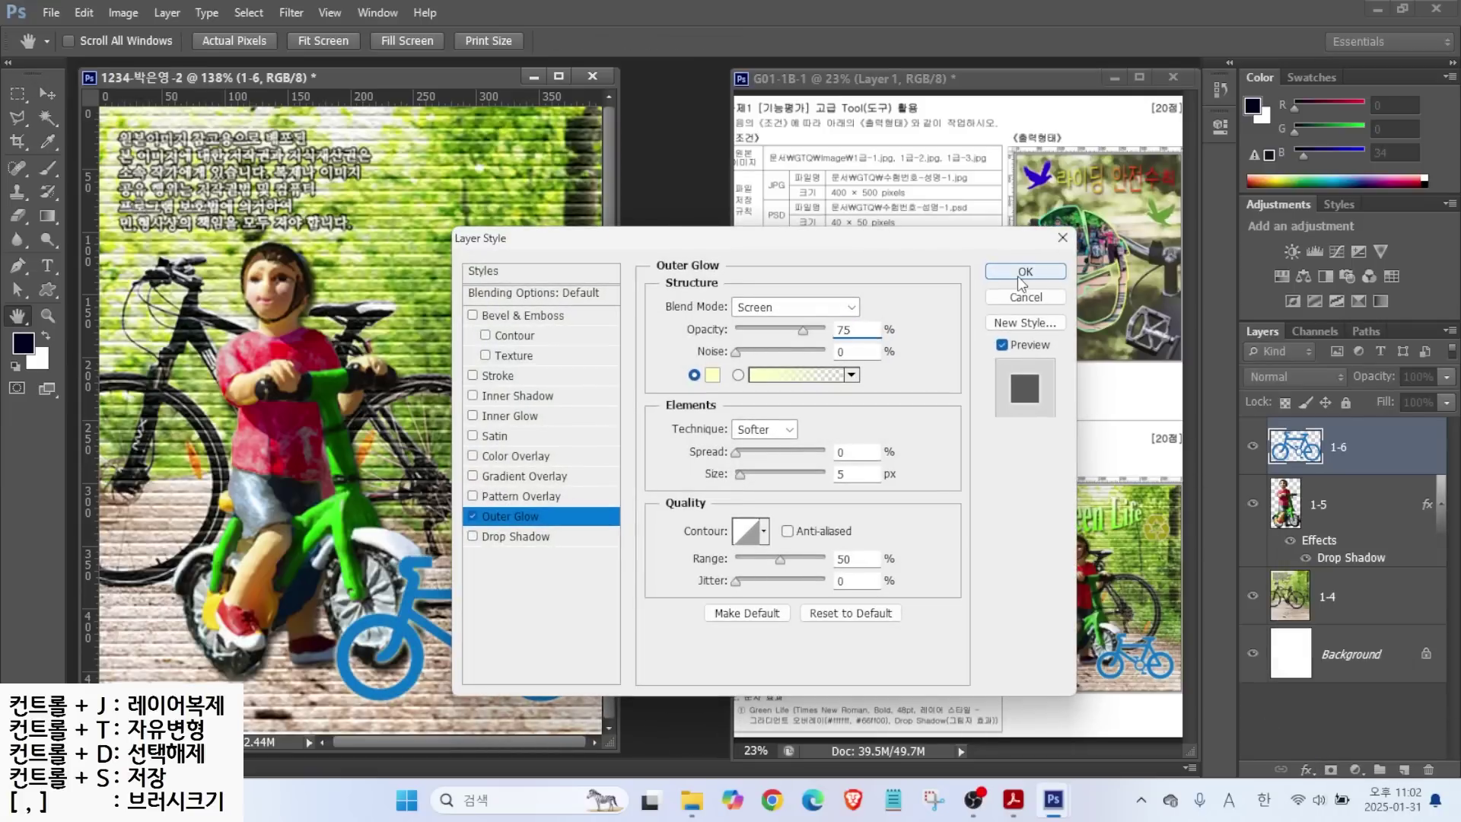
{"action": "left_click", "coordinate": [1024, 274]}
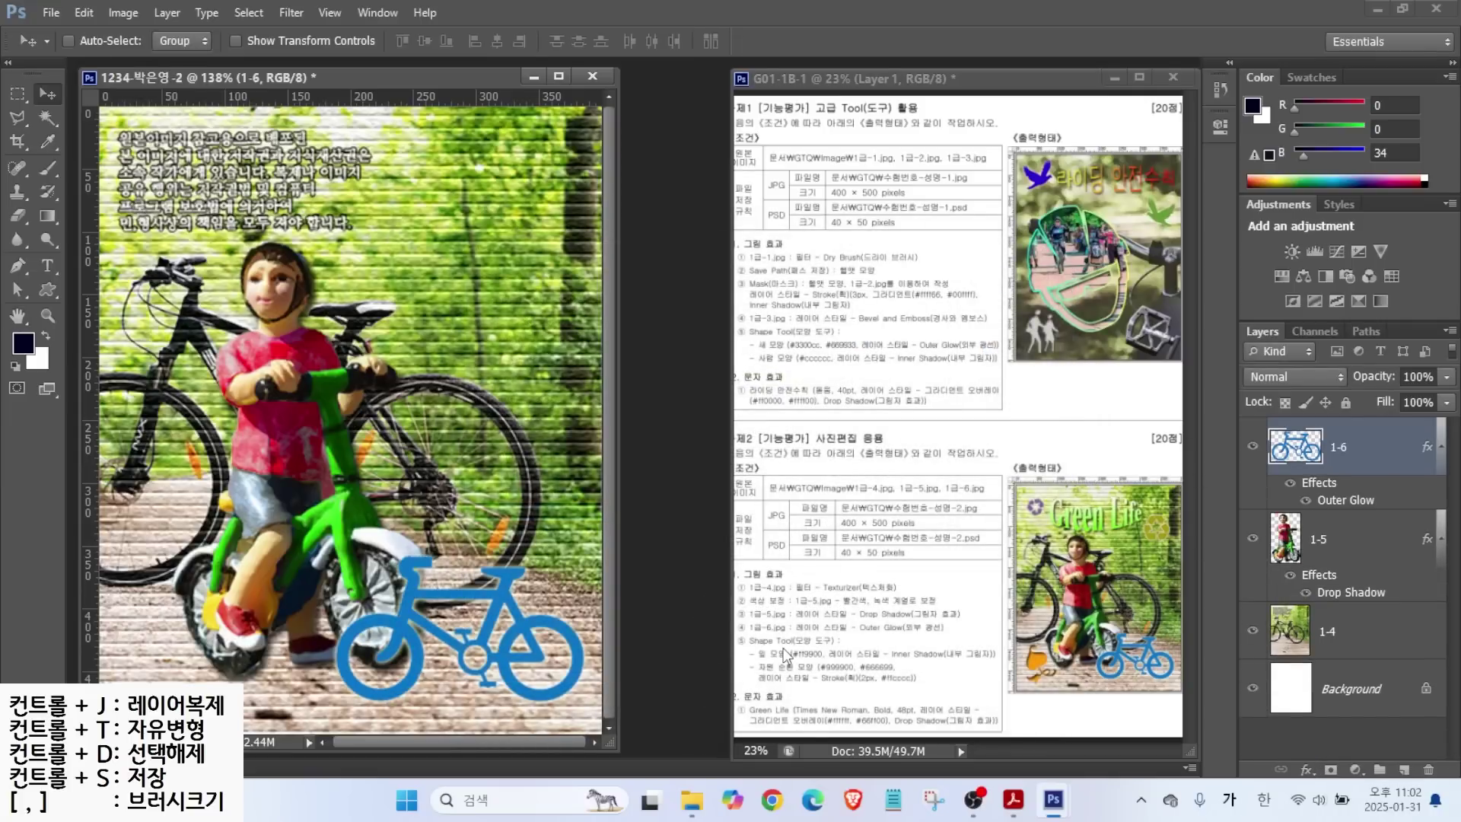
Draw a recycle custom shape near the top-left of the canvas.
{"action": "left_click", "coordinate": [48, 292]}
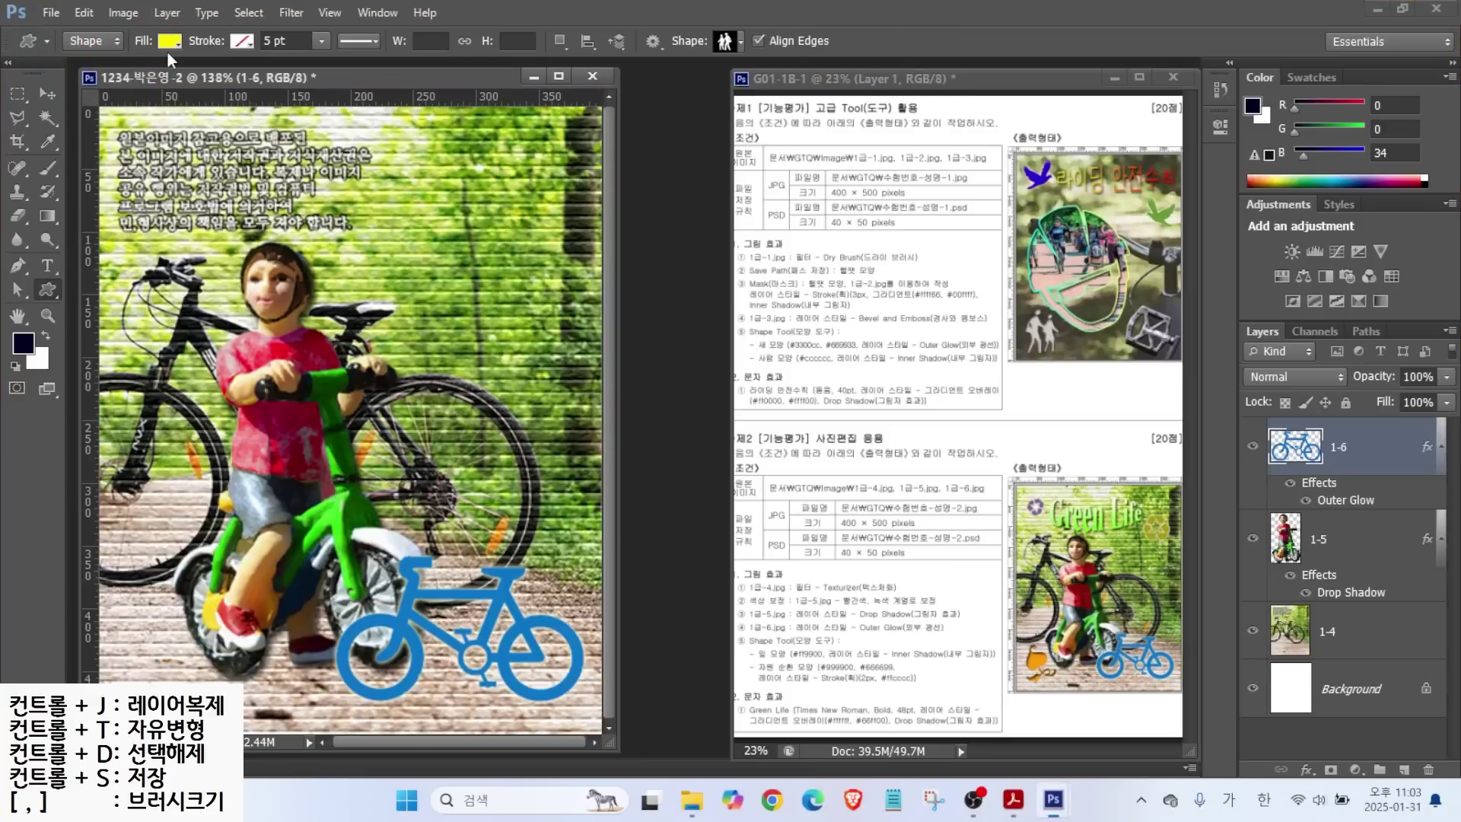
{"action": "left_click", "coordinate": [169, 41]}
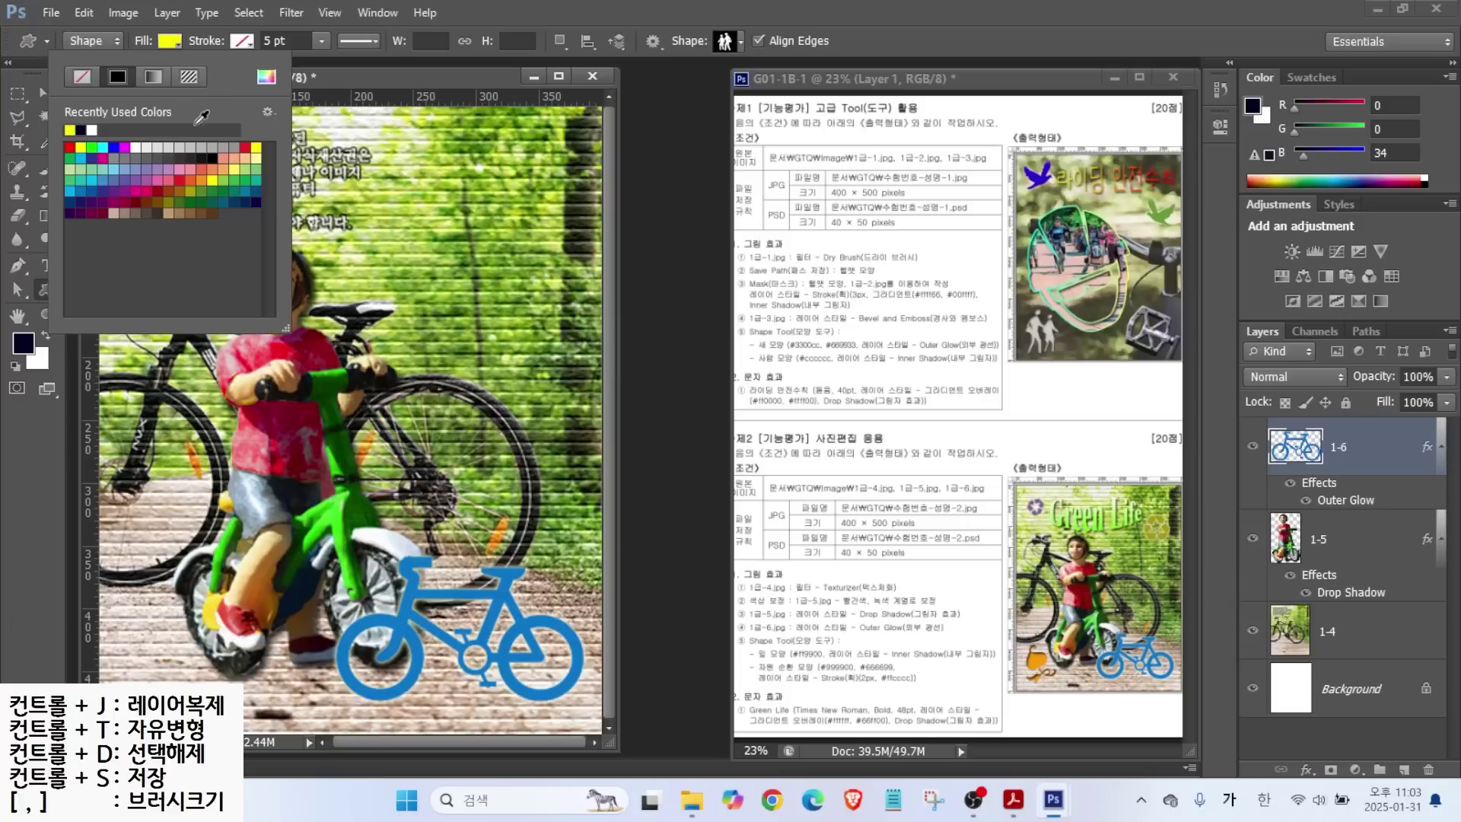
{"action": "left_click", "coordinate": [246, 145]}
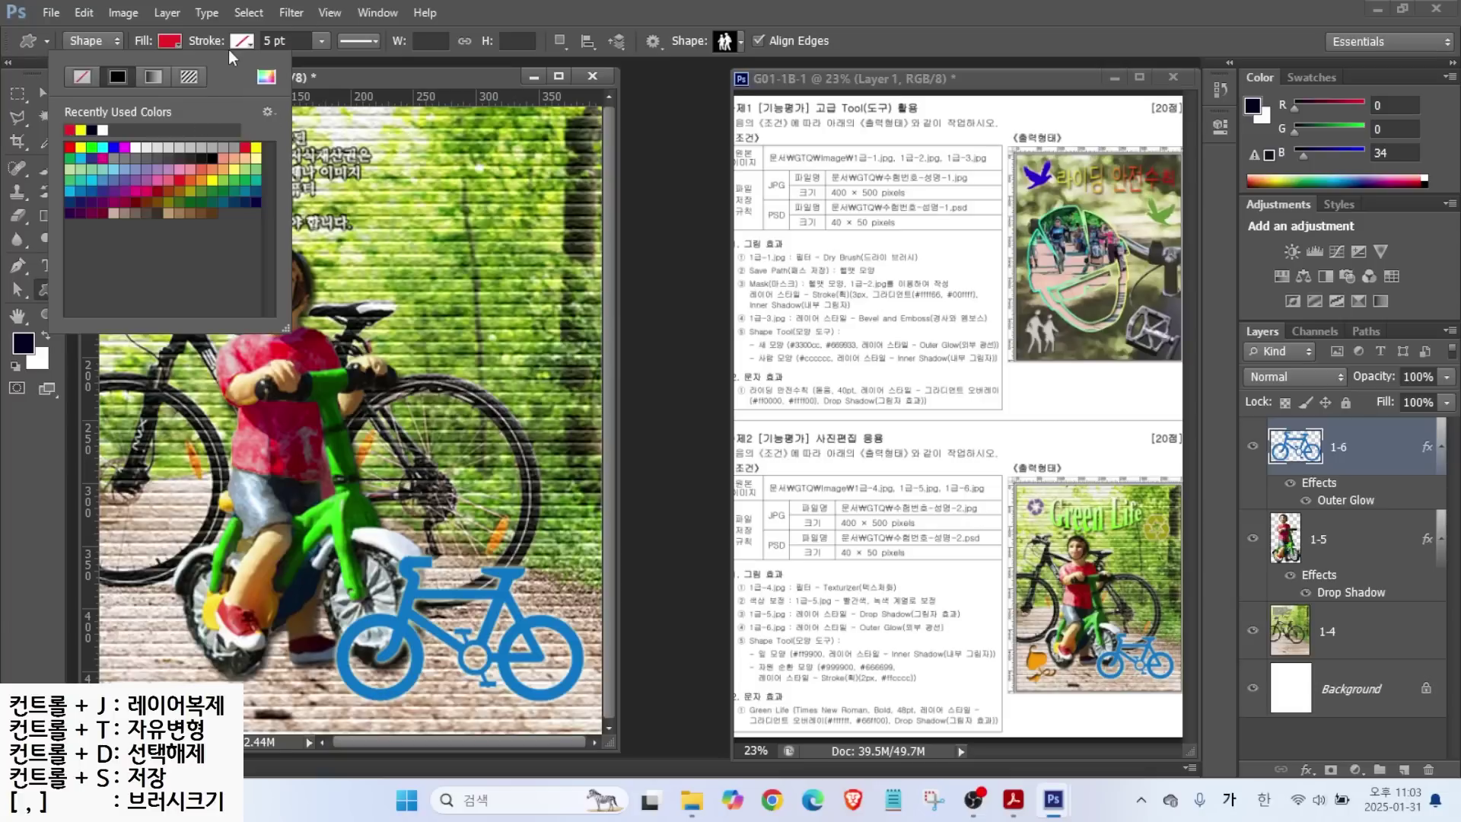
{"action": "left_click", "coordinate": [734, 43]}
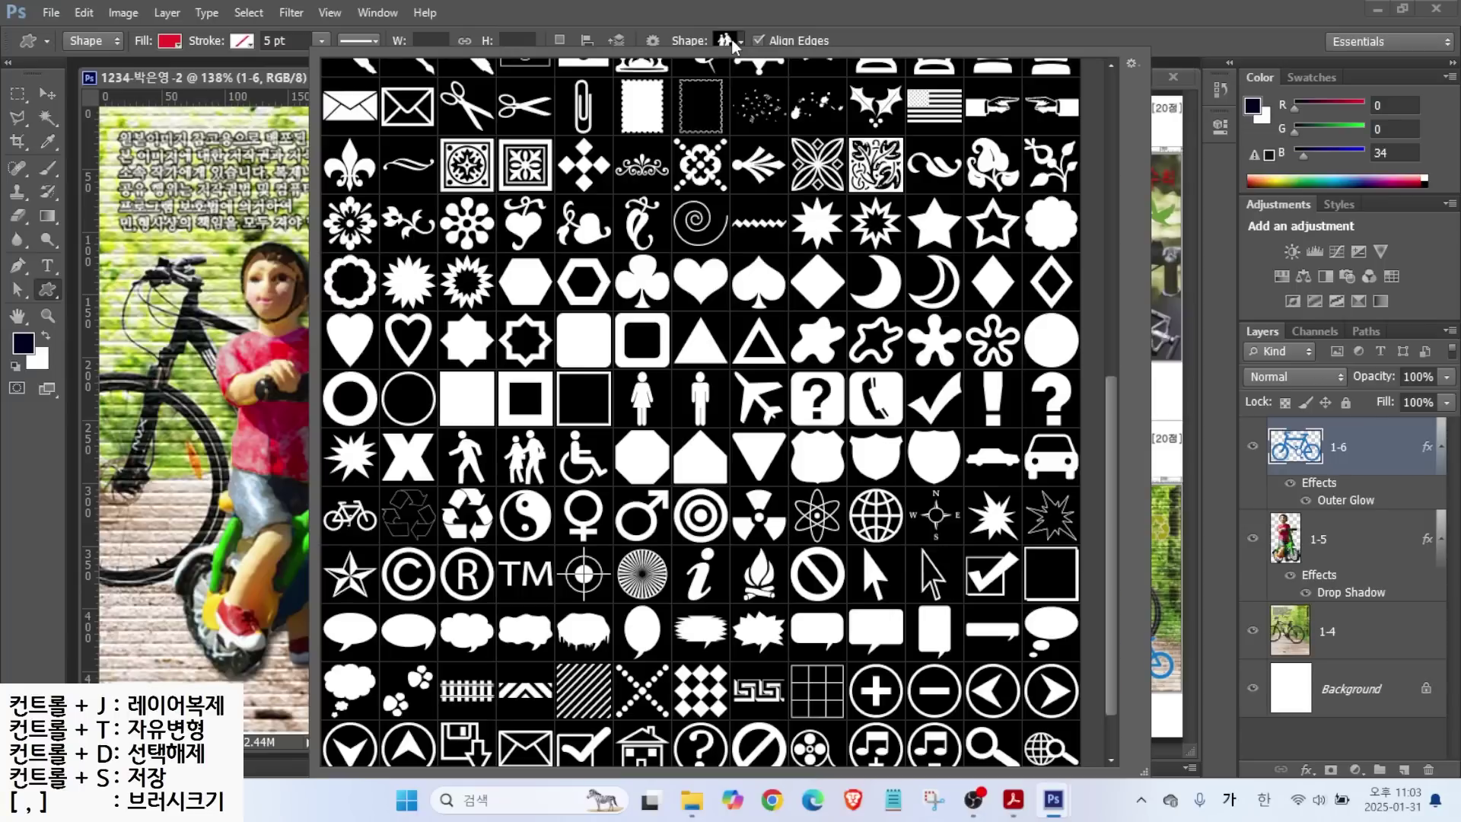
{"action": "scroll", "coordinate": [815, 393], "scroll_direction": "down", "scroll_amount": 1}
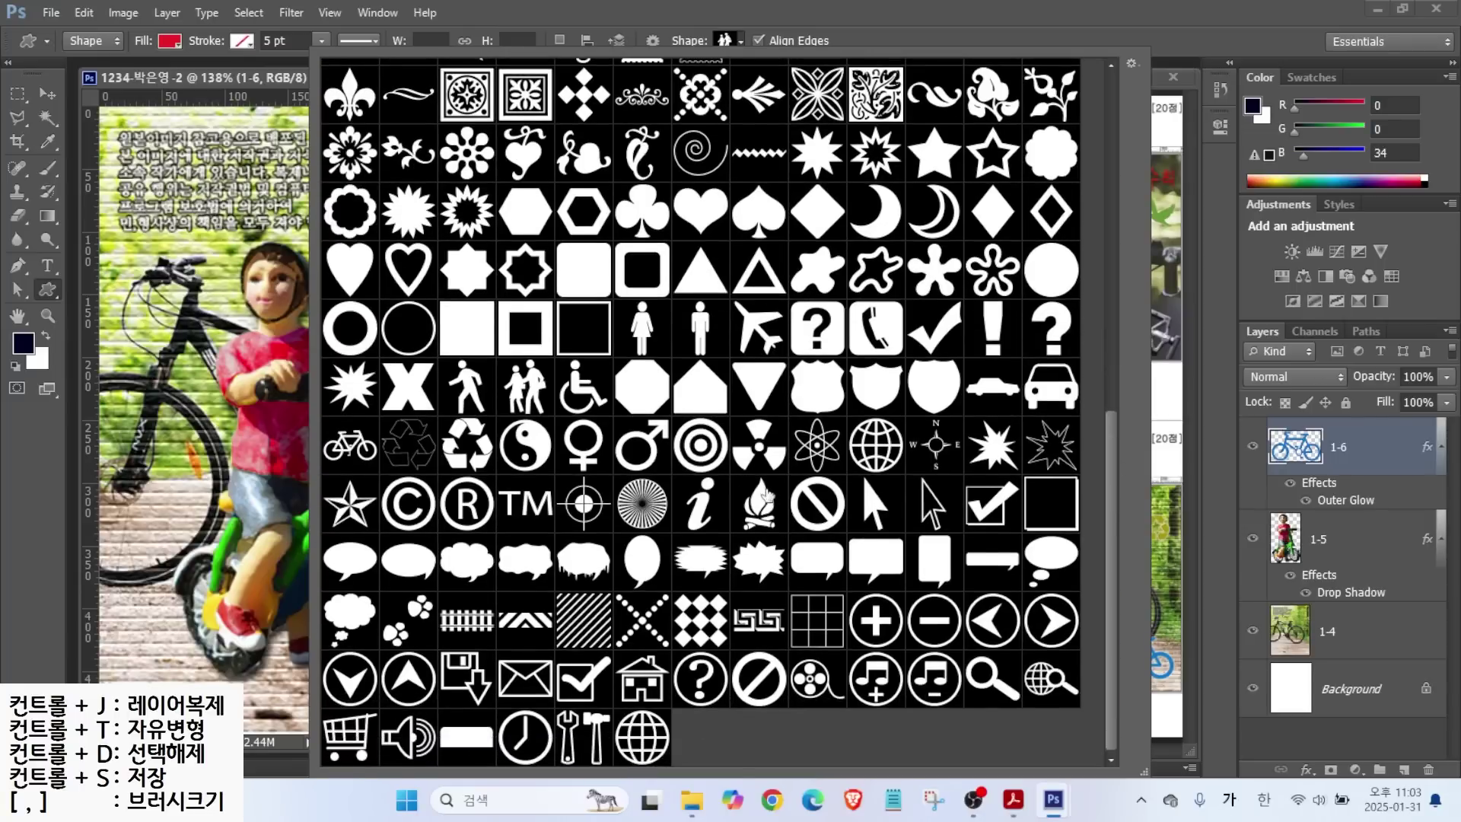
{"action": "double_click", "coordinate": [461, 445]}
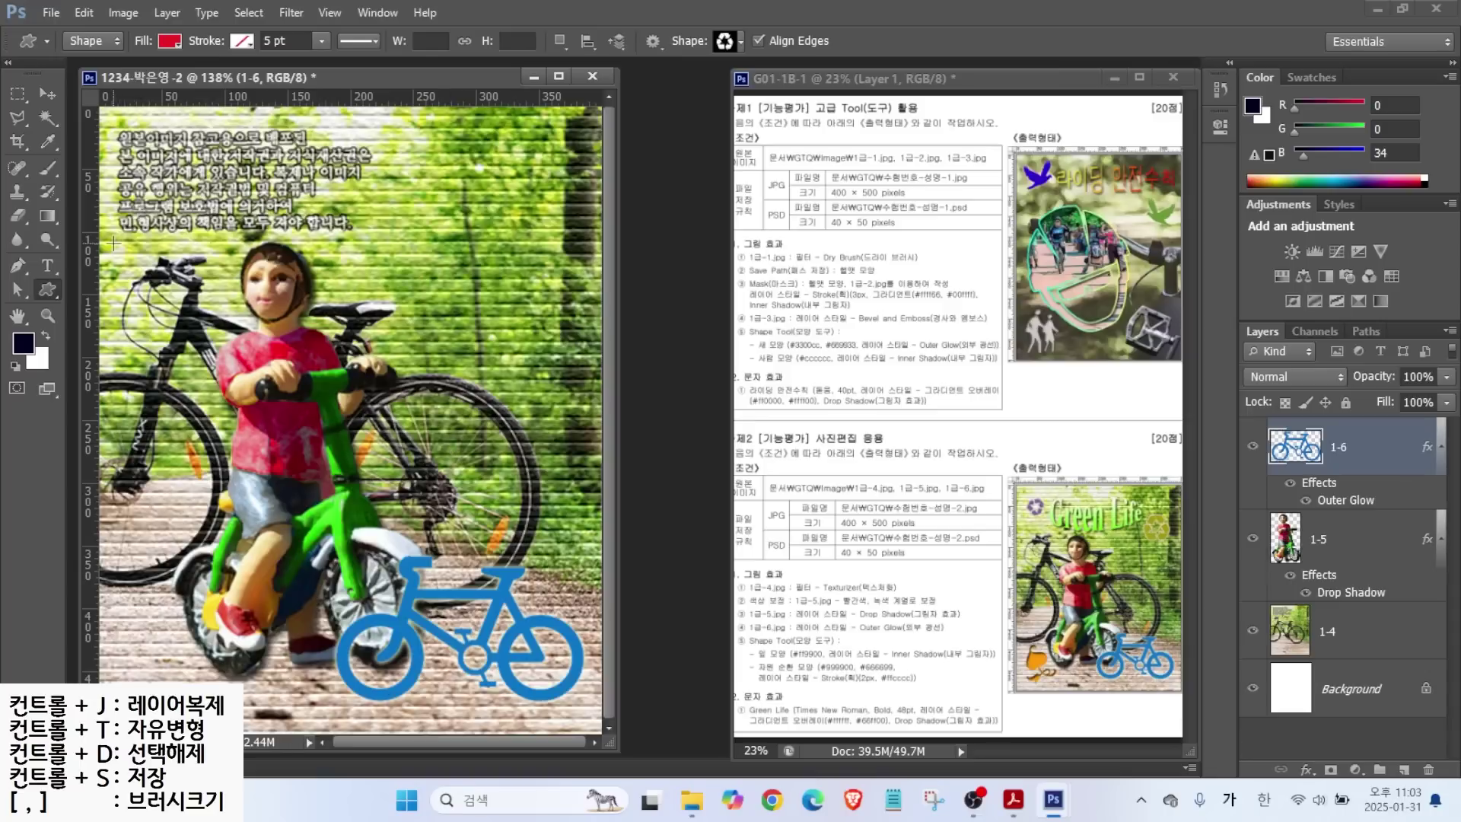
{"action": "left_click_drag", "start_coordinate": [124, 124], "coordinate": [174, 176]}
Change the recycle shape's fill colour to #99cc00.
{"action": "left_click", "coordinate": [1275, 442]}
{"action": "double_click", "coordinate": [1275, 443]}
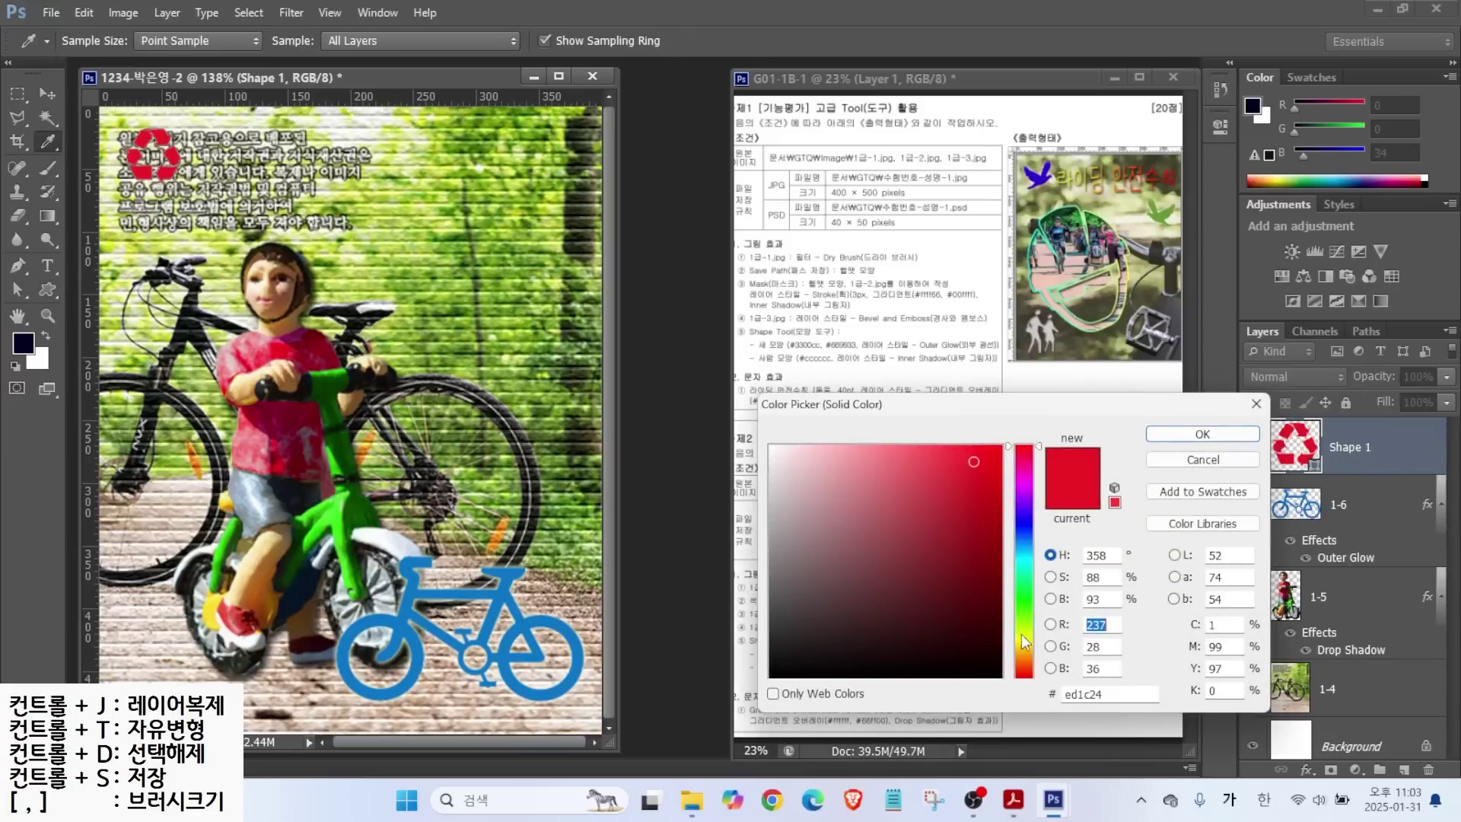
{"action": "left_click", "coordinate": [1110, 696]}
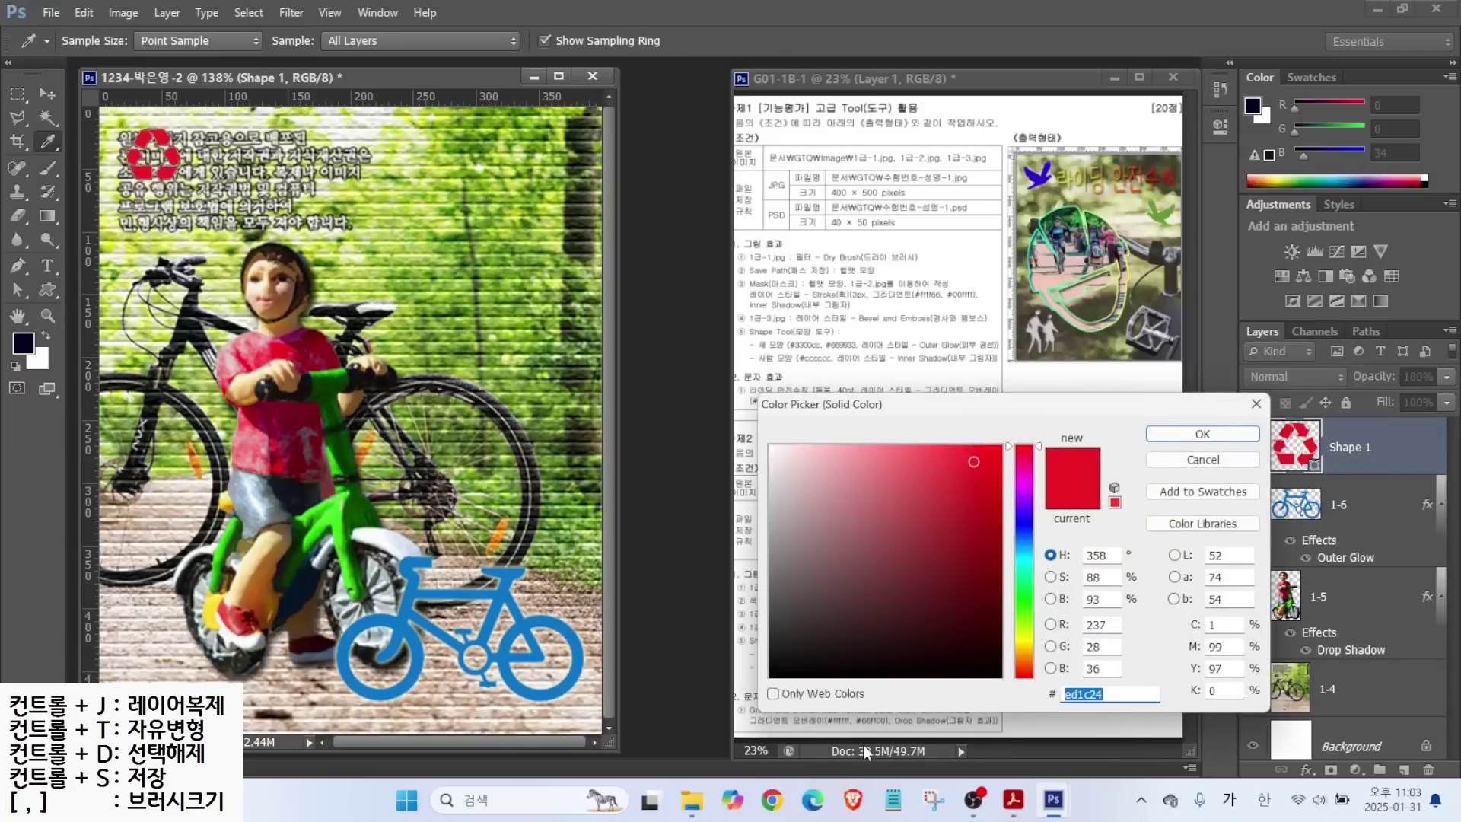
{"action": "type", "text": "99cc00"}
{"action": "key", "text": "Return"}
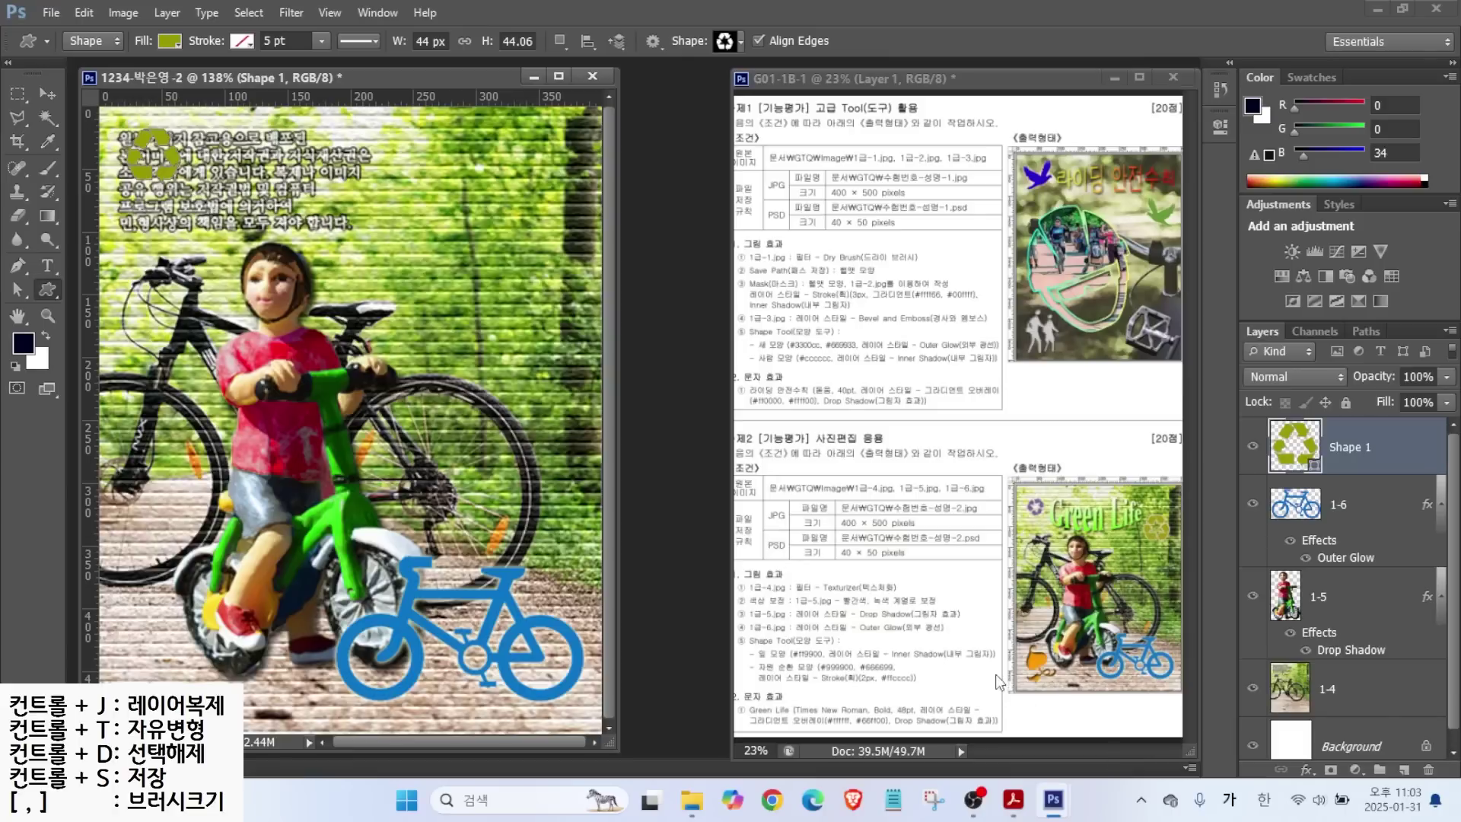
Add a 2 px Stroke effect in #ffcccc to the recycle shape.
{"action": "left_click", "coordinate": [1306, 769]}
{"action": "left_click", "coordinate": [1286, 597]}
{"action": "key", "text": "Down"}
{"action": "left_click", "coordinate": [705, 434]}
{"action": "left_click", "coordinate": [1067, 694]}
{"action": "type", "text": "ffcccc"}
{"action": "key", "text": "Return"}
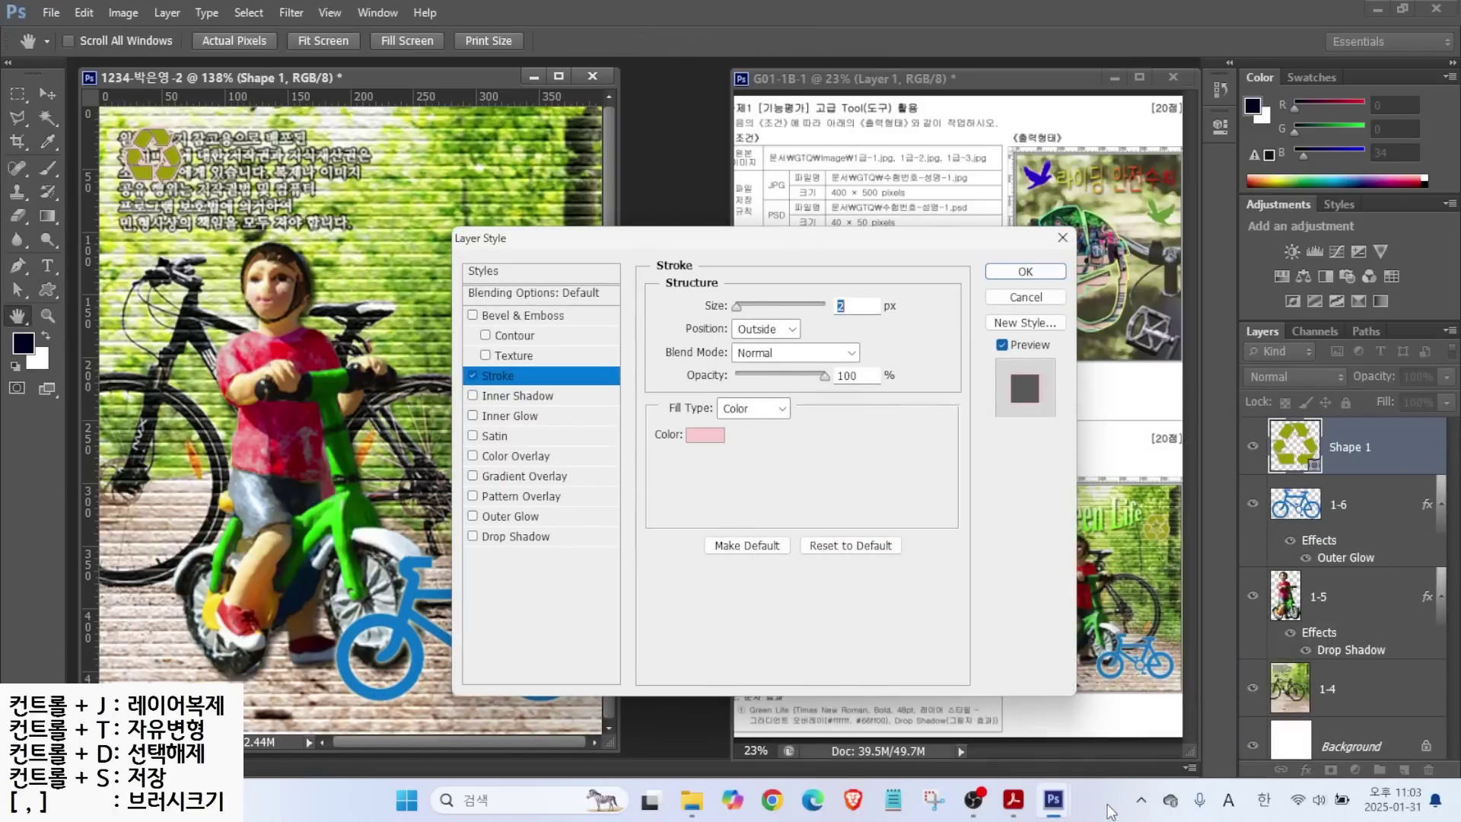
{"action": "key", "text": "Return"}
{"action": "key", "text": "ctrl+t"}
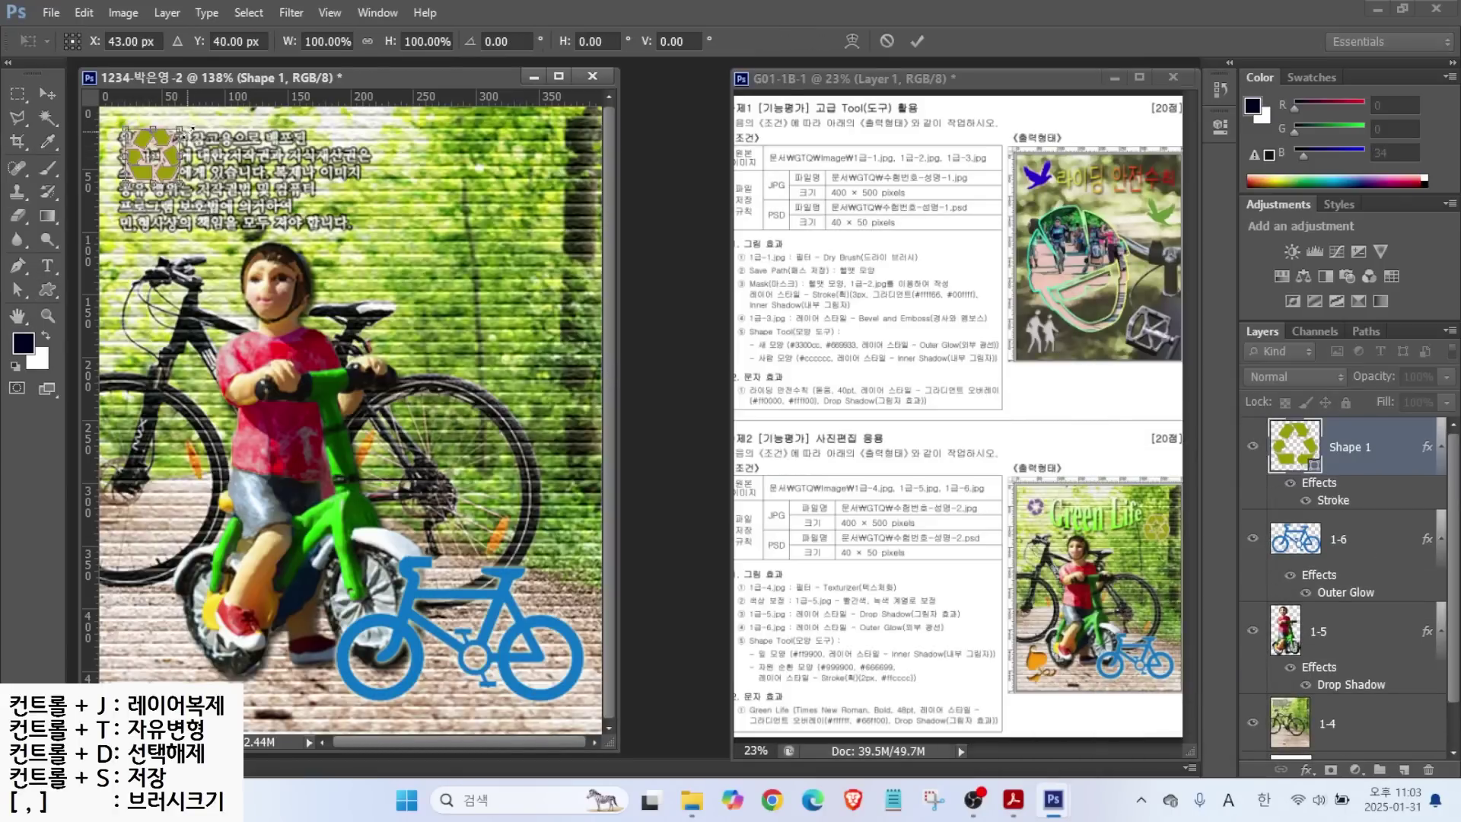
Rotate the recycle symbol about 26° and fill it purple #666699.
{"action": "left_click_drag", "start_coordinate": [195, 137], "coordinate": [174, 167]}
{"action": "key", "text": "Return"}
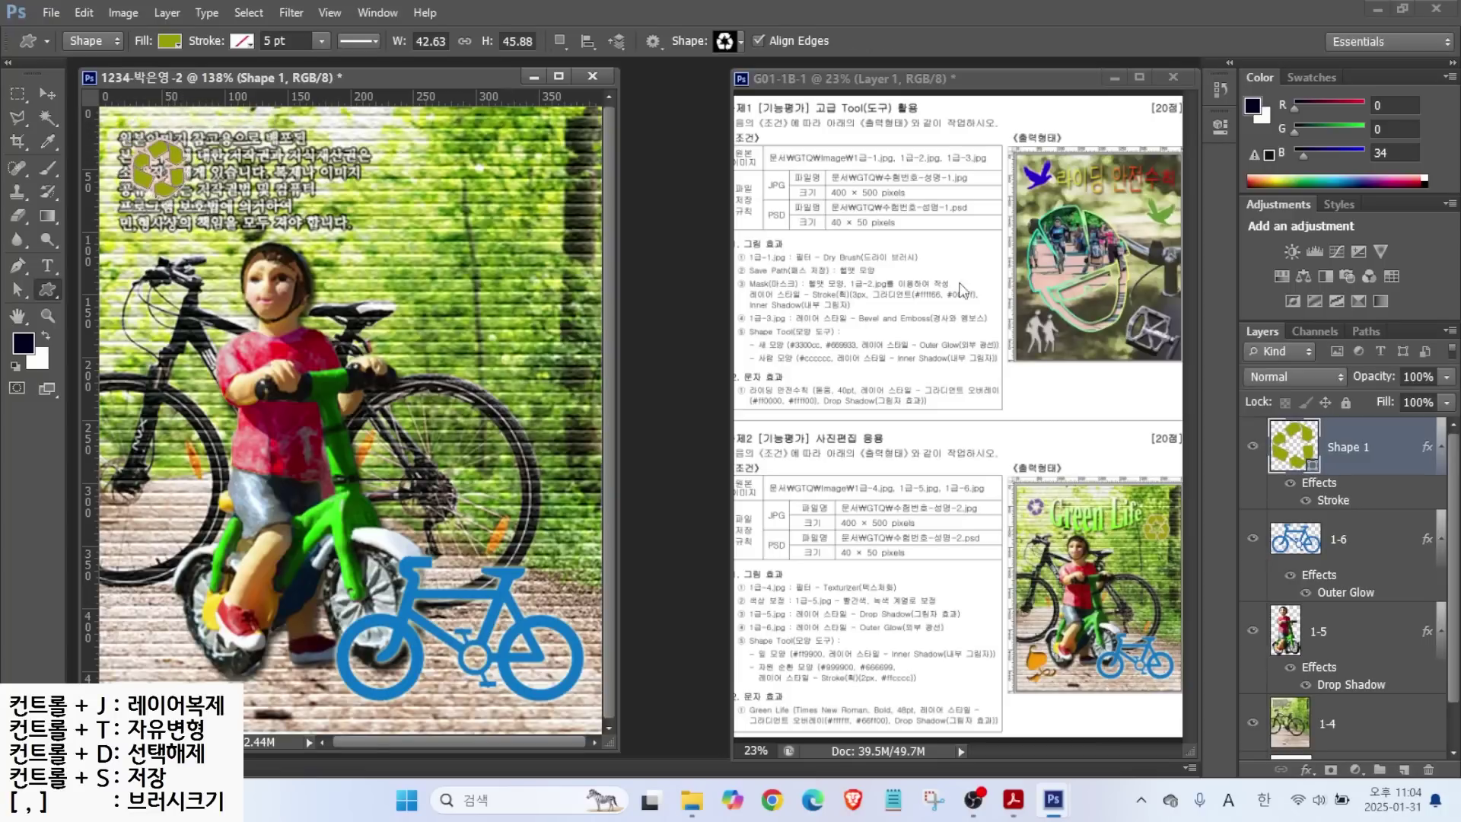
{"action": "double_click", "coordinate": [1293, 445]}
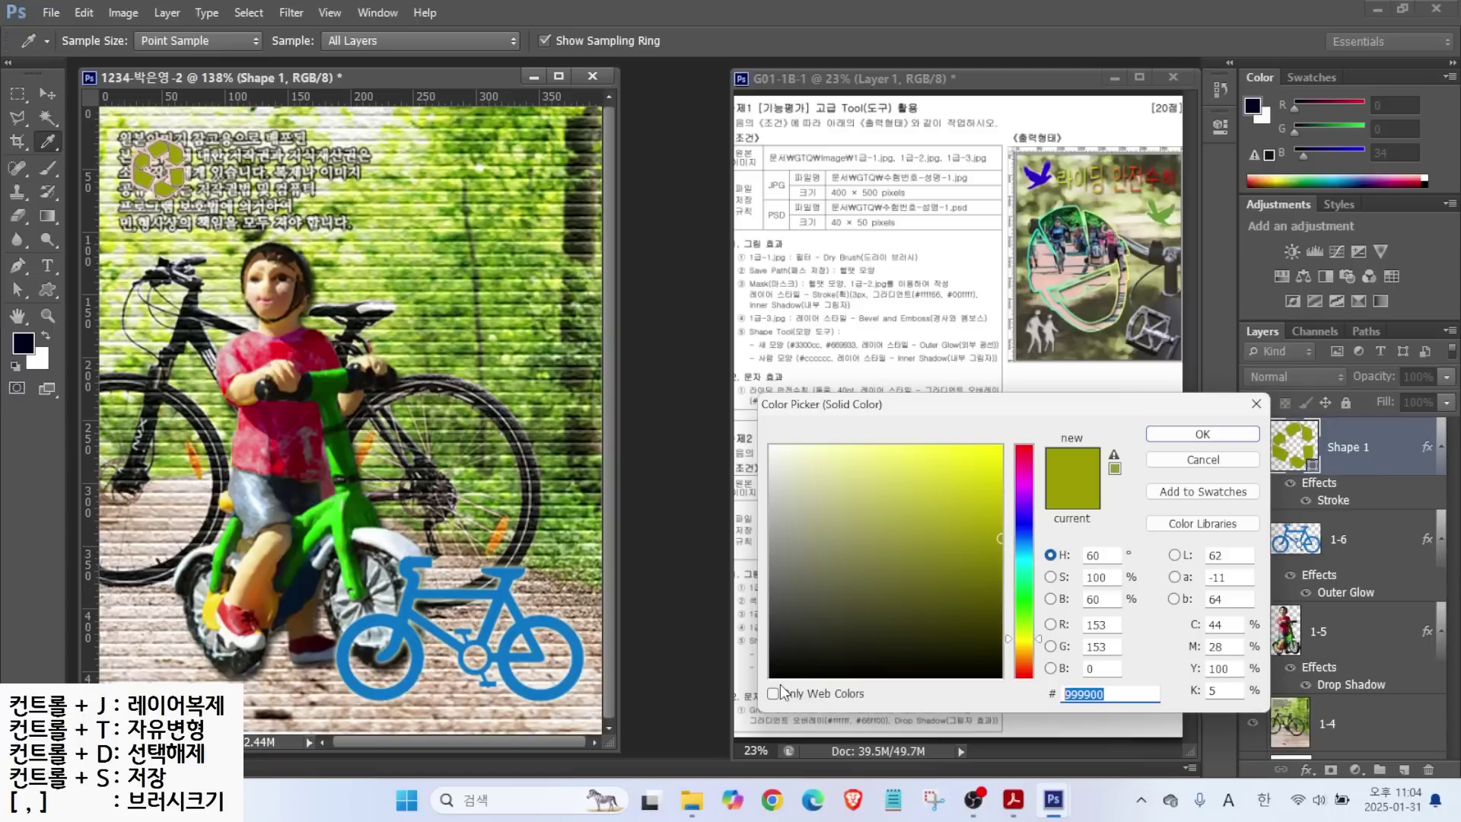
{"action": "type", "text": "666699"}
{"action": "key", "text": "Return"}
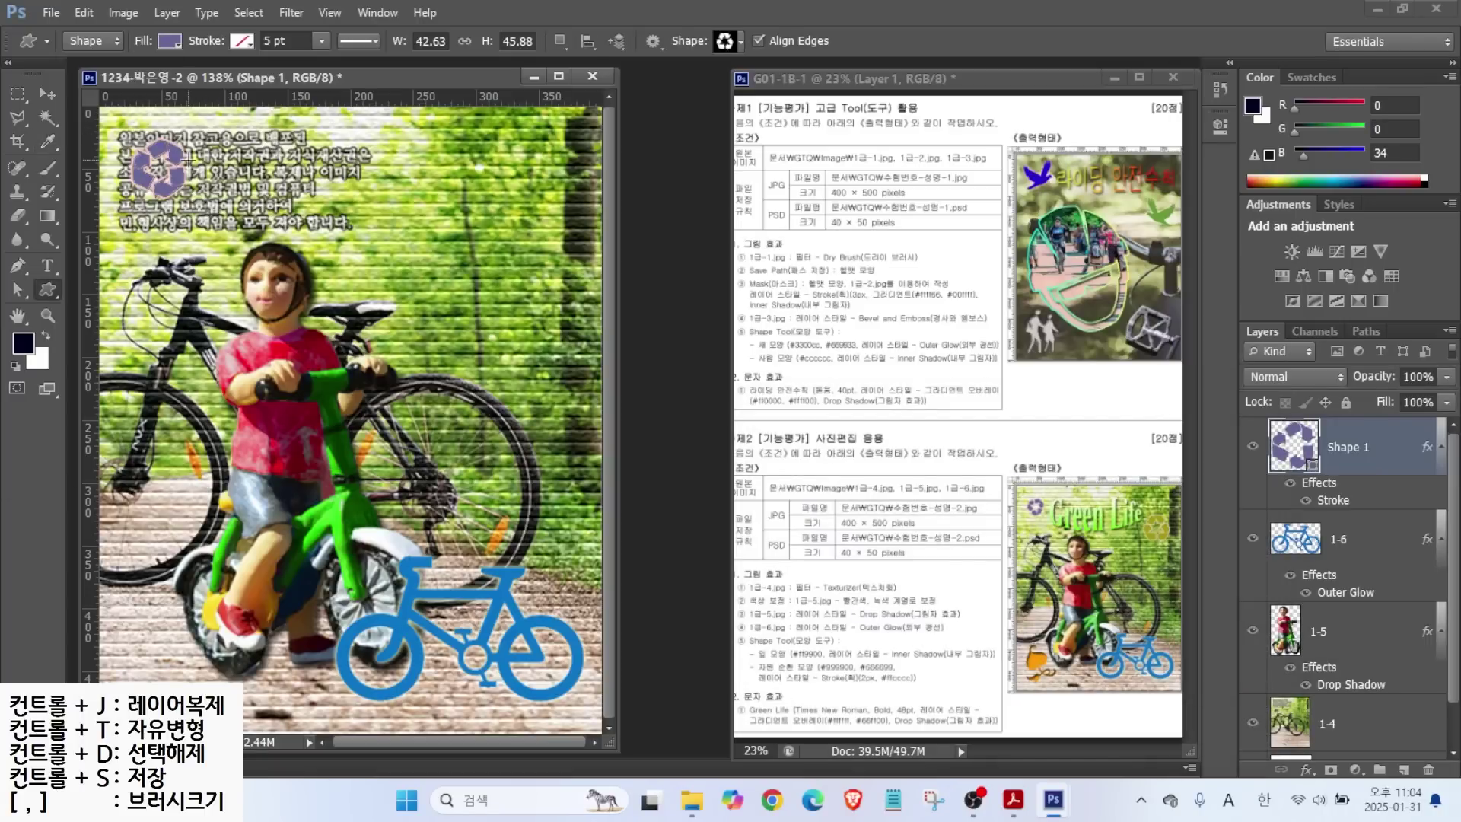
Duplicate the symbol, move the copy to the upper right and fill it olive #999900.
{"action": "key", "text": "ctrl+j"}
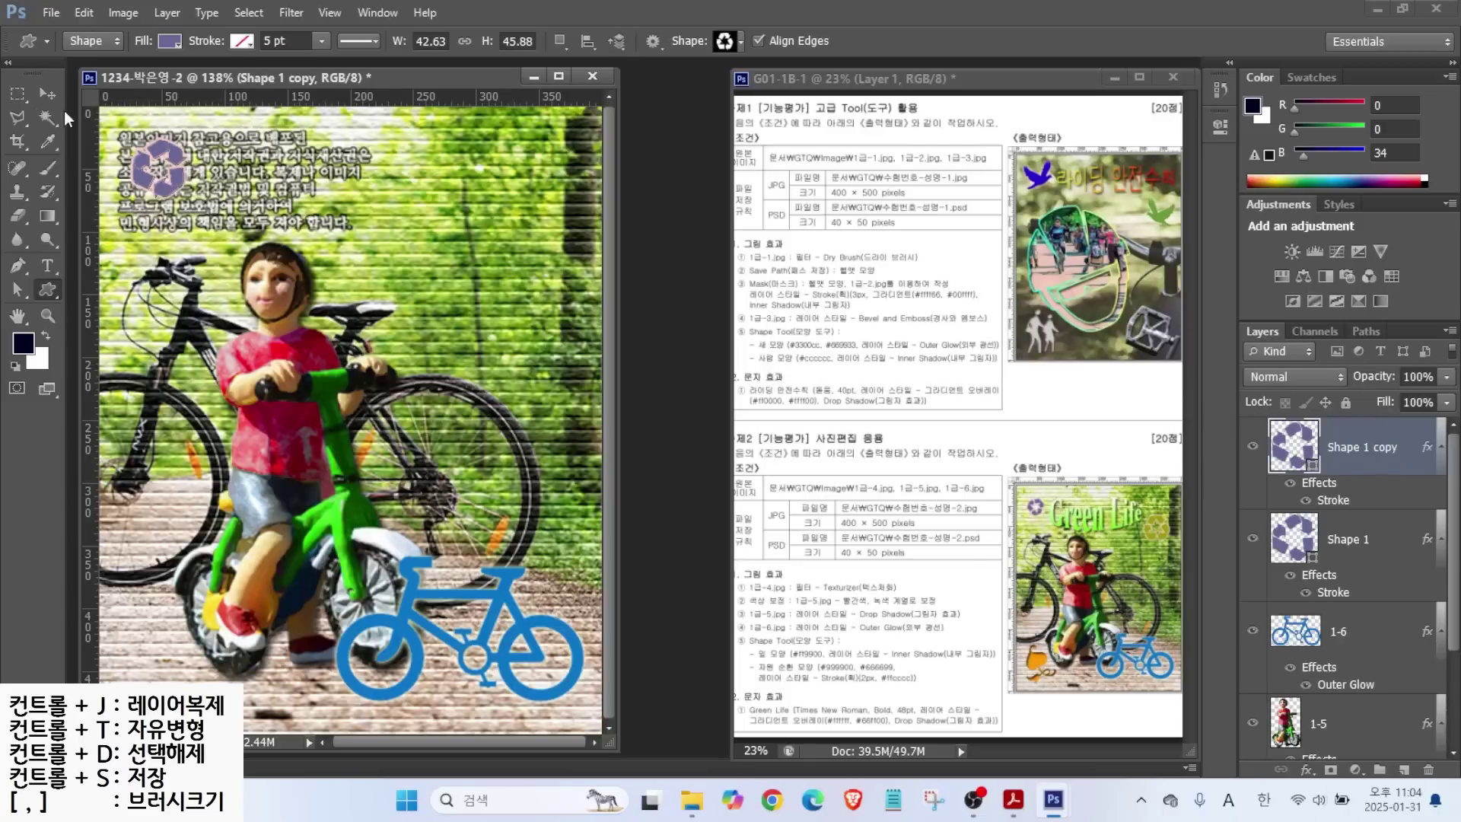
{"action": "left_click", "coordinate": [47, 92]}
{"action": "left_click_drag", "start_coordinate": [136, 176], "coordinate": [522, 251]}
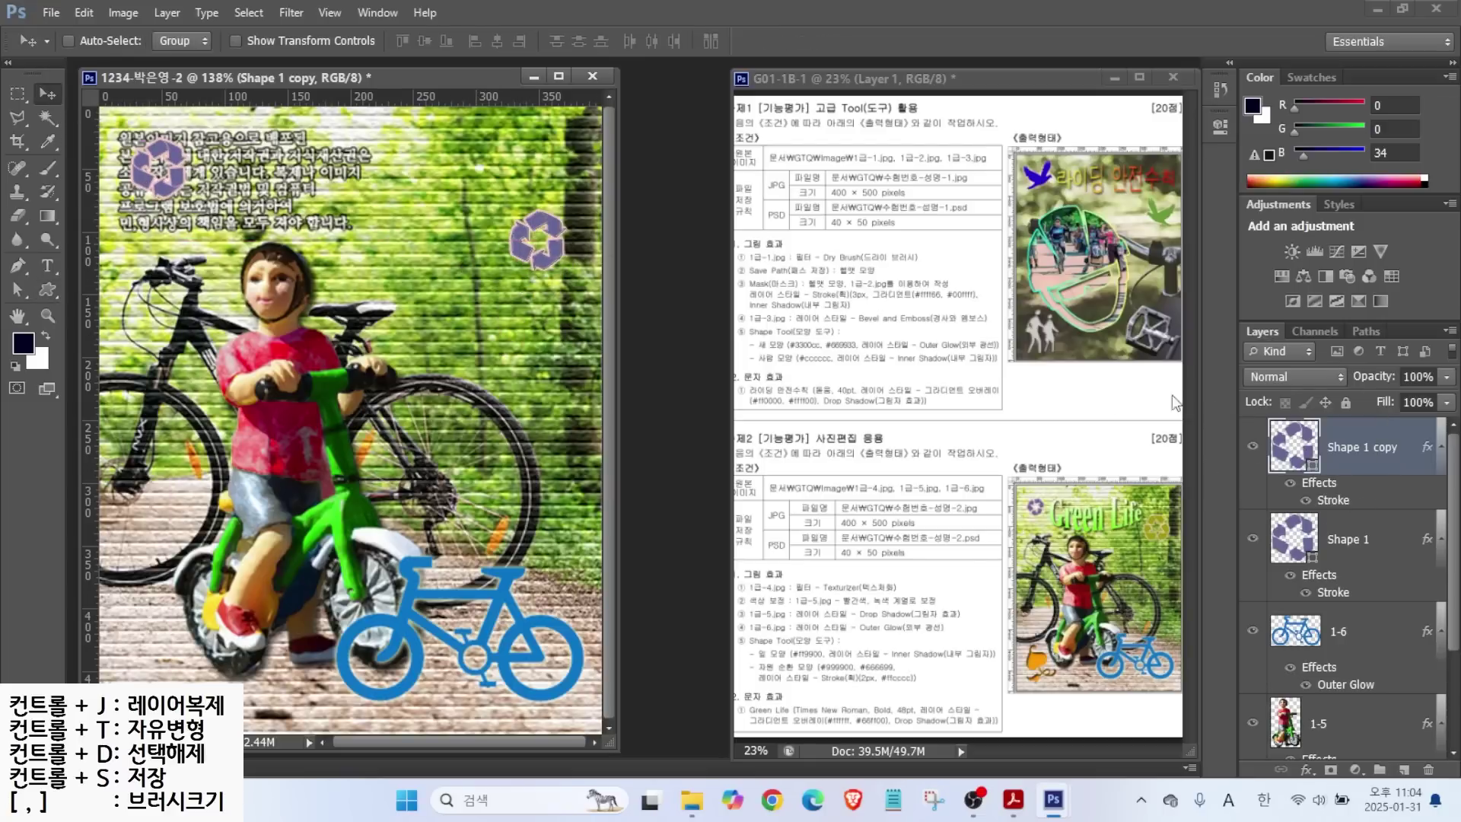
{"action": "double_click", "coordinate": [1293, 447]}
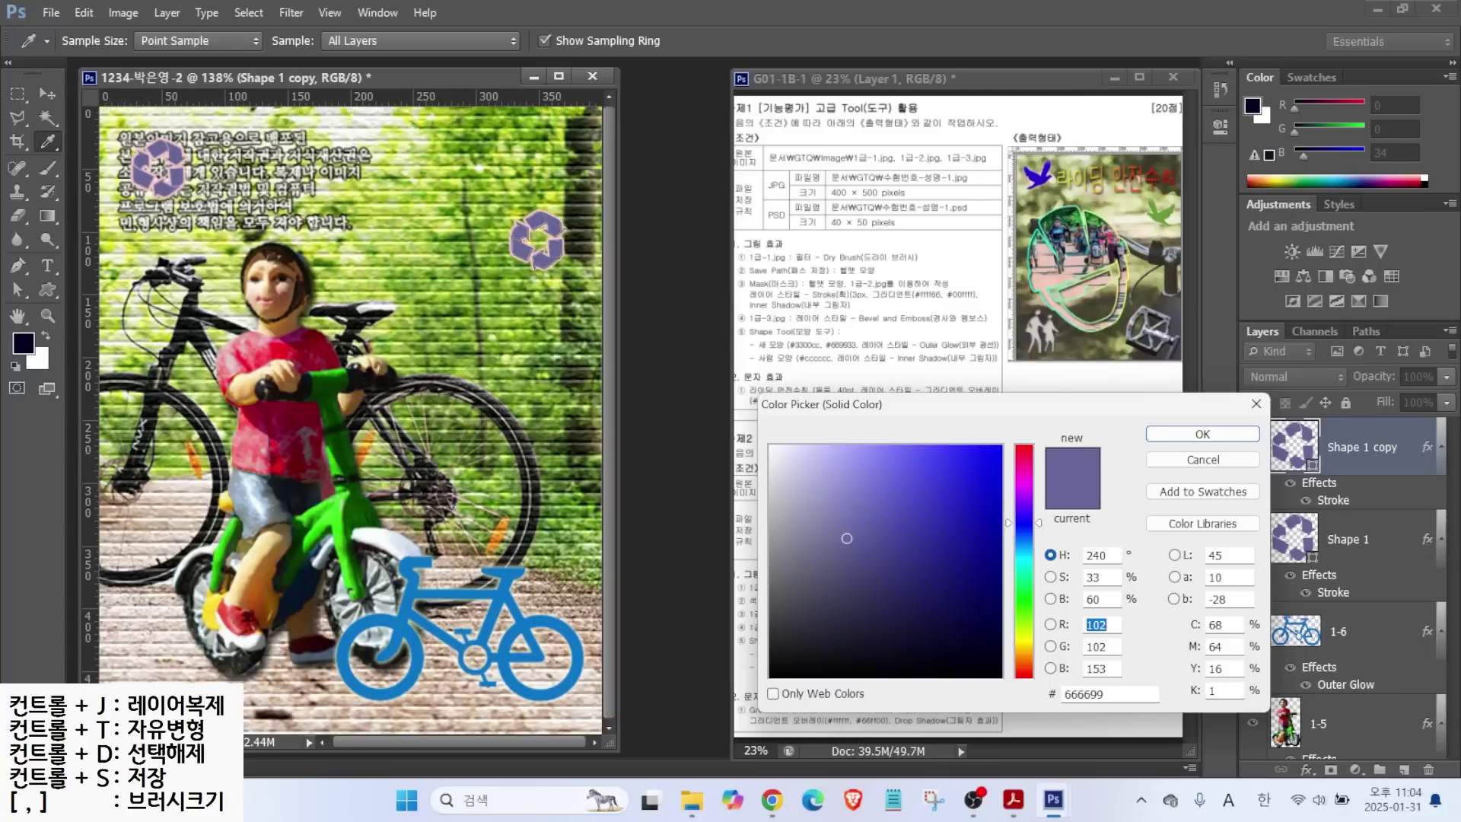
{"action": "double_click", "coordinate": [1111, 694]}
{"action": "type", "text": "99"}
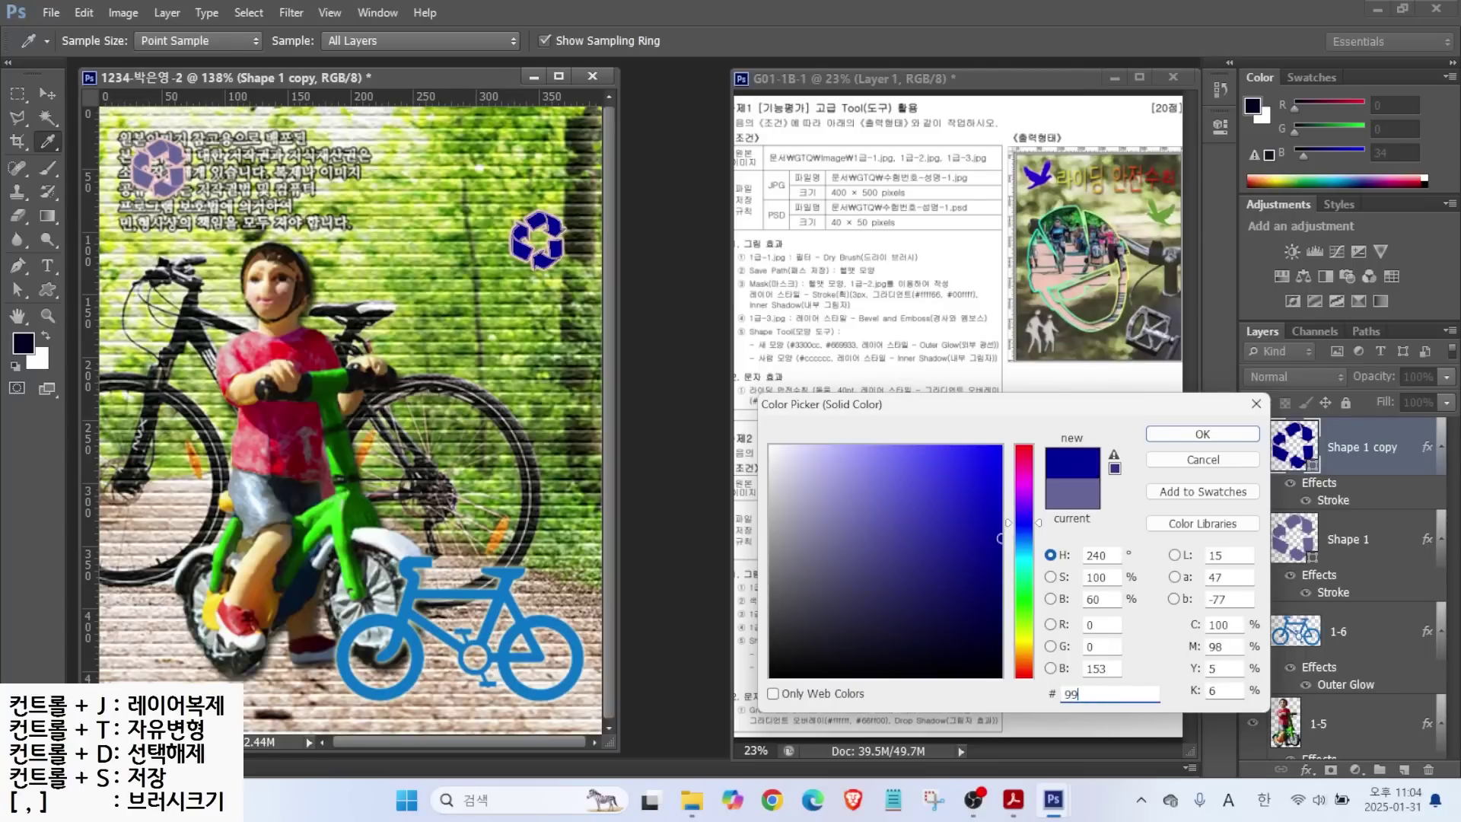
{"action": "type", "text": "0"}
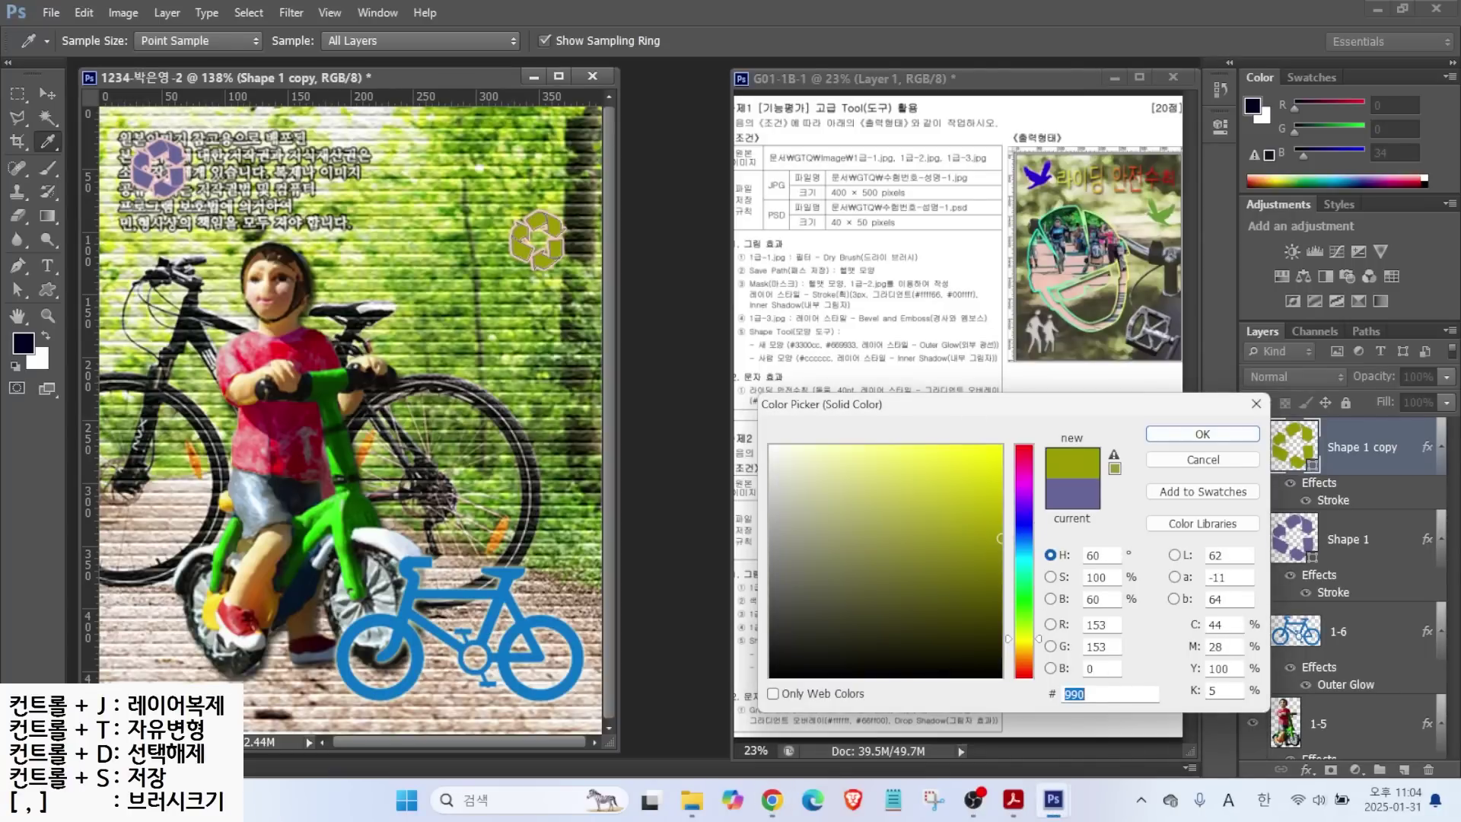
{"action": "left_click", "coordinate": [1202, 433]}
Enlarge the copy to about 136%, shift it slightly down, and commit the transform.
{"action": "key", "text": "ctrl+t"}
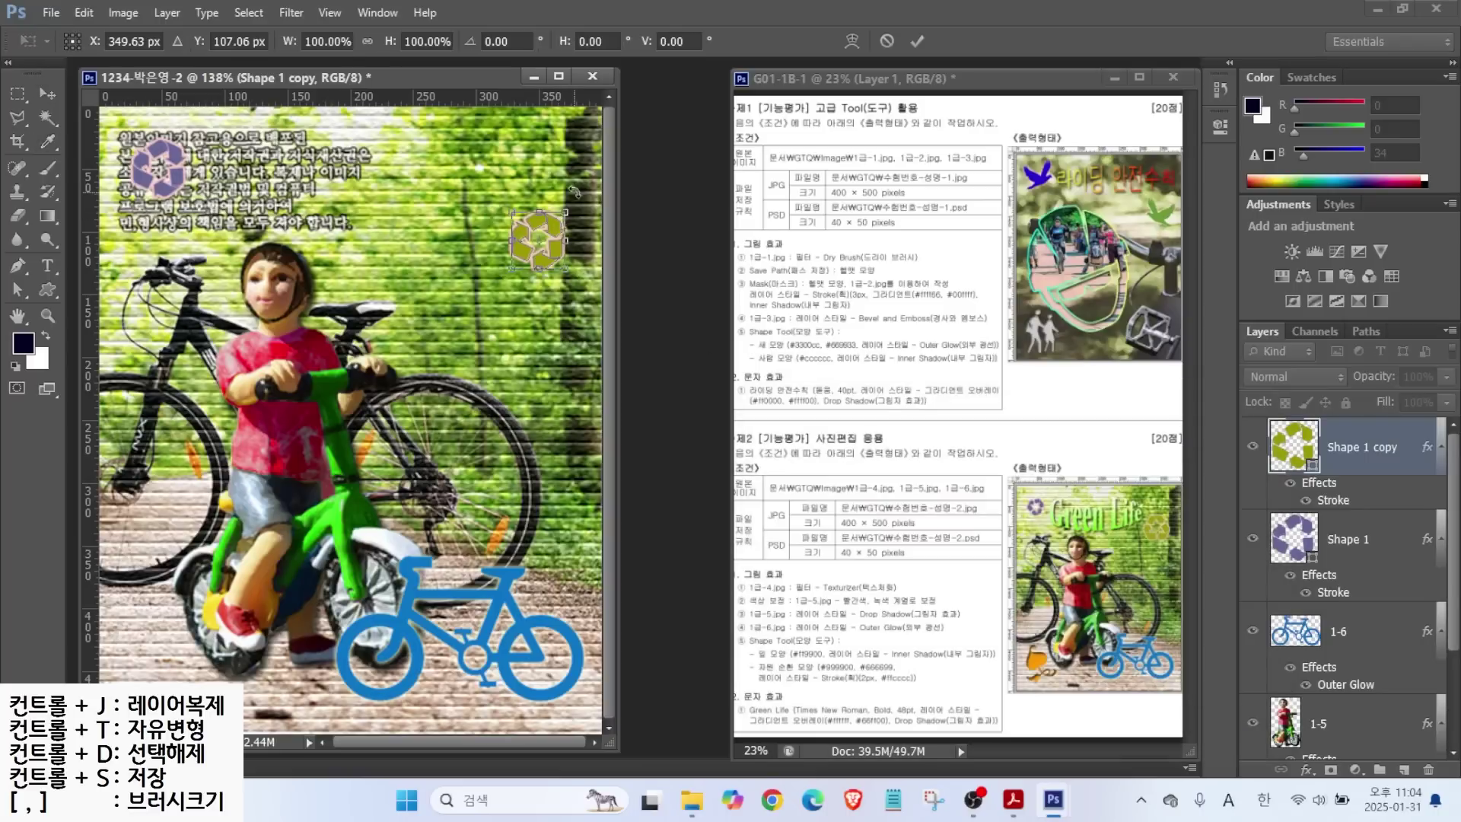
{"action": "left_click_drag", "start_coordinate": [511, 214], "coordinate": [462, 216]}
{"action": "left_click_drag", "start_coordinate": [517, 258], "coordinate": [525, 276]}
{"action": "key", "text": "Return"}
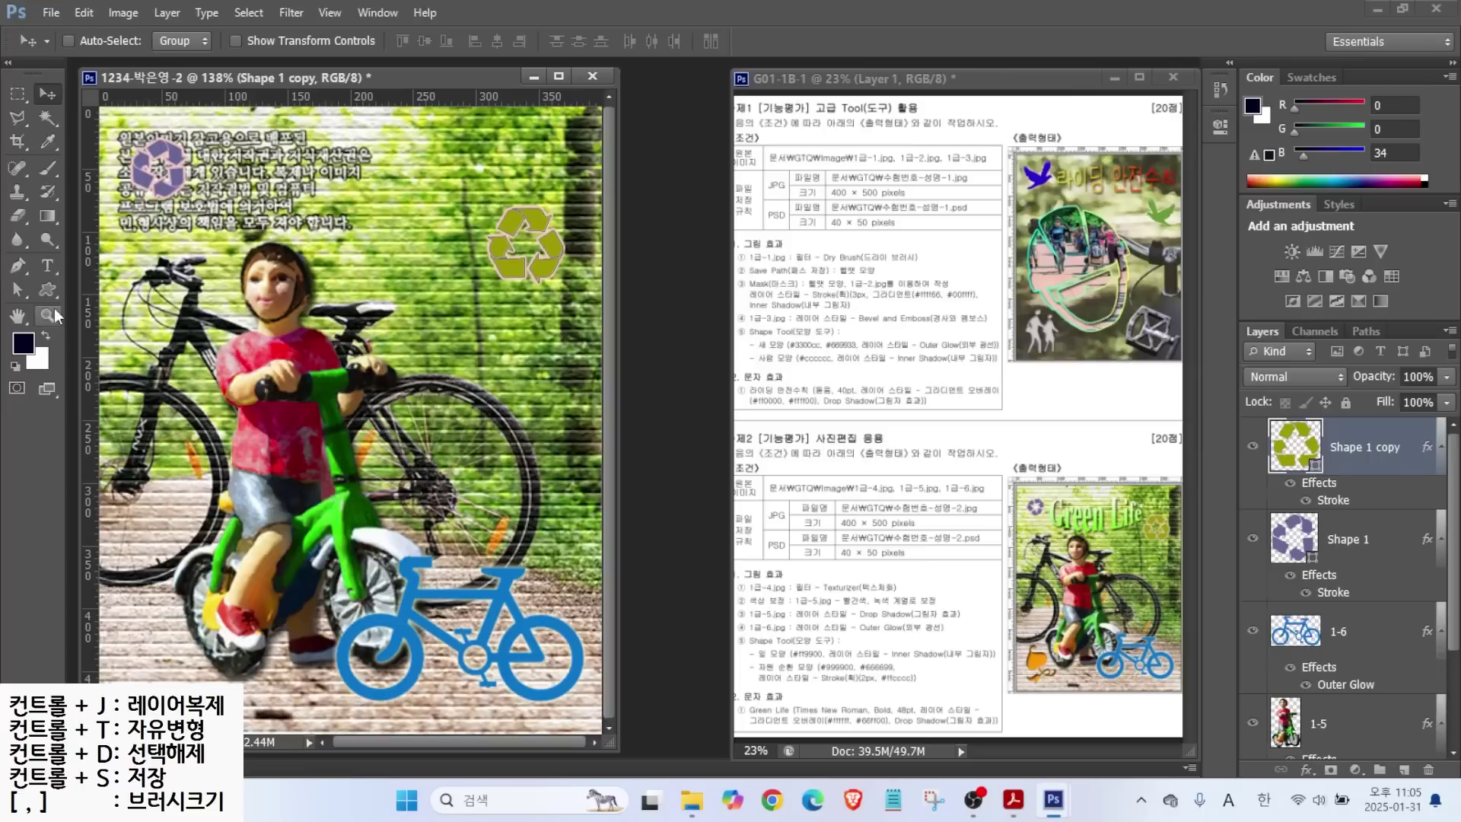
Draw the Hedera 2 ivy-leaf custom shape at the lower left.
{"action": "left_click", "coordinate": [47, 289]}
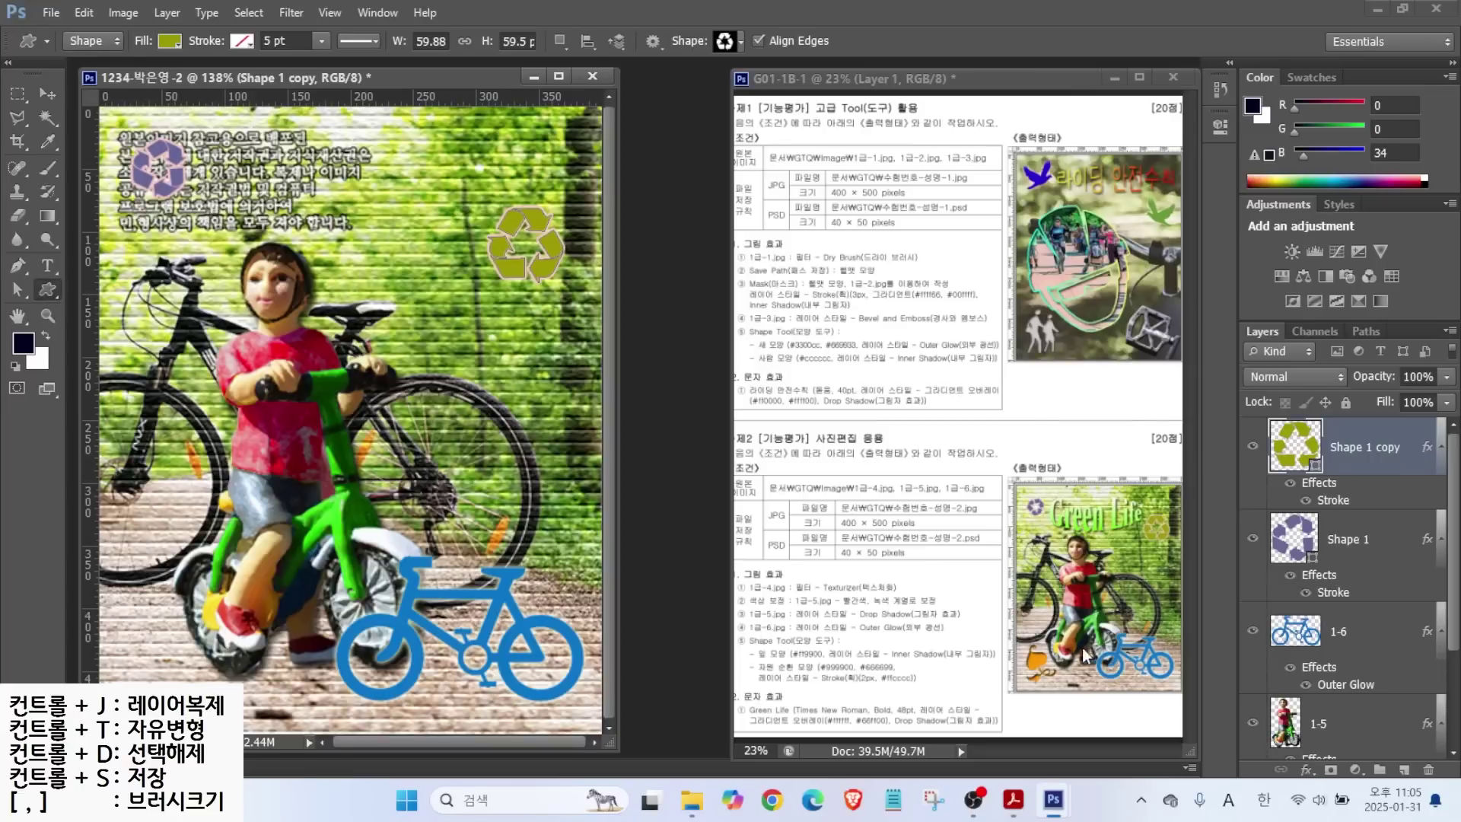
{"action": "left_click", "coordinate": [724, 41]}
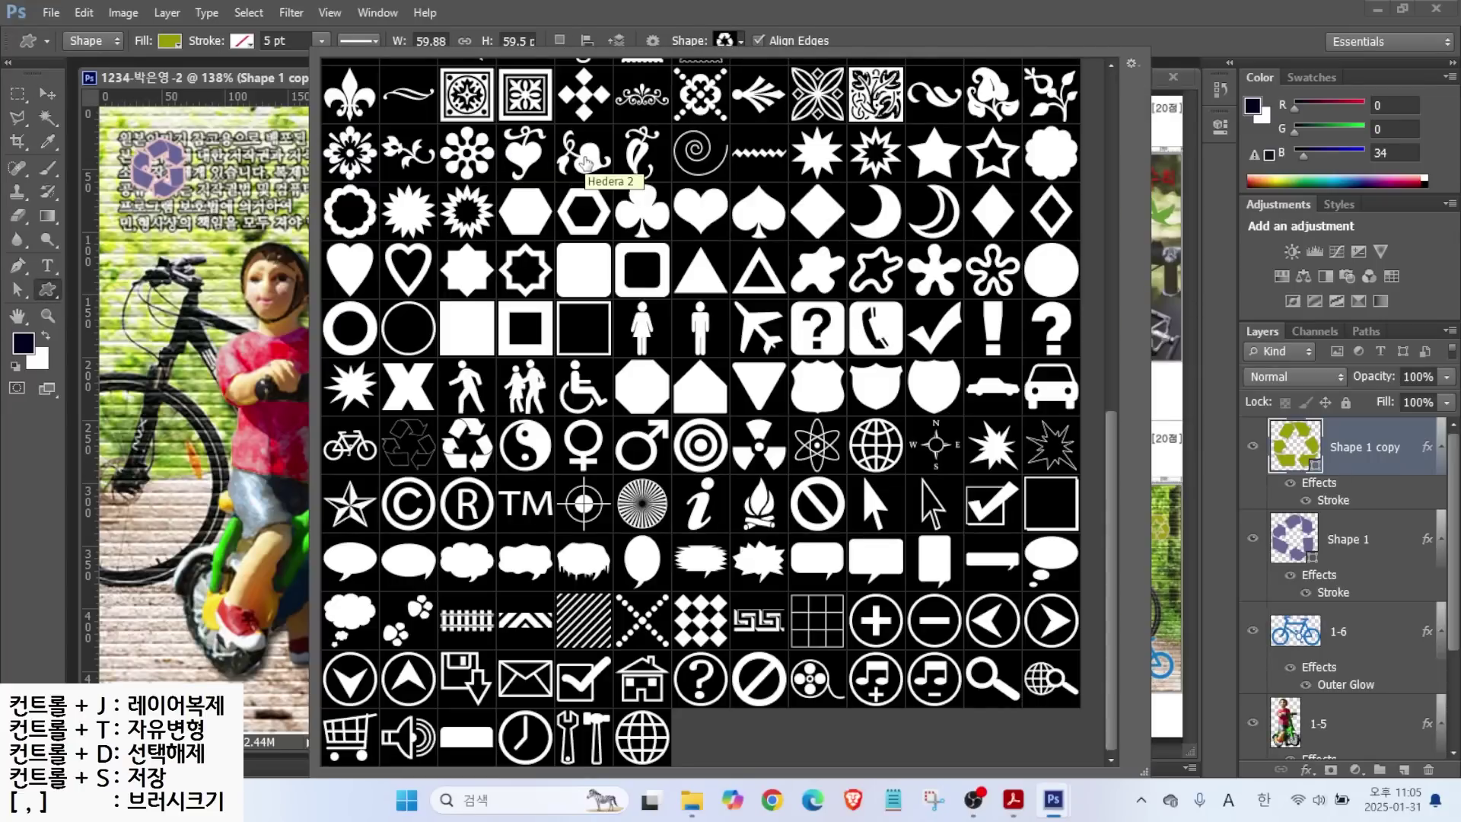
{"action": "double_click", "coordinate": [525, 385]}
{"action": "left_click_drag", "start_coordinate": [169, 591], "coordinate": [225, 666]}
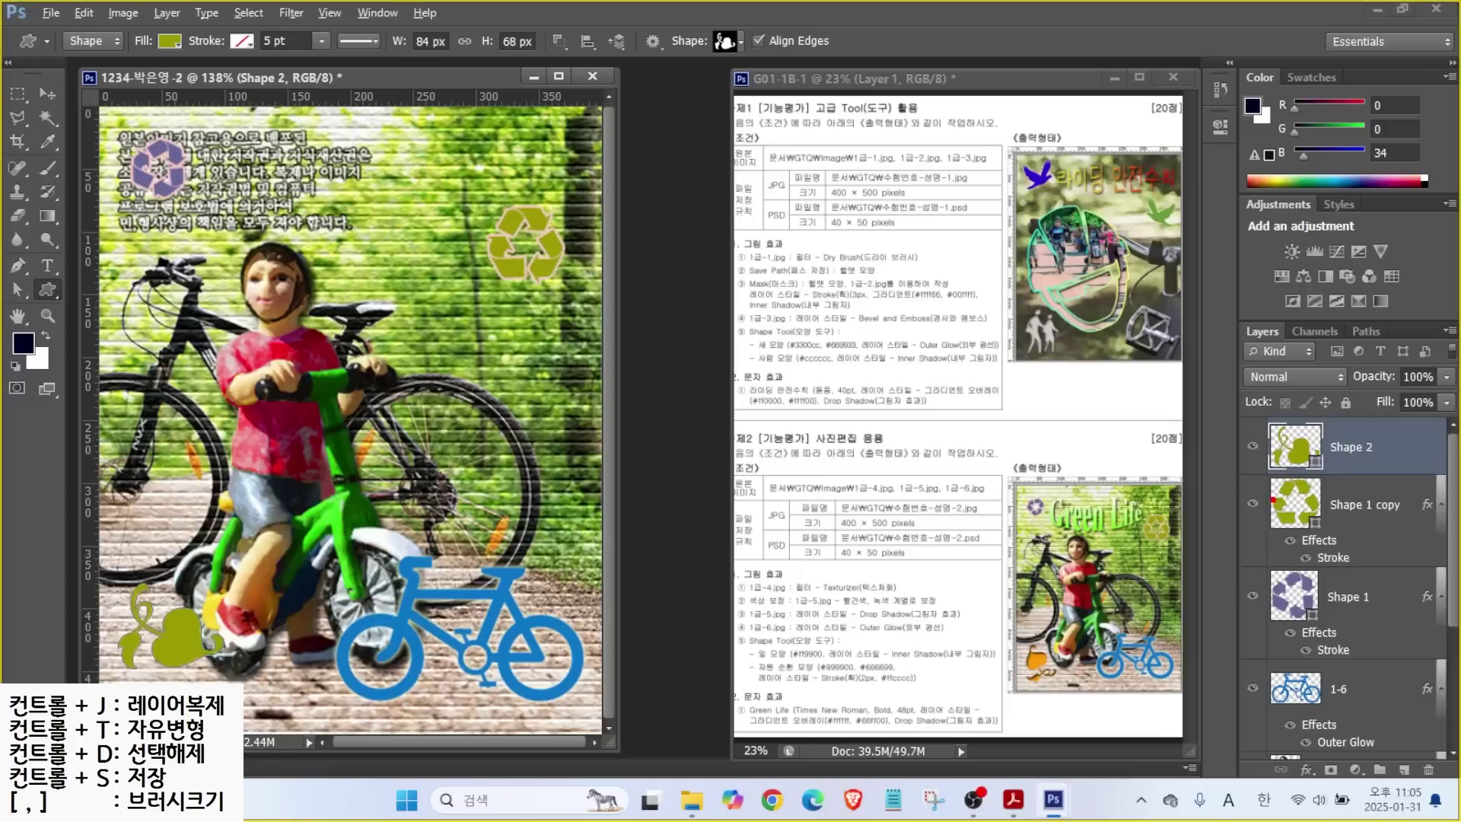
Fill the leaf orange #ff9900 and add an Inner Shadow effect.
{"action": "double_click", "coordinate": [1293, 449]}
{"action": "type", "text": "ff9900"}
{"action": "key", "text": "Return"}
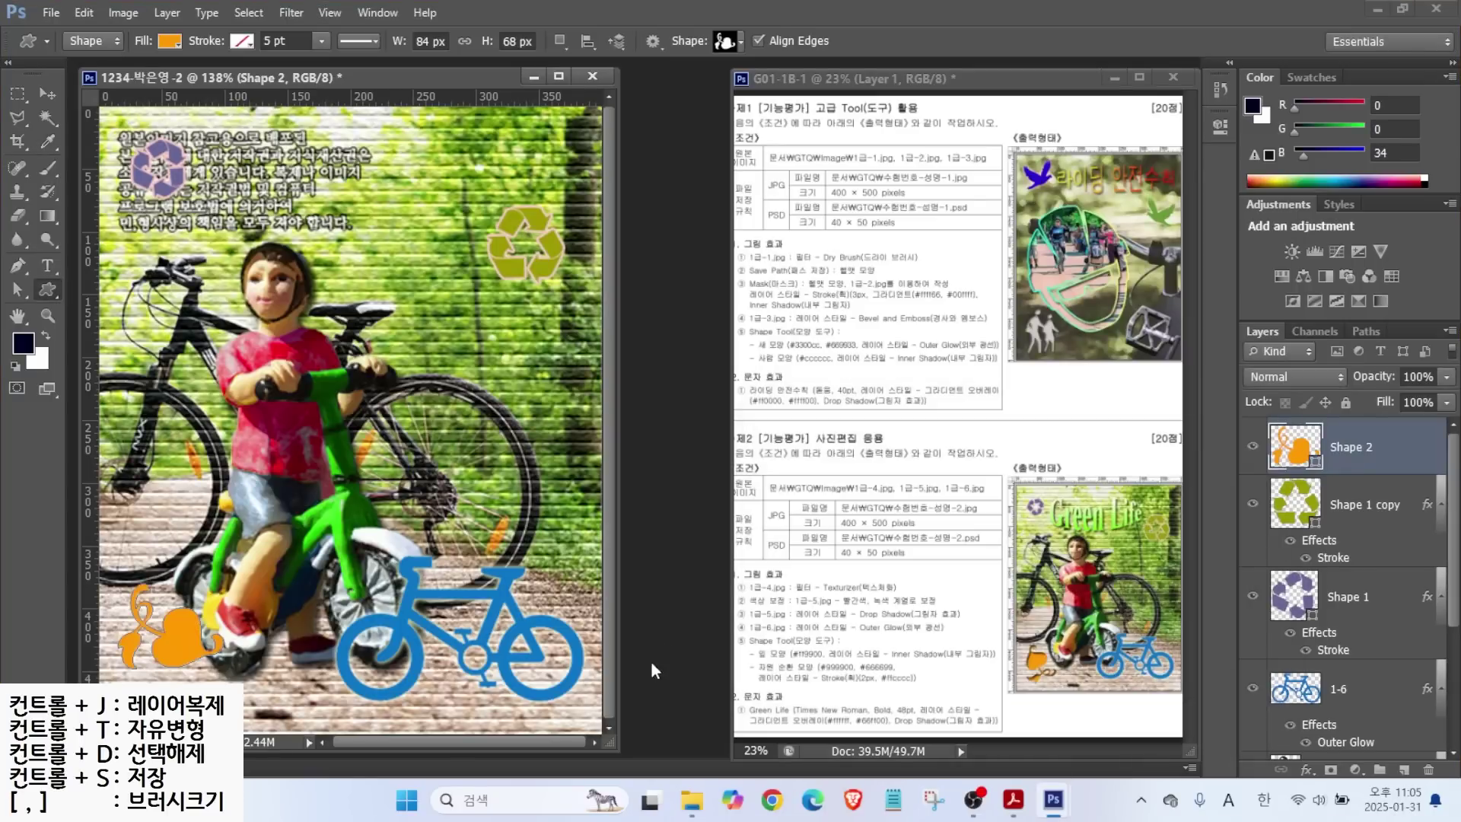
{"action": "left_click", "coordinate": [1307, 770]}
{"action": "left_click", "coordinate": [1327, 613]}
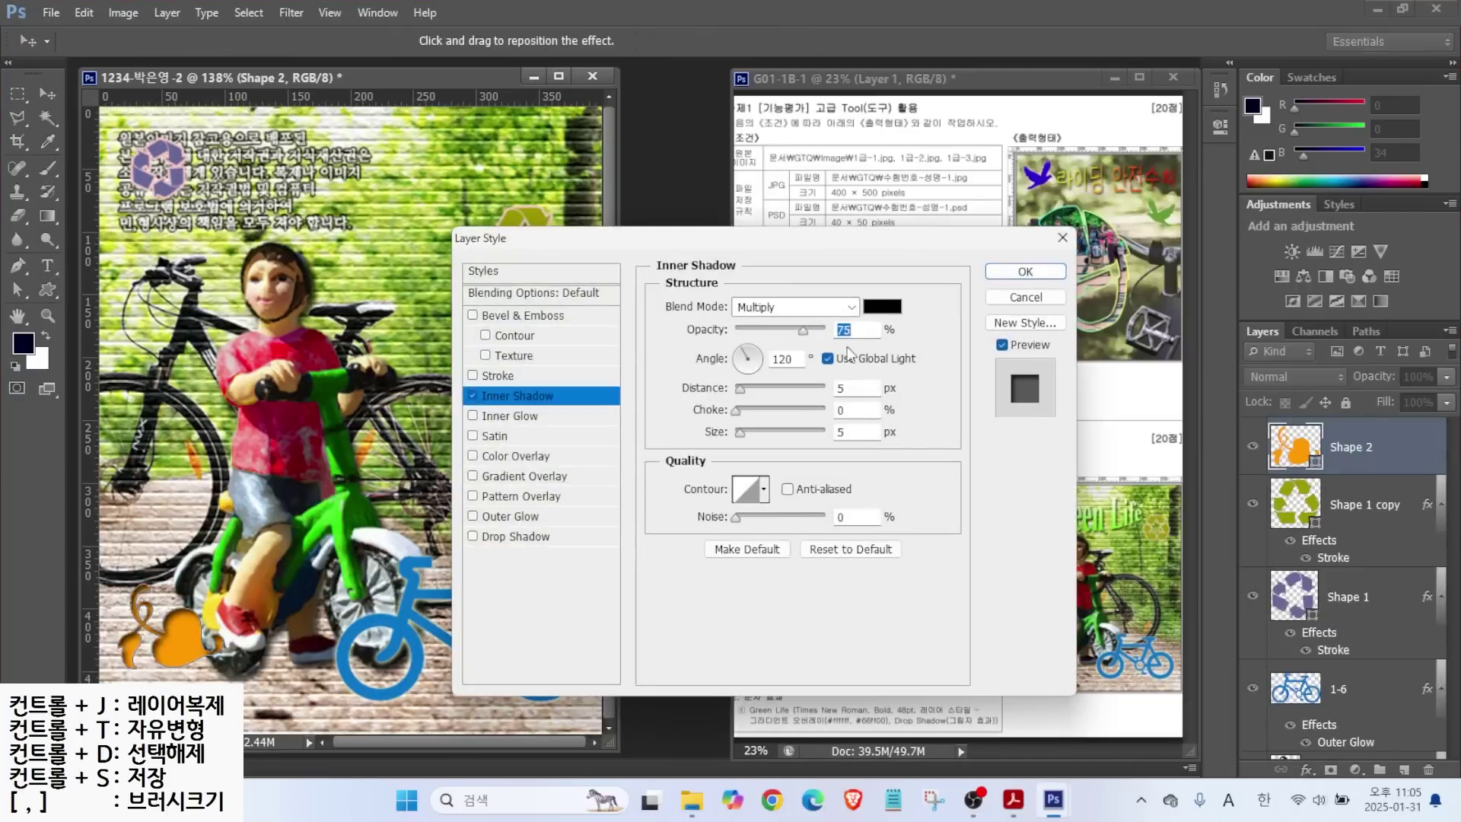
{"action": "key", "text": "Return"}
Rotate the leaf about -76°, flip it vertically, move it further down-left, and commit.
{"action": "key", "text": "ctrl+t"}
{"action": "left_click_drag", "start_coordinate": [219, 607], "coordinate": [136, 543]}
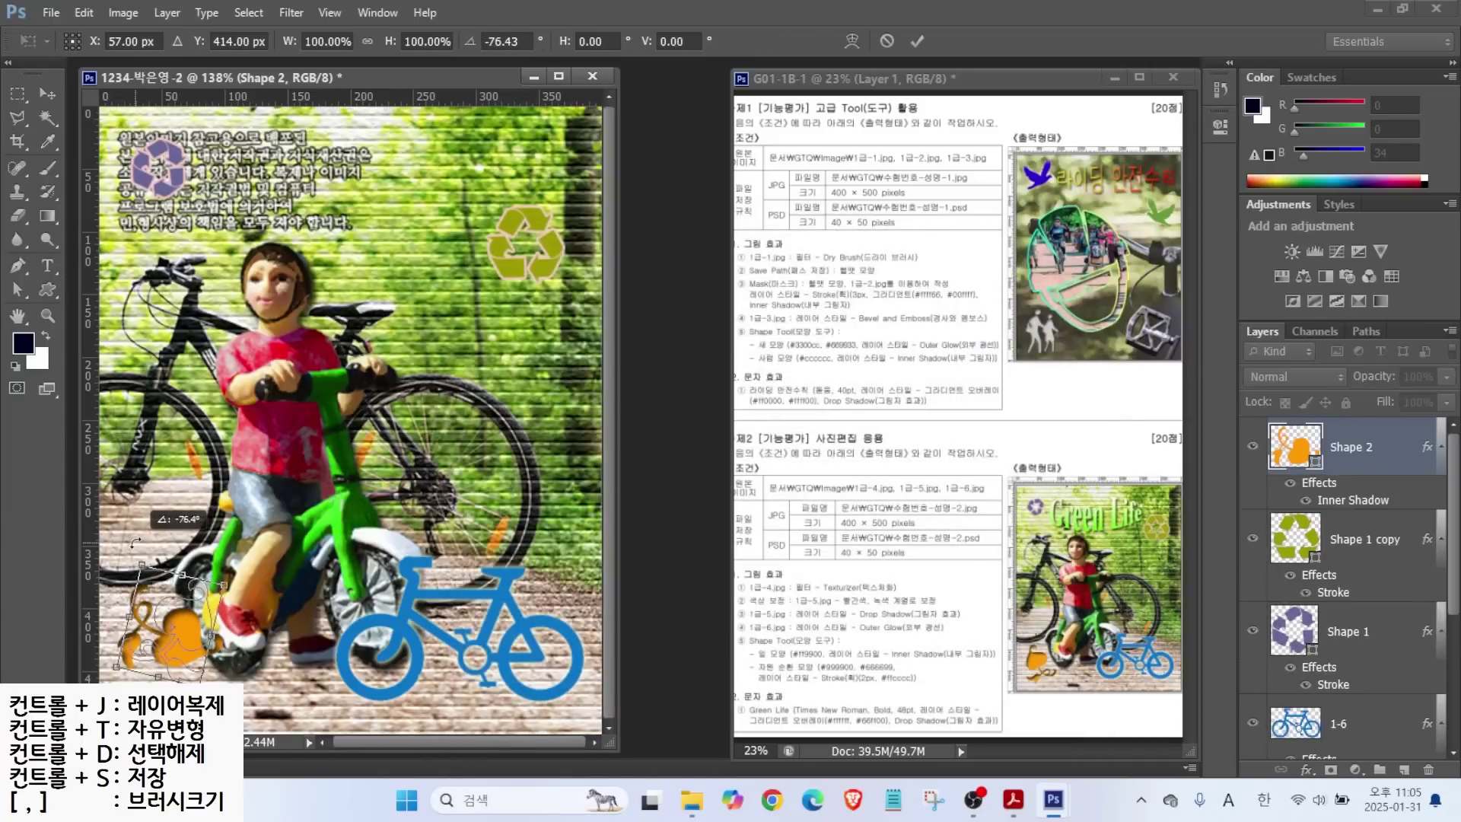
{"action": "right_click", "coordinate": [175, 648]}
{"action": "left_click", "coordinate": [263, 637]}
{"action": "left_click_drag", "start_coordinate": [190, 630], "coordinate": [180, 661]}
{"action": "key", "text": "Right"}
{"action": "key", "text": "Right"}
{"action": "key", "text": "Right"}
{"action": "key", "text": "Right"}
{"action": "key", "text": "Right"}
{"action": "key", "text": "Right"}
{"action": "key", "text": "Right"}
{"action": "key", "text": "Up"}
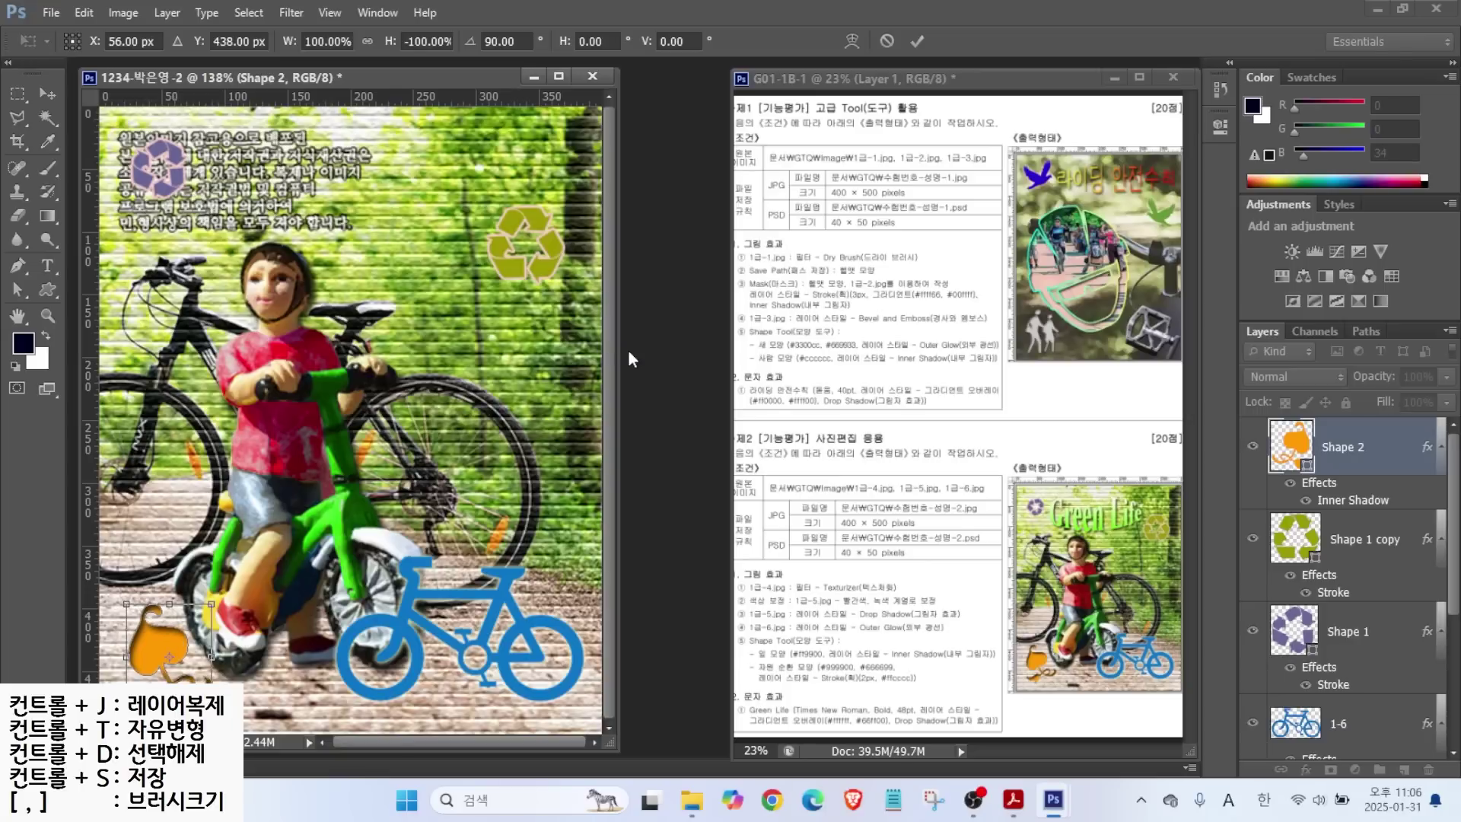
{"action": "key", "text": "Return"}
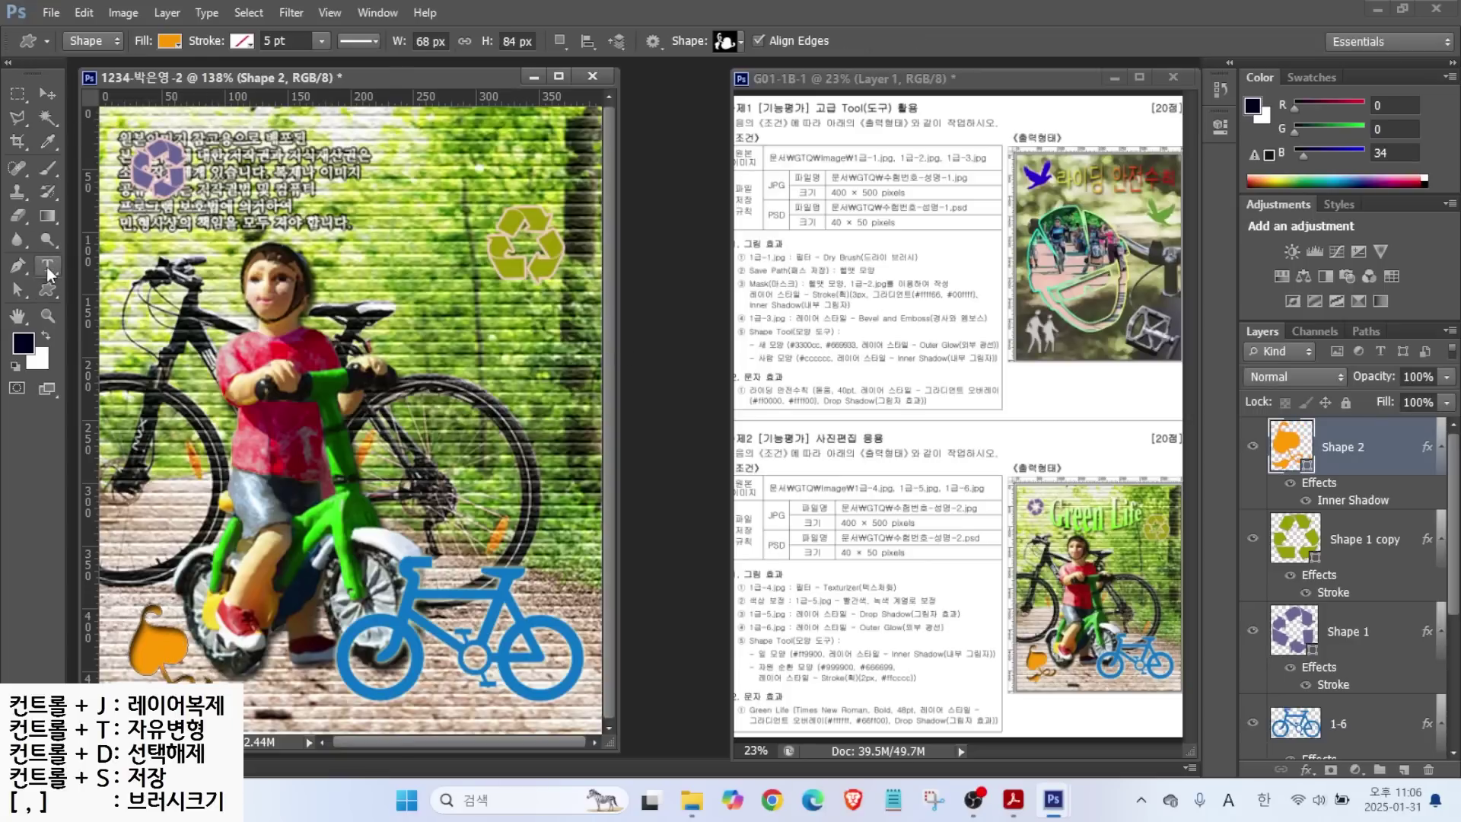
Type the title 'Green LIfe' on the canvas.
{"action": "left_click", "coordinate": [47, 268]}
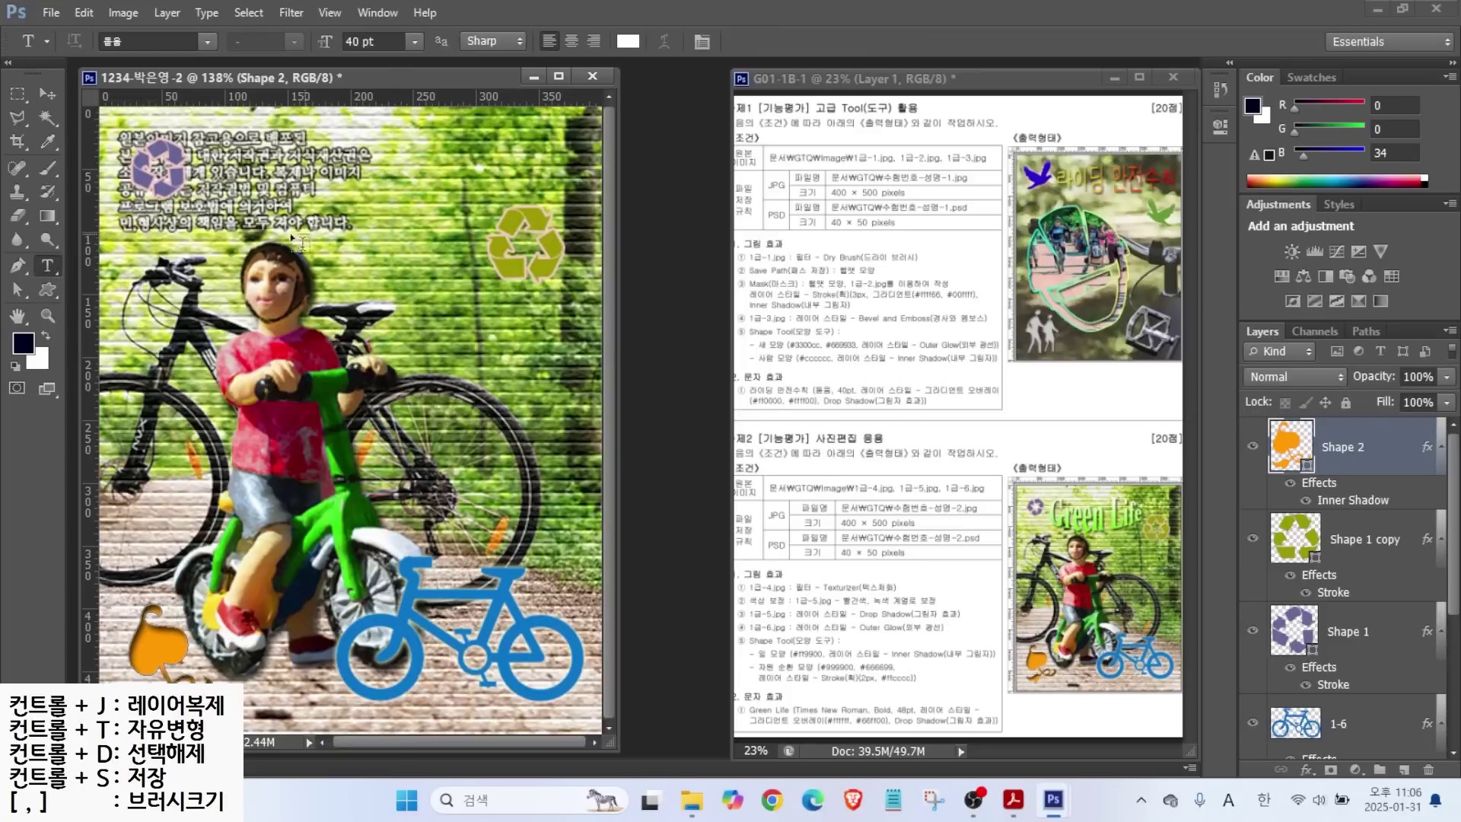
{"action": "left_click", "coordinate": [211, 303]}
{"action": "type", "text": "Green LIfe"}
Set the title to Times New Roman Bold at 48 pt.
{"action": "left_click", "coordinate": [208, 42]}
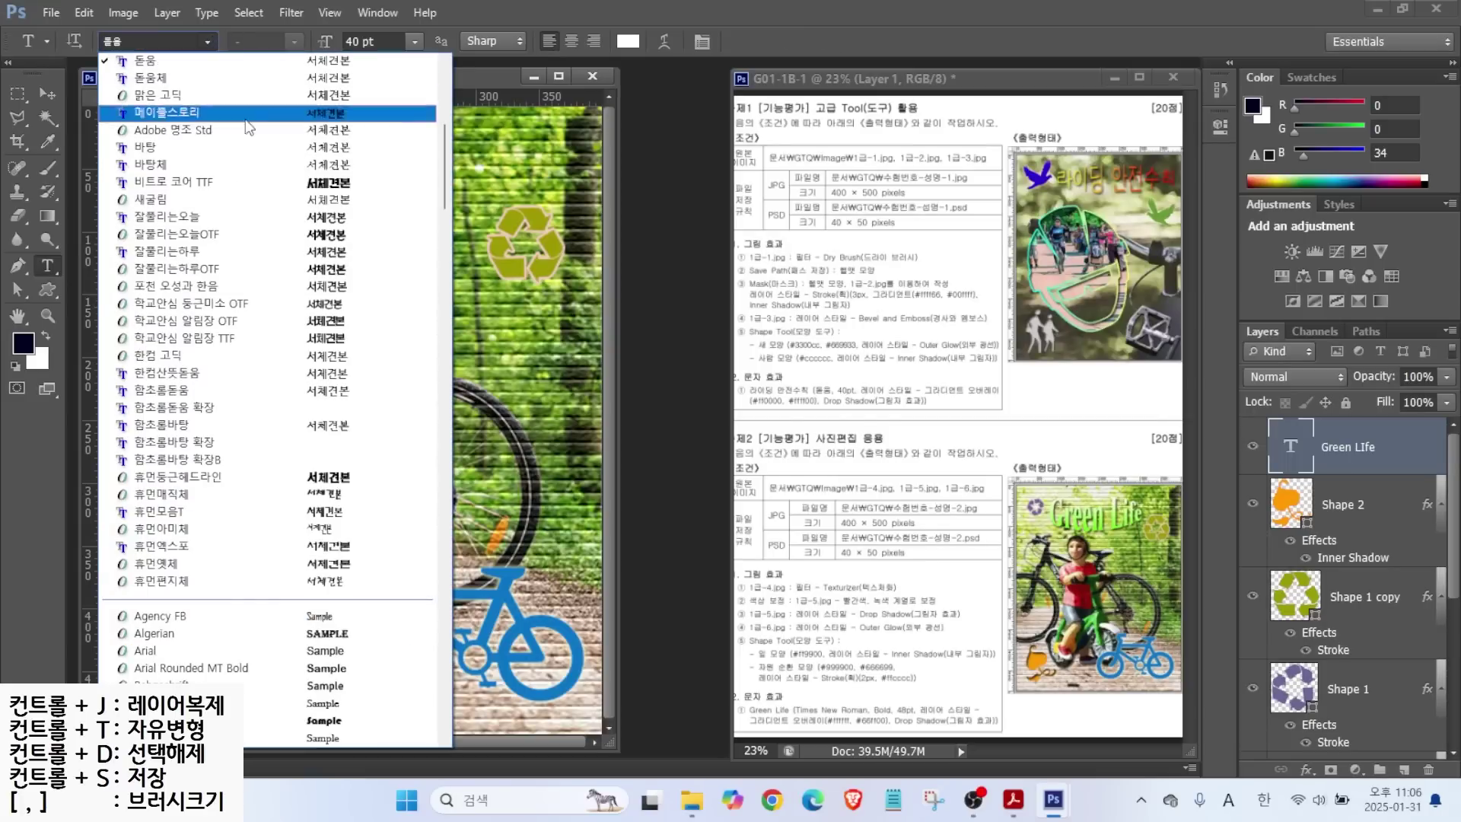
{"action": "left_click_drag", "start_coordinate": [443, 166], "coordinate": [447, 563]}
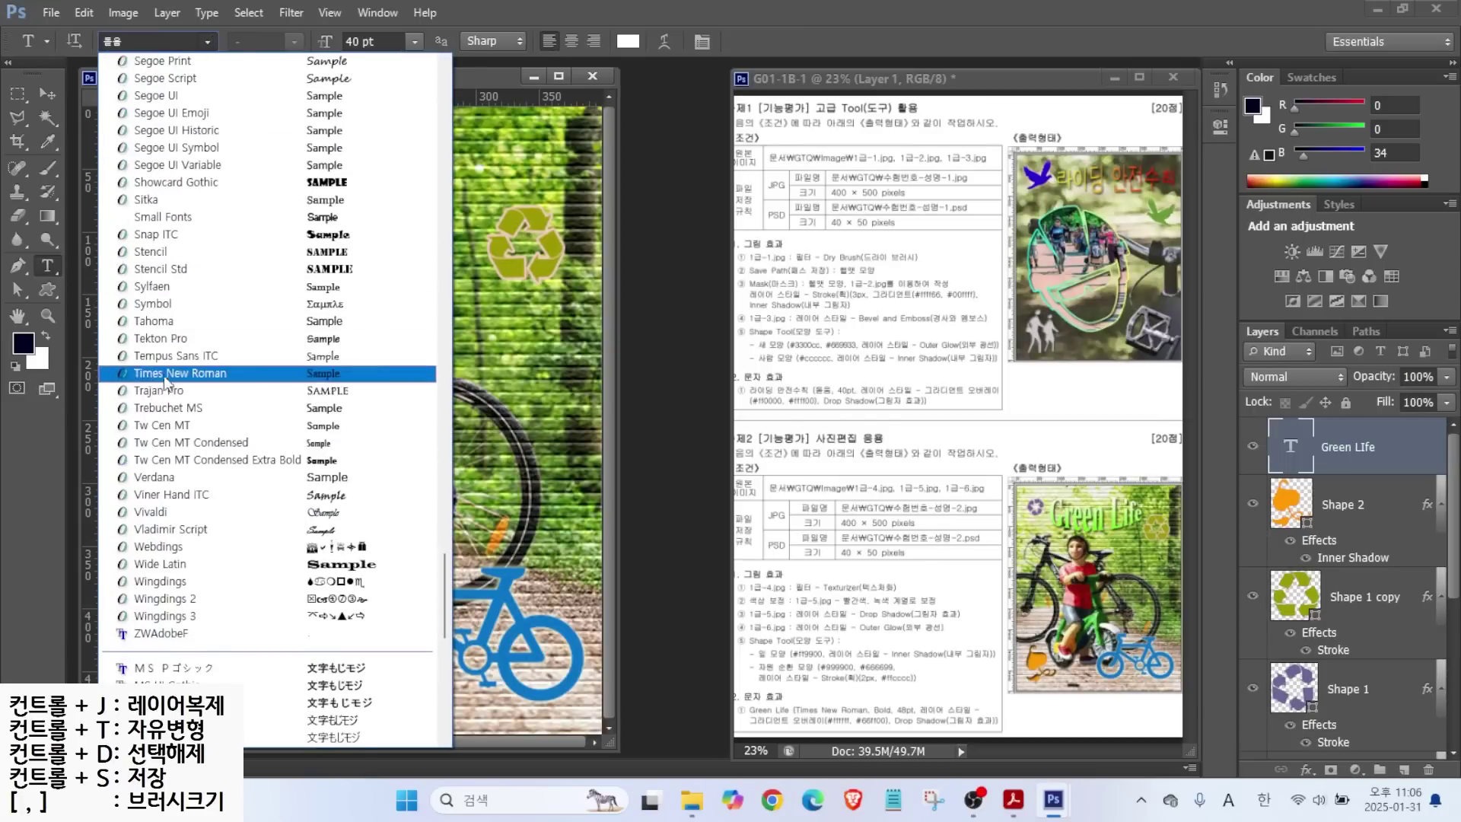
{"action": "left_click", "coordinate": [168, 381]}
{"action": "left_click", "coordinate": [263, 41]}
{"action": "left_click", "coordinate": [273, 97]}
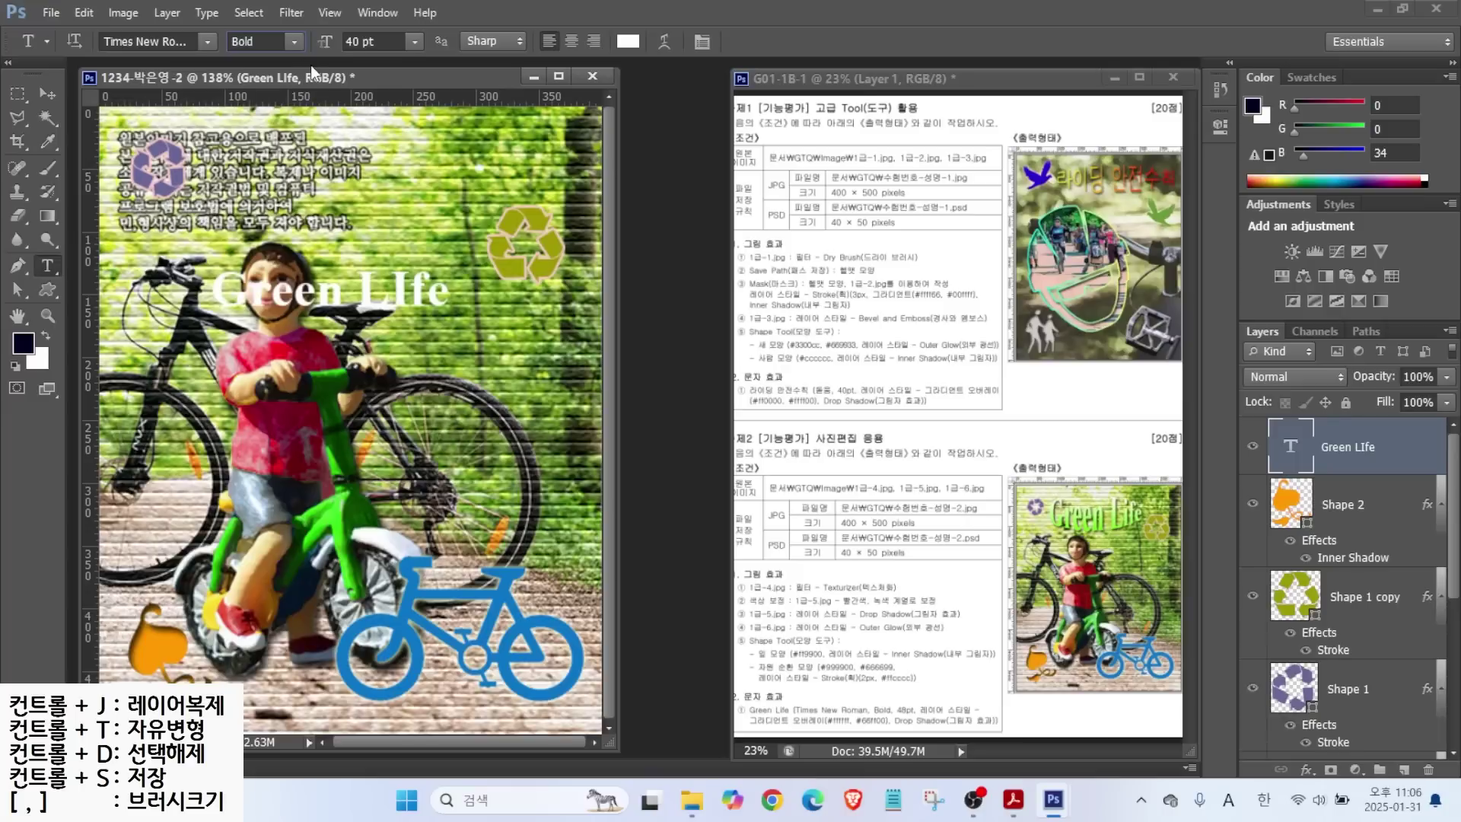
{"action": "left_click", "coordinate": [377, 41]}
{"action": "type", "text": "48"}
{"action": "key", "text": "Return"}
{"action": "left_click", "coordinate": [1308, 769]}
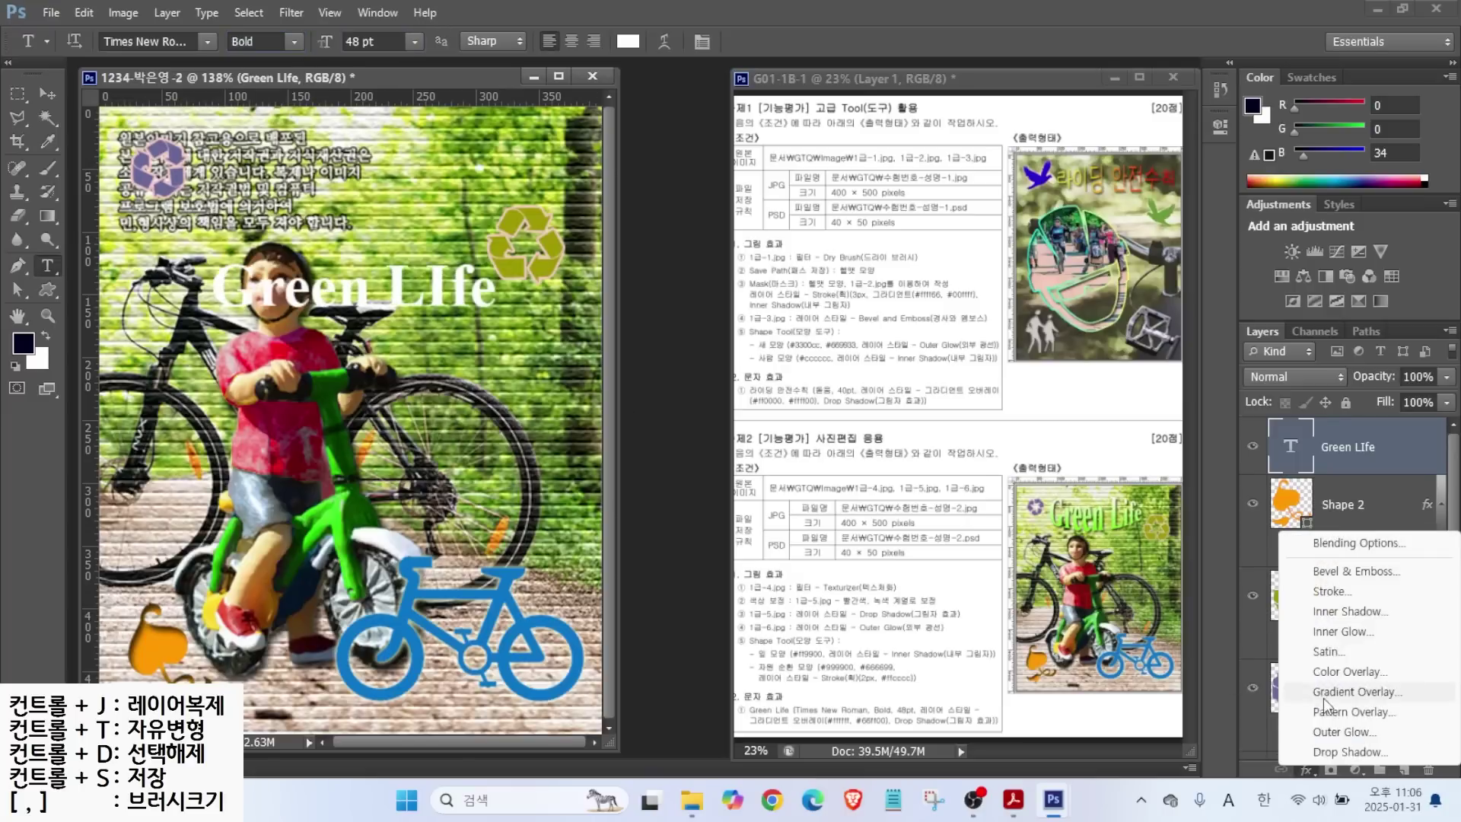
Add a Gradient Overlay to the title running from white #ffffff to green #66ff00.
{"action": "left_click", "coordinate": [1328, 647]}
{"action": "left_click", "coordinate": [852, 353]}
{"action": "double_click", "coordinate": [576, 482]}
{"action": "left_click", "coordinate": [1123, 694]}
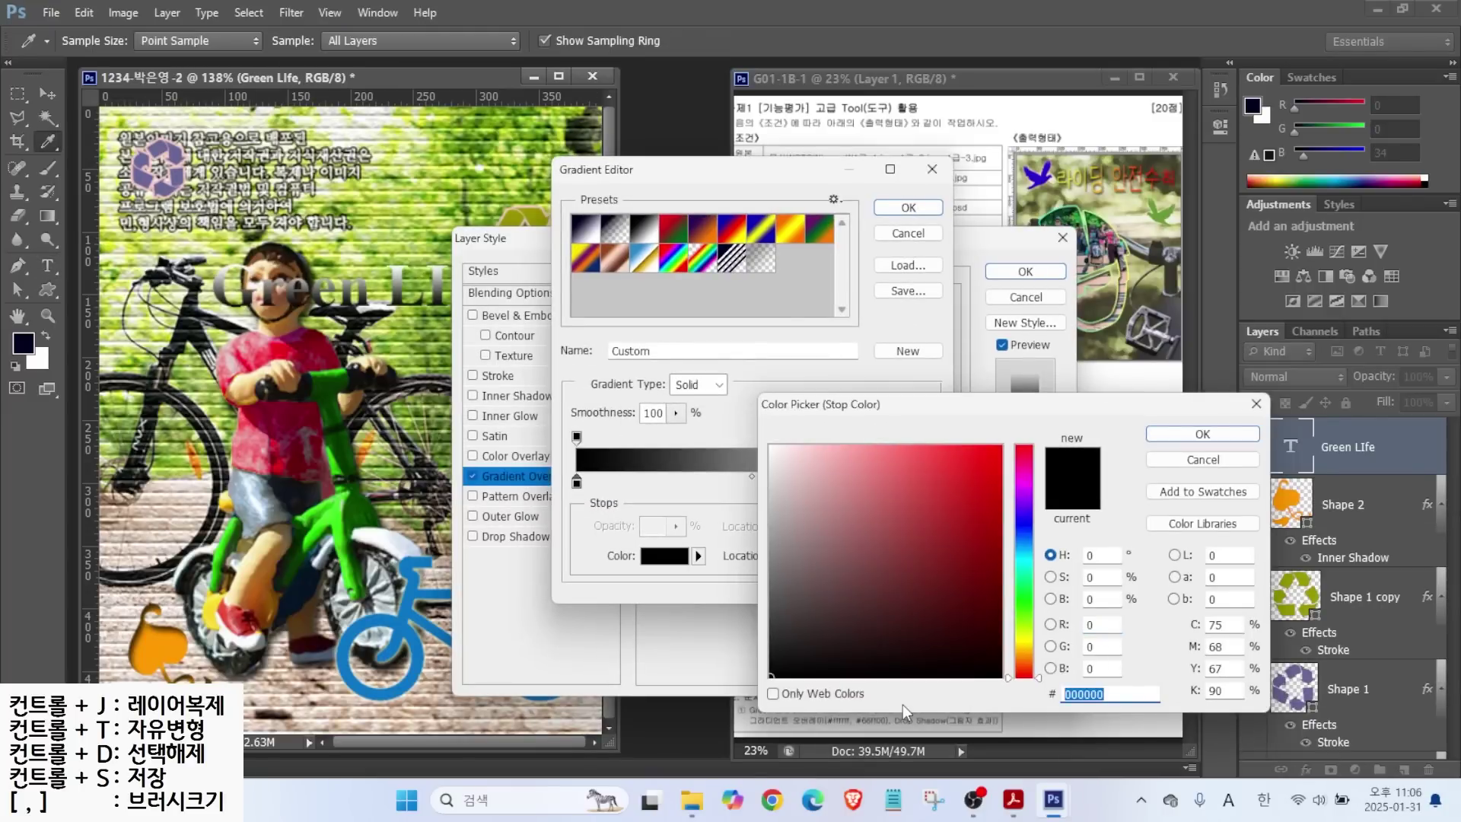
{"action": "type", "text": "ffffff"}
{"action": "key", "text": "Return"}
{"action": "double_click", "coordinate": [576, 483]}
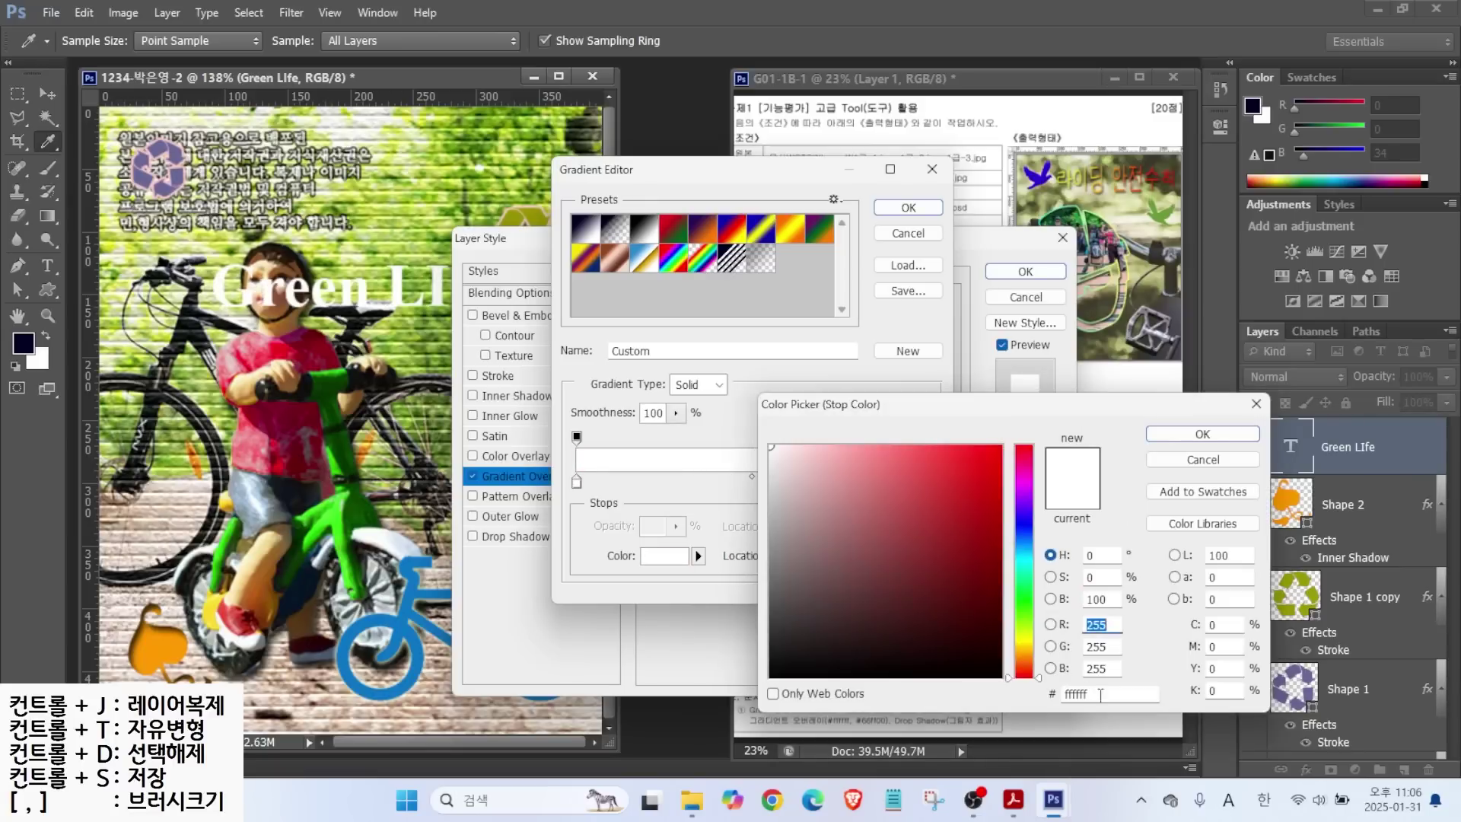
{"action": "type", "text": "6"}
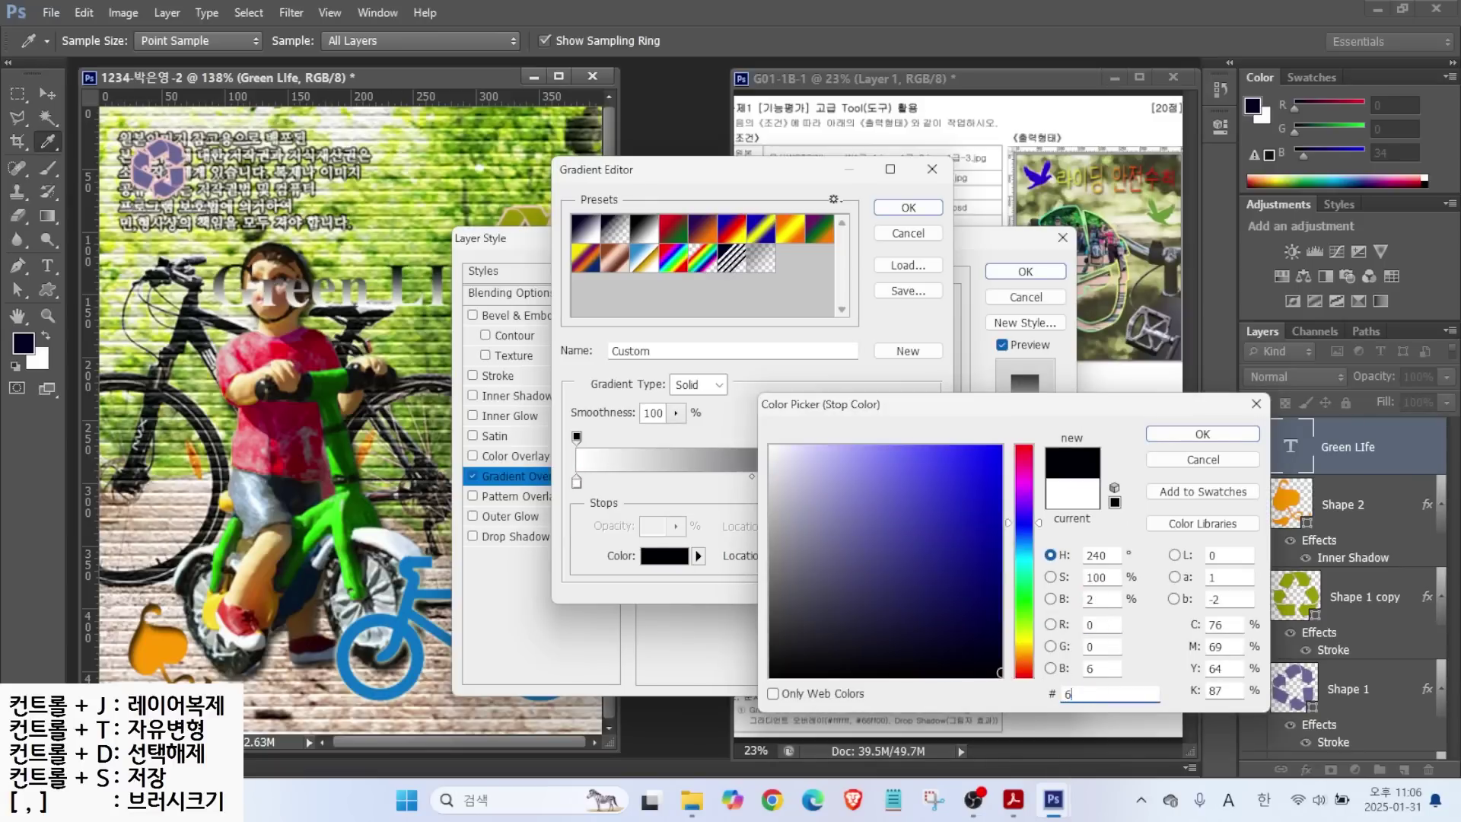
{"action": "type", "text": "6ff00"}
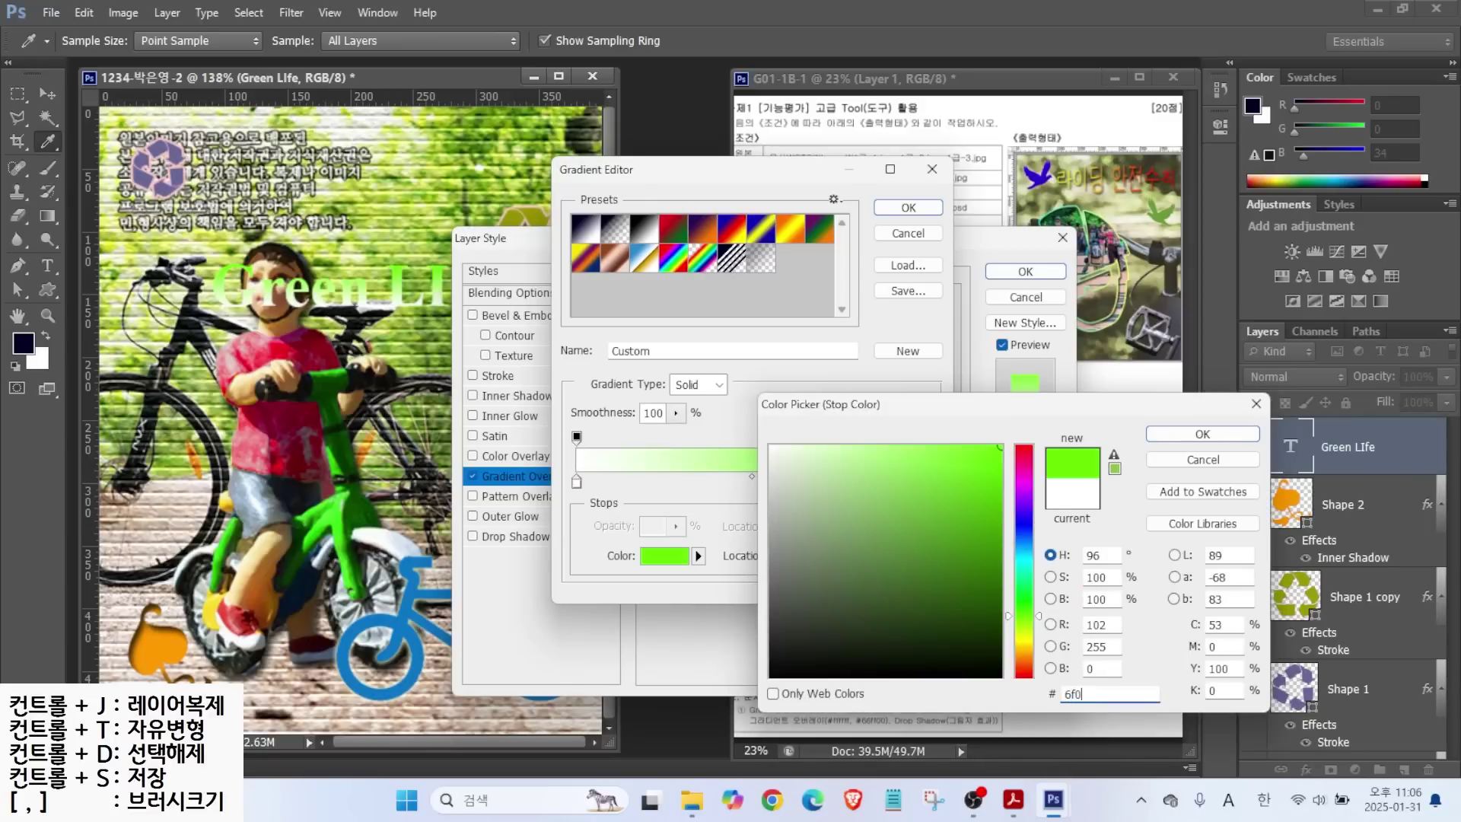
{"action": "key", "text": "Return"}
{"action": "left_click", "coordinate": [909, 208]}
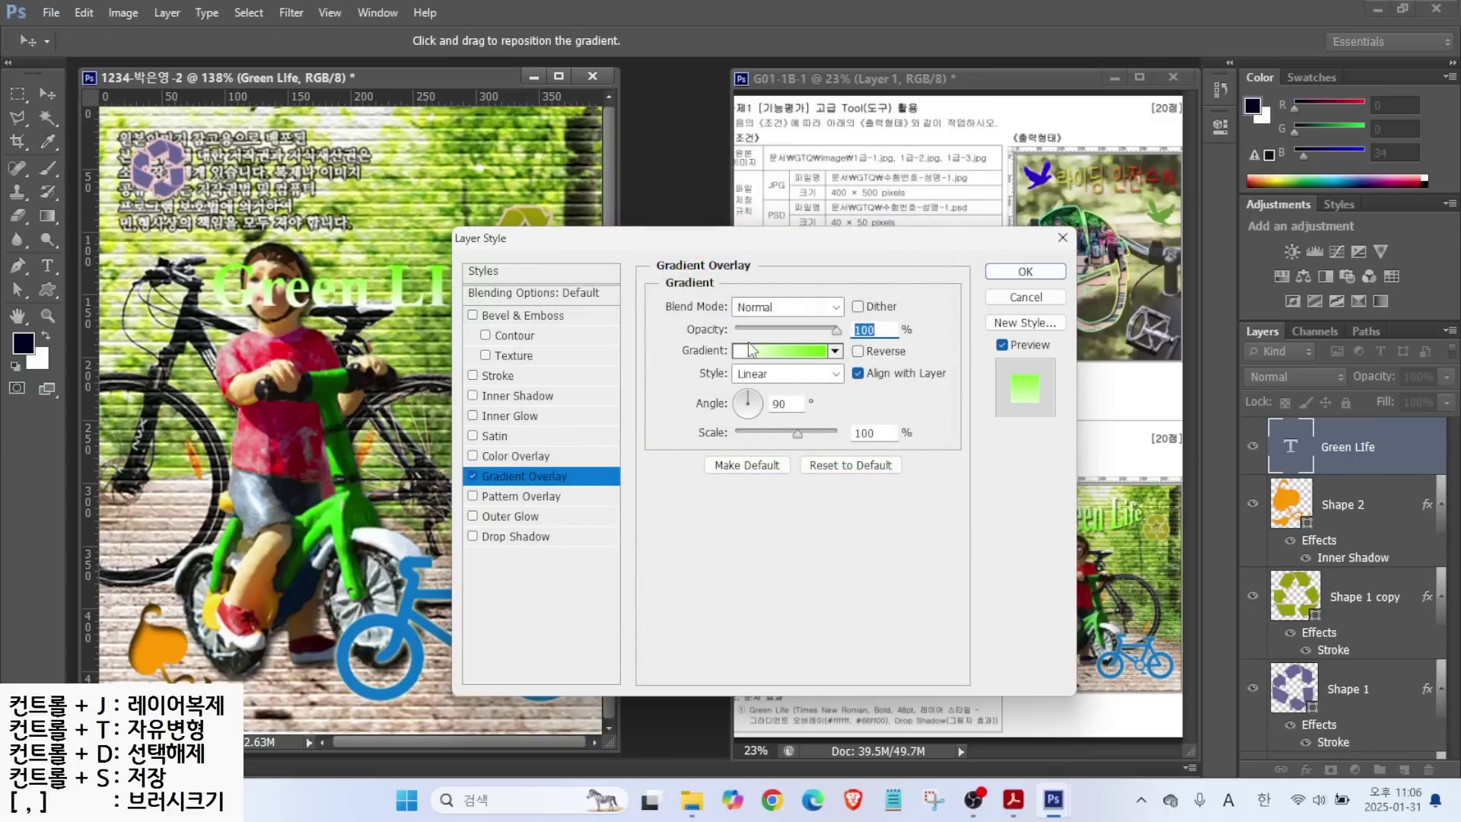
Angle the gradient downward, add a Drop Shadow, and move the title up near the top.
{"action": "left_click_drag", "start_coordinate": [803, 251], "coordinate": [741, 499]}
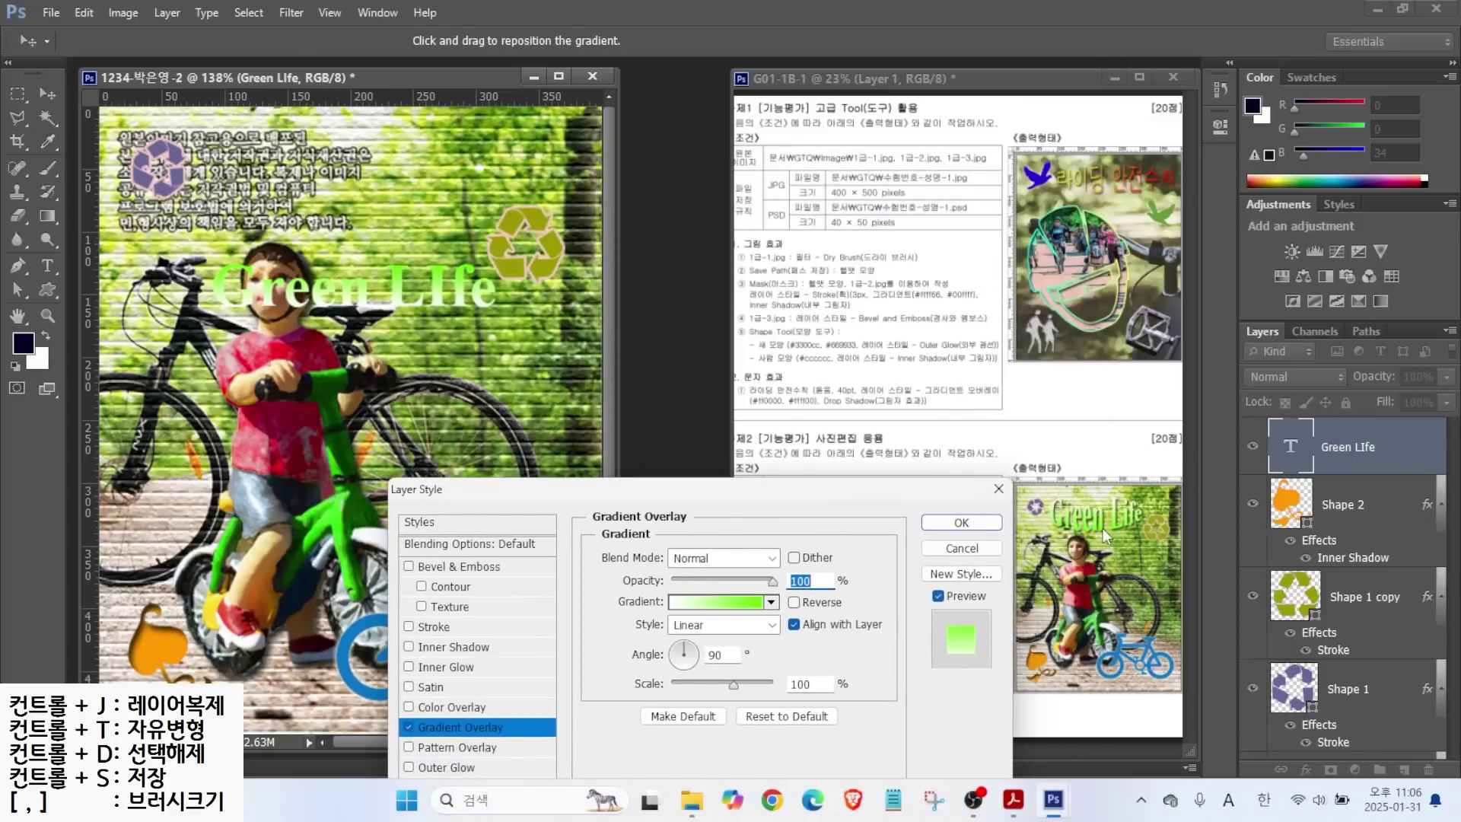
{"action": "left_click_drag", "start_coordinate": [687, 650], "coordinate": [681, 680]}
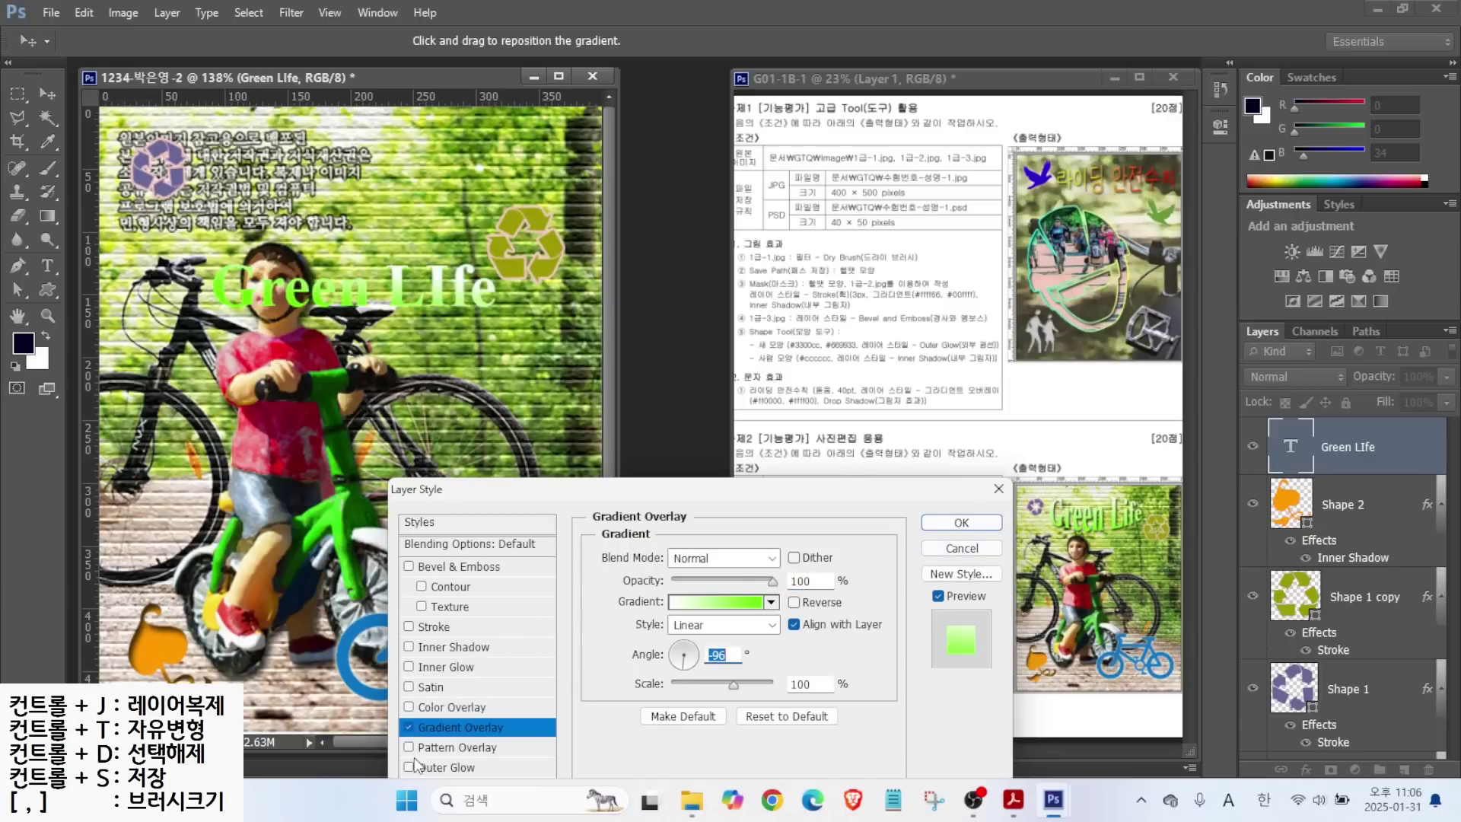
{"action": "left_click_drag", "start_coordinate": [565, 491], "coordinate": [634, 359]}
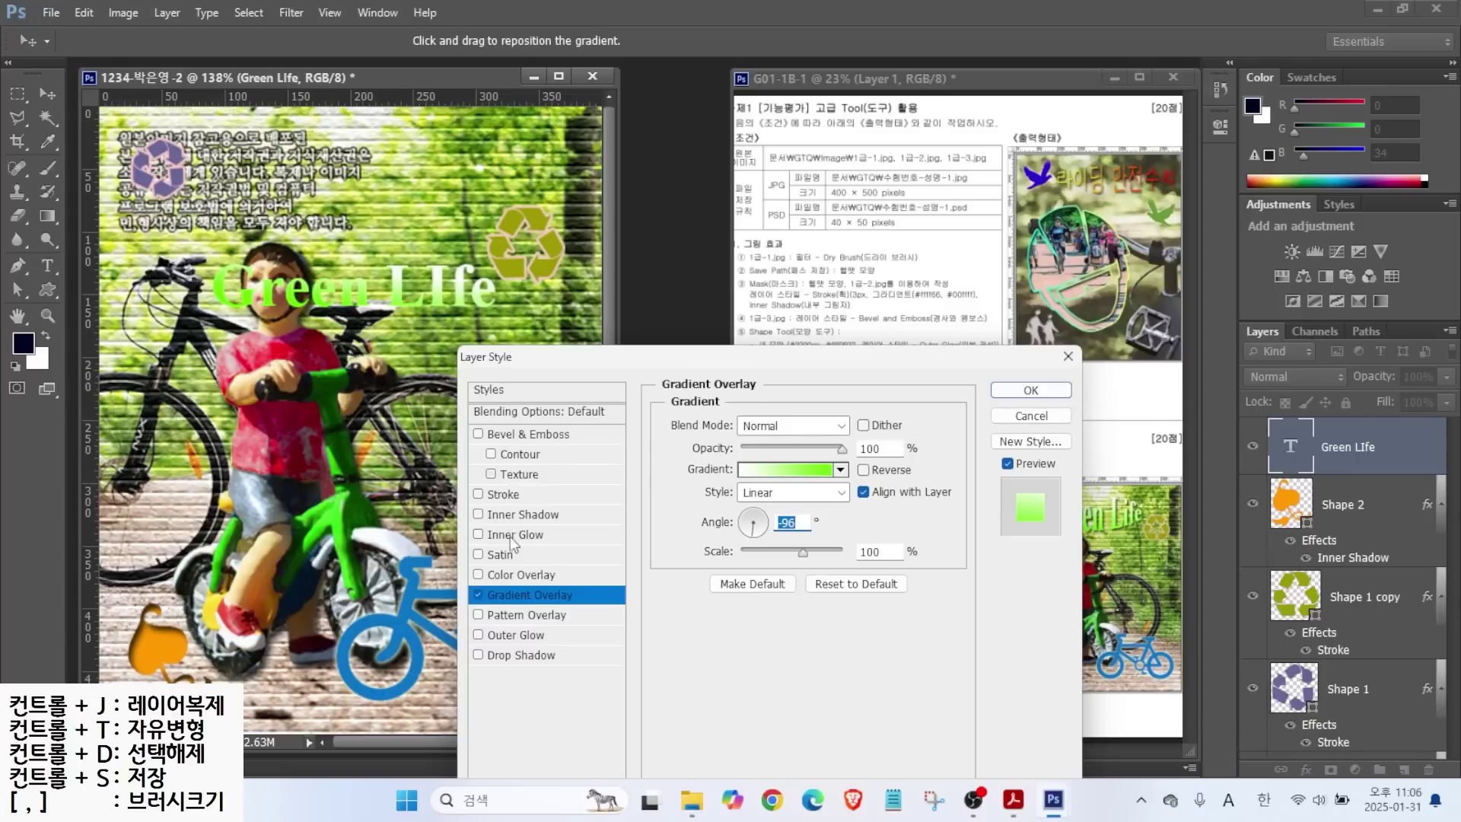
{"action": "left_click", "coordinate": [509, 655]}
{"action": "left_click", "coordinate": [1031, 389]}
{"action": "left_click_drag", "start_coordinate": [351, 290], "coordinate": [346, 194]}
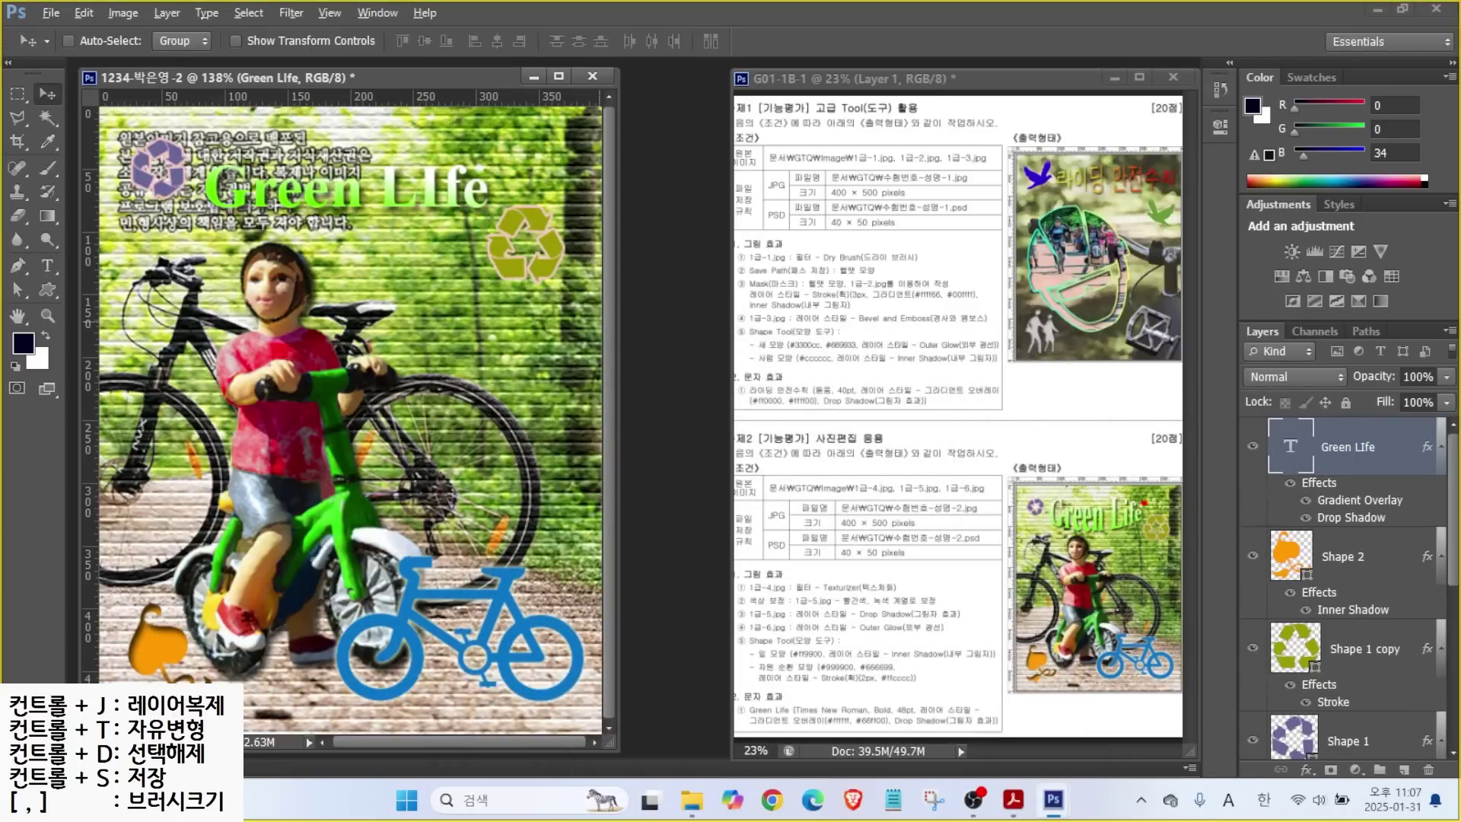
{"action": "mouse_move", "coordinate": [1044, 520]}
{"action": "left_mouse_down"}
{"action": "mouse_move", "coordinate": [1113, 540]}
{"action": "mouse_move", "coordinate": [1142, 517]}
{"action": "left_mouse_up"}
Warp the title with Arc Lower after briefly trying Shell Lower.
{"action": "key", "text": "Escape"}
{"action": "left_click", "coordinate": [47, 266]}
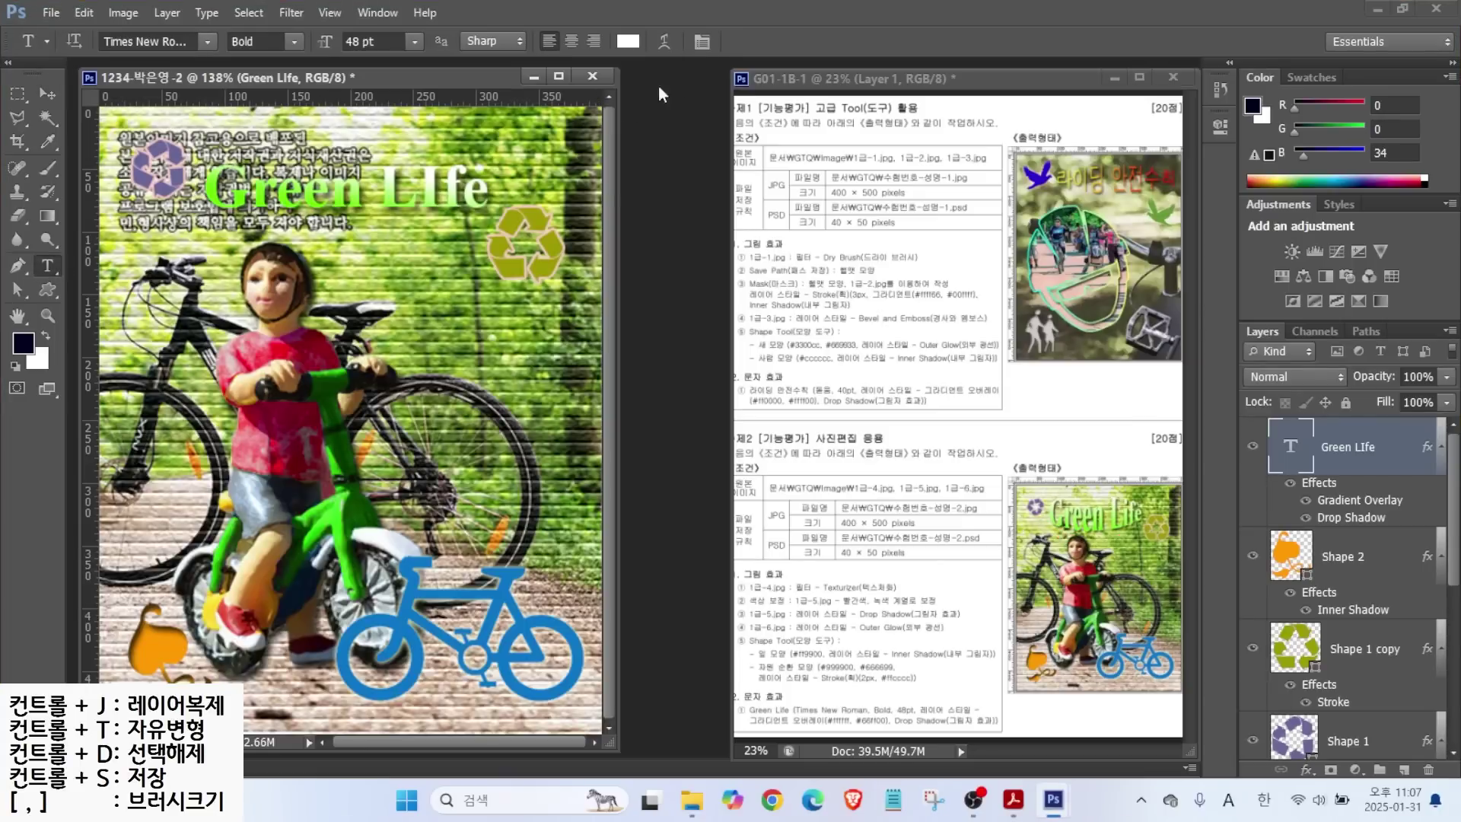
{"action": "left_click", "coordinate": [665, 43]}
{"action": "left_click", "coordinate": [943, 312]}
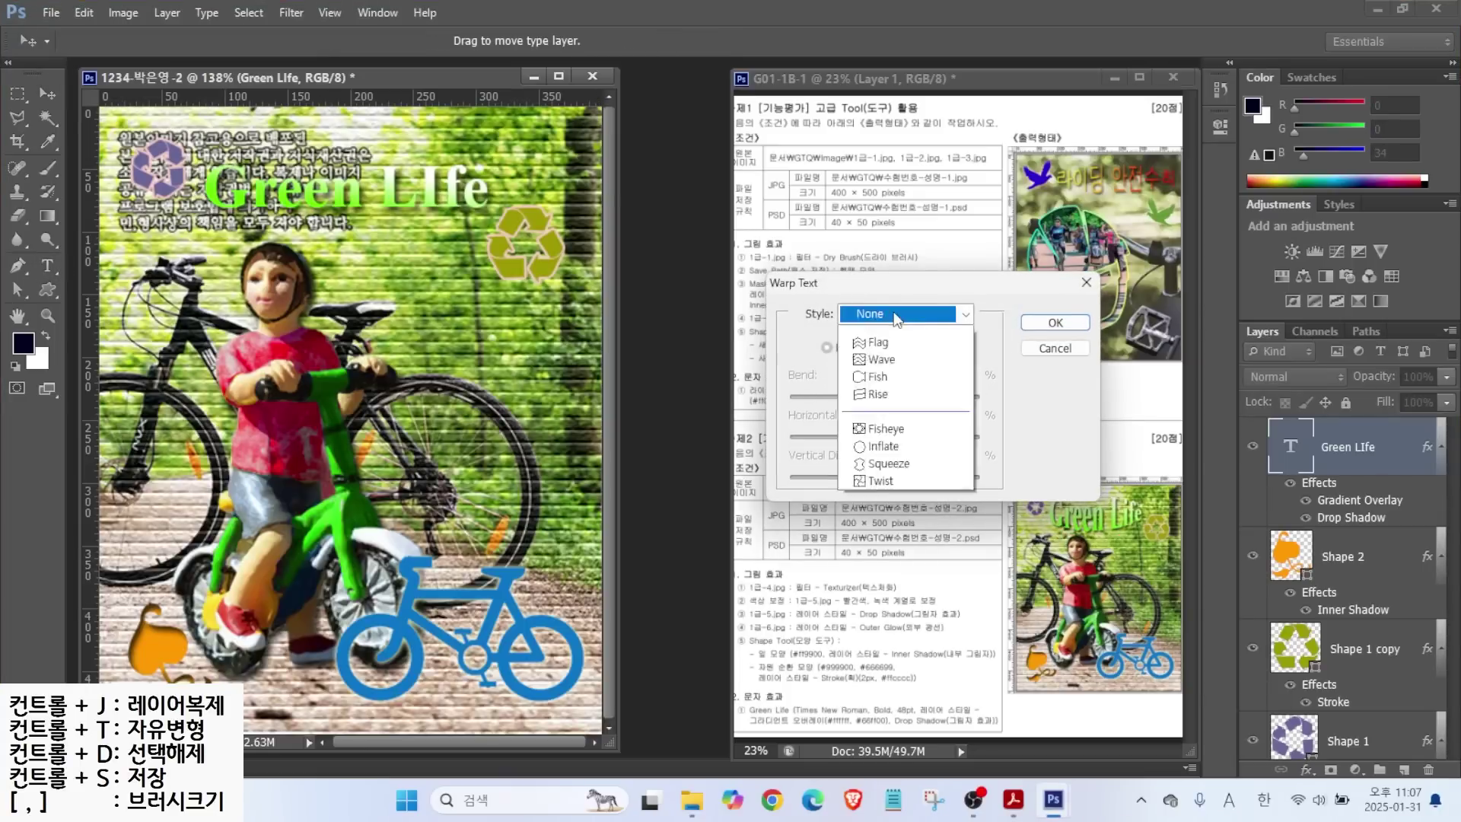
{"action": "left_click", "coordinate": [870, 387]}
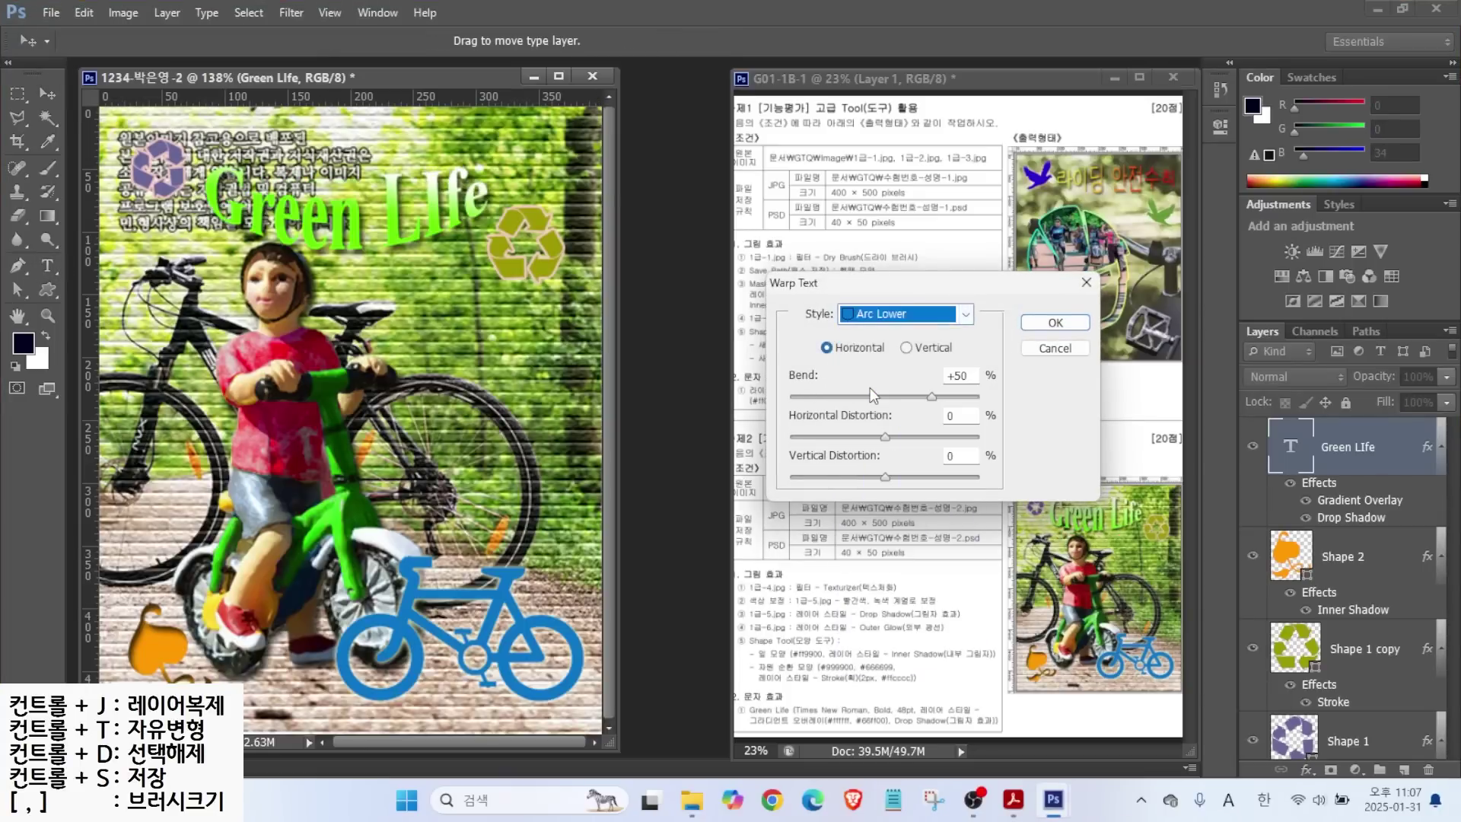
{"action": "left_click", "coordinate": [872, 317]}
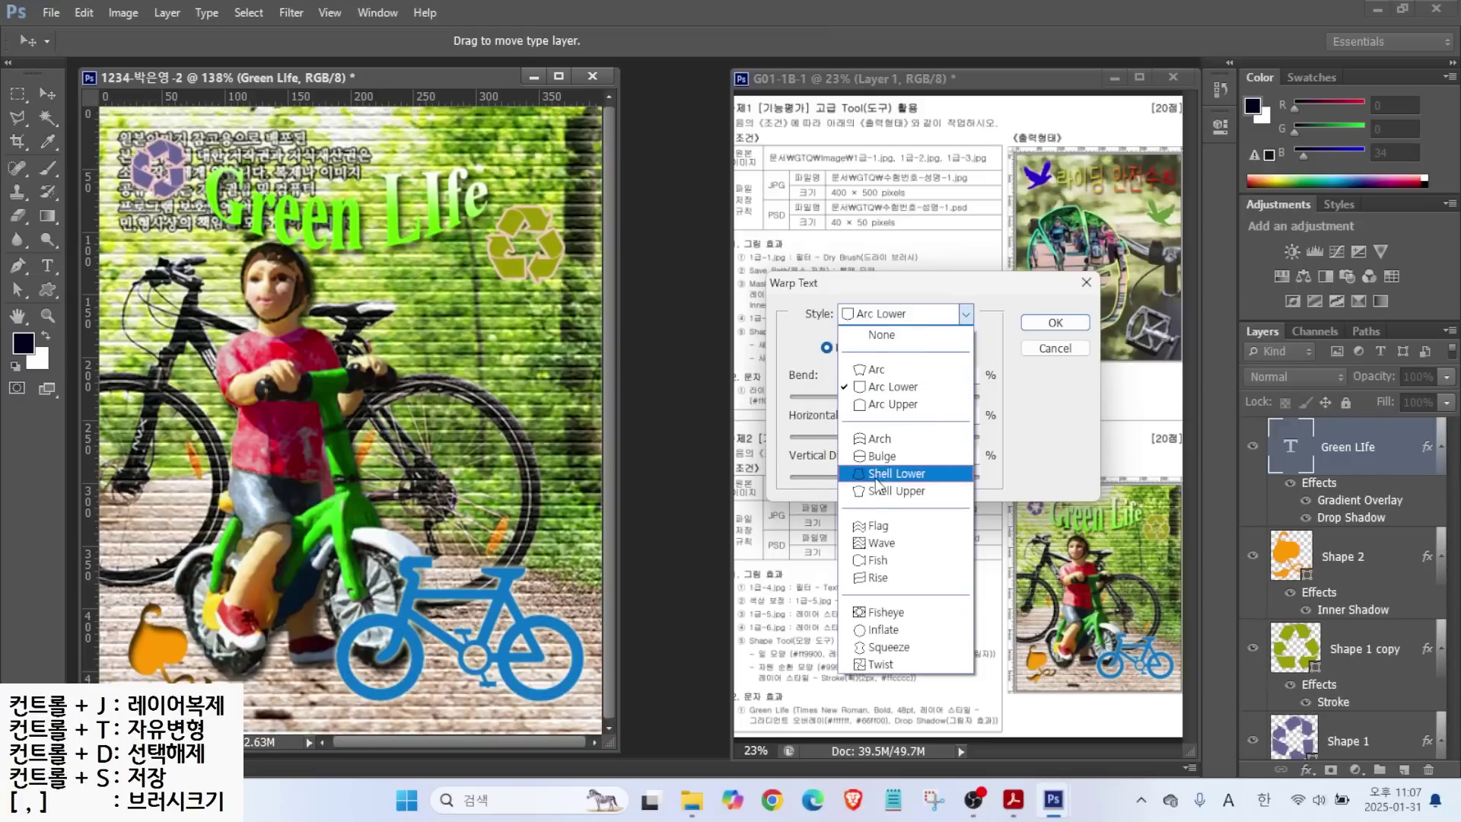
{"action": "left_click", "coordinate": [877, 479]}
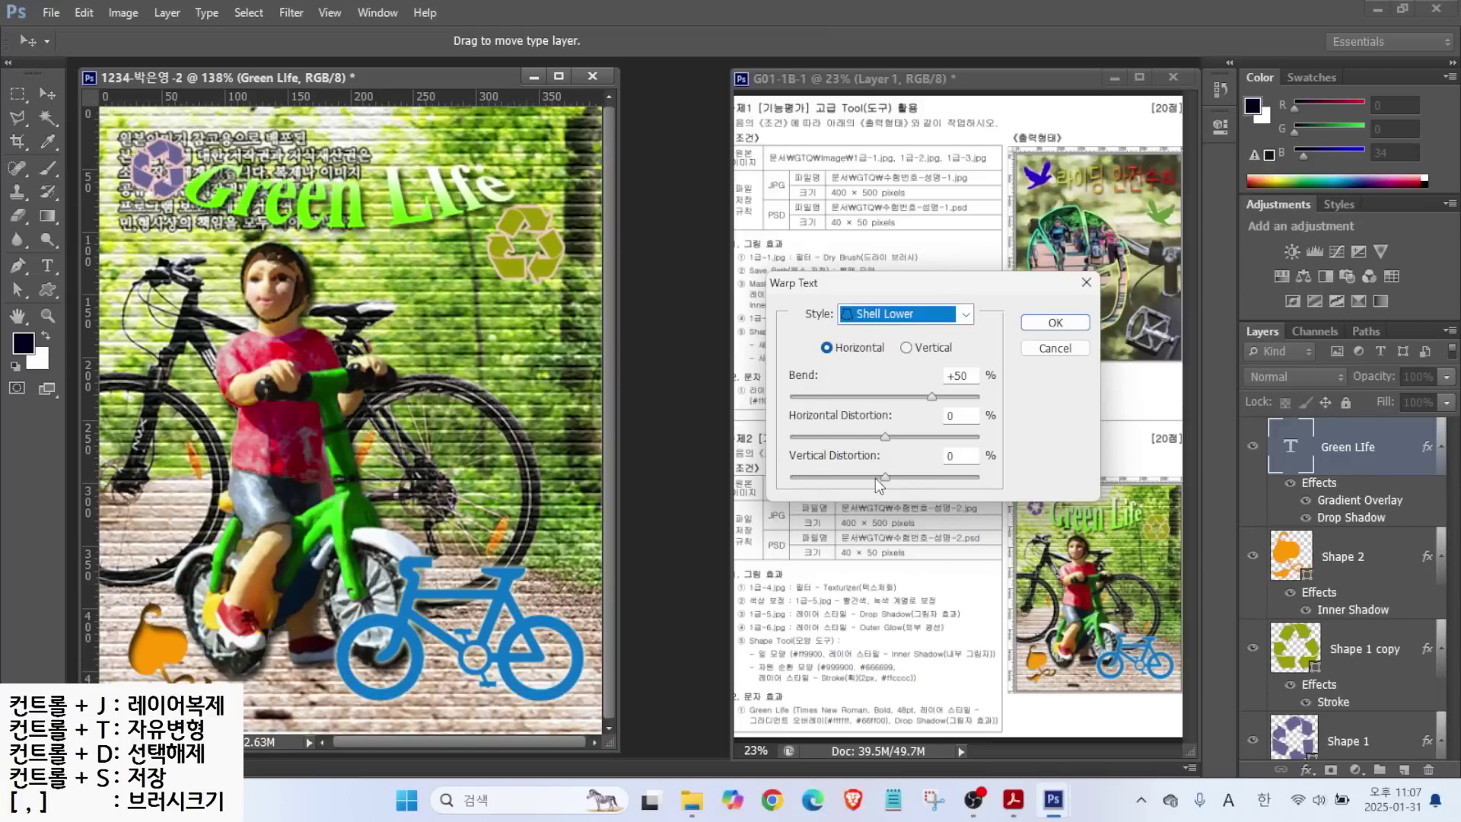
{"action": "left_click", "coordinate": [871, 316]}
{"action": "left_click", "coordinate": [881, 388]}
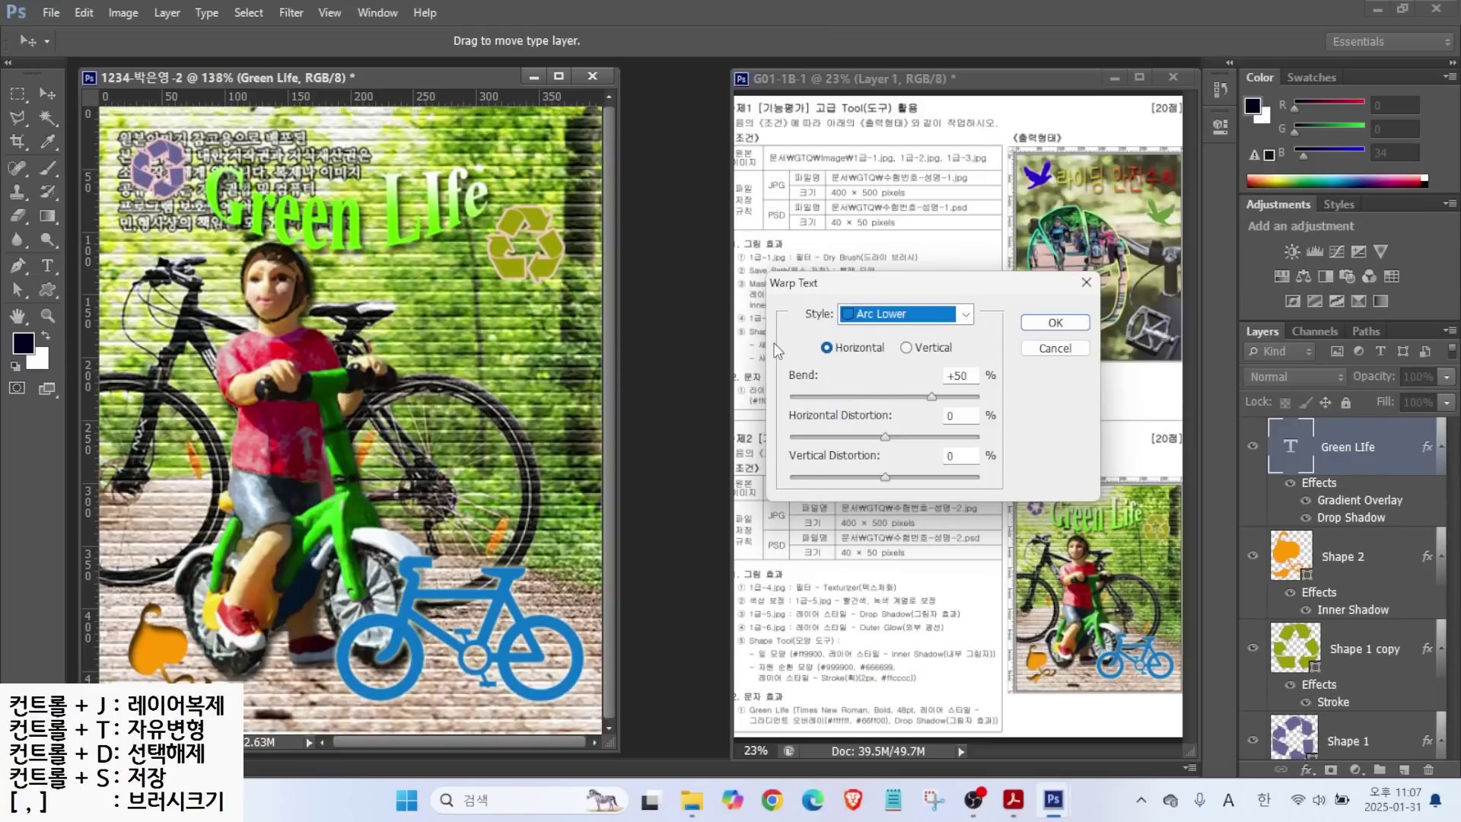
{"action": "left_click", "coordinate": [1048, 321]}
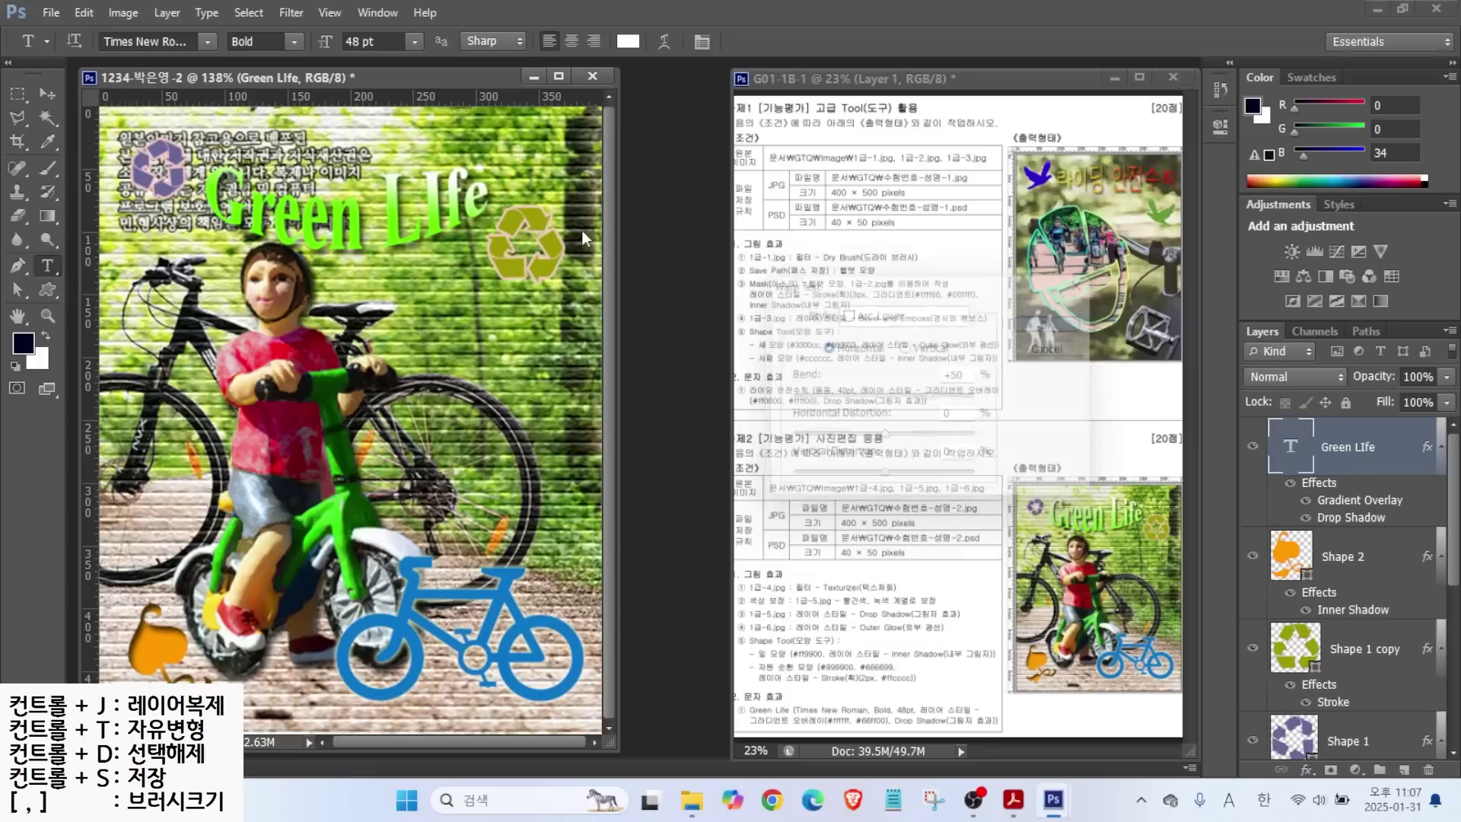
Correct the title to 'Green Life' and nudge it up and left.
{"action": "type", "text": "i"}
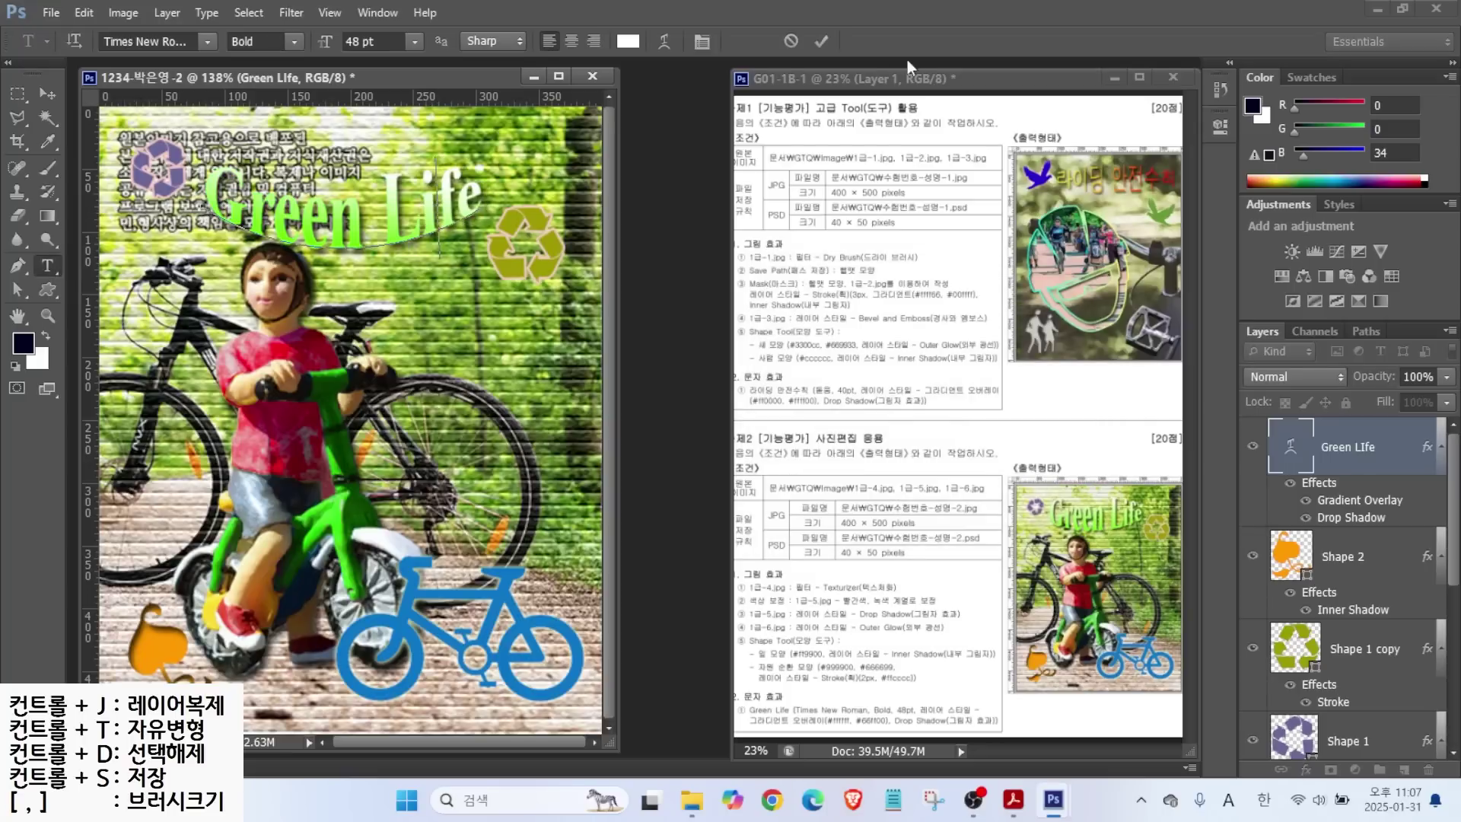
{"action": "left_click", "coordinate": [824, 42]}
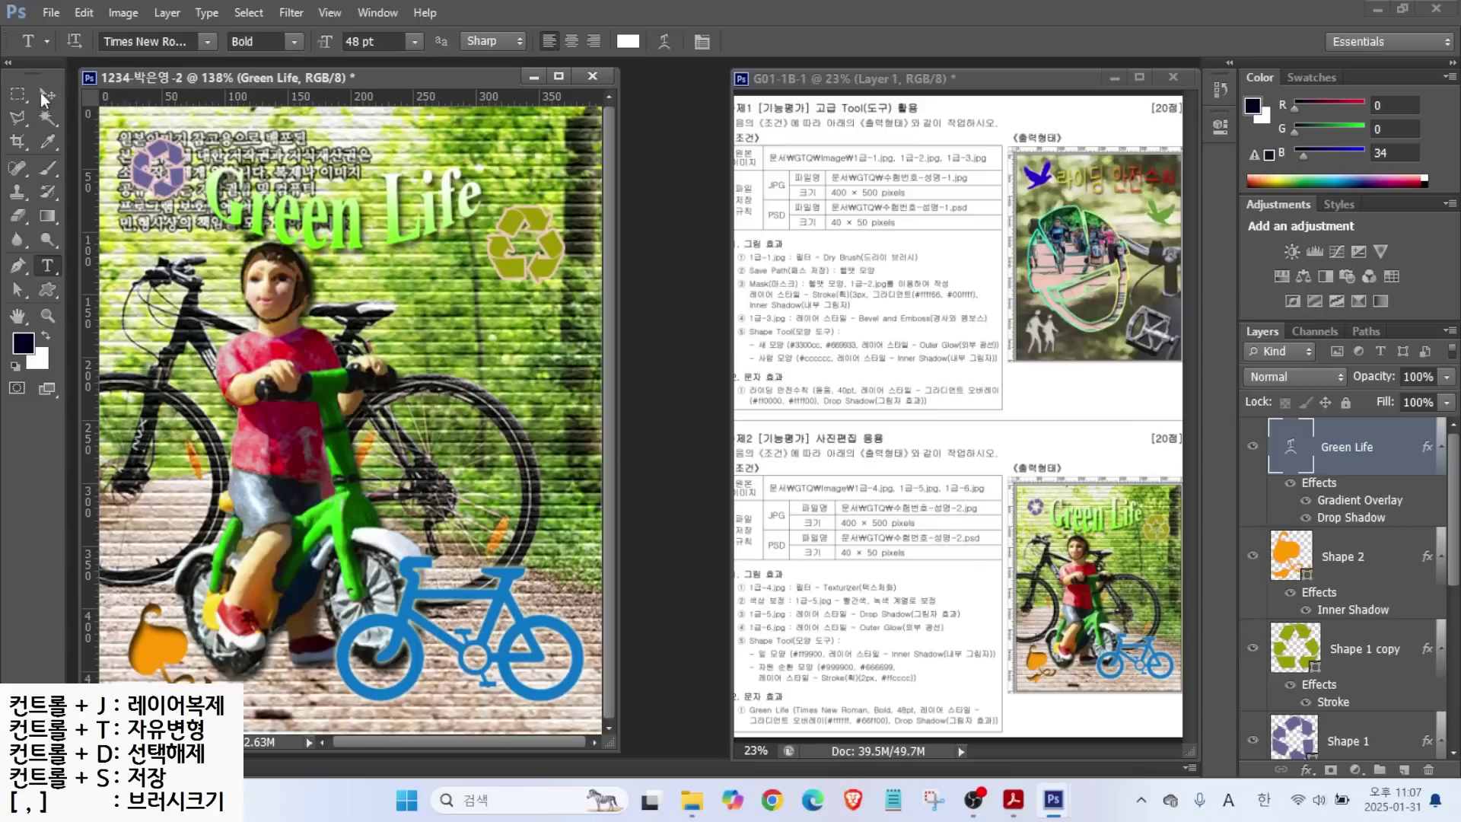
{"action": "key", "text": "v"}
{"action": "left_click_drag", "start_coordinate": [291, 208], "coordinate": [282, 195]}
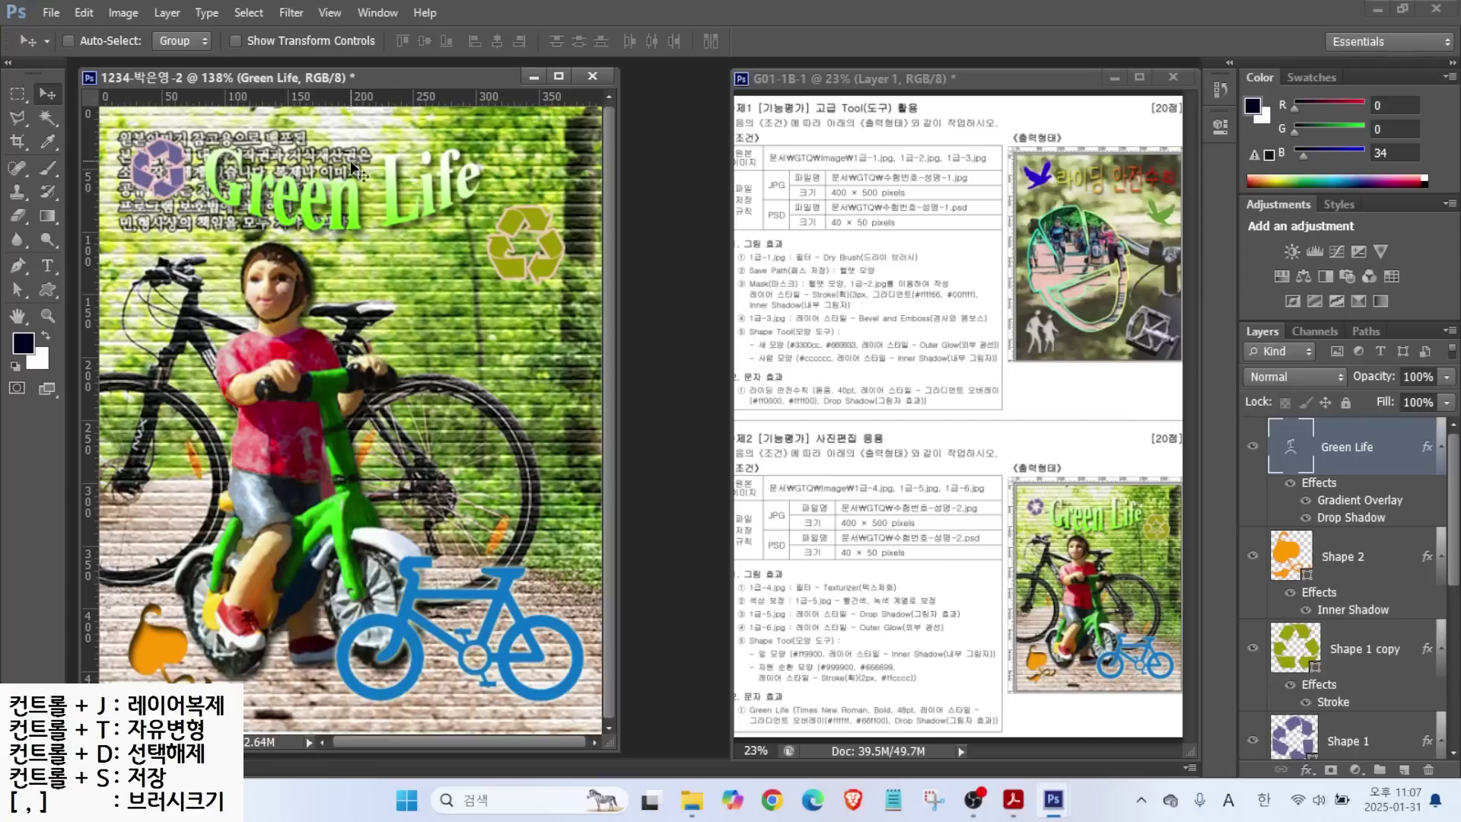
Change the title's warp to Bulge and move it slightly down and right.
{"action": "key", "text": "alt"}
{"action": "left_click_drag", "start_coordinate": [1053, 508], "coordinate": [1127, 506]}
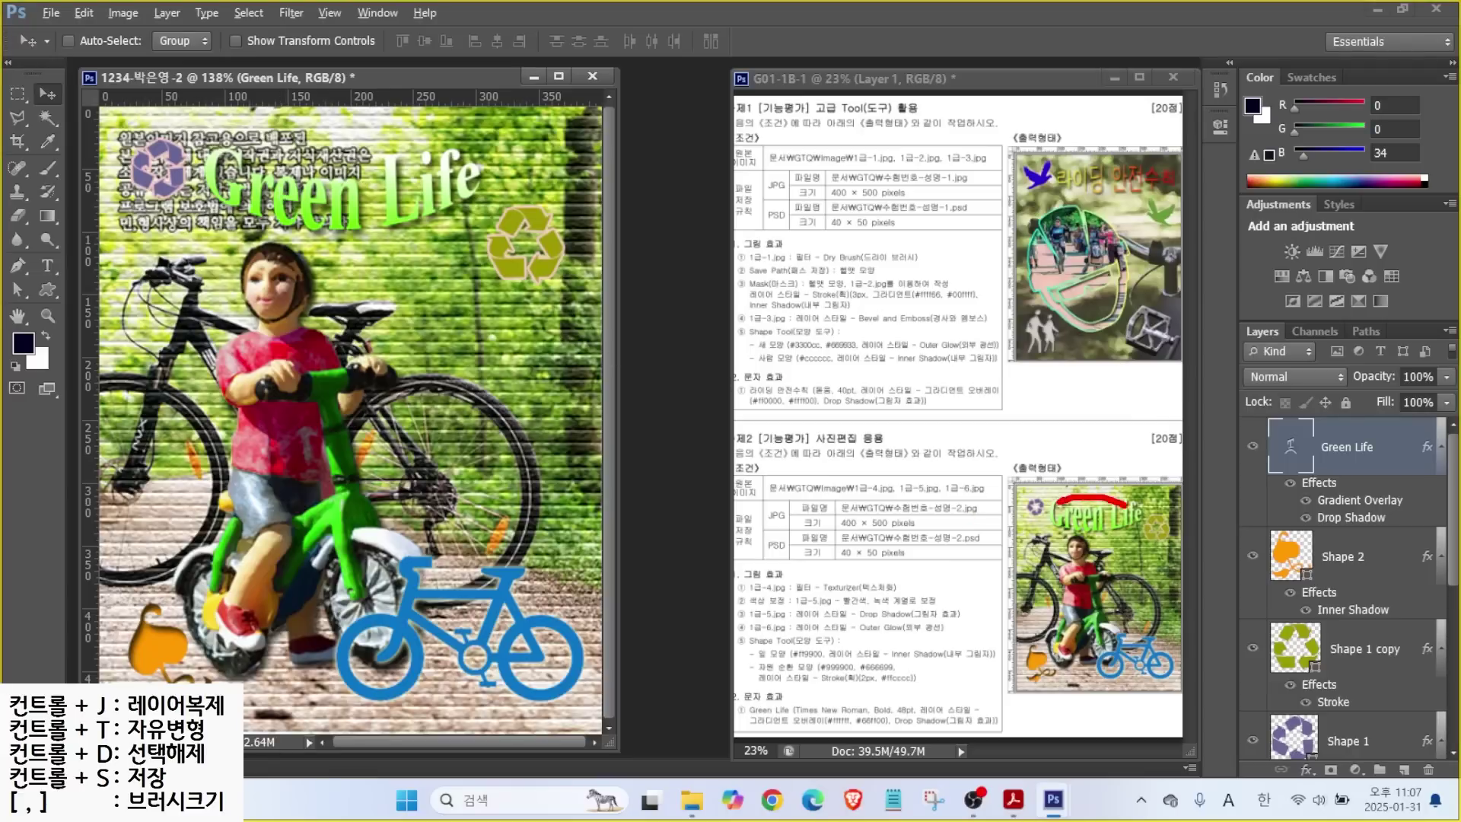
{"action": "key", "text": "Escape"}
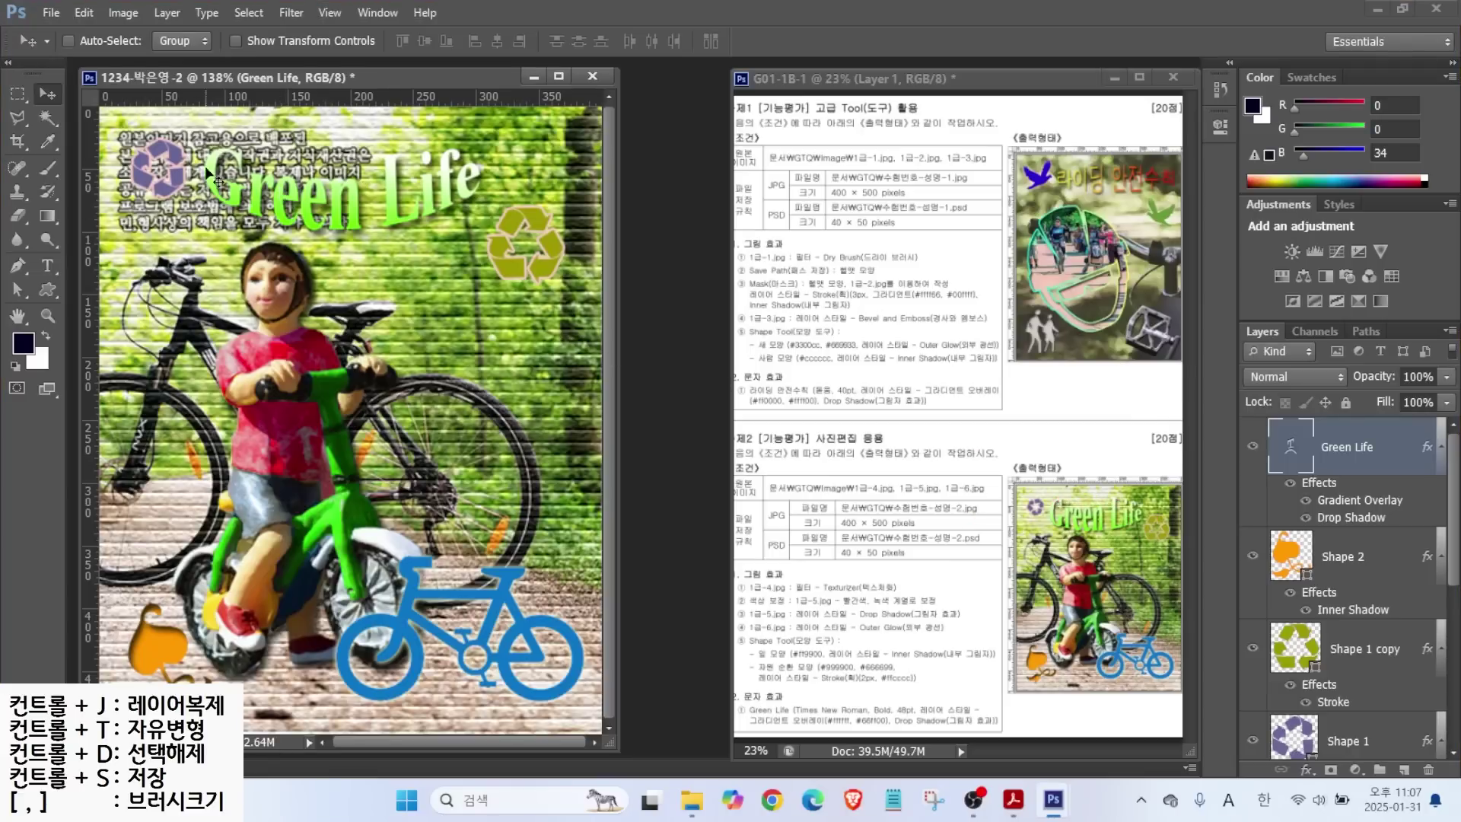
{"action": "left_click", "coordinate": [52, 264]}
{"action": "left_click", "coordinate": [328, 202]}
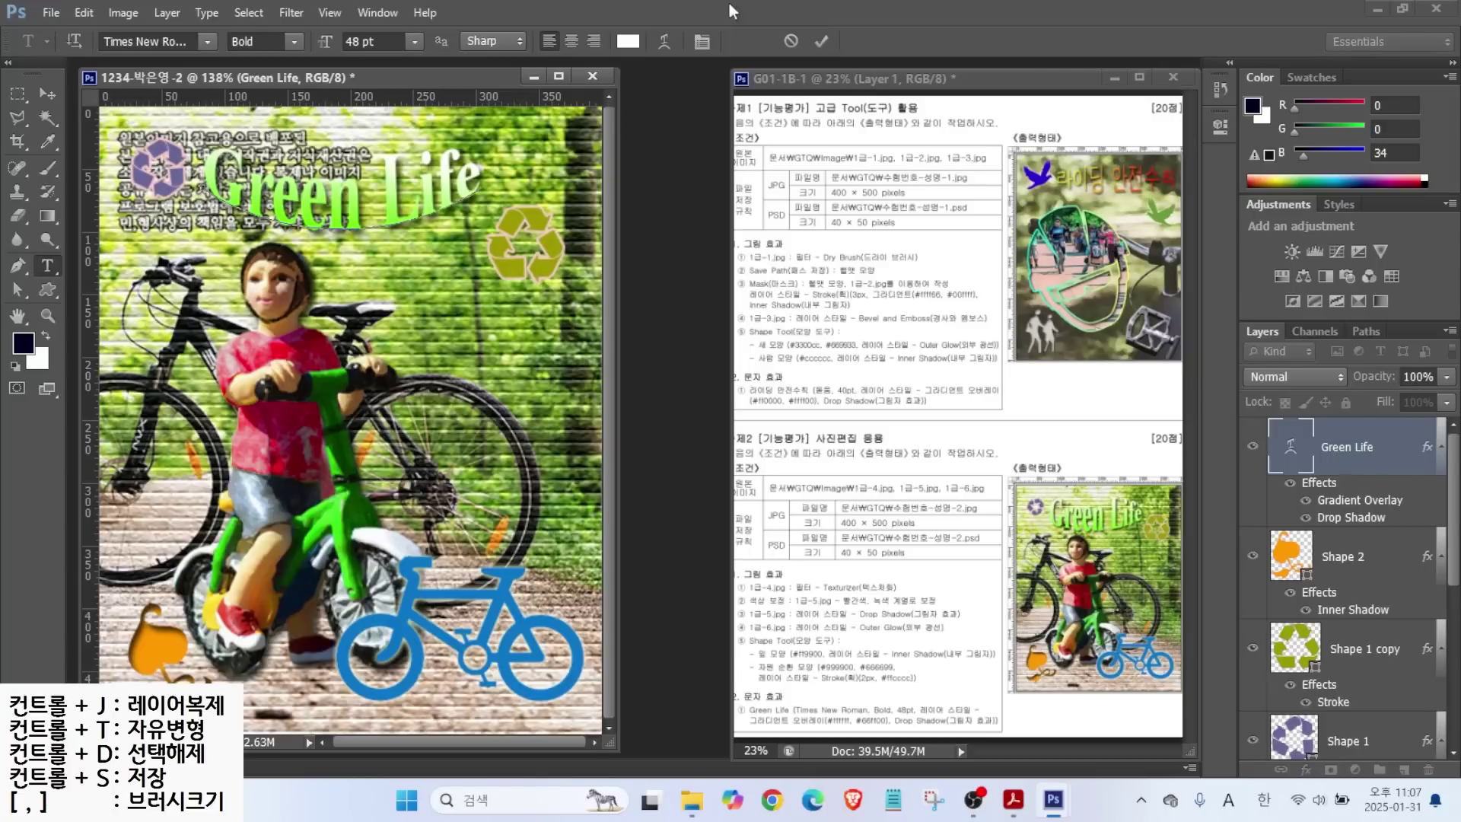
{"action": "left_click", "coordinate": [664, 41]}
{"action": "left_click", "coordinate": [875, 314]}
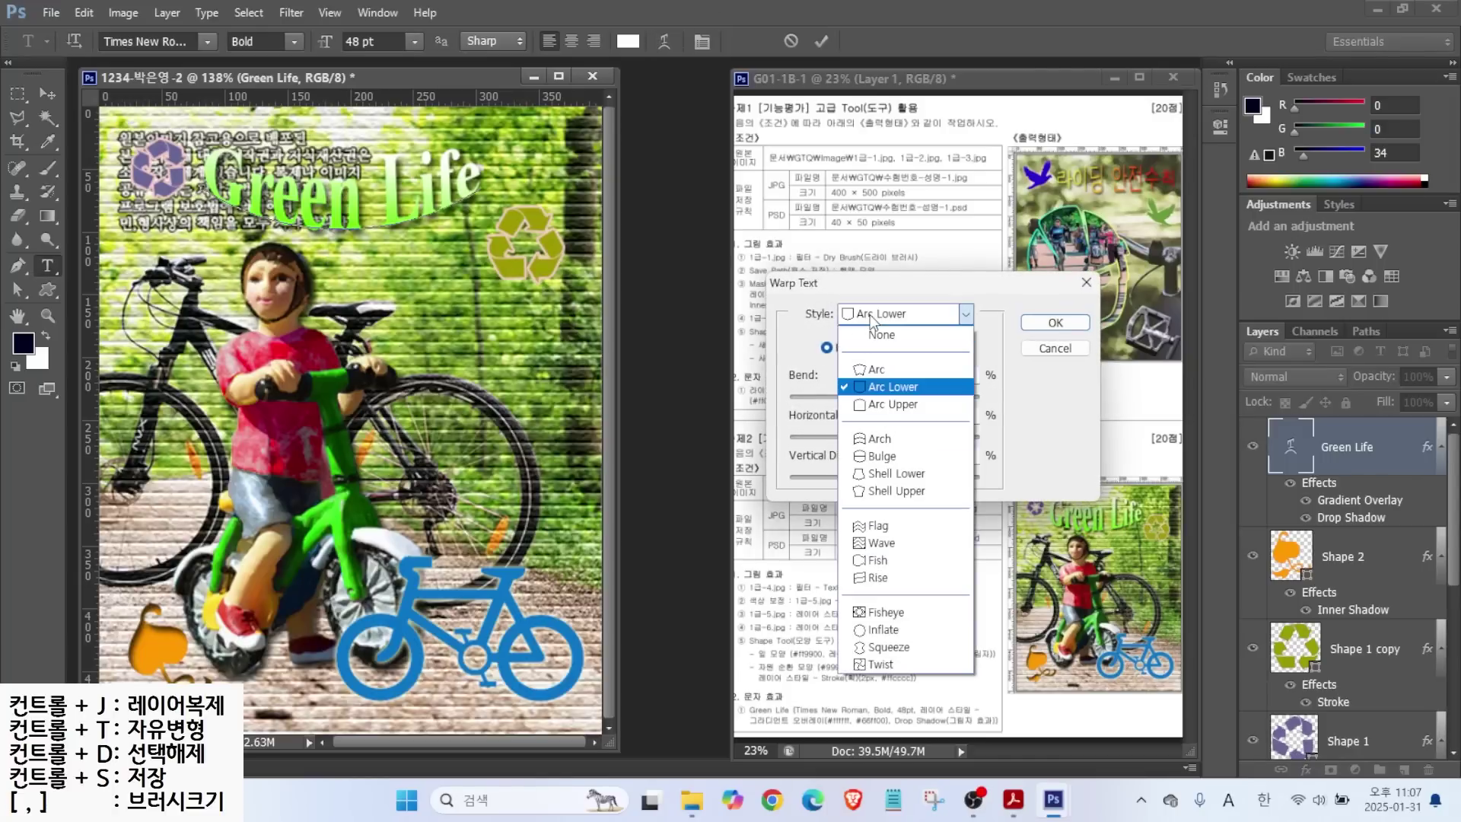
{"action": "left_click", "coordinate": [877, 458]}
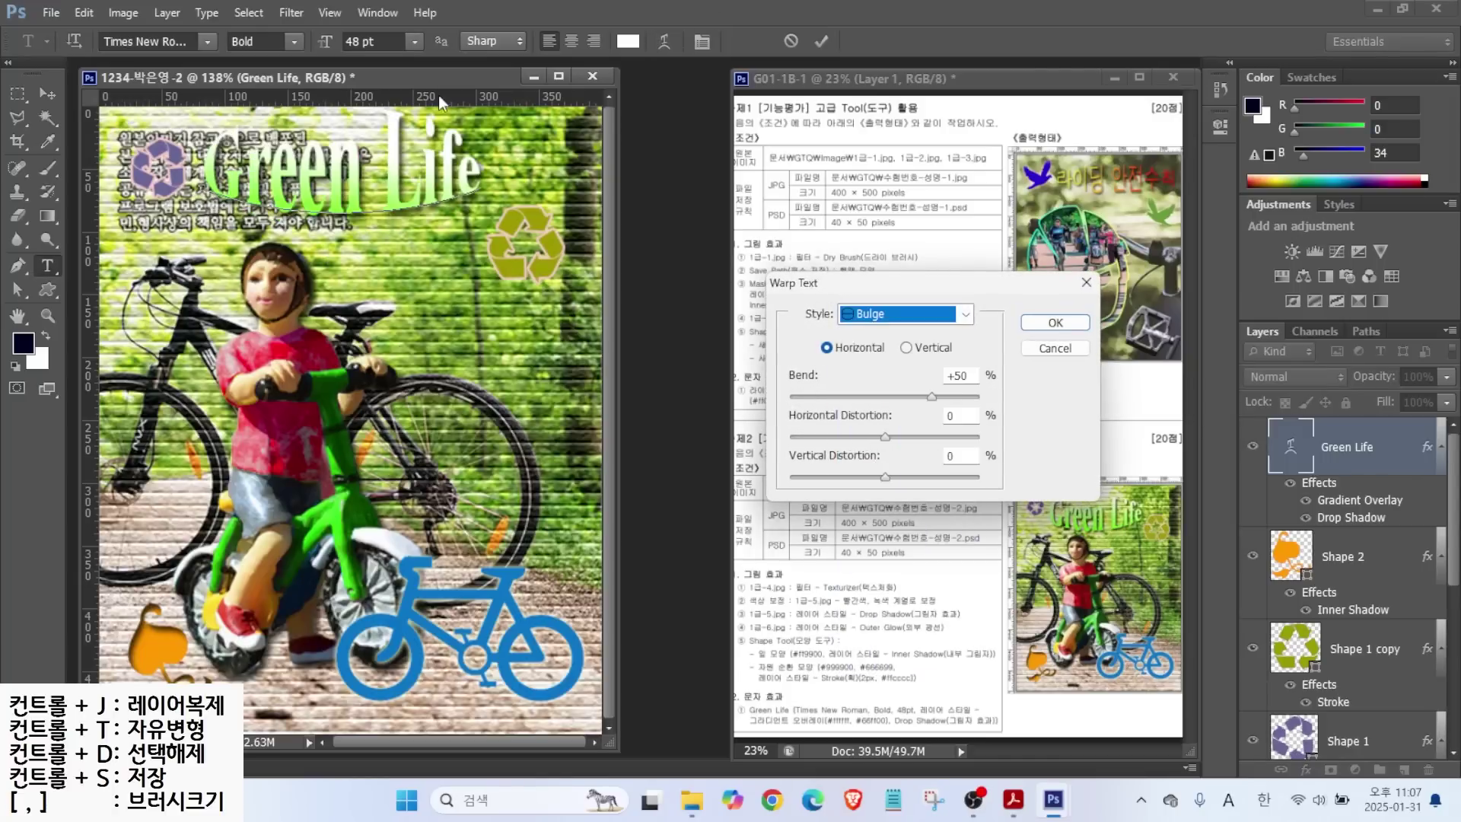
{"action": "left_click", "coordinate": [1055, 323]}
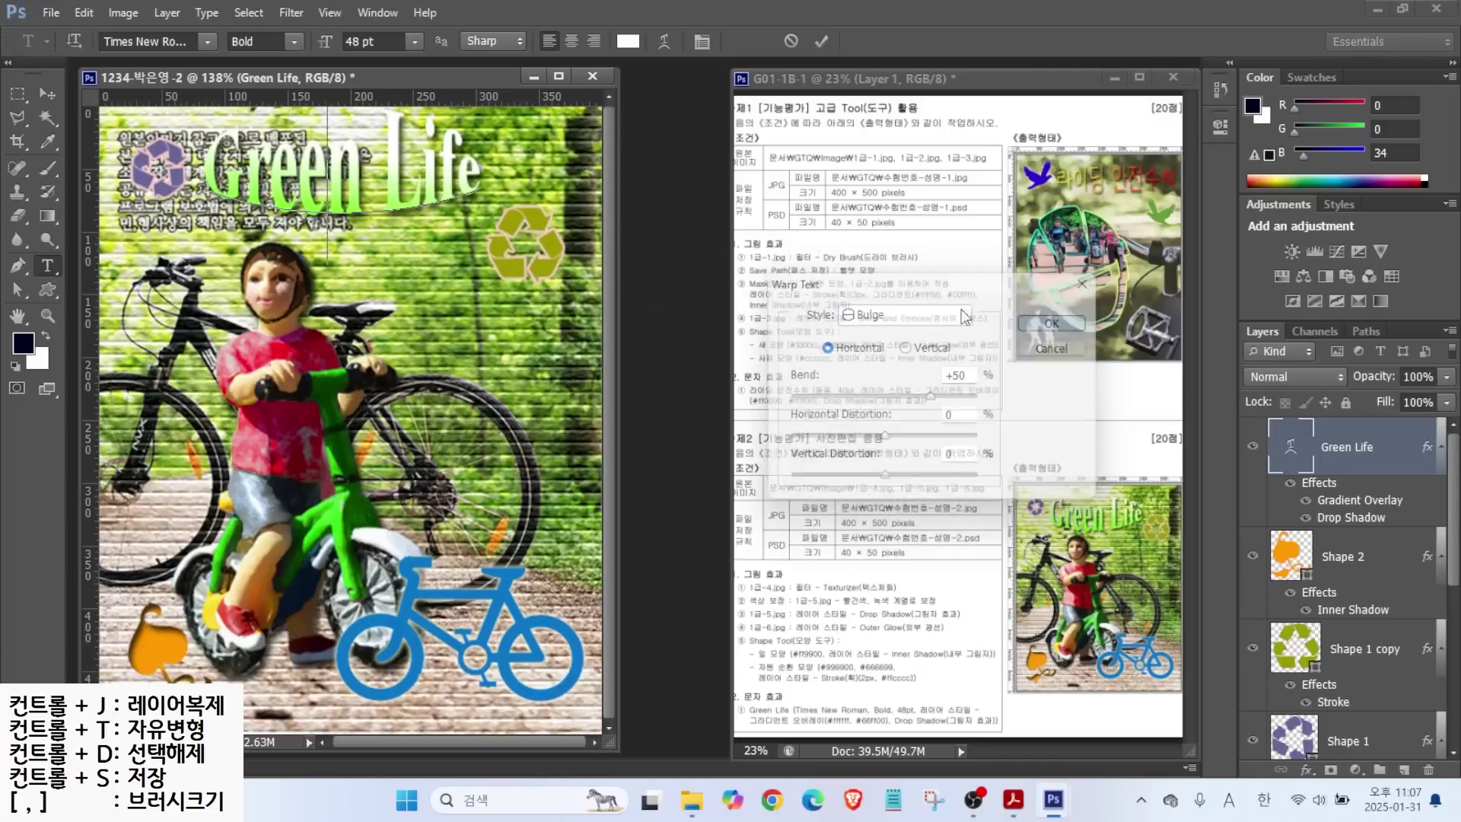
{"action": "left_click", "coordinate": [47, 92]}
{"action": "left_click_drag", "start_coordinate": [312, 184], "coordinate": [318, 204]}
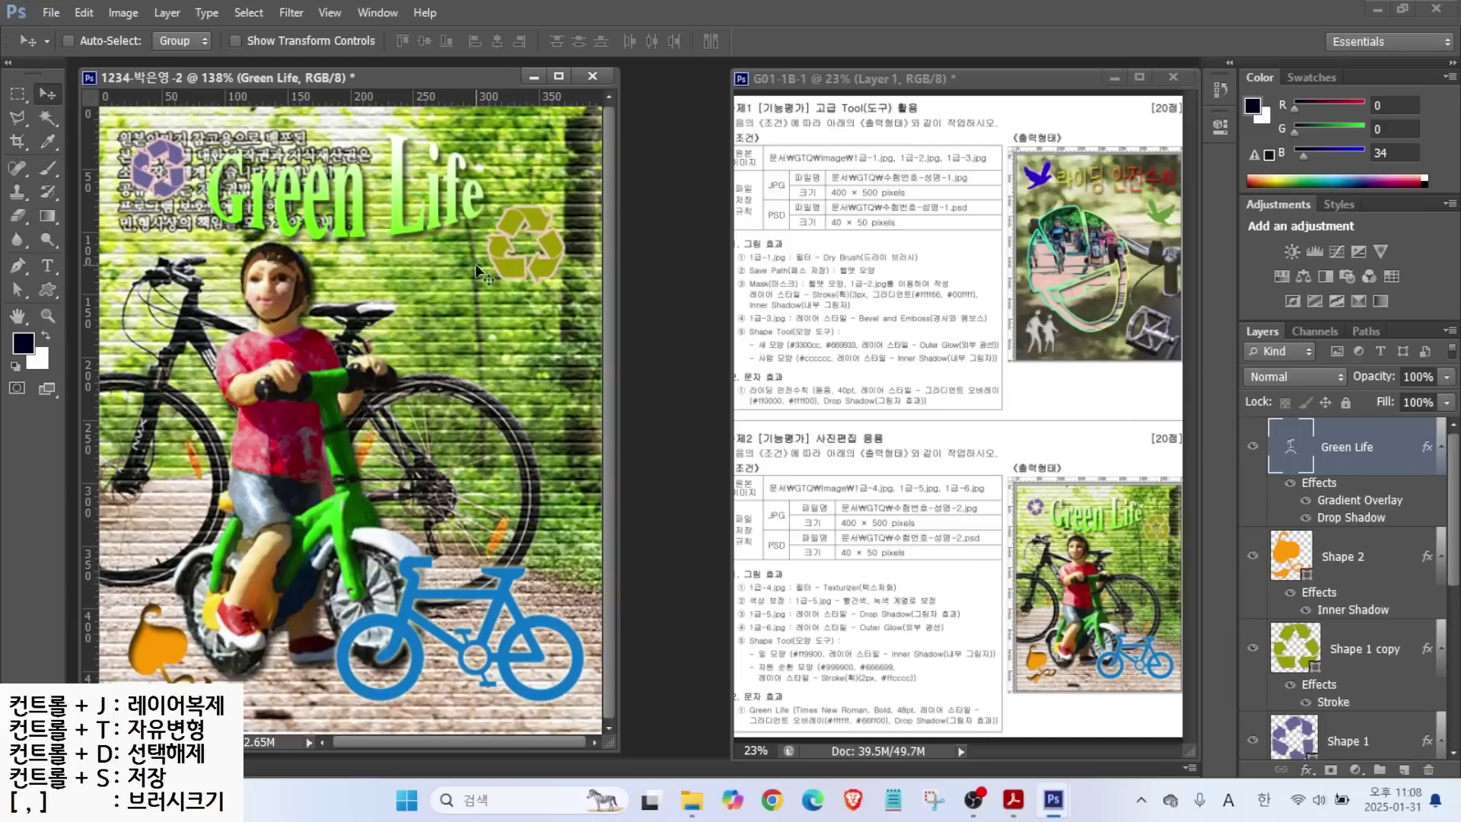
Save the composite as a JPEG in the GTQ folder at Maximum quality 10.
{"action": "left_click", "coordinate": [51, 13]}
{"action": "left_click", "coordinate": [87, 210]}
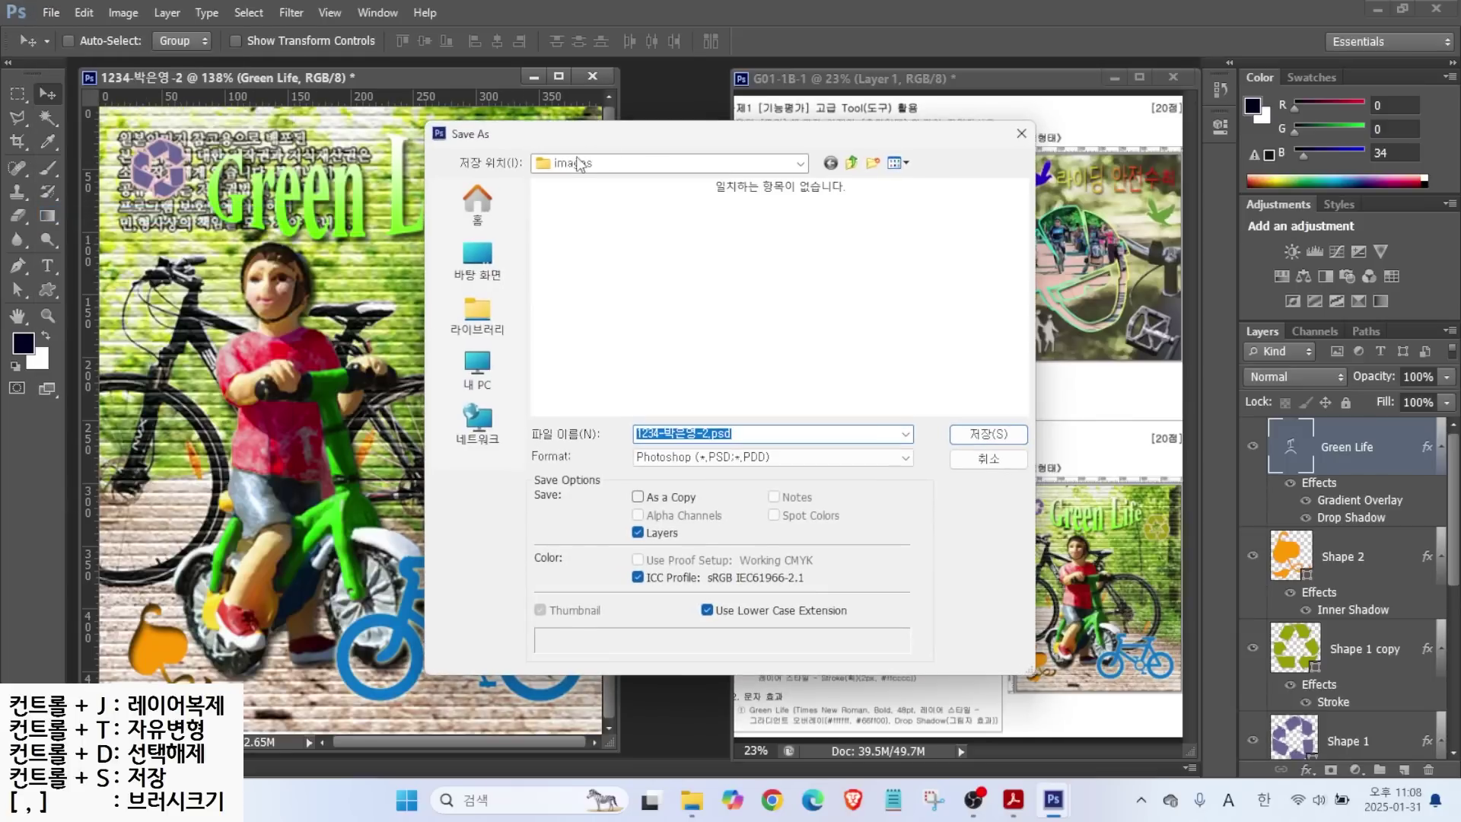
{"action": "left_click", "coordinate": [851, 163]}
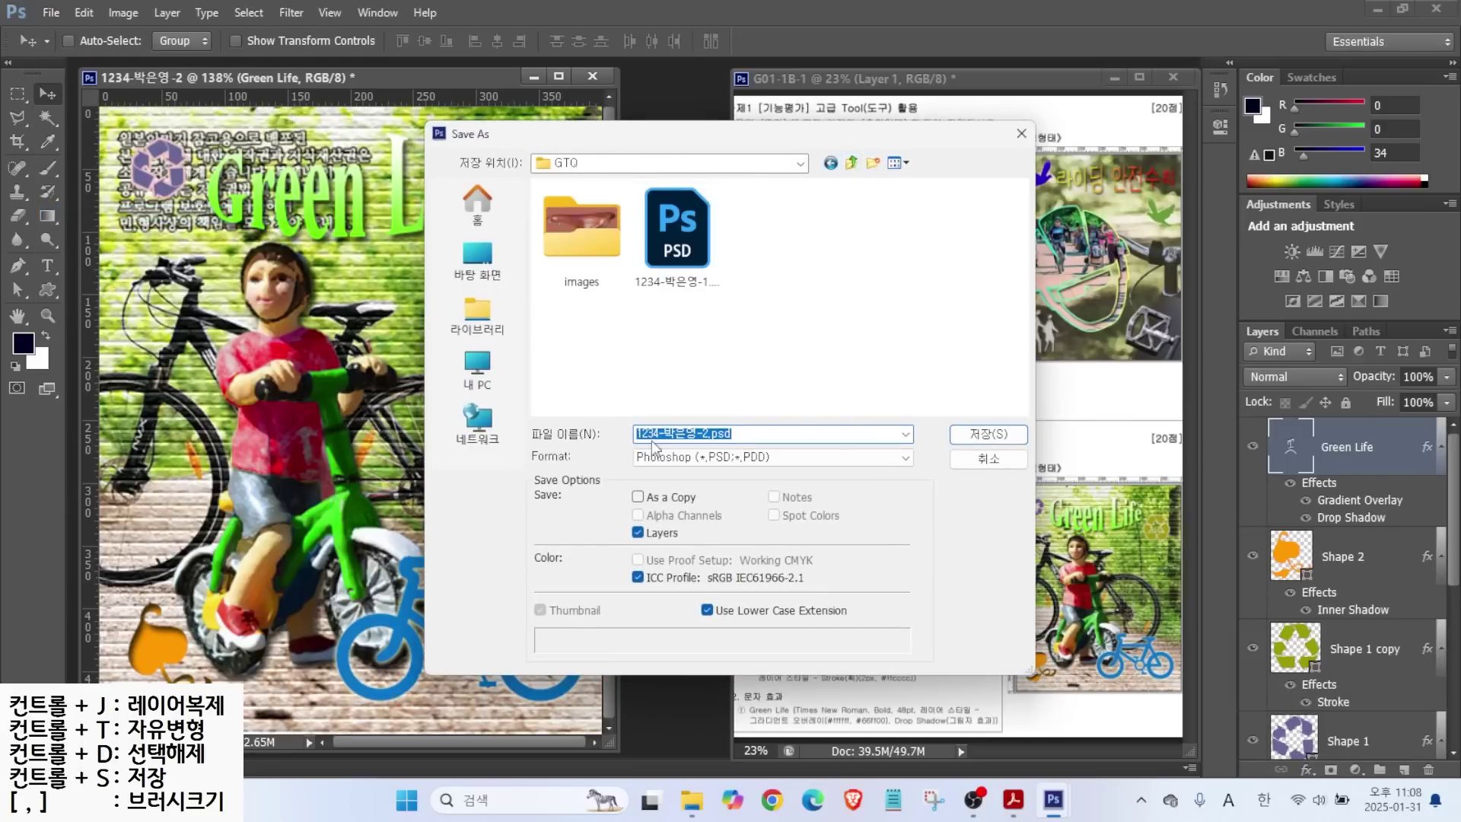
{"action": "left_click", "coordinate": [671, 455]}
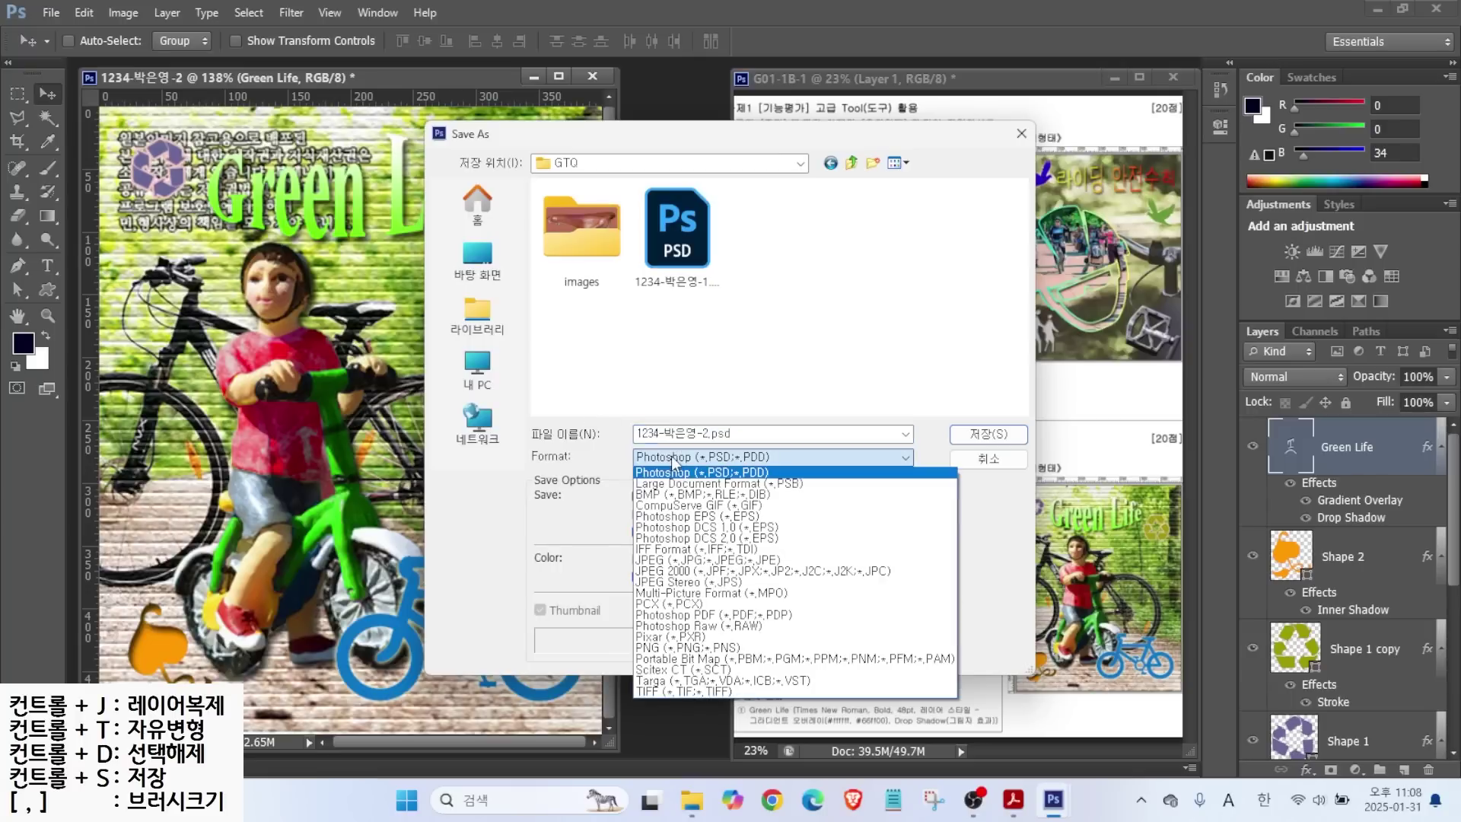
{"action": "left_click", "coordinate": [661, 562]}
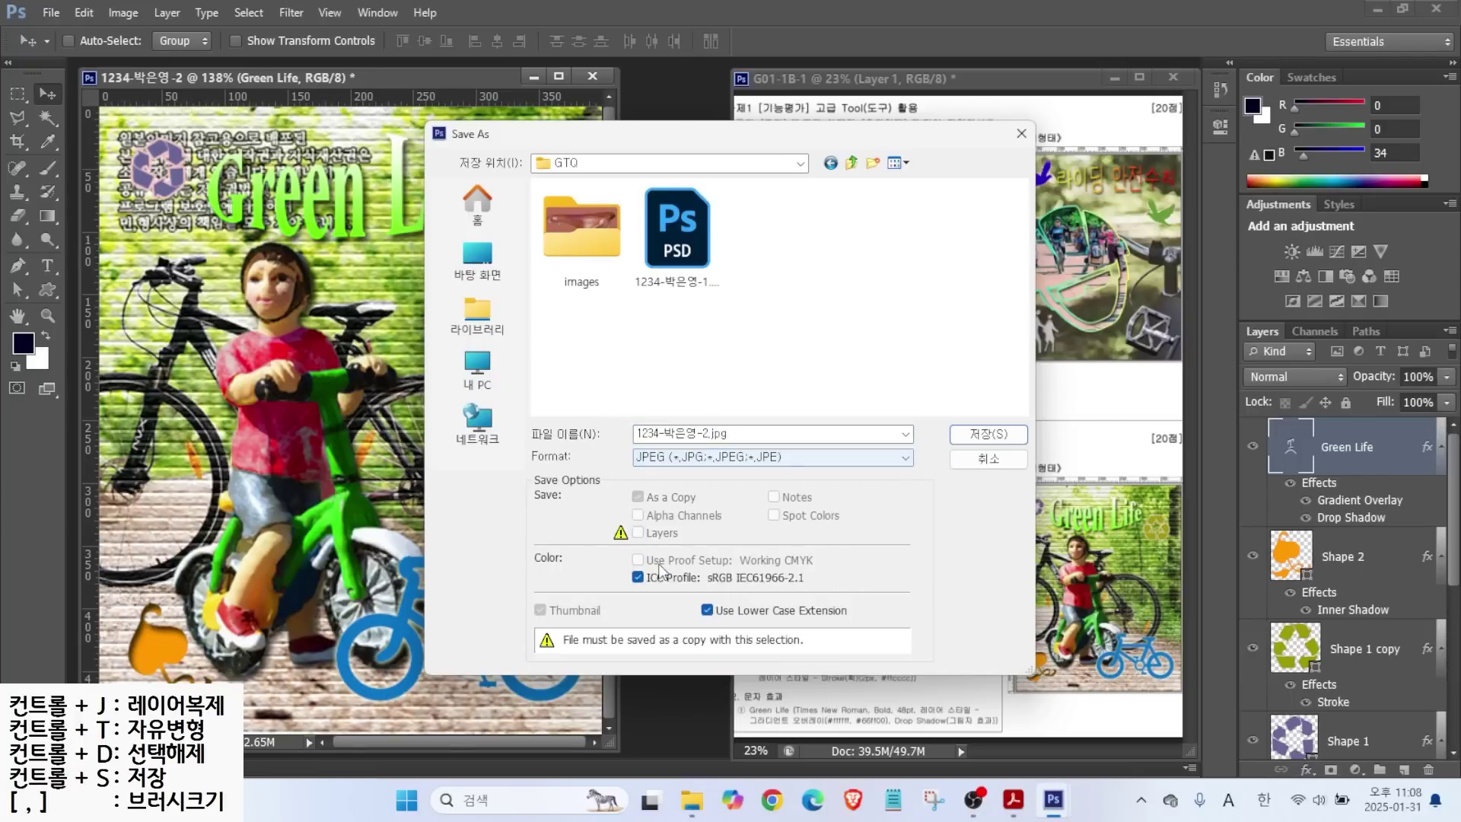
{"action": "left_click", "coordinate": [968, 436]}
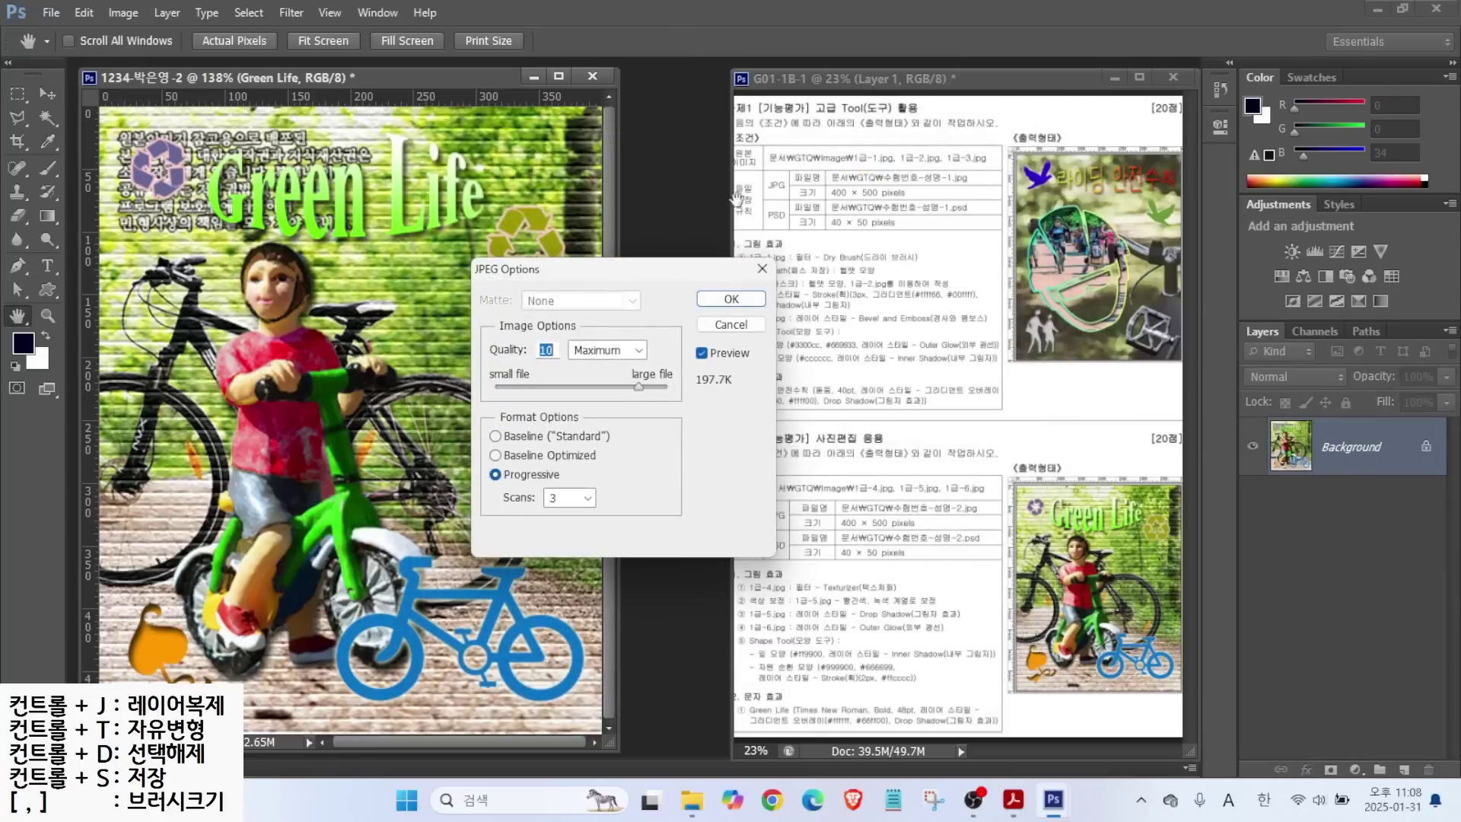
{"action": "left_click", "coordinate": [733, 297]}
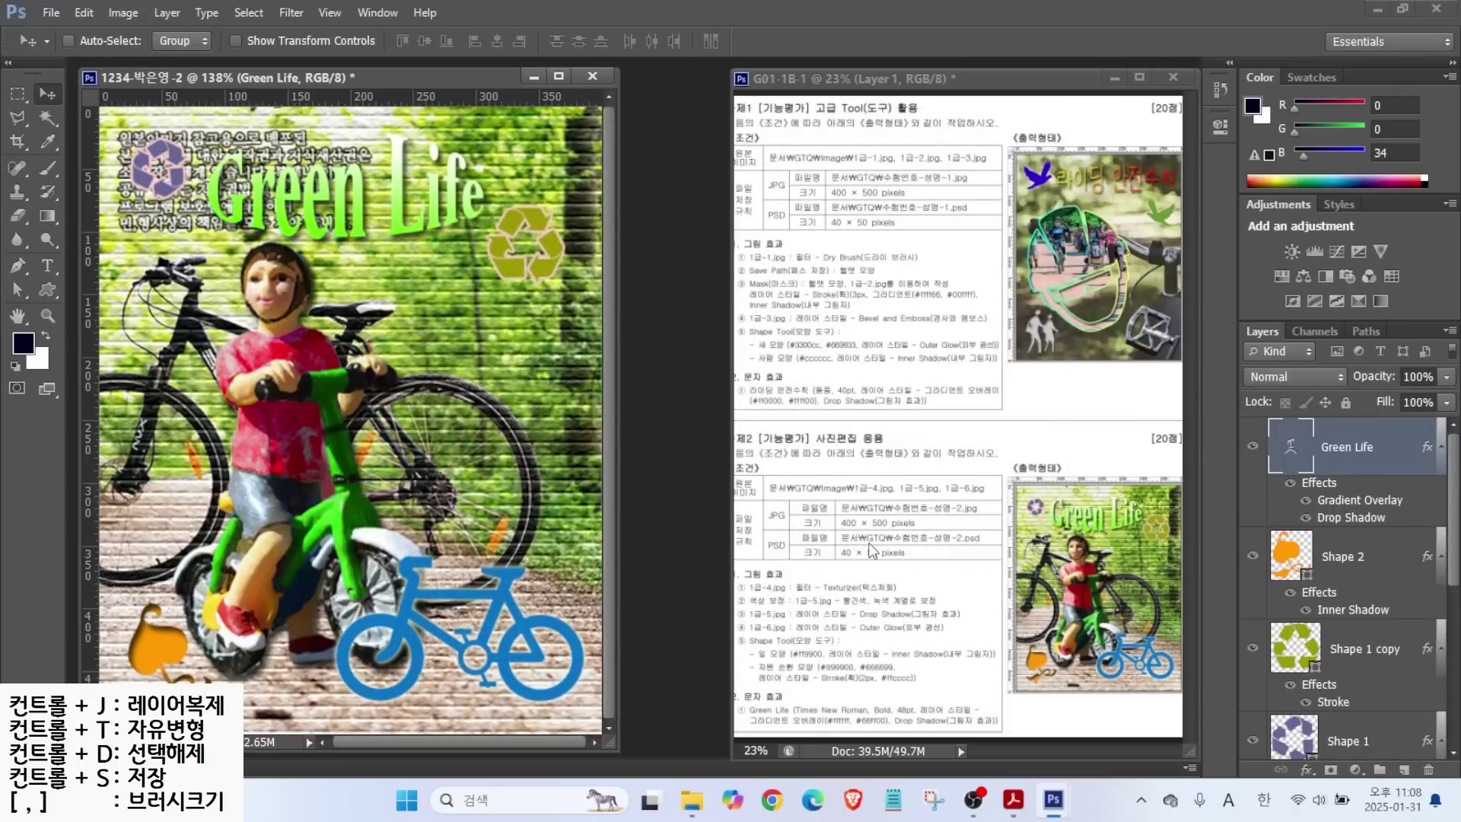
Resize the image to 40 pixels wide (40×50).
{"action": "left_click", "coordinate": [123, 13]}
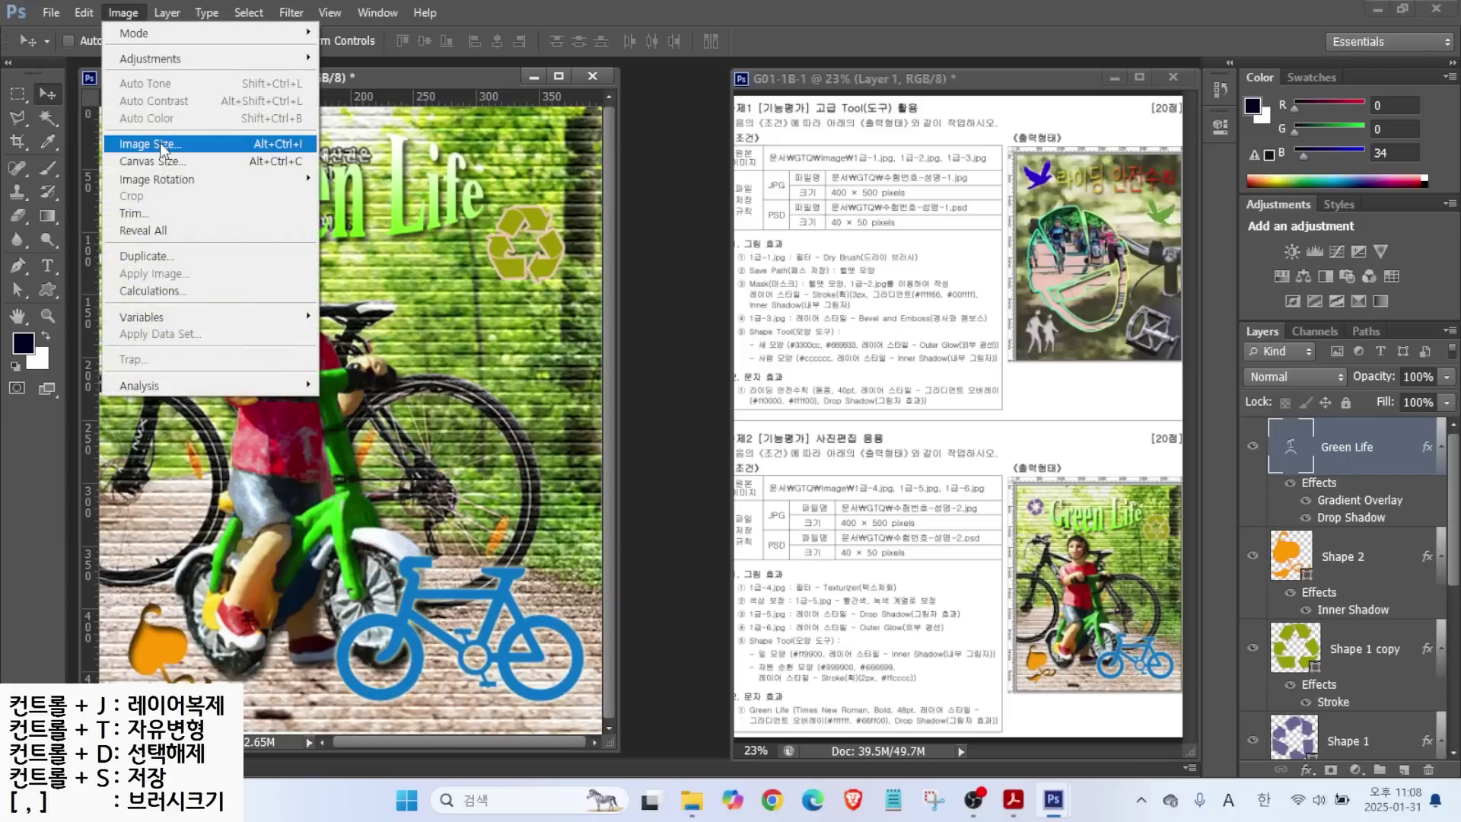
{"action": "left_click", "coordinate": [156, 146]}
{"action": "type", "text": "40"}
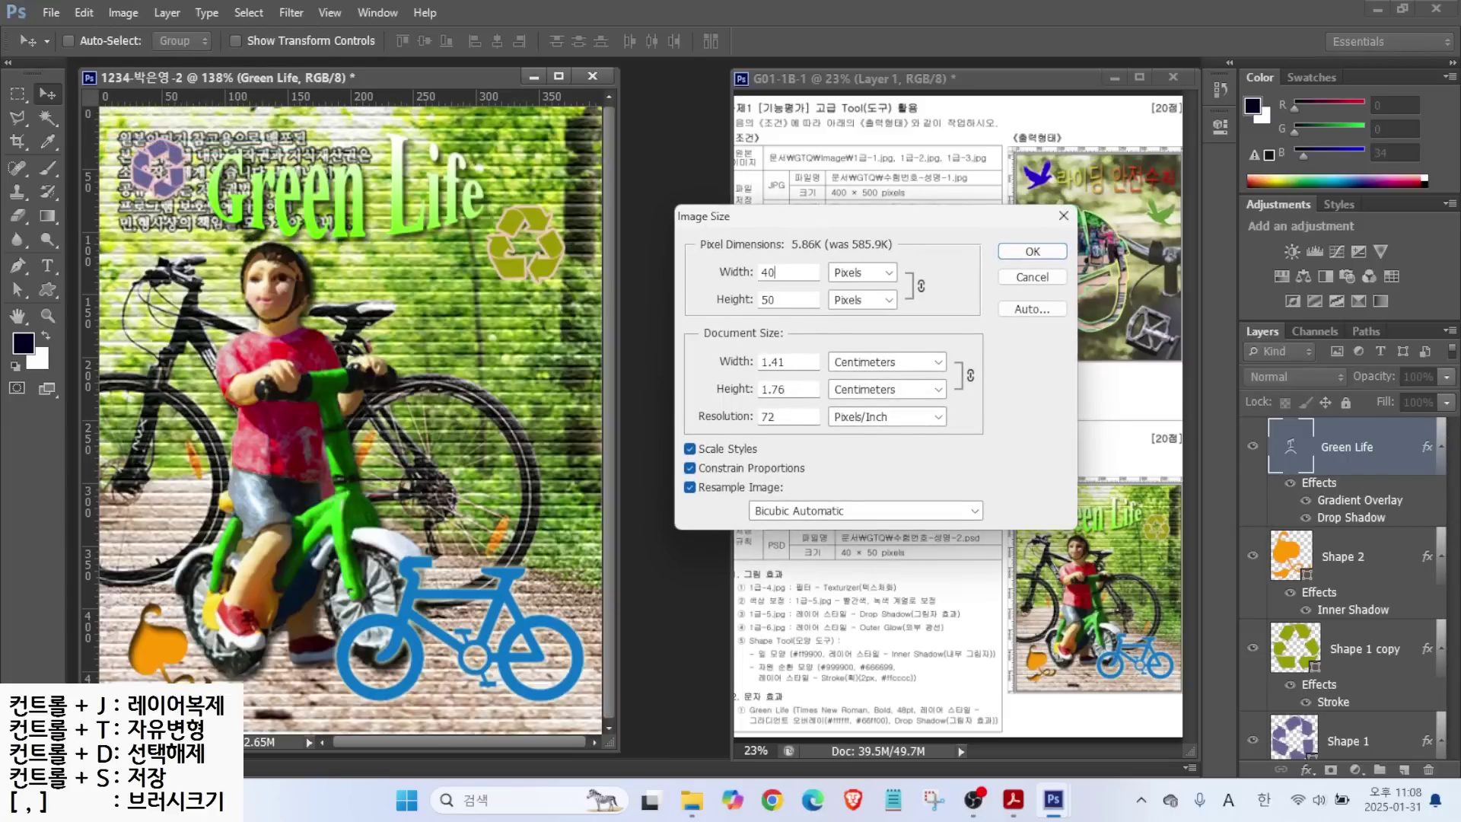
{"action": "key", "text": "Return"}
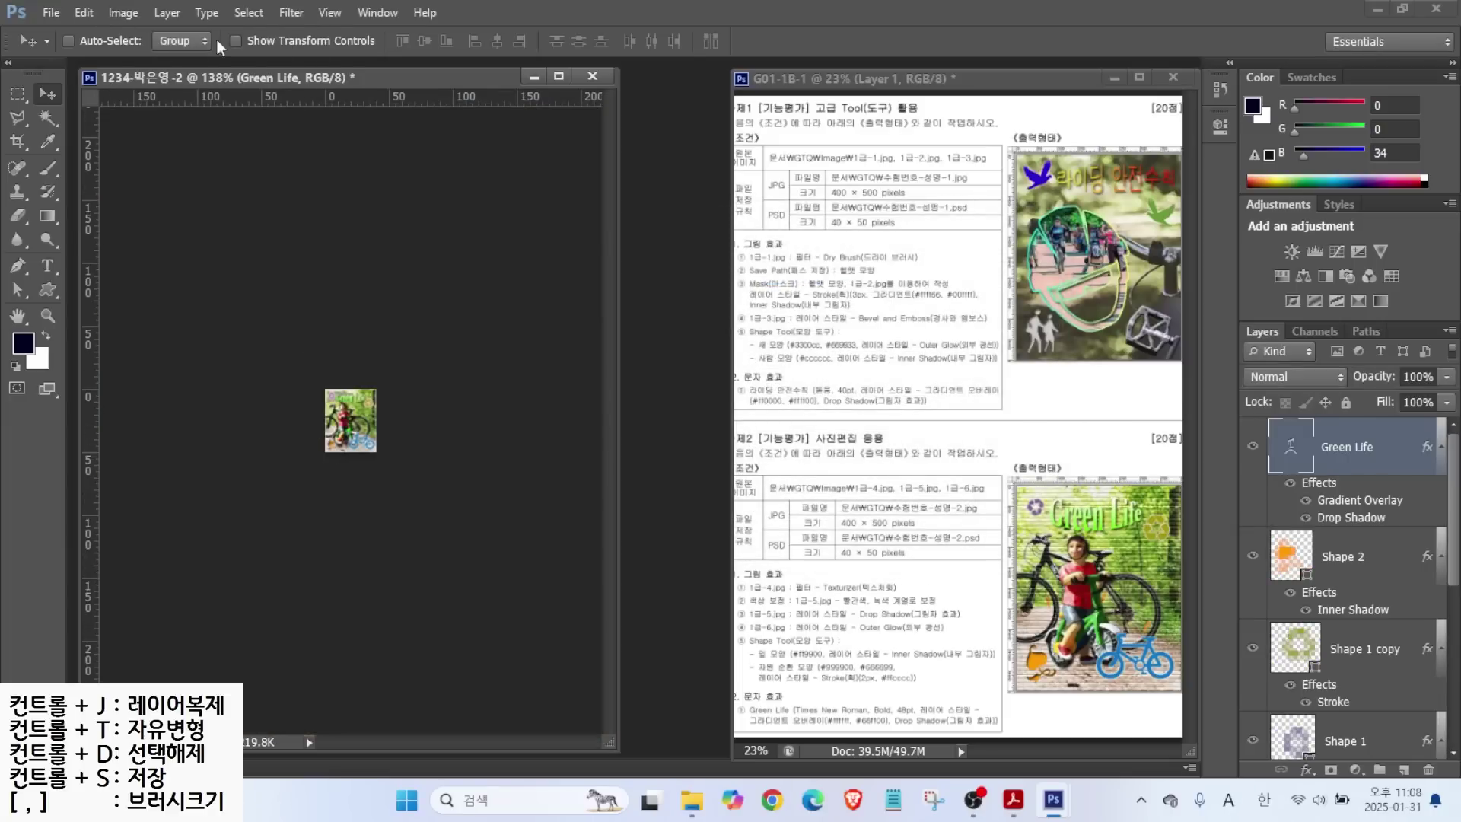
Save the 40×50 version as a PSD in the GTQ folder.
{"action": "left_click", "coordinate": [46, 12]}
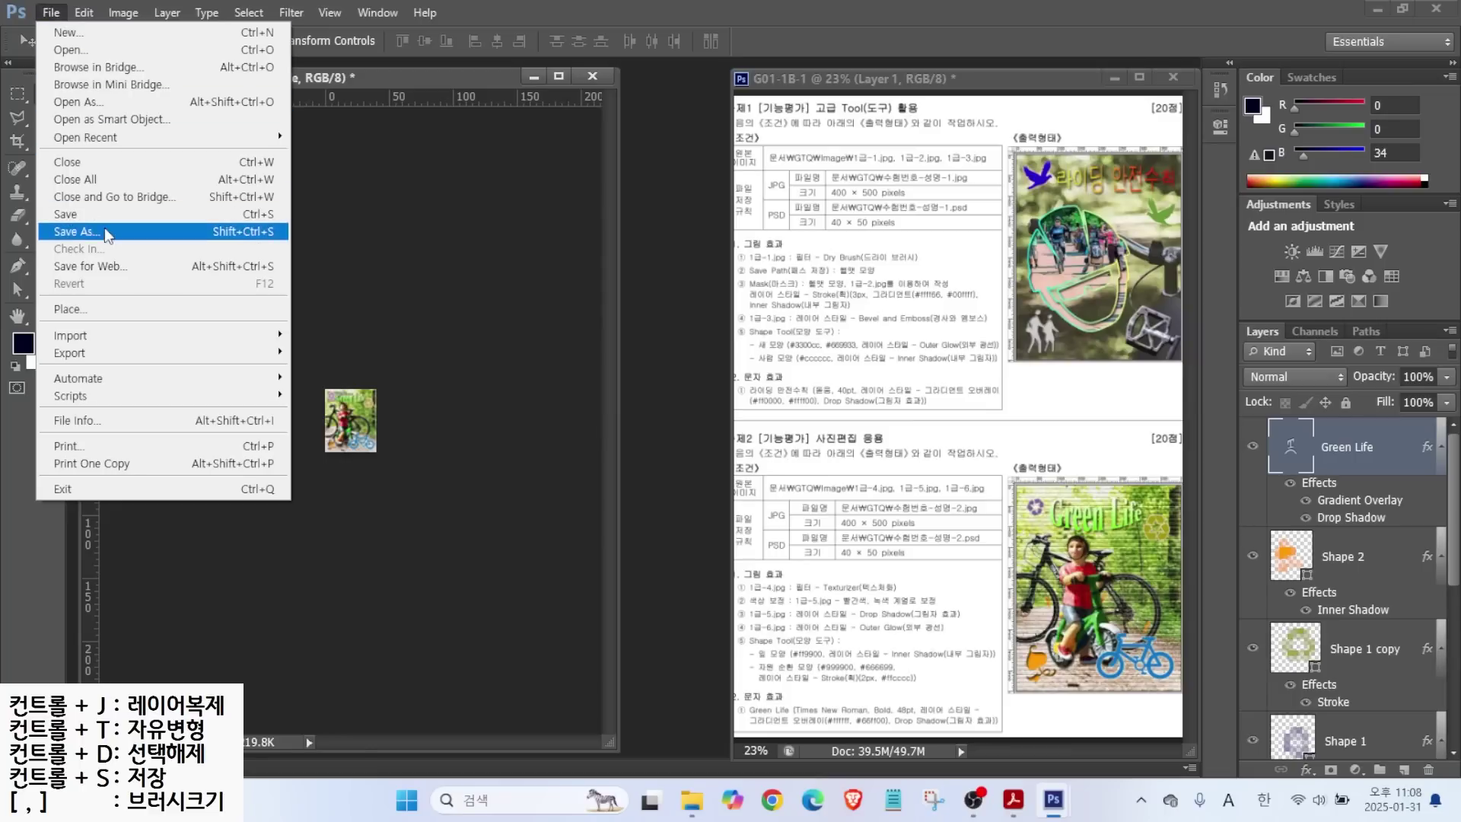
{"action": "left_click", "coordinate": [73, 217]}
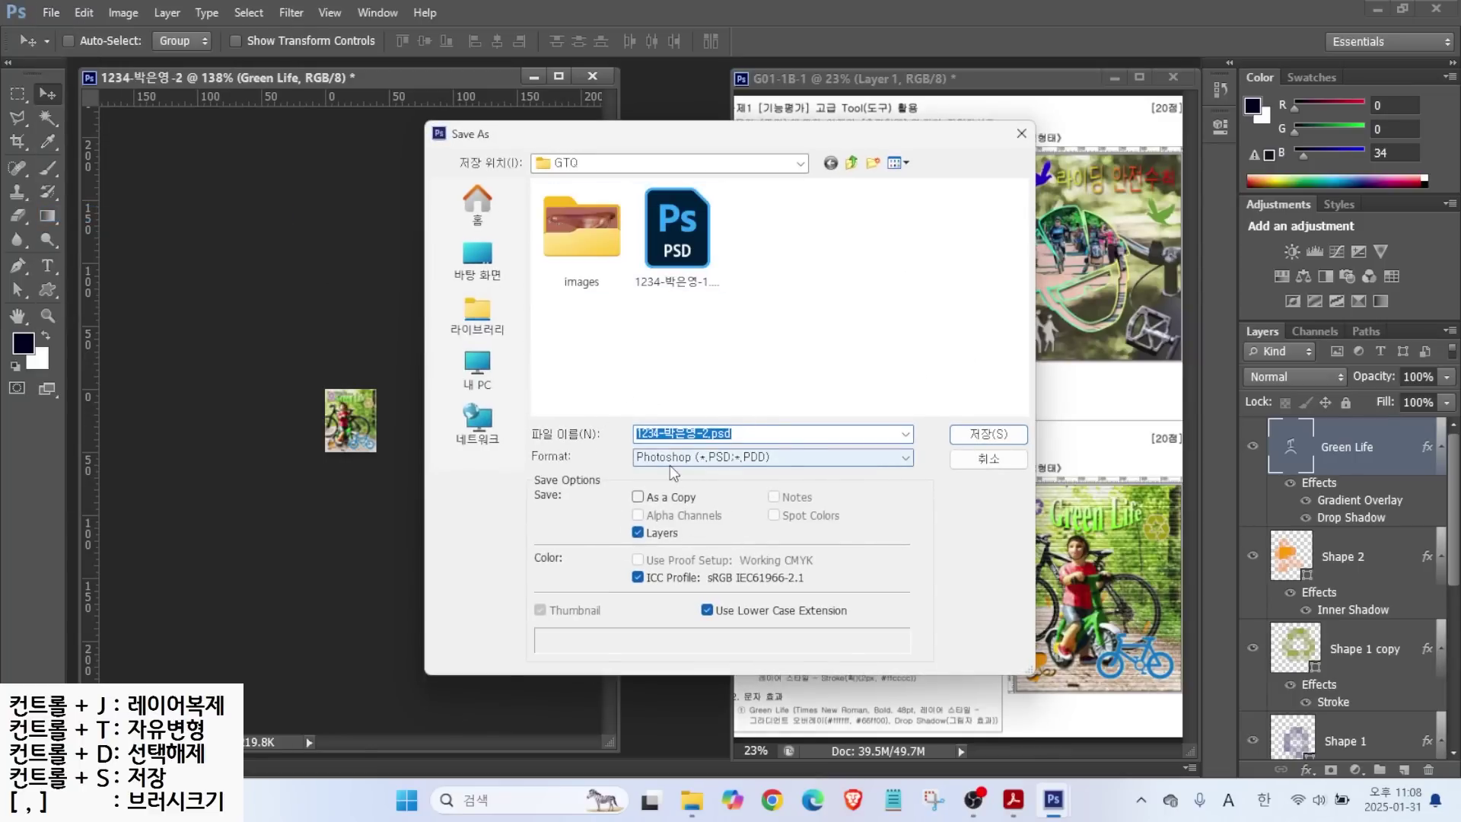
{"action": "left_click", "coordinate": [979, 436]}
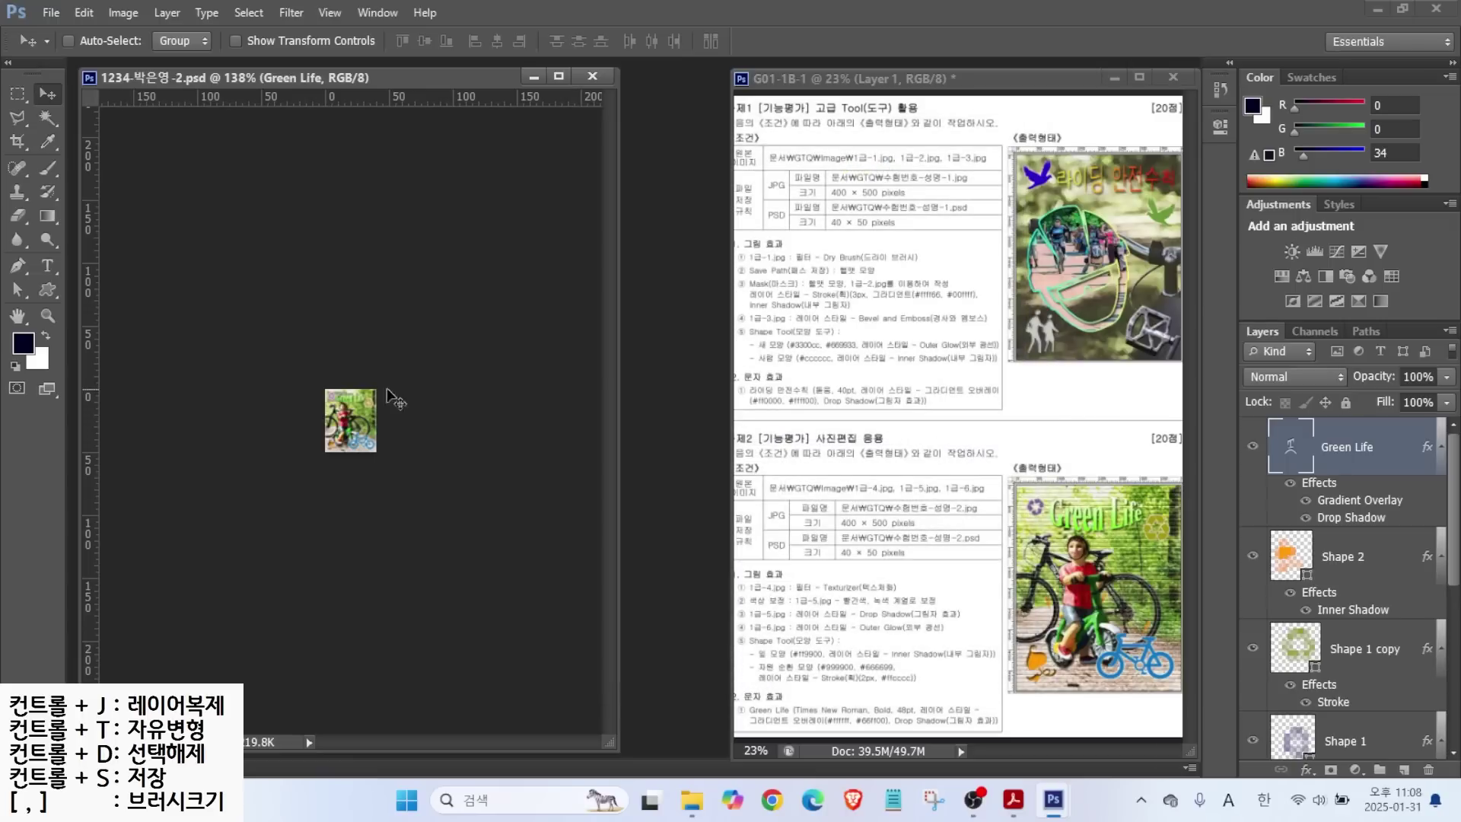
Close the finished composite and remaining source images, then start a new document.
{"action": "left_click", "coordinate": [592, 76]}
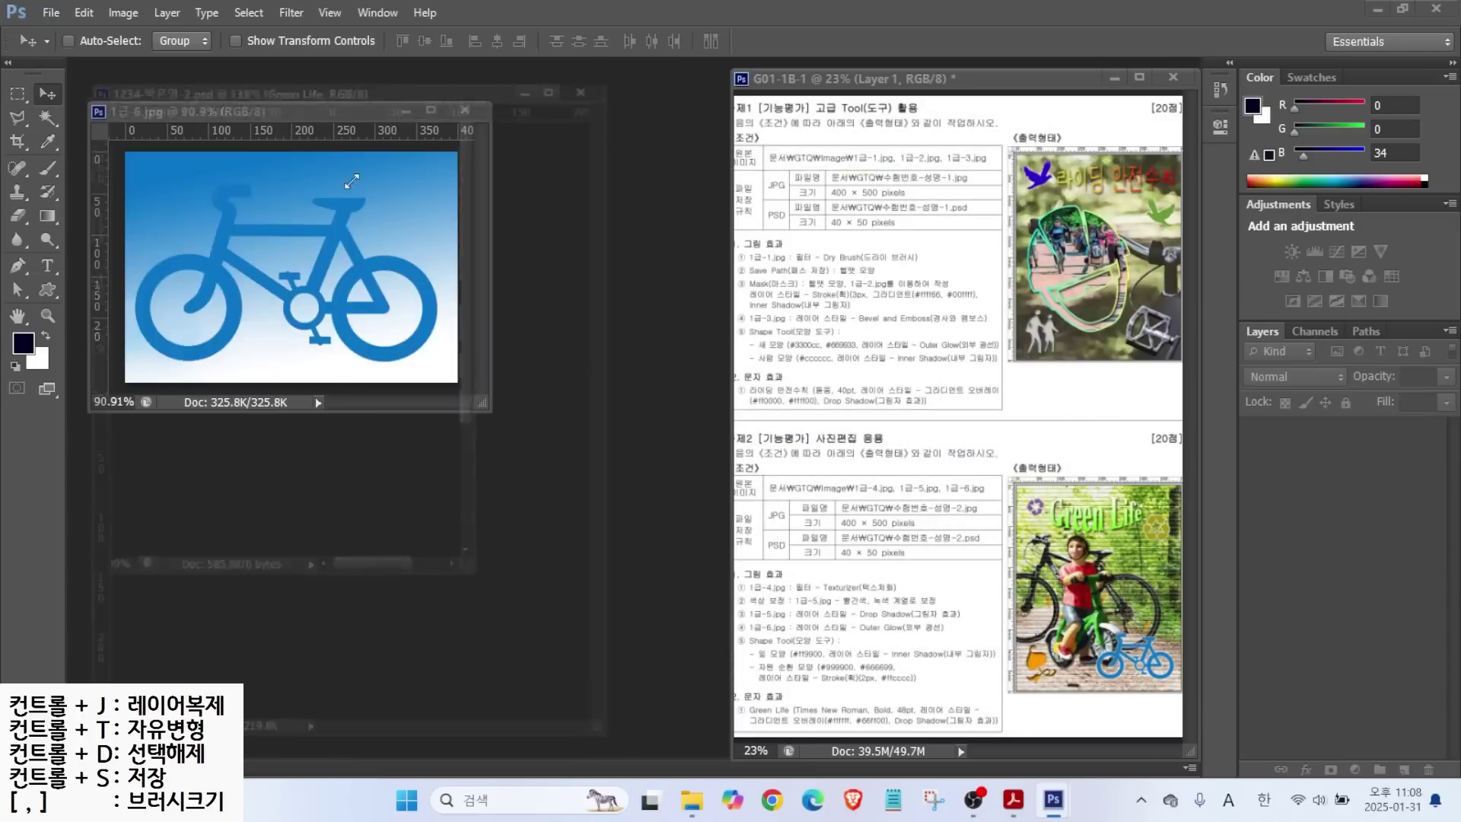
{"action": "left_click", "coordinate": [463, 96]}
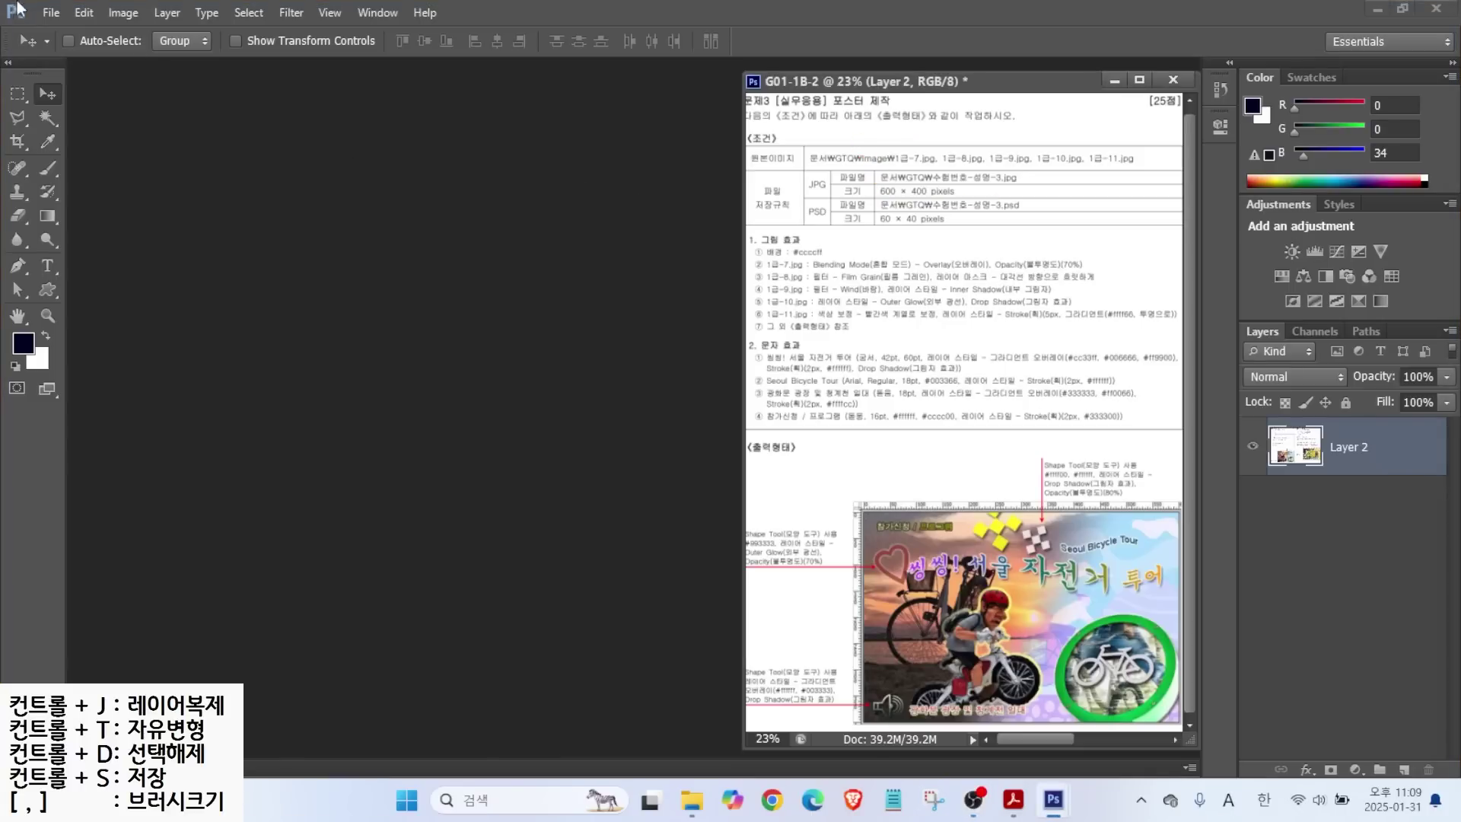
{"action": "left_click", "coordinate": [49, 10]}
{"action": "left_click", "coordinate": [62, 32]}
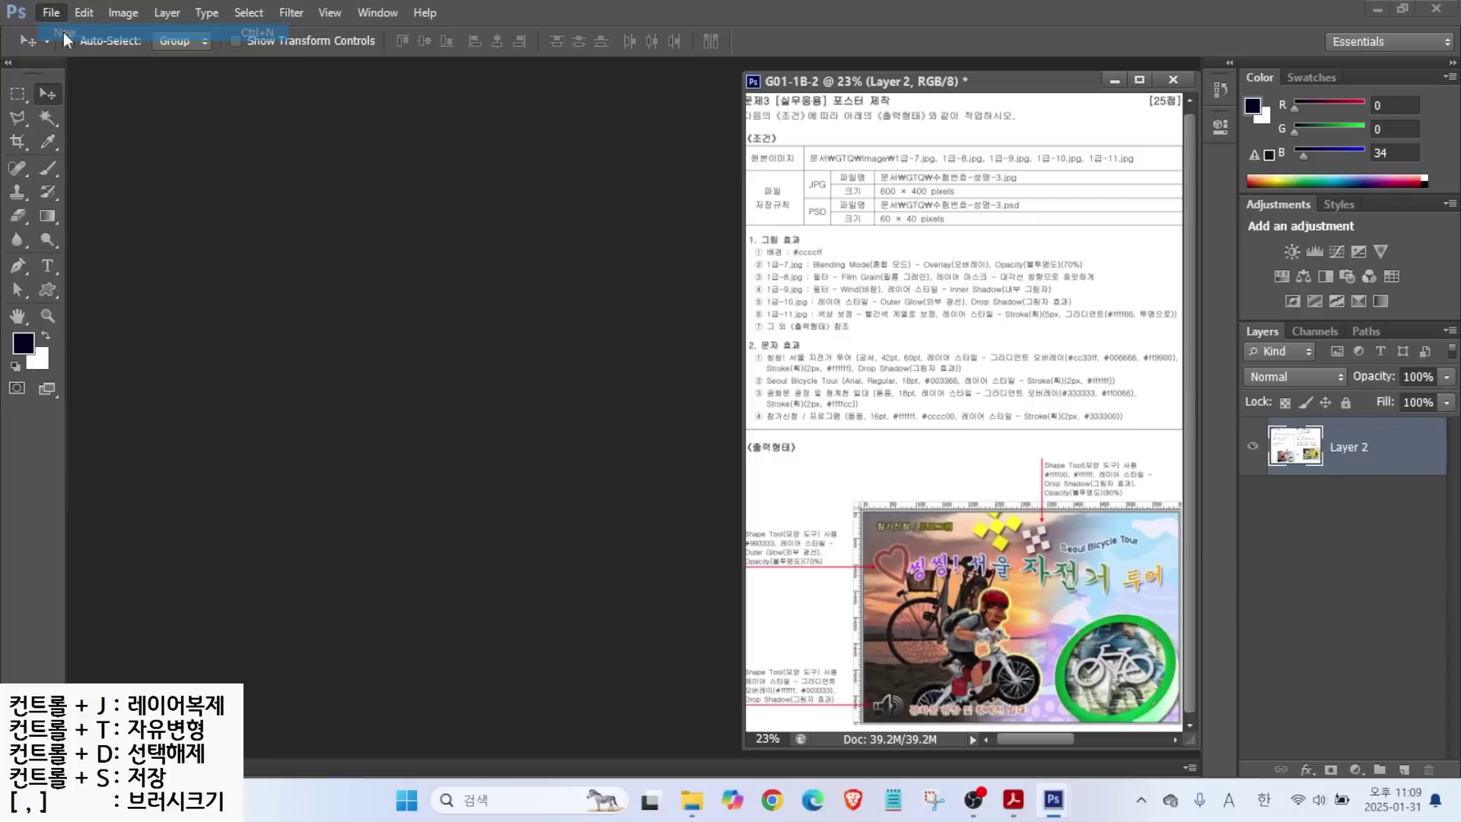
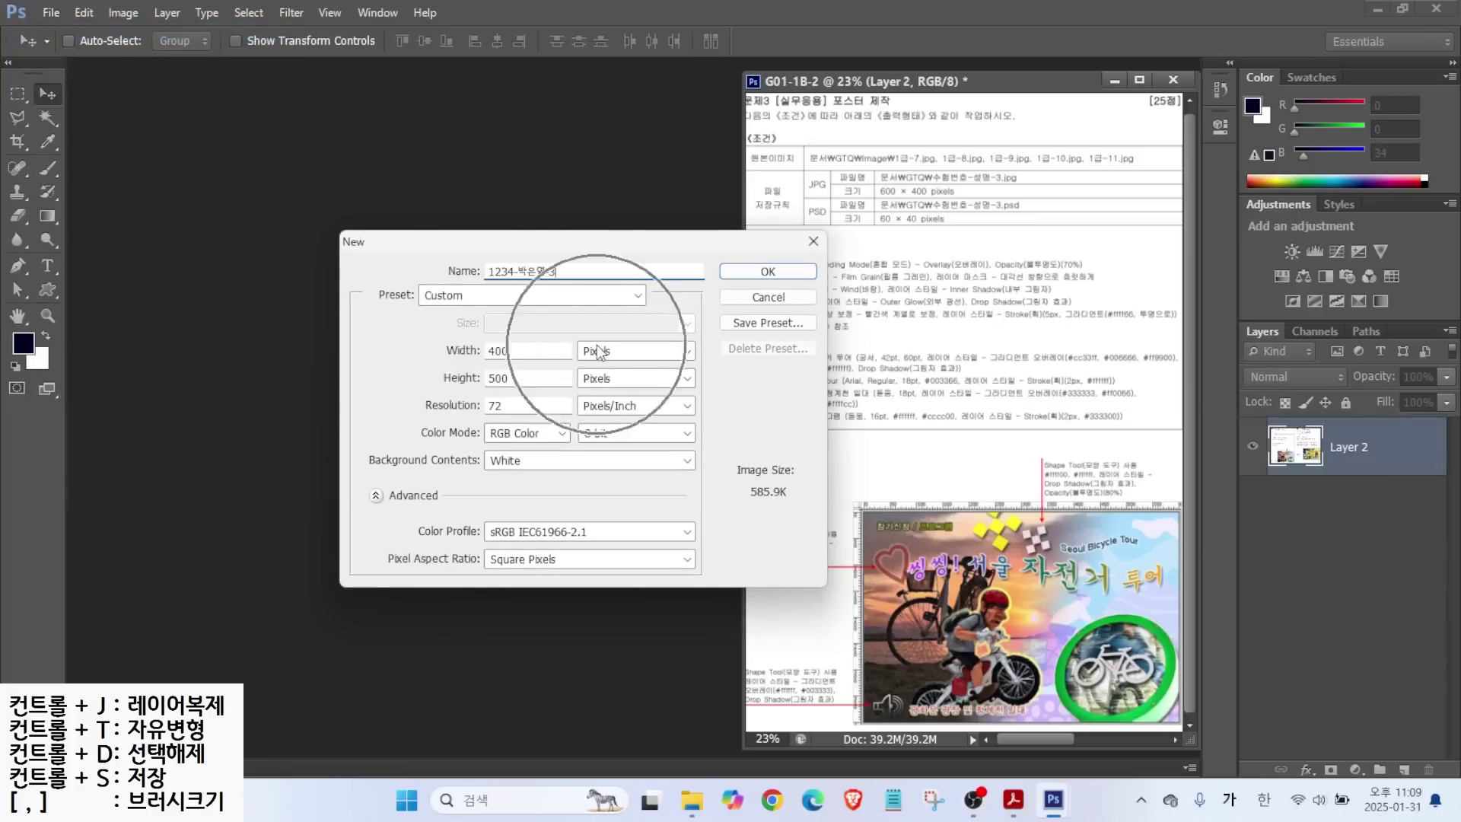
Create a new 600×400 pixel document.
{"action": "left_click", "coordinate": [538, 351]}
{"action": "type", "text": "600"}
{"action": "key", "text": "Tab"}
{"action": "key", "text": "Tab"}
{"action": "type", "text": "400"}
{"action": "key", "text": "alt"}
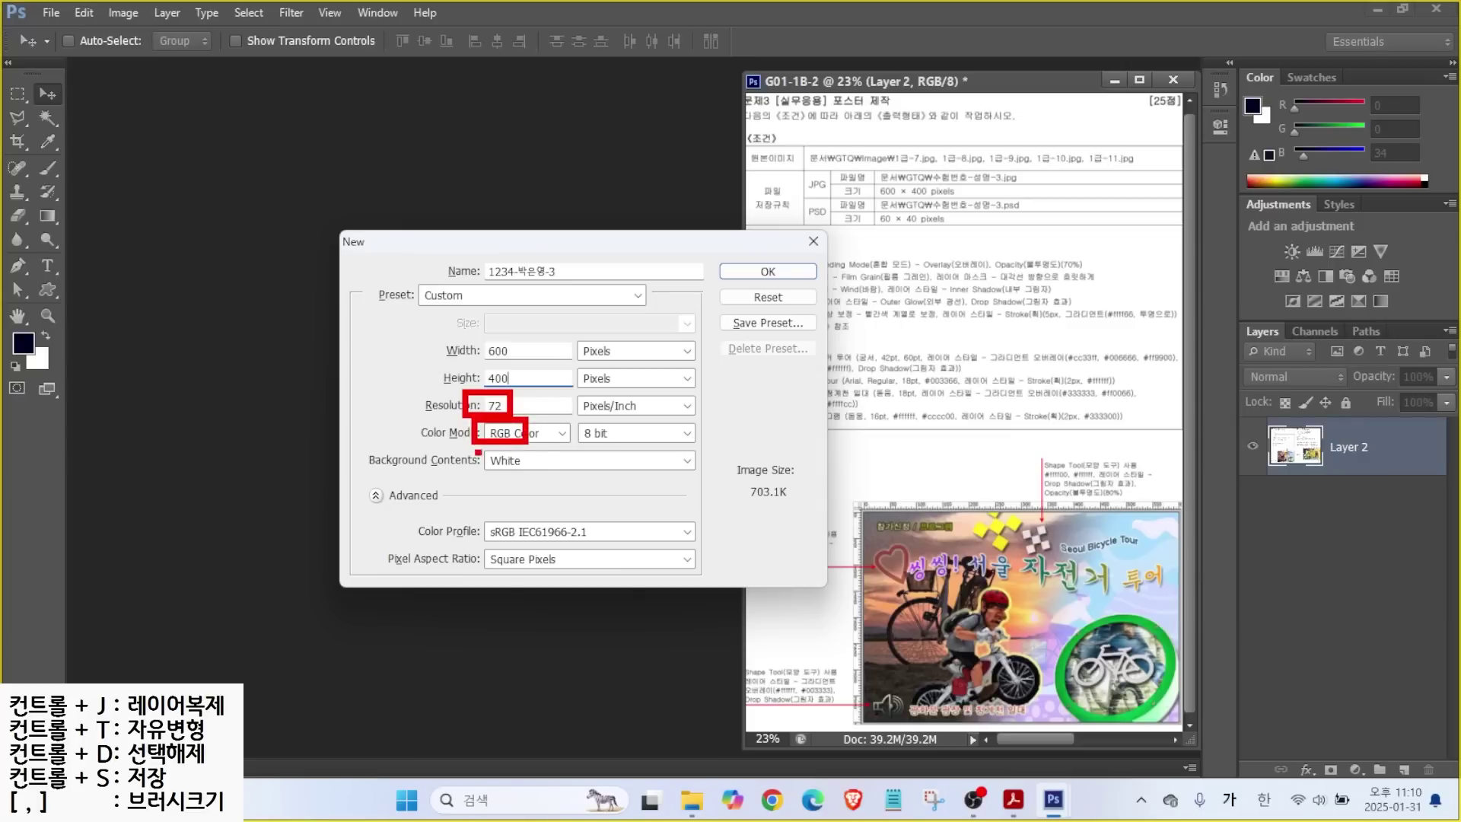
{"action": "left_click_drag", "start_coordinate": [473, 450], "coordinate": [558, 474]}
{"action": "left_click_drag", "start_coordinate": [577, 332], "coordinate": [632, 364]}
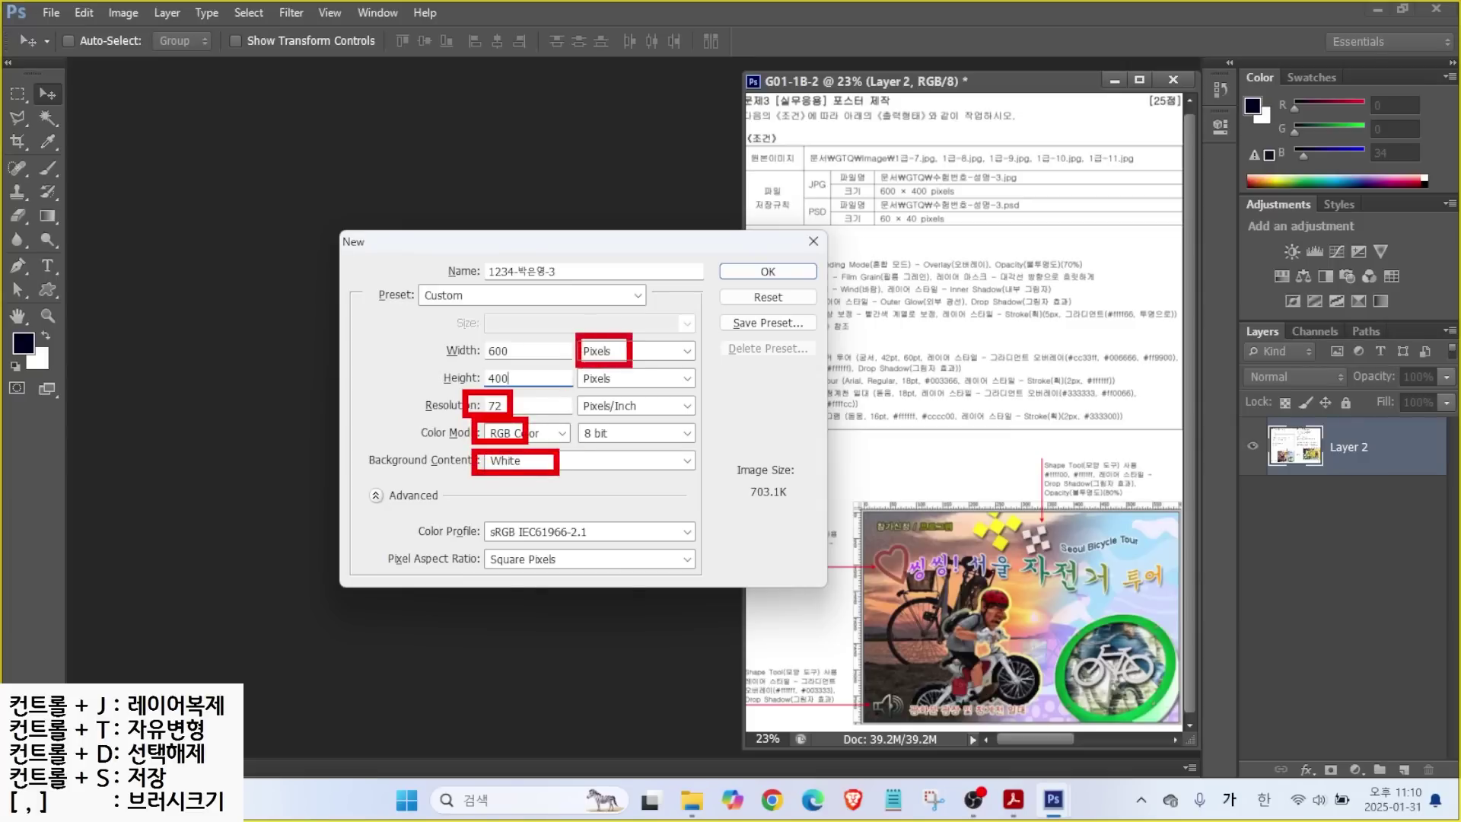
{"action": "mouse_move", "coordinate": [757, 264]}
{"action": "left_mouse_down"}
{"action": "mouse_move", "coordinate": [783, 280]}
{"action": "mouse_move", "coordinate": [803, 256]}
{"action": "left_mouse_up"}
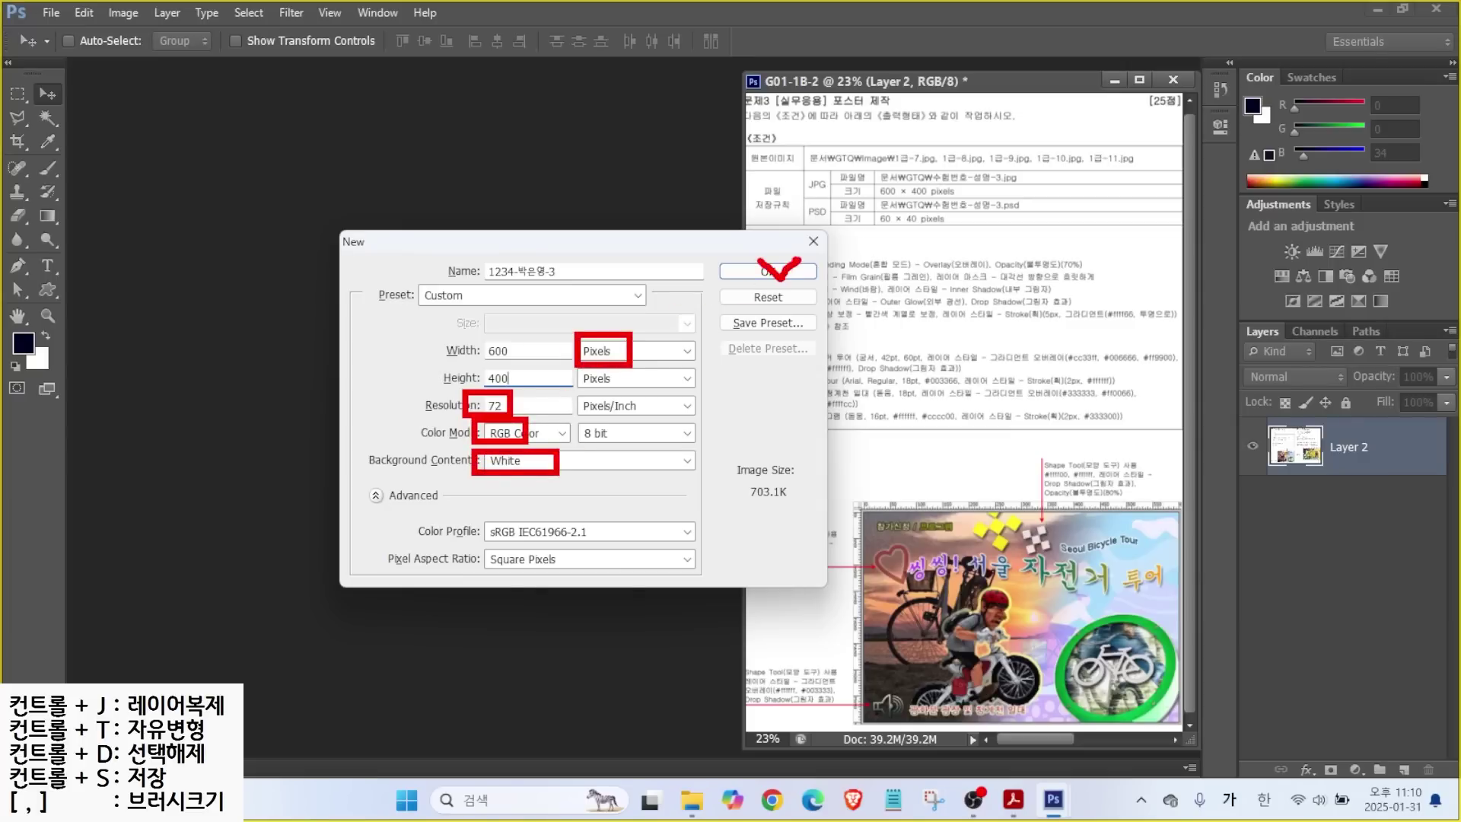
{"action": "key", "text": "Escape"}
{"action": "key", "text": "Return"}
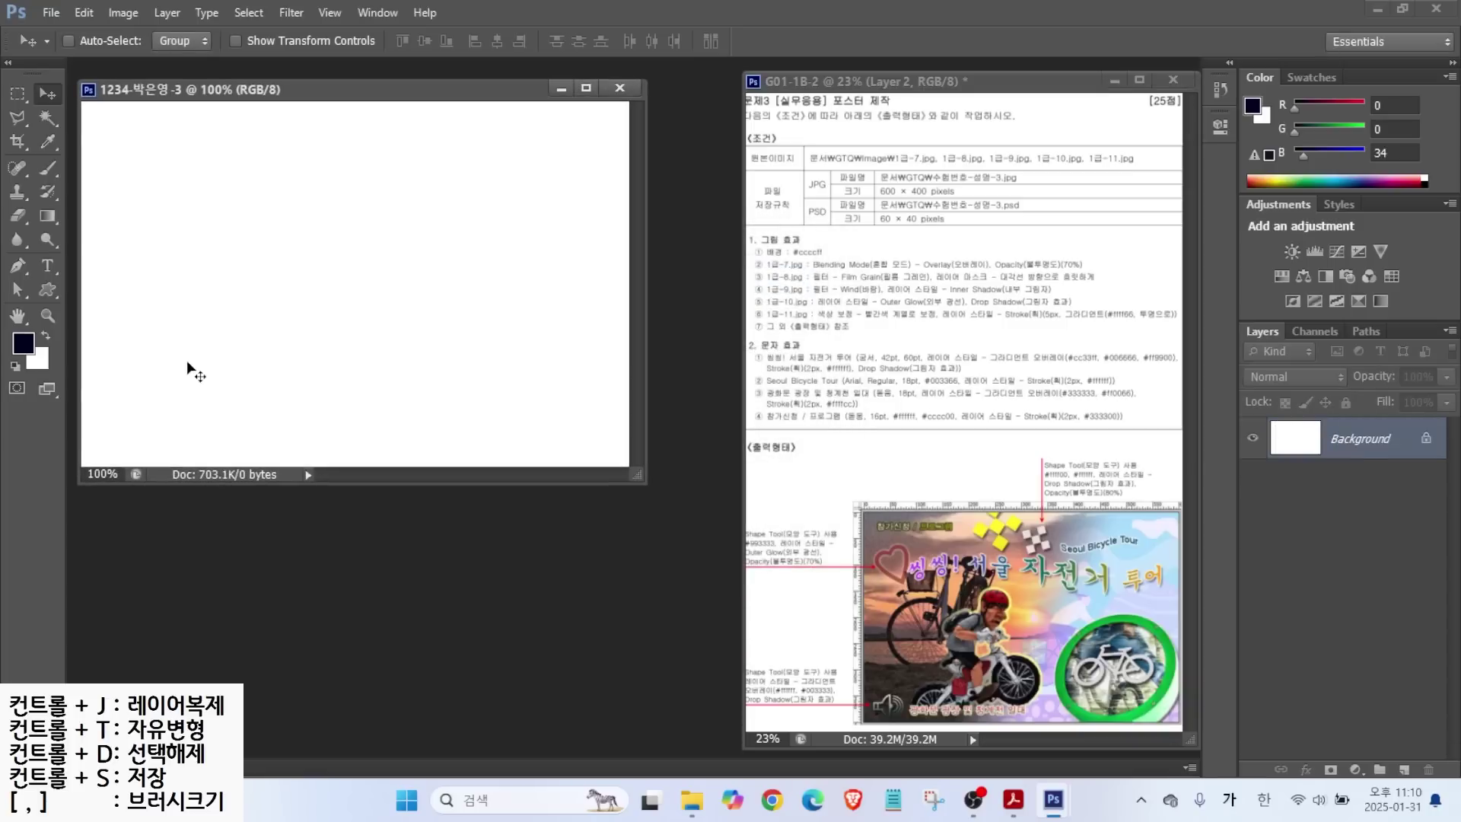
Show rulers, enlarge and reposition the document window, and set the zoom to 110%.
{"action": "key", "text": "ctrl+r"}
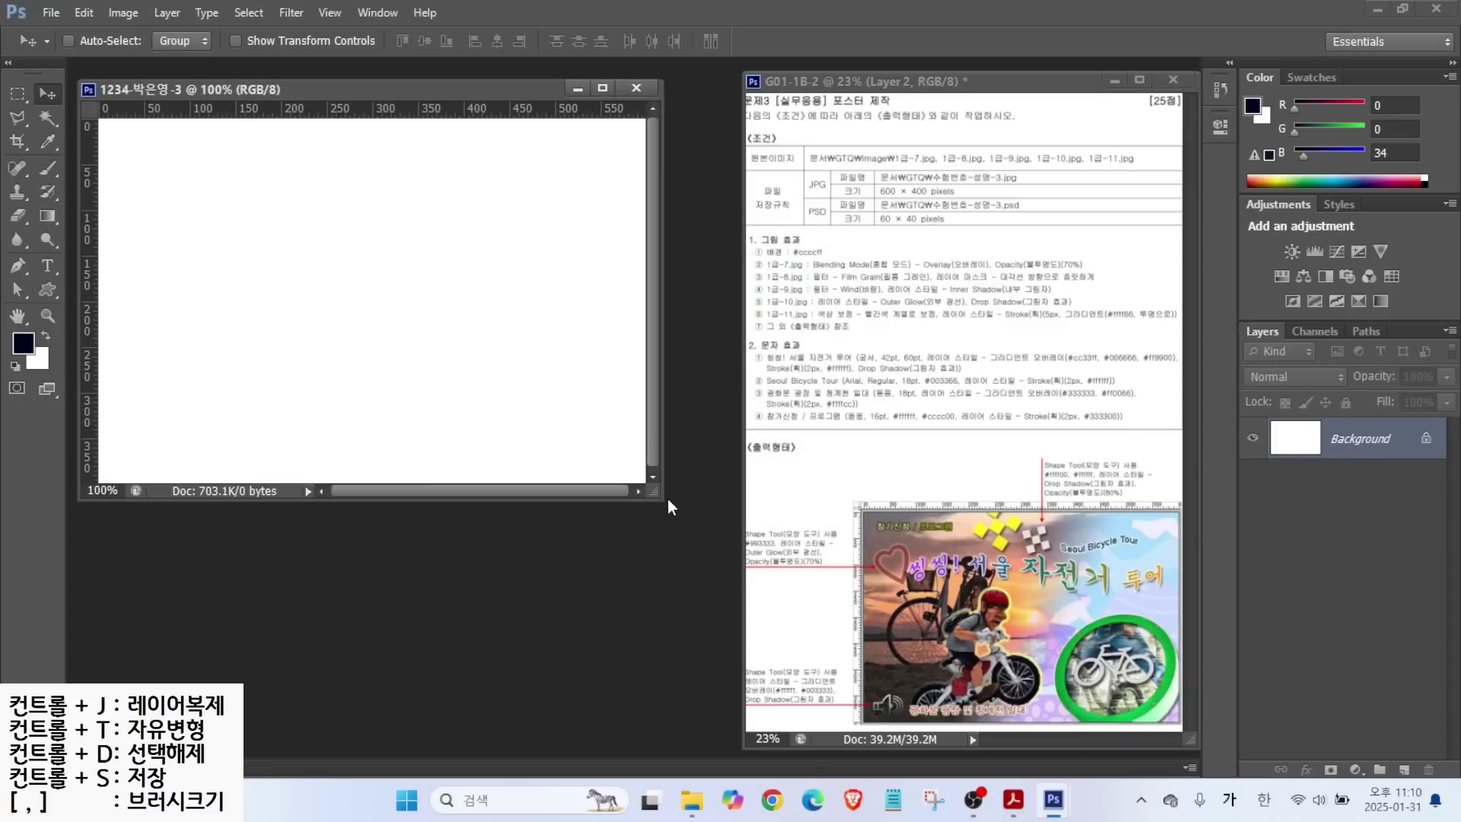
{"action": "left_click_drag", "start_coordinate": [662, 499], "coordinate": [745, 578]}
{"action": "left_click_drag", "start_coordinate": [308, 90], "coordinate": [301, 83]}
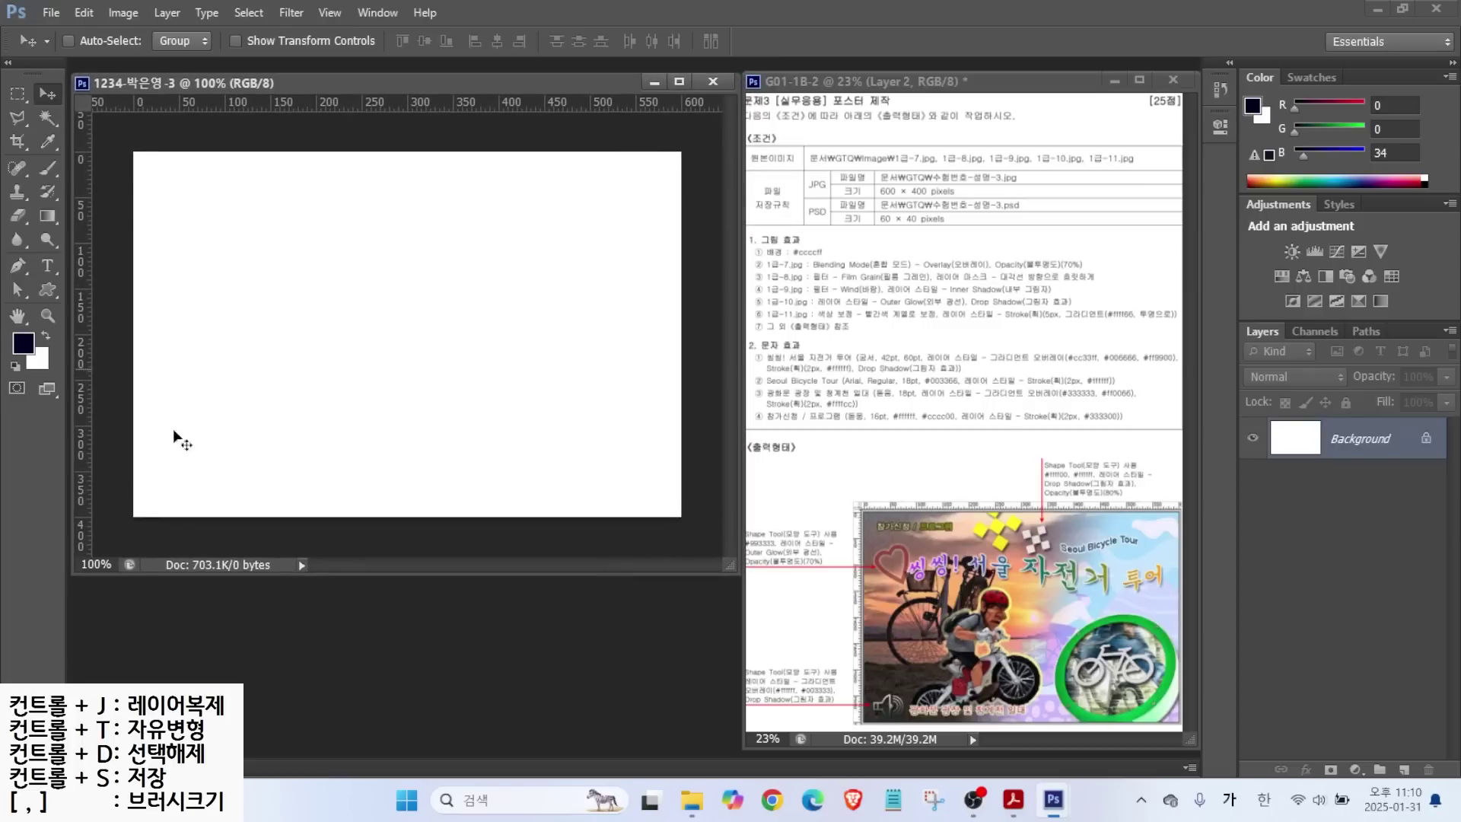
{"action": "left_click", "coordinate": [101, 565]}
{"action": "type", "text": "1"}
{"action": "key", "text": "Return"}
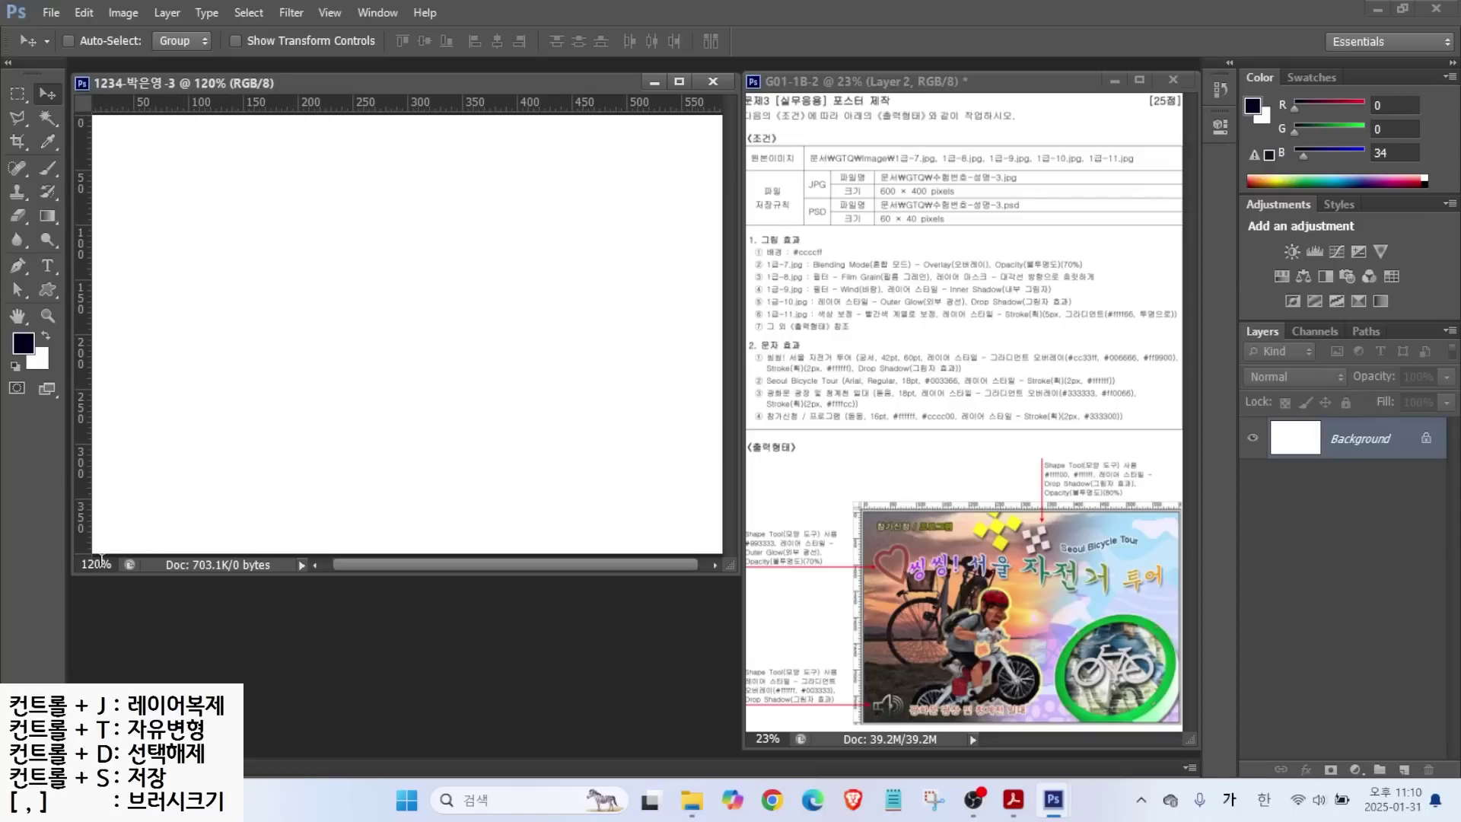
{"action": "left_click", "coordinate": [90, 566]}
{"action": "type", "text": "110"}
{"action": "key", "text": "Return"}
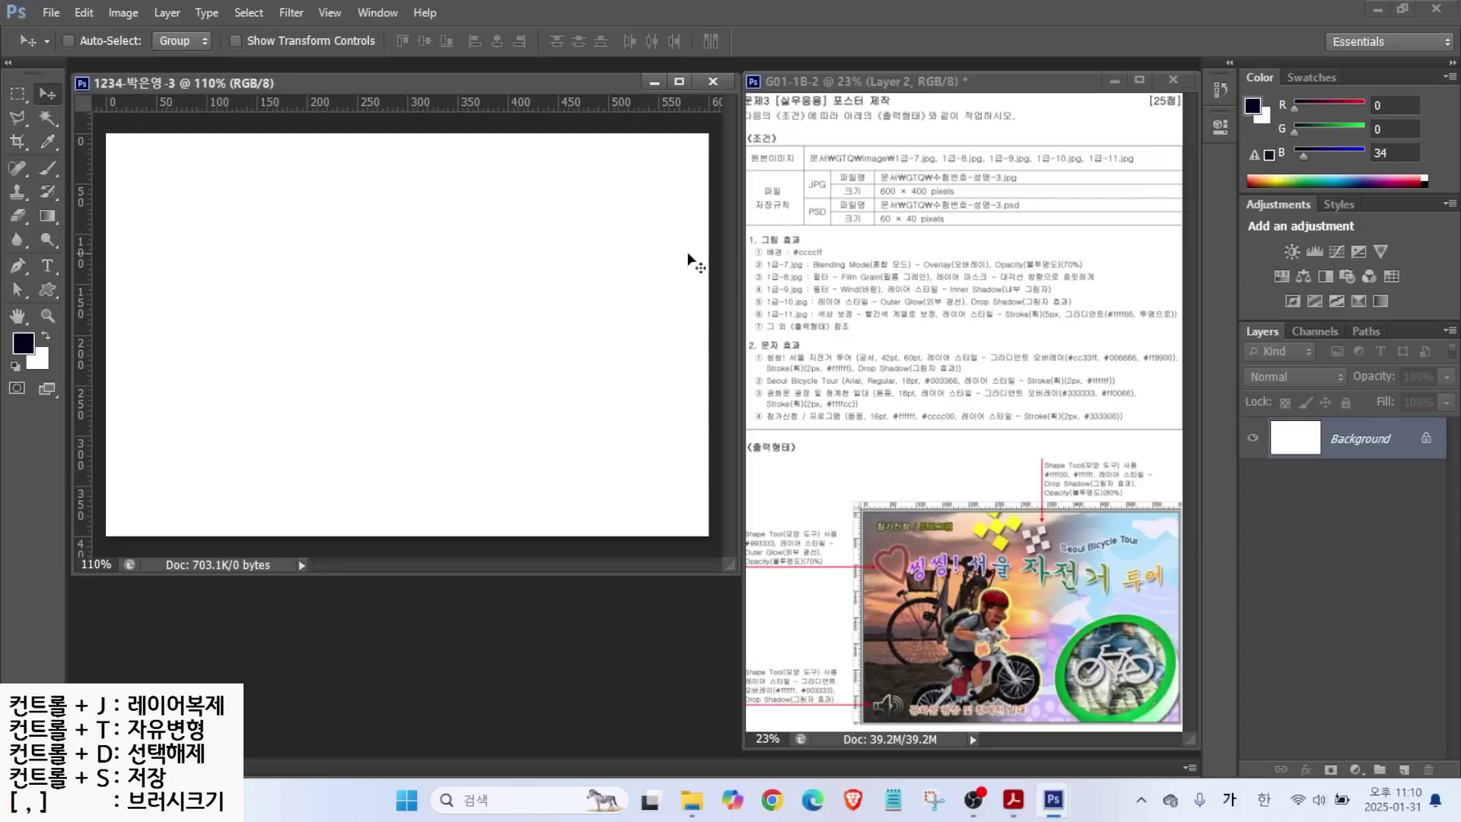
{"action": "key", "text": "alt"}
{"action": "left_click_drag", "start_coordinate": [827, 242], "coordinate": [879, 203]}
{"action": "key", "text": "alt"}
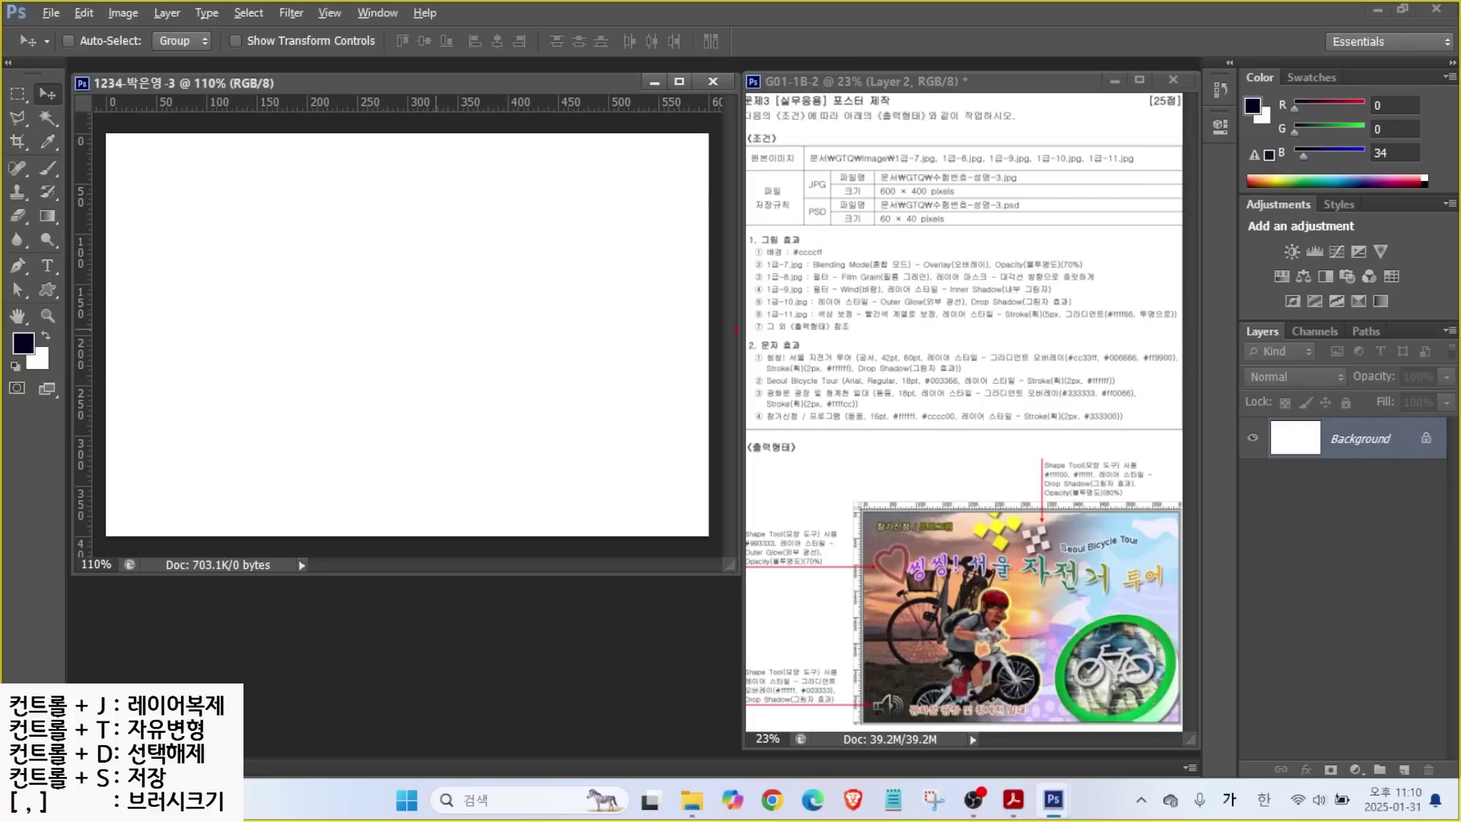
{"action": "left_click_drag", "start_coordinate": [53, 366], "coordinate": [105, 406]}
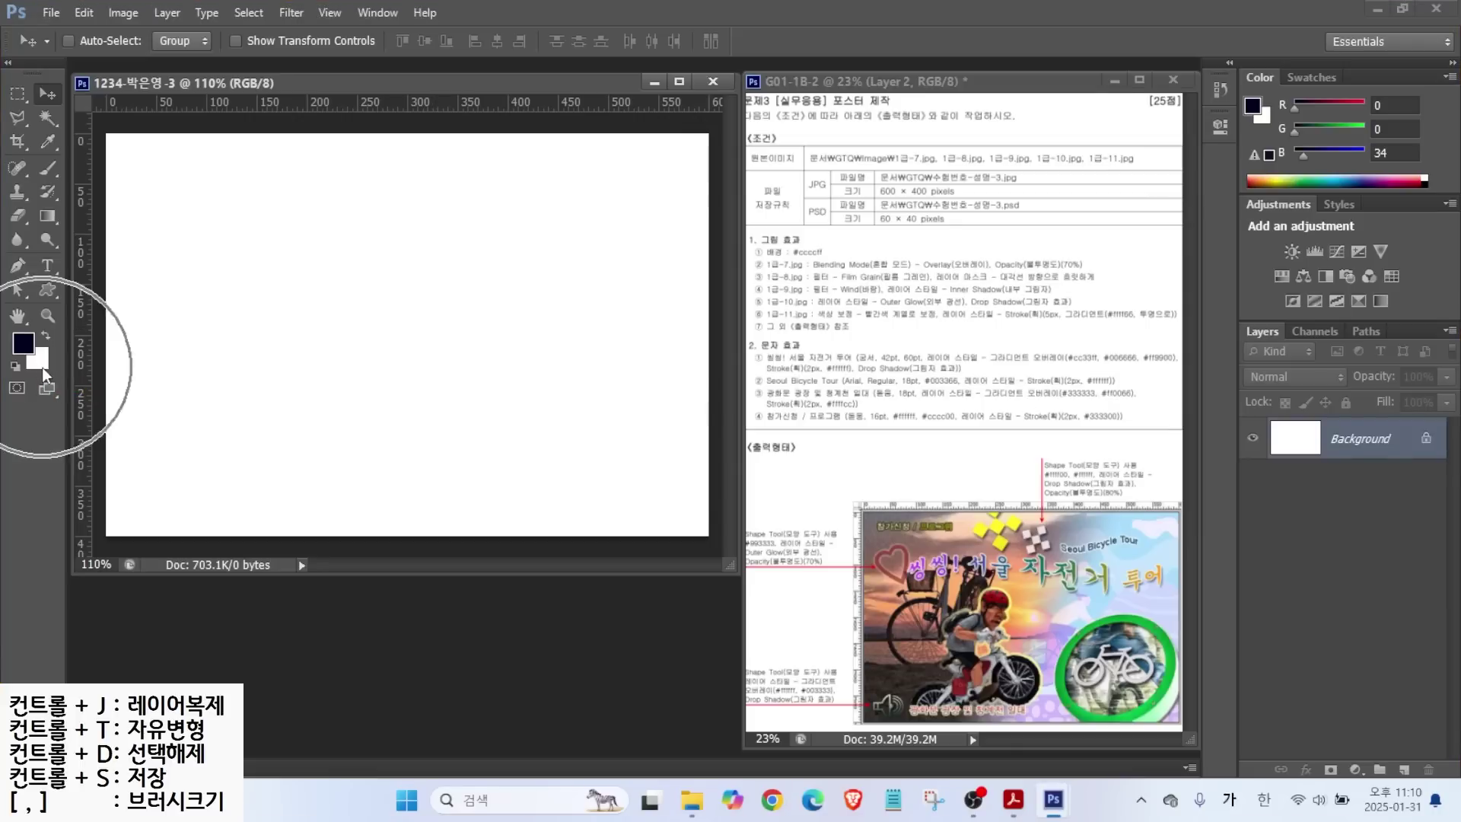
Set the background colour to #ccccff.
{"action": "left_click", "coordinate": [41, 362]}
{"action": "left_click_drag", "start_coordinate": [821, 405], "coordinate": [722, 331]}
{"action": "left_click", "coordinate": [996, 620]}
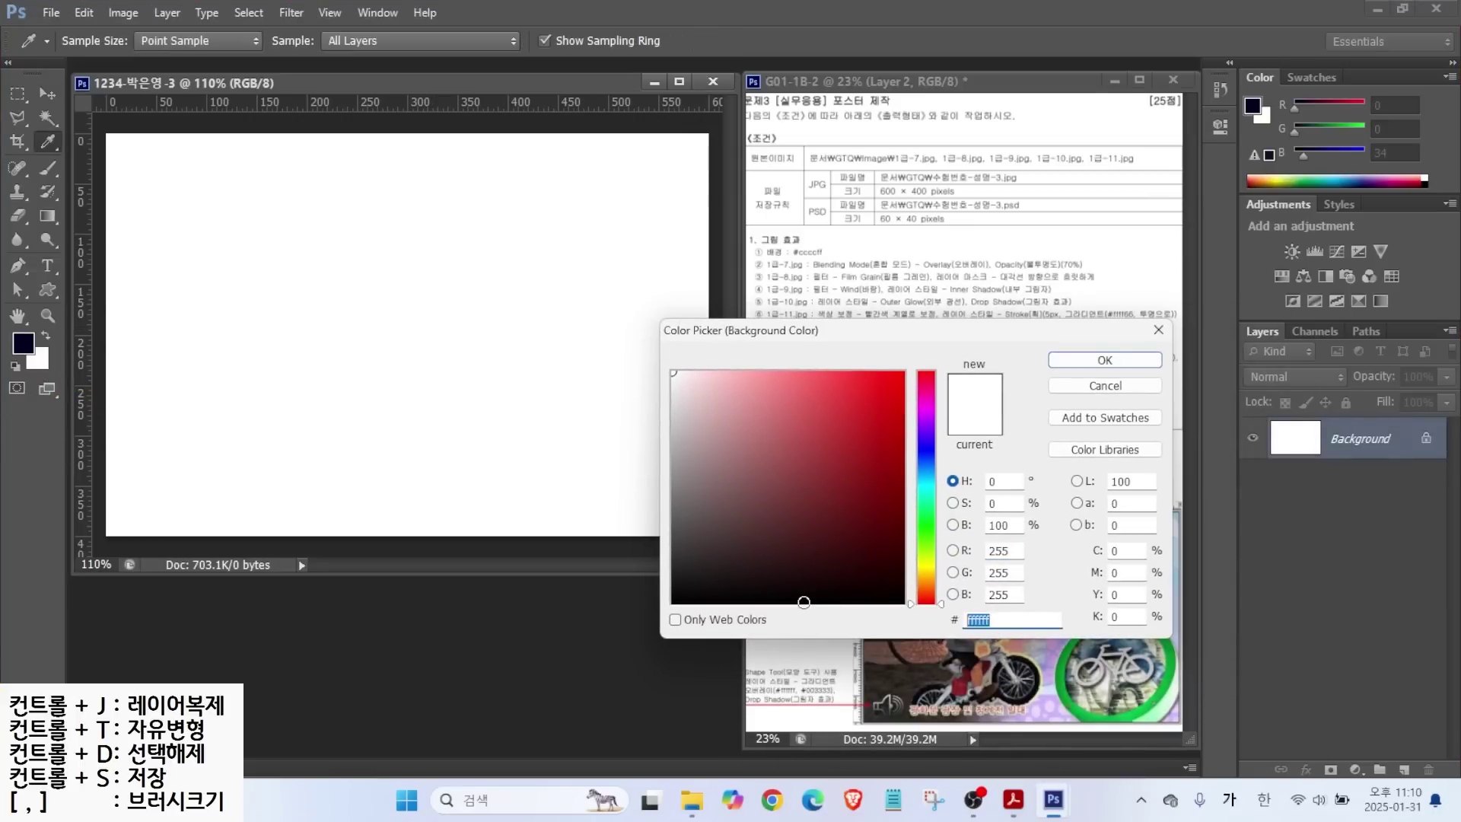
{"action": "key", "text": "BackSpace"}
{"action": "type", "text": "ㄹ"}
{"action": "key", "text": "BackSpace"}
{"action": "key", "text": "Hangul"}
{"action": "type", "text": "ccccff"}
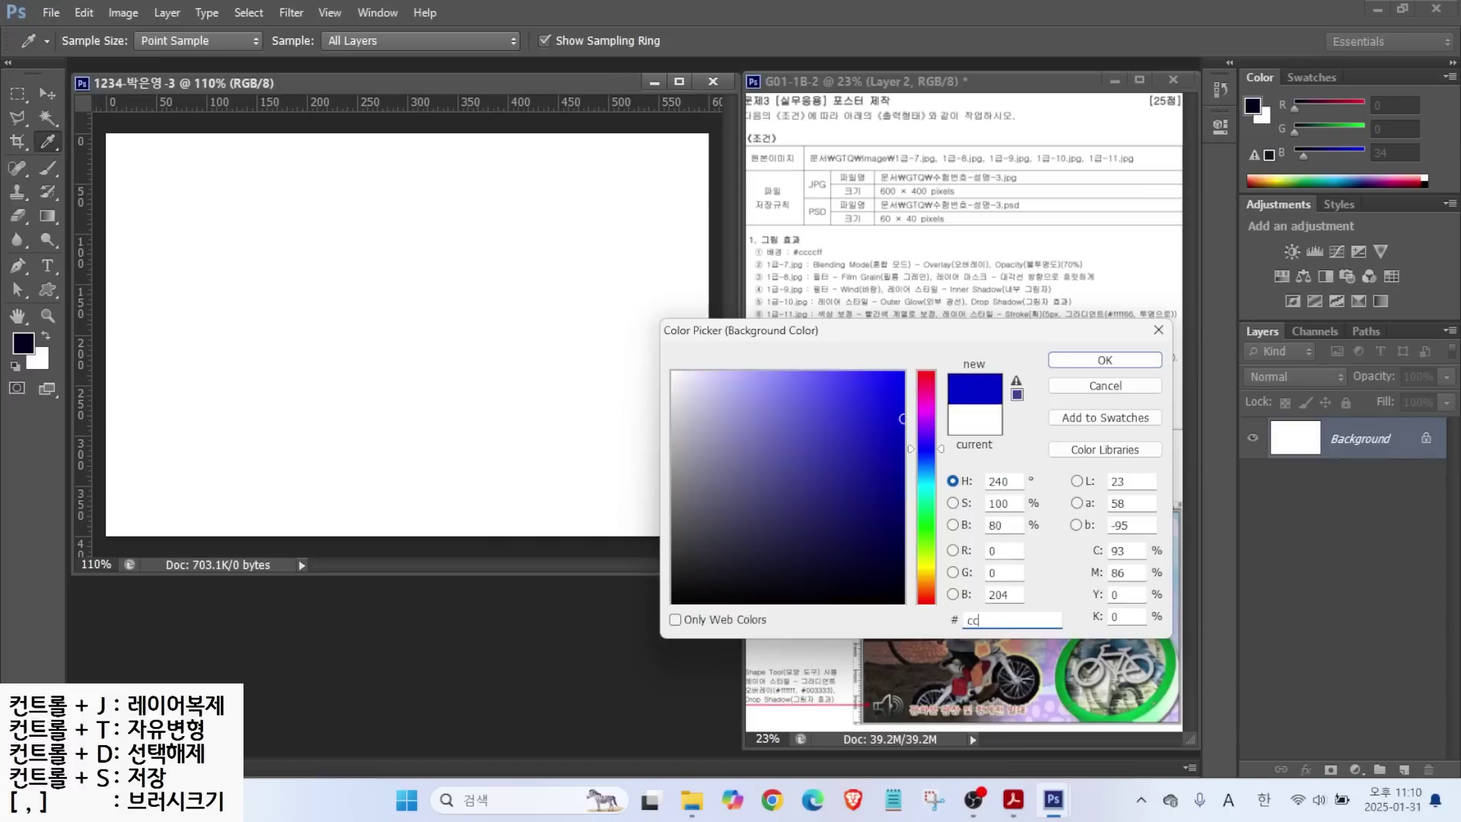
{"action": "key", "text": "Return"}
Fill the canvas with the lavender background colour.
{"action": "key", "text": "v"}
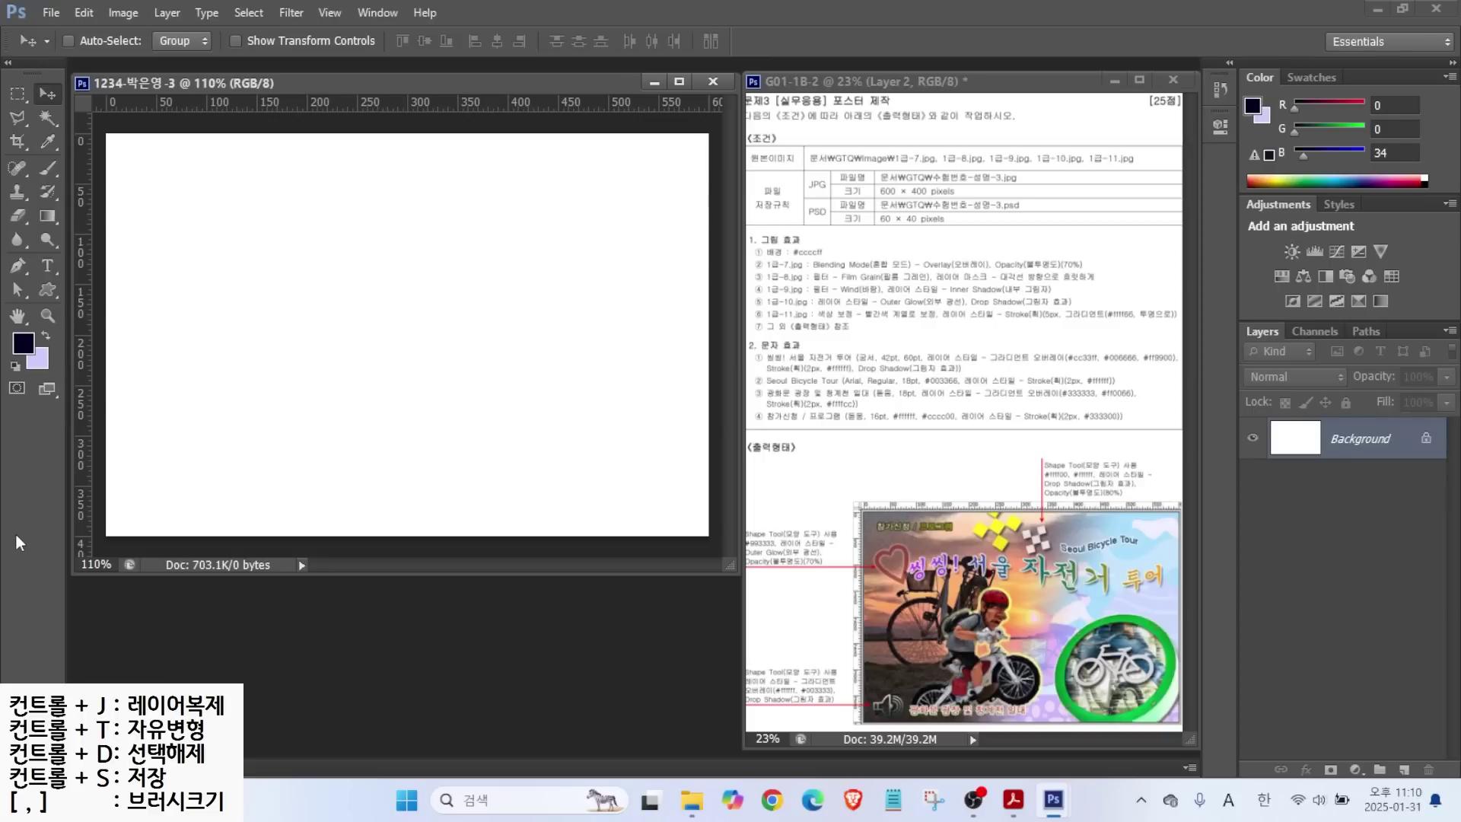
{"action": "key", "text": "ctrl+BackSpace"}
{"action": "key", "text": "ctrl+2"}
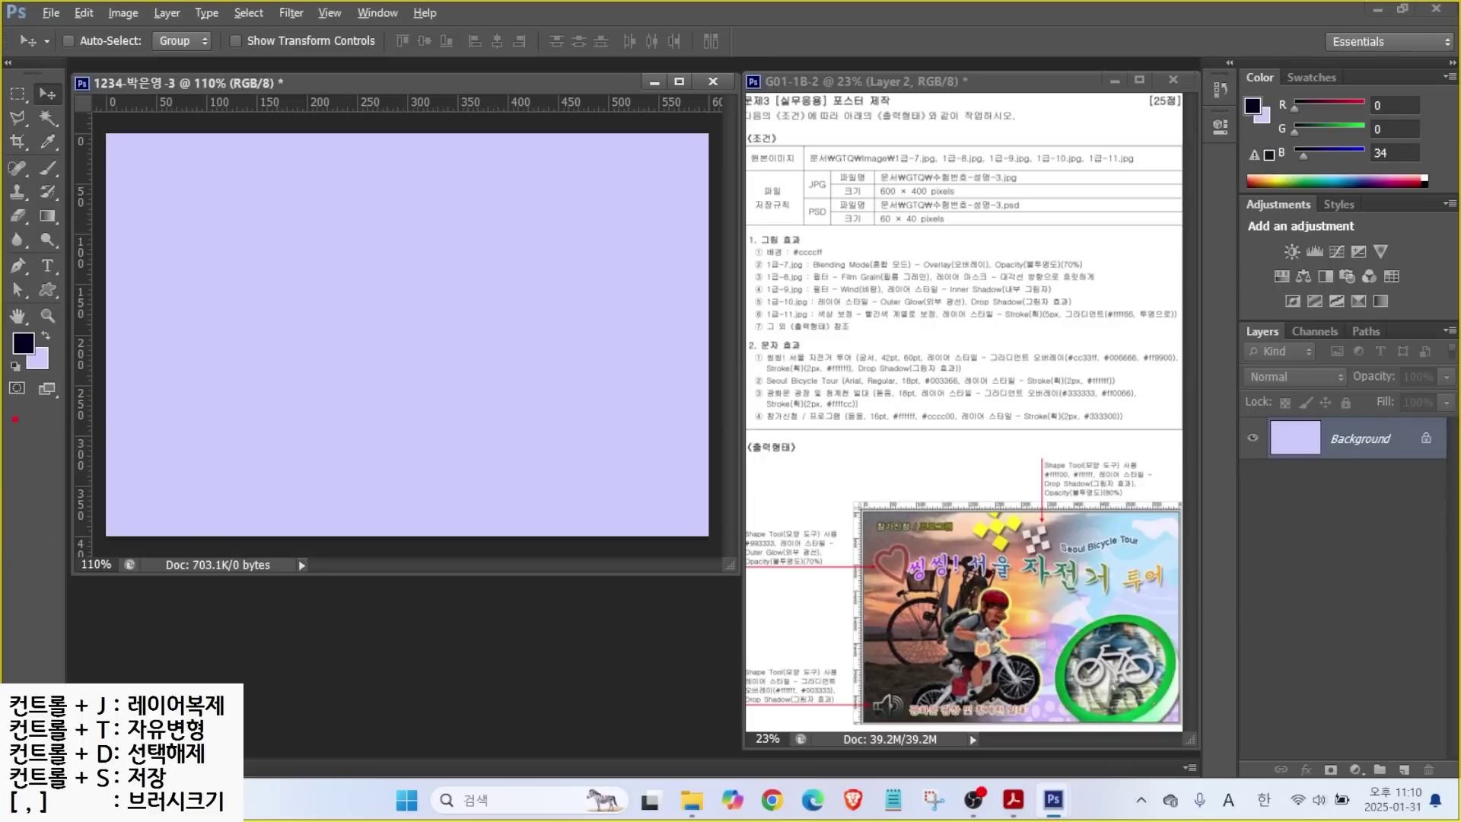
{"action": "left_click_drag", "start_coordinate": [51, 367], "coordinate": [134, 356]}
{"action": "left_click_drag", "start_coordinate": [125, 289], "coordinate": [80, 272]}
{"action": "key", "text": "Escape"}
{"action": "key", "text": "ctrl"}
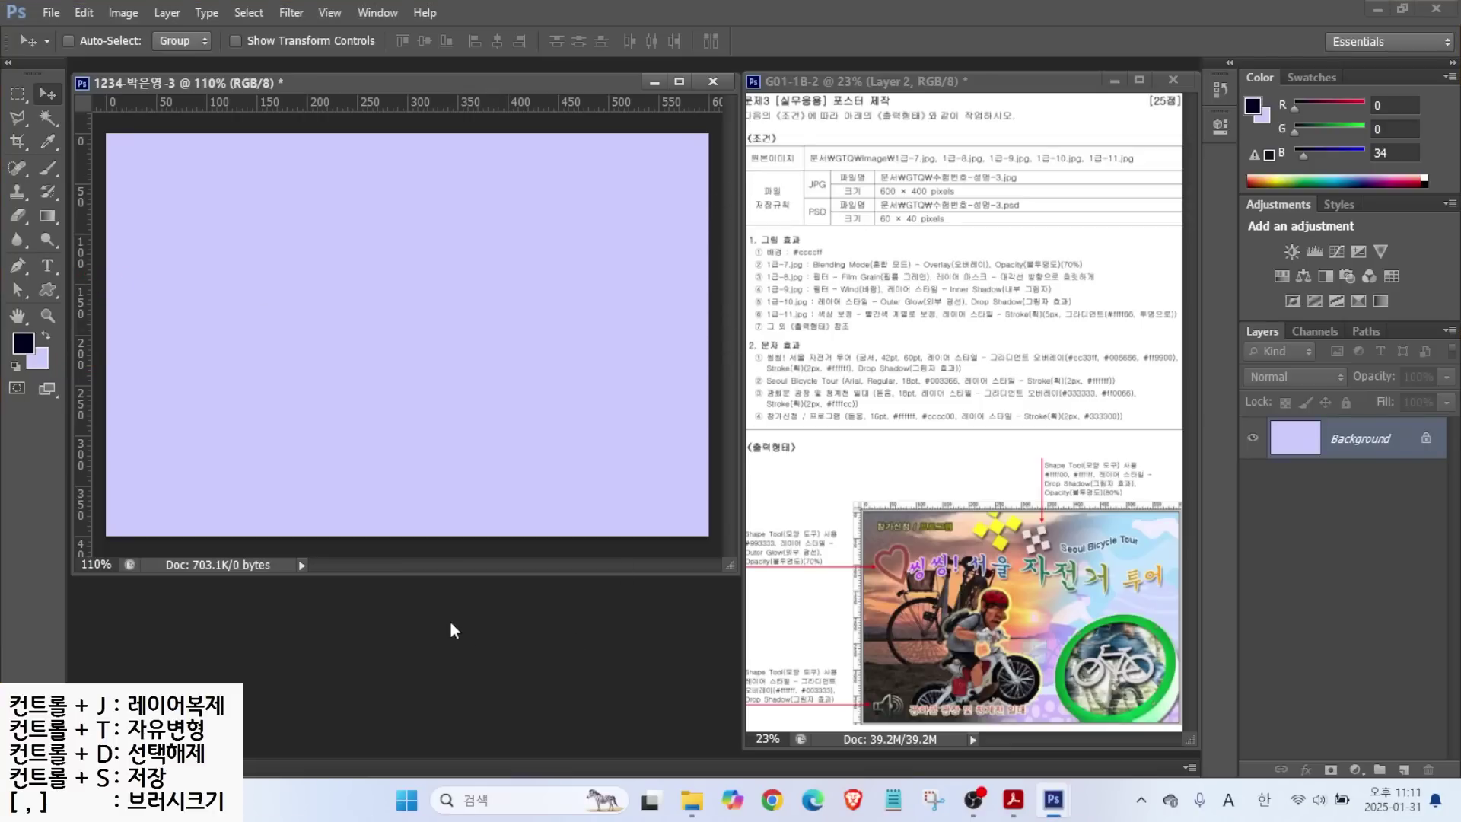
Open 1급-7.jpg and resize it to 600 pixels wide.
{"action": "double_click", "coordinate": [449, 619]}
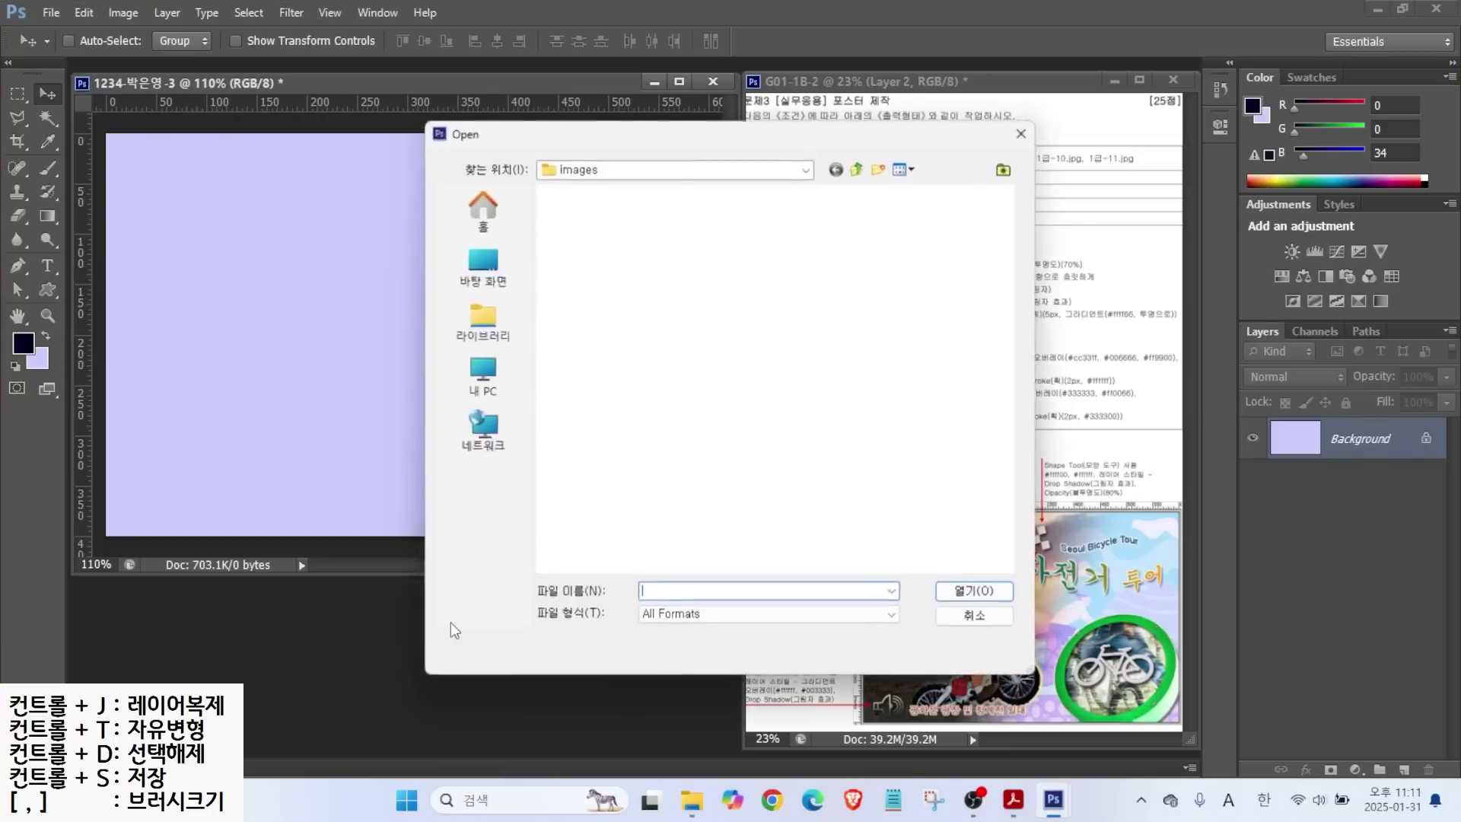
{"action": "double_click", "coordinate": [769, 395]}
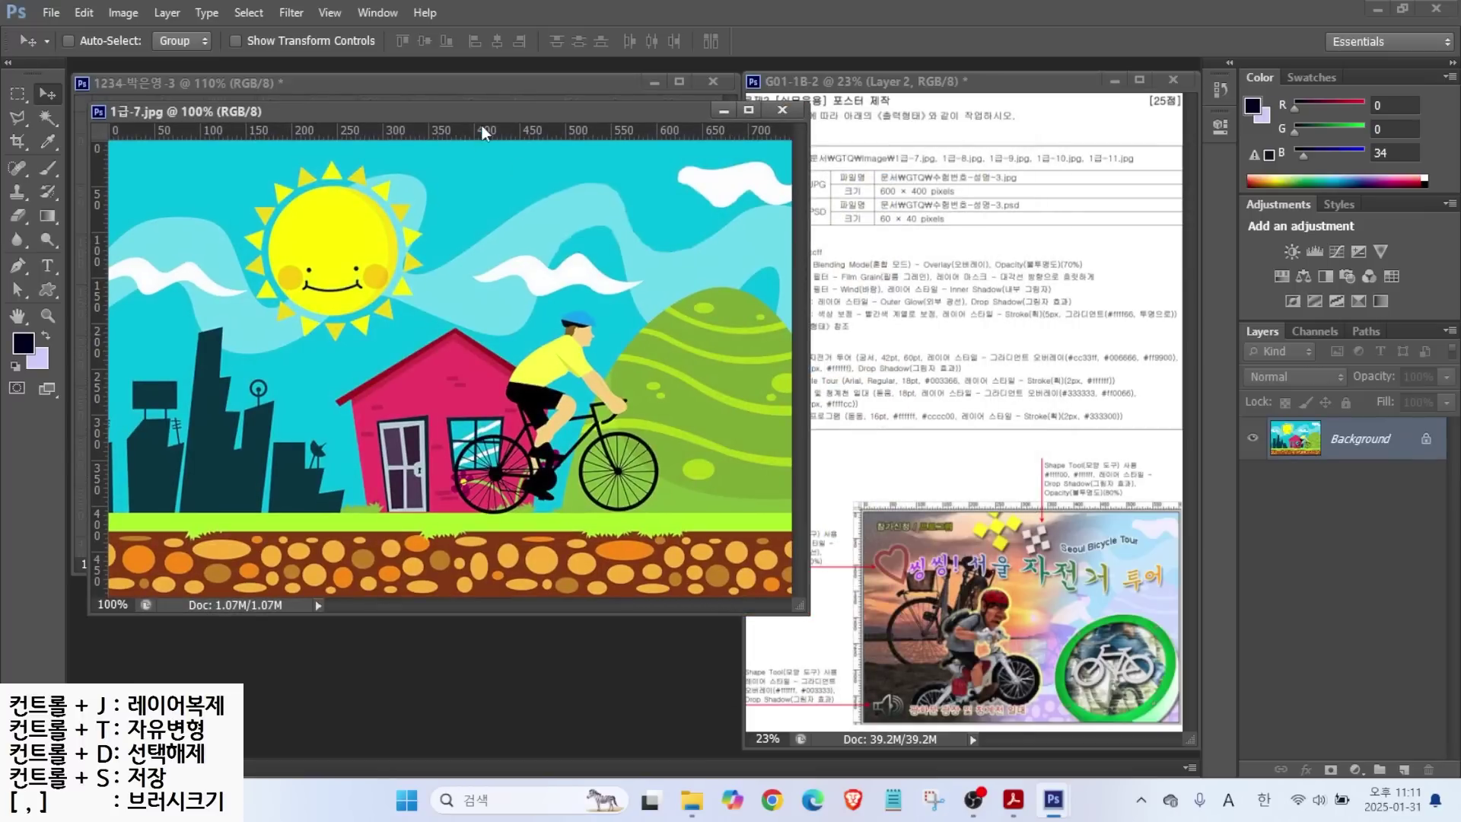
{"action": "left_click_drag", "start_coordinate": [490, 115], "coordinate": [616, 174]}
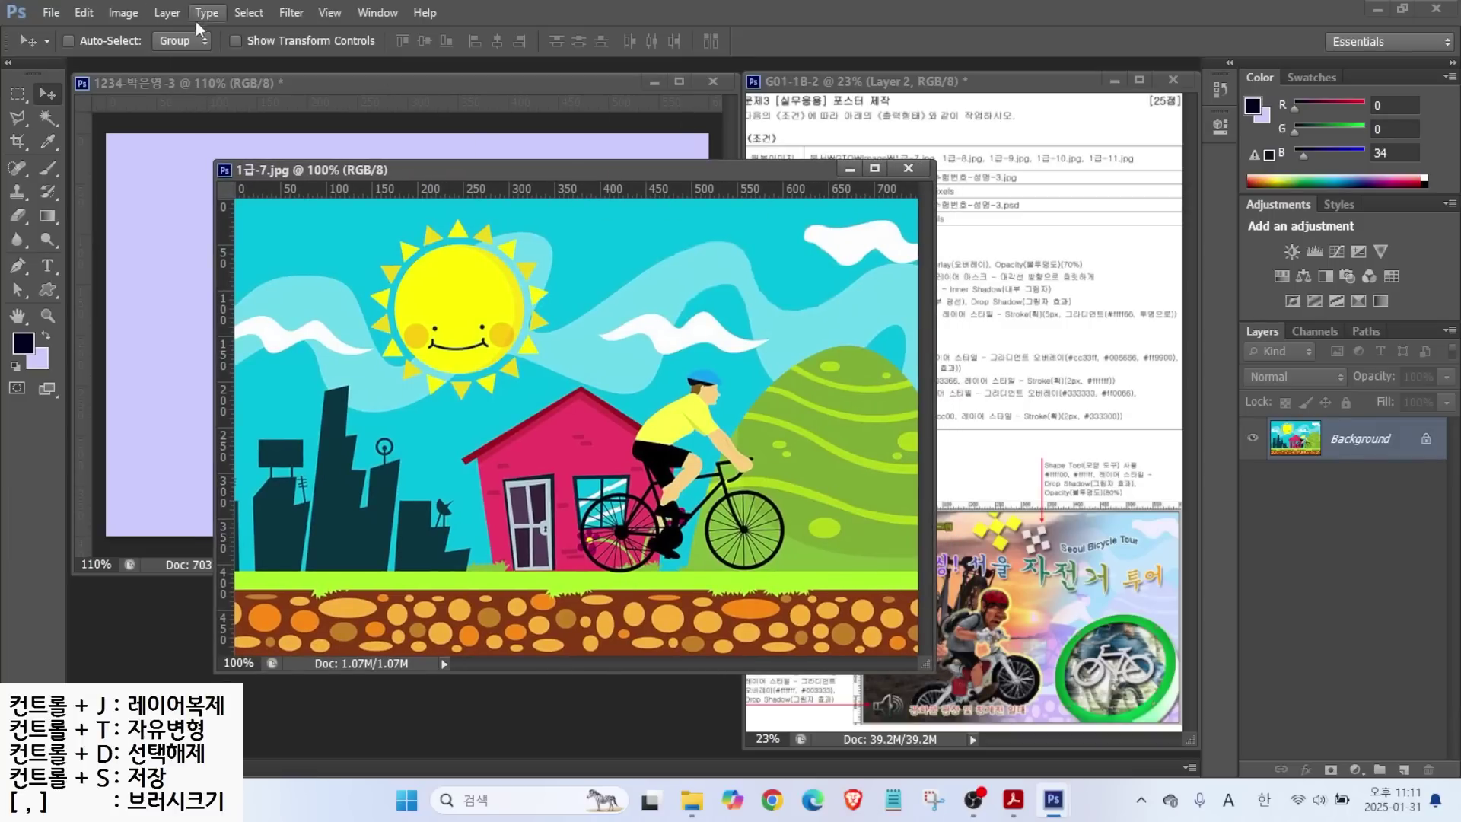
{"action": "left_click", "coordinate": [124, 13]}
{"action": "left_click", "coordinate": [145, 144]}
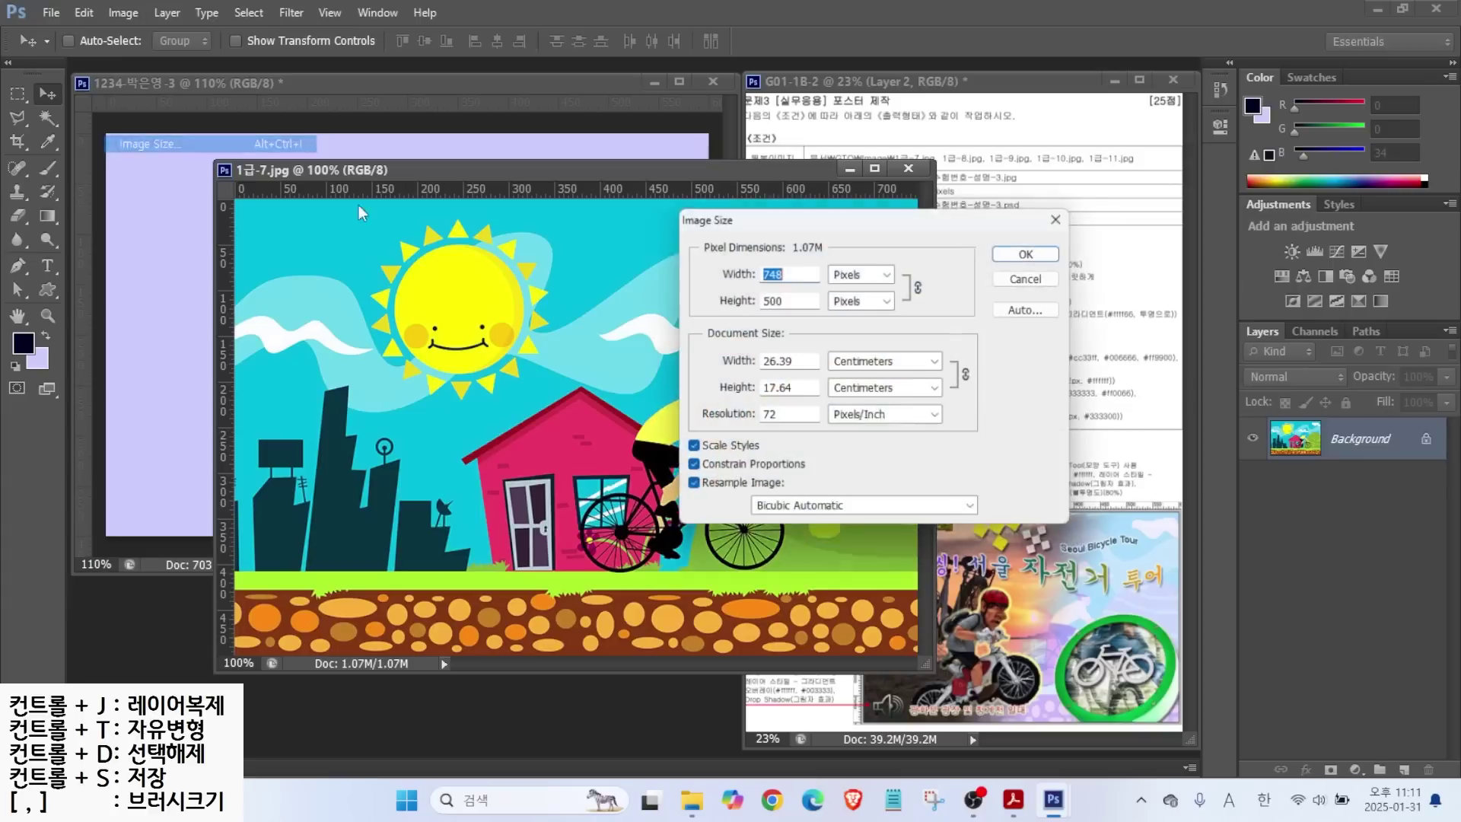
{"action": "type", "text": "600"}
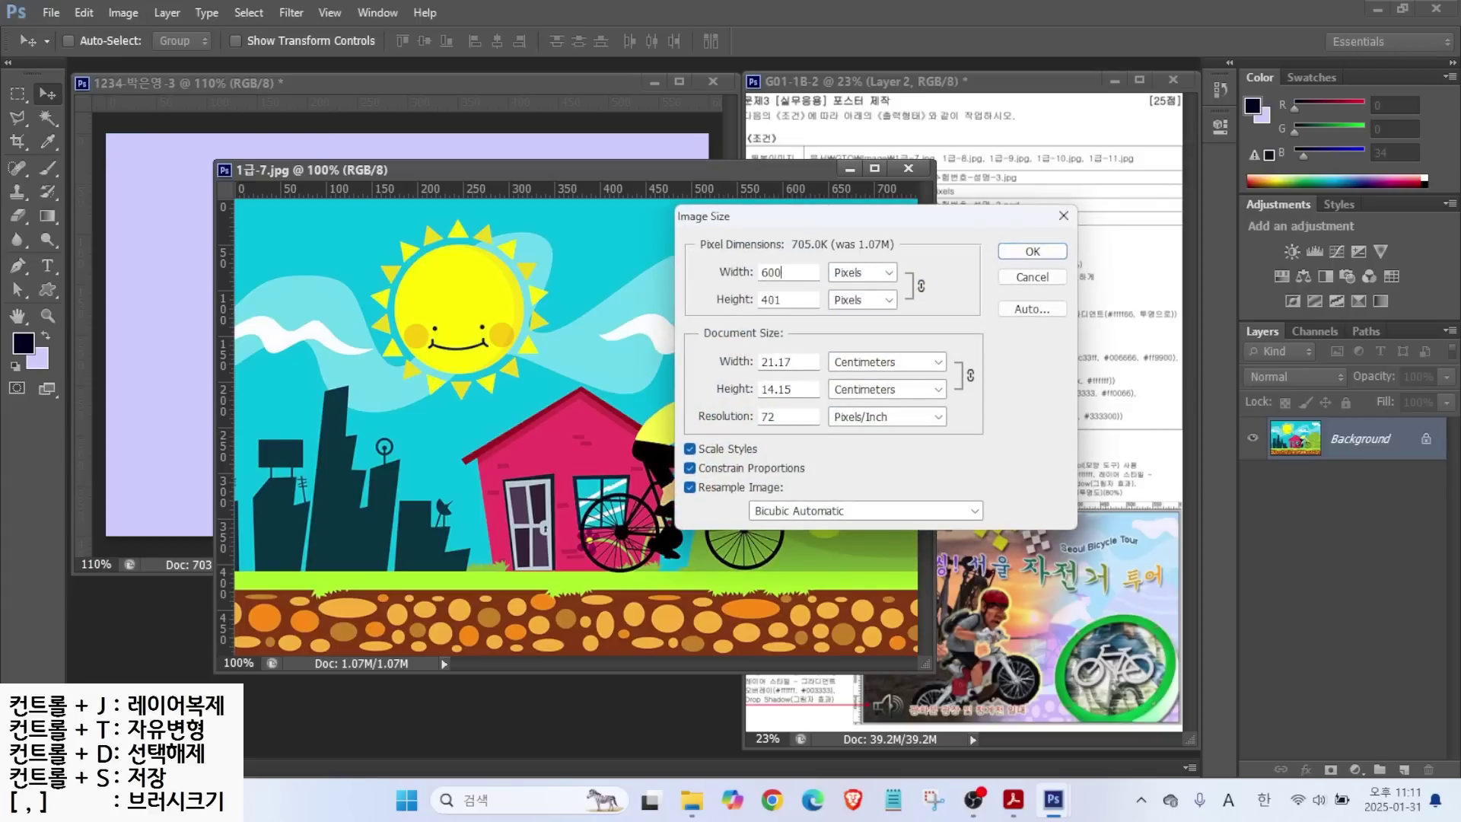
{"action": "key", "text": "Return"}
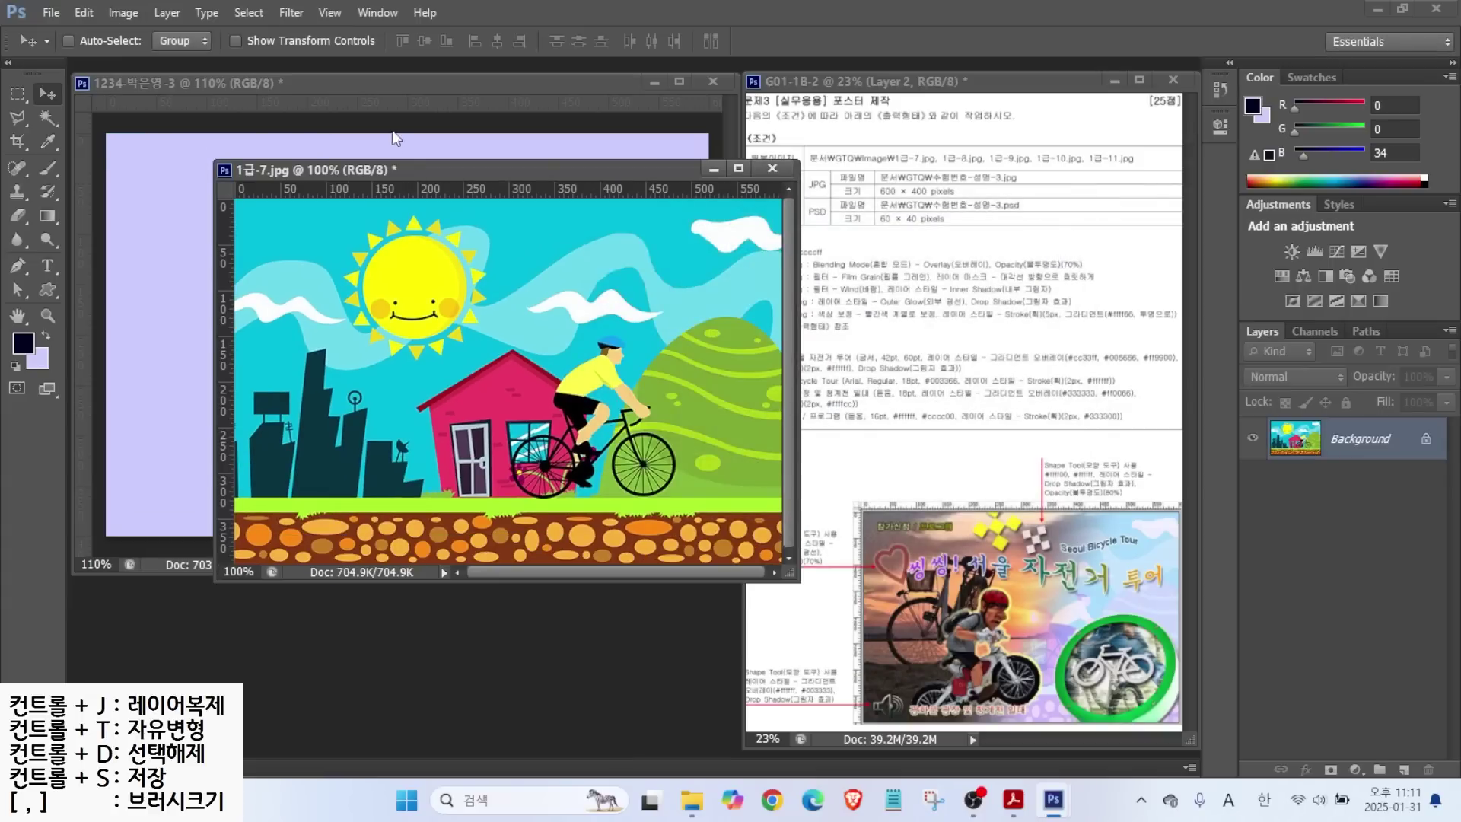
Copy the 1급-7 picture into the poster and close the source without saving.
{"action": "left_click_drag", "start_coordinate": [394, 171], "coordinate": [412, 241]}
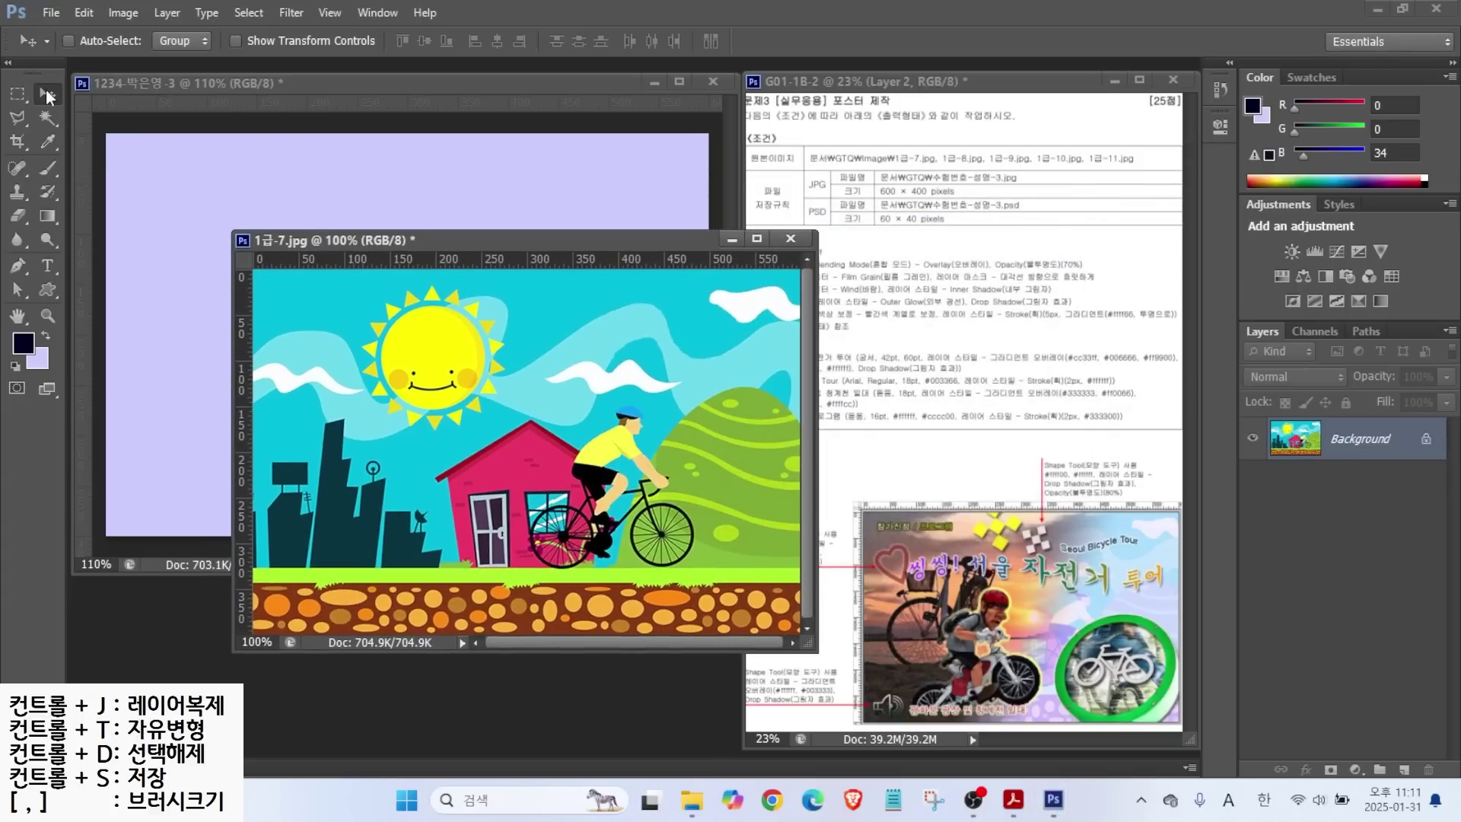
{"action": "left_click_drag", "start_coordinate": [345, 332], "coordinate": [472, 267]}
{"action": "left_click", "coordinate": [761, 330]}
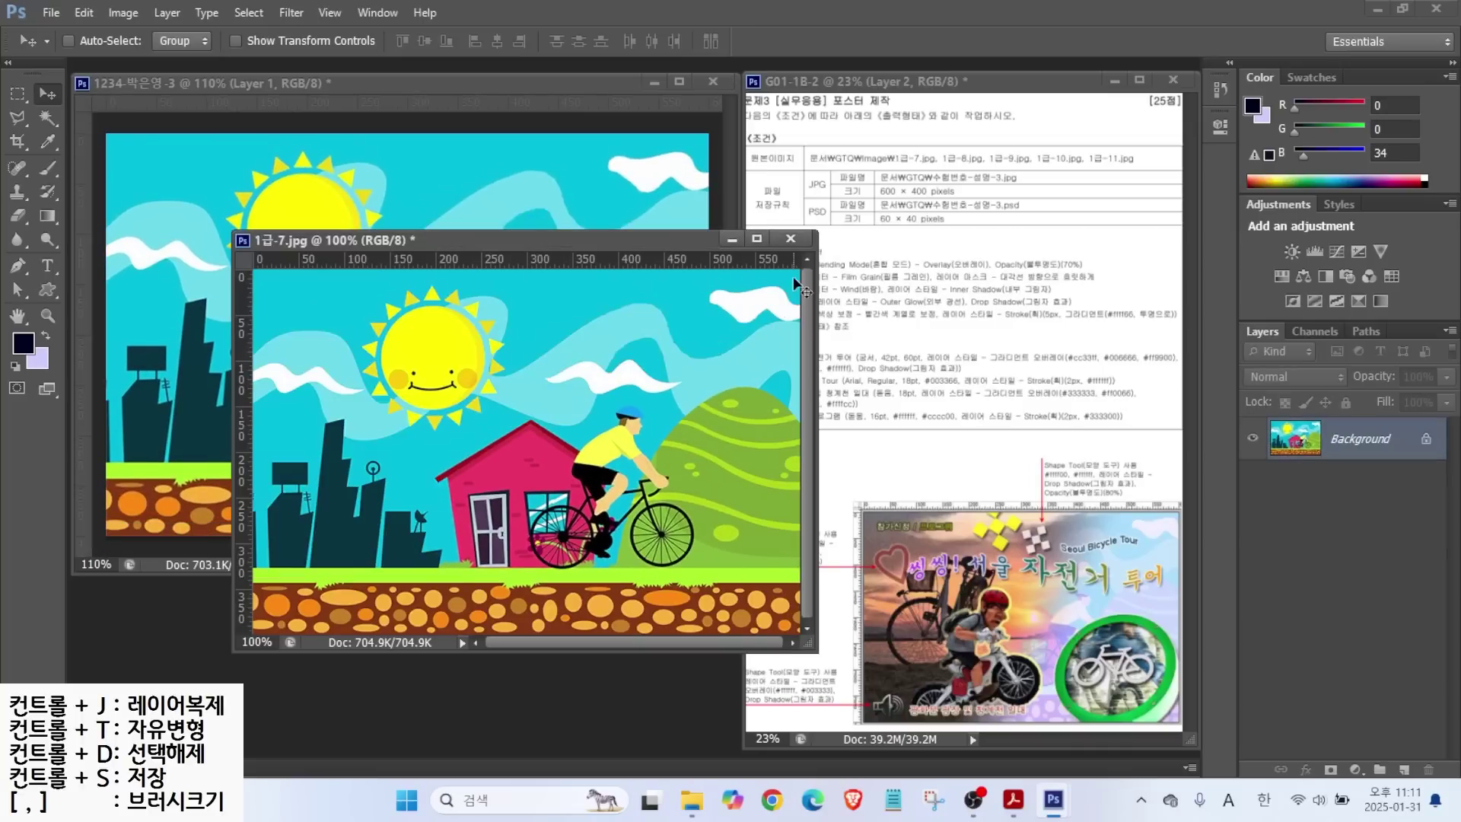
{"action": "left_click", "coordinate": [790, 238]}
{"action": "left_click", "coordinate": [776, 300]}
Rename the new layer to 1-7.
{"action": "double_click", "coordinate": [1344, 446]}
{"action": "type", "text": "1"}
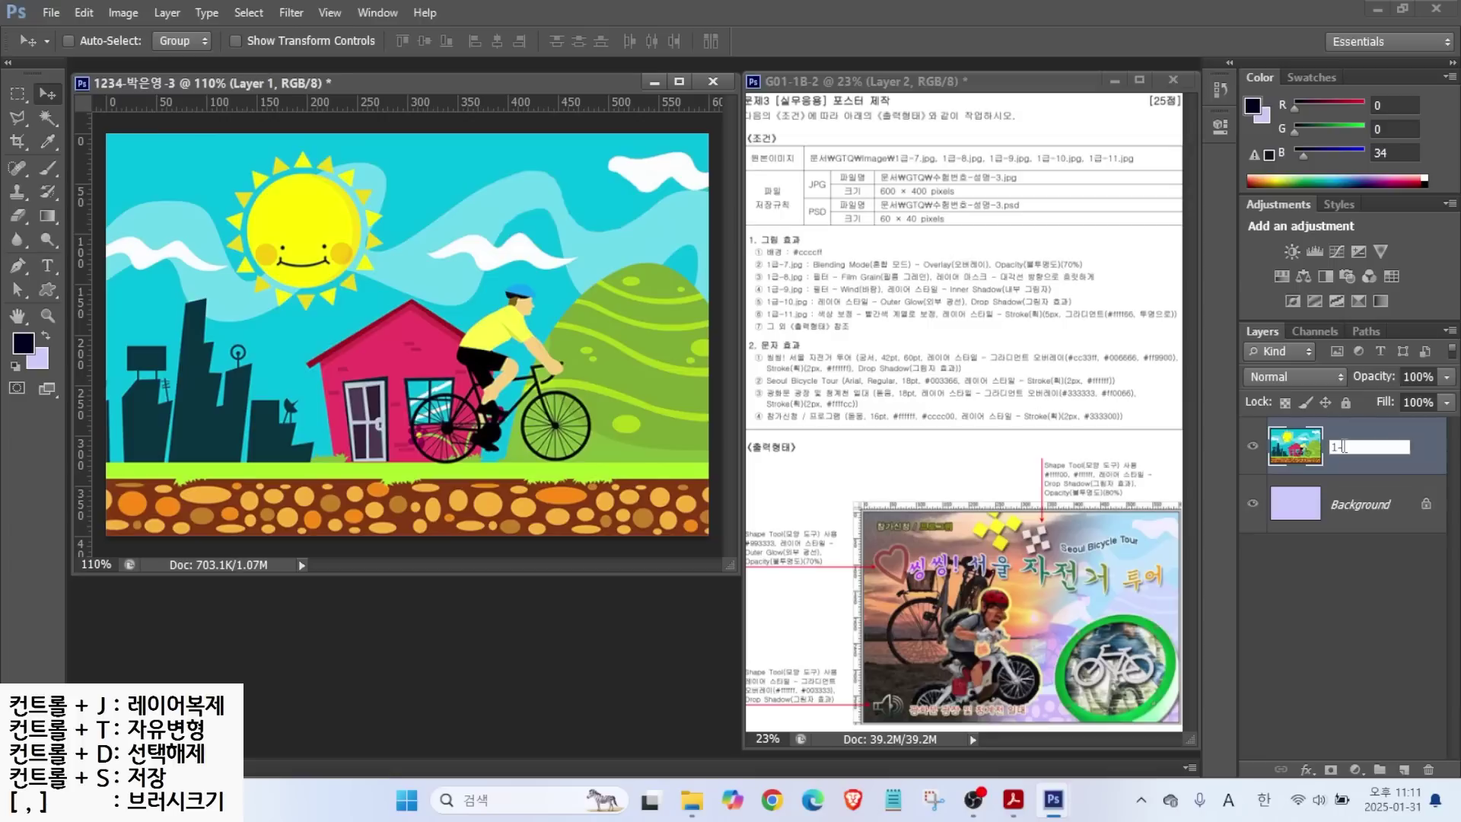
{"action": "type", "text": "-7"}
{"action": "key", "text": "Return"}
{"action": "left_click", "coordinate": [1341, 451]}
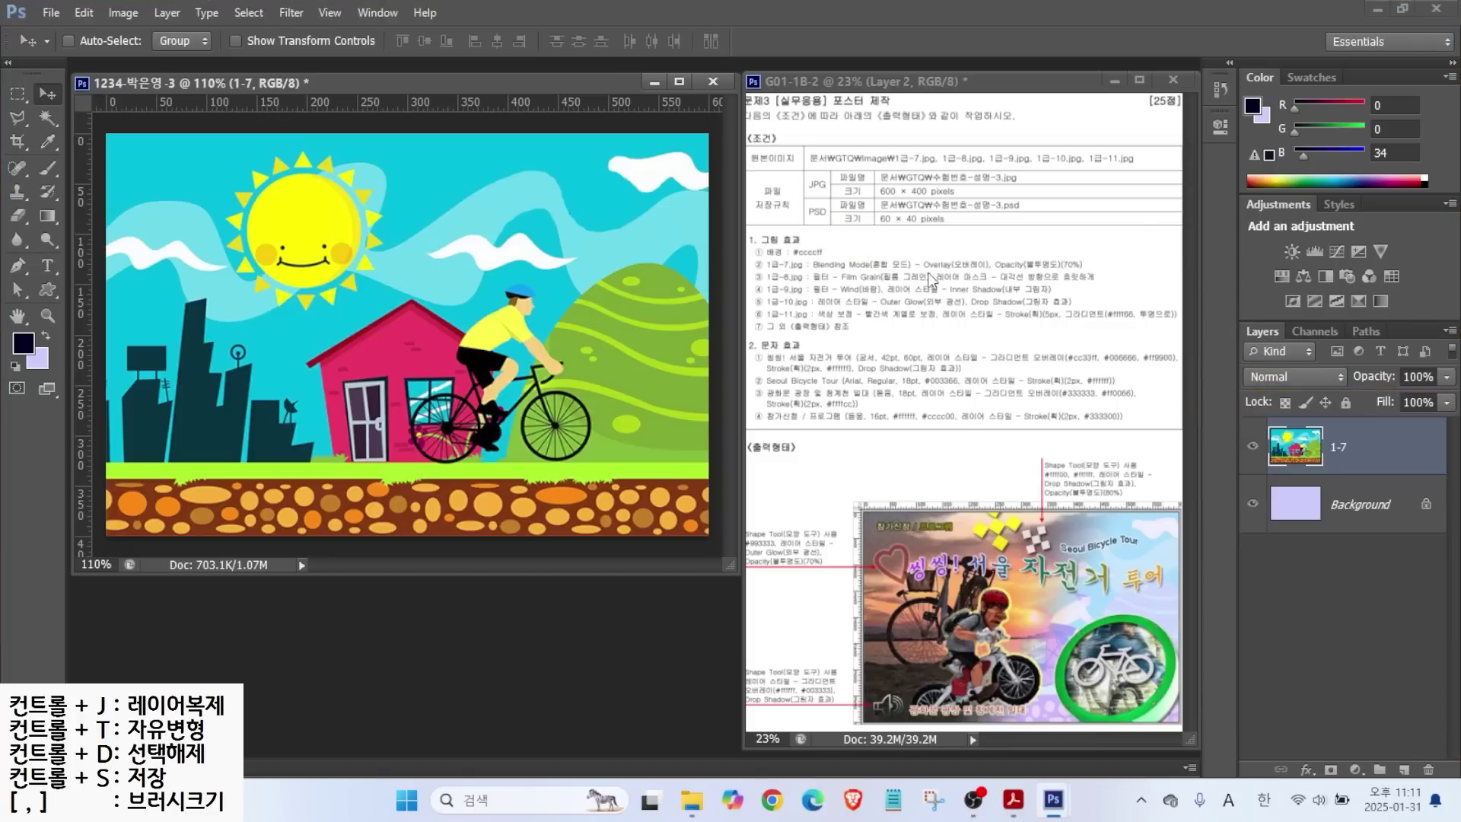
Set layer 1-7 to Overlay at 70% opacity, then select 1급-8.jpg to open.
{"action": "left_click", "coordinate": [1279, 377]}
{"action": "left_click", "coordinate": [1263, 285]}
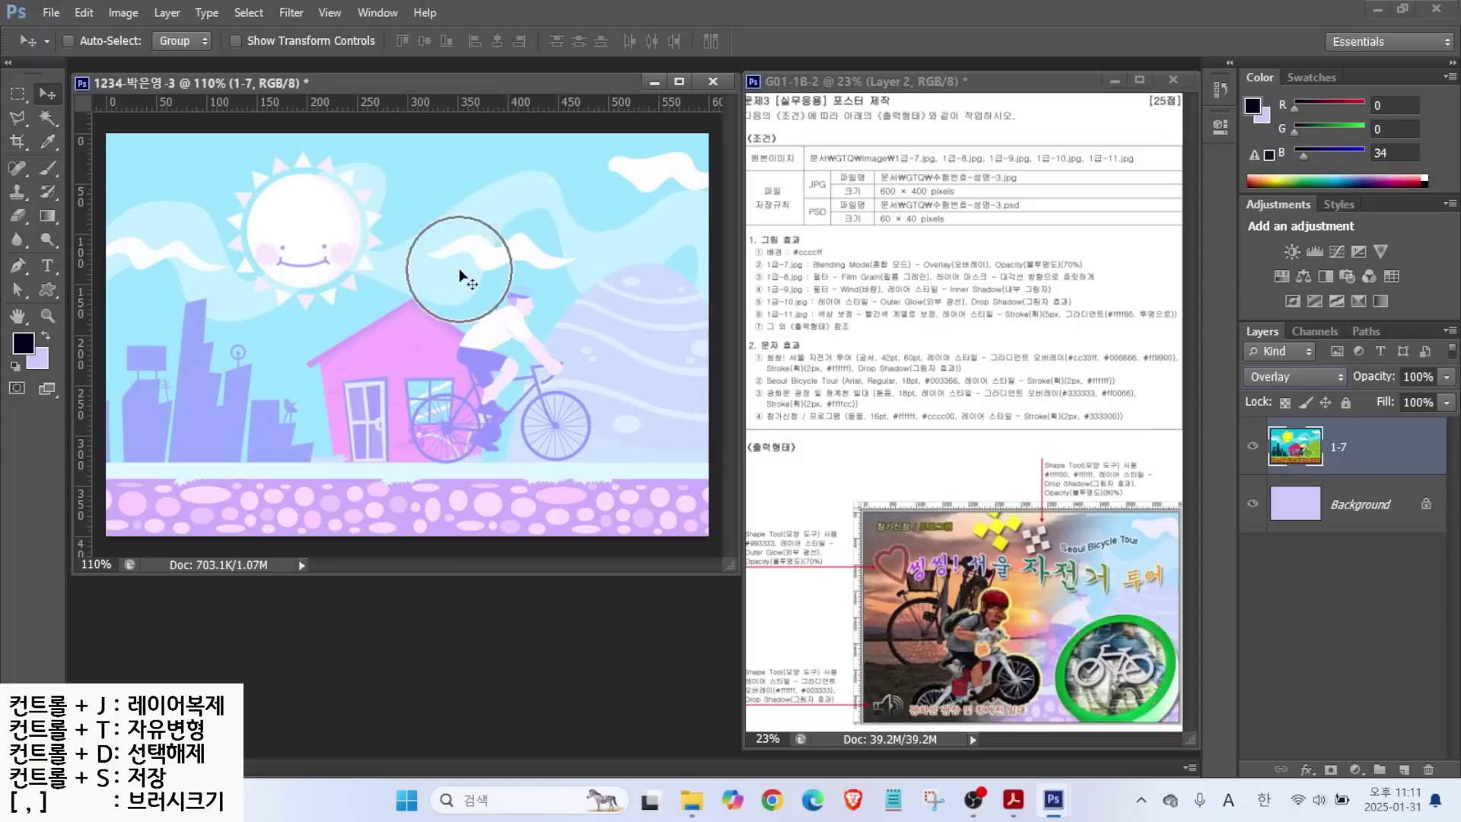
{"action": "key", "text": "alt"}
{"action": "left_click_drag", "start_coordinate": [1057, 257], "coordinate": [1015, 212]}
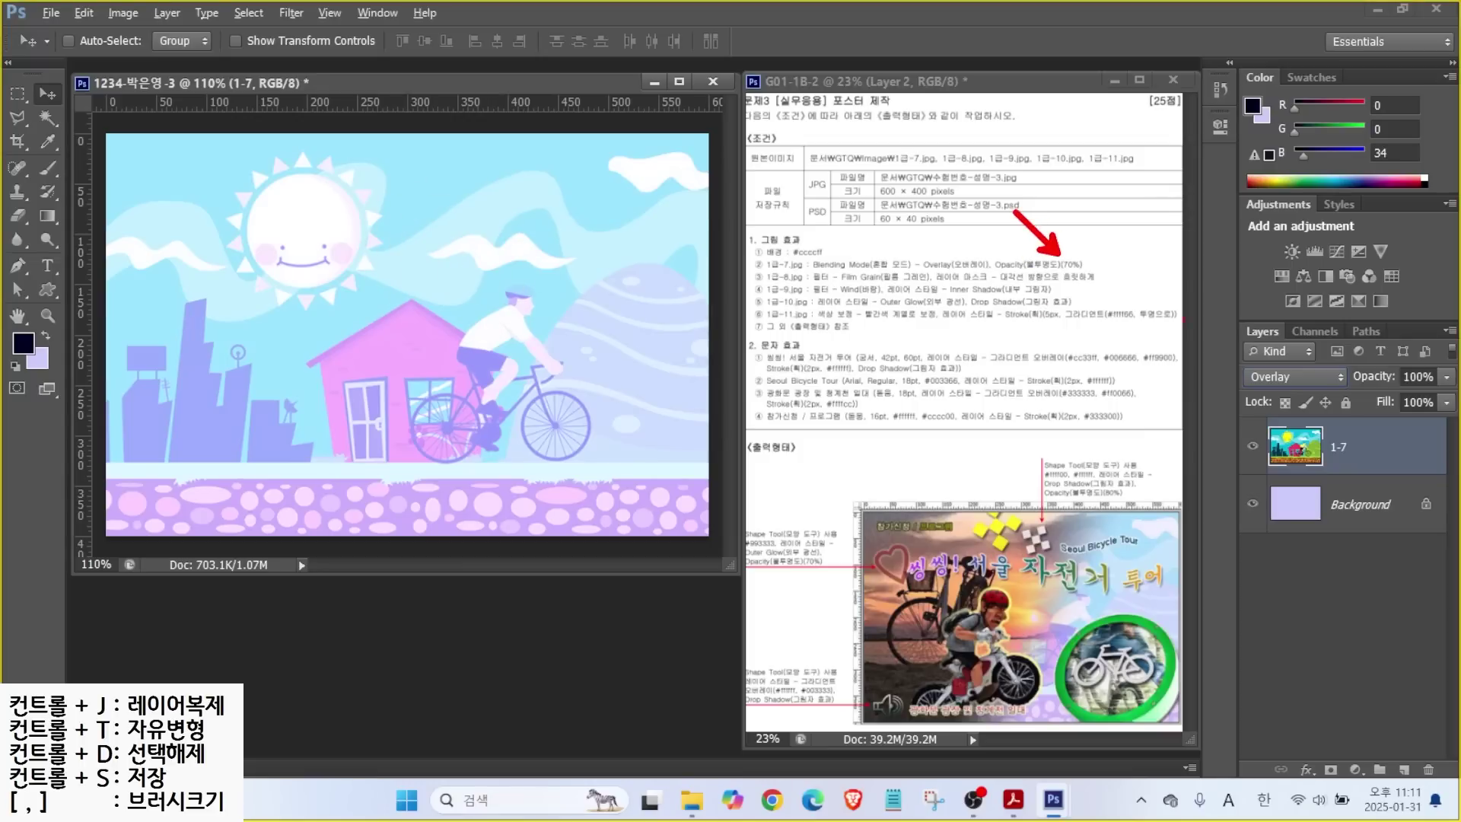
{"action": "left_click_drag", "start_coordinate": [1220, 306], "coordinate": [1449, 399]}
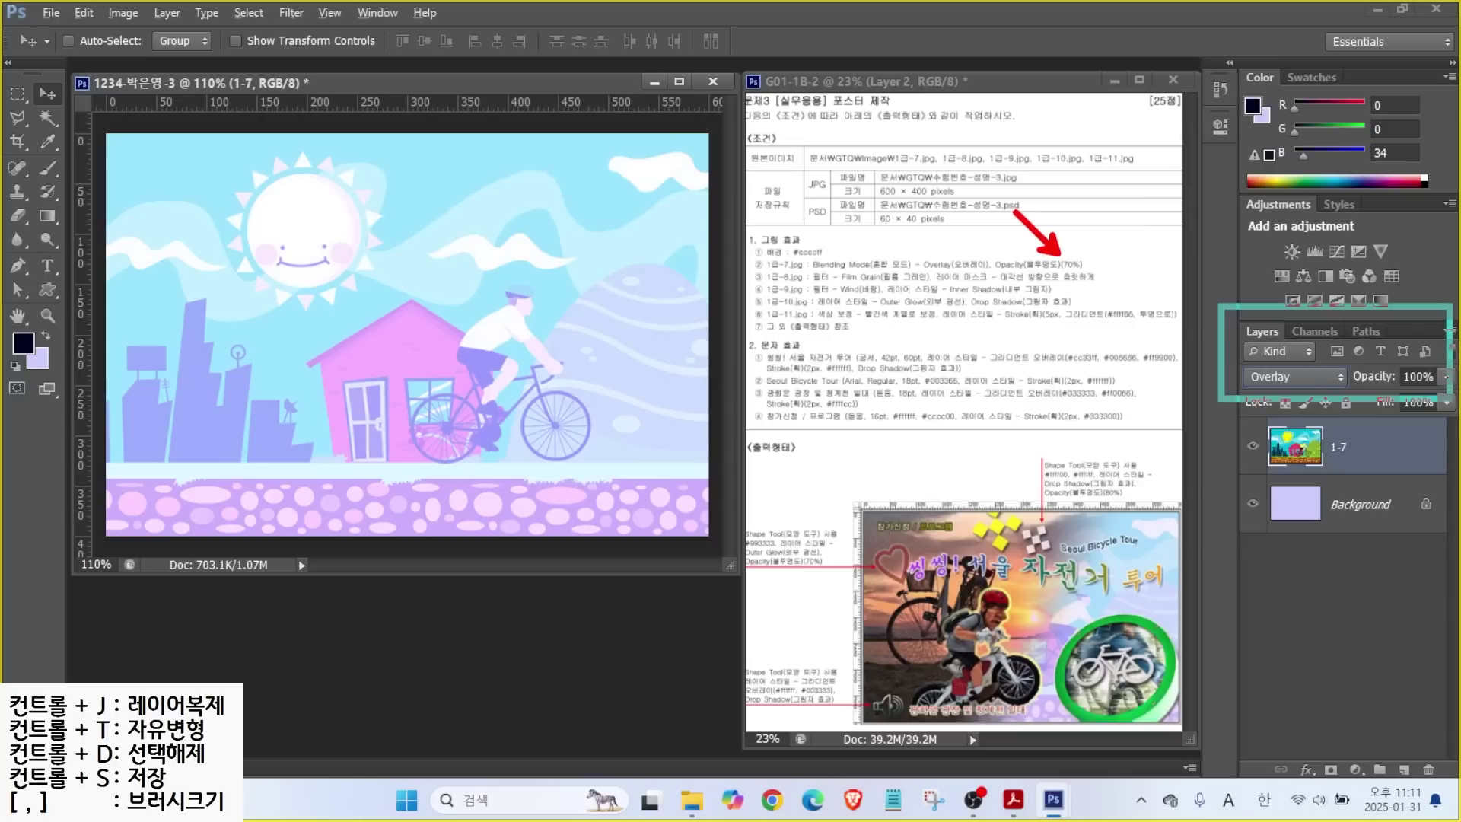
{"action": "left_click_drag", "start_coordinate": [1366, 329], "coordinate": [1415, 366]}
{"action": "key", "text": "Escape"}
{"action": "left_click", "coordinate": [1417, 376]}
{"action": "type", "text": "70"}
{"action": "key", "text": "Return"}
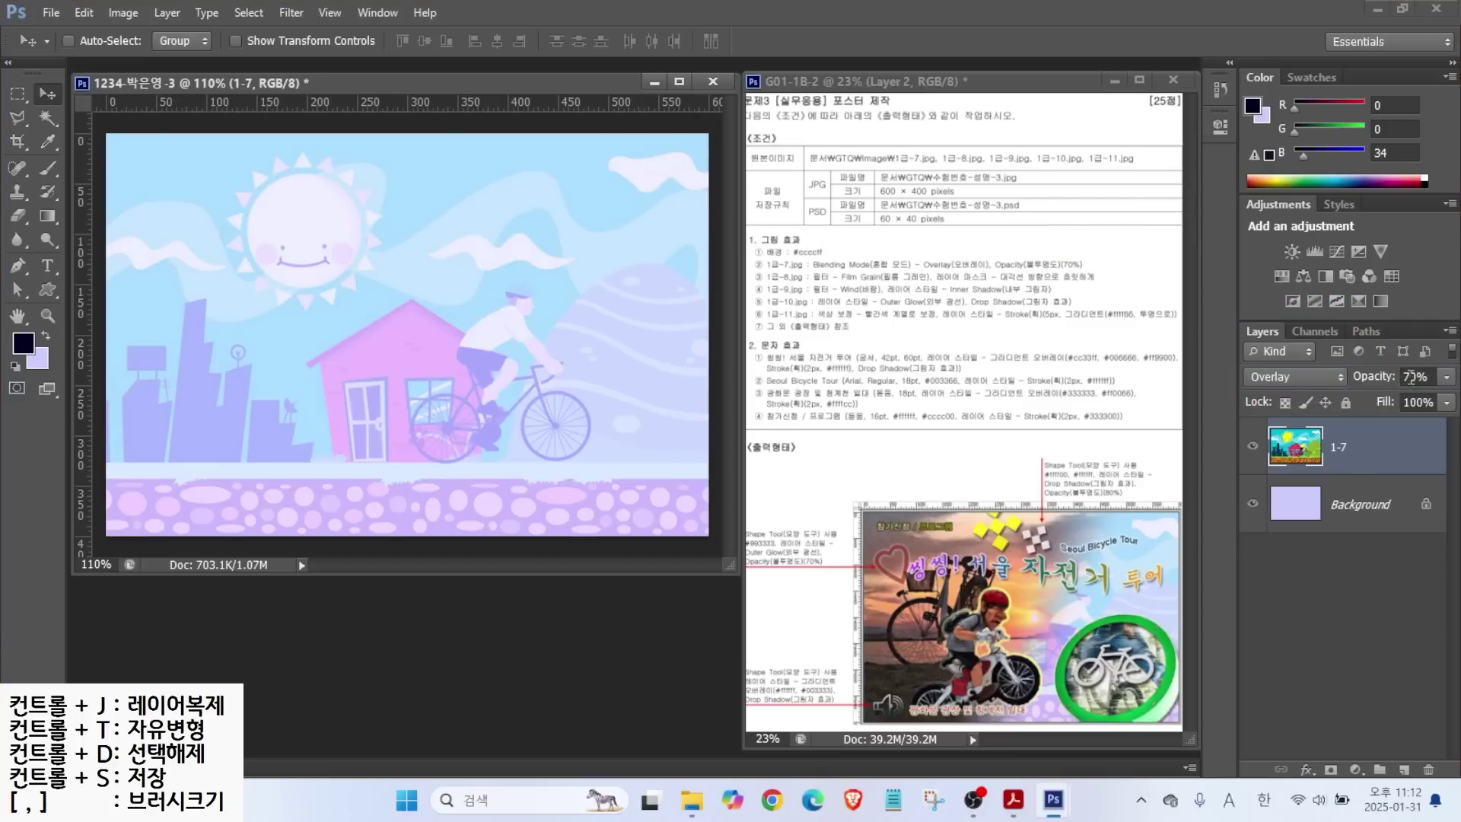
{"action": "double_click", "coordinate": [403, 592]}
{"action": "left_click", "coordinate": [873, 381]}
Open 1급-8.jpg and resize it to 600×400 pixels.
{"action": "left_click", "coordinate": [962, 592]}
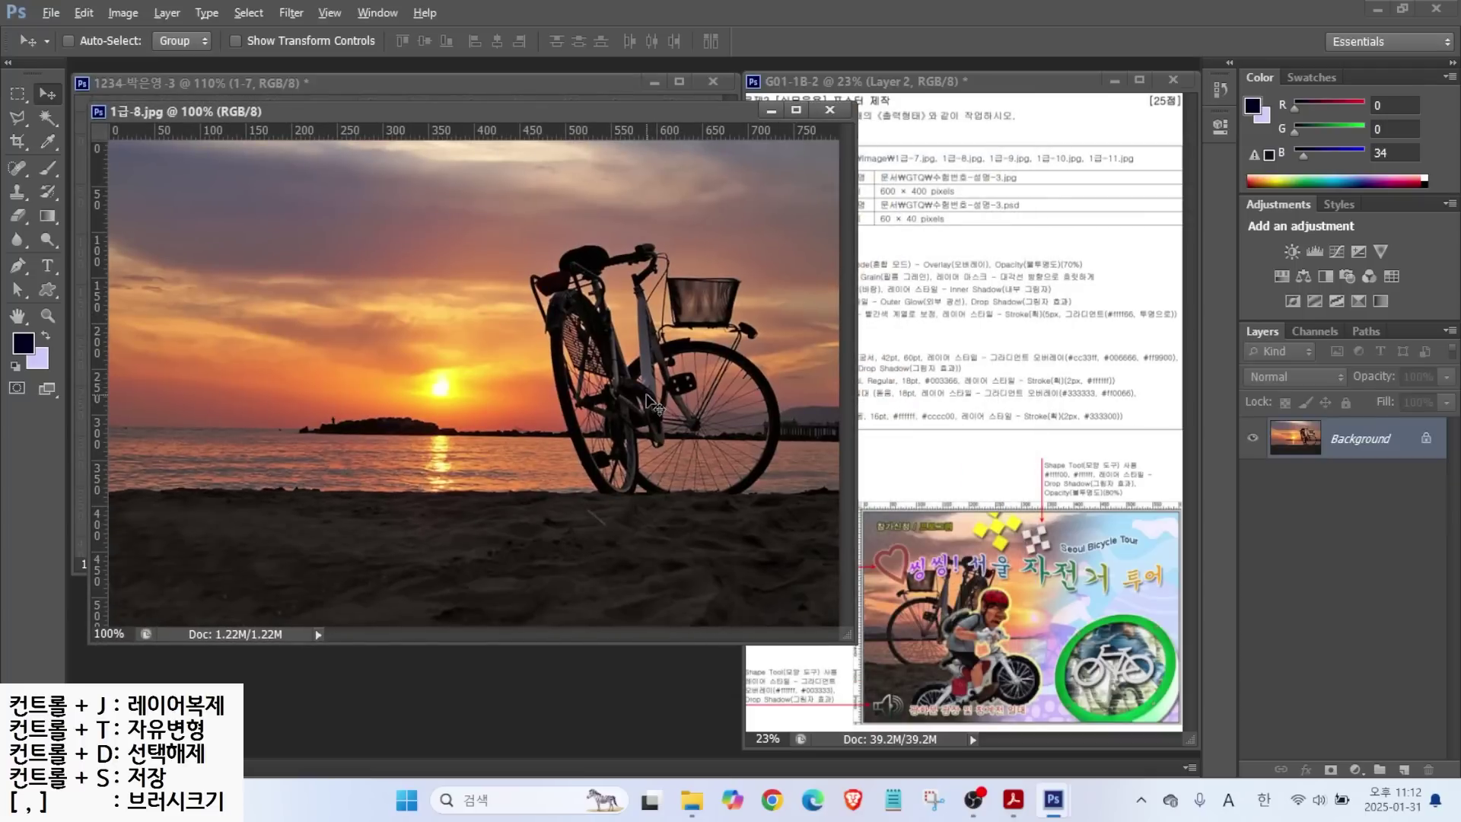
{"action": "left_click_drag", "start_coordinate": [926, 289], "coordinate": [1127, 288]}
{"action": "key", "text": "Escape"}
{"action": "left_click", "coordinate": [140, 15]}
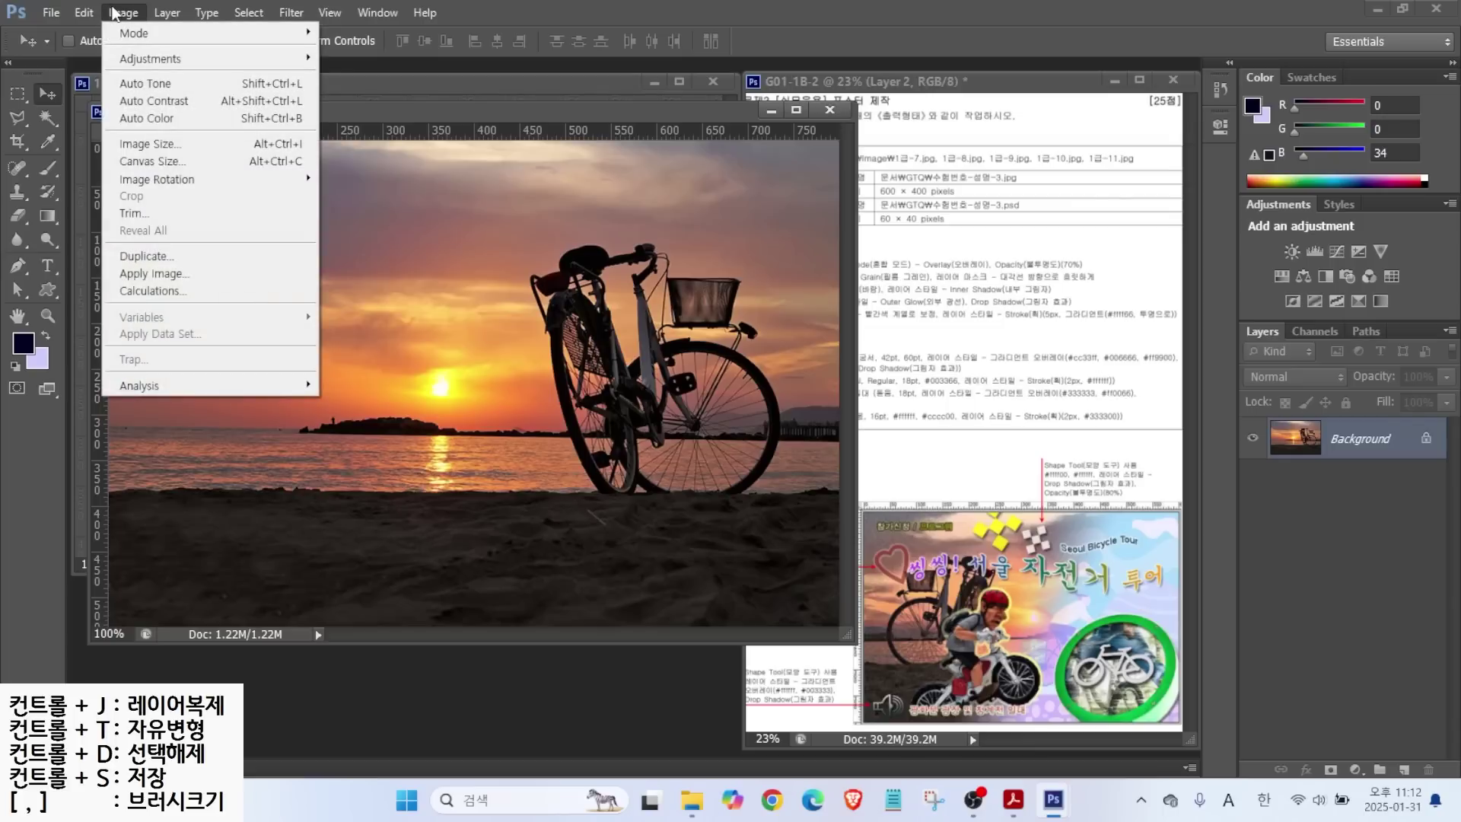
{"action": "left_click", "coordinate": [144, 144]}
{"action": "type", "text": "600"}
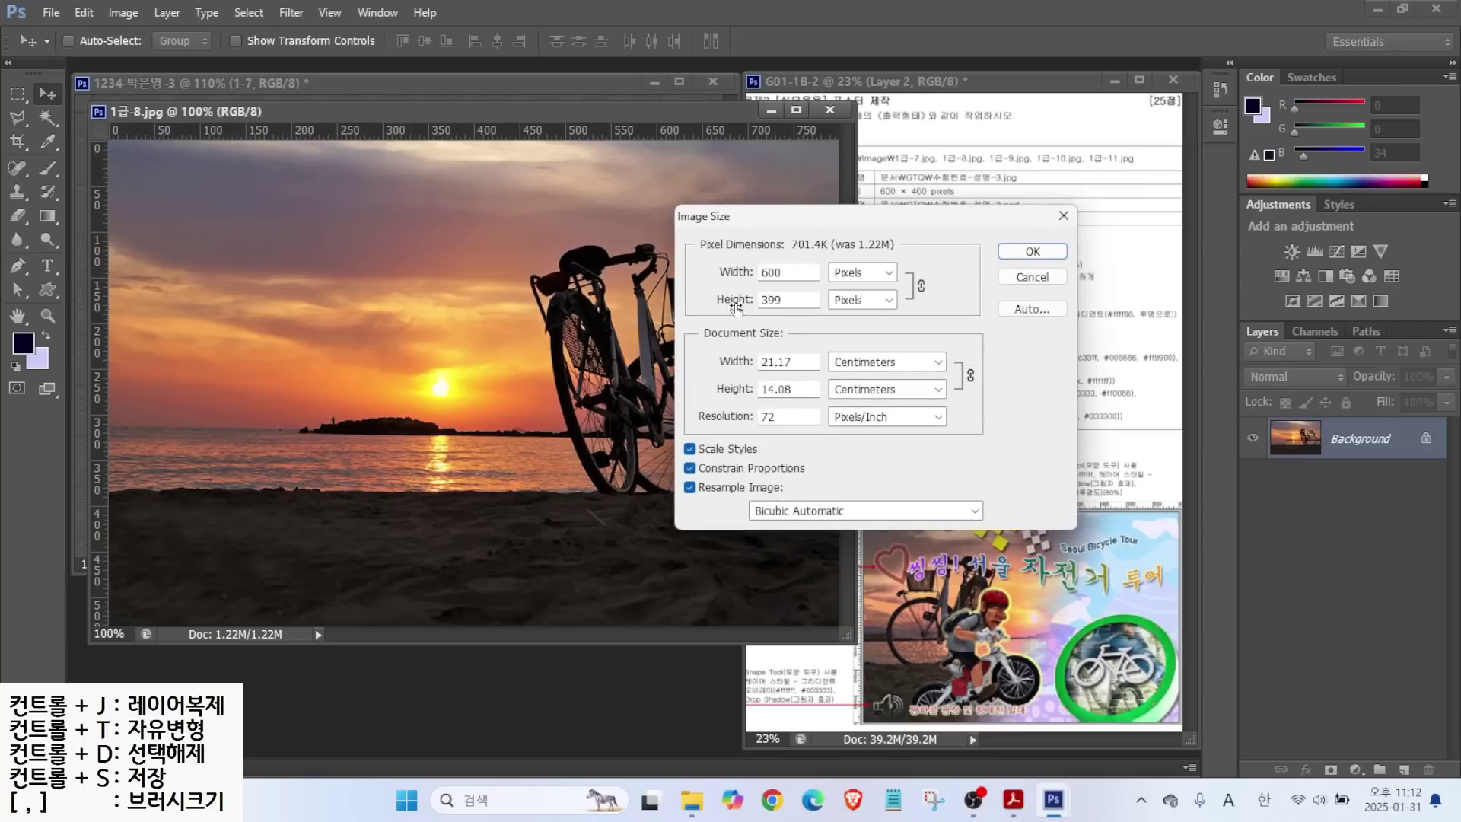
{"action": "key", "text": "Tab"}
{"action": "type", "text": "400"}
{"action": "key", "text": "Return"}
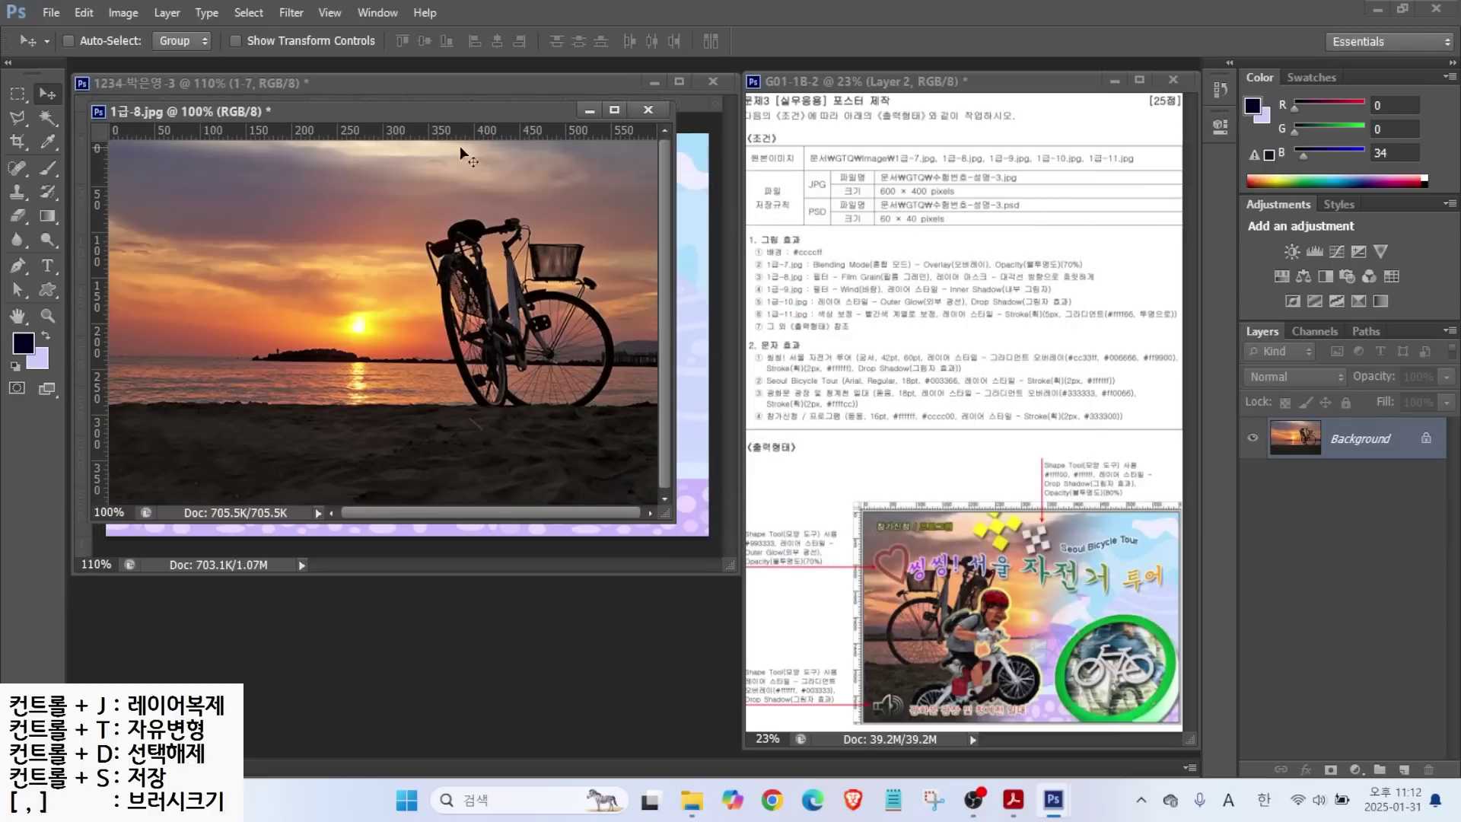
Copy the sunset photo into the poster and close the source without saving.
{"action": "left_click_drag", "start_coordinate": [413, 114], "coordinate": [537, 260]}
{"action": "left_click_drag", "start_coordinate": [327, 365], "coordinate": [369, 332]}
{"action": "left_click", "coordinate": [764, 323]}
{"action": "left_click", "coordinate": [775, 256]}
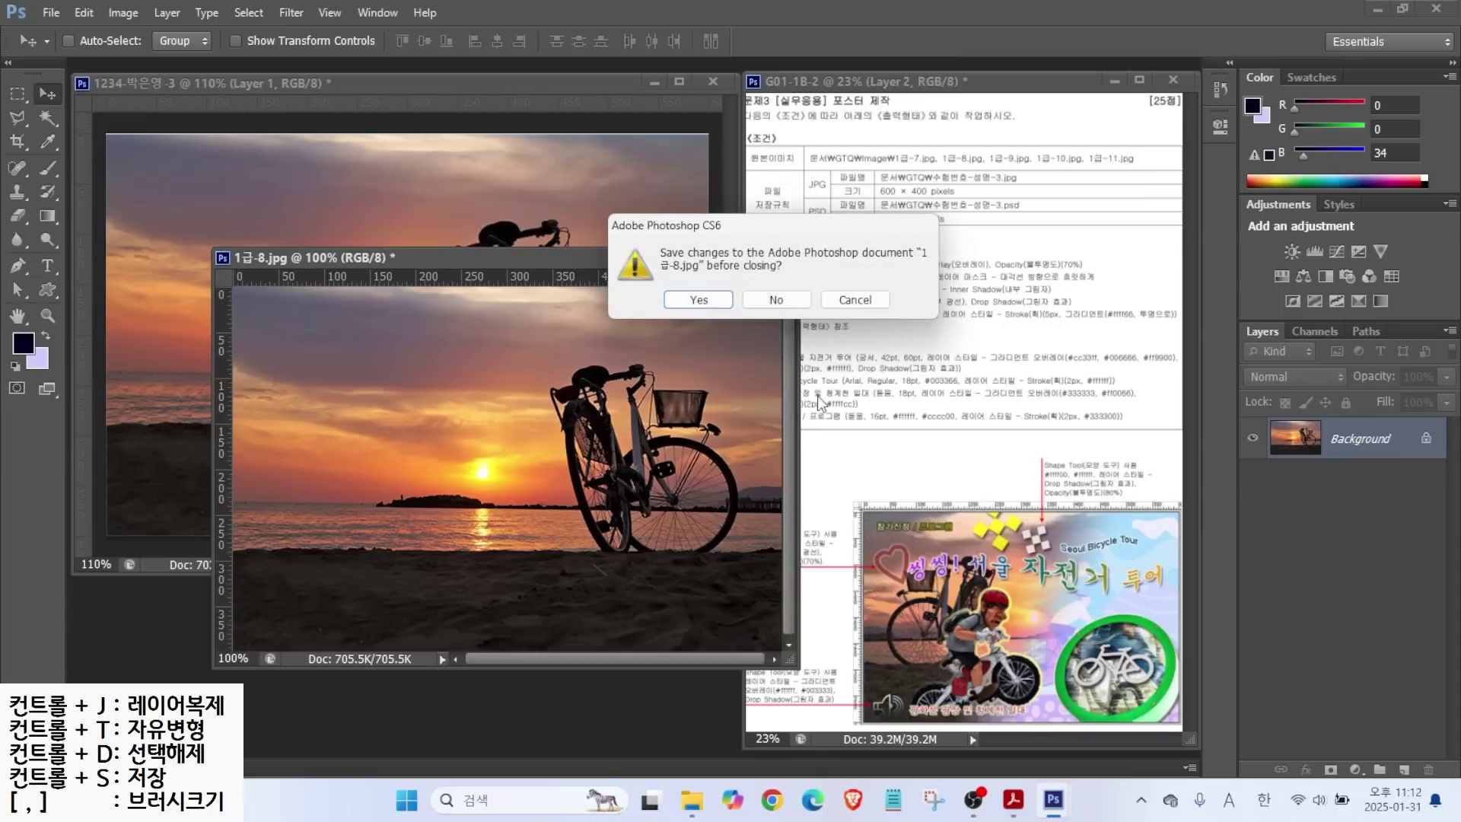
{"action": "left_click", "coordinate": [772, 299]}
Rename the new photo layer to 1-8.
{"action": "double_click", "coordinate": [1343, 447]}
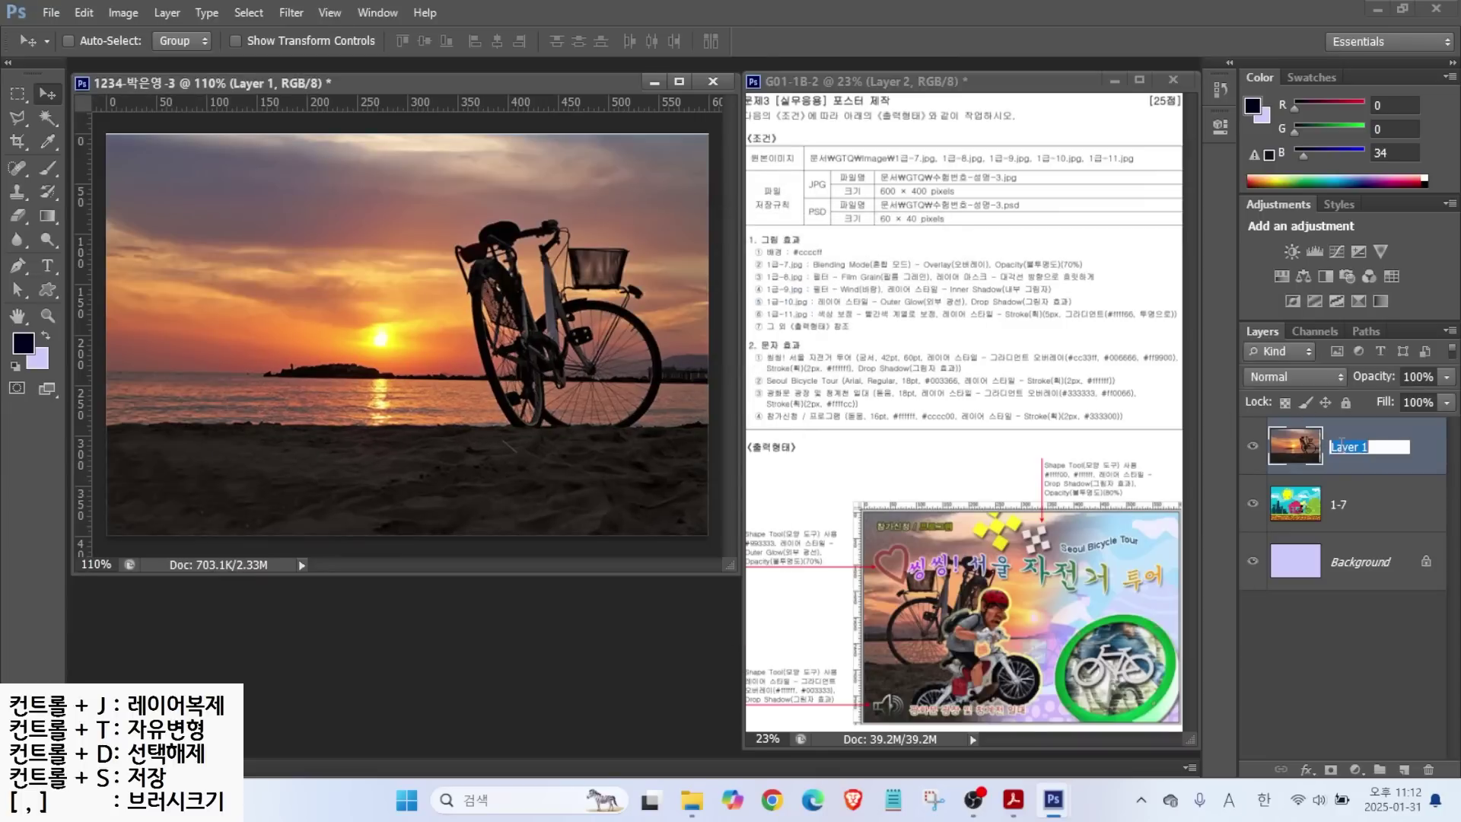
{"action": "type", "text": "1-8"}
{"action": "key", "text": "Return"}
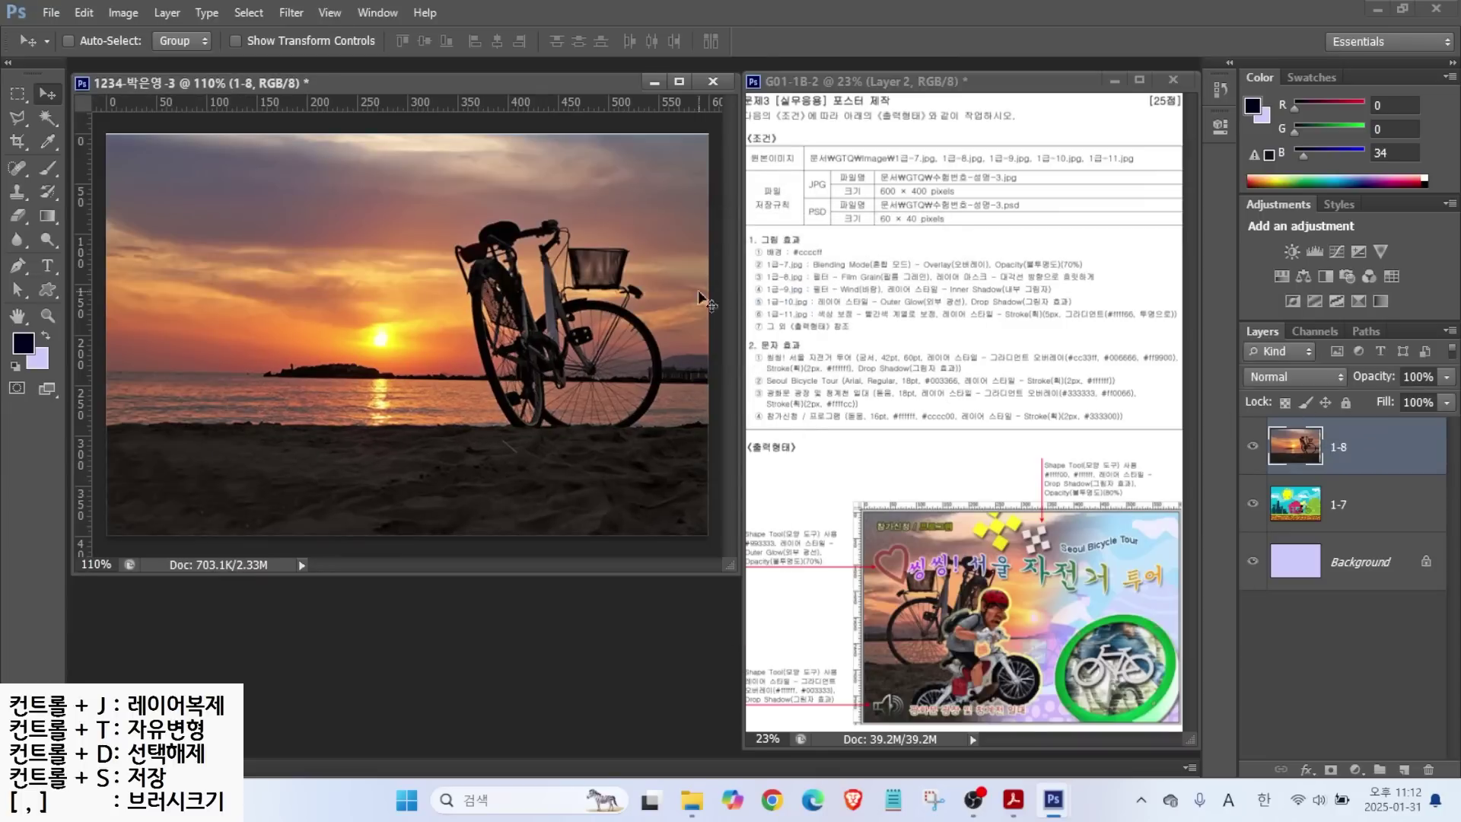
Flip the 1-8 sunset photo horizontally with Free Transform.
{"action": "left_click", "coordinate": [899, 623]}
{"action": "key", "text": "ctrl+t"}
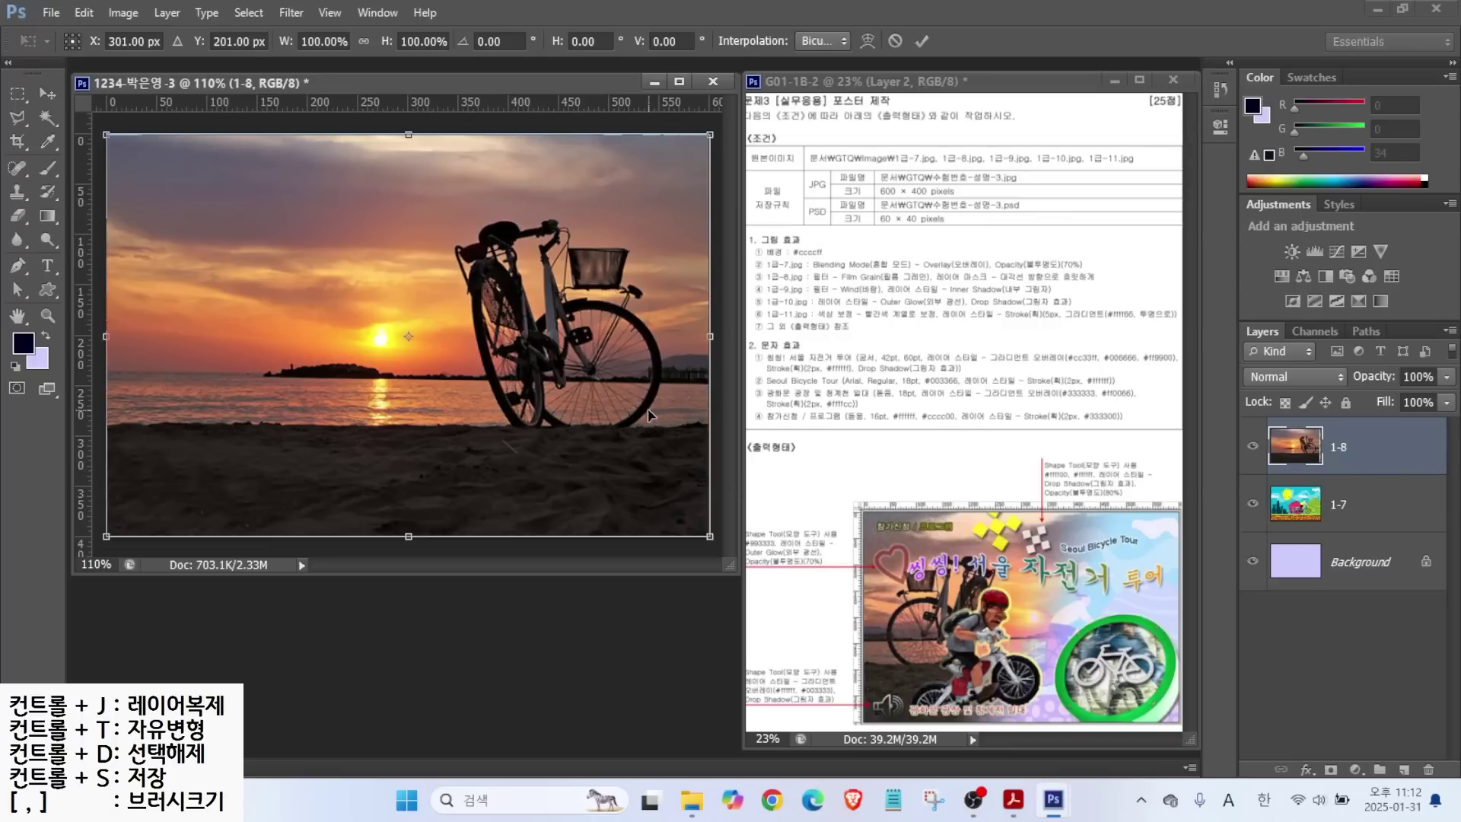
{"action": "right_click", "coordinate": [442, 266]}
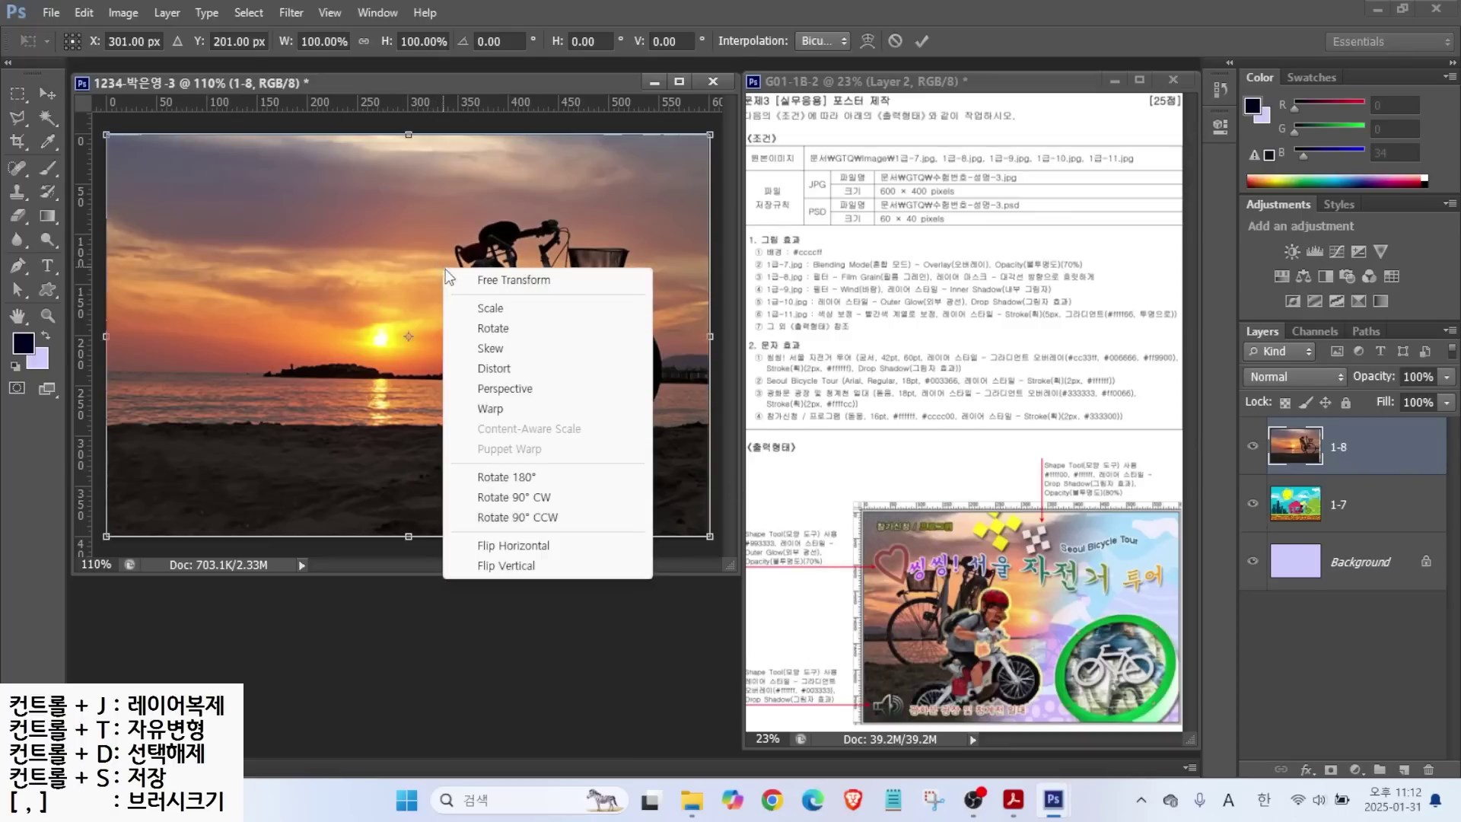
{"action": "left_click", "coordinate": [508, 547]}
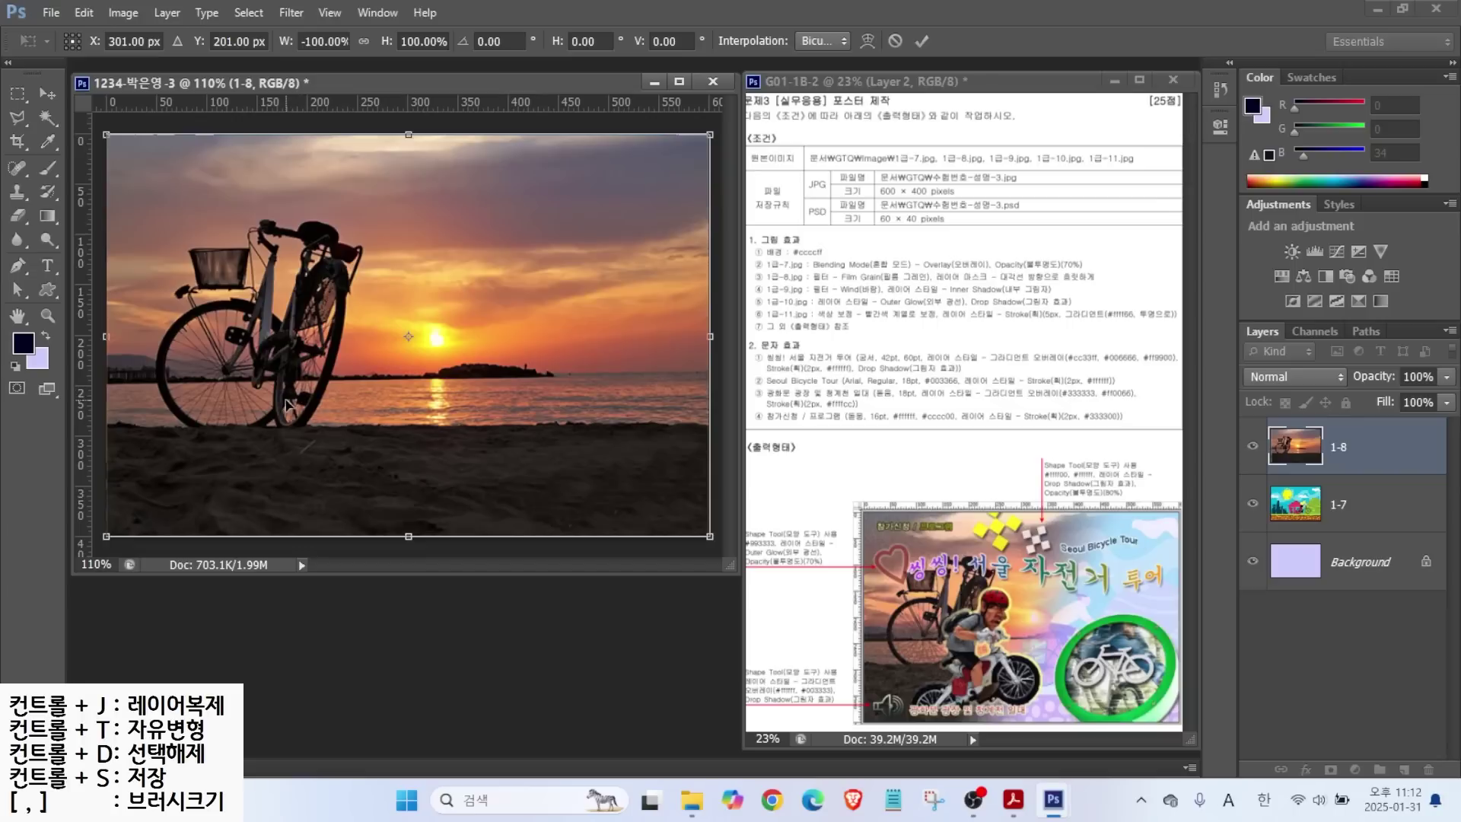
{"action": "key", "text": "Return"}
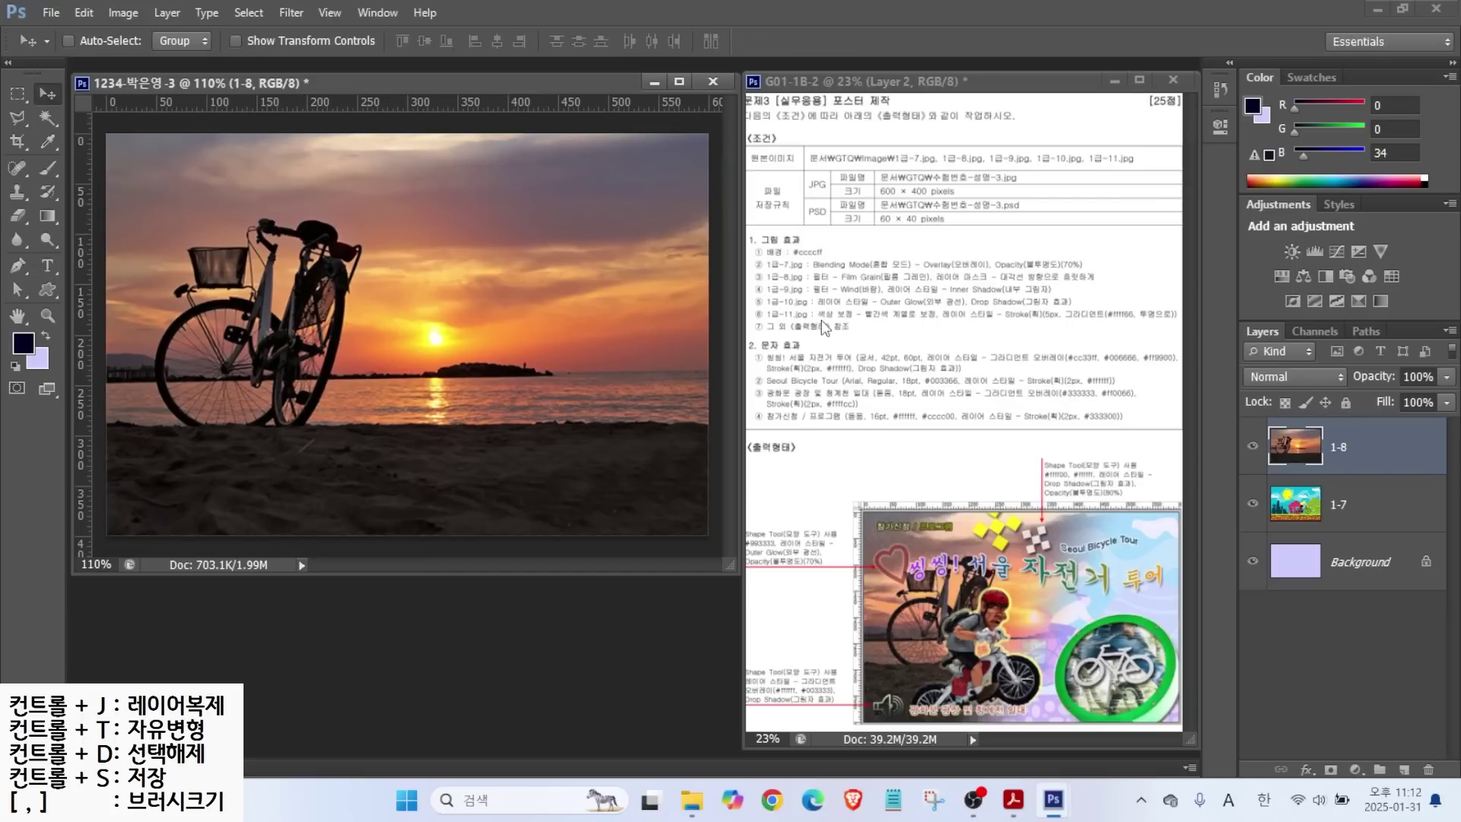
{"action": "key", "text": "ctrl"}
Apply Artistic > Film Grain to the 1-8 photo (grain 4, highlight 0, intensity 10).
{"action": "left_click", "coordinate": [292, 13]}
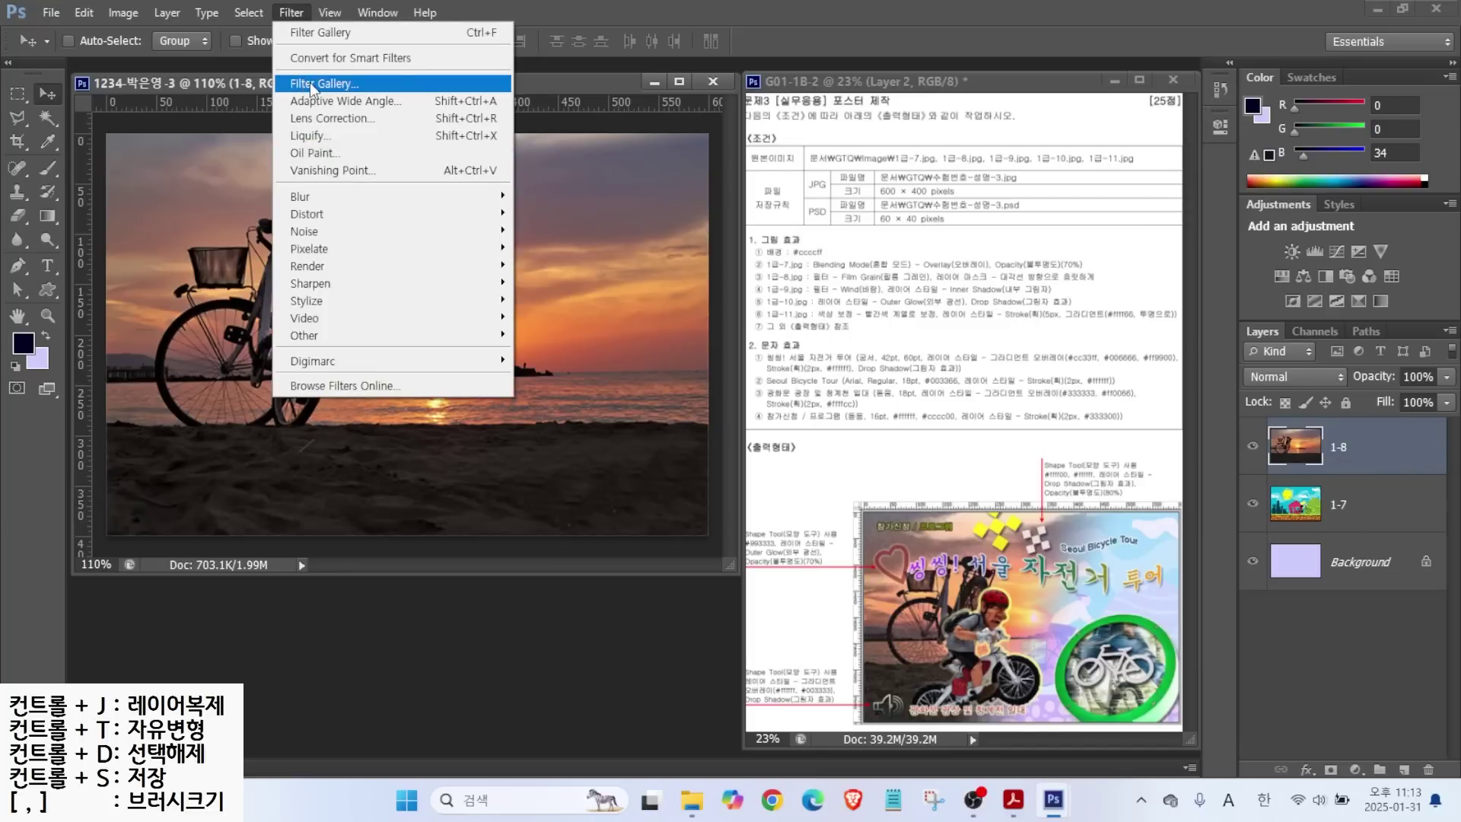
{"action": "left_click", "coordinate": [312, 84]}
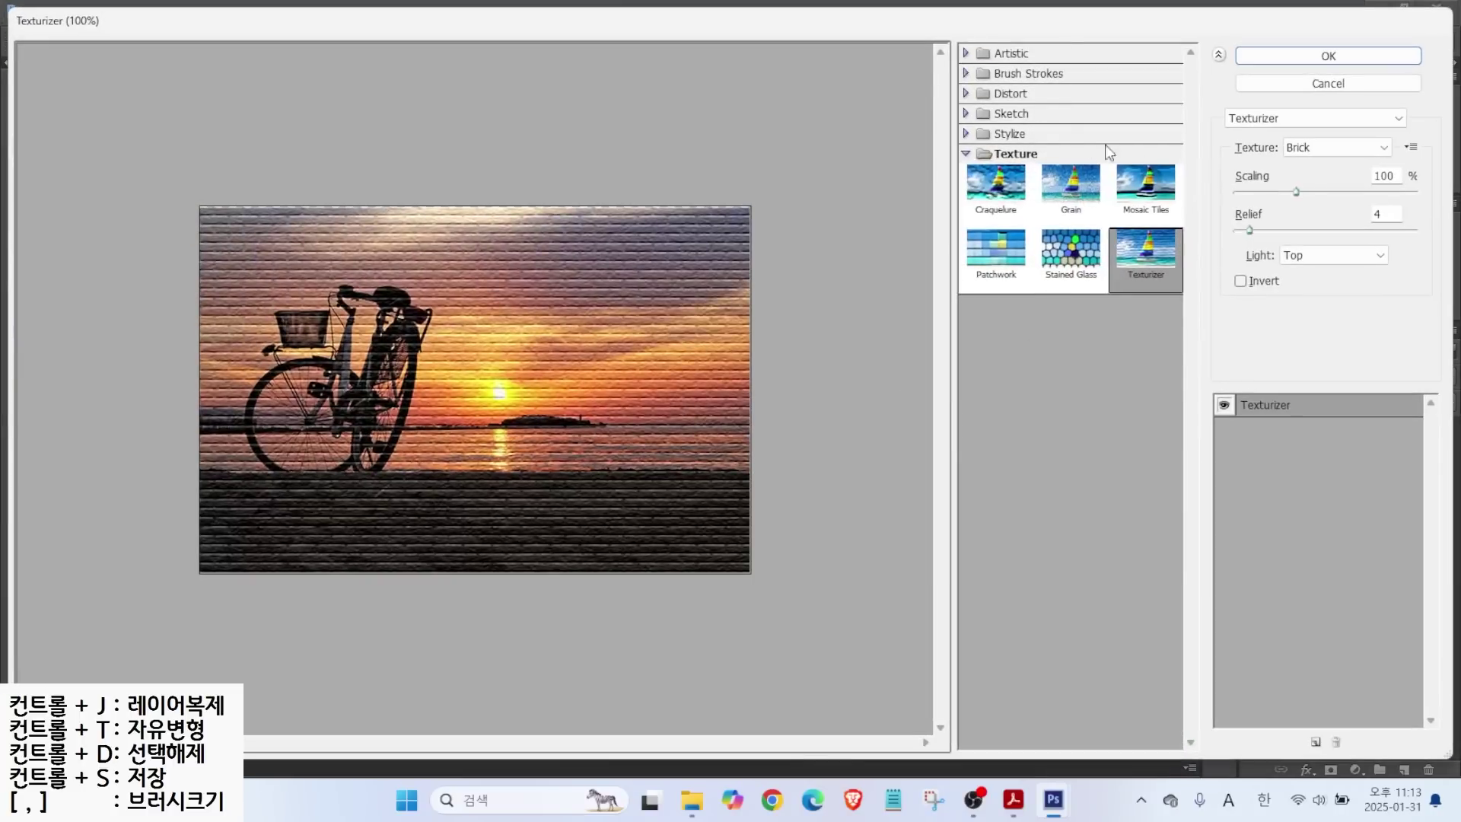
{"action": "left_click", "coordinate": [1006, 54]}
{"action": "left_click", "coordinate": [997, 152]}
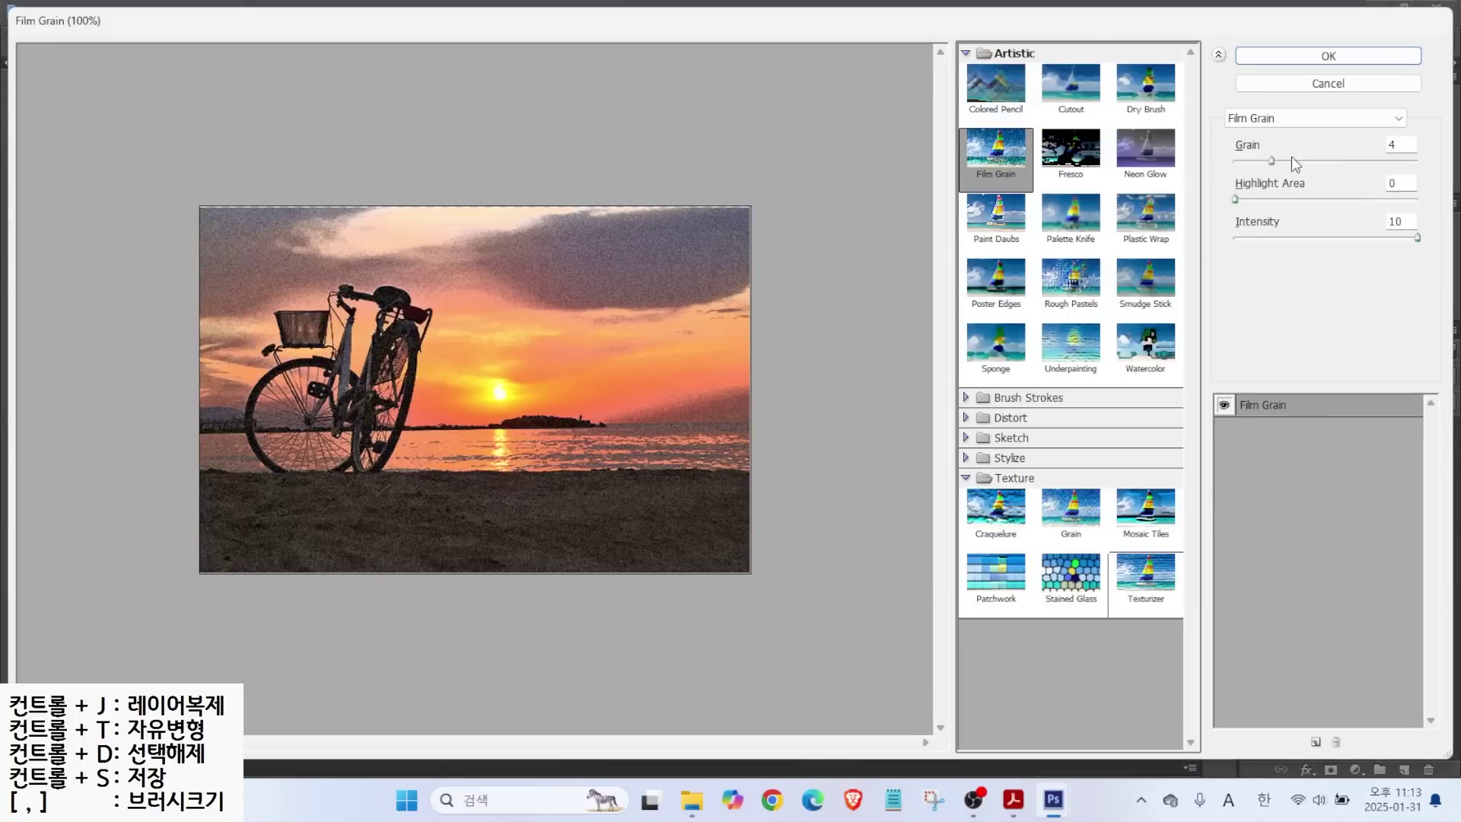
{"action": "left_click", "coordinate": [1264, 122]}
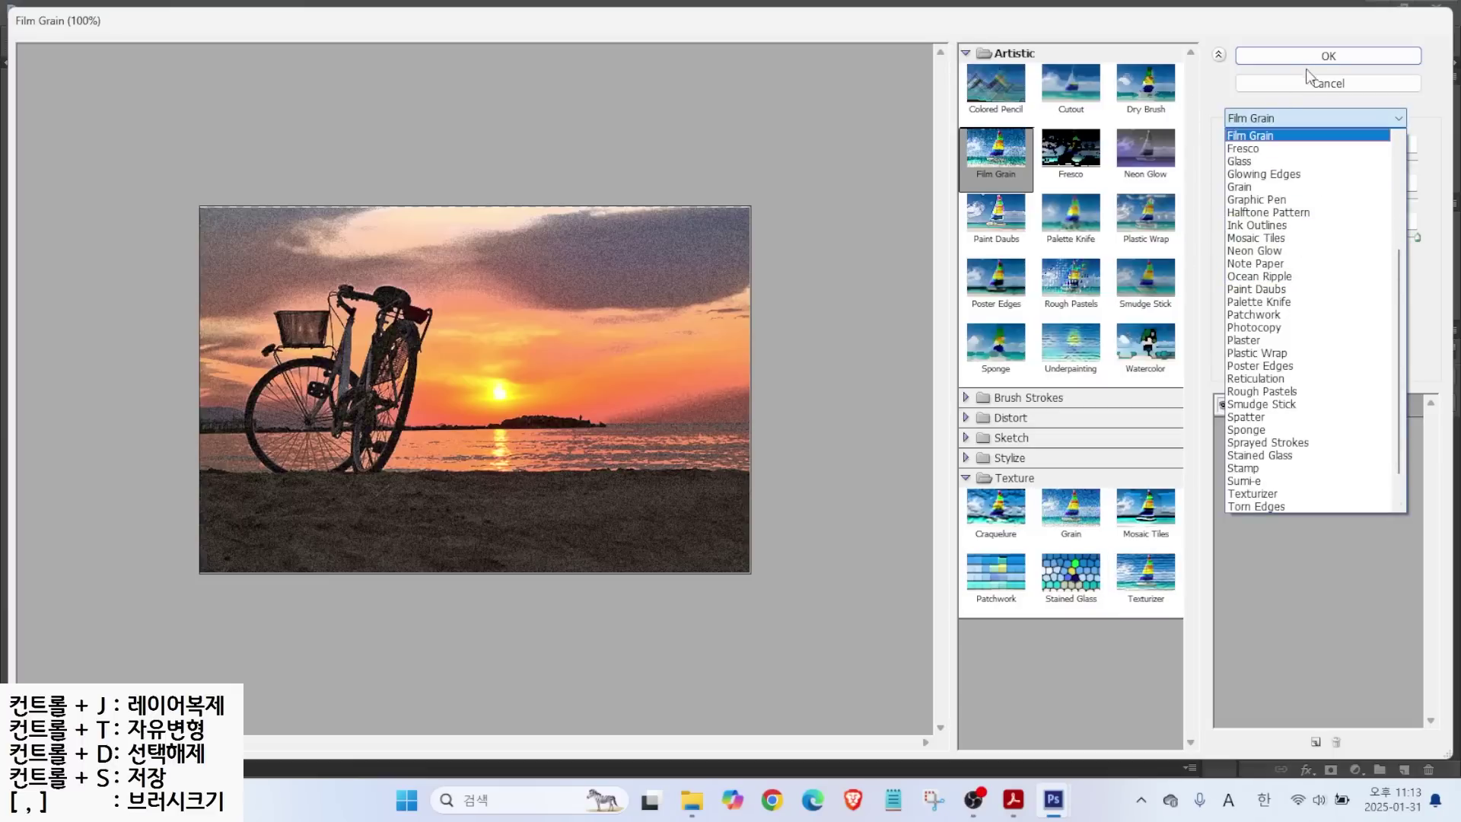
{"action": "left_click", "coordinate": [1325, 55]}
{"action": "left_click", "coordinate": [1326, 58]}
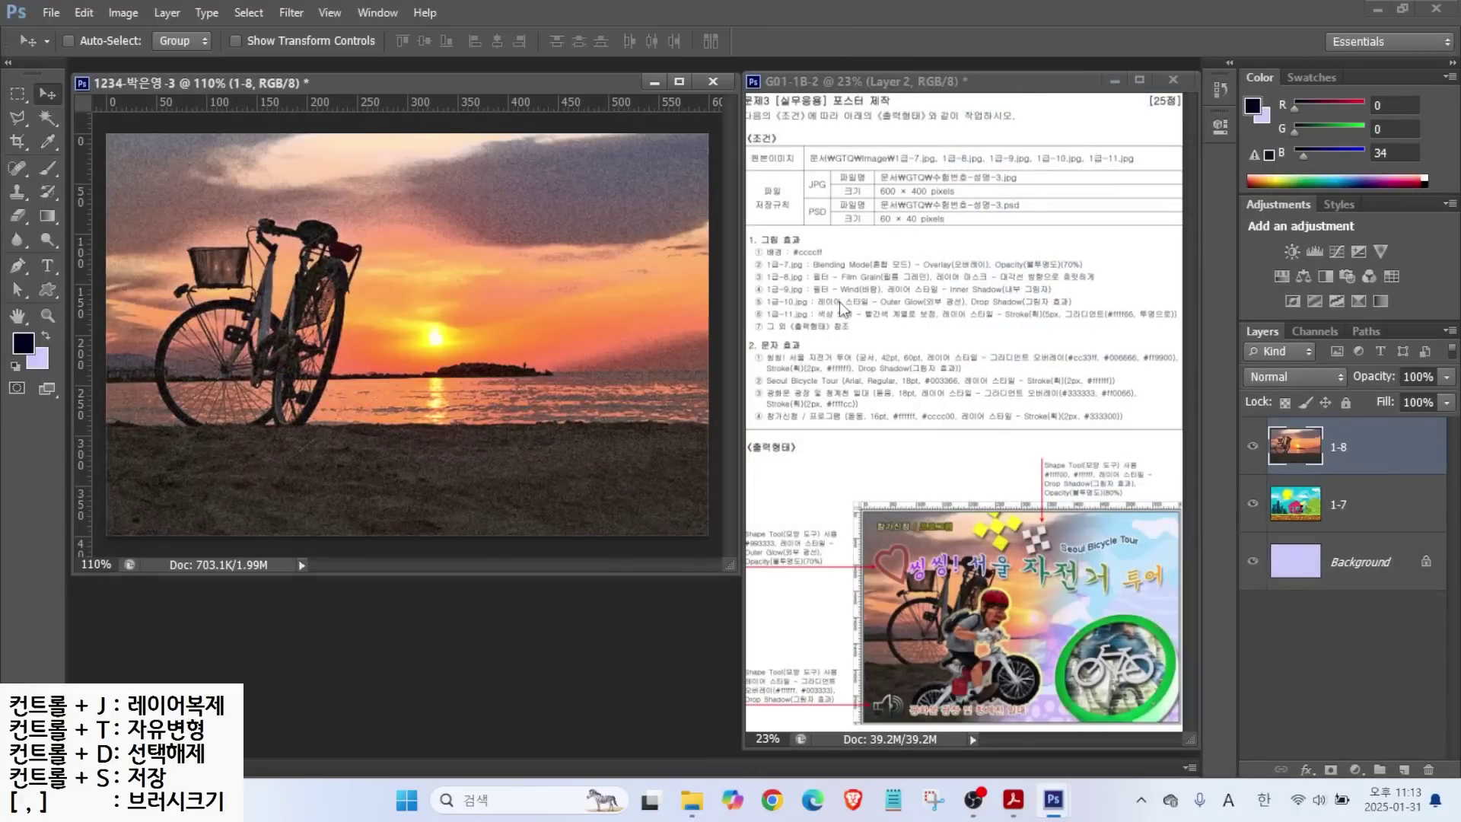
Attach a white layer mask to layer 1-8.
{"action": "key", "text": "ctrl"}
{"action": "key", "text": "alt"}
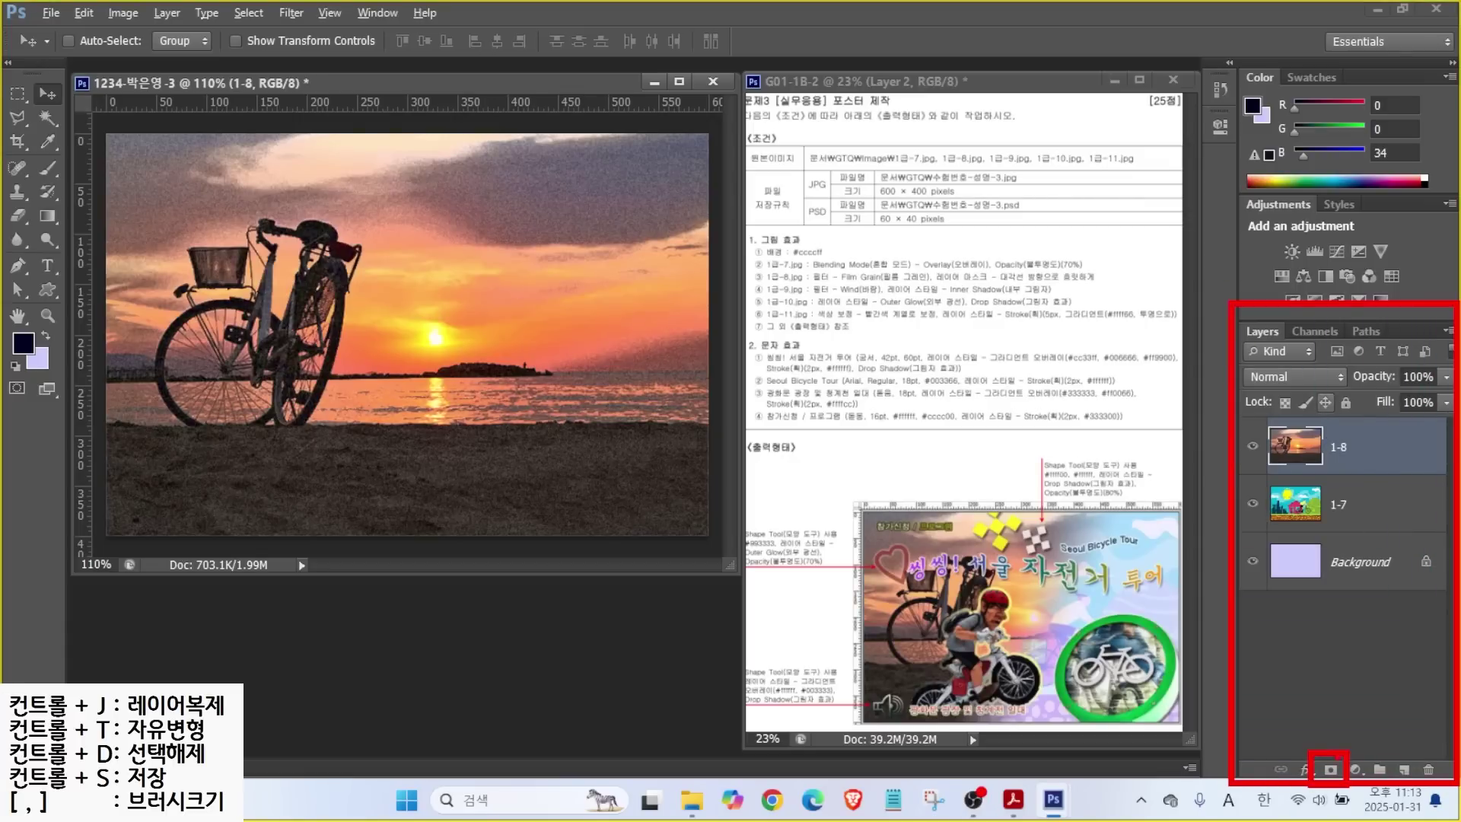
{"action": "left_click", "coordinate": [1329, 769]}
{"action": "key", "text": "alt"}
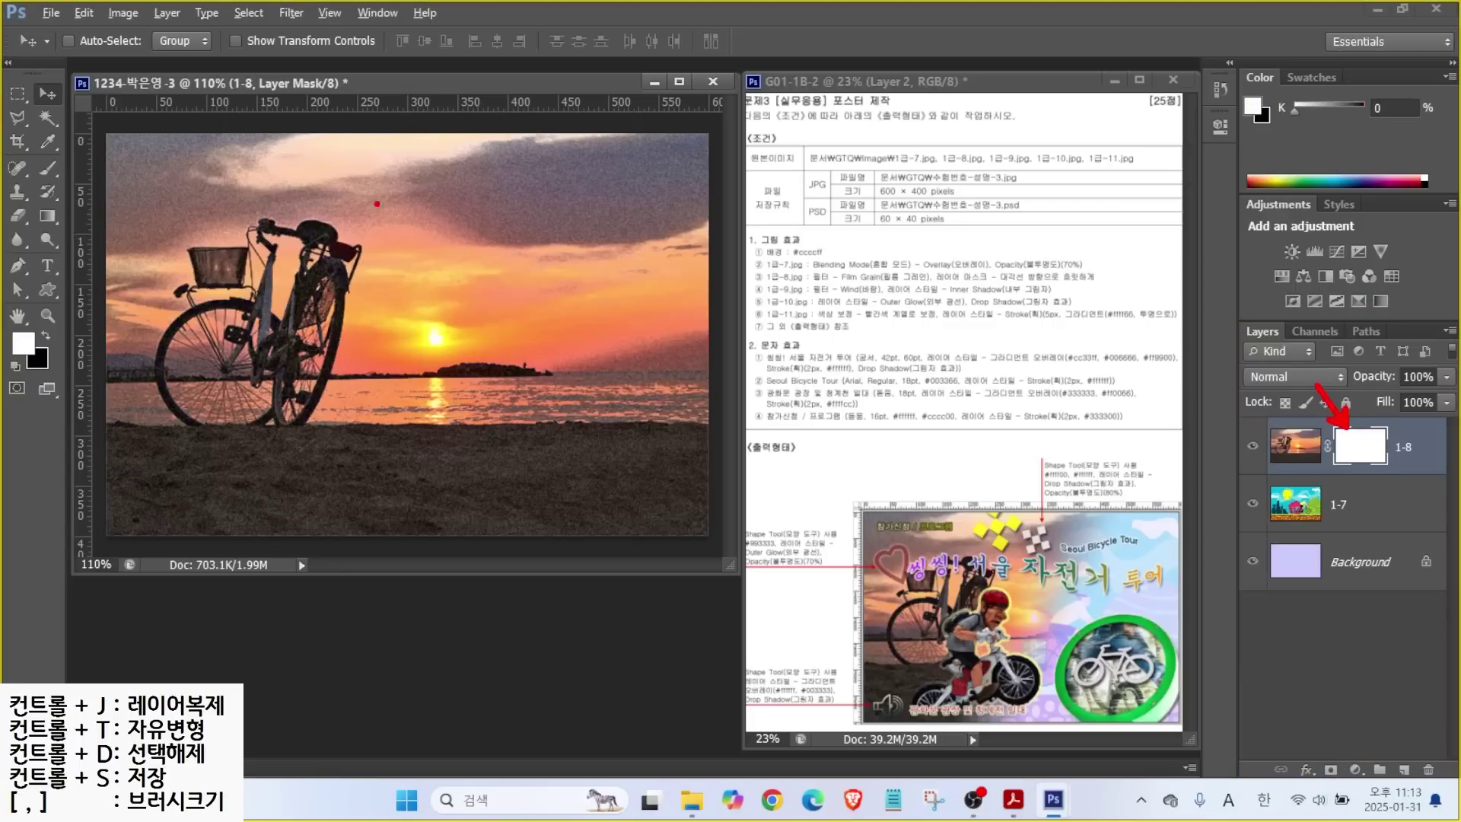
{"action": "mouse_move", "coordinate": [303, 453]}
{"action": "left_mouse_down"}
{"action": "mouse_move", "coordinate": [183, 435]}
{"action": "mouse_move", "coordinate": [174, 217]}
{"action": "mouse_move", "coordinate": [328, 191]}
{"action": "mouse_move", "coordinate": [352, 386]}
{"action": "left_mouse_up"}
{"action": "mouse_move", "coordinate": [645, 378]}
{"action": "left_mouse_down"}
{"action": "mouse_move", "coordinate": [461, 310]}
{"action": "mouse_move", "coordinate": [650, 269]}
{"action": "mouse_move", "coordinate": [652, 394]}
{"action": "left_mouse_up"}
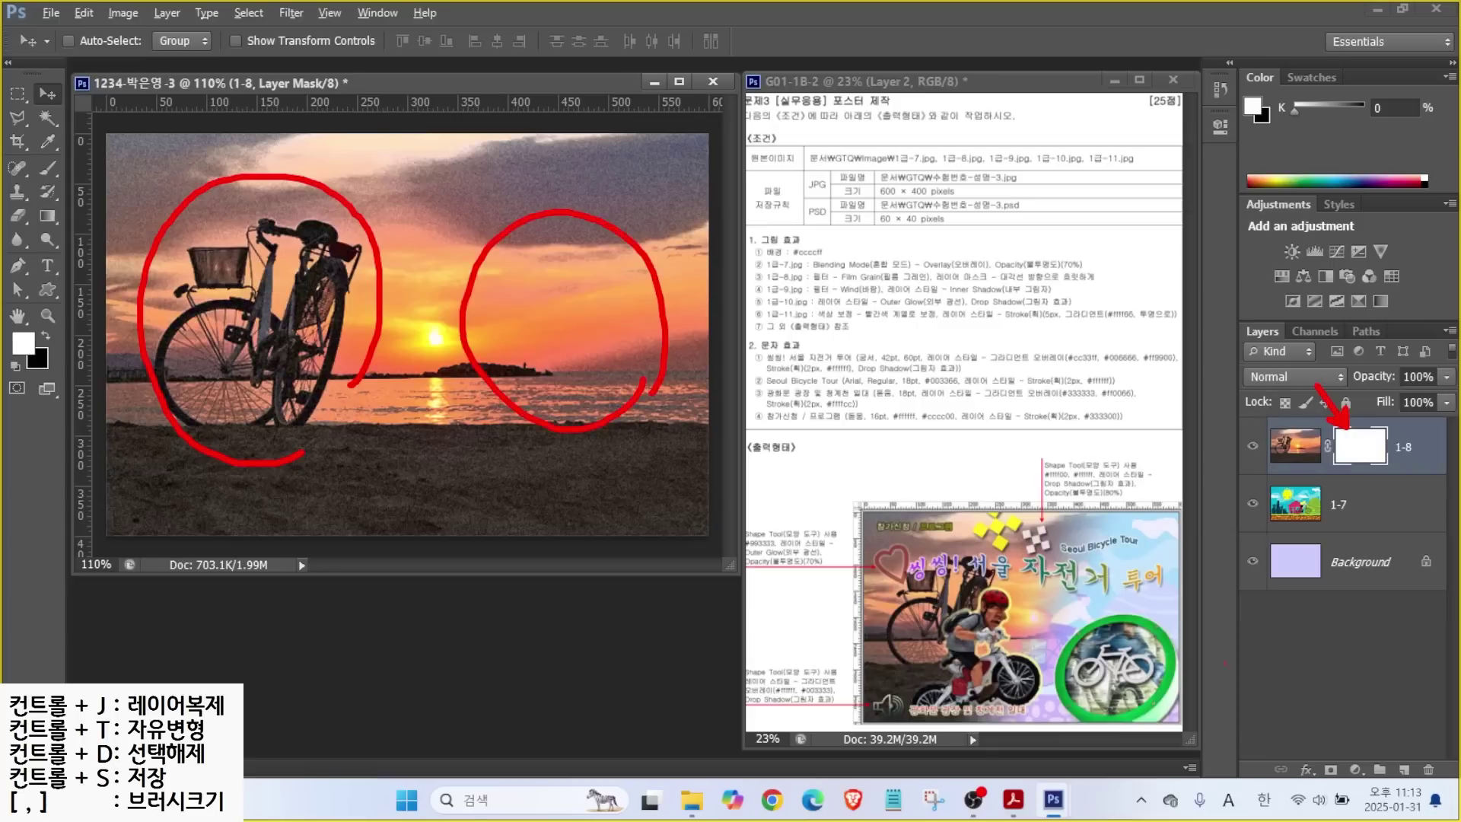
{"action": "mouse_move", "coordinate": [986, 656]}
{"action": "left_mouse_down"}
{"action": "mouse_move", "coordinate": [877, 629]}
{"action": "mouse_move", "coordinate": [1016, 549]}
{"action": "mouse_move", "coordinate": [974, 641]}
{"action": "left_mouse_up"}
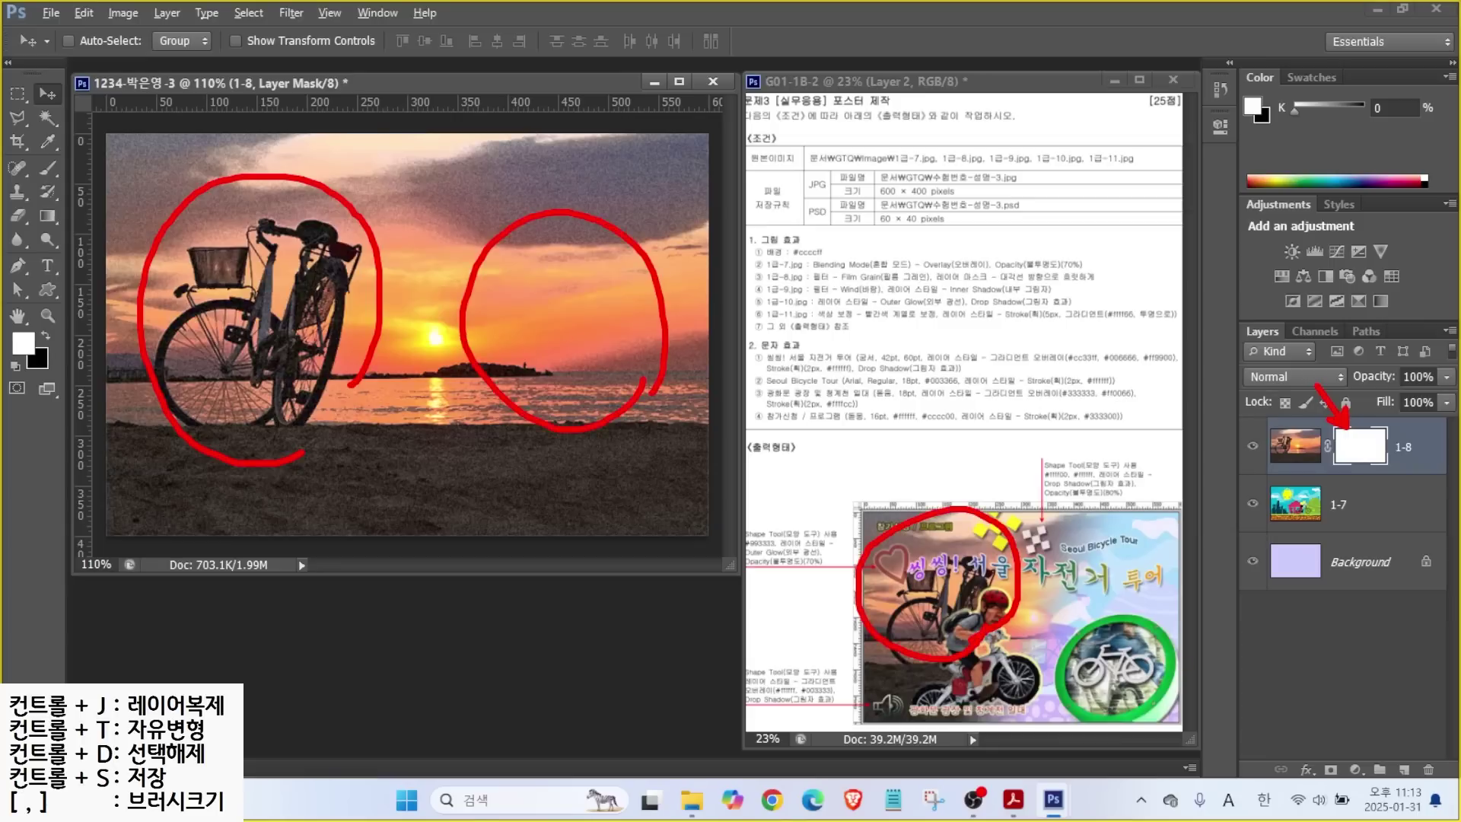
{"action": "mouse_move", "coordinate": [1157, 576]}
{"action": "left_mouse_down"}
{"action": "mouse_move", "coordinate": [1113, 654]}
{"action": "mouse_move", "coordinate": [1182, 670]}
{"action": "left_mouse_up"}
{"action": "key", "text": "Escape"}
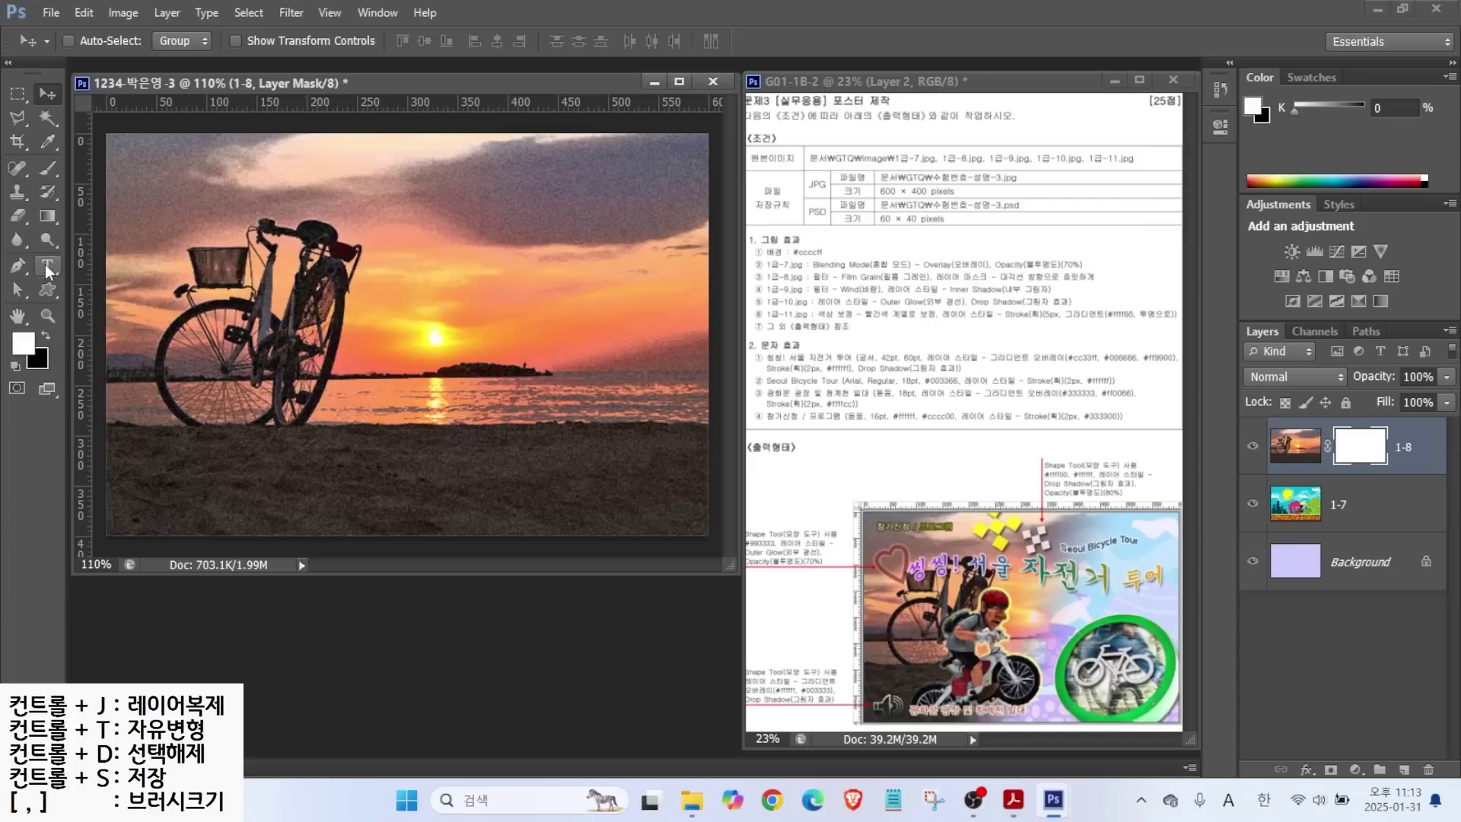
{"action": "mouse_move", "coordinate": [74, 225]}
{"action": "left_mouse_down"}
{"action": "mouse_move", "coordinate": [15, 217]}
{"action": "mouse_move", "coordinate": [31, 190]}
{"action": "mouse_move", "coordinate": [53, 191]}
{"action": "mouse_move", "coordinate": [173, 314]}
{"action": "left_mouse_up"}
{"action": "mouse_move", "coordinate": [1404, 465]}
{"action": "left_mouse_down"}
{"action": "mouse_move", "coordinate": [1331, 471]}
{"action": "mouse_move", "coordinate": [1326, 438]}
{"action": "mouse_move", "coordinate": [1362, 399]}
{"action": "mouse_move", "coordinate": [1393, 409]}
{"action": "mouse_move", "coordinate": [1389, 465]}
{"action": "left_mouse_up"}
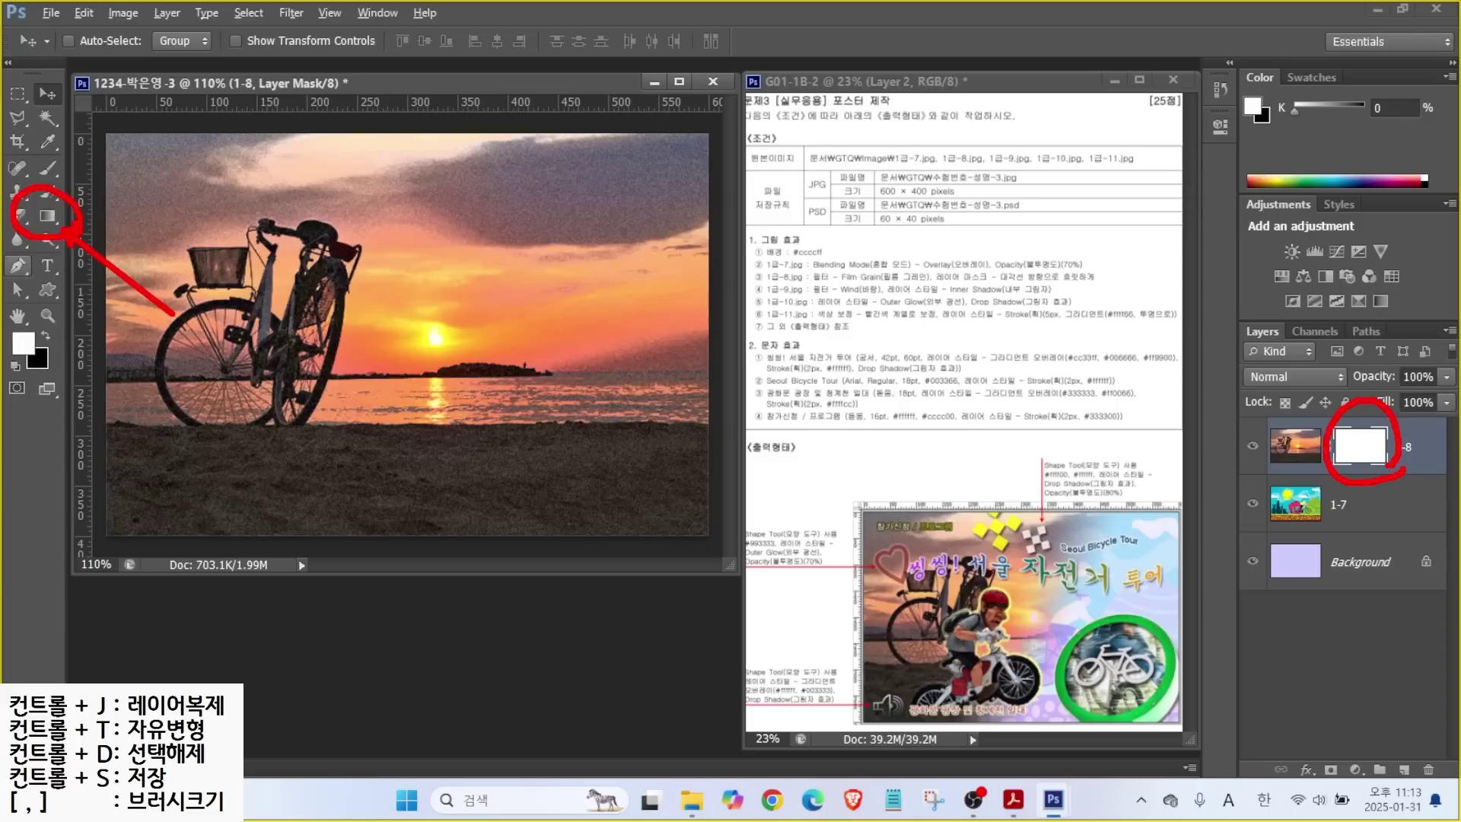
{"action": "left_click_drag", "start_coordinate": [1430, 378], "coordinate": [1381, 425]}
{"action": "key", "text": "Escape"}
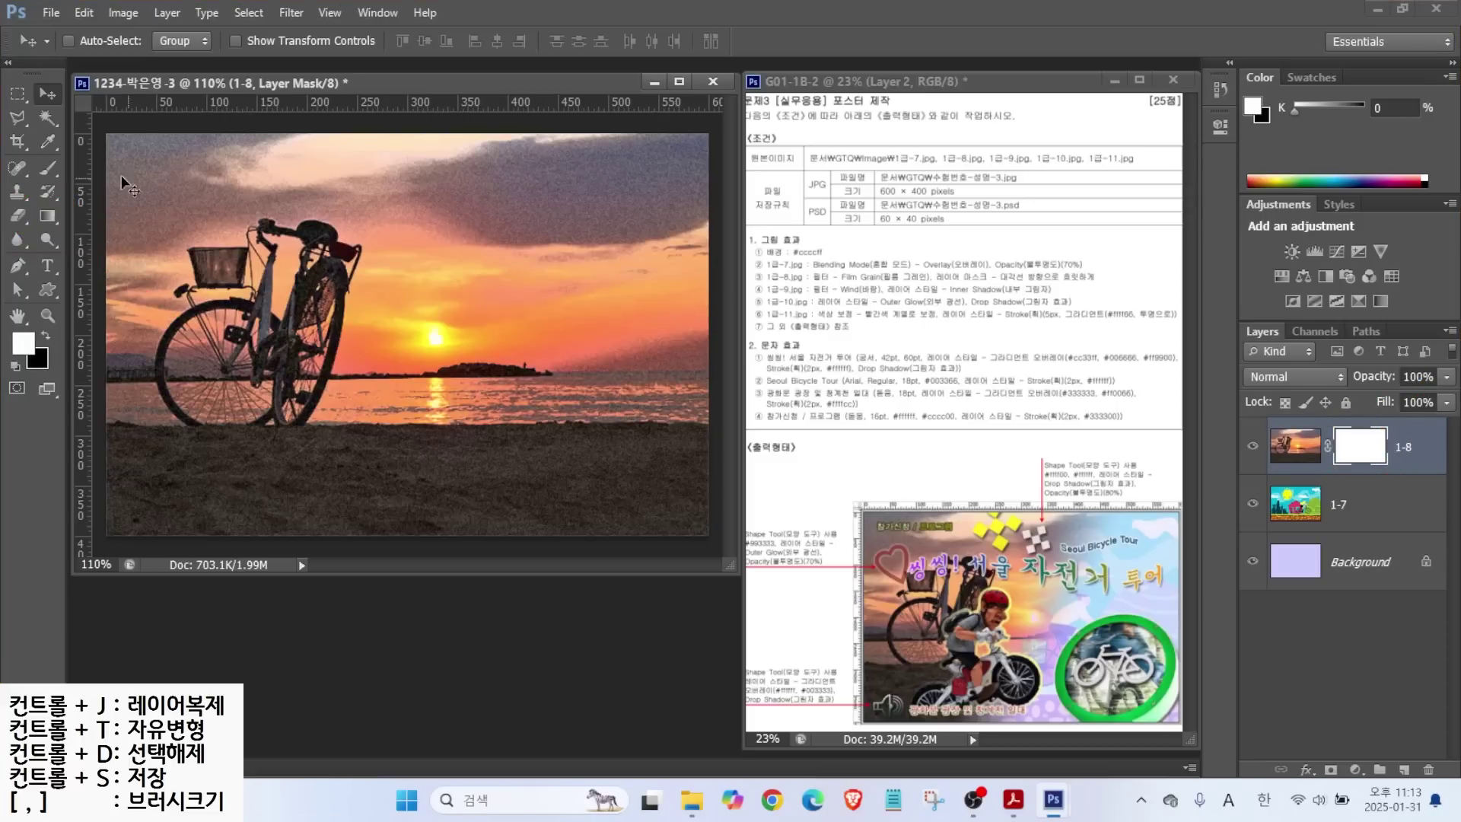
Choose the Gradient tool and load the Black, White gradient preset.
{"action": "left_click", "coordinate": [50, 216]}
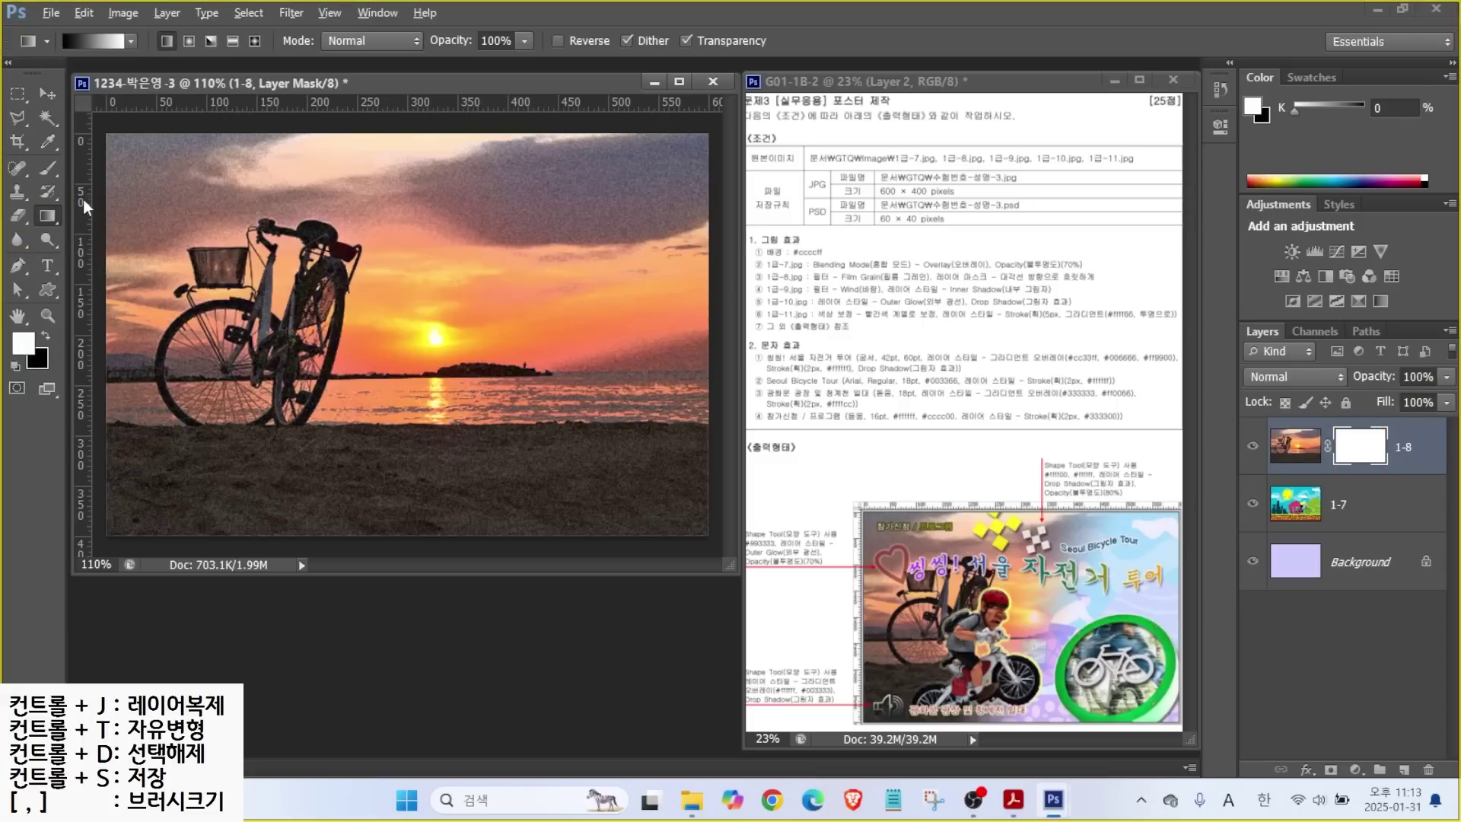
{"action": "mouse_move", "coordinate": [139, 49]}
{"action": "left_mouse_down"}
{"action": "mouse_move", "coordinate": [114, 76]}
{"action": "mouse_move", "coordinate": [51, 61]}
{"action": "mouse_move", "coordinate": [74, 15]}
{"action": "mouse_move", "coordinate": [110, 12]}
{"action": "mouse_move", "coordinate": [144, 34]}
{"action": "mouse_move", "coordinate": [133, 73]}
{"action": "mouse_move", "coordinate": [211, 141]}
{"action": "left_mouse_up"}
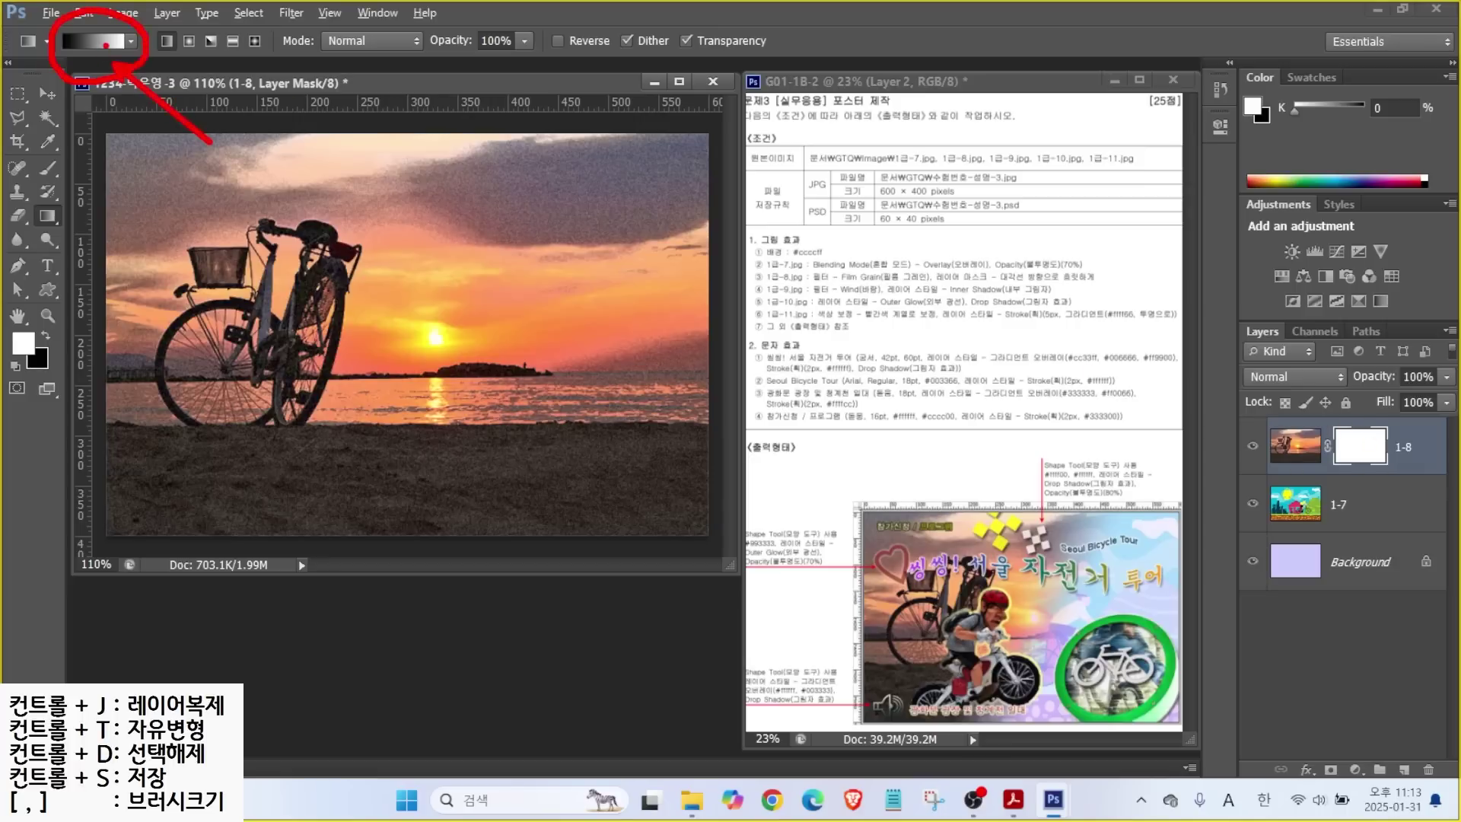
{"action": "key", "text": "Escape"}
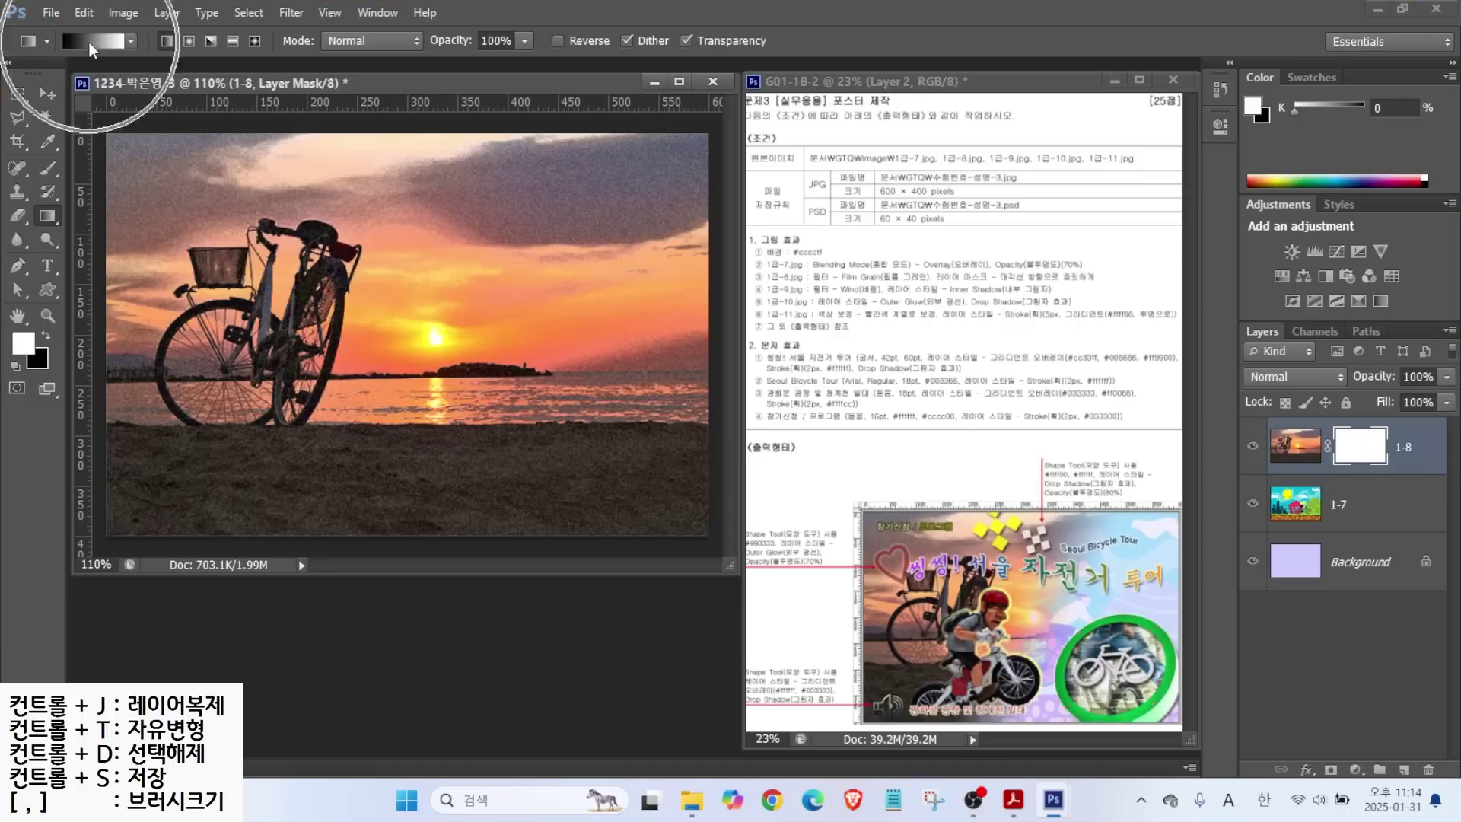
{"action": "left_click", "coordinate": [90, 46]}
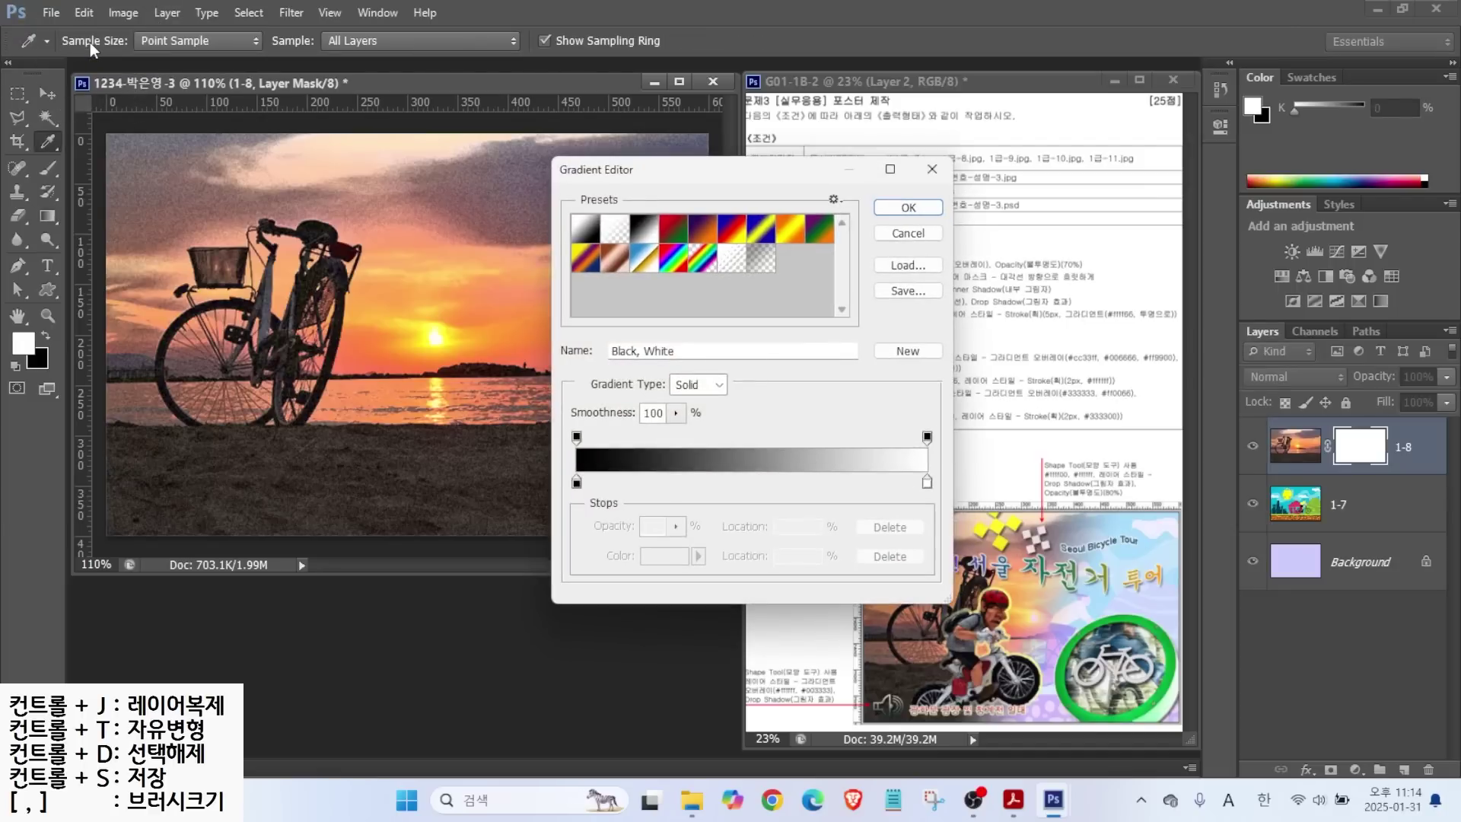
{"action": "left_click", "coordinate": [585, 228]}
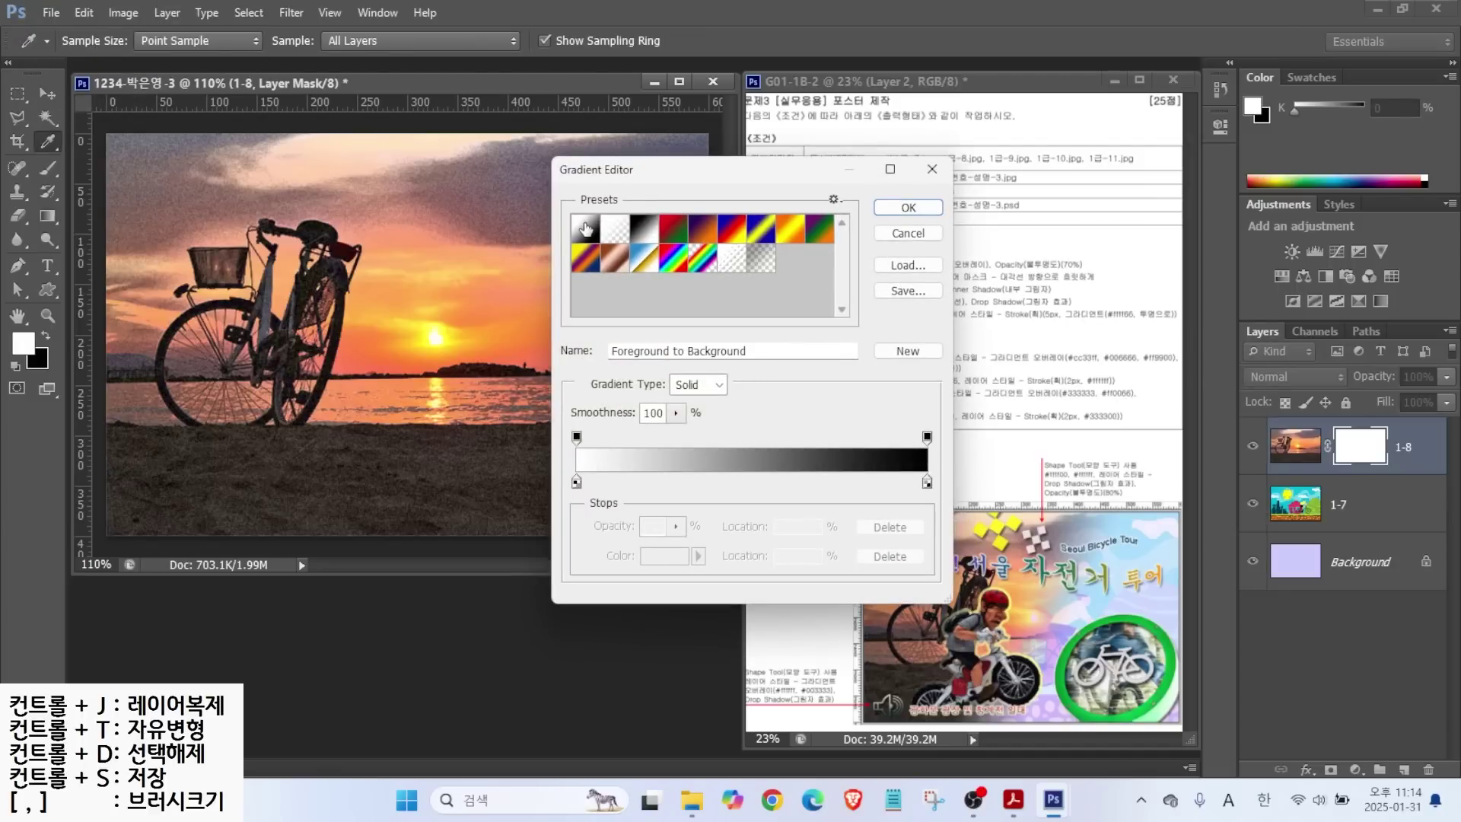
{"action": "left_click", "coordinate": [644, 228]}
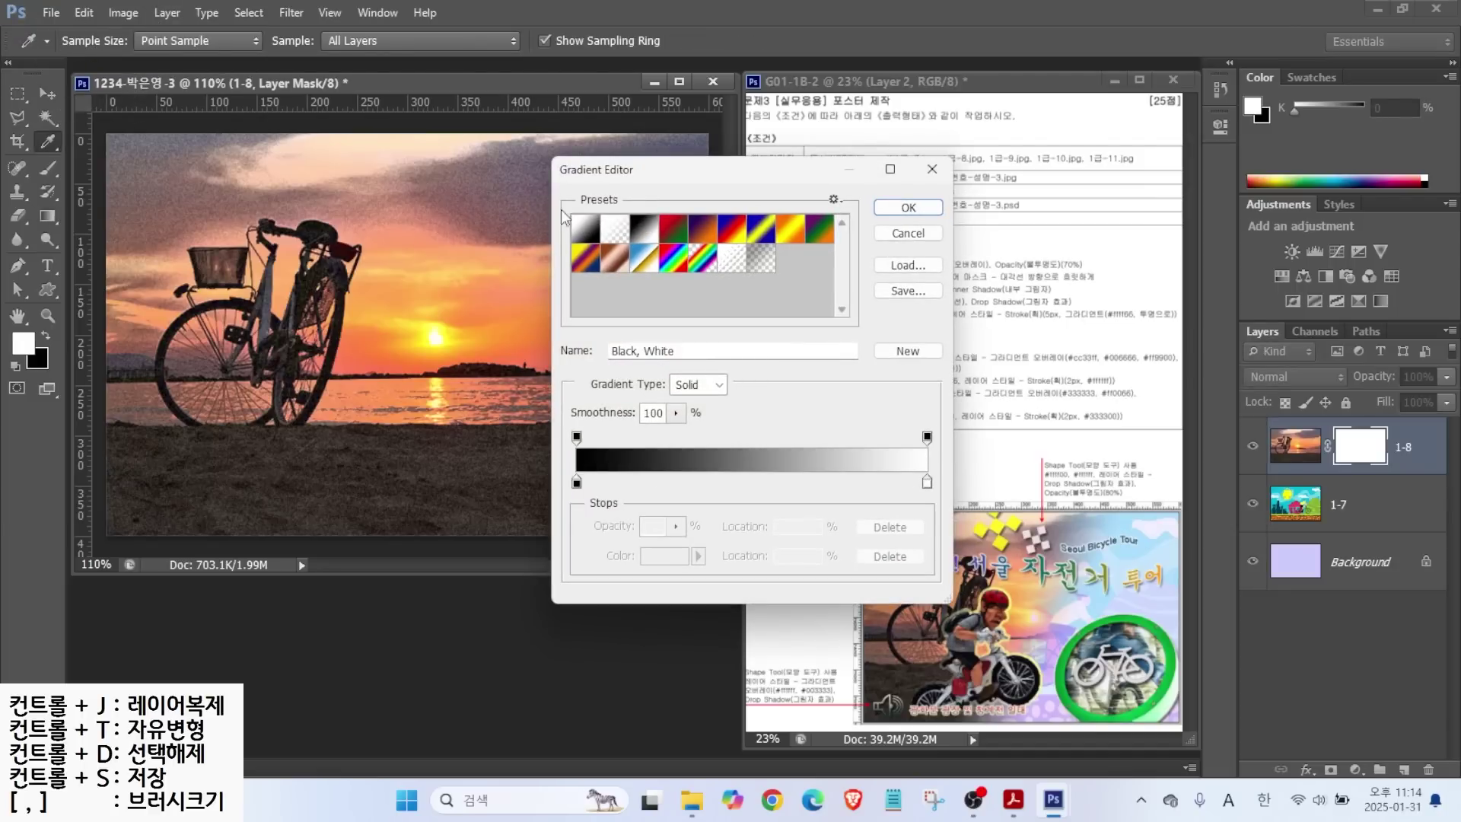
{"action": "left_click", "coordinate": [906, 206]}
{"action": "key", "text": "alt"}
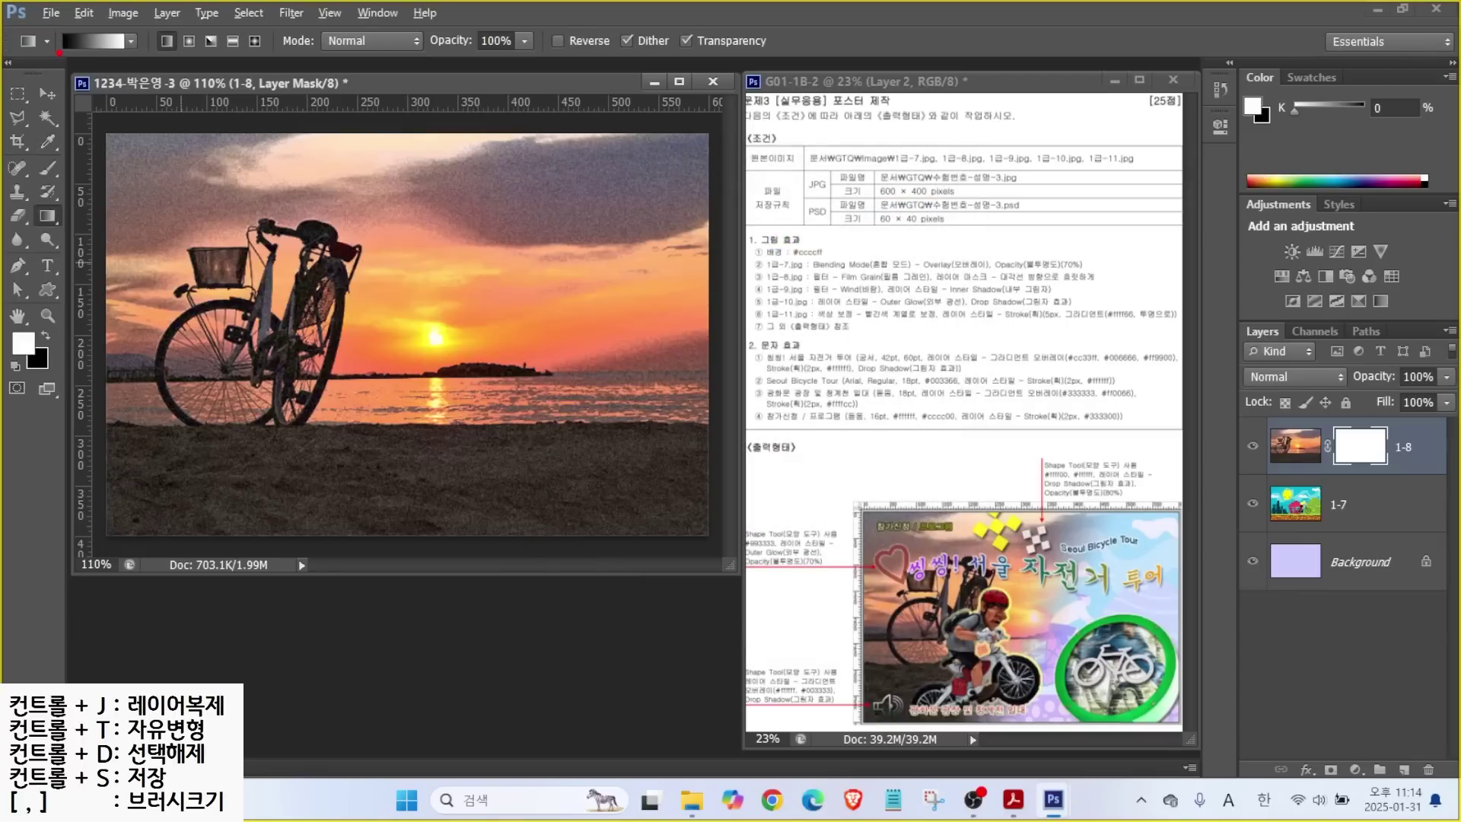
Drag trial black-to-white gradients on layer 1-8's mask to fade the sunset photo.
{"action": "mouse_move", "coordinate": [323, 380]}
{"action": "left_mouse_down"}
{"action": "mouse_move", "coordinate": [264, 414]}
{"action": "mouse_move", "coordinate": [115, 305]}
{"action": "mouse_move", "coordinate": [220, 199]}
{"action": "mouse_move", "coordinate": [345, 280]}
{"action": "mouse_move", "coordinate": [325, 373]}
{"action": "left_mouse_up"}
{"action": "left_click_drag", "start_coordinate": [152, 264], "coordinate": [256, 271]}
{"action": "mouse_move", "coordinate": [199, 228]}
{"action": "left_mouse_down"}
{"action": "mouse_move", "coordinate": [205, 291]}
{"action": "mouse_move", "coordinate": [288, 355]}
{"action": "left_mouse_up"}
{"action": "left_click_drag", "start_coordinate": [636, 202], "coordinate": [575, 329]}
{"action": "left_click_drag", "start_coordinate": [555, 231], "coordinate": [659, 315]}
{"action": "mouse_move", "coordinate": [525, 332]}
{"action": "left_mouse_down"}
{"action": "mouse_move", "coordinate": [582, 346]}
{"action": "mouse_move", "coordinate": [574, 389]}
{"action": "left_mouse_up"}
{"action": "mouse_move", "coordinate": [578, 366]}
{"action": "left_mouse_down"}
{"action": "mouse_move", "coordinate": [634, 366]}
{"action": "mouse_move", "coordinate": [637, 386]}
{"action": "left_mouse_up"}
{"action": "mouse_move", "coordinate": [579, 384]}
{"action": "left_mouse_down"}
{"action": "mouse_move", "coordinate": [579, 423]}
{"action": "mouse_move", "coordinate": [655, 392]}
{"action": "mouse_move", "coordinate": [548, 385]}
{"action": "left_mouse_up"}
{"action": "left_click_drag", "start_coordinate": [64, 56], "coordinate": [44, 99]}
{"action": "key", "text": "Escape"}
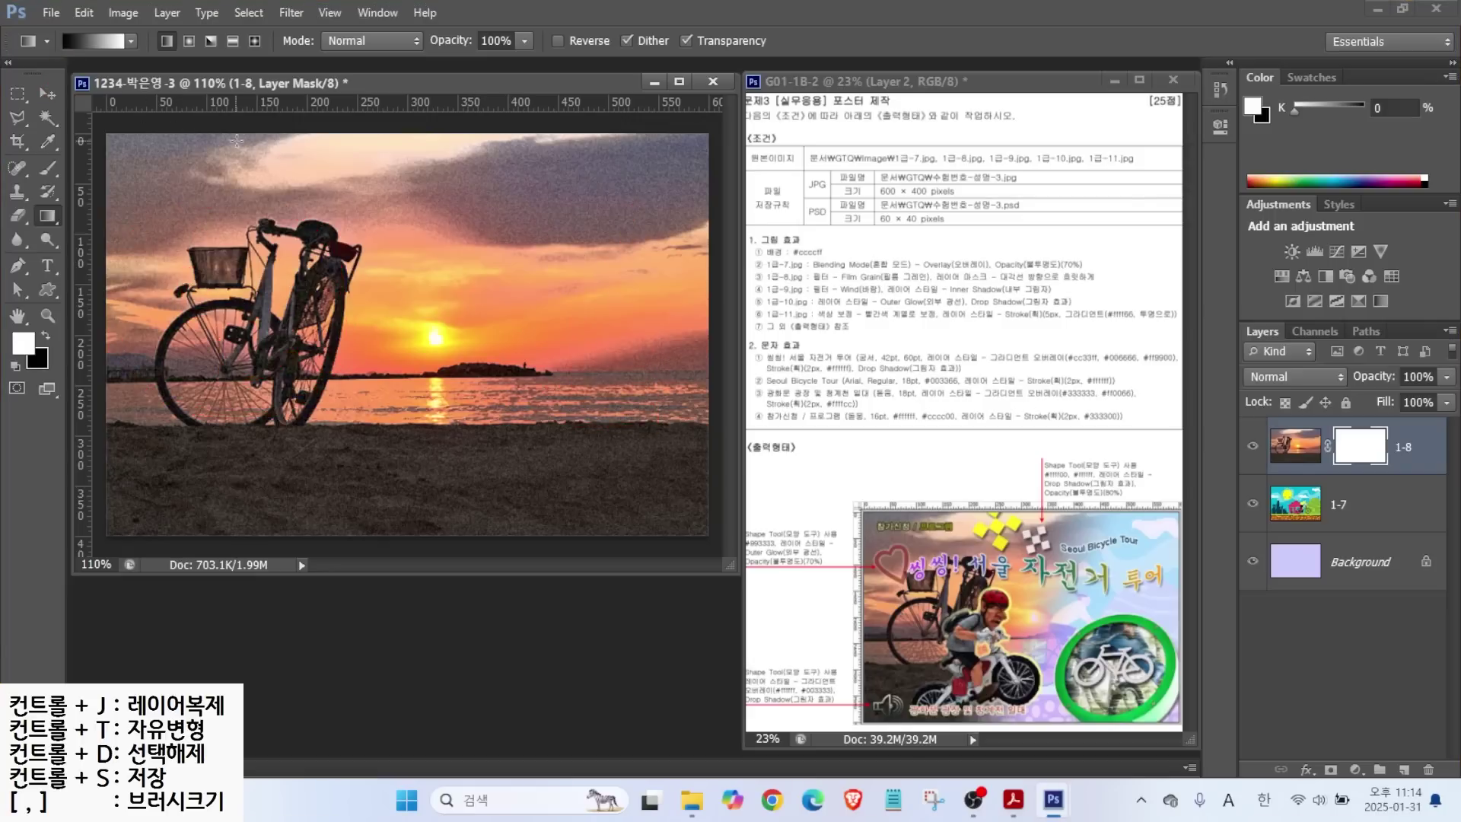
{"action": "left_click_drag", "start_coordinate": [579, 382], "coordinate": [222, 255]}
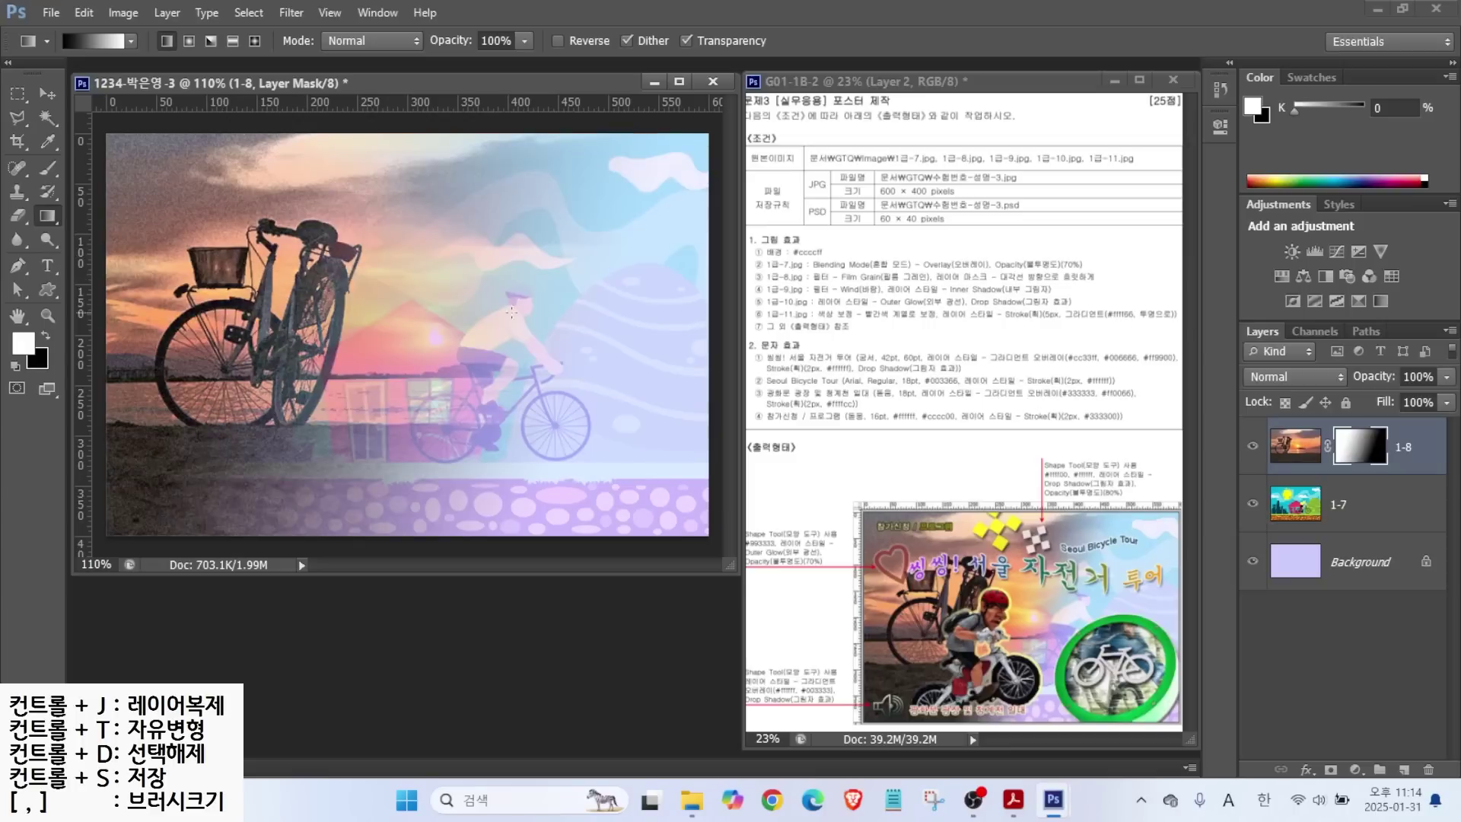
{"action": "left_click_drag", "start_coordinate": [614, 193], "coordinate": [242, 431]}
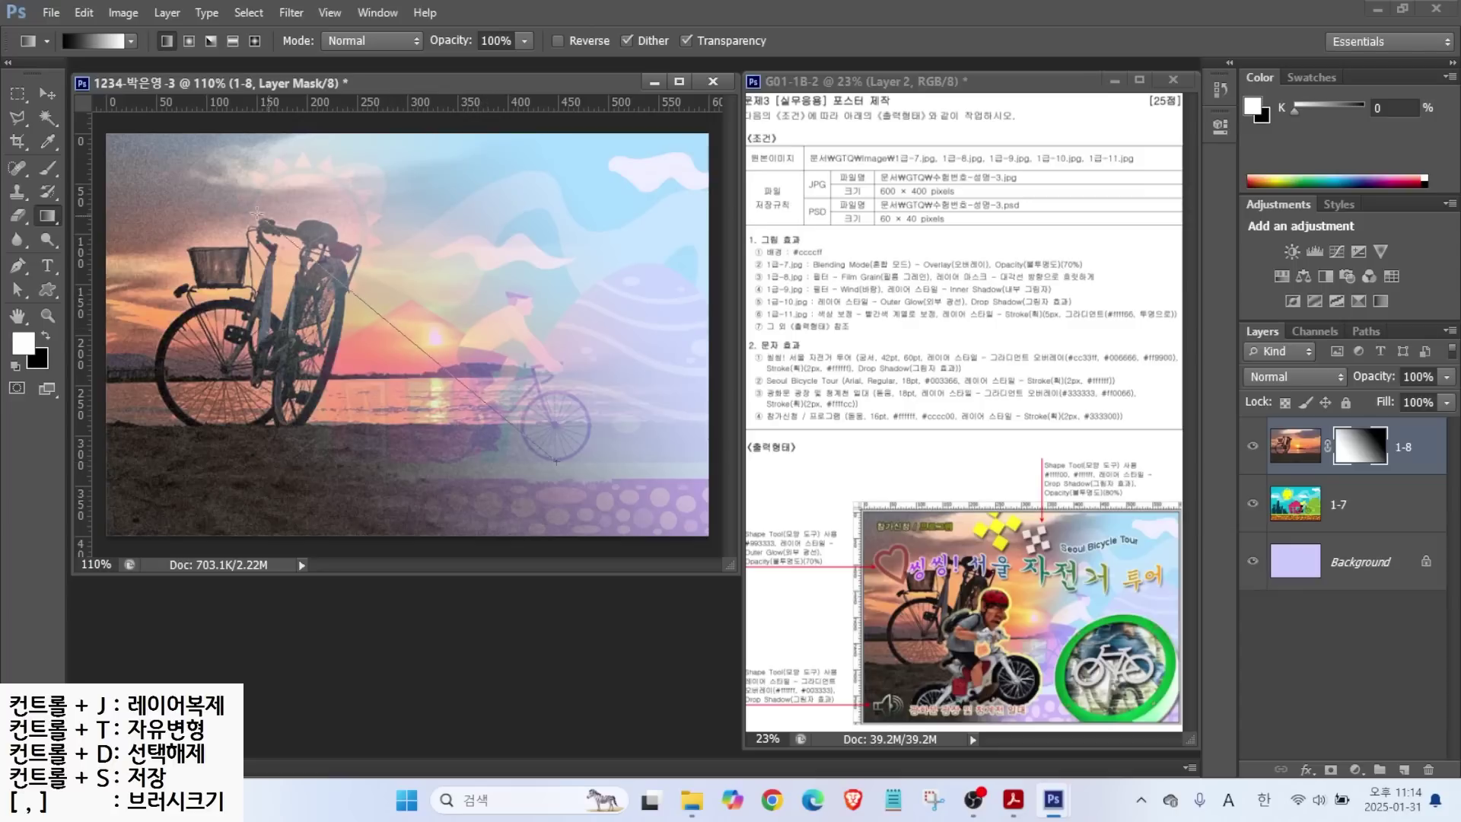
{"action": "left_click_drag", "start_coordinate": [282, 240], "coordinate": [455, 428]}
{"action": "key", "text": "ctrl+z"}
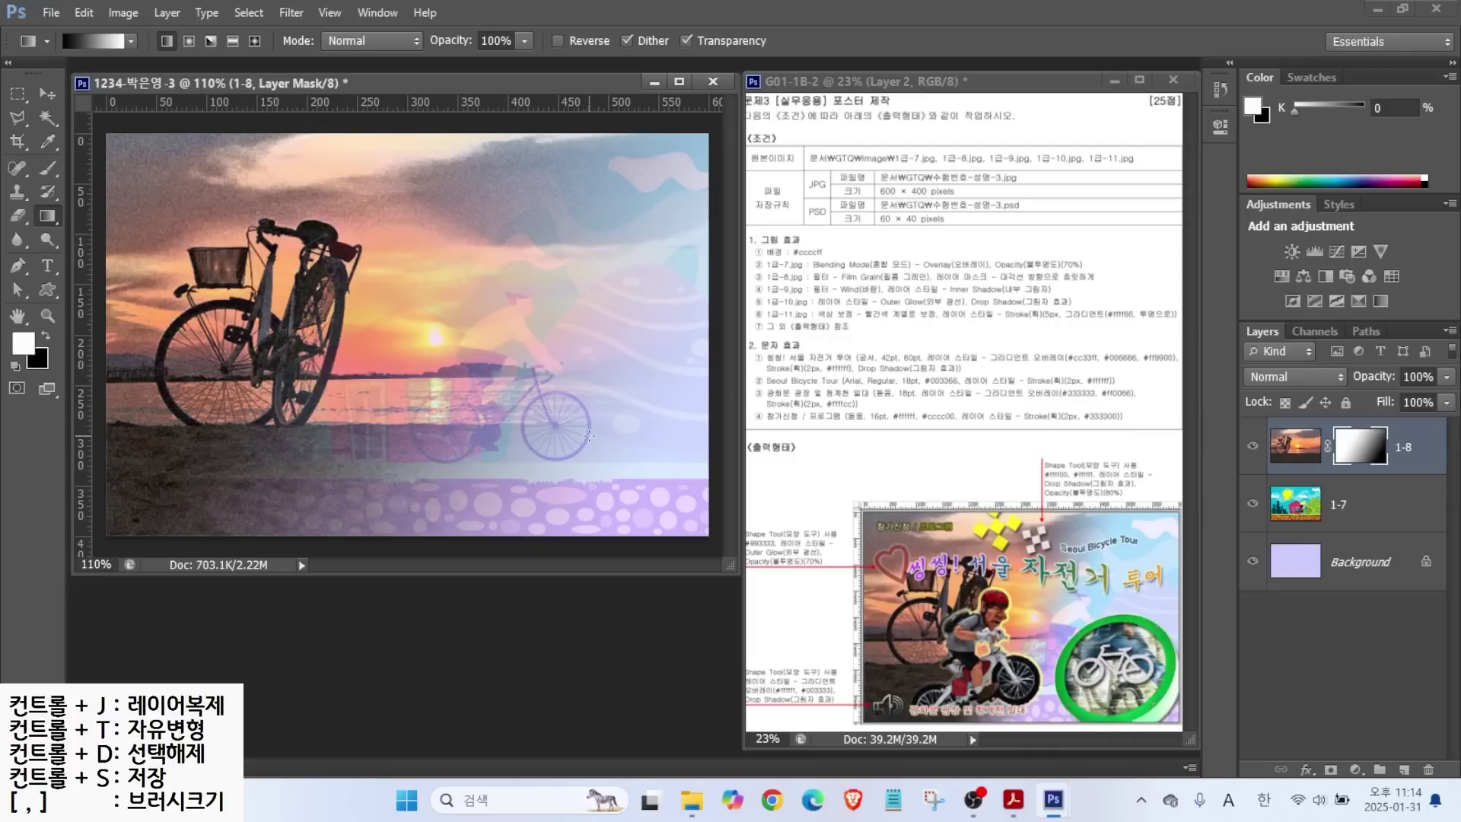
Redraw the mask gradient from lower right toward upper left for the final blend.
{"action": "left_click_drag", "start_coordinate": [557, 418], "coordinate": [584, 414]}
{"action": "left_click_drag", "start_coordinate": [325, 223], "coordinate": [274, 257]}
{"action": "left_click_drag", "start_coordinate": [275, 222], "coordinate": [318, 256]}
{"action": "left_click_drag", "start_coordinate": [532, 393], "coordinate": [308, 255]}
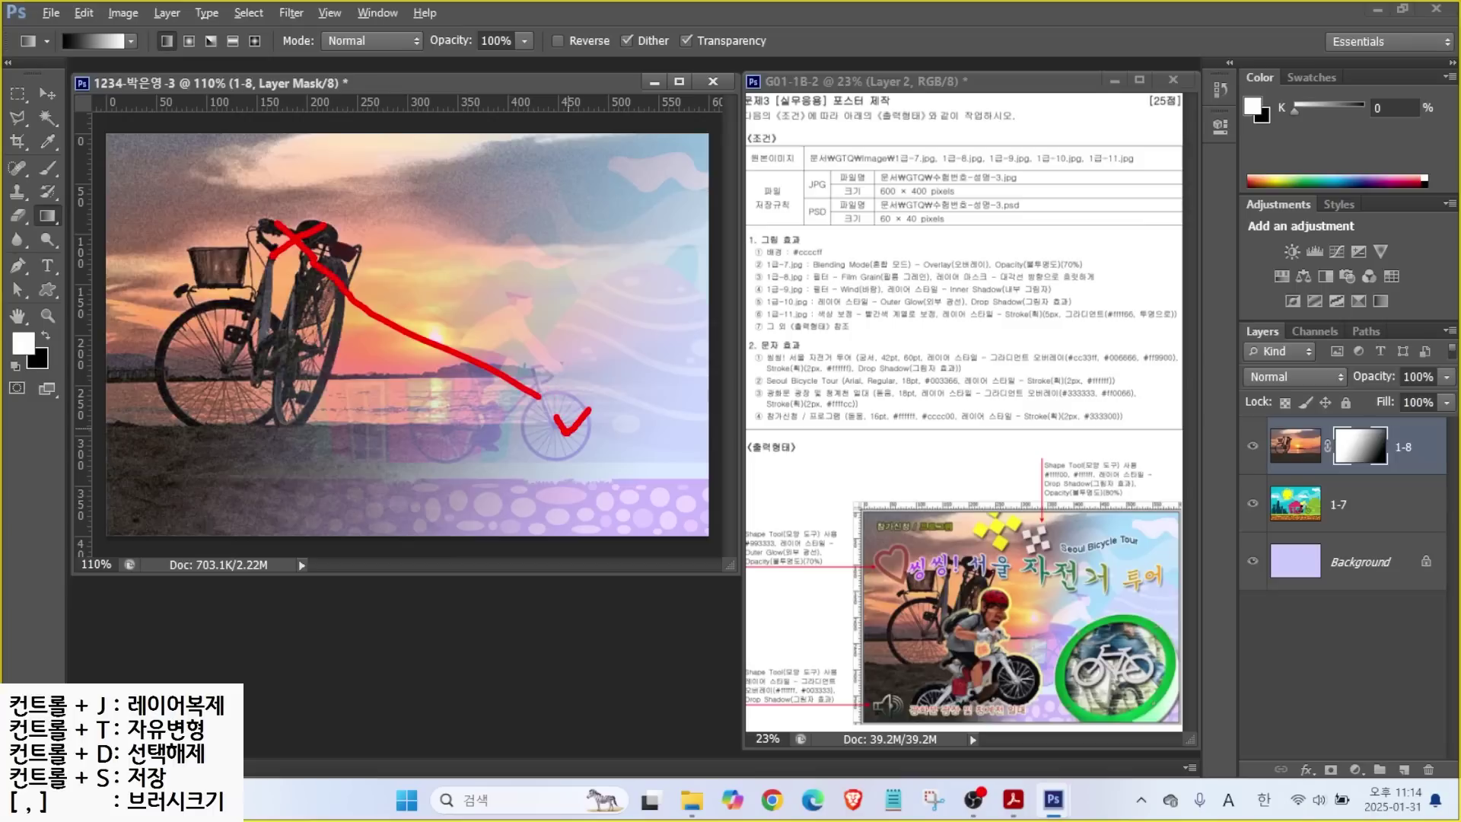
Open 1급-9.jpg.
{"action": "key", "text": "Escape"}
{"action": "key", "text": "ctrl+o"}
{"action": "left_click", "coordinate": [586, 510]}
{"action": "left_click", "coordinate": [955, 592]}
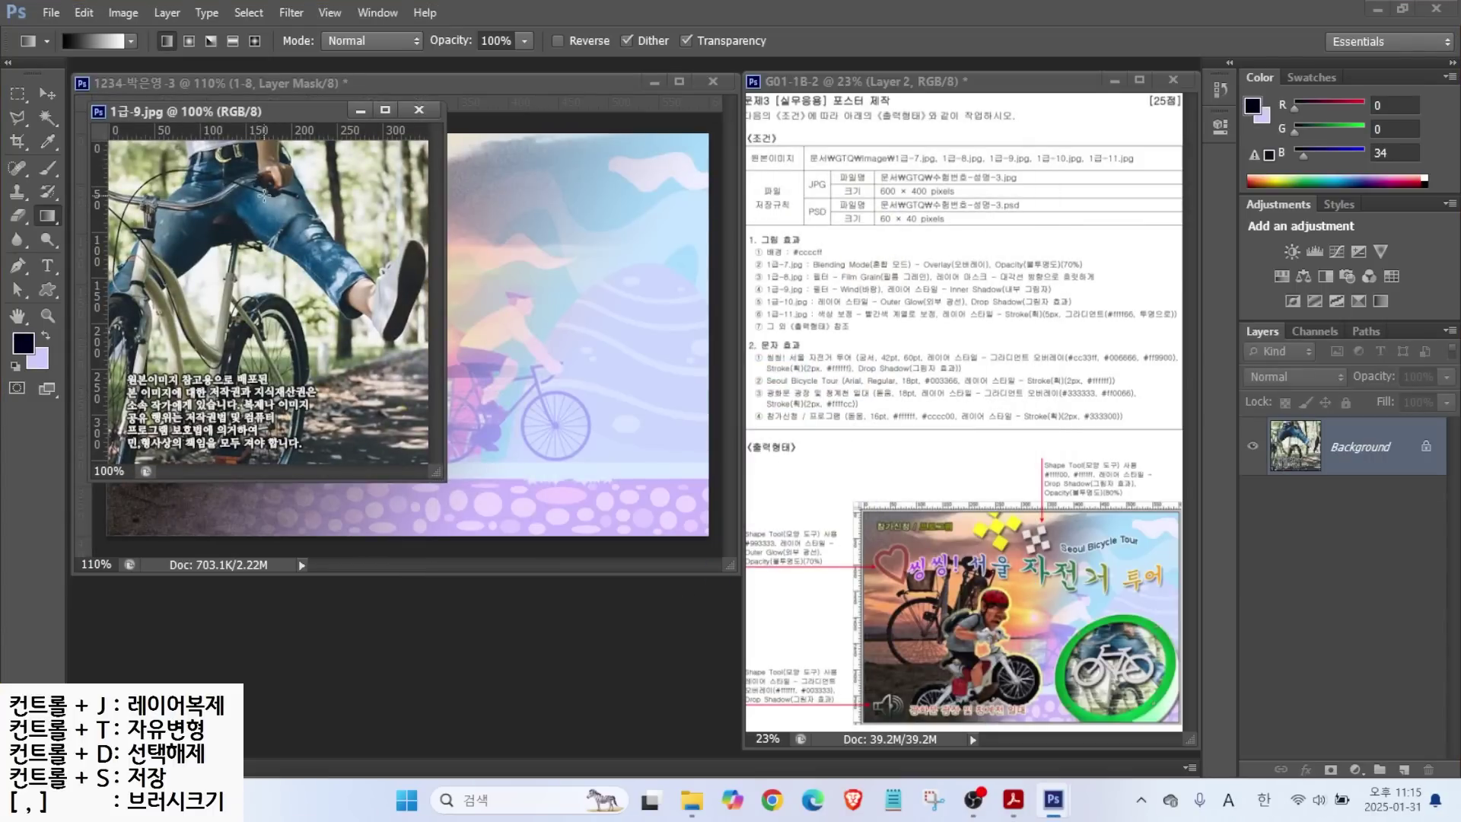
Drag the 1급-9 cyclist photo into the poster as a new layer and close the source image.
{"action": "key", "text": "ctrl+2"}
{"action": "left_click_drag", "start_coordinate": [1180, 606], "coordinate": [1116, 642]}
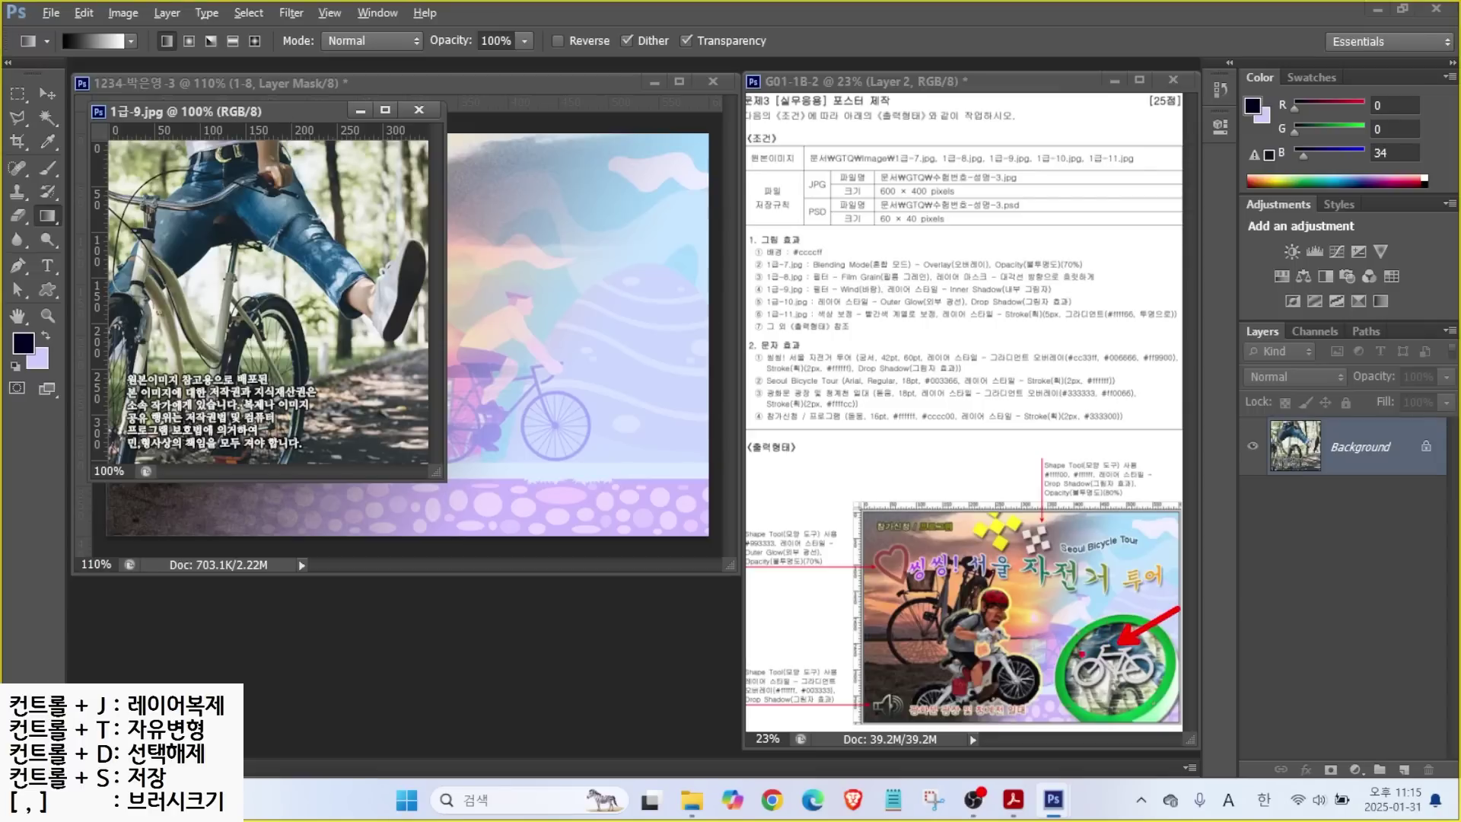
{"action": "key", "text": "Escape"}
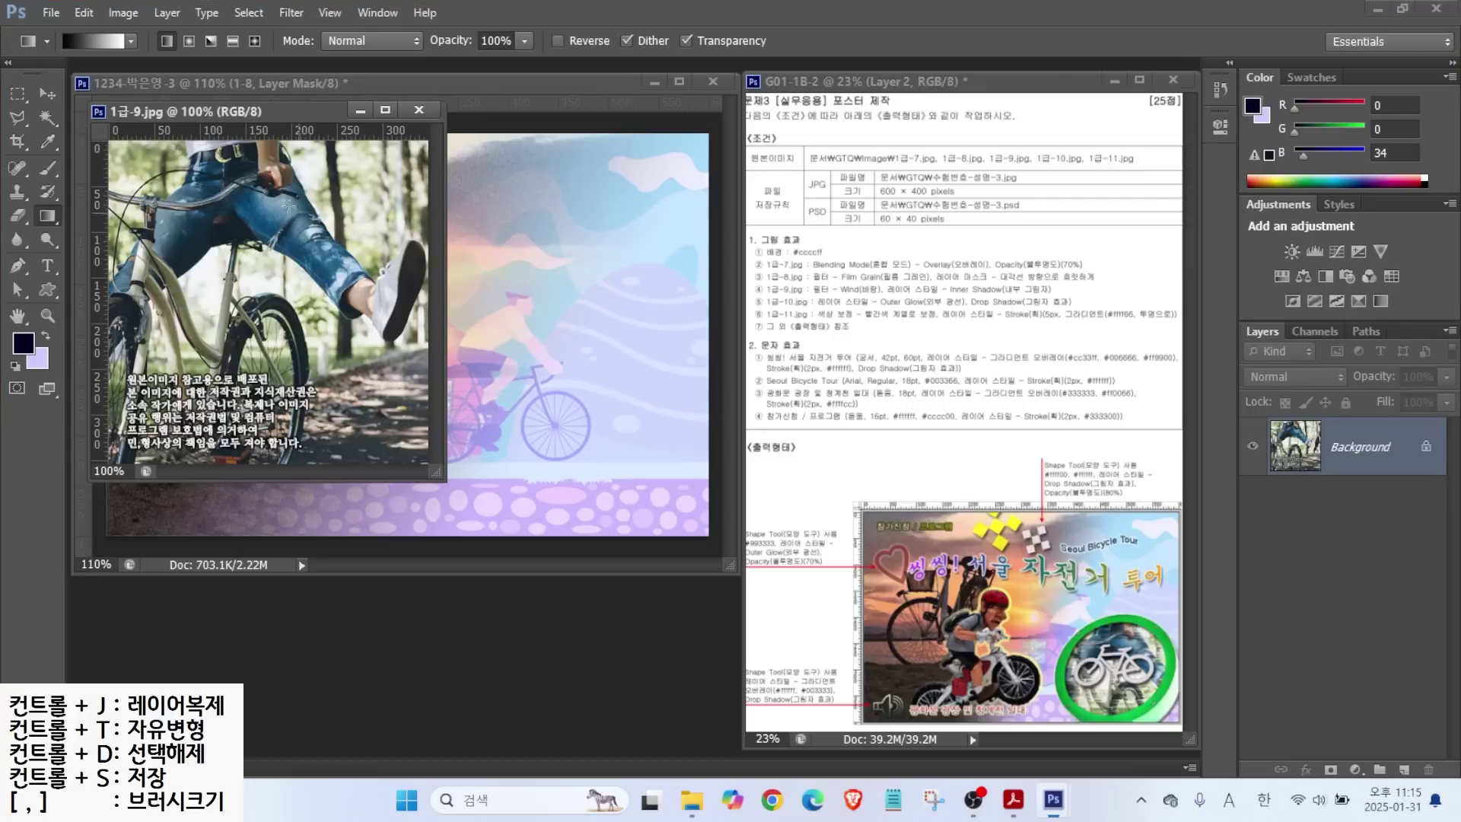
{"action": "left_click_drag", "start_coordinate": [259, 113], "coordinate": [442, 297]}
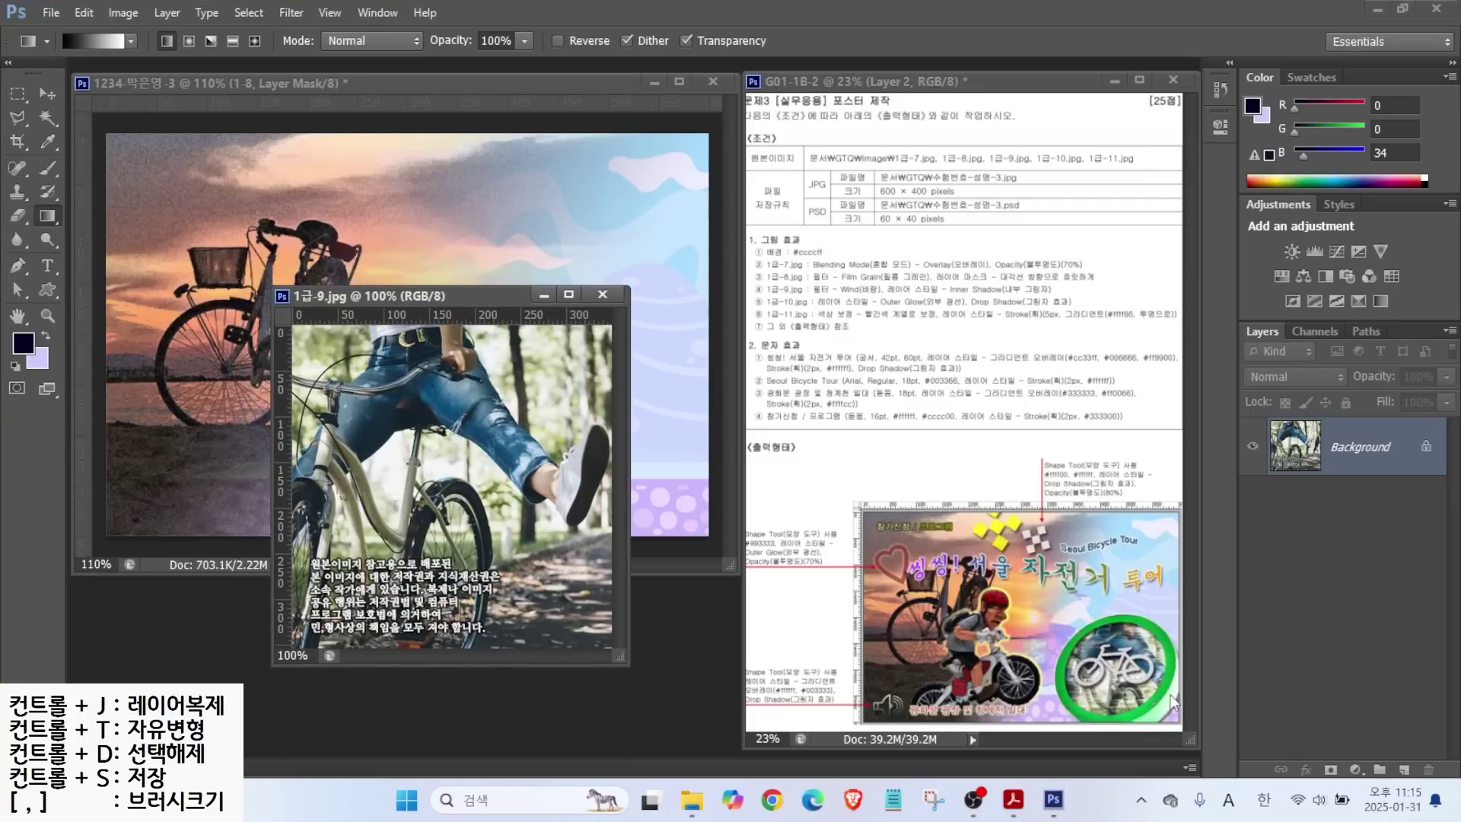
{"action": "left_click", "coordinate": [43, 93]}
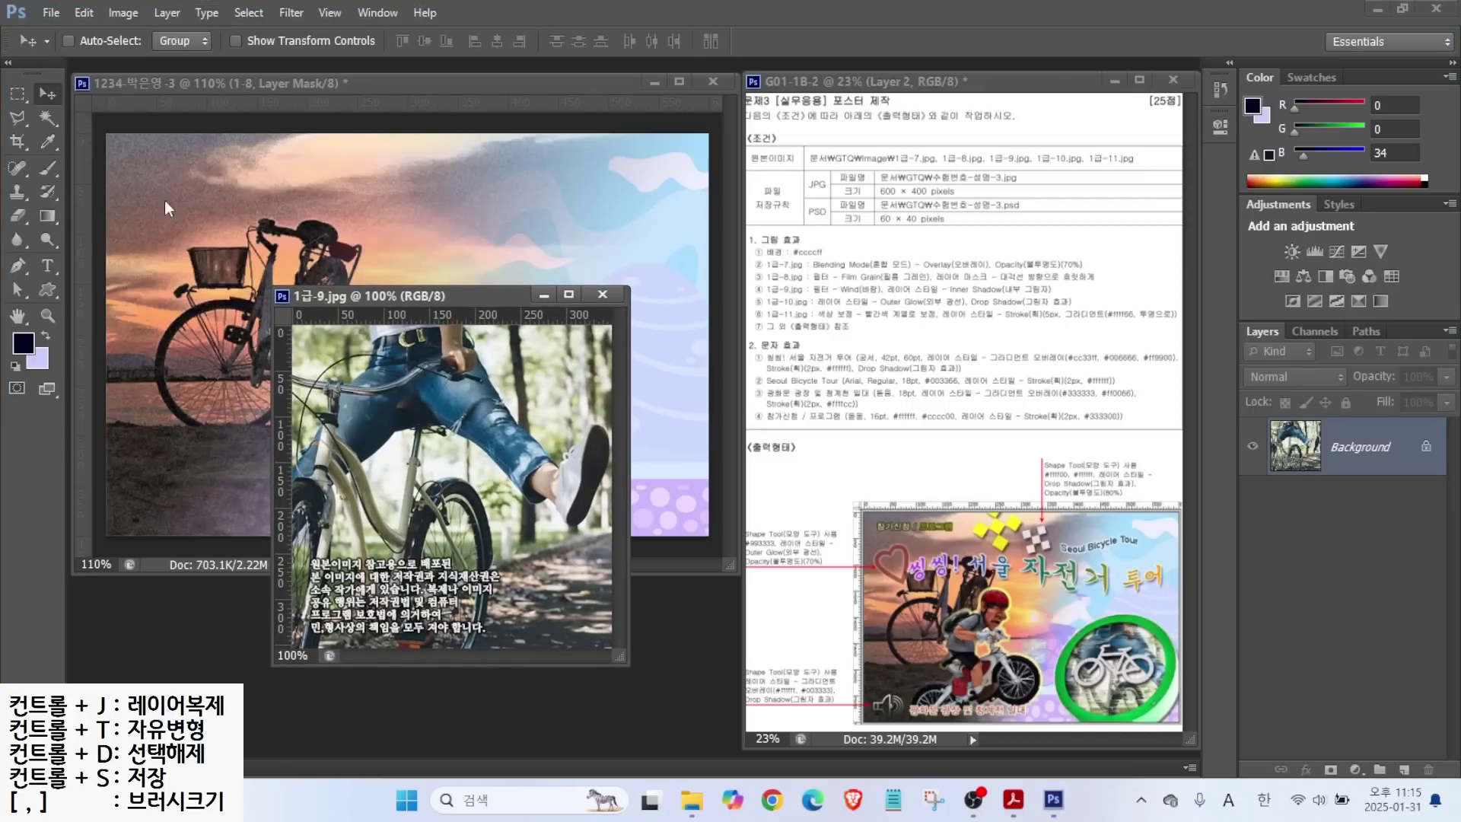
{"action": "left_click_drag", "start_coordinate": [445, 400], "coordinate": [461, 226]}
{"action": "left_click", "coordinate": [505, 582]}
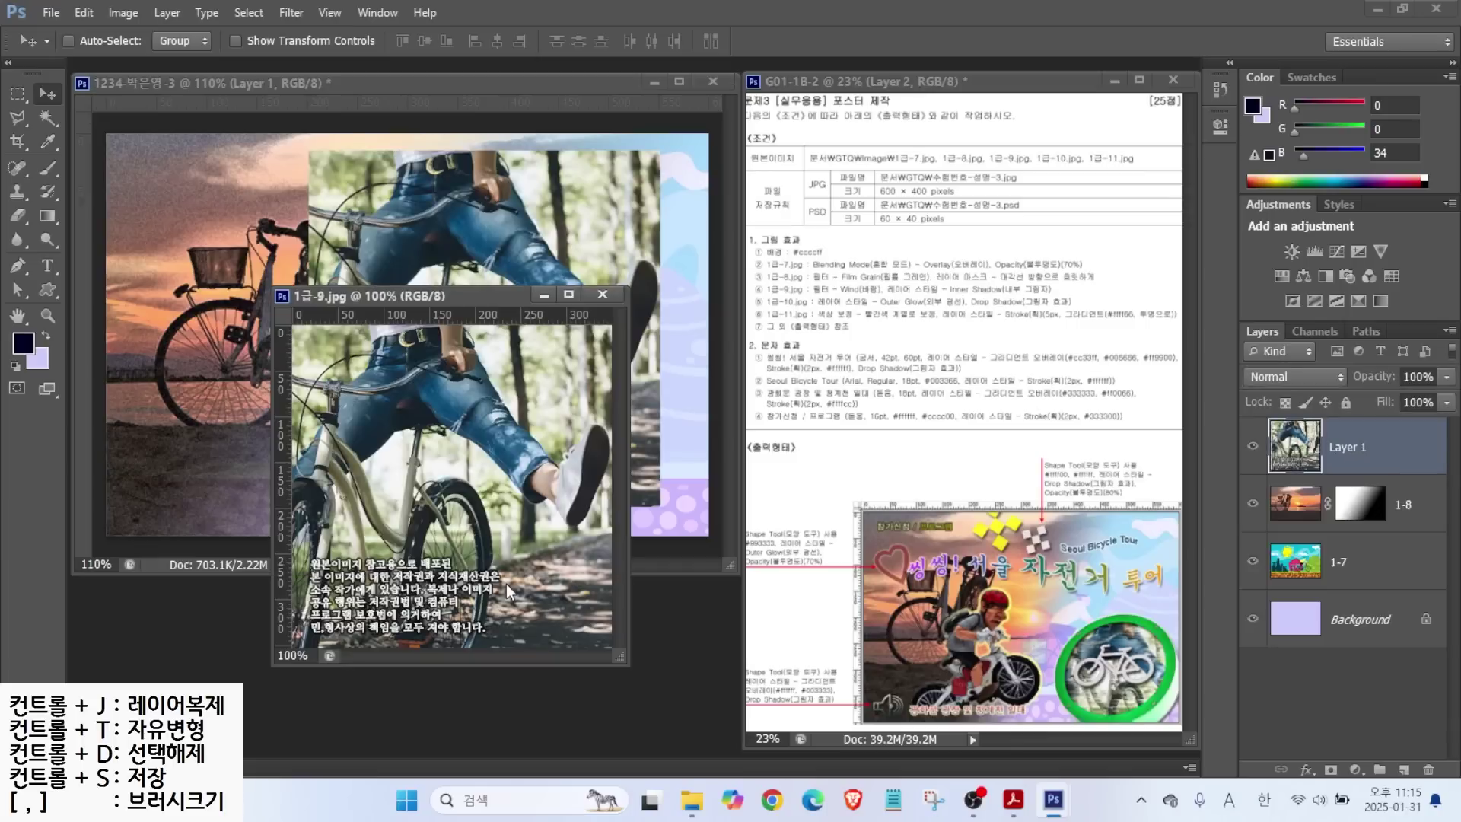
{"action": "left_click", "coordinate": [601, 296]}
Name the photo layer 1-9, shift it right and down, and open 1급-10.jpg.
{"action": "double_click", "coordinate": [1341, 449]}
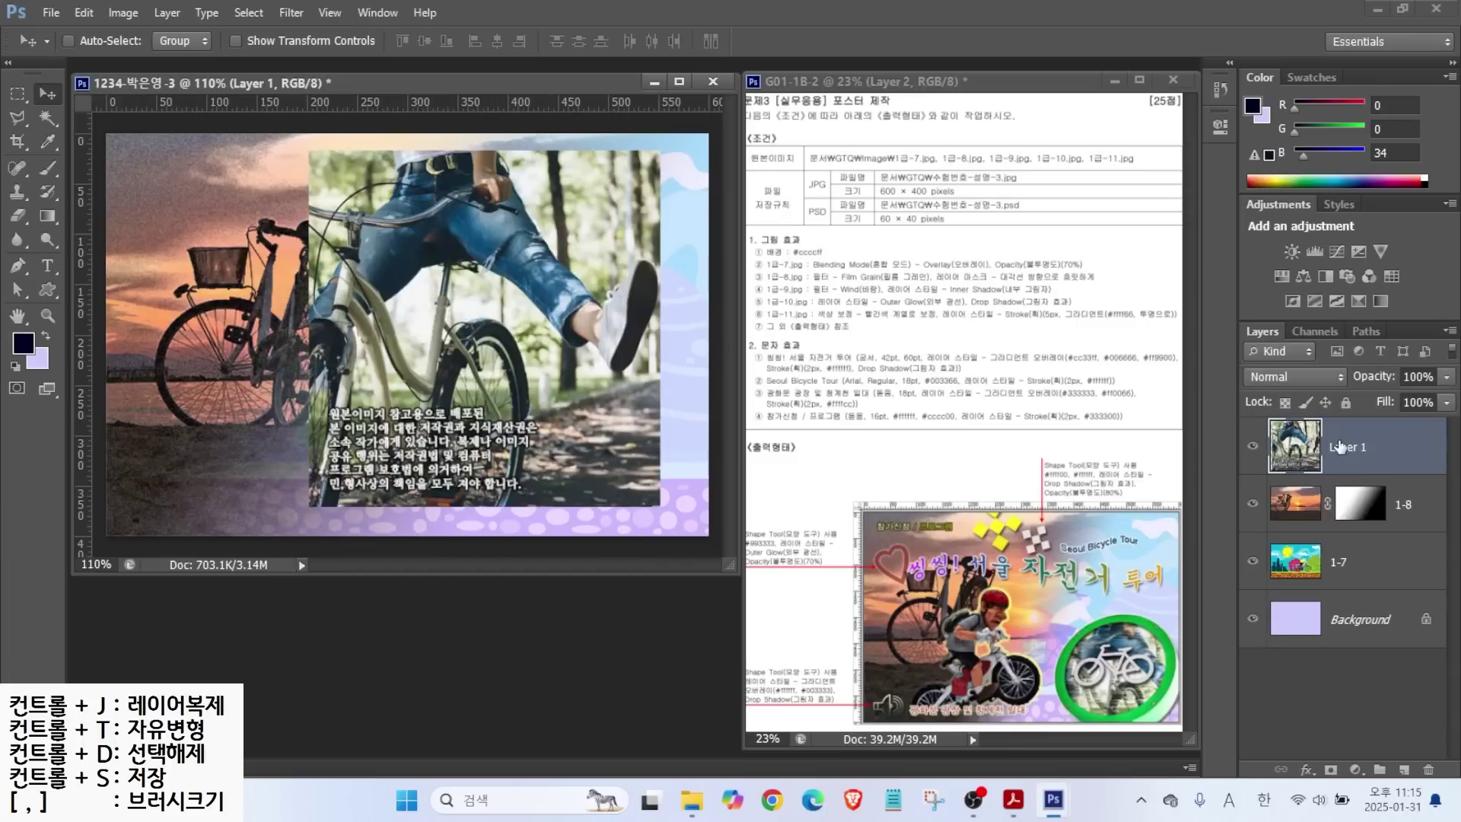
{"action": "type", "text": "1-9"}
{"action": "key", "text": "Return"}
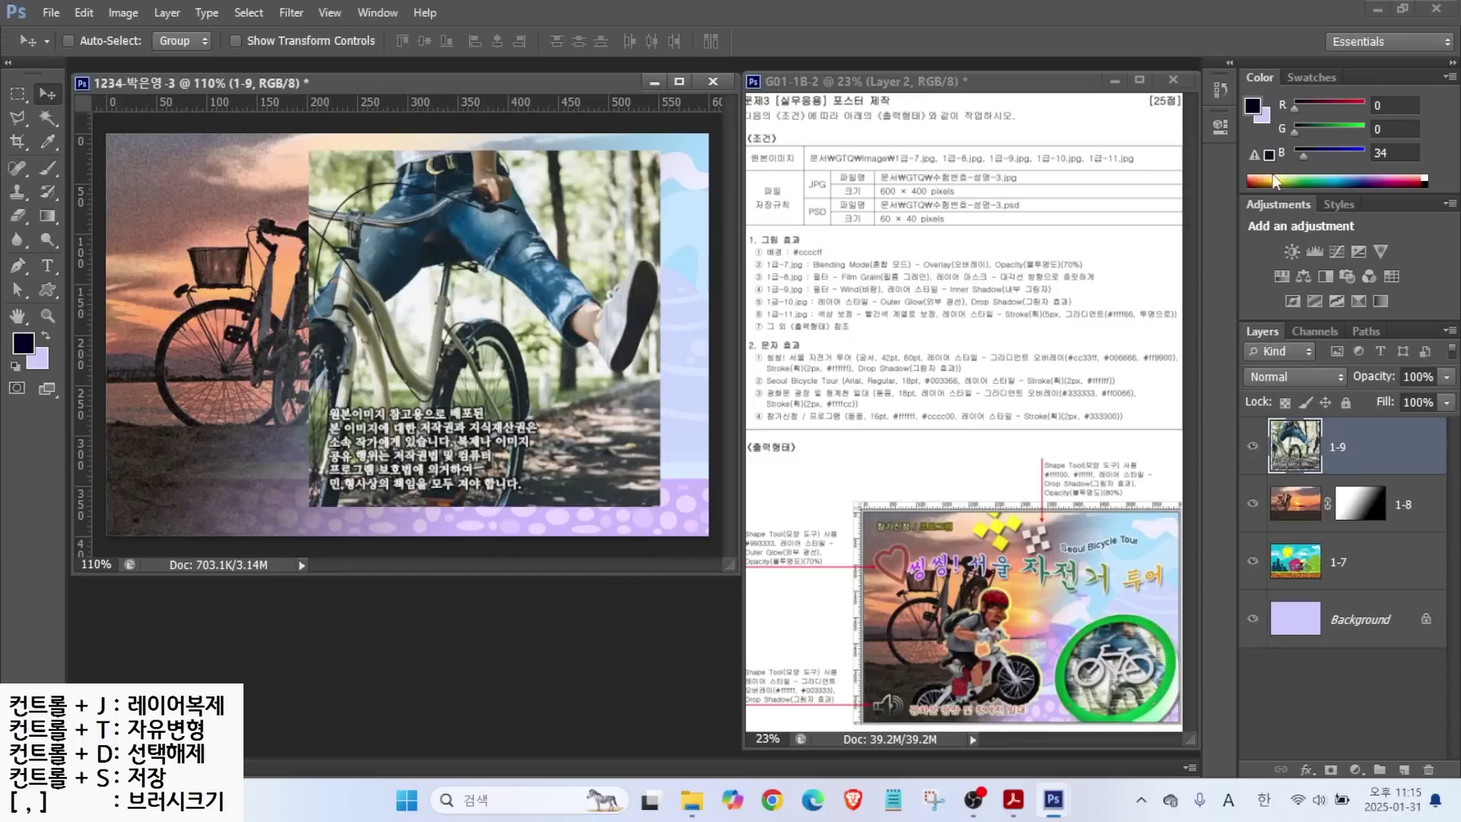
{"action": "left_click_drag", "start_coordinate": [494, 254], "coordinate": [500, 318]}
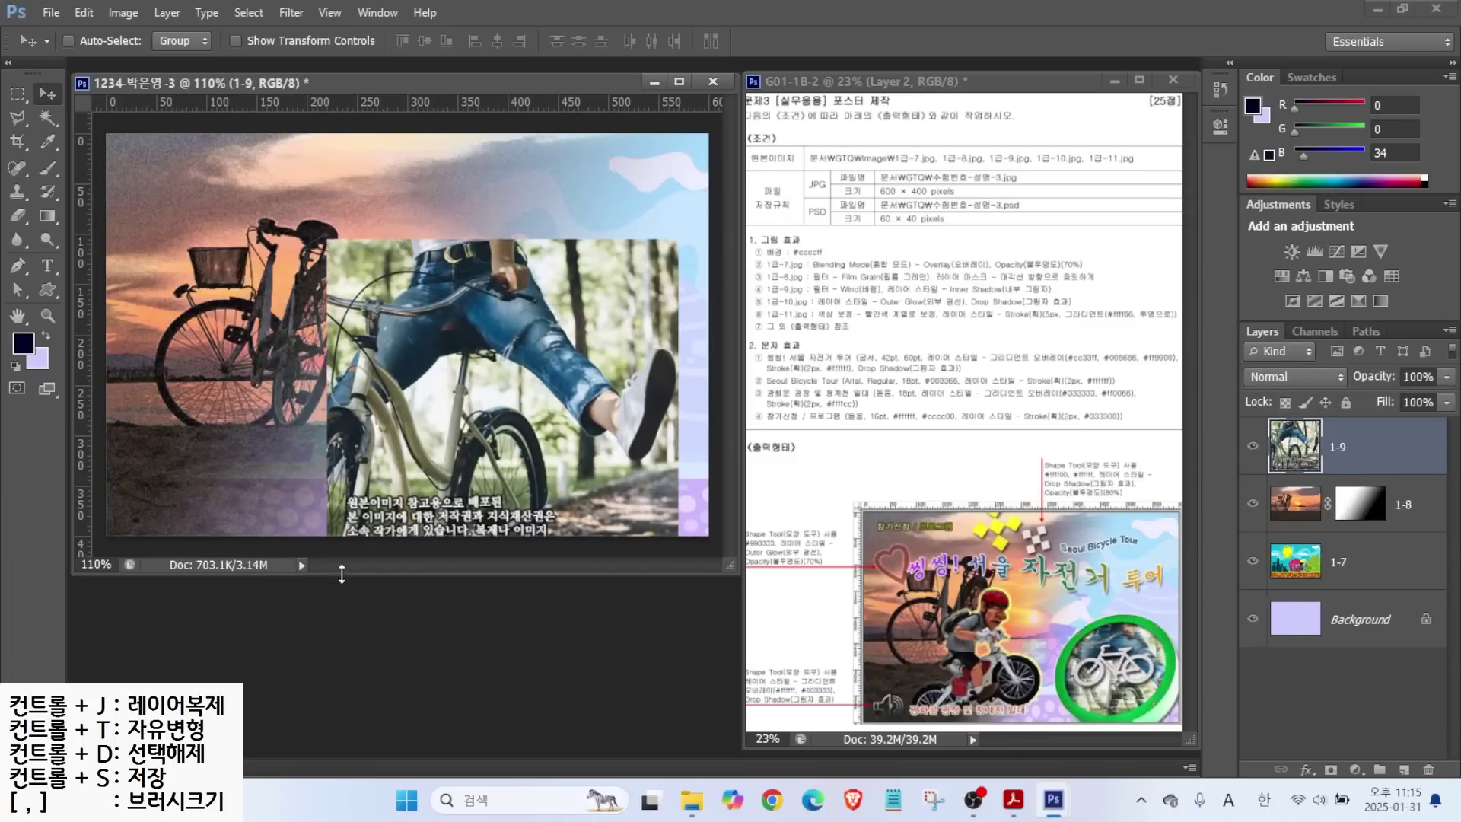
{"action": "key", "text": "ctrl+o"}
{"action": "double_click", "coordinate": [683, 503]}
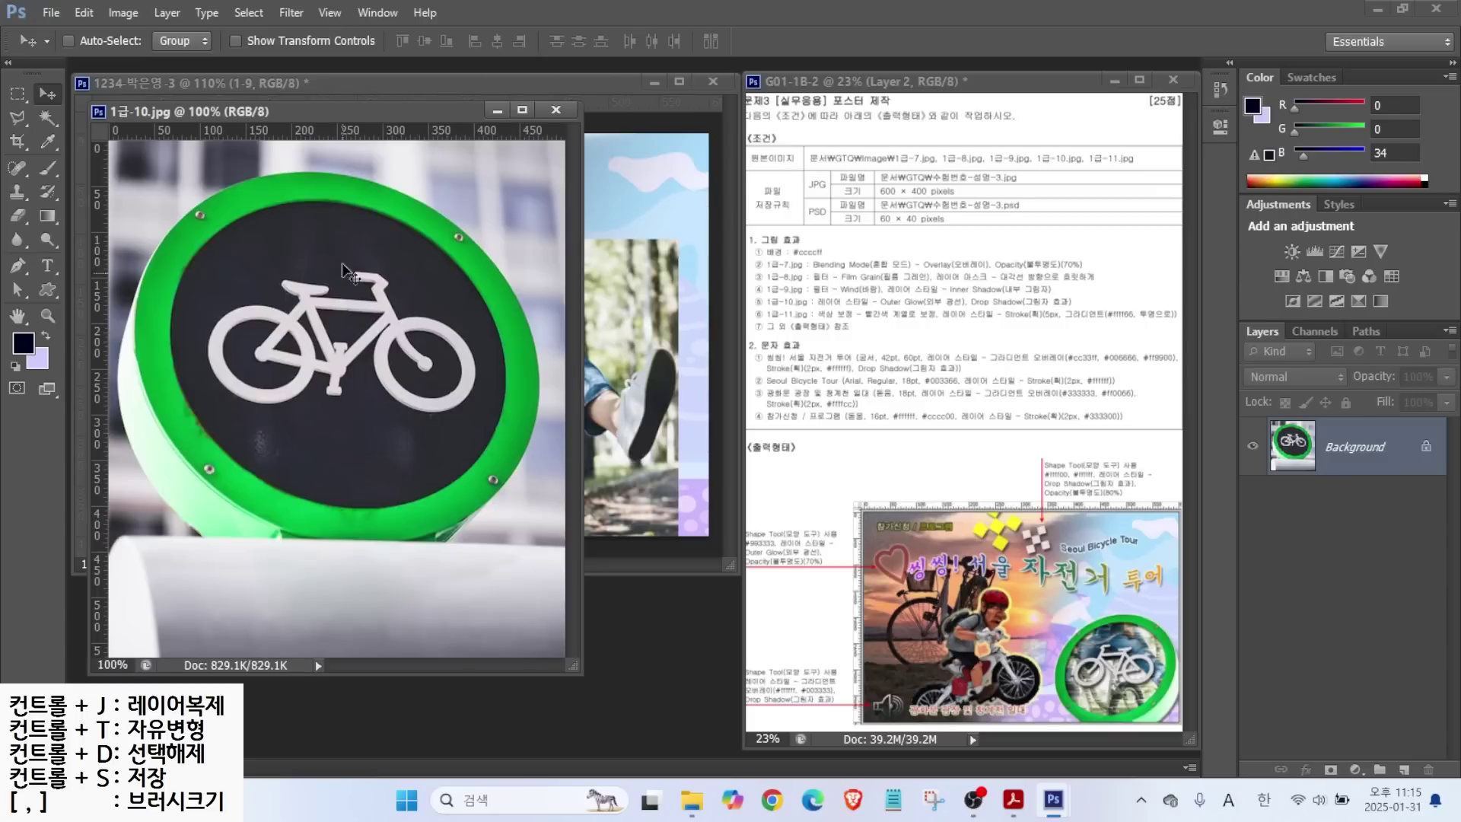
Select the whole round green bicycle sign with Quick Selection at brush size 45.
{"action": "left_click", "coordinate": [47, 115]}
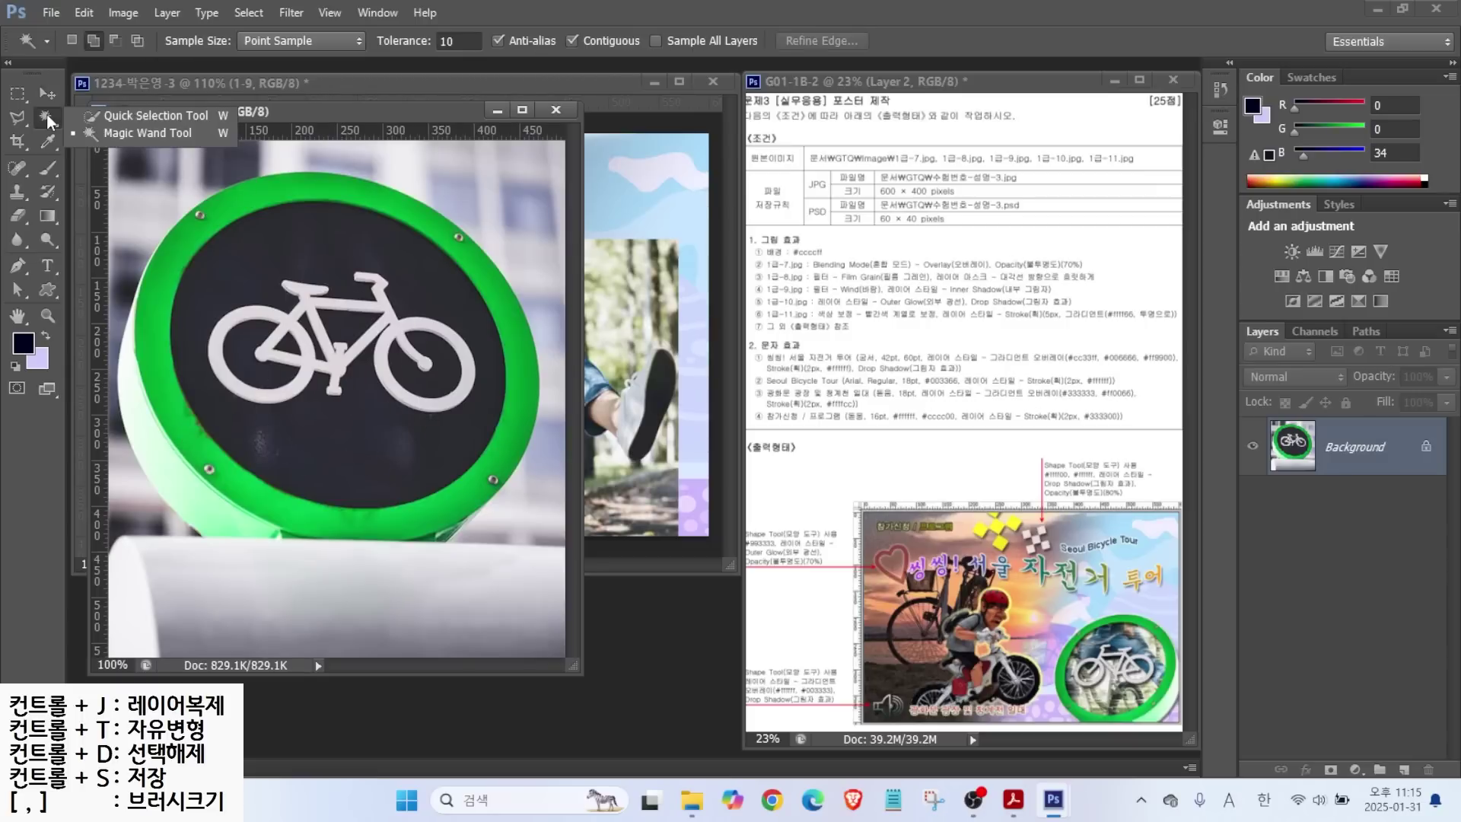
{"action": "left_click", "coordinate": [122, 116]}
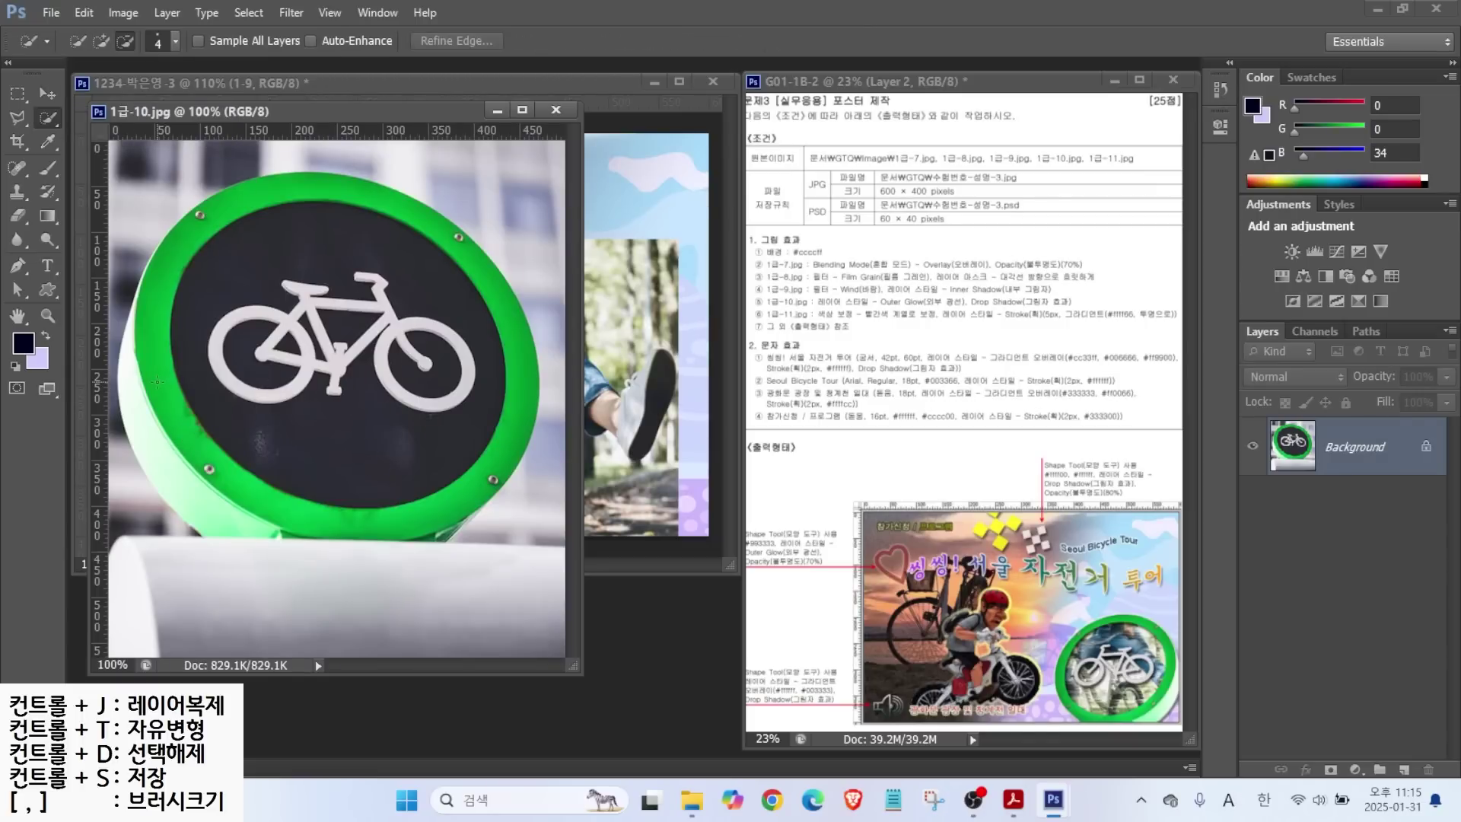
{"action": "key", "text": "bracketright"}
{"action": "key", "text": "bracketright"}
{"action": "key", "text": "bracketright"}
{"action": "key", "text": "bracketright"}
{"action": "key", "text": "bracketright"}
{"action": "left_click", "coordinate": [101, 41]}
{"action": "mouse_move", "coordinate": [224, 485]}
{"action": "left_mouse_down"}
{"action": "mouse_move", "coordinate": [214, 330]}
{"action": "mouse_move", "coordinate": [426, 323]}
{"action": "mouse_move", "coordinate": [460, 409]}
{"action": "mouse_move", "coordinate": [386, 298]}
{"action": "mouse_move", "coordinate": [340, 274]}
{"action": "mouse_move", "coordinate": [130, 480]}
{"action": "left_mouse_up"}
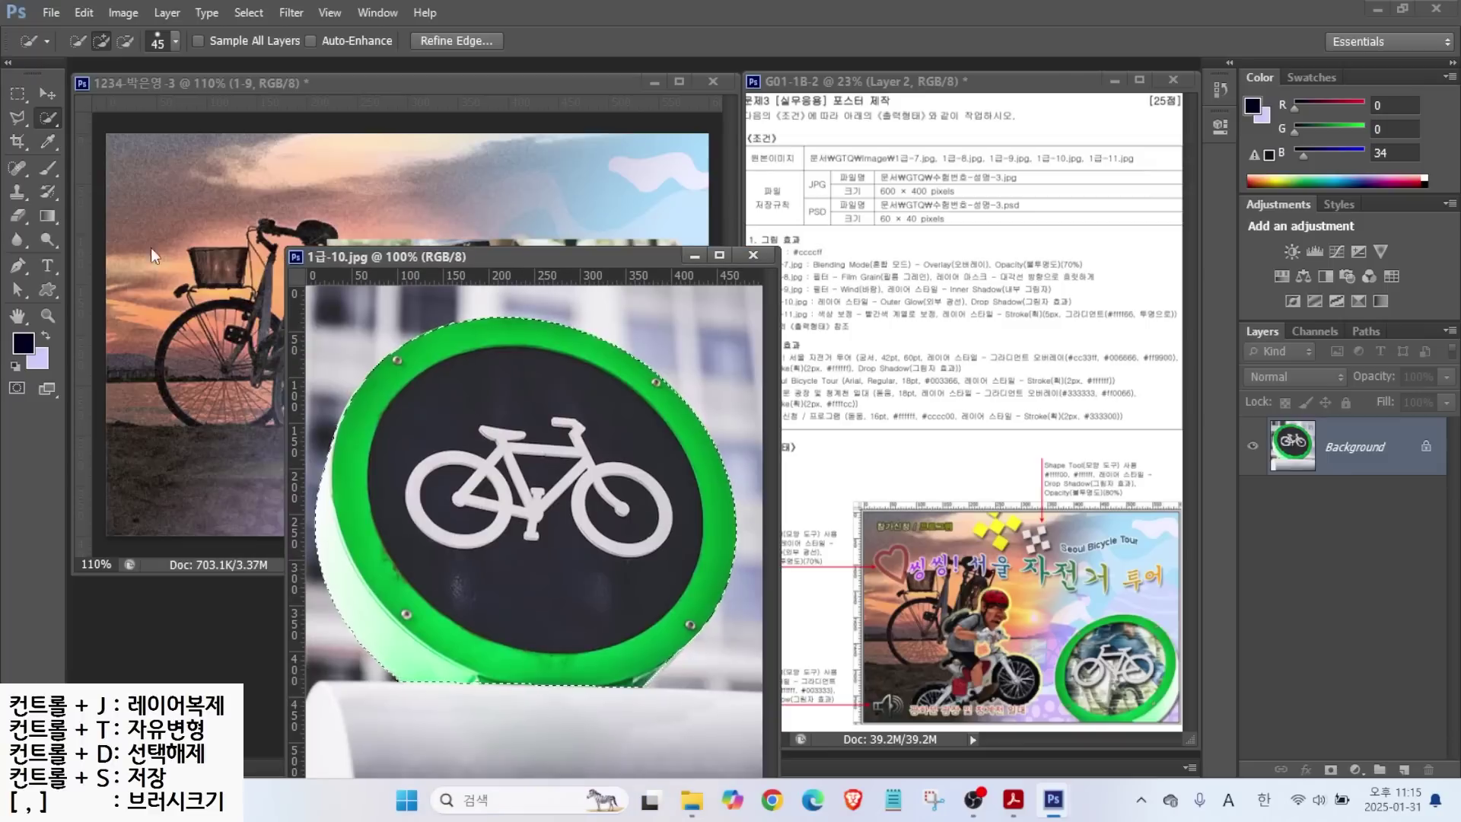
Move the selected sign into the poster, close 1급-10.jpg, and name the layer 1-10.
{"action": "left_click", "coordinate": [47, 93]}
{"action": "left_click_drag", "start_coordinate": [365, 357], "coordinate": [164, 321]}
{"action": "left_click", "coordinate": [753, 255]}
{"action": "double_click", "coordinate": [1358, 447]}
{"action": "type", "text": "1-10"}
{"action": "key", "text": "Return"}
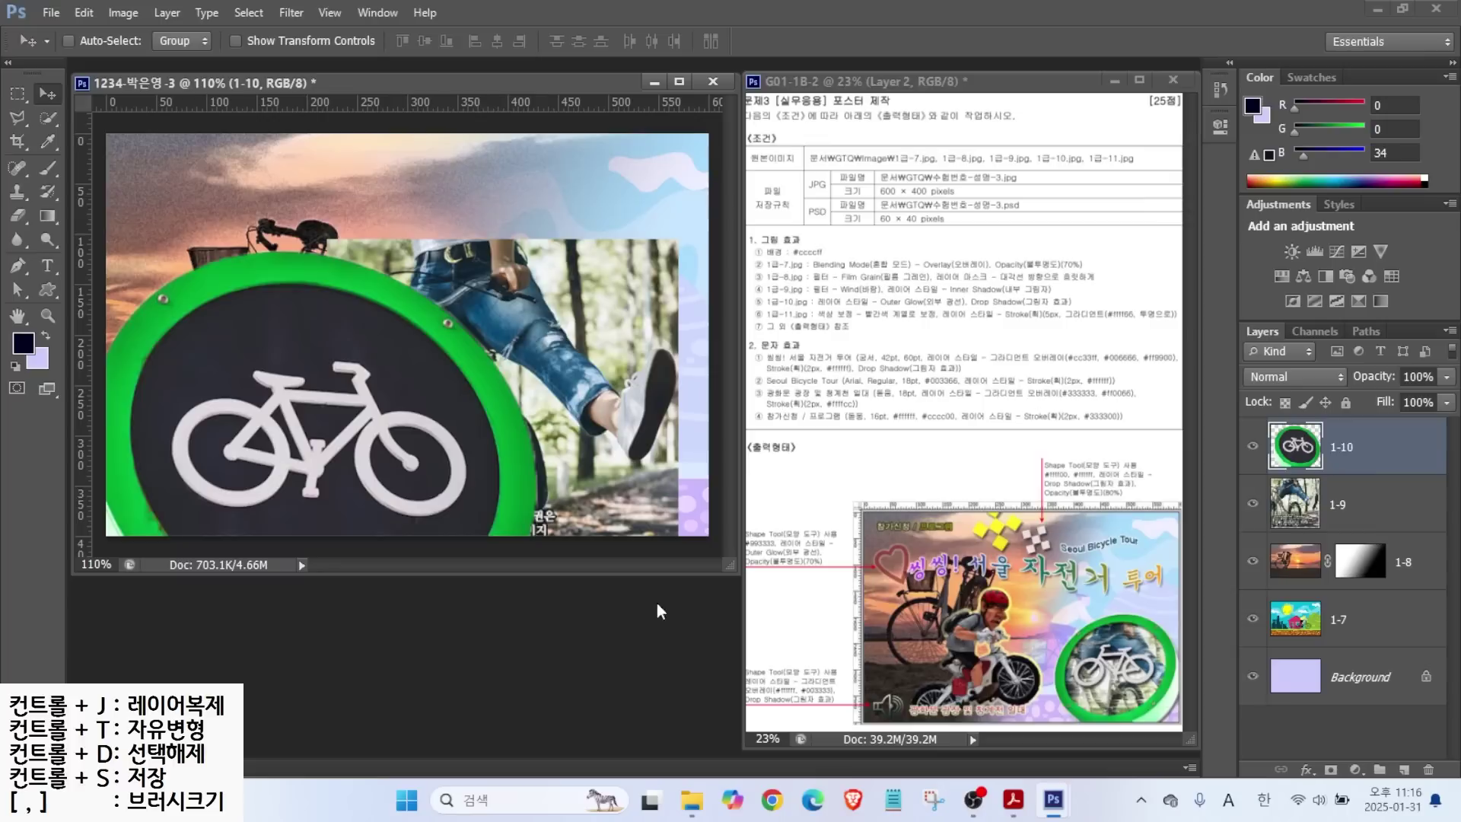
Free-transform the green sign smaller and flip it horizontally.
{"action": "key", "text": "ctrl+t"}
{"action": "left_click_drag", "start_coordinate": [536, 251], "coordinate": [417, 326]}
{"action": "left_click_drag", "start_coordinate": [303, 483], "coordinate": [530, 363]}
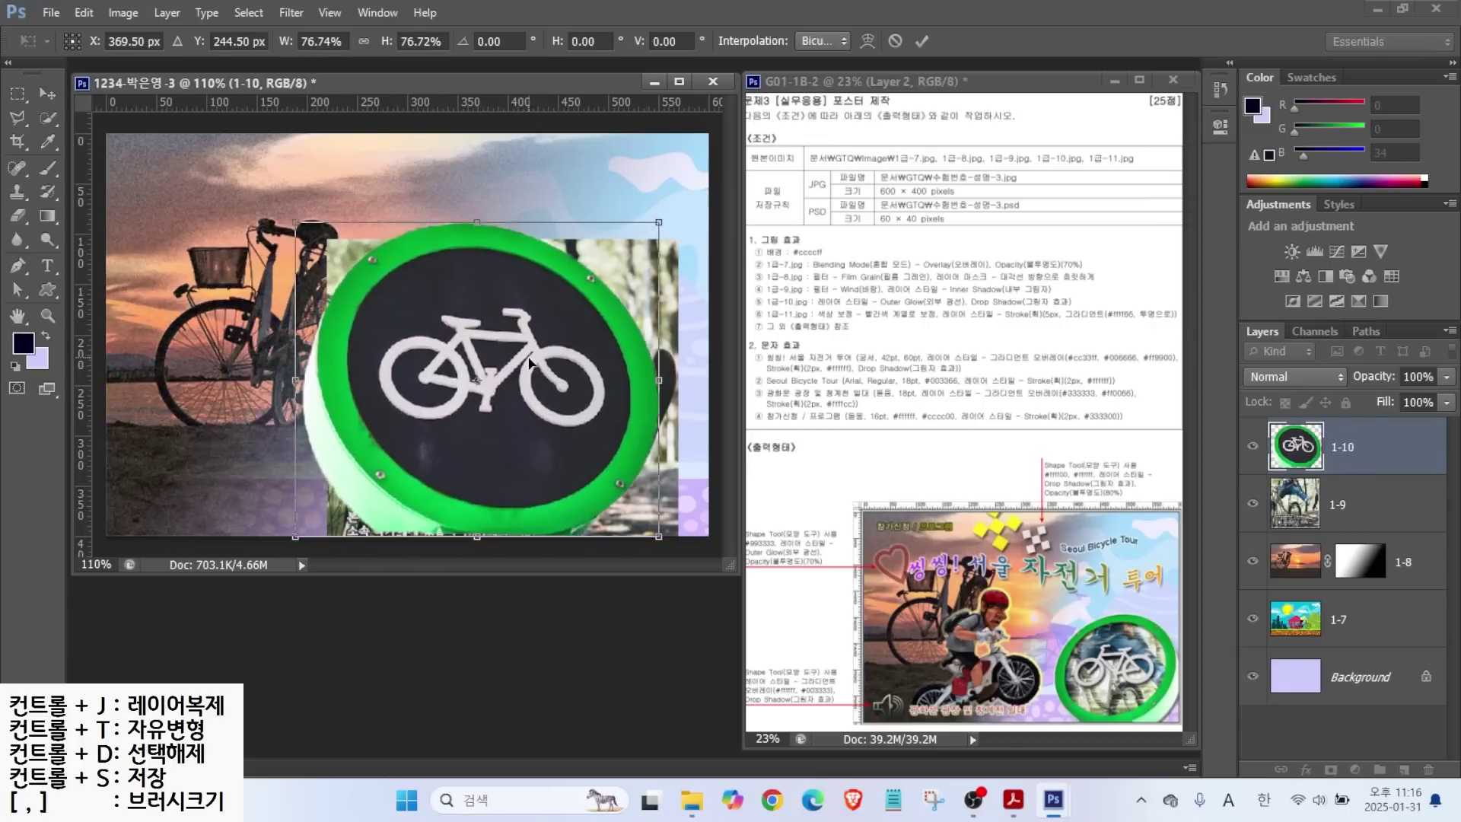
{"action": "right_click", "coordinate": [461, 416]}
{"action": "left_click", "coordinate": [542, 690]}
{"action": "left_click_drag", "start_coordinate": [504, 456], "coordinate": [576, 478]}
Shrink the flipped sign to about 55% and set it in the poster's lower right.
{"action": "left_click_drag", "start_coordinate": [372, 240], "coordinate": [474, 328]}
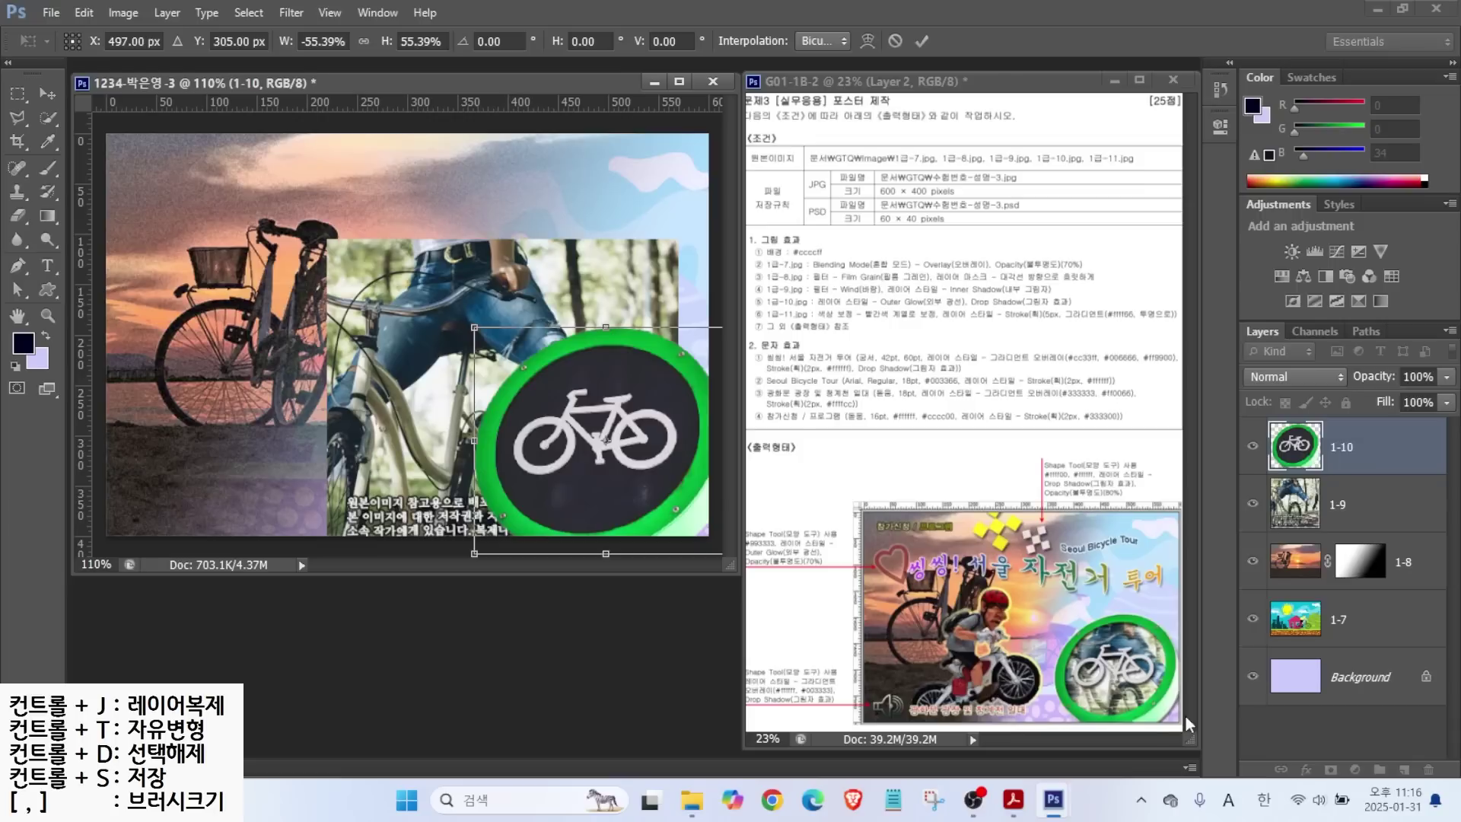
{"action": "mouse_move", "coordinate": [1057, 698]}
{"action": "left_mouse_down"}
{"action": "mouse_move", "coordinate": [1055, 491]}
{"action": "mouse_move", "coordinate": [1058, 388]}
{"action": "left_mouse_up"}
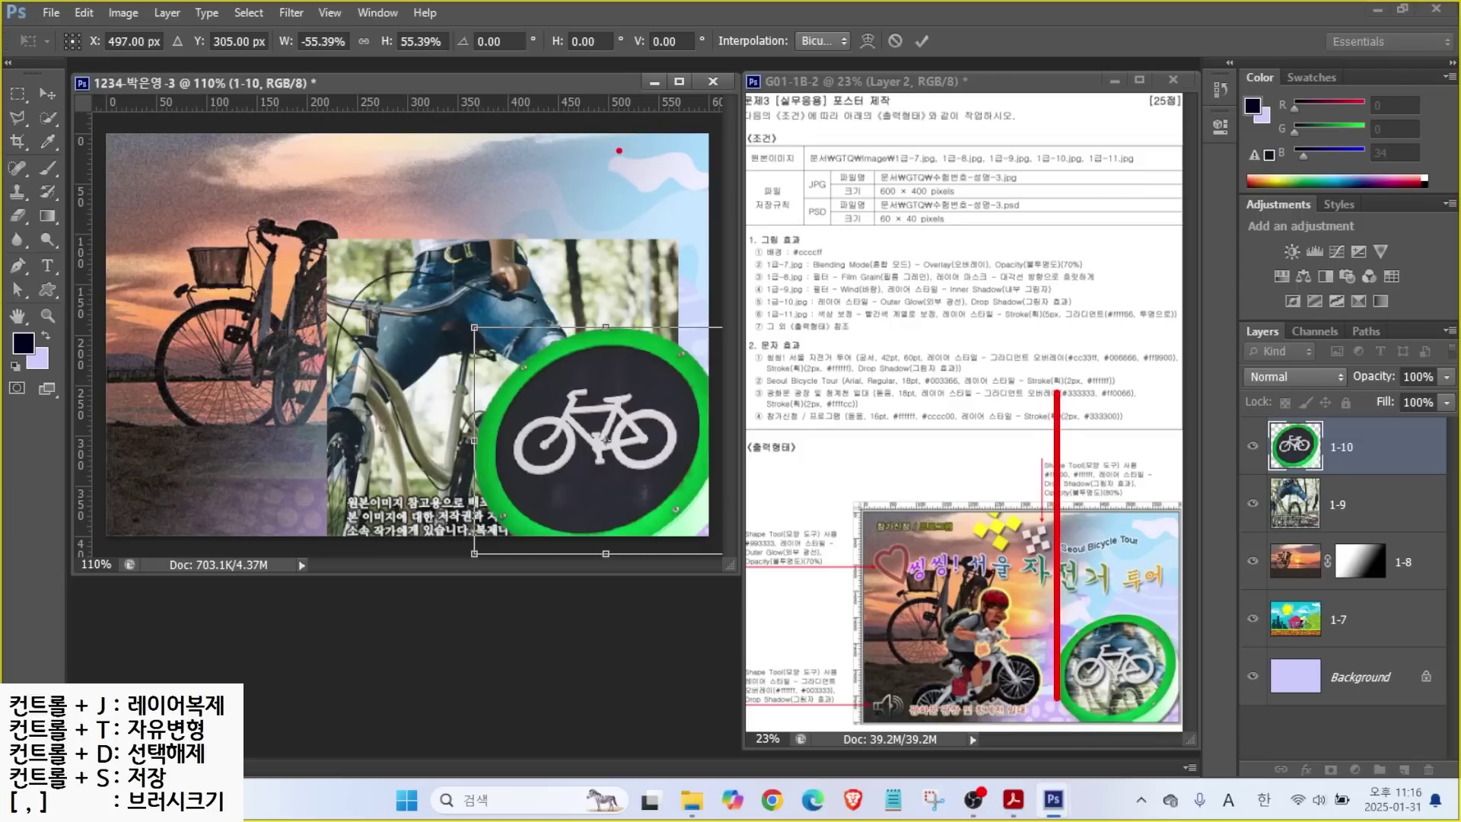
{"action": "key", "text": "Escape"}
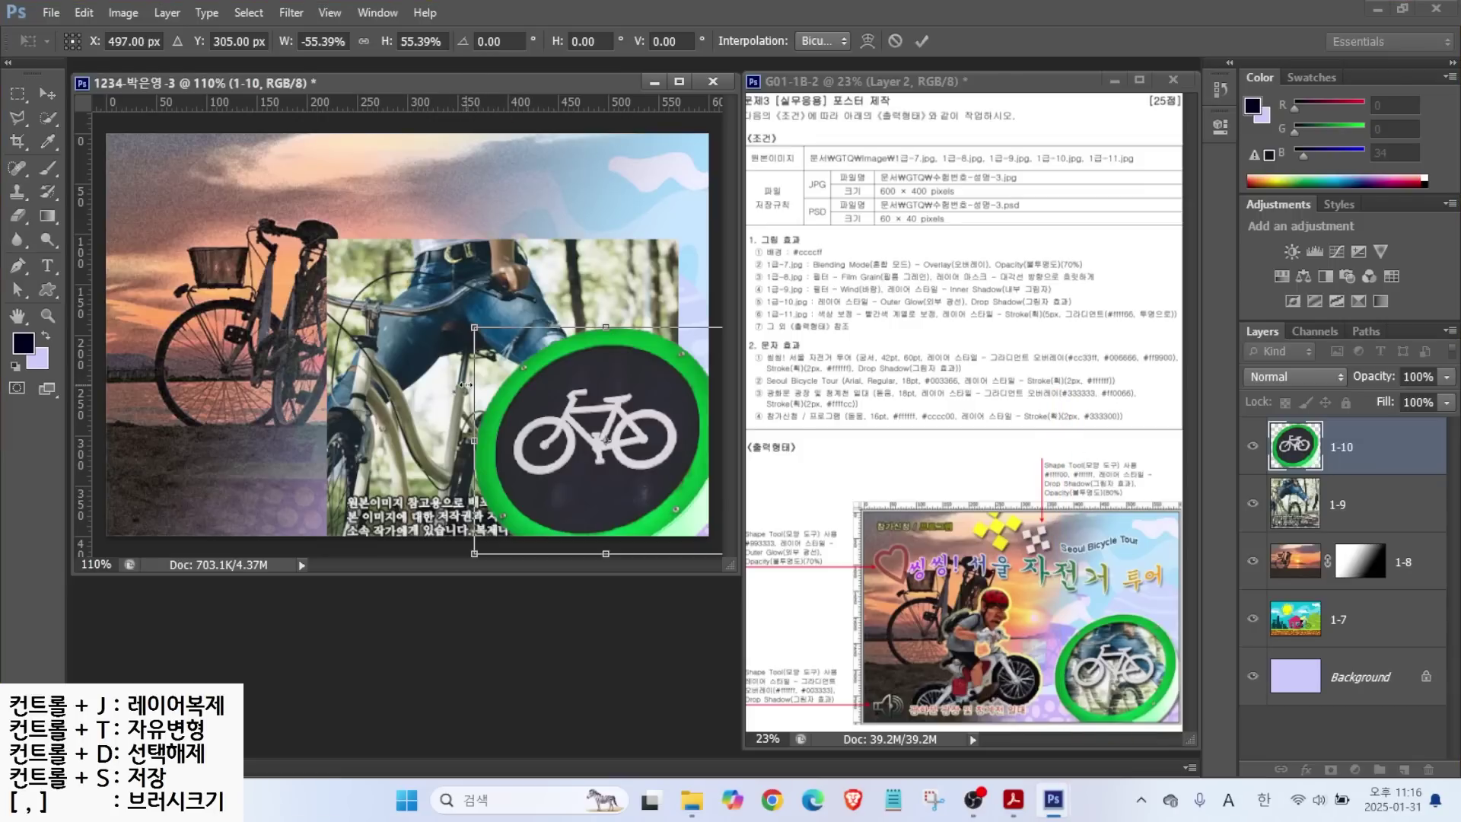
{"action": "left_click_drag", "start_coordinate": [474, 328], "coordinate": [474, 339]}
{"action": "key", "text": "Return"}
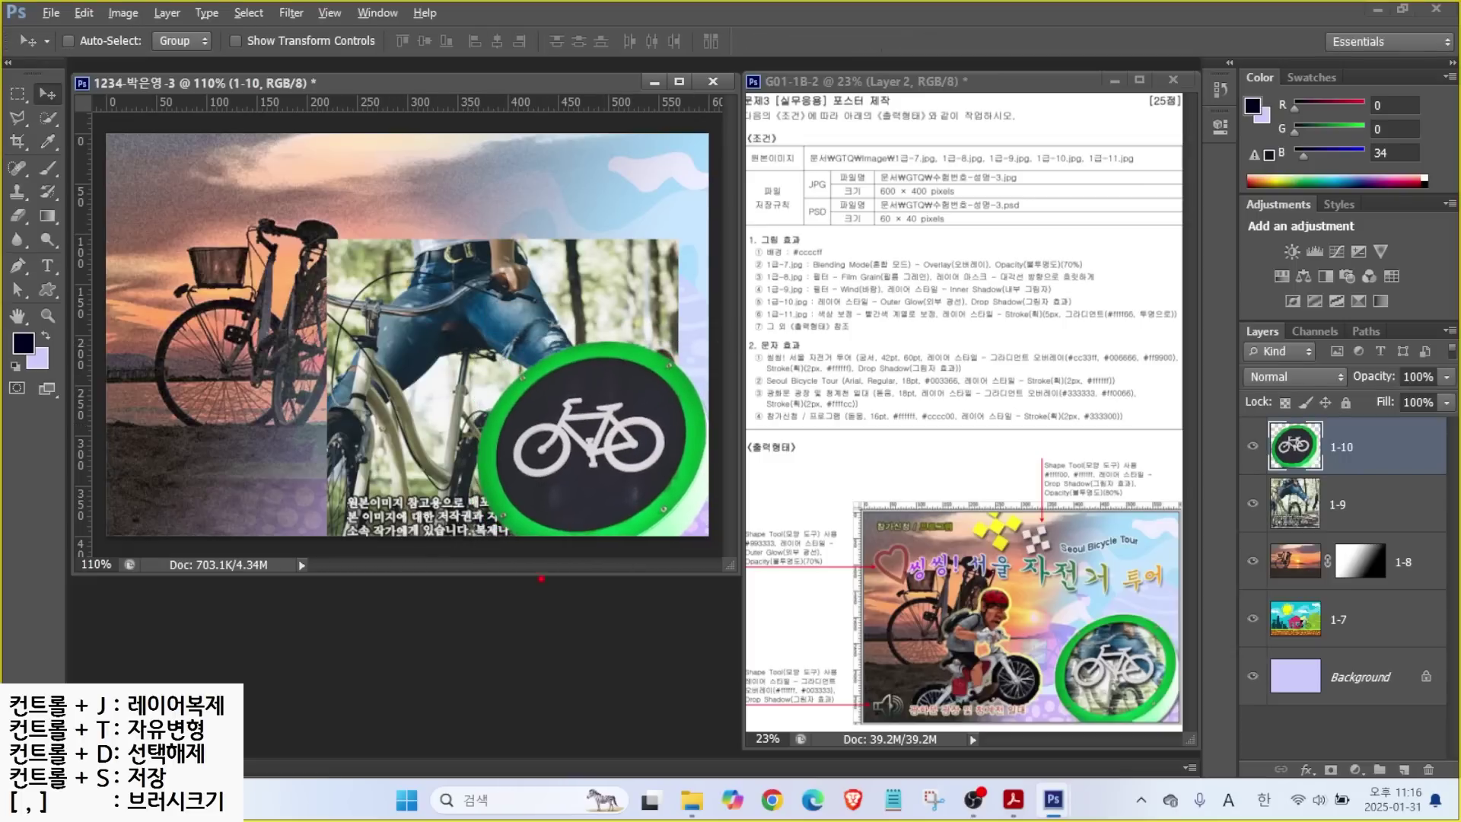
{"action": "left_click_drag", "start_coordinate": [625, 374], "coordinate": [694, 335]}
Magic Wand-select the sign's dark inner circle with Tolerance 32 and Contiguous off.
{"action": "right_click", "coordinate": [48, 117]}
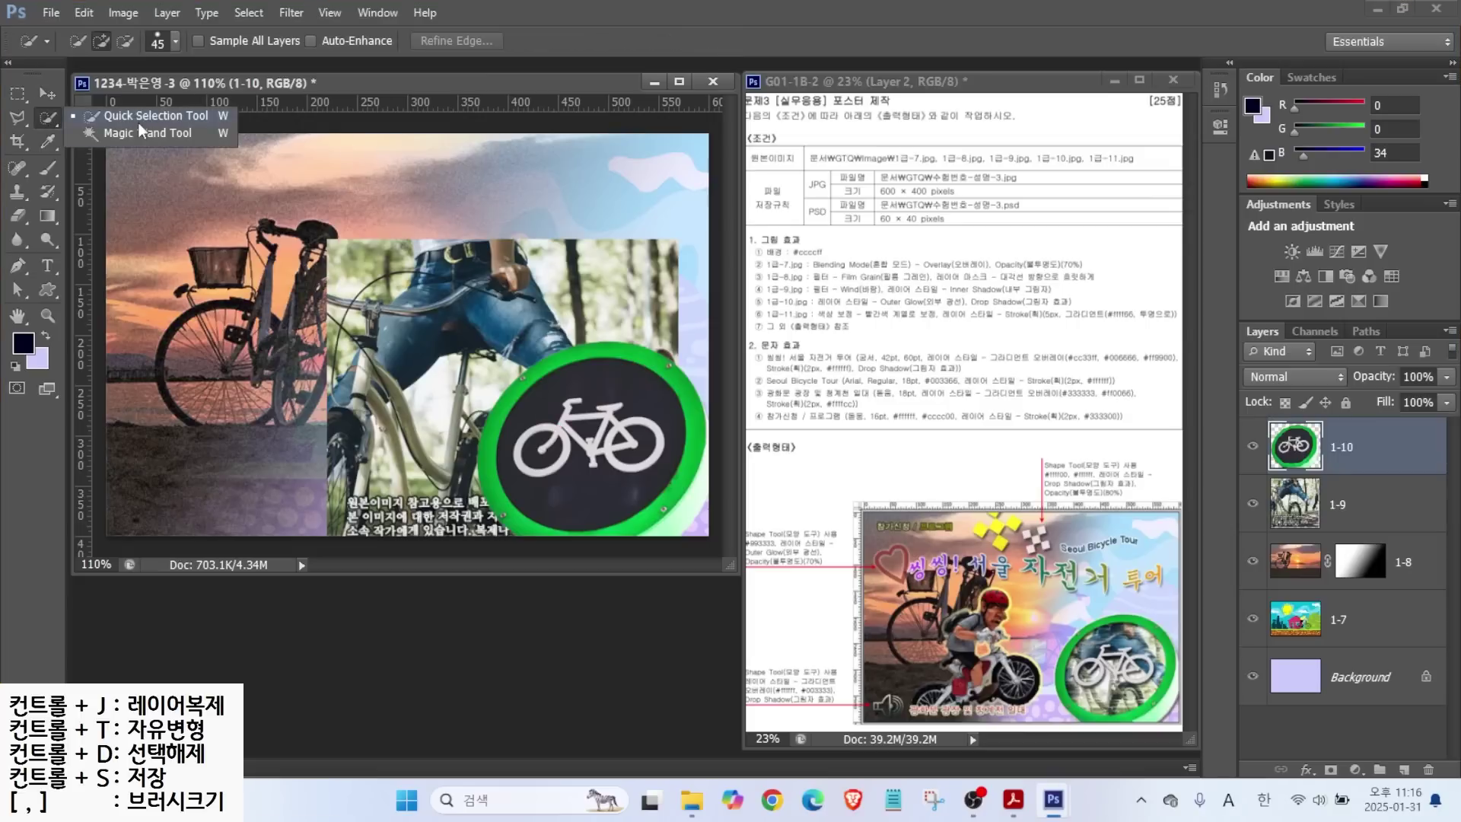
{"action": "left_click", "coordinate": [130, 134]}
{"action": "left_click", "coordinate": [601, 384]}
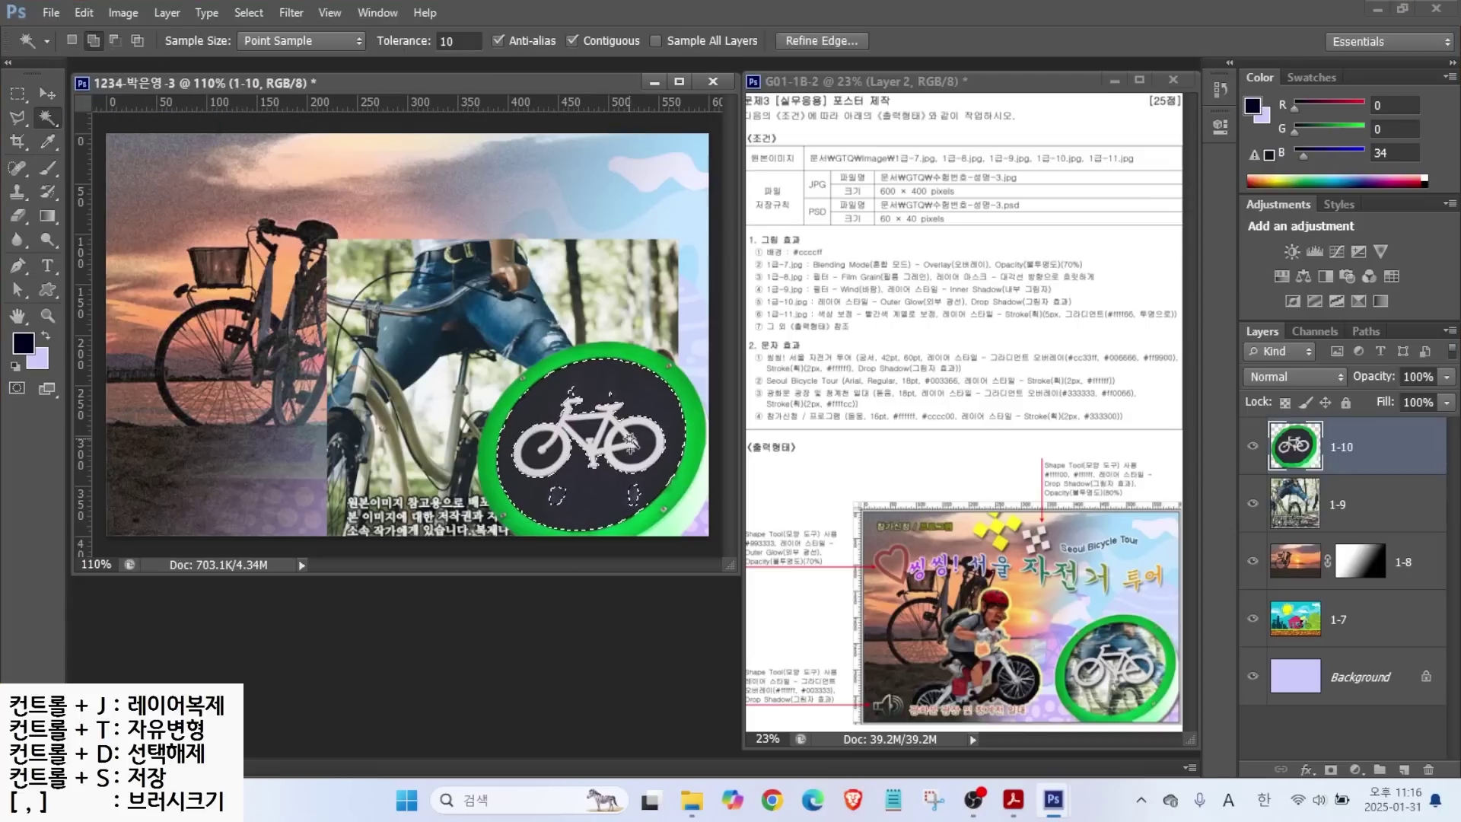
{"action": "left_click", "coordinate": [460, 36]}
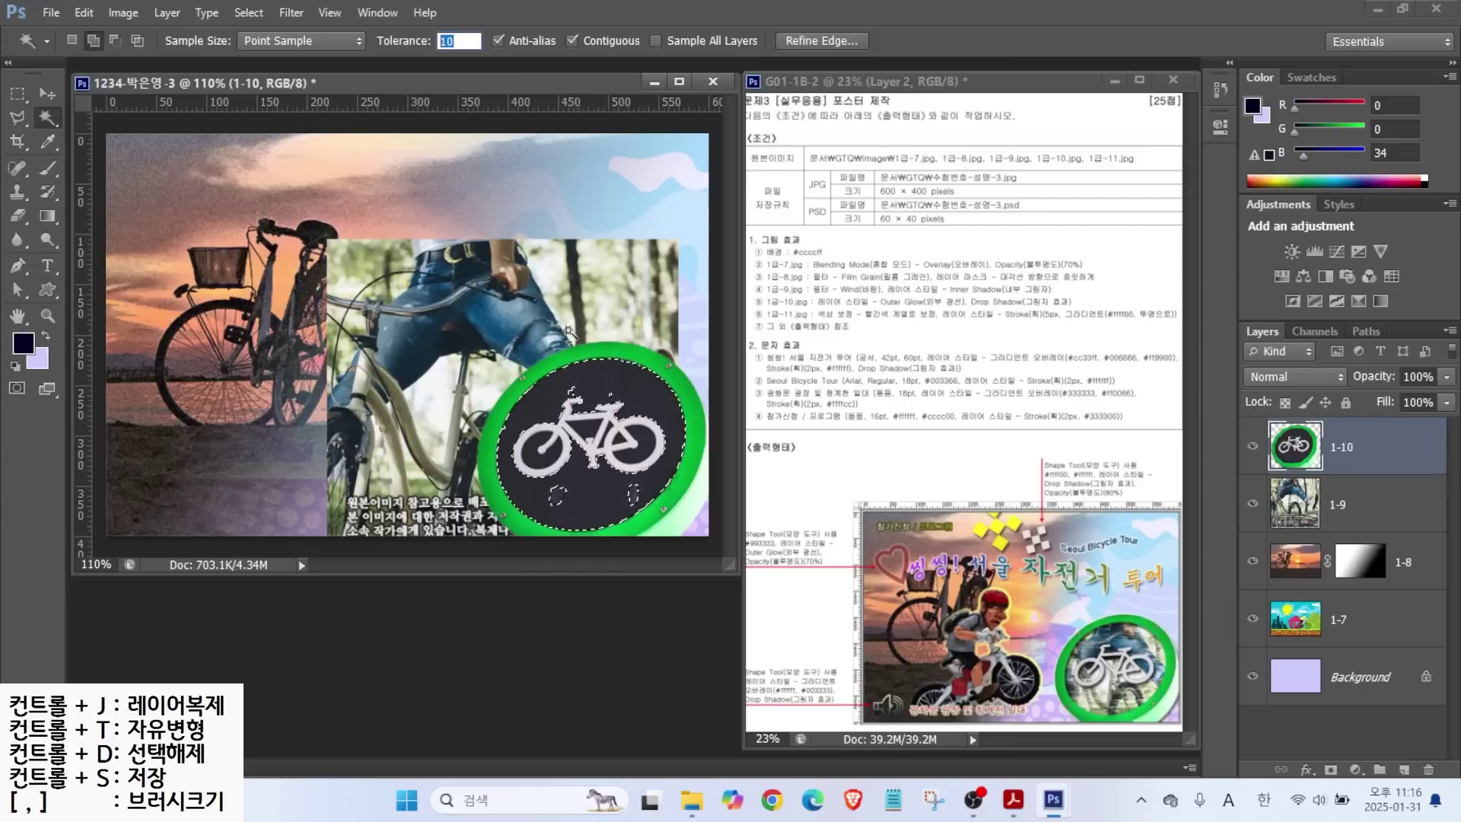
{"action": "type", "text": "32"}
{"action": "key", "text": "alt"}
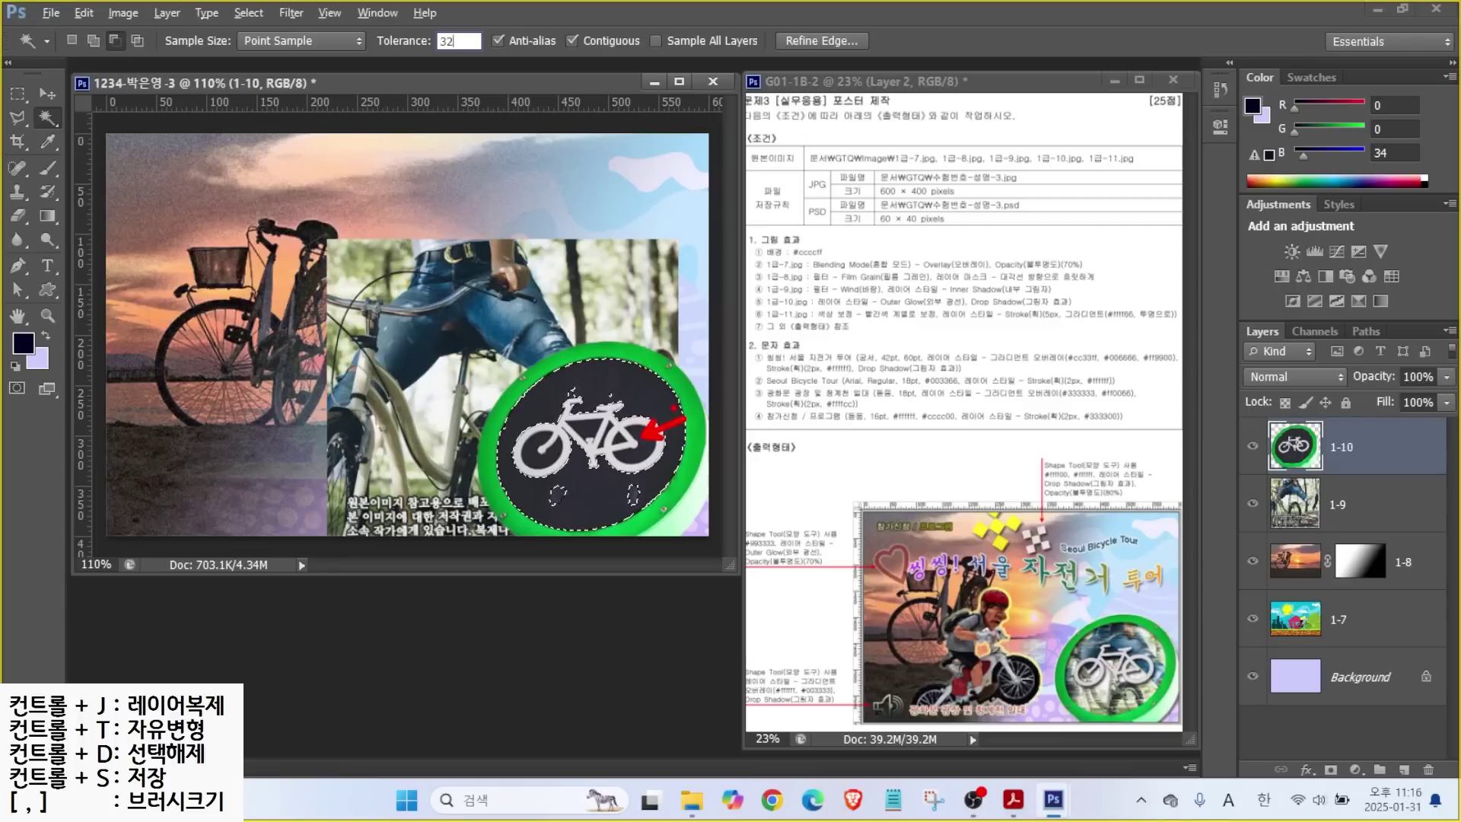
{"action": "mouse_move", "coordinate": [608, 40]}
{"action": "left_mouse_down"}
{"action": "mouse_move", "coordinate": [580, 58]}
{"action": "mouse_move", "coordinate": [568, 45]}
{"action": "mouse_move", "coordinate": [602, 11]}
{"action": "mouse_move", "coordinate": [620, 47]}
{"action": "left_mouse_up"}
{"action": "key", "text": "Escape"}
{"action": "left_click", "coordinate": [572, 42]}
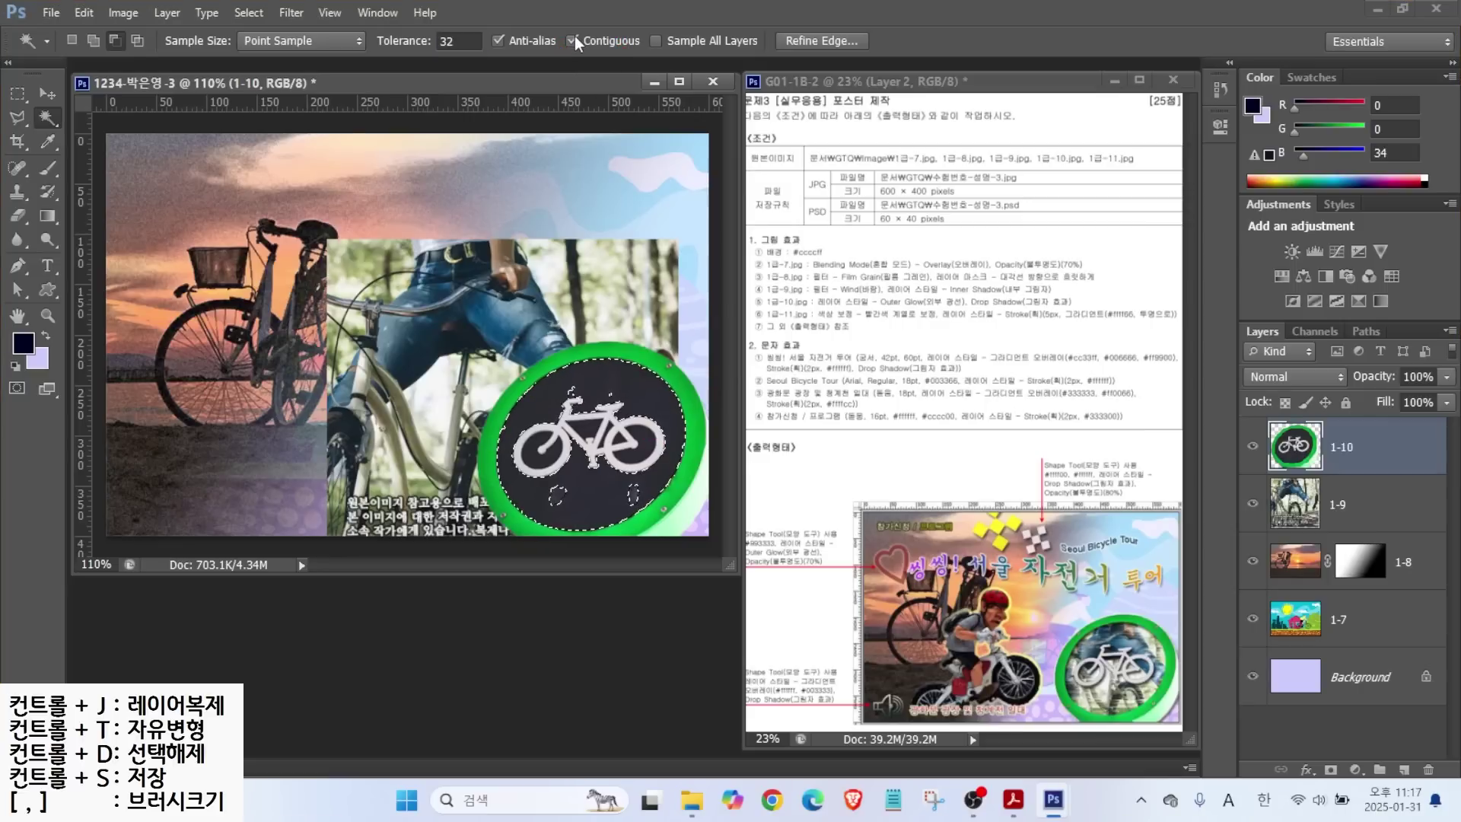
{"action": "key", "text": "shift"}
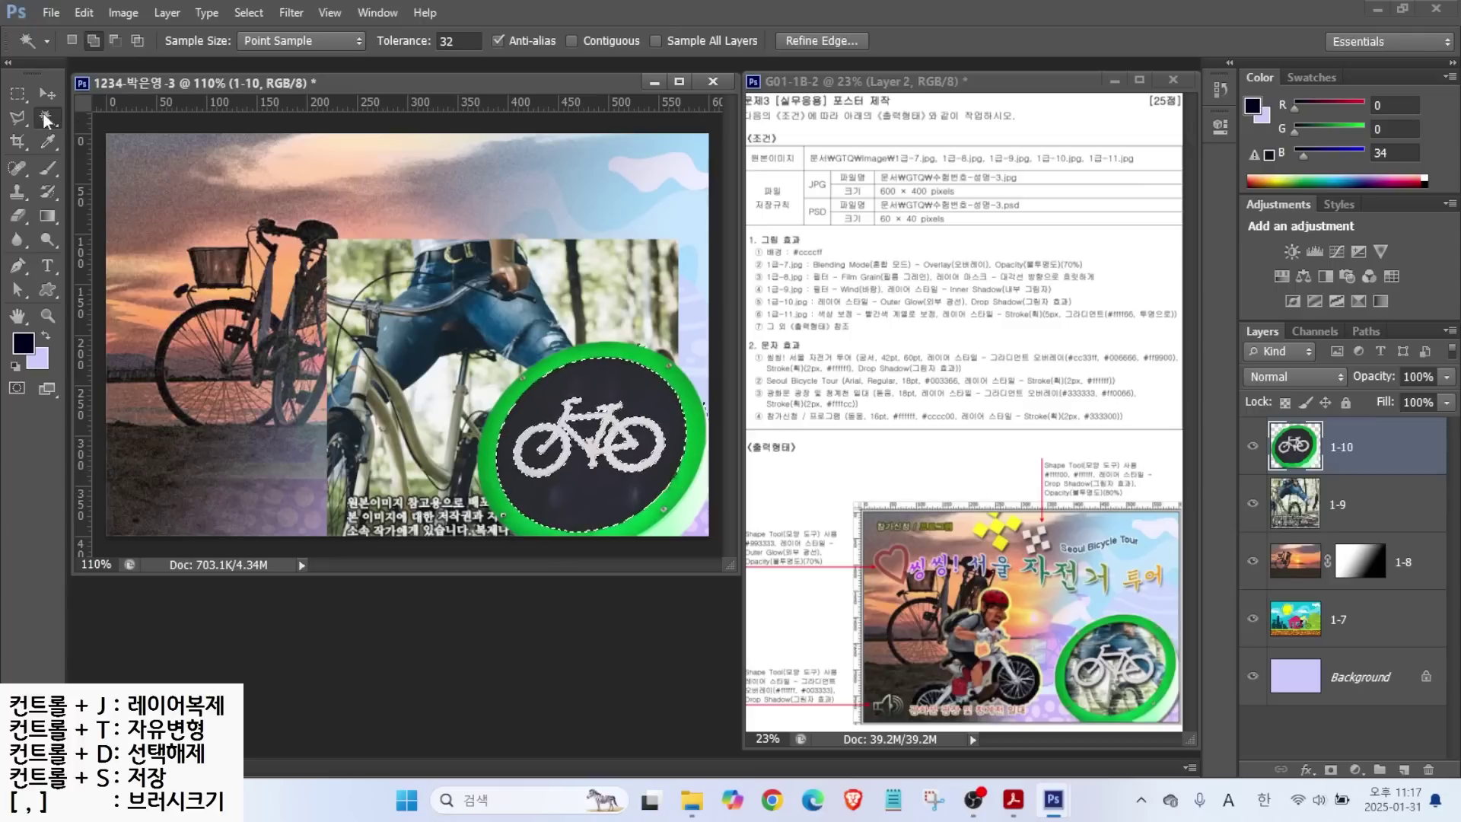
Trim stray areas with Quick Selection subtract and copy the circle to a new layer.
{"action": "right_click", "coordinate": [47, 118]}
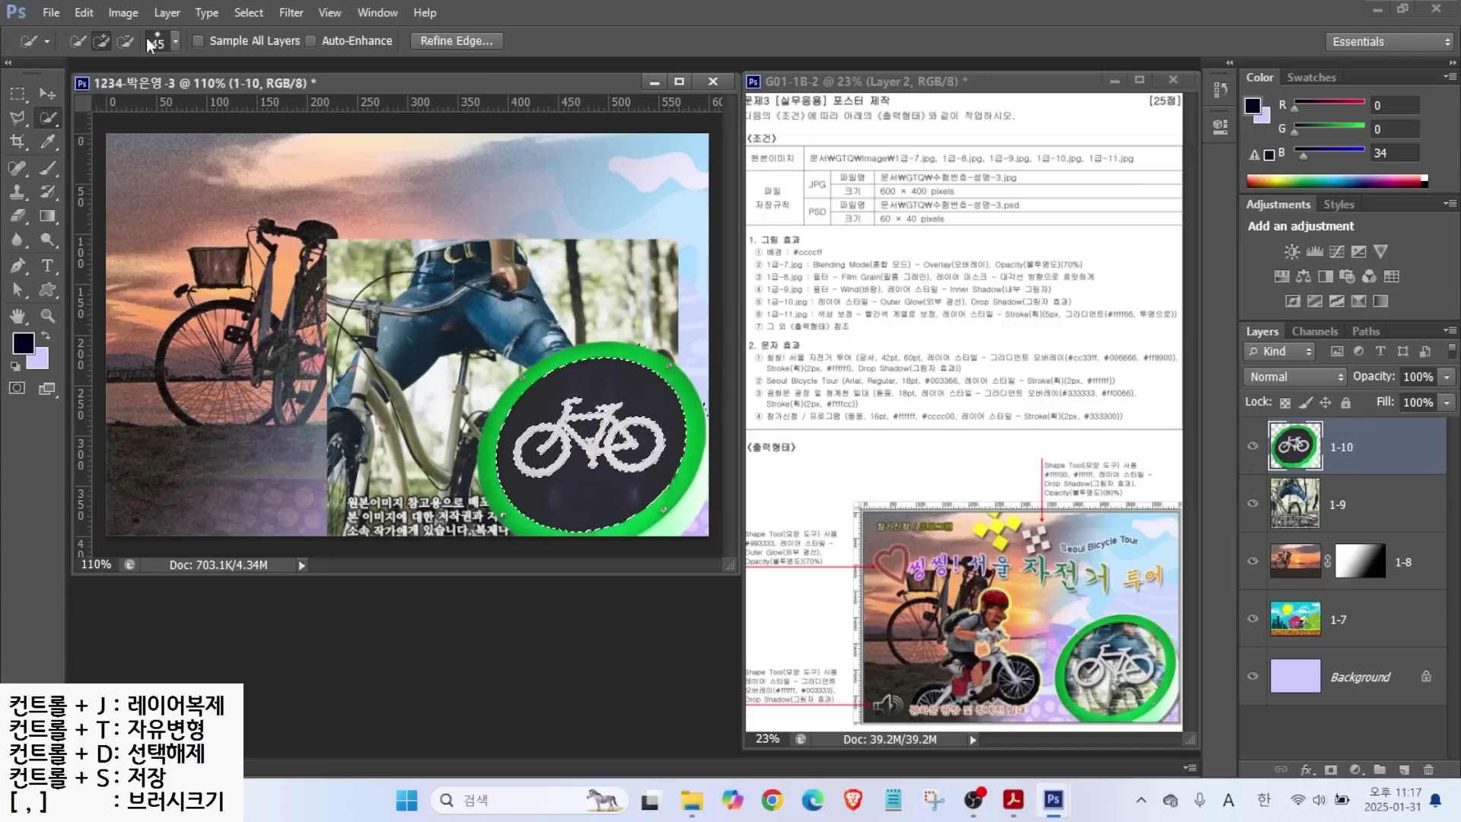
{"action": "key", "text": "alt"}
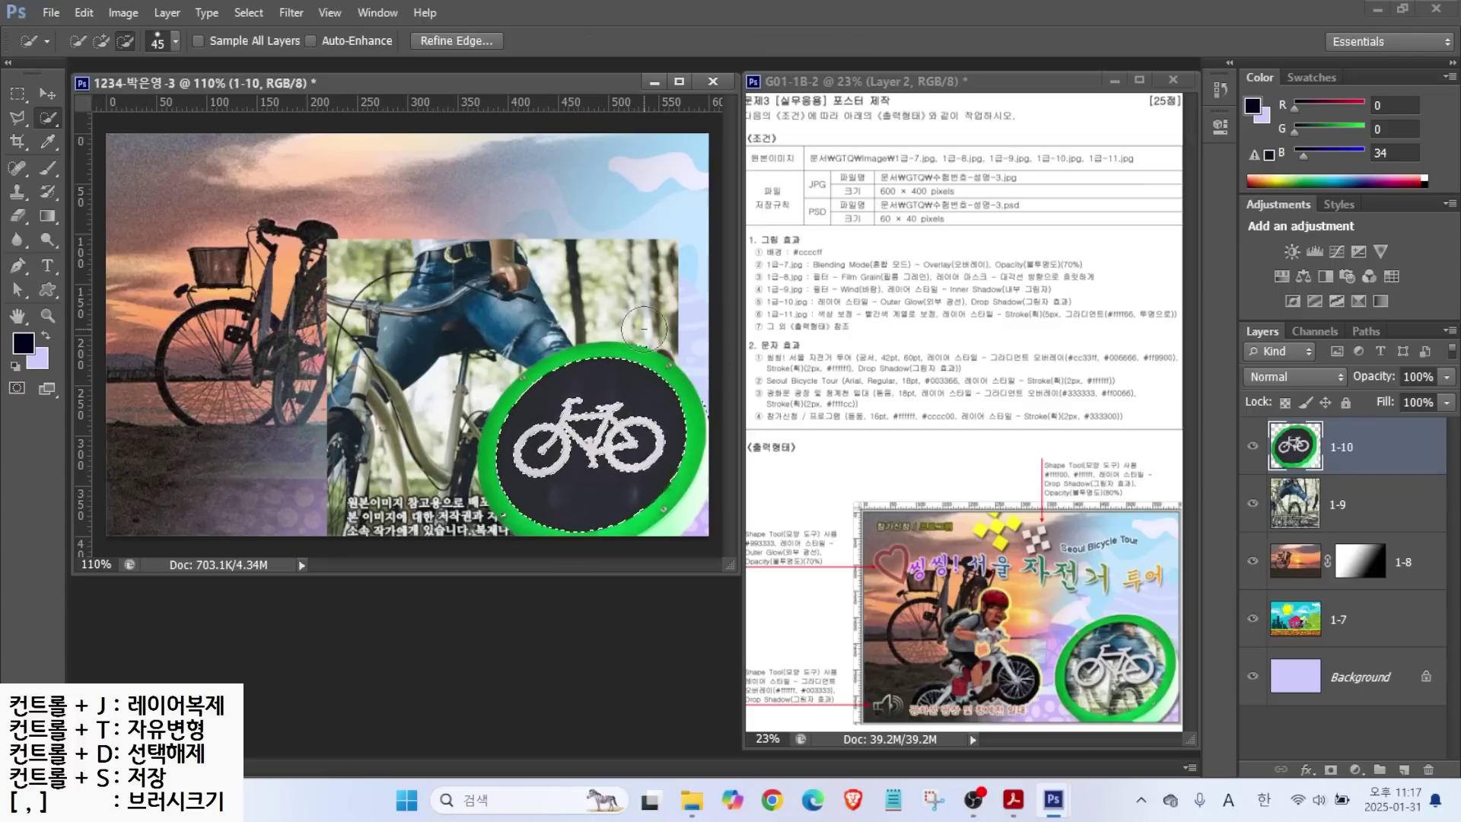
{"action": "left_click_drag", "start_coordinate": [505, 532], "coordinate": [465, 347]}
{"action": "key", "text": "ctrl+j"}
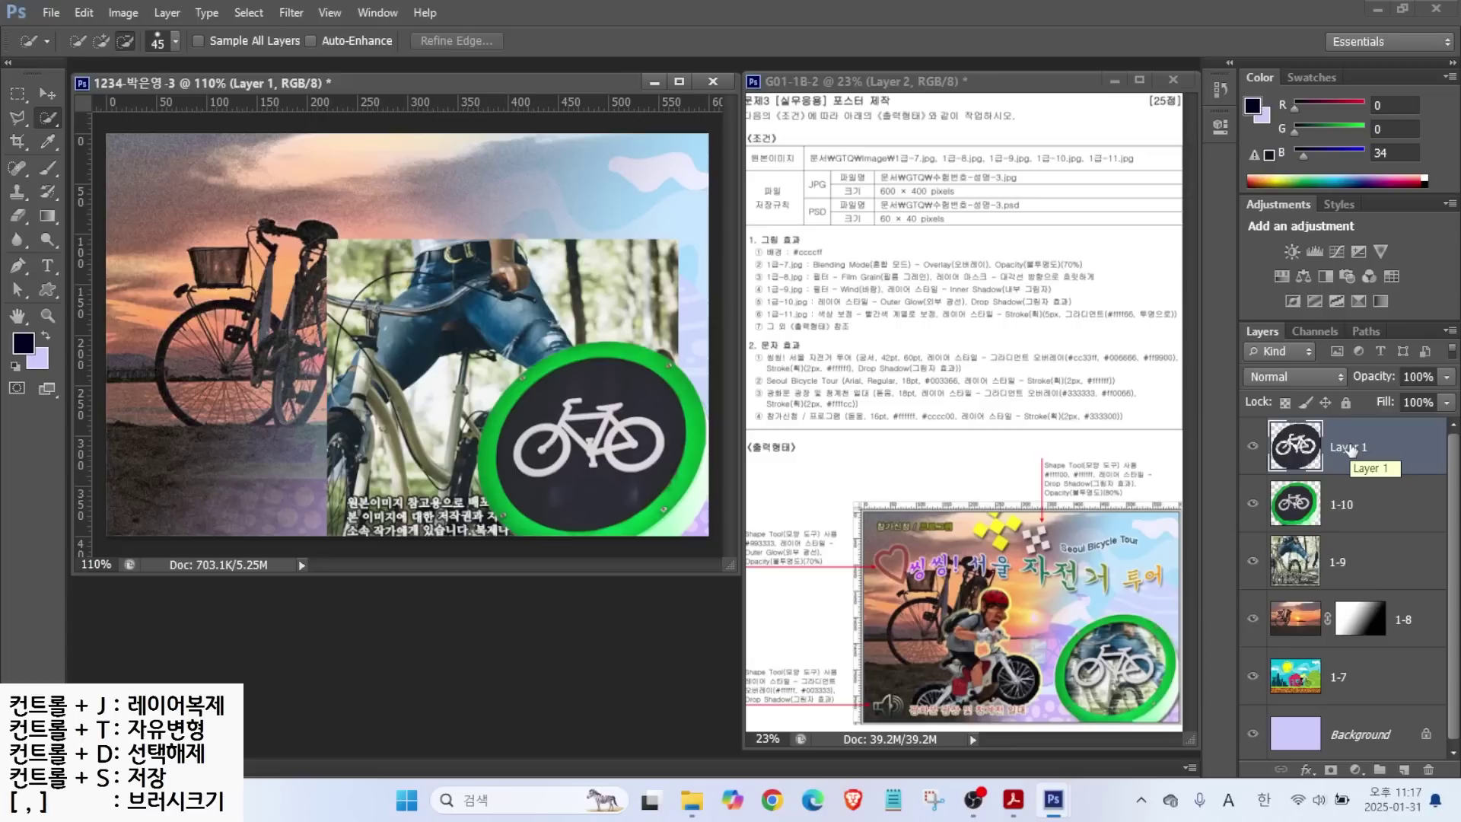
Rename the copied disc layer 클리핑 and clip the 1-9 photo into it.
{"action": "double_click", "coordinate": [1344, 450]}
{"action": "type", "text": "zmfflvld"}
{"action": "key", "text": "Return"}
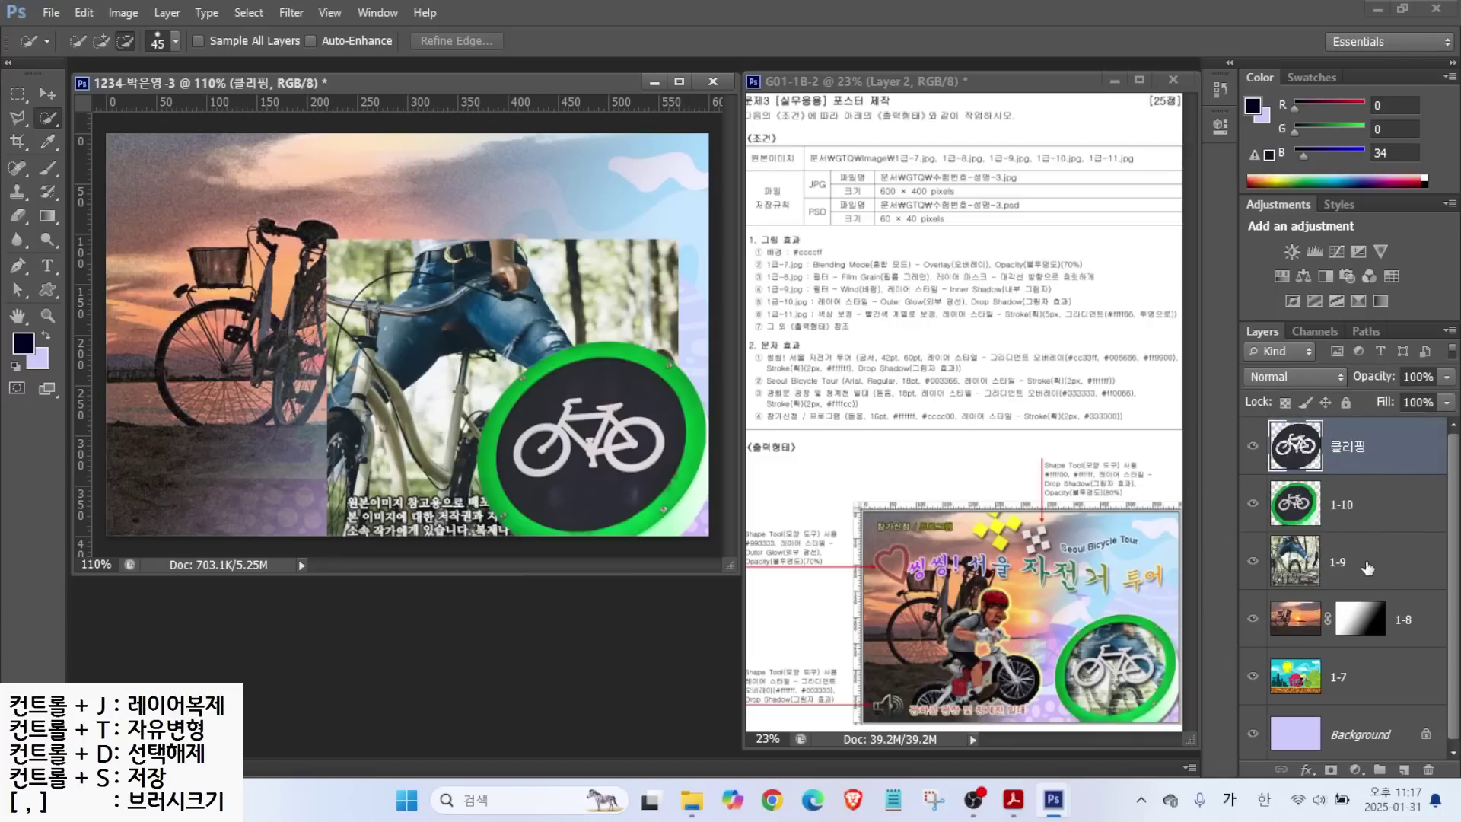
{"action": "left_click_drag", "start_coordinate": [1367, 567], "coordinate": [1364, 440]}
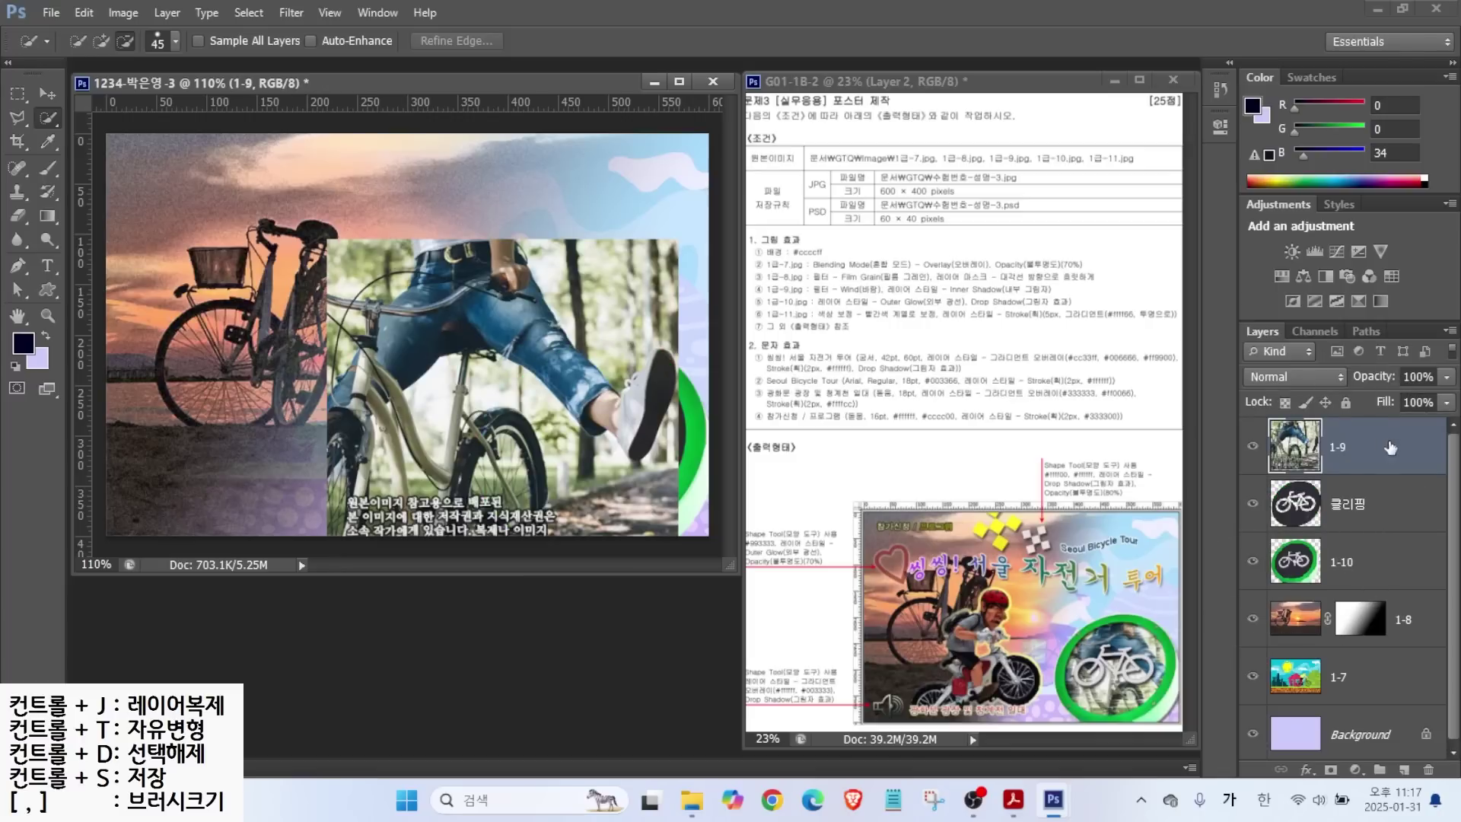
{"action": "left_click", "coordinate": [1392, 448]}
{"action": "right_click", "coordinate": [1372, 445]}
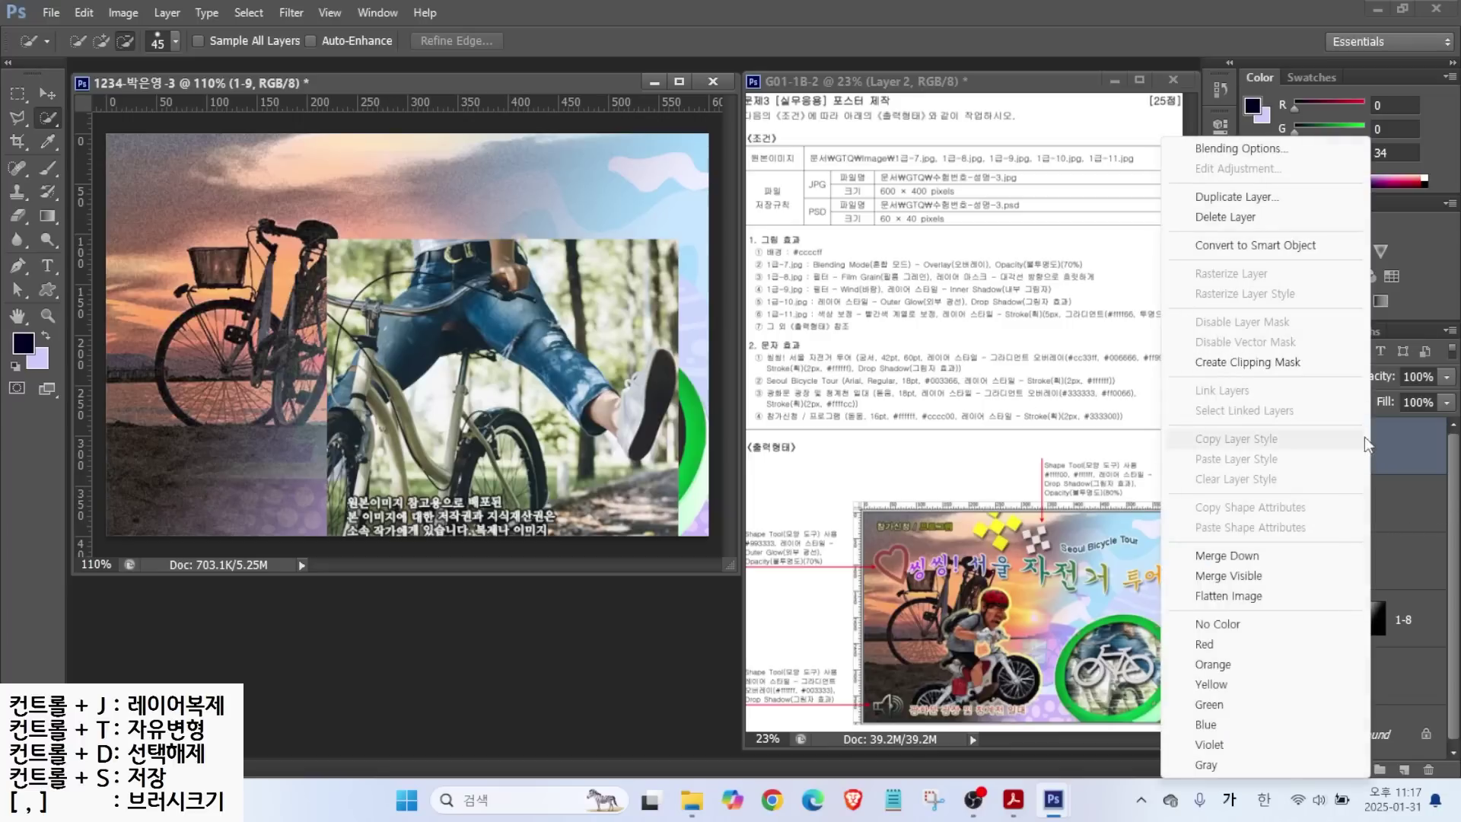
{"action": "left_click", "coordinate": [1289, 368]}
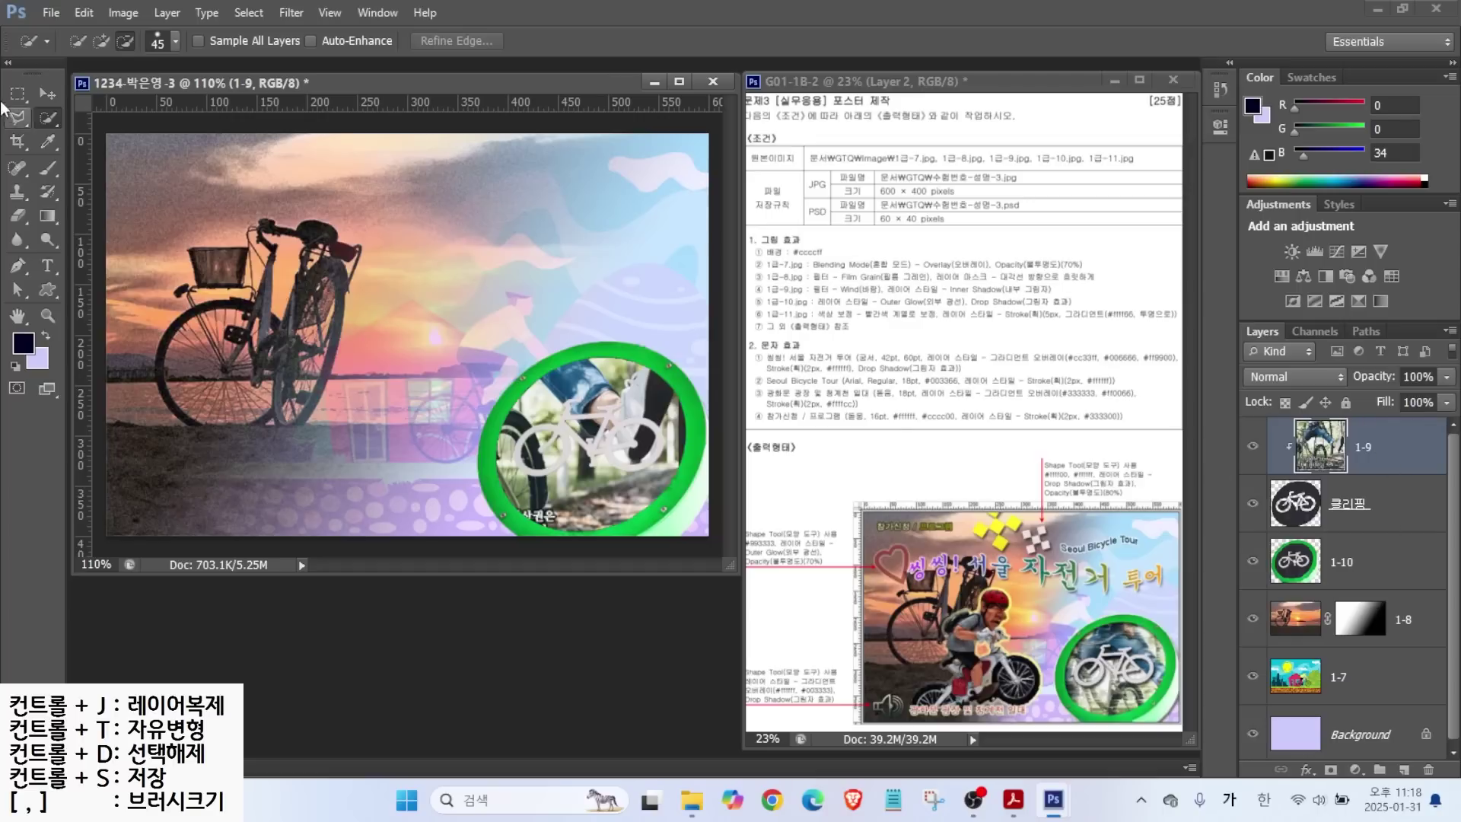
Scale the clipped 1-9 photo to about 68% and center it inside the green ring.
{"action": "left_click", "coordinate": [47, 94]}
{"action": "left_click_drag", "start_coordinate": [625, 397], "coordinate": [652, 413]}
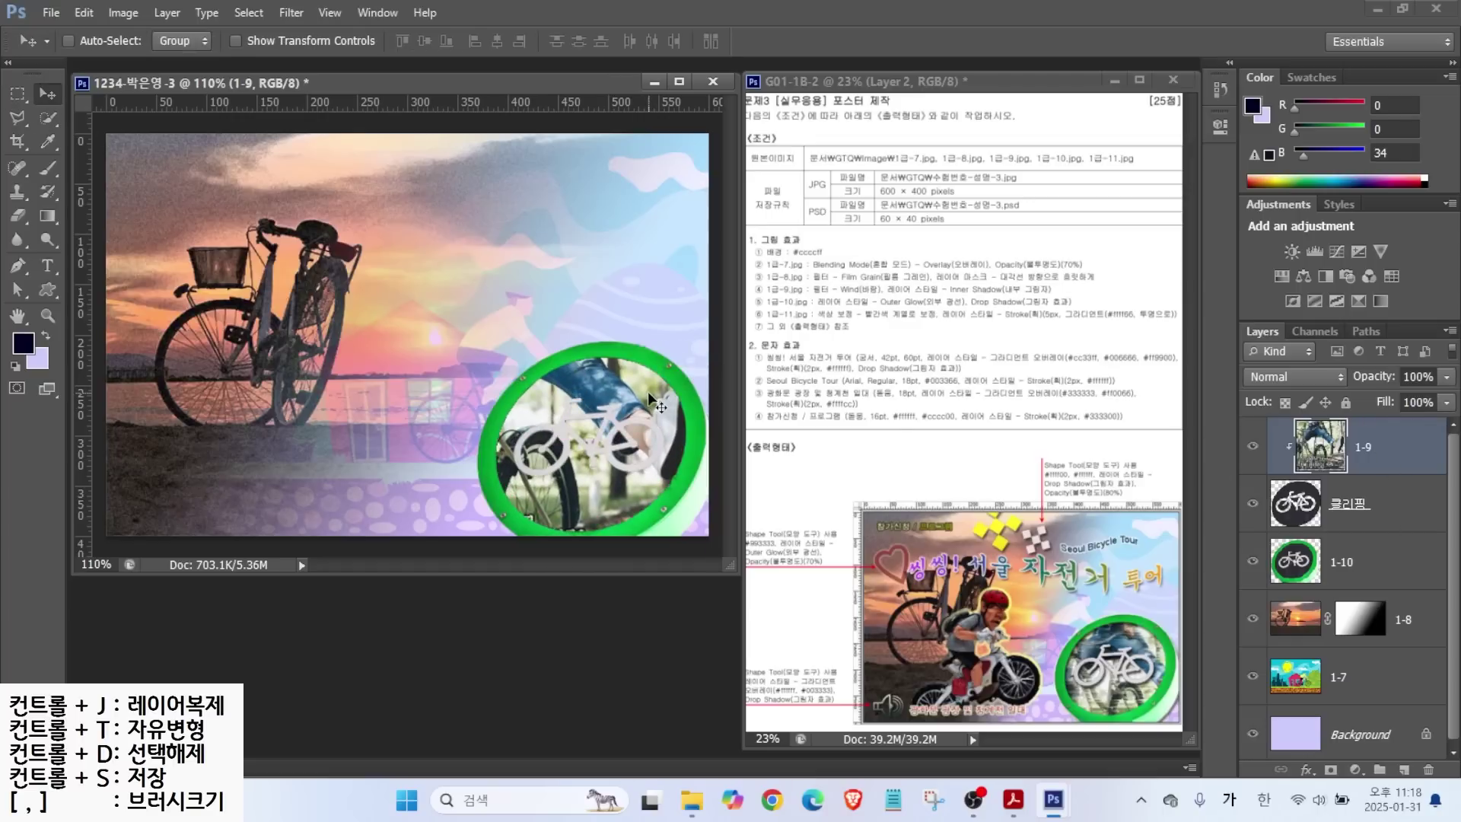
{"action": "key", "text": "ctrl+t"}
{"action": "left_click_drag", "start_coordinate": [362, 263], "coordinate": [500, 351]}
{"action": "left_click_drag", "start_coordinate": [588, 387], "coordinate": [612, 376]}
{"action": "key", "text": "Return"}
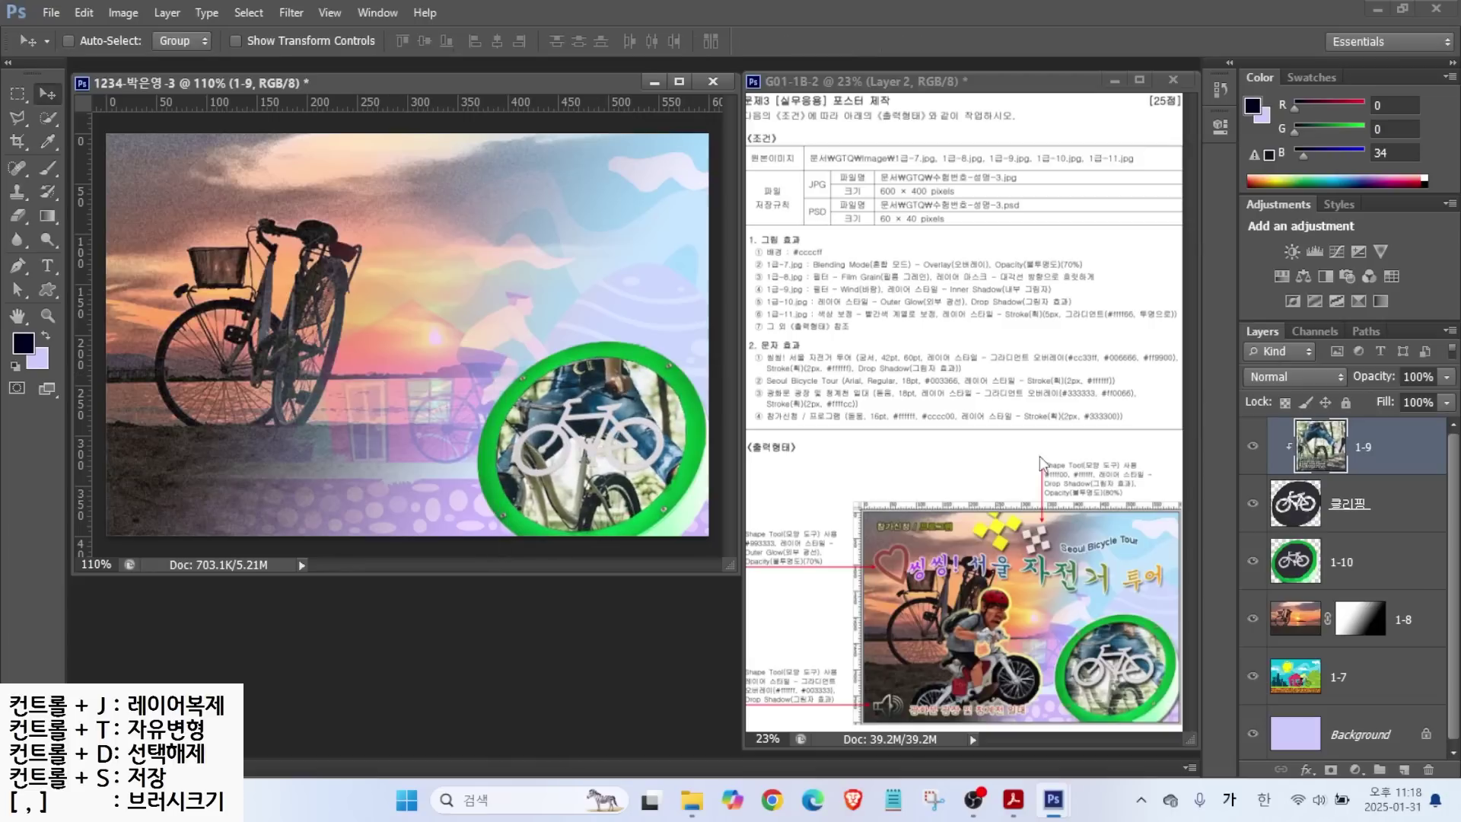
{"action": "key", "text": "ctrl"}
Open the Filter Gallery and cancel it without applying any filter.
{"action": "left_click", "coordinate": [291, 14]}
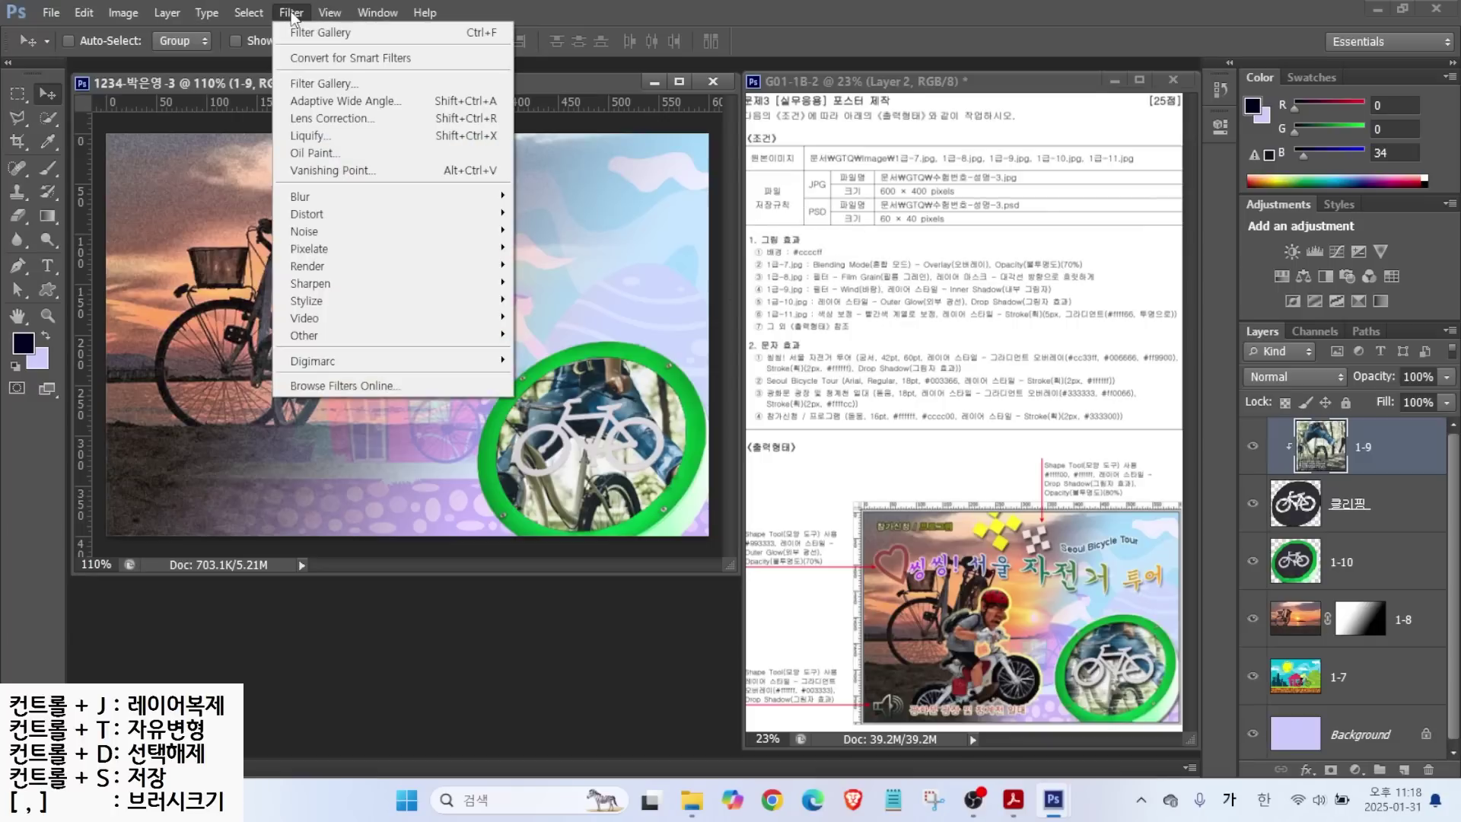
{"action": "key", "text": "ctrl"}
{"action": "left_click", "coordinate": [308, 85]}
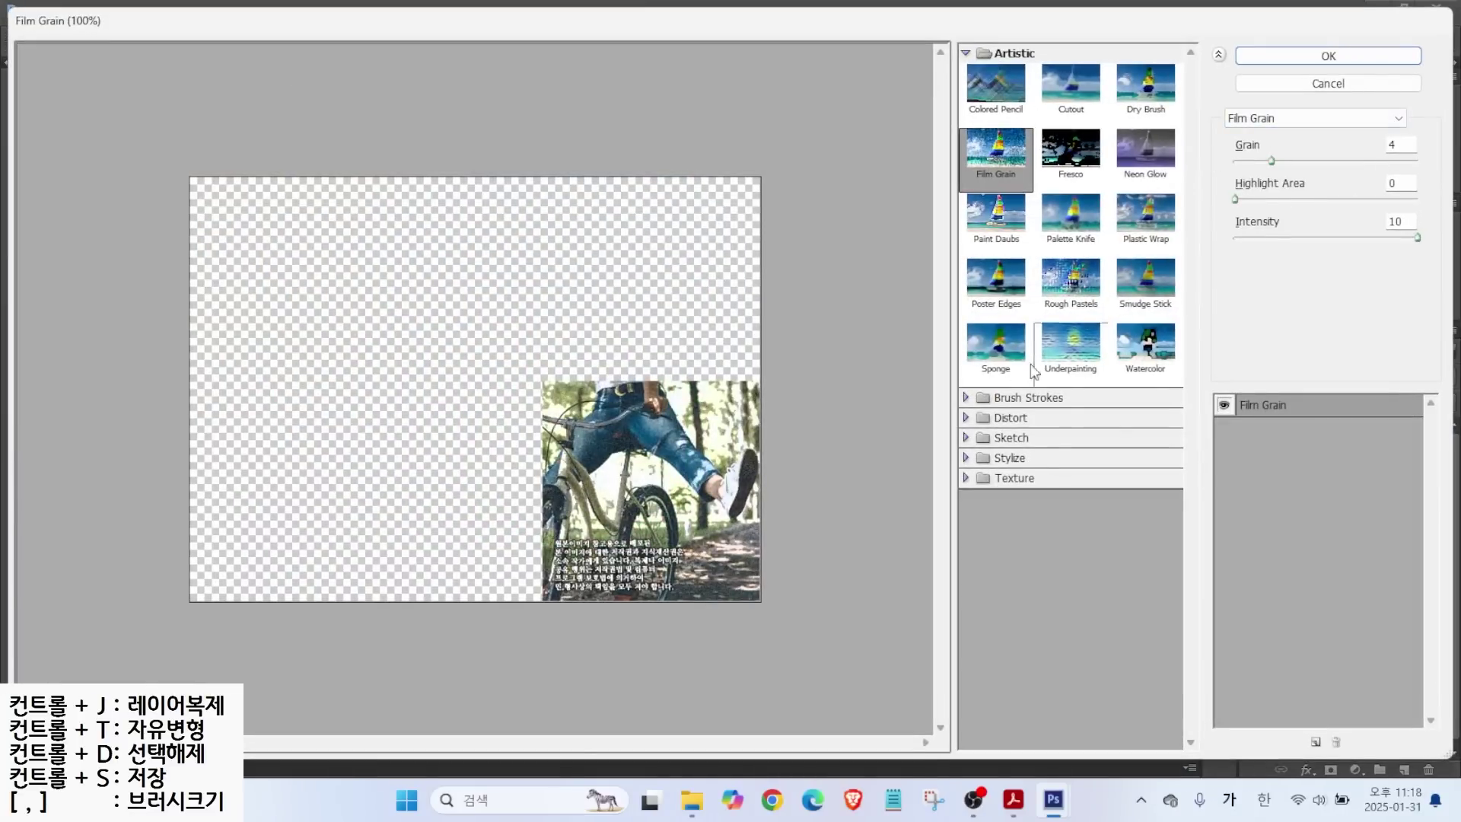
{"action": "left_click", "coordinate": [1251, 119]}
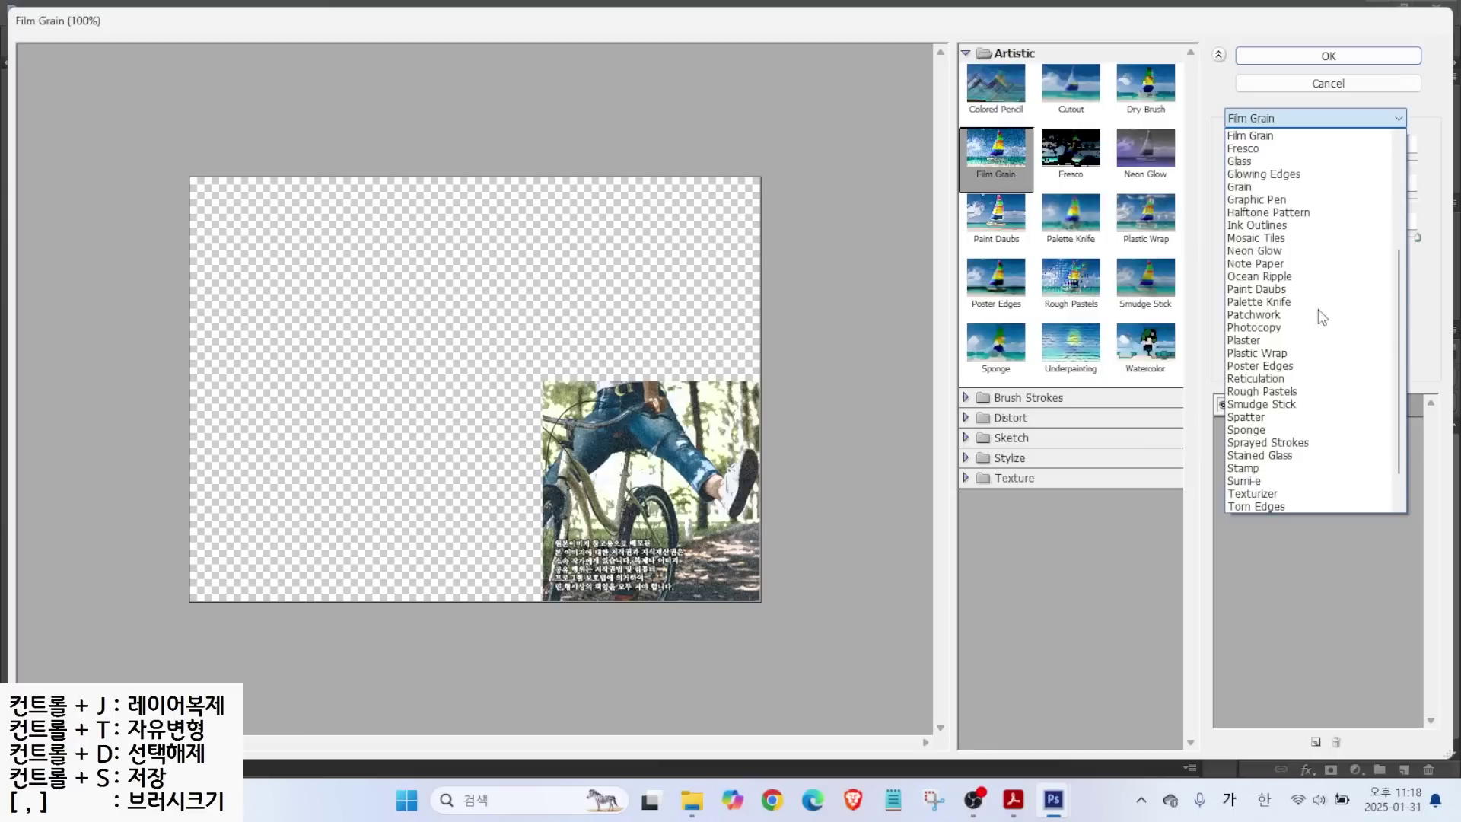
{"action": "scroll", "coordinate": [1396, 345], "scroll_direction": "down", "scroll_amount": 1}
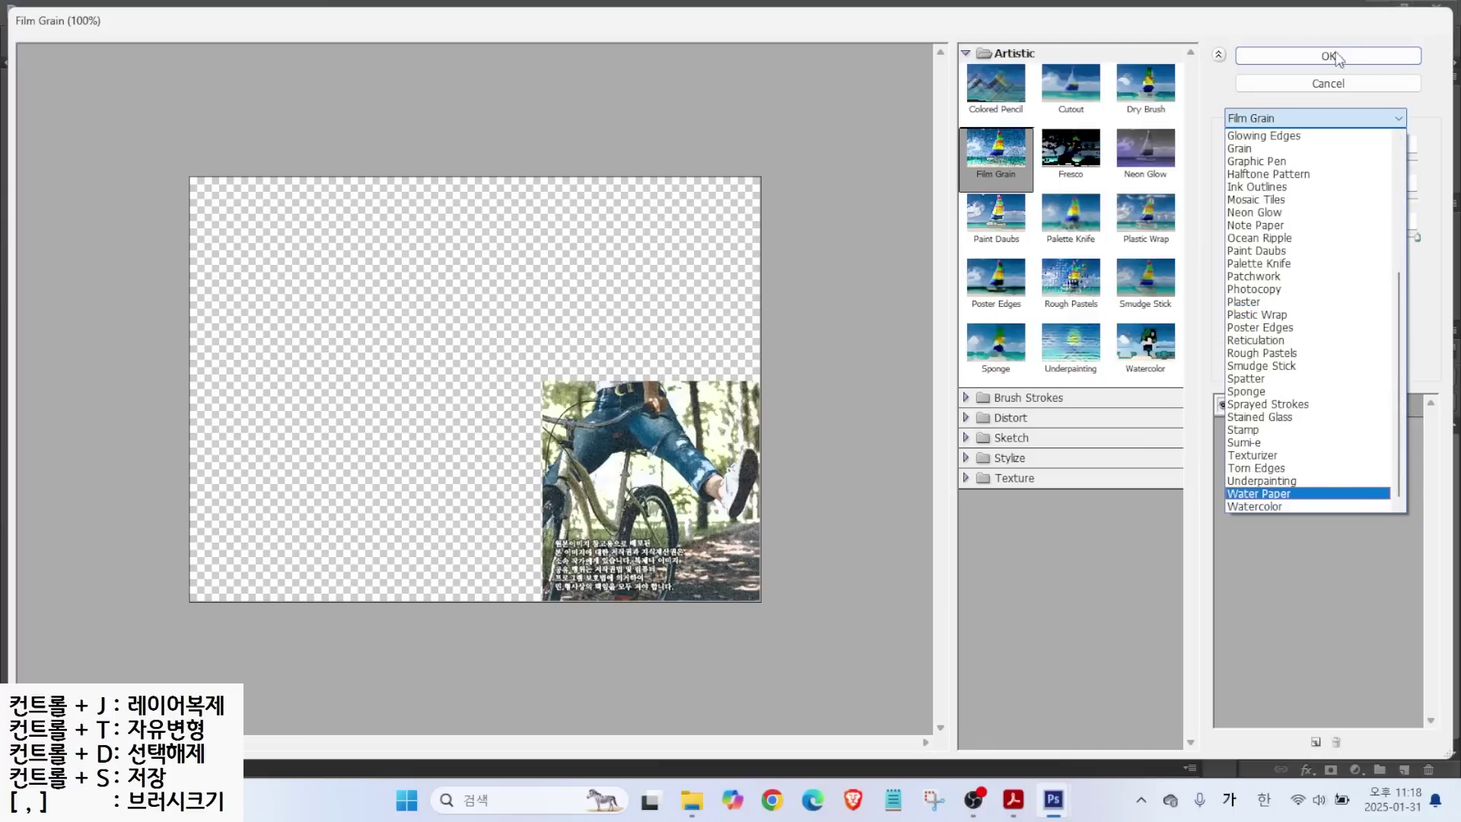
{"action": "left_click", "coordinate": [1318, 81]}
{"action": "left_click", "coordinate": [1322, 81]}
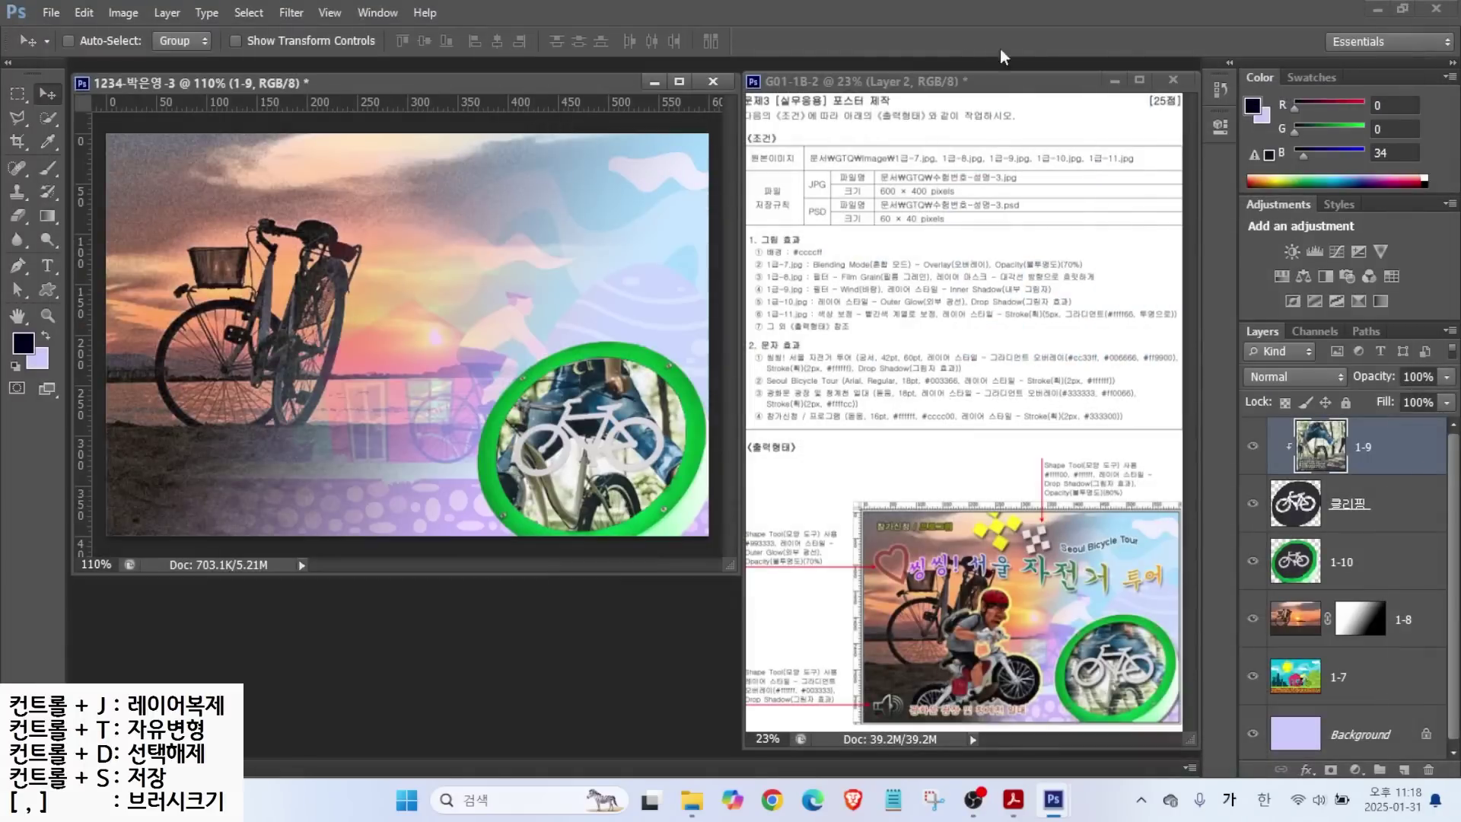
Apply Filter > Stylize > Wind to the 1-9 photo, Wind method, from the right.
{"action": "left_click", "coordinate": [289, 13]}
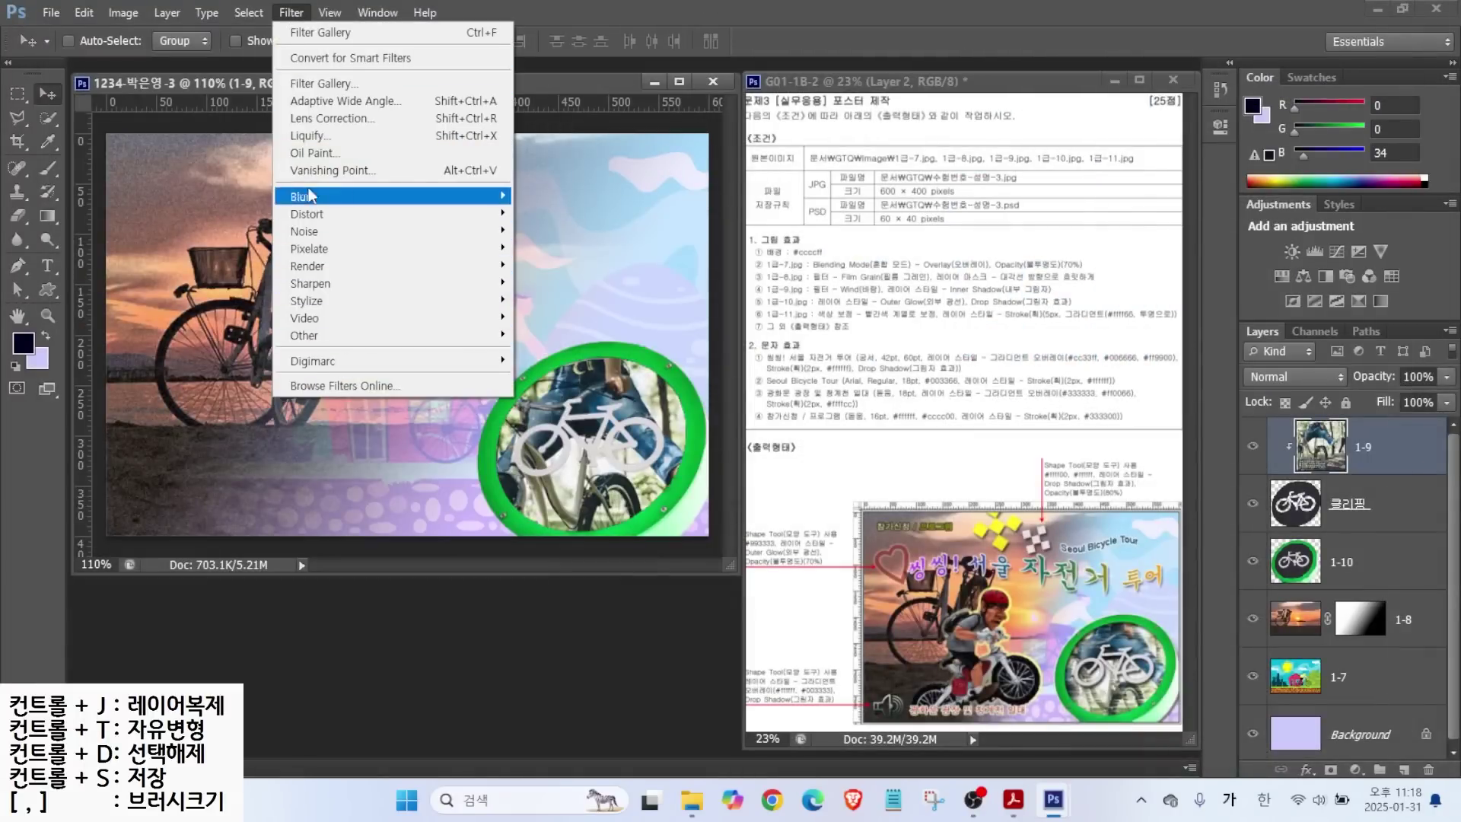
{"action": "mouse_move", "coordinate": [331, 305]}
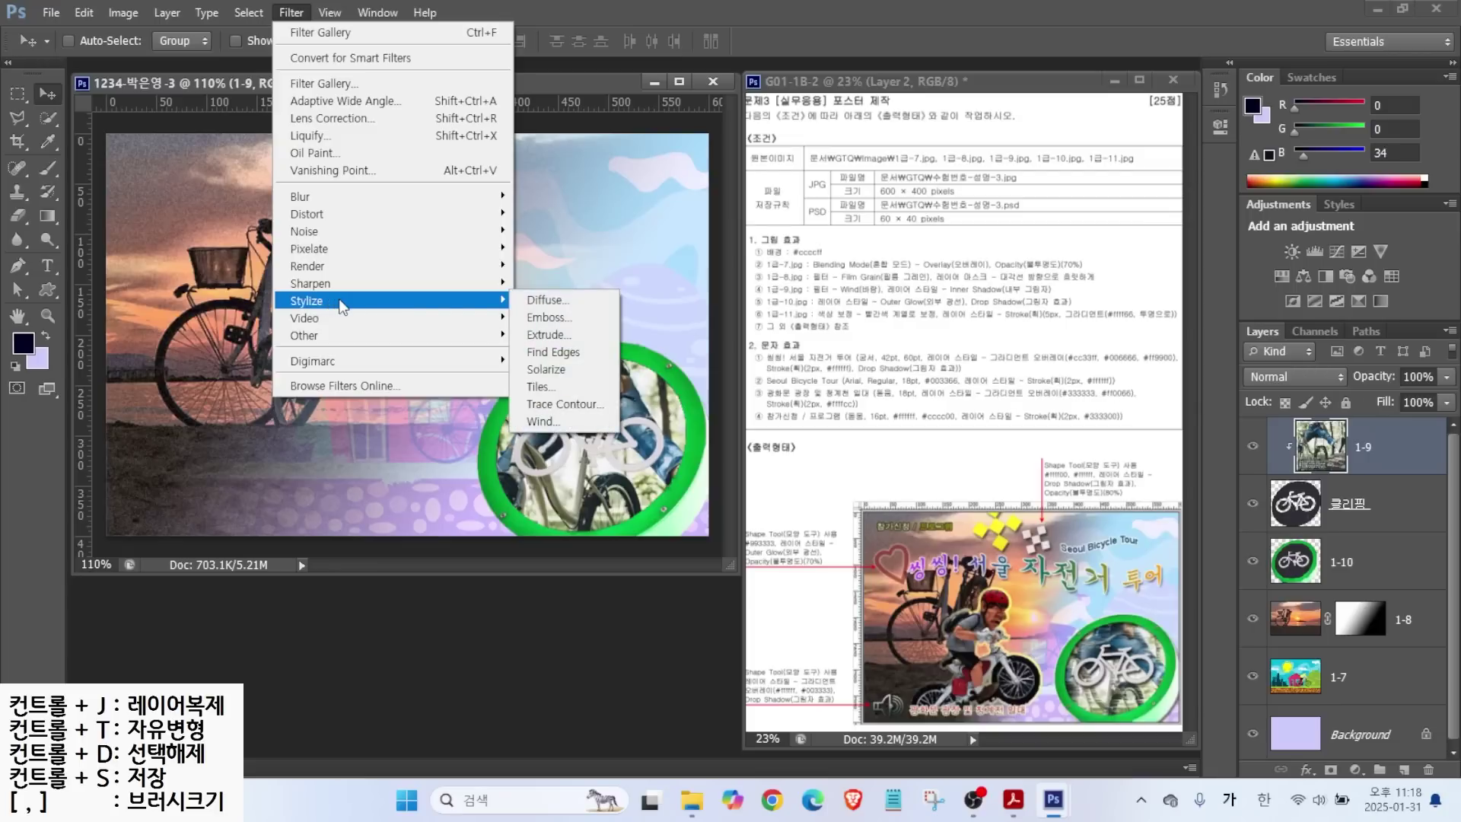
{"action": "left_click", "coordinate": [551, 423]}
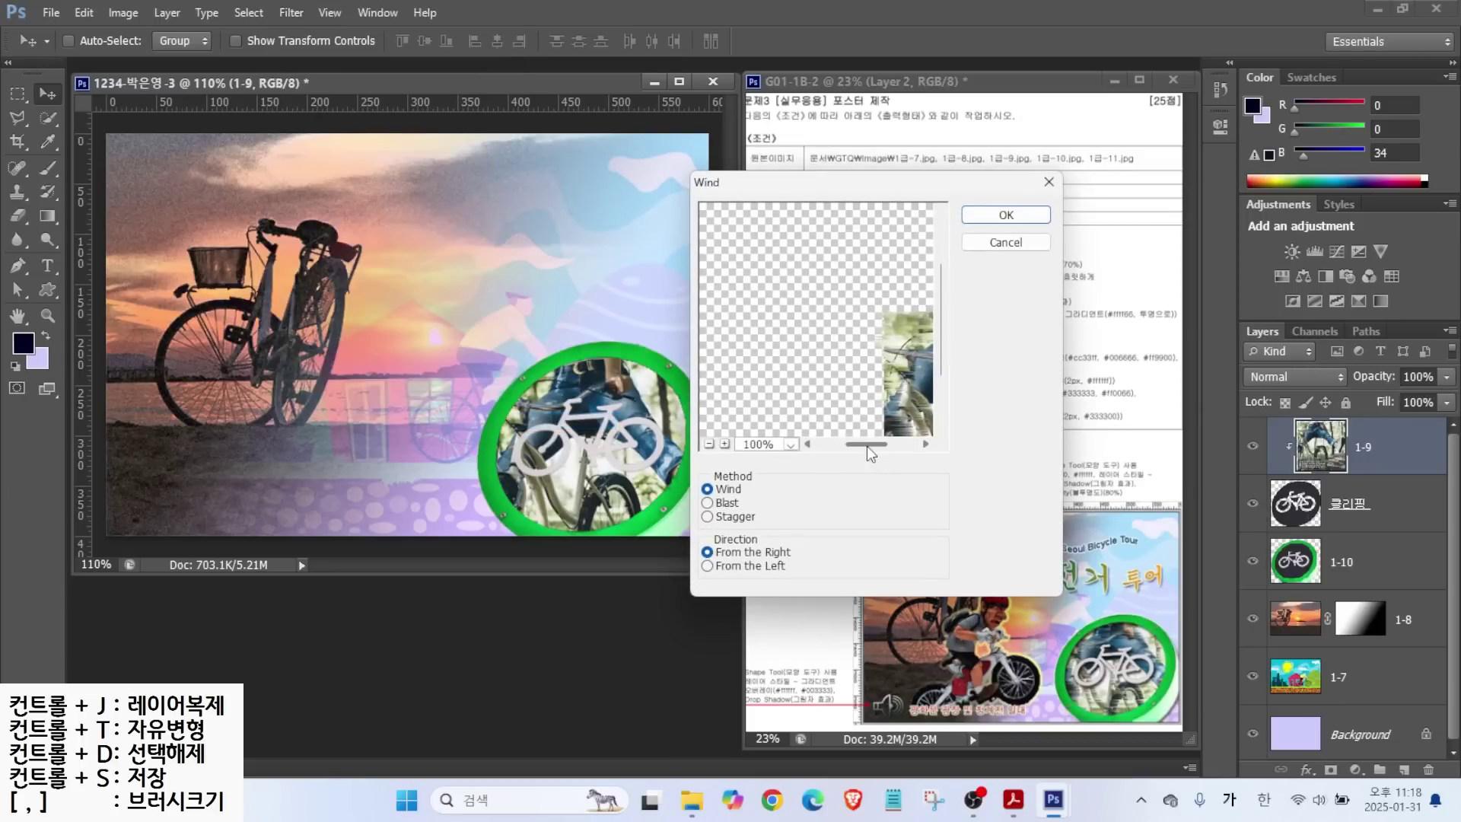
{"action": "left_click_drag", "start_coordinate": [868, 446], "coordinate": [898, 447]}
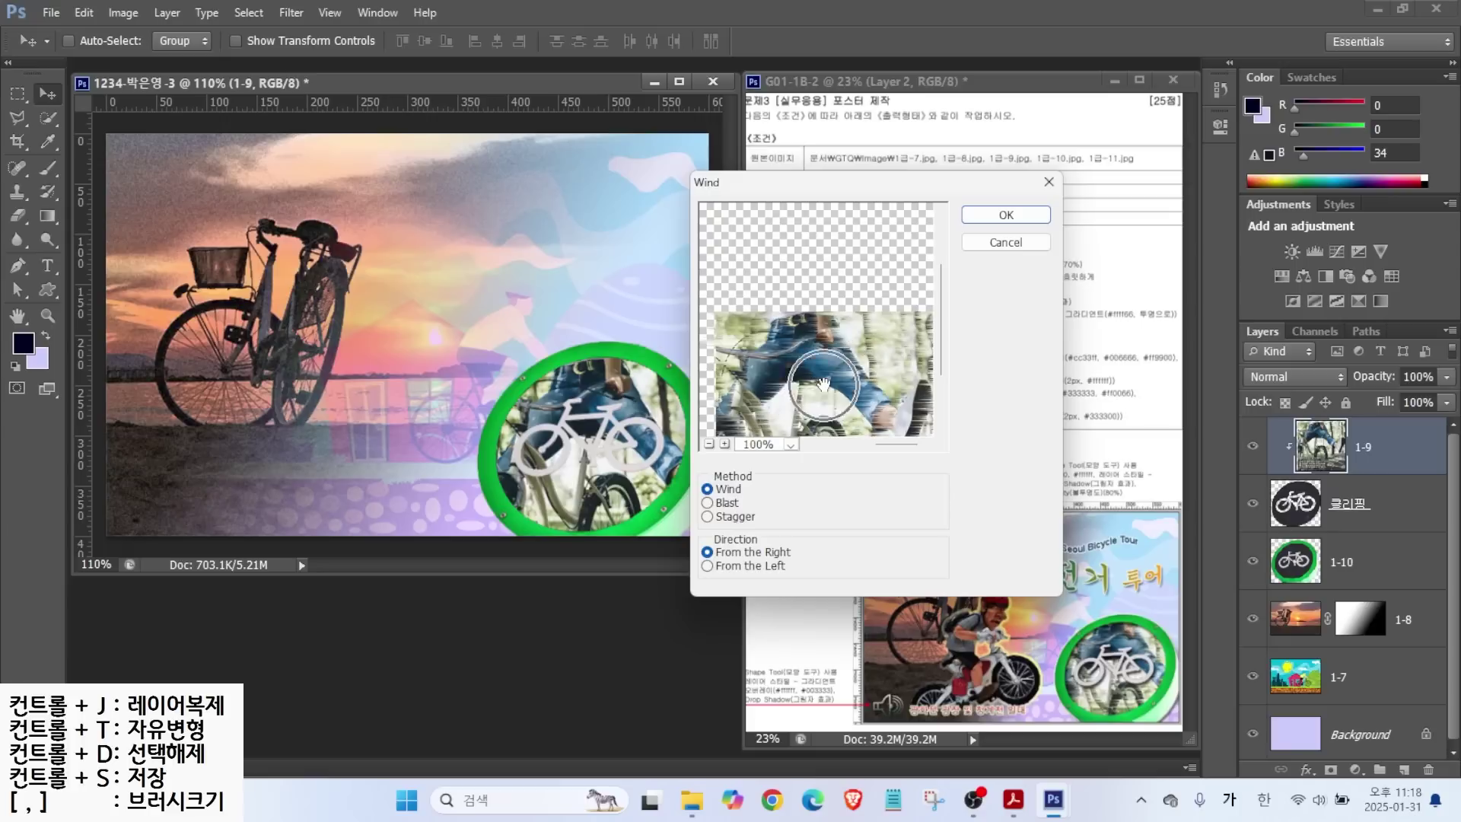
{"action": "left_click", "coordinate": [1006, 216]}
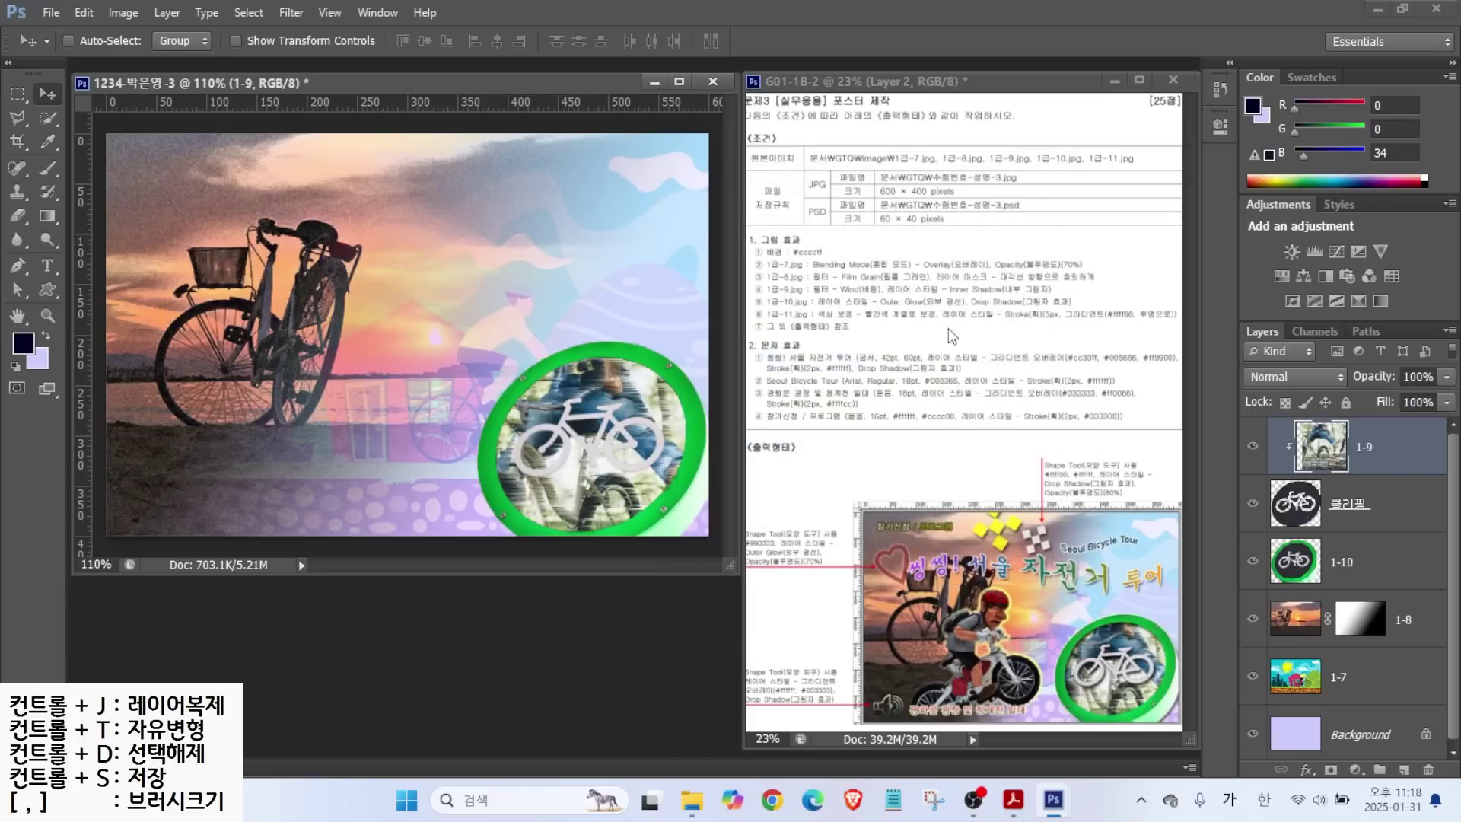
{"action": "key", "text": "ctrl+2"}
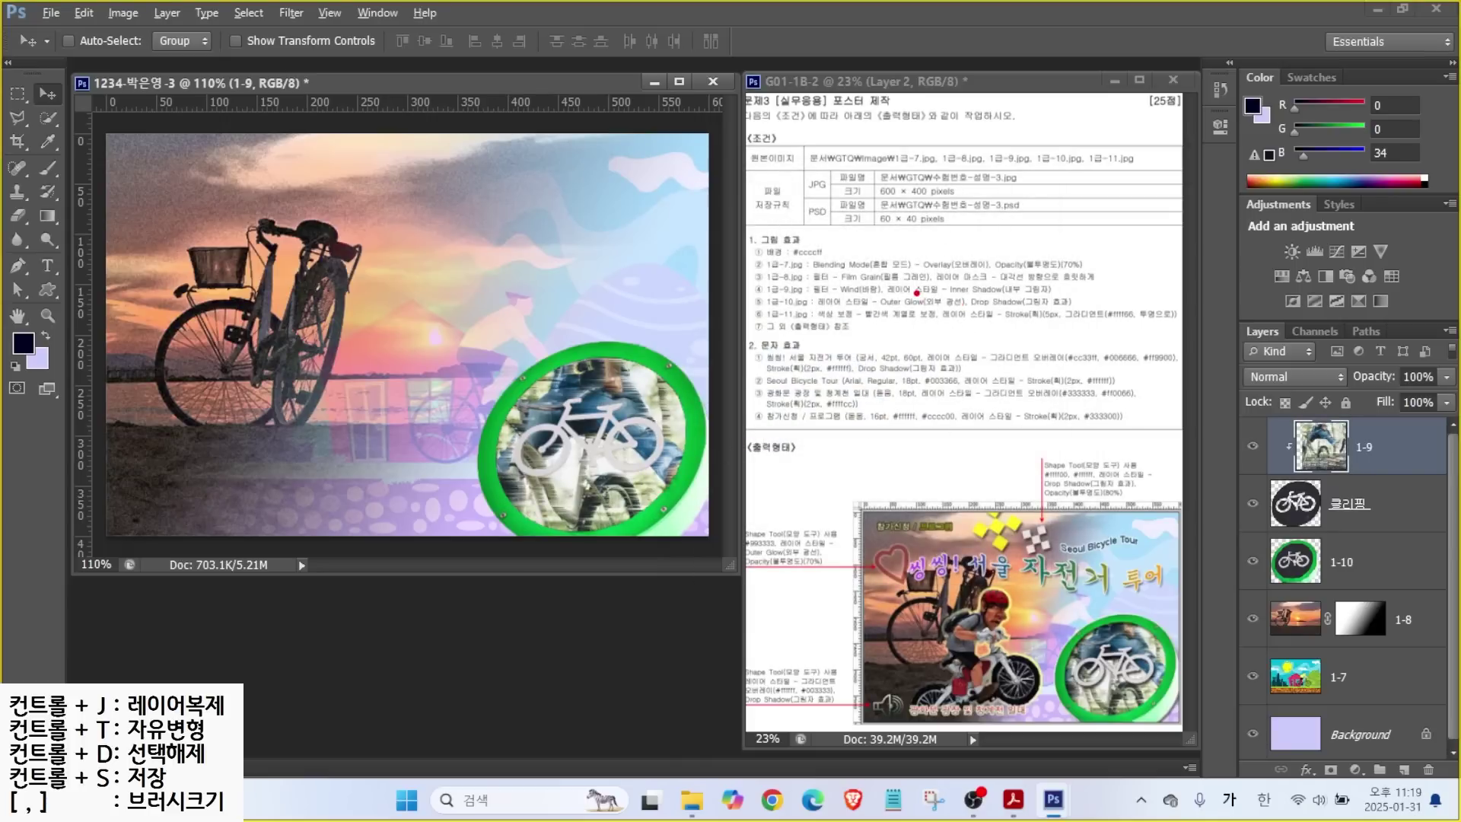
{"action": "mouse_move", "coordinate": [932, 231]}
{"action": "left_mouse_down"}
{"action": "mouse_move", "coordinate": [957, 277]}
{"action": "mouse_move", "coordinate": [1076, 300]}
{"action": "left_mouse_up"}
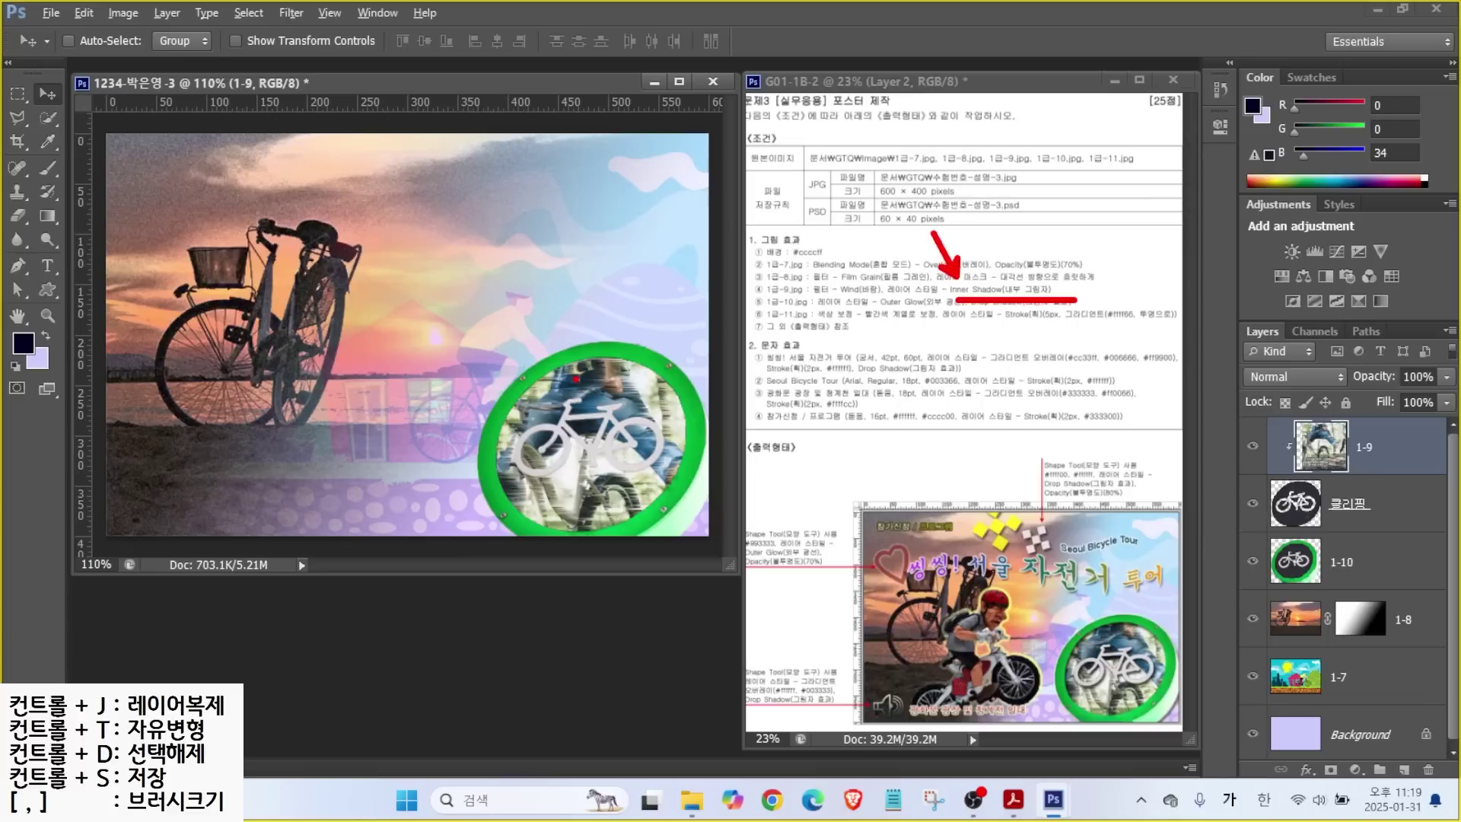
{"action": "left_click_drag", "start_coordinate": [450, 320], "coordinate": [749, 537]}
{"action": "mouse_move", "coordinate": [468, 328]}
{"action": "left_mouse_down"}
{"action": "mouse_move", "coordinate": [573, 315]}
{"action": "mouse_move", "coordinate": [688, 327]}
{"action": "left_mouse_up"}
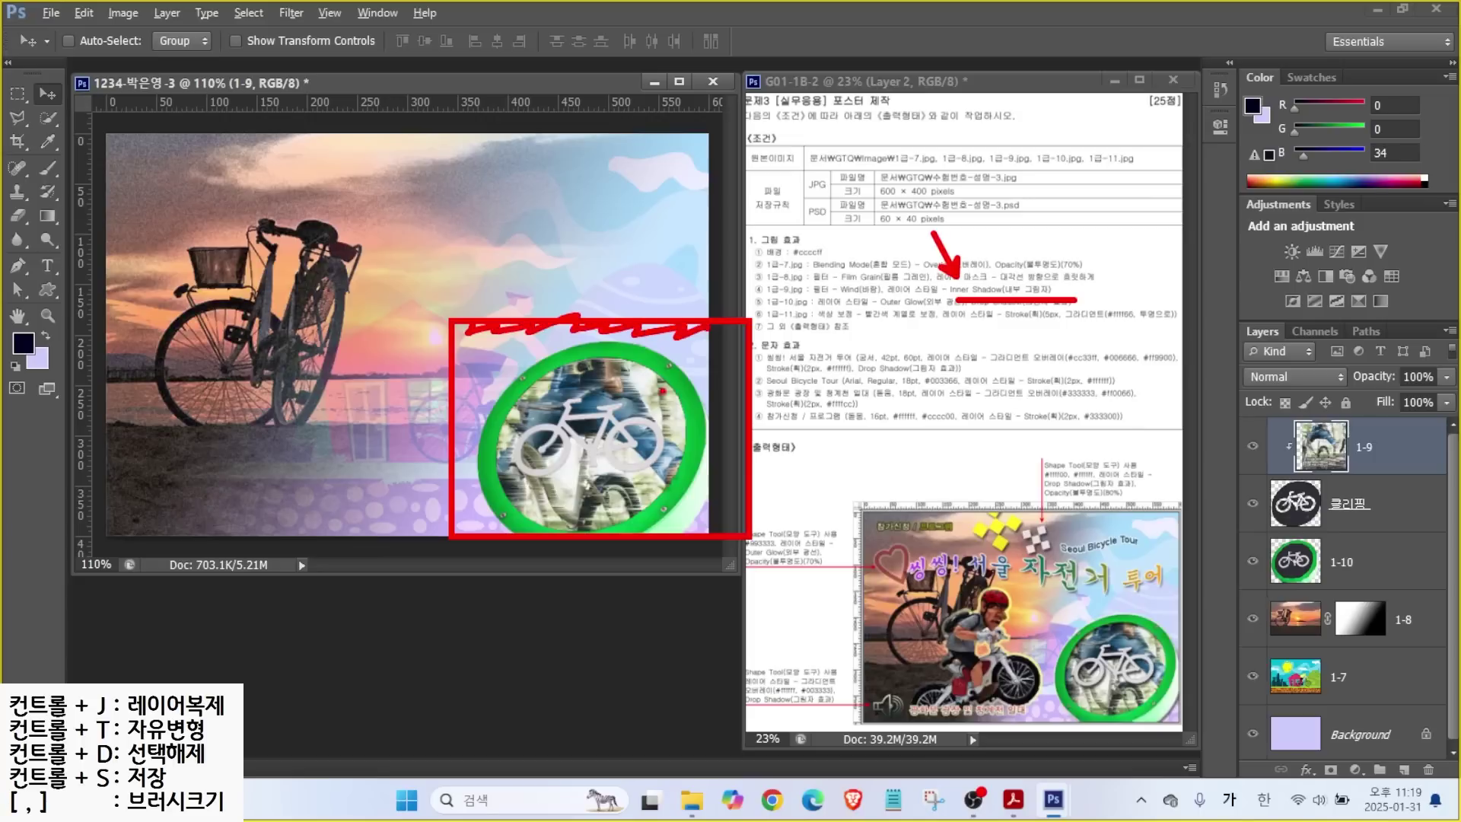
{"action": "left_click_drag", "start_coordinate": [624, 362], "coordinate": [675, 403]}
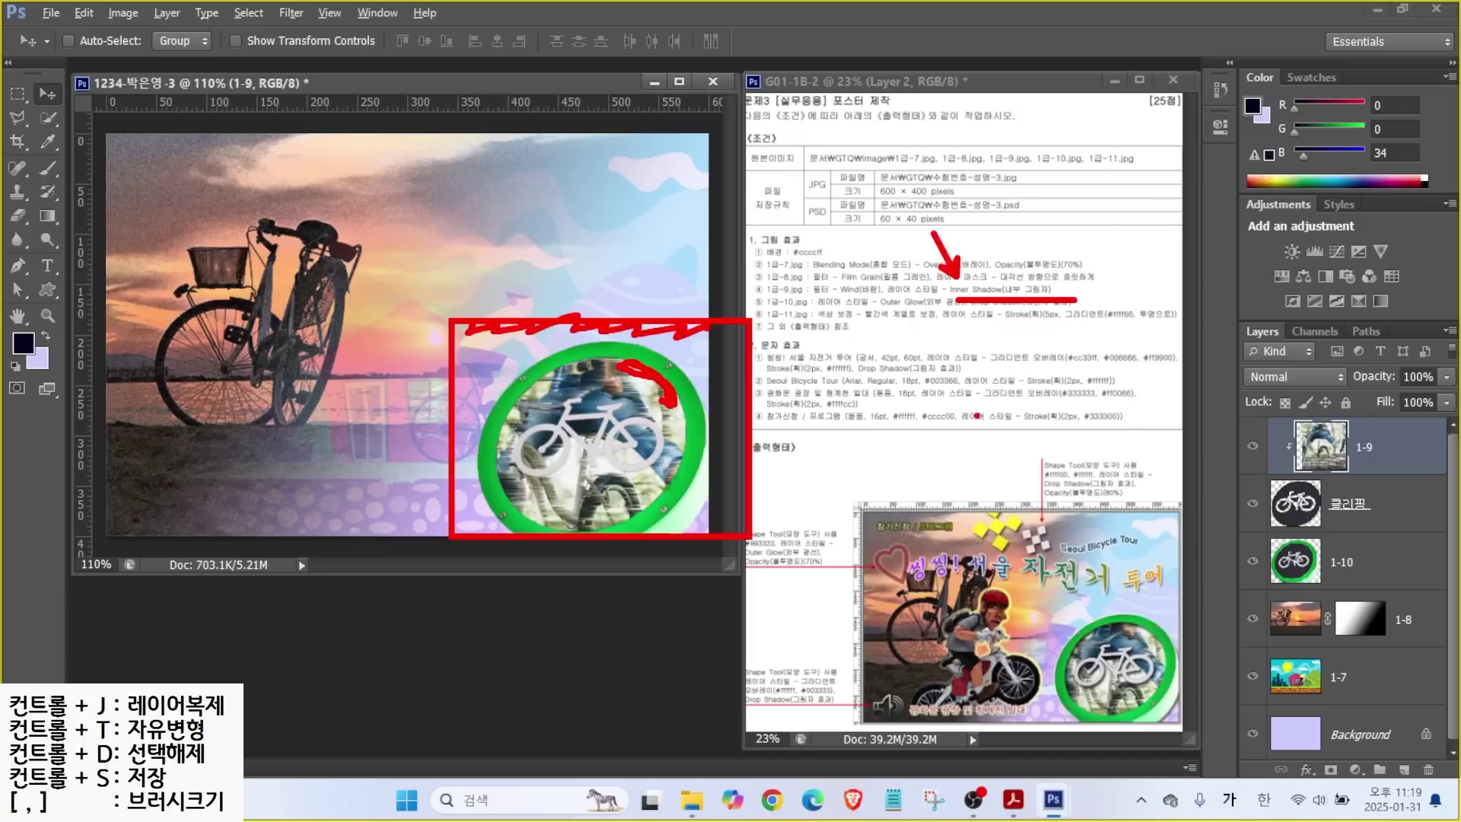
{"action": "key", "text": "Escape"}
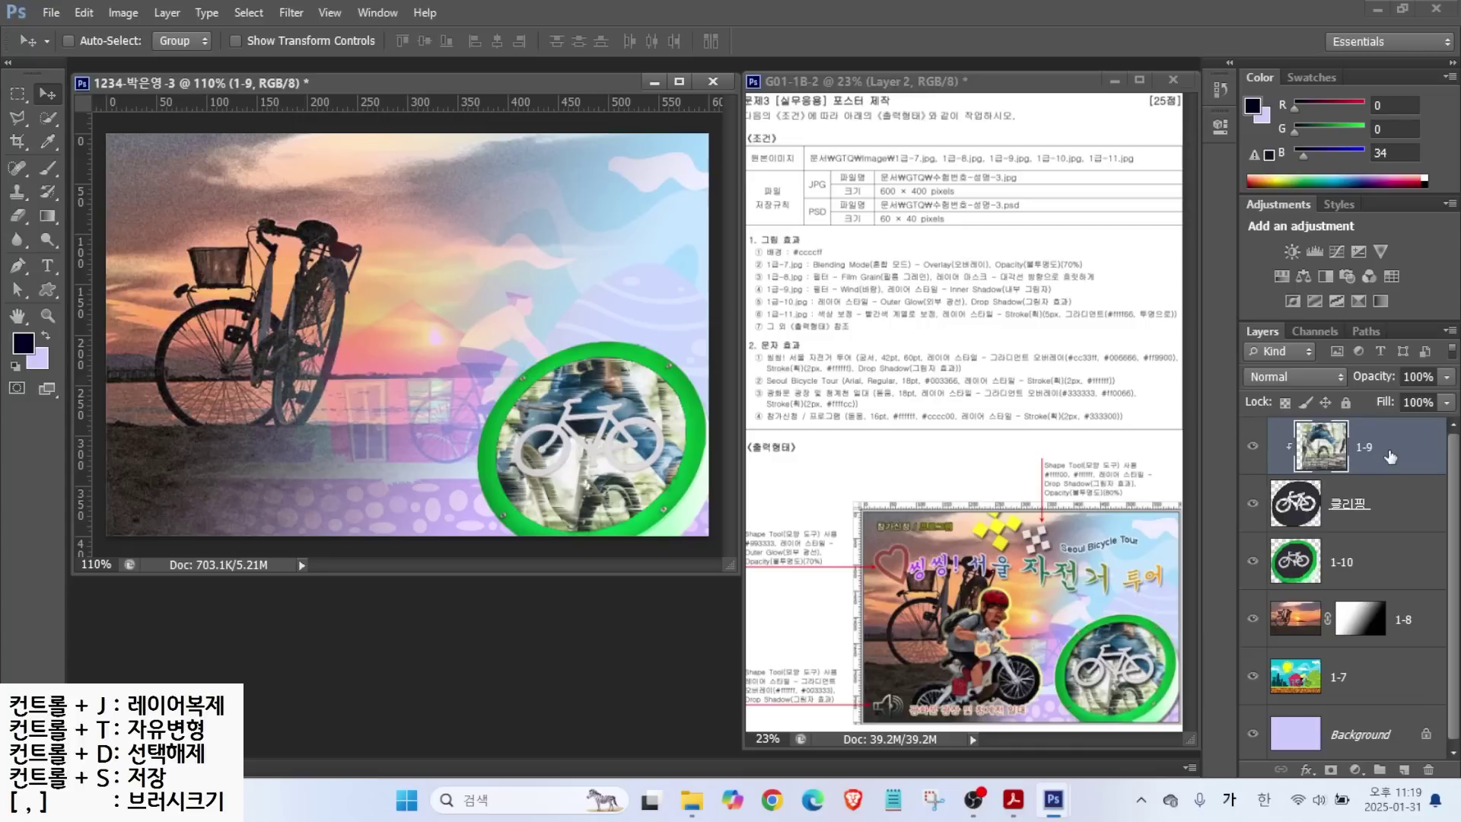
{"action": "left_click", "coordinate": [1382, 514]}
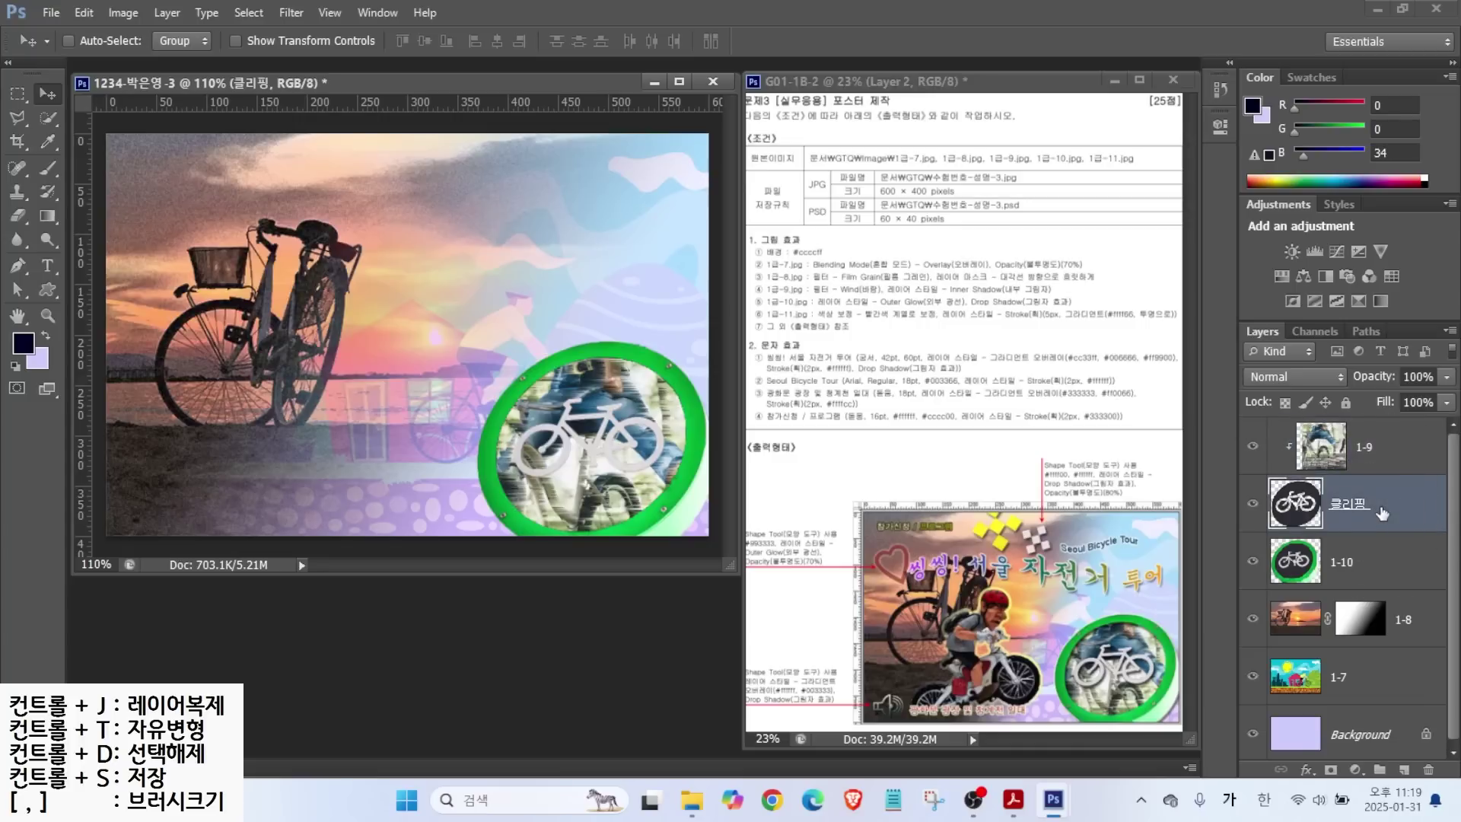
Add an Inner Shadow layer effect to the 클리핑 circle.
{"action": "left_click", "coordinate": [1307, 769]}
{"action": "left_click", "coordinate": [1330, 618]}
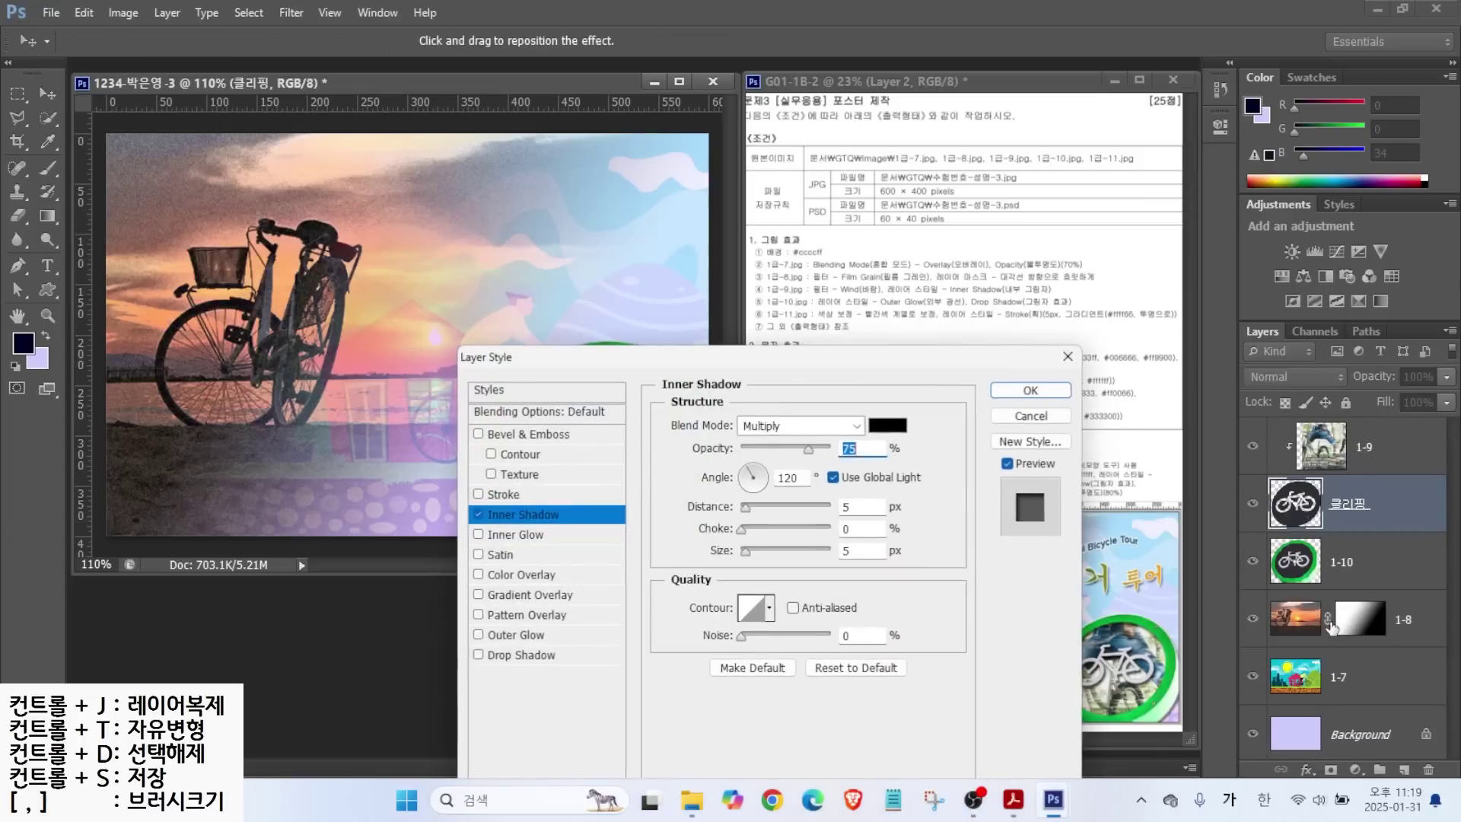
{"action": "left_click_drag", "start_coordinate": [706, 356], "coordinate": [993, 221]}
{"action": "left_click", "coordinate": [770, 373]}
{"action": "left_click", "coordinate": [770, 373]}
{"action": "left_click", "coordinate": [770, 373]}
{"action": "left_click", "coordinate": [770, 373]}
{"action": "left_click", "coordinate": [770, 373]}
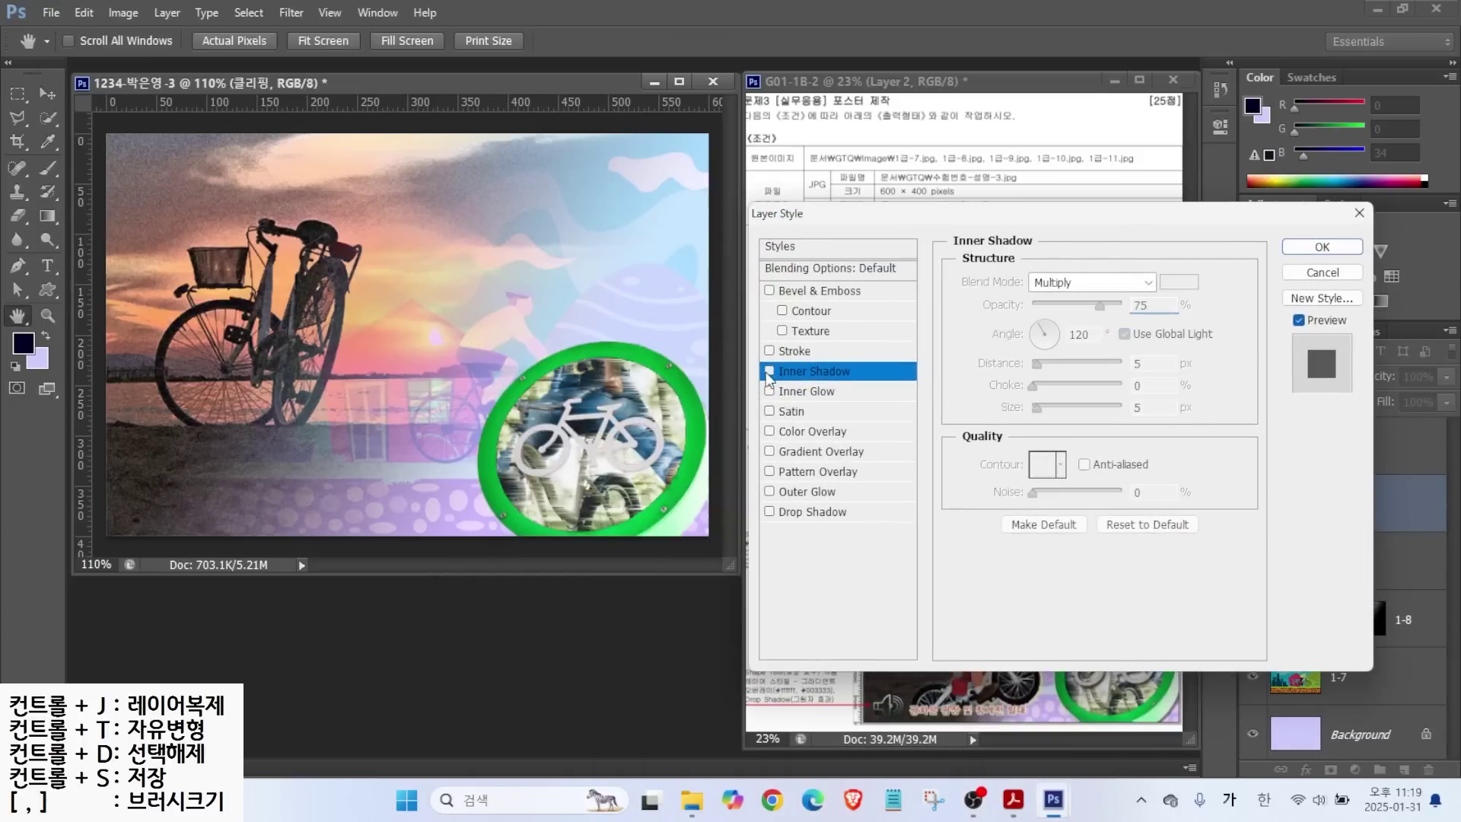
{"action": "left_click", "coordinate": [769, 373]}
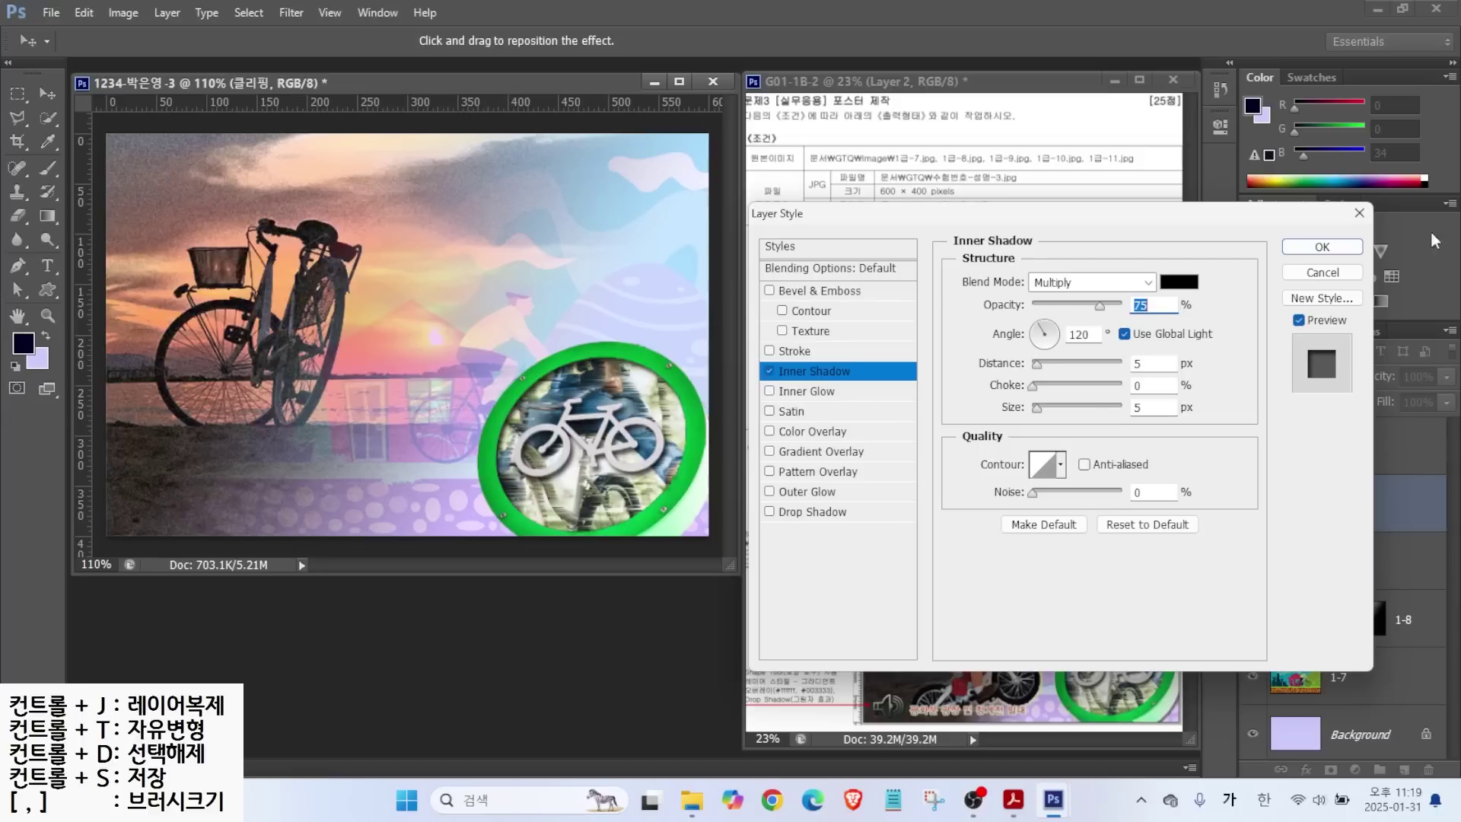
{"action": "left_click", "coordinate": [1322, 247]}
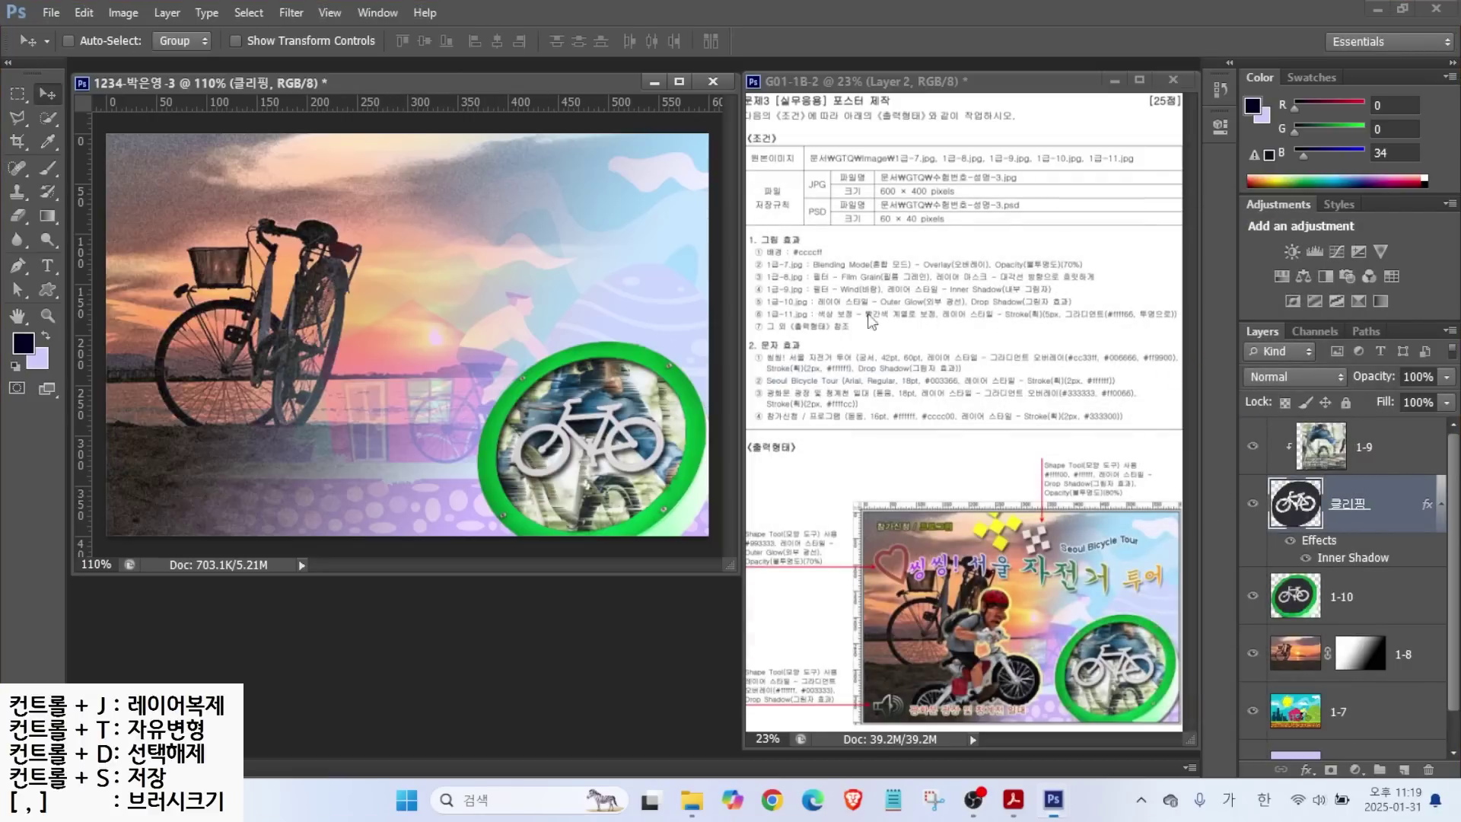
Give the 1-10 green ring layer Outer Glow and Drop Shadow effects.
{"action": "key", "text": "ctrl"}
{"action": "key", "text": "alt+bracketleft"}
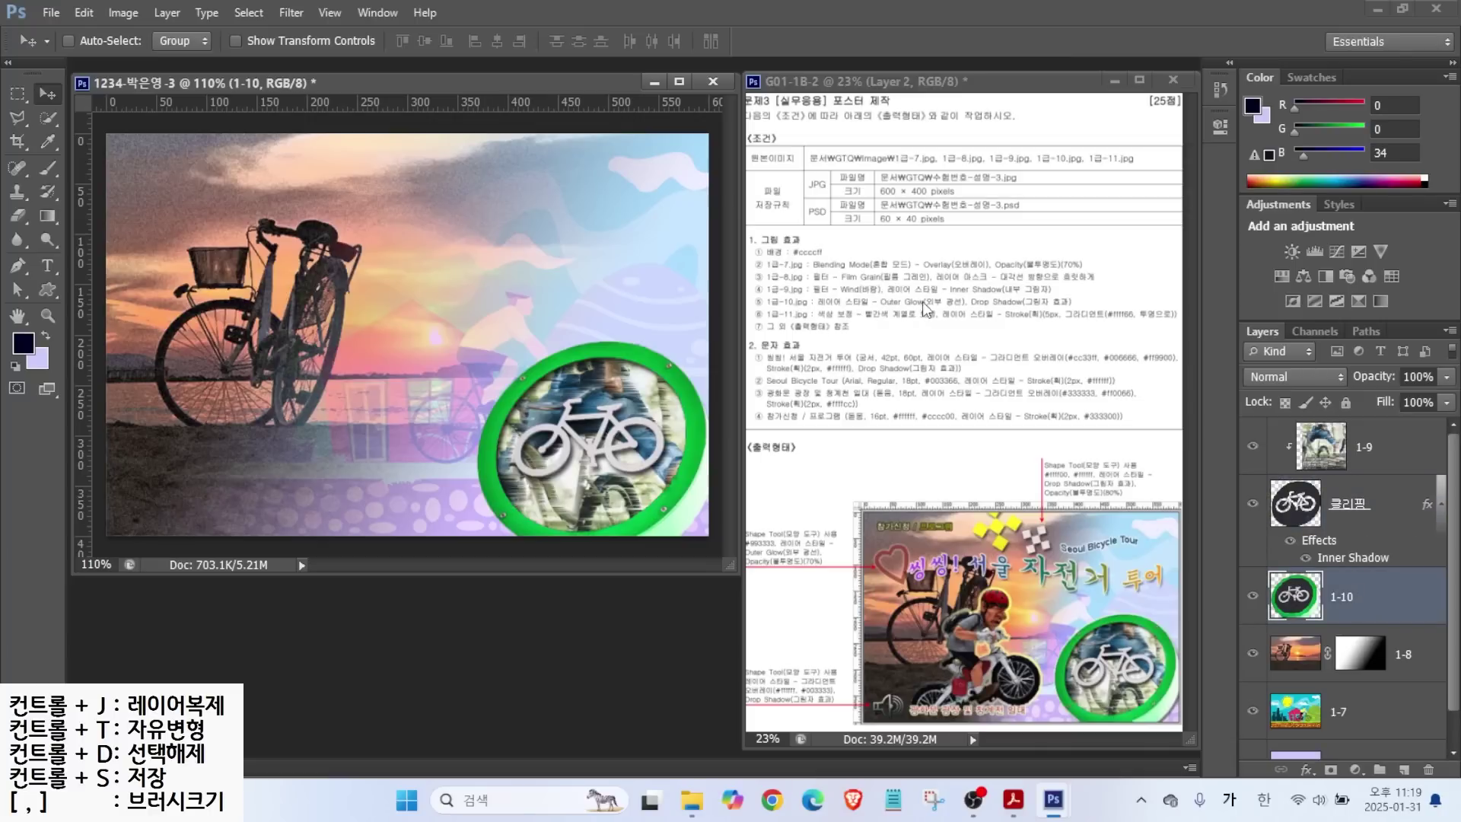
{"action": "left_click", "coordinate": [1307, 769]}
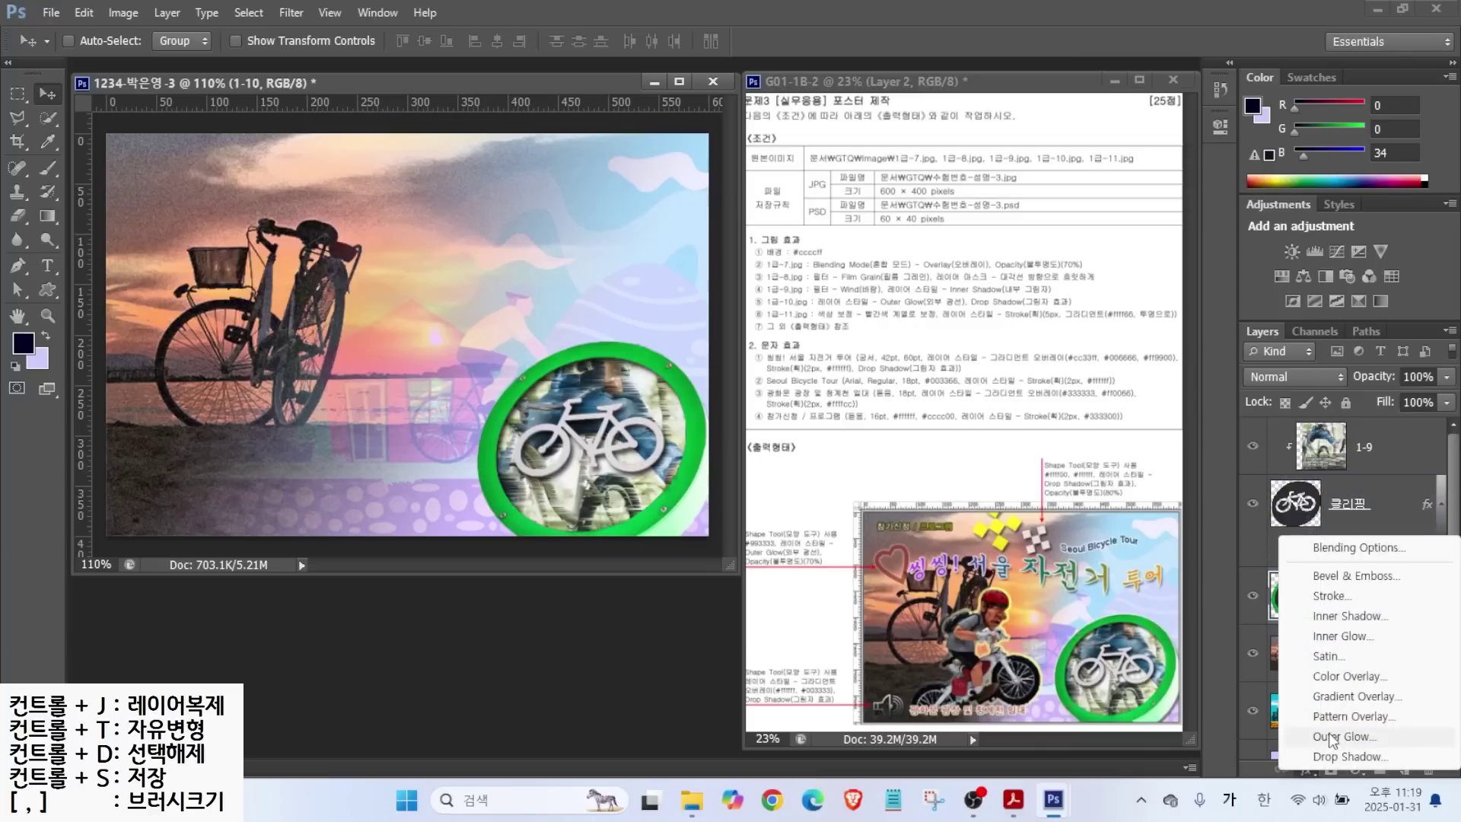
{"action": "left_click", "coordinate": [1308, 749]}
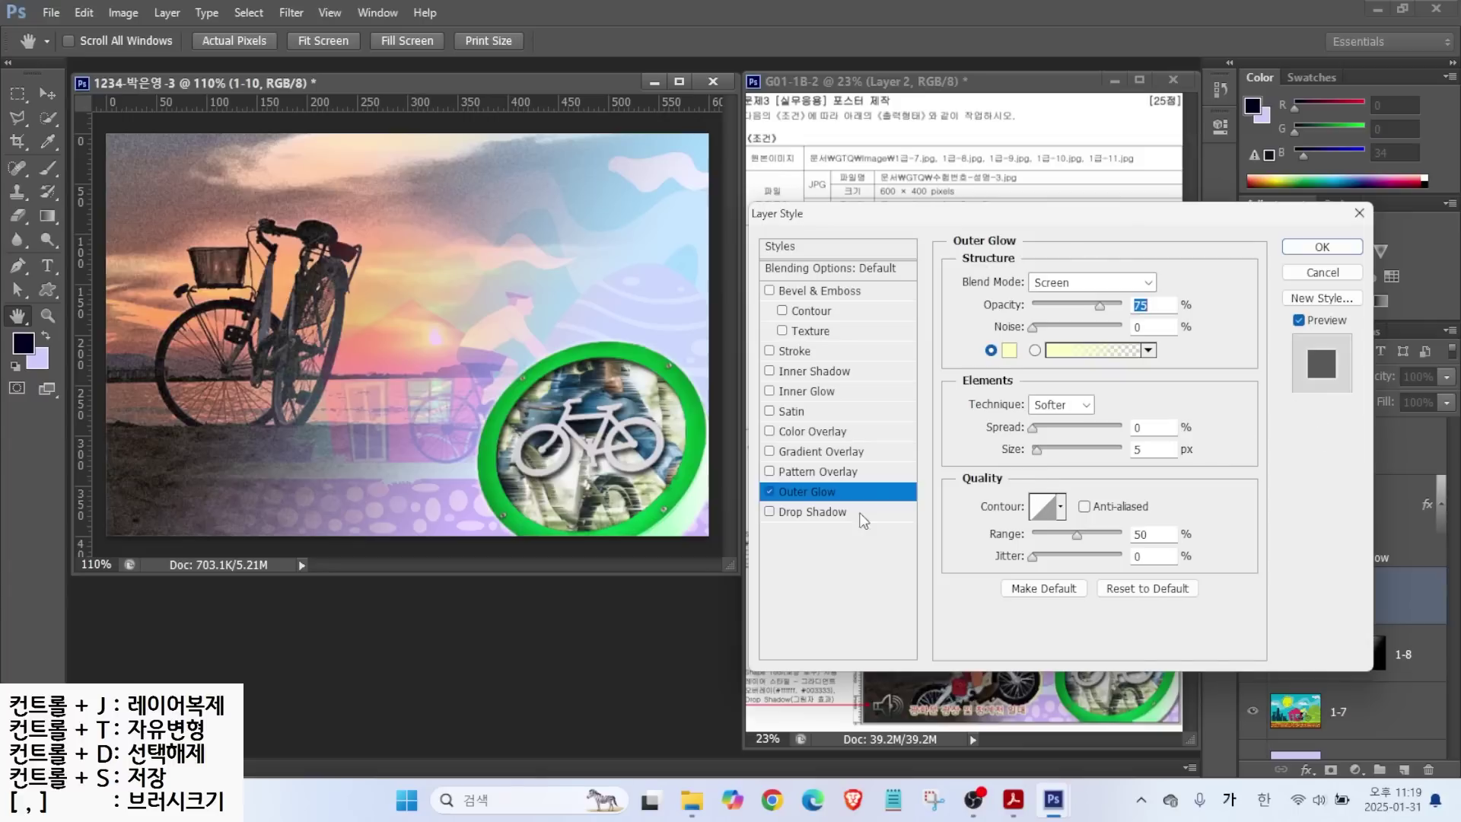
{"action": "left_click", "coordinate": [827, 515]}
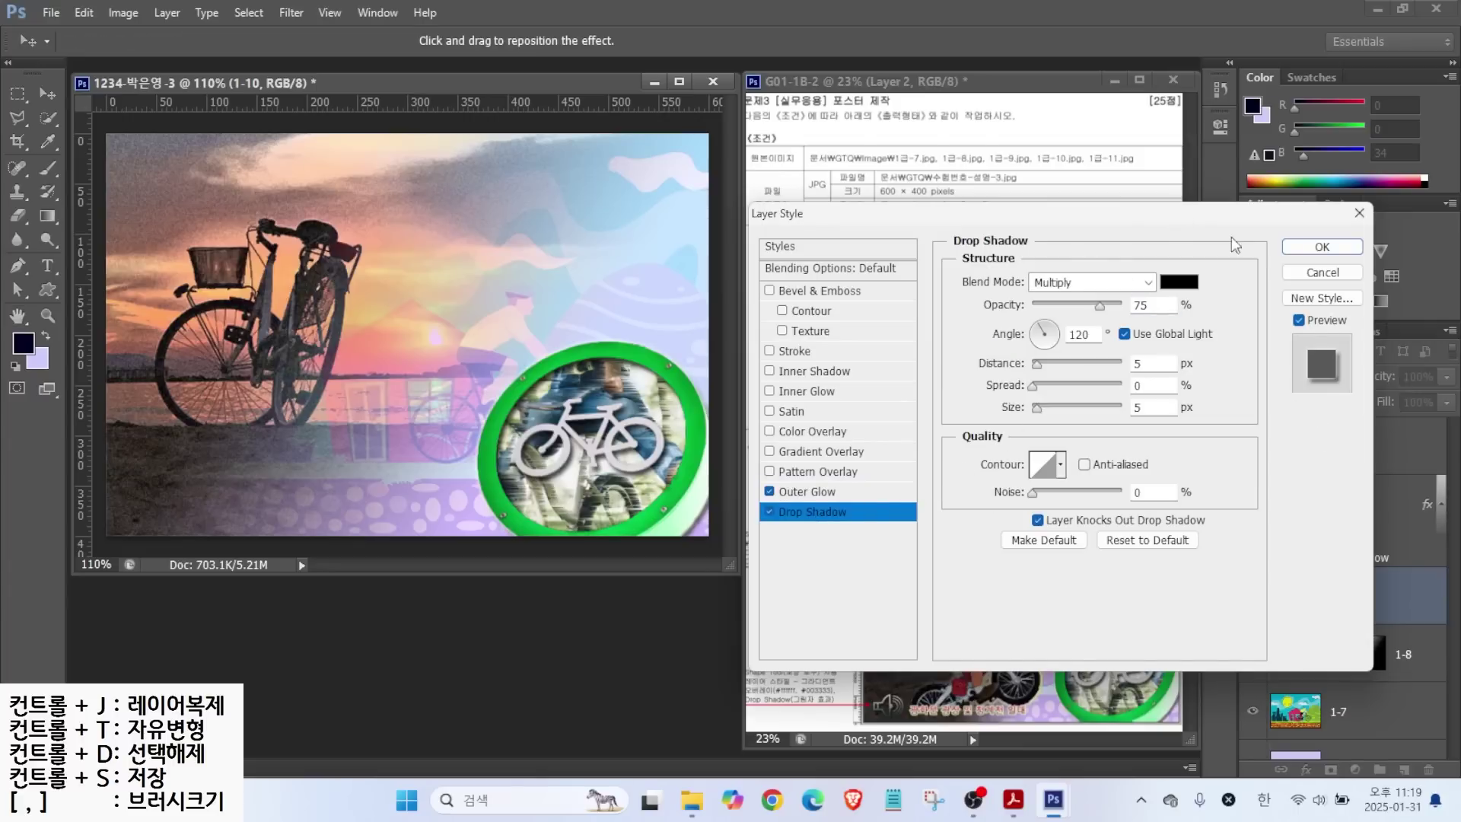
{"action": "left_click", "coordinate": [1321, 246]}
Clear the on-screen annotations, select layer 1-9, and bring up the Open dialog.
{"action": "key", "text": "alt"}
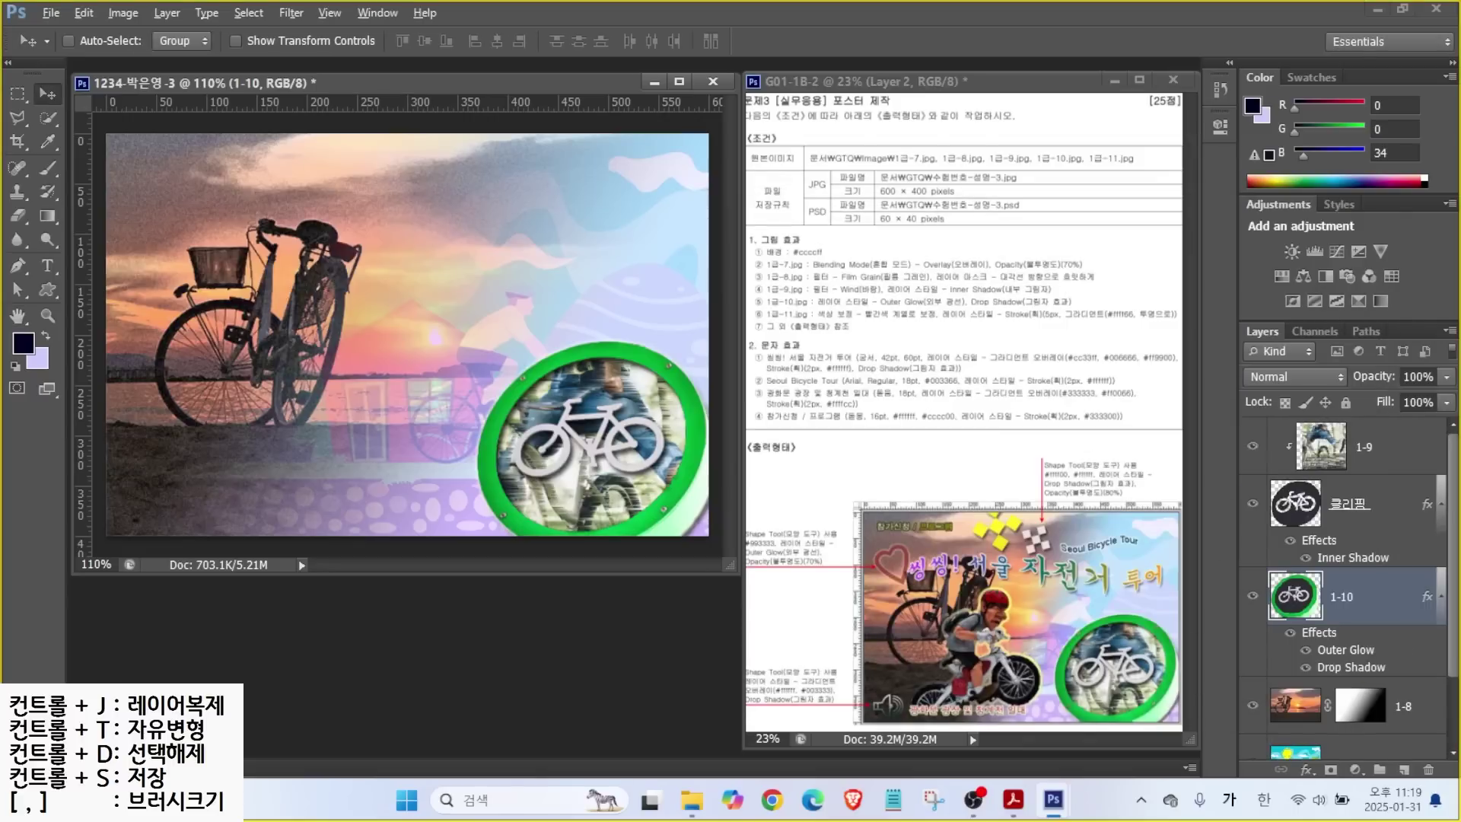
{"action": "left_click_drag", "start_coordinate": [704, 278], "coordinate": [760, 303]}
{"action": "mouse_move", "coordinate": [1245, 424]}
{"action": "left_mouse_down"}
{"action": "mouse_move", "coordinate": [1376, 460]}
{"action": "mouse_move", "coordinate": [1444, 459]}
{"action": "left_mouse_up"}
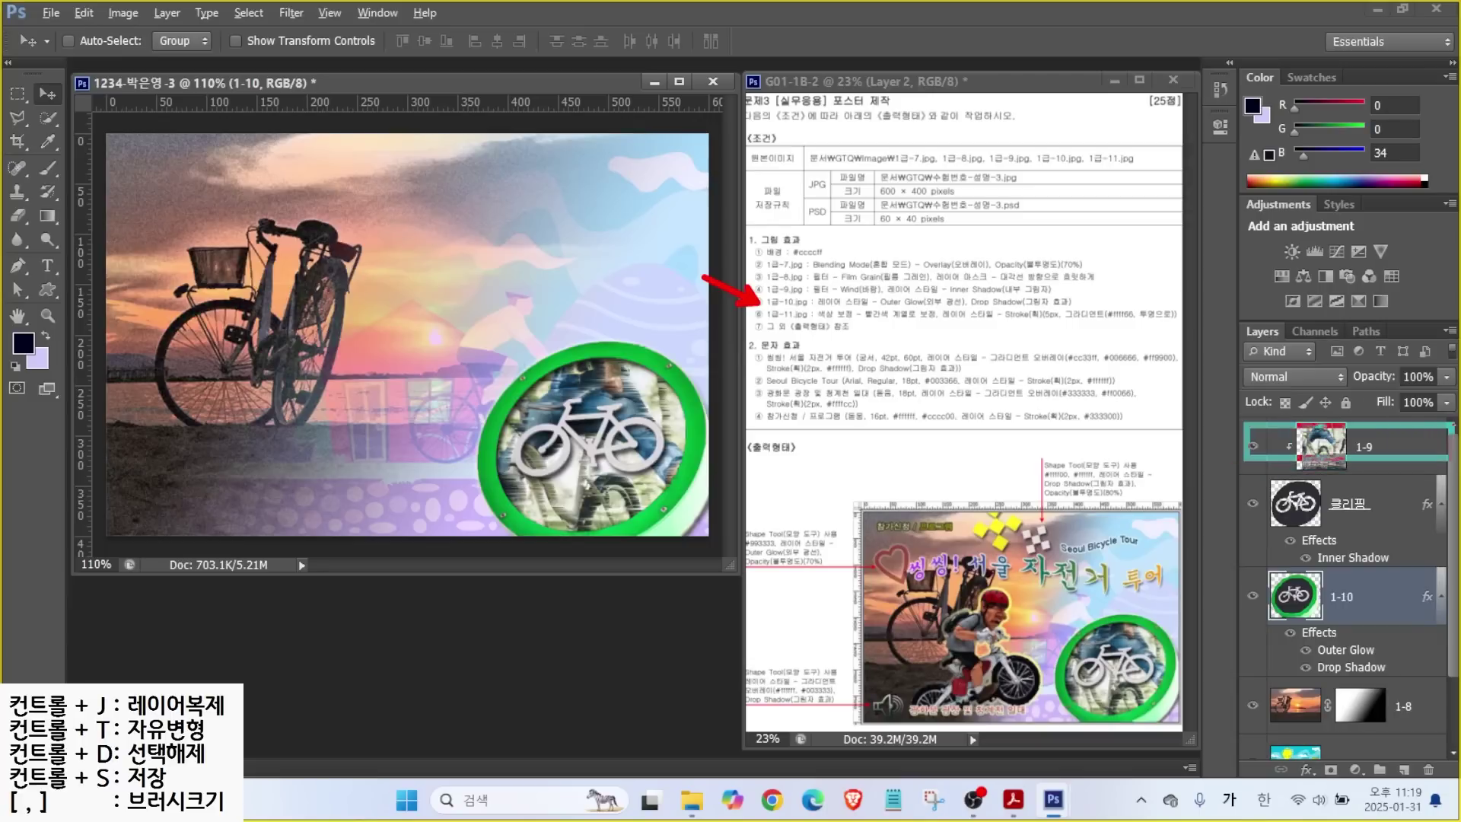
{"action": "mouse_move", "coordinate": [1178, 432]}
{"action": "left_mouse_down"}
{"action": "mouse_move", "coordinate": [1300, 385]}
{"action": "mouse_move", "coordinate": [1289, 399]}
{"action": "left_mouse_up"}
{"action": "left_click_drag", "start_coordinate": [1181, 348], "coordinate": [1302, 326]}
{"action": "key", "text": "Escape"}
{"action": "left_click", "coordinate": [1384, 447]}
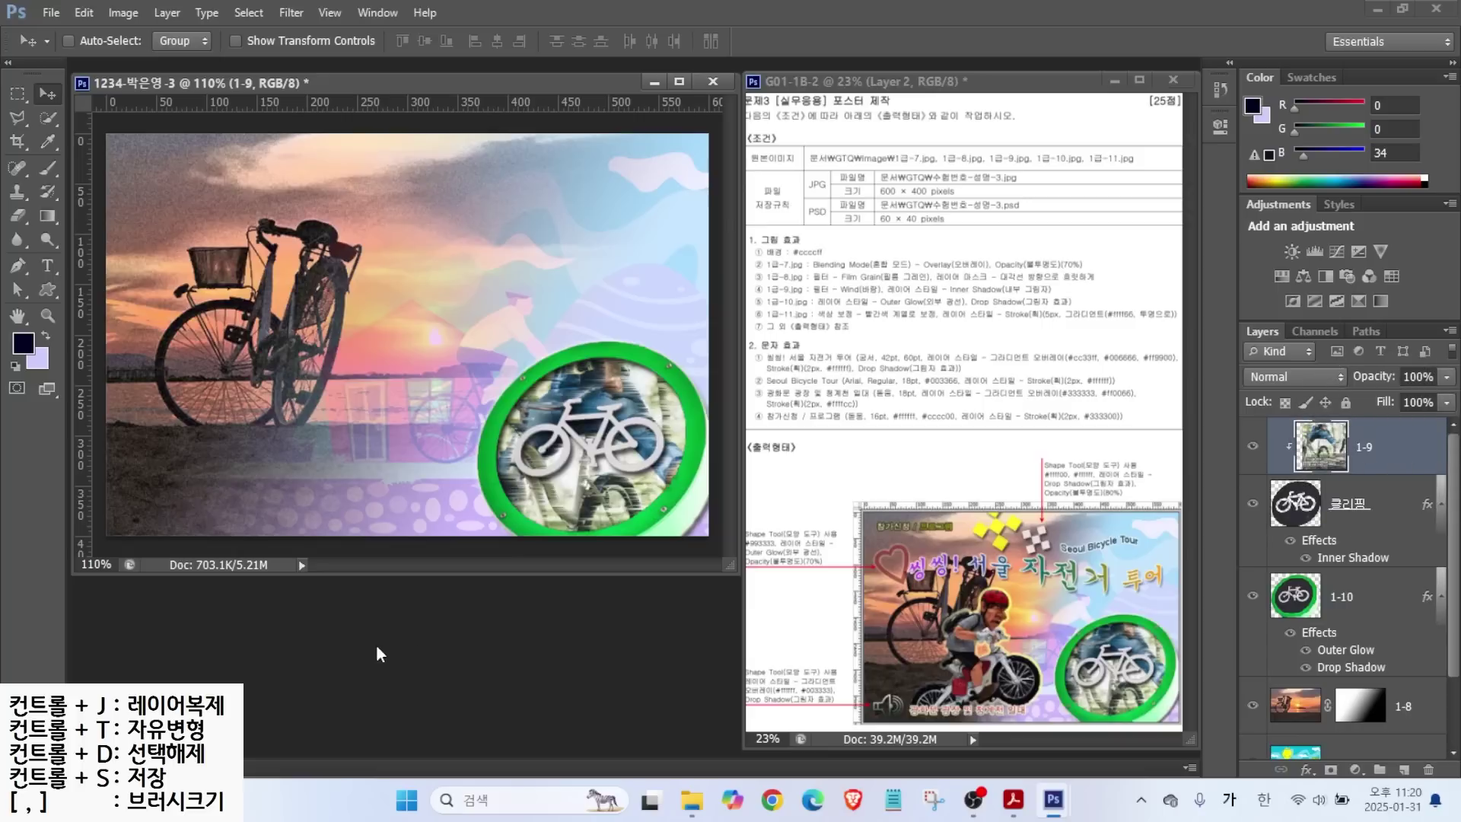
{"action": "key", "text": "ctrl+o"}
Open 1급-11.jpg, select the cyclist minus the snow strip, and drag him into the poster.
{"action": "left_click", "coordinate": [779, 513]}
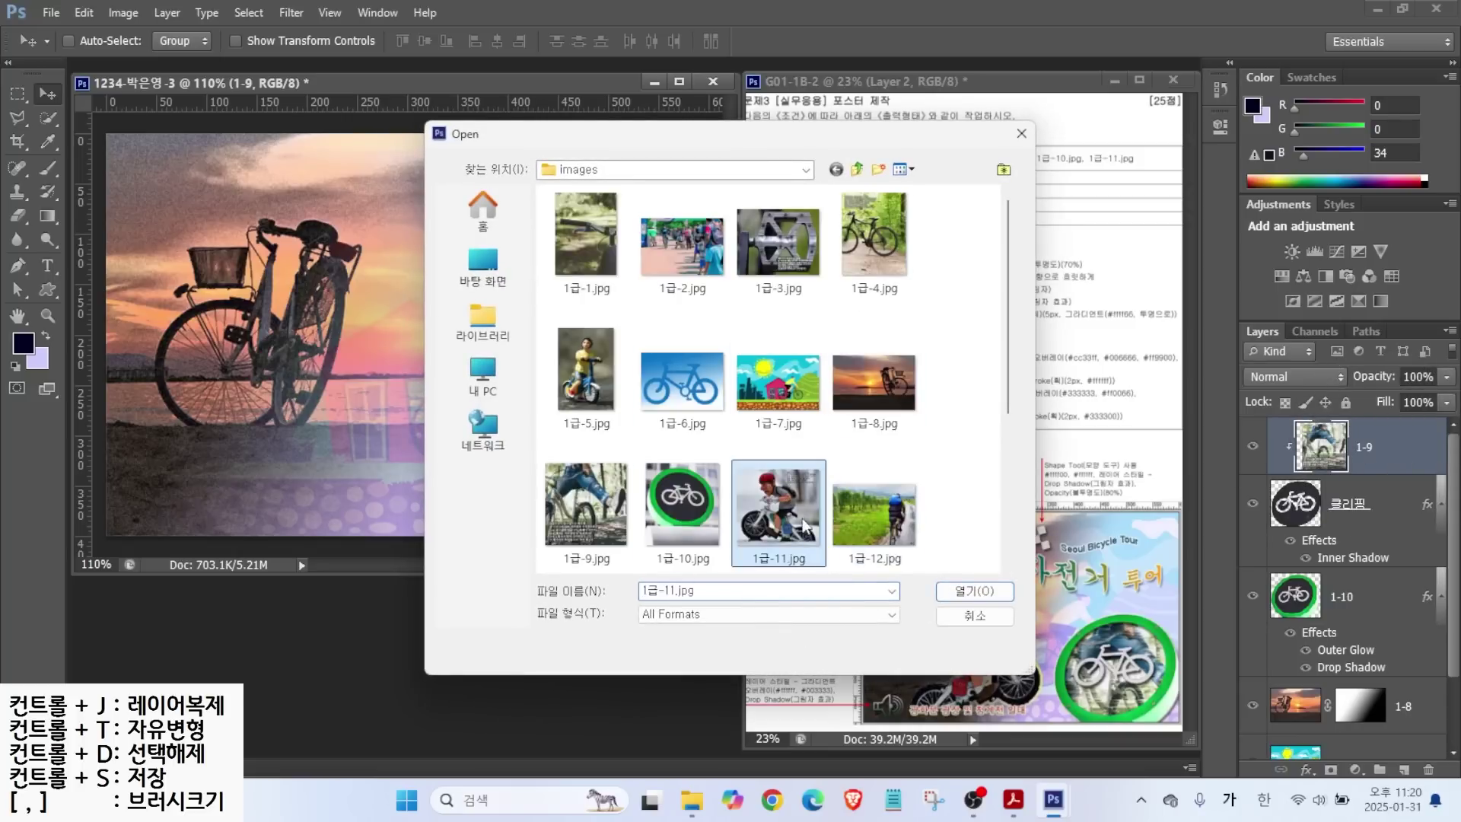
{"action": "left_click", "coordinate": [960, 591]}
{"action": "left_click", "coordinate": [48, 117]}
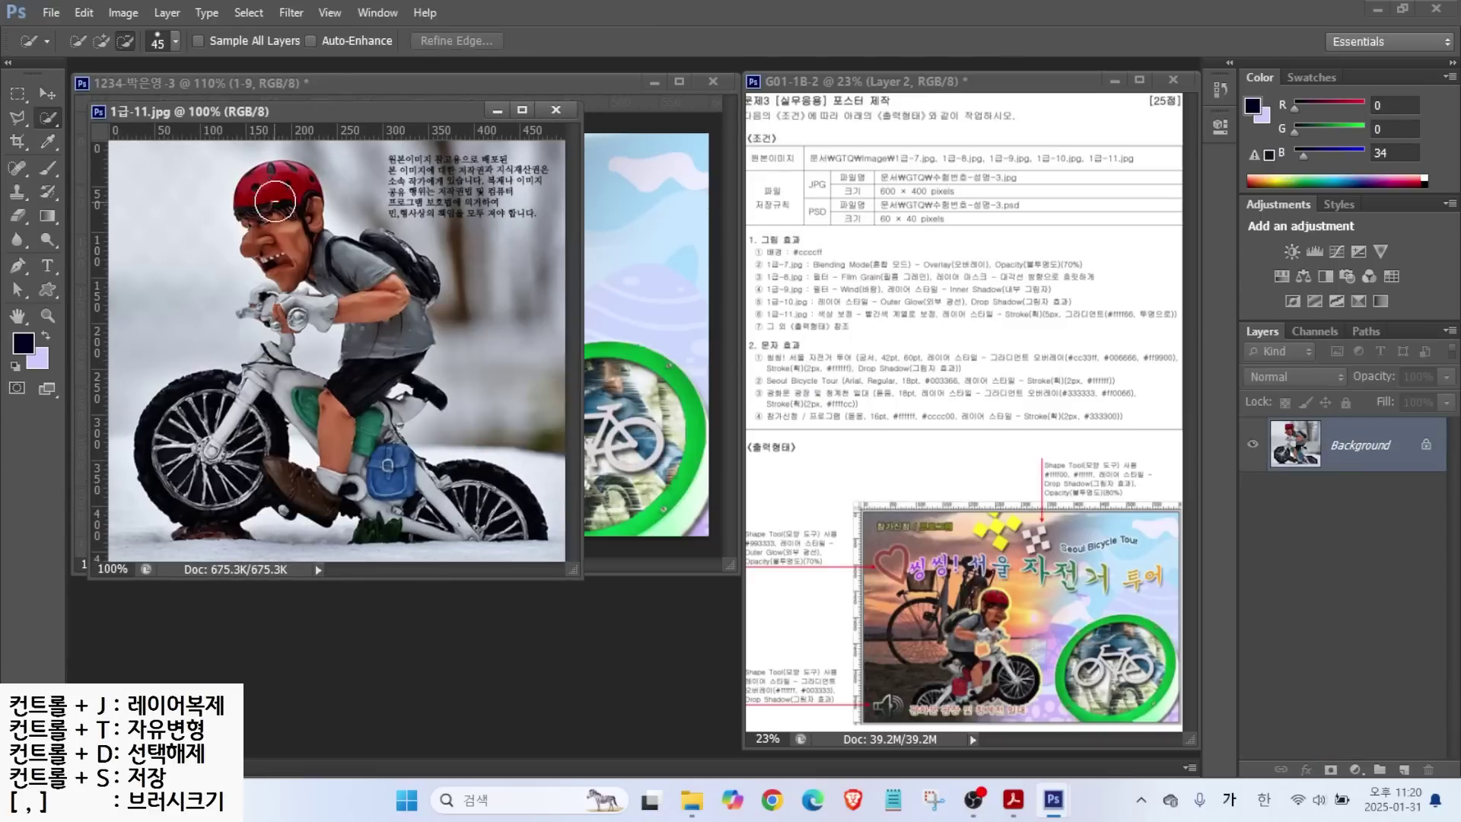
{"action": "mouse_move", "coordinate": [274, 193]}
{"action": "left_mouse_down"}
{"action": "mouse_move", "coordinate": [283, 228]}
{"action": "mouse_move", "coordinate": [373, 330]}
{"action": "mouse_move", "coordinate": [387, 263]}
{"action": "mouse_move", "coordinate": [358, 434]}
{"action": "mouse_move", "coordinate": [182, 434]}
{"action": "mouse_move", "coordinate": [174, 473]}
{"action": "mouse_move", "coordinate": [345, 487]}
{"action": "mouse_move", "coordinate": [513, 527]}
{"action": "mouse_move", "coordinate": [533, 549]}
{"action": "left_mouse_up"}
{"action": "key", "text": "bracketleft"}
{"action": "key", "text": "bracketleft"}
{"action": "key", "text": "bracketleft"}
{"action": "key", "text": "bracketleft"}
{"action": "key", "text": "bracketleft"}
{"action": "key", "text": "bracketleft"}
{"action": "key", "text": "bracketleft"}
{"action": "key", "text": "bracketleft"}
{"action": "key", "text": "bracketleft"}
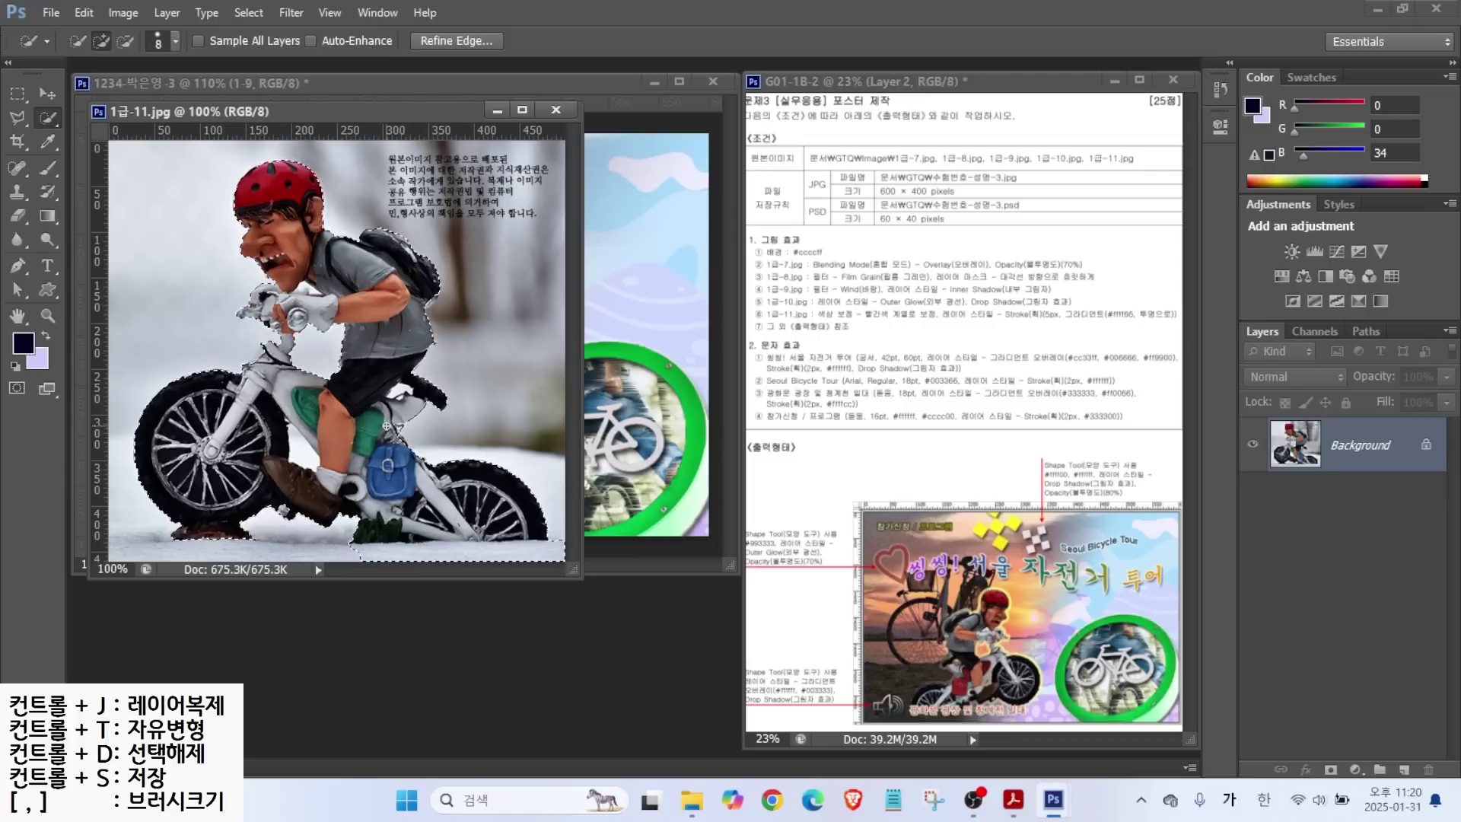
{"action": "key", "text": "alt"}
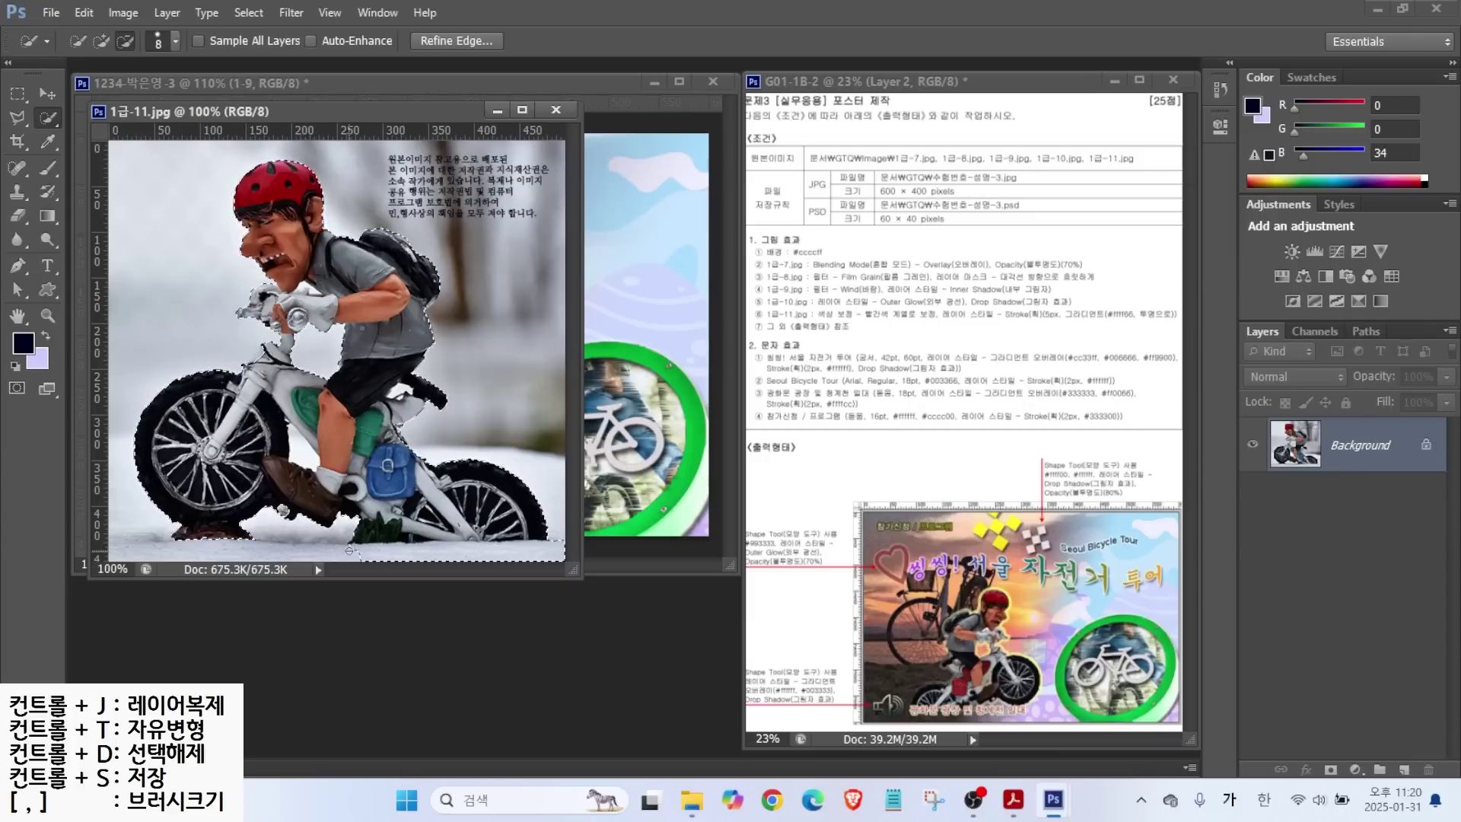
{"action": "mouse_move", "coordinate": [349, 550]}
{"action": "left_mouse_down"}
{"action": "mouse_move", "coordinate": [550, 550]}
{"action": "mouse_move", "coordinate": [422, 547]}
{"action": "left_mouse_up"}
{"action": "key", "text": "v"}
{"action": "left_click_drag", "start_coordinate": [304, 305], "coordinate": [426, 320]}
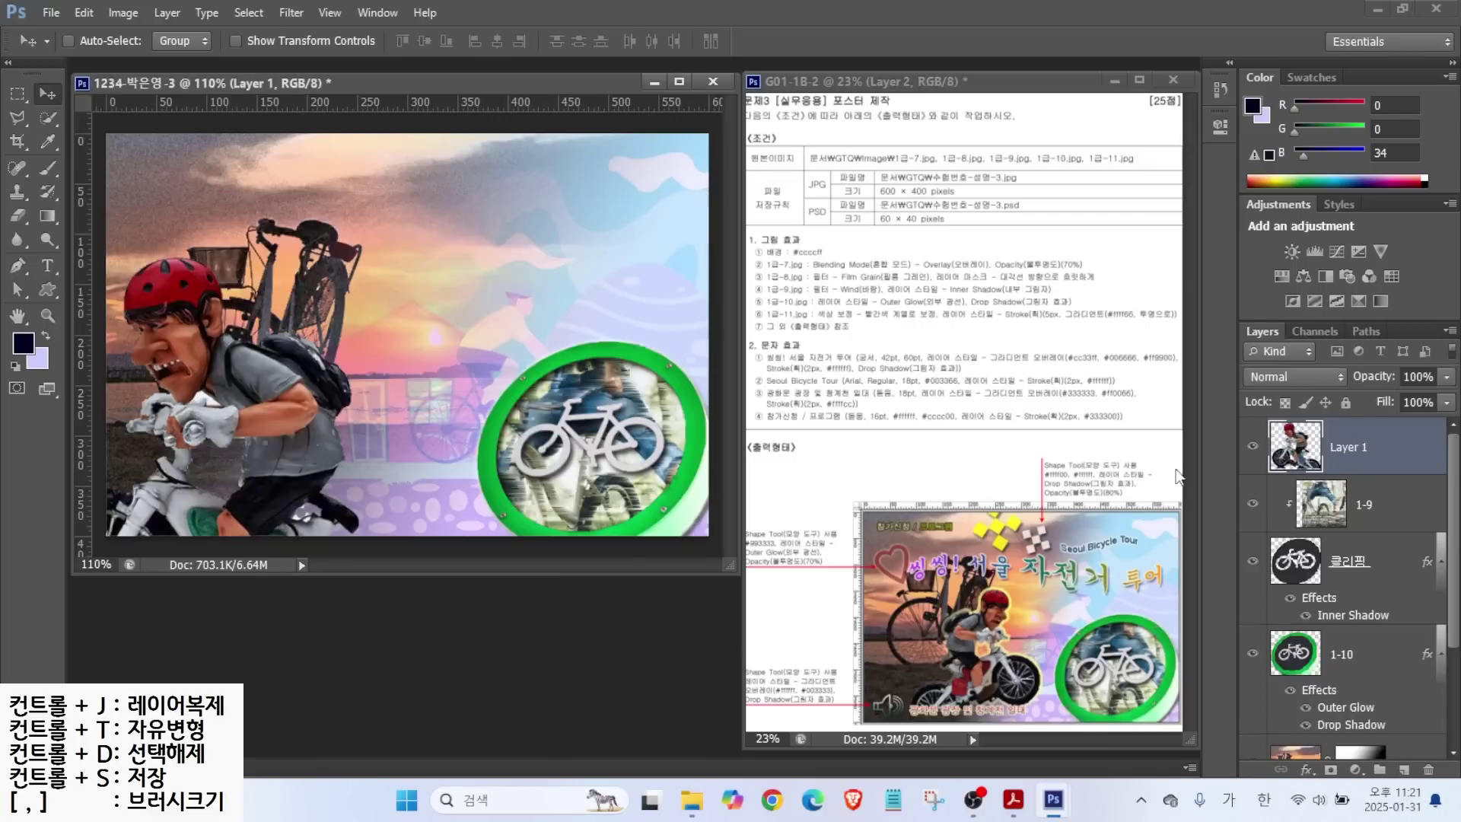
Name the cyclist layer 1-11, shrink him, and flip him horizontally.
{"action": "type", "text": "1-11"}
{"action": "key", "text": "Return"}
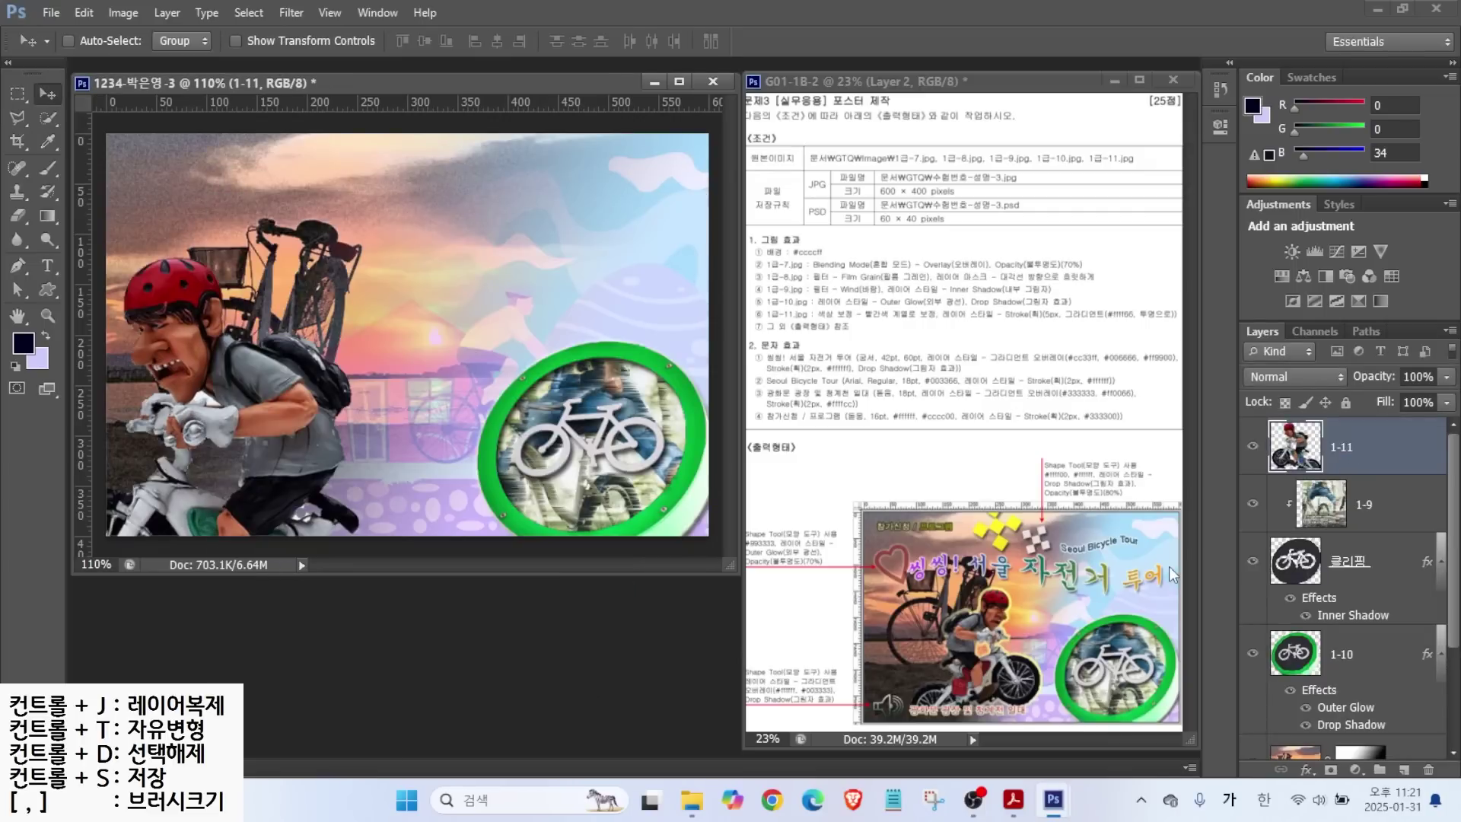
{"action": "key", "text": "ctrl+t"}
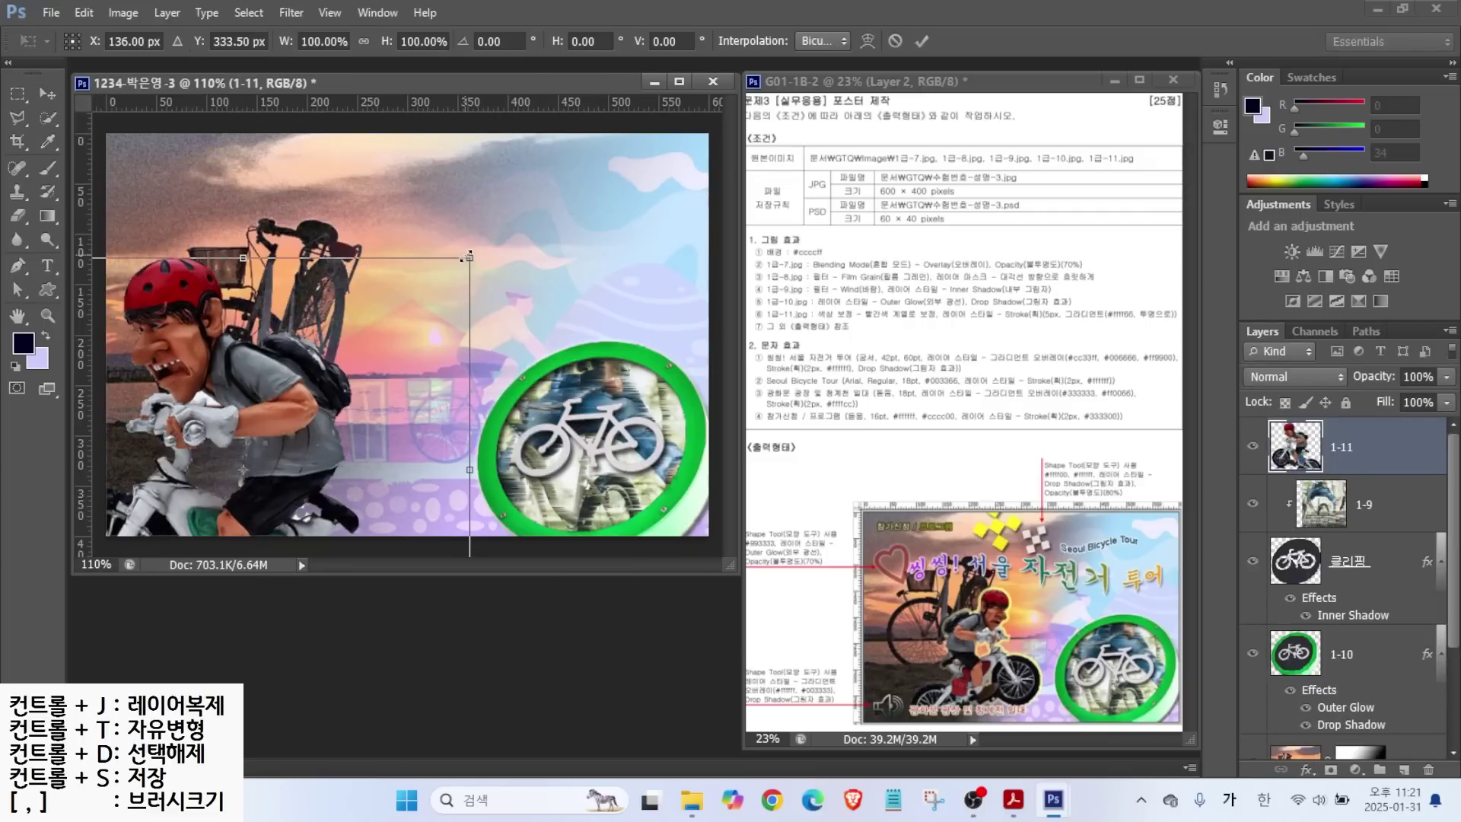
{"action": "left_click_drag", "start_coordinate": [466, 257], "coordinate": [365, 320]}
{"action": "left_click_drag", "start_coordinate": [221, 282], "coordinate": [318, 334]}
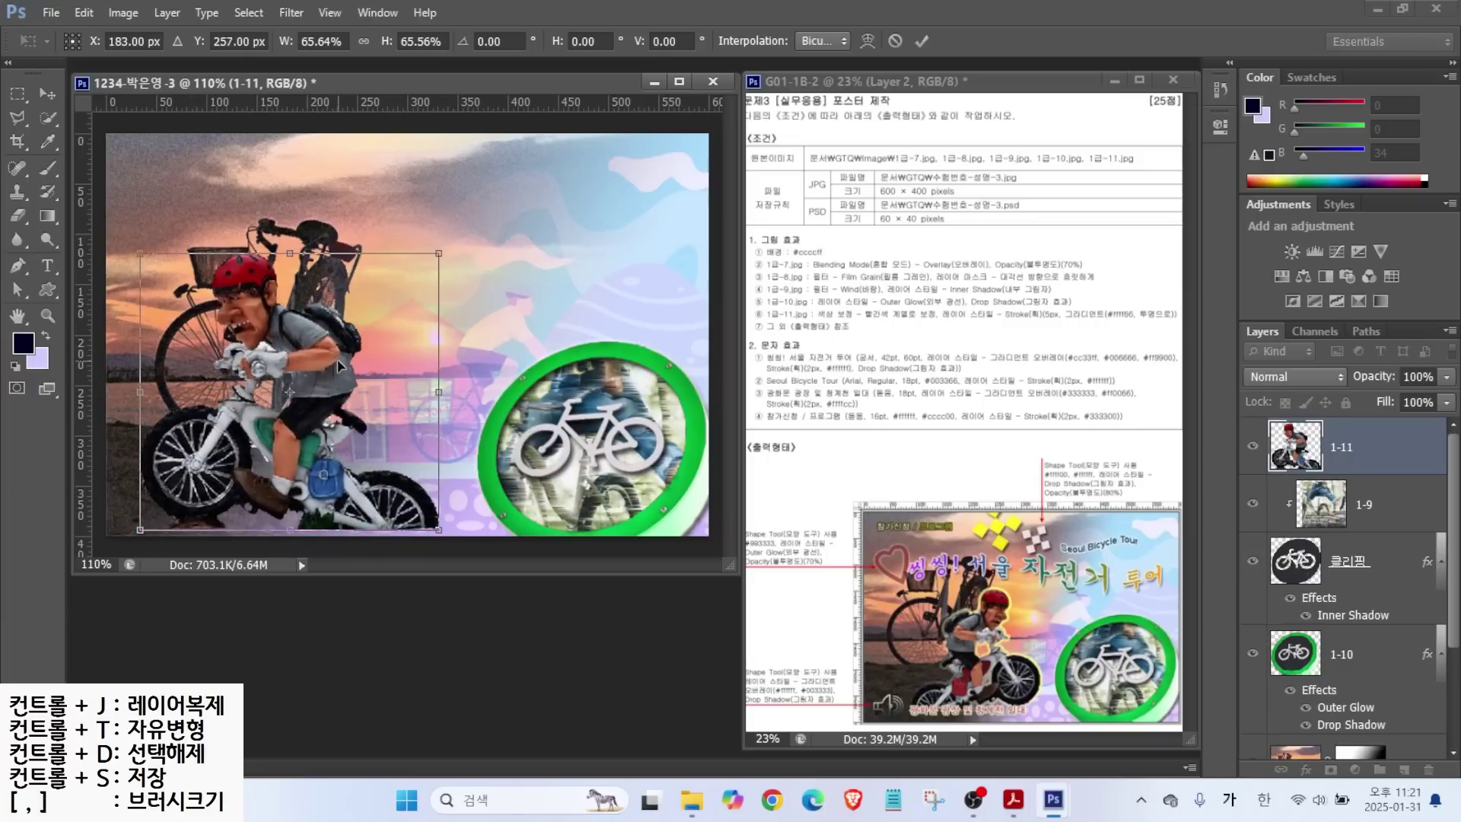
{"action": "right_click", "coordinate": [306, 380]}
{"action": "left_click", "coordinate": [389, 647]}
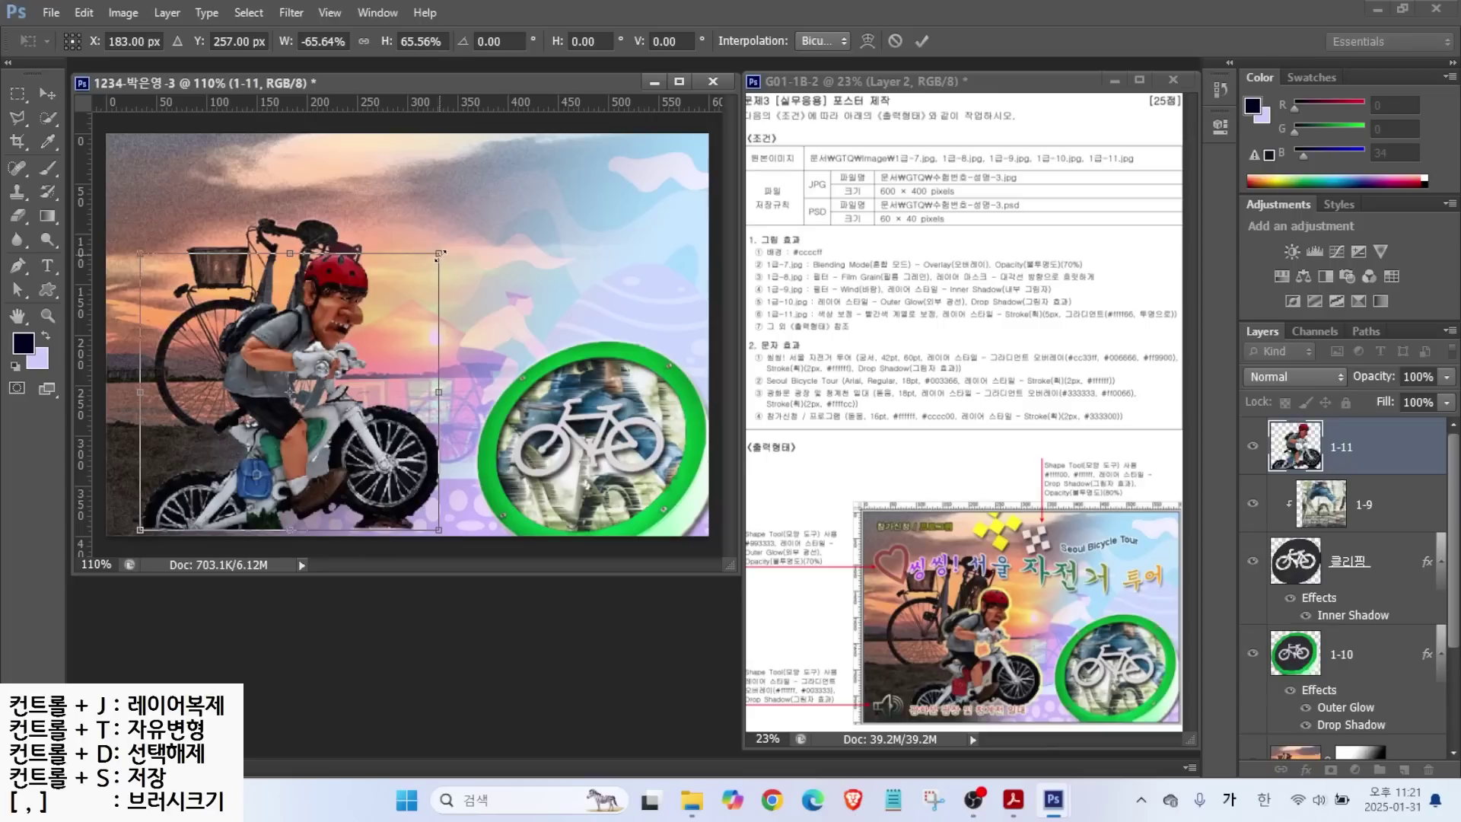
Resize the flipped cyclist to about 59% and place him at the poster's lower left.
{"action": "left_click_drag", "start_coordinate": [440, 254], "coordinate": [350, 334]}
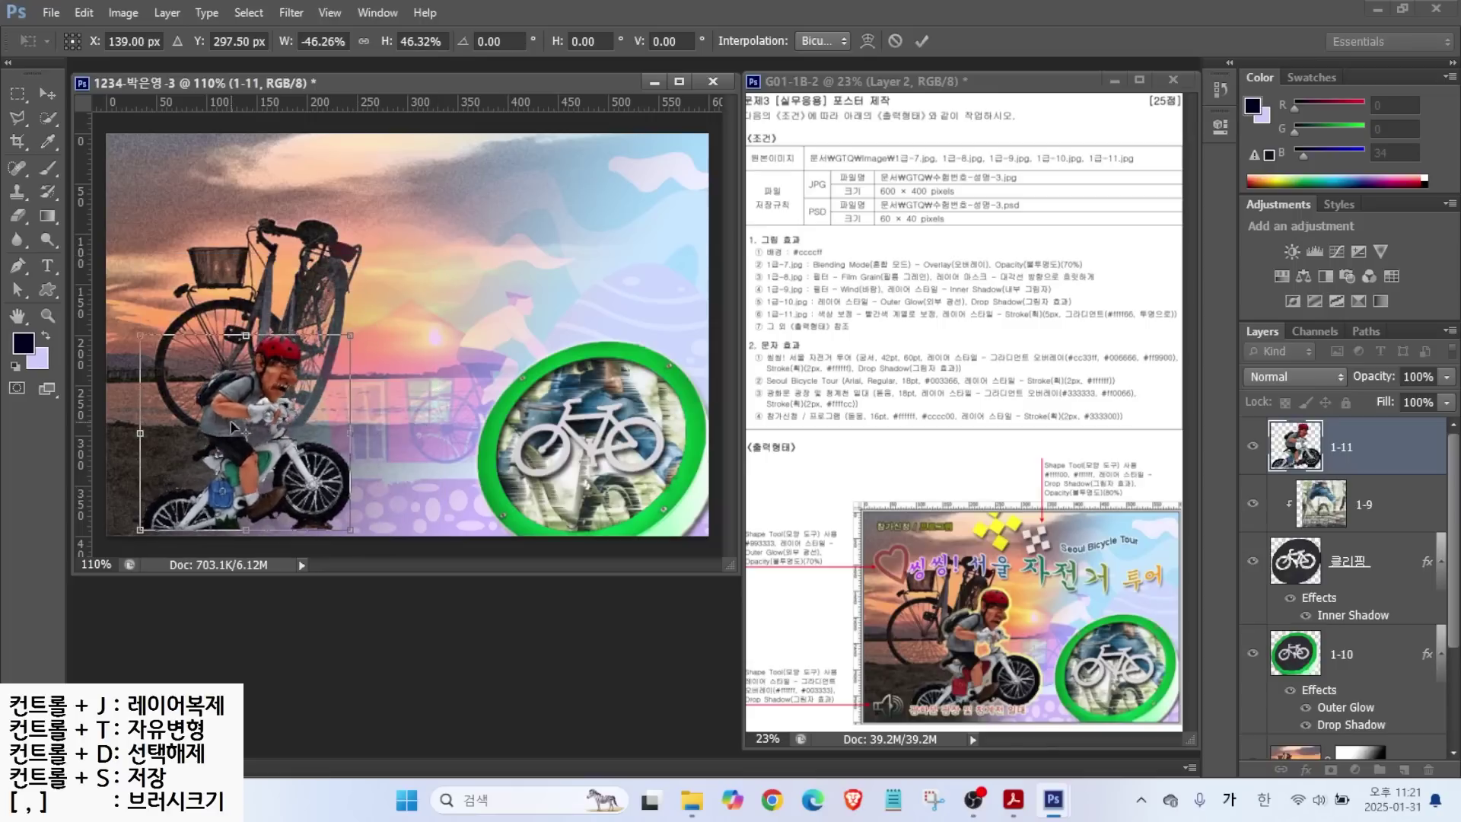
{"action": "left_click_drag", "start_coordinate": [230, 423], "coordinate": [270, 413]}
{"action": "left_click_drag", "start_coordinate": [389, 324], "coordinate": [447, 271]}
{"action": "key", "text": "Right"}
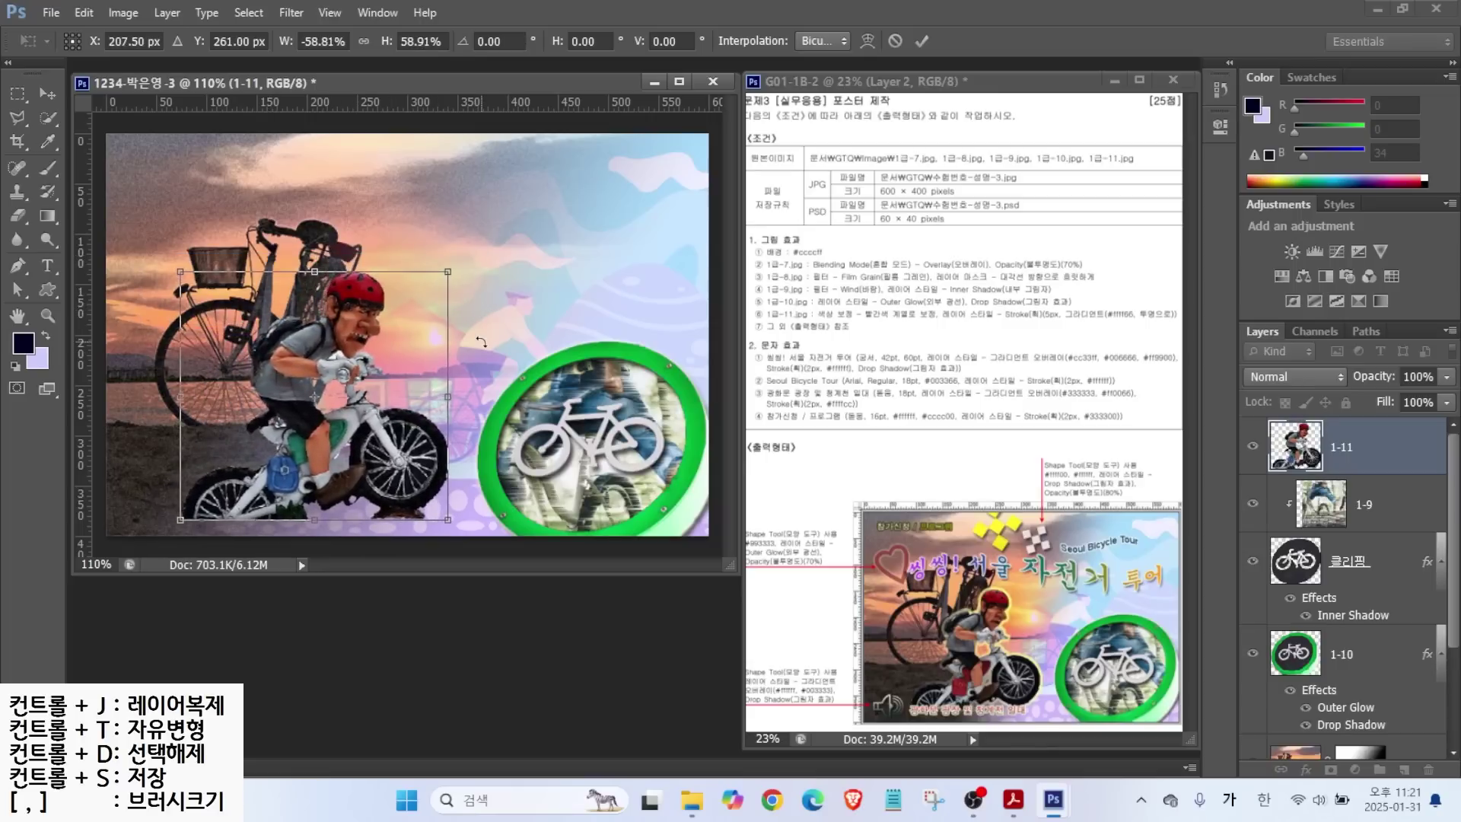
{"action": "key", "text": "Return"}
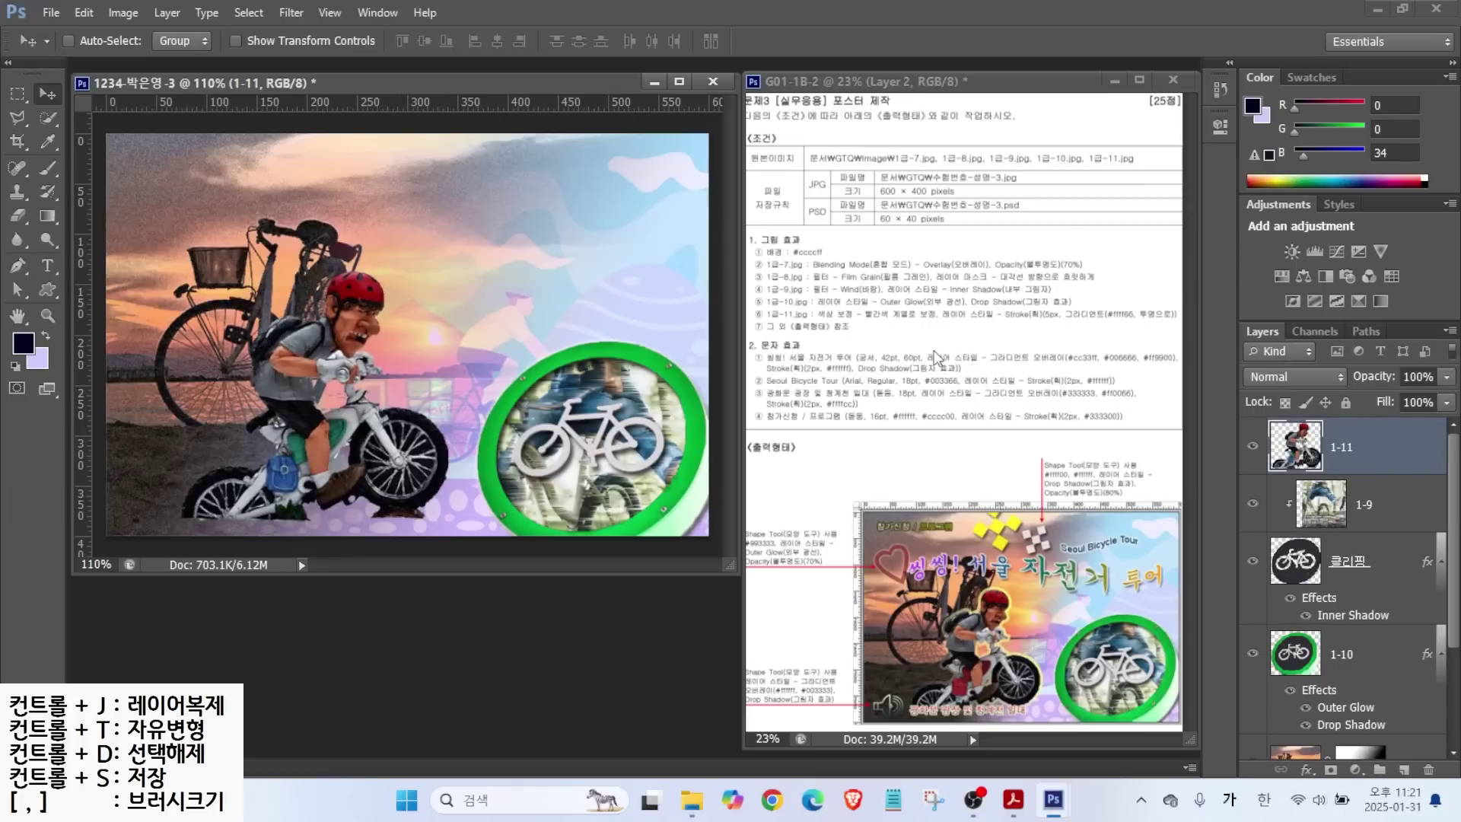
{"action": "left_click_drag", "start_coordinate": [886, 303], "coordinate": [930, 278]}
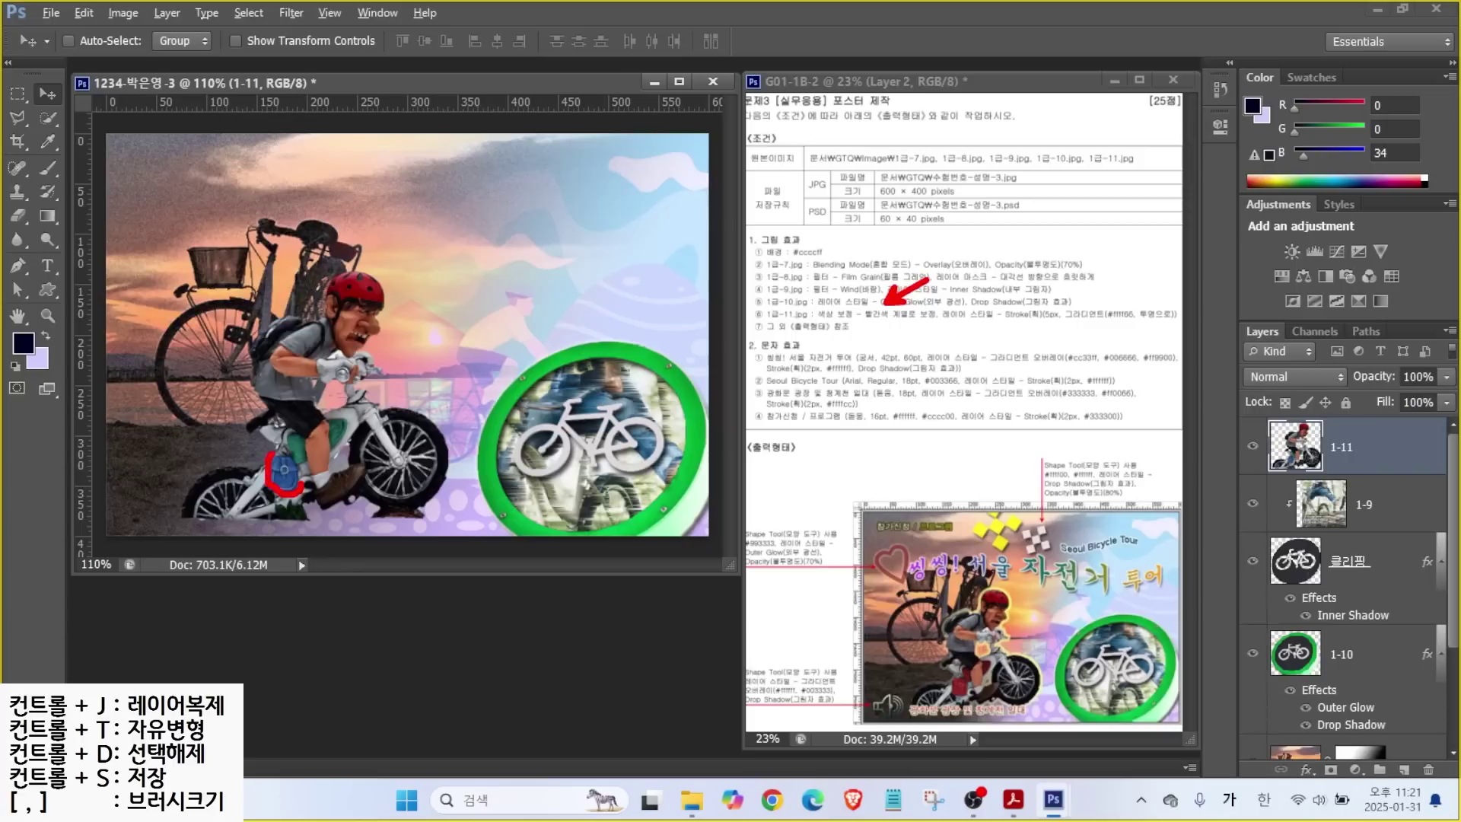
{"action": "key", "text": "Escape"}
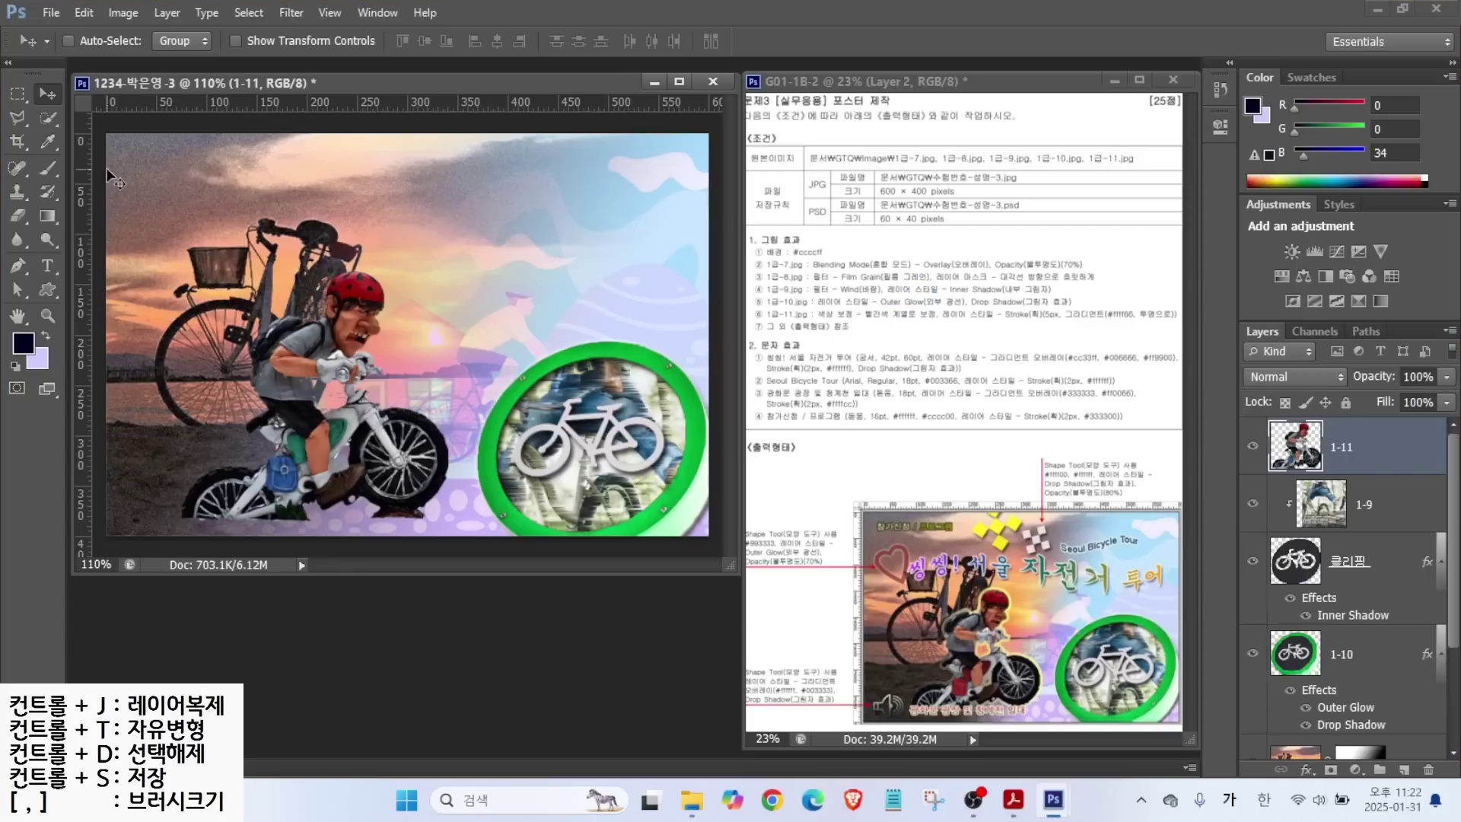
Quick-select the cyclist's blue bag.
{"action": "left_click", "coordinate": [48, 118]}
{"action": "left_click", "coordinate": [283, 476]}
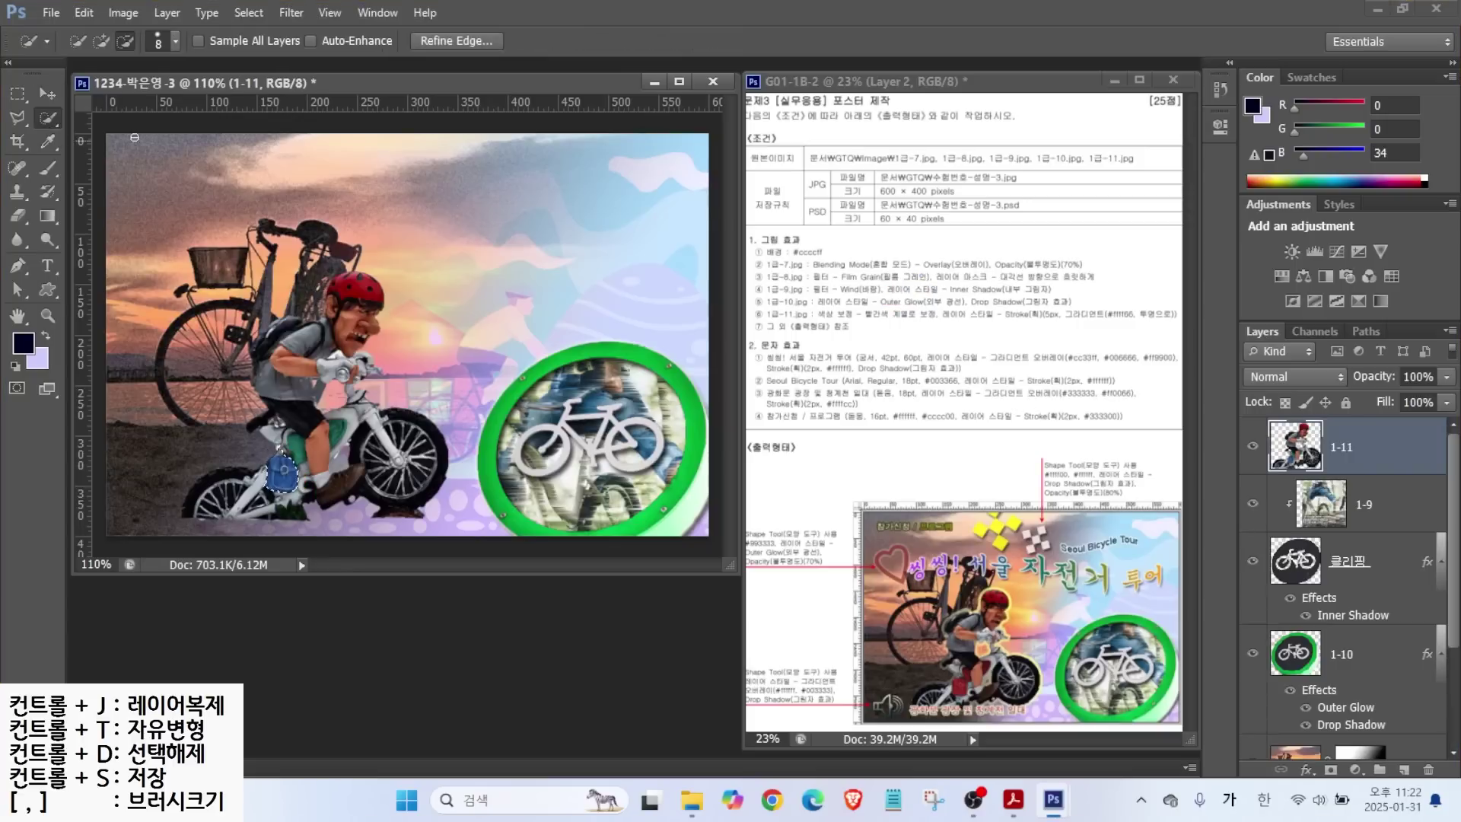
{"action": "left_click_drag", "start_coordinate": [300, 449], "coordinate": [336, 435]}
{"action": "key", "text": "alt"}
Open Hue/Saturation for the bag, try other hues, then return Hue to 0.
{"action": "left_click", "coordinate": [123, 13]}
{"action": "mouse_move", "coordinate": [132, 59]}
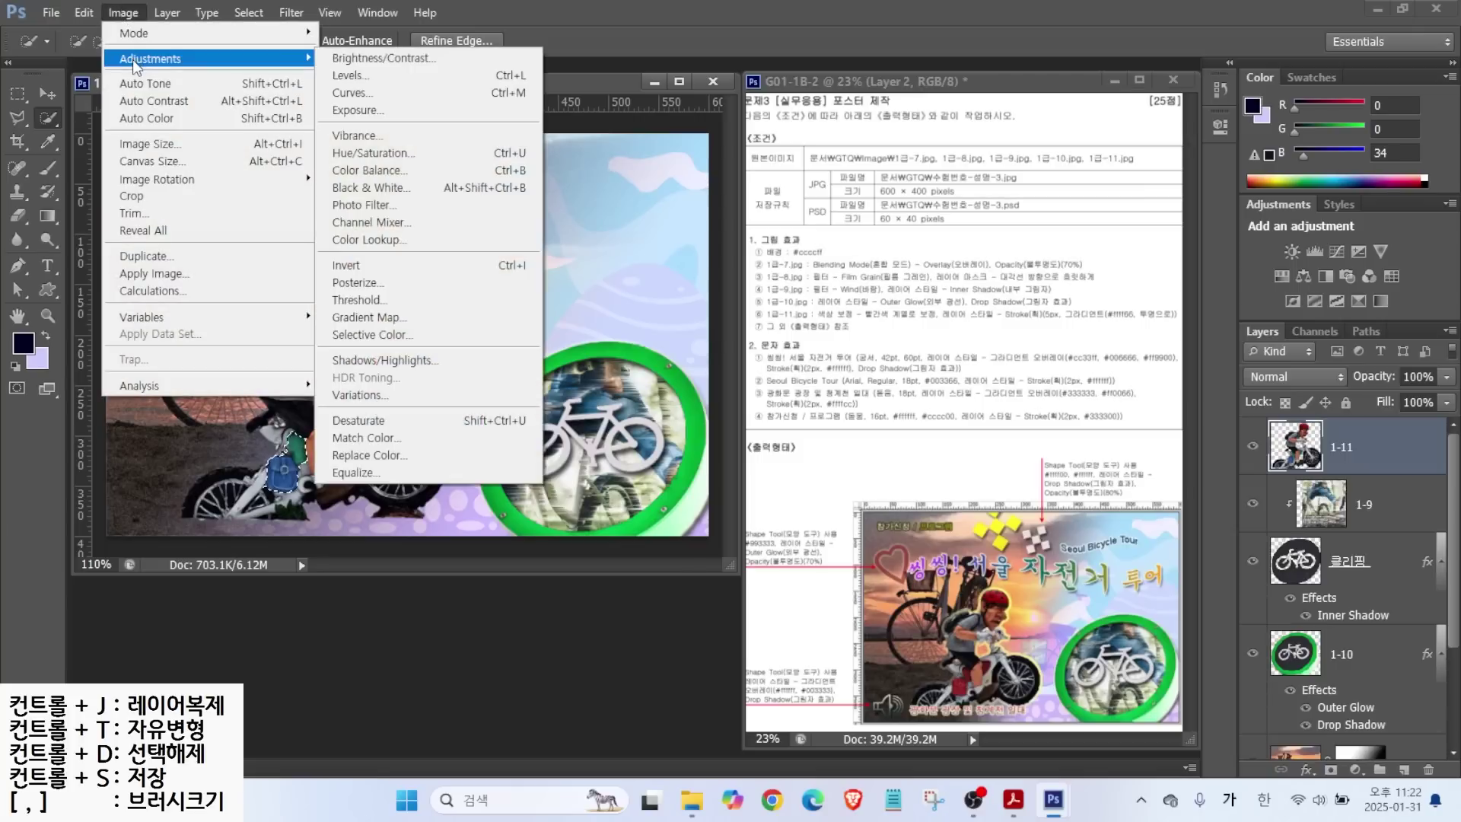
{"action": "left_click", "coordinate": [377, 153]}
{"action": "left_click_drag", "start_coordinate": [697, 287], "coordinate": [674, 320]}
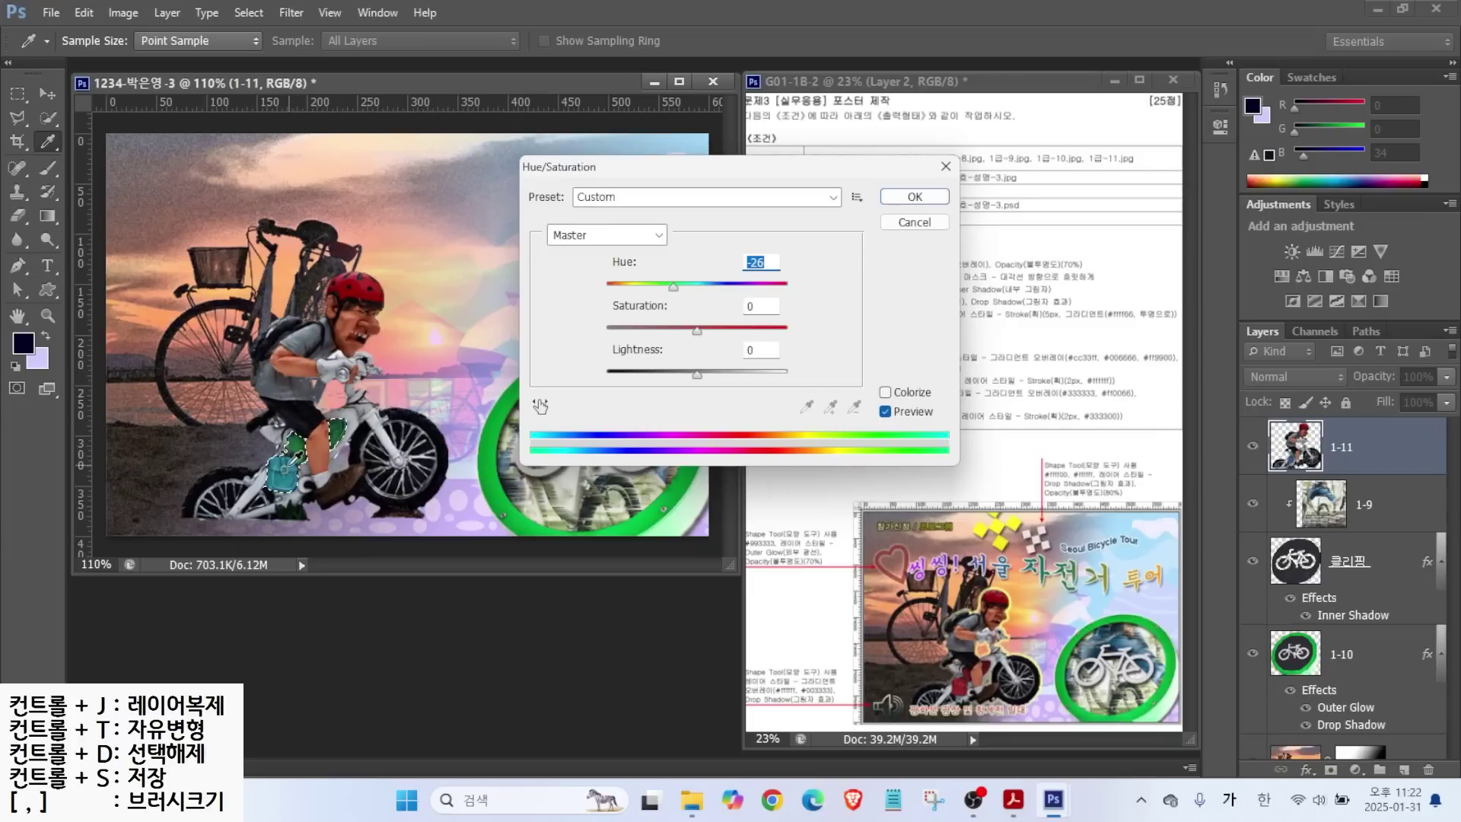
{"action": "key", "text": "alt"}
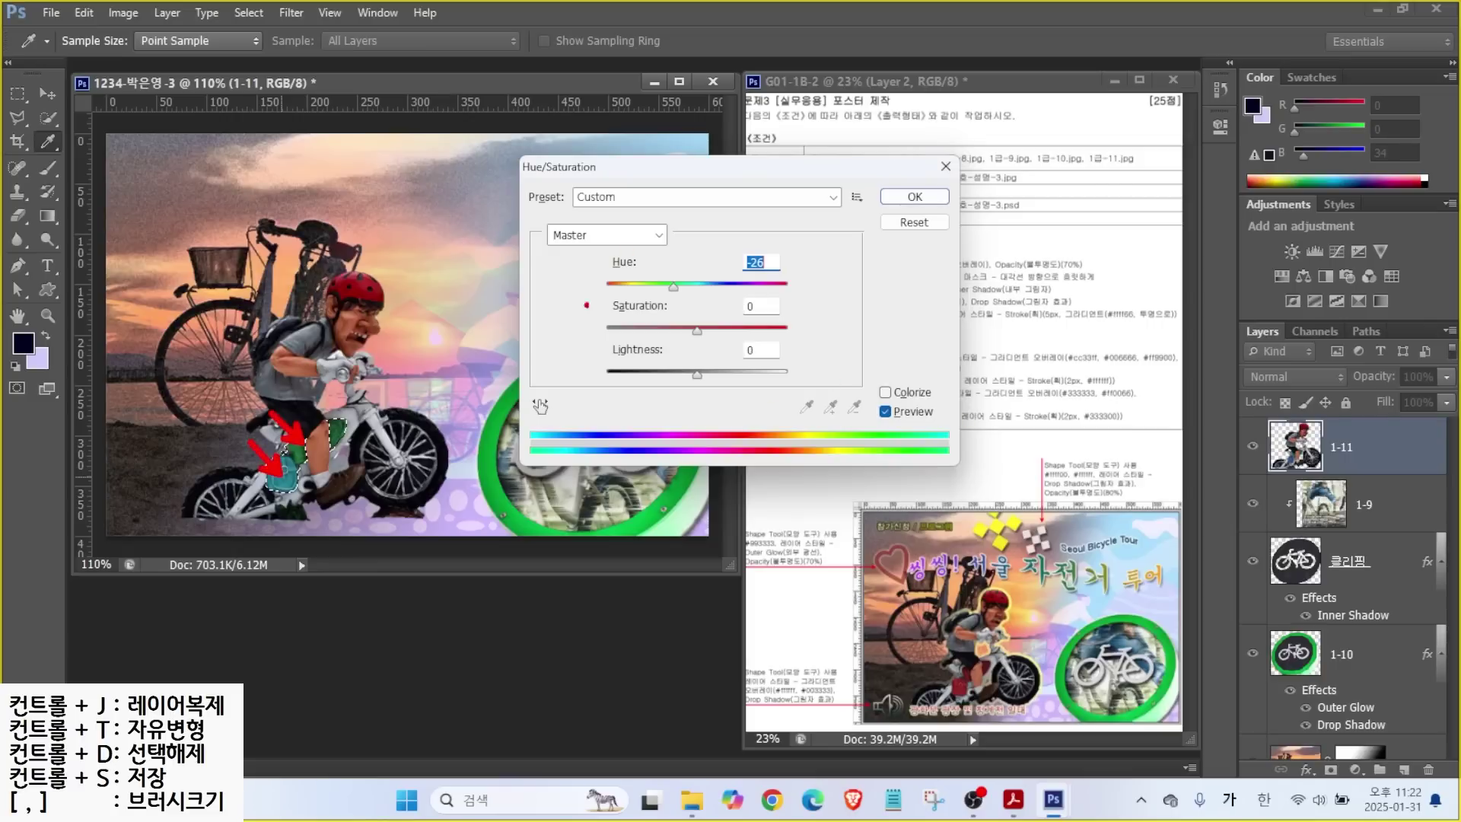
{"action": "mouse_move", "coordinate": [673, 287]}
{"action": "left_mouse_down"}
{"action": "mouse_move", "coordinate": [638, 289]}
{"action": "mouse_move", "coordinate": [698, 299]}
{"action": "mouse_move", "coordinate": [671, 289]}
{"action": "left_mouse_up"}
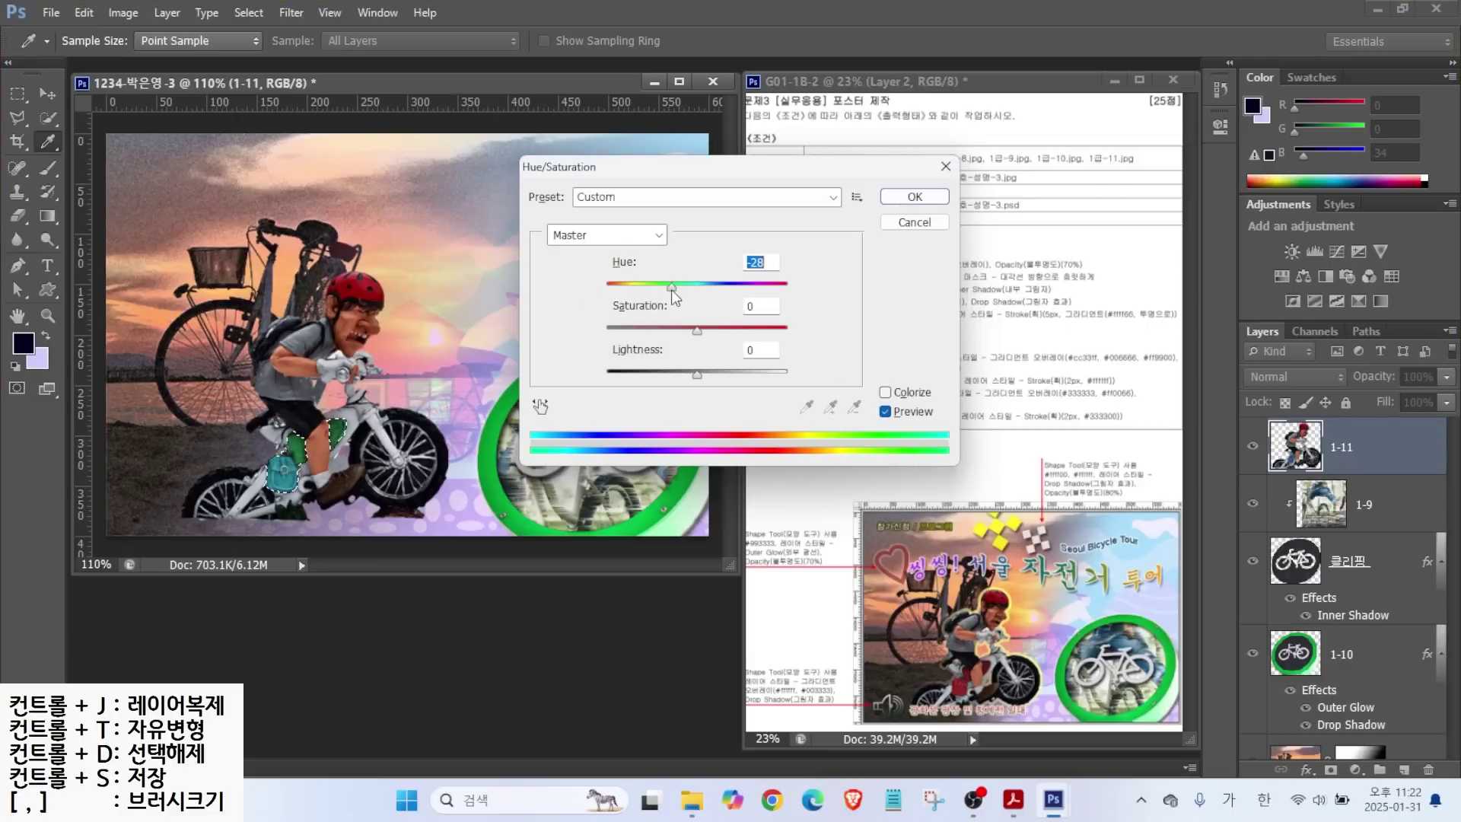
Colorize the bag red with Hue 0 and Saturation 82, then deselect.
{"action": "left_click", "coordinate": [884, 392]}
{"action": "left_click_drag", "start_coordinate": [729, 290], "coordinate": [525, 280]}
{"action": "left_click", "coordinate": [651, 331]}
{"action": "left_click_drag", "start_coordinate": [651, 331], "coordinate": [756, 332]}
{"action": "left_click_drag", "start_coordinate": [697, 374], "coordinate": [706, 372]}
{"action": "left_click", "coordinate": [914, 196]}
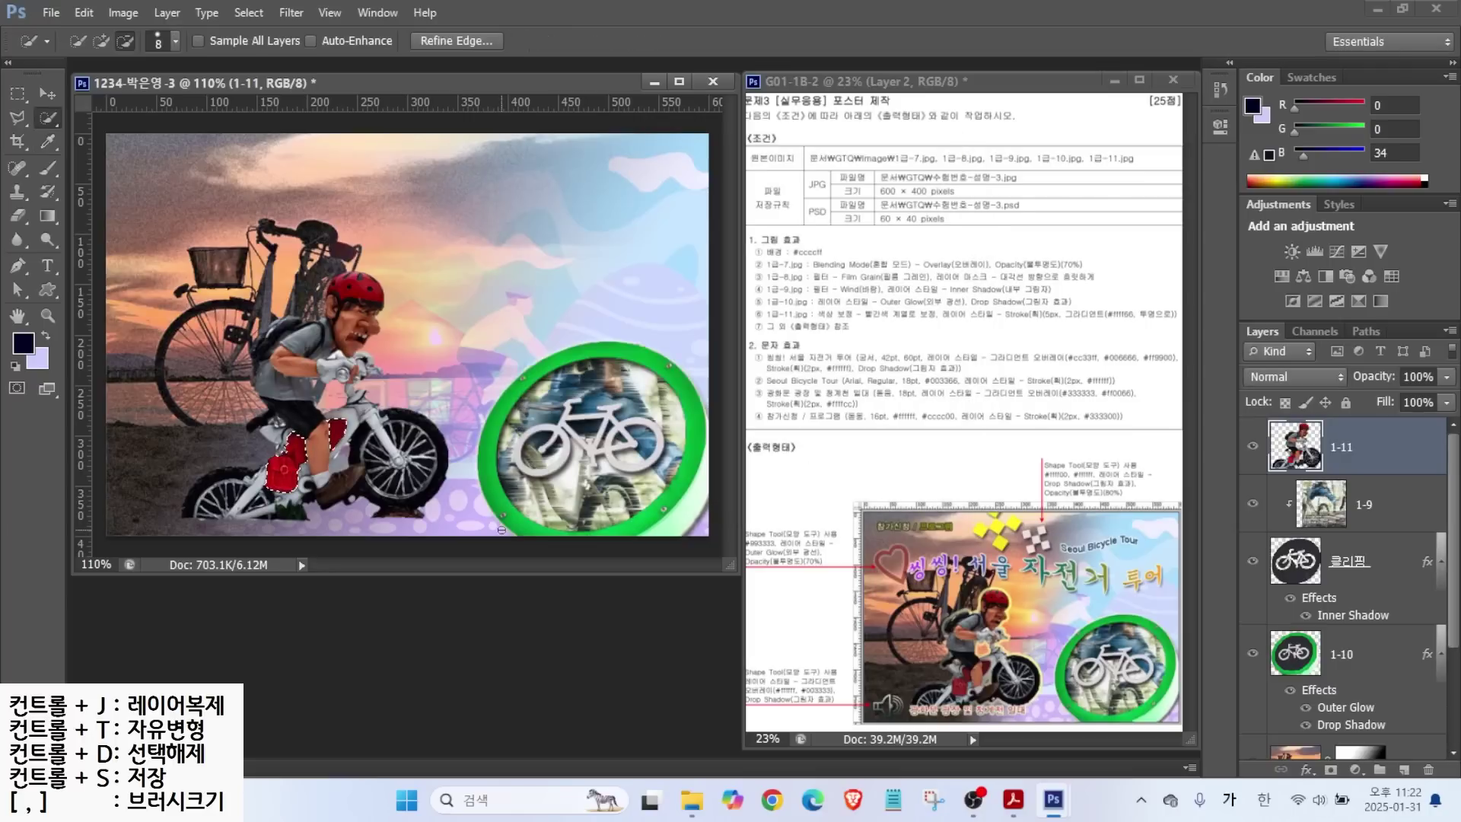
{"action": "key", "text": "ctrl+d"}
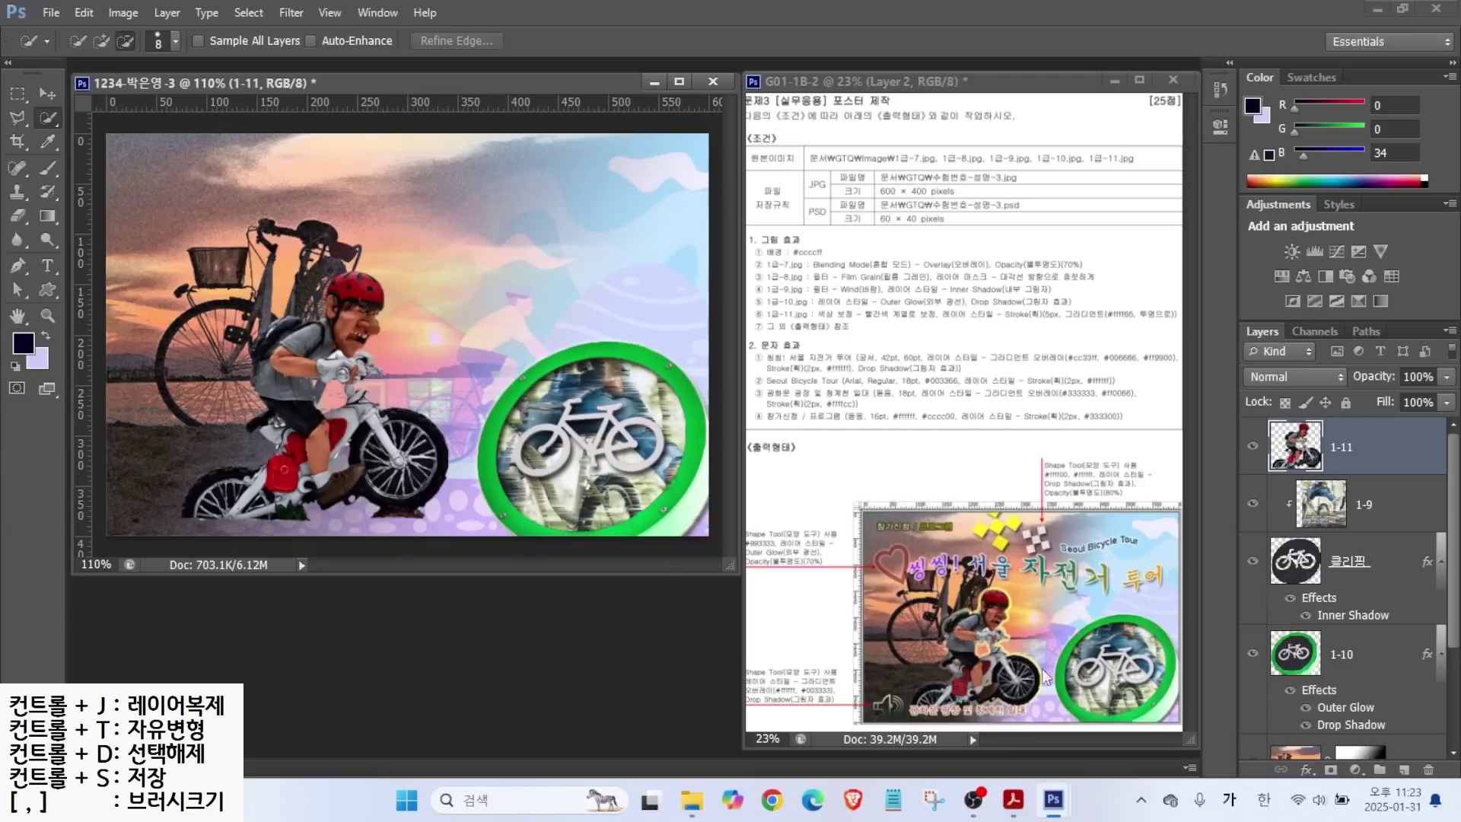
Add a 5 px Stroke with a Gradient fill type to the cyclist layer.
{"action": "left_click", "coordinate": [1307, 769]}
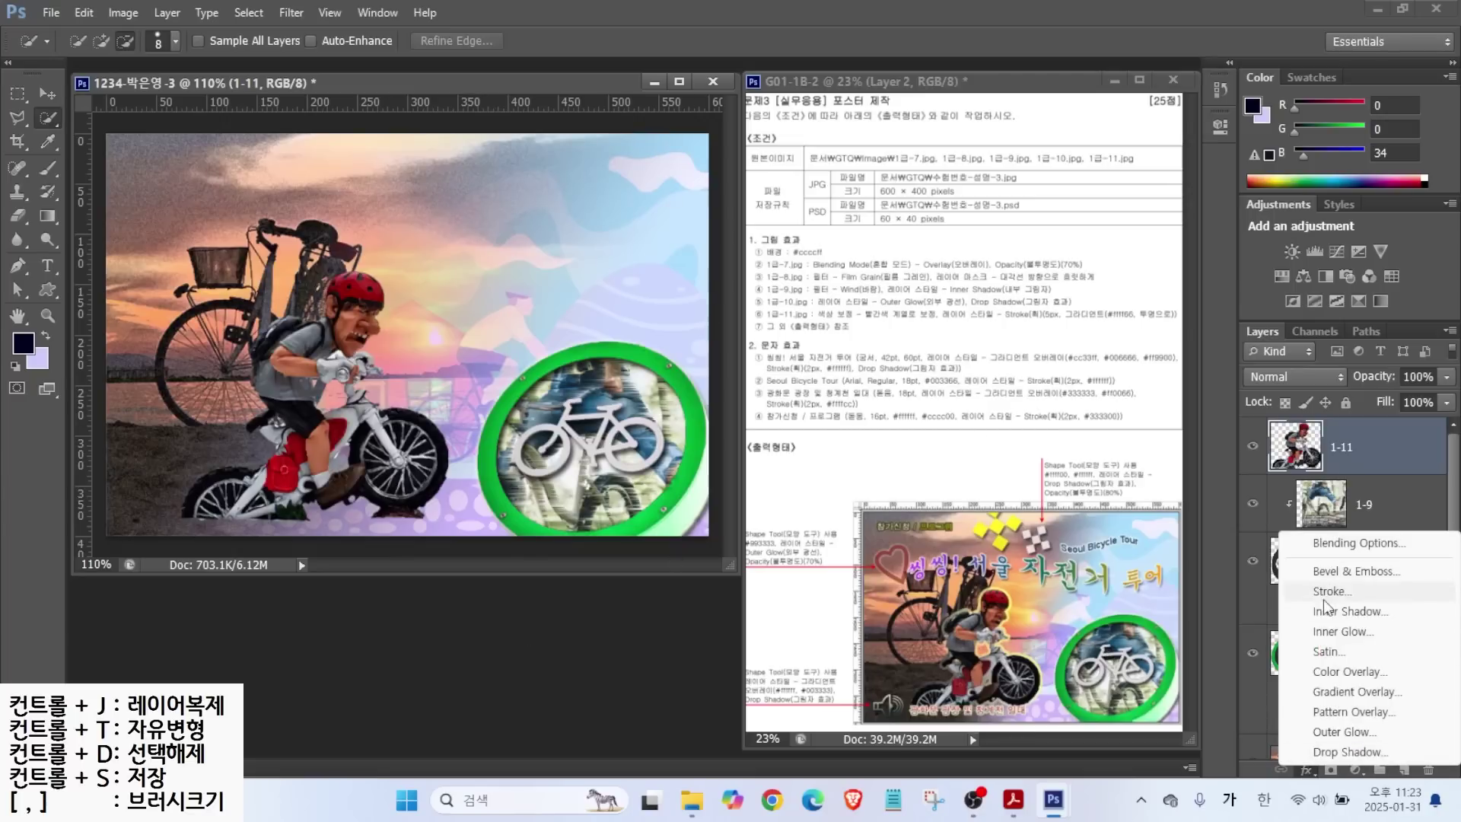
{"action": "left_click", "coordinate": [1322, 591]}
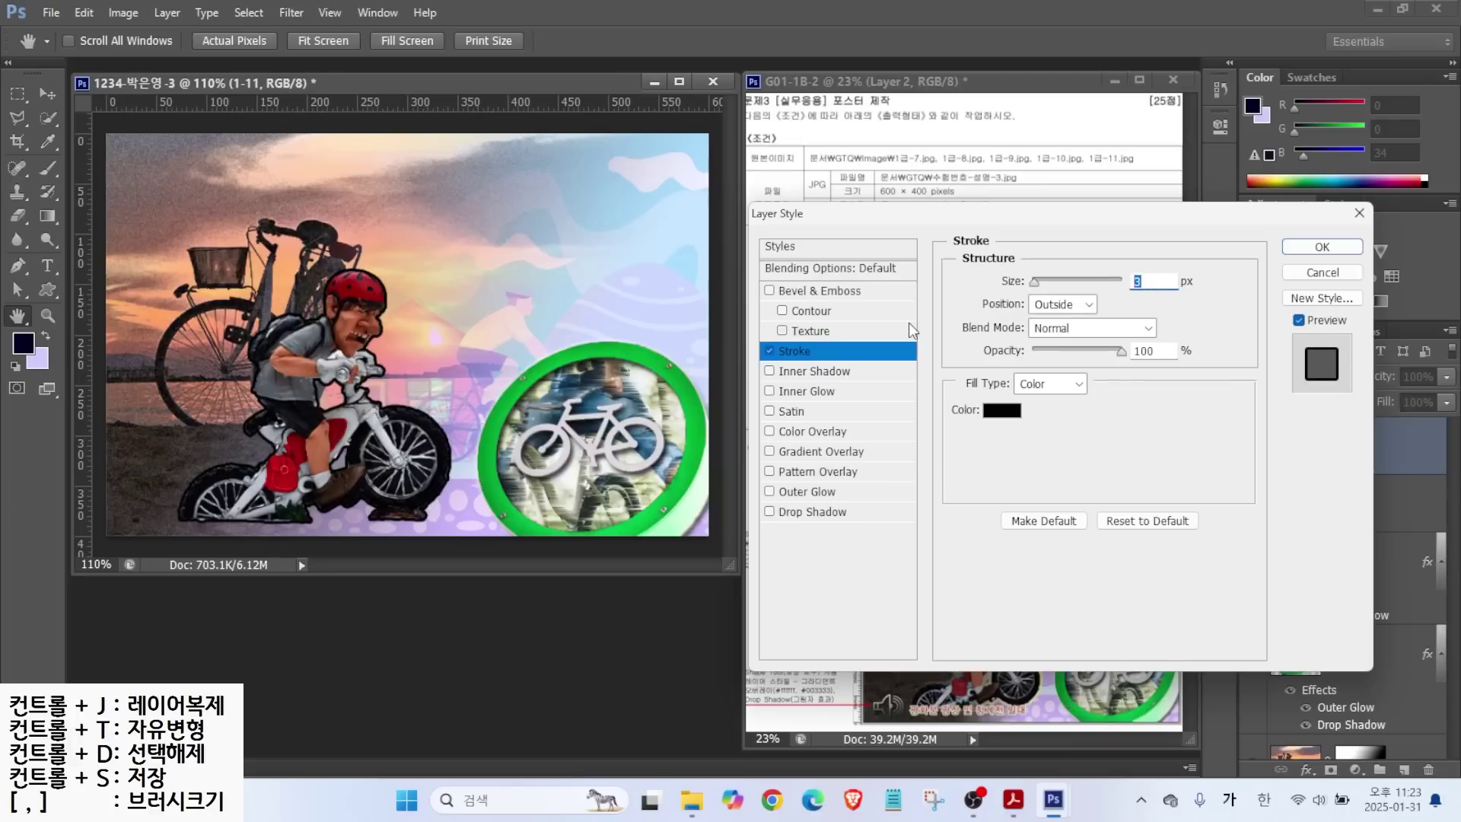
{"action": "type", "text": "5"}
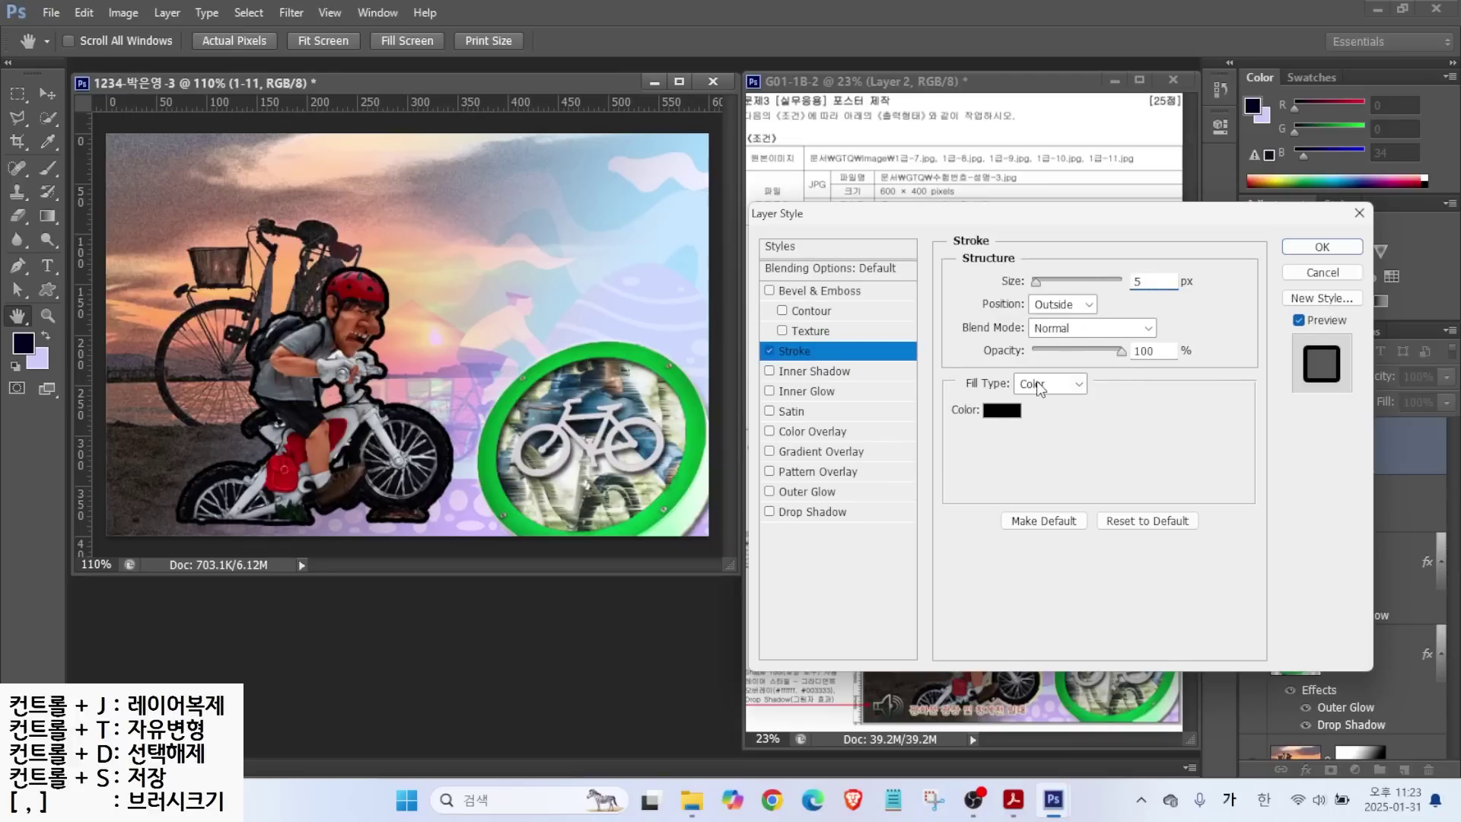
{"action": "left_click", "coordinate": [1041, 384]}
{"action": "left_click", "coordinate": [1049, 420]}
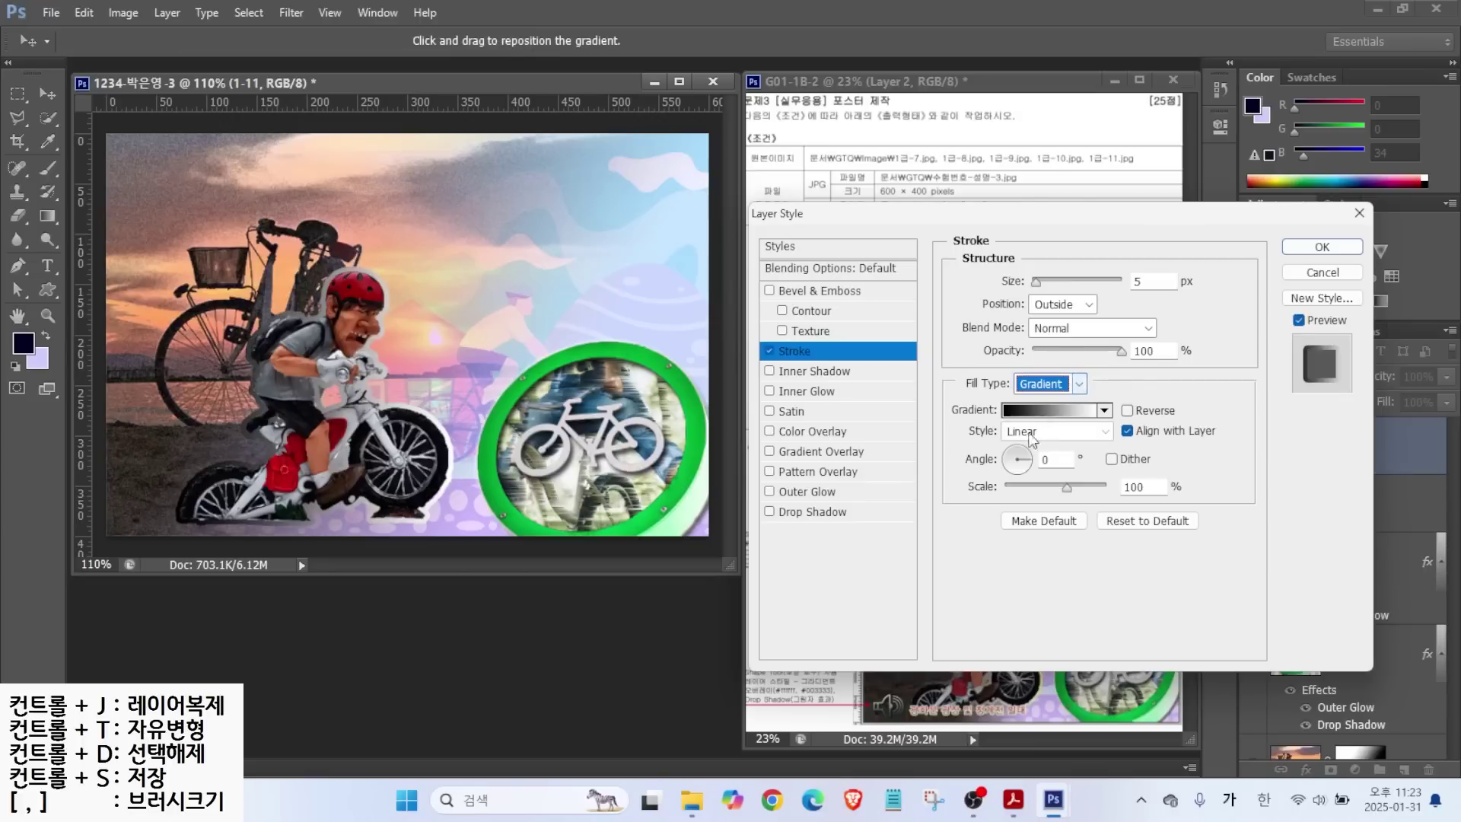
{"action": "left_click", "coordinate": [1046, 411]}
Mark the gradient's colour and opacity stops with explanatory annotations and arrows.
{"action": "key", "text": "alt"}
{"action": "mouse_move", "coordinate": [597, 503]}
{"action": "left_mouse_down"}
{"action": "mouse_move", "coordinate": [562, 504]}
{"action": "mouse_move", "coordinate": [568, 475]}
{"action": "mouse_move", "coordinate": [598, 477]}
{"action": "left_mouse_up"}
{"action": "mouse_move", "coordinate": [936, 503]}
{"action": "left_mouse_down"}
{"action": "mouse_move", "coordinate": [904, 496]}
{"action": "mouse_move", "coordinate": [943, 484]}
{"action": "left_mouse_up"}
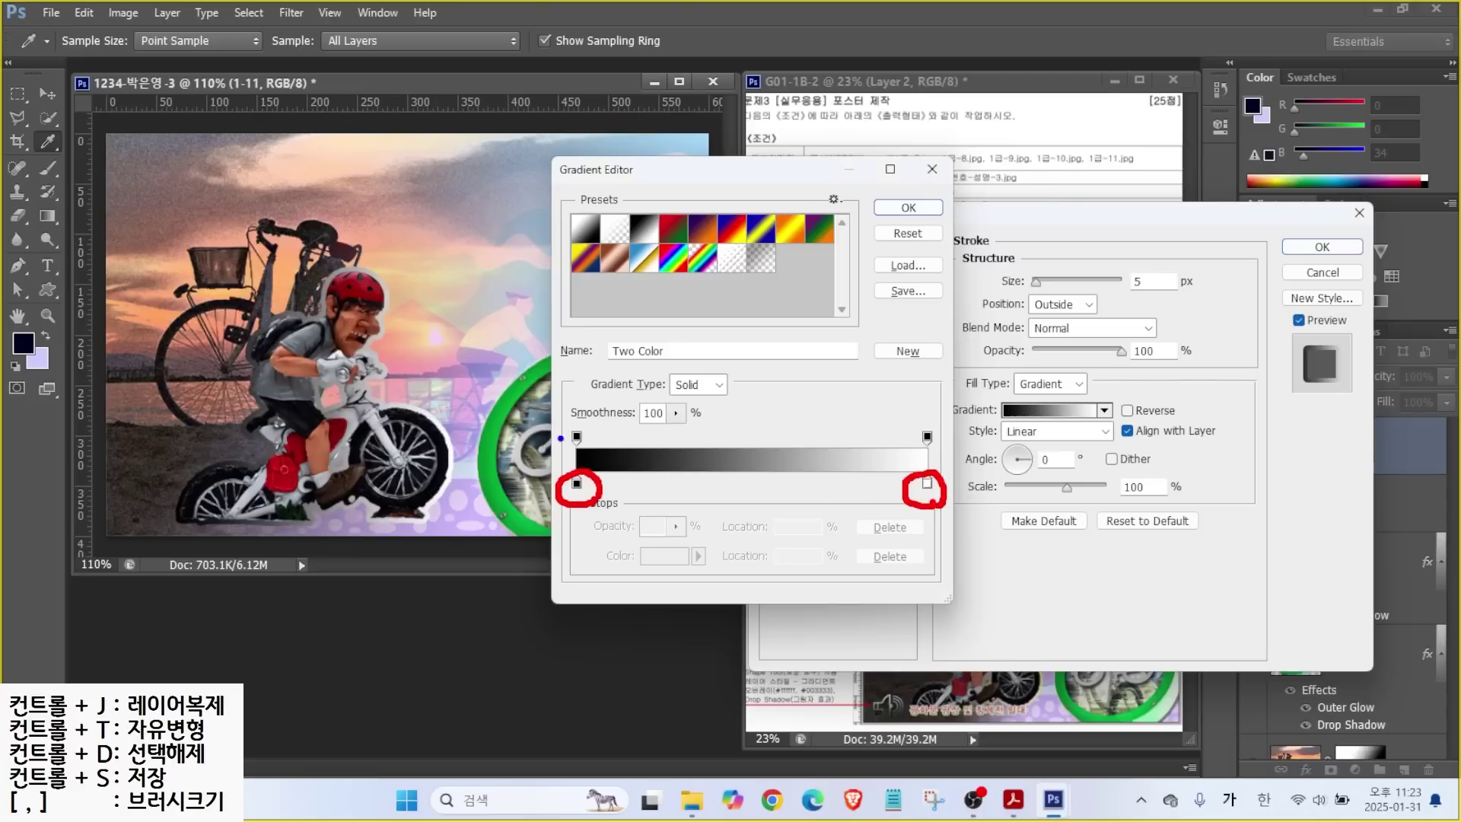
{"action": "left_click_drag", "start_coordinate": [560, 438], "coordinate": [598, 446]}
{"action": "mouse_move", "coordinate": [940, 447]}
{"action": "left_mouse_down"}
{"action": "mouse_move", "coordinate": [913, 420]}
{"action": "mouse_move", "coordinate": [957, 453]}
{"action": "left_mouse_up"}
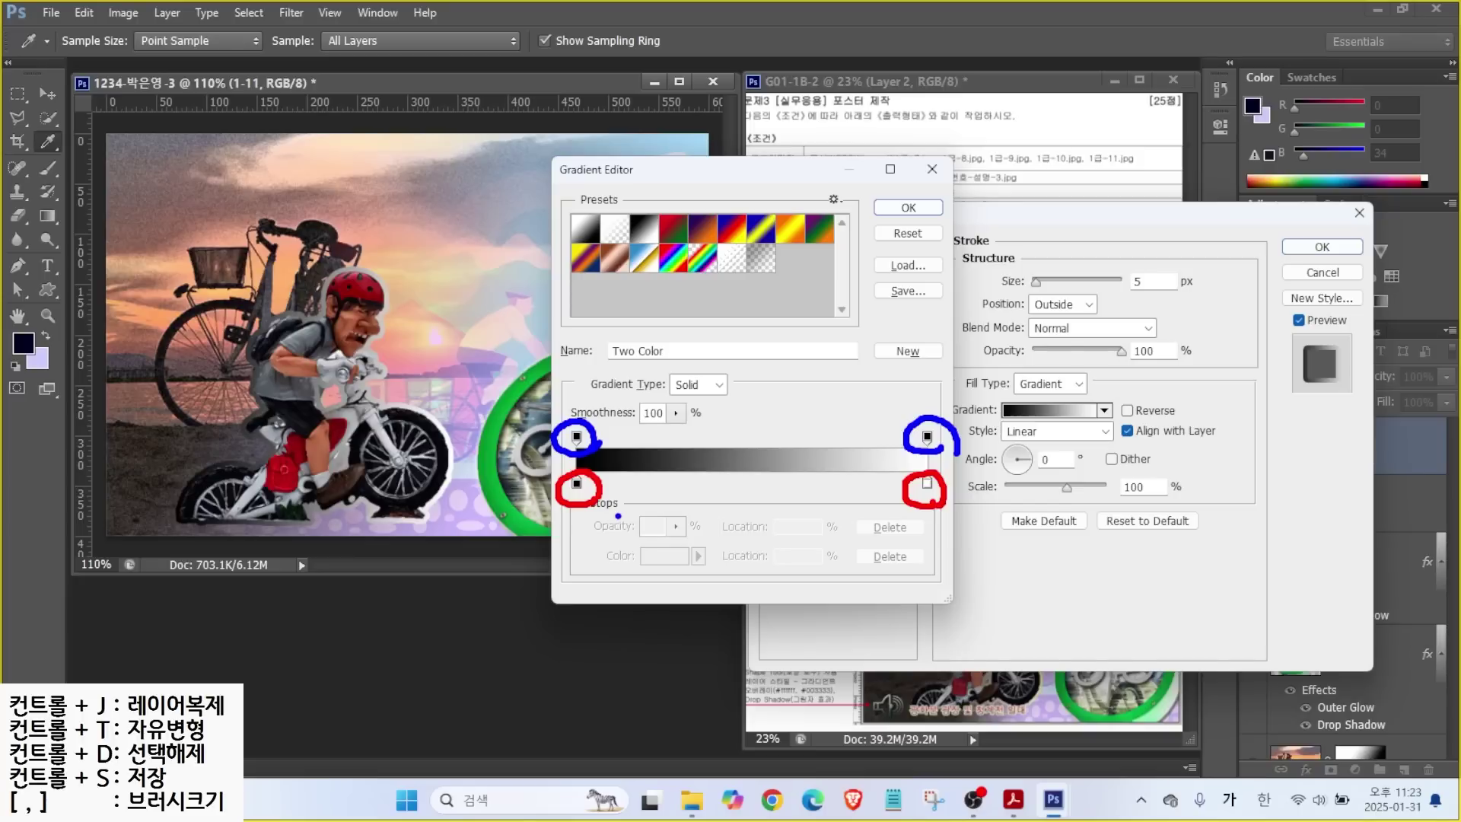
{"action": "left_click_drag", "start_coordinate": [566, 500], "coordinate": [556, 533]}
{"action": "left_click_drag", "start_coordinate": [944, 423], "coordinate": [997, 383]}
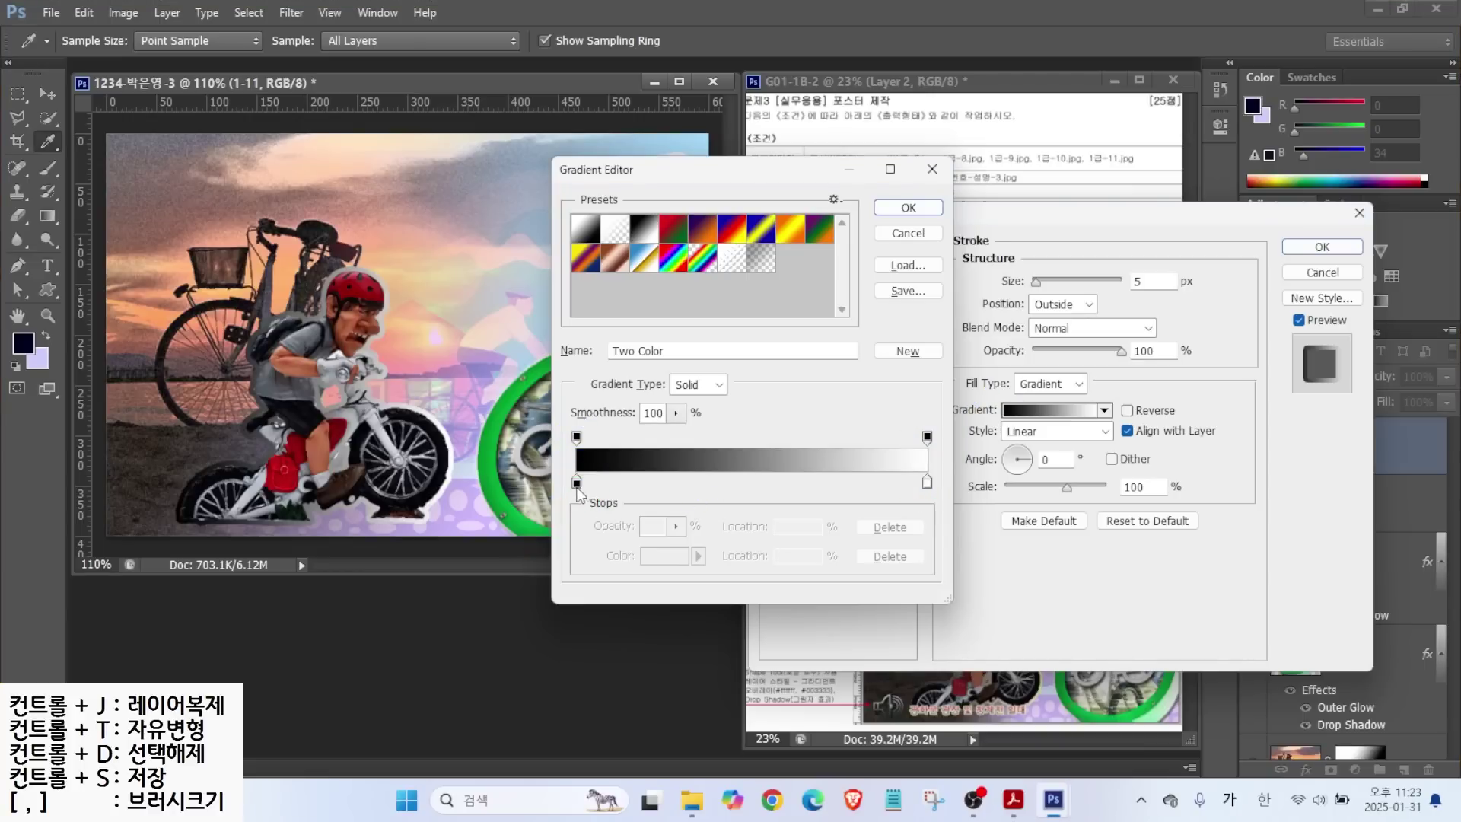
Set the stroke gradient's starting colour to yellow ffff66.
{"action": "left_click", "coordinate": [576, 483]}
{"action": "double_click", "coordinate": [576, 483]}
{"action": "double_click", "coordinate": [989, 620]}
{"action": "key", "text": "BackSpace"}
{"action": "type", "text": "ffff66"}
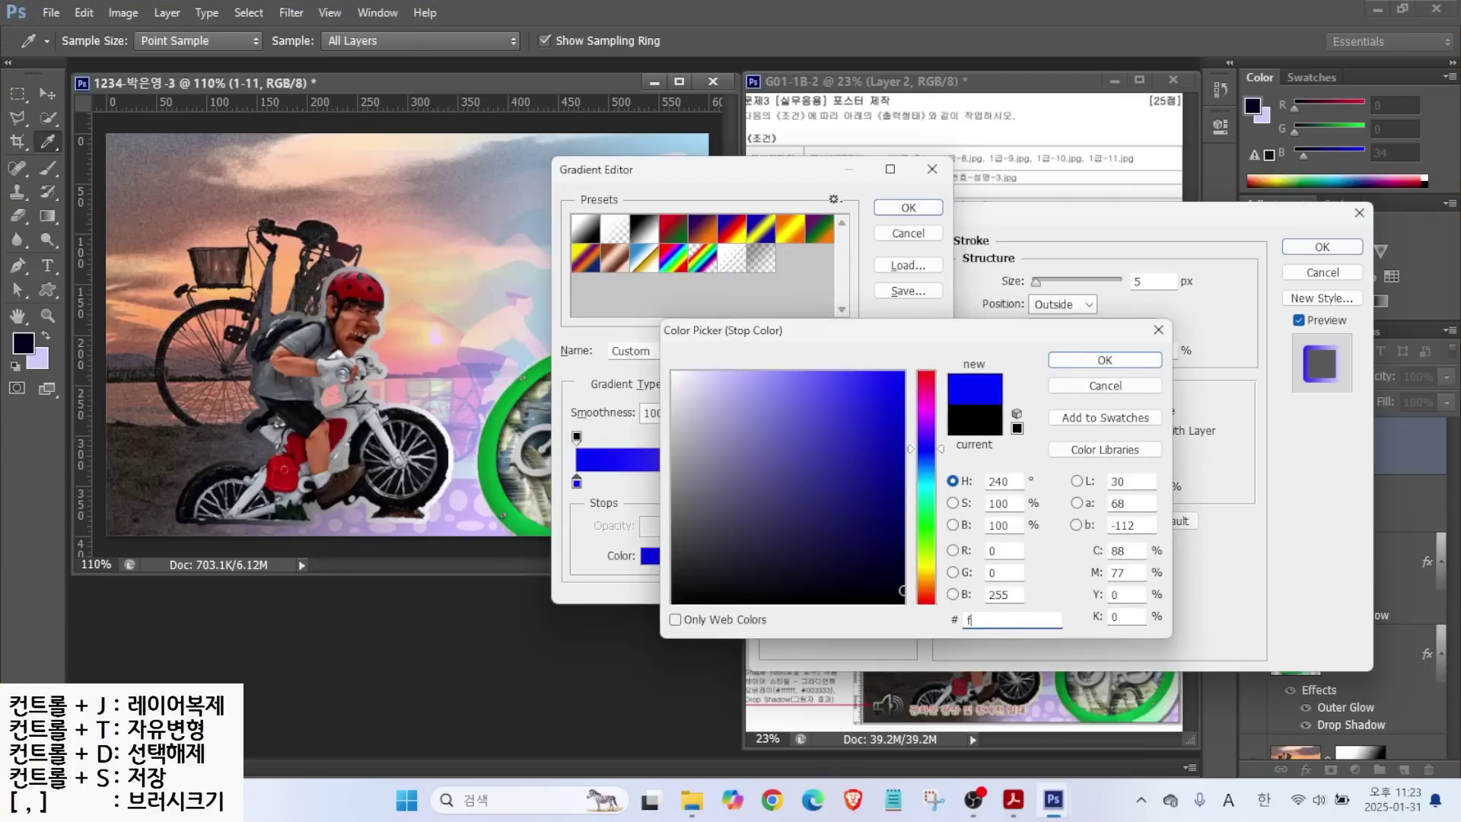
{"action": "key", "text": "Return"}
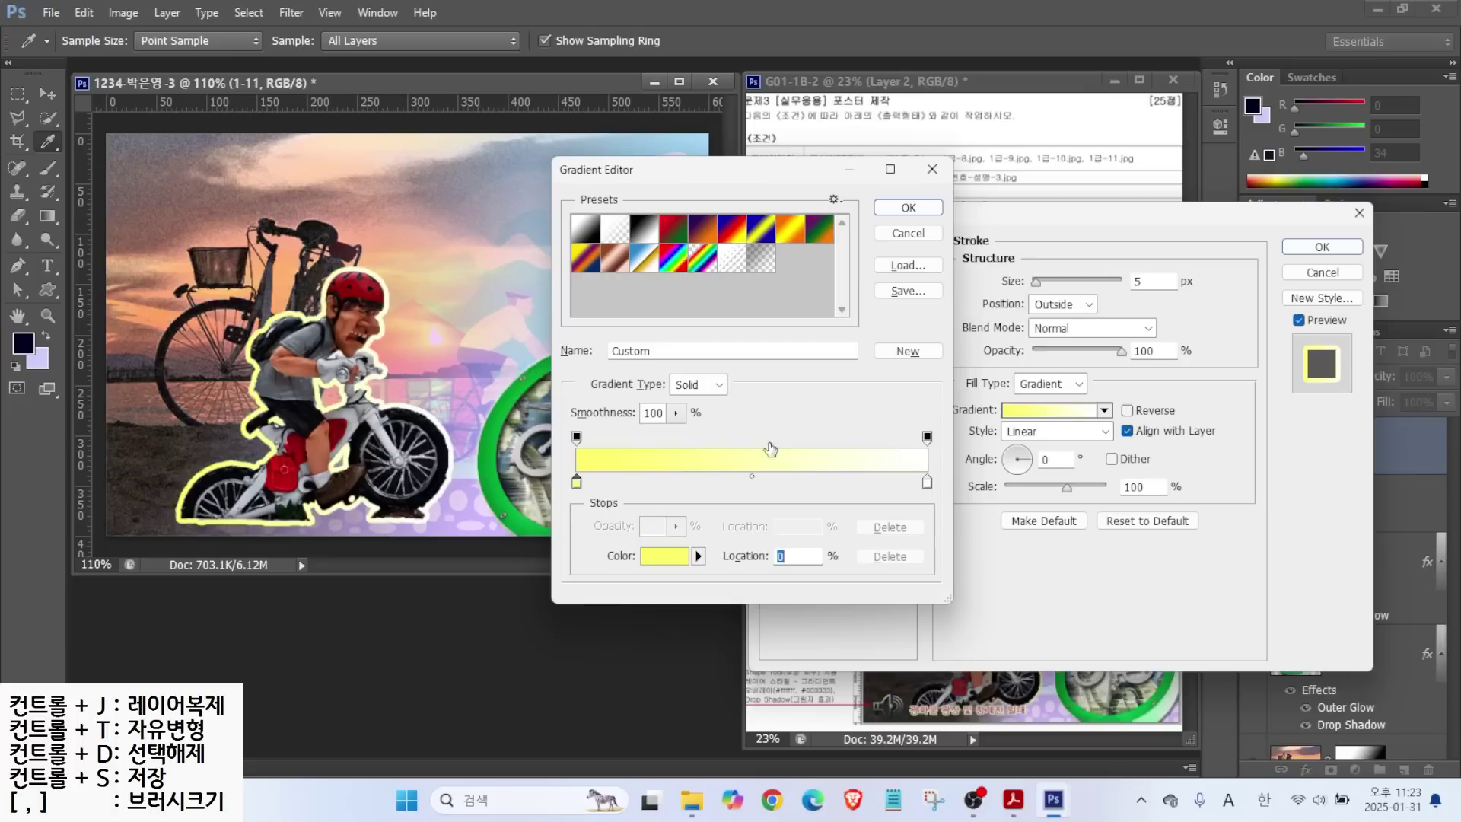
Set the right opacity stop to 0%, angle the stroke 172°, and apply it.
{"action": "left_click", "coordinate": [927, 438]}
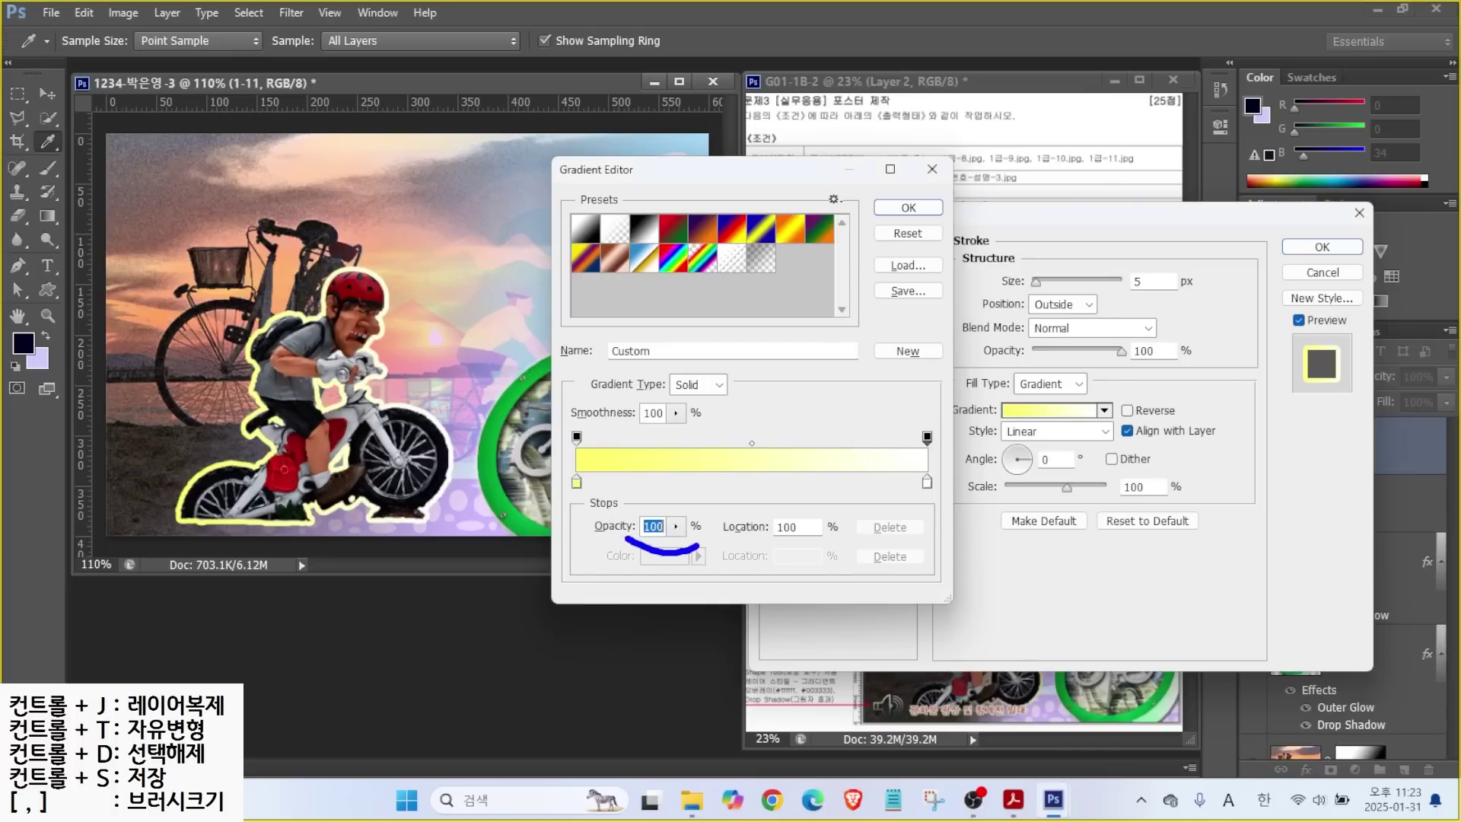
{"action": "double_click", "coordinate": [662, 525]}
{"action": "type", "text": "0"}
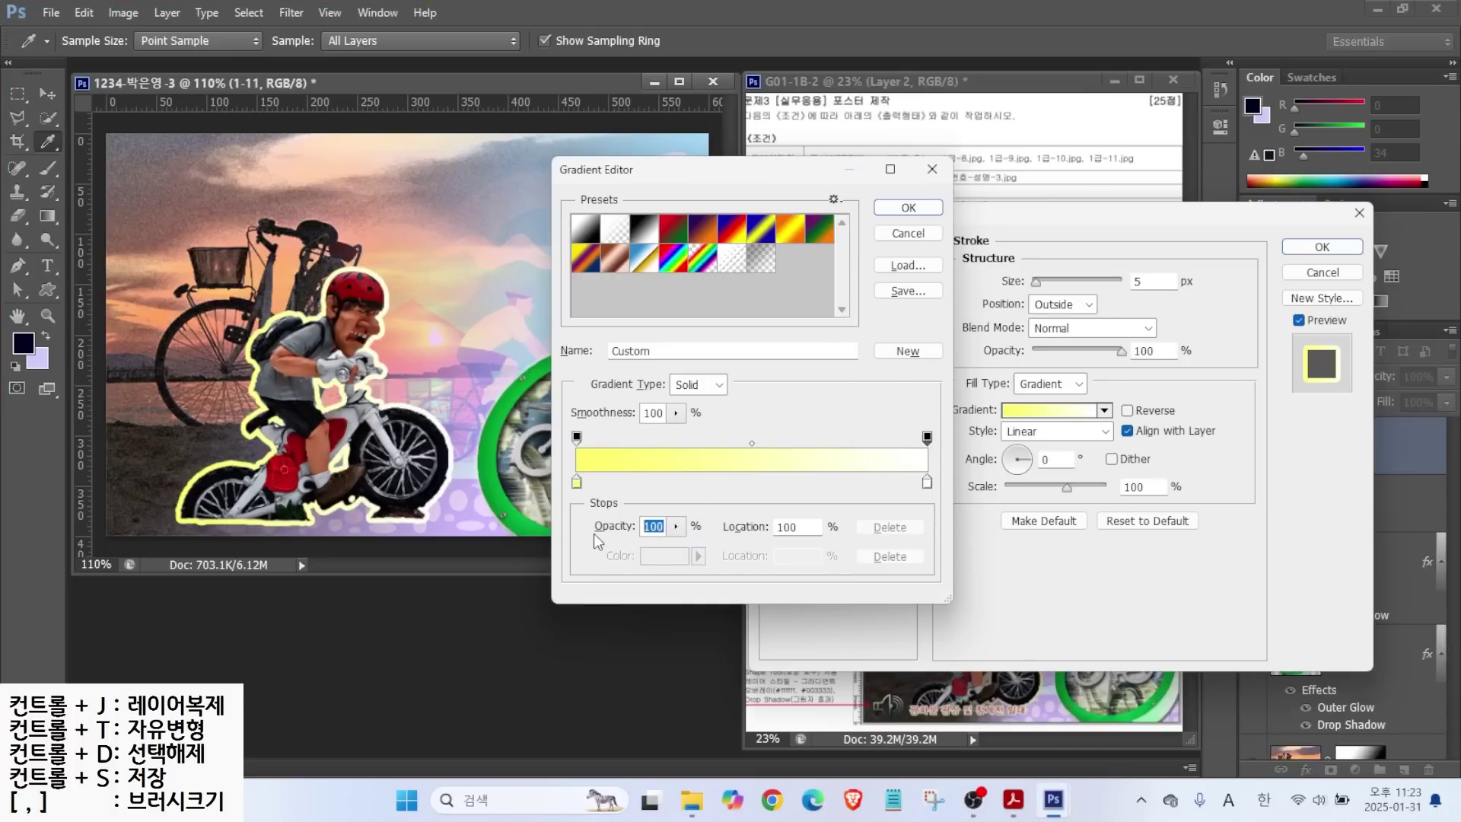
{"action": "key", "text": "Return"}
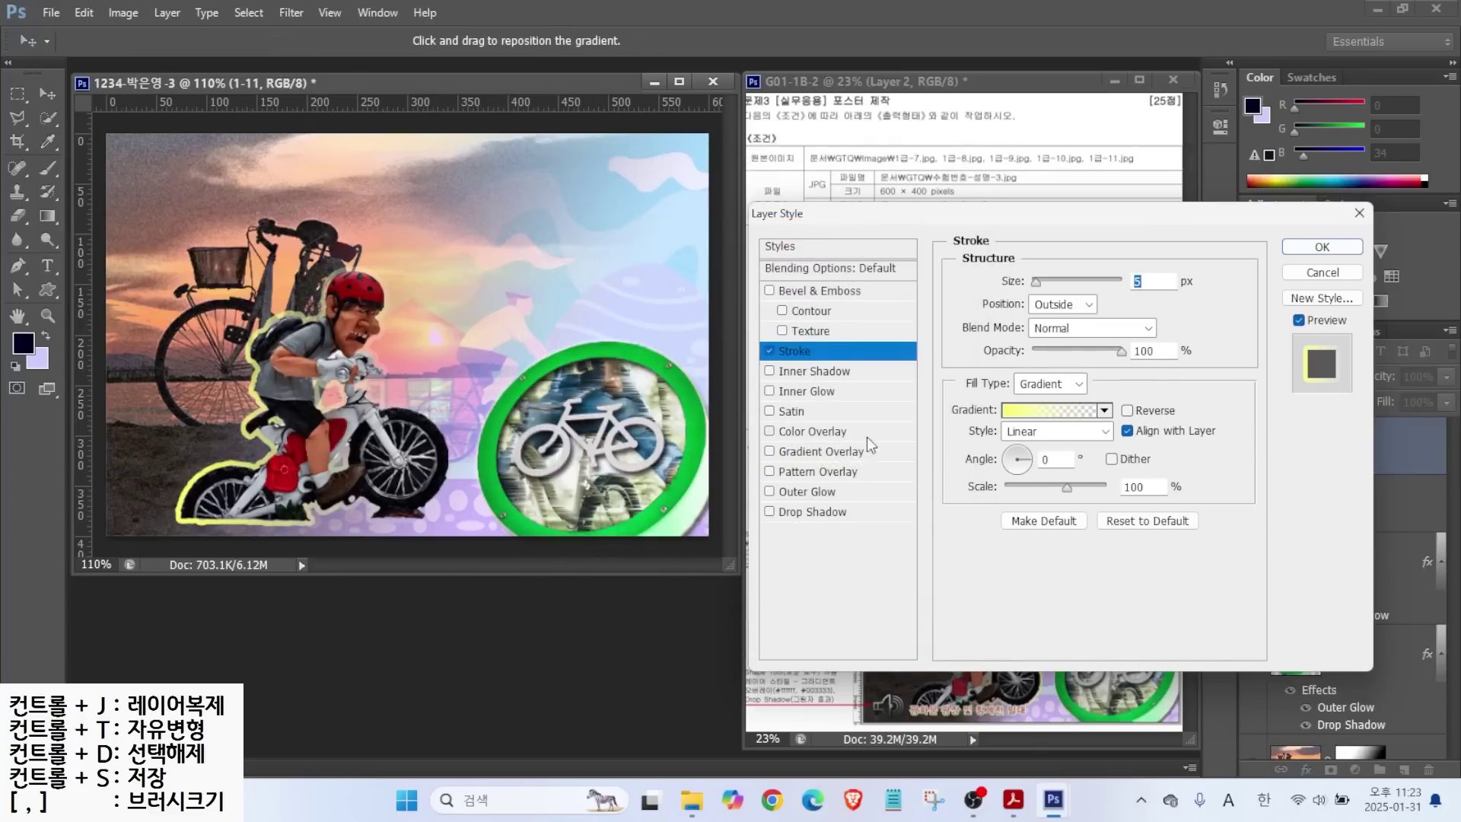
{"action": "left_click", "coordinate": [994, 454]}
{"action": "left_click", "coordinate": [995, 461]}
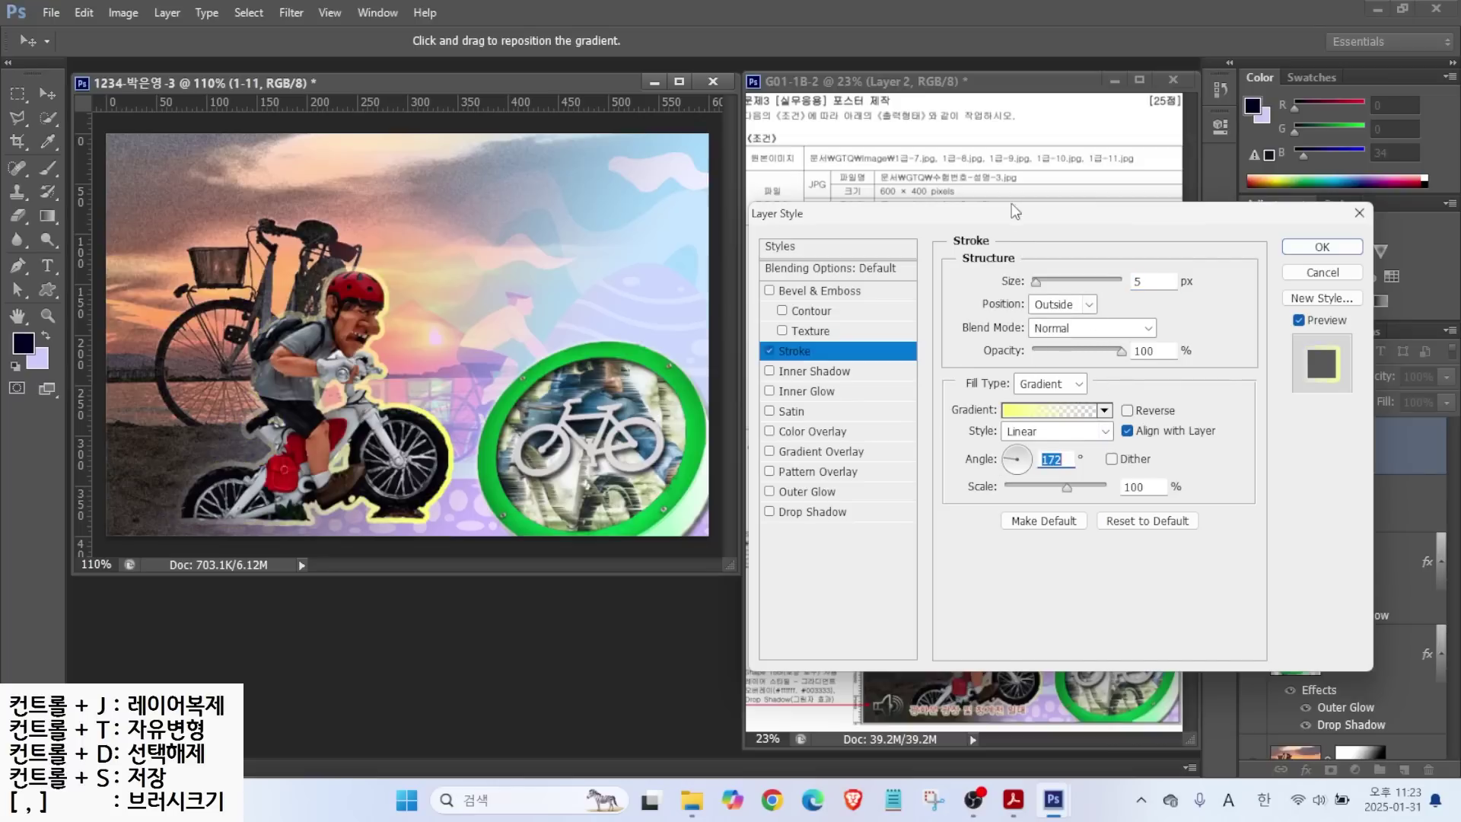
{"action": "left_click_drag", "start_coordinate": [1013, 220], "coordinate": [916, 123]}
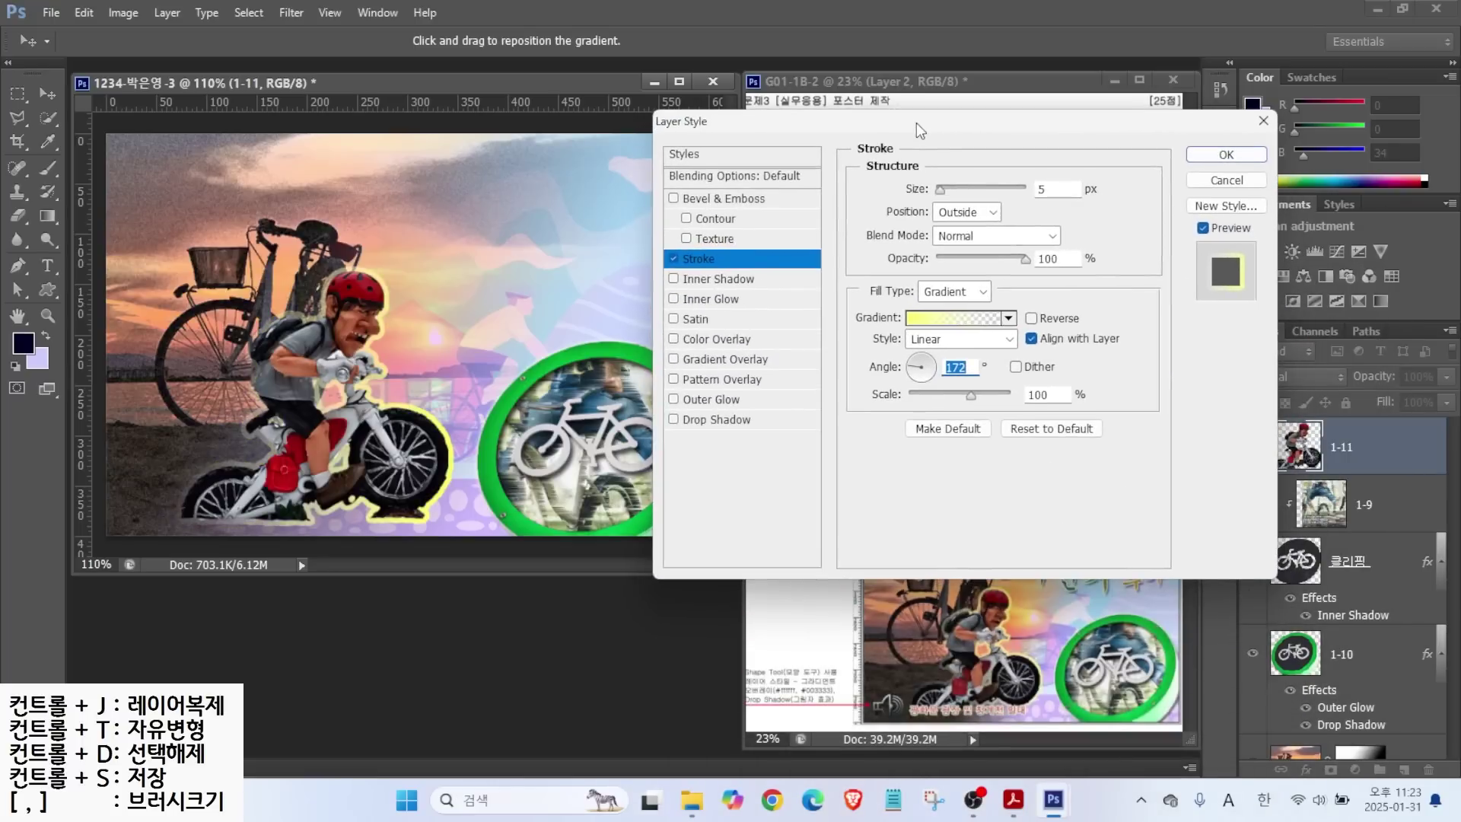
{"action": "left_click", "coordinate": [1225, 154]}
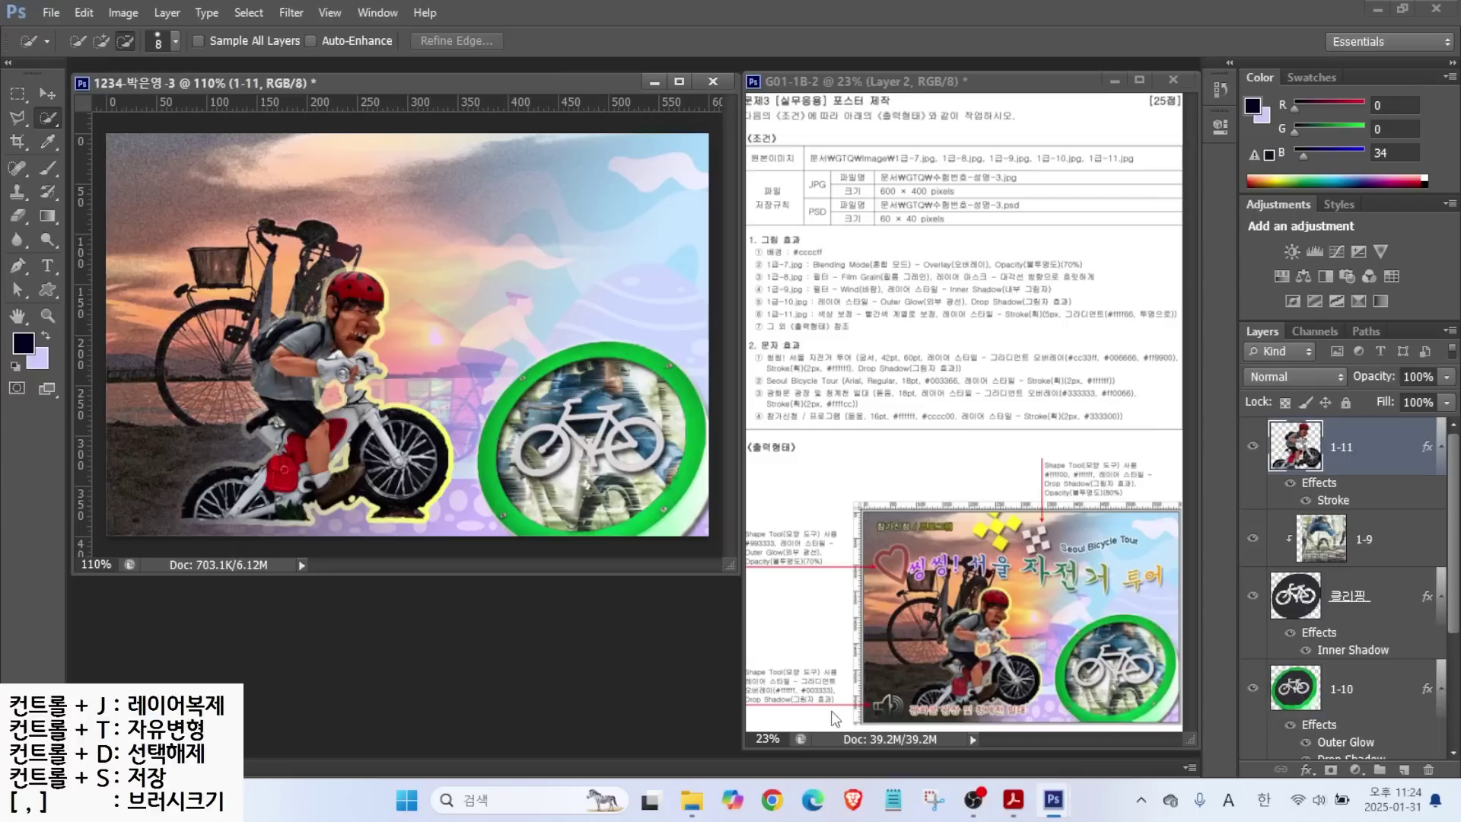
Draw explanatory marks on the canvas, then switch to the Custom Shape tool.
{"action": "left_click_drag", "start_coordinate": [901, 548], "coordinate": [850, 501]}
{"action": "left_click_drag", "start_coordinate": [984, 523], "coordinate": [965, 445]}
{"action": "left_click_drag", "start_coordinate": [1046, 531], "coordinate": [1114, 500]}
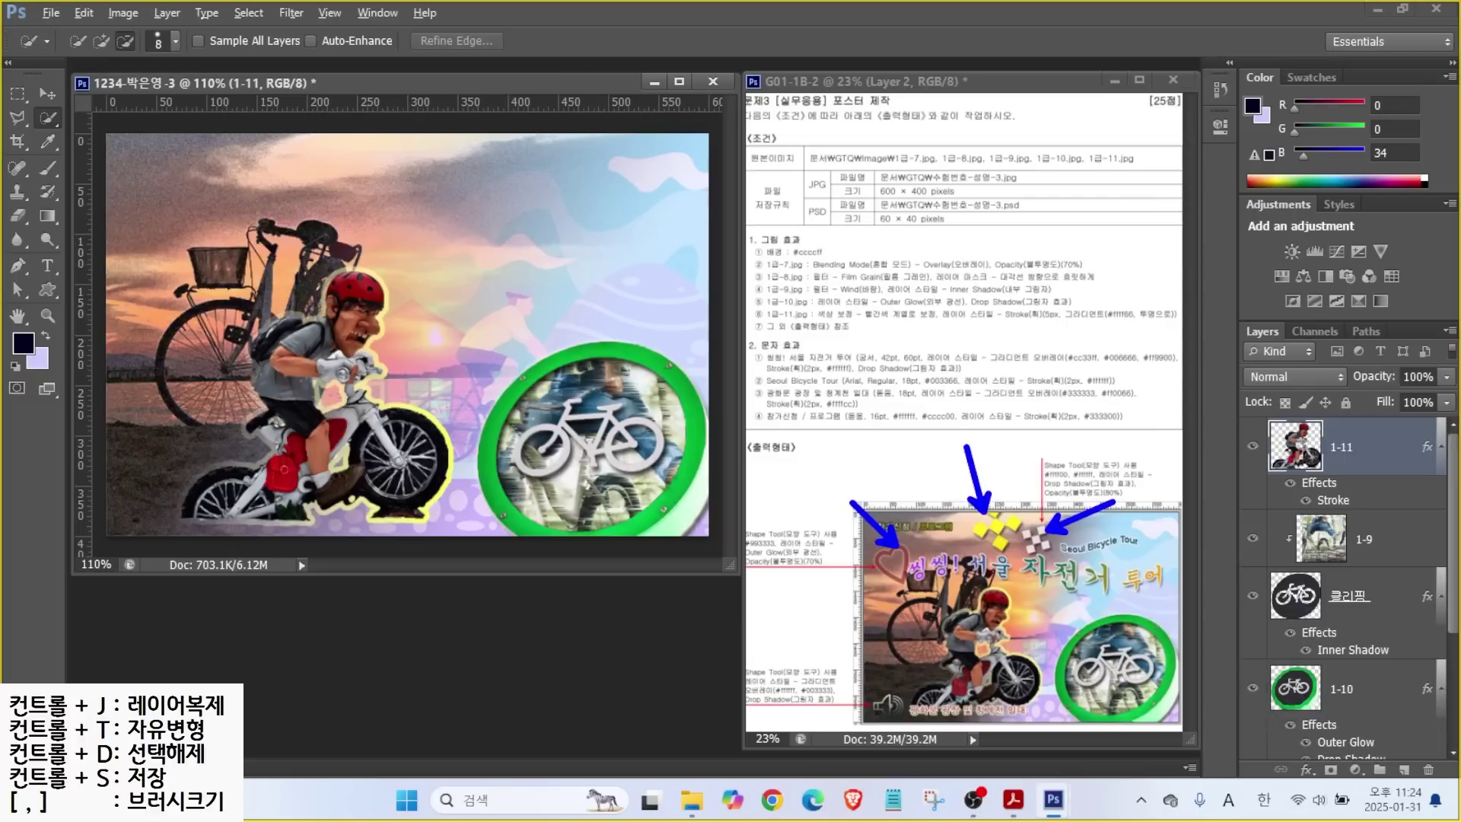
{"action": "key", "text": "Escape"}
{"action": "left_click", "coordinate": [48, 288]}
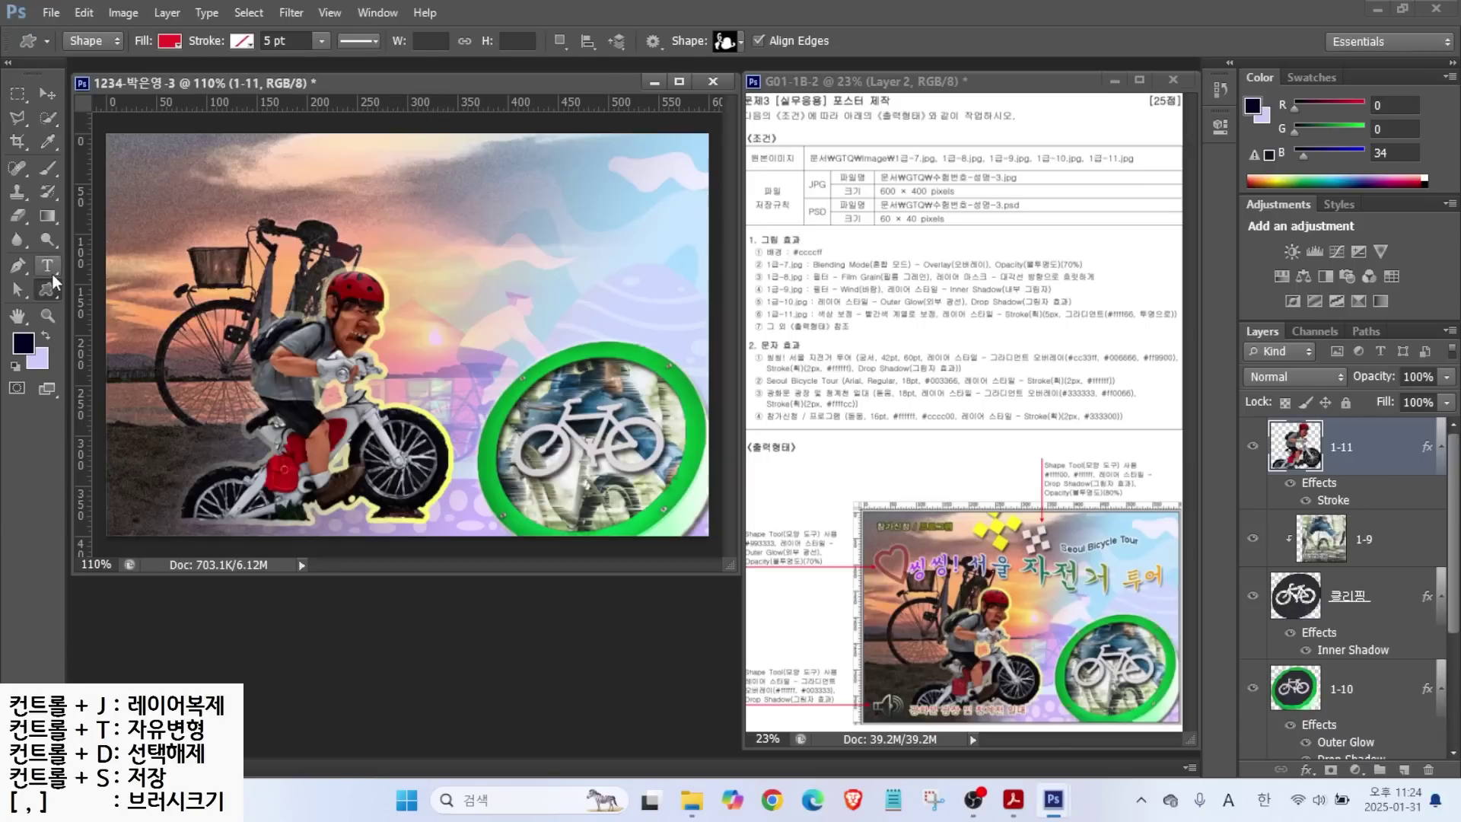
Draw the heart-frame custom shape at the poster's upper left.
{"action": "mouse_move", "coordinate": [90, 67]}
{"action": "left_mouse_down"}
{"action": "mouse_move", "coordinate": [58, 40]}
{"action": "mouse_move", "coordinate": [105, 53]}
{"action": "left_mouse_up"}
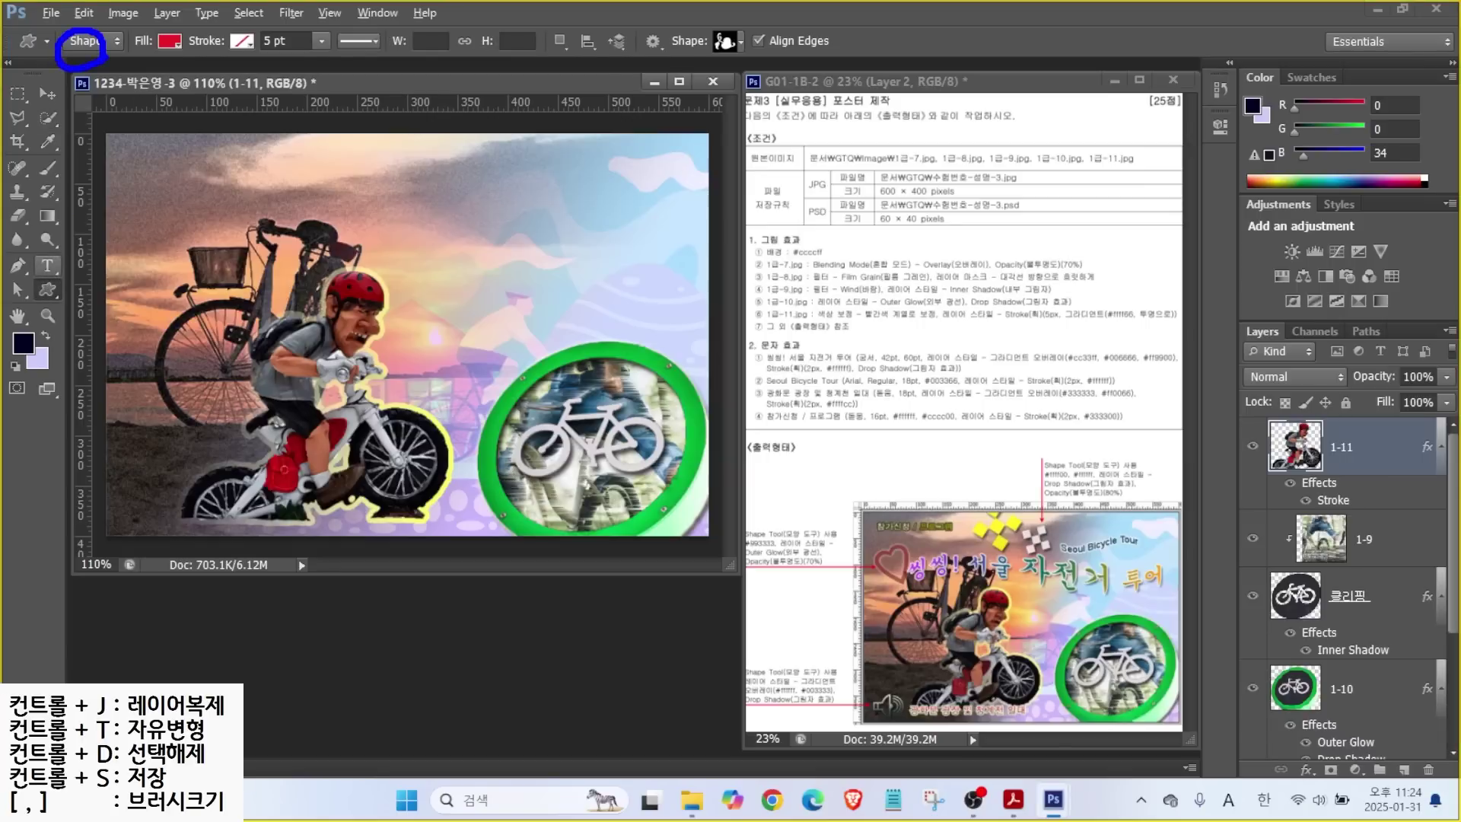
{"action": "left_click_drag", "start_coordinate": [156, 113], "coordinate": [97, 55]}
{"action": "mouse_move", "coordinate": [185, 54]}
{"action": "left_mouse_down"}
{"action": "mouse_move", "coordinate": [149, 38]}
{"action": "mouse_move", "coordinate": [222, 97]}
{"action": "mouse_move", "coordinate": [254, 21]}
{"action": "left_mouse_up"}
{"action": "mouse_move", "coordinate": [768, 54]}
{"action": "left_mouse_down"}
{"action": "mouse_move", "coordinate": [719, 67]}
{"action": "mouse_move", "coordinate": [738, 7]}
{"action": "mouse_move", "coordinate": [767, 53]}
{"action": "left_mouse_up"}
{"action": "key", "text": "Escape"}
{"action": "left_click", "coordinate": [732, 42]}
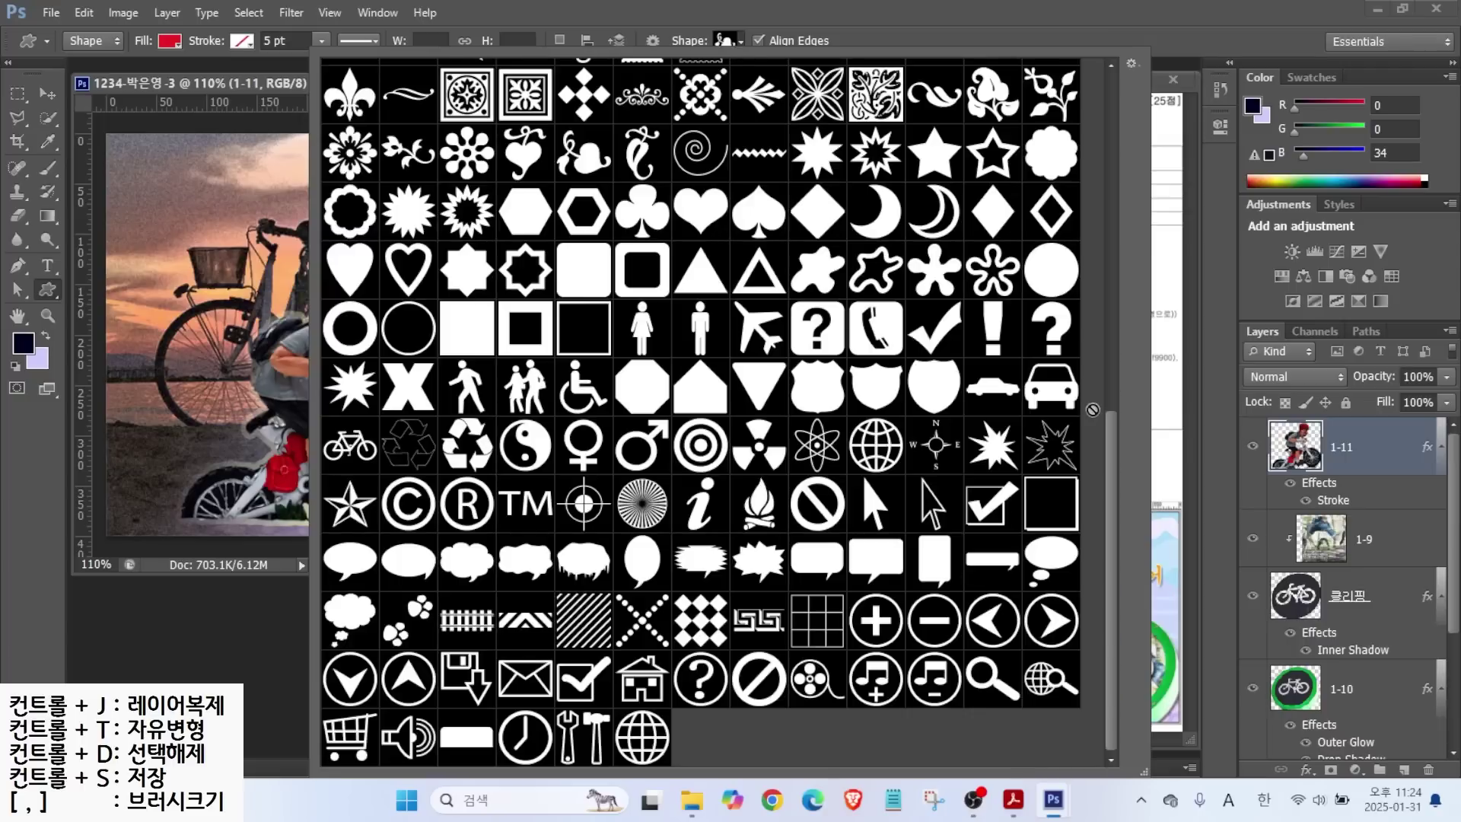
{"action": "scroll", "coordinate": [1107, 428], "scroll_direction": "up", "scroll_amount": 3}
{"action": "double_click", "coordinate": [408, 458]}
{"action": "left_click_drag", "start_coordinate": [144, 238], "coordinate": [192, 278]}
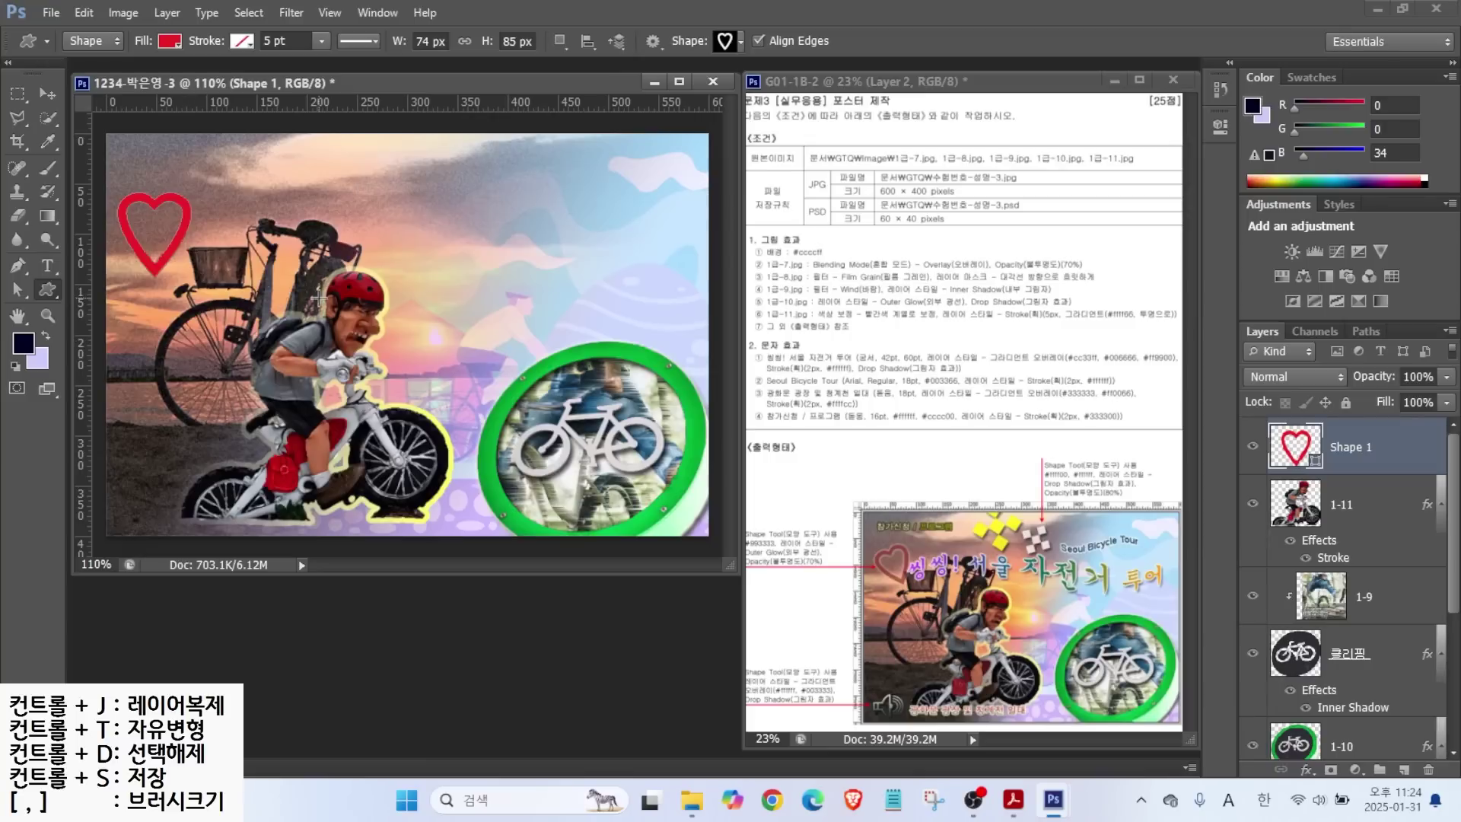
Fill the heart with dark red #993333.
{"action": "double_click", "coordinate": [1293, 453]}
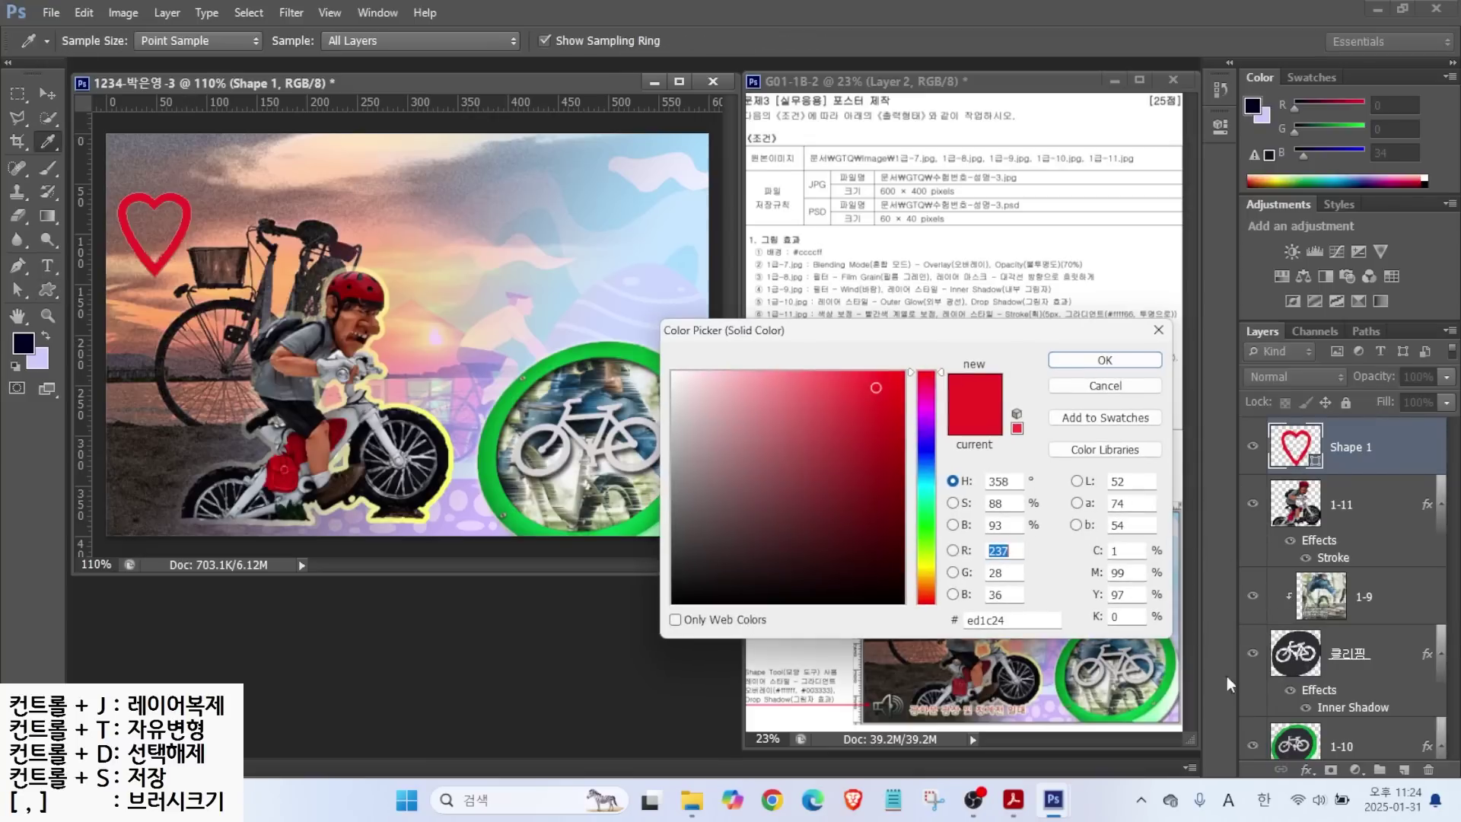
{"action": "double_click", "coordinate": [1019, 620]}
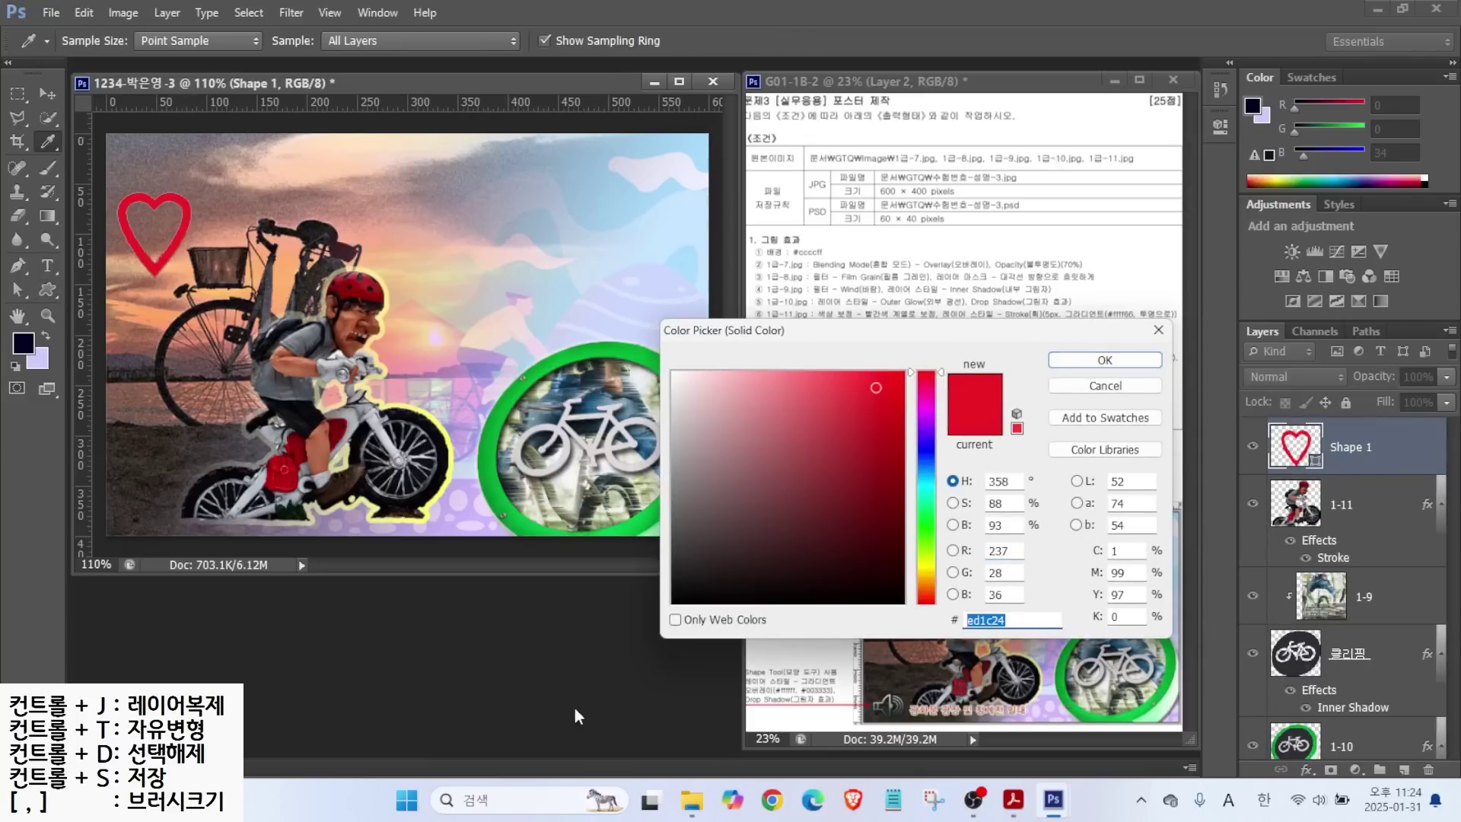
{"action": "type", "text": "993333"}
{"action": "key", "text": "Return"}
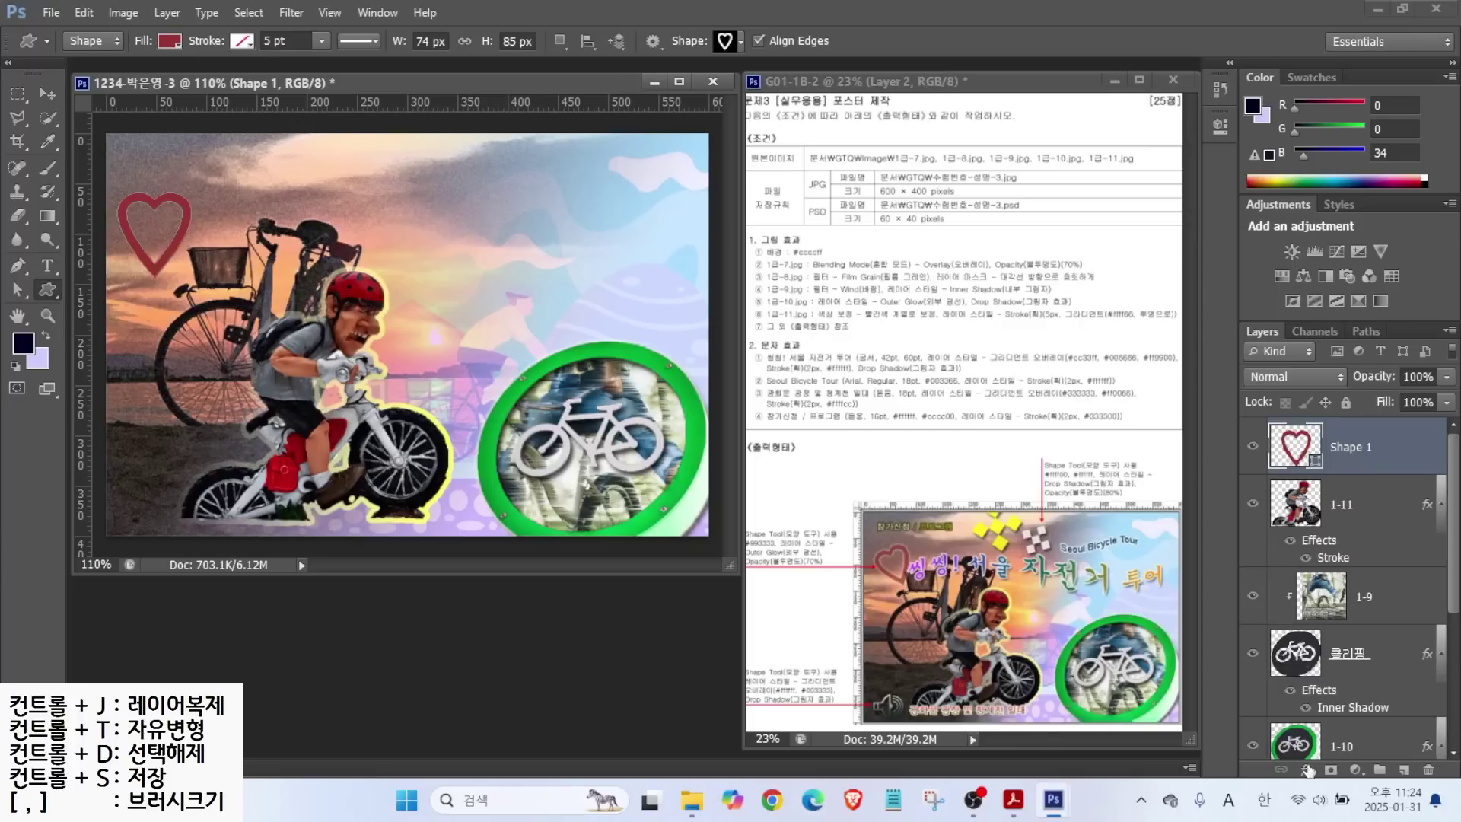
Add an Outer Glow to the heart and set its layer opacity to 70%.
{"action": "left_click", "coordinate": [1307, 770]}
{"action": "left_click", "coordinate": [1343, 741]}
{"action": "left_click", "coordinate": [1217, 155]}
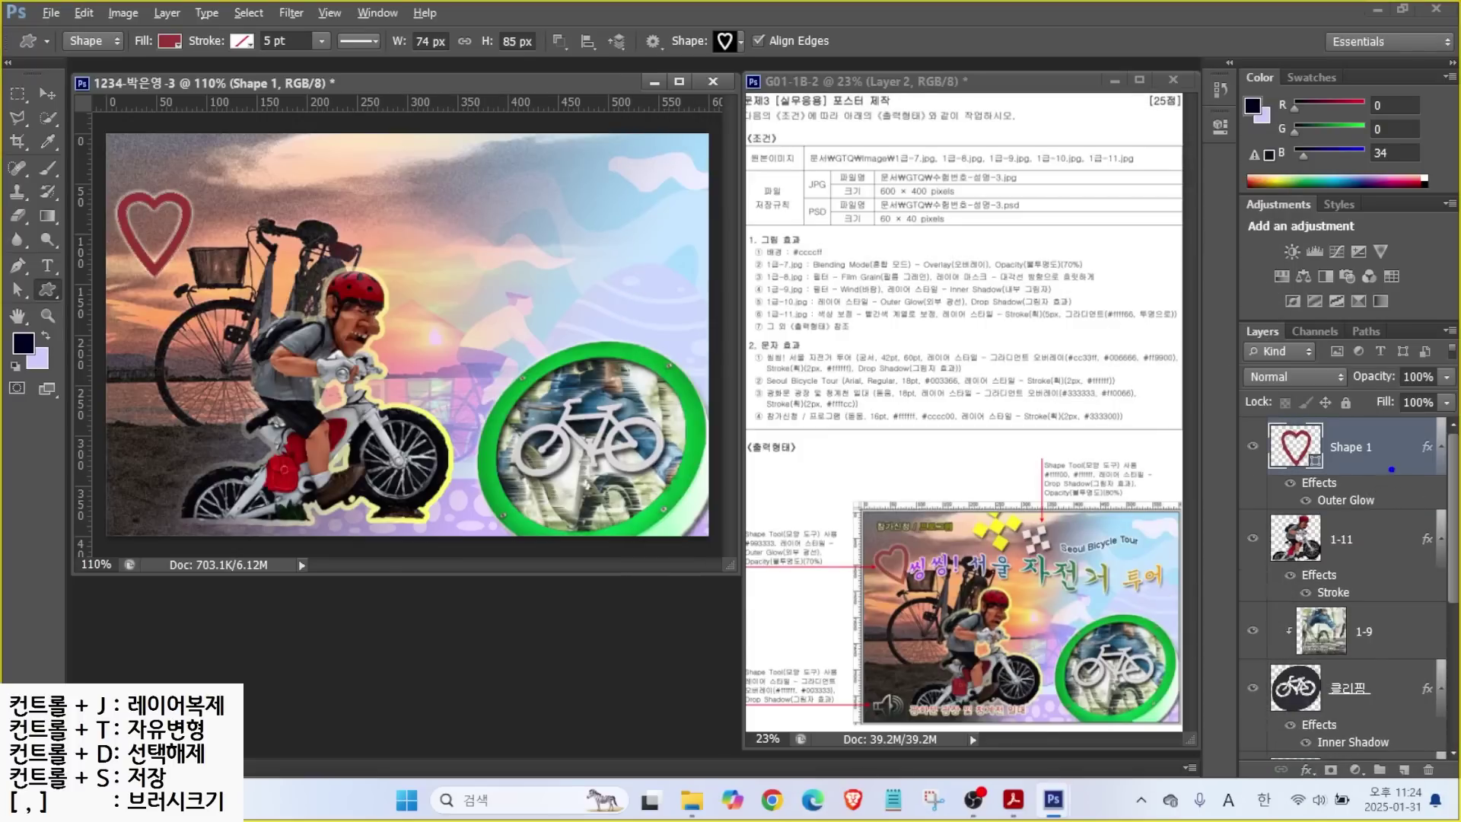
{"action": "mouse_move", "coordinate": [843, 636]}
{"action": "left_mouse_down"}
{"action": "mouse_move", "coordinate": [781, 577]}
{"action": "mouse_move", "coordinate": [860, 570]}
{"action": "left_mouse_up"}
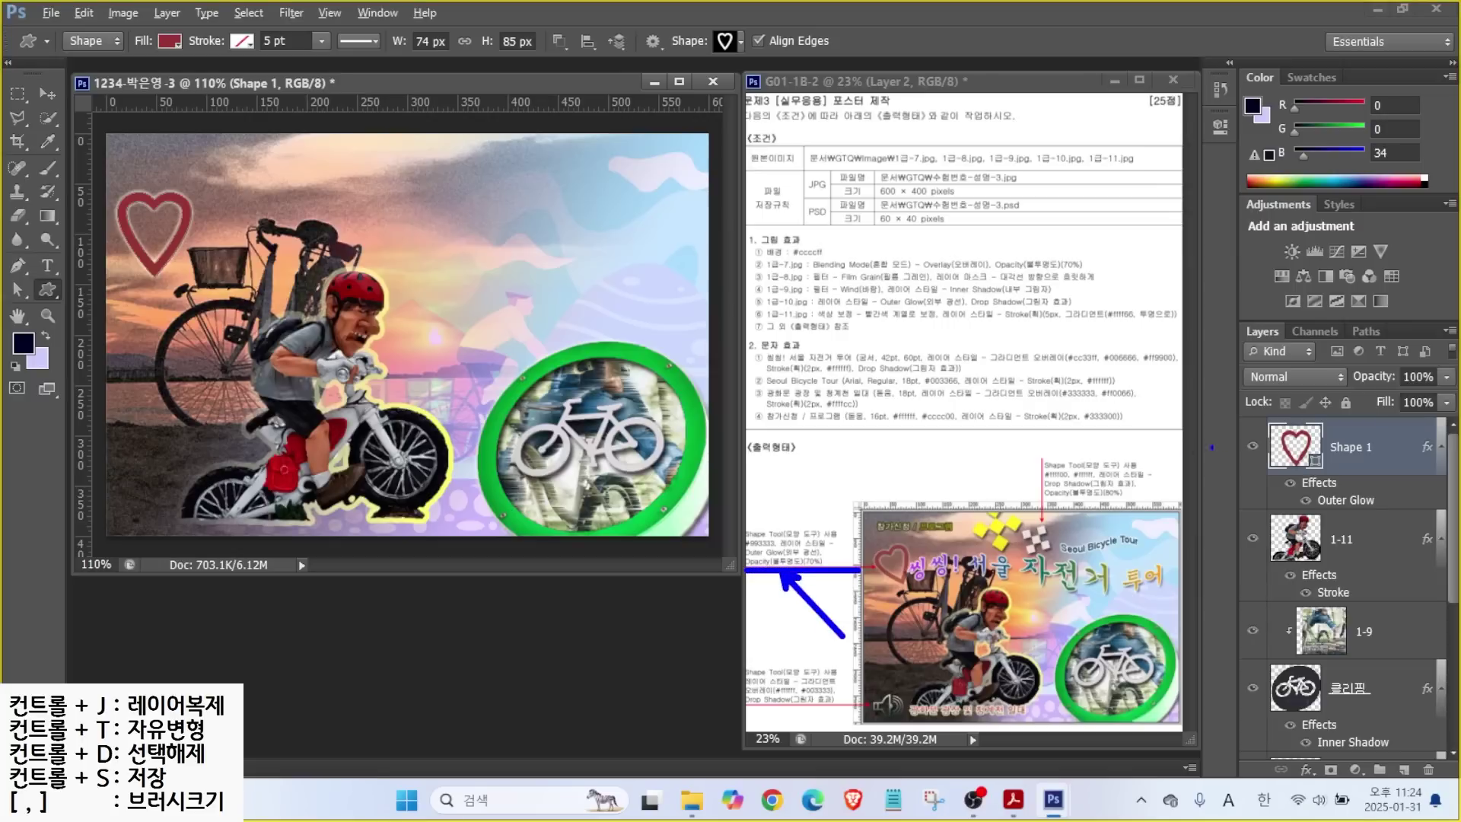
{"action": "left_click", "coordinate": [1222, 315]}
{"action": "mouse_move", "coordinate": [1392, 385]}
{"action": "left_mouse_down"}
{"action": "mouse_move", "coordinate": [1456, 400]}
{"action": "mouse_move", "coordinate": [1375, 318]}
{"action": "left_mouse_up"}
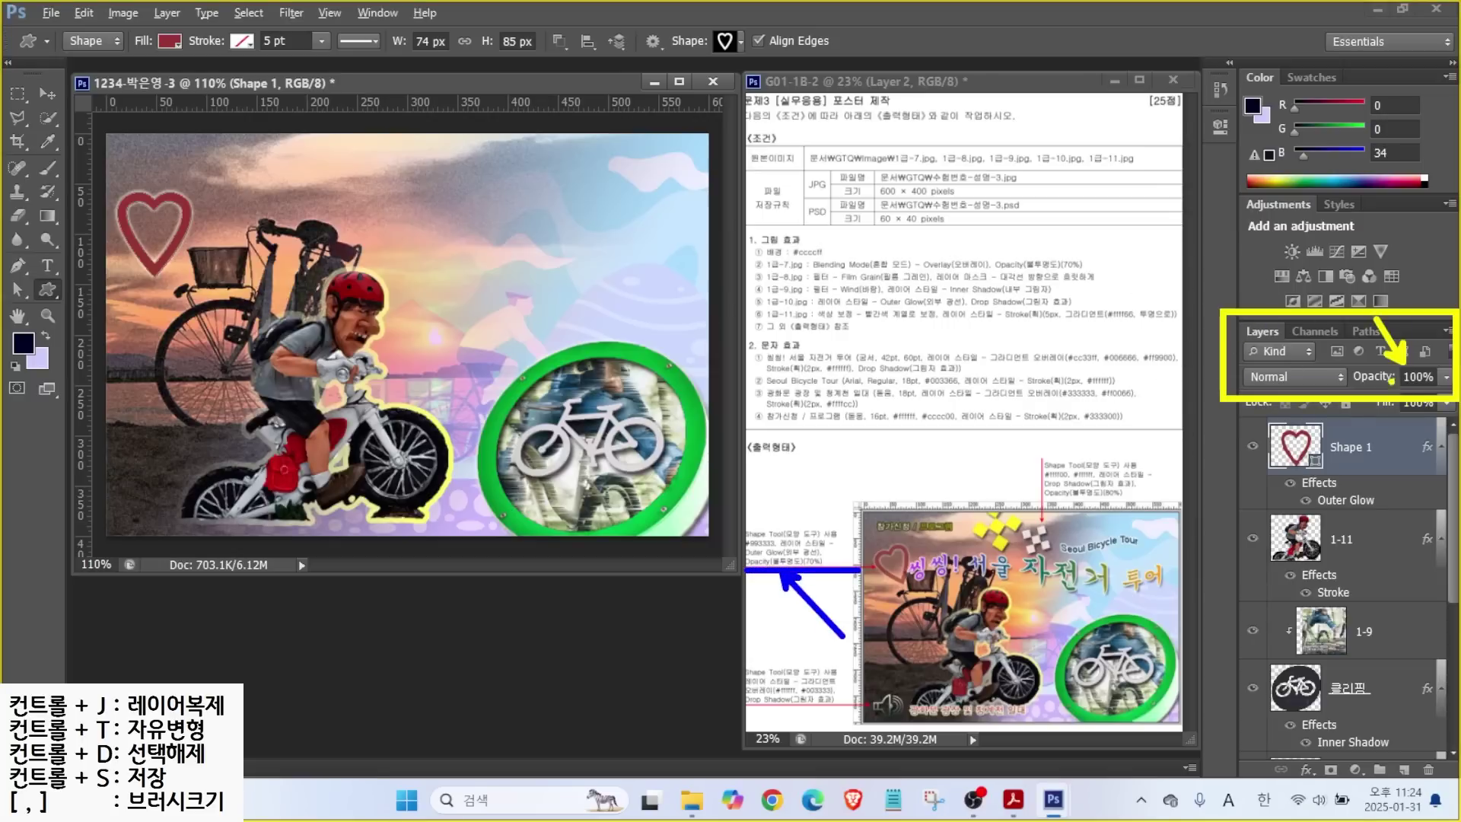
{"action": "left_click", "coordinate": [1409, 384]}
{"action": "type", "text": "70"}
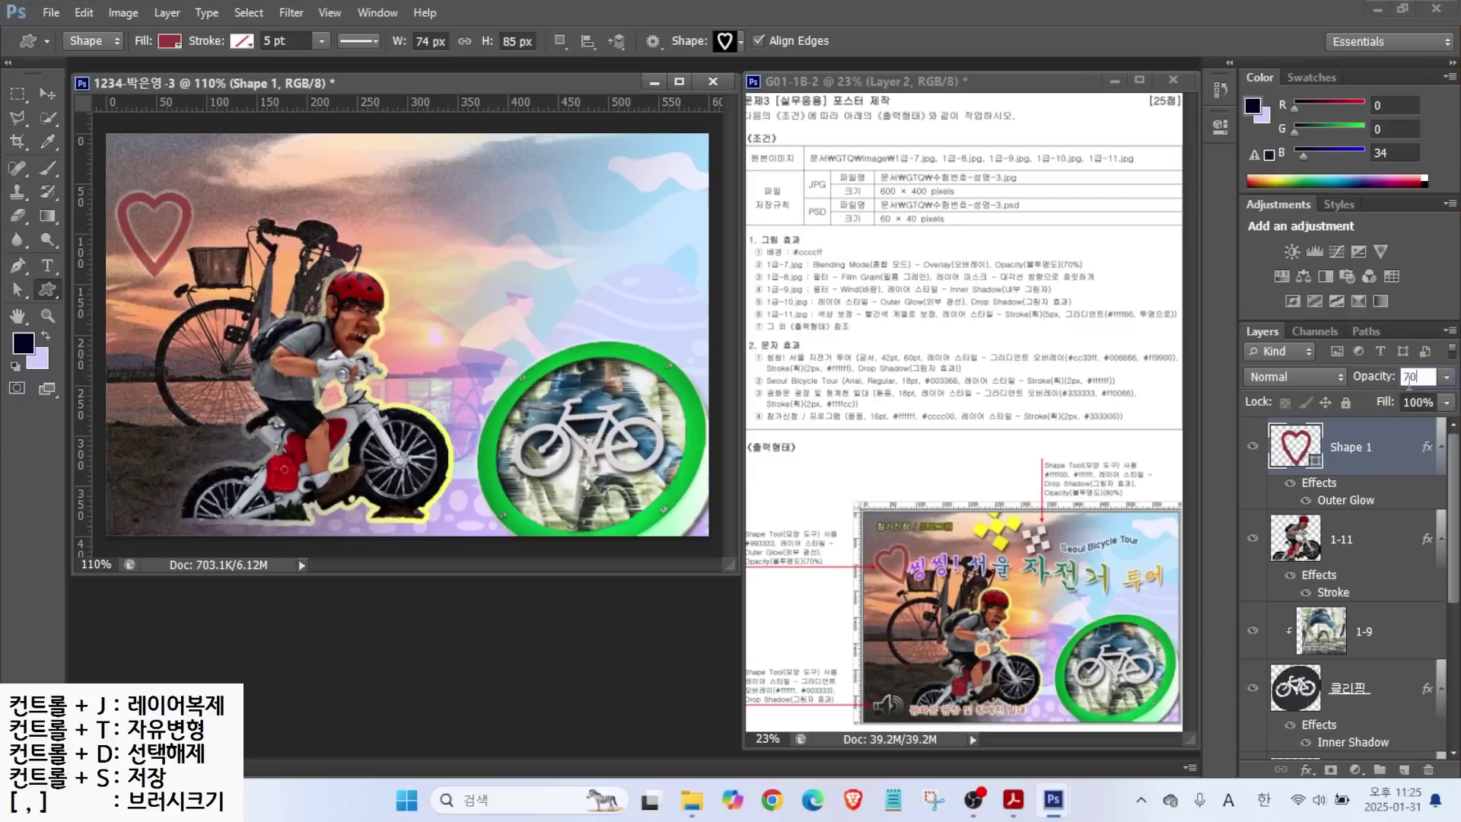
Rotate the heart to tilt it and nudge it slightly right.
{"action": "key", "text": "ctrl+t"}
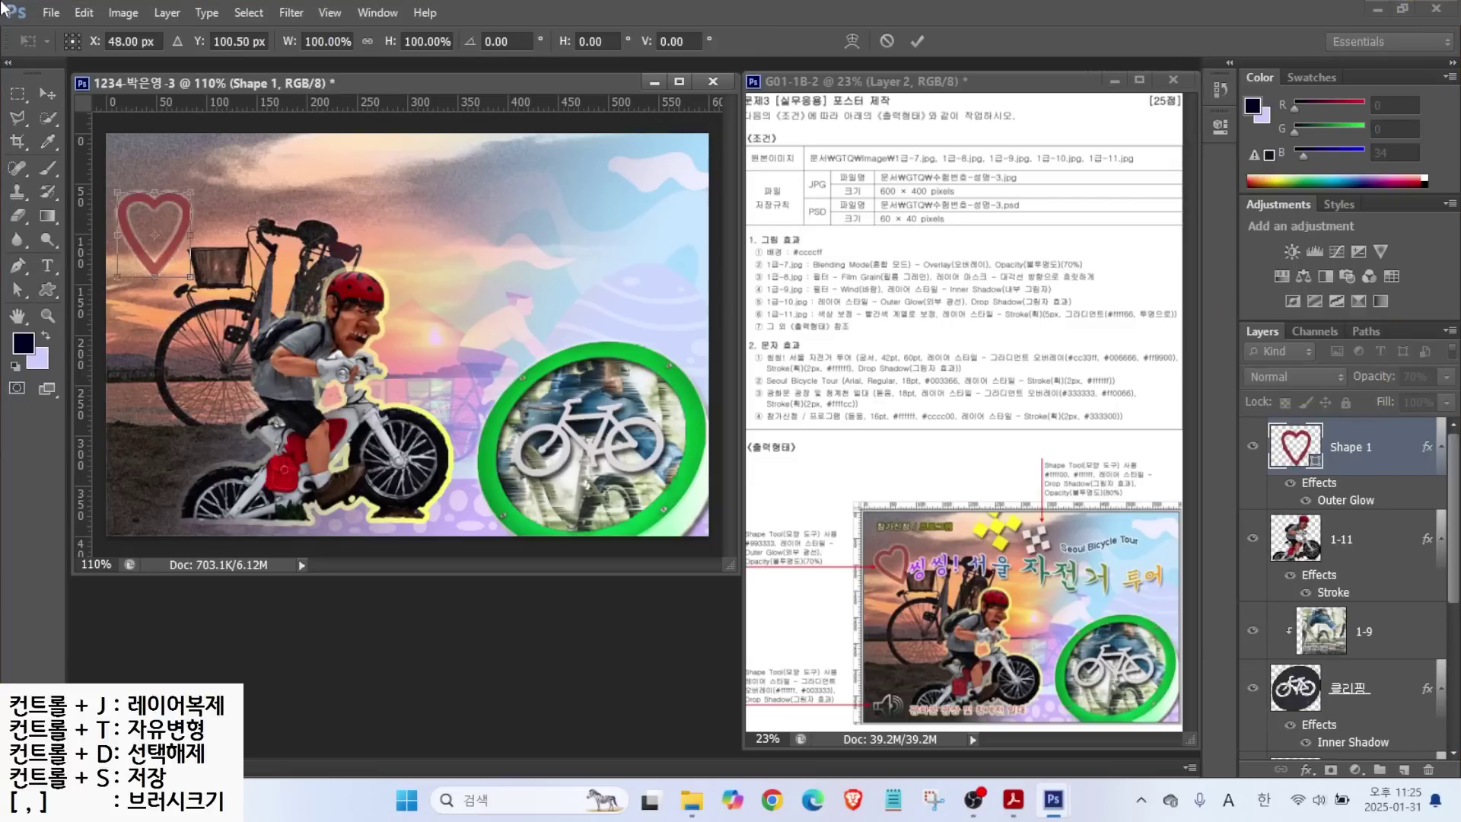
{"action": "left_click_drag", "start_coordinate": [206, 180], "coordinate": [169, 162]}
{"action": "left_click_drag", "start_coordinate": [176, 235], "coordinate": [194, 237]}
{"action": "key", "text": "Return"}
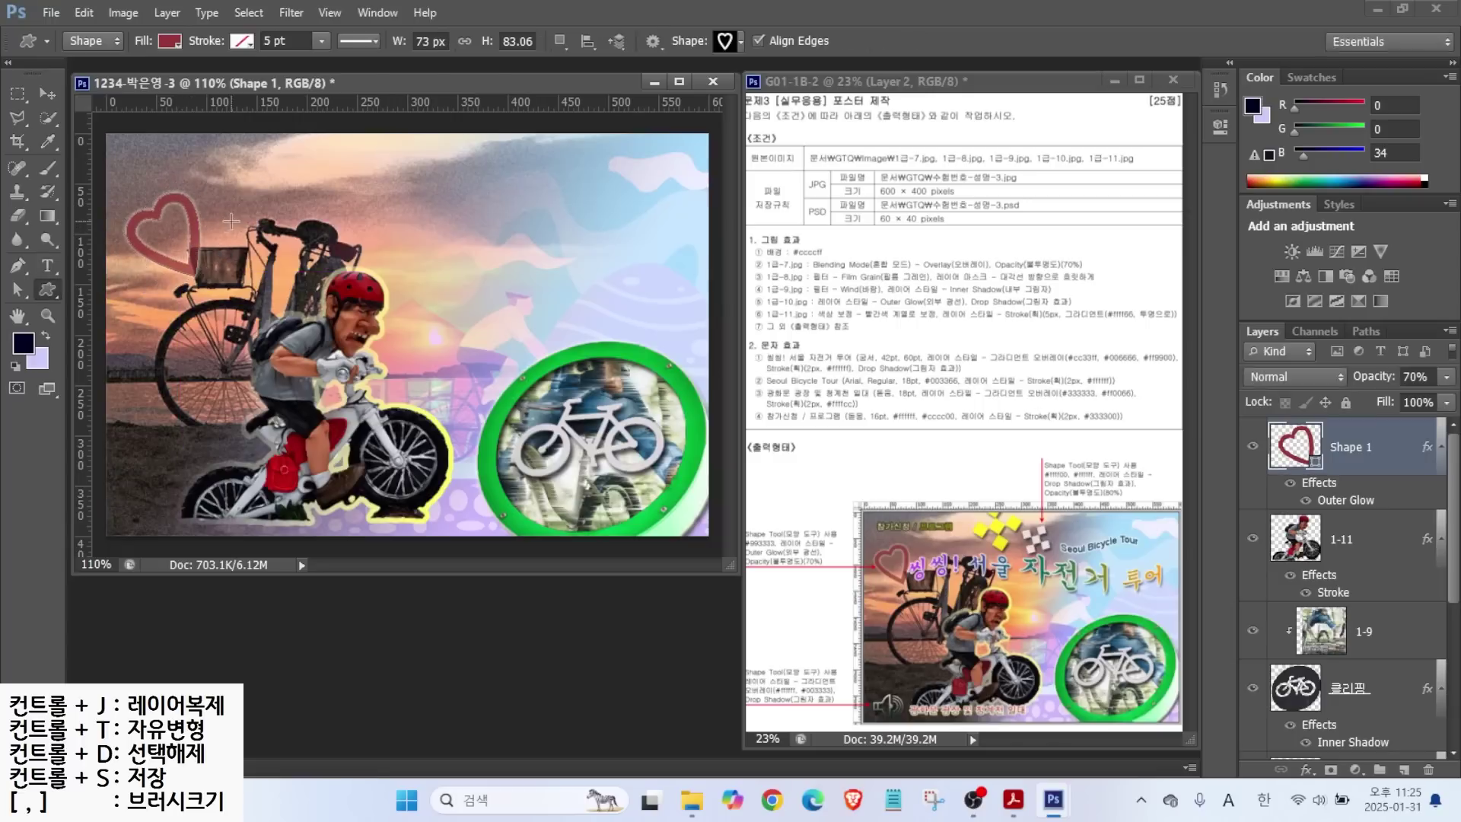
{"action": "left_click", "coordinate": [727, 42]}
Draw a four-diamond cluster above the cyclist, filled yellow ffff00.
{"action": "double_click", "coordinate": [583, 283]}
{"action": "left_click_drag", "start_coordinate": [328, 161], "coordinate": [410, 242]}
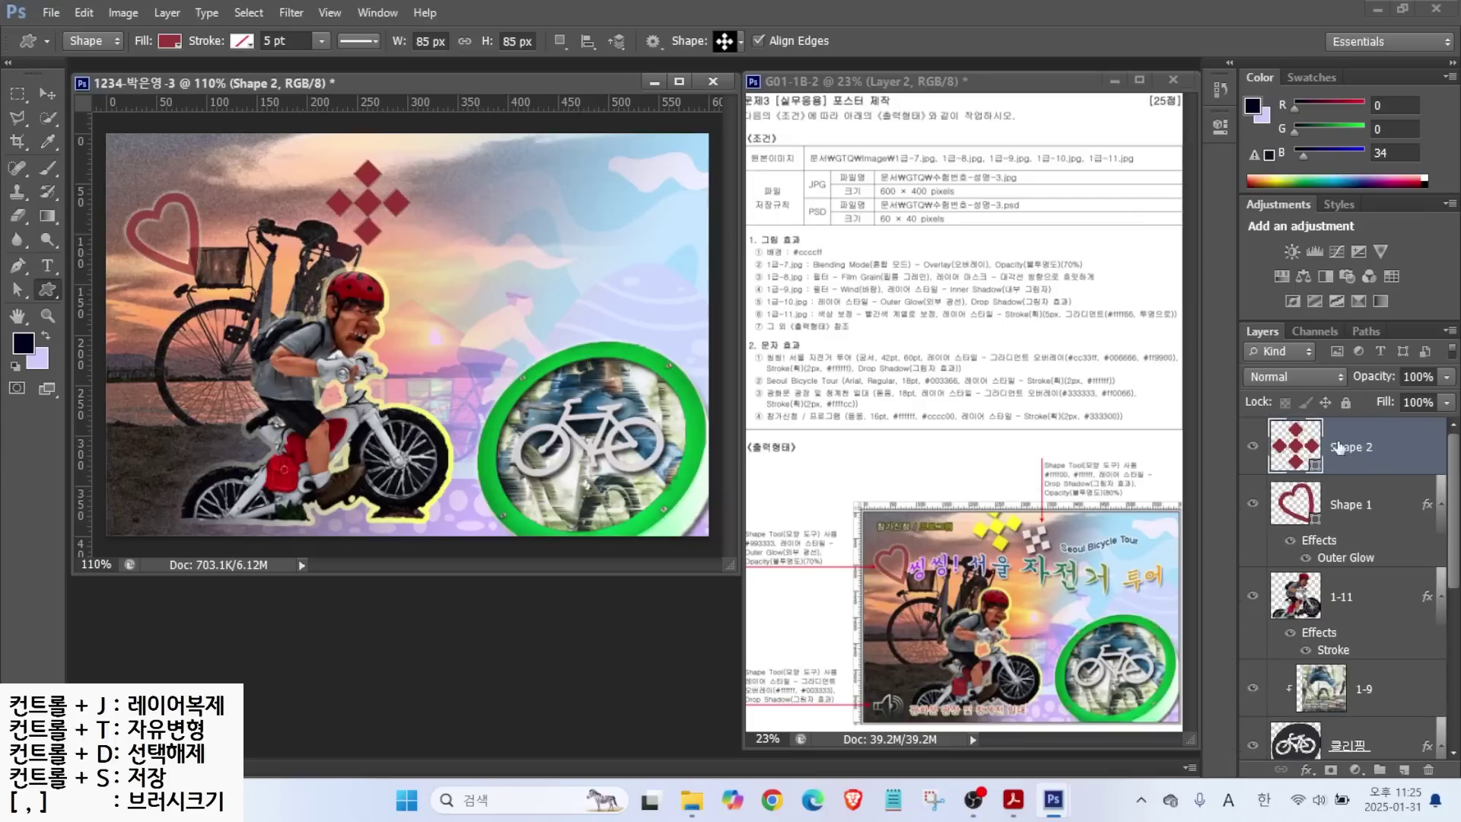
{"action": "double_click", "coordinate": [1296, 449]}
{"action": "left_click", "coordinate": [1004, 620]}
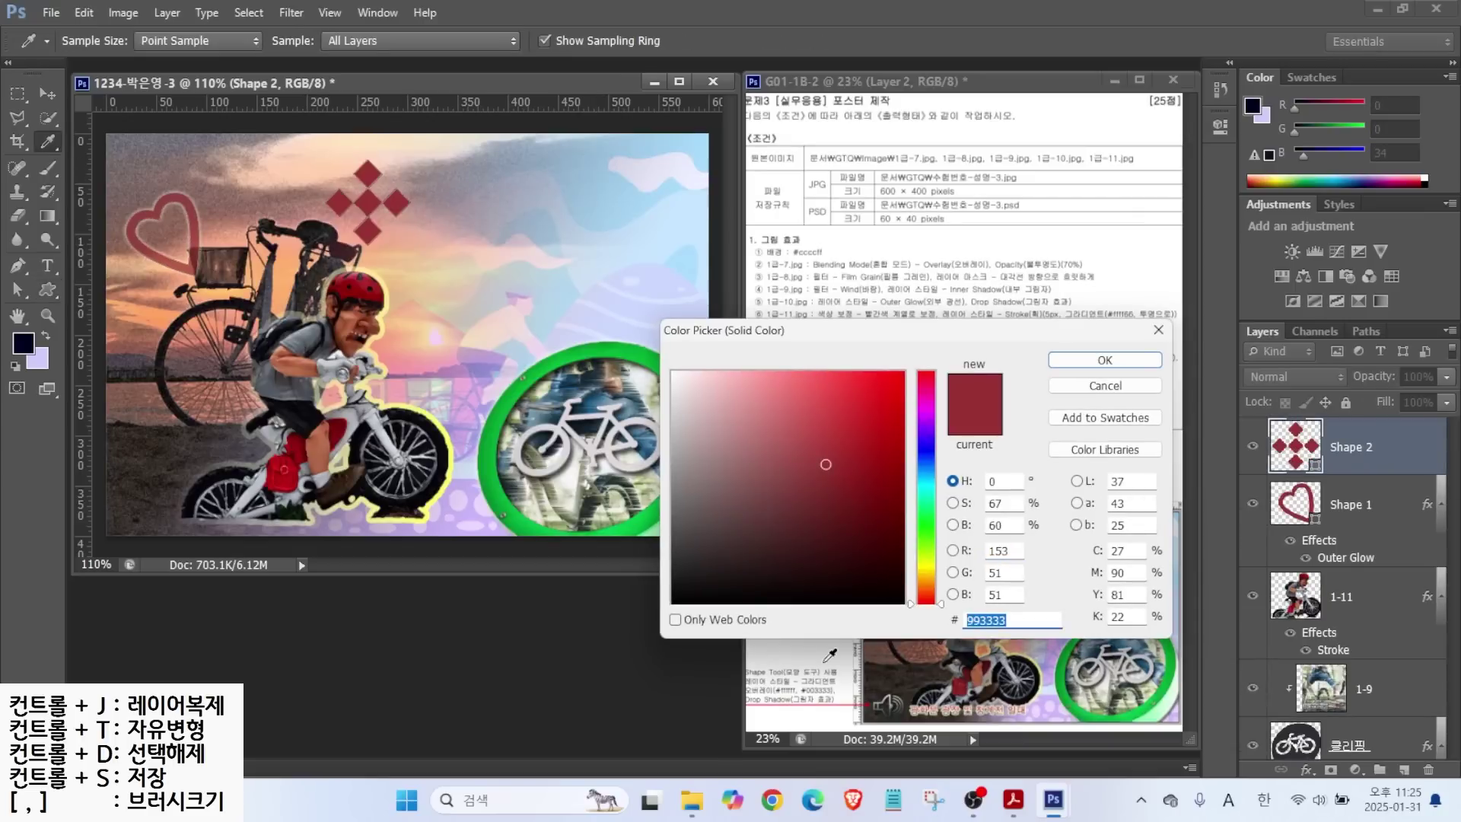
{"action": "type", "text": "ffff00"}
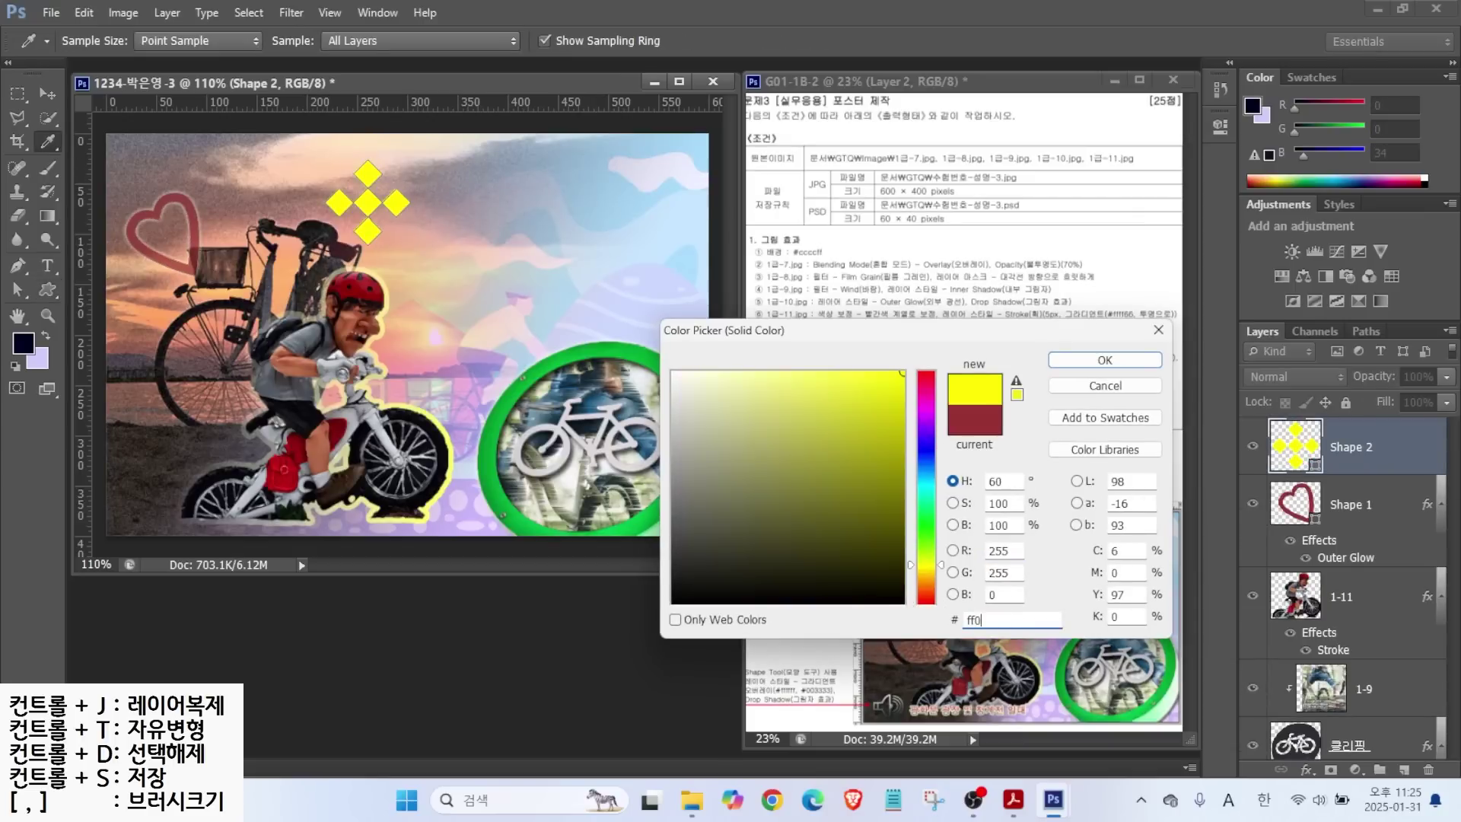
{"action": "key", "text": "Return"}
Add a Drop Shadow to the diamonds and lower their opacity to 80%.
{"action": "left_click", "coordinate": [1307, 770]}
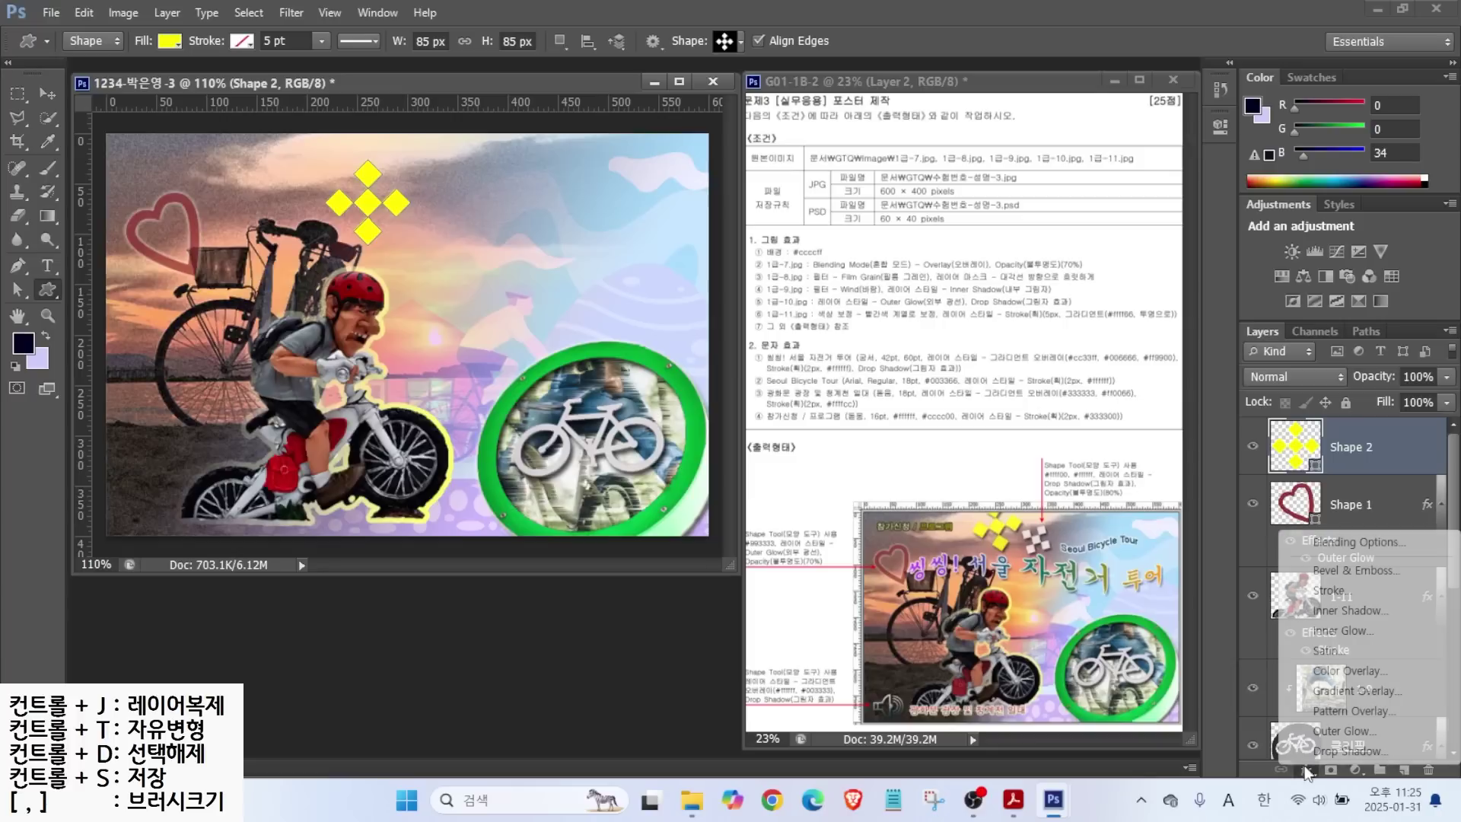
{"action": "left_click", "coordinate": [1328, 769]}
{"action": "left_click", "coordinate": [1222, 150]}
{"action": "key", "text": "8"}
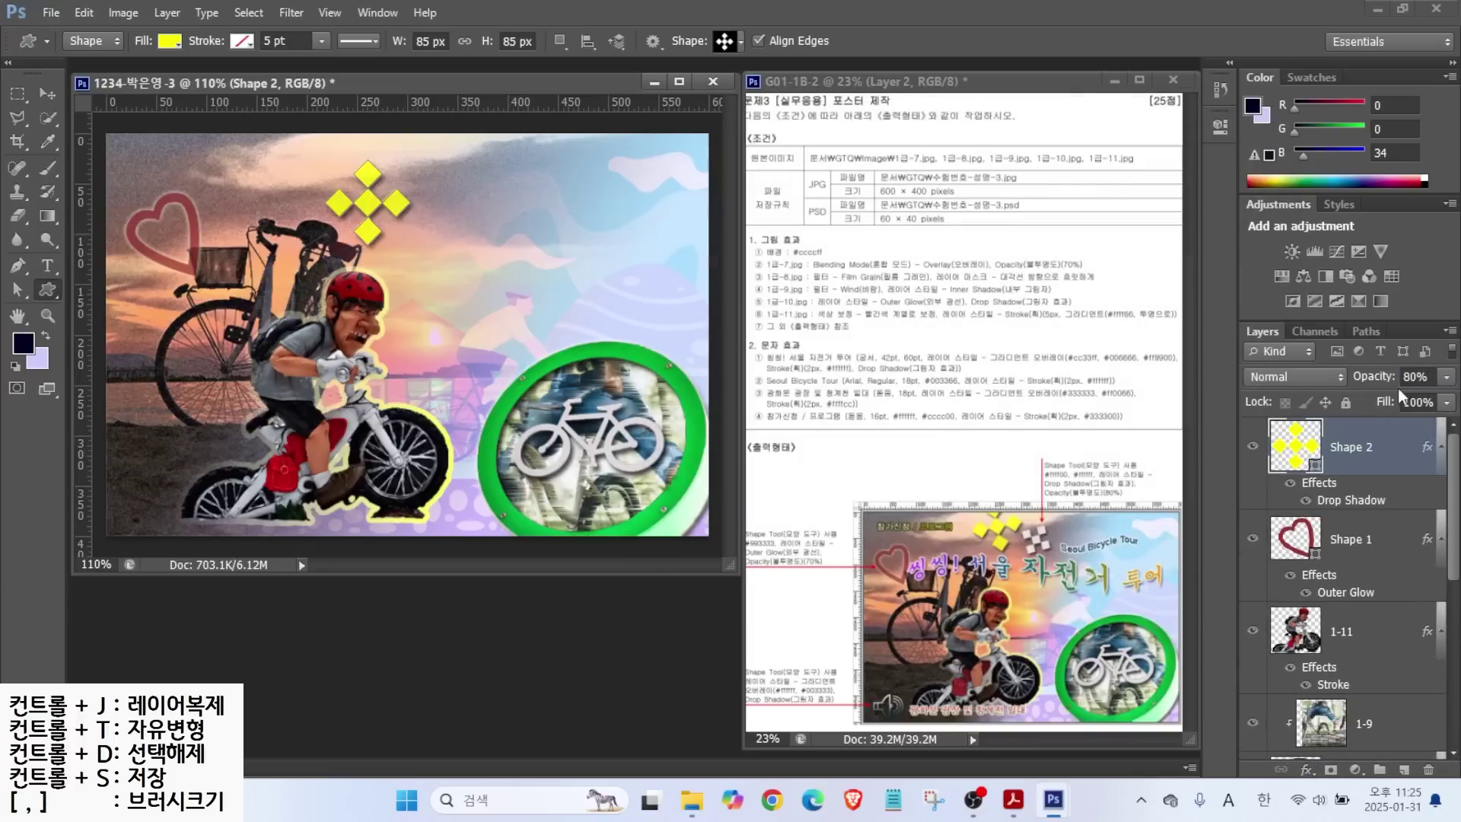
{"action": "key", "text": "ctrl+2"}
{"action": "mouse_move", "coordinate": [1002, 510]}
{"action": "left_mouse_down"}
{"action": "mouse_move", "coordinate": [1035, 478]}
{"action": "mouse_move", "coordinate": [1057, 530]}
{"action": "mouse_move", "coordinate": [1098, 504]}
{"action": "left_mouse_up"}
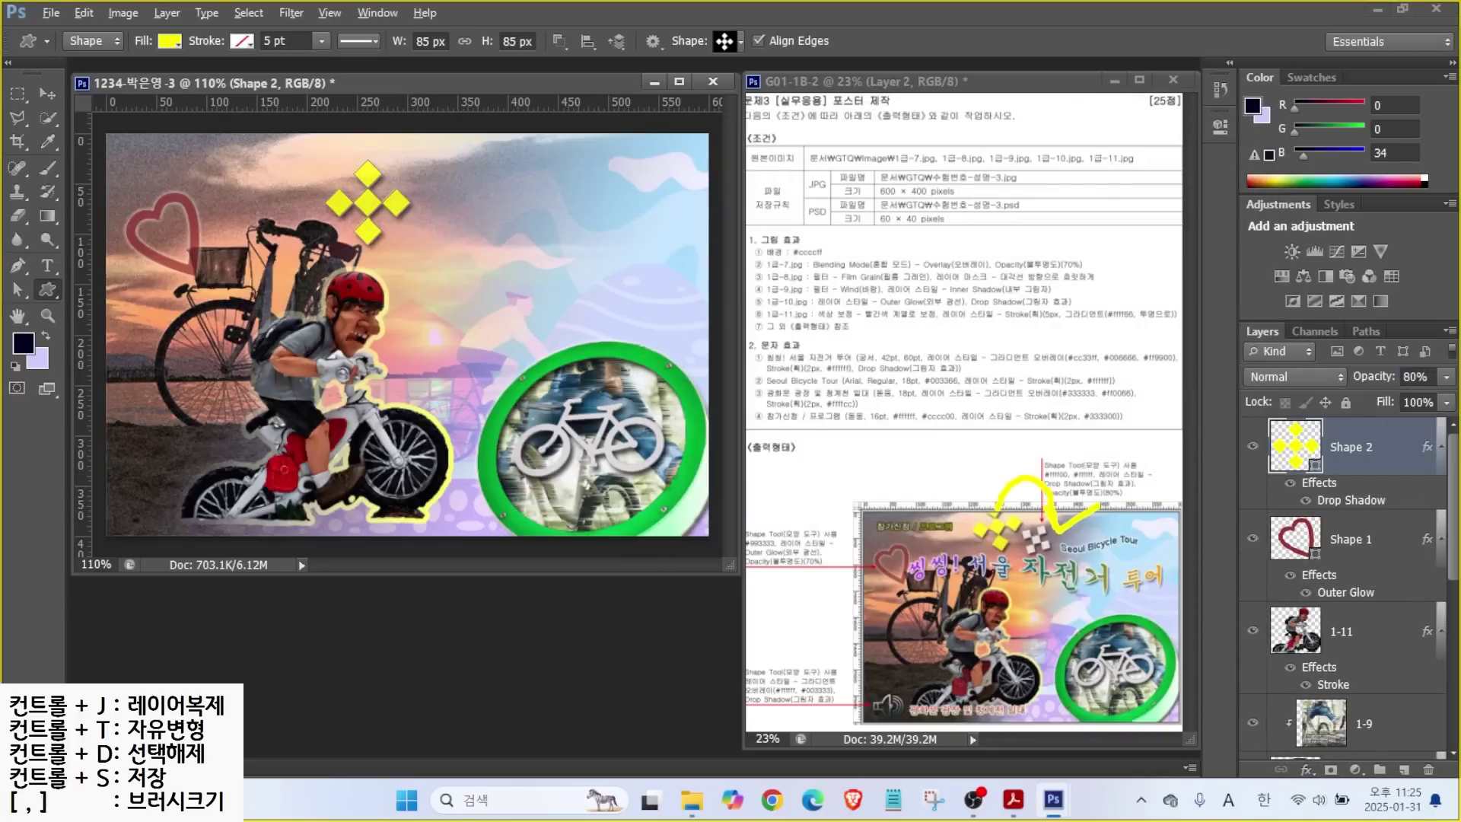
Rotate the diamonds slightly and move them up toward the top edge.
{"action": "key", "text": "Escape"}
{"action": "key", "text": "ctrl+t"}
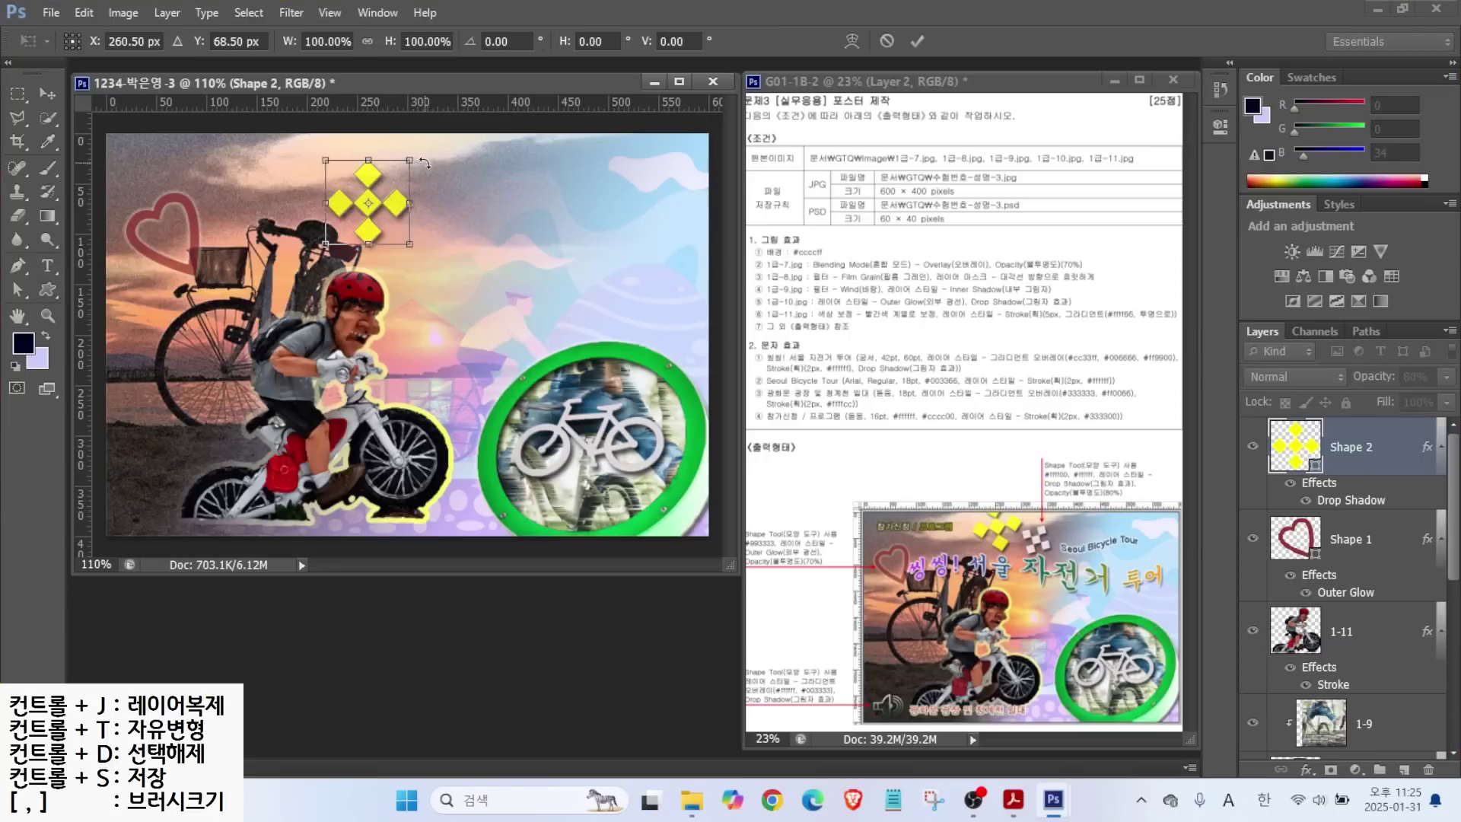
{"action": "left_click_drag", "start_coordinate": [424, 163], "coordinate": [417, 154]}
{"action": "left_click_drag", "start_coordinate": [371, 223], "coordinate": [330, 216]}
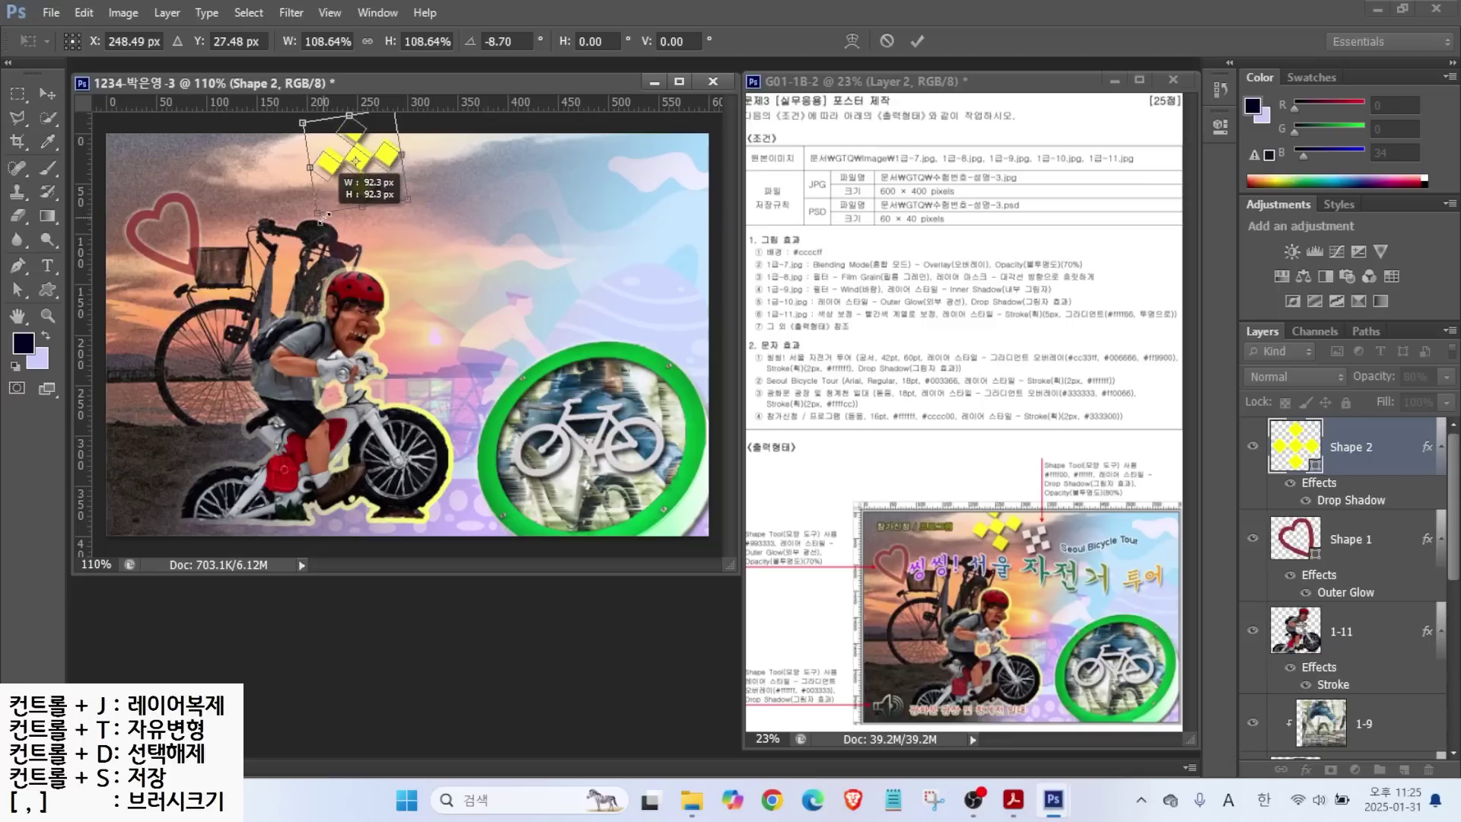
{"action": "key", "text": "Return"}
Duplicate the diamond layer, move the copy right, and shrink it to 80%.
{"action": "key", "text": "ctrl+j"}
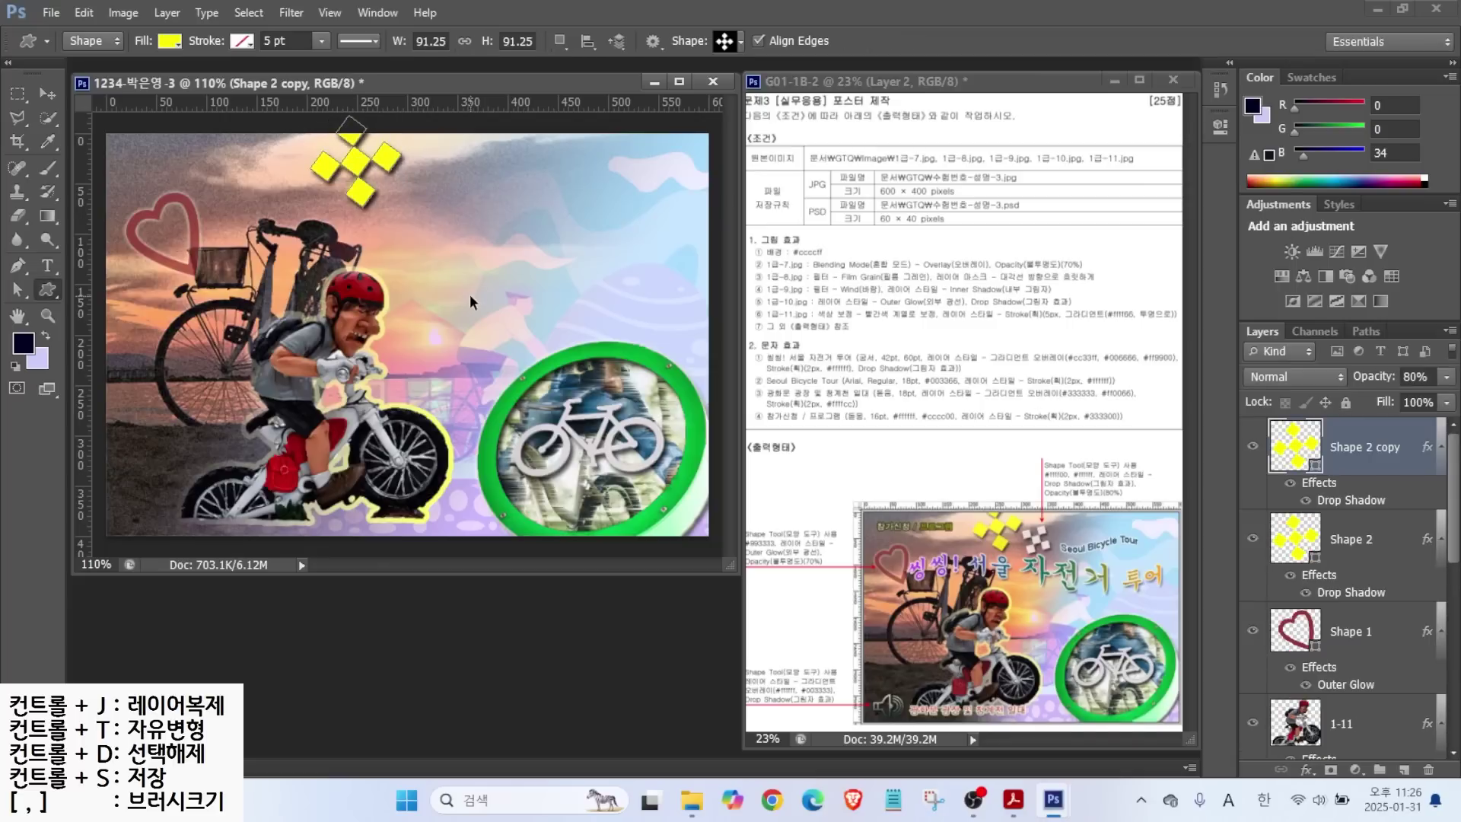
{"action": "left_click", "coordinate": [1304, 441]}
{"action": "left_click", "coordinate": [47, 93]}
{"action": "left_click_drag", "start_coordinate": [363, 168], "coordinate": [454, 199]}
{"action": "key", "text": "ctrl+t"}
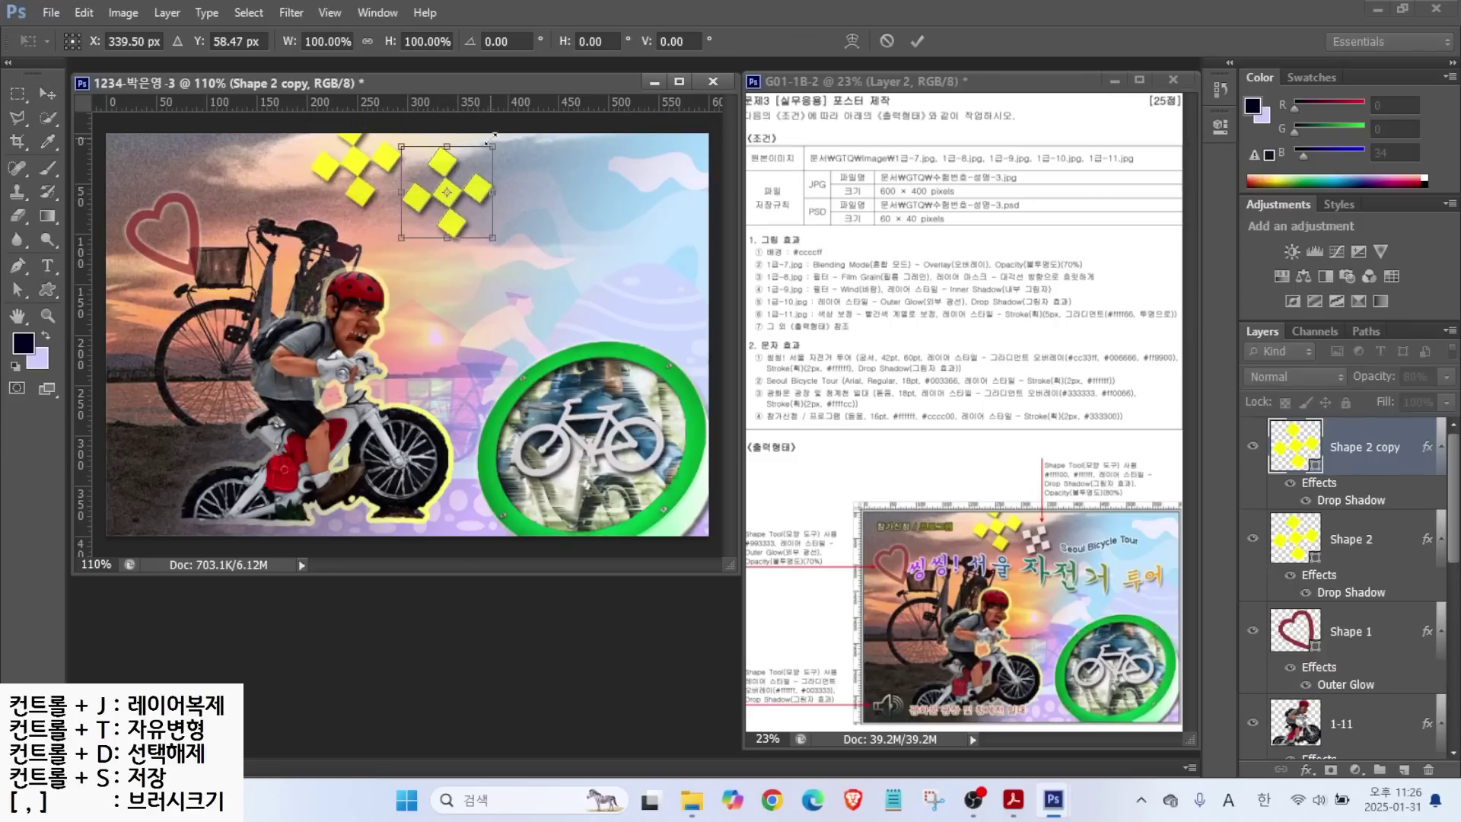
{"action": "left_click_drag", "start_coordinate": [492, 145], "coordinate": [431, 155]}
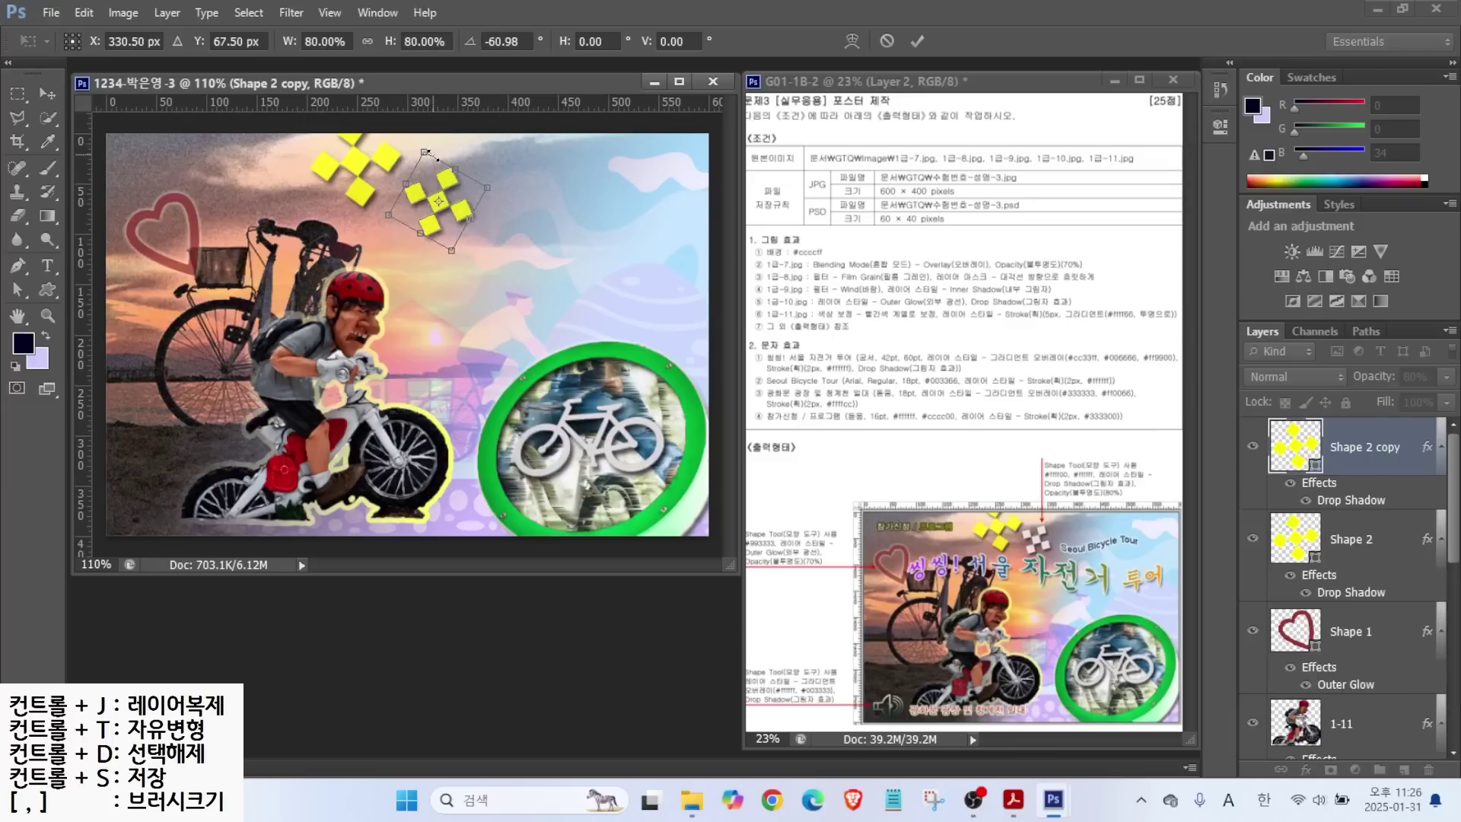
{"action": "key", "text": "Return"}
Make the copied diamonds white ffffff and nudge them up and left.
{"action": "double_click", "coordinate": [1286, 445]}
{"action": "type", "text": "ffffff"}
{"action": "key", "text": "Return"}
{"action": "key", "text": "shift+Left"}
{"action": "key", "text": "shift+Up"}
{"action": "key", "text": "shift+Left"}
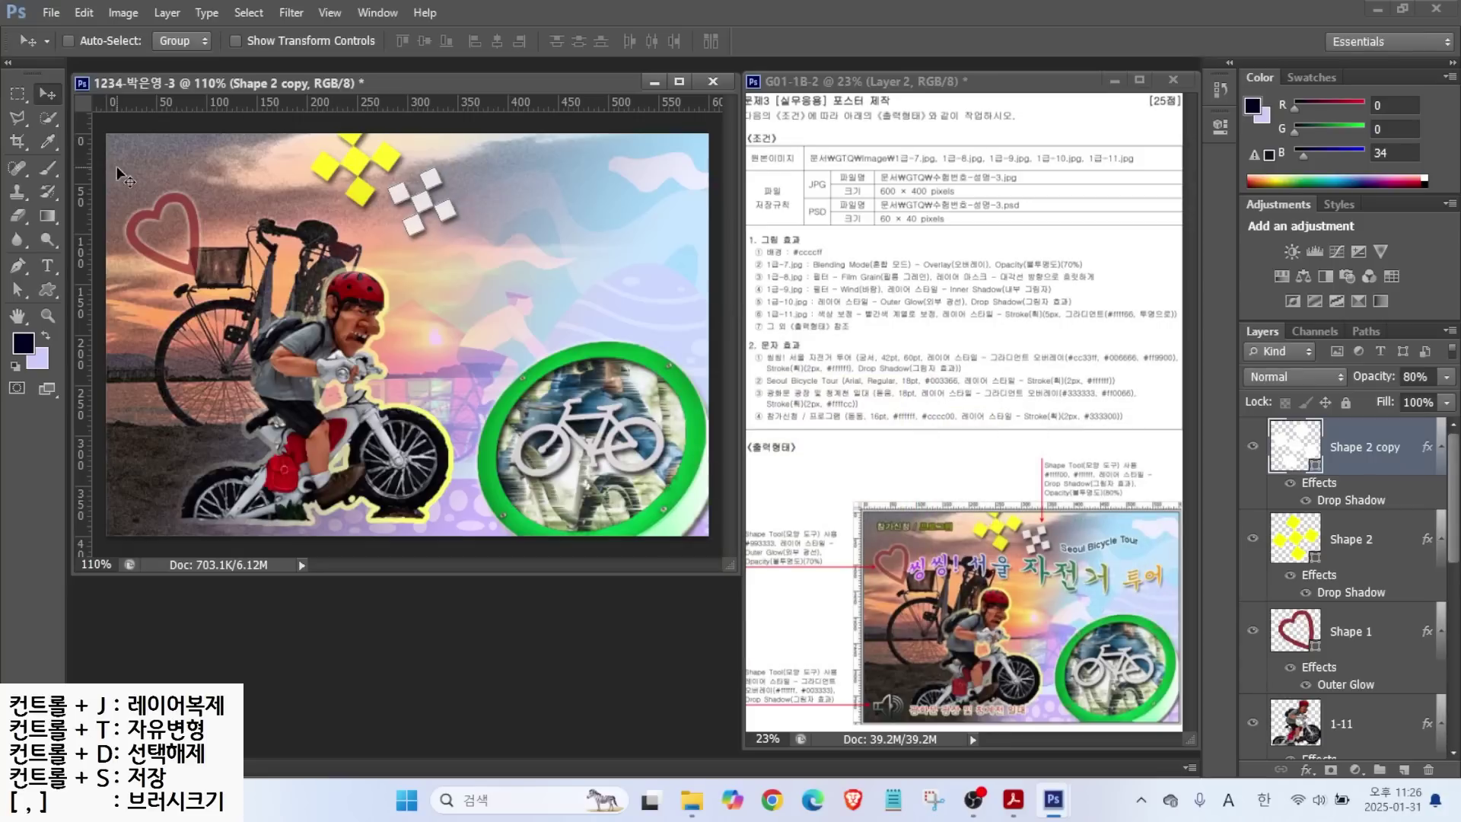
Draw the speaker custom shape at the poster's lower left.
{"action": "key", "text": "u"}
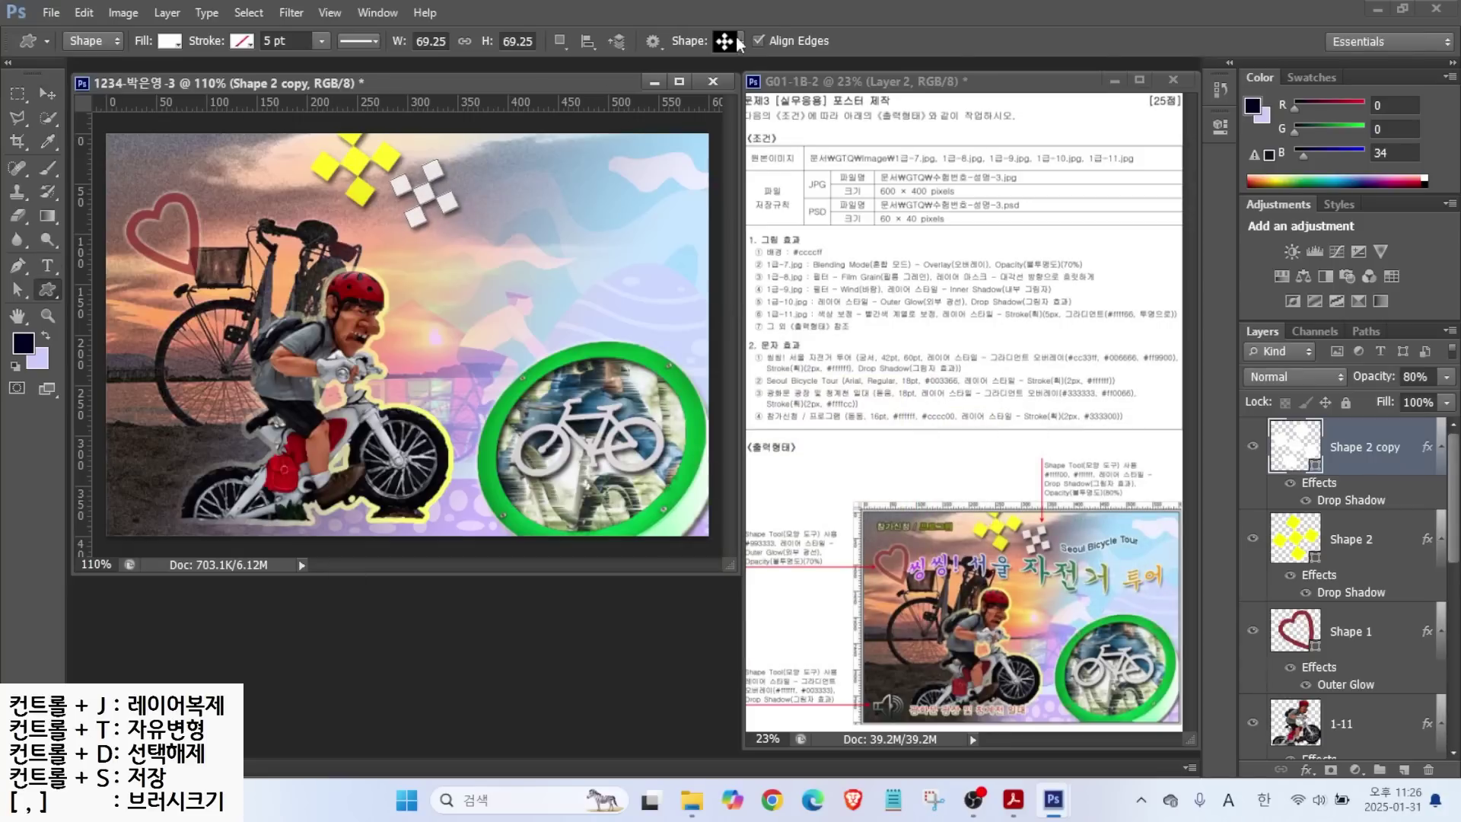
{"action": "left_click", "coordinate": [724, 40]}
{"action": "scroll", "coordinate": [948, 403], "scroll_direction": "down", "scroll_amount": 3}
{"action": "double_click", "coordinate": [409, 737]}
{"action": "left_click_drag", "start_coordinate": [128, 474], "coordinate": [170, 512]}
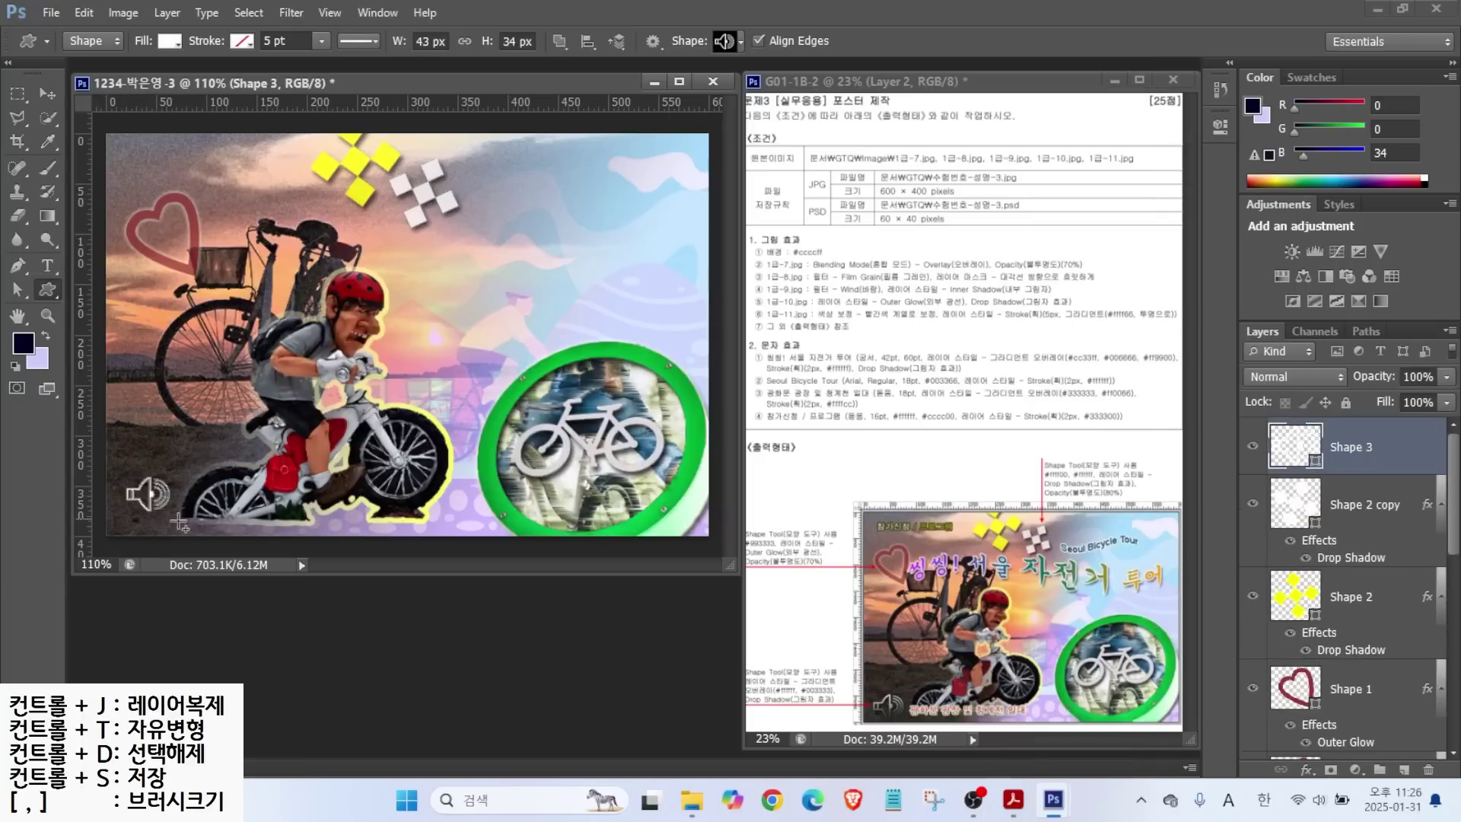
Give the speaker a Gradient Overlay running from white fff to dark teal 033.
{"action": "left_click", "coordinate": [1307, 769]}
{"action": "left_click", "coordinate": [1362, 694]}
{"action": "left_click", "coordinate": [982, 233]}
{"action": "left_click", "coordinate": [576, 481]}
{"action": "left_click", "coordinate": [649, 555]}
{"action": "type", "text": "fff"}
{"action": "key", "text": "Return"}
{"action": "left_click", "coordinate": [649, 556]}
{"action": "type", "text": "033"}
{"action": "key", "text": "Return"}
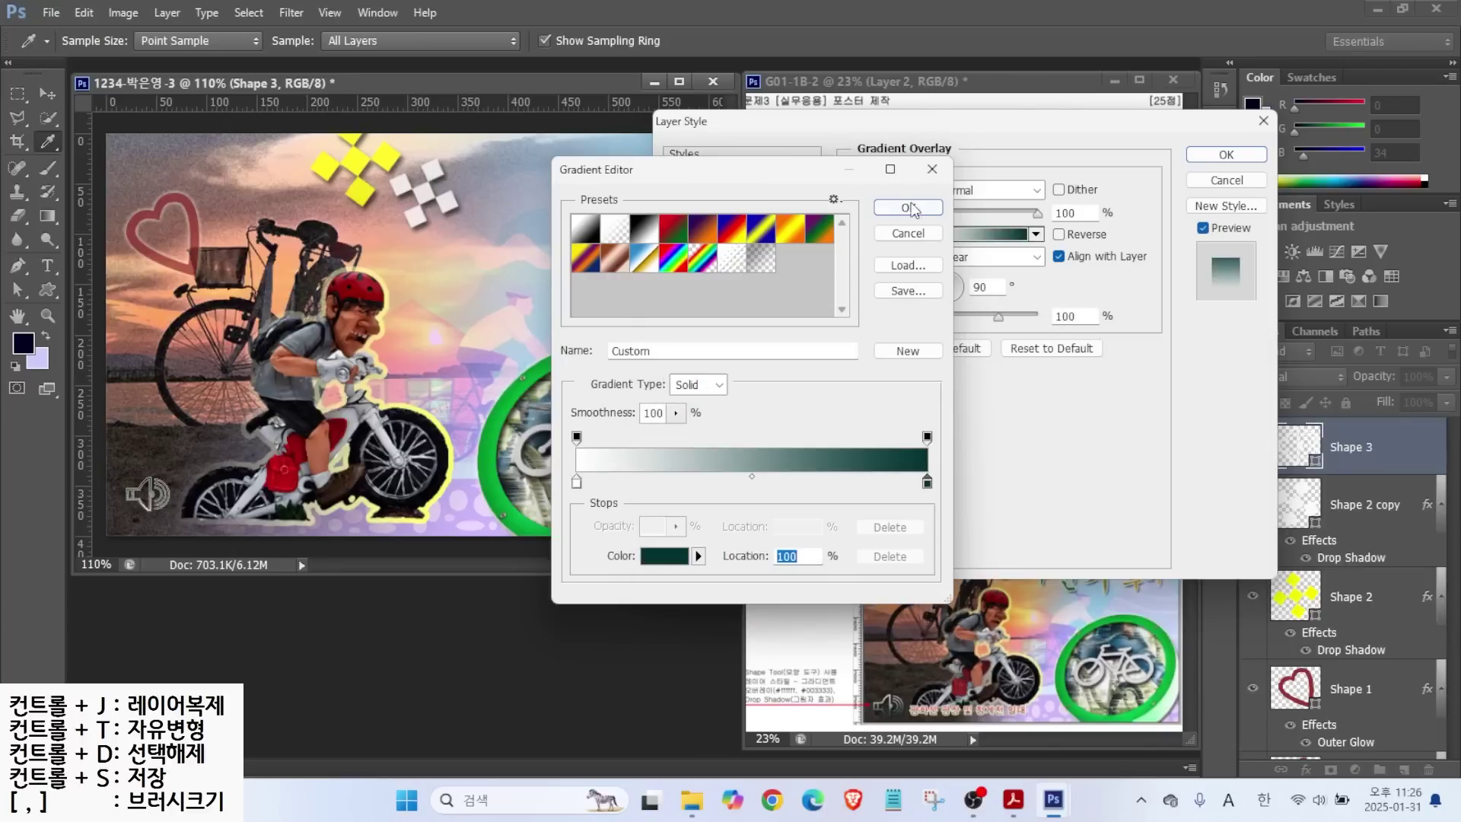
{"action": "left_click", "coordinate": [908, 207]}
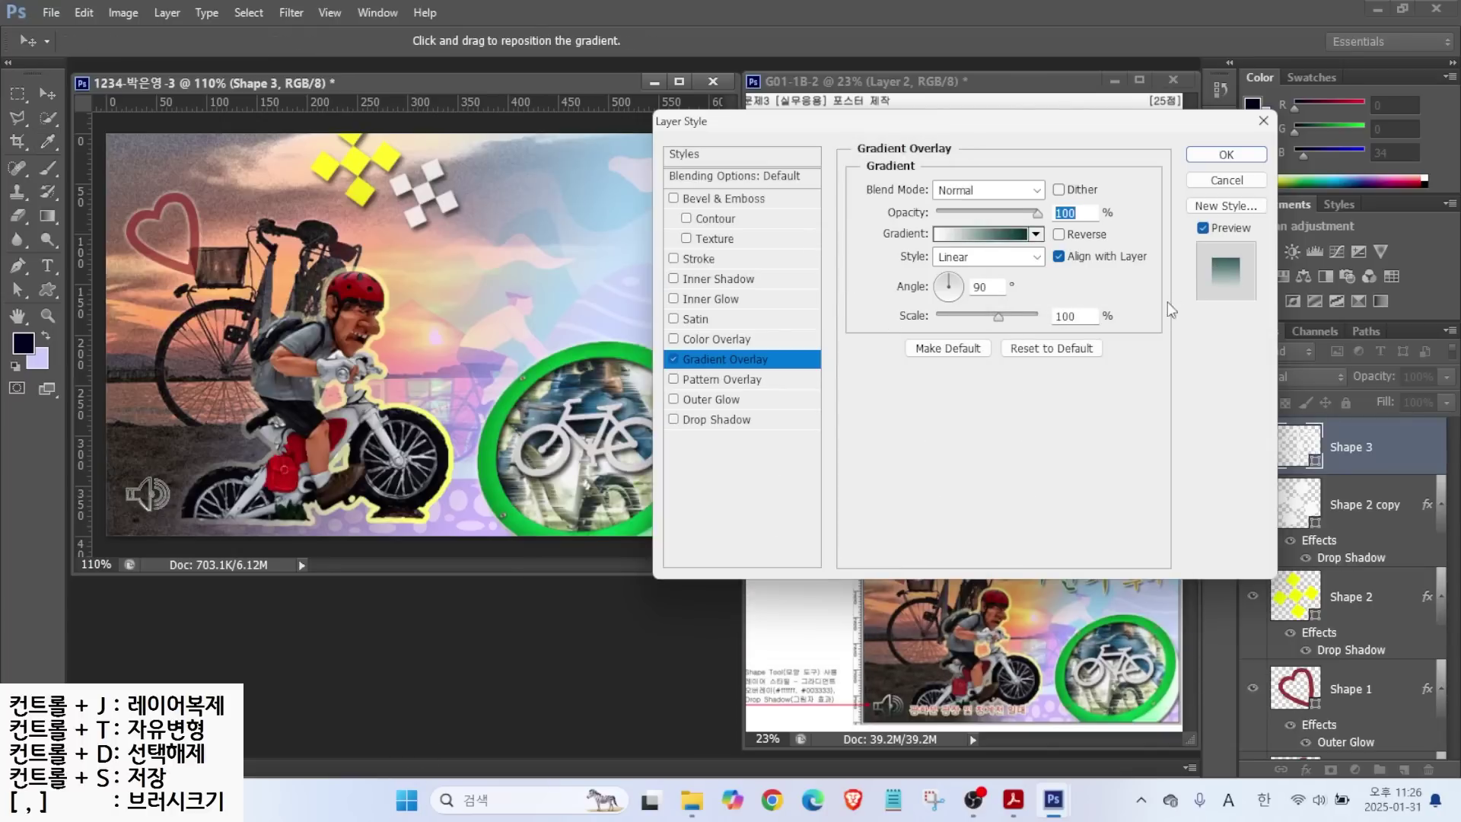
Set the gradient angle to -94°, add a Drop Shadow, and nudge the speaker down-left.
{"action": "key", "text": "alt"}
{"action": "left_click_drag", "start_coordinate": [894, 687], "coordinate": [943, 659]}
{"action": "left_click_drag", "start_coordinate": [892, 724], "coordinate": [949, 767]}
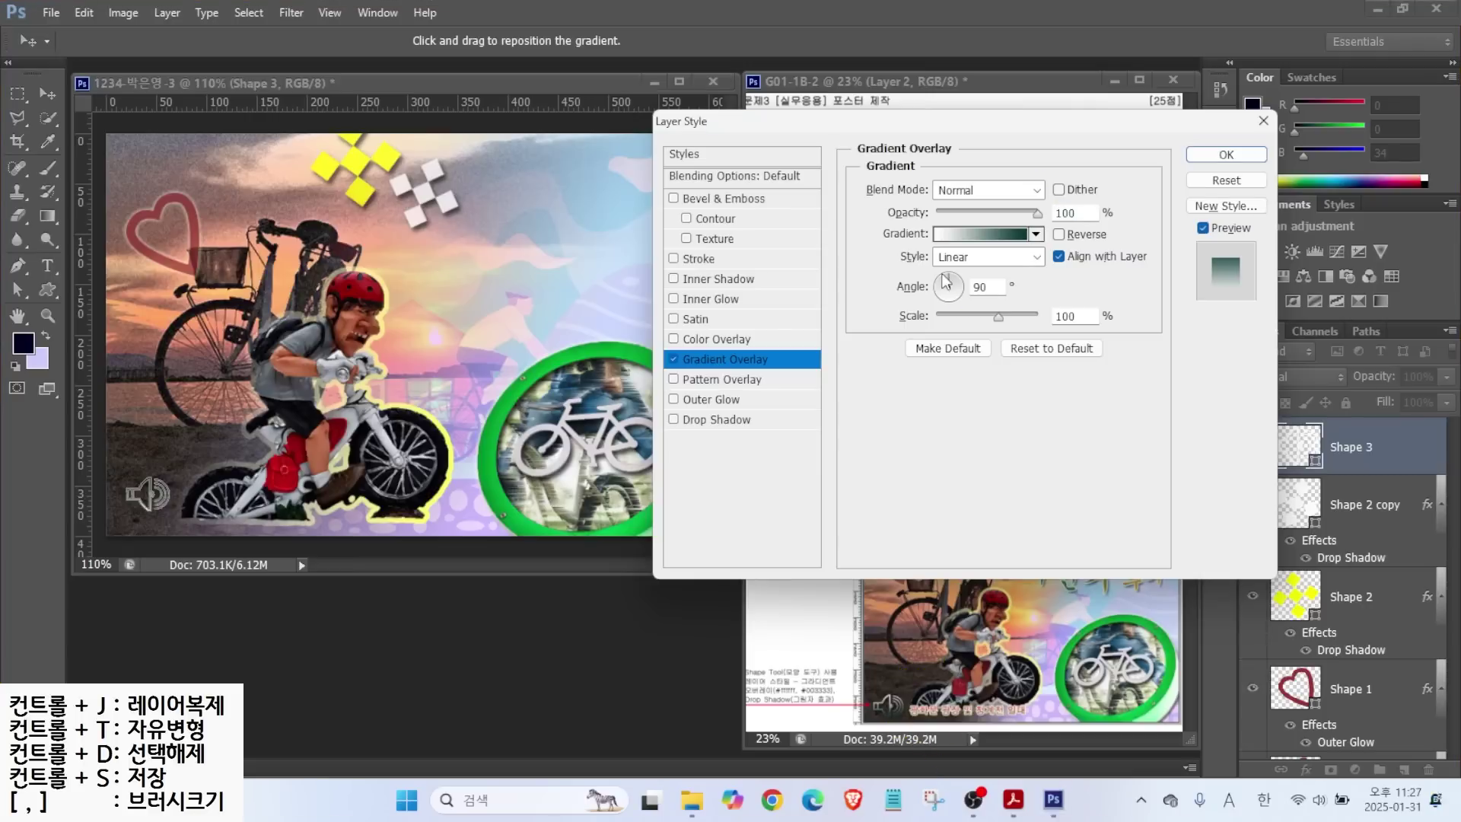
{"action": "left_click", "coordinate": [956, 296]}
{"action": "left_click", "coordinate": [951, 305]}
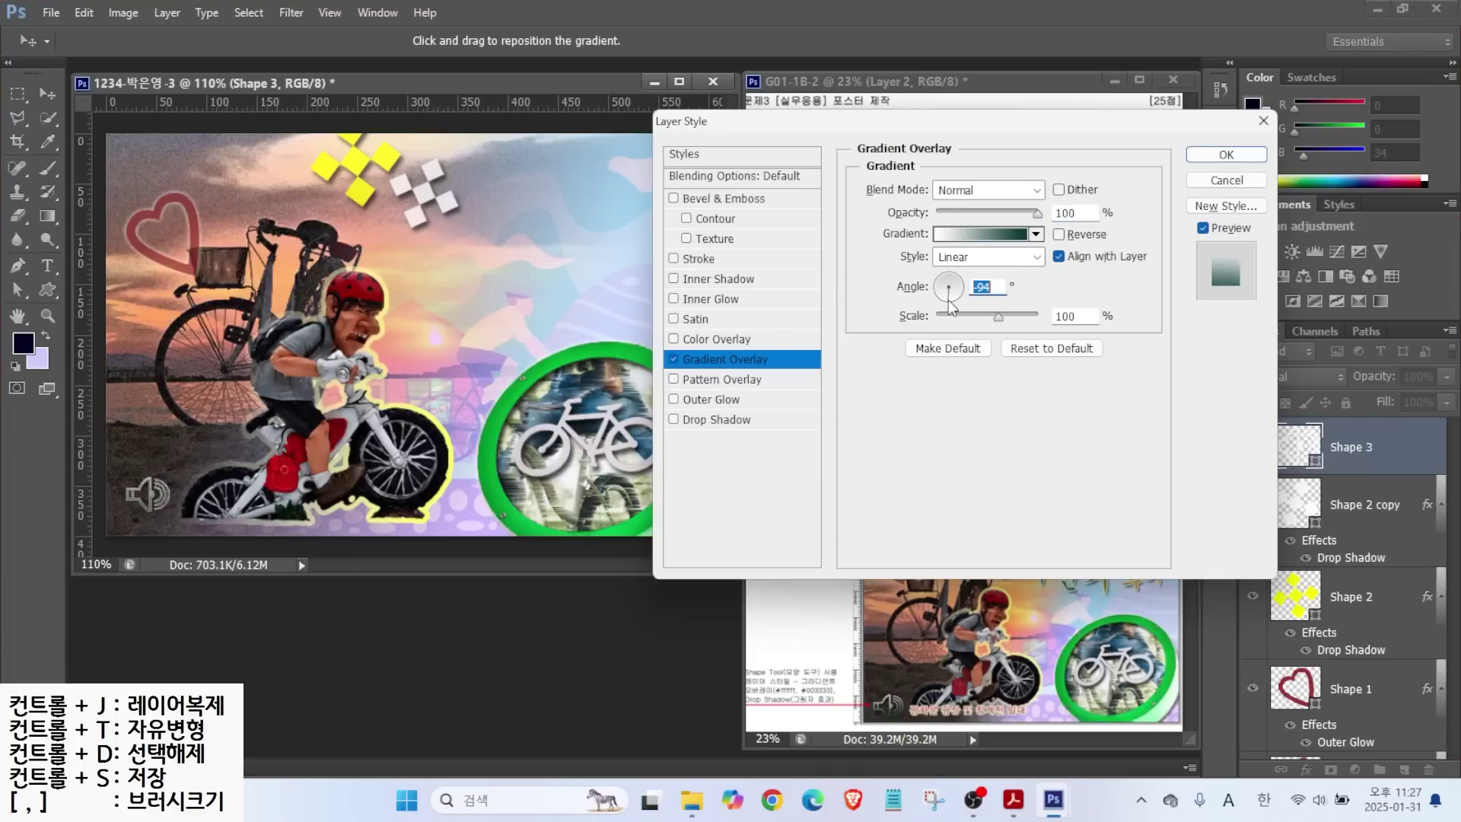
{"action": "left_click", "coordinate": [715, 420]}
{"action": "left_click", "coordinate": [1223, 156]}
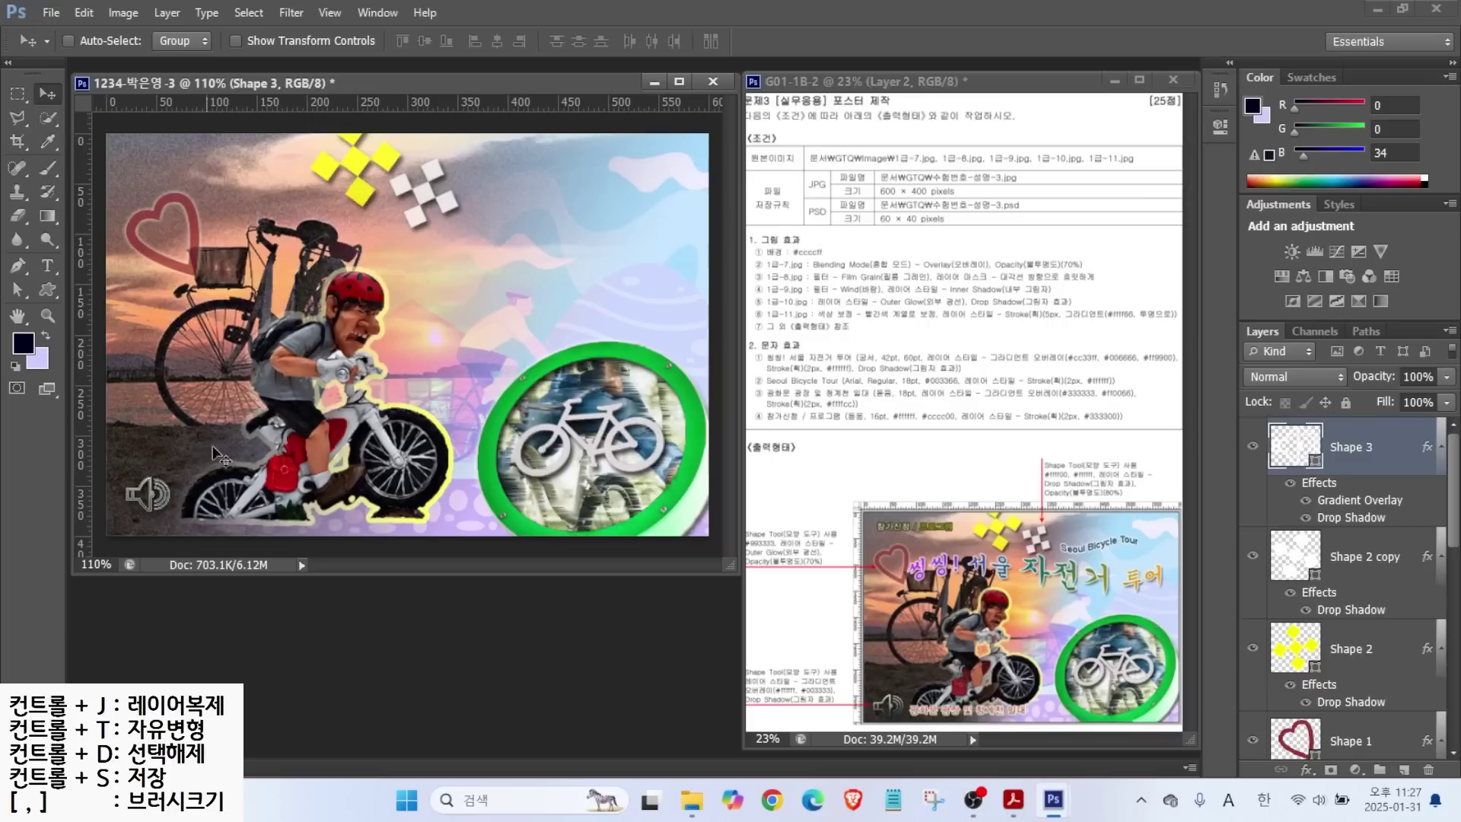
{"action": "key", "text": "shift+Down"}
{"action": "key", "text": "shift+Down"}
{"action": "key", "text": "shift+Left"}
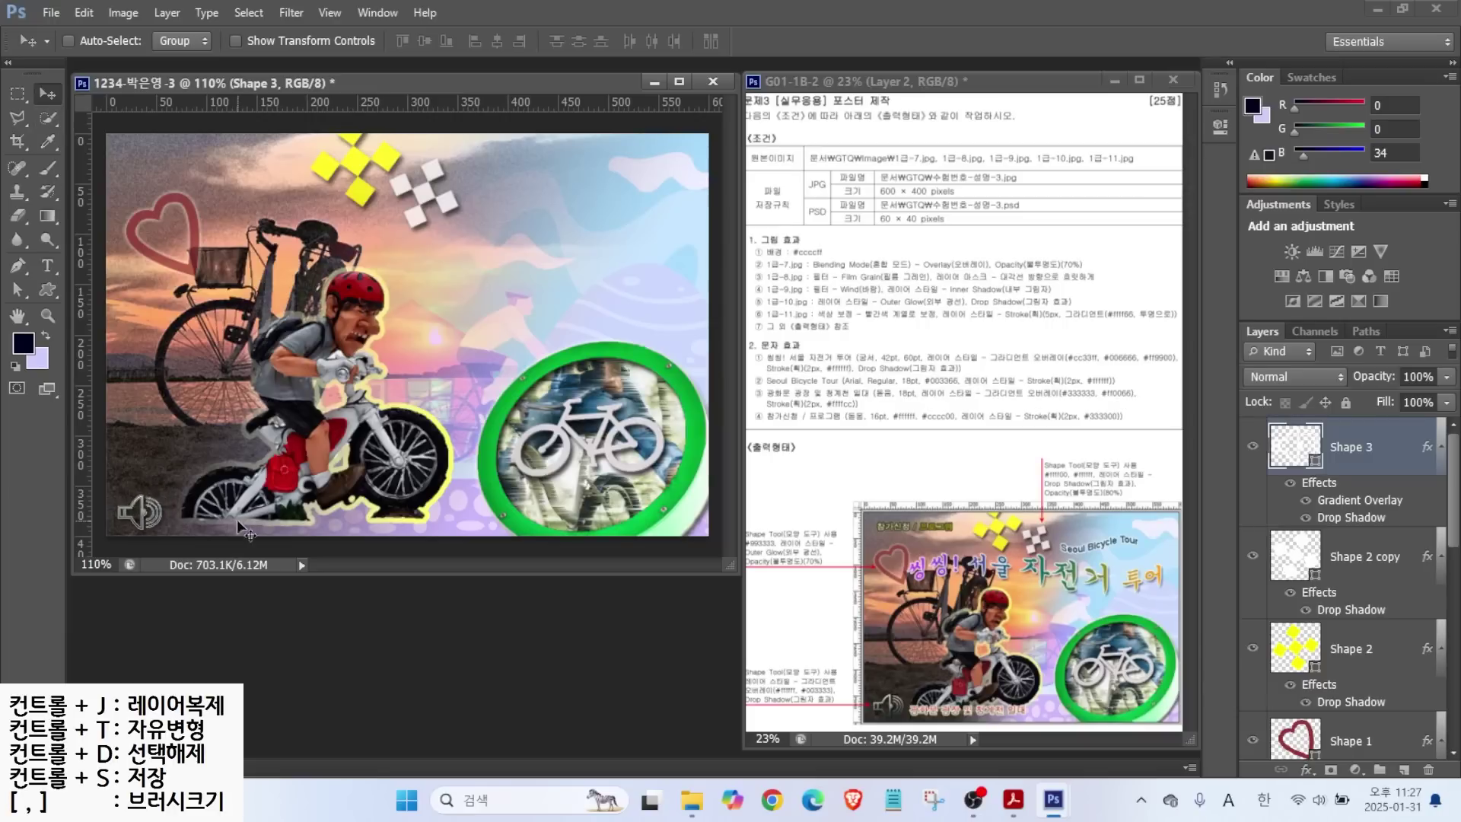
Type the Korean title '씽씽! 서울 자전거 투어' in the 궁서 font at 42 pt.
{"action": "key", "text": "alt"}
{"action": "left_click", "coordinate": [47, 266]}
{"action": "left_click", "coordinate": [275, 276]}
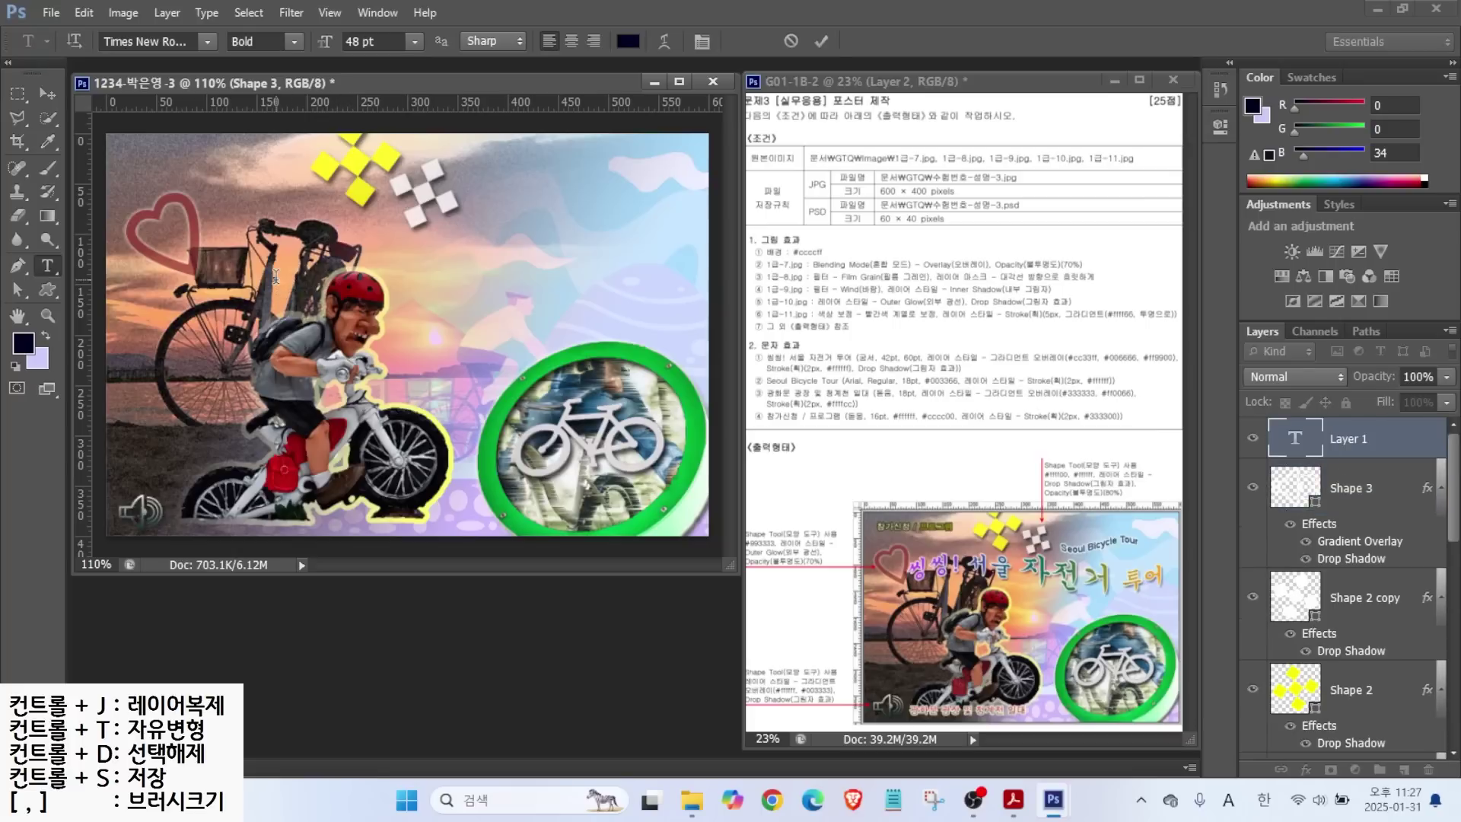
{"action": "key", "text": "Hangul"}
{"action": "type", "text": "씽"}
{"action": "type", "text": "씽! 서울 자저"}
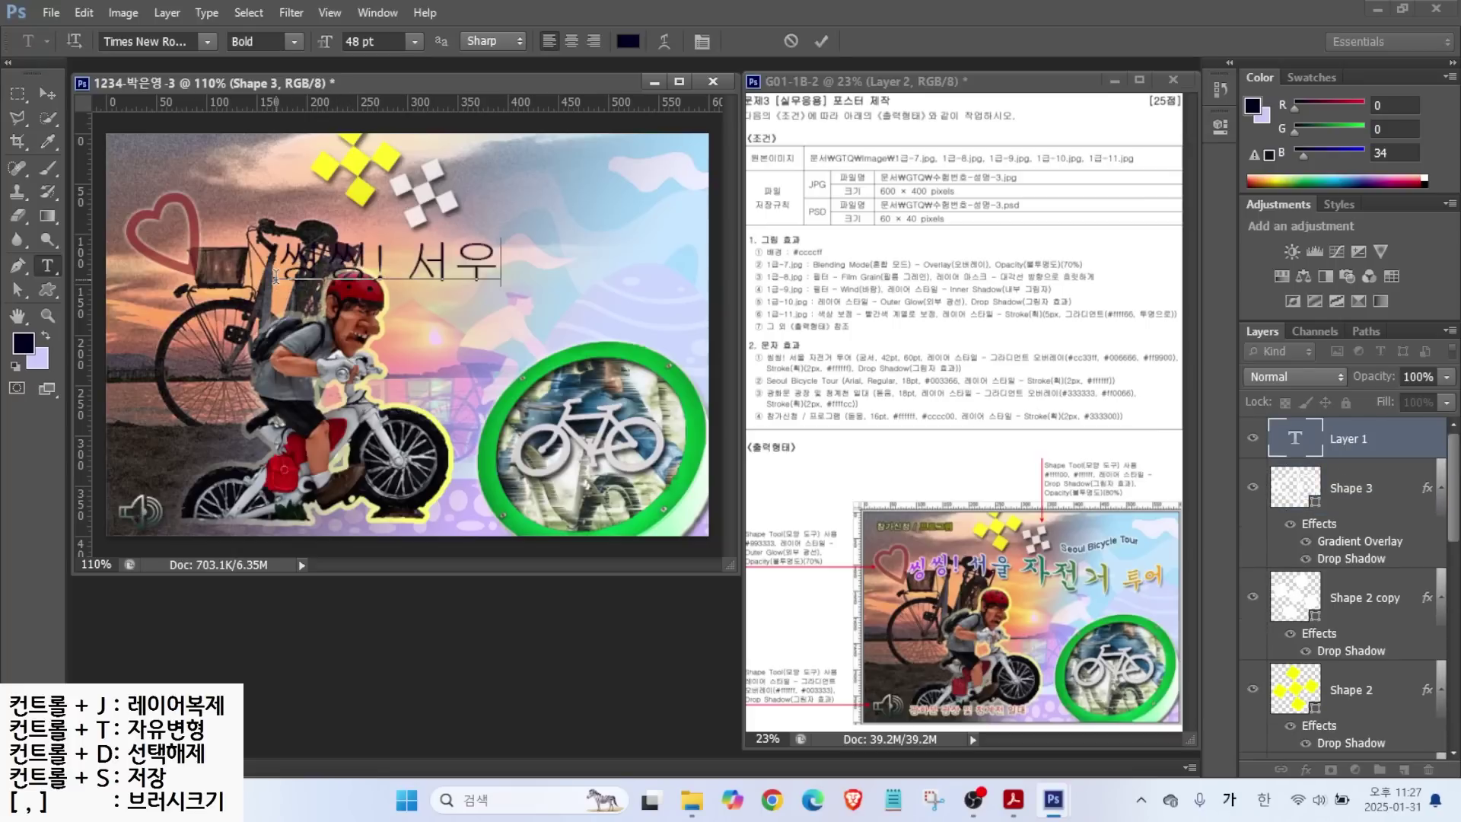
{"action": "type", "text": "ㄴ거 투어"}
{"action": "key", "text": "ctrl+Return"}
{"action": "left_click", "coordinate": [144, 41]}
{"action": "type", "text": "궁서"}
{"action": "key", "text": "Return"}
{"action": "key", "text": "Tab"}
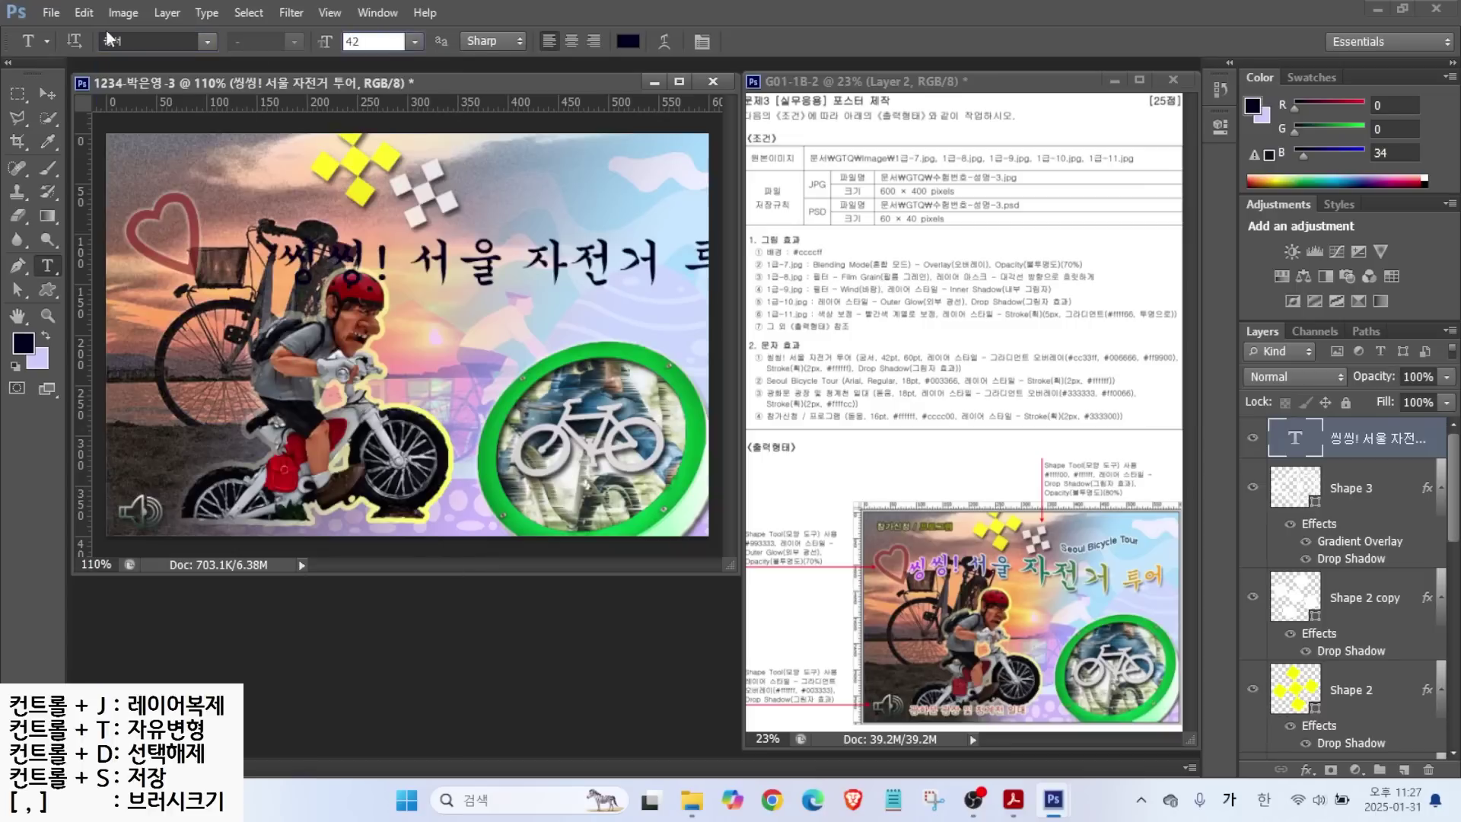
{"action": "key", "text": "Return"}
Position the title across the upper part of the poster.
{"action": "key", "text": "v"}
{"action": "left_click_drag", "start_coordinate": [485, 241], "coordinate": [417, 275]}
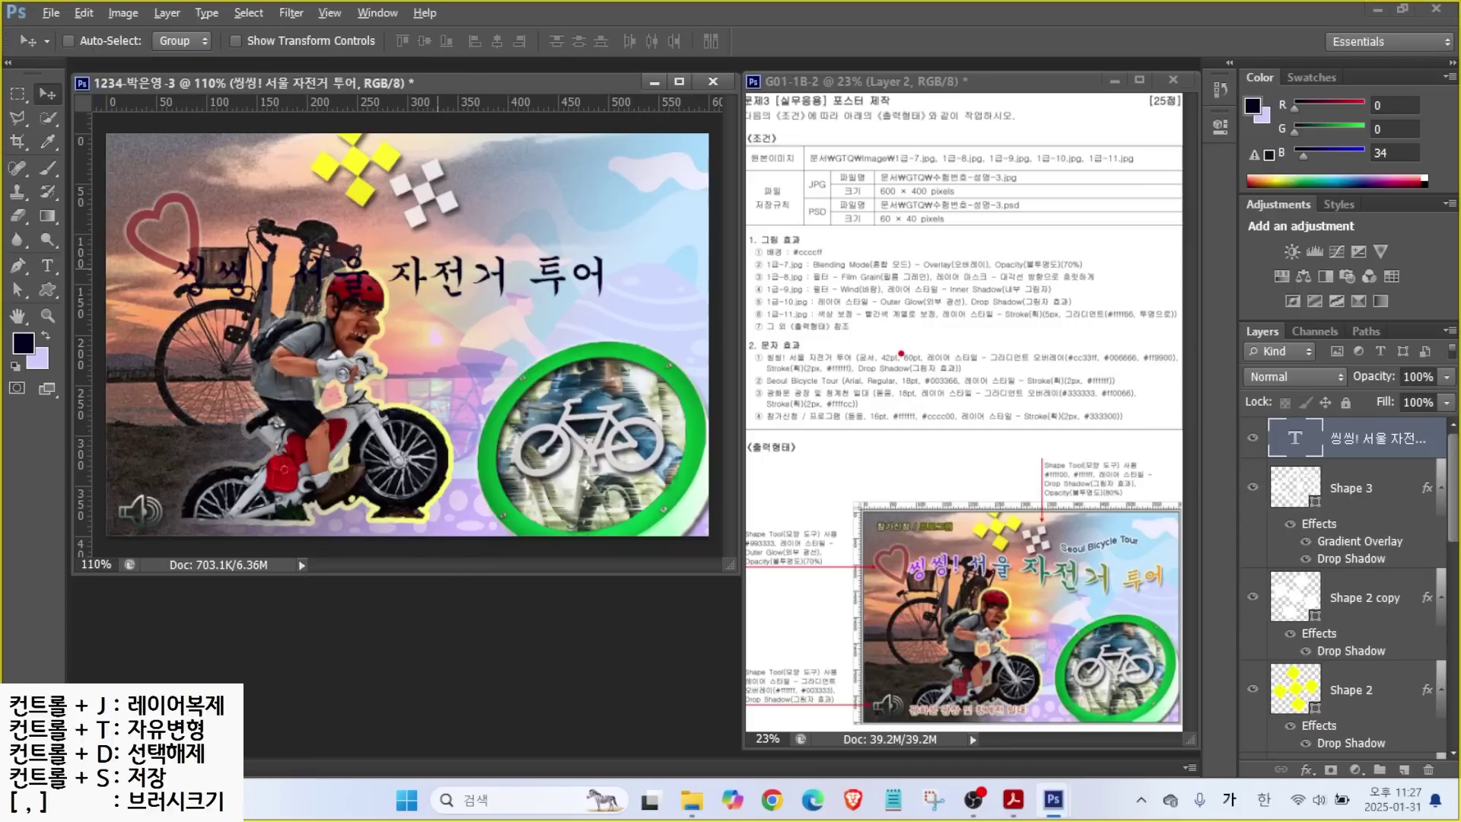
{"action": "left_click_drag", "start_coordinate": [889, 347], "coordinate": [865, 302]}
{"action": "left_click_drag", "start_coordinate": [912, 347], "coordinate": [952, 314]}
{"action": "mouse_move", "coordinate": [1067, 600]}
{"action": "left_mouse_down"}
{"action": "mouse_move", "coordinate": [1032, 543]}
{"action": "mouse_move", "coordinate": [1107, 551]}
{"action": "left_mouse_up"}
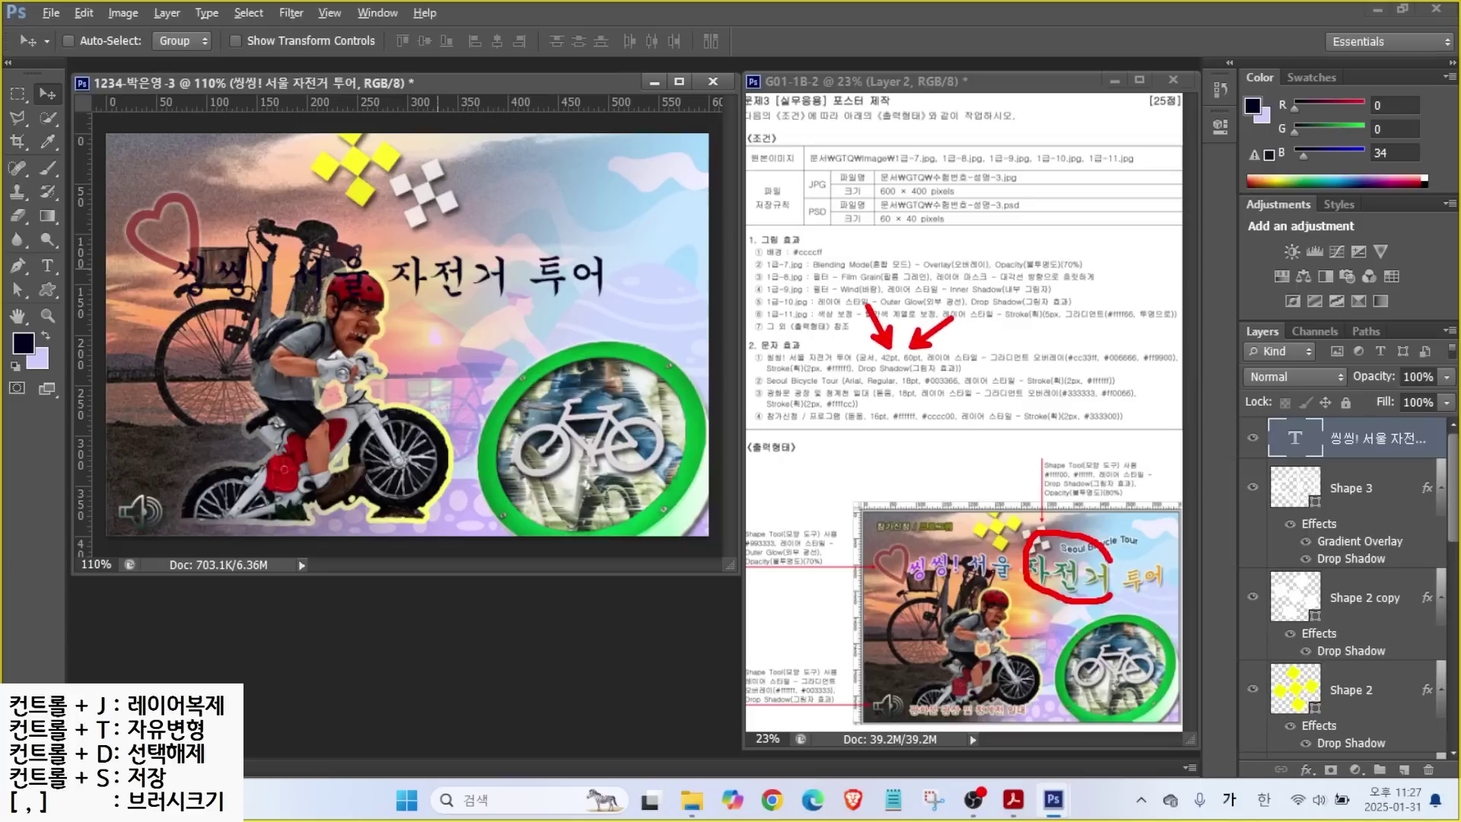
{"action": "key", "text": "Escape"}
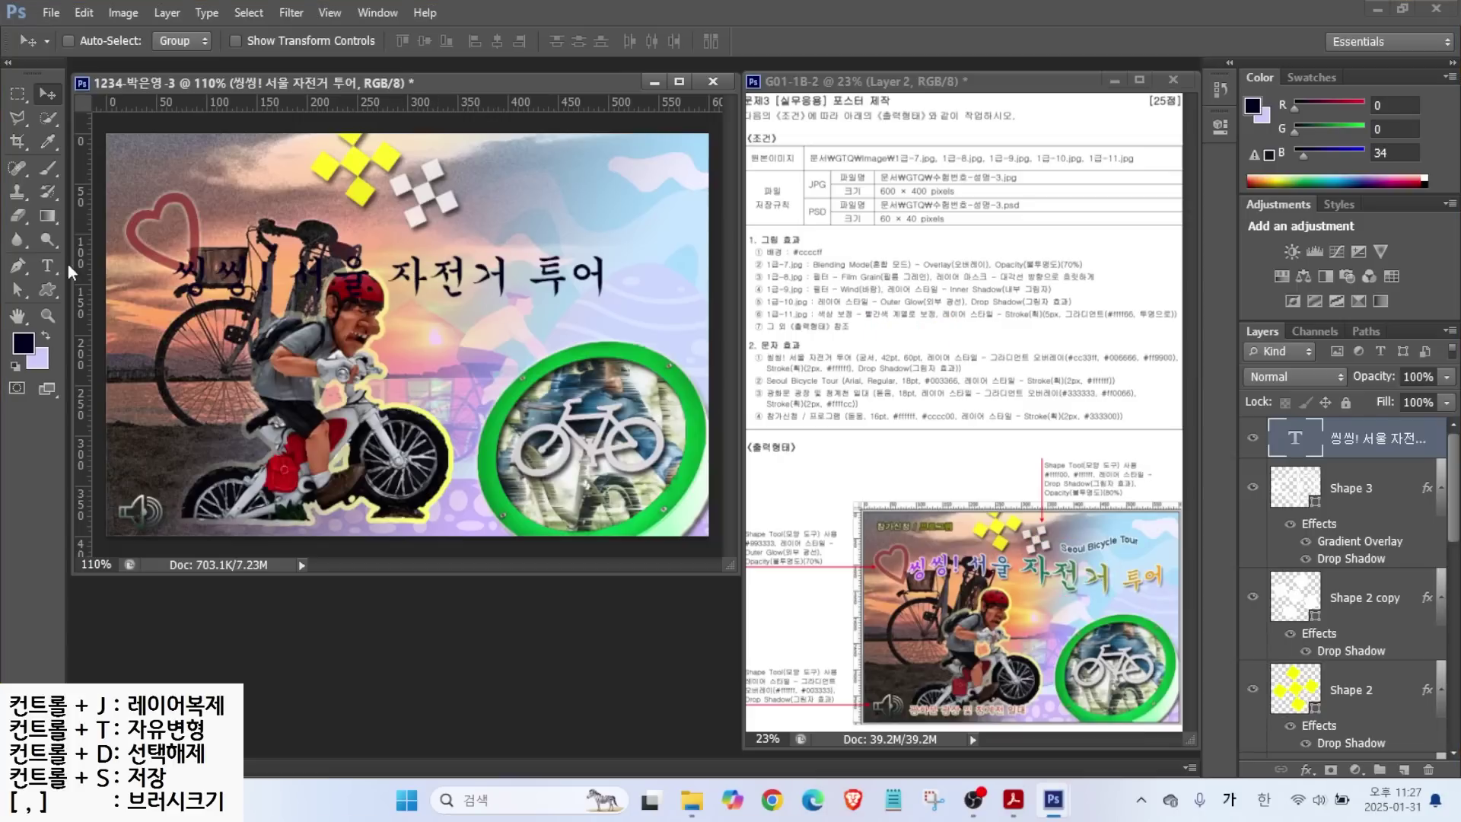
Enlarge the word 자전거 in the title to 60 pt.
{"action": "left_click", "coordinate": [47, 266]}
{"action": "left_click_drag", "start_coordinate": [390, 275], "coordinate": [506, 277]}
{"action": "left_click", "coordinate": [372, 41]}
{"action": "type", "text": "60"}
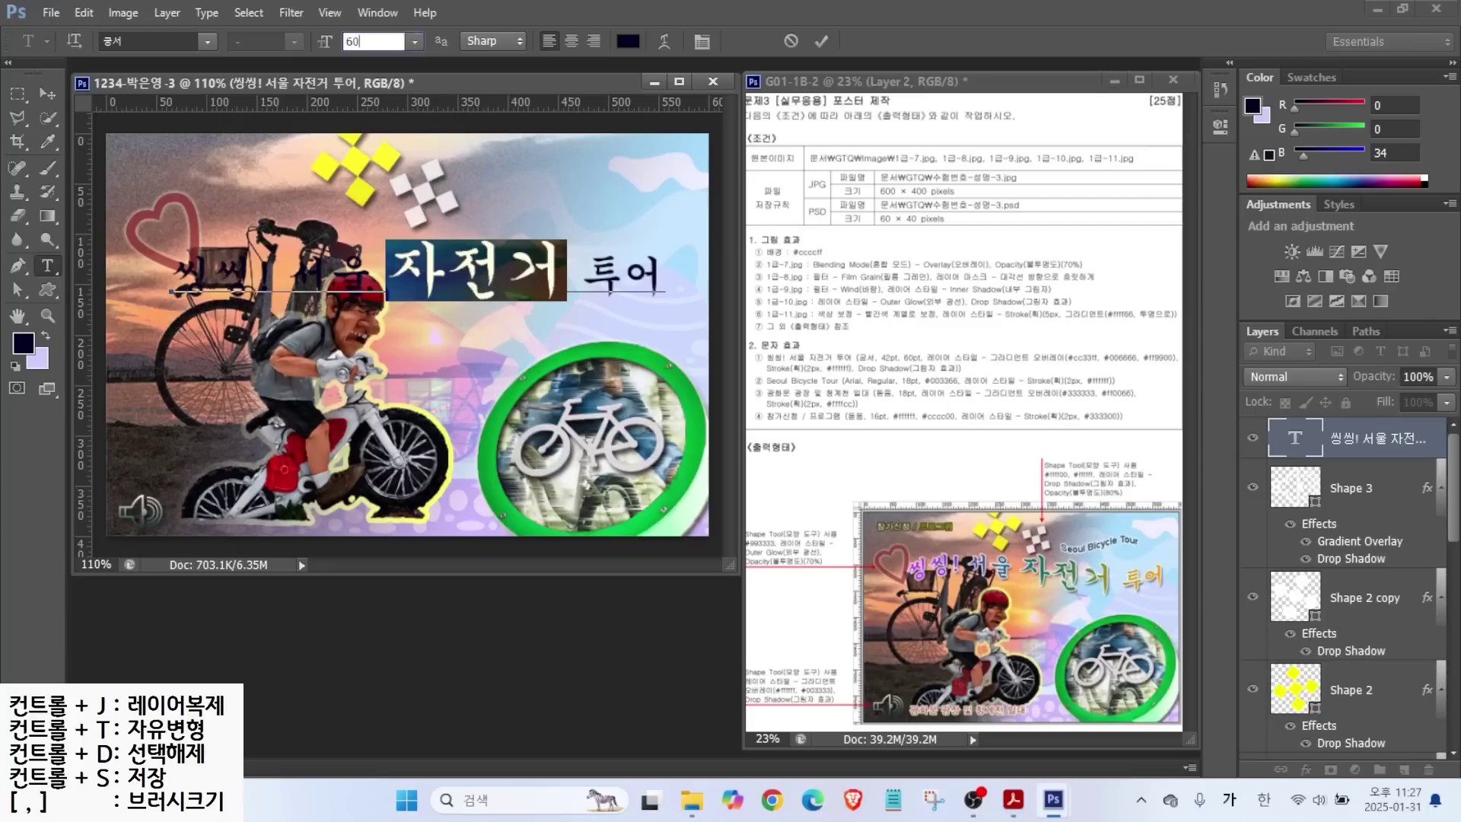
{"action": "left_click", "coordinate": [821, 42]}
Add a Gradient Overlay with a middle stop and set the left stop to purple #9900ff.
{"action": "left_click", "coordinate": [1306, 769]}
{"action": "left_click", "coordinate": [1361, 698]}
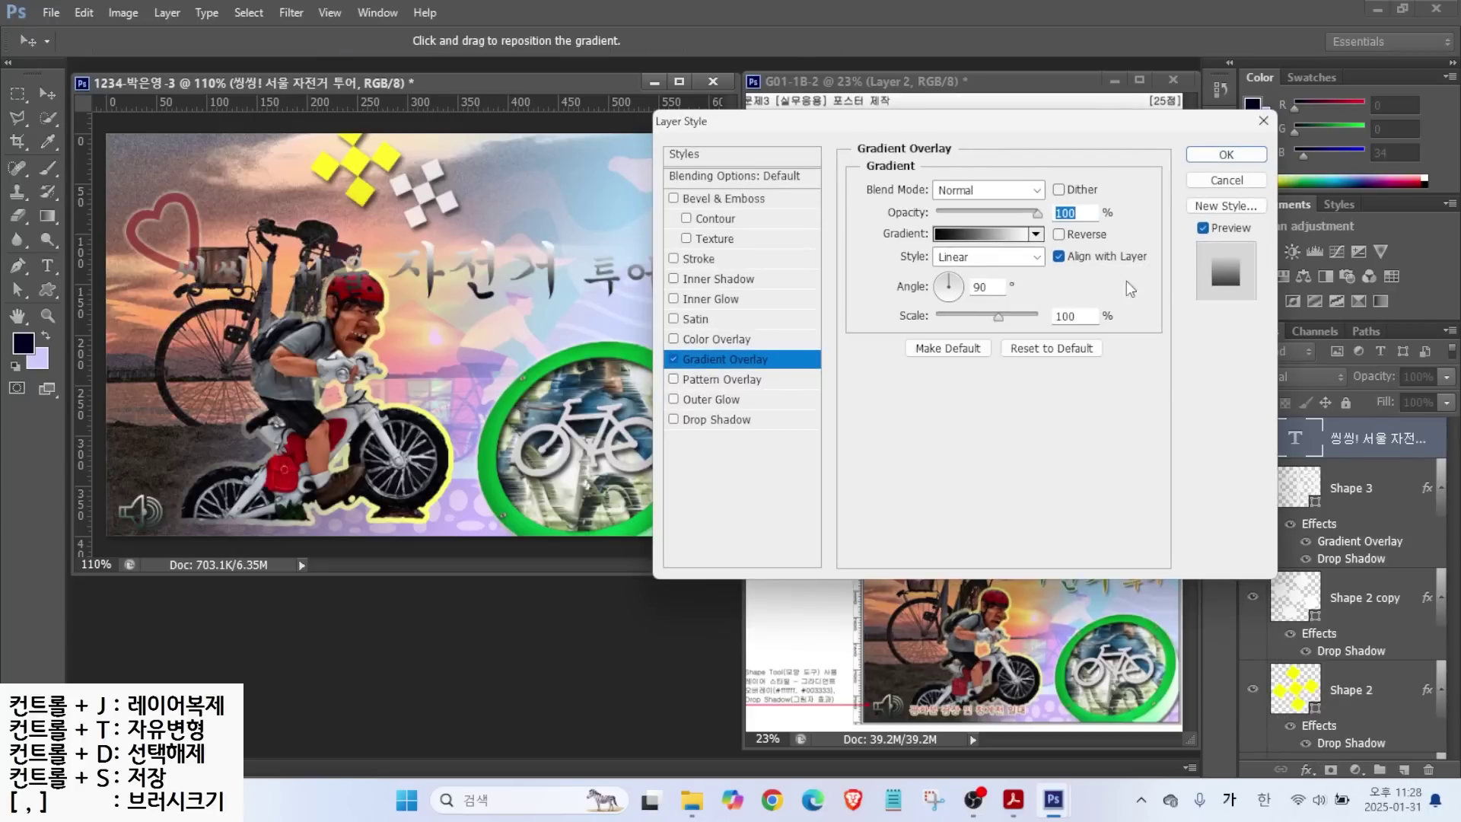
{"action": "left_click", "coordinate": [981, 234]}
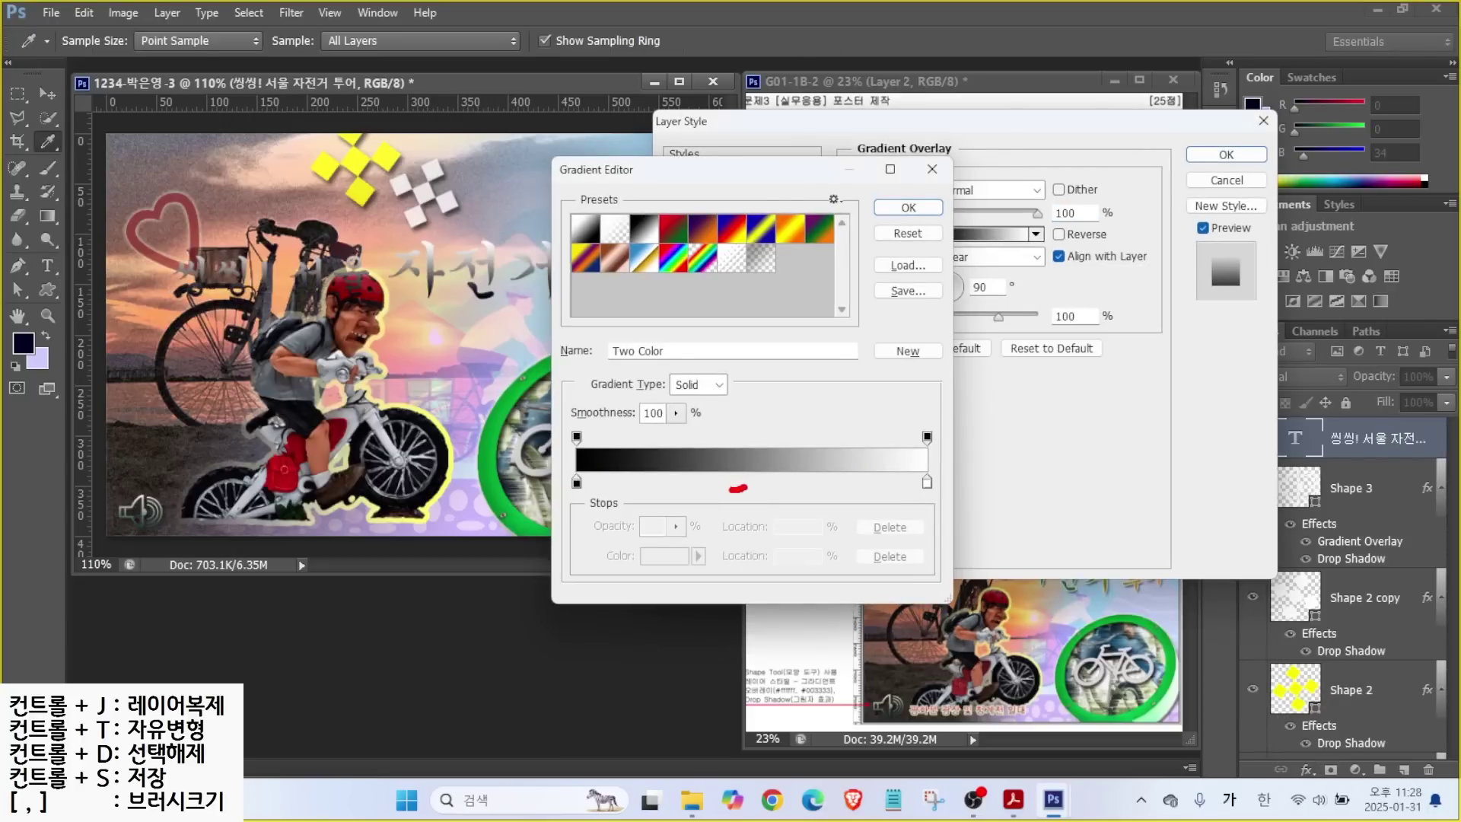
{"action": "left_click", "coordinate": [745, 485]}
{"action": "double_click", "coordinate": [577, 484]}
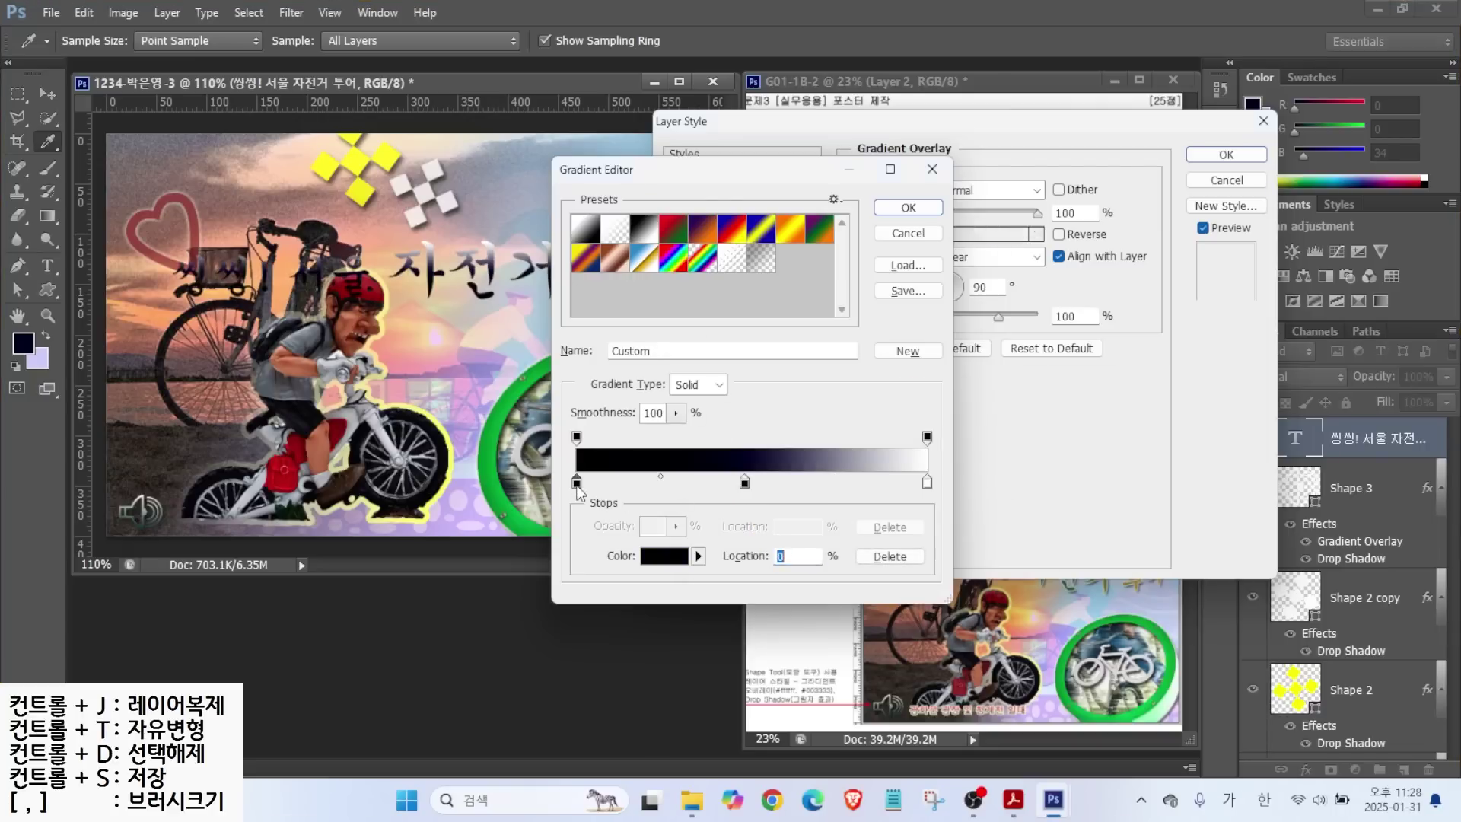
{"action": "left_click", "coordinate": [1025, 618]}
{"action": "type", "text": "9900ff"}
{"action": "key", "text": "Return"}
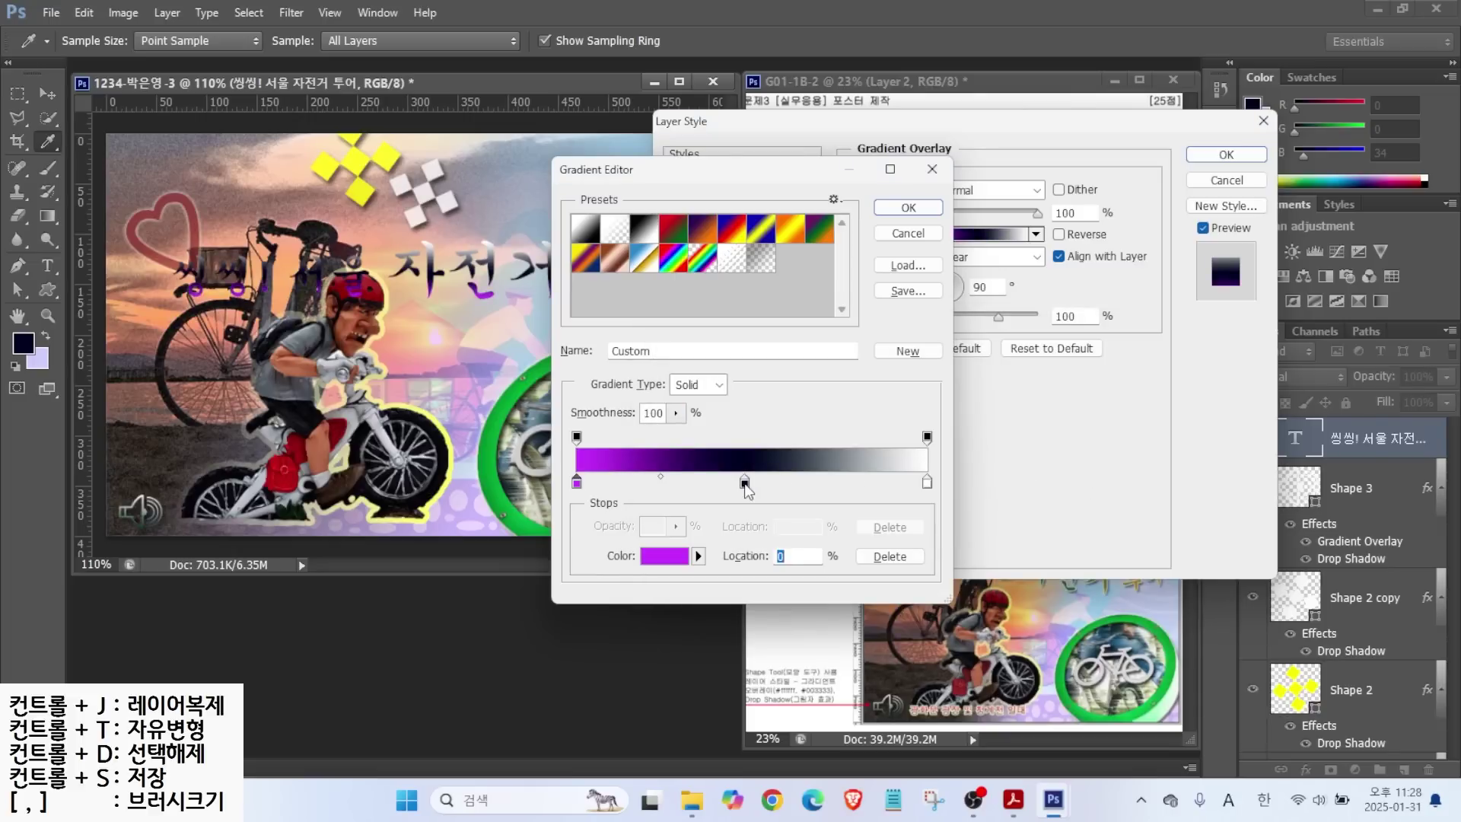
Set the middle stop to teal #006666, the right to orange #ff9900, and angle -27°.
{"action": "double_click", "coordinate": [745, 484]}
{"action": "left_click", "coordinate": [1012, 621]}
{"action": "type", "text": "006666"}
{"action": "key", "text": "Return"}
{"action": "left_click", "coordinate": [927, 482]}
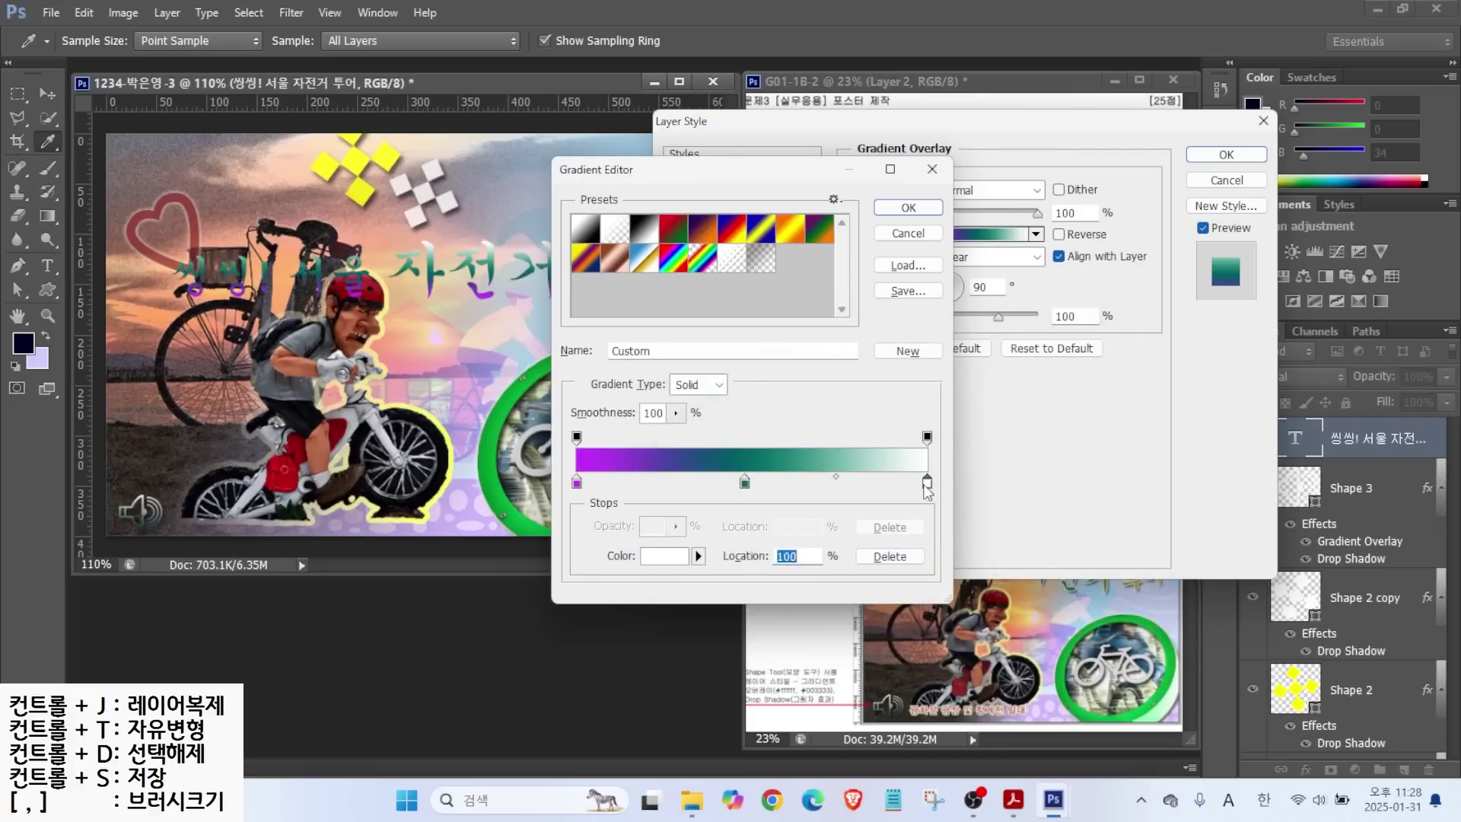
{"action": "double_click", "coordinate": [927, 484]}
{"action": "left_click", "coordinate": [1012, 621]}
{"action": "type", "text": "ff9900"}
{"action": "key", "text": "Return"}
{"action": "key", "text": "Return"}
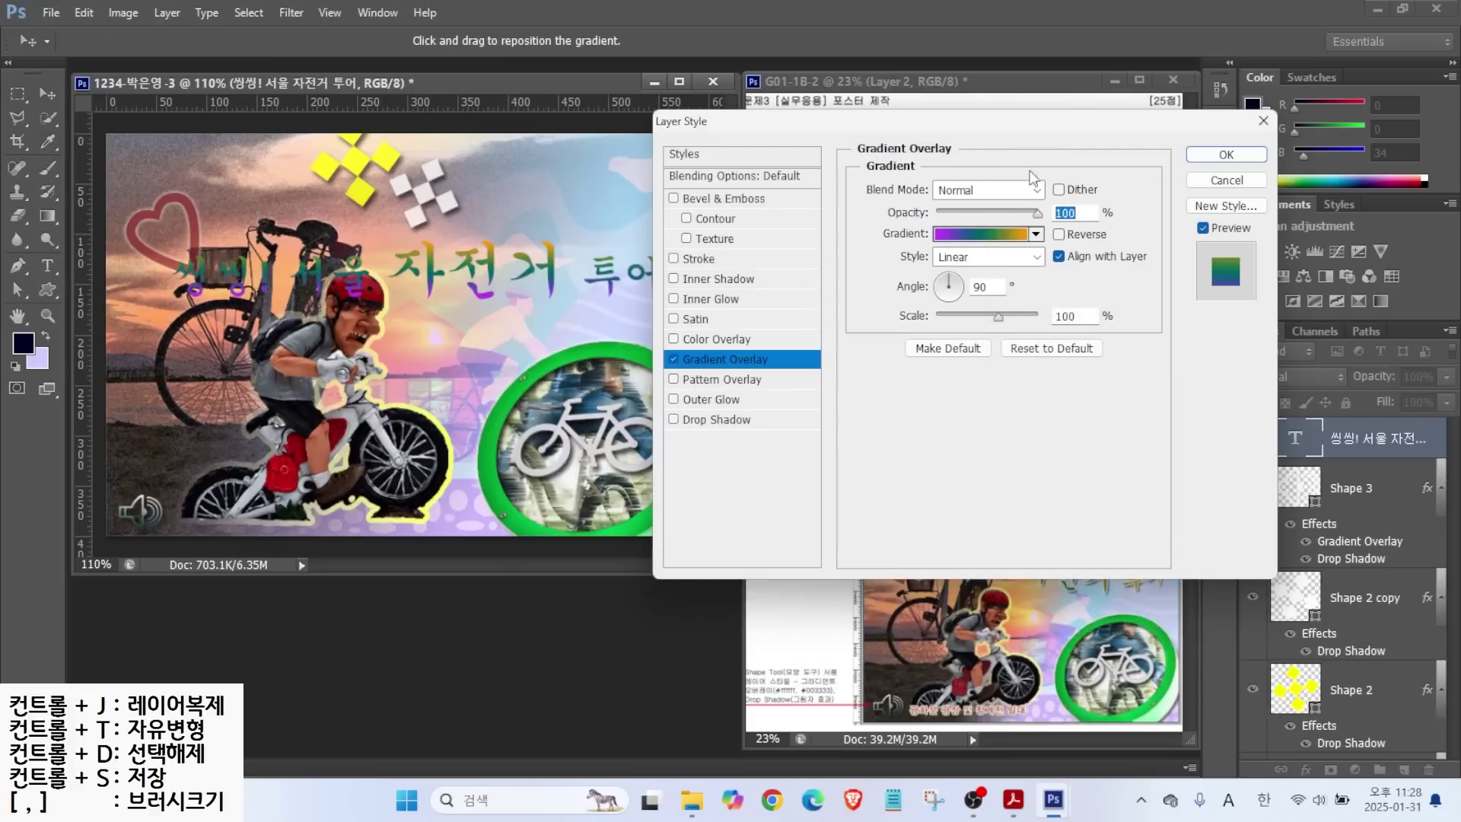
{"action": "left_click_drag", "start_coordinate": [950, 296], "coordinate": [965, 300]}
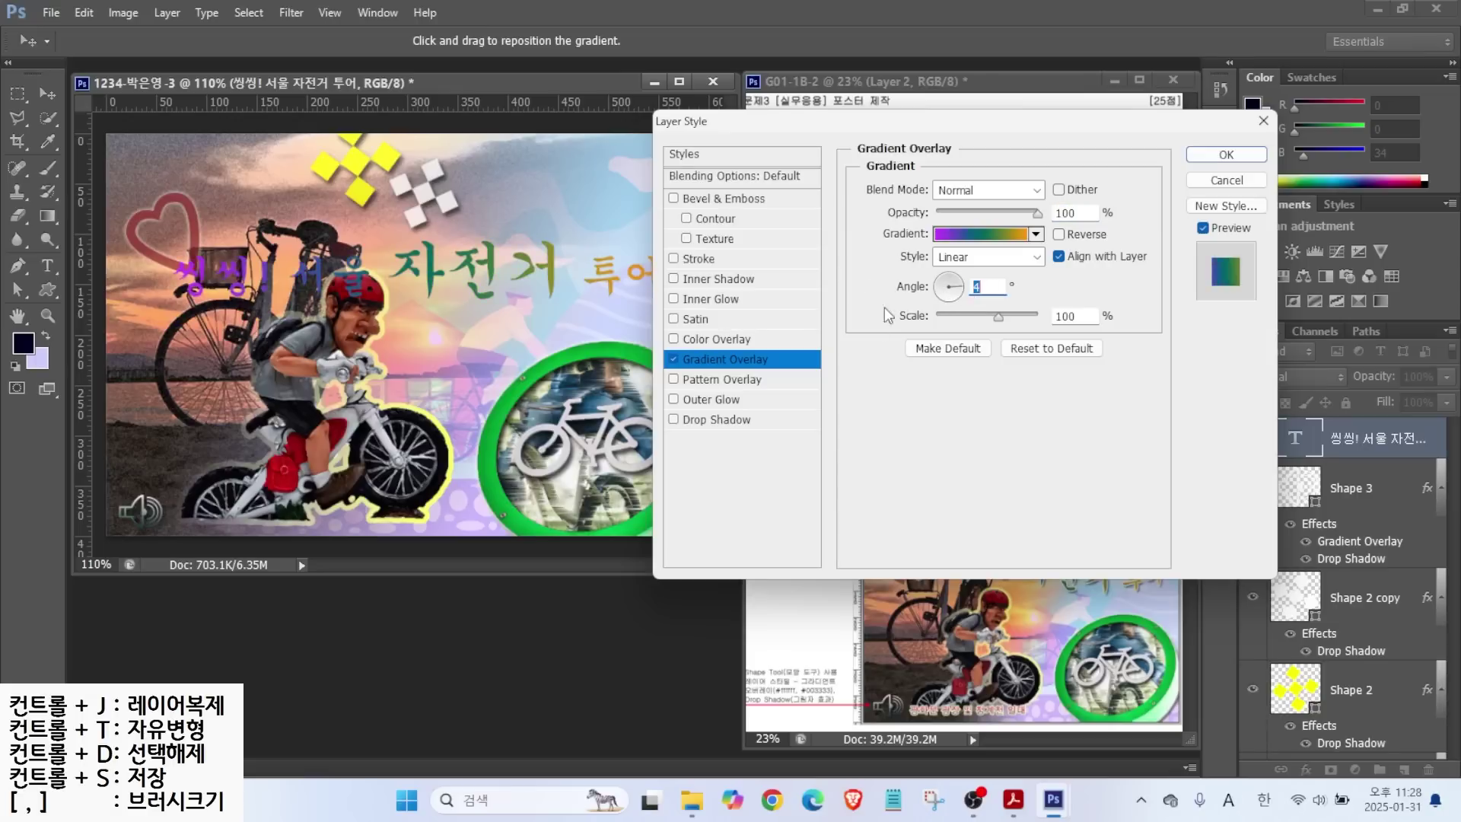
Add a 2 px white #ffffff Stroke and a Drop Shadow to the title.
{"action": "left_click", "coordinate": [698, 259]}
{"action": "type", "text": "2"}
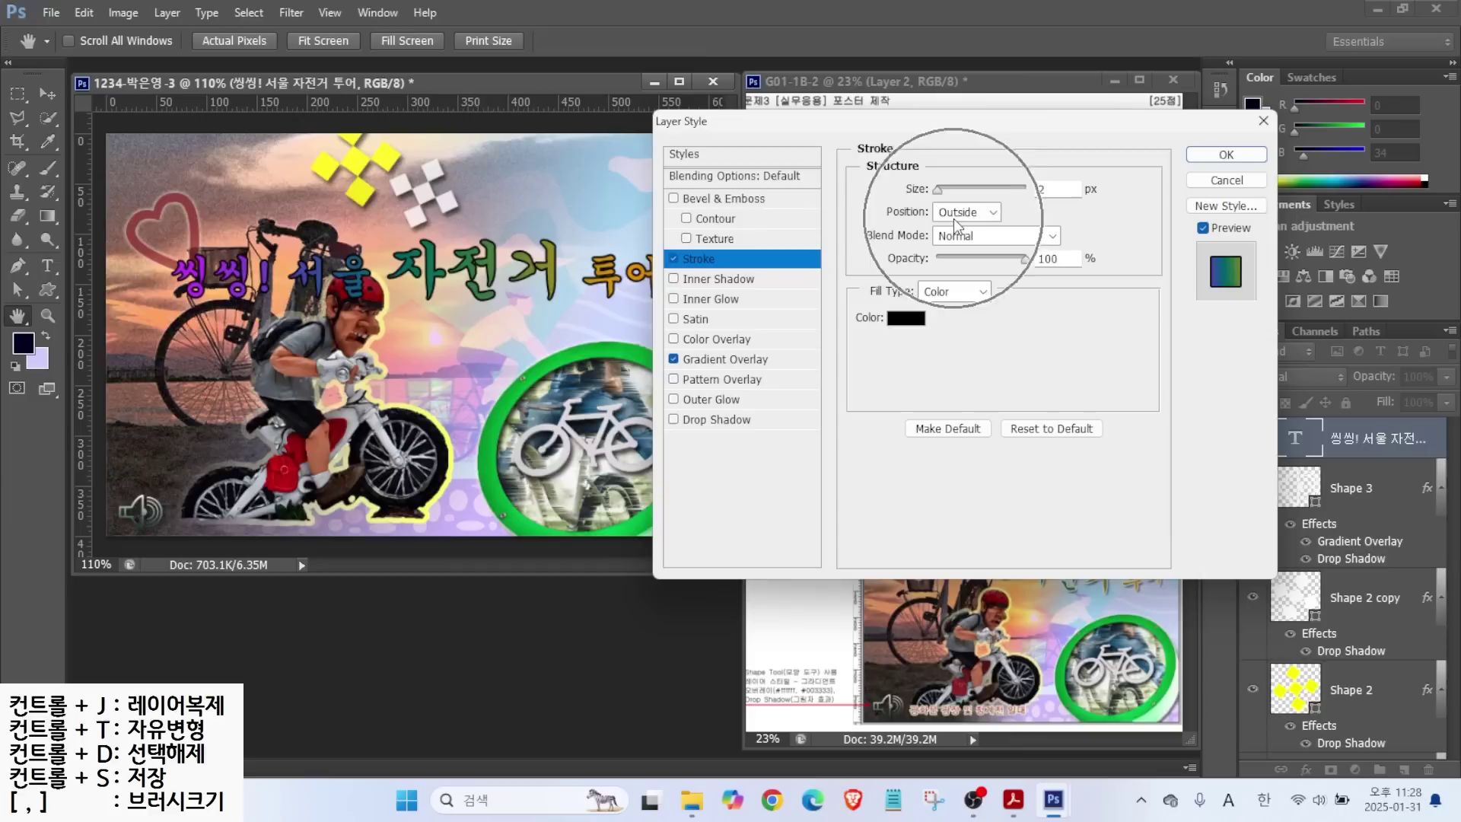
{"action": "left_click", "coordinate": [905, 325]}
{"action": "type", "text": "ffffff"}
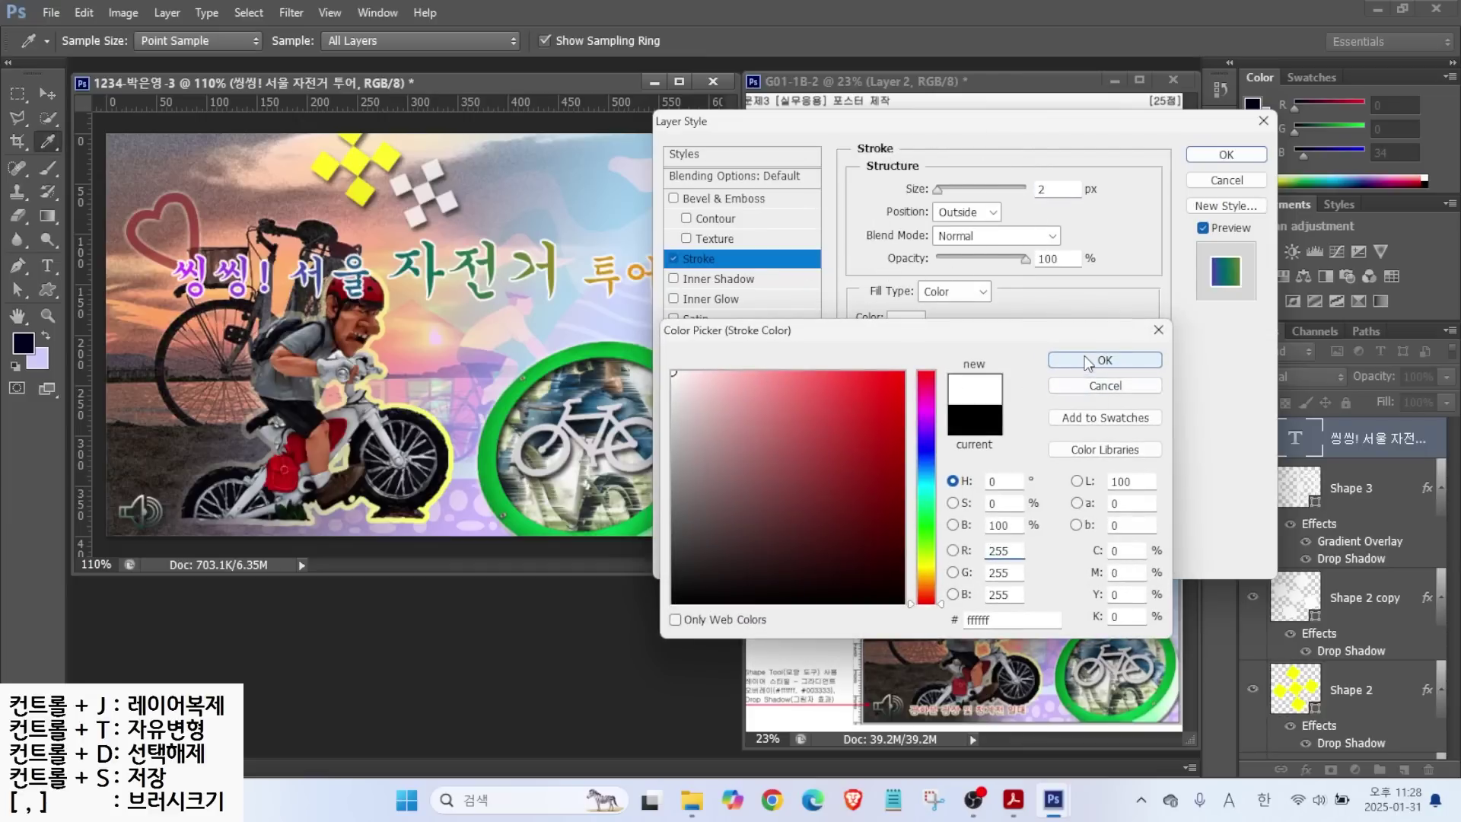
{"action": "left_click", "coordinate": [1085, 357]}
{"action": "left_click", "coordinate": [716, 419]}
{"action": "left_click", "coordinate": [1226, 154]}
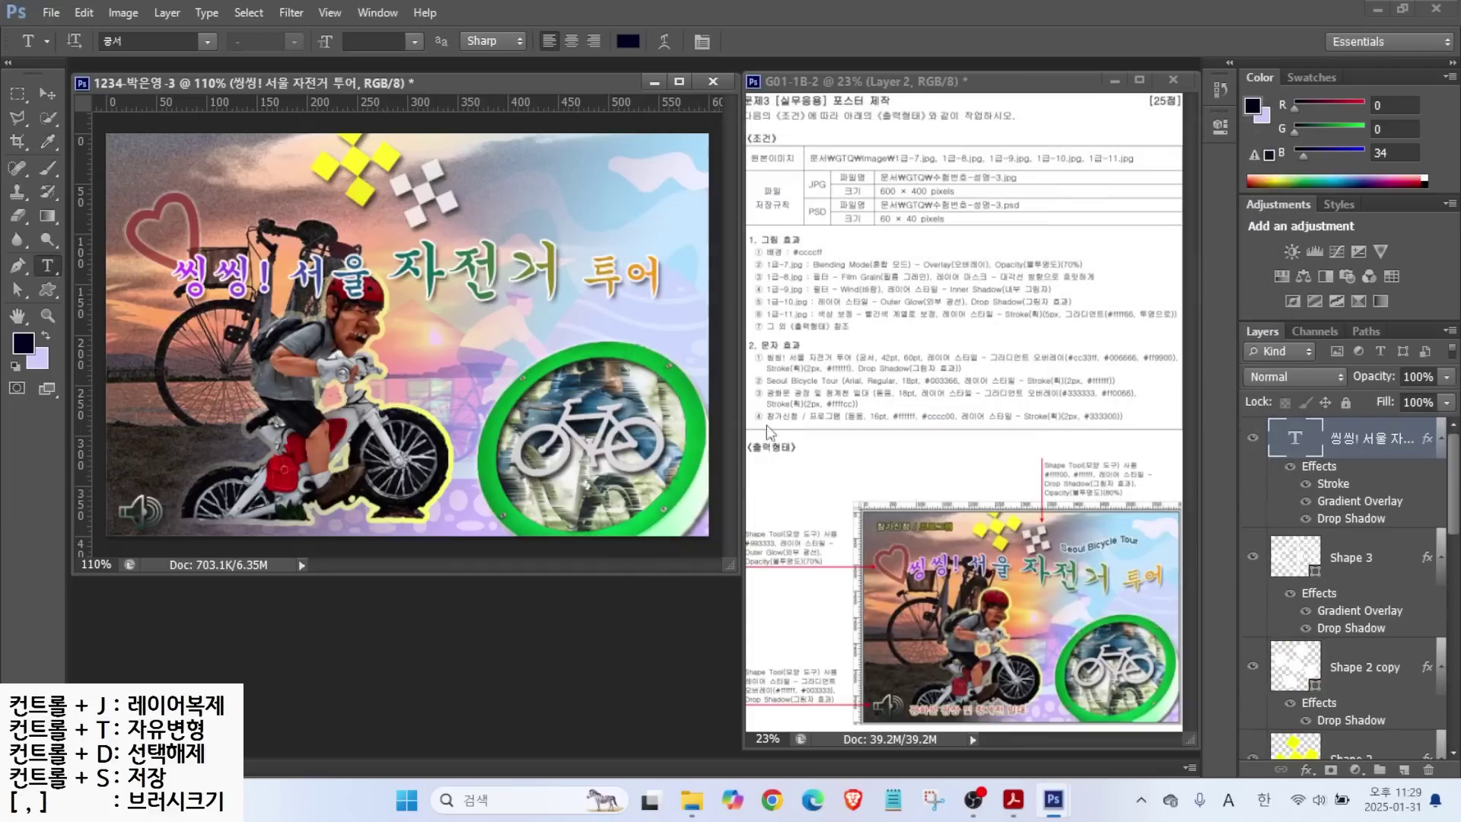
Warp the title with the Flag style at -53% bend.
{"action": "mouse_move", "coordinate": [956, 573]}
{"action": "left_mouse_down"}
{"action": "mouse_move", "coordinate": [987, 574]}
{"action": "mouse_move", "coordinate": [1037, 602]}
{"action": "mouse_move", "coordinate": [1126, 596]}
{"action": "left_mouse_up"}
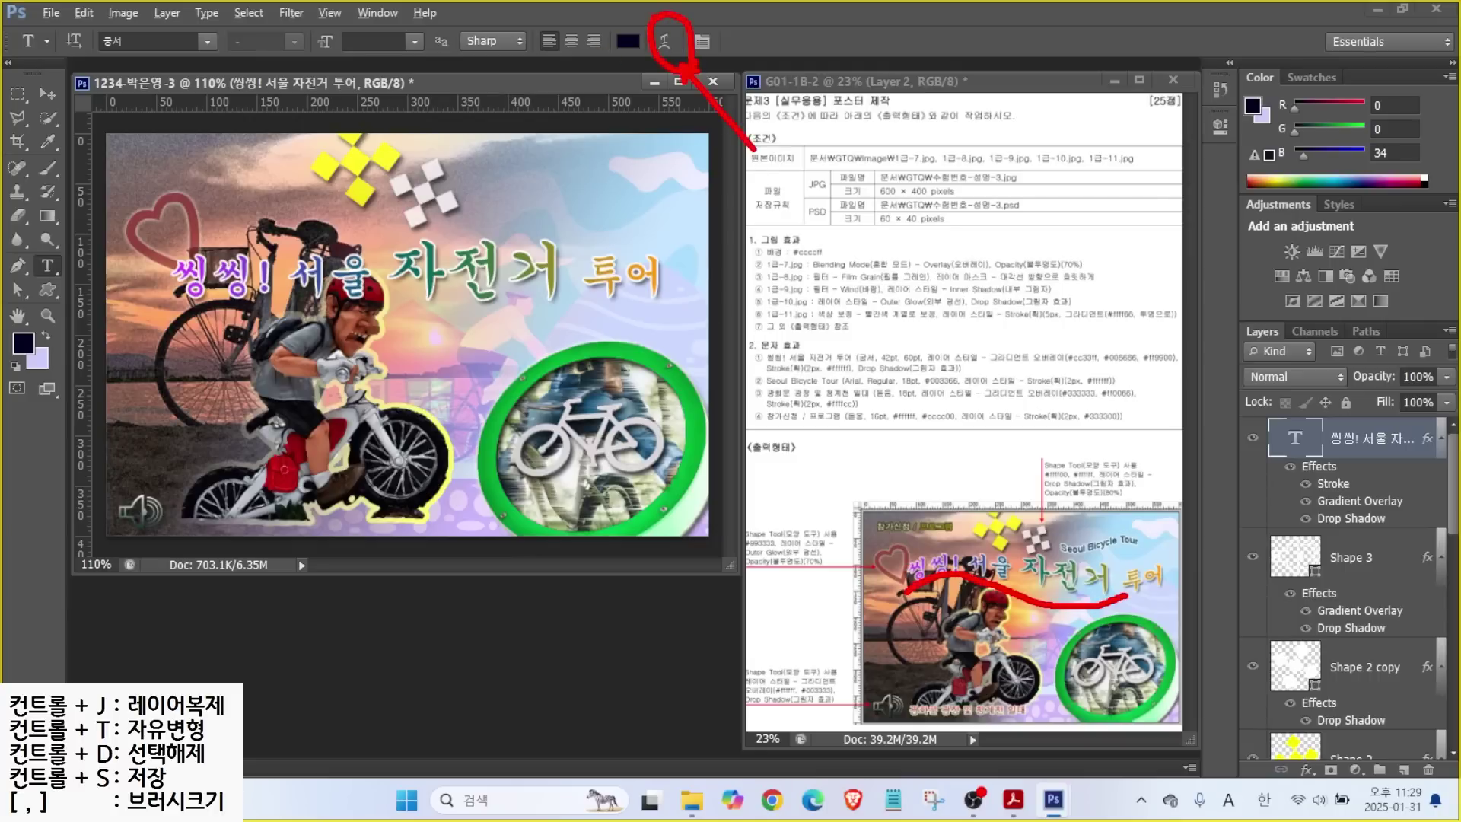
{"action": "key", "text": "Escape"}
{"action": "left_click", "coordinate": [664, 41]}
{"action": "left_click", "coordinate": [906, 314]}
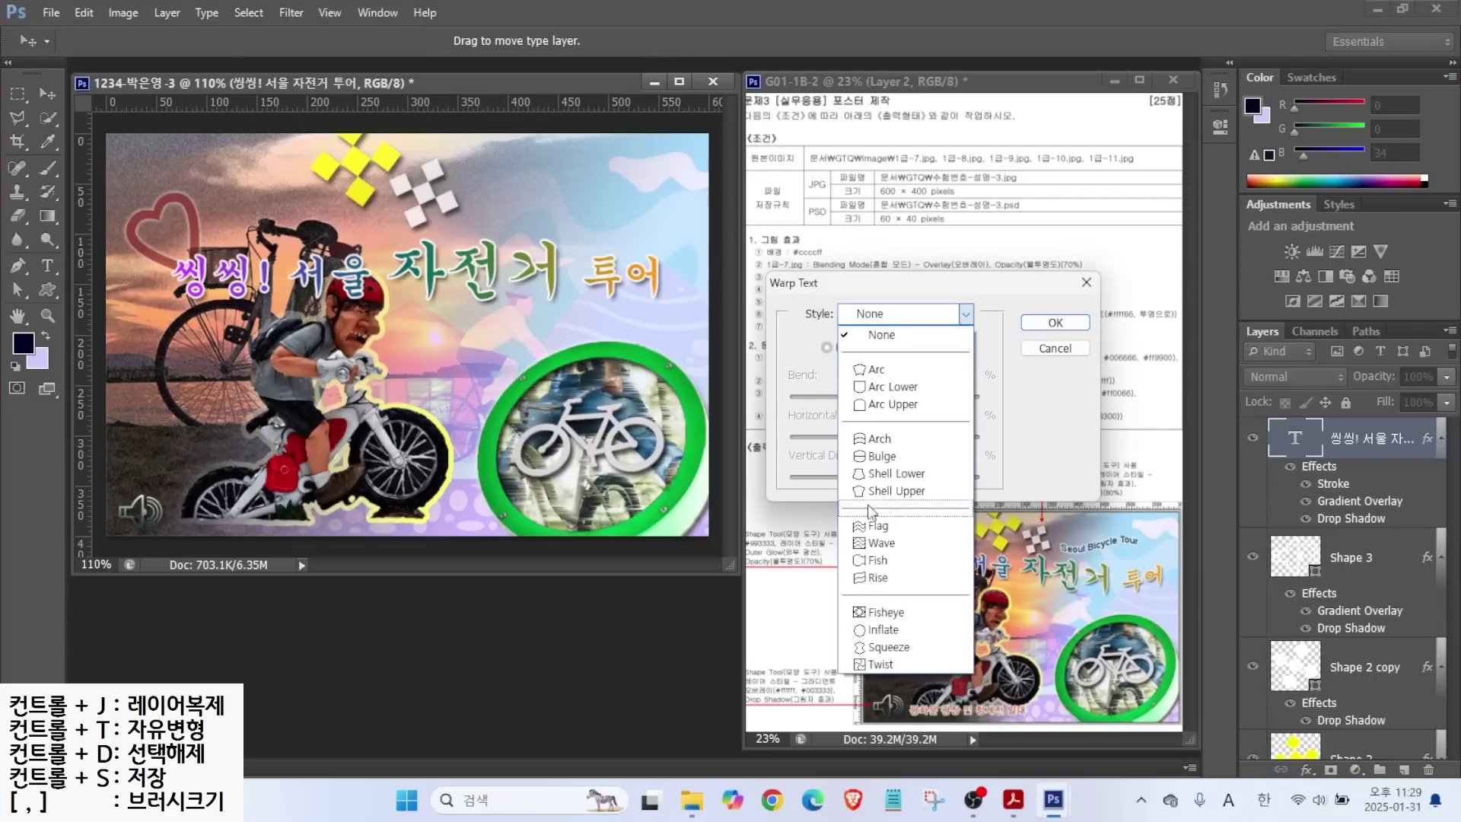
{"action": "left_click", "coordinate": [874, 527]}
{"action": "left_click_drag", "start_coordinate": [929, 395], "coordinate": [834, 395]}
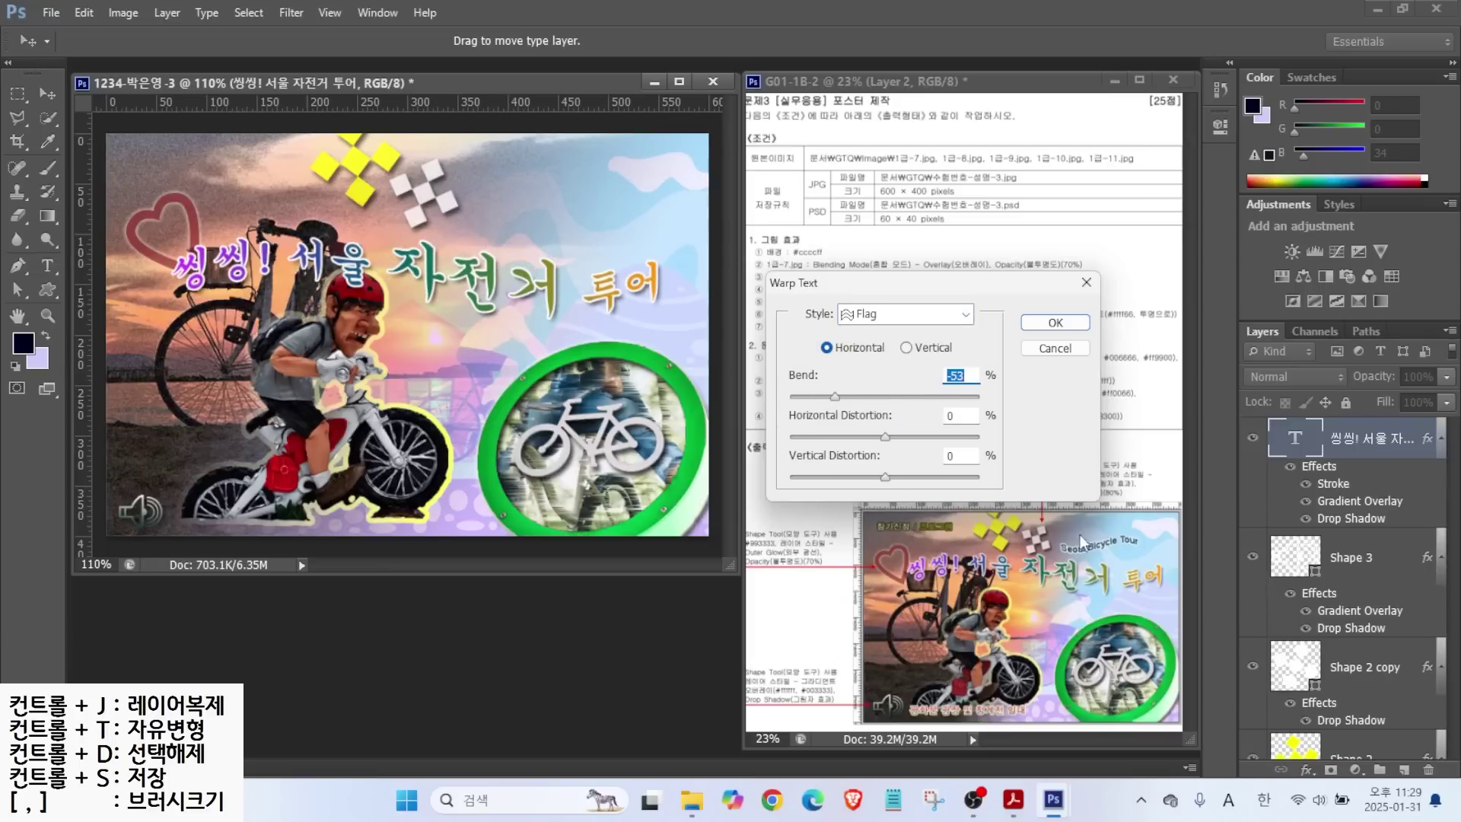
{"action": "left_click", "coordinate": [1055, 322]}
Shift the warped title slightly up and right, then start a new text layer for the subtitle.
{"action": "key", "text": "v"}
{"action": "left_click_drag", "start_coordinate": [432, 281], "coordinate": [455, 271]}
{"action": "key", "text": "t"}
{"action": "left_click", "coordinate": [229, 308]}
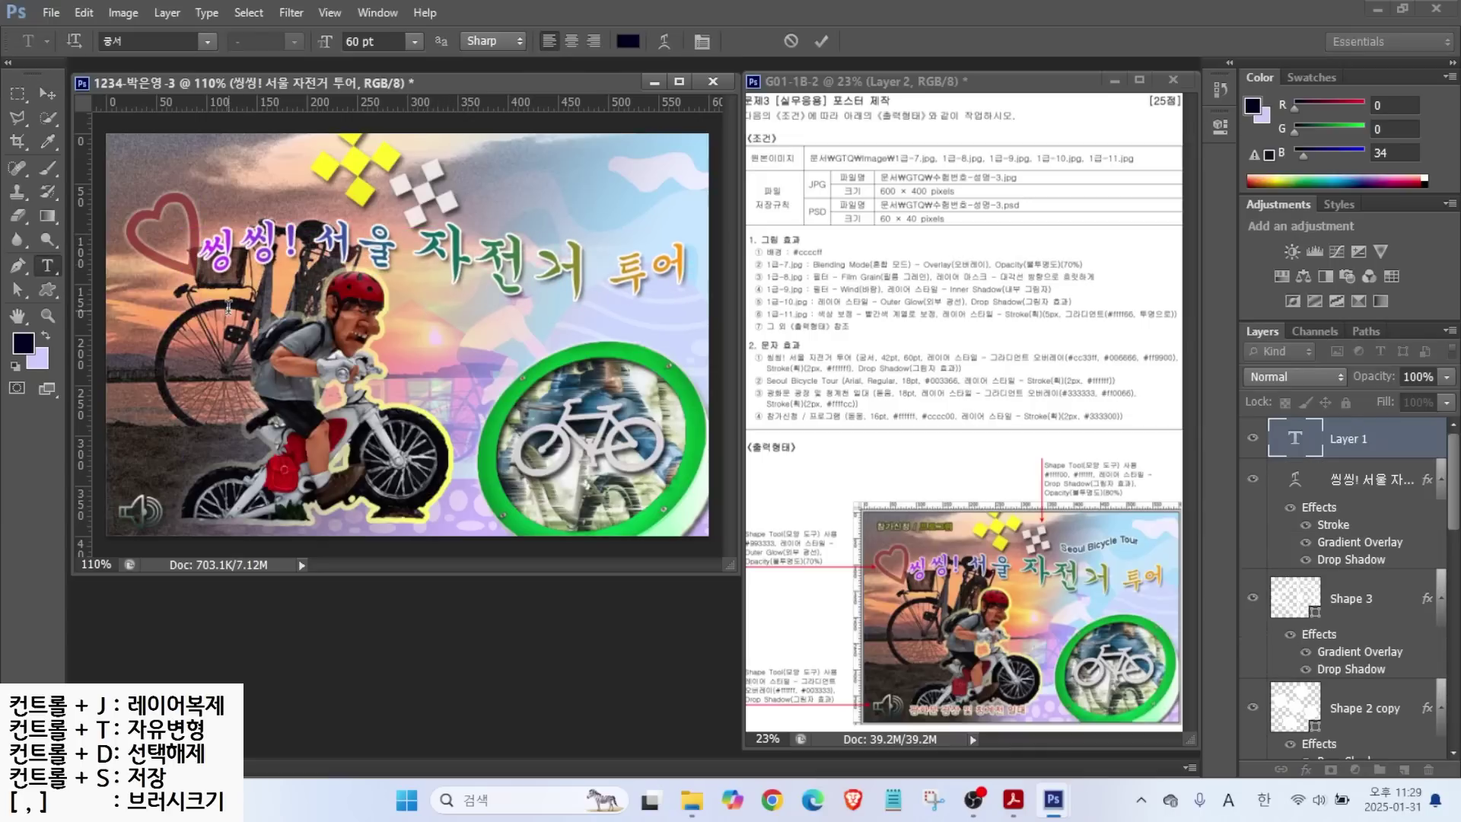
Type 'Seoul Bicycle Tour' in Arial Regular at 18 pt.
{"action": "type", "text": "Seoul Bi"}
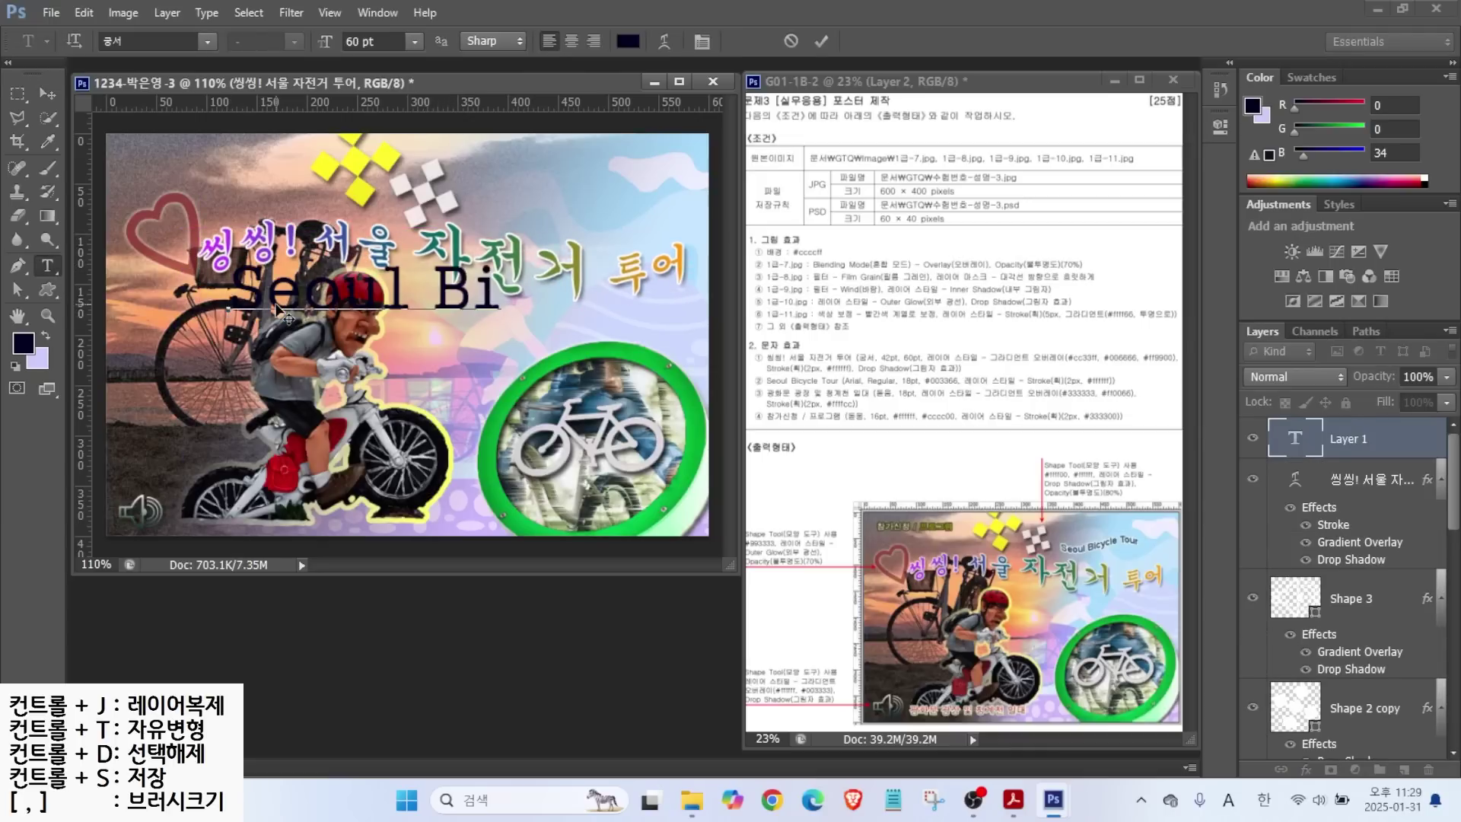
{"action": "type", "text": "cycle Tour"}
{"action": "key", "text": "ctrl+Return"}
{"action": "left_click", "coordinate": [202, 40]}
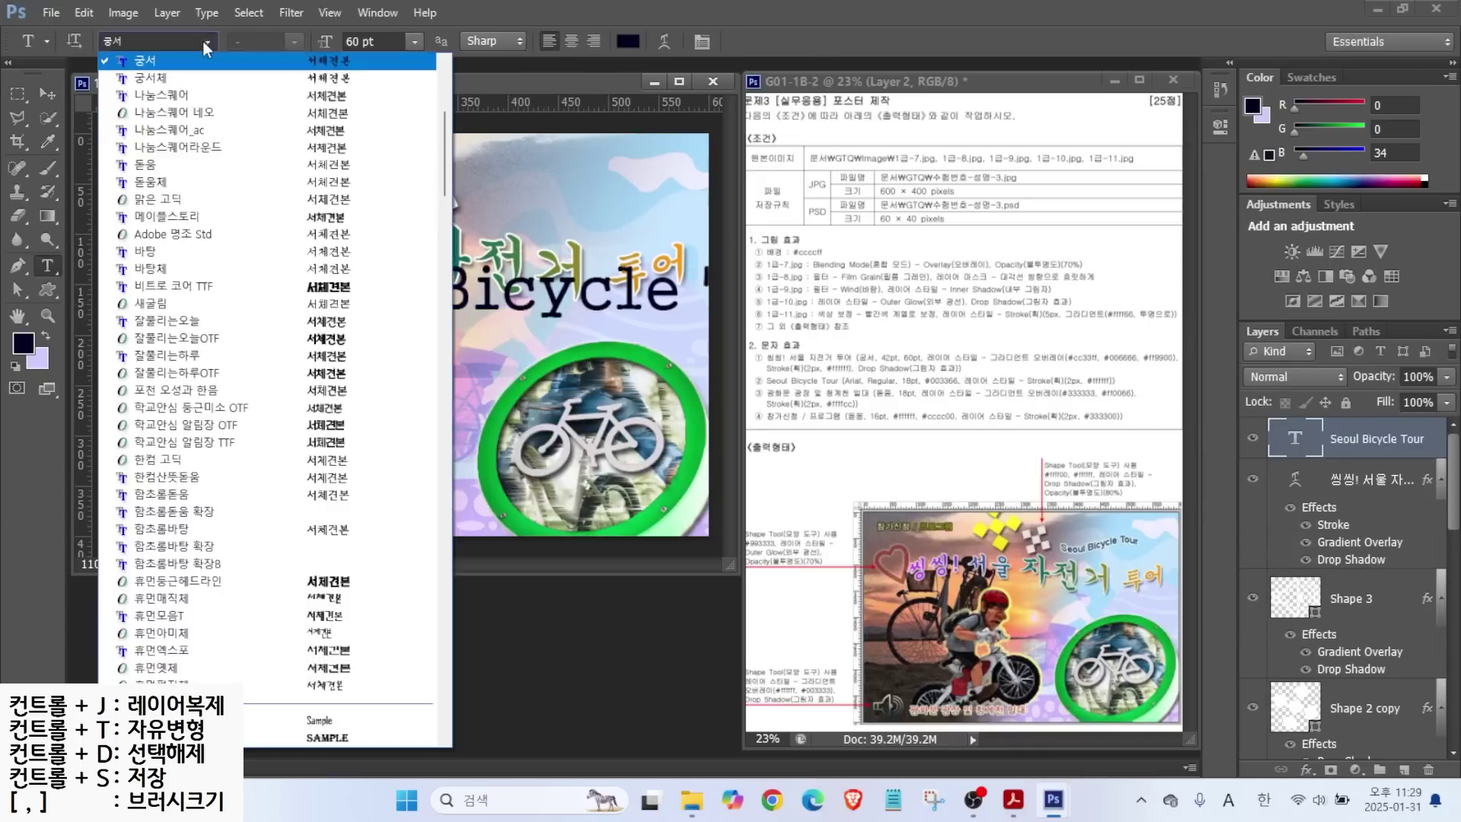
{"action": "scroll", "coordinate": [228, 518], "scroll_direction": "down", "scroll_amount": 4}
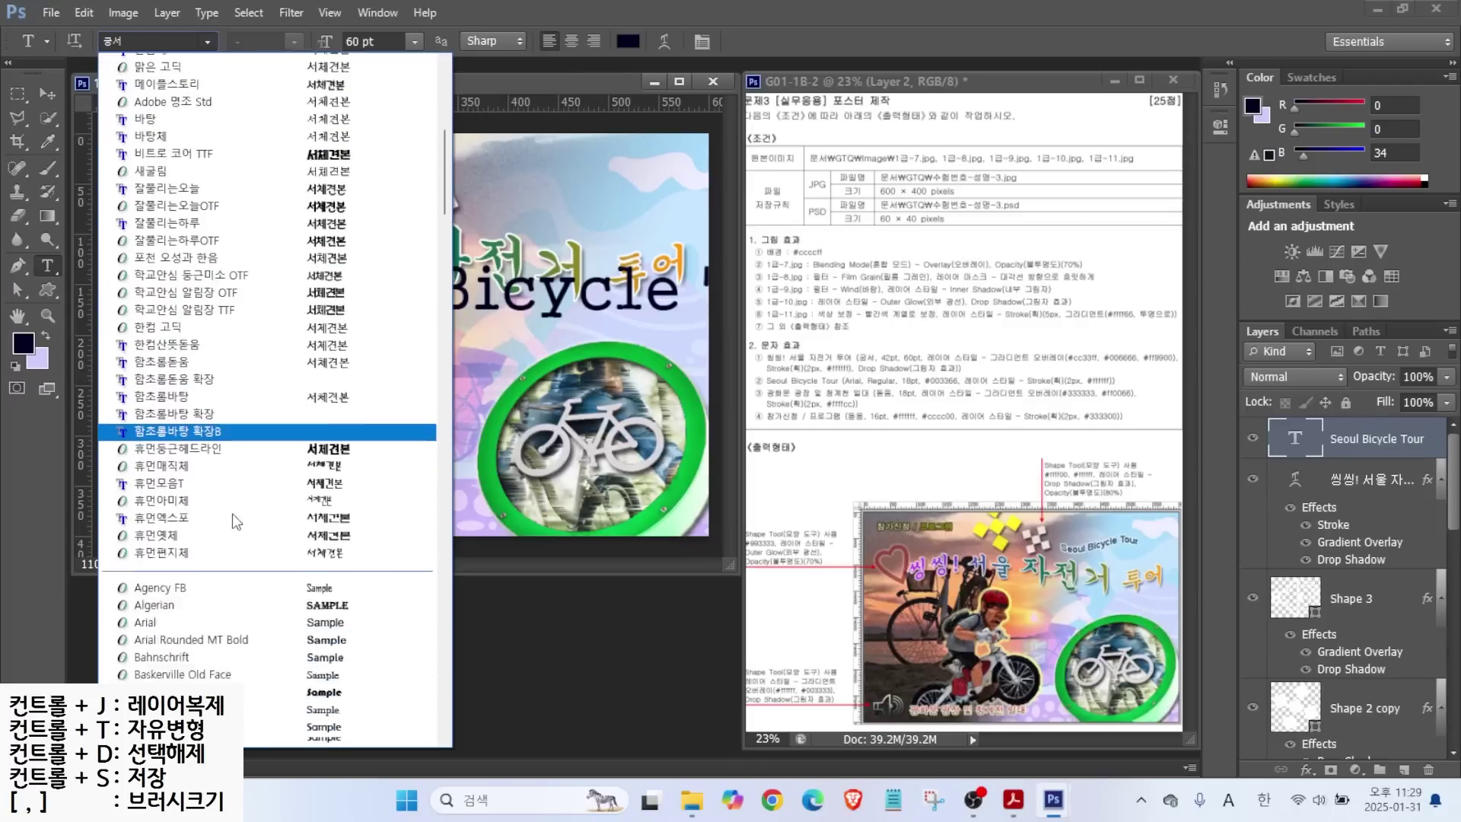
{"action": "left_click", "coordinate": [210, 547]}
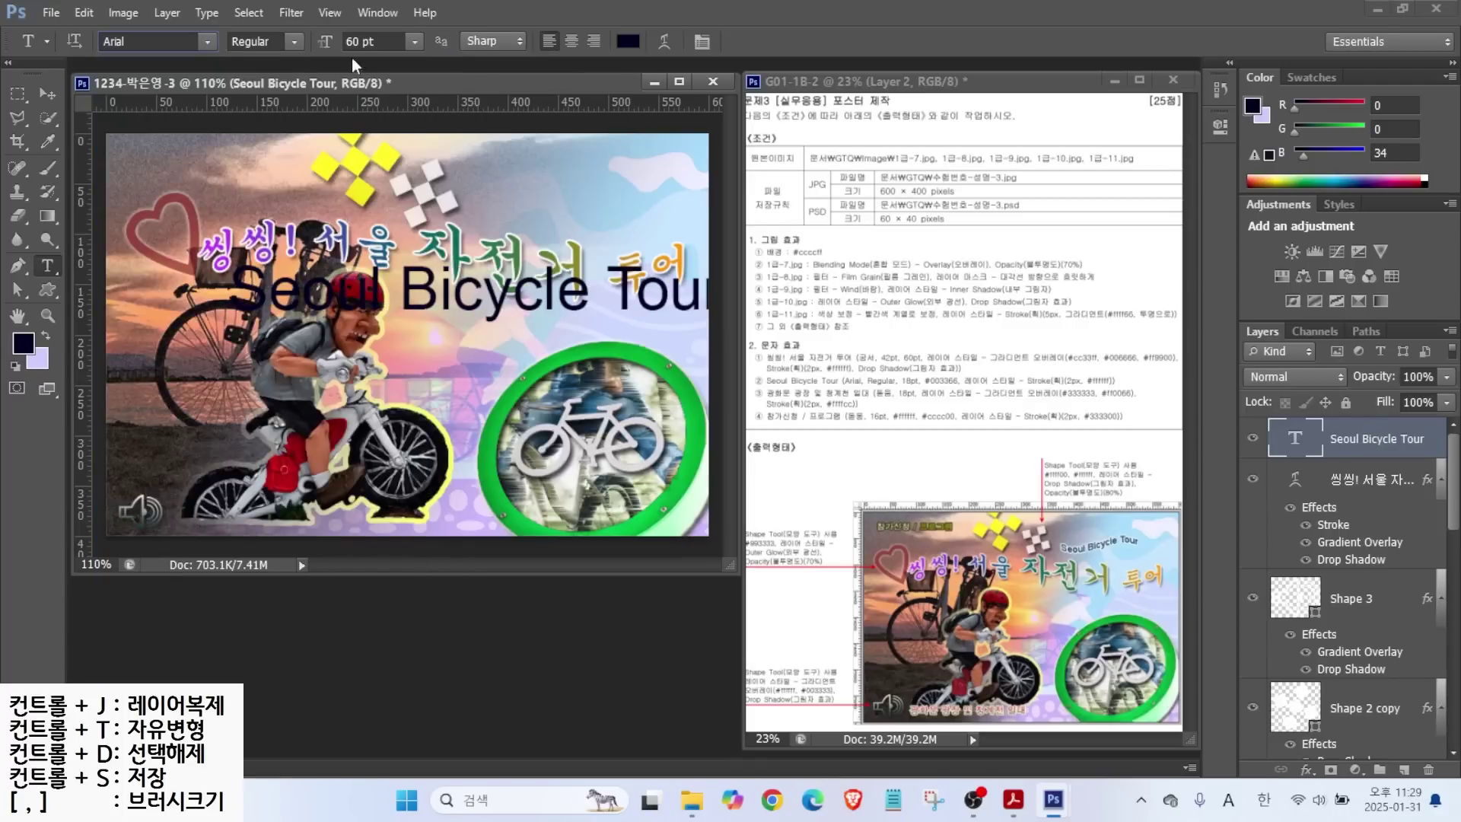
{"action": "left_click", "coordinate": [293, 43]}
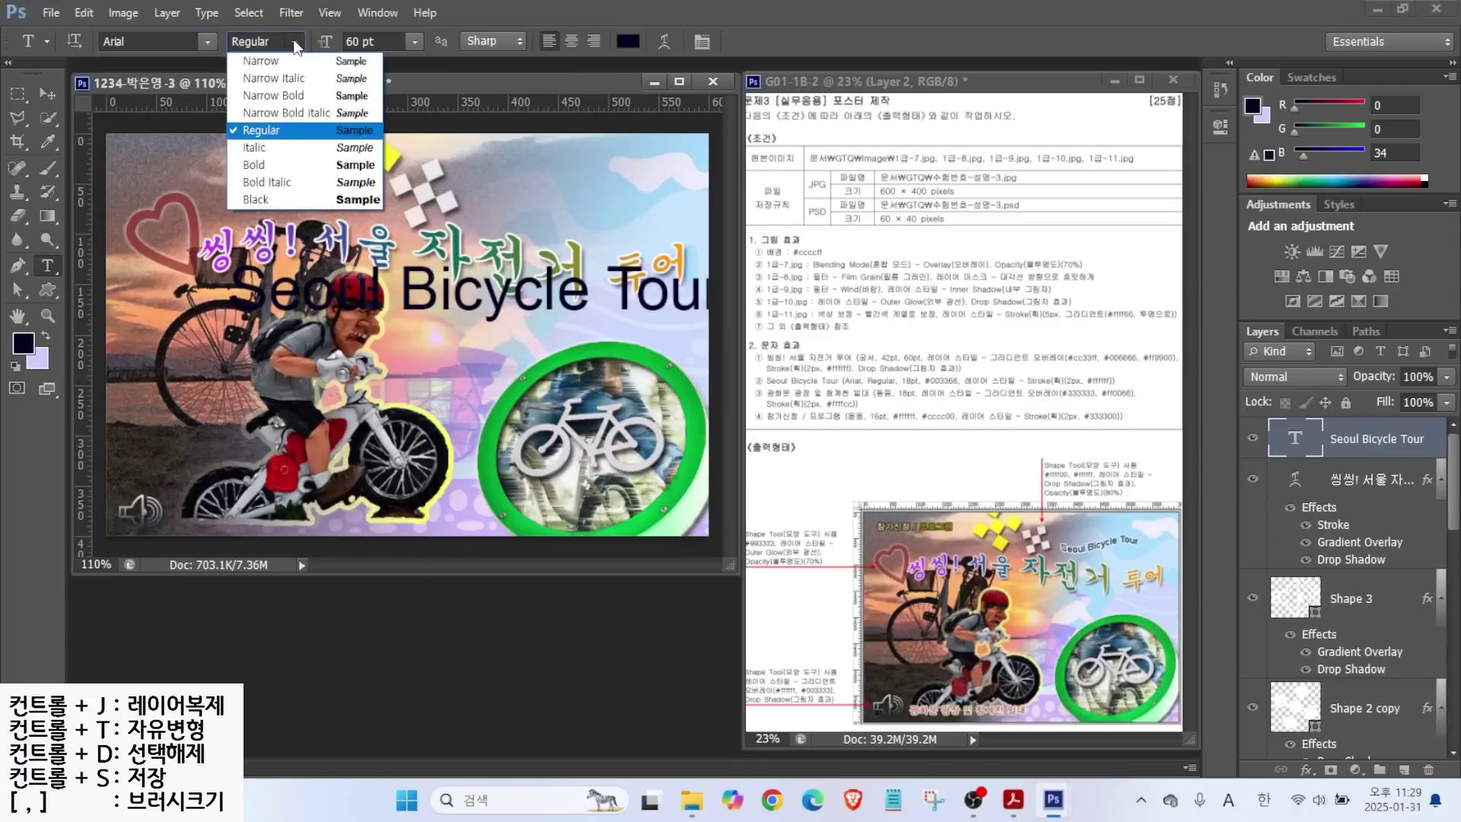
{"action": "left_click", "coordinate": [255, 124]}
{"action": "key", "text": "Tab"}
{"action": "type", "text": "18"}
{"action": "key", "text": "Return"}
Colour the subtitle dark blue #003366 and give it a 2 px white Stroke.
{"action": "left_click", "coordinate": [627, 41]}
{"action": "type", "text": "036"}
{"action": "key", "text": "Return"}
{"action": "left_click", "coordinate": [1306, 769]}
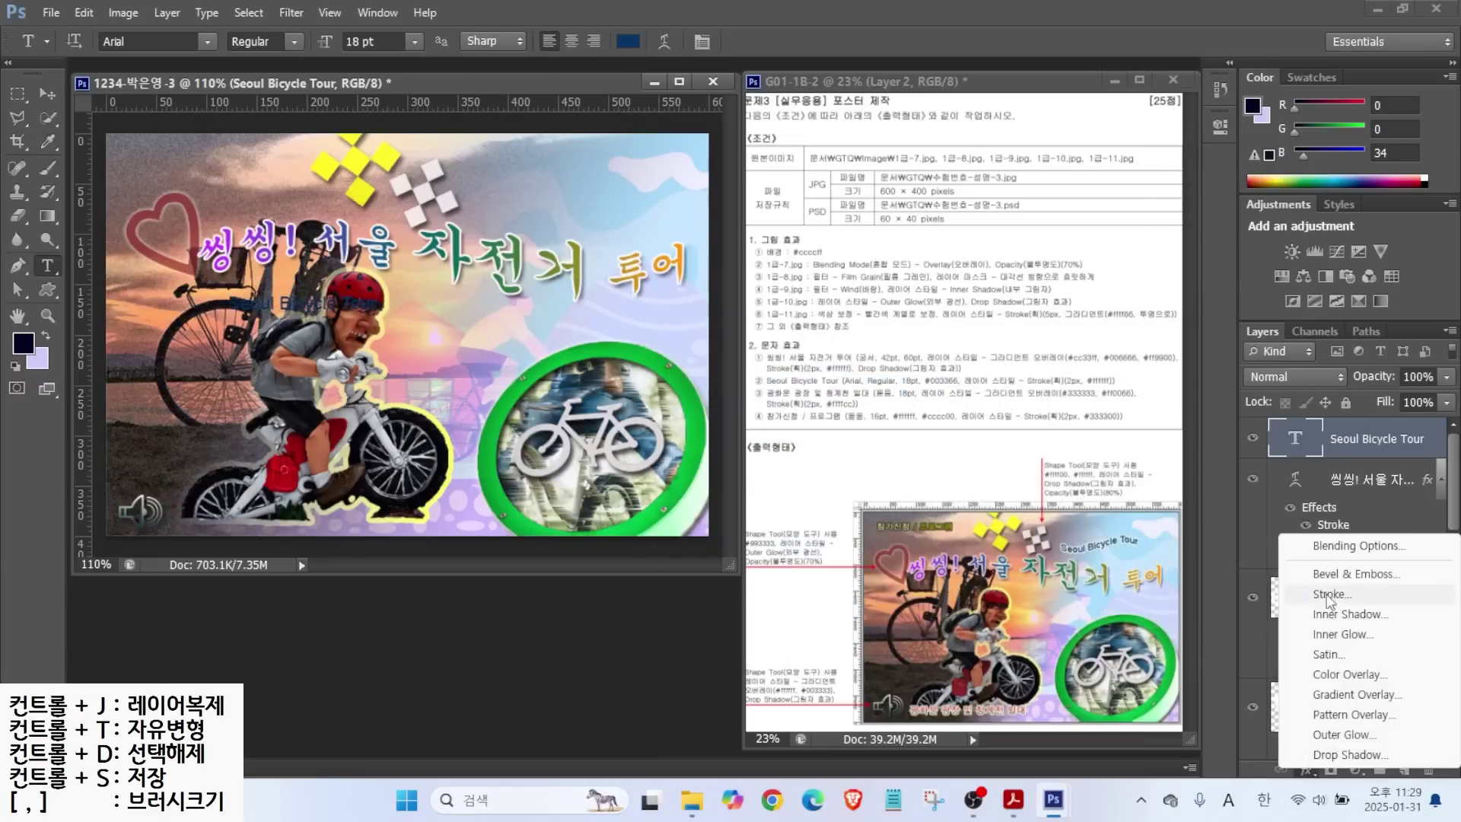
{"action": "left_click", "coordinate": [1288, 597]}
{"action": "type", "text": "2"}
{"action": "left_click", "coordinate": [906, 317]}
{"action": "type", "text": "ffffff"}
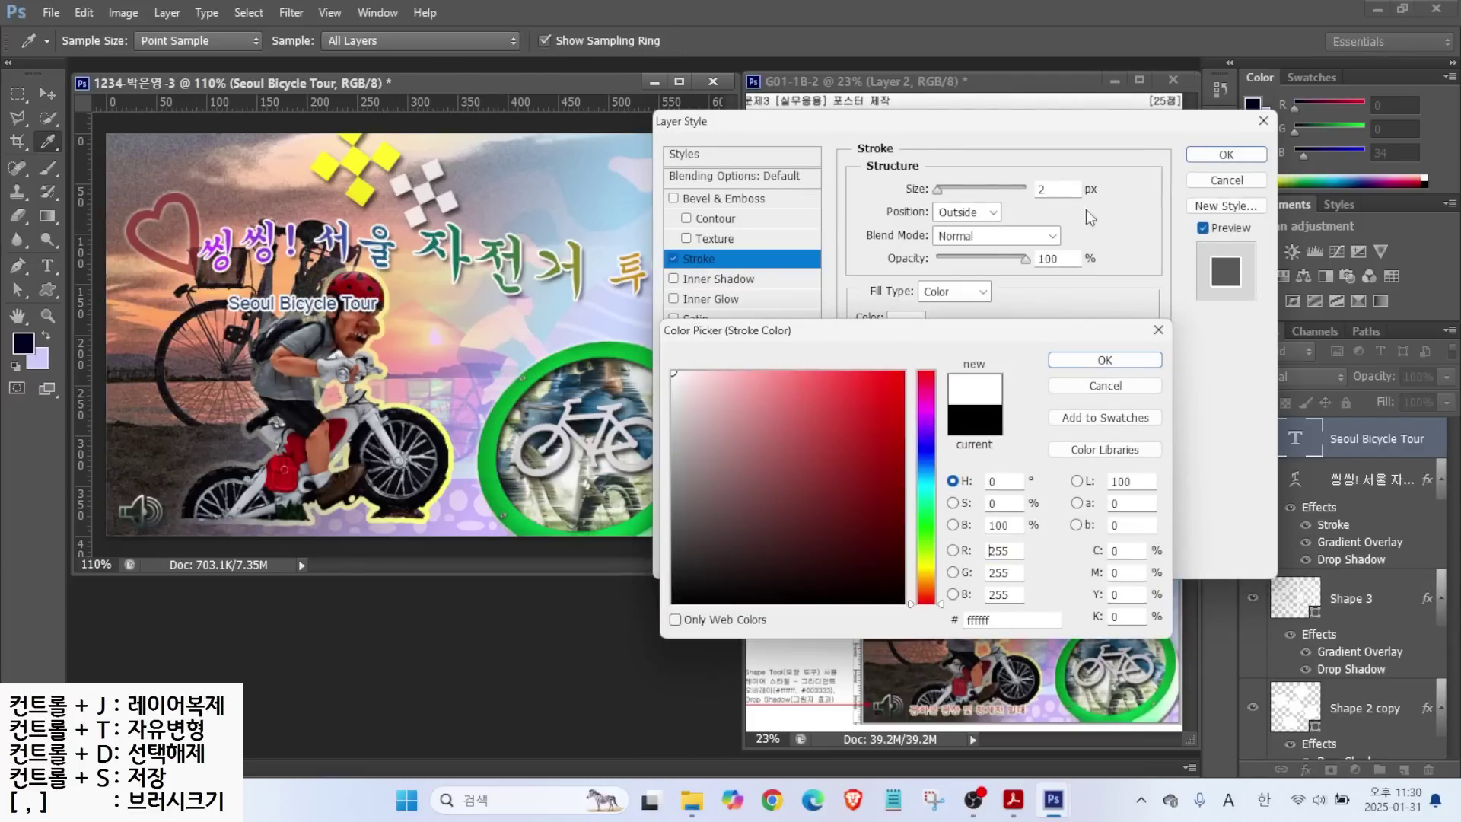
{"action": "left_click", "coordinate": [1132, 358]}
{"action": "key", "text": "Return"}
Flag-warp the subtitle, move it to the upper right above the title, and start a new text layer.
{"action": "left_click", "coordinate": [656, 41]}
{"action": "left_click", "coordinate": [905, 313]}
{"action": "left_click", "coordinate": [871, 526]}
{"action": "left_click", "coordinate": [1055, 323]}
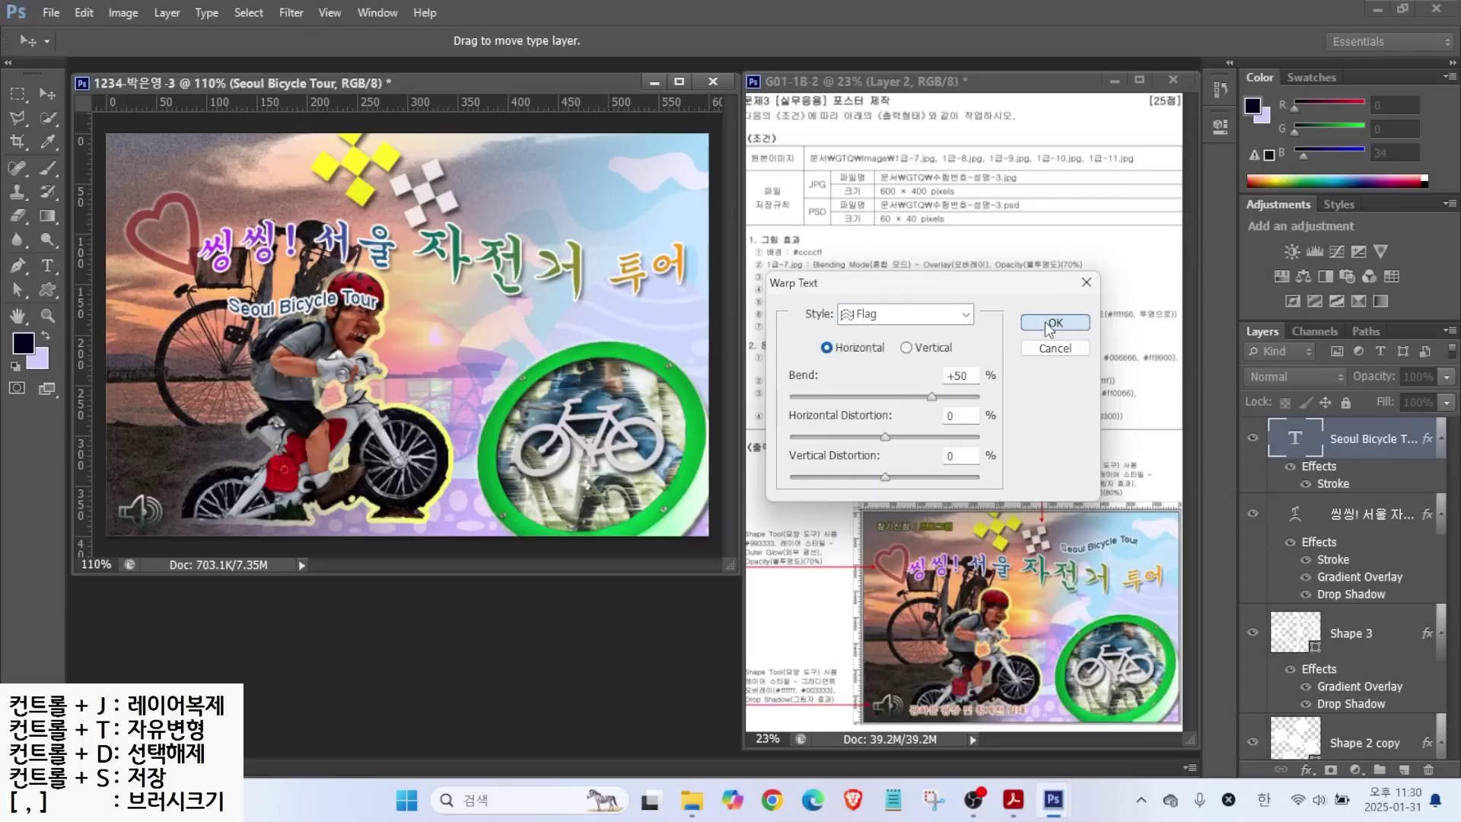
{"action": "key", "text": "v"}
{"action": "left_click_drag", "start_coordinate": [340, 290], "coordinate": [537, 209]}
{"action": "key", "text": "t"}
{"action": "left_click", "coordinate": [234, 351]}
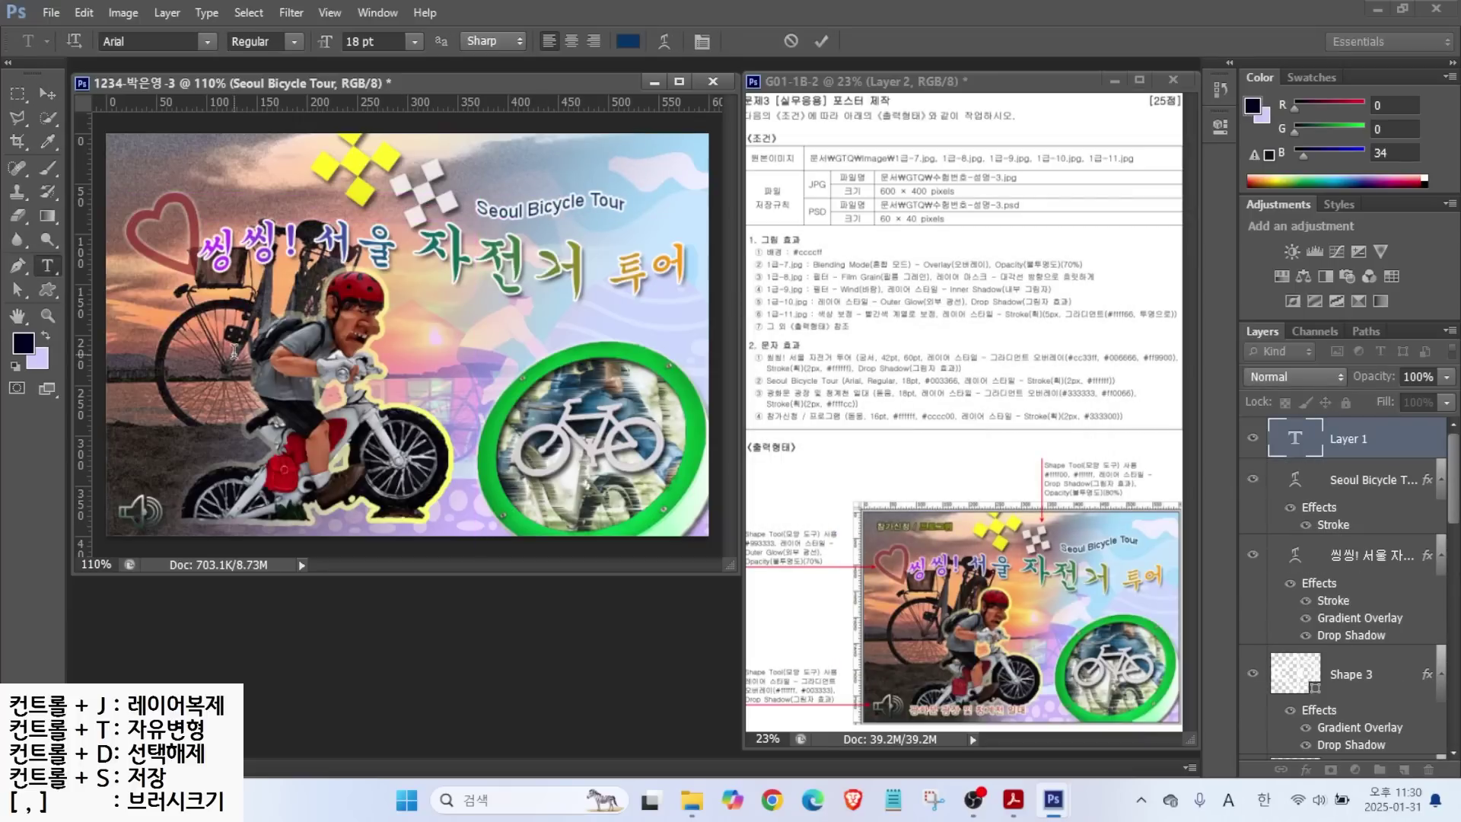
Type the caption '광화문 광장 및 청계천 일대' in the 돋움 font.
{"action": "type", "text": "광화문 광장 및 청계천 일대"}
{"action": "key", "text": "ctrl+Return"}
{"action": "left_click", "coordinate": [207, 41]}
{"action": "left_click", "coordinate": [137, 190]}
{"action": "key", "text": "Return"}
Give the caption a Gradient Overlay from #003333 to #ff0066.
{"action": "left_click", "coordinate": [1307, 769]}
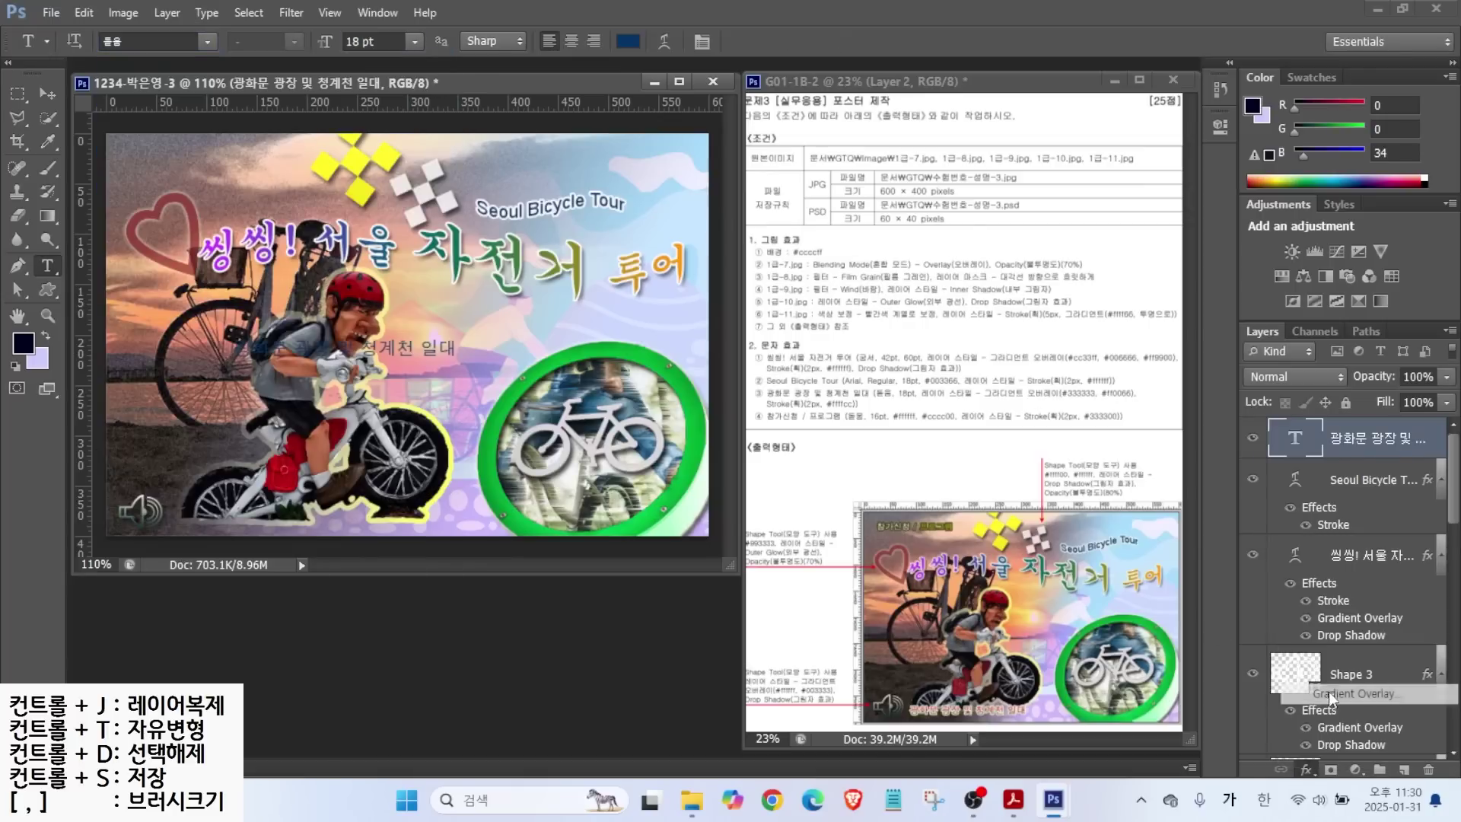
{"action": "left_click", "coordinate": [1328, 691]}
{"action": "left_click", "coordinate": [936, 234]}
{"action": "double_click", "coordinate": [577, 481]}
{"action": "double_click", "coordinate": [981, 616]}
{"action": "type", "text": "003333"}
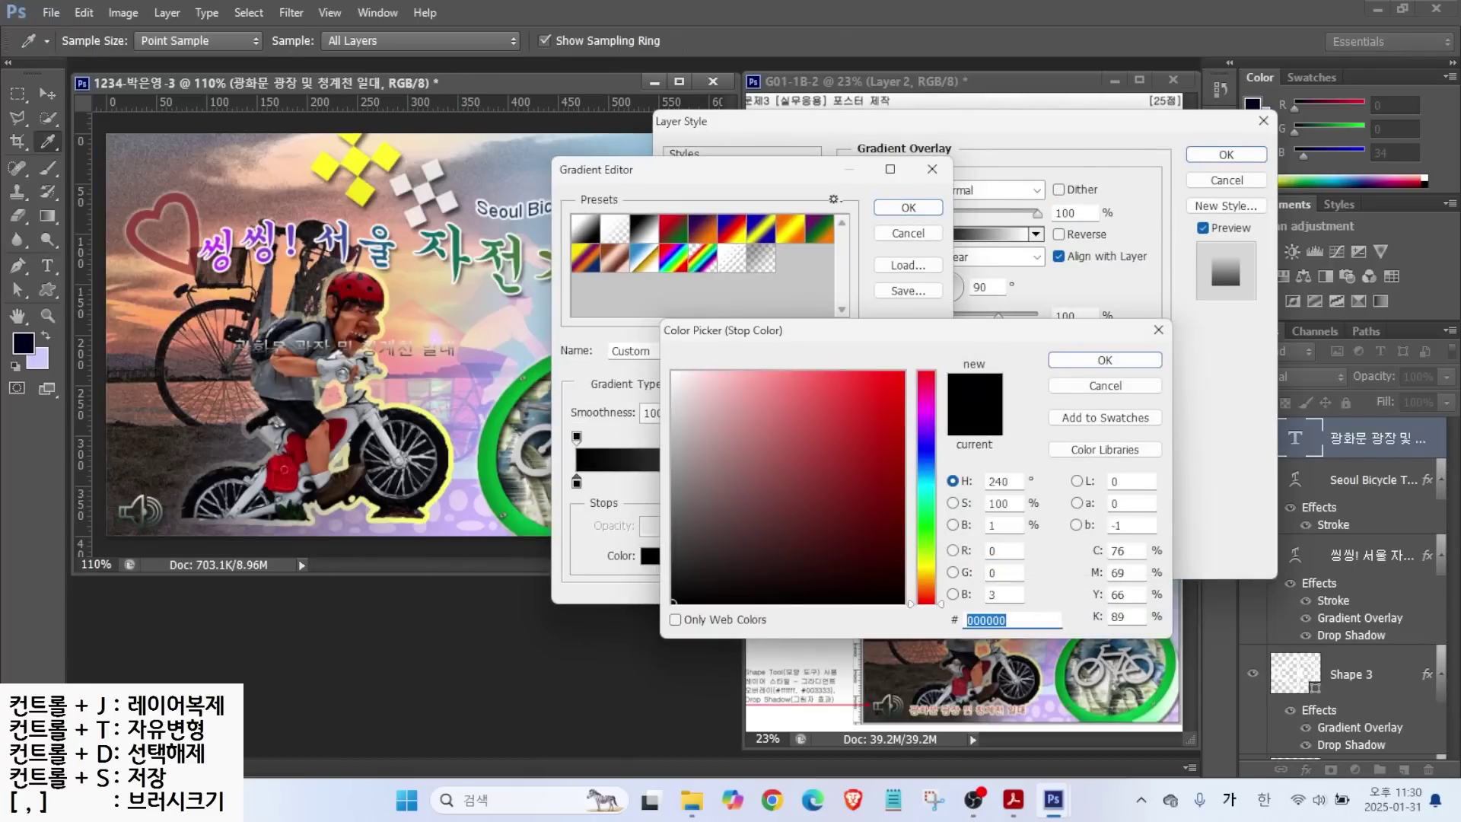
{"action": "key", "text": "Return"}
{"action": "double_click", "coordinate": [927, 482]}
{"action": "double_click", "coordinate": [982, 616]}
{"action": "type", "text": "ff0066"}
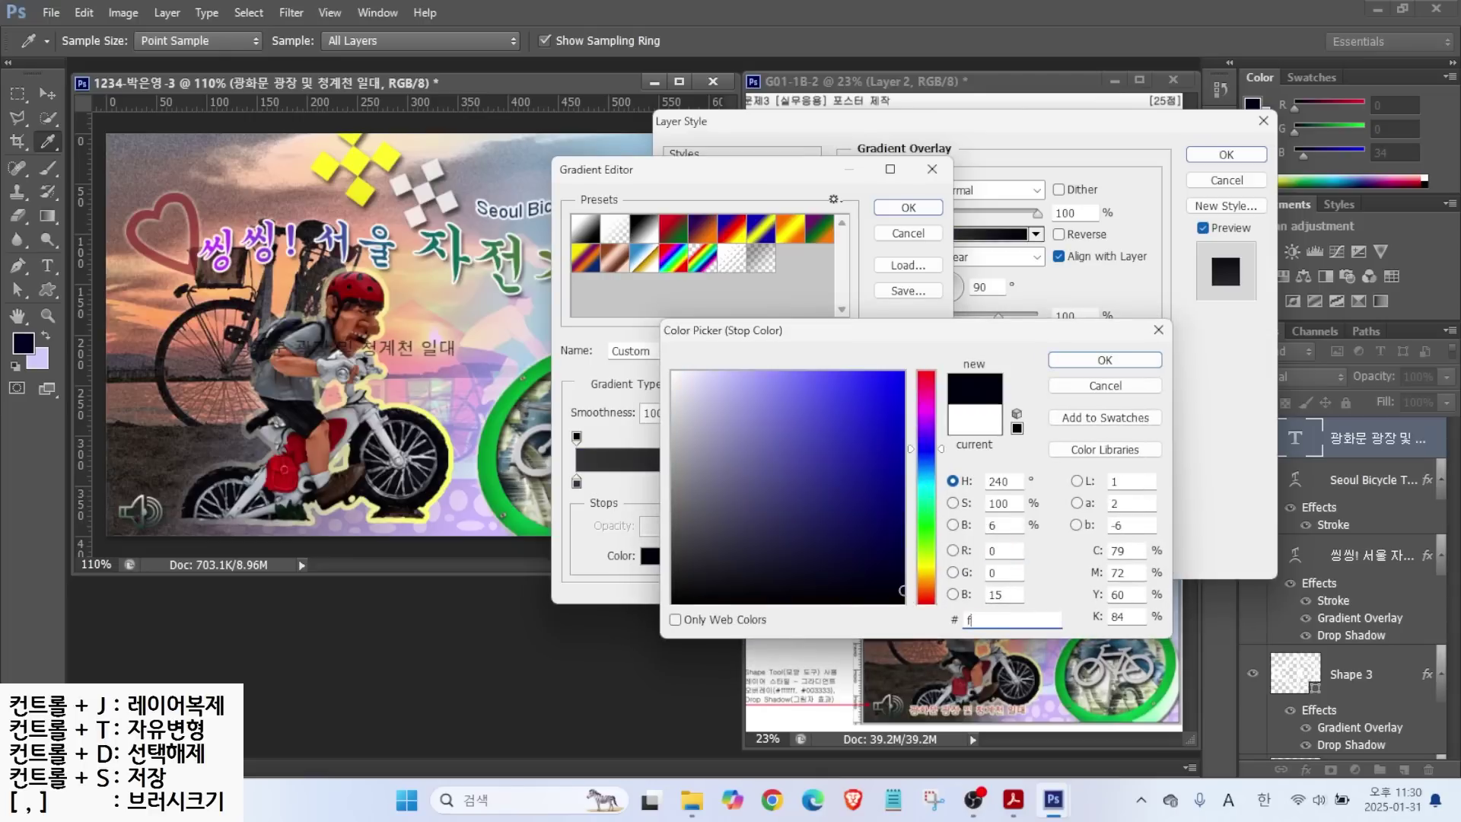
{"action": "key", "text": "Return"}
{"action": "left_click", "coordinate": [907, 207]}
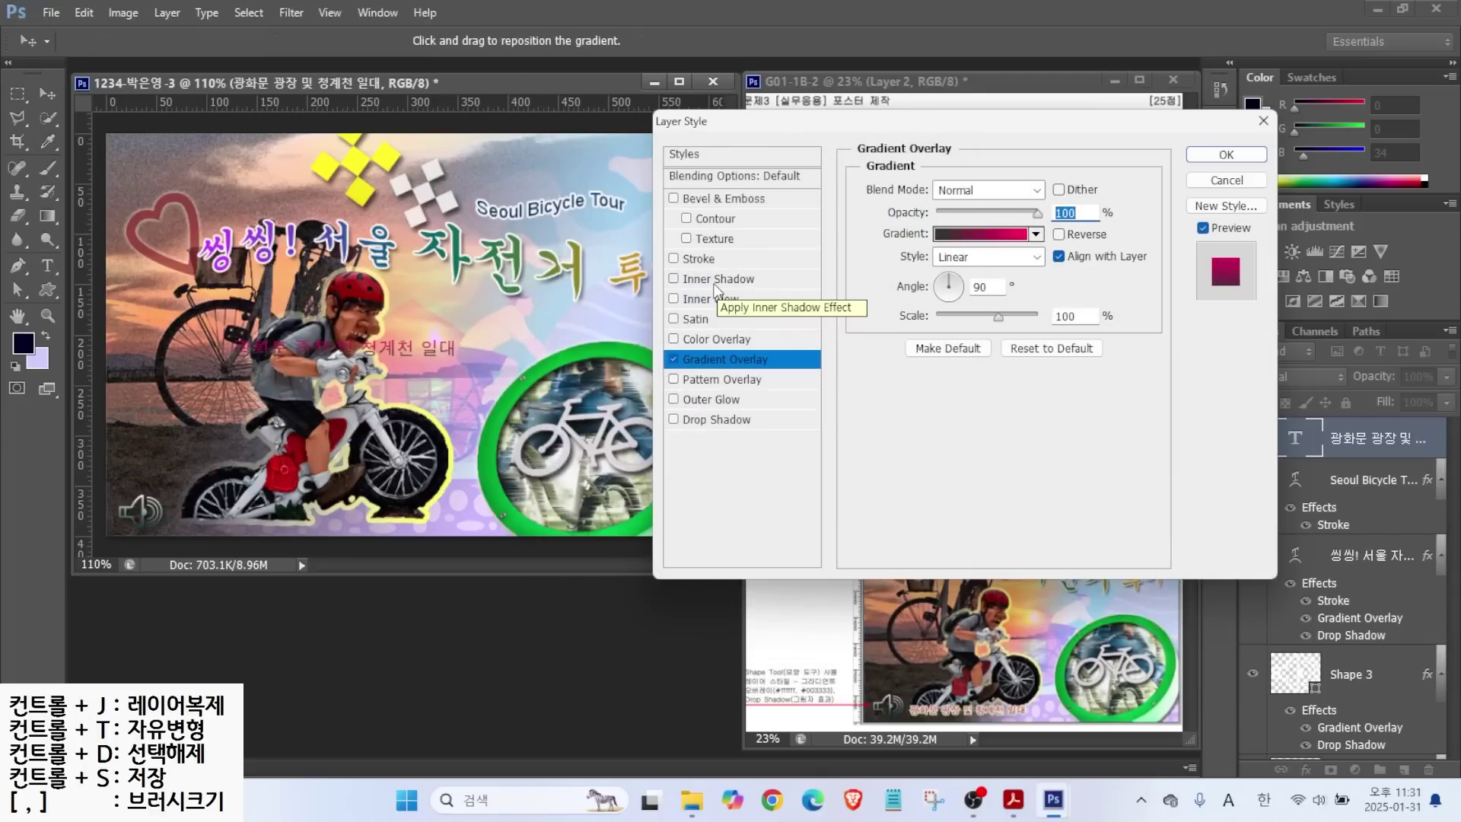
Add a 2 px pale yellow #ffffcc Stroke to the caption.
{"action": "left_click", "coordinate": [699, 258]}
{"action": "double_click", "coordinate": [1057, 189]}
{"action": "type", "text": "2"}
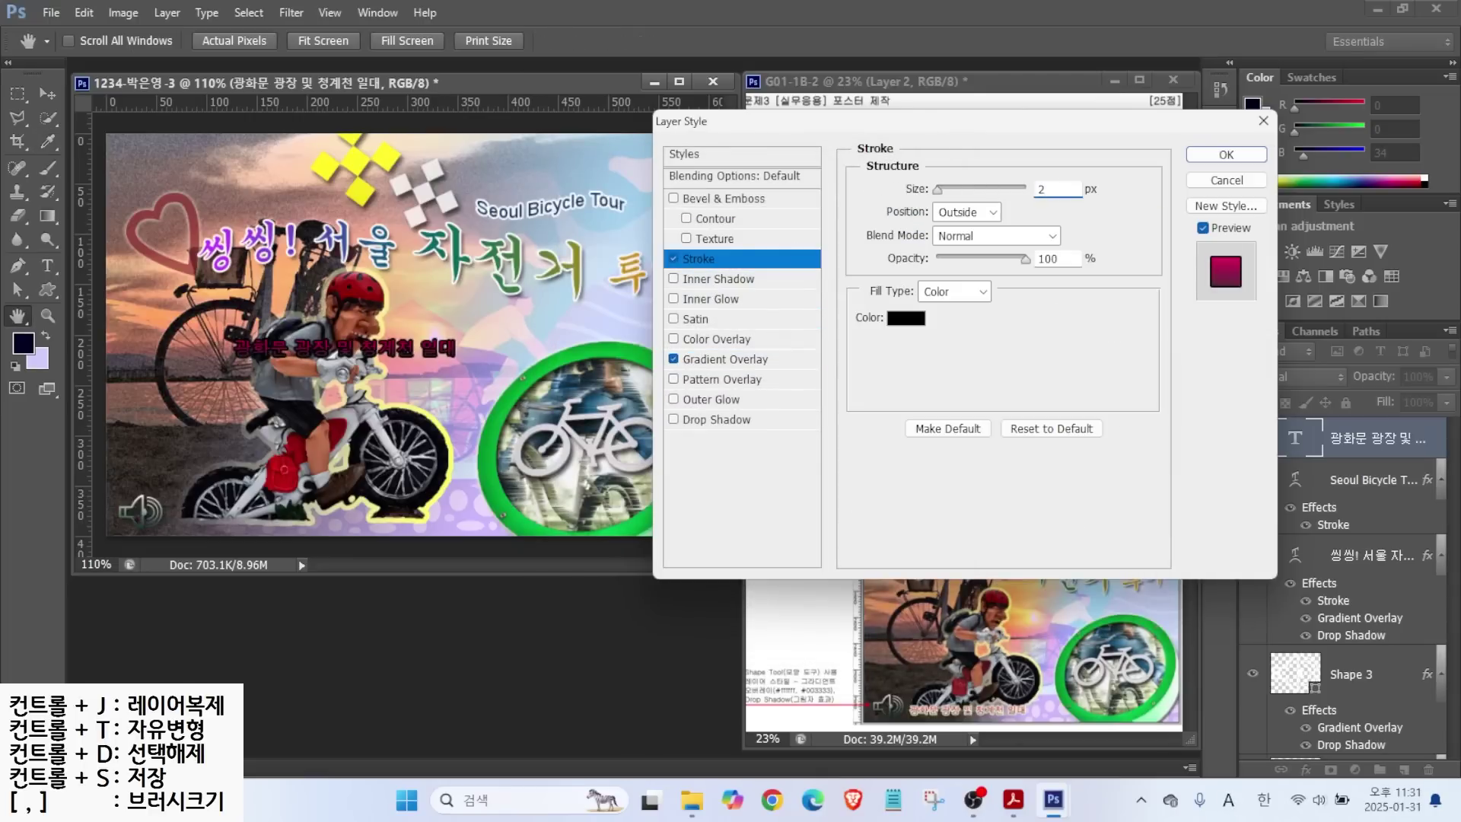
{"action": "left_click", "coordinate": [906, 318]}
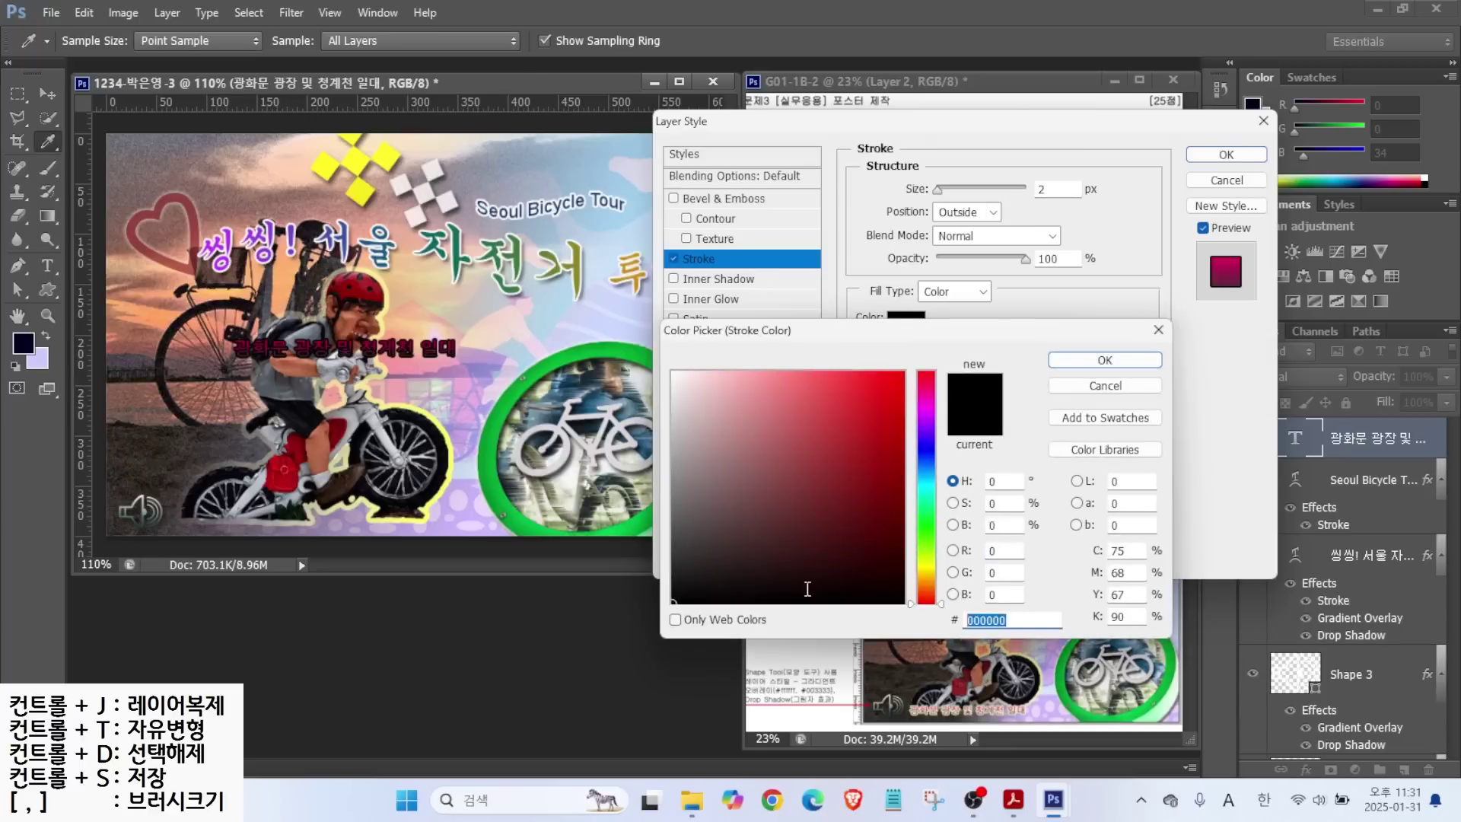
{"action": "type", "text": "ffffcc"}
{"action": "key", "text": "Return"}
{"action": "left_click", "coordinate": [1226, 154]}
Move the caption to the poster's bottom left and start a new text layer.
{"action": "left_click", "coordinate": [48, 93]}
{"action": "left_click_drag", "start_coordinate": [312, 366], "coordinate": [258, 529]}
{"action": "left_click", "coordinate": [46, 267]}
{"action": "left_click", "coordinate": [331, 394]}
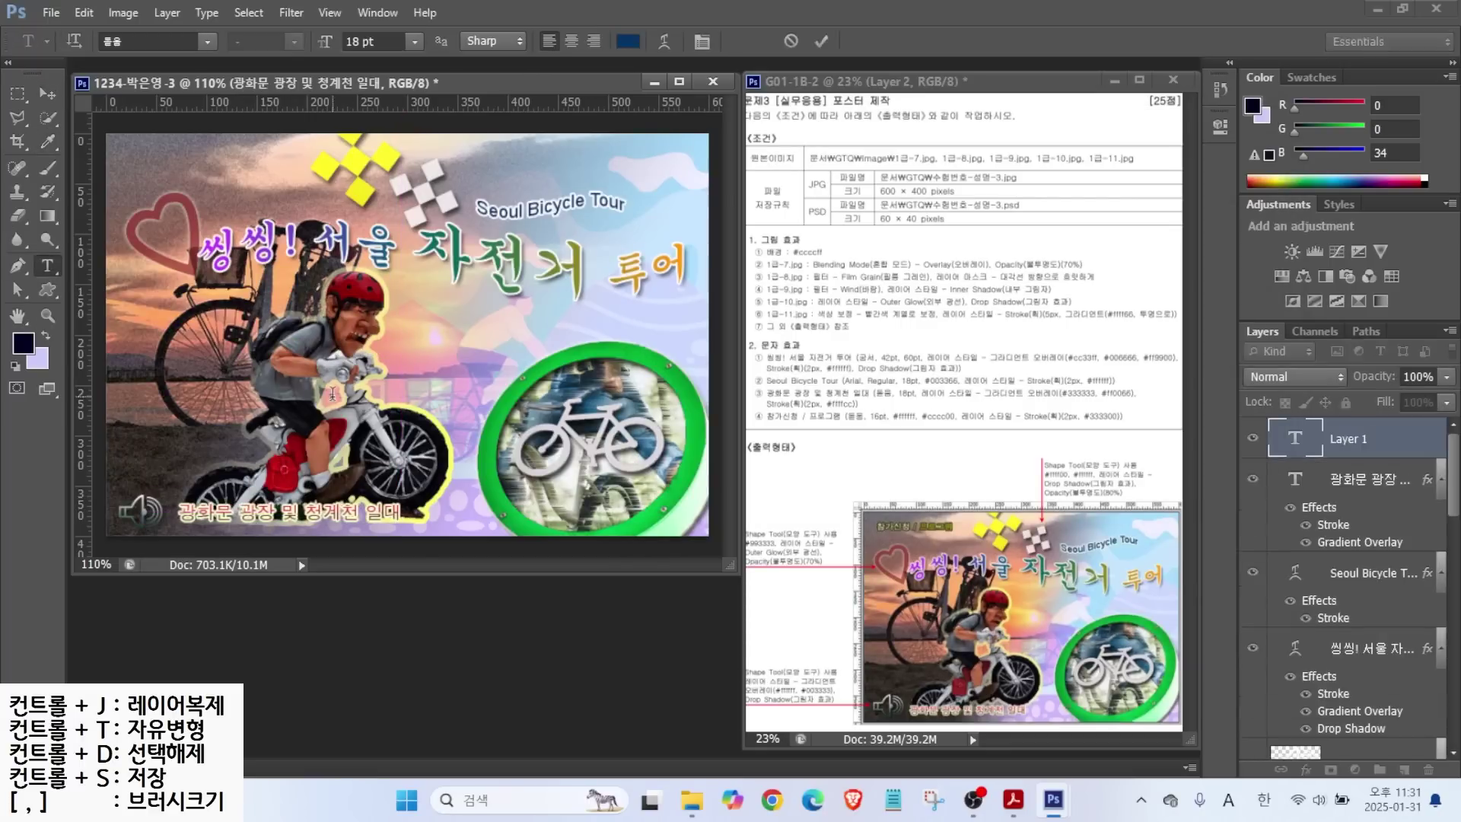
Type the Korean label '참가신청 / 프로그램' at 16 pt in white.
{"action": "key", "text": "Hangul"}
{"action": "type", "text": "참가신청 / 프로그램"}
{"action": "key", "text": "ctrl+Return"}
{"action": "left_click", "coordinate": [373, 41]}
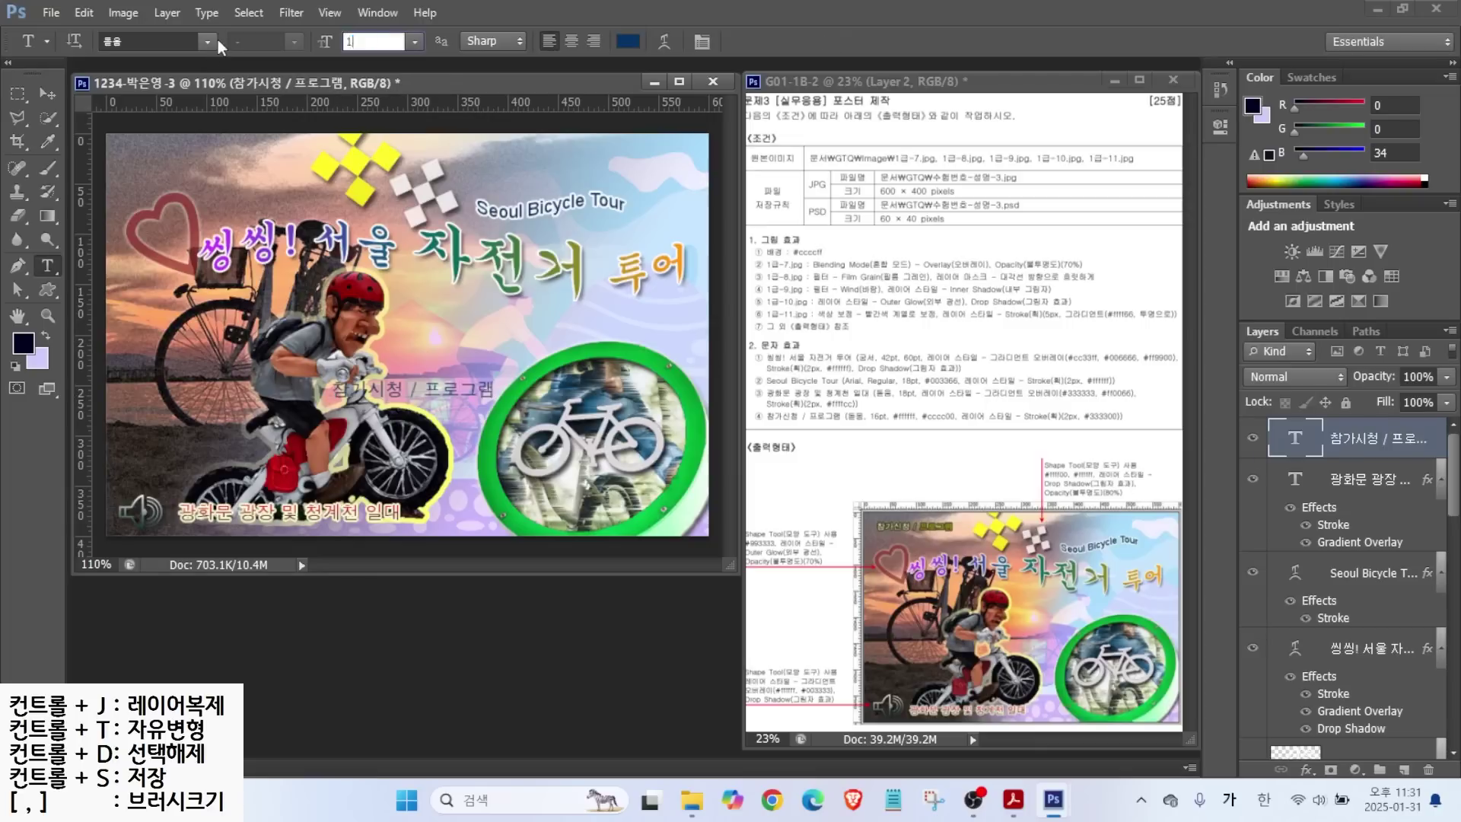
{"action": "type", "text": "16"}
{"action": "key", "text": "Return"}
{"action": "left_click", "coordinate": [630, 42]}
{"action": "left_click", "coordinate": [687, 373]}
{"action": "left_click", "coordinate": [1107, 359]}
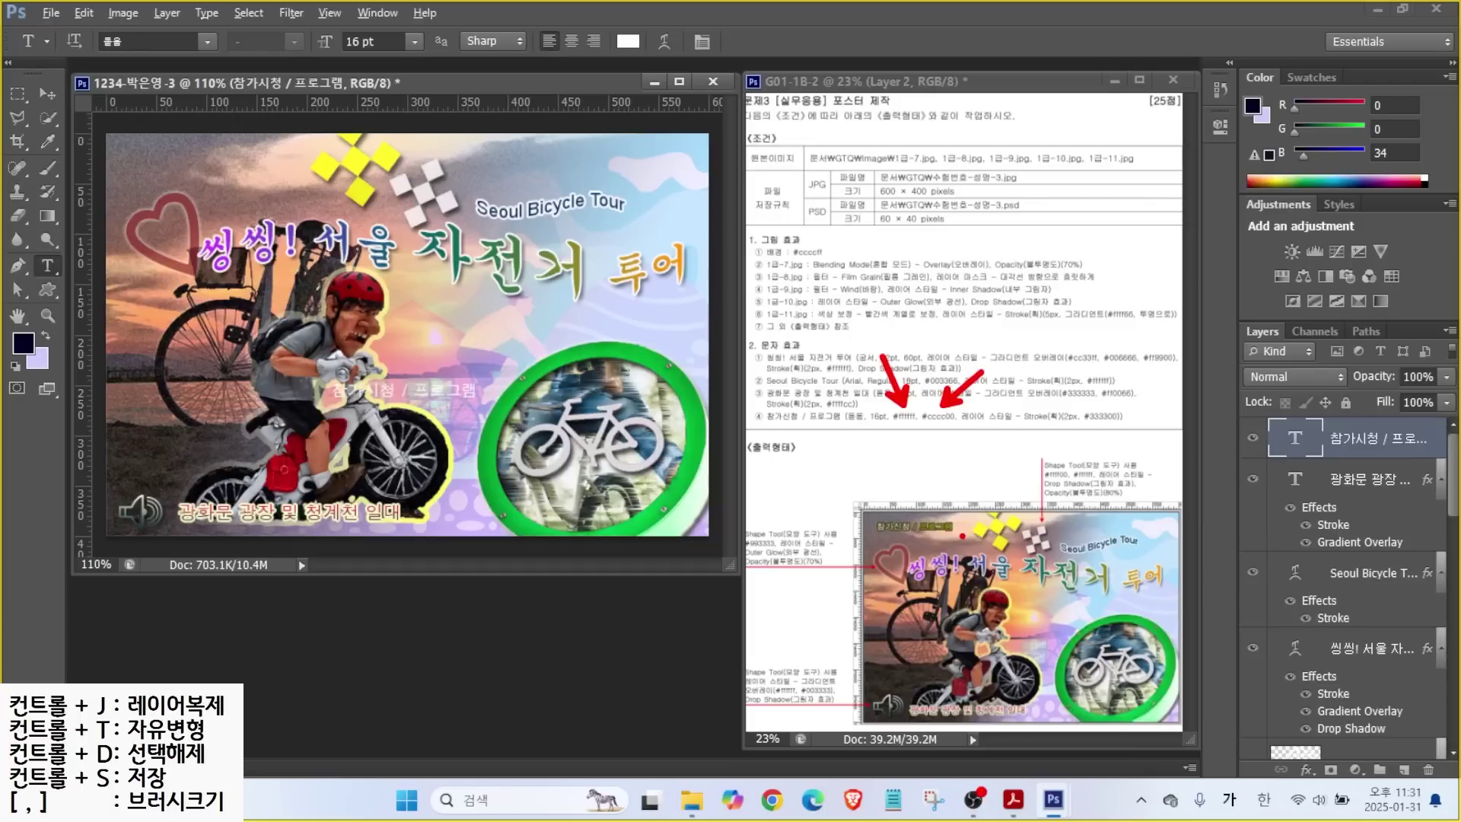
Recolour the label text to yellow-green cccc00.
{"action": "left_click", "coordinate": [411, 389]}
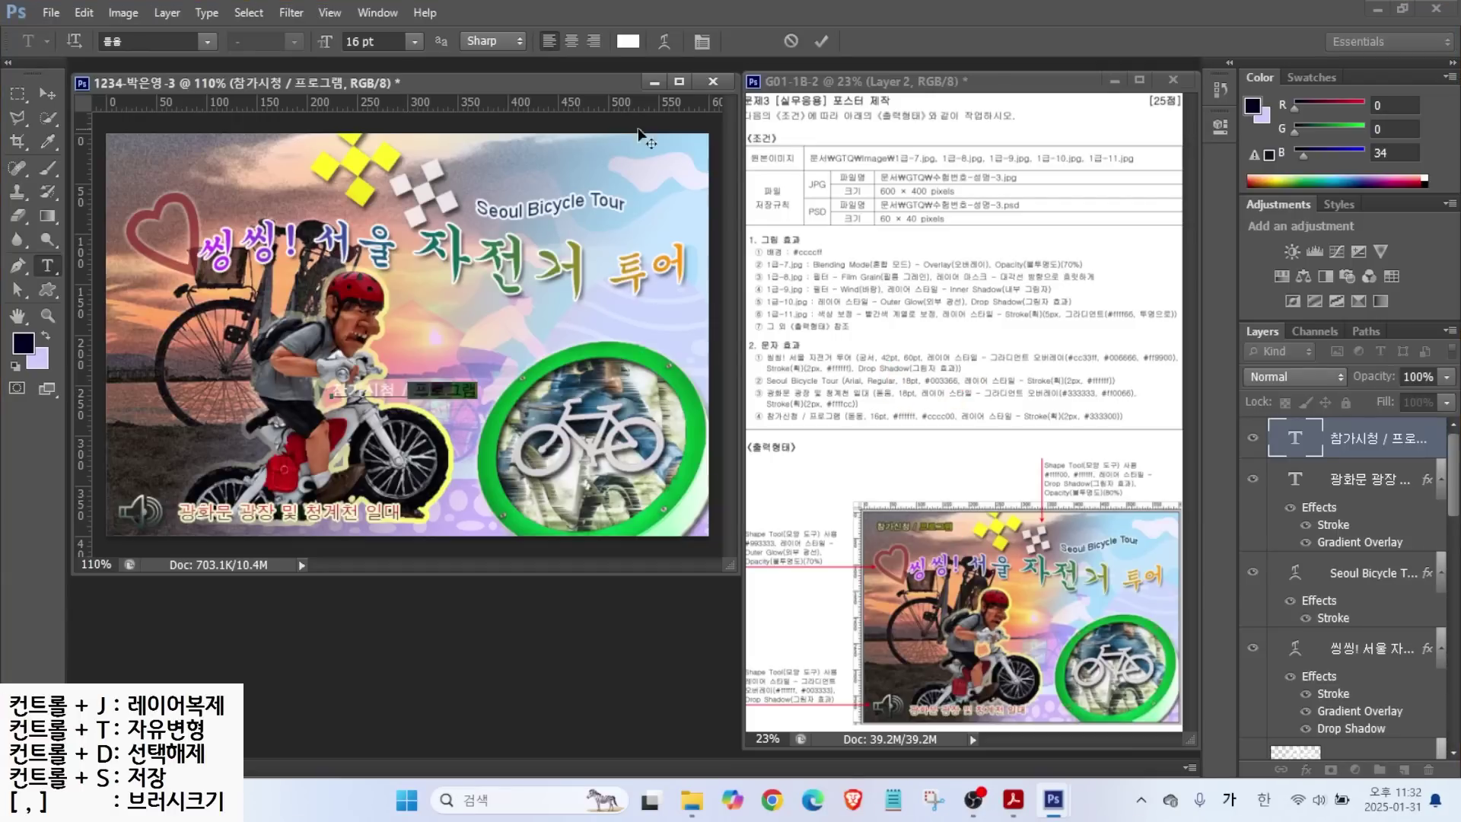
{"action": "left_click", "coordinate": [628, 42]}
{"action": "double_click", "coordinate": [967, 620]}
{"action": "type", "text": "cccc00"}
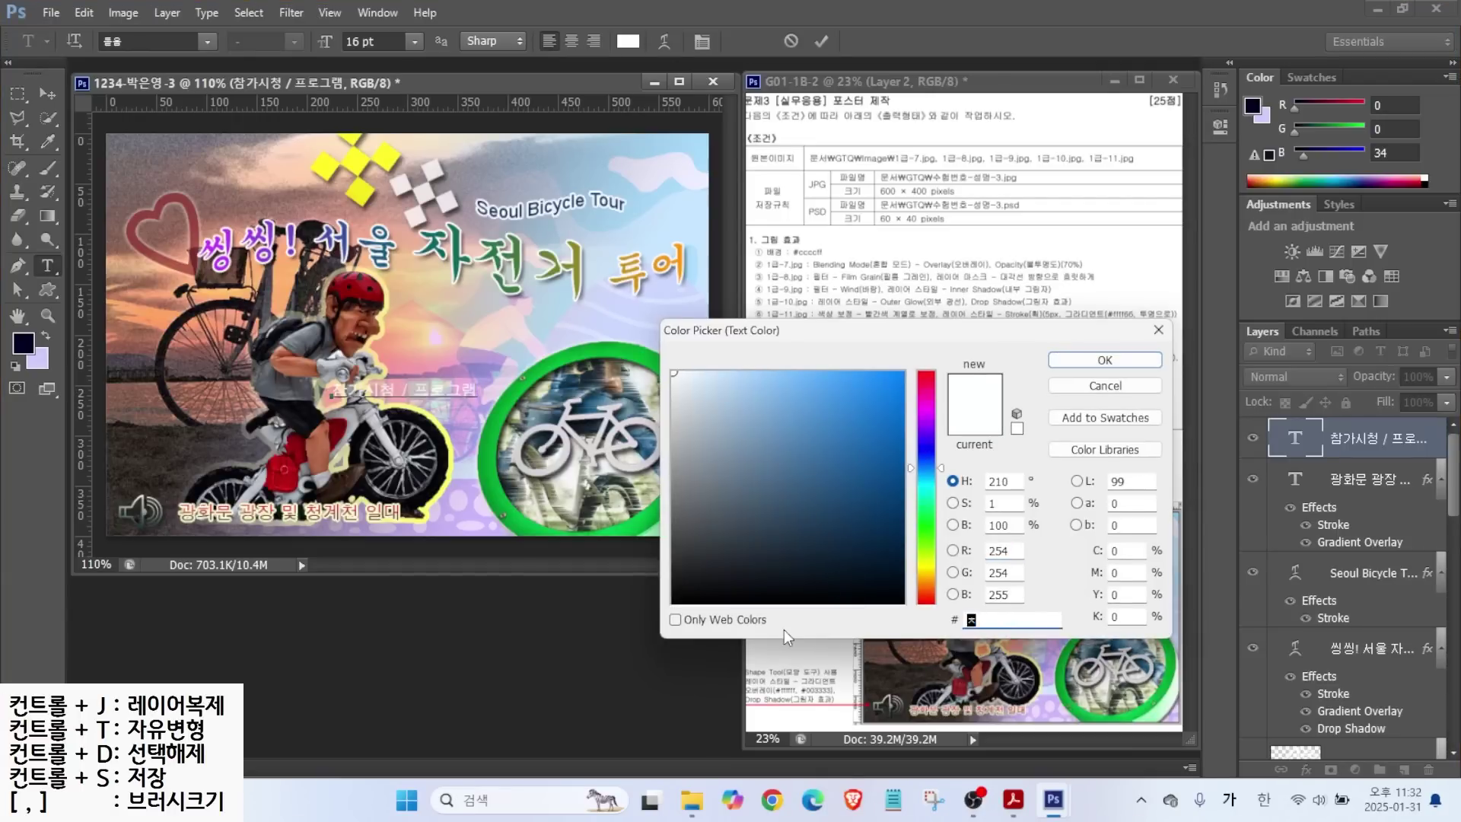
{"action": "key", "text": "Return"}
{"action": "key", "text": "ctrl+Return"}
Add a dark olive 333300 Stroke effect to the label.
{"action": "left_click", "coordinate": [1306, 769]}
{"action": "left_click", "coordinate": [1328, 590]}
{"action": "left_click", "coordinate": [905, 317]}
{"action": "double_click", "coordinate": [985, 619]}
{"action": "type", "text": "333300"}
{"action": "key", "text": "Return"}
{"action": "left_click", "coordinate": [1226, 154]}
Move the label to the poster's top-left corner and recolour part of its text.
{"action": "left_click_drag", "start_coordinate": [412, 381], "coordinate": [207, 146]}
{"action": "left_click", "coordinate": [207, 146]}
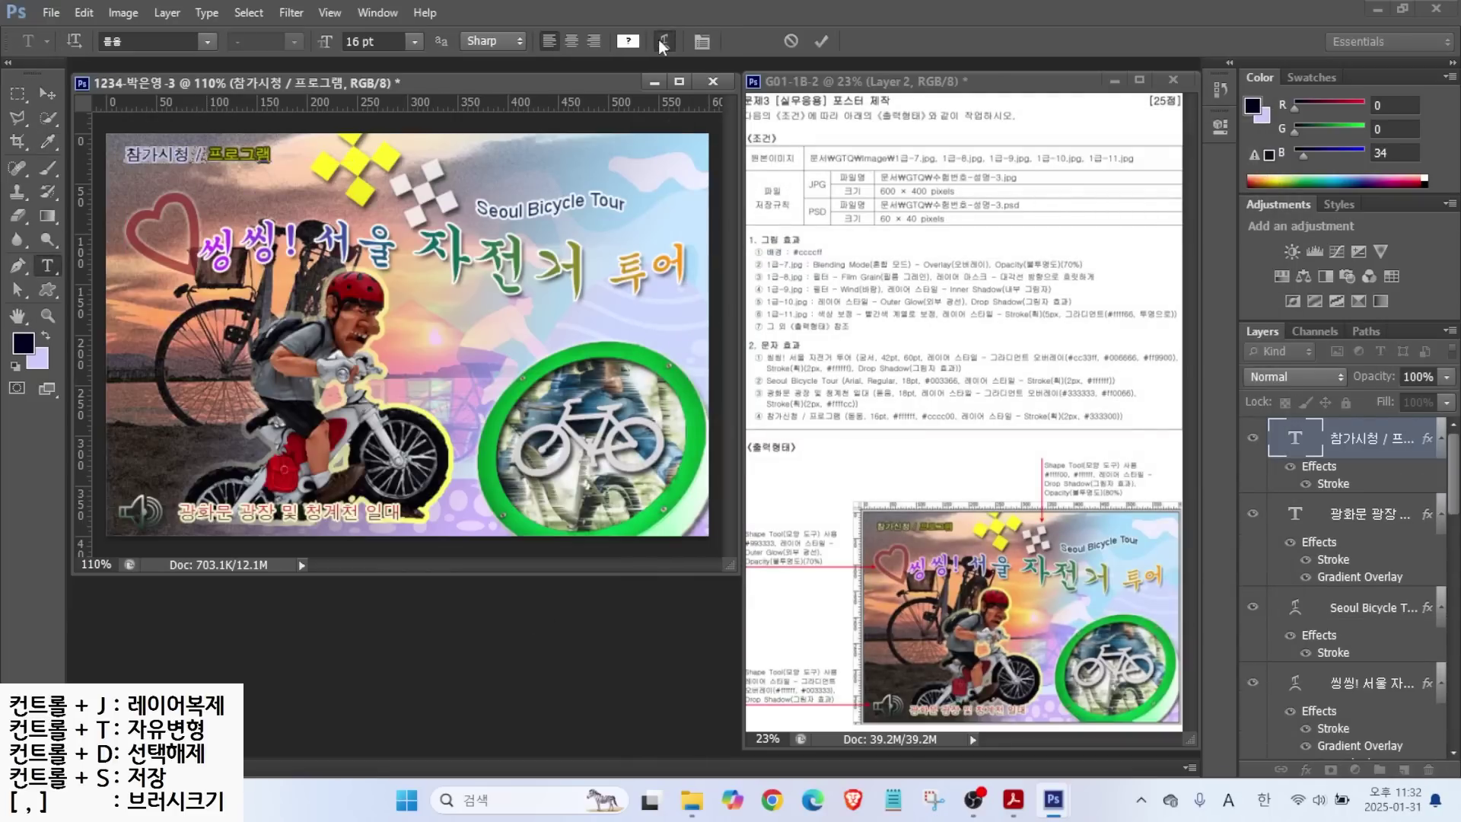
{"action": "left_click", "coordinate": [629, 40]}
{"action": "left_click", "coordinate": [1104, 360]}
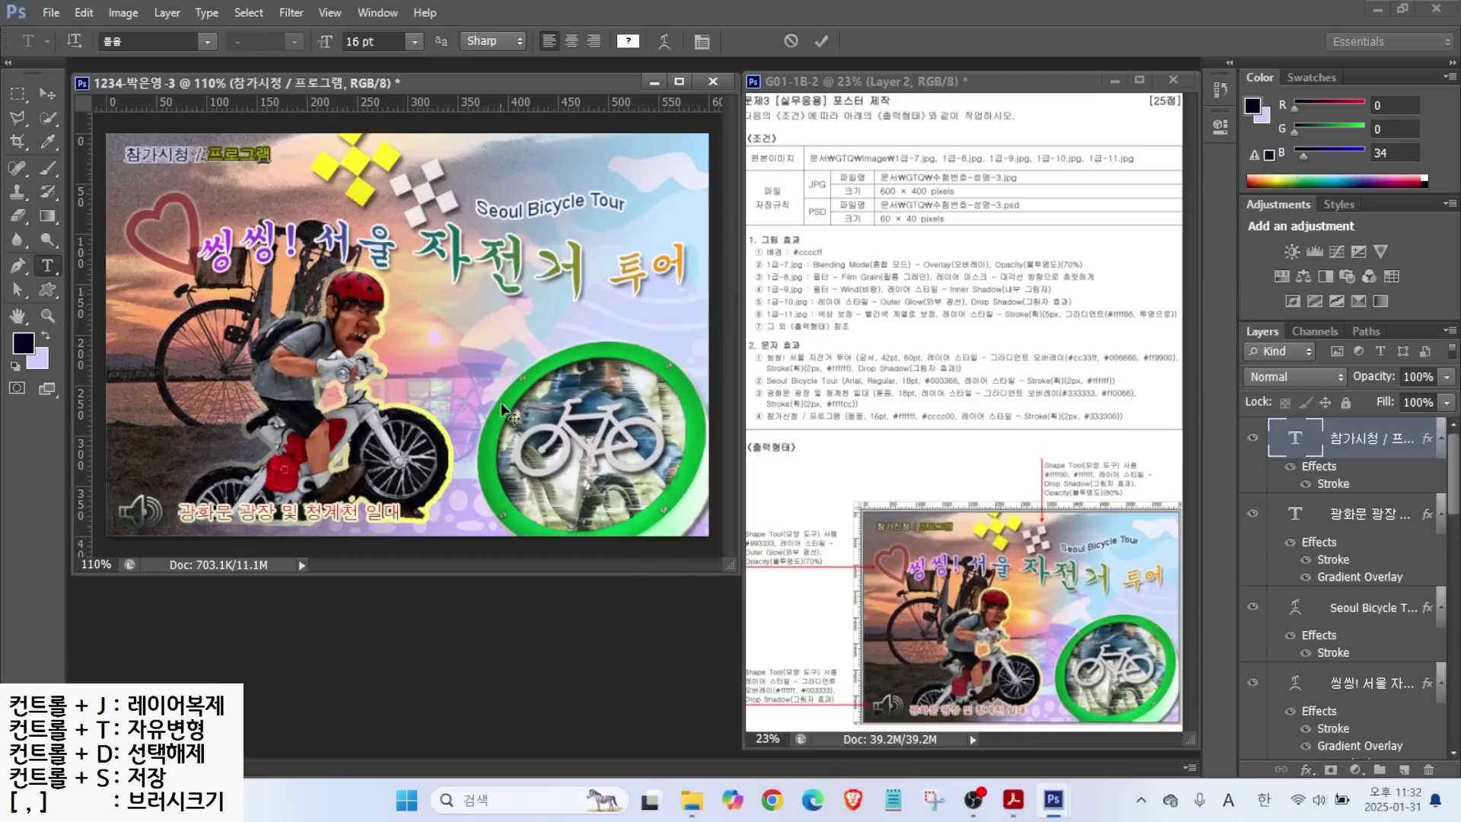
{"action": "left_click", "coordinate": [628, 40]}
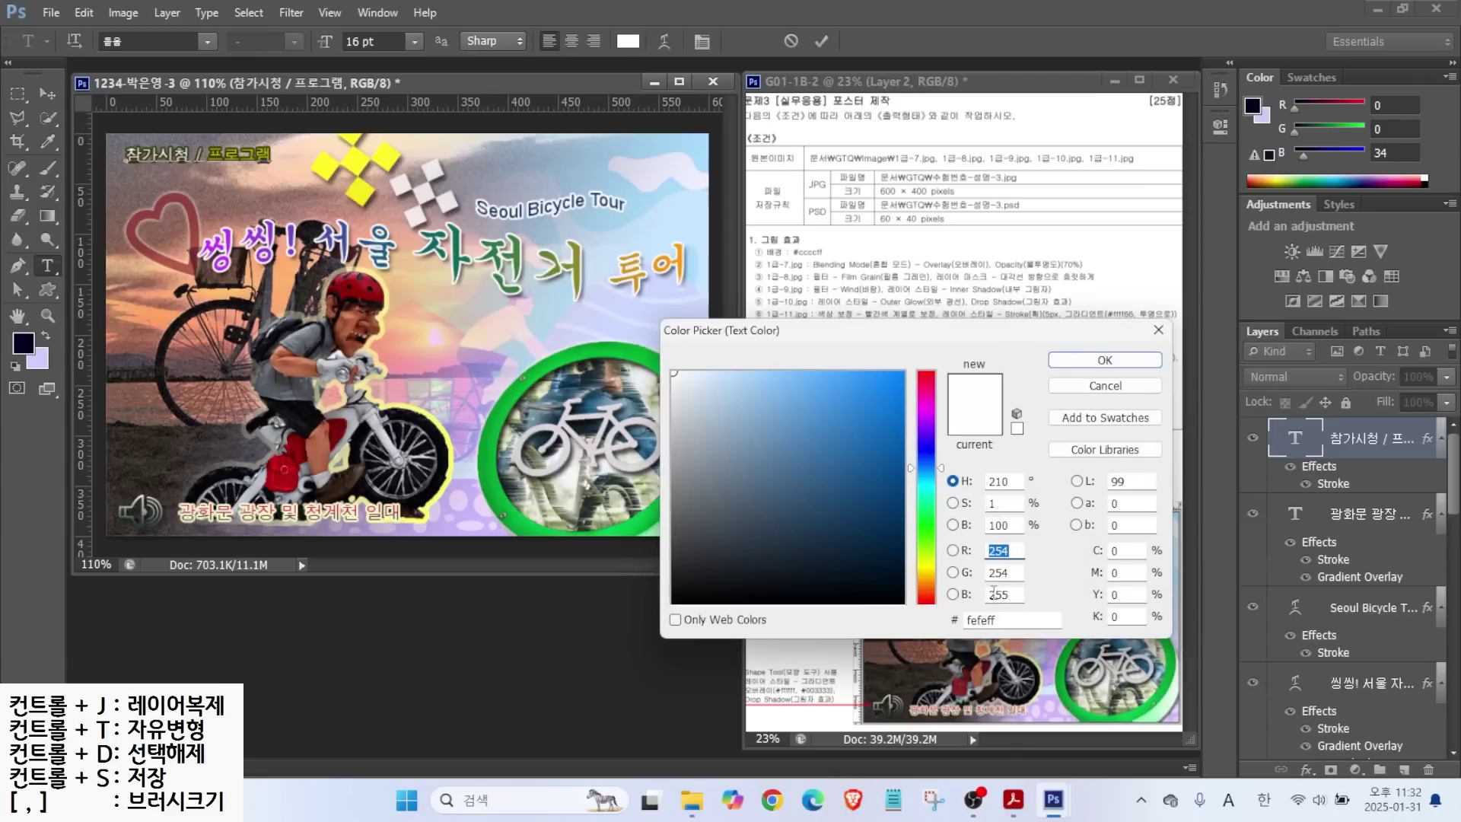
{"action": "left_click", "coordinate": [1105, 360]}
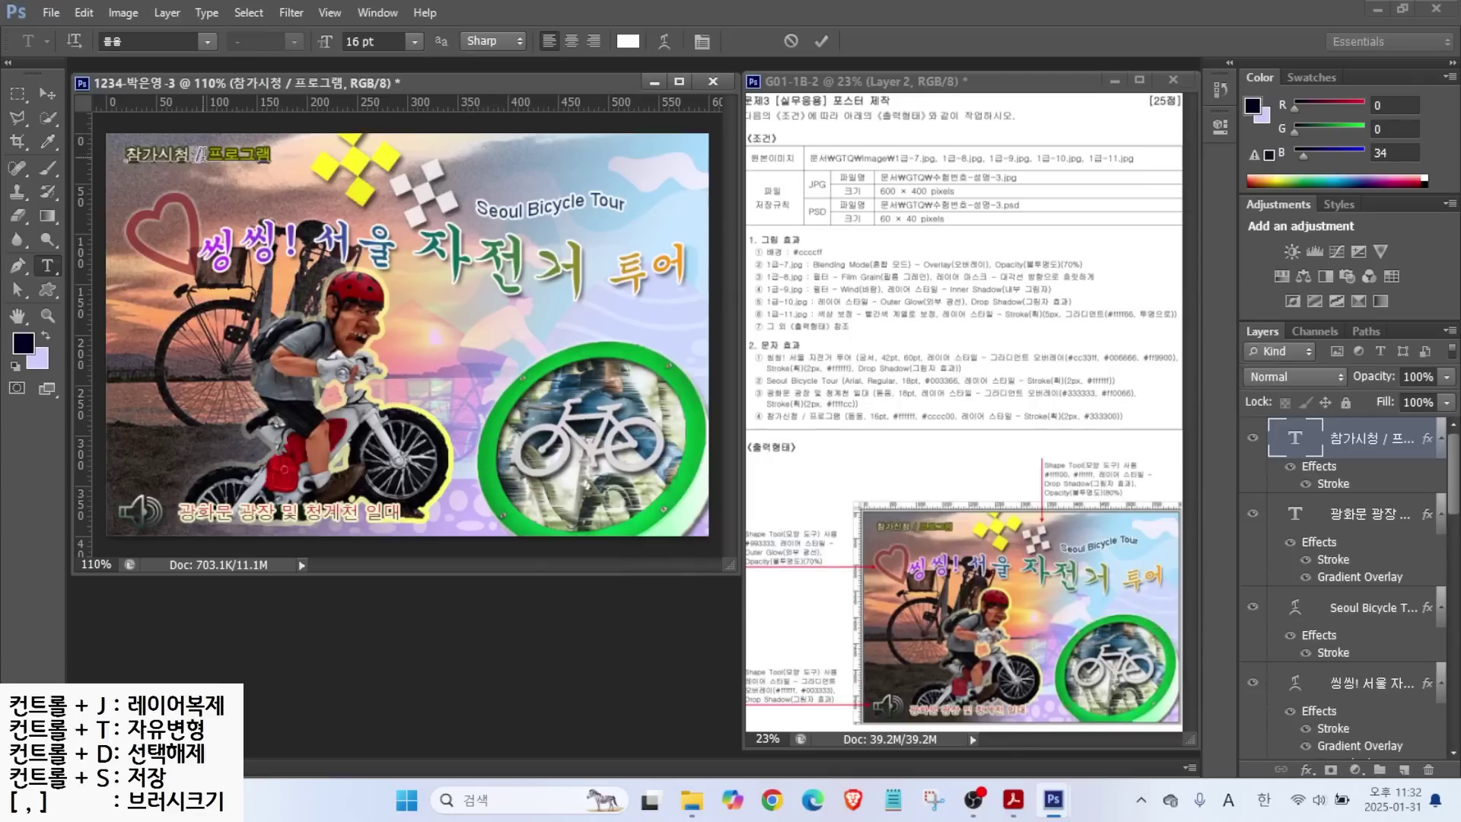
{"action": "left_click", "coordinate": [628, 41]}
{"action": "left_click", "coordinate": [1104, 360]}
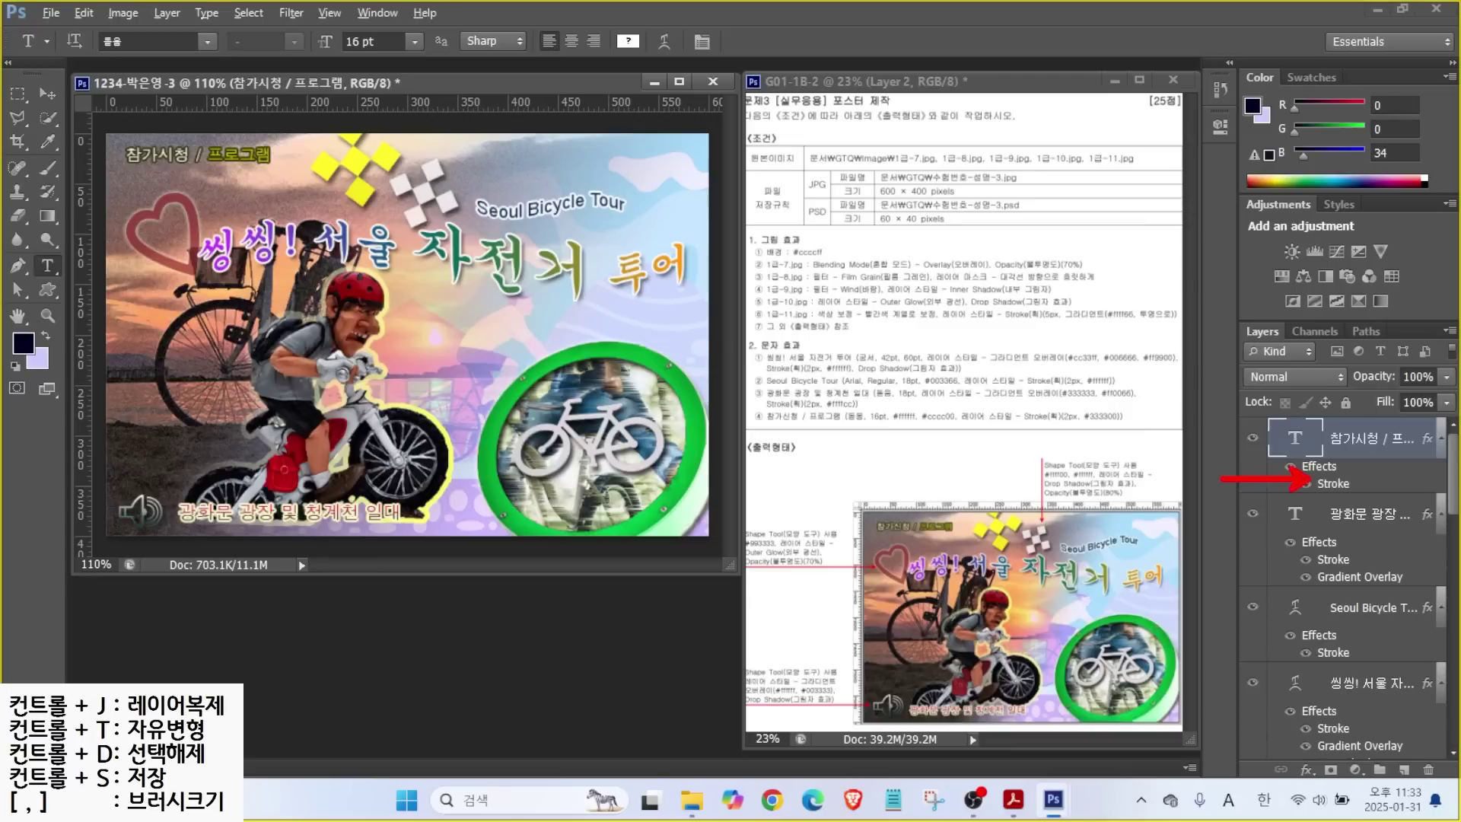
{"action": "scroll", "coordinate": [1455, 513], "scroll_direction": "down", "scroll_amount": 3}
{"action": "scroll", "coordinate": [1455, 513], "scroll_direction": "down", "scroll_amount": 5}
Select the cyclist photo layer 1-11 and switch to the Eraser tool.
{"action": "left_click", "coordinate": [1330, 540]}
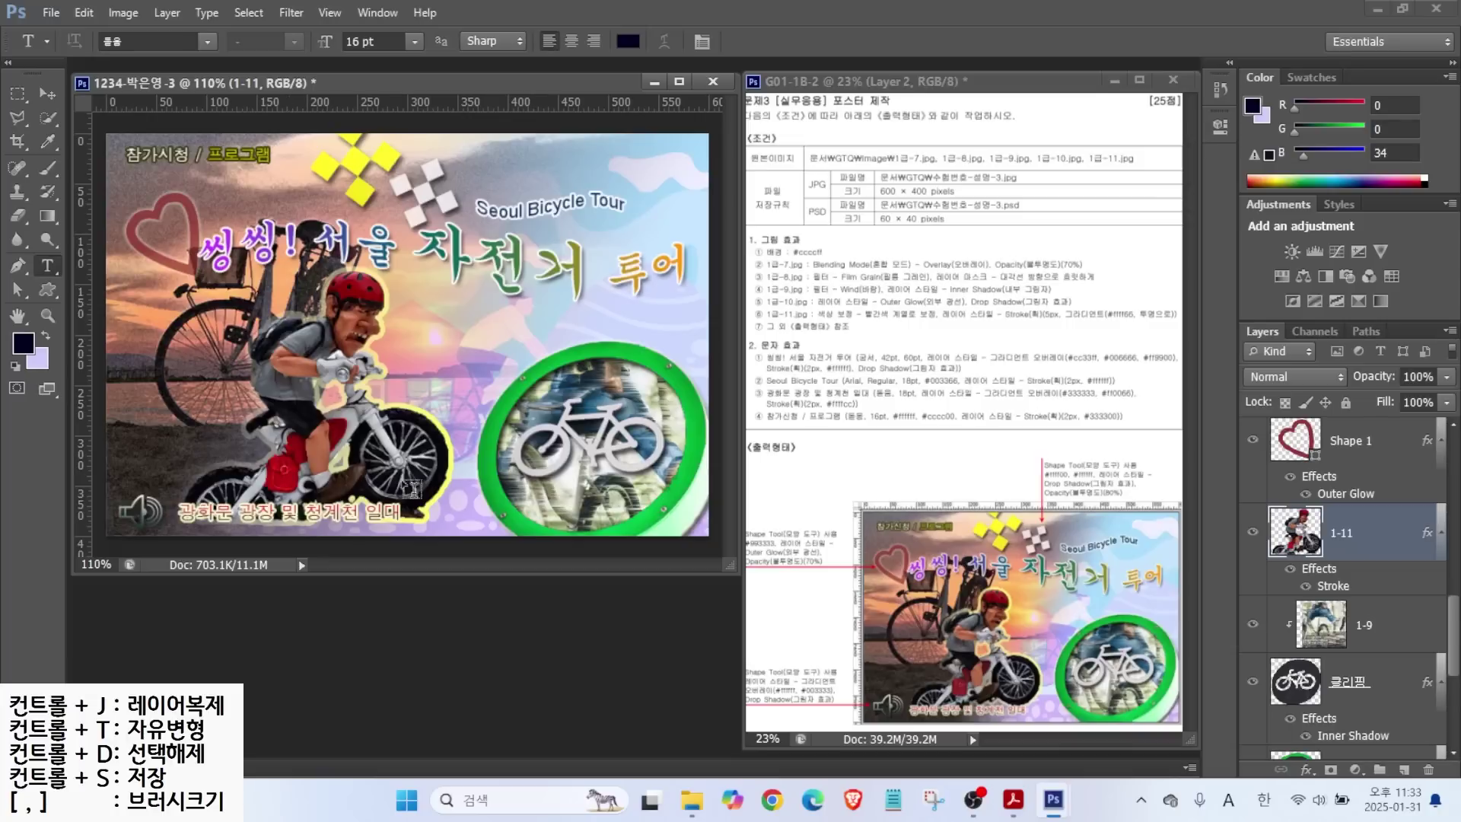
{"action": "key", "text": "e"}
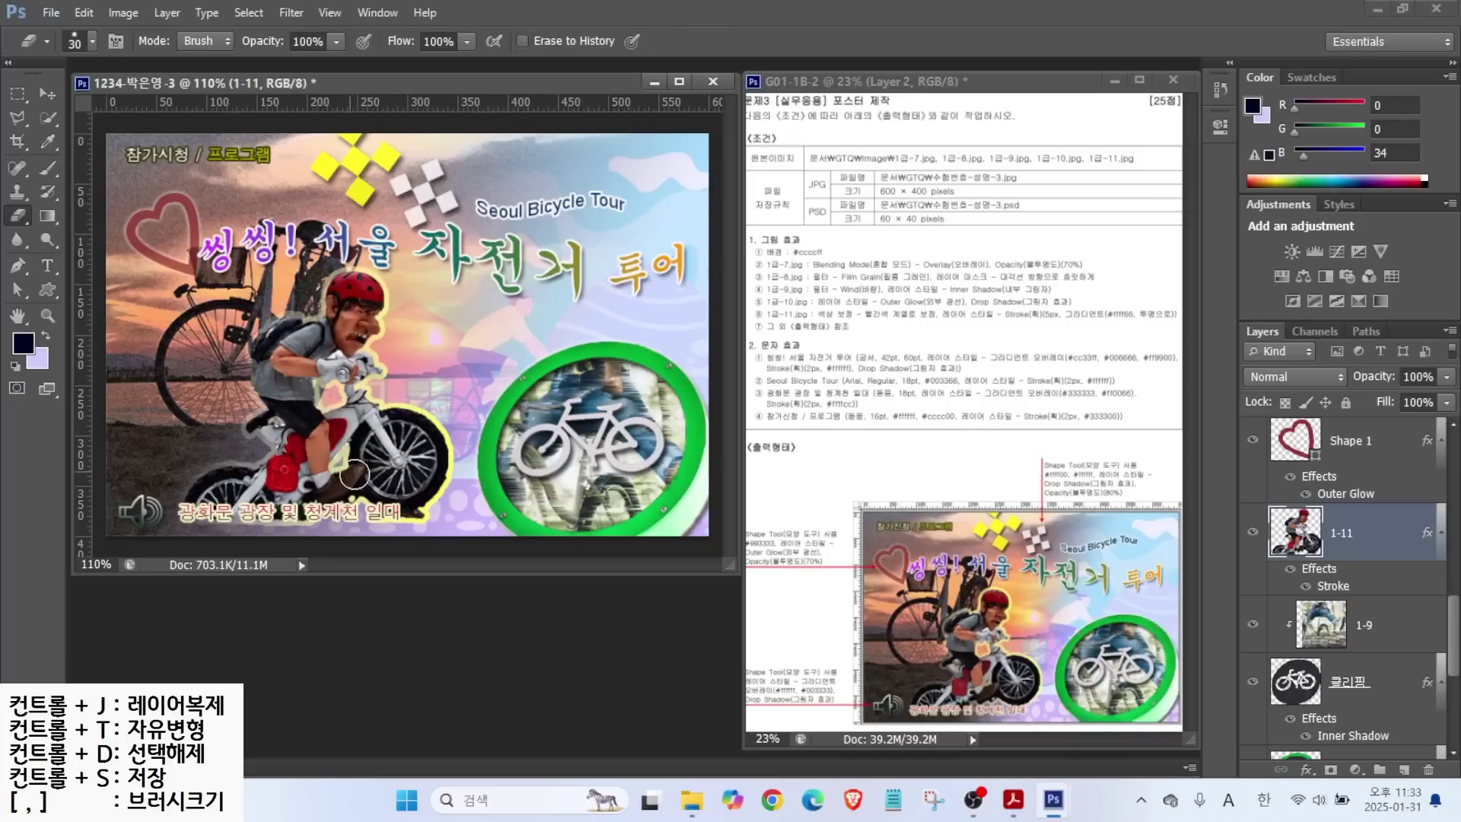
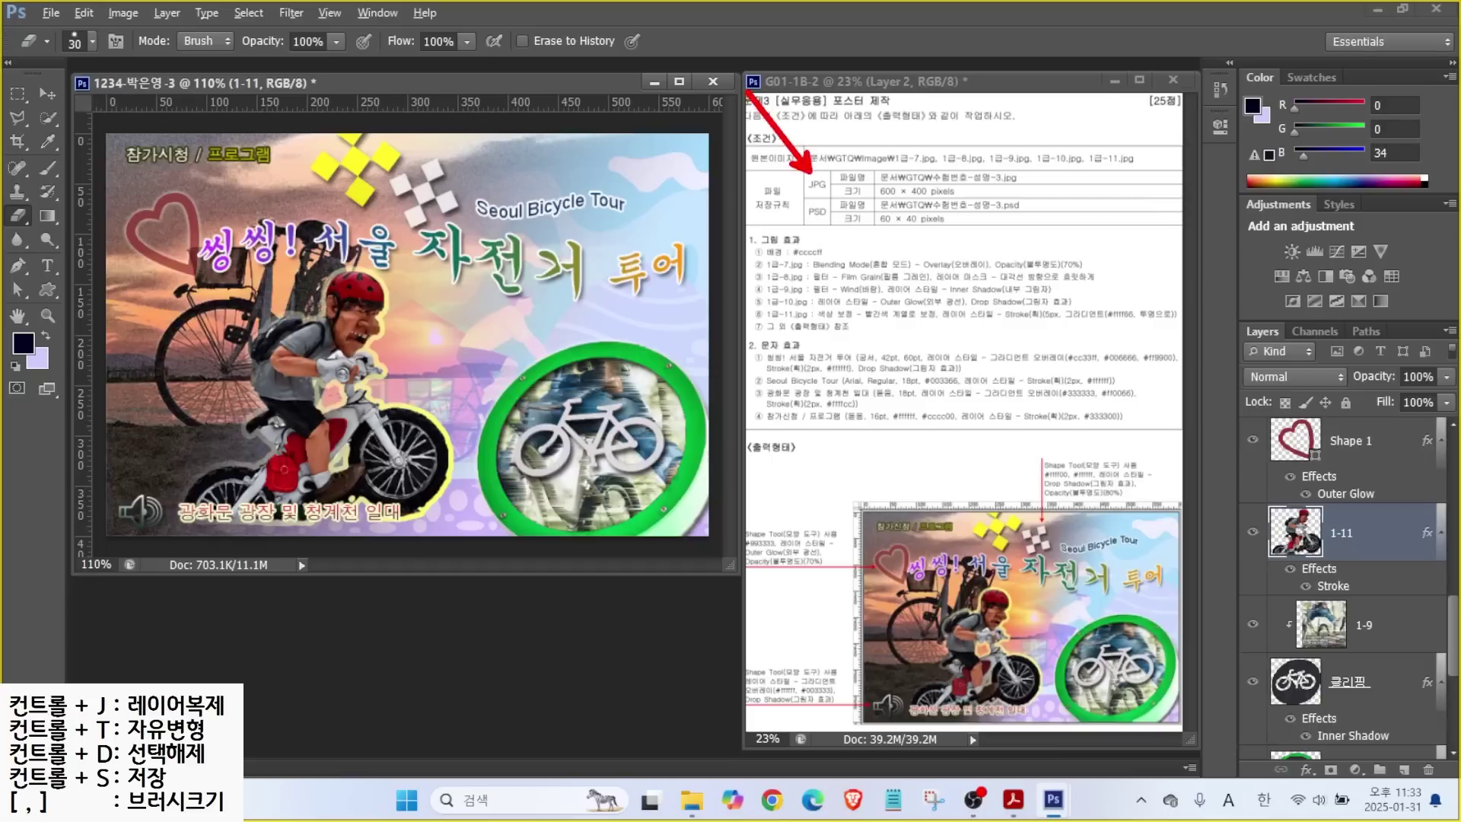
Save the poster as a JPEG at quality 10 in the GTQ folder.
{"action": "left_click", "coordinate": [49, 13]}
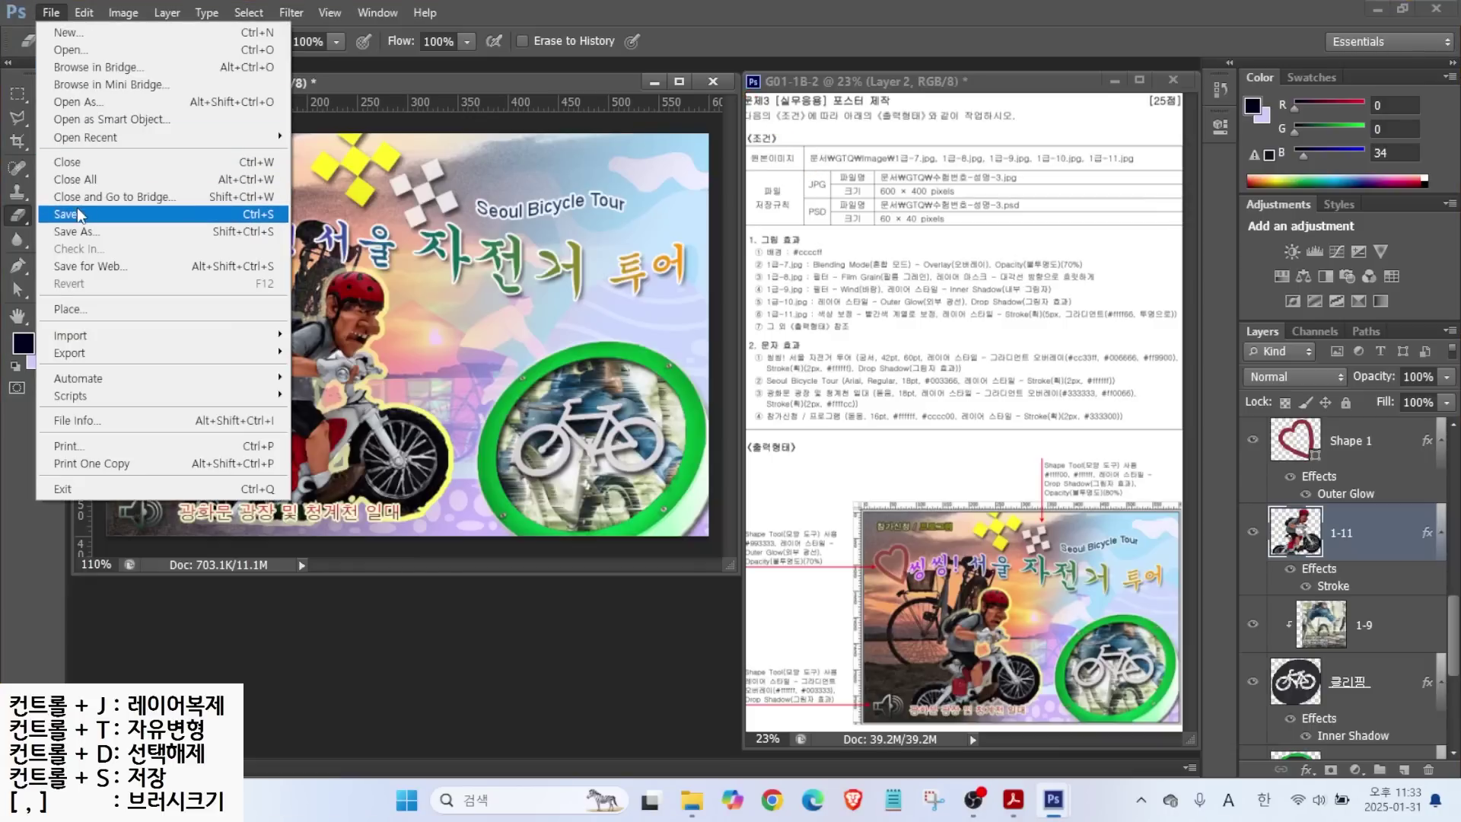
{"action": "left_click", "coordinate": [80, 213]}
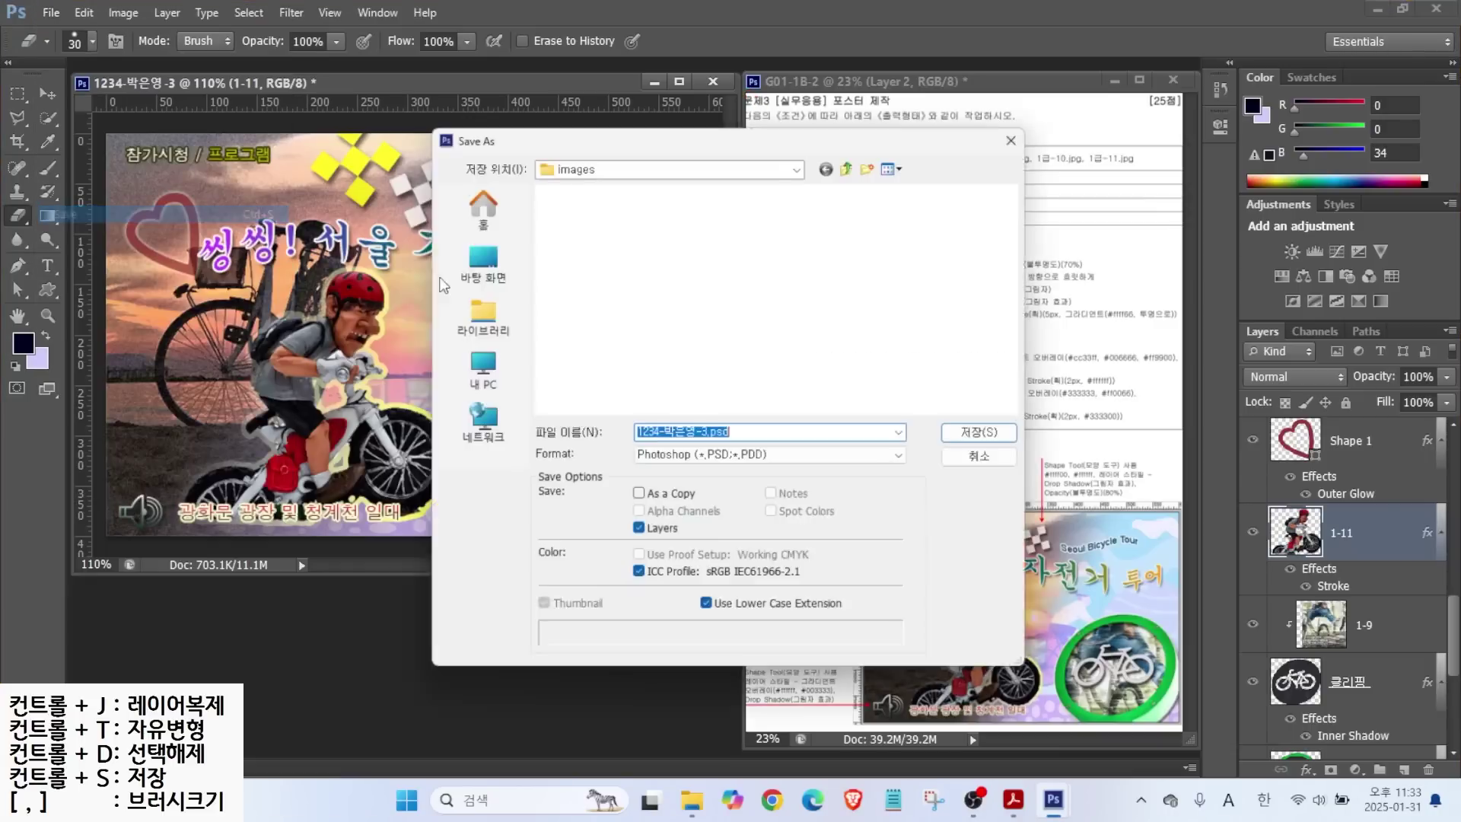
{"action": "left_click", "coordinate": [853, 165]}
{"action": "left_click", "coordinate": [659, 458]}
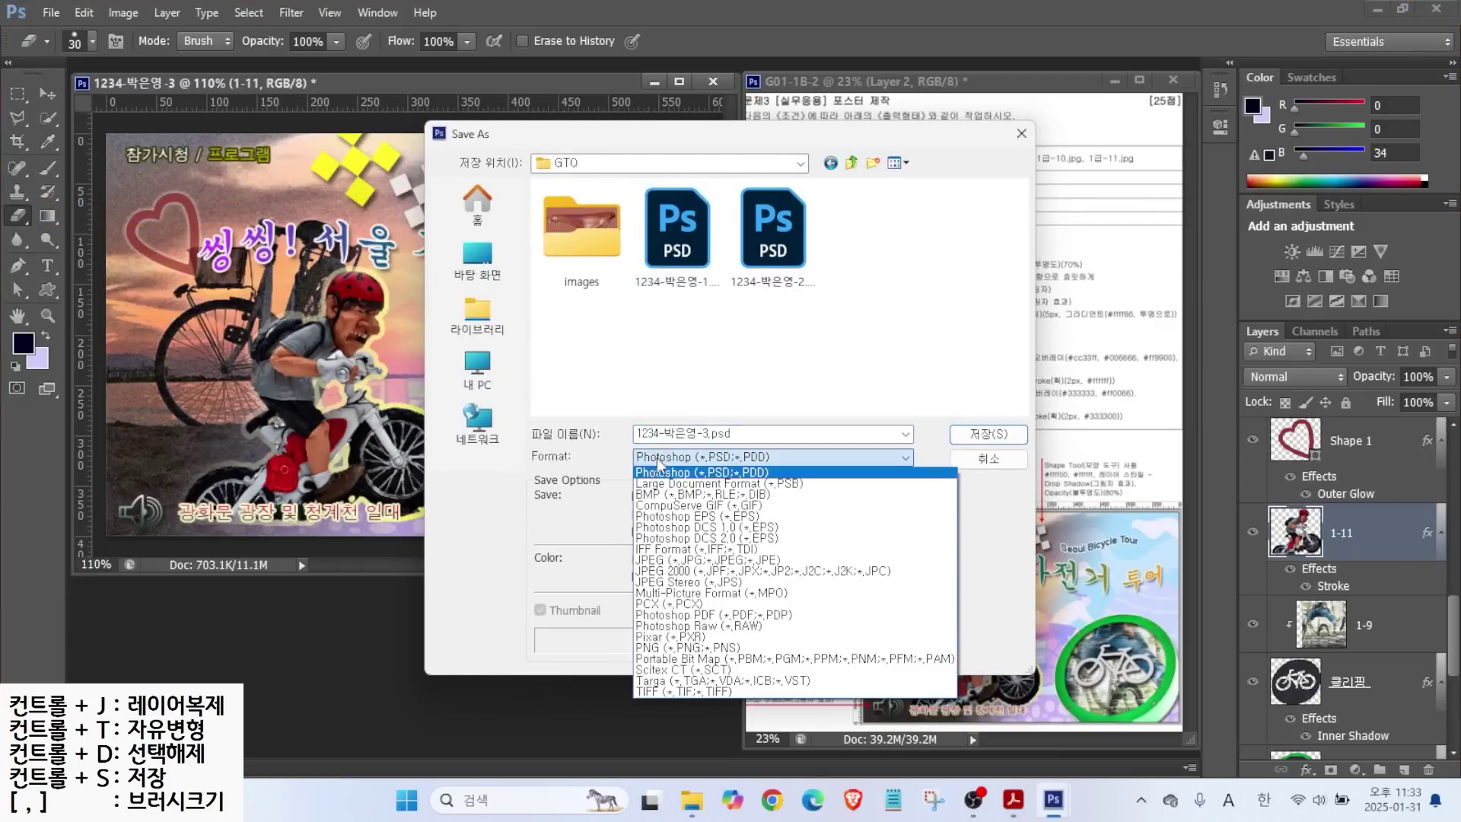
{"action": "left_click", "coordinate": [652, 561]}
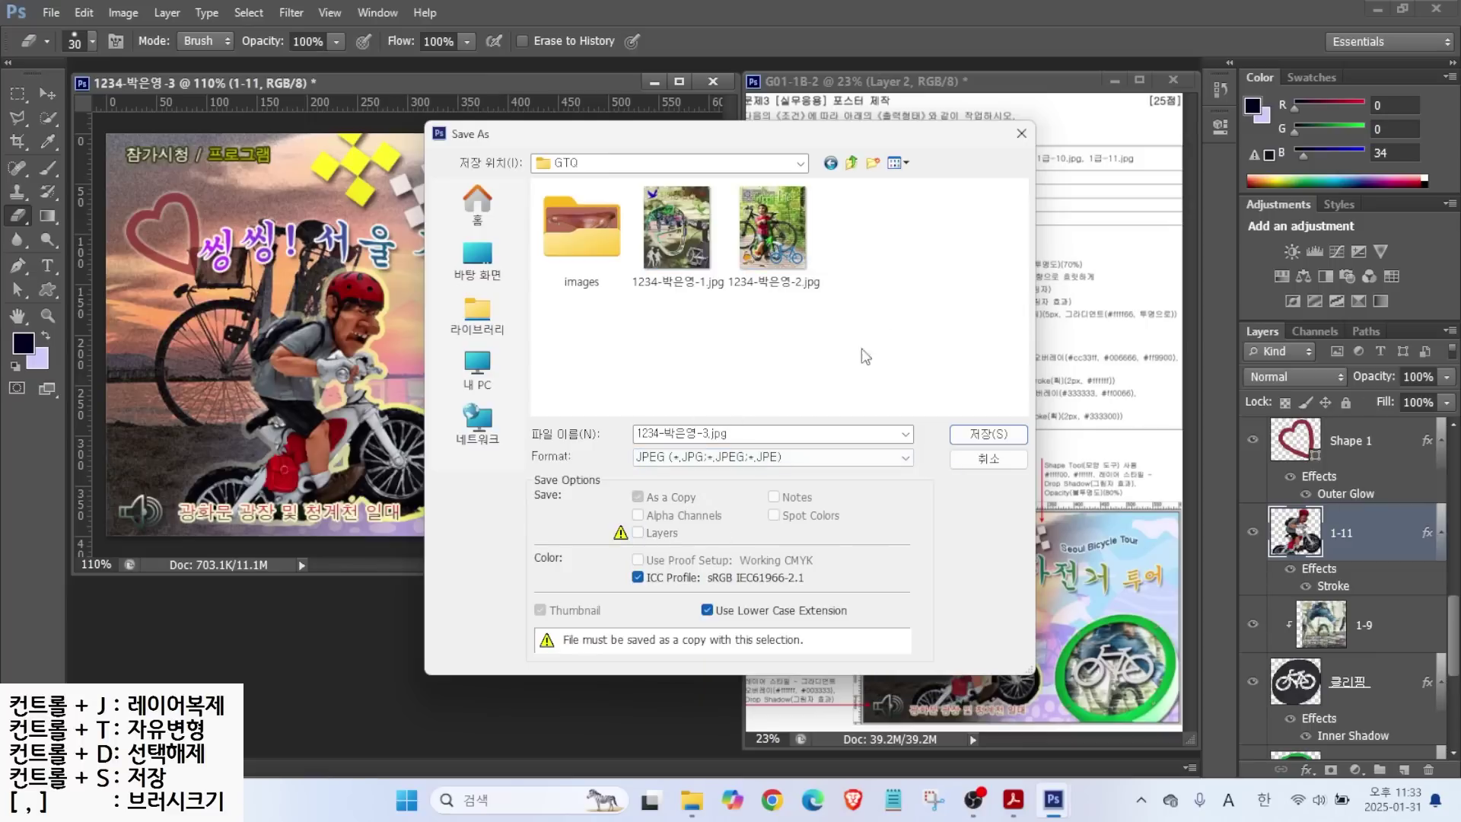
{"action": "left_click", "coordinate": [983, 433]}
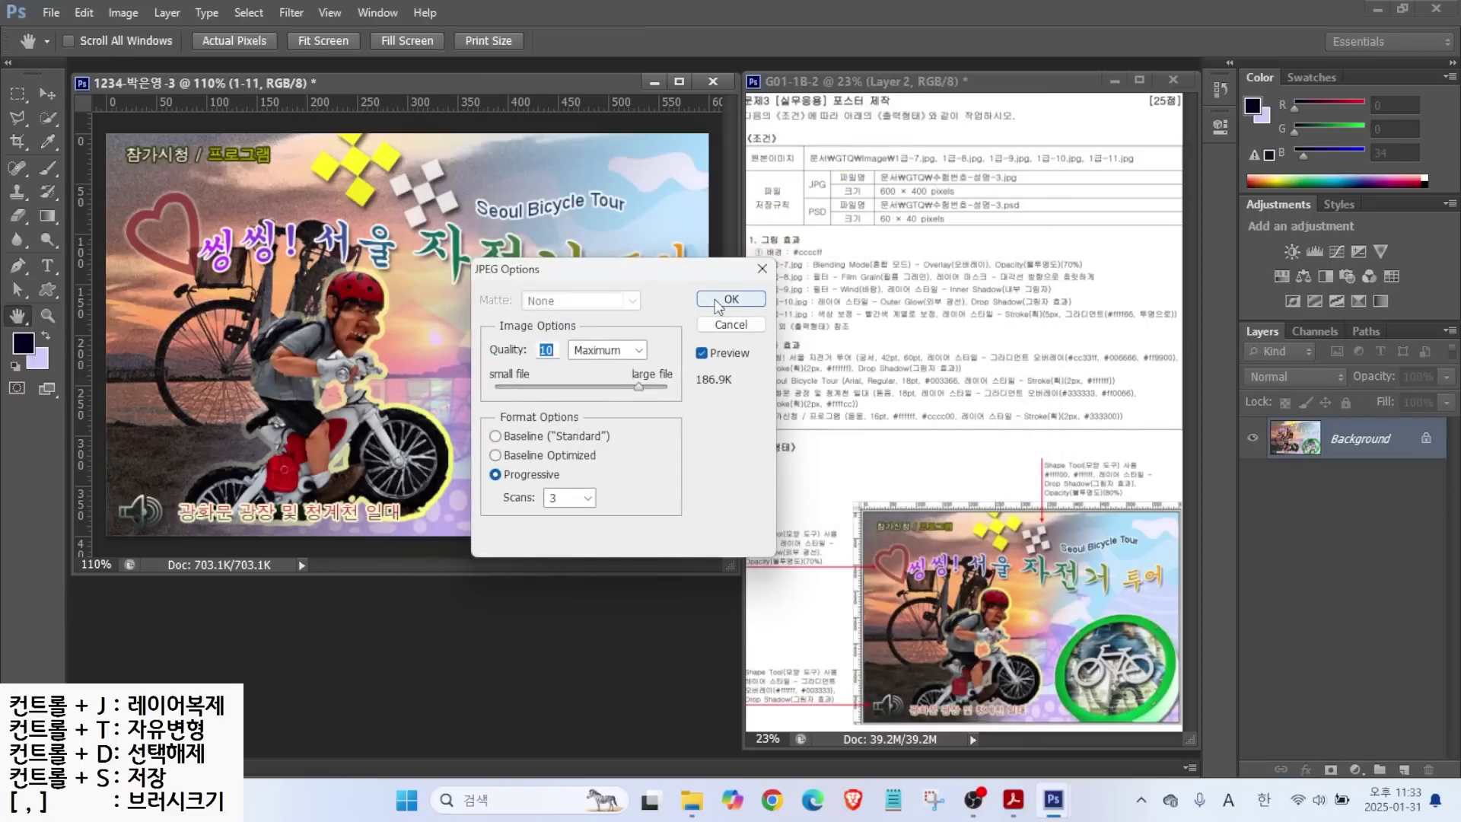
{"action": "left_click", "coordinate": [716, 305]}
Resize the image to 60×40 pixels and save that version as a PSD.
{"action": "left_click", "coordinate": [123, 13]}
{"action": "left_click", "coordinate": [153, 146]}
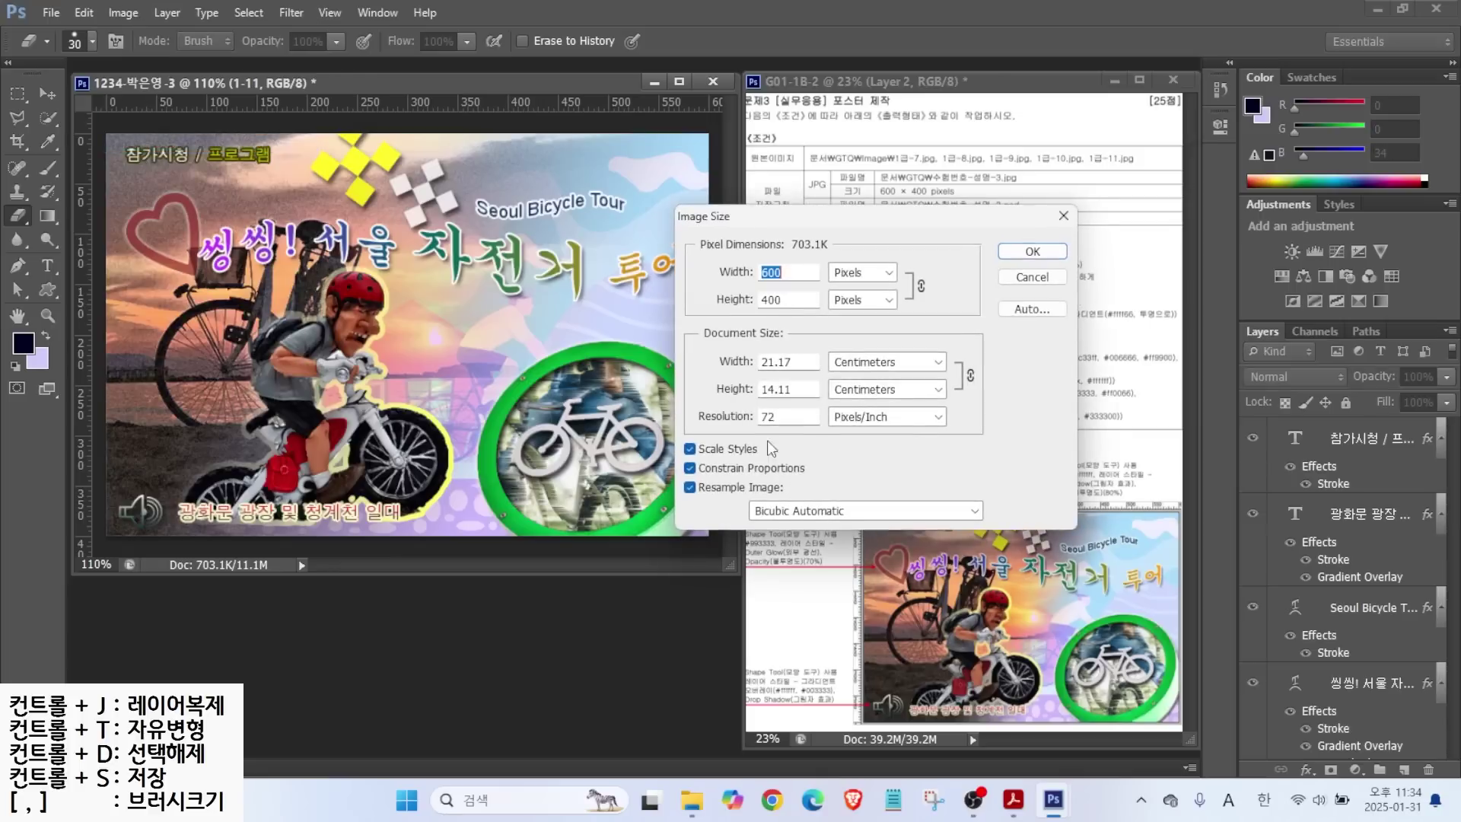
{"action": "type", "text": "60"}
{"action": "key", "text": "Return"}
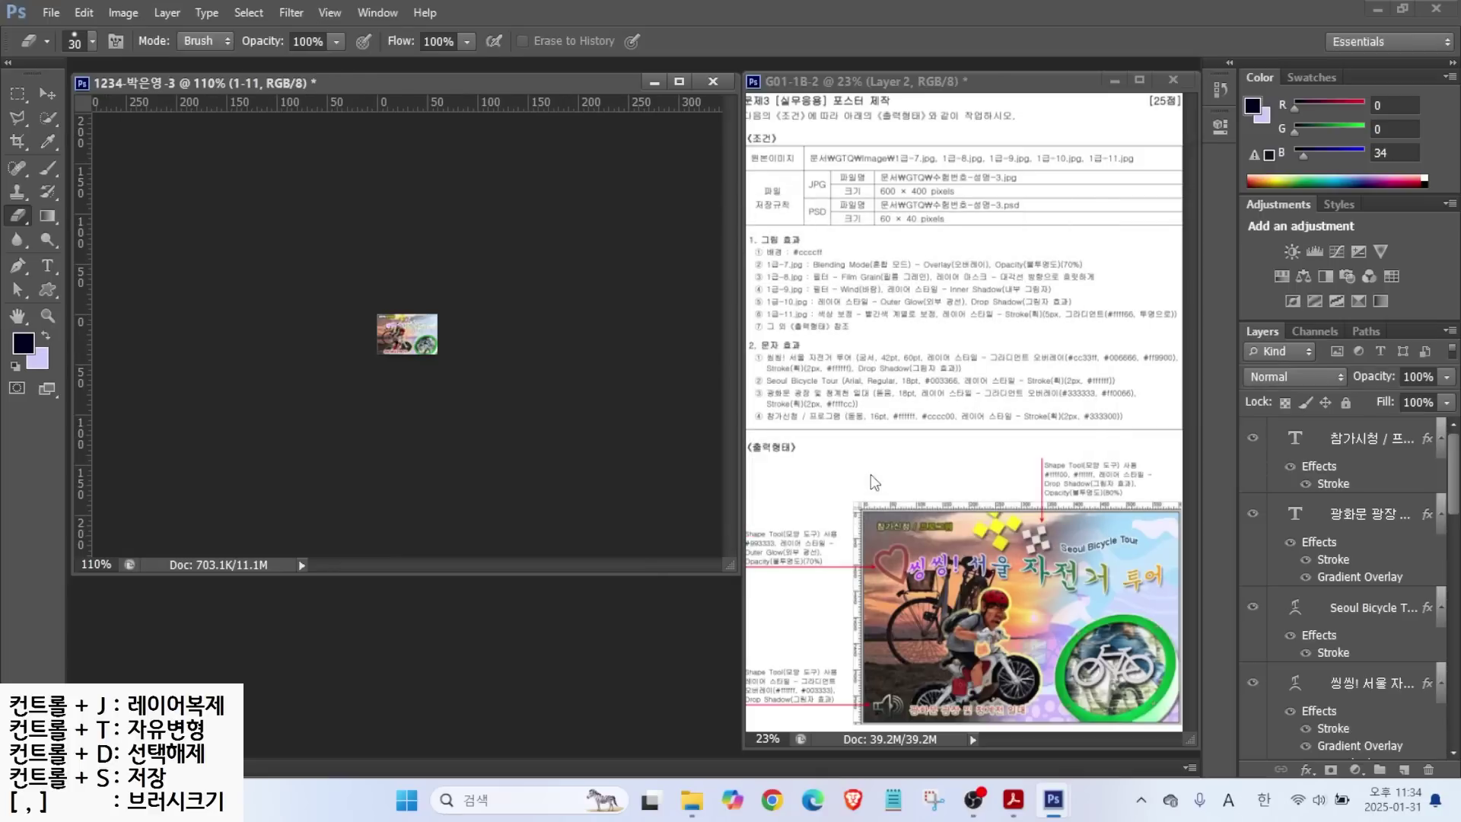
{"action": "left_click", "coordinate": [51, 14]}
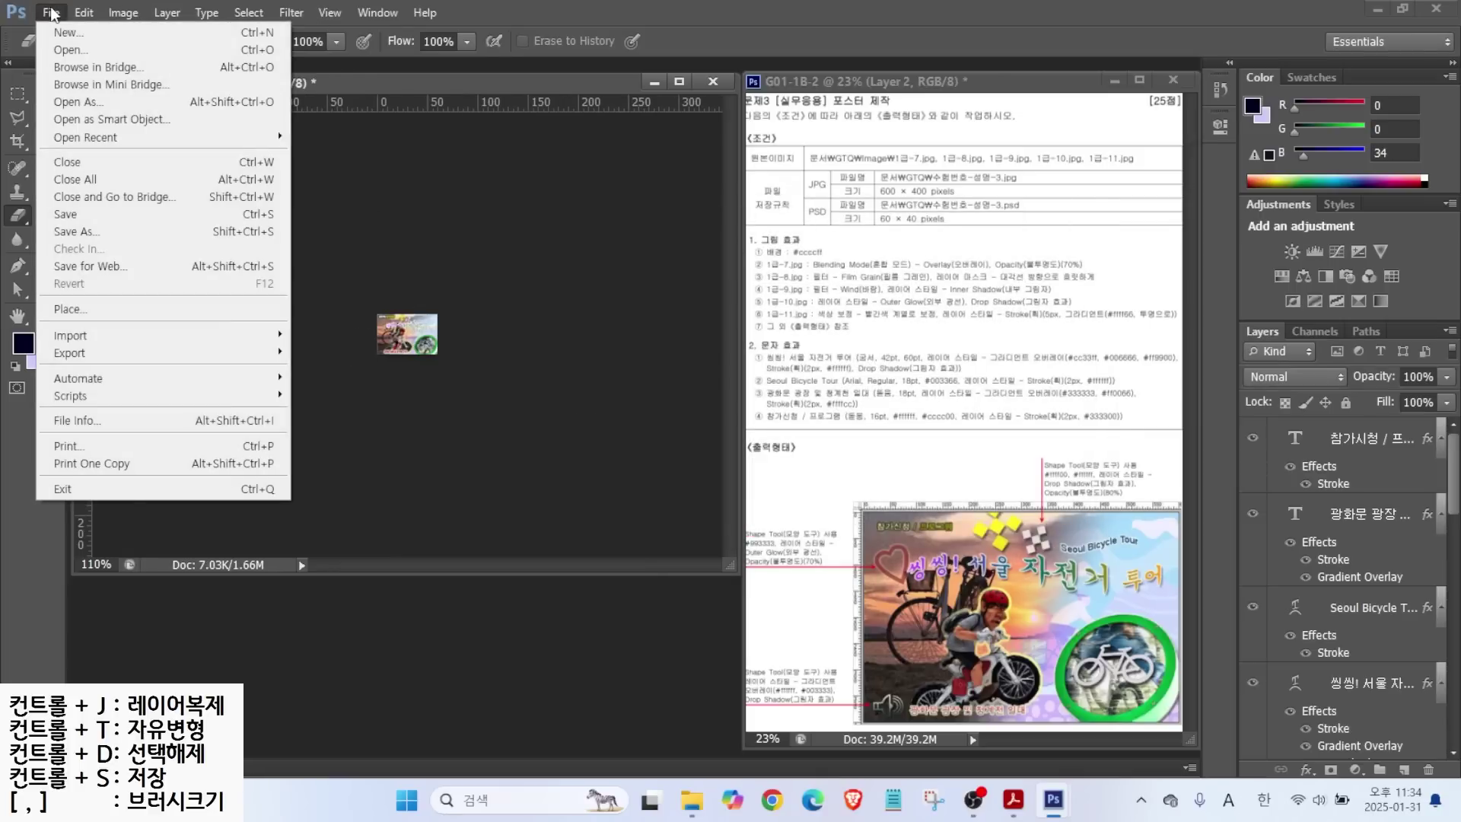
{"action": "left_click", "coordinate": [94, 217]}
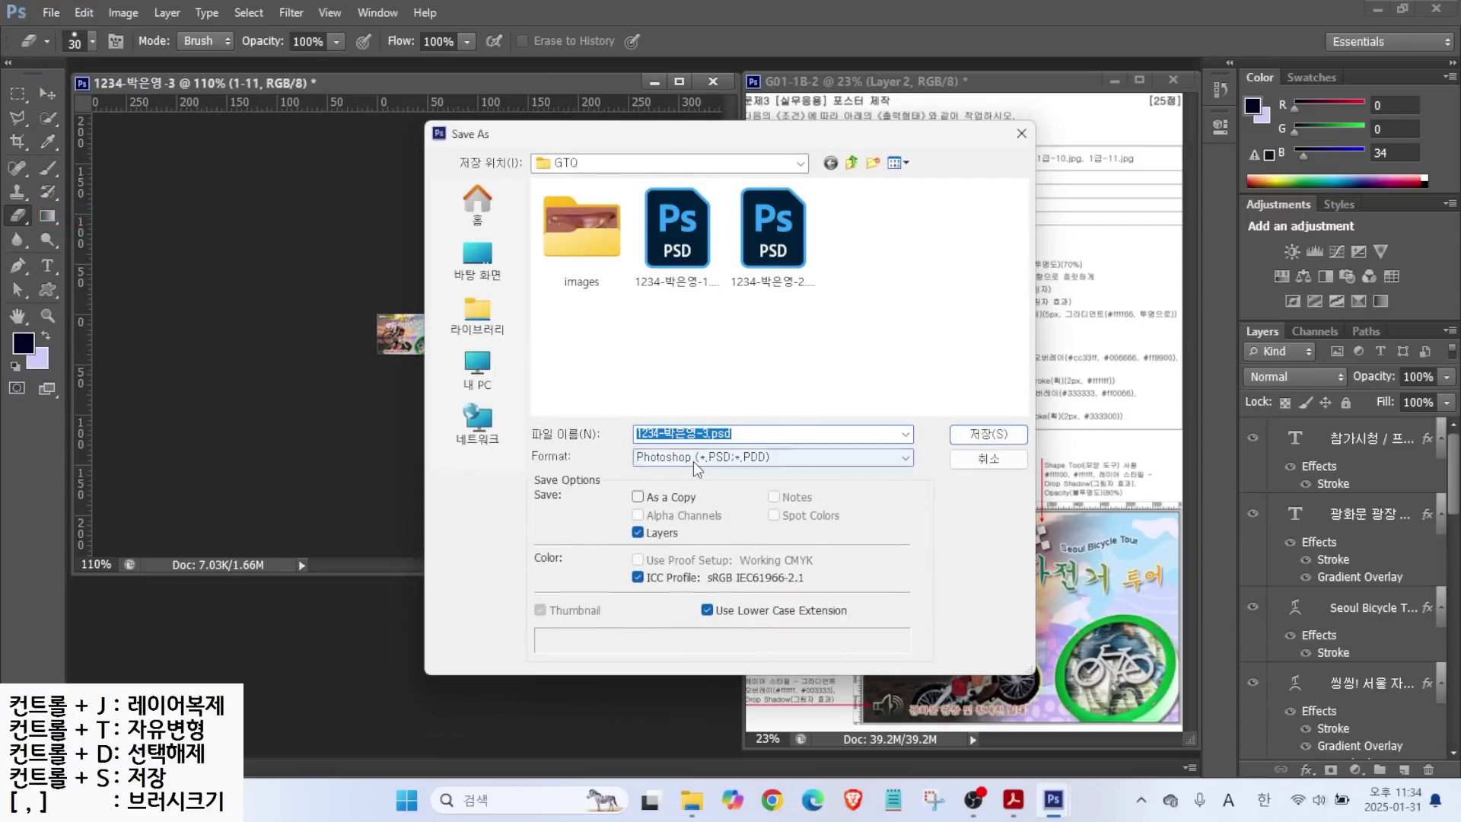
{"action": "left_click", "coordinate": [989, 435]}
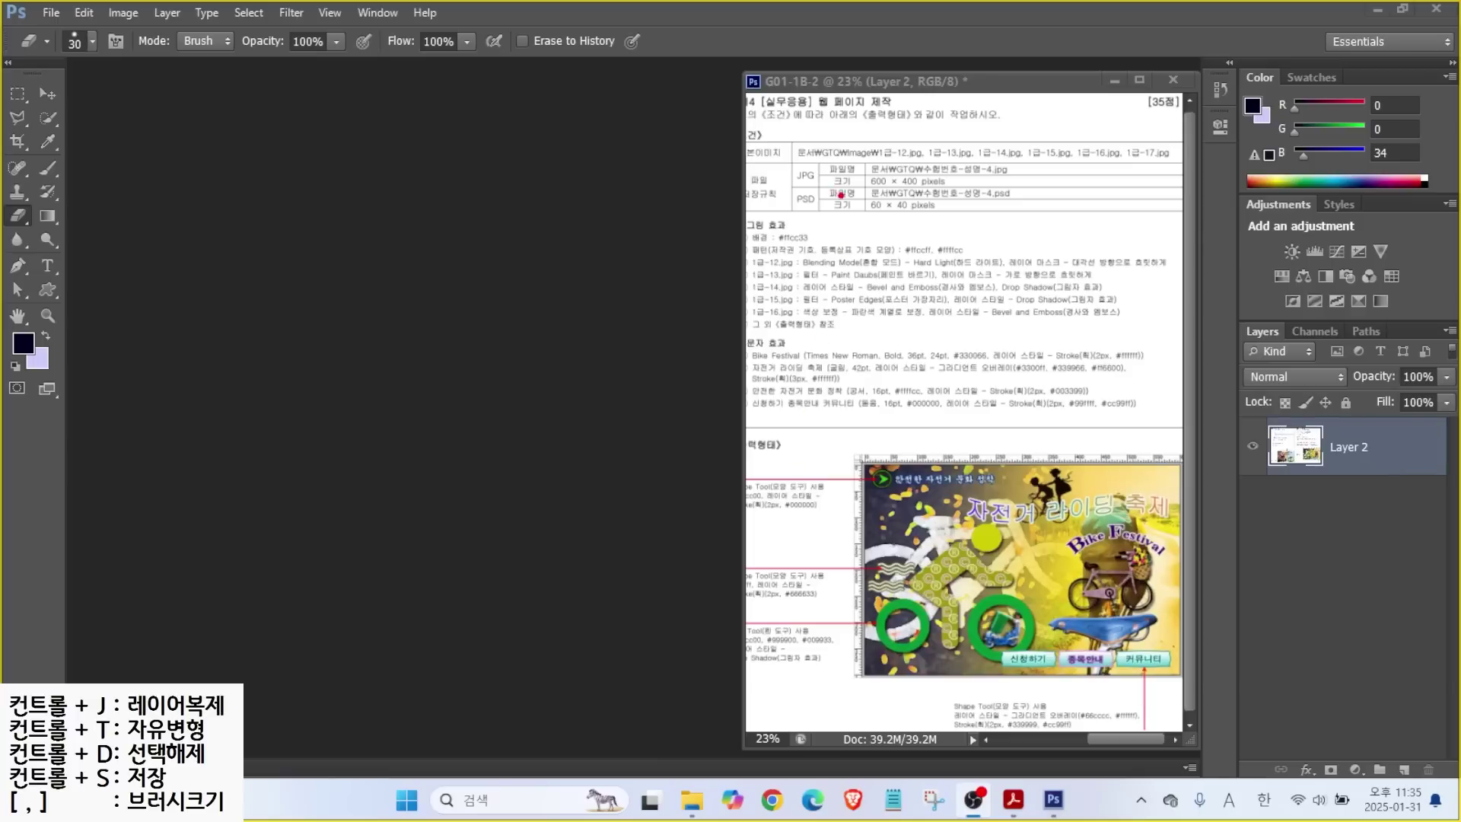
Create a new 600×400 px, 72 ppi white RGB document named with the candidate's ID and name.
{"action": "left_click_drag", "start_coordinate": [880, 187], "coordinate": [783, 228]}
{"action": "key", "text": "Escape"}
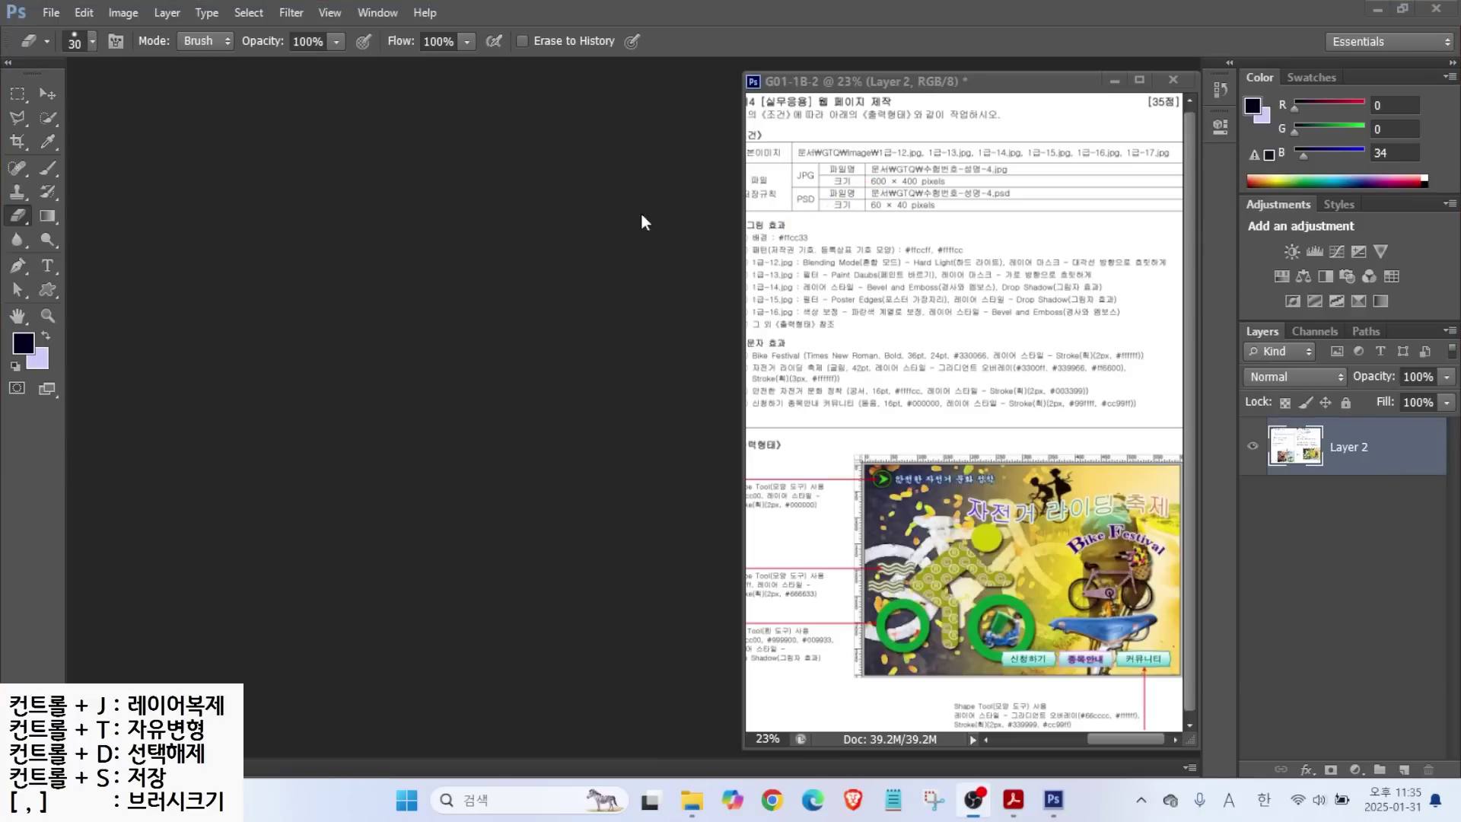
{"action": "left_click", "coordinate": [48, 12]}
{"action": "left_click", "coordinate": [73, 28]}
{"action": "type", "text": "1234"}
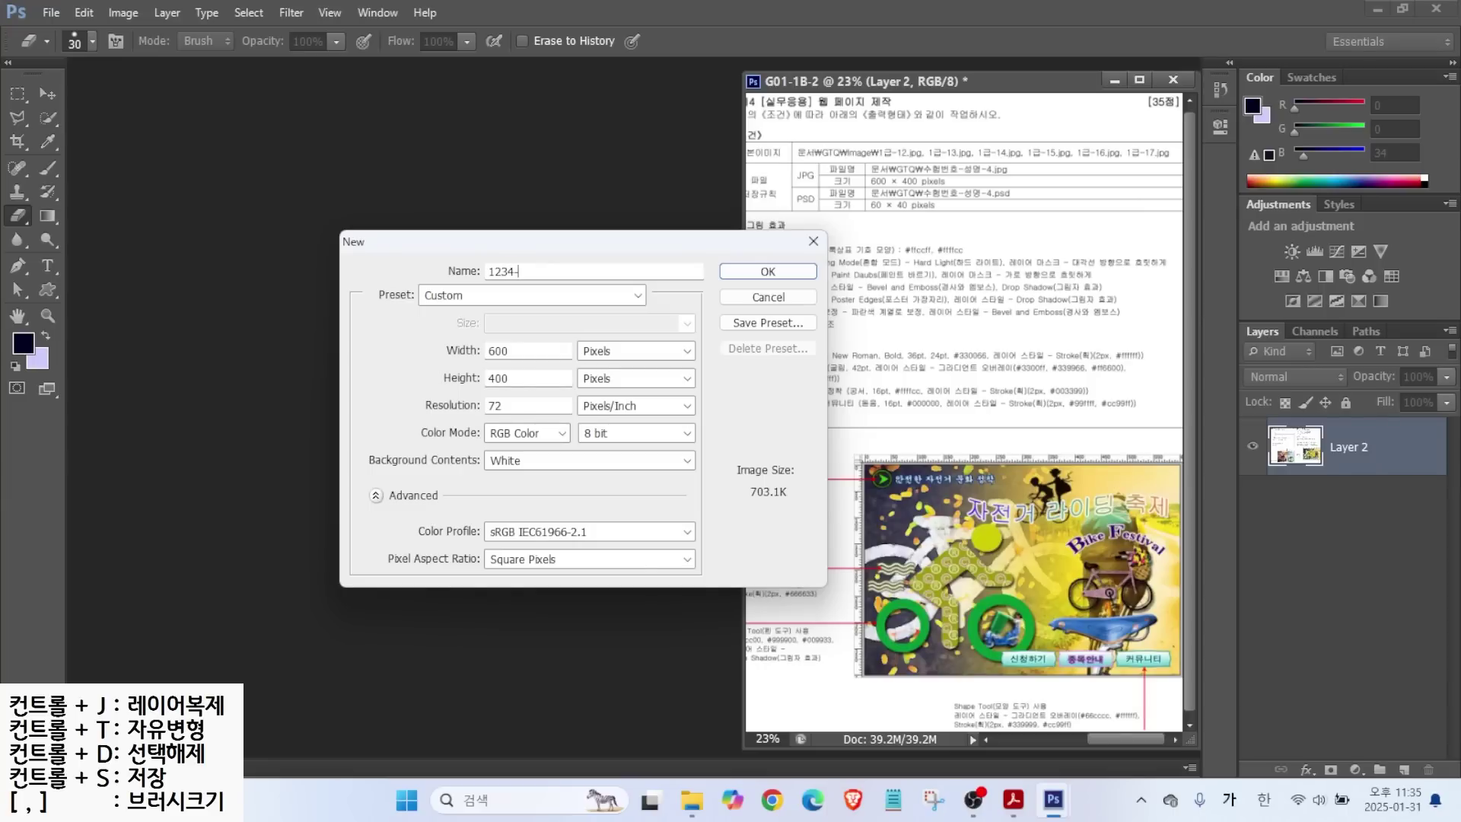
{"action": "key", "text": "alt"}
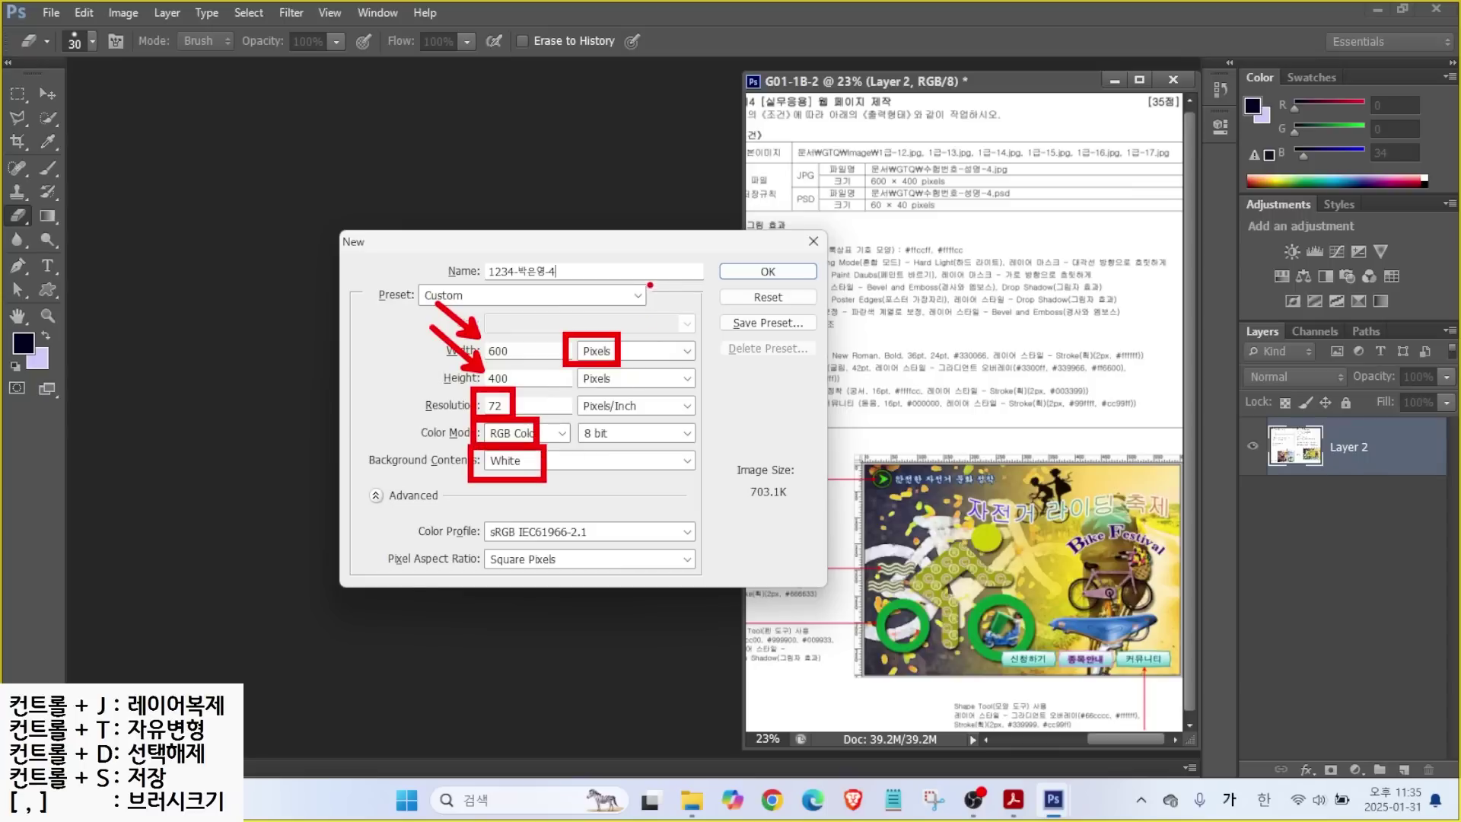
{"action": "left_click", "coordinate": [755, 275]}
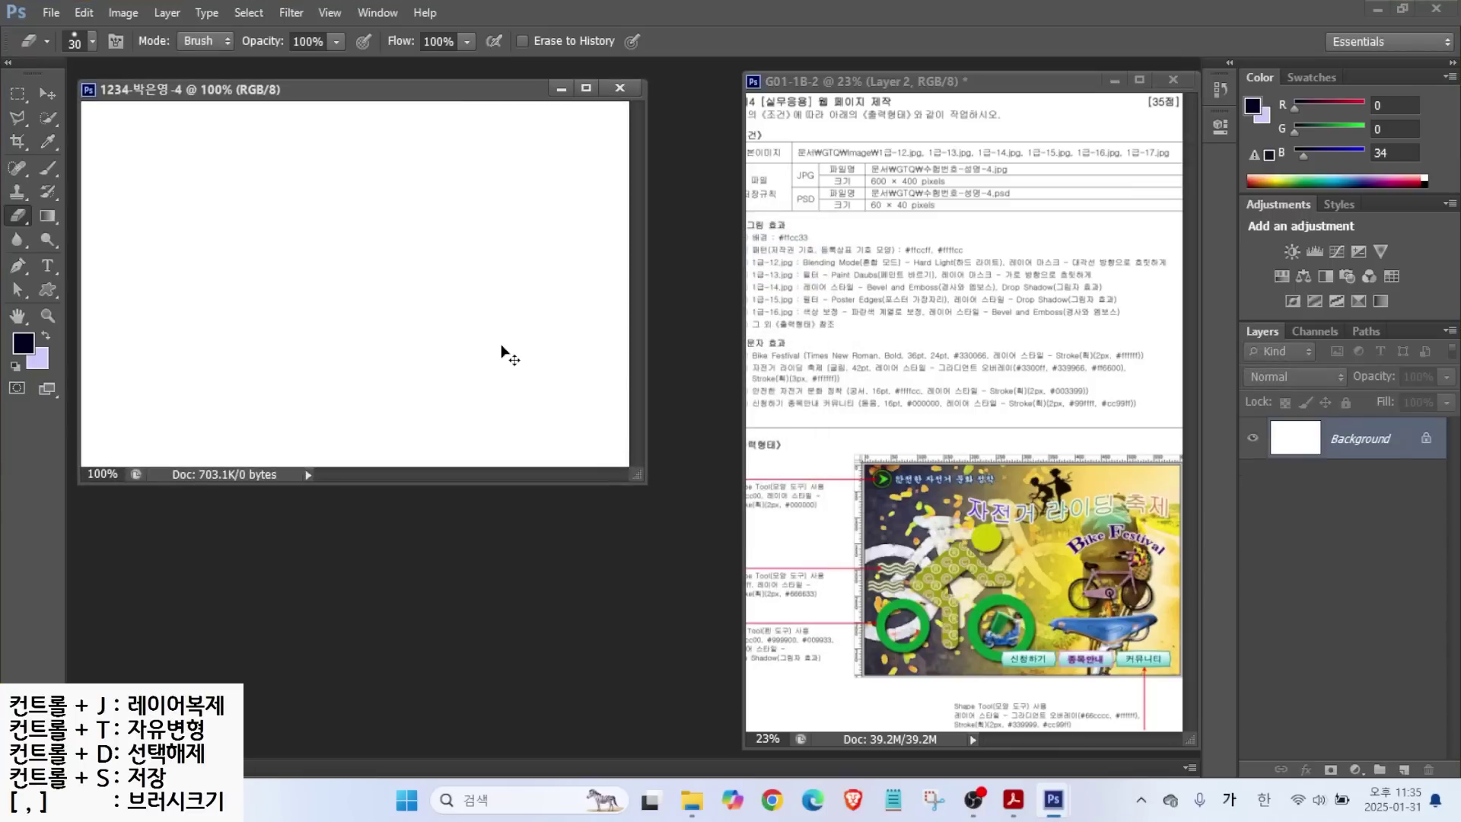
Turn on rulers, zoom to 110%, and fill the background with yellow #ffcc33.
{"action": "key", "text": "ctrl+r"}
{"action": "left_click_drag", "start_coordinate": [240, 92], "coordinate": [226, 80]}
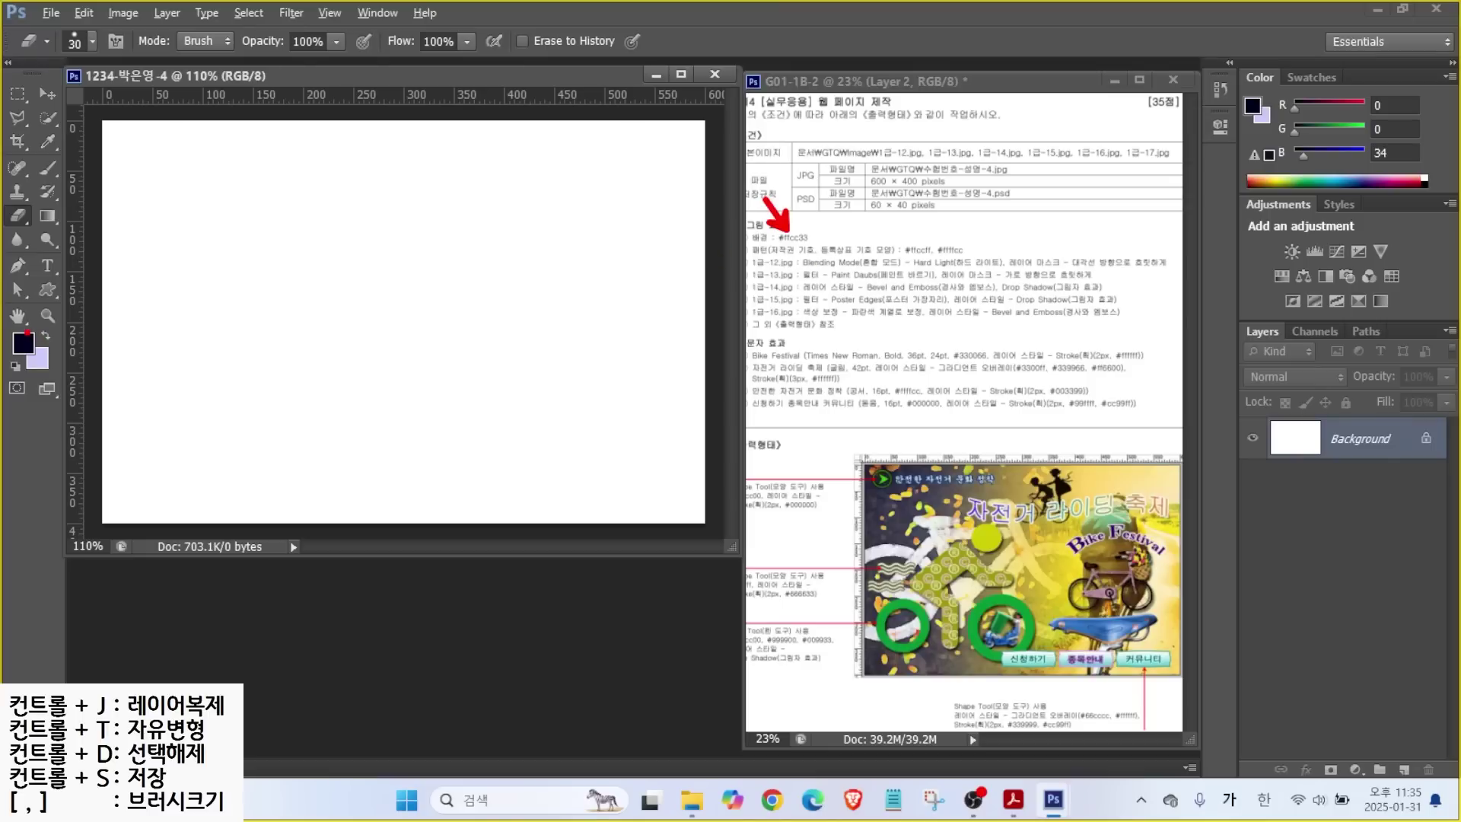
{"action": "left_click", "coordinate": [28, 347]}
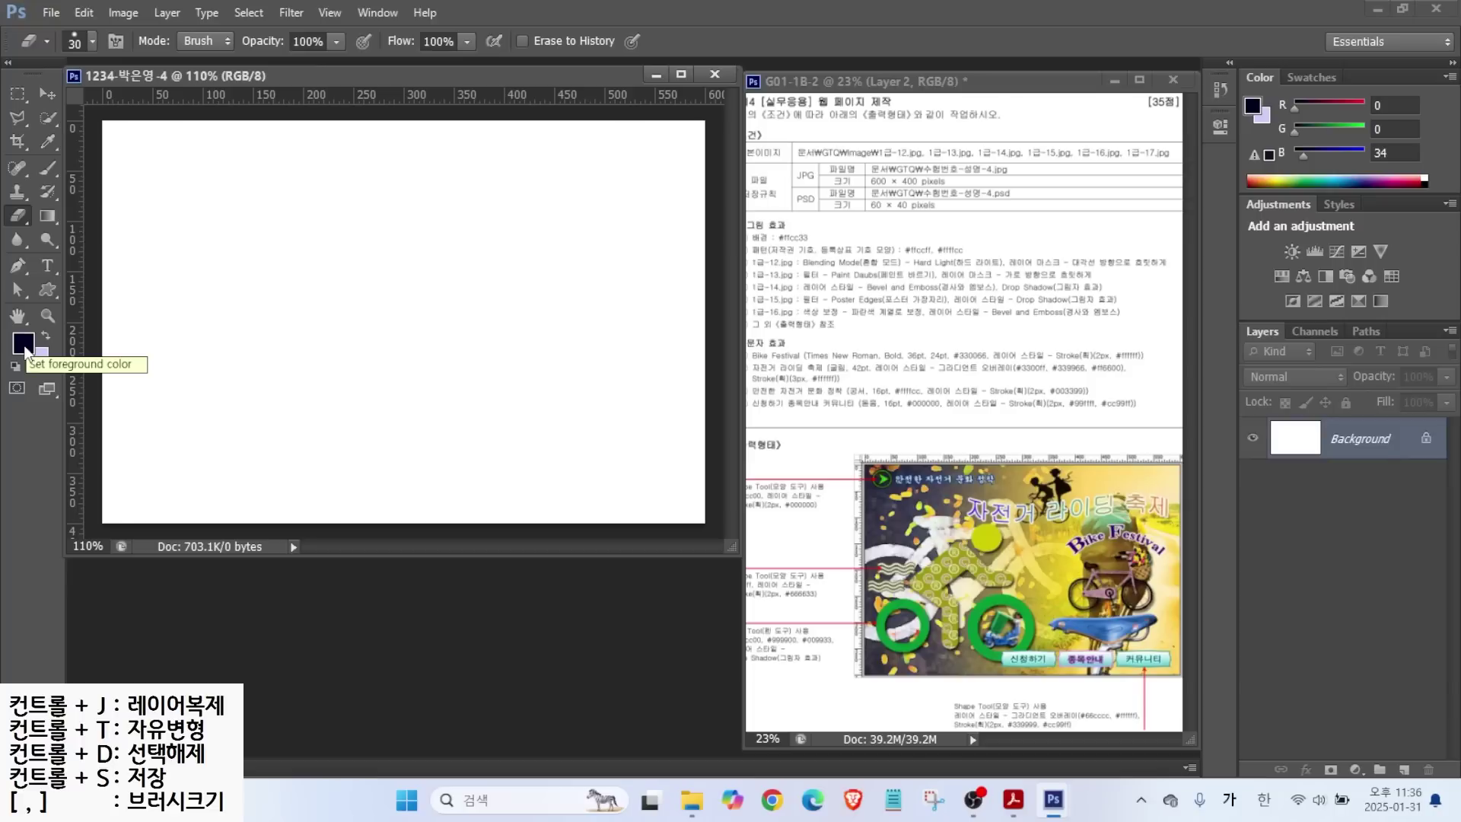
{"action": "left_click", "coordinate": [29, 348]}
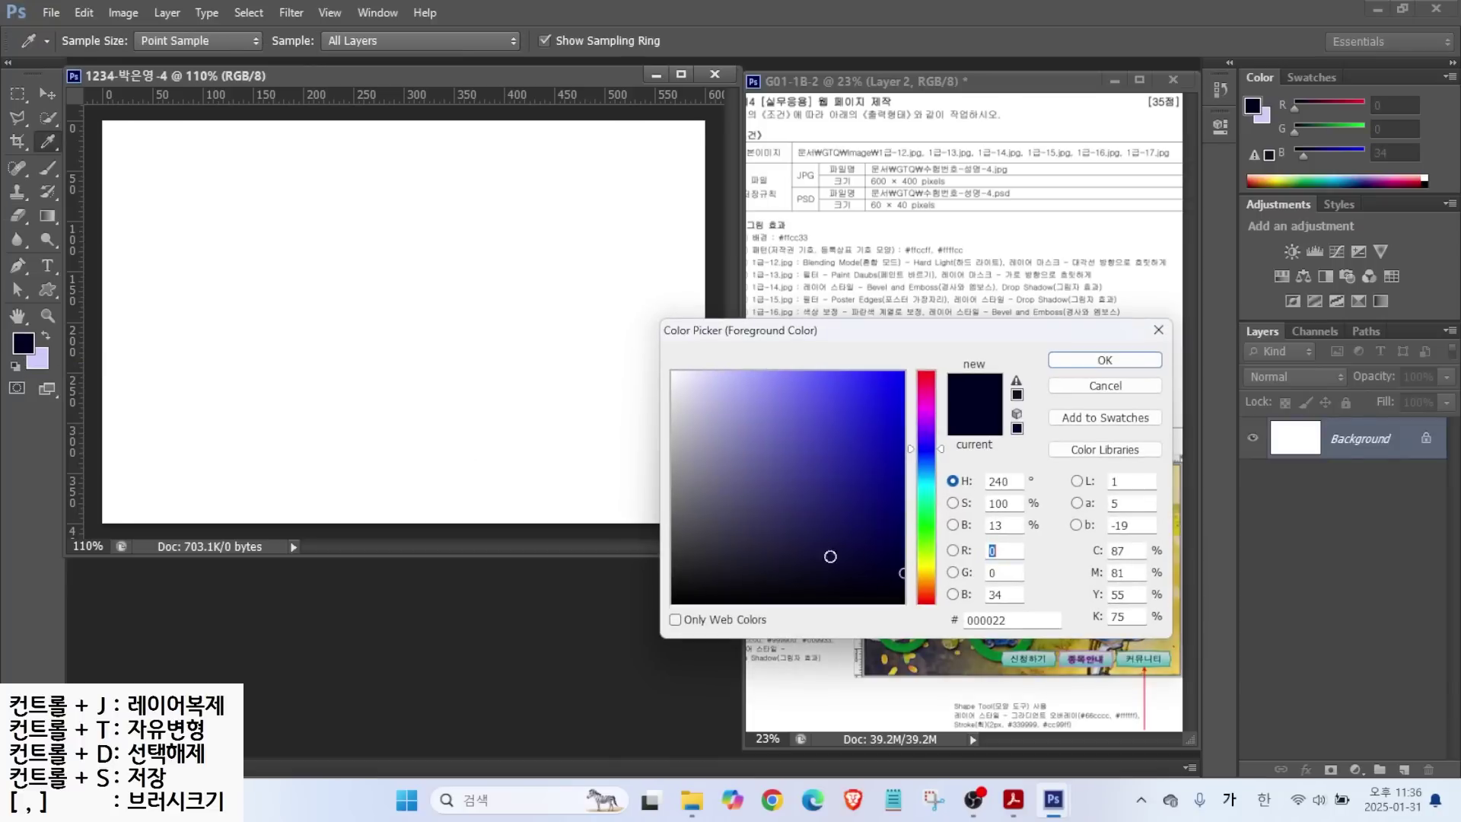
{"action": "key", "text": "BackSpace"}
{"action": "key", "text": "BackSpace"}
{"action": "key", "text": "Hangul"}
{"action": "type", "text": "ffcc33"}
{"action": "key", "text": "Return"}
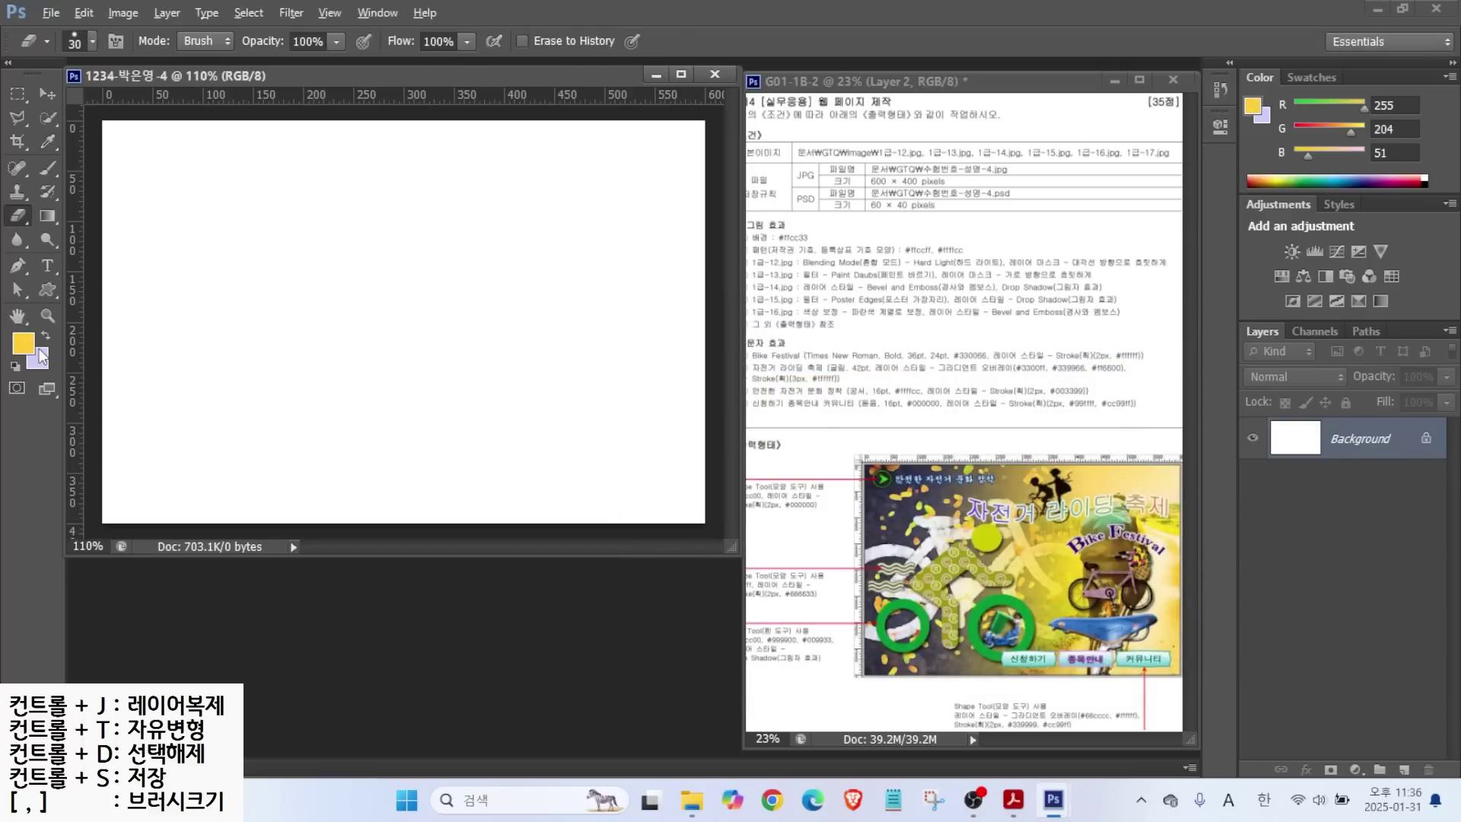
{"action": "key", "text": "alt+Delete"}
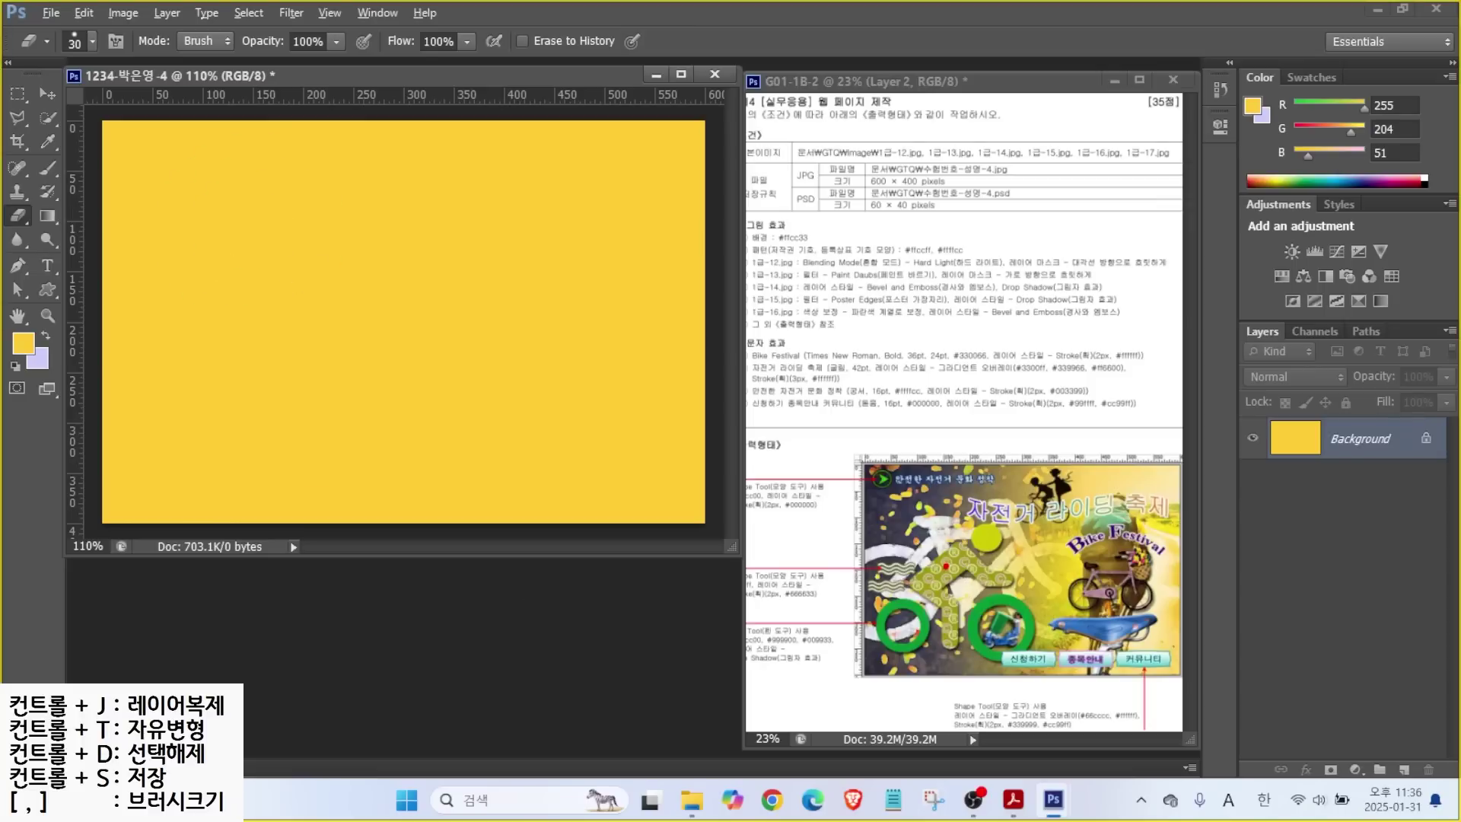
{"action": "left_click_drag", "start_coordinate": [940, 561], "coordinate": [922, 515]}
{"action": "left_click_drag", "start_coordinate": [936, 587], "coordinate": [906, 559]}
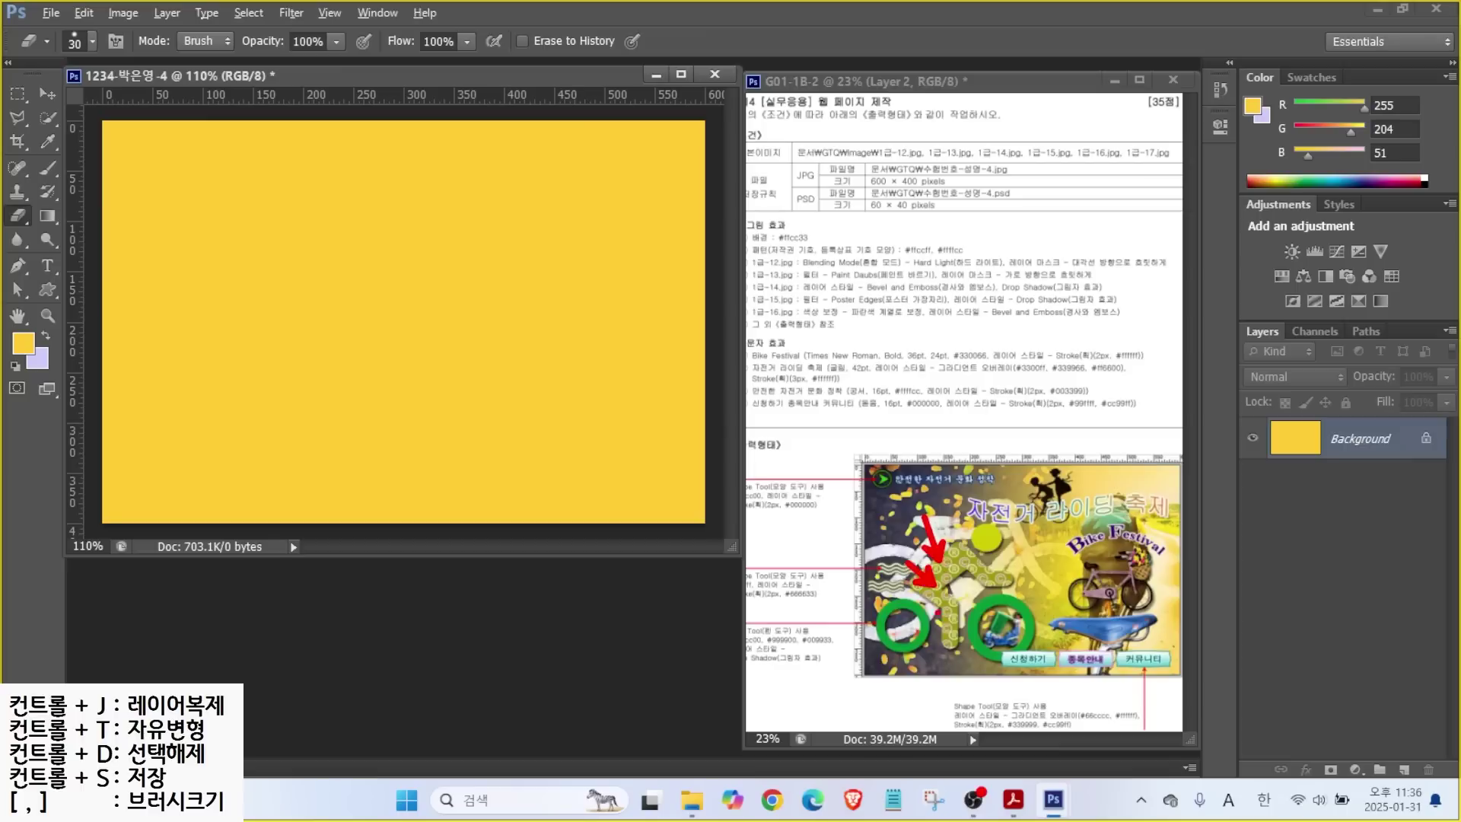
{"action": "key", "text": "Escape"}
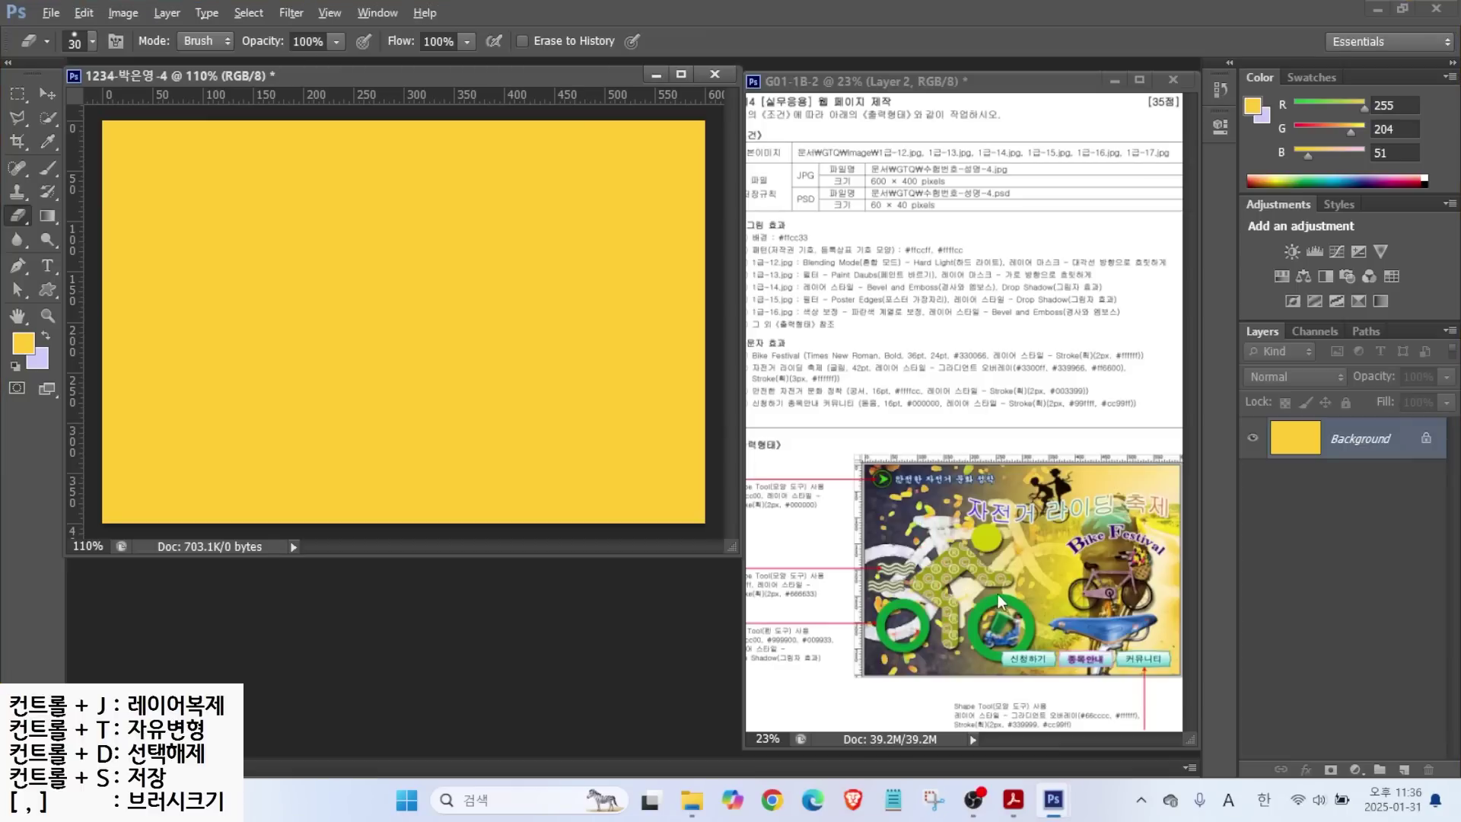
{"action": "left_click", "coordinate": [886, 145]}
{"action": "scroll", "coordinate": [1019, 636], "scroll_direction": "up", "scroll_amount": 5}
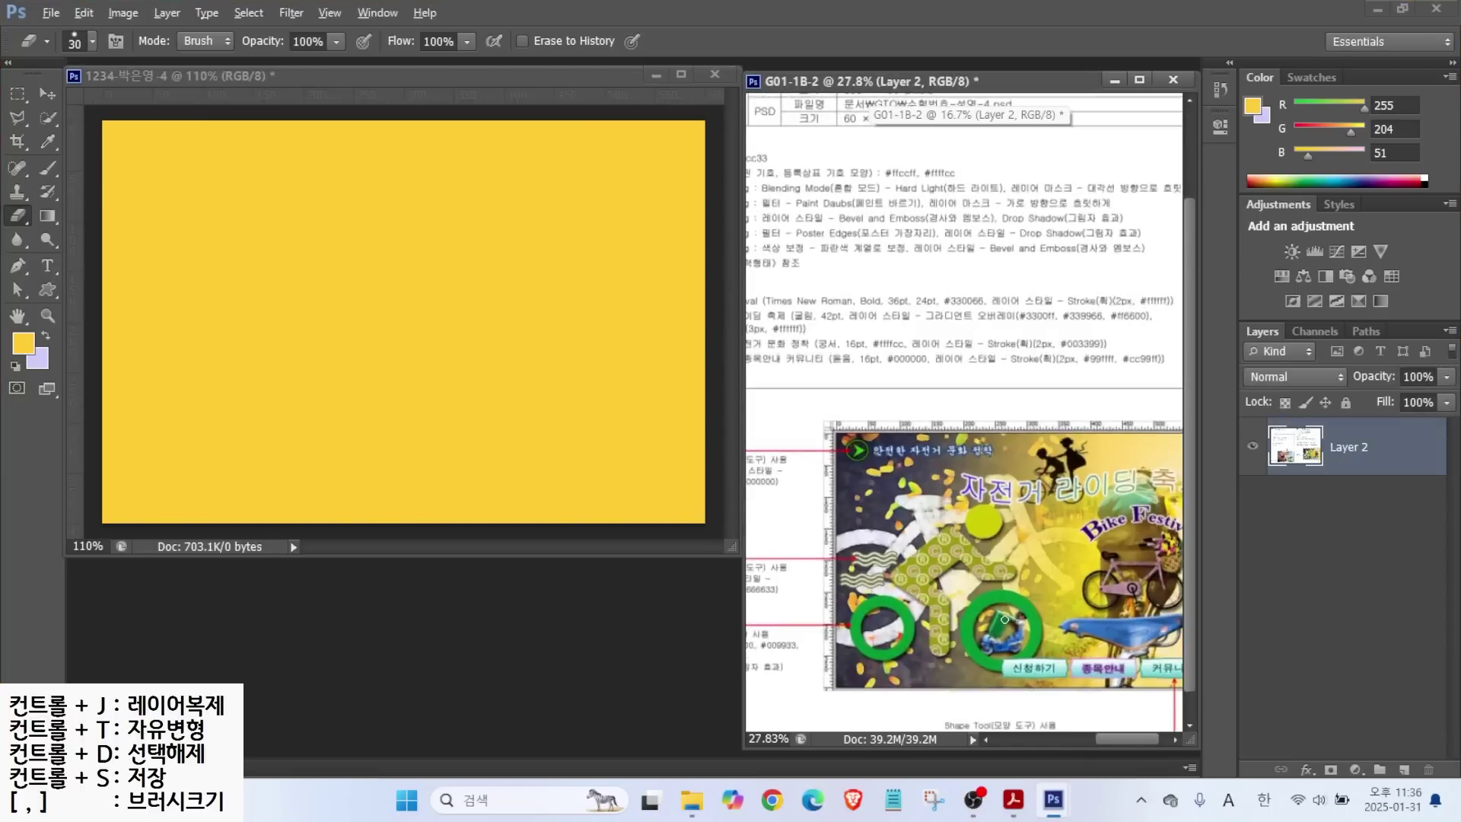
{"action": "scroll", "coordinate": [1004, 619], "scroll_direction": "up", "scroll_amount": 1}
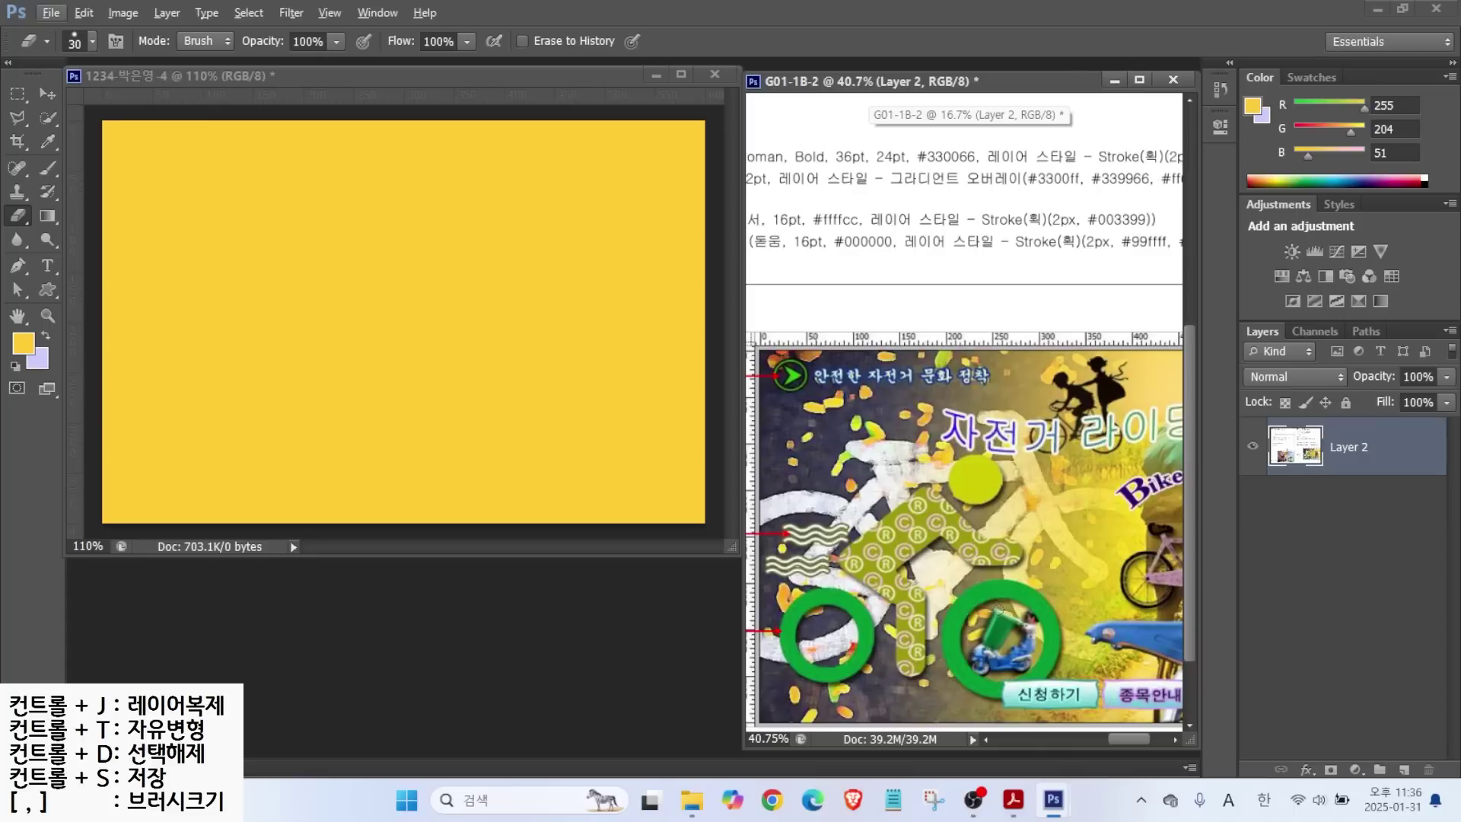
{"action": "left_click_drag", "start_coordinate": [884, 423], "coordinate": [909, 411]}
{"action": "key", "text": "alt"}
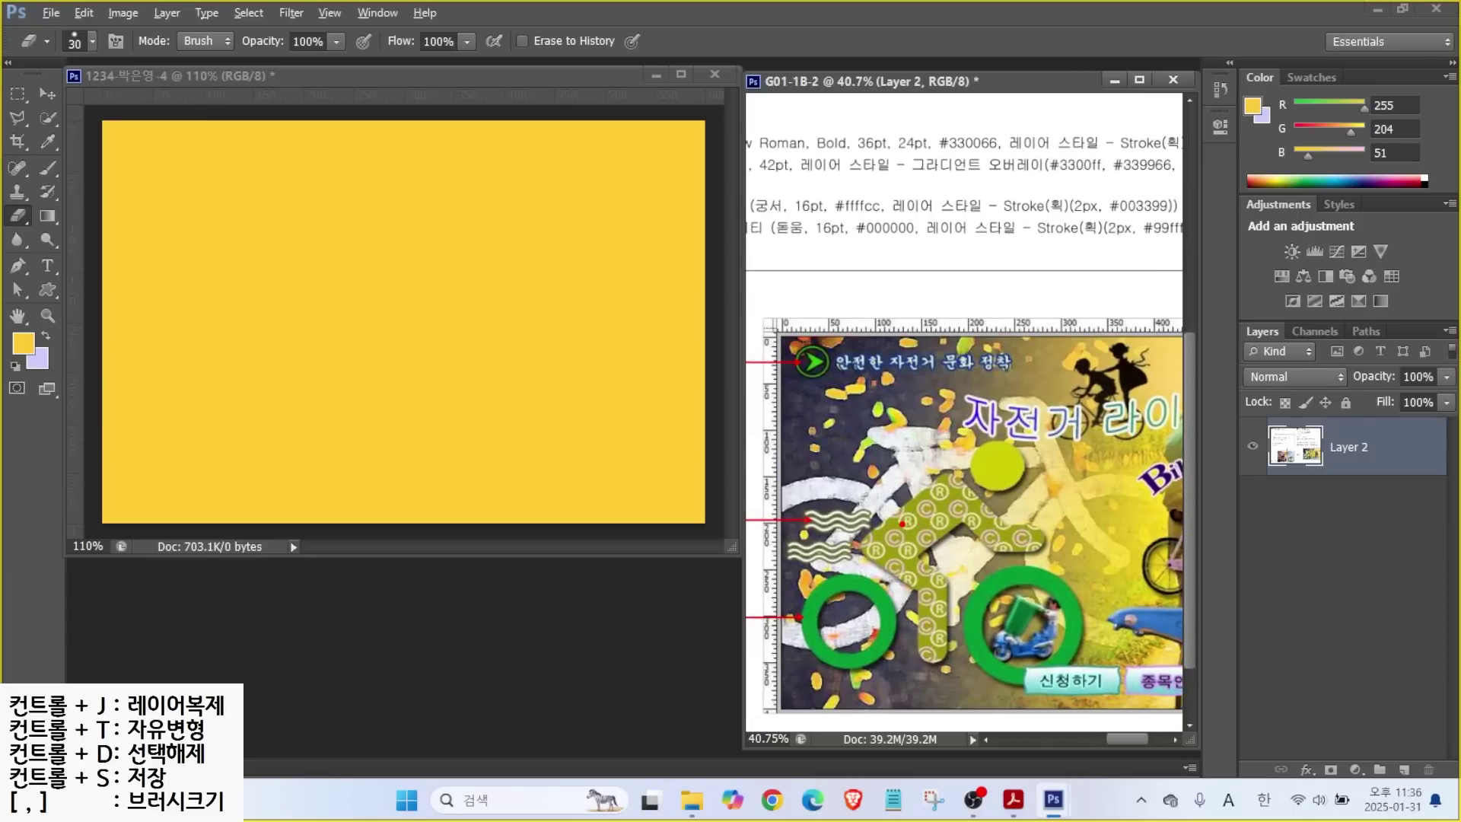
{"action": "left_click_drag", "start_coordinate": [902, 528], "coordinate": [899, 283]}
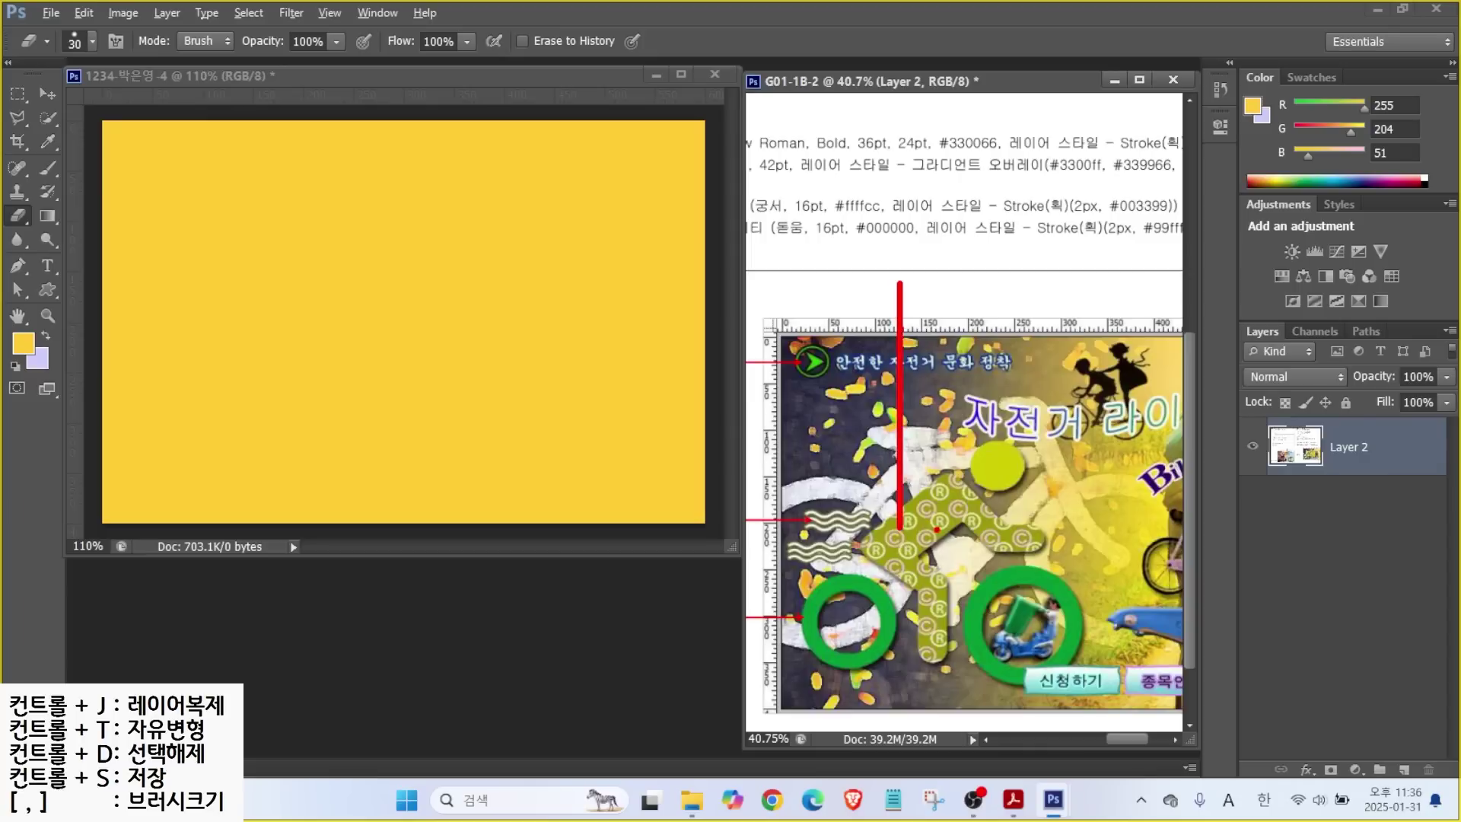
{"action": "left_click_drag", "start_coordinate": [933, 533], "coordinate": [937, 245]}
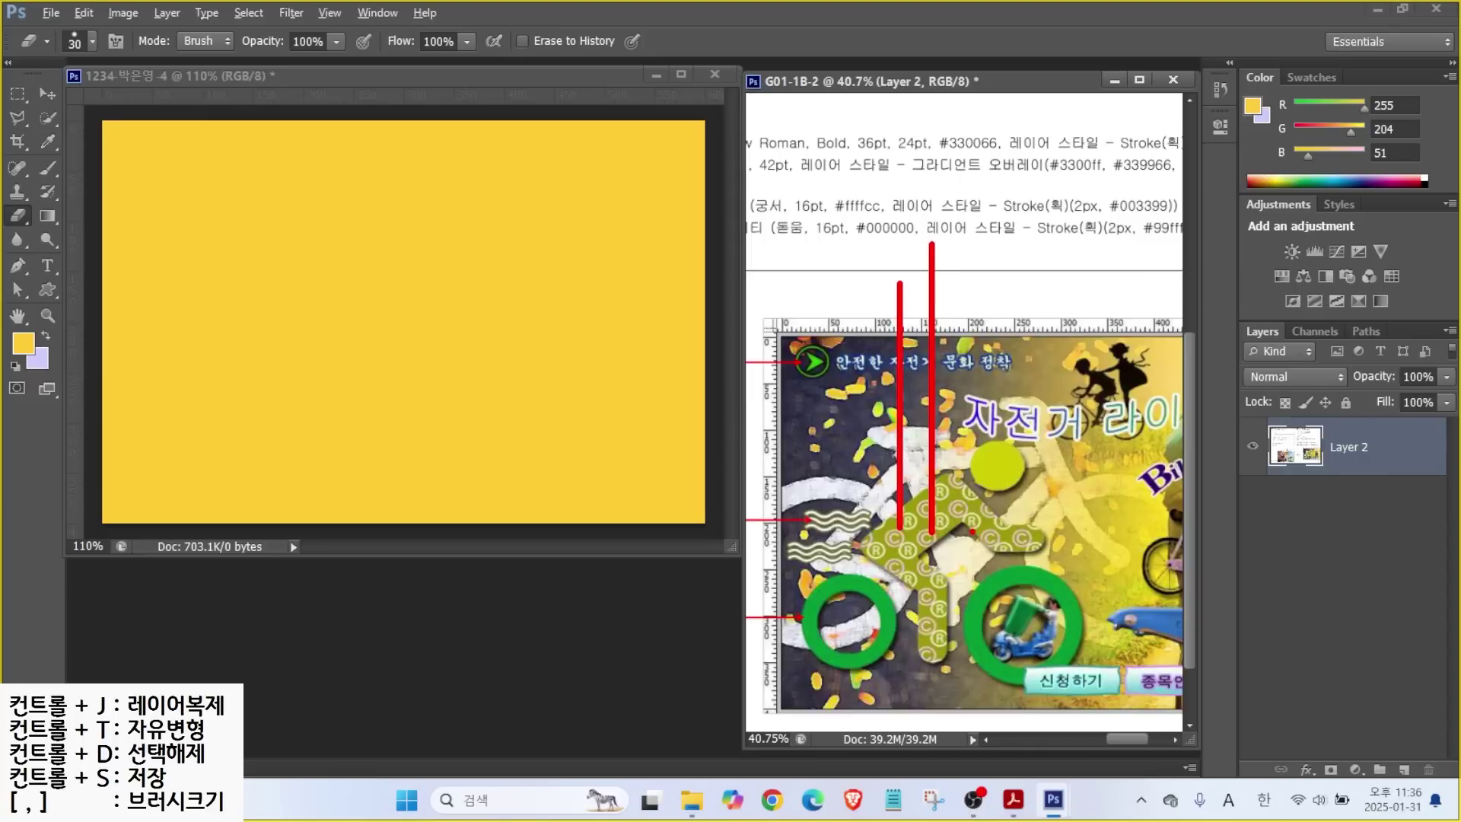
{"action": "left_click_drag", "start_coordinate": [966, 535], "coordinate": [967, 254]}
{"action": "left_click_drag", "start_coordinate": [996, 532], "coordinate": [991, 257]}
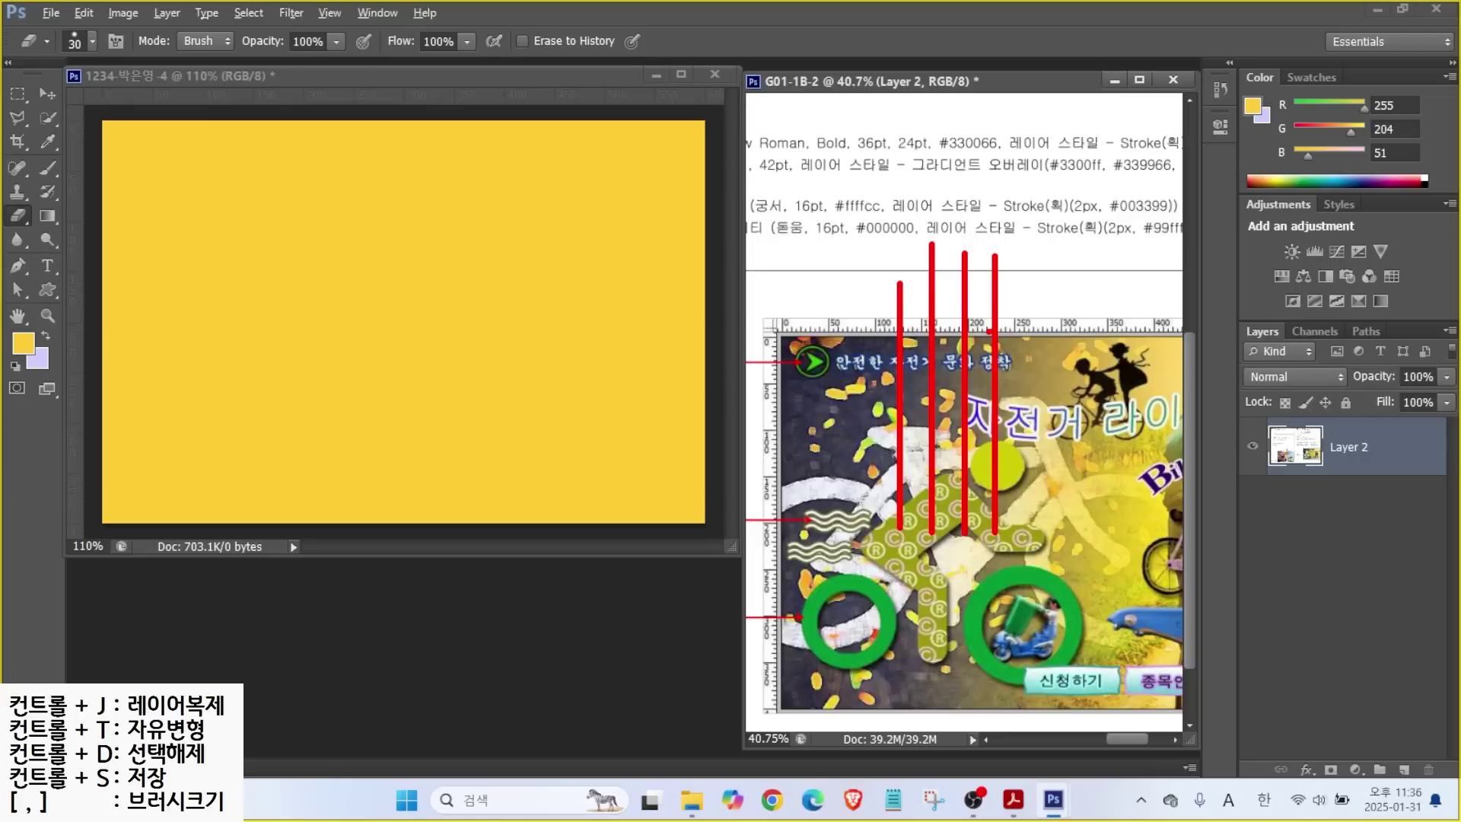
{"action": "mouse_move", "coordinate": [1019, 220]}
{"action": "left_mouse_down"}
{"action": "mouse_move", "coordinate": [1055, 247]}
{"action": "mouse_move", "coordinate": [1026, 268]}
{"action": "left_mouse_up"}
{"action": "mouse_move", "coordinate": [1112, 213]}
{"action": "left_mouse_down"}
{"action": "mouse_move", "coordinate": [1104, 256]}
{"action": "mouse_move", "coordinate": [1120, 219]}
{"action": "left_mouse_up"}
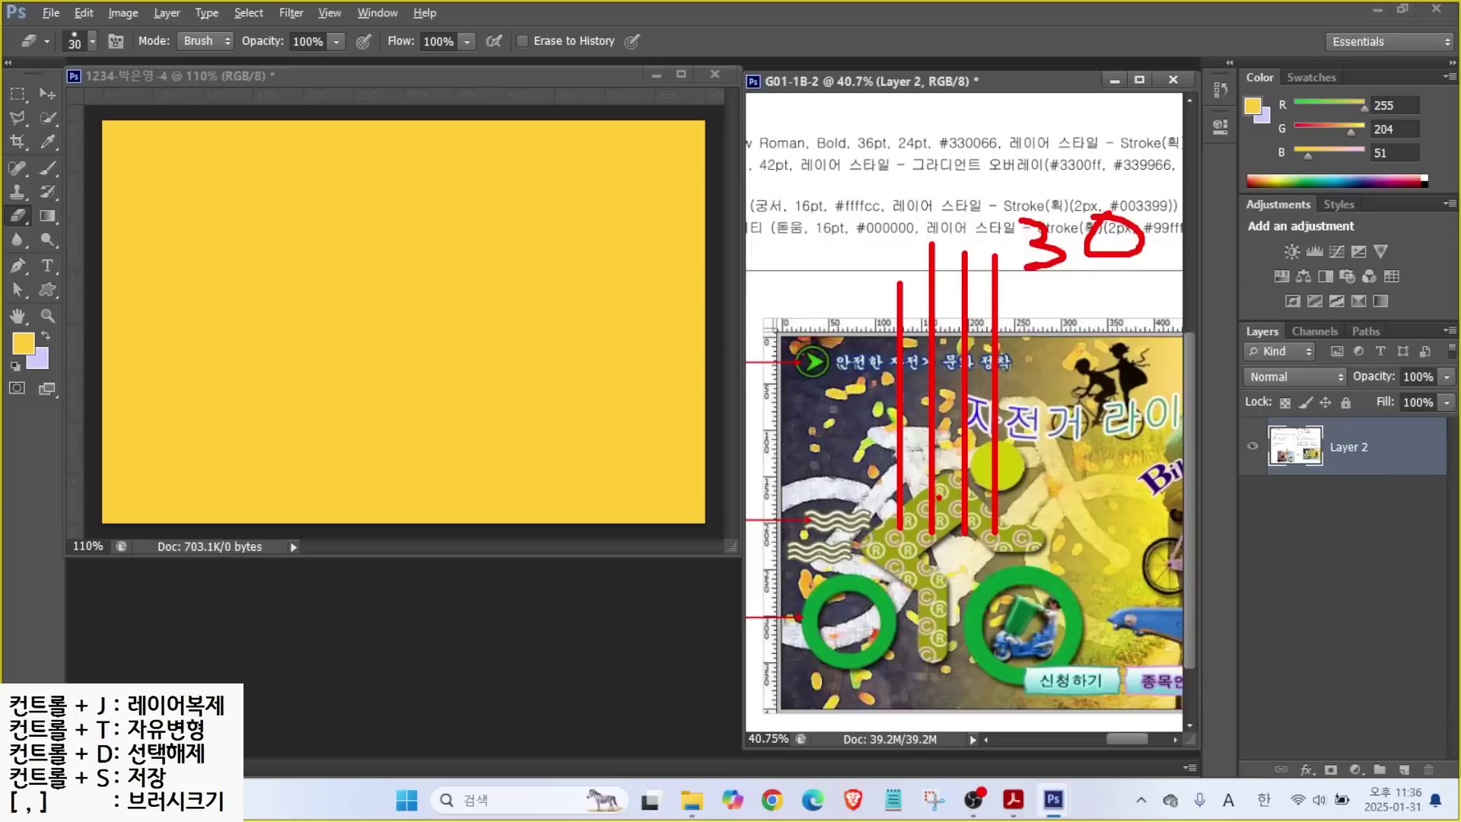
{"action": "mouse_move", "coordinate": [912, 512]}
{"action": "left_mouse_down"}
{"action": "mouse_move", "coordinate": [705, 512]}
{"action": "mouse_move", "coordinate": [911, 511]}
{"action": "mouse_move", "coordinate": [666, 540]}
{"action": "left_mouse_up"}
{"action": "left_click_drag", "start_coordinate": [913, 572], "coordinate": [636, 572]}
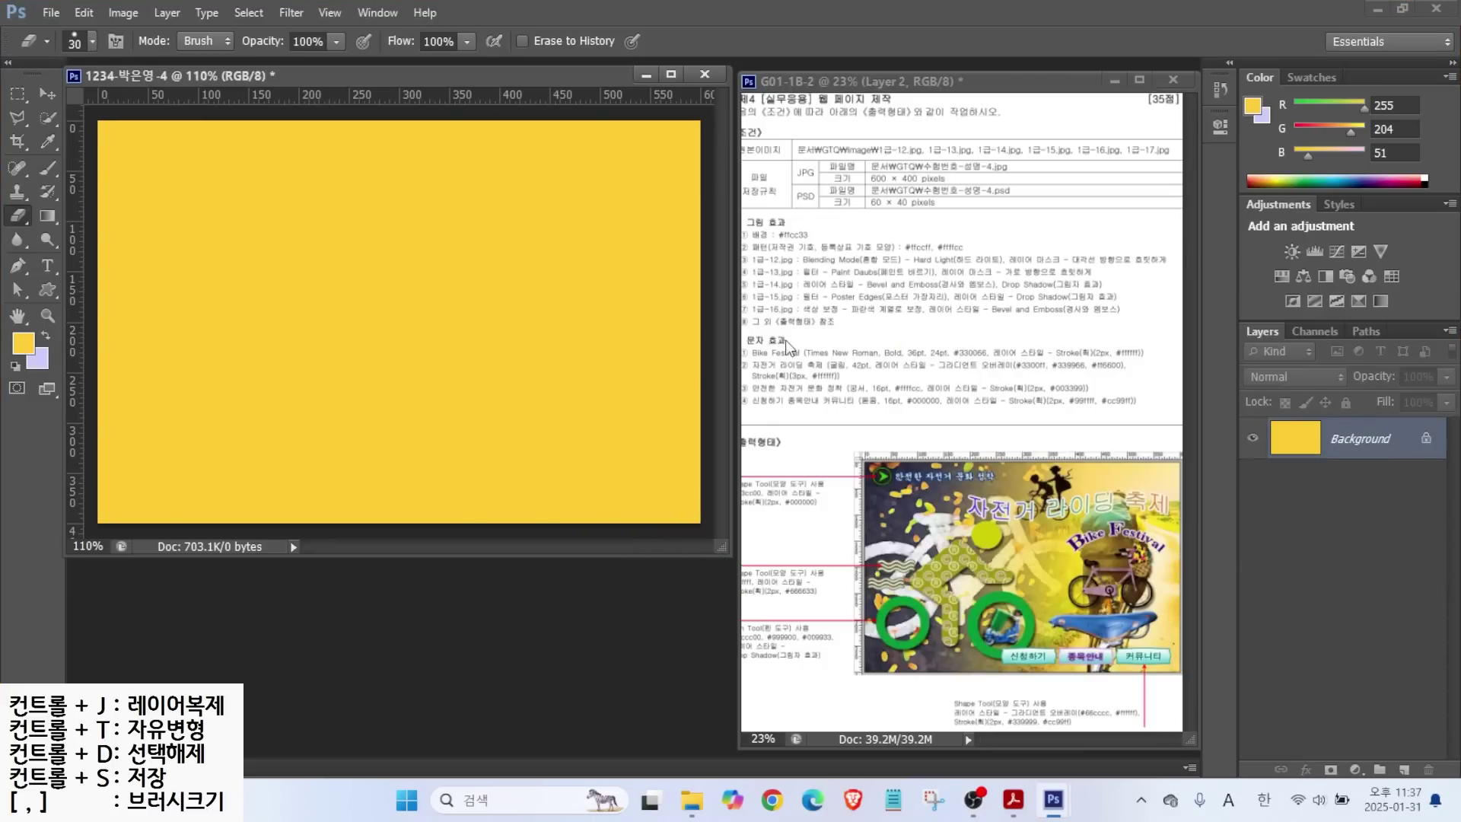
Create a 30×30 pixel document with Transparent background contents.
{"action": "left_click", "coordinate": [51, 12]}
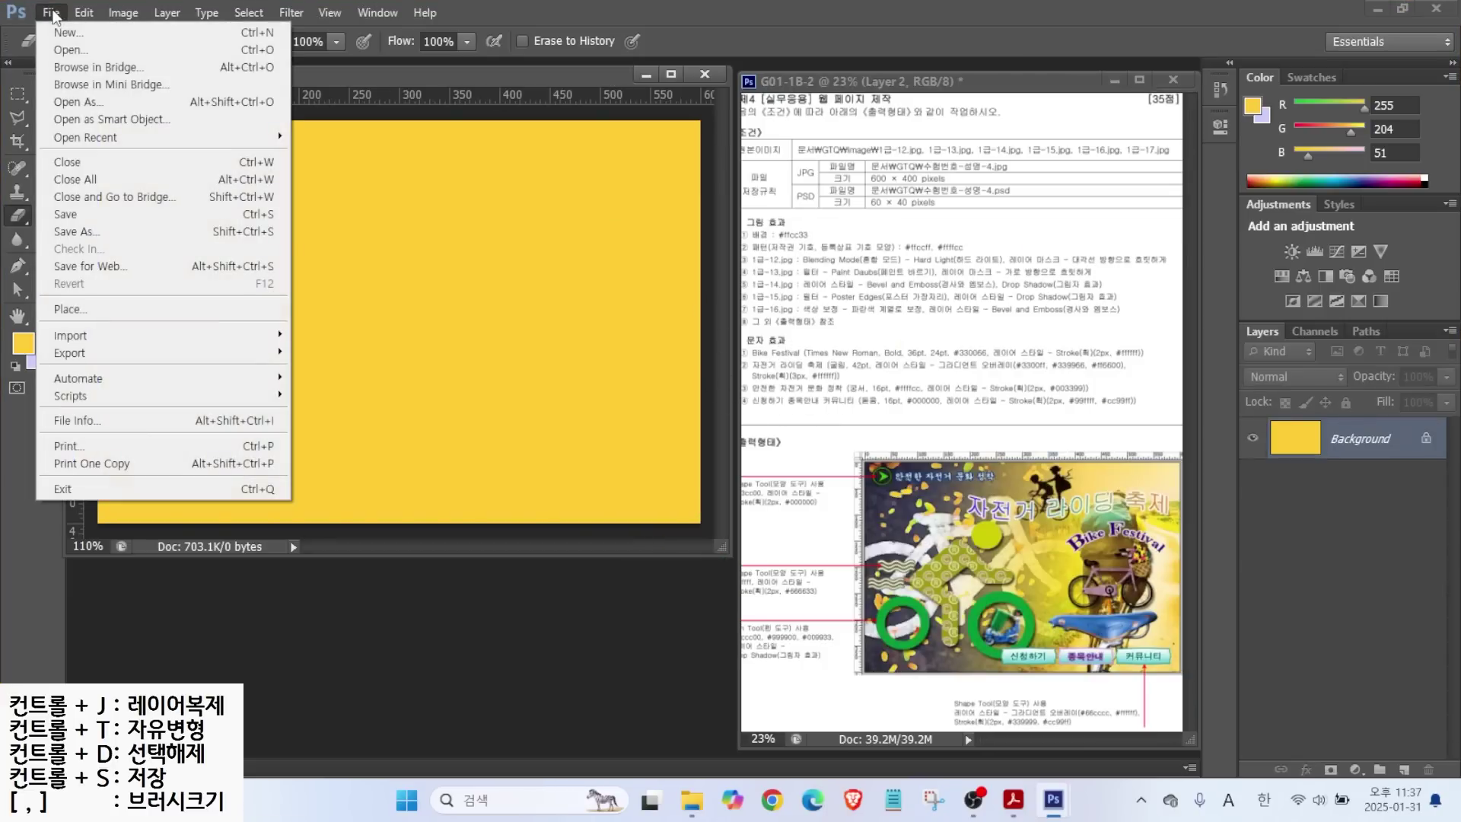
{"action": "left_click", "coordinate": [70, 34]}
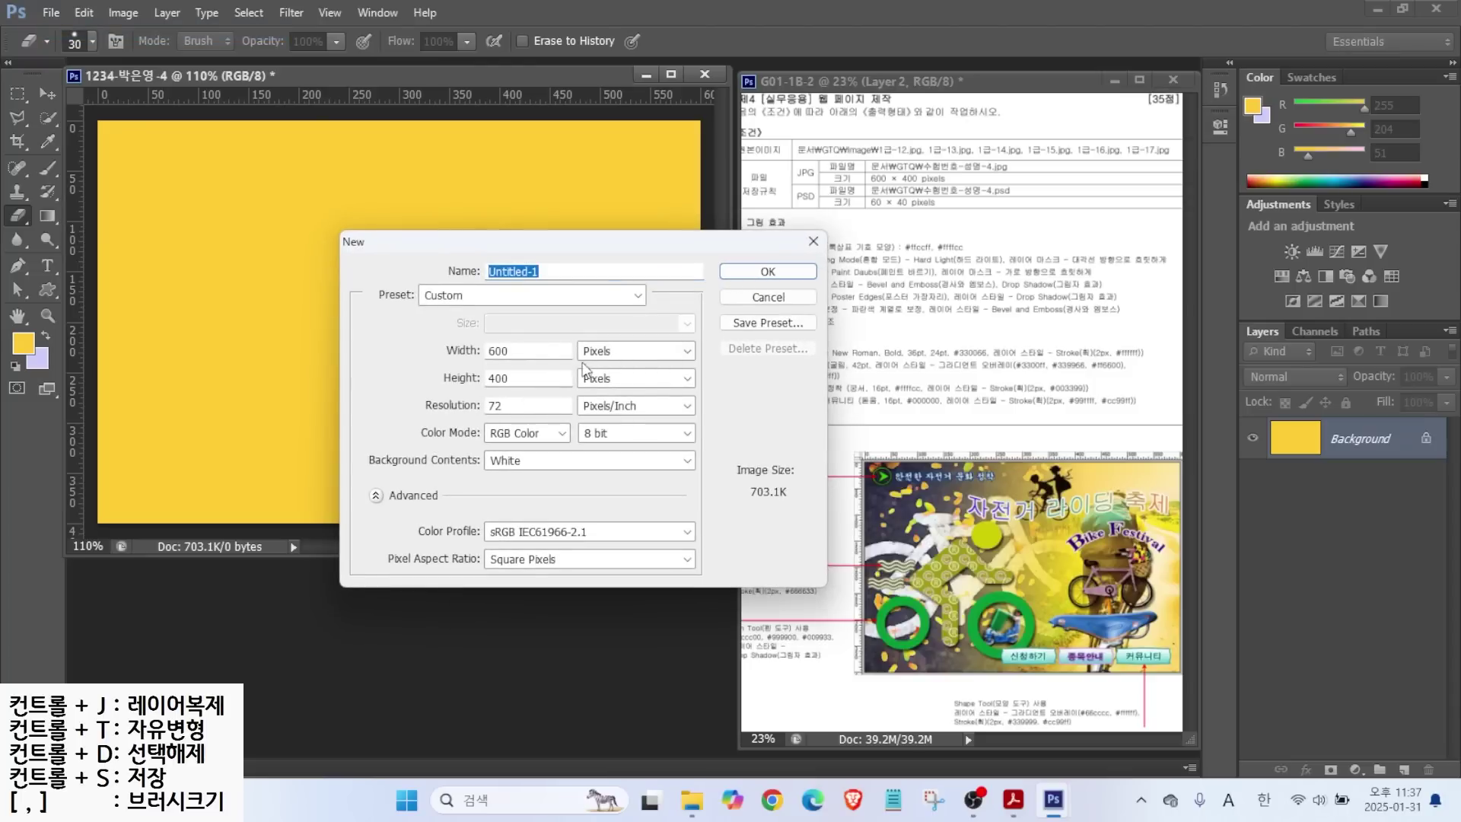
{"action": "left_click", "coordinate": [524, 351]}
{"action": "type", "text": "30"}
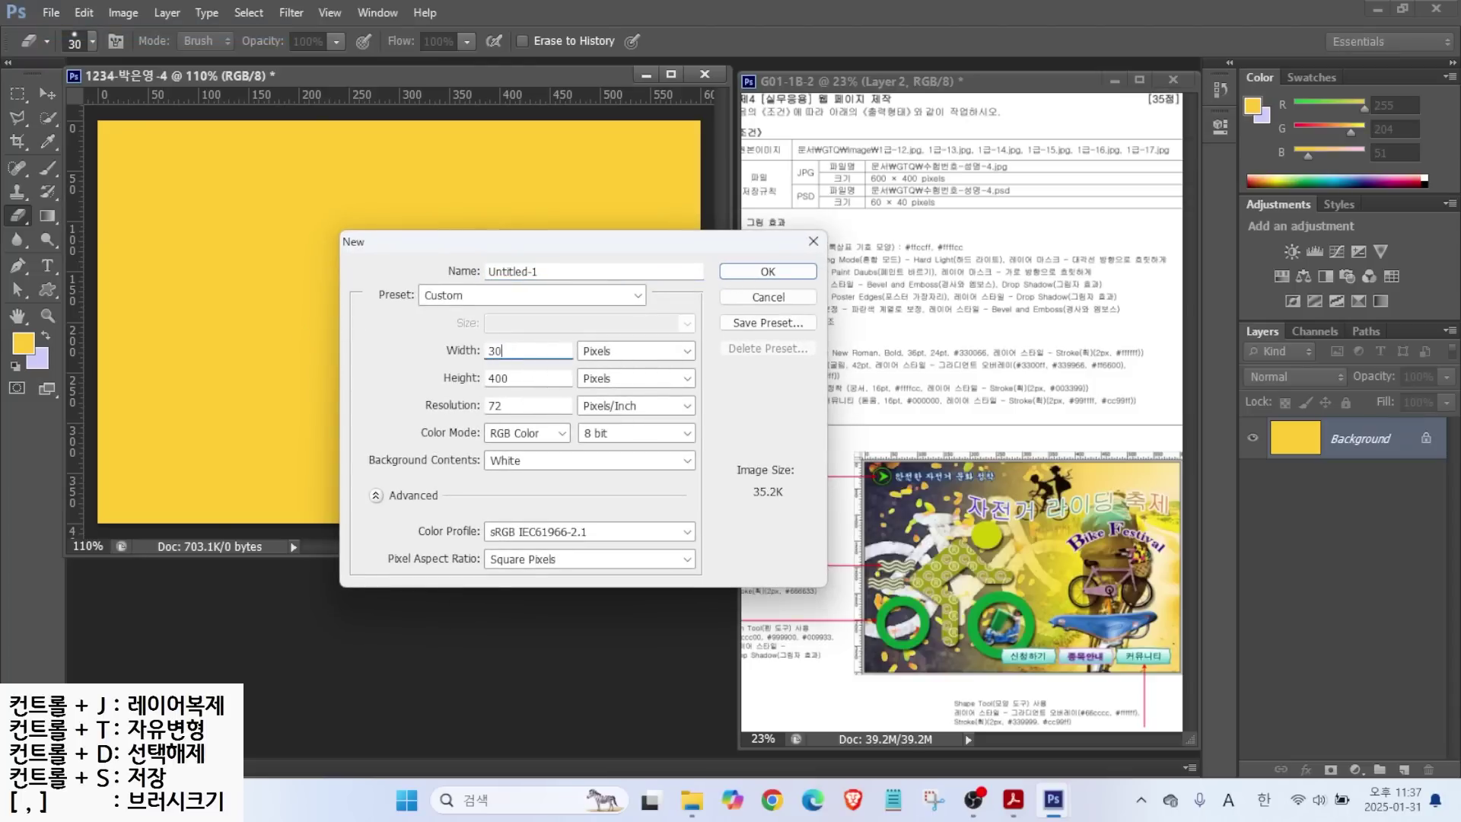
{"action": "key", "text": "Tab"}
{"action": "type", "text": "30"}
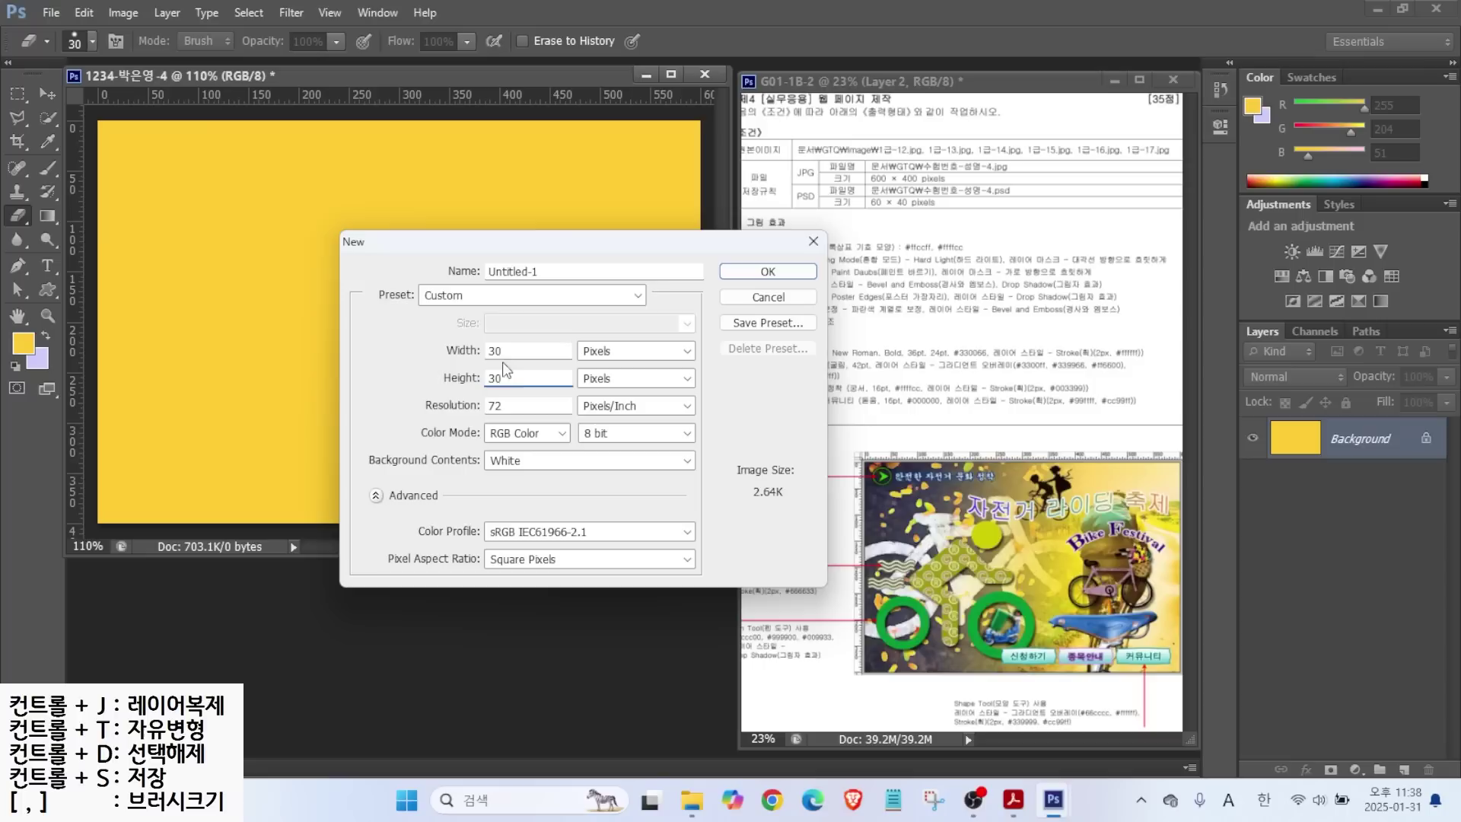
{"action": "left_click", "coordinate": [517, 461]}
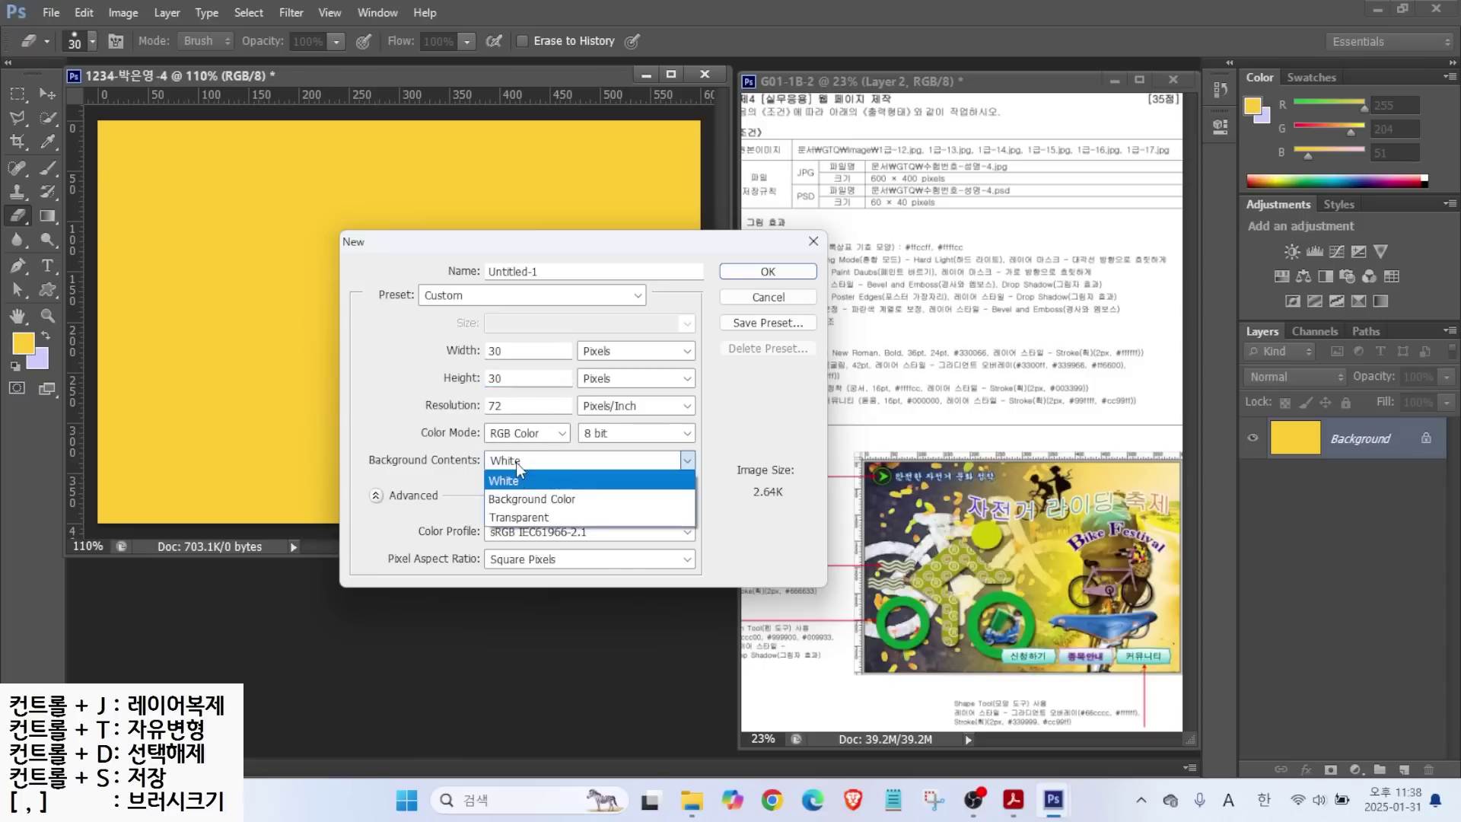
{"action": "left_click", "coordinate": [520, 517]}
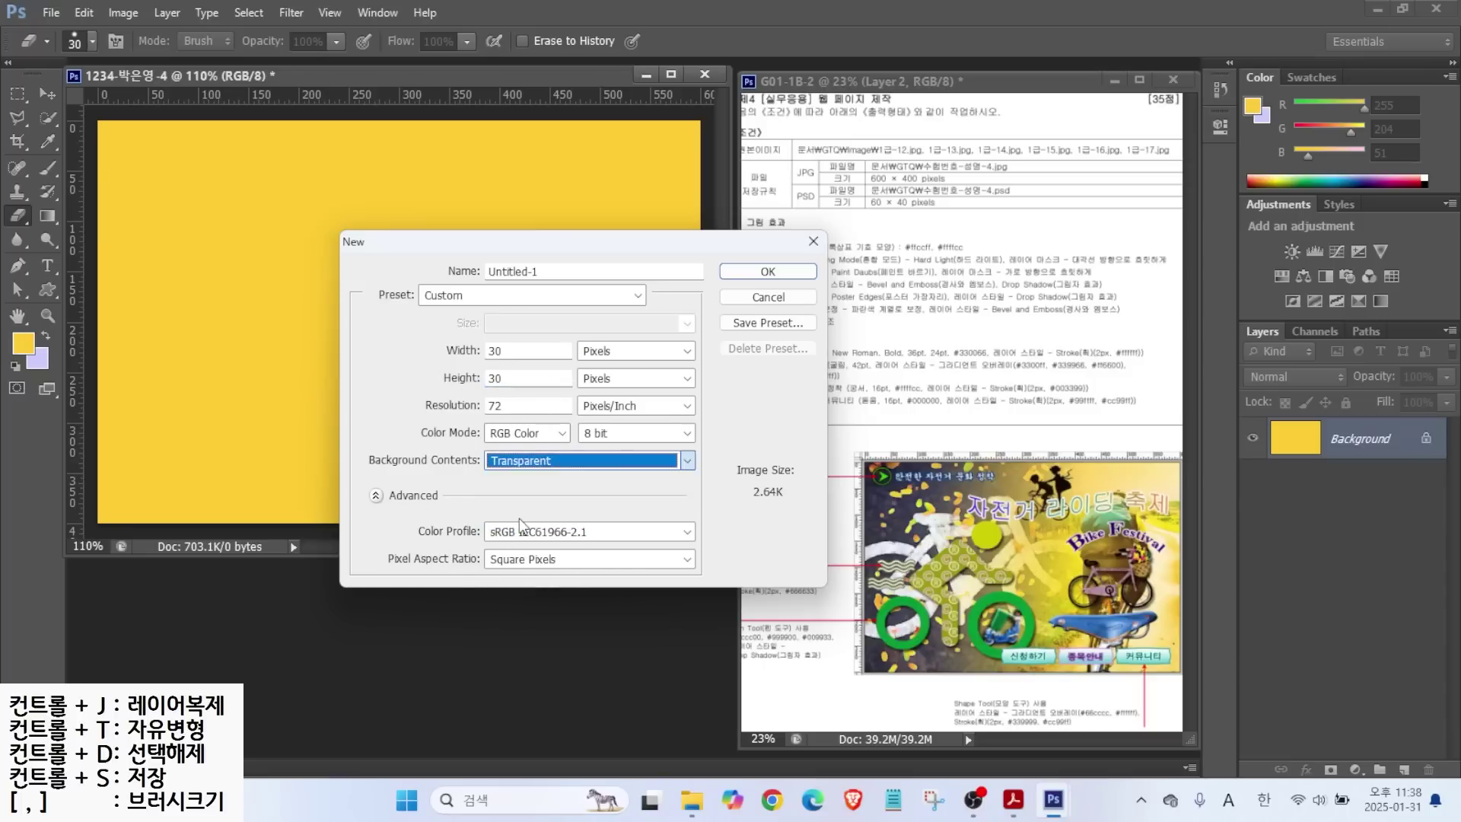
{"action": "left_click", "coordinate": [752, 271]}
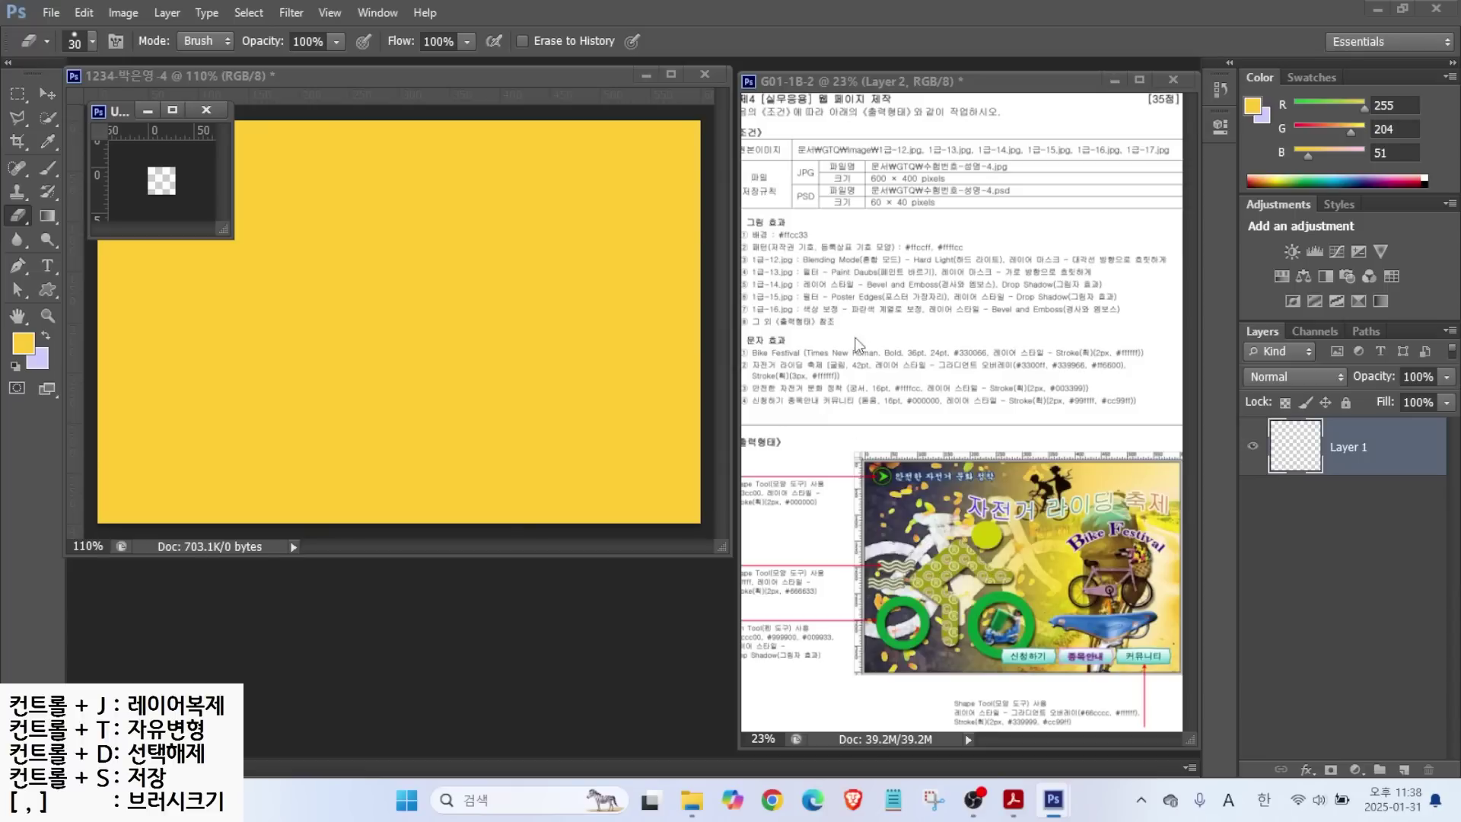
Draw the ® preset shape, fill it pale yellow #ffffcc, and move it toward the lower right.
{"action": "double_click", "coordinate": [19, 313]}
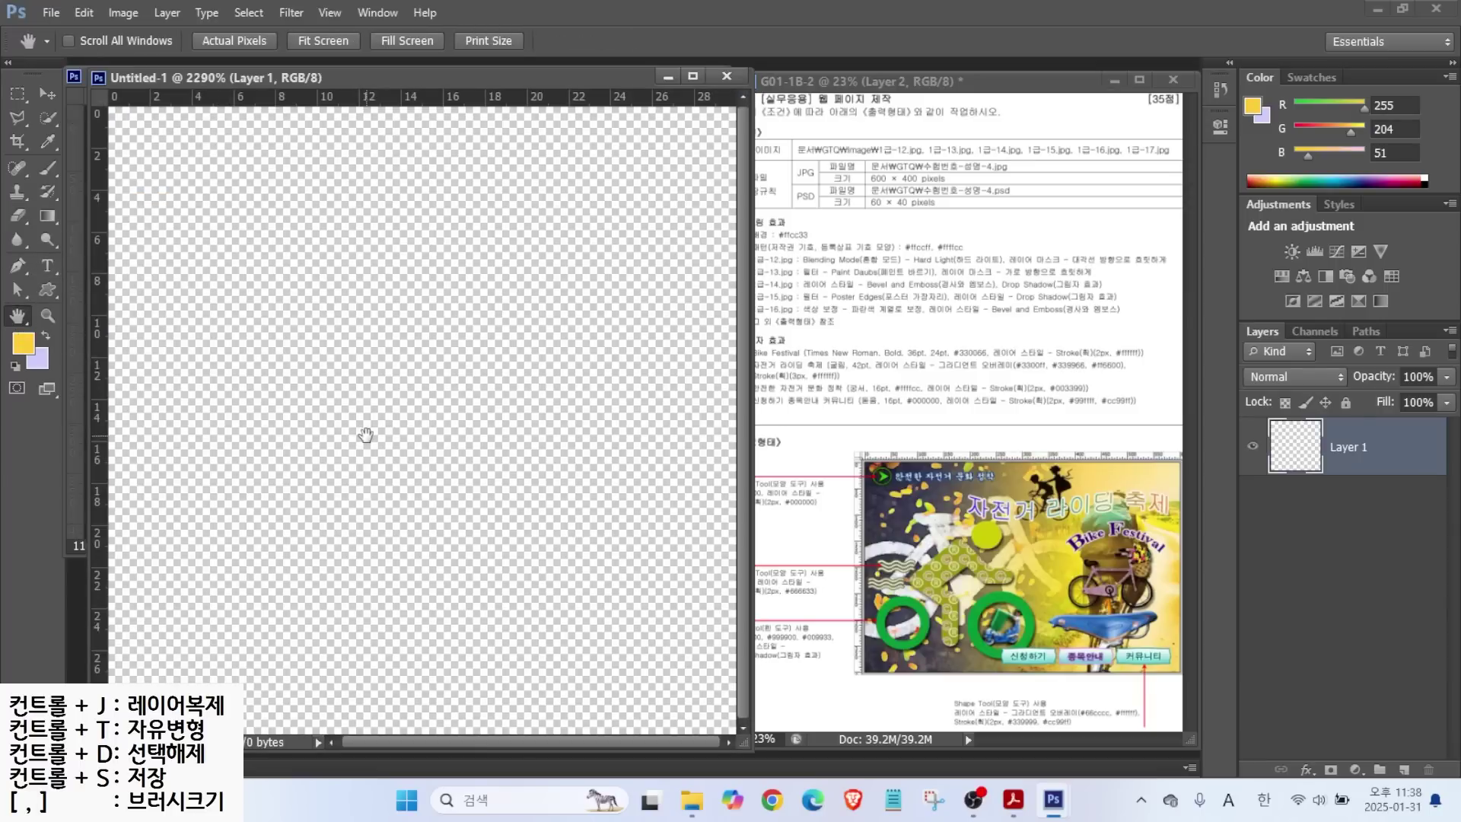
{"action": "left_click", "coordinate": [47, 290]}
{"action": "left_click", "coordinate": [731, 42]}
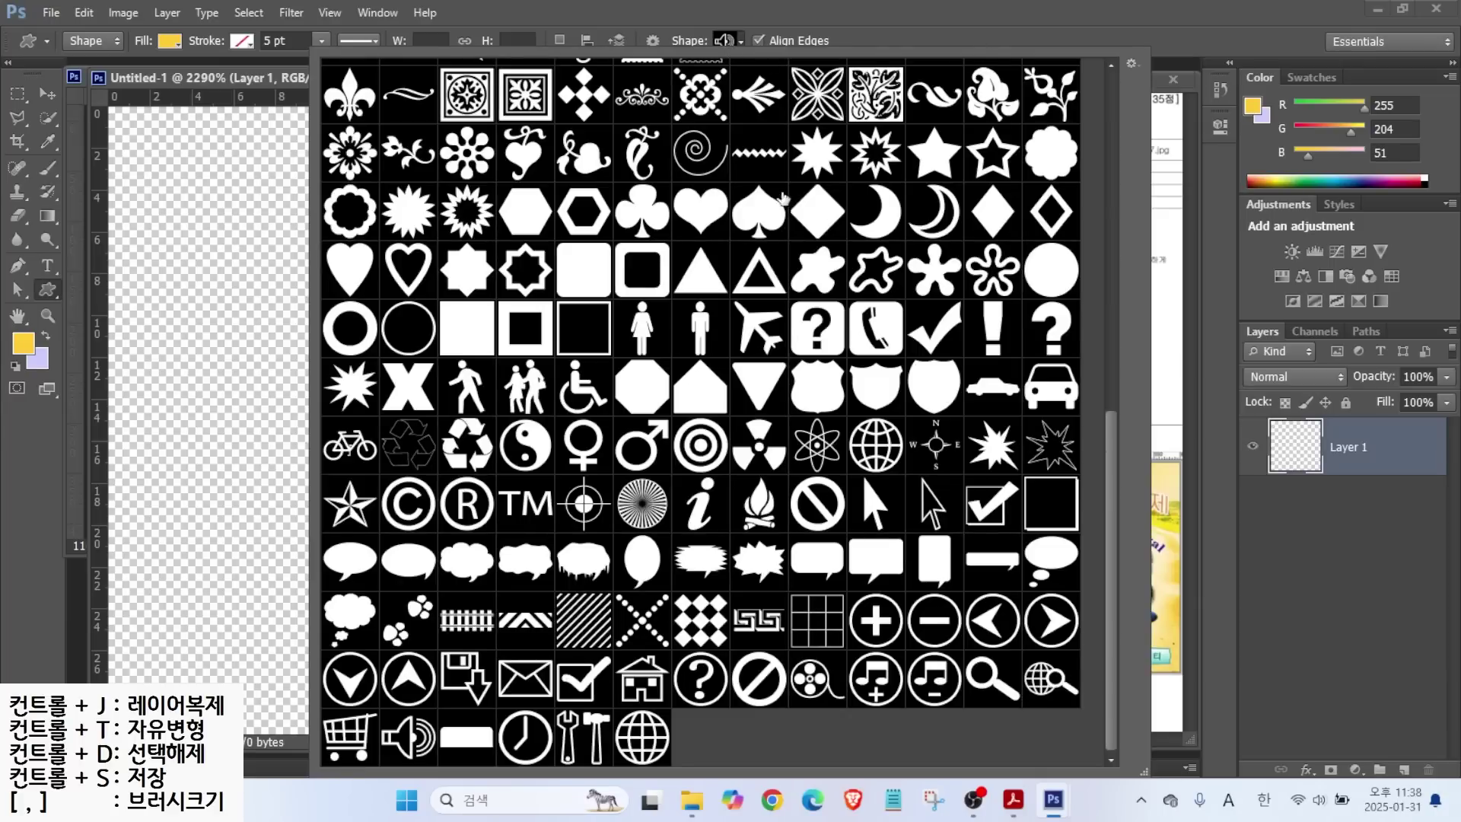
{"action": "scroll", "coordinate": [1004, 549], "scroll_direction": "up", "scroll_amount": 3}
{"action": "scroll", "coordinate": [1004, 549], "scroll_direction": "up", "scroll_amount": 2}
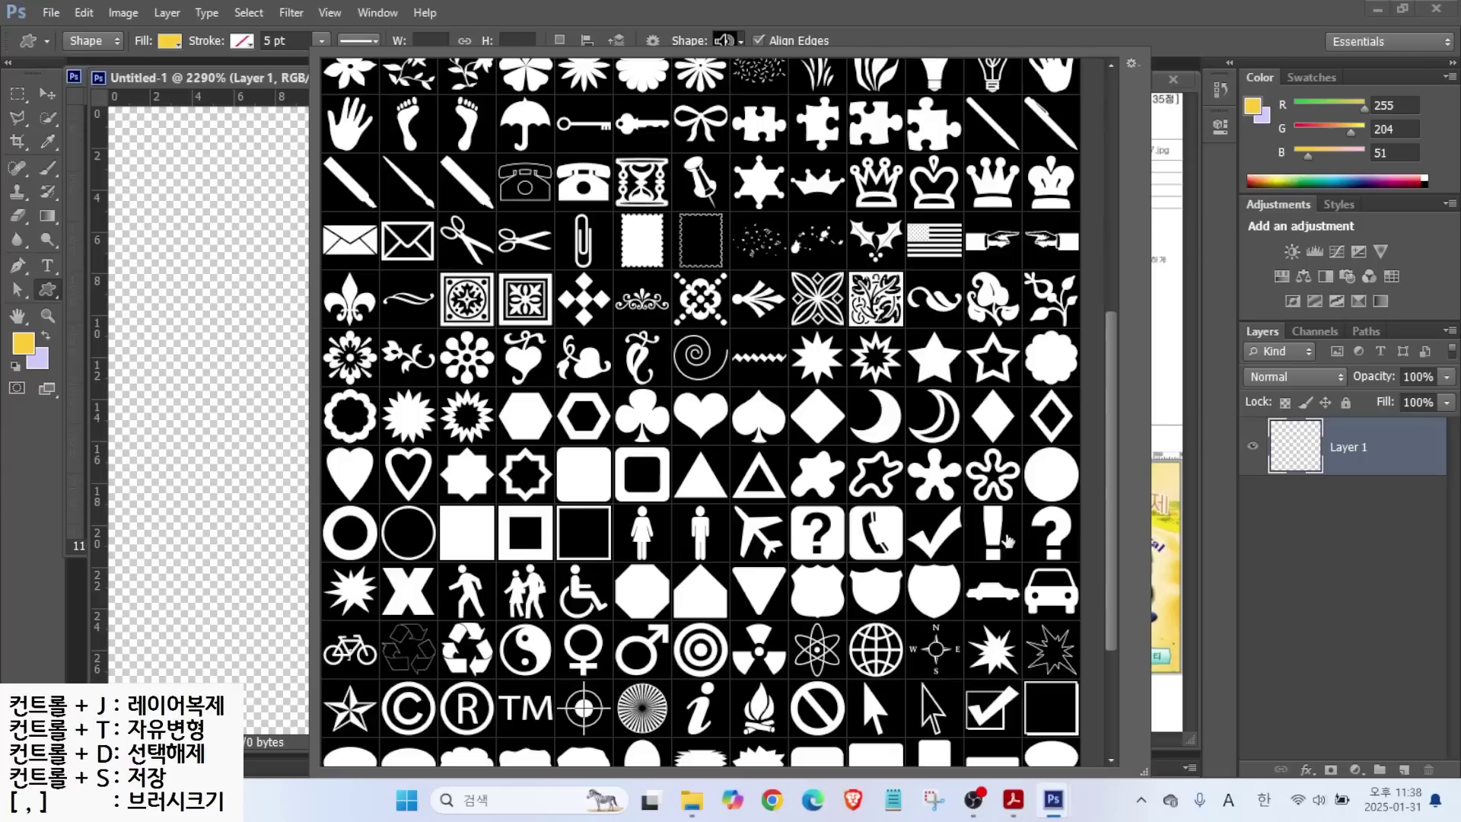
{"action": "left_click", "coordinate": [470, 706]}
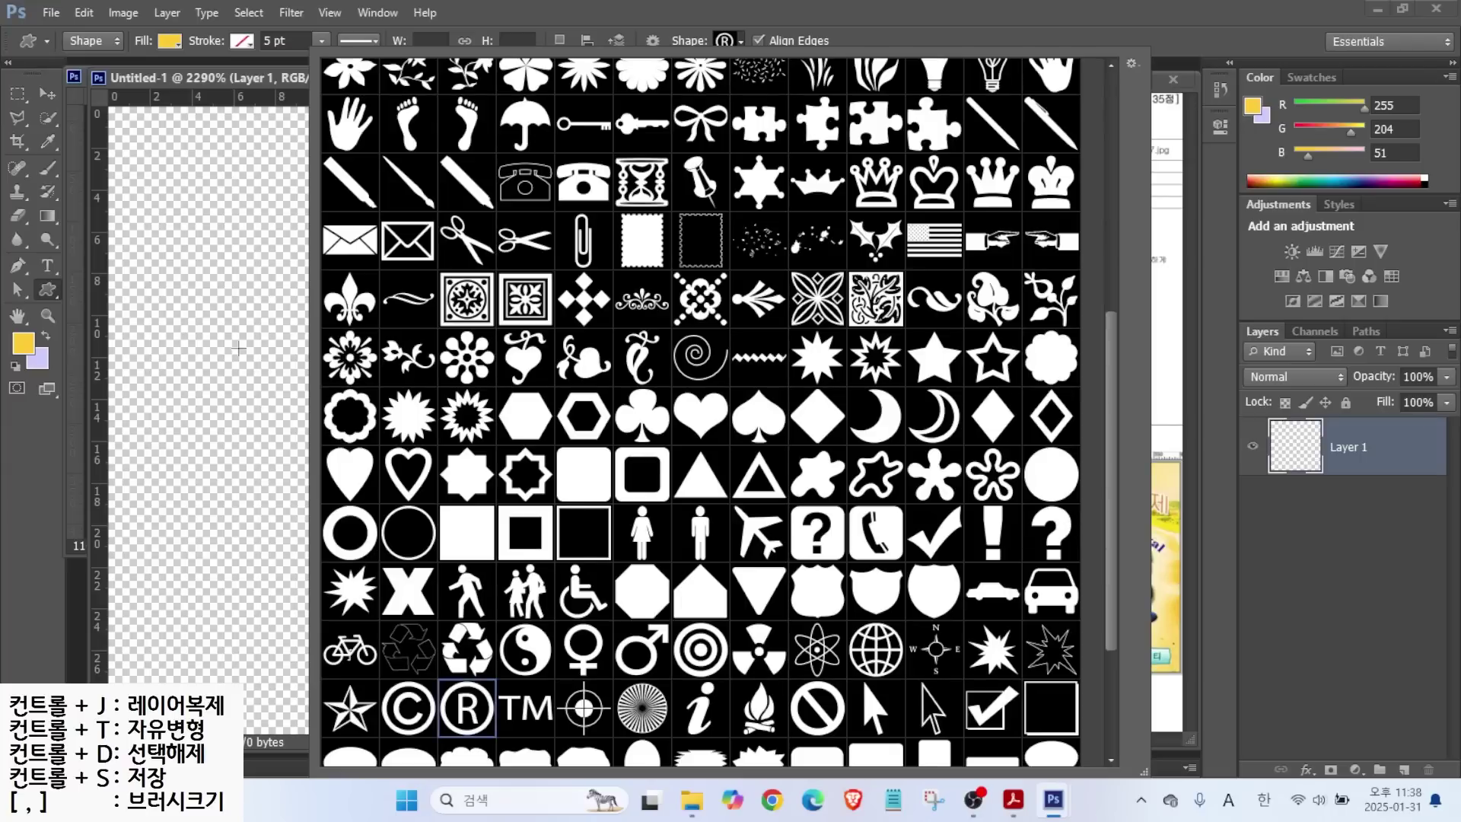
{"action": "left_click", "coordinate": [223, 86]}
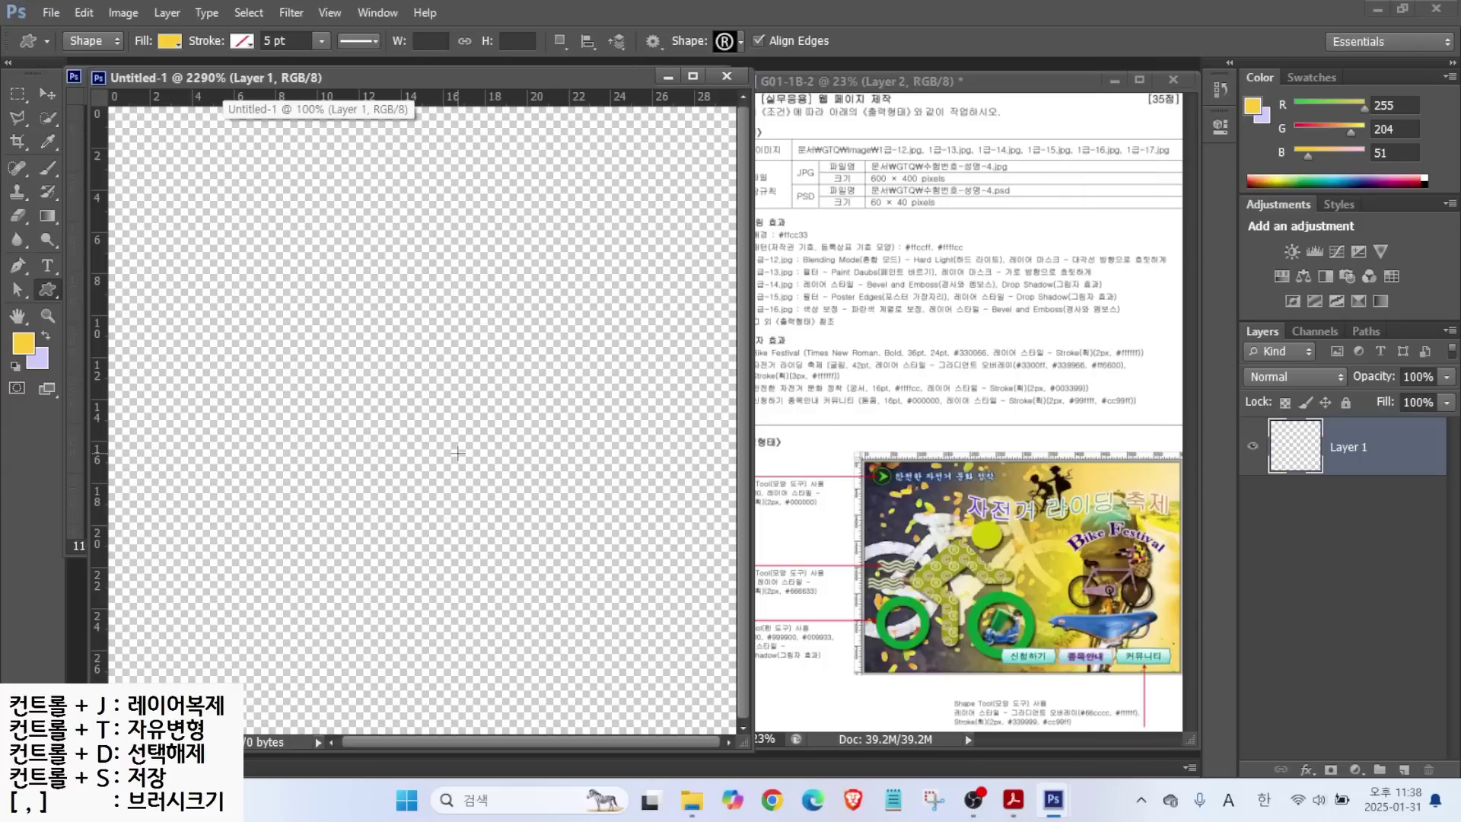
{"action": "left_click_drag", "start_coordinate": [417, 354], "coordinate": [697, 674]}
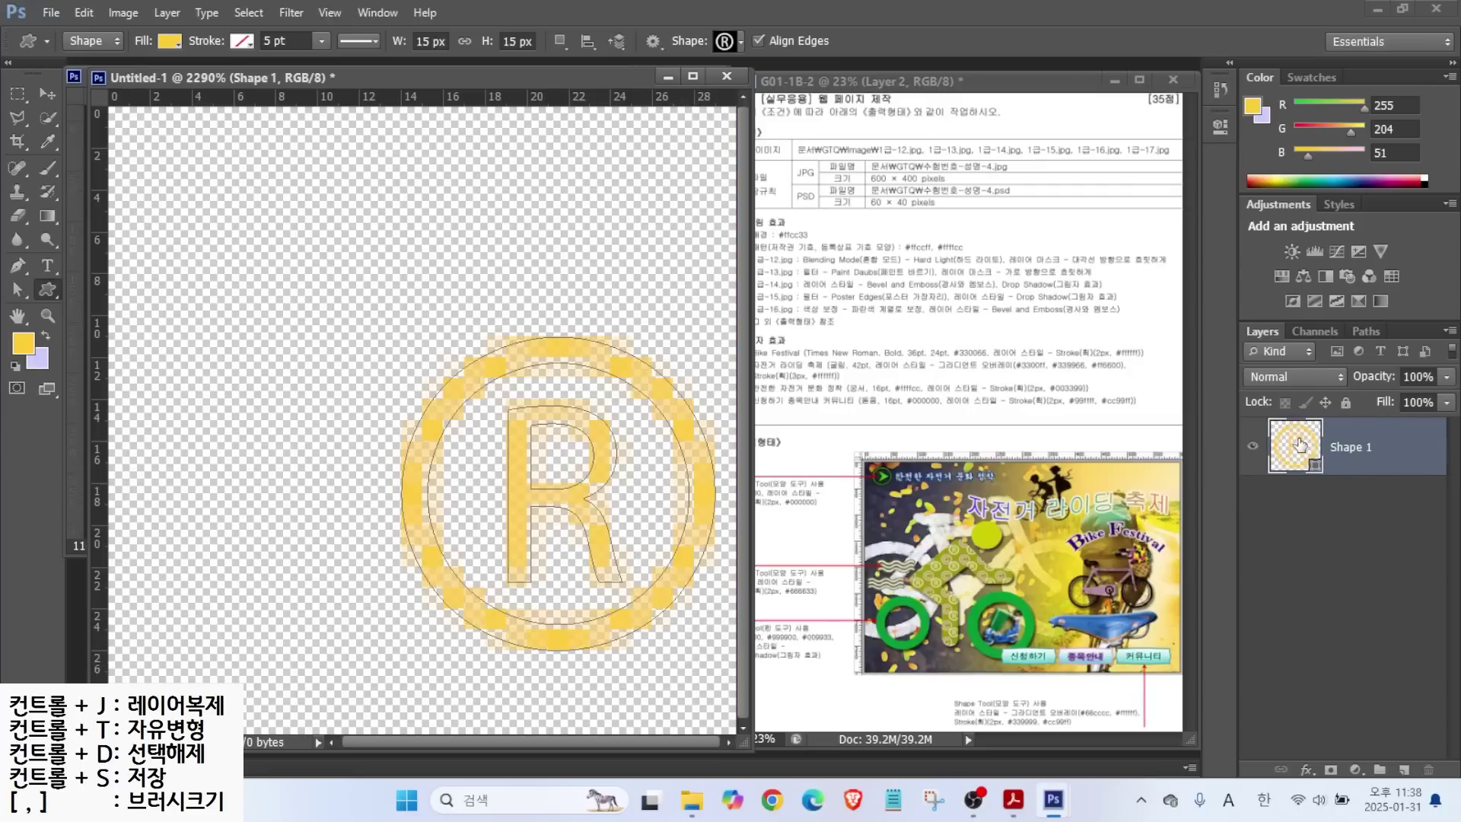
{"action": "double_click", "coordinate": [1298, 447]}
{"action": "left_click", "coordinate": [1012, 620]}
{"action": "type", "text": "ffffcc"}
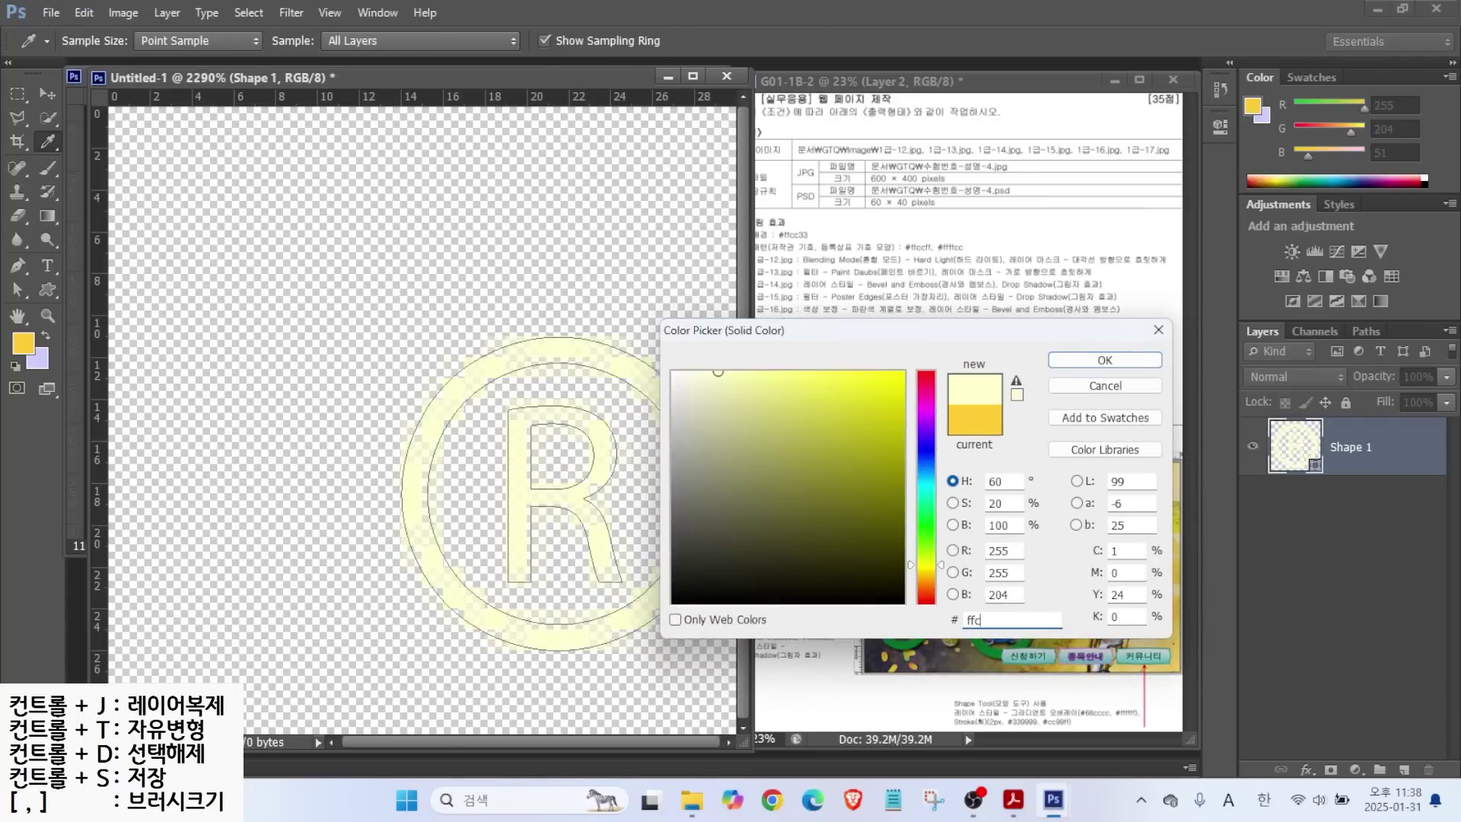
{"action": "key", "text": "Return"}
{"action": "key", "text": "v"}
{"action": "left_click_drag", "start_coordinate": [422, 486], "coordinate": [423, 527]}
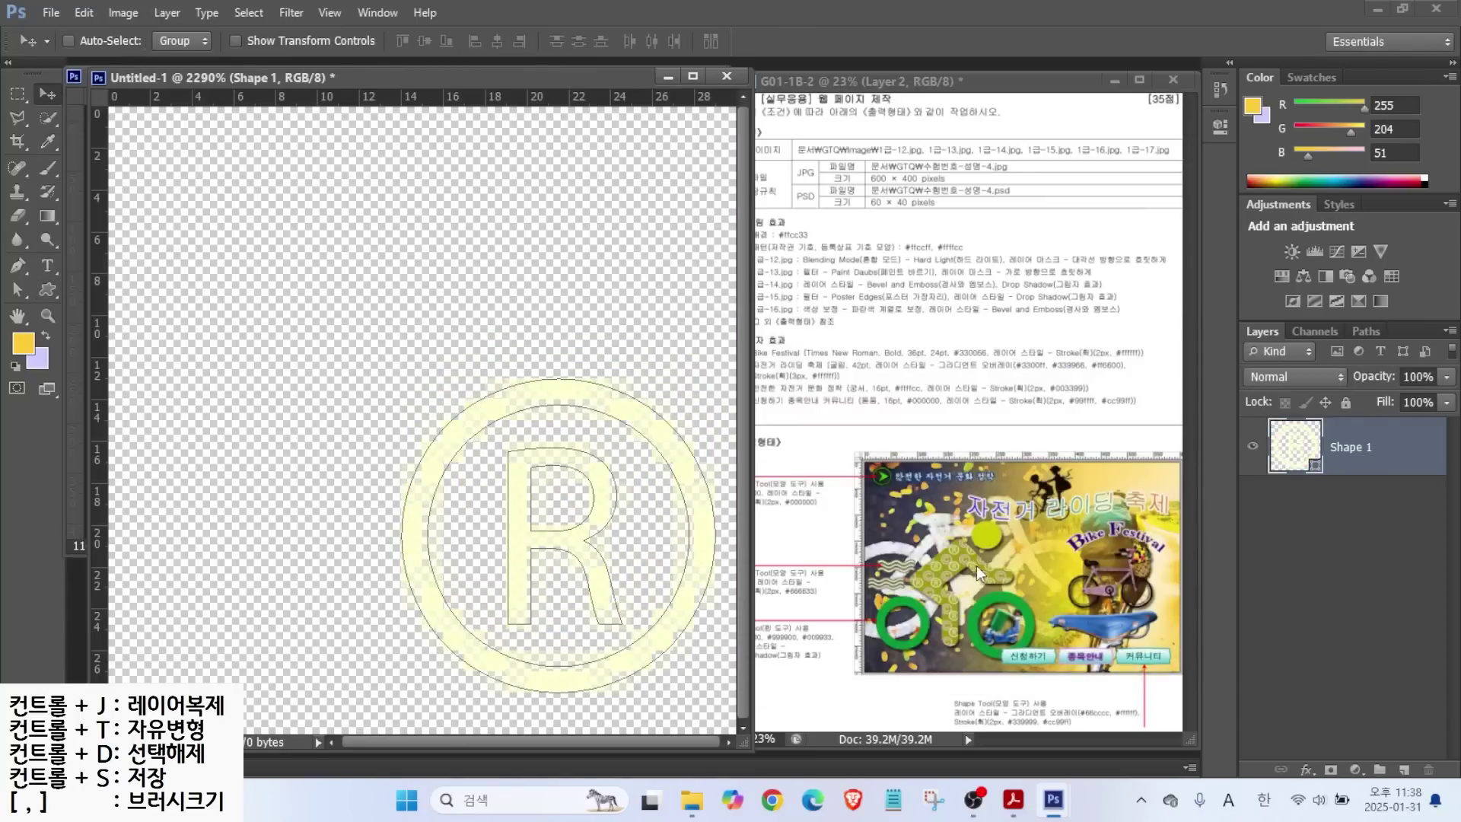
Draw the © preset shape in the upper left of the canvas.
{"action": "left_click", "coordinate": [44, 289]}
{"action": "left_click", "coordinate": [734, 42]}
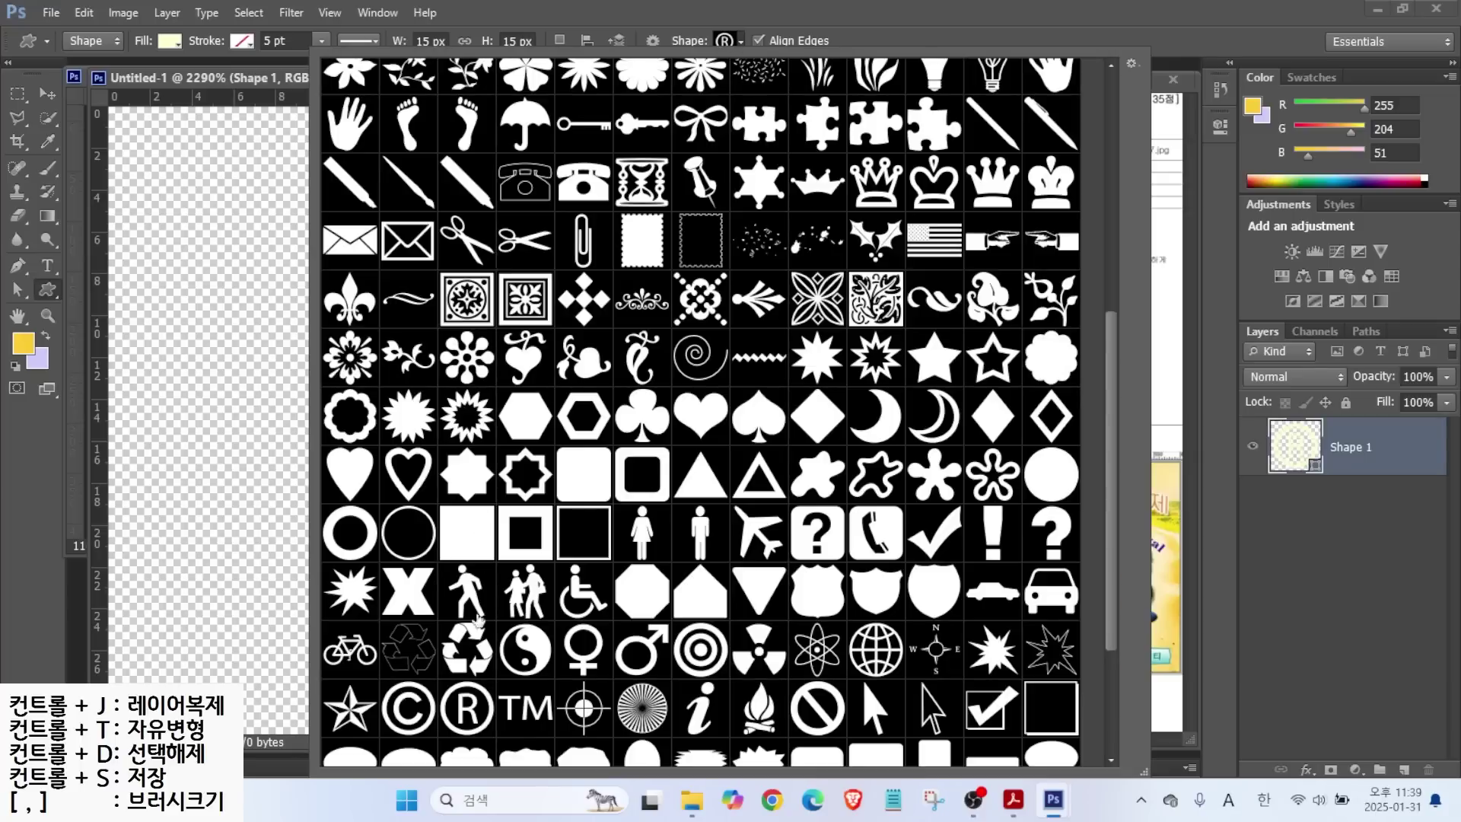
{"action": "double_click", "coordinate": [418, 711]}
{"action": "left_click_drag", "start_coordinate": [151, 147], "coordinate": [466, 462]}
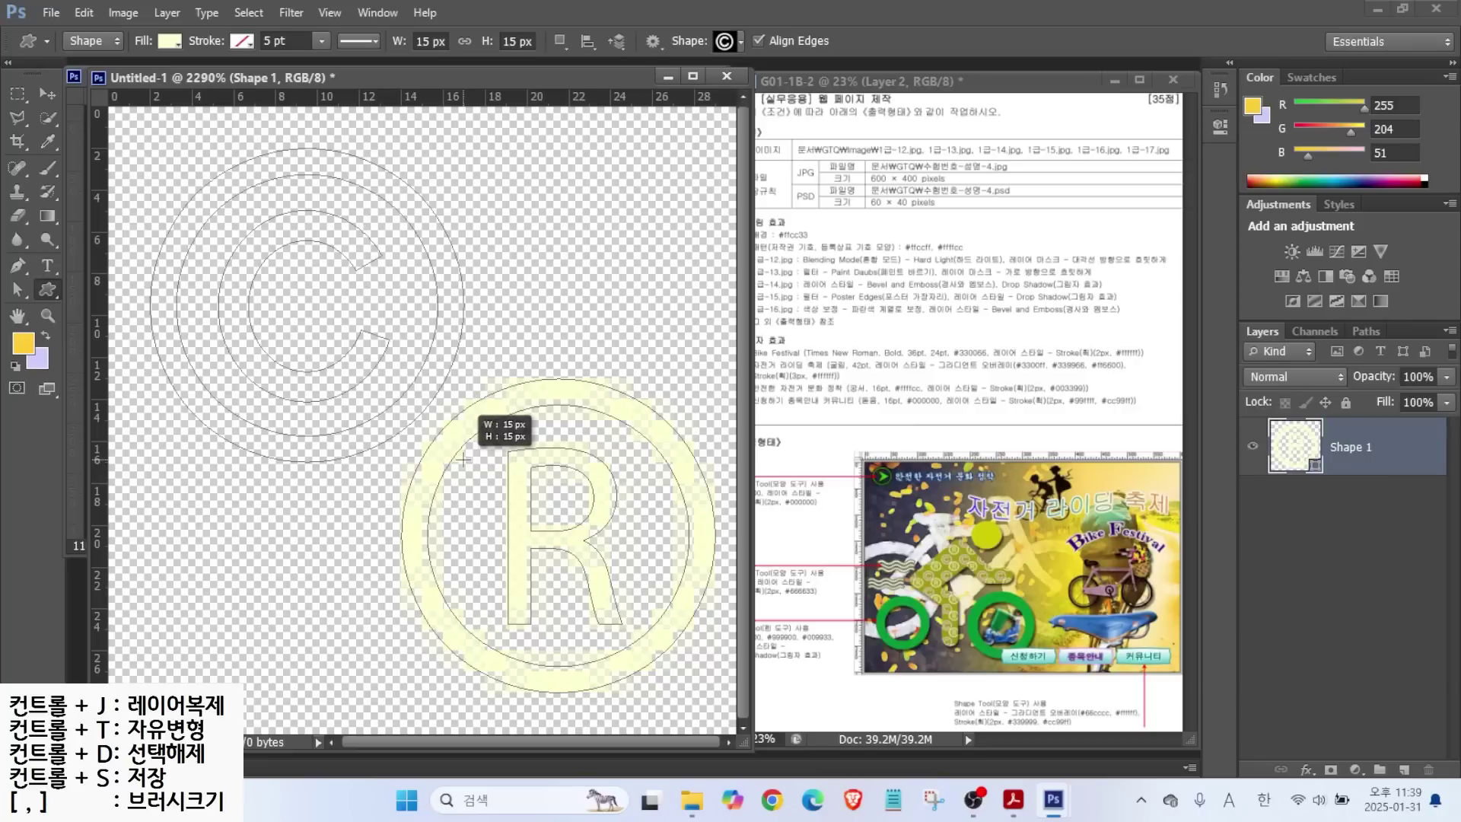
{"action": "left_click_drag", "start_coordinate": [463, 459], "coordinate": [466, 461]}
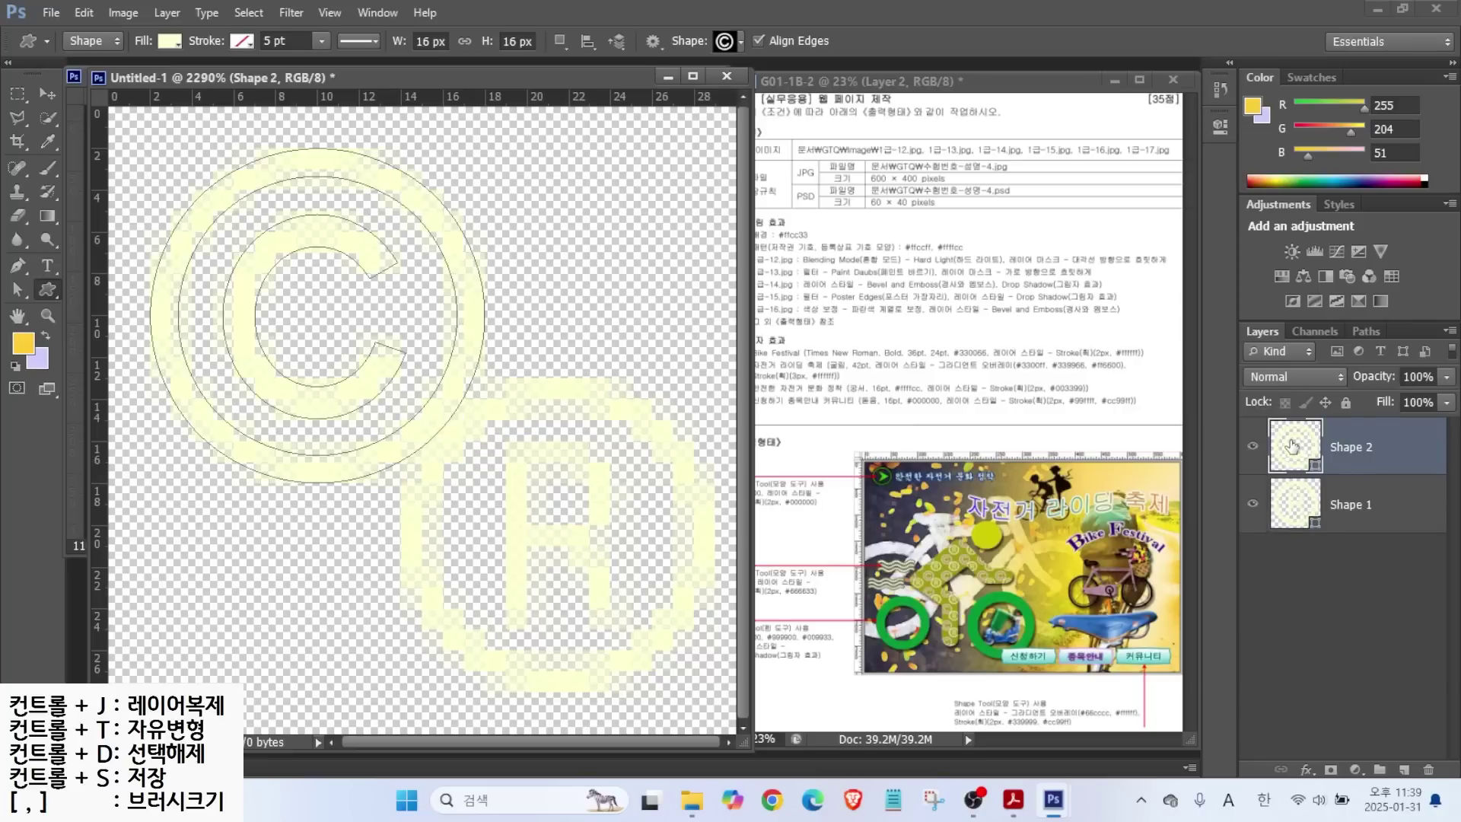
{"action": "double_click", "coordinate": [1293, 446]}
Fill the © shape pink #ffccff and nudge it slightly up and left.
{"action": "left_click_drag", "start_coordinate": [1012, 620], "coordinate": [873, 618]}
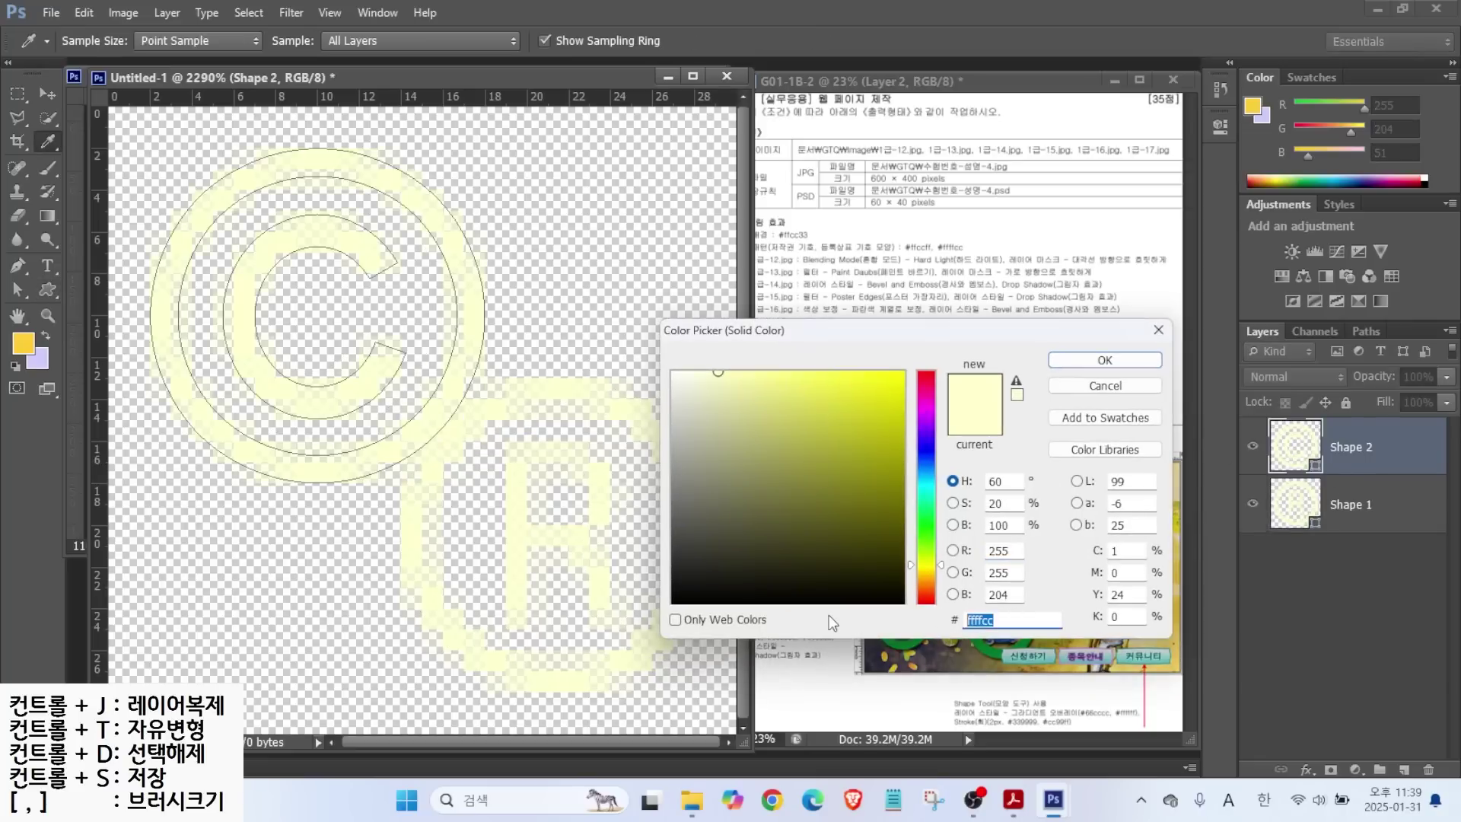
{"action": "type", "text": "ffccff"}
{"action": "key", "text": "Return"}
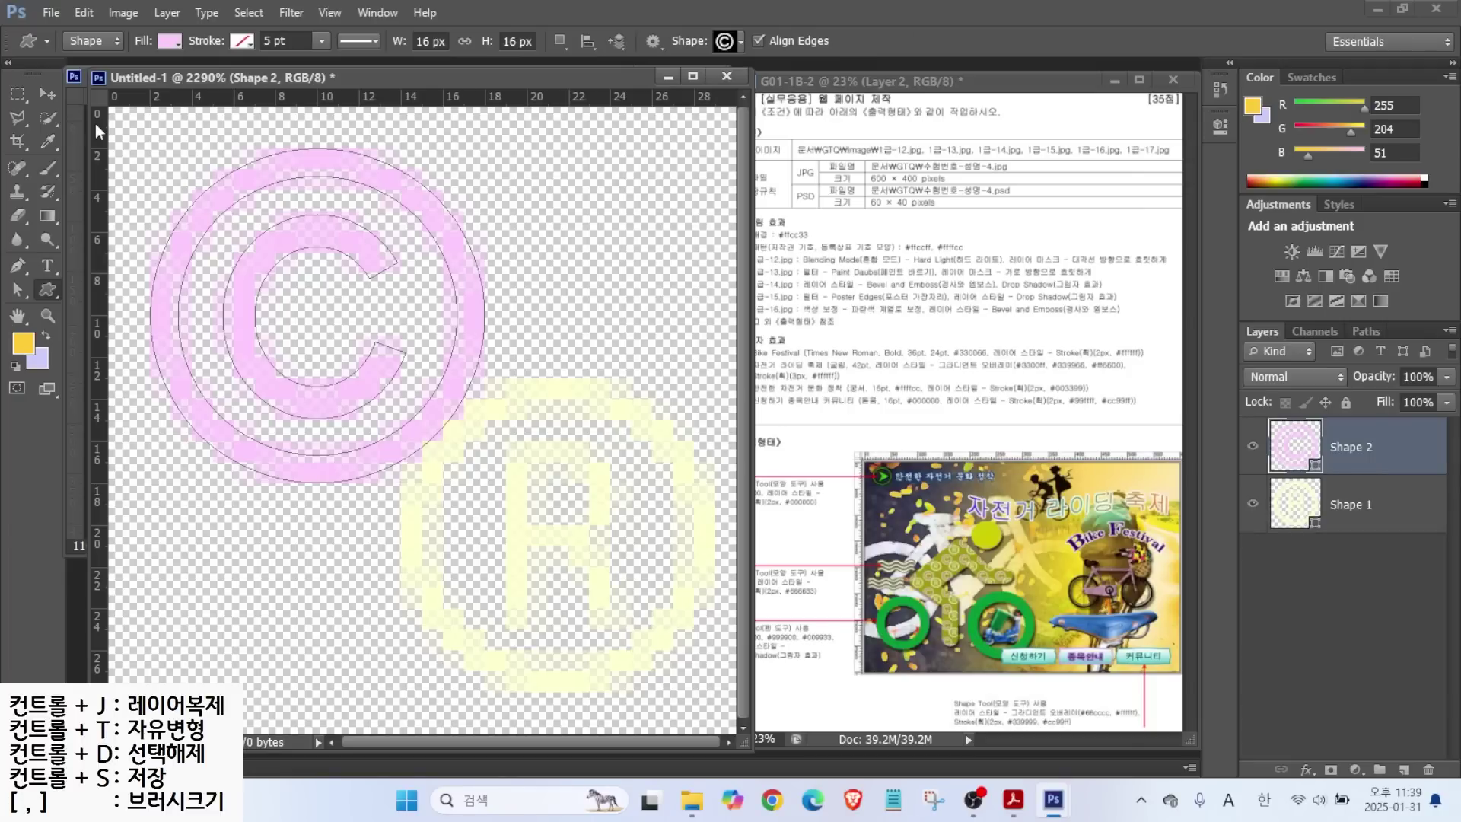
{"action": "left_click", "coordinate": [52, 102]}
{"action": "left_click_drag", "start_coordinate": [183, 225], "coordinate": [163, 216]}
{"action": "key", "text": "Left"}
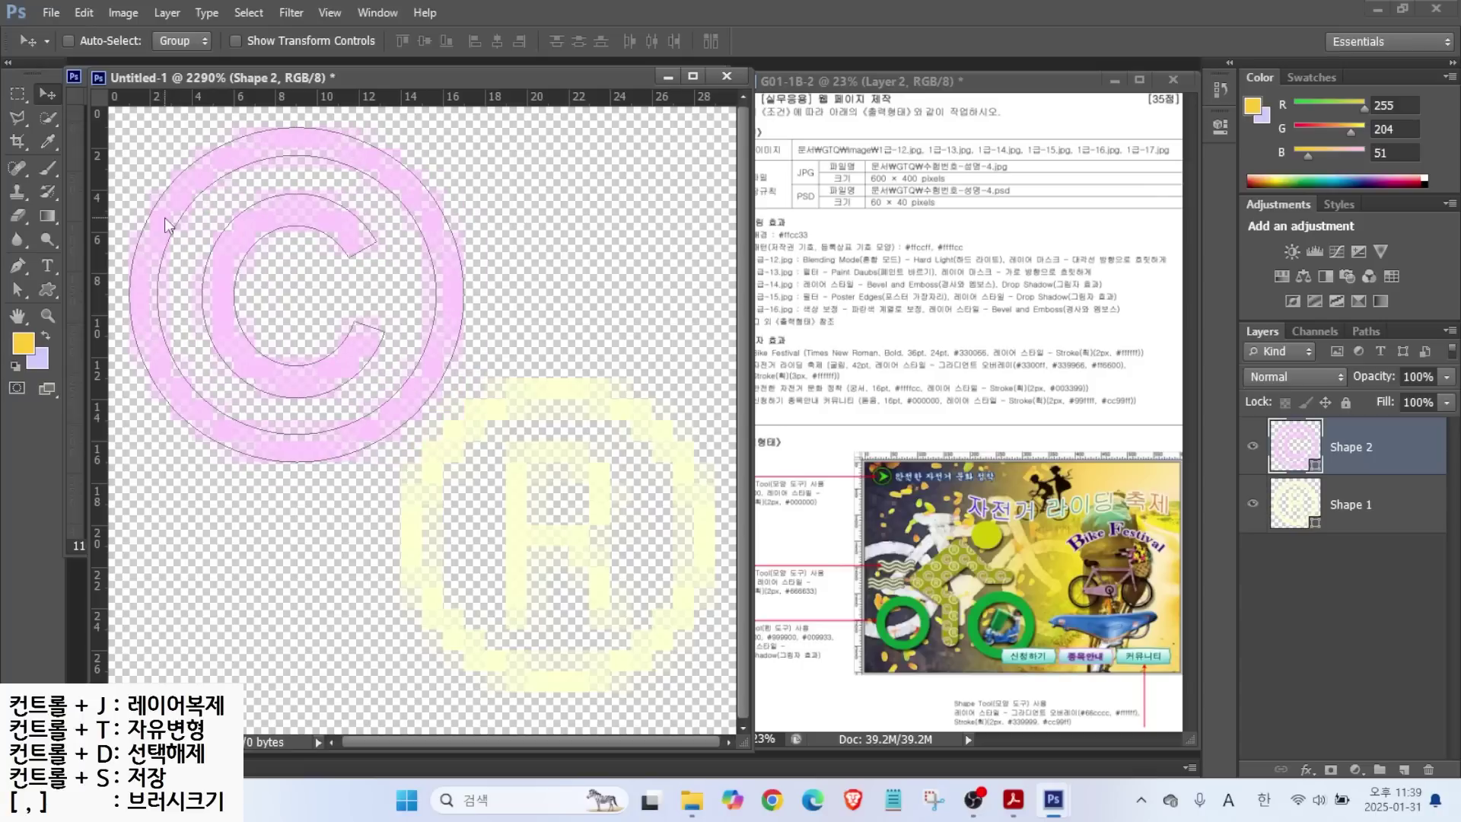
Define a pattern named '저작권 기초, 등록상표 기호 모양' and close the small document without saving.
{"action": "left_click", "coordinate": [92, 13]}
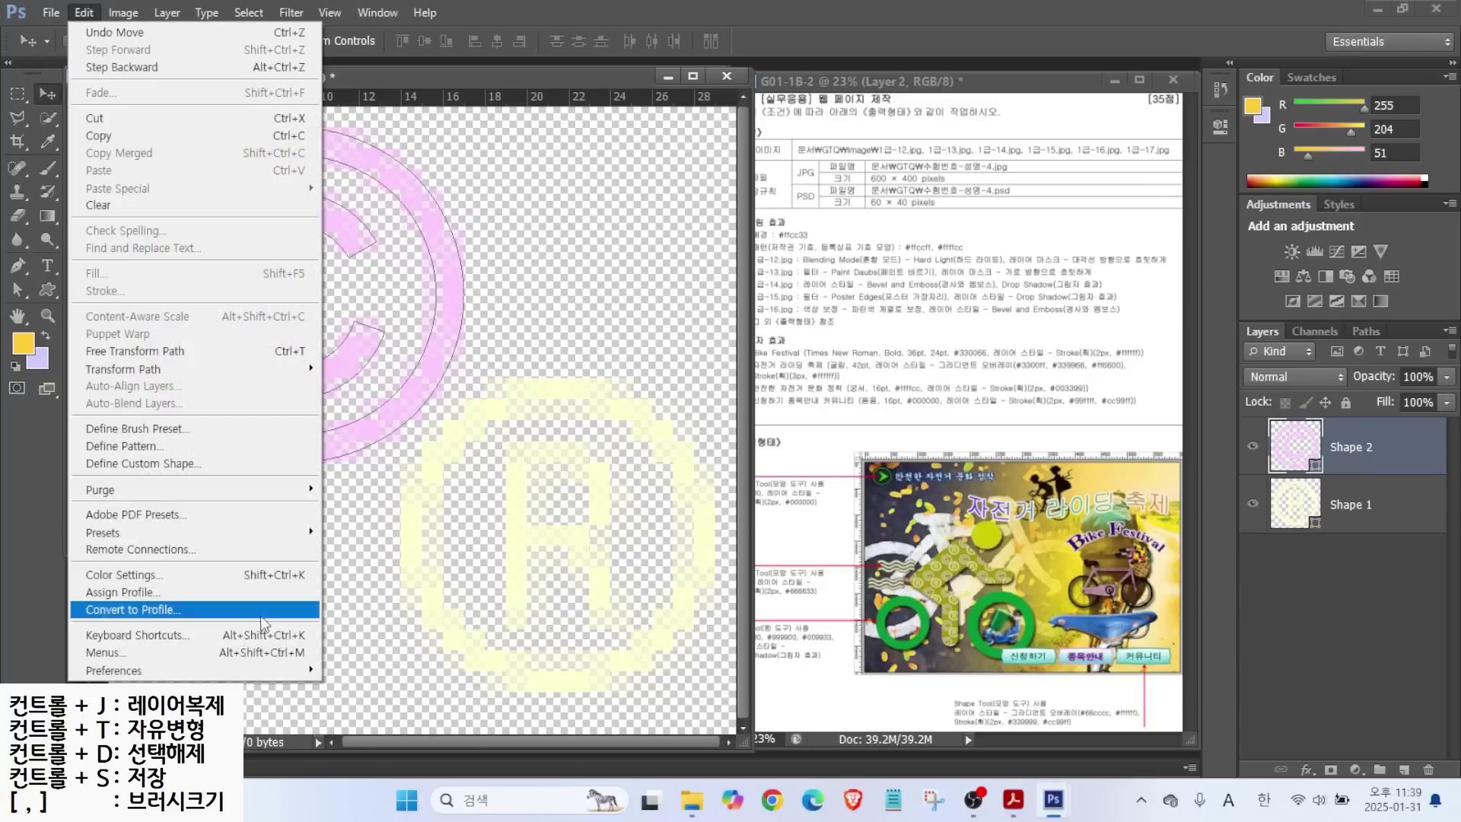
{"action": "left_click", "coordinate": [152, 446]}
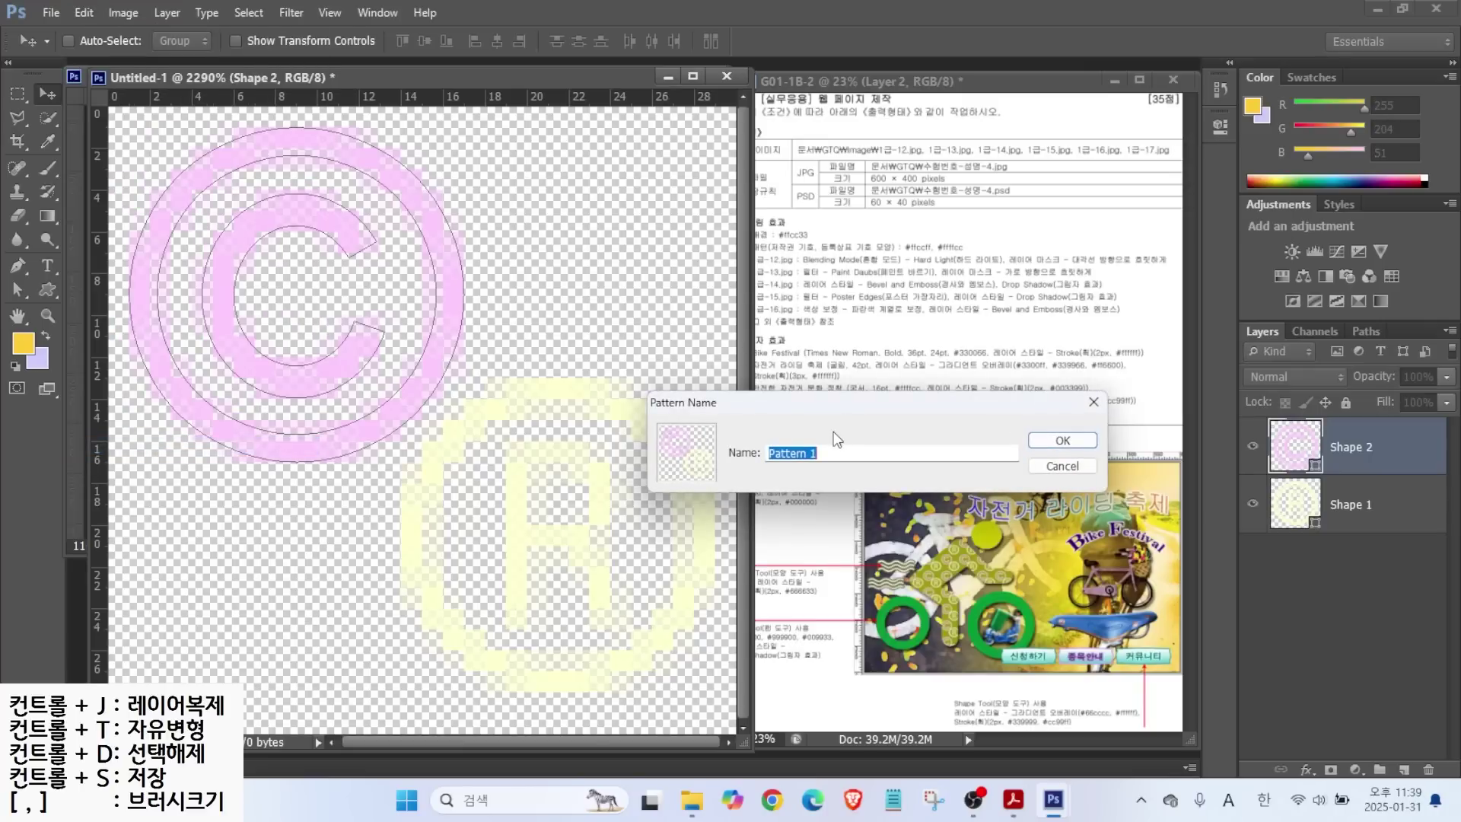
{"action": "type", "text": "w"}
{"action": "key", "text": "Hangul"}
{"action": "type", "text": "저작권 기초, 등록상표 기호 모양"}
{"action": "key", "text": "Return"}
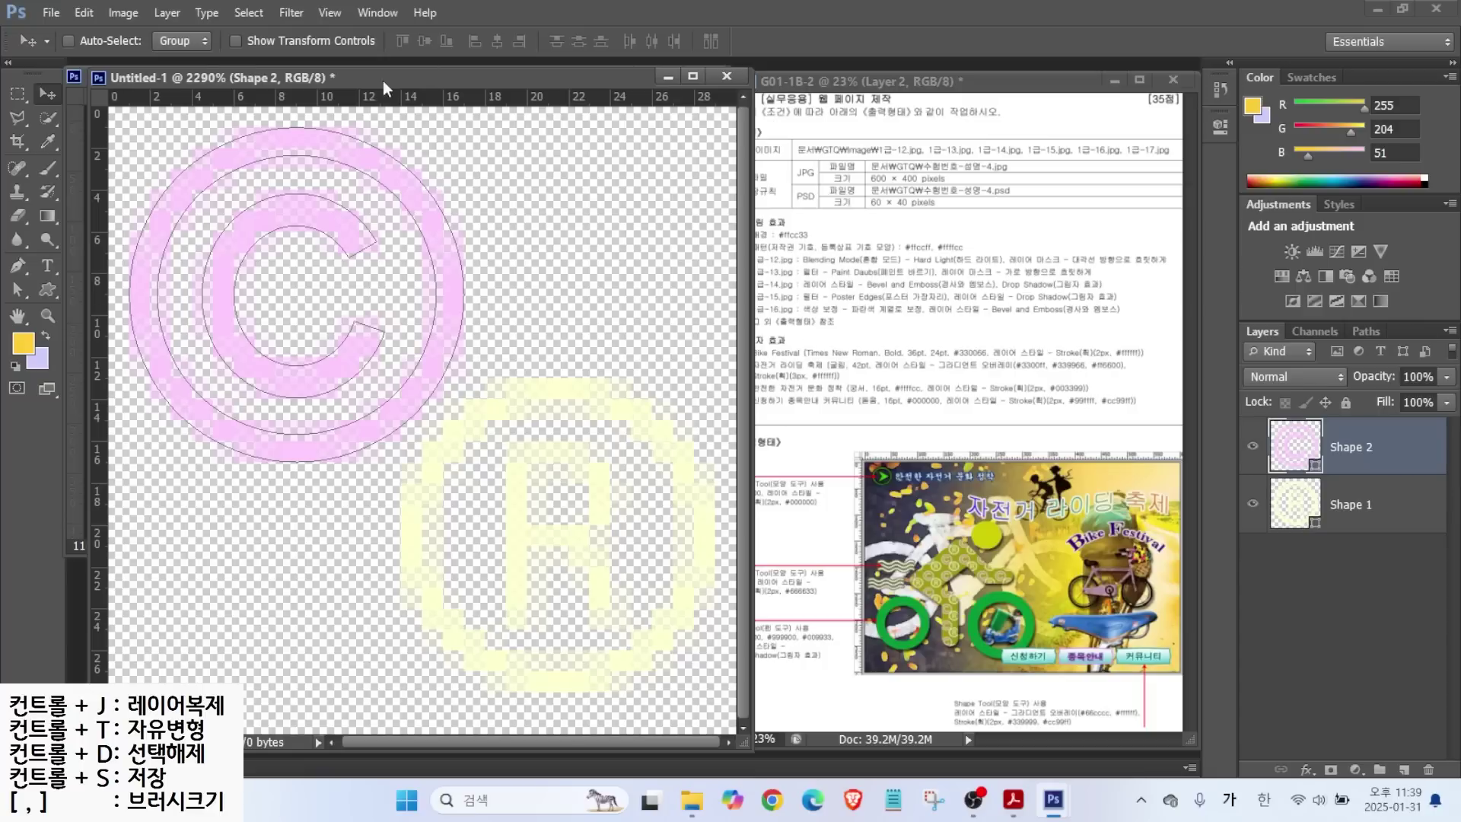
{"action": "left_click_drag", "start_coordinate": [399, 76], "coordinate": [438, 121]}
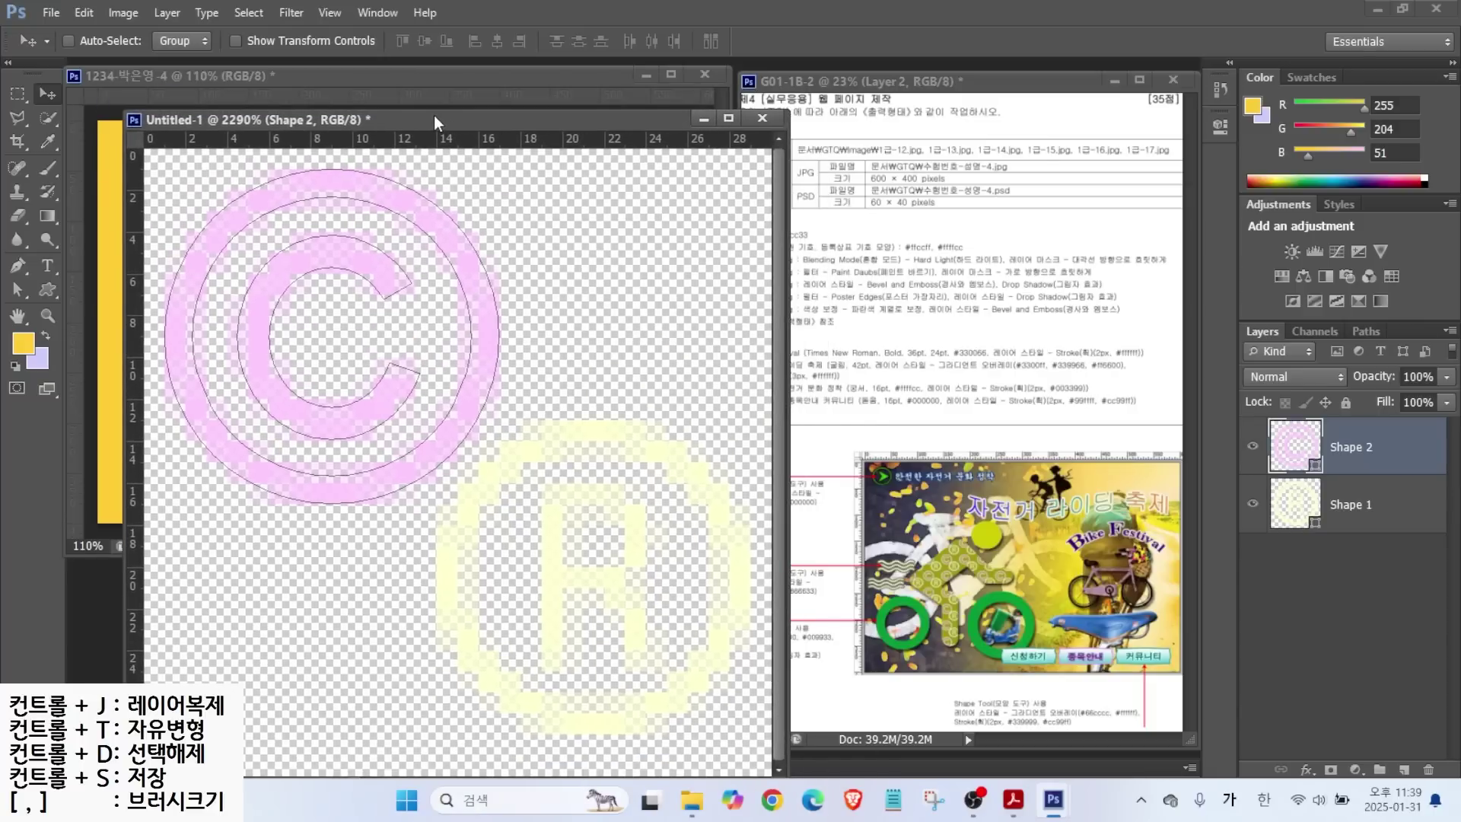
{"action": "left_click", "coordinate": [759, 124]}
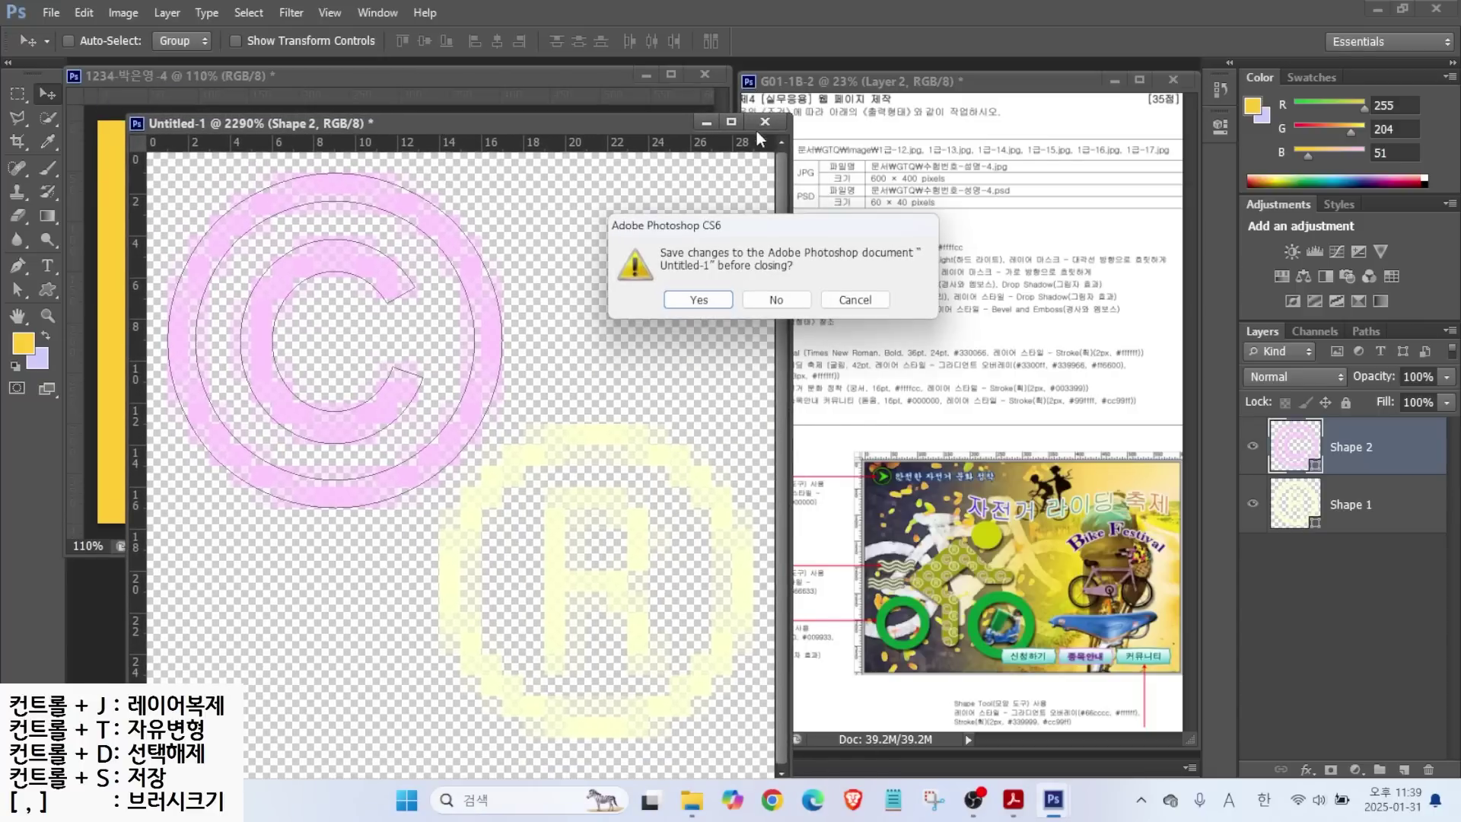
{"action": "left_click", "coordinate": [773, 297]}
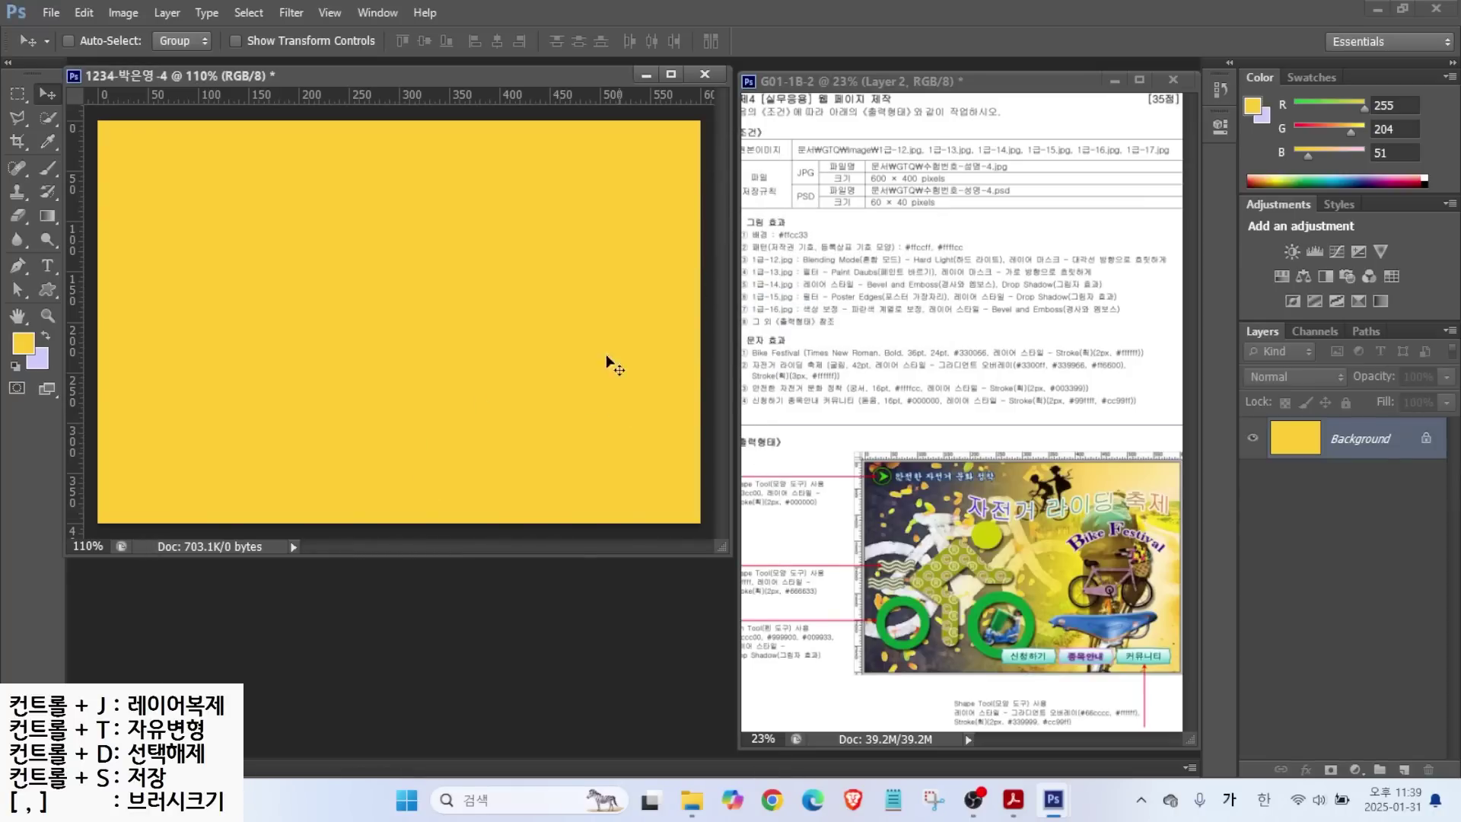
Open 1급-12.jpg from the images folder and resize it to 600 pixels wide.
{"action": "double_click", "coordinate": [525, 586]}
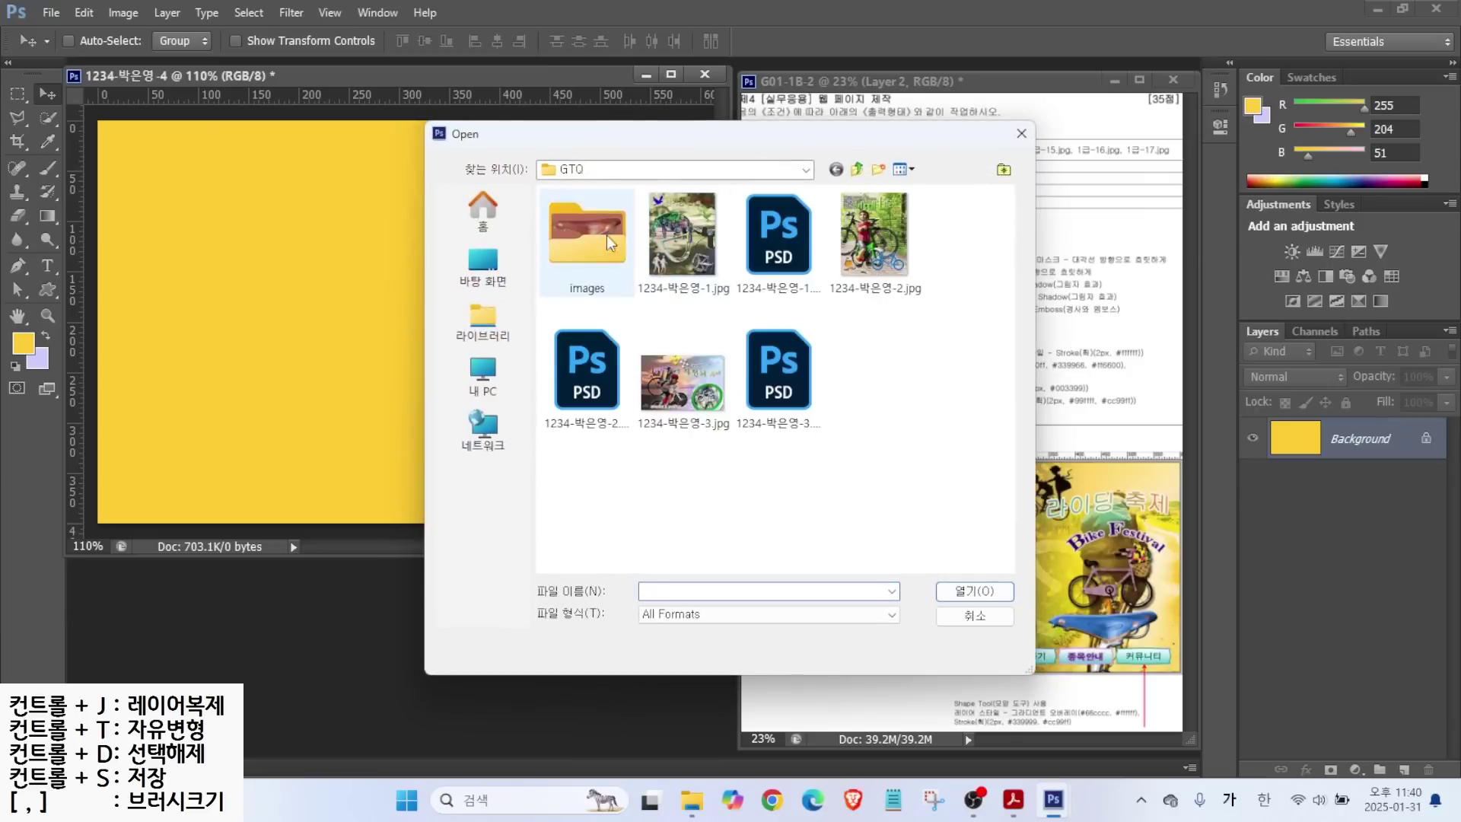
{"action": "double_click", "coordinate": [588, 236]}
{"action": "scroll", "coordinate": [590, 451], "scroll_direction": "down", "scroll_amount": 3}
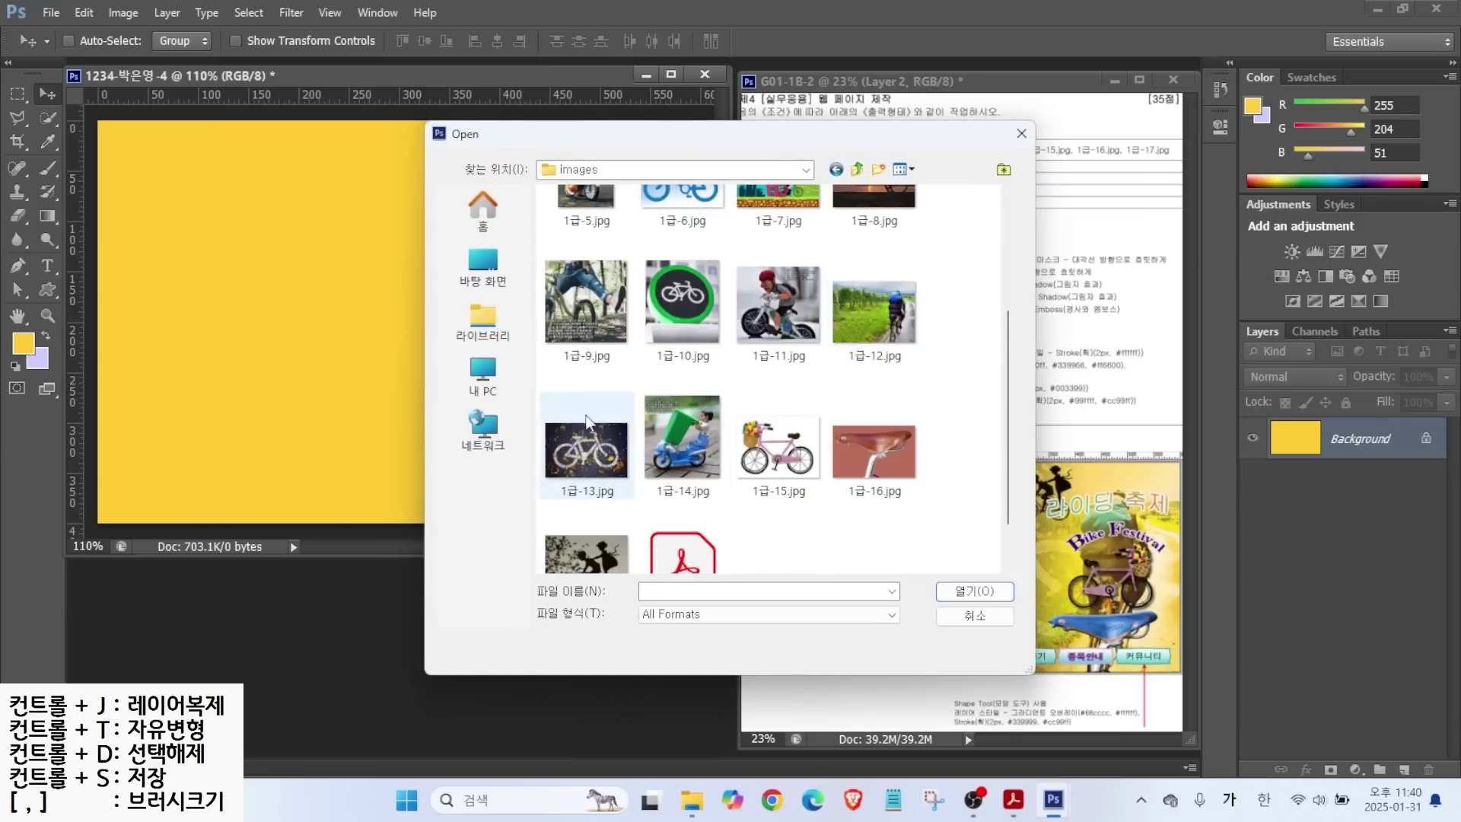
{"action": "double_click", "coordinate": [874, 312]}
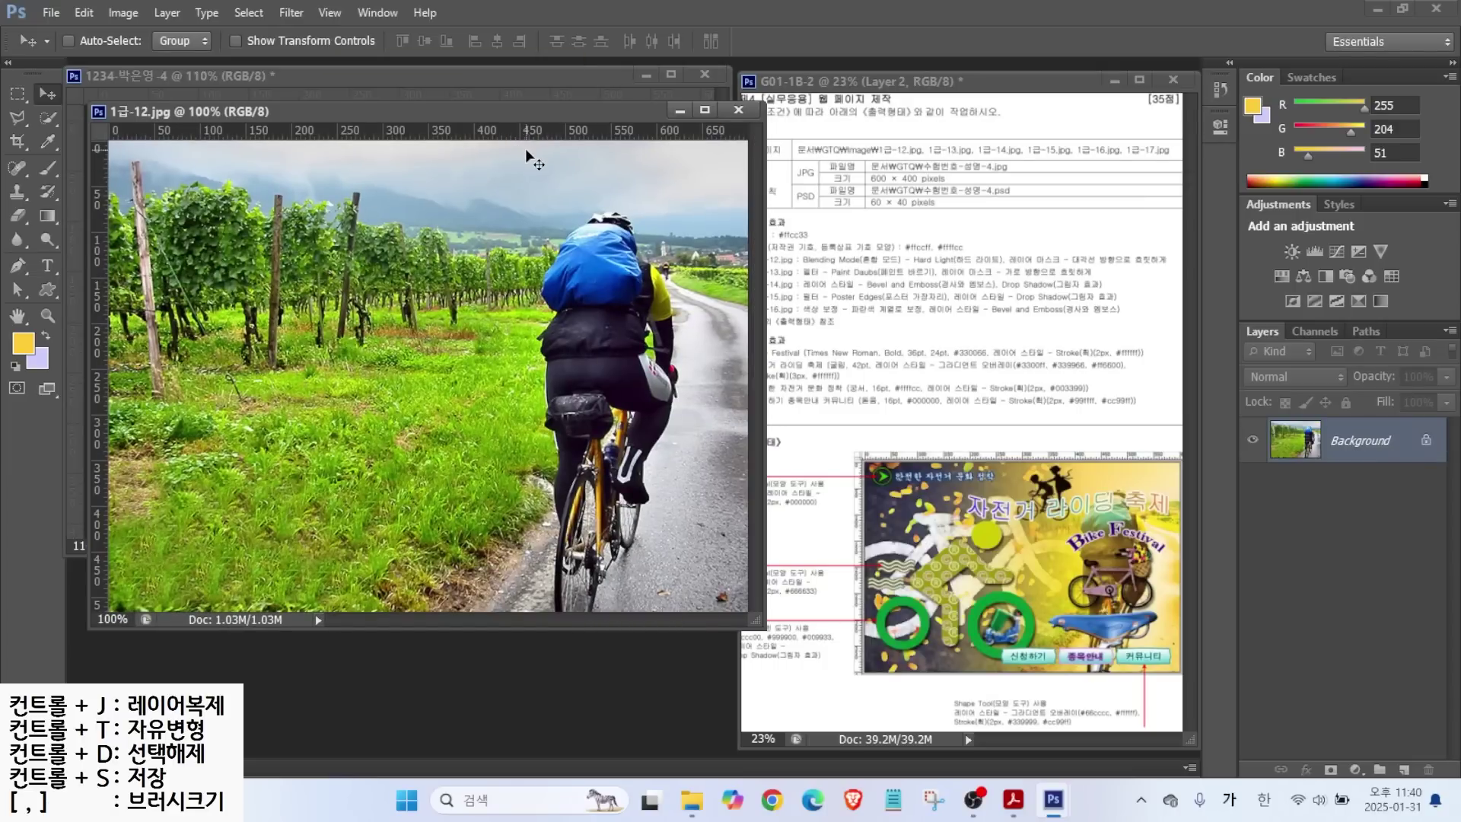
{"action": "left_click_drag", "start_coordinate": [421, 117], "coordinate": [476, 161]}
{"action": "left_click", "coordinate": [123, 13]}
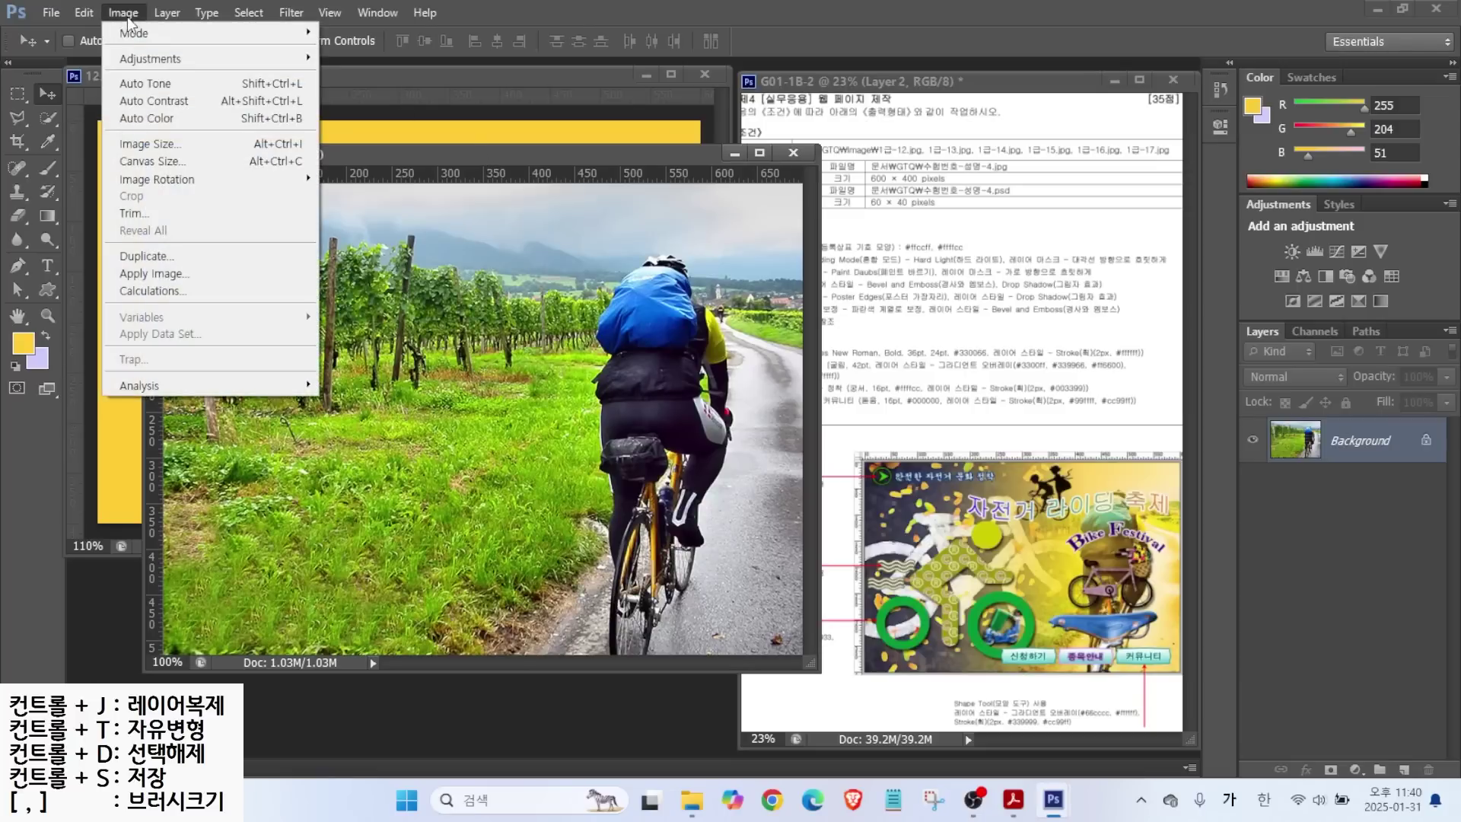
{"action": "left_click", "coordinate": [156, 149]}
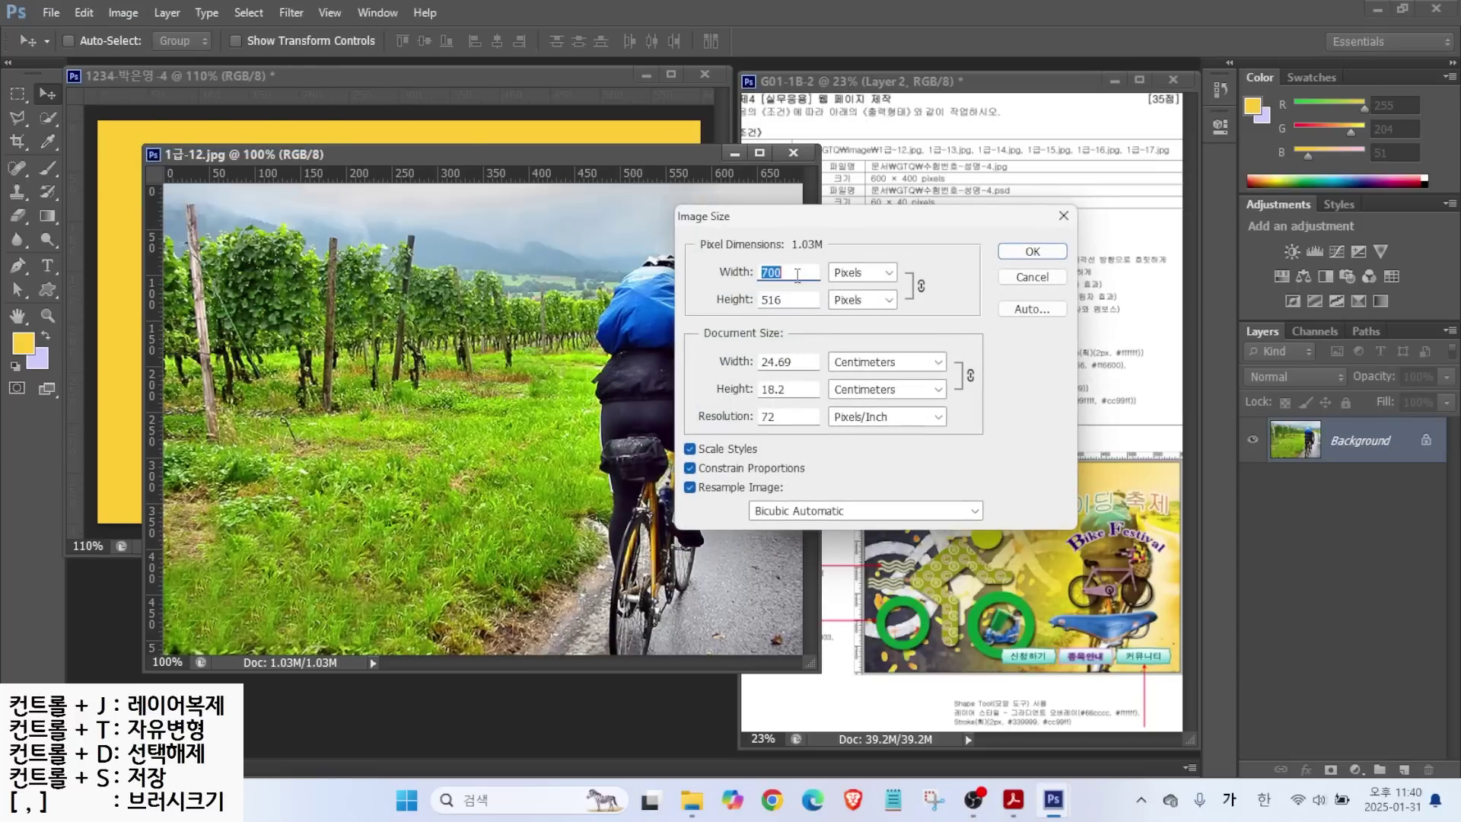
{"action": "type", "text": "600"}
{"action": "key", "text": "Return"}
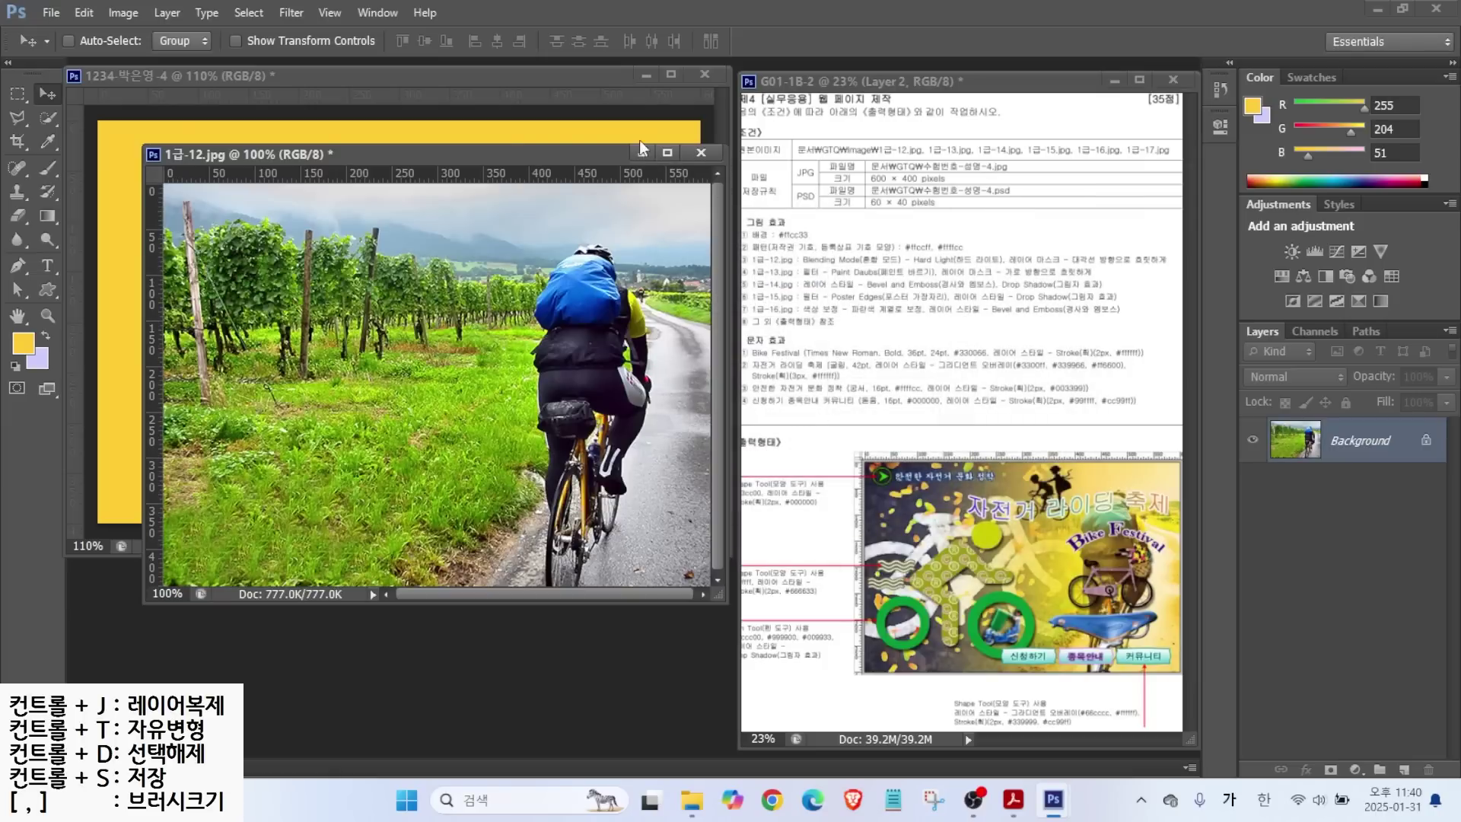
Copy the photo into the yellow canvas, close the original, and name the layer 1-12.
{"action": "left_click_drag", "start_coordinate": [512, 156], "coordinate": [590, 224]}
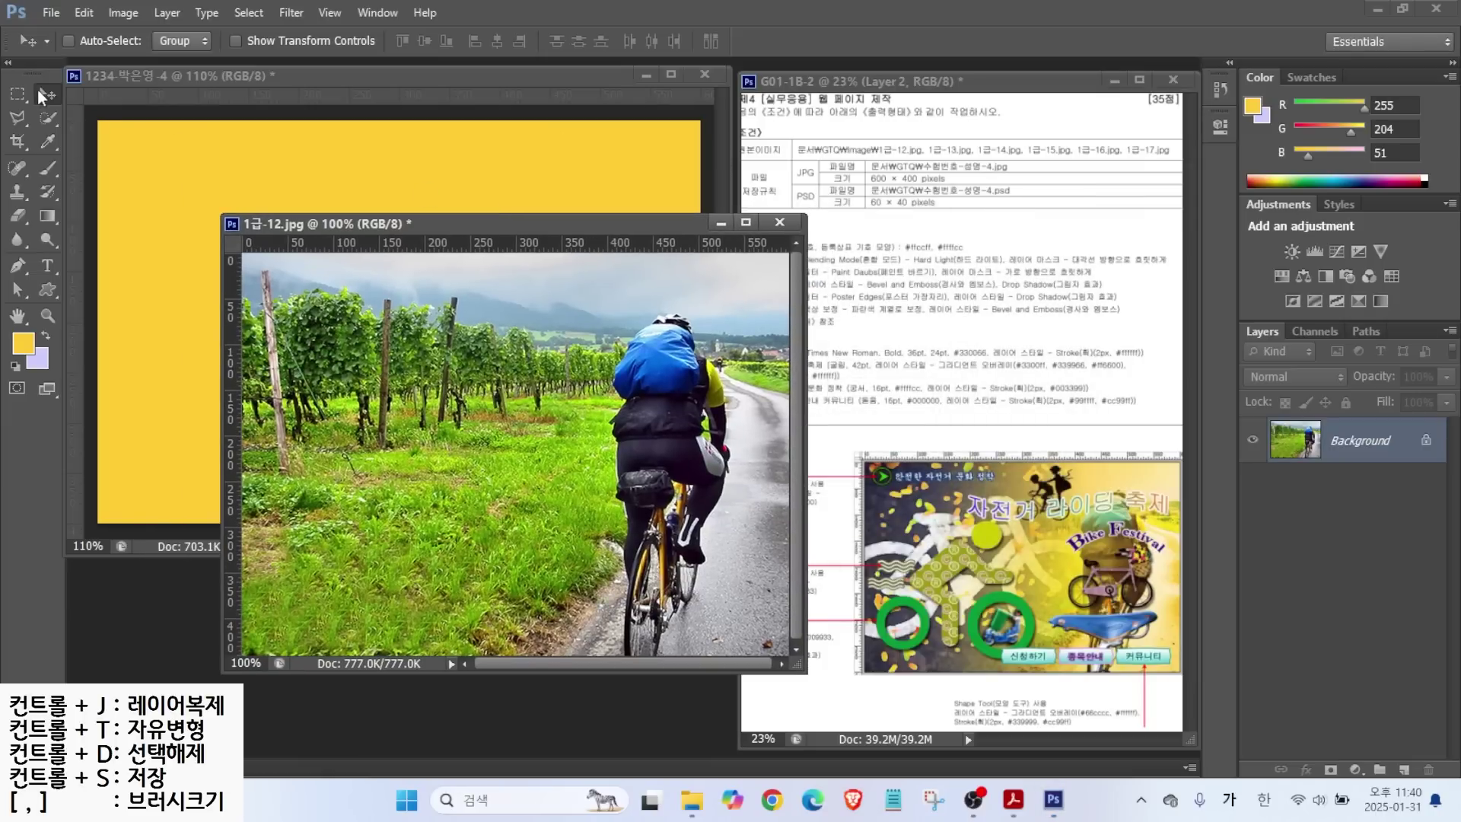
{"action": "left_click_drag", "start_coordinate": [453, 470], "coordinate": [185, 343]}
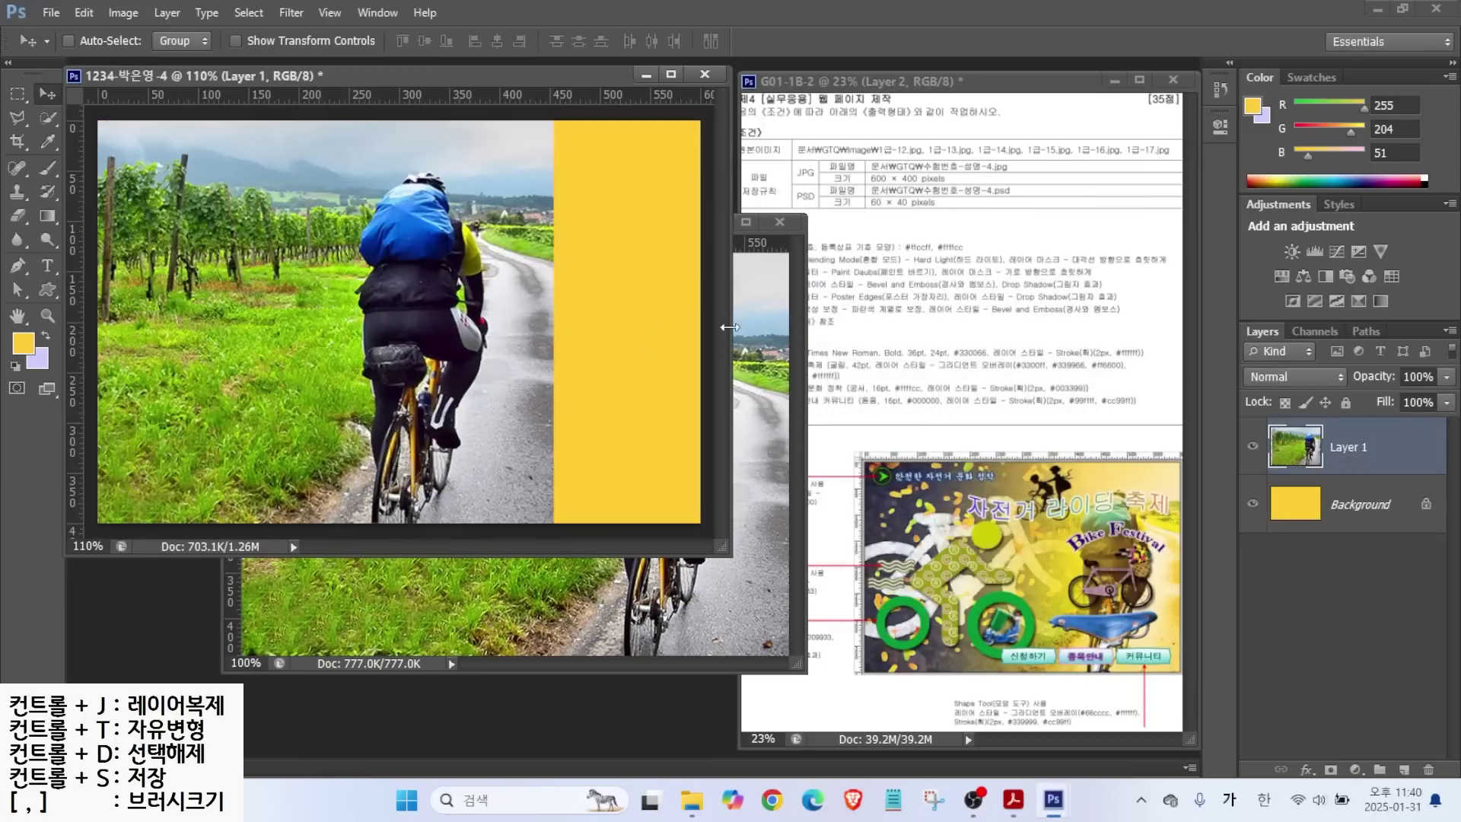
{"action": "left_click", "coordinate": [770, 242]}
{"action": "left_click", "coordinate": [779, 222]}
{"action": "key", "text": "n"}
{"action": "double_click", "coordinate": [1345, 447]}
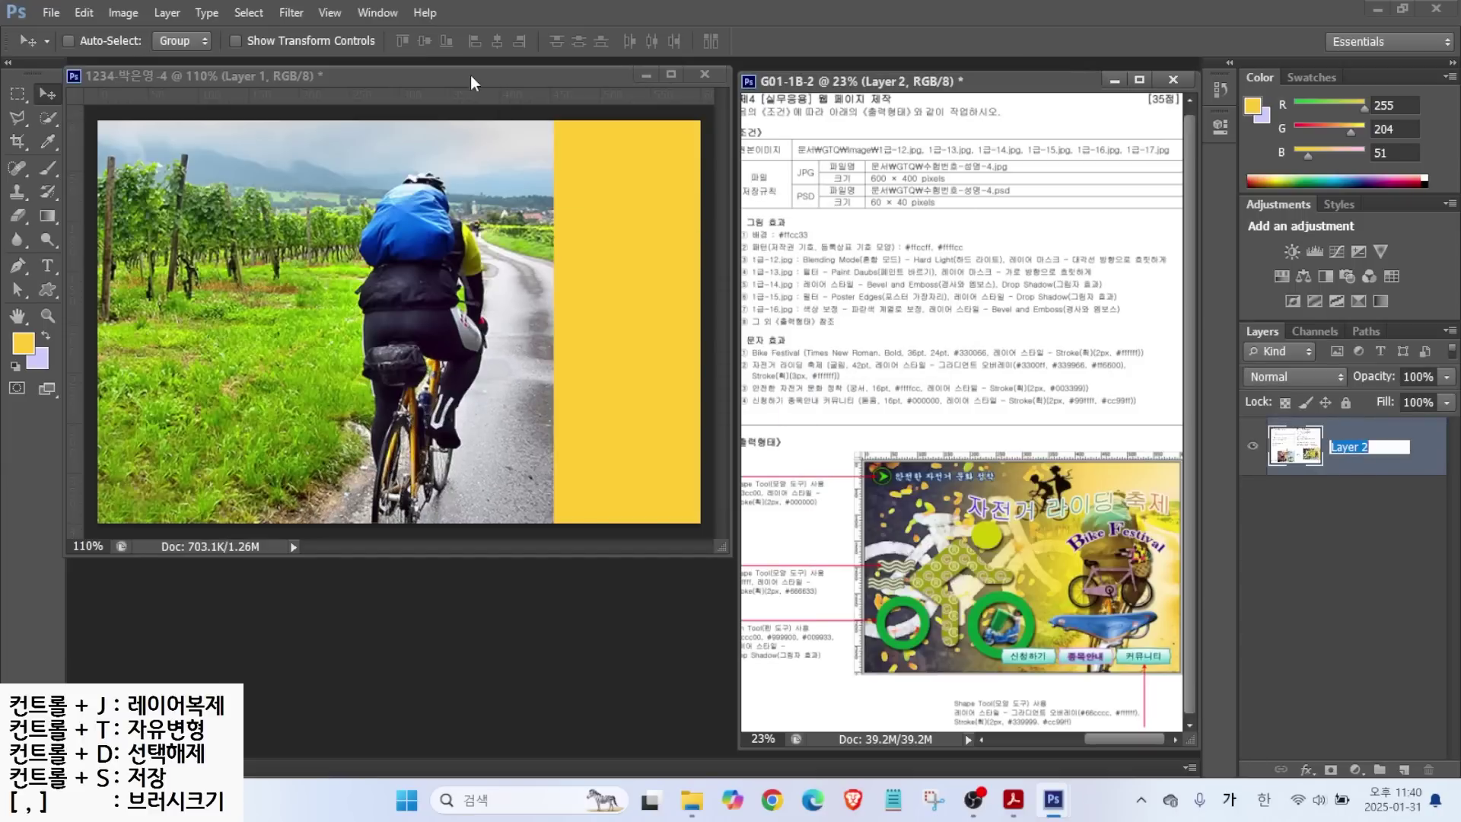
{"action": "key", "text": "ctrl+Tab"}
{"action": "double_click", "coordinate": [1345, 449]}
{"action": "type", "text": "1-125"}
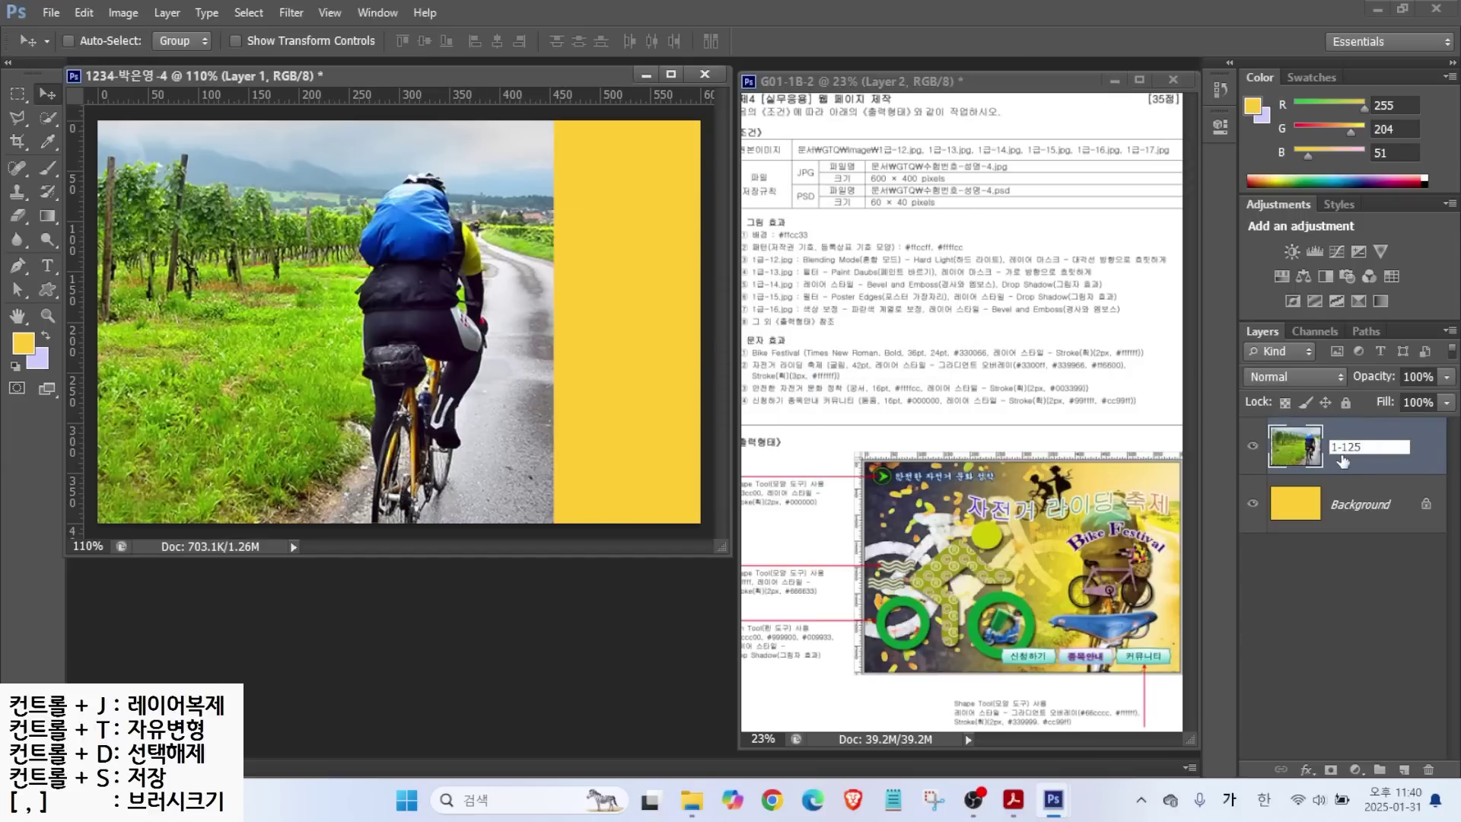
{"action": "key", "text": "BackSpace"}
{"action": "key", "text": "Return"}
{"action": "left_click_drag", "start_coordinate": [336, 242], "coordinate": [487, 249]}
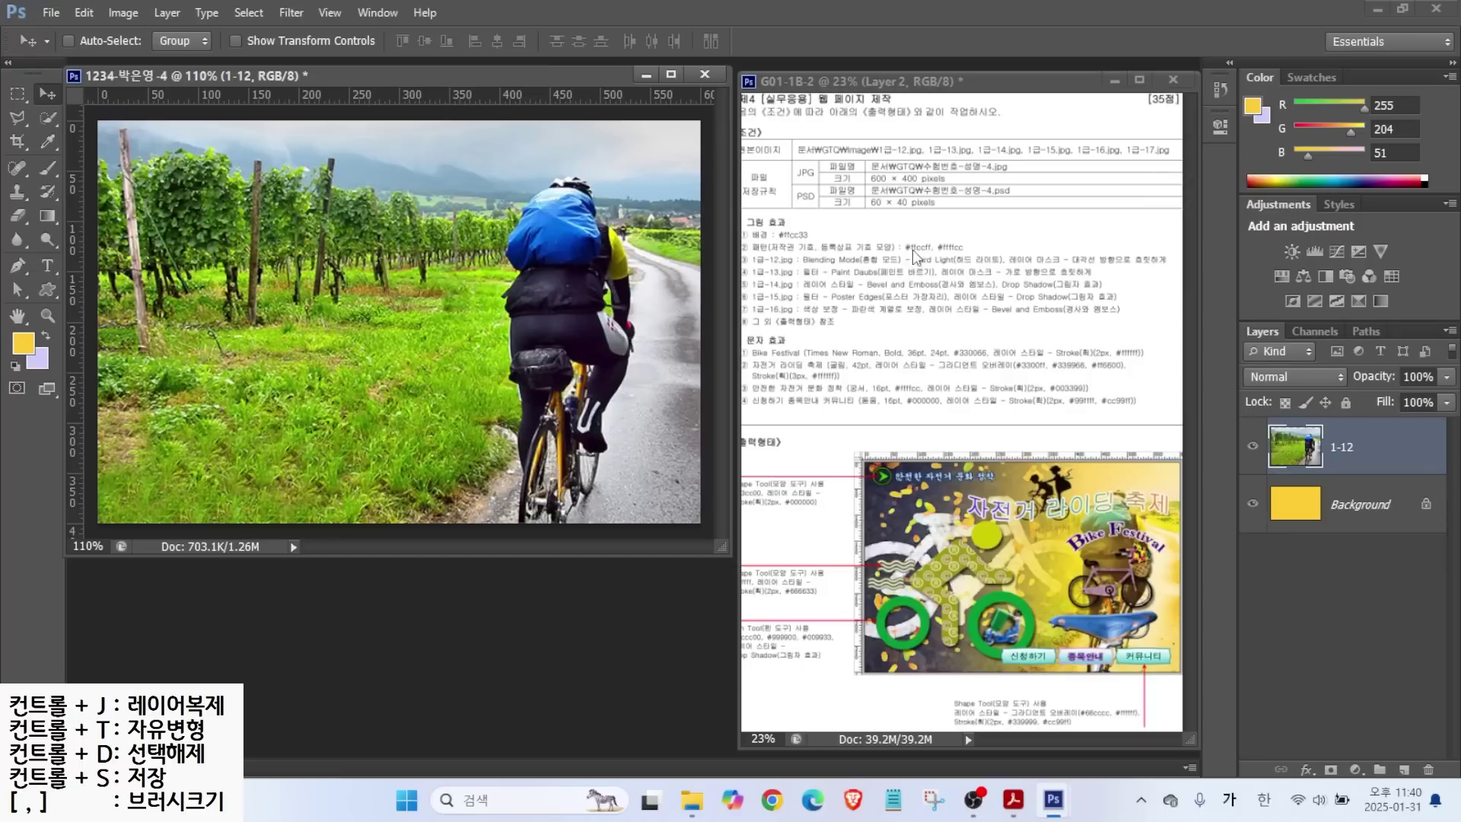
Set layer 1-12's blend mode to Hard Light.
{"action": "key", "text": "ctrl"}
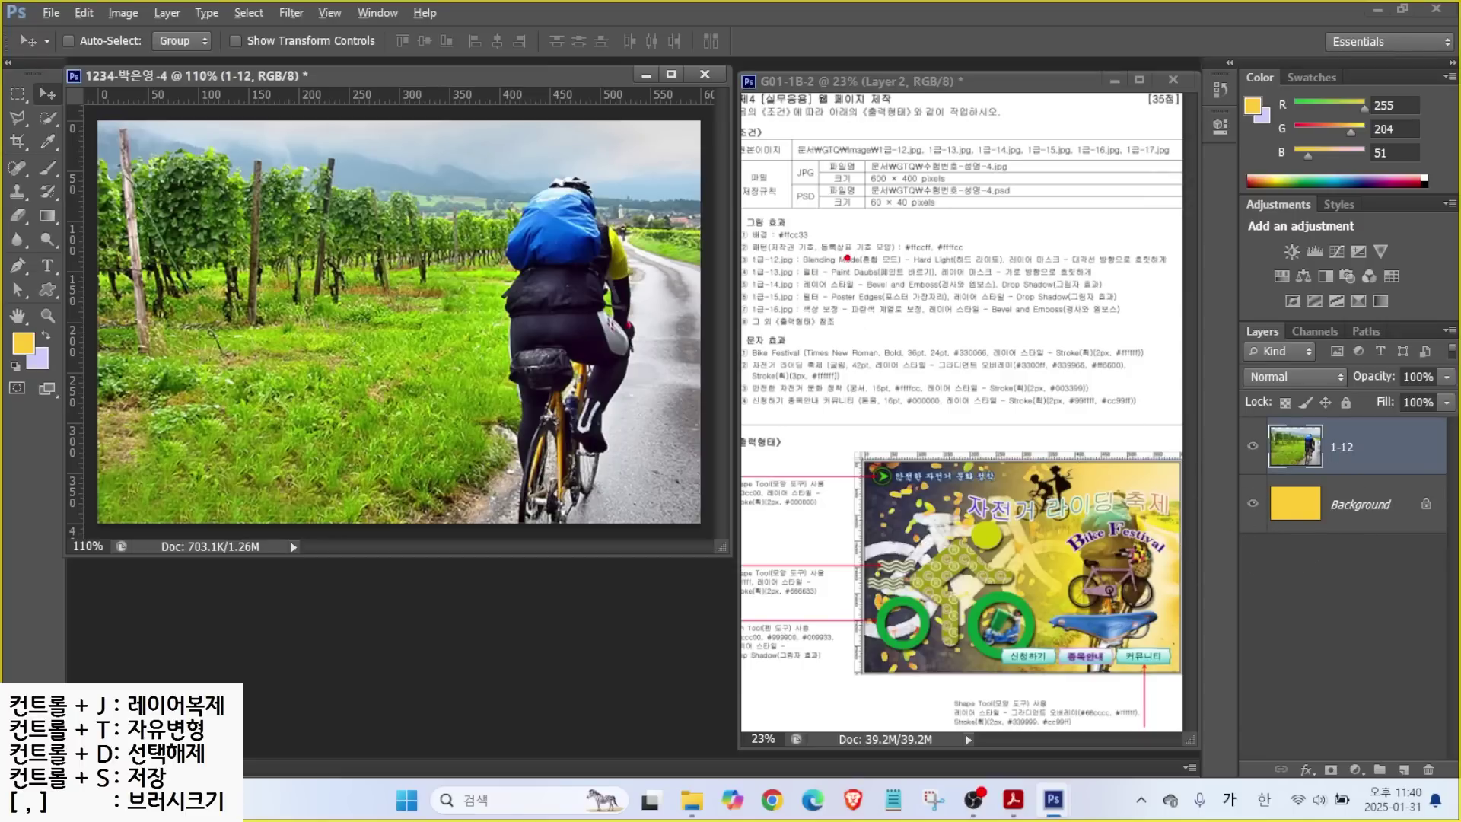
{"action": "mouse_move", "coordinate": [865, 252]}
{"action": "left_mouse_down"}
{"action": "mouse_move", "coordinate": [923, 228]}
{"action": "mouse_move", "coordinate": [986, 271]}
{"action": "mouse_move", "coordinate": [1032, 272]}
{"action": "left_mouse_up"}
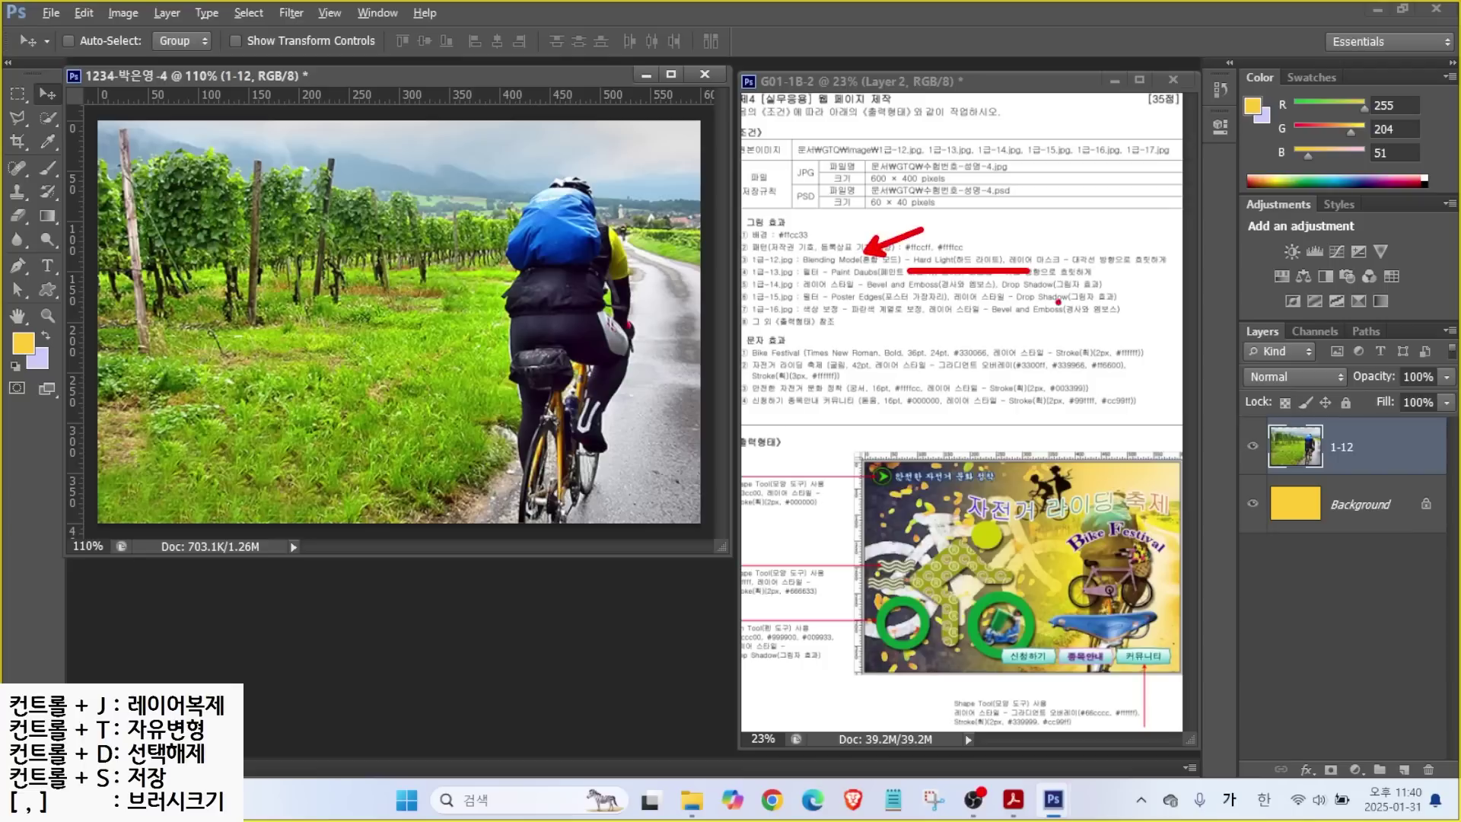
{"action": "left_click_drag", "start_coordinate": [1214, 297], "coordinate": [1444, 453]}
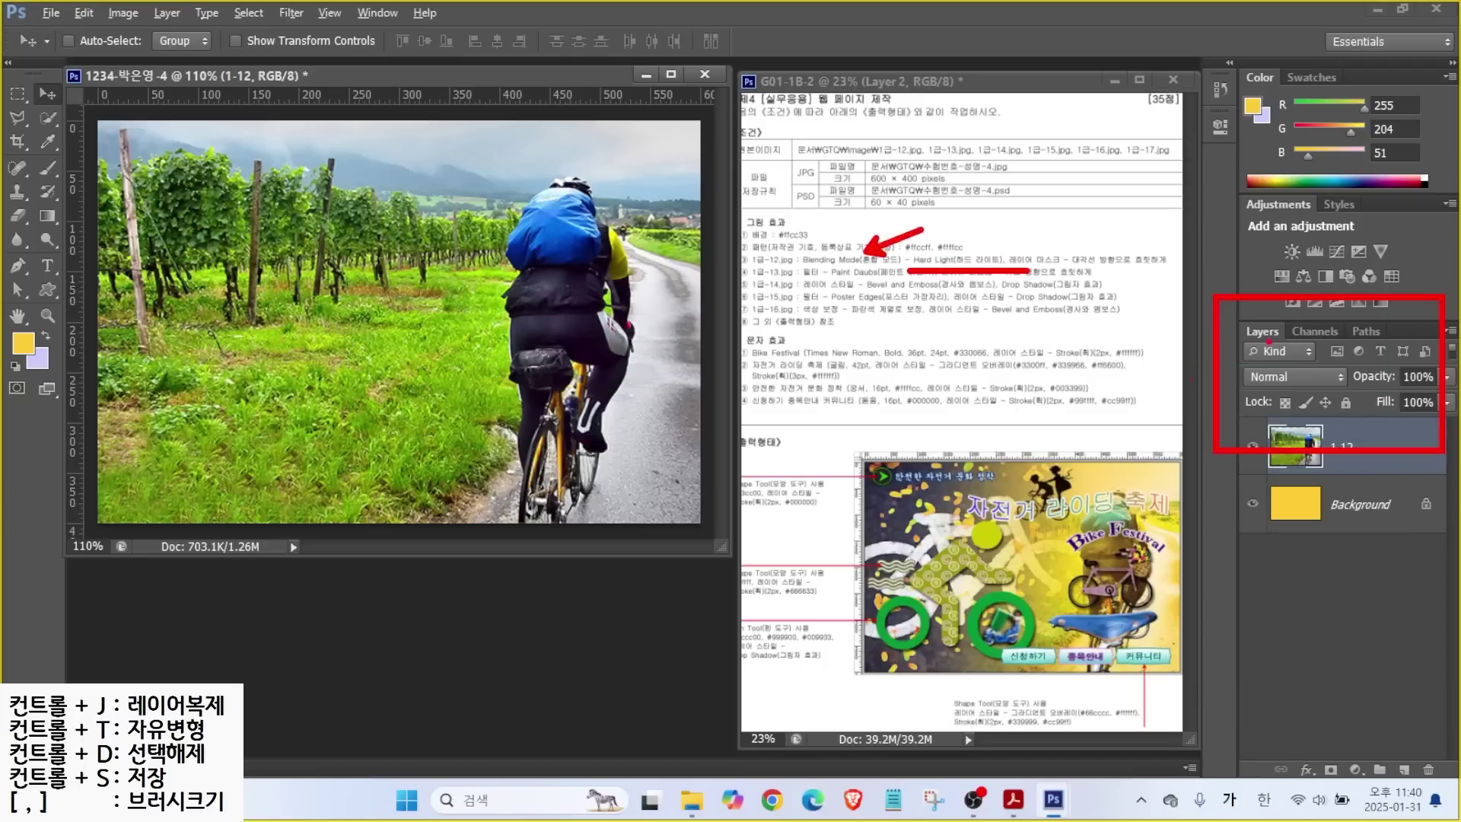
{"action": "left_click_drag", "start_coordinate": [1232, 356], "coordinate": [1355, 393]}
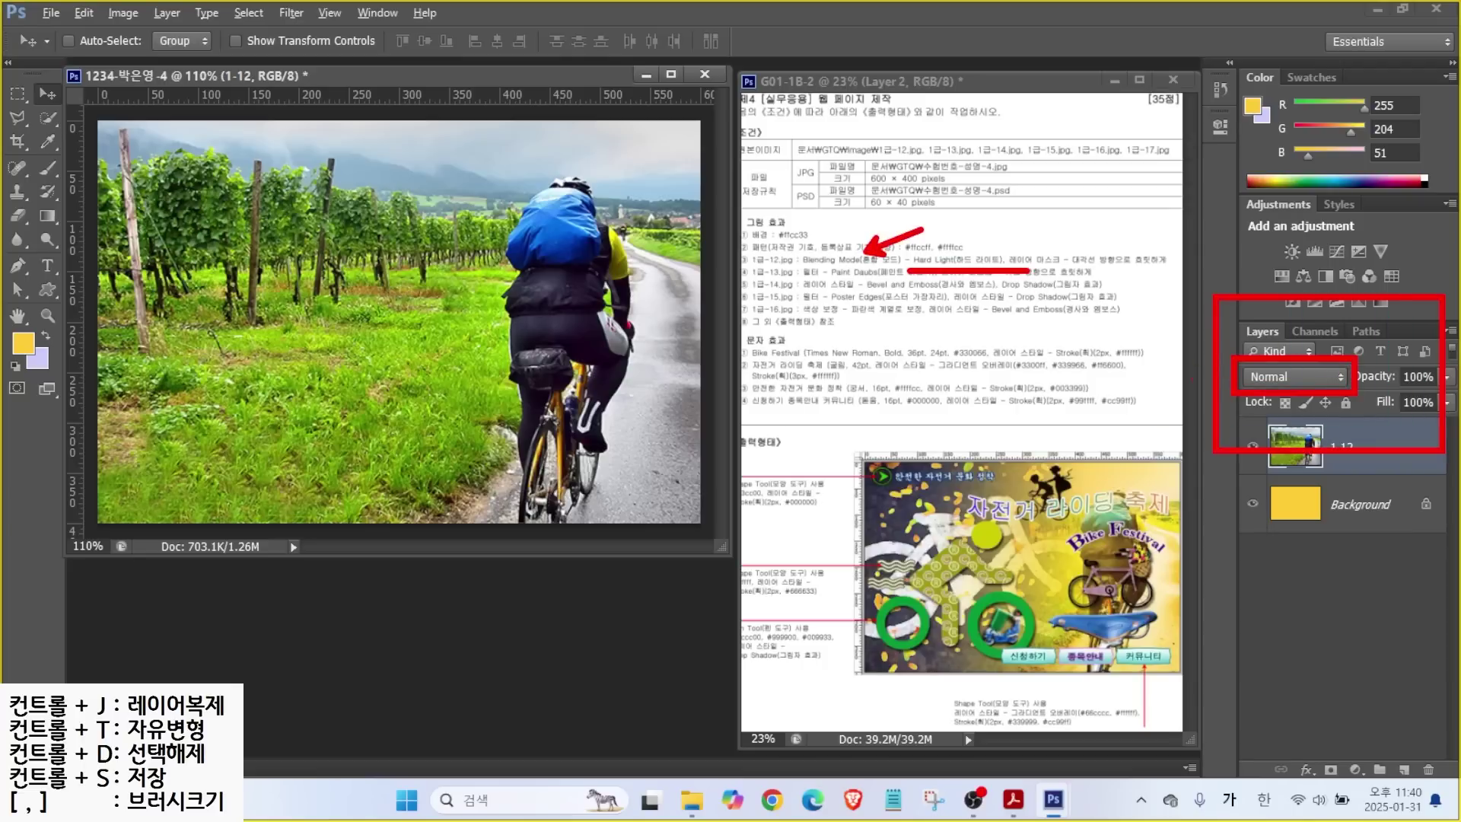
{"action": "key", "text": "Escape"}
{"action": "left_click", "coordinate": [1278, 376]}
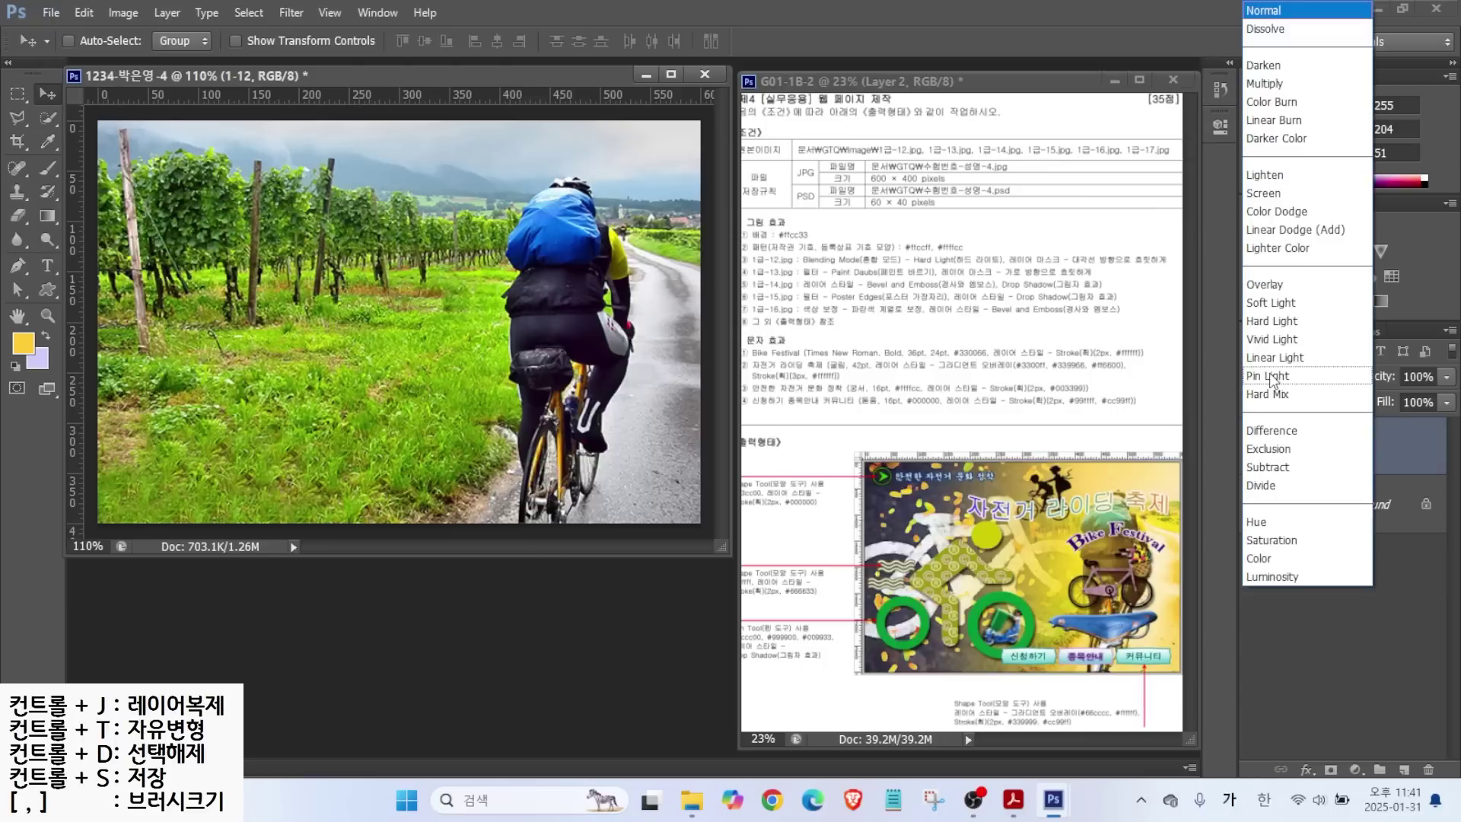
{"action": "left_click", "coordinate": [1271, 321]}
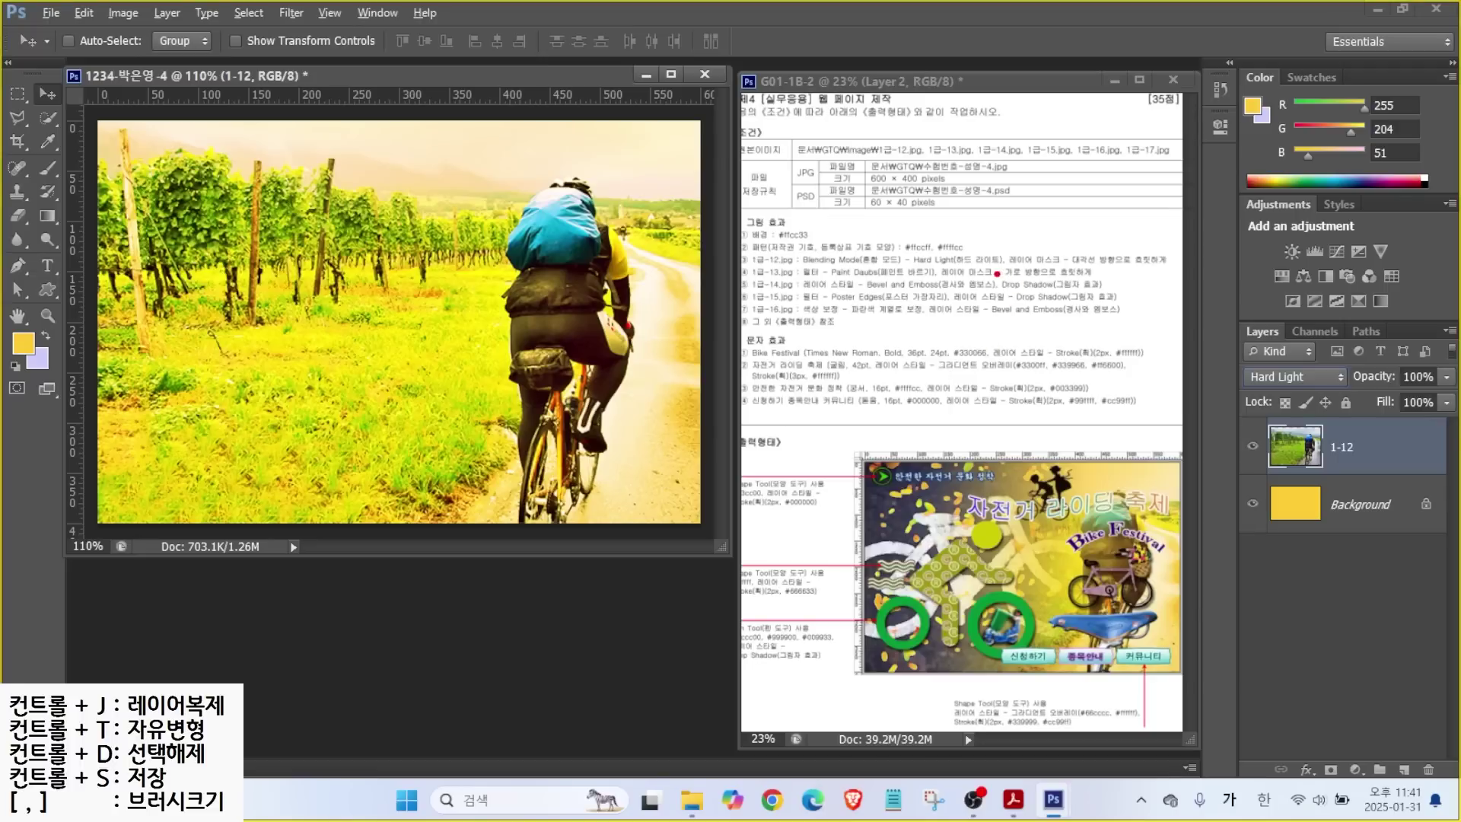
{"action": "left_click_drag", "start_coordinate": [987, 264], "coordinate": [1192, 264]}
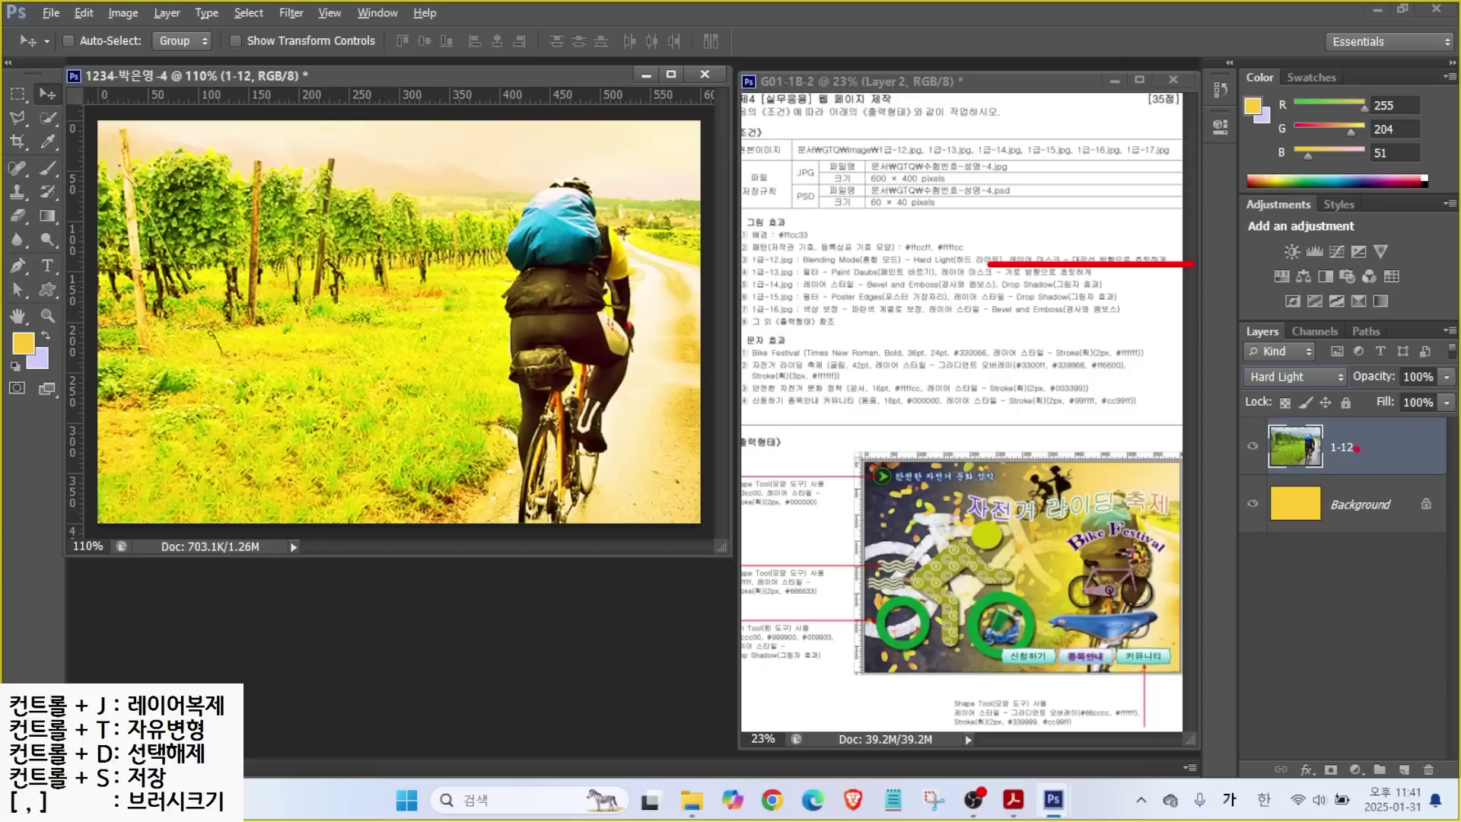
{"action": "left_click_drag", "start_coordinate": [1235, 304], "coordinate": [1457, 783]}
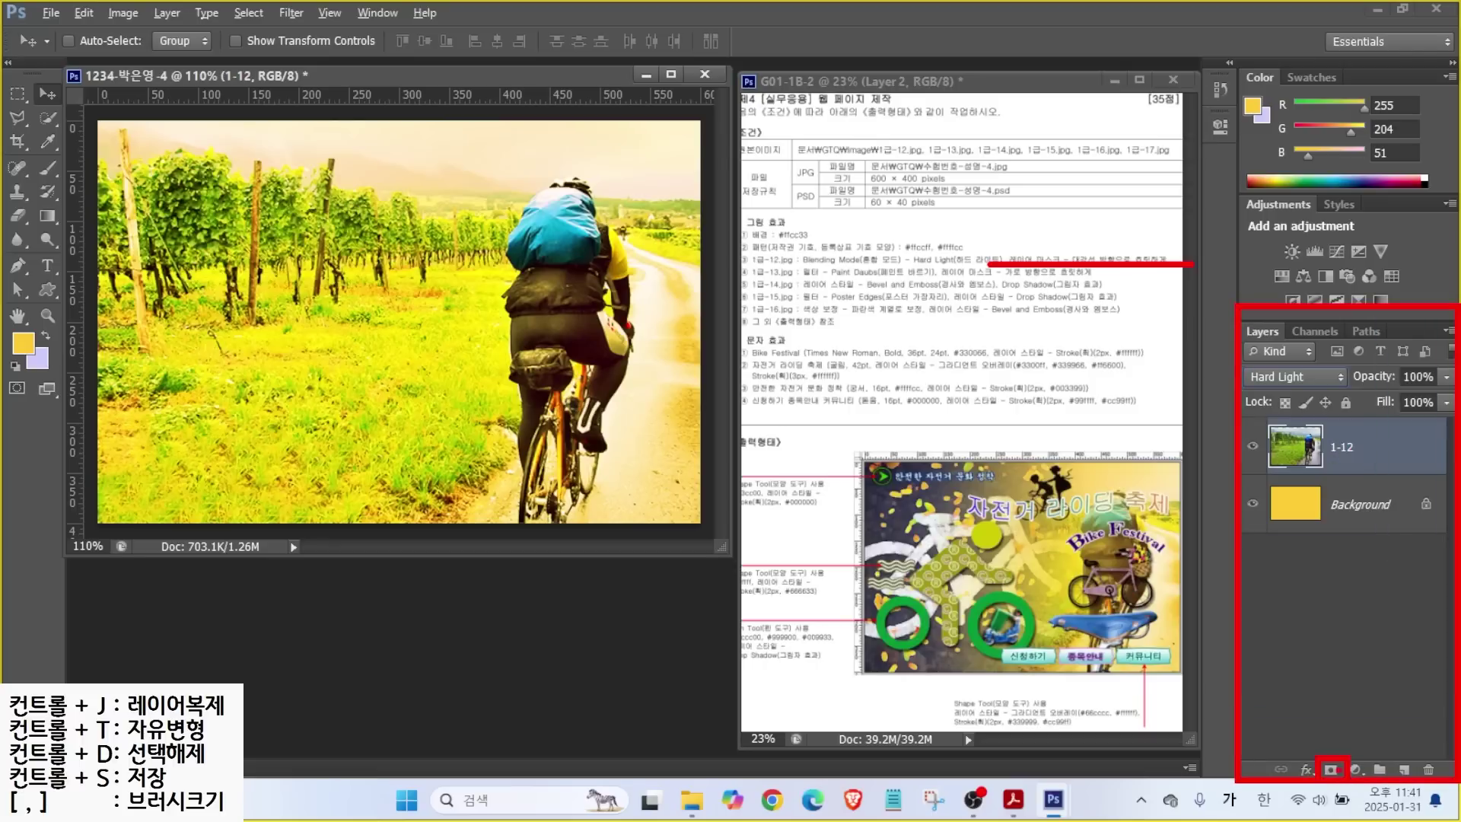
Add a layer mask to 1-12 and select the Foreground to Background gradient preset.
{"action": "key", "text": "Escape"}
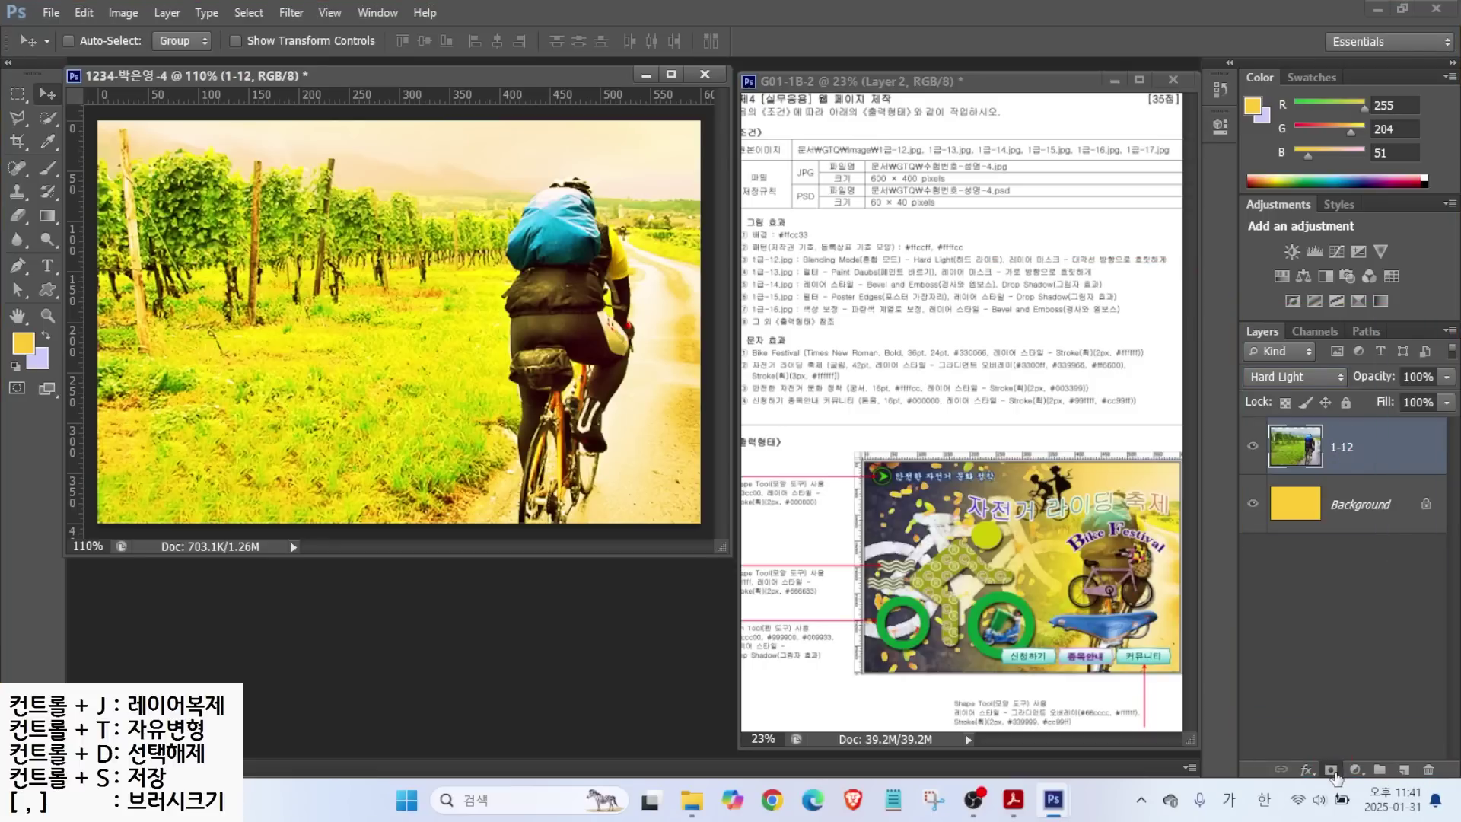
{"action": "left_click", "coordinate": [1331, 769]}
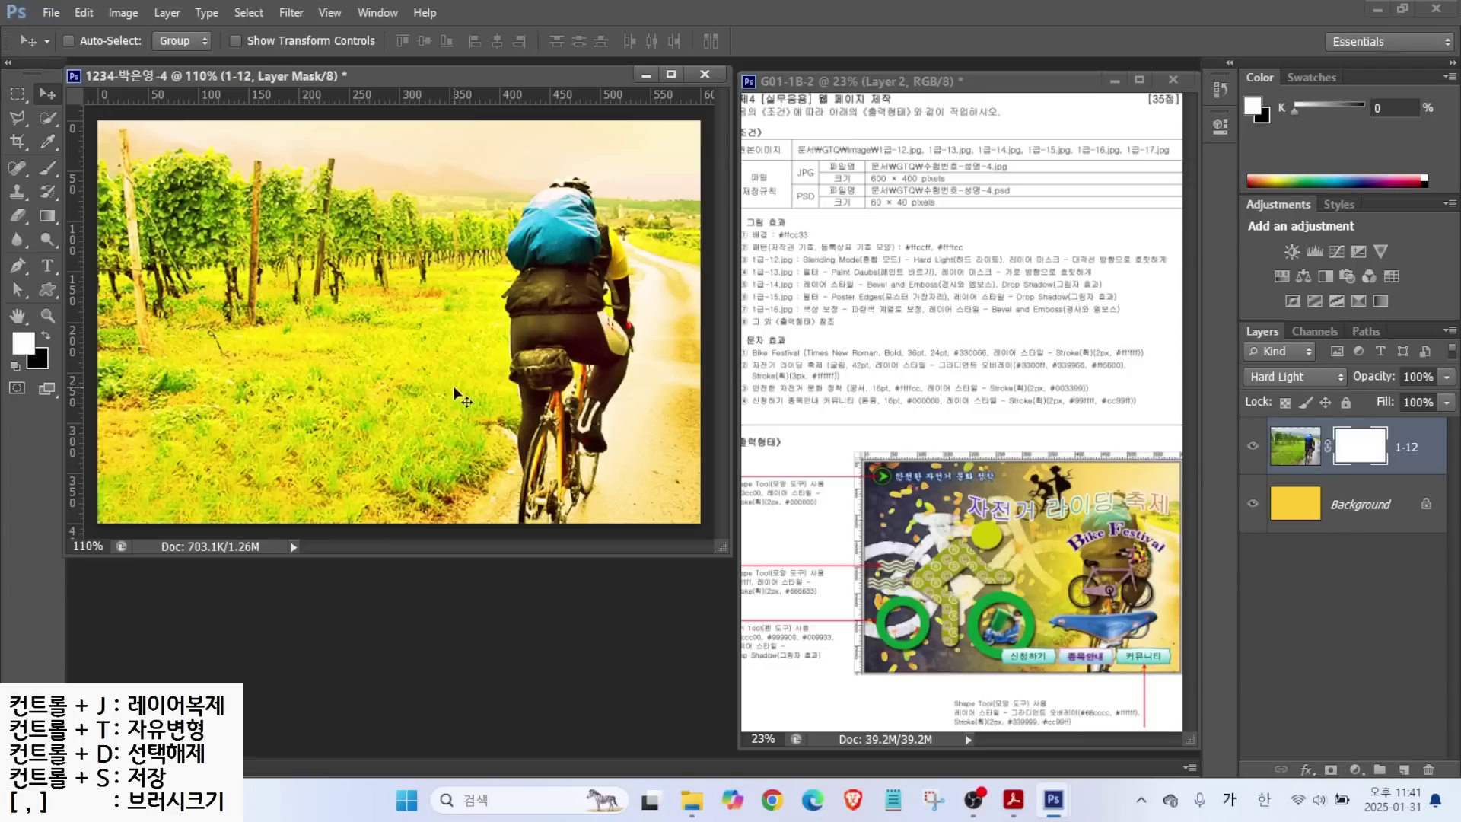
{"action": "key", "text": "ctrl+2"}
{"action": "left_click_drag", "start_coordinate": [1440, 384], "coordinate": [1362, 432]}
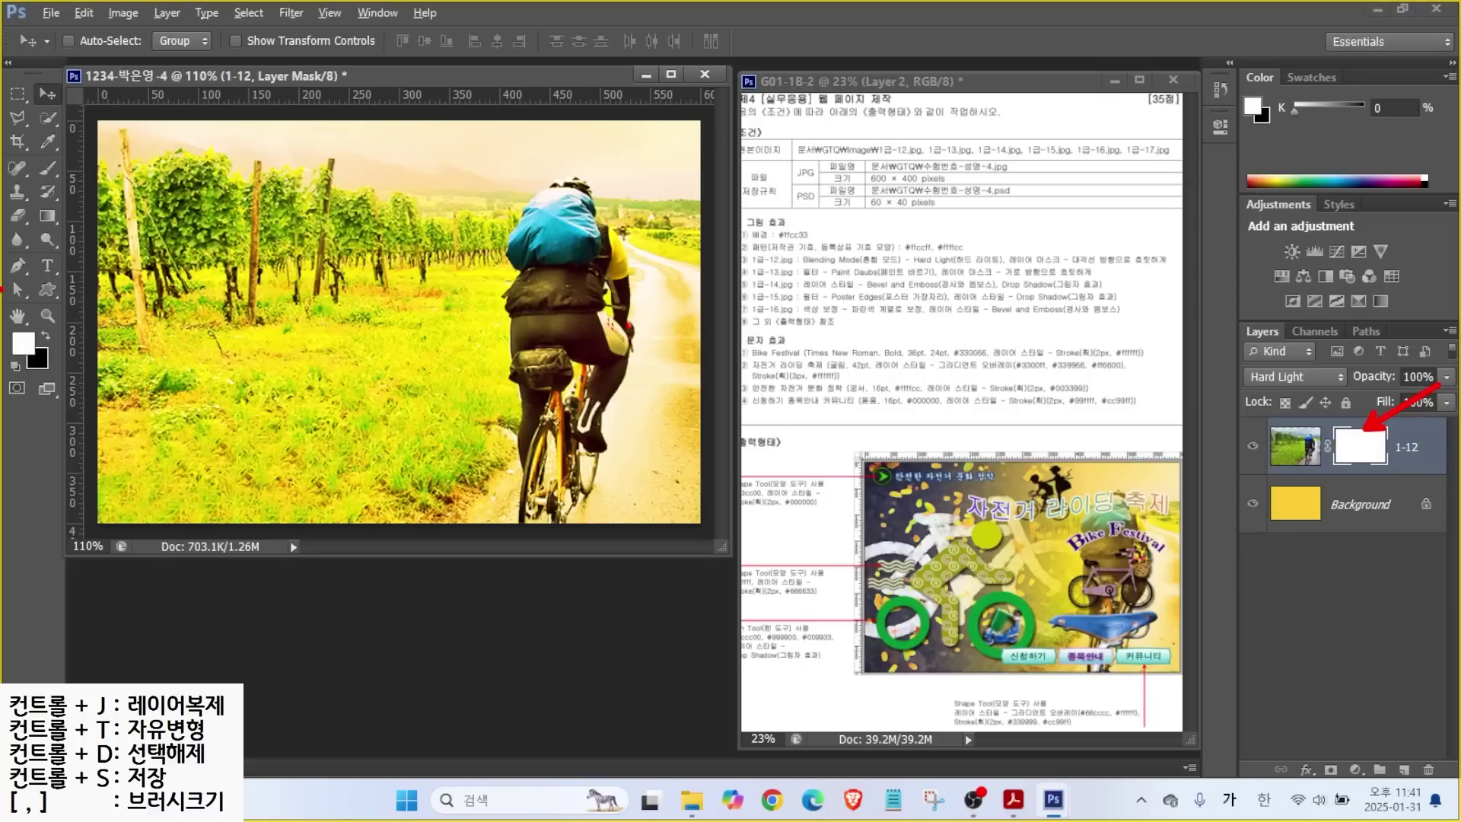
{"action": "mouse_move", "coordinate": [61, 234]}
{"action": "left_mouse_down"}
{"action": "mouse_move", "coordinate": [42, 242]}
{"action": "mouse_move", "coordinate": [30, 195]}
{"action": "mouse_move", "coordinate": [64, 204]}
{"action": "left_mouse_up"}
{"action": "key", "text": "Escape"}
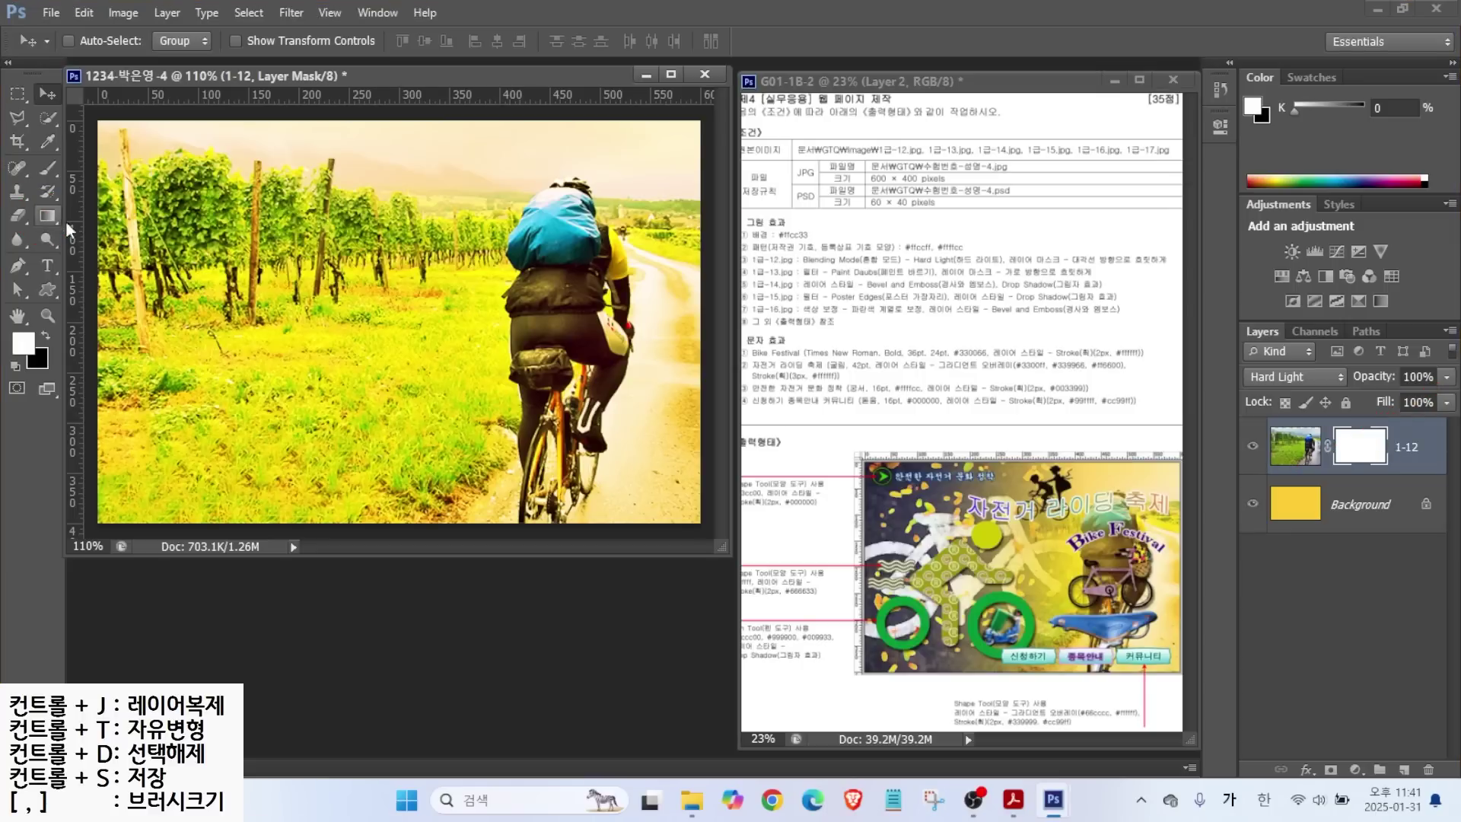
{"action": "left_click", "coordinate": [43, 218]}
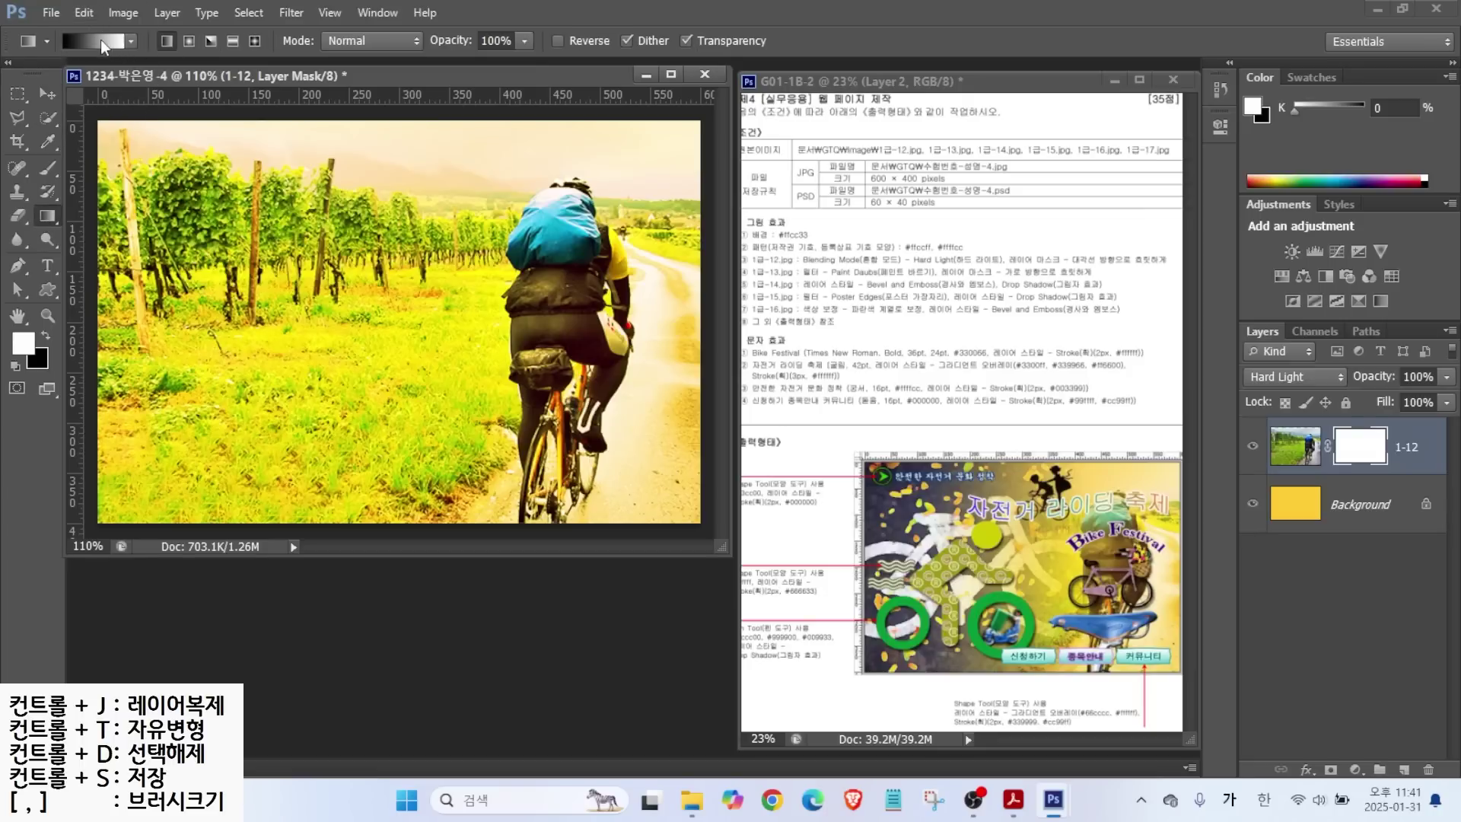
{"action": "left_click", "coordinate": [101, 40]}
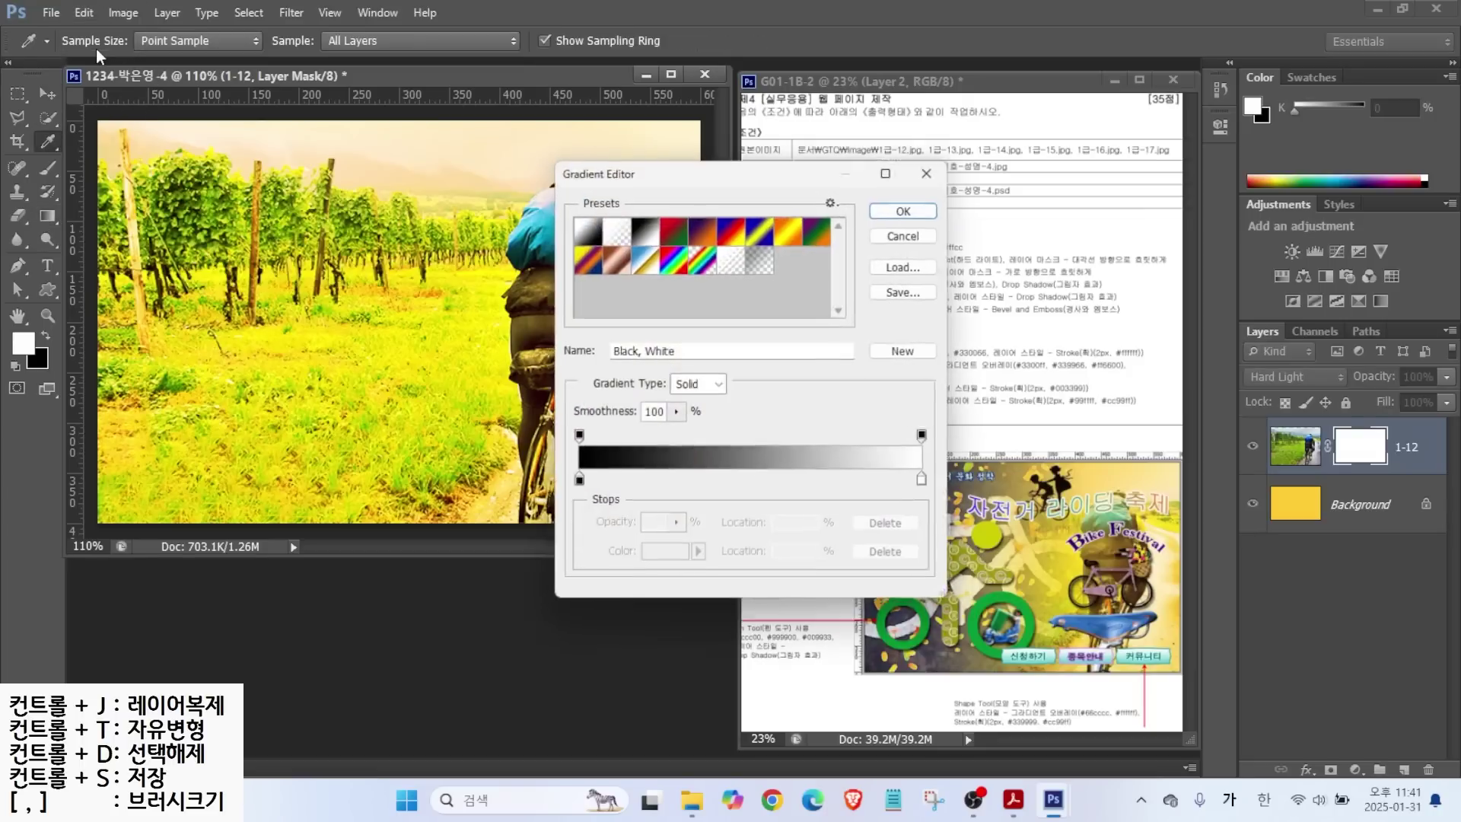
{"action": "left_click", "coordinate": [585, 227]}
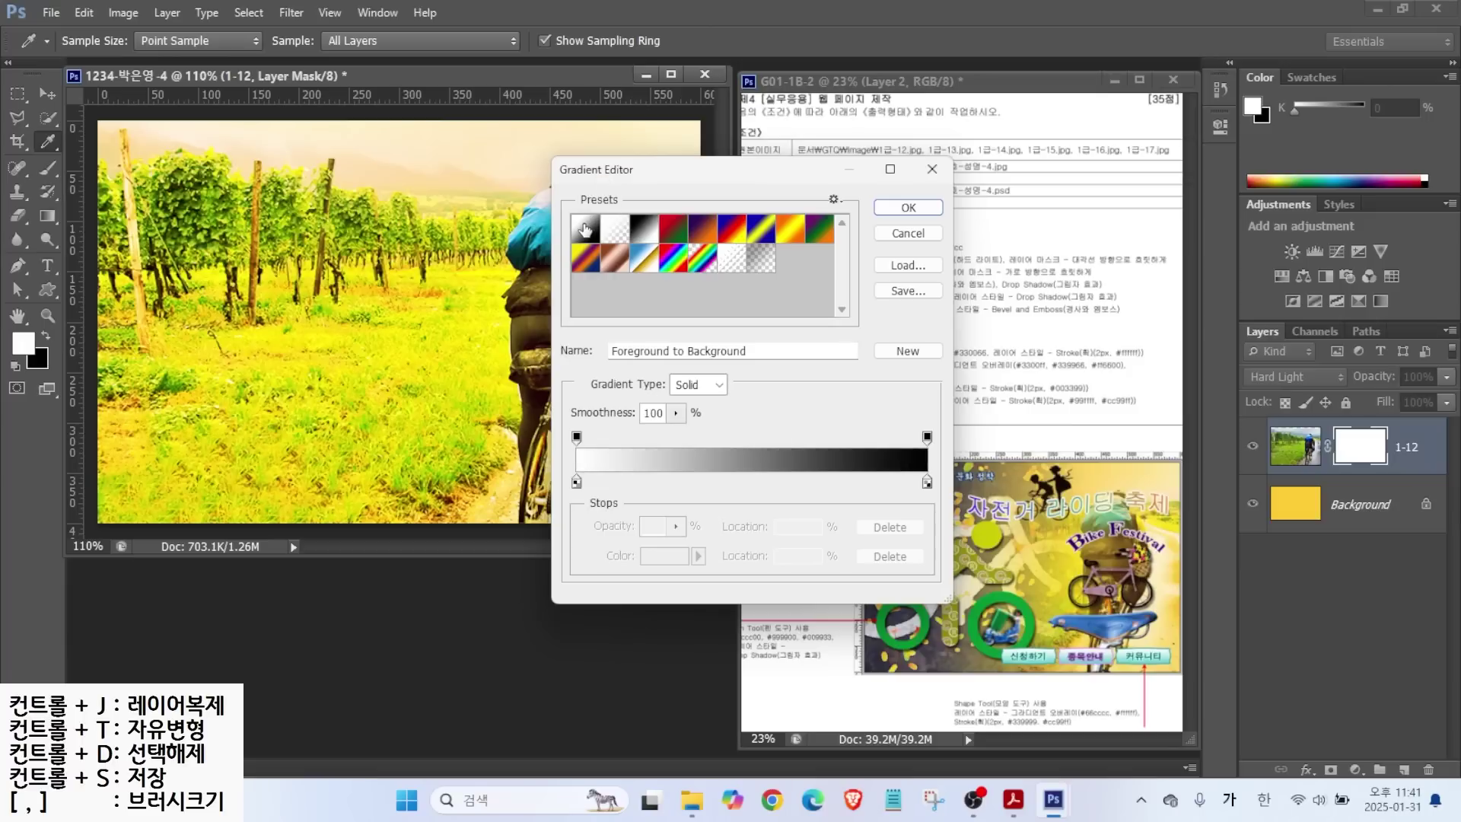
{"action": "left_click", "coordinate": [643, 228]}
{"action": "left_click", "coordinate": [582, 228]}
{"action": "left_click", "coordinate": [907, 207]}
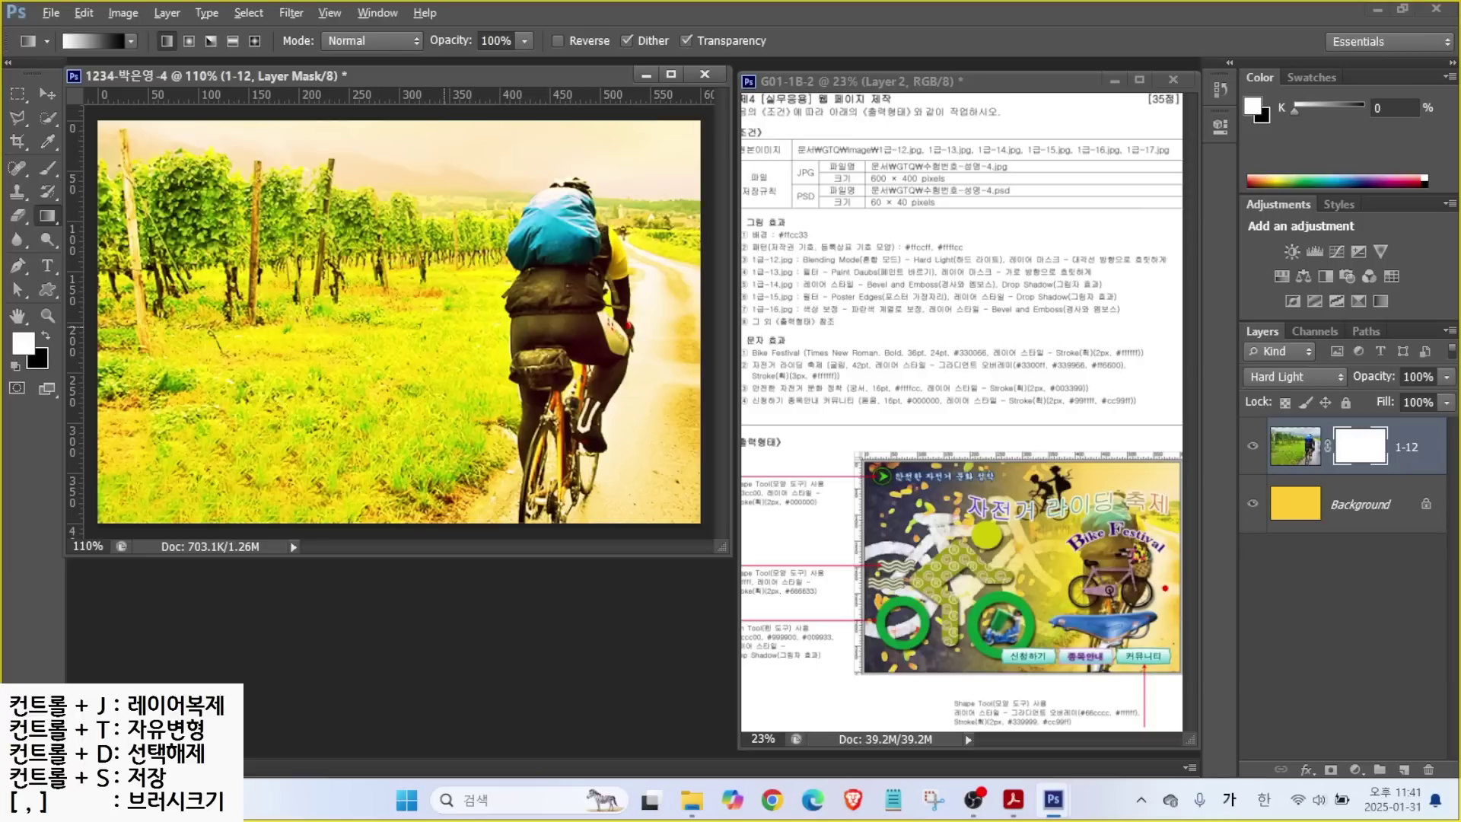
Drag a mask gradient from the bike toward the upper left so the photo fades into yellow.
{"action": "mouse_move", "coordinate": [1175, 604]}
{"action": "left_mouse_down"}
{"action": "mouse_move", "coordinate": [1064, 564]}
{"action": "mouse_move", "coordinate": [1114, 459]}
{"action": "mouse_move", "coordinate": [1184, 562]}
{"action": "mouse_move", "coordinate": [1165, 636]}
{"action": "left_mouse_up"}
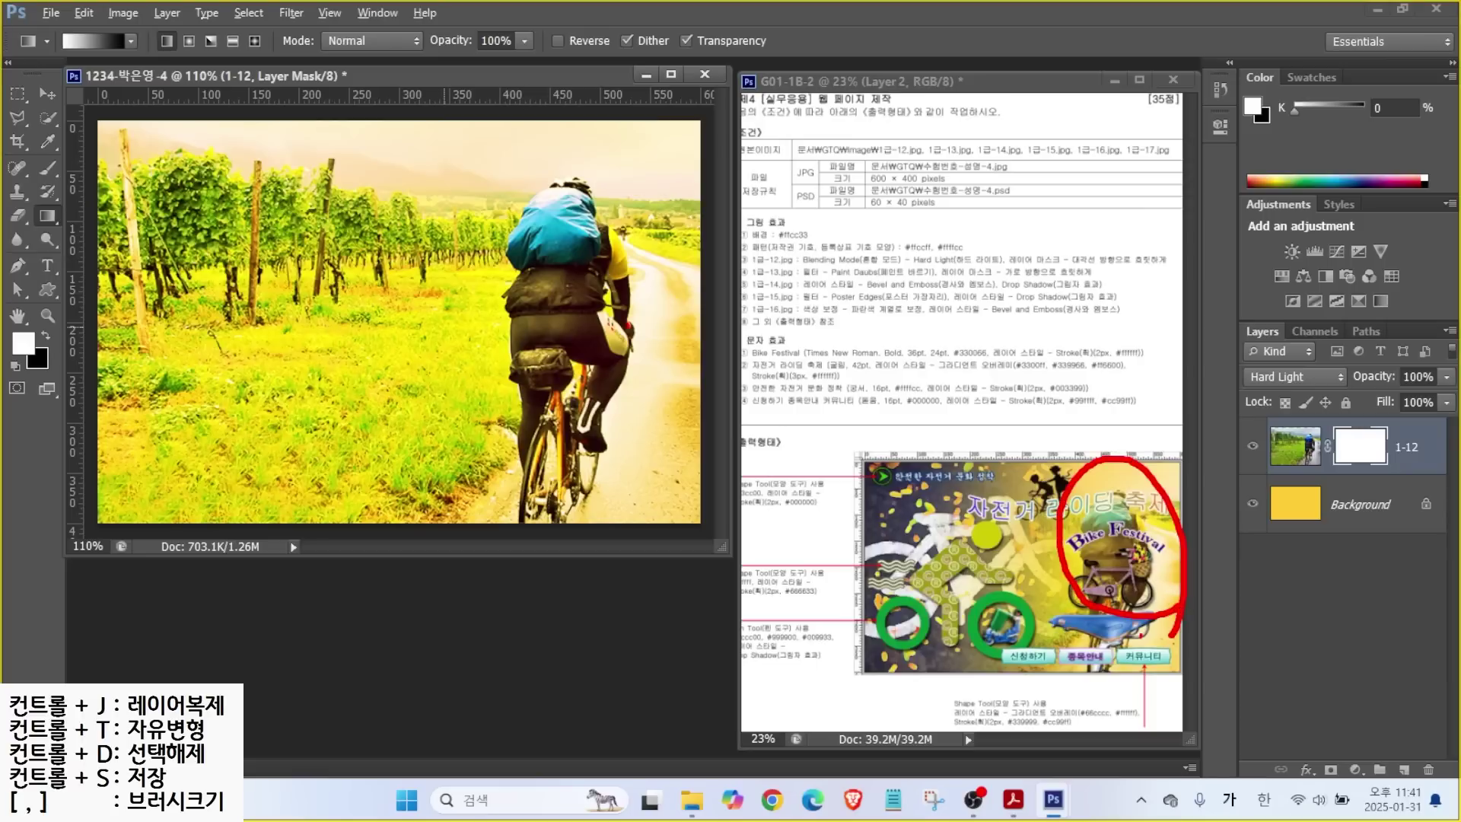
{"action": "left_click_drag", "start_coordinate": [970, 488], "coordinate": [866, 605]}
{"action": "left_click_drag", "start_coordinate": [875, 539], "coordinate": [930, 614]}
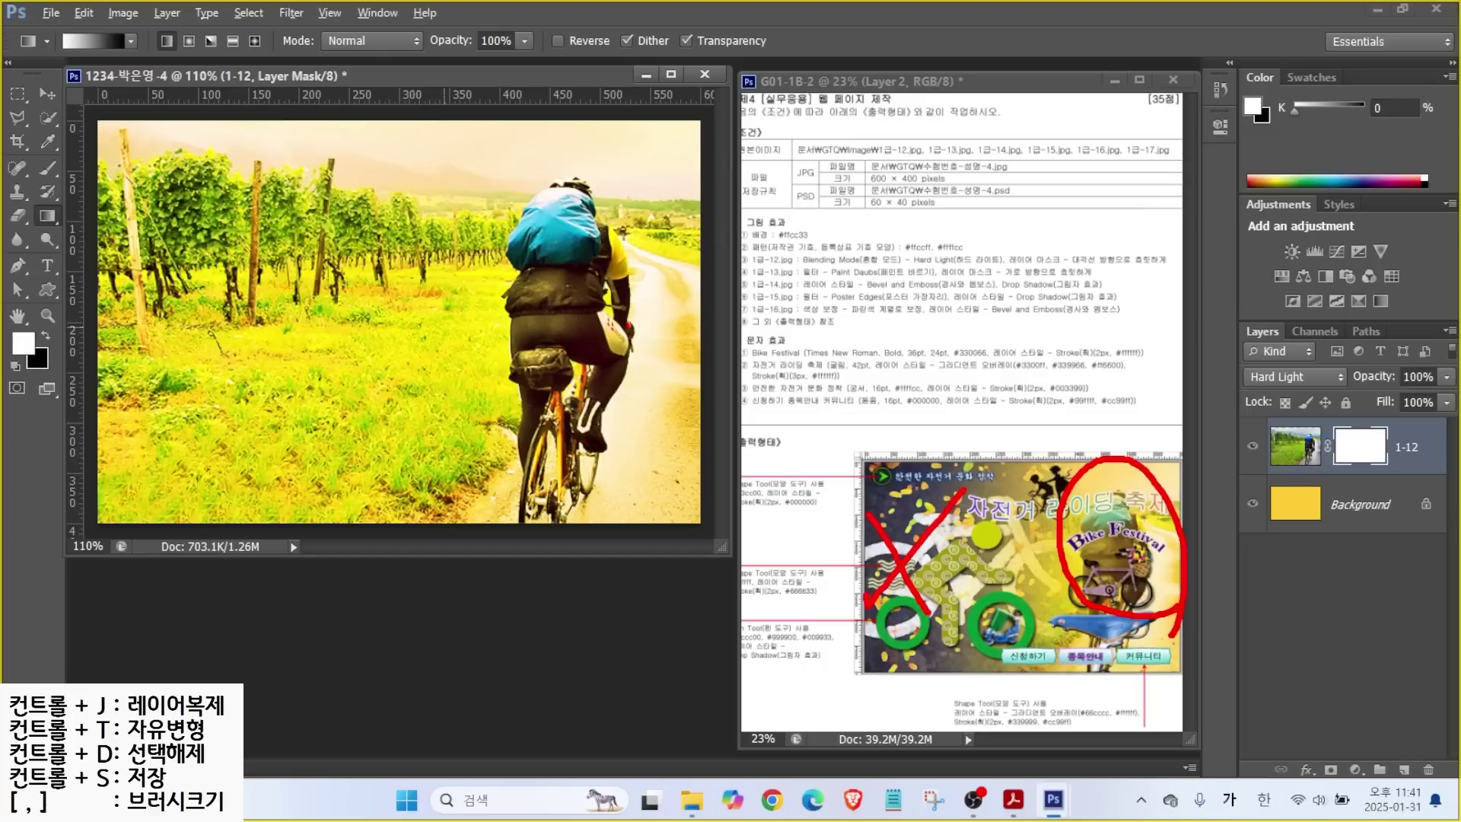
{"action": "left_click_drag", "start_coordinate": [580, 198], "coordinate": [293, 377]}
{"action": "mouse_move", "coordinate": [312, 323]}
{"action": "left_mouse_down"}
{"action": "mouse_move", "coordinate": [273, 387]}
{"action": "mouse_move", "coordinate": [356, 402]}
{"action": "left_mouse_up"}
{"action": "mouse_move", "coordinate": [618, 425]}
{"action": "left_mouse_down"}
{"action": "mouse_move", "coordinate": [451, 313]}
{"action": "mouse_move", "coordinate": [302, 166]}
{"action": "mouse_move", "coordinate": [288, 200]}
{"action": "mouse_move", "coordinate": [374, 187]}
{"action": "left_mouse_up"}
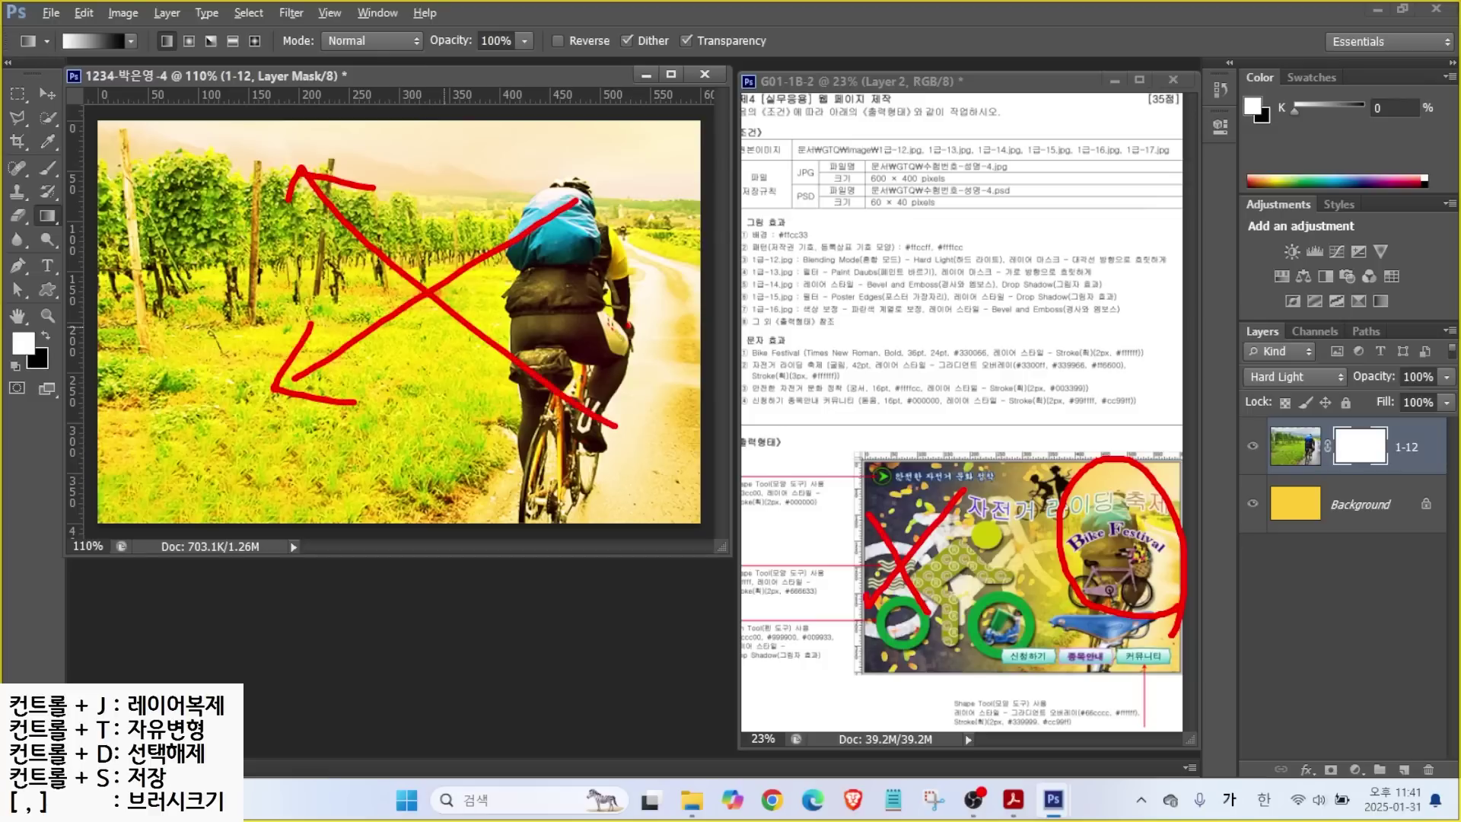
{"action": "key", "text": "Escape"}
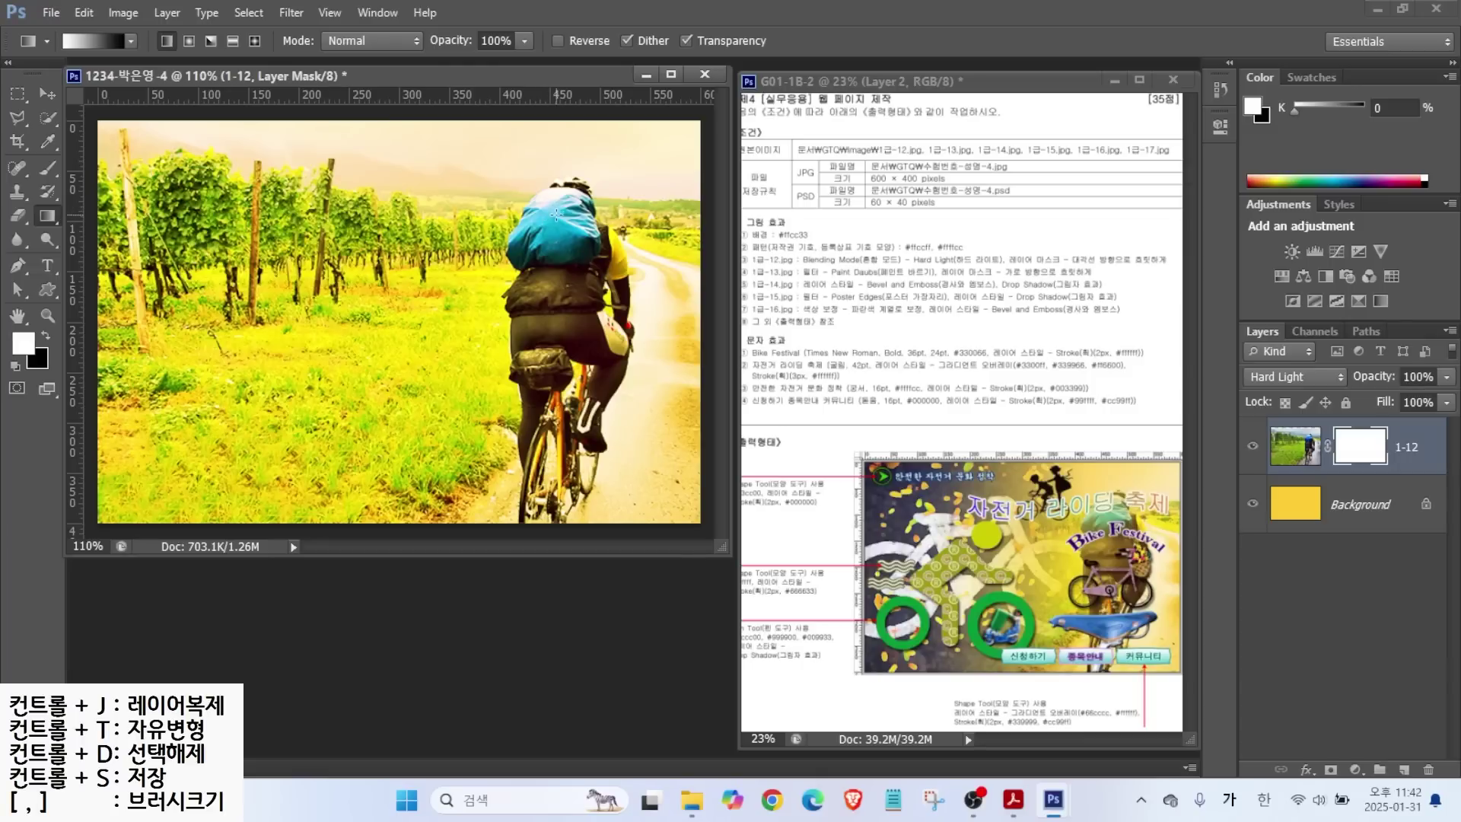
{"action": "left_click_drag", "start_coordinate": [419, 312], "coordinate": [228, 411]}
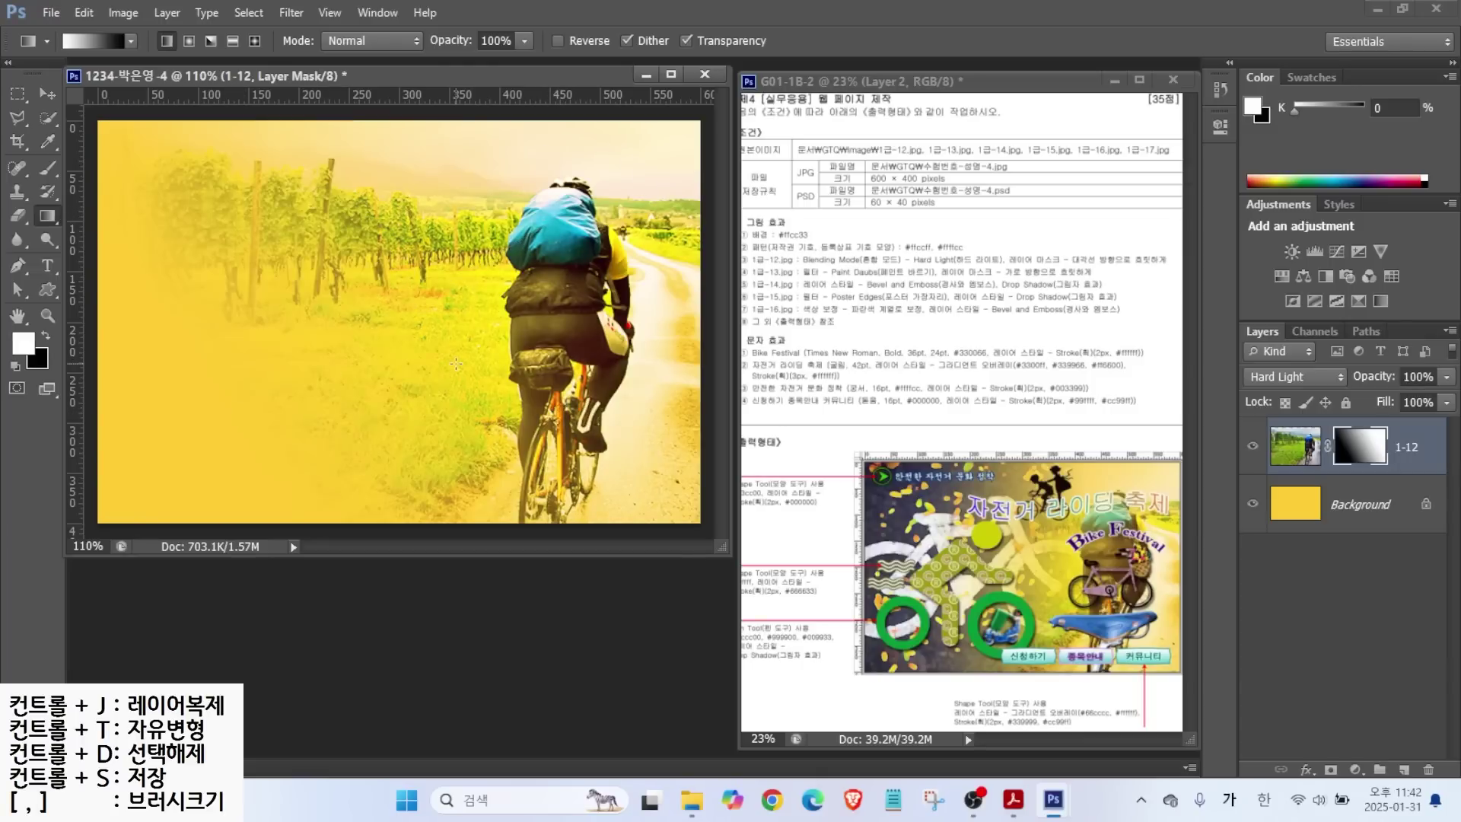
{"action": "left_click_drag", "start_coordinate": [606, 447], "coordinate": [310, 203]}
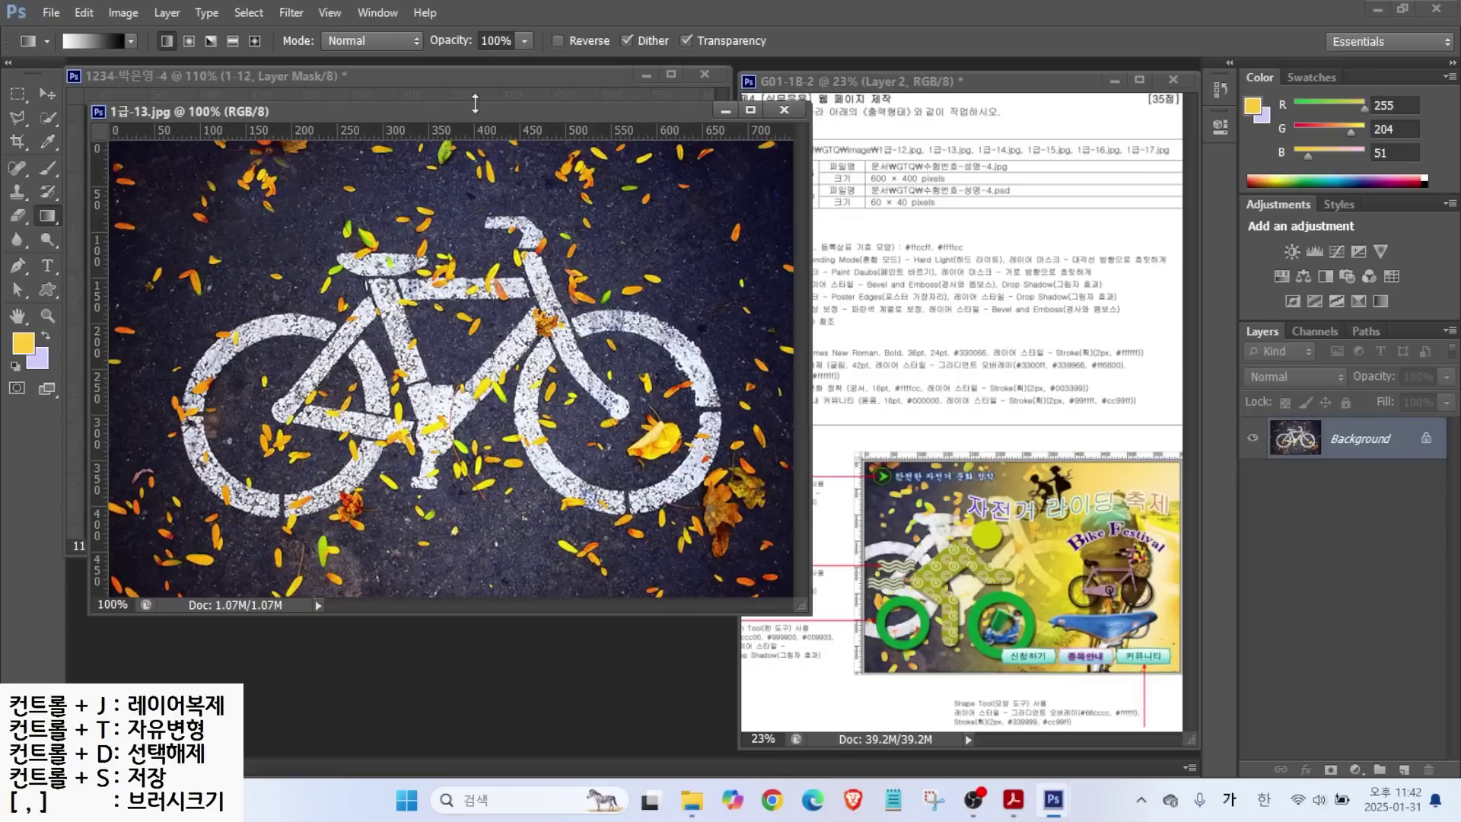
Resize the bicycle road-marking photo to 600×400 with Image Size.
{"action": "left_click", "coordinate": [123, 12]}
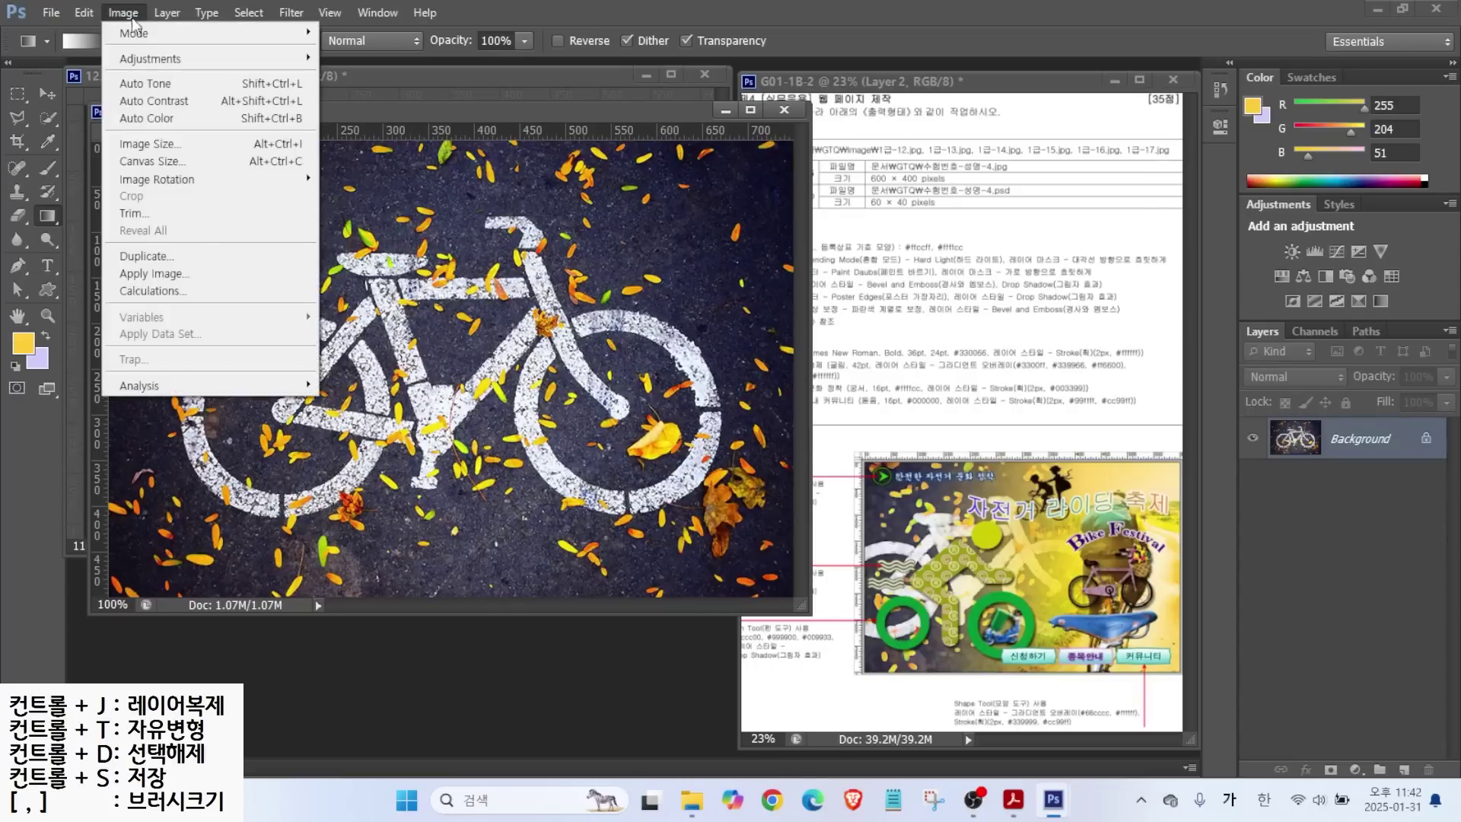
{"action": "left_click", "coordinate": [157, 146]}
{"action": "type", "text": "600"}
{"action": "key", "text": "Return"}
Copy the bicycle photo into the festival composite and close the original without saving.
{"action": "left_click_drag", "start_coordinate": [228, 111], "coordinate": [270, 235]}
{"action": "left_click", "coordinate": [50, 93]}
{"action": "left_click_drag", "start_coordinate": [248, 344], "coordinate": [318, 232]}
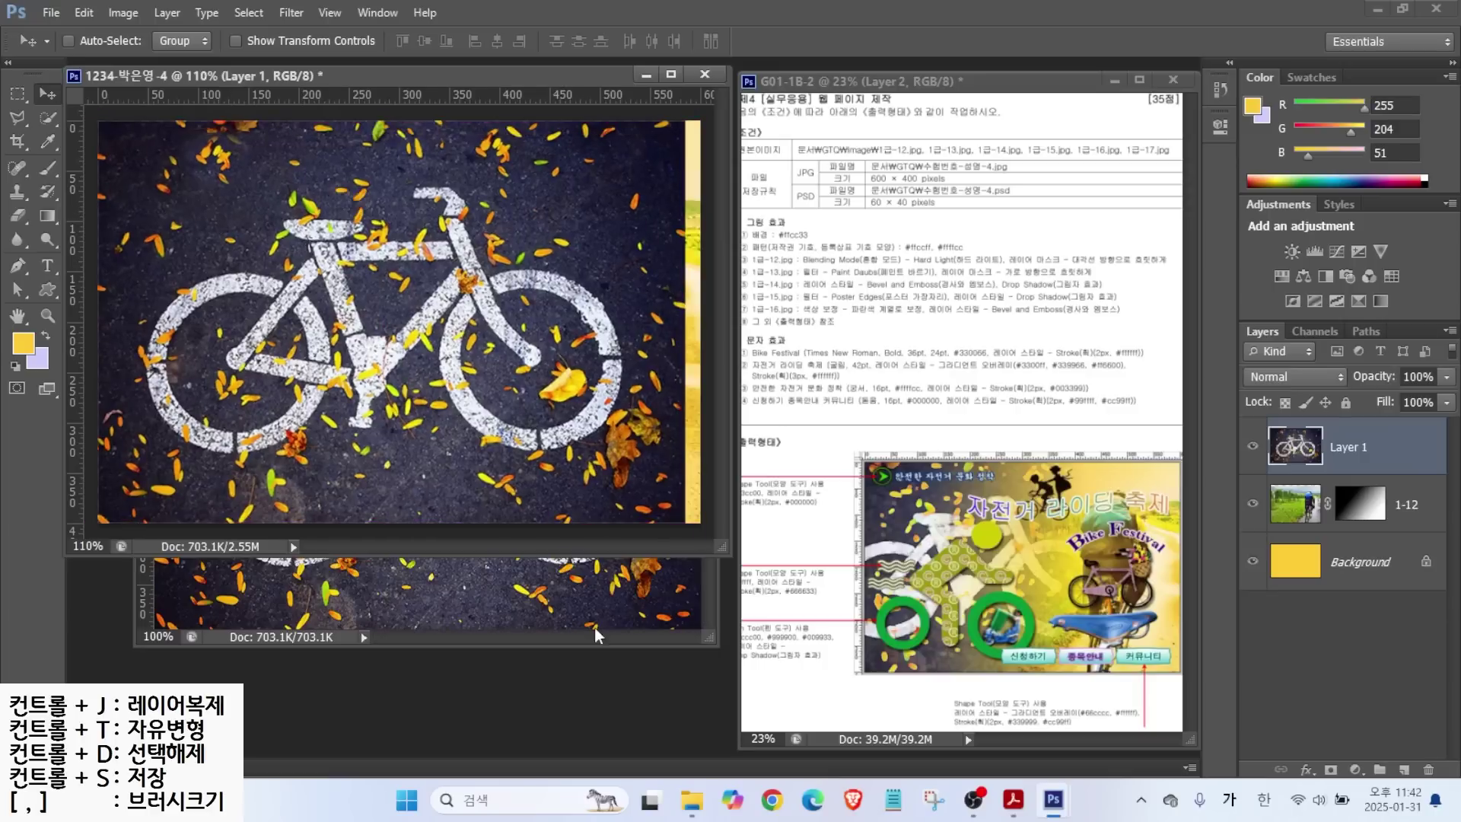
{"action": "left_click", "coordinate": [595, 627]}
{"action": "left_click", "coordinate": [692, 233]}
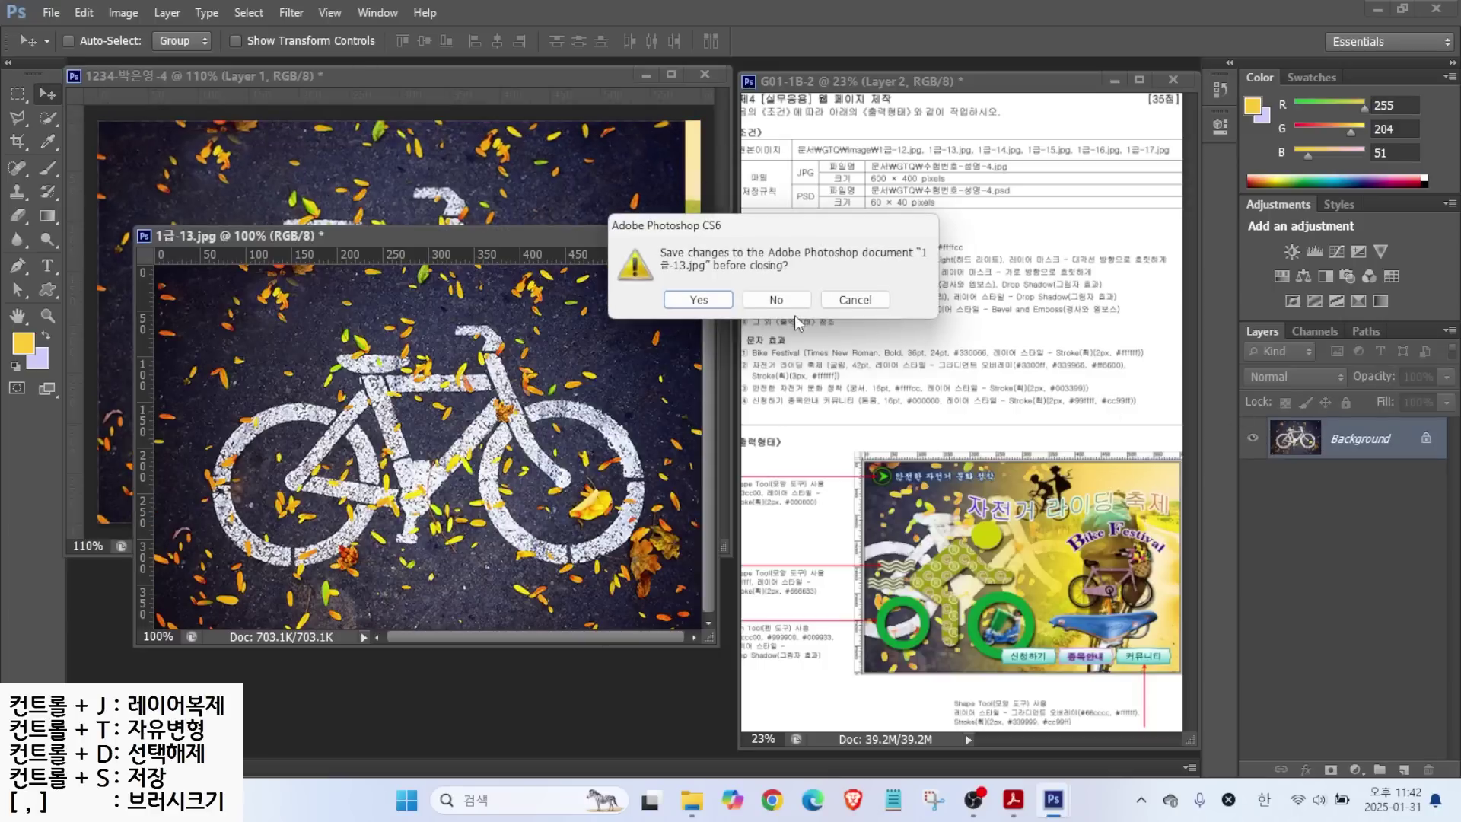
{"action": "left_click", "coordinate": [773, 296]}
Rename the new layer 1-13 and shift it left on the canvas.
{"action": "double_click", "coordinate": [1358, 447]}
{"action": "type", "text": "1-13"}
{"action": "key", "text": "Return"}
{"action": "left_click_drag", "start_coordinate": [360, 344], "coordinate": [246, 344]}
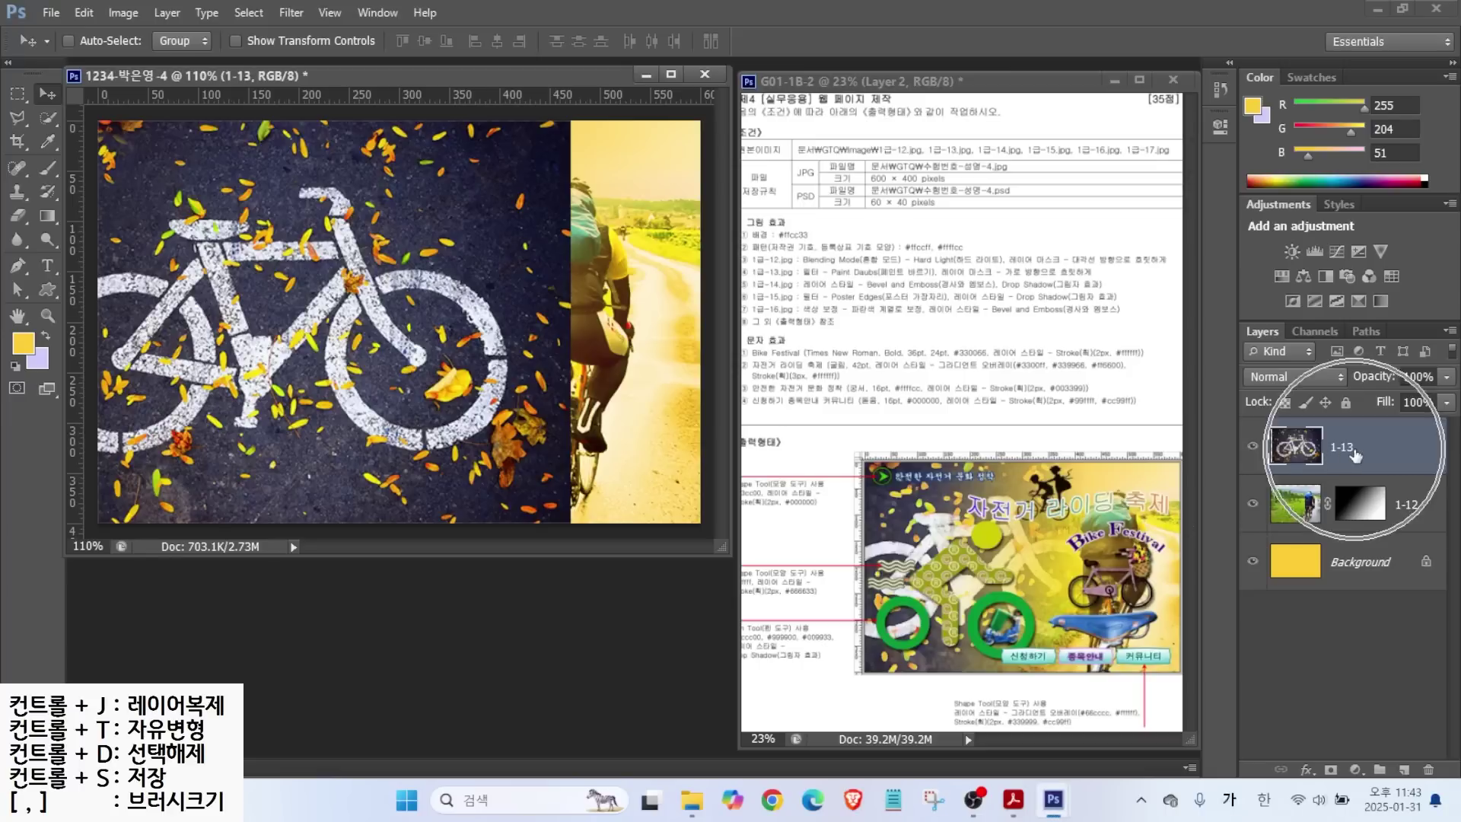
Apply the Paint Daubs effect from the Filter Gallery to layer 1-13.
{"action": "left_click", "coordinate": [291, 14]}
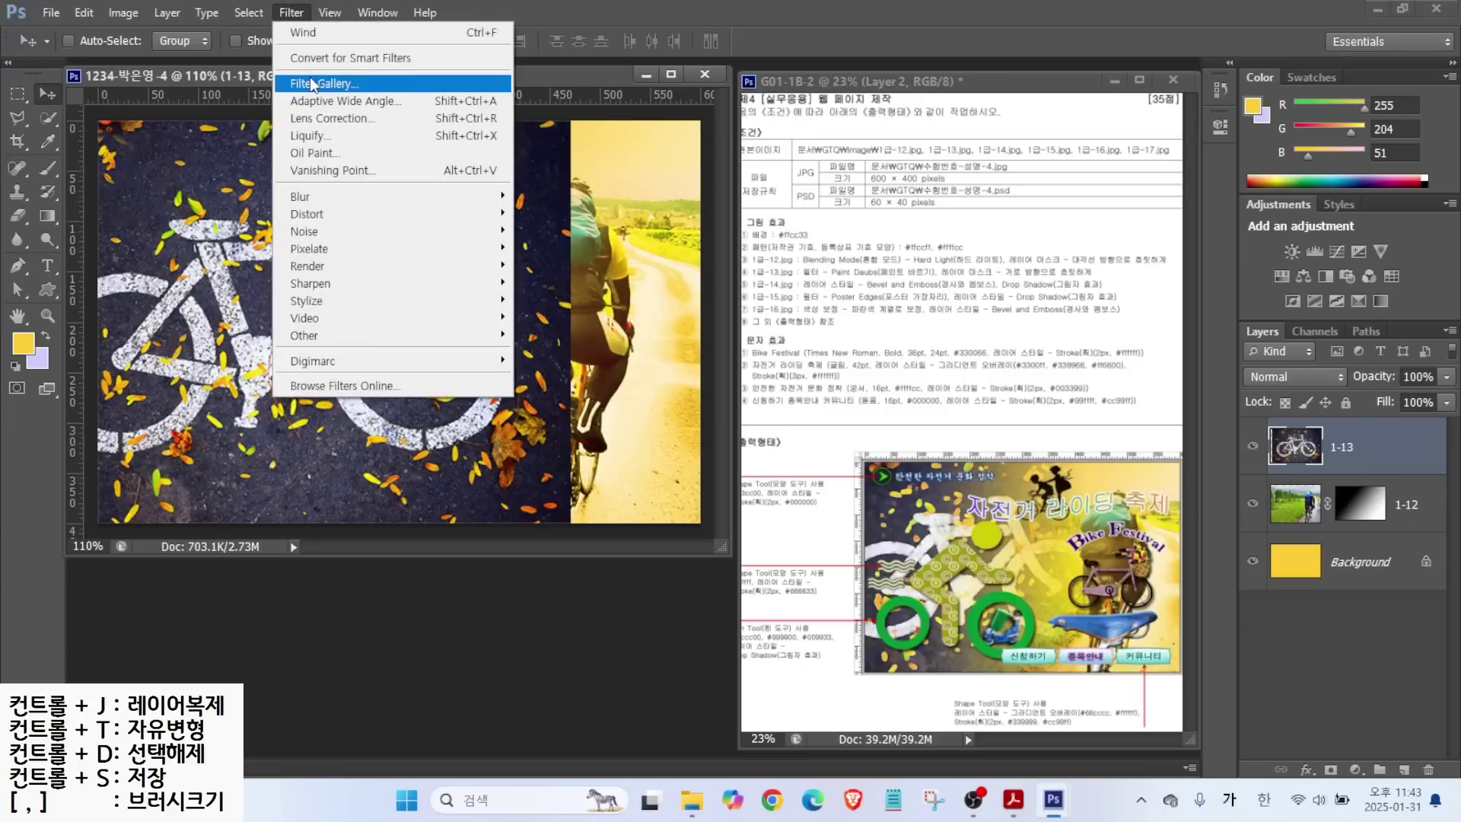
{"action": "left_click", "coordinate": [312, 84]}
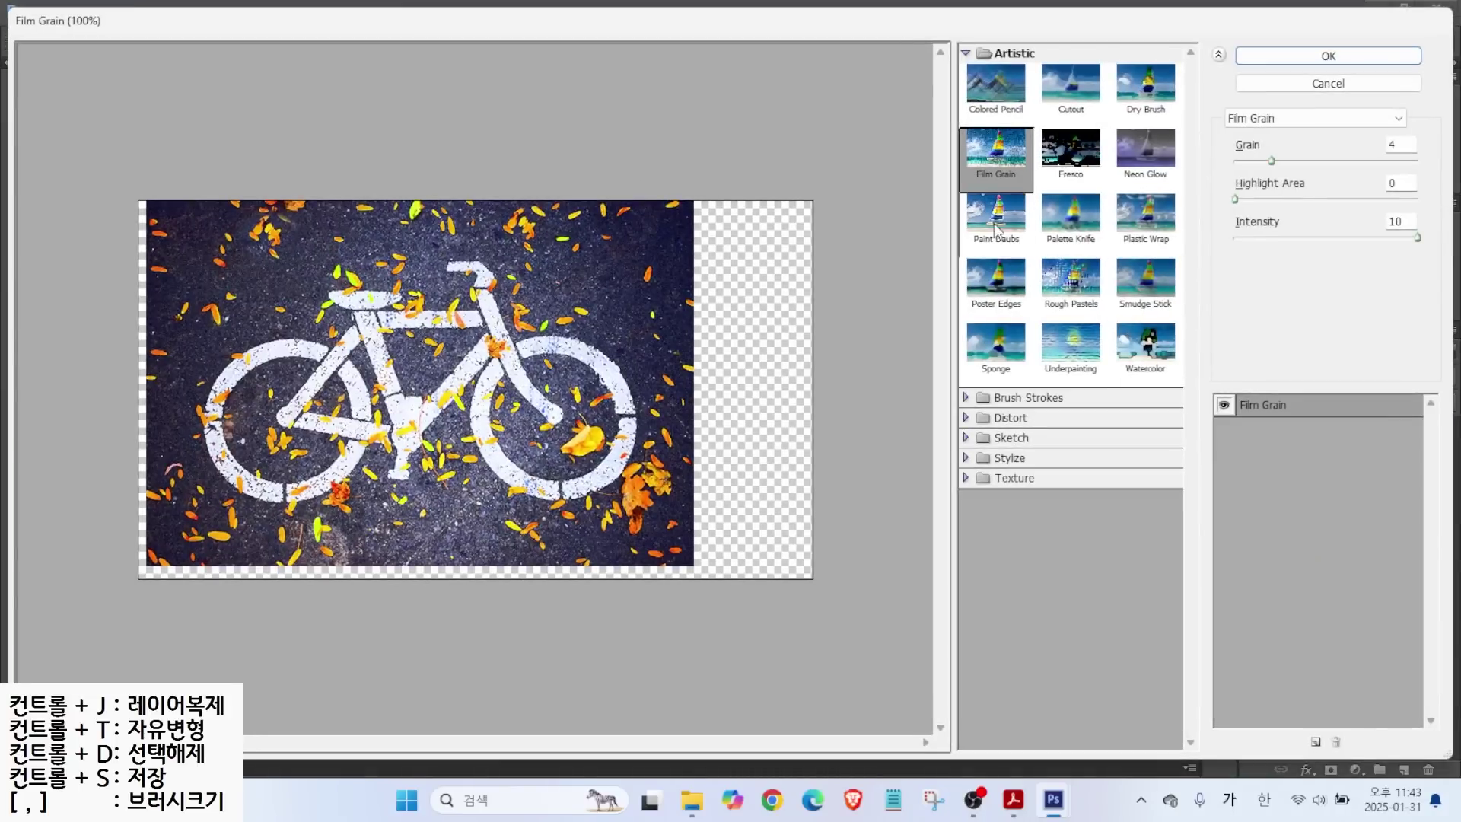
{"action": "left_click", "coordinate": [995, 224]}
{"action": "left_click", "coordinate": [1309, 55]}
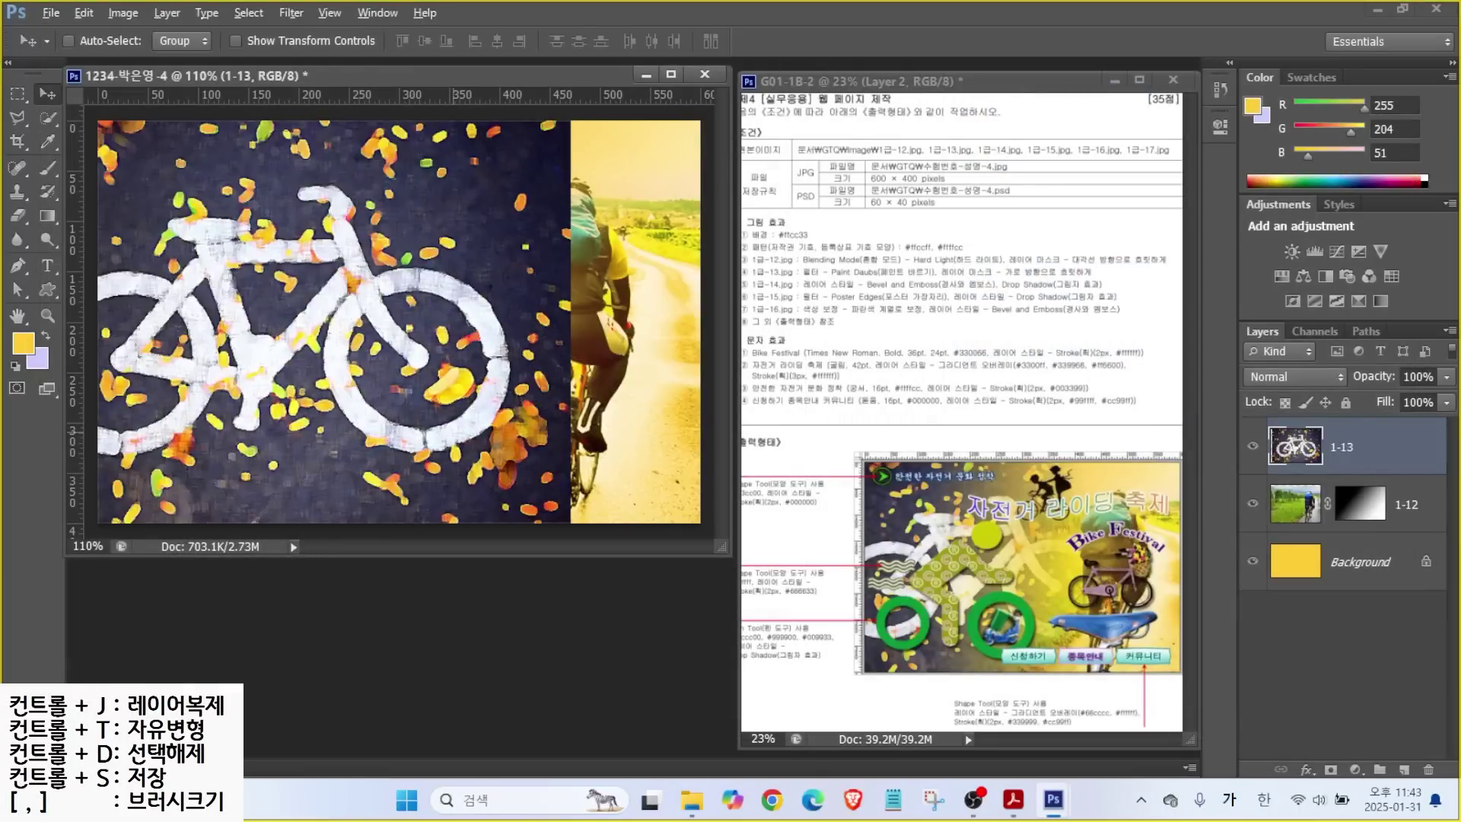
Add a layer mask to bicycle layer 1-13.
{"action": "left_click_drag", "start_coordinate": [948, 279], "coordinate": [1131, 283]}
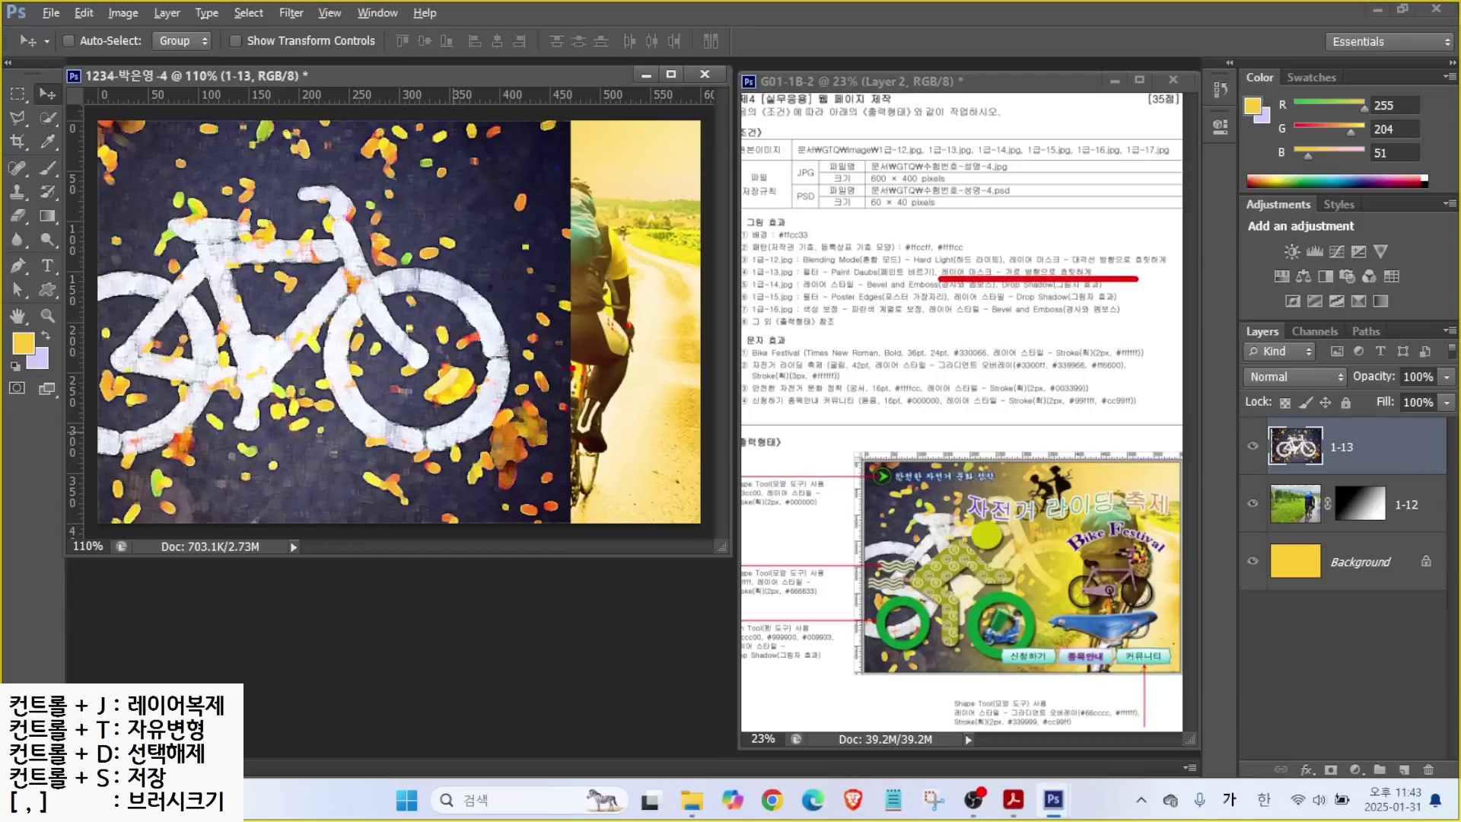
{"action": "mouse_move", "coordinate": [573, 140]}
{"action": "left_mouse_down"}
{"action": "mouse_move", "coordinate": [540, 265]}
{"action": "mouse_move", "coordinate": [559, 395]}
{"action": "mouse_move", "coordinate": [596, 426]}
{"action": "mouse_move", "coordinate": [556, 524]}
{"action": "left_mouse_up"}
{"action": "left_click_drag", "start_coordinate": [1221, 320], "coordinate": [1457, 782]}
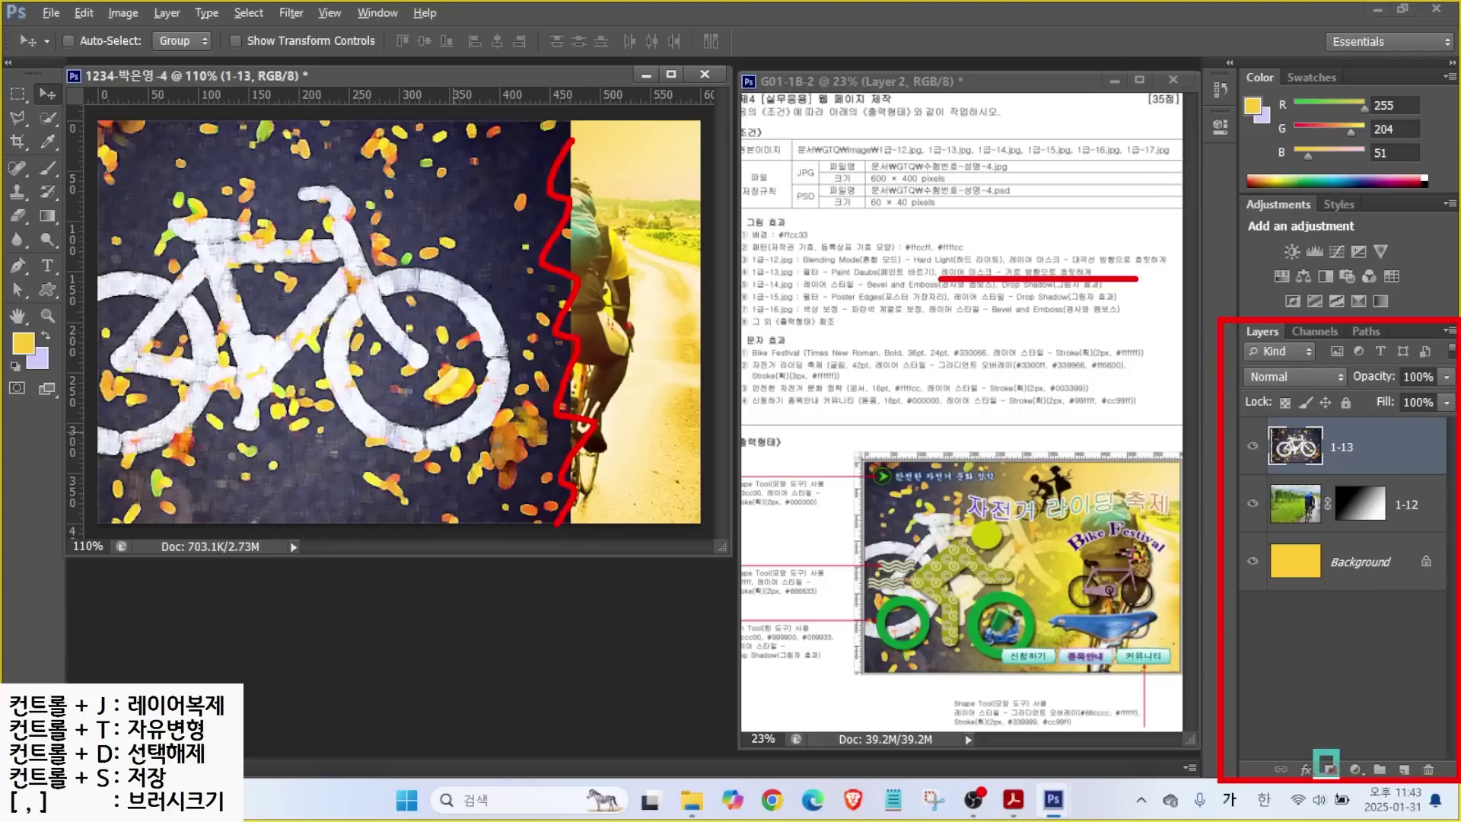
{"action": "key", "text": "Escape"}
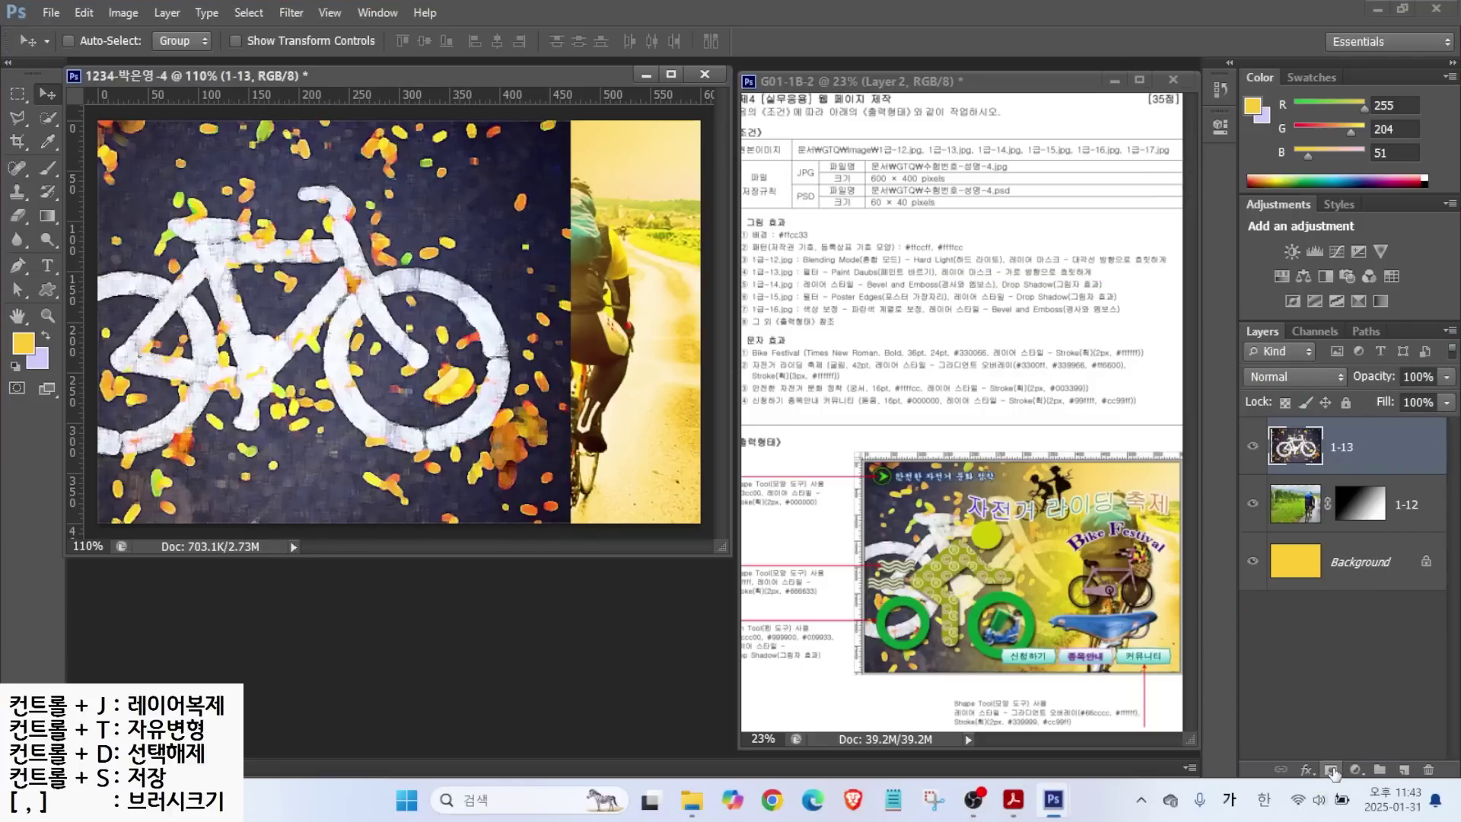
{"action": "left_click", "coordinate": [1331, 769]}
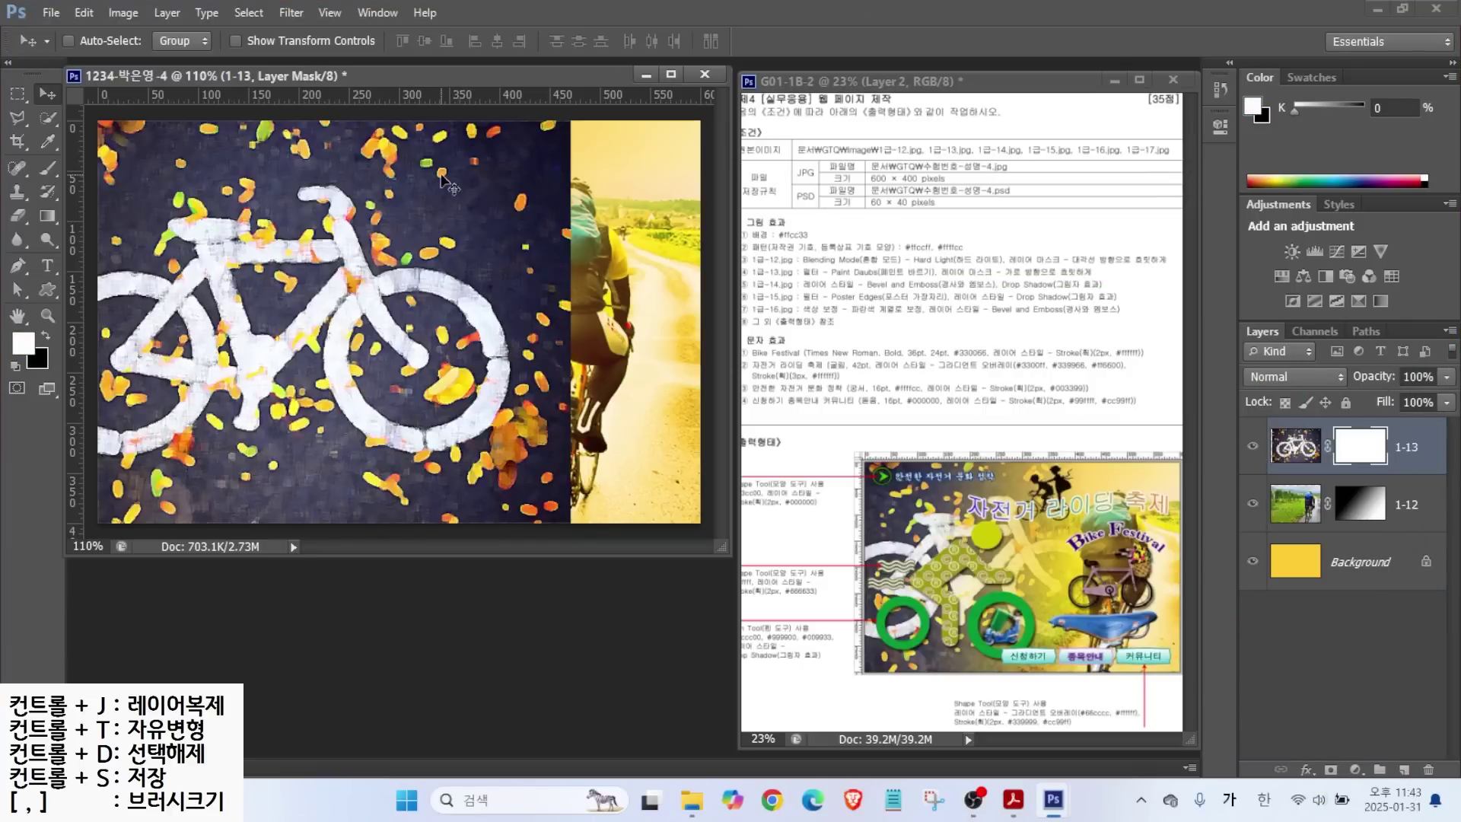
Choose the Gradient tool with the Black, White gradient preset.
{"action": "key", "text": "ctrl+2"}
{"action": "mouse_move", "coordinate": [332, 334]}
{"action": "left_mouse_down"}
{"action": "mouse_move", "coordinate": [103, 243]}
{"action": "mouse_move", "coordinate": [335, 259]}
{"action": "mouse_move", "coordinate": [313, 340]}
{"action": "left_mouse_up"}
{"action": "left_click_drag", "start_coordinate": [601, 201], "coordinate": [516, 329]}
{"action": "left_click_drag", "start_coordinate": [540, 223], "coordinate": [605, 318]}
{"action": "key", "text": "Escape"}
{"action": "left_click", "coordinate": [47, 218]}
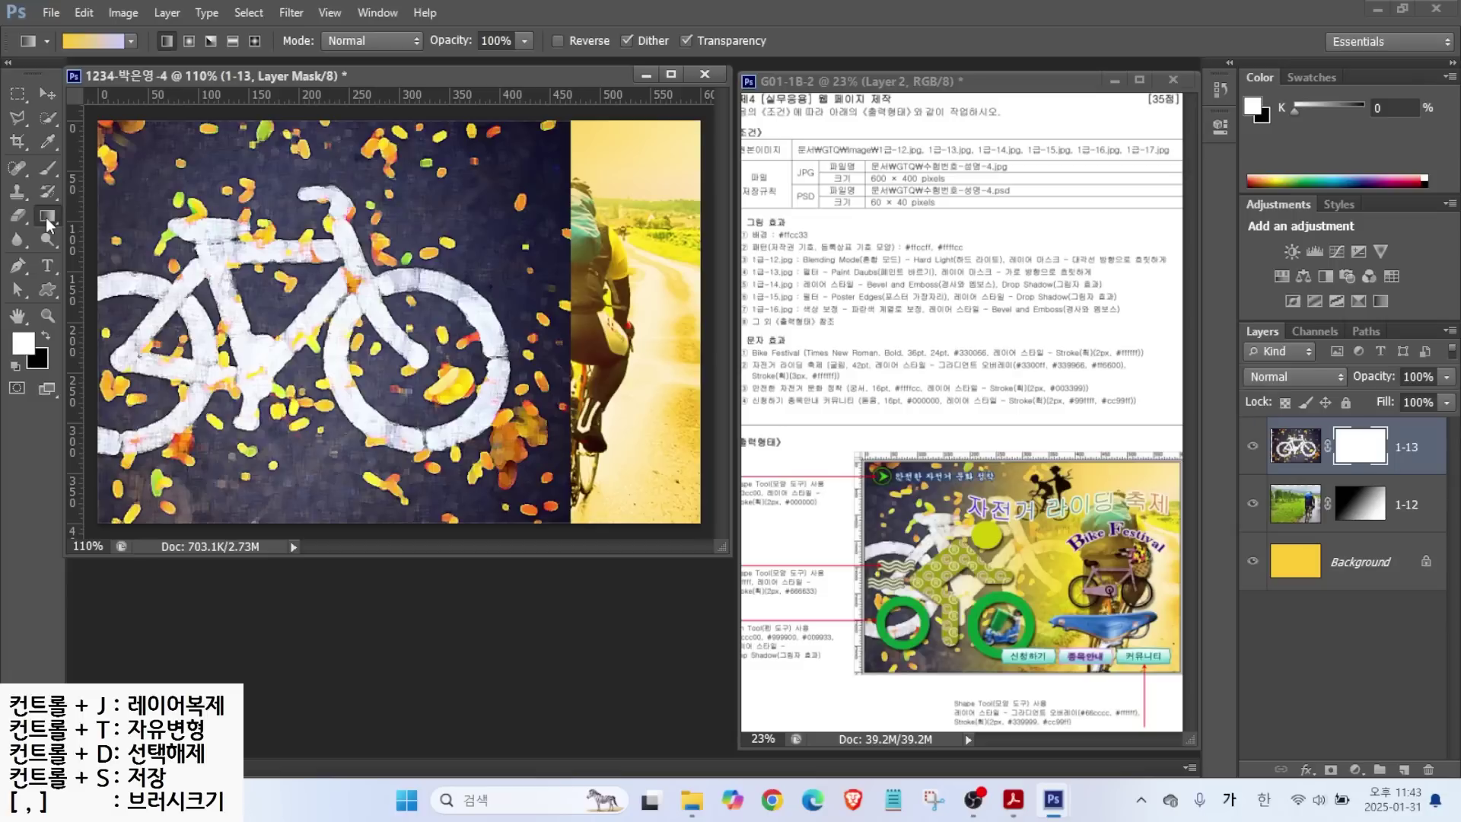
{"action": "key", "text": "ctrl+2"}
{"action": "left_click_drag", "start_coordinate": [70, 112], "coordinate": [97, 51]}
{"action": "key", "text": "Escape"}
{"action": "left_click", "coordinate": [98, 40]}
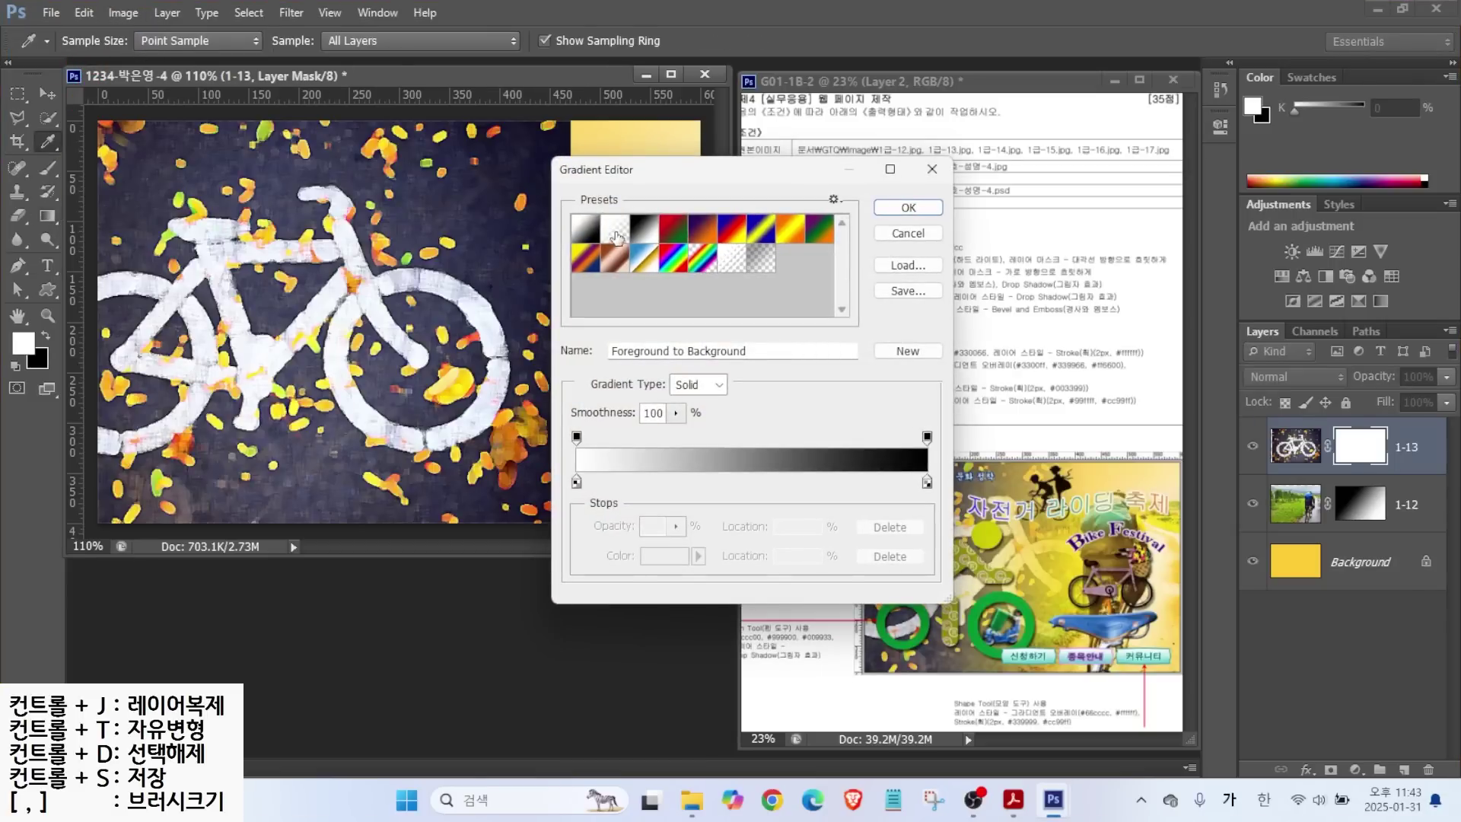
{"action": "left_click", "coordinate": [645, 229]}
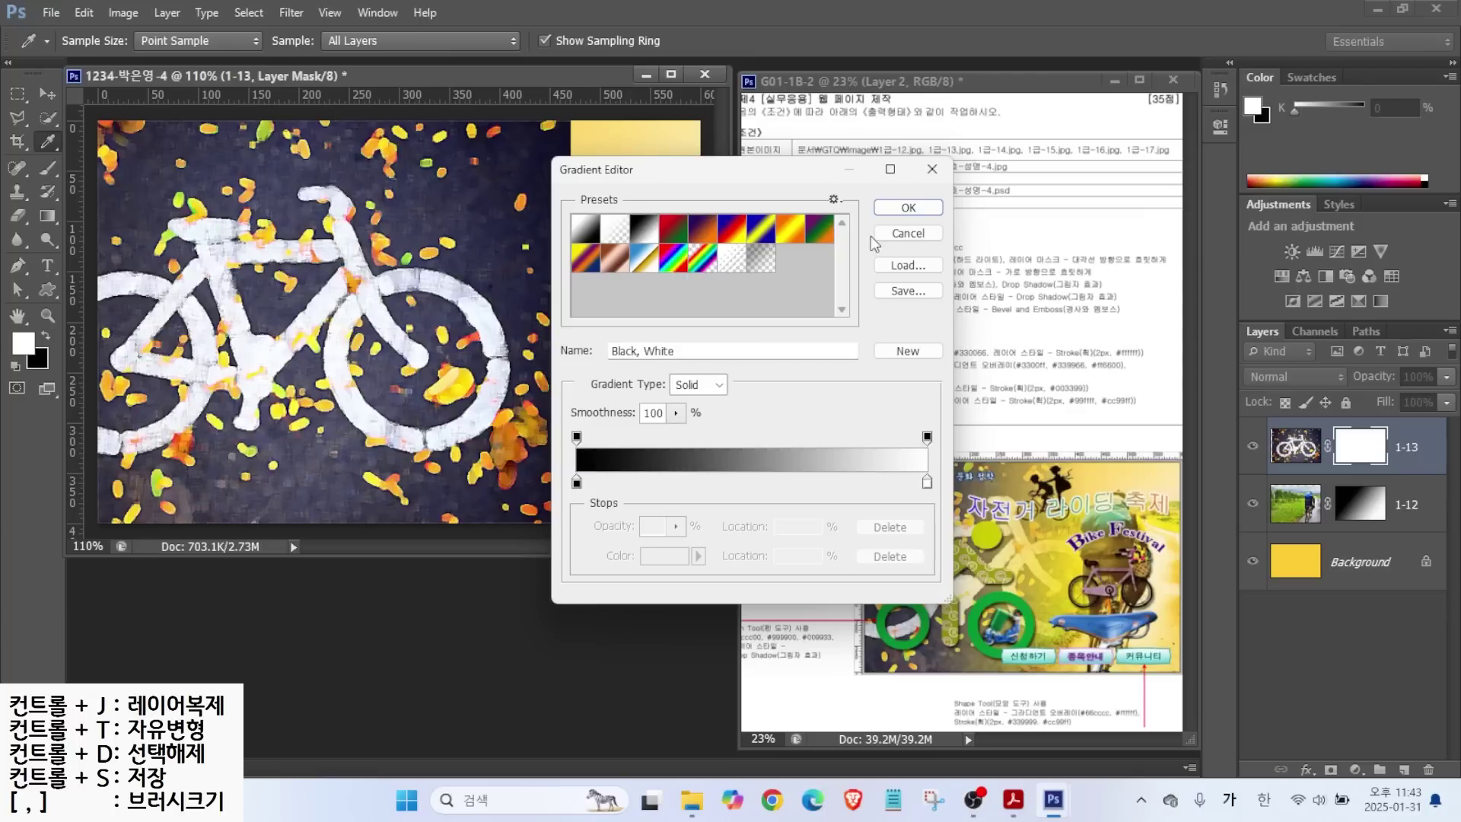
{"action": "left_click", "coordinate": [907, 208]}
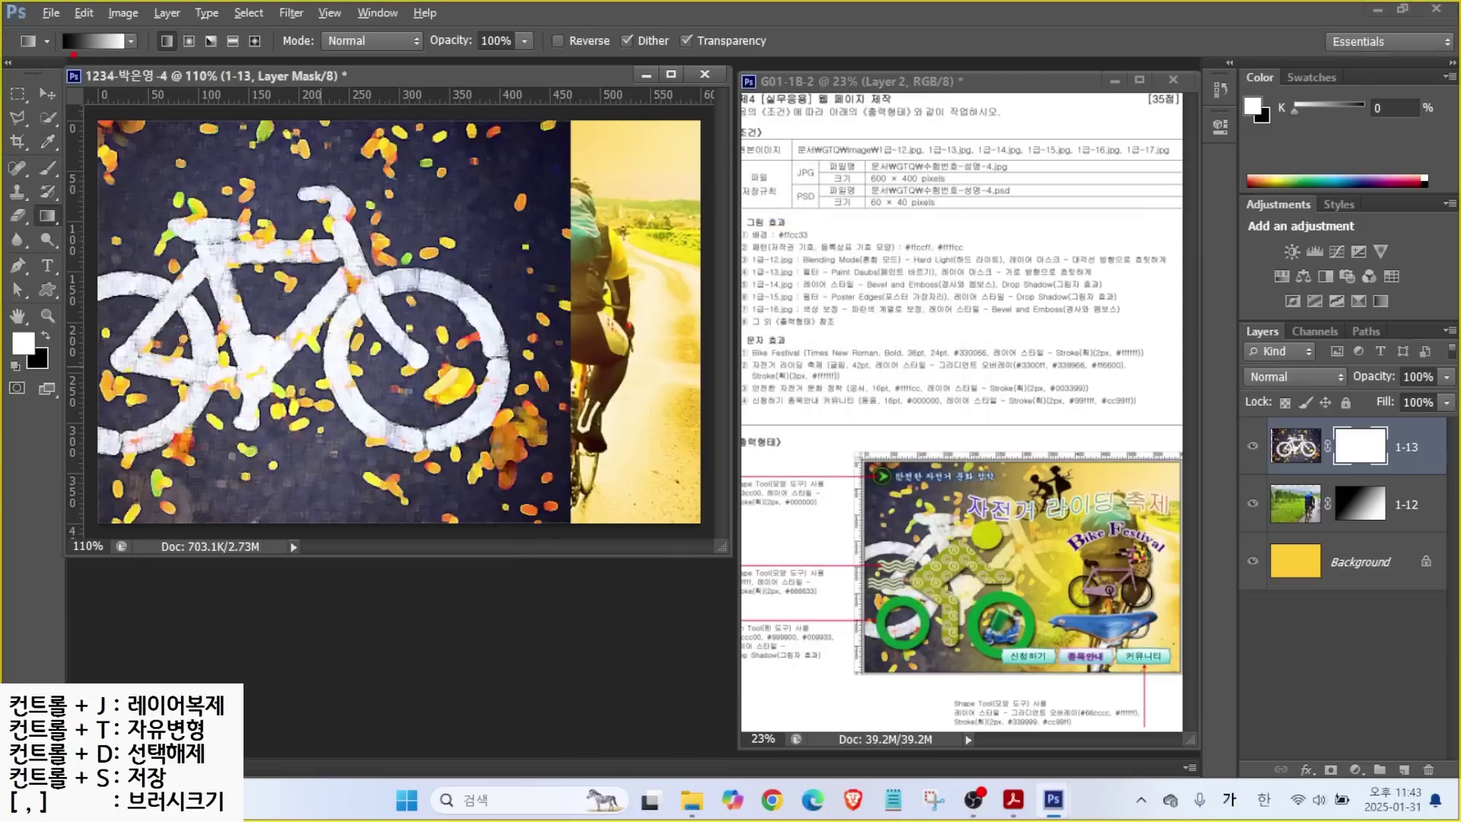
Drag the gradient right-to-left so layer 1-13 fades into the cyclist photo.
{"action": "mouse_move", "coordinate": [74, 54]}
{"action": "left_mouse_down"}
{"action": "mouse_move", "coordinate": [47, 68]}
{"action": "mouse_move", "coordinate": [37, 103]}
{"action": "left_mouse_up"}
{"action": "left_click_drag", "start_coordinate": [579, 185], "coordinate": [543, 200]}
{"action": "left_click_drag", "start_coordinate": [129, 57], "coordinate": [179, 142]}
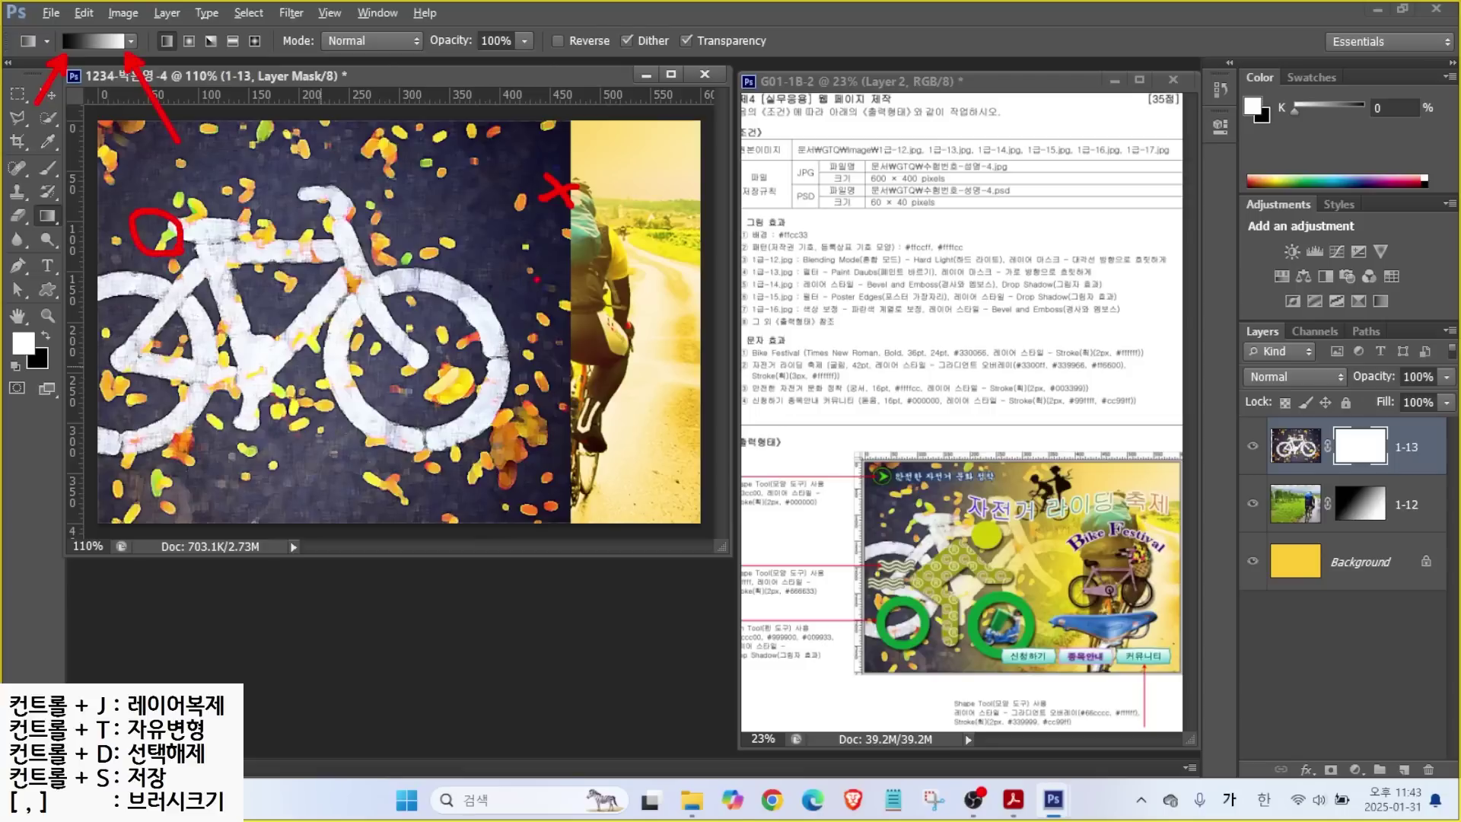
{"action": "left_click_drag", "start_coordinate": [560, 246], "coordinate": [549, 252]}
{"action": "mouse_move", "coordinate": [542, 246]}
{"action": "left_mouse_down"}
{"action": "mouse_move", "coordinate": [308, 248]}
{"action": "mouse_move", "coordinate": [346, 270]}
{"action": "left_mouse_up"}
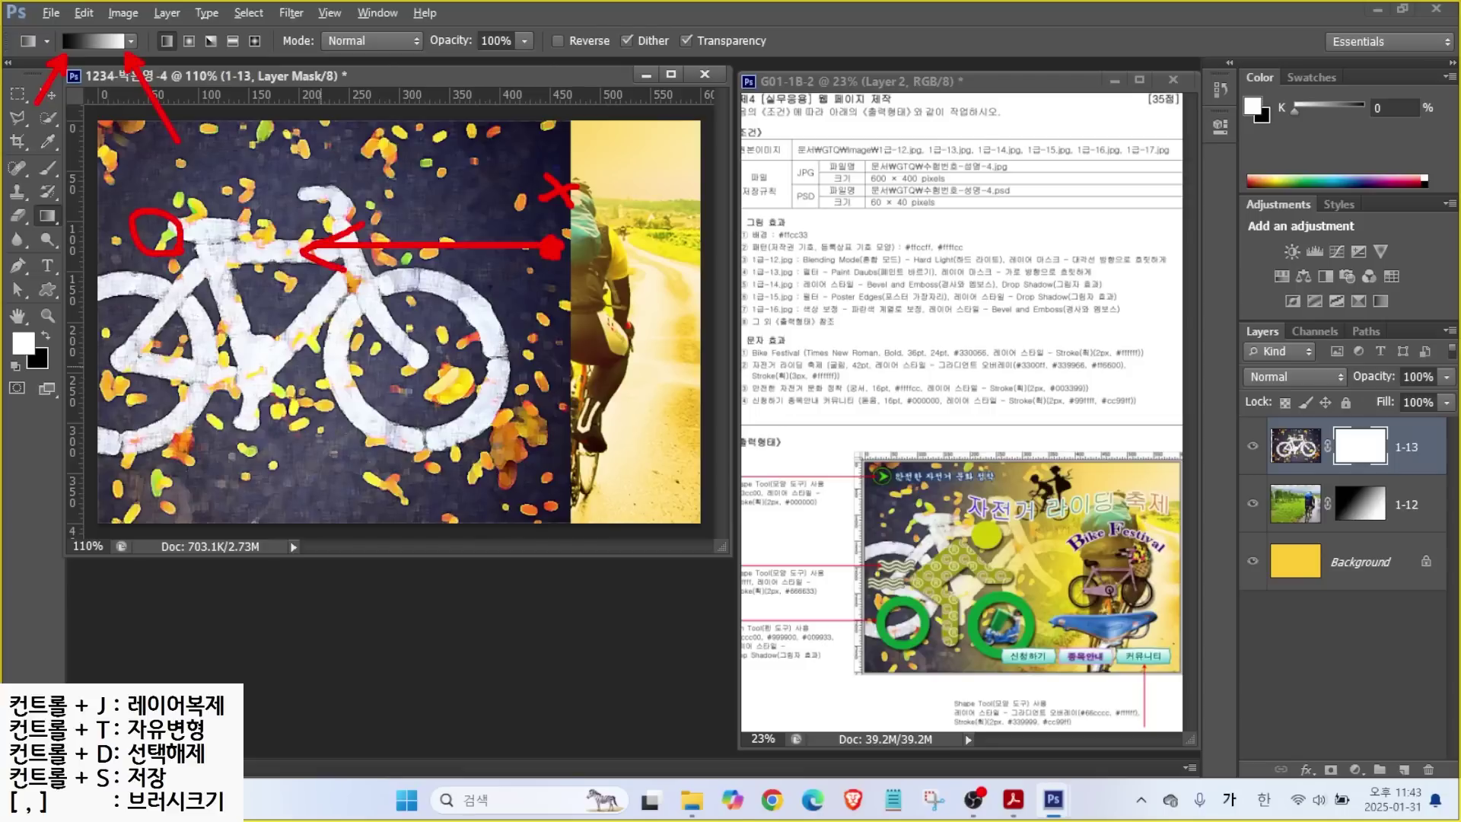
{"action": "left_click_drag", "start_coordinate": [563, 247], "coordinate": [301, 247]}
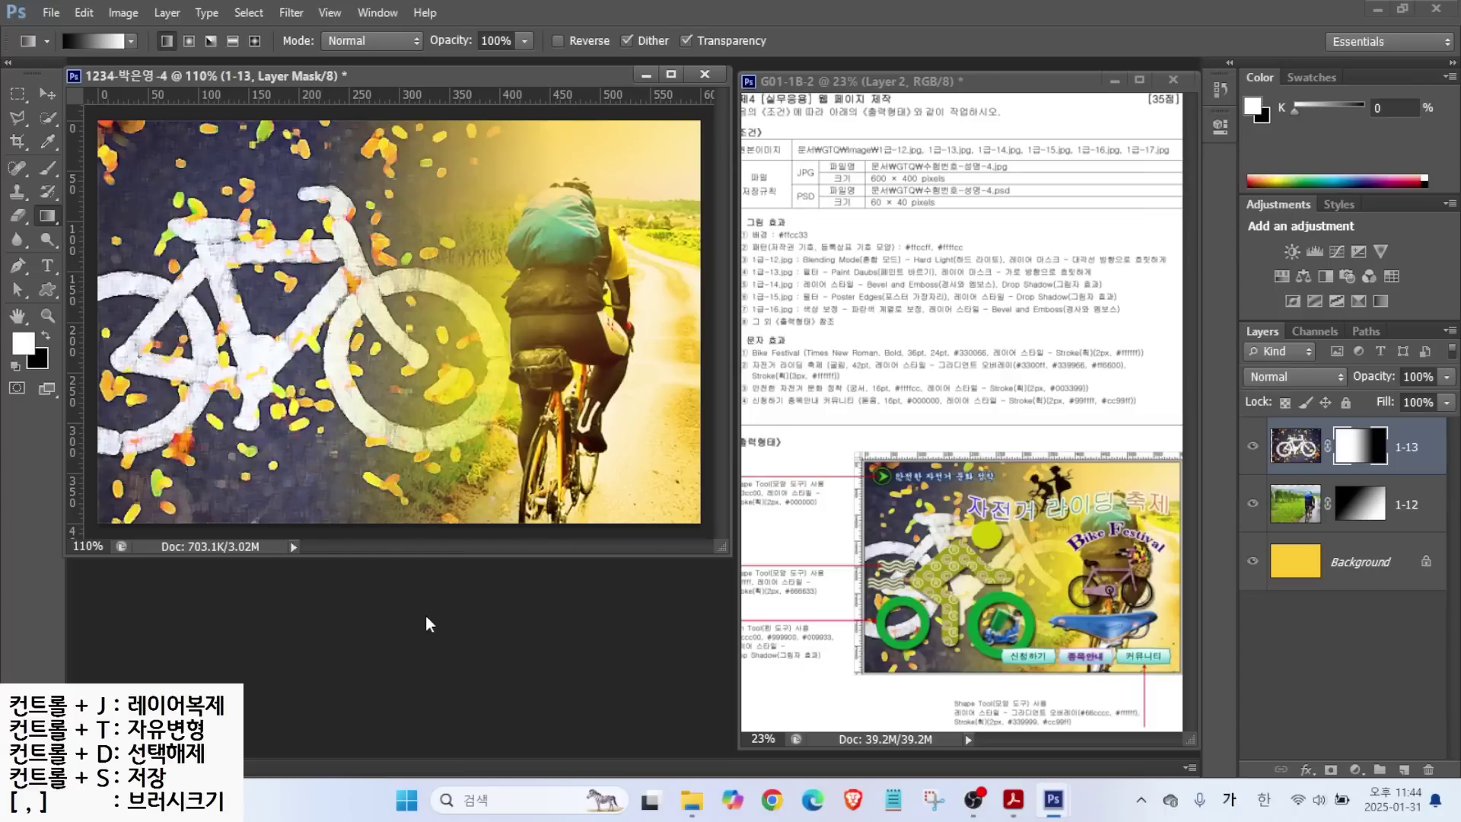
{"action": "key", "text": "ctrl+o"}
Open 1급-14.jpg and select the toy scooter rider using Quick Selection and Lasso.
{"action": "left_click", "coordinate": [960, 592]}
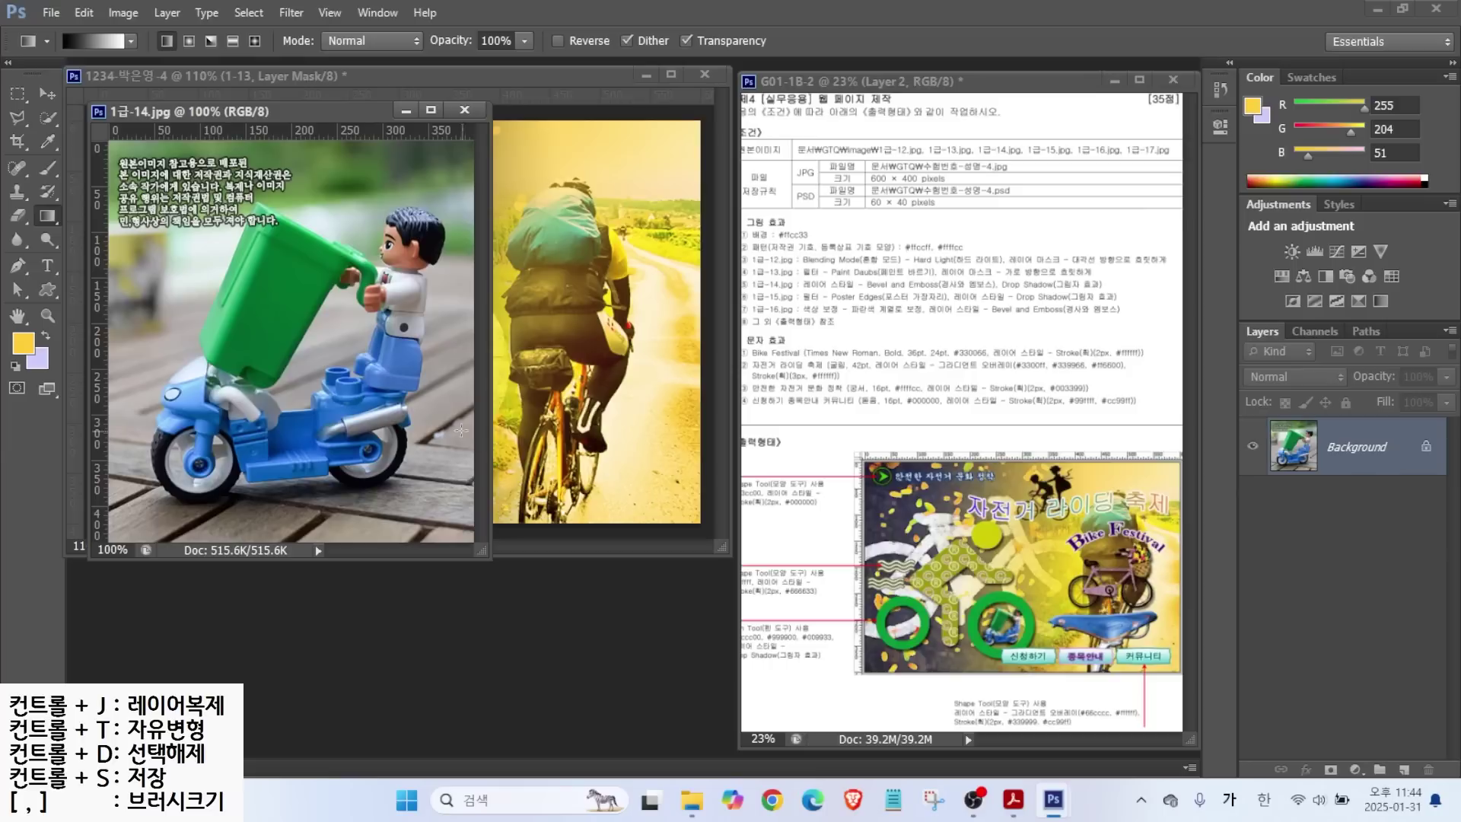
{"action": "key", "text": "w"}
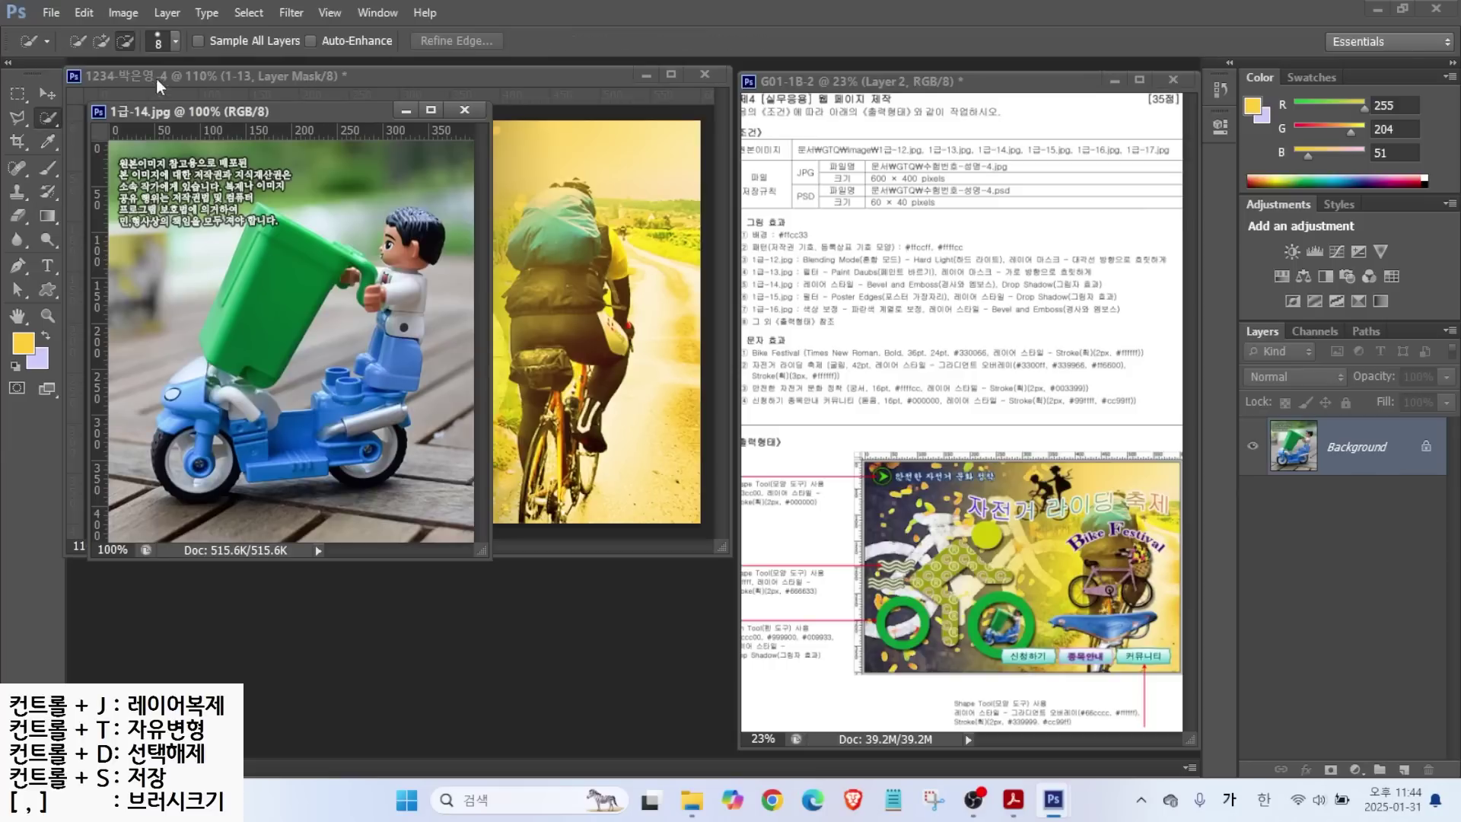
{"action": "mouse_move", "coordinate": [257, 295]}
{"action": "left_mouse_down"}
{"action": "mouse_move", "coordinate": [251, 320]}
{"action": "mouse_move", "coordinate": [262, 210]}
{"action": "left_mouse_up"}
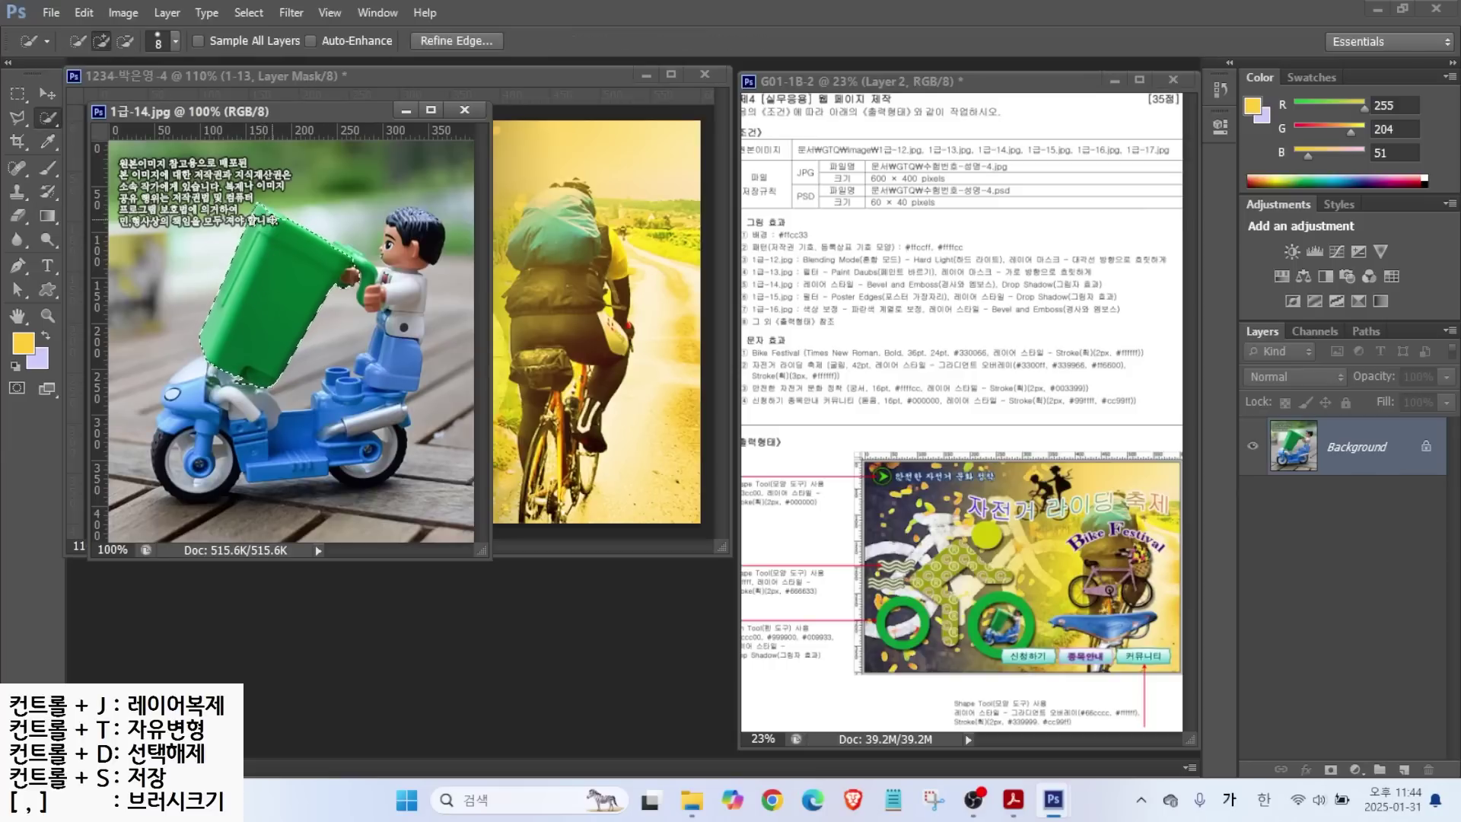
{"action": "left_click_drag", "start_coordinate": [357, 270], "coordinate": [428, 220]}
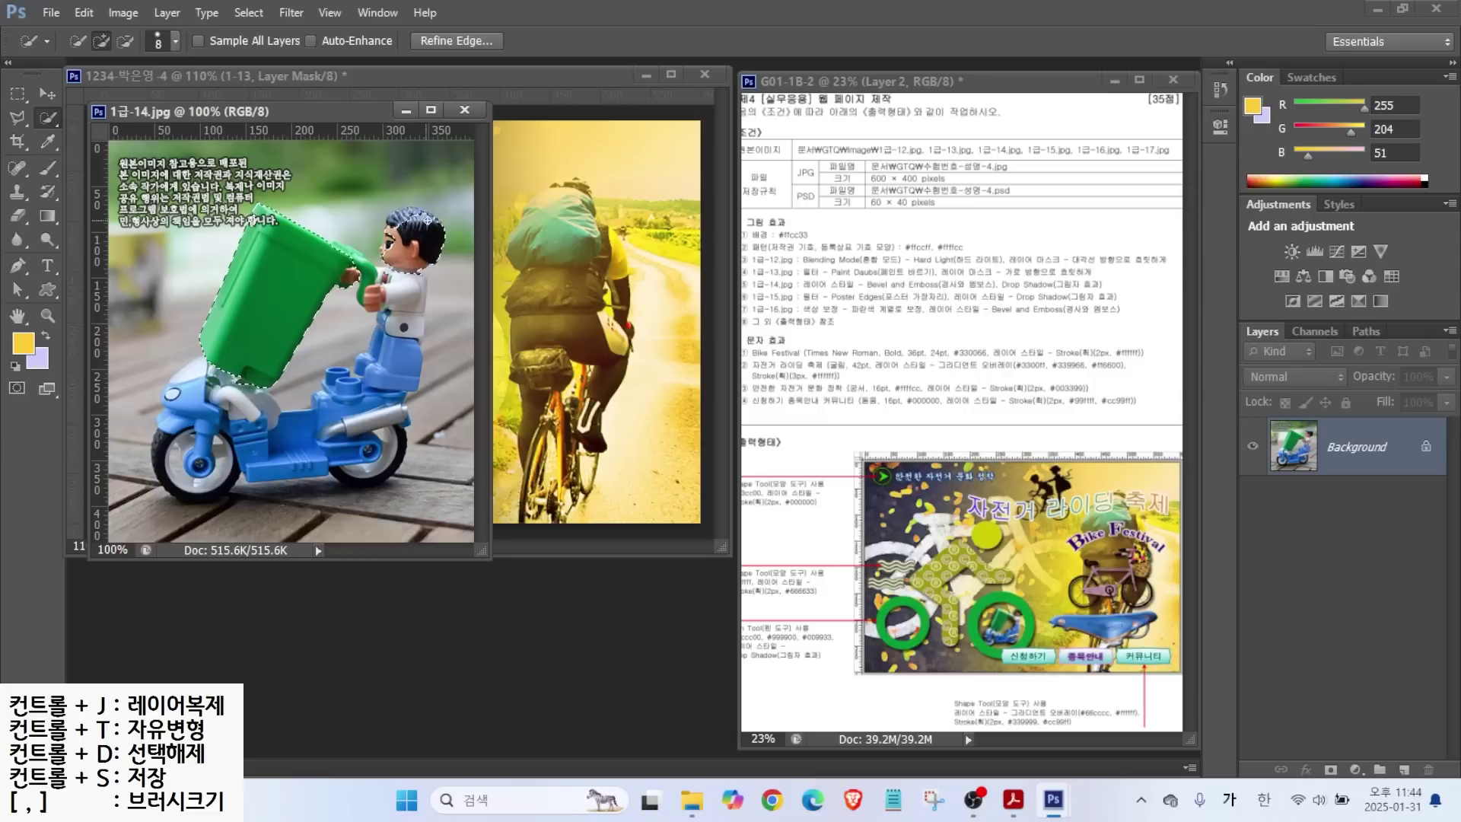
{"action": "mouse_move", "coordinate": [384, 295]}
{"action": "left_mouse_down"}
{"action": "mouse_move", "coordinate": [394, 358]}
{"action": "mouse_move", "coordinate": [370, 364]}
{"action": "mouse_move", "coordinate": [360, 395]}
{"action": "left_mouse_up"}
{"action": "mouse_move", "coordinate": [248, 408]}
{"action": "left_mouse_down"}
{"action": "mouse_move", "coordinate": [190, 411]}
{"action": "mouse_move", "coordinate": [228, 470]}
{"action": "mouse_move", "coordinate": [377, 457]}
{"action": "mouse_move", "coordinate": [178, 482]}
{"action": "mouse_move", "coordinate": [122, 539]}
{"action": "mouse_move", "coordinate": [206, 518]}
{"action": "left_mouse_up"}
{"action": "left_click", "coordinate": [125, 41]}
{"action": "left_click", "coordinate": [101, 41]}
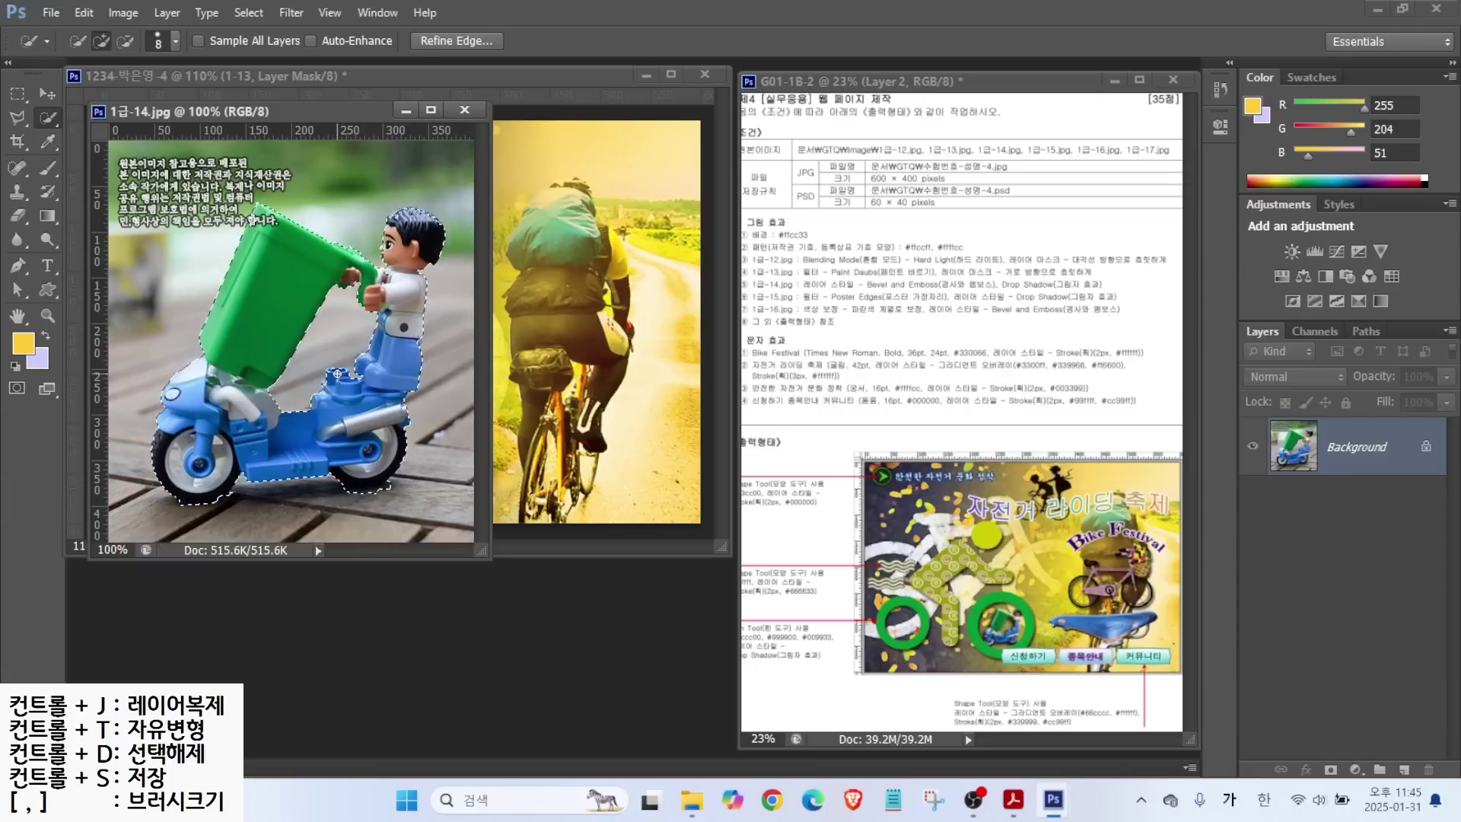
{"action": "left_click", "coordinate": [18, 118]}
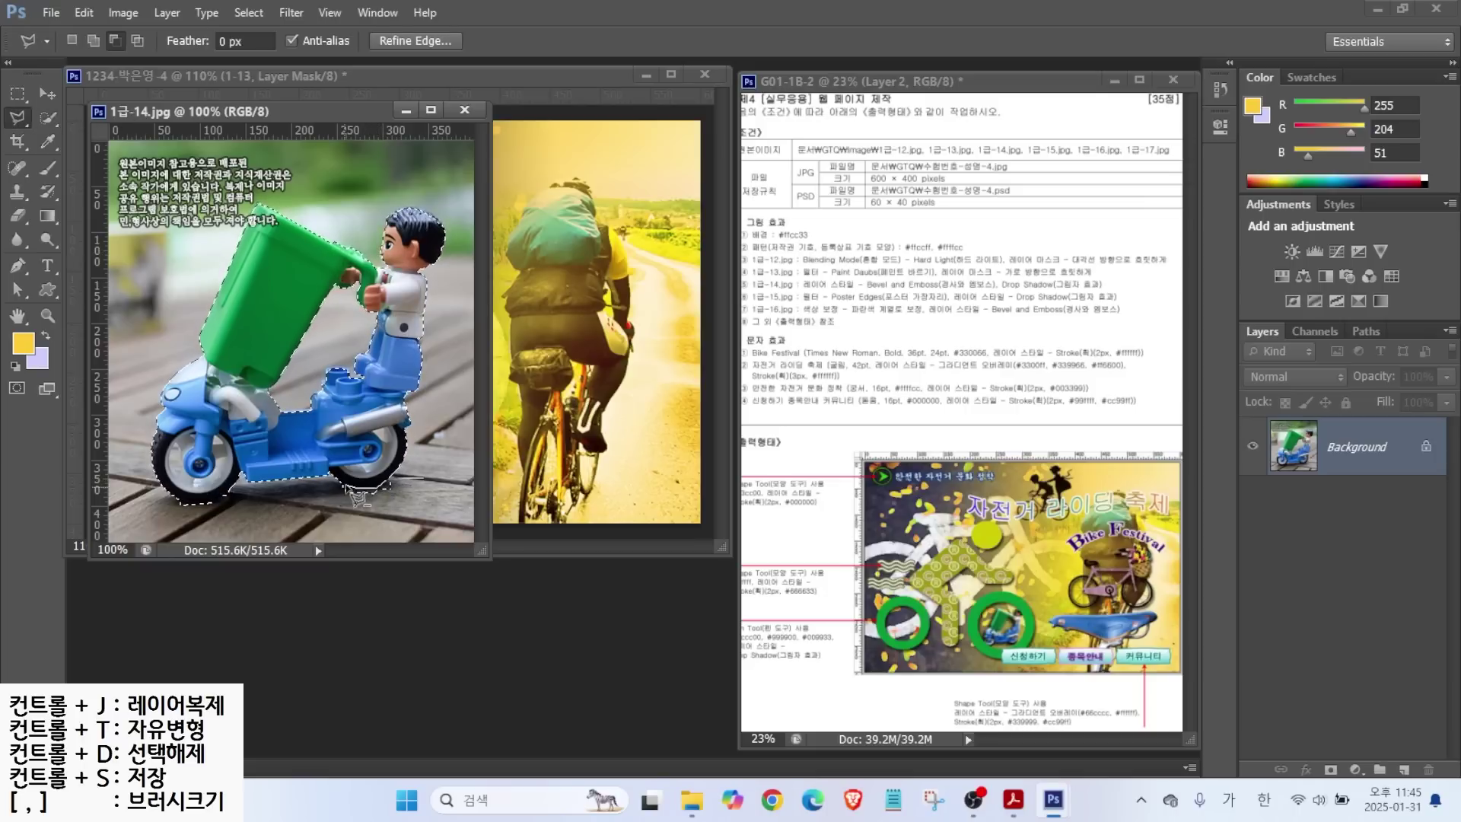
{"action": "mouse_move", "coordinate": [160, 504]}
{"action": "left_mouse_down"}
{"action": "mouse_move", "coordinate": [247, 488]}
{"action": "mouse_move", "coordinate": [182, 495]}
{"action": "mouse_move", "coordinate": [202, 510]}
{"action": "mouse_move", "coordinate": [164, 503]}
{"action": "left_mouse_up"}
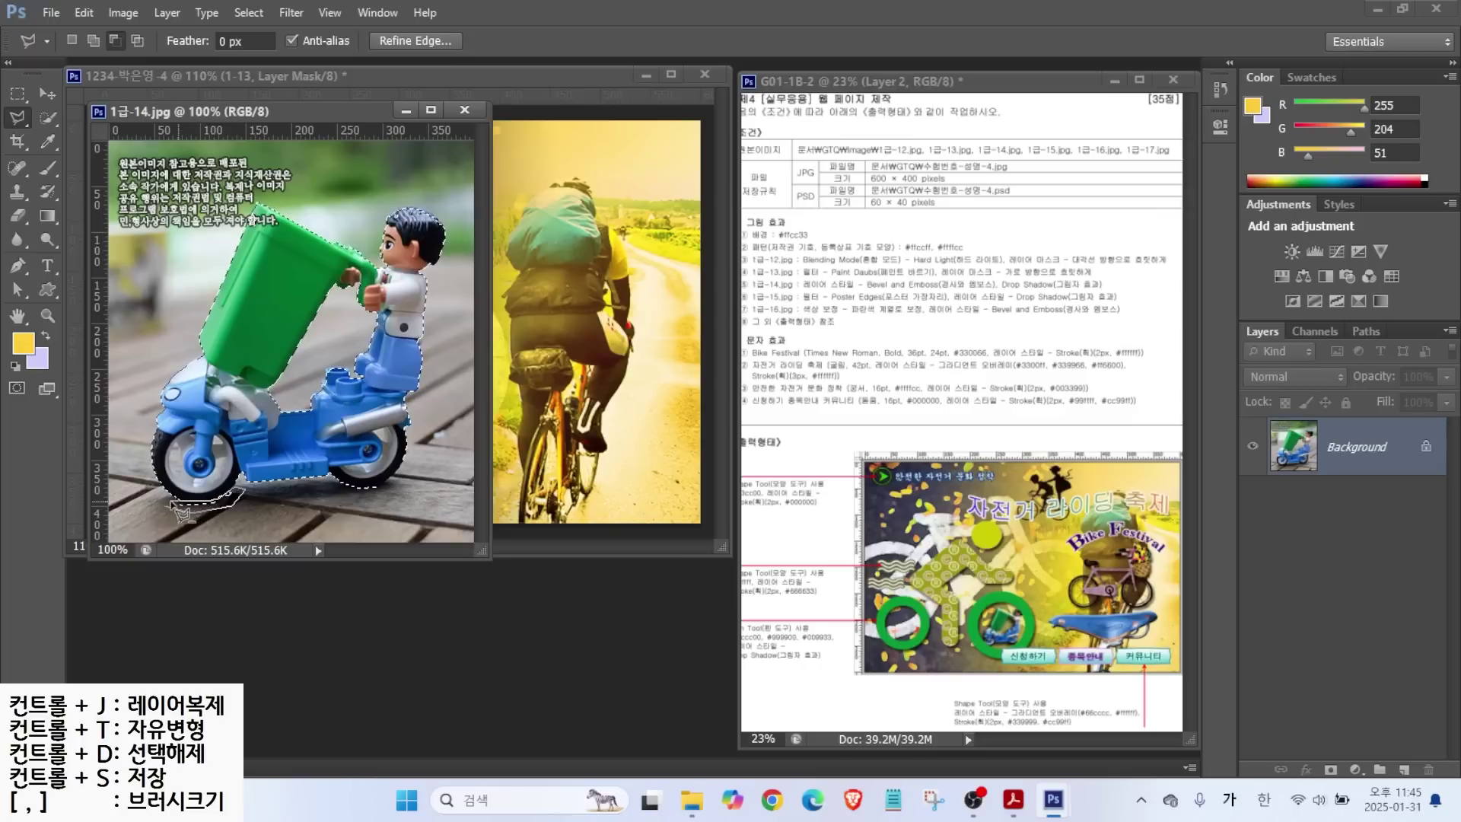
{"action": "left_click", "coordinate": [93, 40]}
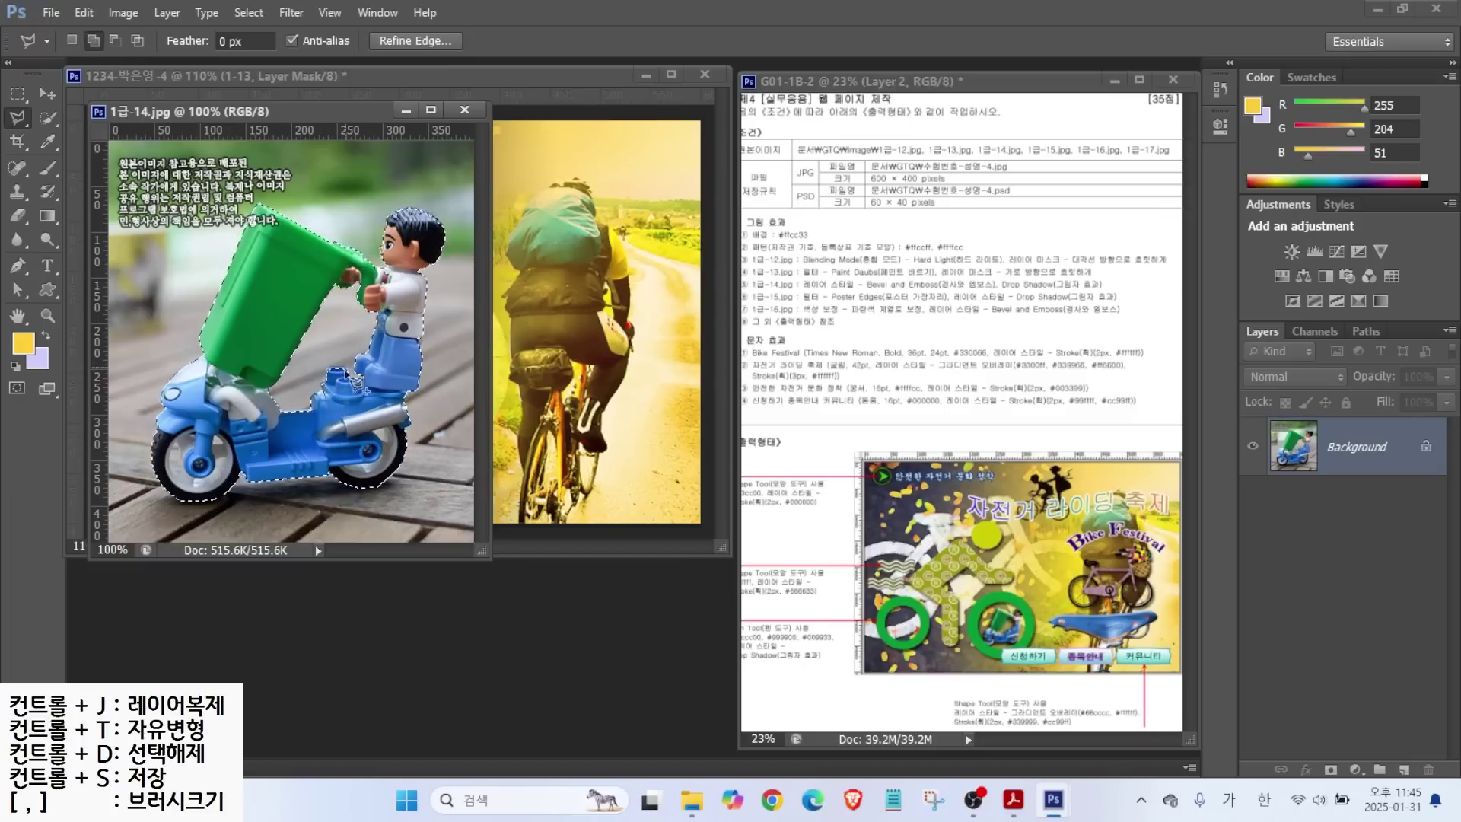
Copy the selected figure into the composite as layer 1-14.
{"action": "left_click_drag", "start_coordinate": [286, 111], "coordinate": [375, 257]}
{"action": "left_click", "coordinate": [47, 92]}
{"action": "left_click_drag", "start_coordinate": [365, 457], "coordinate": [209, 376]}
{"action": "double_click", "coordinate": [1351, 447]}
{"action": "type", "text": "1-14"}
{"action": "key", "text": "Return"}
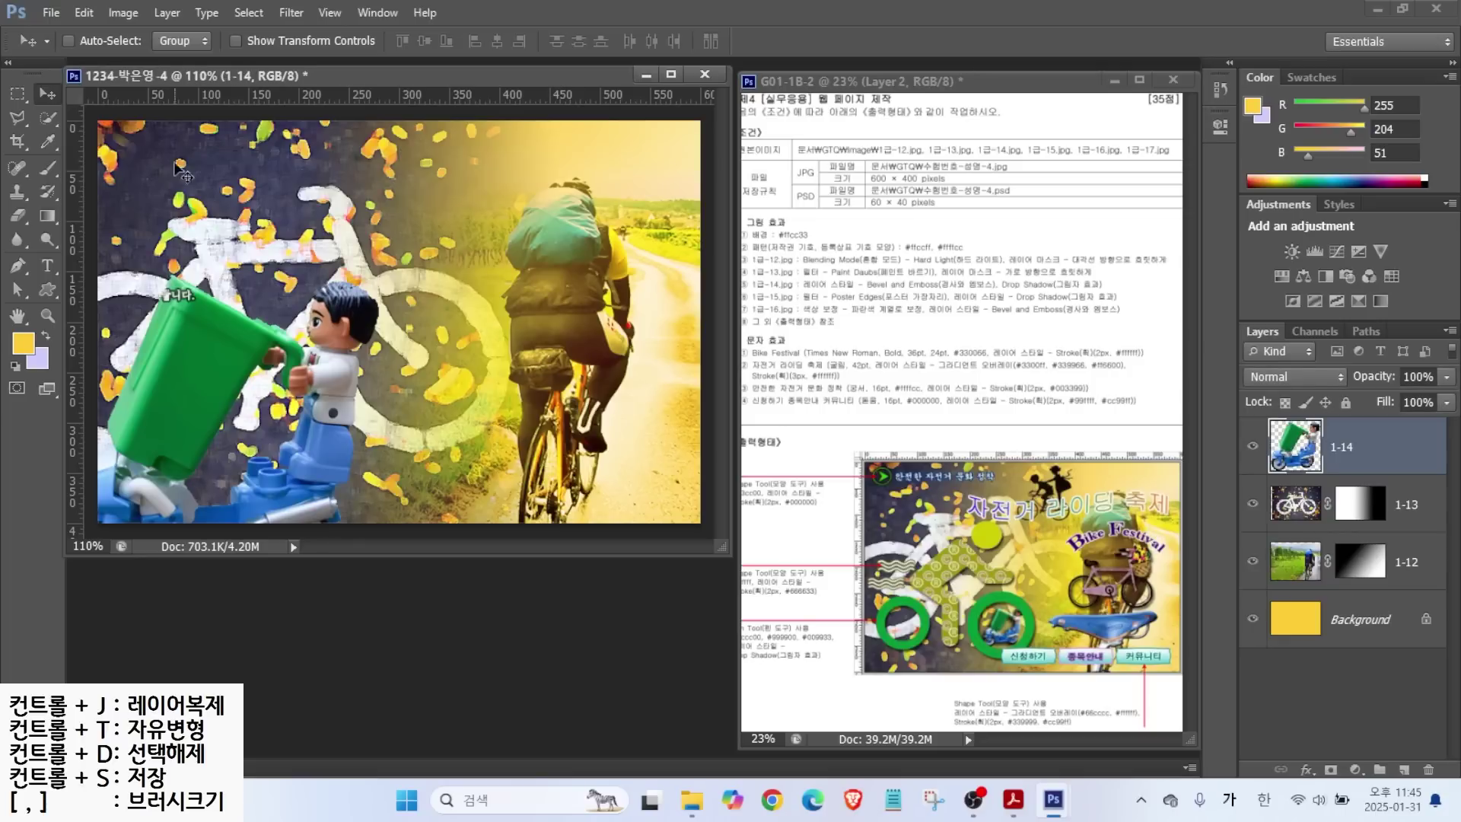
Scale the scooter figure down and nudge it into the lower middle.
{"action": "key", "text": "ctrl+t"}
{"action": "left_click_drag", "start_coordinate": [411, 268], "coordinate": [346, 419]}
{"action": "key", "text": "Left"}
{"action": "key", "text": "Left"}
{"action": "key", "text": "Left"}
{"action": "key", "text": "Left"}
{"action": "key", "text": "Left"}
{"action": "key", "text": "Left"}
{"action": "key", "text": "Left"}
{"action": "key", "text": "Left"}
{"action": "key", "text": "Left"}
{"action": "key", "text": "Left"}
{"action": "key", "text": "Down"}
{"action": "key", "text": "Down"}
{"action": "key", "text": "Down"}
{"action": "key", "text": "Down"}
{"action": "key", "text": "Down"}
{"action": "key", "text": "Down"}
{"action": "key", "text": "Right"}
{"action": "key", "text": "Right"}
{"action": "key", "text": "Right"}
{"action": "key", "text": "Right"}
{"action": "key", "text": "Right"}
{"action": "key", "text": "Right"}
{"action": "key", "text": "Right"}
{"action": "key", "text": "Right"}
{"action": "key", "text": "Right"}
{"action": "key", "text": "Right"}
{"action": "key", "text": "Right"}
{"action": "key", "text": "Right"}
{"action": "key", "text": "Right"}
{"action": "key", "text": "Right"}
{"action": "key", "text": "Right"}
{"action": "key", "text": "Right"}
{"action": "key", "text": "Right"}
{"action": "key", "text": "Right"}
{"action": "key", "text": "Right"}
{"action": "key", "text": "Right"}
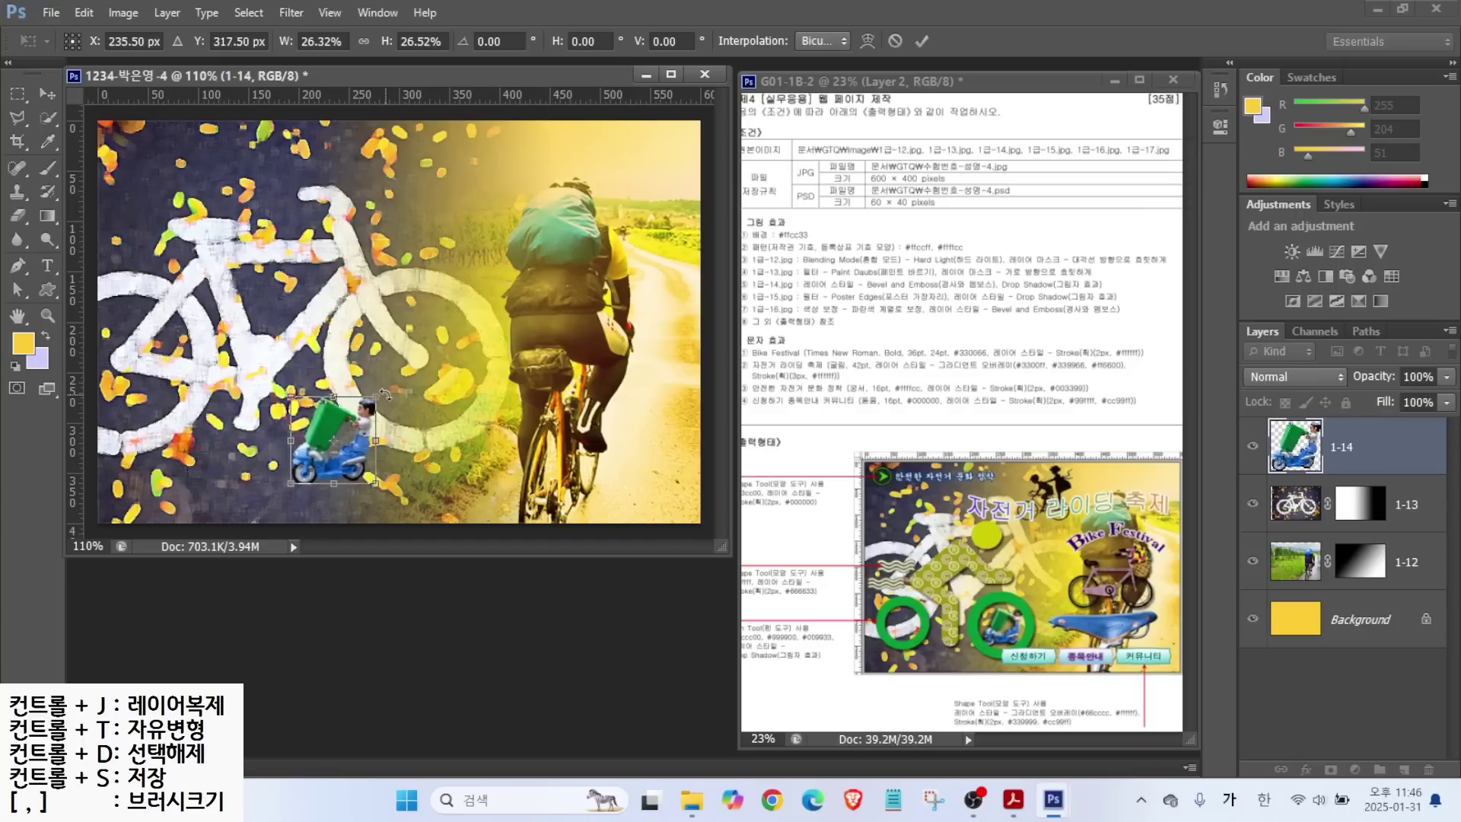
{"action": "key", "text": "Return"}
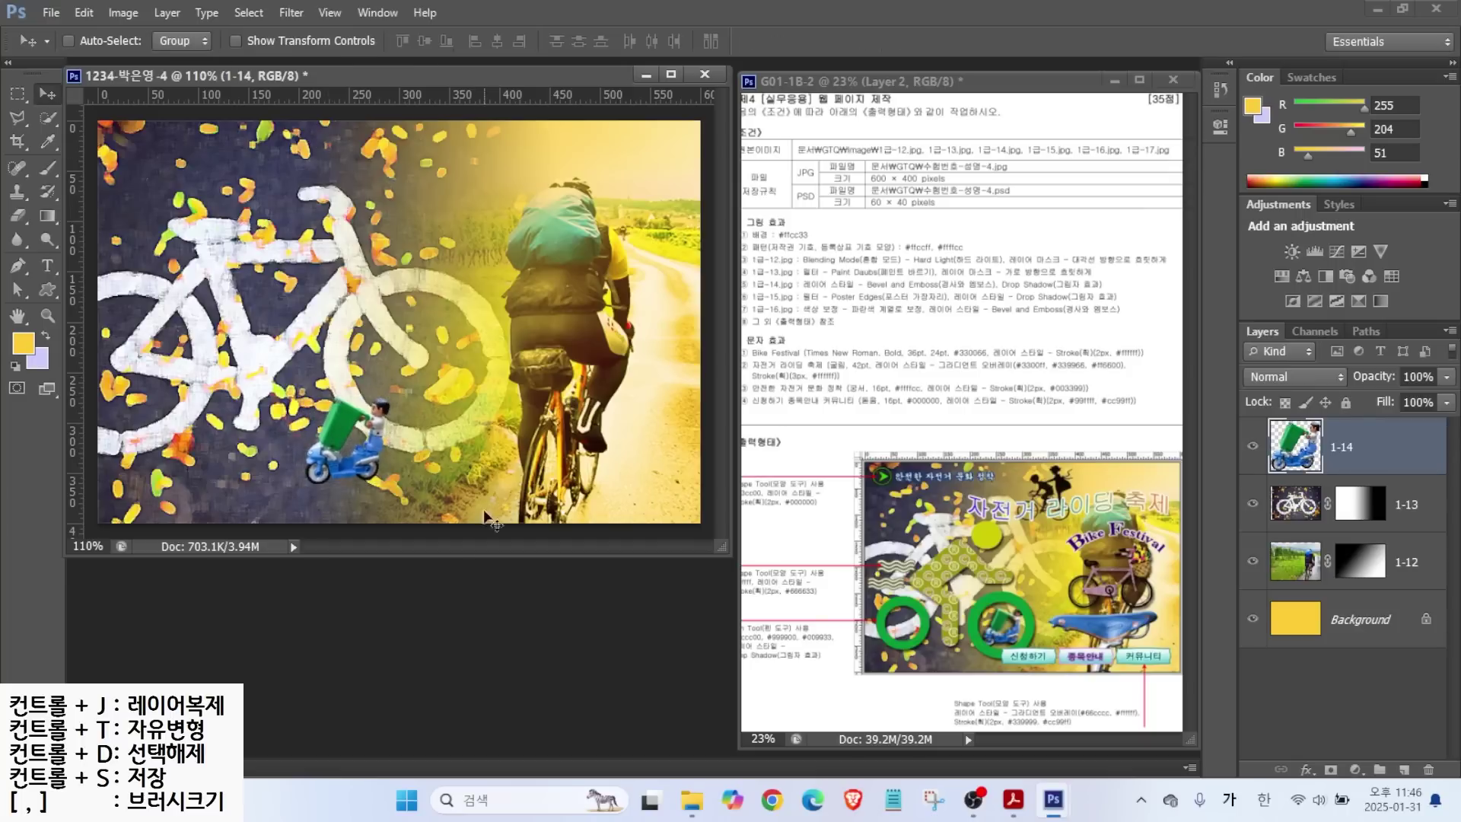
{"action": "key", "text": "ctrl+o"}
Open 1급-15.jpg and Magic Wand the white background around the pink bicycle.
{"action": "left_click", "coordinate": [776, 380]}
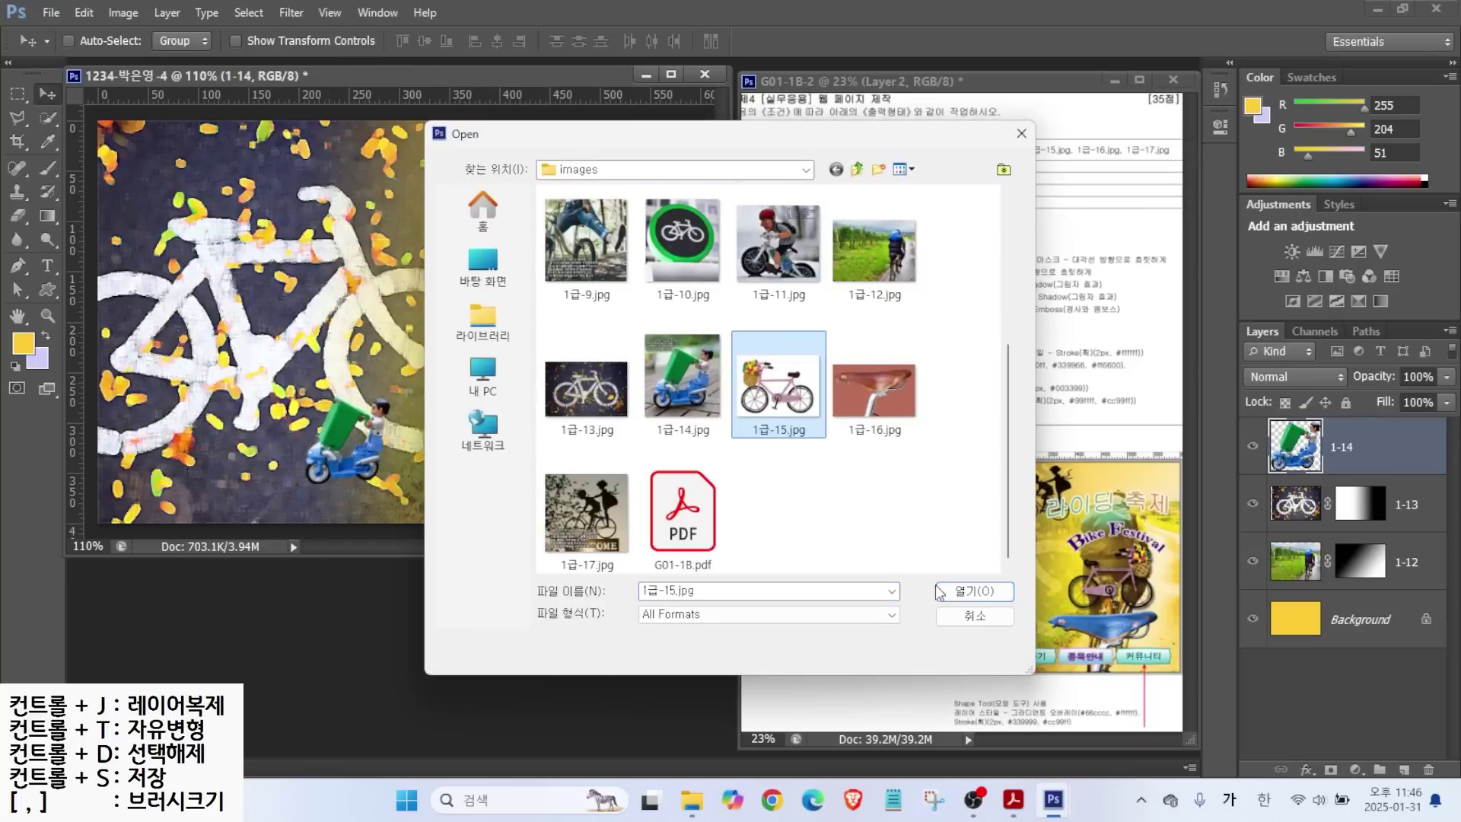
{"action": "left_click", "coordinate": [966, 595]}
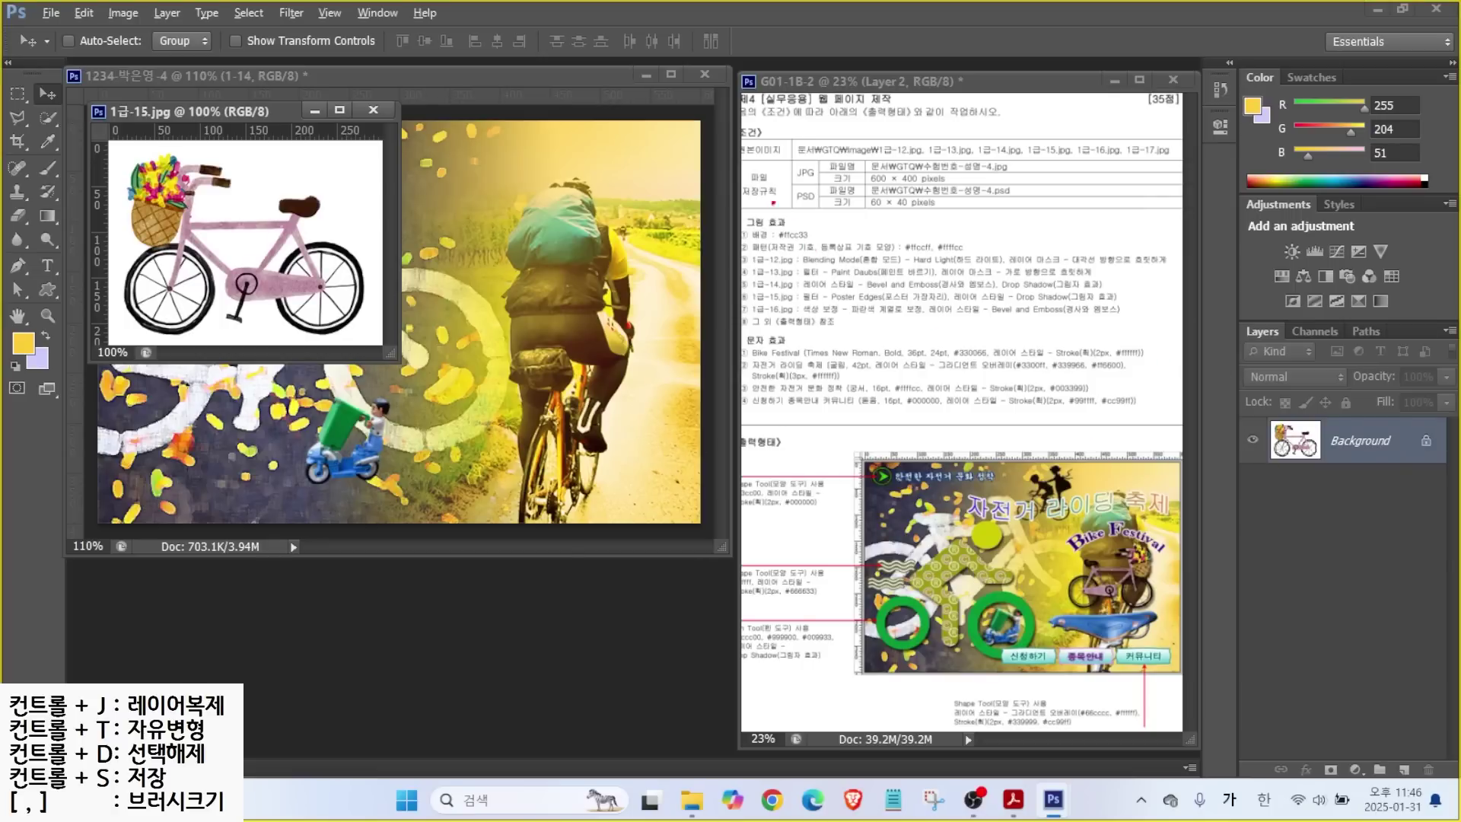
{"action": "left_click_drag", "start_coordinate": [340, 201], "coordinate": [426, 185]}
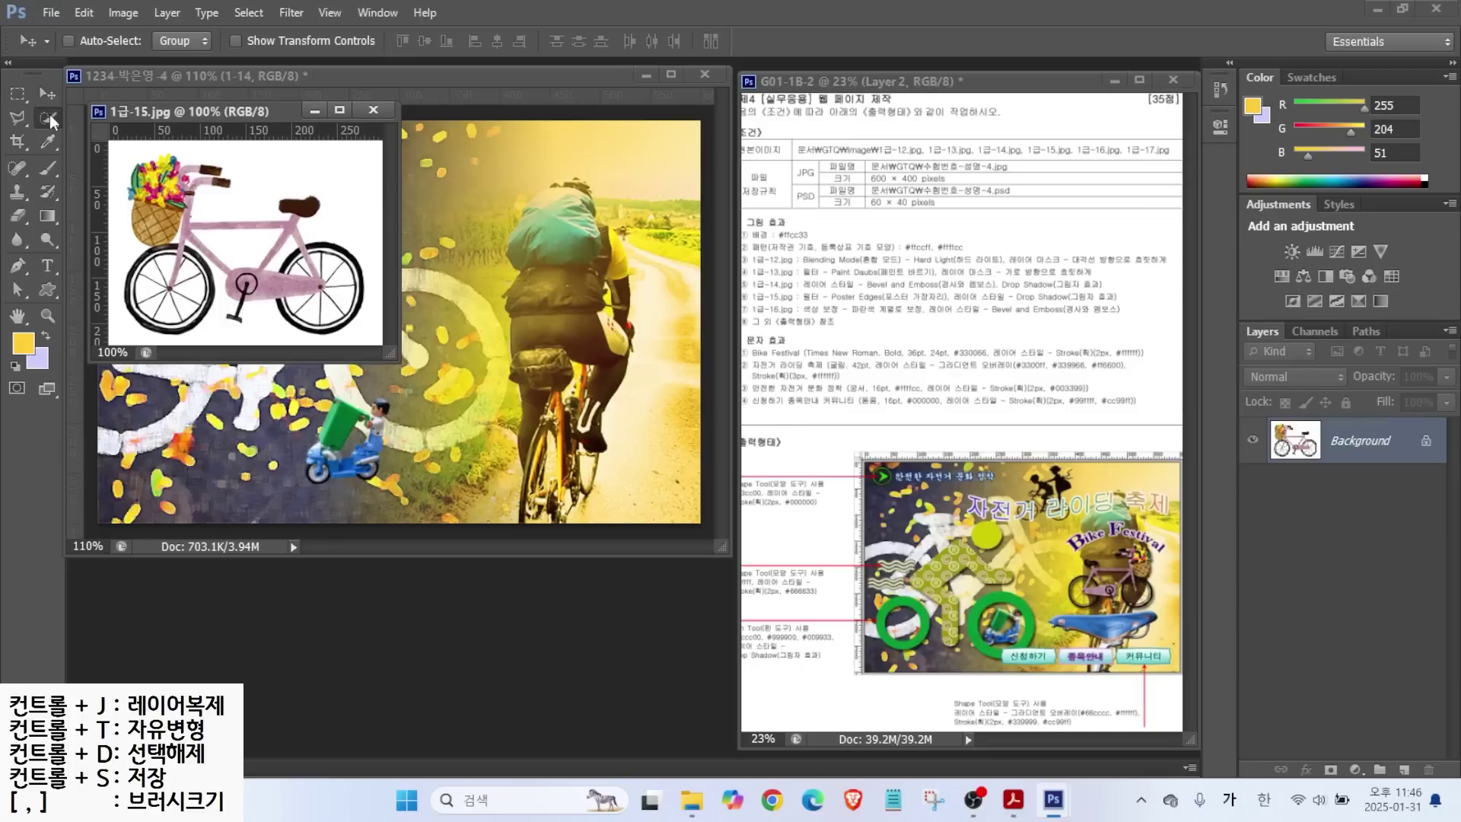
{"action": "left_click", "coordinate": [48, 116]}
{"action": "left_click", "coordinate": [134, 132]}
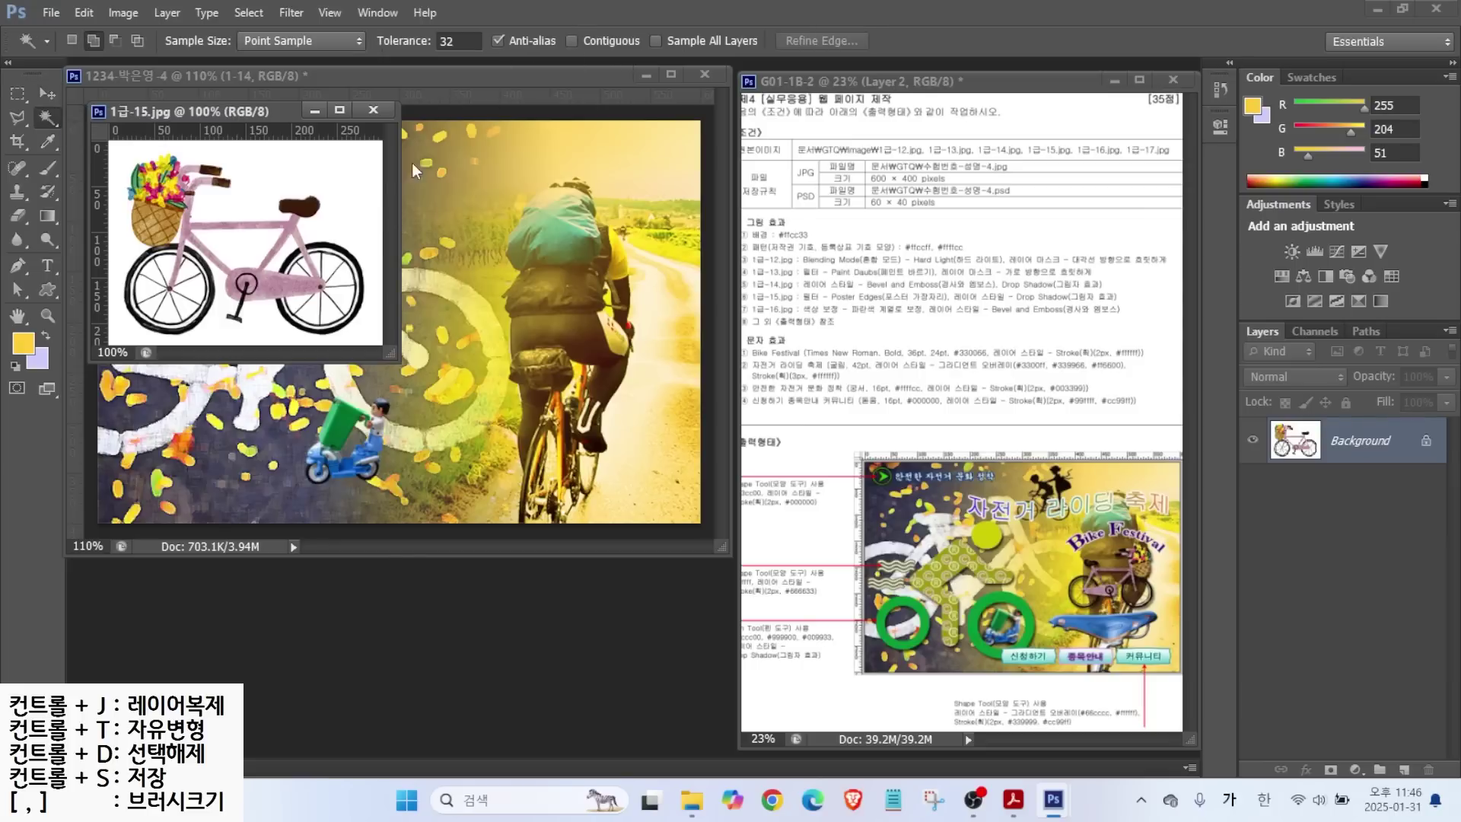
{"action": "key", "text": "ctrl+2"}
{"action": "mouse_move", "coordinate": [360, 243]}
{"action": "left_mouse_down"}
{"action": "mouse_move", "coordinate": [384, 228]}
{"action": "mouse_move", "coordinate": [348, 274]}
{"action": "mouse_move", "coordinate": [366, 272]}
{"action": "left_mouse_up"}
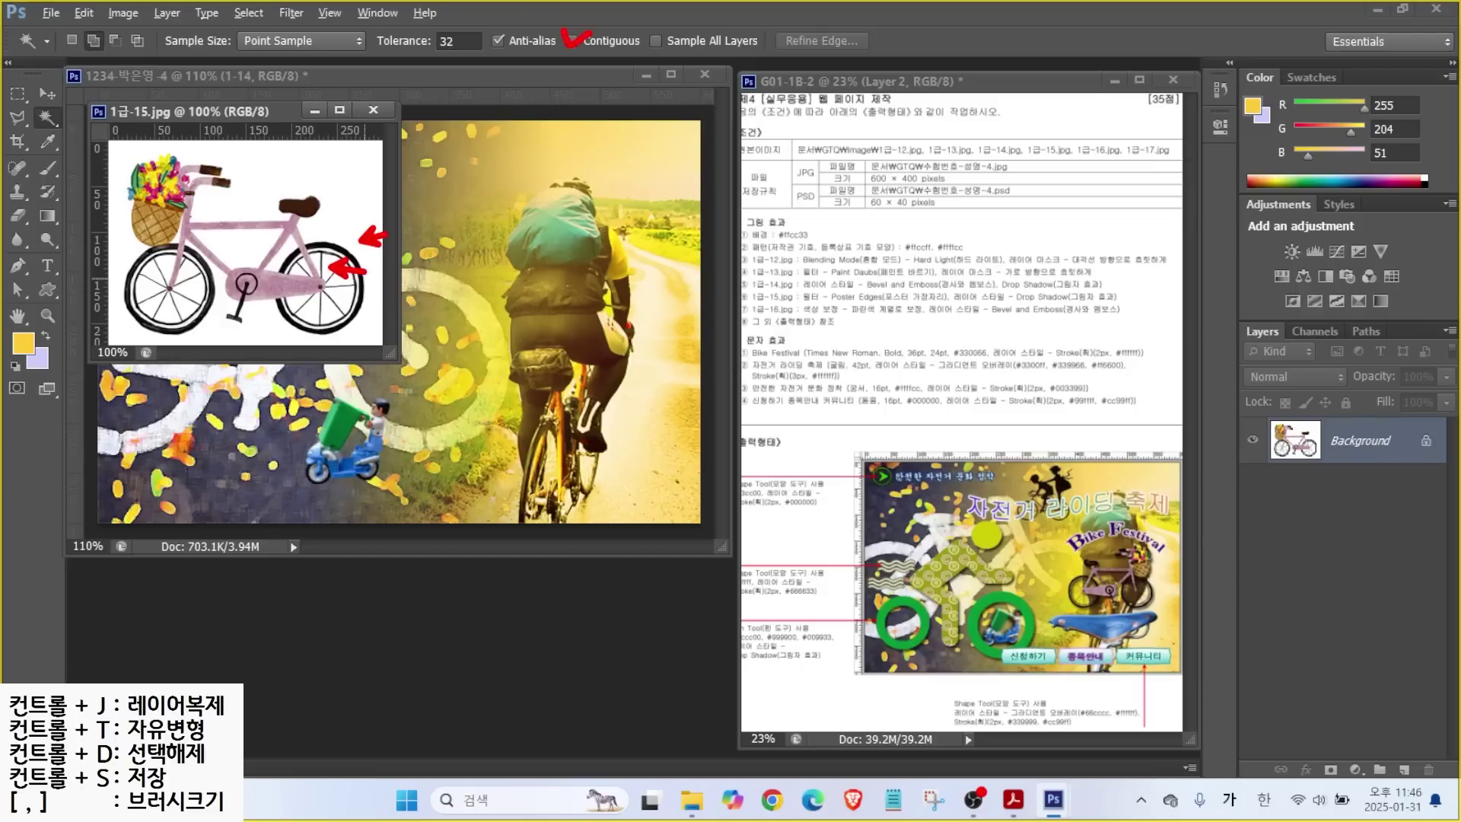
{"action": "left_click_drag", "start_coordinate": [572, 41], "coordinate": [600, 87]}
{"action": "key", "text": "Escape"}
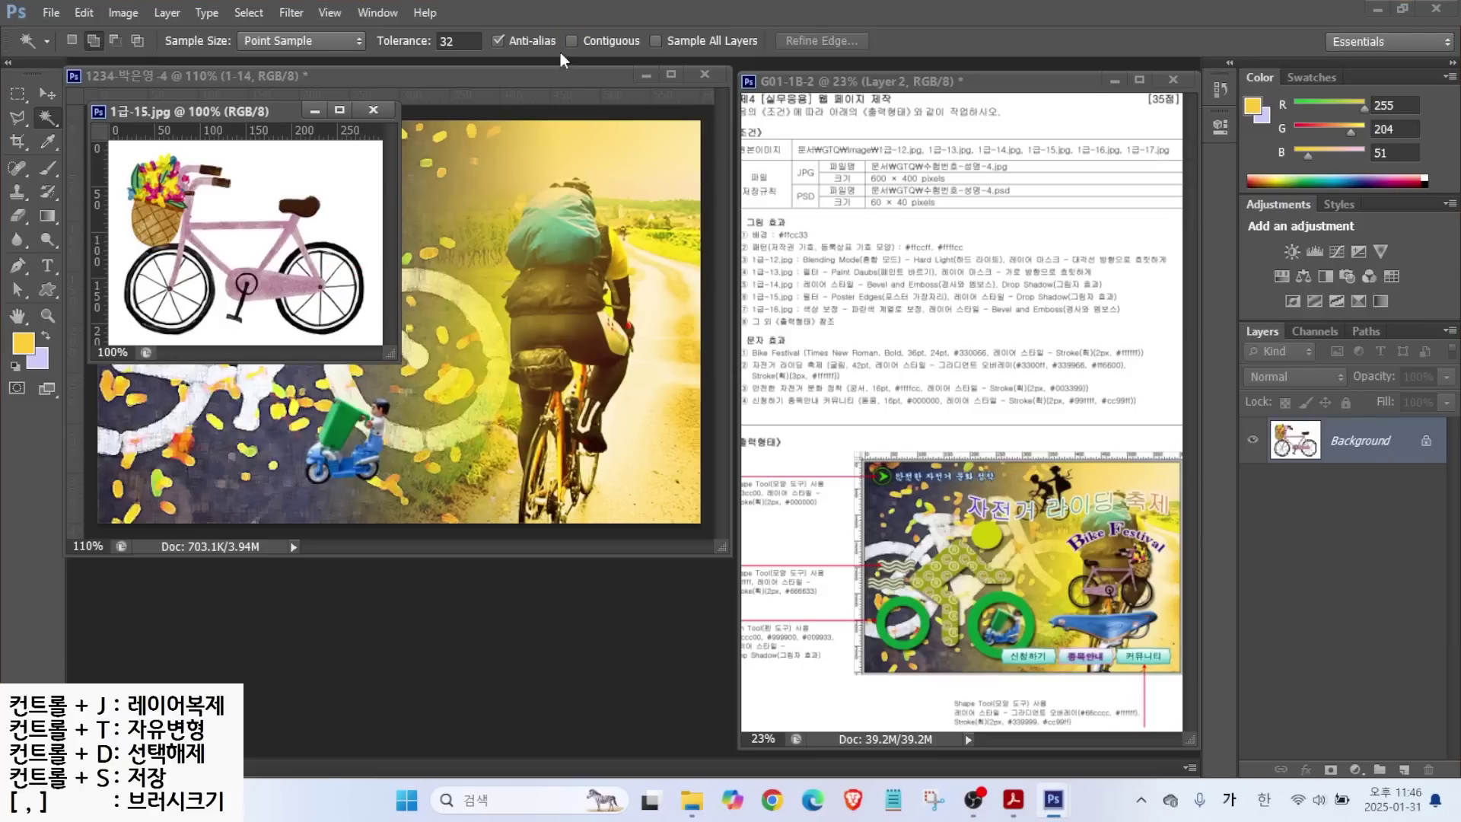
{"action": "left_click", "coordinate": [358, 199]}
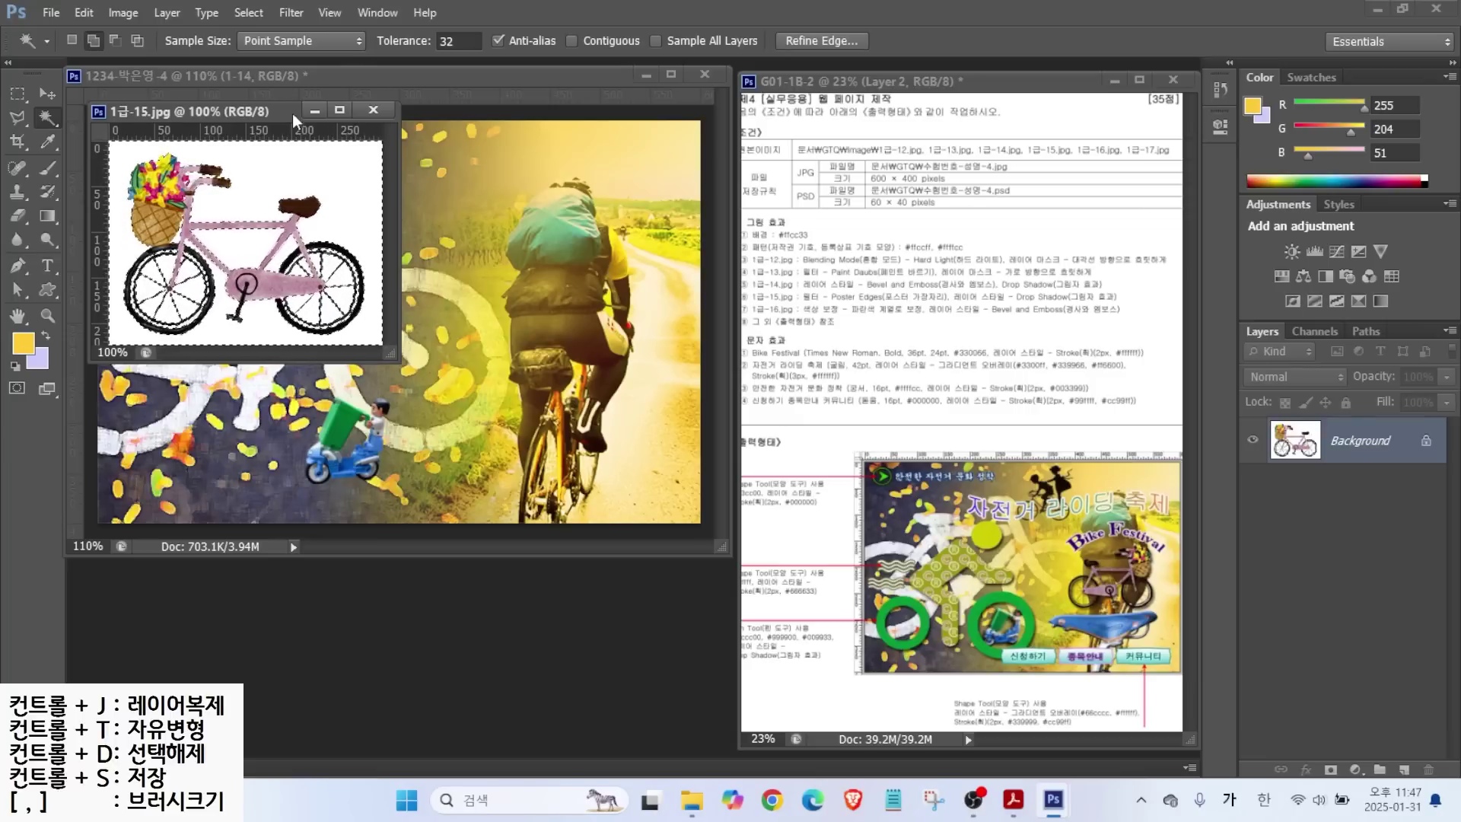
Invert the selection and copy the bicycle into the composite as layer 1-15.
{"action": "left_click", "coordinate": [249, 12]}
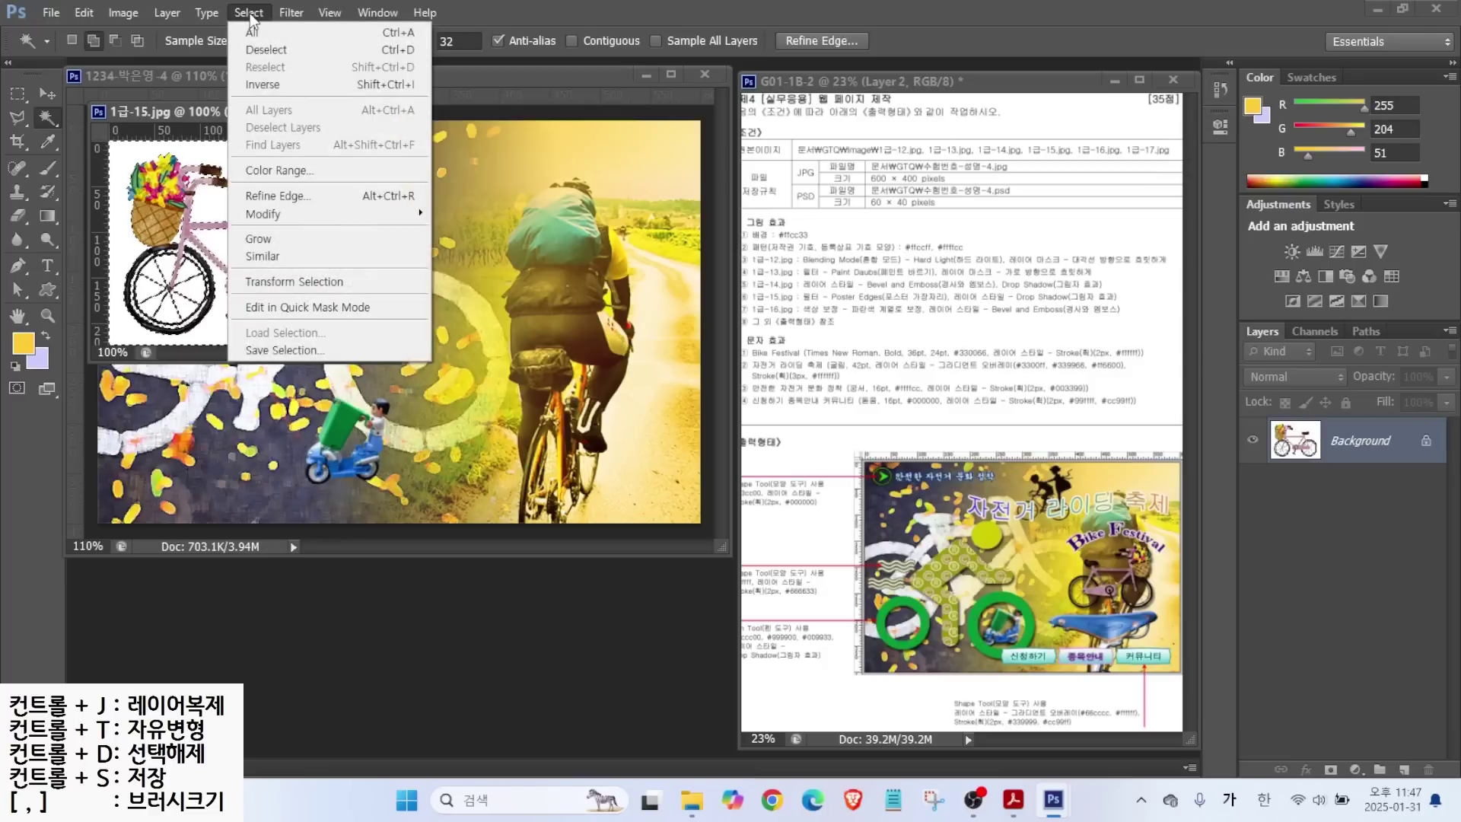
{"action": "left_click", "coordinate": [256, 84]}
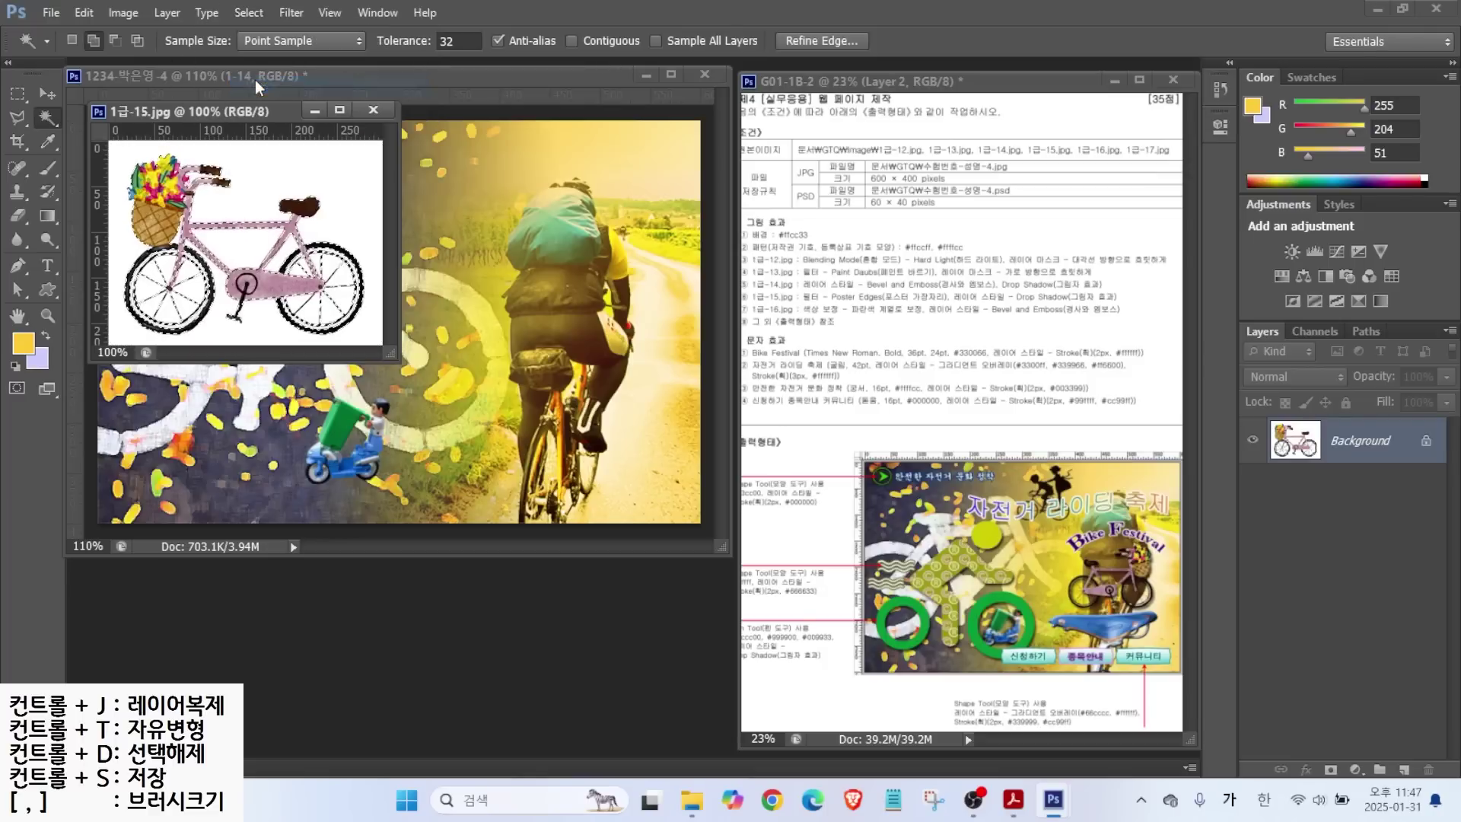
{"action": "left_click_drag", "start_coordinate": [237, 113], "coordinate": [427, 424]}
{"action": "left_click", "coordinate": [48, 93]}
{"action": "left_click_drag", "start_coordinate": [433, 570], "coordinate": [481, 331]}
{"action": "double_click", "coordinate": [1347, 447]}
{"action": "type", "text": "1-15"}
{"action": "key", "text": "Return"}
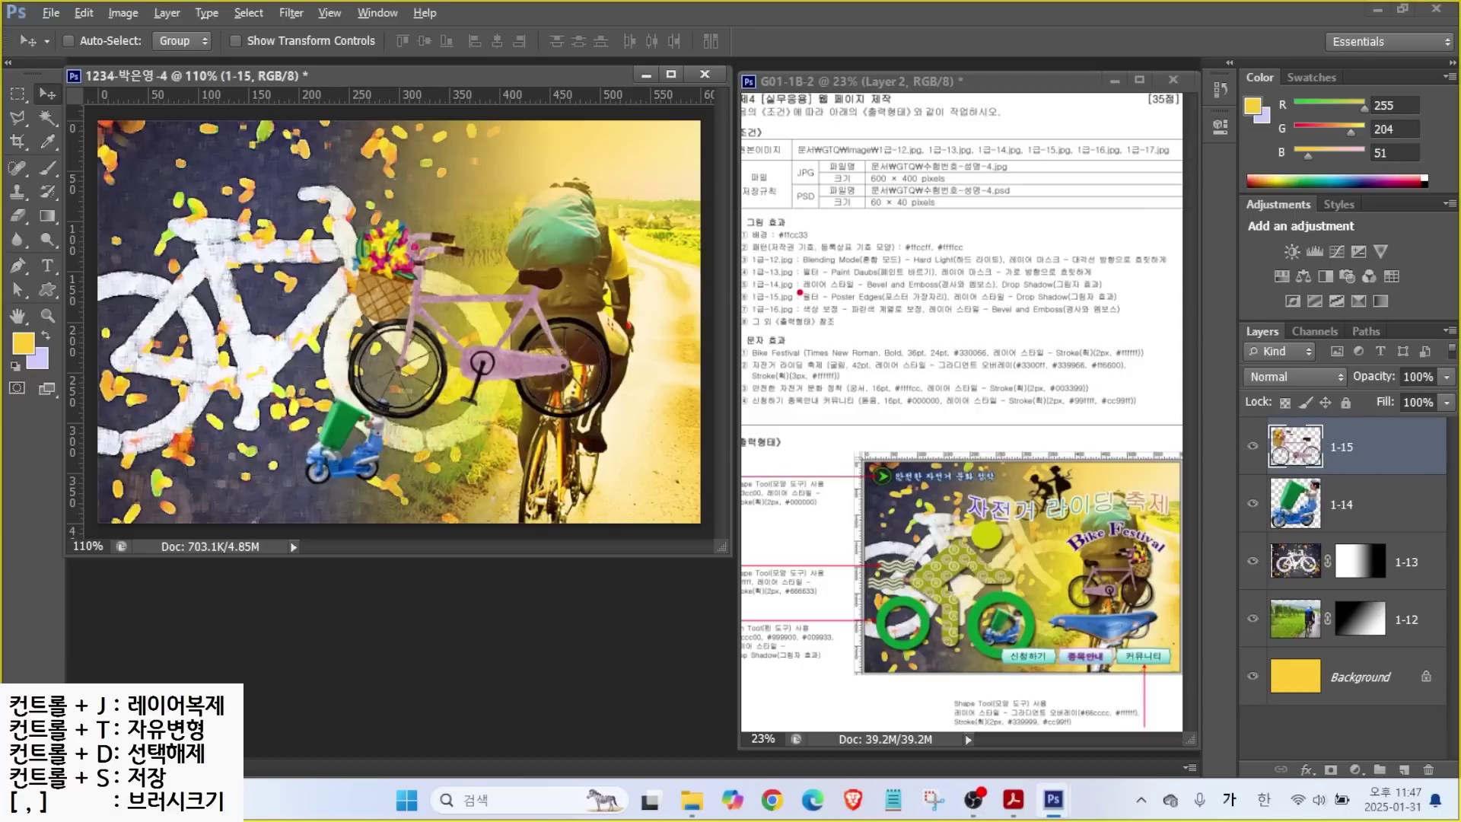
Apply the Poster Edges filter to the bicycle layer 1-15.
{"action": "left_click_drag", "start_coordinate": [795, 304], "coordinate": [926, 310]}
{"action": "left_click", "coordinate": [291, 13]}
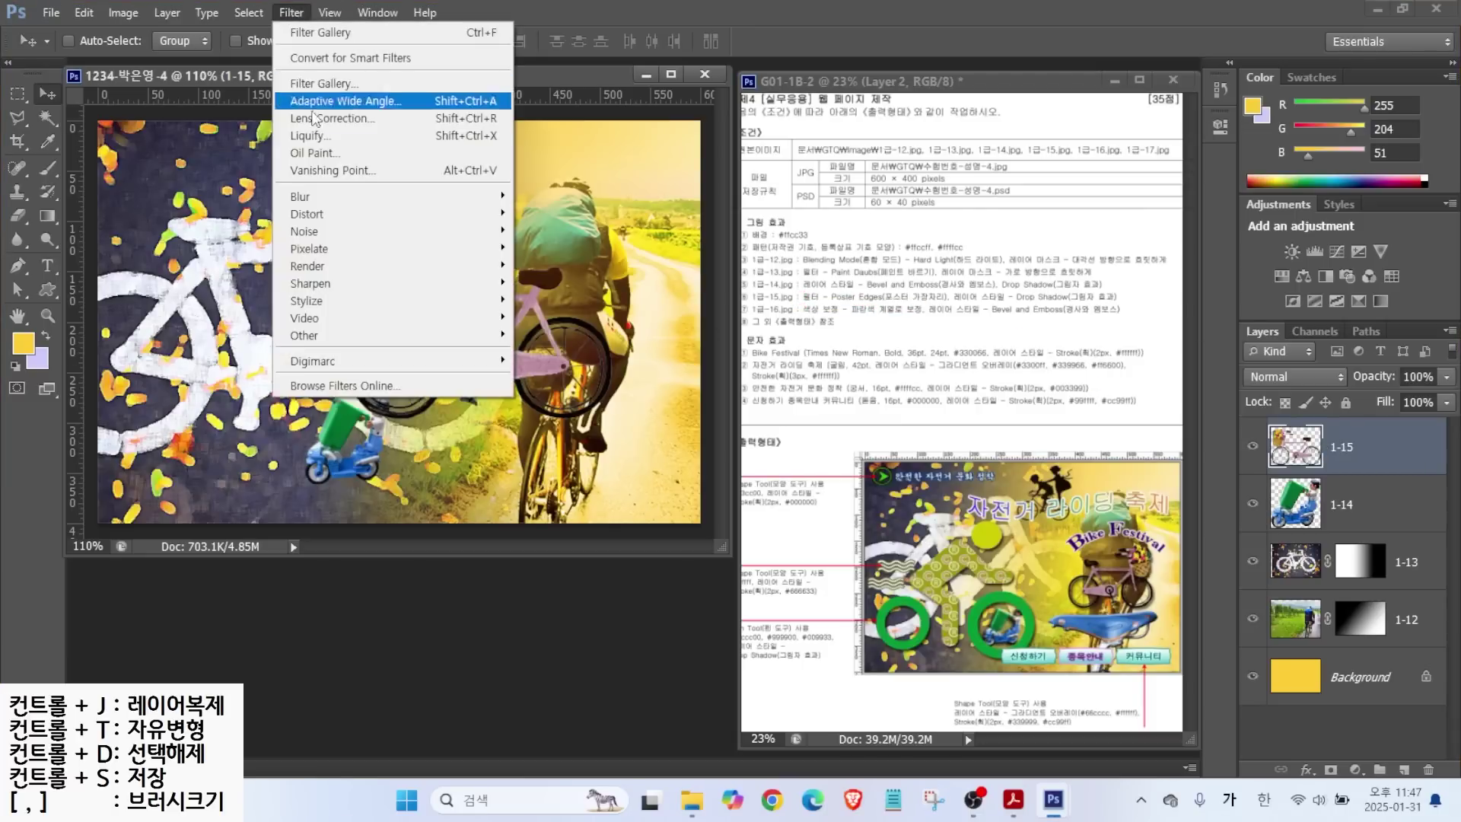
{"action": "left_click", "coordinate": [313, 86]}
{"action": "left_click", "coordinate": [995, 278]}
{"action": "key", "text": "Return"}
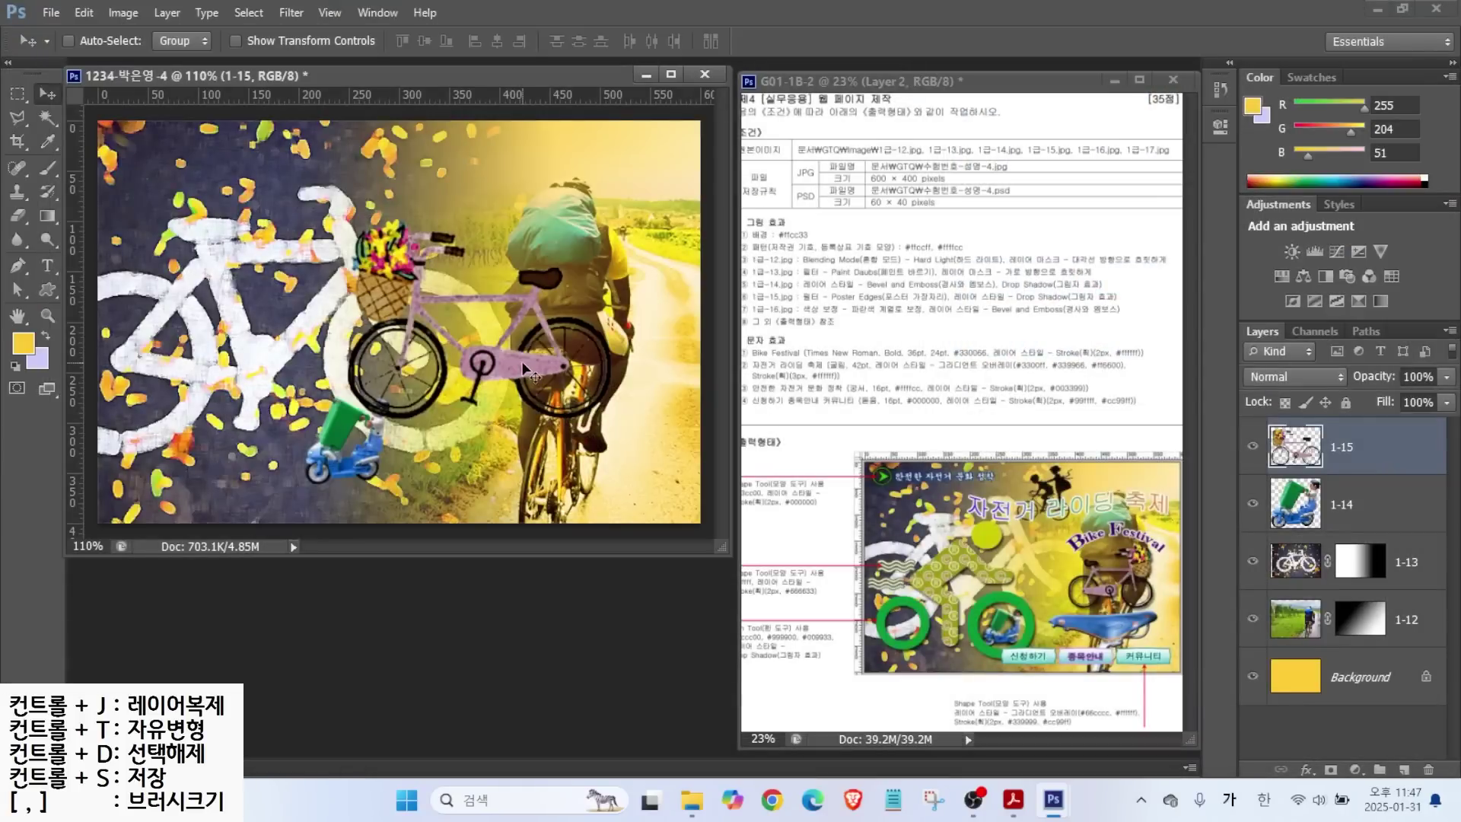
Scale the bicycle to about 77%, flip it horizontally, and move it right.
{"action": "key", "text": "ctrl+t"}
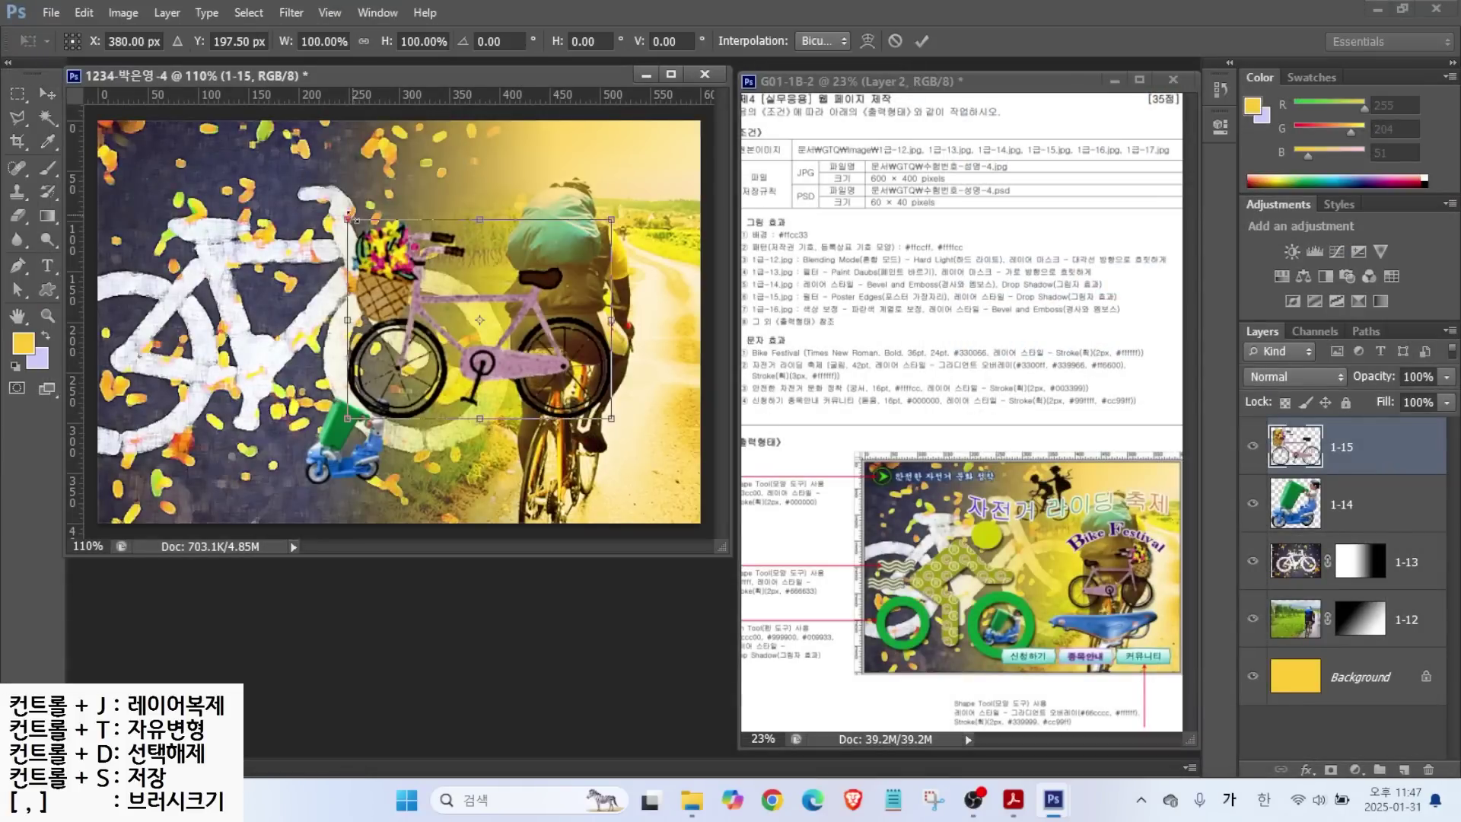
{"action": "left_click_drag", "start_coordinate": [350, 219], "coordinate": [408, 266]}
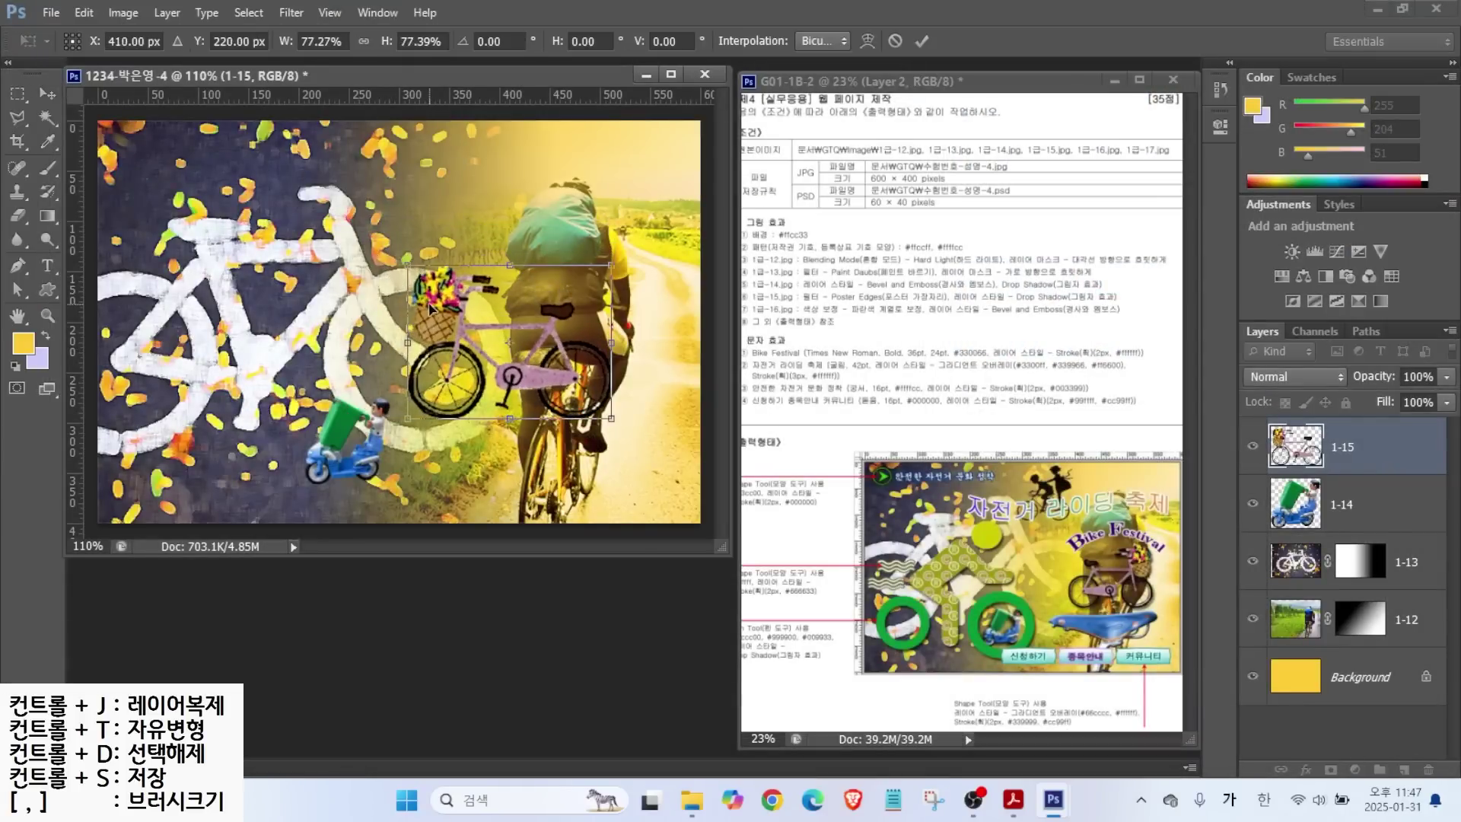
{"action": "right_click", "coordinate": [431, 307]}
{"action": "left_click", "coordinate": [493, 582]}
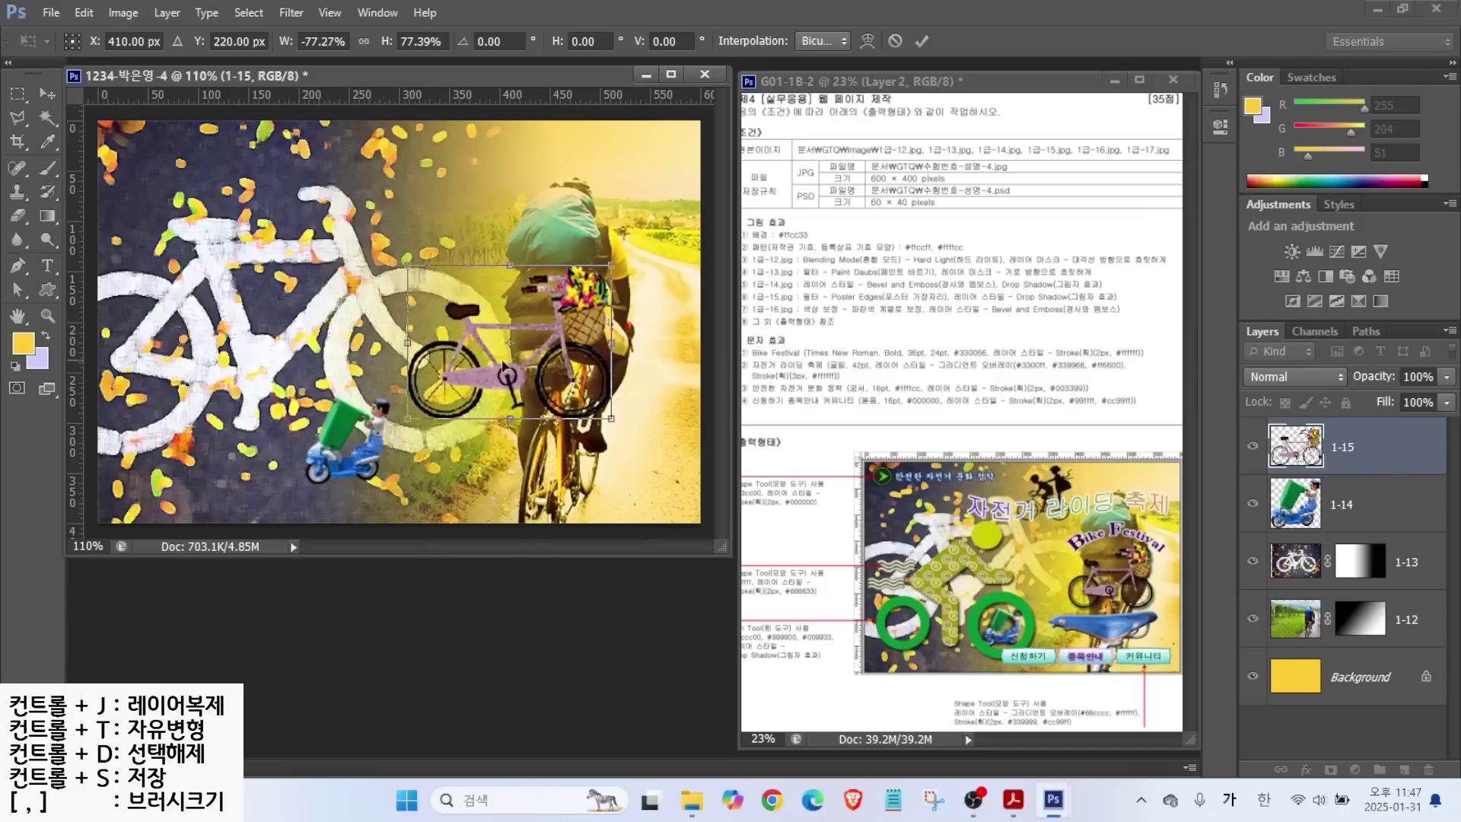
{"action": "left_click_drag", "start_coordinate": [503, 382], "coordinate": [545, 383]}
{"action": "key", "text": "Right"}
{"action": "key", "text": "Right"}
{"action": "key", "text": "Right"}
{"action": "key", "text": "Right"}
{"action": "key", "text": "Right"}
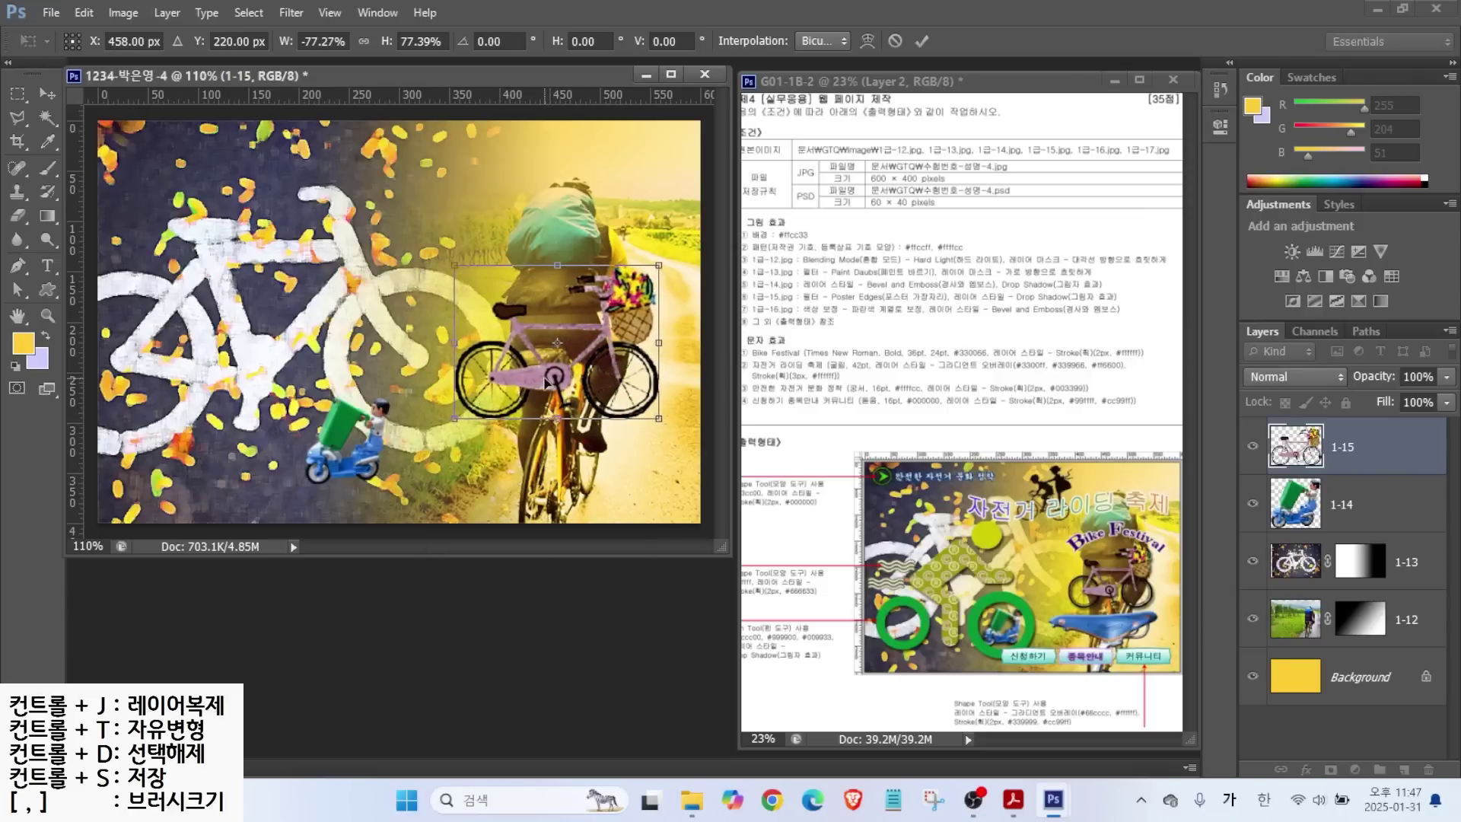
{"action": "key", "text": "Right"}
{"action": "key", "text": "Right"}
{"action": "mouse_move", "coordinate": [658, 276]}
{"action": "left_mouse_down"}
{"action": "mouse_move", "coordinate": [694, 234]}
{"action": "mouse_move", "coordinate": [656, 279]}
{"action": "left_mouse_up"}
{"action": "key", "text": "Return"}
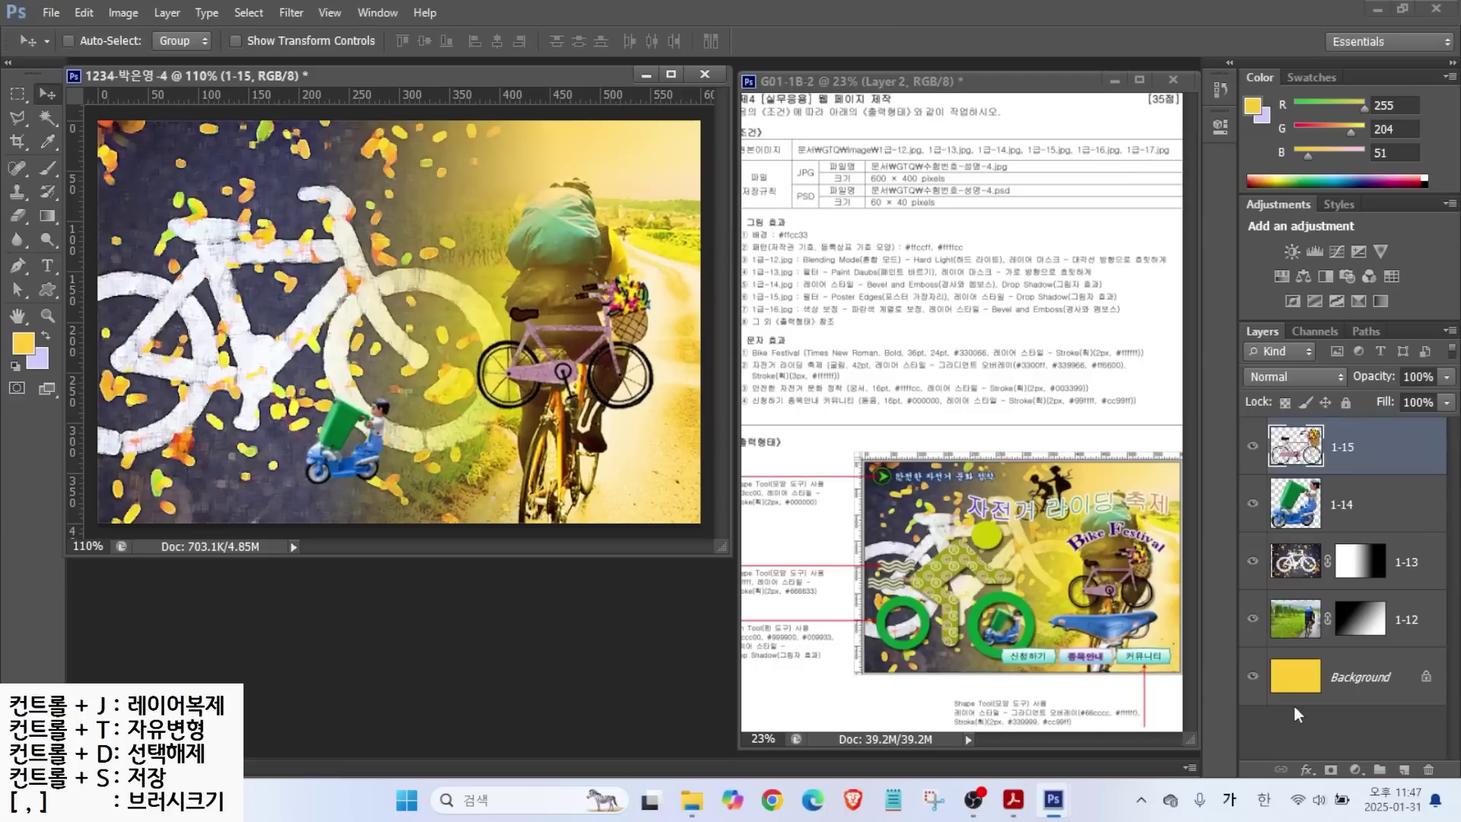
Give layer 1-15 a Drop Shadow and layer 1-14 Bevel & Emboss plus Drop Shadow.
{"action": "left_click", "coordinate": [1302, 767]}
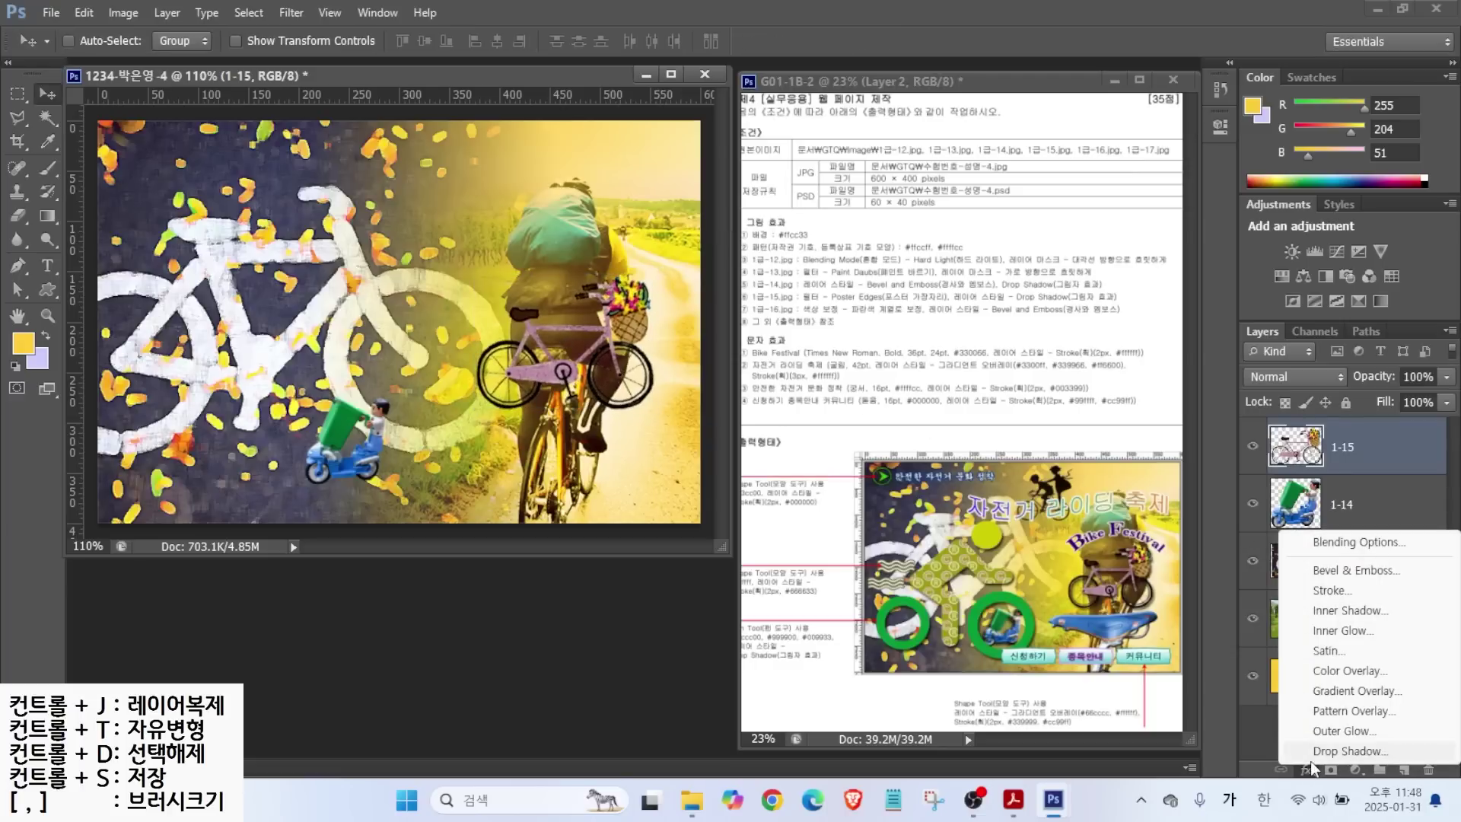
{"action": "left_click", "coordinate": [1327, 751]}
{"action": "key", "text": "Return"}
{"action": "left_click", "coordinate": [1364, 548]}
{"action": "left_click", "coordinate": [1304, 768]}
{"action": "left_click", "coordinate": [1341, 576]}
{"action": "left_click", "coordinate": [702, 421]}
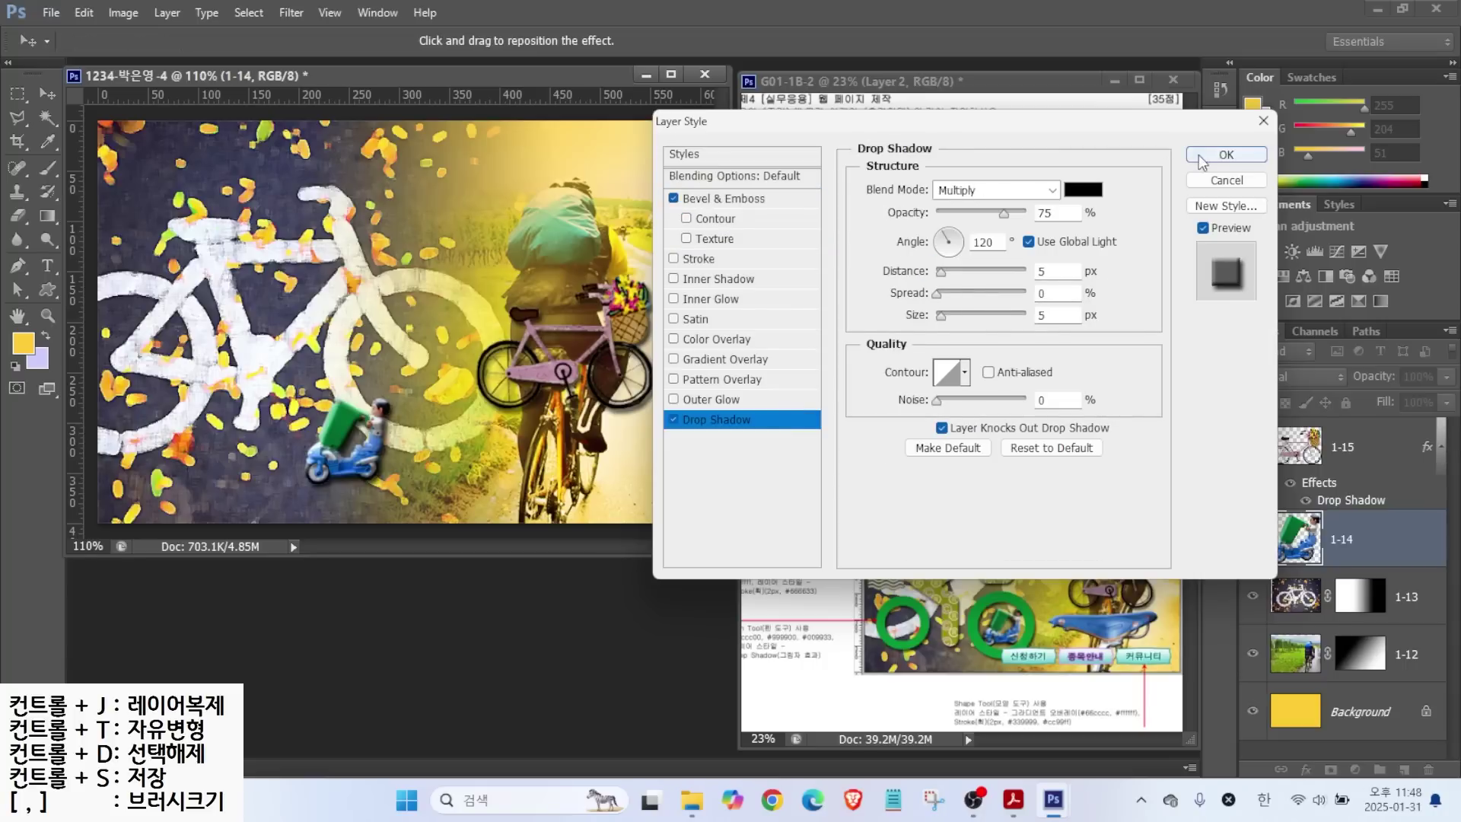
{"action": "left_click", "coordinate": [1210, 155]}
Reselect layer 1-15 and pick the saddle image 1급-16.jpg to open.
{"action": "left_click", "coordinate": [1362, 449]}
{"action": "key", "text": "ctrl+o"}
{"action": "left_click", "coordinate": [874, 464]}
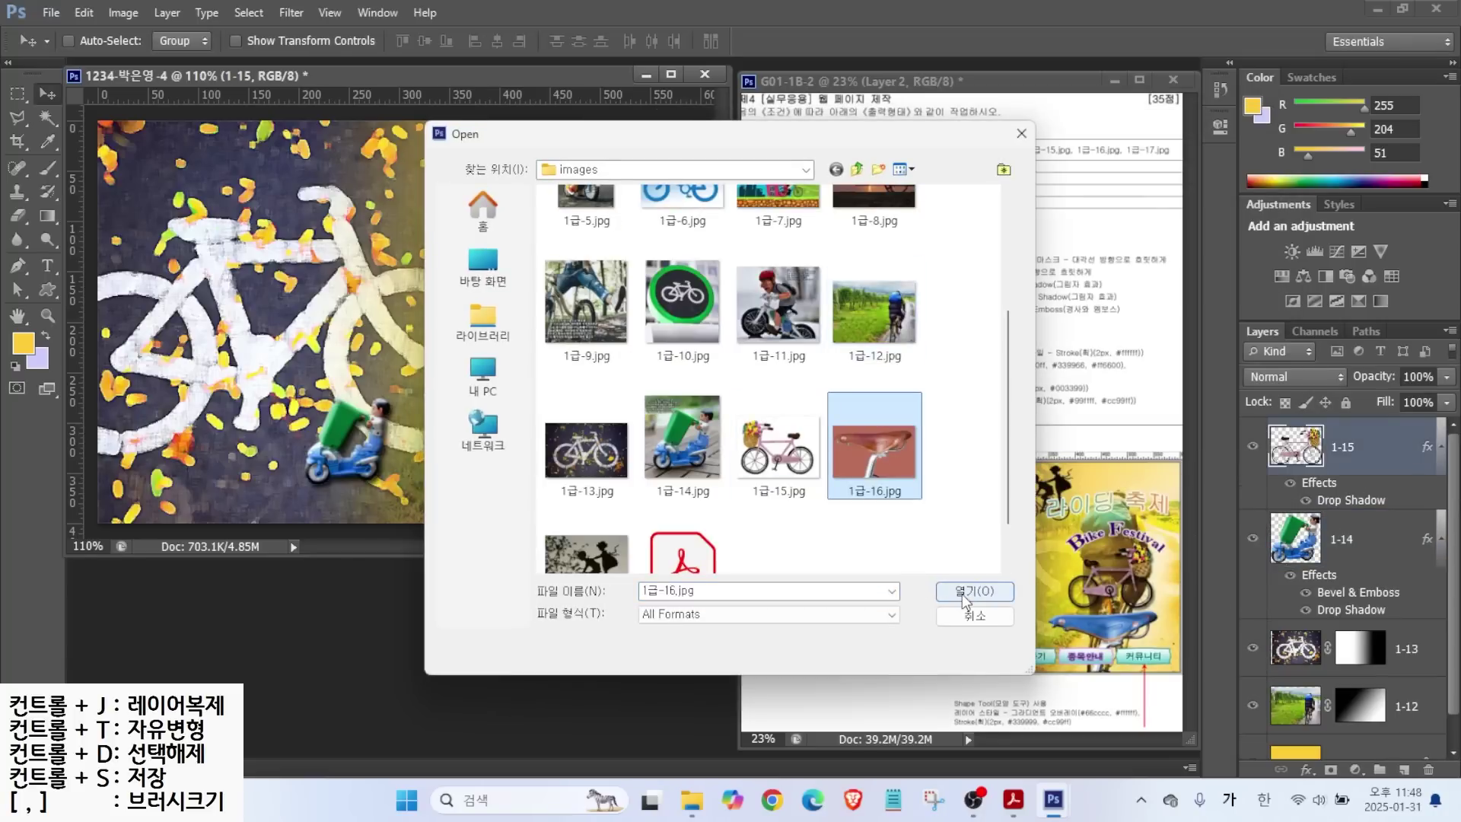
Select the red background around the saddle using Magic Wand at Tolerance 10, Contiguous.
{"action": "left_click", "coordinate": [965, 593]}
{"action": "left_click", "coordinate": [47, 118]}
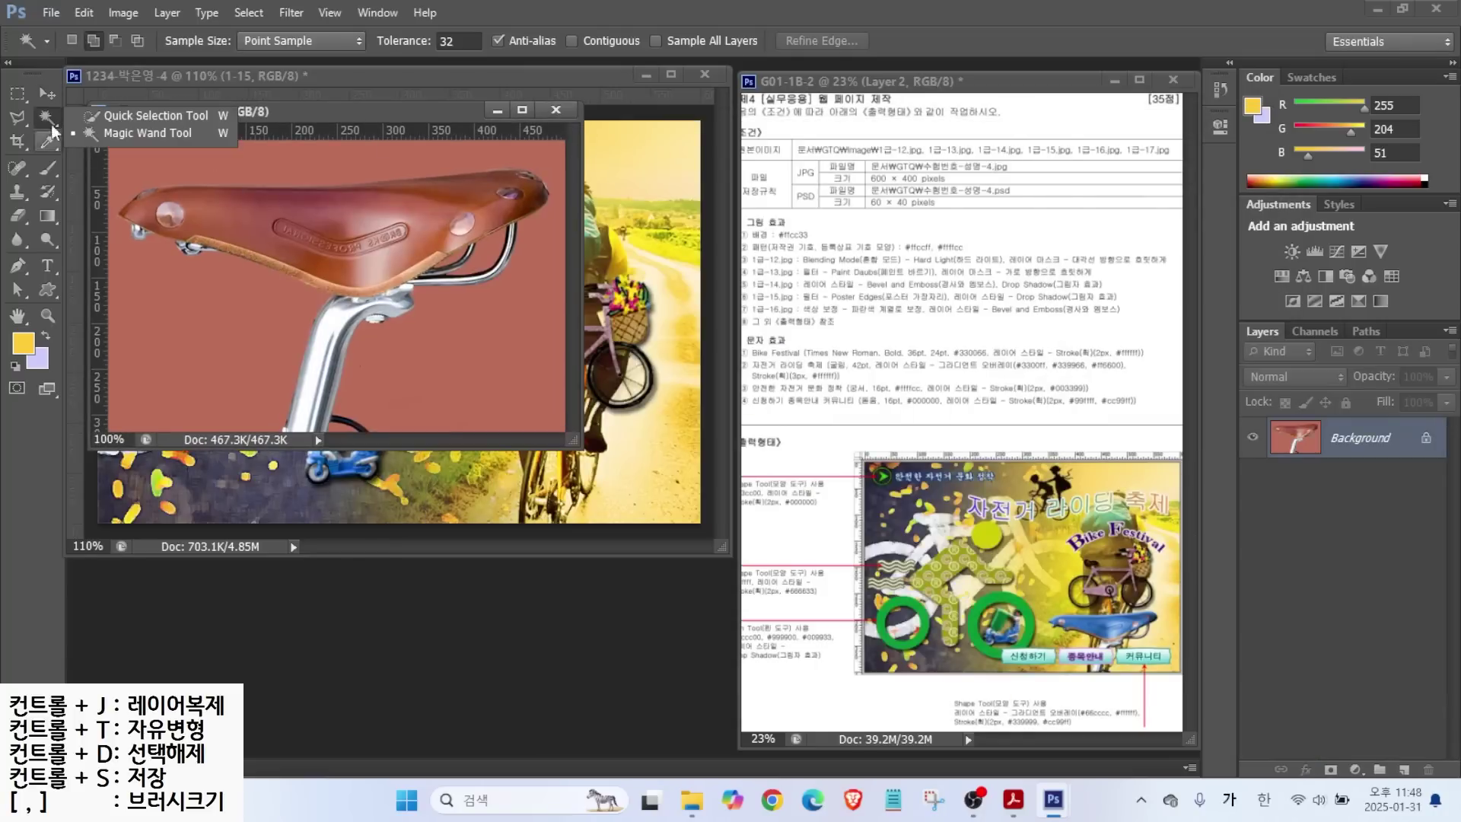
{"action": "left_click", "coordinate": [169, 315]}
{"action": "key", "text": "ctrl+d"}
{"action": "left_click", "coordinate": [461, 40]}
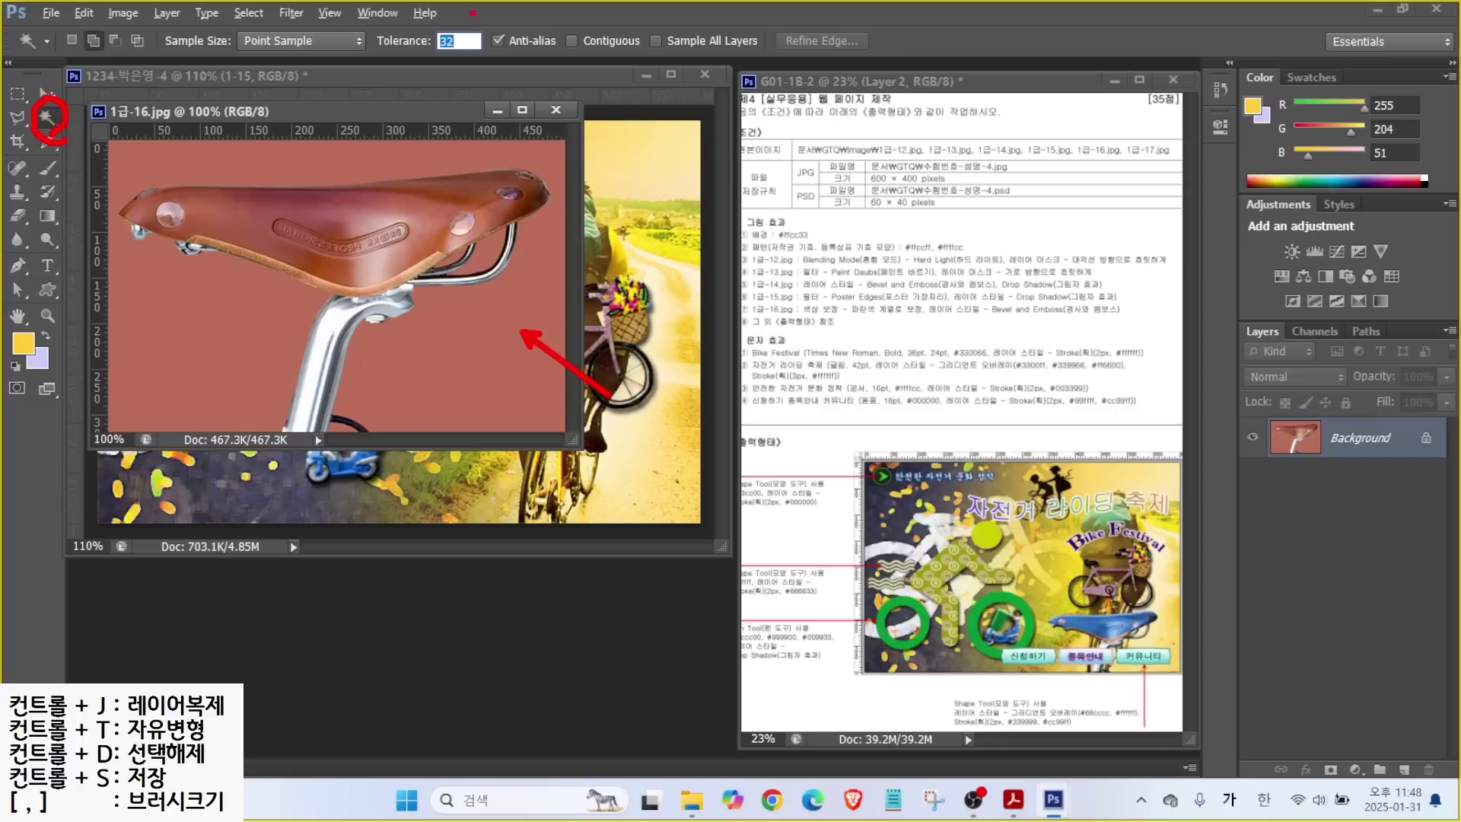
{"action": "key", "text": "Return"}
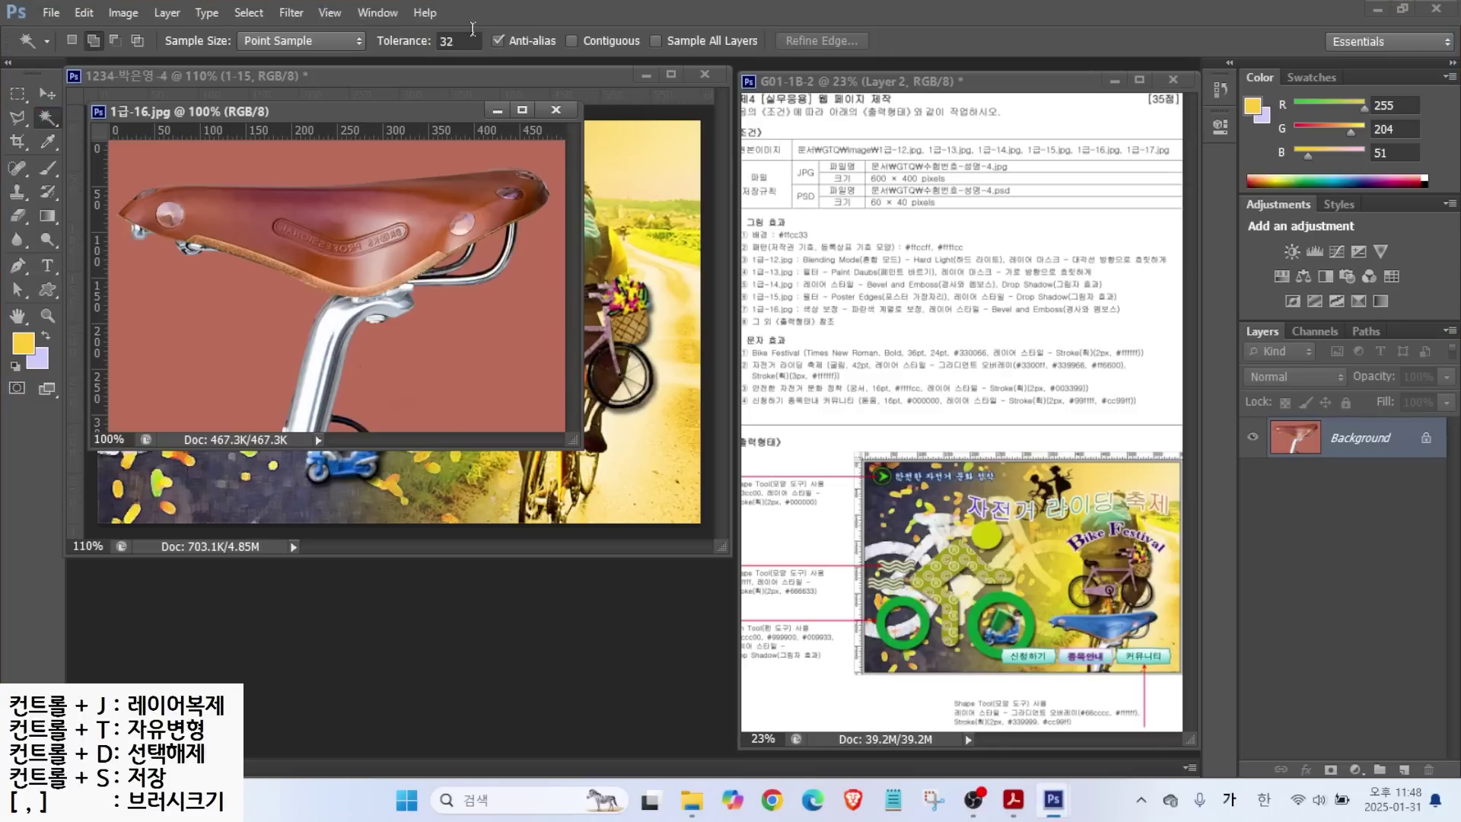
{"action": "left_click", "coordinate": [454, 42]}
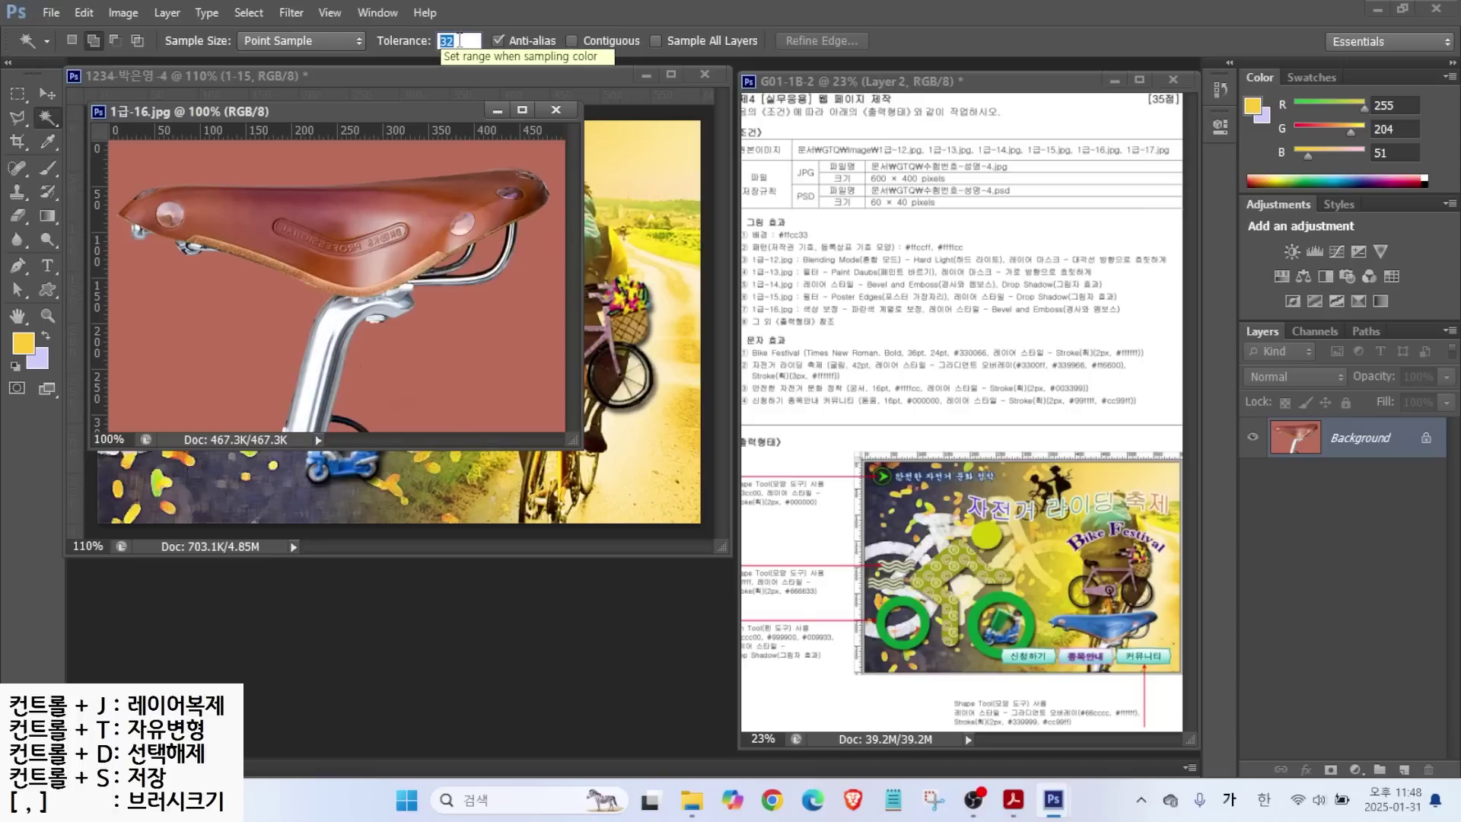
{"action": "type", "text": "10"}
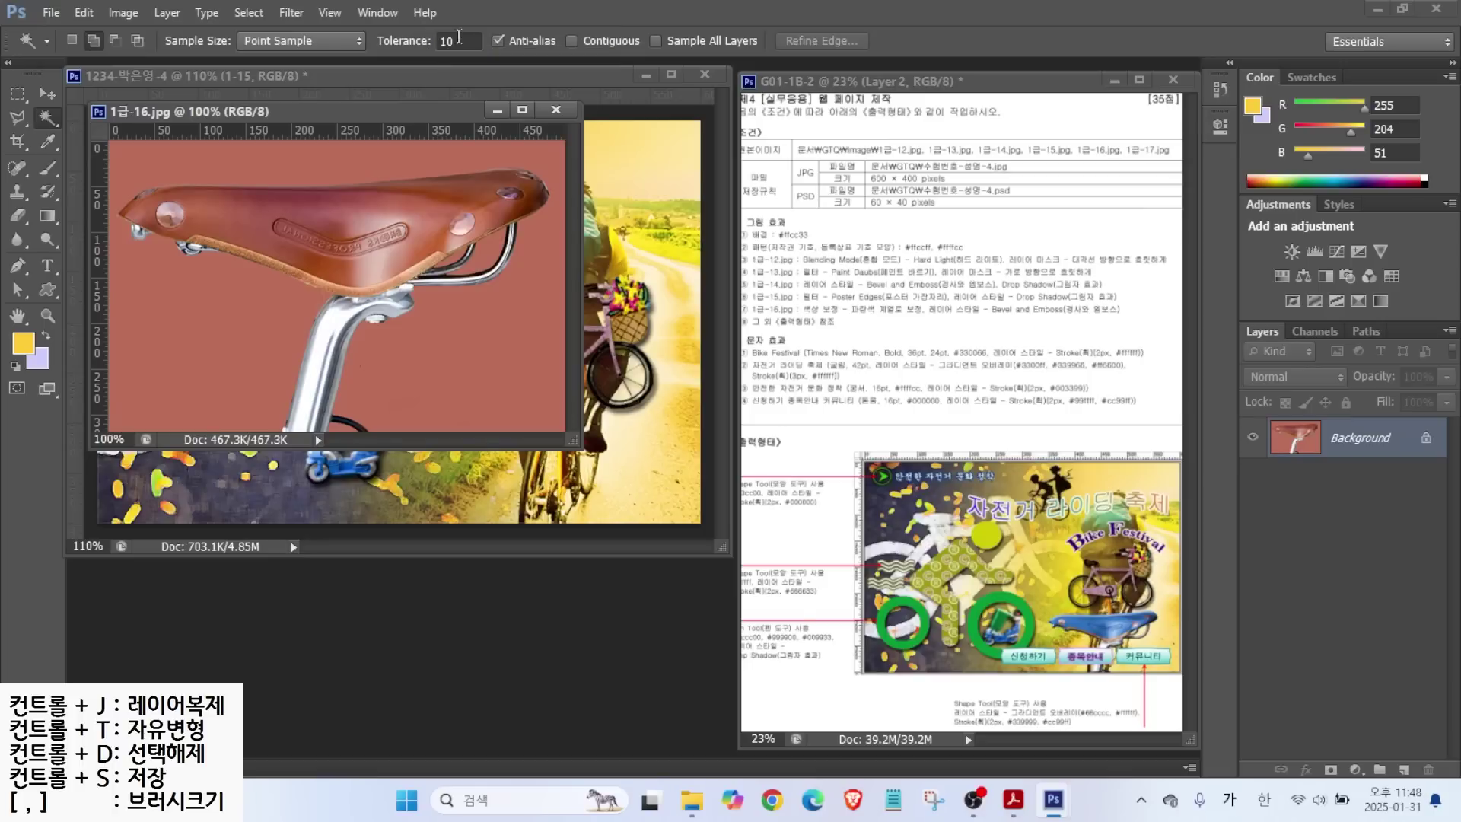
{"action": "left_click", "coordinate": [321, 152]}
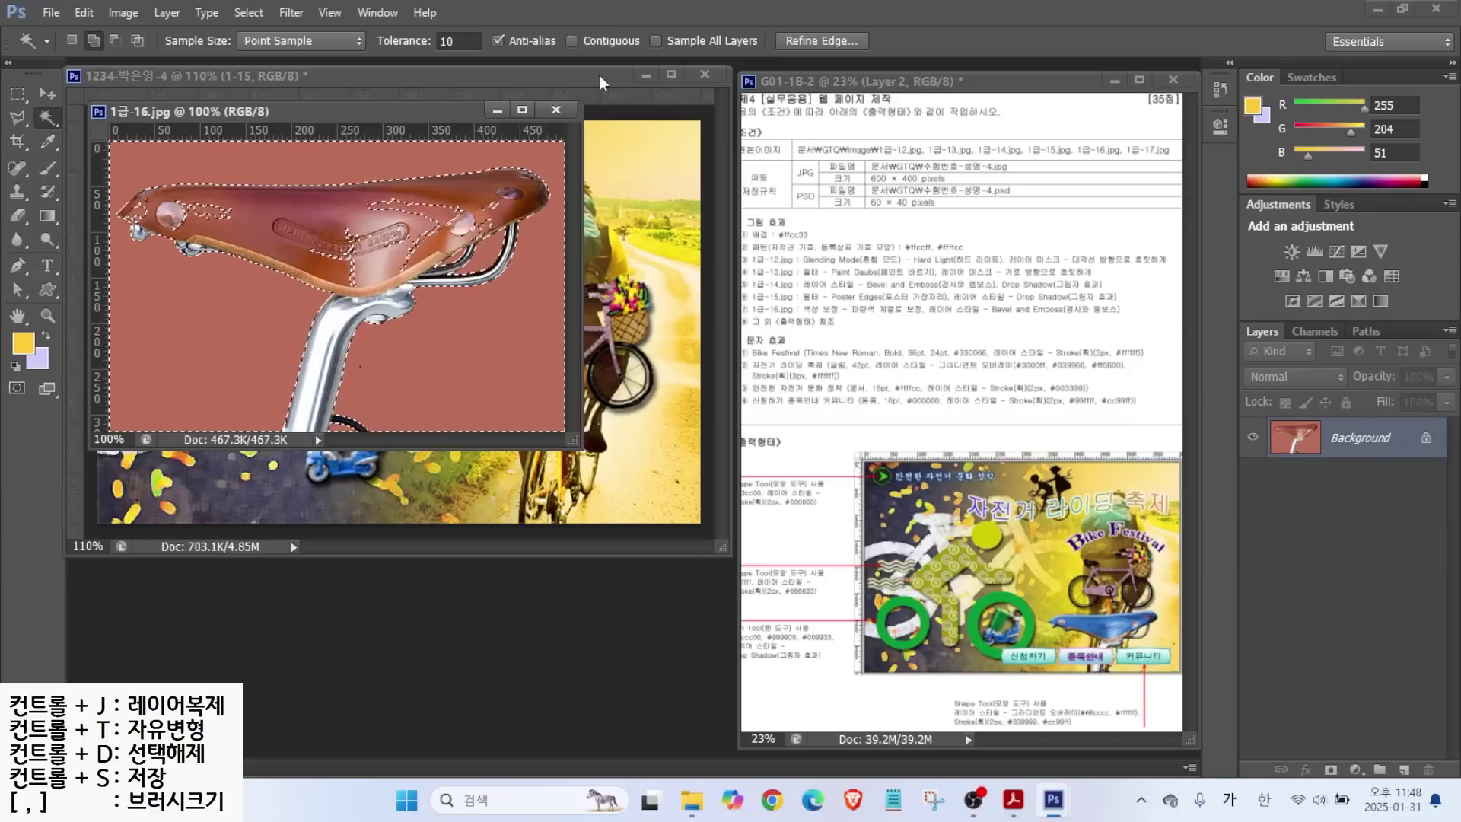
{"action": "key", "text": "ctrl+d"}
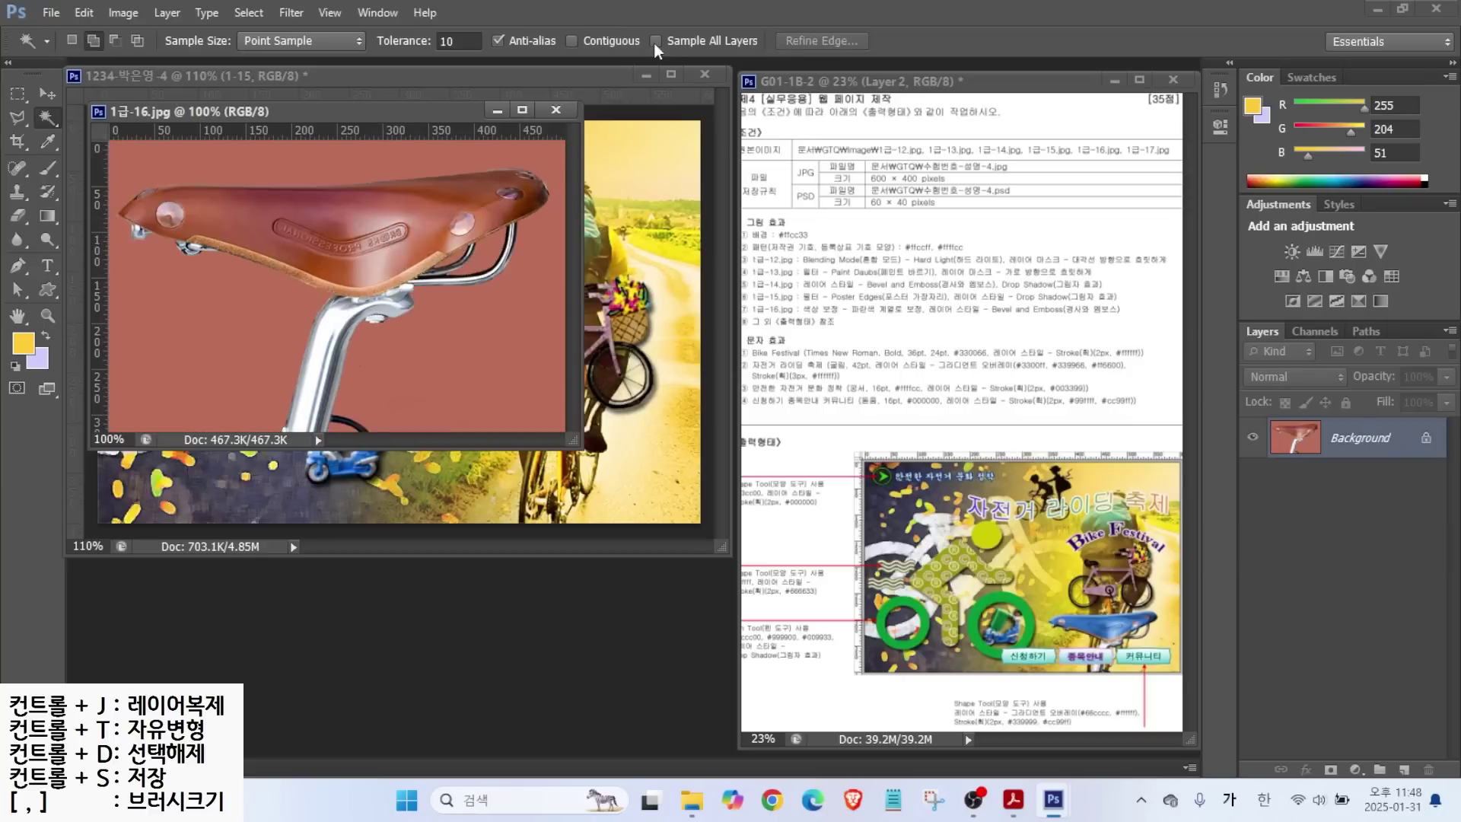
{"action": "left_click", "coordinate": [572, 40]}
{"action": "left_click", "coordinate": [169, 176]}
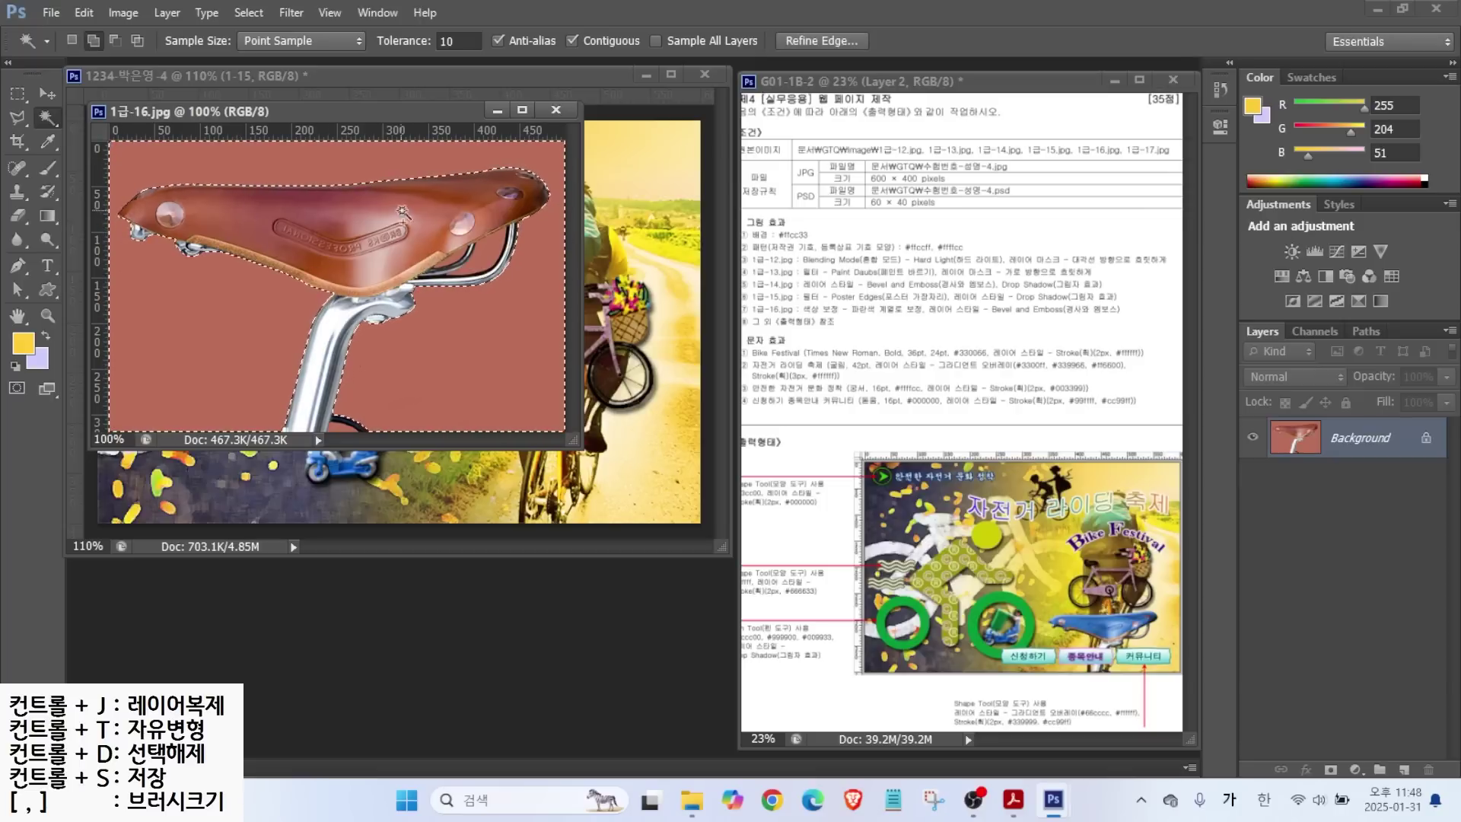
Invert the selection and copy the saddle into the composite as layer 1-16.
{"action": "left_click", "coordinate": [253, 14]}
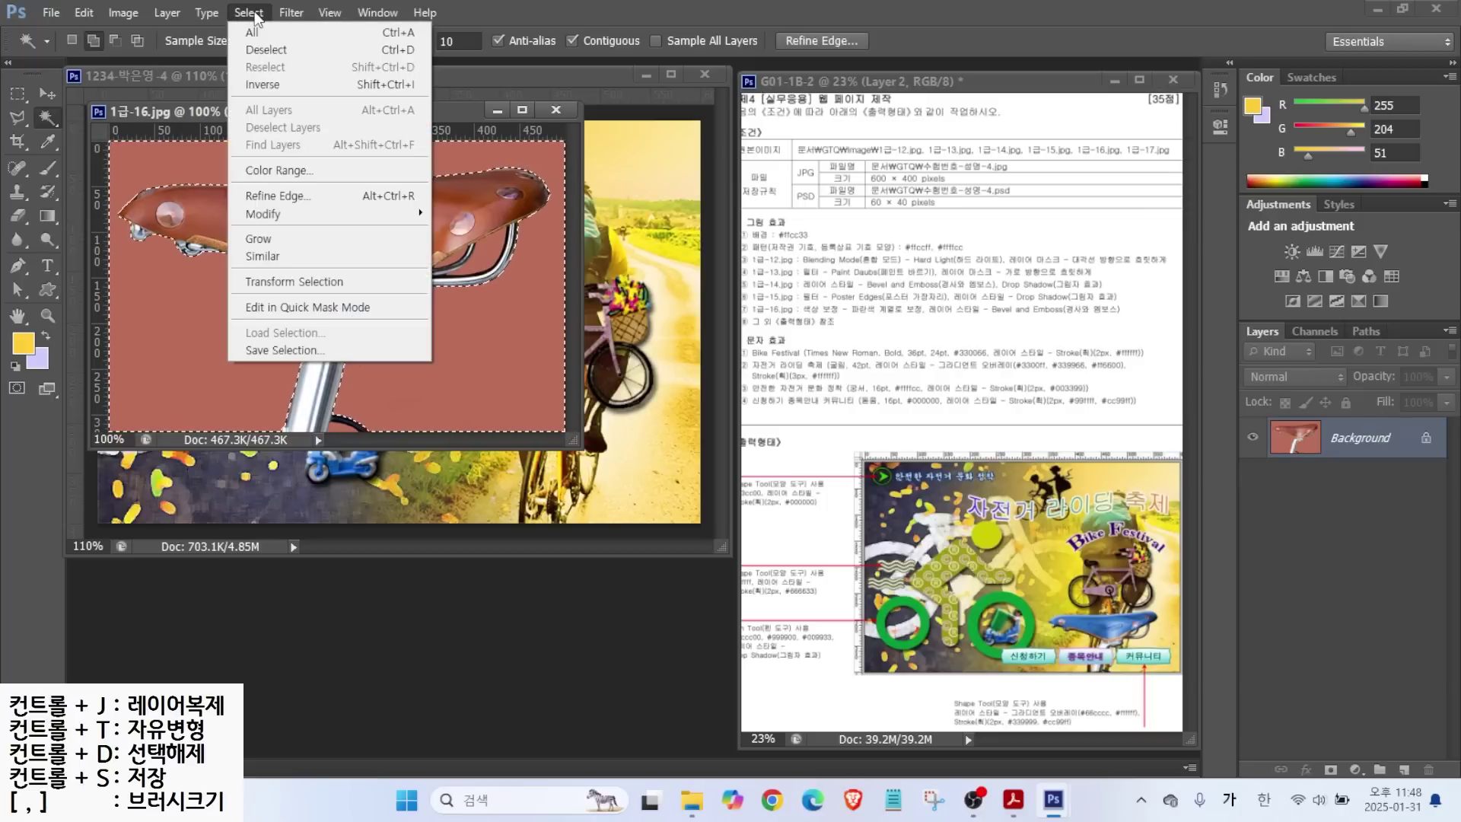
{"action": "left_click", "coordinate": [262, 85]}
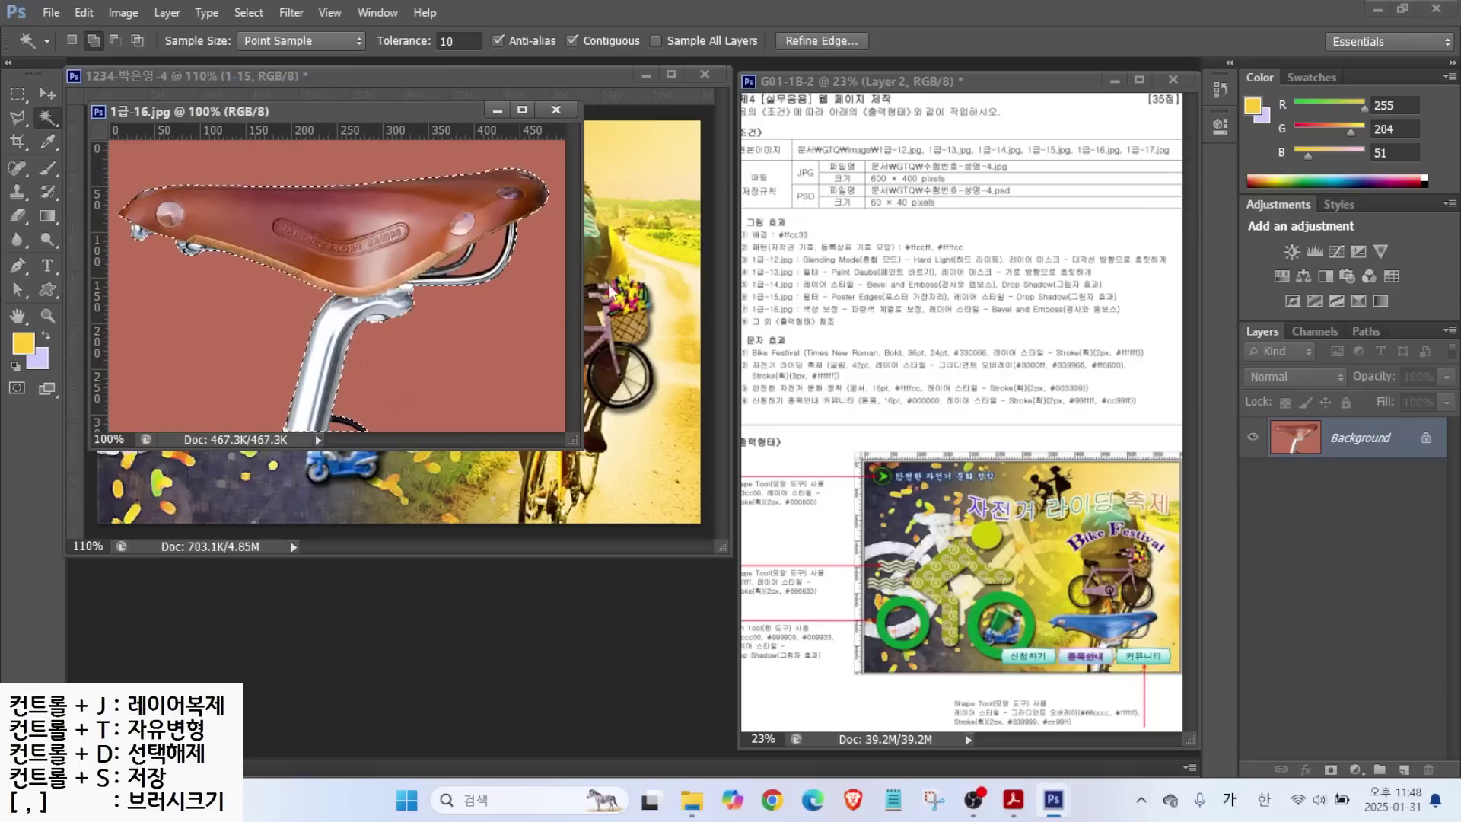
{"action": "left_click_drag", "start_coordinate": [331, 115], "coordinate": [468, 353]}
{"action": "left_click", "coordinate": [47, 93]}
{"action": "left_click_drag", "start_coordinate": [472, 457], "coordinate": [476, 298]}
{"action": "left_click", "coordinate": [692, 346]}
{"action": "double_click", "coordinate": [1342, 447]}
{"action": "type", "text": "1-16"}
{"action": "key", "text": "Return"}
{"action": "key", "text": "ctrl+t"}
Scale the saddle to about 40% and nudge it into place at the lower right.
{"action": "left_click_drag", "start_coordinate": [687, 216], "coordinate": [411, 414]}
{"action": "left_click_drag", "start_coordinate": [525, 462], "coordinate": [564, 462]}
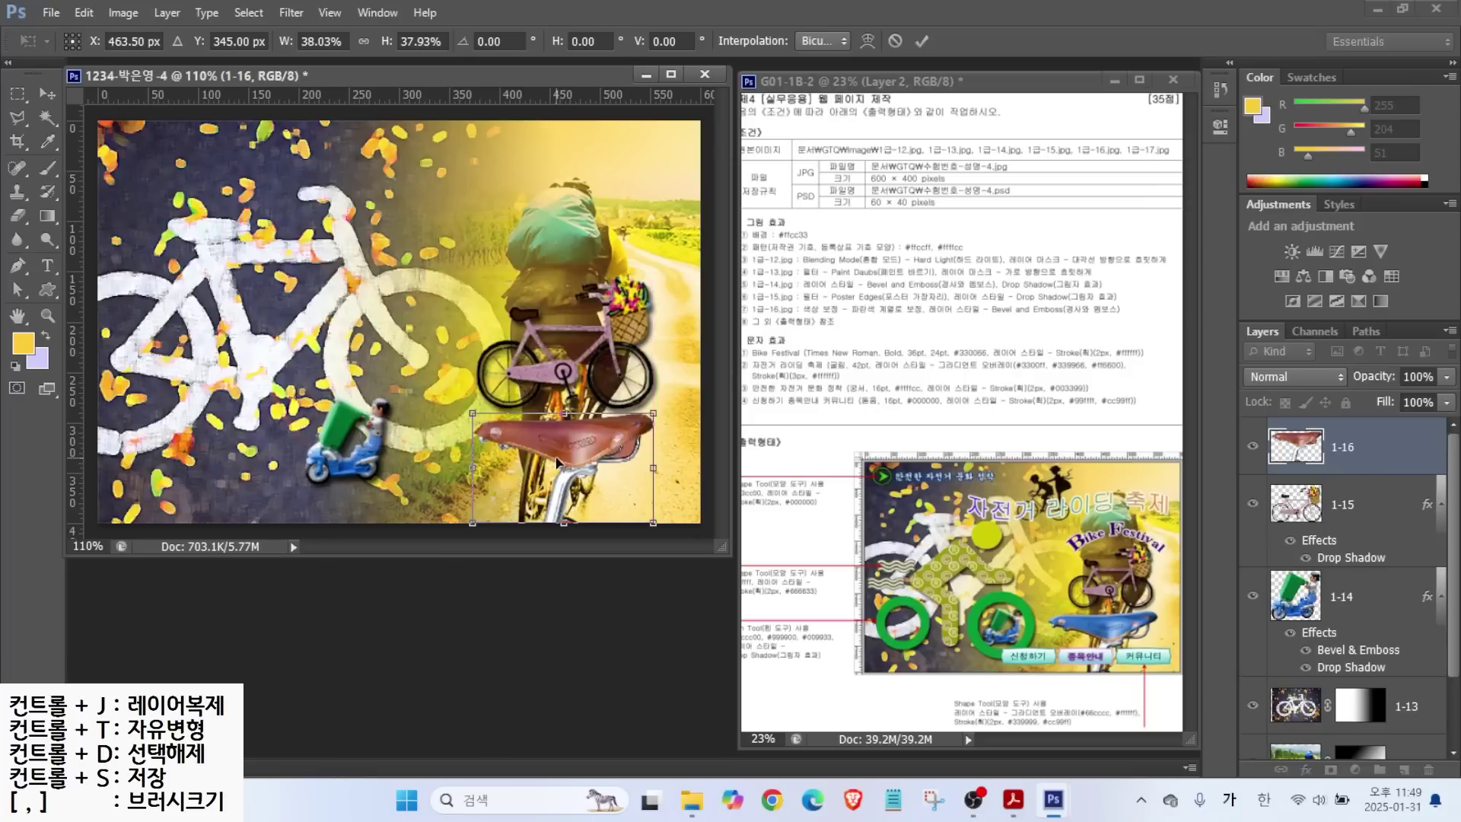
{"action": "mouse_move", "coordinate": [474, 415]}
{"action": "left_mouse_down"}
{"action": "mouse_move", "coordinate": [447, 410]}
{"action": "mouse_move", "coordinate": [461, 405]}
{"action": "left_mouse_up"}
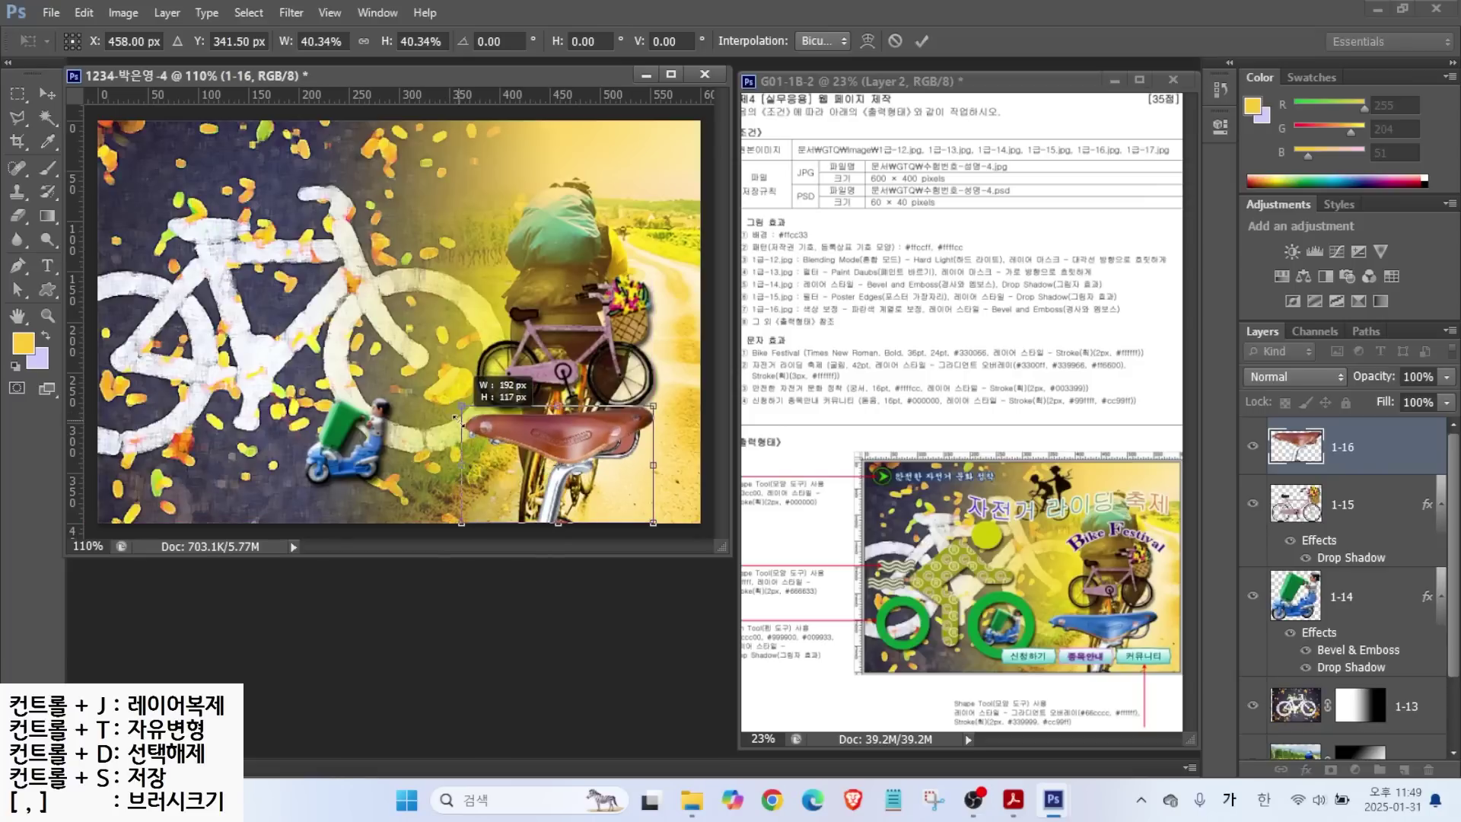
{"action": "left_click_drag", "start_coordinate": [569, 439], "coordinate": [569, 451]}
{"action": "key", "text": "Left"}
{"action": "key", "text": "Up"}
{"action": "key", "text": "Up"}
{"action": "key", "text": "Up"}
{"action": "key", "text": "Up"}
{"action": "key", "text": "Up"}
{"action": "key", "text": "Up"}
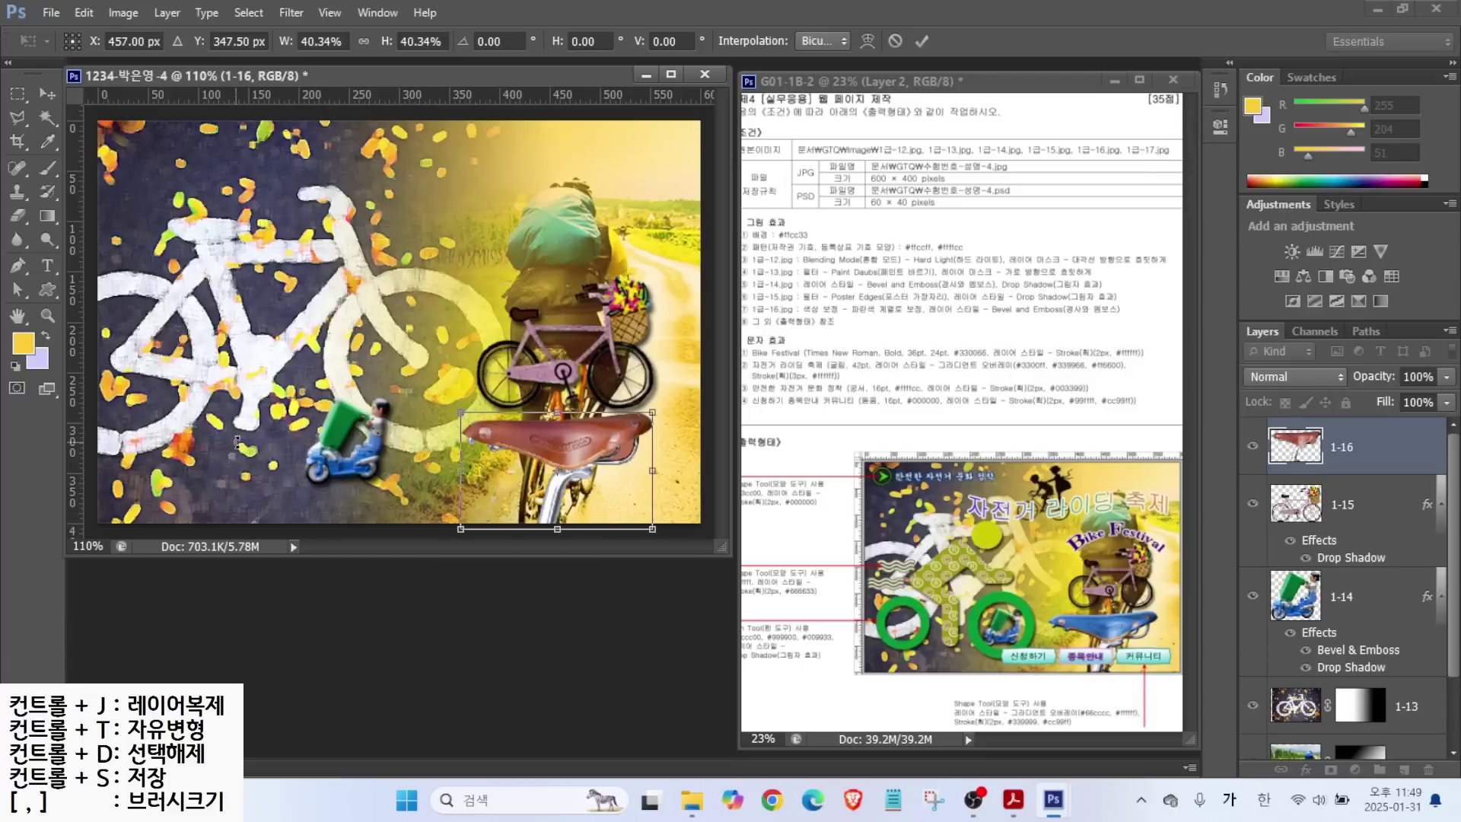
{"action": "key", "text": "Return"}
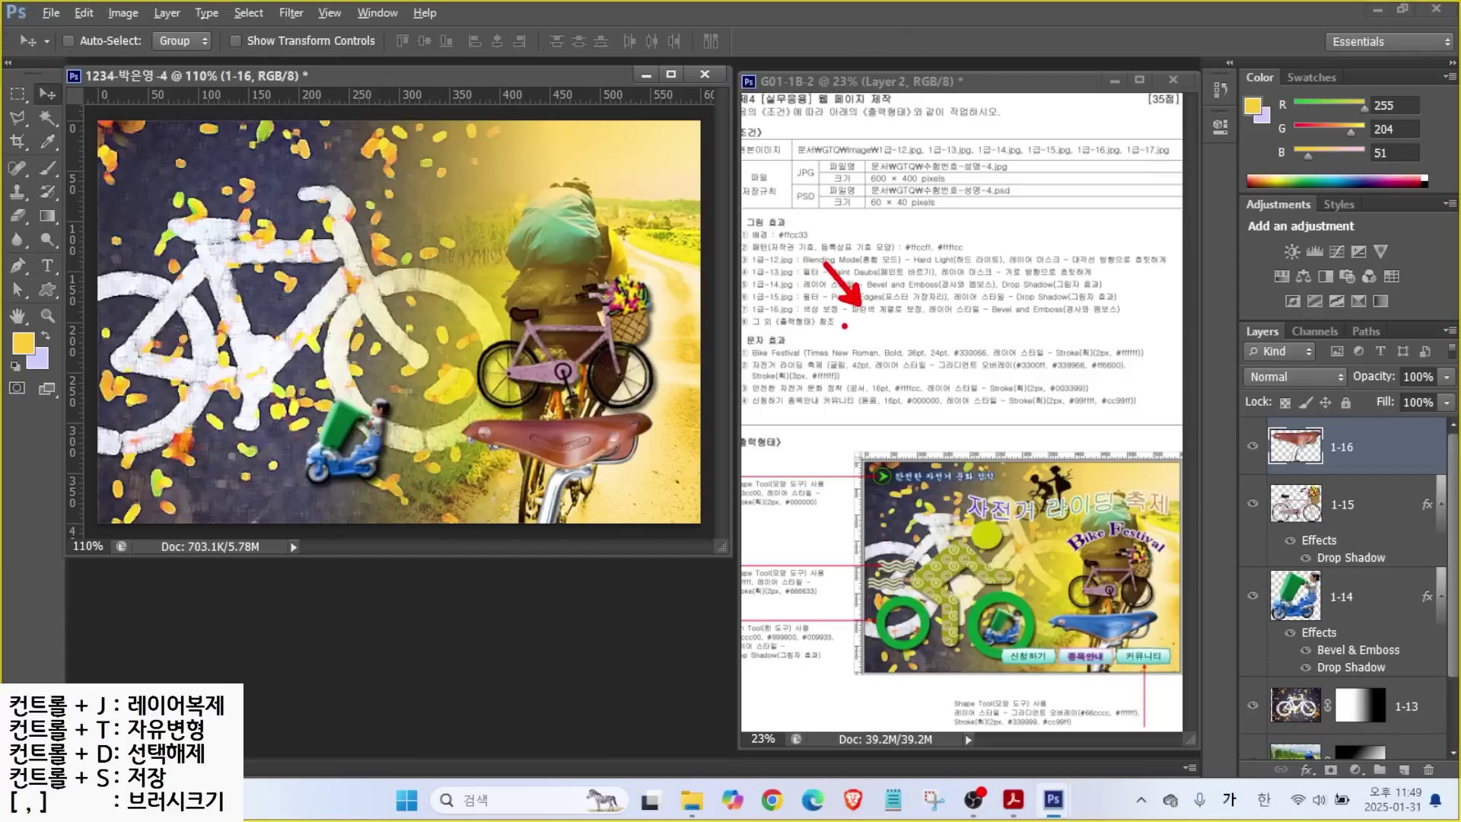
Select the saddle by painting over it with the Quick Selection Tool.
{"action": "left_click_drag", "start_coordinate": [45, 120], "coordinate": [94, 128]}
{"action": "left_click", "coordinate": [140, 117]}
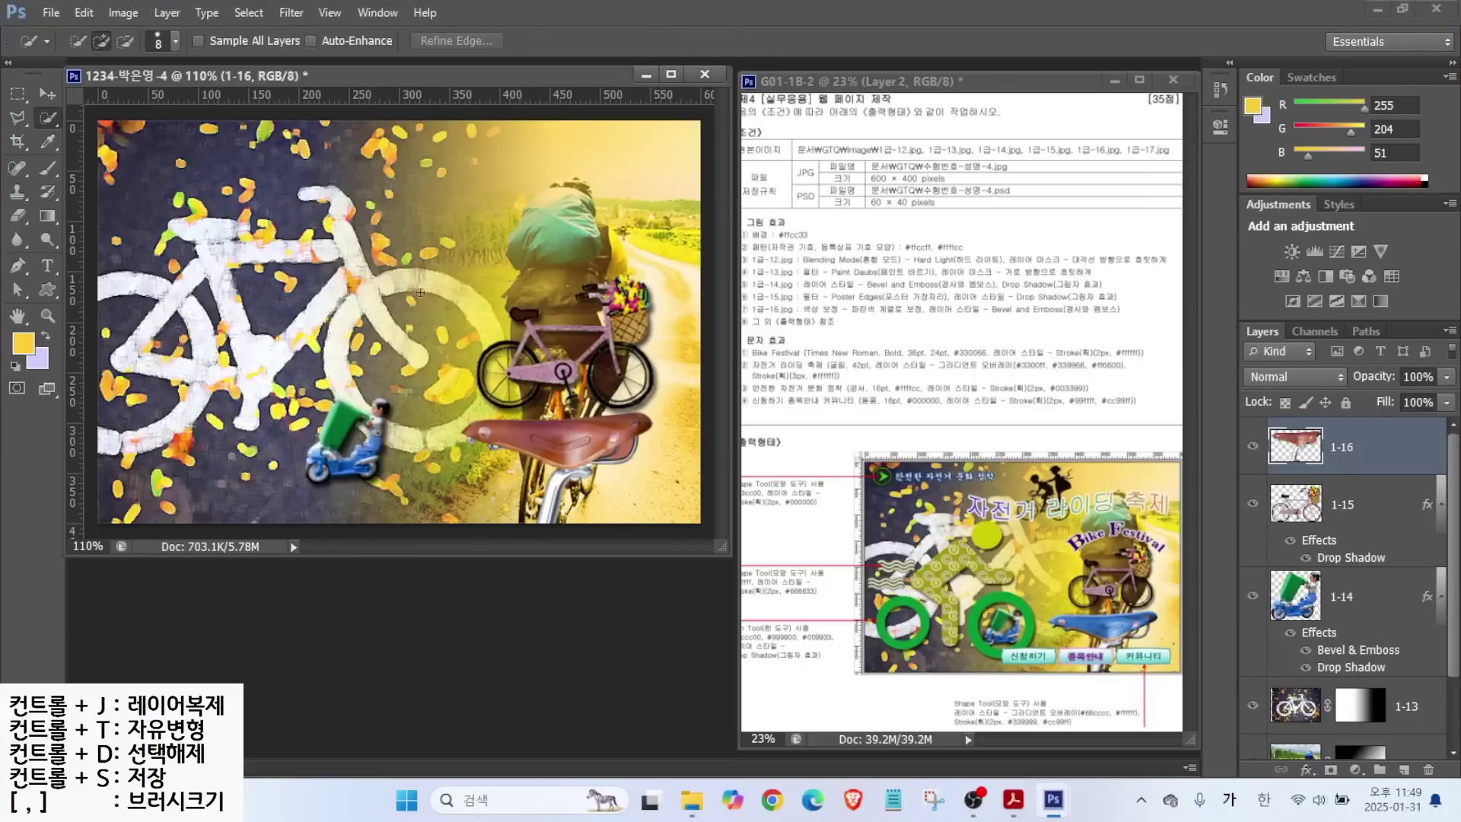
{"action": "mouse_move", "coordinate": [483, 439]}
{"action": "left_mouse_down"}
{"action": "mouse_move", "coordinate": [643, 424]}
{"action": "mouse_move", "coordinate": [517, 442]}
{"action": "mouse_move", "coordinate": [546, 465]}
{"action": "left_mouse_up"}
Shift the saddle's hue to -120 with Hue/Saturation, then deselect.
{"action": "left_click", "coordinate": [123, 13]}
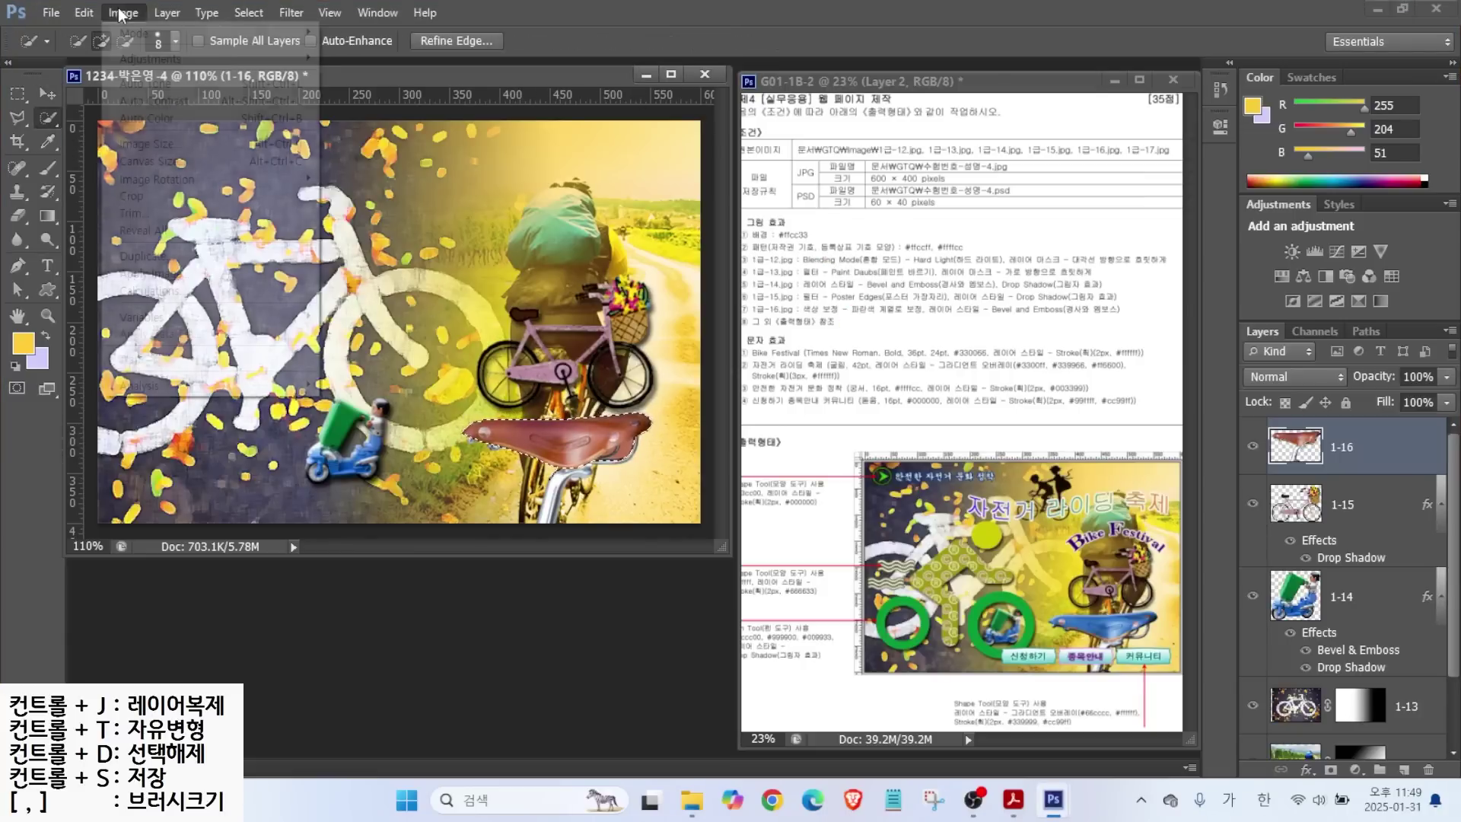
{"action": "mouse_move", "coordinate": [135, 61]}
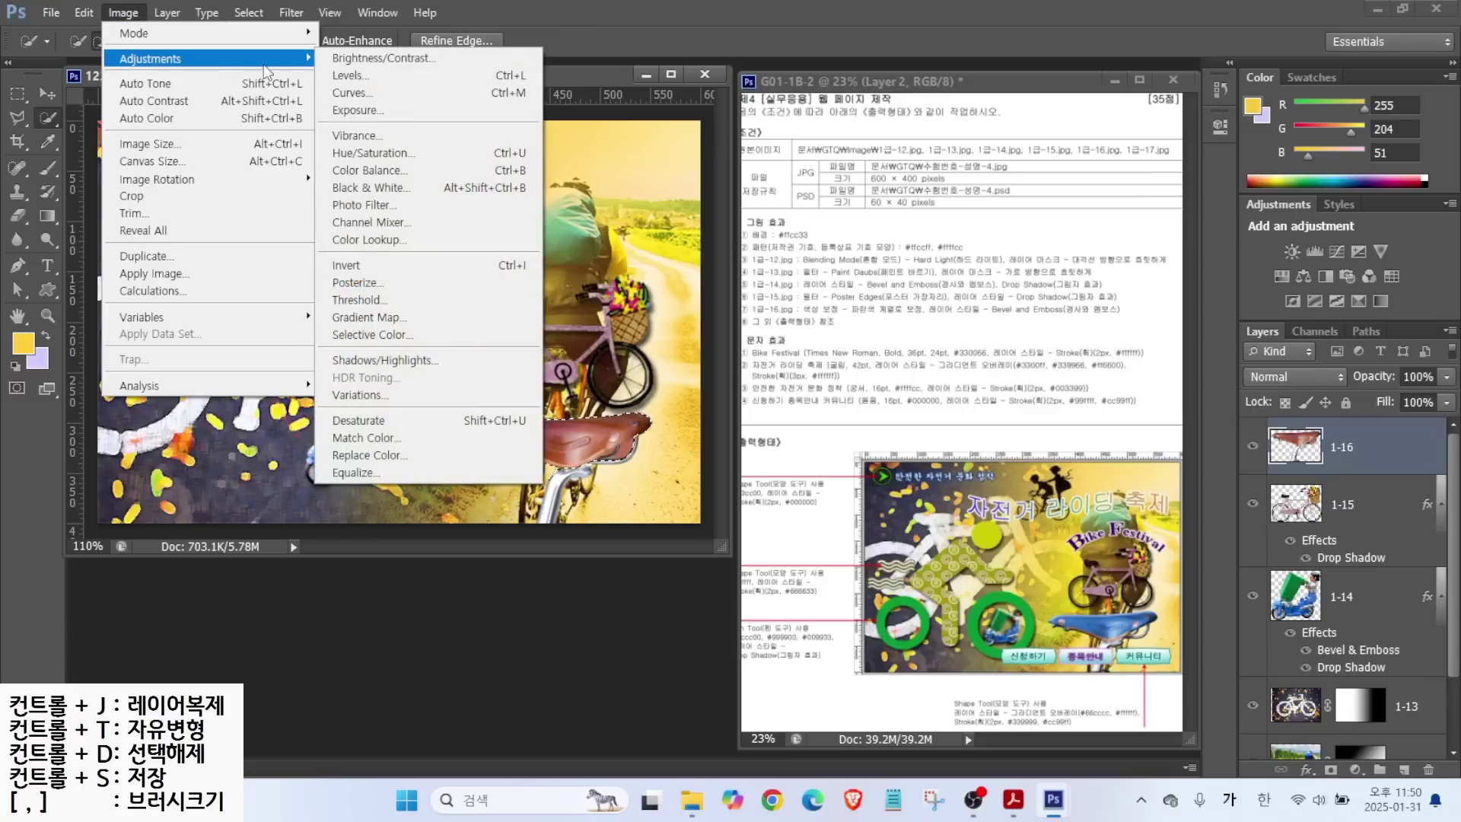
{"action": "left_click", "coordinate": [372, 153]}
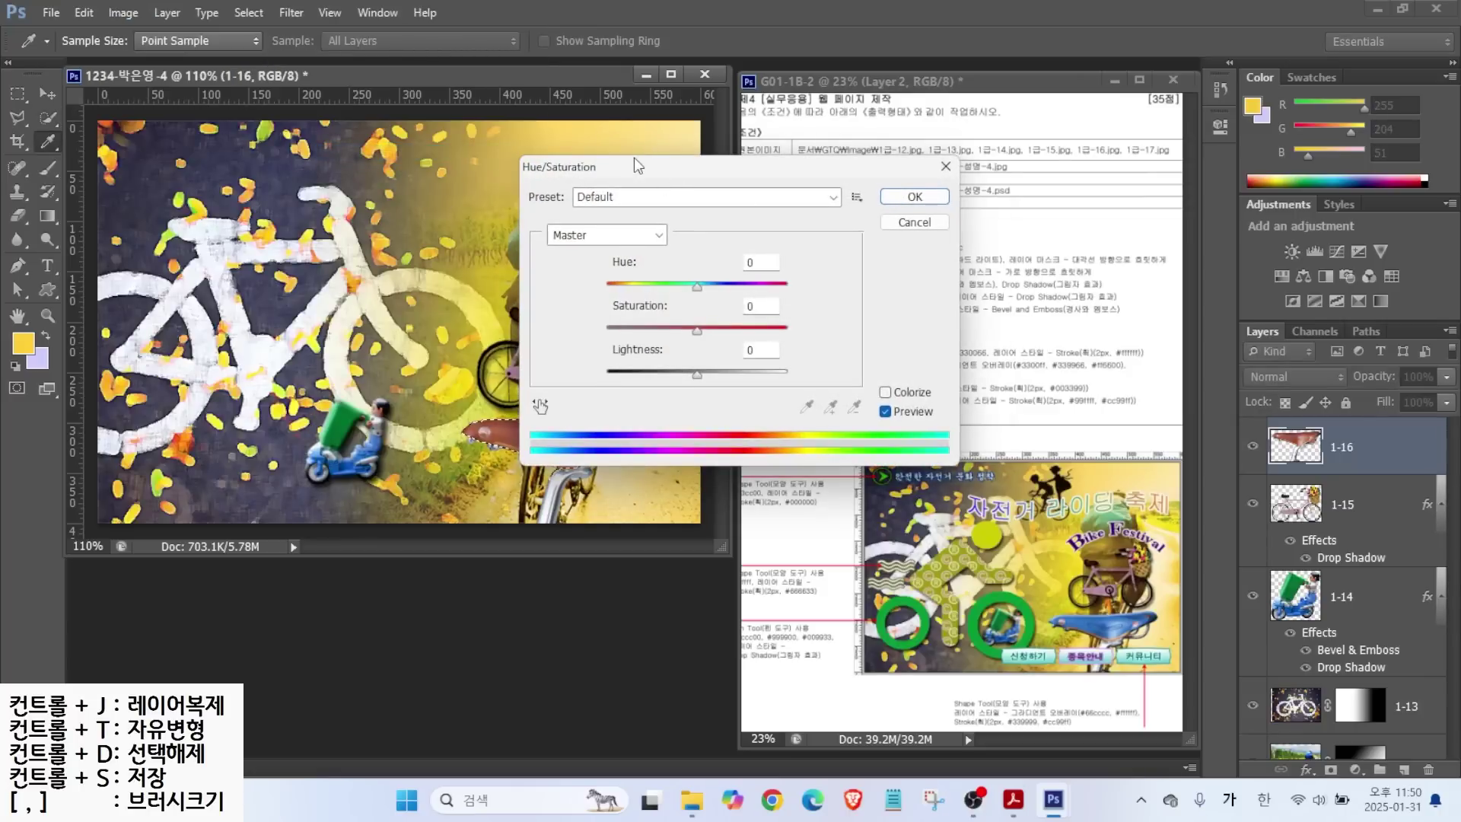
{"action": "left_click_drag", "start_coordinate": [633, 160], "coordinate": [833, 206]}
{"action": "mouse_move", "coordinate": [897, 331]}
{"action": "left_mouse_down"}
{"action": "mouse_move", "coordinate": [828, 335]}
{"action": "mouse_move", "coordinate": [824, 348]}
{"action": "left_mouse_up"}
{"action": "key", "text": "Return"}
{"action": "key", "text": "w"}
{"action": "key", "text": "ctrl+d"}
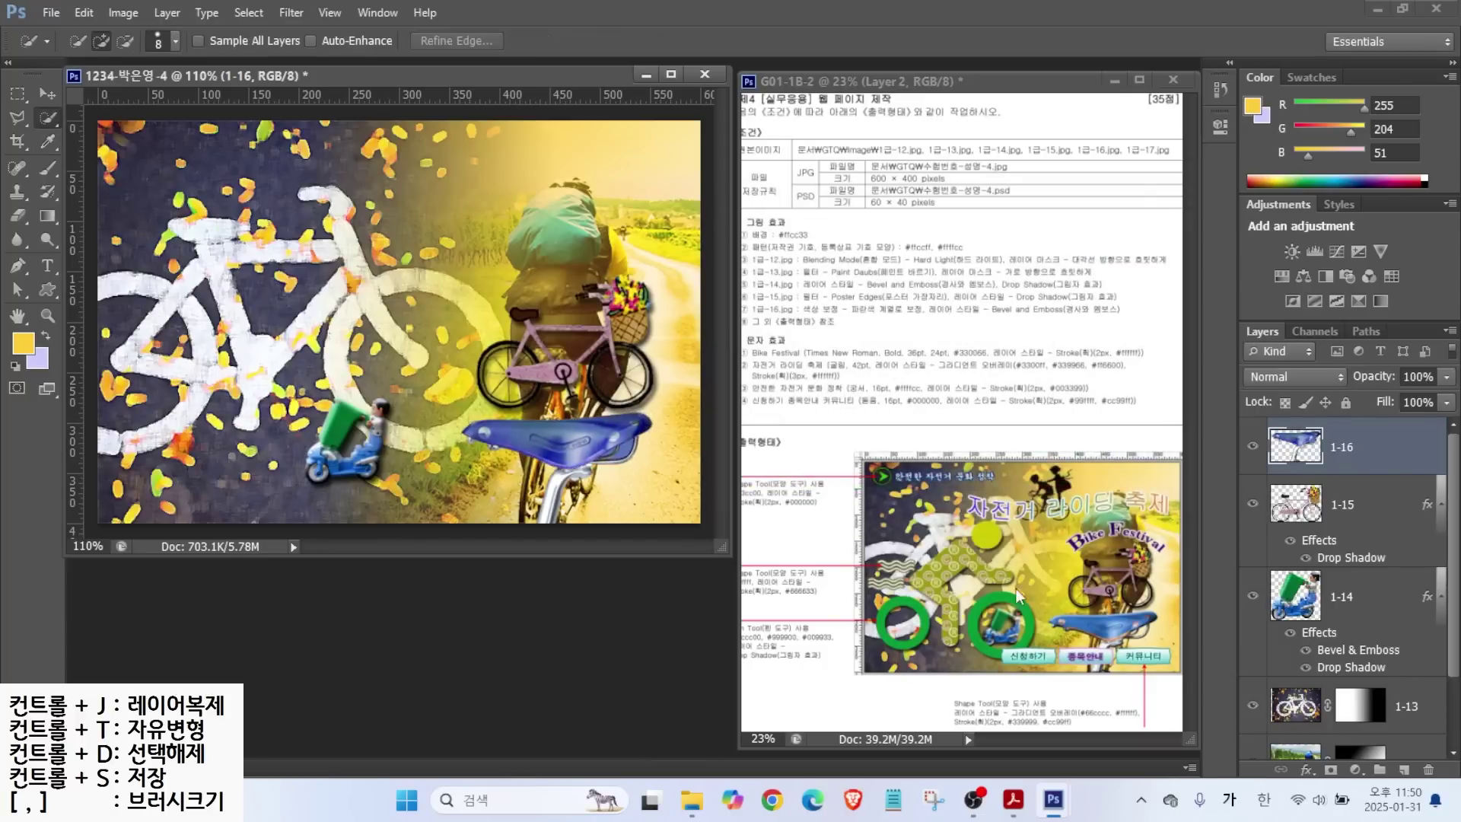
Add a Bevel & Emboss effect to layer 1-16 and bring up the Open dialog.
{"action": "left_click", "coordinate": [1301, 770]}
{"action": "left_click", "coordinate": [1328, 567]}
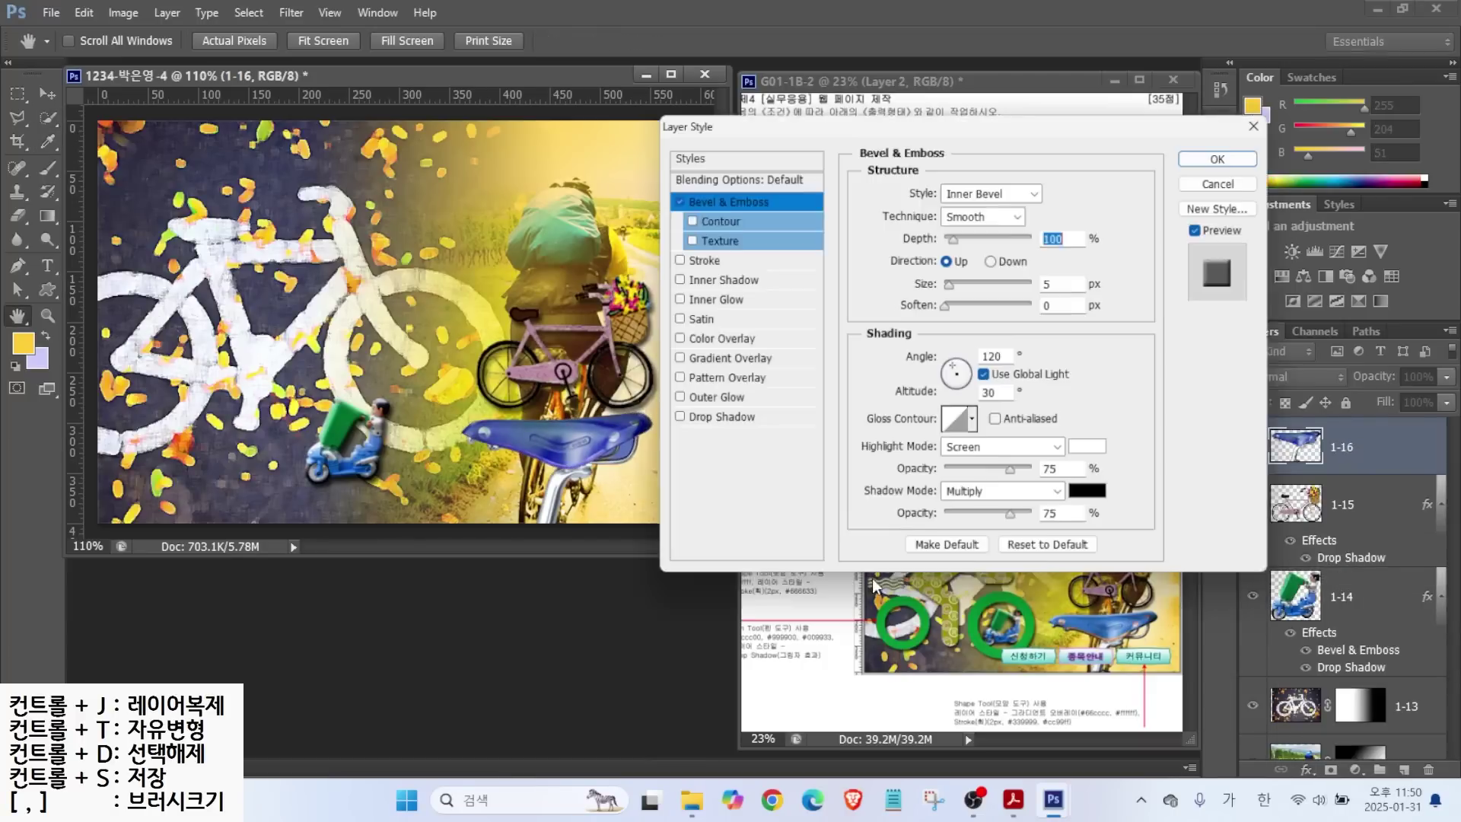
{"action": "left_click", "coordinate": [1225, 152]}
{"action": "key", "text": "ctrl+o"}
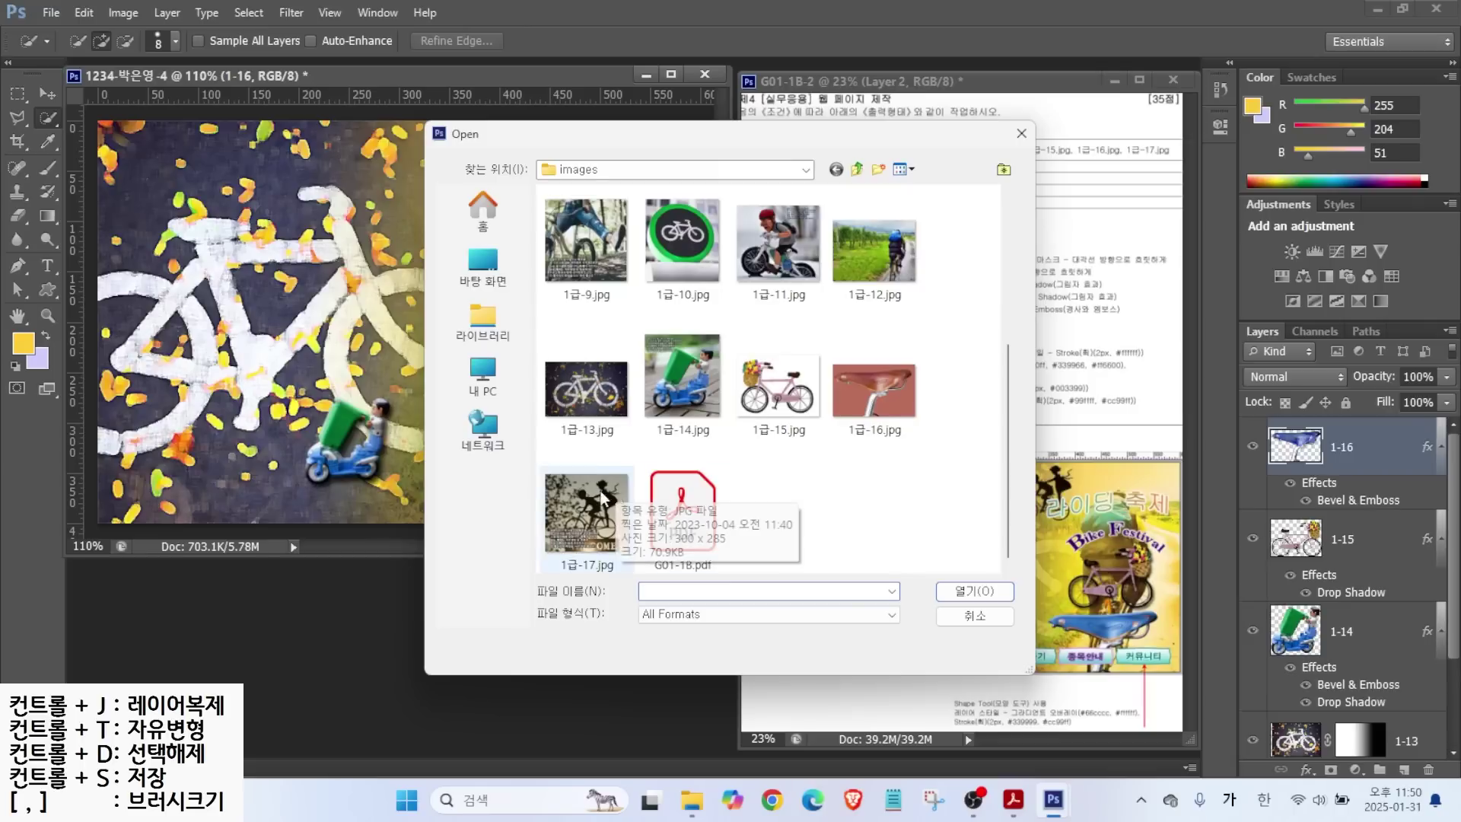
Open 1급-17.jpg and position its window beside the composite.
{"action": "left_click", "coordinate": [585, 514]}
{"action": "left_click", "coordinate": [955, 589]}
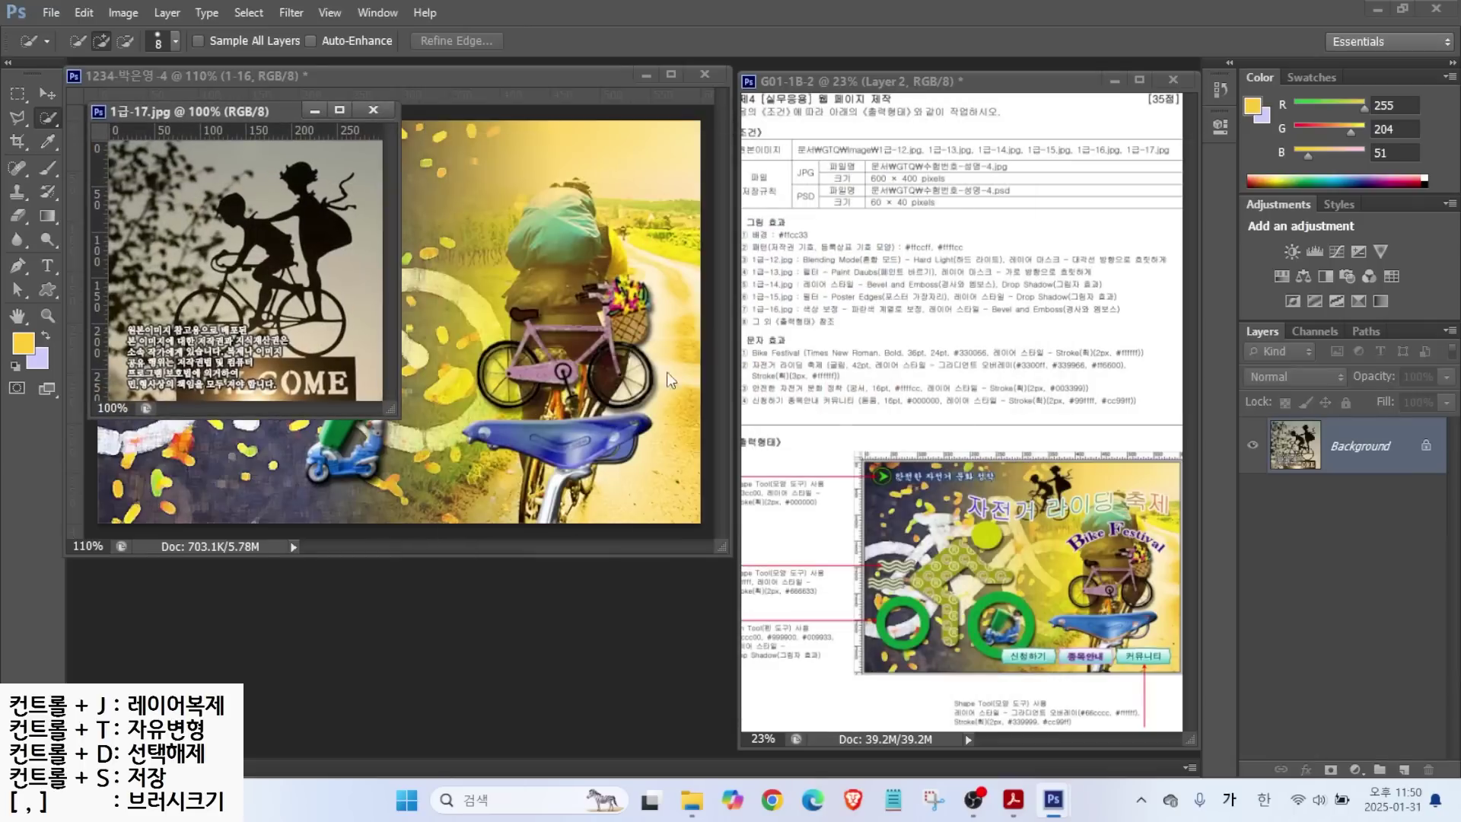
{"action": "left_click_drag", "start_coordinate": [243, 113], "coordinate": [661, 226]}
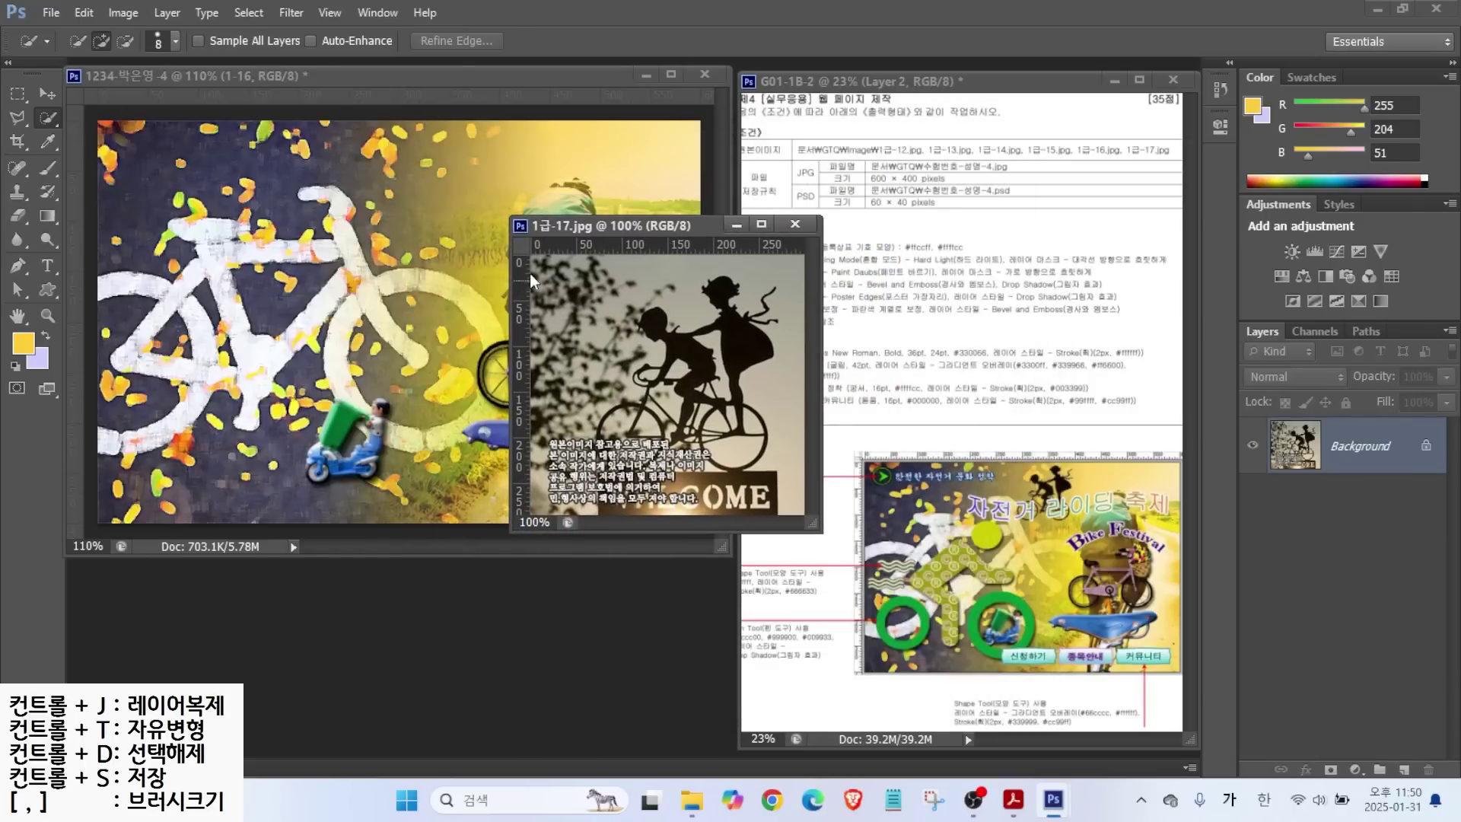
Select the dark silhouettes with the Magic Wand at Tolerance 20.
{"action": "right_click", "coordinate": [49, 120]}
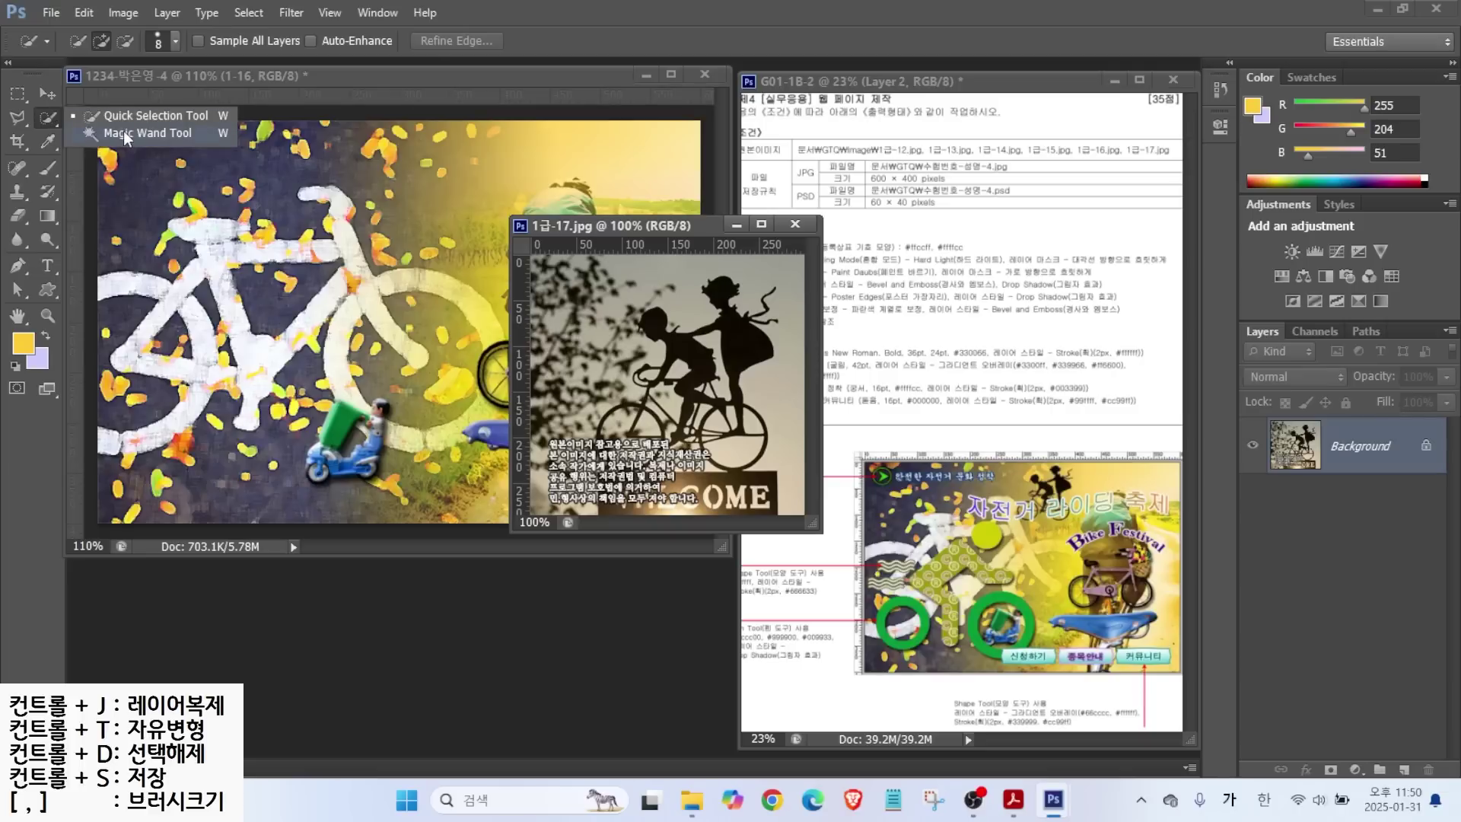
{"action": "left_click", "coordinate": [124, 131]}
{"action": "left_click", "coordinate": [735, 335]}
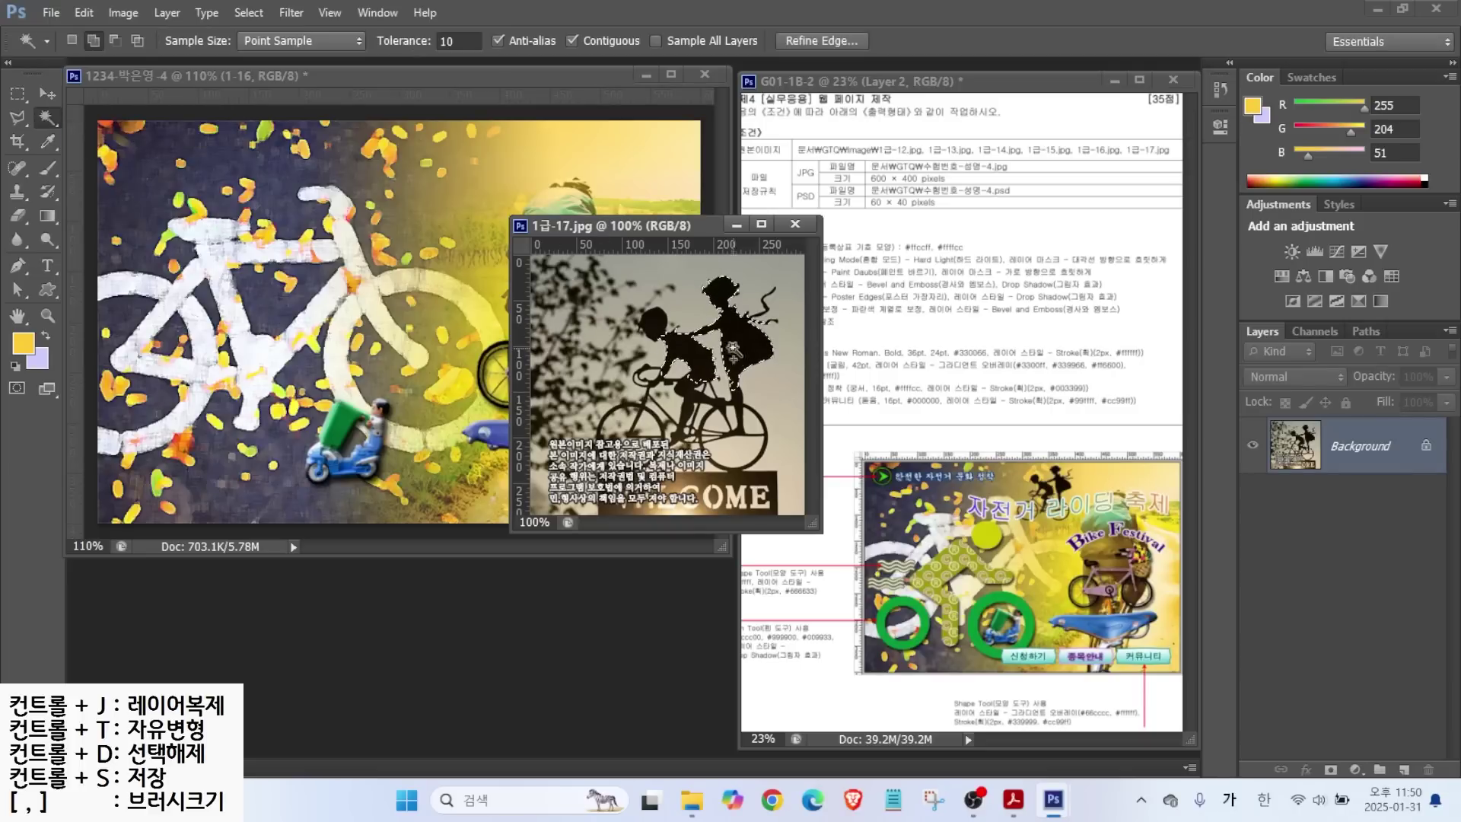
{"action": "key", "text": "ctrl+d"}
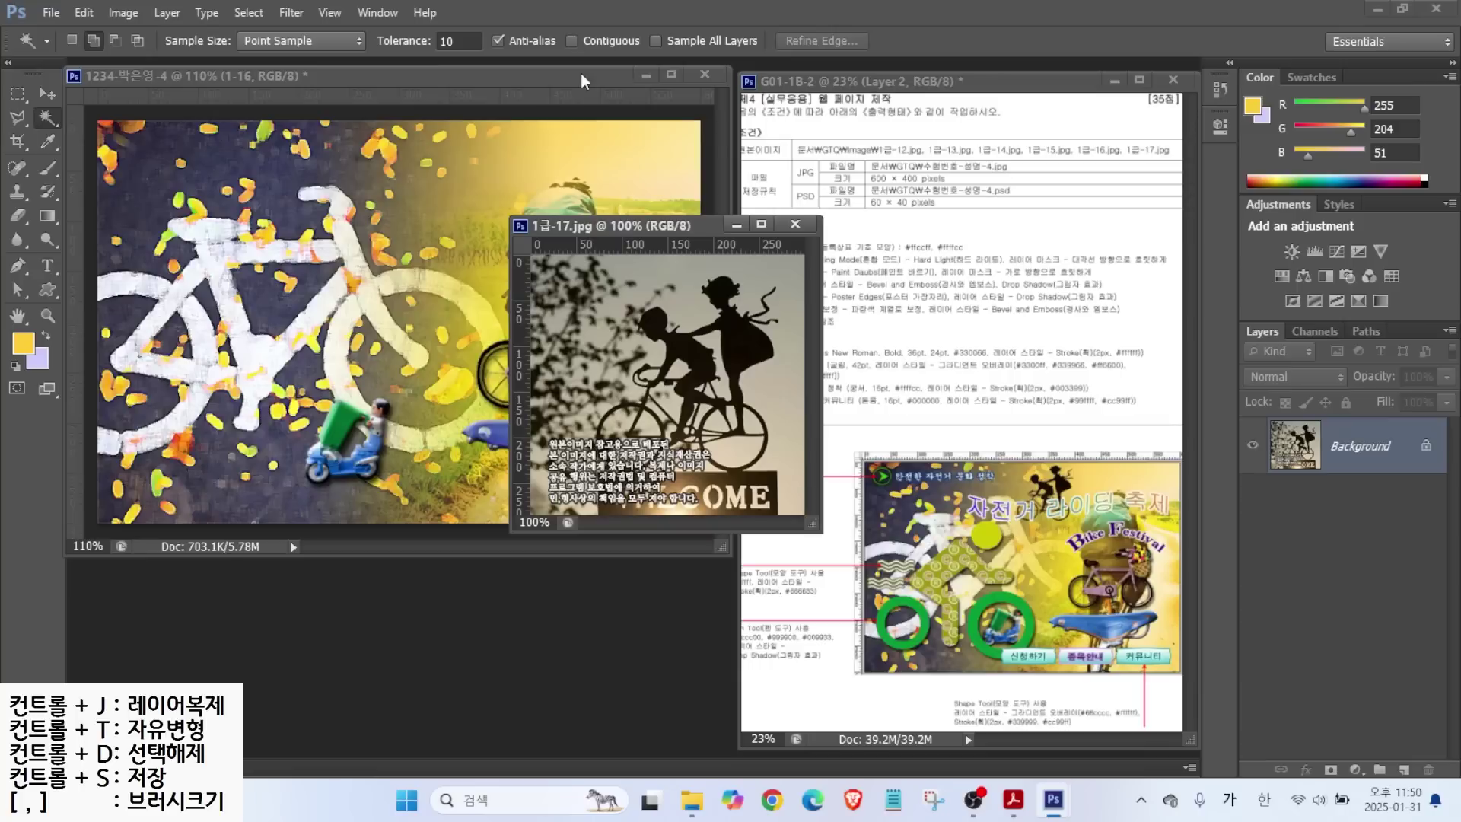
{"action": "left_click", "coordinate": [453, 42]}
{"action": "type", "text": "20"}
{"action": "key", "text": "Return"}
{"action": "left_click", "coordinate": [721, 348]}
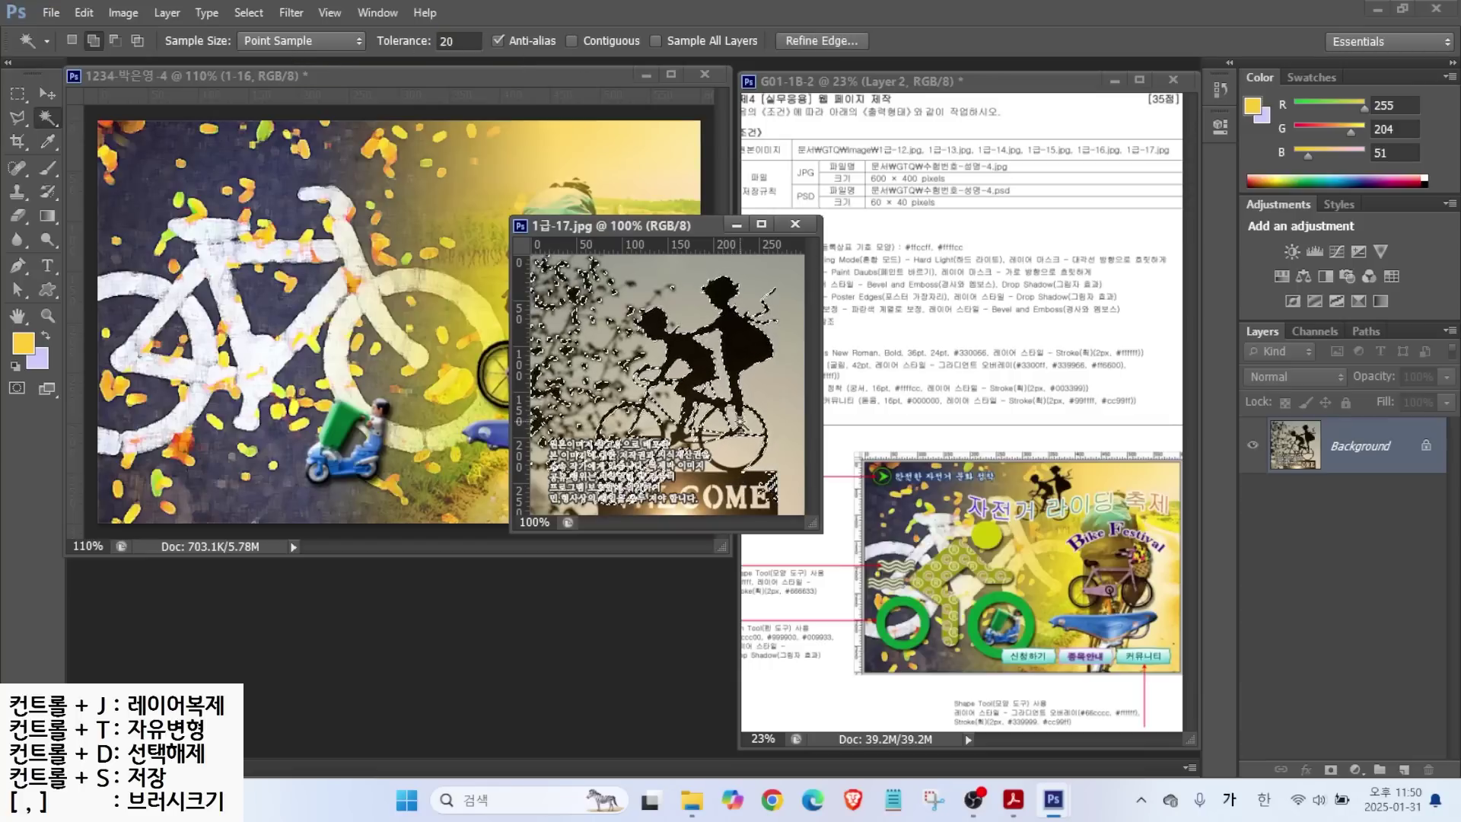
{"action": "scroll", "coordinate": [727, 484], "scroll_direction": "up", "scroll_amount": 5}
{"action": "left_click_drag", "start_coordinate": [727, 461], "coordinate": [723, 506]}
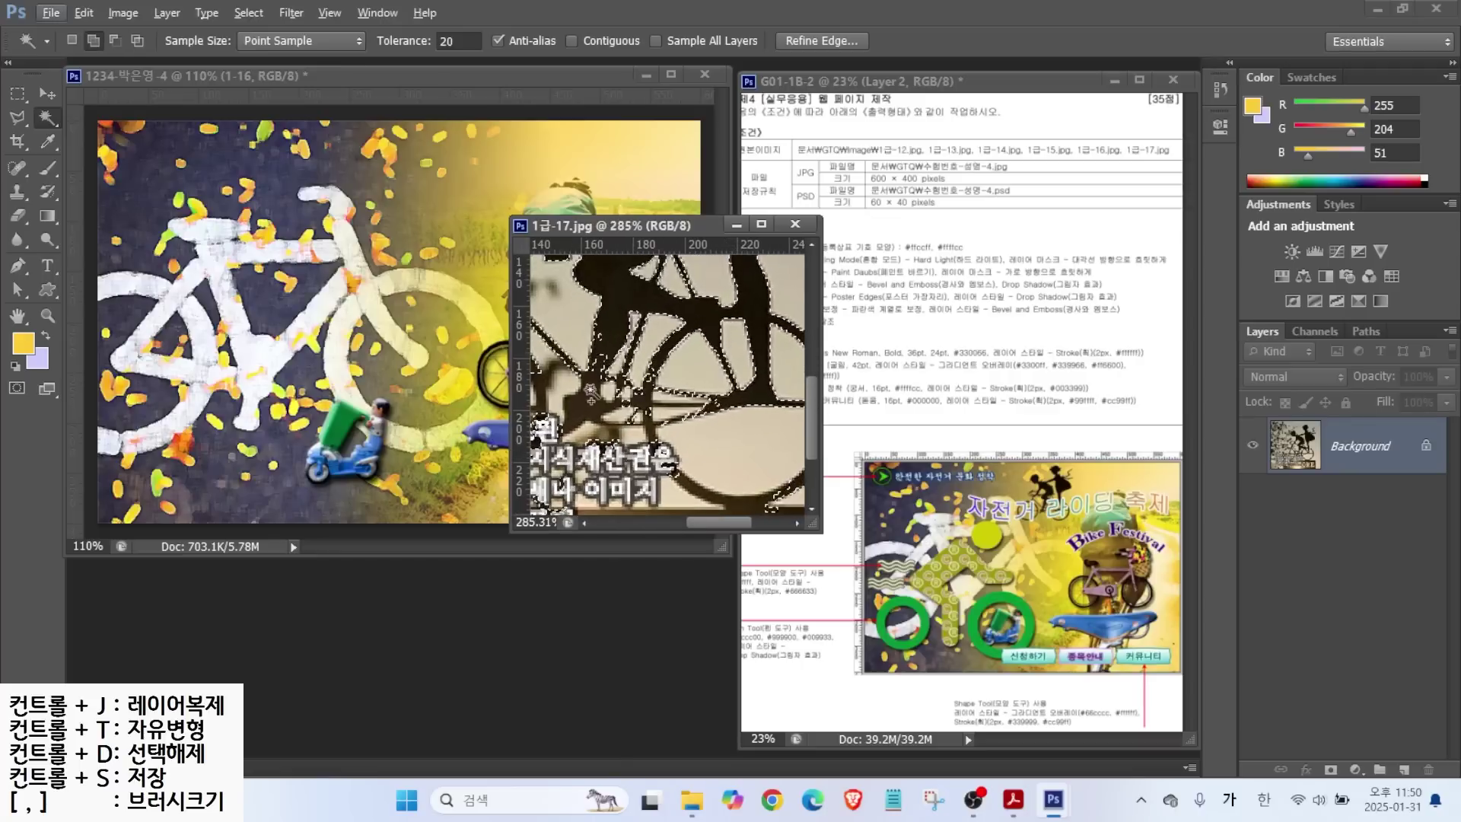
{"action": "scroll", "coordinate": [624, 382], "scroll_direction": "down", "scroll_amount": 3}
{"action": "scroll", "coordinate": [624, 382], "scroll_direction": "down", "scroll_amount": 1}
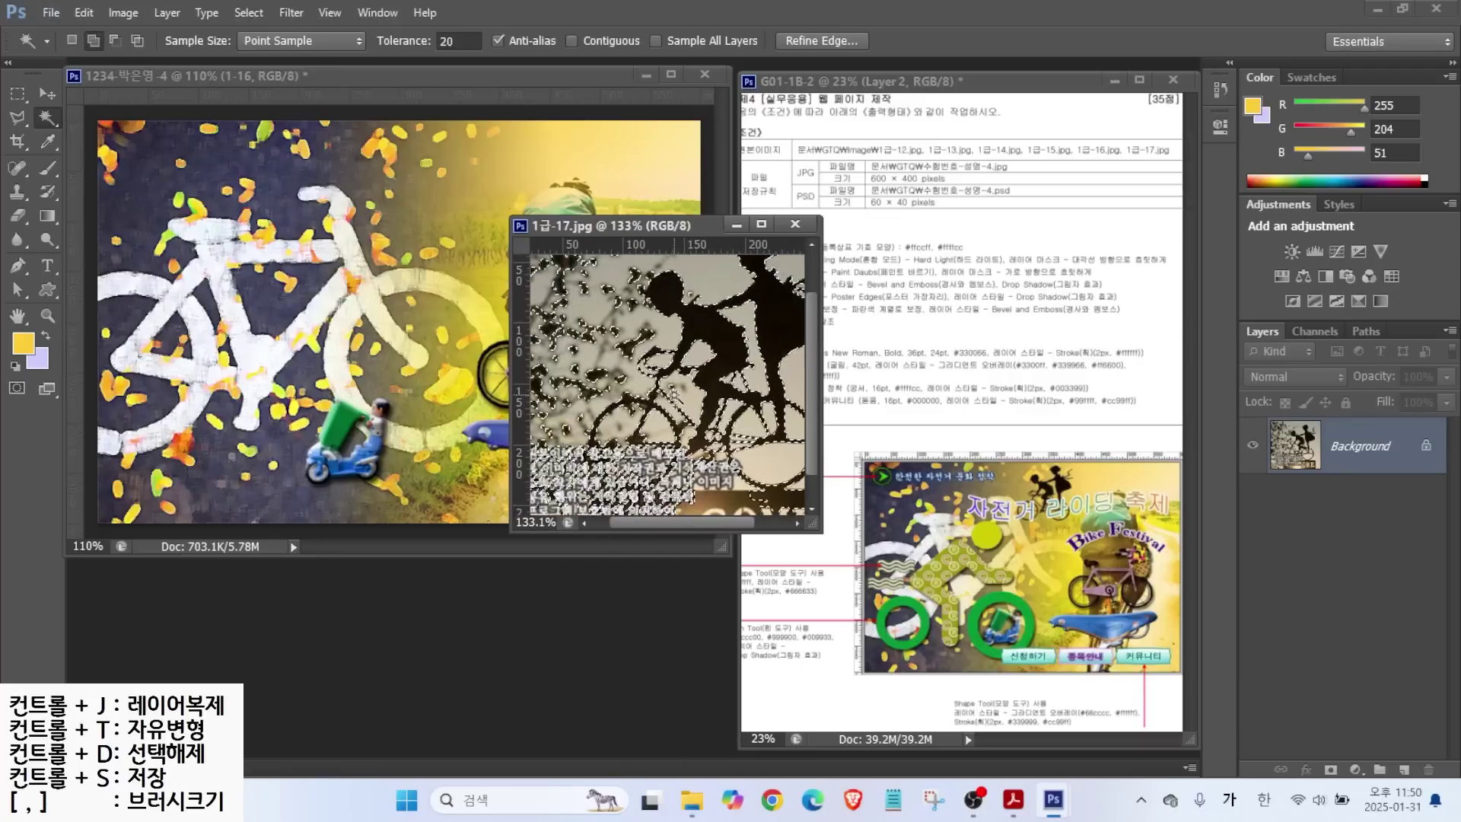
Refine the silhouette selection with Quick Selection, subtracting and adding with a 1 px brush.
{"action": "right_click", "coordinate": [47, 117]}
{"action": "left_click", "coordinate": [111, 120]}
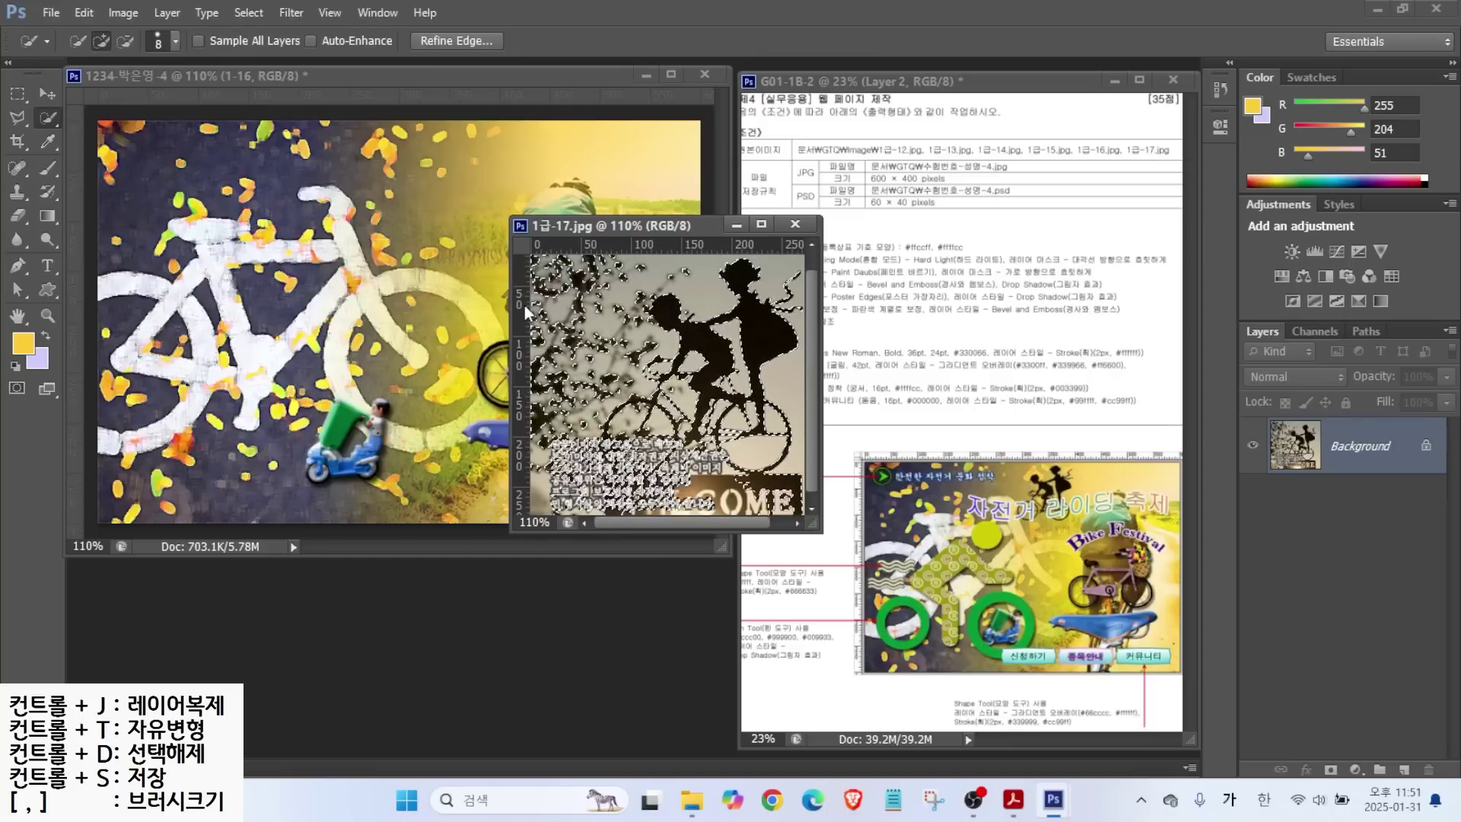
{"action": "left_click", "coordinate": [125, 40]}
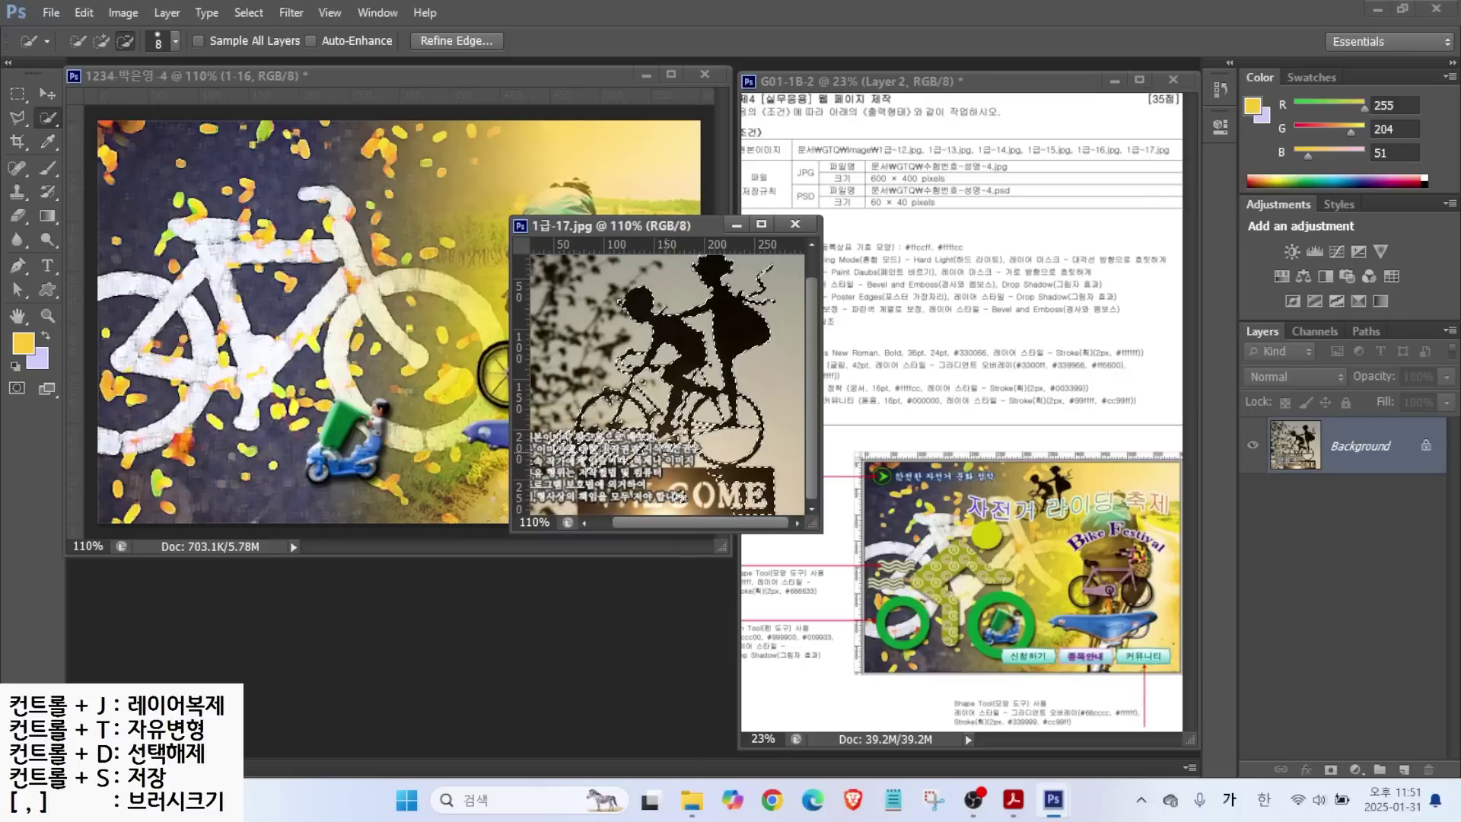
{"action": "scroll", "coordinate": [647, 296], "scroll_direction": "up", "scroll_amount": 2}
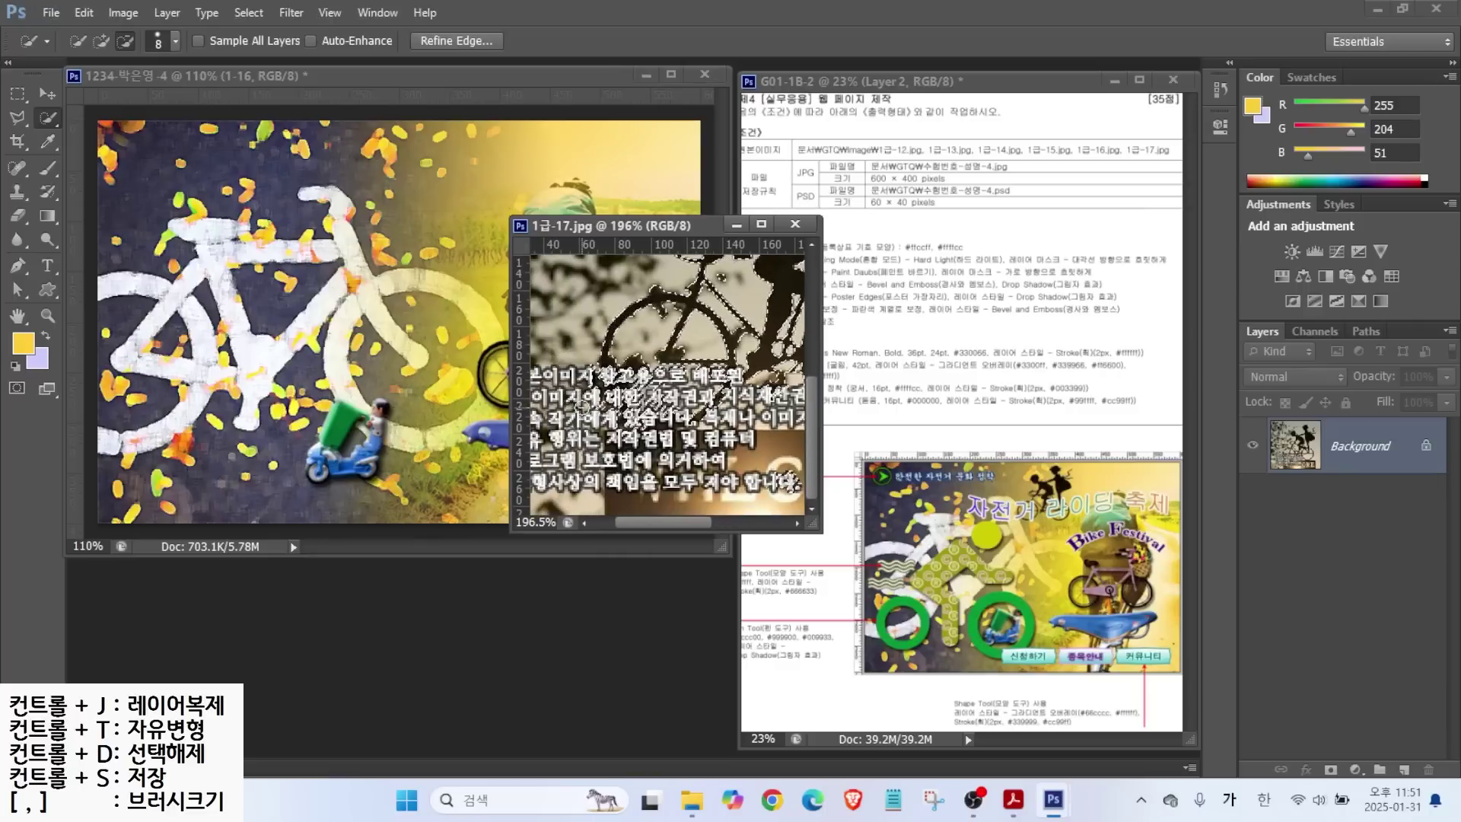
{"action": "left_click_drag", "start_coordinate": [789, 480], "coordinate": [659, 481]}
{"action": "scroll", "coordinate": [675, 481], "scroll_direction": "right", "scroll_amount": 2}
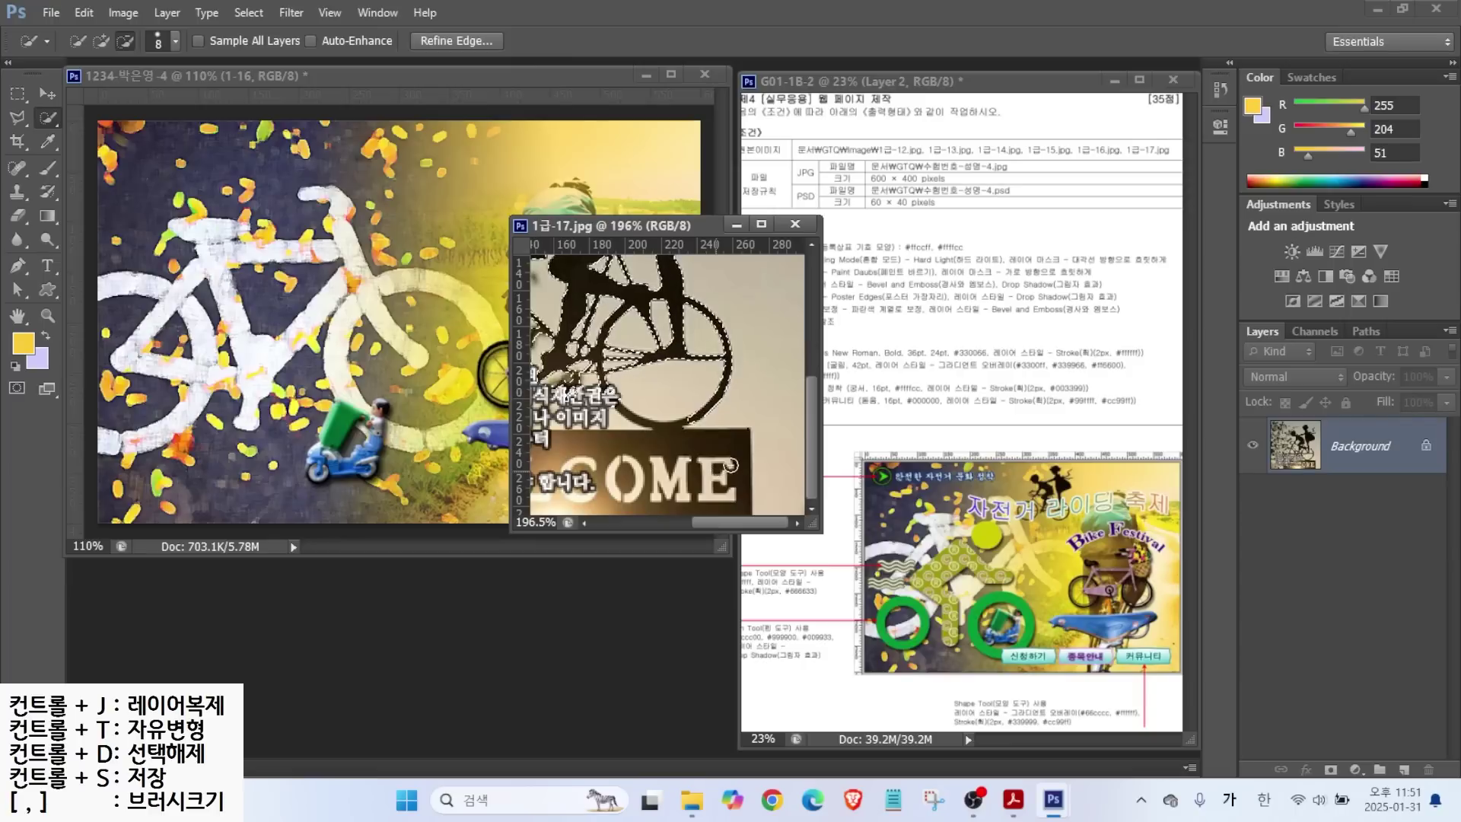
{"action": "scroll", "coordinate": [724, 469], "scroll_direction": "left", "scroll_amount": 2}
{"action": "left_click", "coordinate": [101, 40]}
{"action": "key", "text": "bracketleft"}
{"action": "key", "text": "bracketleft"}
{"action": "key", "text": "bracketleft"}
{"action": "key", "text": "bracketleft"}
{"action": "key", "text": "bracketleft"}
{"action": "key", "text": "bracketleft"}
{"action": "key", "text": "bracketleft"}
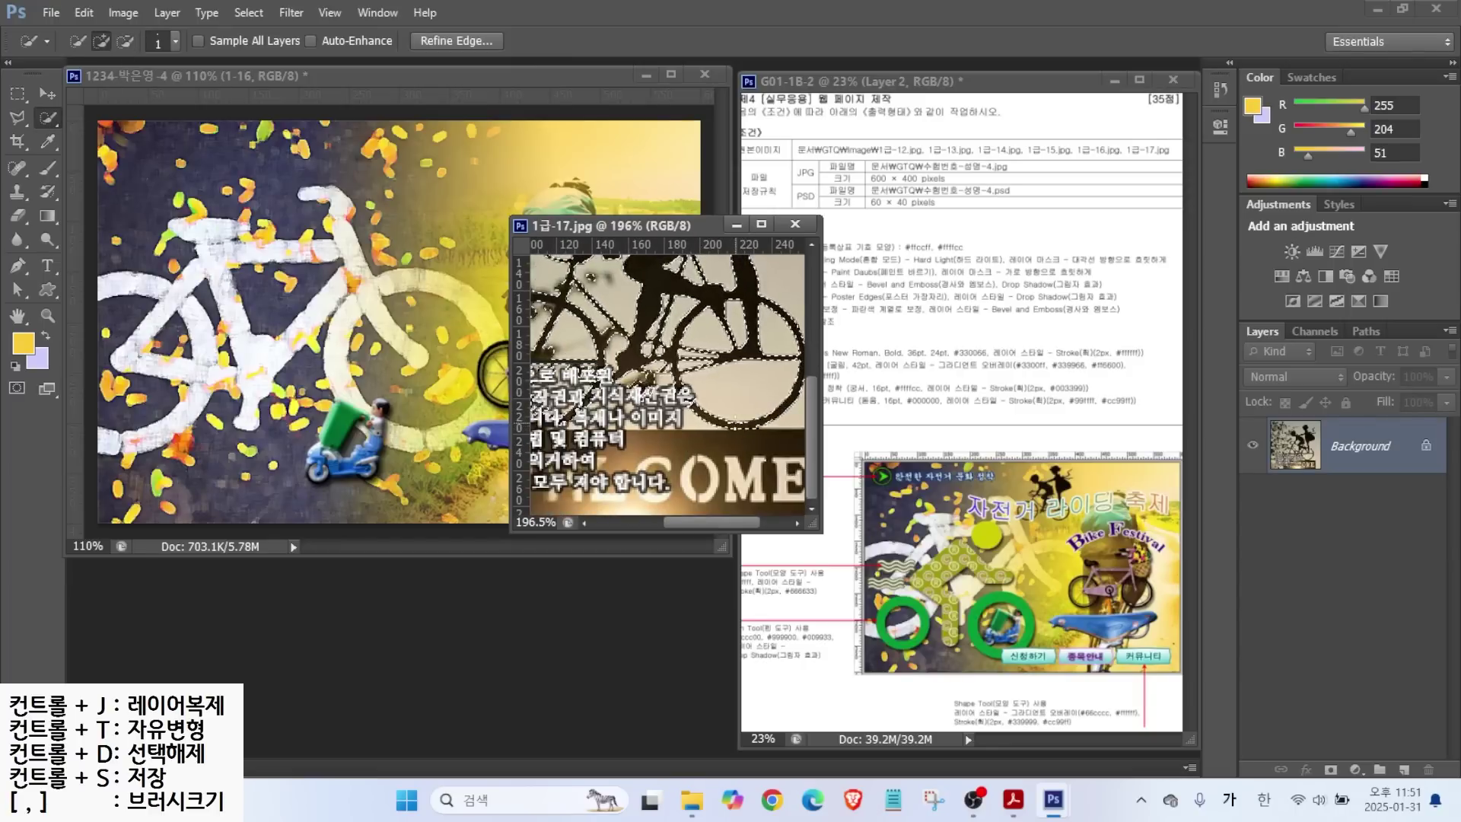
{"action": "scroll", "coordinate": [660, 384], "scroll_direction": "left", "scroll_amount": 4}
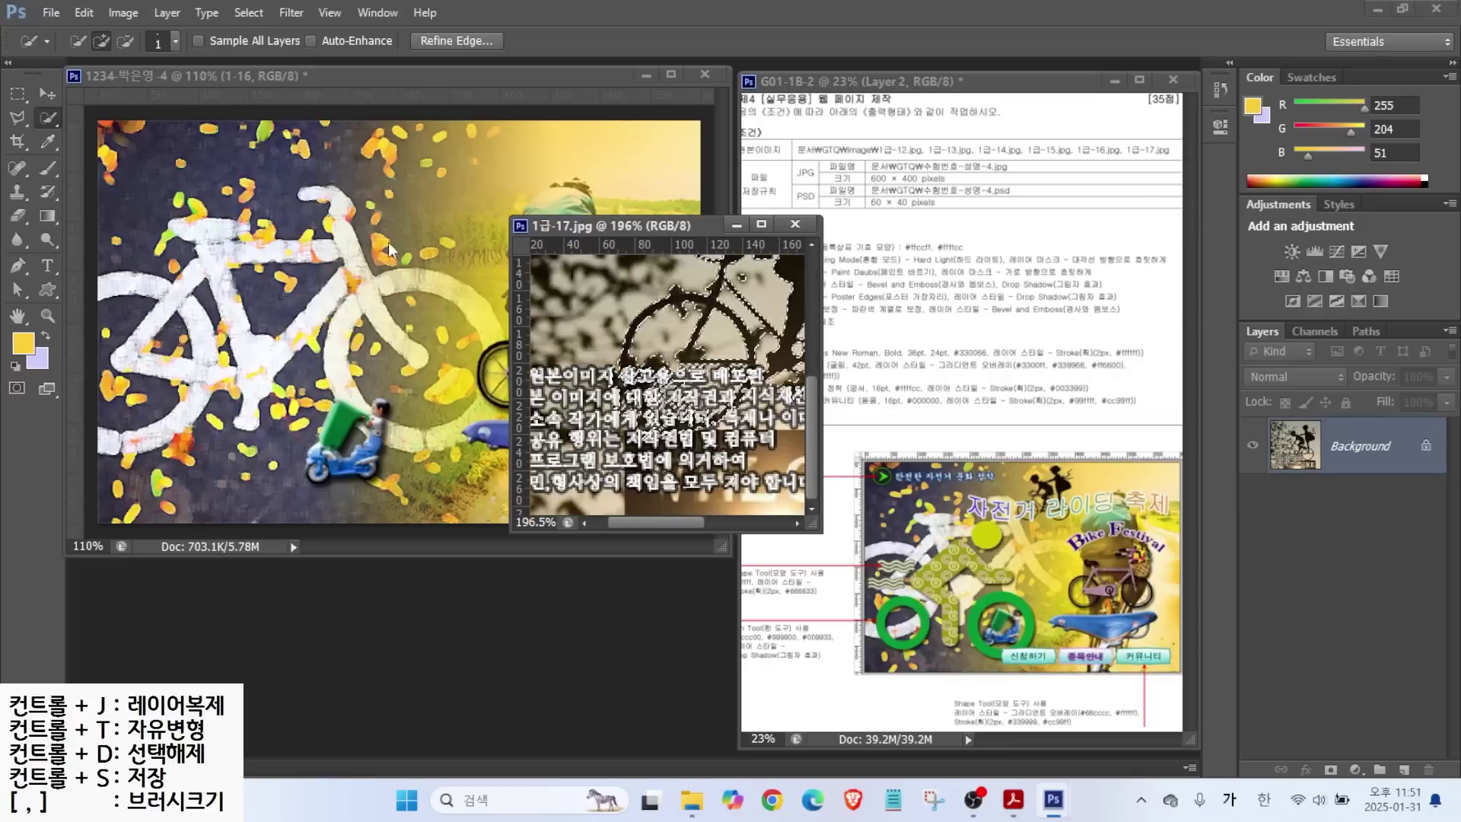
{"action": "key", "text": "l"}
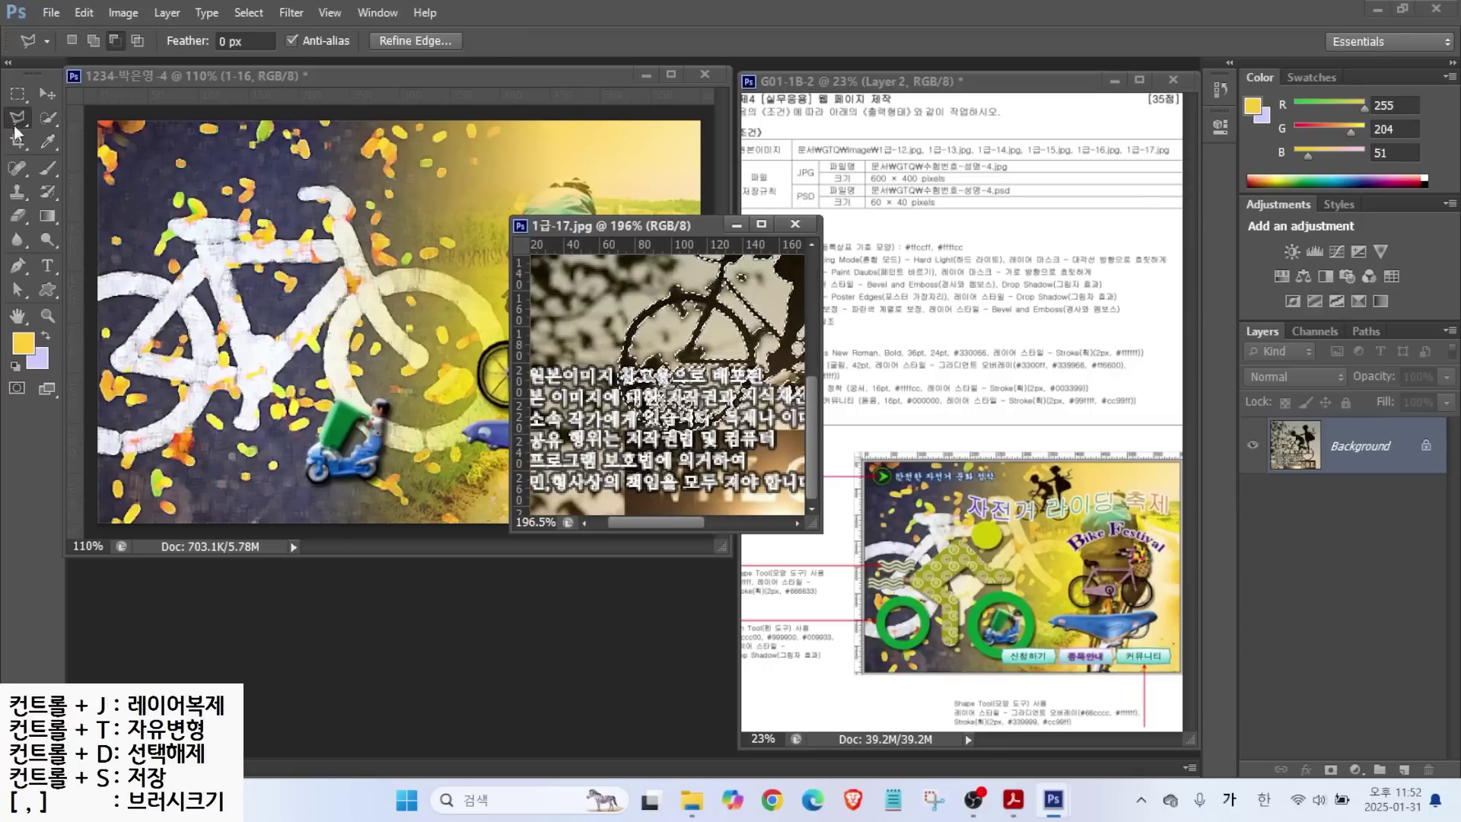
Drag the silhouettes into the composite and name the new layer 1-17.
{"action": "key", "text": "v"}
{"action": "mouse_move", "coordinate": [685, 342]}
{"action": "left_mouse_down"}
{"action": "mouse_move", "coordinate": [494, 327]}
{"action": "mouse_move", "coordinate": [445, 287]}
{"action": "left_mouse_up"}
{"action": "double_click", "coordinate": [1347, 446]}
{"action": "type", "text": "1-17"}
{"action": "key", "text": "Return"}
{"action": "key", "text": "ctrl+t"}
{"action": "left_click_drag", "start_coordinate": [279, 366], "coordinate": [377, 256]}
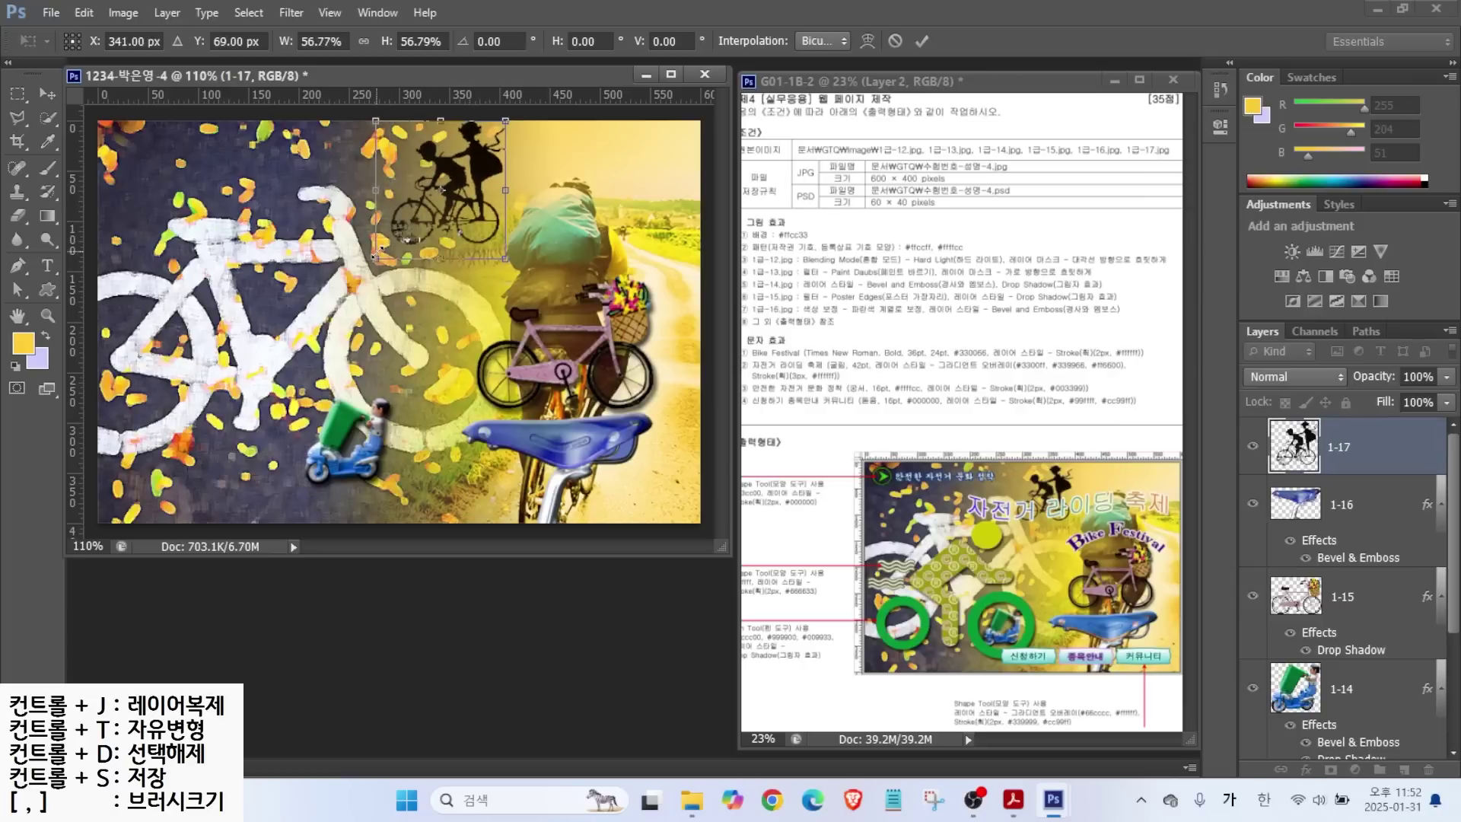
{"action": "key", "text": "Return"}
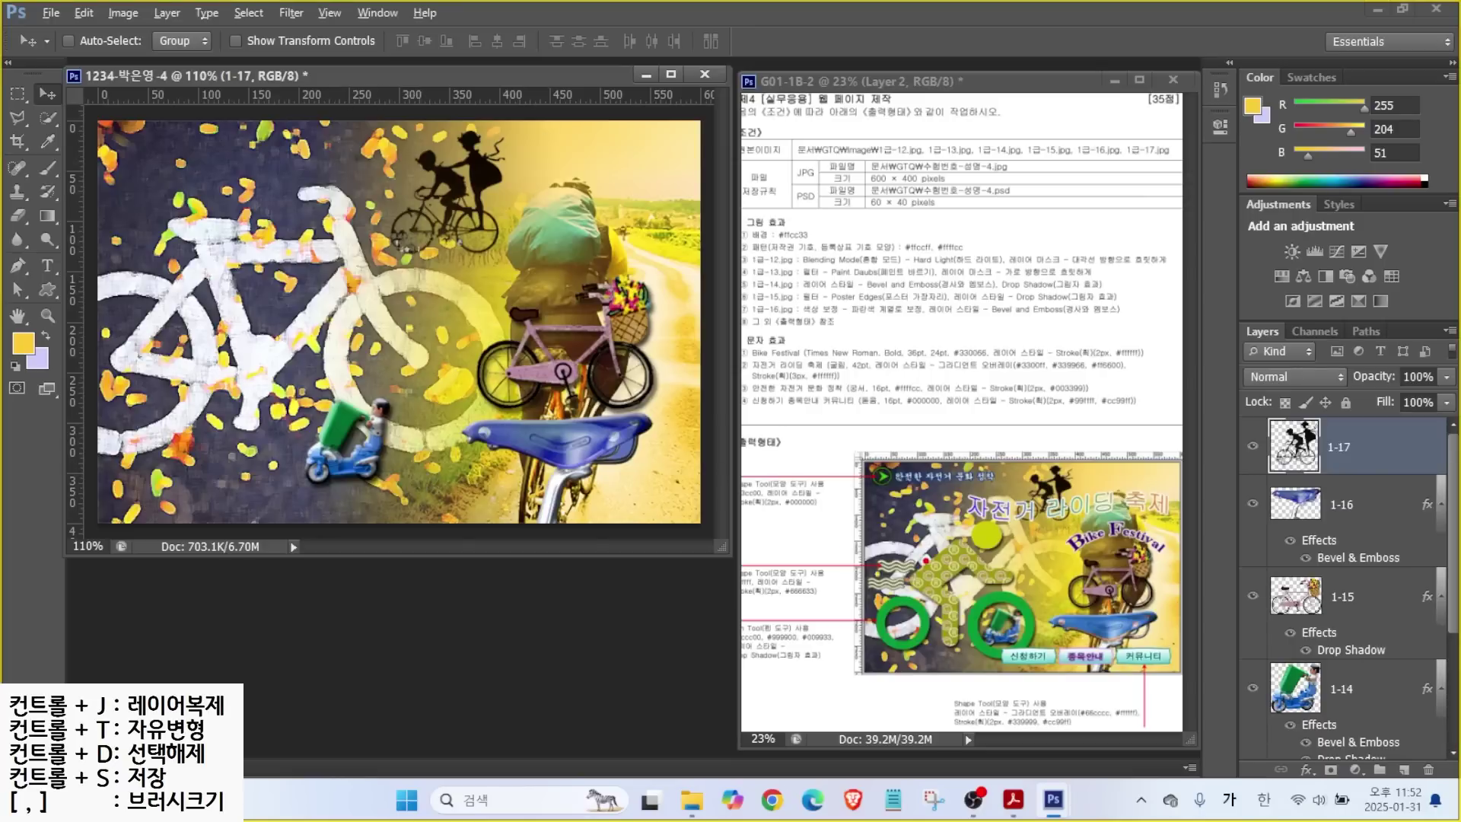
{"action": "left_click_drag", "start_coordinate": [803, 605], "coordinate": [726, 580]}
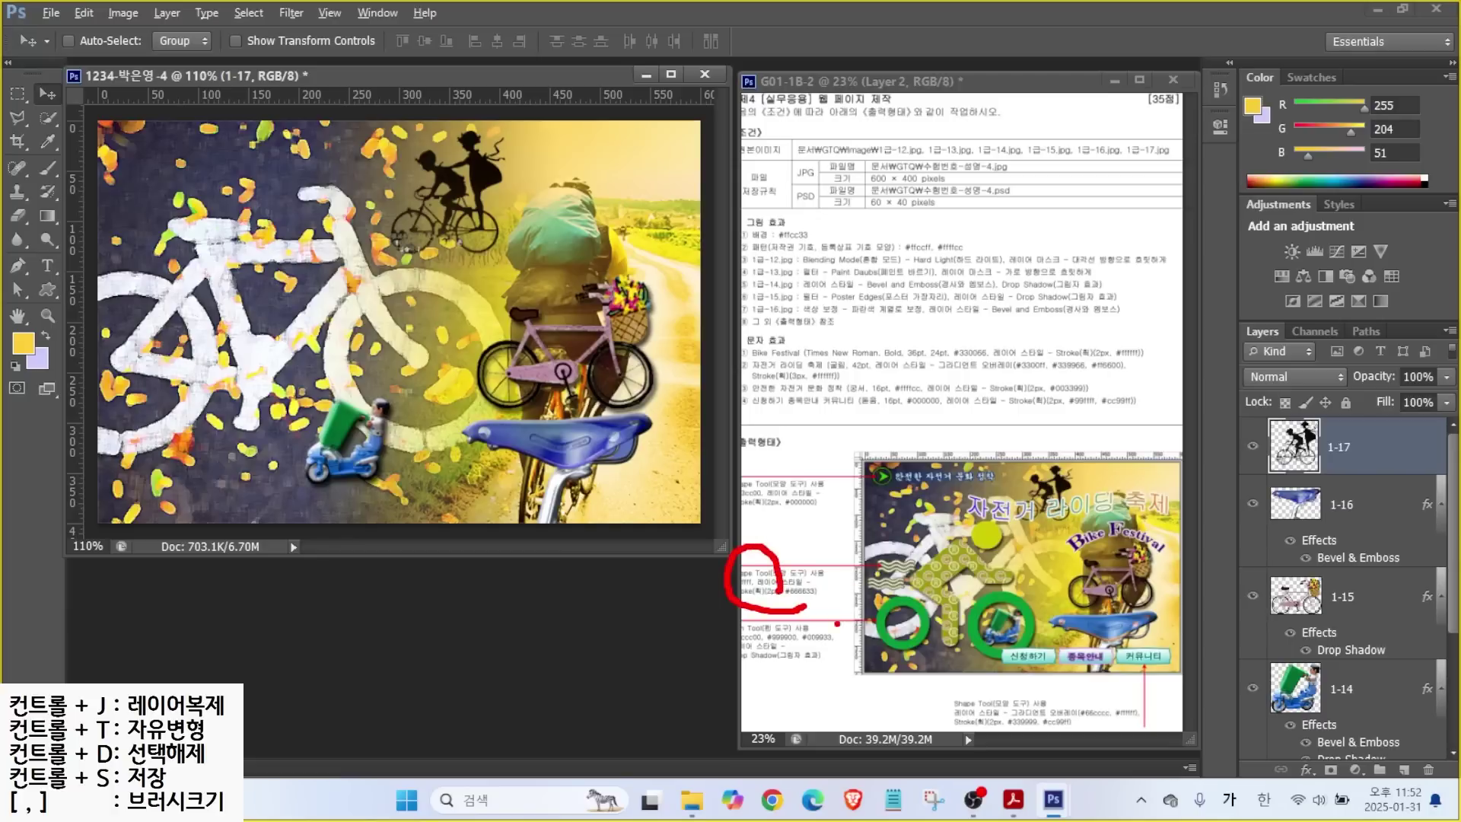
{"action": "key", "text": "e"}
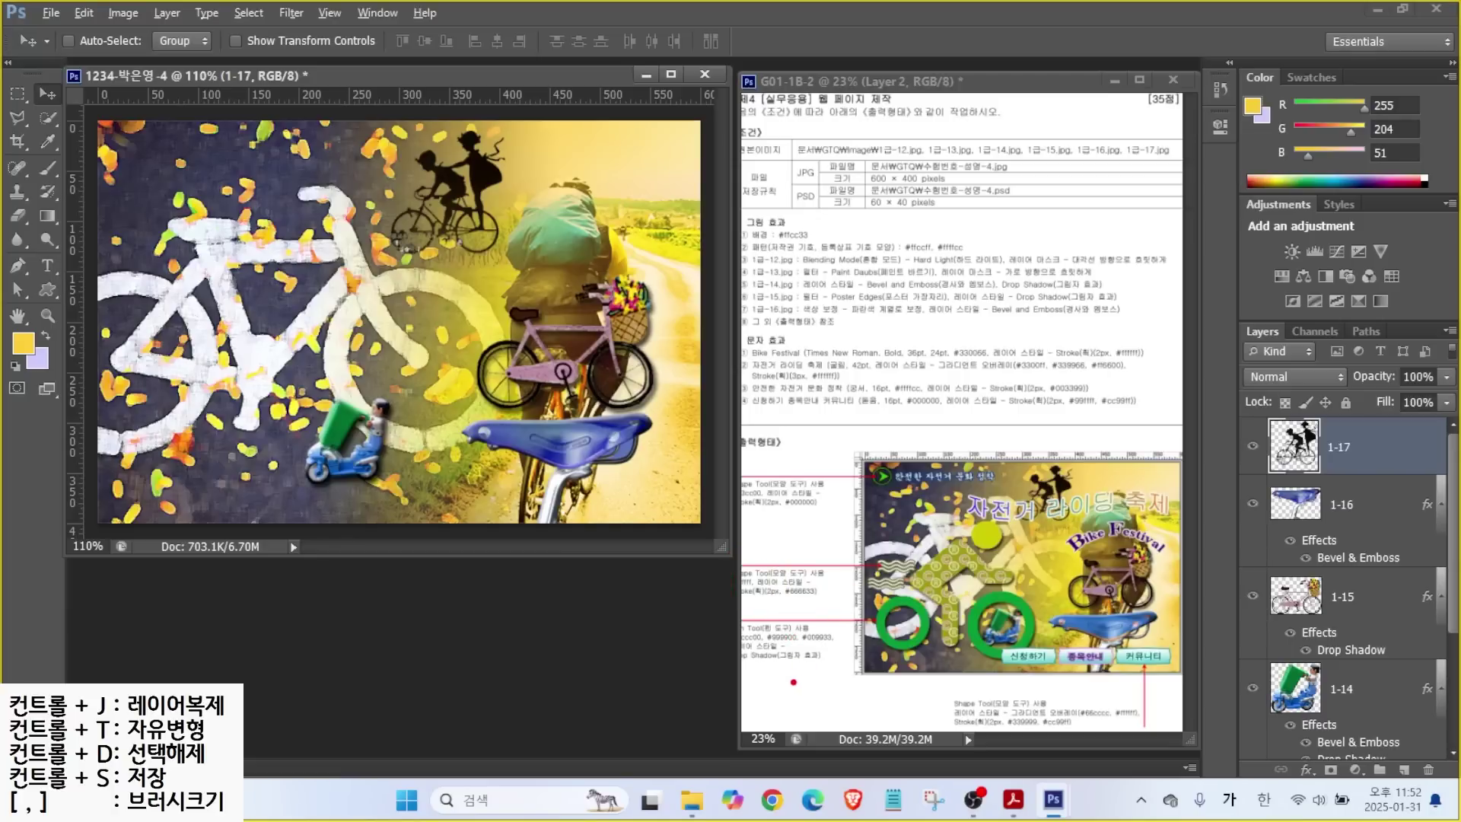
{"action": "mouse_move", "coordinate": [811, 681]}
{"action": "left_mouse_down"}
{"action": "mouse_move", "coordinate": [742, 640]}
{"action": "mouse_move", "coordinate": [768, 615]}
{"action": "mouse_move", "coordinate": [824, 643]}
{"action": "mouse_move", "coordinate": [819, 677]}
{"action": "left_mouse_up"}
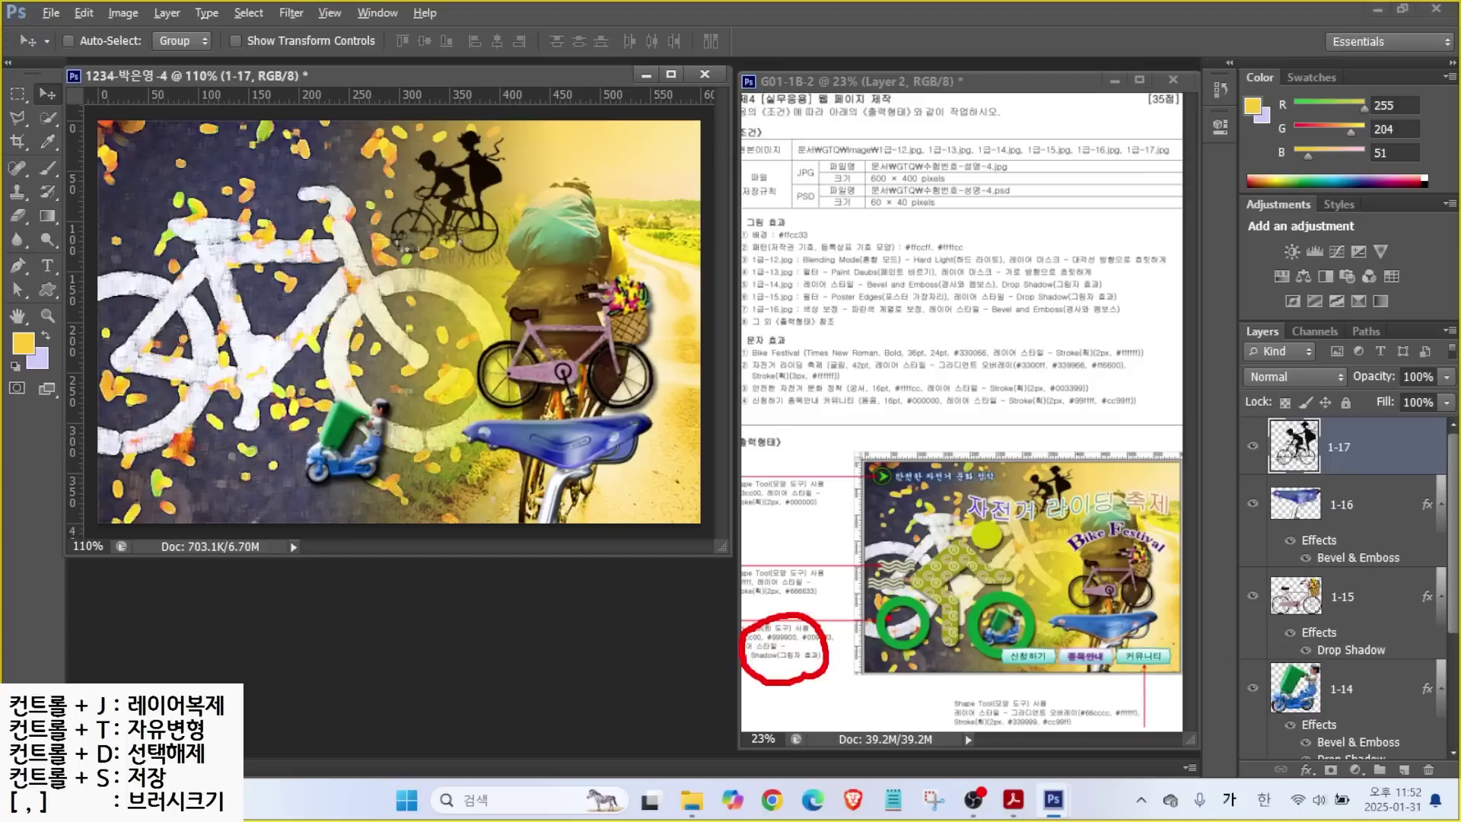
{"action": "left_click_drag", "start_coordinate": [847, 592], "coordinate": [877, 612]}
{"action": "left_click_drag", "start_coordinate": [915, 523], "coordinate": [944, 546]}
{"action": "left_click_drag", "start_coordinate": [958, 488], "coordinate": [981, 523]}
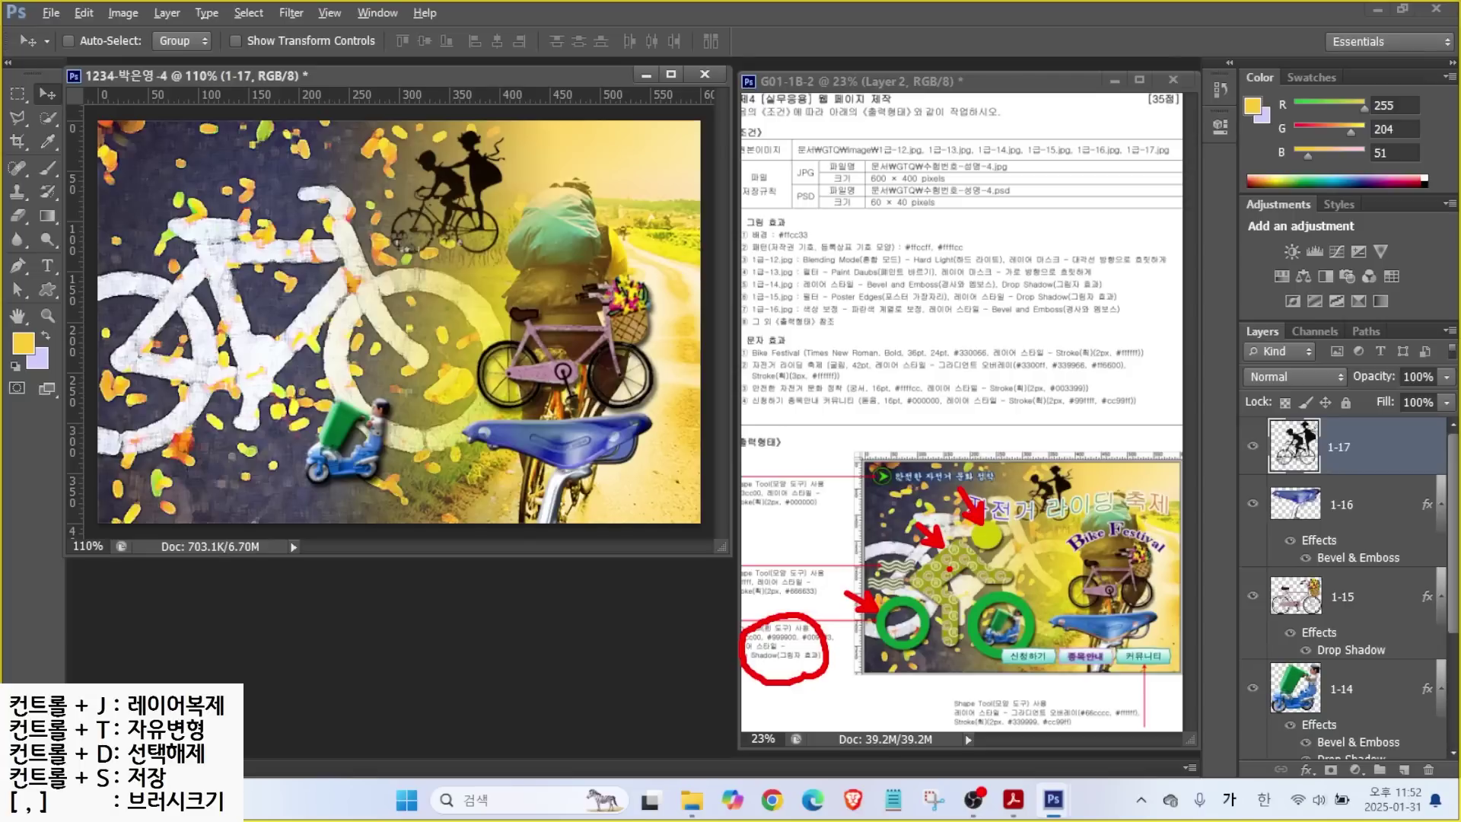
{"action": "key", "text": "Escape"}
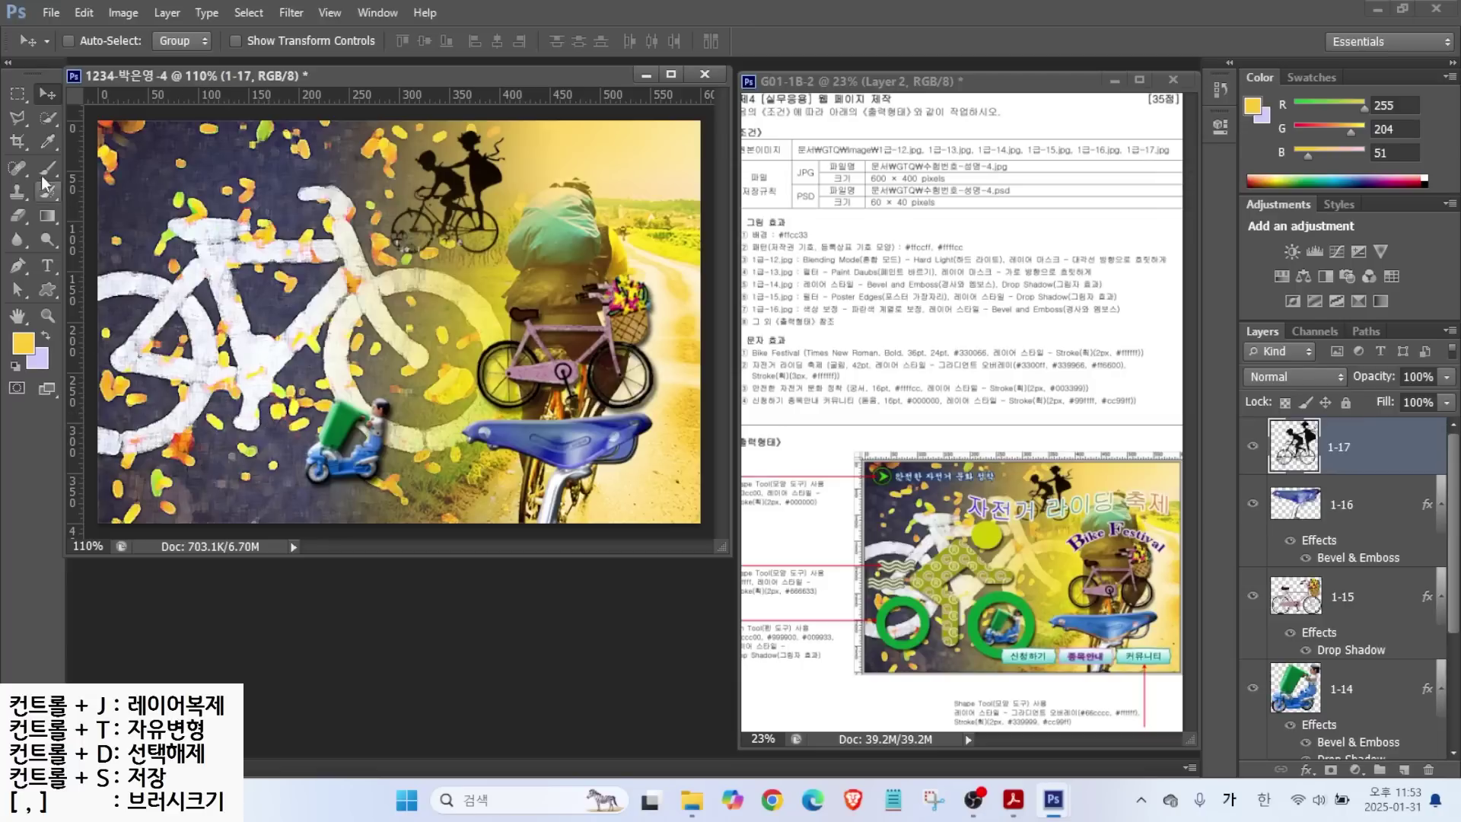
Draw a Ring custom shape at the canvas's lower left.
{"action": "left_click", "coordinate": [49, 287]}
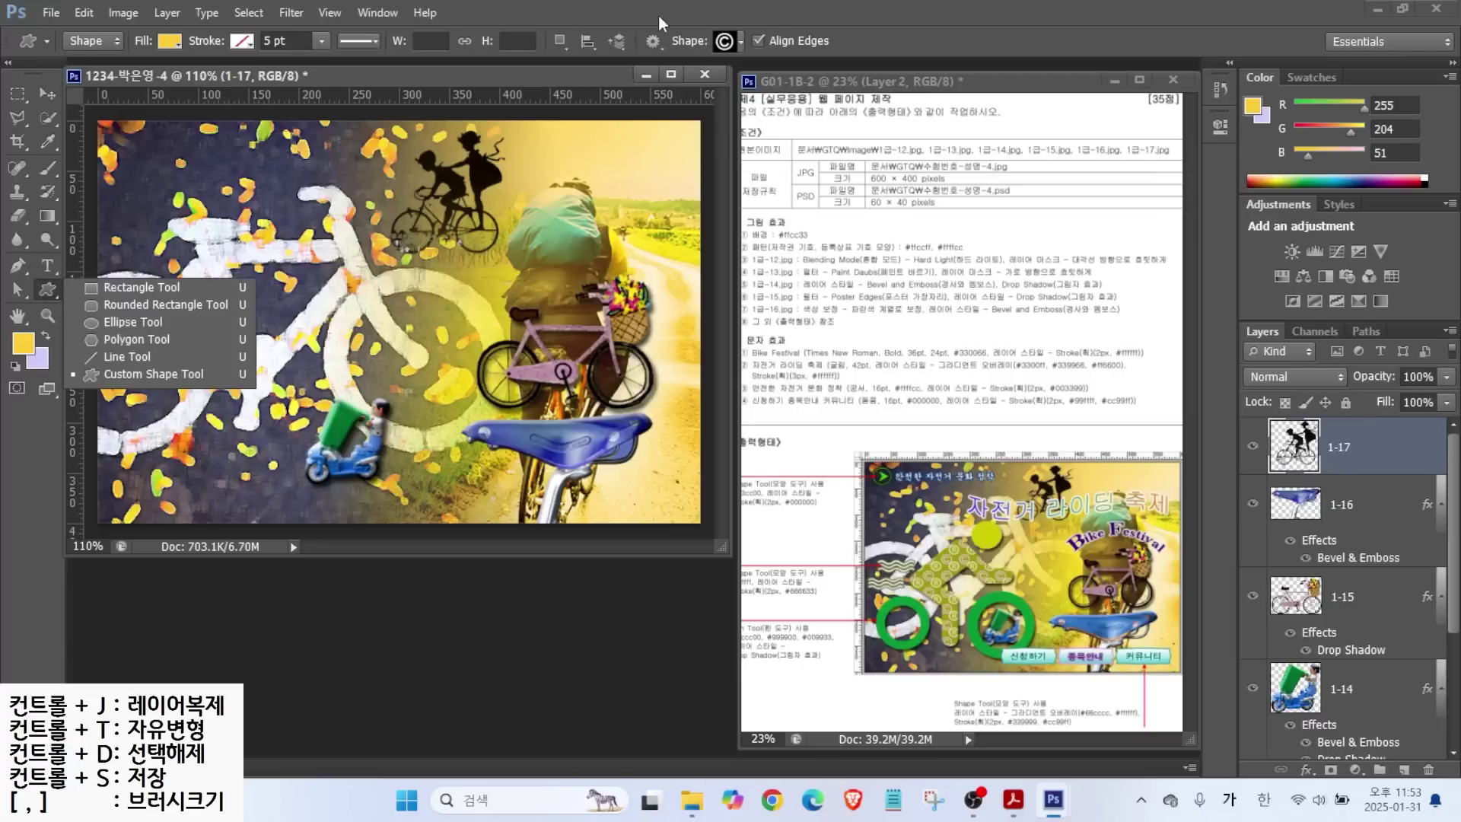
{"action": "left_click", "coordinate": [723, 41]}
{"action": "scroll", "coordinate": [806, 703], "scroll_direction": "down", "scroll_amount": 2}
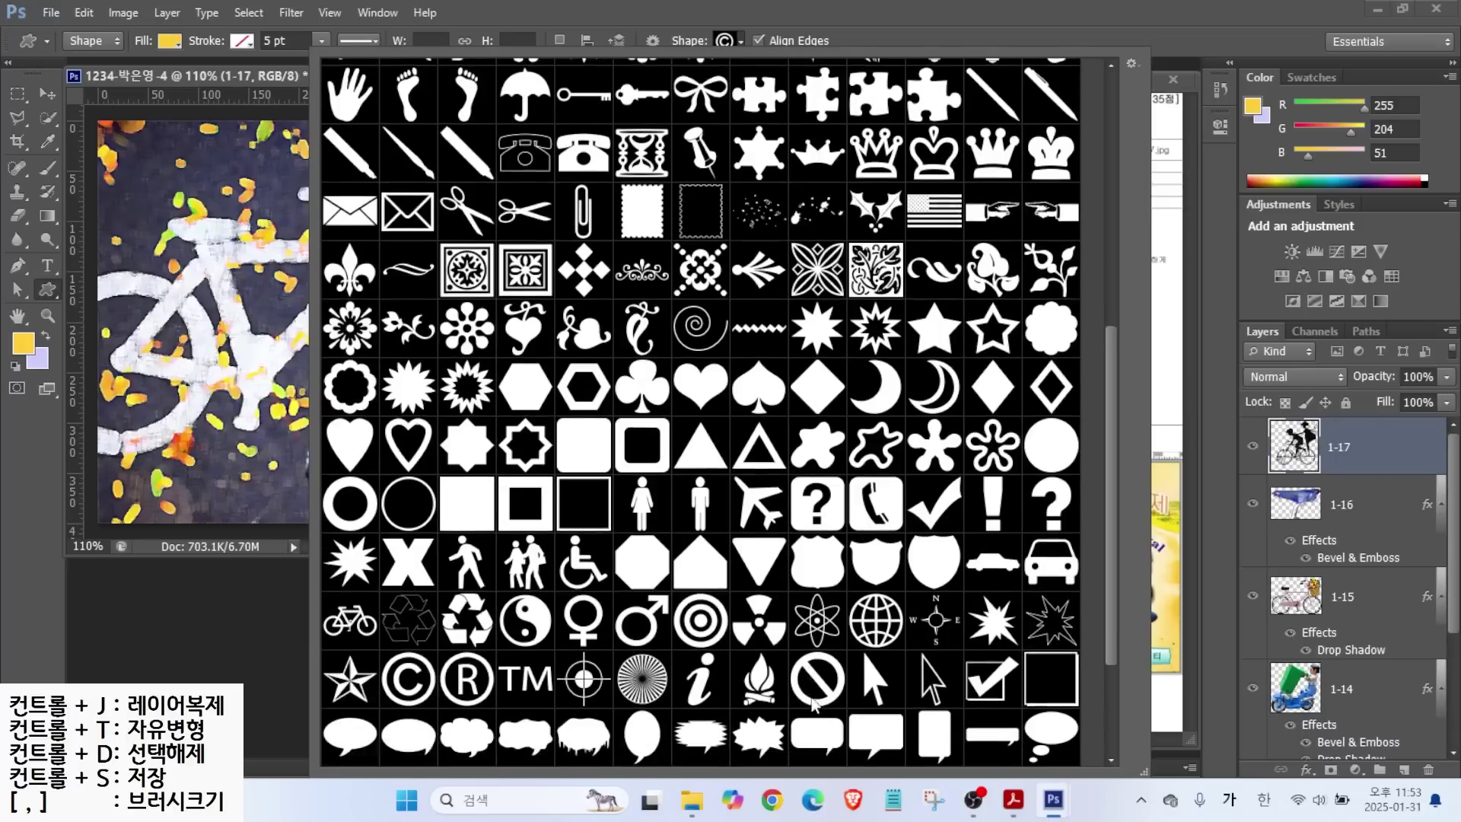
{"action": "scroll", "coordinate": [620, 645], "scroll_direction": "down", "scroll_amount": 1}
{"action": "left_click", "coordinate": [339, 441]}
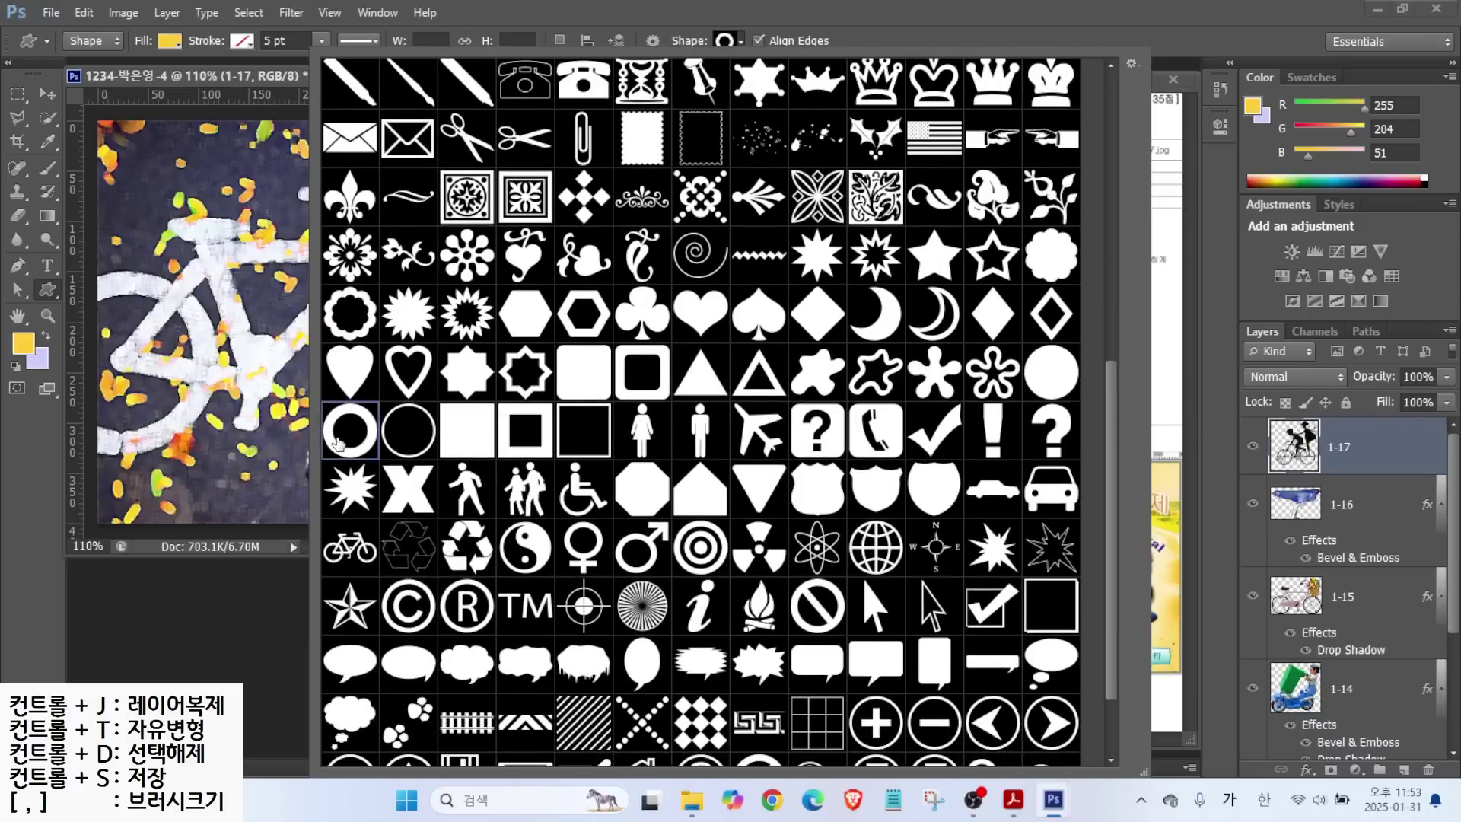
{"action": "double_click", "coordinate": [339, 441]}
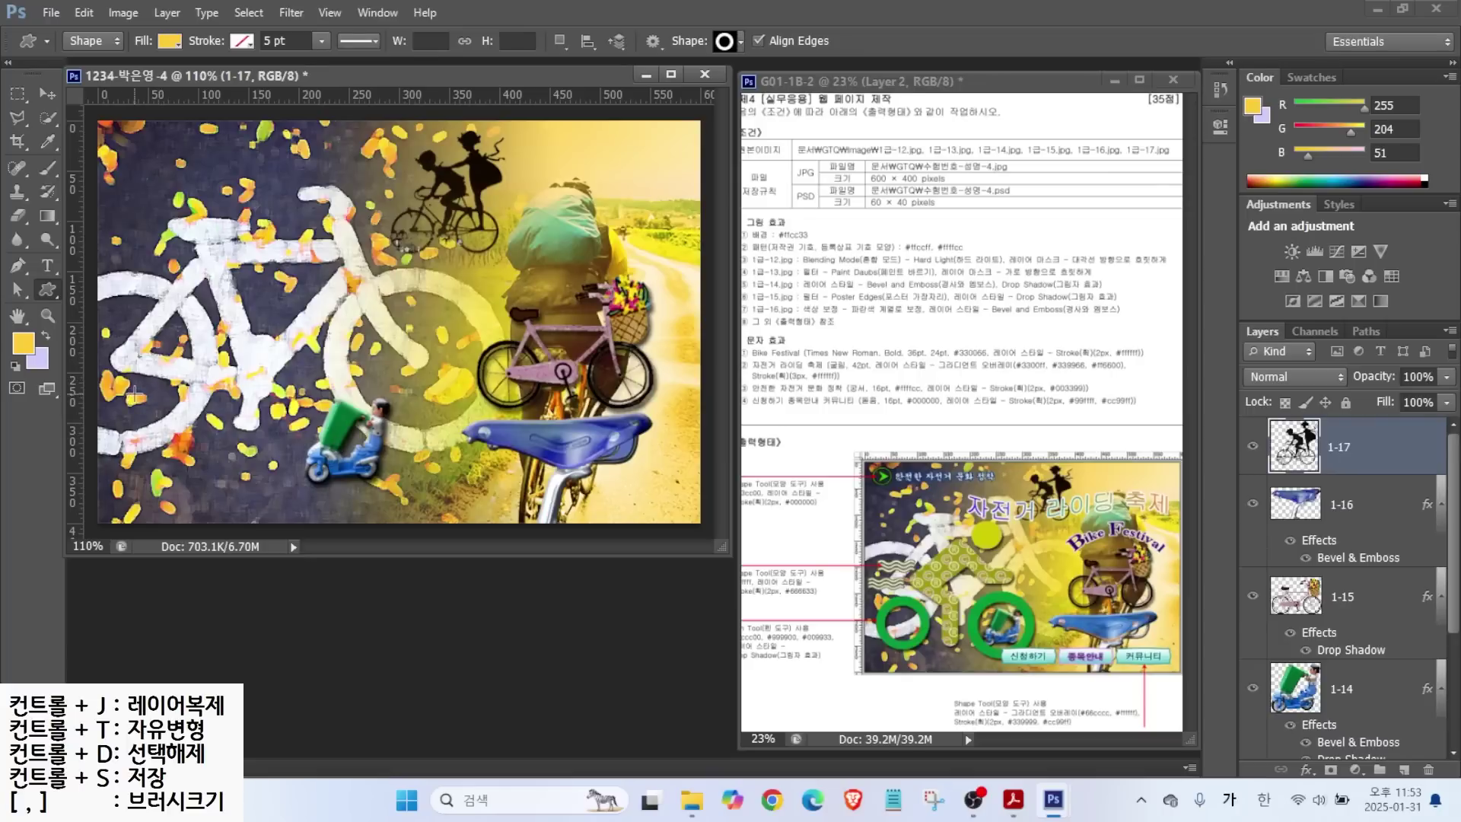
{"action": "left_click_drag", "start_coordinate": [128, 377], "coordinate": [229, 480]}
{"action": "left_click", "coordinate": [1285, 447]}
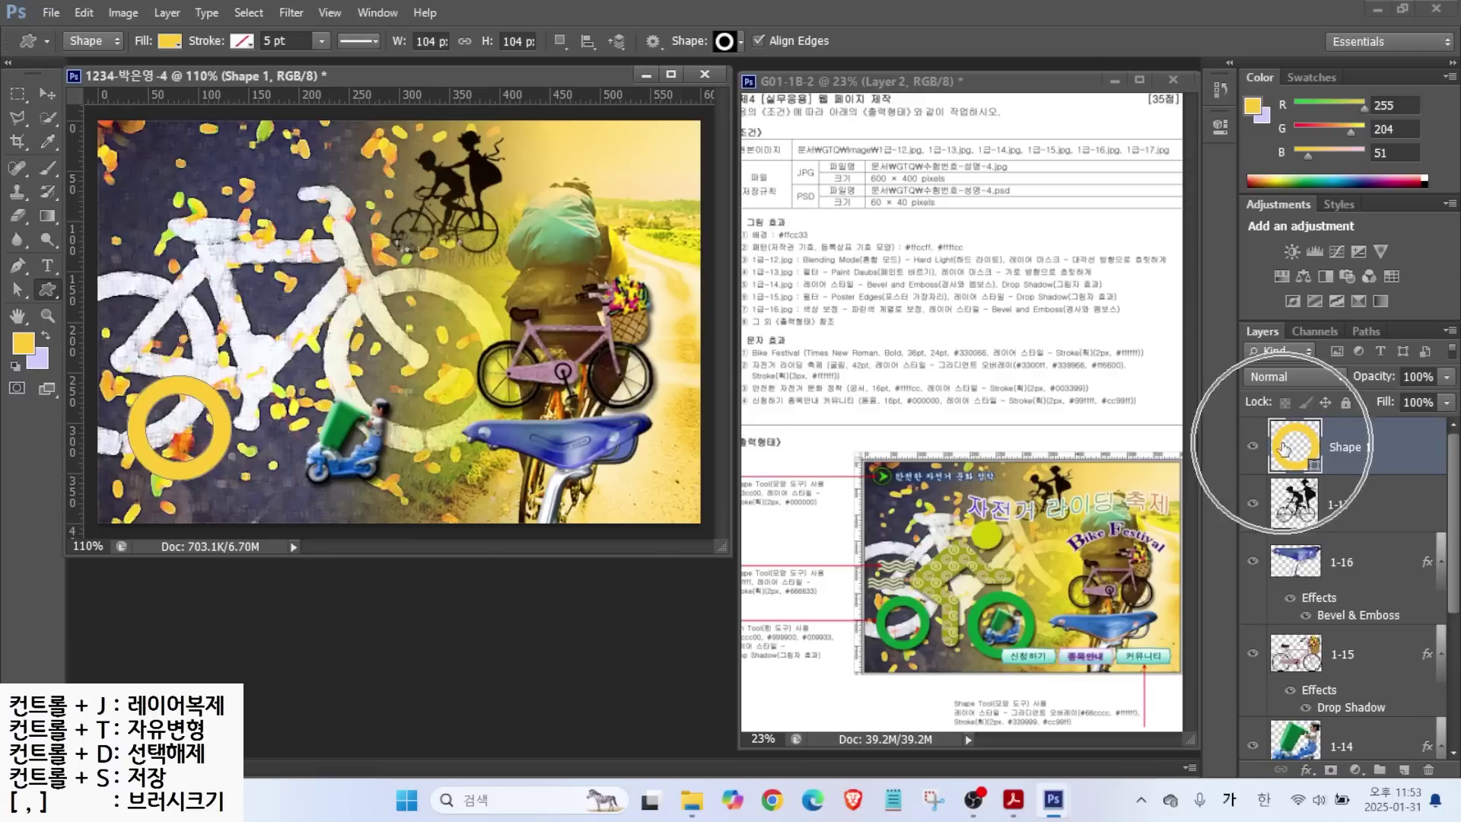
Set the ring's fill colour to #009933.
{"action": "double_click", "coordinate": [1284, 447]}
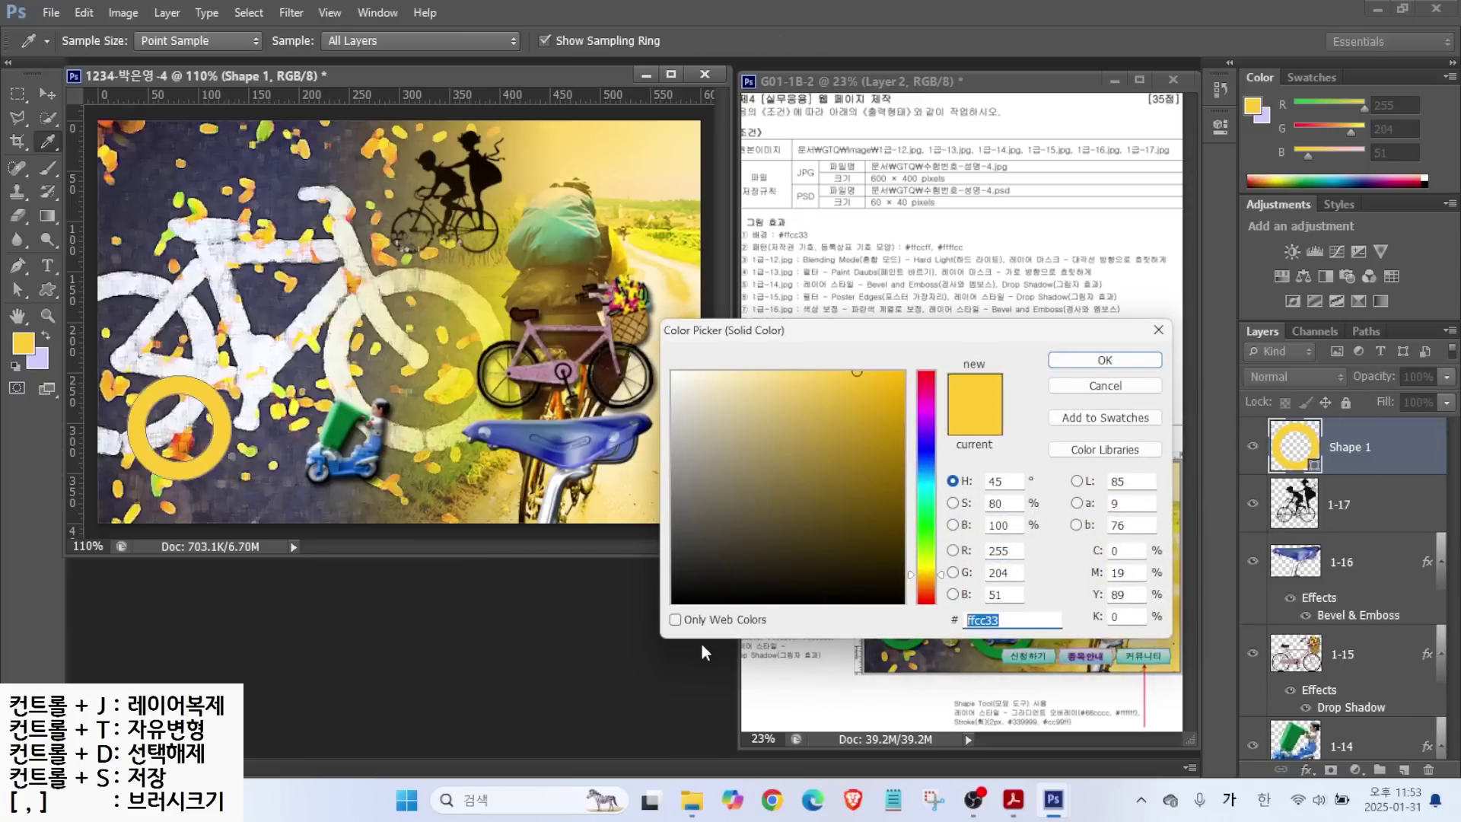
{"action": "type", "text": "cc"}
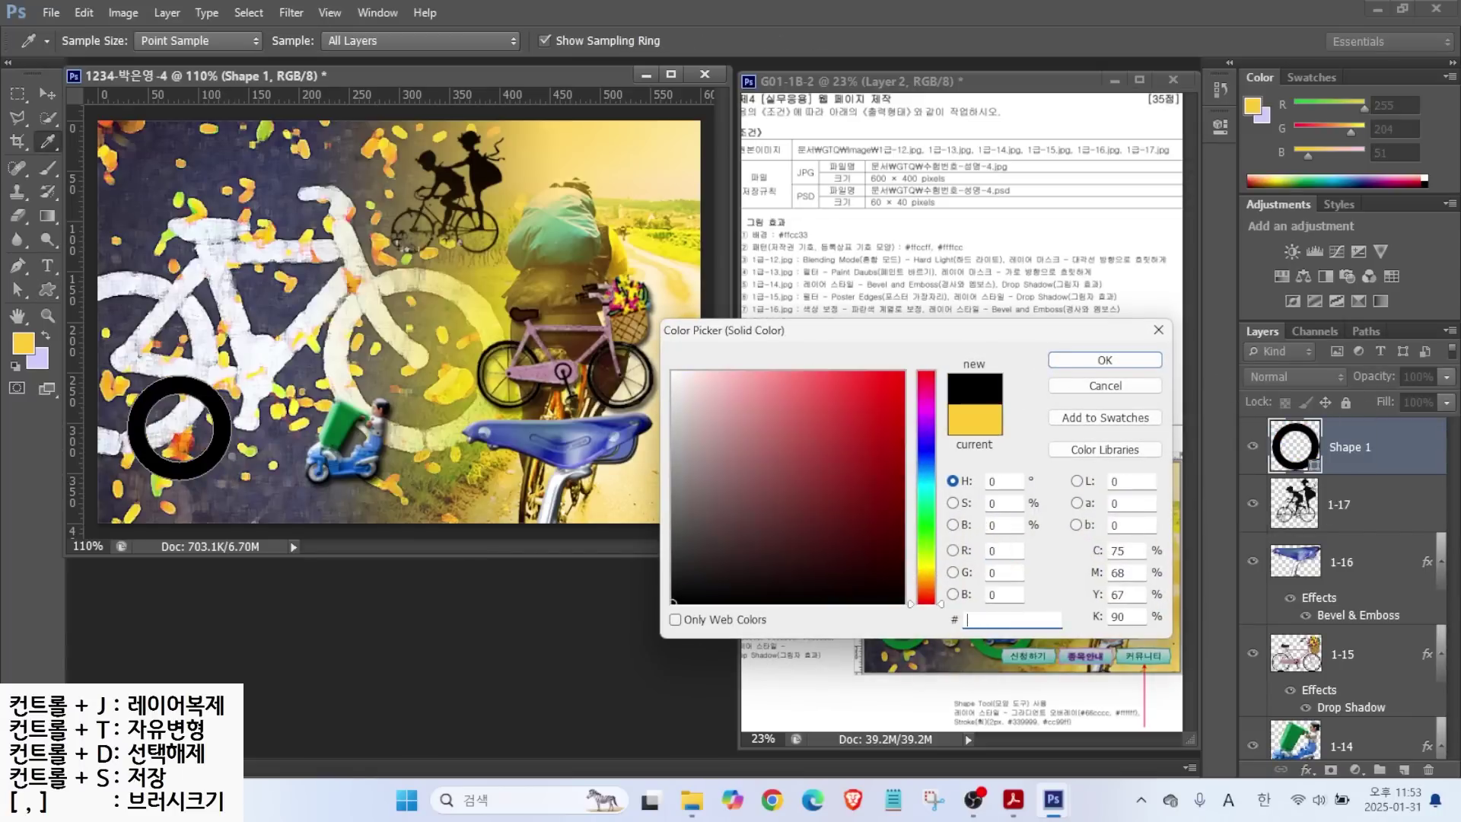
{"action": "key", "text": "BackSpace"}
{"action": "key", "text": "BackSpace"}
{"action": "type", "text": "009933"}
{"action": "key", "text": "Return"}
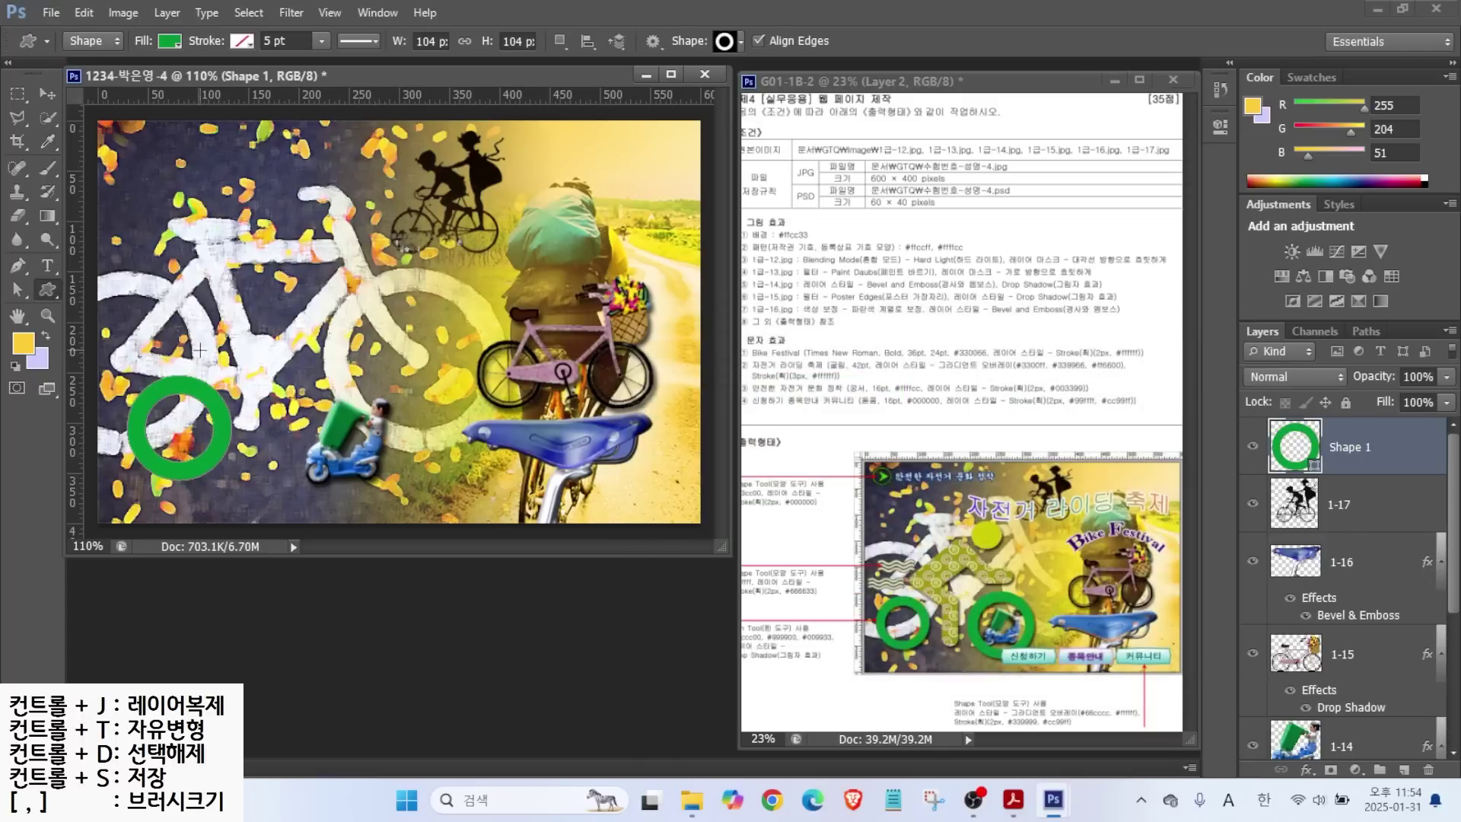
Copy the ring right over the scooter and enlarge it to about 123%.
{"action": "left_click", "coordinate": [44, 91]}
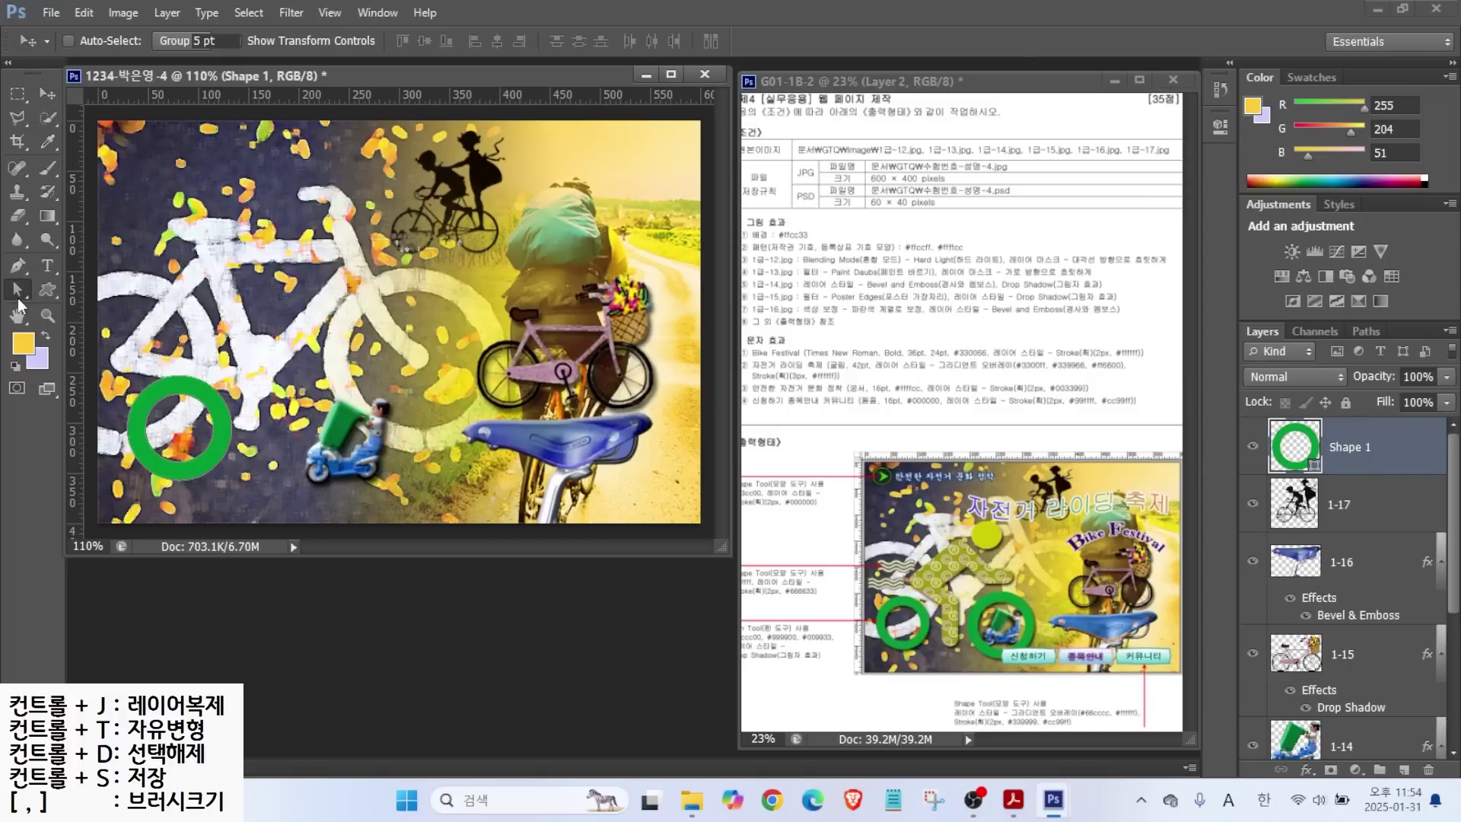
{"action": "left_click", "coordinate": [18, 298]}
{"action": "left_click", "coordinate": [96, 288]}
{"action": "left_click", "coordinate": [135, 411]}
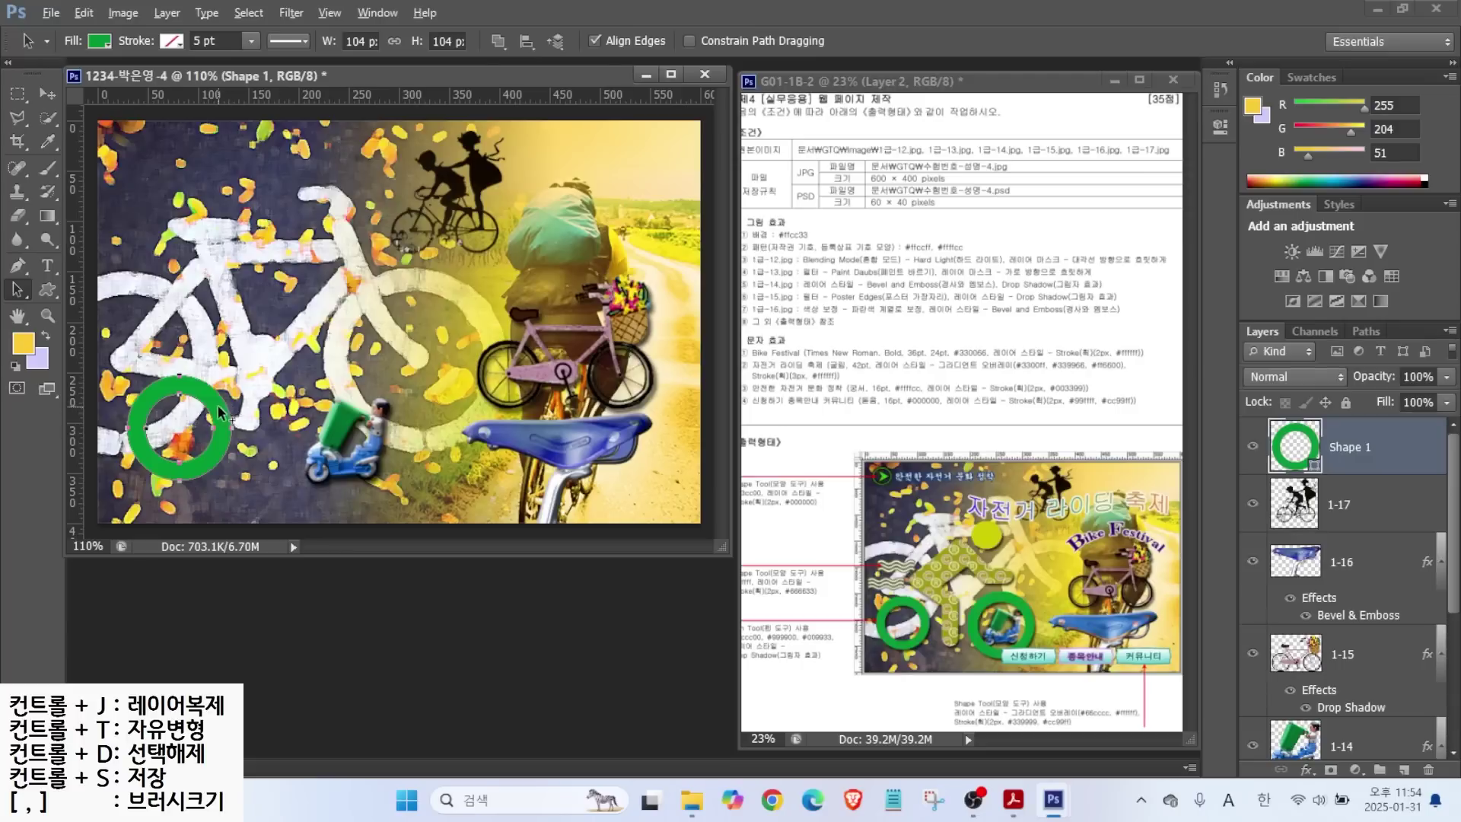
{"action": "left_click_drag", "start_coordinate": [213, 411], "coordinate": [369, 420]}
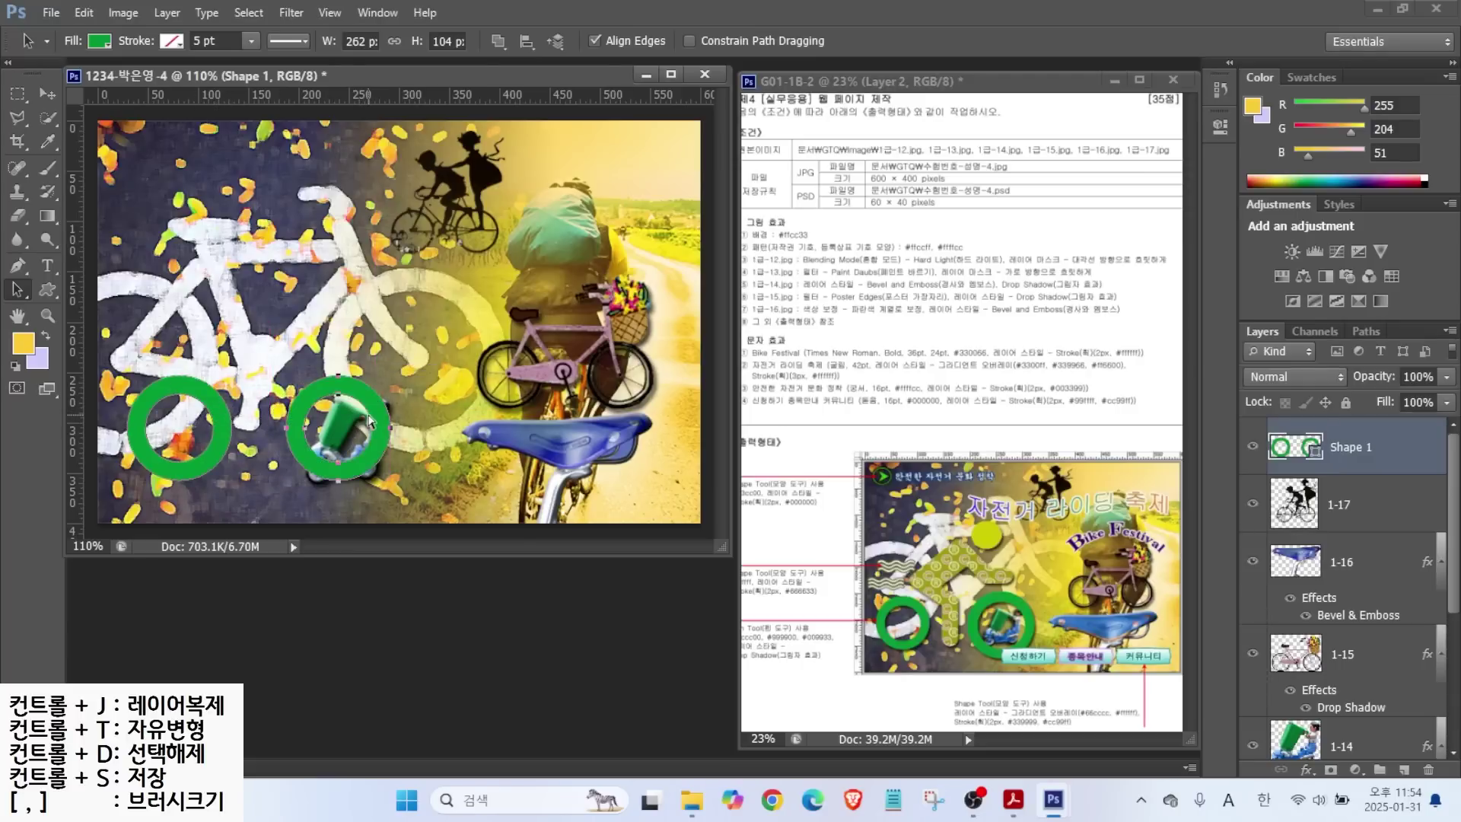
{"action": "key", "text": "ctrl+t"}
{"action": "left_click_drag", "start_coordinate": [391, 375], "coordinate": [399, 423]}
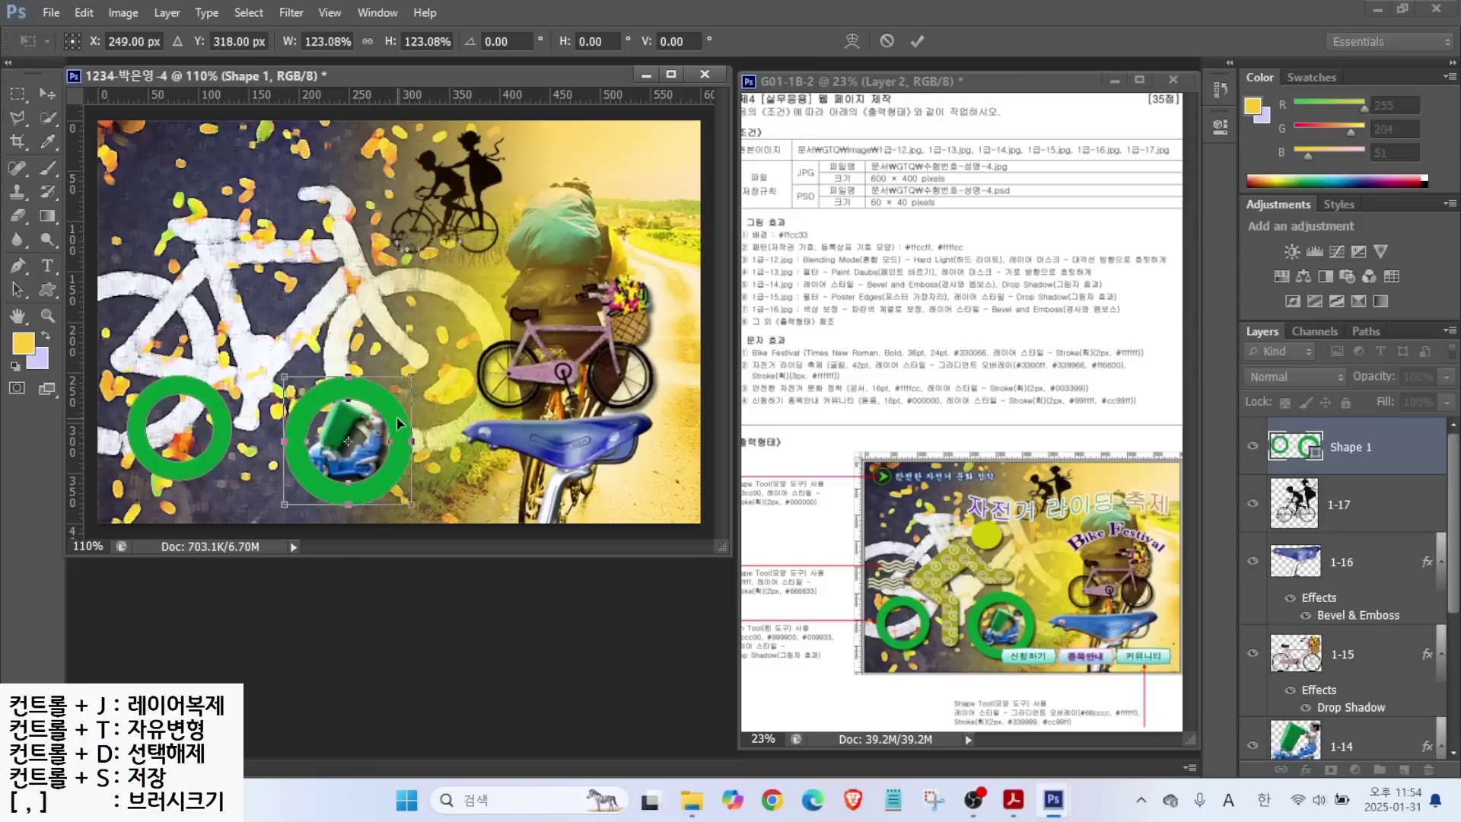
{"action": "key", "text": "Up"}
{"action": "key", "text": "Up"}
{"action": "key", "text": "Up"}
{"action": "key", "text": "Up"}
{"action": "key", "text": "Up"}
{"action": "key", "text": "Up"}
{"action": "key", "text": "Up"}
{"action": "key", "text": "Up"}
{"action": "key", "text": "Up"}
{"action": "key", "text": "Up"}
{"action": "key", "text": "Up"}
{"action": "key", "text": "Up"}
{"action": "key", "text": "Up"}
{"action": "key", "text": "Up"}
{"action": "key", "text": "Up"}
{"action": "key", "text": "Up"}
{"action": "key", "text": "Up"}
{"action": "key", "text": "Up"}
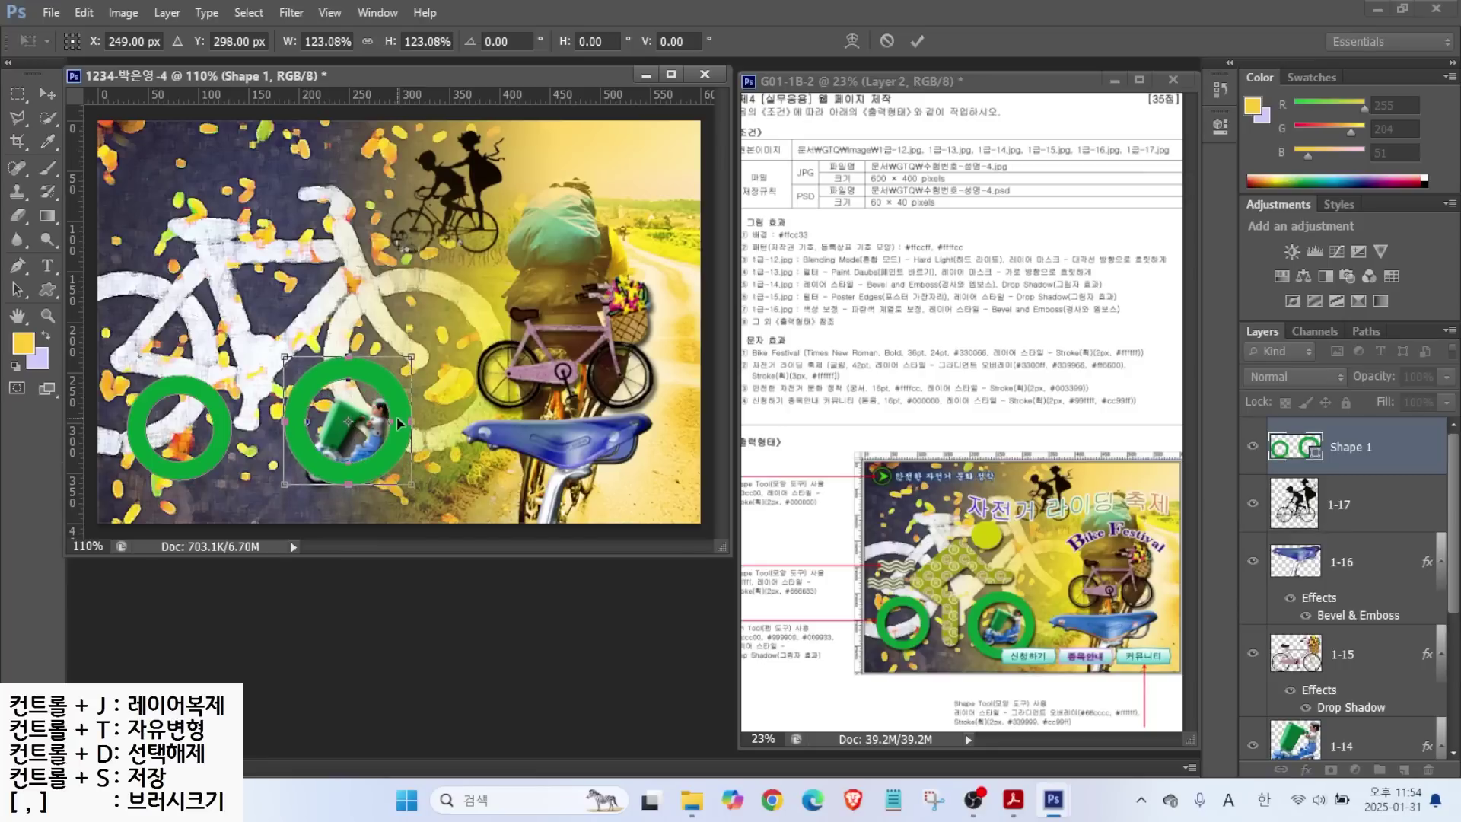
{"action": "key", "text": "Down"}
{"action": "key", "text": "Down"}
{"action": "key", "text": "Down"}
{"action": "key", "text": "Down"}
{"action": "key", "text": "Down"}
{"action": "key", "text": "Down"}
{"action": "key", "text": "Down"}
{"action": "key", "text": "Down"}
{"action": "key", "text": "Down"}
{"action": "key", "text": "Down"}
{"action": "key", "text": "Down"}
{"action": "key", "text": "Right"}
{"action": "key", "text": "Right"}
{"action": "key", "text": "Right"}
{"action": "key", "text": "Right"}
{"action": "key", "text": "Right"}
{"action": "key", "text": "Right"}
{"action": "key", "text": "Right"}
{"action": "key", "text": "Right"}
{"action": "key", "text": "Right"}
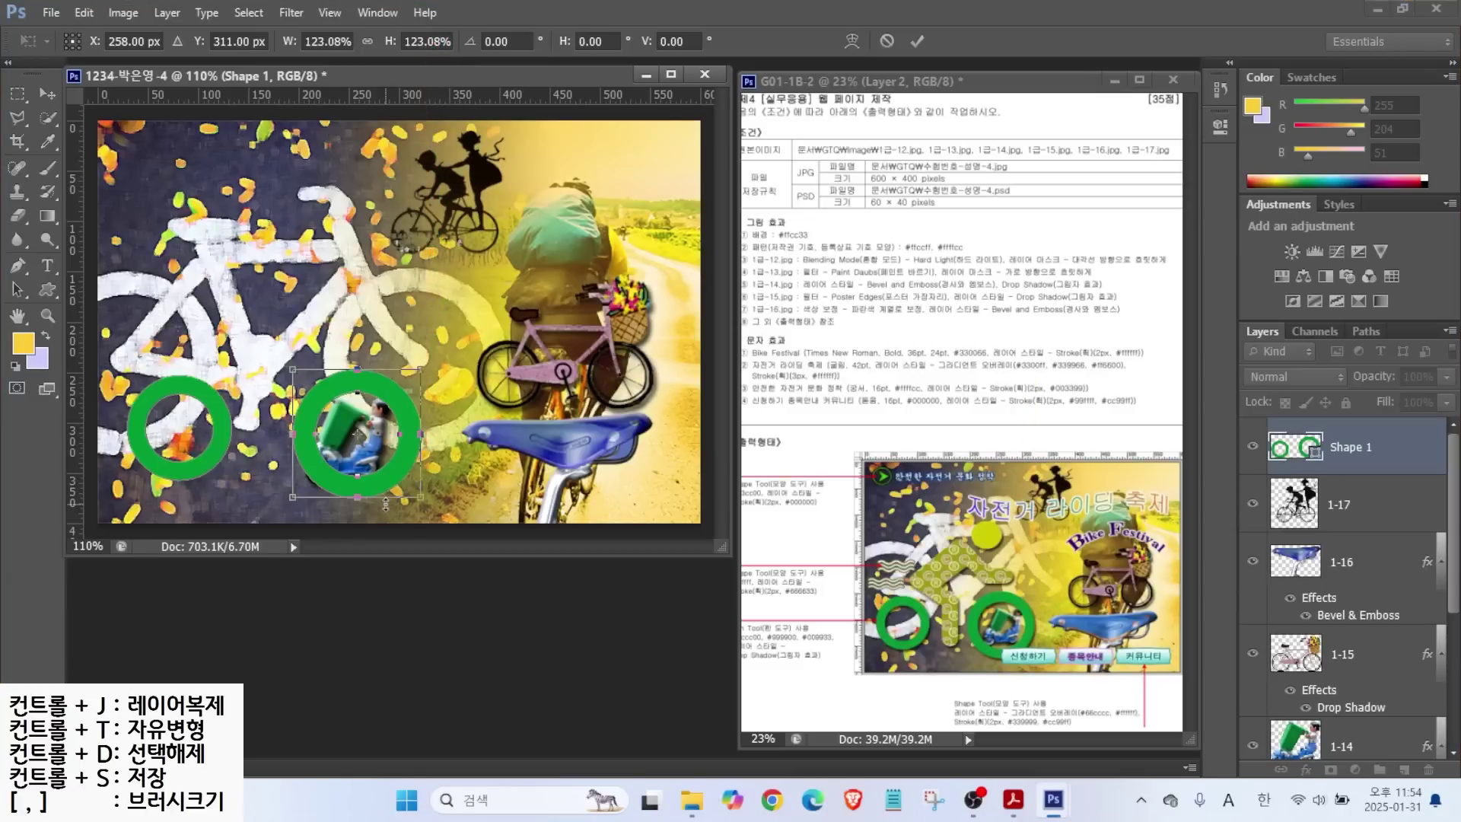
{"action": "key", "text": "Return"}
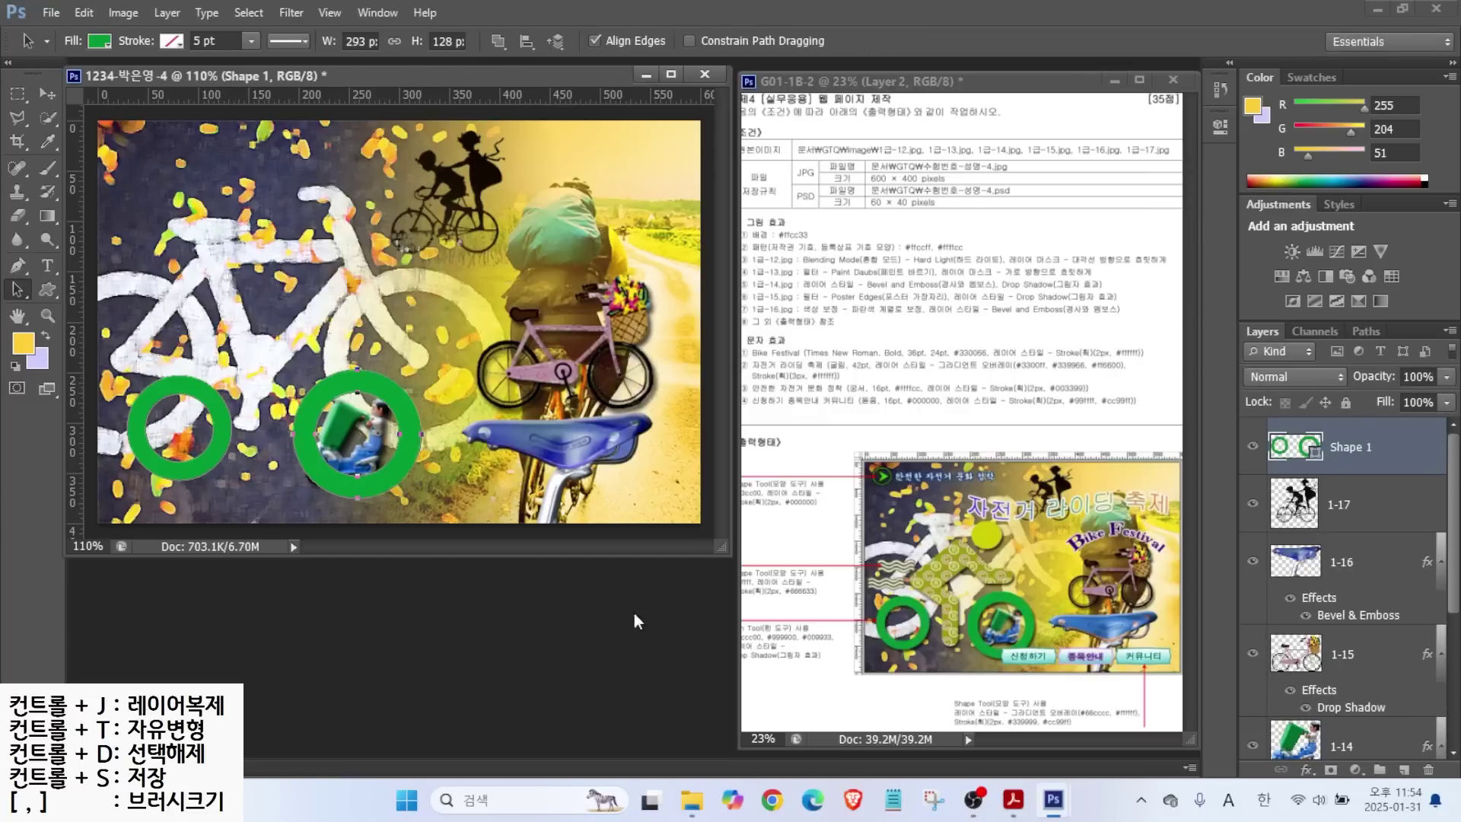
Shrink scooter layer 1-14 to fit inside the larger ring.
{"action": "left_click", "coordinate": [1297, 741]}
{"action": "key", "text": "ctrl+t"}
{"action": "left_click_drag", "start_coordinate": [305, 483], "coordinate": [351, 452]}
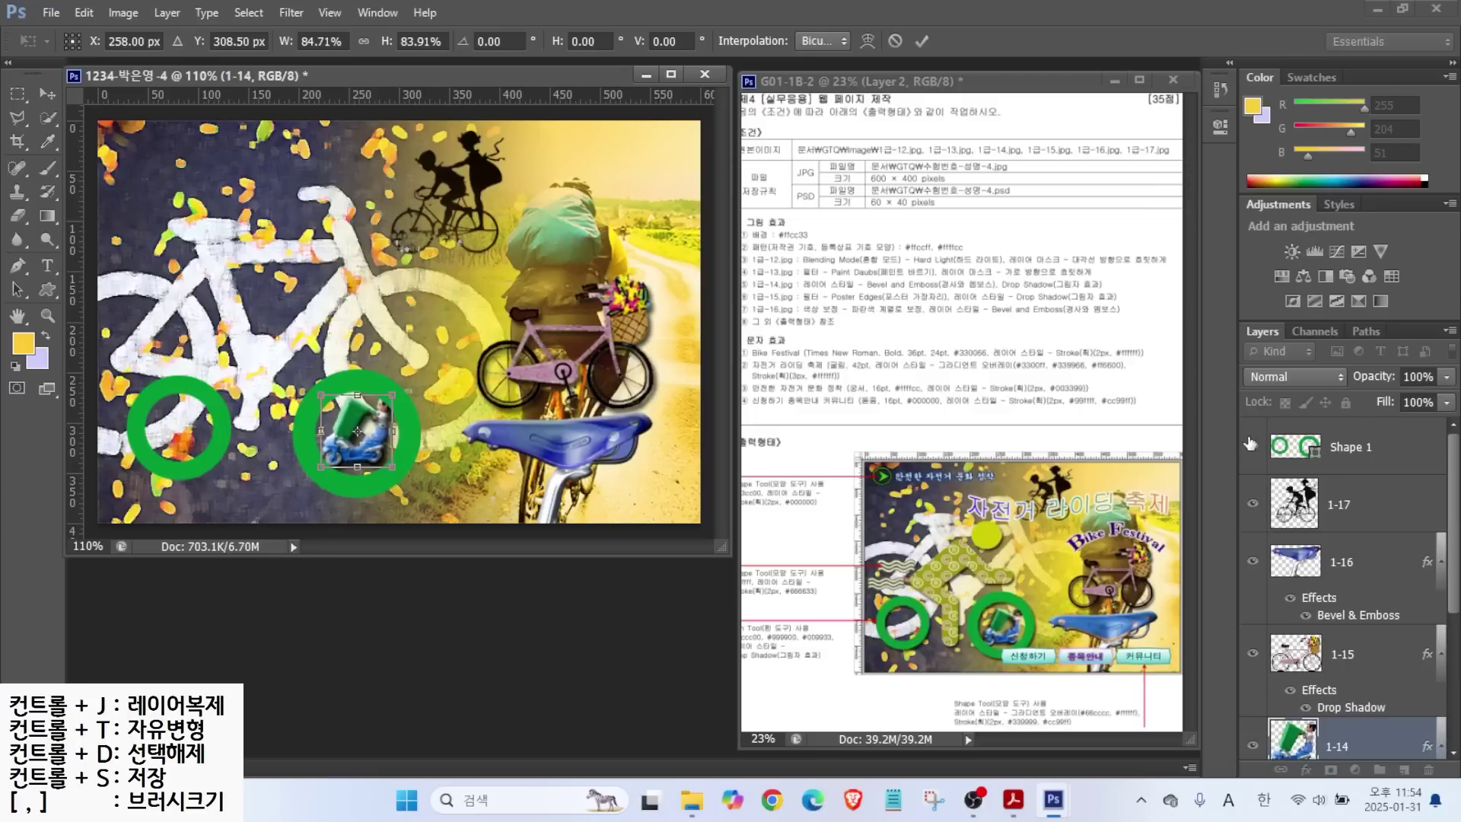
{"action": "key", "text": "Return"}
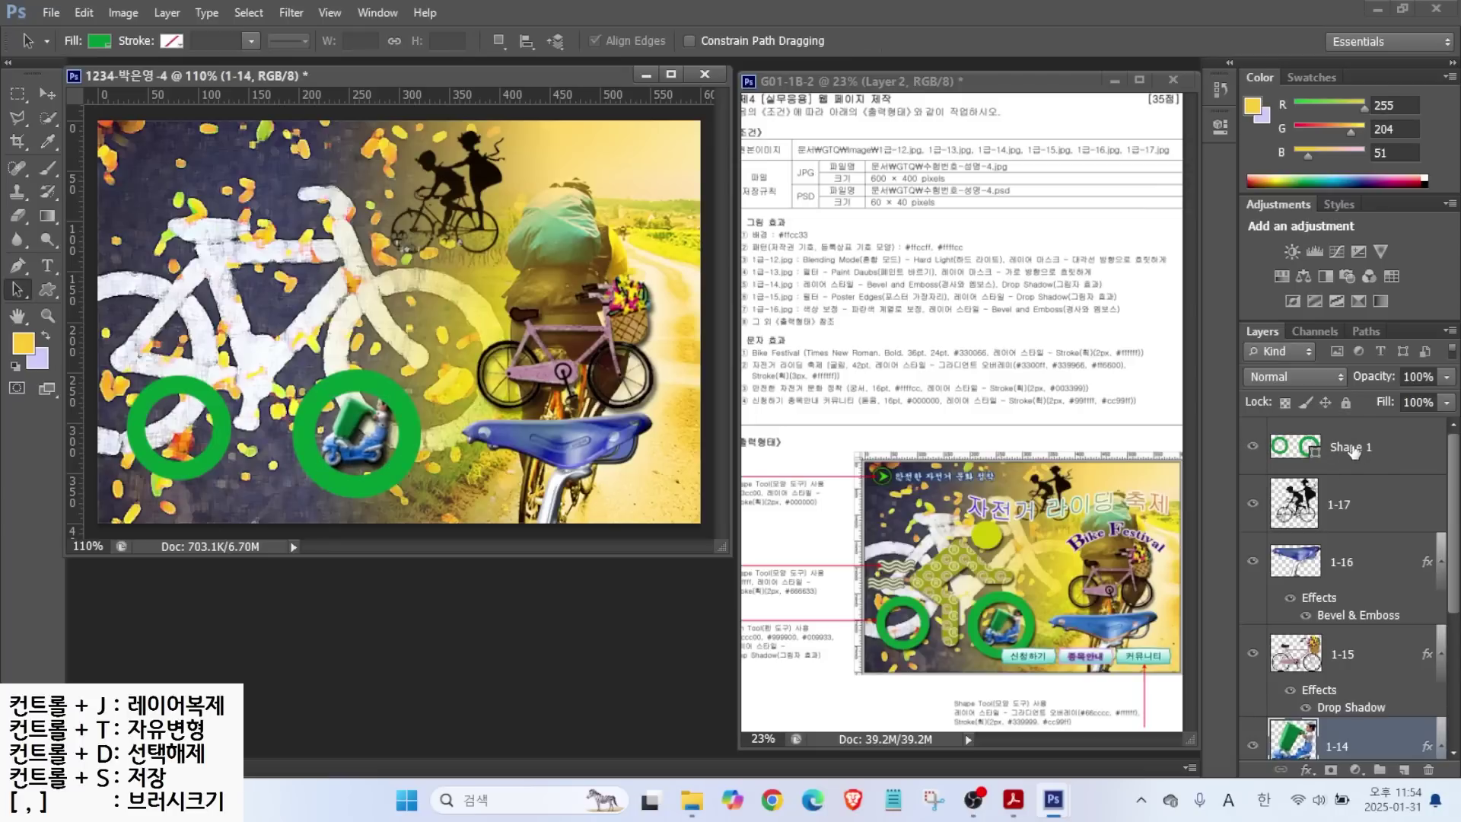
Toggle the rings' visibility to check the scooter fit, then select the Shape 1 layer.
{"action": "left_click", "coordinate": [1252, 447]}
{"action": "left_click", "coordinate": [1252, 448]}
{"action": "left_click", "coordinate": [1251, 448]}
{"action": "left_click", "coordinate": [1252, 447]}
{"action": "left_click", "coordinate": [1252, 447]}
{"action": "left_click", "coordinate": [1251, 448]}
{"action": "left_click", "coordinate": [1327, 447]}
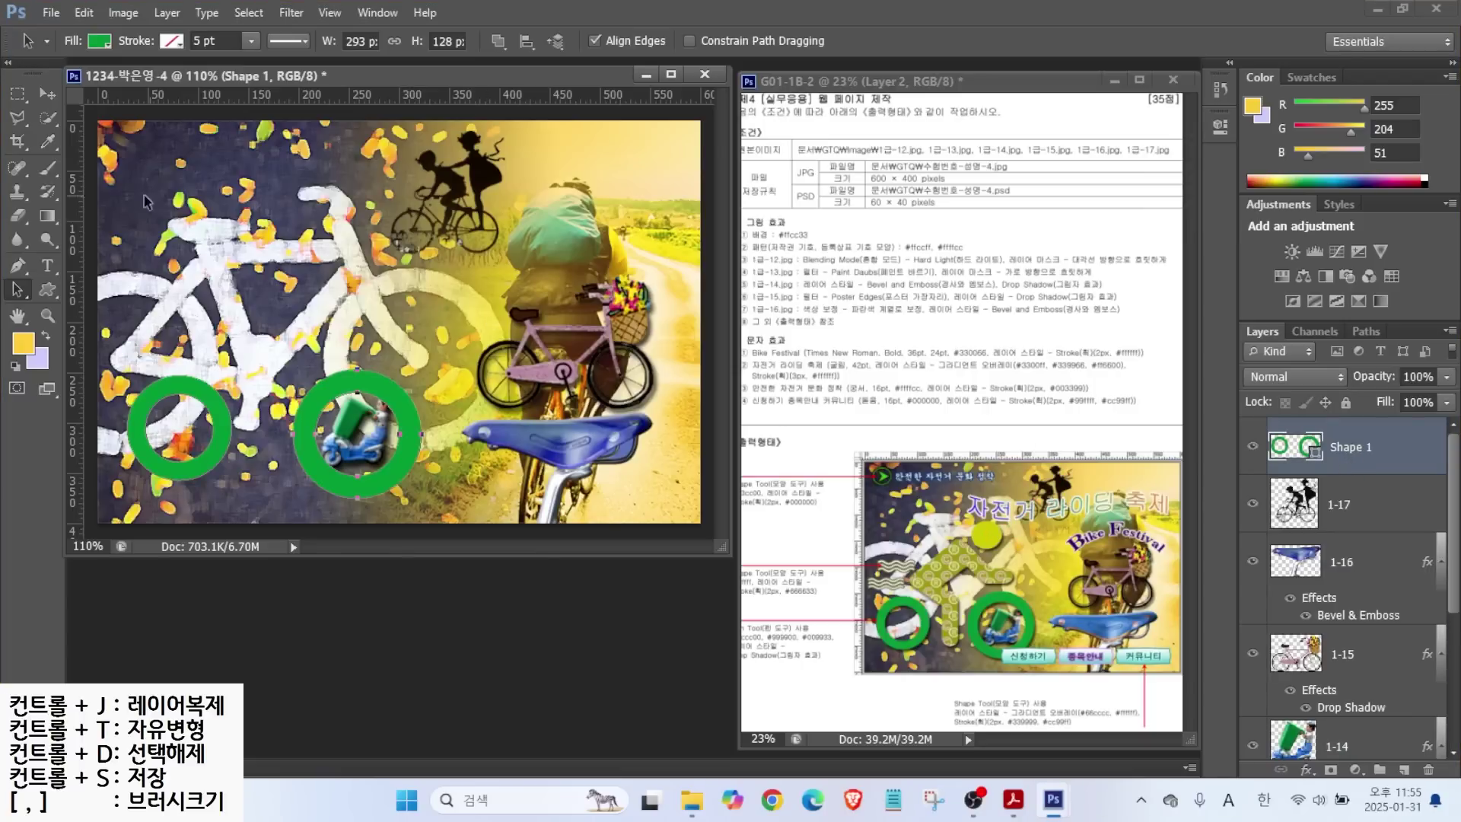
Draw a small circle above the rings and fill it with #cccc00.
{"action": "left_click", "coordinate": [45, 289]}
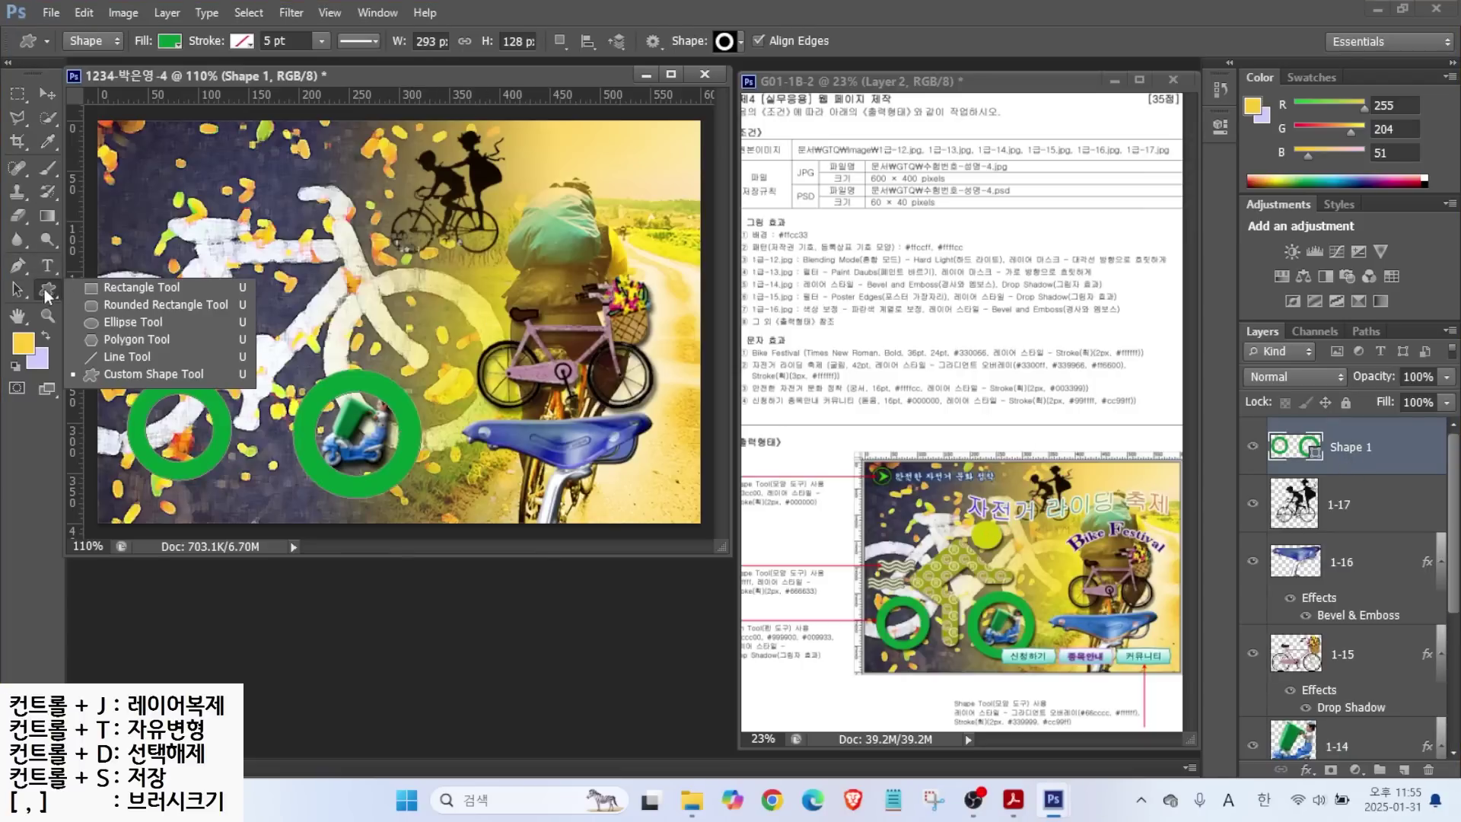
{"action": "left_click", "coordinate": [128, 325]}
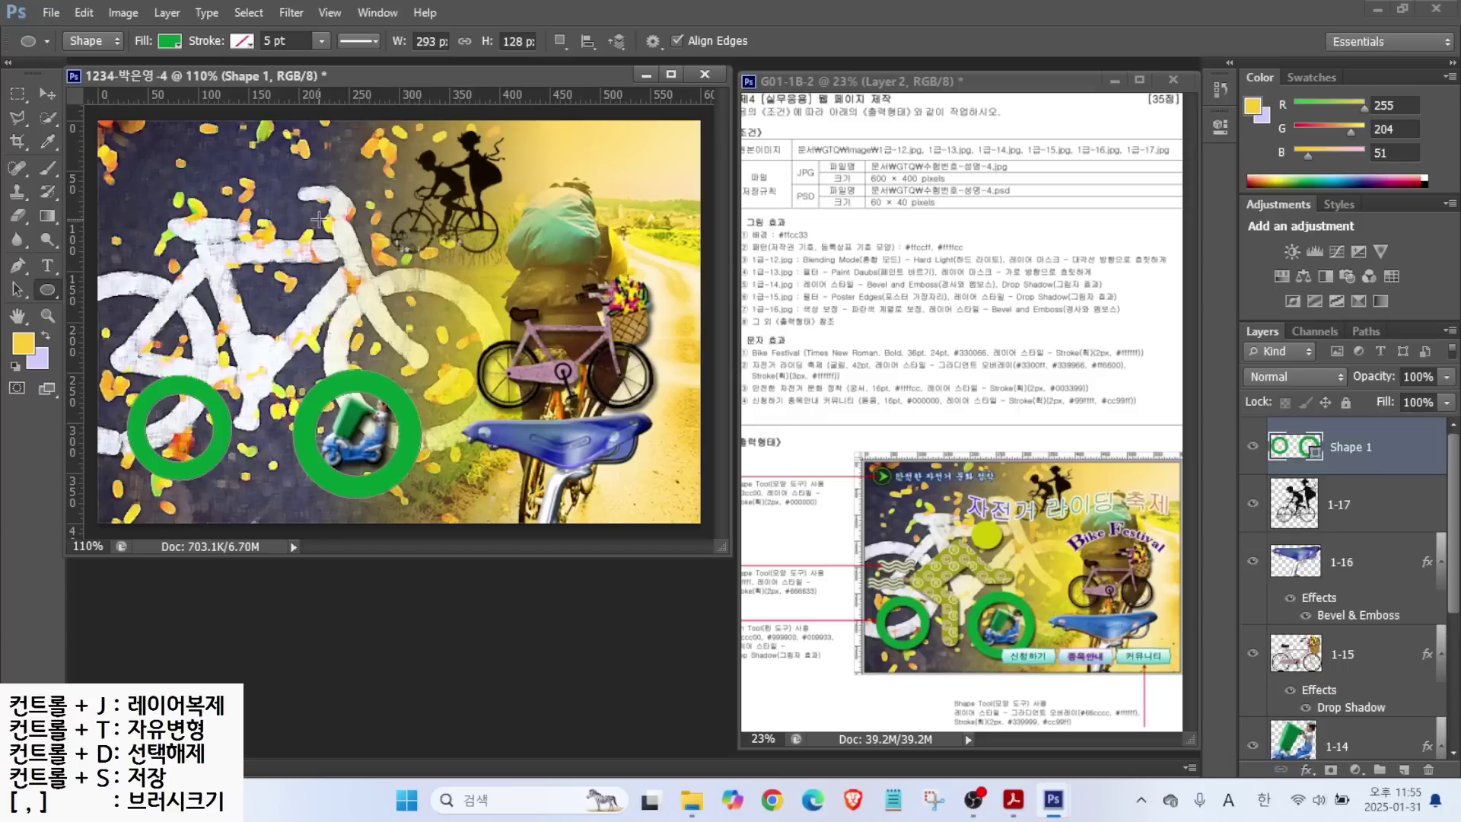
{"action": "left_click_drag", "start_coordinate": [291, 234], "coordinate": [341, 283]}
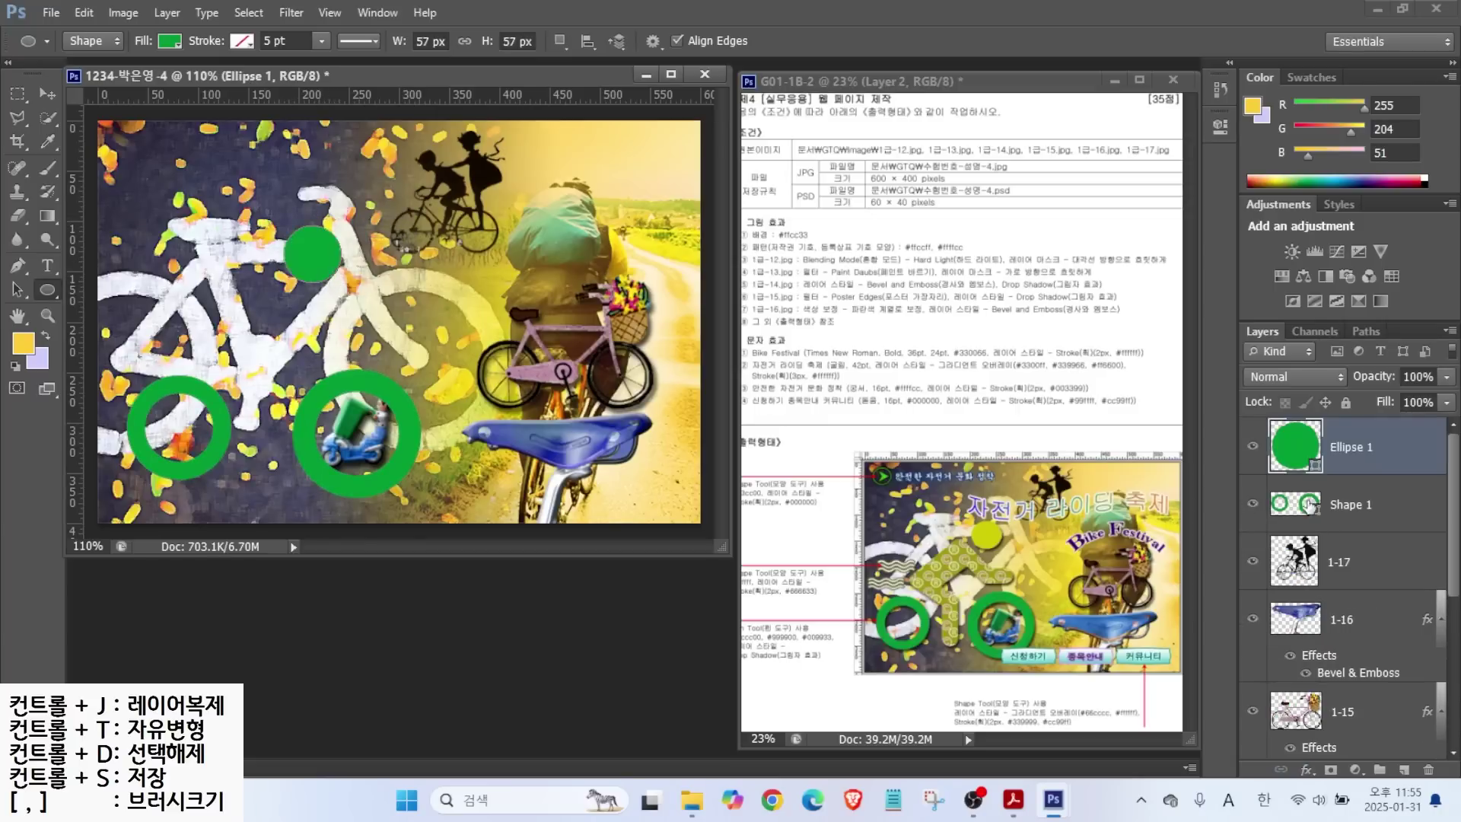
{"action": "key", "text": "i"}
{"action": "double_click", "coordinate": [1295, 451]}
{"action": "double_click", "coordinate": [1006, 620]}
{"action": "type", "text": "cccc00"}
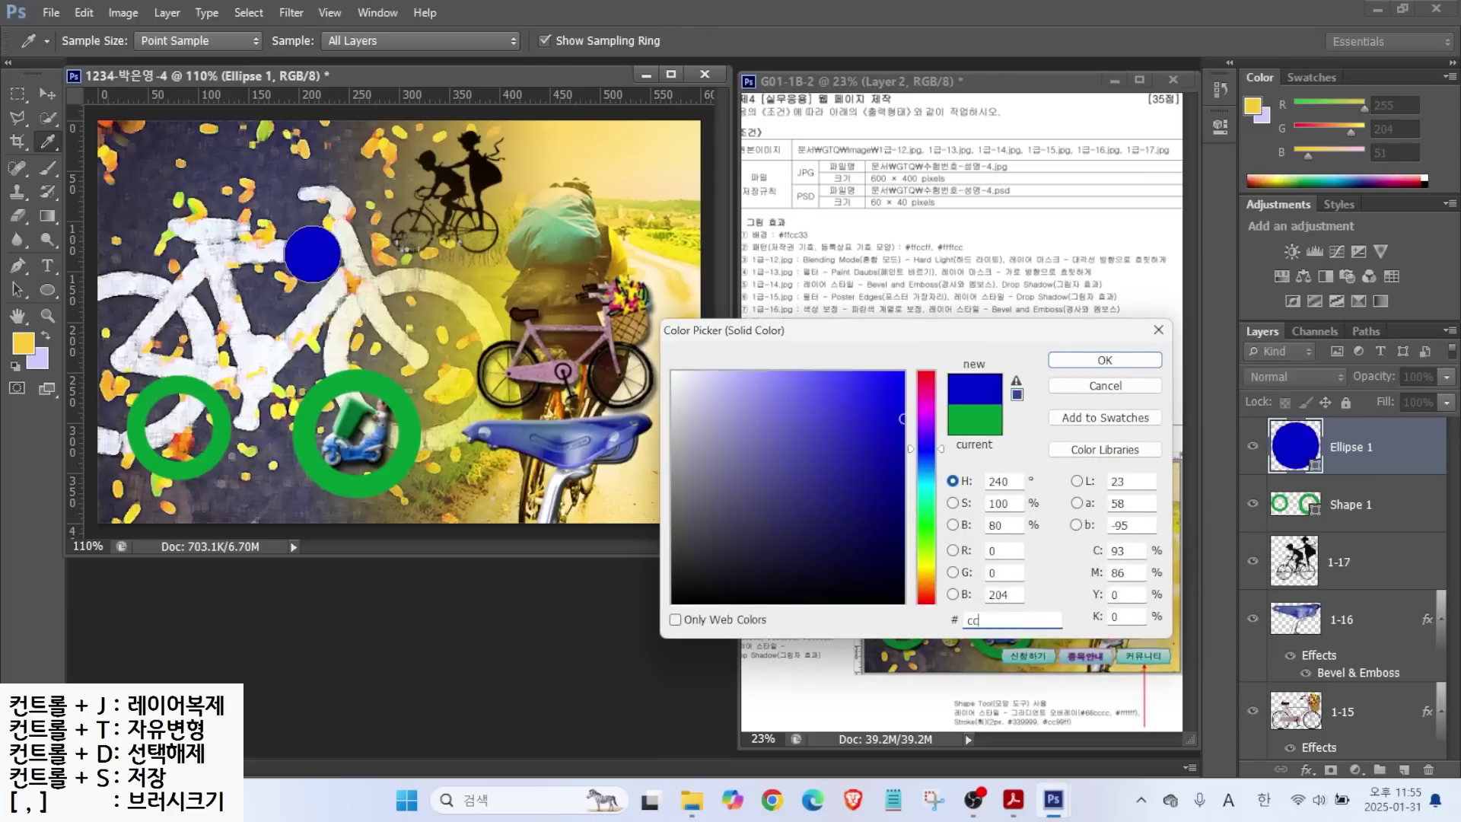
{"action": "key", "text": "Return"}
Nudge the yellow-green circle slightly right and down.
{"action": "key", "text": "v"}
{"action": "left_click_drag", "start_coordinate": [320, 254], "coordinate": [329, 259]}
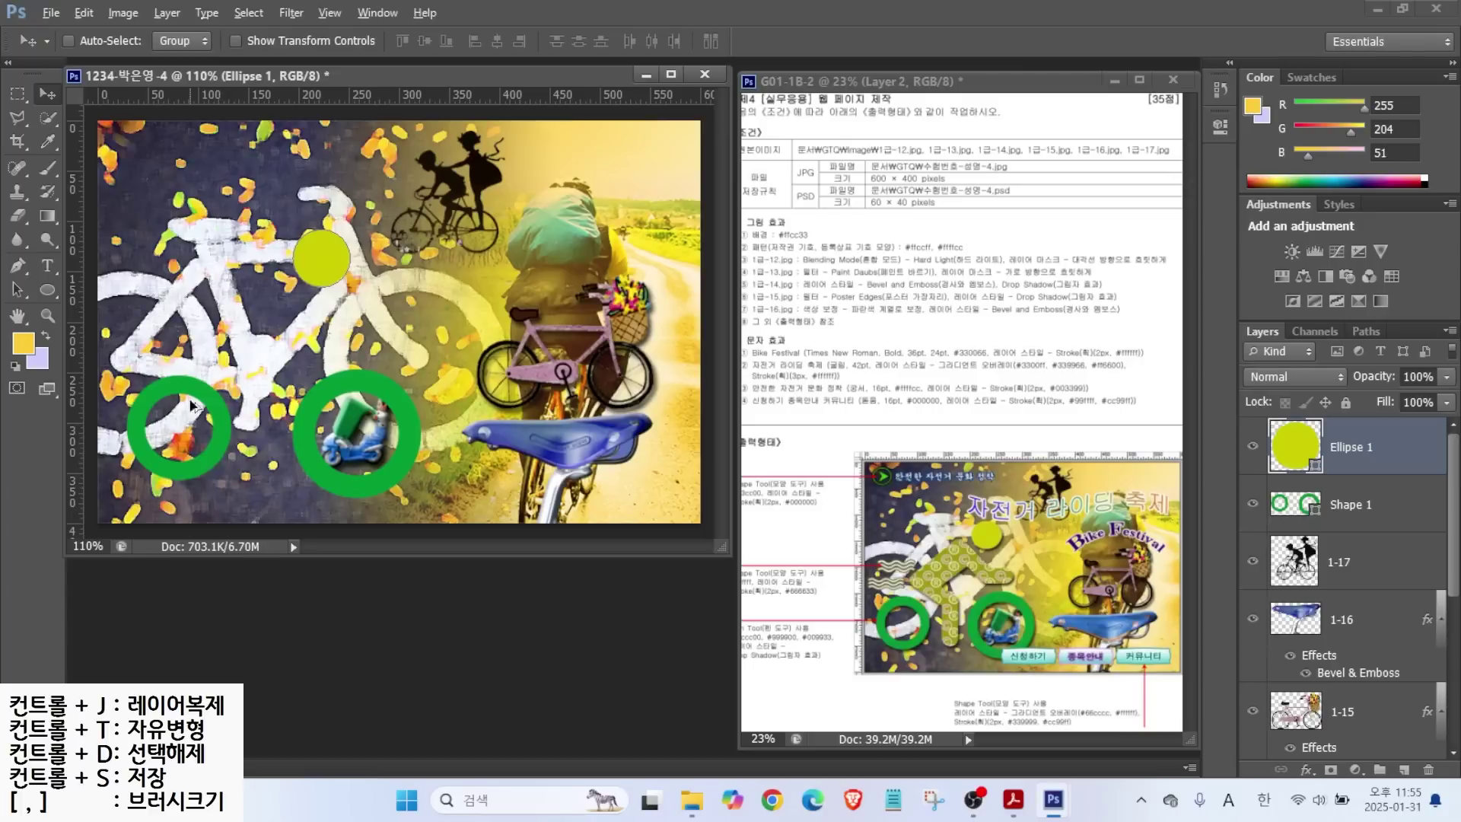
{"action": "scroll", "coordinate": [273, 287], "scroll_direction": "up", "scroll_amount": 3}
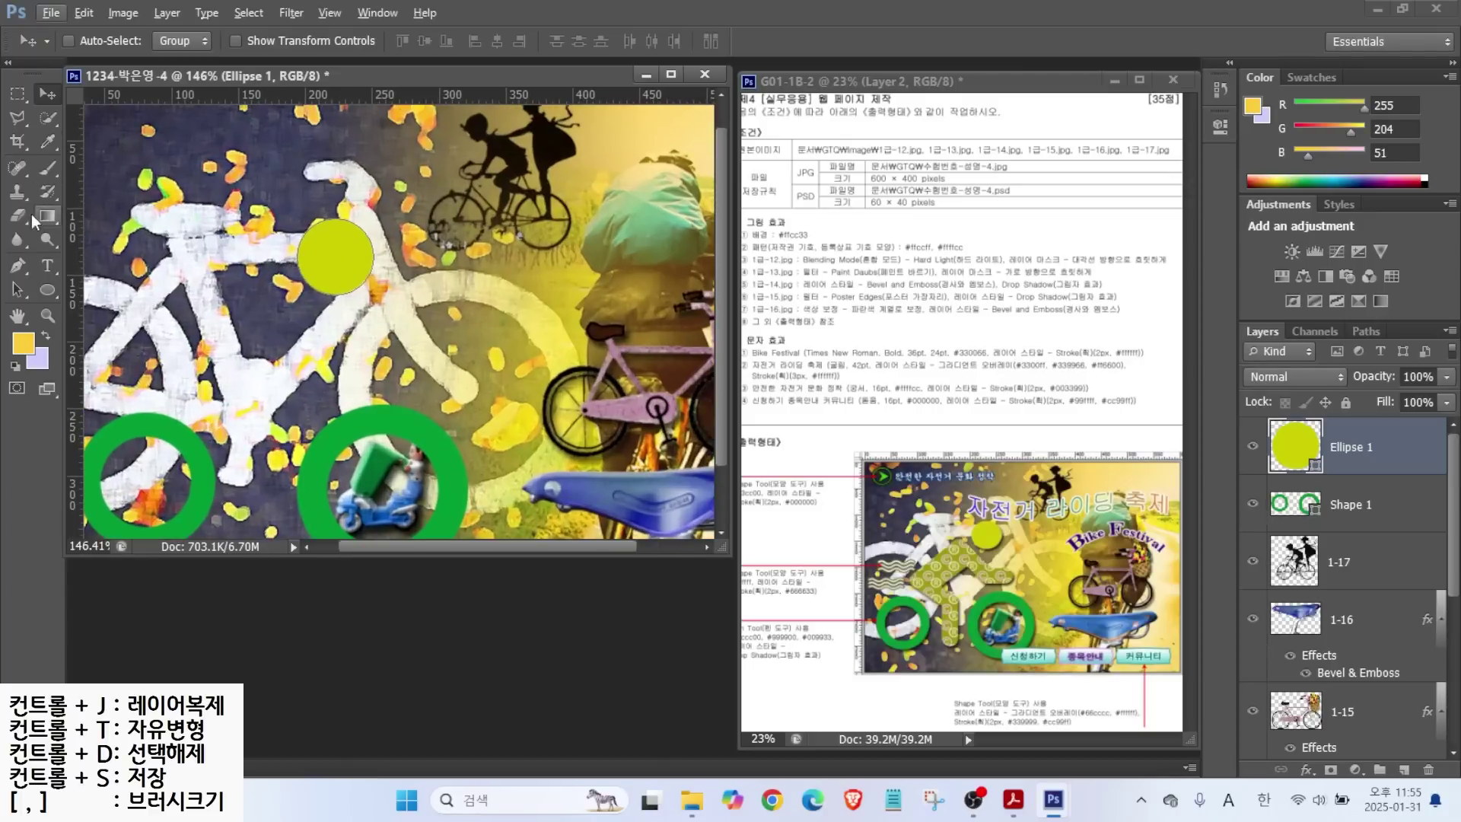
{"action": "left_click", "coordinate": [17, 264]}
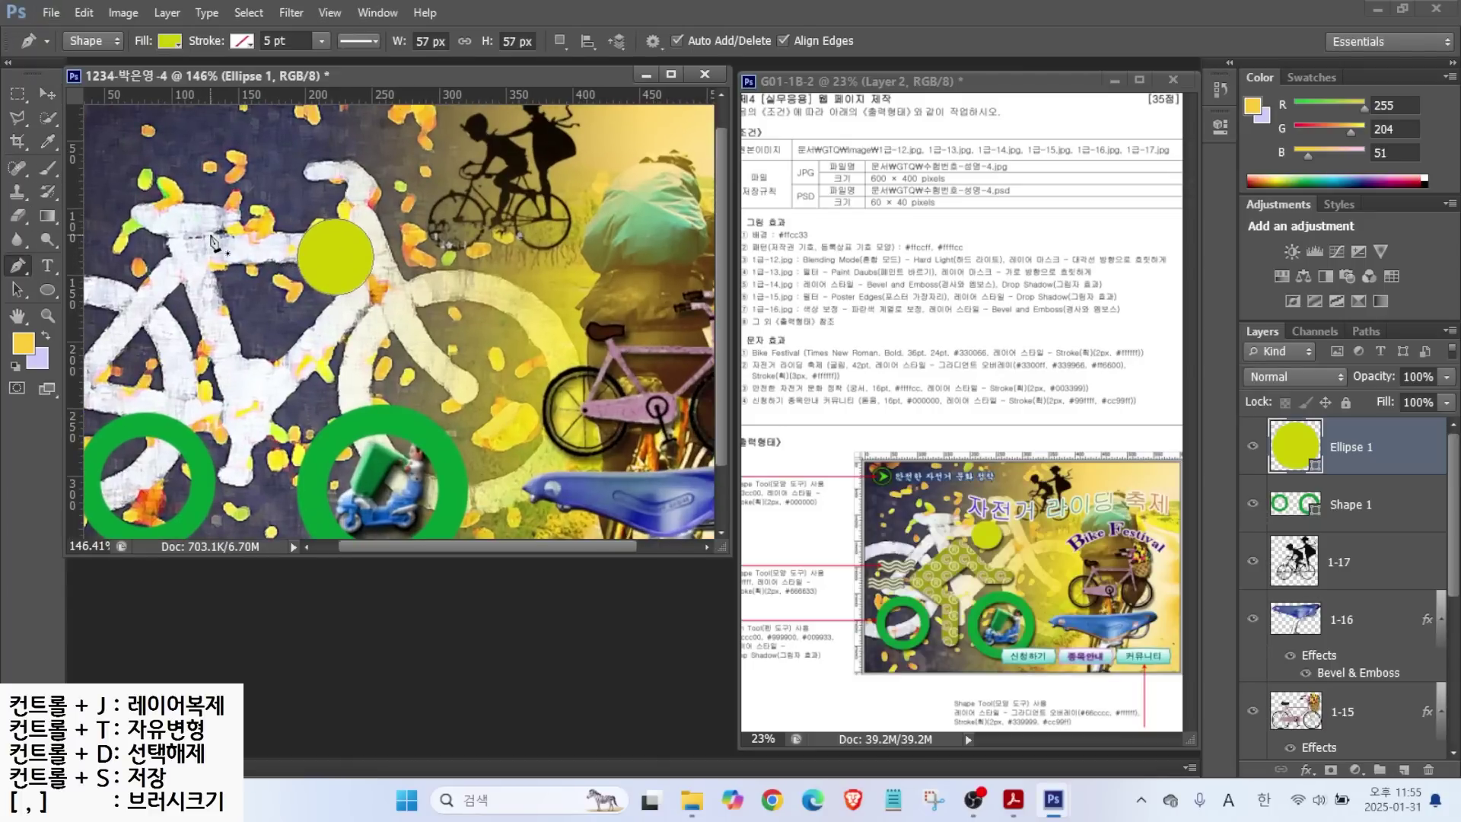
{"action": "left_click", "coordinate": [45, 288]}
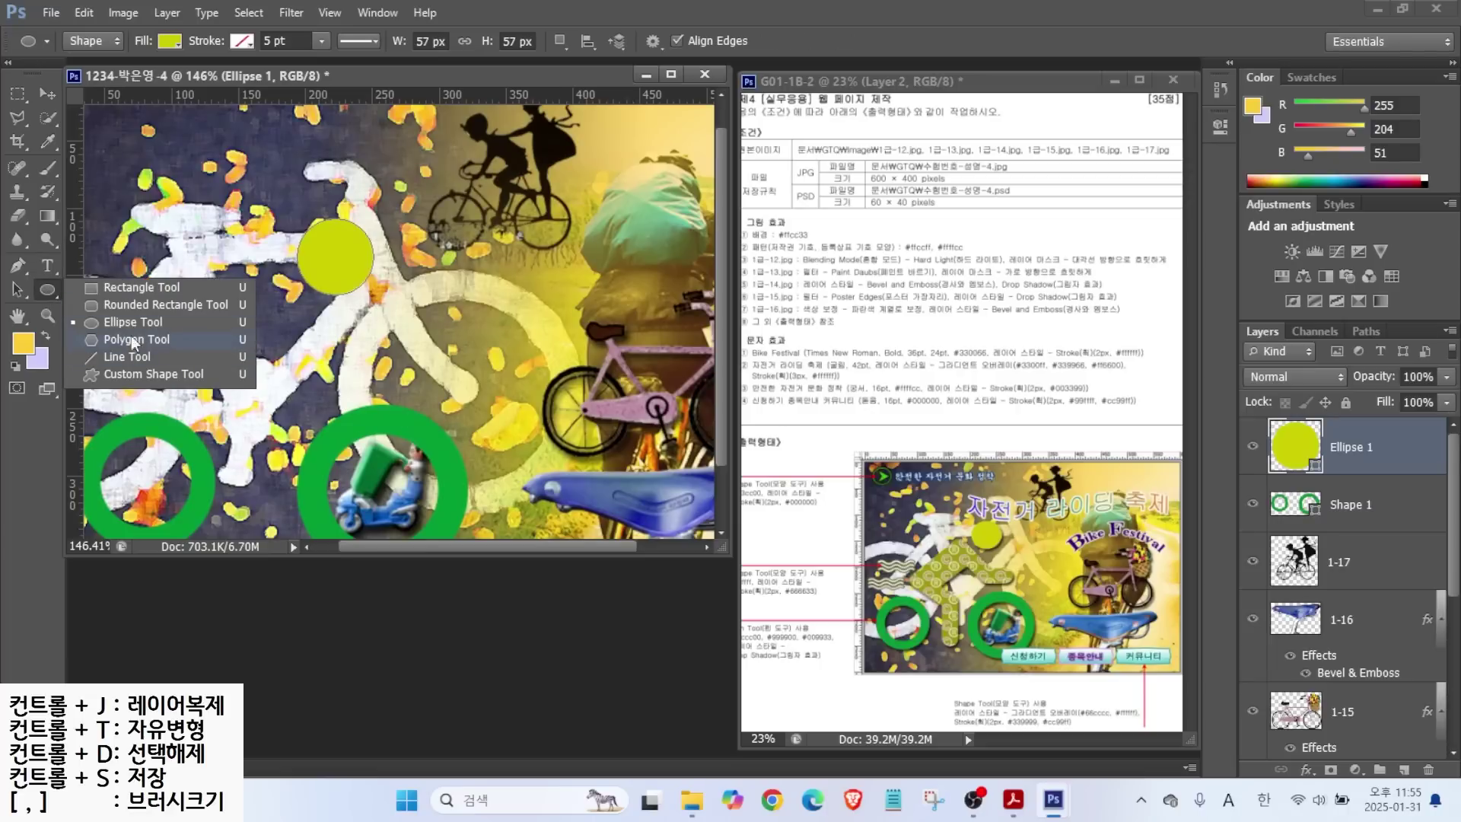
Draw a vertical rounded bar with a 20 px corner radius for the leg.
{"action": "left_click", "coordinate": [111, 306]}
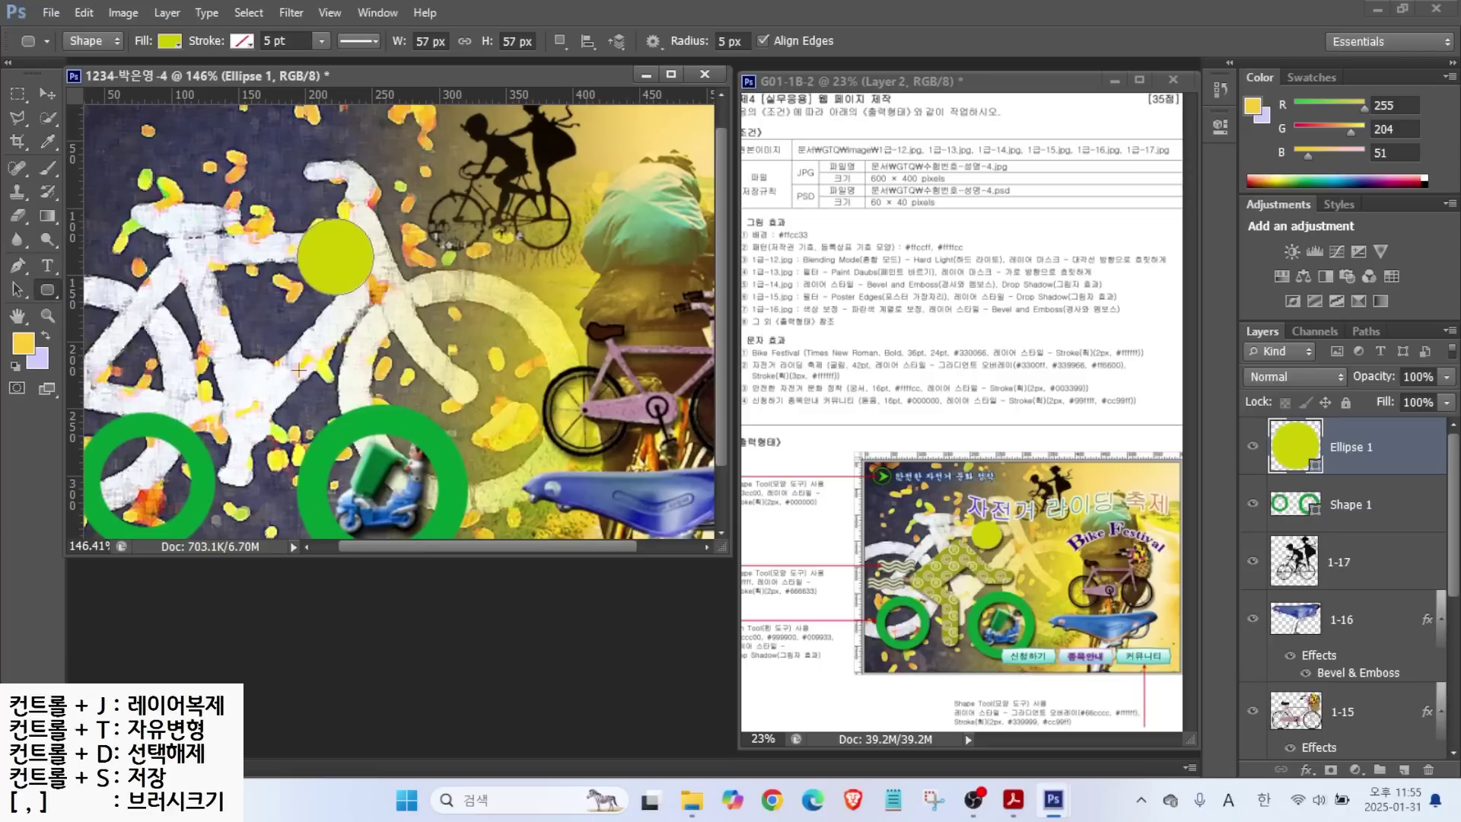
{"action": "left_click_drag", "start_coordinate": [239, 419], "coordinate": [270, 515]}
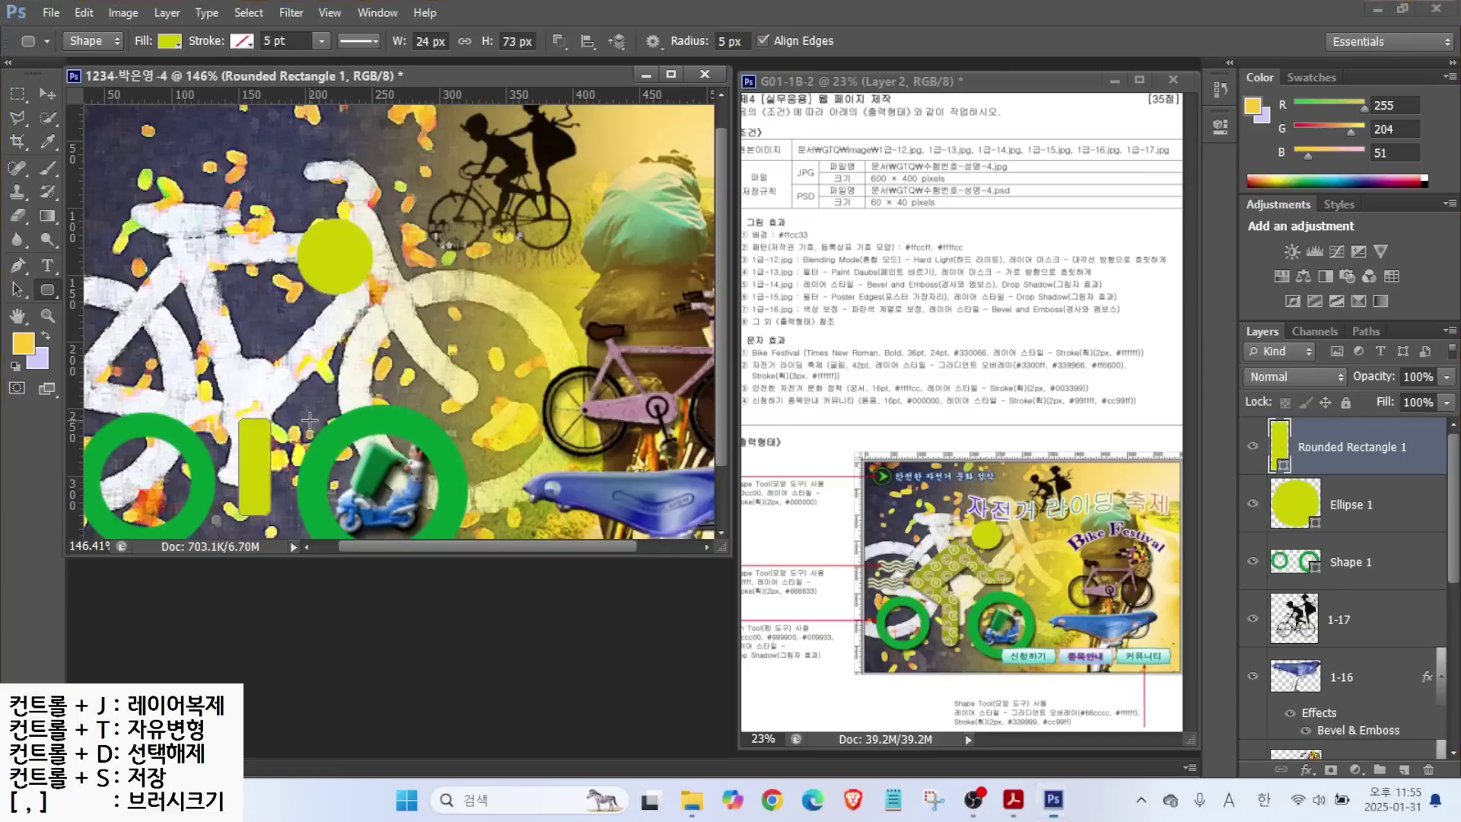
{"action": "key", "text": "ctrl+z"}
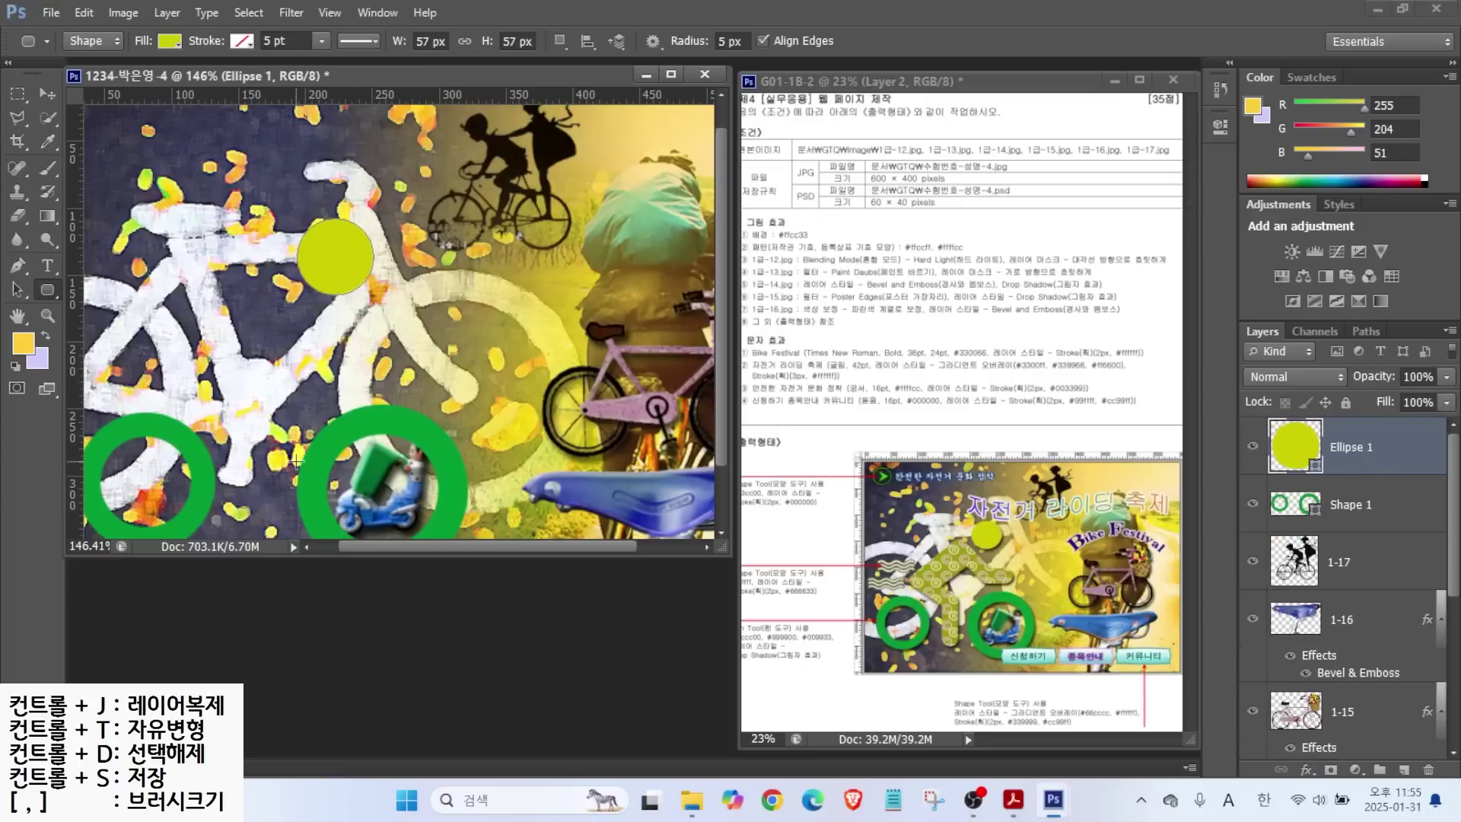
{"action": "left_click", "coordinate": [743, 40]}
{"action": "type", "text": "20"}
{"action": "key", "text": "Return"}
{"action": "left_click_drag", "start_coordinate": [242, 411], "coordinate": [280, 530]}
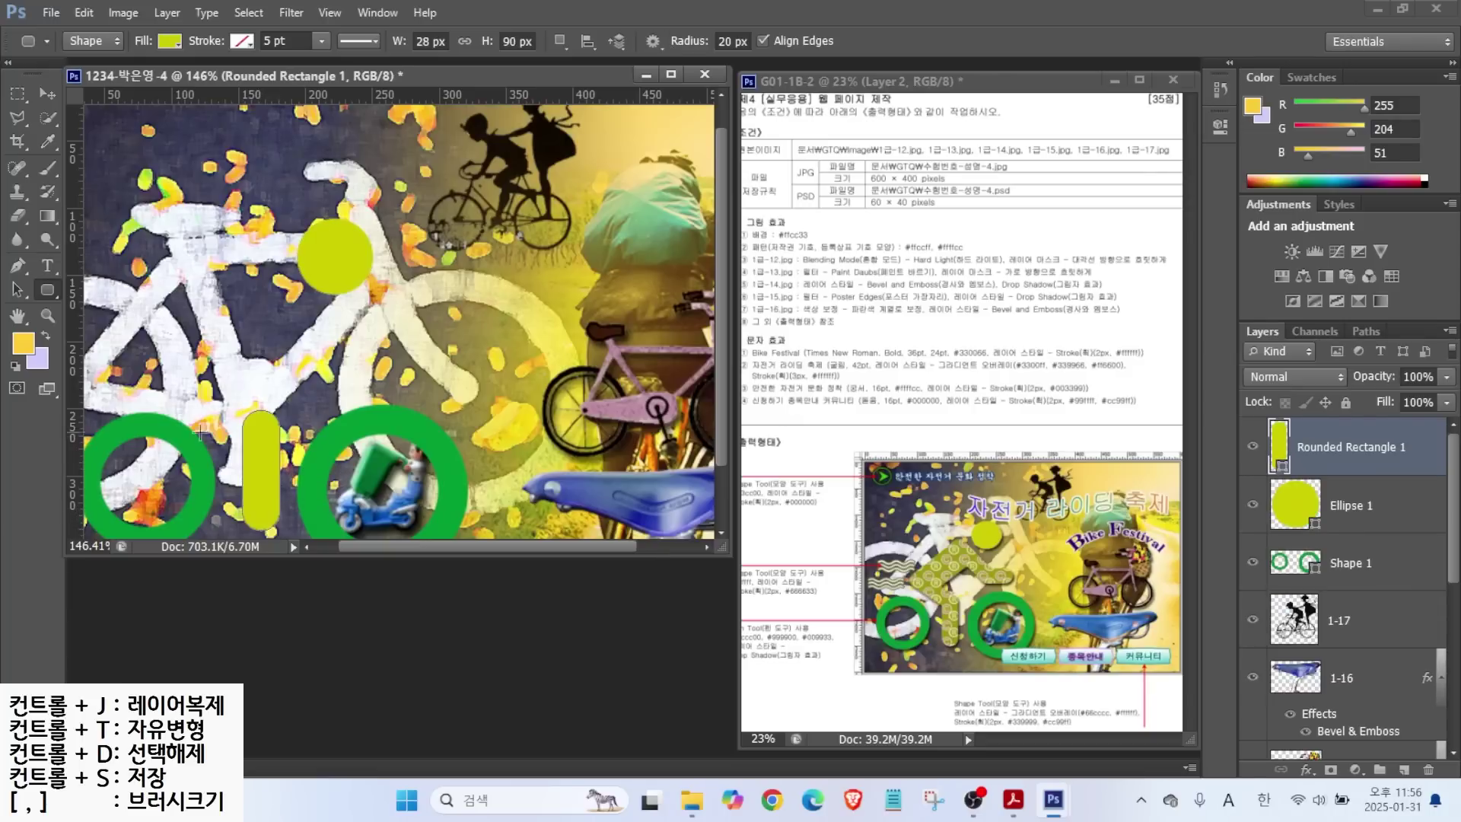
Copy the leg bar, rotate it about -54 degrees, and place it as the thigh.
{"action": "left_click", "coordinate": [47, 93]}
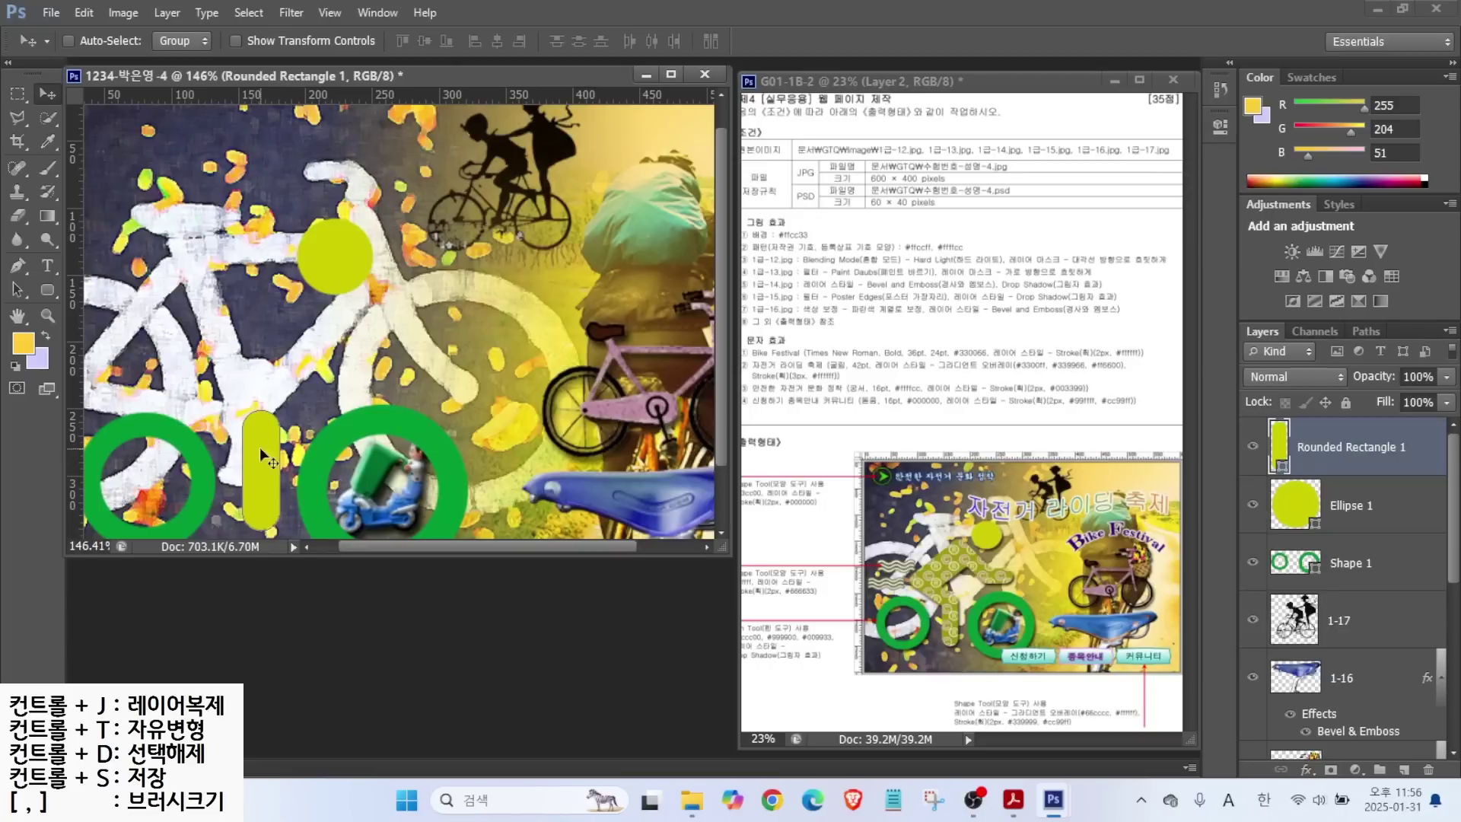
{"action": "left_click", "coordinate": [13, 291]}
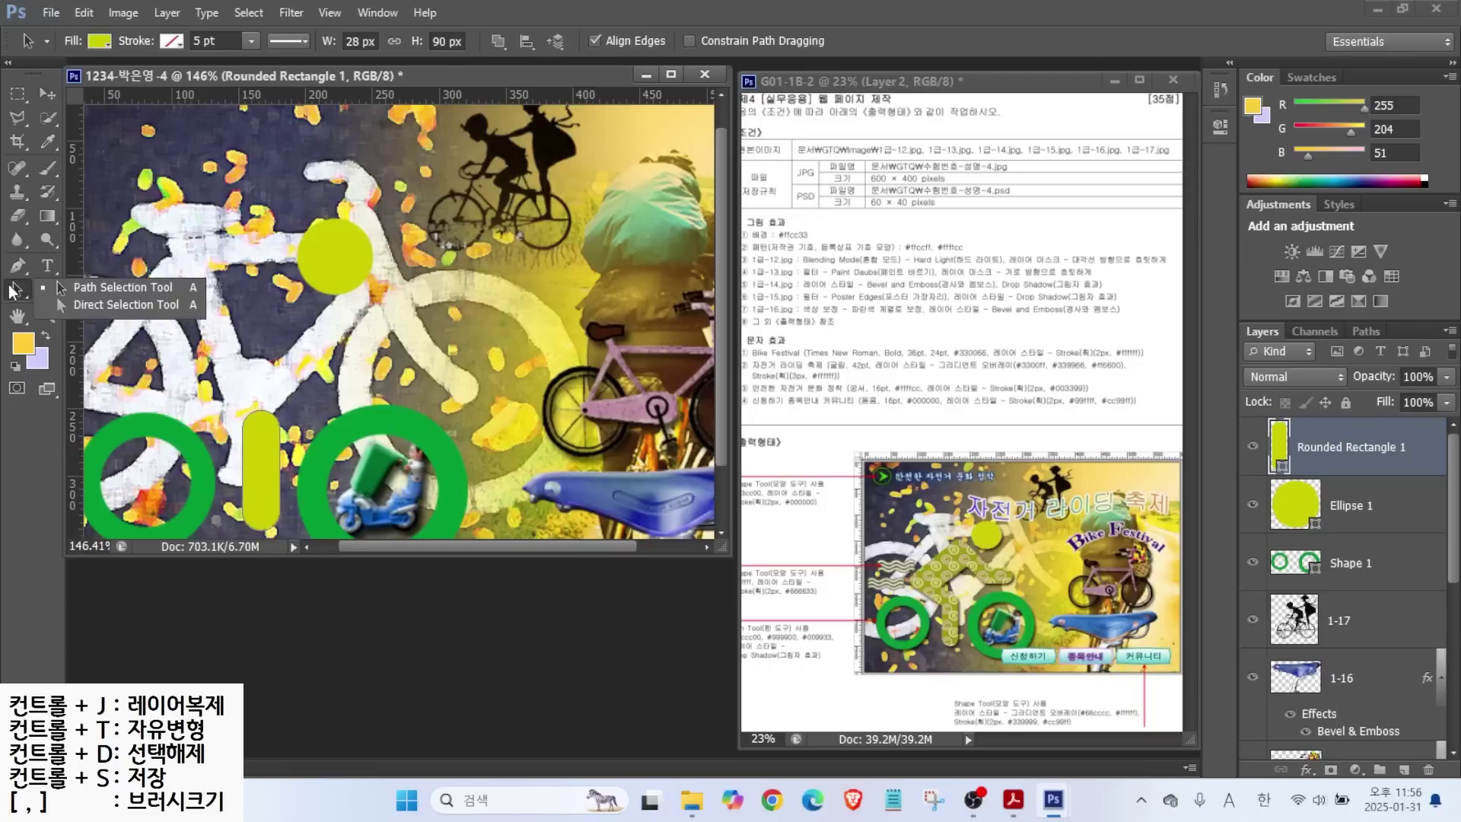
{"action": "left_click", "coordinate": [97, 284]}
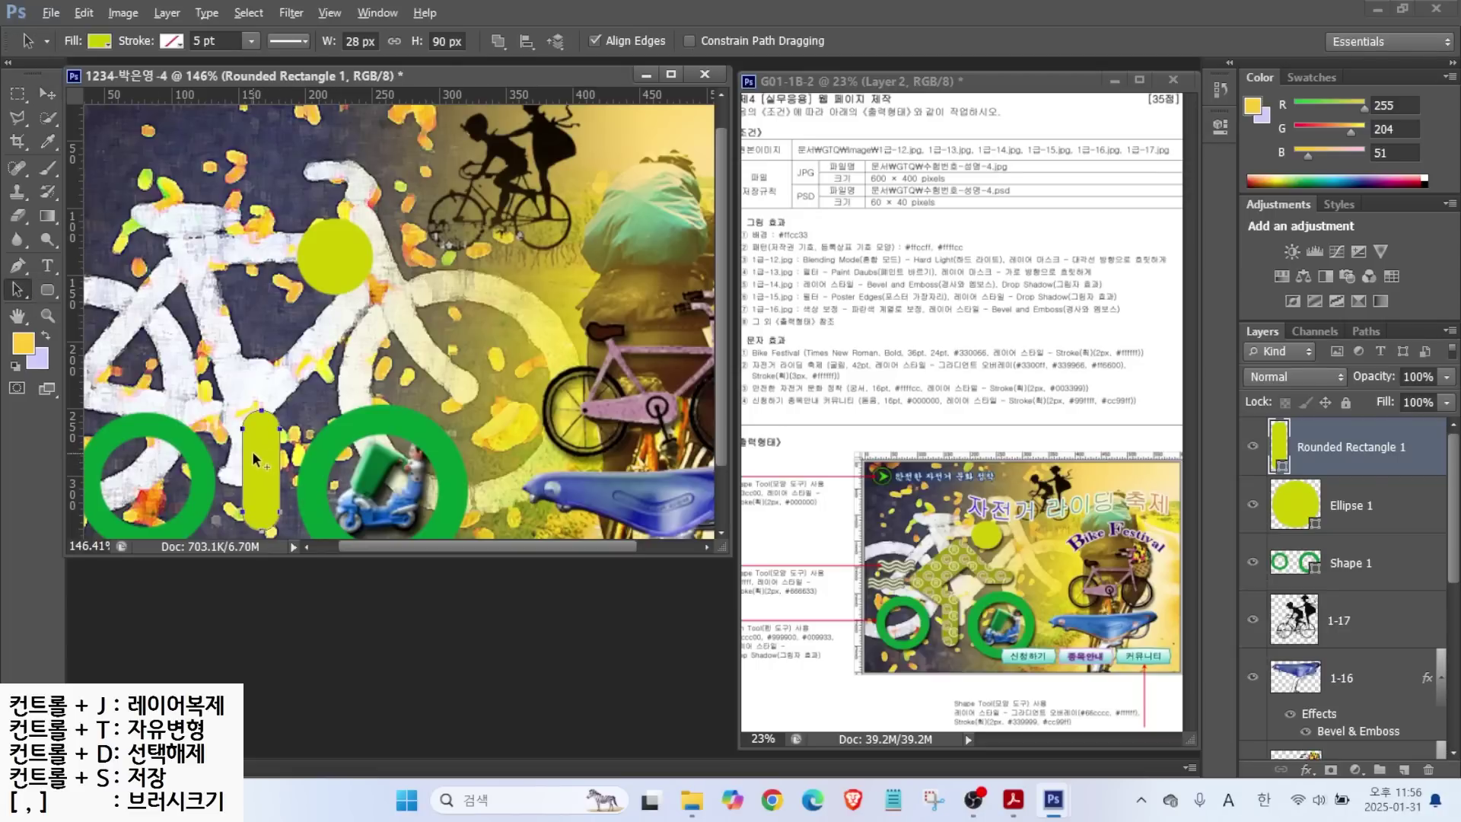
{"action": "left_click_drag", "start_coordinate": [262, 450], "coordinate": [278, 324]}
{"action": "key", "text": "ctrl+t"}
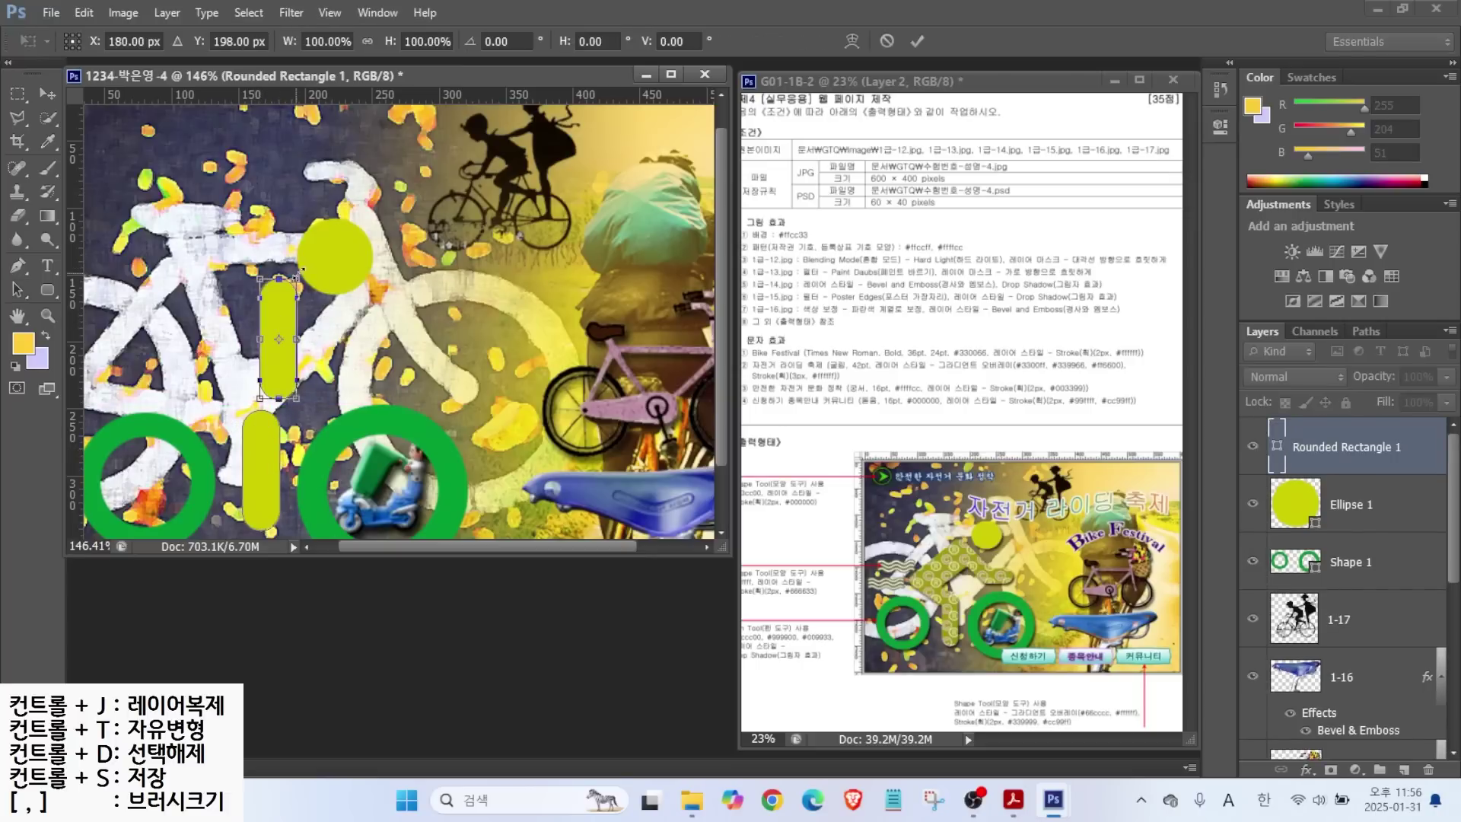
{"action": "left_click_drag", "start_coordinate": [308, 268], "coordinate": [241, 274]}
{"action": "left_click_drag", "start_coordinate": [293, 369], "coordinate": [245, 414]}
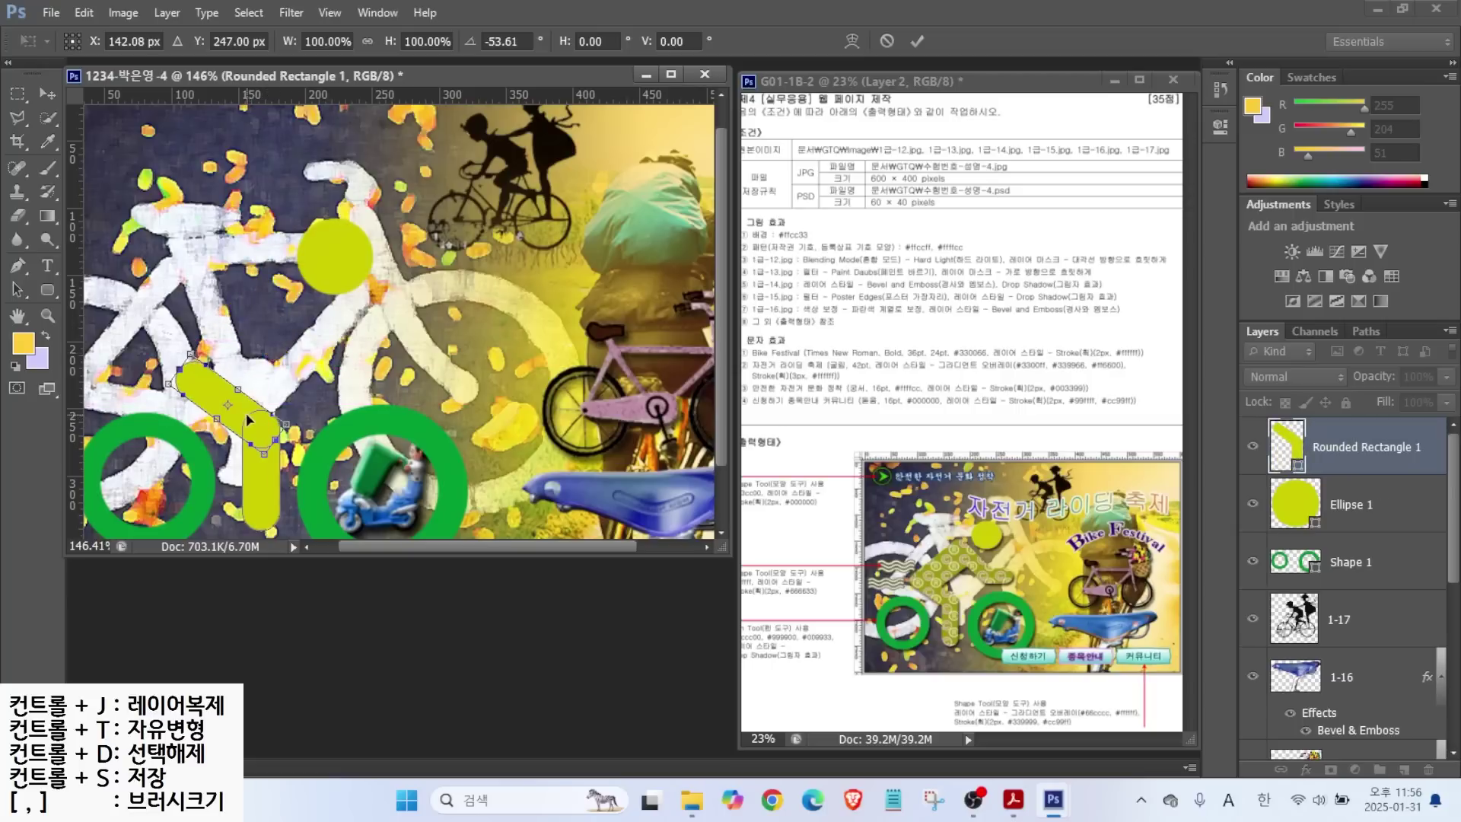
{"action": "key", "text": "Right"}
{"action": "key", "text": "Return"}
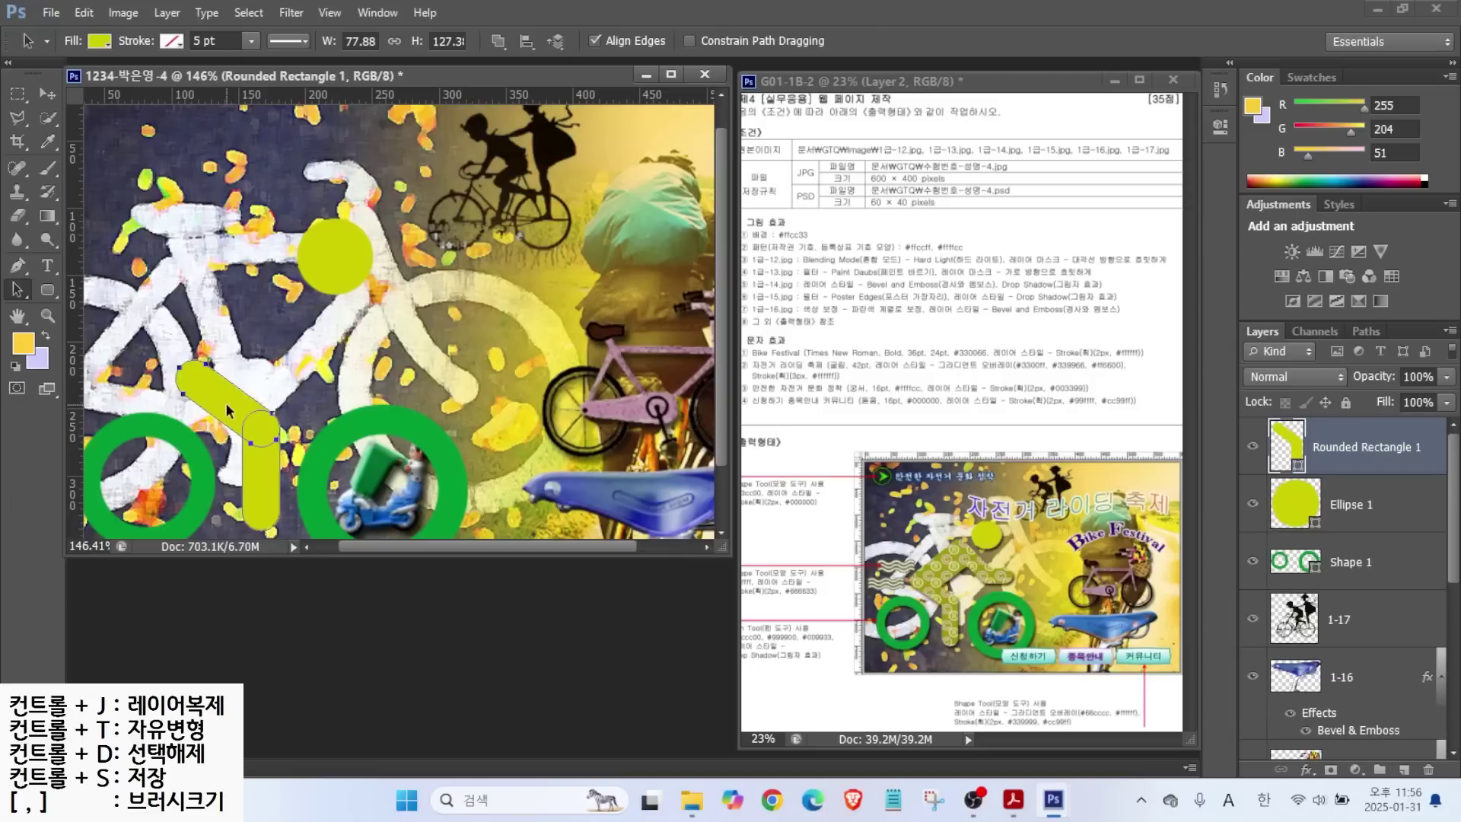
Copy the thigh bar up-right as a horizontal arm, then shorten it by moving its tip anchors.
{"action": "left_click_drag", "start_coordinate": [222, 398], "coordinate": [464, 373]}
{"action": "key", "text": "ctrl+t"}
{"action": "key", "text": "Return"}
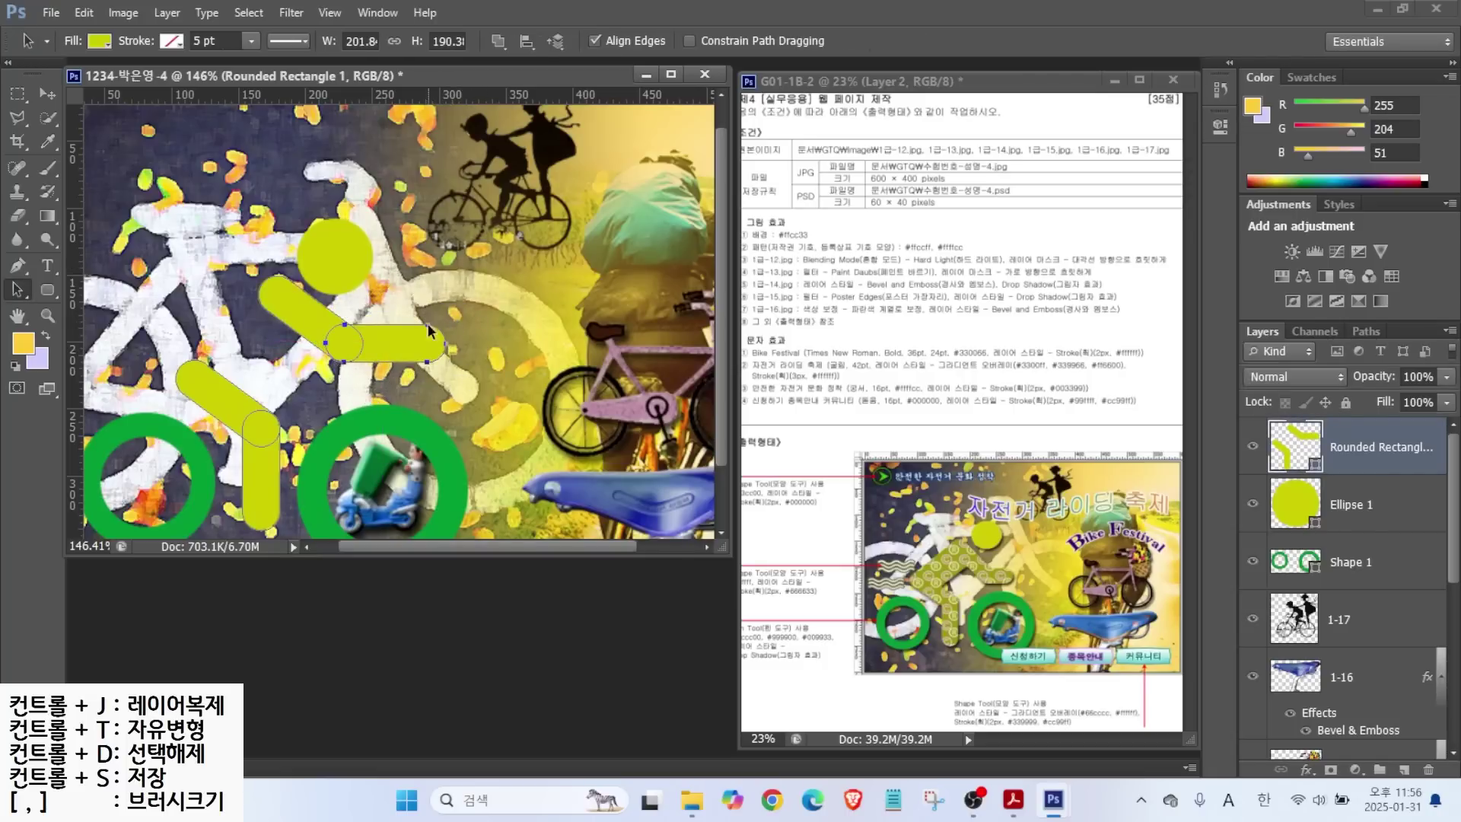
{"action": "left_click", "coordinate": [18, 292]}
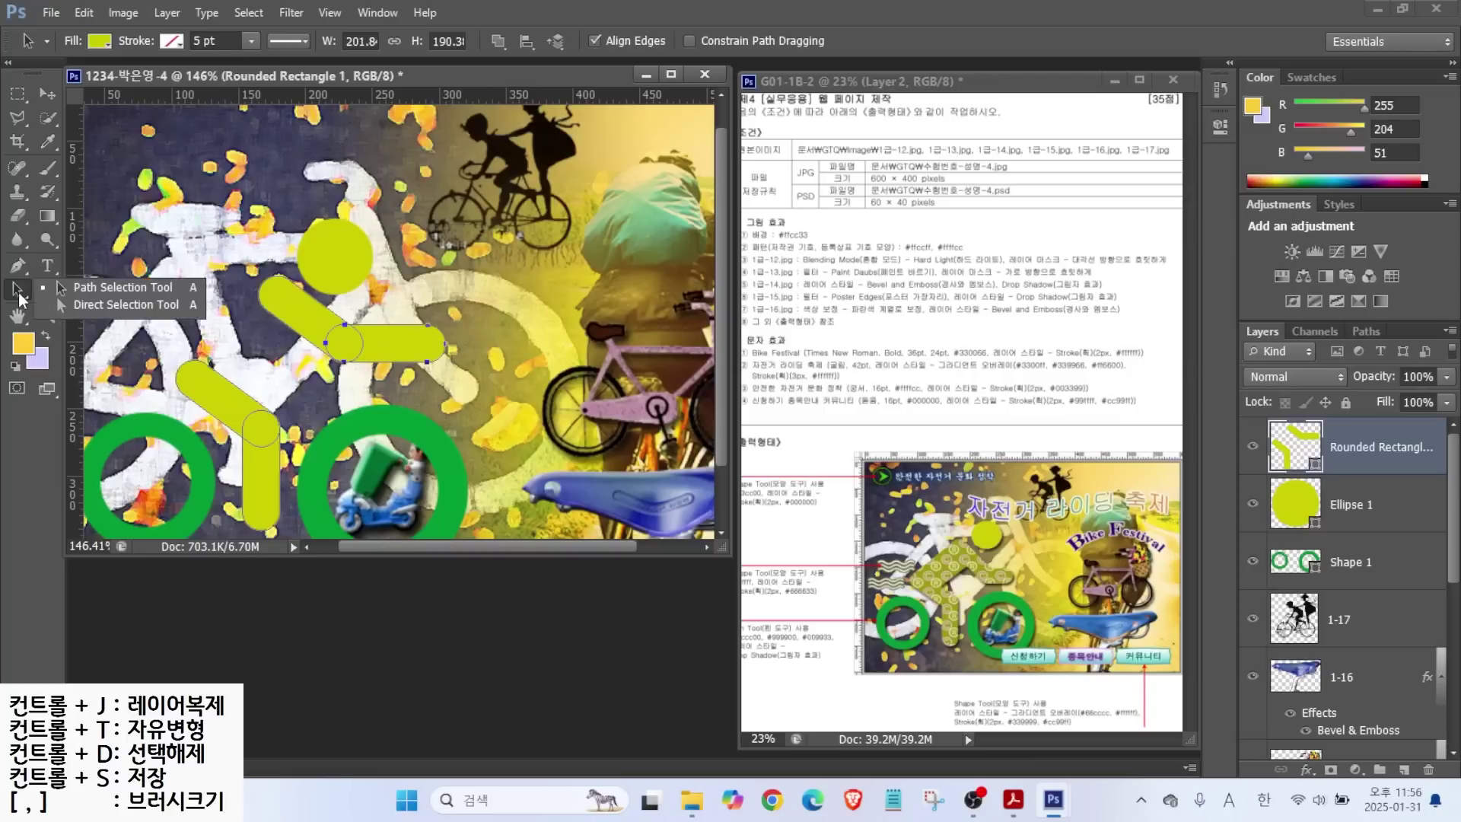
{"action": "left_click", "coordinate": [98, 299]}
{"action": "left_click", "coordinate": [399, 305]}
{"action": "left_click_drag", "start_coordinate": [400, 307], "coordinate": [464, 373]}
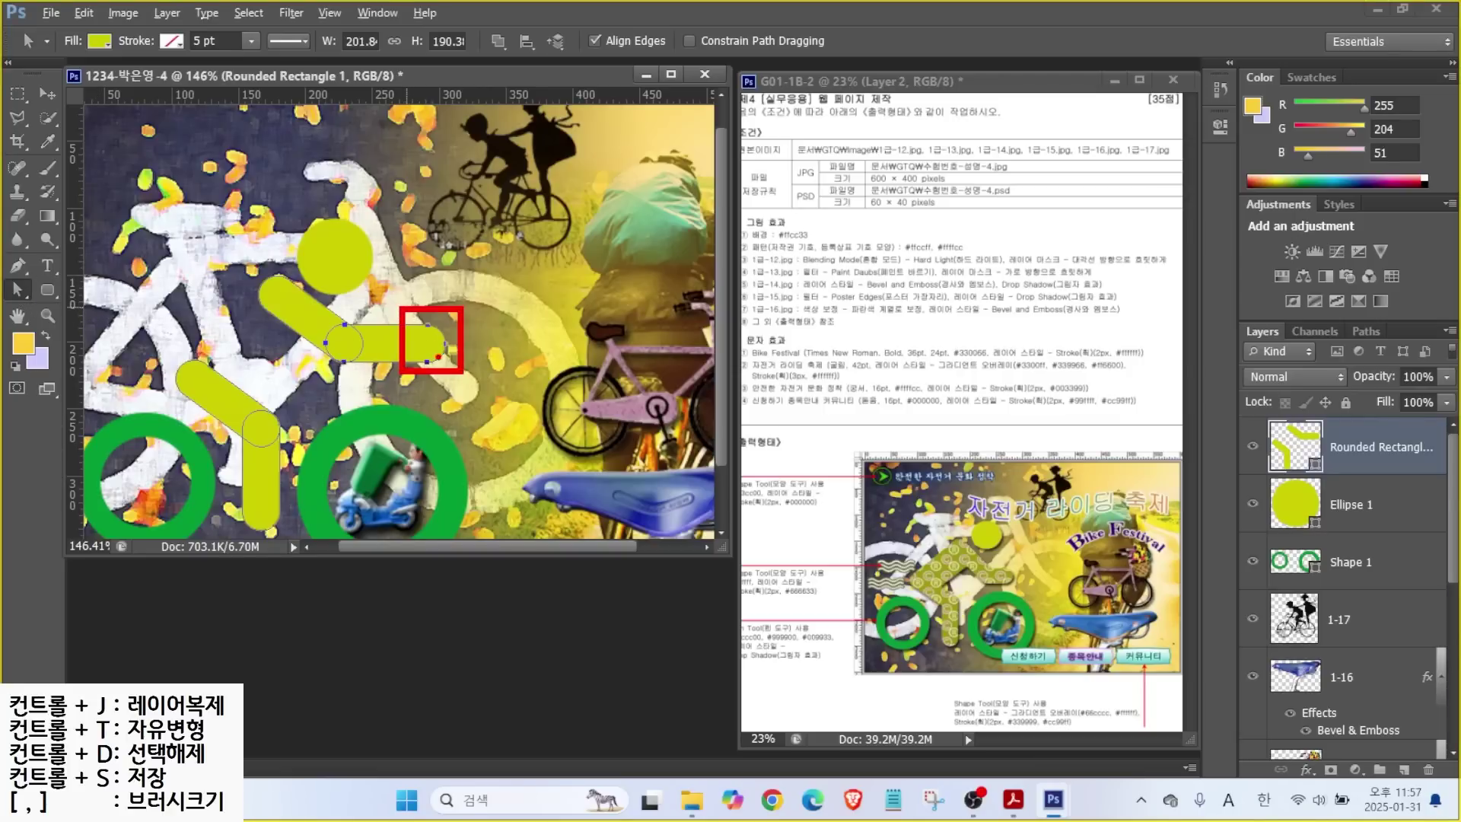
{"action": "left_click_drag", "start_coordinate": [403, 302], "coordinate": [422, 347]}
{"action": "left_click", "coordinate": [470, 345]}
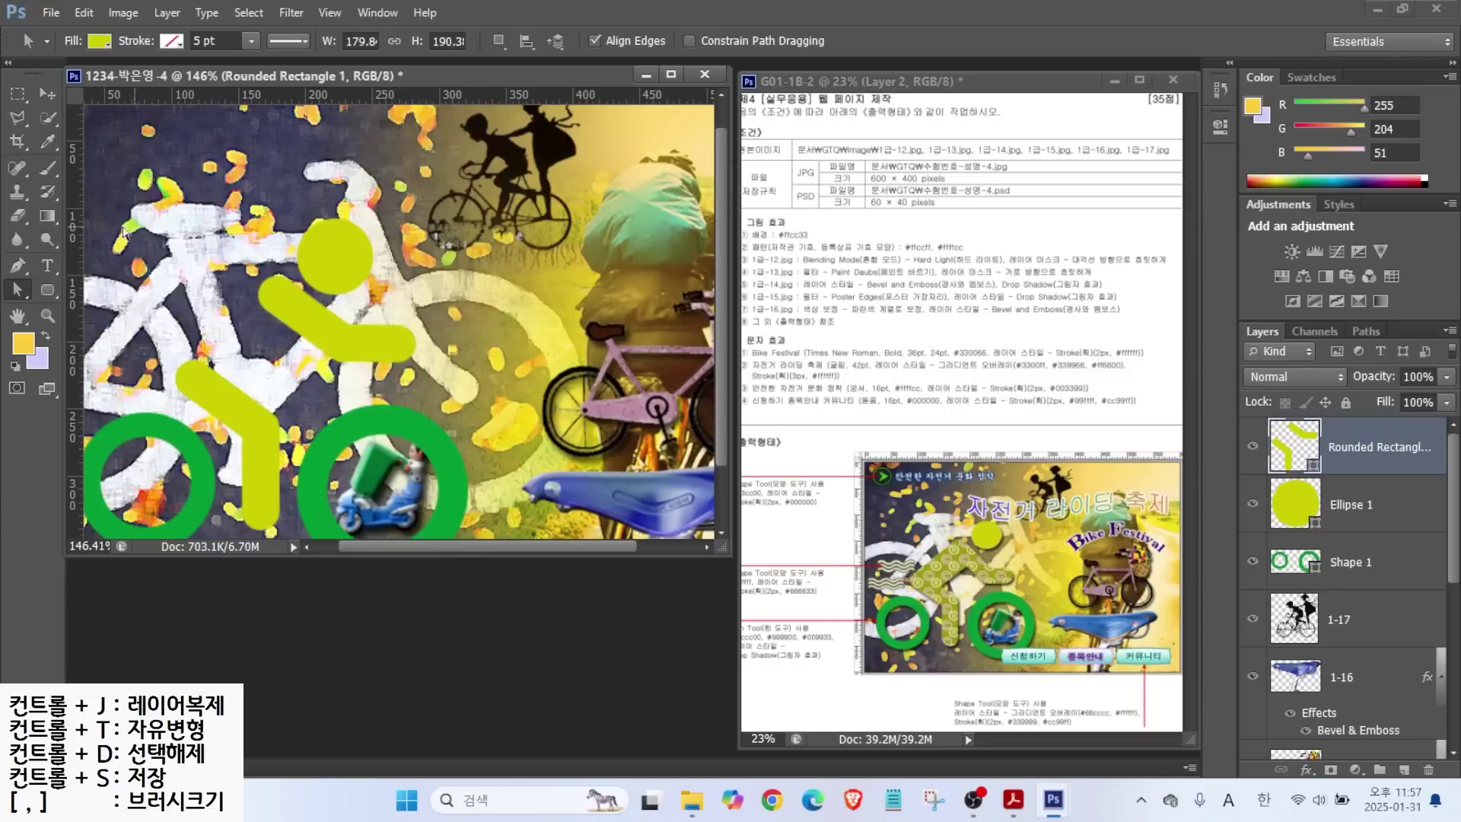
Draw a closed four-cornered torso outline for the cyclist with the Pen tool.
{"action": "left_click", "coordinate": [43, 289]}
{"action": "key", "text": "p"}
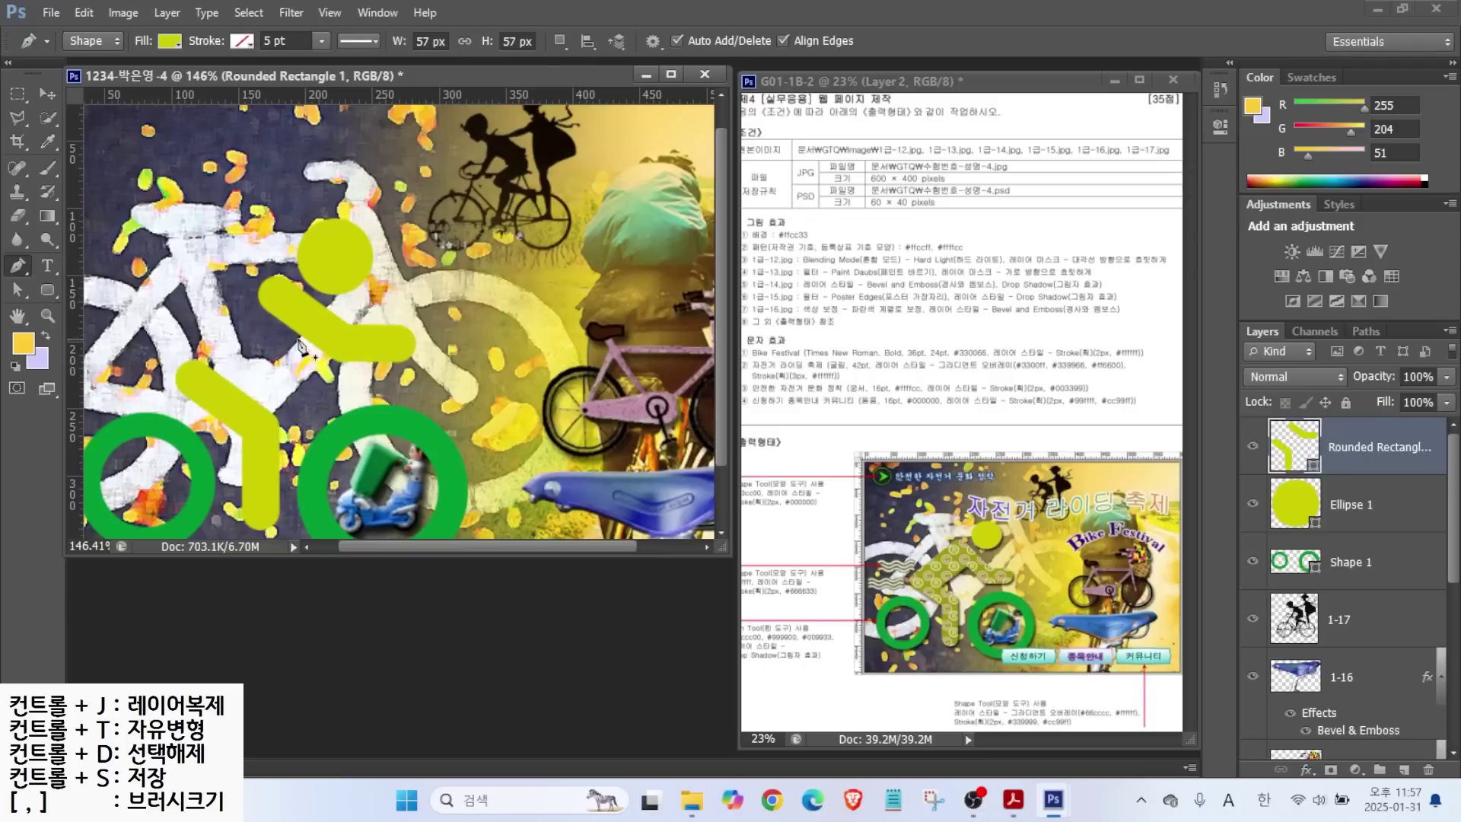
{"action": "left_click", "coordinate": [181, 368]}
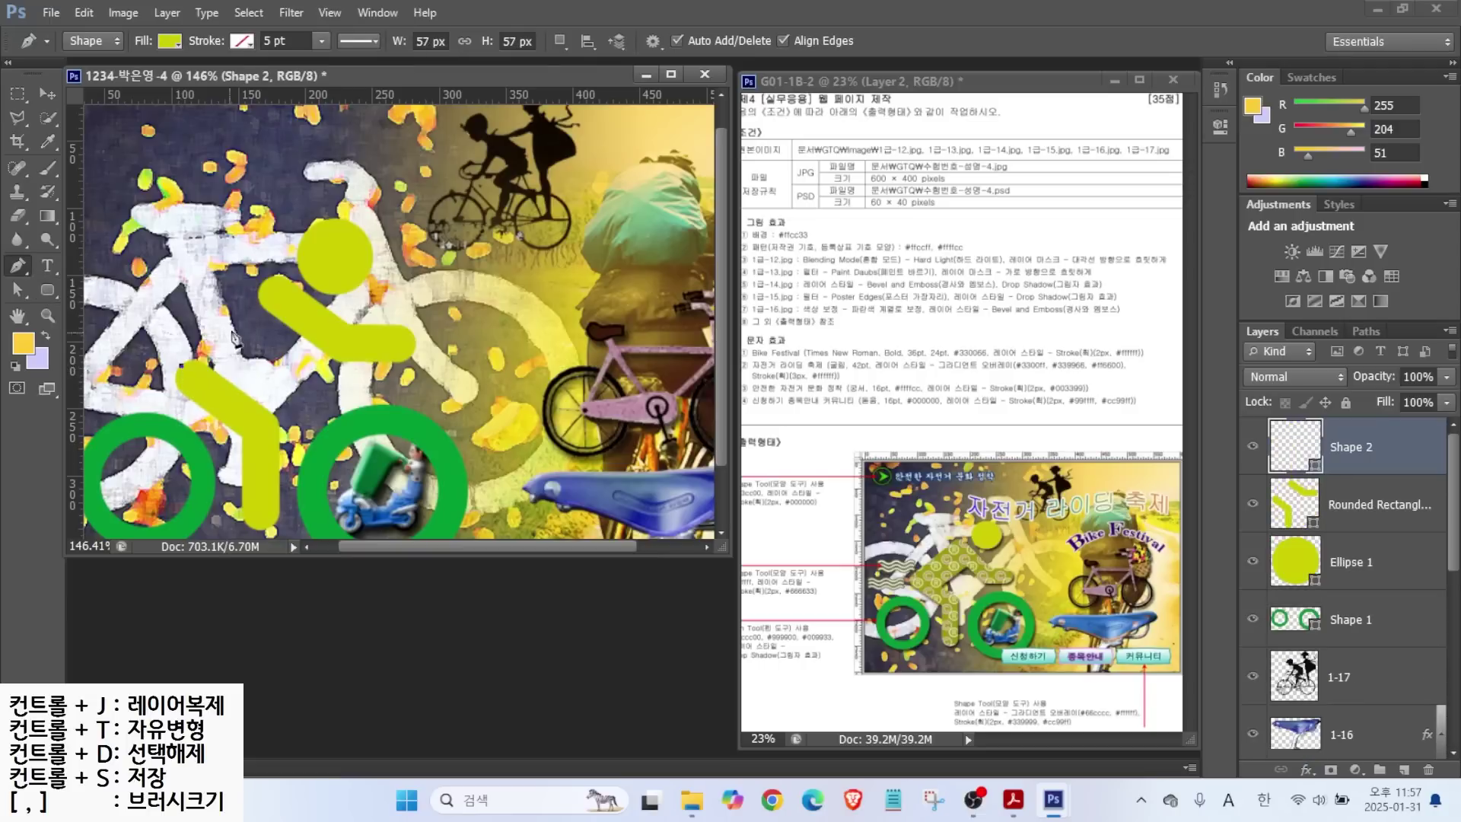
{"action": "left_click", "coordinate": [261, 284]}
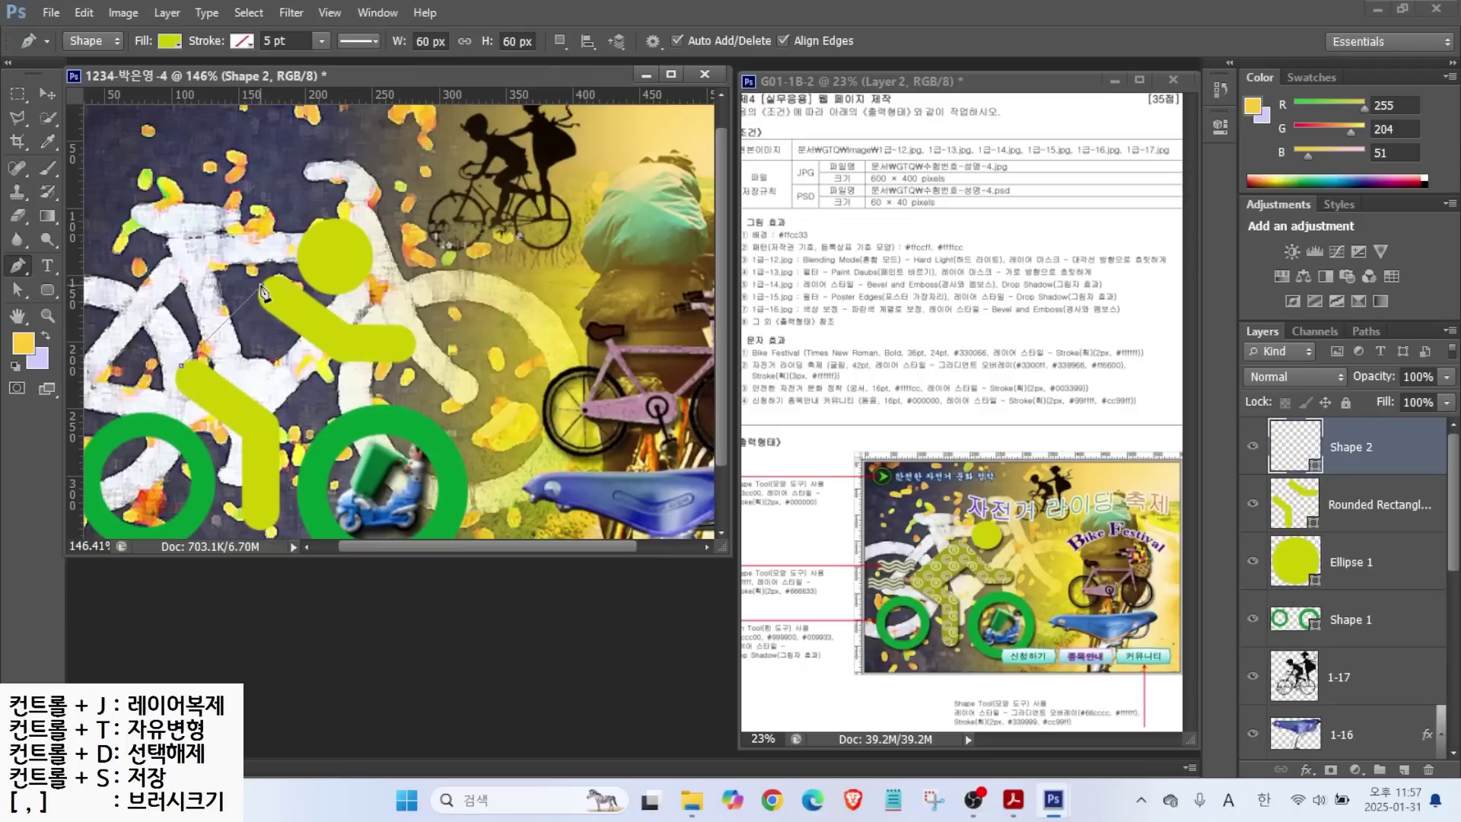
{"action": "left_click", "coordinate": [319, 322]}
{"action": "left_click", "coordinate": [247, 409]}
{"action": "left_click", "coordinate": [182, 368]}
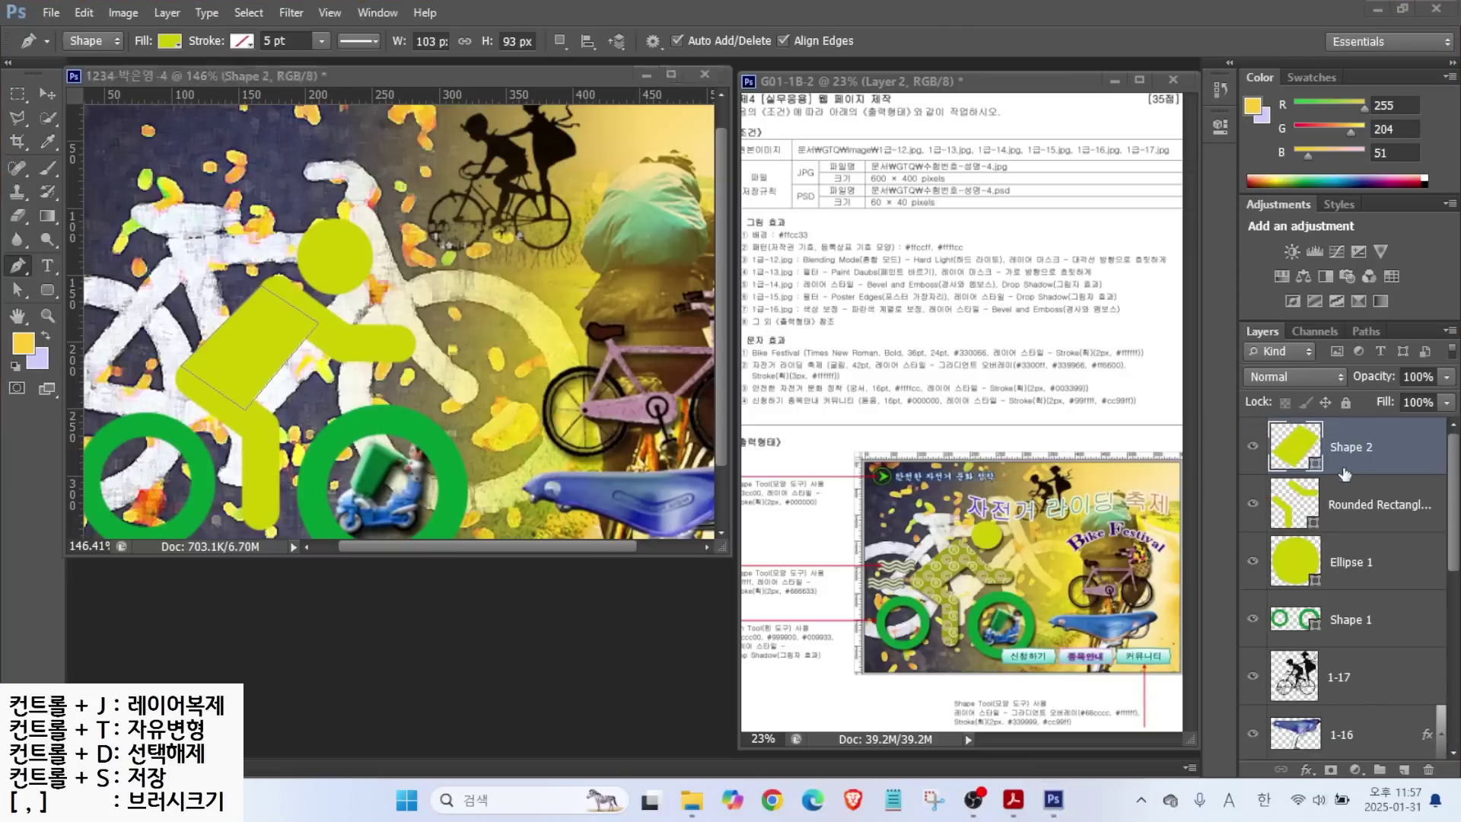
Merge the Rounded Rectangle 1 limbs and the Shape 2 torso into one shape layer.
{"action": "left_click", "coordinate": [1373, 494]}
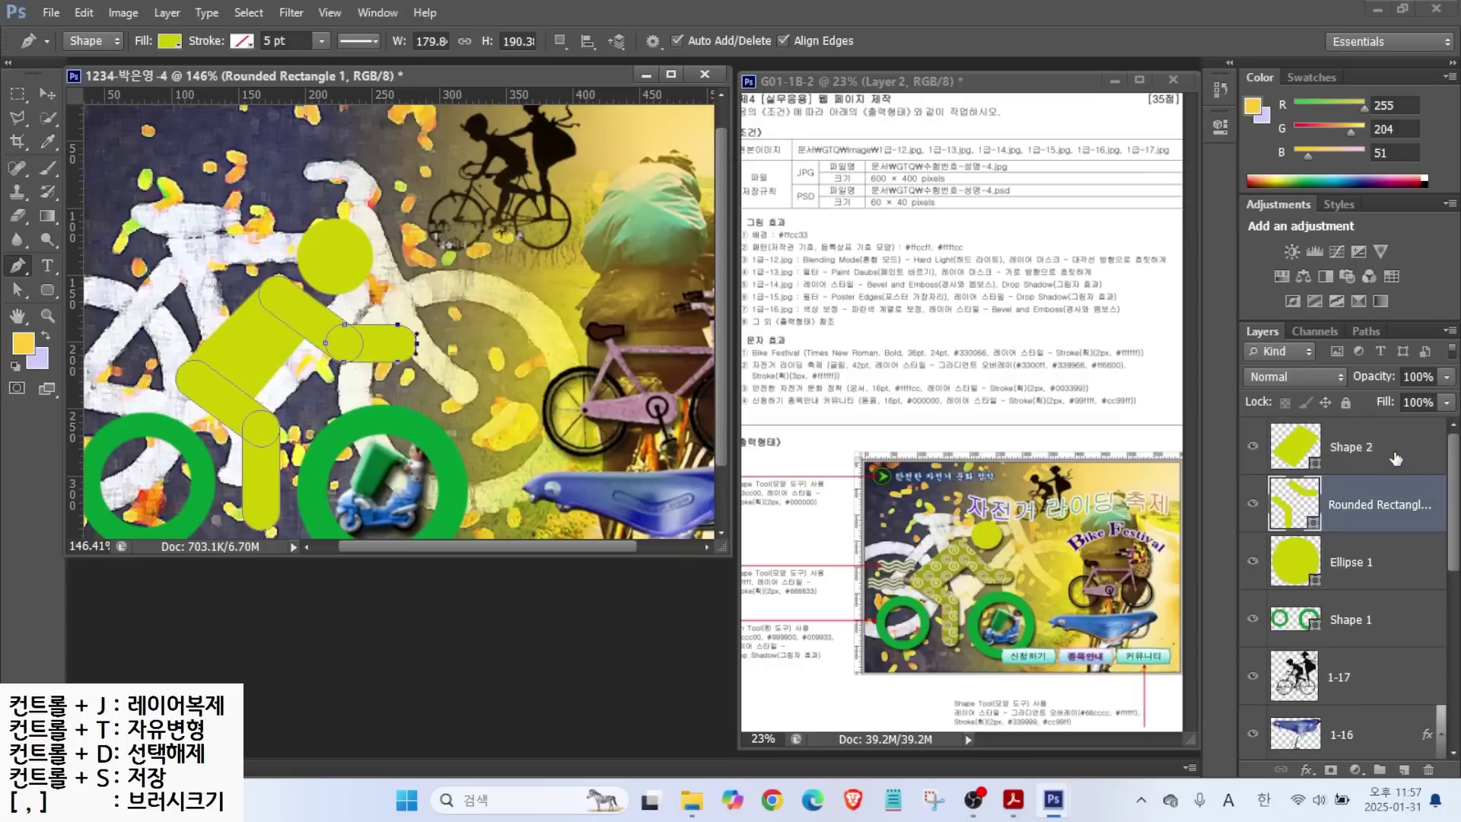
{"action": "left_click", "coordinate": [1395, 457], "text": "shift"}
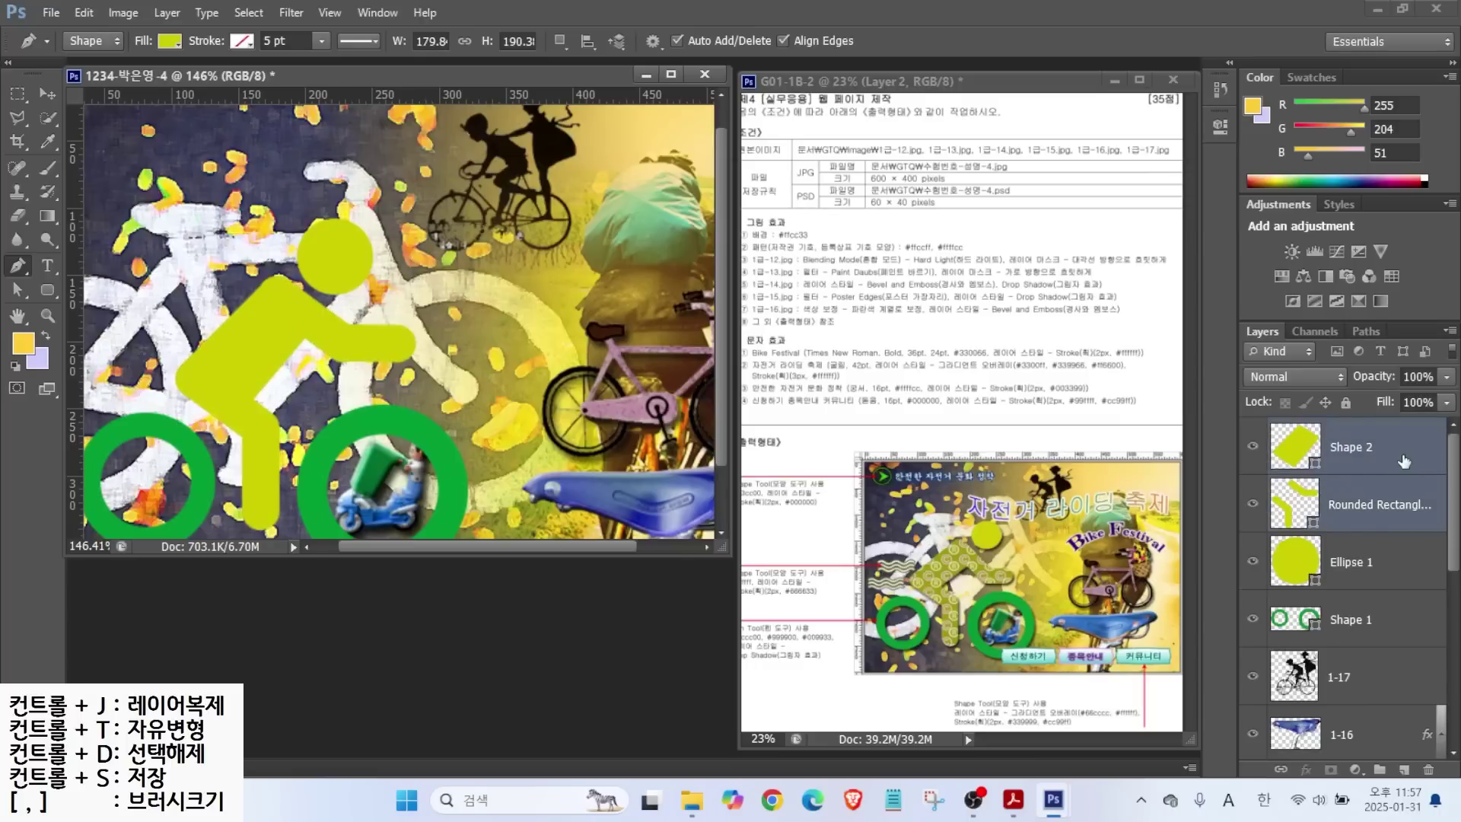
{"action": "right_click", "coordinate": [1395, 448]}
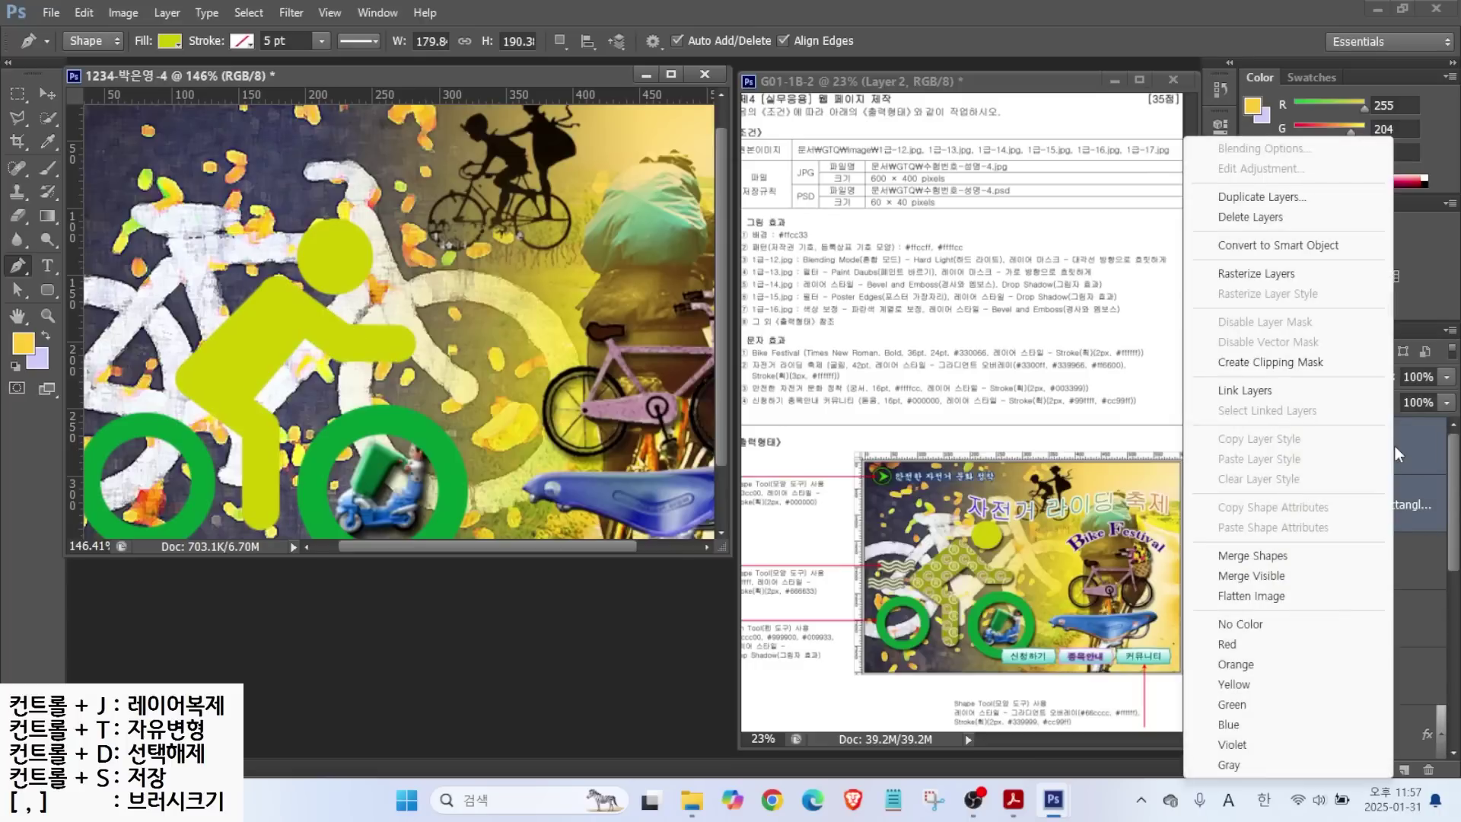
{"action": "left_click", "coordinate": [1285, 556]}
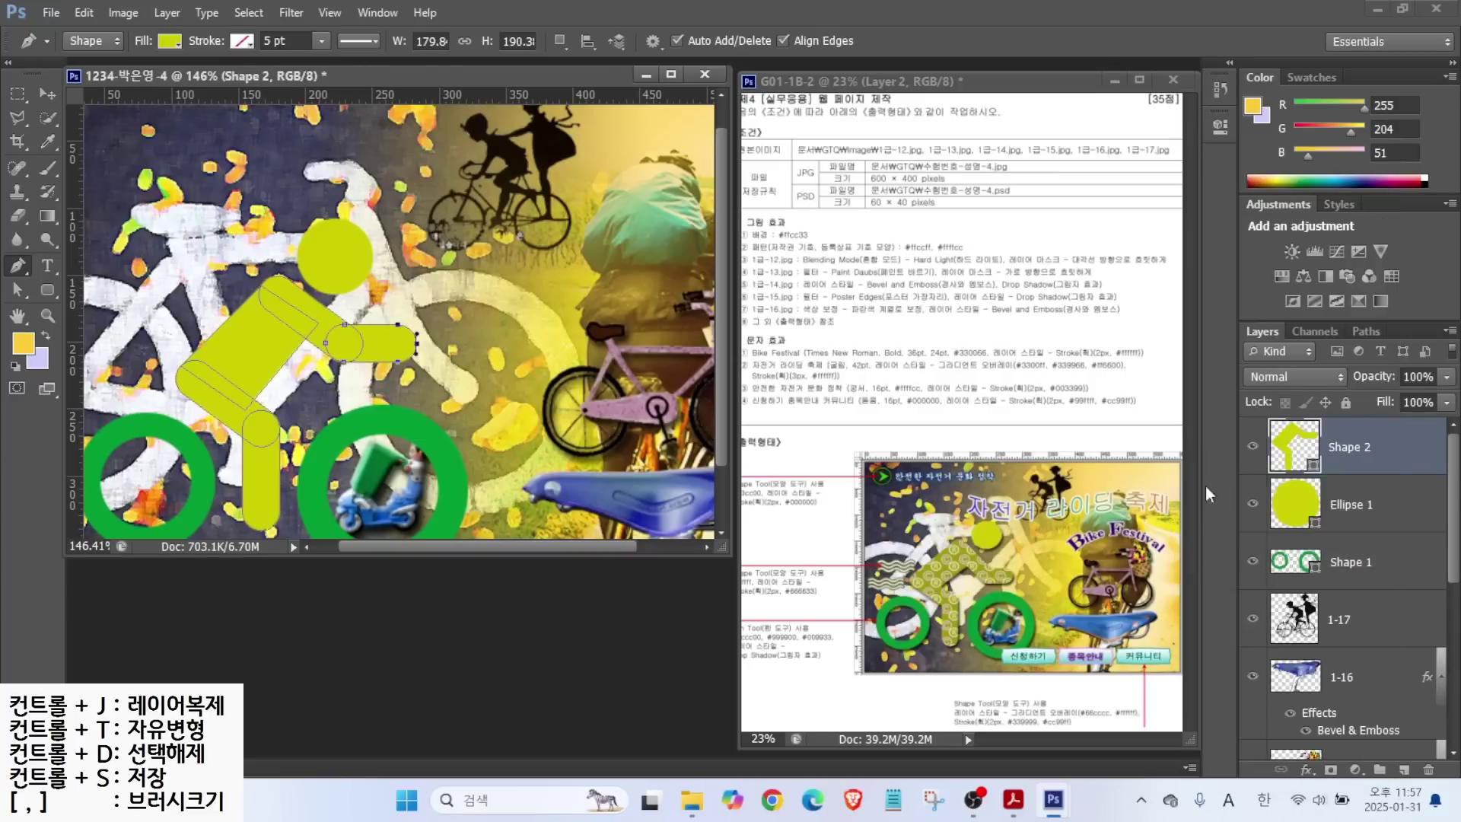
{"action": "left_click", "coordinate": [1252, 447]}
{"action": "left_click", "coordinate": [1253, 447]}
{"action": "left_click", "coordinate": [1252, 447]}
{"action": "left_click", "coordinate": [1253, 447]}
Change the merged Shape 2 fill colour to olive 999900.
{"action": "double_click", "coordinate": [1294, 448]}
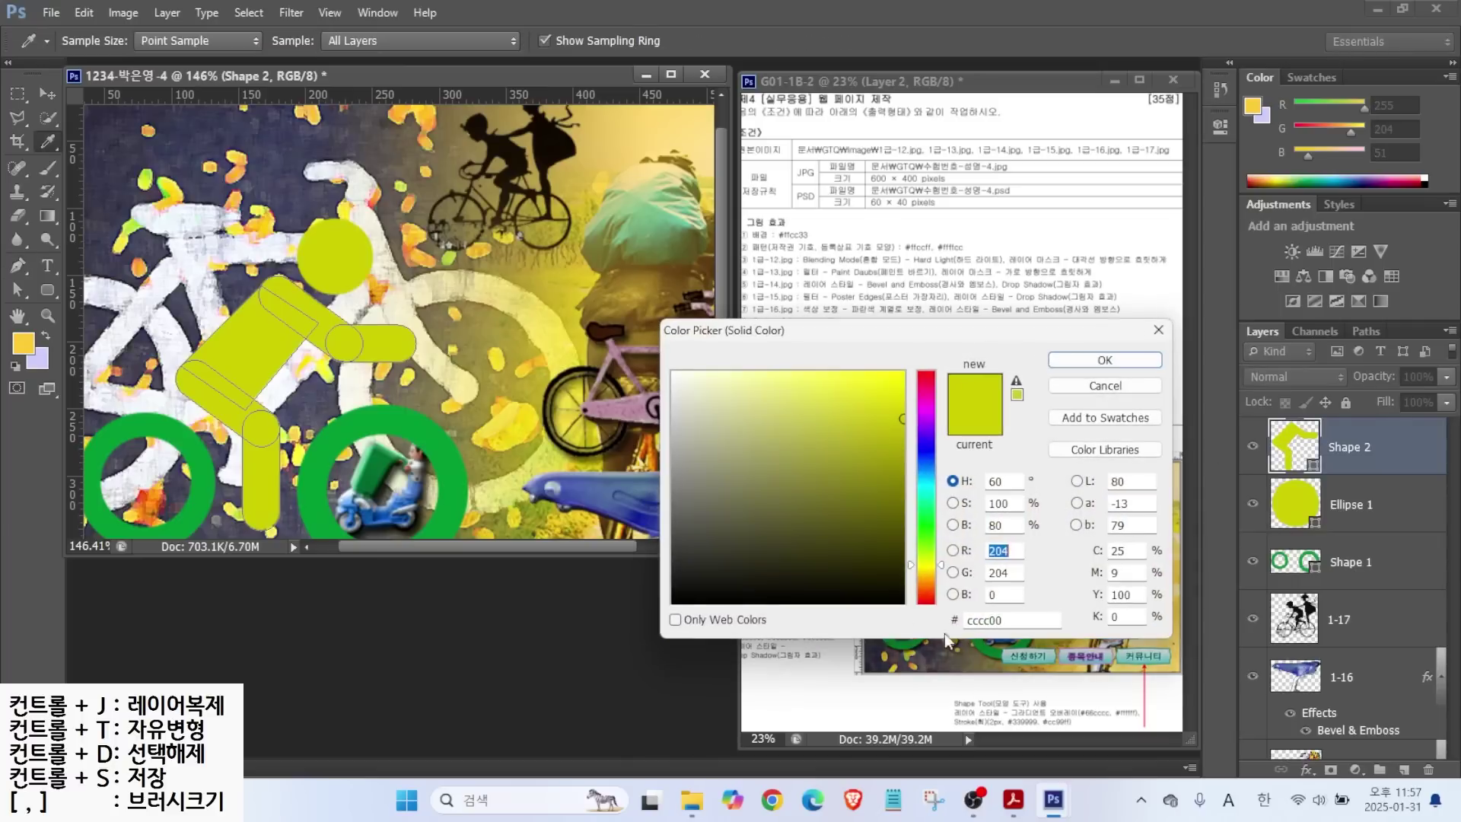
{"action": "type", "text": "999900"}
{"action": "key", "text": "Return"}
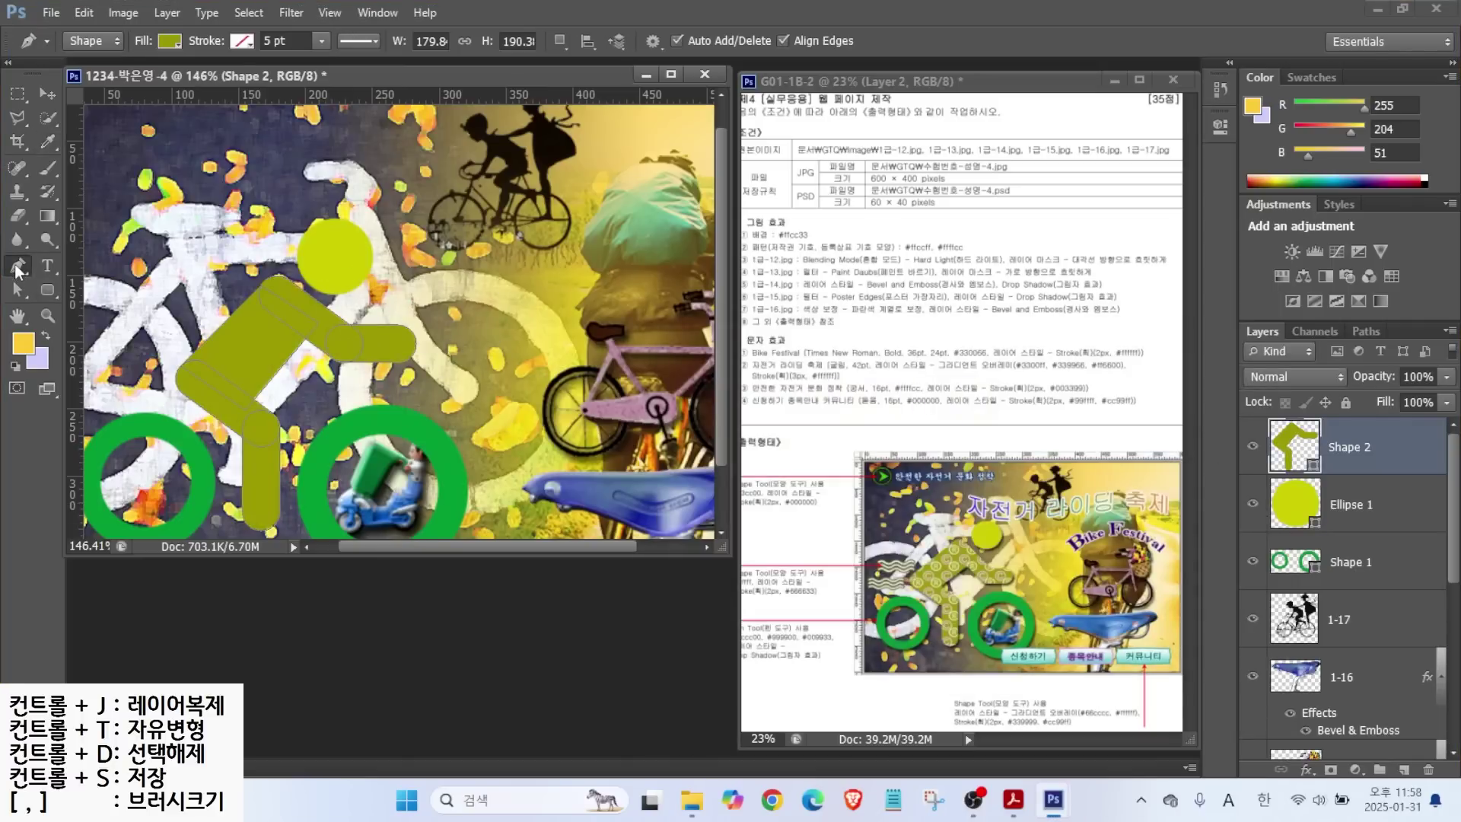
Apply Merge Shape Components so the olive cyclist's torso and limbs form one outline.
{"action": "left_click", "coordinate": [47, 290]}
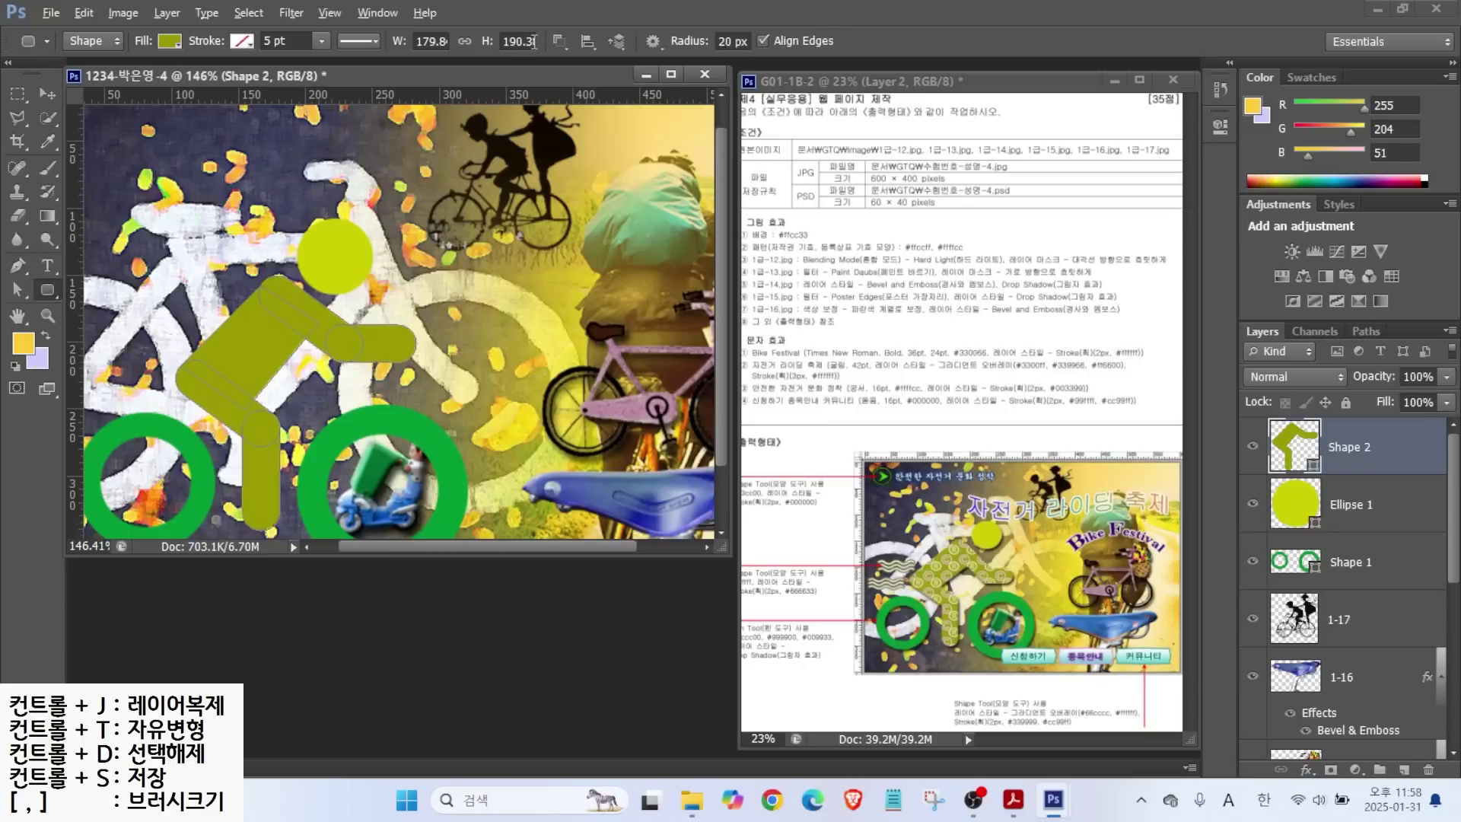
{"action": "mouse_move", "coordinate": [104, 61]}
{"action": "left_mouse_down"}
{"action": "mouse_move", "coordinate": [74, 28]}
{"action": "mouse_move", "coordinate": [119, 22]}
{"action": "left_mouse_up"}
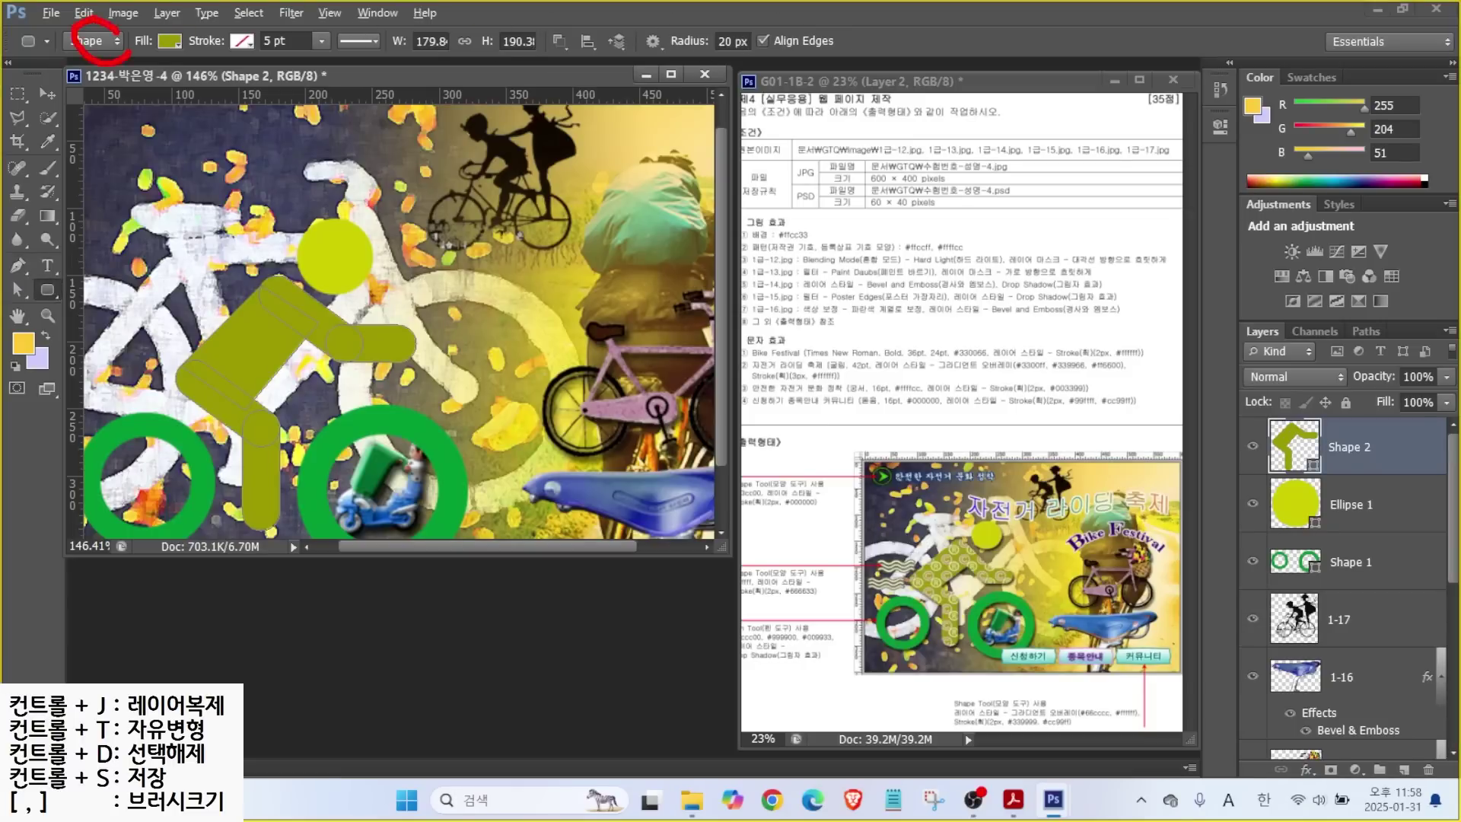
{"action": "mouse_move", "coordinate": [174, 116]}
{"action": "left_mouse_down"}
{"action": "mouse_move", "coordinate": [108, 52]}
{"action": "mouse_move", "coordinate": [184, 32]}
{"action": "left_mouse_up"}
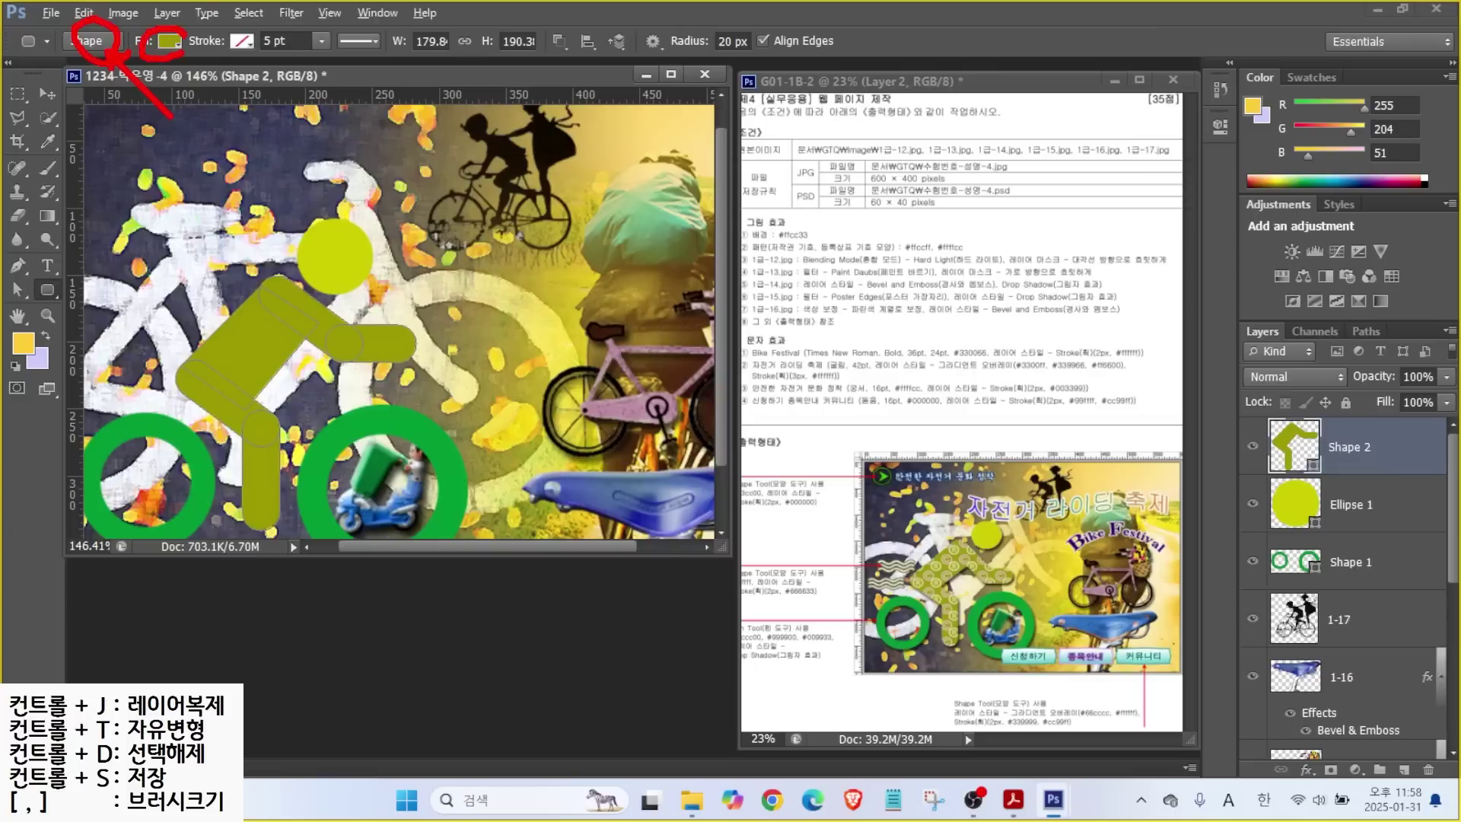
{"action": "mouse_move", "coordinate": [225, 103]}
{"action": "left_mouse_down"}
{"action": "mouse_move", "coordinate": [170, 44]}
{"action": "mouse_move", "coordinate": [253, 31]}
{"action": "left_mouse_up"}
{"action": "mouse_move", "coordinate": [535, 36]}
{"action": "left_mouse_down"}
{"action": "mouse_move", "coordinate": [582, 43]}
{"action": "mouse_move", "coordinate": [569, 53]}
{"action": "left_mouse_up"}
{"action": "left_click_drag", "start_coordinate": [624, 120], "coordinate": [568, 49]}
{"action": "key", "text": "Escape"}
{"action": "left_click", "coordinate": [563, 40]}
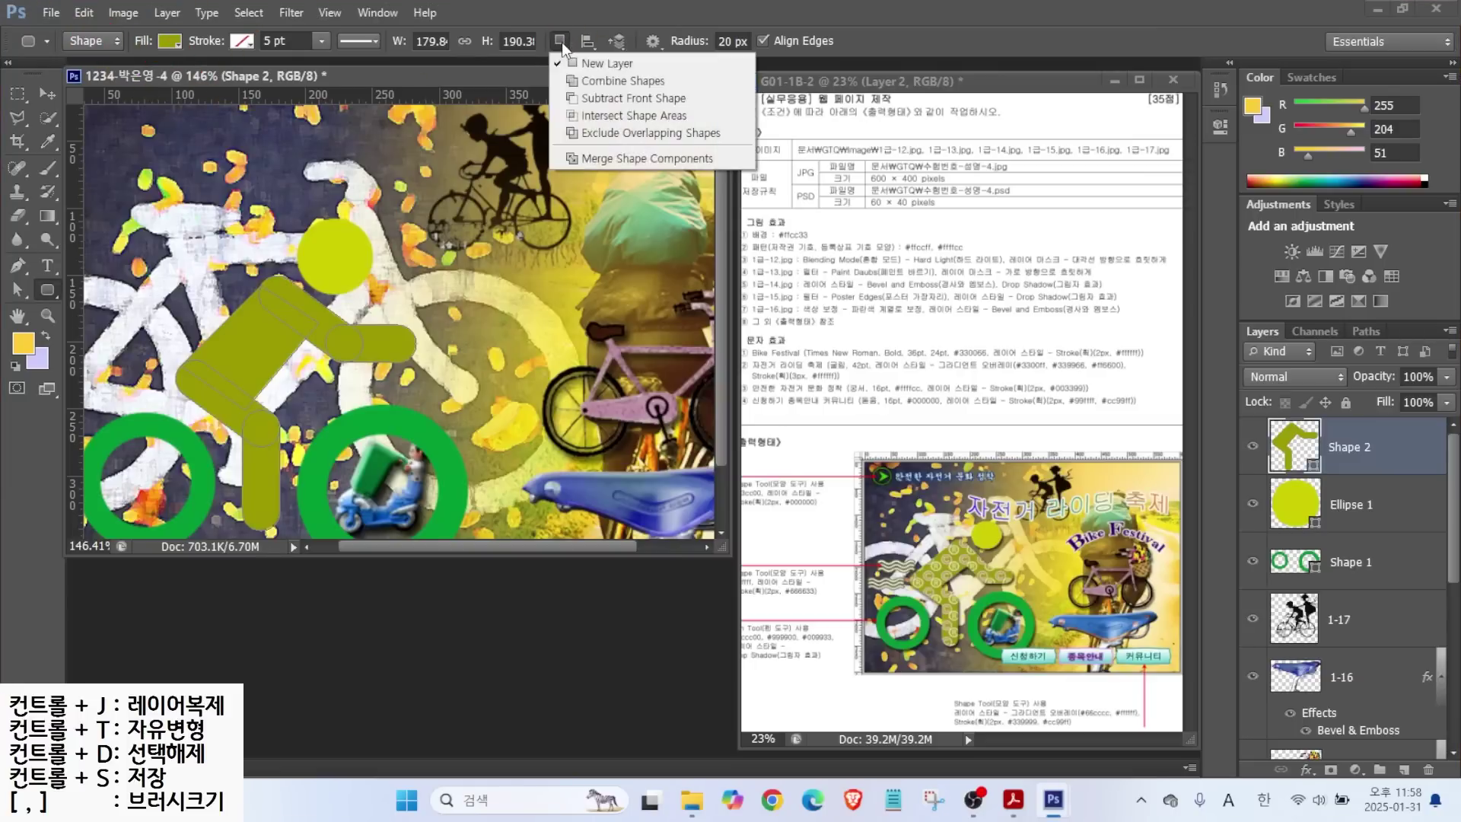
{"action": "left_click", "coordinate": [592, 157]}
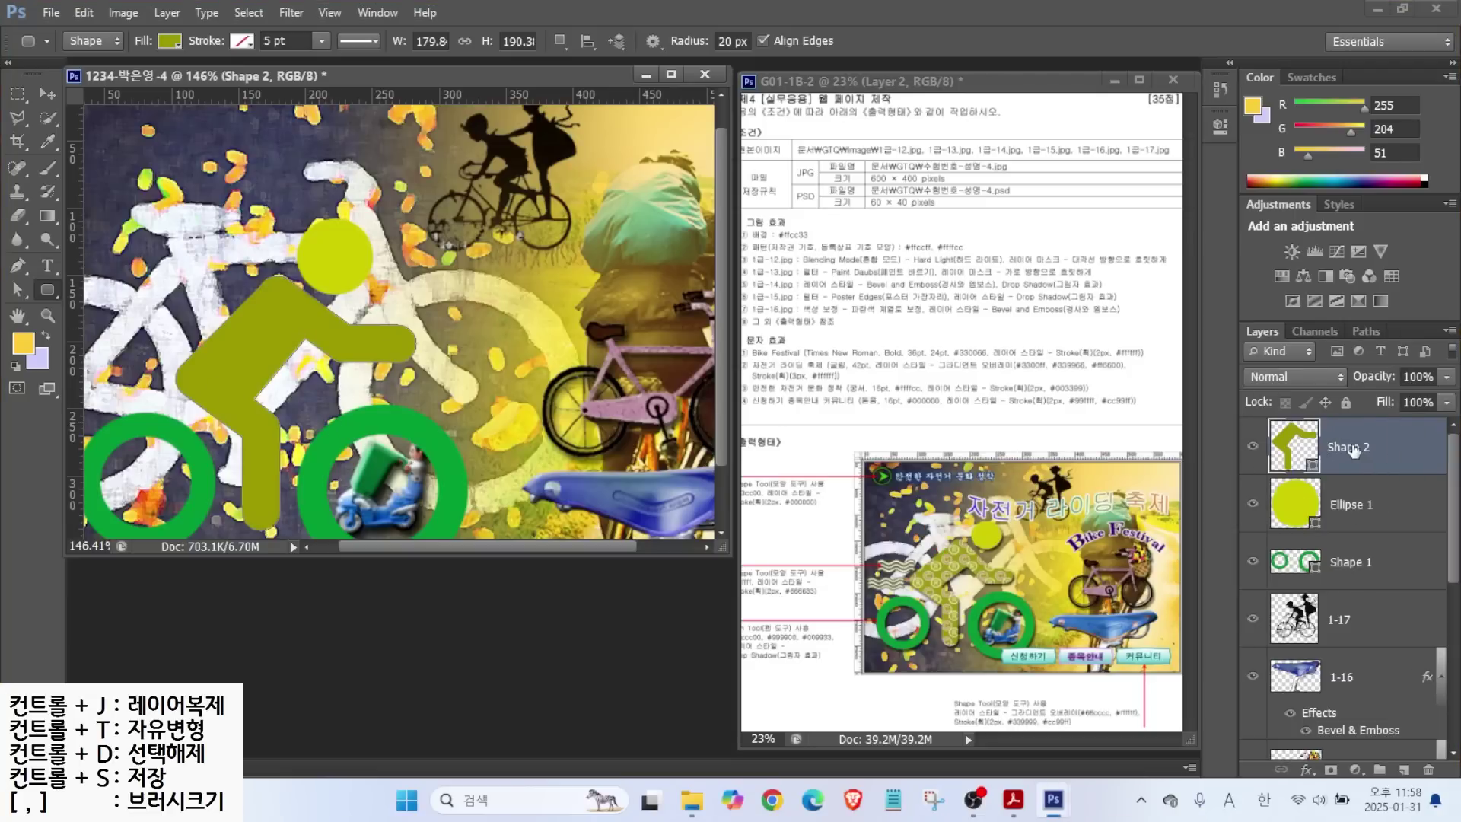
Duplicate the Shape 2 cyclist layer with Ctrl+J and rename the copy 패턴.
{"action": "key", "text": "ctrl+j"}
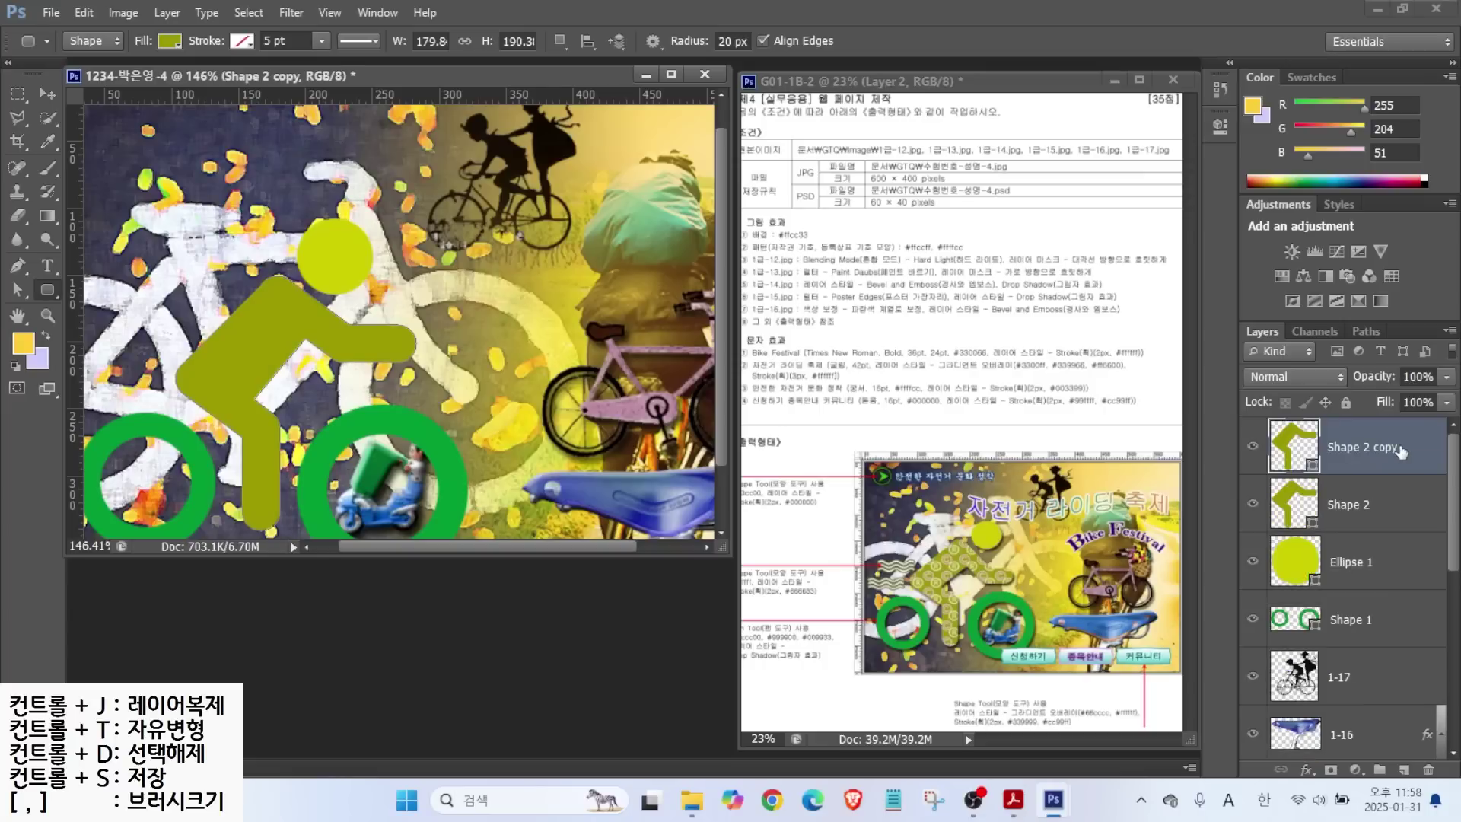
{"action": "double_click", "coordinate": [1356, 447]}
{"action": "type", "text": "v"}
{"action": "key", "text": "Hangul"}
{"action": "type", "text": "ㅍㅐㅌㅓㄴ"}
{"action": "key", "text": "Return"}
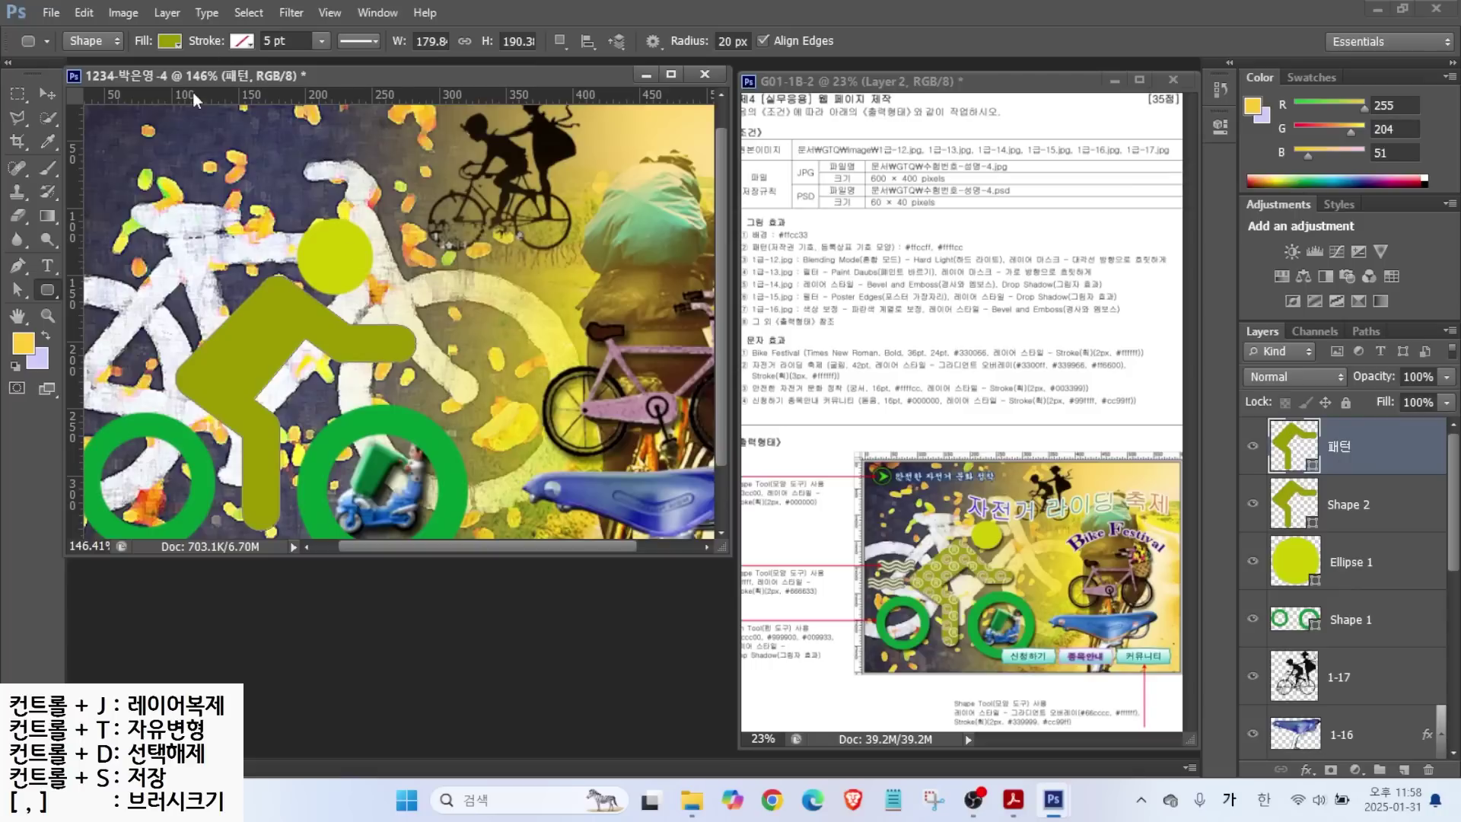
{"action": "key", "text": "alt"}
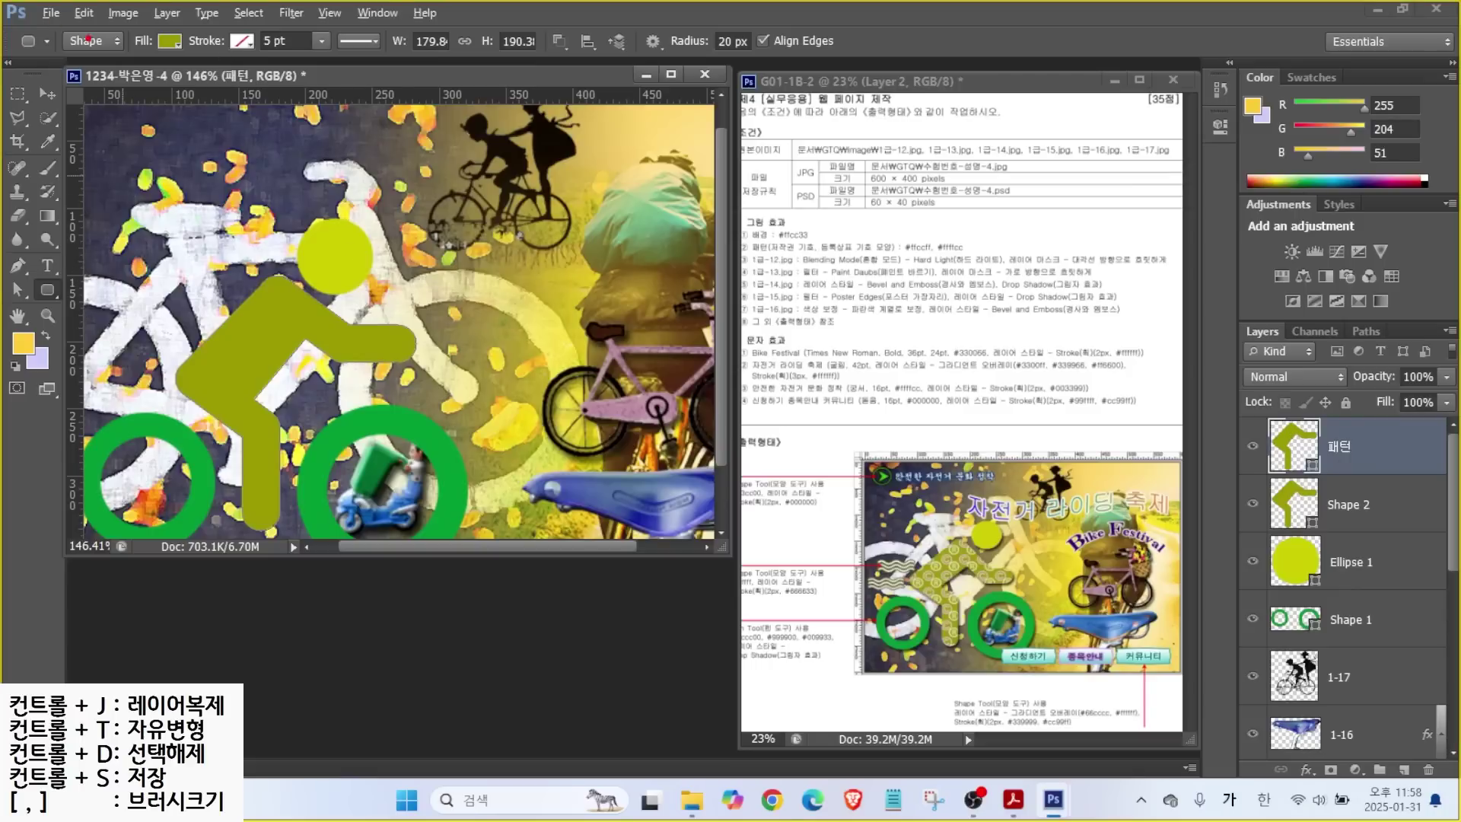
{"action": "left_click_drag", "start_coordinate": [91, 61], "coordinate": [97, 23]}
Switch the 패턴 shape's fill to the green ®/© pattern at 100% scale.
{"action": "key", "text": "Escape"}
{"action": "left_click", "coordinate": [169, 40]}
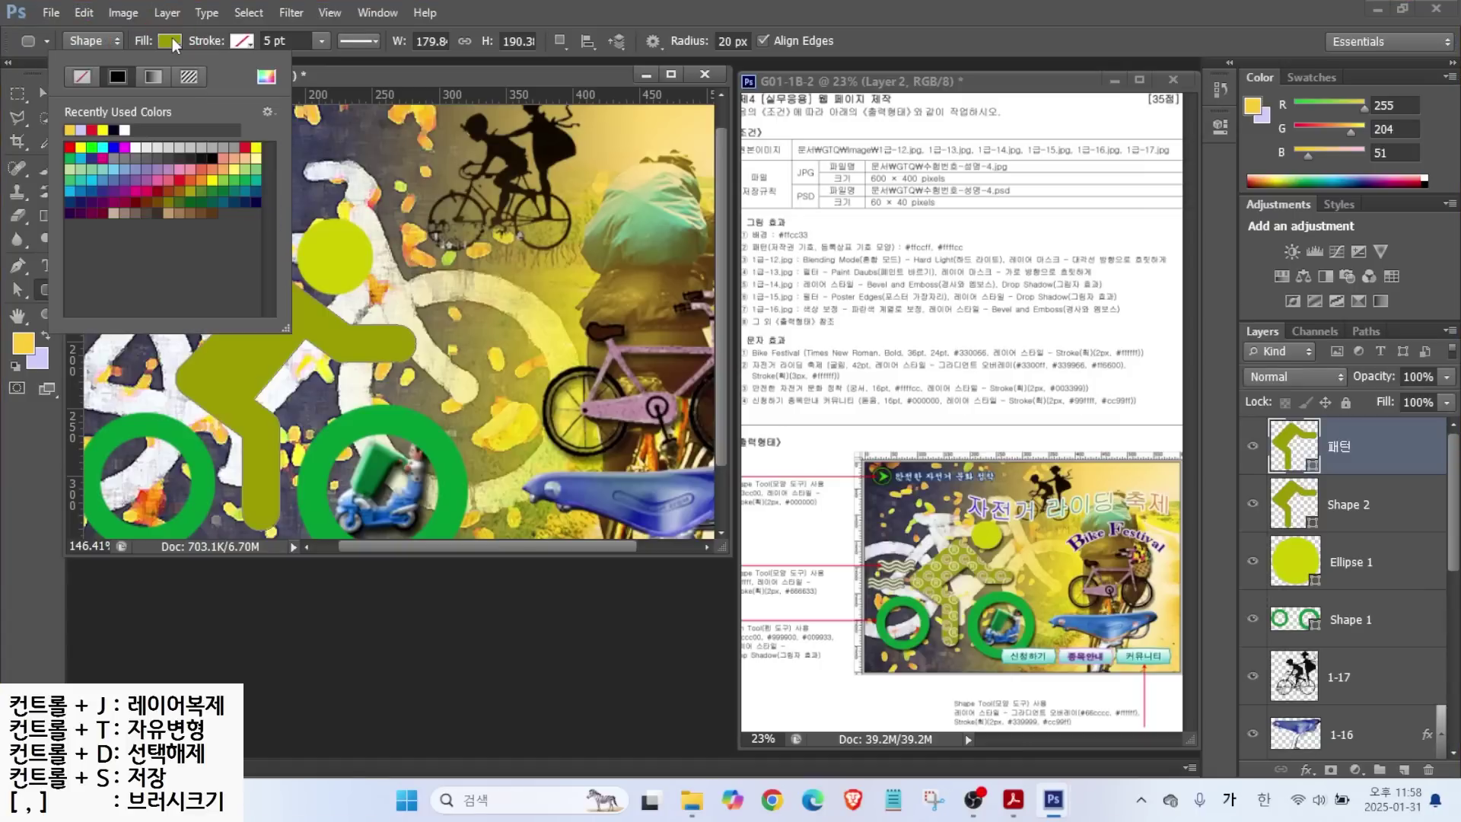
{"action": "left_click", "coordinate": [190, 76]}
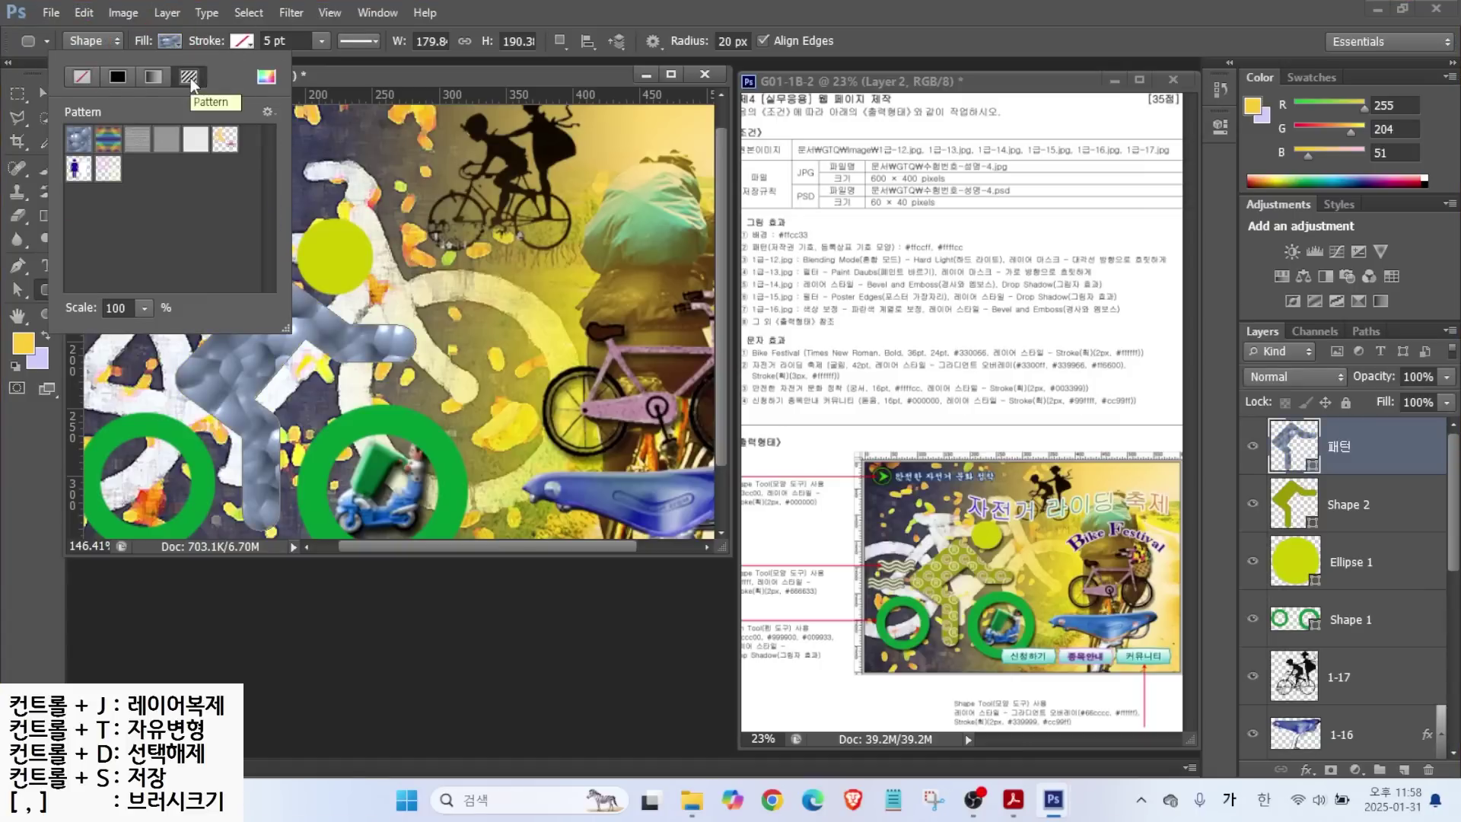
{"action": "left_click", "coordinate": [107, 169]}
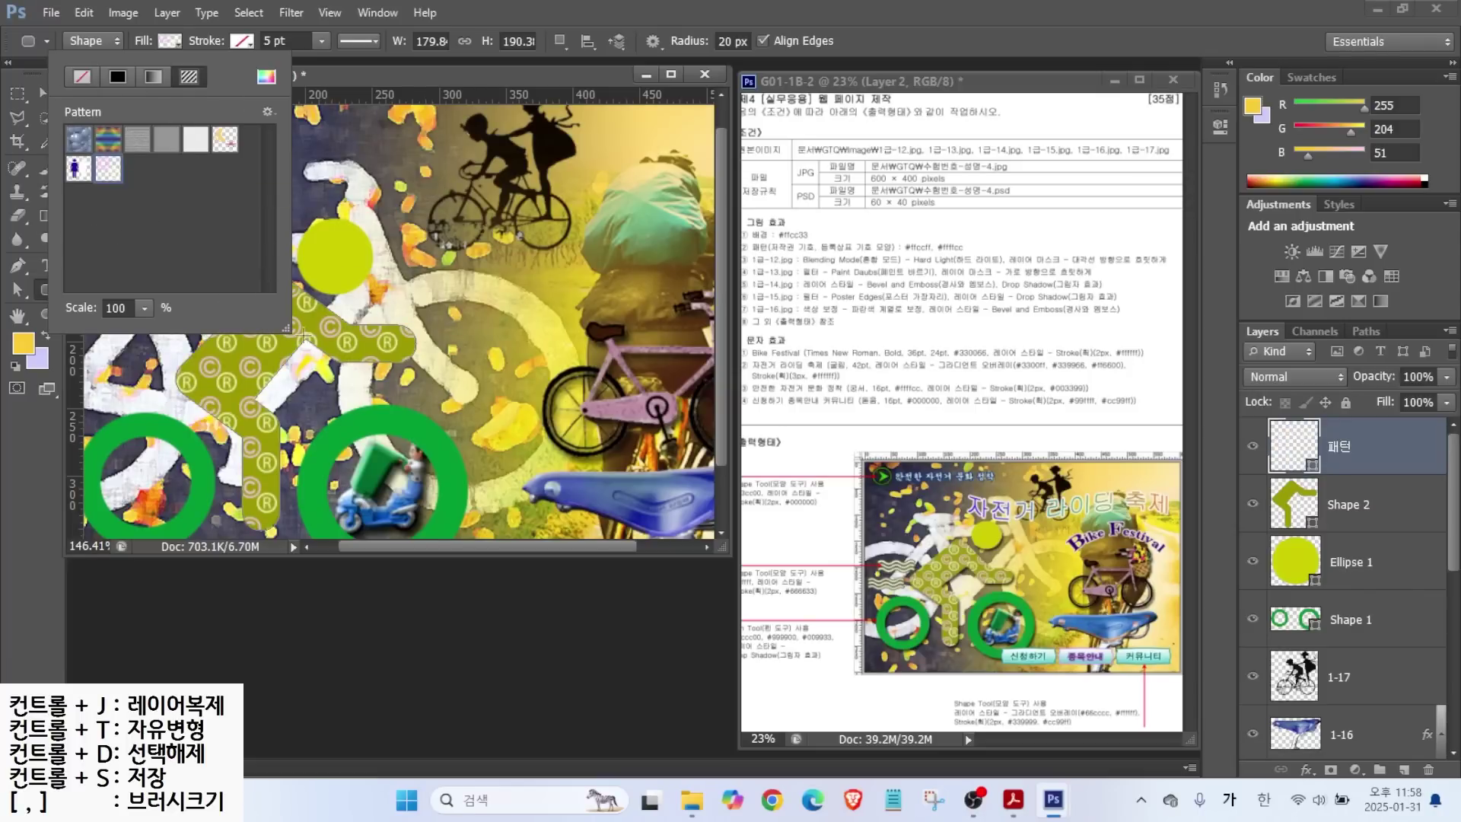
{"action": "mouse_move", "coordinate": [143, 330]}
{"action": "left_mouse_down"}
{"action": "mouse_move", "coordinate": [110, 331]}
{"action": "mouse_move", "coordinate": [84, 297]}
{"action": "left_mouse_up"}
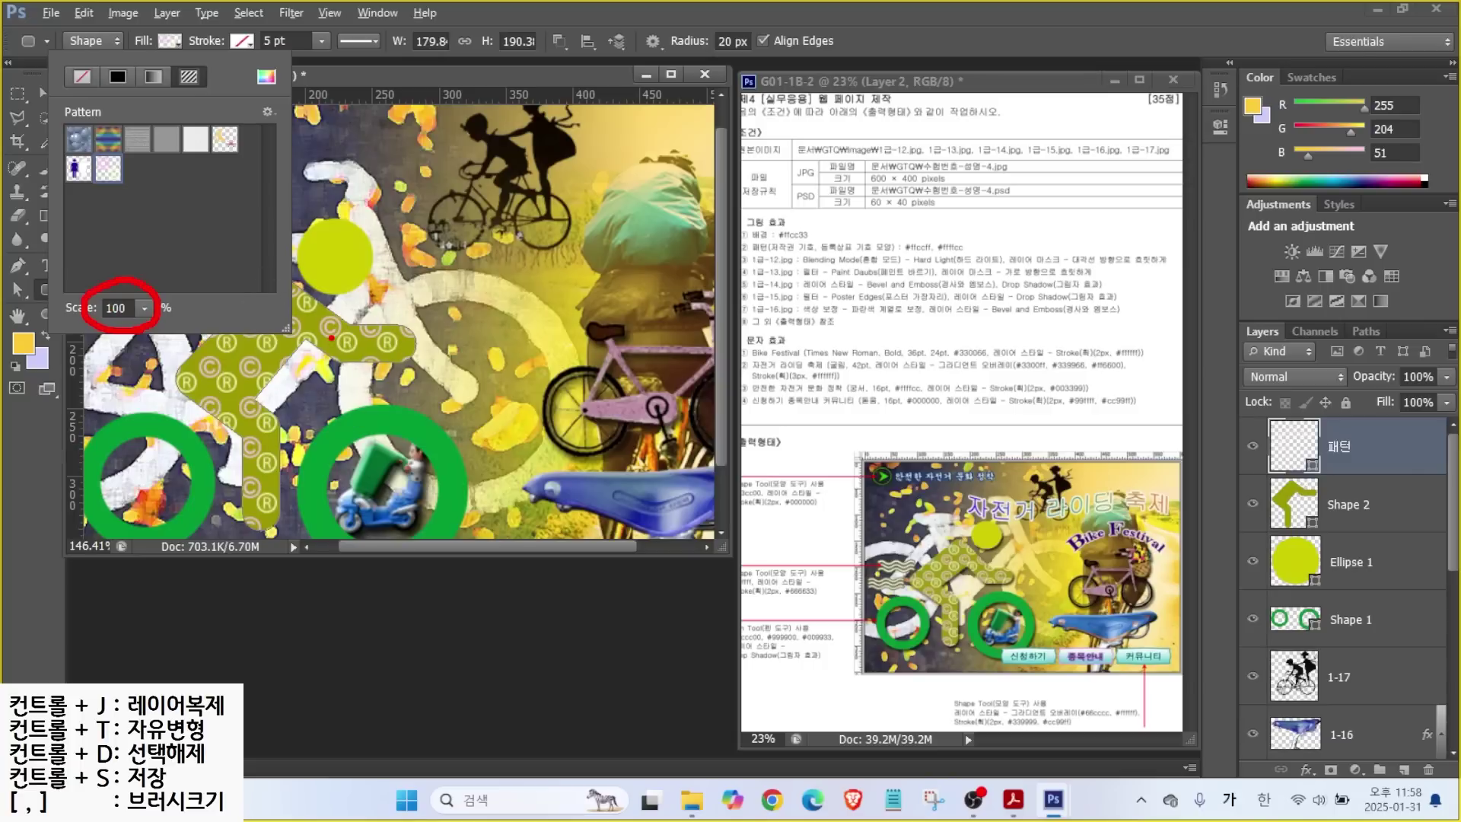
{"action": "left_click", "coordinate": [331, 337]}
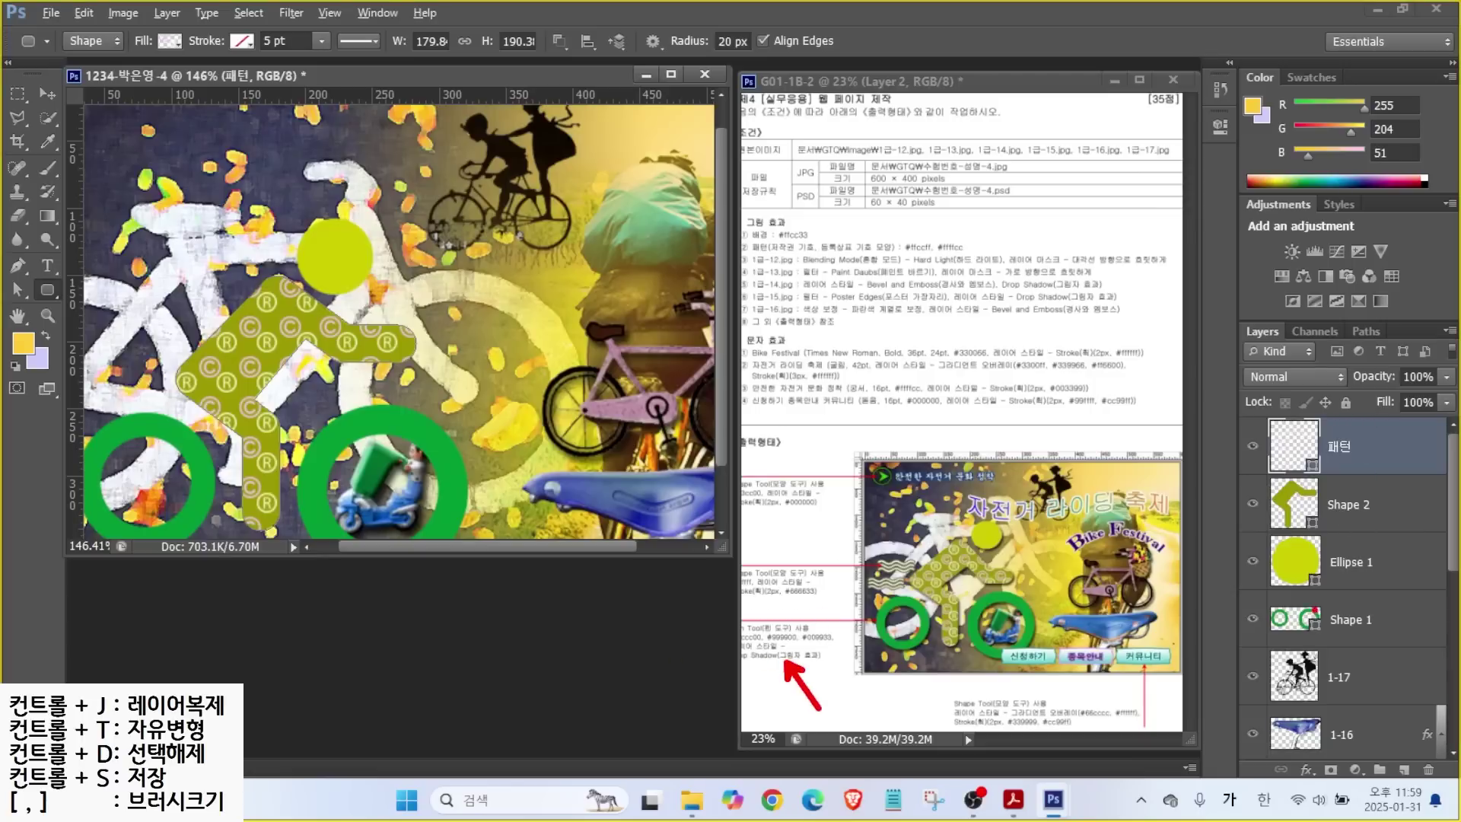
Apply a default Drop Shadow to the Shape 1 wheel rings, Ellipse 1 head and Shape 2 figure.
{"action": "left_click", "coordinate": [1362, 620]}
{"action": "left_click", "coordinate": [1305, 769]}
{"action": "left_click", "coordinate": [1325, 757]}
{"action": "left_click", "coordinate": [1225, 155]}
{"action": "left_click", "coordinate": [1351, 561]}
{"action": "left_click", "coordinate": [1306, 768]}
{"action": "left_click", "coordinate": [1339, 755]}
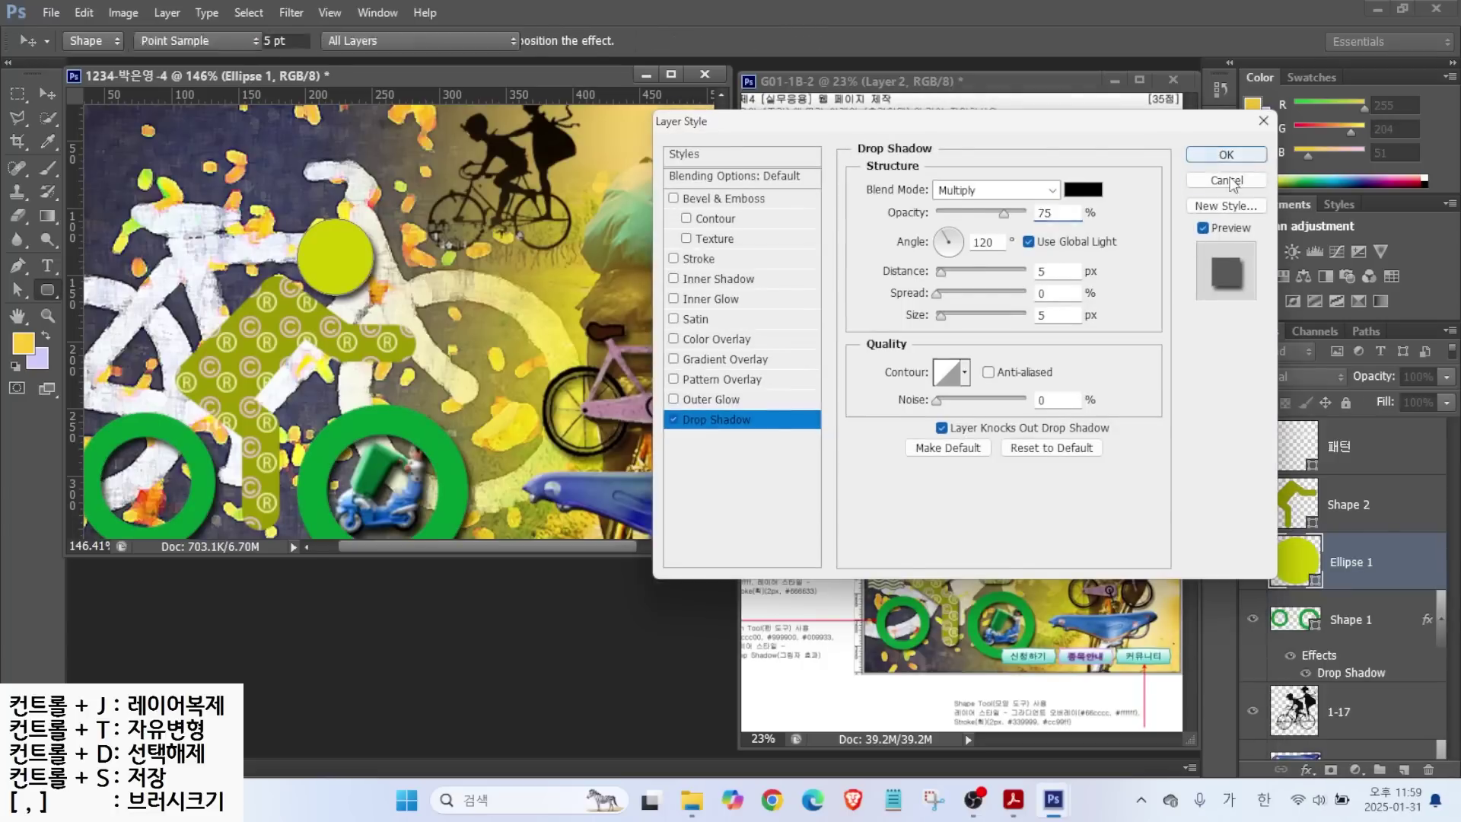
{"action": "left_click", "coordinate": [1225, 154]}
{"action": "left_click", "coordinate": [1350, 504]}
{"action": "left_click", "coordinate": [1305, 769]}
{"action": "left_click", "coordinate": [1339, 755]}
{"action": "left_click", "coordinate": [1225, 155]}
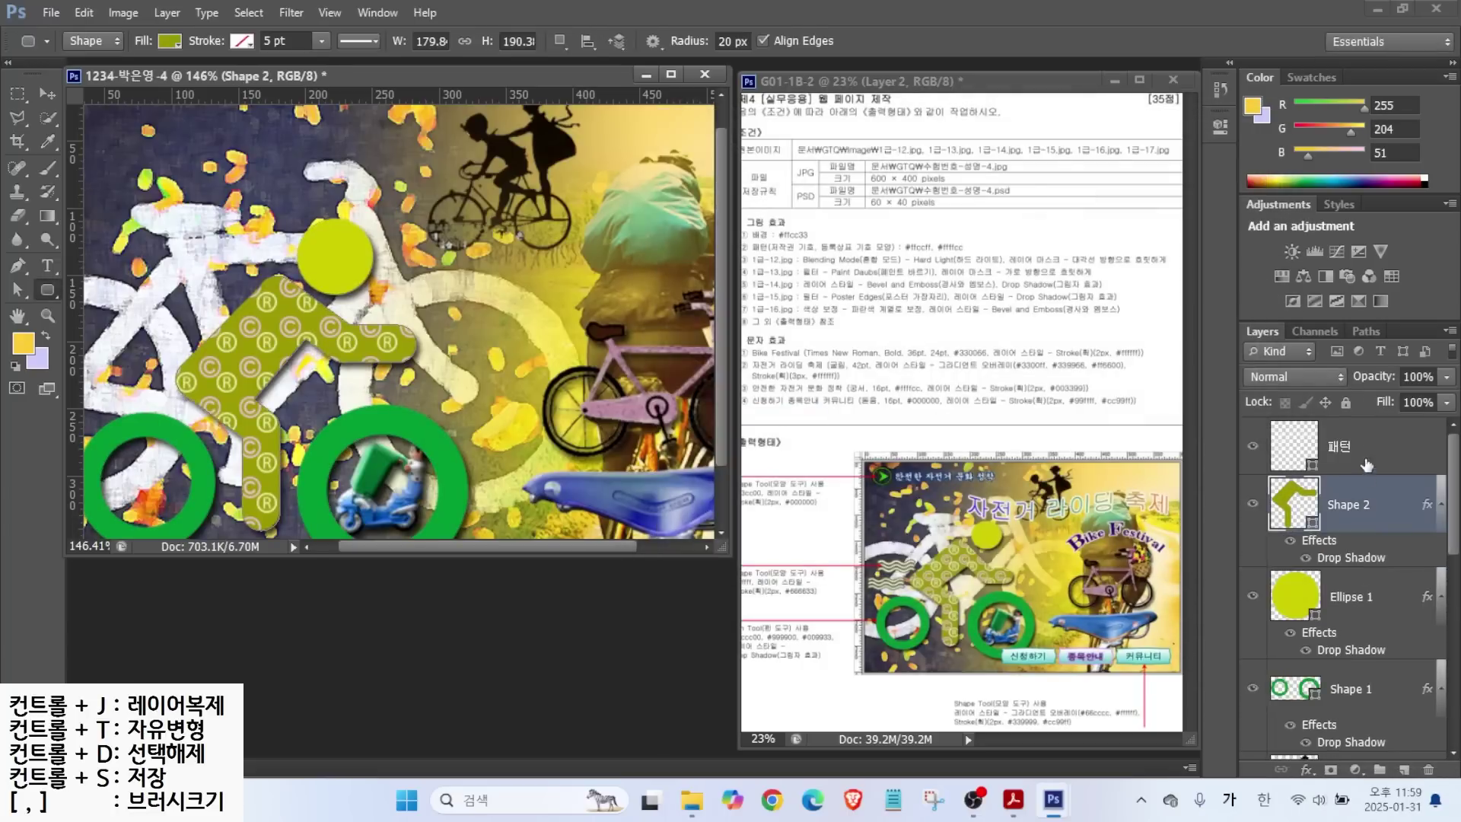
{"action": "left_click", "coordinate": [1367, 471]}
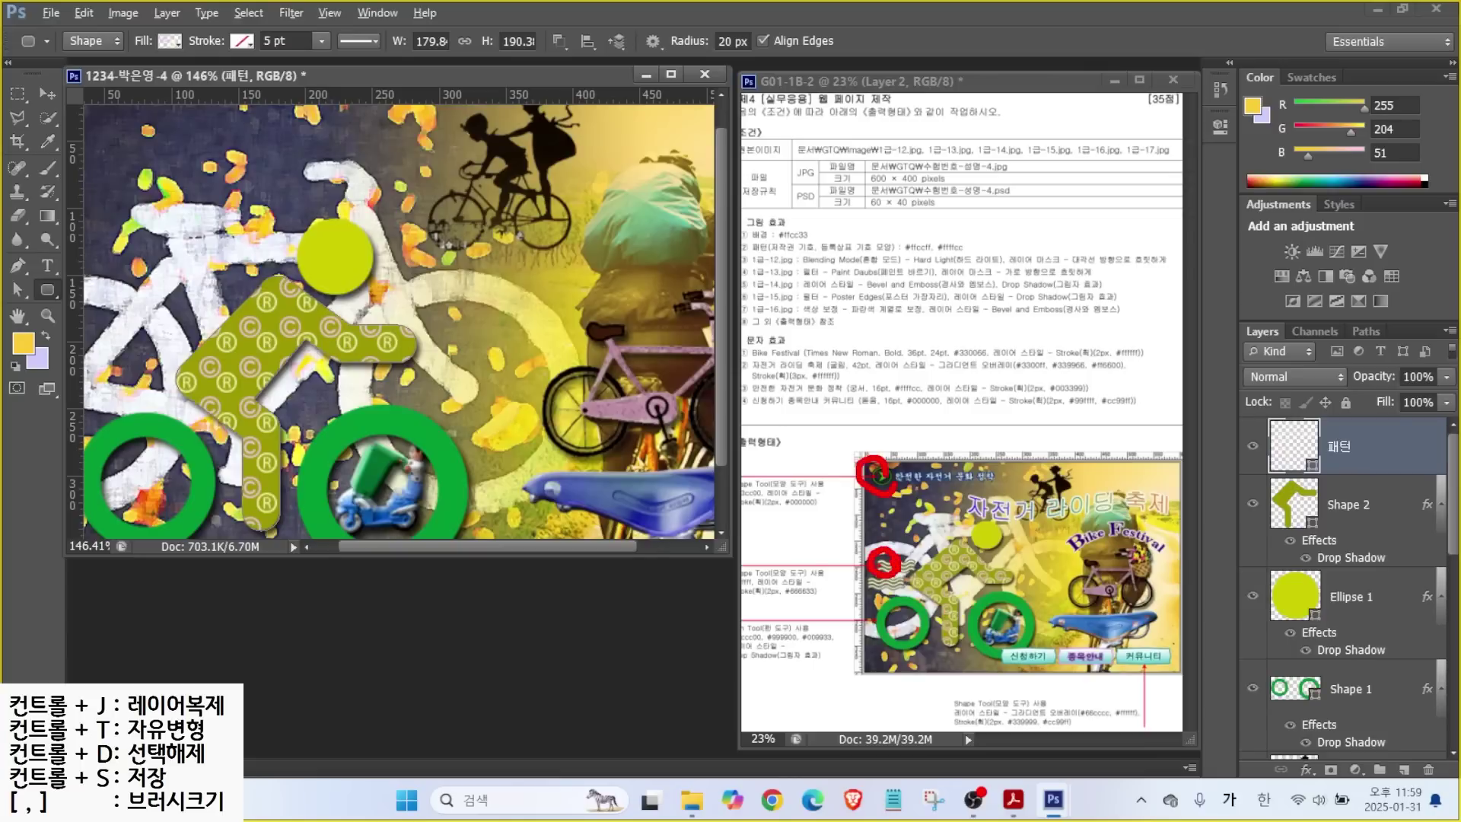
{"action": "right_click", "coordinate": [44, 294]}
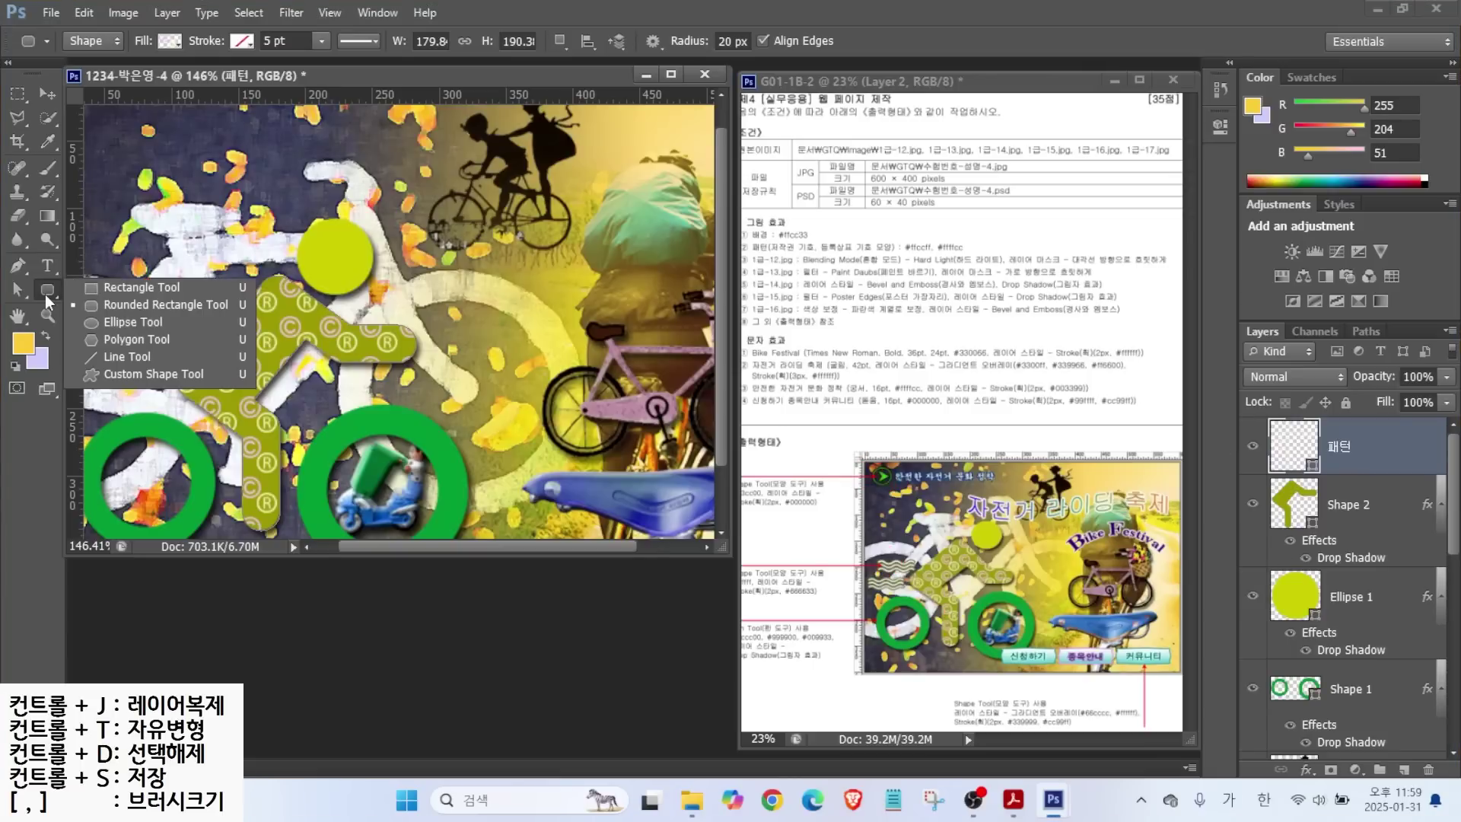
Draw the wave custom shape as a small 59 × 22 px Shape 3 above the left wheel.
{"action": "left_click", "coordinate": [130, 389]}
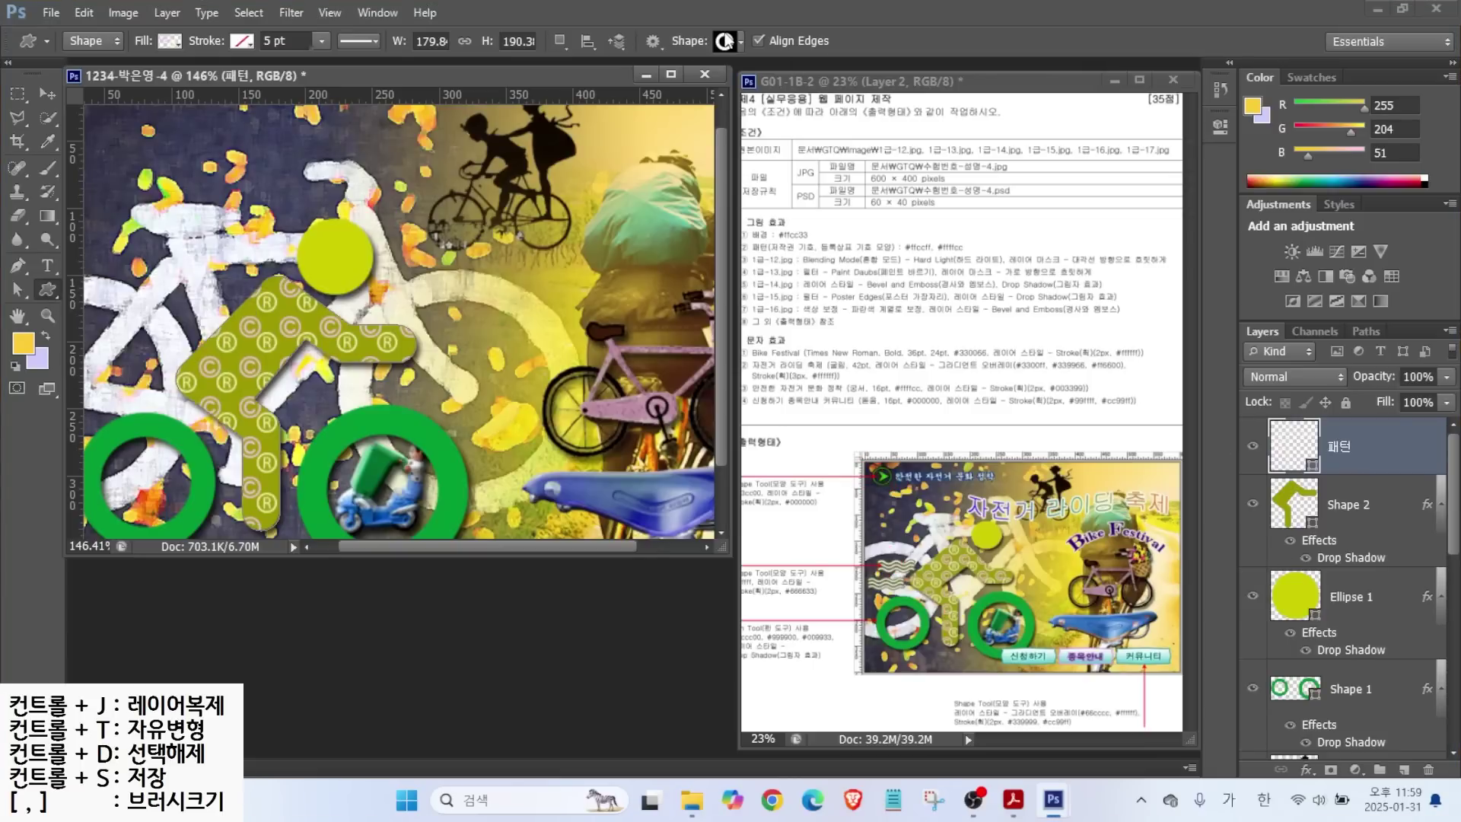
{"action": "left_click", "coordinate": [726, 40]}
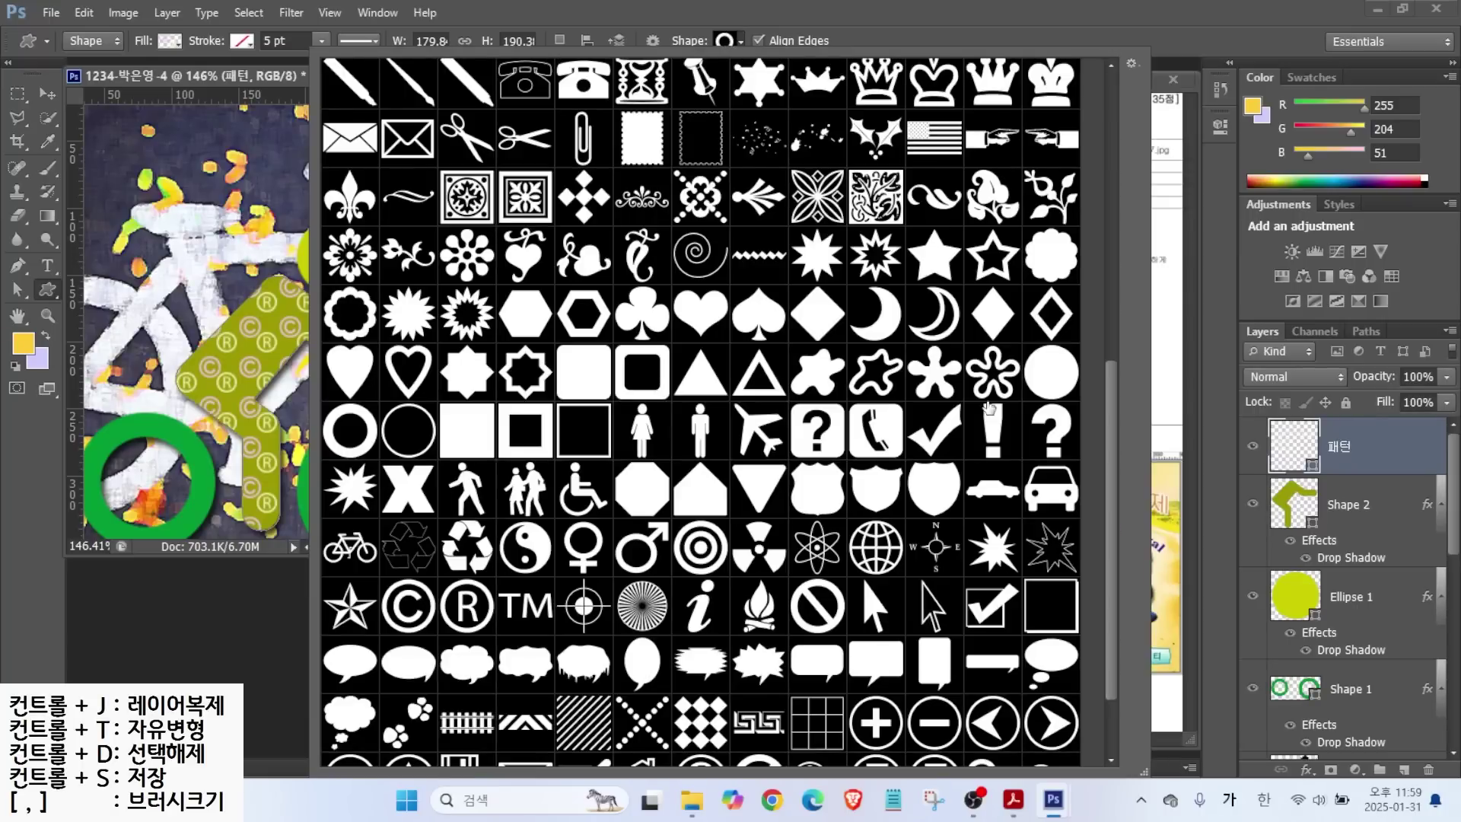
{"action": "scroll", "coordinate": [698, 245], "scroll_direction": "up", "scroll_amount": 1}
{"action": "scroll", "coordinate": [698, 245], "scroll_direction": "up", "scroll_amount": 4}
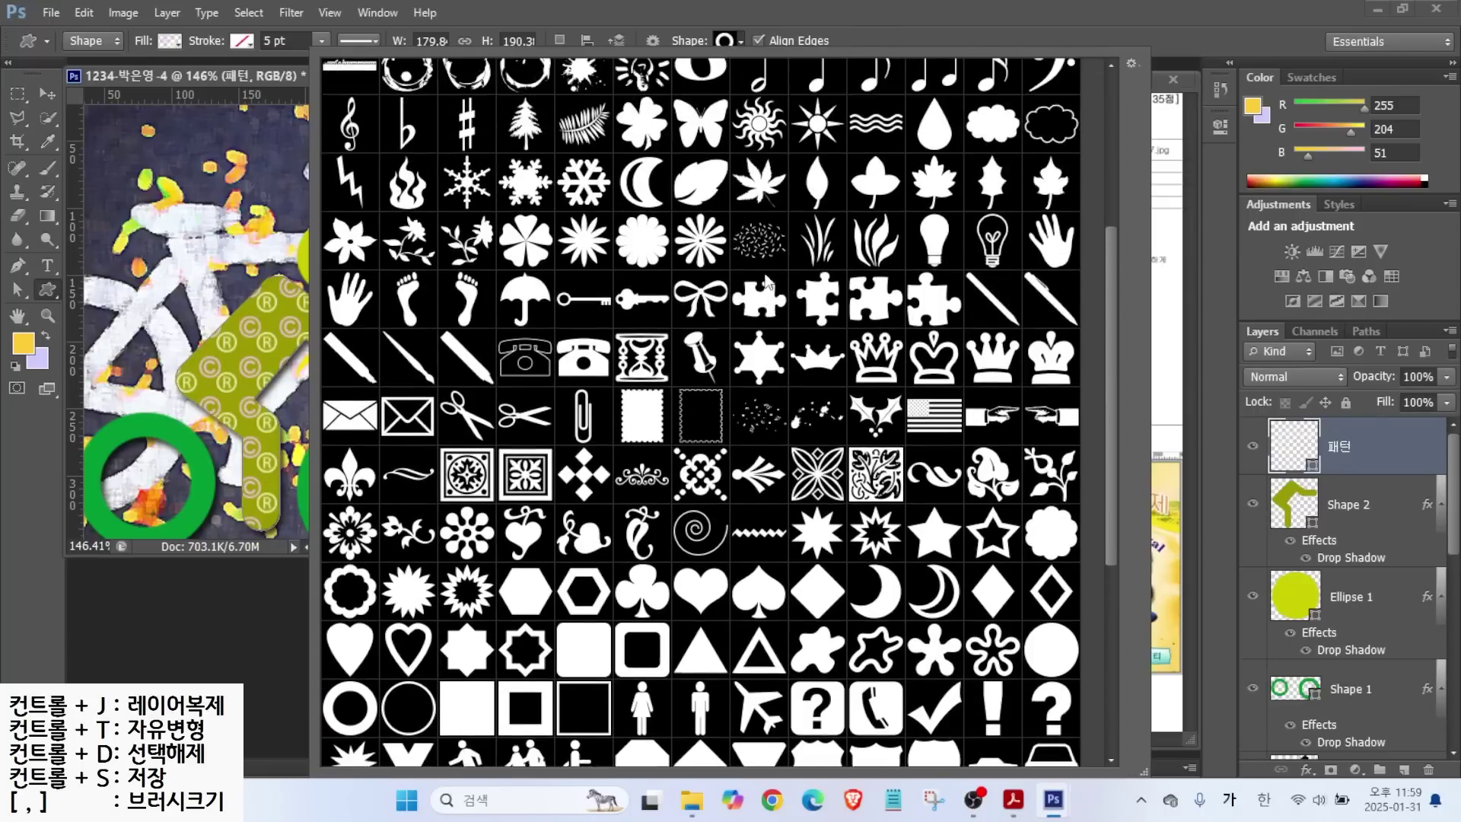
{"action": "double_click", "coordinate": [886, 204]}
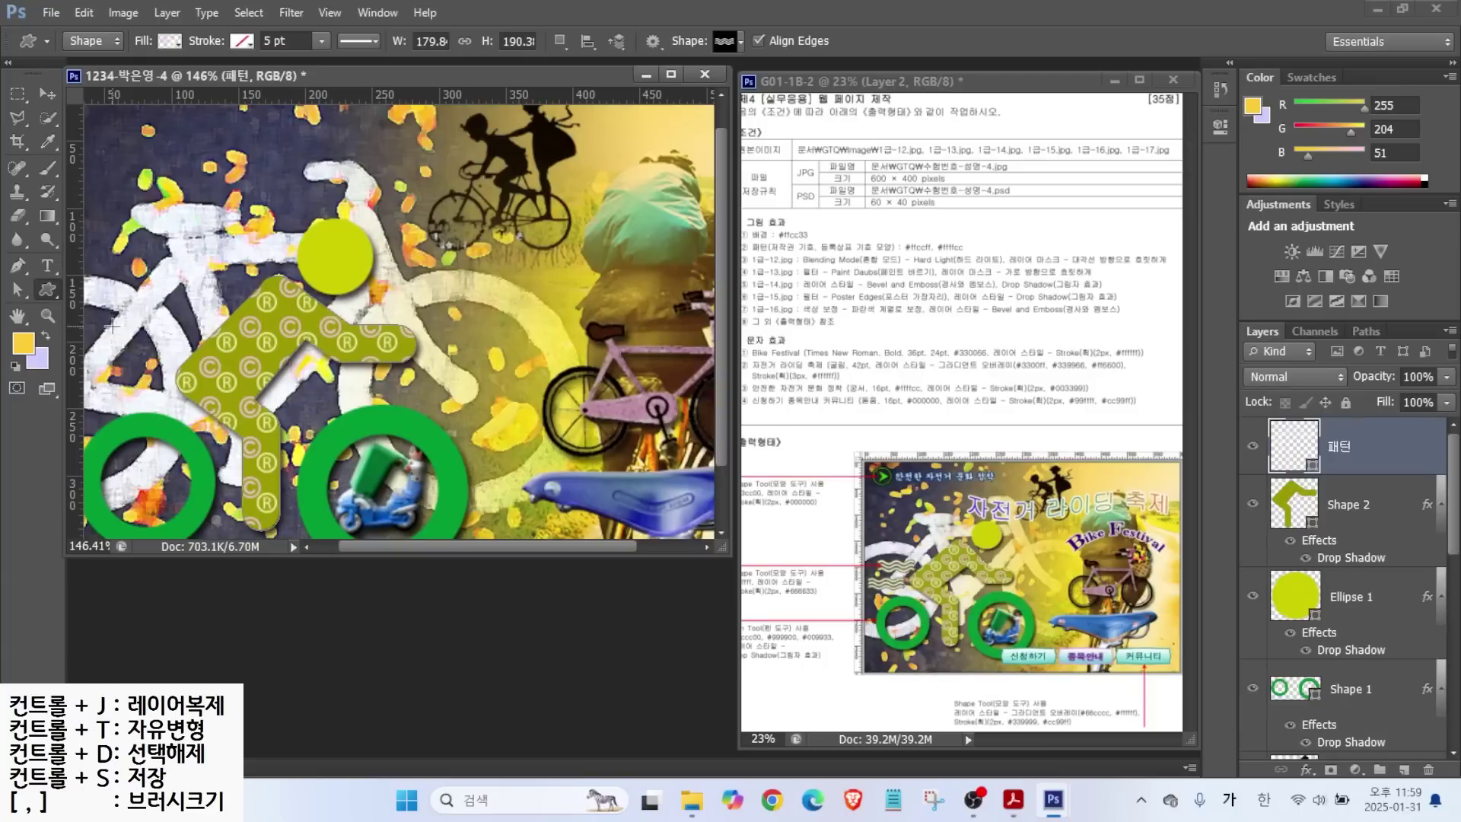
{"action": "left_click_drag", "start_coordinate": [94, 307], "coordinate": [173, 335]}
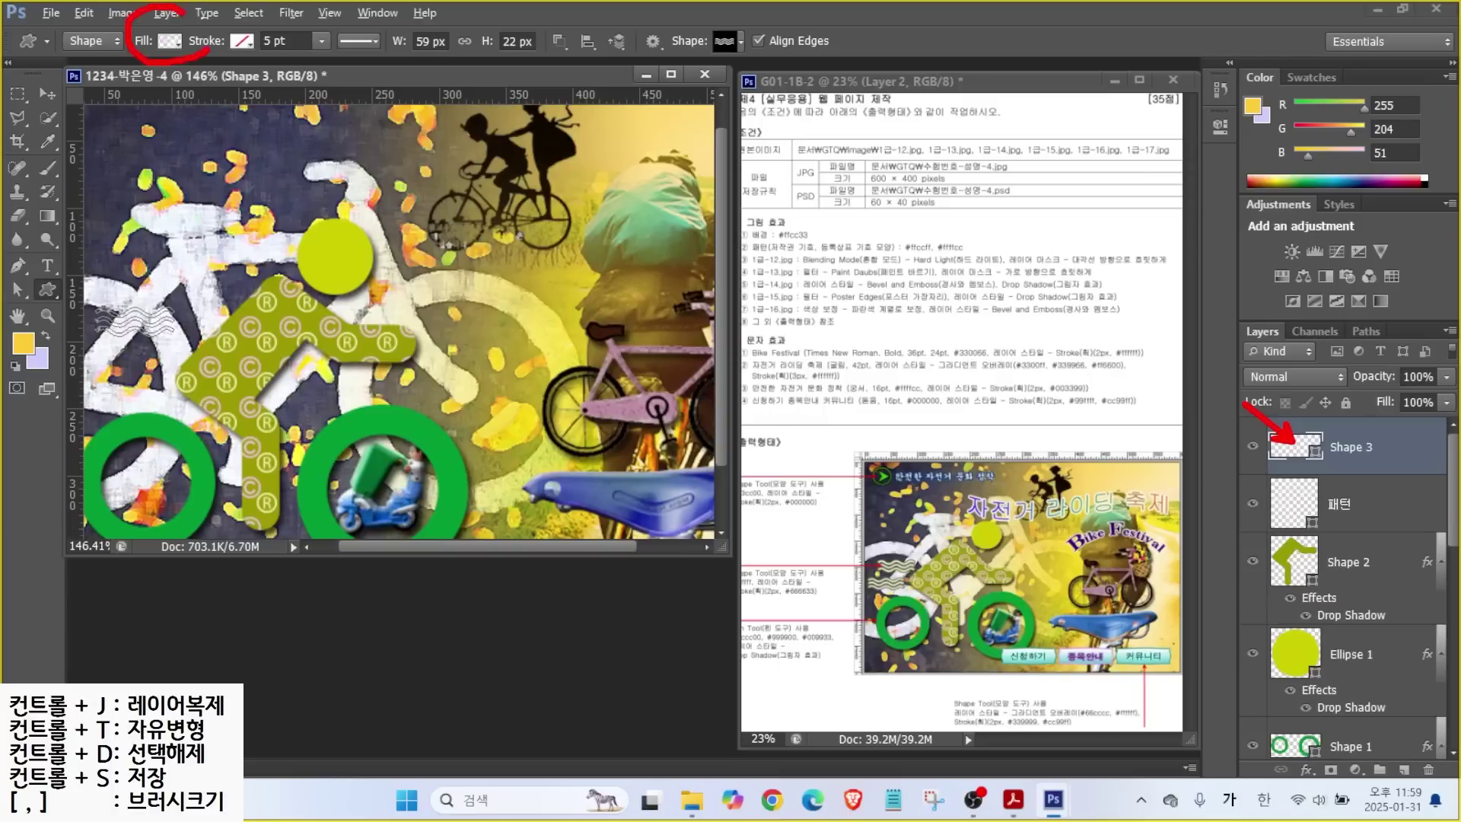
Give the wave shape a solid white #ffffff fill.
{"action": "left_click", "coordinate": [167, 42]}
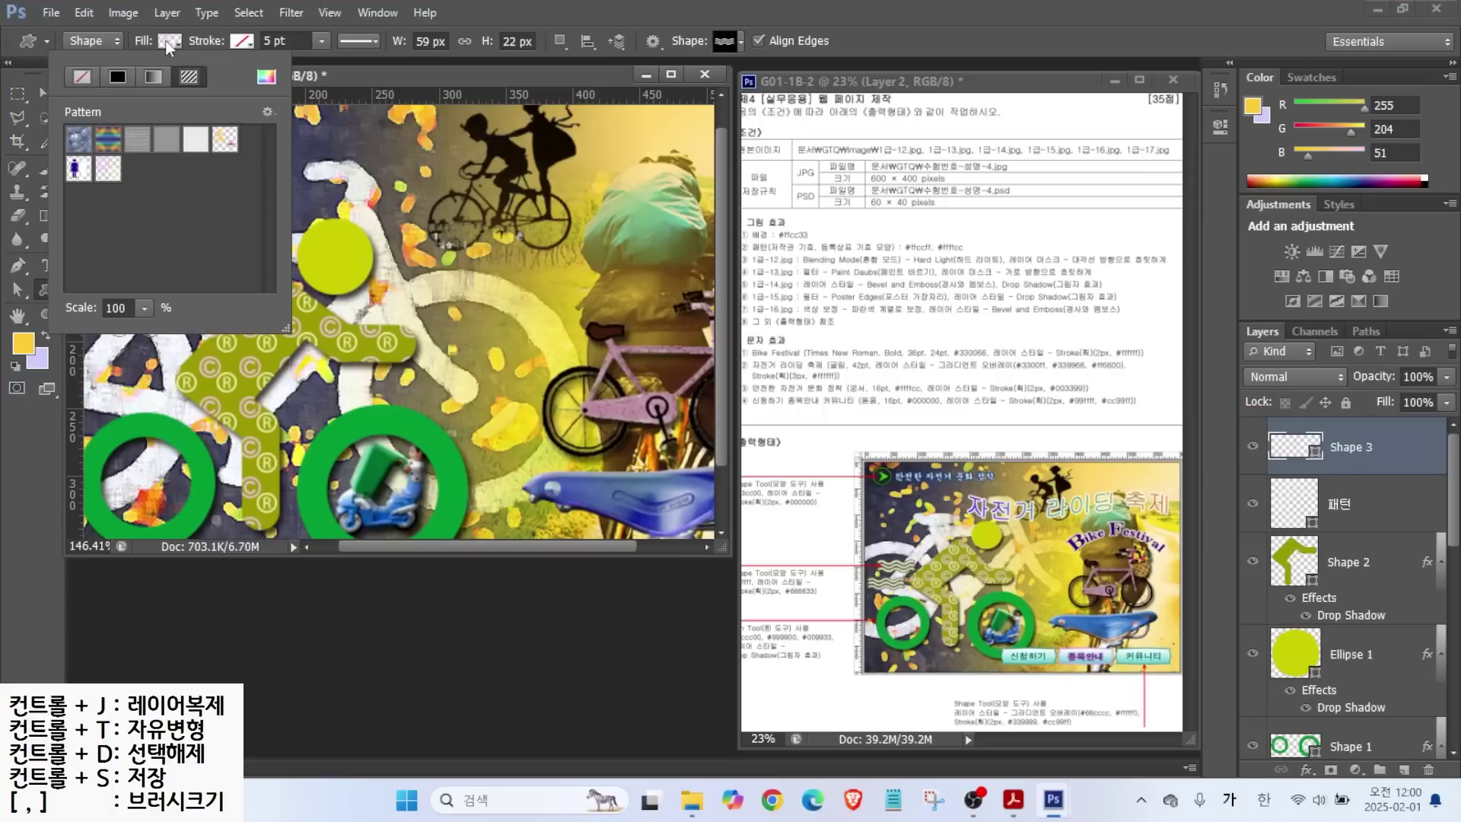
{"action": "left_click", "coordinate": [118, 79]}
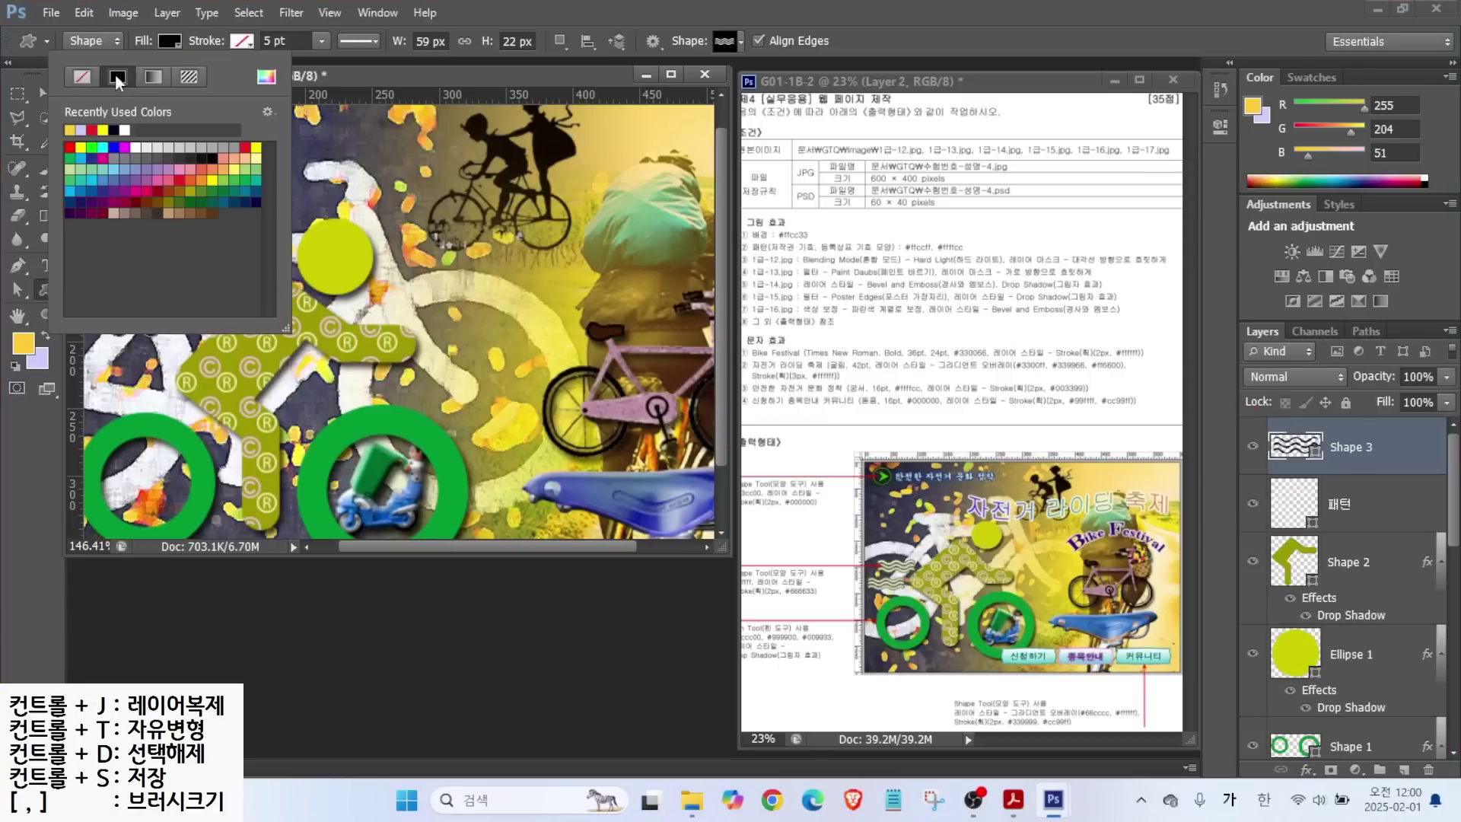
{"action": "key", "text": "ctrl+2"}
{"action": "mouse_move", "coordinate": [280, 98]}
{"action": "left_mouse_down"}
{"action": "mouse_move", "coordinate": [249, 83]}
{"action": "mouse_move", "coordinate": [266, 59]}
{"action": "mouse_move", "coordinate": [283, 89]}
{"action": "left_mouse_up"}
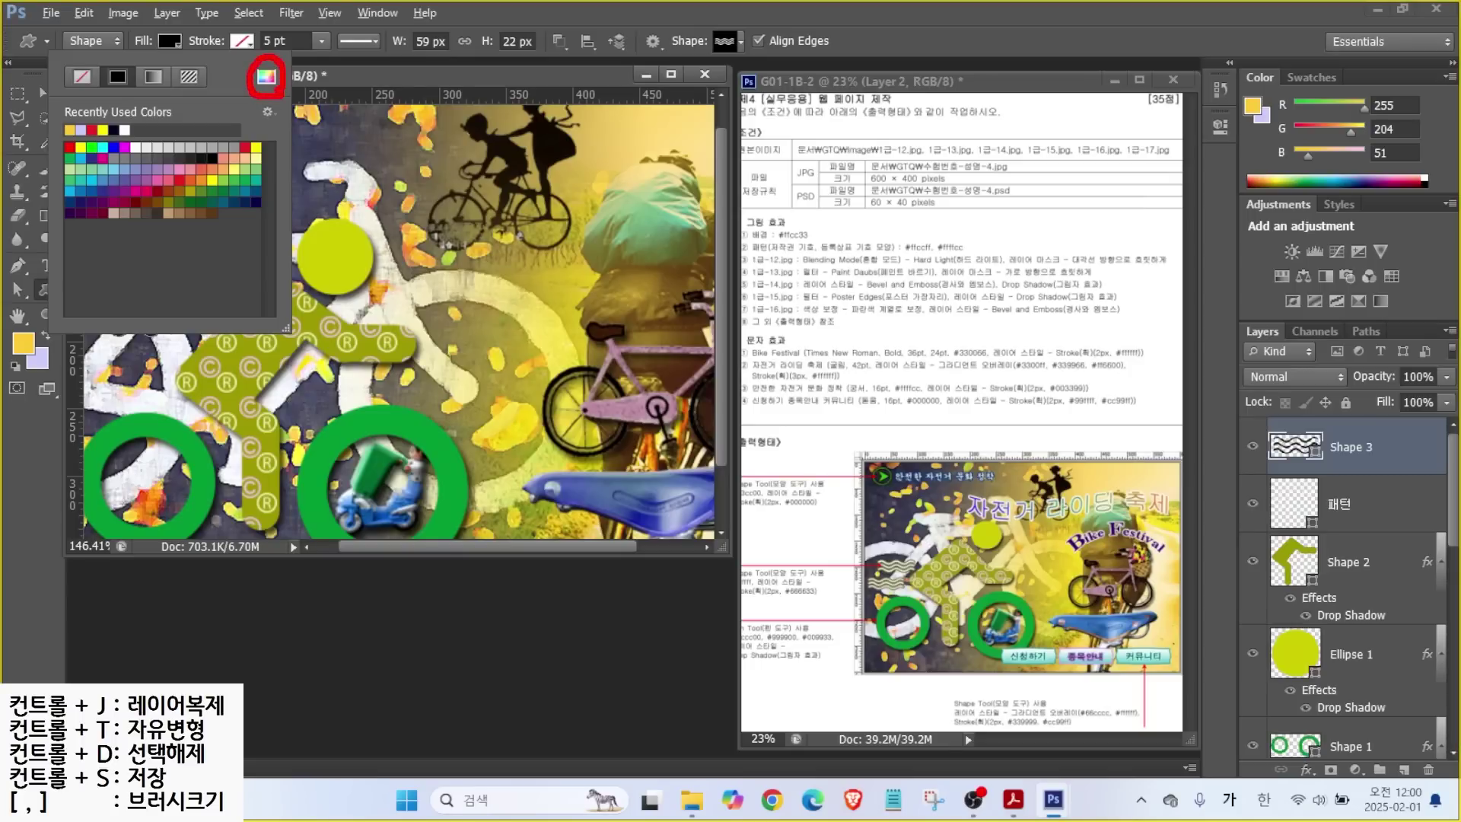
{"action": "key", "text": "Escape"}
{"action": "left_click", "coordinate": [264, 82]}
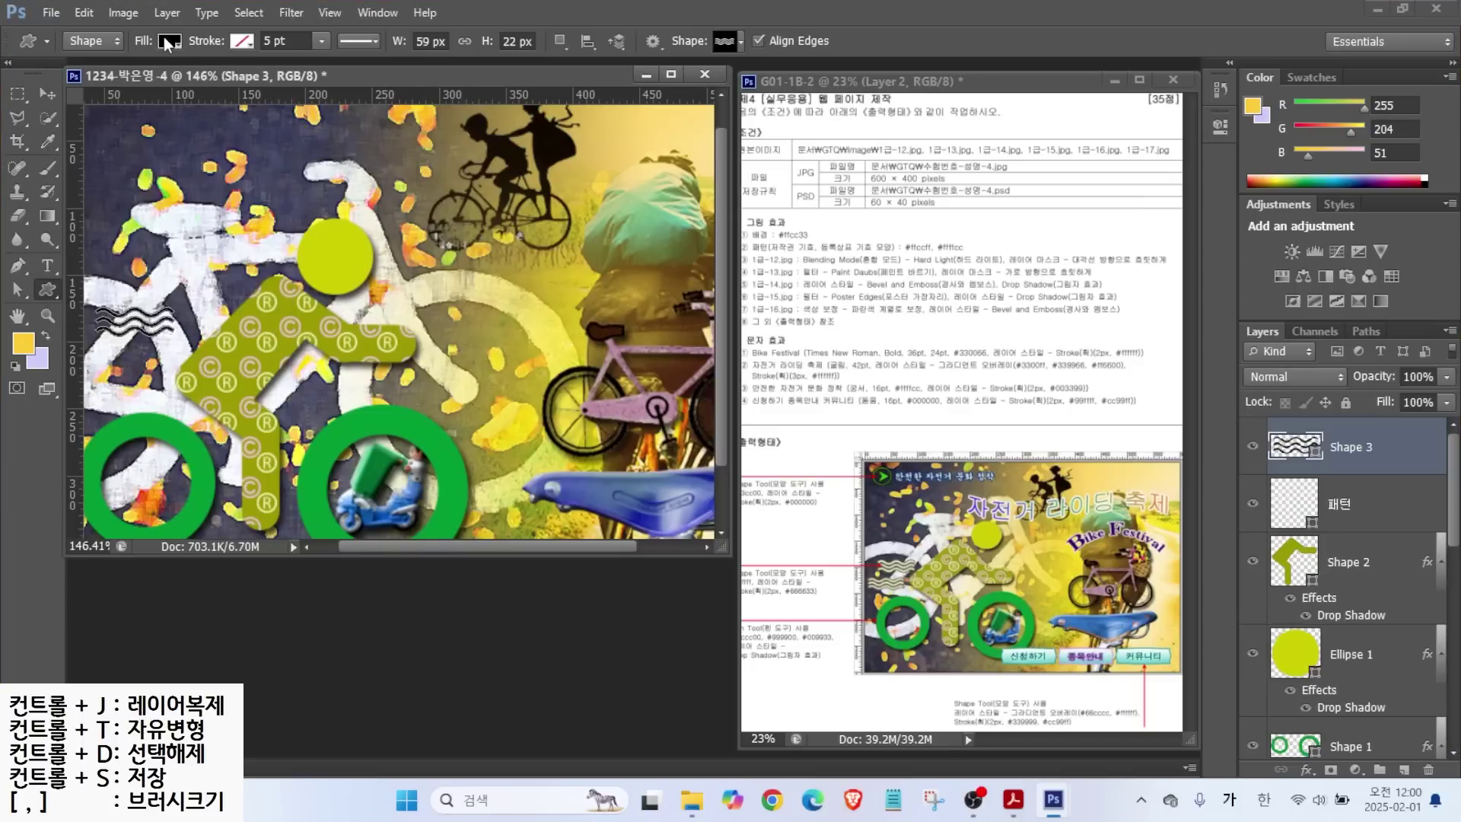
{"action": "key", "text": "ctrl+2"}
{"action": "mouse_move", "coordinate": [1284, 460]}
{"action": "left_mouse_down"}
{"action": "mouse_move", "coordinate": [1312, 435]}
{"action": "mouse_move", "coordinate": [1302, 455]}
{"action": "left_mouse_up"}
{"action": "key", "text": "Escape"}
{"action": "double_click", "coordinate": [1292, 446]}
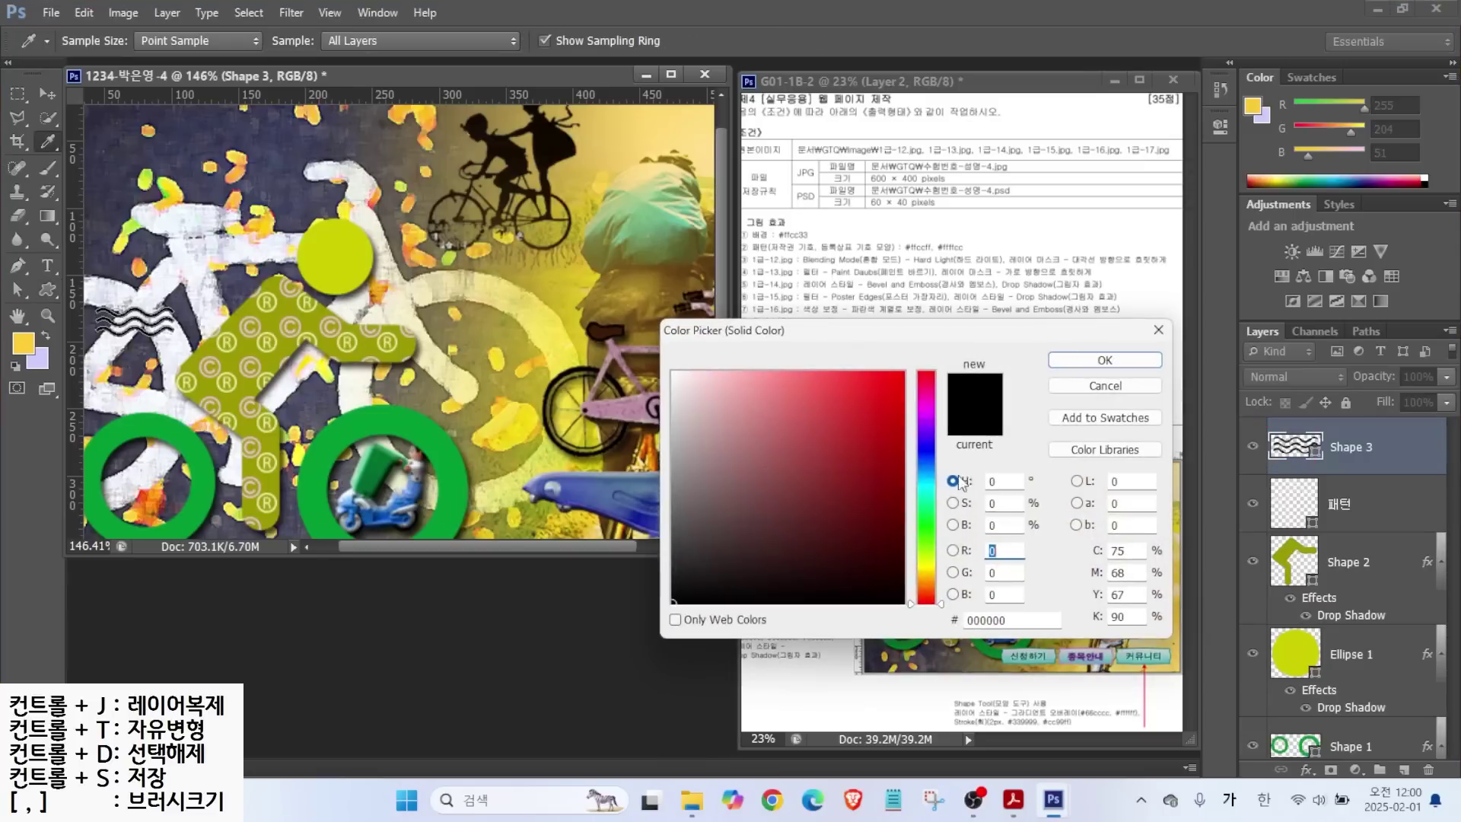
{"action": "left_click", "coordinate": [1018, 620]}
{"action": "type", "text": "ffffff"}
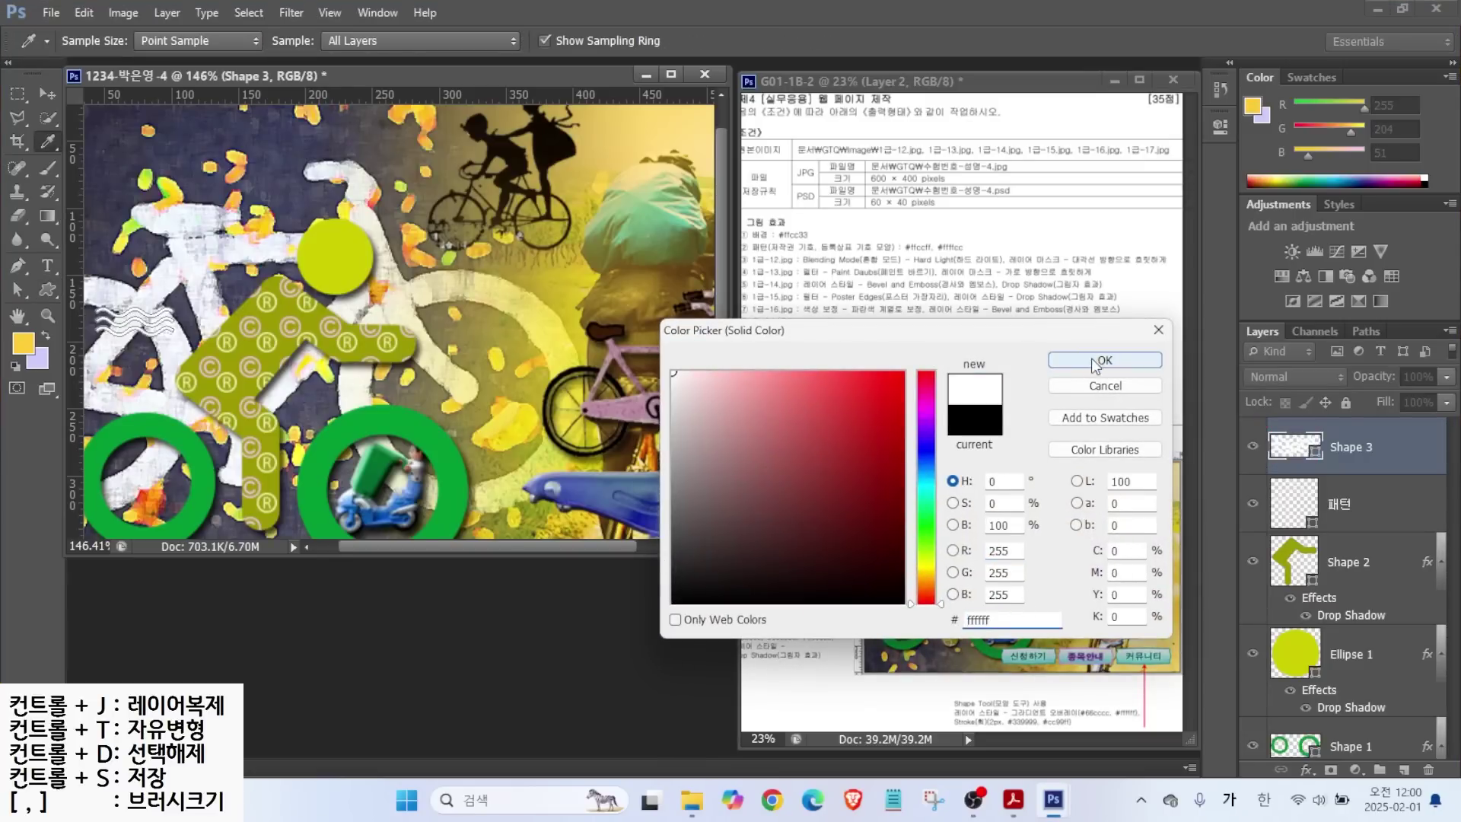
{"action": "left_click", "coordinate": [1096, 361]}
Add a 2 px #666633 stroke to the wave and nudge it slightly right.
{"action": "left_click", "coordinate": [1305, 772]}
{"action": "left_click", "coordinate": [1332, 583]}
{"action": "type", "text": "2"}
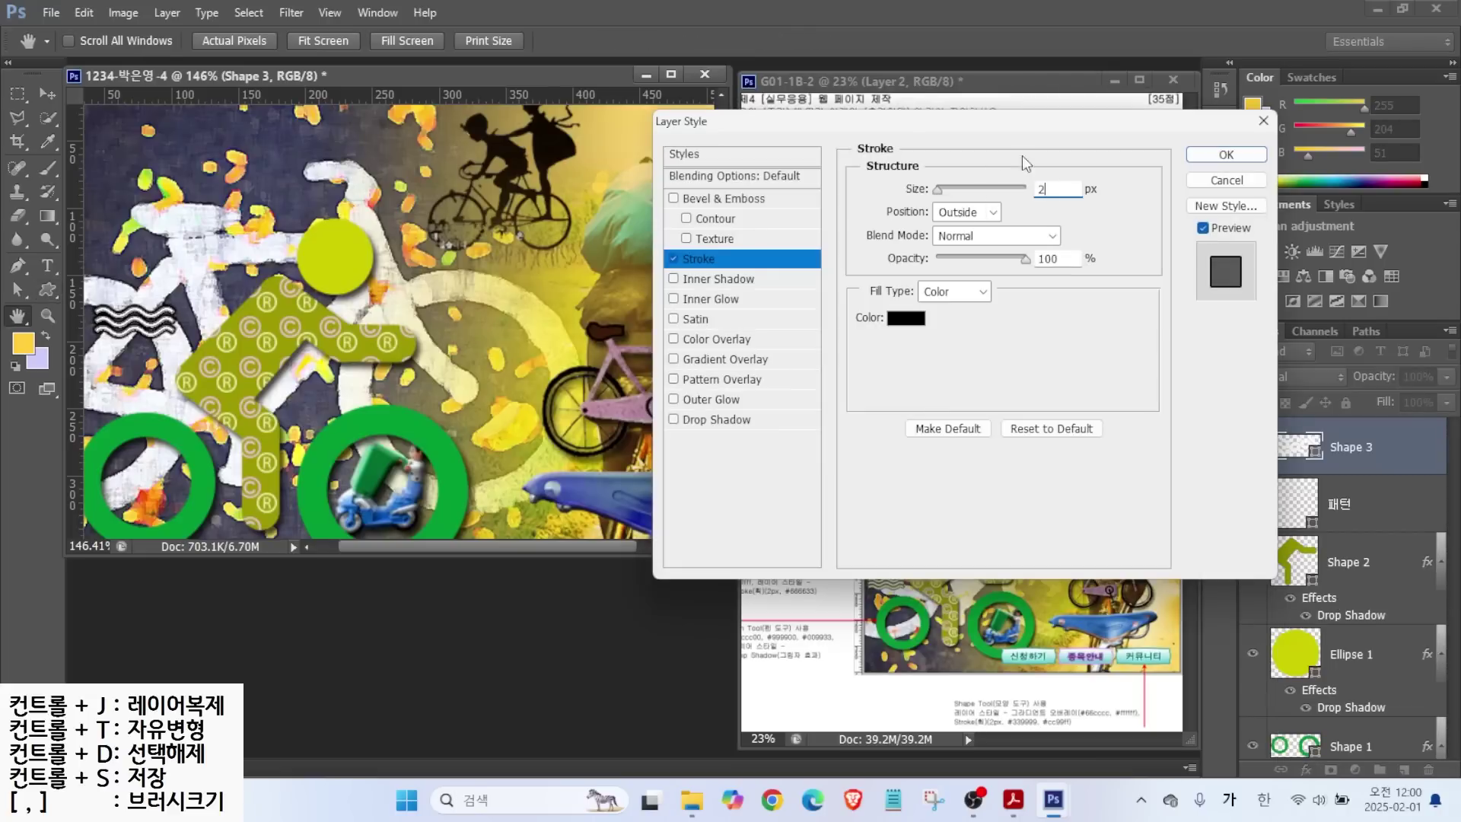
{"action": "left_click", "coordinate": [905, 318]}
{"action": "left_click", "coordinate": [1013, 619]}
{"action": "type", "text": "666633"}
{"action": "key", "text": "Return"}
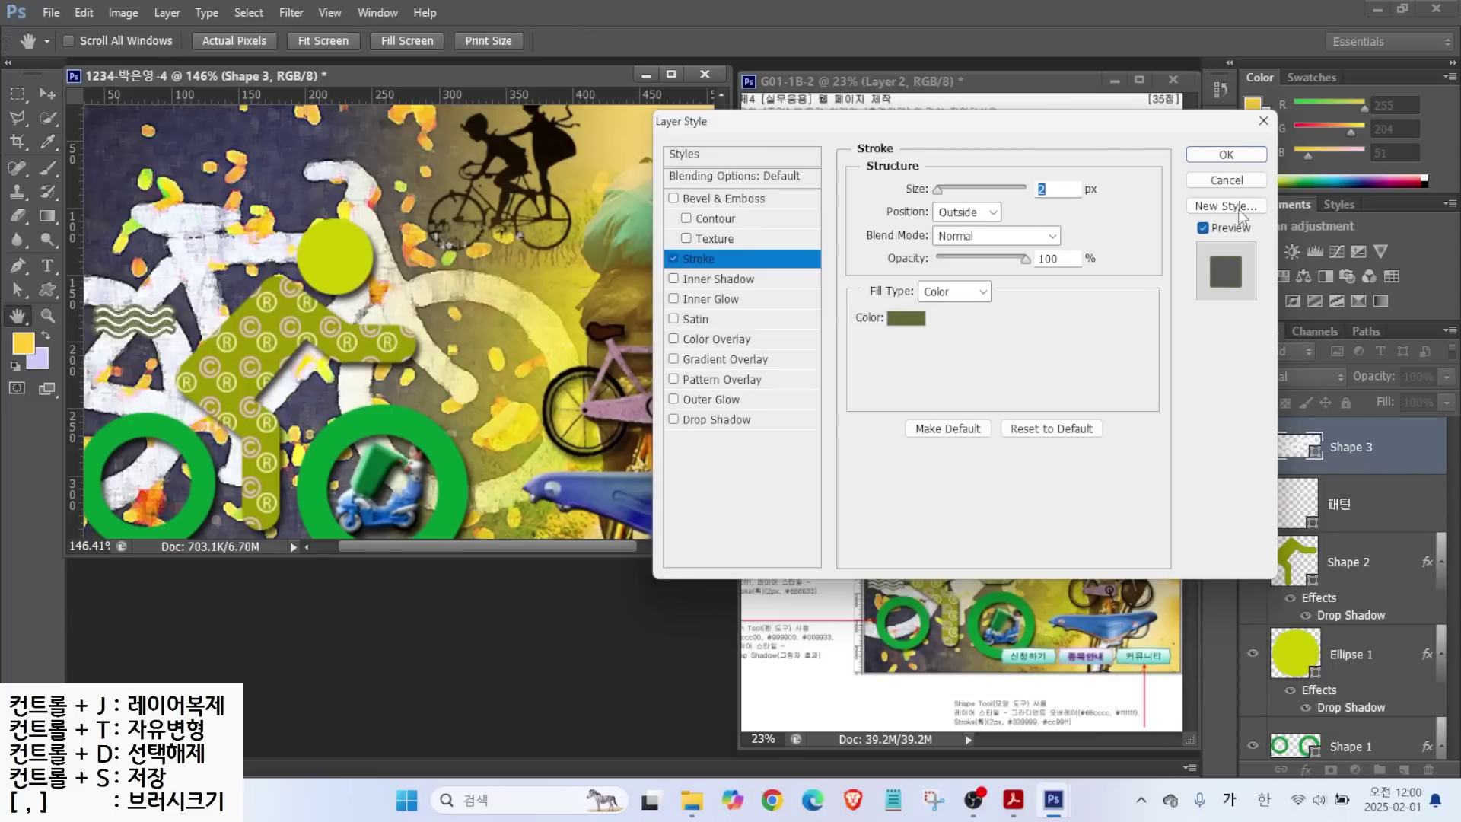
{"action": "left_click", "coordinate": [1225, 154]}
{"action": "left_click", "coordinate": [47, 93]}
{"action": "left_click_drag", "start_coordinate": [148, 326], "coordinate": [164, 329]}
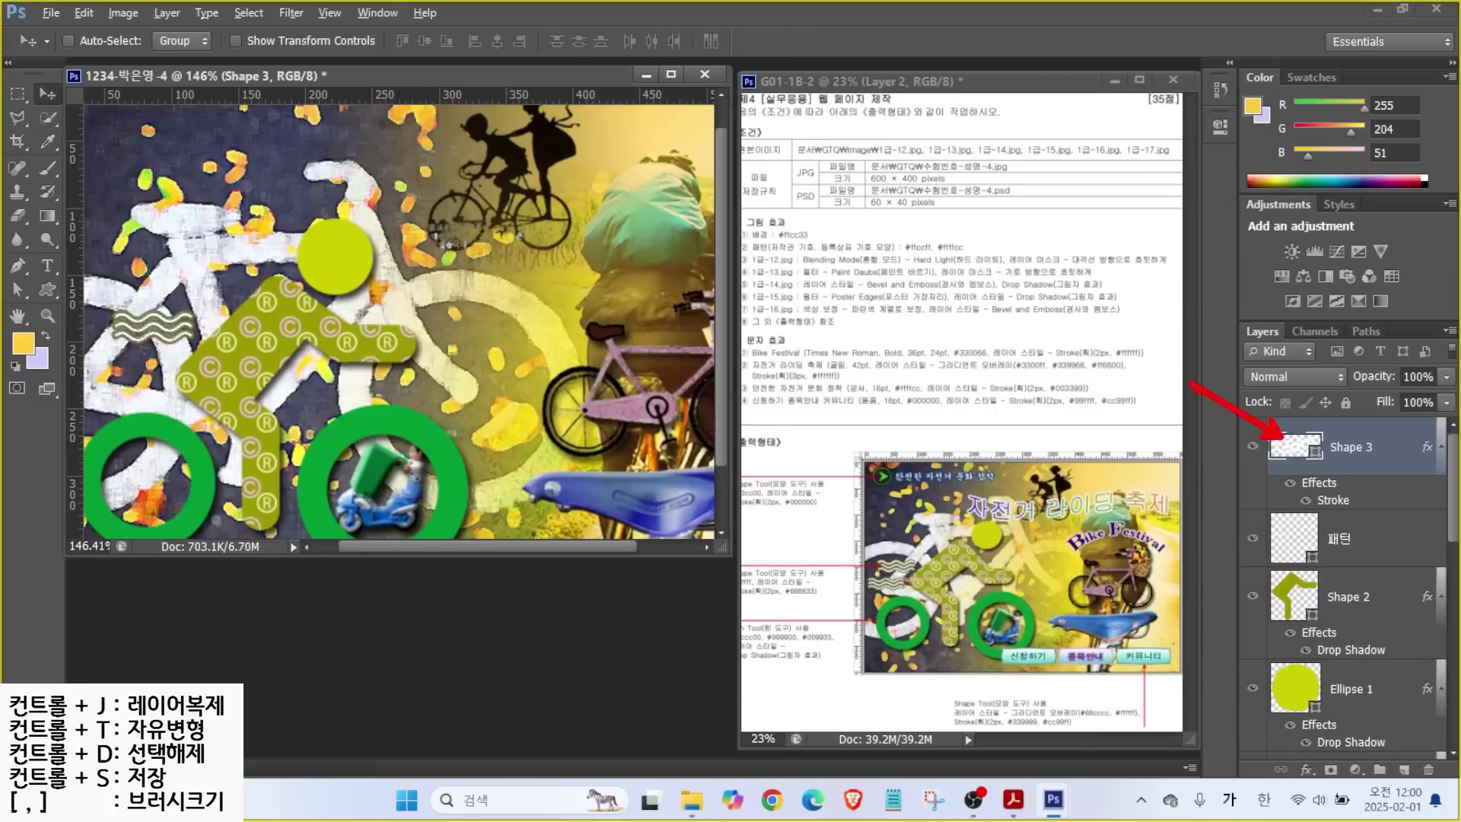
Place a wave copy below the original and draw a circled right-arrow shape at the top-left.
{"action": "key", "text": "ctrl+j"}
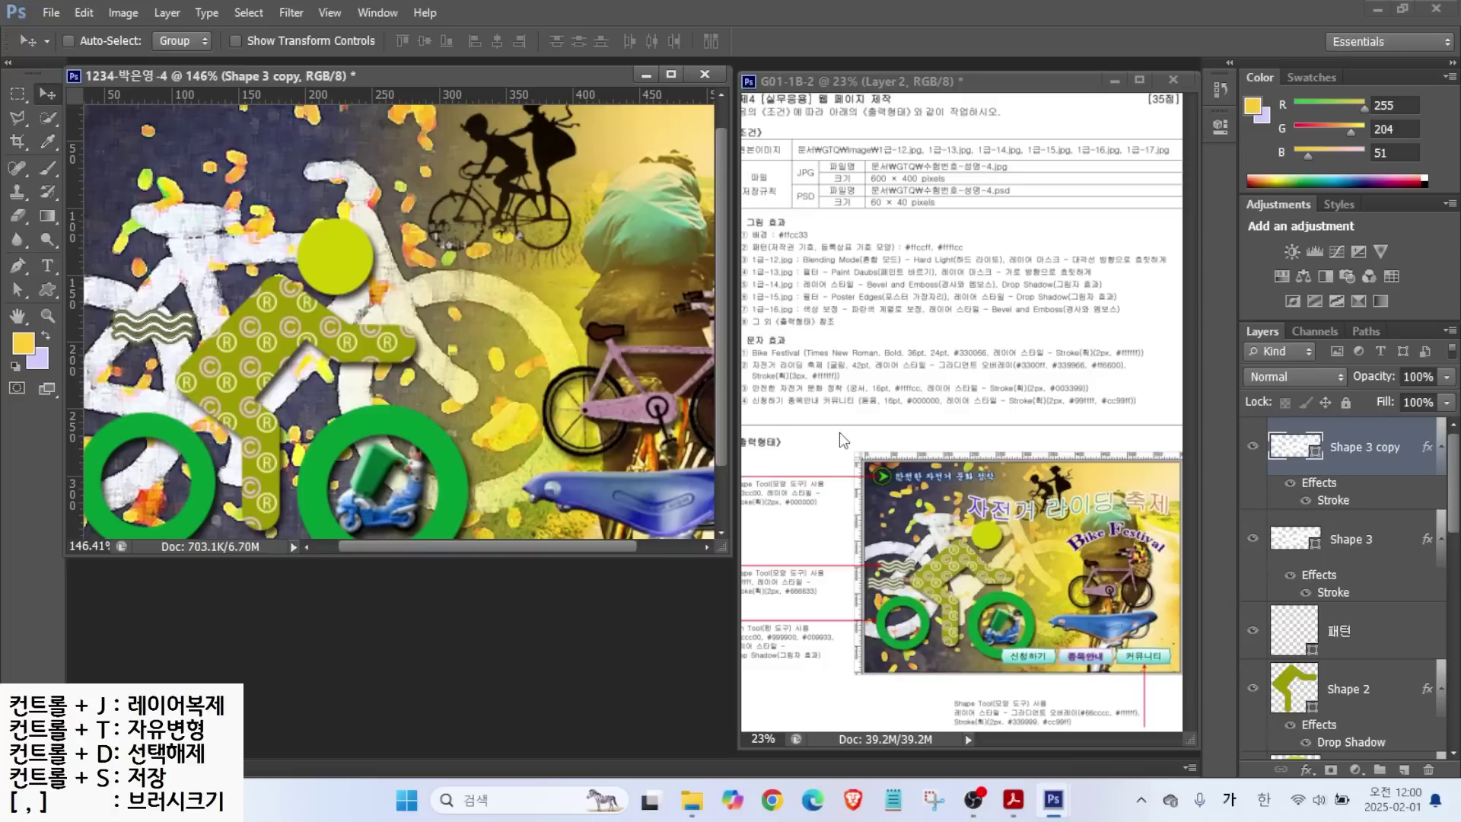
{"action": "mouse_move", "coordinate": [163, 341]}
{"action": "left_mouse_down"}
{"action": "mouse_move", "coordinate": [141, 378]}
{"action": "mouse_move", "coordinate": [169, 366]}
{"action": "left_mouse_up"}
{"action": "left_click", "coordinate": [47, 289]}
{"action": "left_click", "coordinate": [732, 41]}
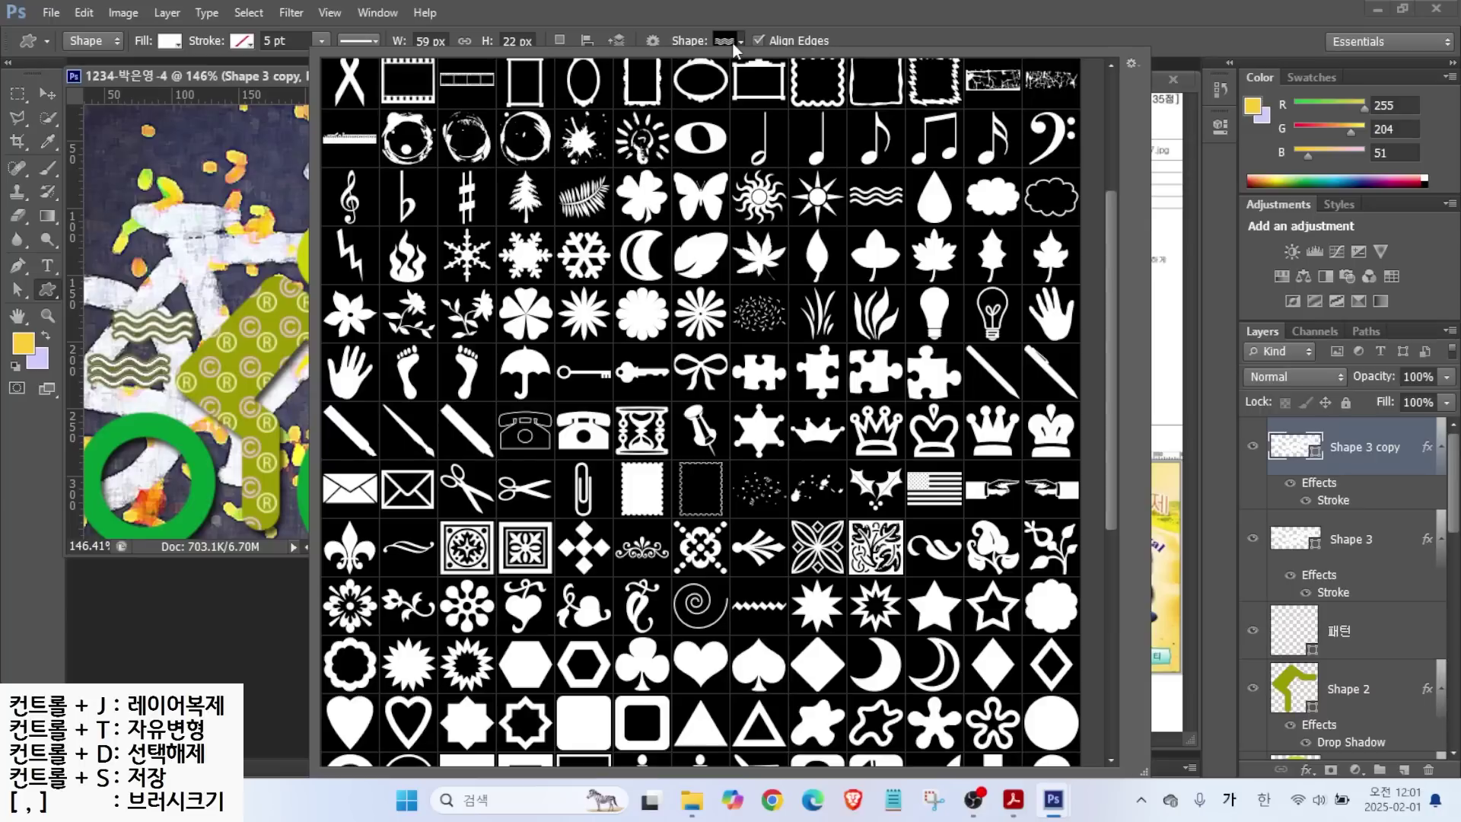
{"action": "left_click_drag", "start_coordinate": [1110, 368], "coordinate": [1112, 589]}
{"action": "left_click", "coordinate": [1064, 620]}
{"action": "left_click", "coordinate": [1064, 620]}
{"action": "left_click_drag", "start_coordinate": [97, 119], "coordinate": [127, 150]}
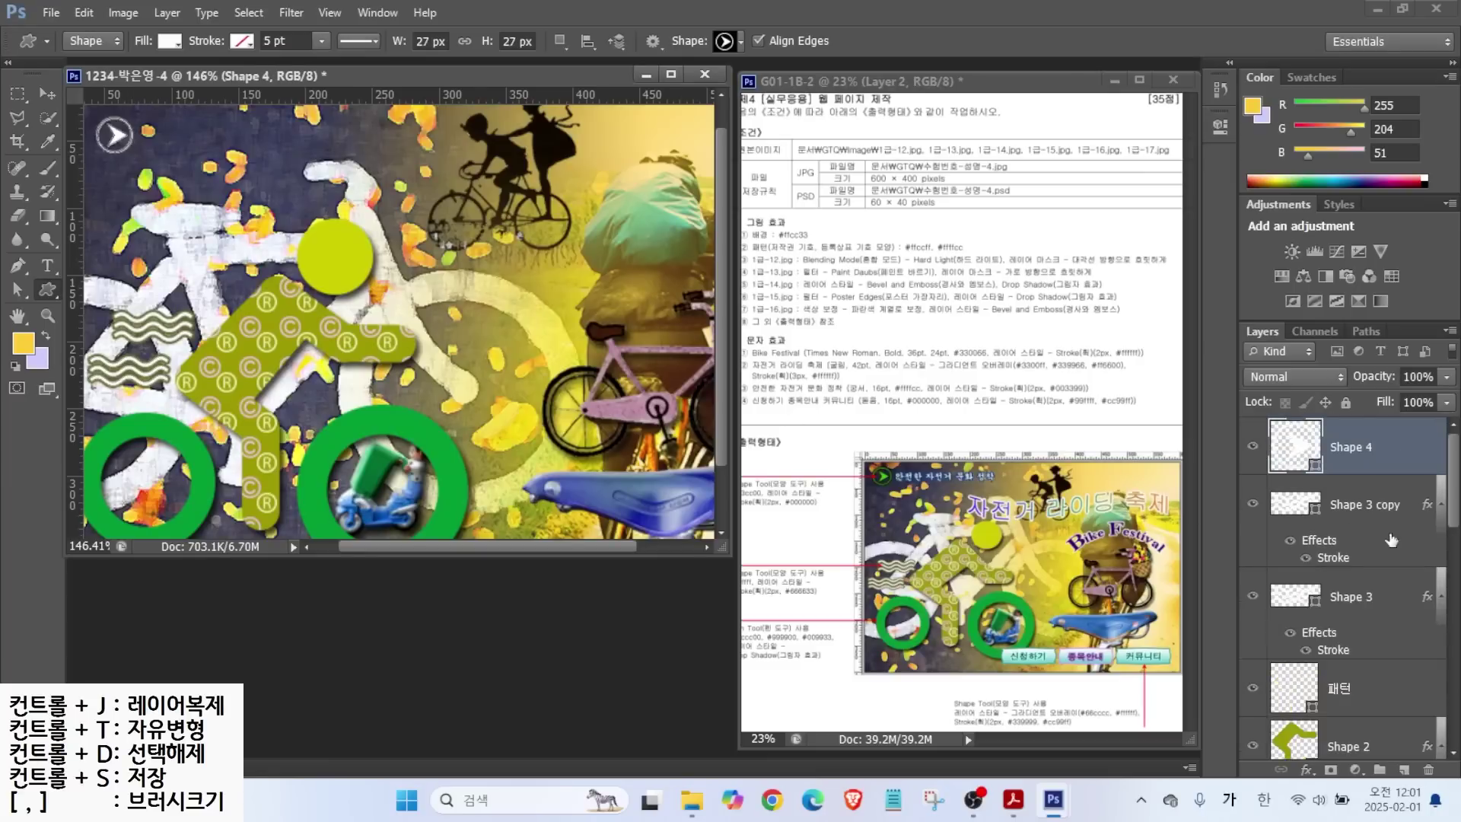
Fill the circled-arrow shape with #33cc33 and add a Stroke effect.
{"action": "double_click", "coordinate": [1301, 447]}
{"action": "type", "text": "3"}
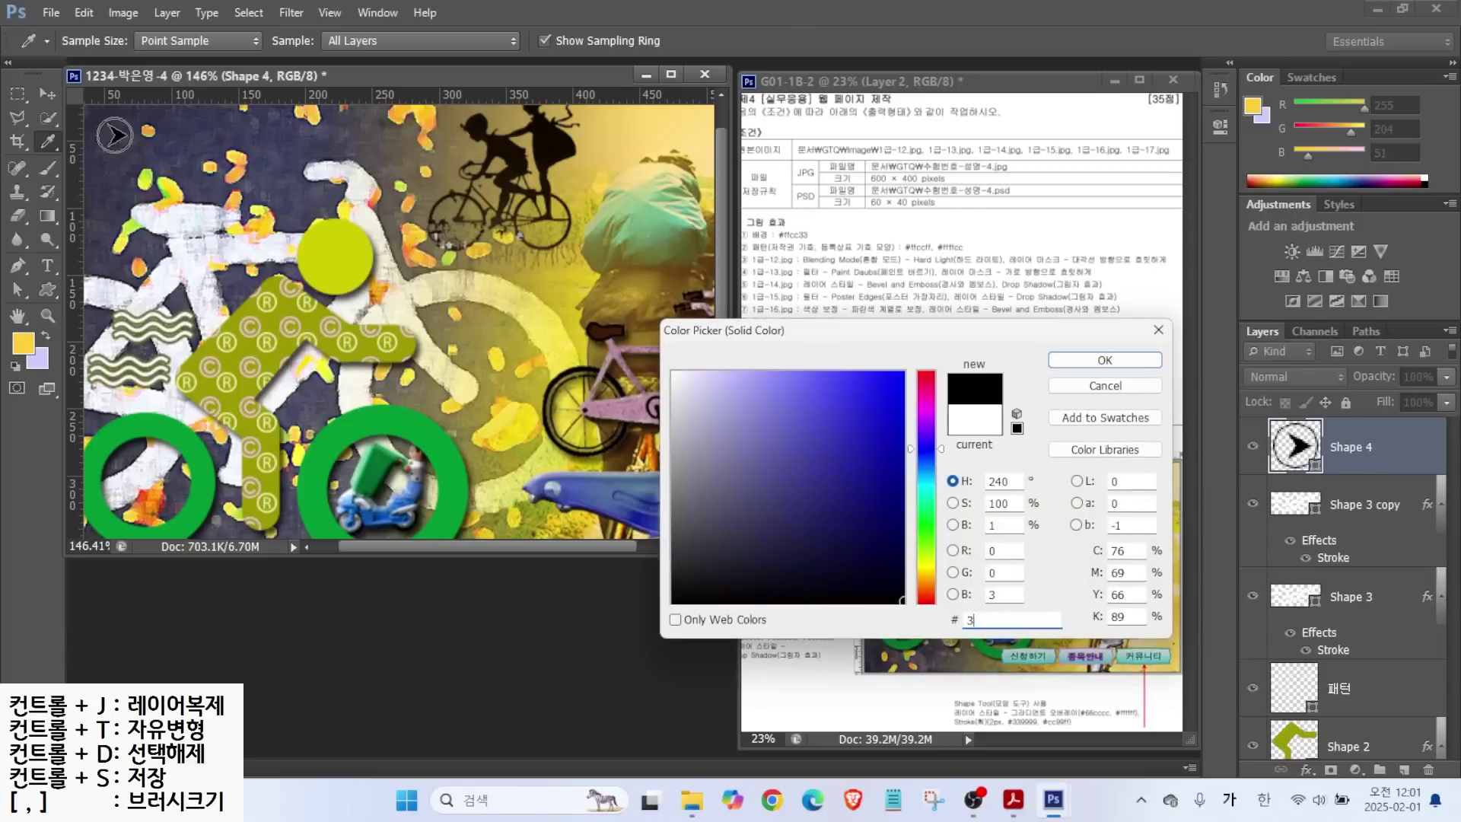
{"action": "type", "text": "3cc33"}
{"action": "key", "text": "Return"}
{"action": "left_click", "coordinate": [1307, 770]}
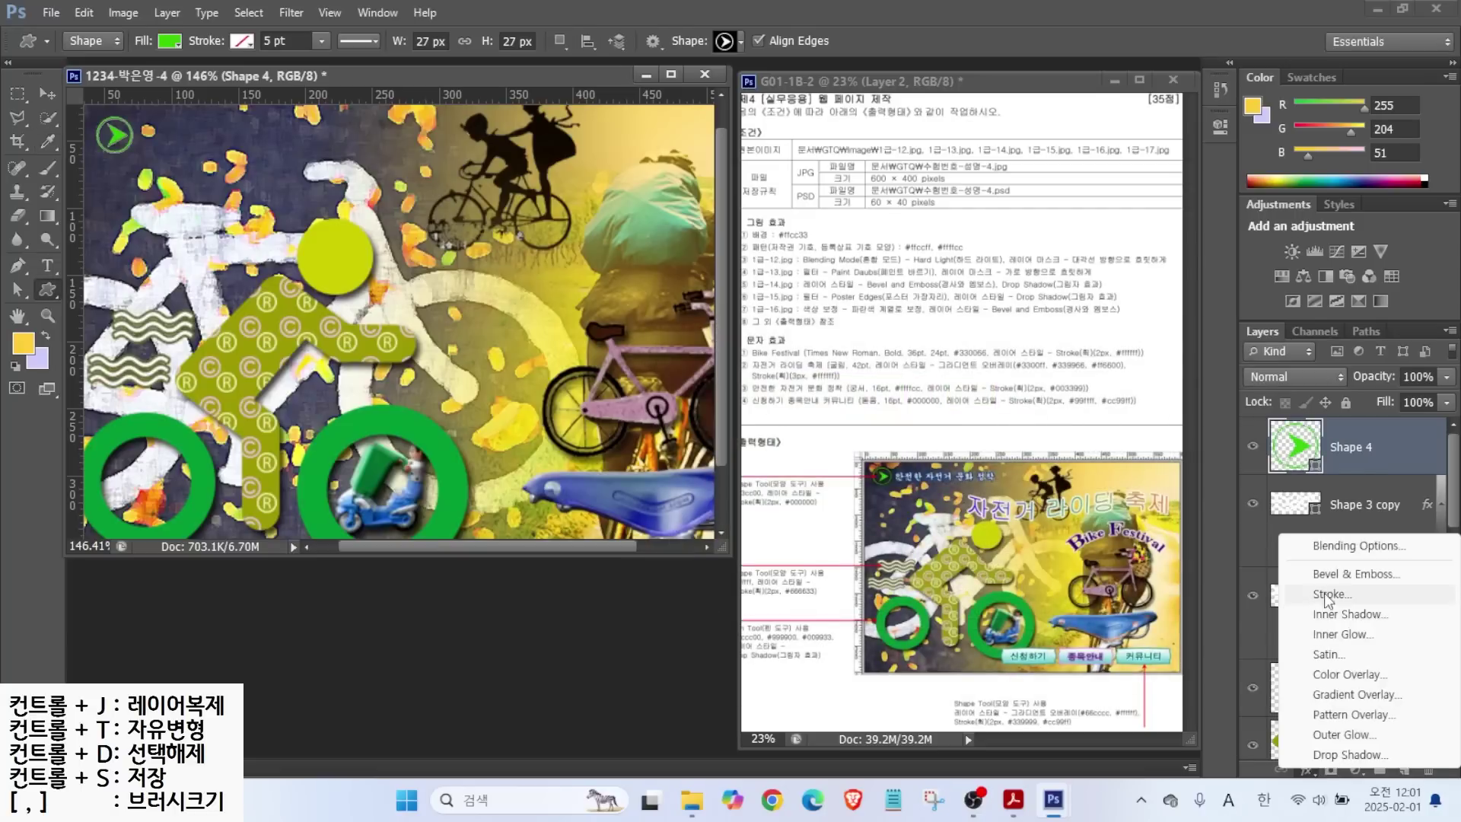
{"action": "left_click", "coordinate": [1446, 417]}
{"action": "left_click", "coordinate": [906, 317]}
{"action": "left_click", "coordinate": [1105, 363]}
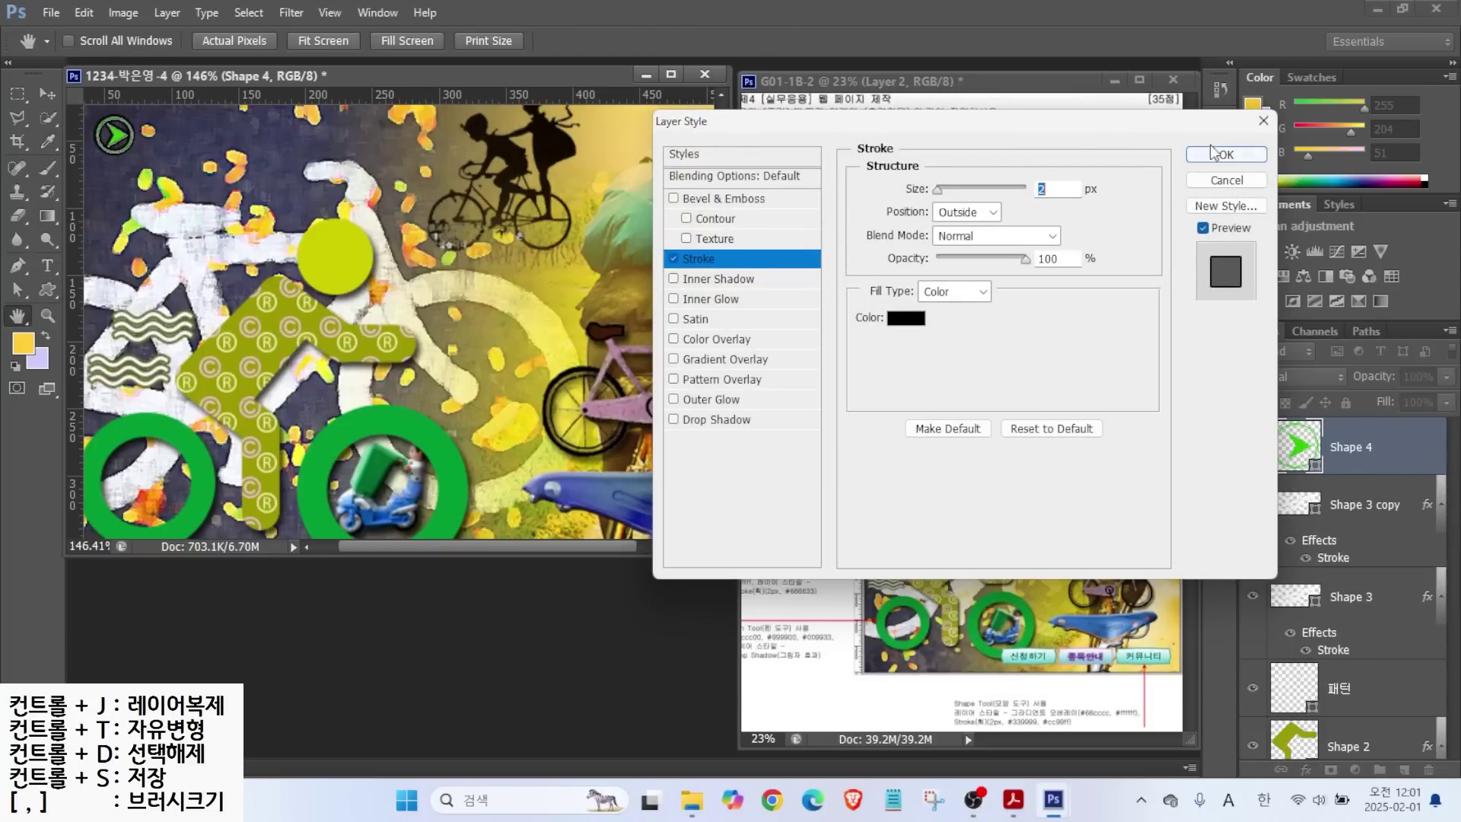
{"action": "left_click", "coordinate": [1226, 155]}
{"action": "left_click", "coordinate": [729, 42]}
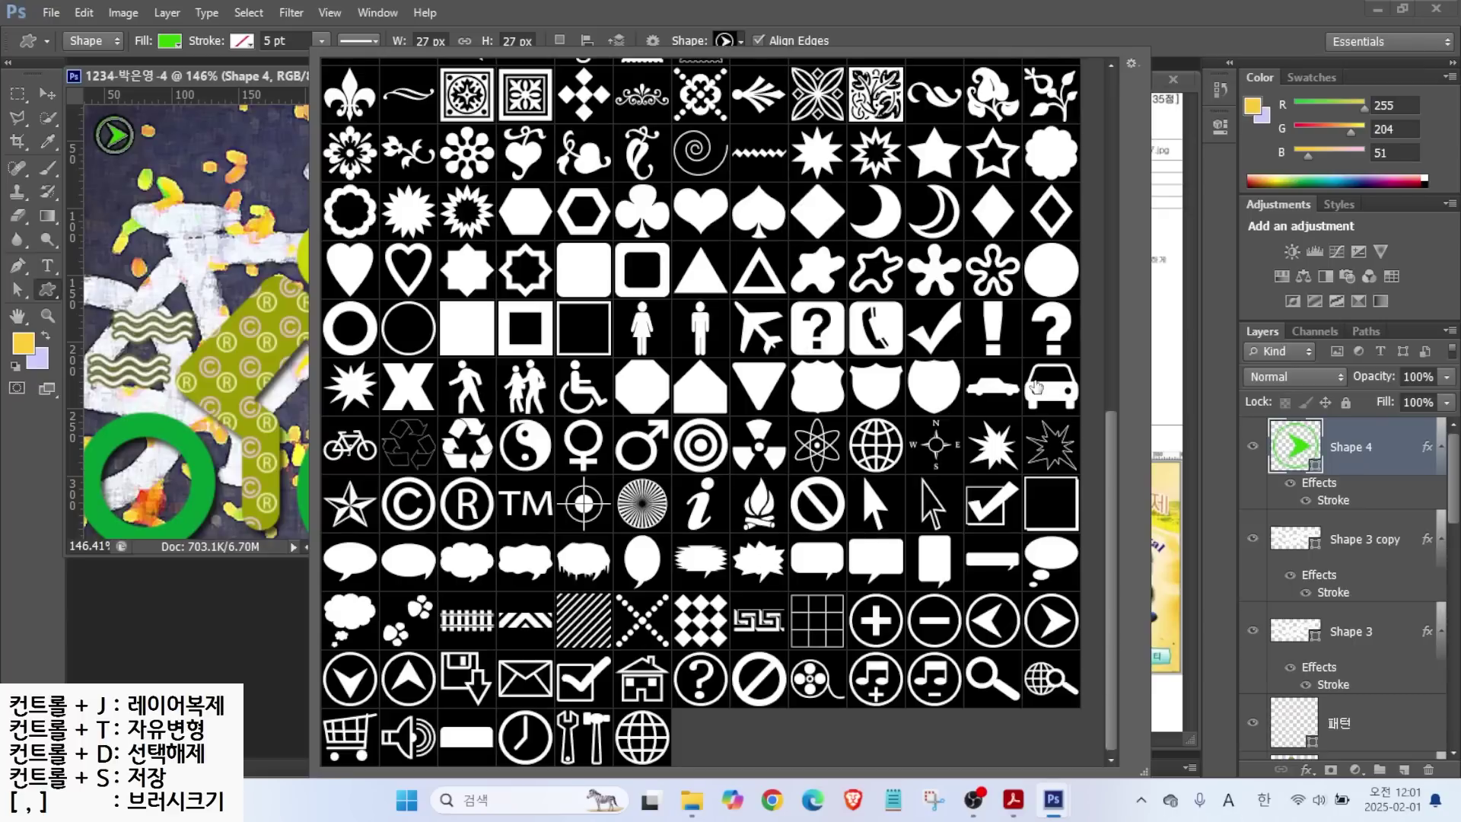
At 110% zoom, draw a 95 × 33 px button shape below the right wheel.
{"action": "left_click_drag", "start_coordinate": [1111, 457], "coordinate": [1153, 163]}
{"action": "double_click", "coordinate": [517, 163]}
{"action": "scroll", "coordinate": [400, 457], "scroll_direction": "down", "scroll_amount": 3}
{"action": "left_click", "coordinate": [82, 547]}
{"action": "type", "text": "110"}
{"action": "key", "text": "Return"}
{"action": "left_click_drag", "start_coordinate": [375, 469], "coordinate": [470, 503]}
Give the button a #66cccc-to-white Gradient Overlay.
{"action": "left_click", "coordinate": [1307, 770]}
{"action": "left_click", "coordinate": [1361, 695]}
{"action": "left_click", "coordinate": [989, 233]}
{"action": "left_click", "coordinate": [577, 483]}
{"action": "double_click", "coordinate": [577, 482]}
{"action": "type", "text": "66cccc"}
{"action": "key", "text": "Return"}
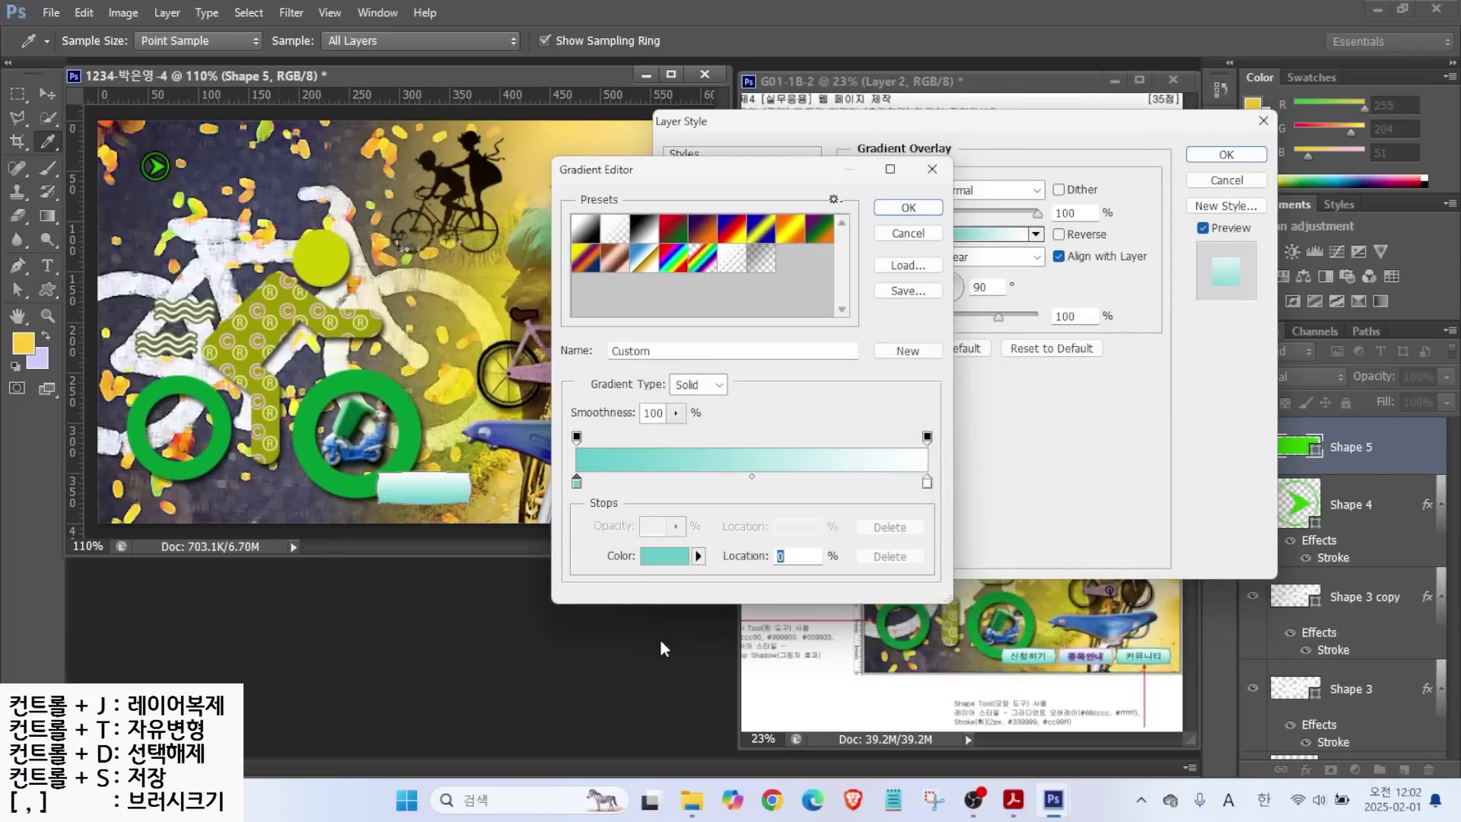
{"action": "left_click", "coordinate": [909, 207]}
Add a 2 px #339999 stroke to the button and apply both effects.
{"action": "left_click", "coordinate": [698, 259]}
{"action": "type", "text": "2"}
{"action": "left_click", "coordinate": [905, 318]}
{"action": "type", "text": "339999"}
{"action": "key", "text": "Return"}
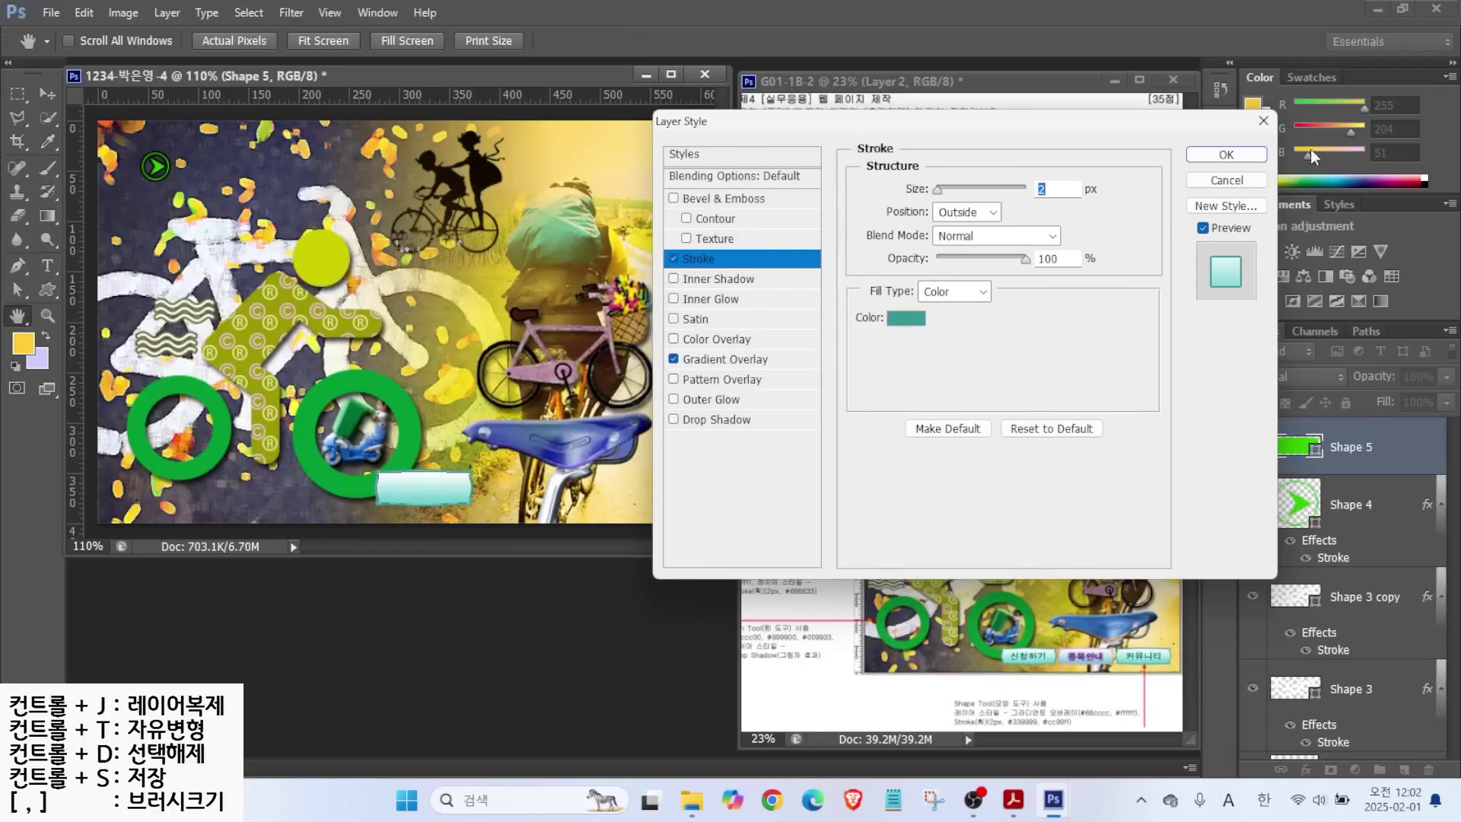
{"action": "key", "text": "Return"}
{"action": "mouse_move", "coordinate": [1032, 661]}
{"action": "left_mouse_down"}
{"action": "mouse_move", "coordinate": [1016, 688]}
{"action": "mouse_move", "coordinate": [1077, 681]}
{"action": "mouse_move", "coordinate": [1065, 695]}
{"action": "left_mouse_up"}
{"action": "left_click_drag", "start_coordinate": [1151, 664], "coordinate": [1125, 691]}
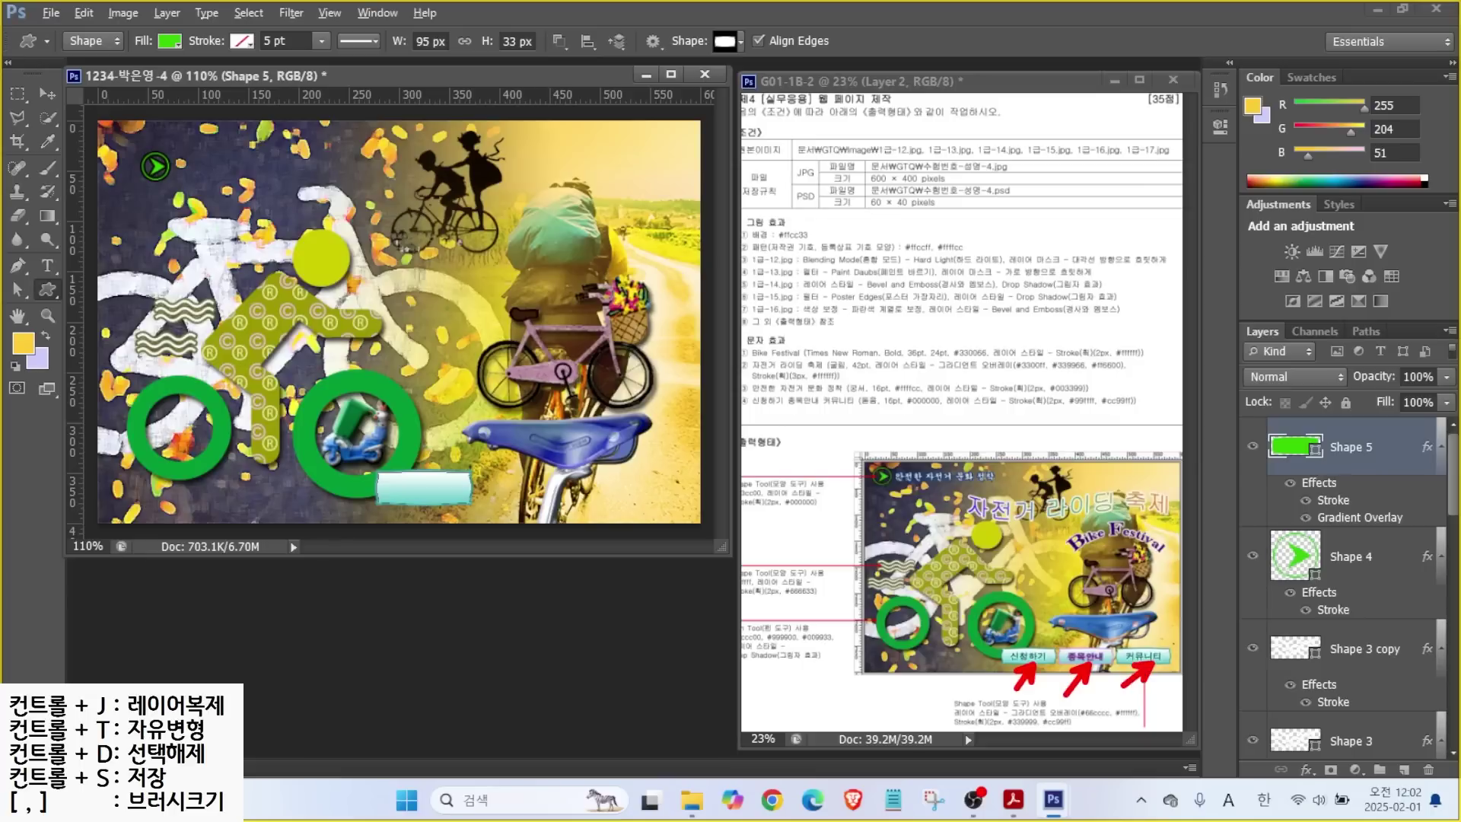
{"action": "key", "text": "Escape"}
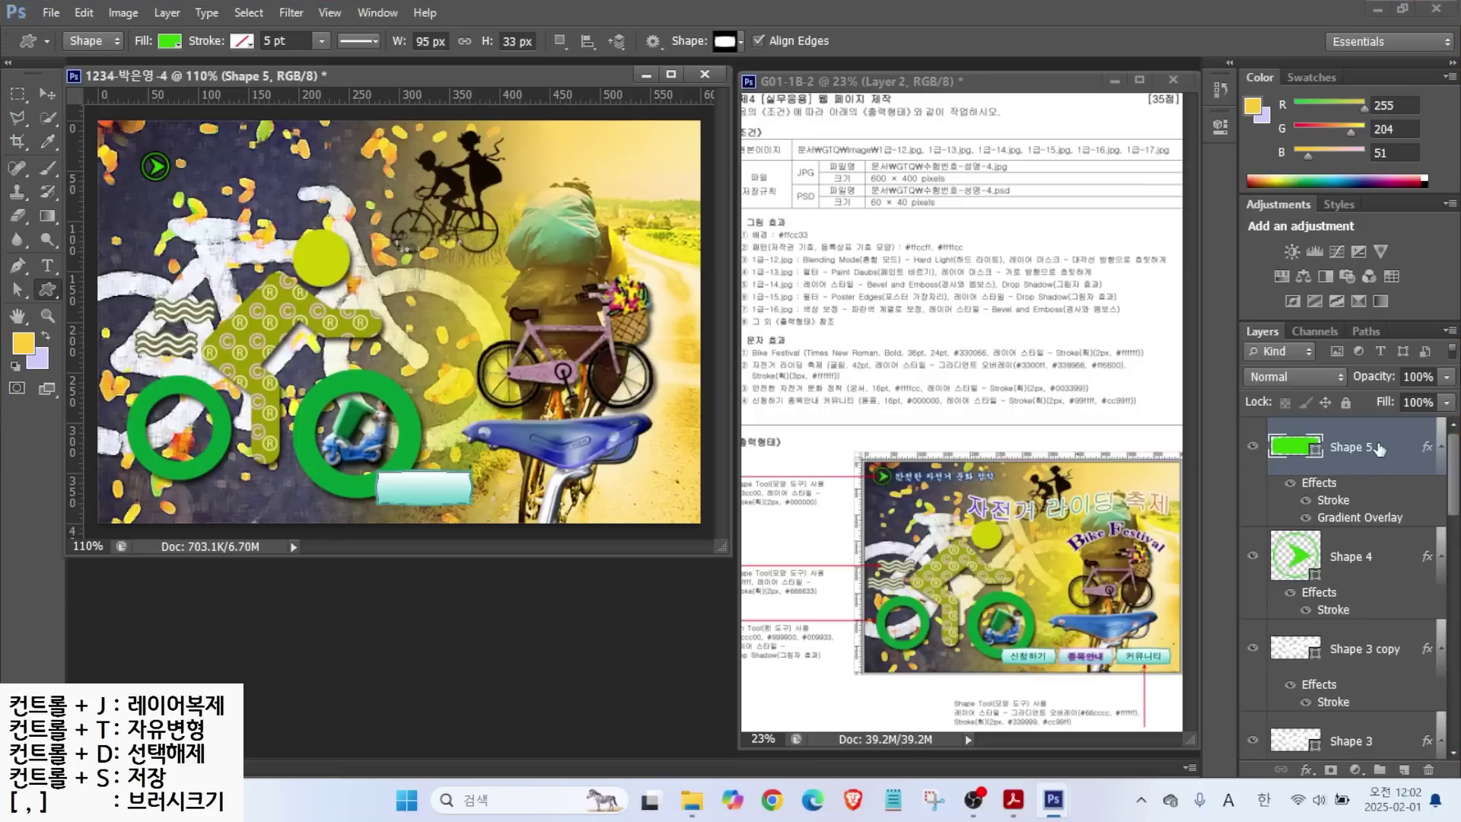
{"action": "key", "text": "ctrl+2"}
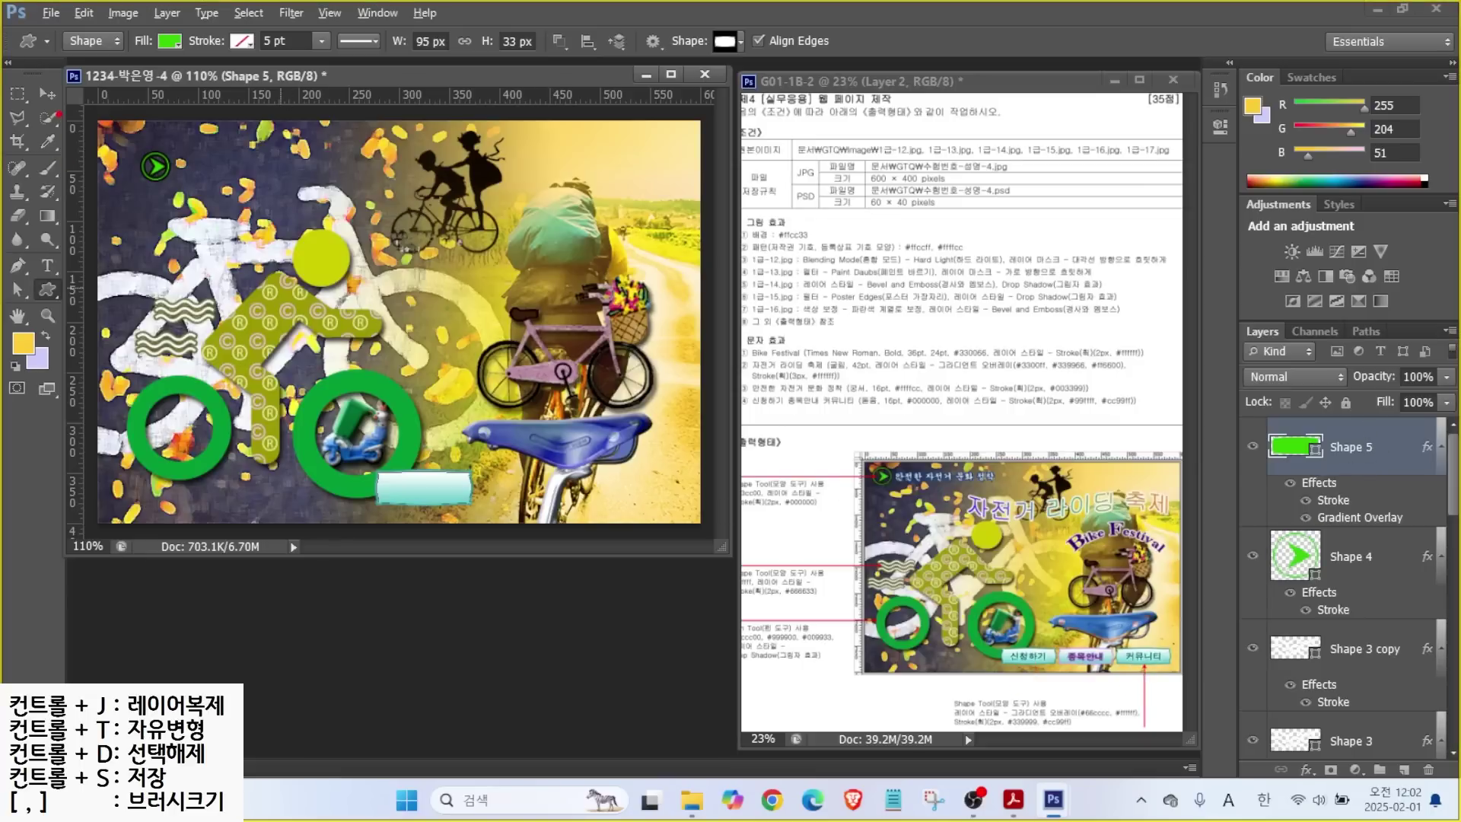
{"action": "key", "text": "Escape"}
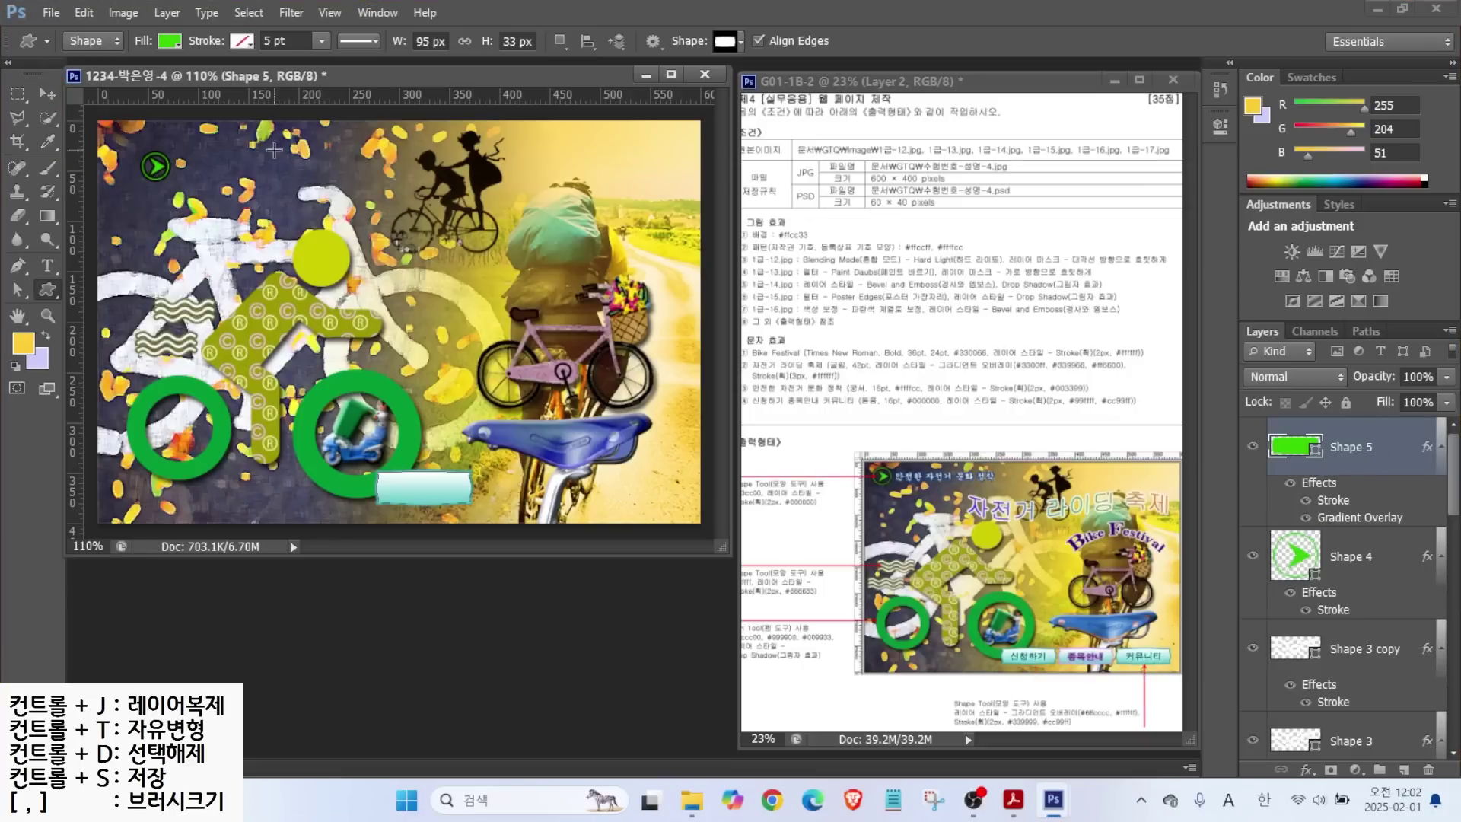
{"action": "left_click", "coordinate": [49, 95]}
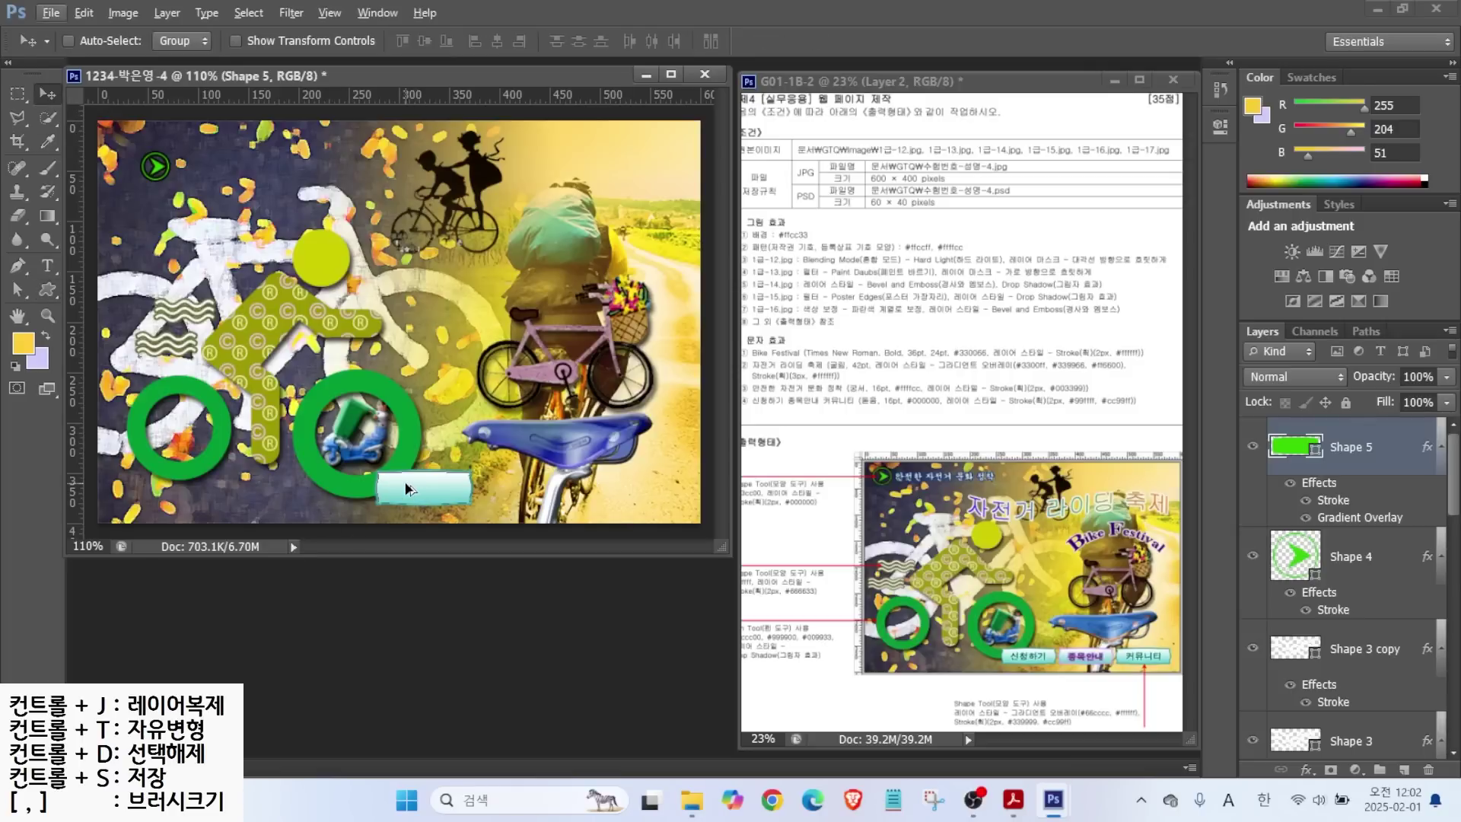
Copy the button into a row of three and give the middle copy a #cc99ff stroke.
{"action": "left_click_drag", "start_coordinate": [426, 494], "coordinate": [646, 496]}
{"action": "double_click", "coordinate": [1326, 609]}
{"action": "left_click", "coordinate": [905, 316]}
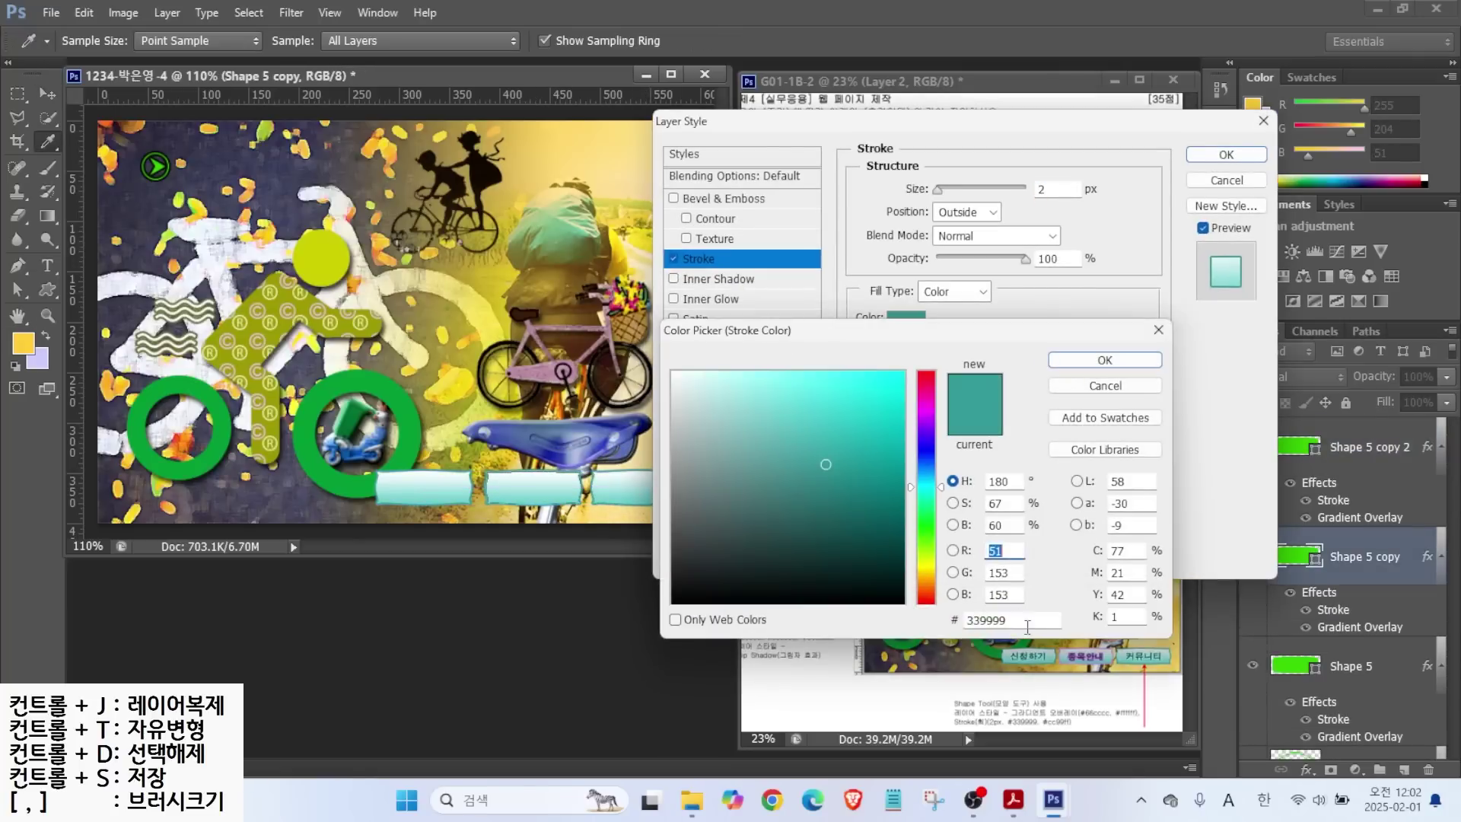
{"action": "type", "text": "cc99ff"}
{"action": "key", "text": "Return"}
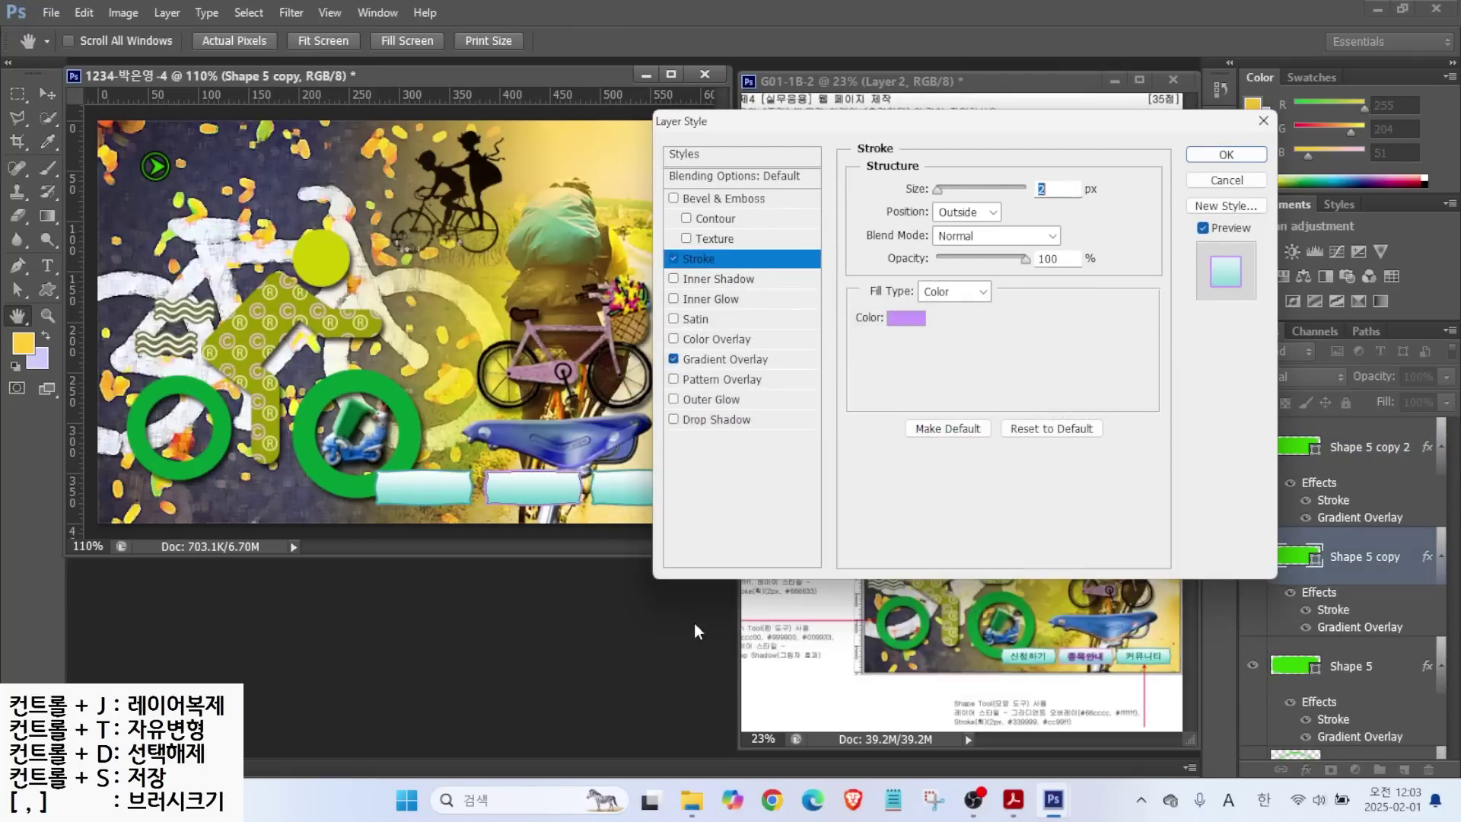
{"action": "left_click", "coordinate": [1194, 157]}
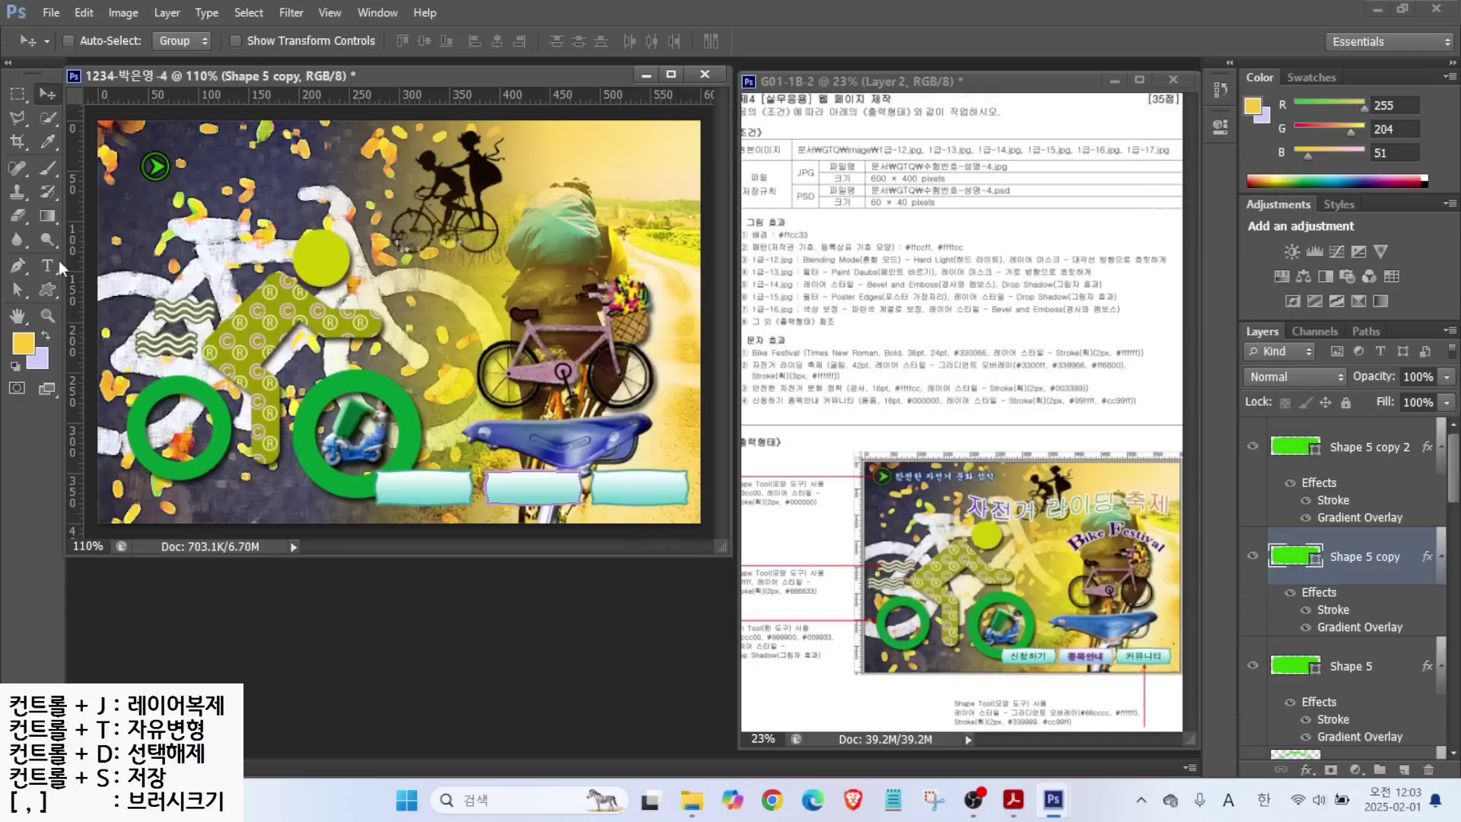
{"action": "left_click", "coordinate": [47, 265]}
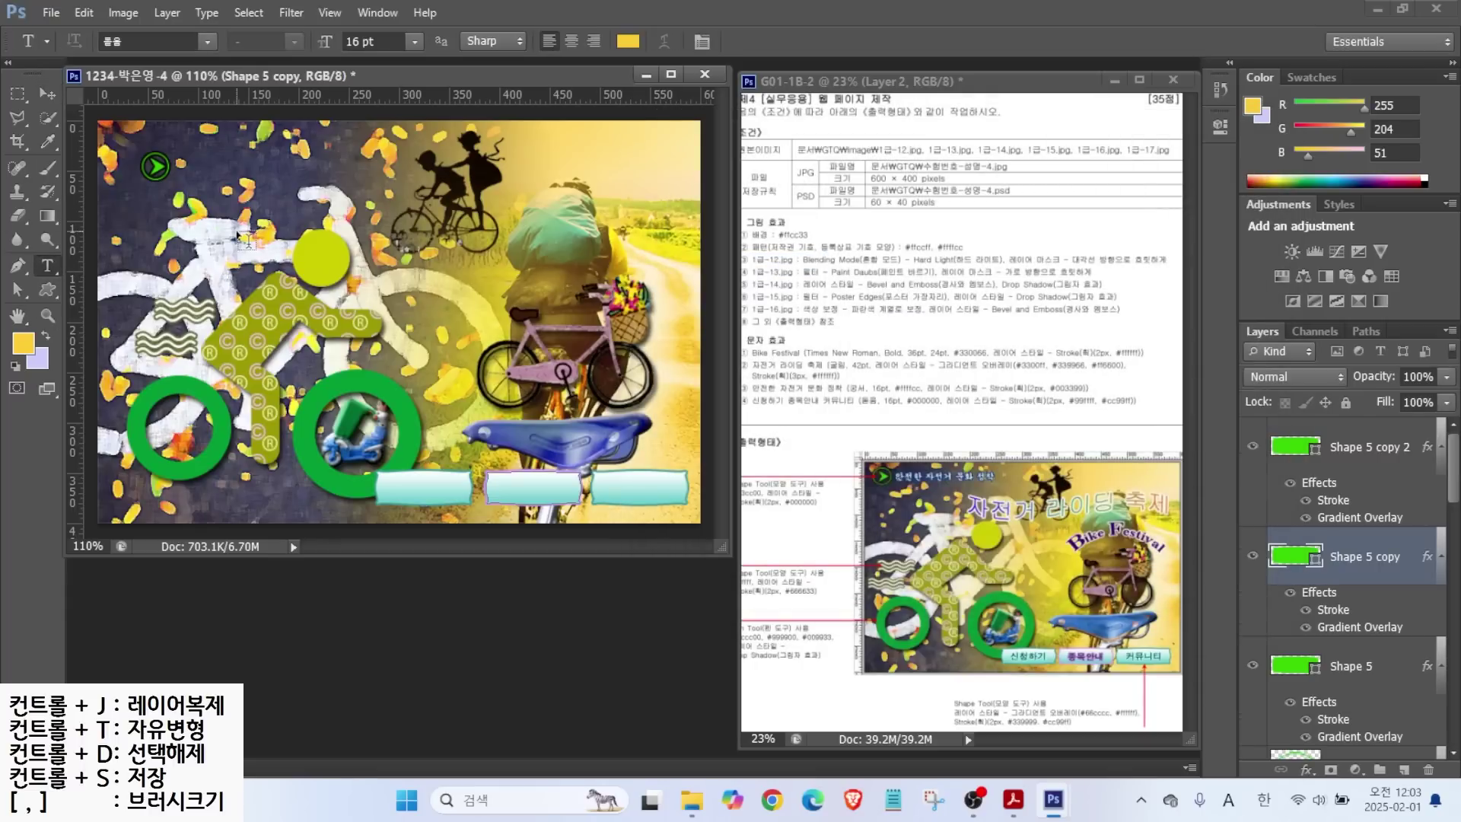
Add title text near the page top in Times New Roman Bold at 36 pt.
{"action": "left_click", "coordinate": [244, 242]}
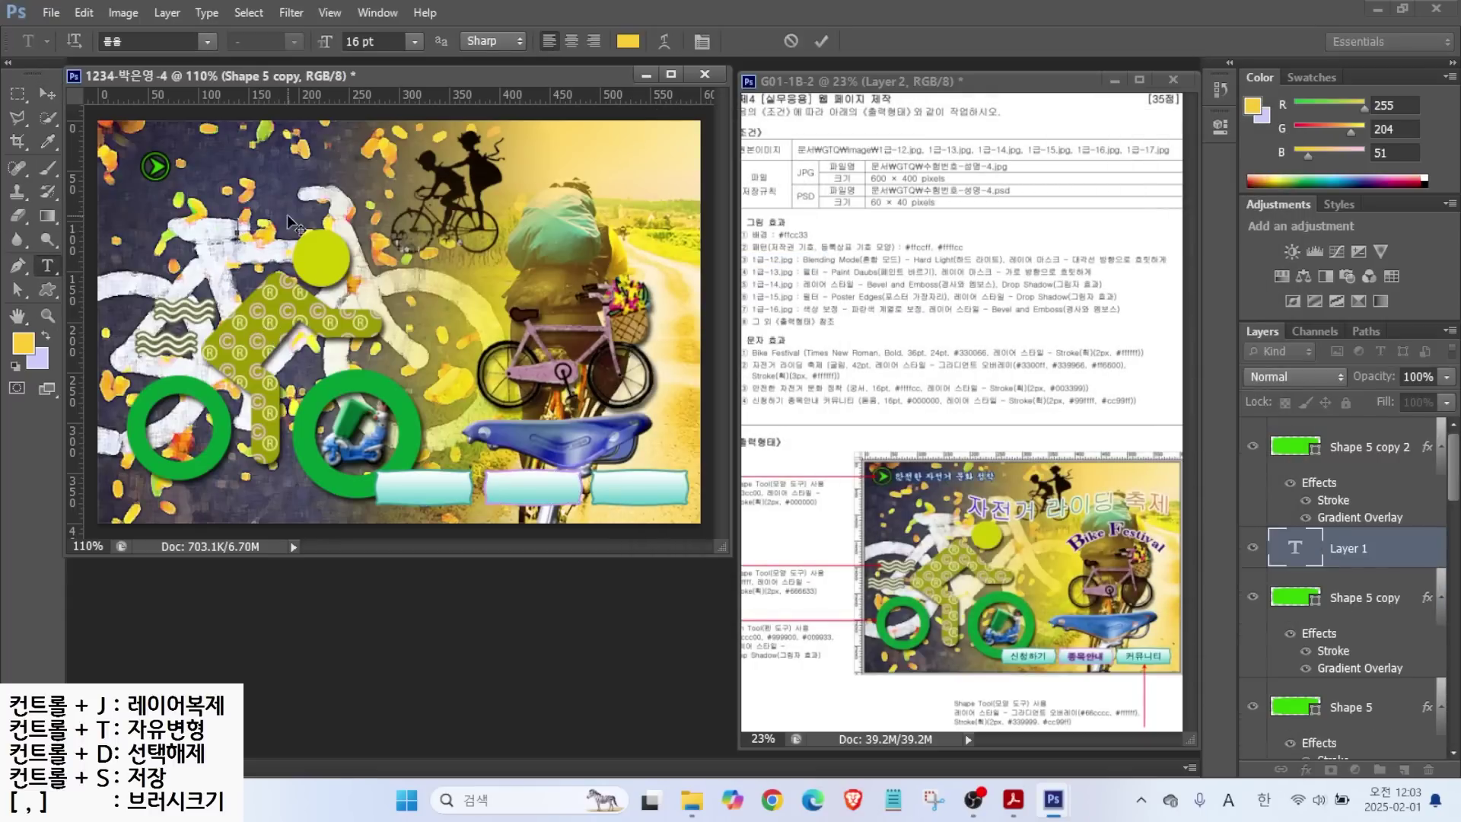
{"action": "type", "text": "bIKE fESTIVAL"}
{"action": "key", "text": "ctrl+Return"}
{"action": "left_click", "coordinate": [208, 42]}
{"action": "left_click_drag", "start_coordinate": [444, 152], "coordinate": [458, 614]}
{"action": "left_click", "coordinate": [175, 68]}
{"action": "left_click", "coordinate": [283, 41]}
{"action": "left_click", "coordinate": [297, 94]}
{"action": "left_click", "coordinate": [377, 41]}
{"action": "type", "text": "36"}
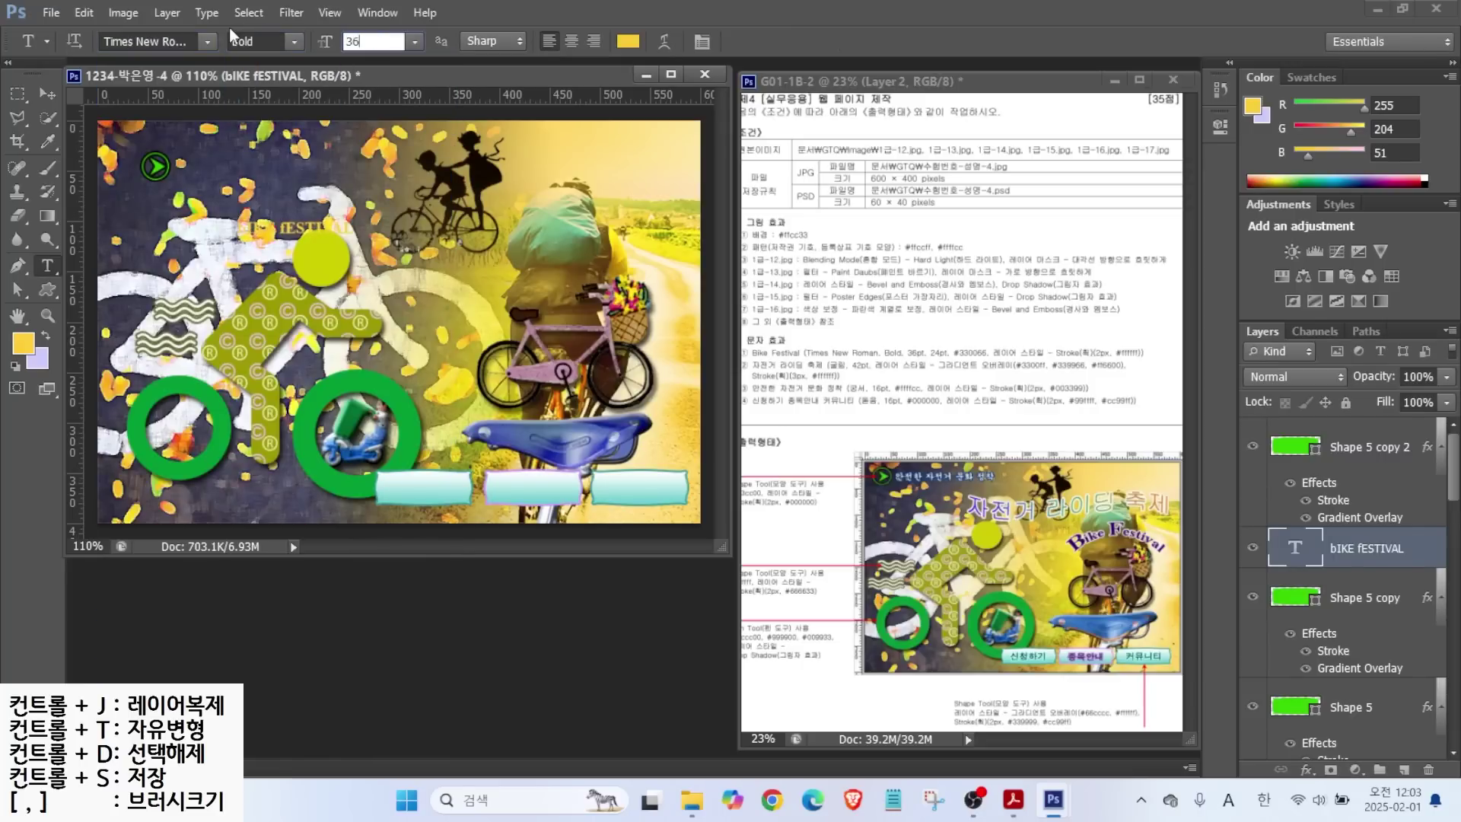
{"action": "key", "text": "Return"}
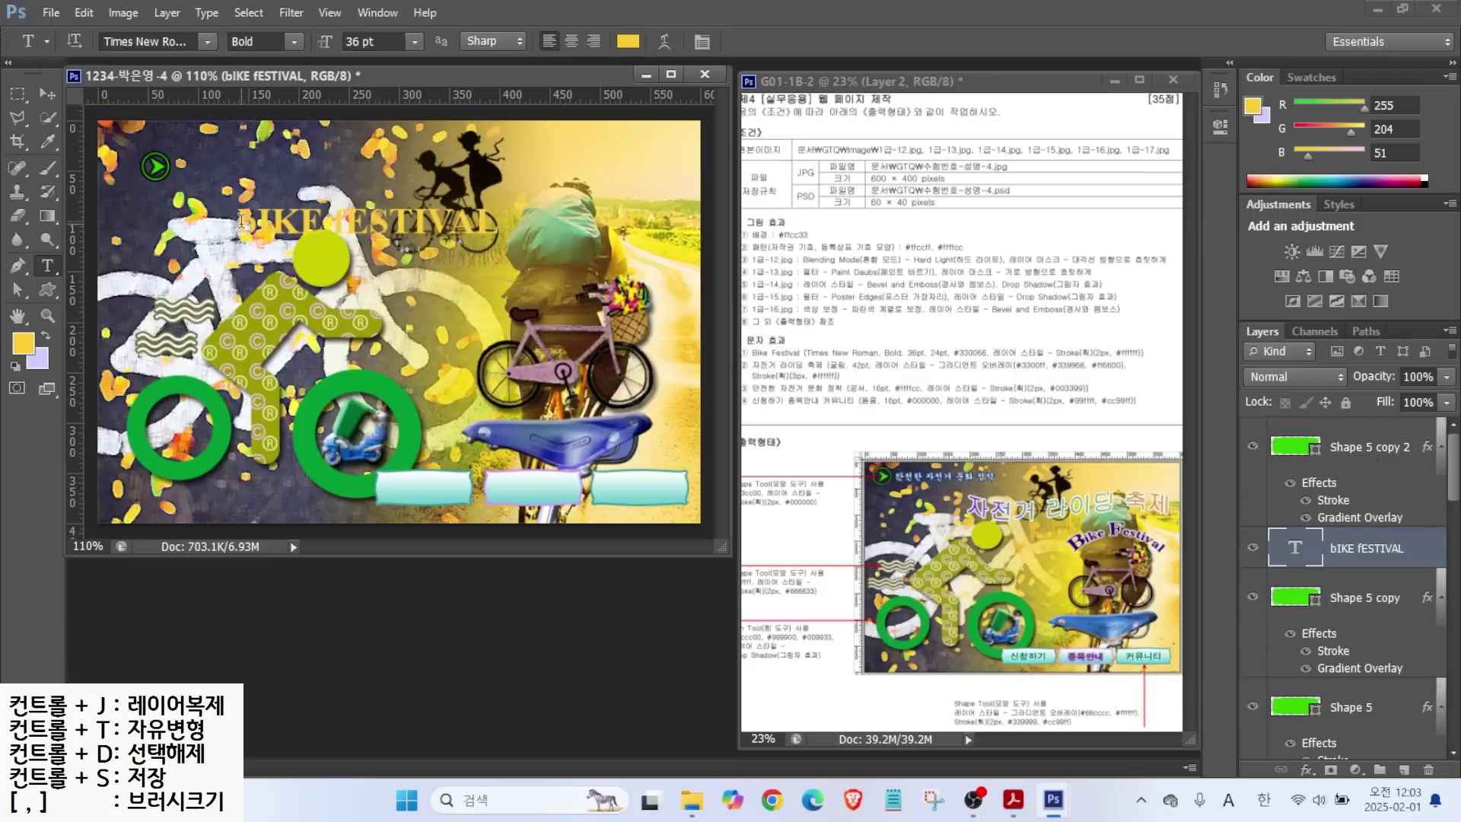
Colour the title #330066 and retype it correctly as 'Bike Festival'.
{"action": "left_click", "coordinate": [627, 41]}
{"action": "double_click", "coordinate": [1015, 625]}
{"action": "type", "text": "330066"}
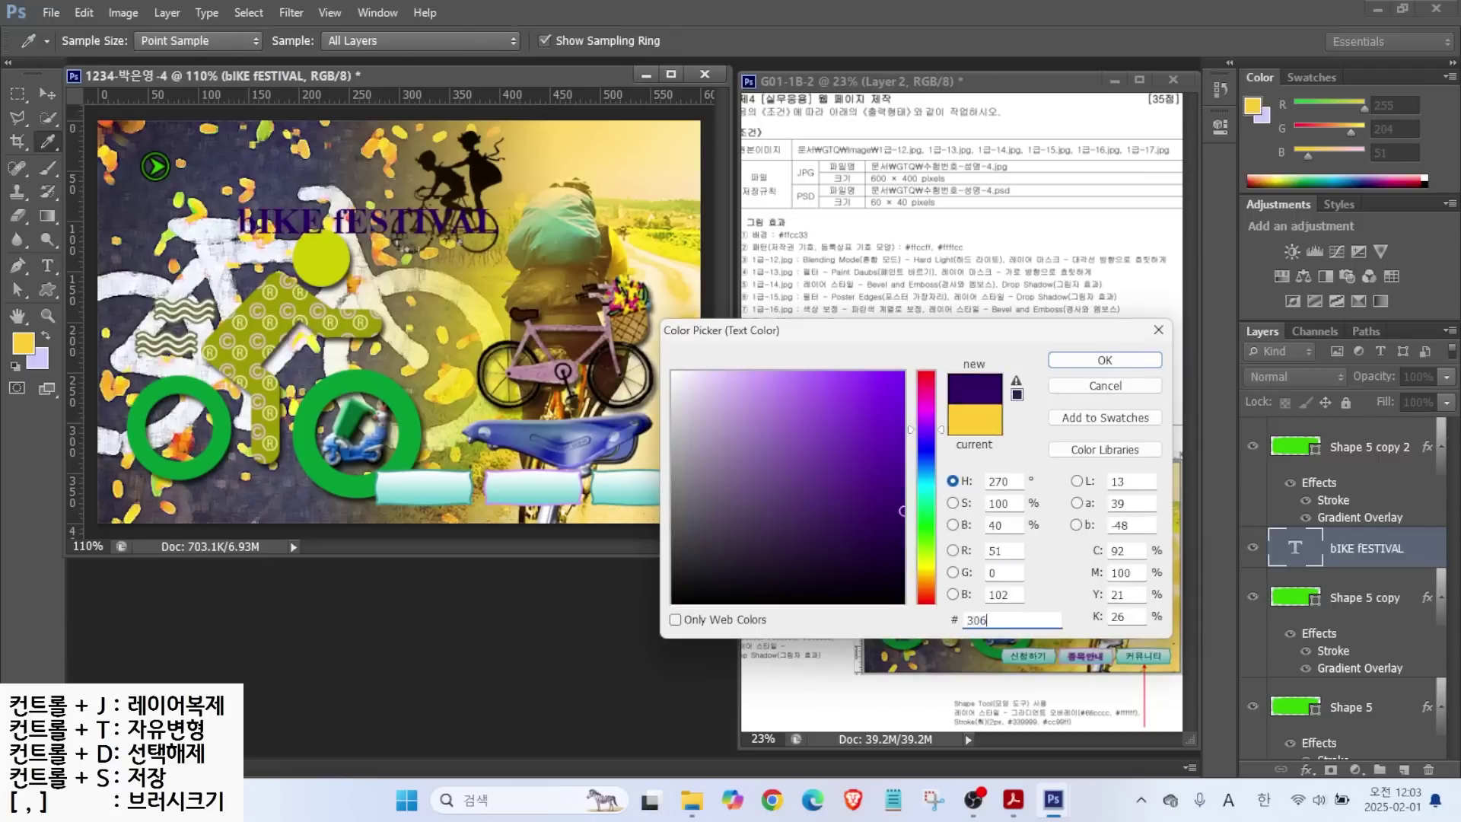
{"action": "key", "text": "Return"}
{"action": "left_click_drag", "start_coordinate": [240, 224], "coordinate": [540, 233]}
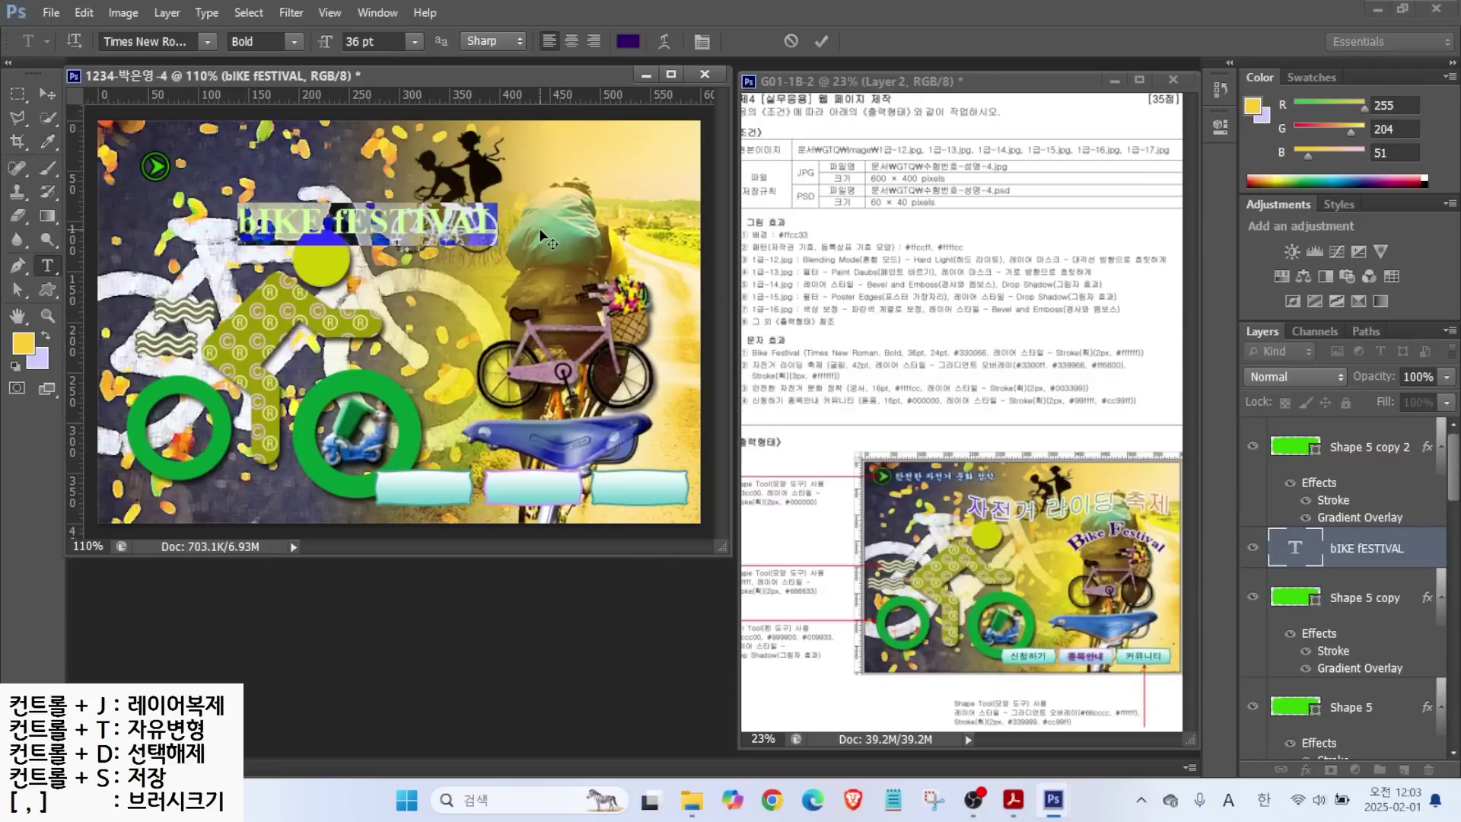
{"action": "type", "text": "b"}
{"action": "key", "text": "BackSpace"}
{"action": "type", "text": "Bike Fe"}
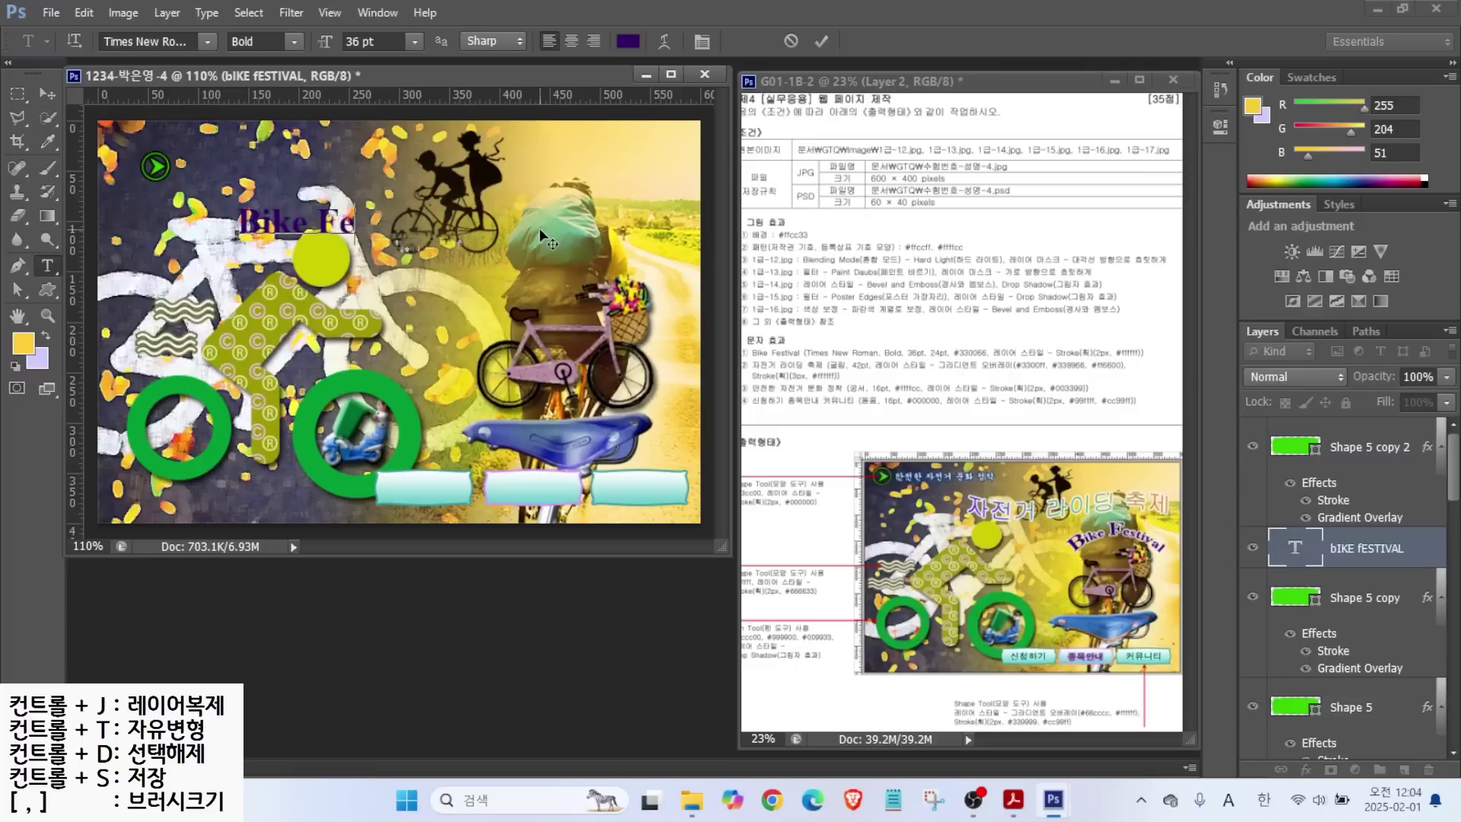
{"action": "type", "text": "stival"}
{"action": "key", "text": "ctrl+Return"}
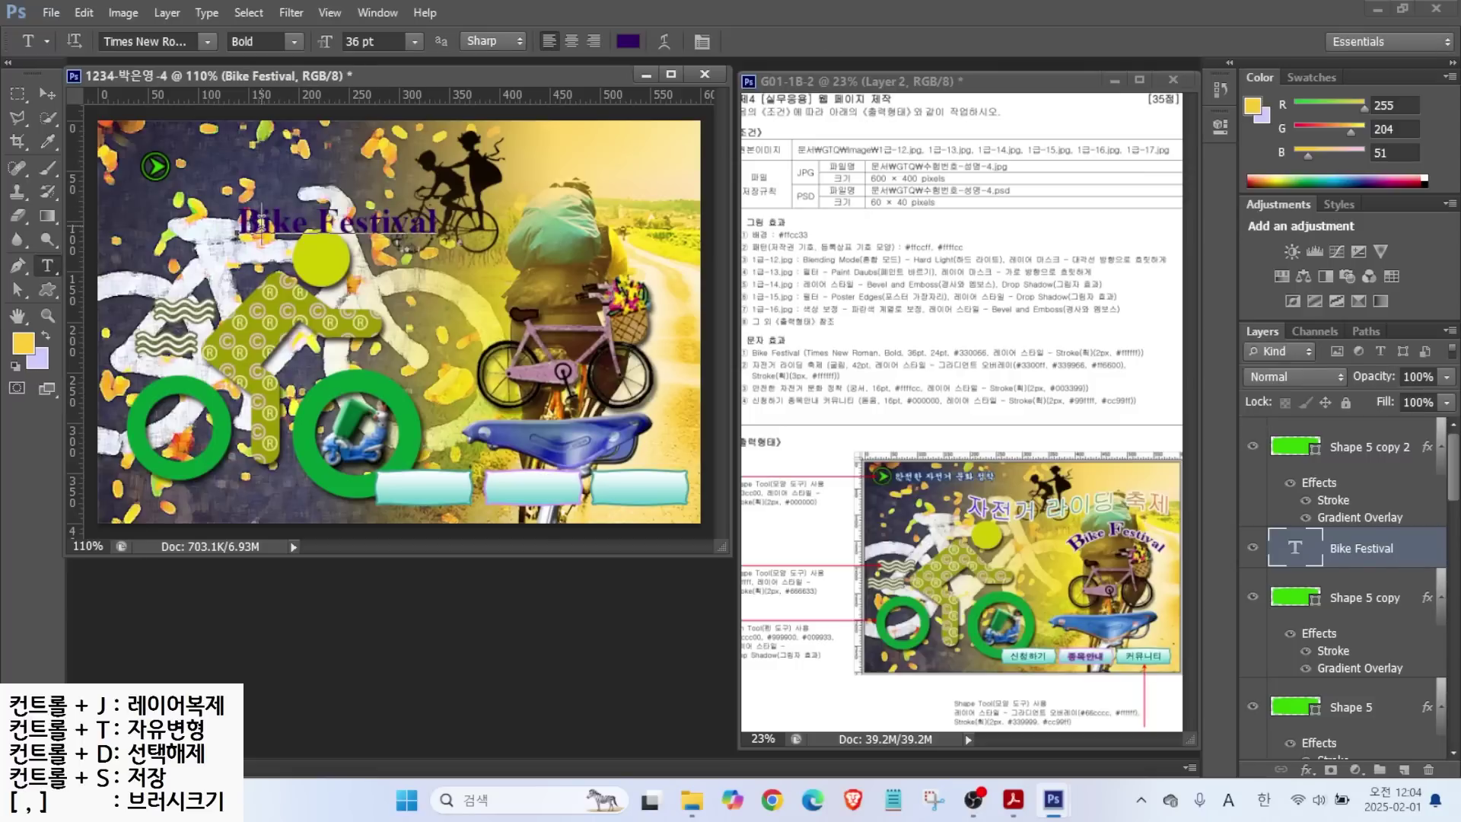
Reduce the letters 'estival' in the title to 24 pt.
{"action": "left_click", "coordinate": [261, 214]}
{"action": "left_click_drag", "start_coordinate": [319, 222], "coordinate": [420, 222]}
{"action": "left_click", "coordinate": [398, 39]}
{"action": "type", "text": "24"}
{"action": "key", "text": "Return"}
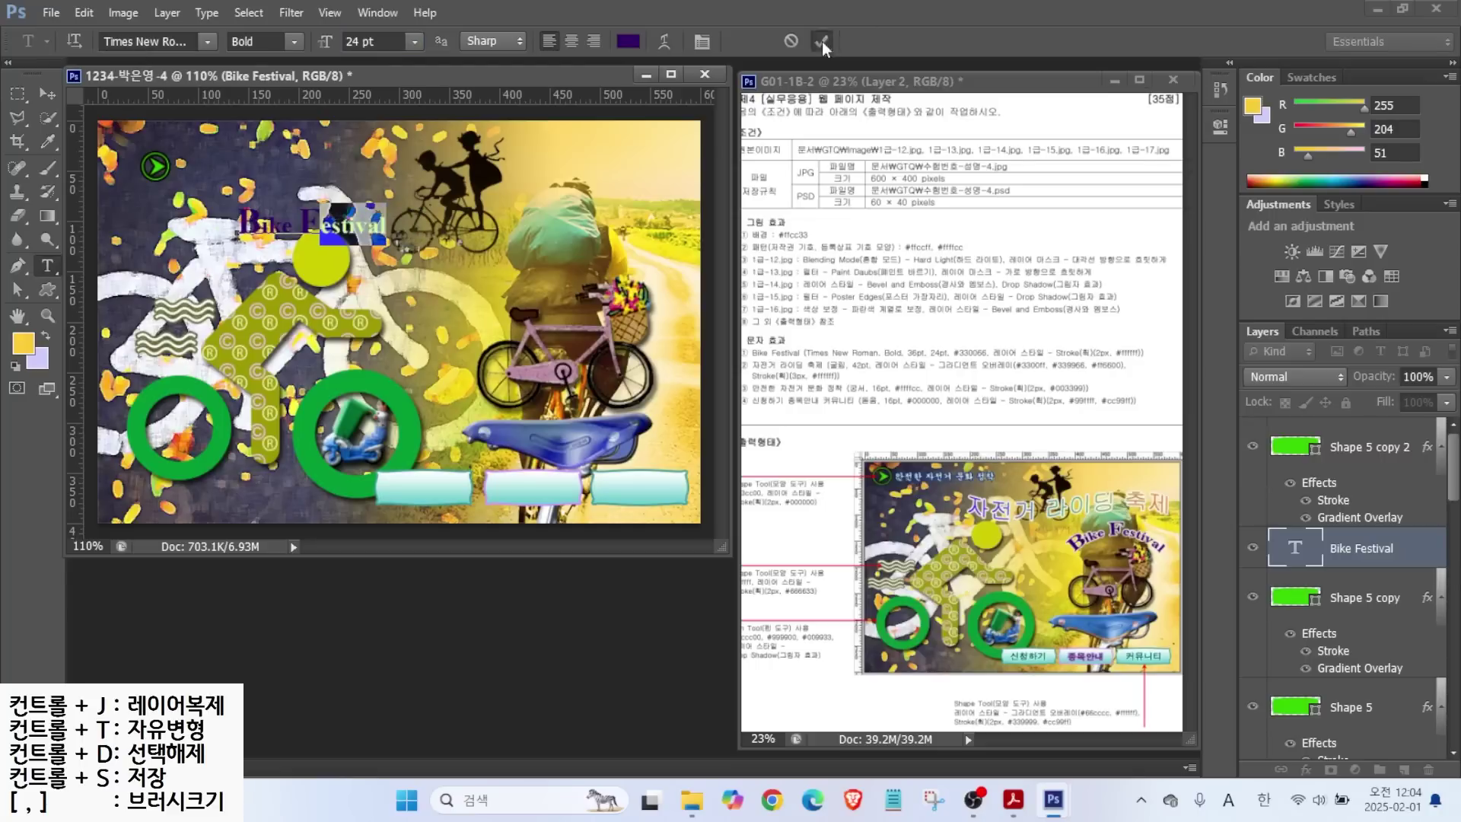
Give the Bike Festival title a 2 px white Stroke layer effect.
{"action": "left_click", "coordinate": [821, 41]}
{"action": "left_click", "coordinate": [1305, 769]}
{"action": "left_click", "coordinate": [1187, 591]}
{"action": "type", "text": "2"}
{"action": "left_click", "coordinate": [905, 318]}
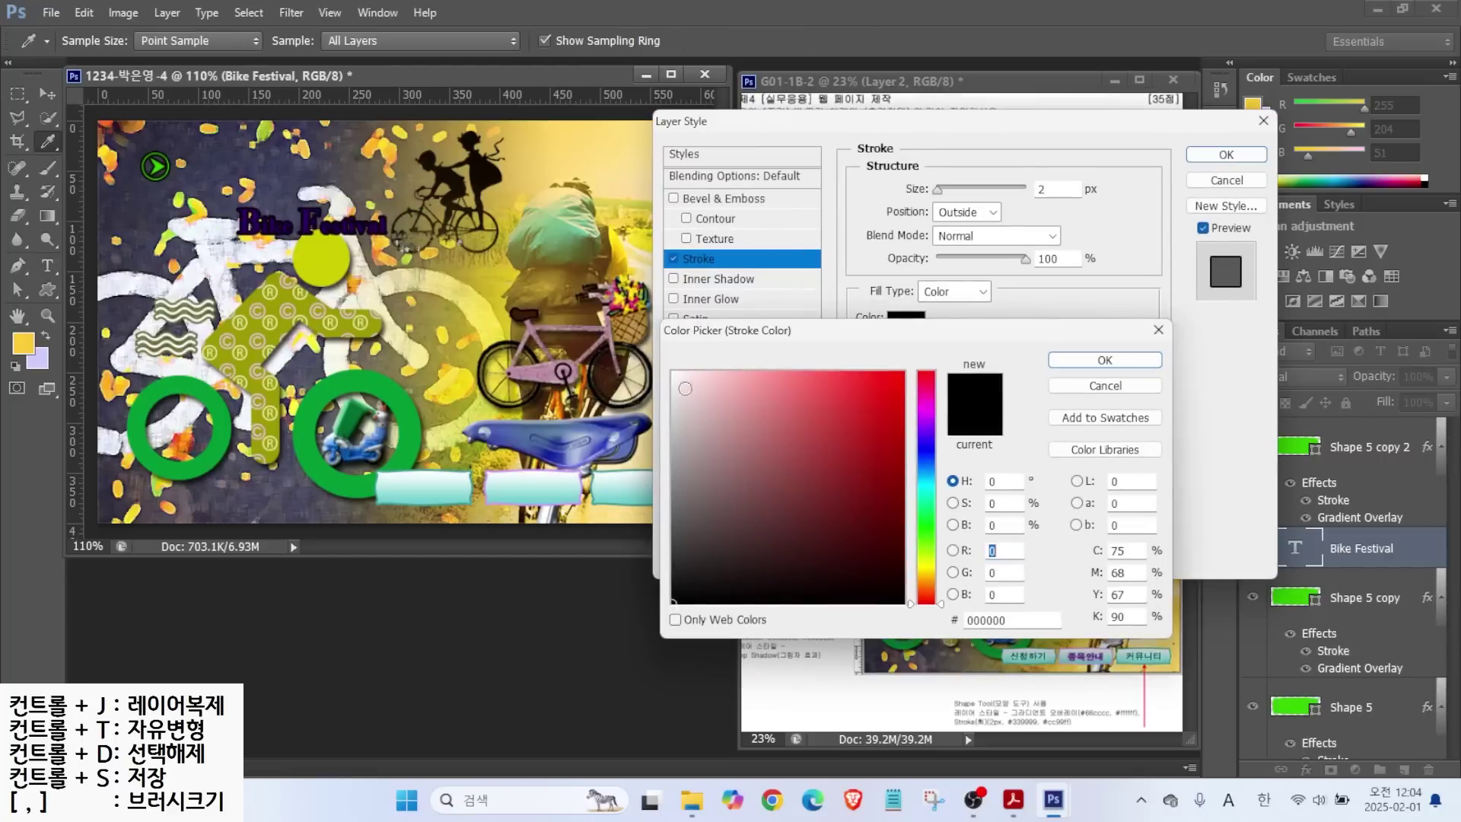
{"action": "left_click", "coordinate": [672, 373]}
{"action": "left_click", "coordinate": [1107, 364]}
{"action": "left_click", "coordinate": [1226, 154]}
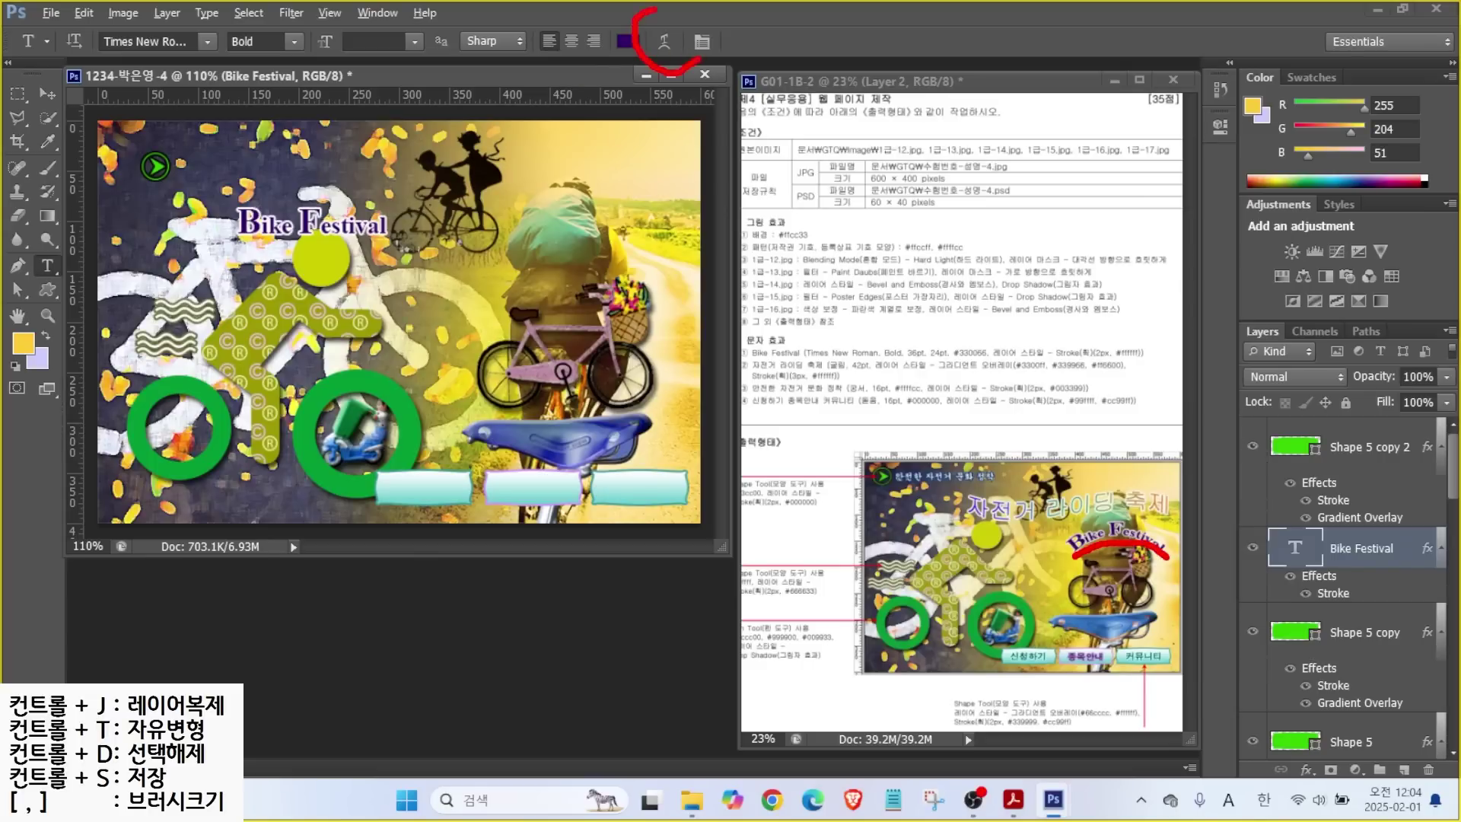
Warp the title with an Arc style at +36 bend and move it to the upper right.
{"action": "left_click", "coordinate": [664, 41]}
{"action": "left_click", "coordinate": [902, 313]}
{"action": "left_click", "coordinate": [877, 370]}
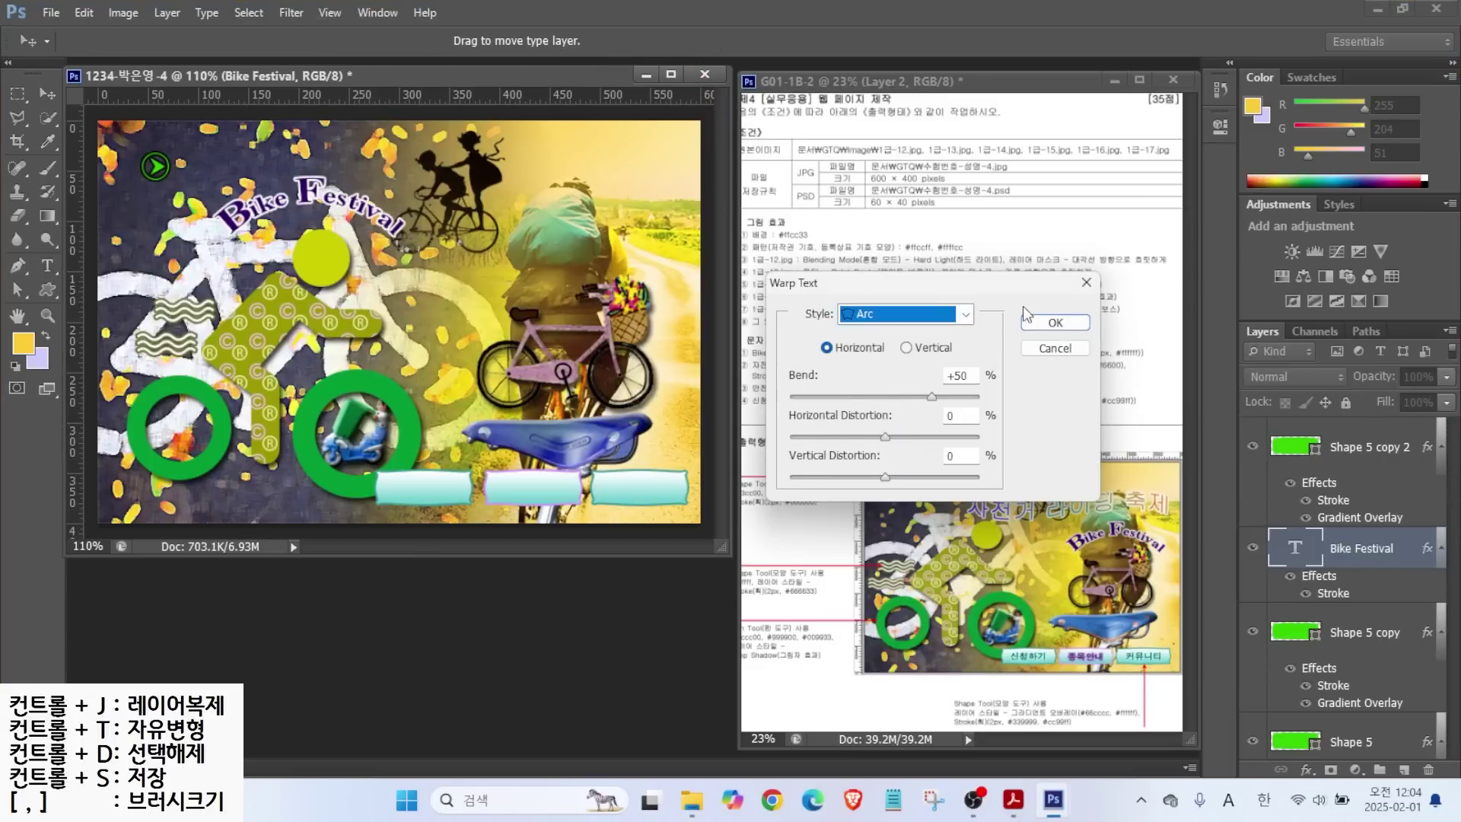
{"action": "left_click_drag", "start_coordinate": [930, 397], "coordinate": [918, 397]}
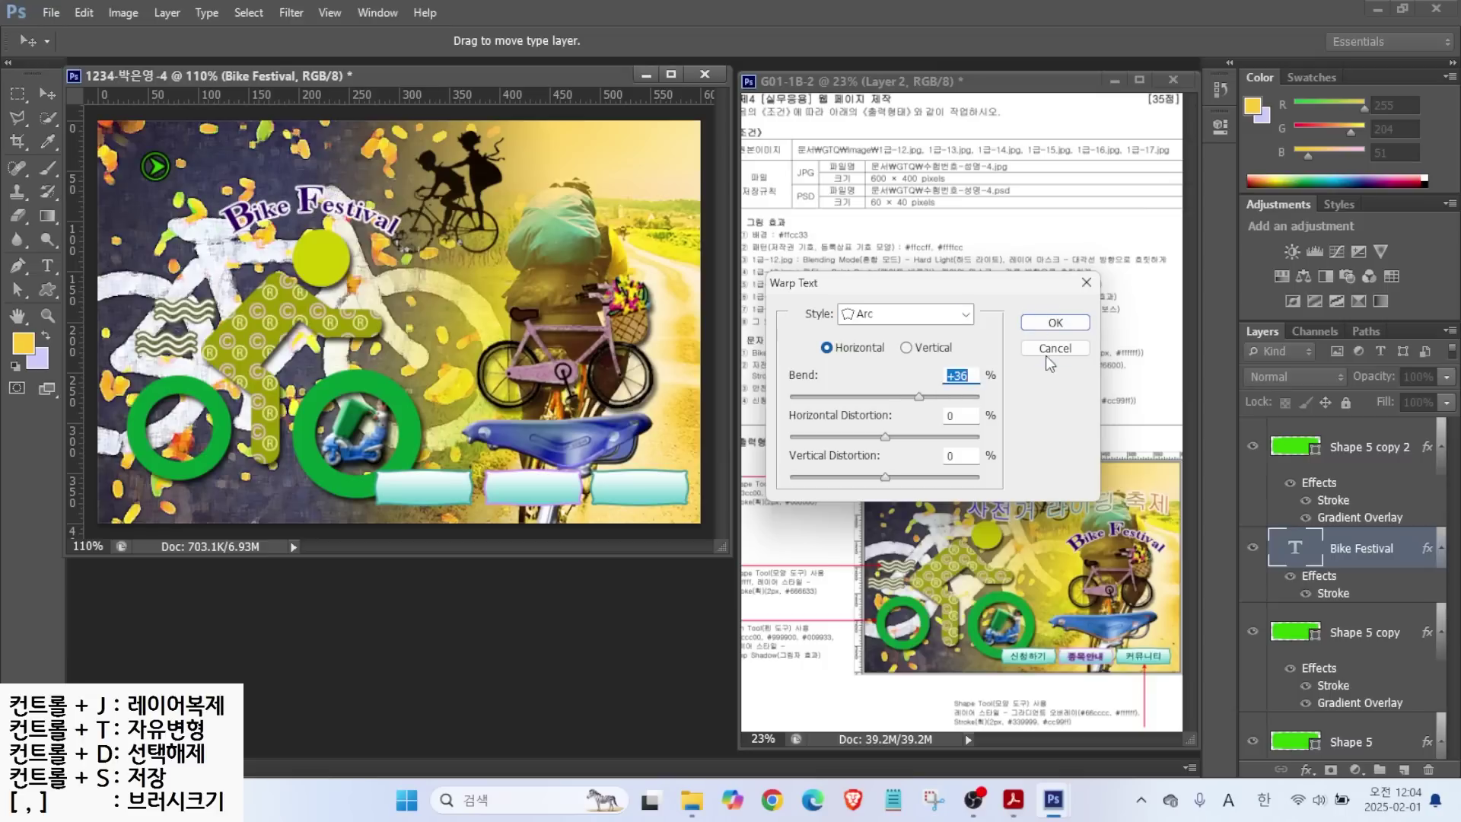
{"action": "left_click", "coordinate": [1056, 322]}
{"action": "key", "text": "v"}
{"action": "left_click_drag", "start_coordinate": [351, 210], "coordinate": [575, 258]}
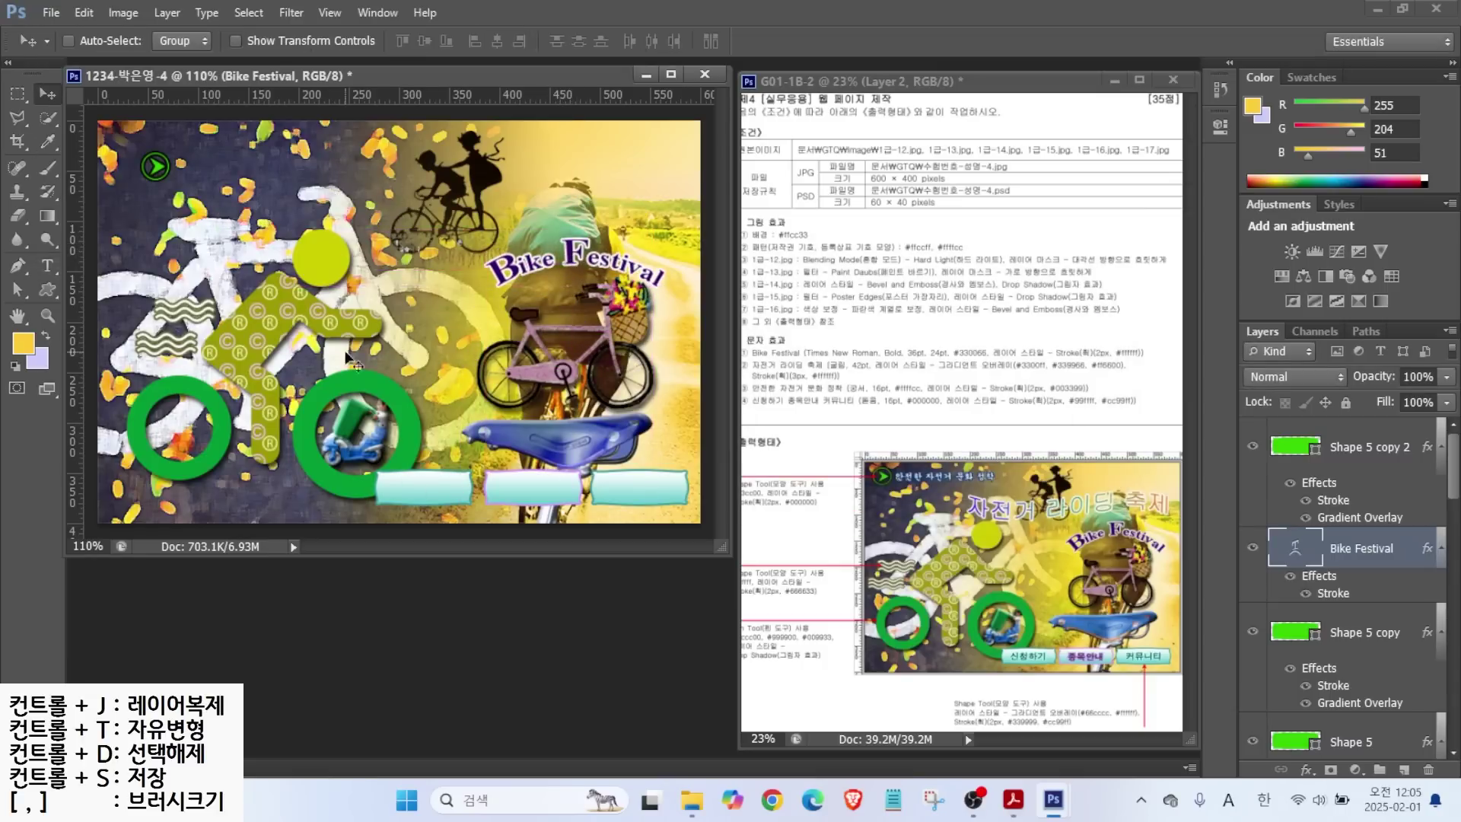
Type the Korean title 자전거 라이딩 축제 on the image and set it to 42 pt.
{"action": "key", "text": "t"}
{"action": "left_click", "coordinate": [223, 262]}
{"action": "key", "text": "Hangul"}
{"action": "type", "text": "자전거 라이딩 축제"}
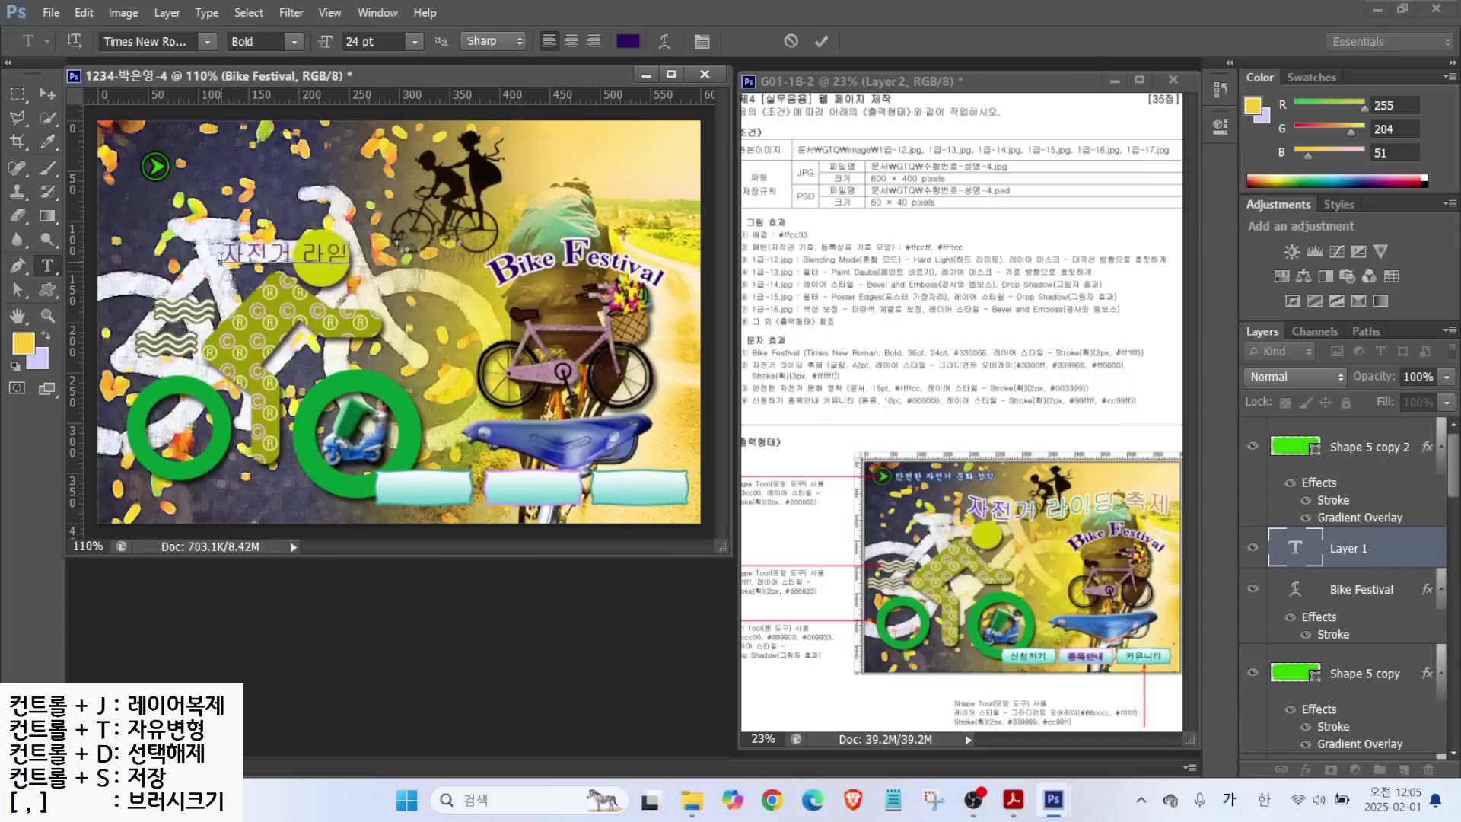
{"action": "key", "text": "ctrl+Return"}
{"action": "left_click", "coordinate": [373, 42]}
{"action": "type", "text": "42"}
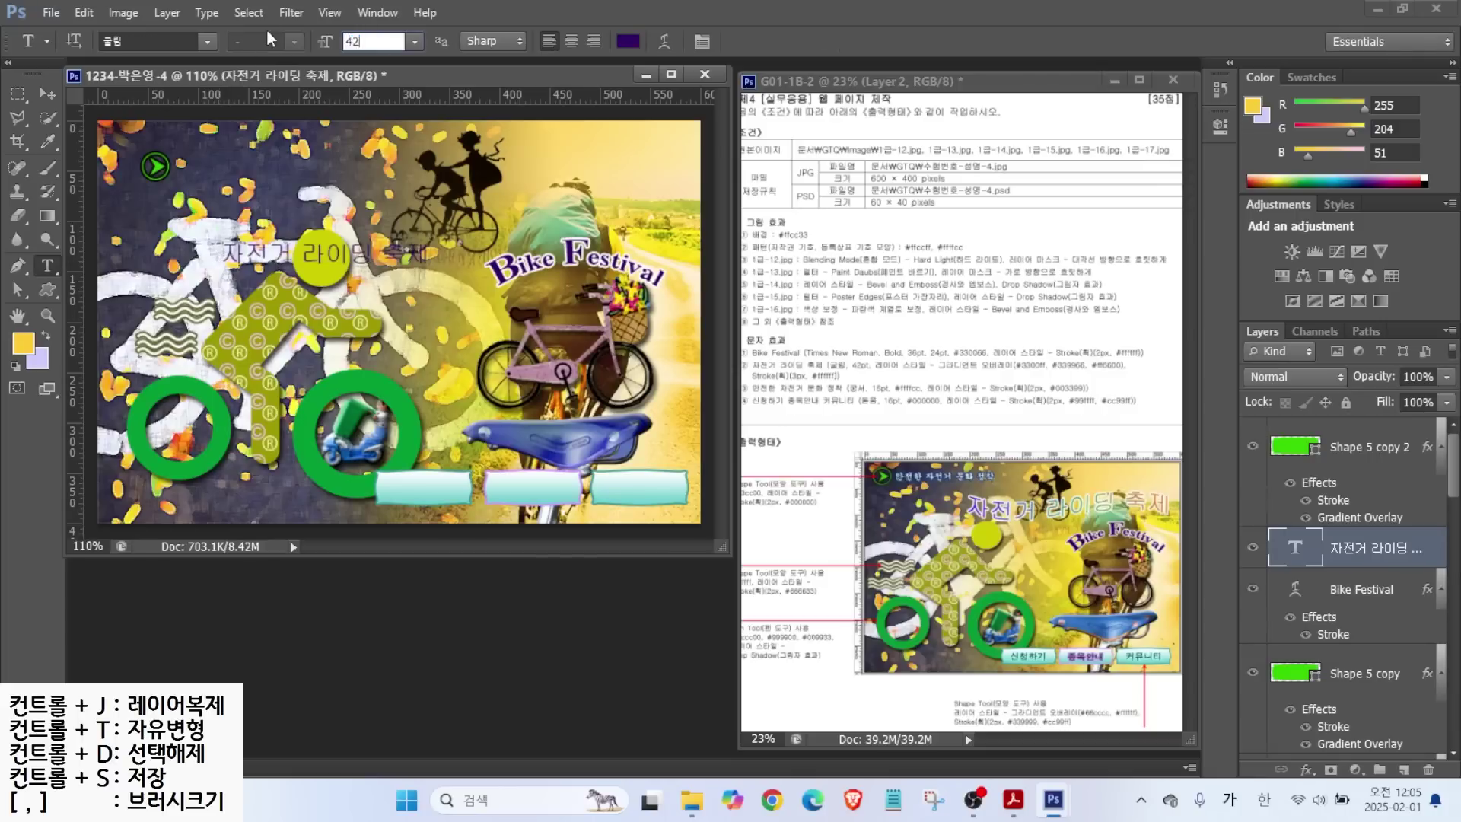
{"action": "key", "text": "Return"}
Add a Gradient Overlay with stops #3300ff, #339966 at 50% and #ff6600.
{"action": "left_click", "coordinate": [1307, 770]}
{"action": "left_click", "coordinate": [1339, 693]}
{"action": "left_click", "coordinate": [989, 234]}
{"action": "double_click", "coordinate": [576, 482]}
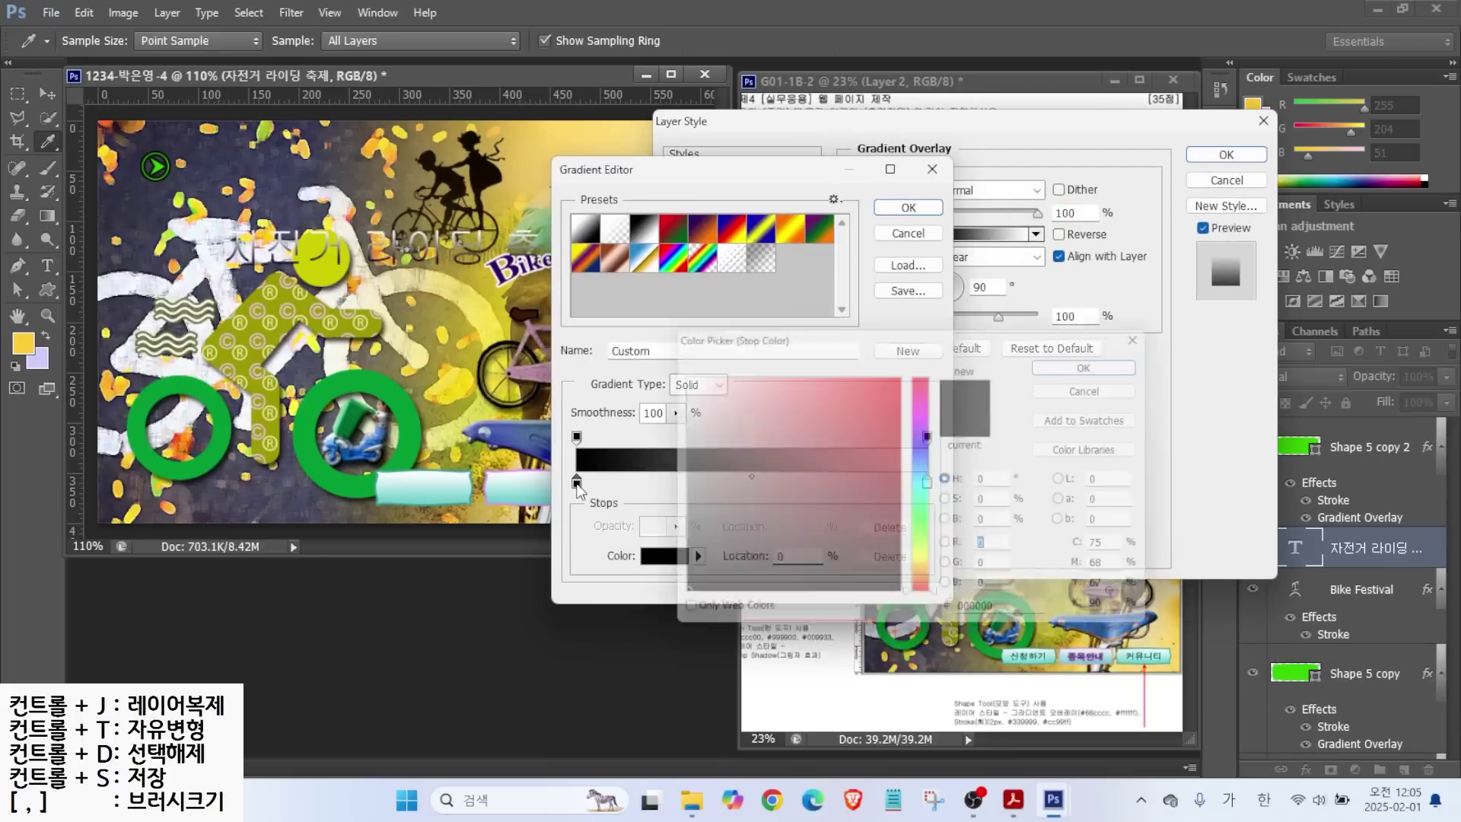
{"action": "type", "text": "3300ff"}
{"action": "key", "text": "Return"}
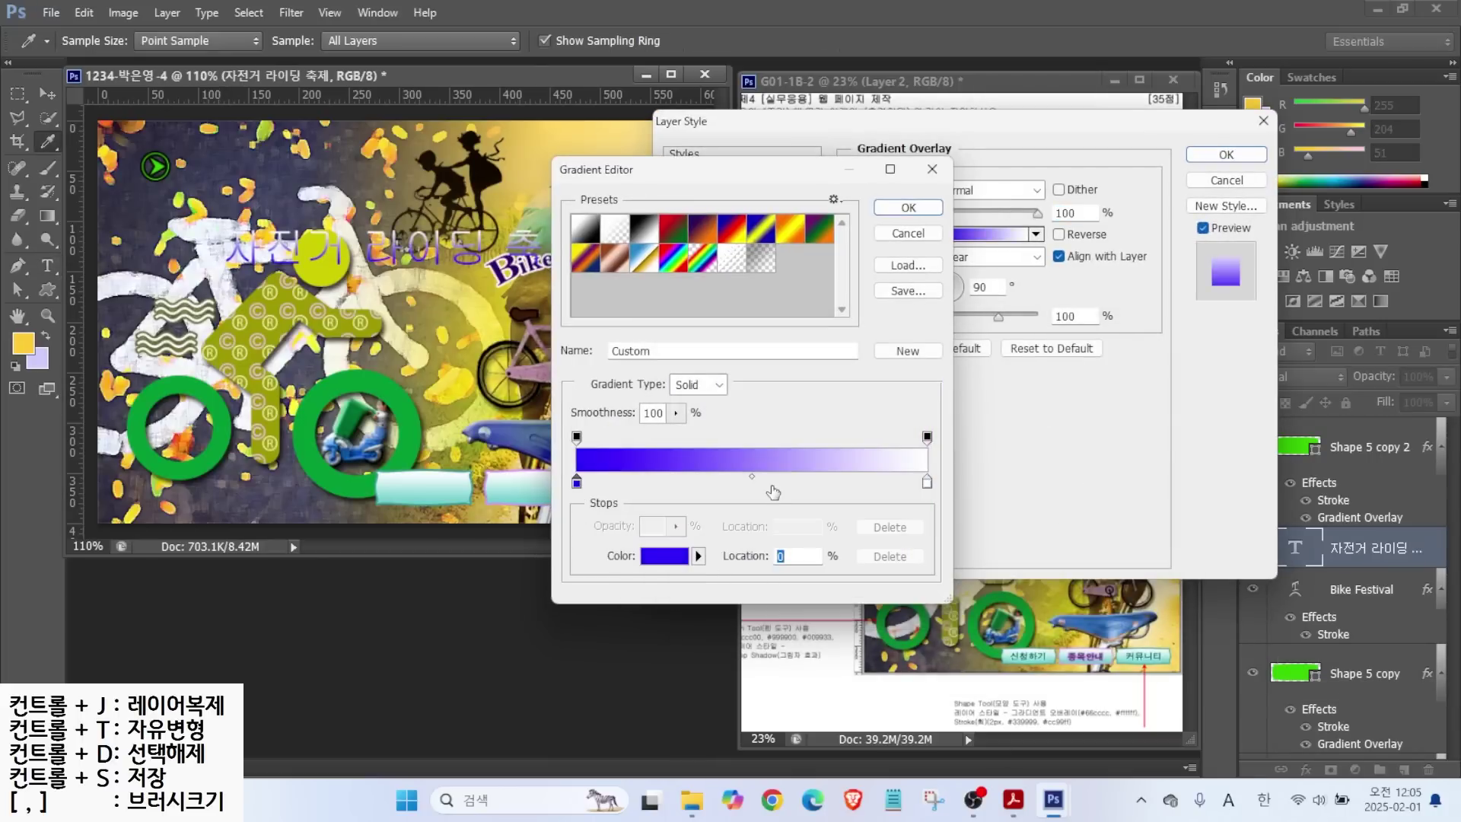
{"action": "left_click", "coordinate": [768, 482]}
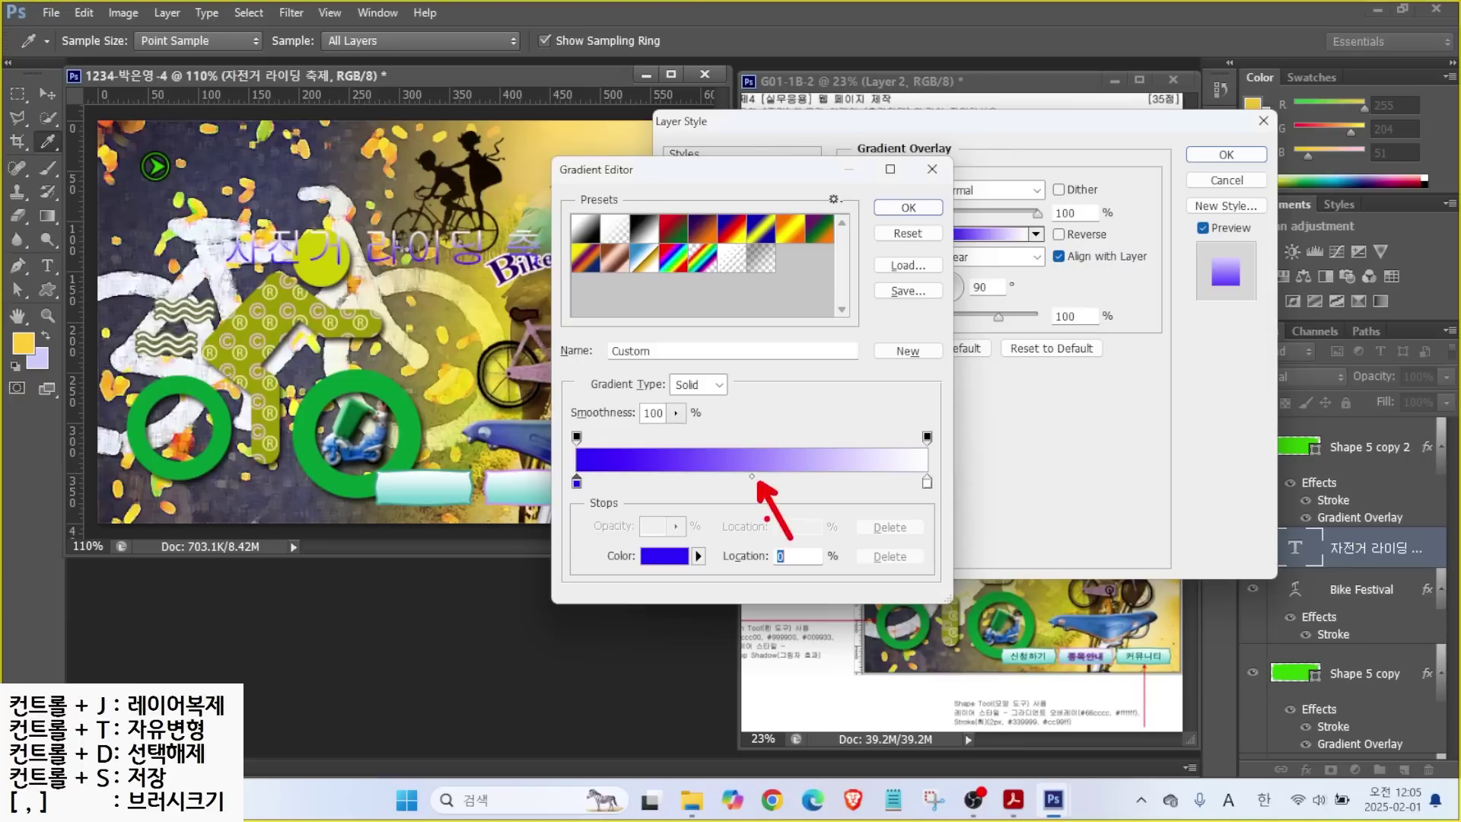
{"action": "double_click", "coordinate": [752, 482]}
{"action": "type", "text": "339966"}
{"action": "key", "text": "Return"}
{"action": "double_click", "coordinate": [926, 482]}
{"action": "type", "text": "ff6600"}
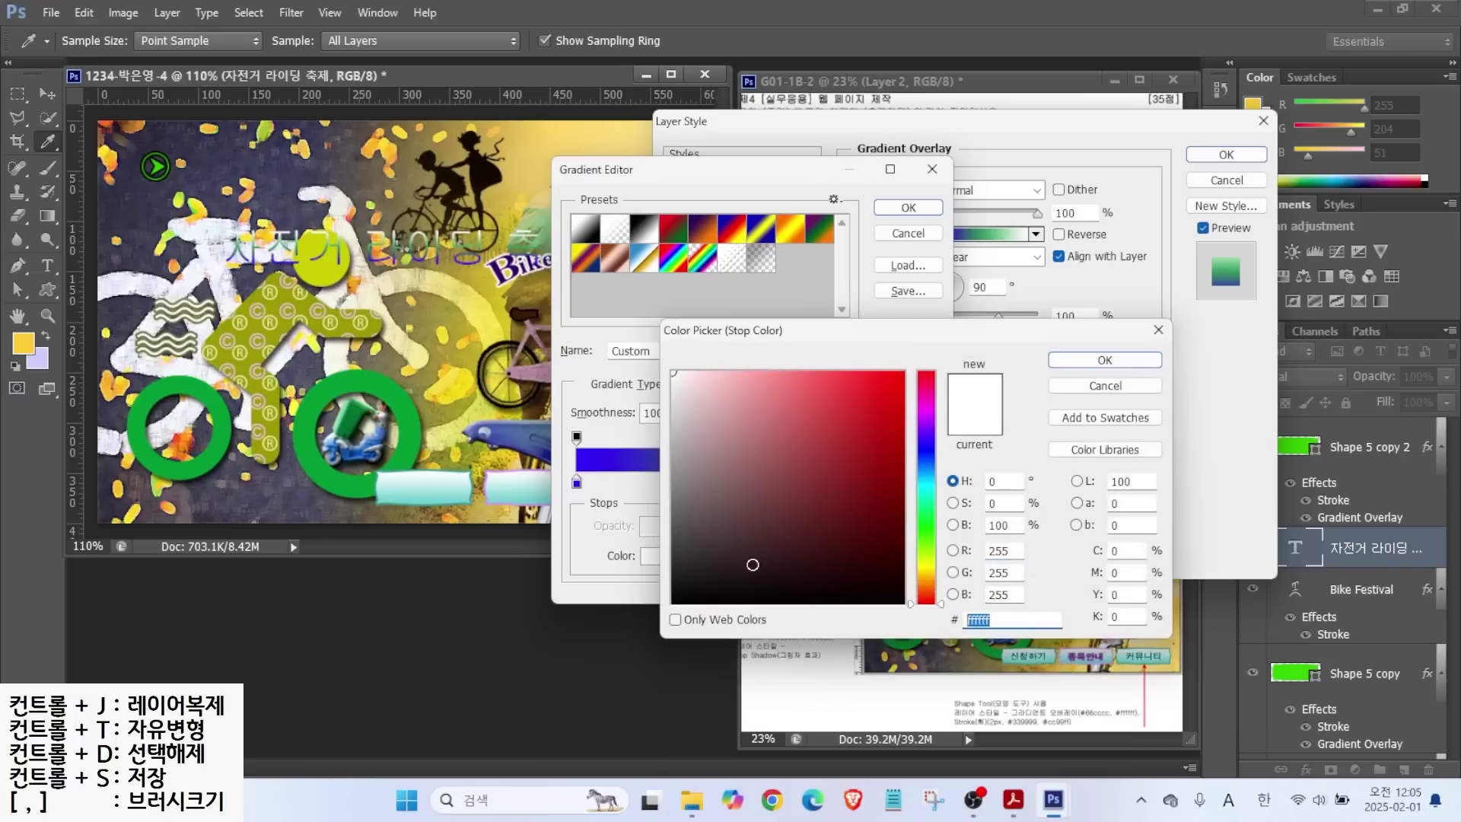
{"action": "key", "text": "Return"}
{"action": "left_click", "coordinate": [905, 210]}
Turn the gradient angle to run horizontally and add a white Stroke to the title.
{"action": "key", "text": "alt"}
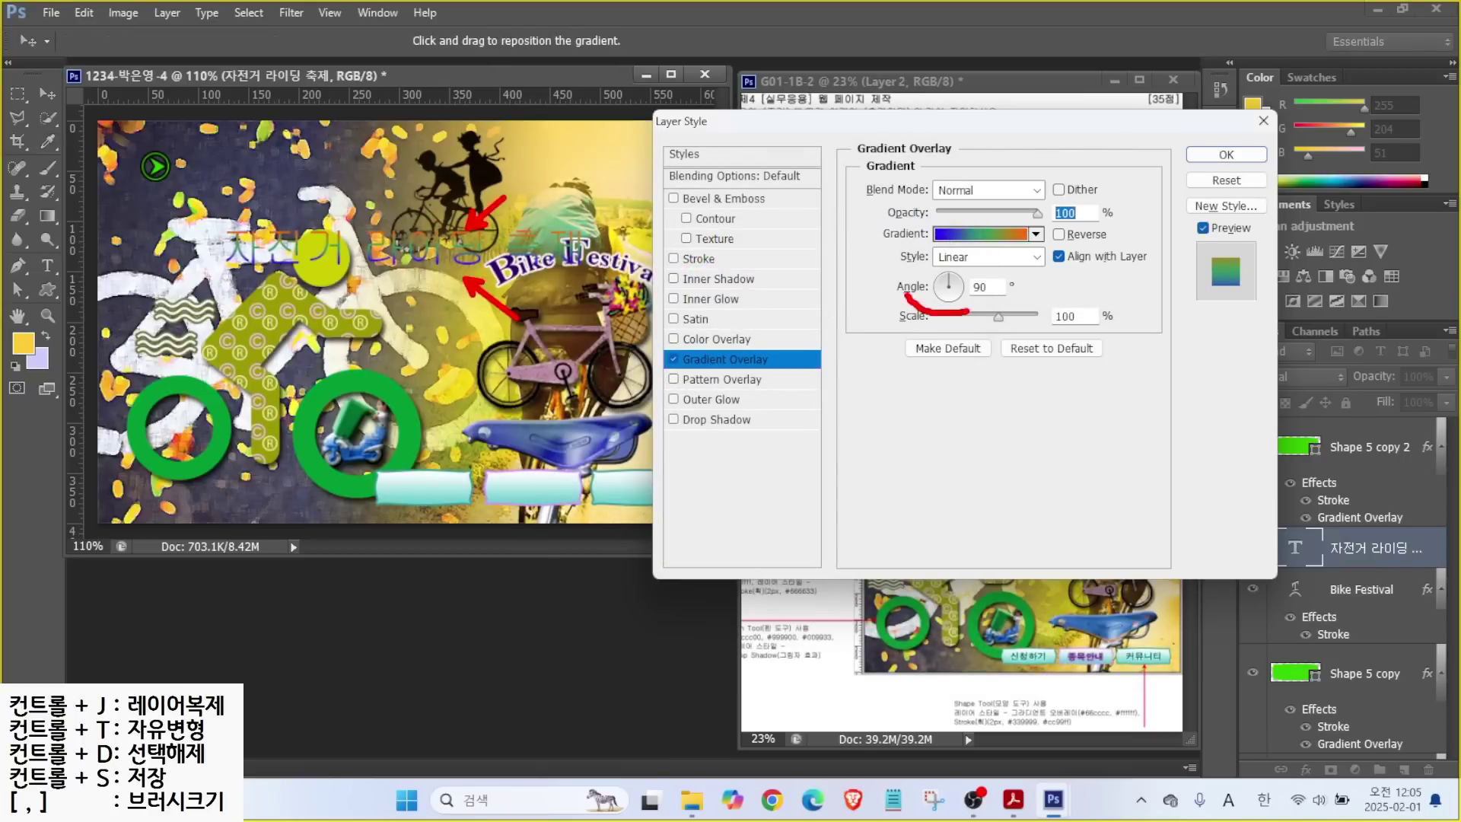
{"action": "left_click", "coordinate": [949, 277]}
{"action": "mouse_move", "coordinate": [949, 283]}
{"action": "left_mouse_down"}
{"action": "mouse_move", "coordinate": [978, 289]}
{"action": "mouse_move", "coordinate": [960, 287]}
{"action": "left_mouse_up"}
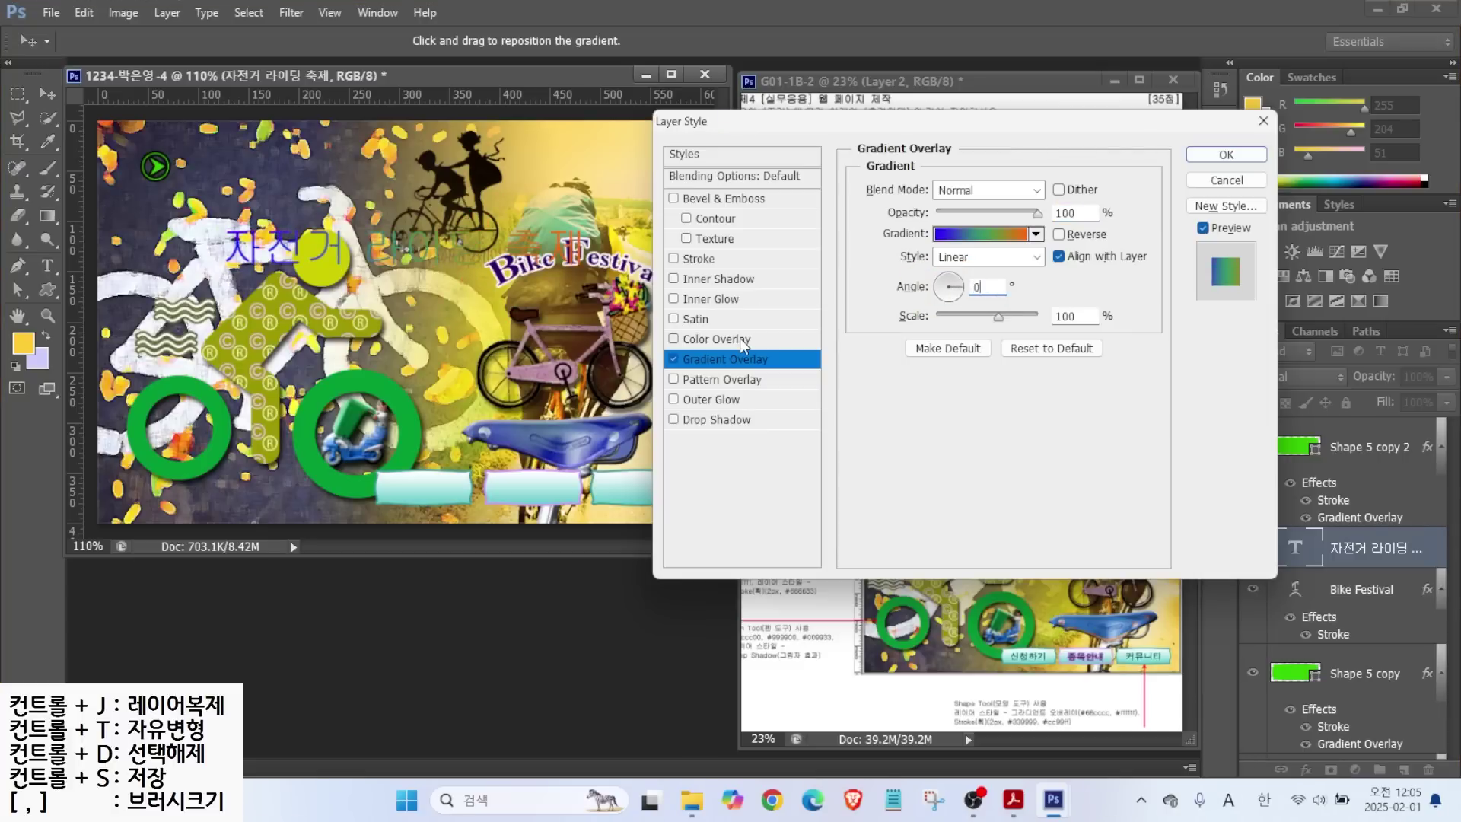
{"action": "left_click", "coordinate": [698, 258]}
{"action": "left_click", "coordinate": [906, 317]}
{"action": "left_click", "coordinate": [673, 369]}
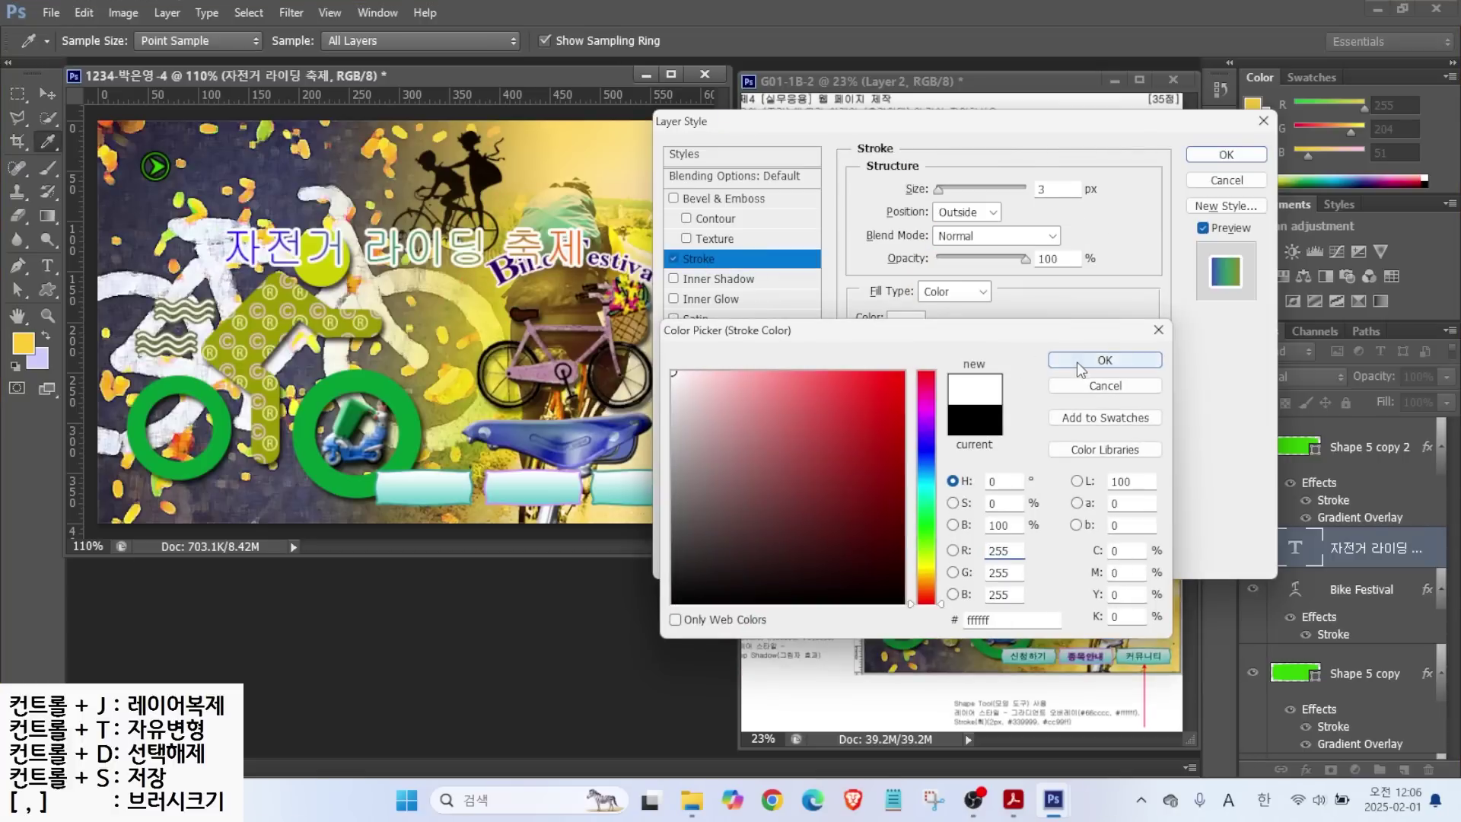
{"action": "left_click", "coordinate": [1107, 359]}
{"action": "left_click", "coordinate": [1226, 155]}
Apply a Flag warp to the festival title and move it right about 73 px.
{"action": "key", "text": "t"}
{"action": "left_click", "coordinate": [666, 42]}
{"action": "left_click", "coordinate": [905, 314]}
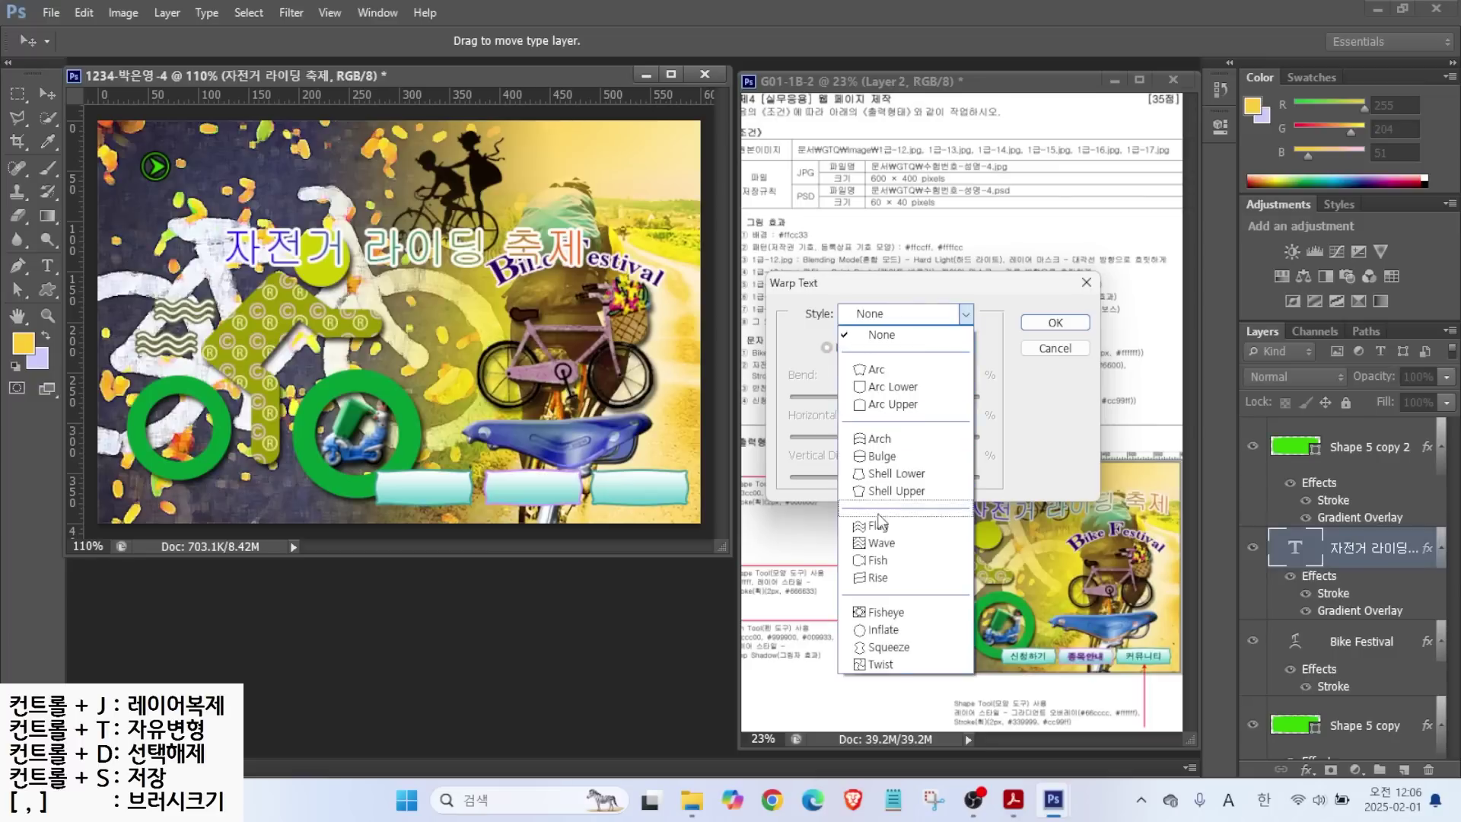
{"action": "left_click", "coordinate": [871, 514]}
{"action": "left_click", "coordinate": [1072, 326]}
{"action": "left_click_drag", "start_coordinate": [408, 235], "coordinate": [478, 207]}
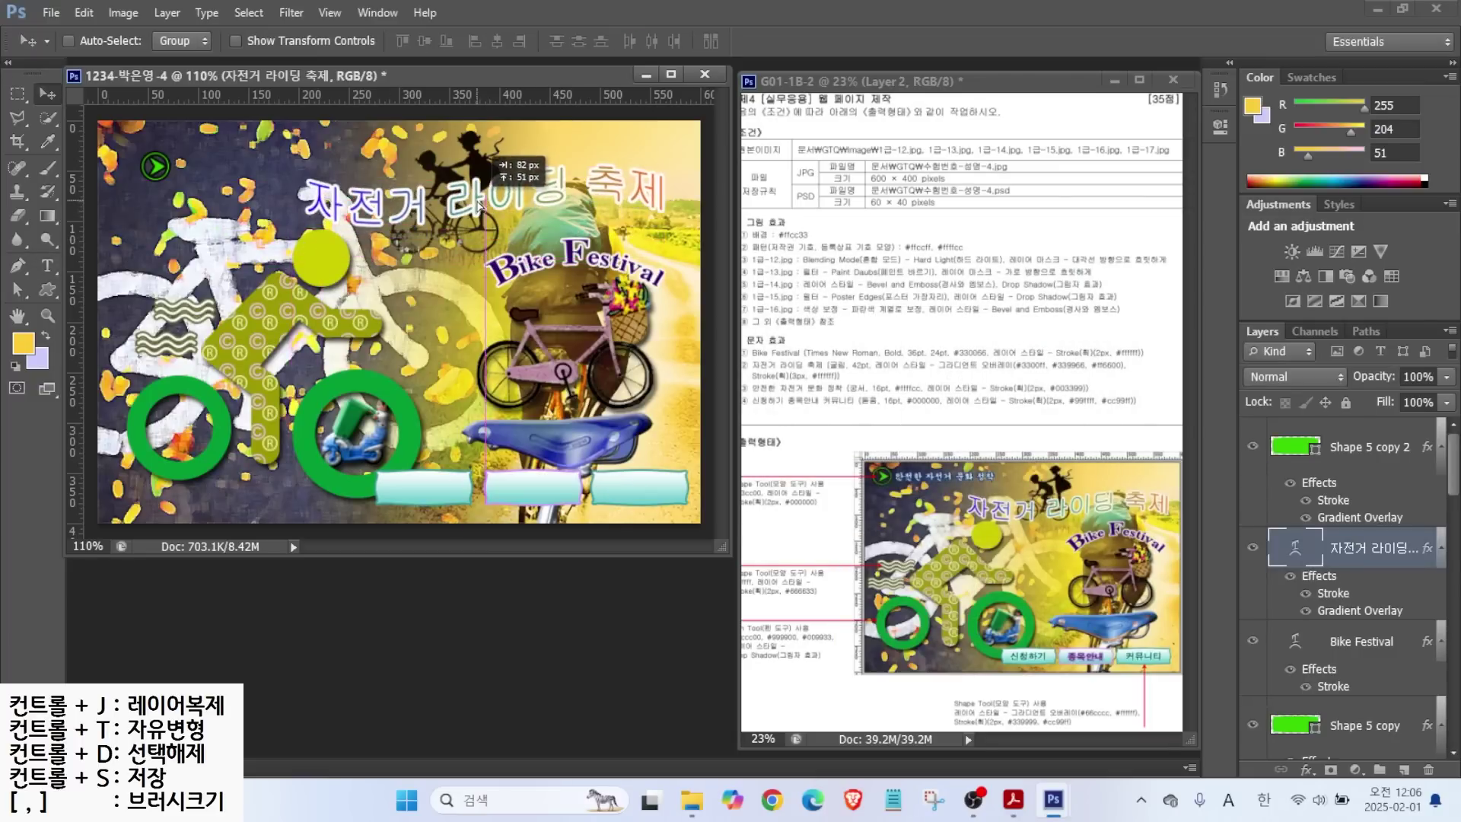
Type 안전한 자전거 문화 정착 near the top left in 궁서, 16 pt, blue.
{"action": "key", "text": "t"}
{"action": "left_click", "coordinate": [190, 202]}
{"action": "key", "text": "Hangul"}
{"action": "type", "text": "안"}
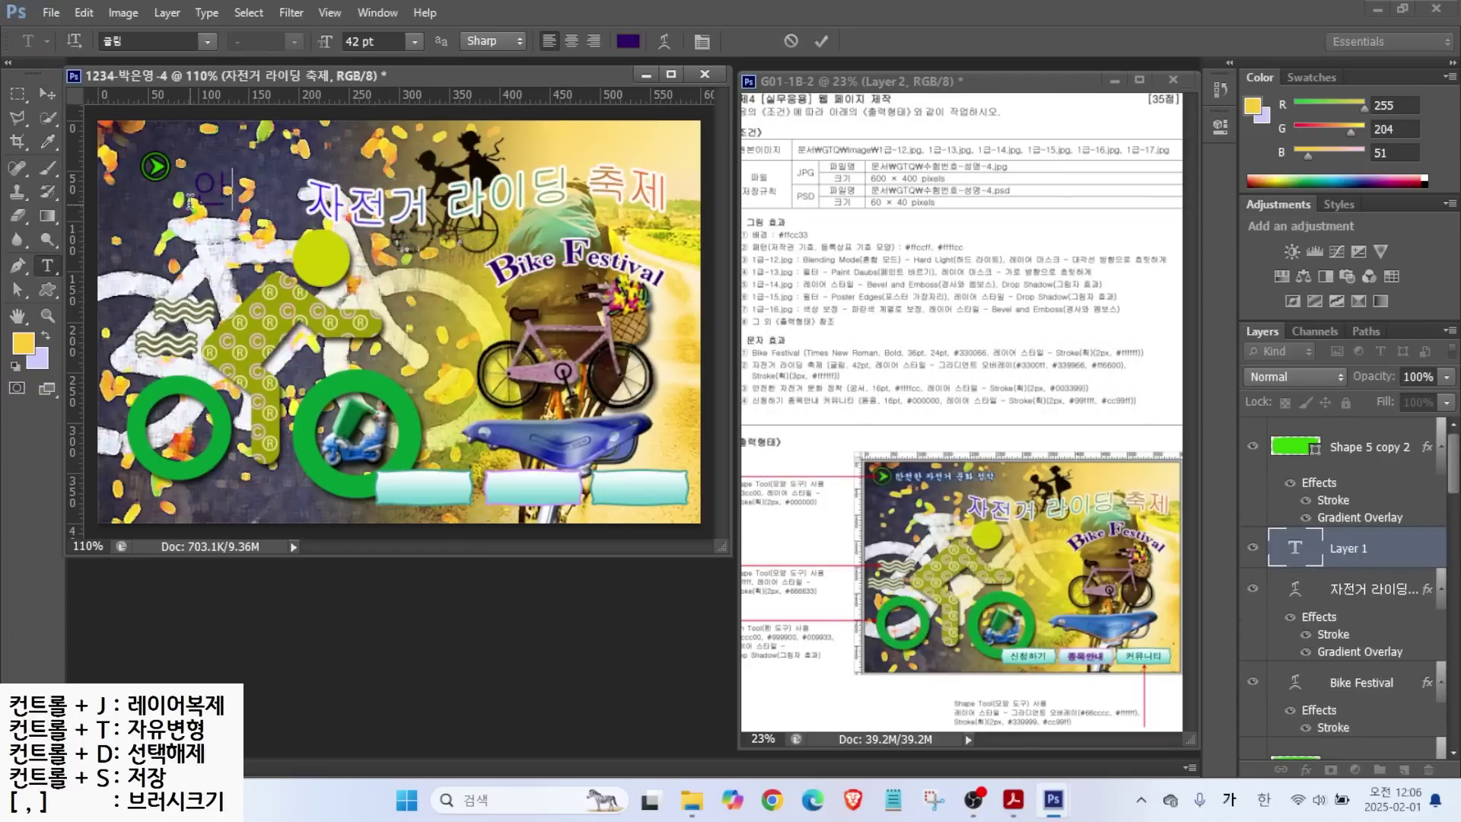
{"action": "type", "text": "전한 자전거 문화 정착"}
{"action": "left_click", "coordinate": [206, 41]}
{"action": "left_click", "coordinate": [152, 99]}
{"action": "type", "text": "16"}
{"action": "key", "text": "Return"}
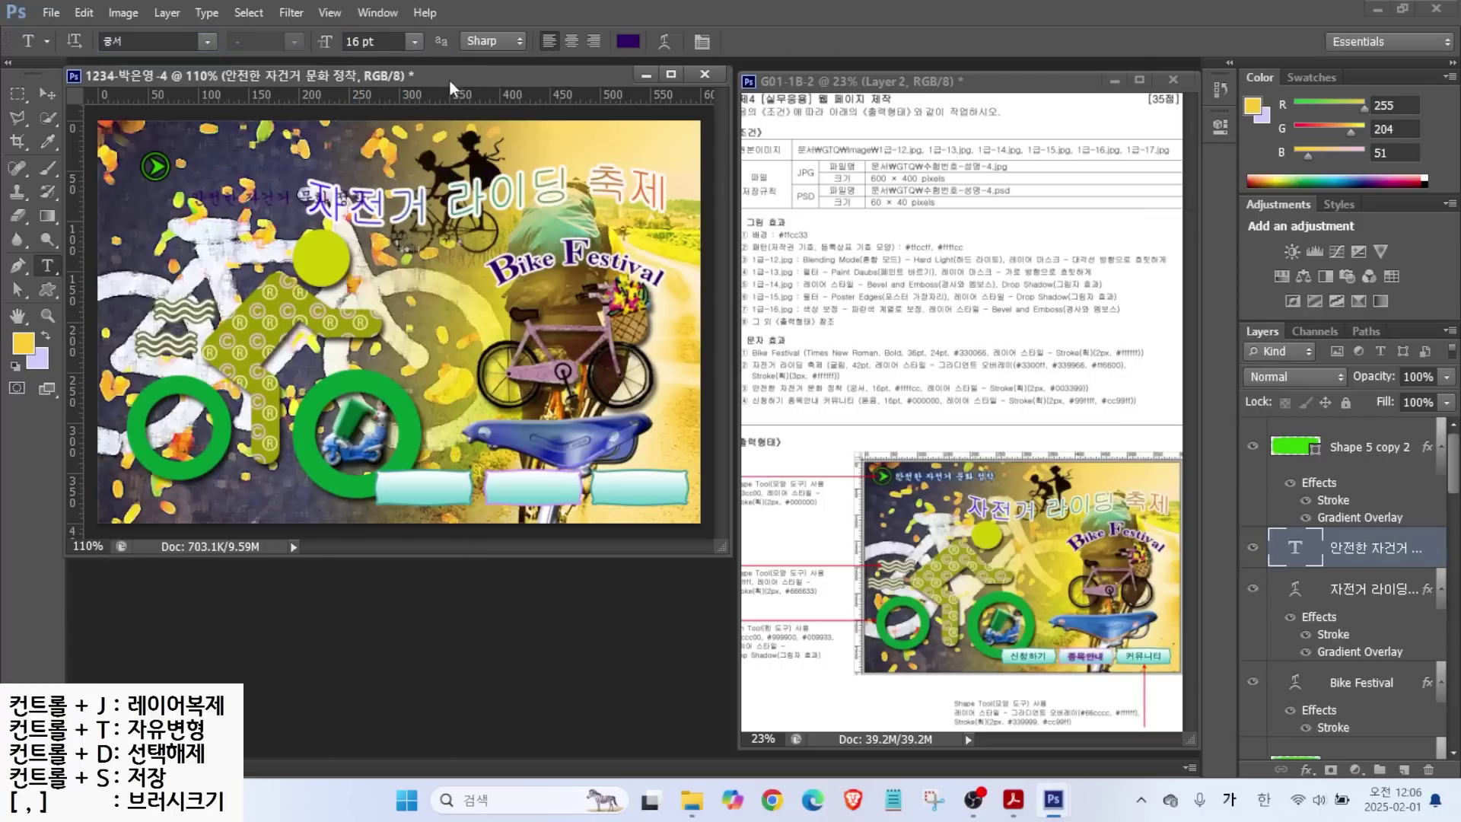
{"action": "left_click", "coordinate": [628, 41]}
{"action": "key", "text": "Hangul"}
{"action": "type", "text": "ff"}
{"action": "key", "text": "Return"}
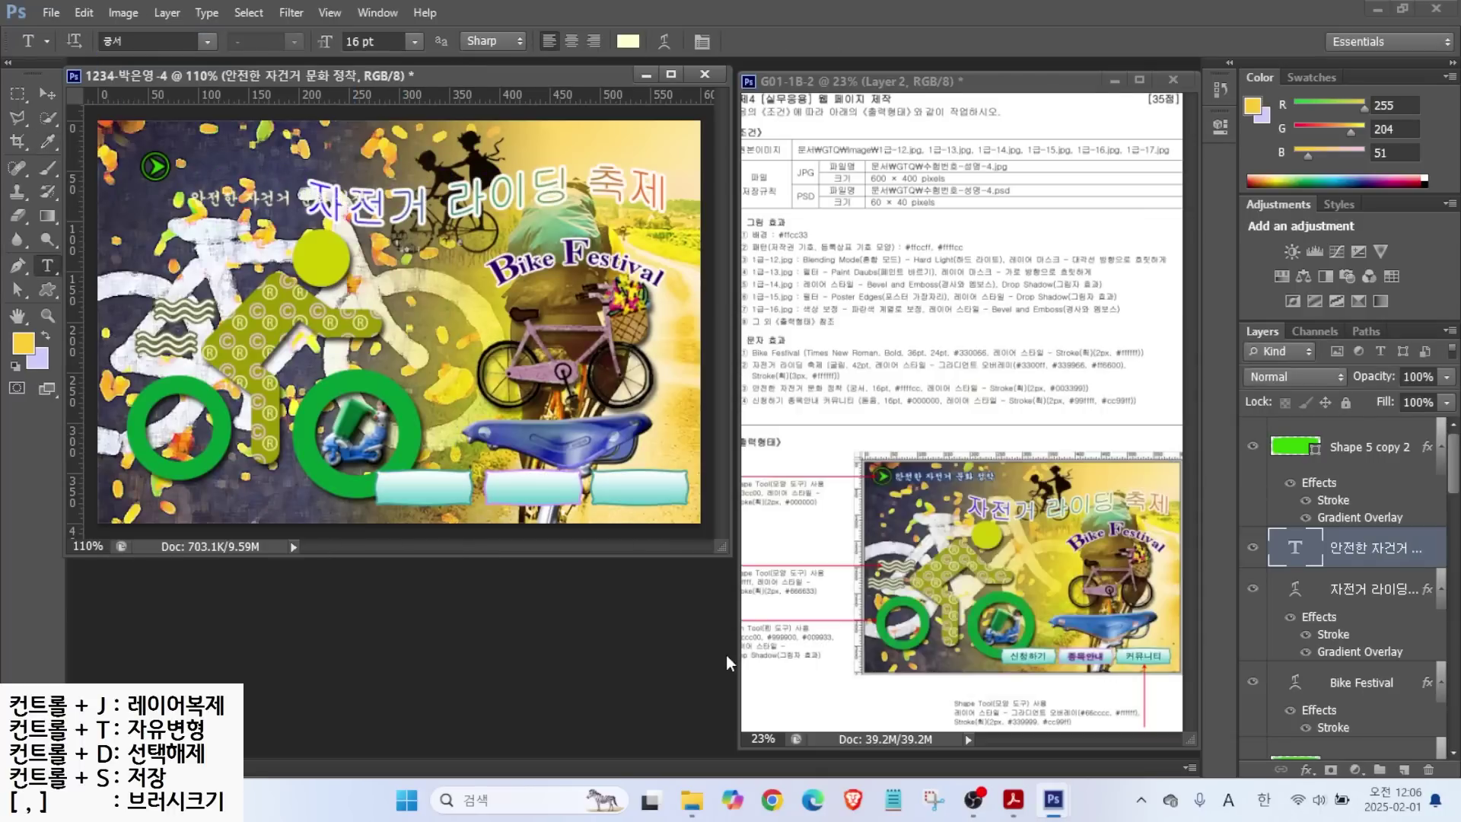
Give the slogan a #003399 Stroke and nudge it toward the top left.
{"action": "left_click", "coordinate": [1306, 769]}
{"action": "left_click", "coordinate": [1339, 579]}
{"action": "left_click", "coordinate": [905, 317]}
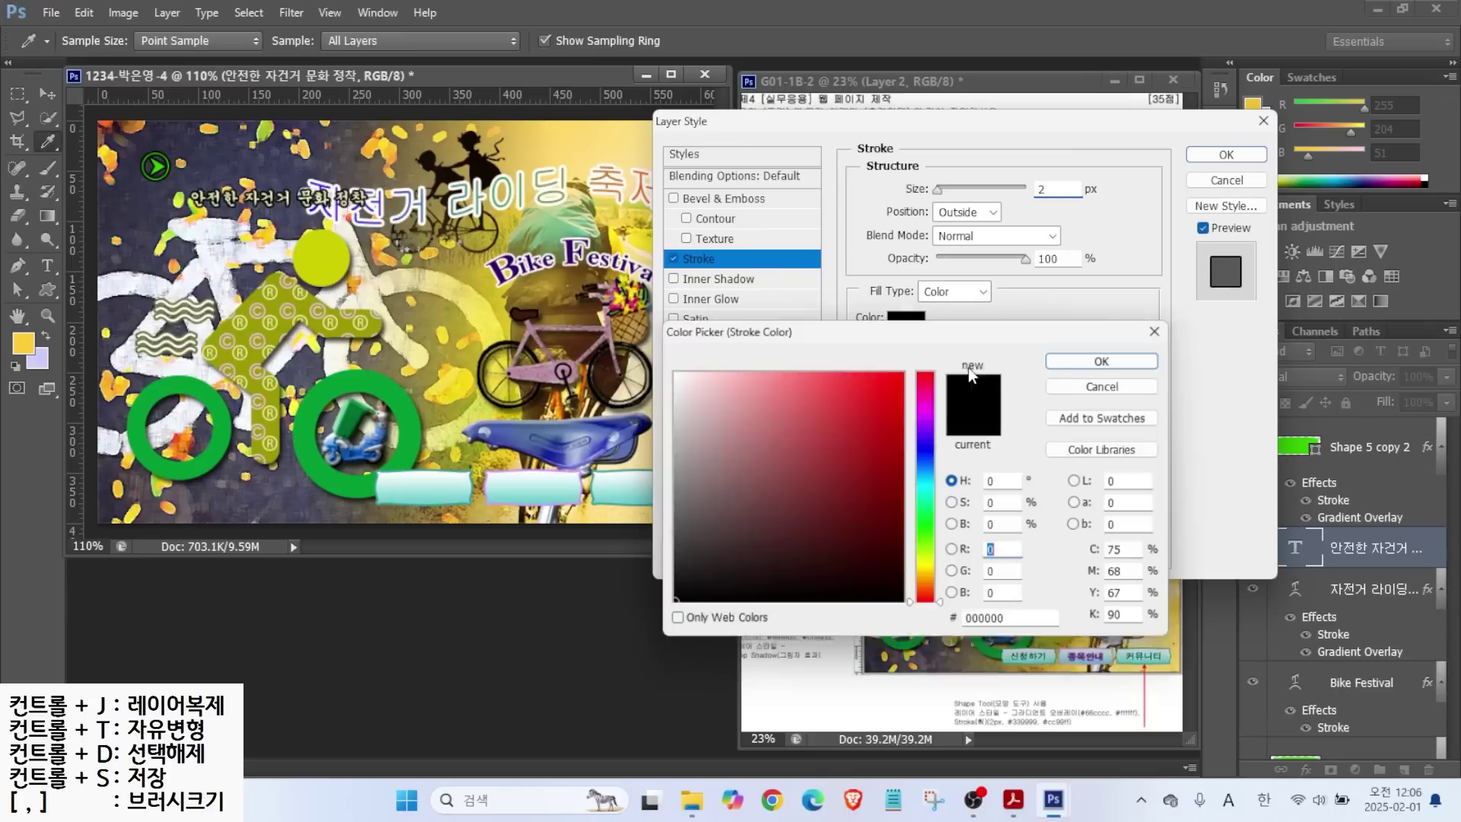
{"action": "type", "text": "003399"}
{"action": "key", "text": "Return"}
{"action": "left_click", "coordinate": [1215, 156]}
{"action": "key", "text": "v"}
{"action": "key", "text": "shift+Up"}
{"action": "key", "text": "shift+Up"}
{"action": "key", "text": "shift+Up"}
{"action": "key", "text": "shift+Up"}
{"action": "key", "text": "shift+Up"}
{"action": "key", "text": "shift+Up"}
{"action": "key", "text": "shift+Left"}
{"action": "key", "text": "shift+Left"}
{"action": "key", "text": "shift+Left"}
{"action": "key", "text": "shift+Left"}
Add a new 신청하기 text label on the image.
{"action": "left_click", "coordinate": [47, 266]}
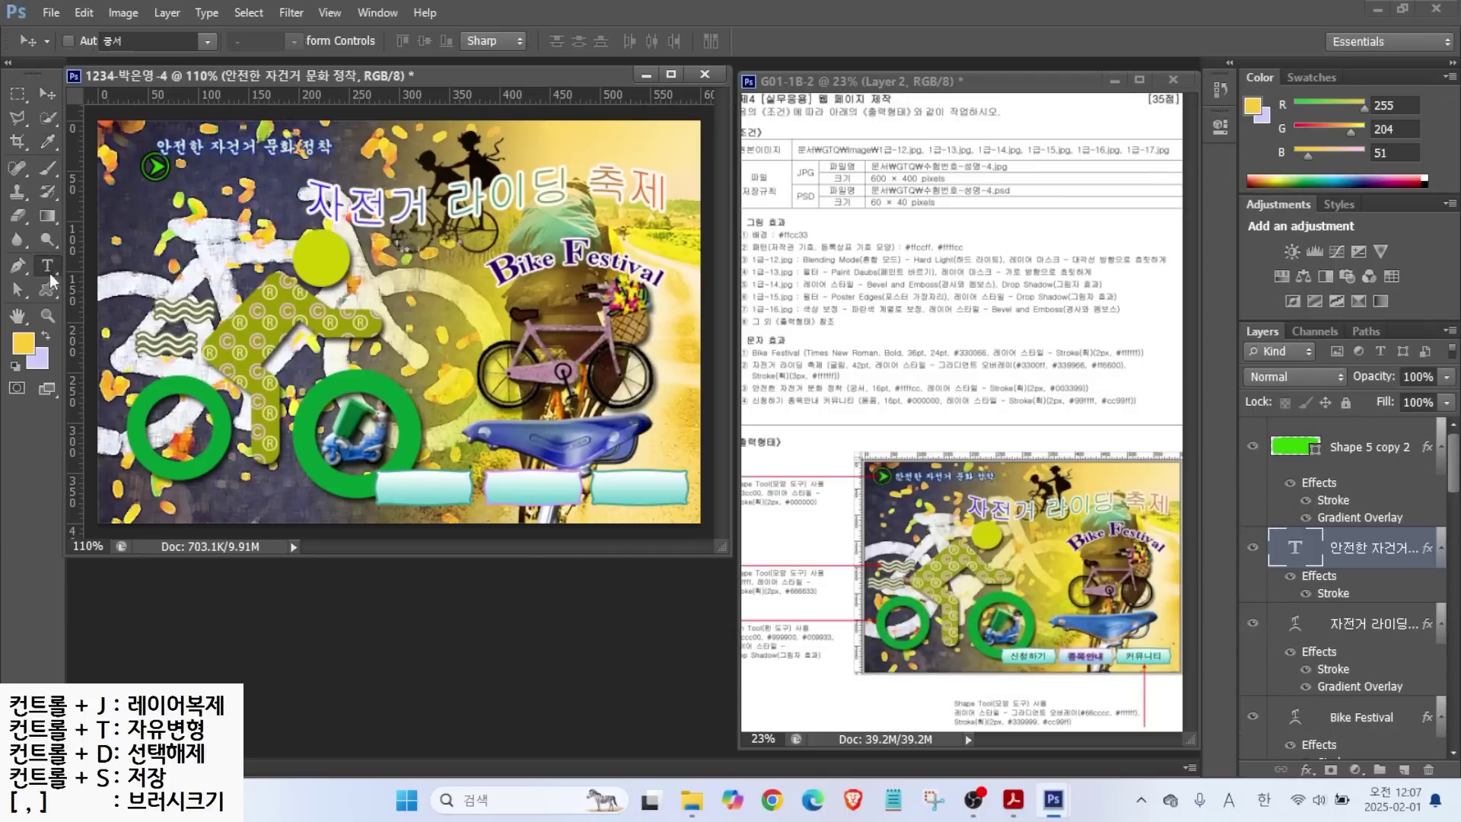
{"action": "left_click", "coordinate": [406, 368]}
{"action": "type", "text": "신청하기"}
{"action": "key", "text": "ctrl+Return"}
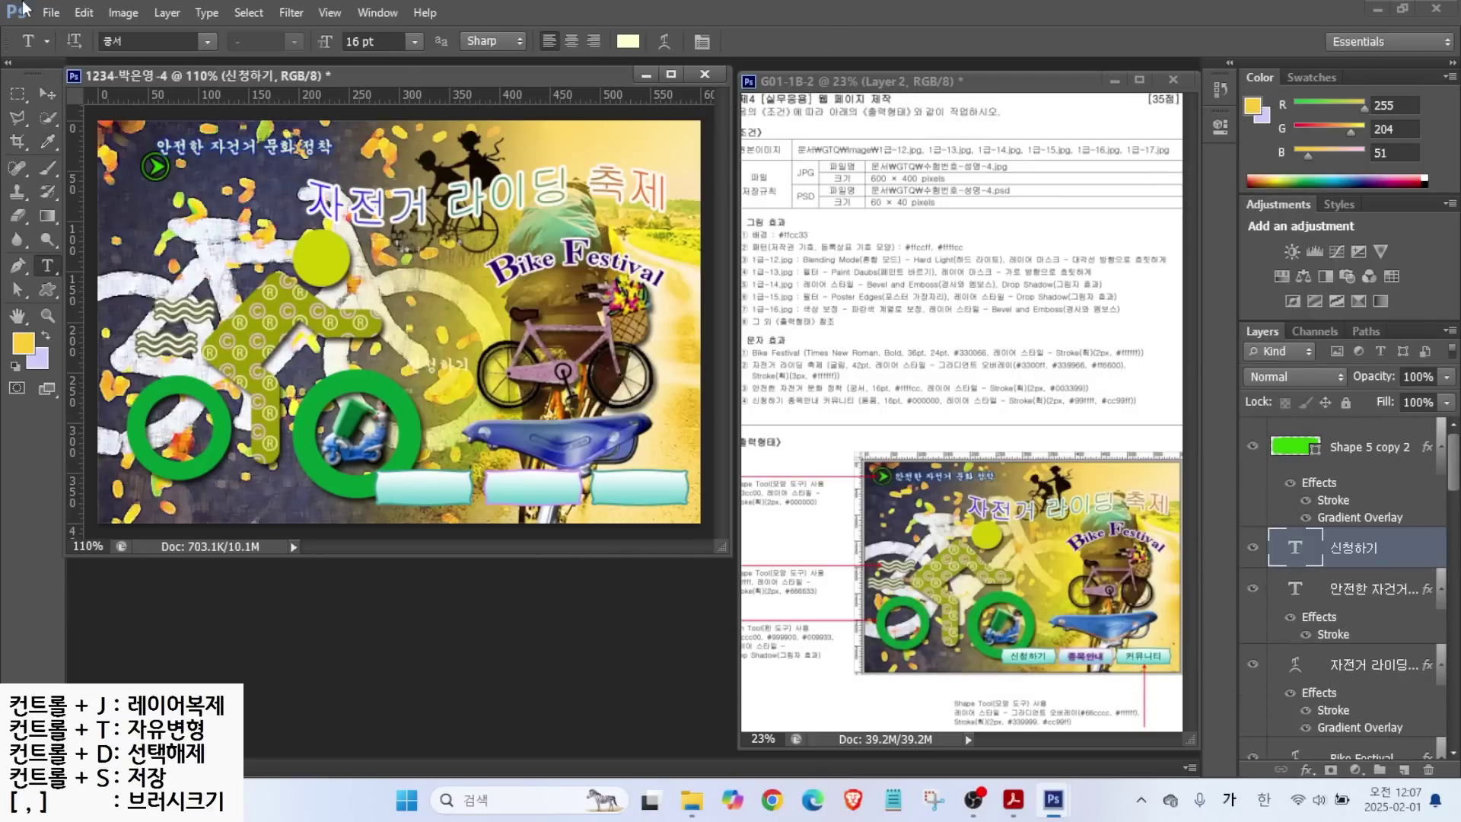
Style the 신청하기 label in 돋움, black #000000, with a #99ffff Stroke.
{"action": "left_click", "coordinate": [207, 41]}
{"action": "left_click", "coordinate": [152, 99]}
{"action": "key", "text": "Tab"}
{"action": "left_click", "coordinate": [628, 41]}
{"action": "type", "text": "000000"}
{"action": "left_click", "coordinate": [1103, 361]}
{"action": "left_click", "coordinate": [1307, 775]}
{"action": "left_click", "coordinate": [1327, 591]}
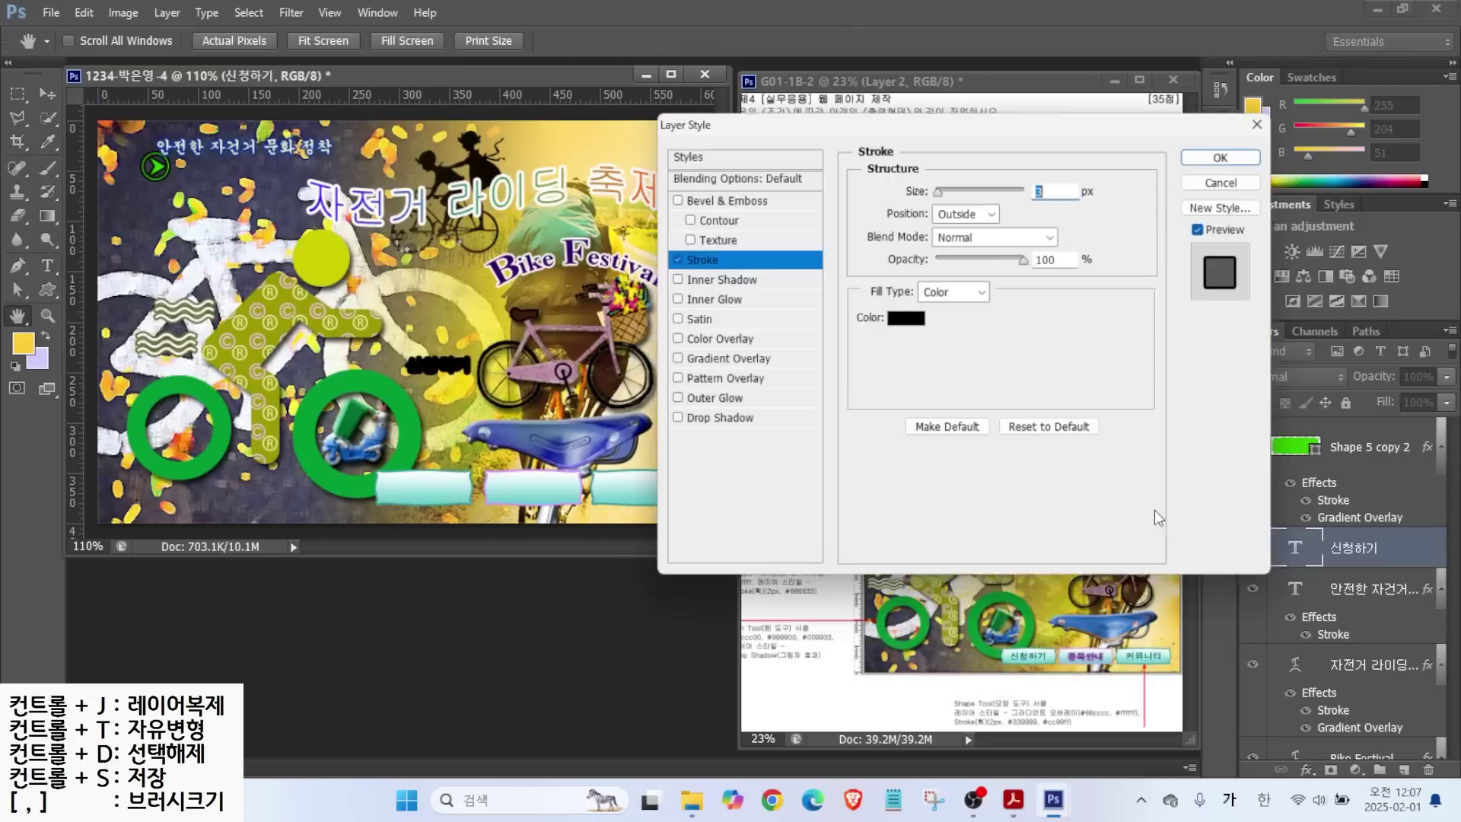
{"action": "left_click", "coordinate": [906, 315]}
{"action": "type", "text": "99ffff"}
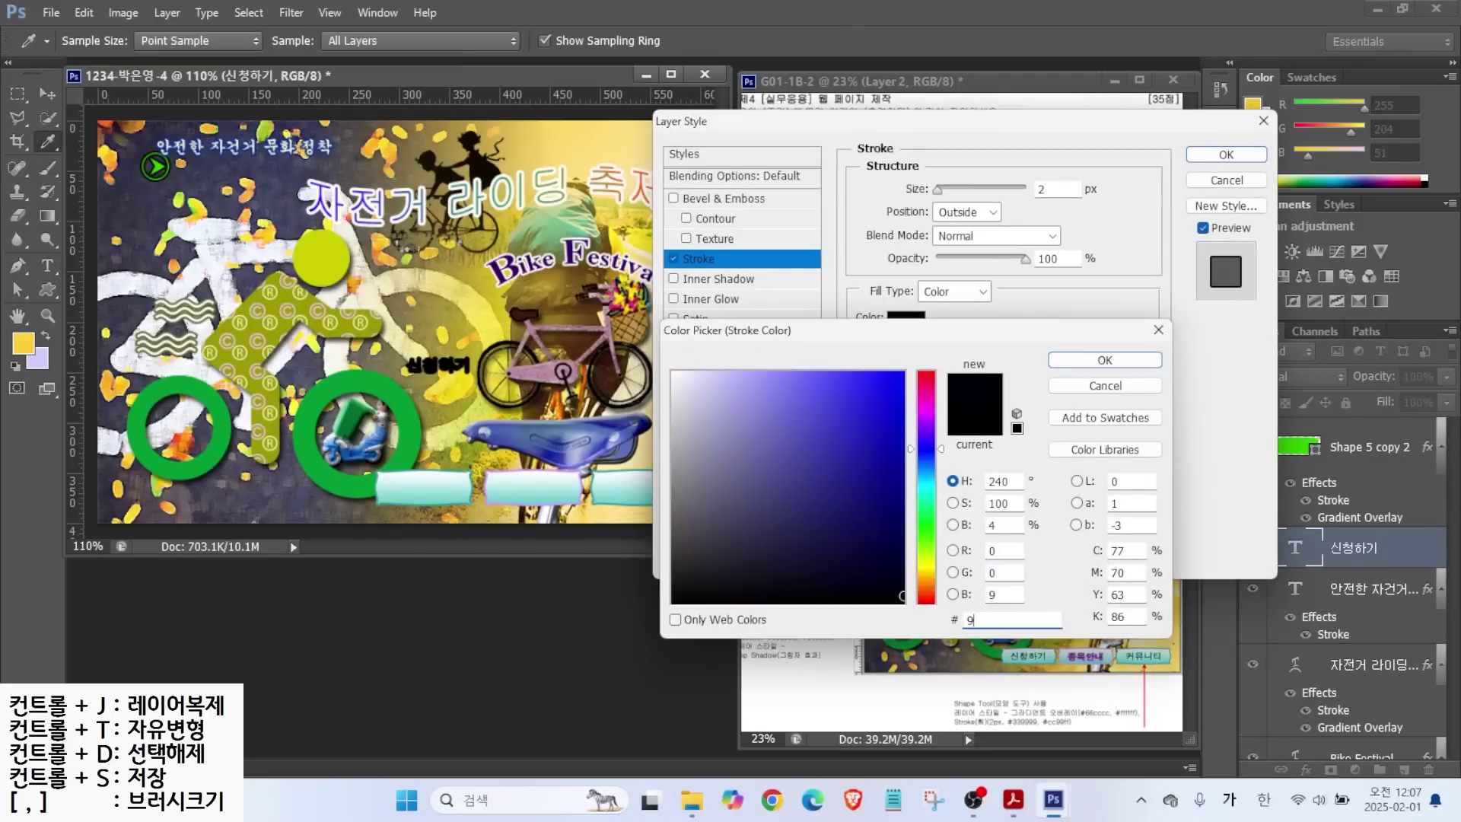
{"action": "key", "text": "Return"}
{"action": "key", "text": "Return"}
Place 신청하기 on the first button and copies of the label for the second and third buttons.
{"action": "left_click_drag", "start_coordinate": [427, 360], "coordinate": [440, 495]}
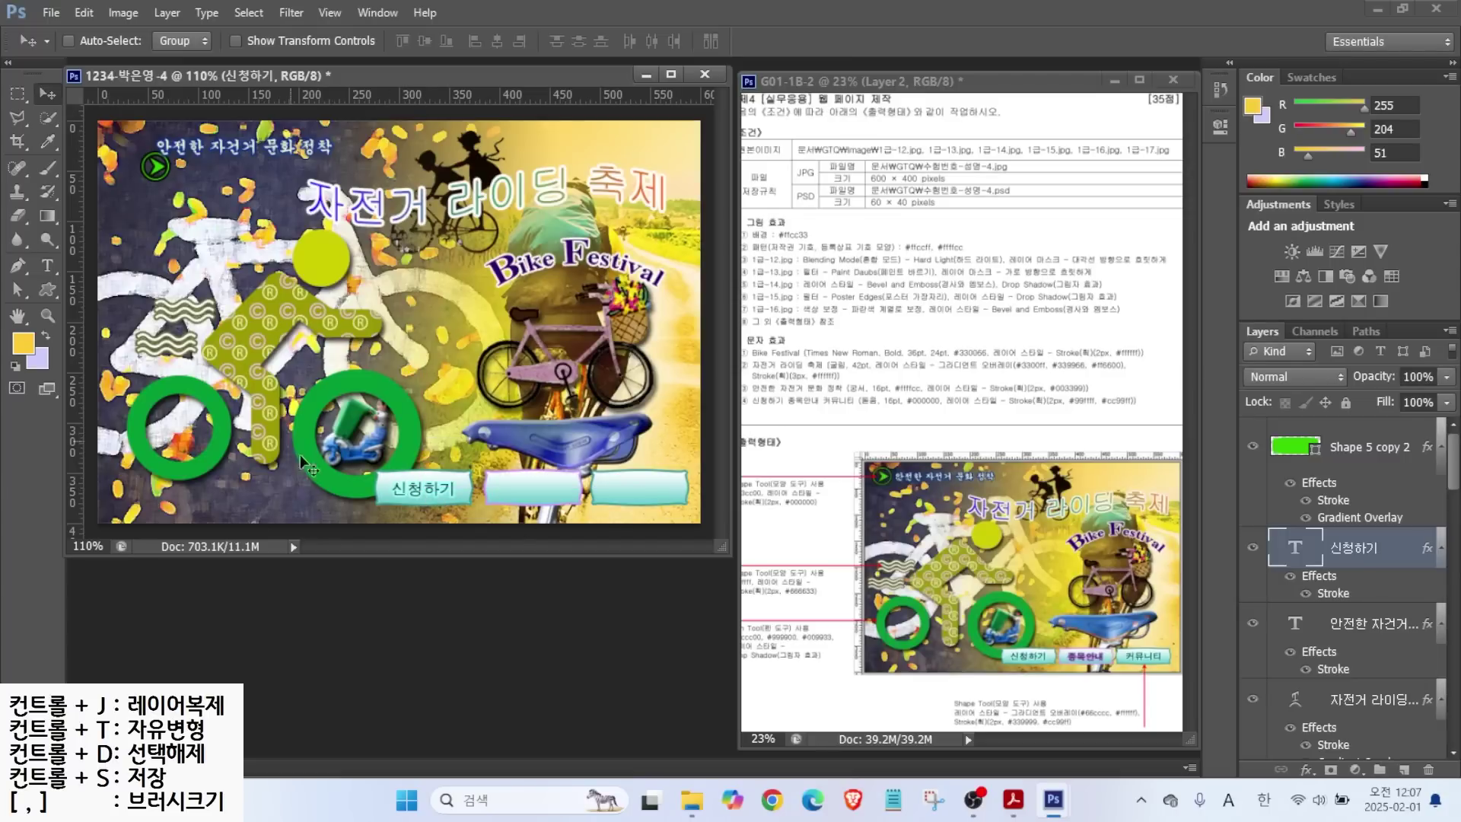
{"action": "left_click_drag", "start_coordinate": [430, 493], "coordinate": [535, 491]}
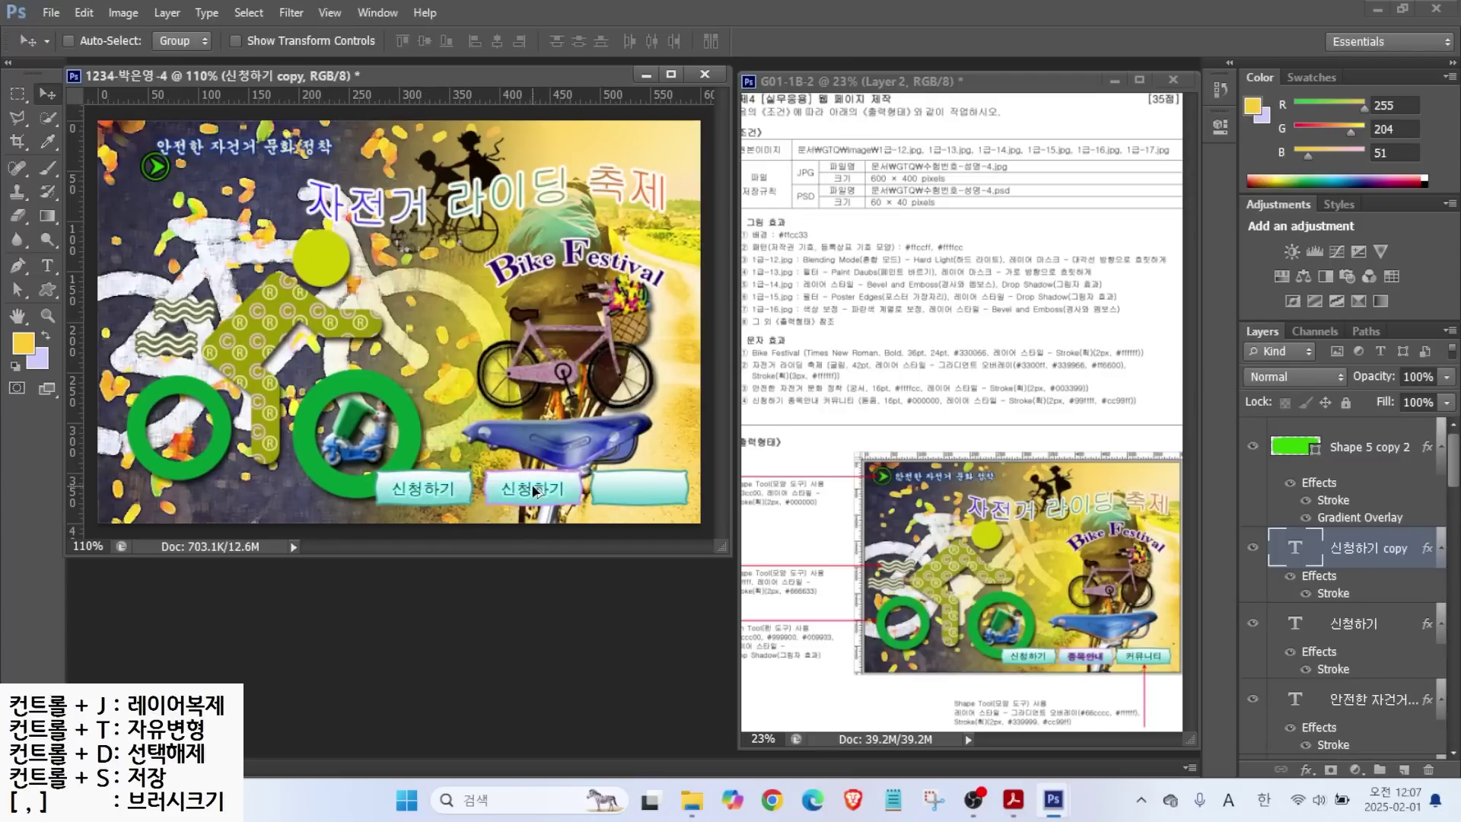
{"action": "key", "text": "ctrl+j"}
{"action": "left_click_drag", "start_coordinate": [1369, 476], "coordinate": [1372, 742]}
Retype the copied labels as 종목안내 and 커뮤니티.
{"action": "key", "text": "t"}
{"action": "double_click", "coordinate": [533, 488]}
{"action": "type", "text": "종목안내"}
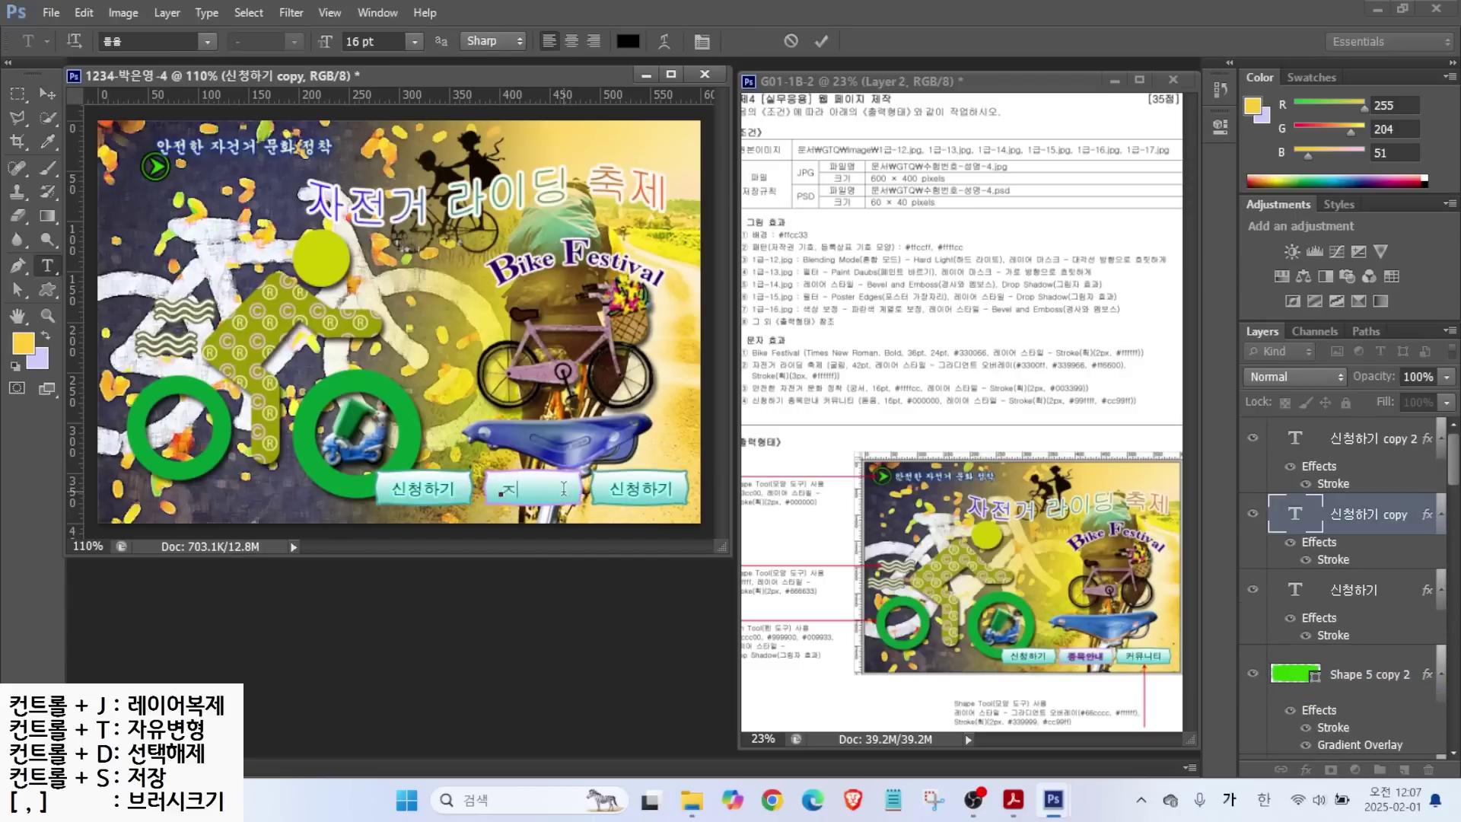
{"action": "key", "text": "ctrl+Return"}
{"action": "double_click", "coordinate": [676, 490]}
{"action": "type", "text": "커뮤니티"}
{"action": "key", "text": "ctrl+Return"}
Change the 종목안내 label's Stroke colour to #cc99ff.
{"action": "double_click", "coordinate": [1333, 560]}
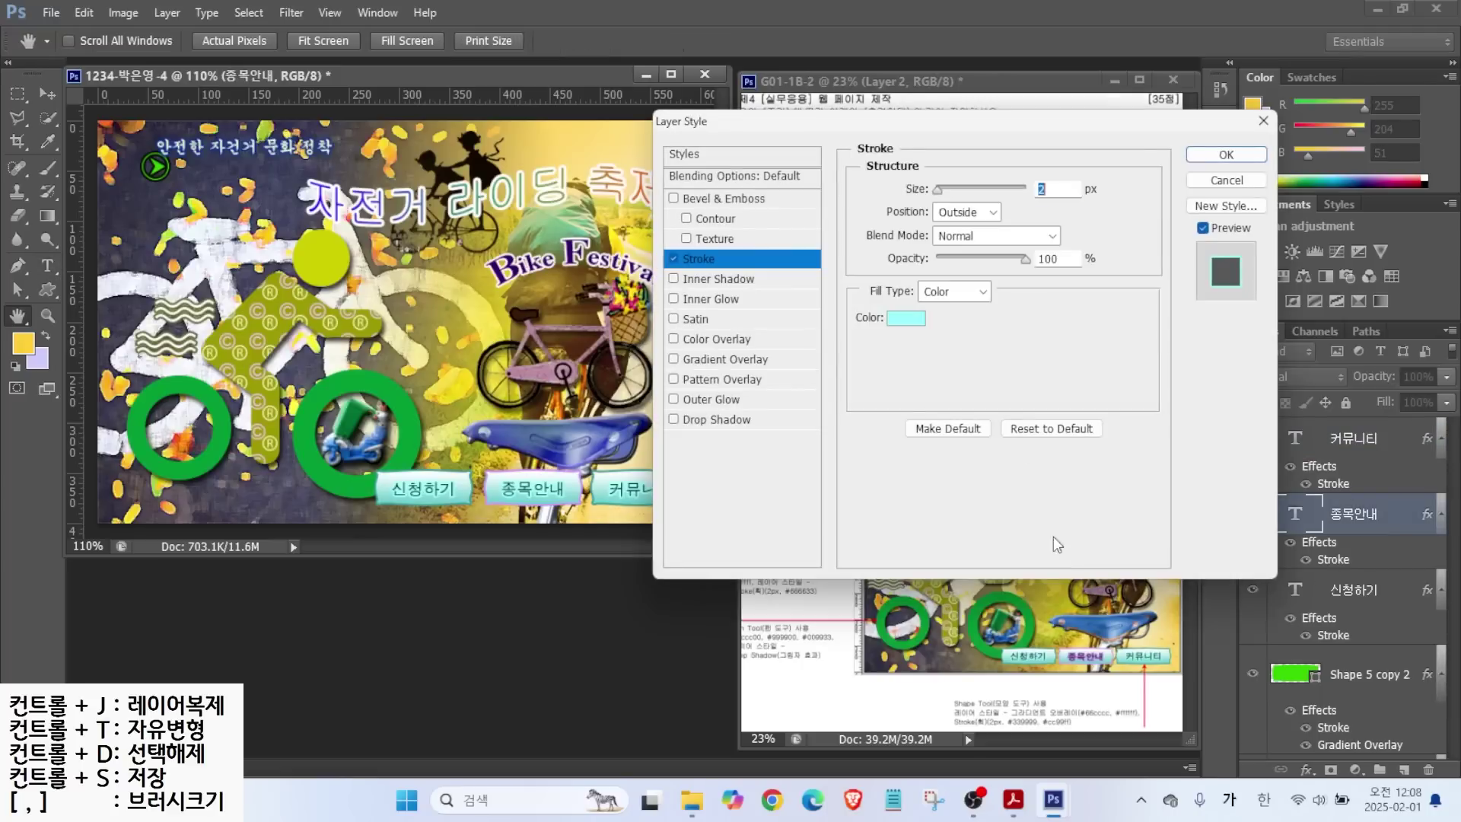
{"action": "left_click", "coordinate": [905, 317]}
{"action": "double_click", "coordinate": [1012, 616]}
{"action": "type", "text": "cc99ff"}
{"action": "key", "text": "Return"}
{"action": "left_click", "coordinate": [1218, 155]}
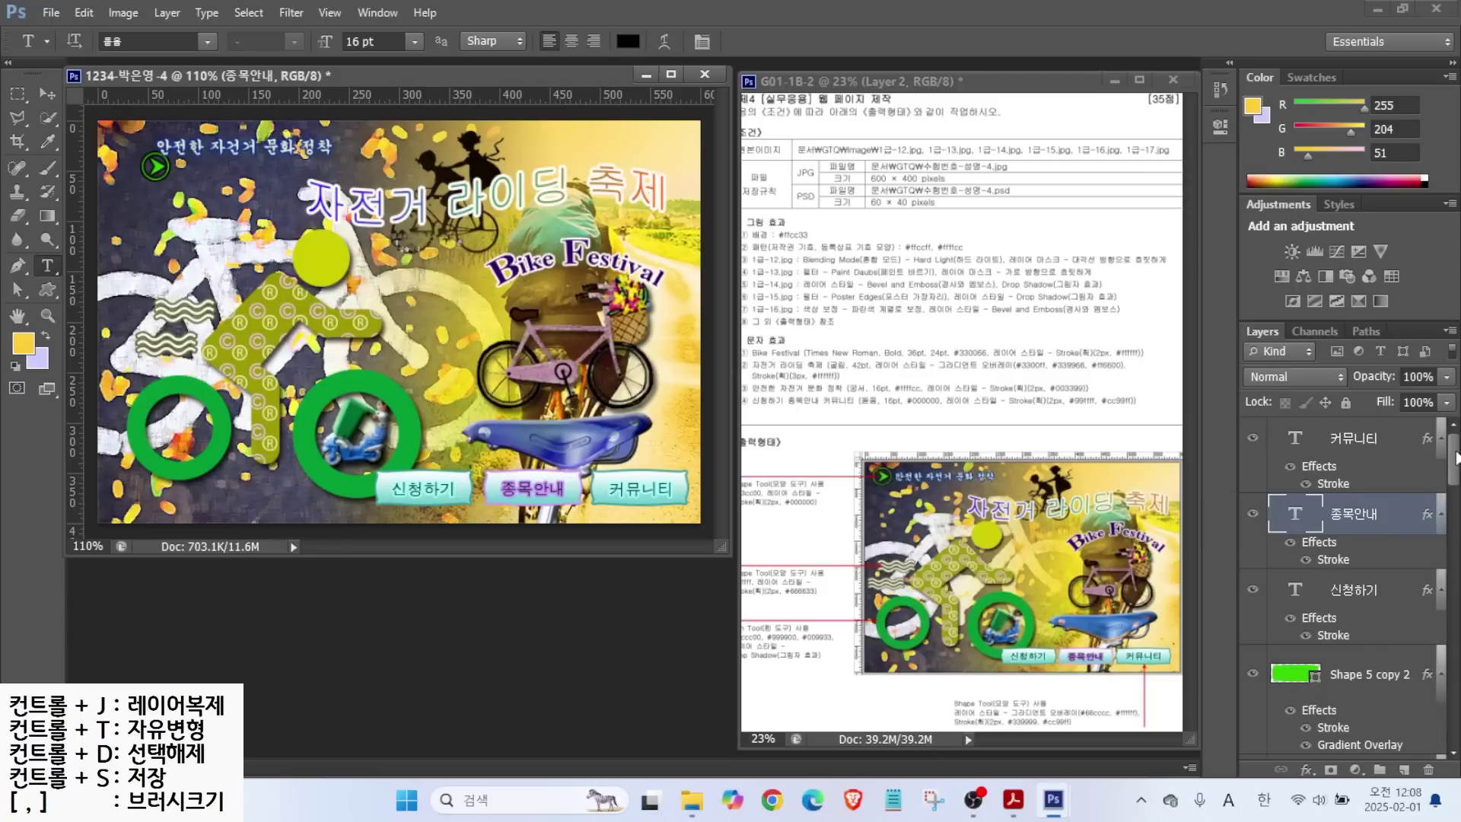
Select the three button label and Shape 5 layers and shift them slightly right and down.
{"action": "scroll", "coordinate": [1354, 593], "scroll_direction": "down", "scroll_amount": 3}
{"action": "left_click", "coordinate": [1362, 556]}
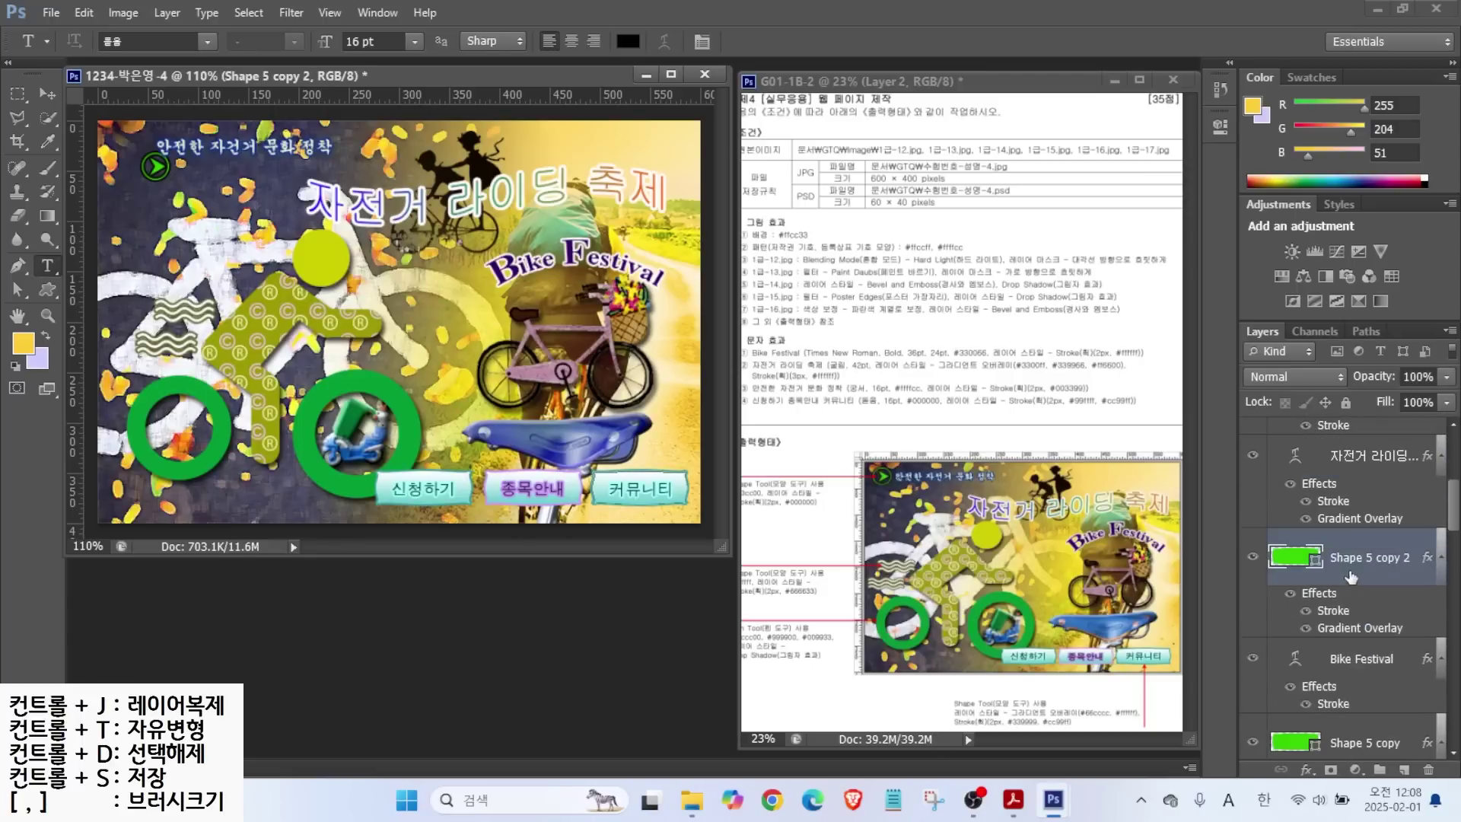
{"action": "scroll", "coordinate": [1363, 638], "scroll_direction": "down", "scroll_amount": 3}
{"action": "scroll", "coordinate": [1363, 637], "scroll_direction": "up", "scroll_amount": 1}
{"action": "left_click", "coordinate": [1354, 438]}
{"action": "left_click", "coordinate": [1354, 589], "text": "shift"}
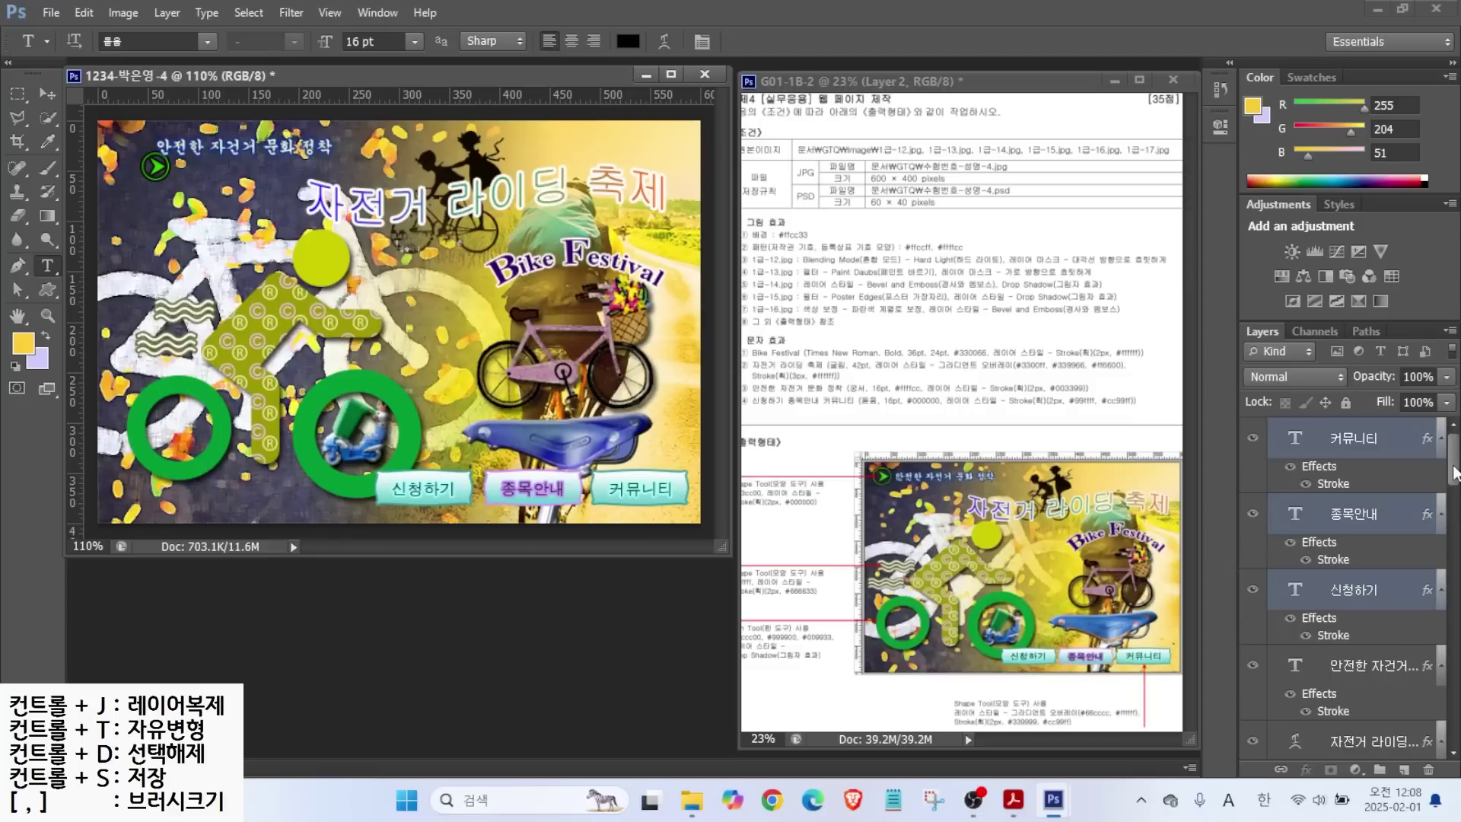
{"action": "scroll", "coordinate": [1354, 579], "scroll_direction": "down", "scroll_amount": 2}
{"action": "left_click", "coordinate": [1362, 474]}
{"action": "left_click", "coordinate": [1362, 584], "text": "ctrl"}
{"action": "left_click", "coordinate": [1361, 694], "text": "ctrl"}
{"action": "key", "text": "v"}
{"action": "left_click_drag", "start_coordinate": [553, 476], "coordinate": [561, 492]}
Nudge the green play icon up and left beside the top slogan.
{"action": "scroll", "coordinate": [1454, 461], "scroll_direction": "down", "scroll_amount": 3}
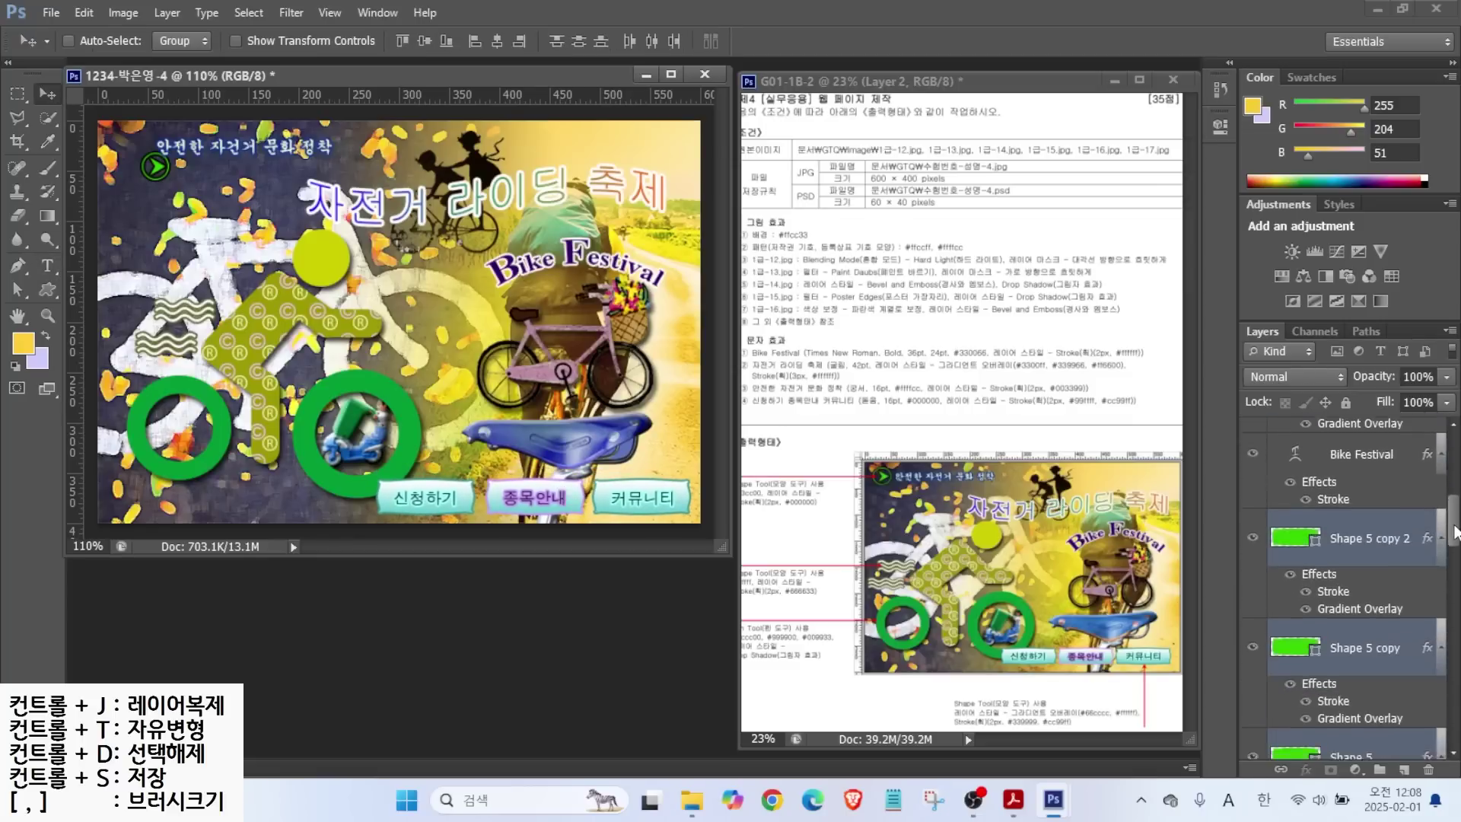
{"action": "left_click", "coordinate": [1361, 536]}
{"action": "key", "text": "shift+Left"}
{"action": "key", "text": "shift+Left"}
{"action": "key", "text": "shift+Up"}
{"action": "key", "text": "shift+Up"}
{"action": "key", "text": "Up"}
{"action": "key", "text": "Up"}
{"action": "key", "text": "Left"}
{"action": "key", "text": "Left"}
{"action": "key", "text": "Left"}
{"action": "key", "text": "Left"}
{"action": "key", "text": "Left"}
{"action": "key", "text": "Right"}
{"action": "key", "text": "Right"}
{"action": "key", "text": "Right"}
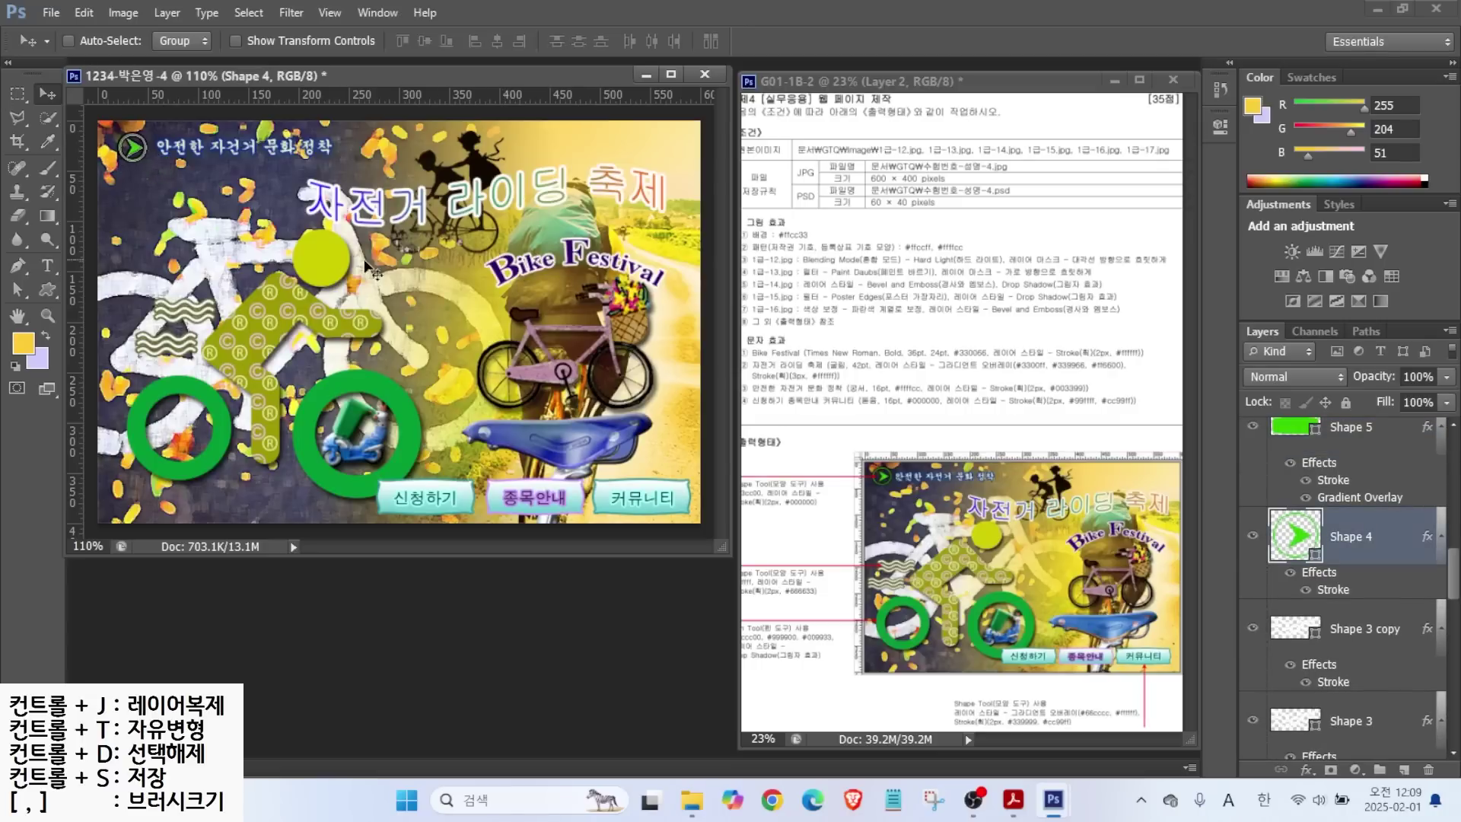
{"action": "left_click", "coordinate": [1286, 629]}
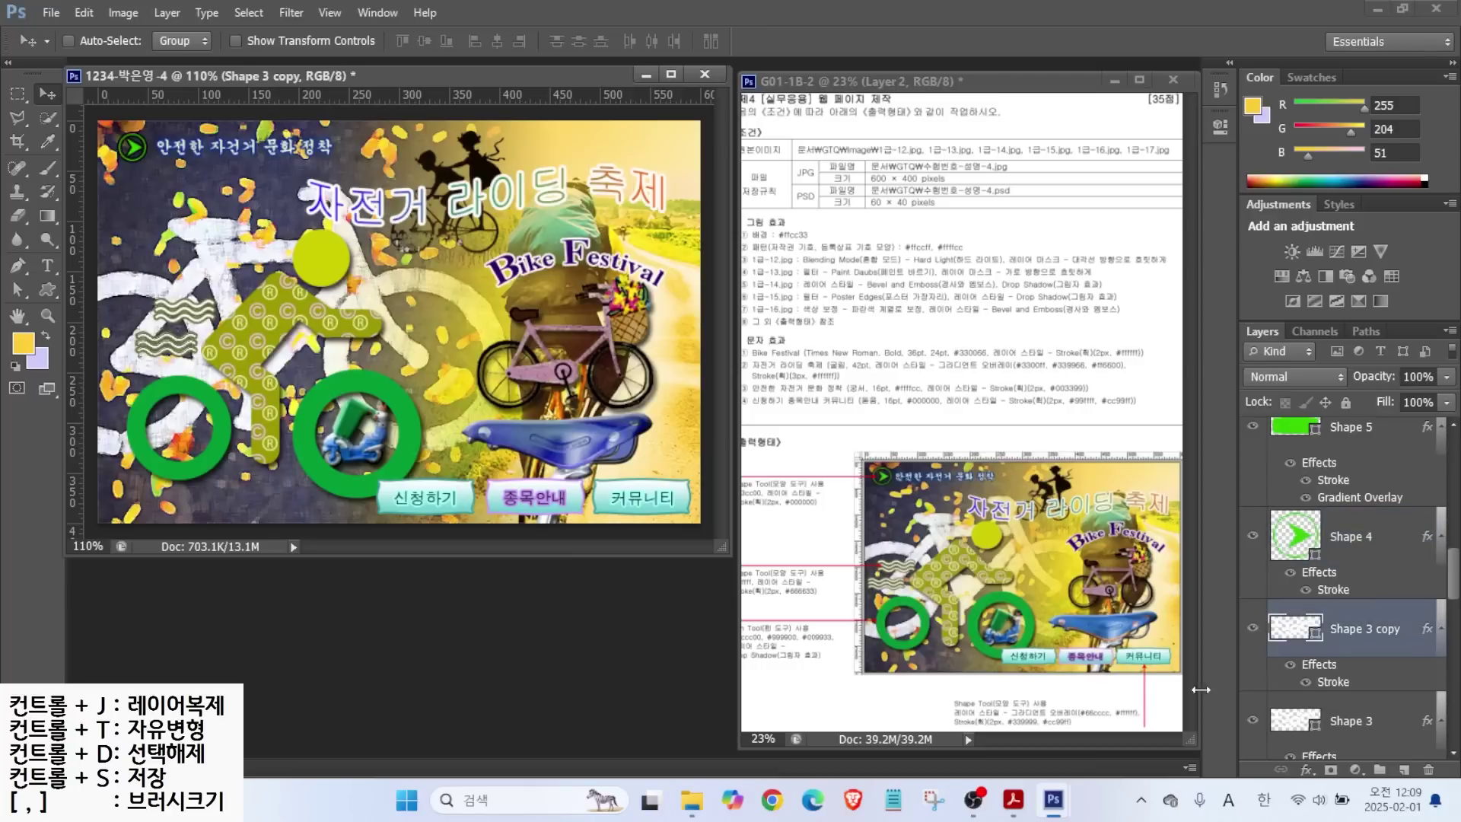
{"action": "left_click", "coordinate": [1294, 719], "text": "shift"}
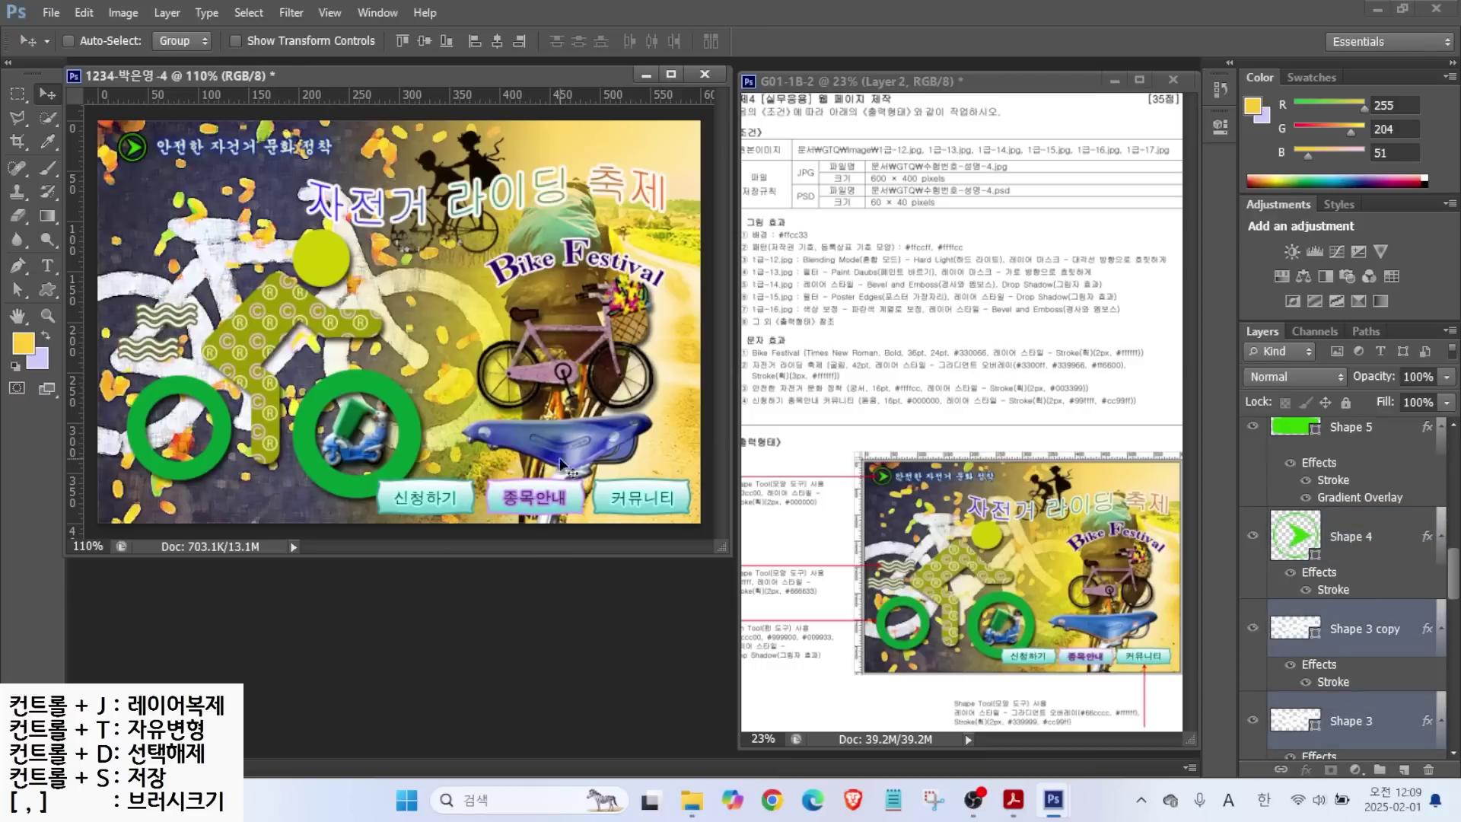
{"action": "left_click", "coordinate": [1368, 580]}
Make final adjustments in the Layers panel and on the canvas to match the reference layout.
{"action": "scroll", "coordinate": [1354, 578], "scroll_direction": "down", "scroll_amount": 3}
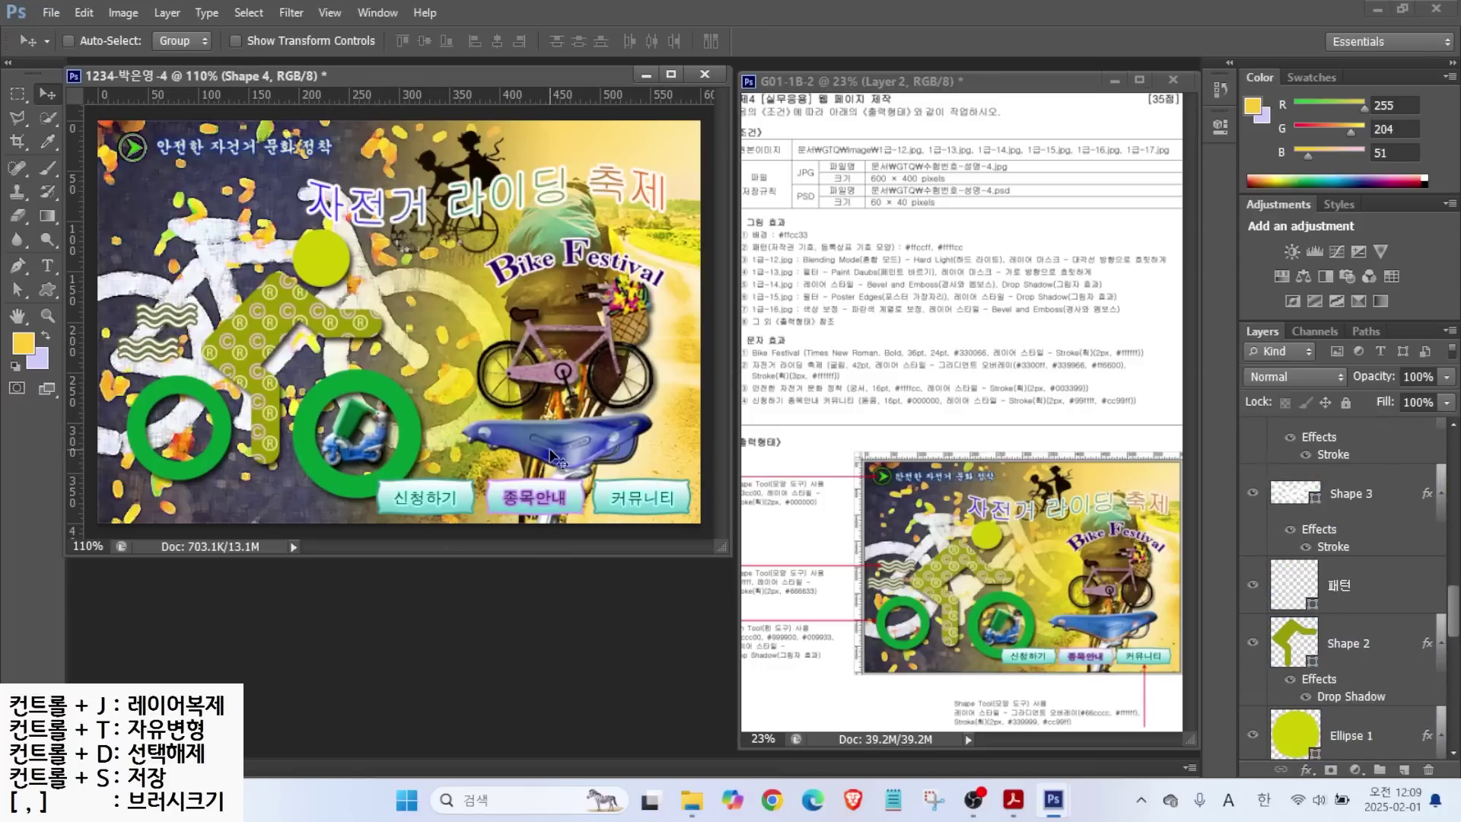
{"action": "left_click_drag", "start_coordinate": [1455, 607], "coordinate": [1425, 441]}
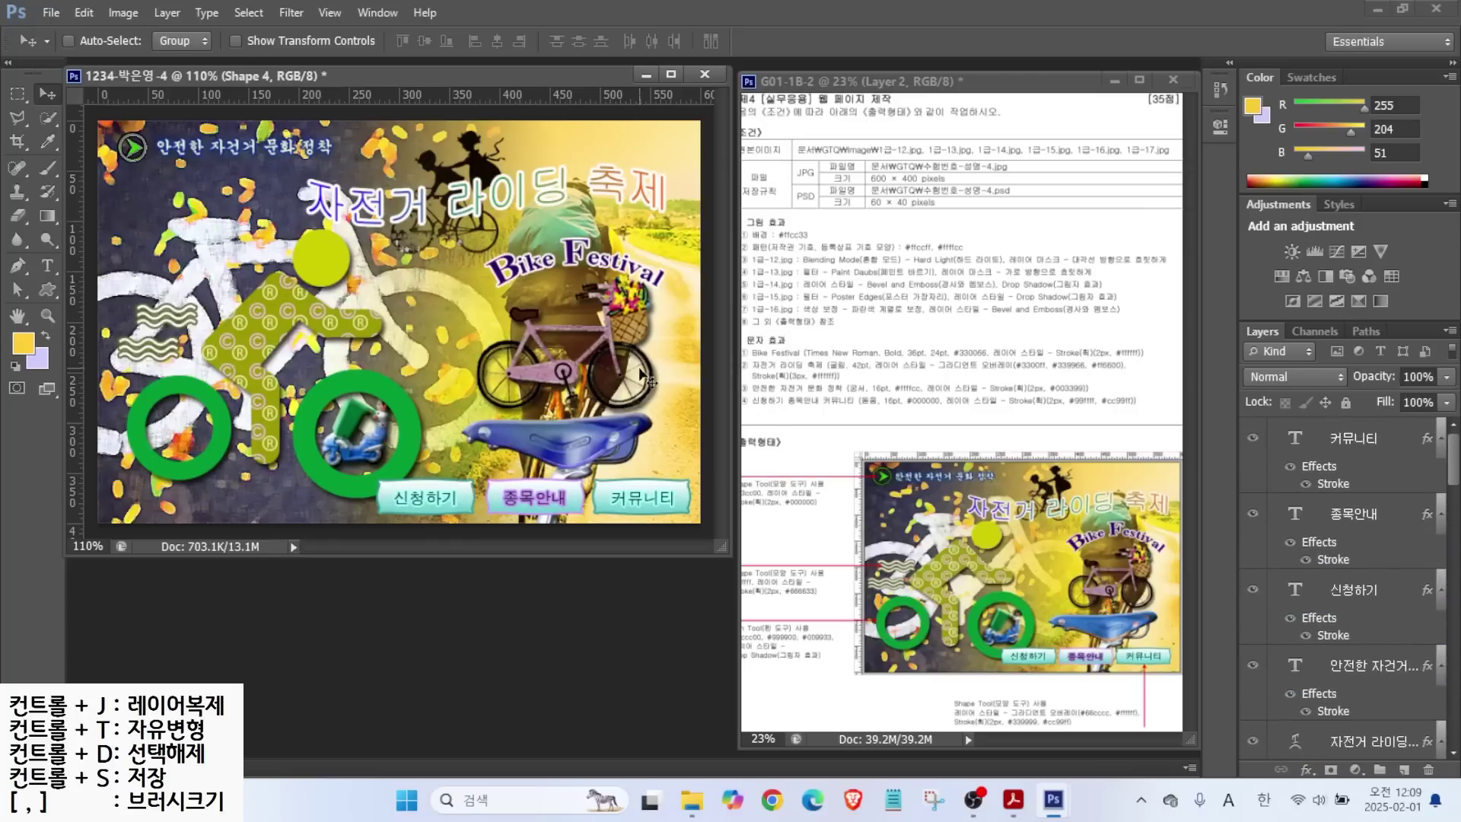
{"action": "key", "text": "ctrl+2"}
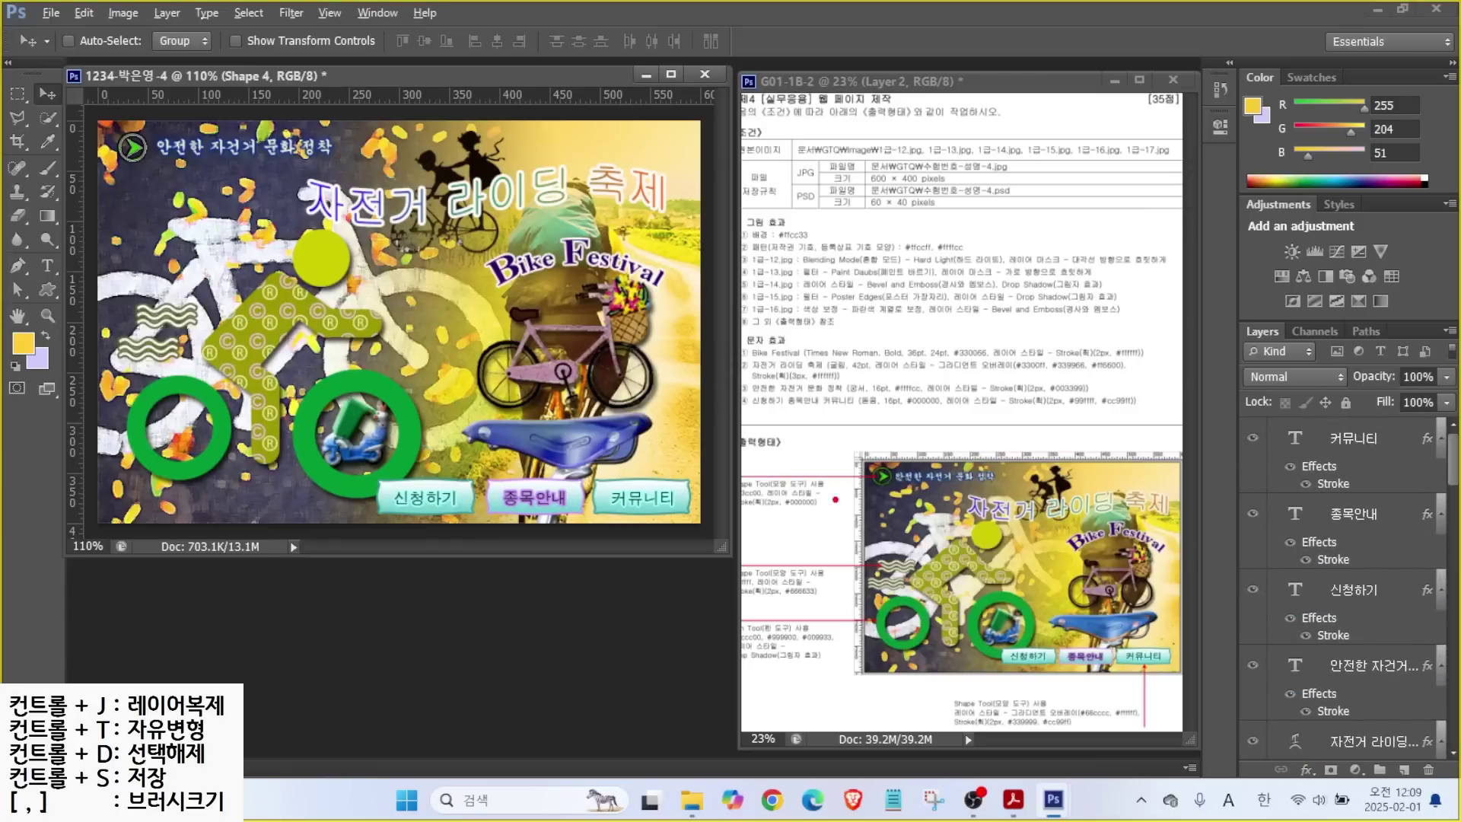
{"action": "left_click_drag", "start_coordinate": [892, 171], "coordinate": [965, 111]}
{"action": "left_click_drag", "start_coordinate": [820, 184], "coordinate": [962, 184]}
{"action": "key", "text": "Escape"}
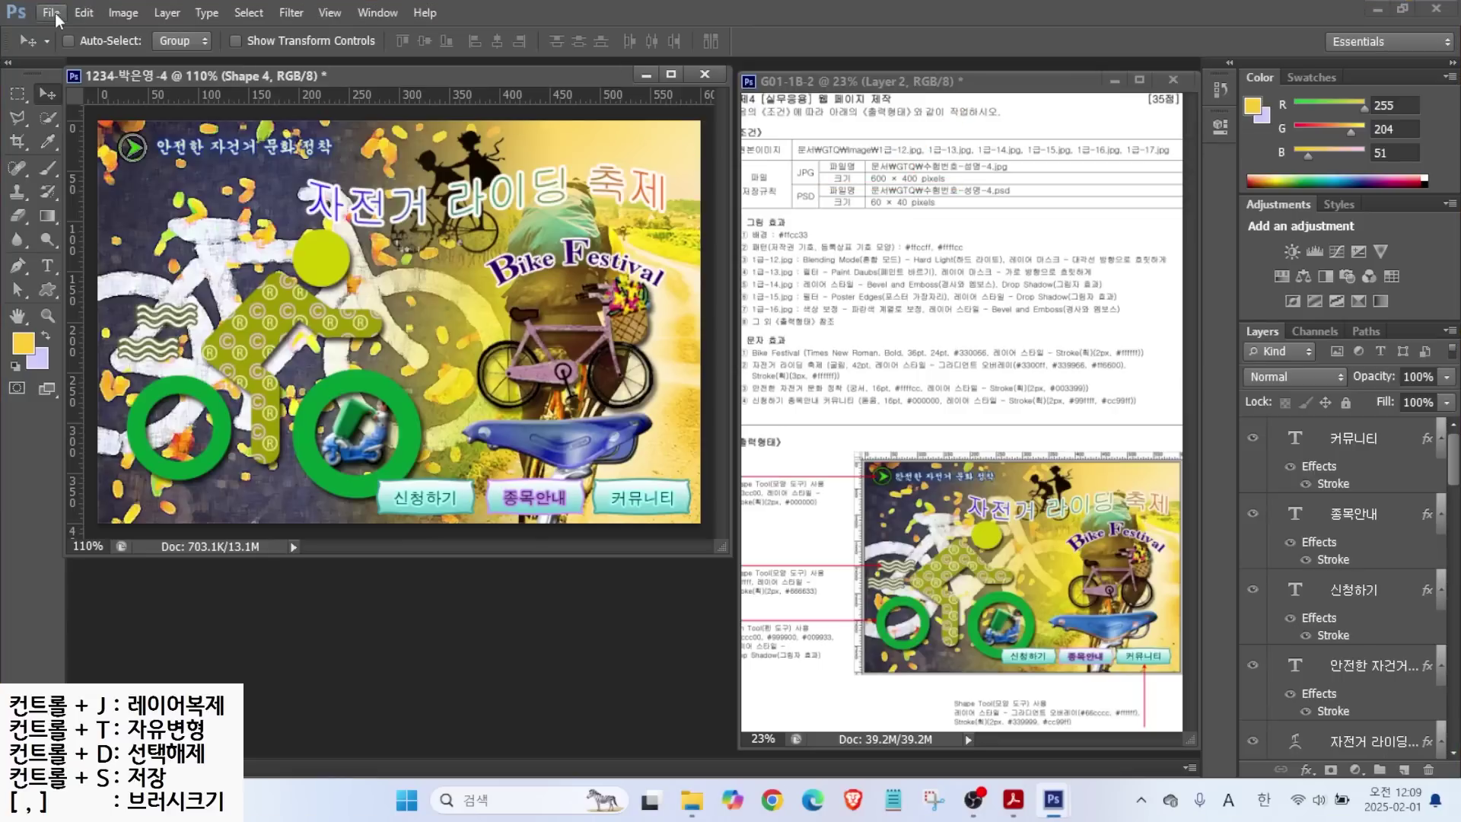
Save the page as a JPEG in the GTQ folder, accepting the default quality settings.
{"action": "left_click", "coordinate": [51, 13]}
{"action": "left_click", "coordinate": [60, 230]}
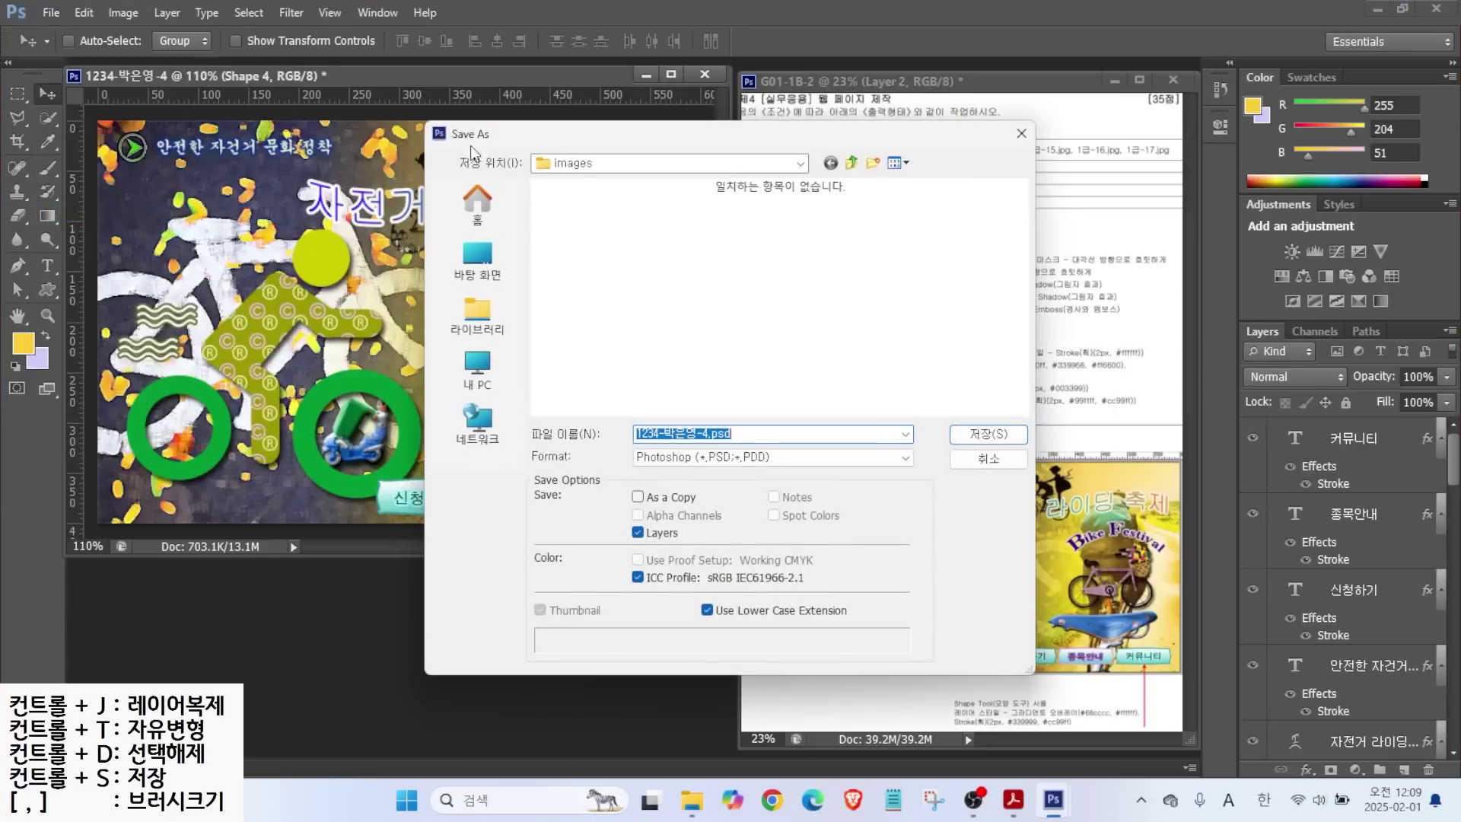
{"action": "left_click", "coordinate": [852, 162]}
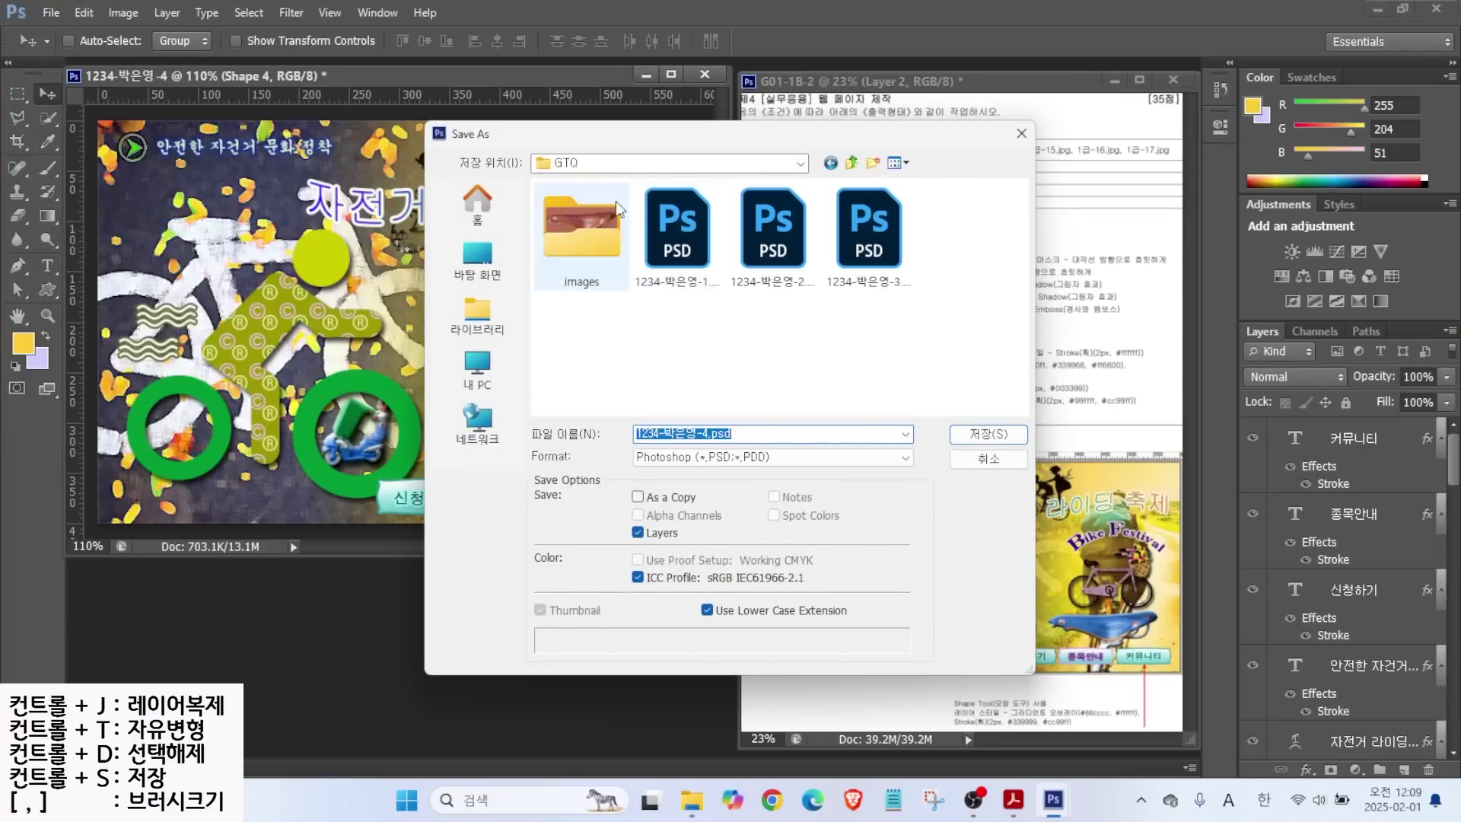
{"action": "left_click", "coordinate": [673, 459]}
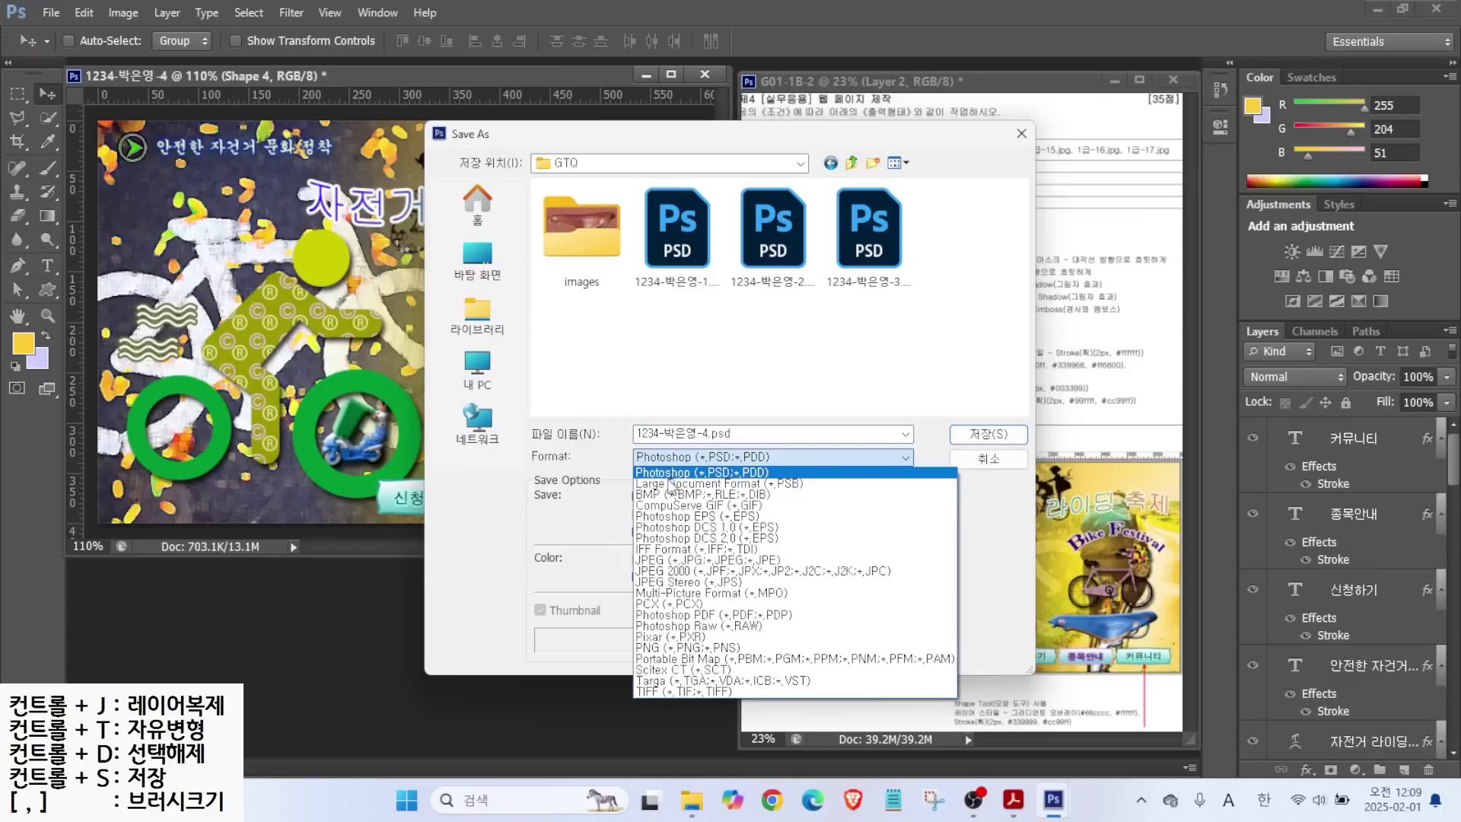
{"action": "left_click", "coordinate": [656, 548]}
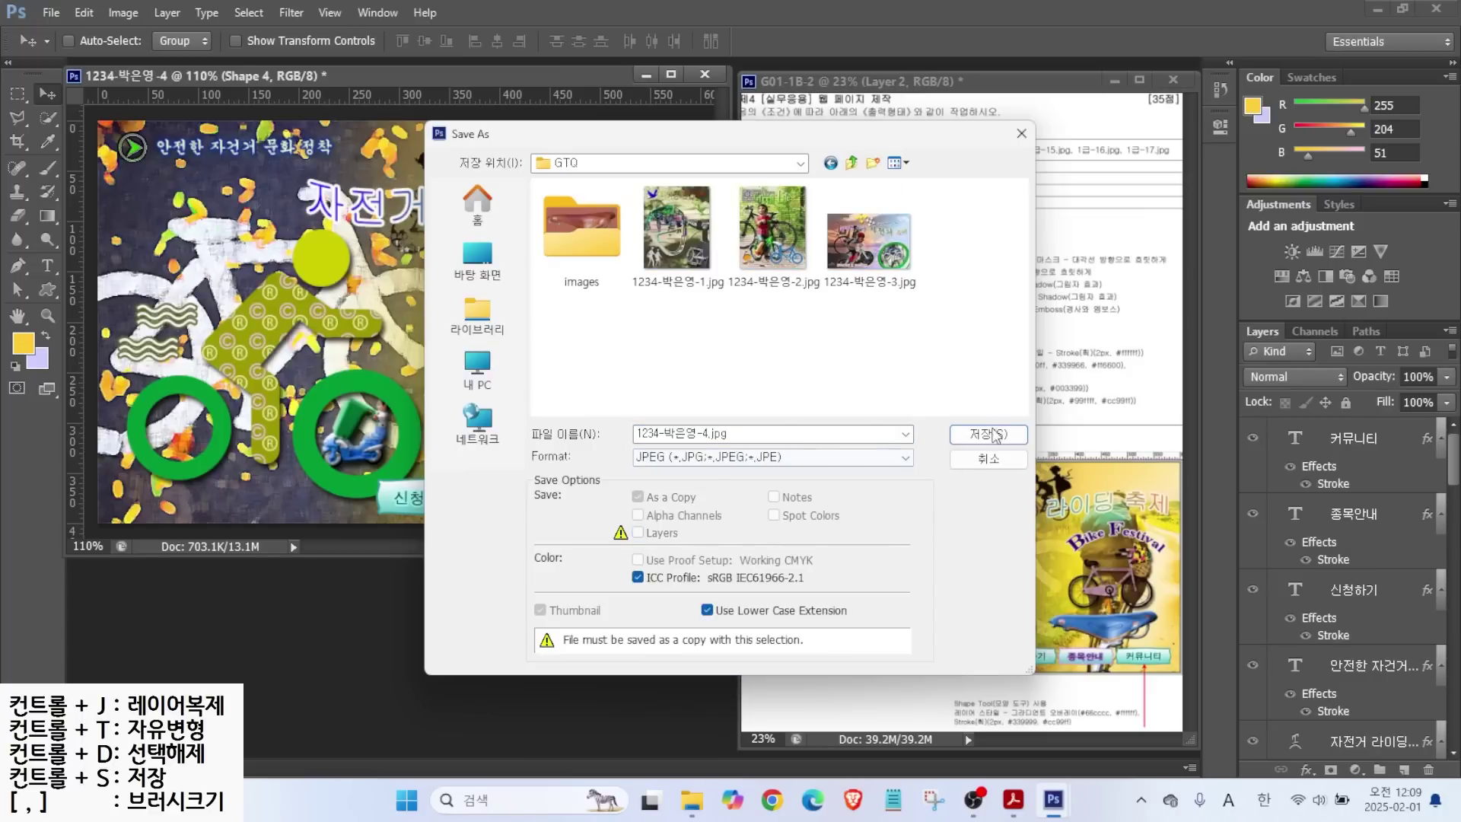
{"action": "left_click", "coordinate": [989, 434]}
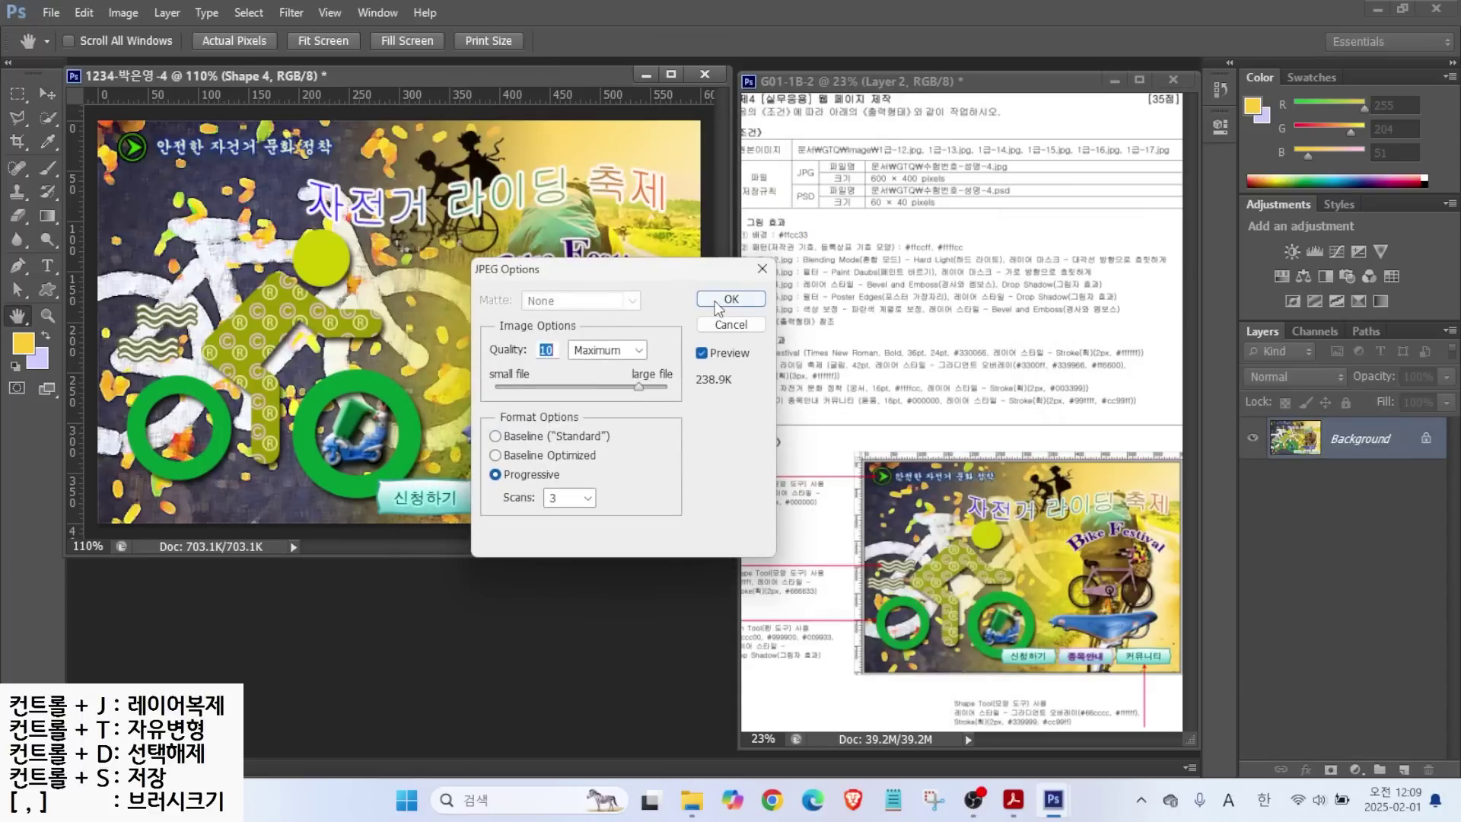
{"action": "left_click", "coordinate": [717, 299]}
Resize the image to 60×40 pixels.
{"action": "left_click", "coordinate": [122, 14]}
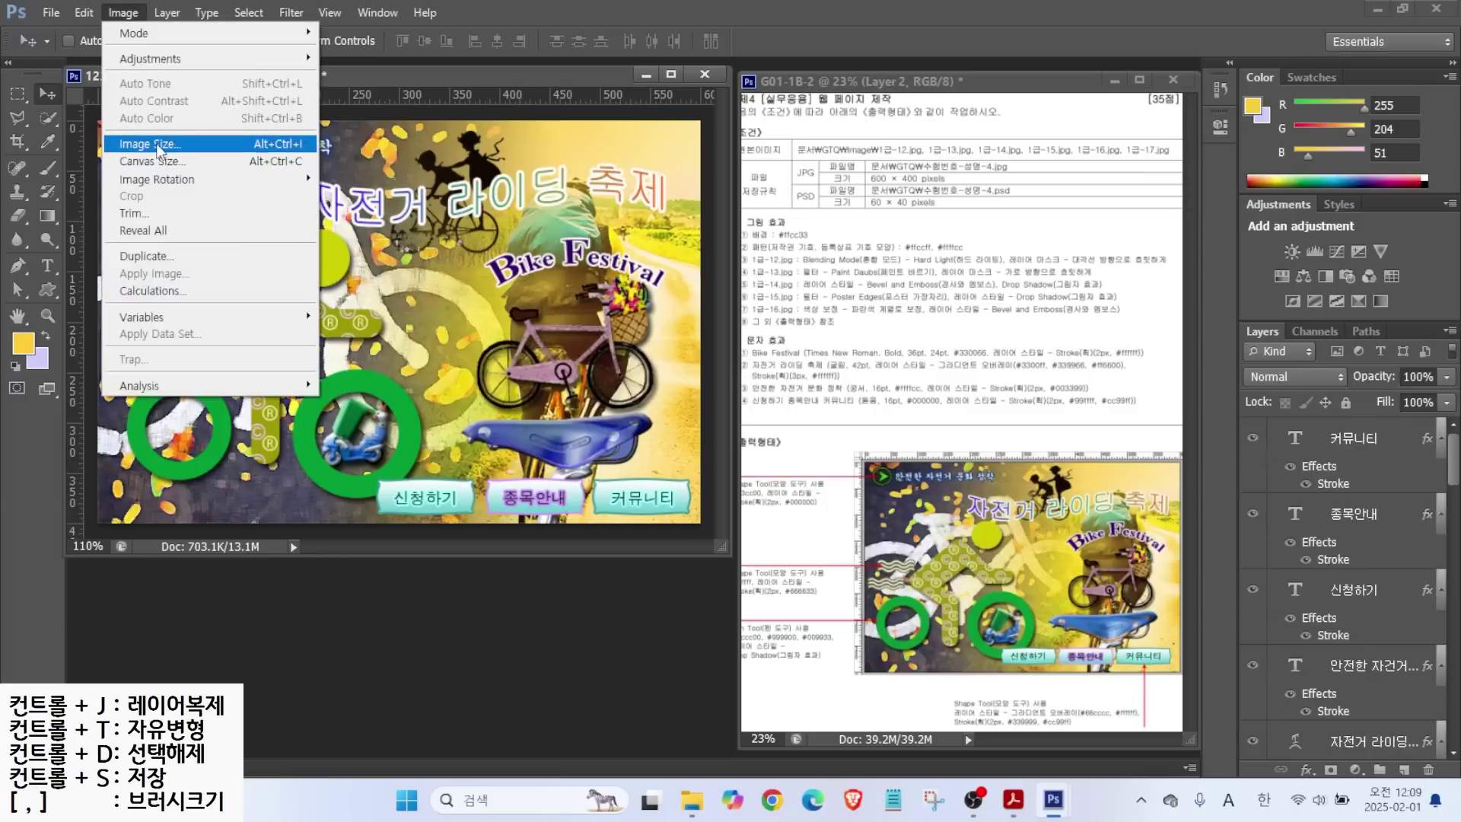
{"action": "left_click", "coordinate": [156, 144]}
{"action": "type", "text": "60"}
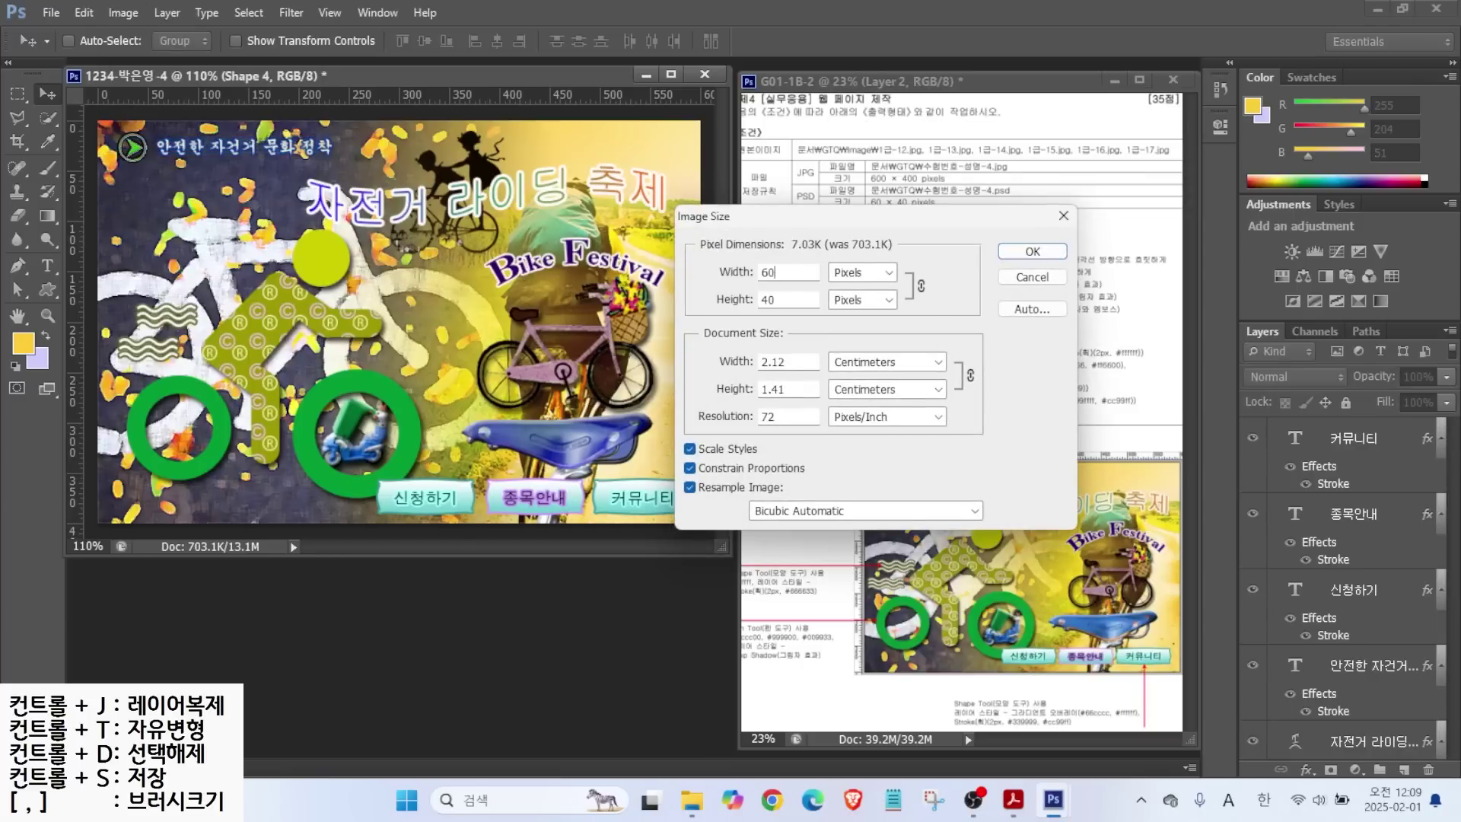
{"action": "key", "text": "Return"}
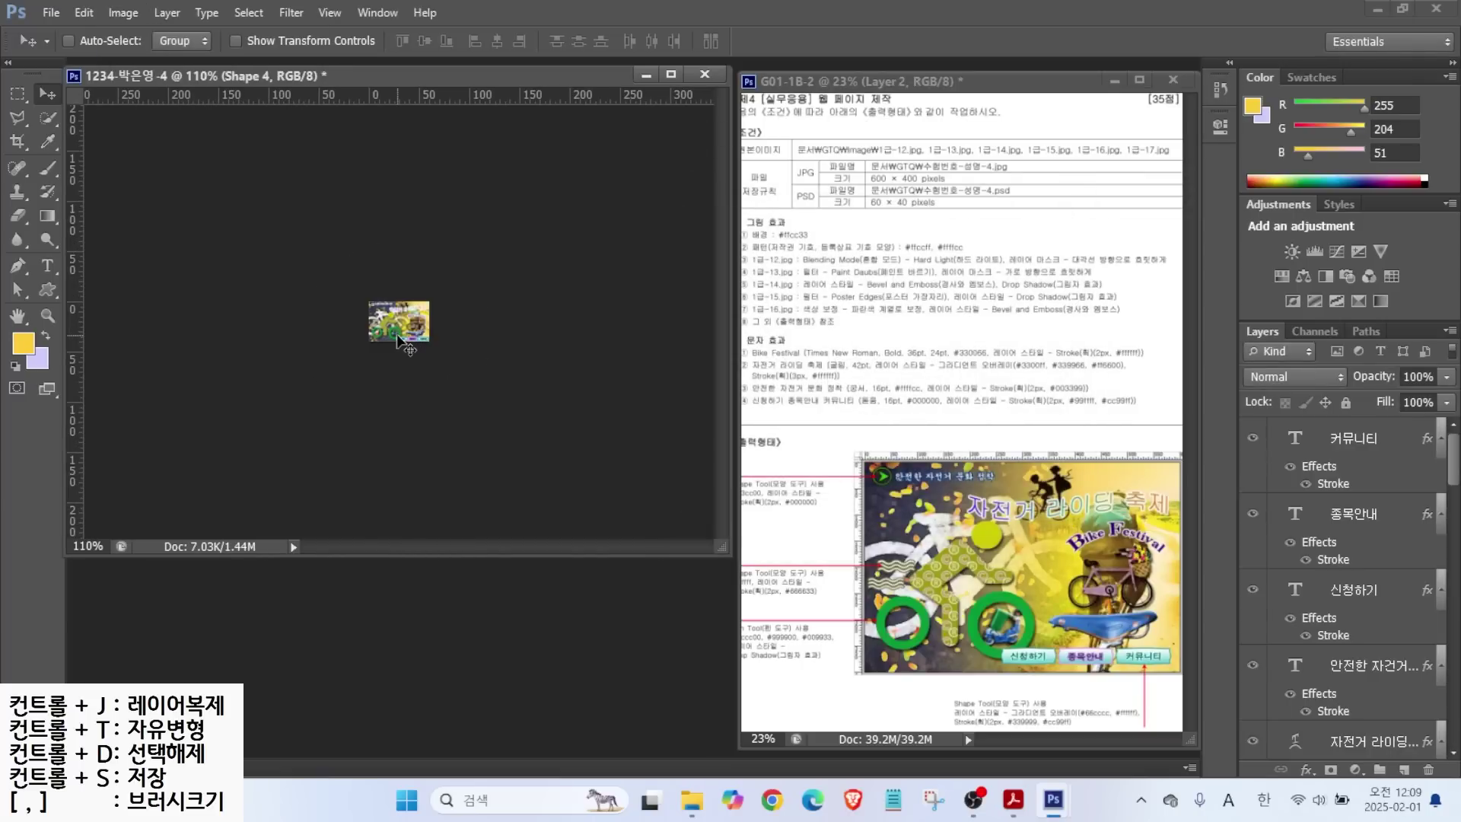
Save the 60×40 thumbnail as a PSD file.
{"action": "left_click", "coordinate": [50, 13]}
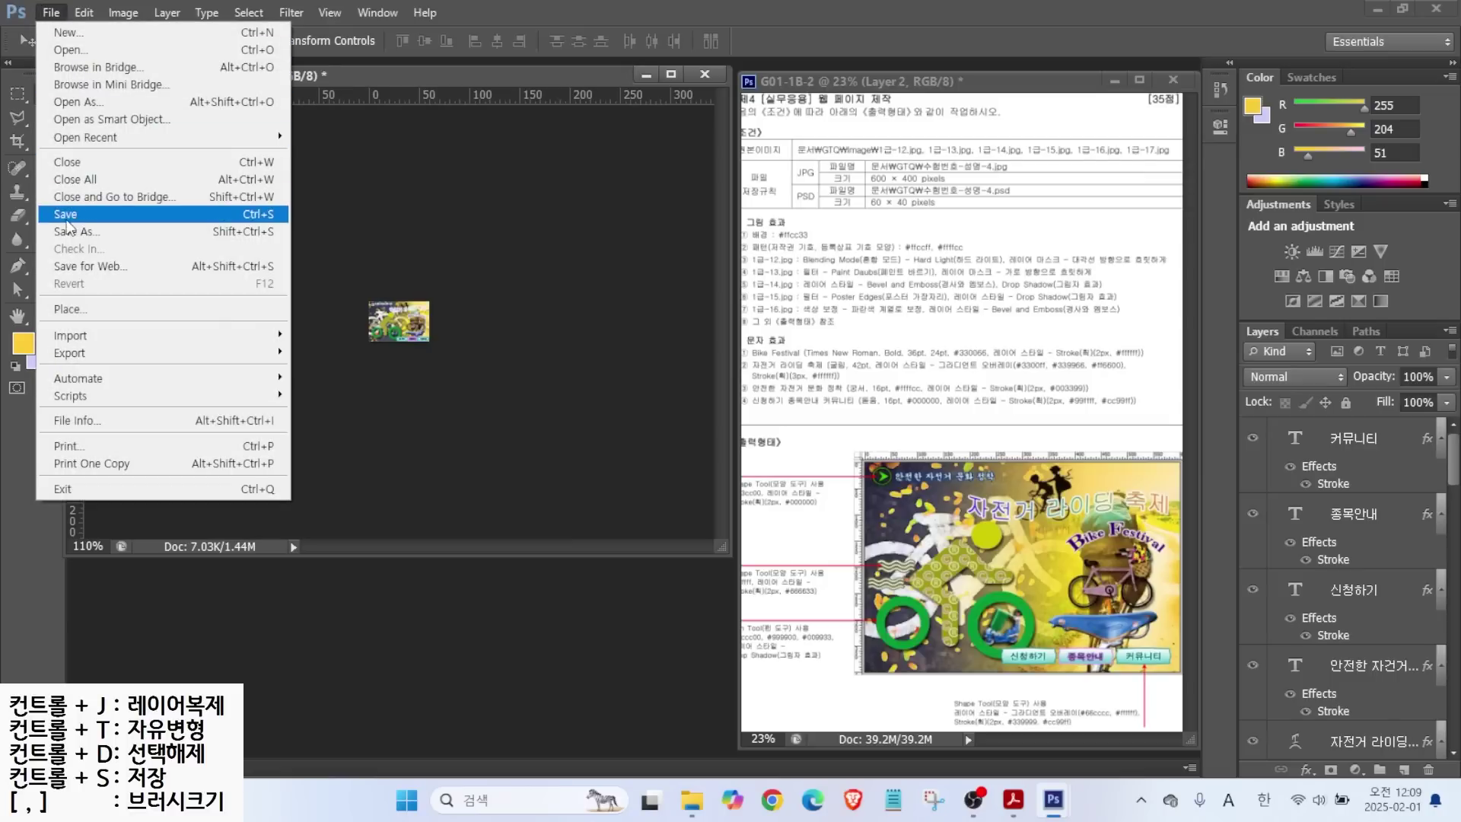
{"action": "left_click", "coordinate": [68, 214]}
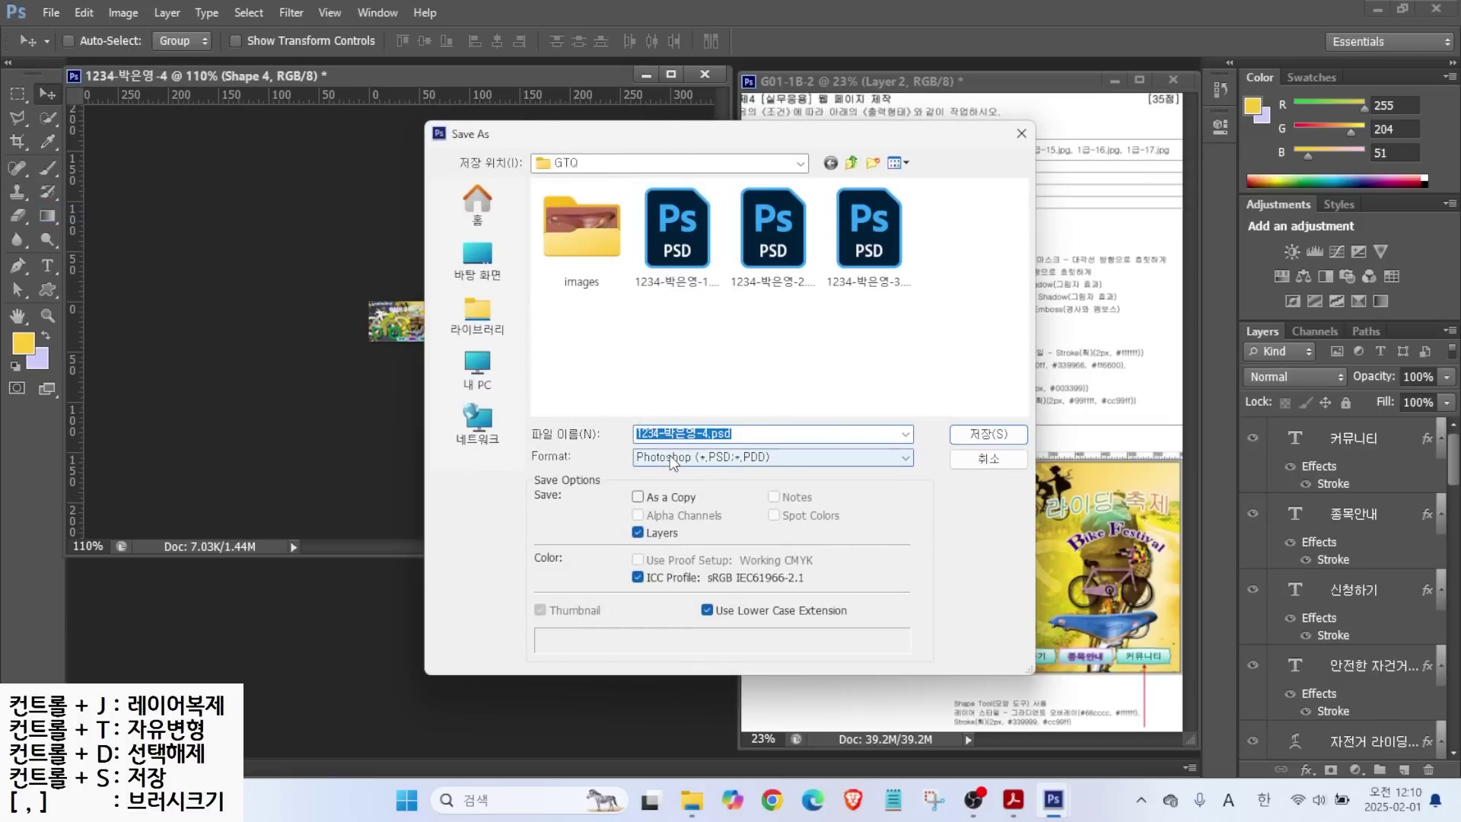
{"action": "left_click", "coordinate": [993, 433]}
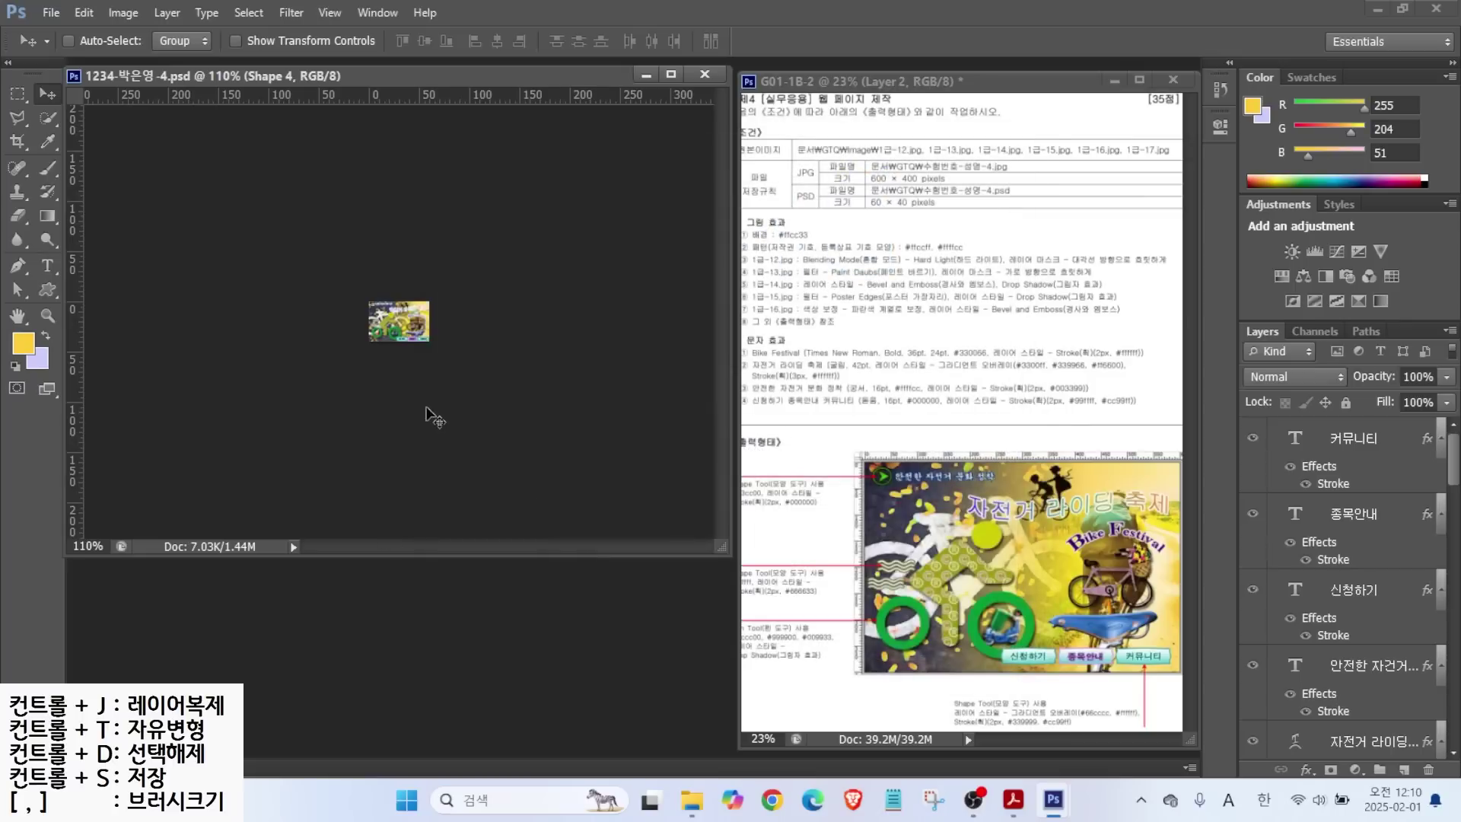